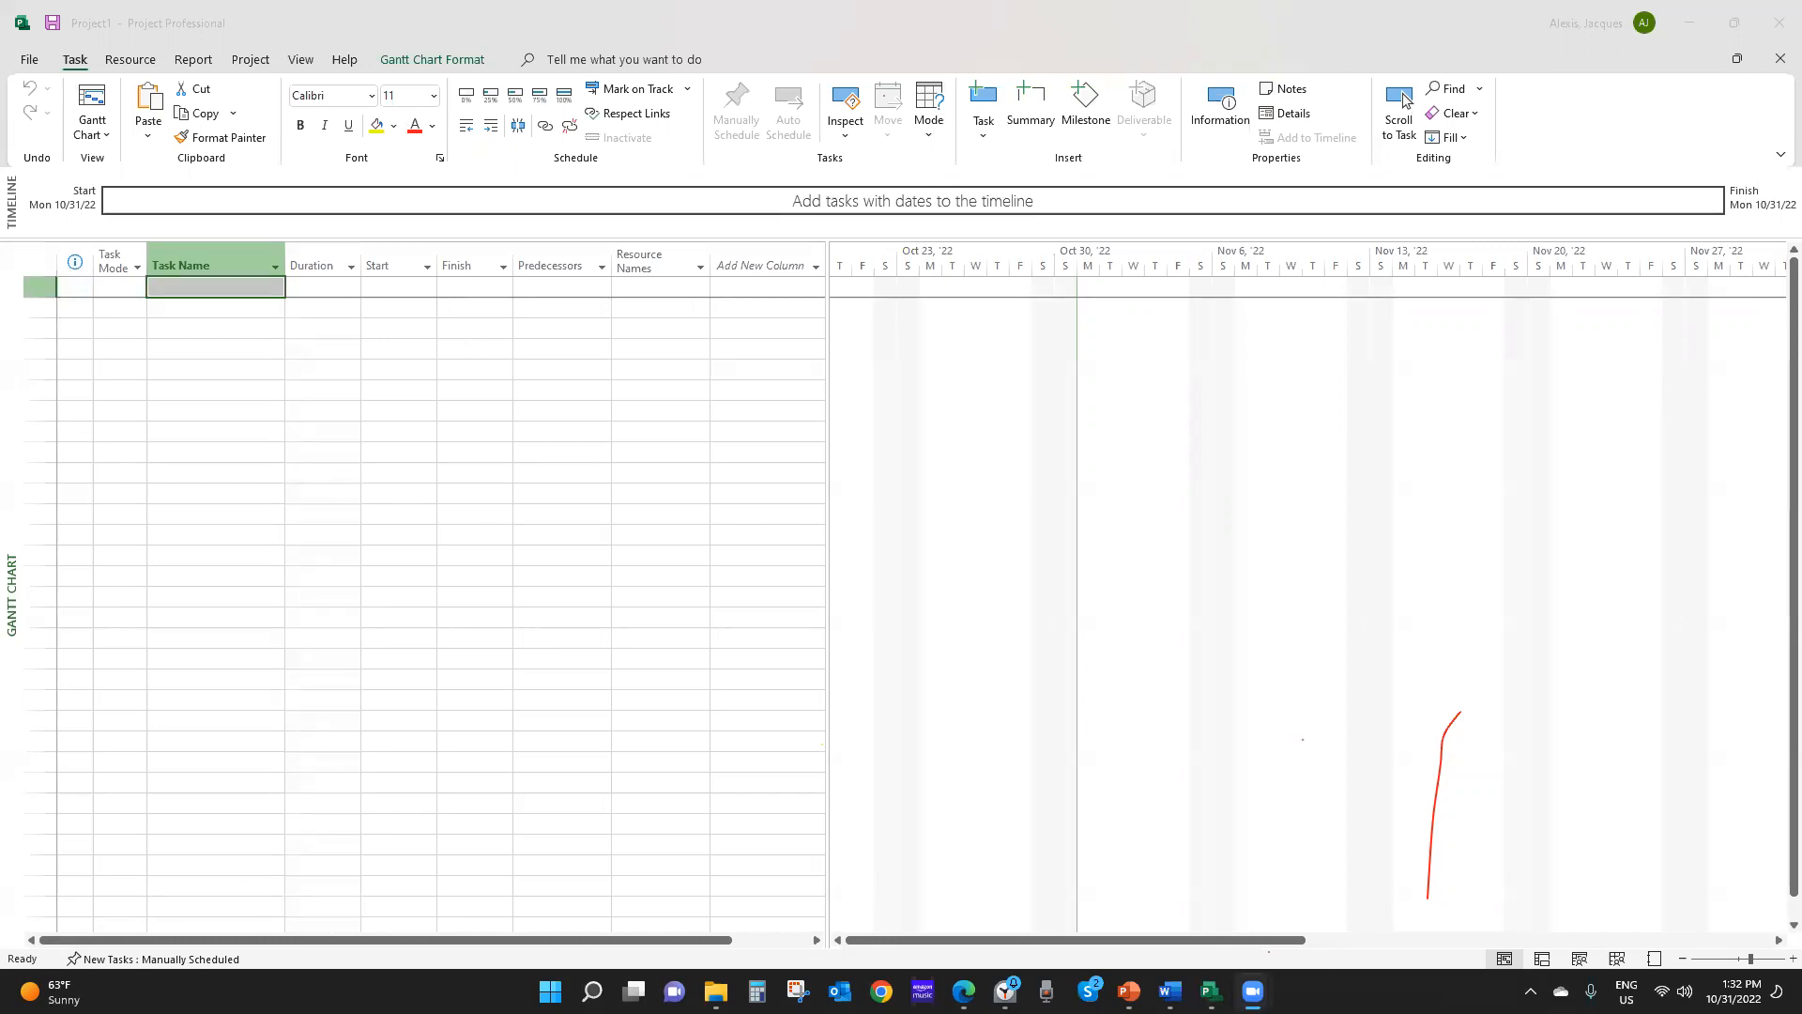
# Switch to the PowerPoint deck, copy the YouTube channel link from the Q&A slide, and bring up the Zoom meeting controls
pyautogui.click(1128, 991)
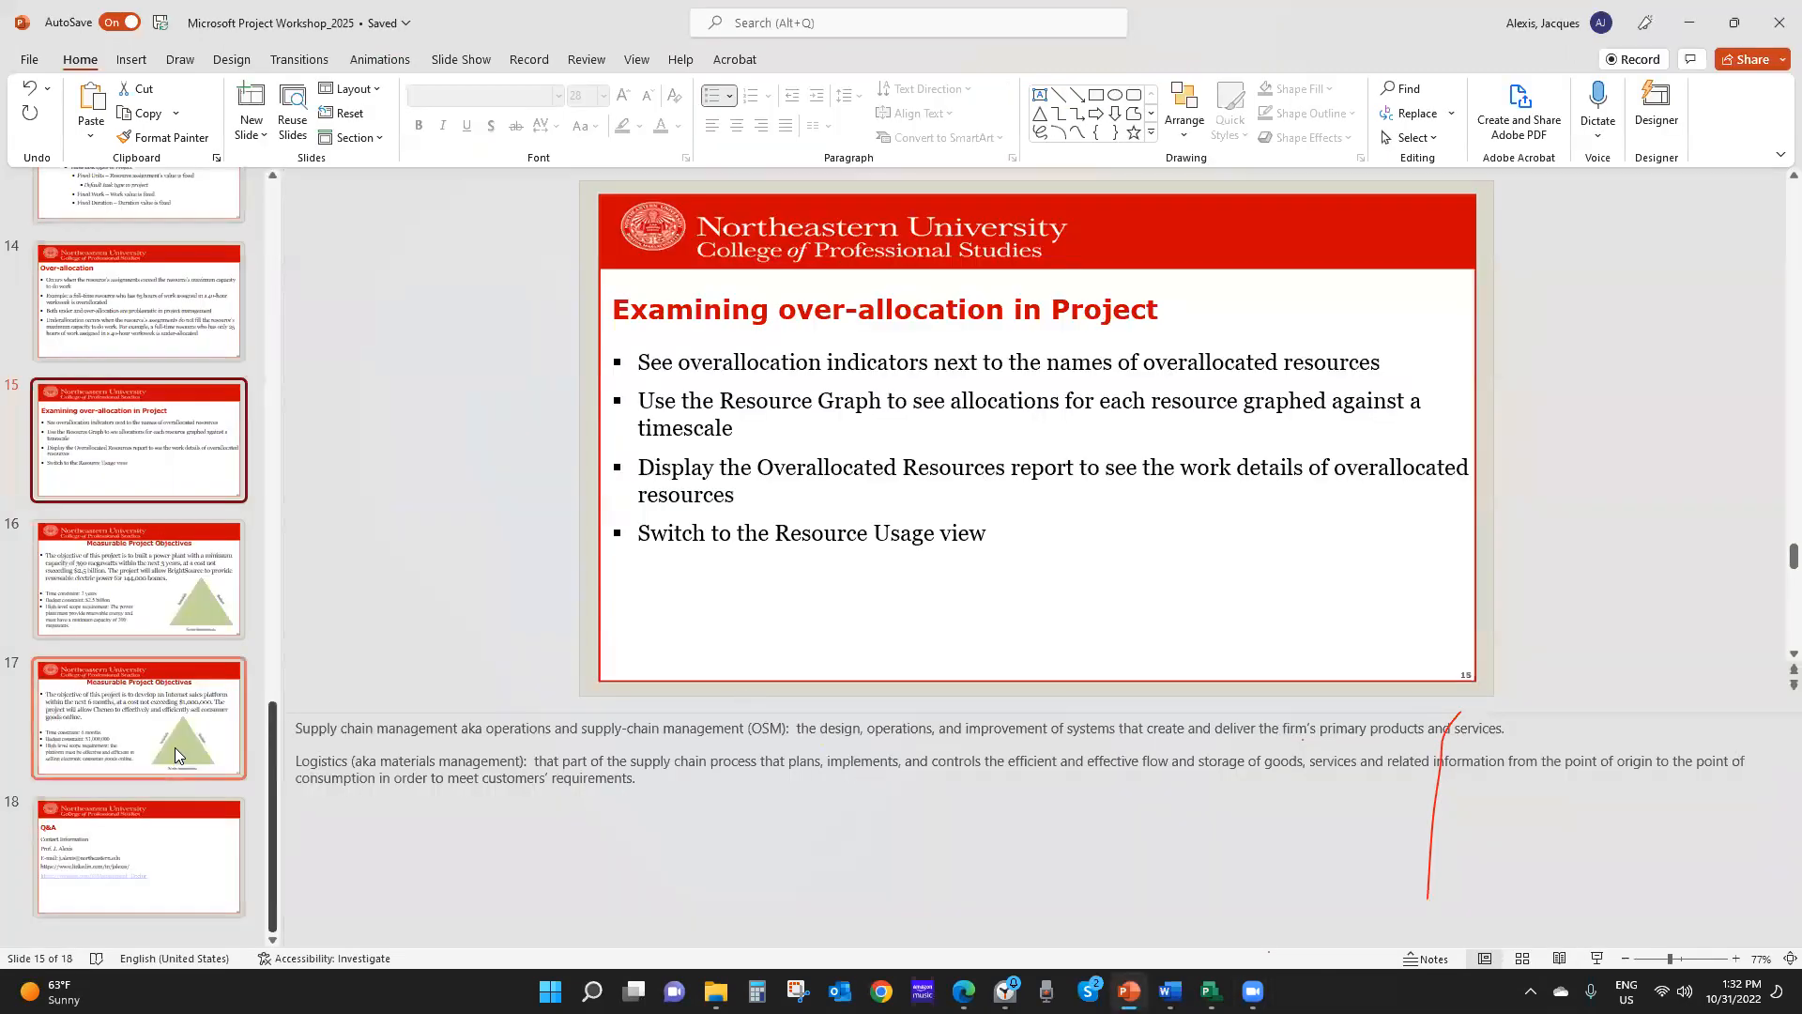
pyautogui.click(106, 870)
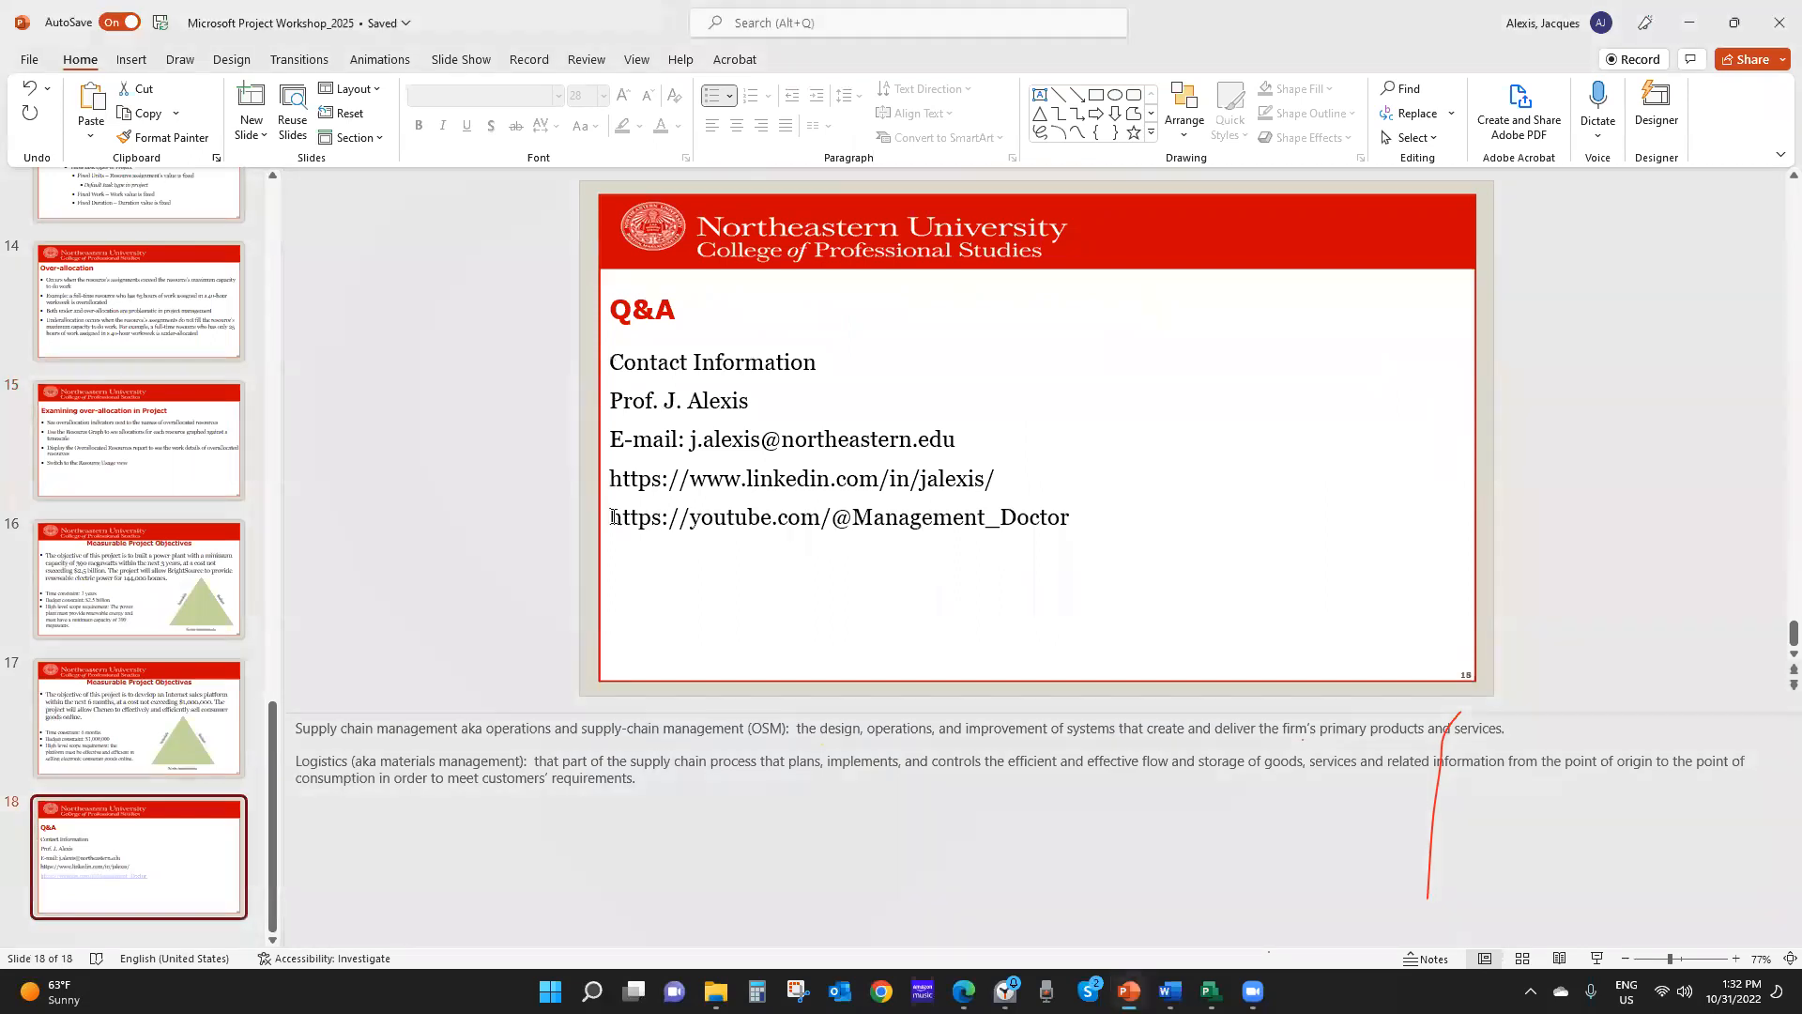
pyautogui.moveTo(612, 516); pyautogui.dragTo(799, 524)
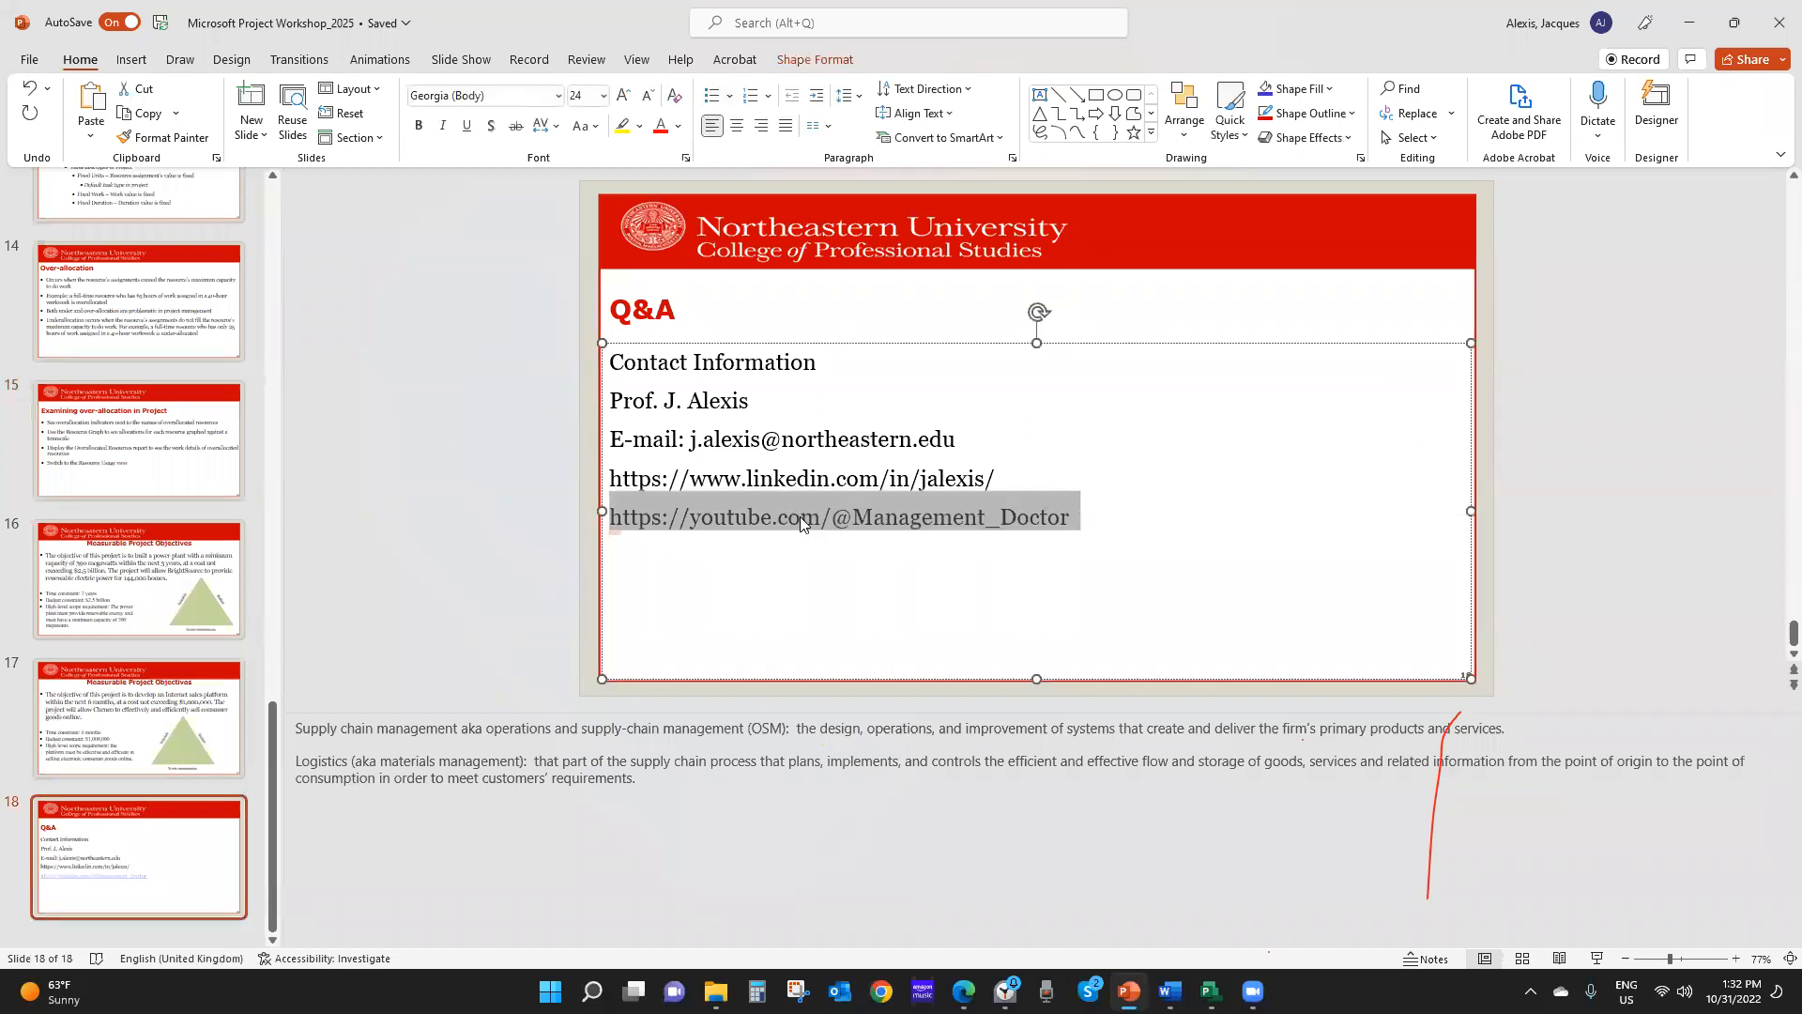
pyautogui.rightClick(801, 521)
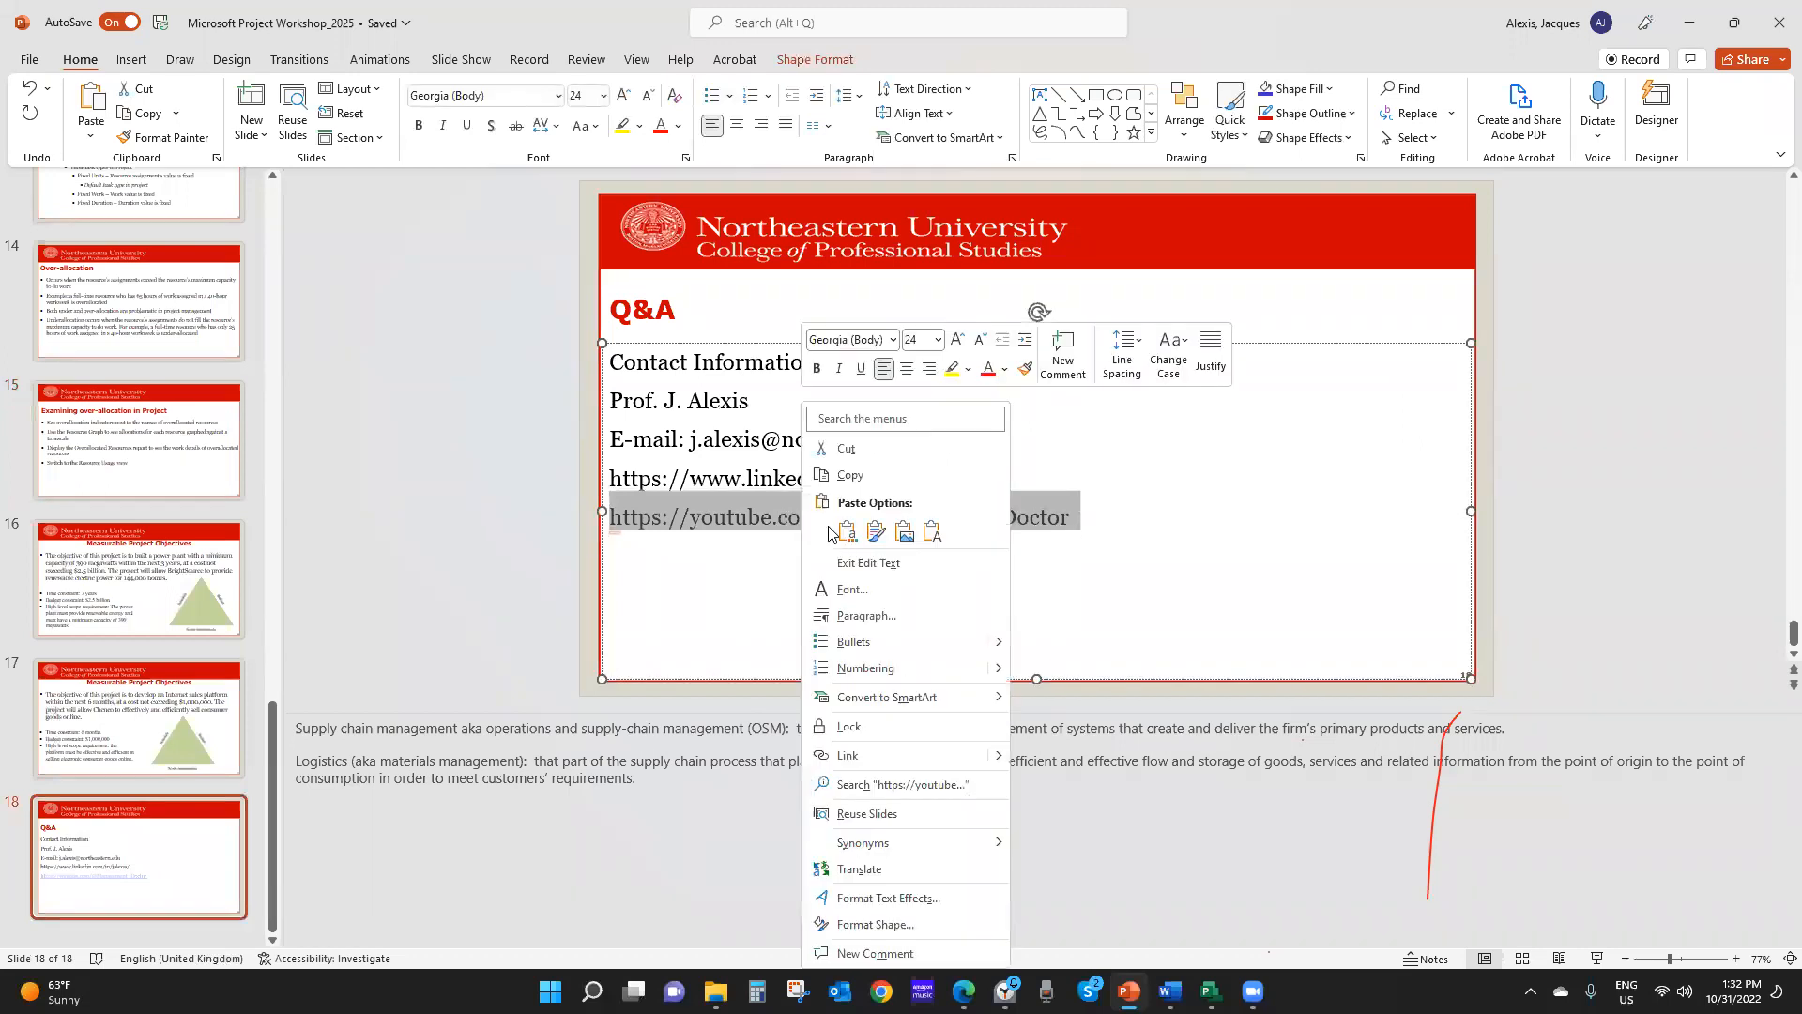
pyautogui.click(850, 474)
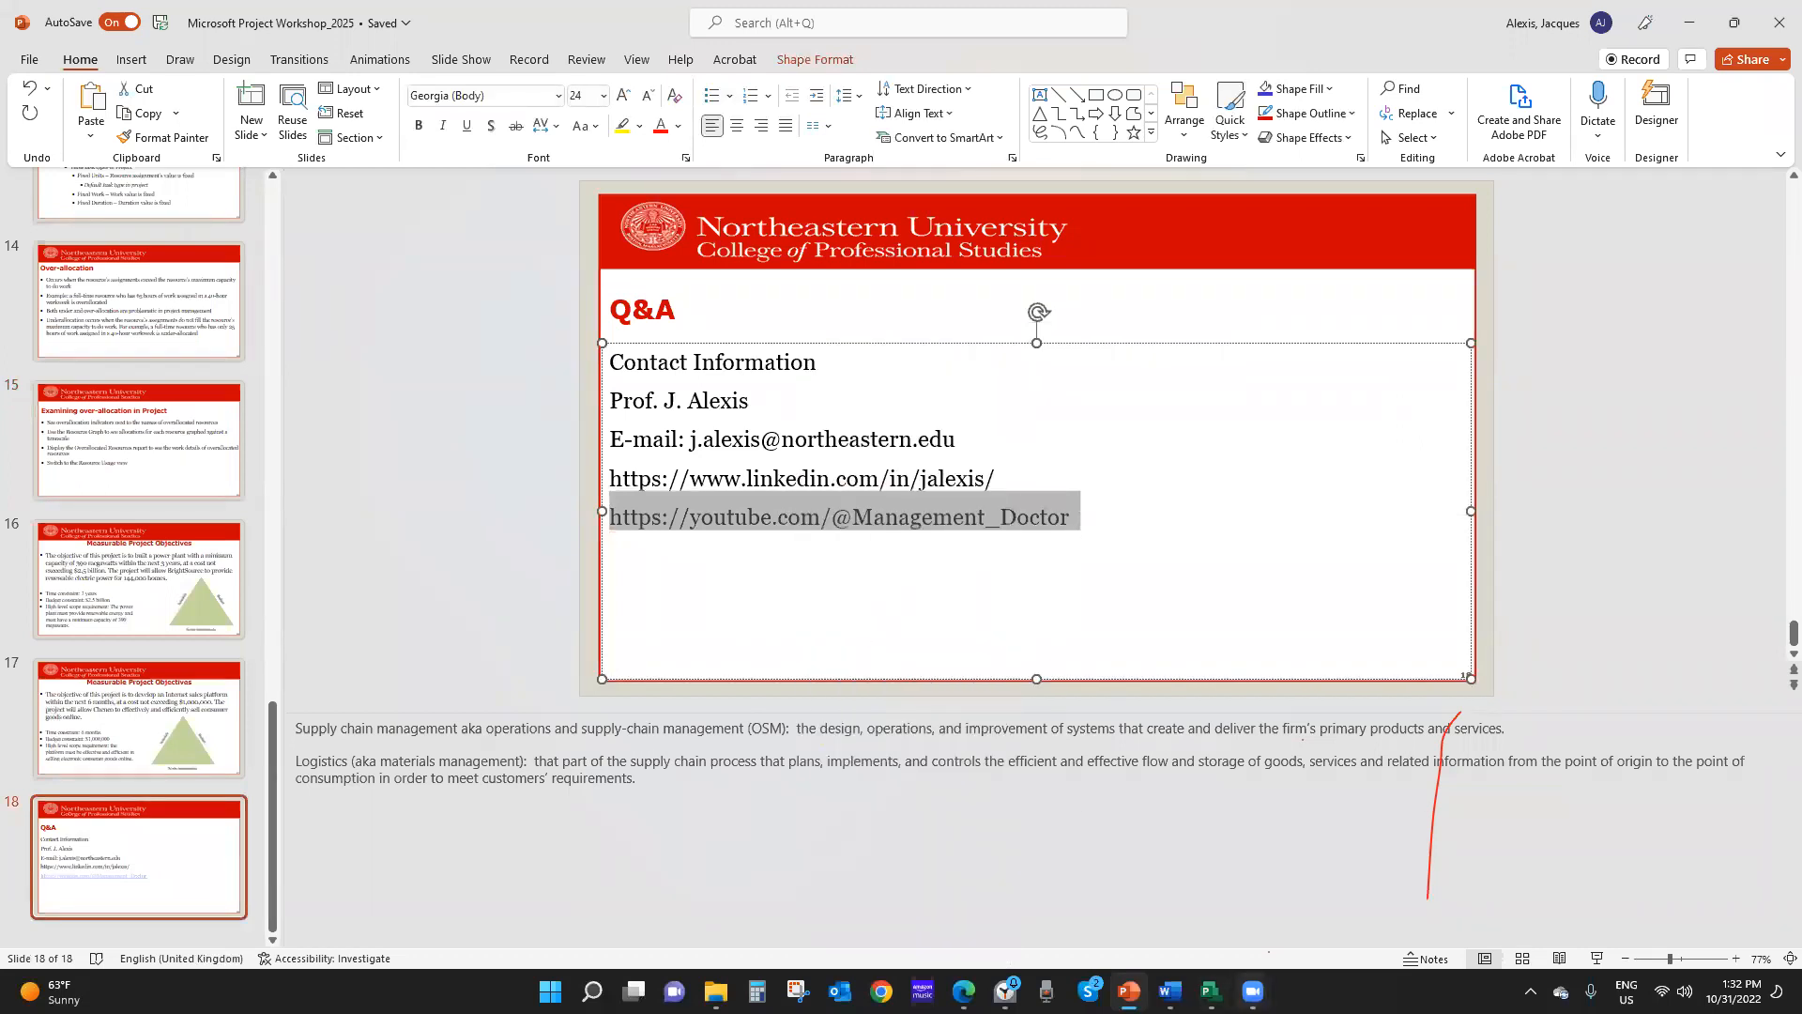
pyautogui.moveTo(1253, 990)
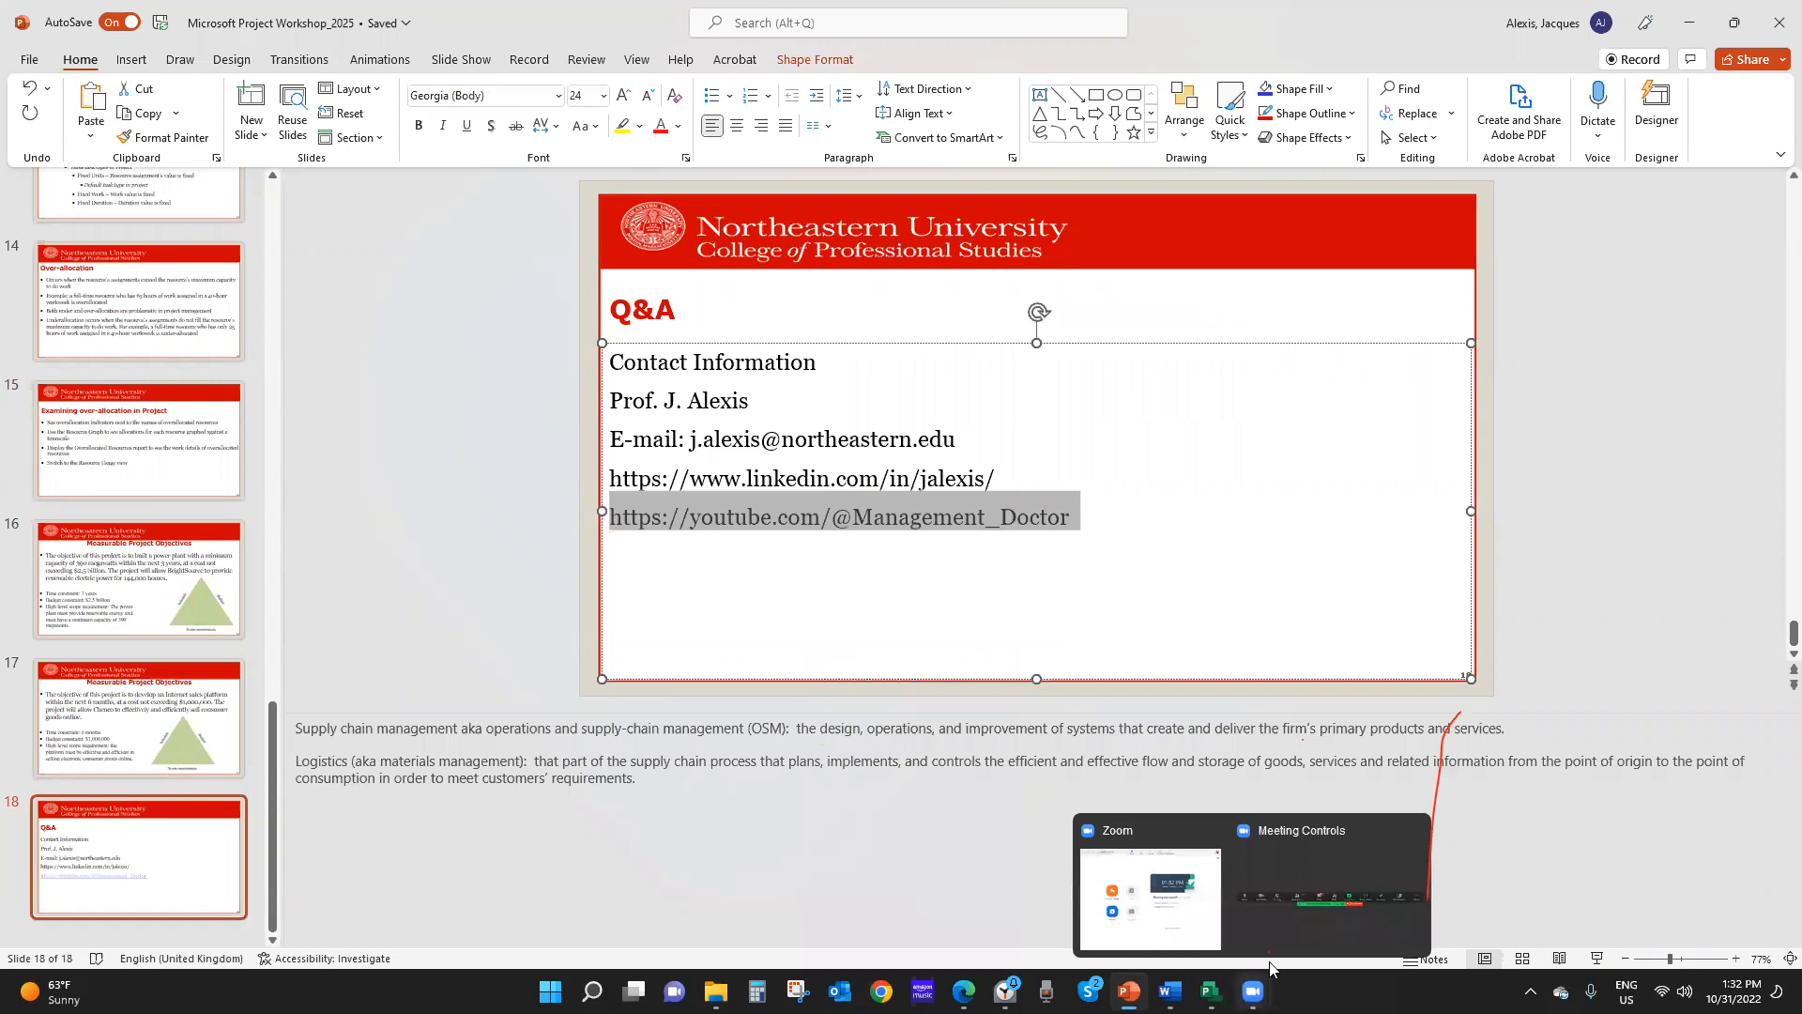
pyautogui.click(1049, 289)
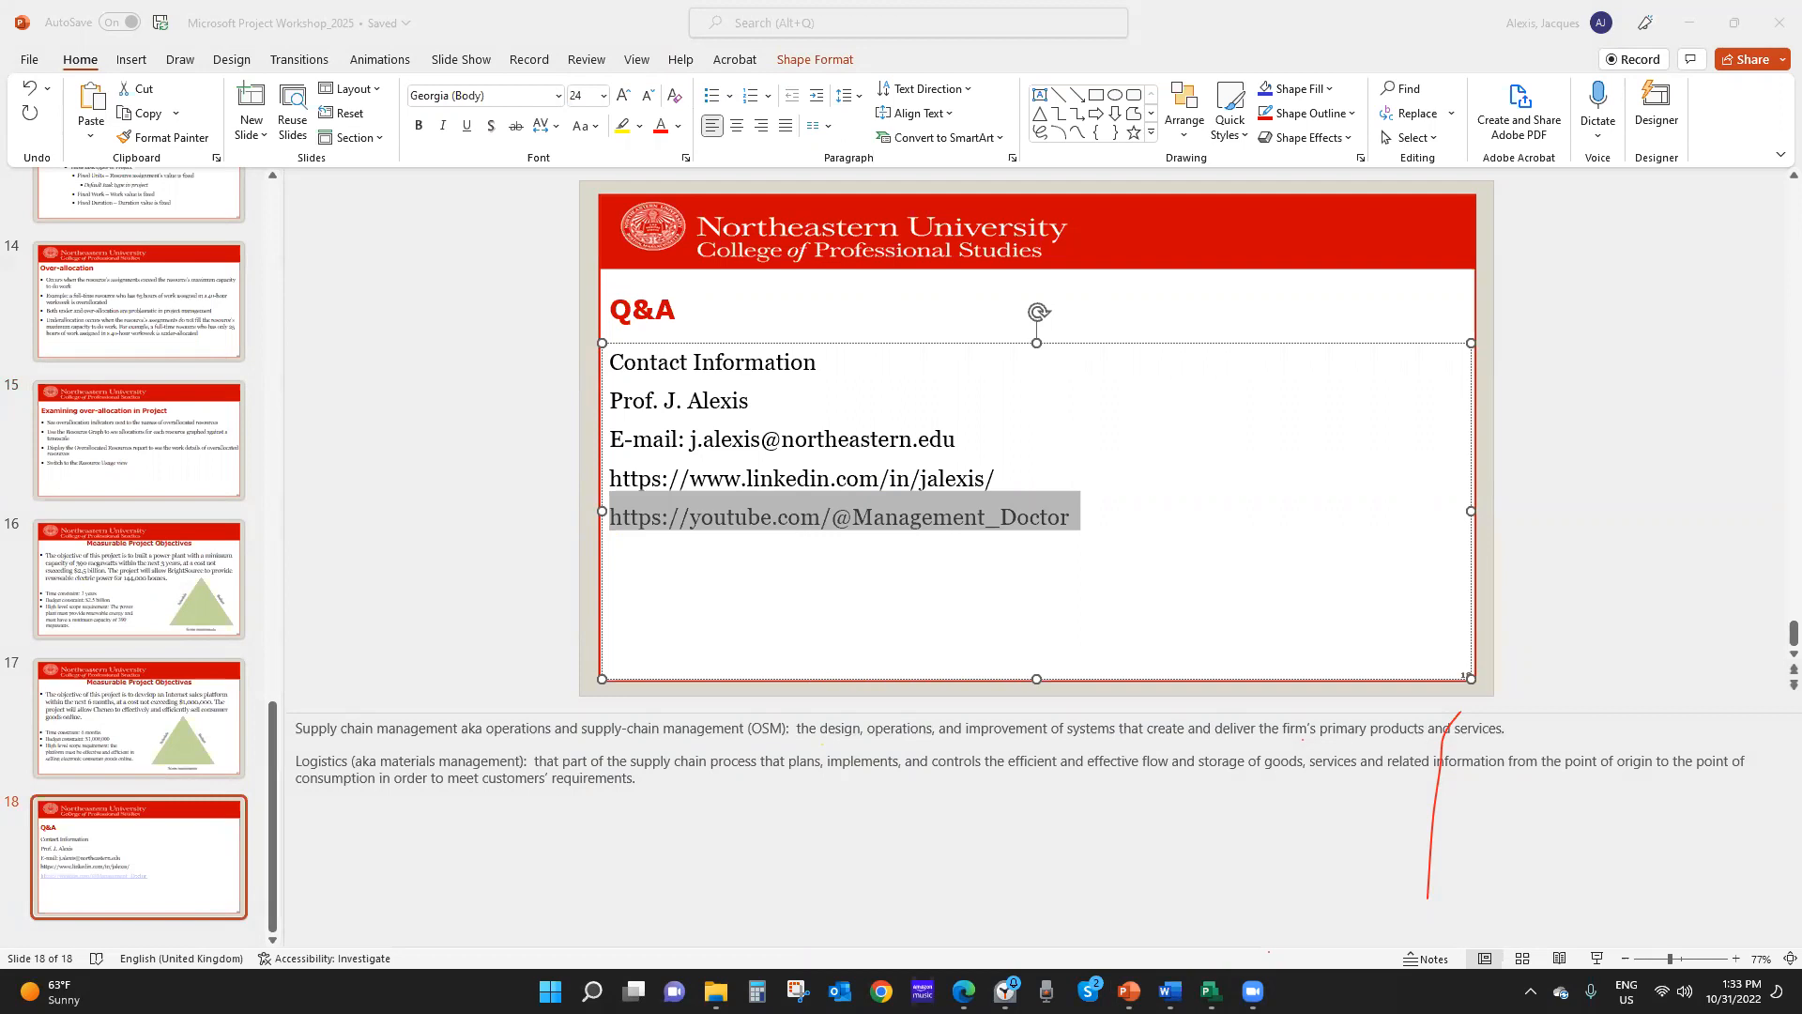
# Switch to Project and begin saving the blank project, naming the file with the author's surname and initial followed by "_CSP Plant_Fall2022"
pyautogui.hotkey('alt', 'Tab')
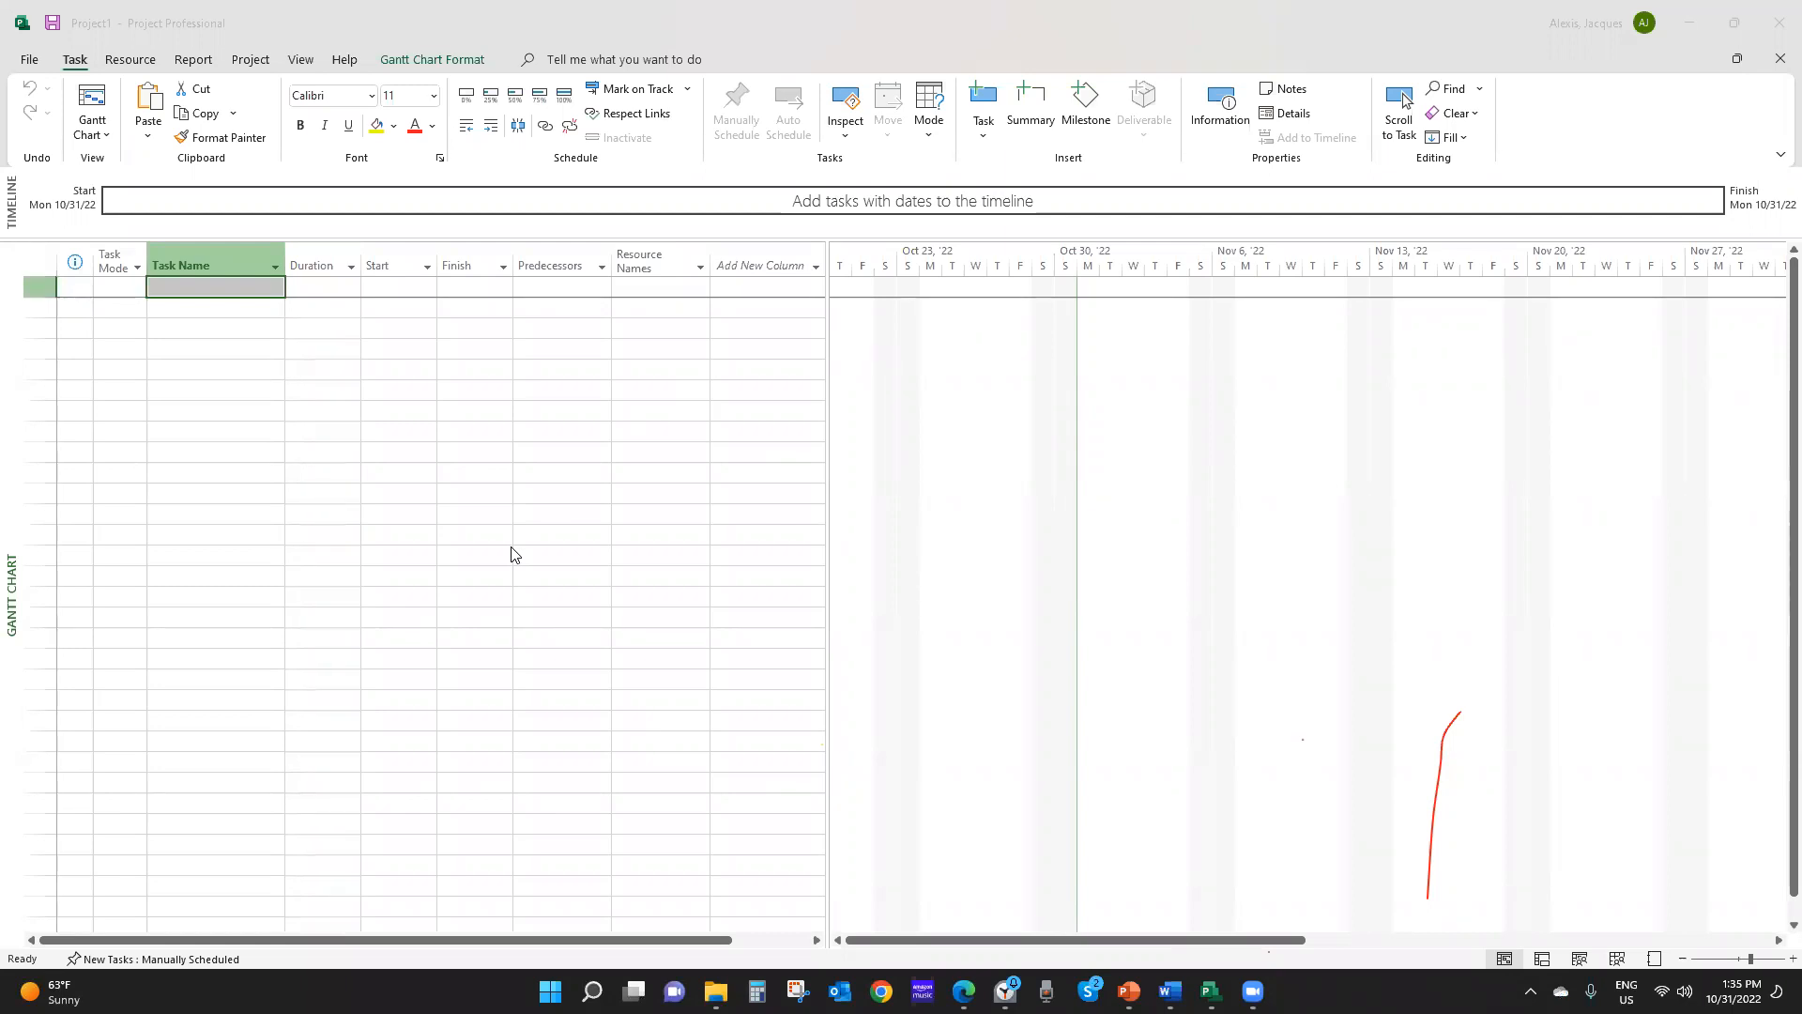
pyautogui.click(29, 62)
pyautogui.click(29, 63)
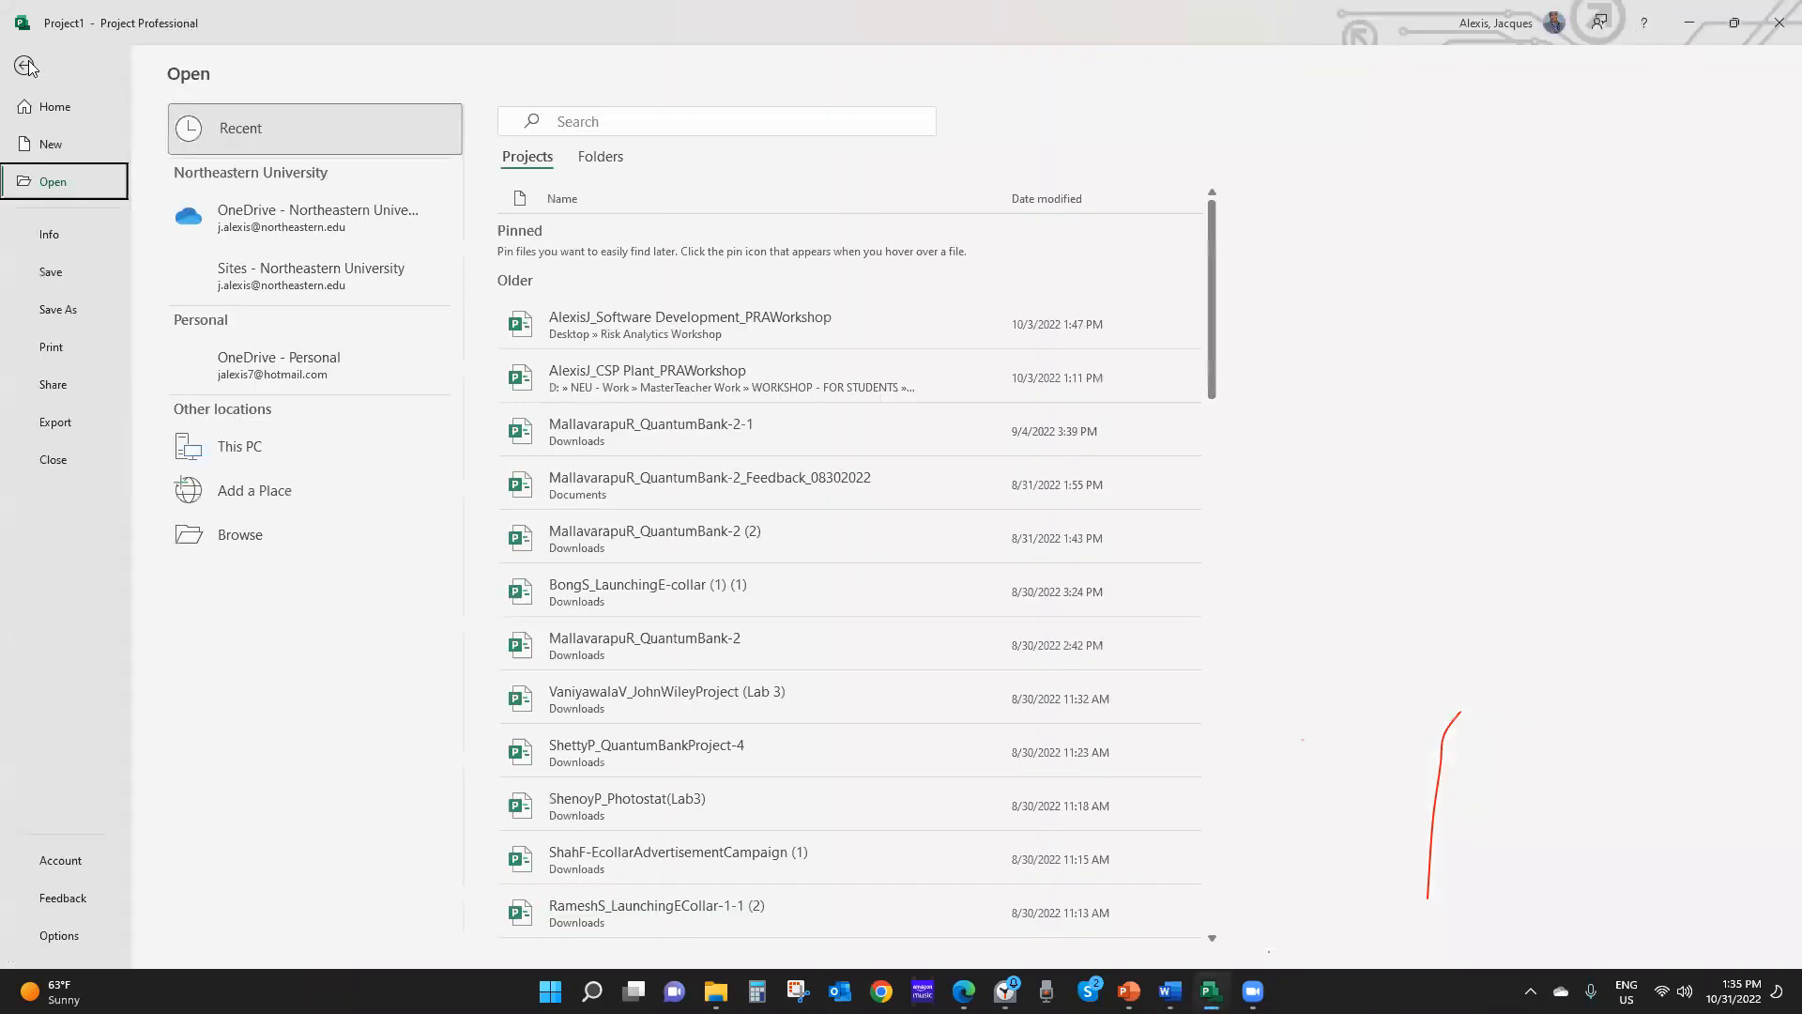
pyautogui.click(72, 304)
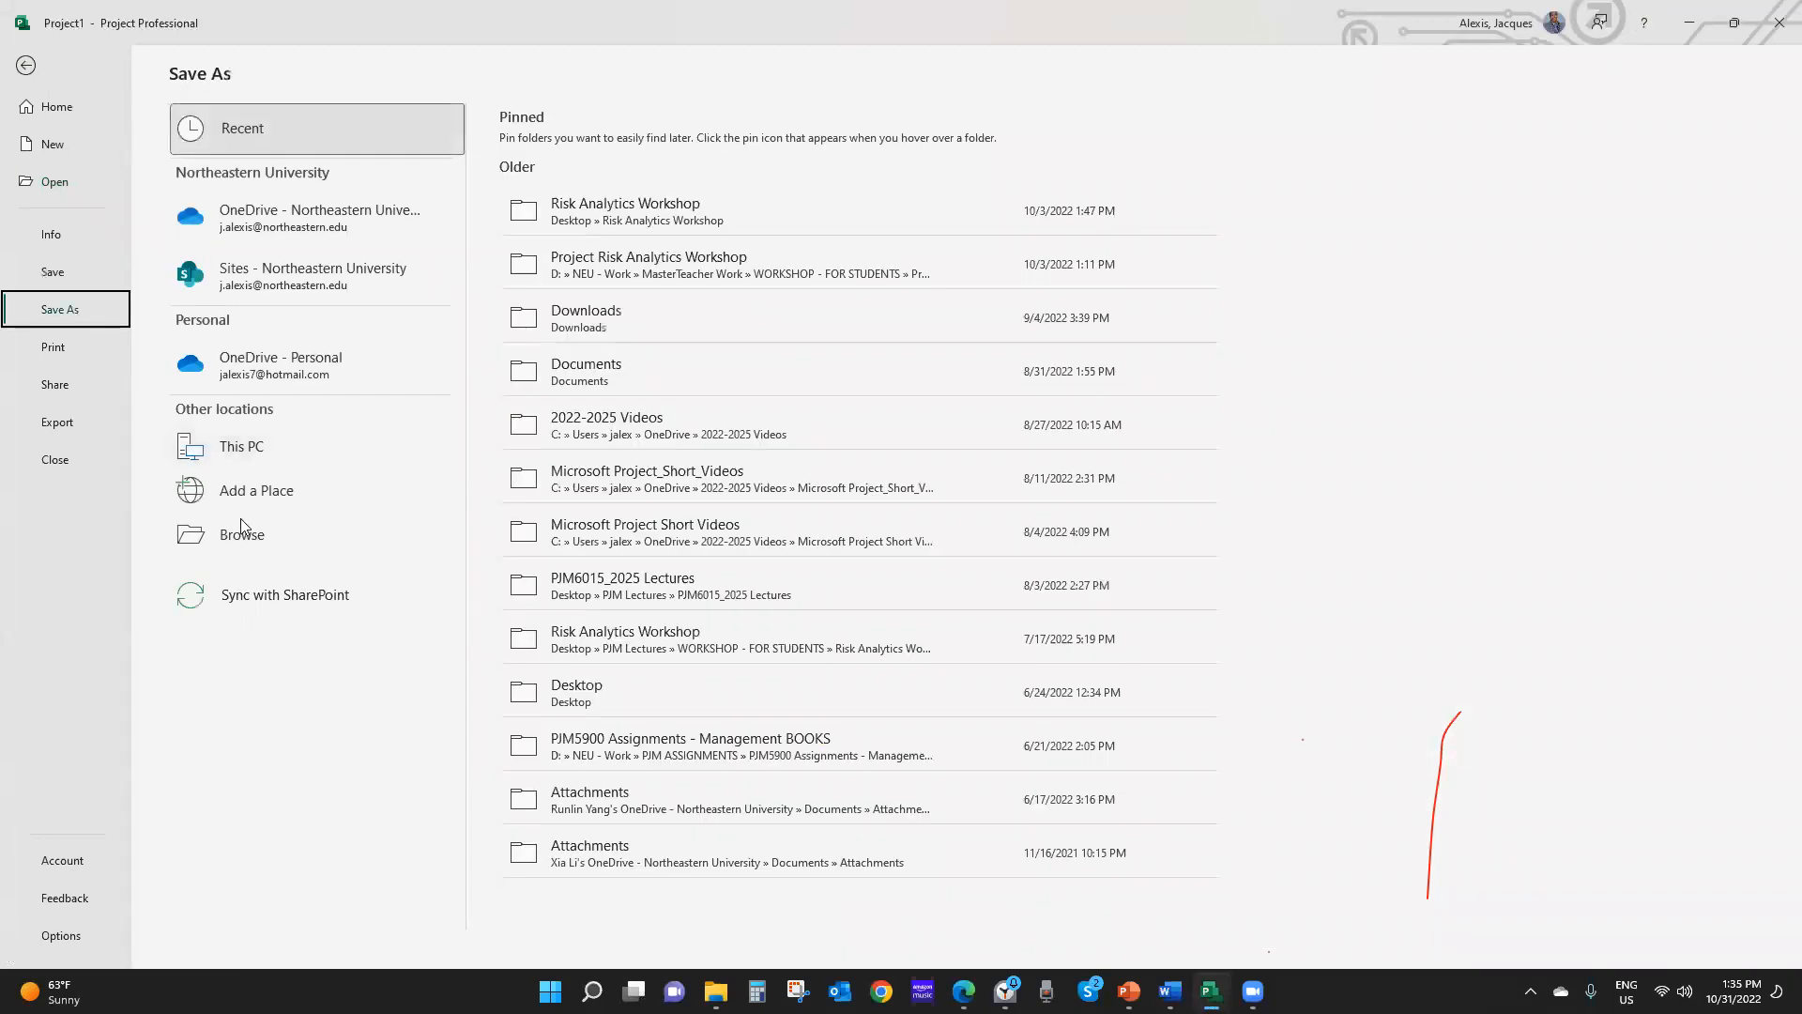
pyautogui.click(244, 543)
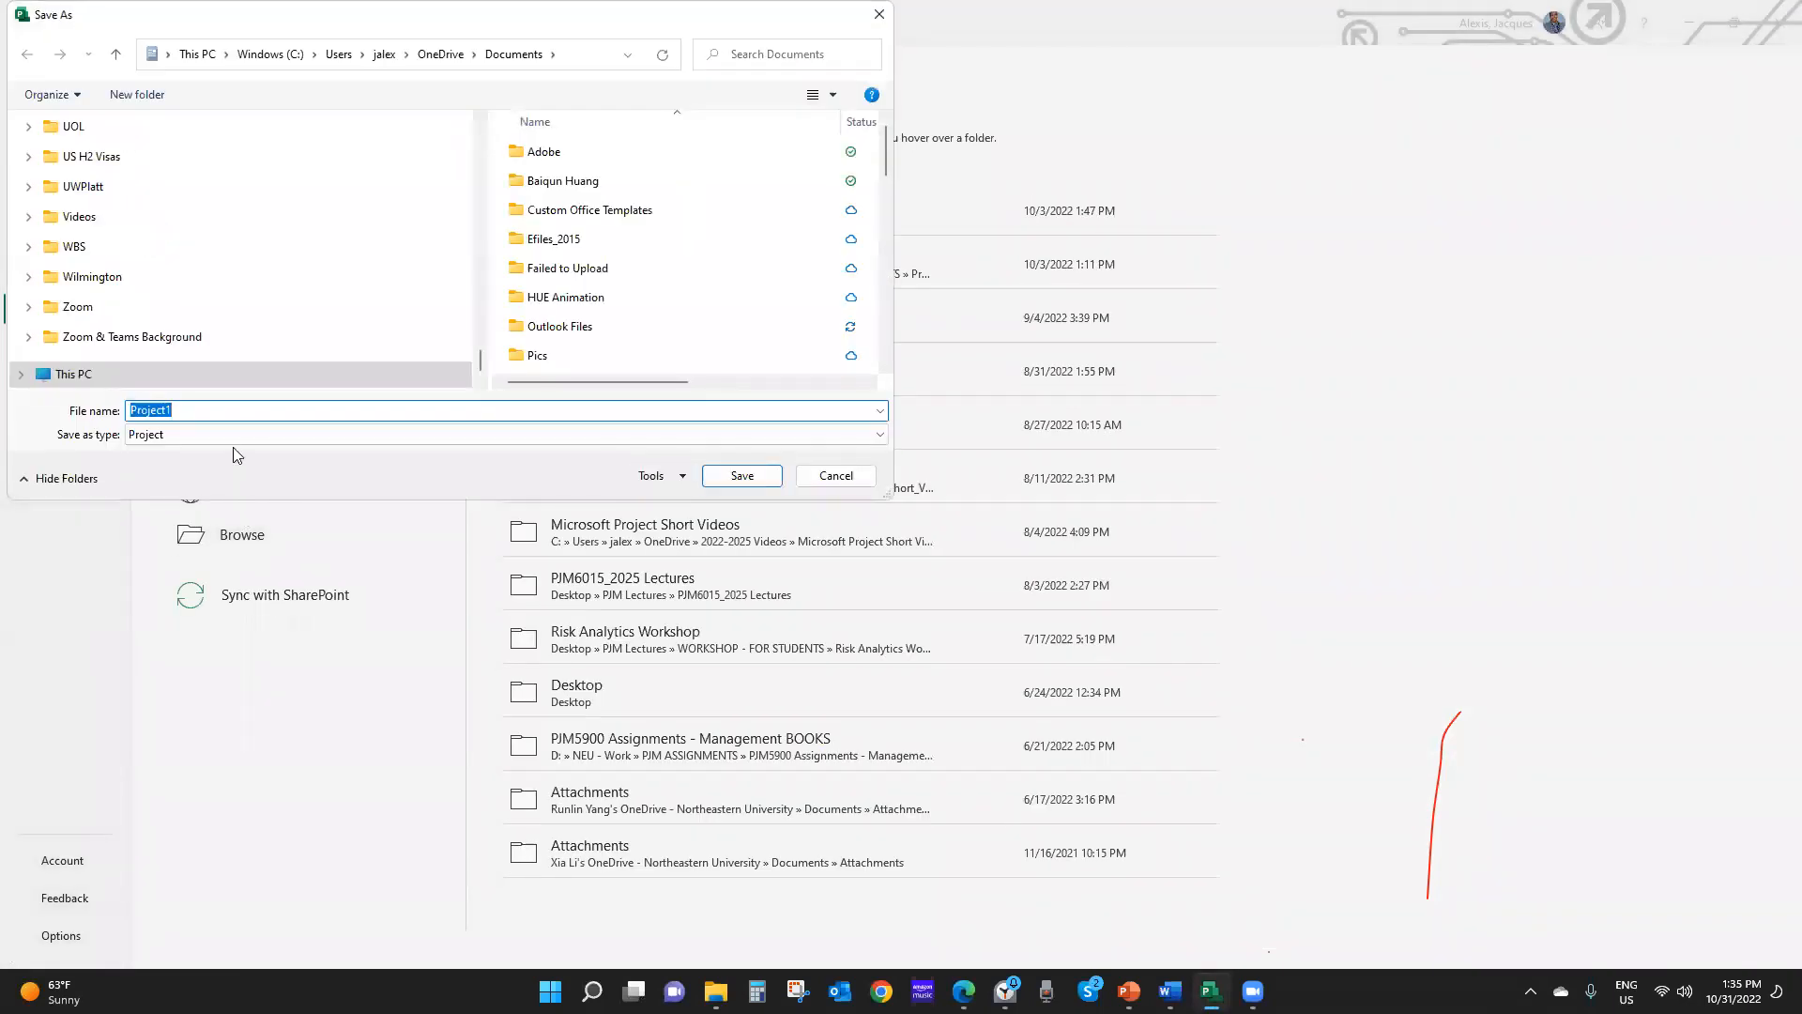
pyautogui.write('Ale')
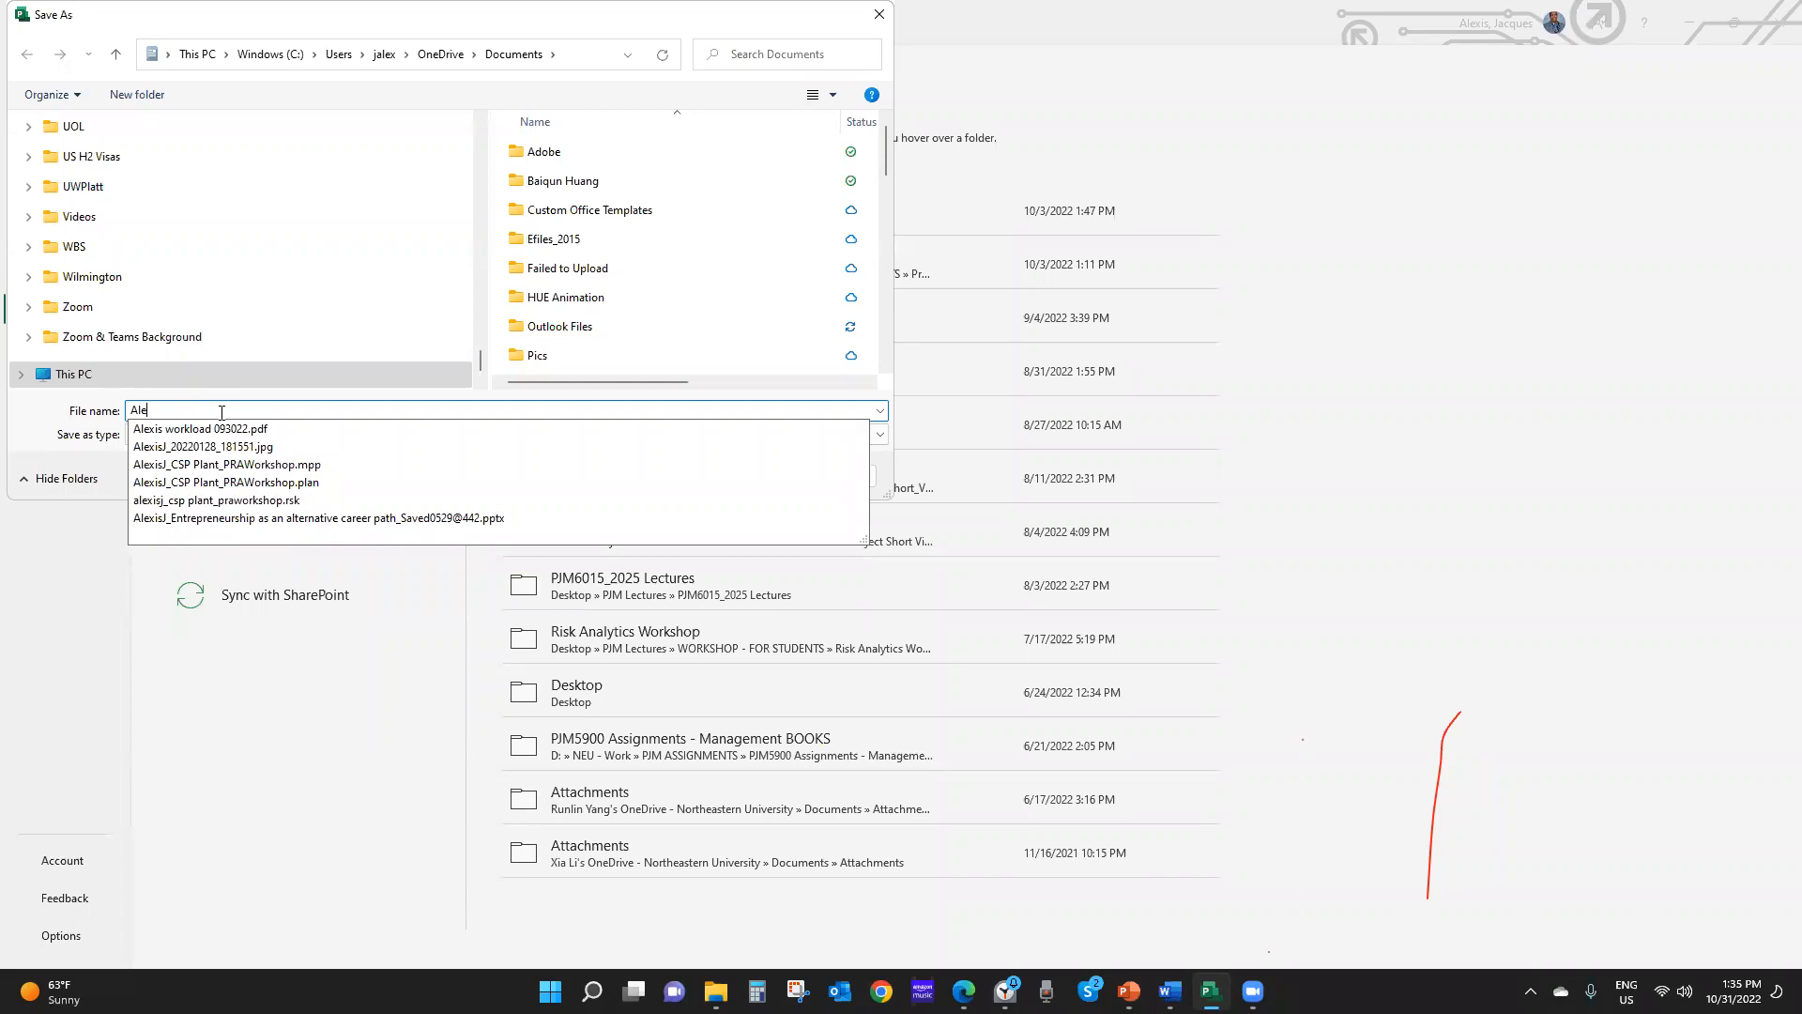
pyautogui.write('xis')
pyautogui.write('J')
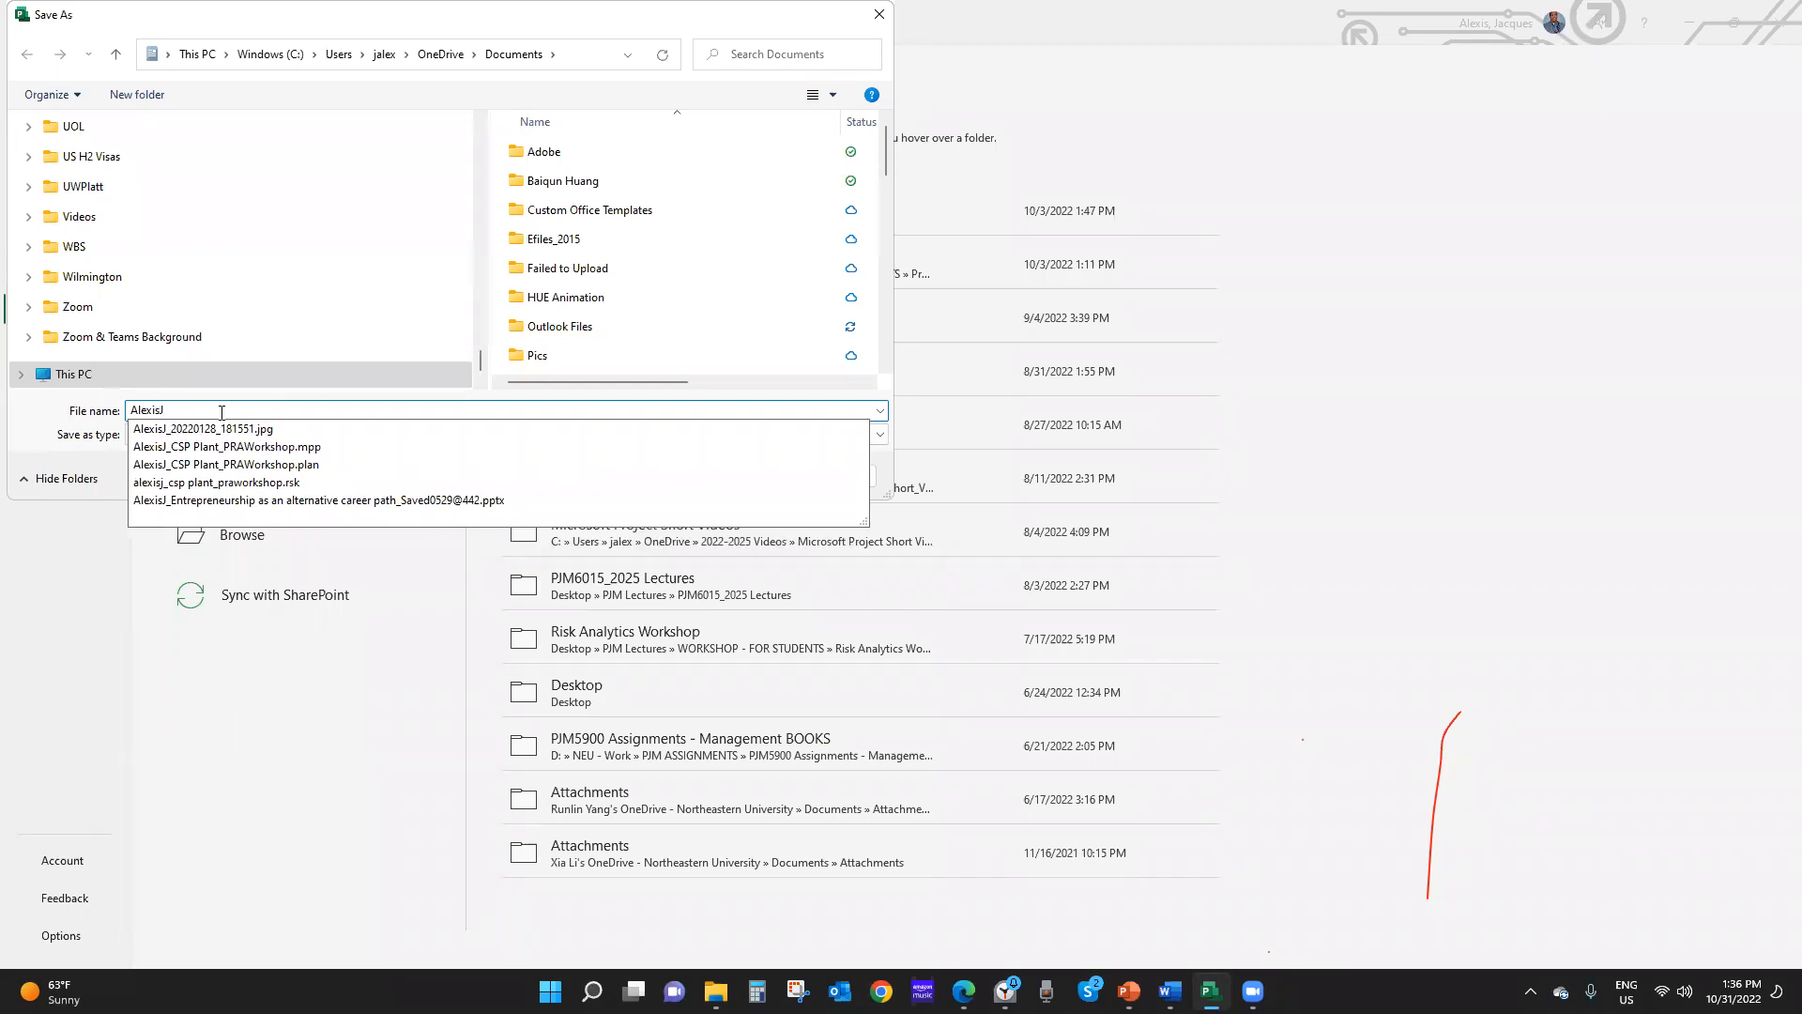
pyautogui.write('_CS')
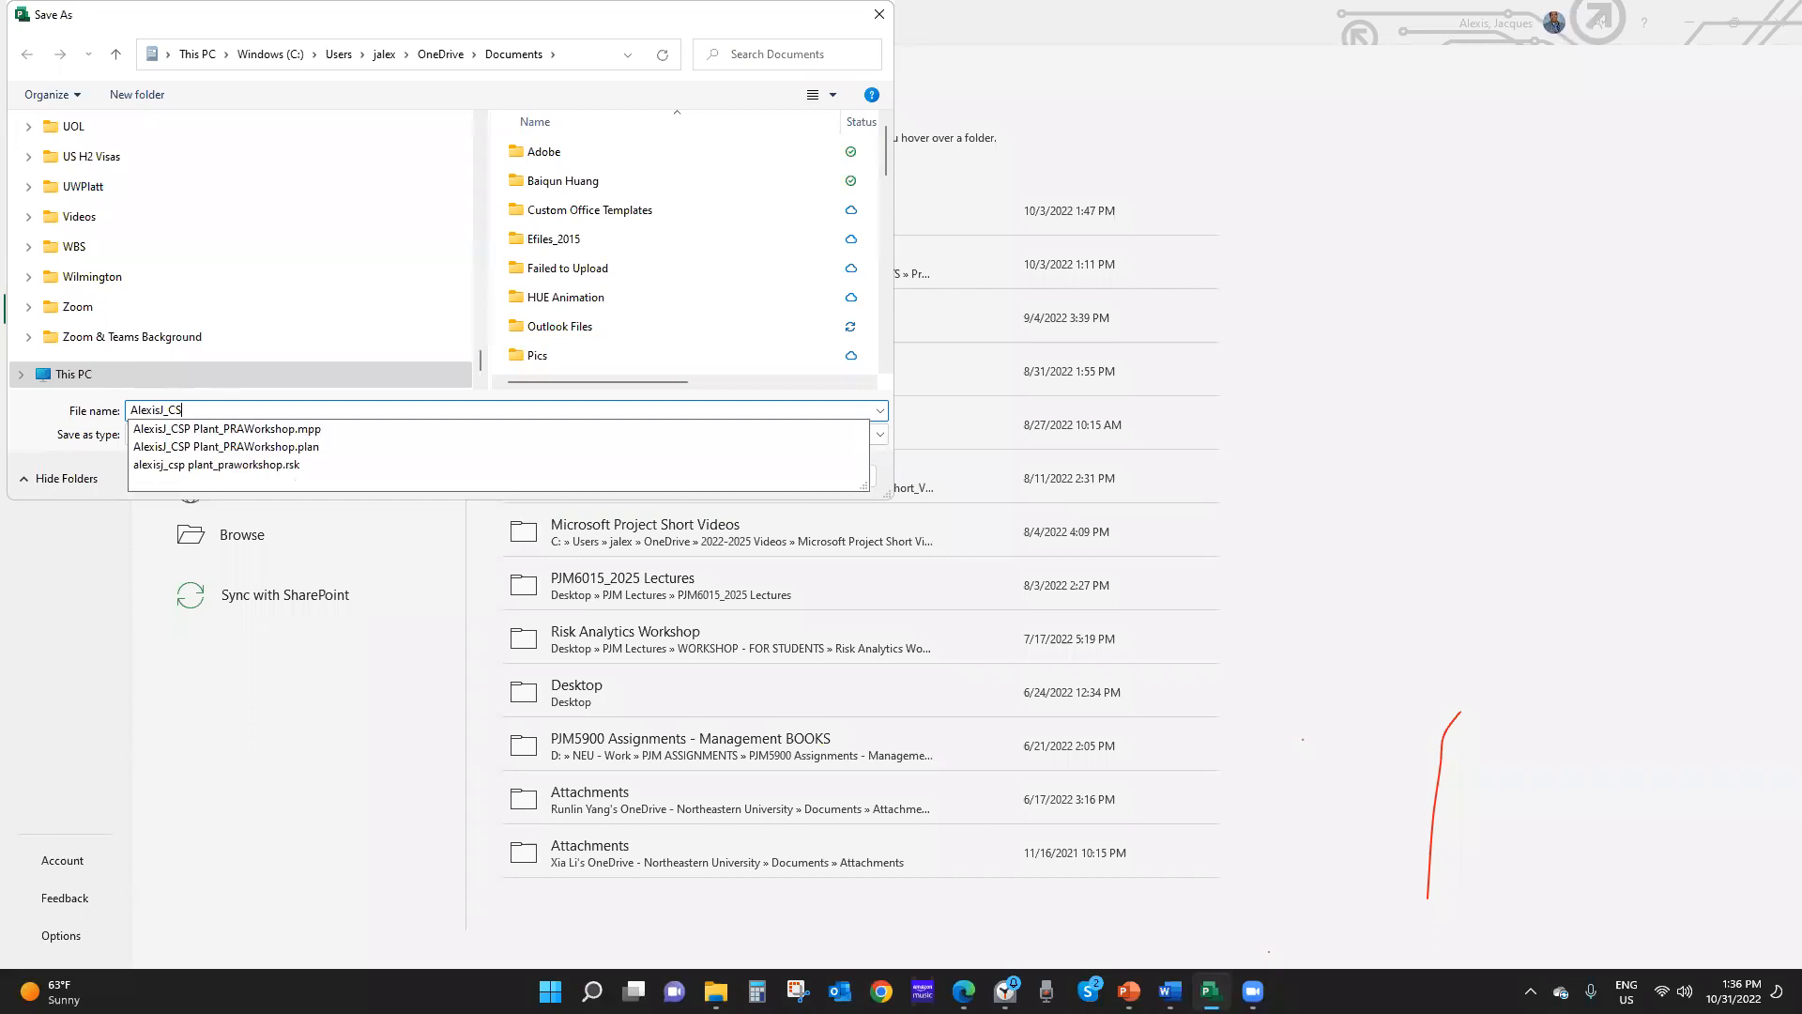
pyautogui.write('P Plant_')
pyautogui.write('Fall2022')
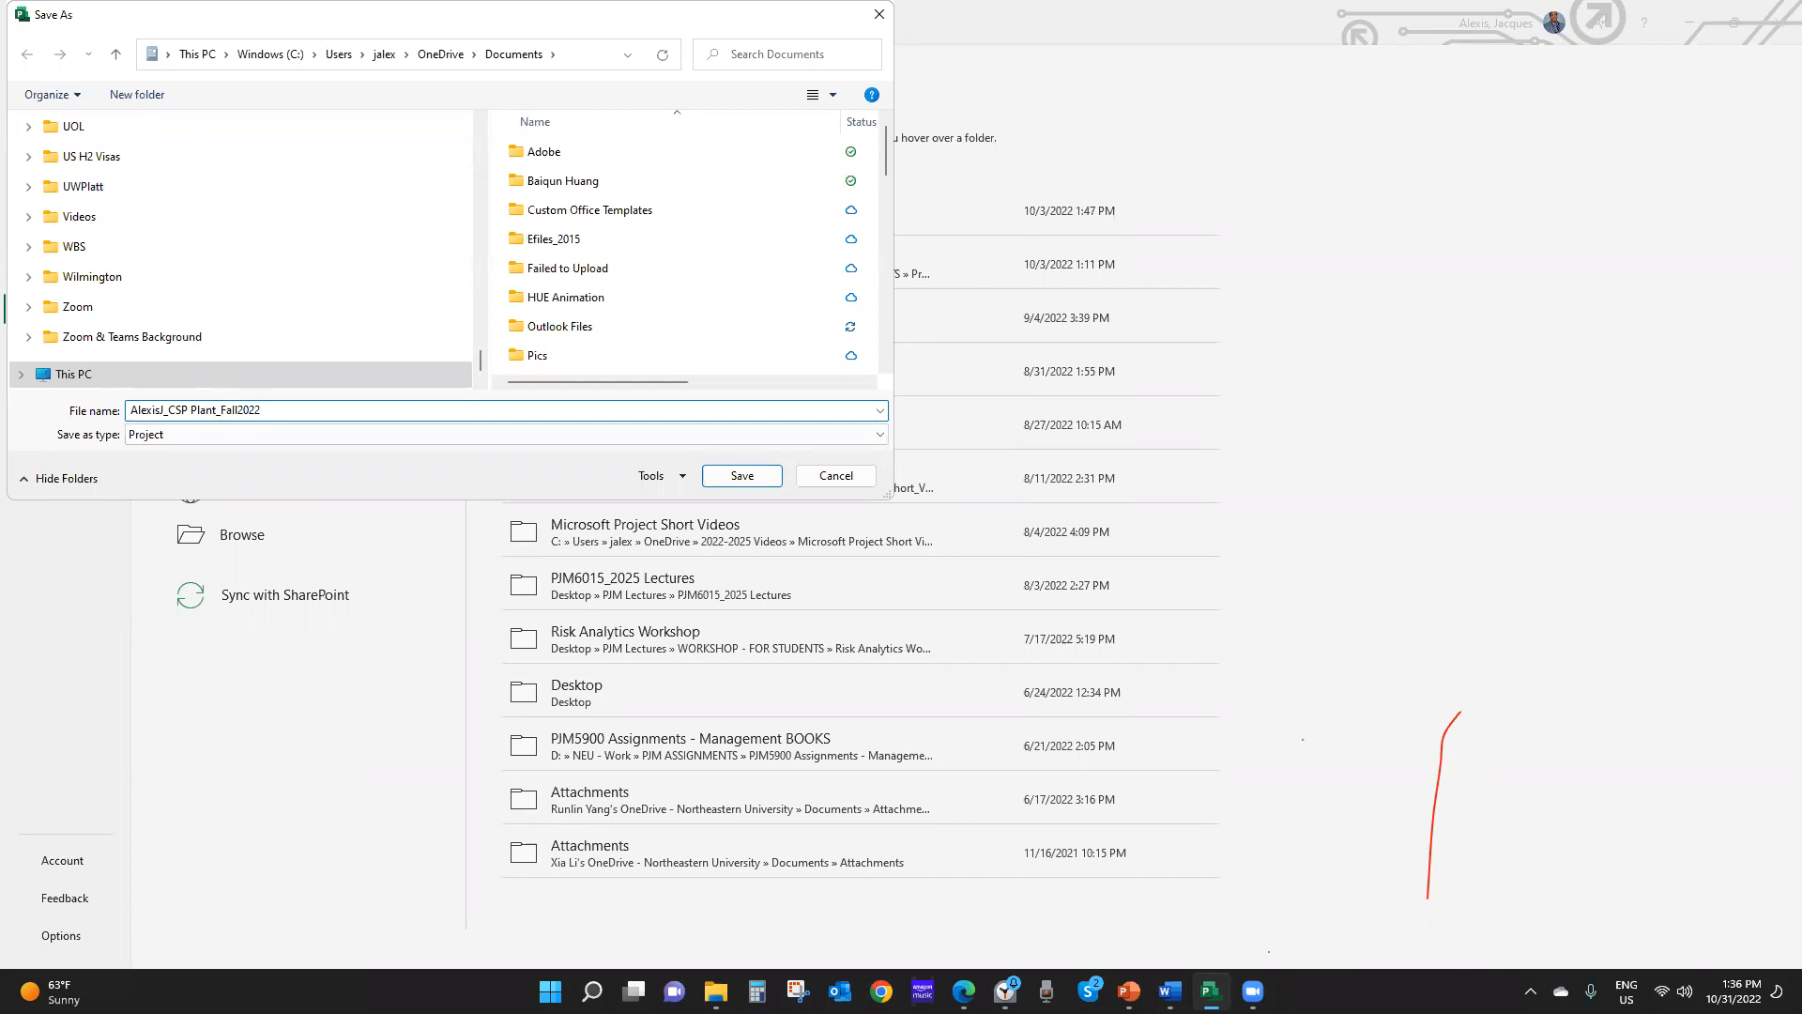
# Choose the Desktop as the save location and save the project file there
pyautogui.moveTo(480, 362); pyautogui.dragTo(480, 136)
pyautogui.click(103, 167)
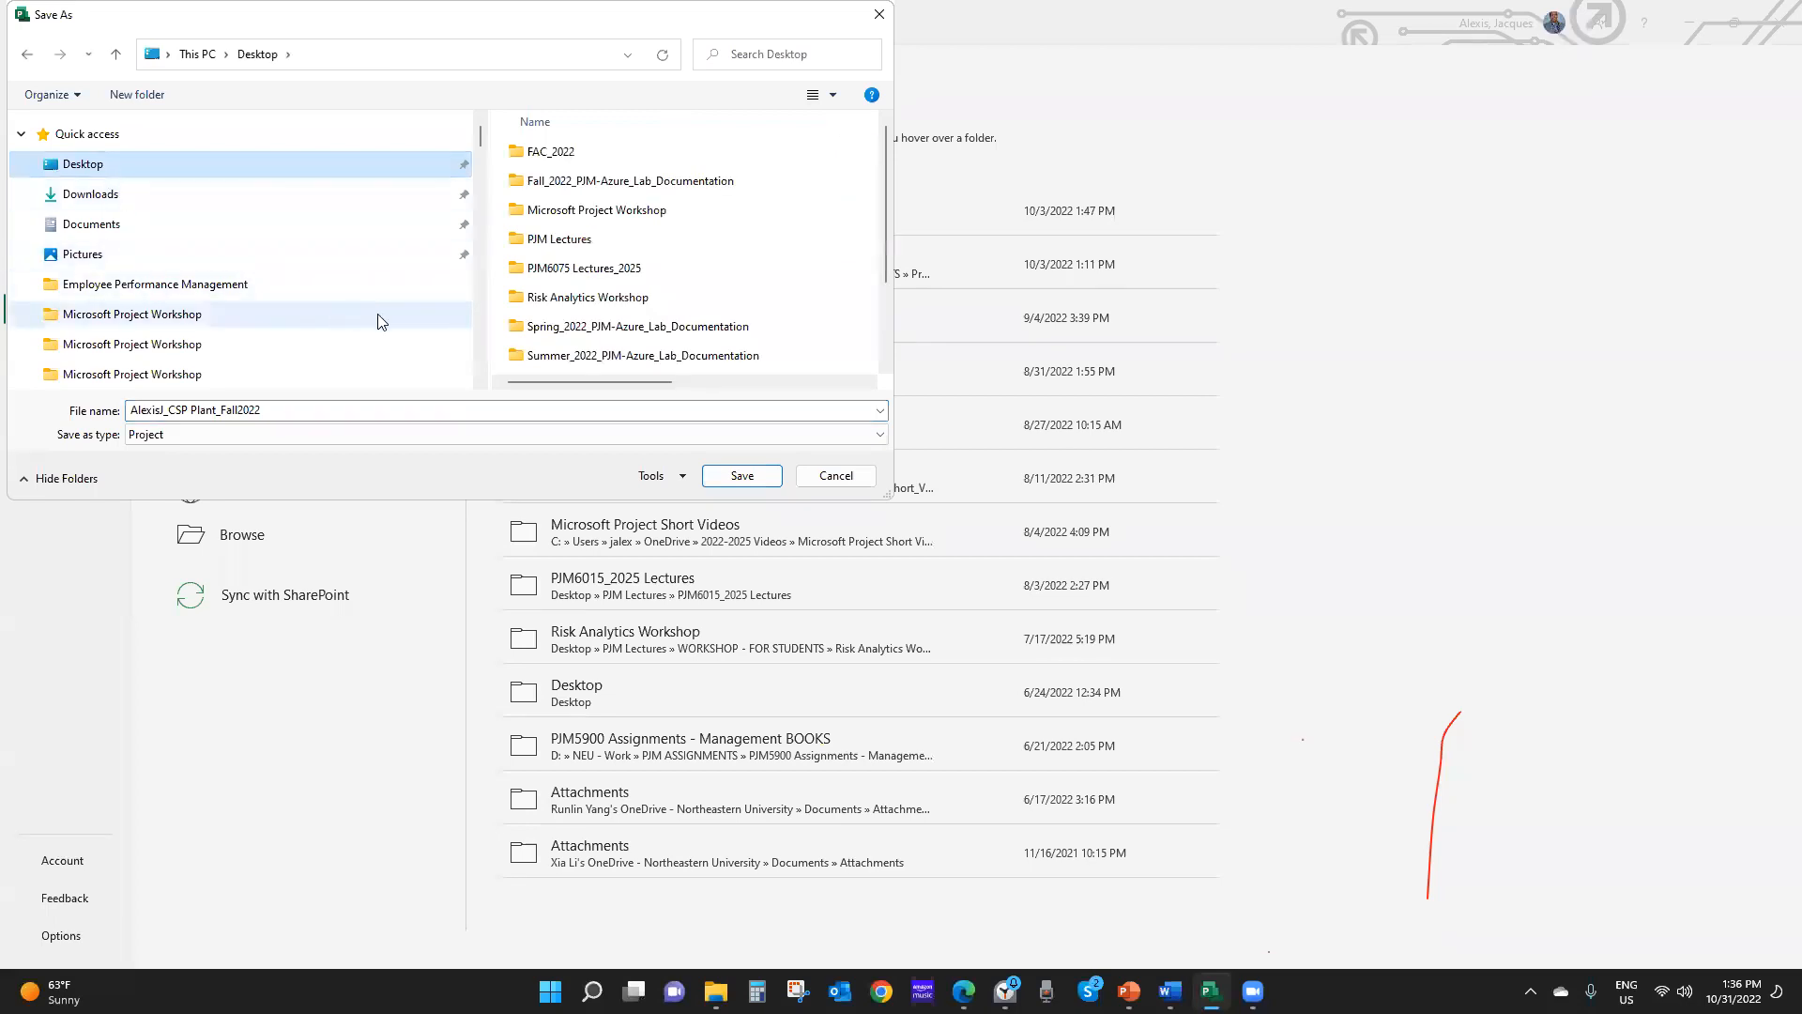
pyautogui.click(740, 476)
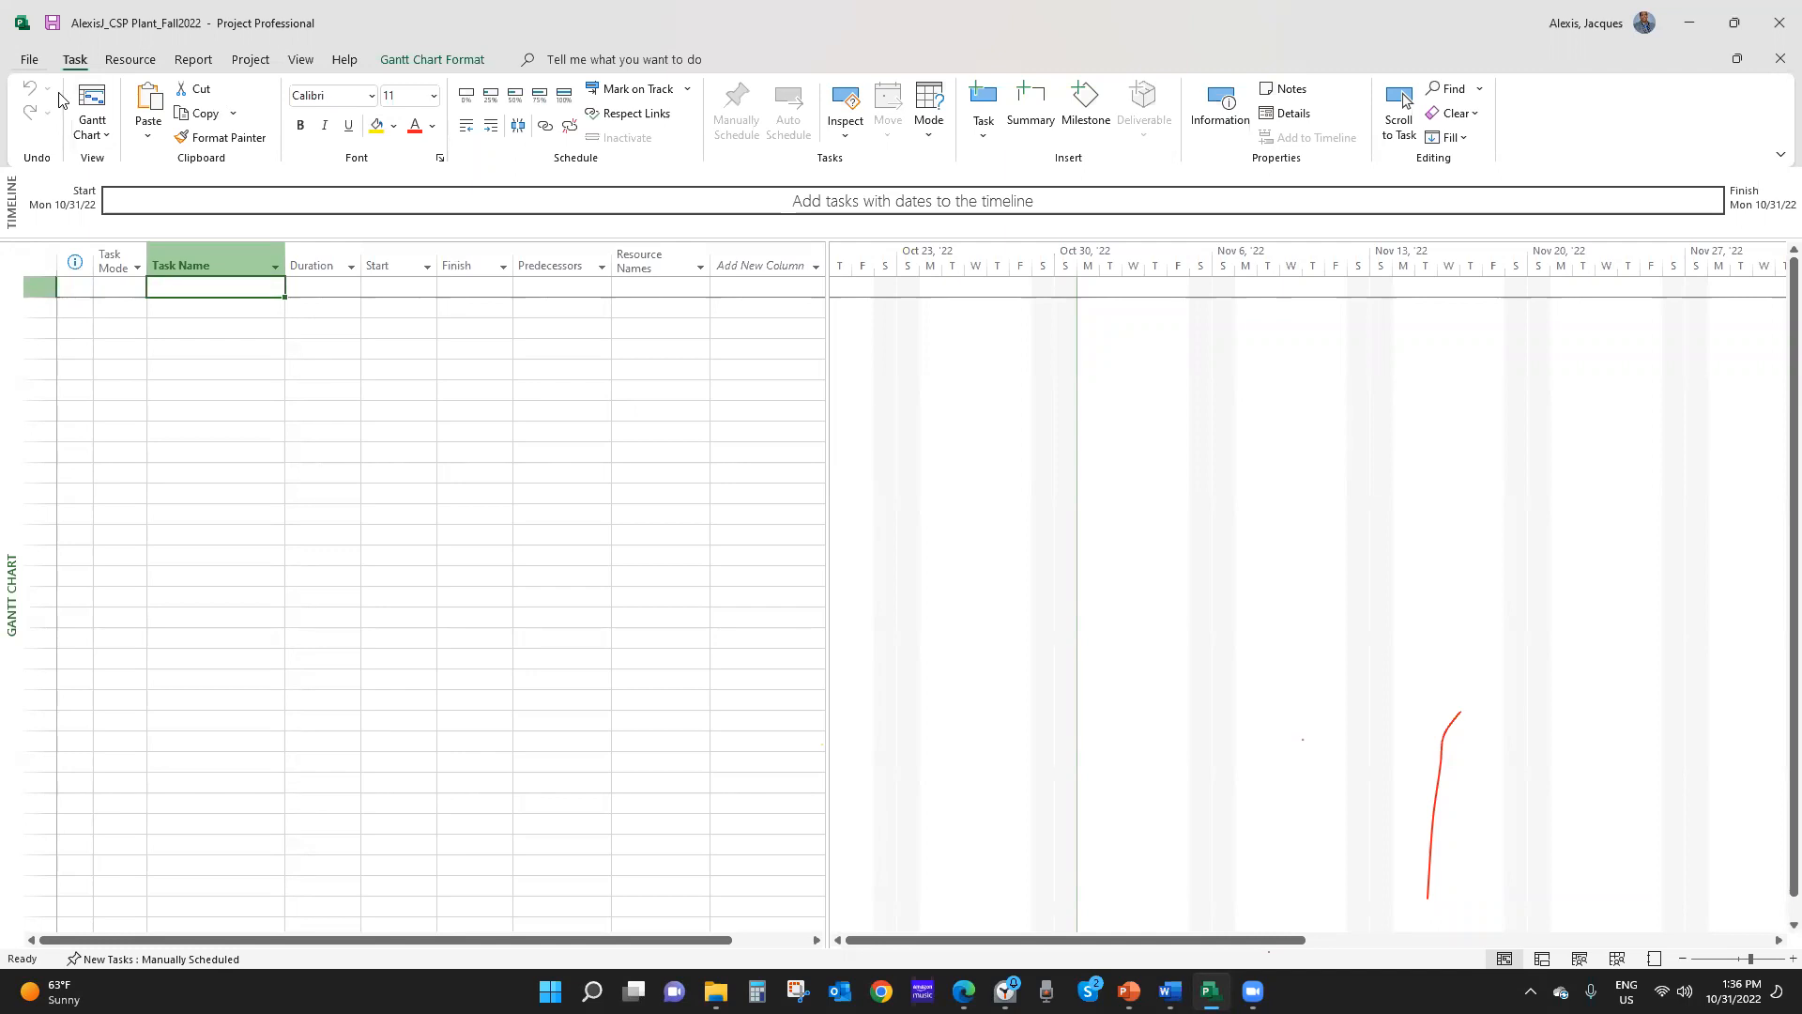
# Open the advanced properties of the saved project and place the cursor in the summary's Comments field
pyautogui.hotkey('alt', 'f')
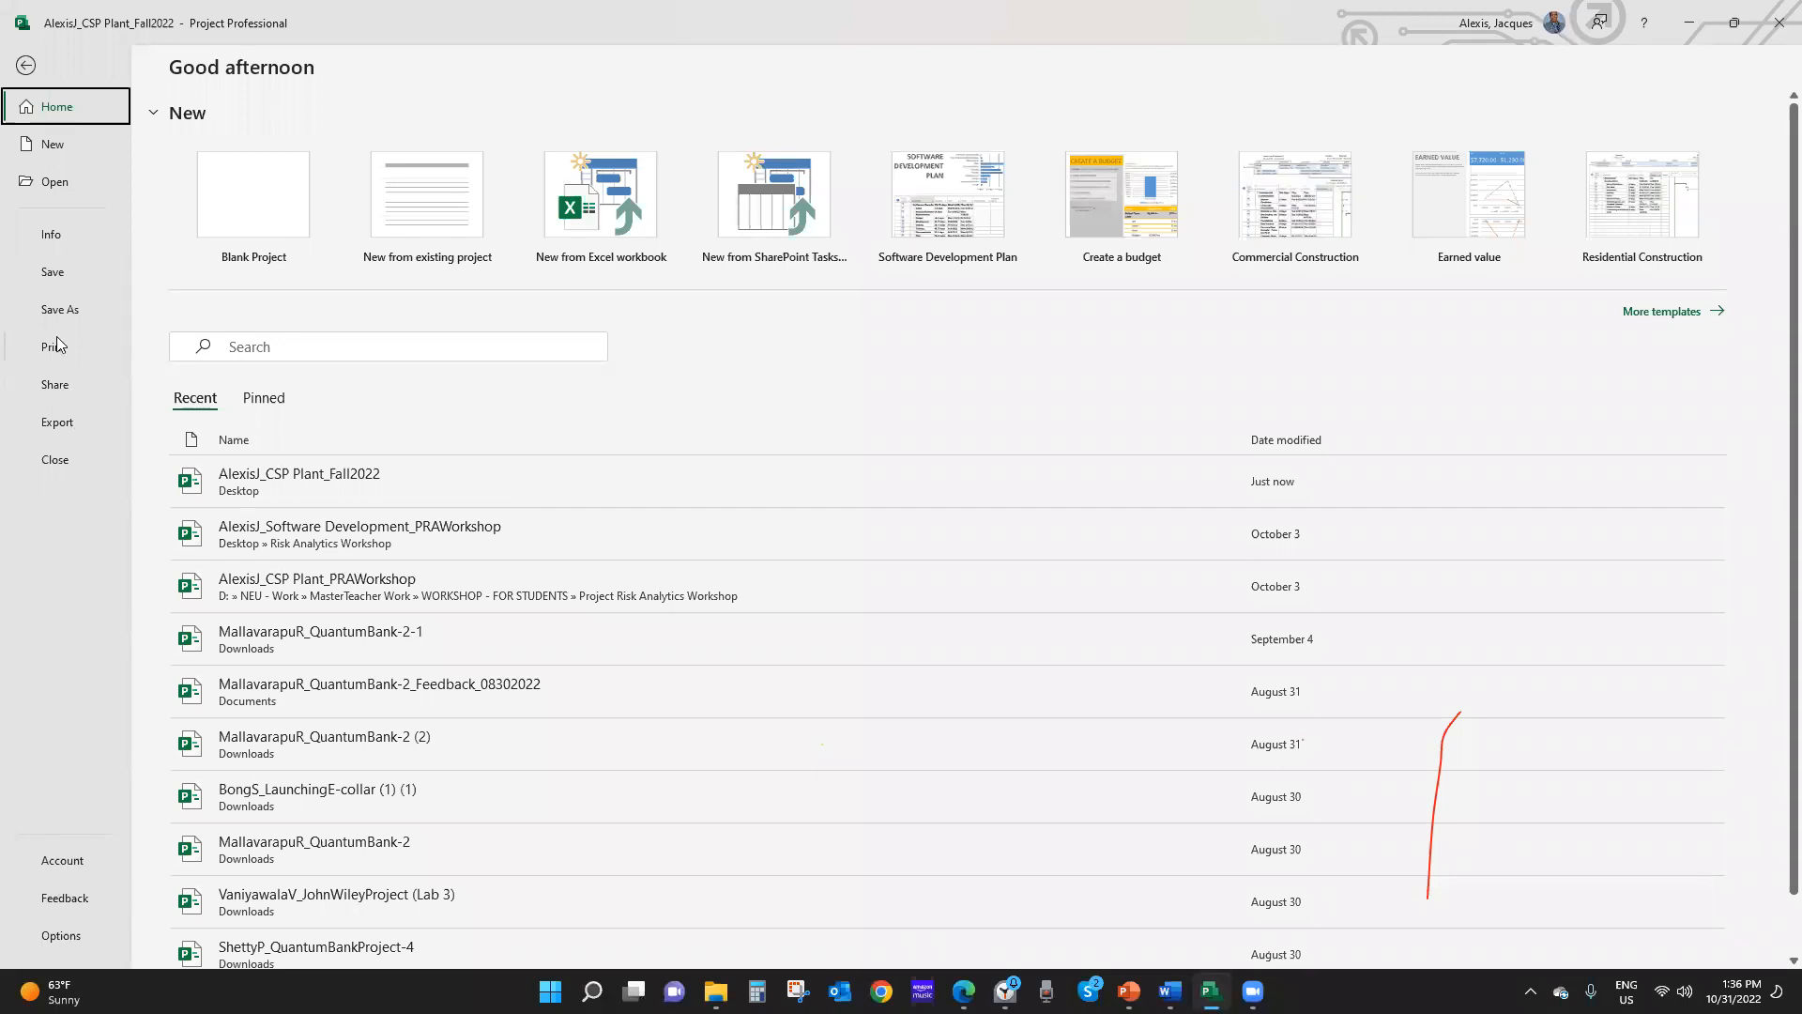
pyautogui.click(57, 237)
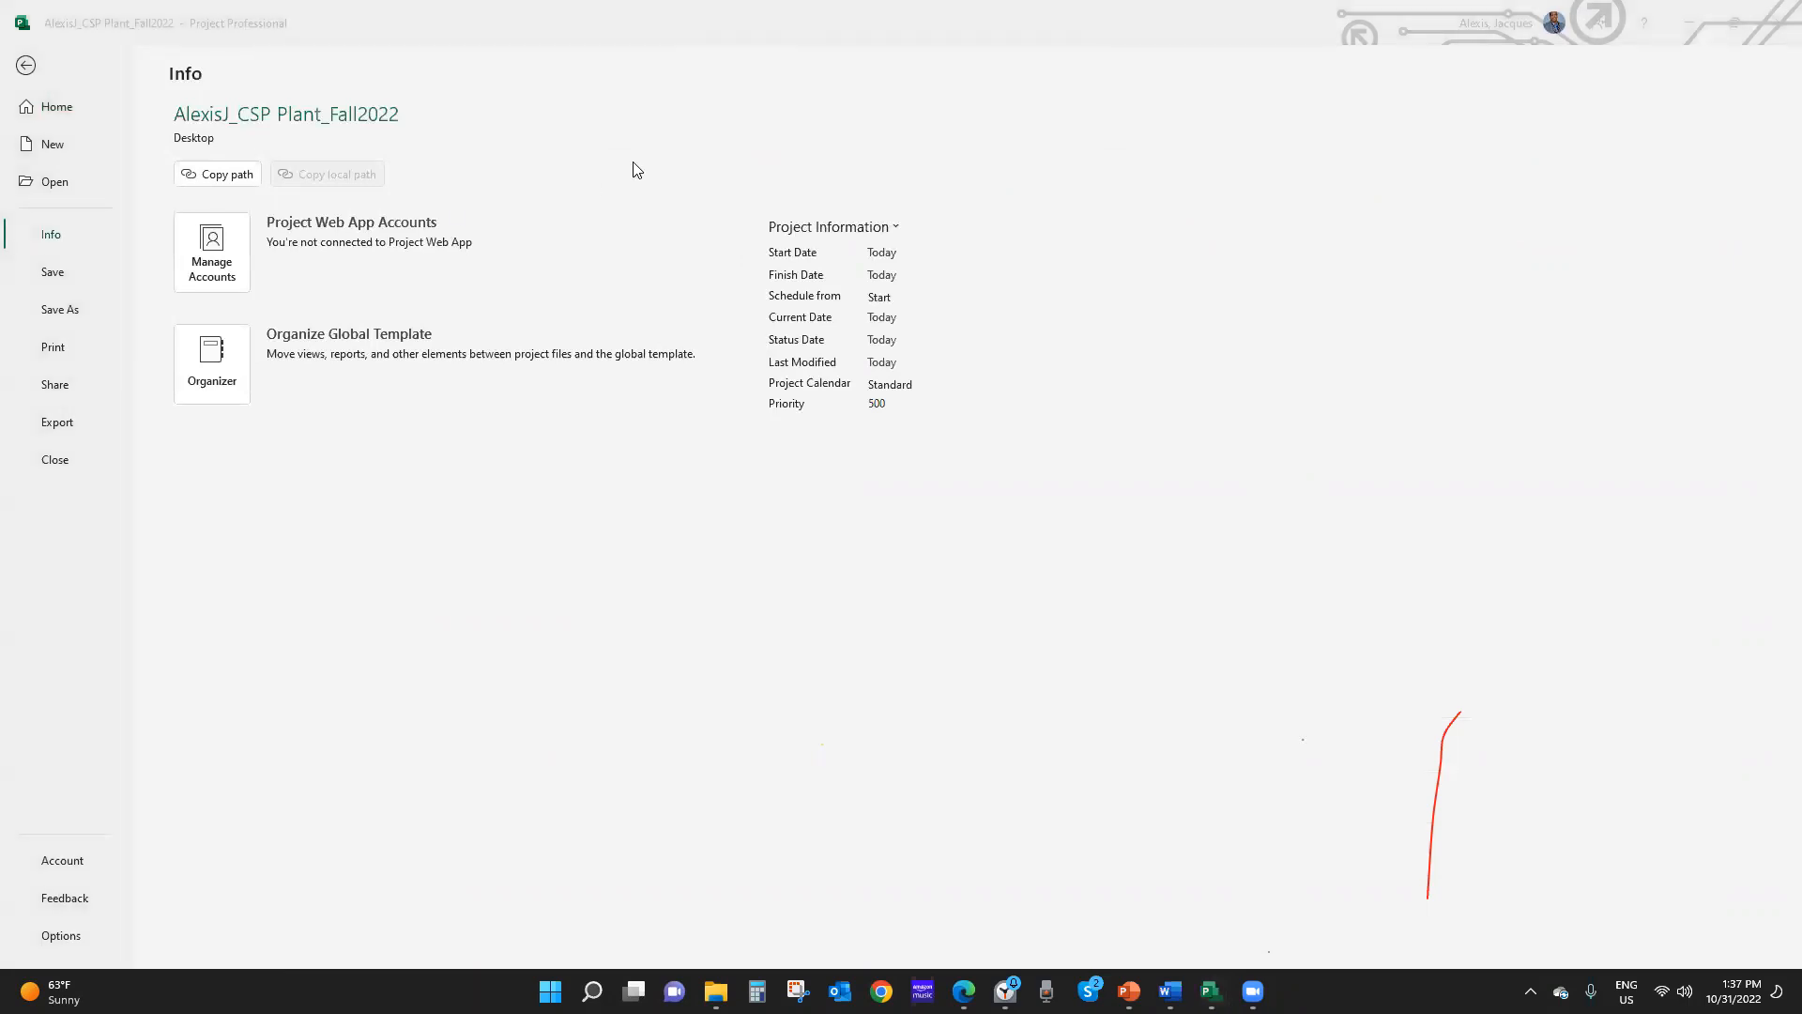
pyautogui.click(1199, 143)
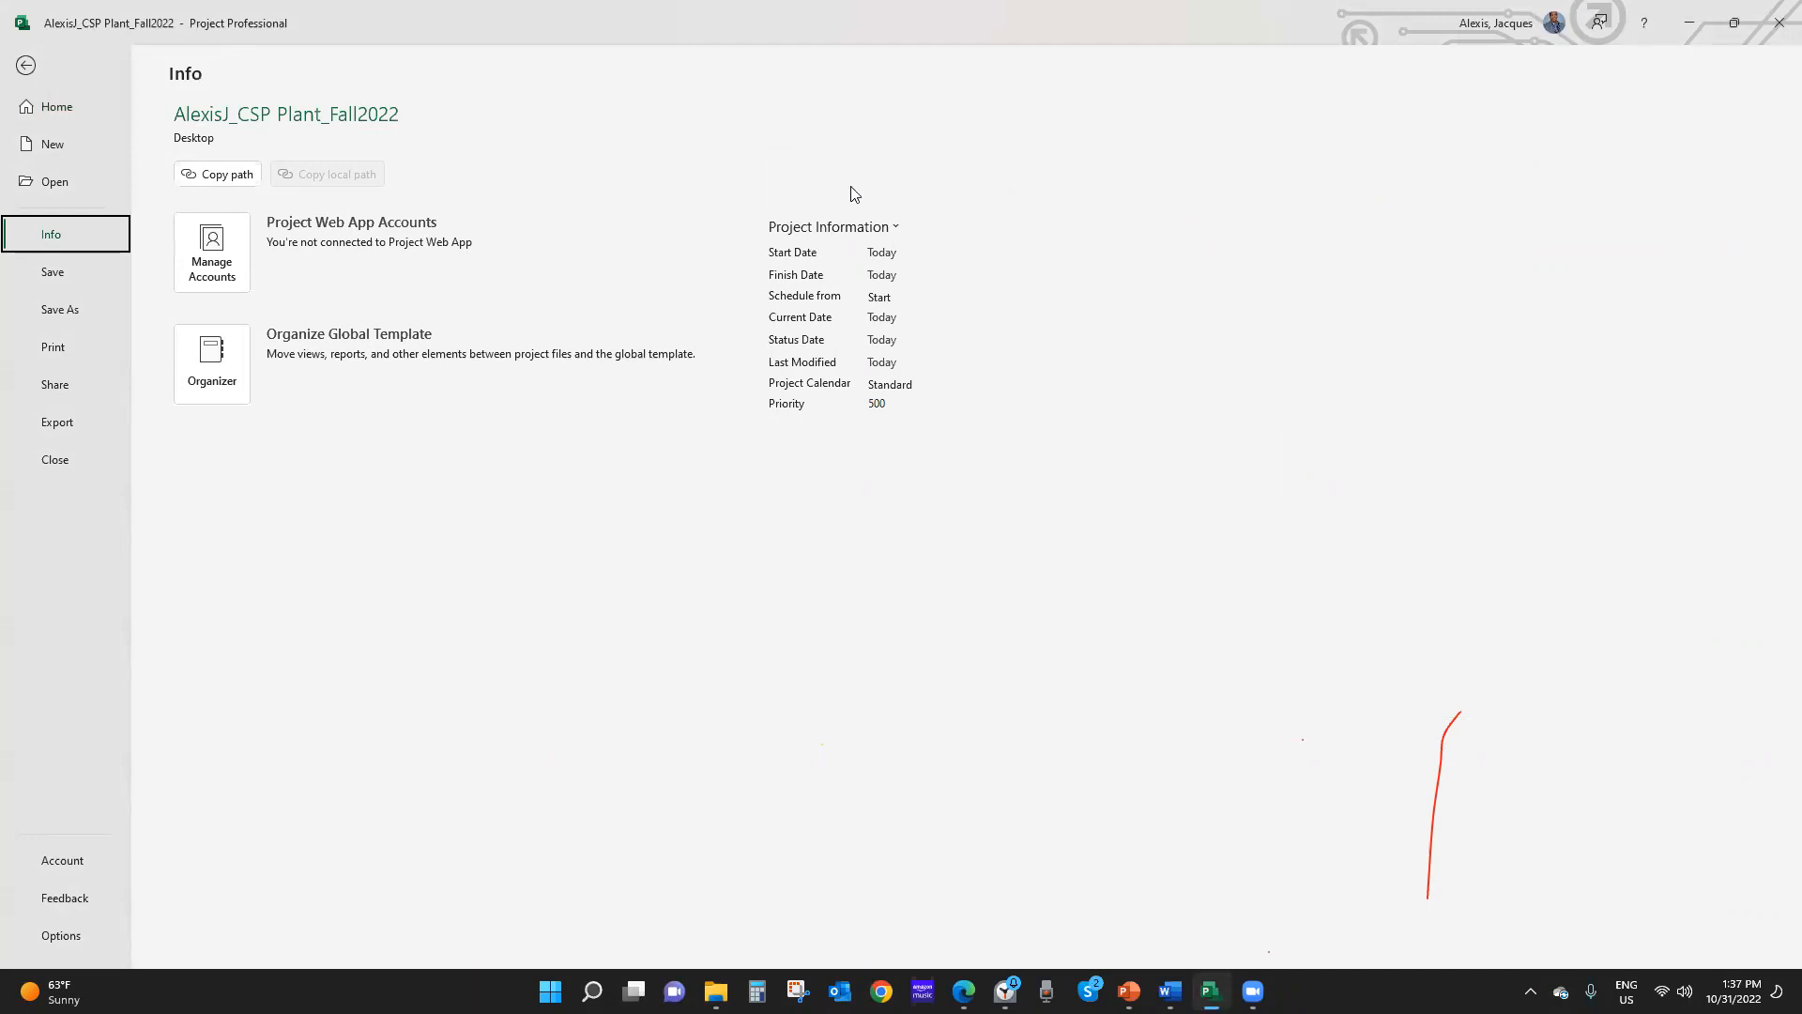
pyautogui.click(852, 235)
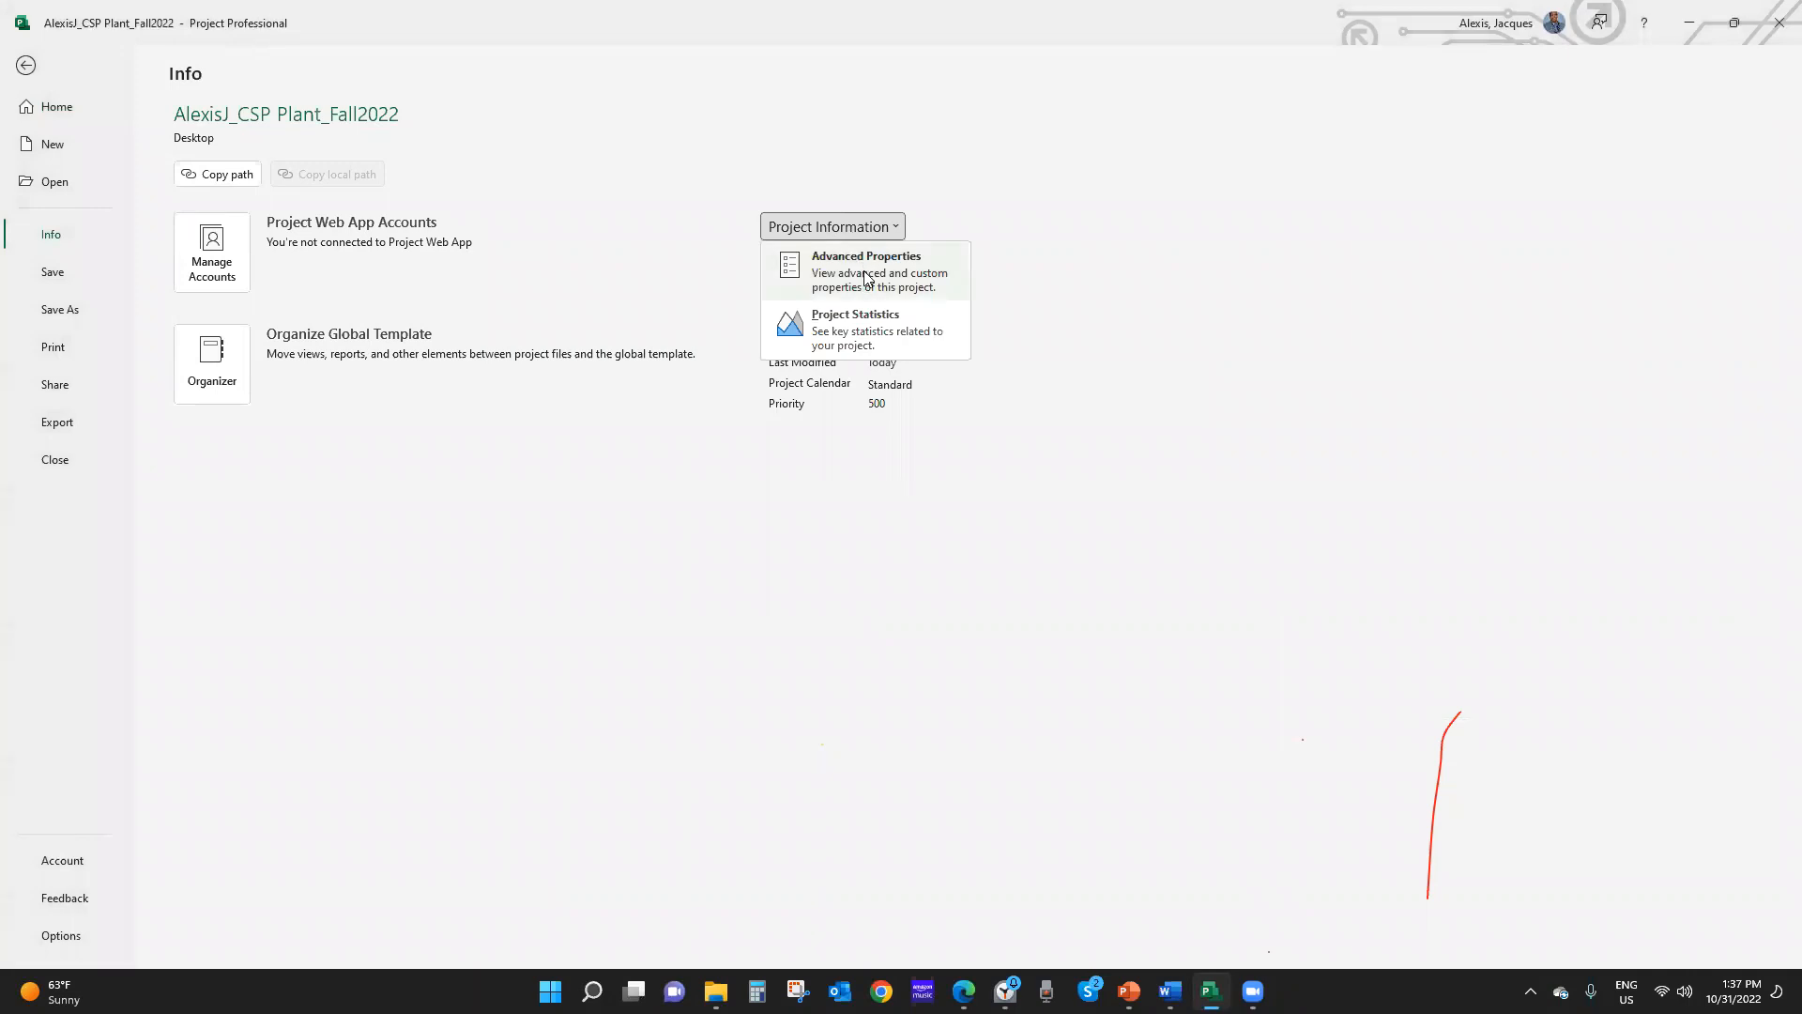
pyautogui.click(865, 272)
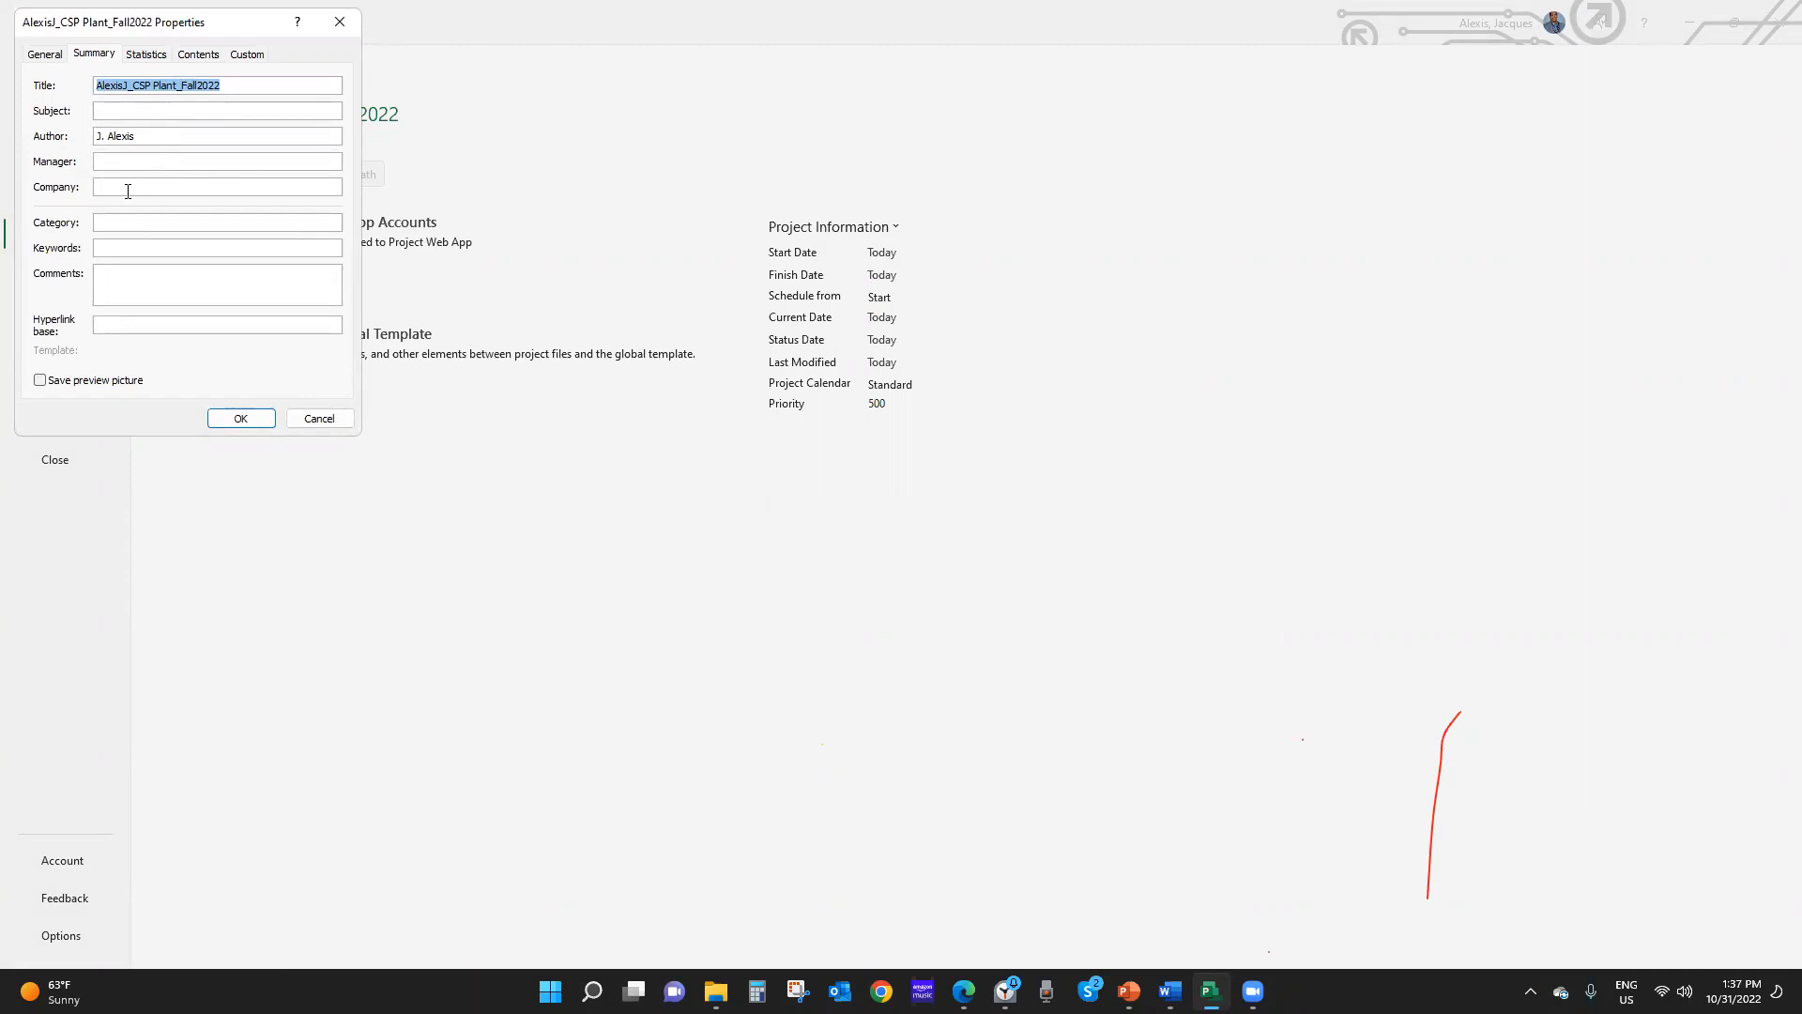
pyautogui.click(119, 247)
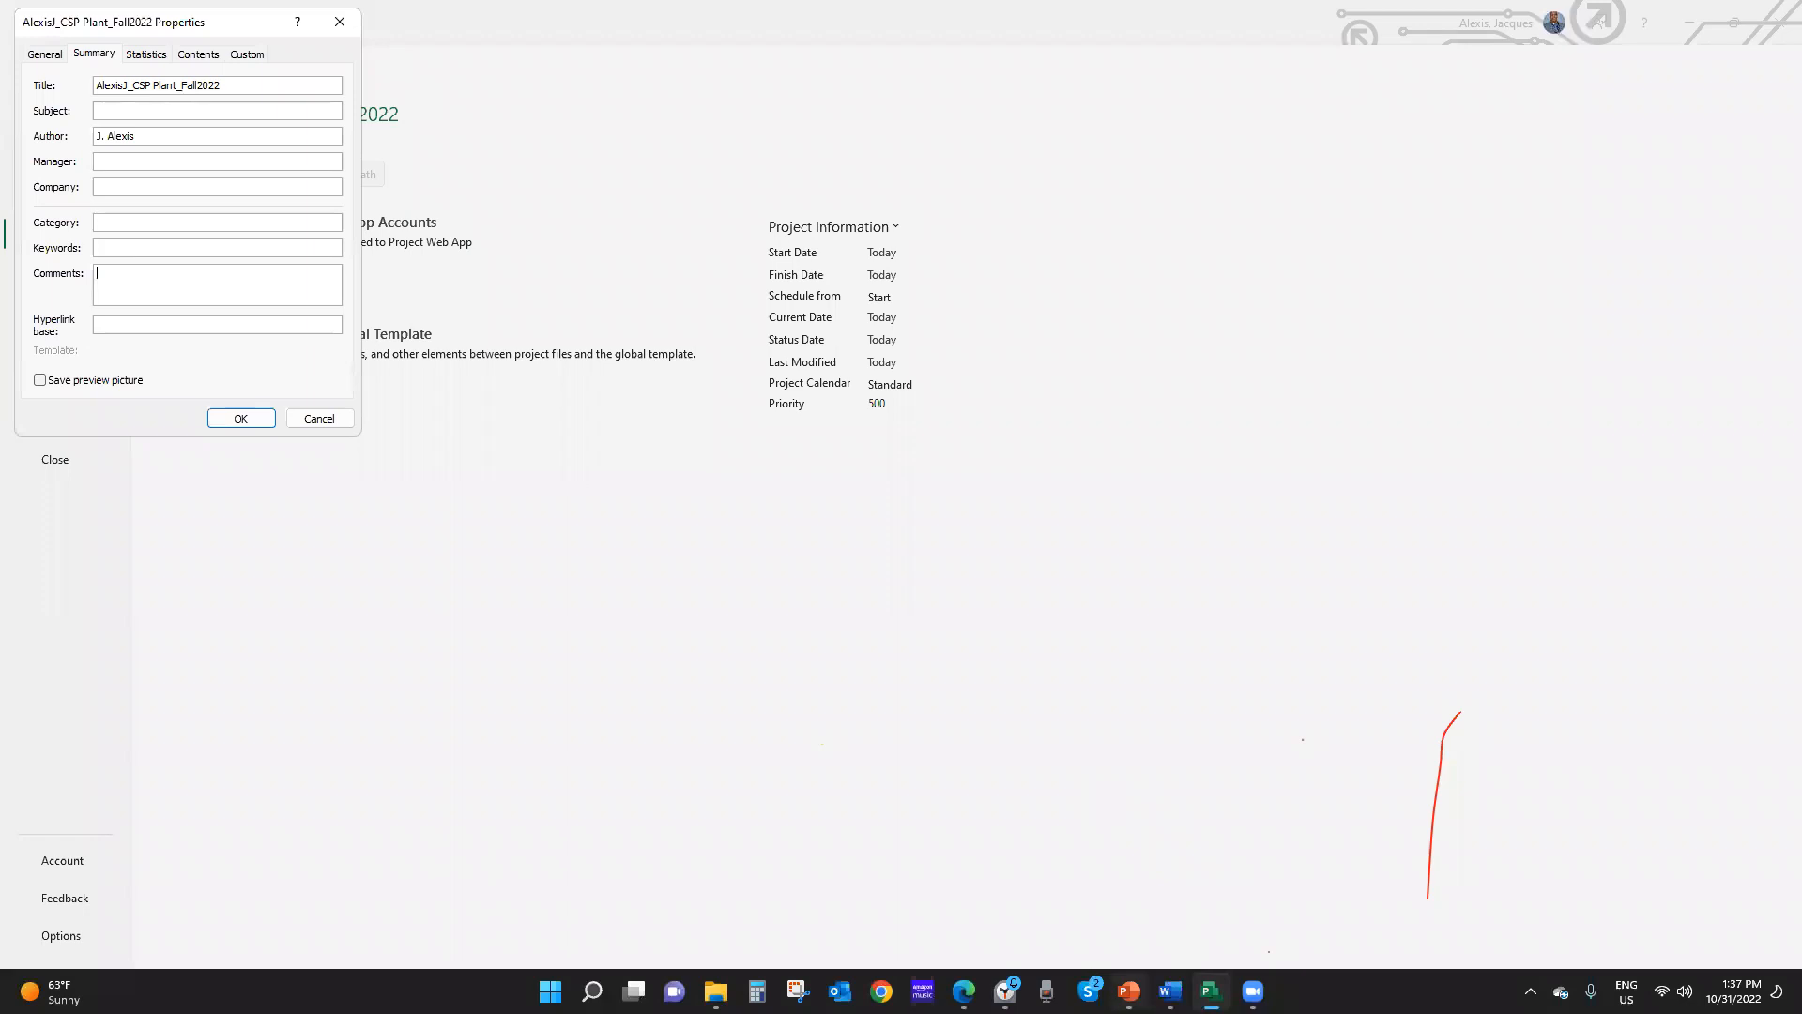
# Switch to PowerPoint, copy the power plant objective paragraph from slide 16, and bring up the Zoom meeting controls
pyautogui.click(1129, 991)
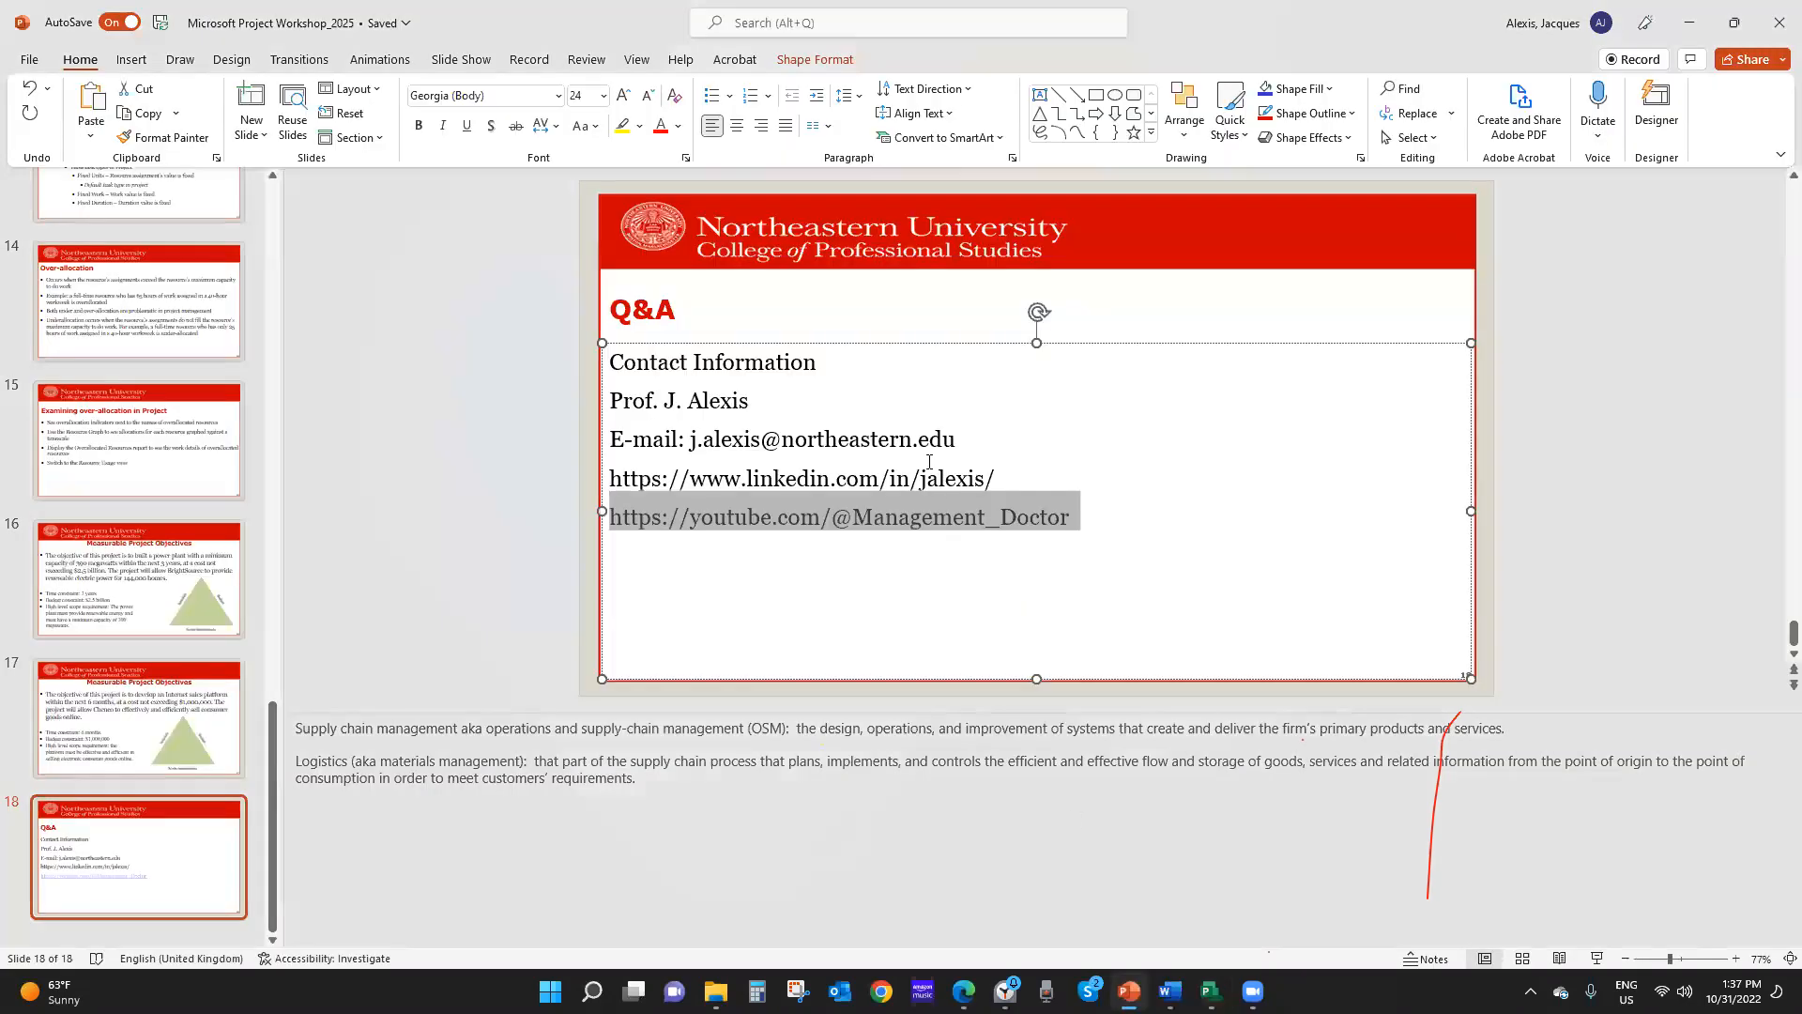
pyautogui.click(136, 589)
pyautogui.moveTo(630, 336); pyautogui.dragTo(1222, 430)
pyautogui.rightClick(737, 388)
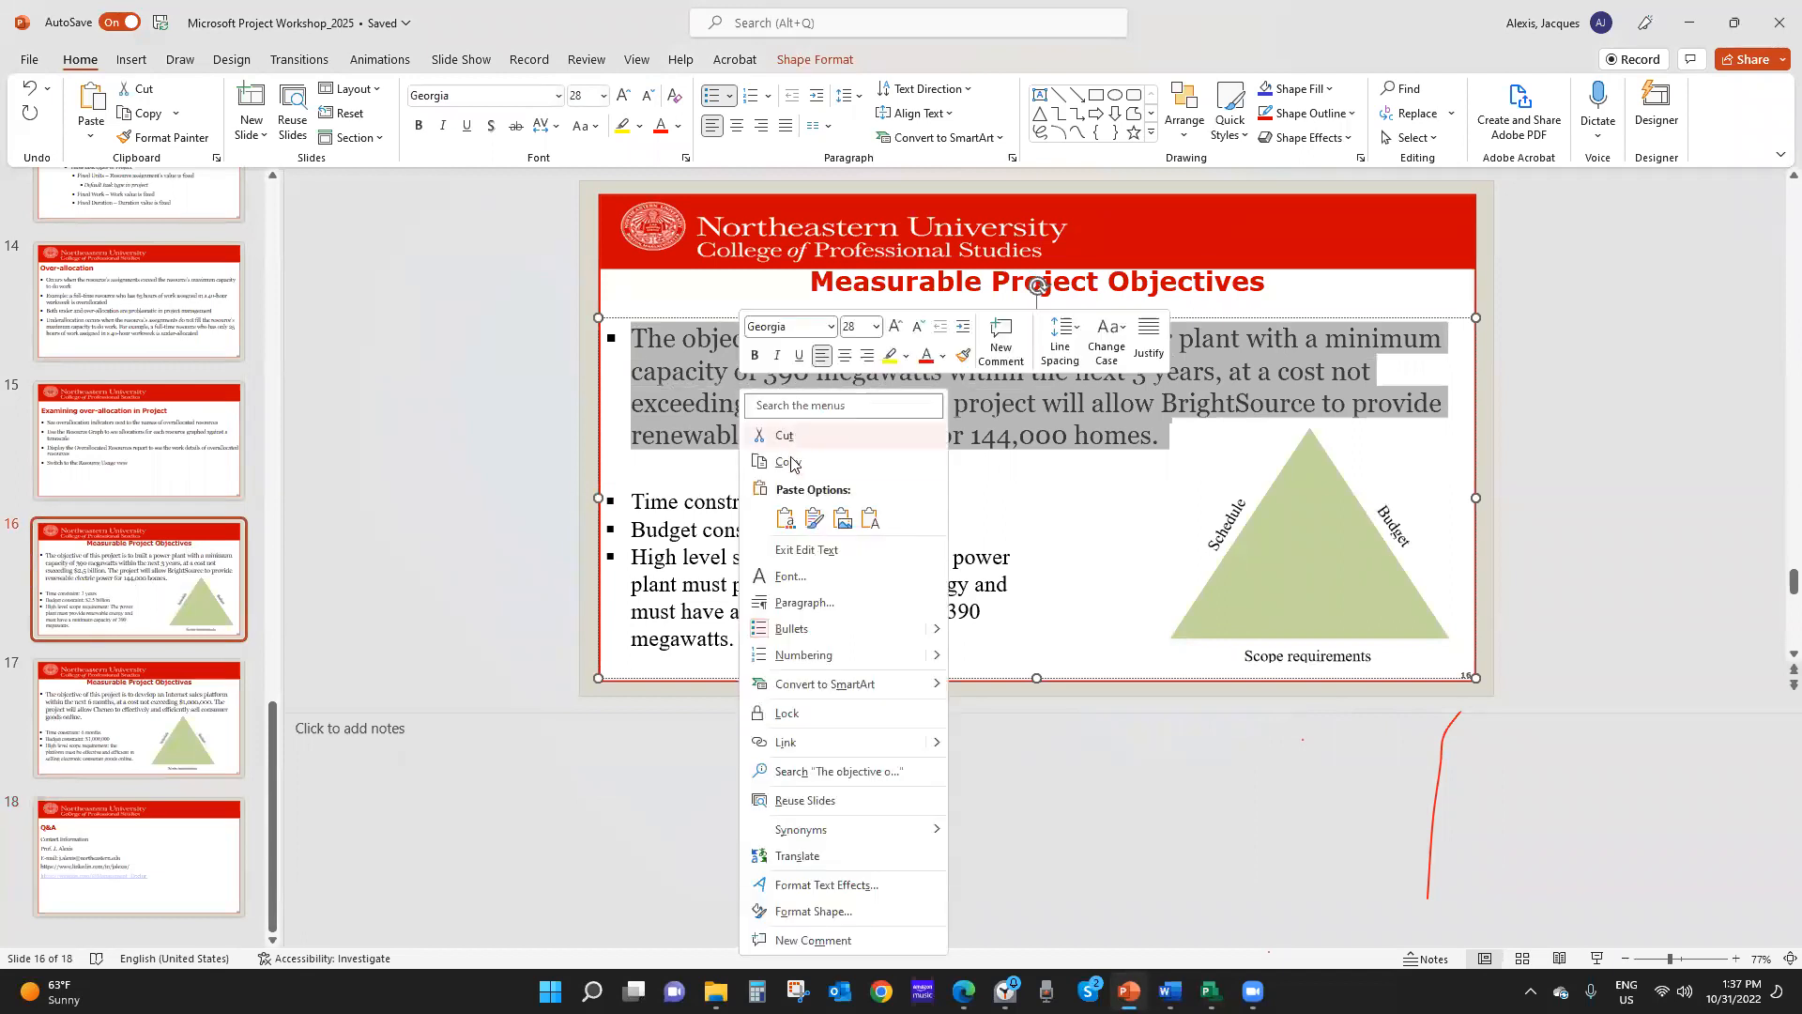
pyautogui.click(794, 463)
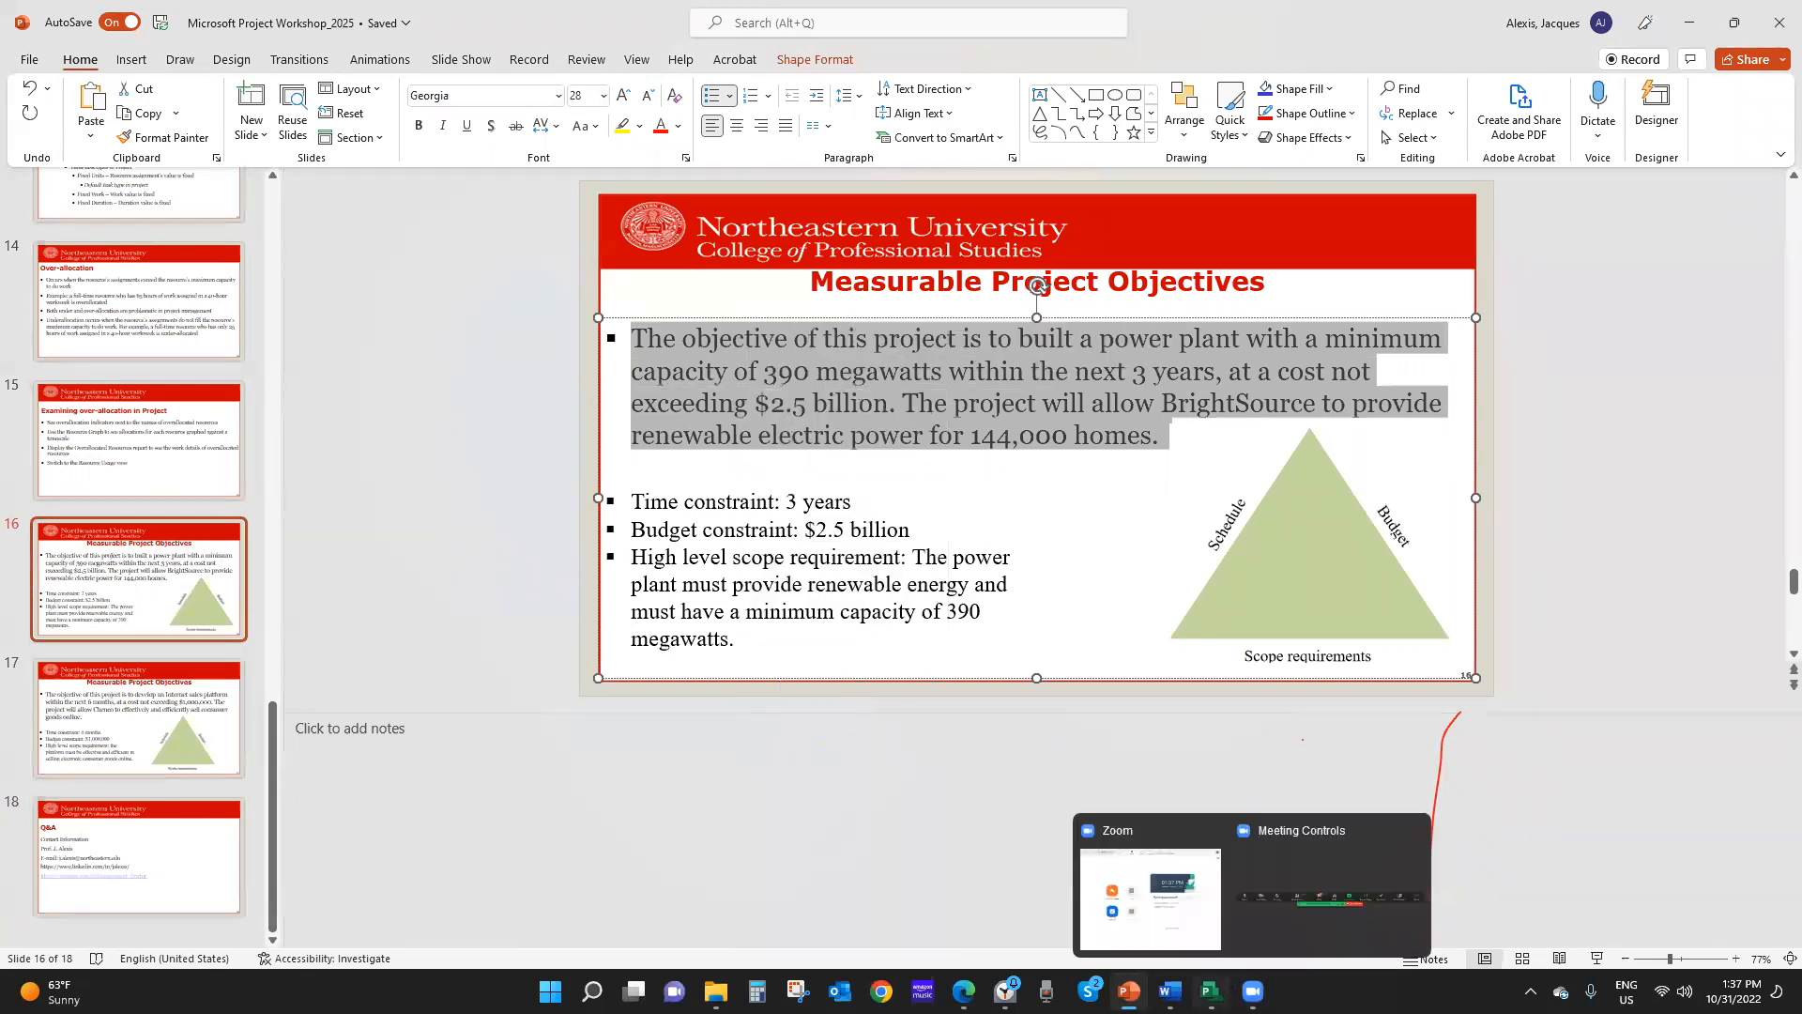
pyautogui.moveTo(1258, 980)
pyautogui.click(1288, 927)
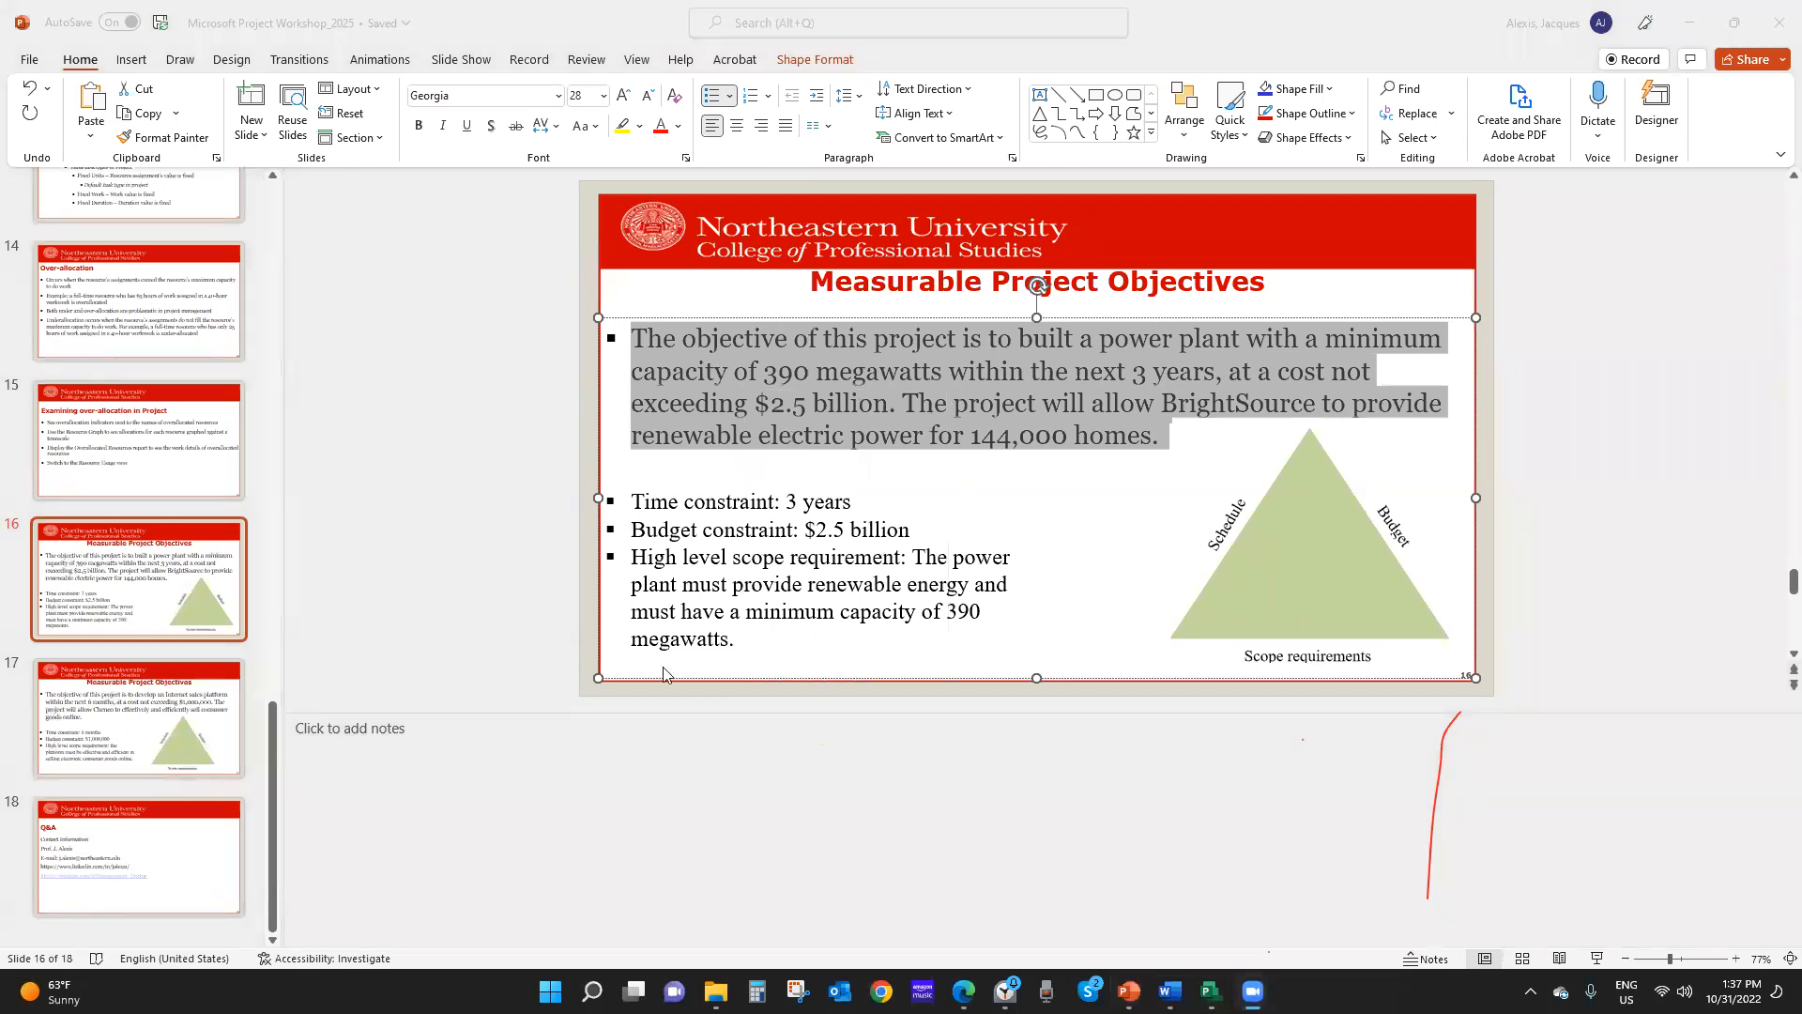
# Paste the copied objective statement into the Comments of the project properties in Project, apply it, and return to the Gantt chart
pyautogui.click(1211, 990)
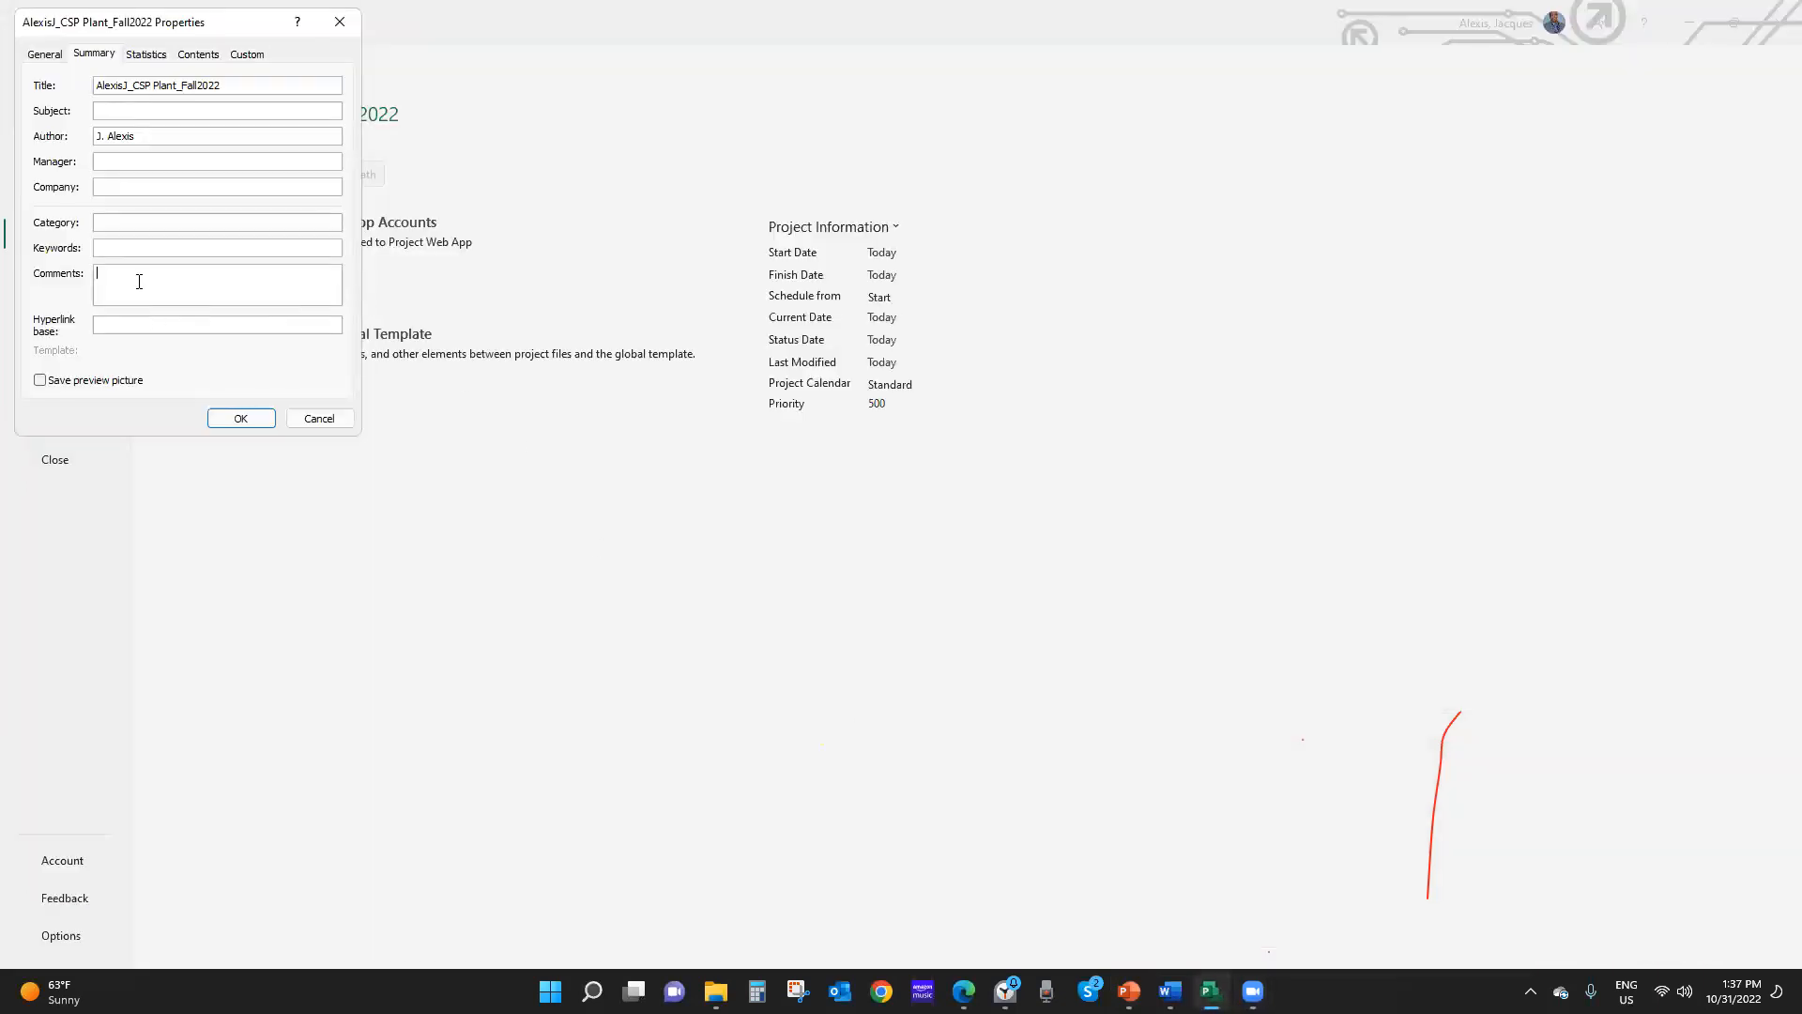
pyautogui.hotkey('ctrl', 'v')
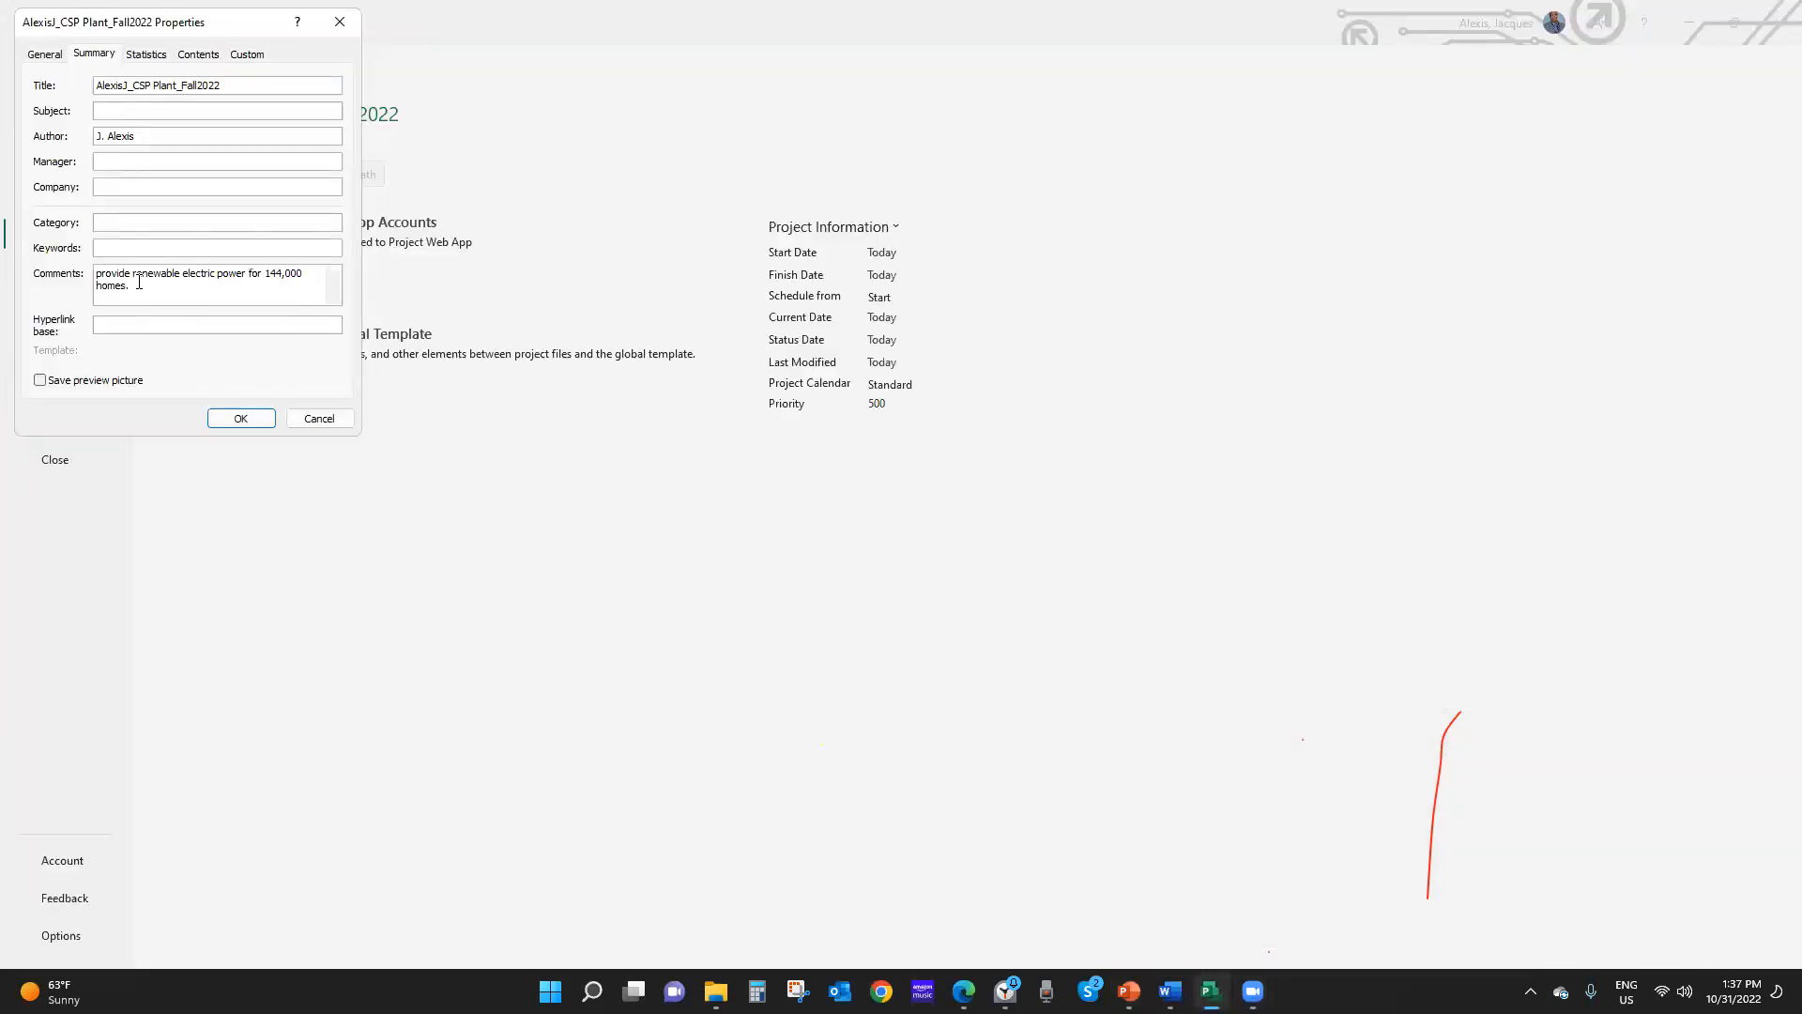
pyautogui.moveTo(139, 282); pyautogui.dragTo(54, 233)
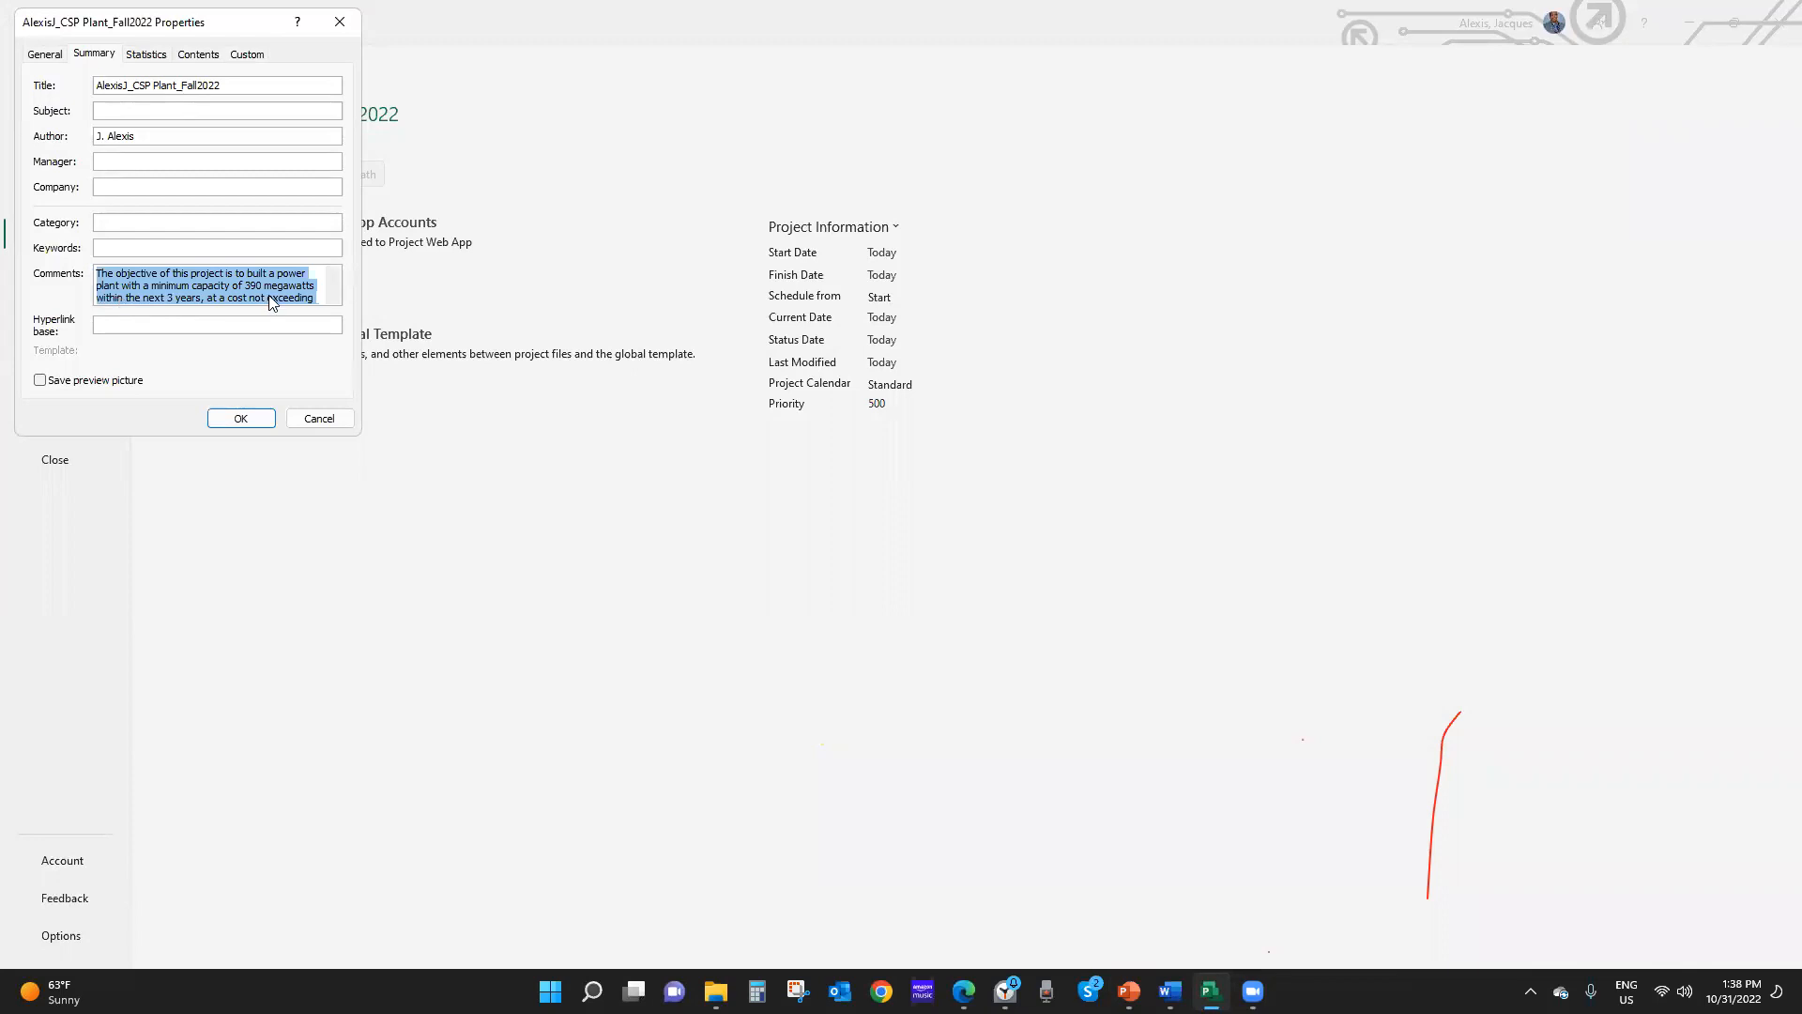
pyautogui.click(250, 416)
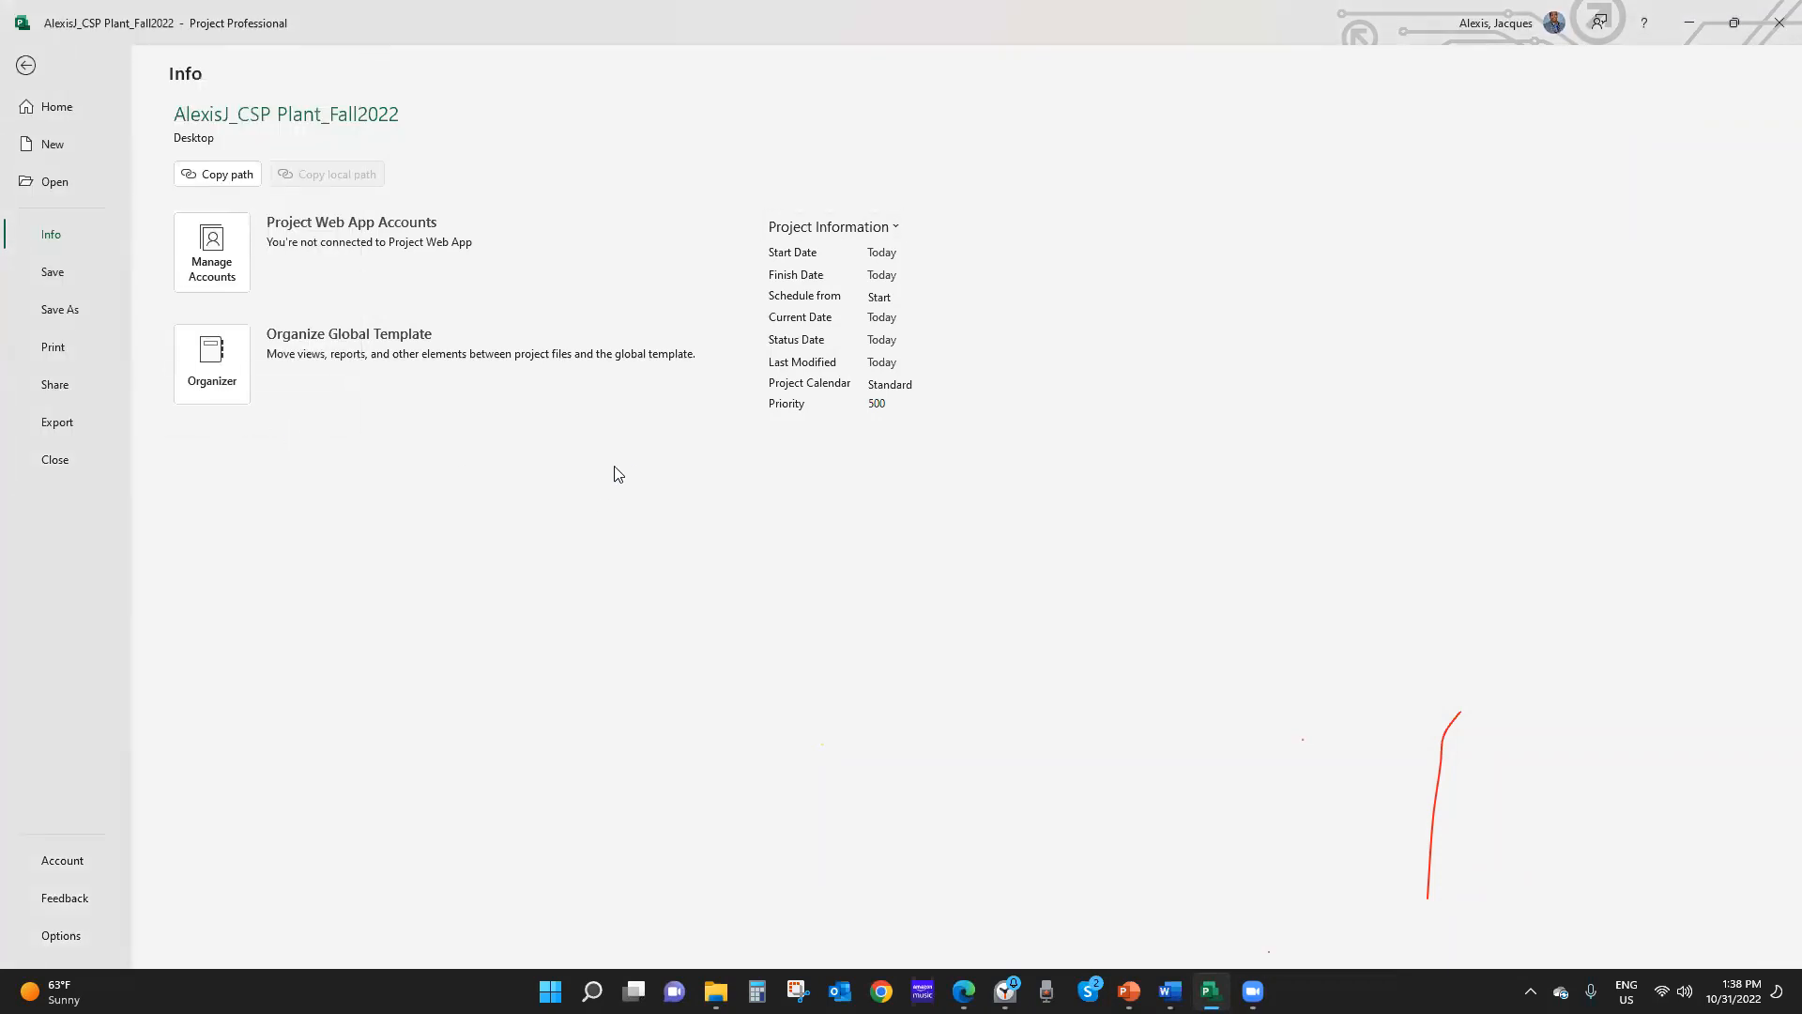
pyautogui.press('Escape')
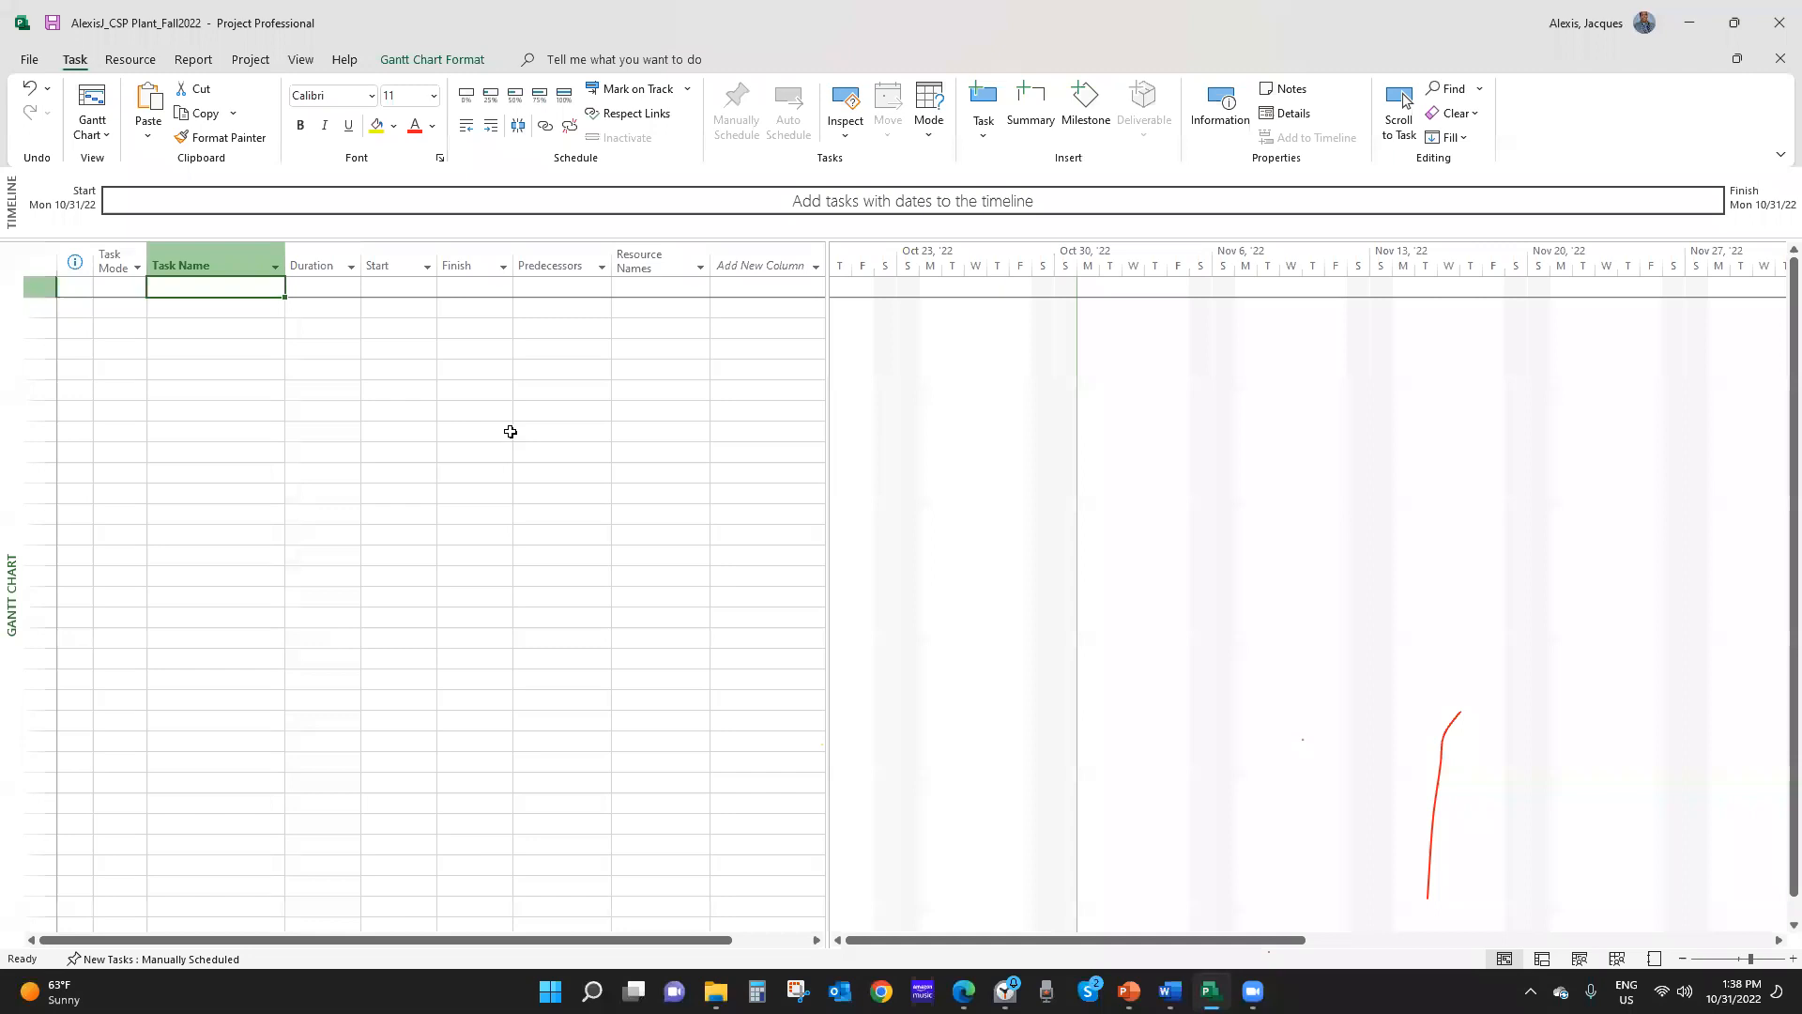
# Review the General and Display project options, then set new tasks in this project to be created as Auto Scheduled
pyautogui.click(29, 60)
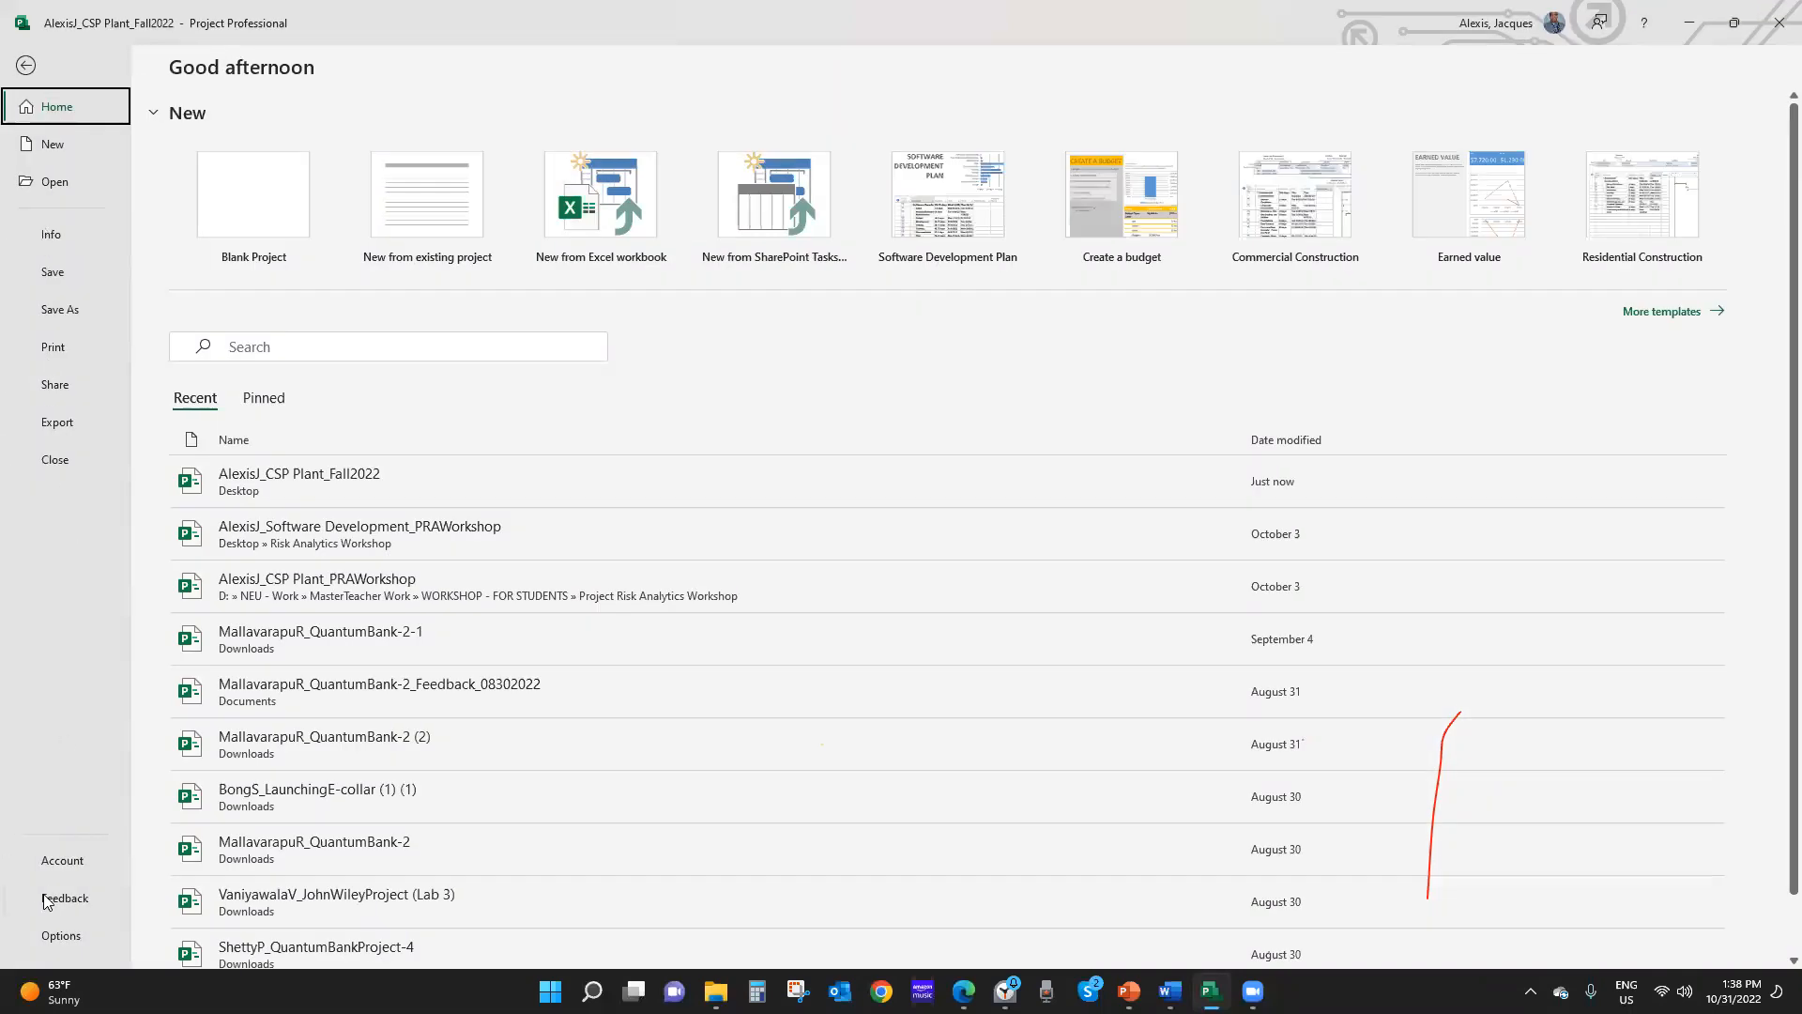
pyautogui.click(54, 936)
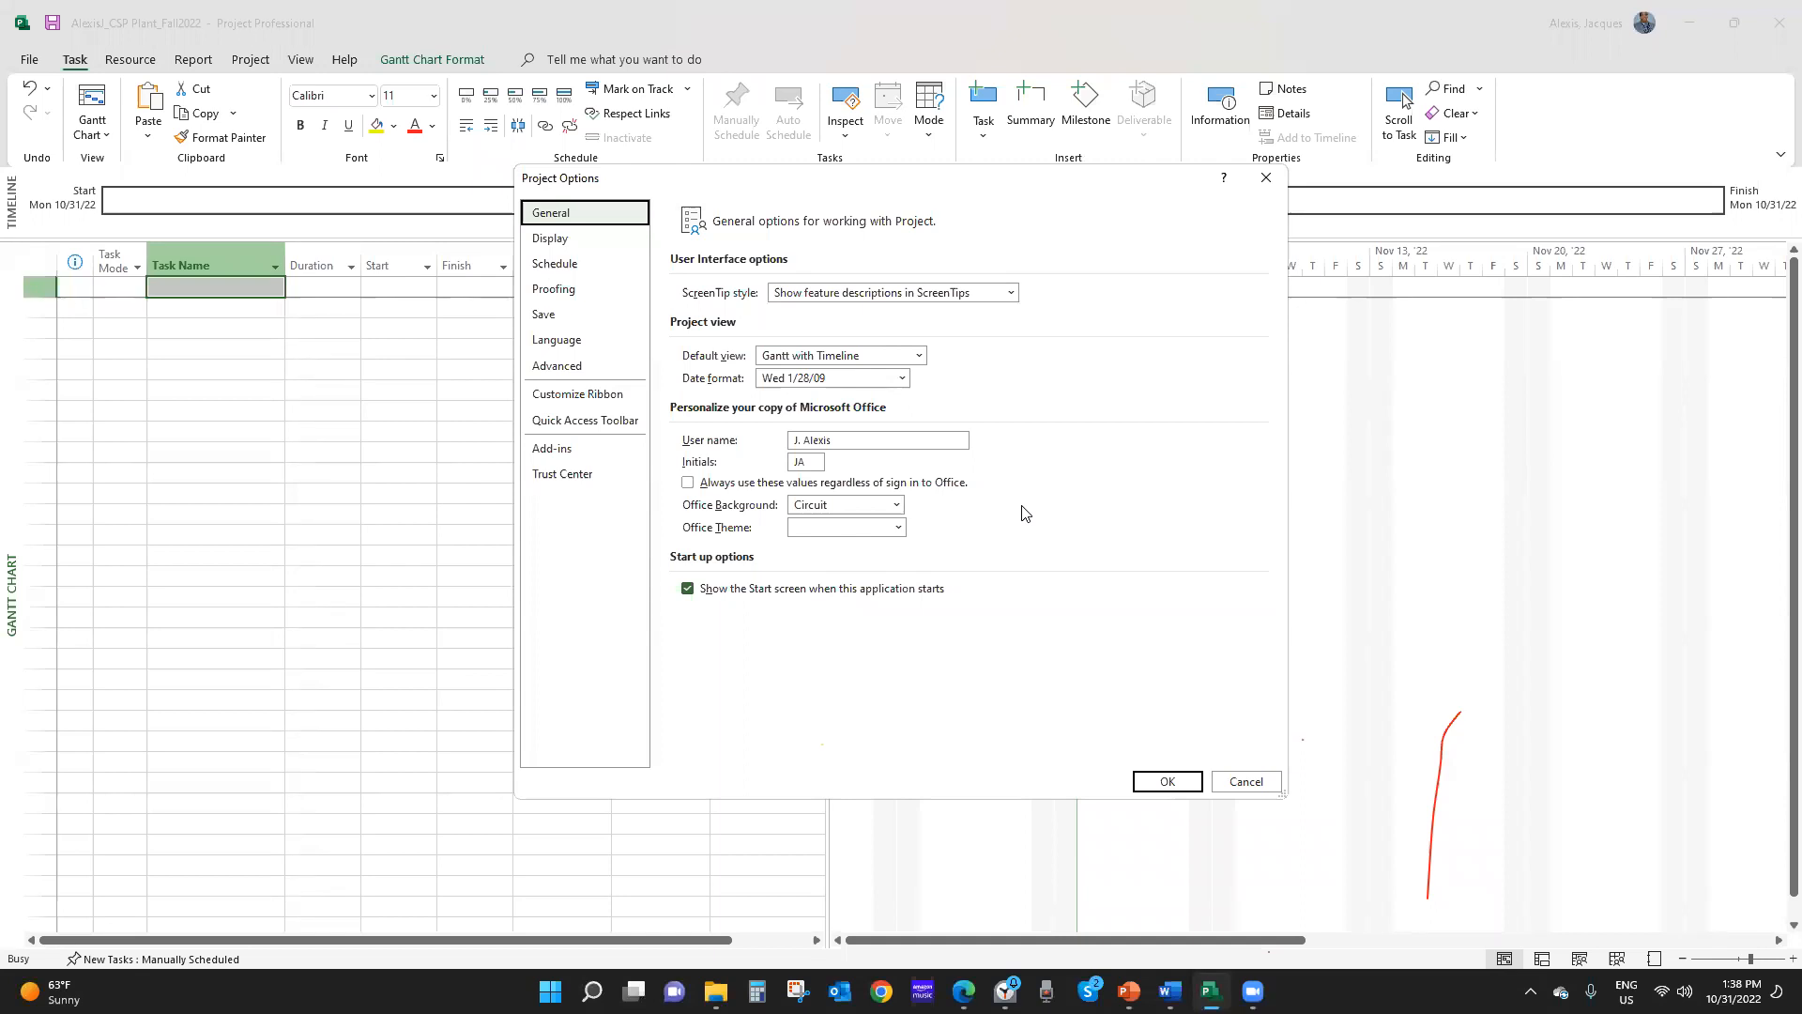
pyautogui.click(567, 242)
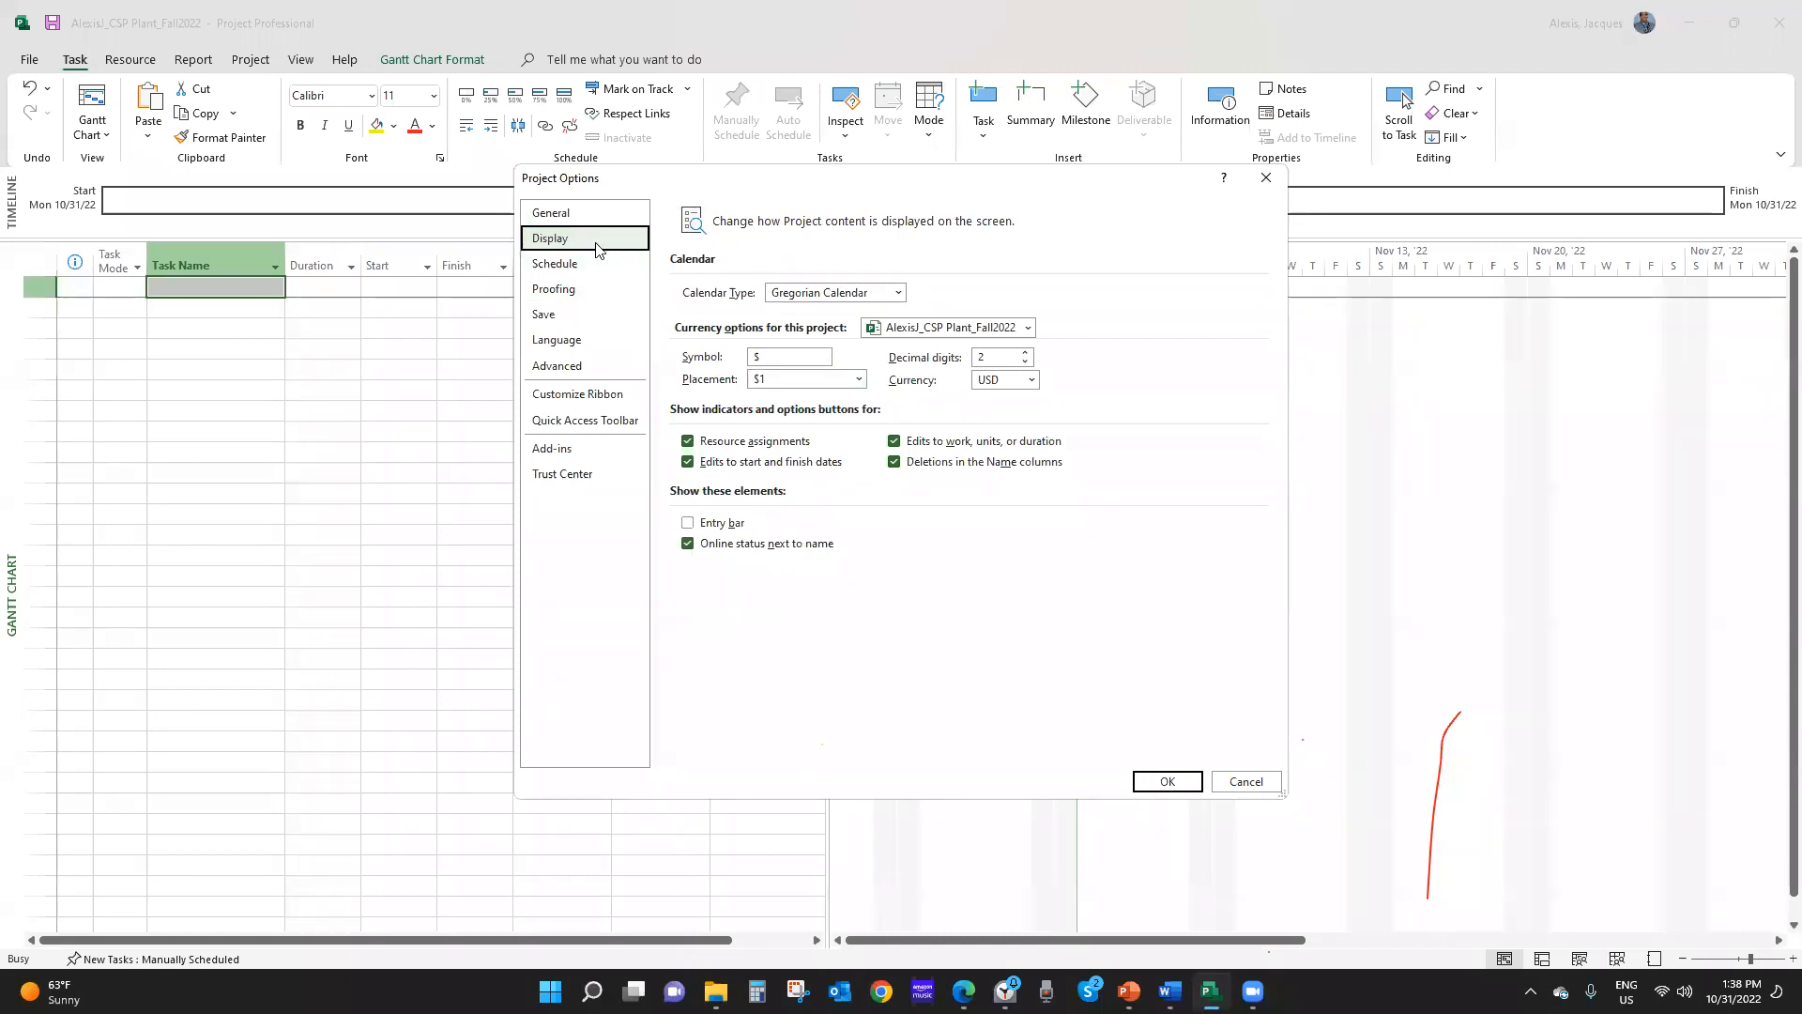
pyautogui.click(569, 215)
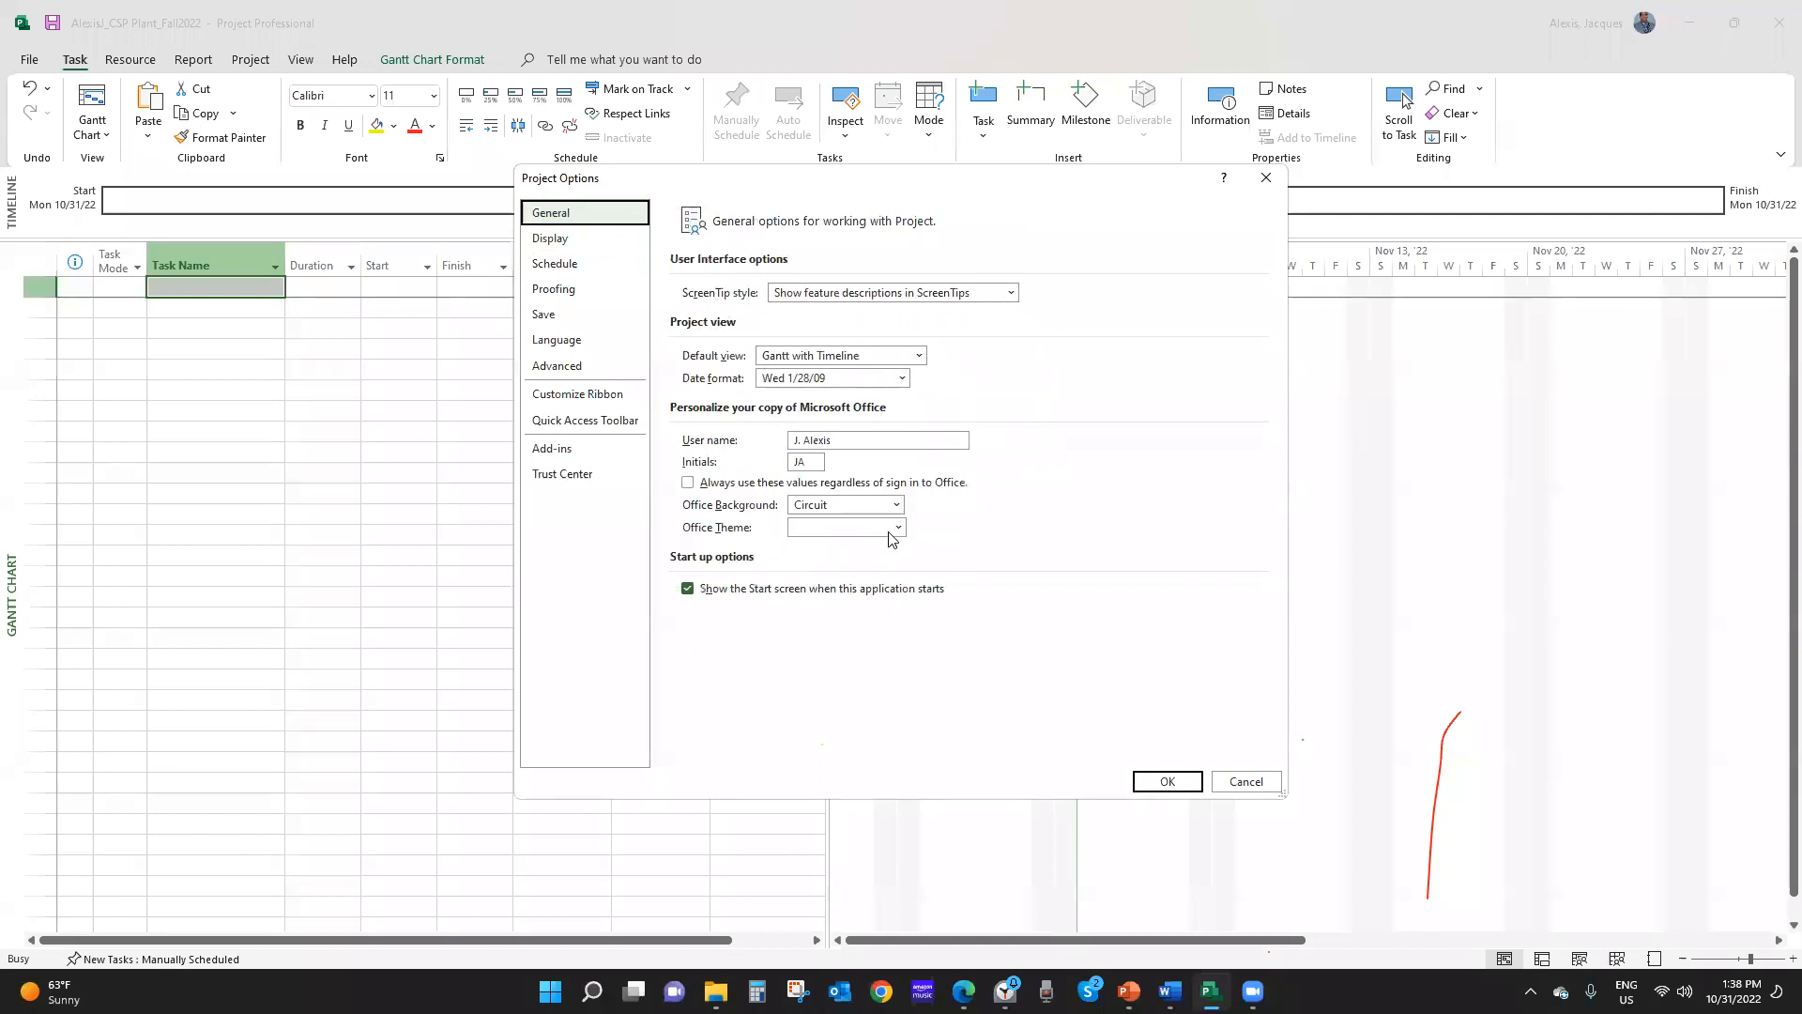
pyautogui.click(565, 243)
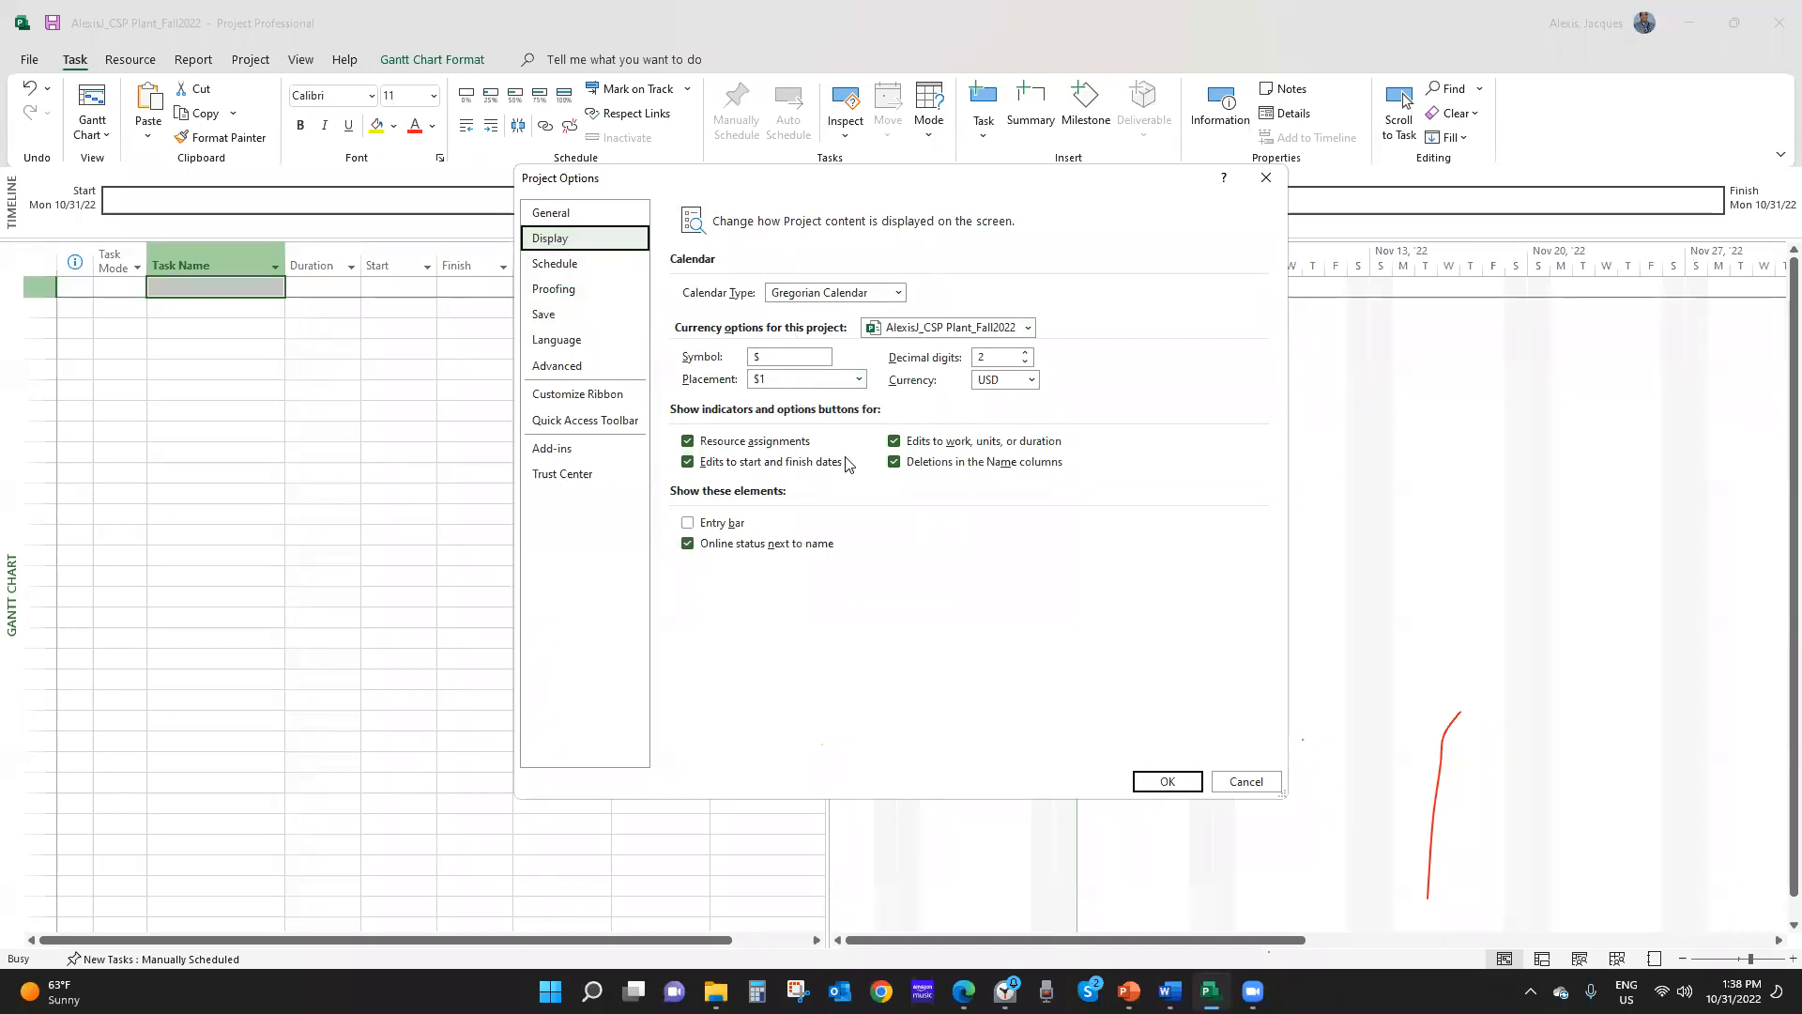
pyautogui.click(566, 266)
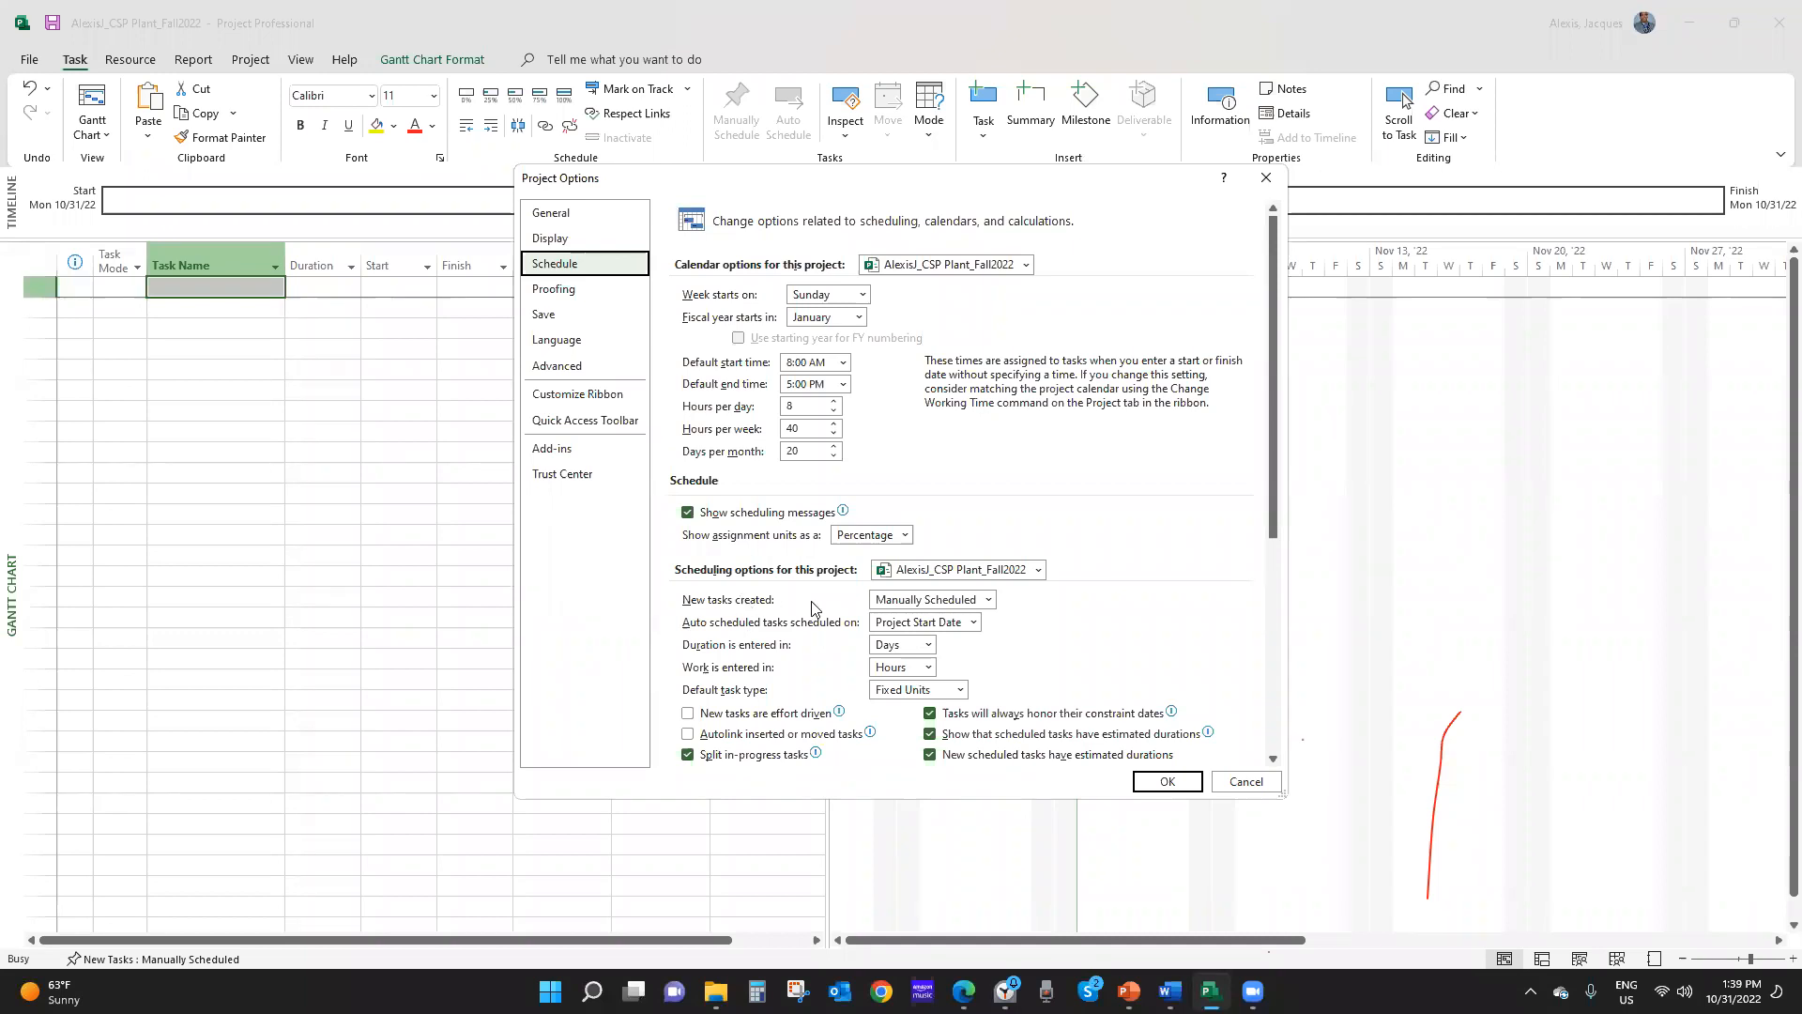
pyautogui.click(989, 600)
pyautogui.click(915, 638)
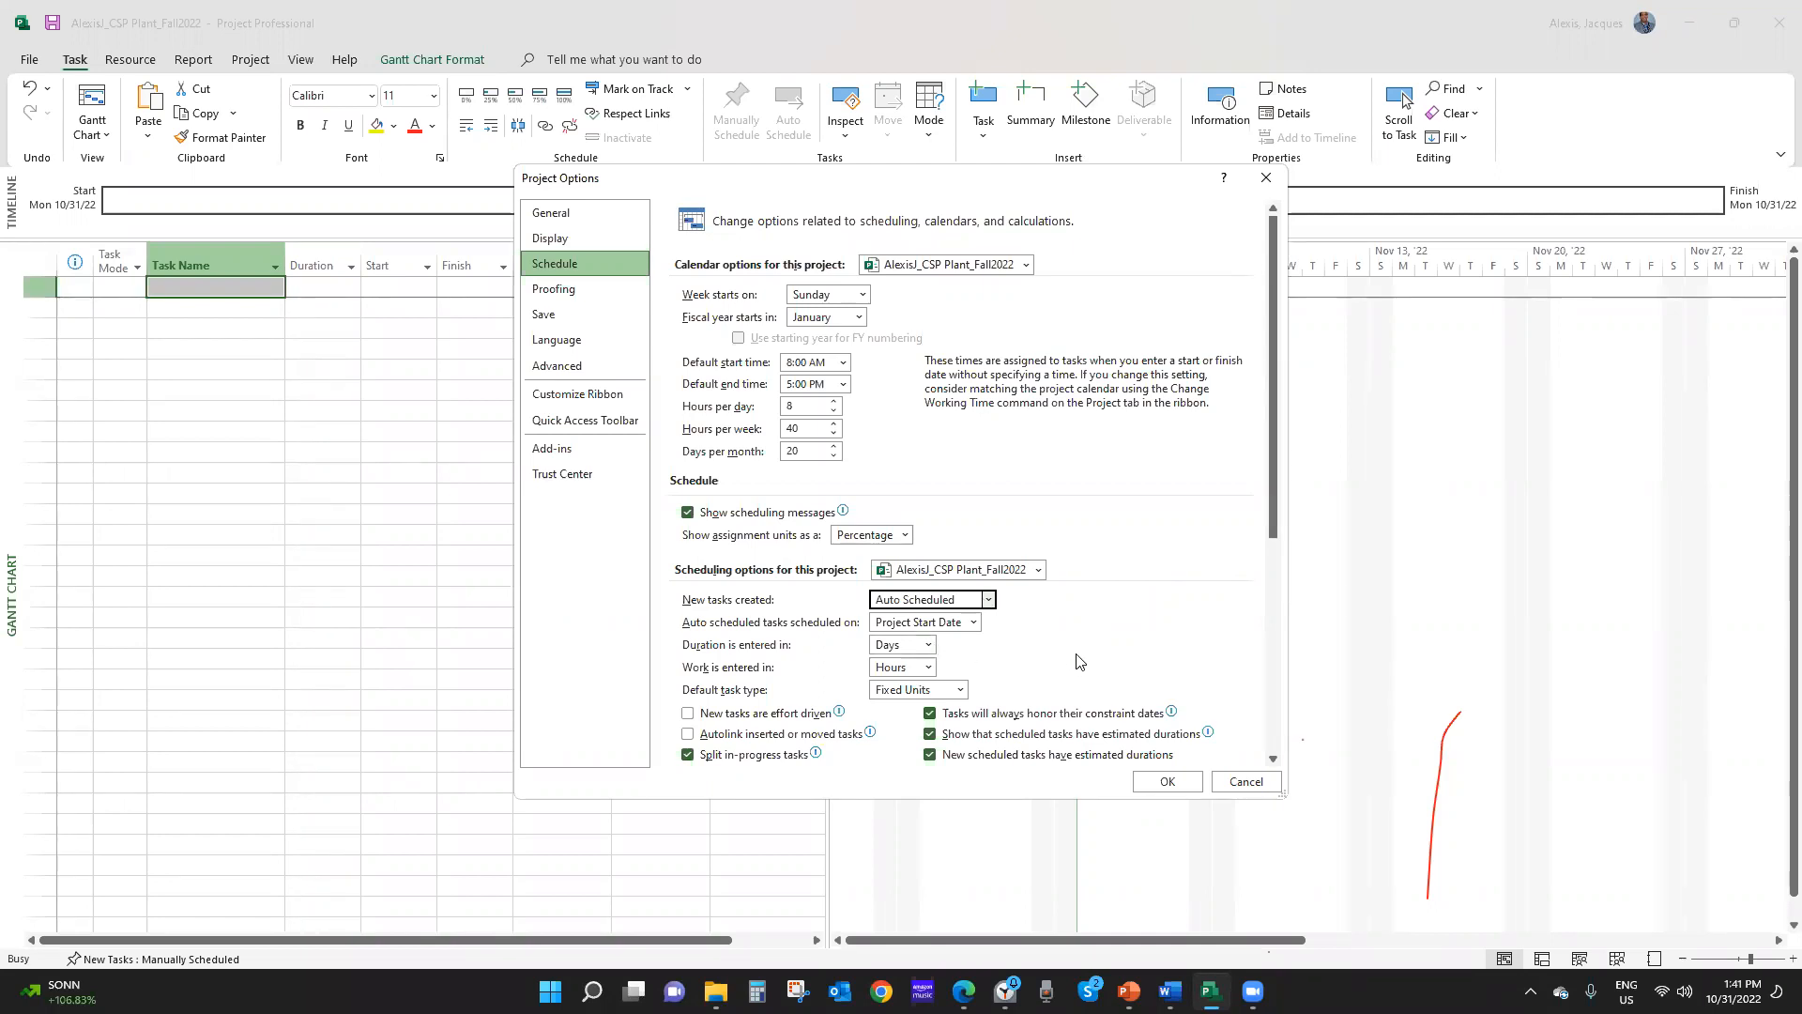
pyautogui.click(1167, 781)
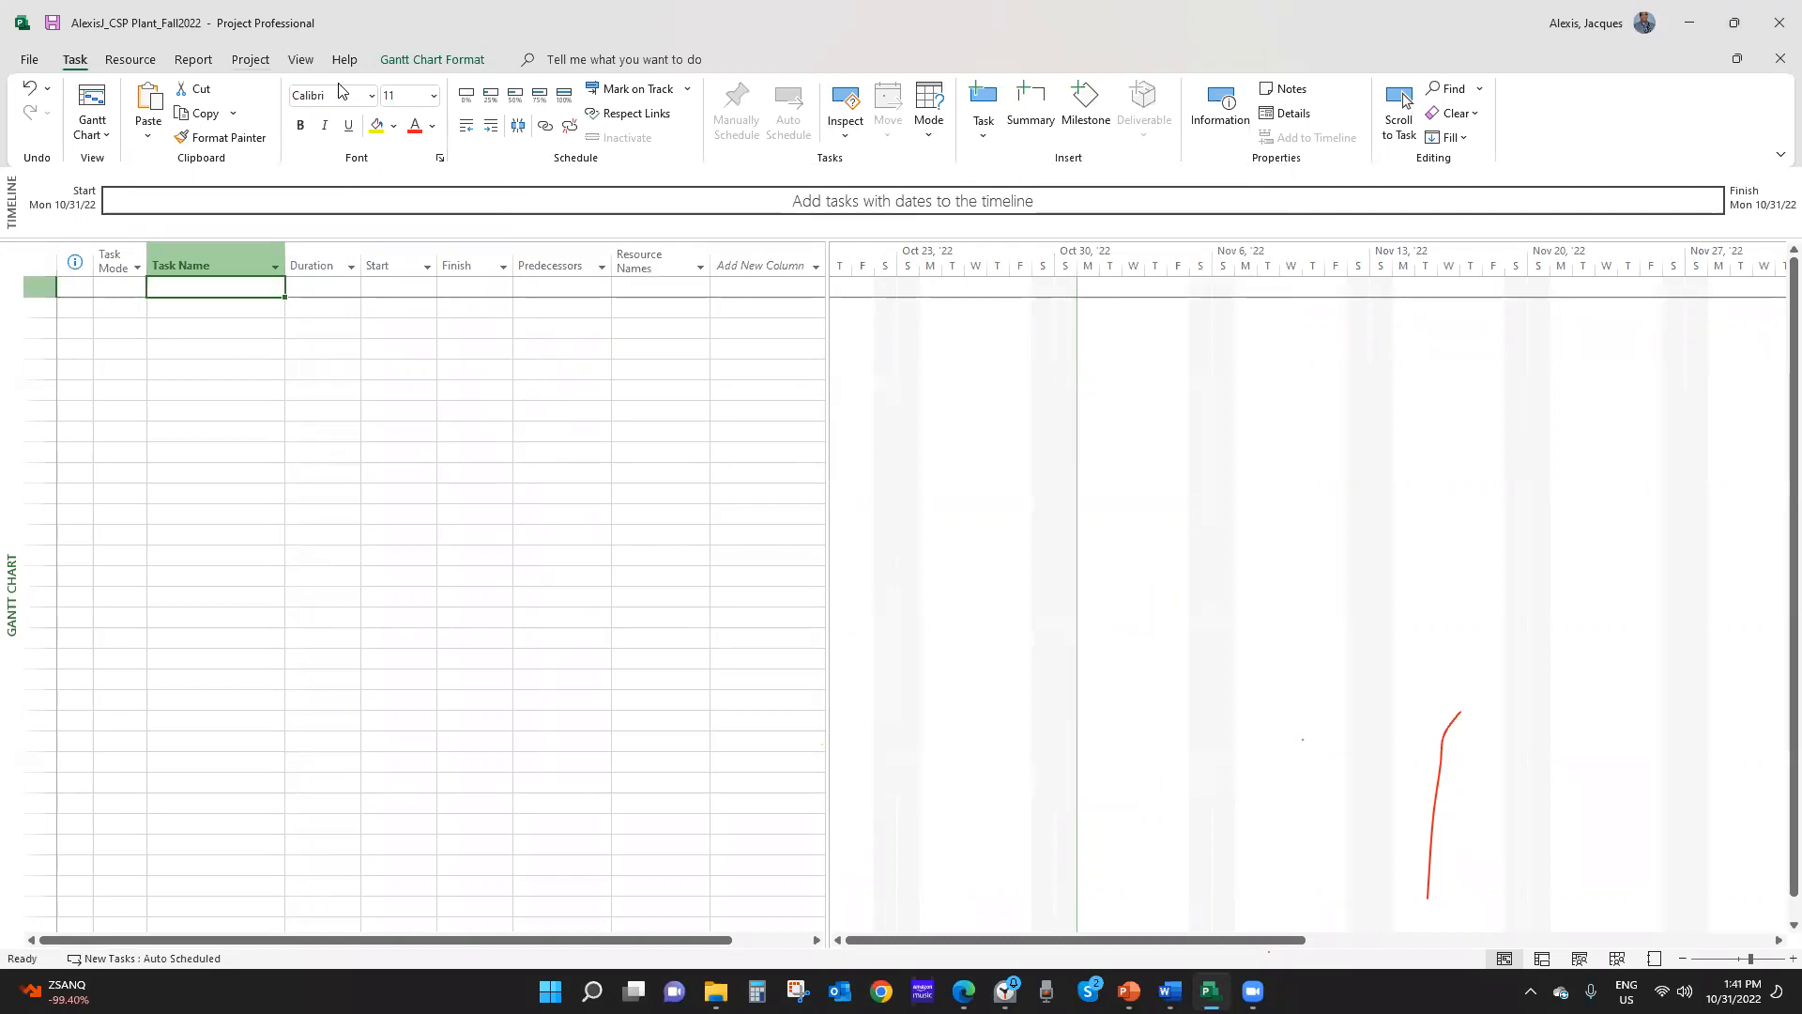
# Set the project's start date to 07/01/2021 in the project information and recheck the applied settings
pyautogui.click(250, 59)
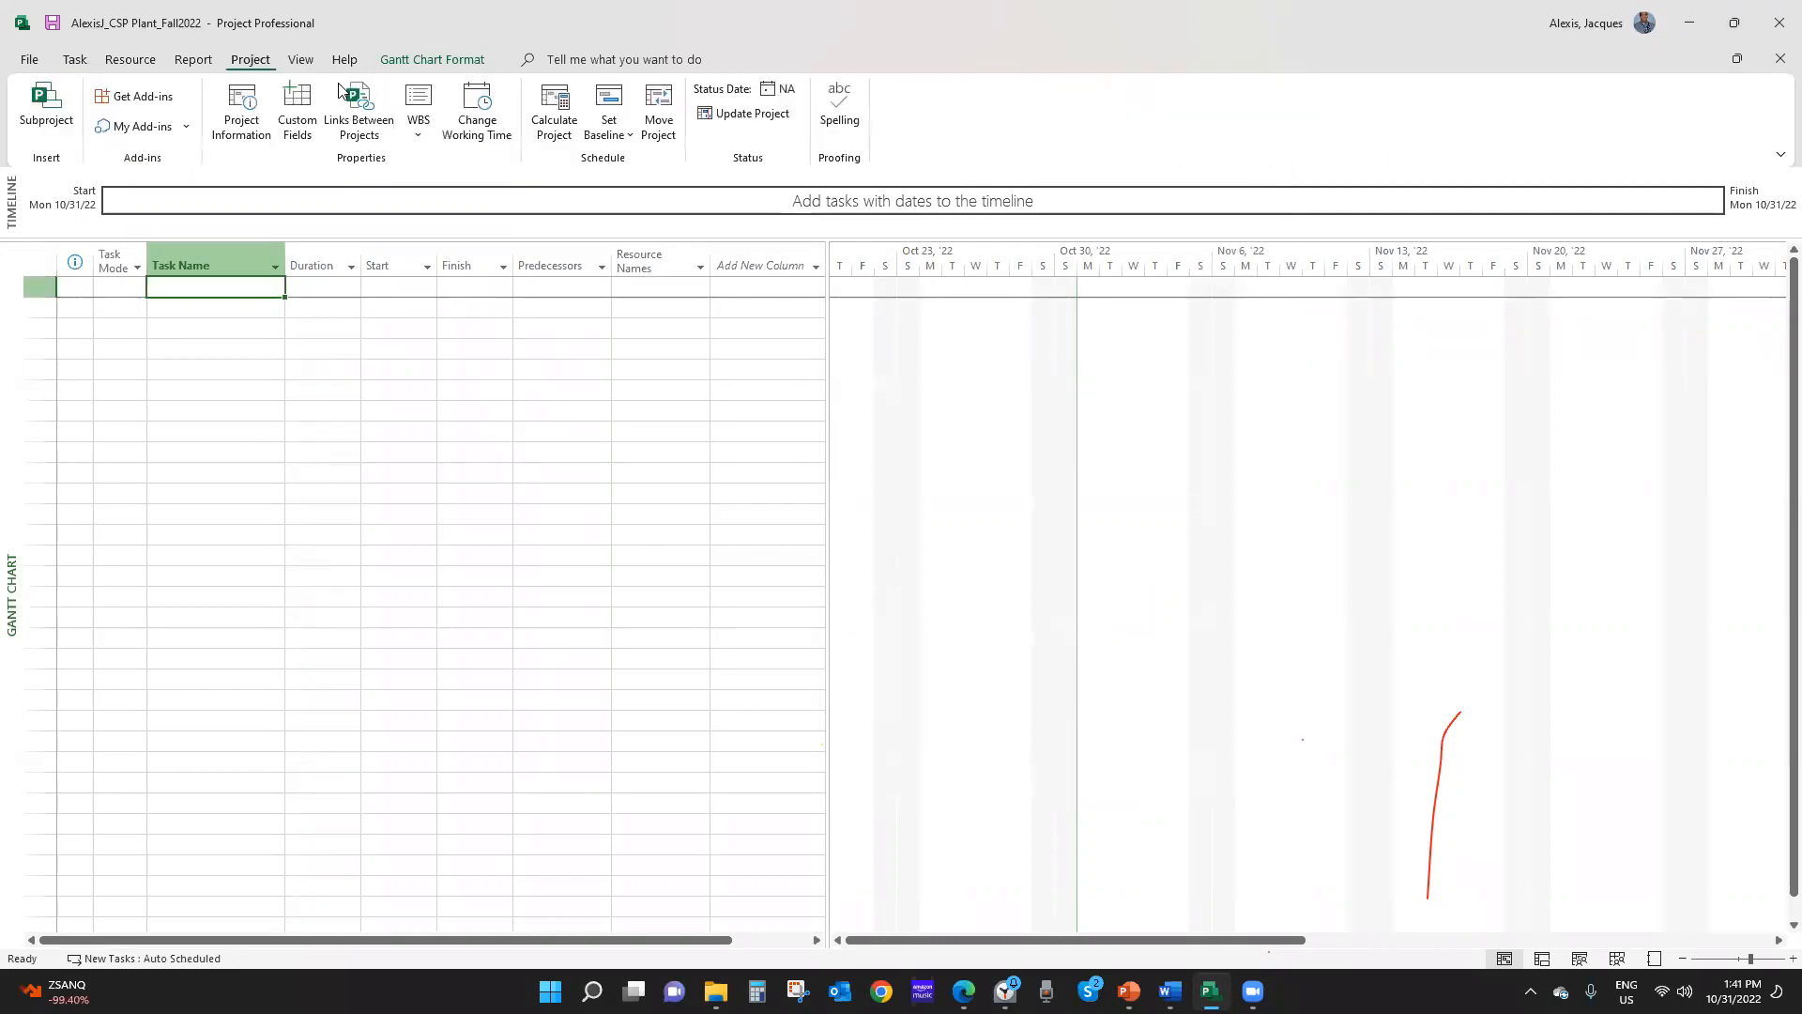
pyautogui.click(237, 92)
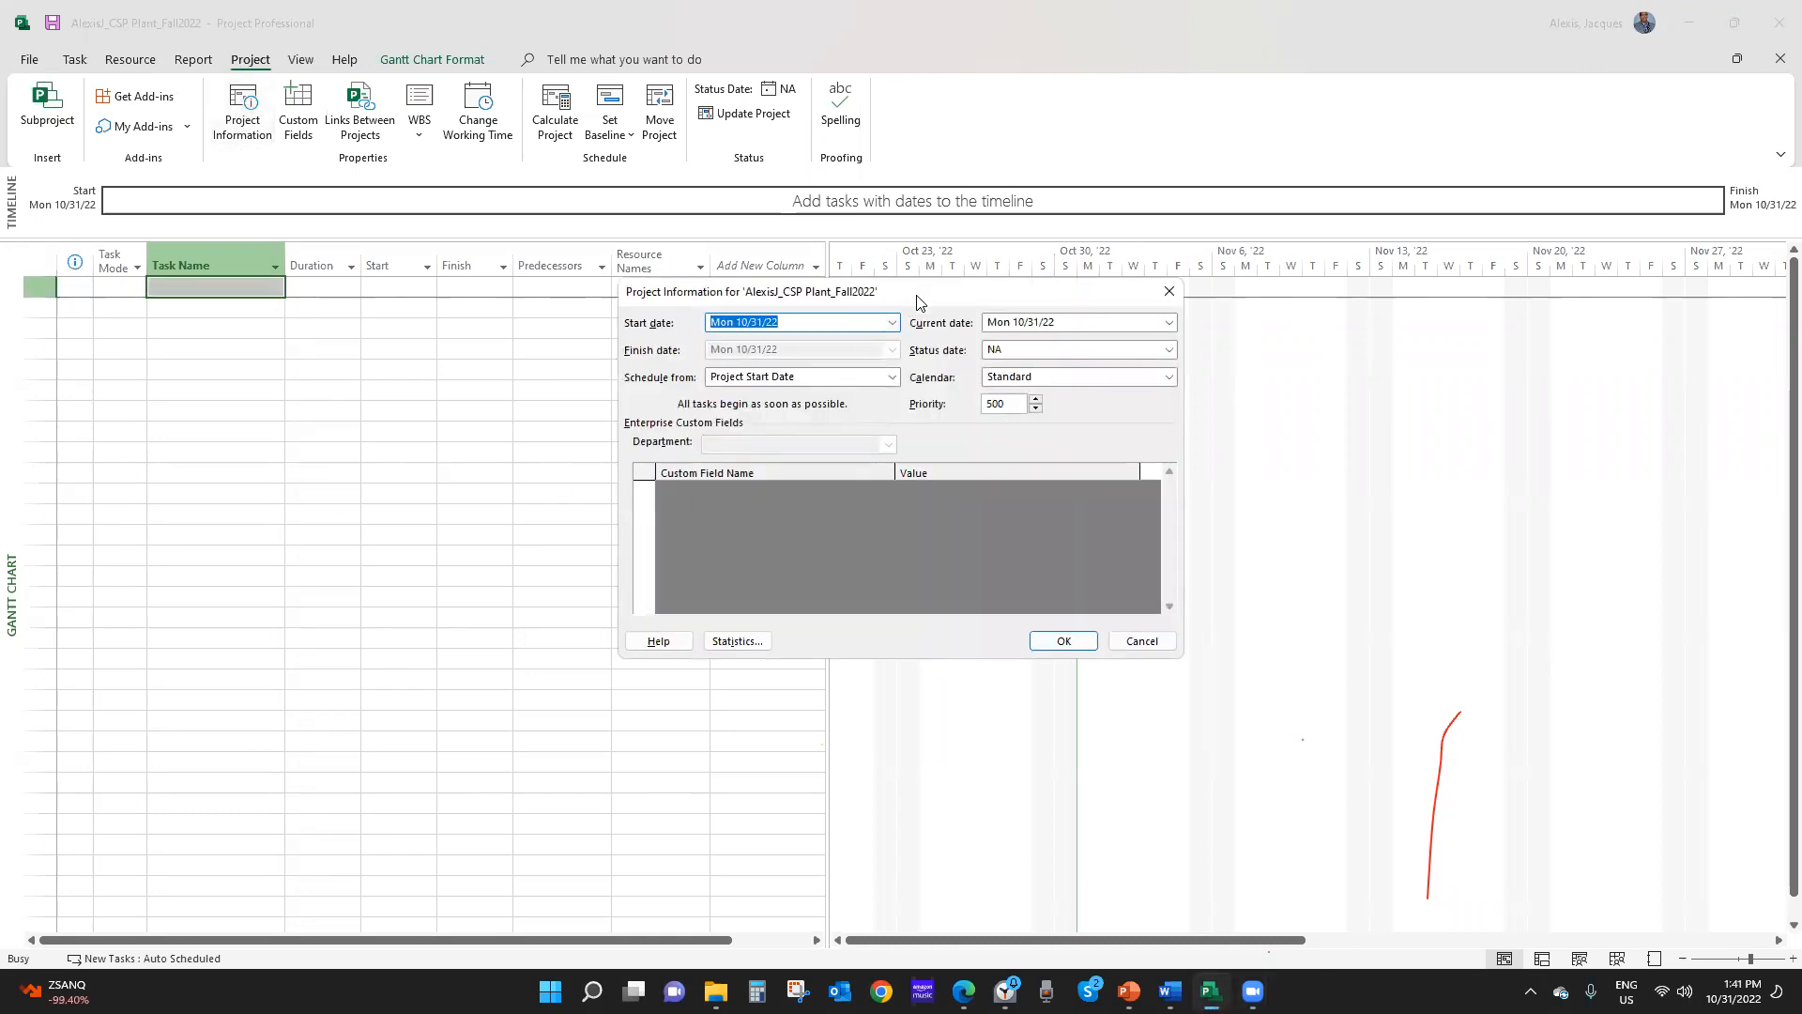
pyautogui.moveTo(920, 293); pyautogui.dragTo(761, 323)
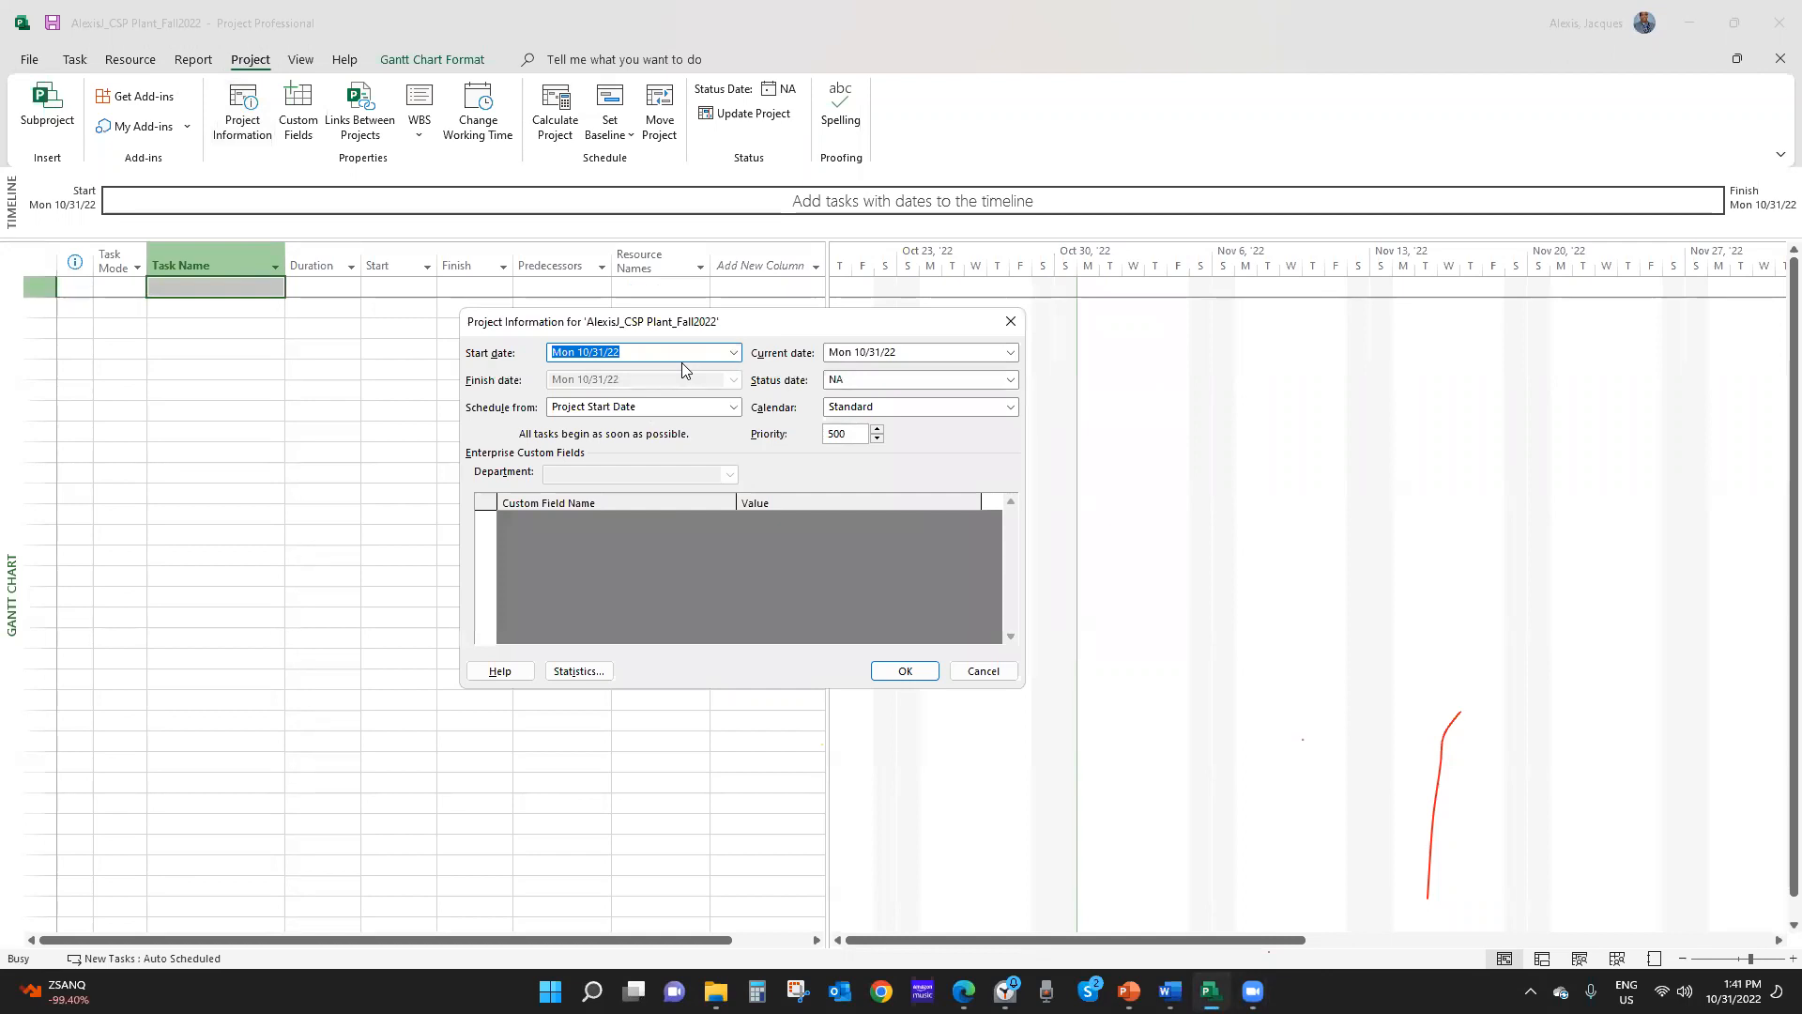
pyautogui.click(663, 353)
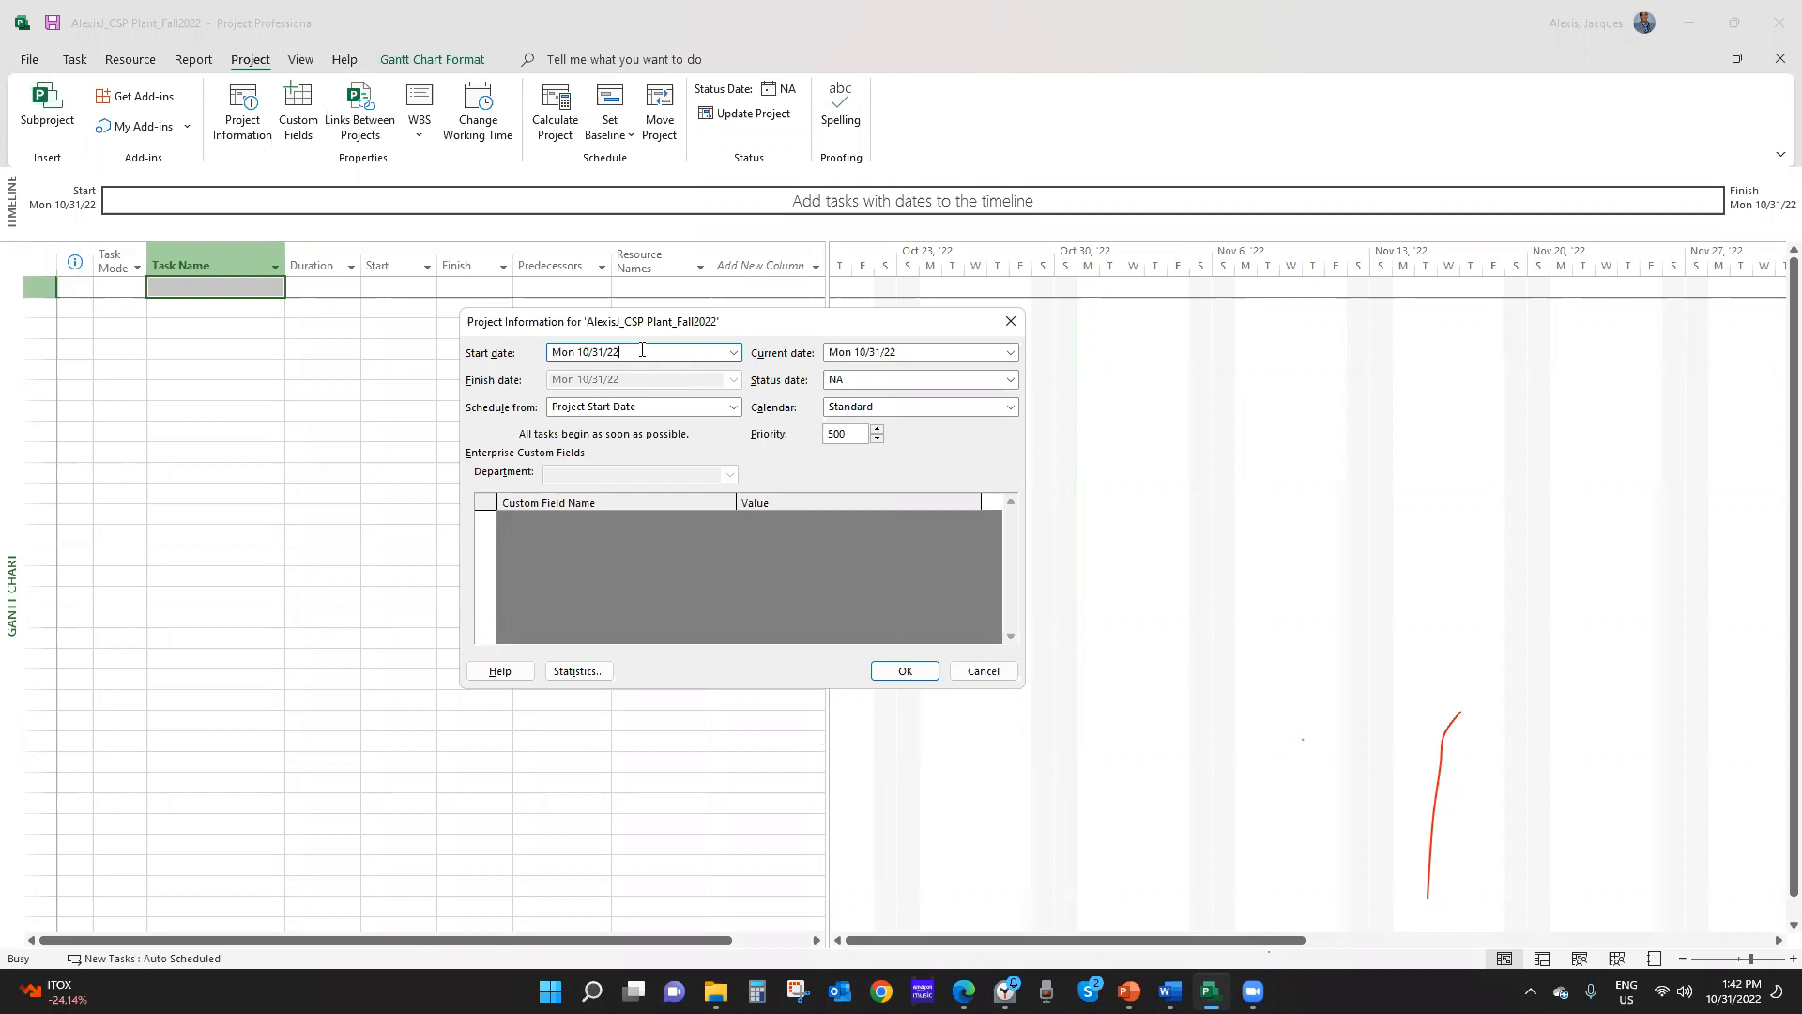
pyautogui.press('BackSpace')
pyautogui.press('BackSpace')
pyautogui.press('BackSpace')
pyautogui.press('BackSpace')
pyautogui.press('BackSpace')
pyautogui.press('BackSpace')
pyautogui.press('BackSpace')
pyautogui.press('BackSpace')
pyautogui.press('BackSpace')
pyautogui.press('BackSpace')
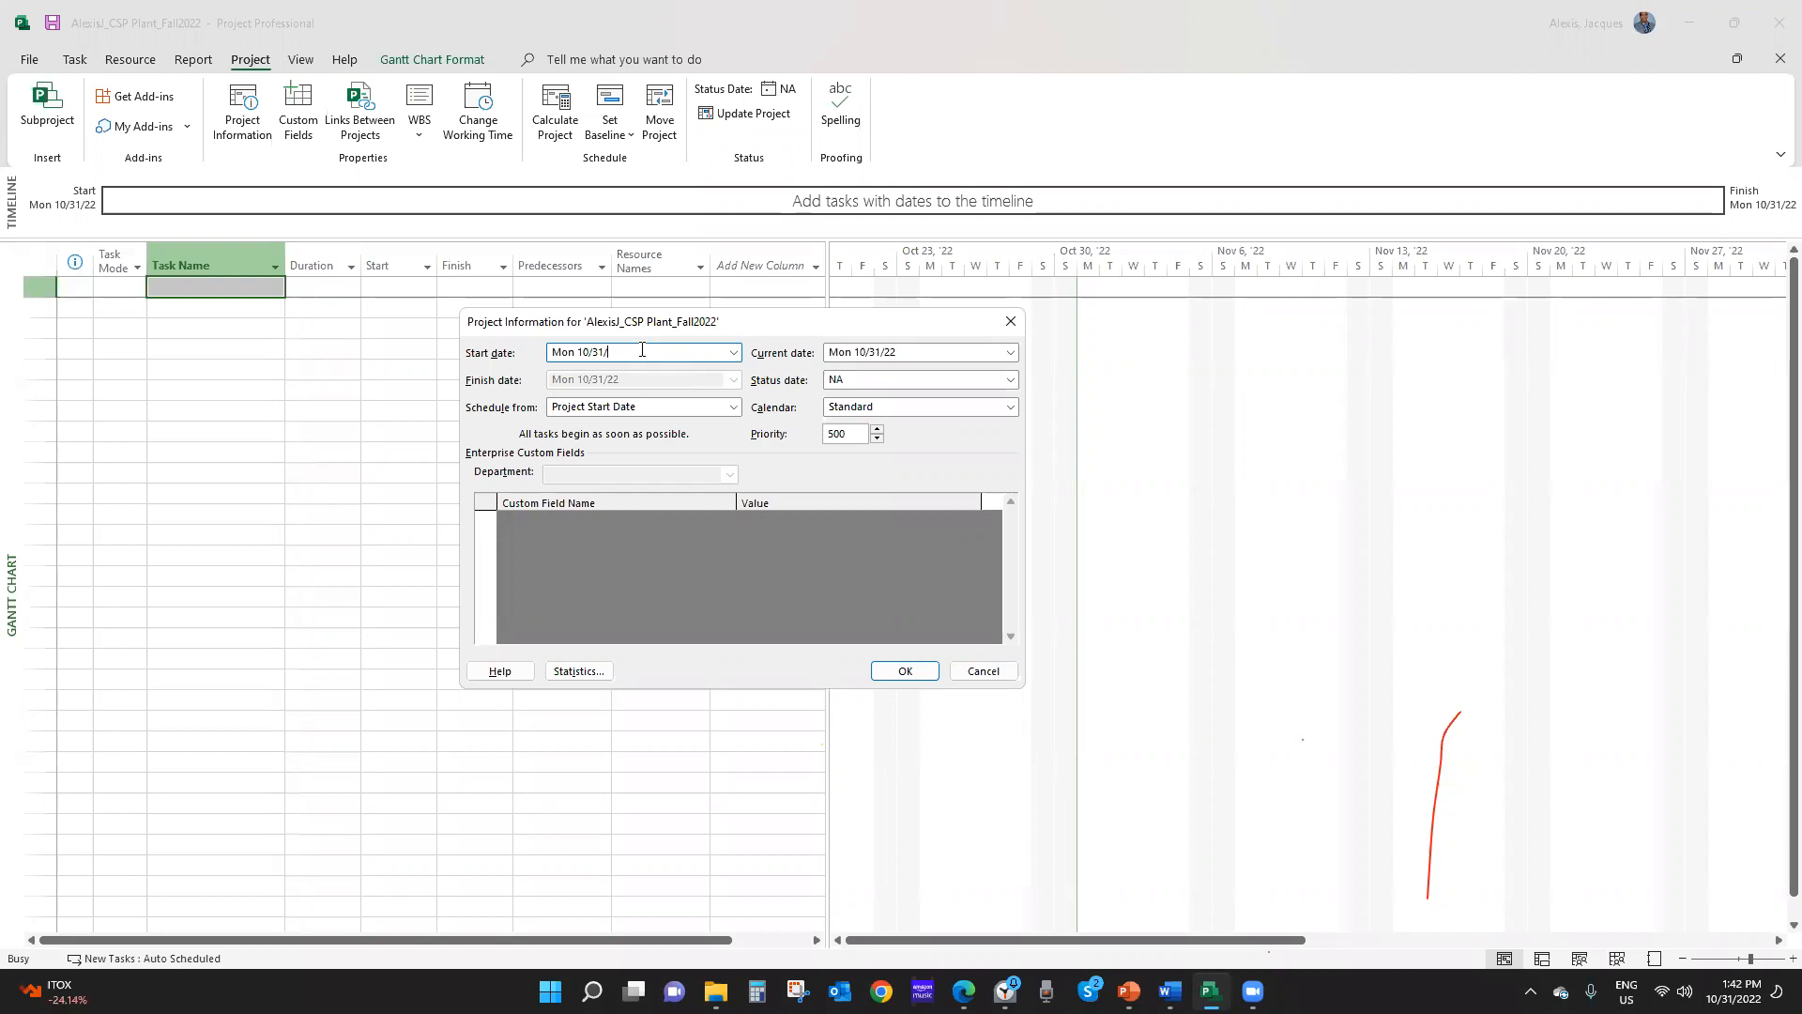
pyautogui.press('BackSpace')
pyautogui.press('BackSpace')
pyautogui.write('07/01/2021')
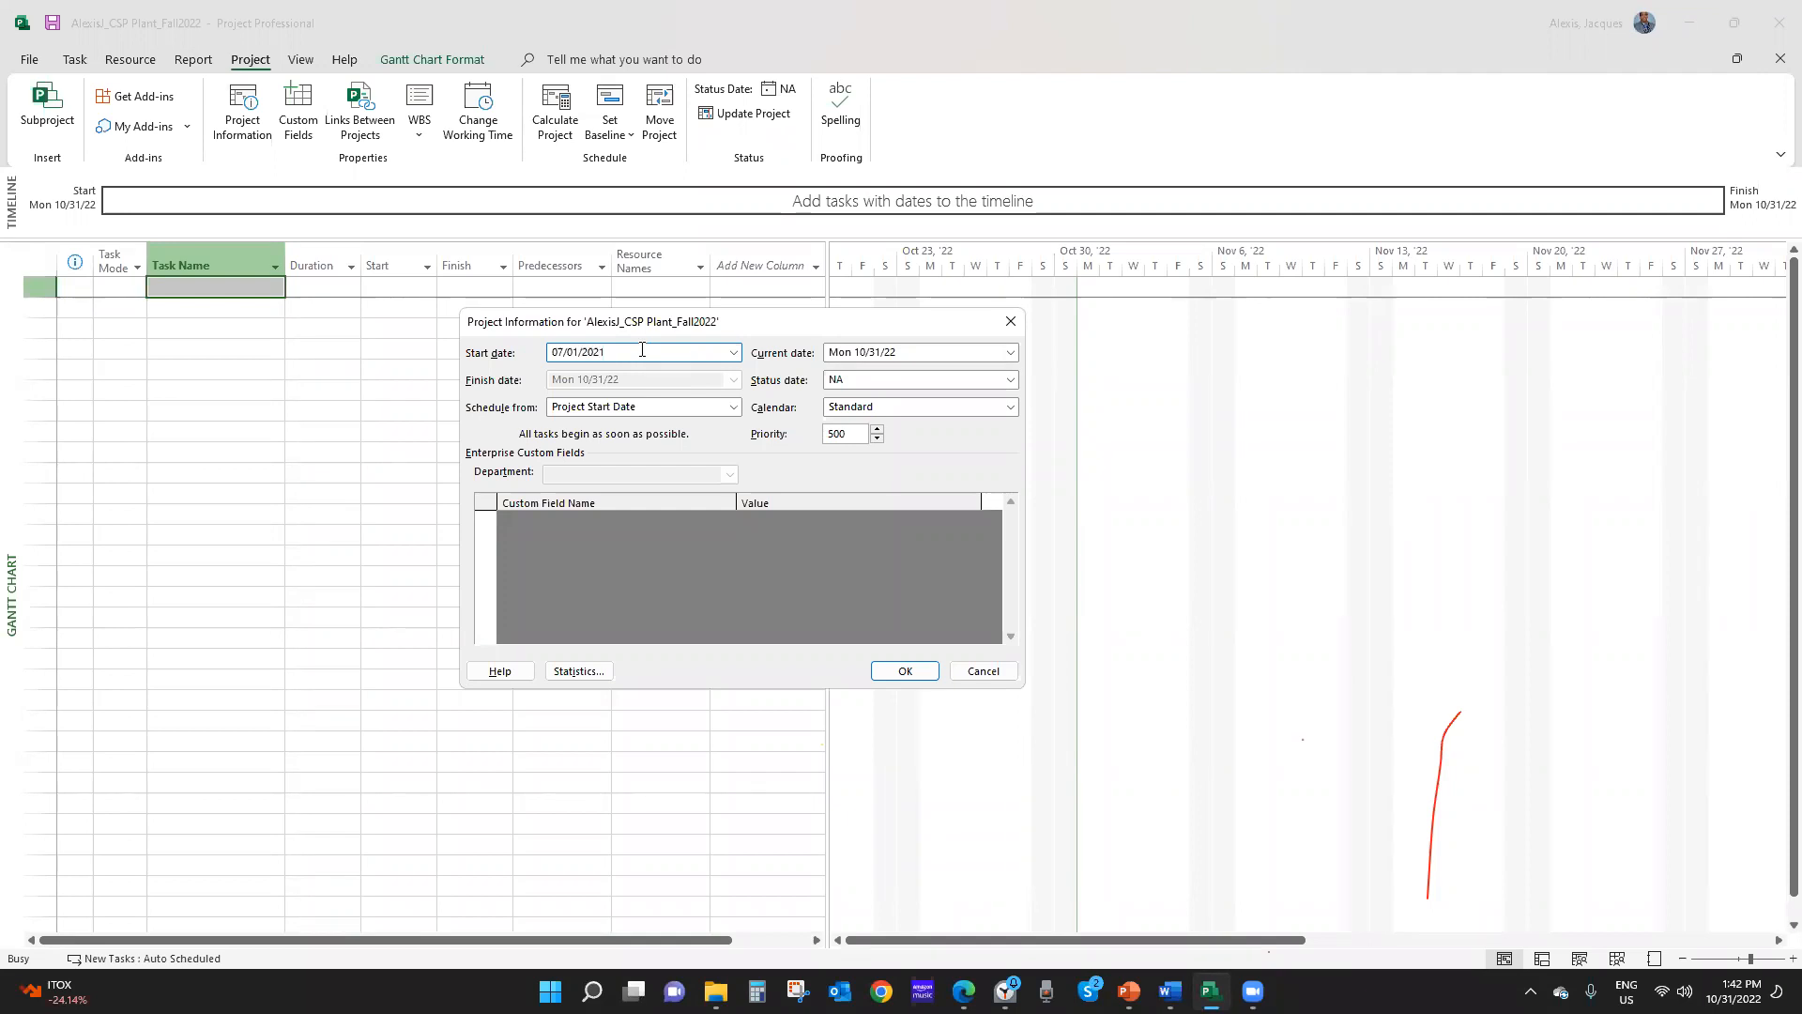
pyautogui.click(893, 677)
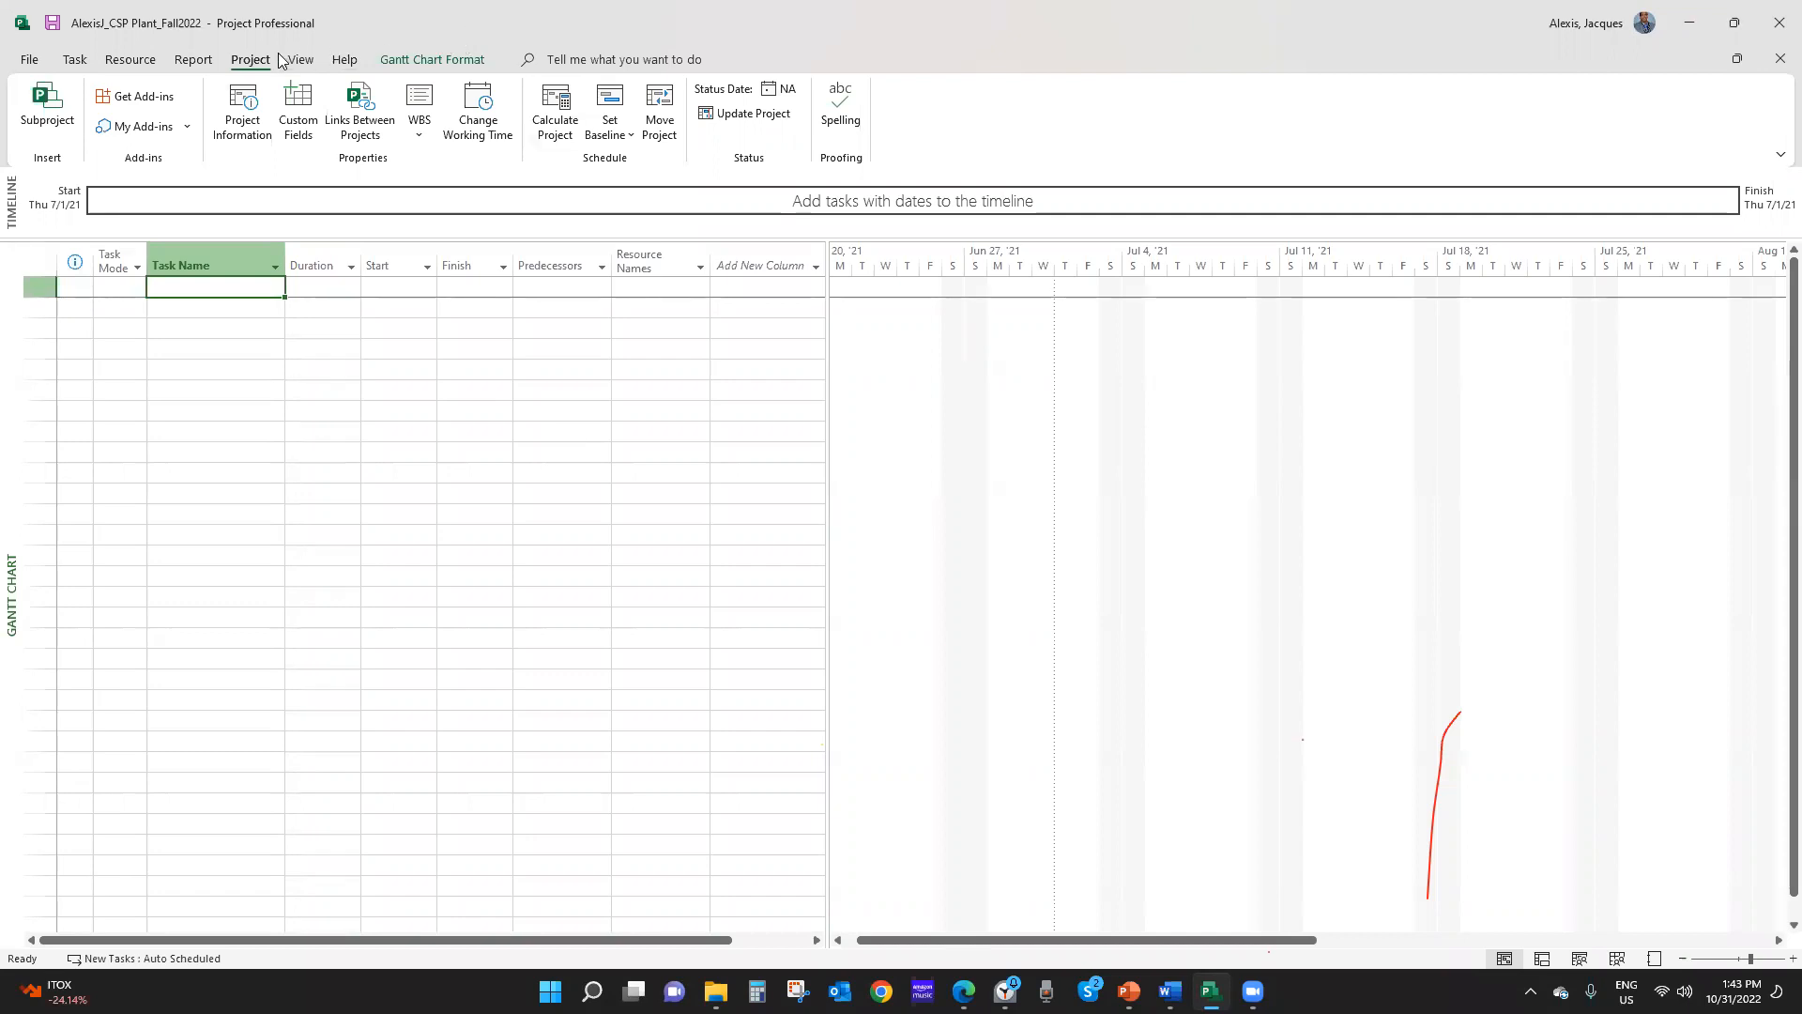
pyautogui.click(239, 106)
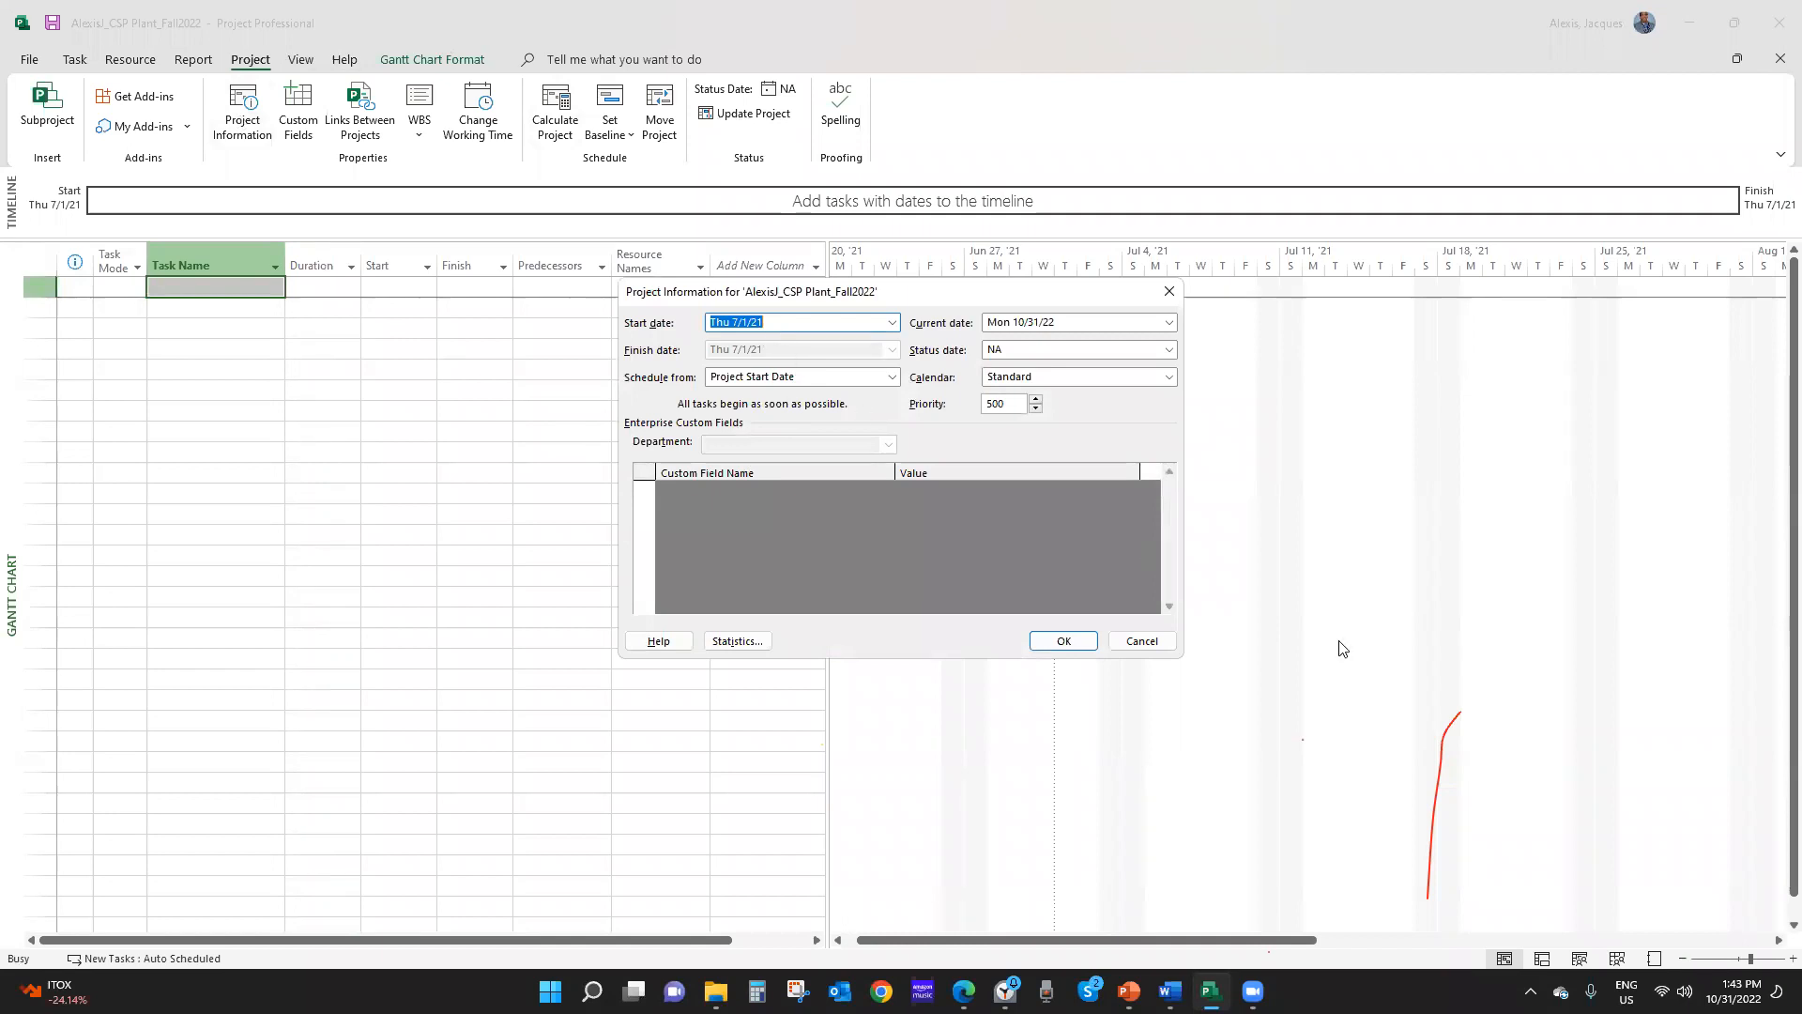
pyautogui.click(1137, 640)
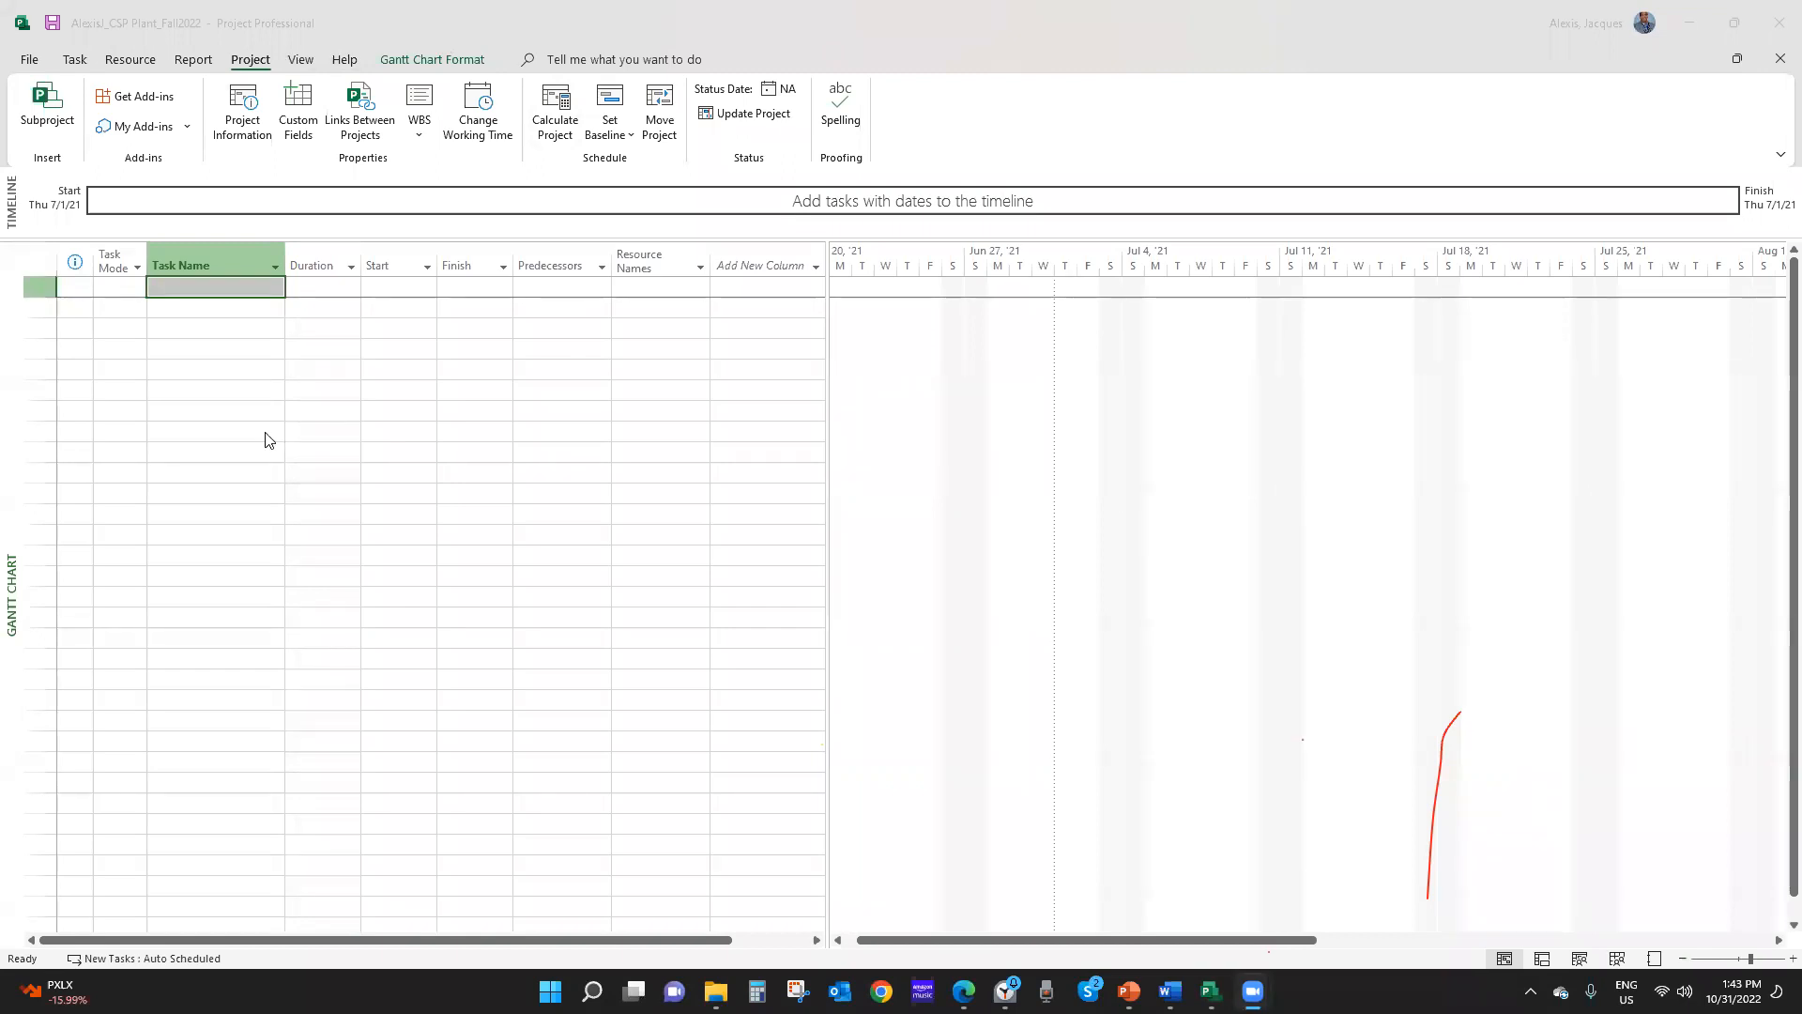
# Insert an unnamed task in the first row of the task table and select its name cell
pyautogui.doubleClick(214, 293)
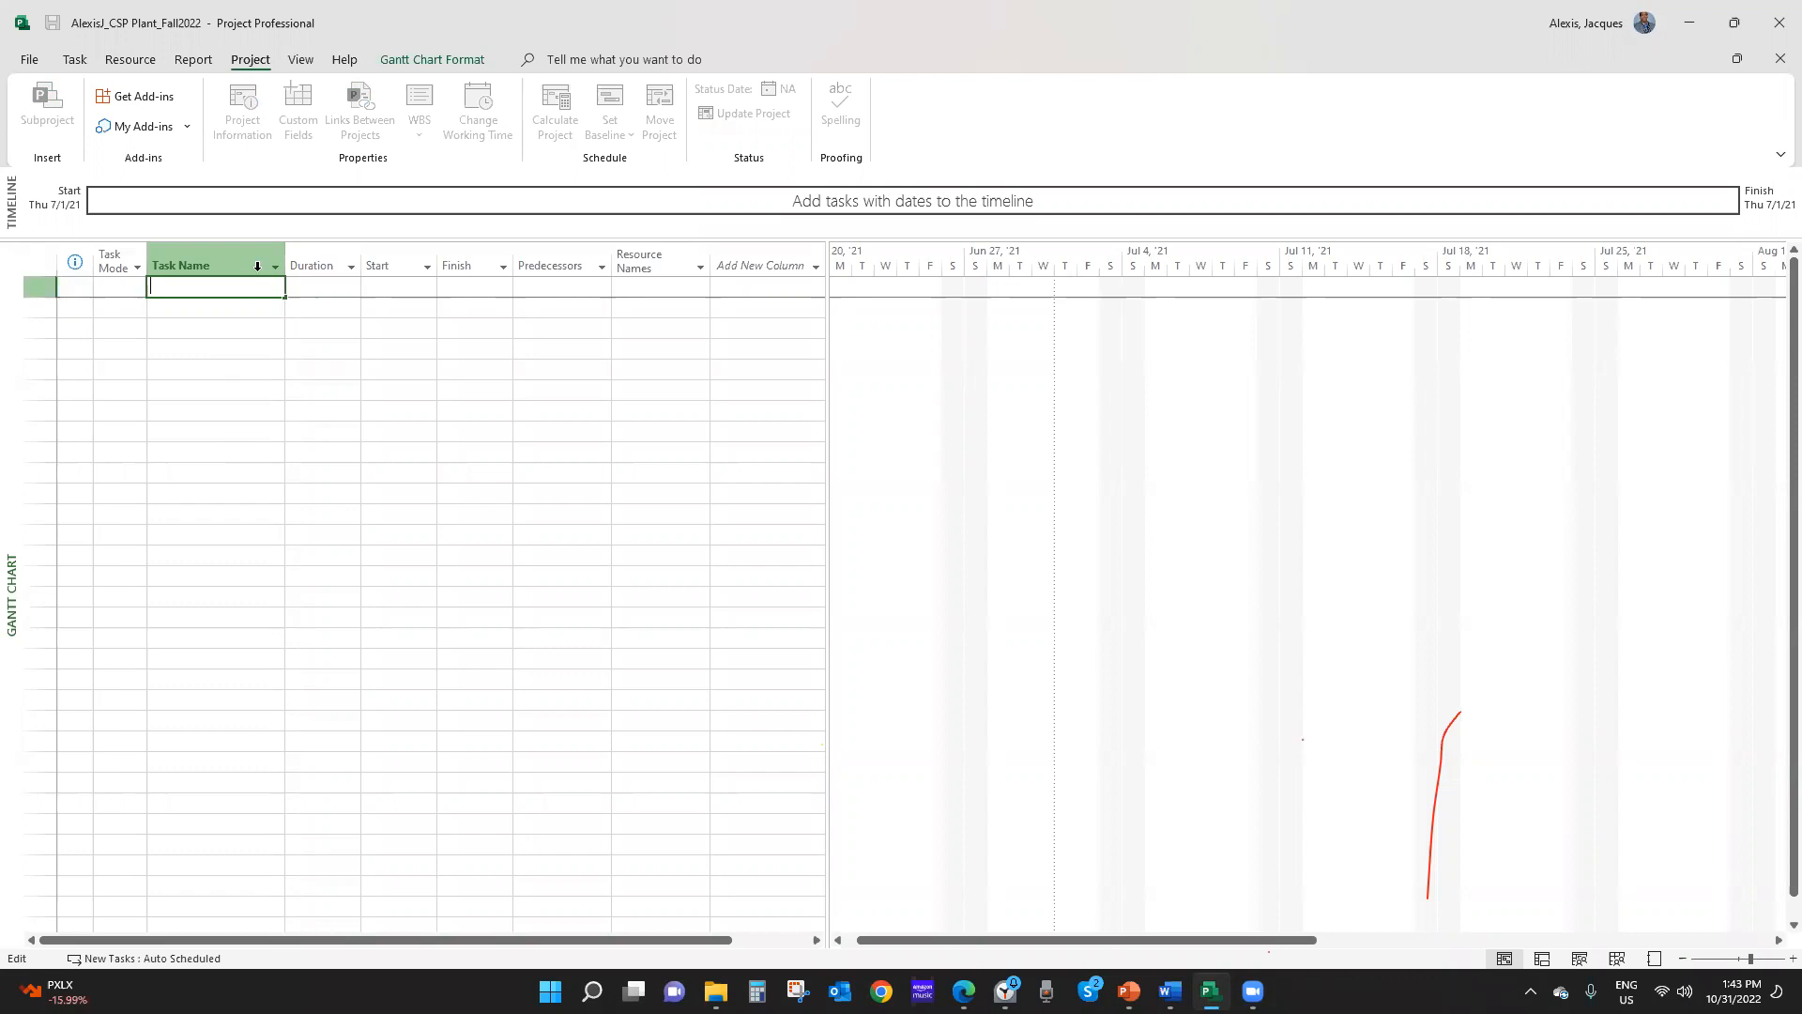
pyautogui.click(242, 305)
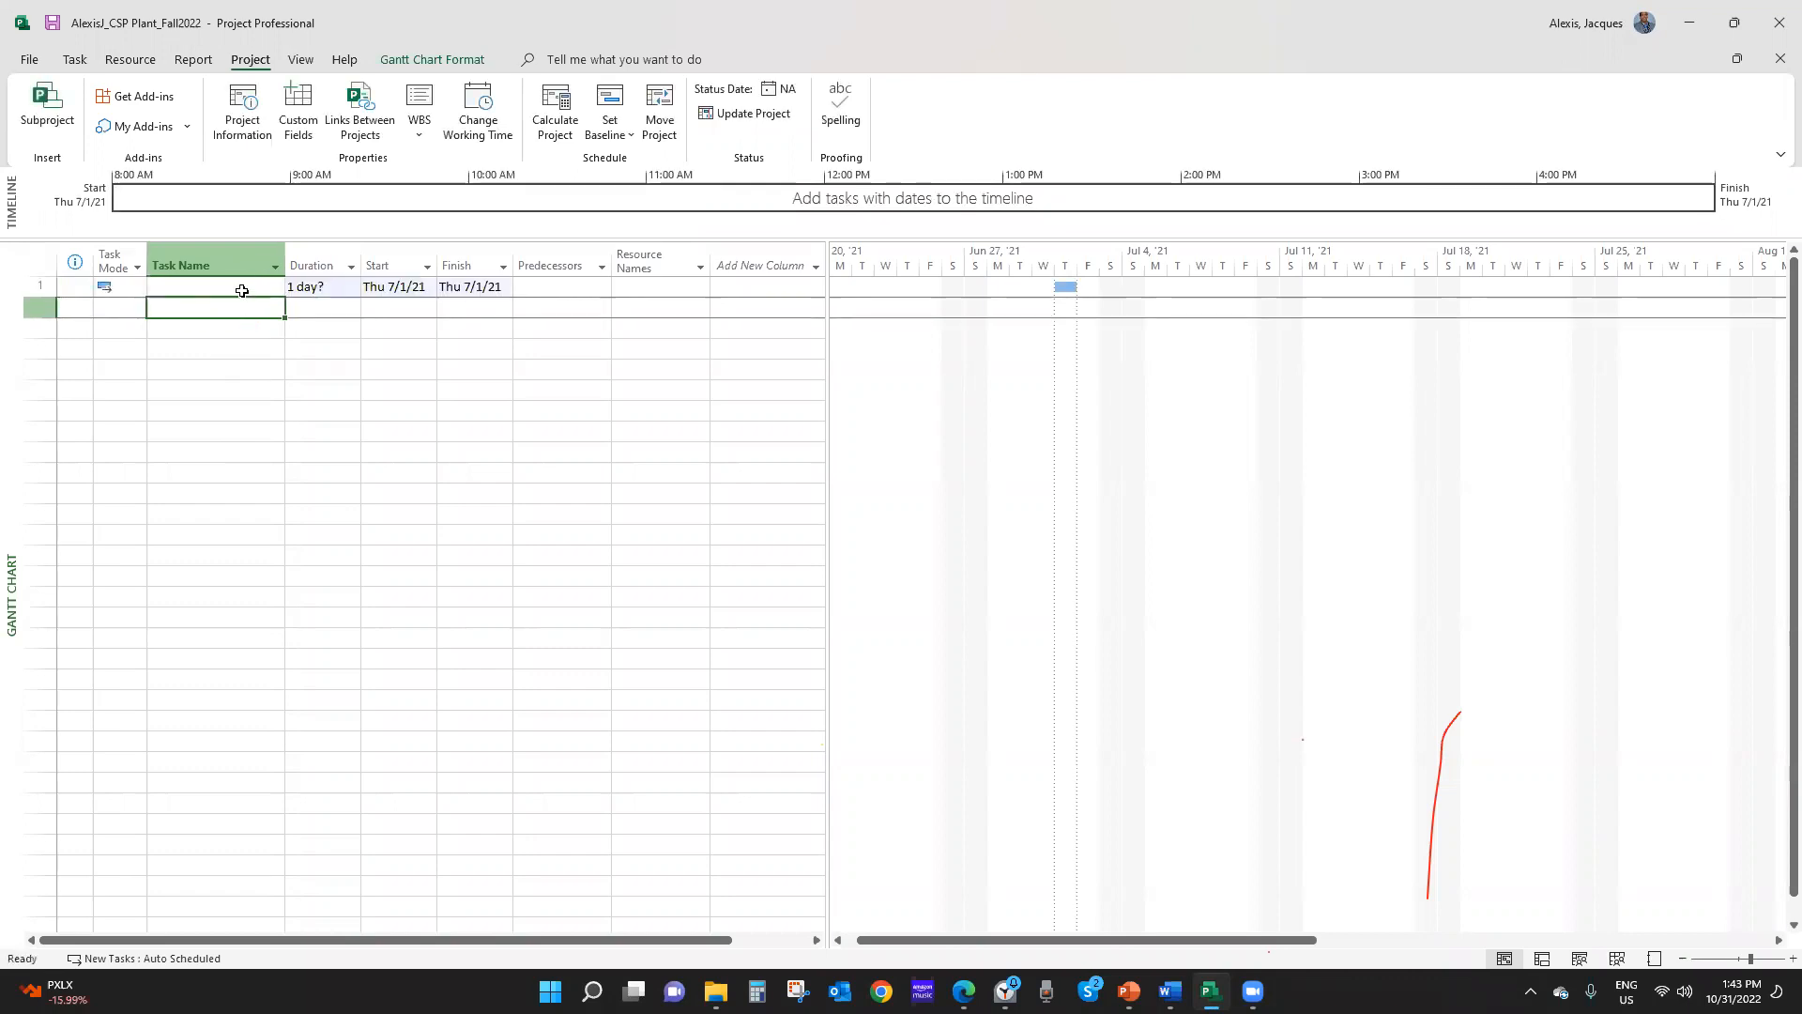
pyautogui.click(242, 289)
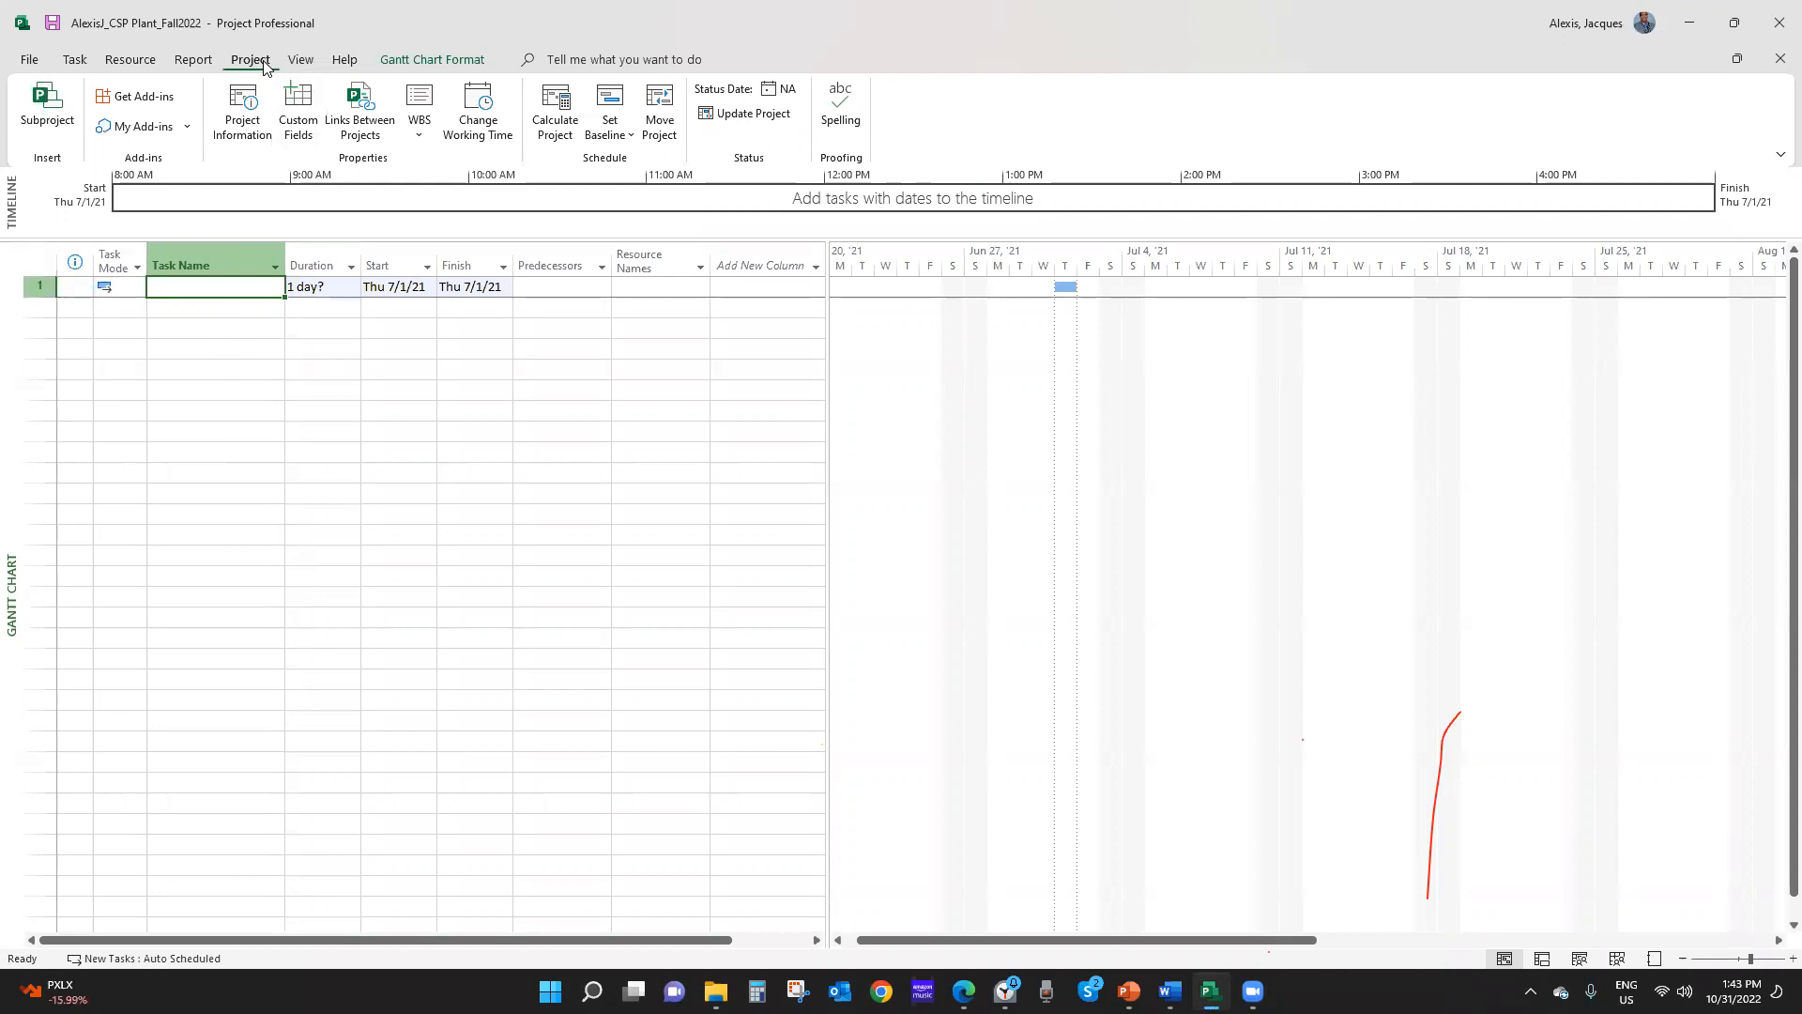
# Examine the Standard calendar's working times and the options for creating a new base calendar, without making changes
pyautogui.click(483, 126)
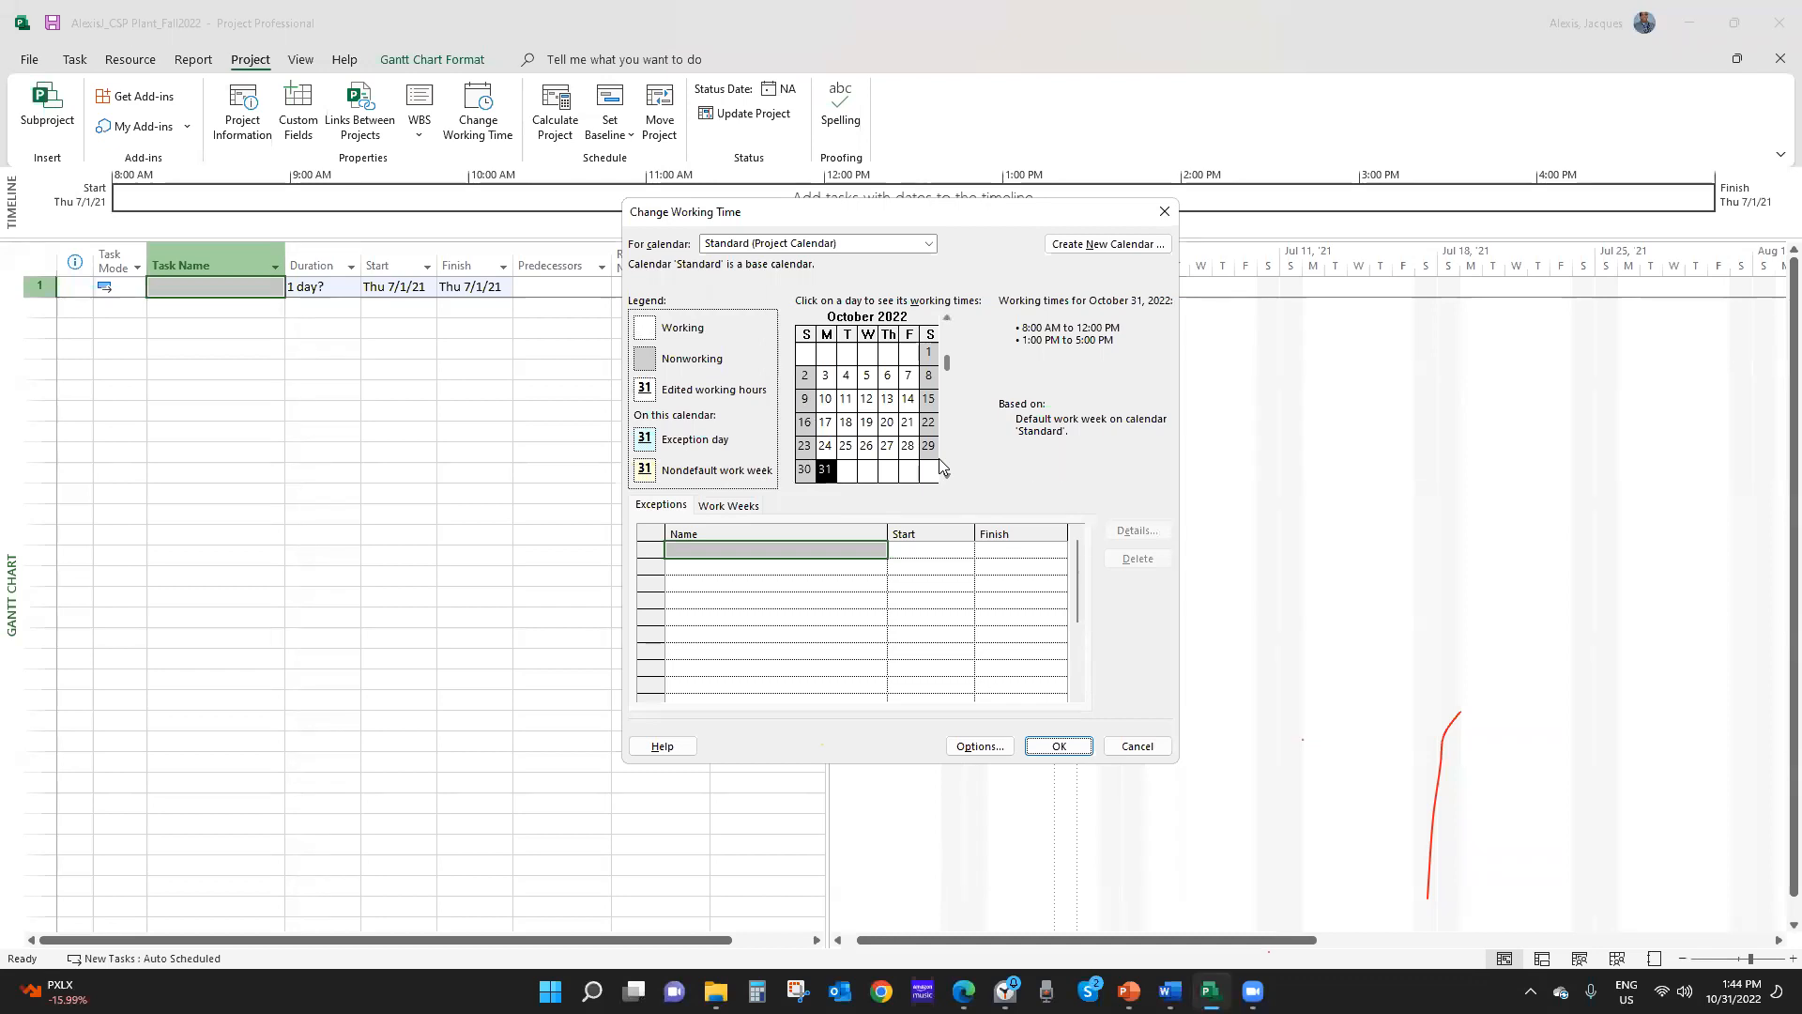
pyautogui.click(1093, 245)
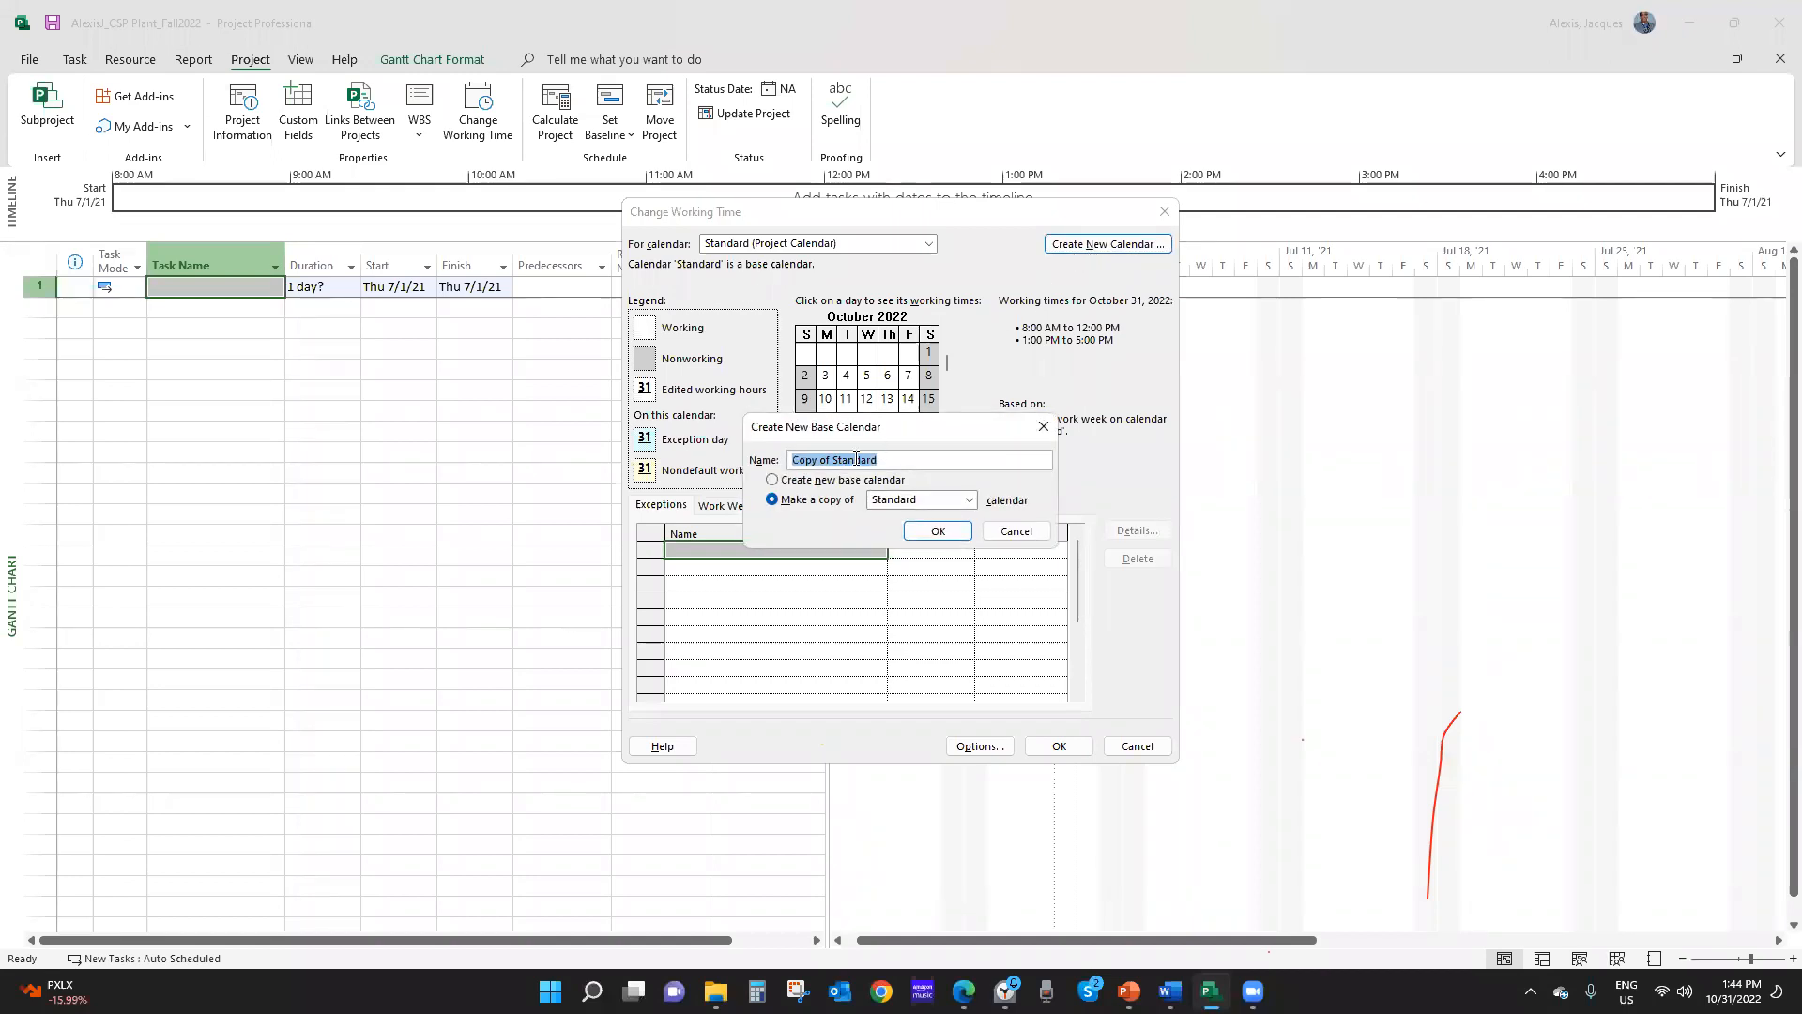
pyautogui.click(1015, 531)
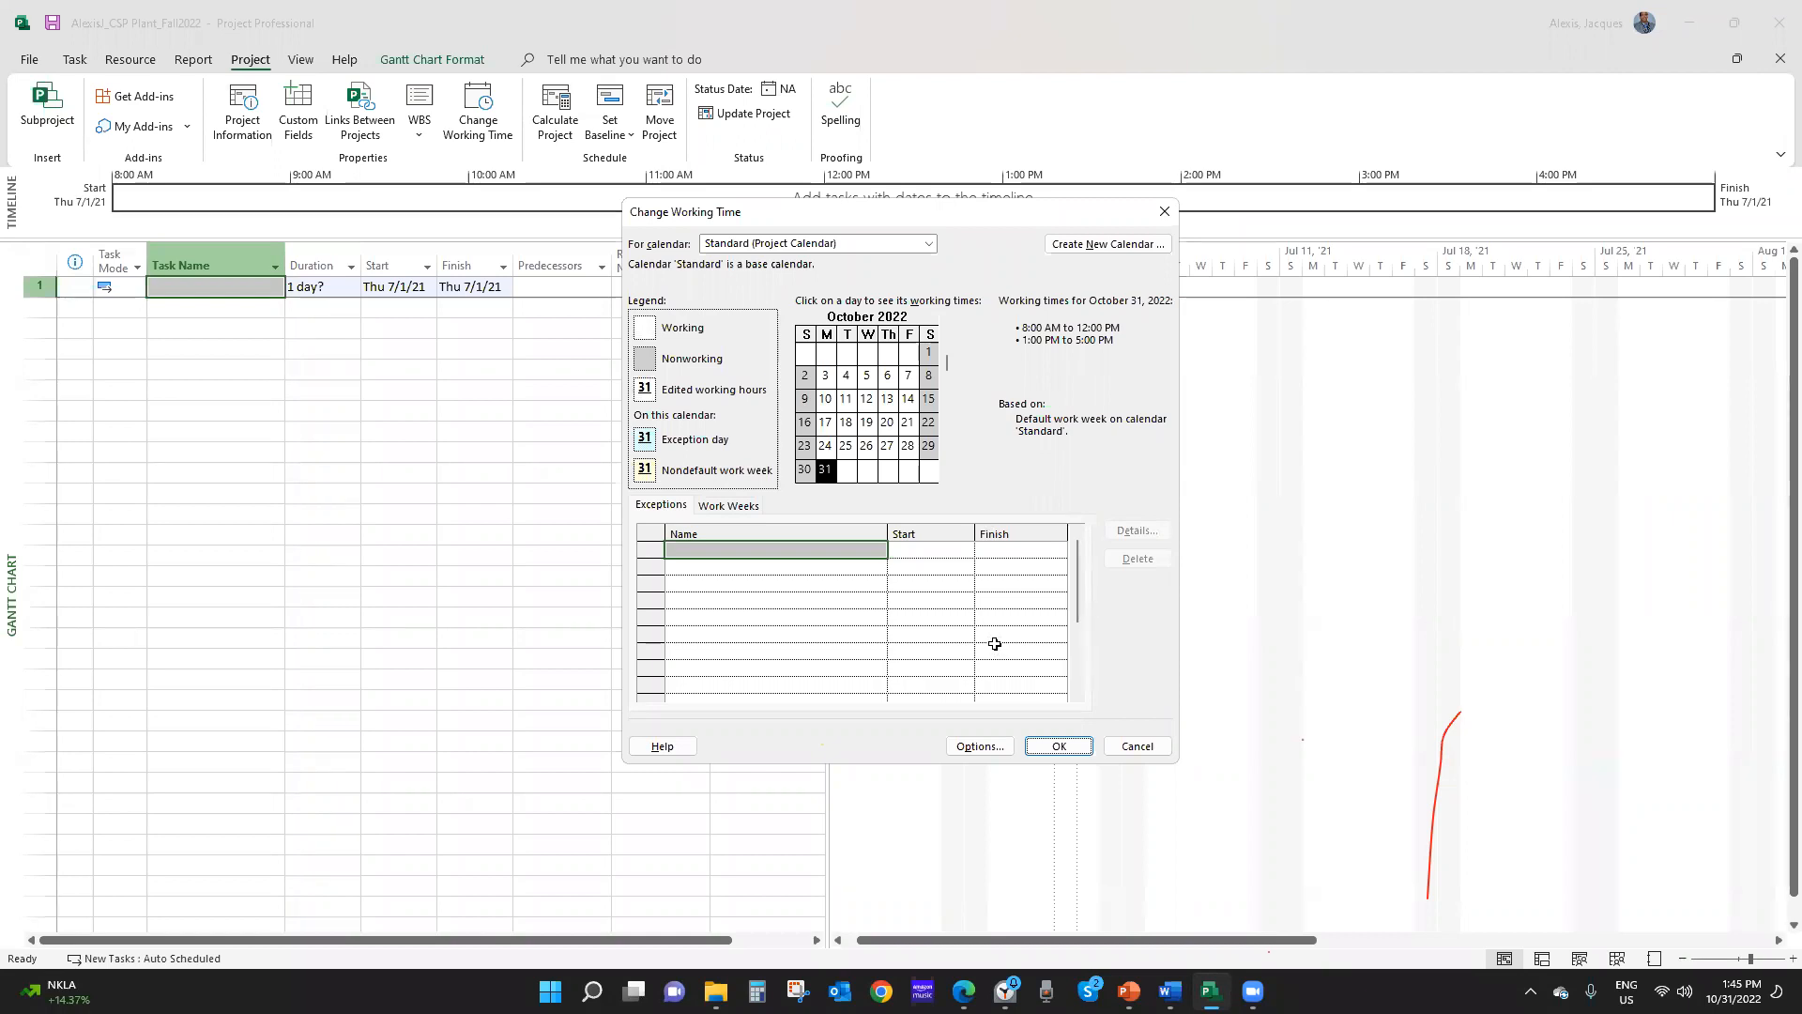
pyautogui.click(1058, 746)
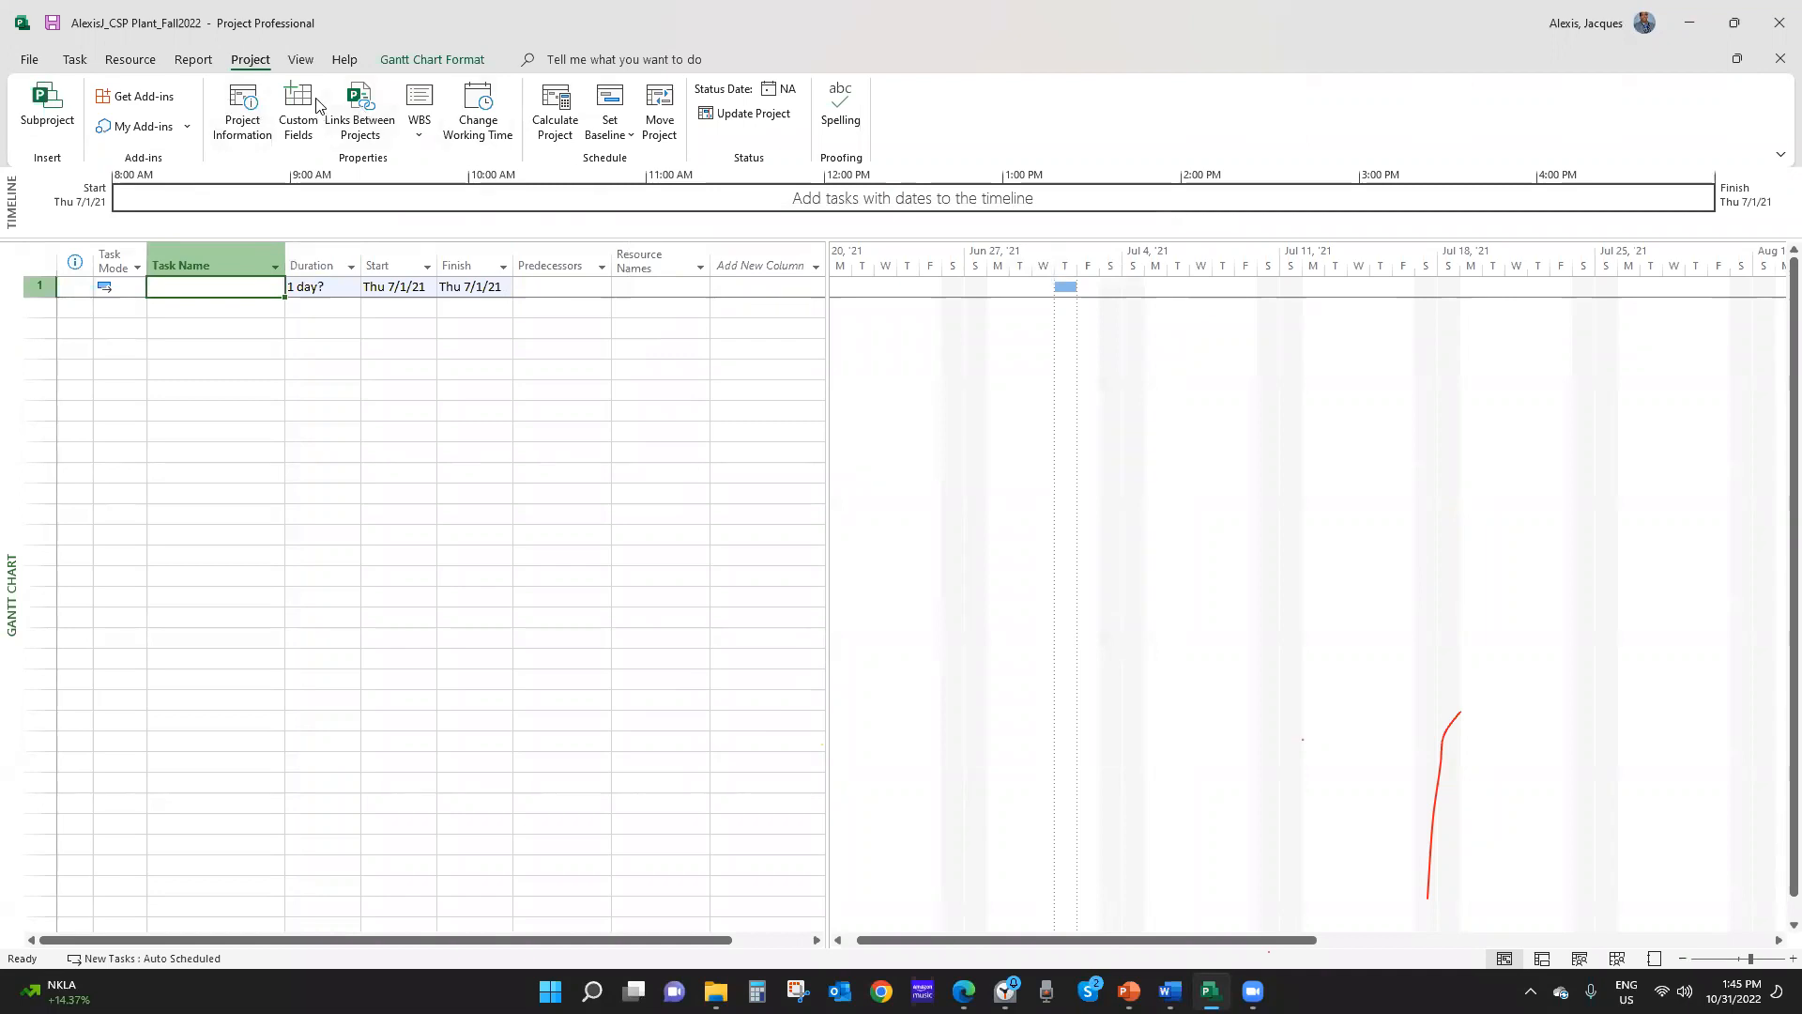
# Add an exception named "Thanksgiving Week" to the working times of the Standard project calendar
pyautogui.click(476, 103)
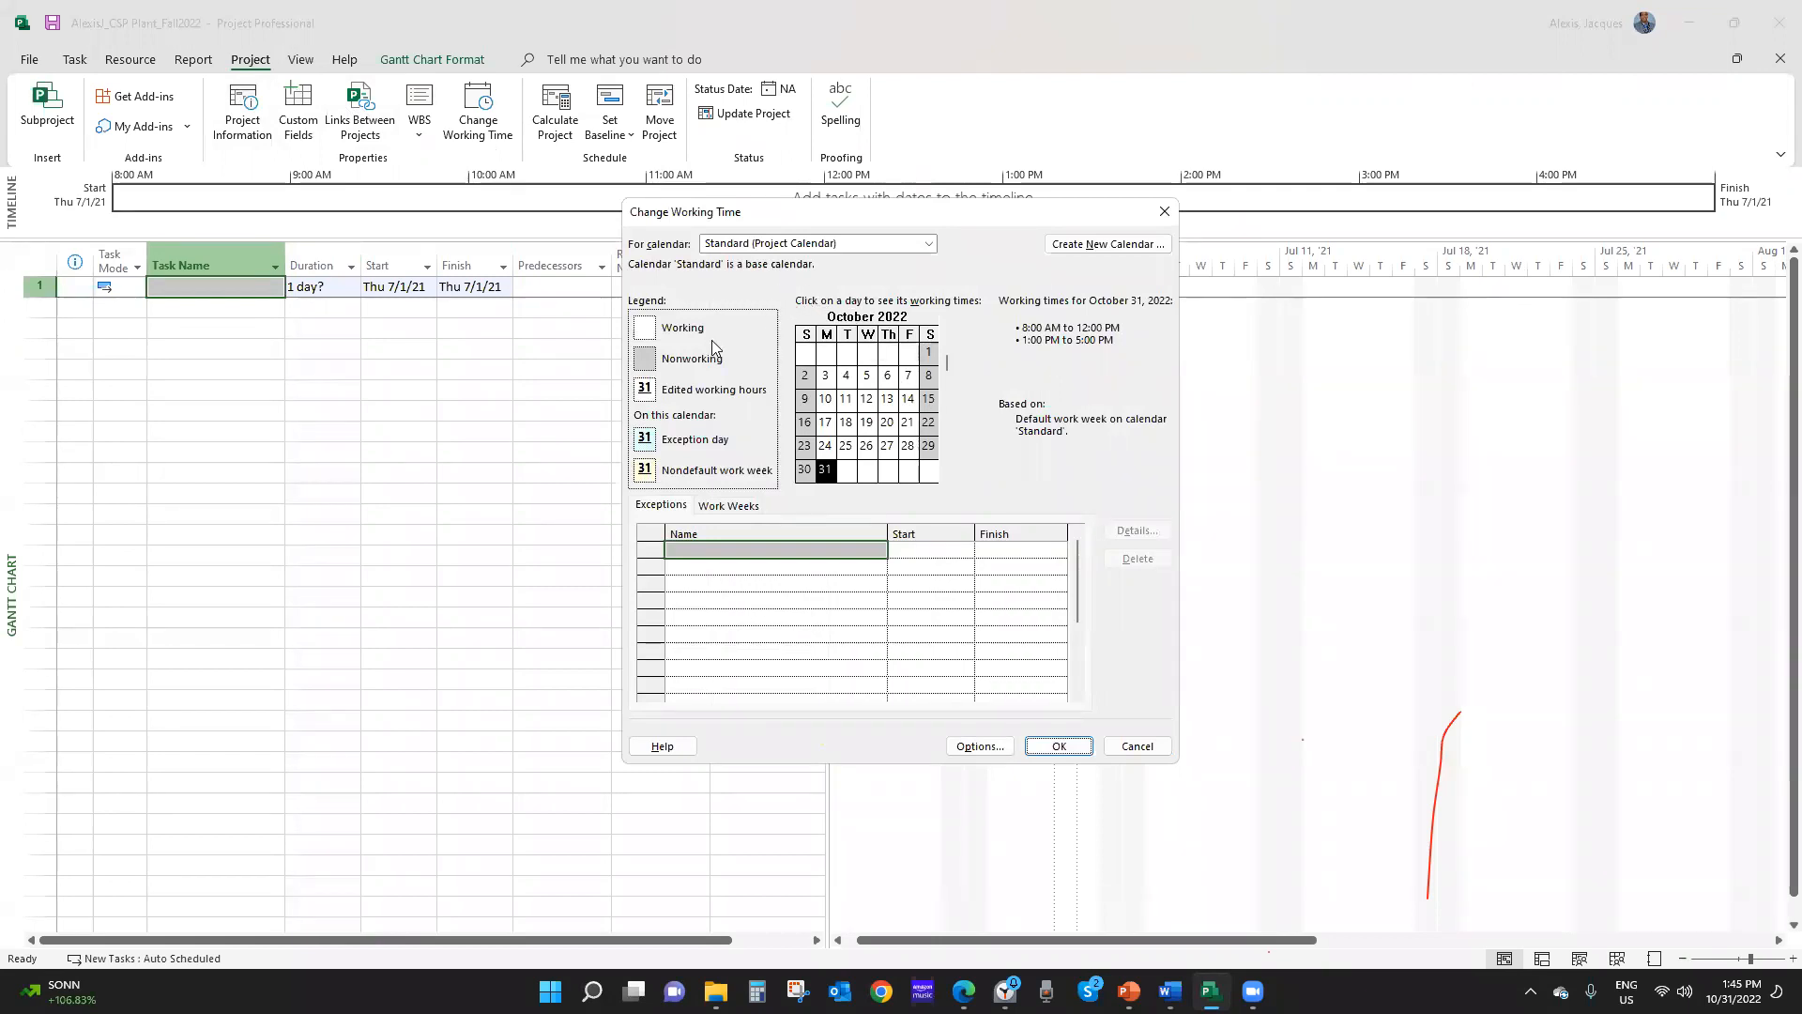
pyautogui.click(720, 557)
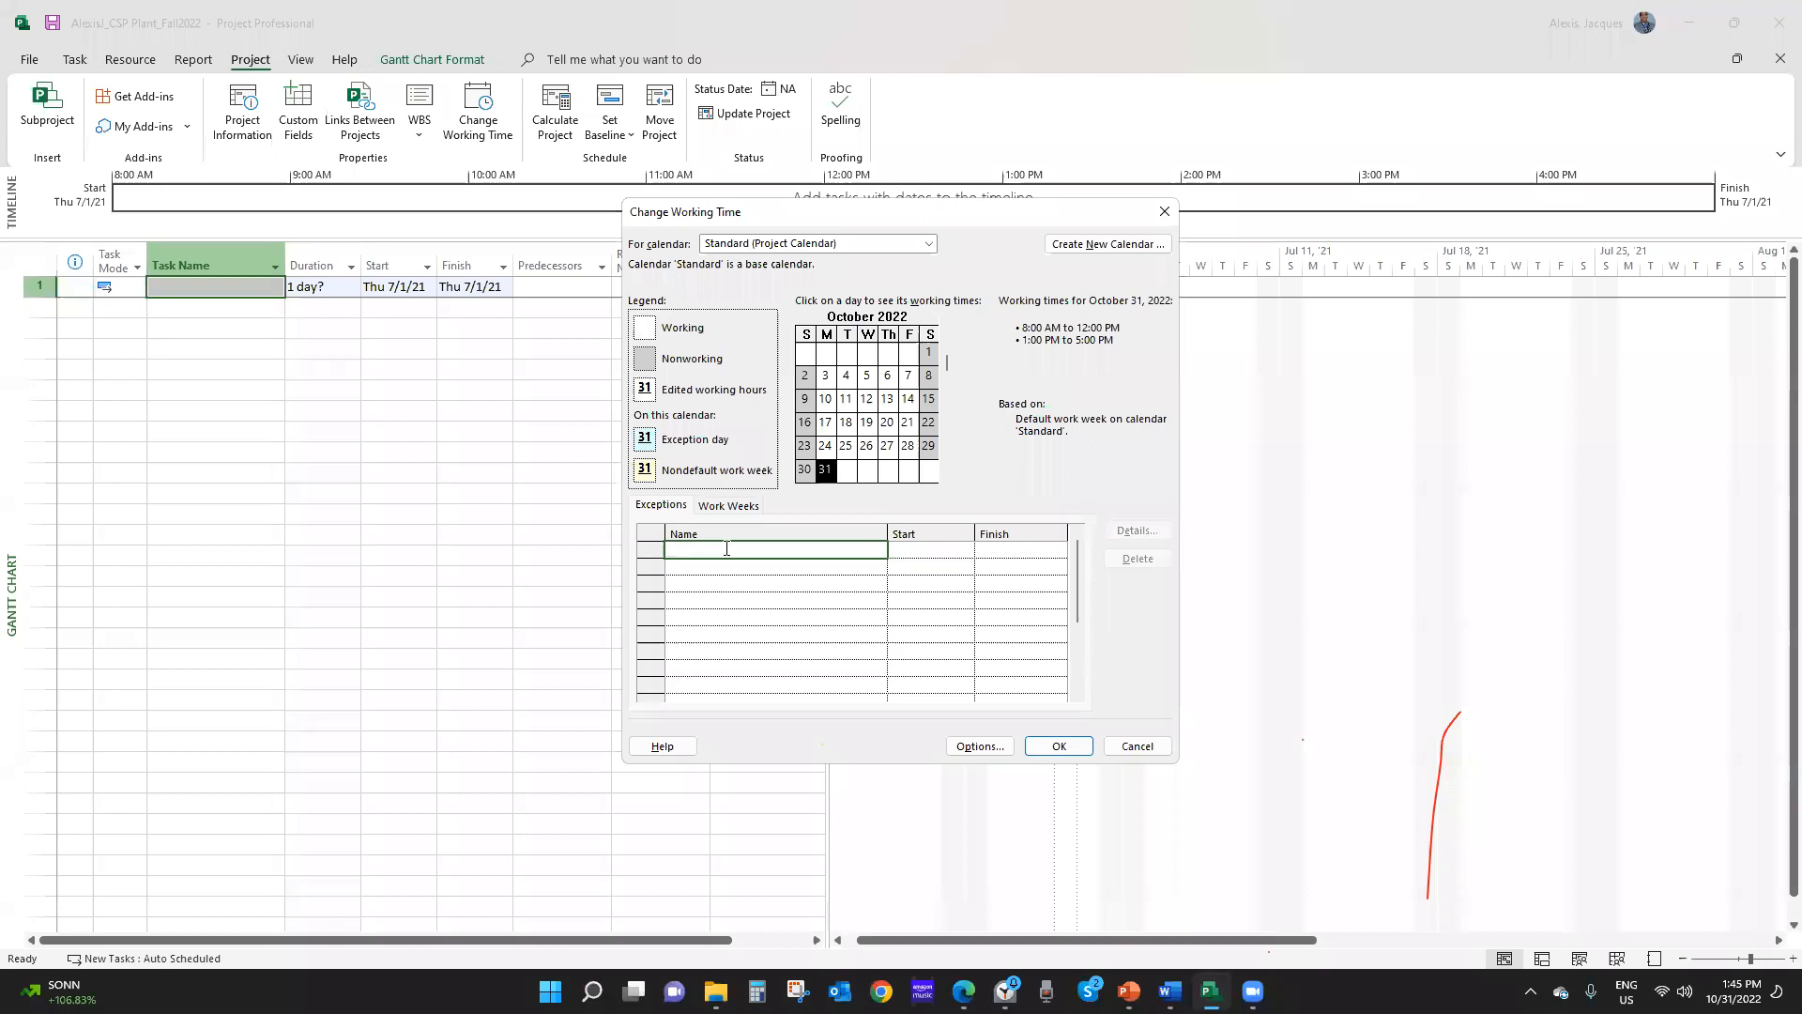
pyautogui.click(670, 508)
pyautogui.click(672, 515)
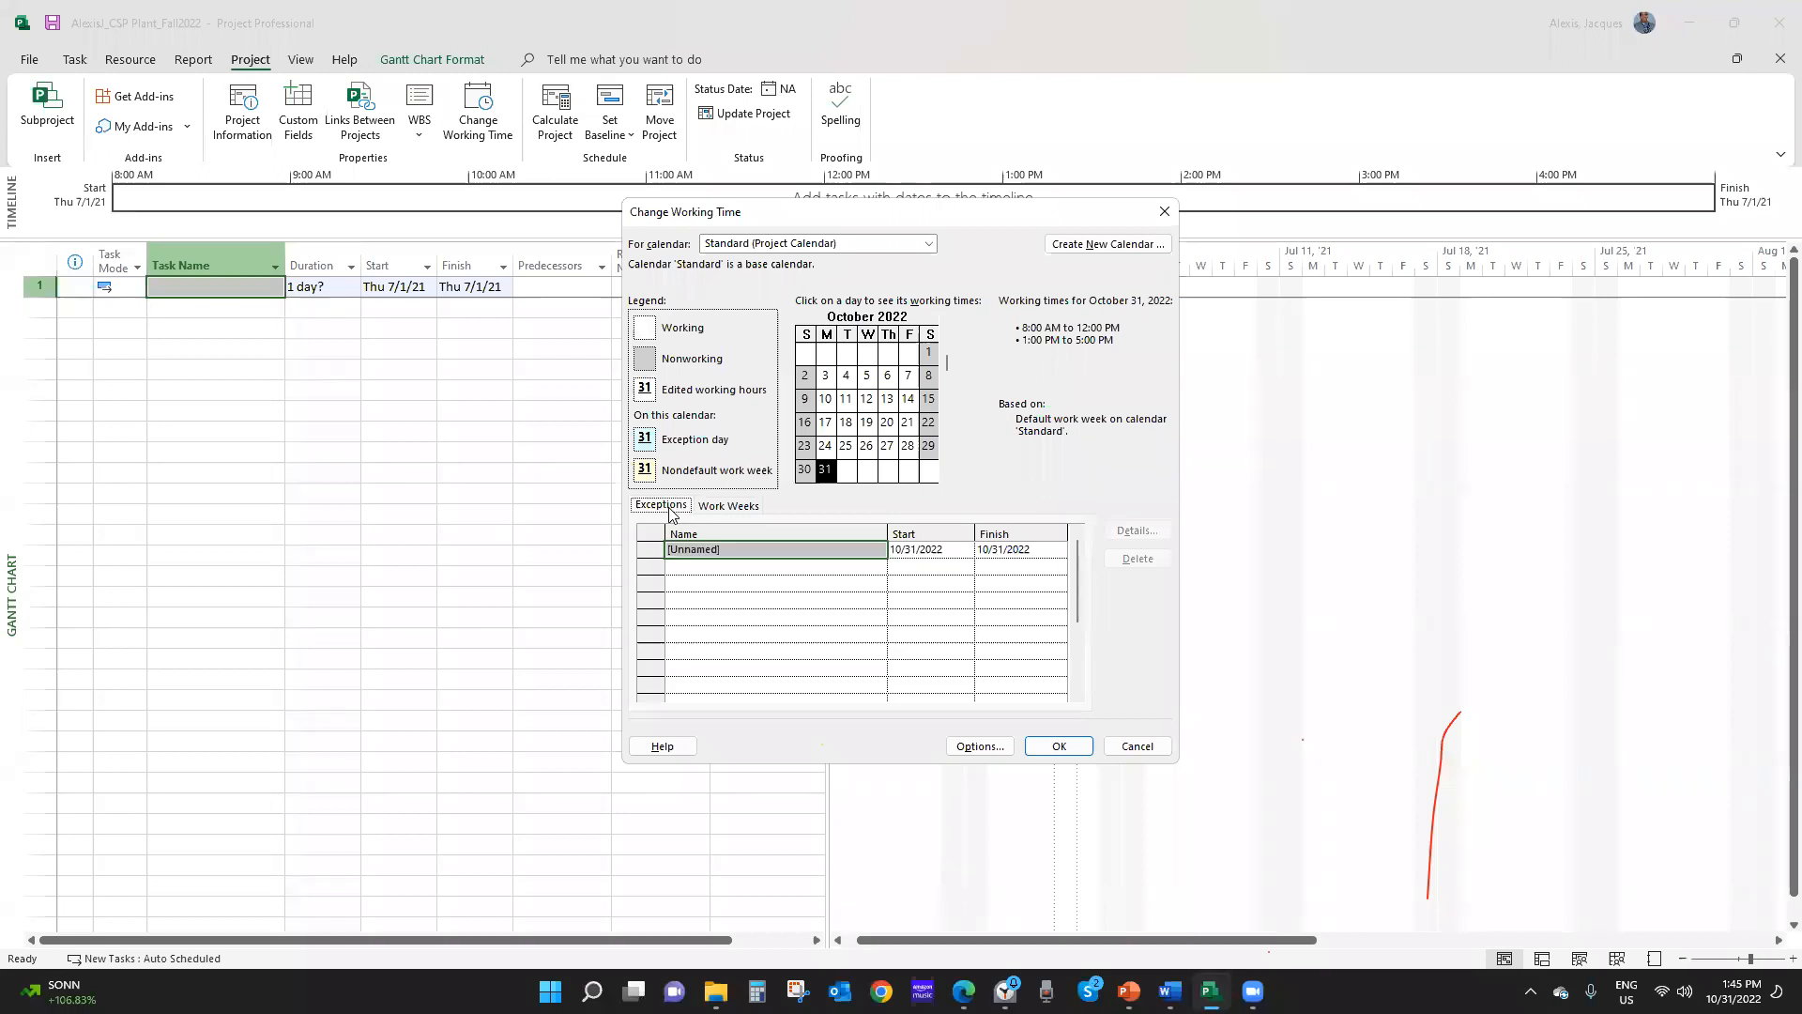
pyautogui.click(749, 554)
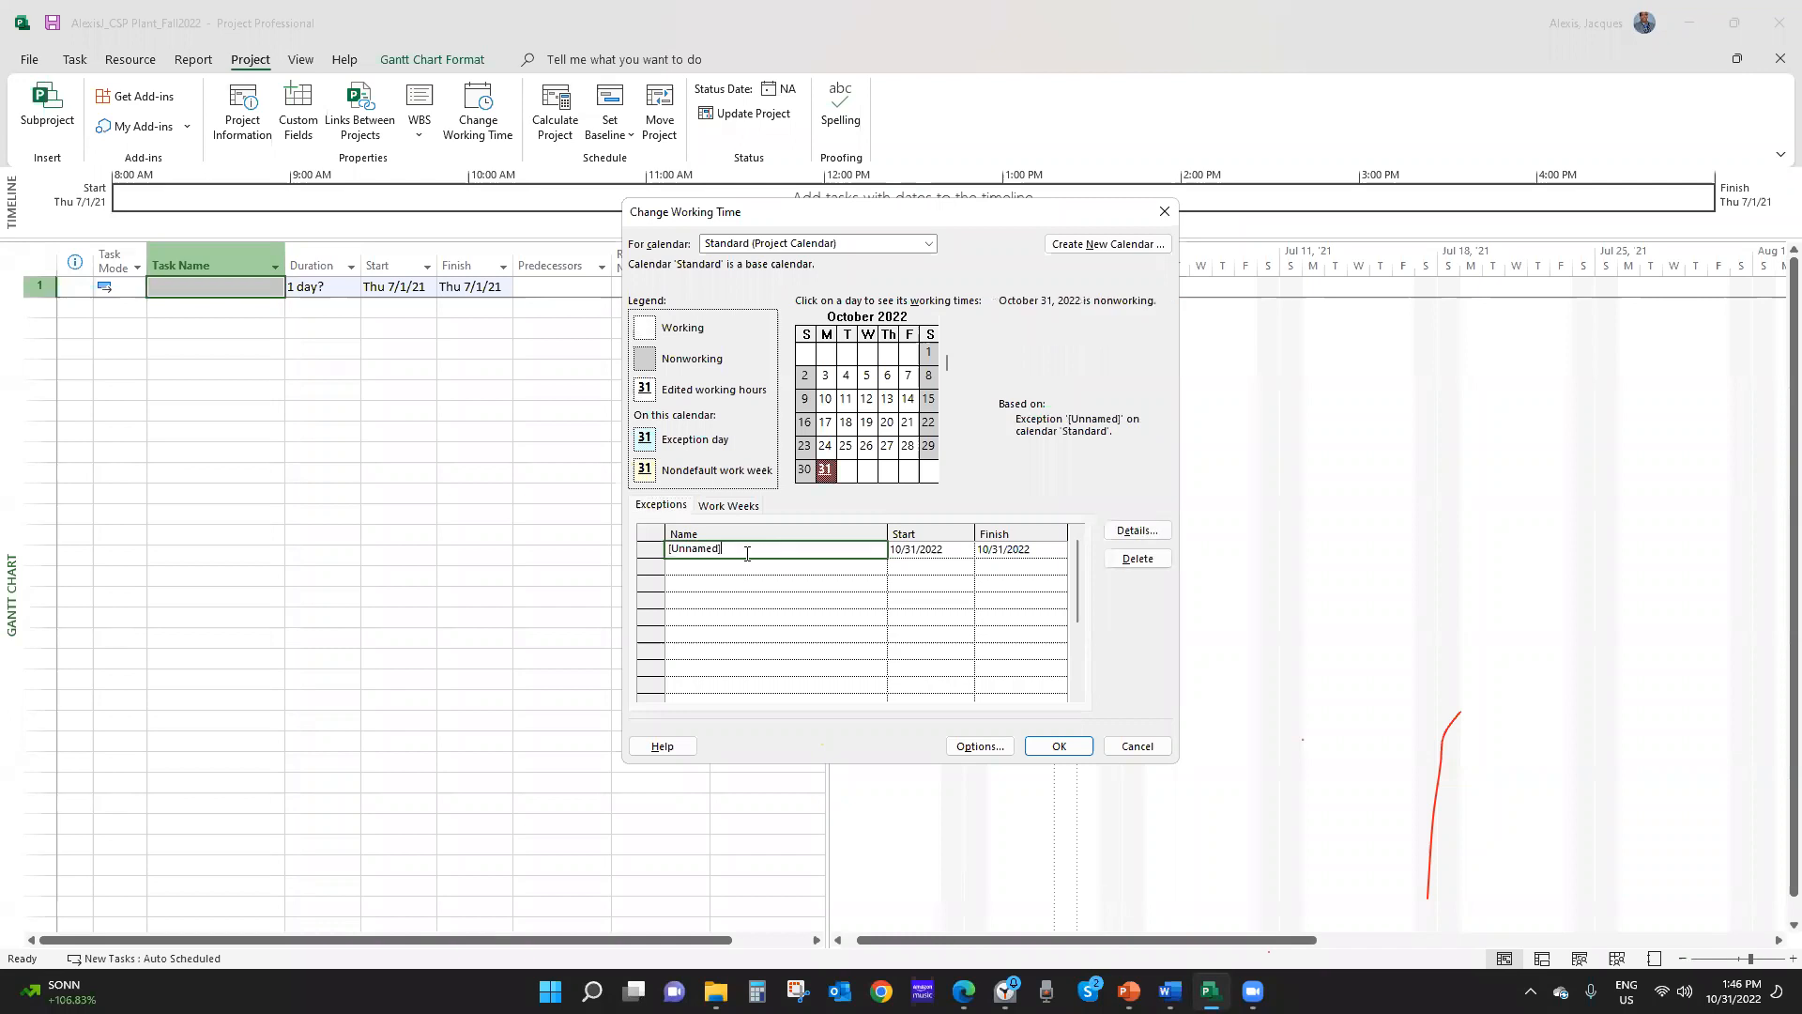
pyautogui.press('BackSpace')
pyautogui.press('BackSpace')
pyautogui.press('BackSpace')
pyautogui.press('BackSpace')
pyautogui.press('BackSpace')
pyautogui.press('BackSpace')
pyautogui.press('BackSpace')
pyautogui.press('BackSpace')
pyautogui.press('BackSpace')
pyautogui.write('Thanksgiving Week')
# Set the Thanksgiving Week exception to start on 11/21/2022 and finish on 11/25/2022
pyautogui.click(934, 553)
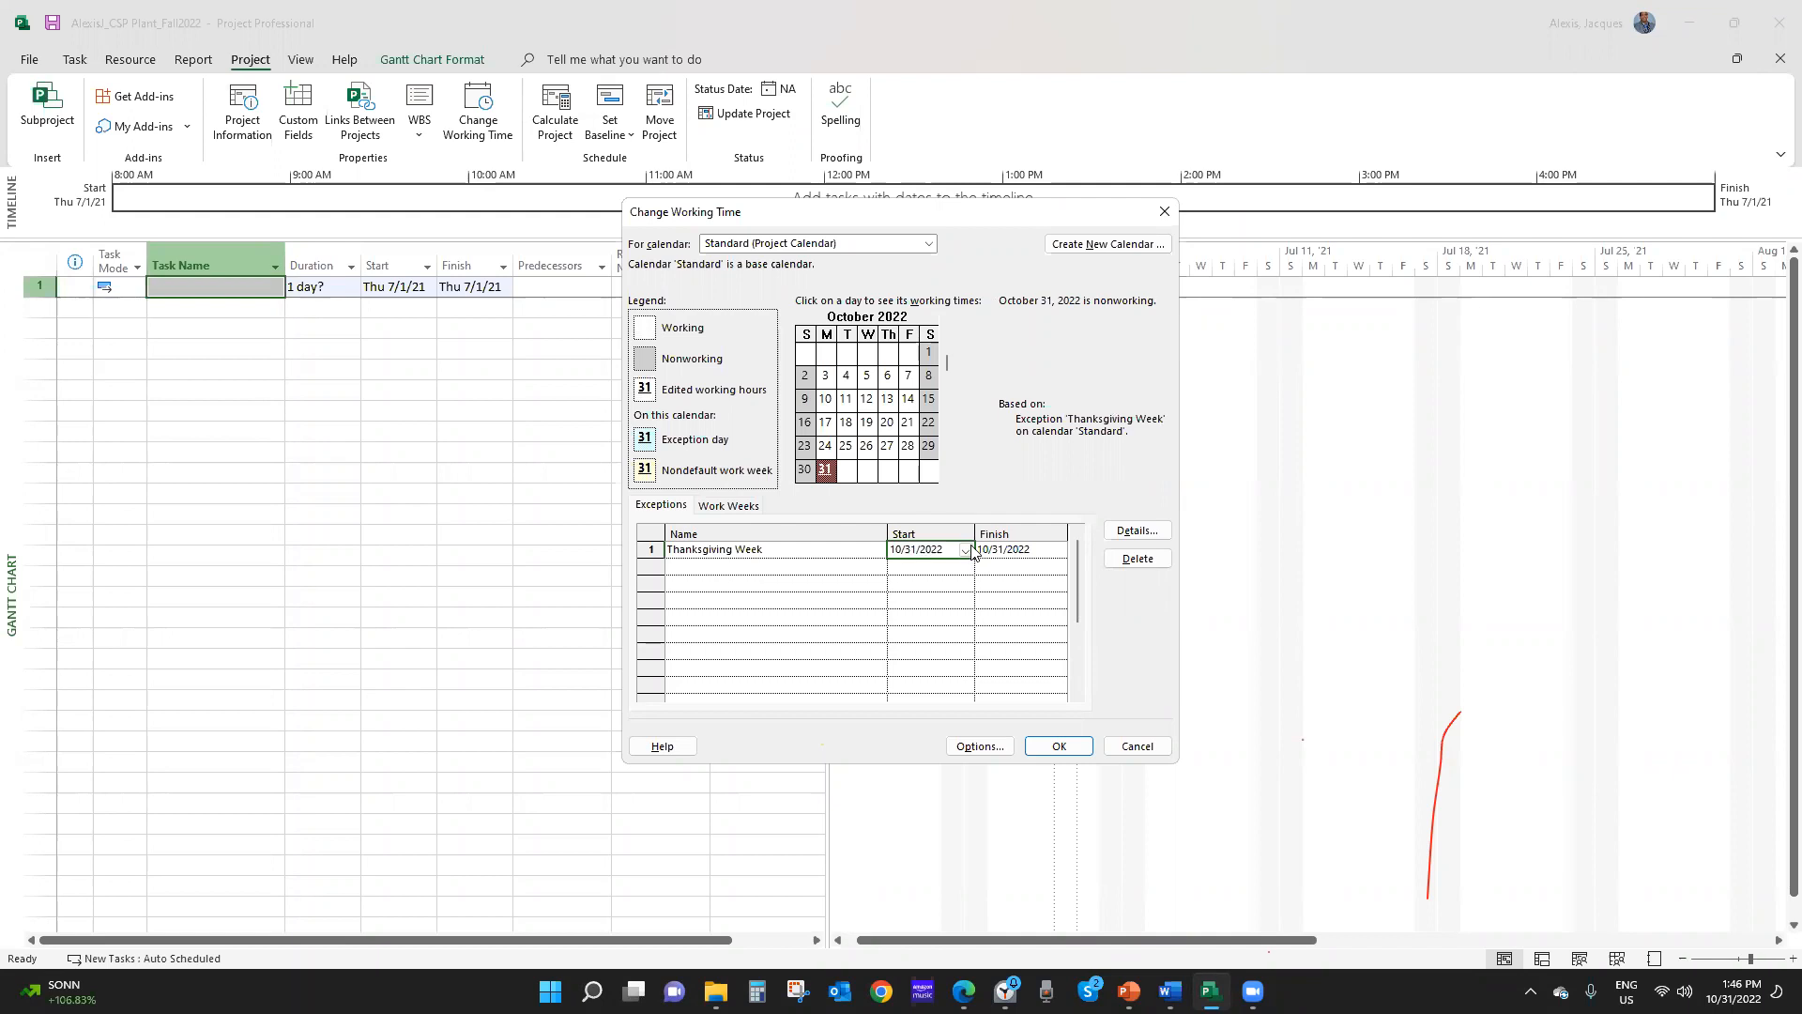
pyautogui.click(965, 552)
pyautogui.click(961, 569)
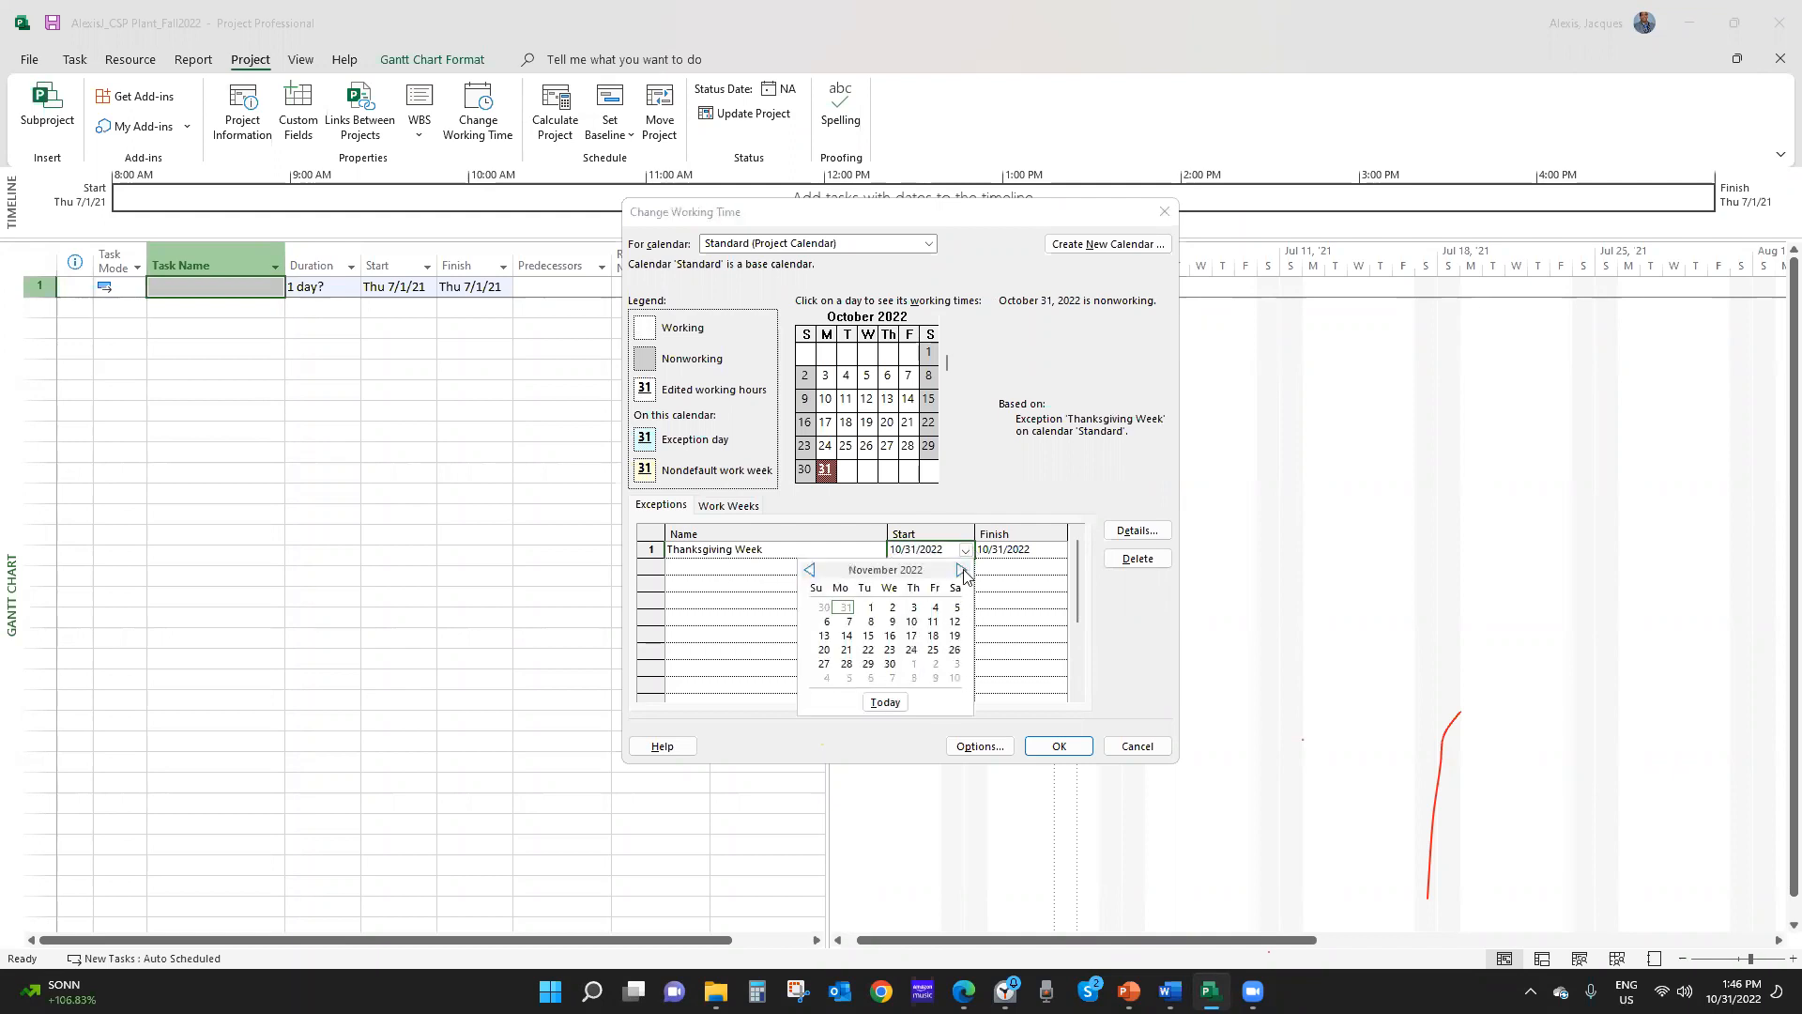
pyautogui.click(846, 649)
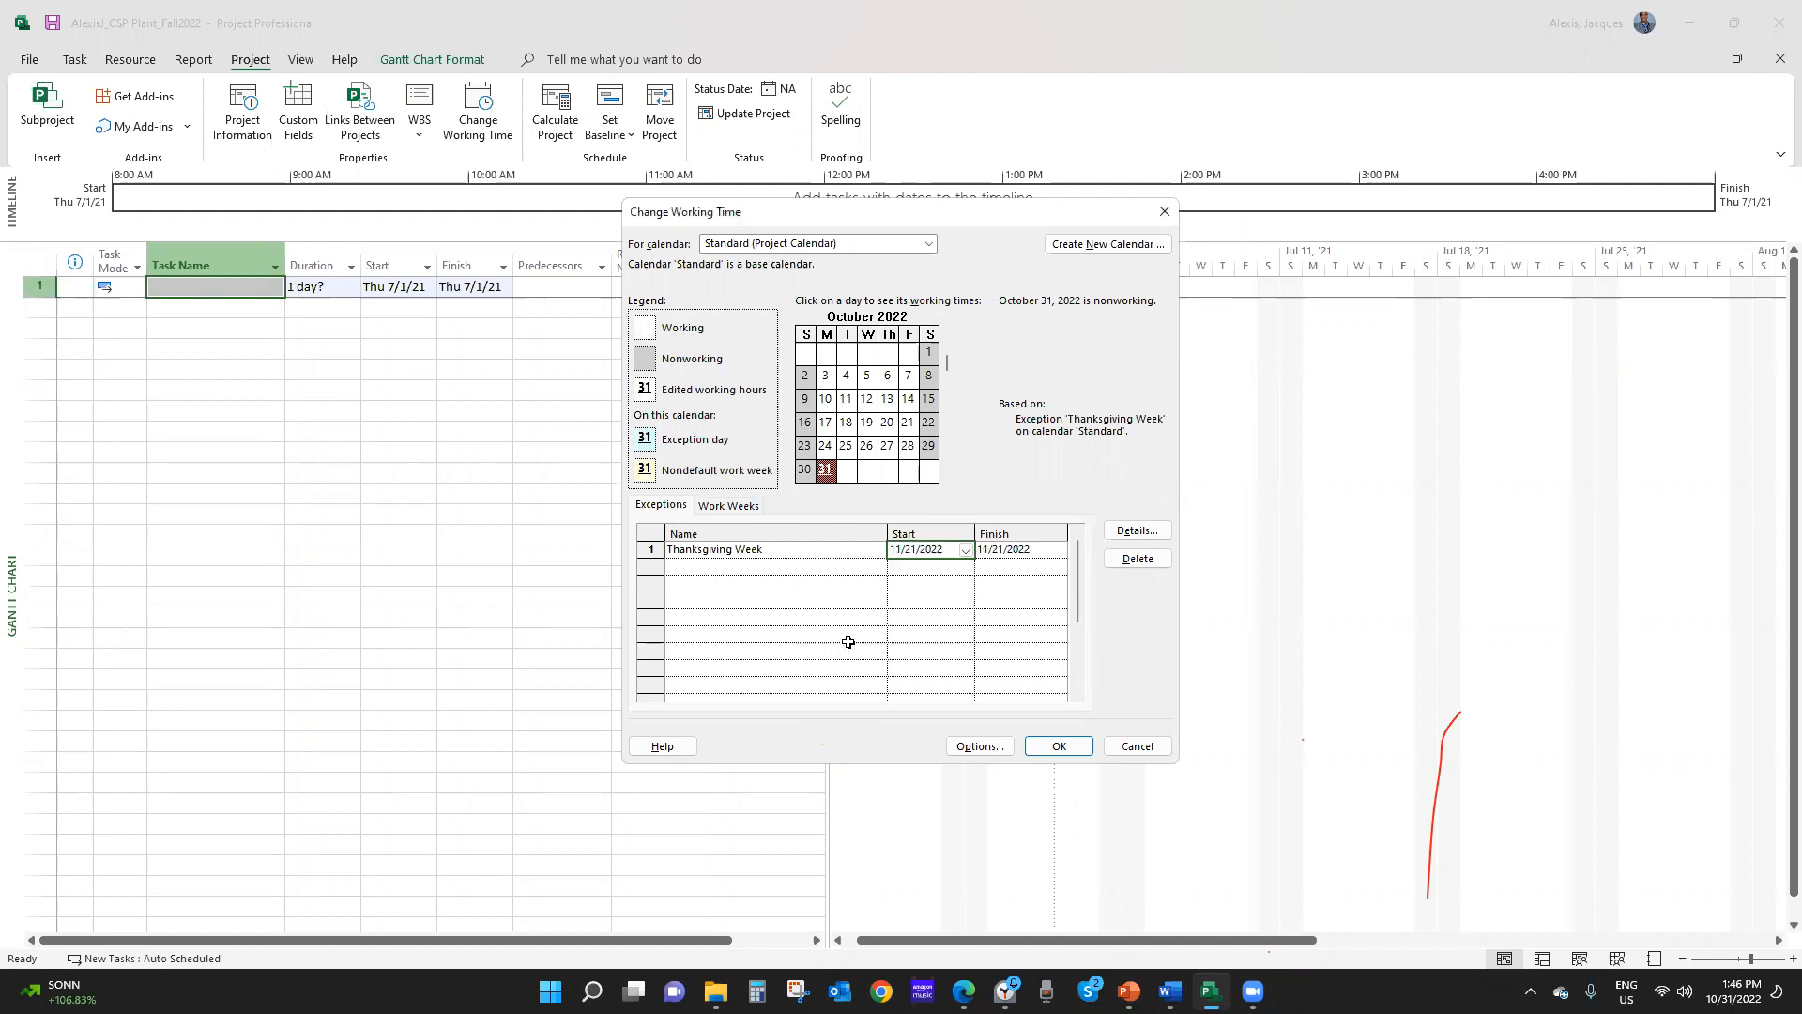
pyautogui.click(1036, 552)
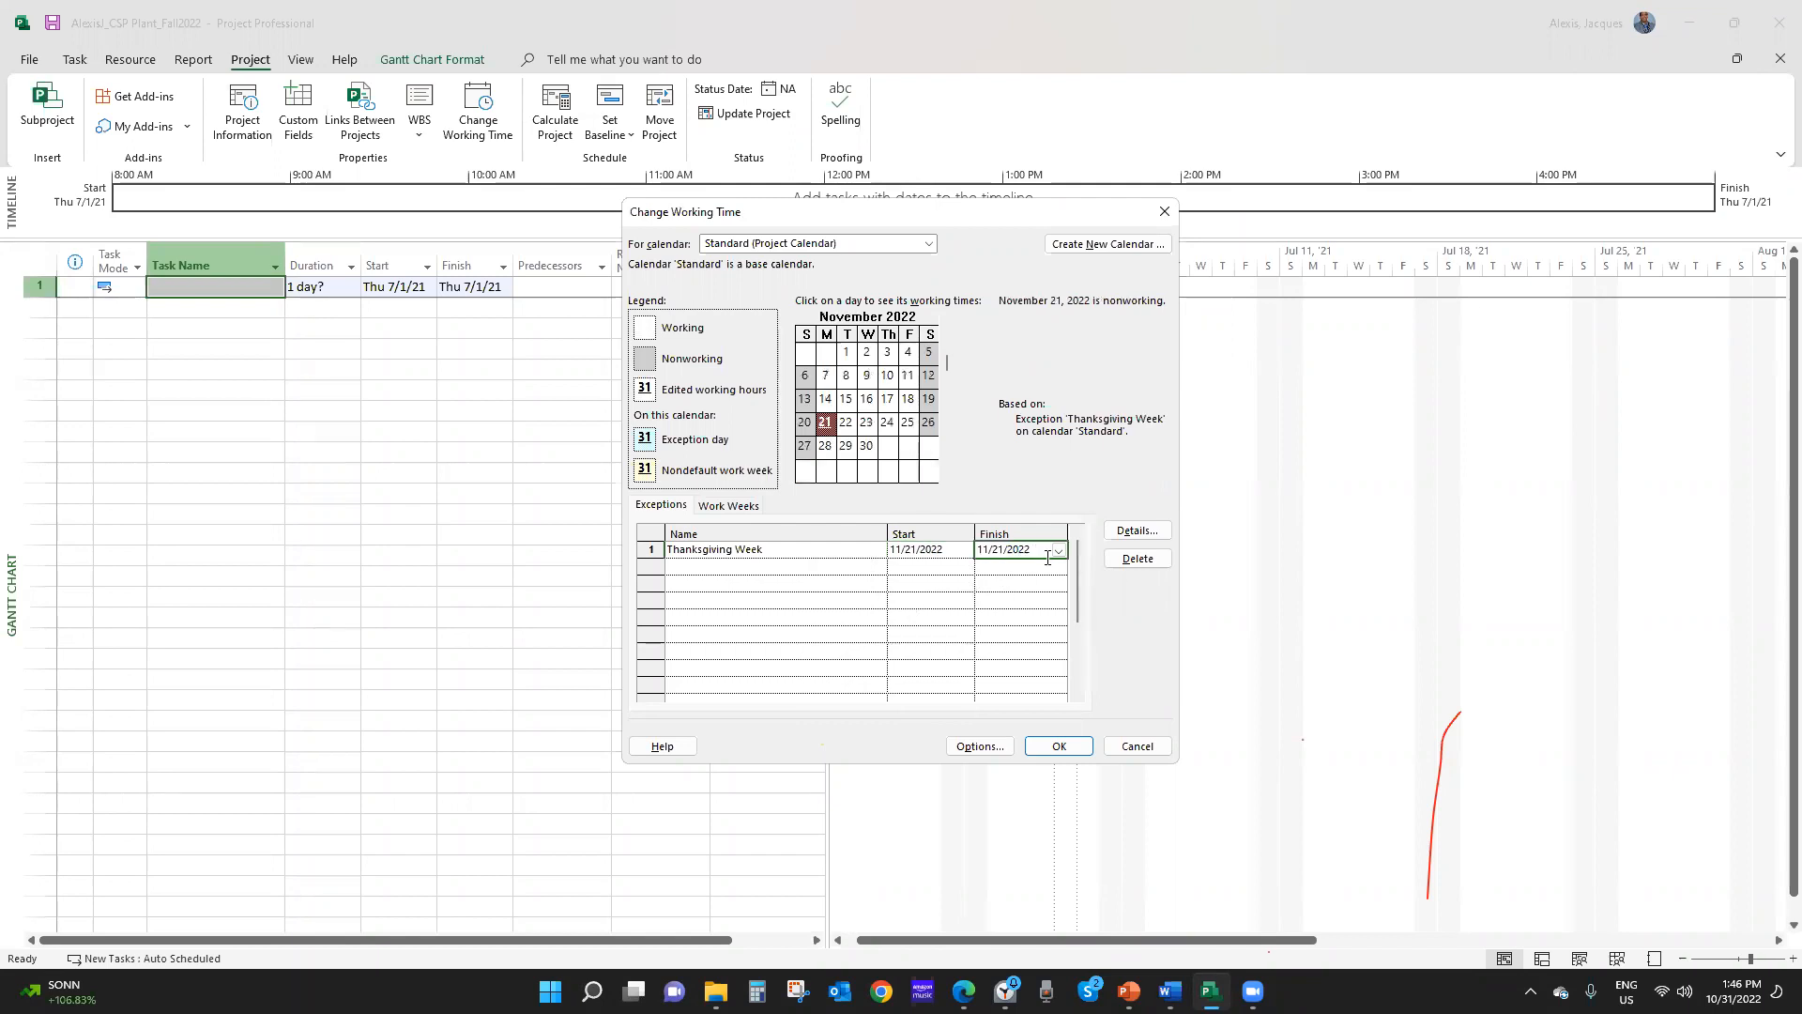
pyautogui.click(1057, 552)
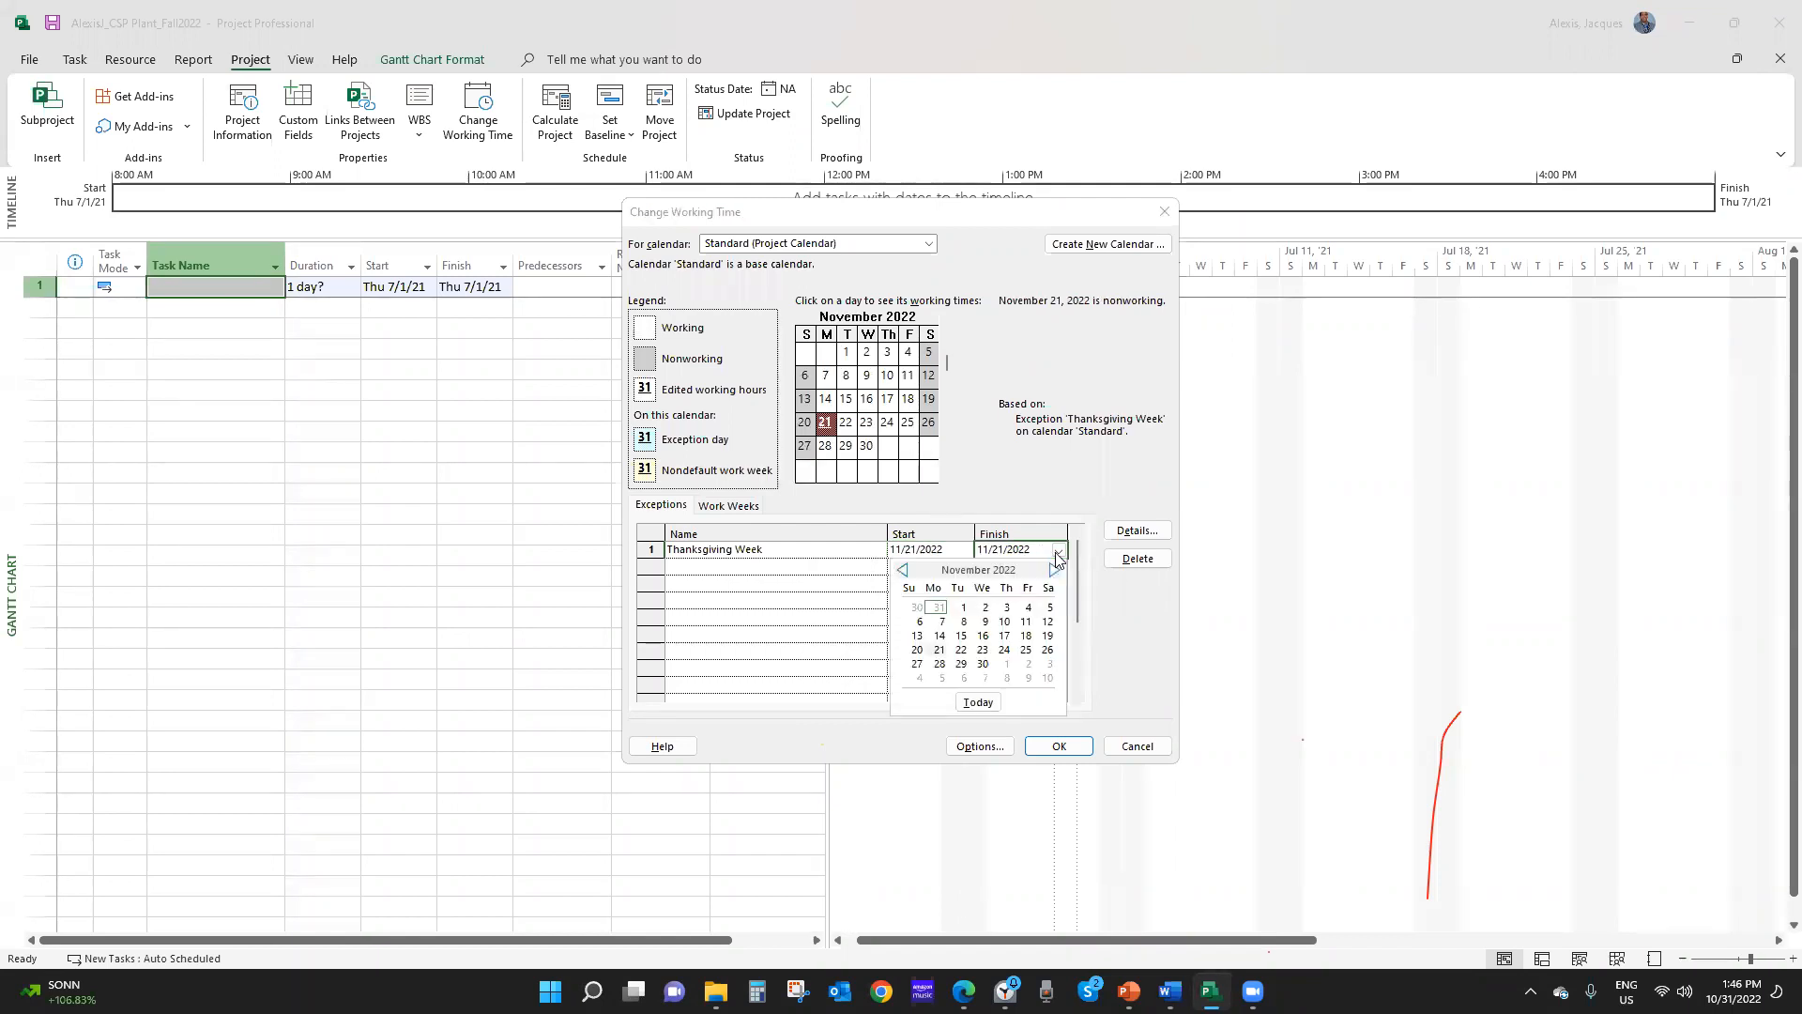
pyautogui.click(1026, 650)
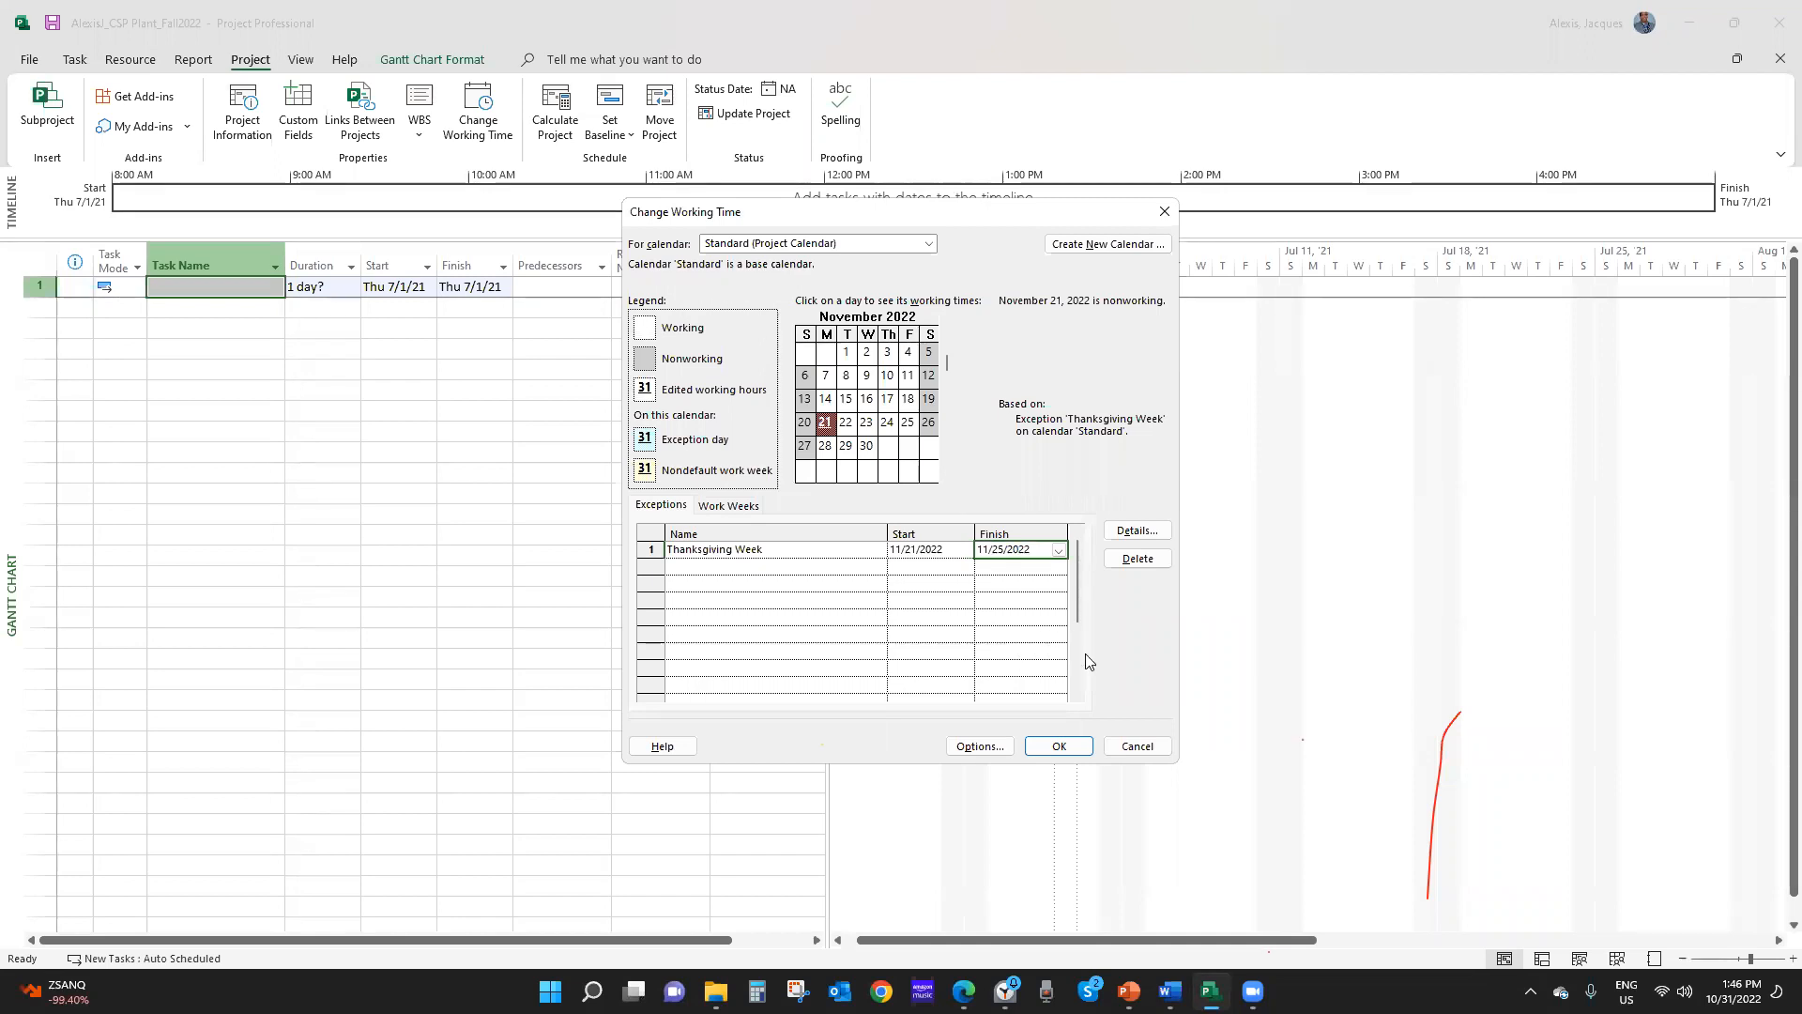
# In the Thanksgiving Week exception's details, set the daily recurrence starting Mon 11/21/22 to end by Fri 11/25/2022
pyautogui.click(1143, 531)
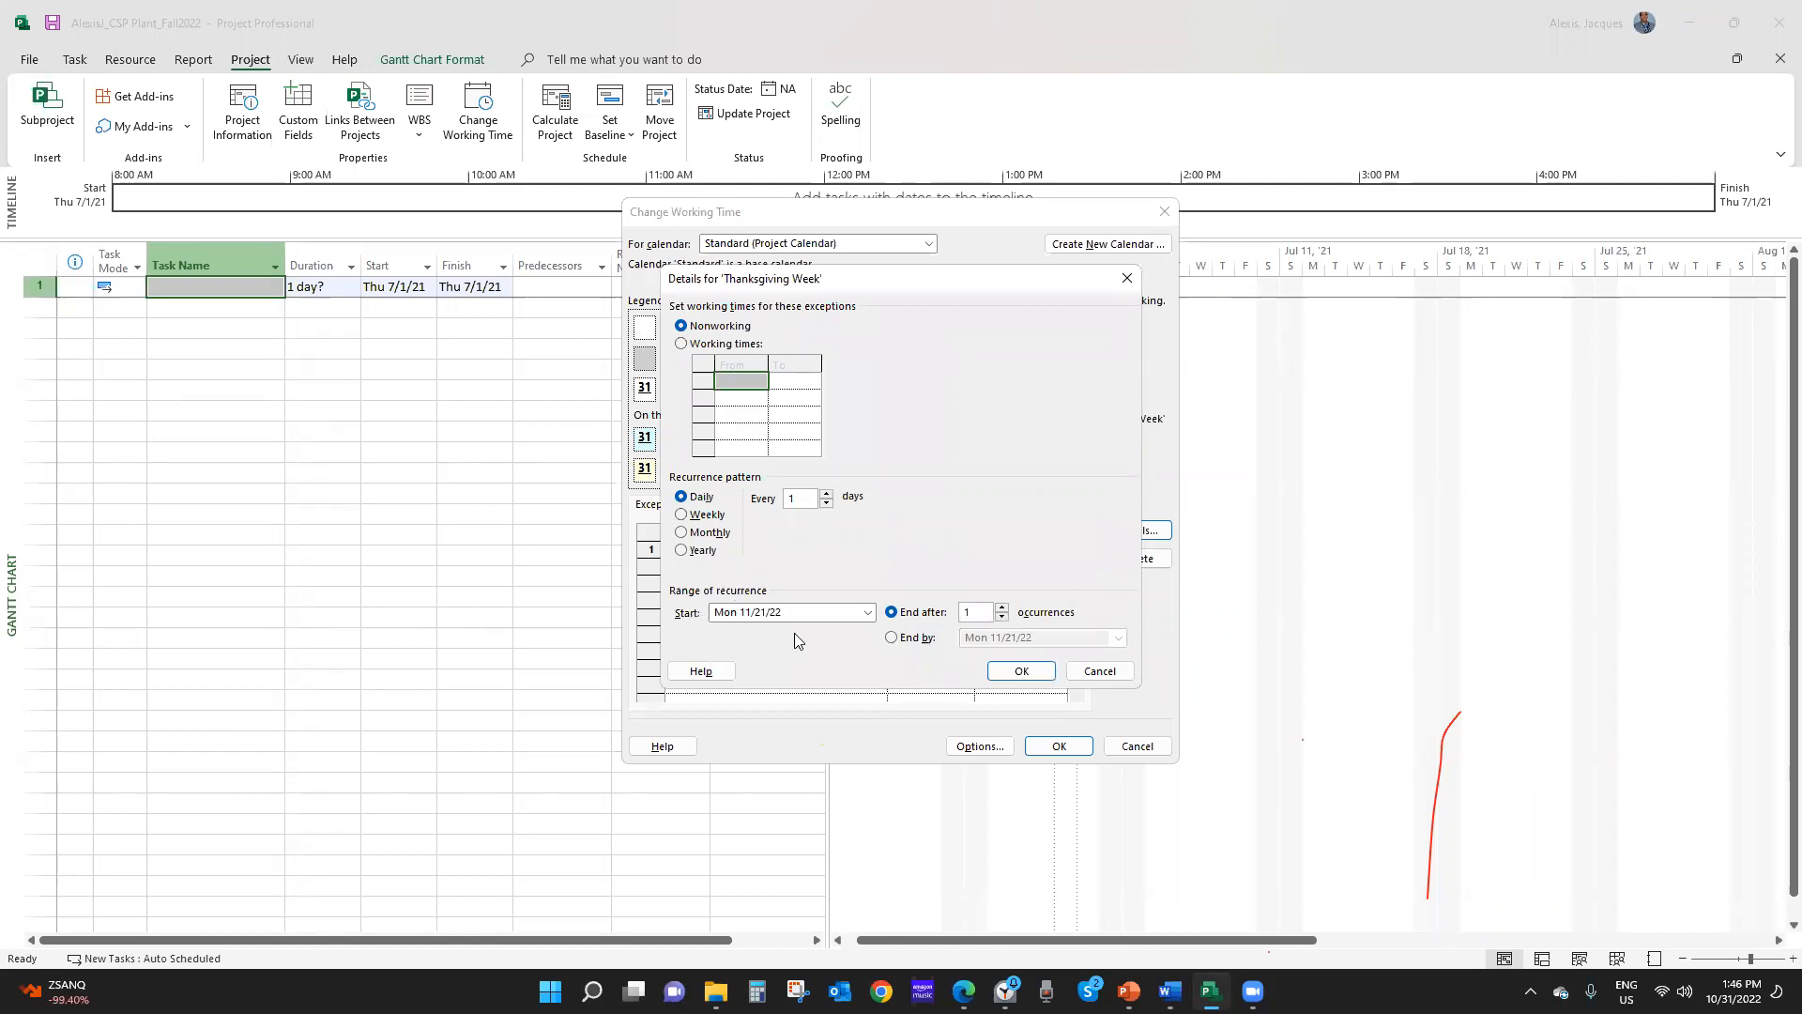
pyautogui.click(869, 613)
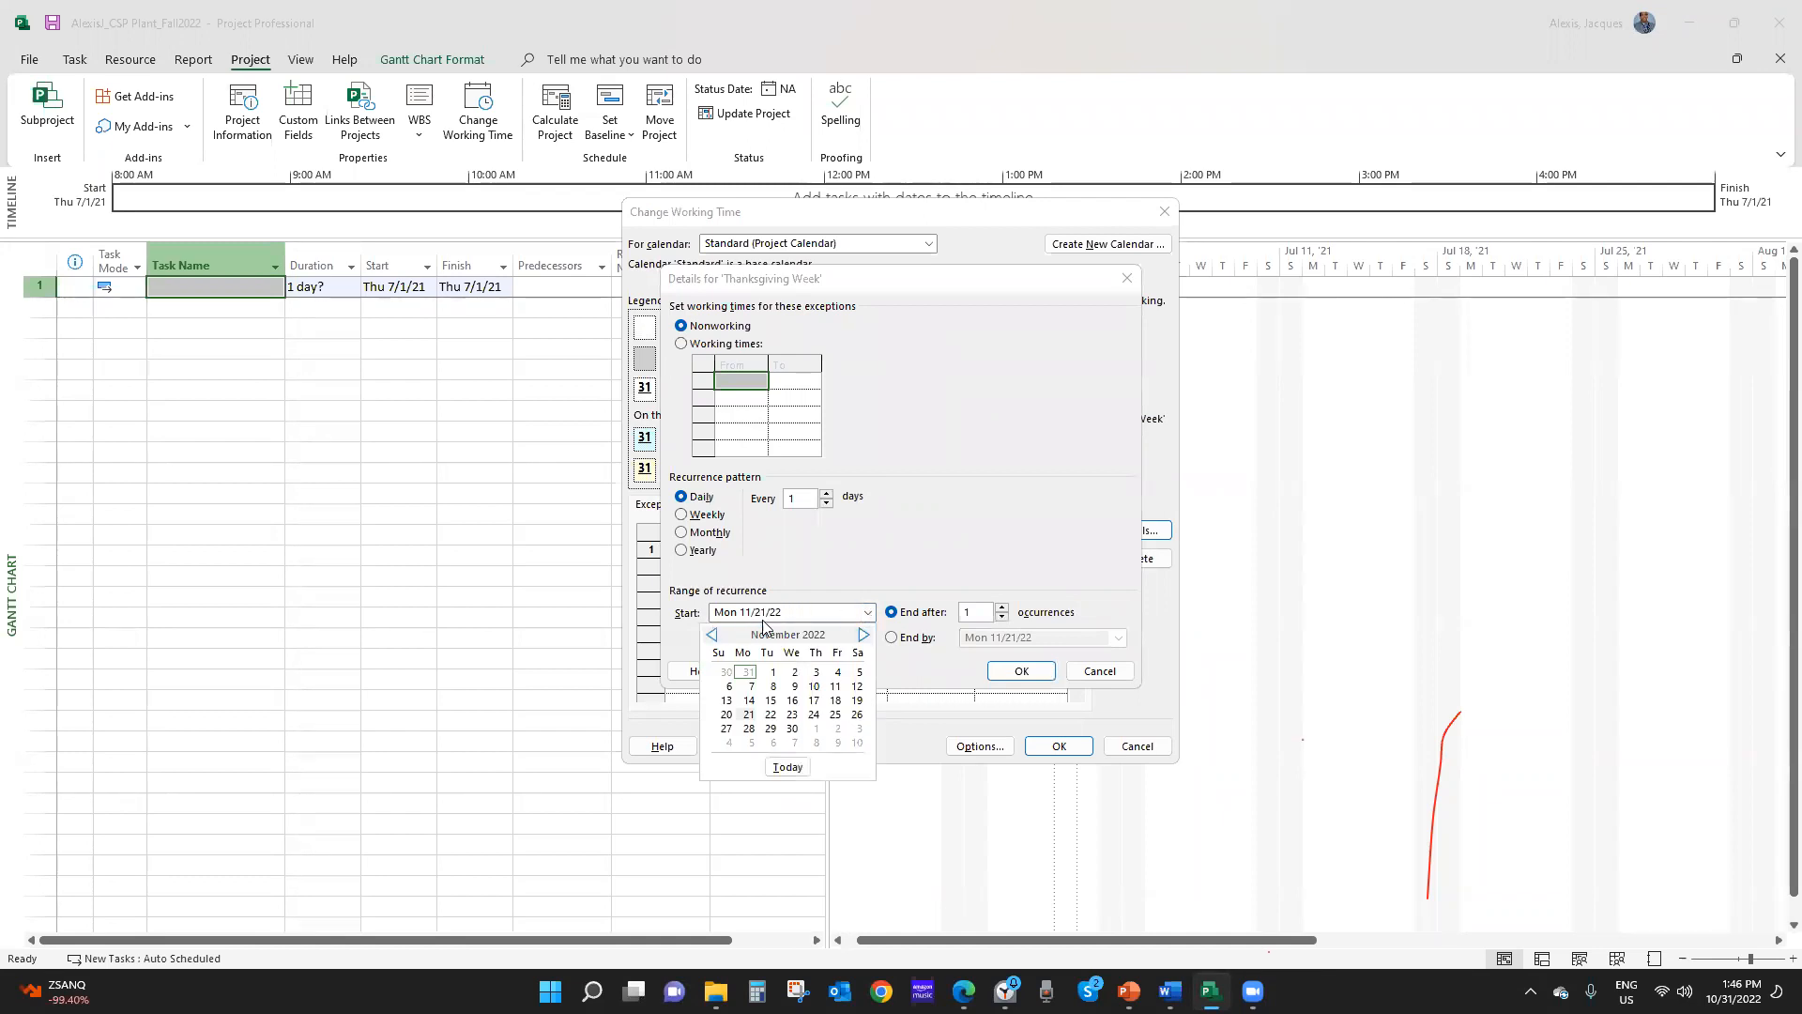
pyautogui.click(903, 568)
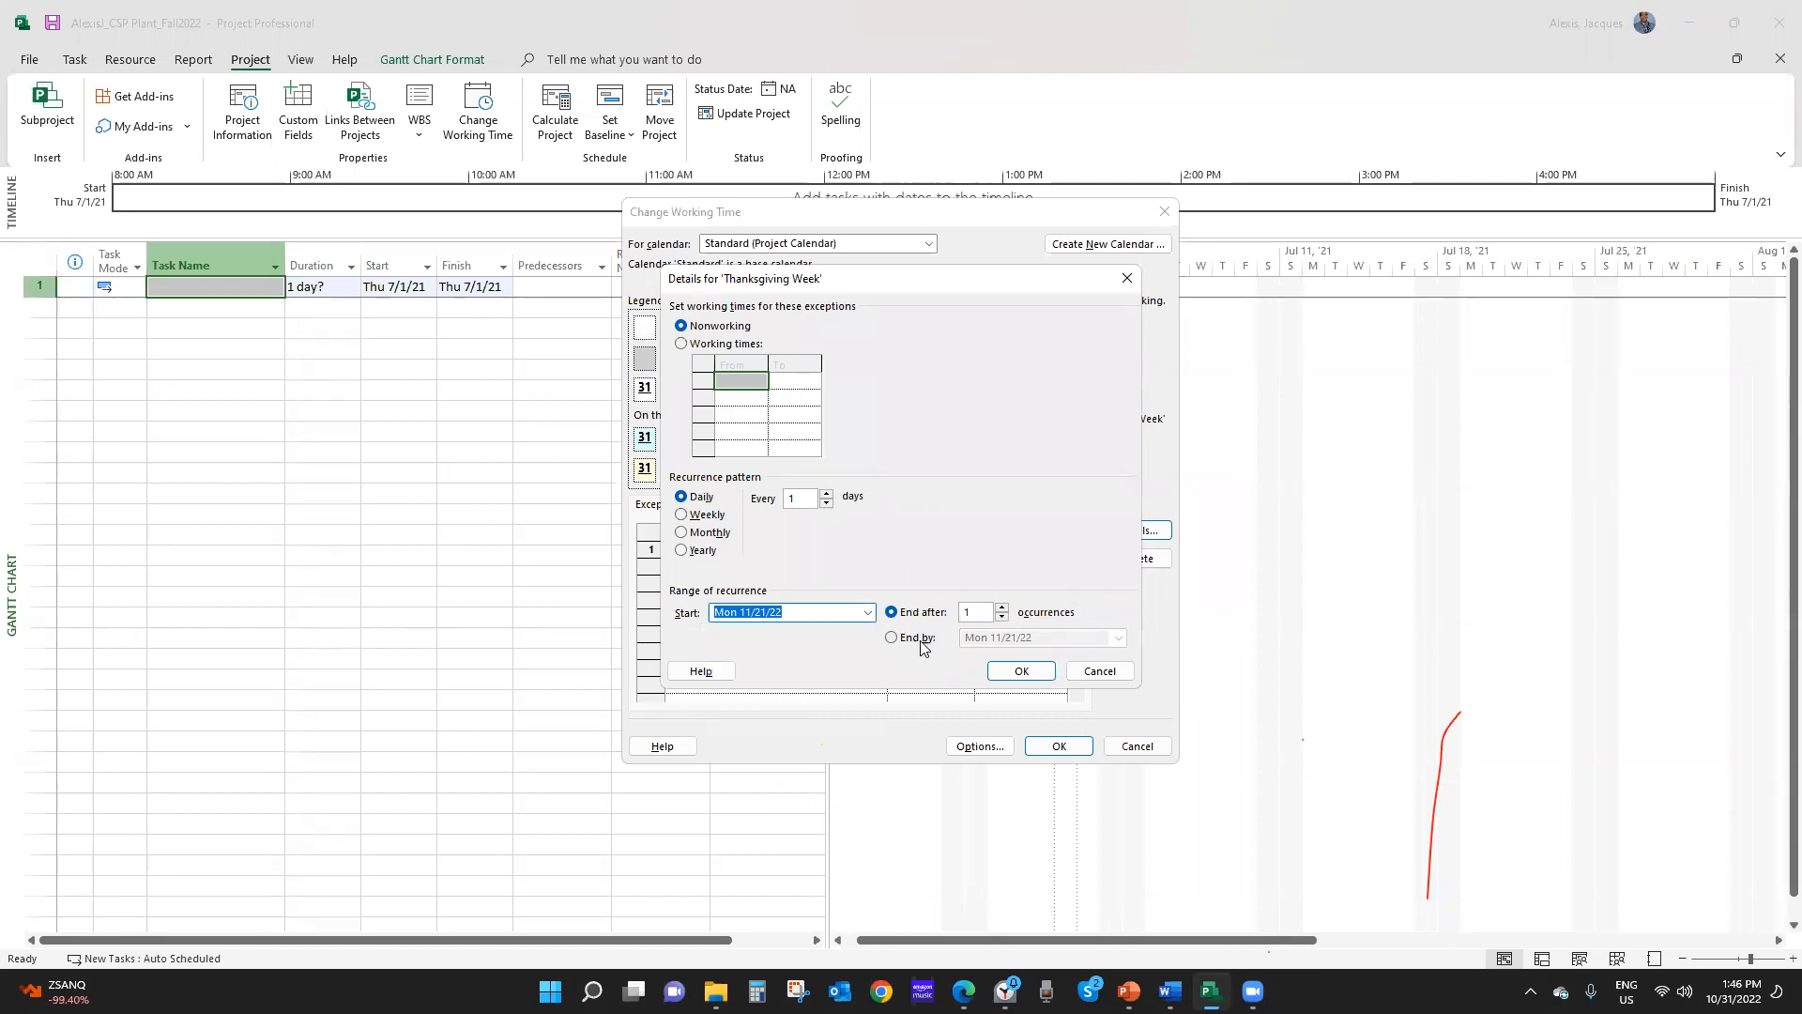
pyautogui.click(899, 639)
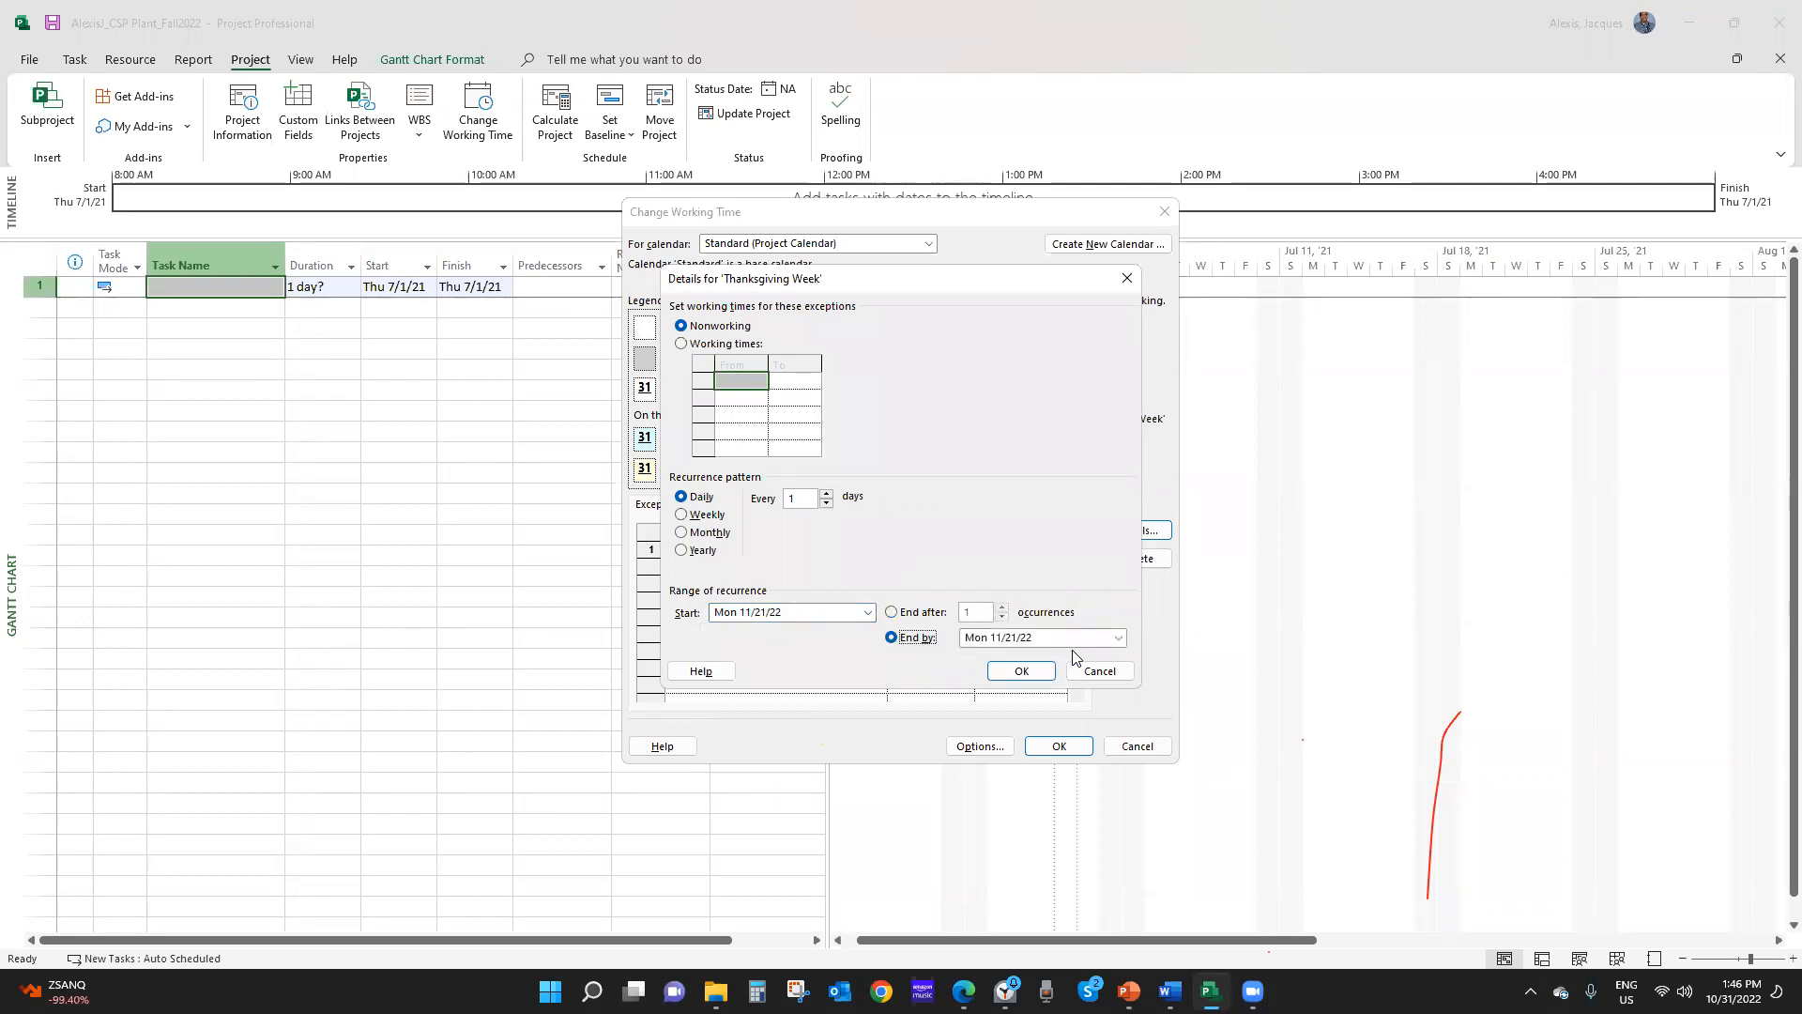
pyautogui.click(1119, 639)
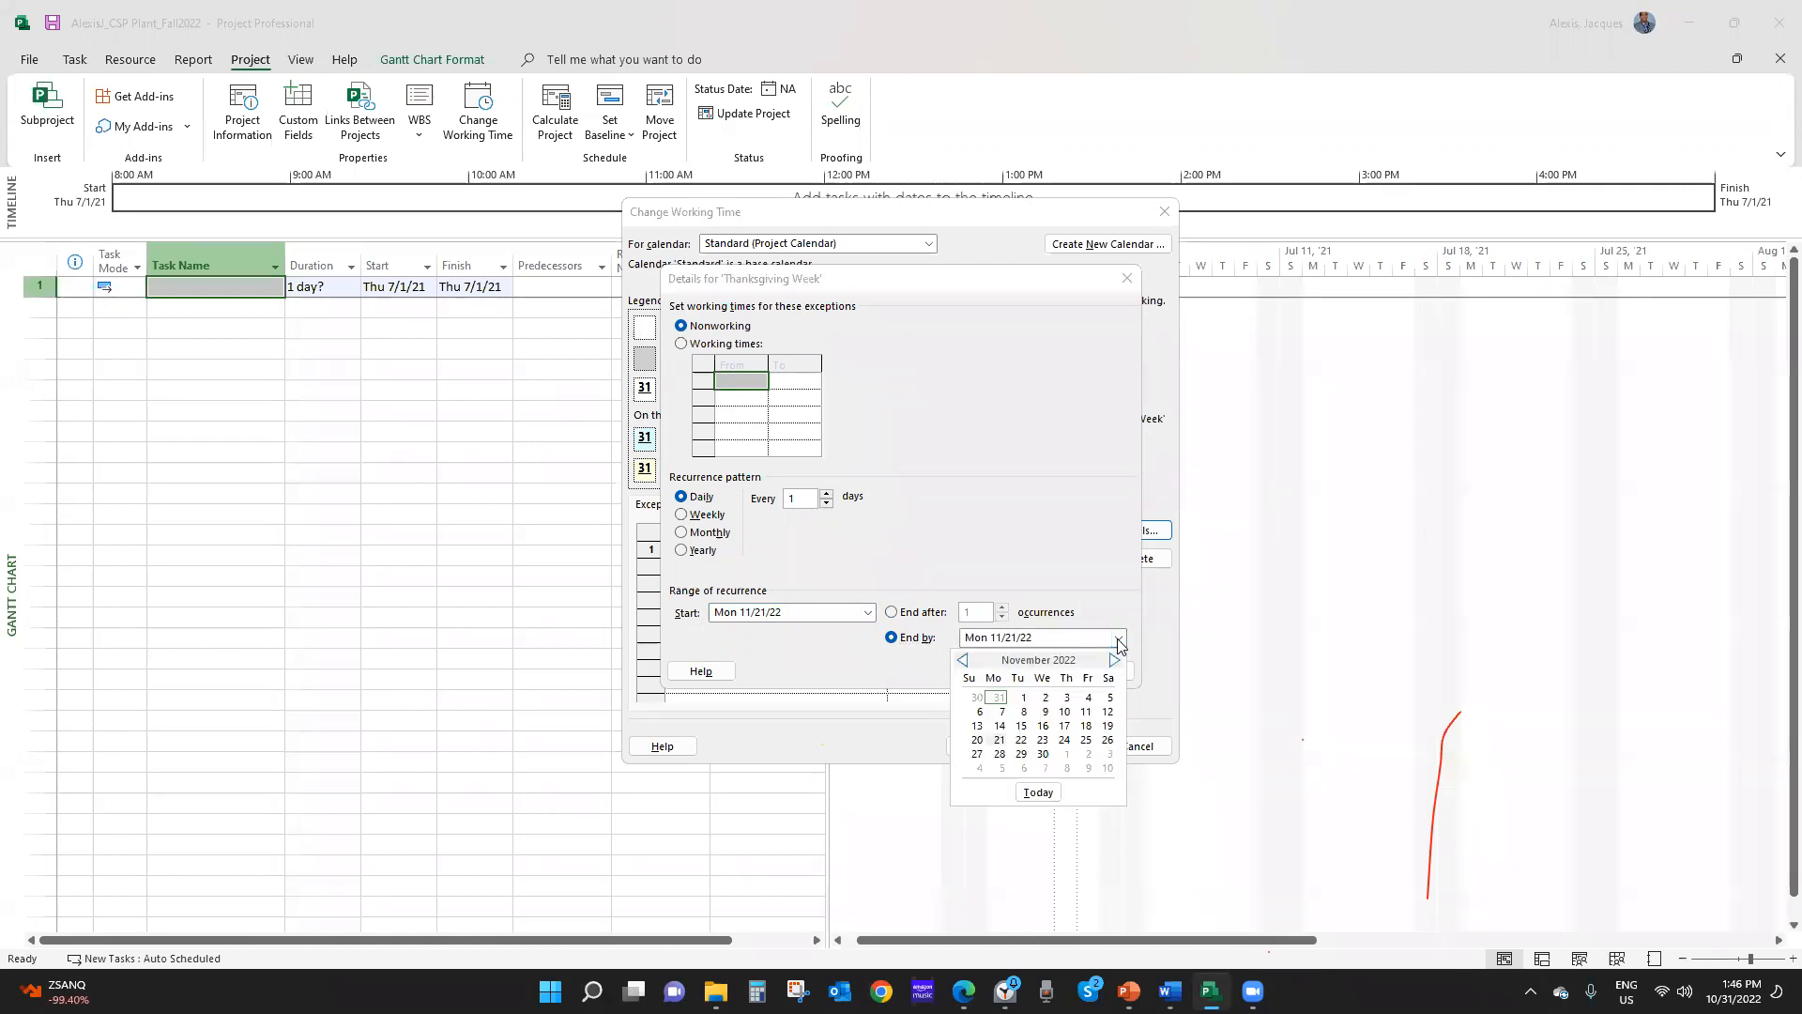
pyautogui.click(1086, 739)
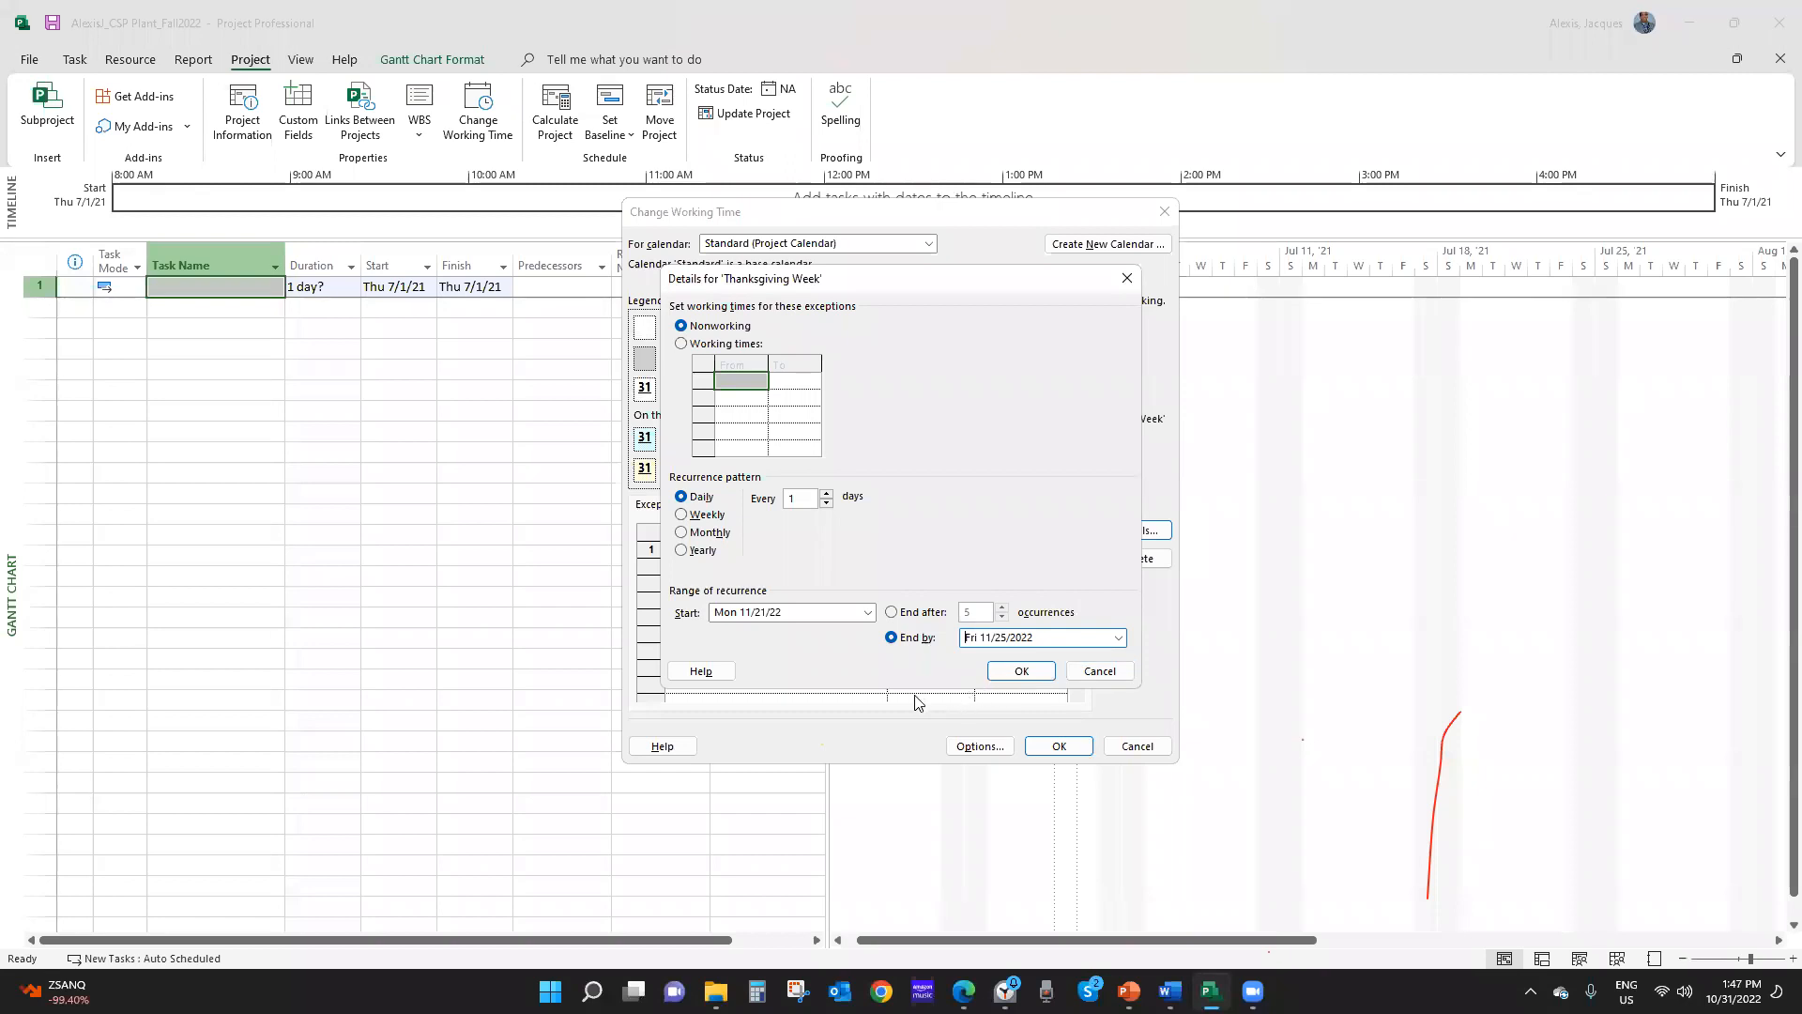
pyautogui.click(1022, 671)
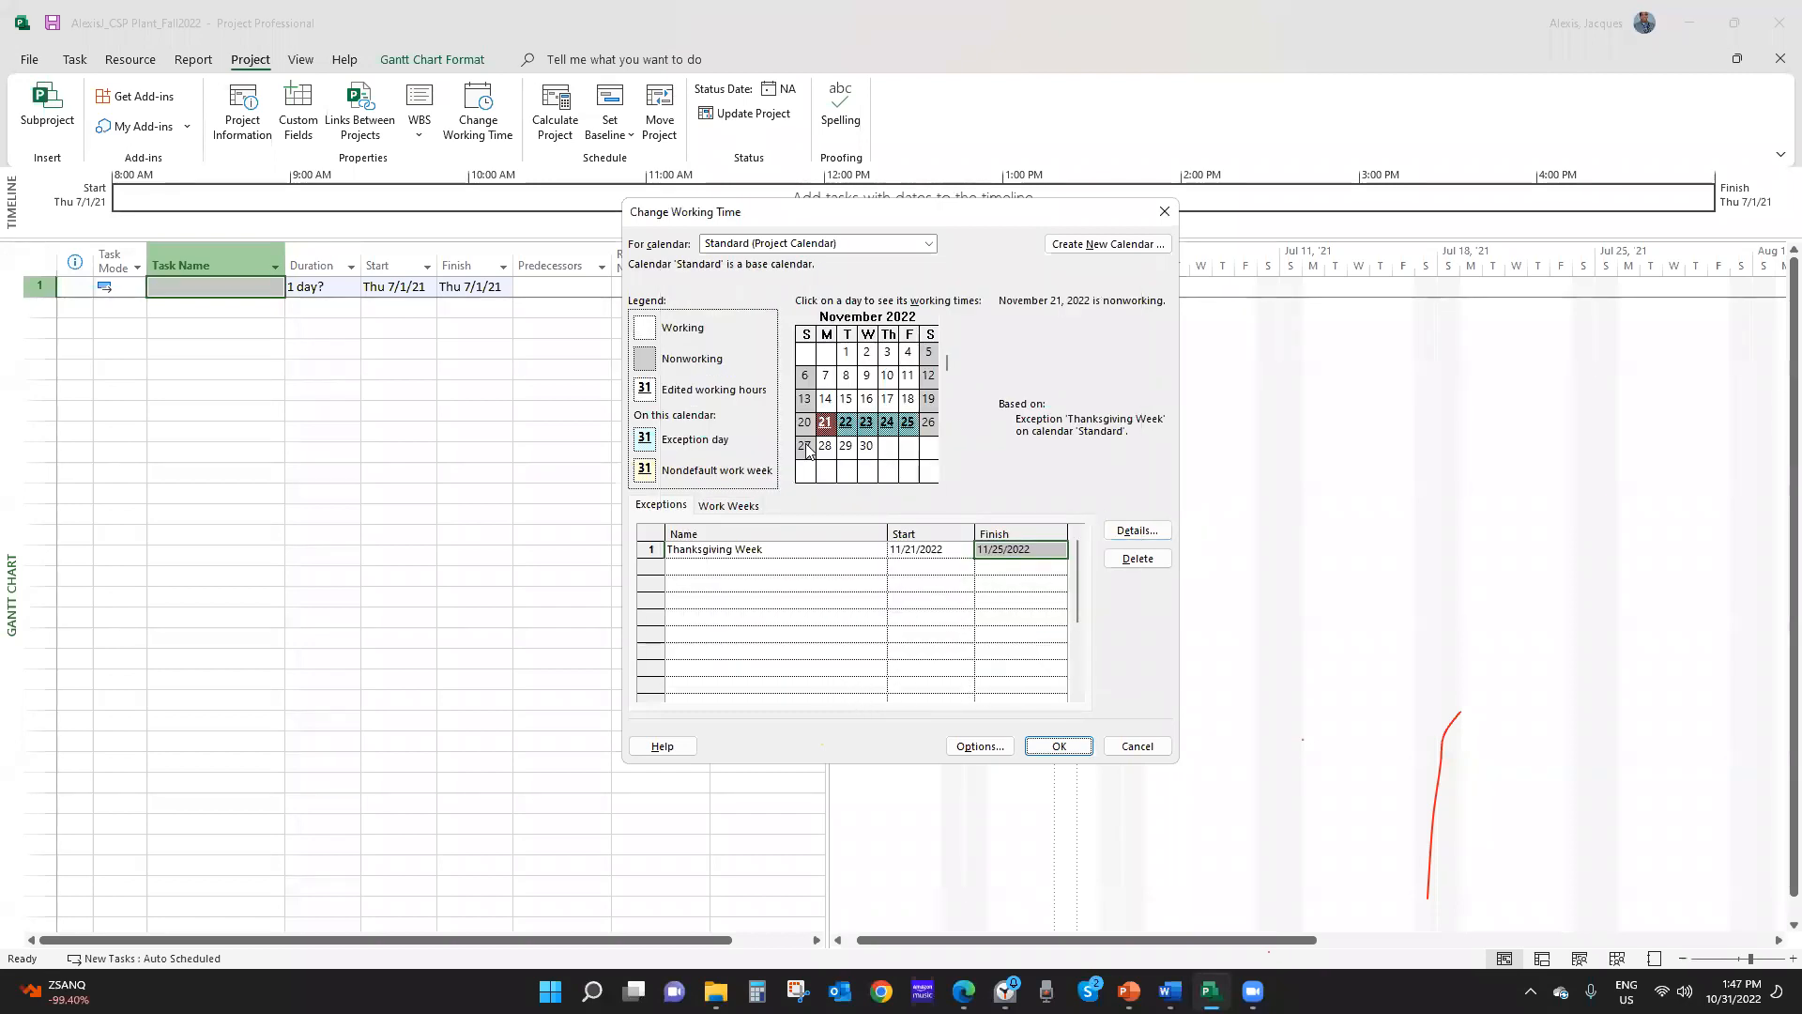
# Check the working times of November 14 and November 21, 2022, and save the calendar changes
pyautogui.click(830, 401)
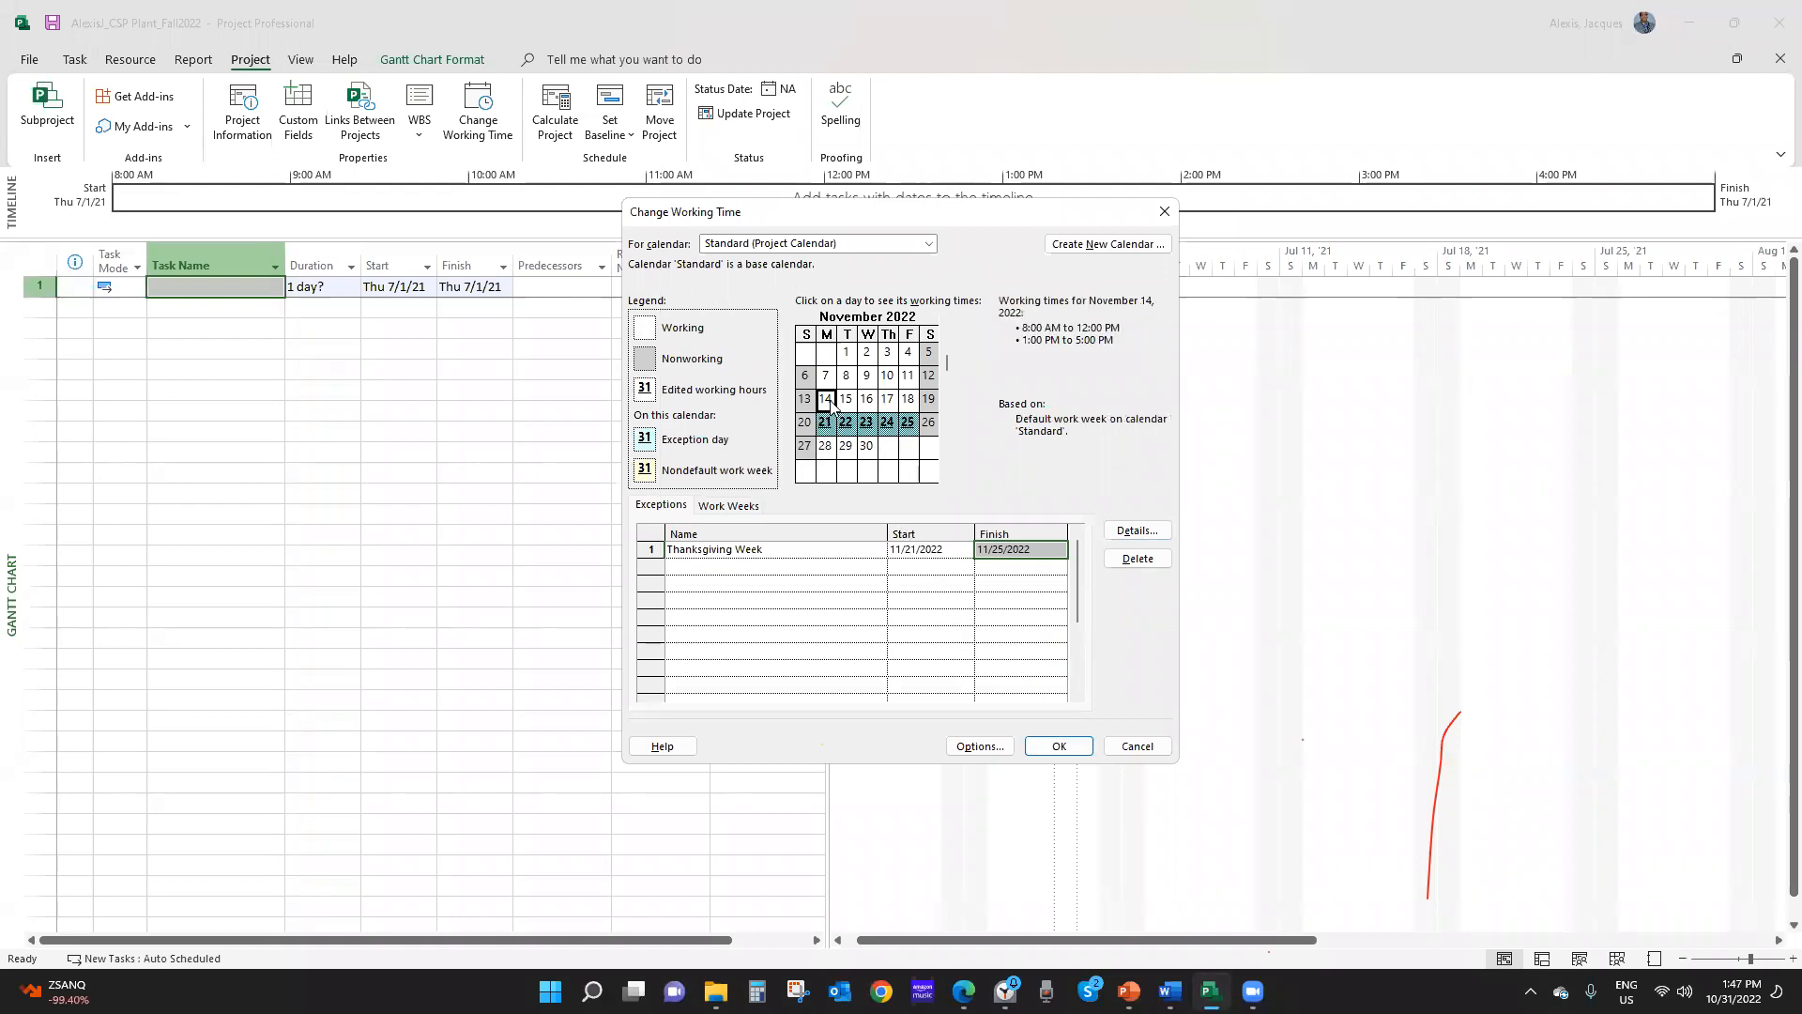
pyautogui.click(828, 426)
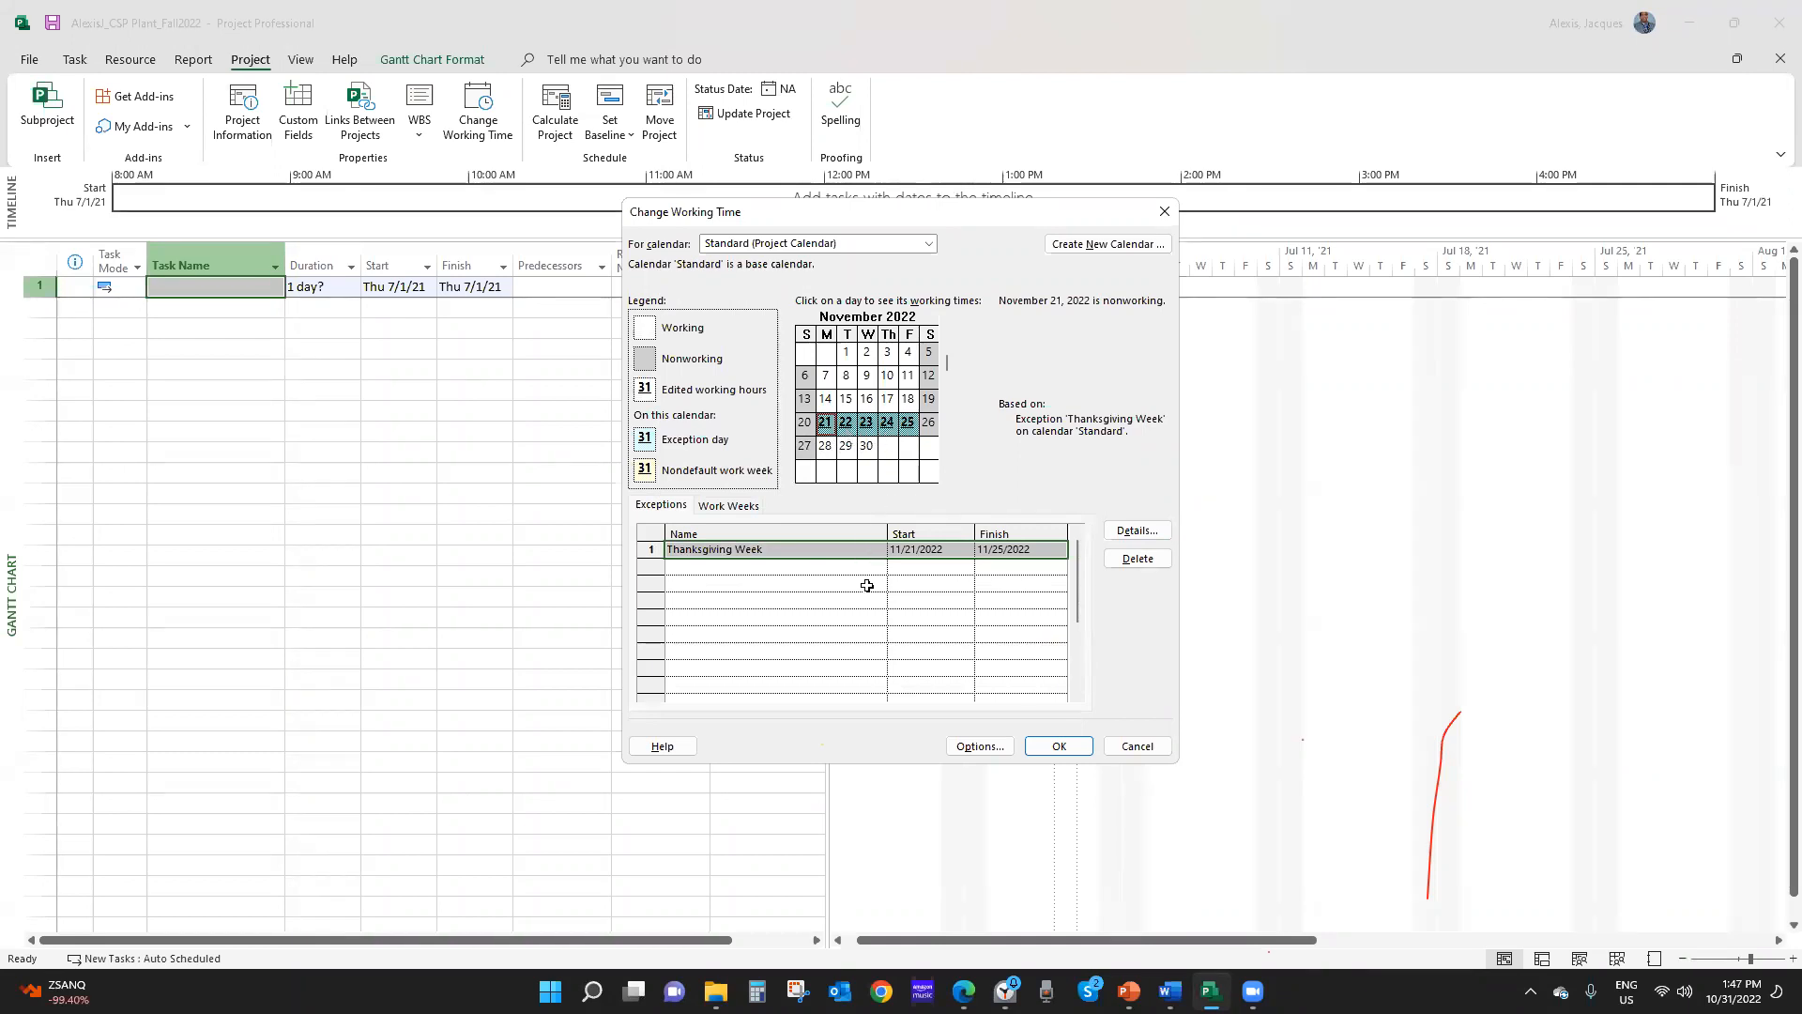
pyautogui.click(1052, 753)
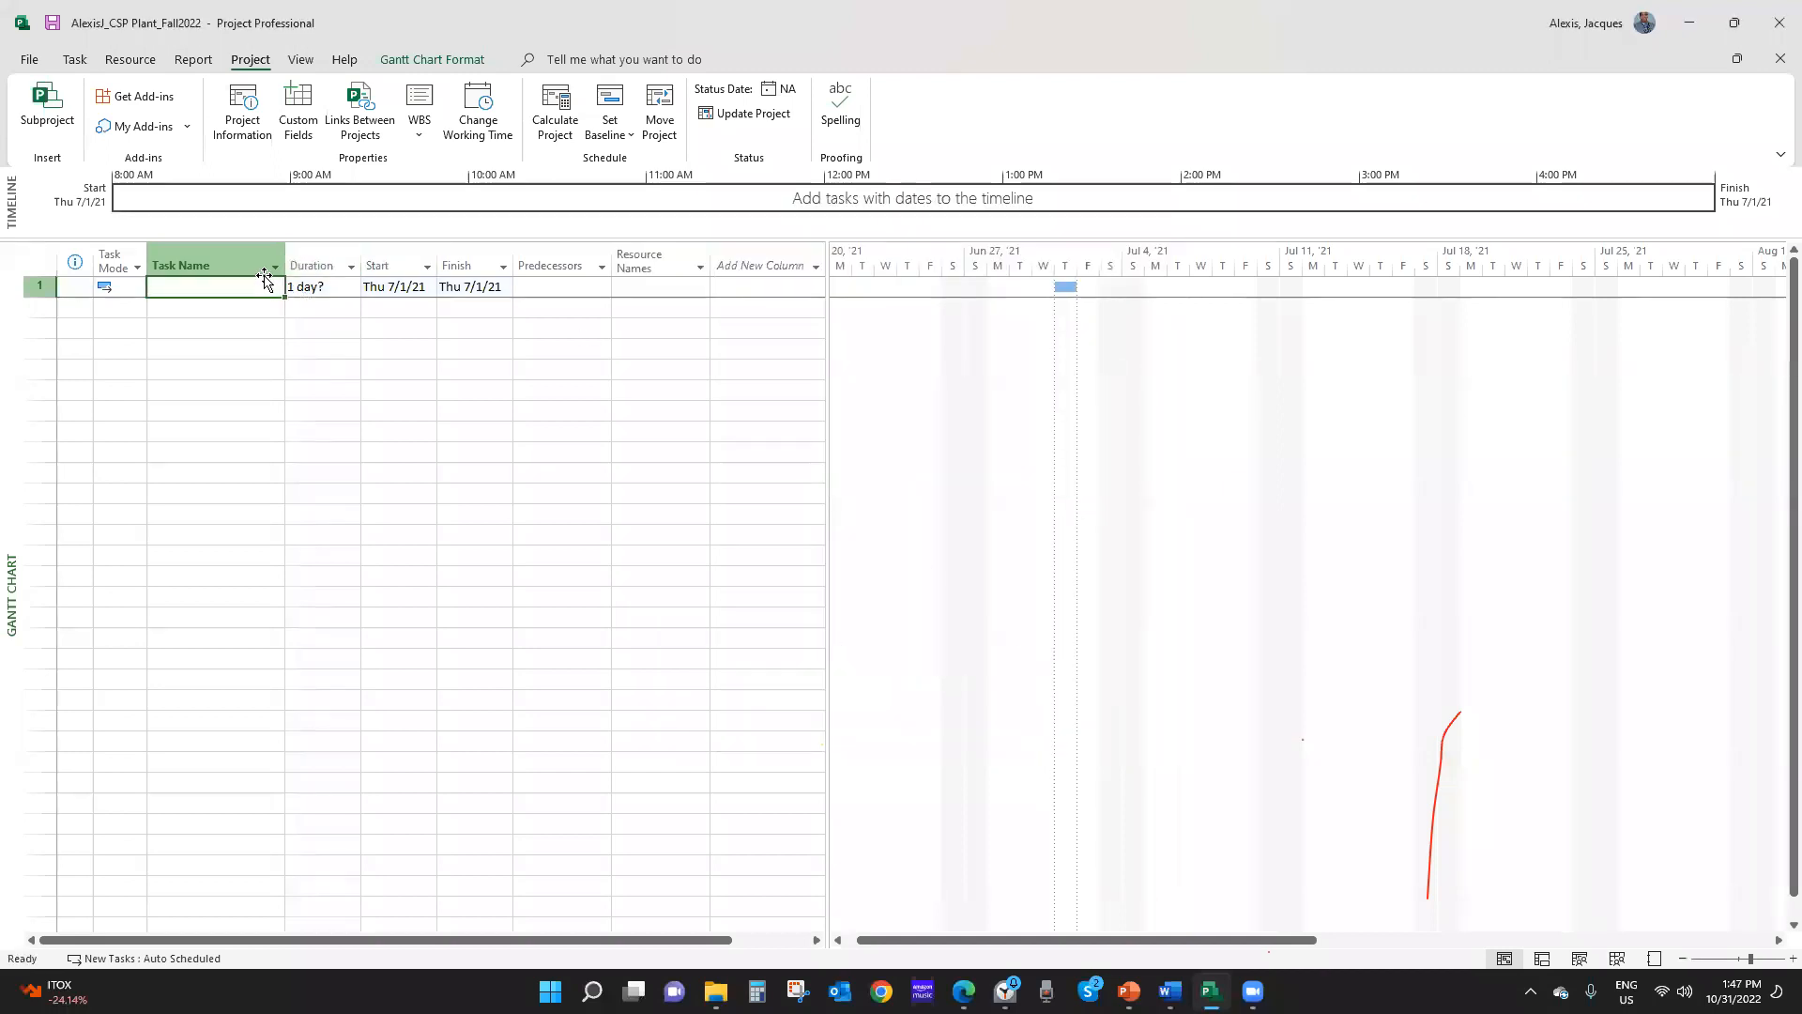
# Reopen the Standard calendar's working times and check how November 23, 2022 is scheduled
pyautogui.click(472, 101)
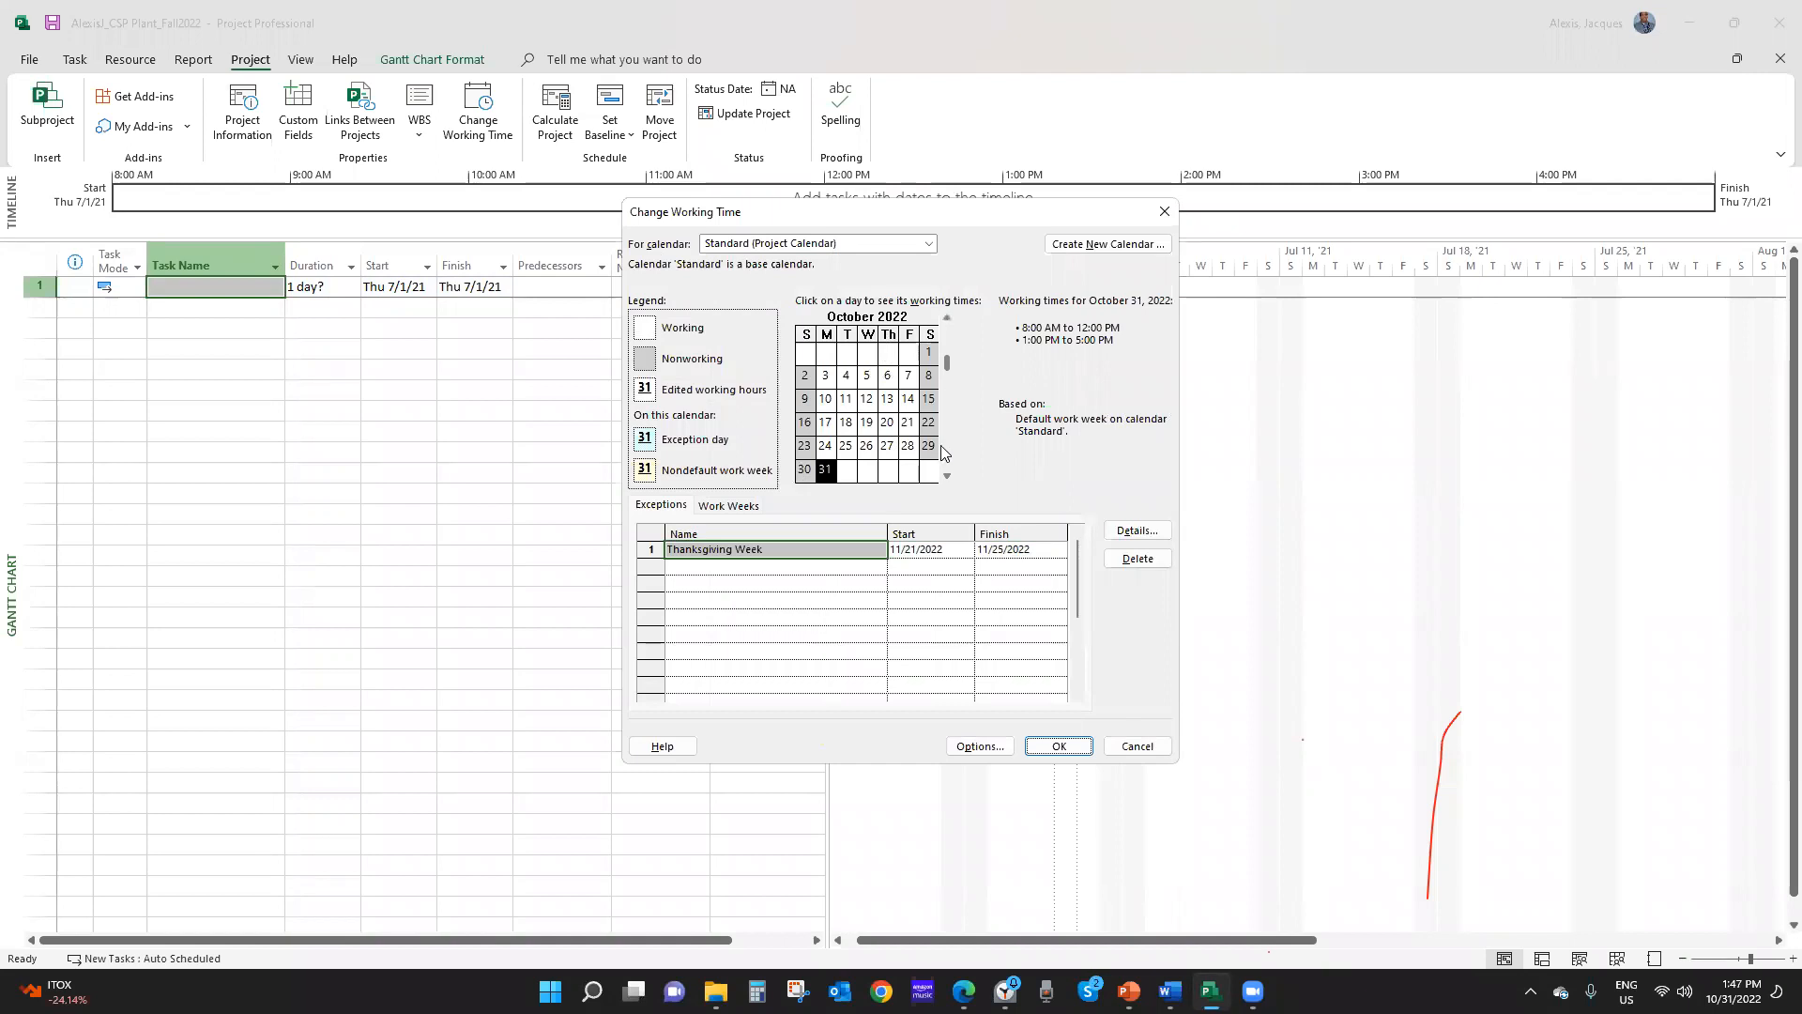
pyautogui.click(947, 477)
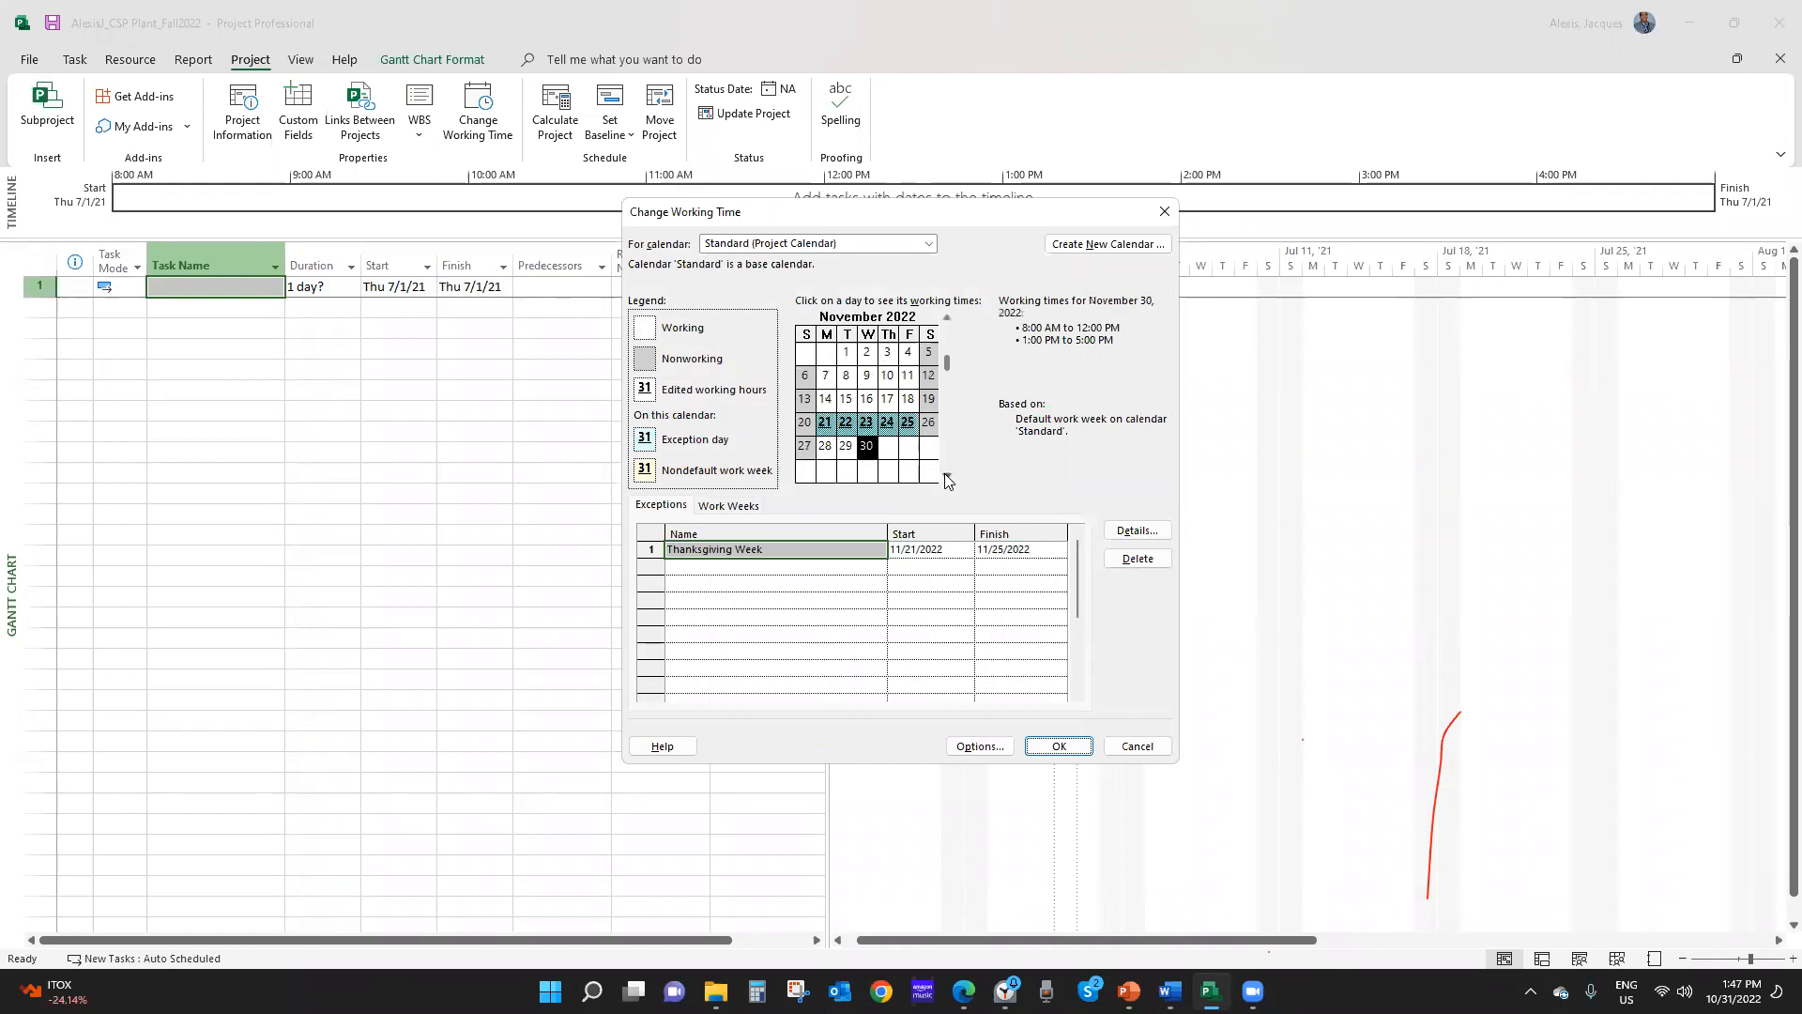
pyautogui.click(865, 423)
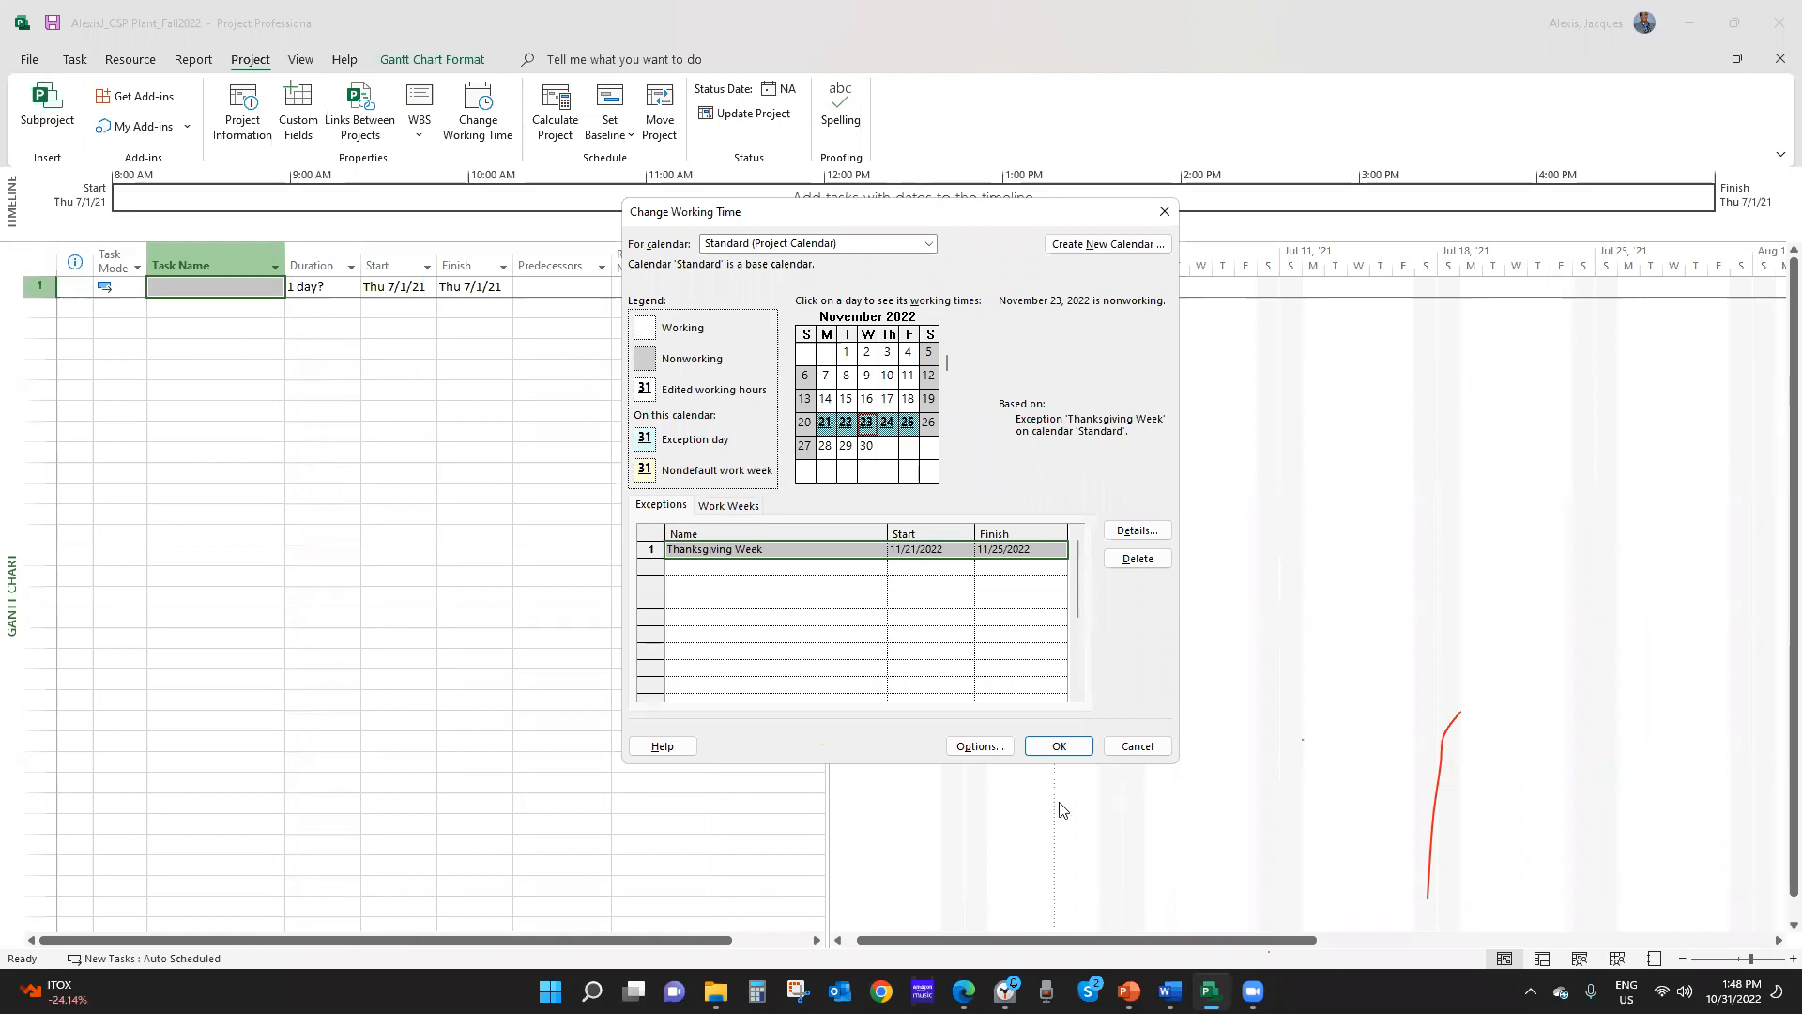
pyautogui.click(1050, 745)
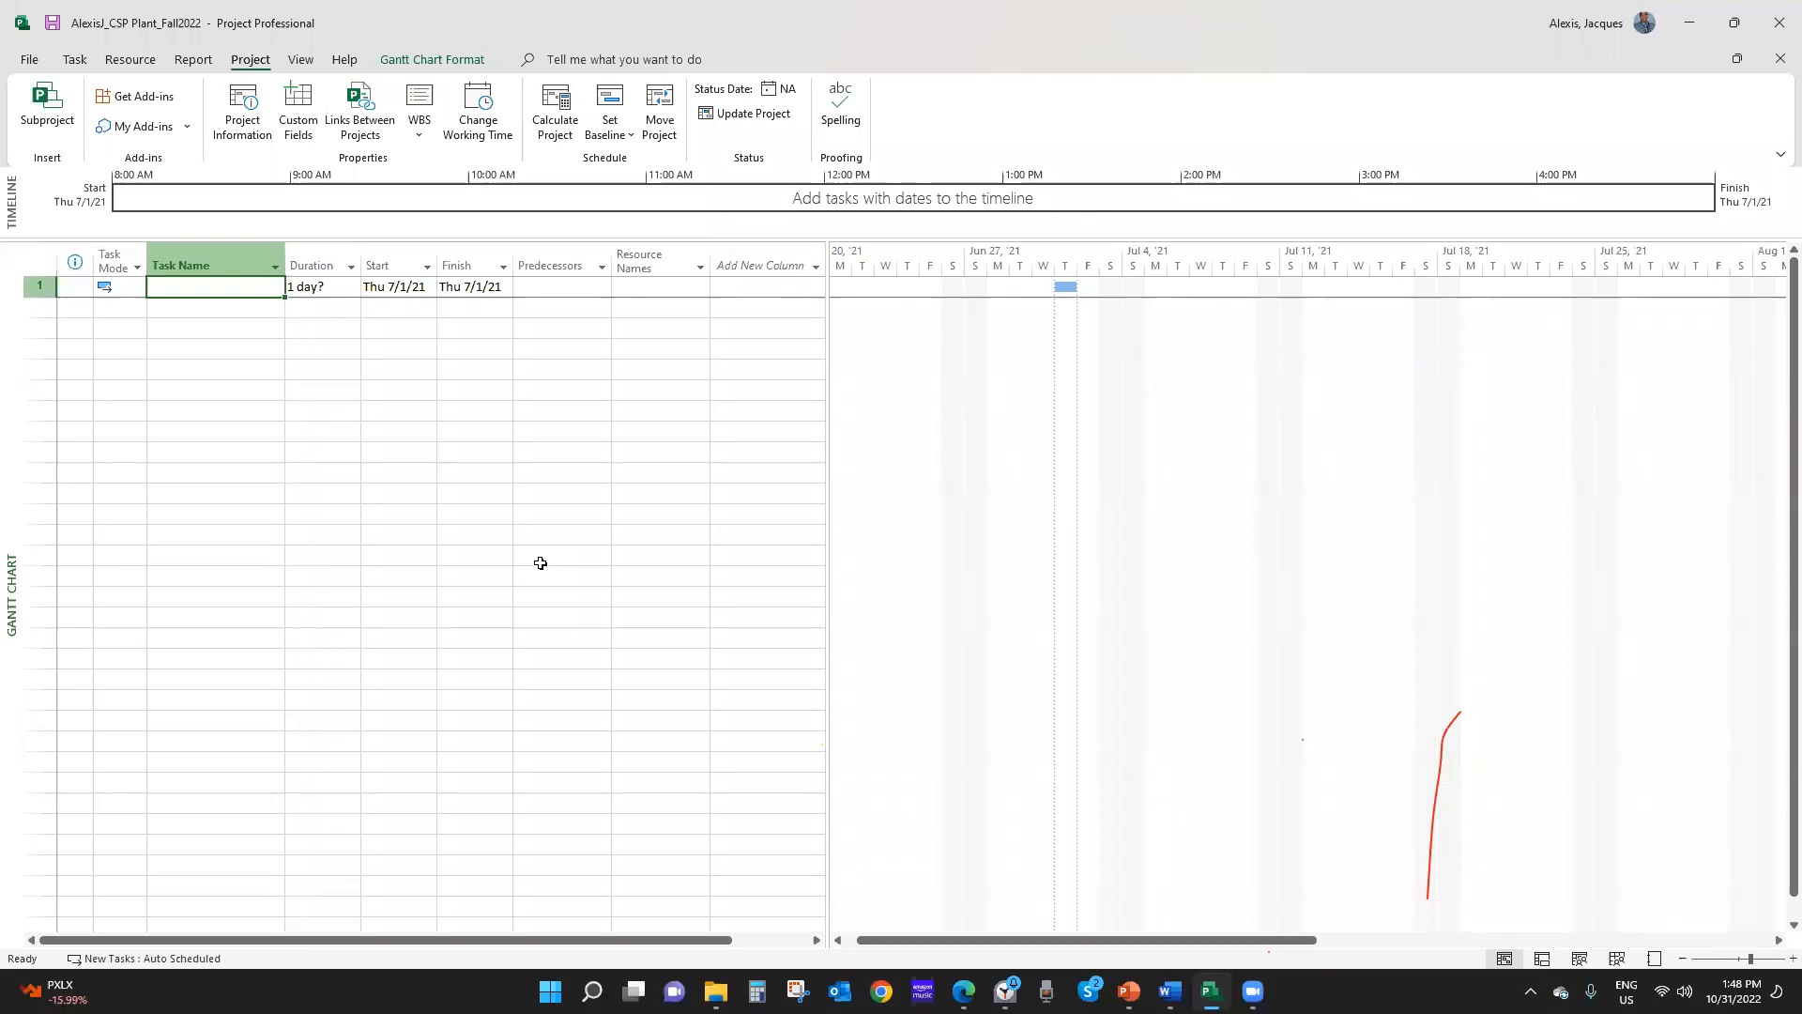
# Inspect the November and December 2022 working days in the Standard calendar, including December 26, and close without changes
pyautogui.click(1095, 91)
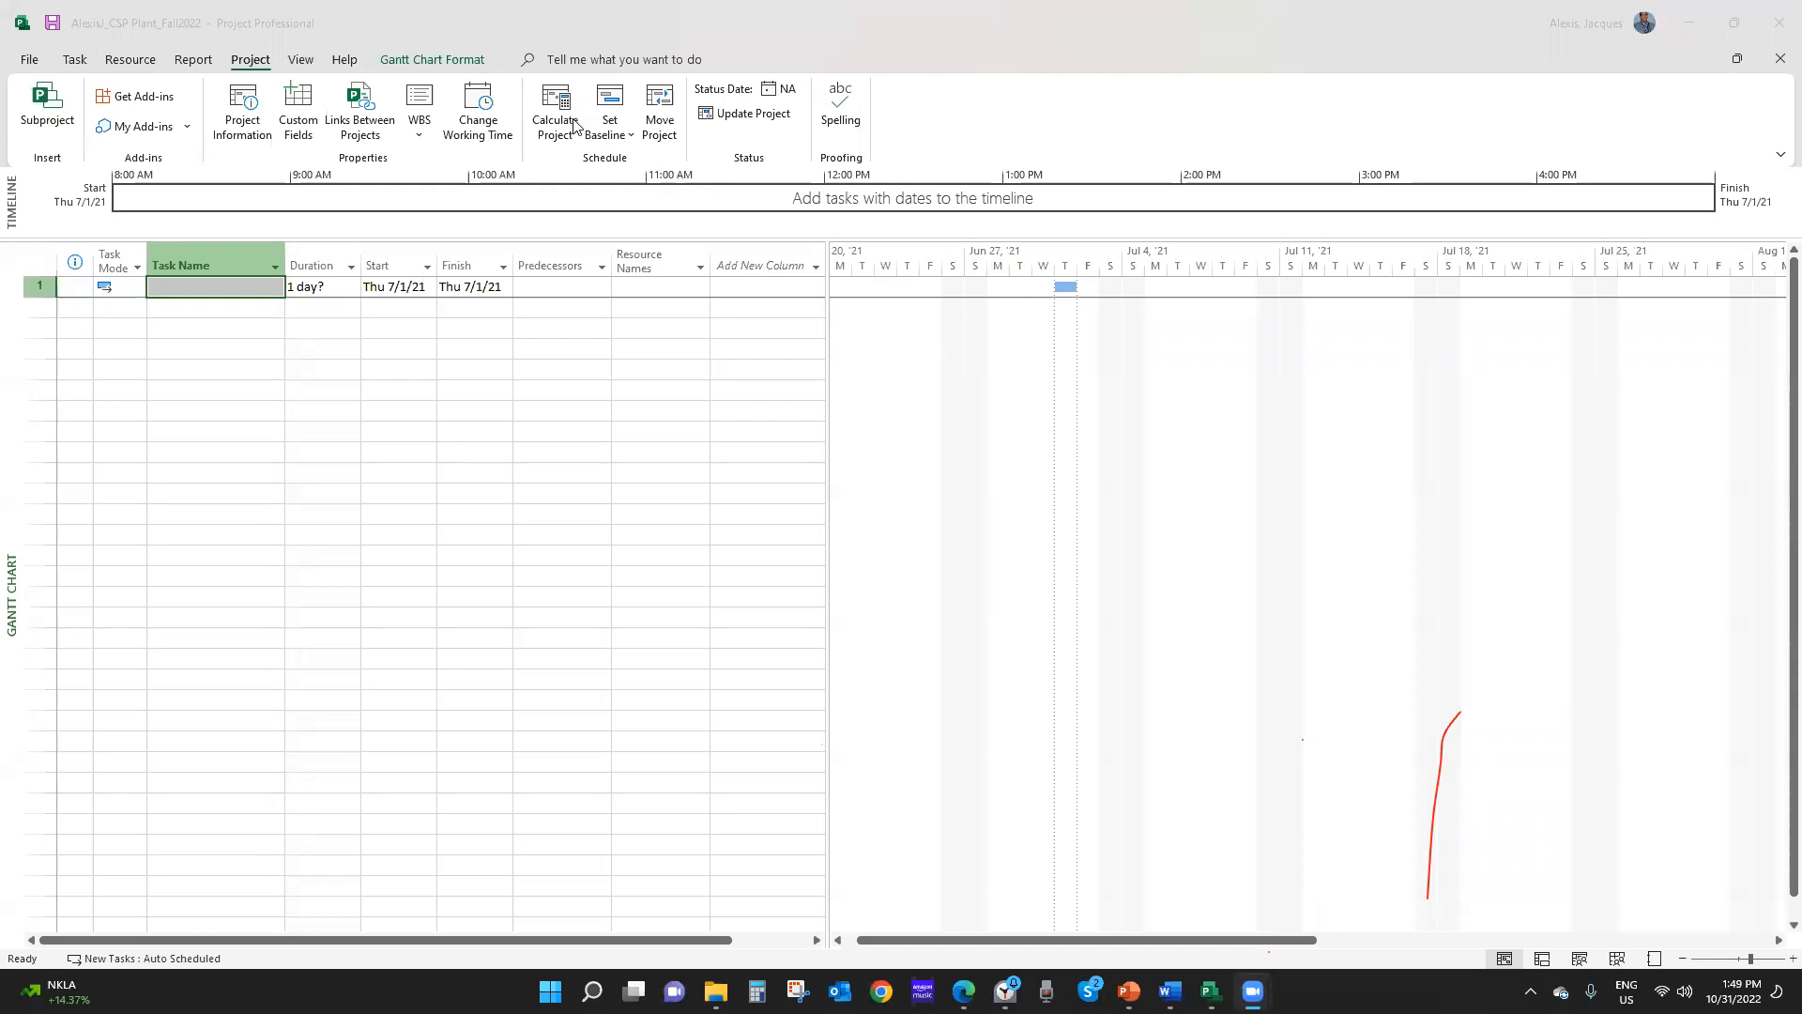
pyautogui.click(474, 108)
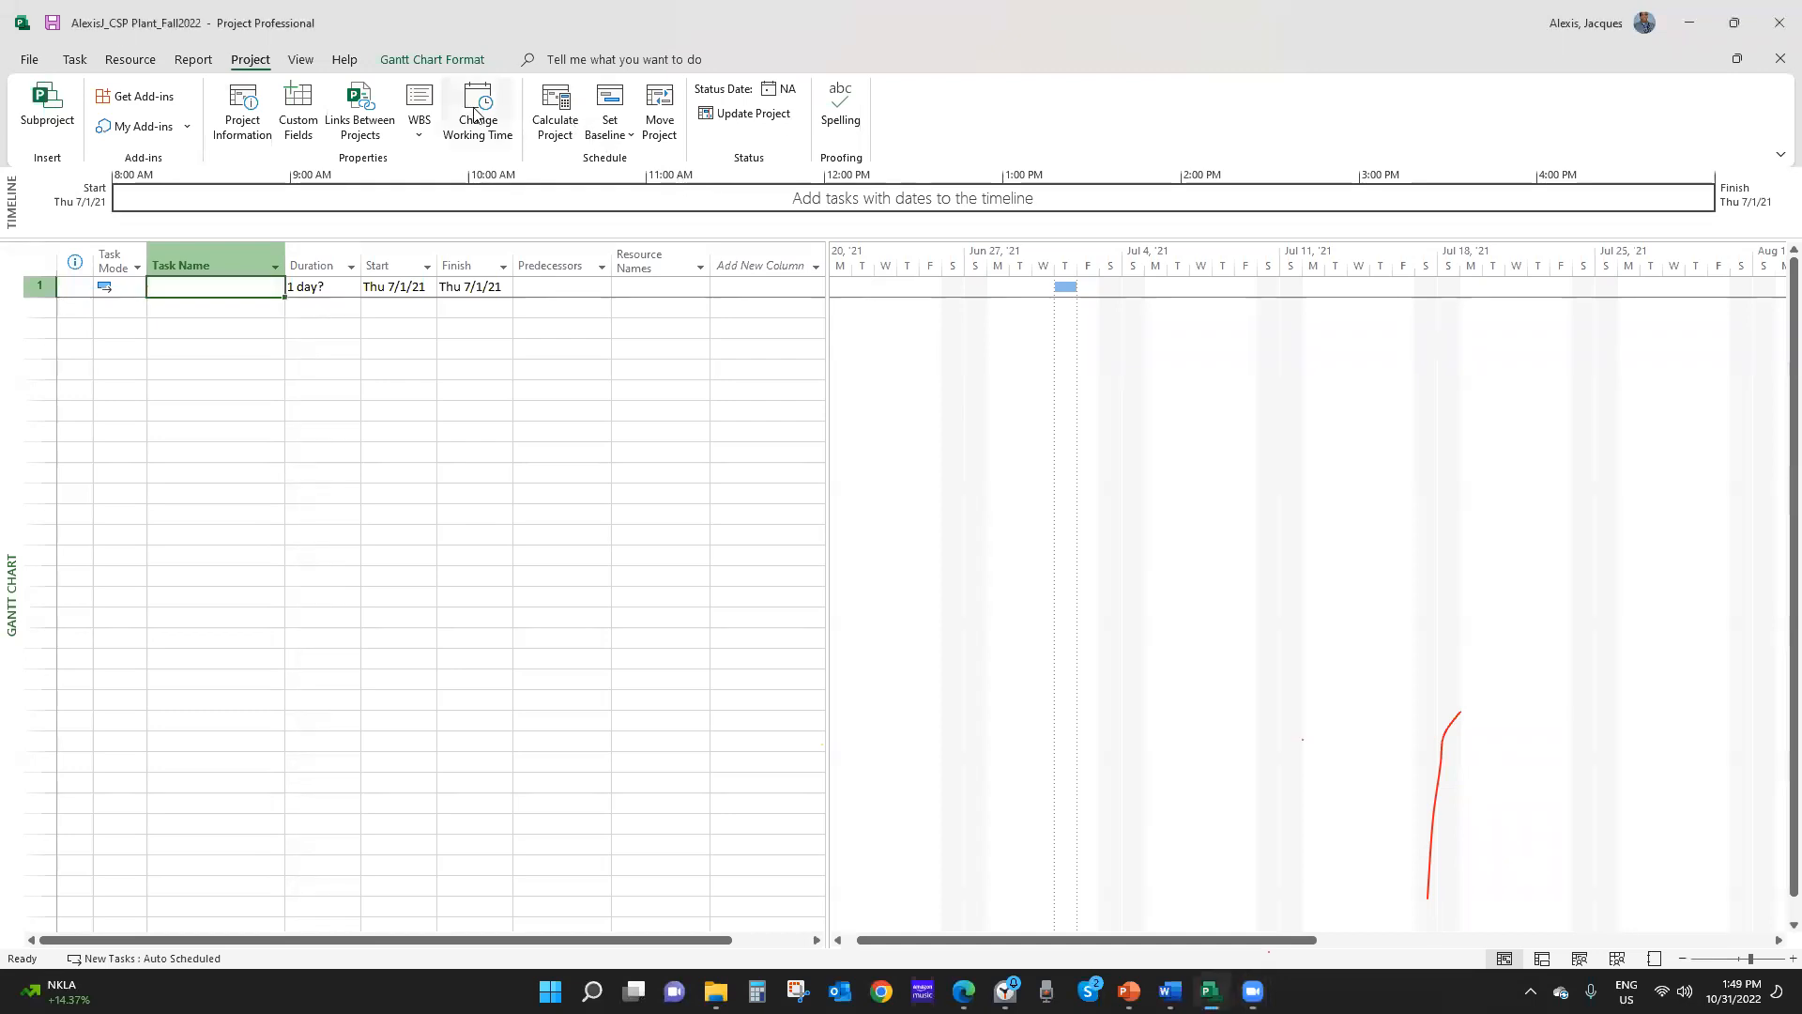
pyautogui.click(476, 111)
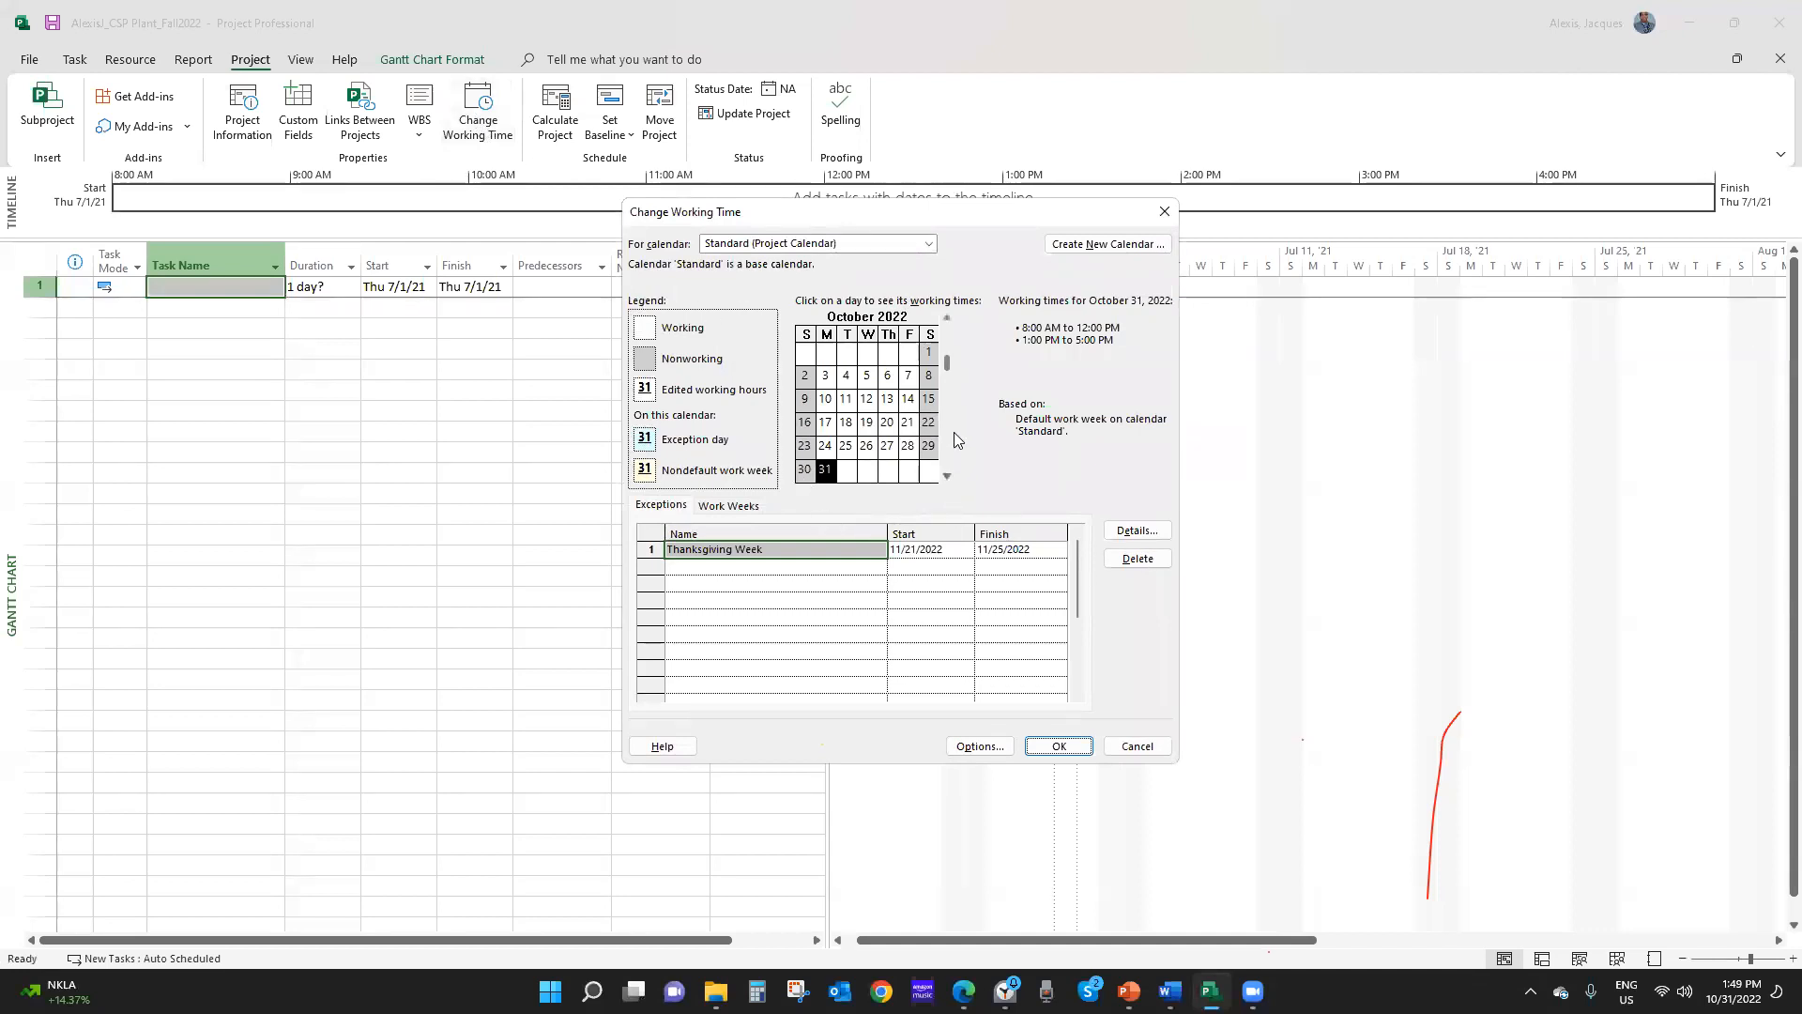
pyautogui.click(947, 475)
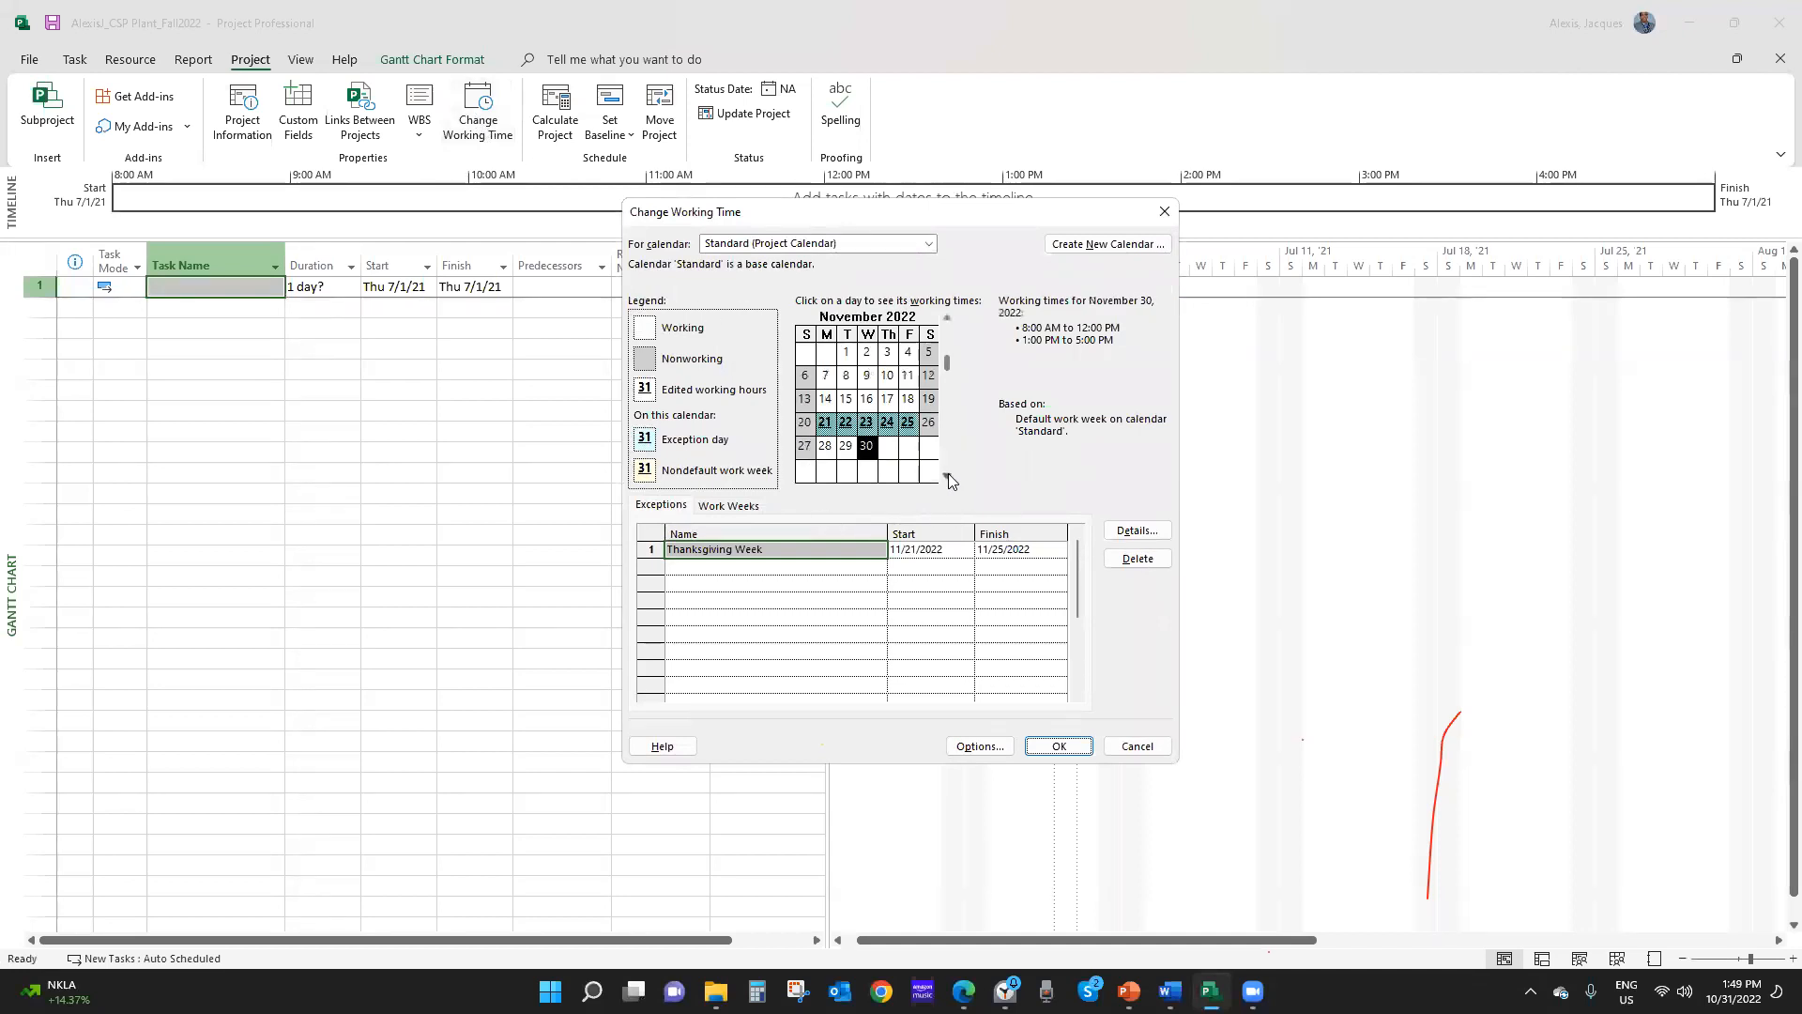
pyautogui.click(866, 423)
pyautogui.click(944, 477)
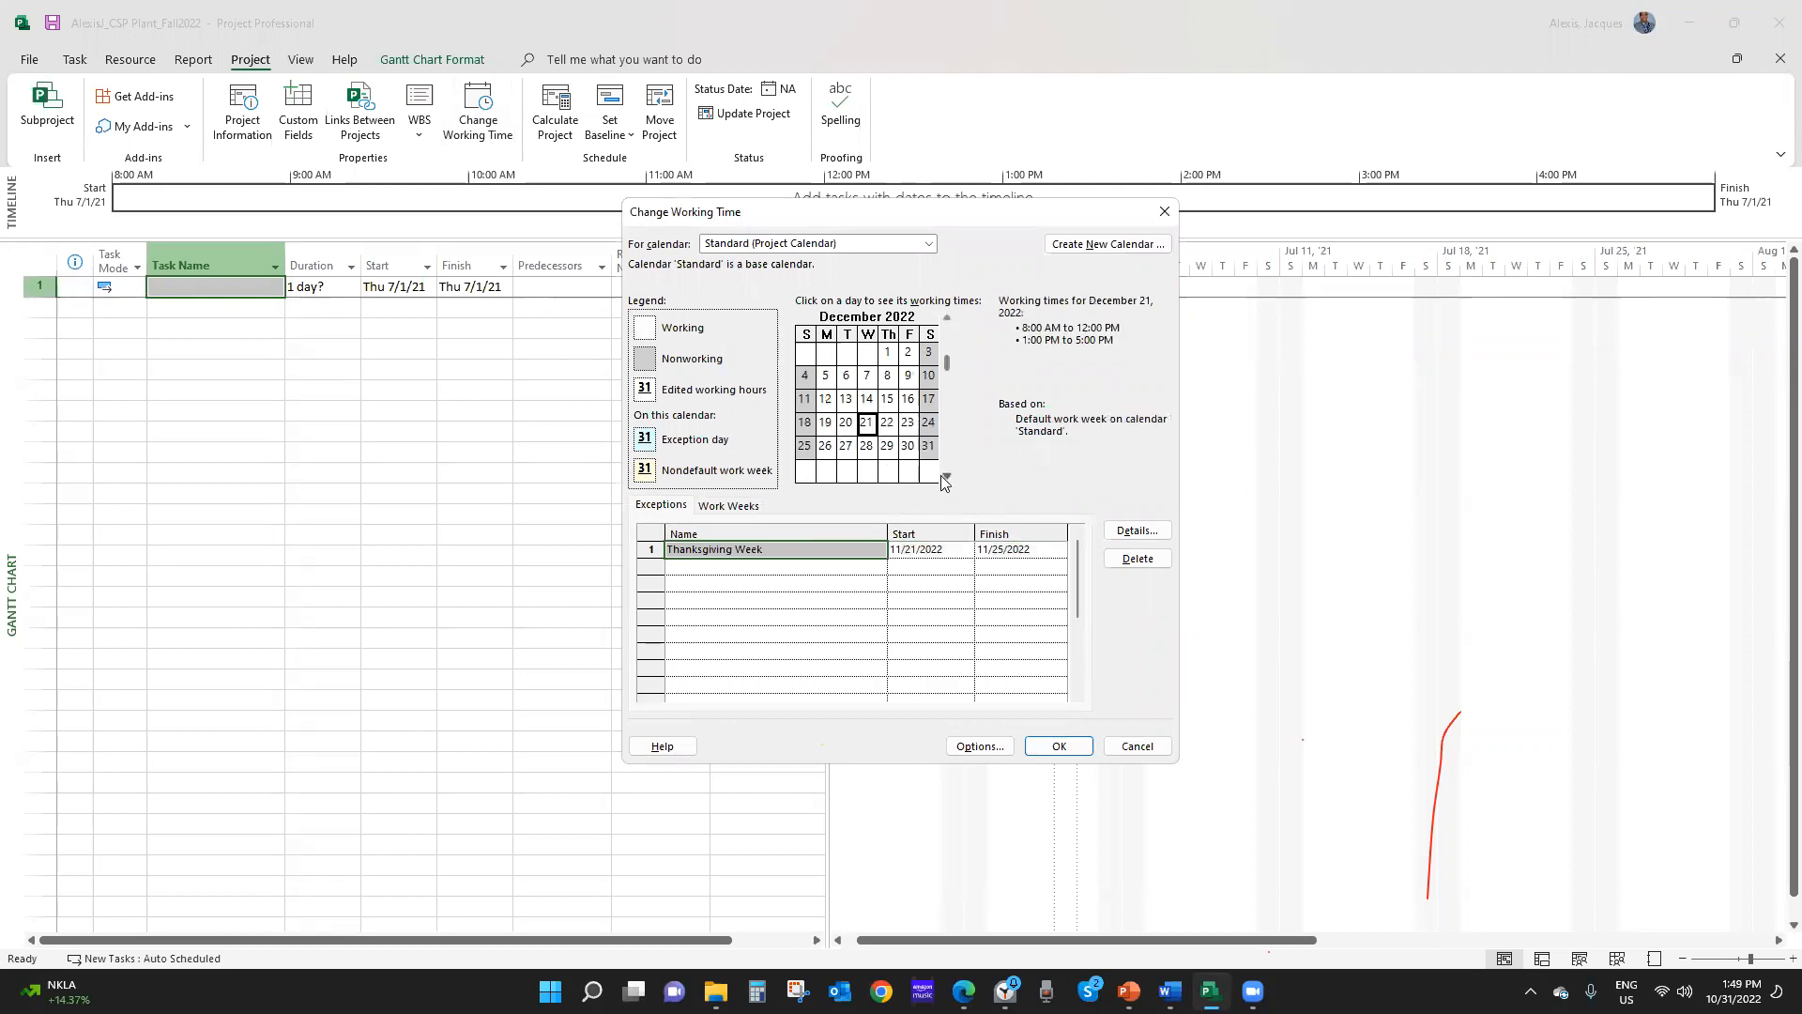
pyautogui.click(826, 448)
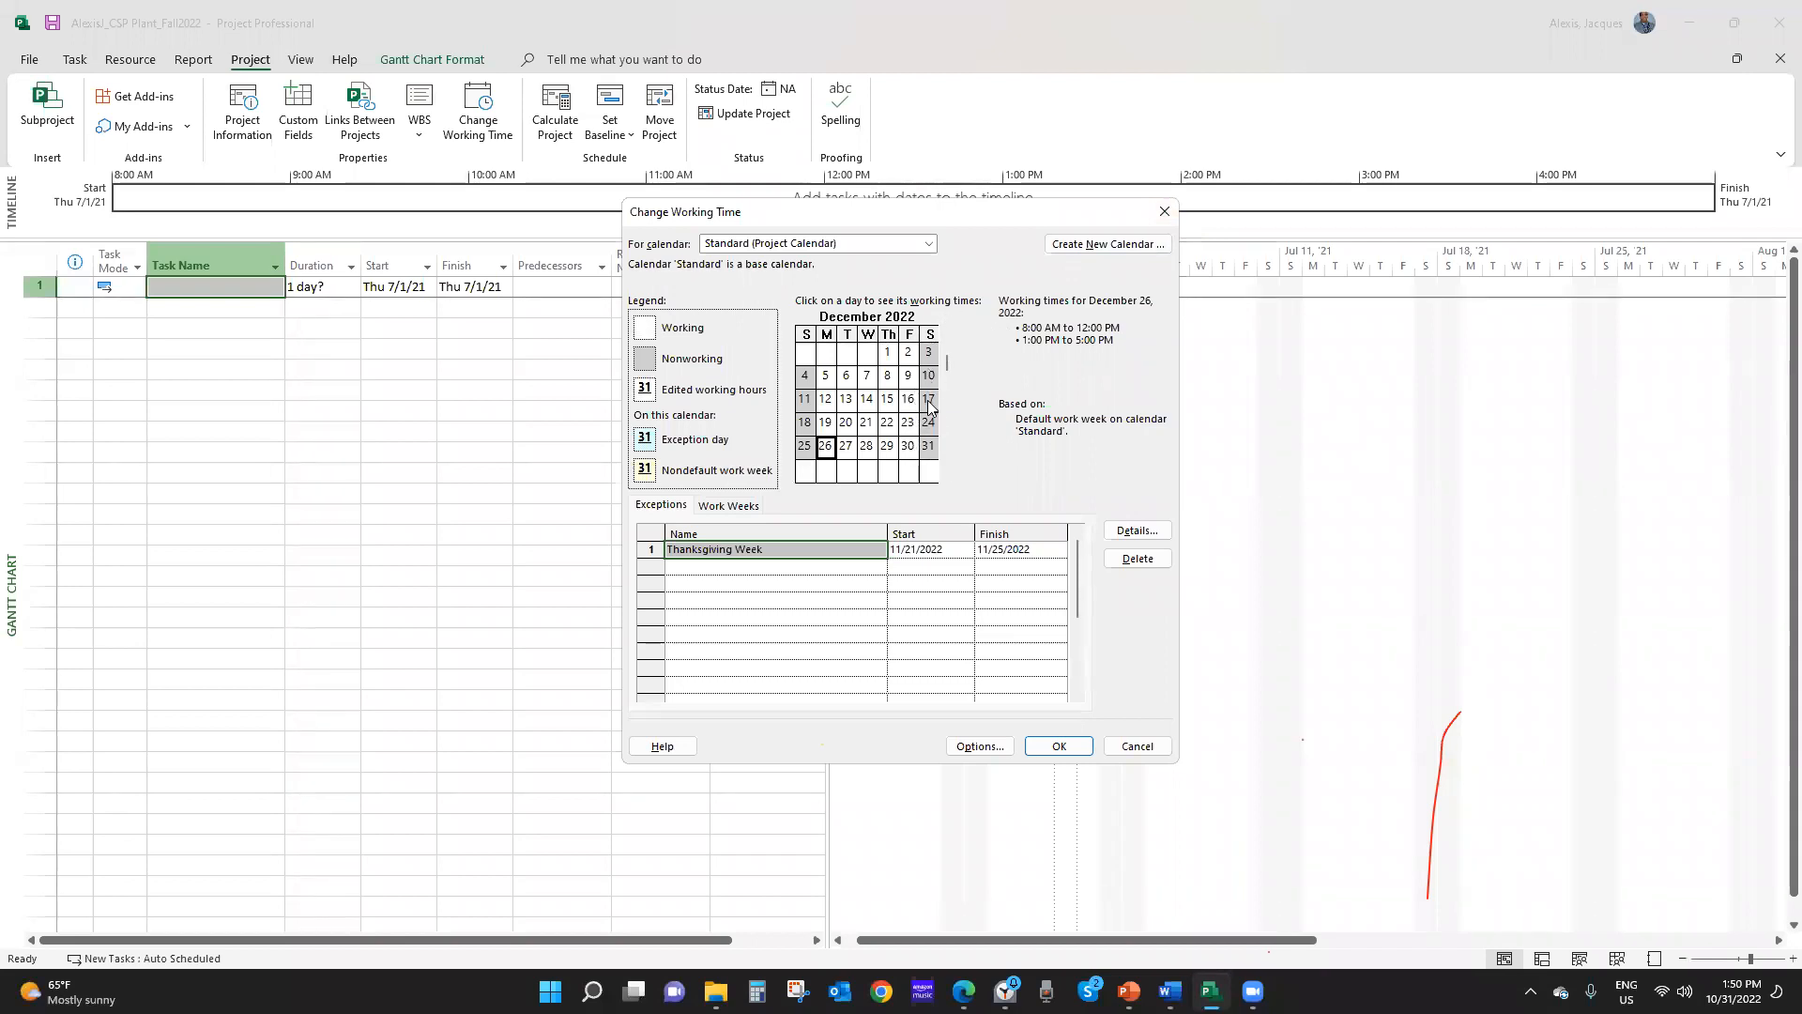
pyautogui.click(1170, 216)
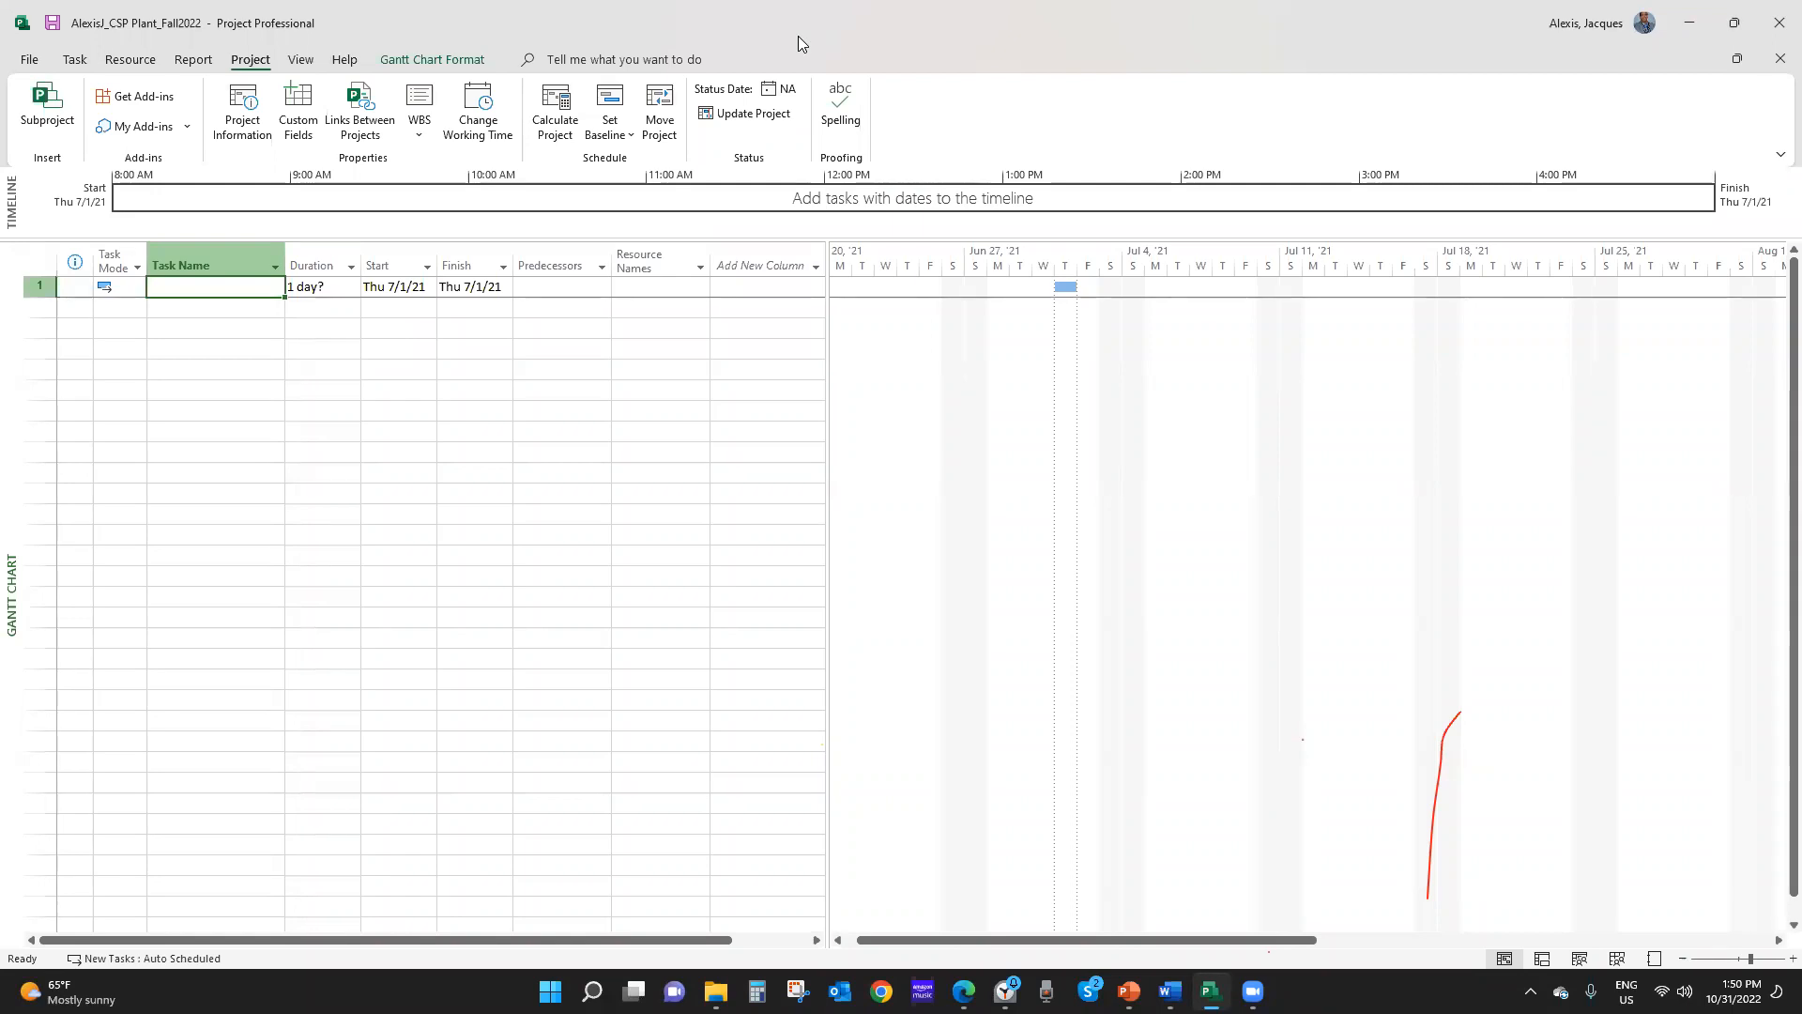
# Review the recurrence details of the Thanksgiving Week exception in the Standard calendar without changing them
pyautogui.click(944, 106)
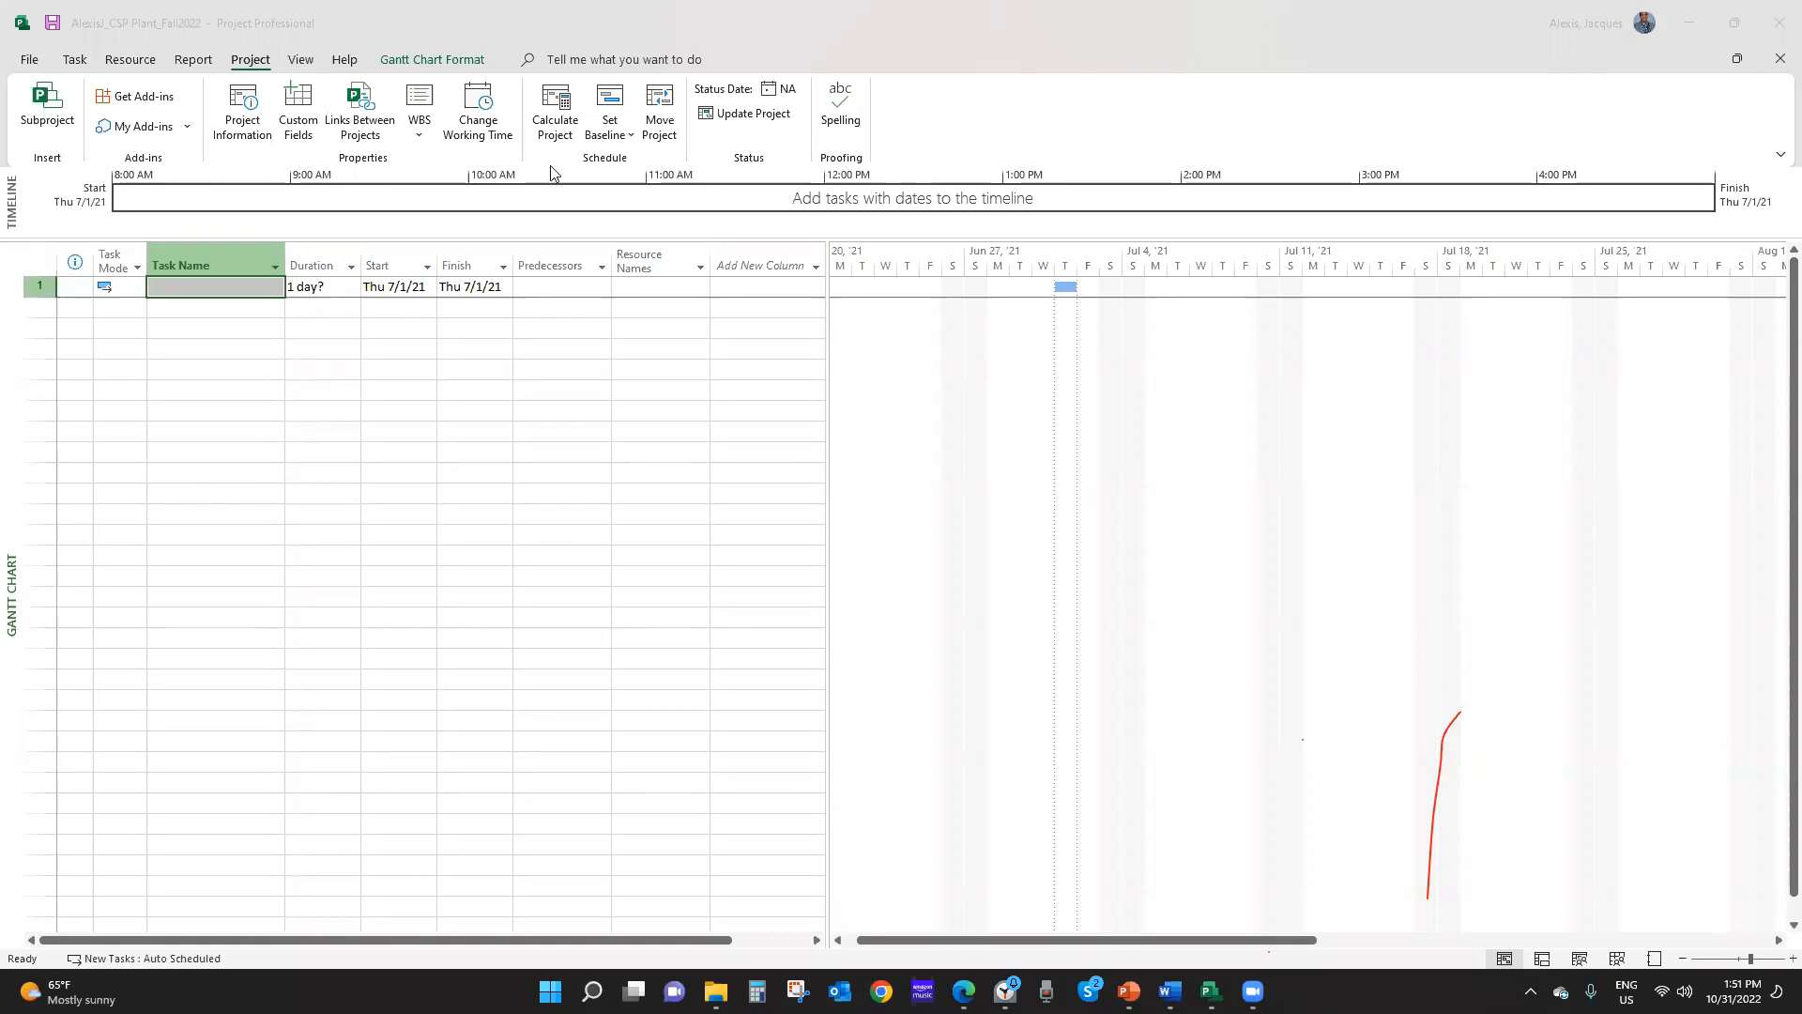
pyautogui.click(476, 120)
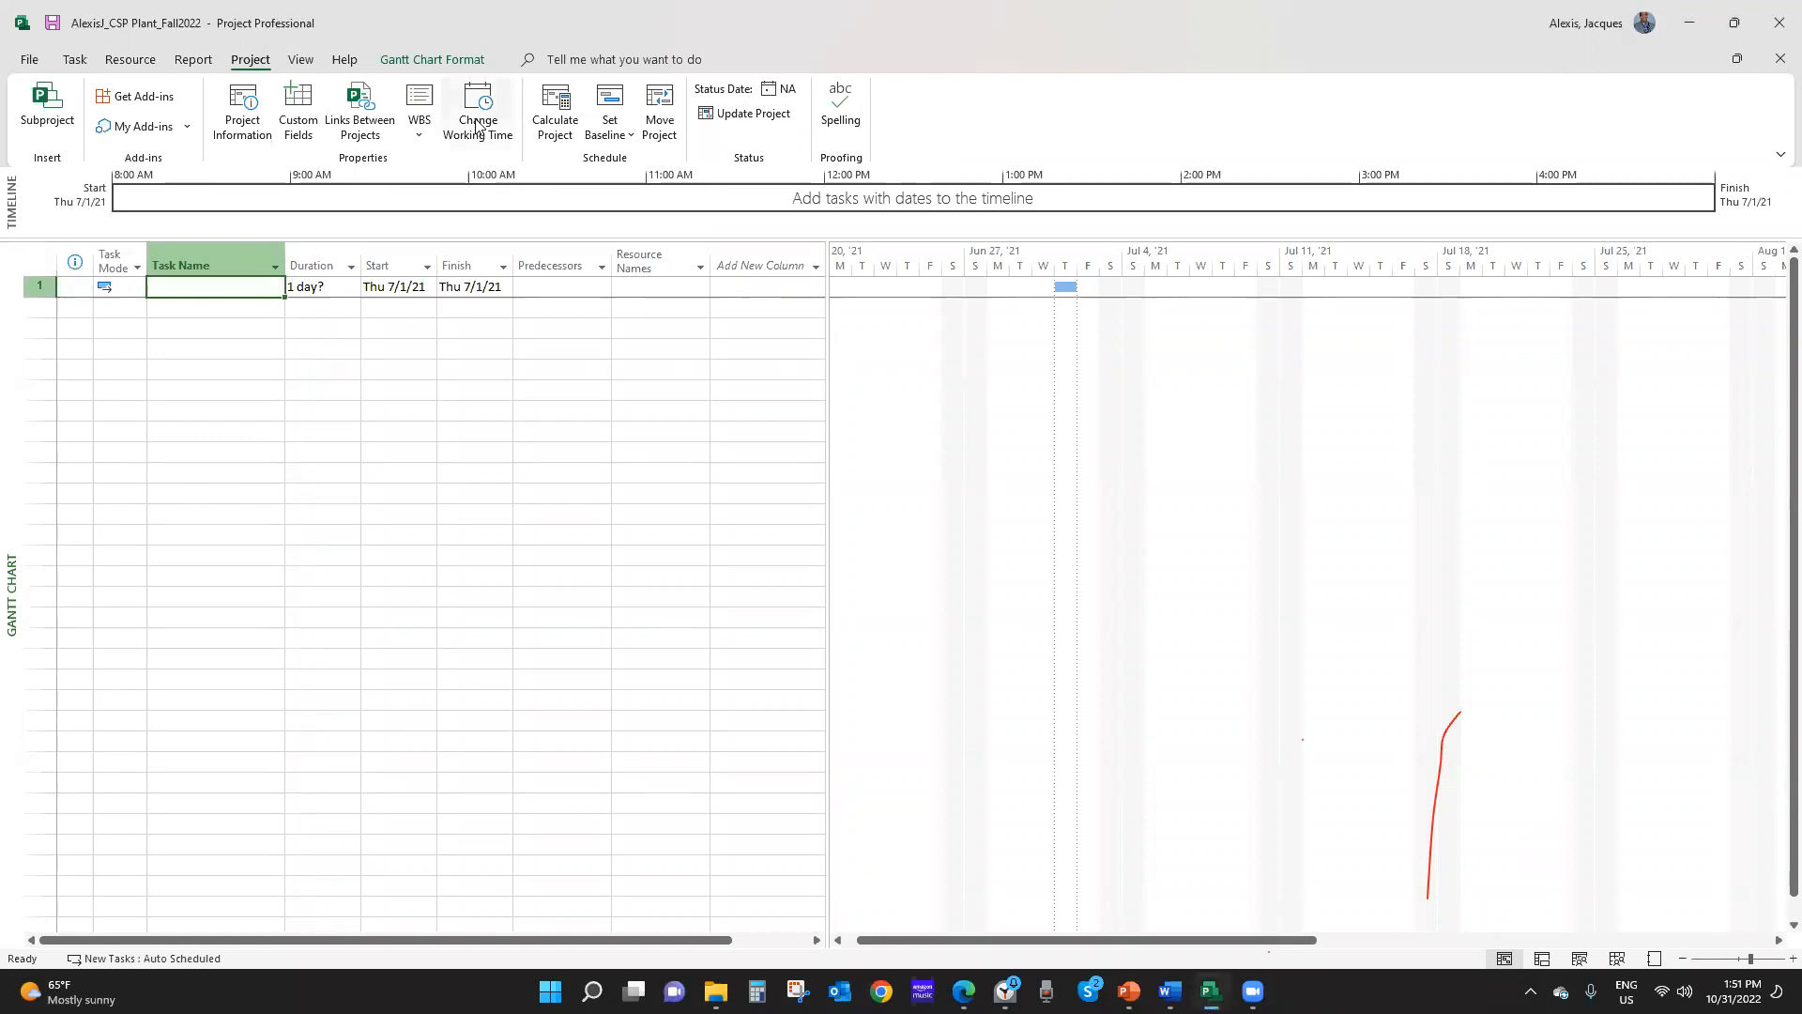
pyautogui.click(476, 120)
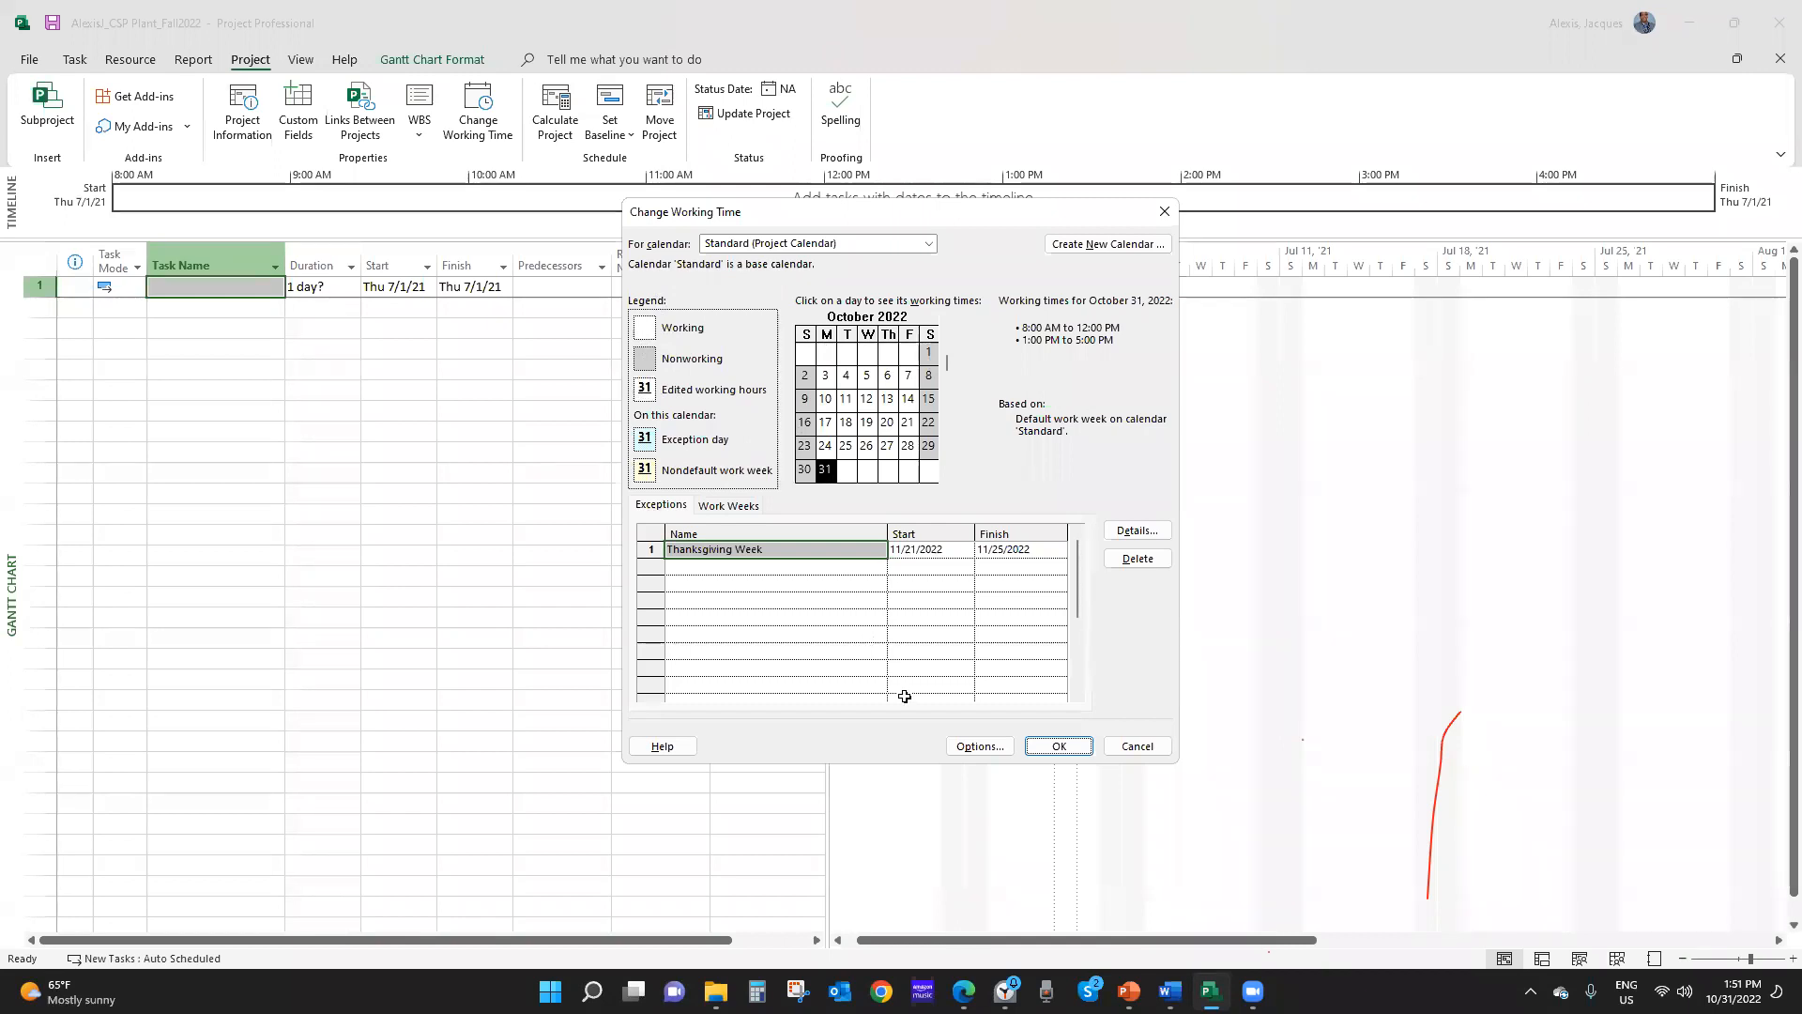
pyautogui.click(1131, 532)
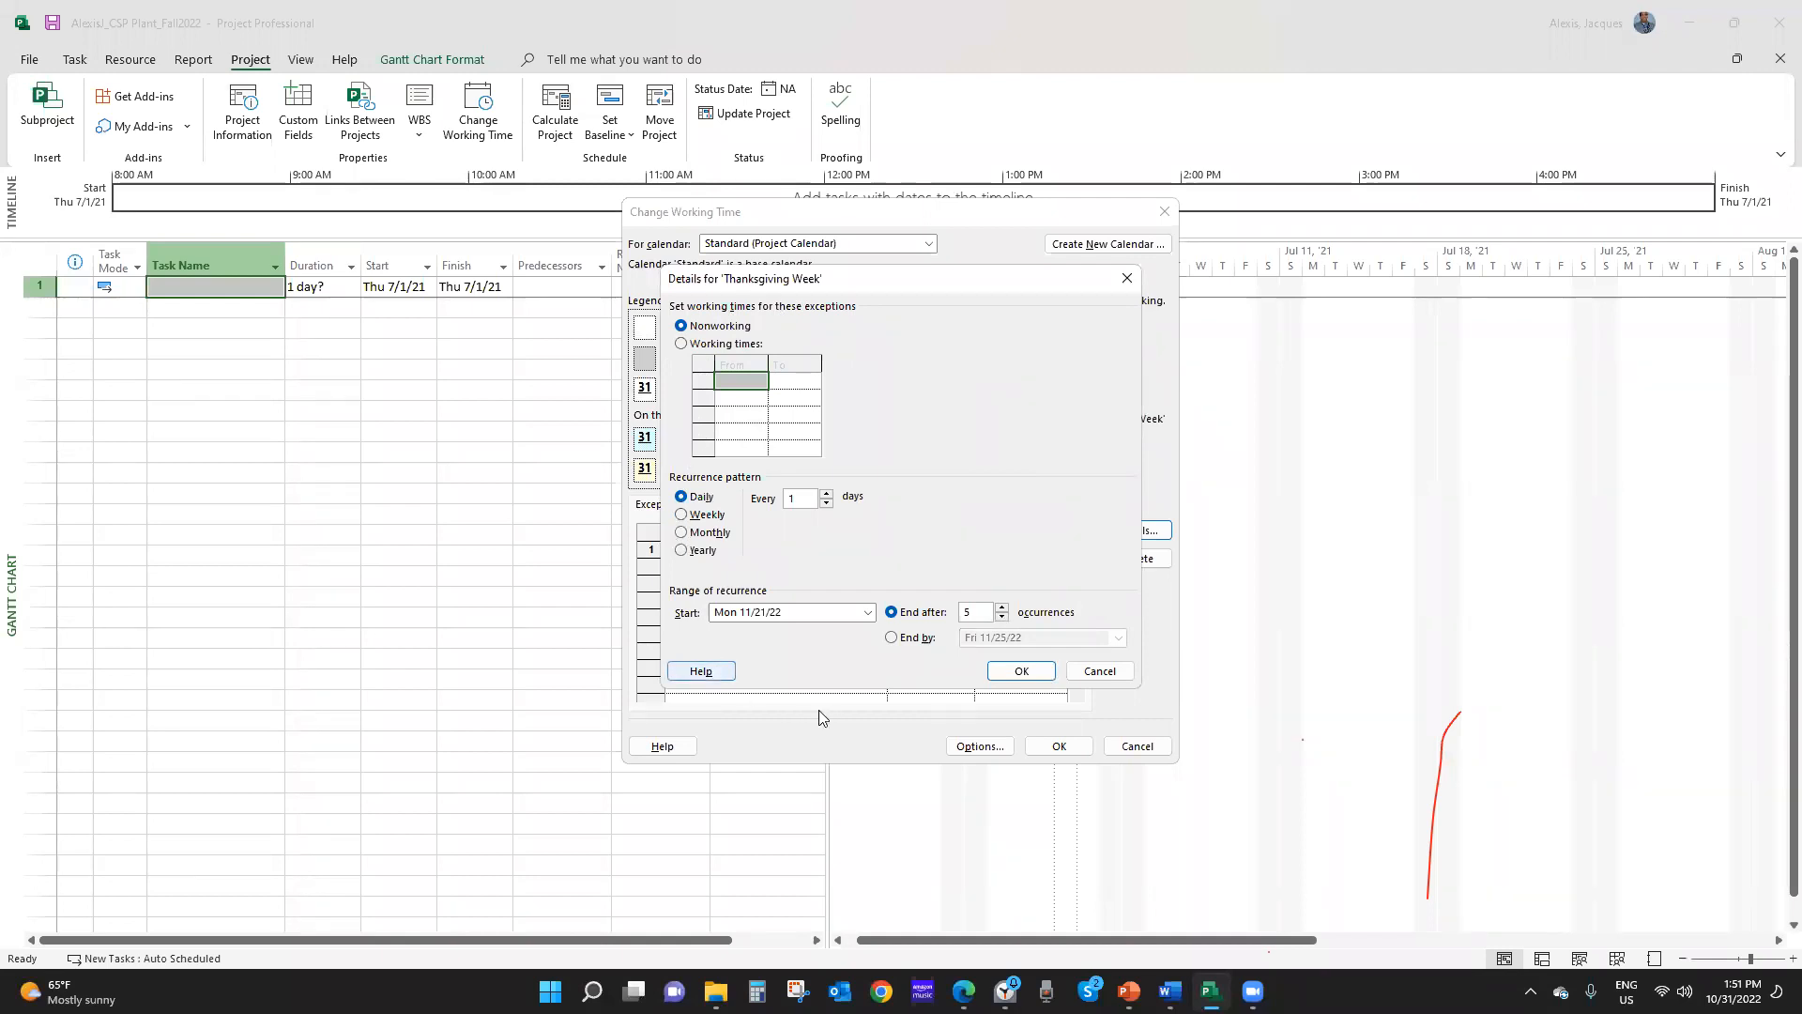
pyautogui.click(1095, 672)
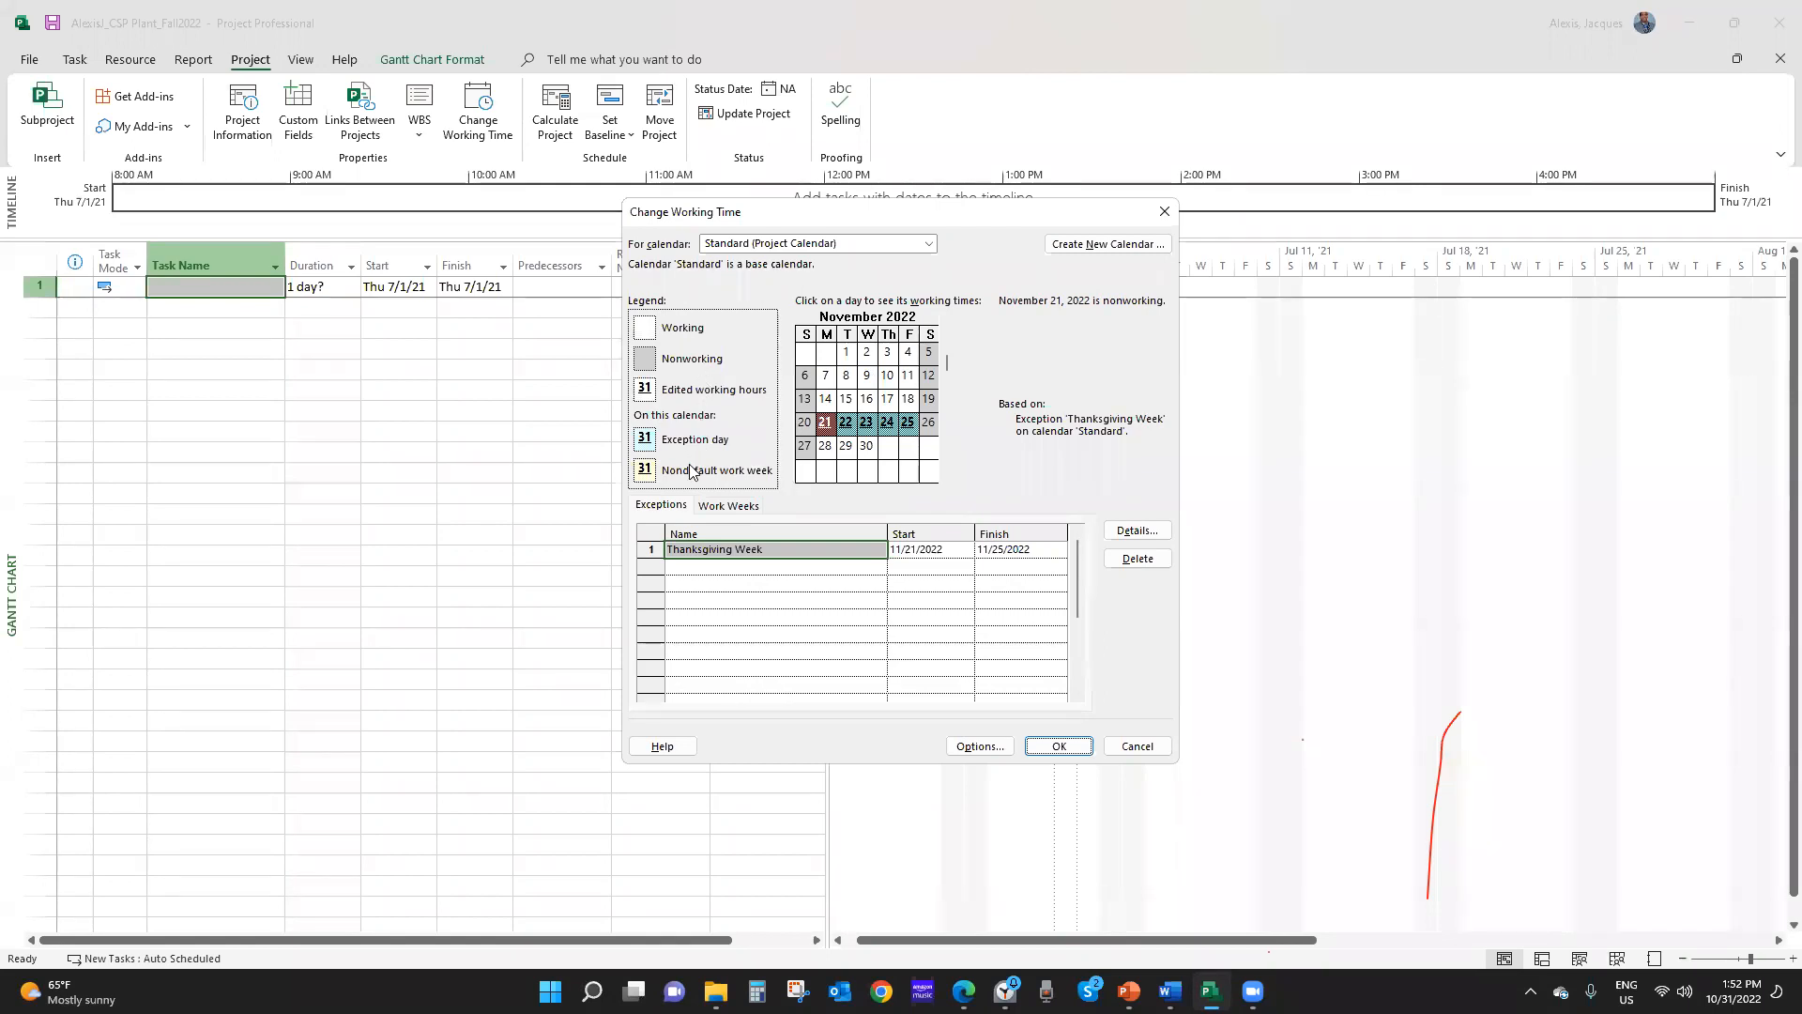
# Examine the Standard calendar's work weeks and the project's schedule options, leaving the options unchanged
pyautogui.click(714, 508)
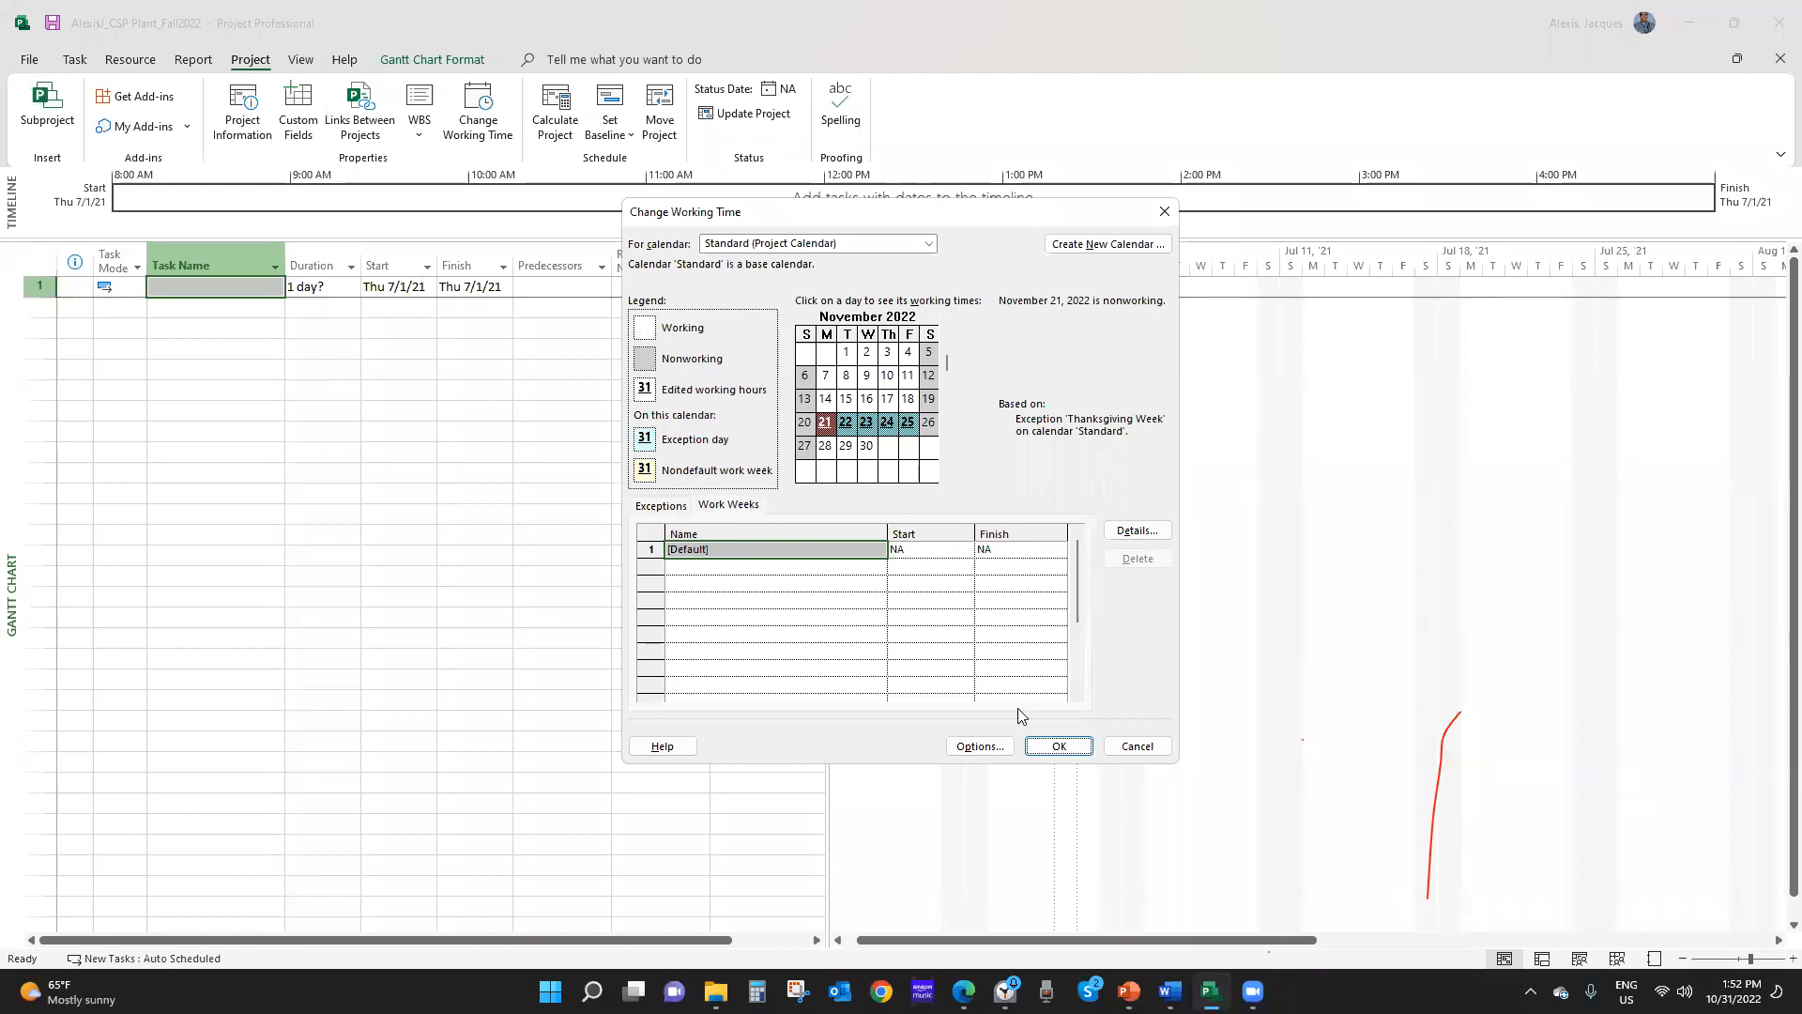
pyautogui.click(985, 749)
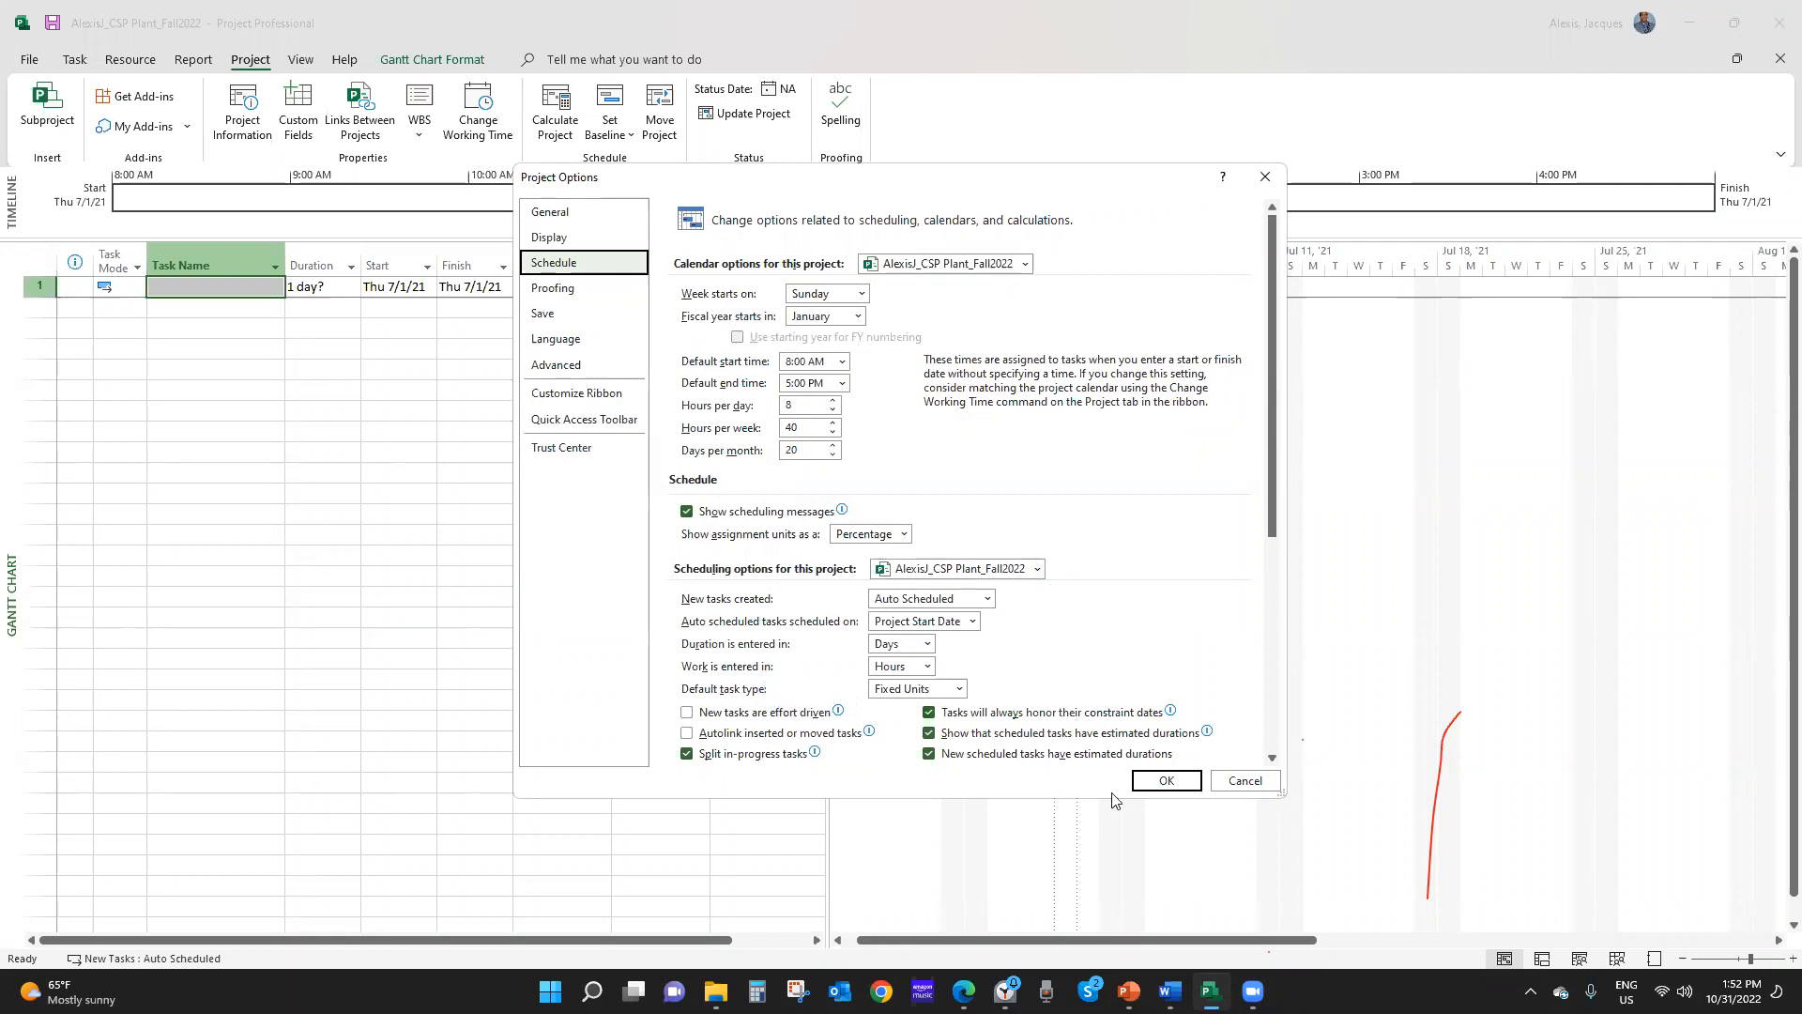
pyautogui.click(1227, 784)
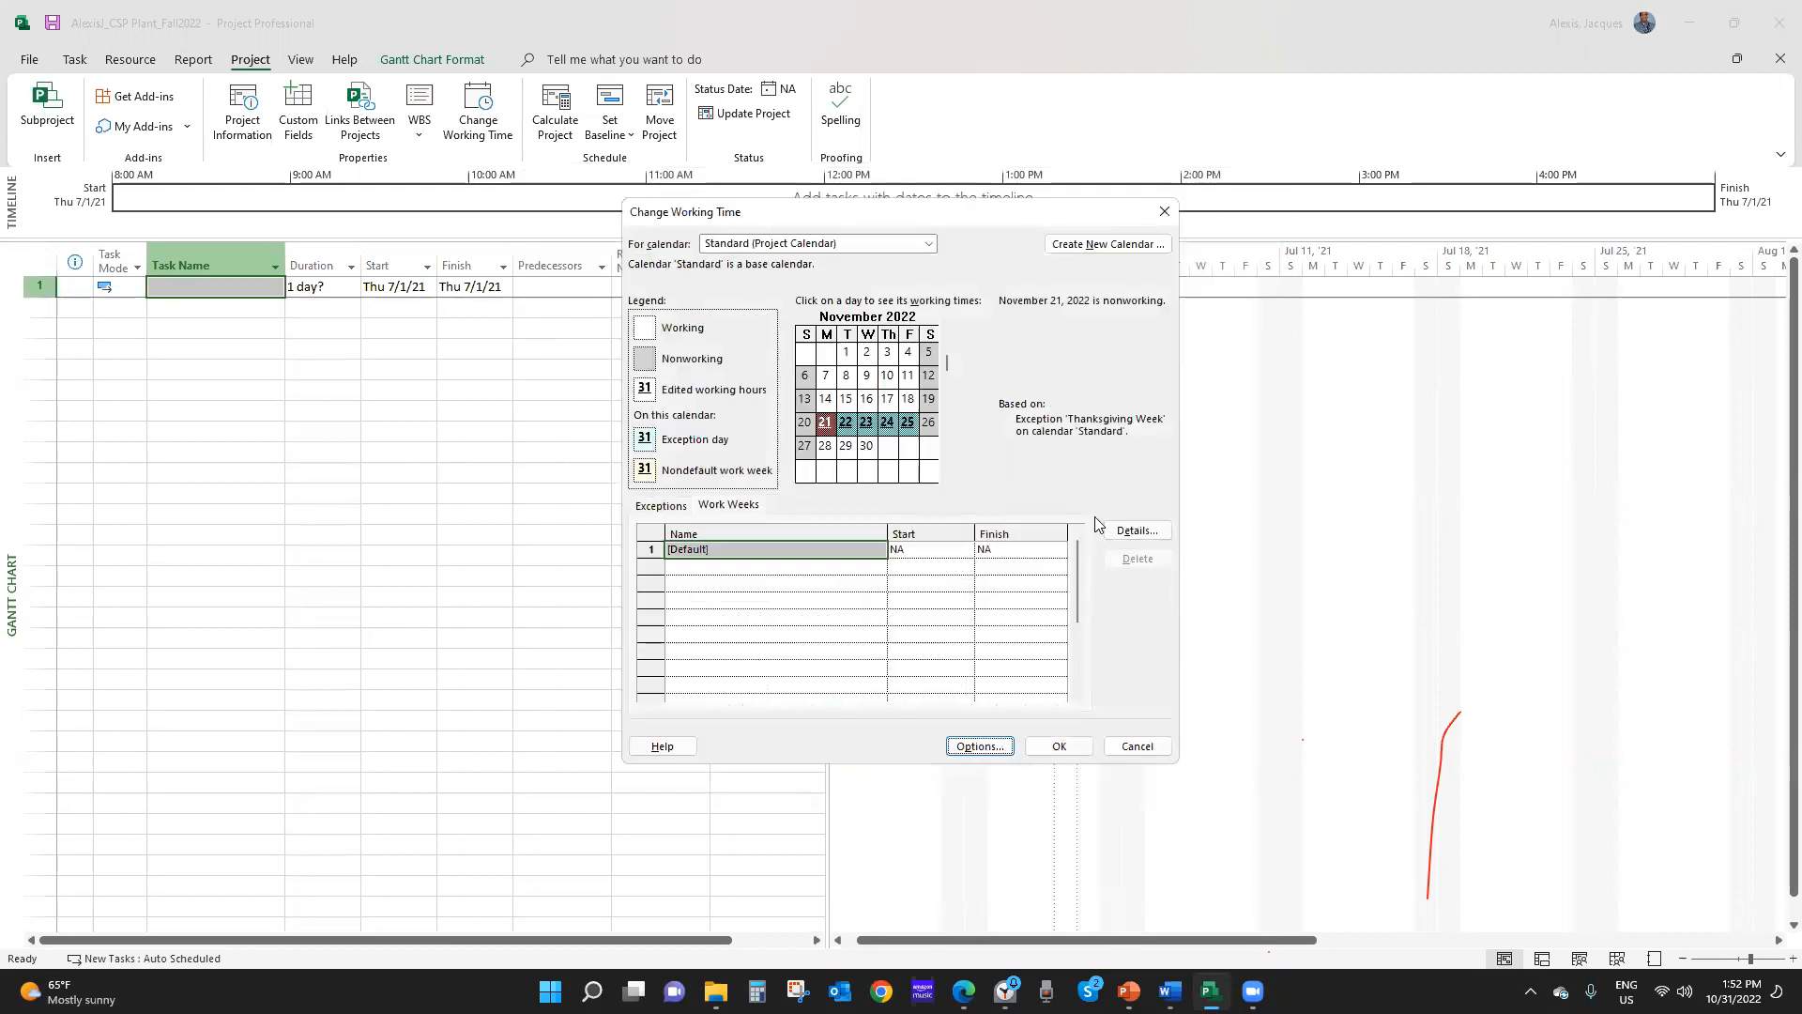
# Review Monday's working times in the default work week, cancel, and compare the work weeks with the exceptions list
pyautogui.click(1136, 531)
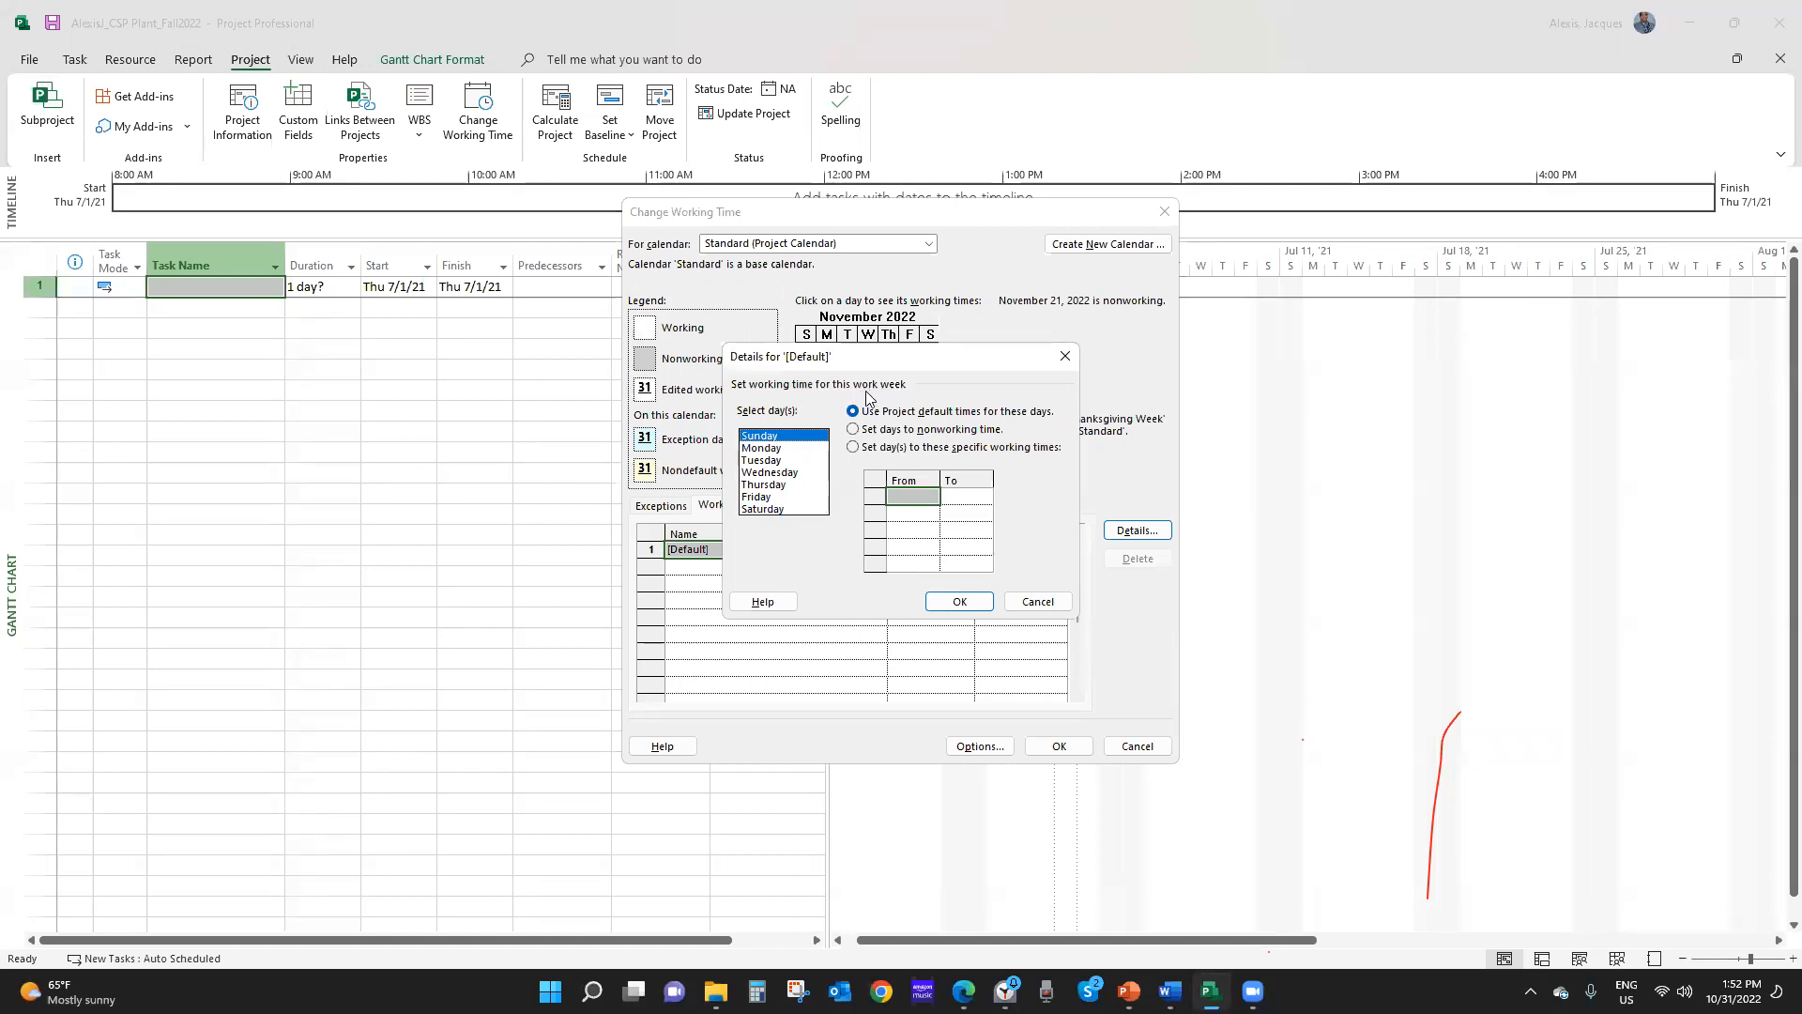
pyautogui.click(768, 449)
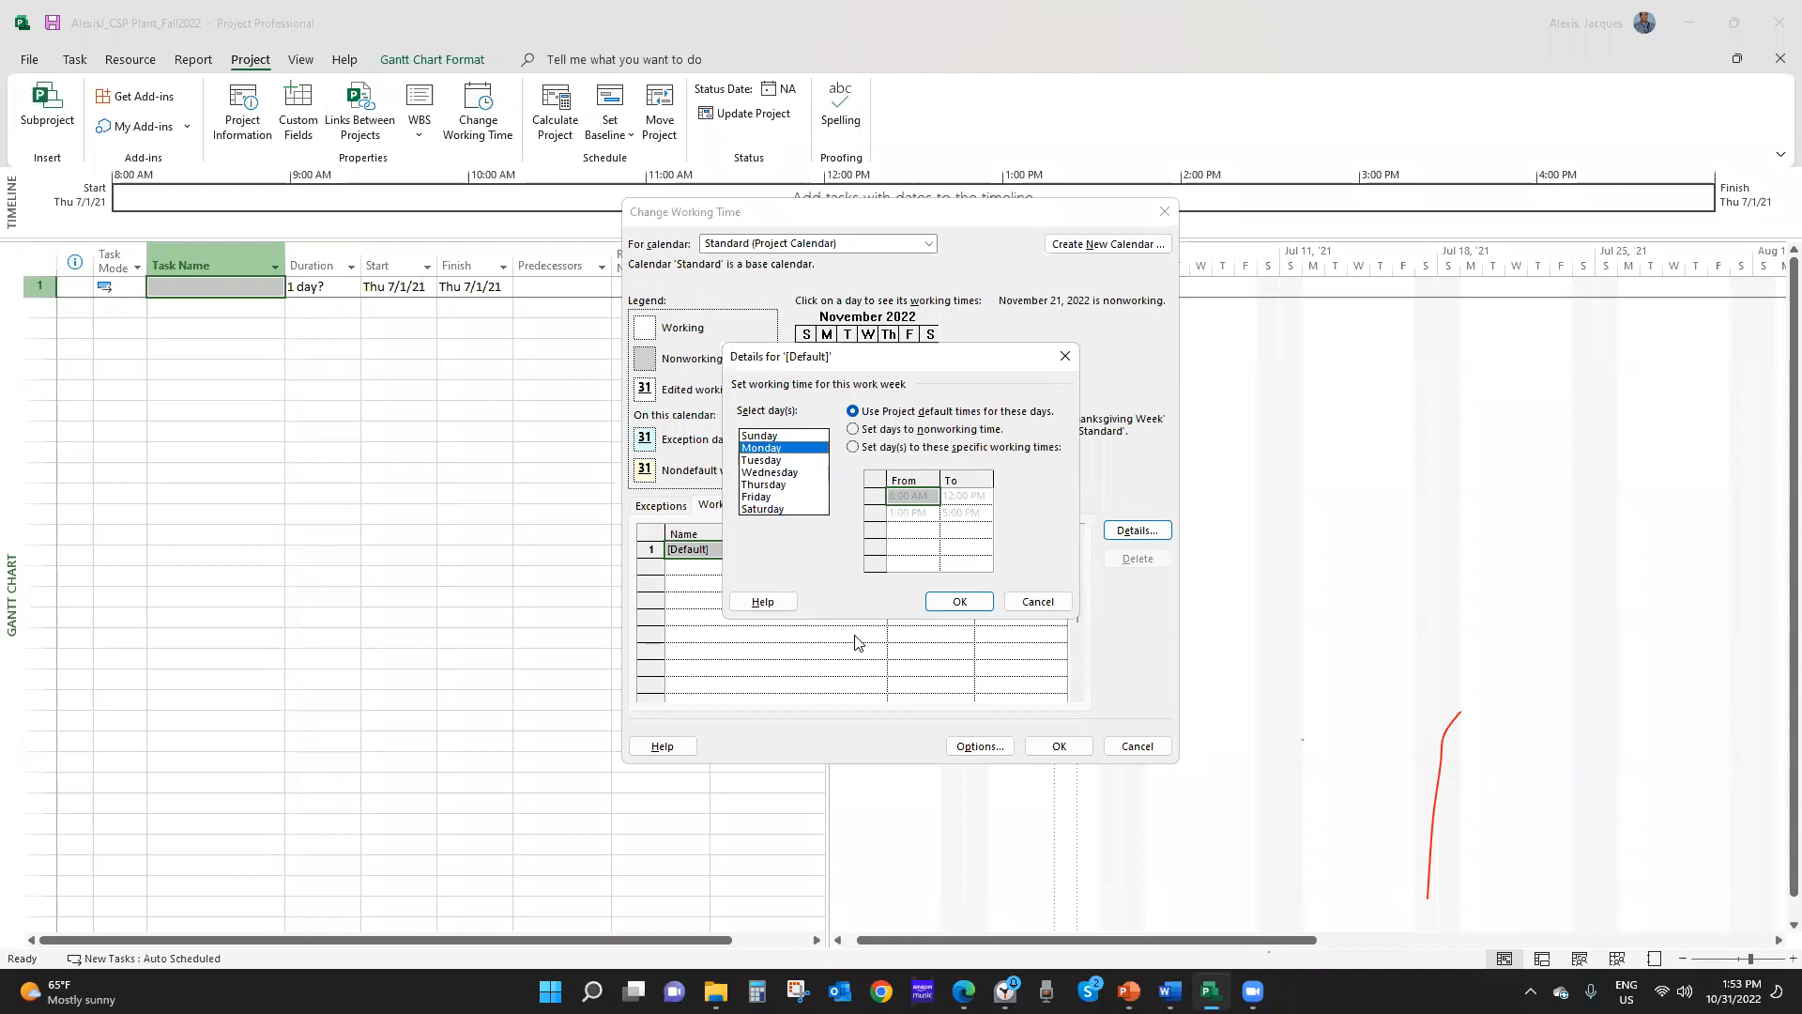
pyautogui.click(1038, 602)
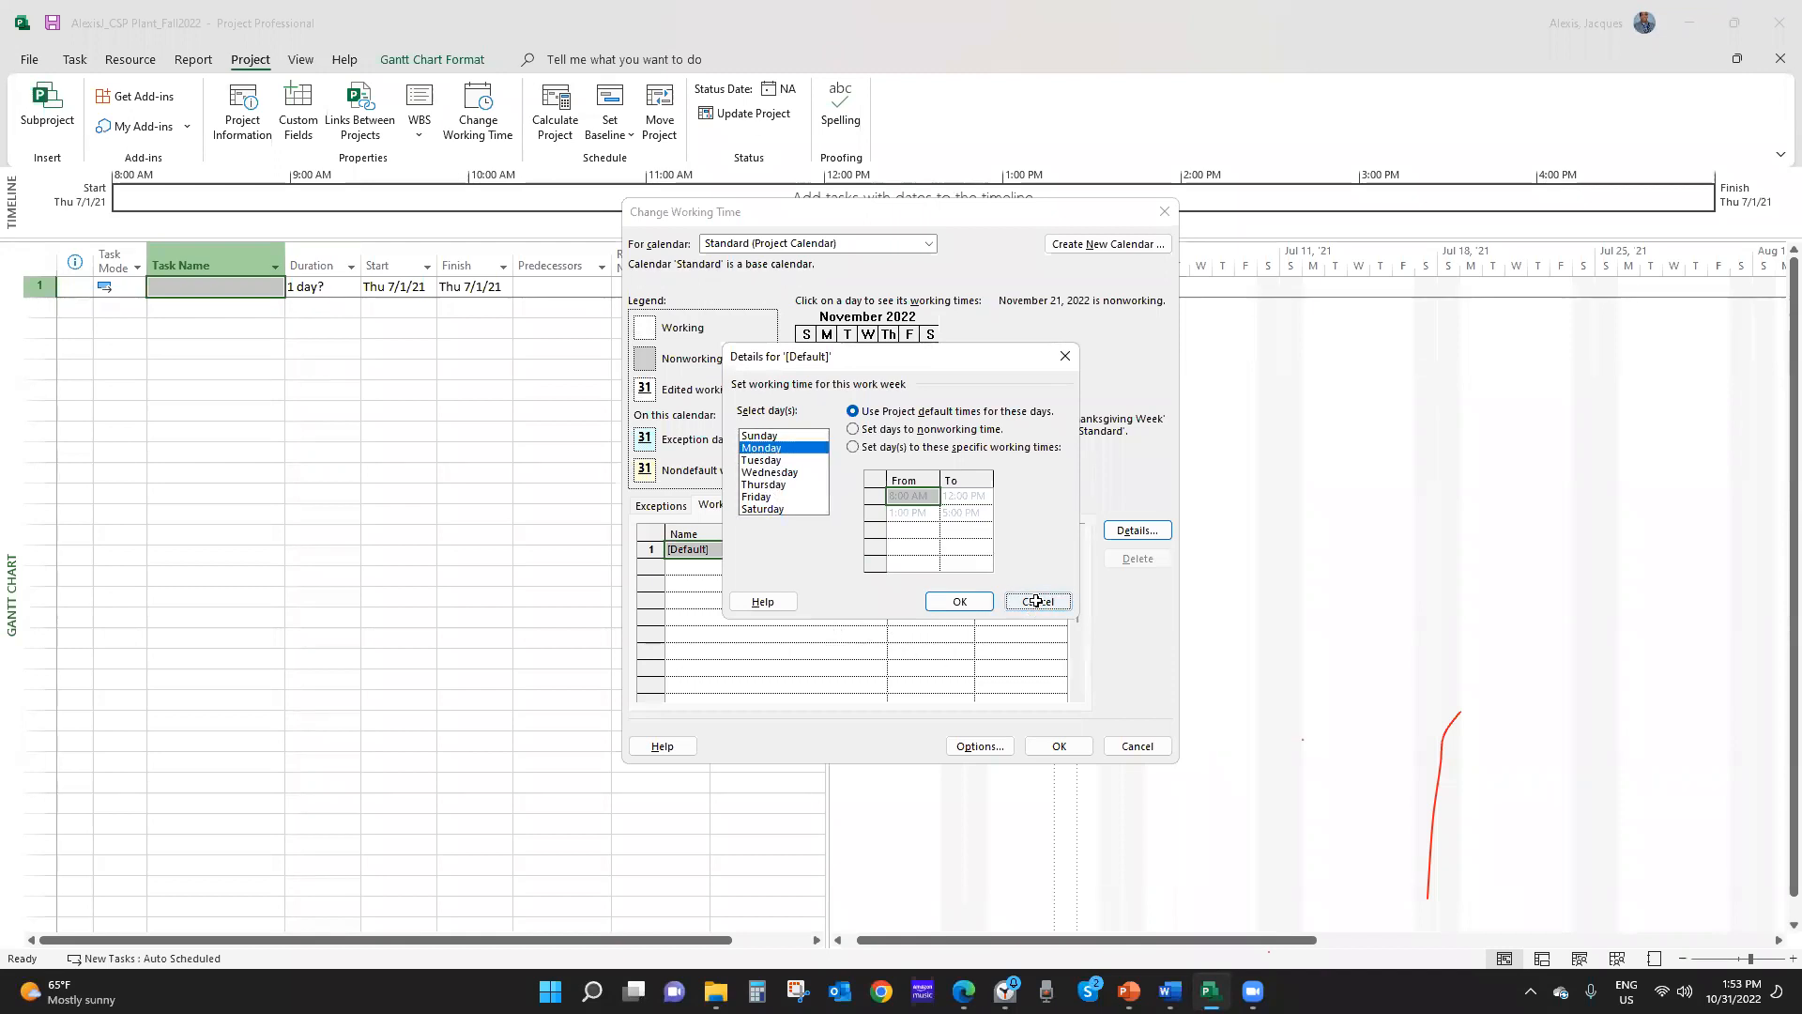
pyautogui.click(664, 510)
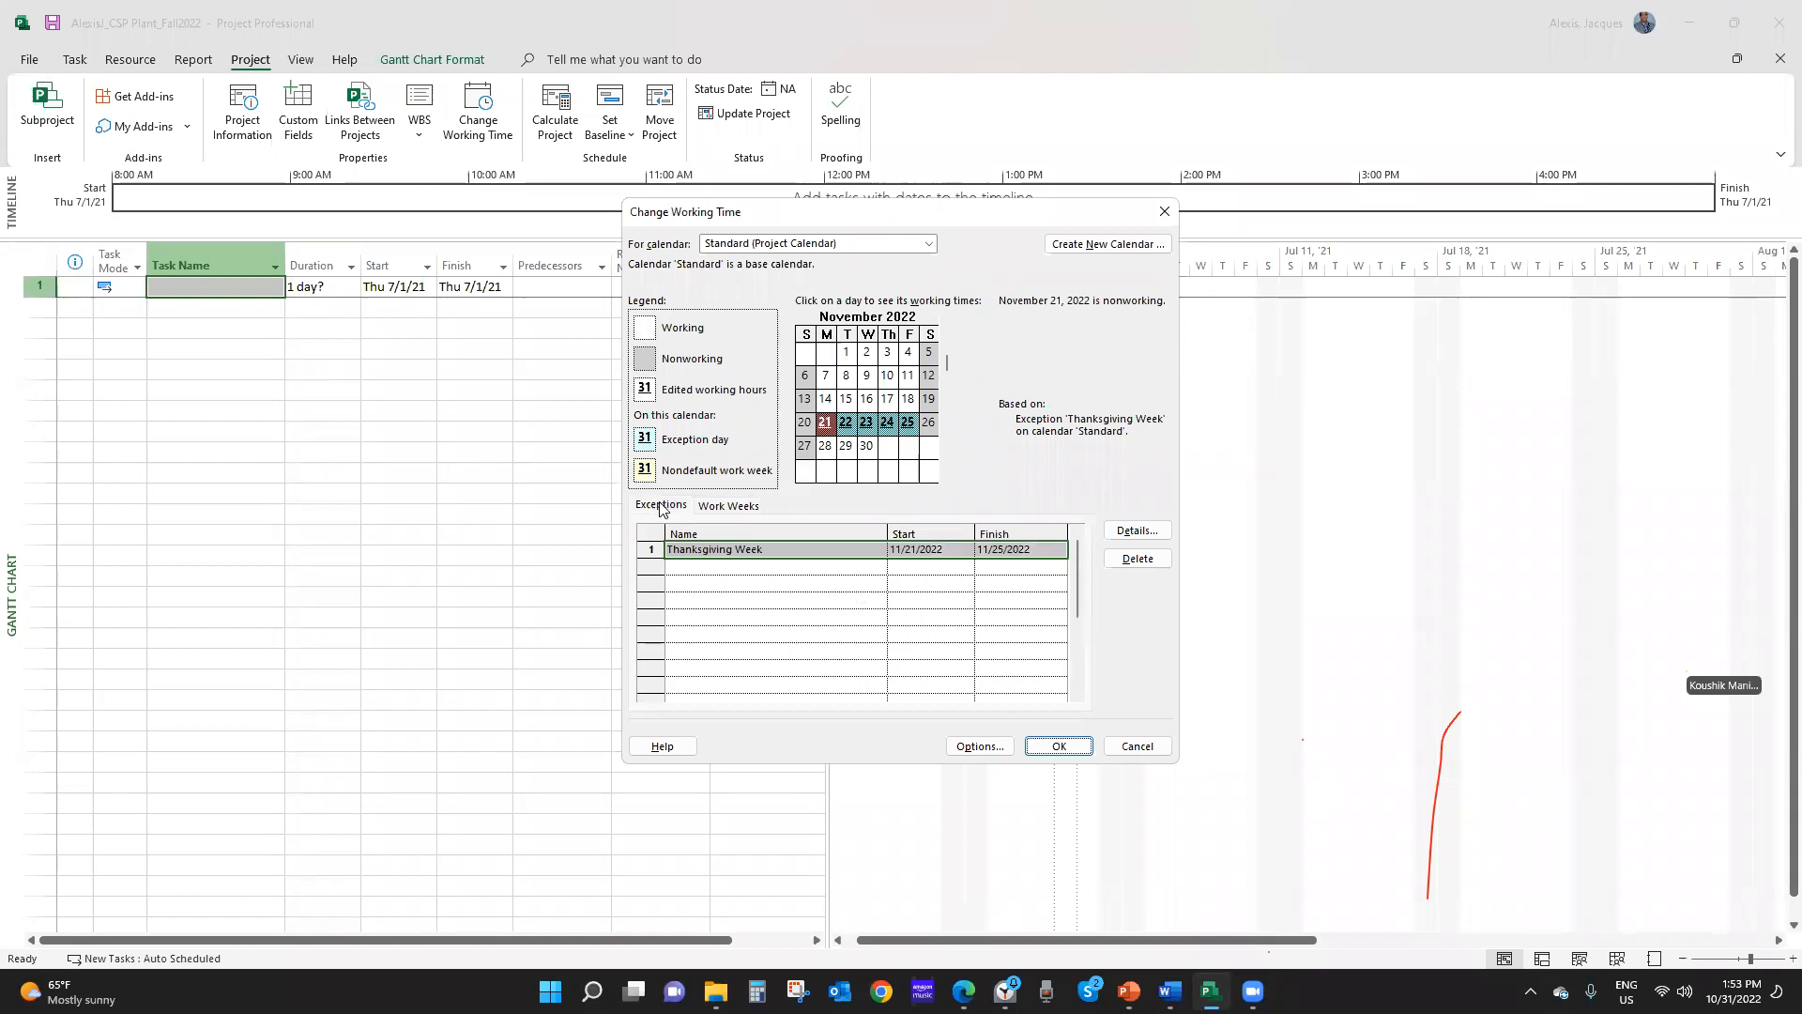
pyautogui.click(729, 507)
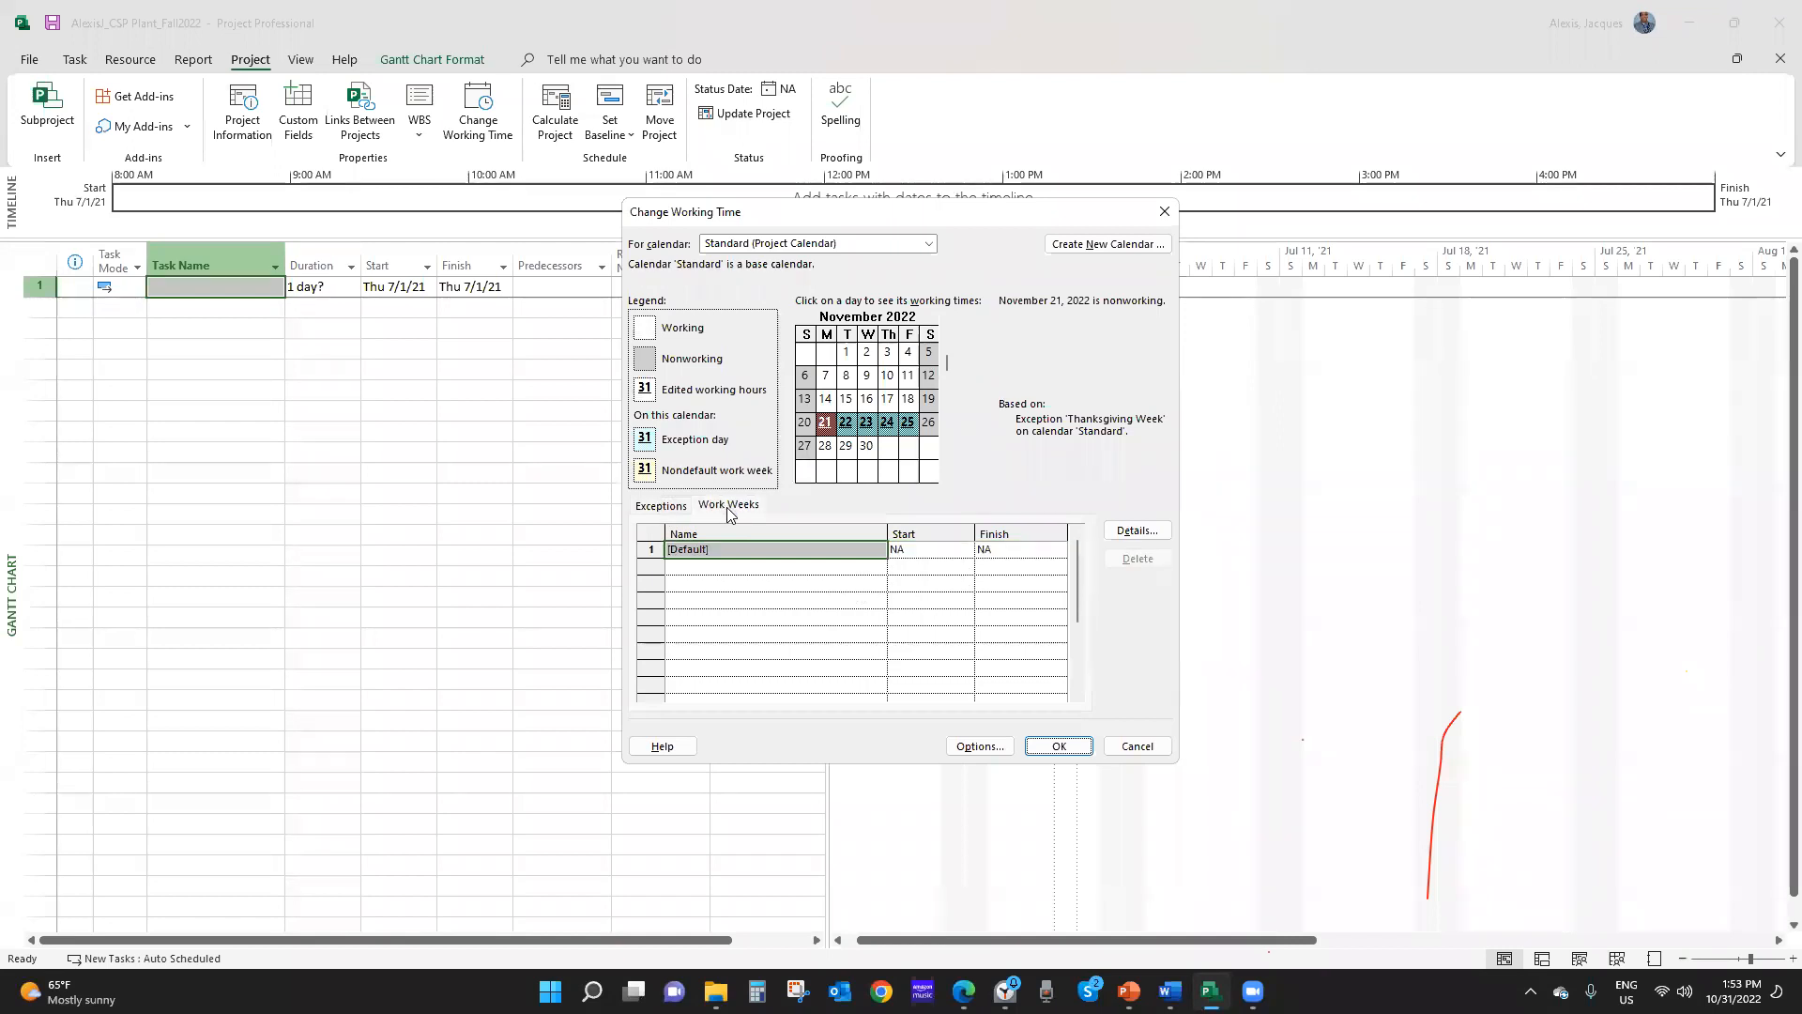
pyautogui.click(661, 508)
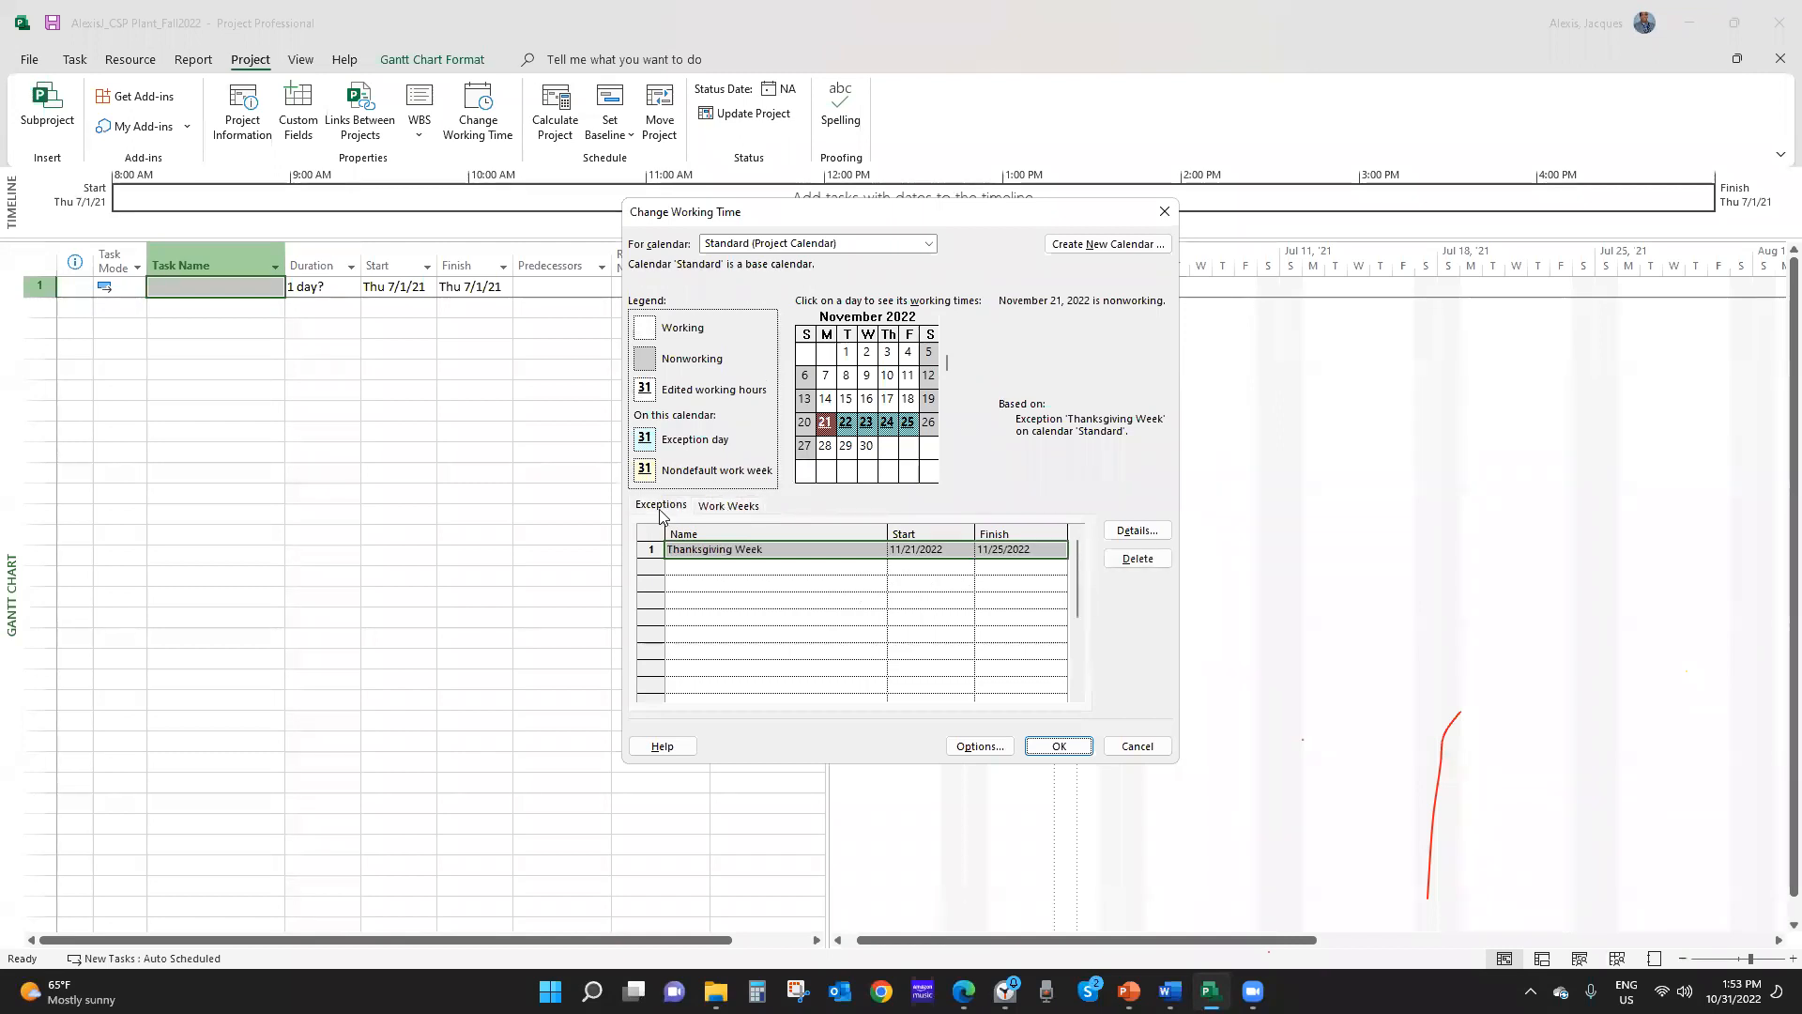
# Compare the Standard calendar's exceptions with its work weeks, then close the working-time settings without saving changes
pyautogui.click(723, 507)
pyautogui.click(655, 509)
pyautogui.click(657, 512)
pyautogui.click(753, 509)
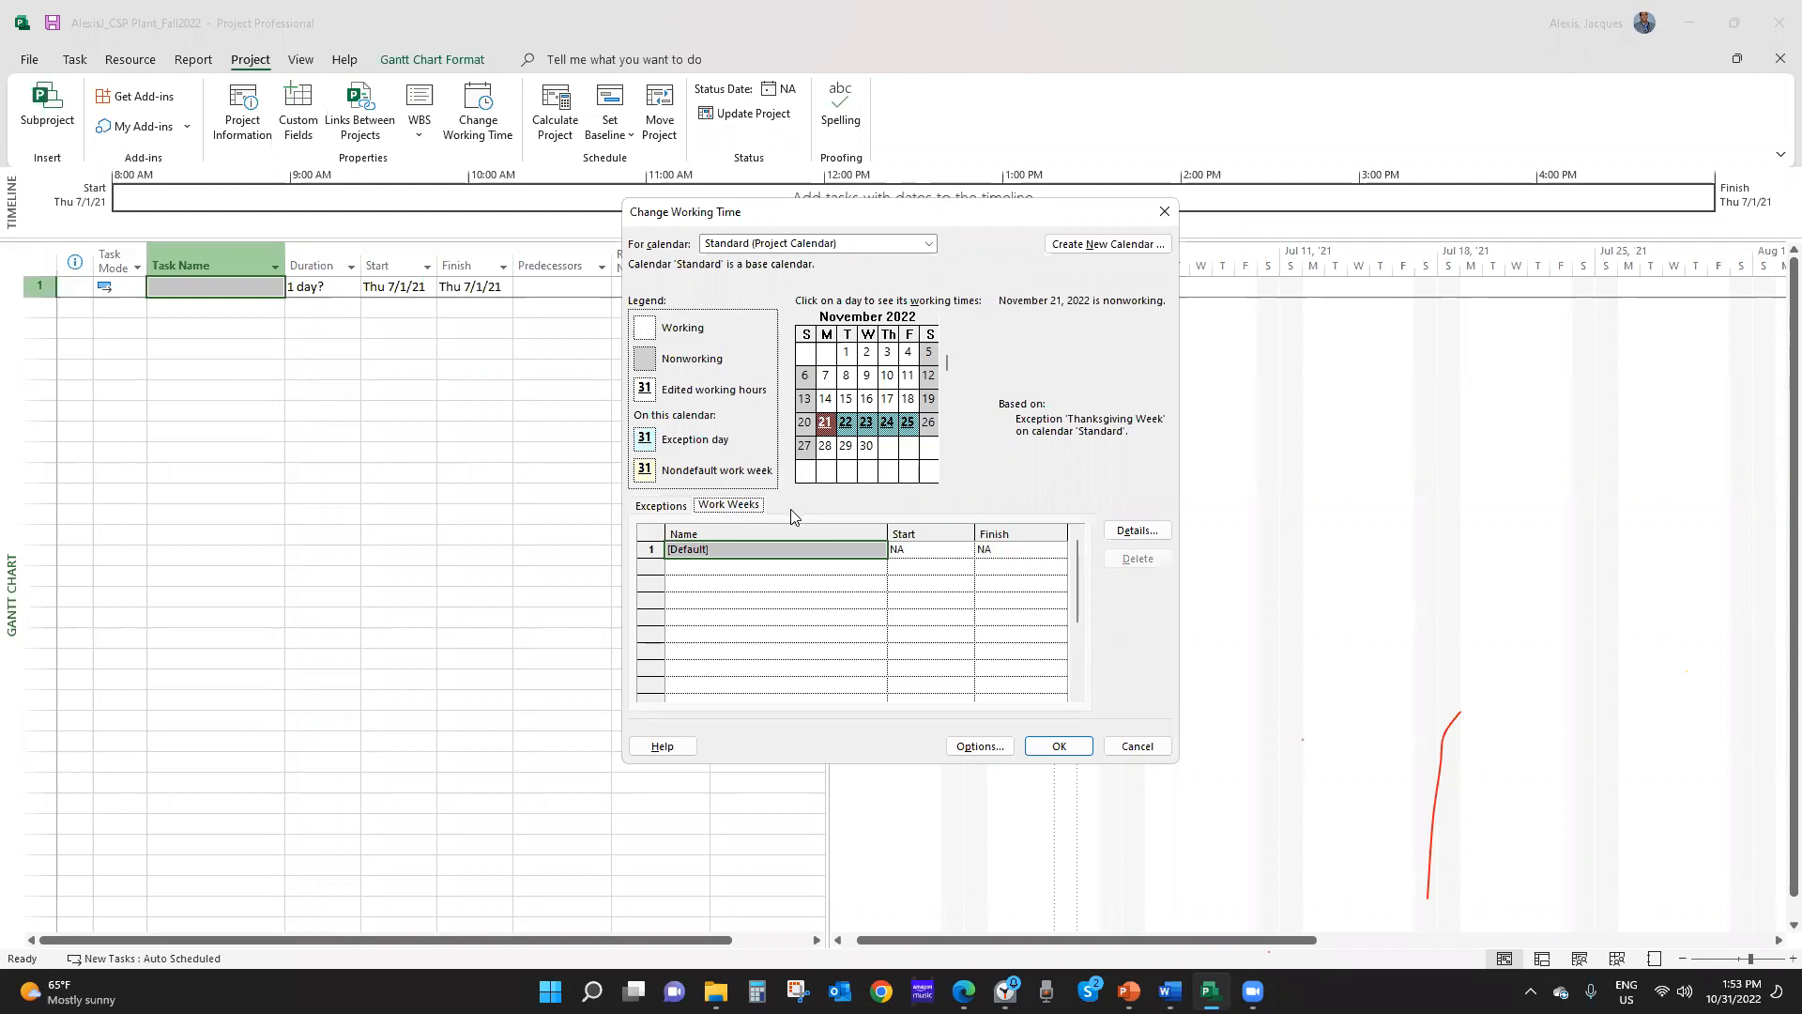
pyautogui.click(1126, 747)
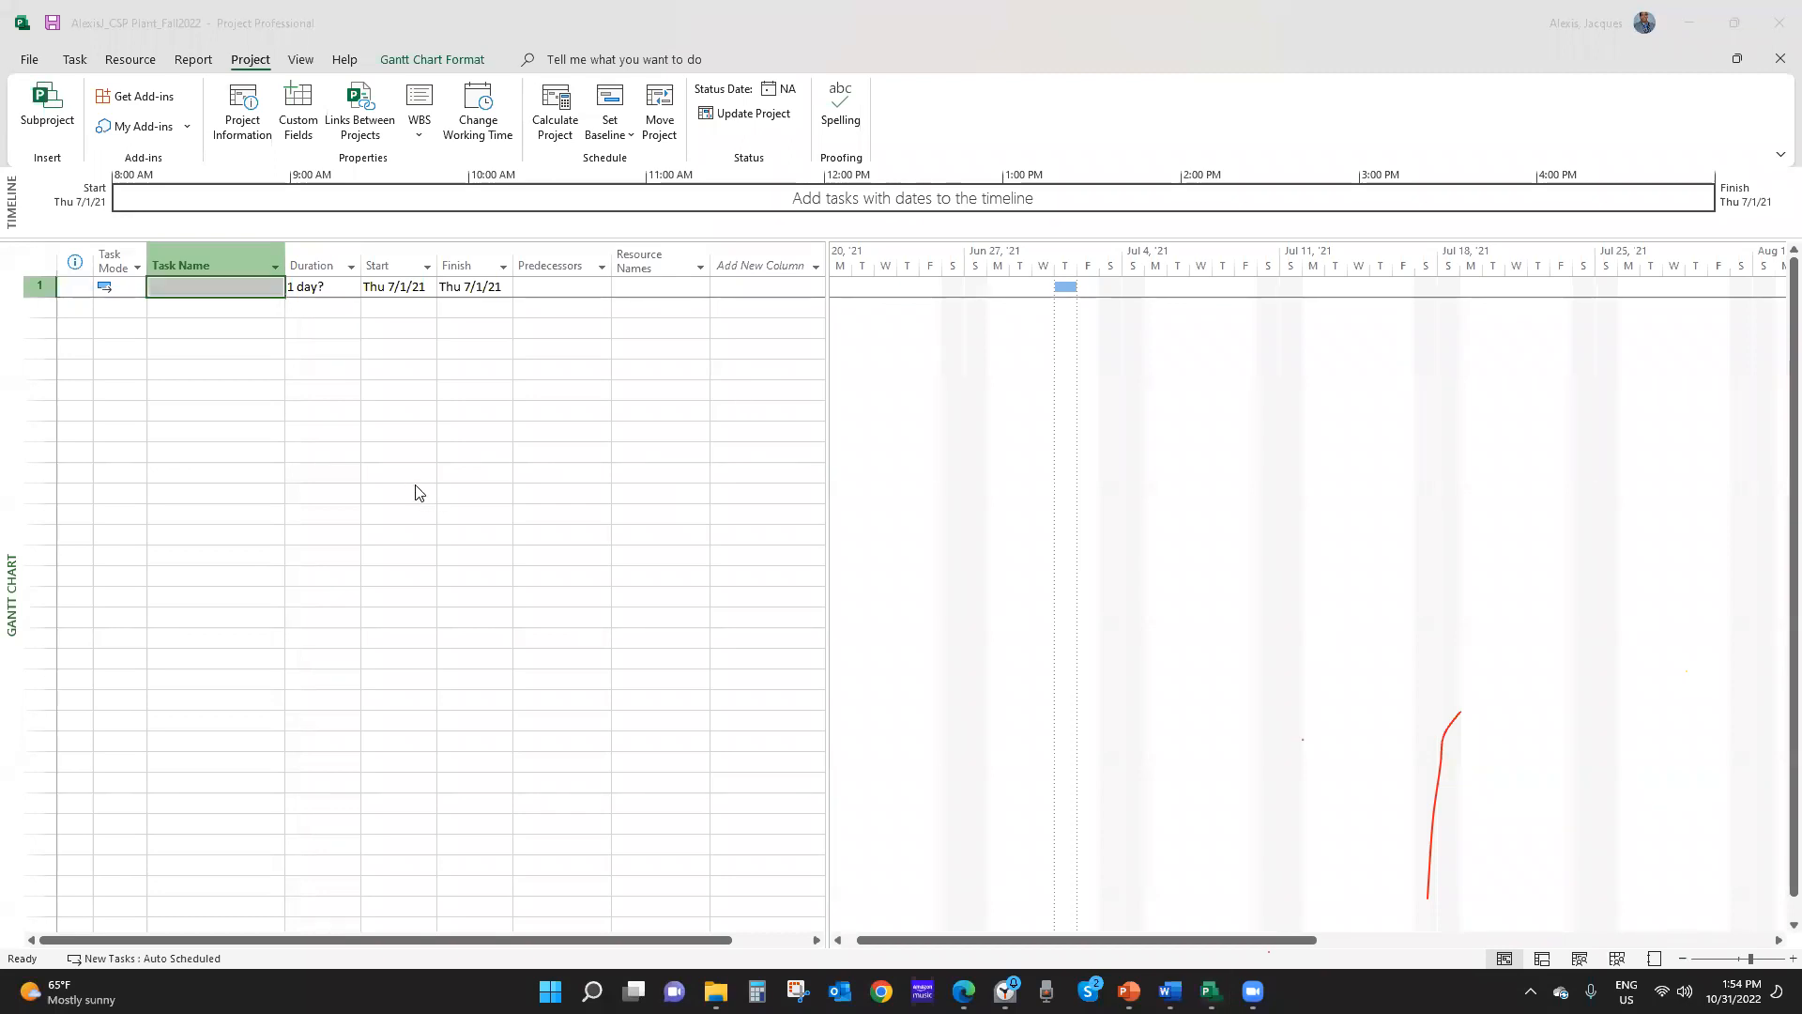
# Delete the blank task in row 1 so the task list is empty, and select the first Task Name cell
pyautogui.click(234, 331)
pyautogui.click(225, 291)
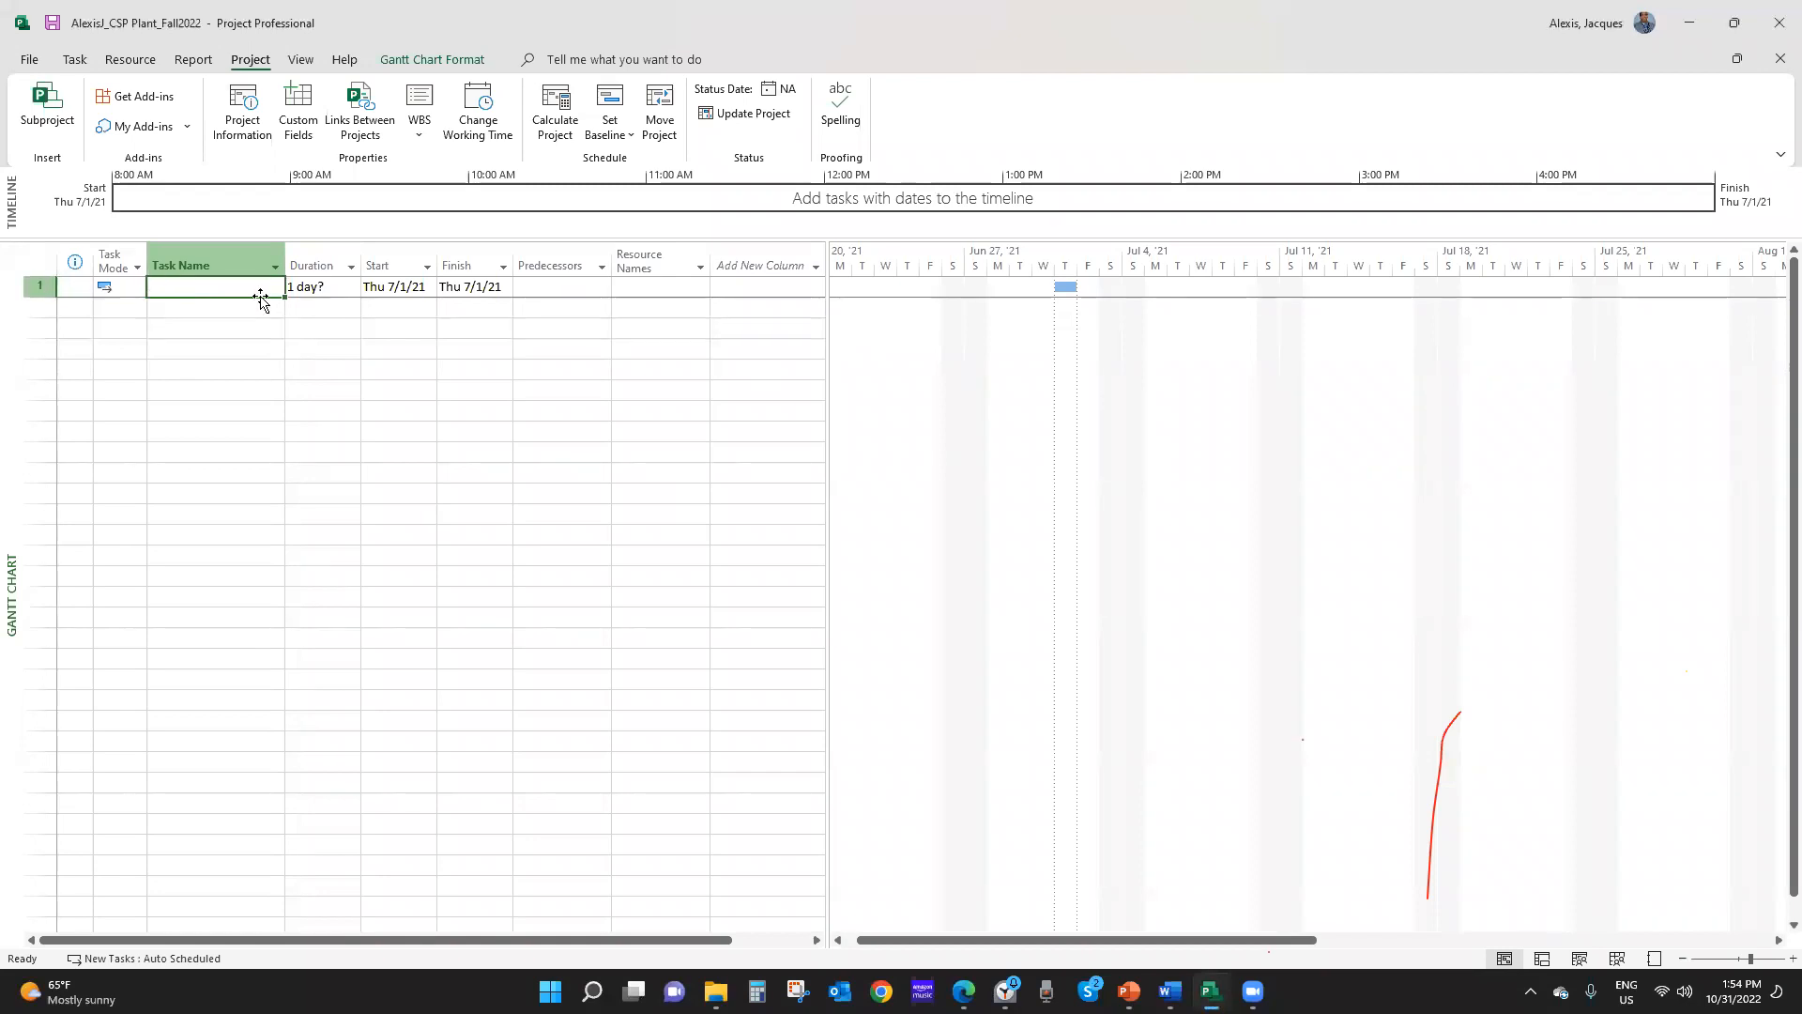
pyautogui.rightClick(187, 289)
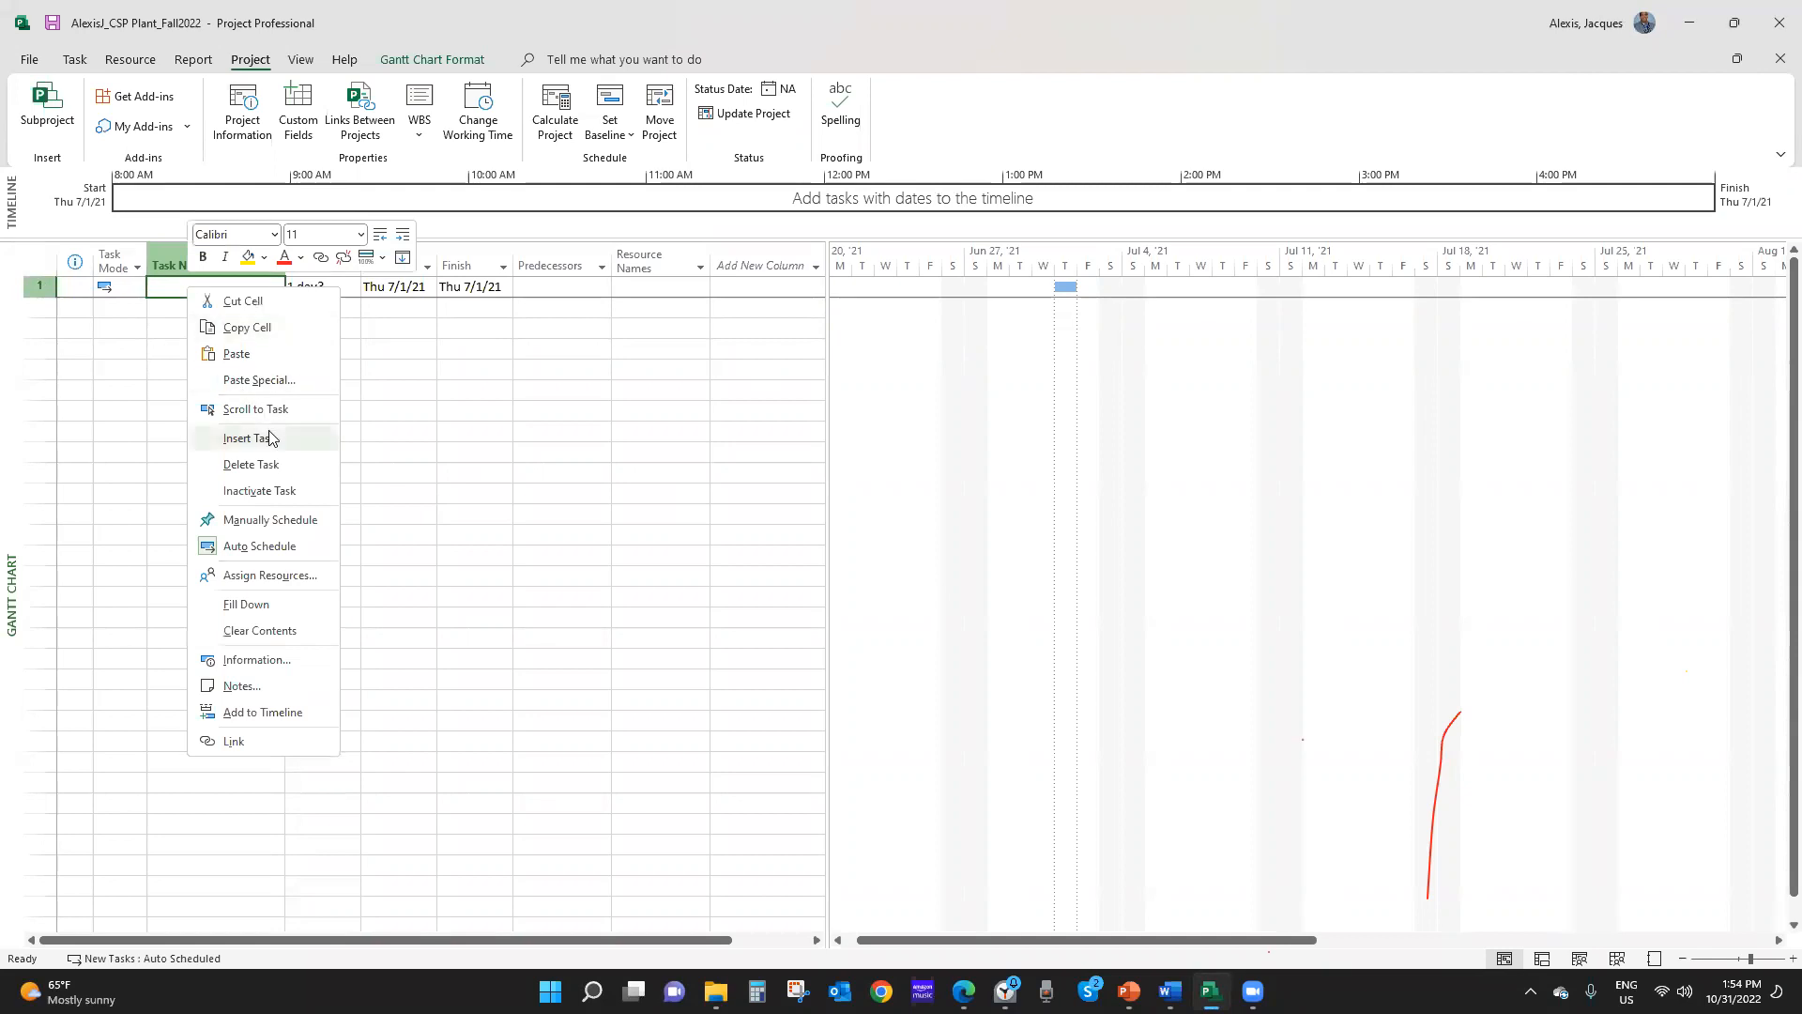
pyautogui.click(251, 464)
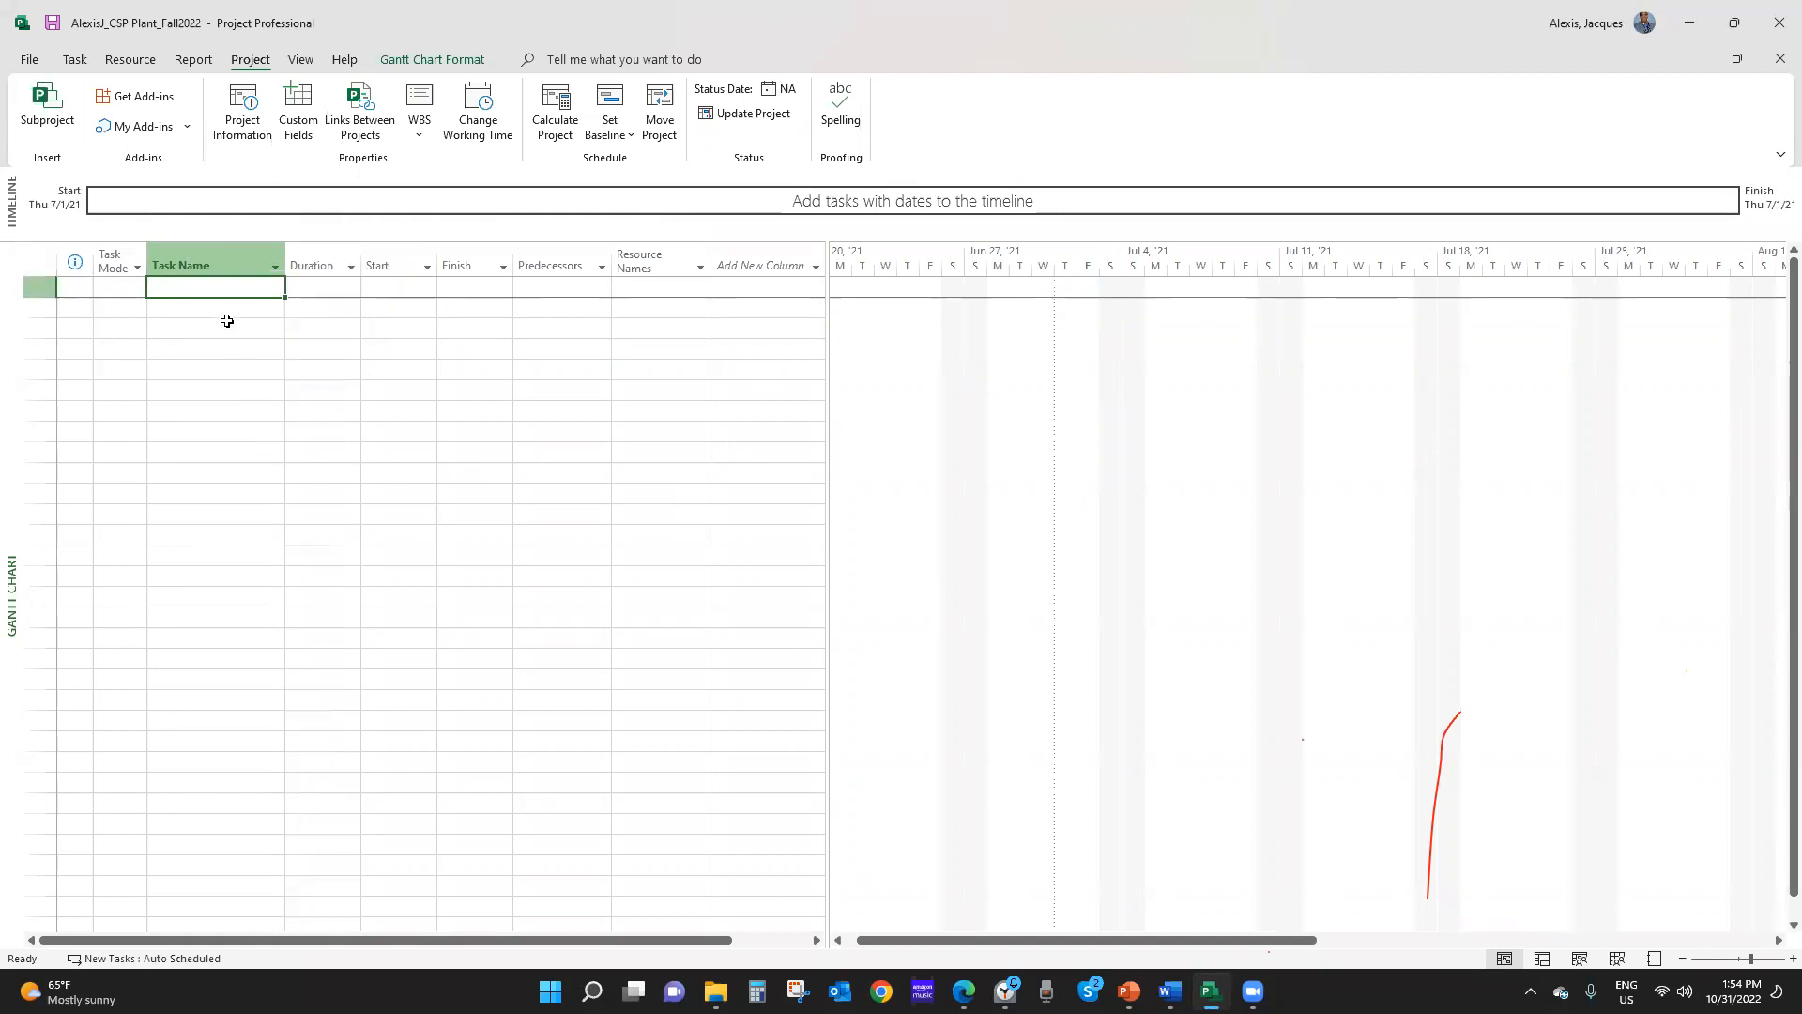
pyautogui.press('Down')
pyautogui.click(225, 281)
# Open the Project Data File_CSP File_WORKSHOP workbook from the workshop resources folder and review its tasks, durations, predecessors and resource names
pyautogui.click(715, 990)
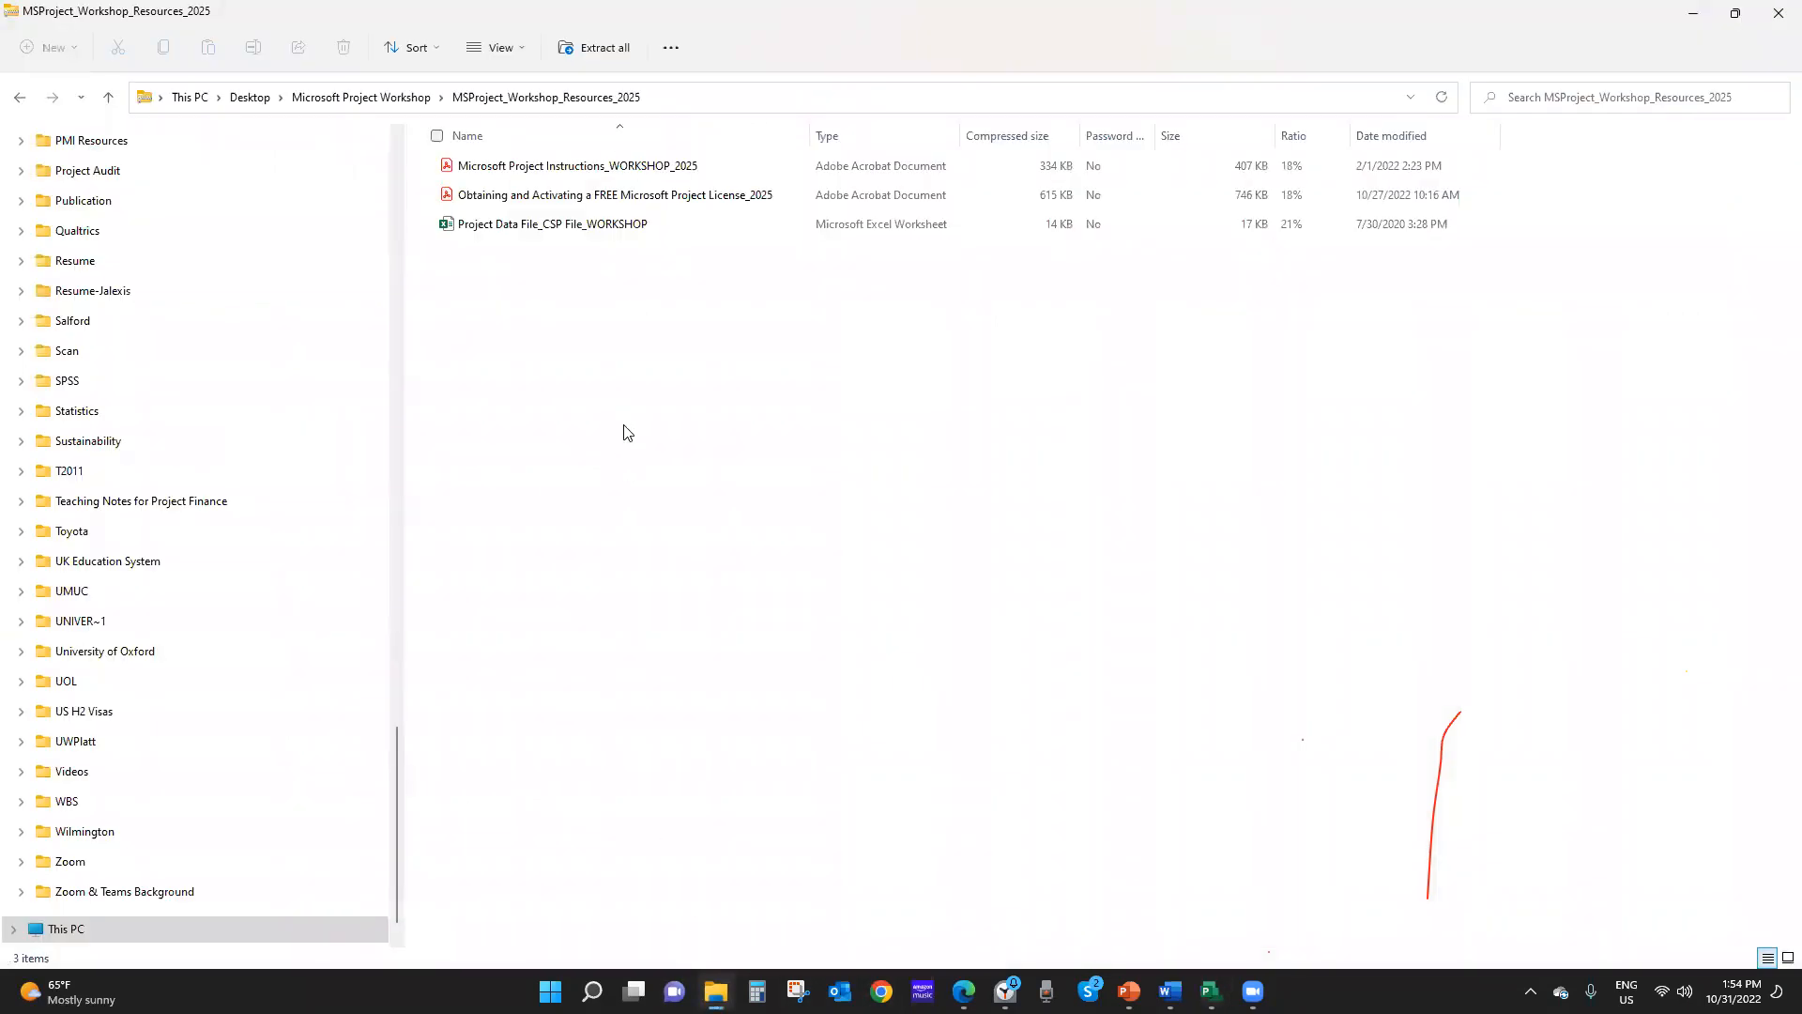
pyautogui.doubleClick(614, 225)
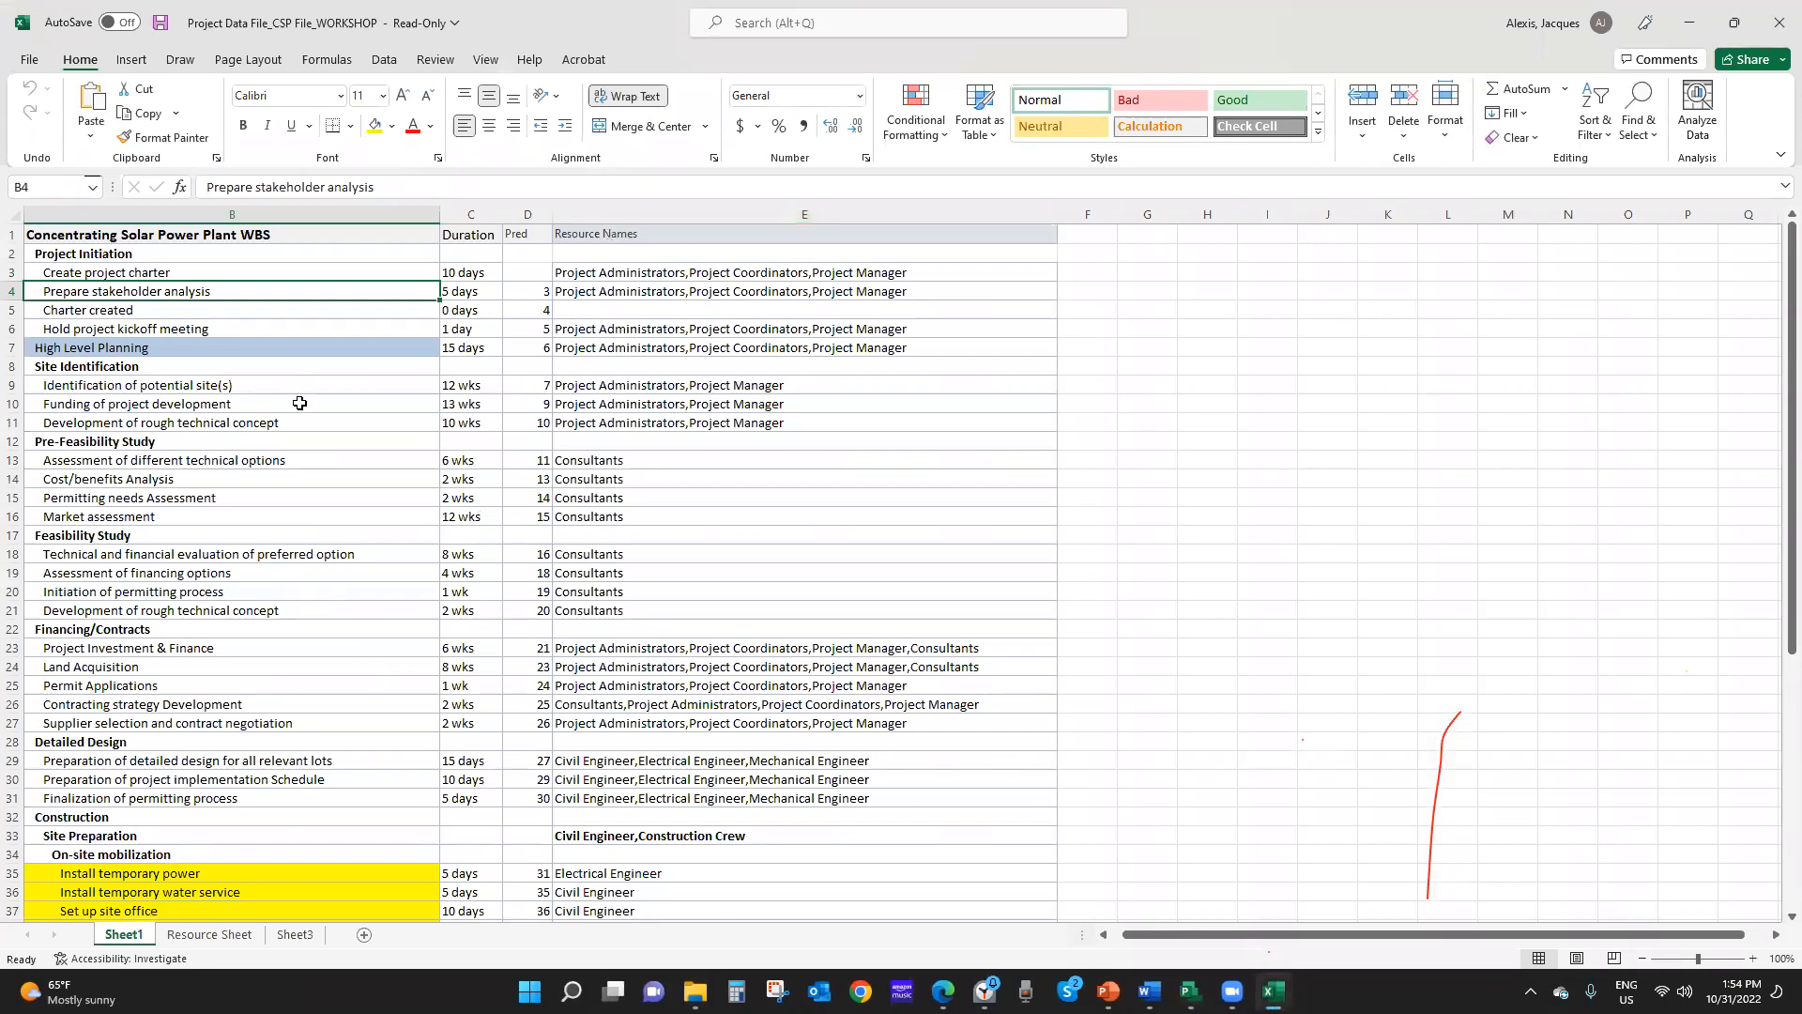
pyautogui.scroll(-5, 301, 467)
pyautogui.scroll(-7, 310, 502)
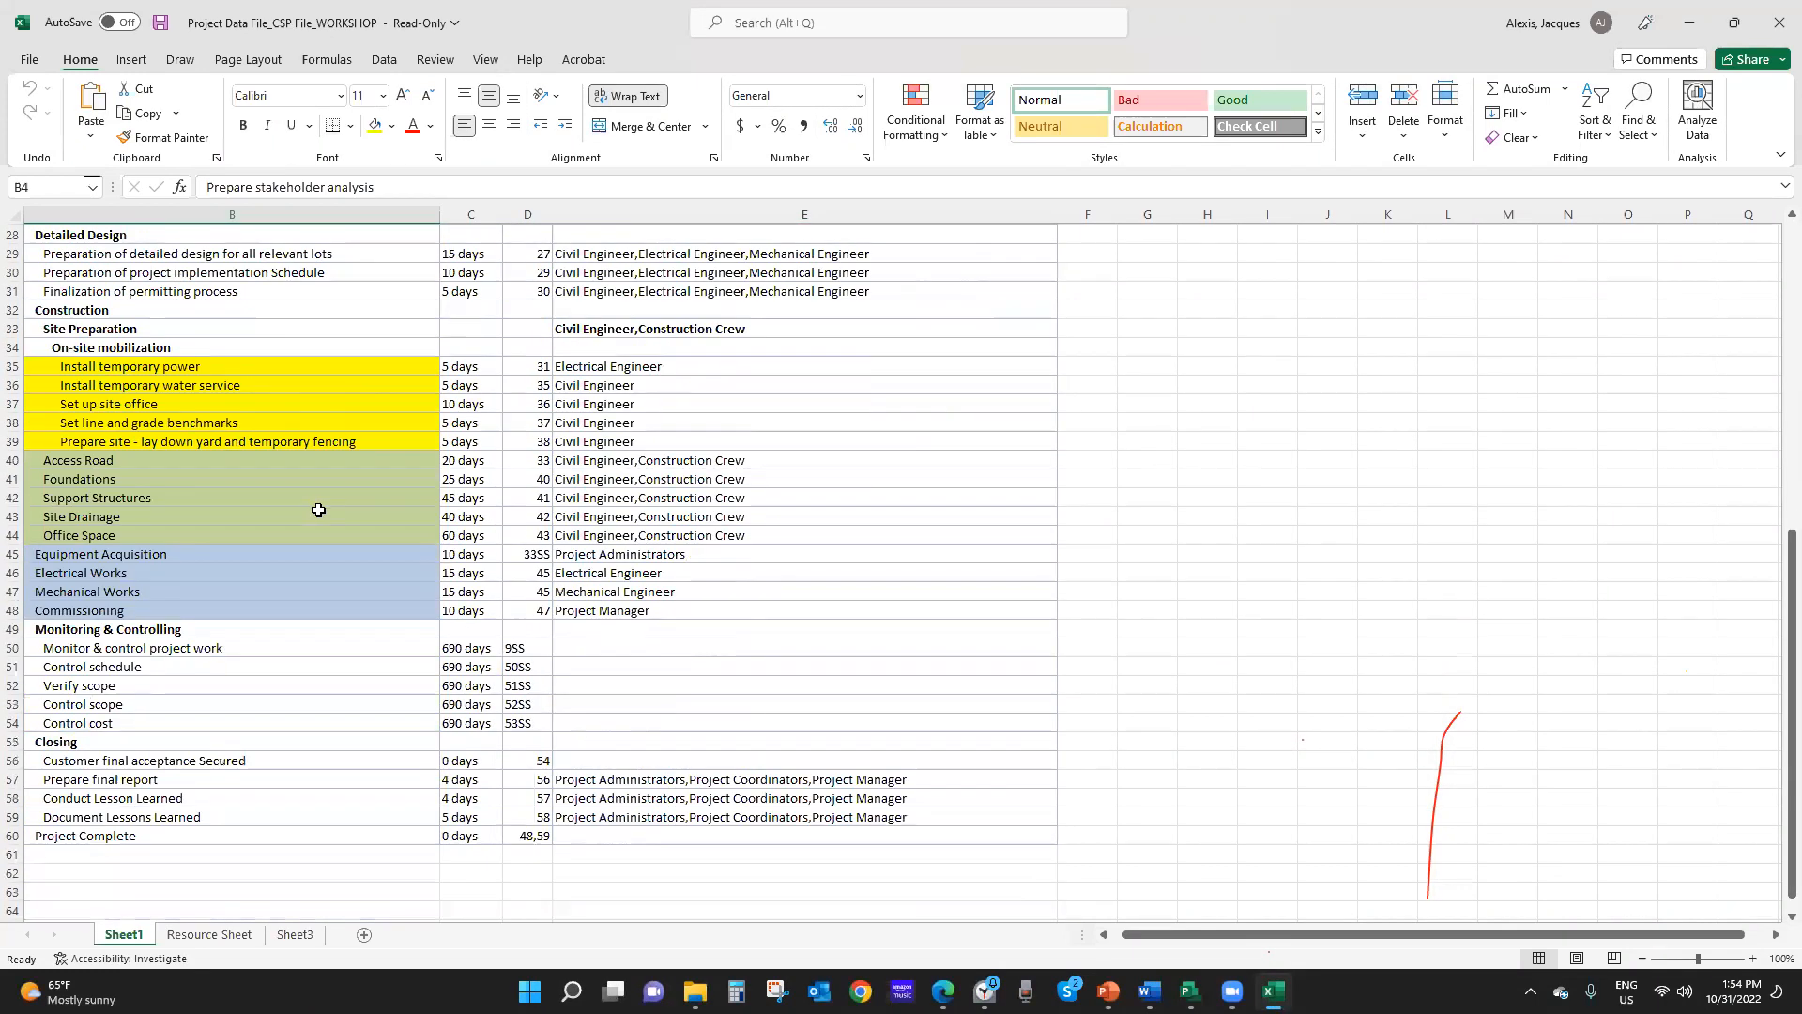
pyautogui.scroll(12, 320, 509)
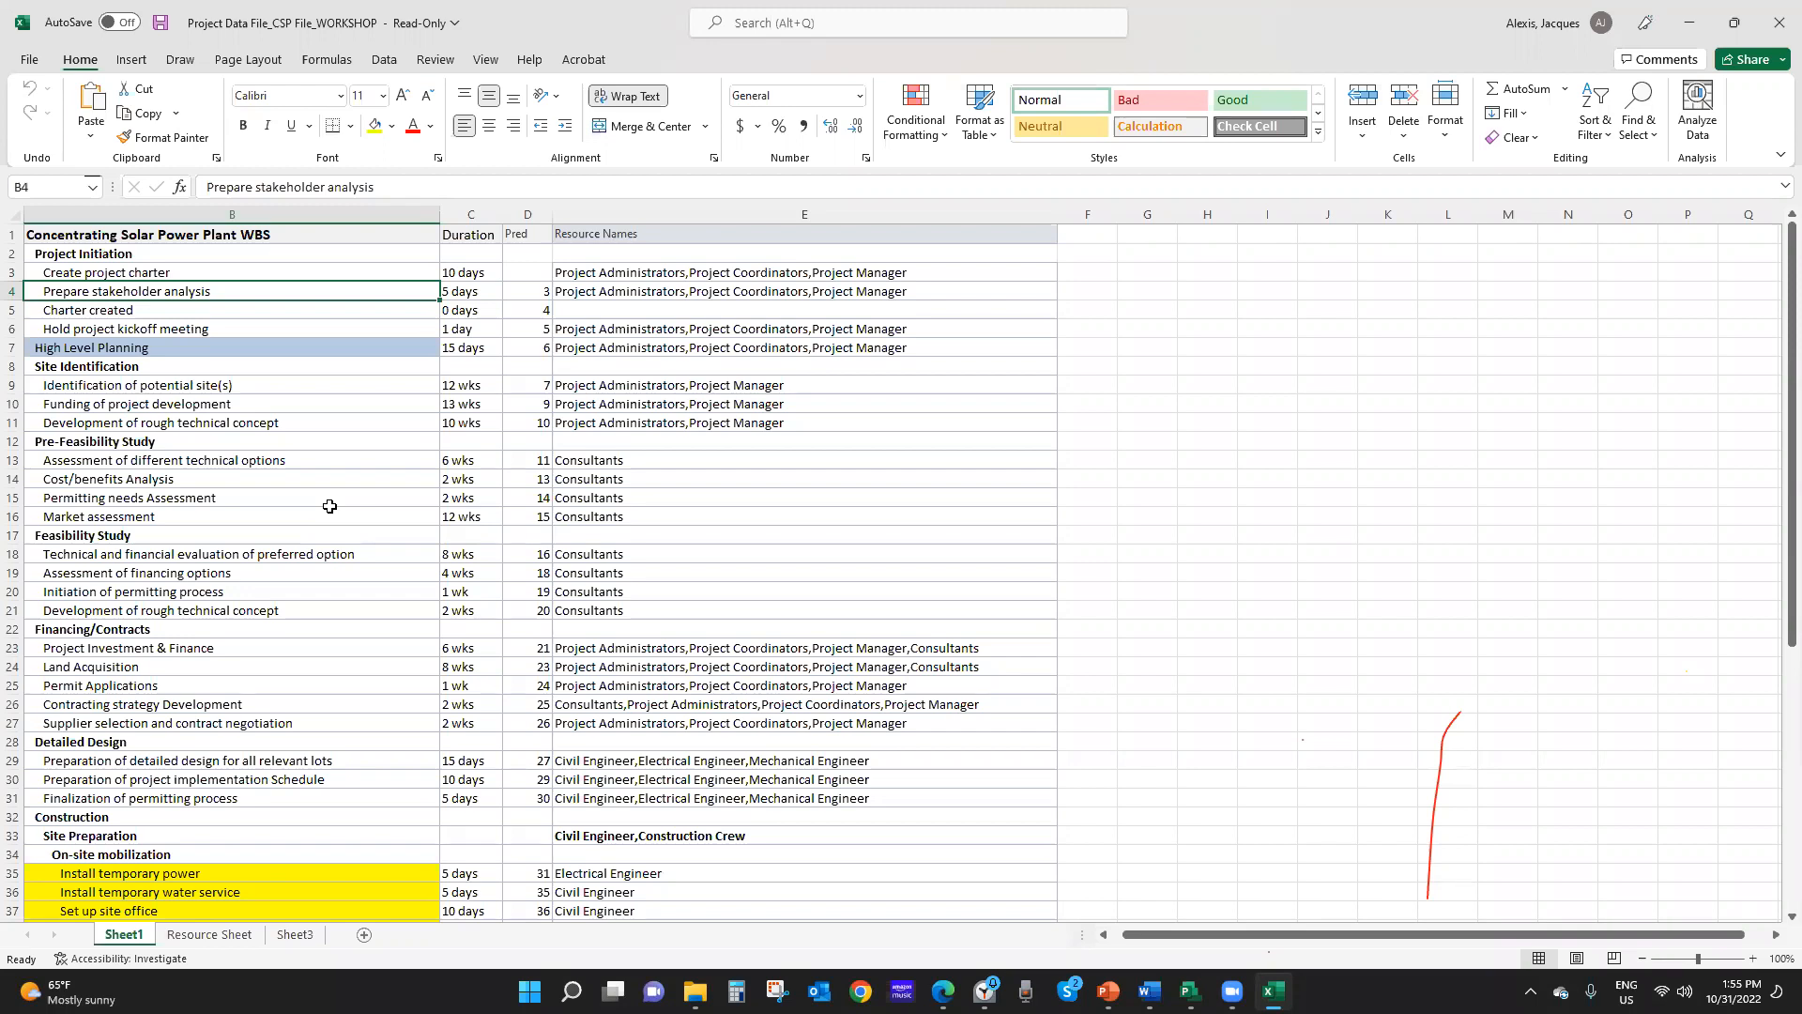
pyautogui.scroll(-6, 385, 445)
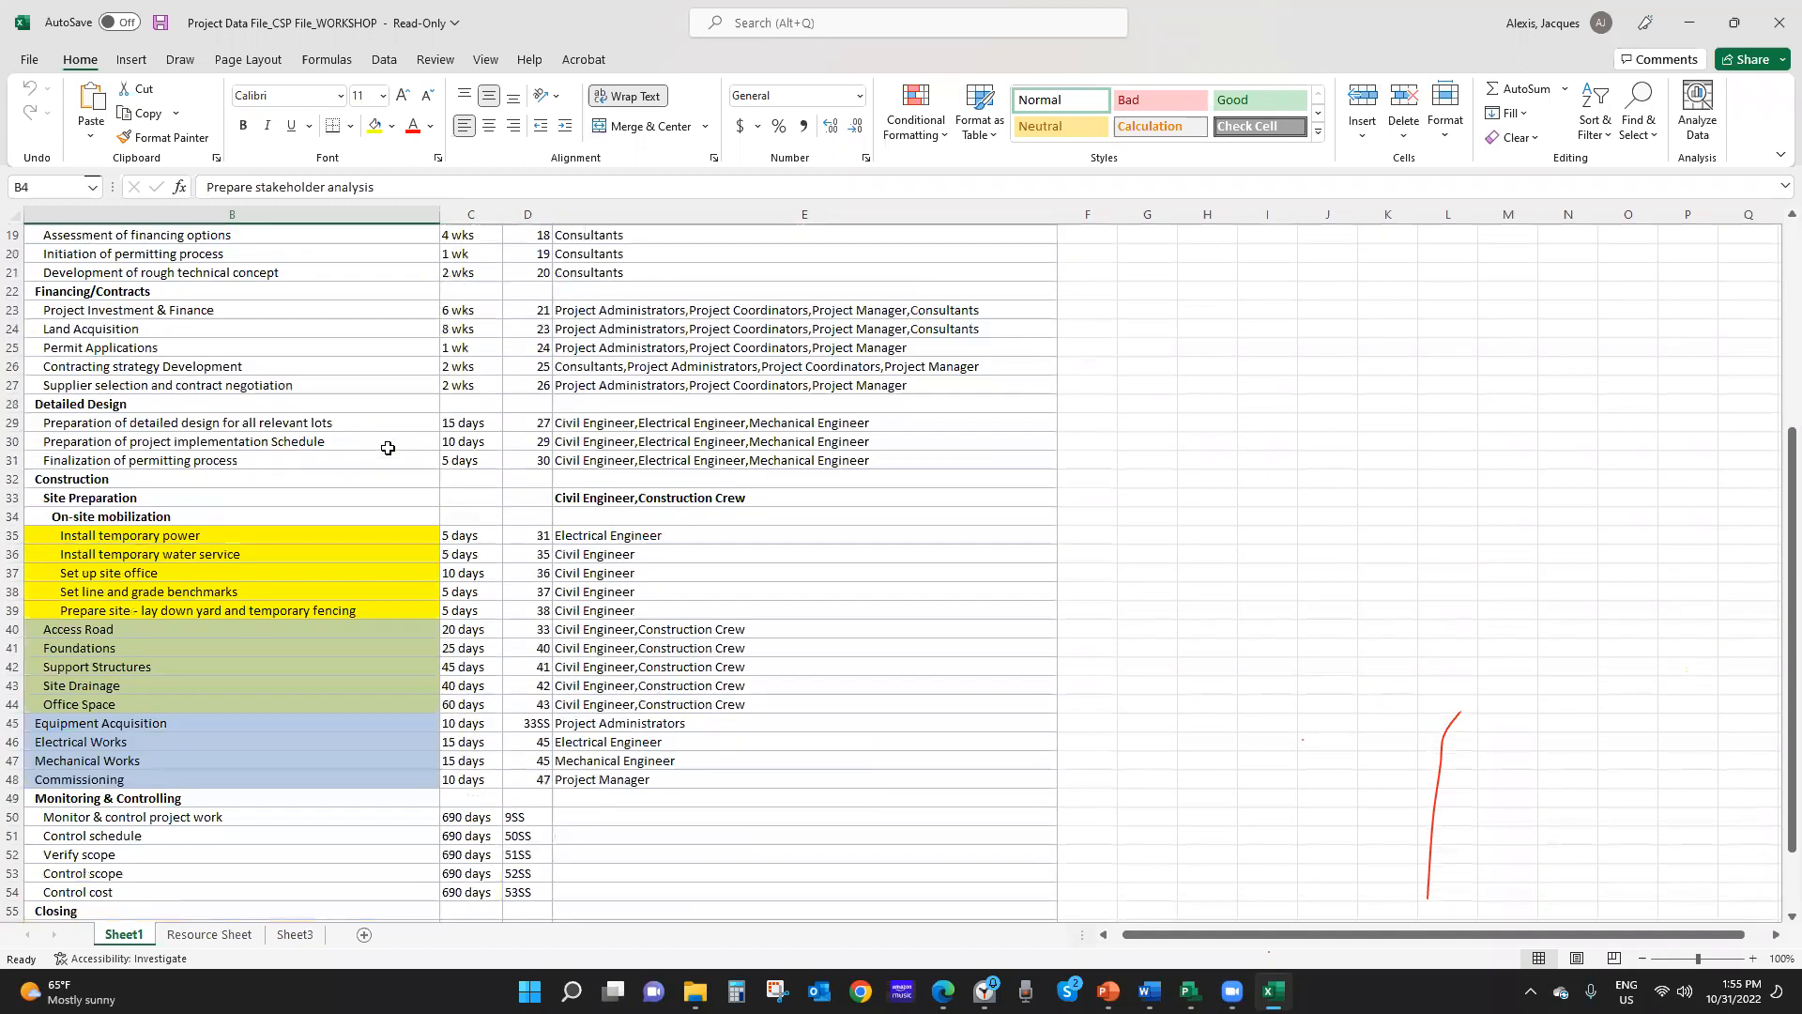
pyautogui.scroll(-3, 387, 447)
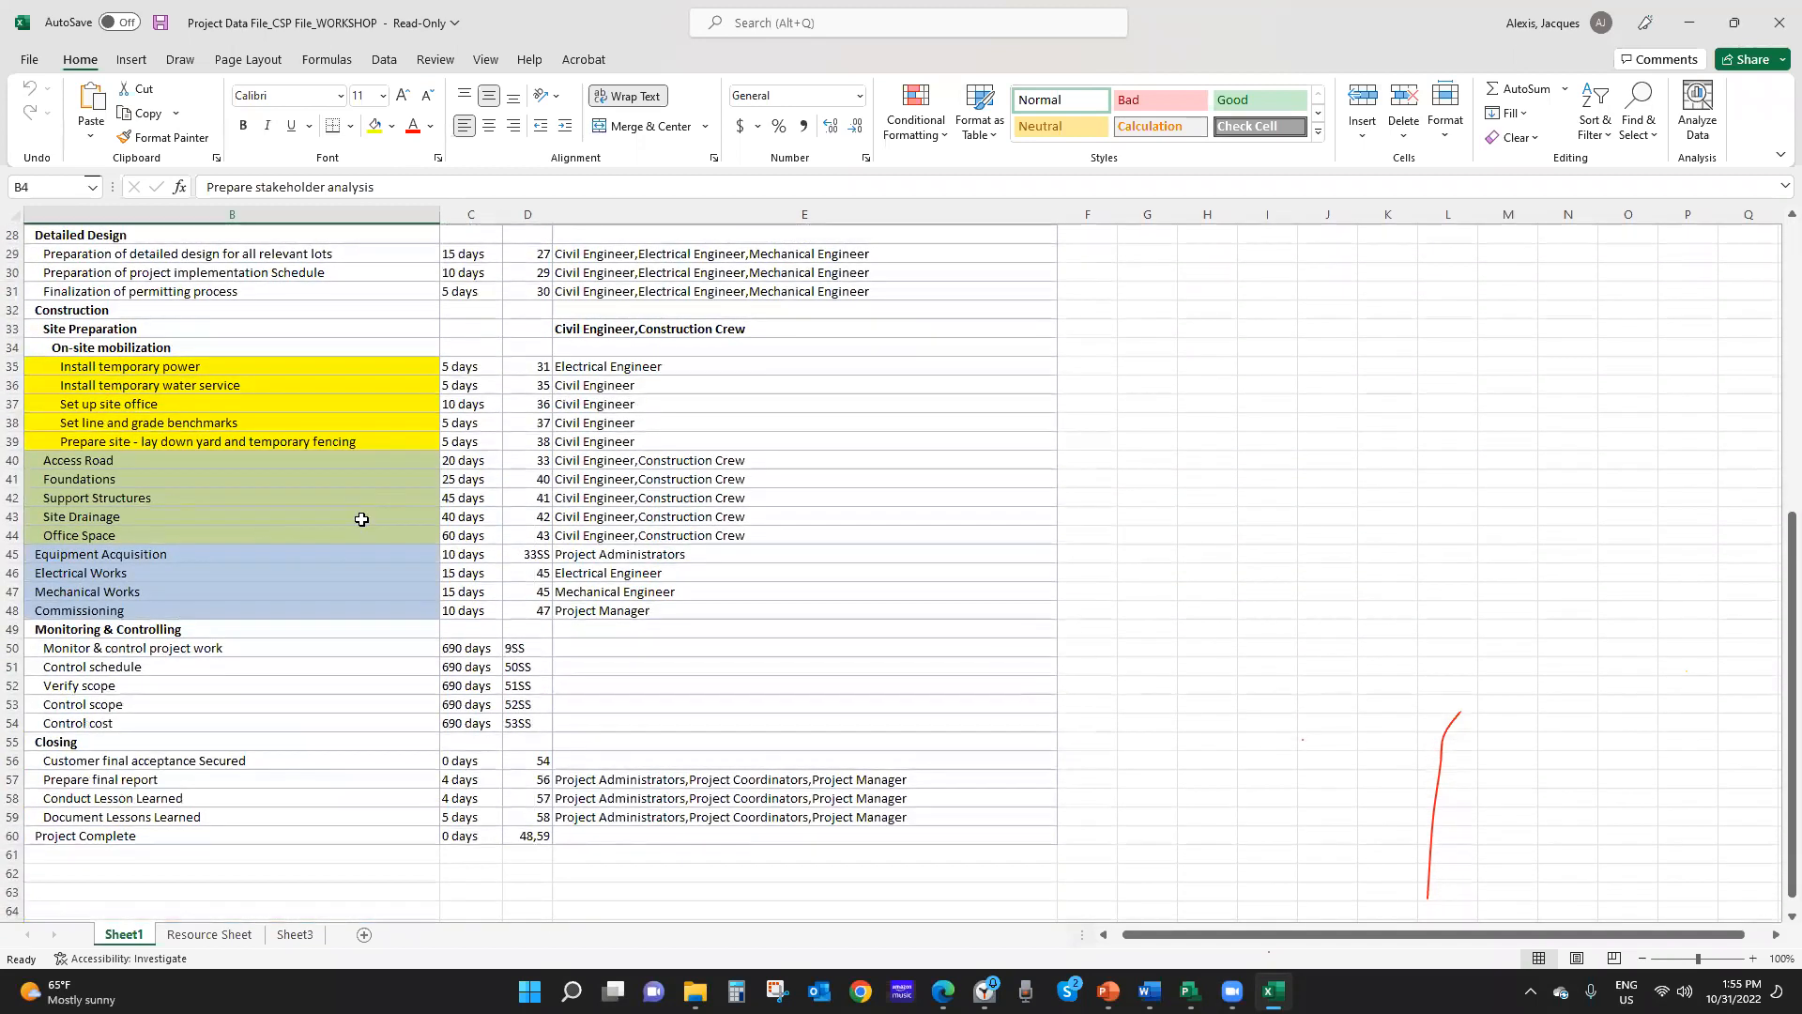
pyautogui.scroll(9, 361, 519)
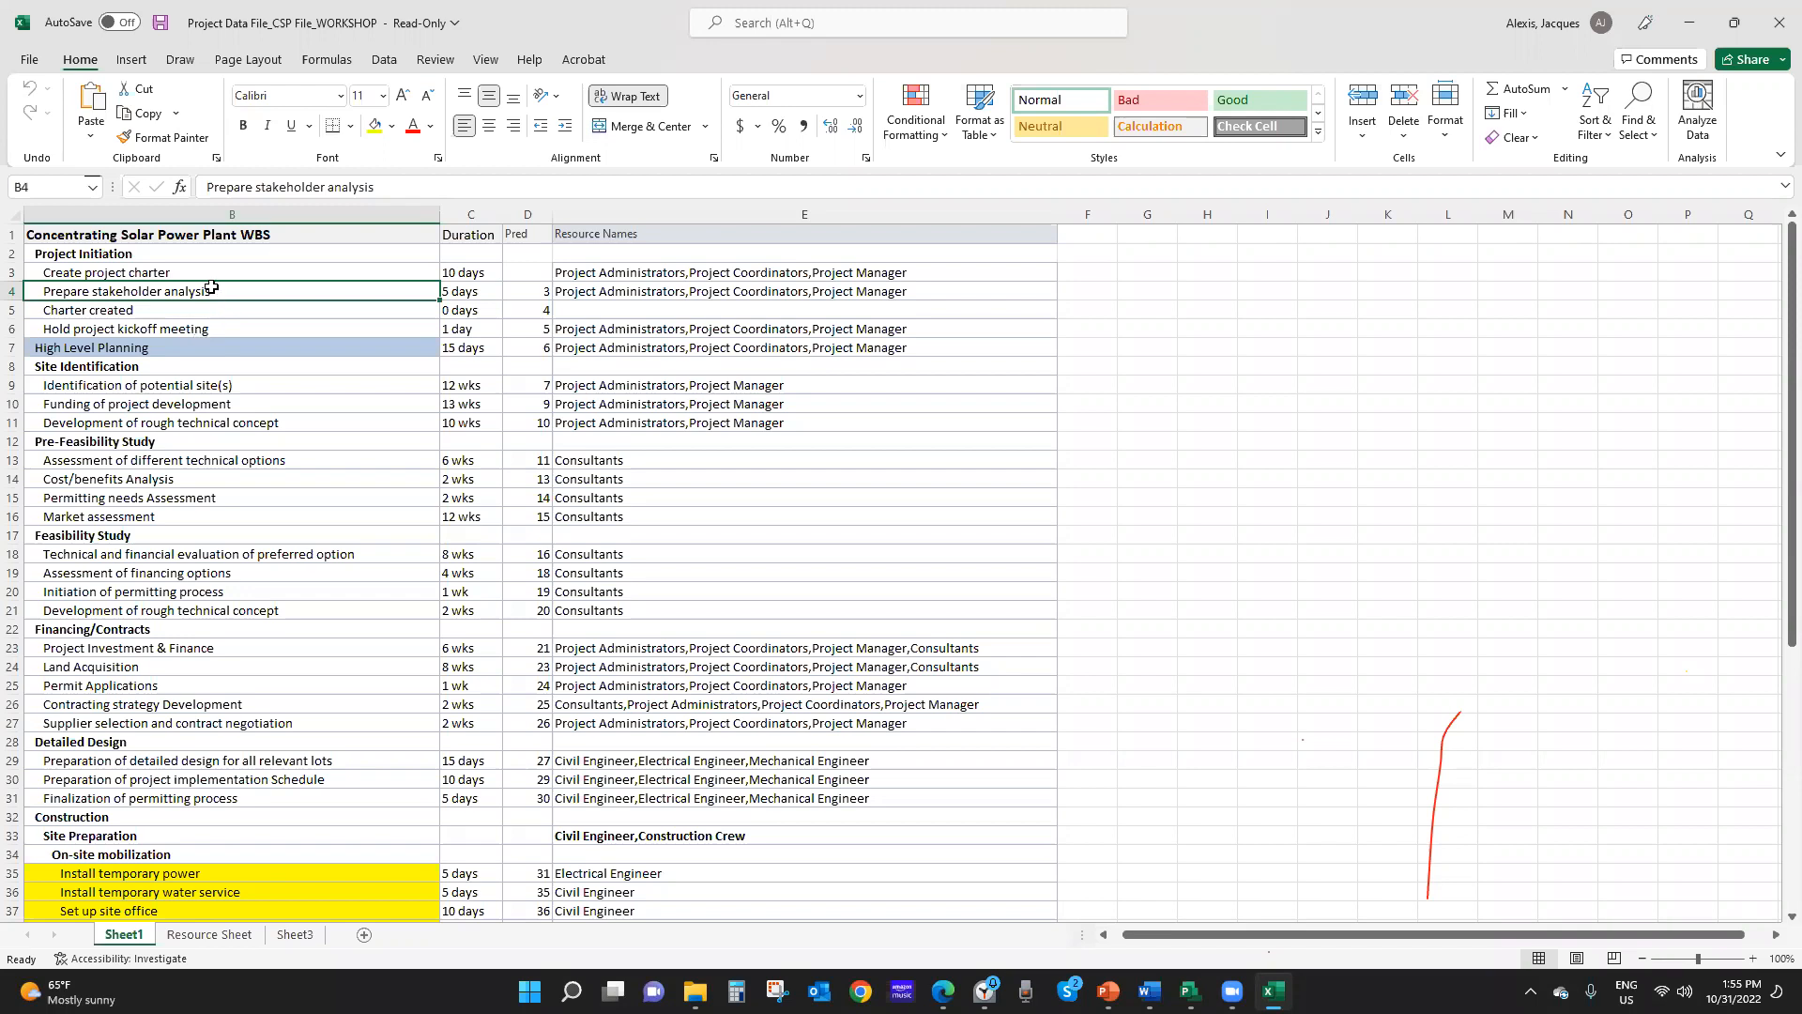
# Remove "WBS" from the title in cell B1 so it reads "Concentrating Solar Power Plant"
pyautogui.click(203, 238)
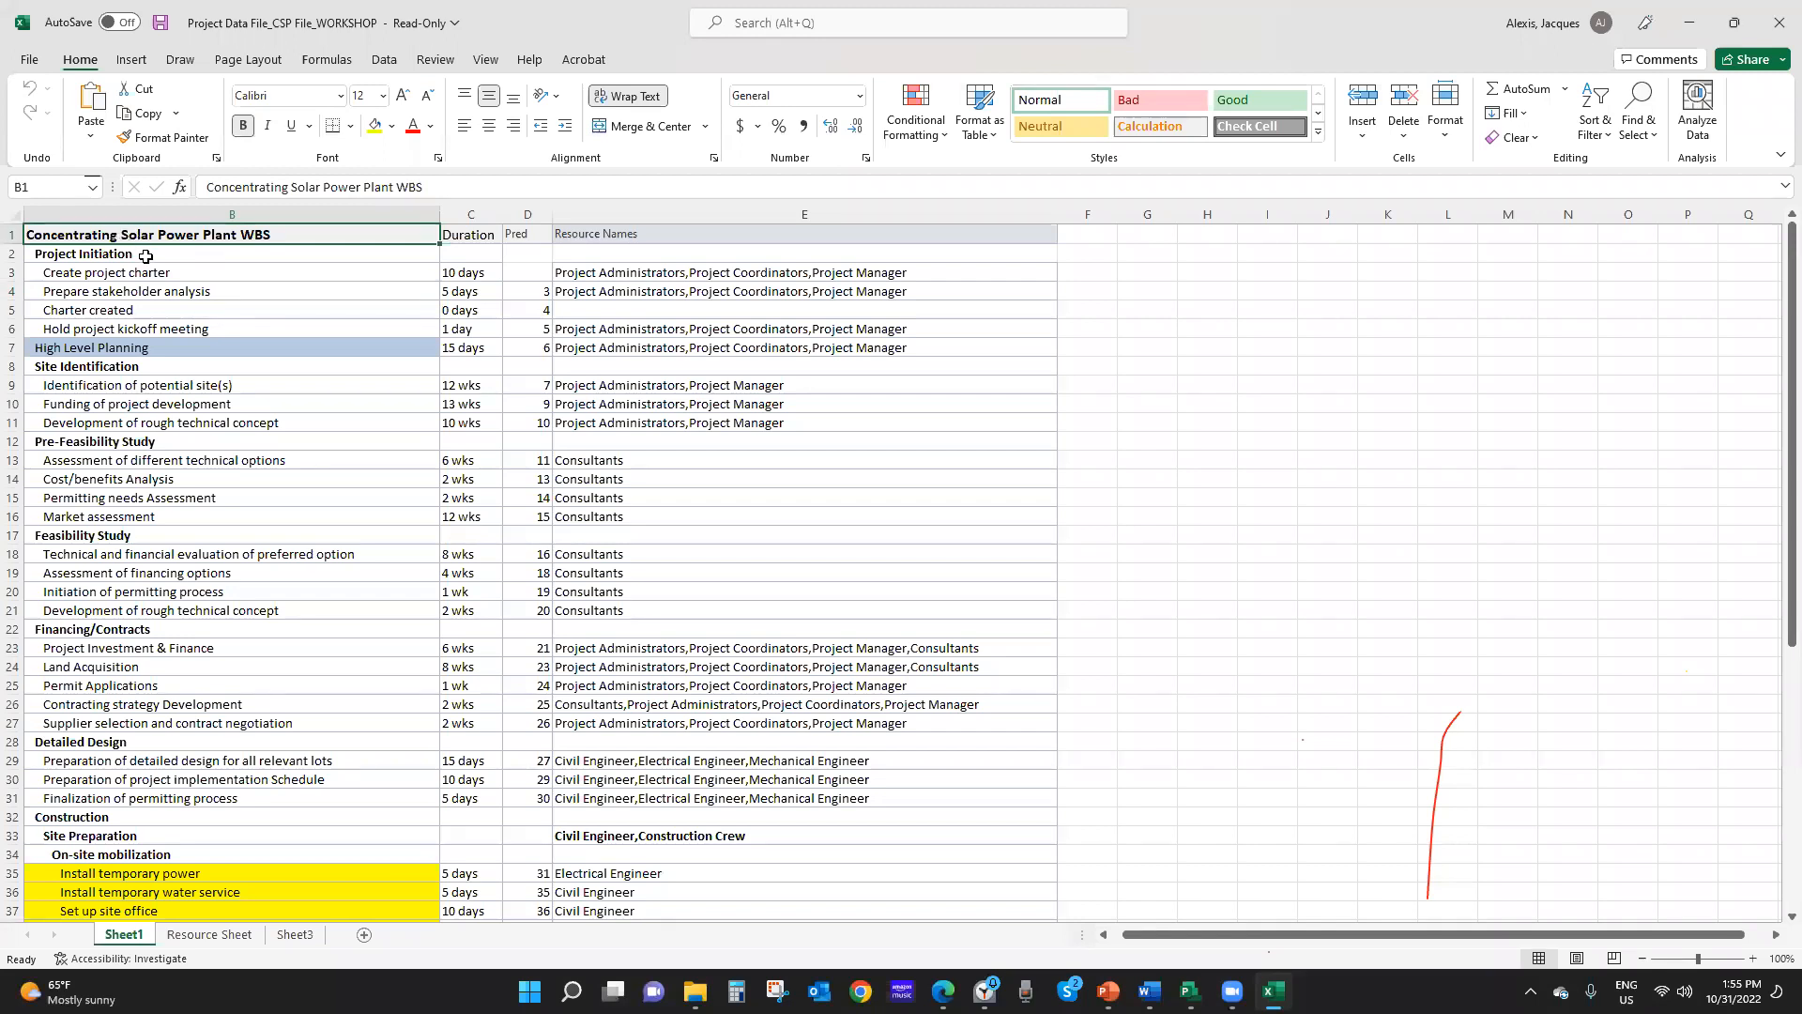
pyautogui.click(427, 188)
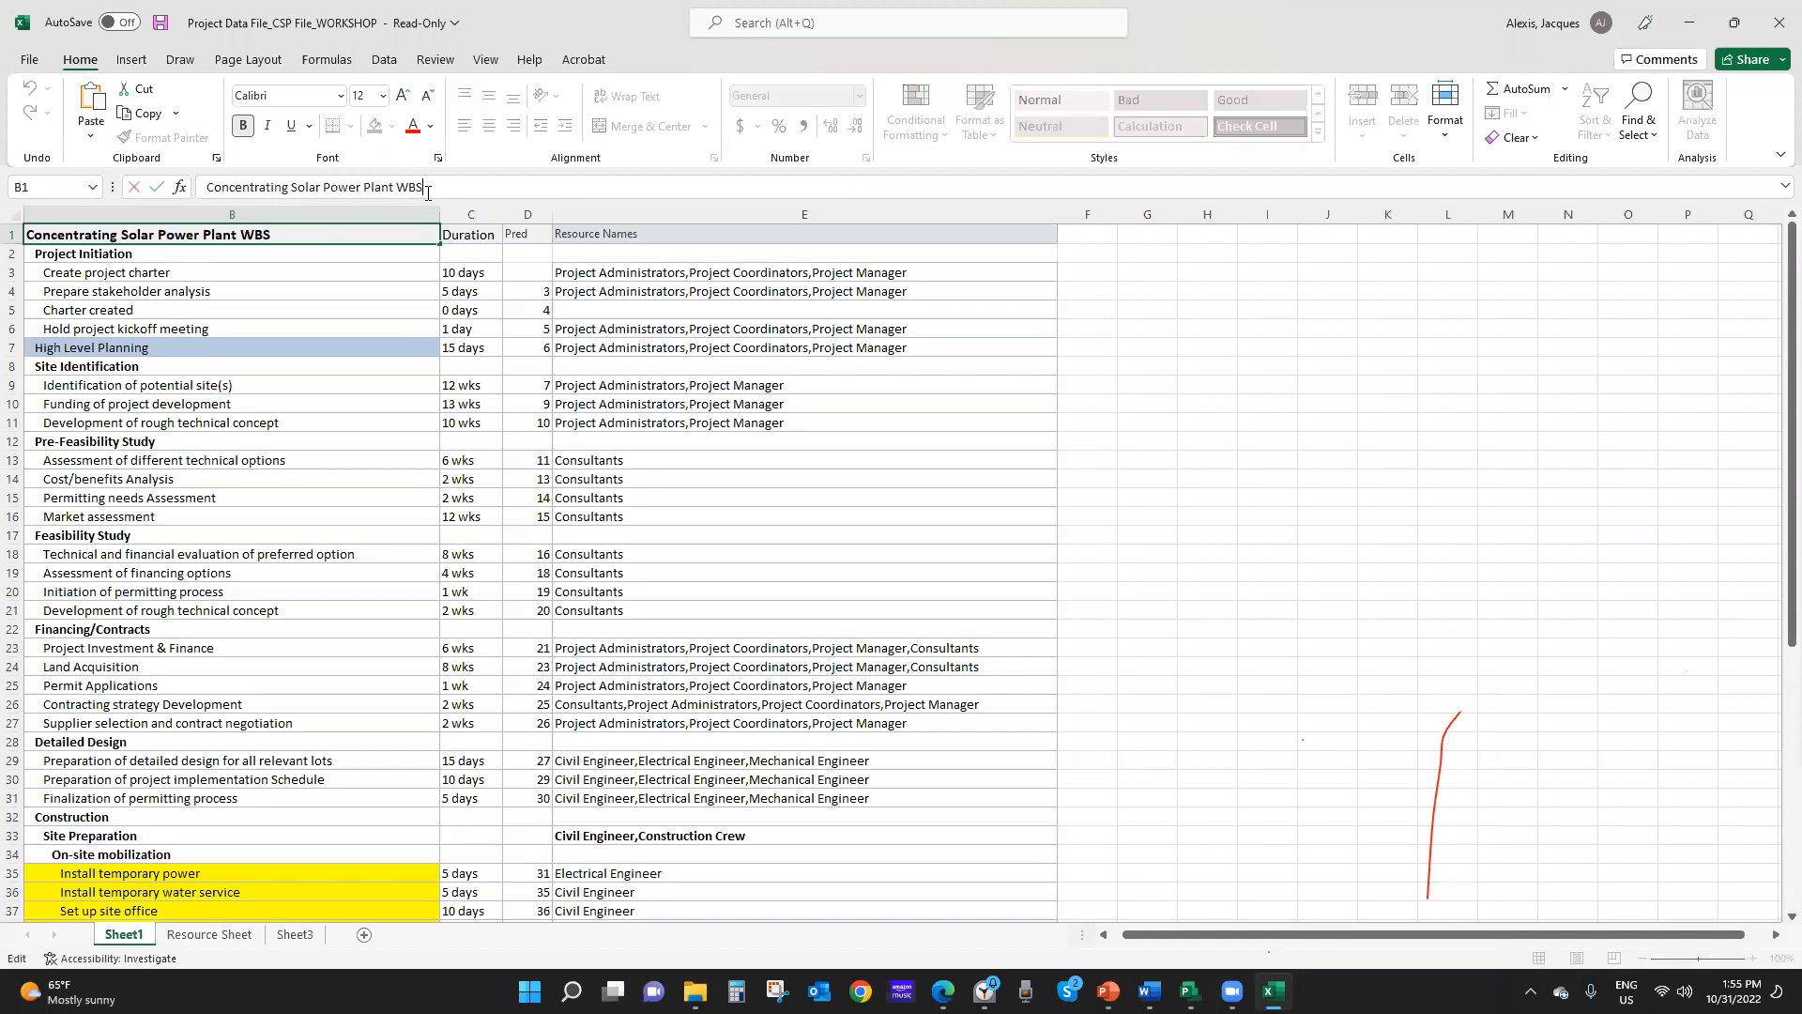
pyautogui.press('BackSpace')
pyautogui.press('BackSpace')
pyautogui.press('BackSpace')
pyautogui.press('BackSpace')
pyautogui.press('Return')
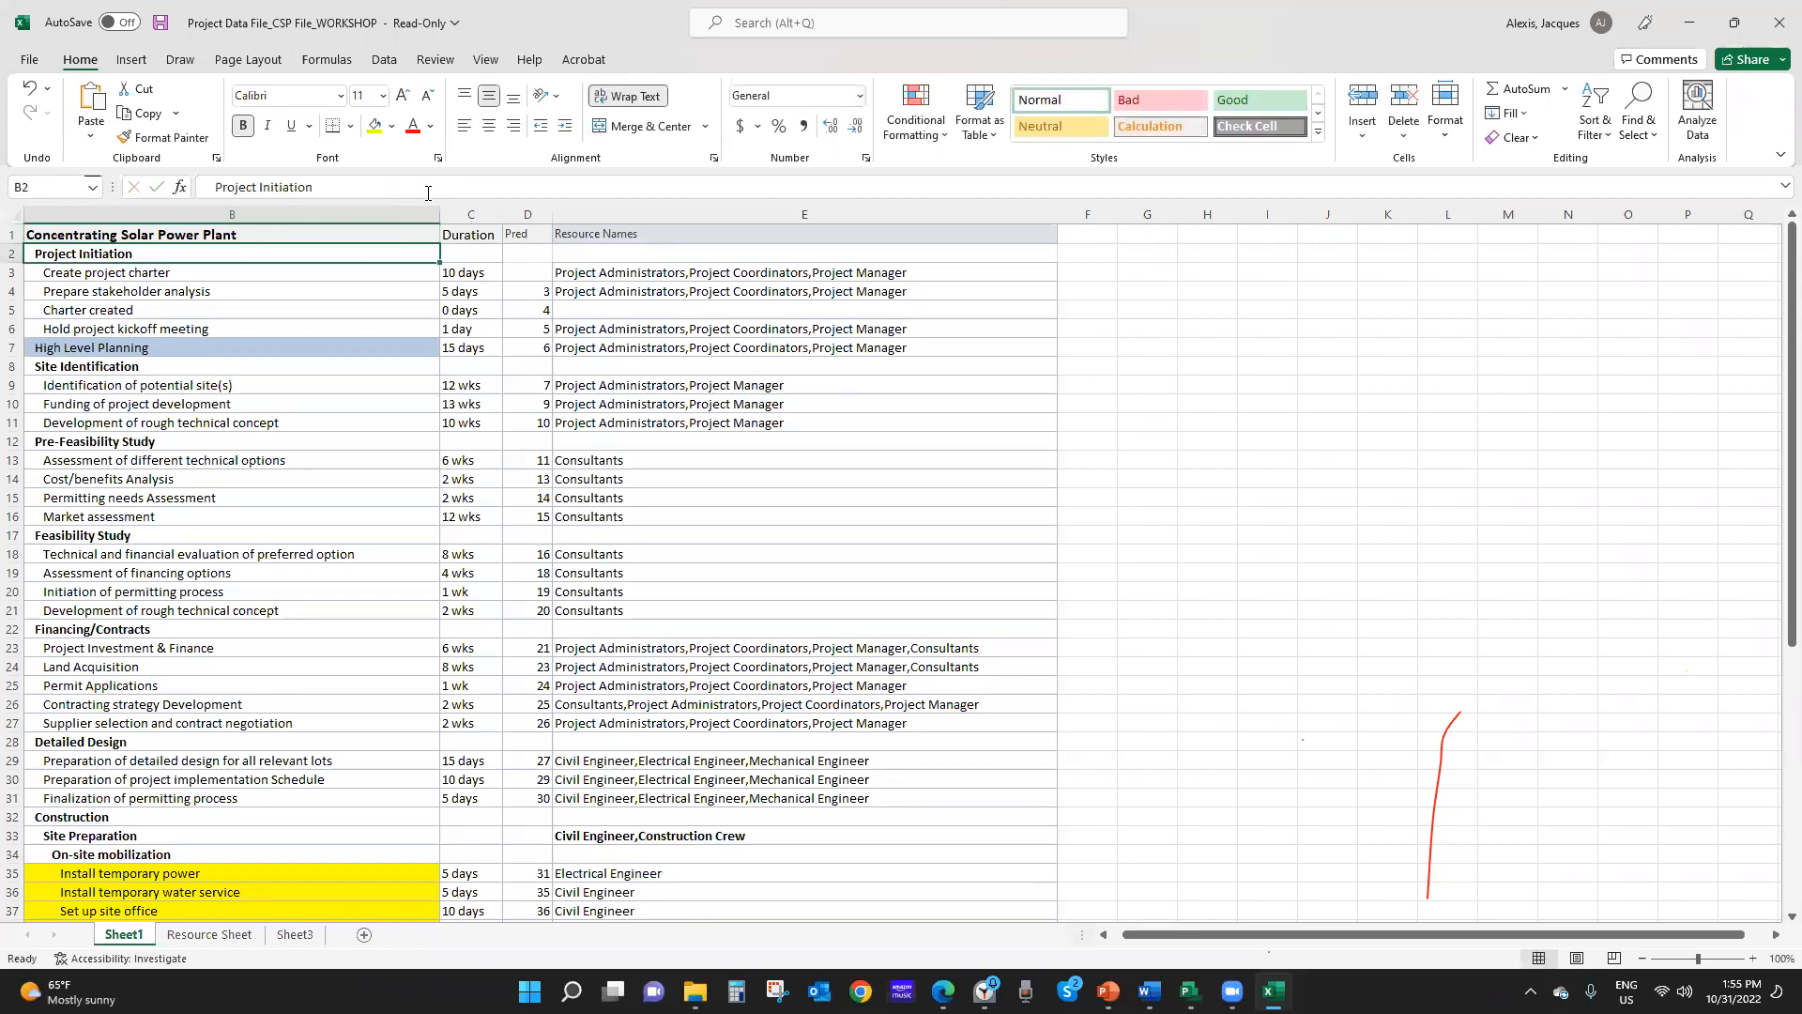
pyautogui.click(249, 294)
pyautogui.click(234, 236)
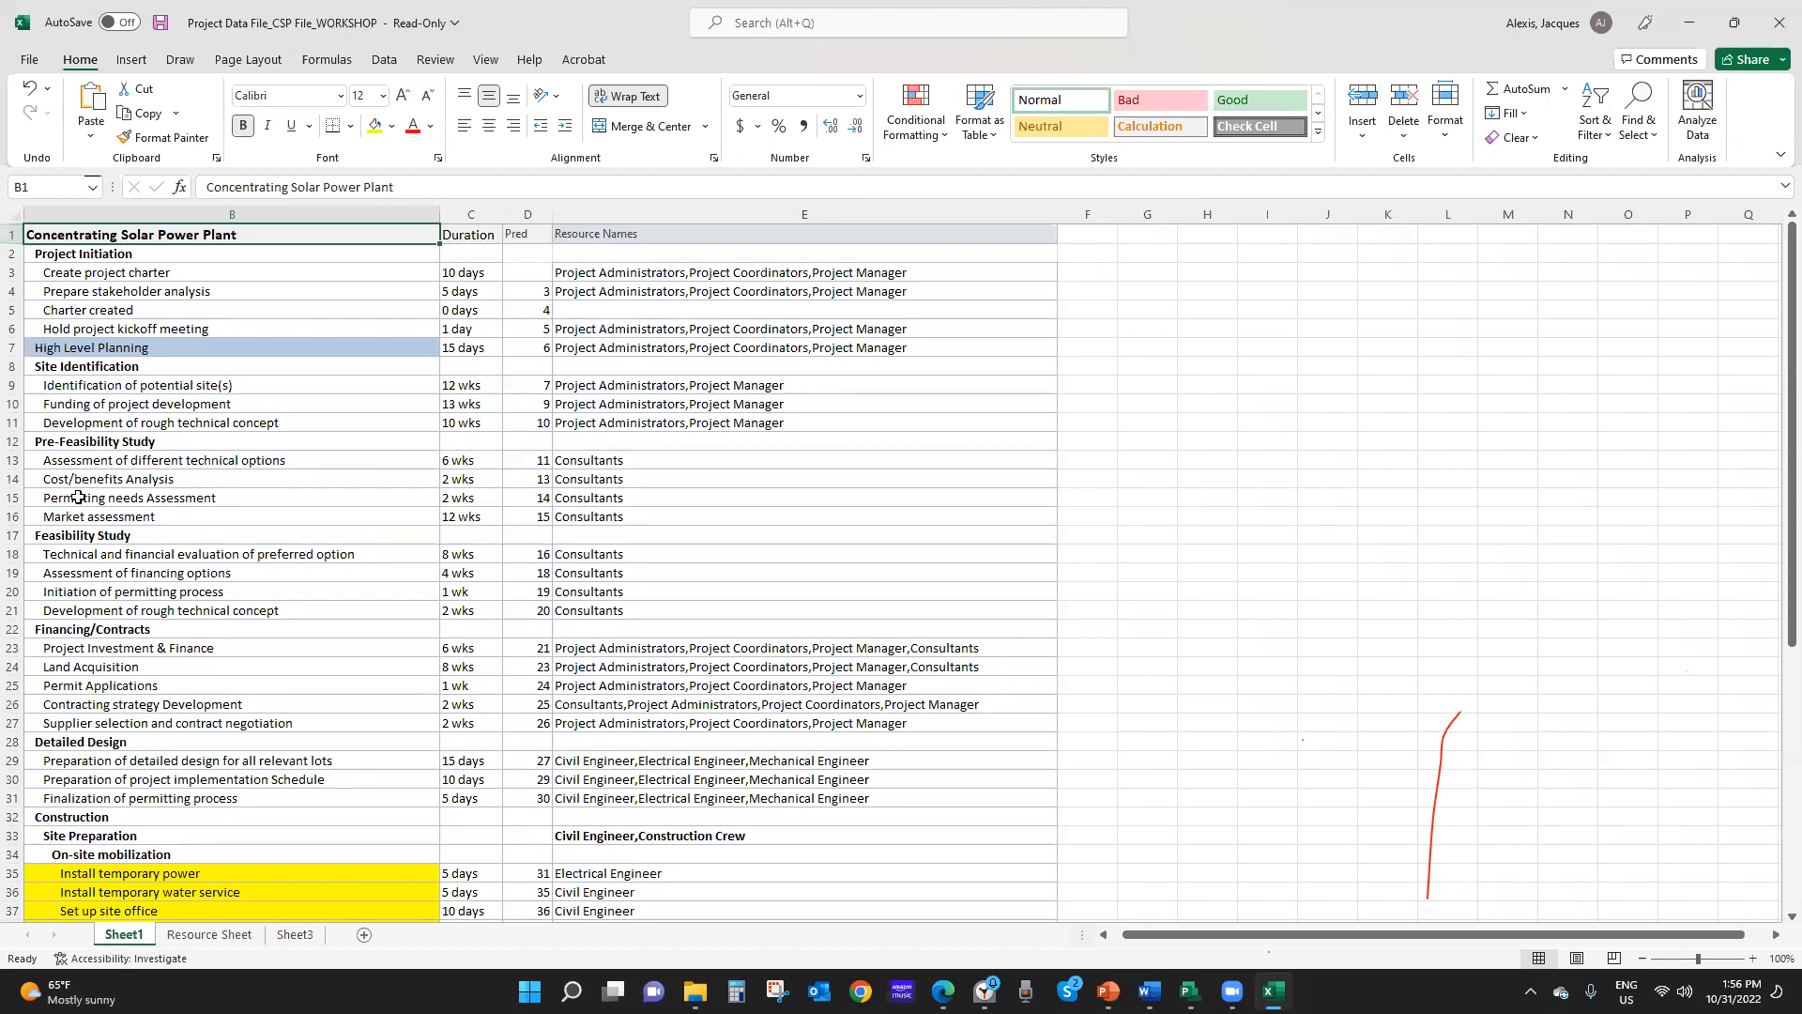
# Copy the task names from the title in B1 through Project Complete in B60
pyautogui.moveTo(136, 252); pyautogui.dragTo(141, 621)
pyautogui.scroll(2, 137, 469)
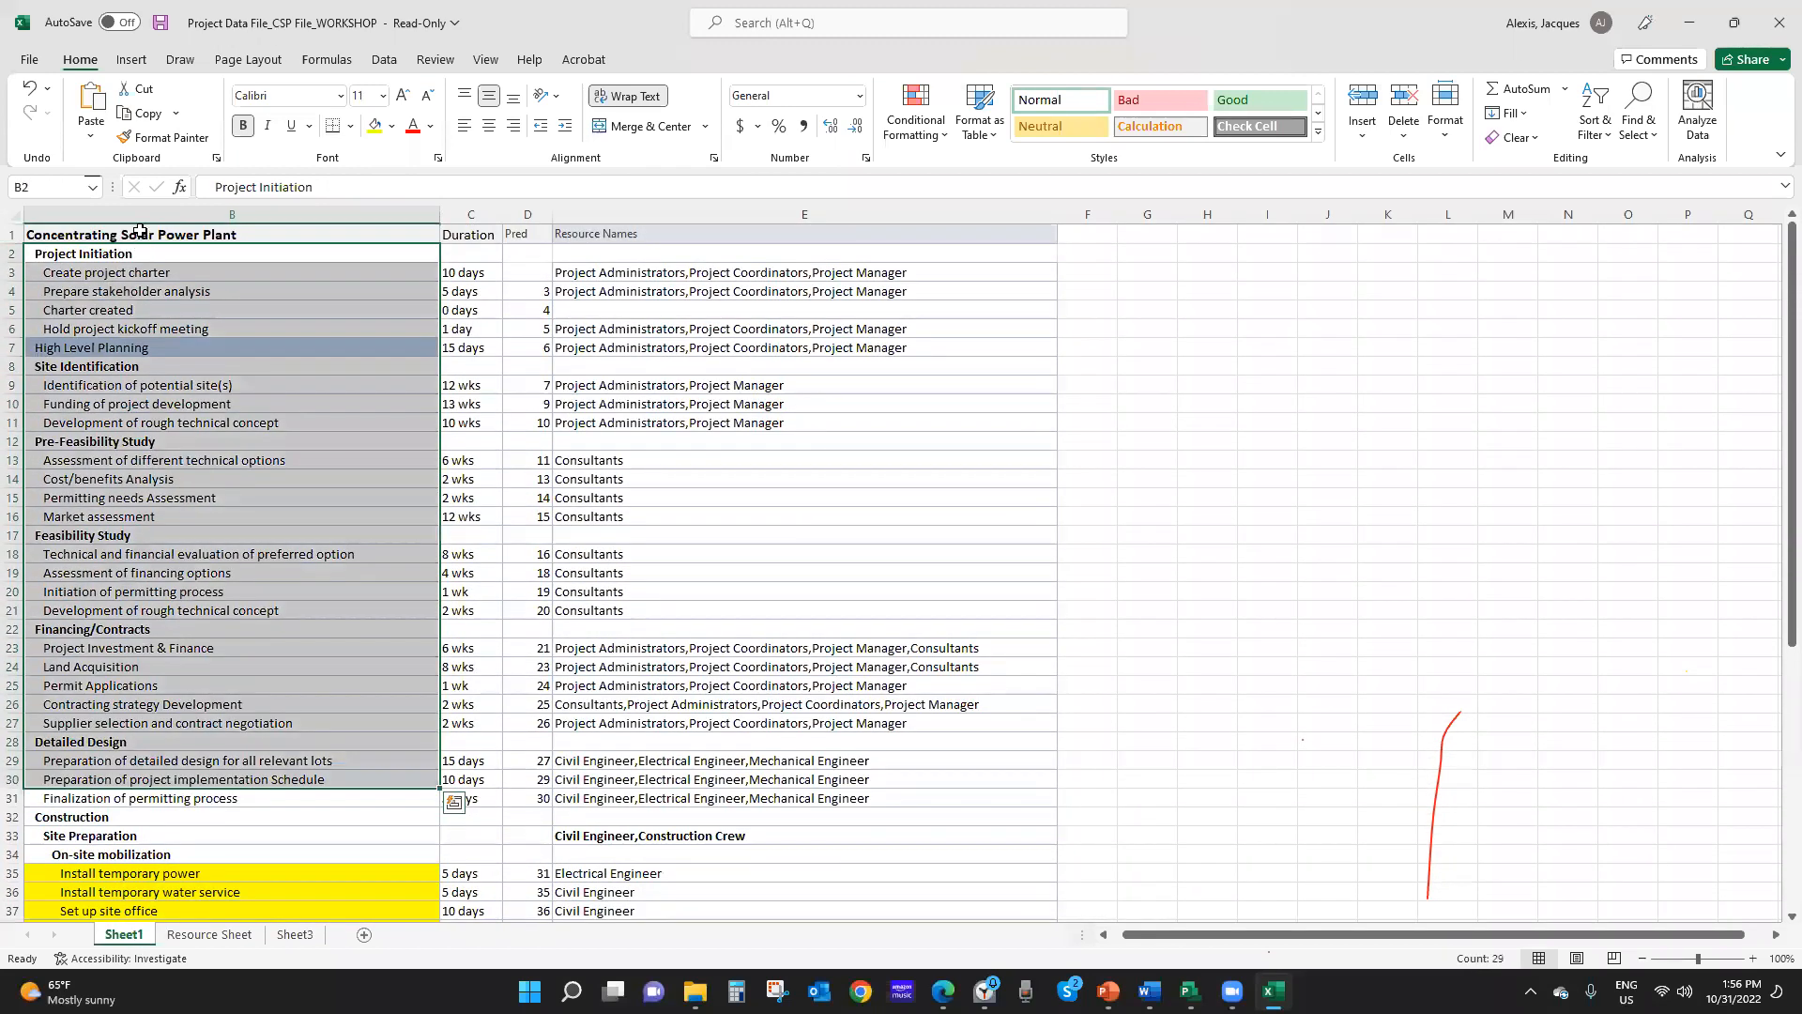
pyautogui.click(139, 234)
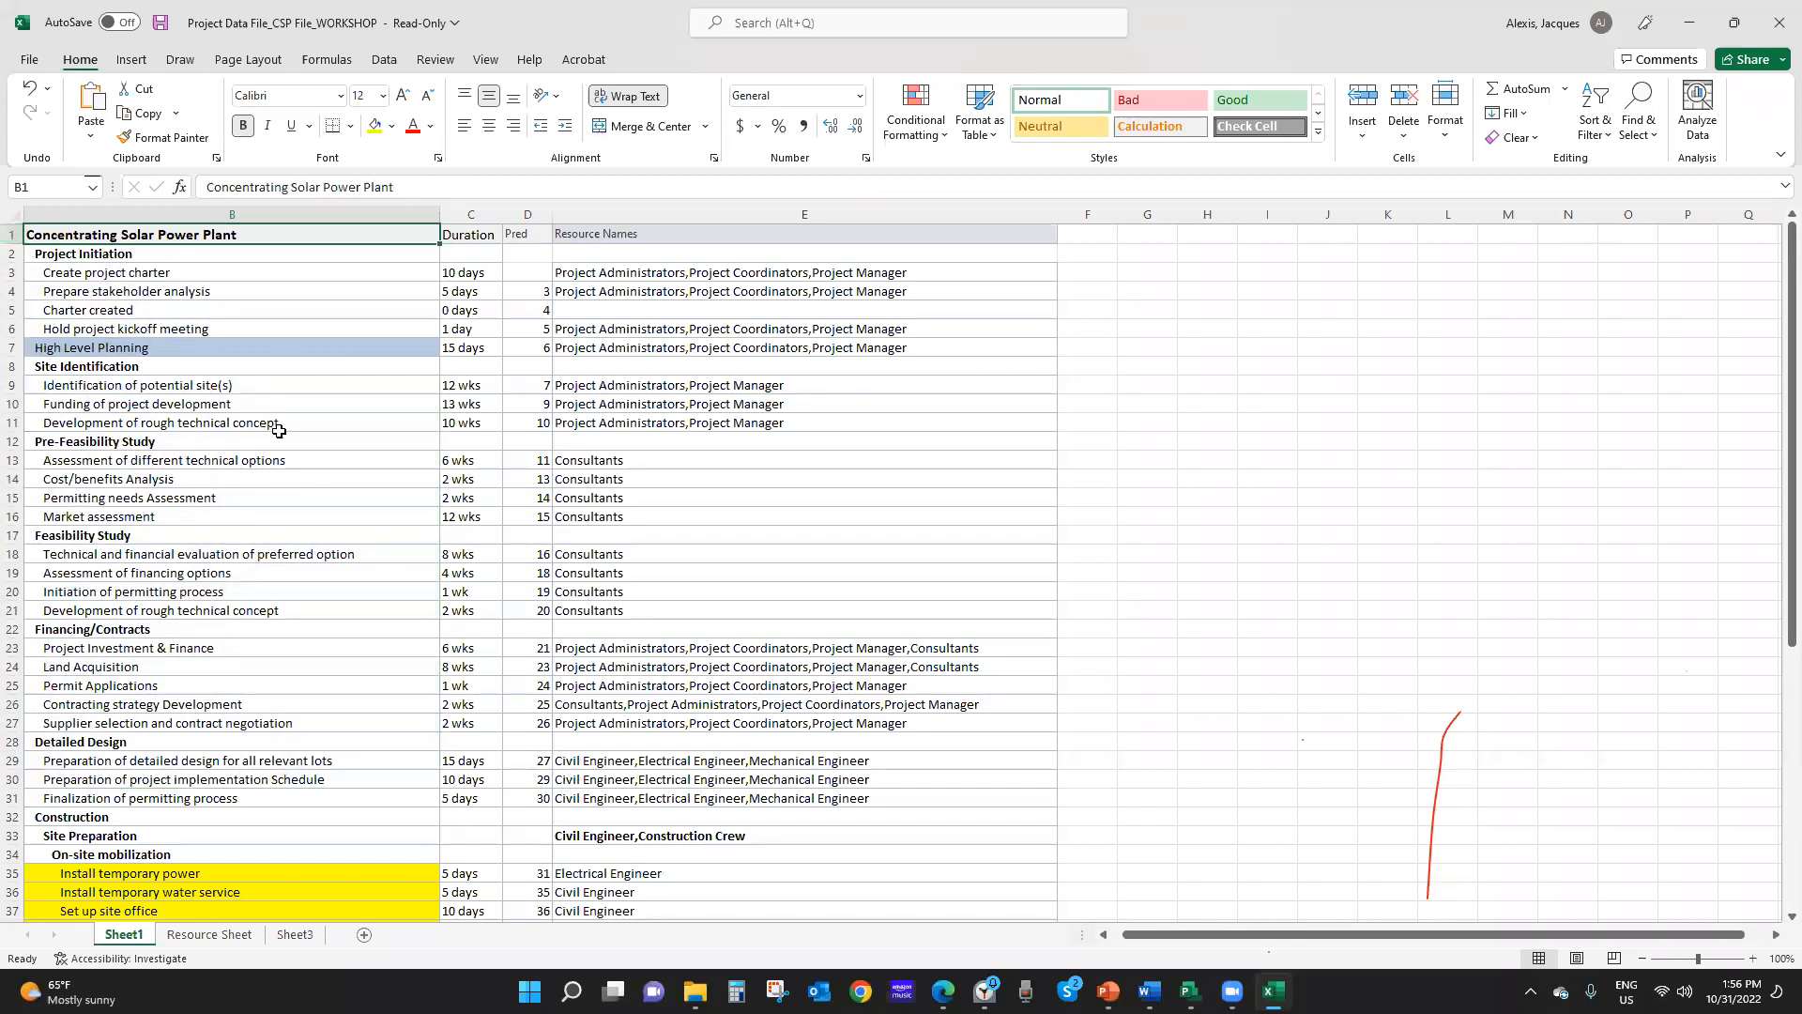
pyautogui.scroll(-10, 266, 463)
pyautogui.scroll(-2, 266, 462)
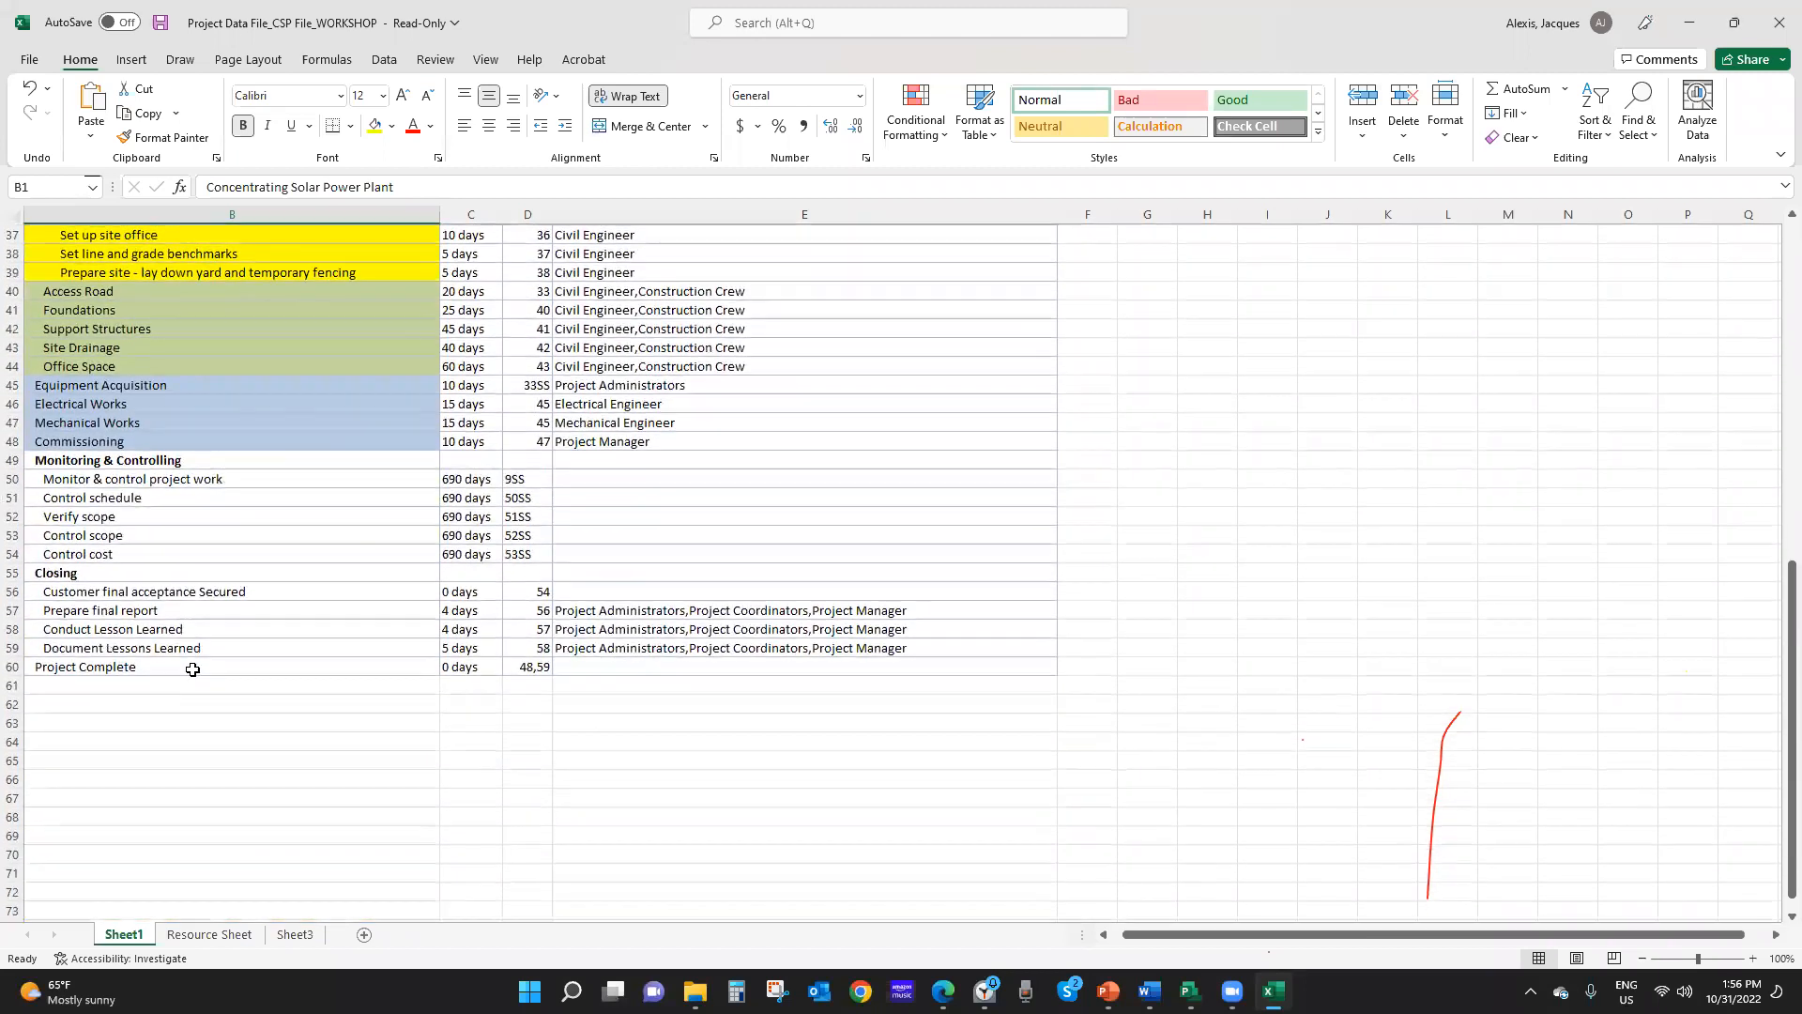
pyautogui.keyDown('shift'); pyautogui.click(192, 669); pyautogui.keyUp('shift')
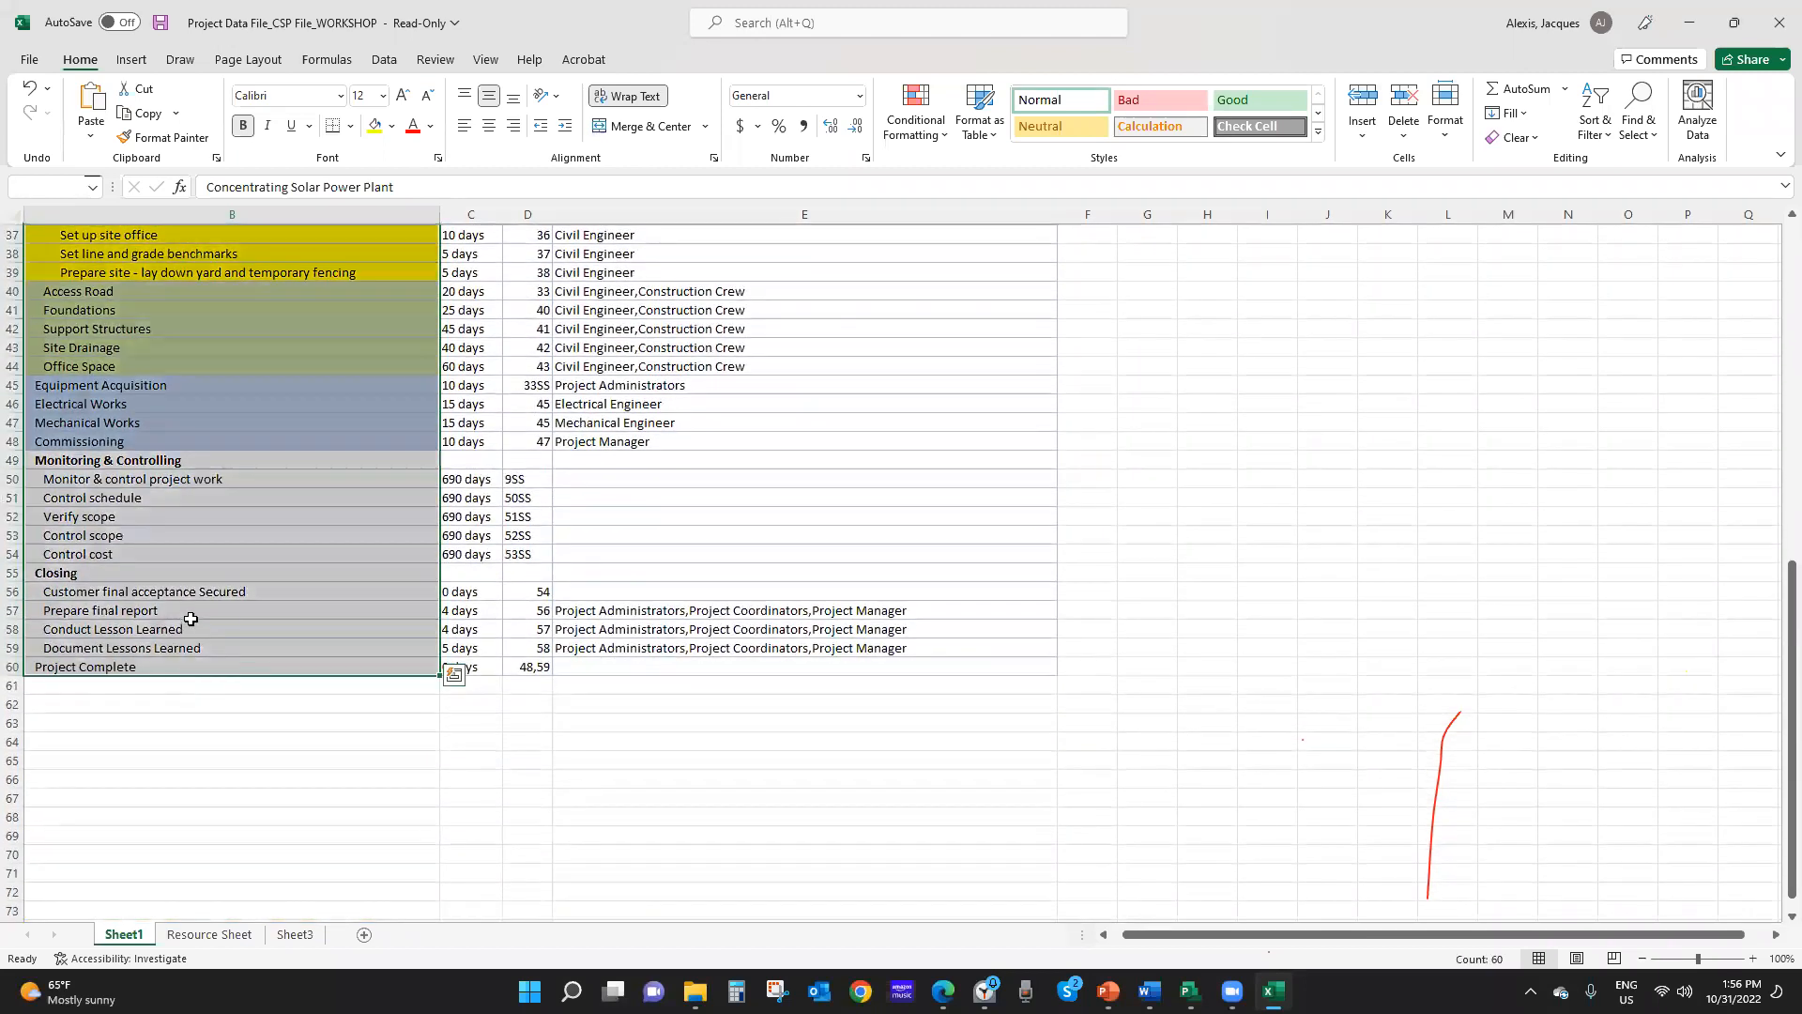
pyautogui.rightClick(191, 621)
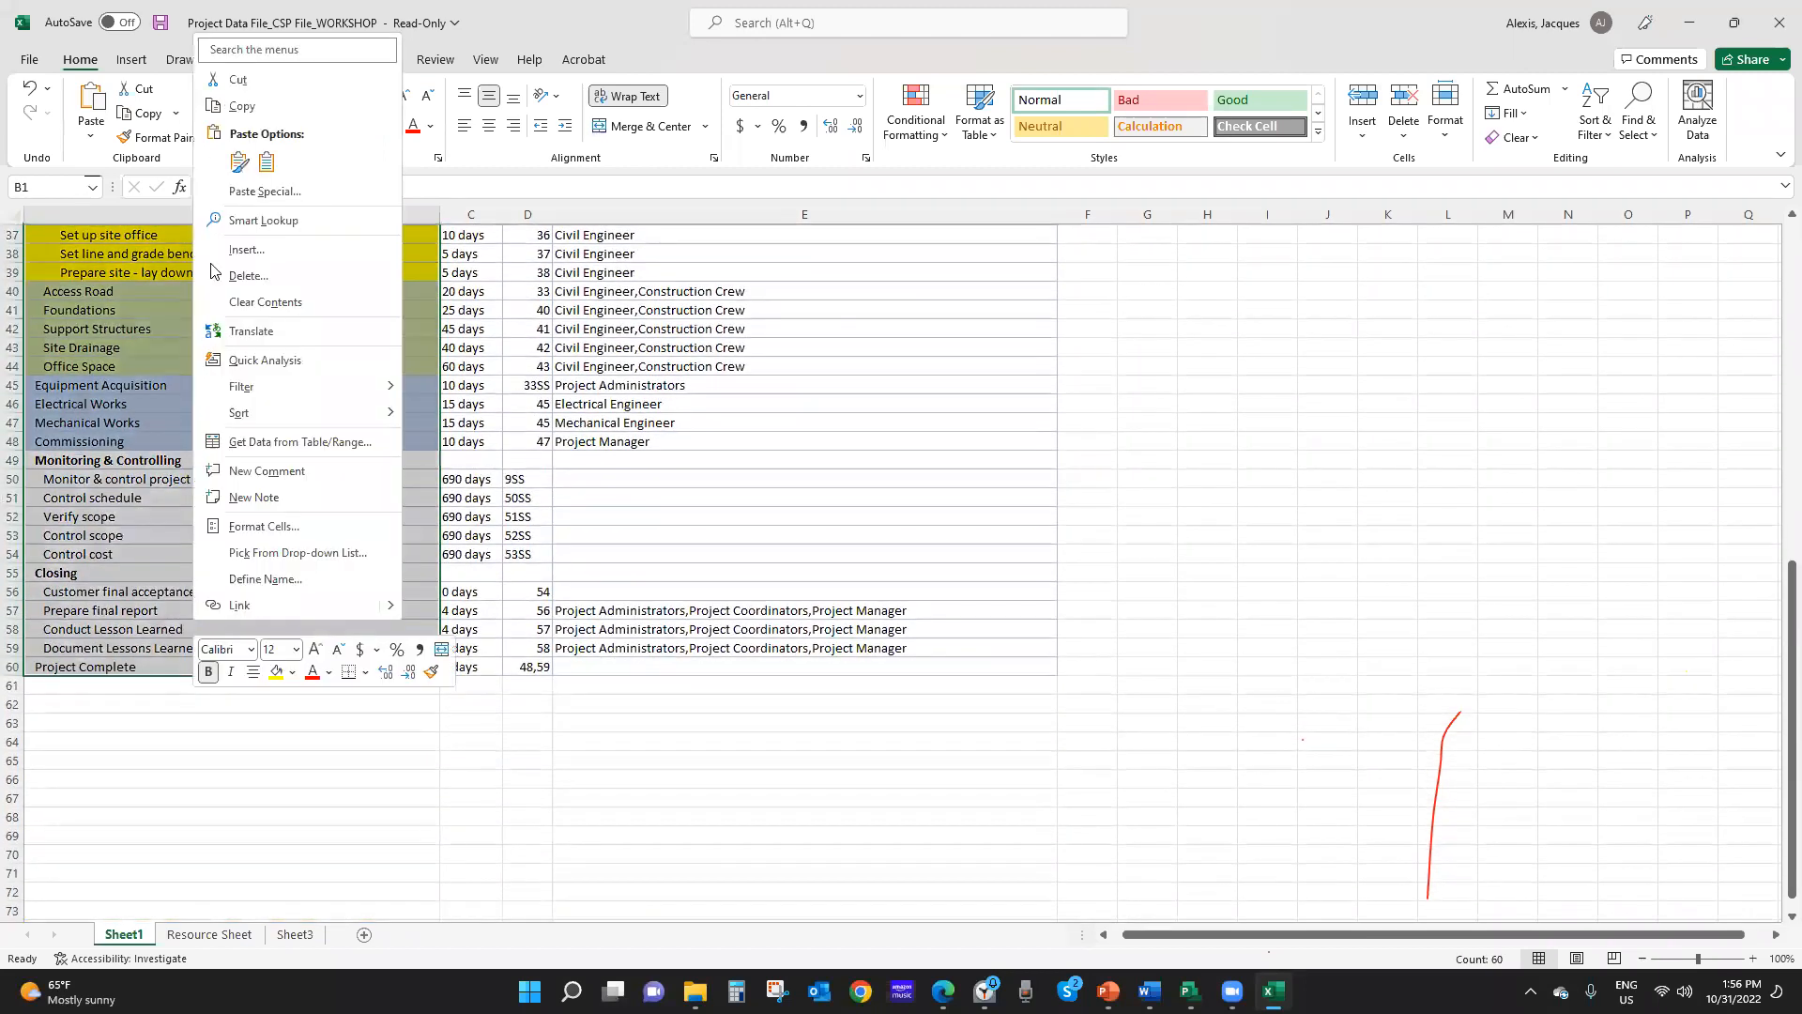
pyautogui.click(243, 106)
pyautogui.scroll(12, 310, 432)
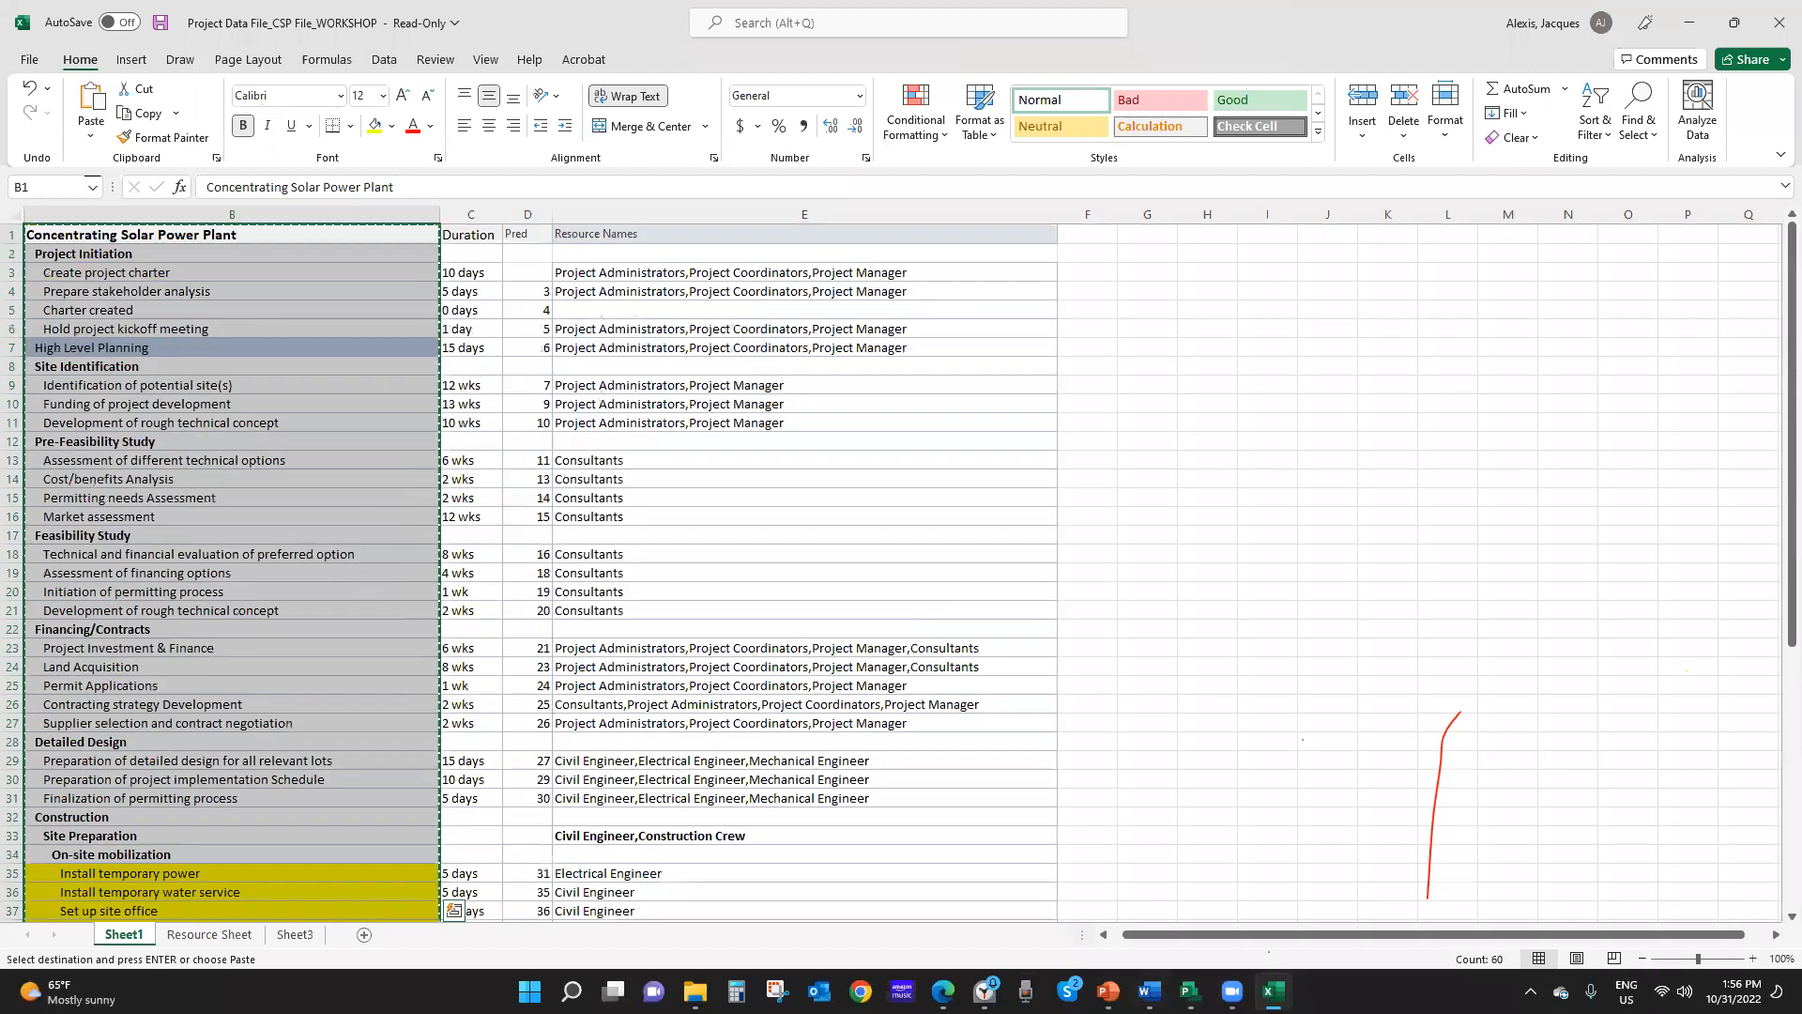
# Switch to Microsoft Project, widen the Task Name column, paste the copied task names from the first row and check the list
pyautogui.click(1188, 990)
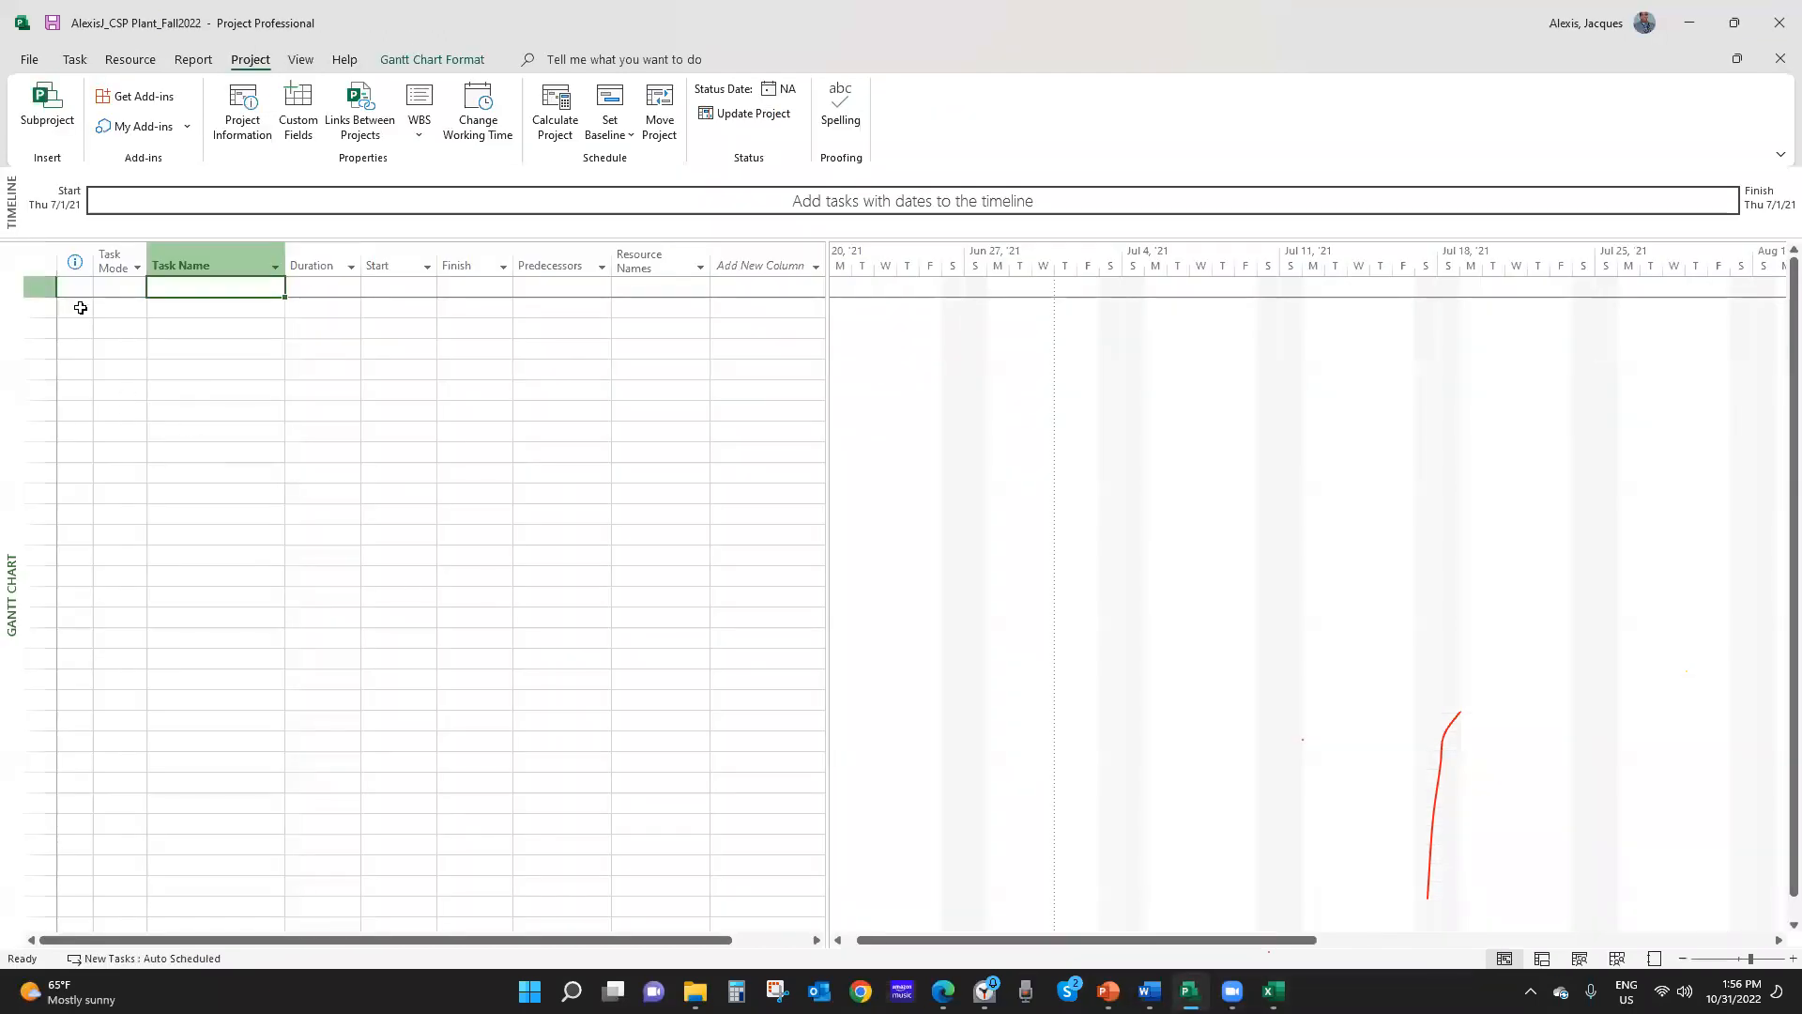
pyautogui.moveTo(285, 265); pyautogui.dragTo(379, 266)
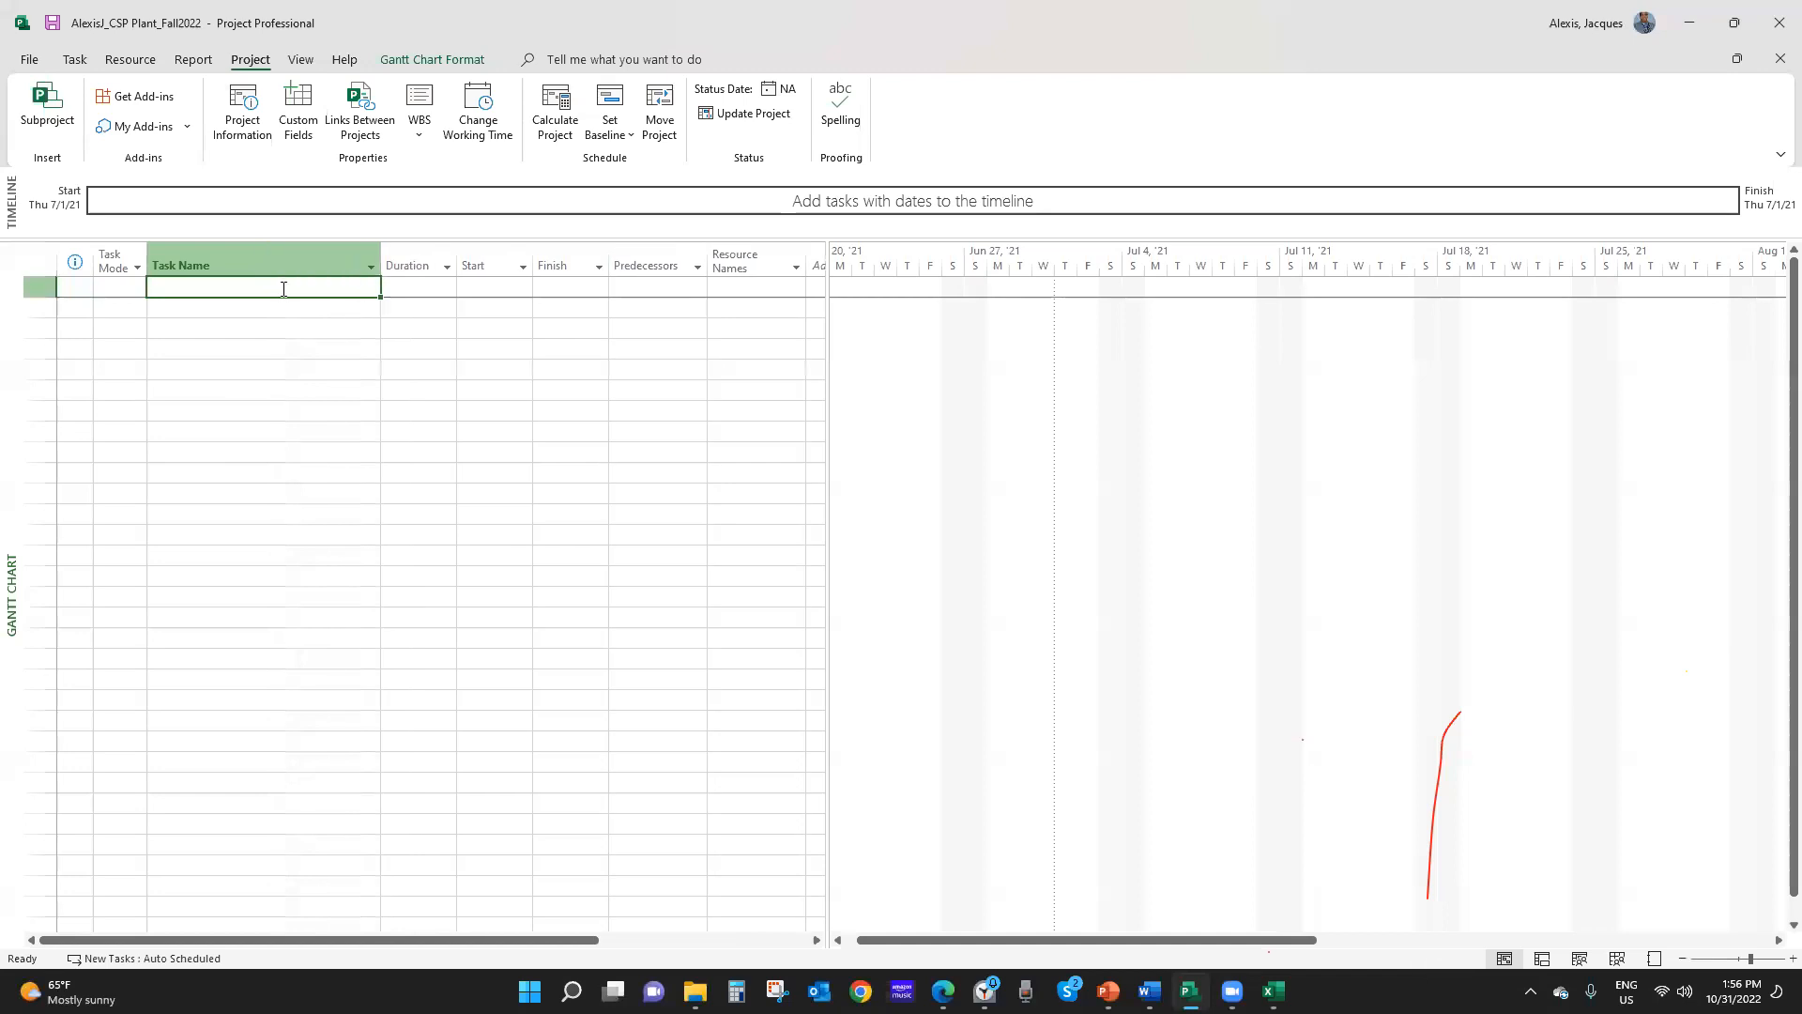
pyautogui.rightClick(227, 291)
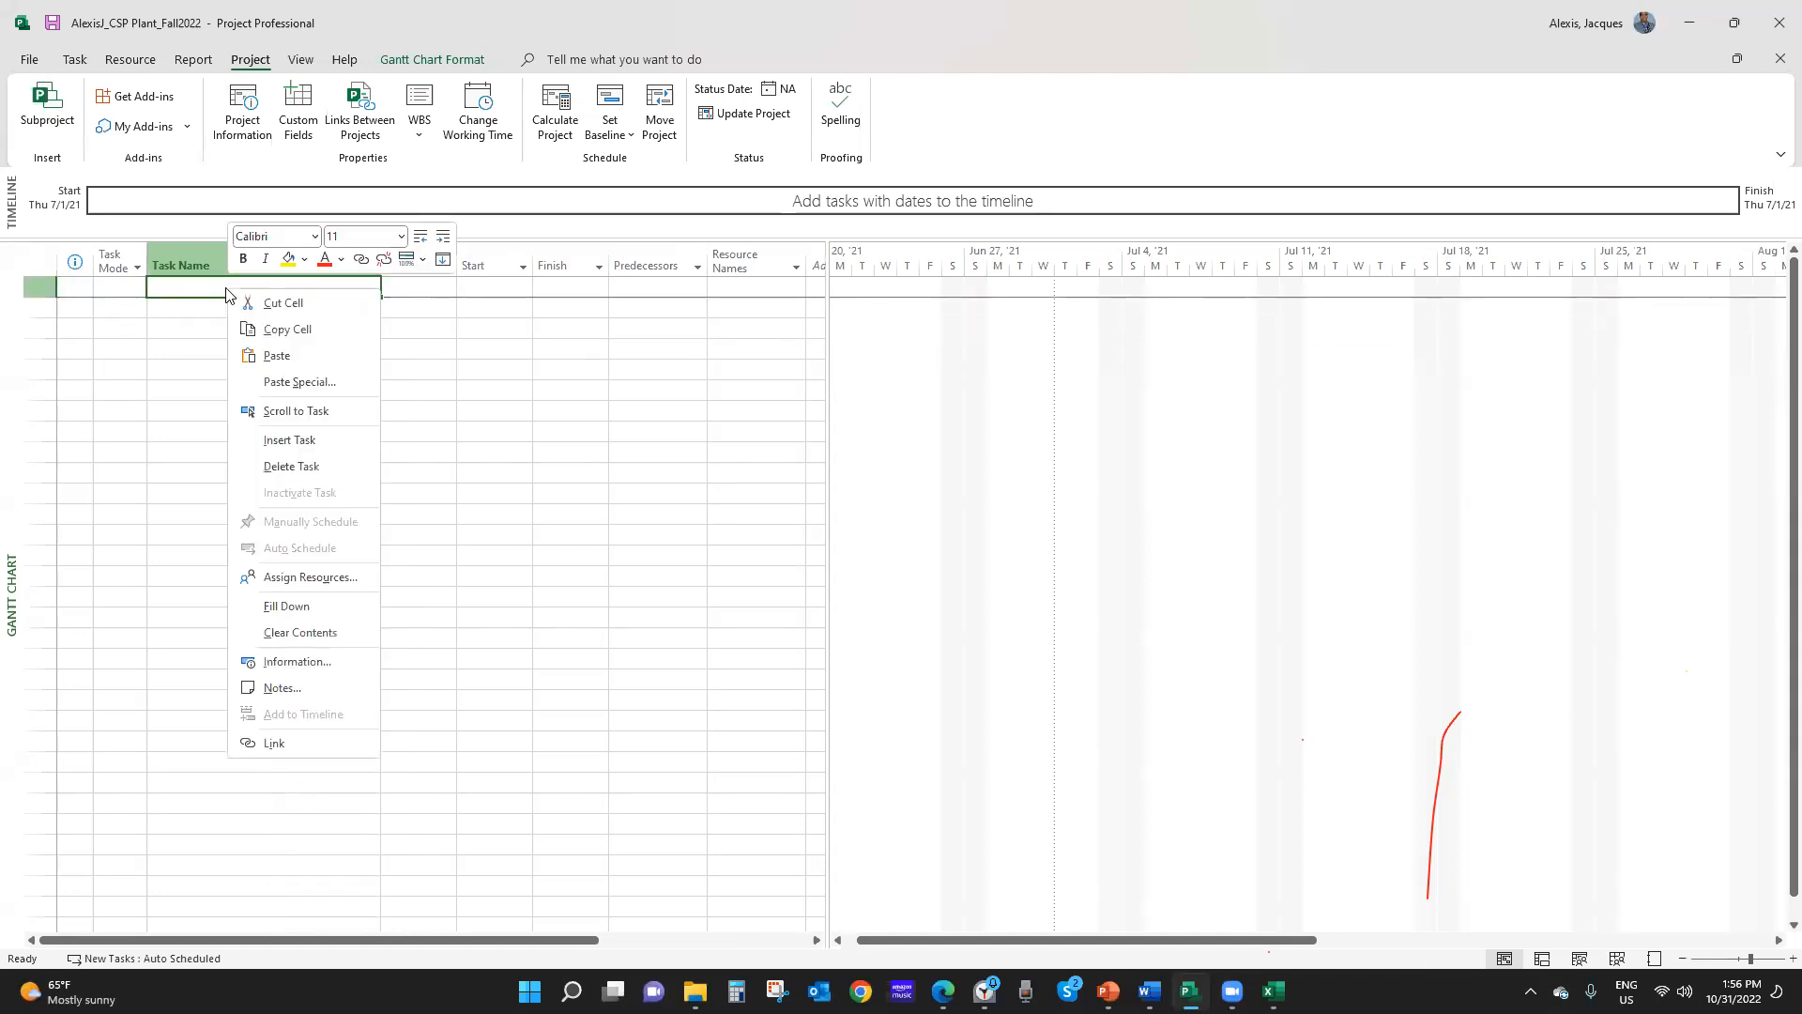
pyautogui.click(277, 356)
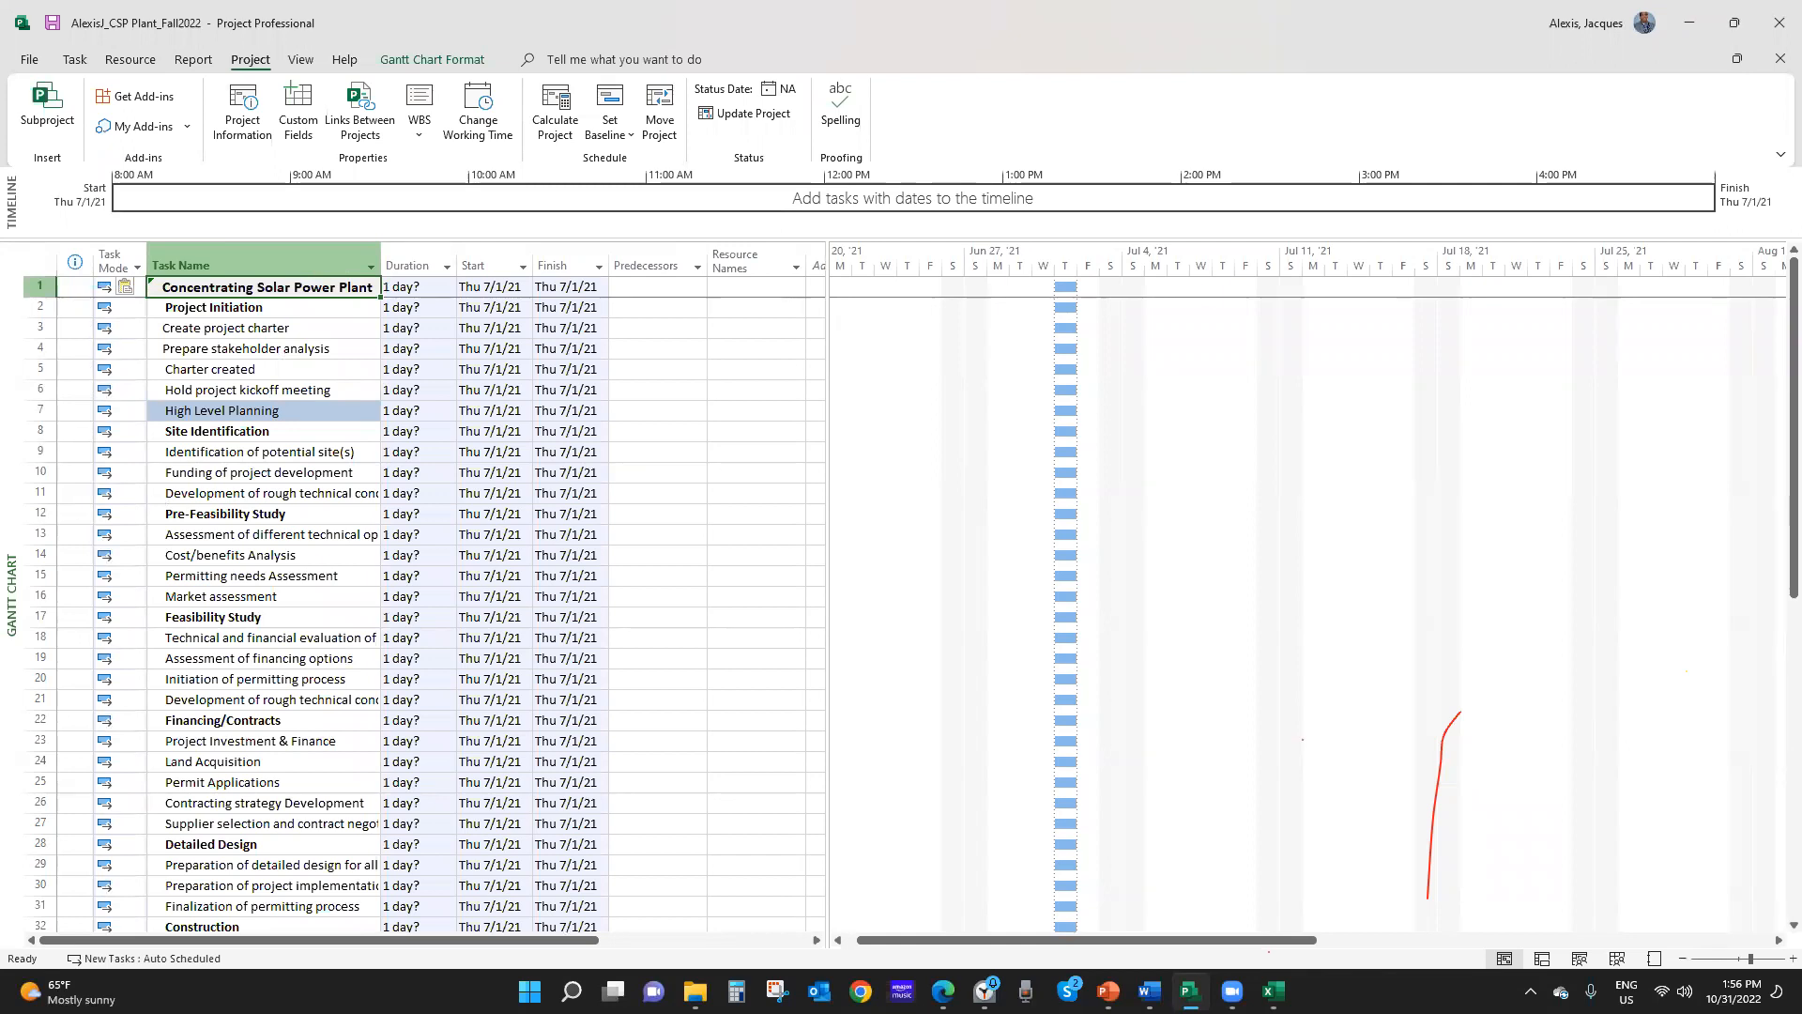
pyautogui.scroll(-2, 126, 601)
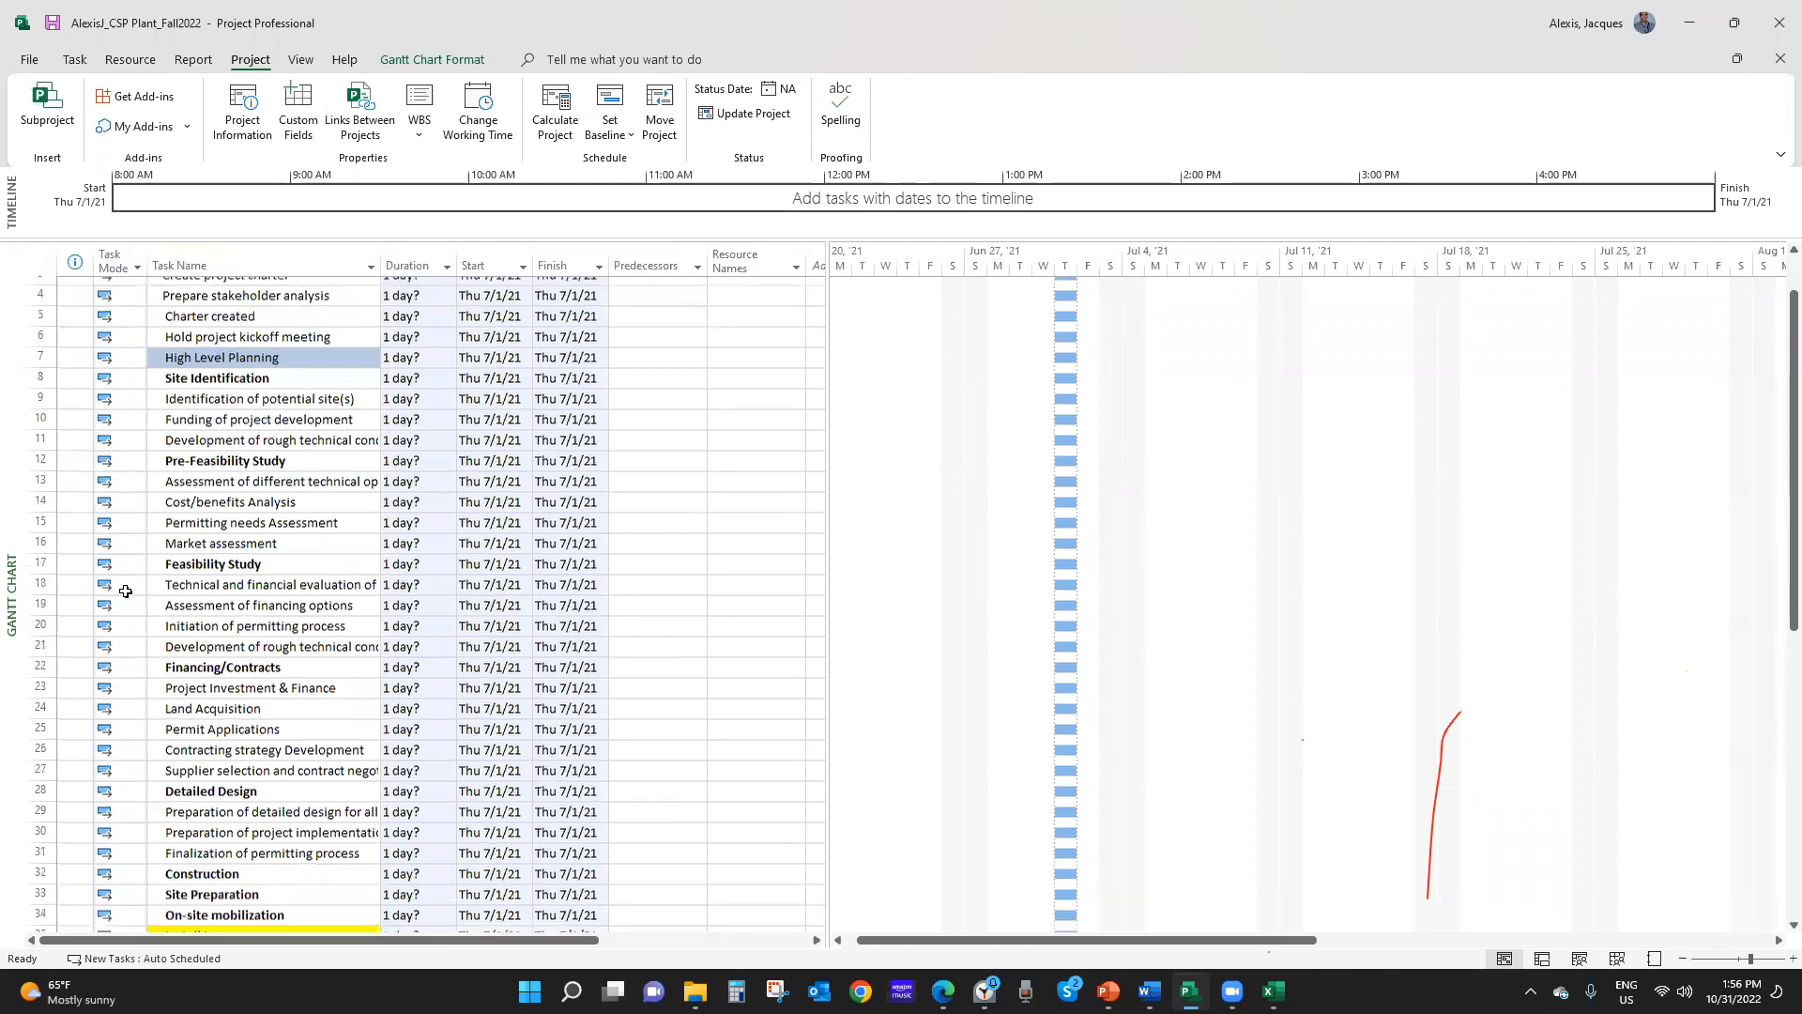
pyautogui.scroll(-11, 126, 615)
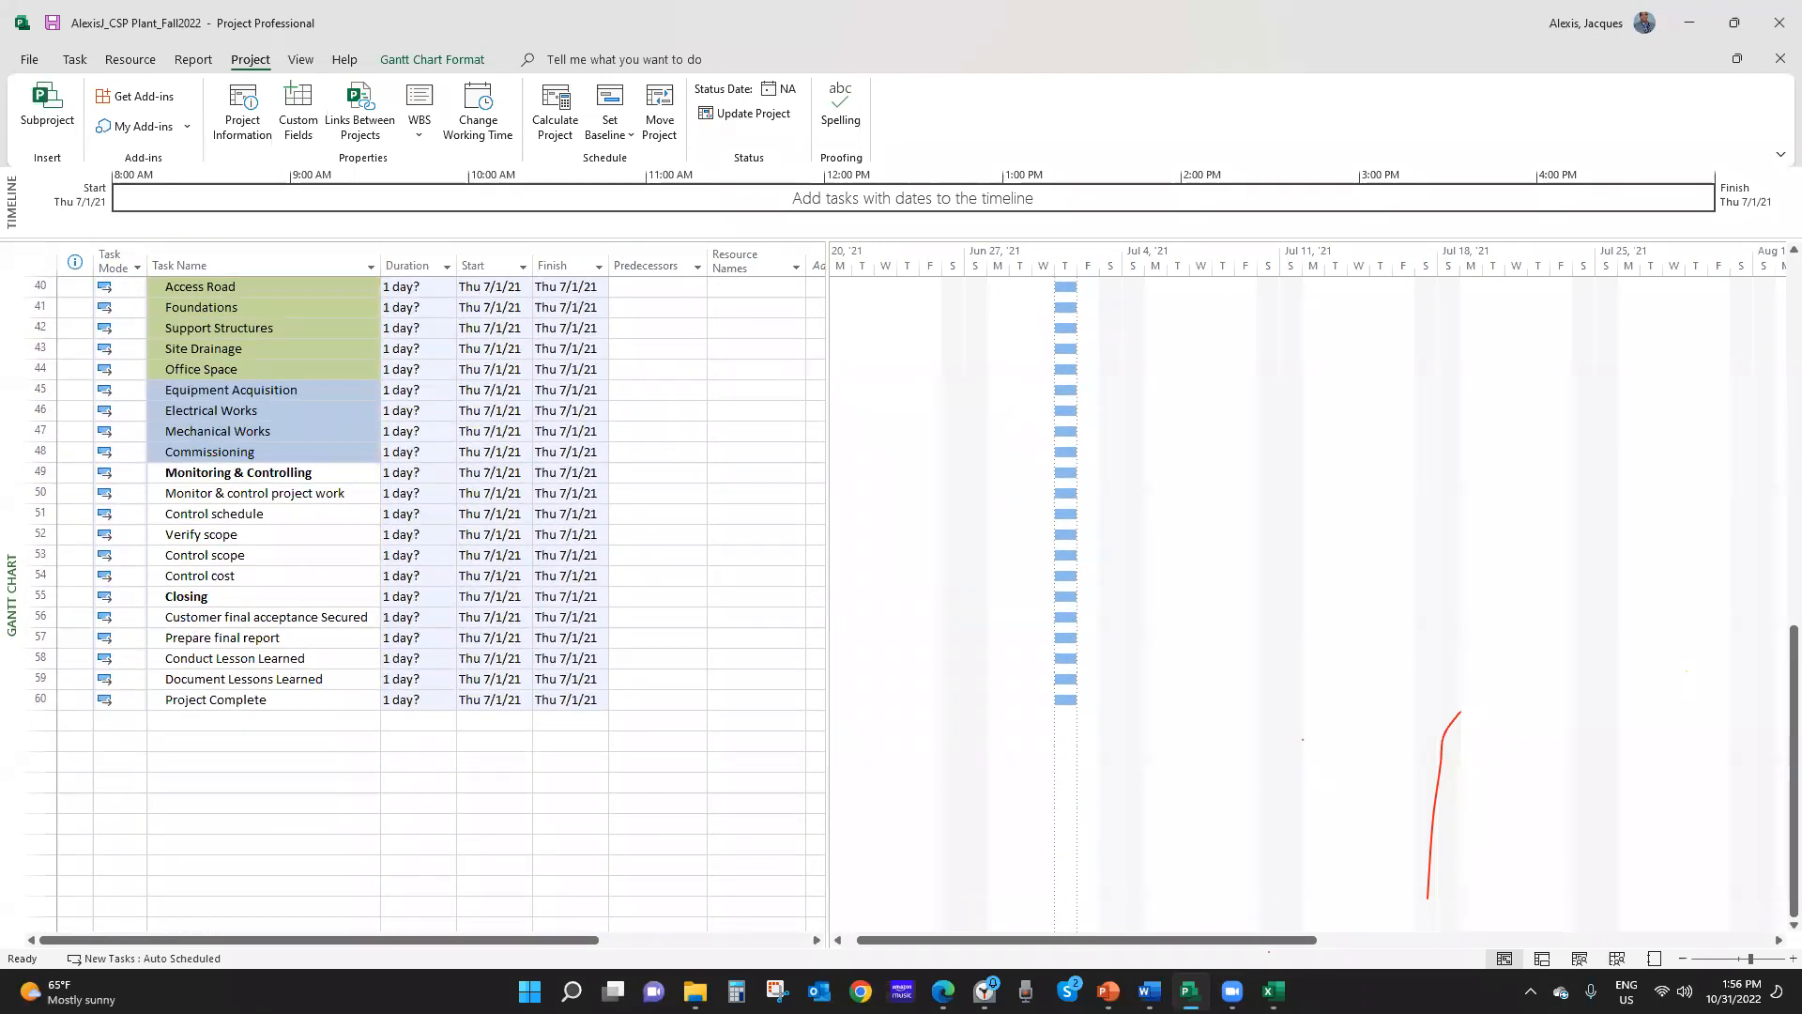
pyautogui.scroll(13, 99, 381)
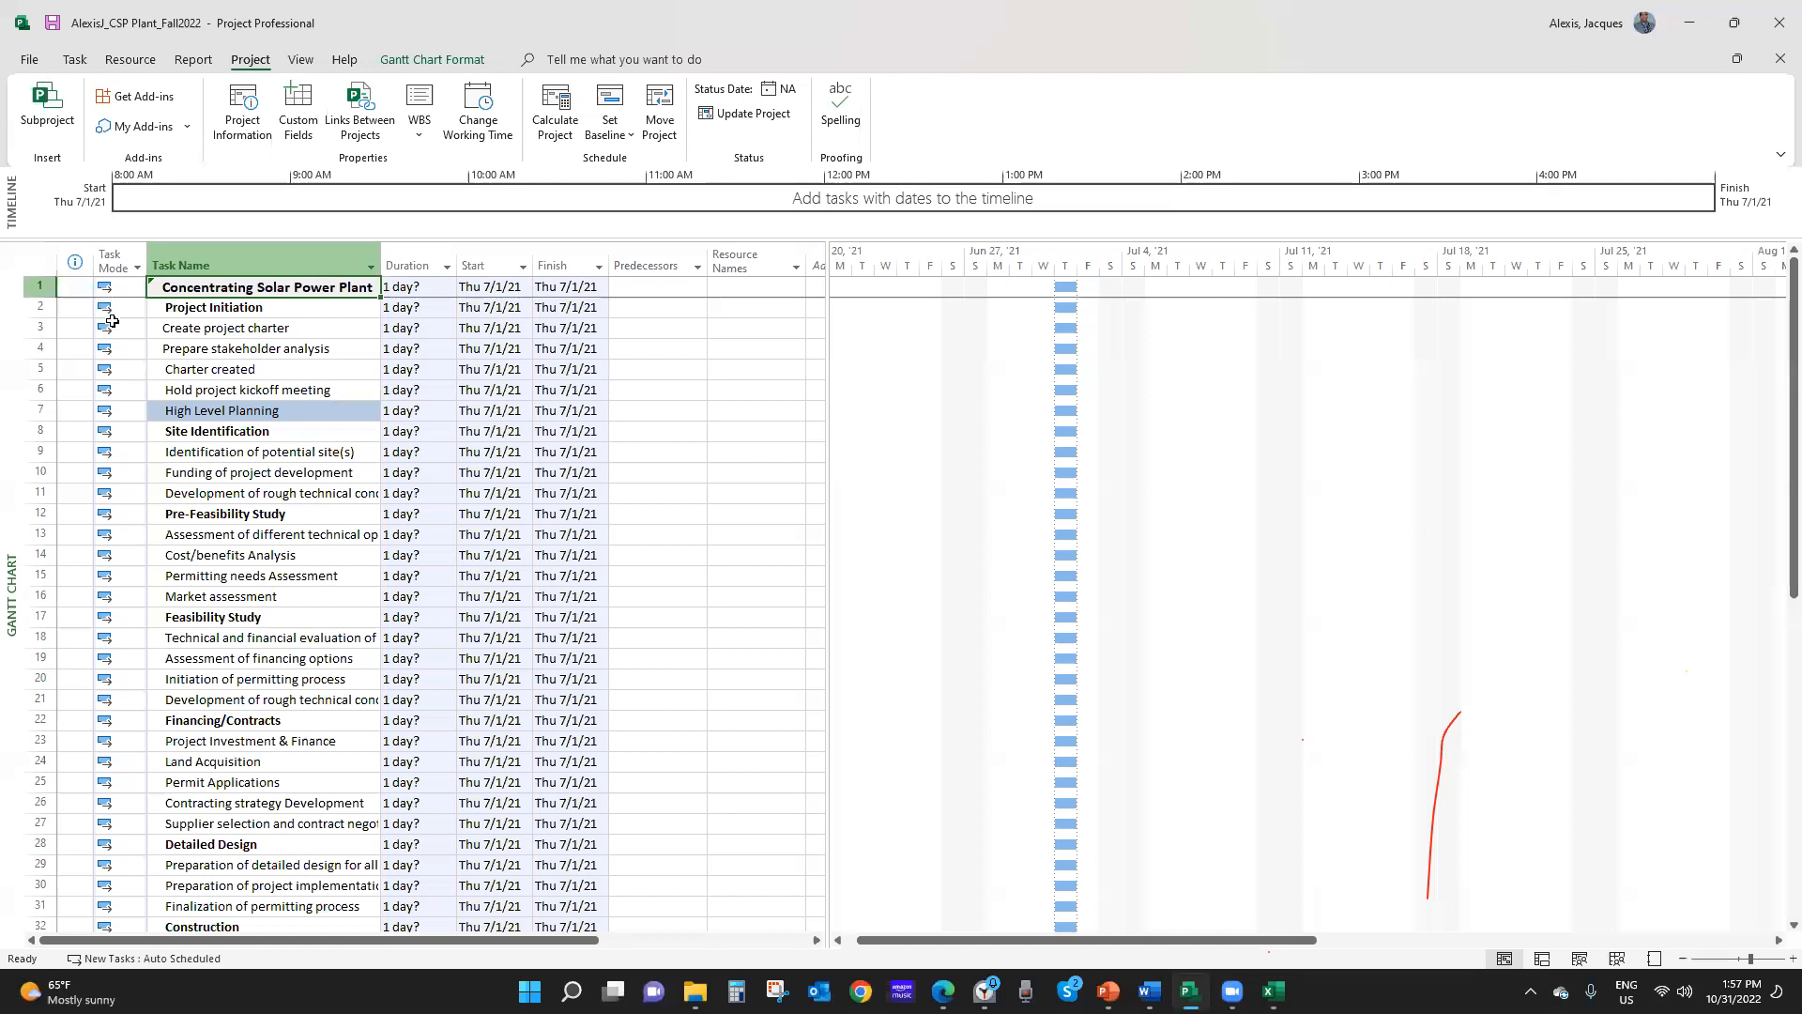
# Change the task mode of "Prepare stakeholder analysis" to Manually Scheduled and compare it with the auto-scheduled High Level Planning task
pyautogui.click(107, 352)
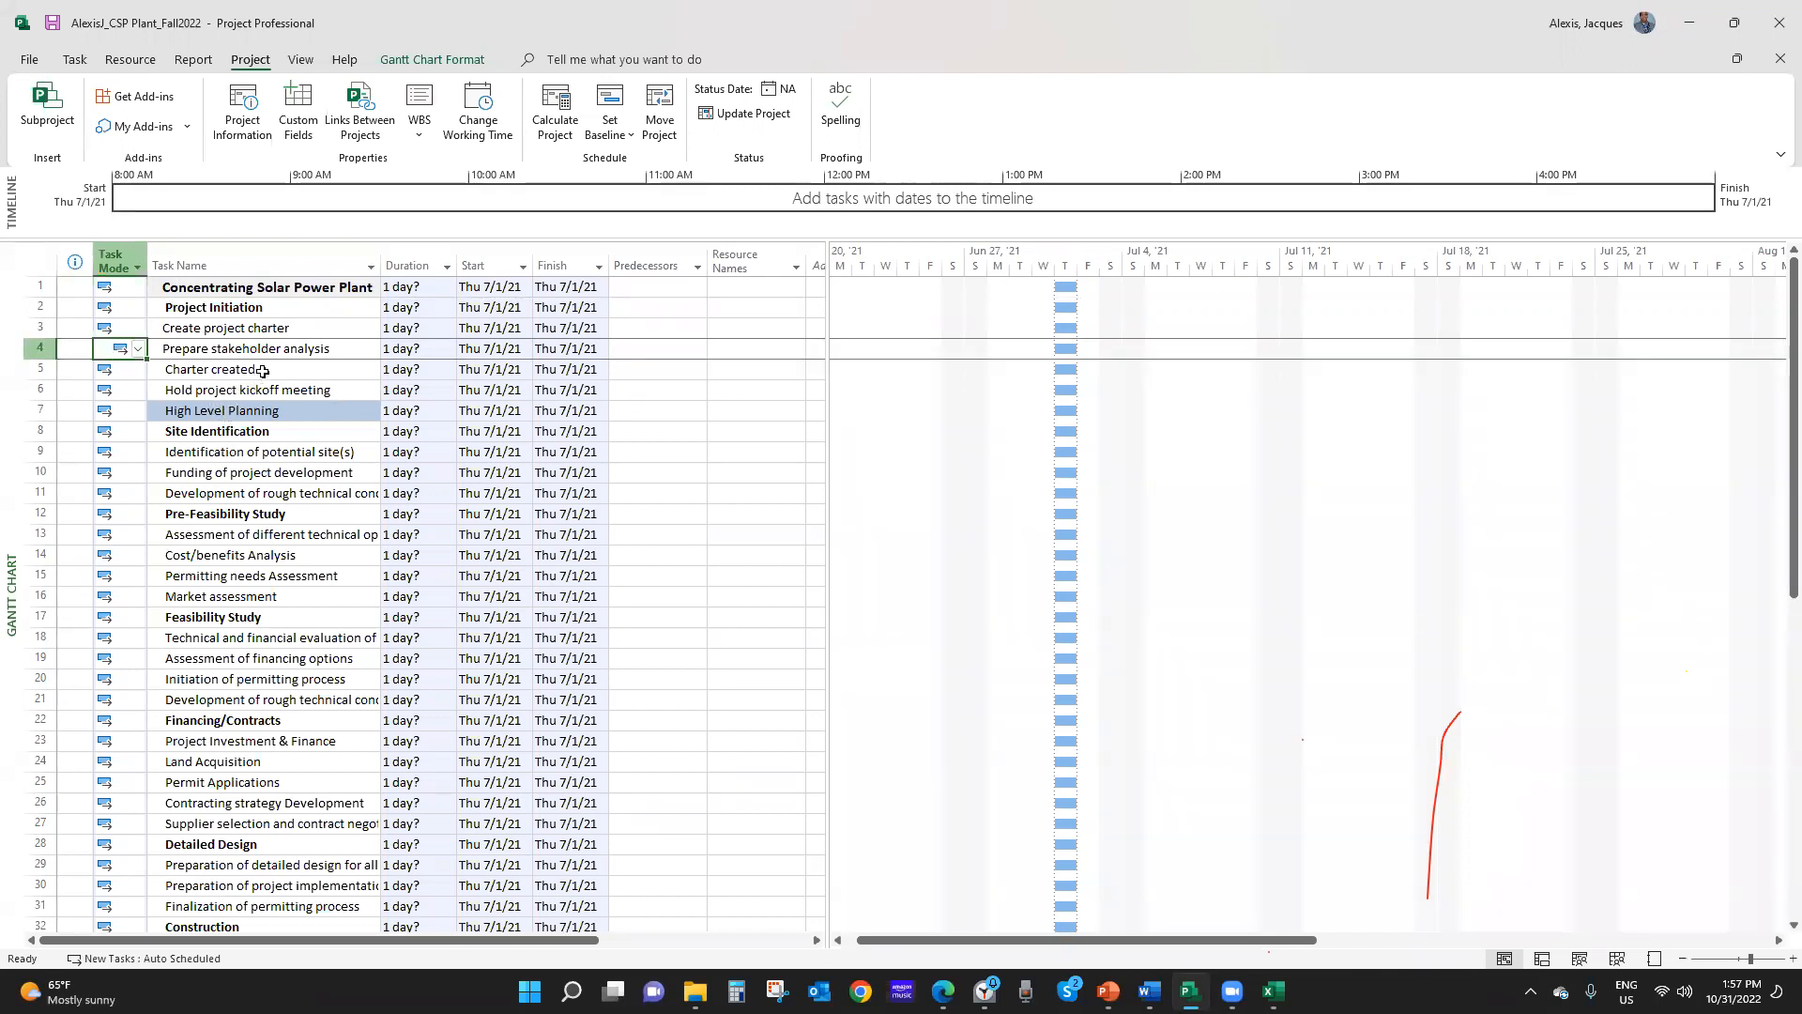
pyautogui.click(74, 60)
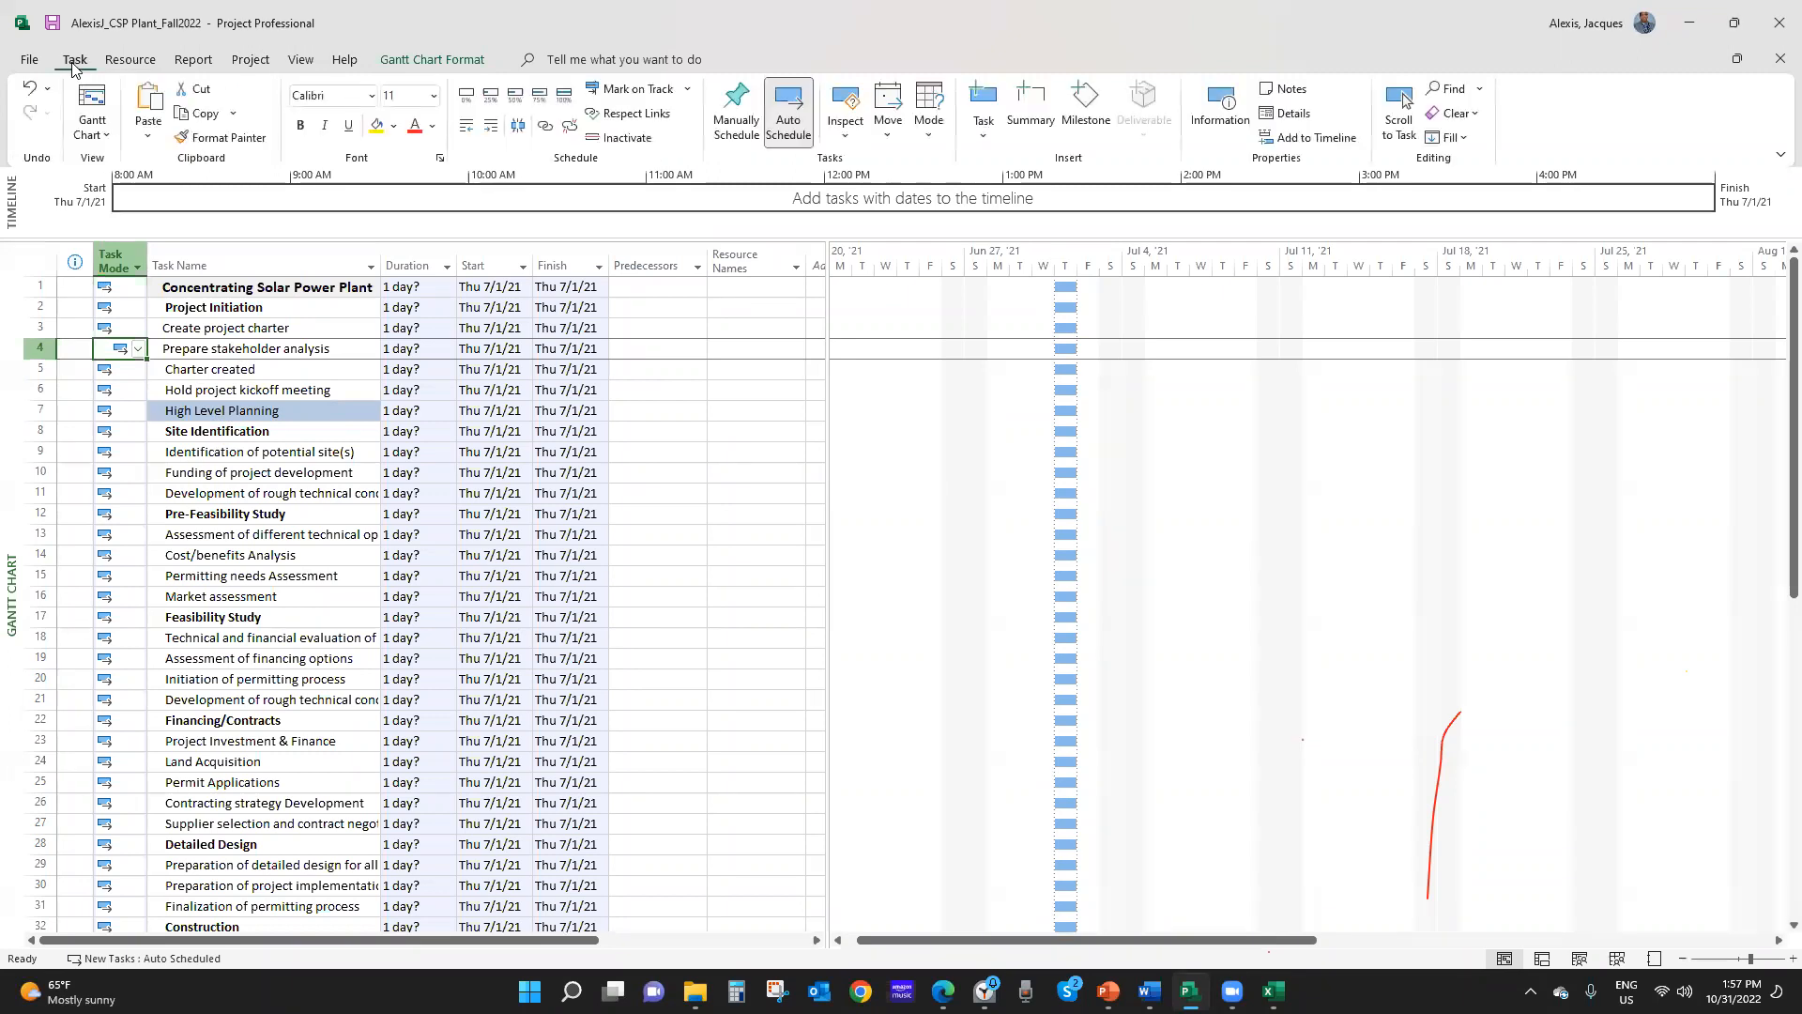
pyautogui.click(733, 119)
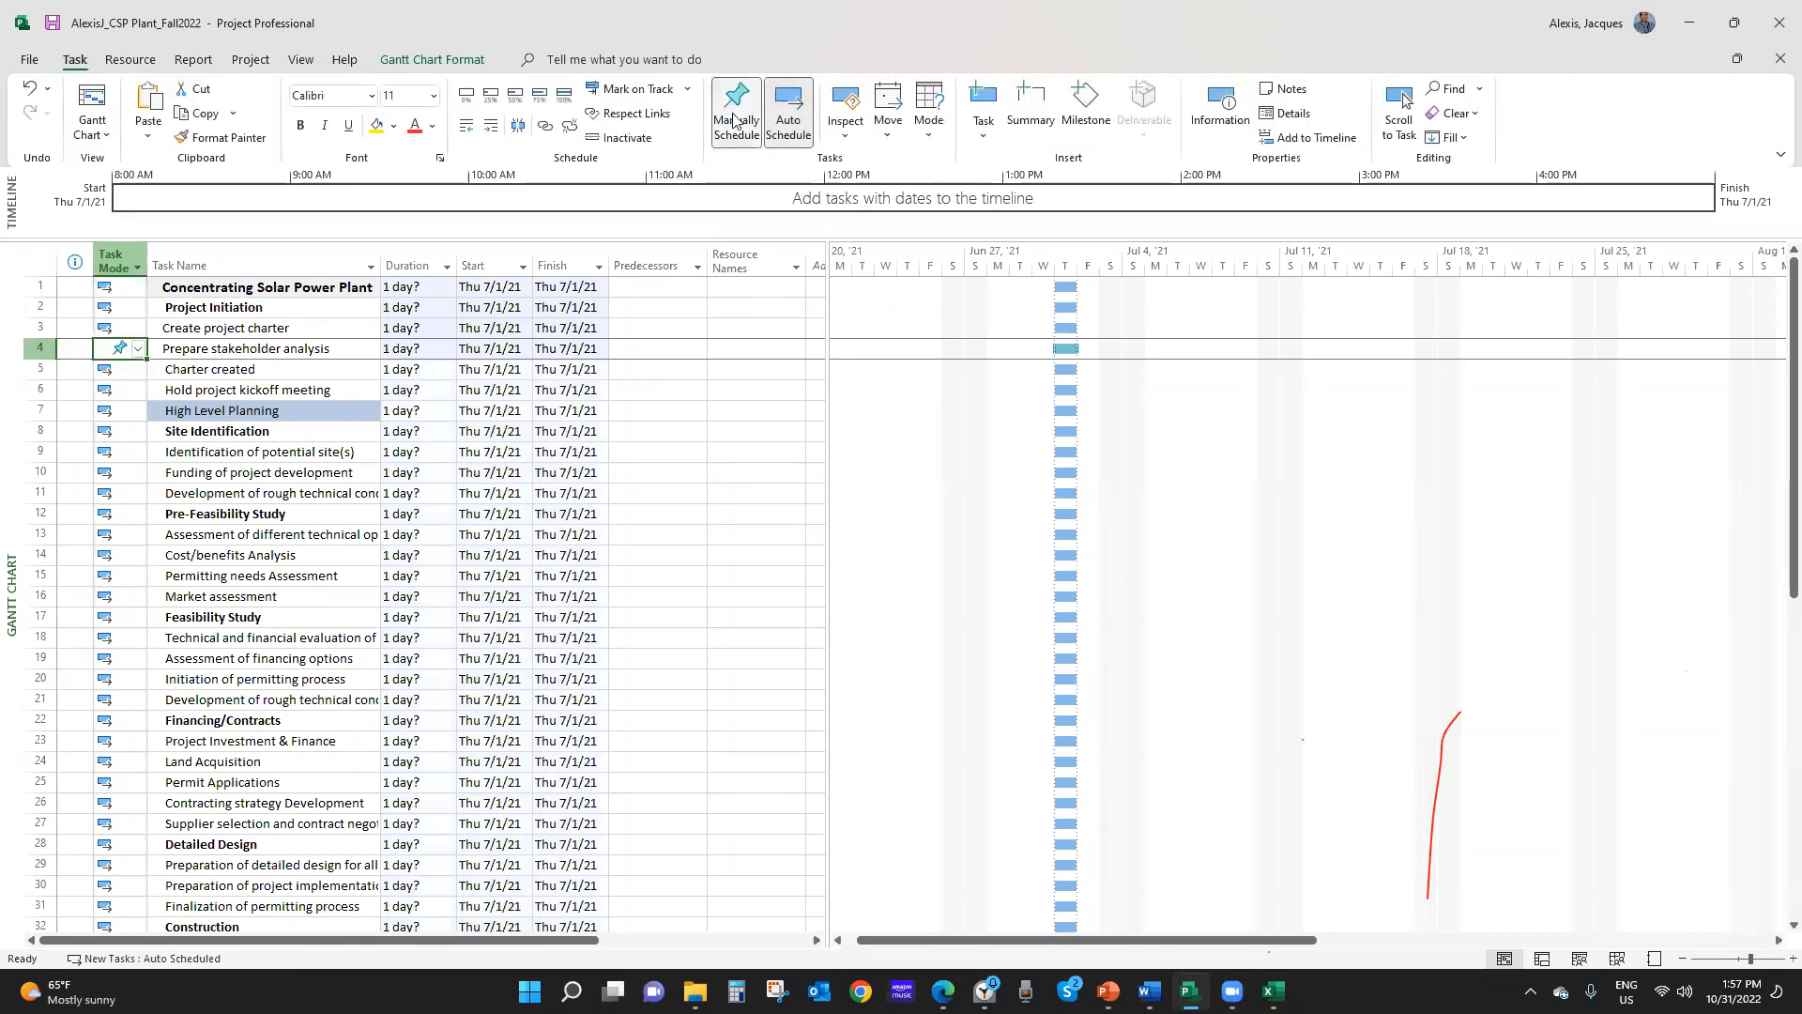
pyautogui.click(216, 434)
pyautogui.click(126, 346)
pyautogui.press('Down')
pyautogui.press('Down')
pyautogui.click(128, 346)
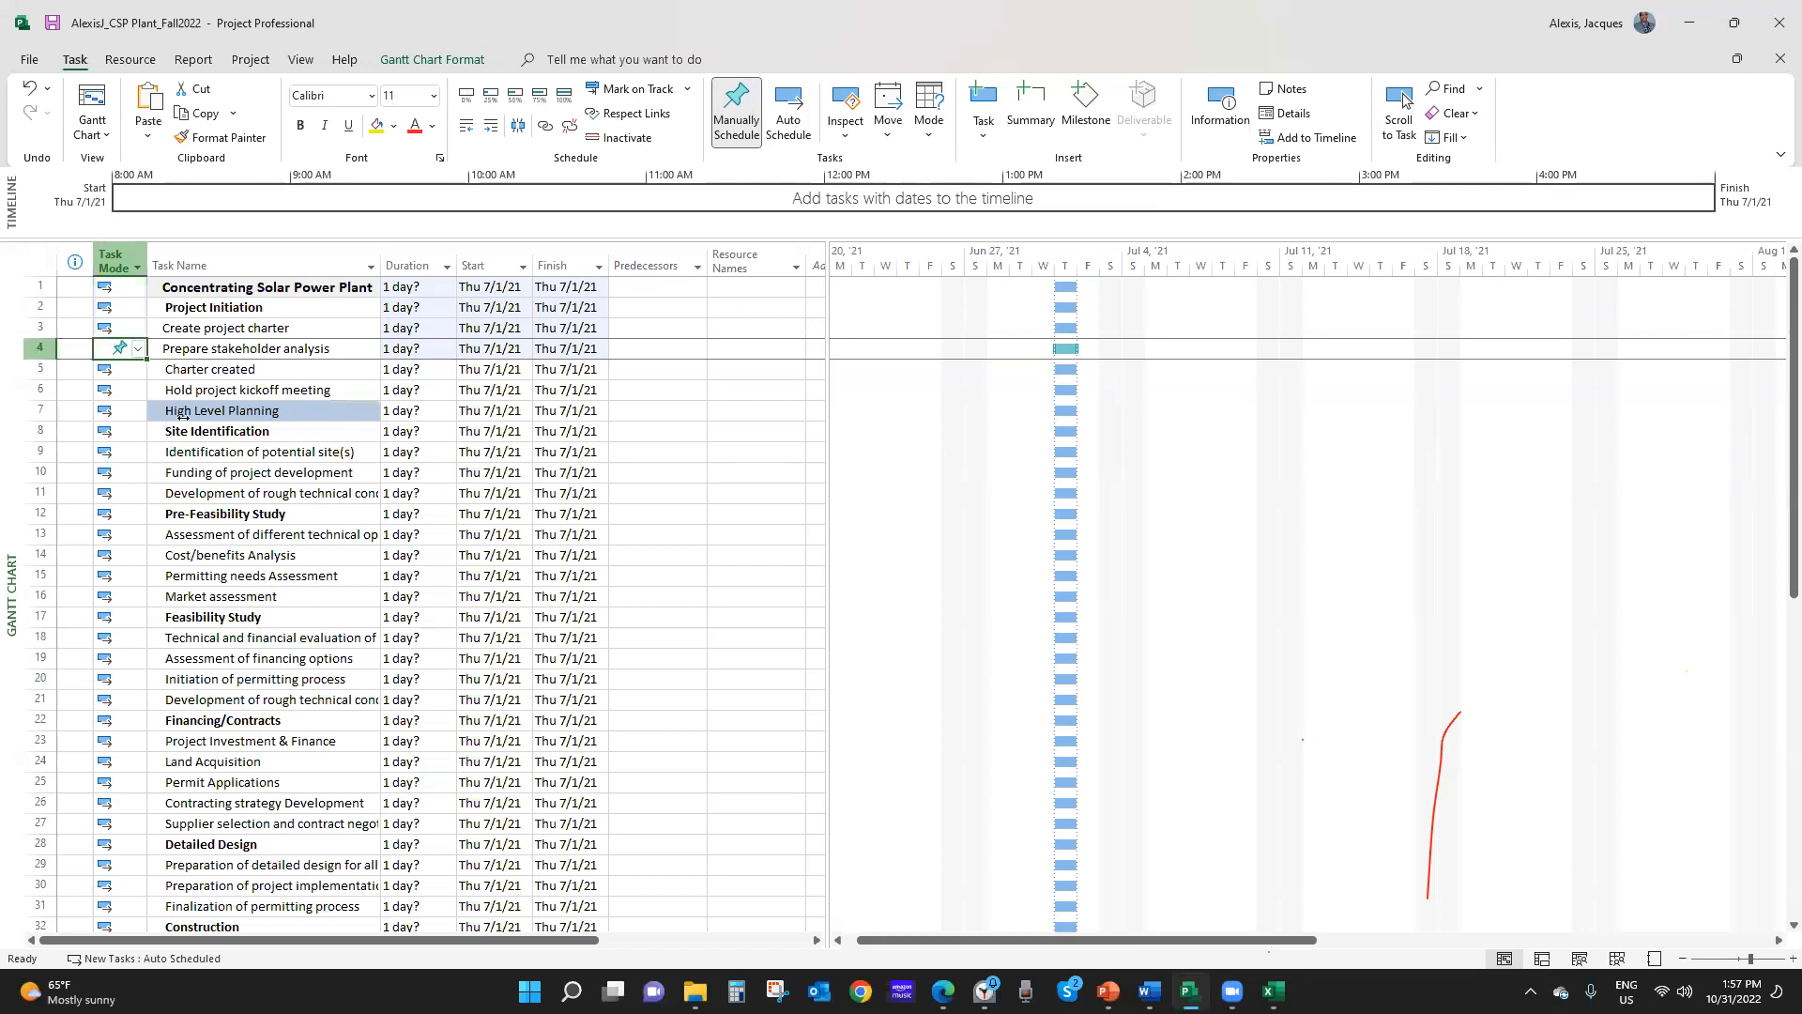
pyautogui.click(225, 419)
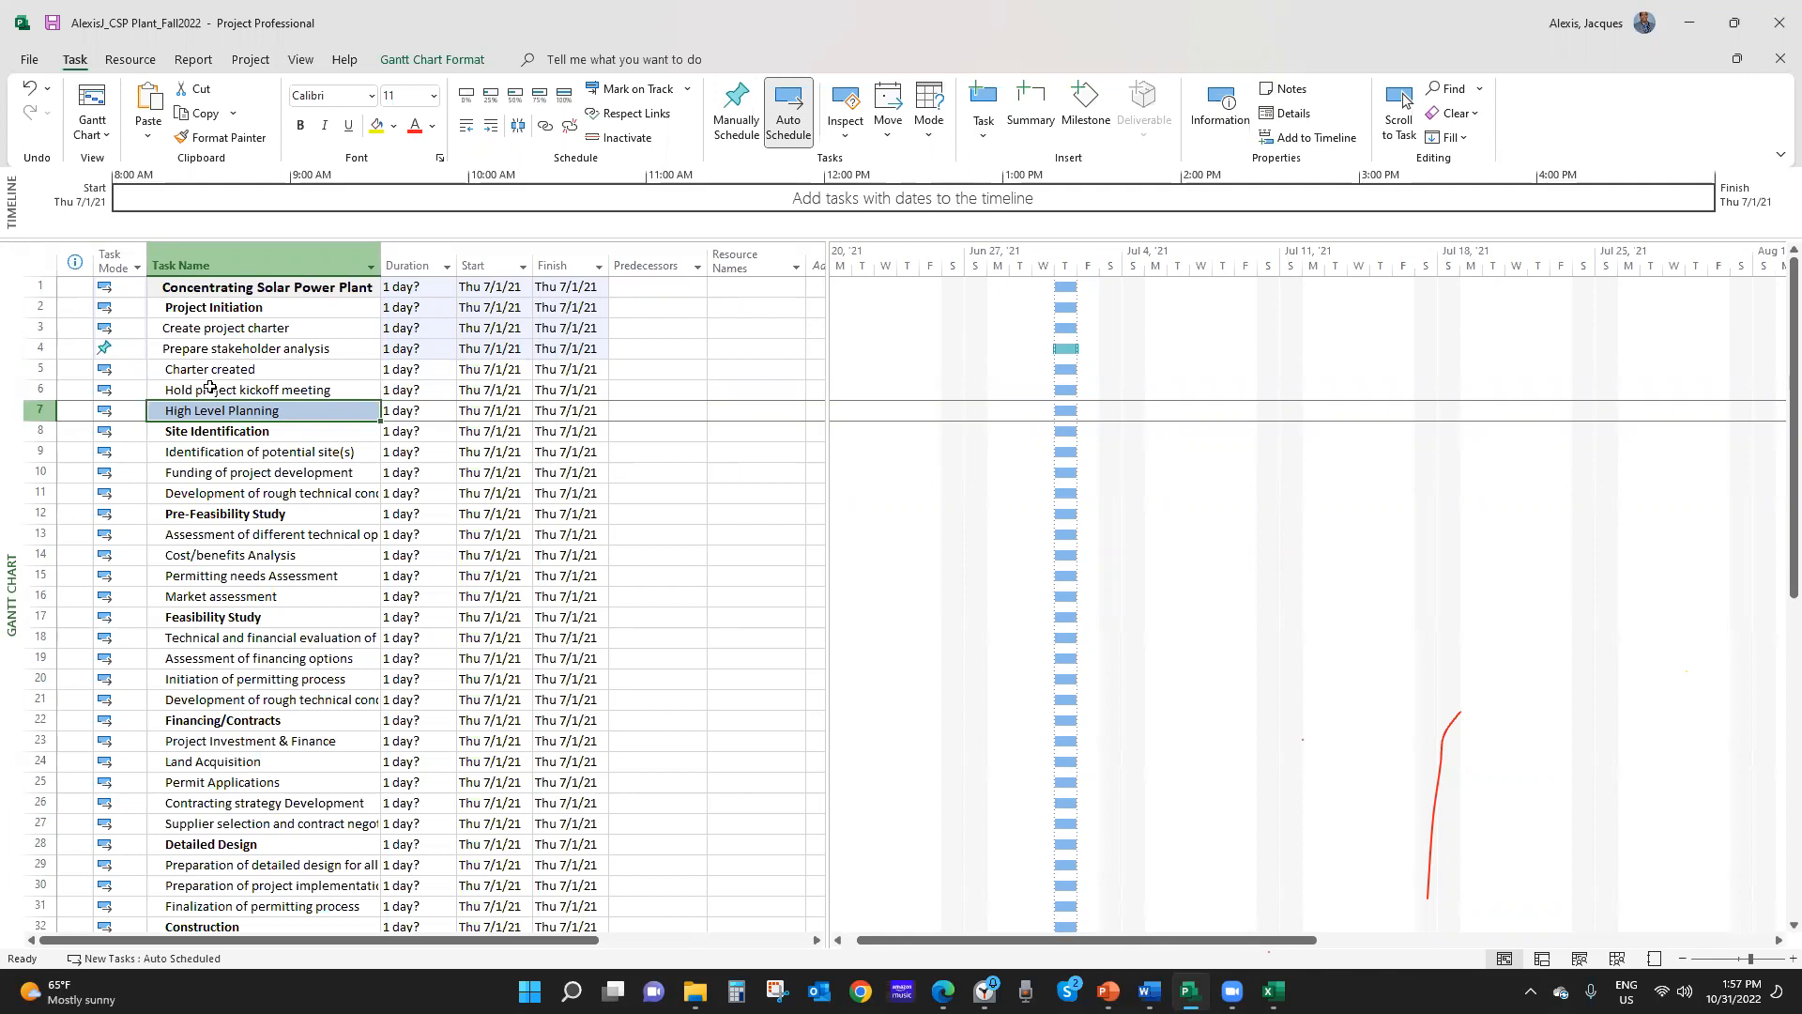
pyautogui.click(104, 349)
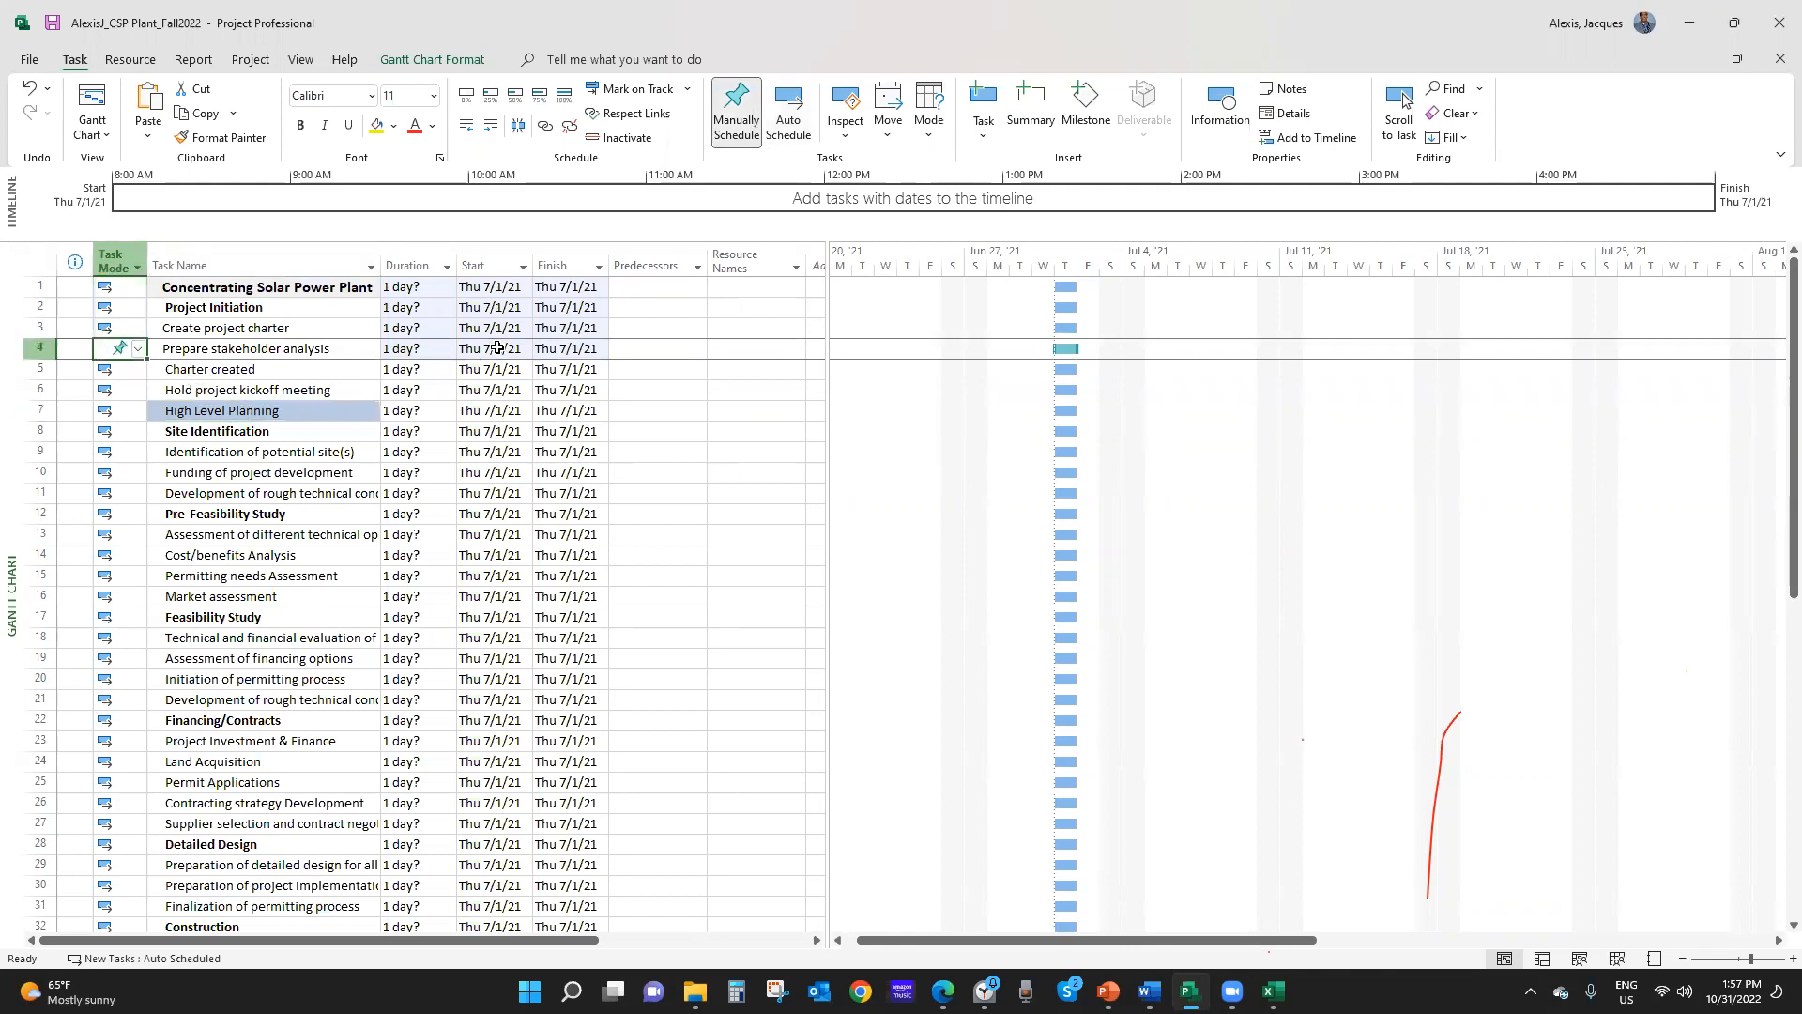
# Set the "Prepare stakeholder analysis" task back to Auto Scheduled
pyautogui.click(780, 108)
pyautogui.click(209, 373)
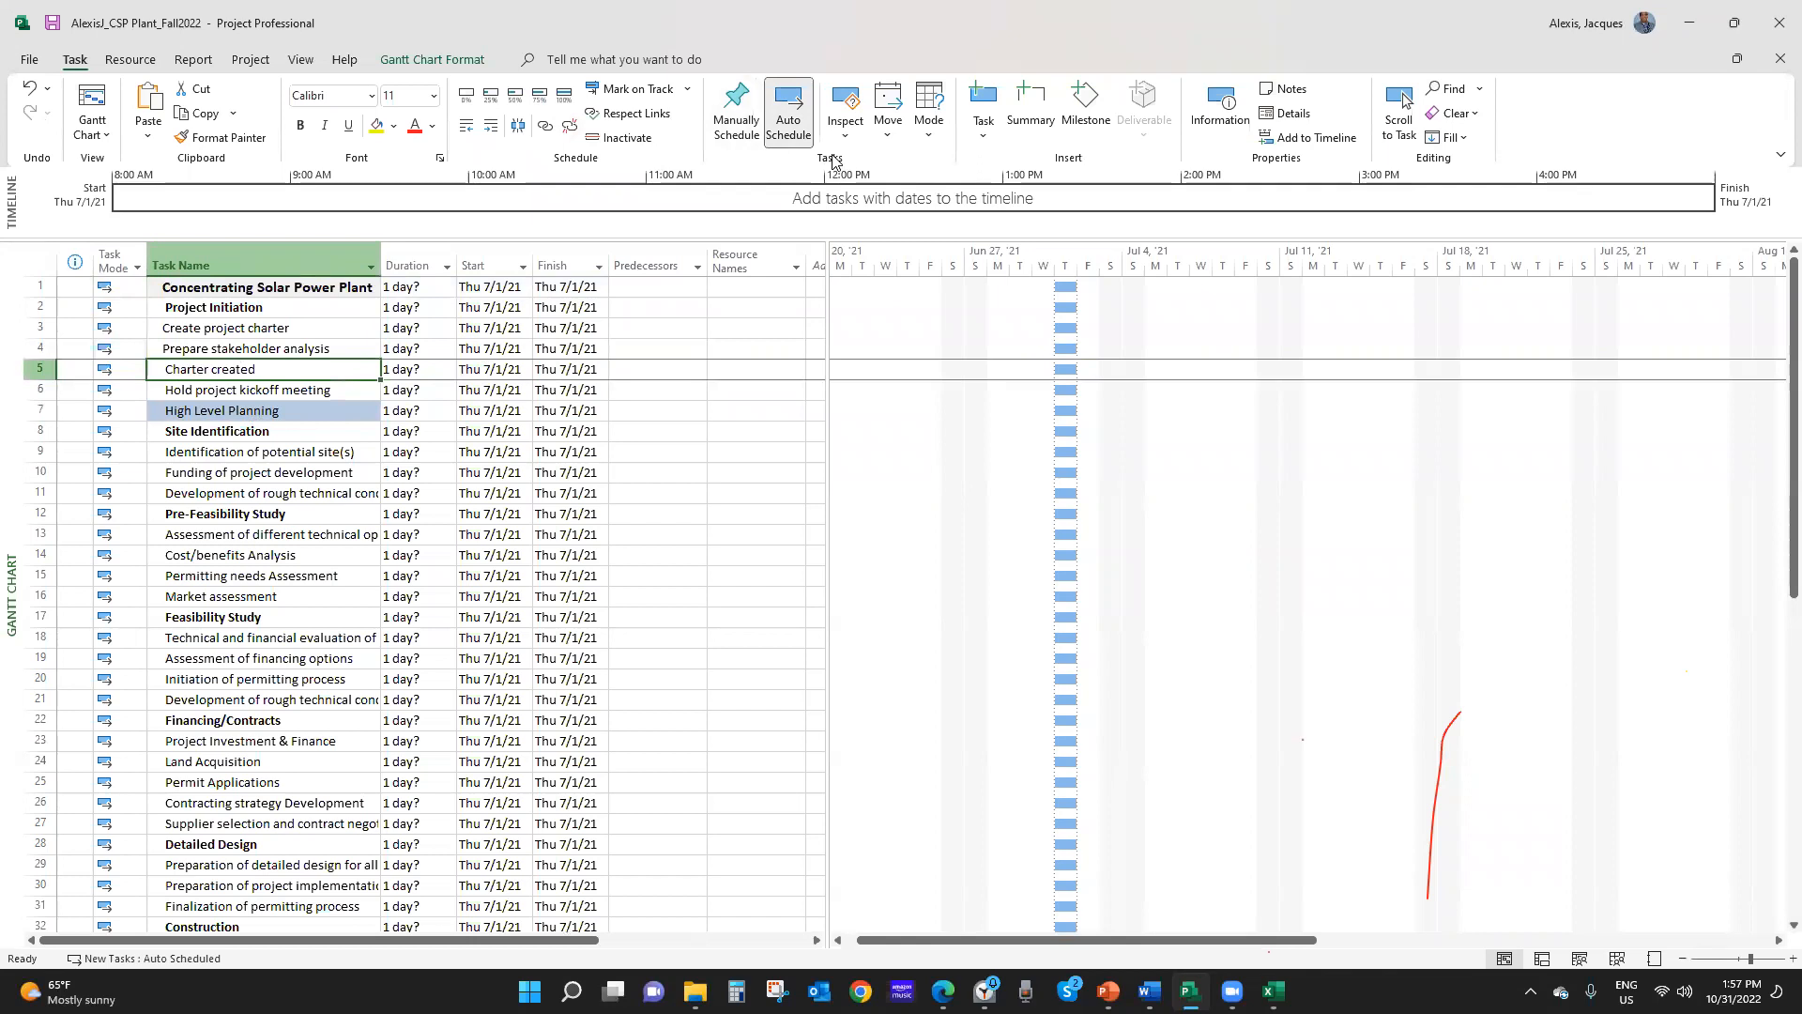
pyautogui.click(203, 557)
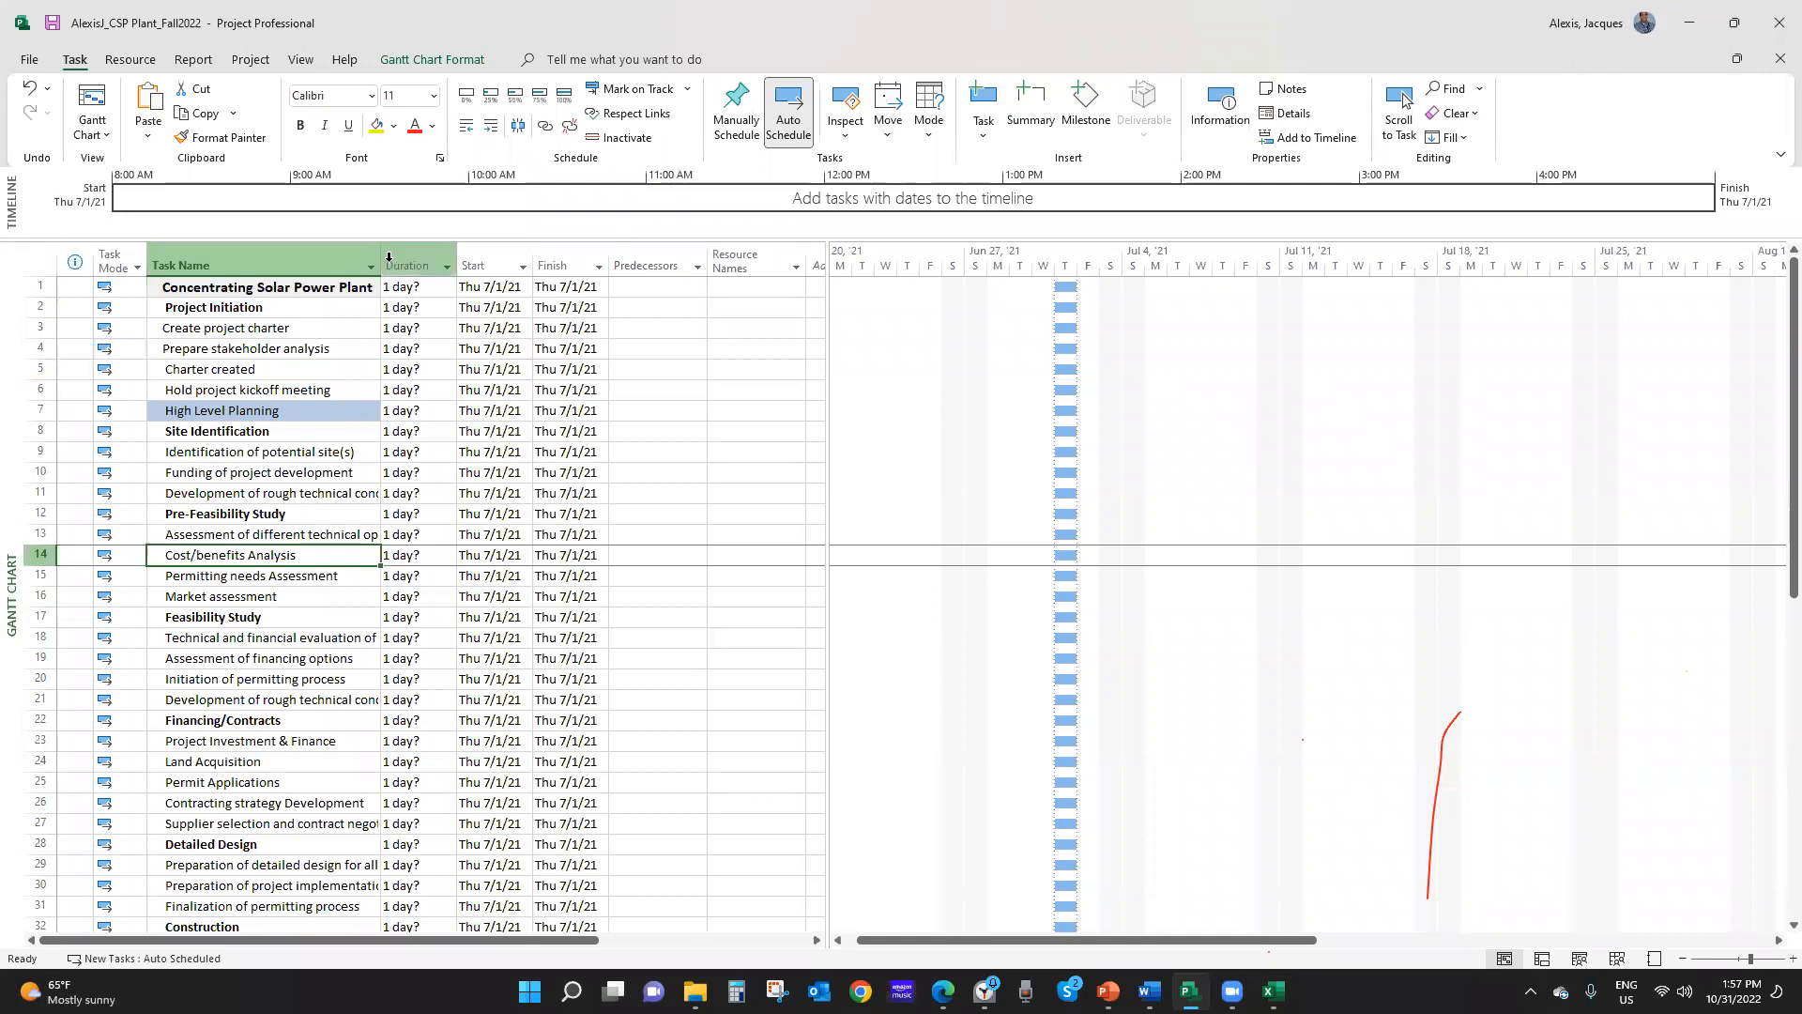
# Widen the Task Name column until every task name fits on one line, checking the list down to Project Complete
pyautogui.moveTo(380, 267); pyautogui.dragTo(477, 271)
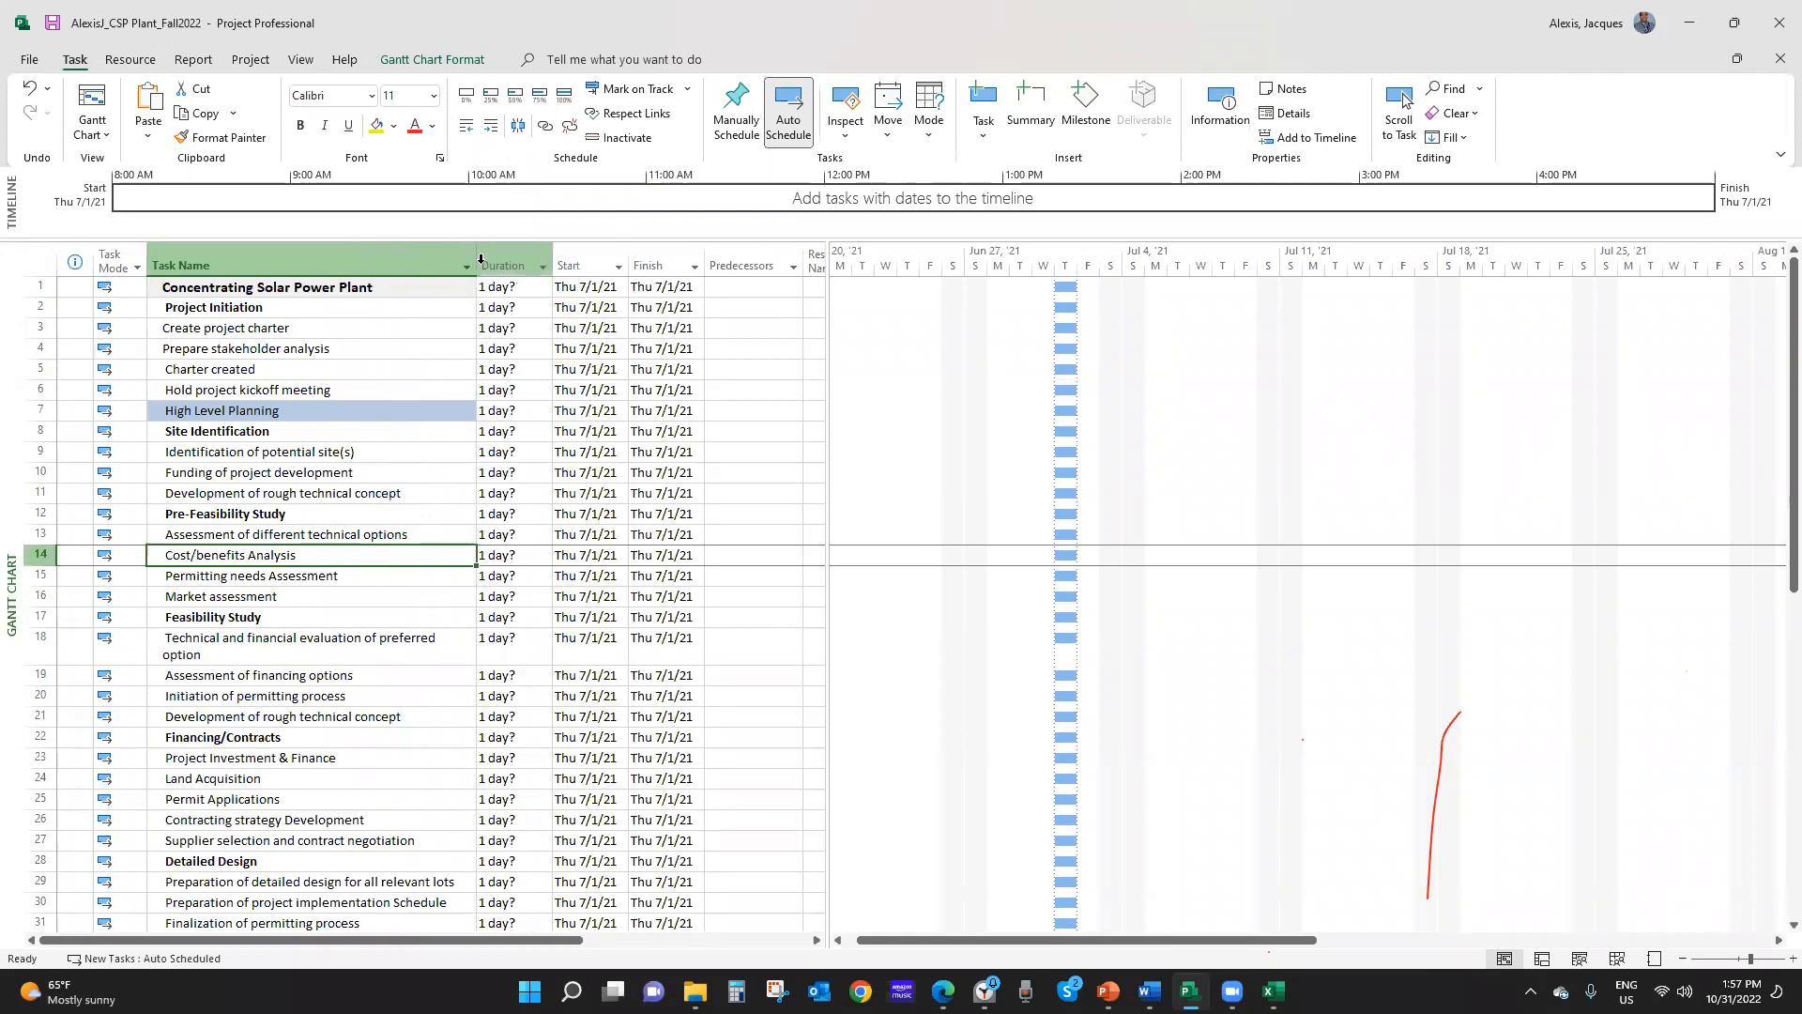
pyautogui.moveTo(479, 255); pyautogui.dragTo(583, 265)
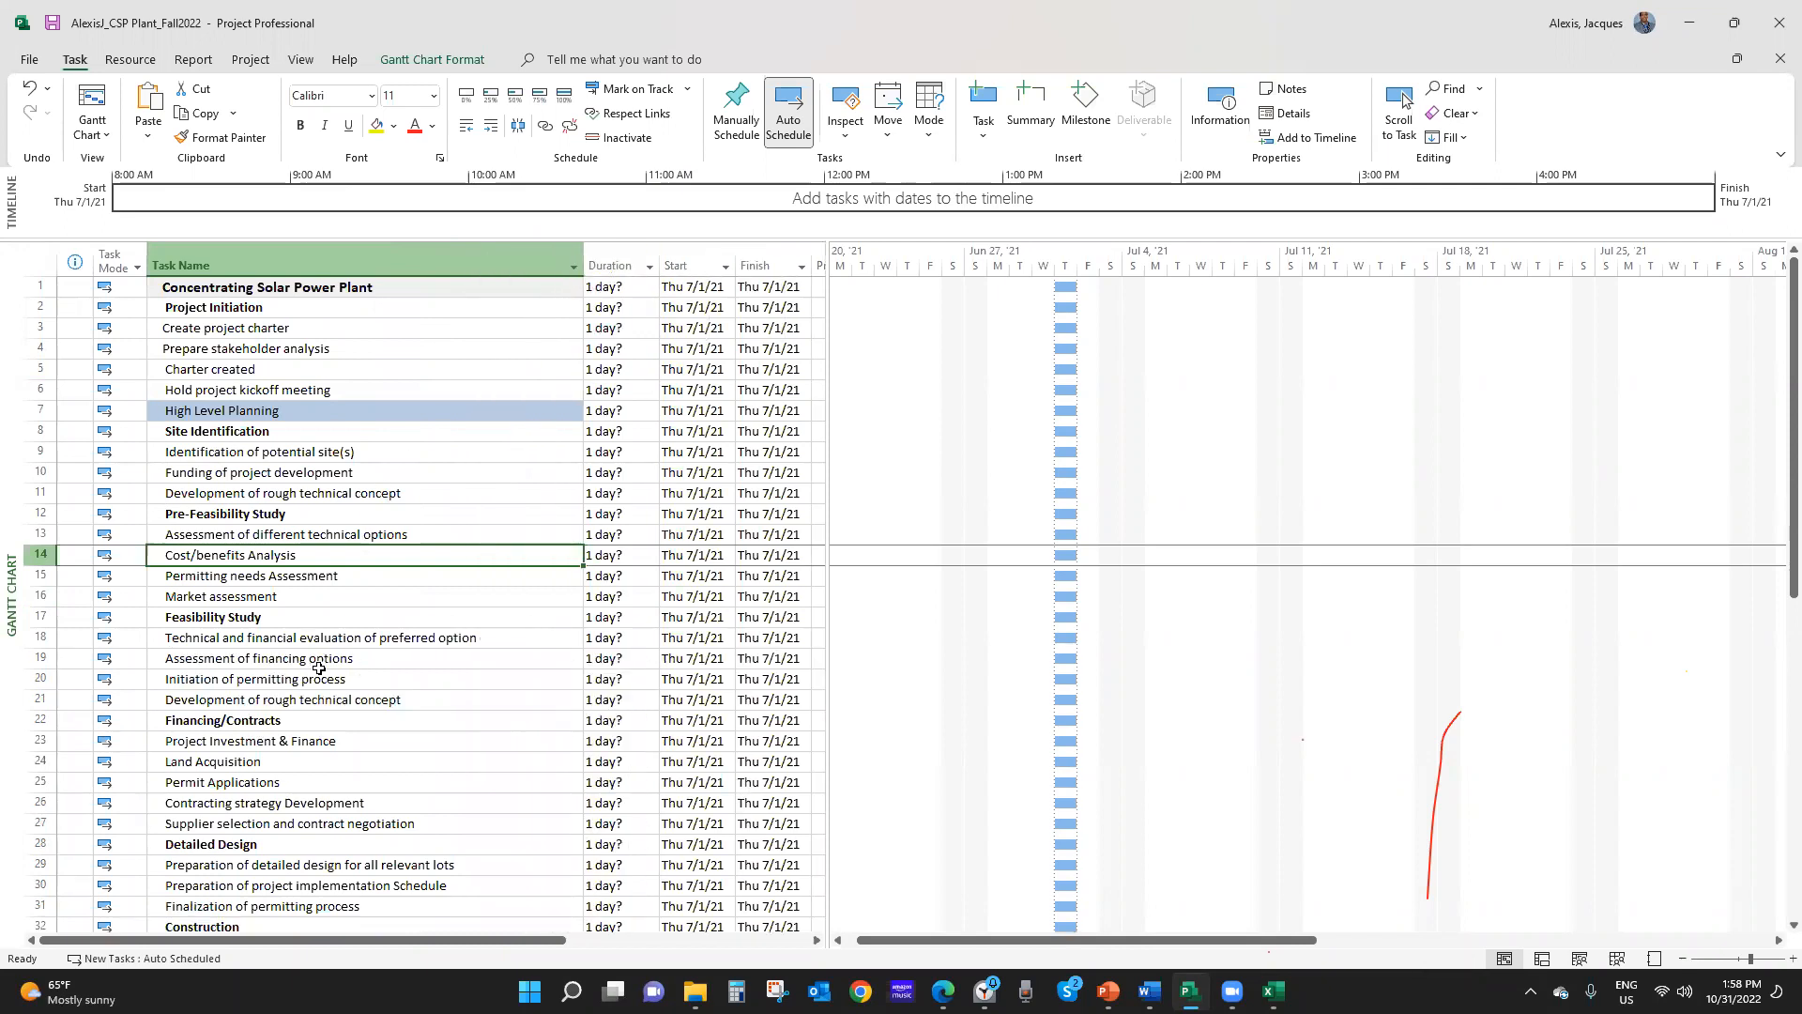
pyautogui.scroll(-5, 318, 669)
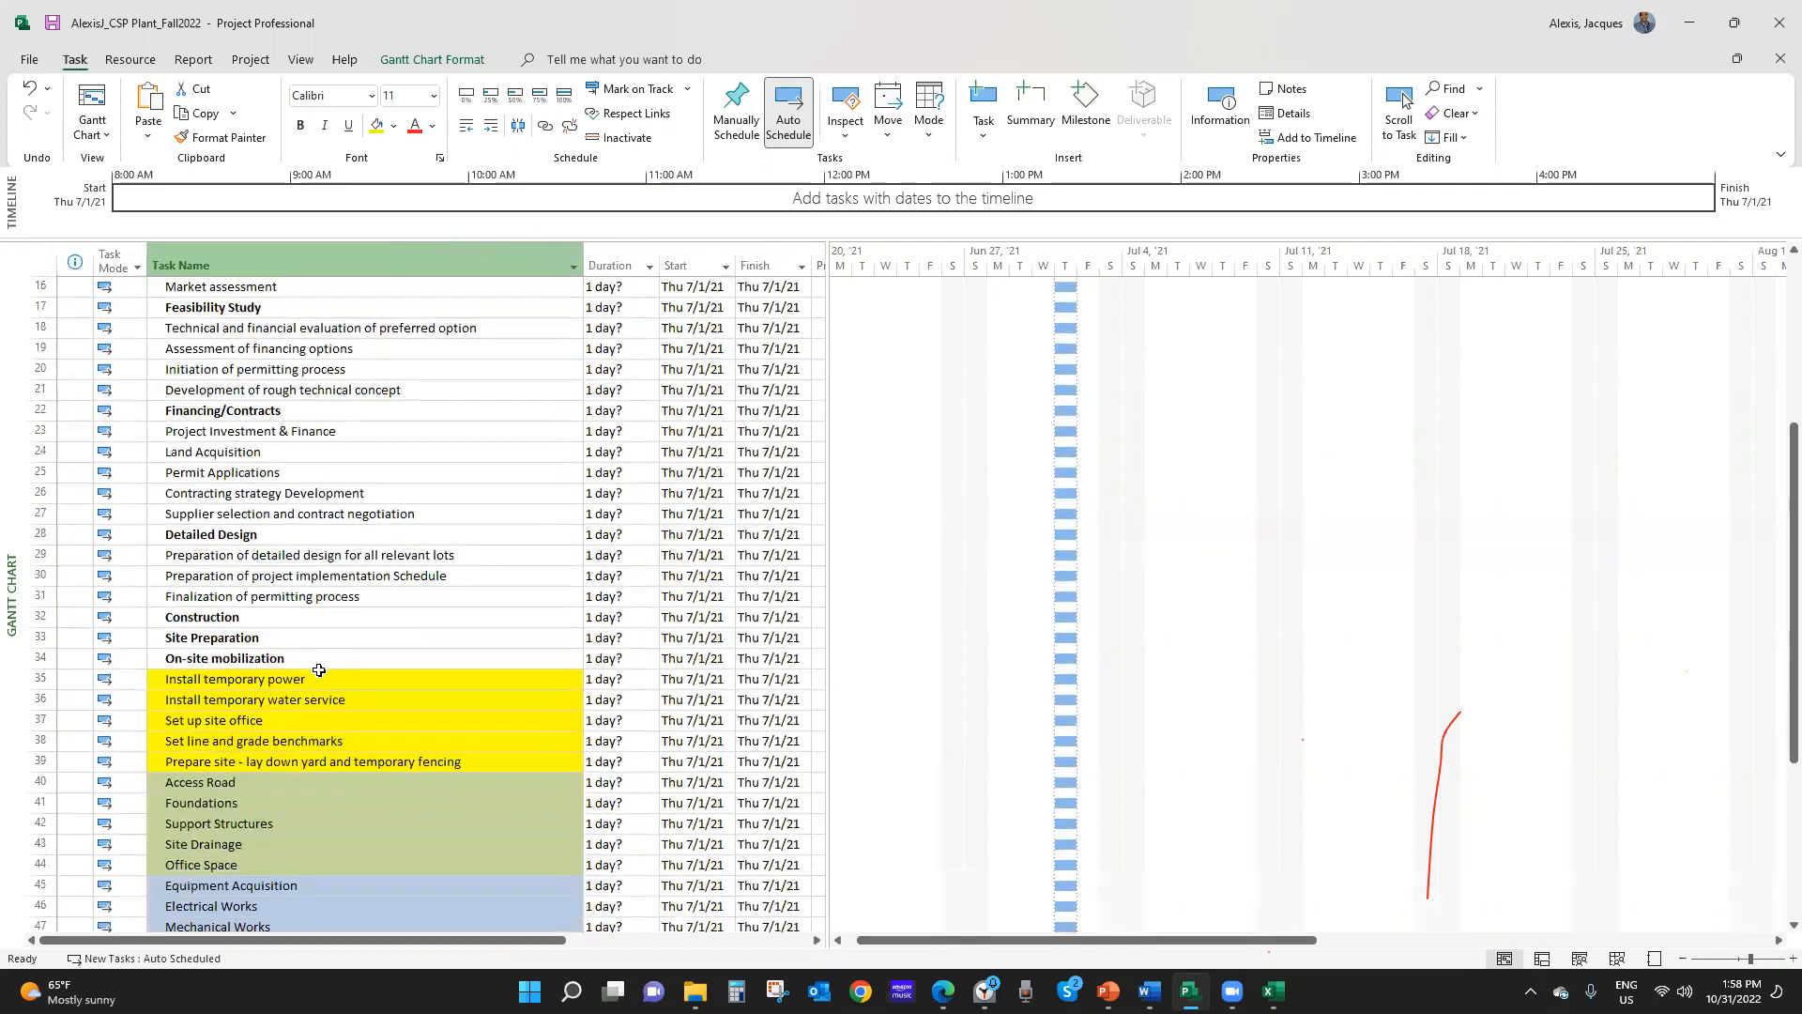
pyautogui.scroll(-5, 319, 669)
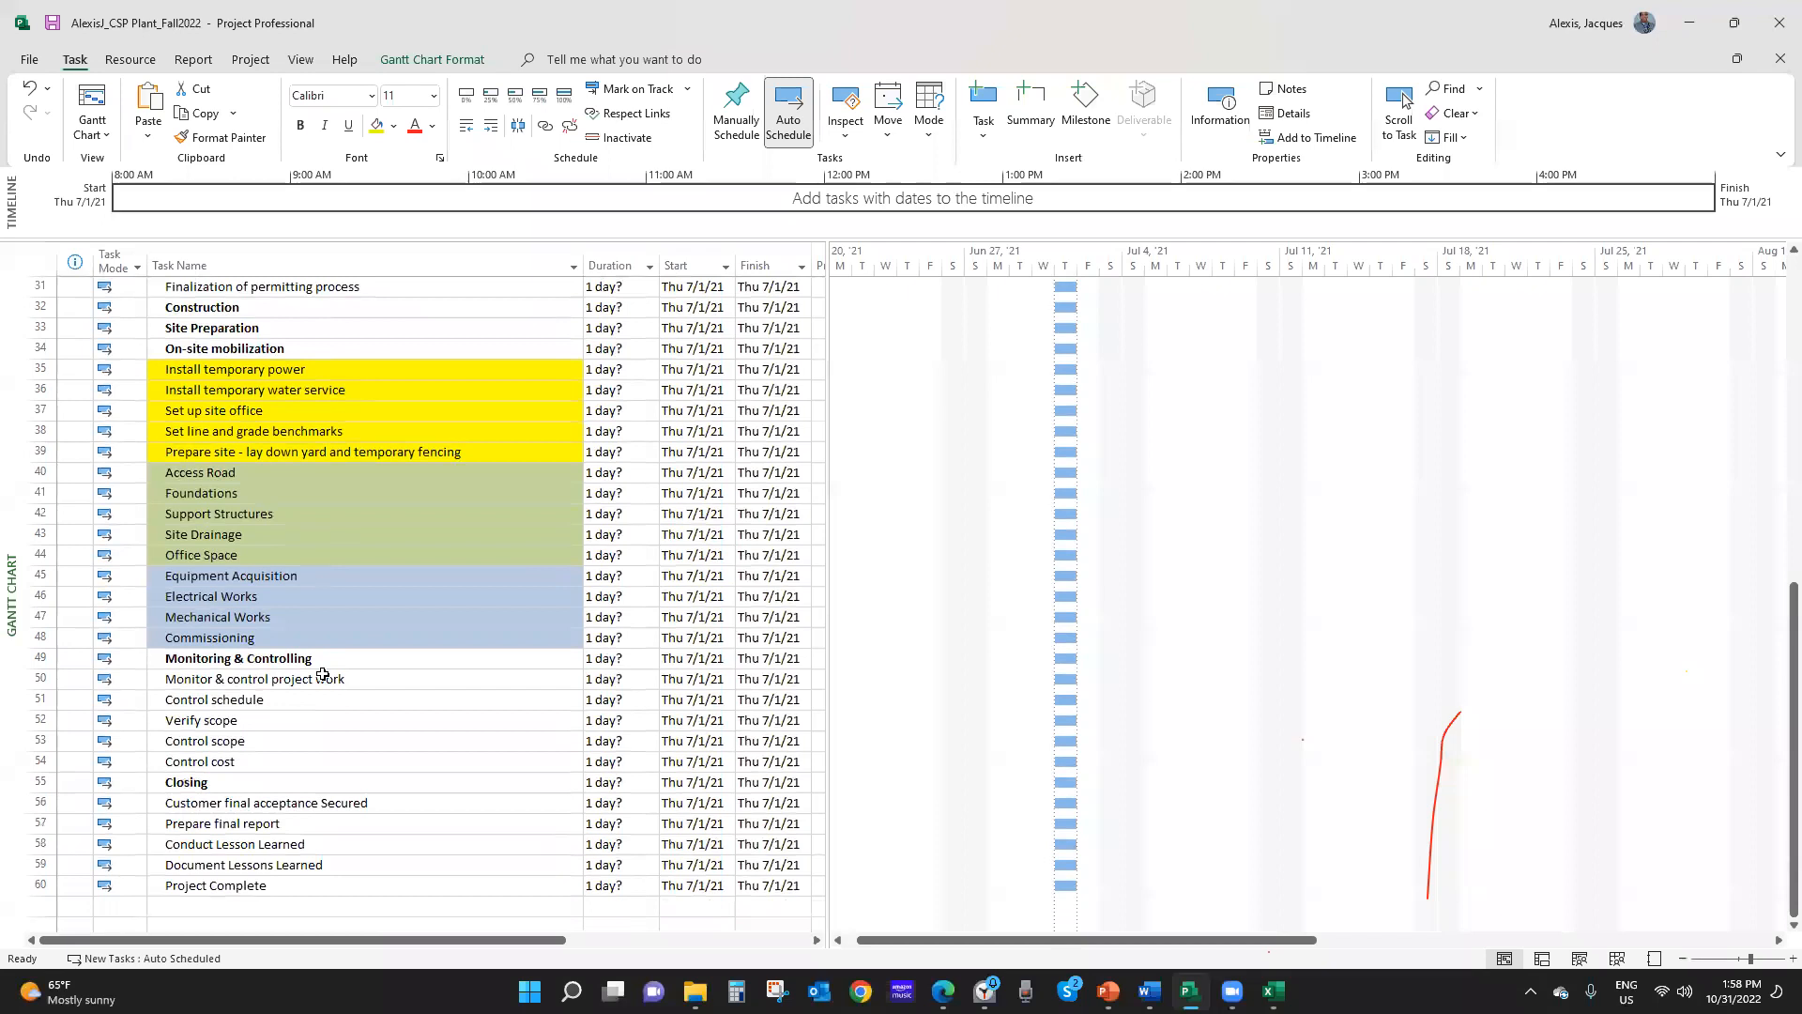
pyautogui.scroll(10, 322, 673)
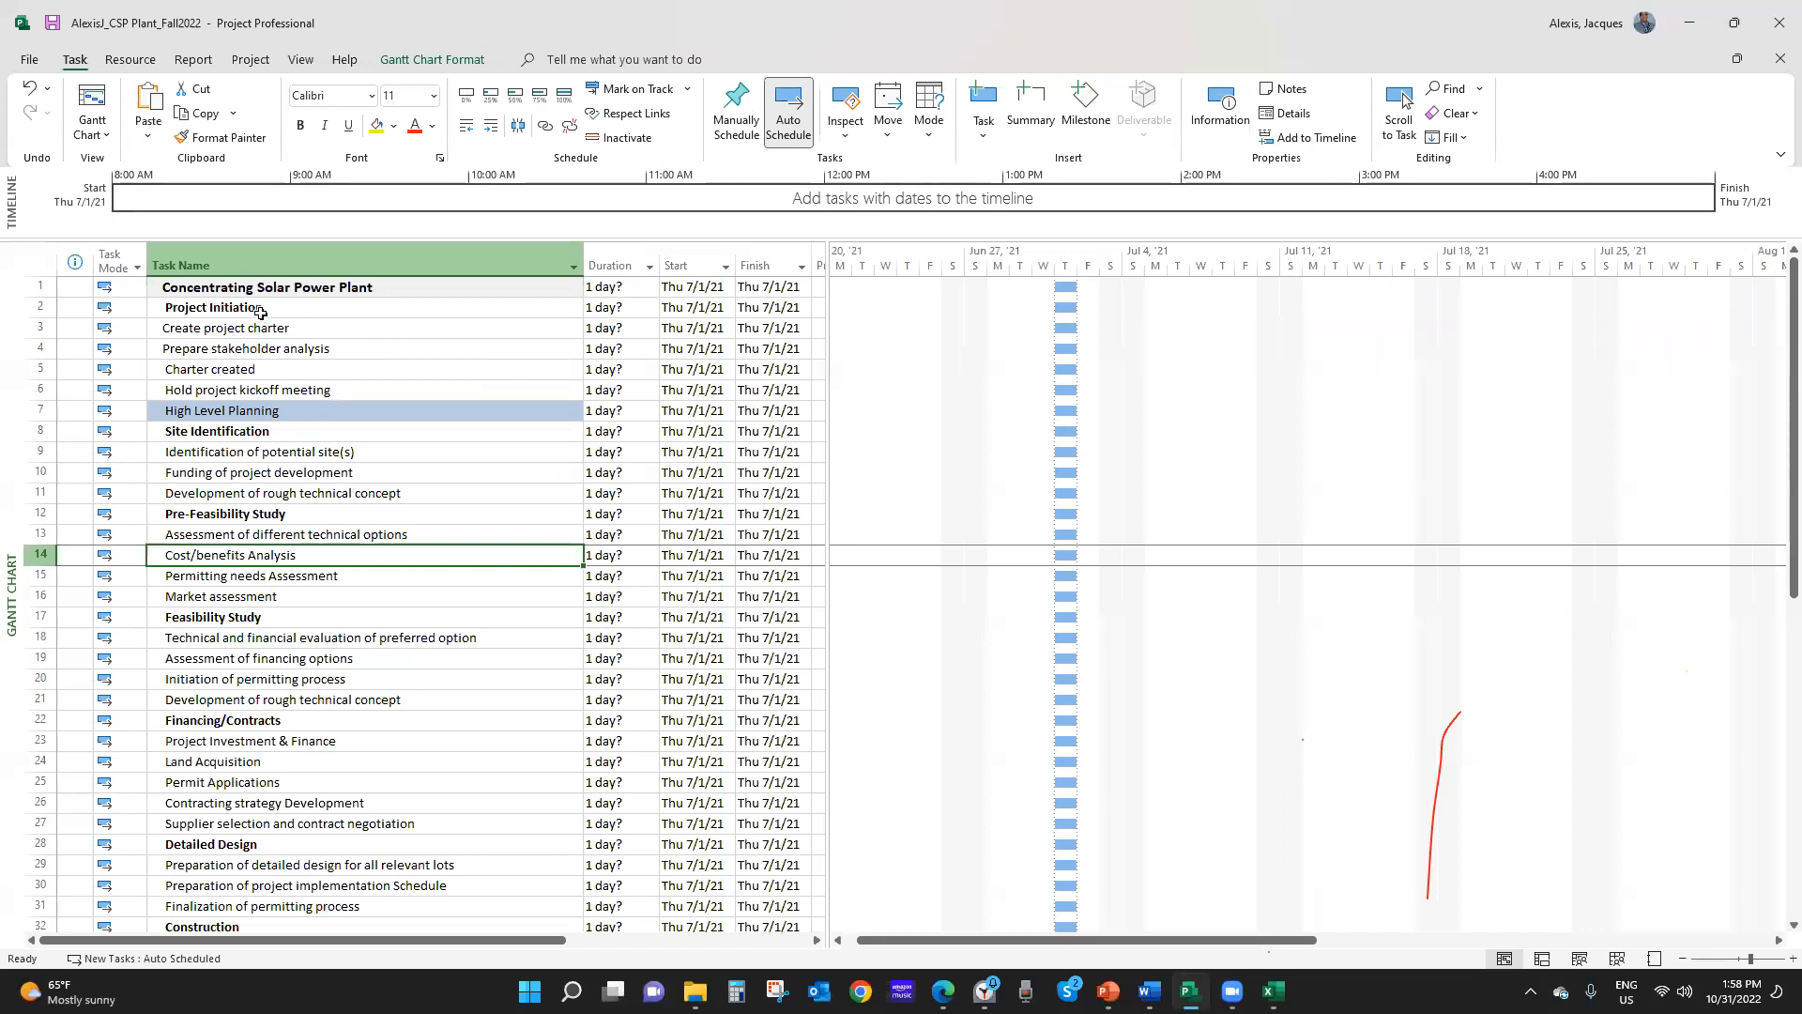
# Indent all tasks from Project Initiation through Project Complete one level under Concentrating Solar Power Plant
pyautogui.moveTo(261, 307); pyautogui.dragTo(237, 862)
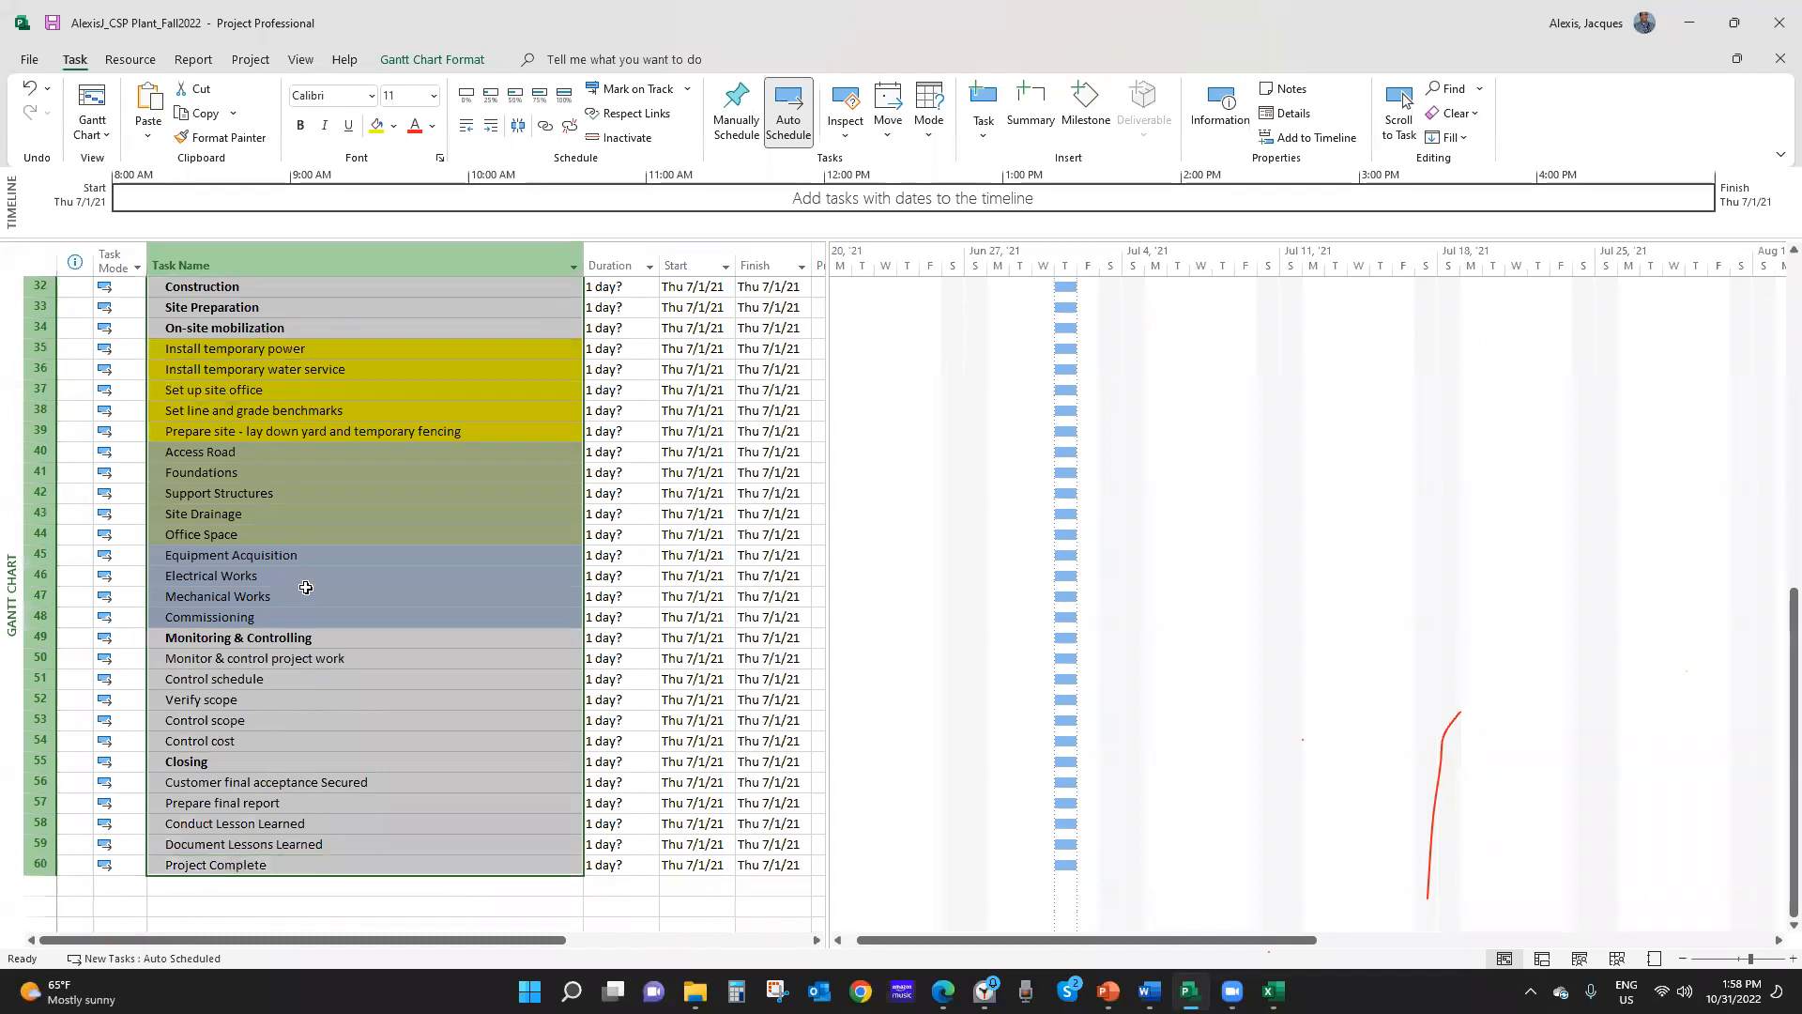
pyautogui.scroll(10, 307, 588)
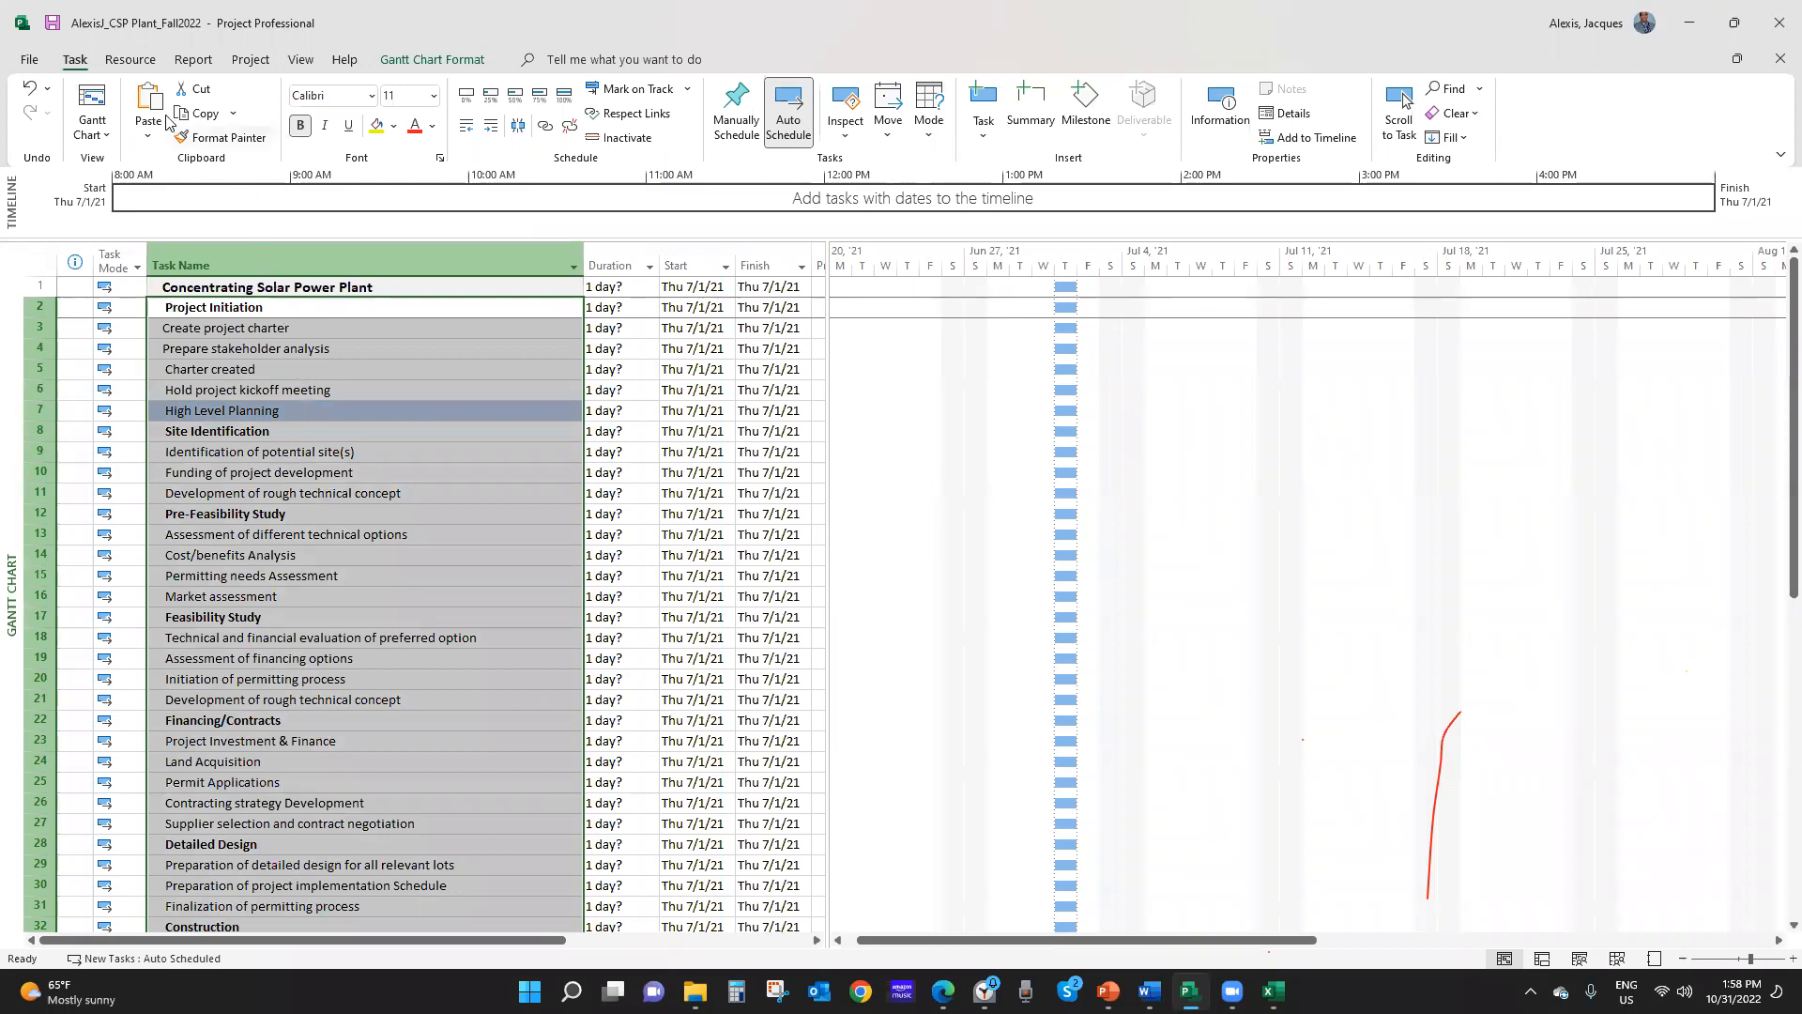
pyautogui.click(488, 136)
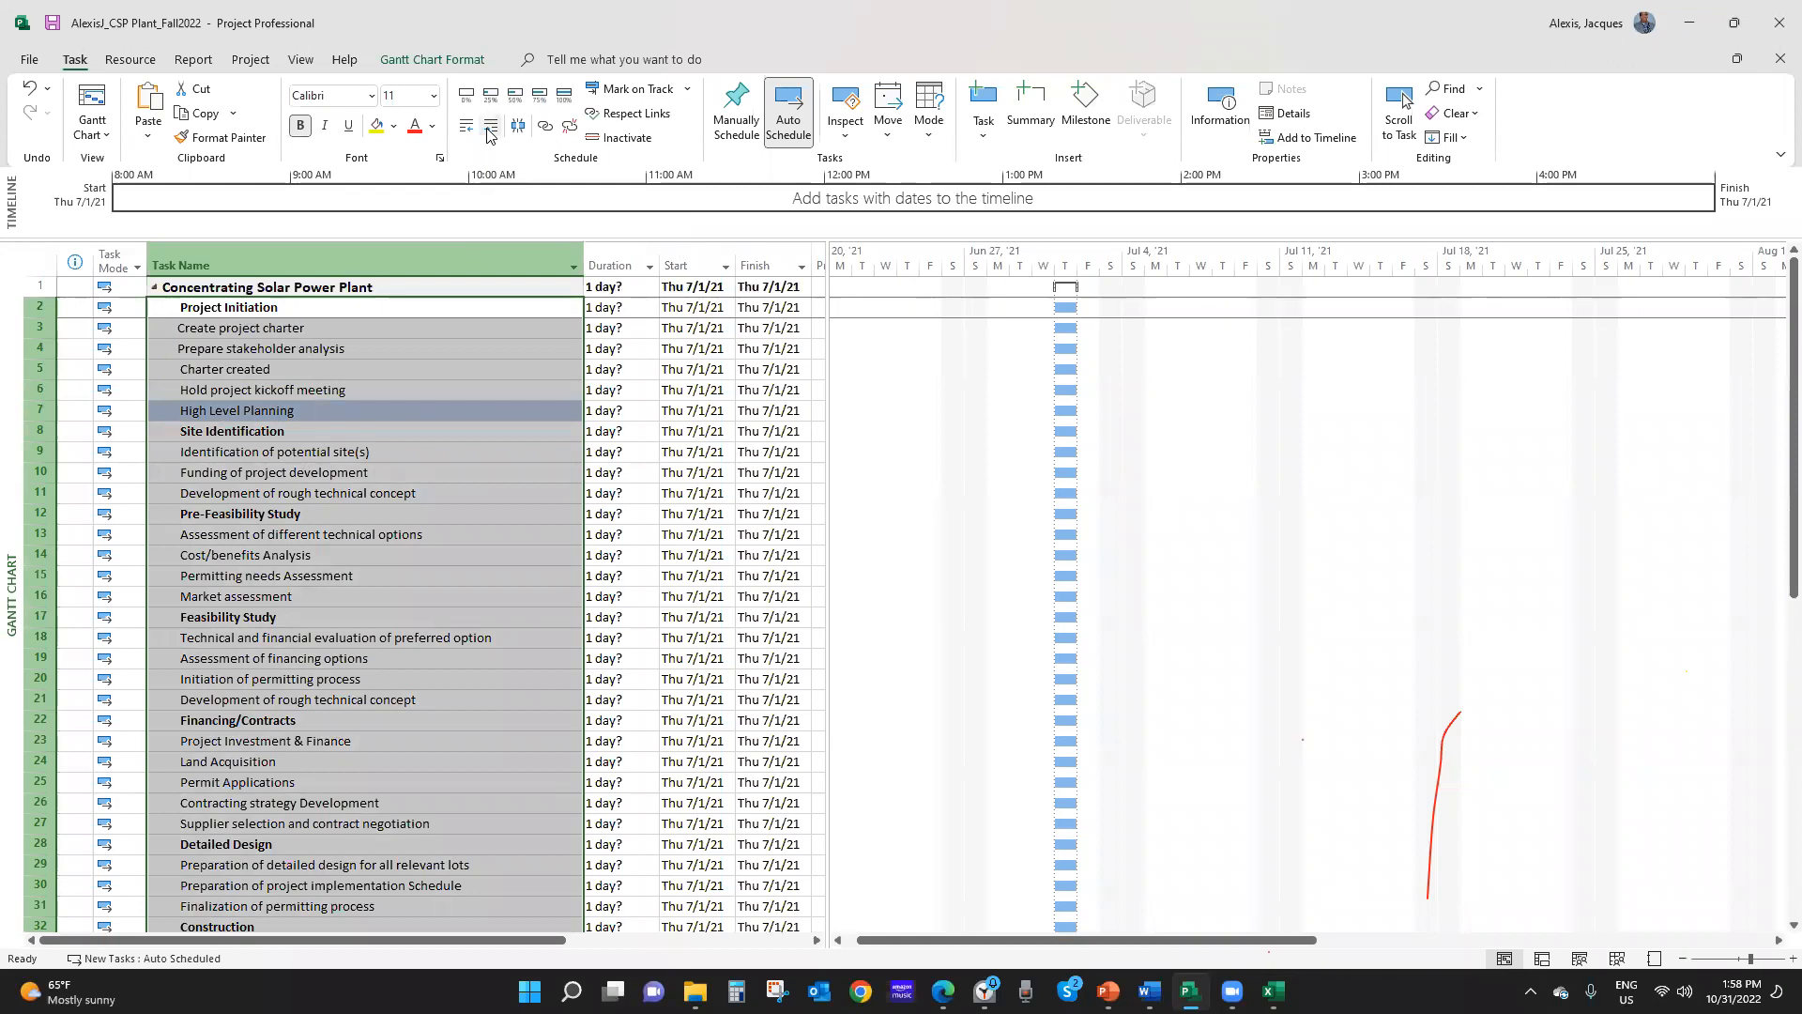
pyautogui.click(351, 411)
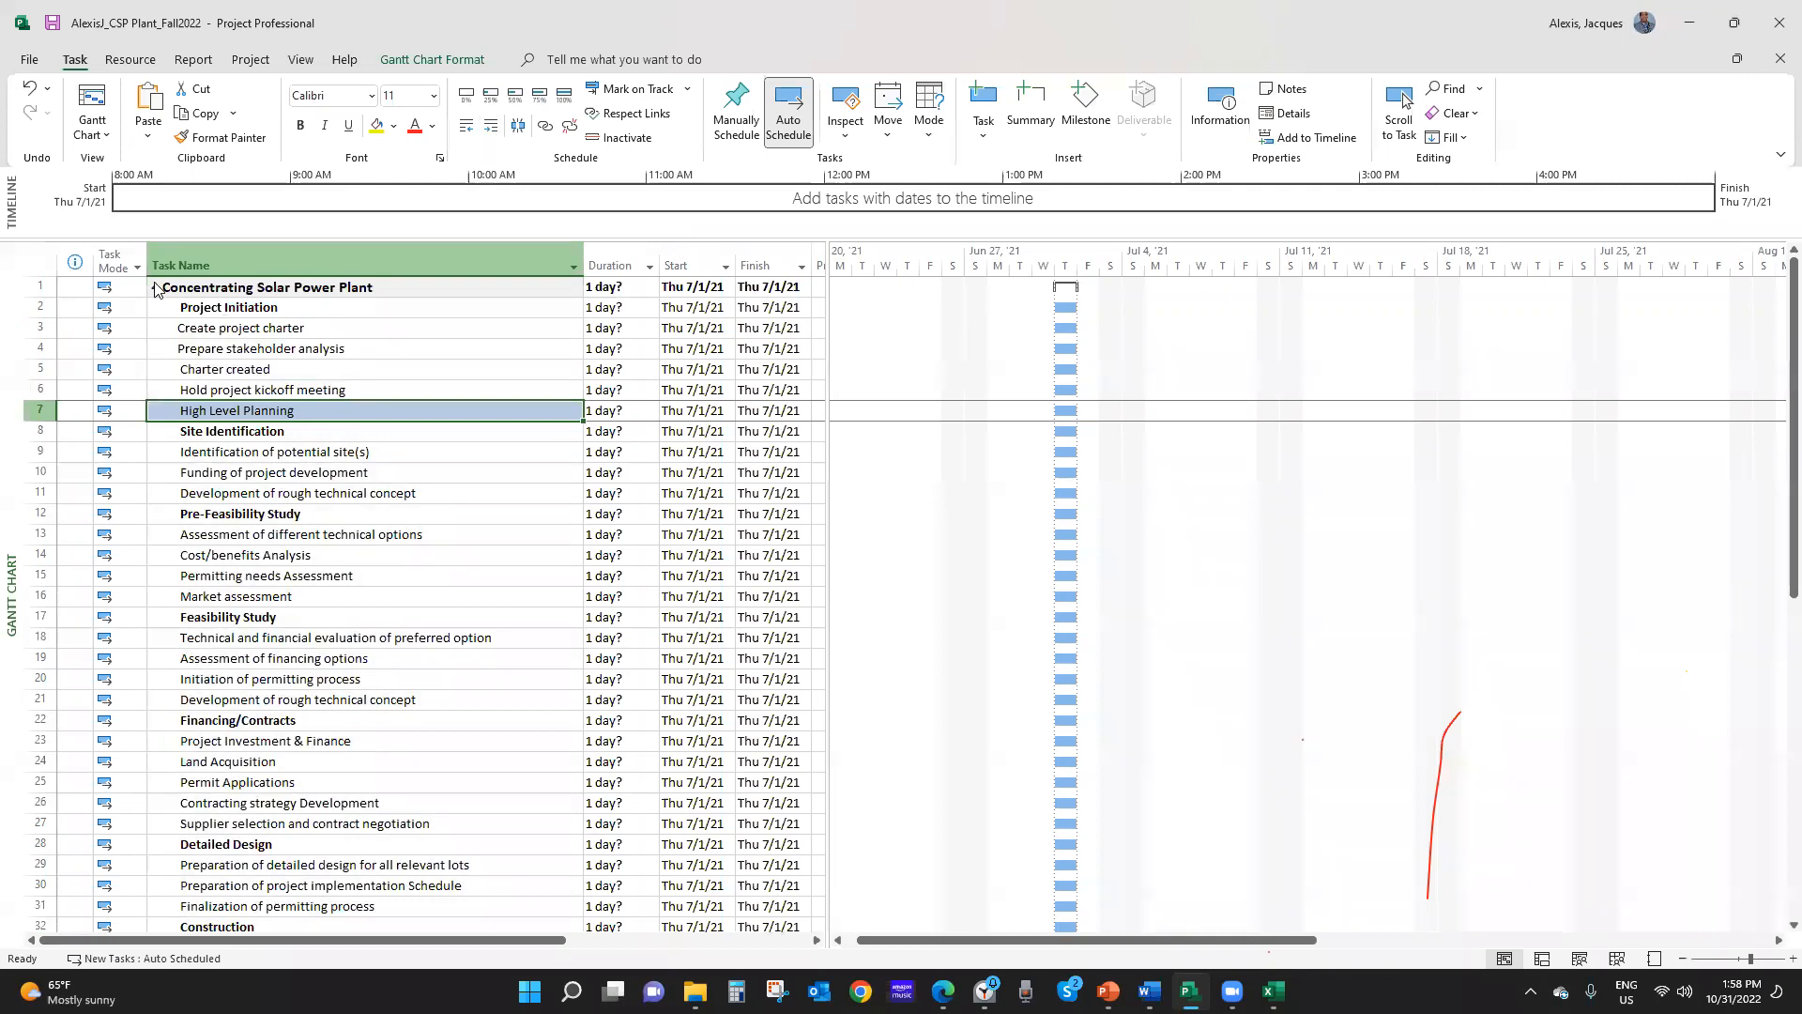
# Collapse the Concentrating Solar Power Plant summary task, check its row, and expand it again
pyautogui.click(156, 290)
pyautogui.click(346, 363)
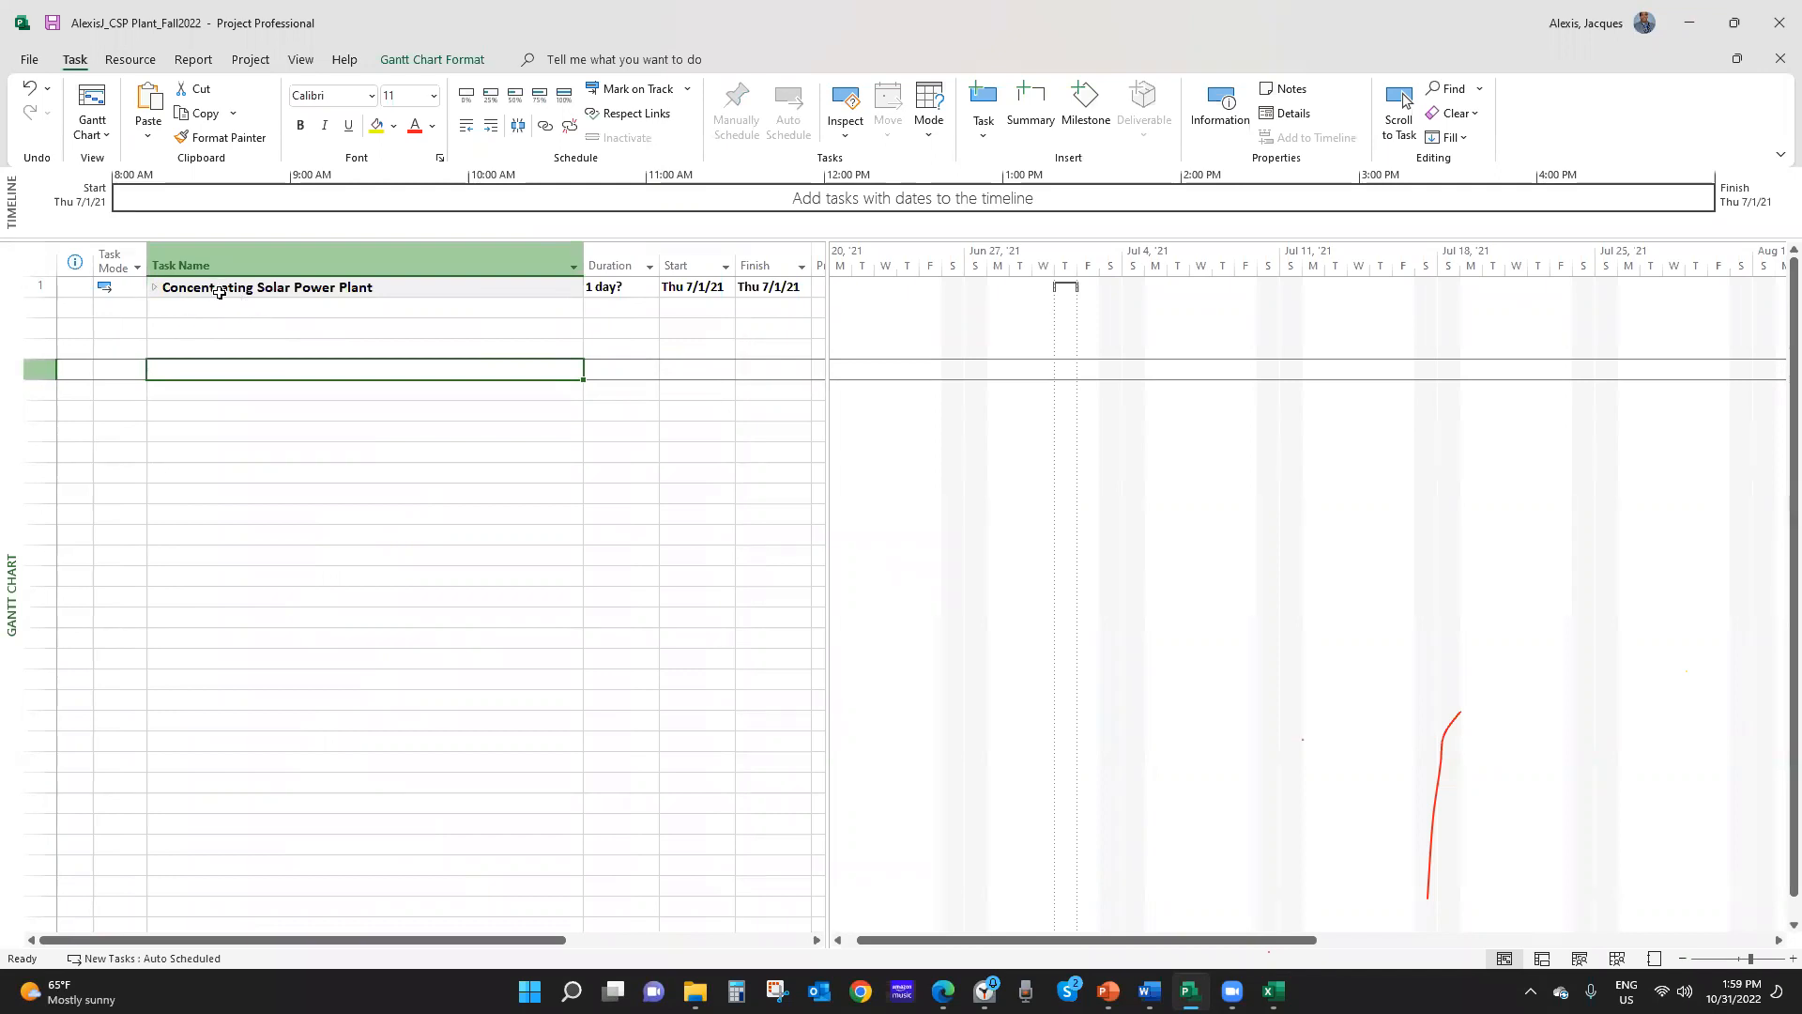
pyautogui.click(626, 289)
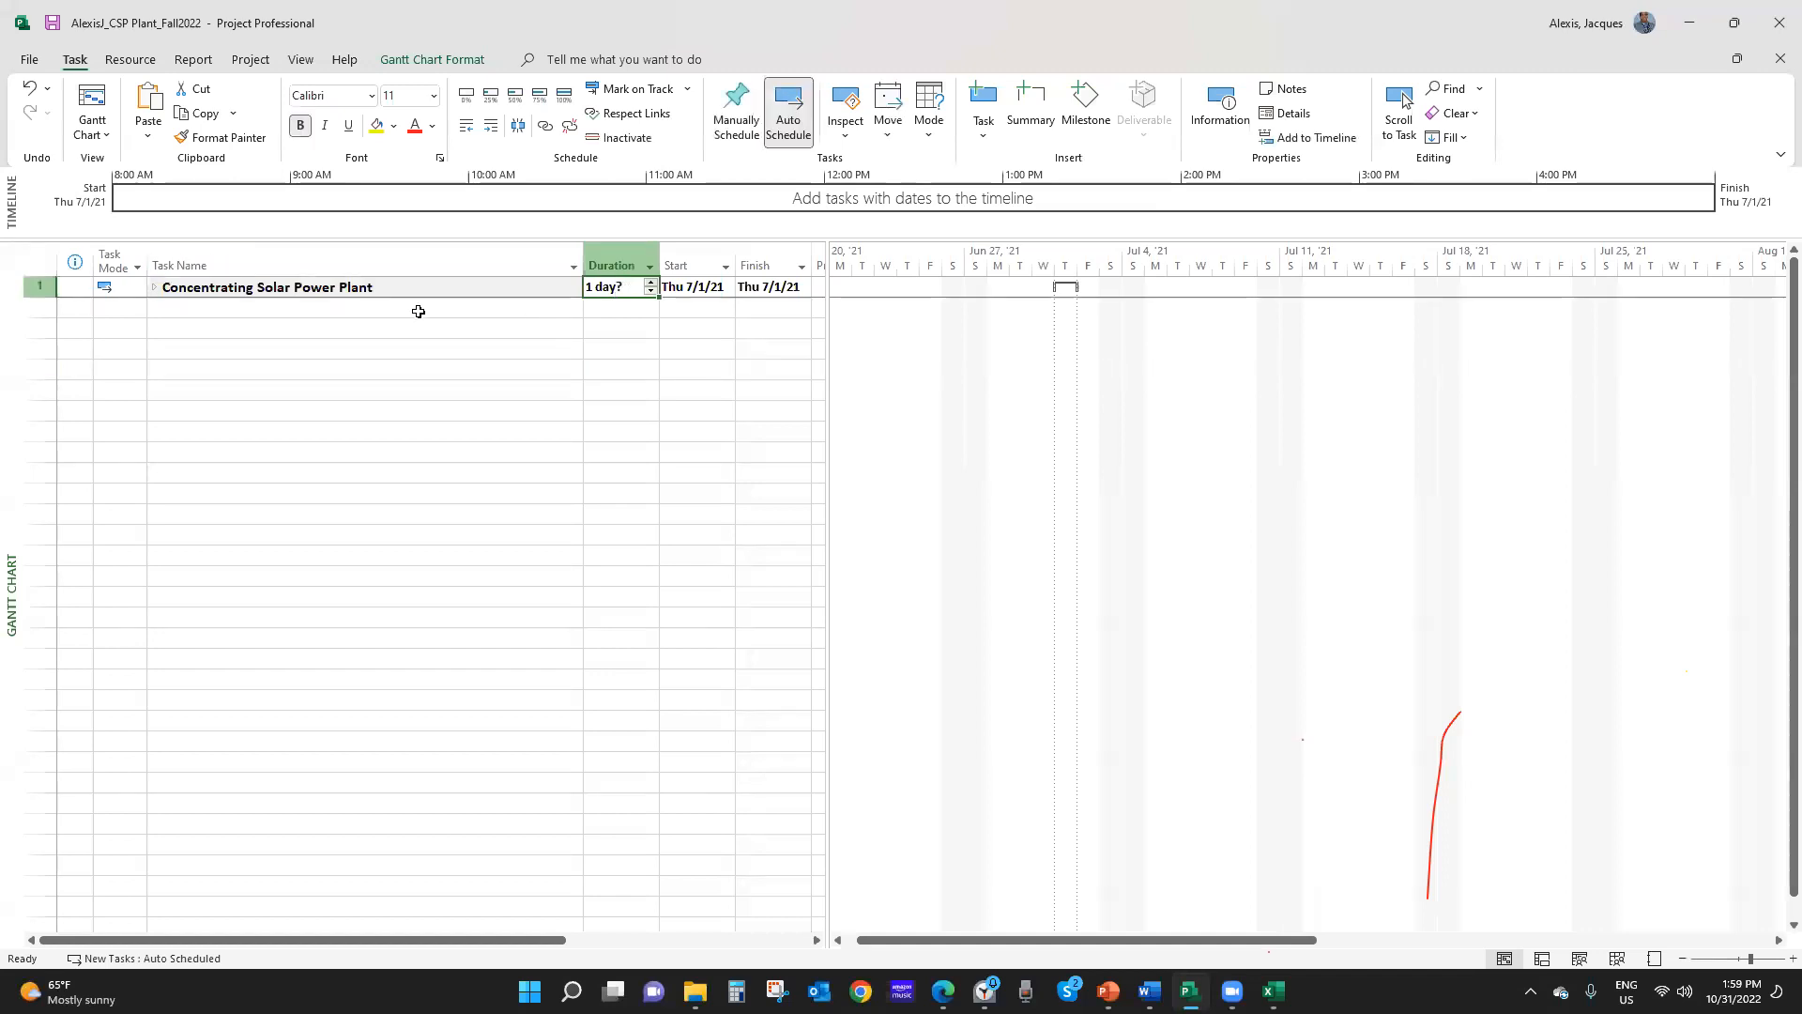
pyautogui.click(368, 327)
pyautogui.press('Up')
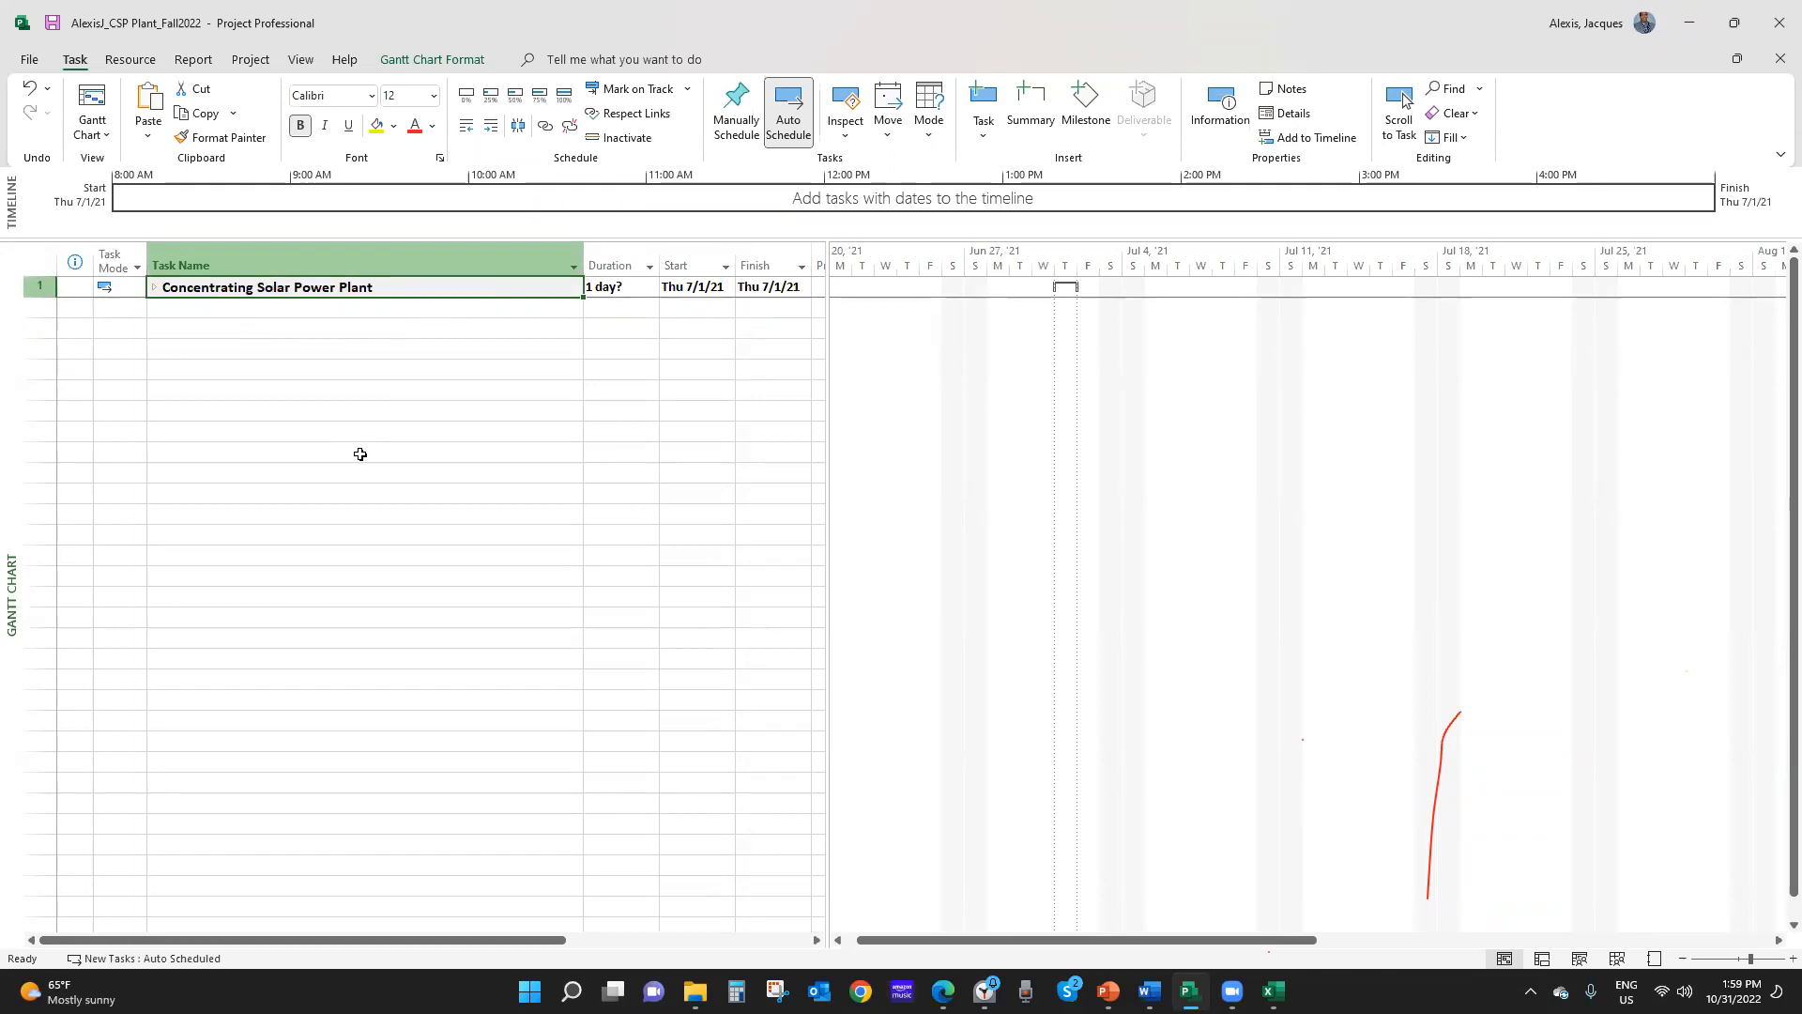
pyautogui.click(155, 288)
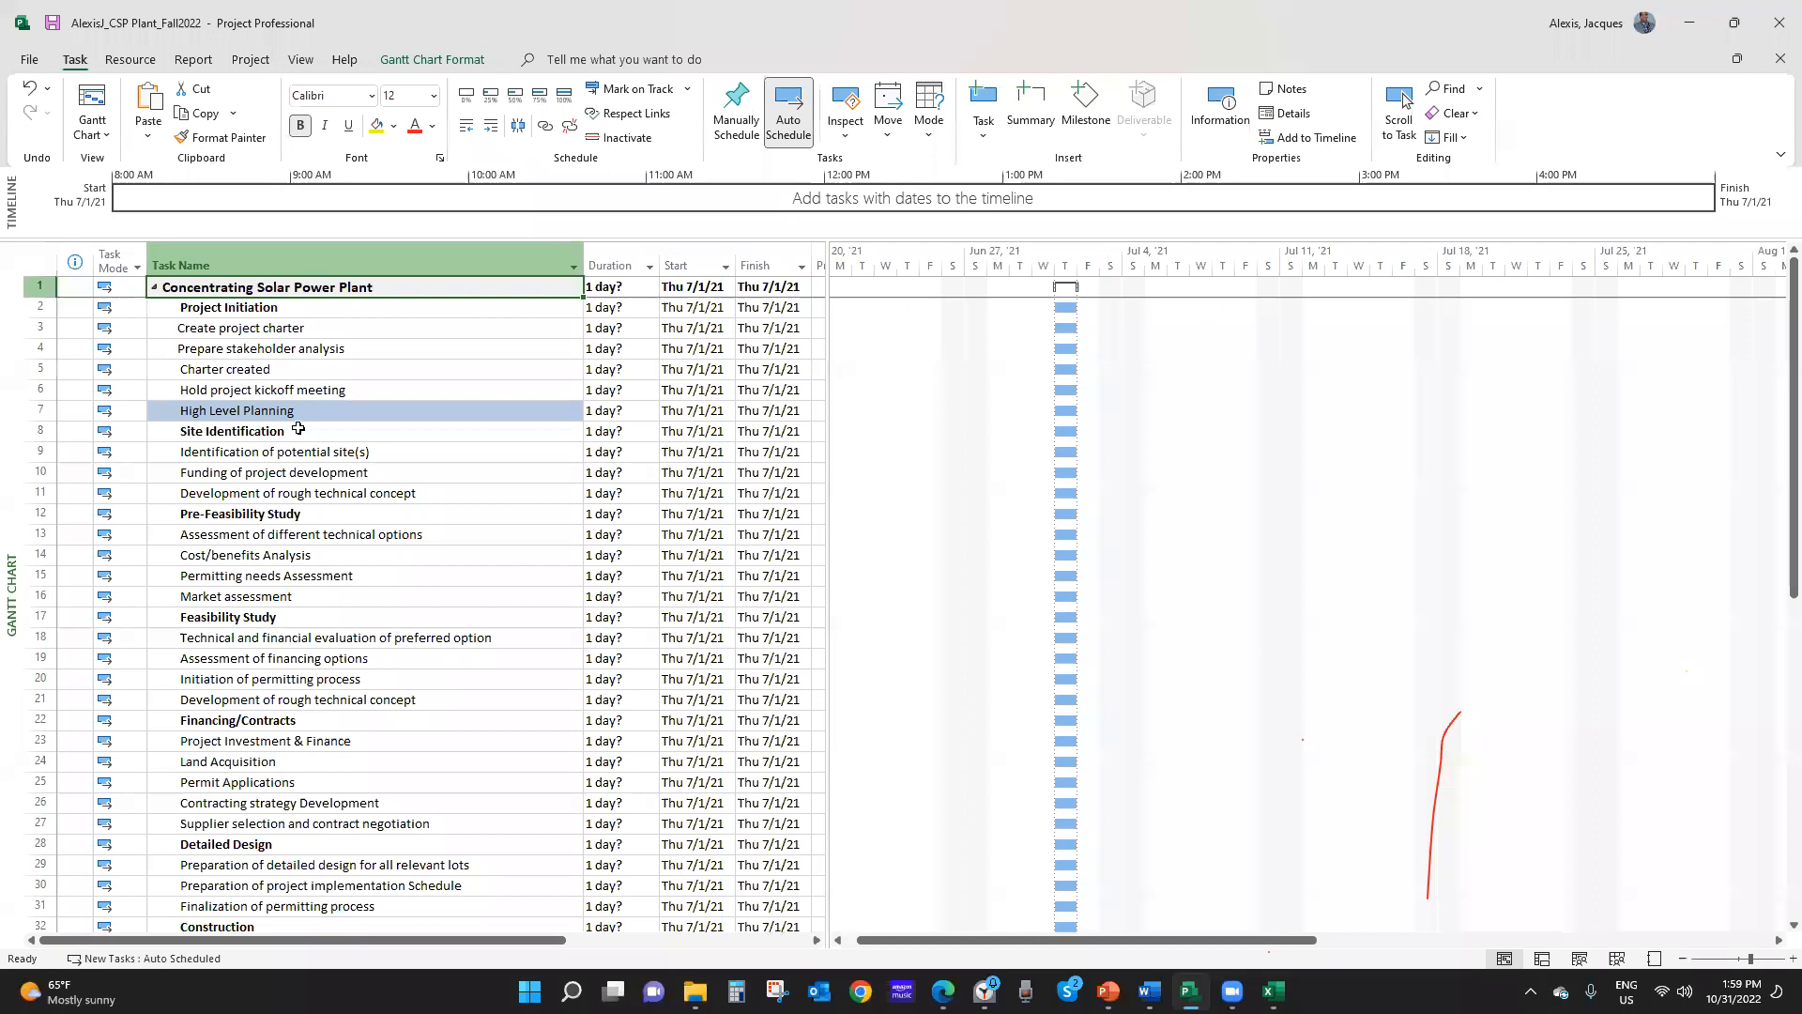
# Indent the tasks from "Create project charter" through "Hold project kickoff meeting" under Project Initiation
pyautogui.click(276, 394)
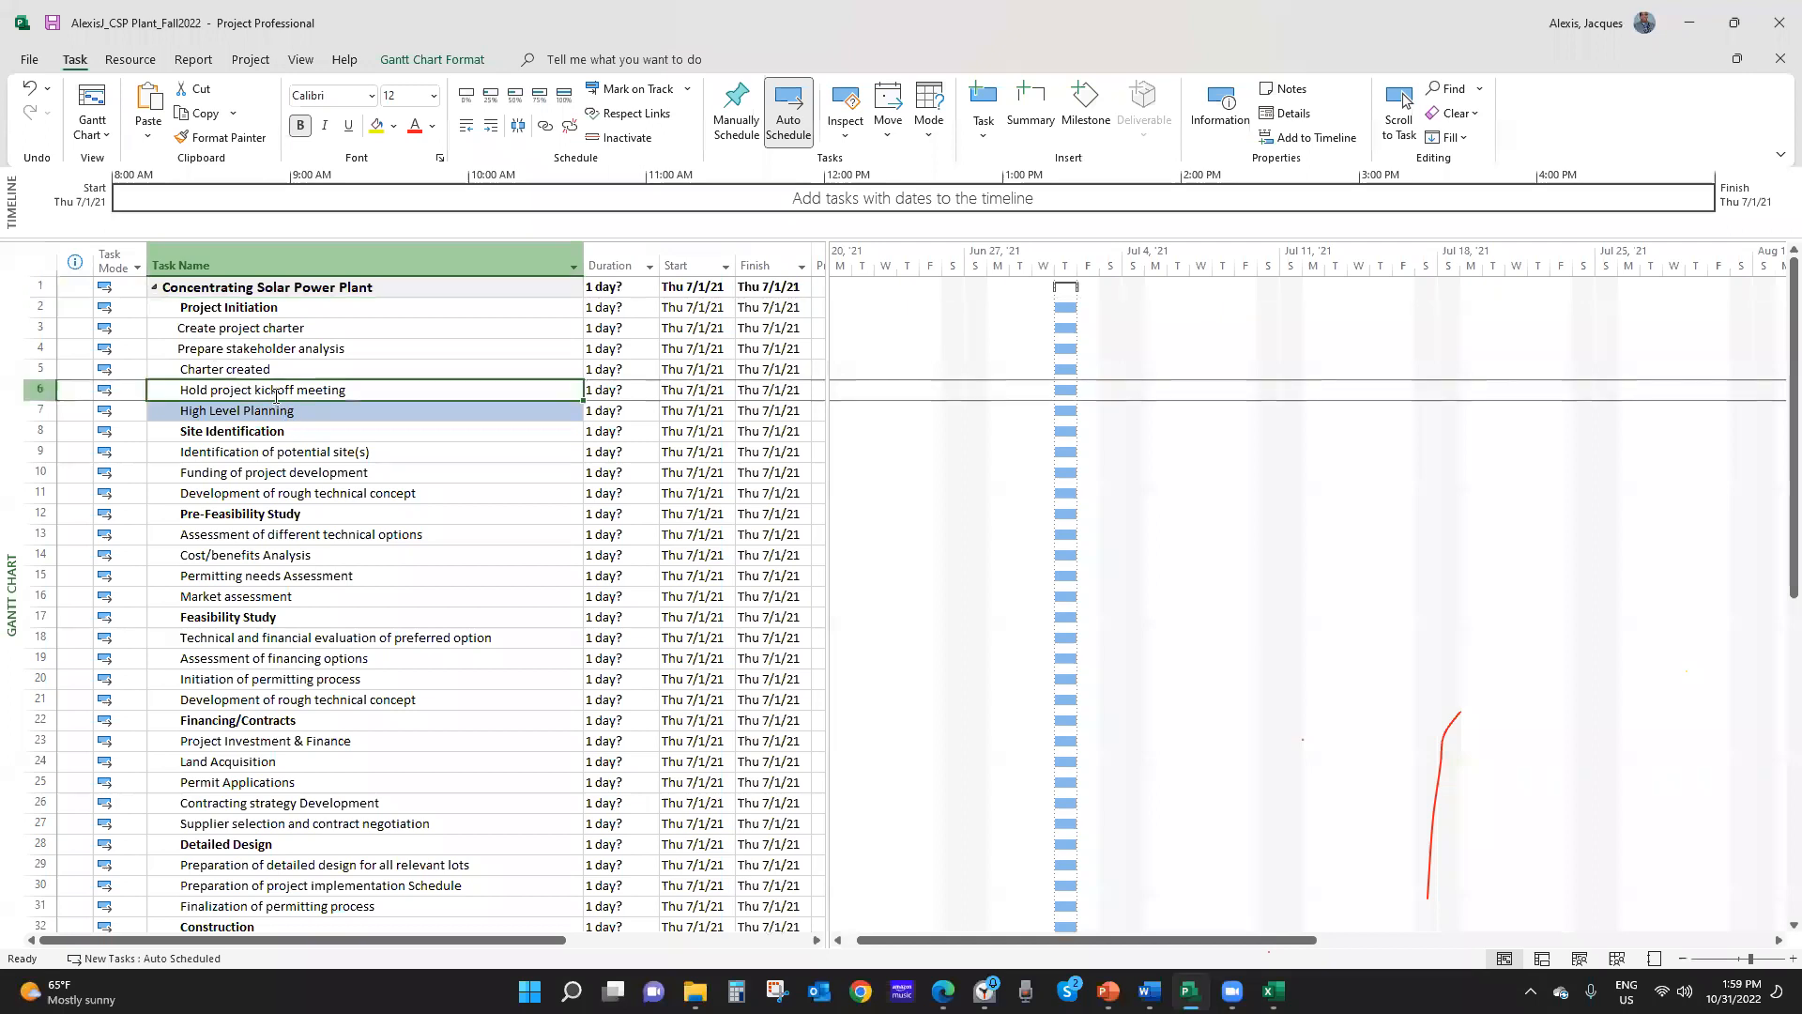
pyautogui.click(240, 328)
pyautogui.moveTo(239, 346); pyautogui.dragTo(239, 387)
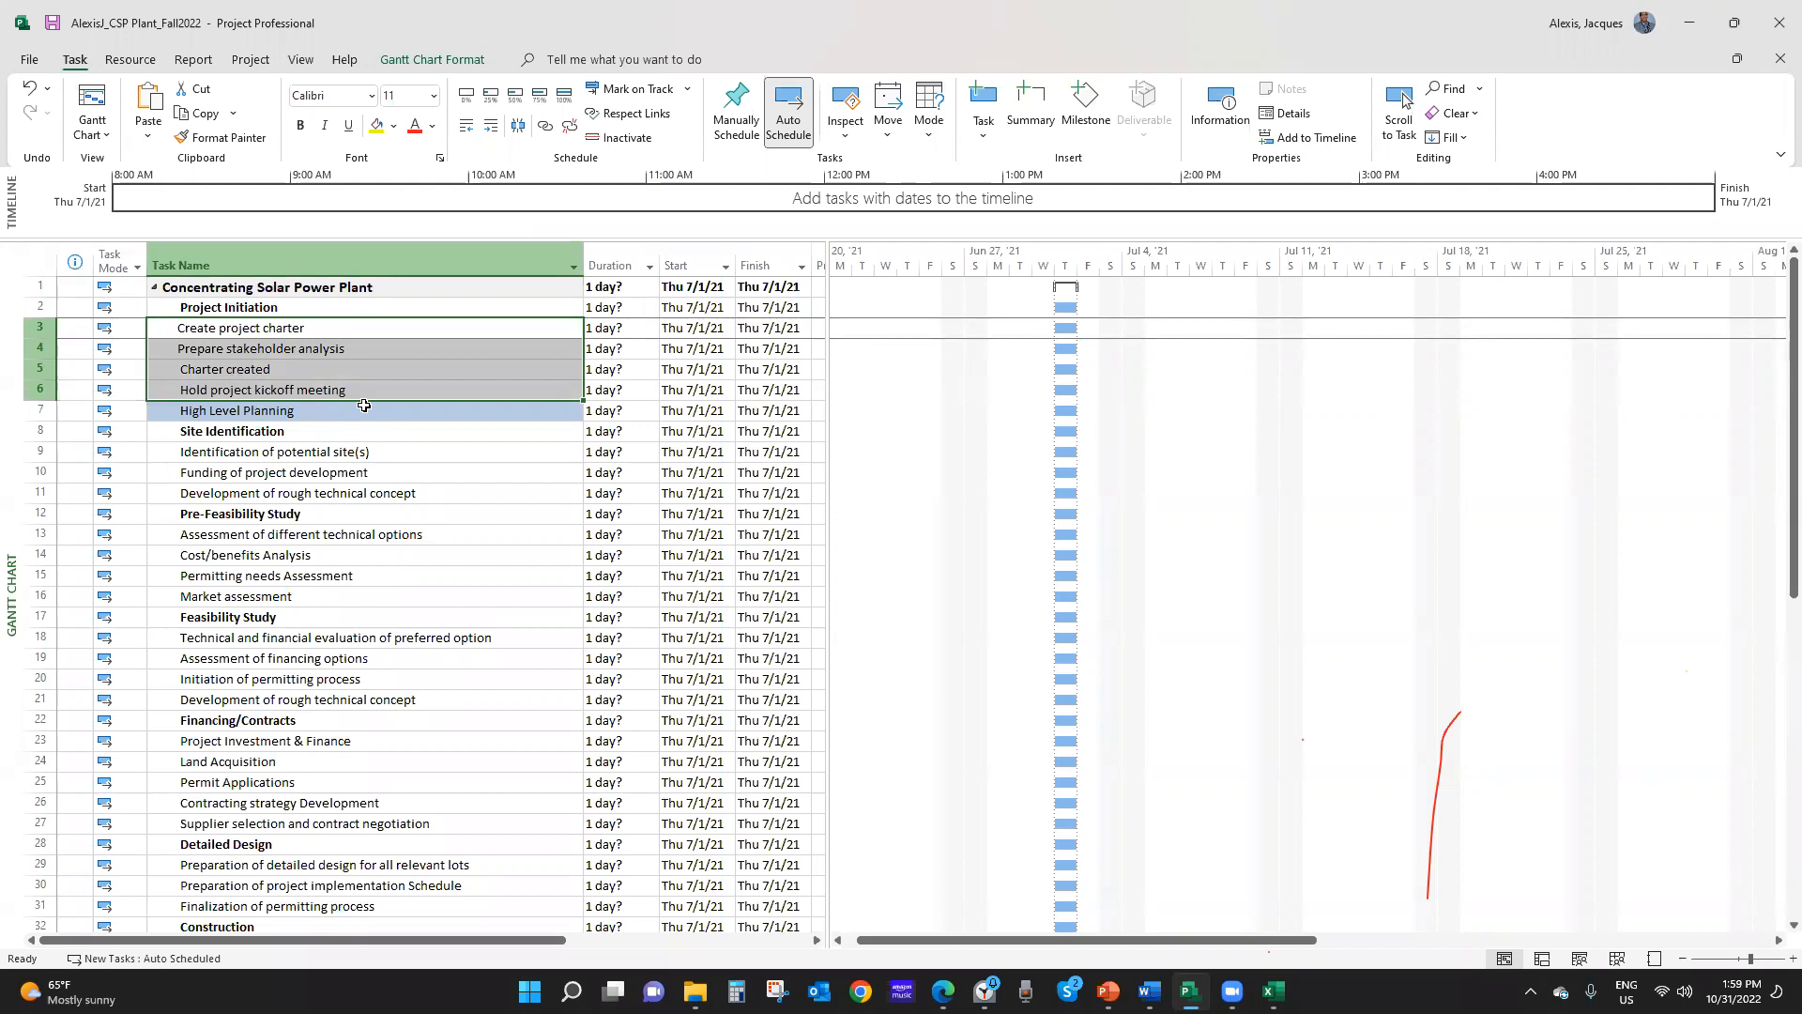
pyautogui.click(488, 126)
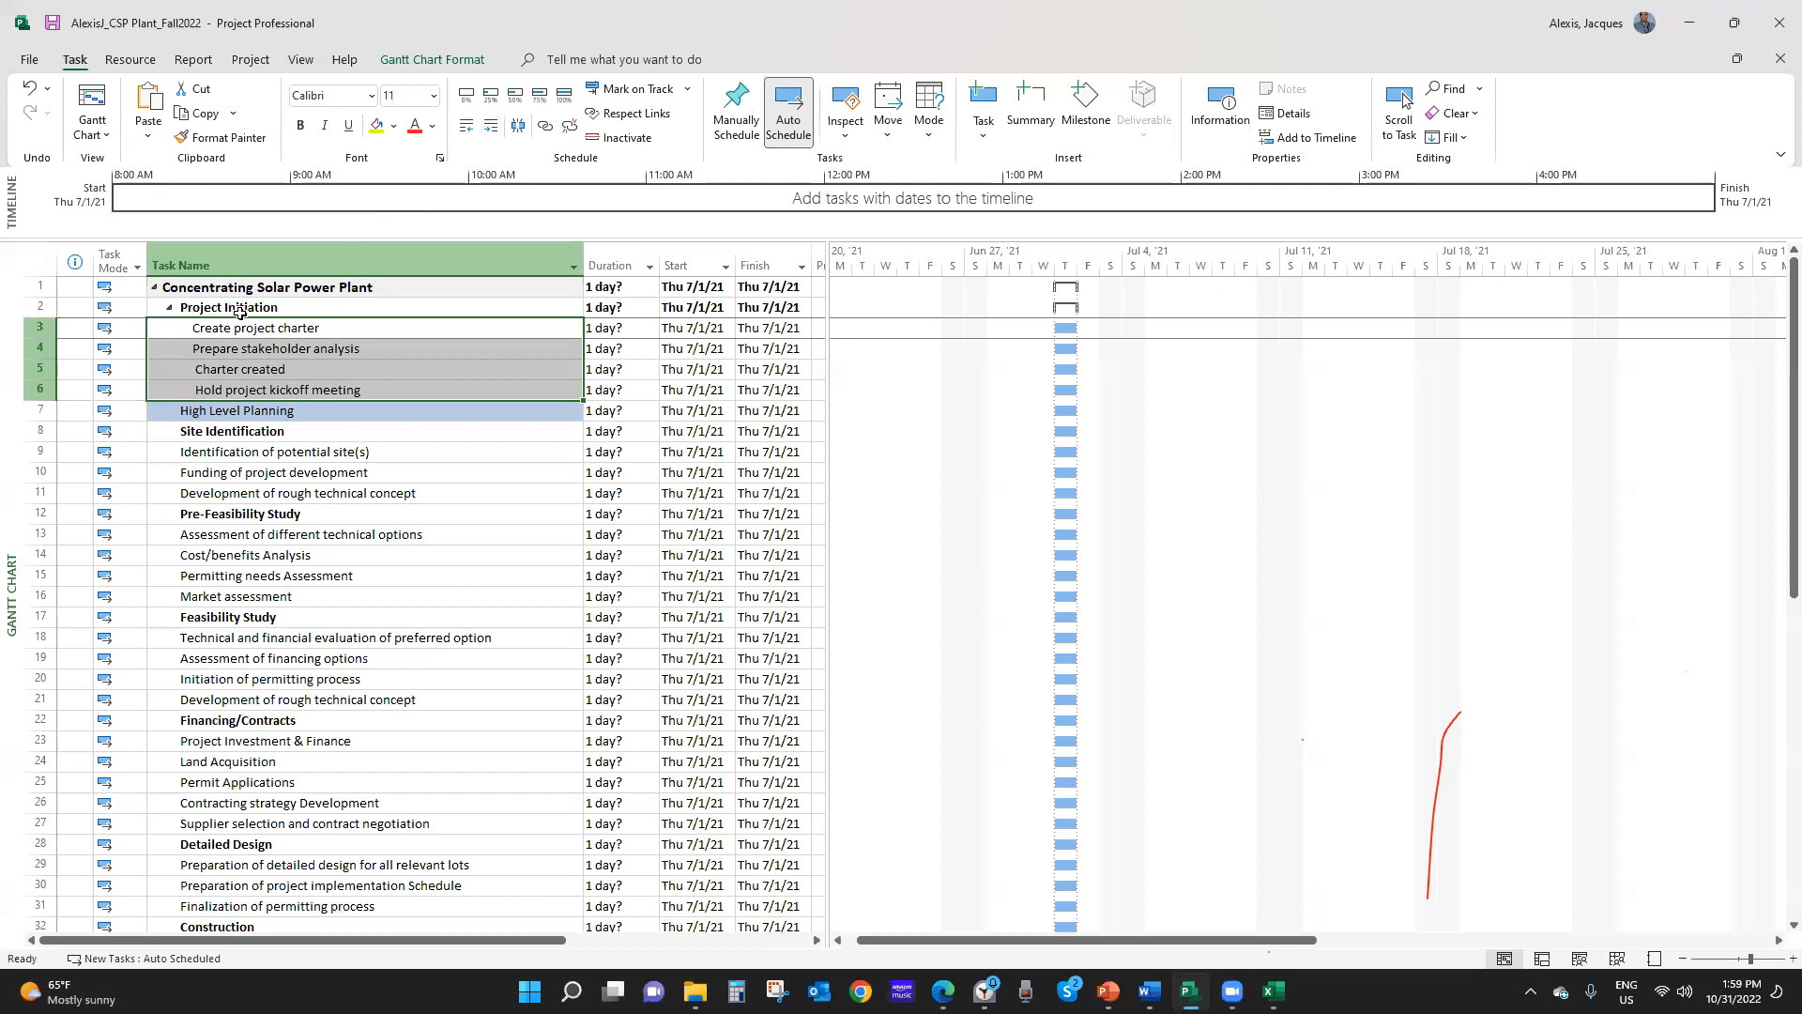
pyautogui.click(268, 418)
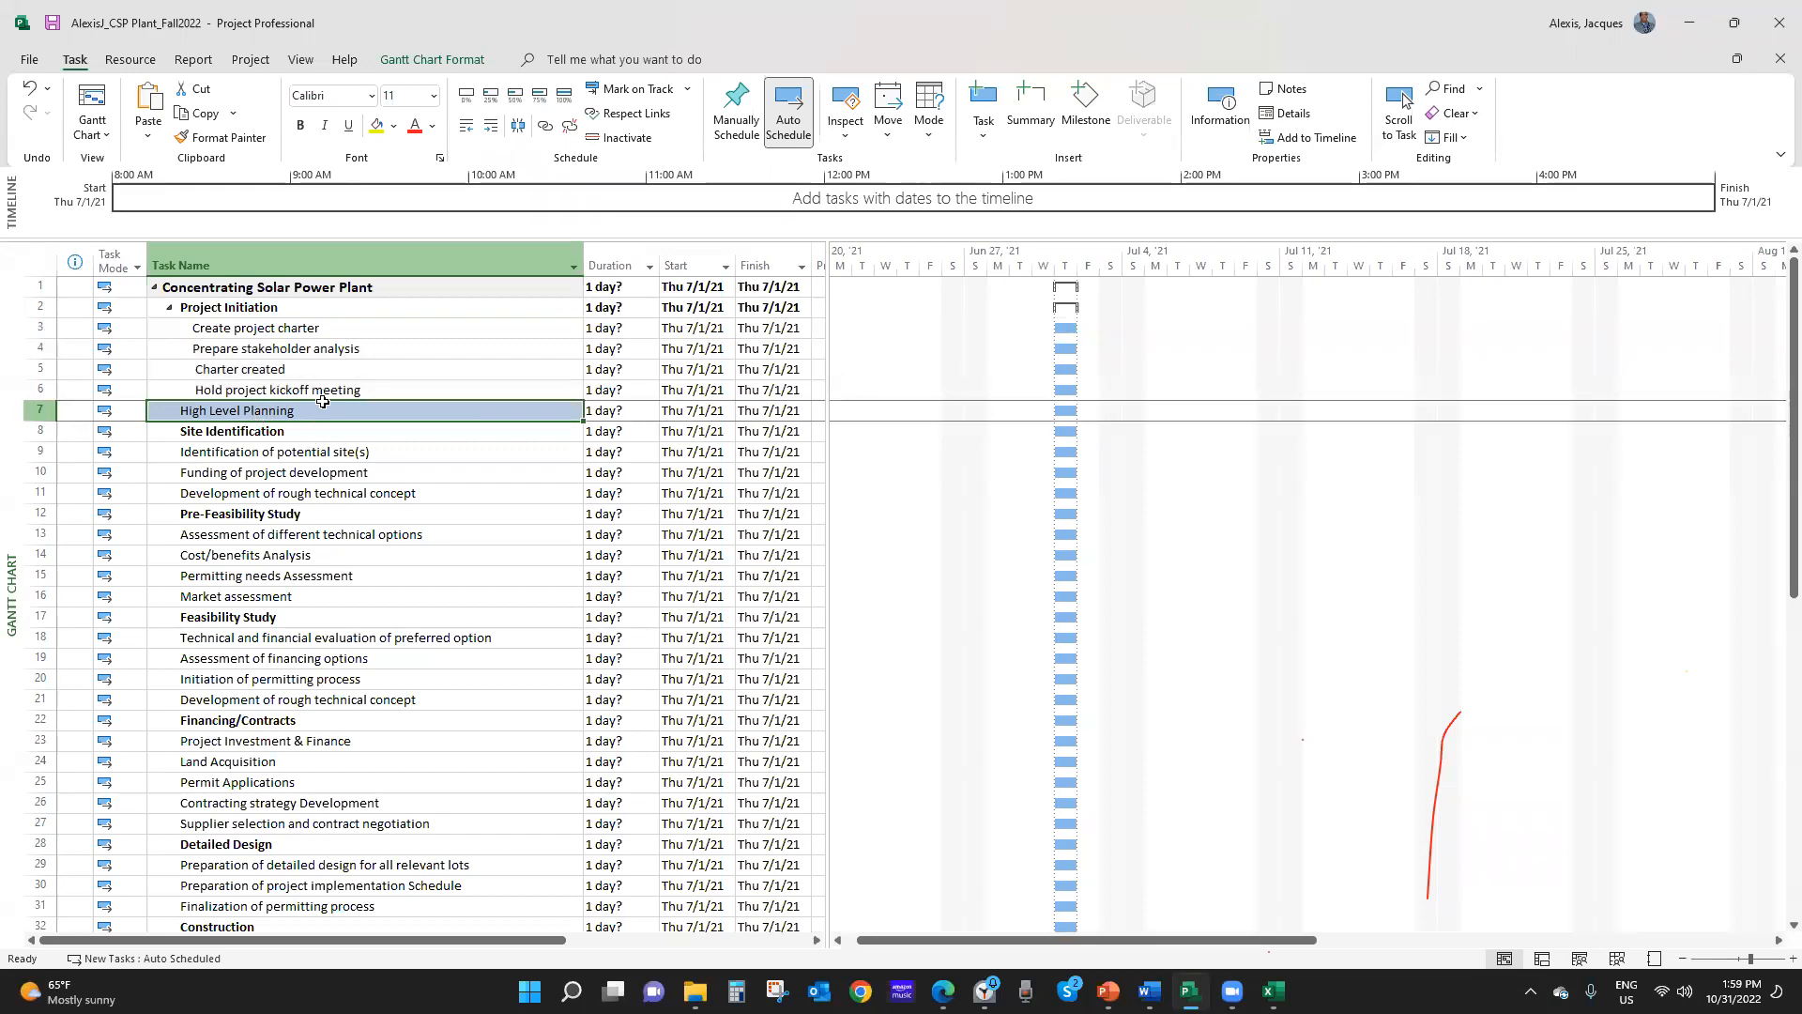
# Indent the tasks from "Identification of potential site(s)" through "Development of rough technical concept" under Site Identification
pyautogui.moveTo(276, 448); pyautogui.dragTo(273, 485)
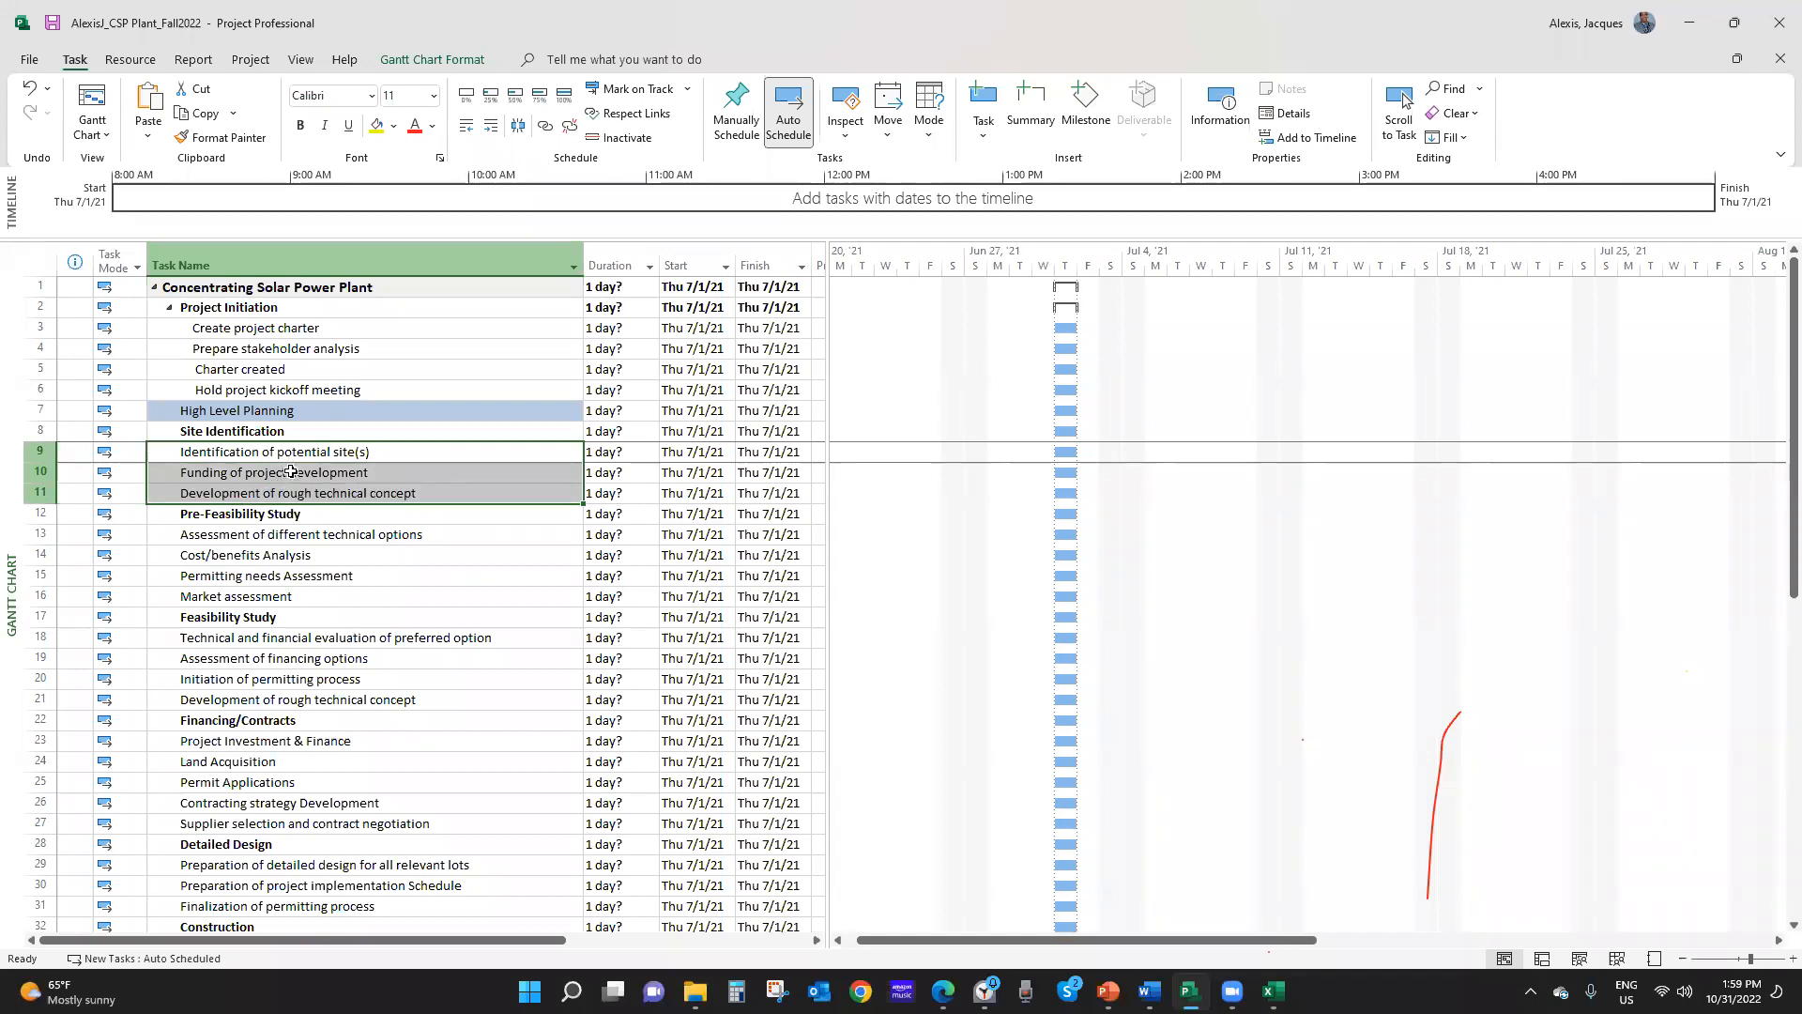
pyautogui.click(488, 125)
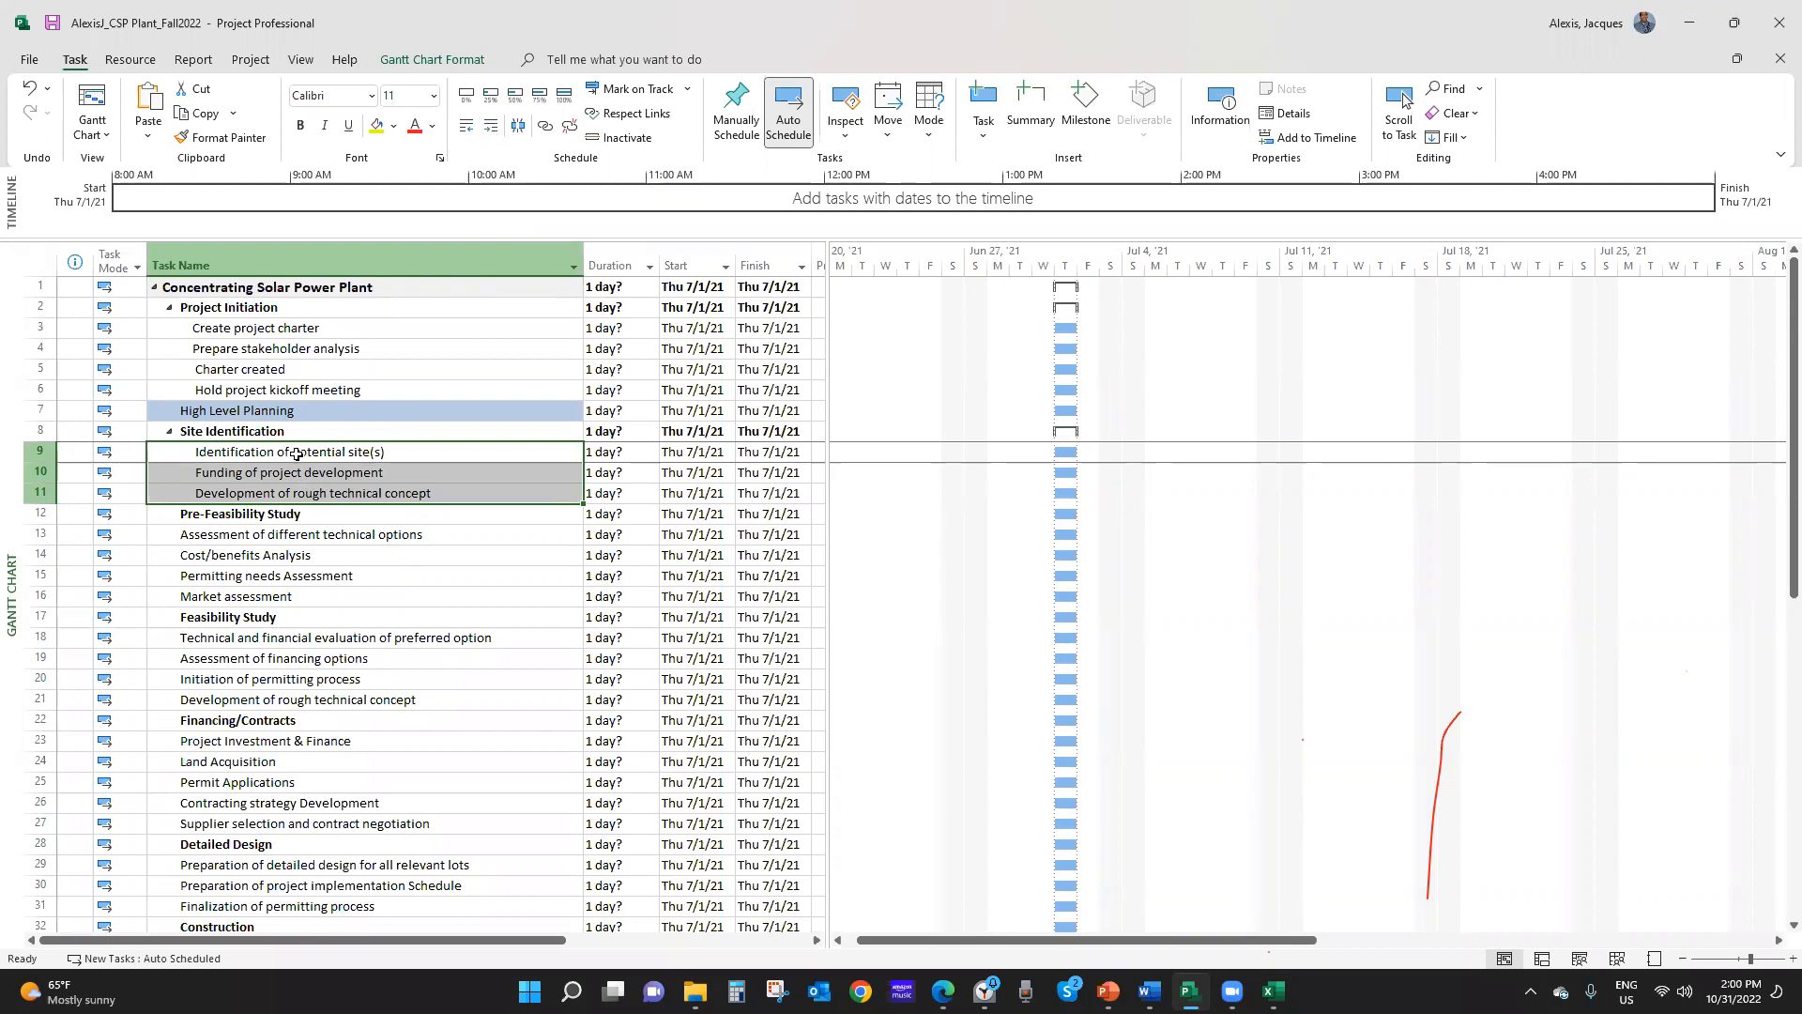
pyautogui.click(220, 431)
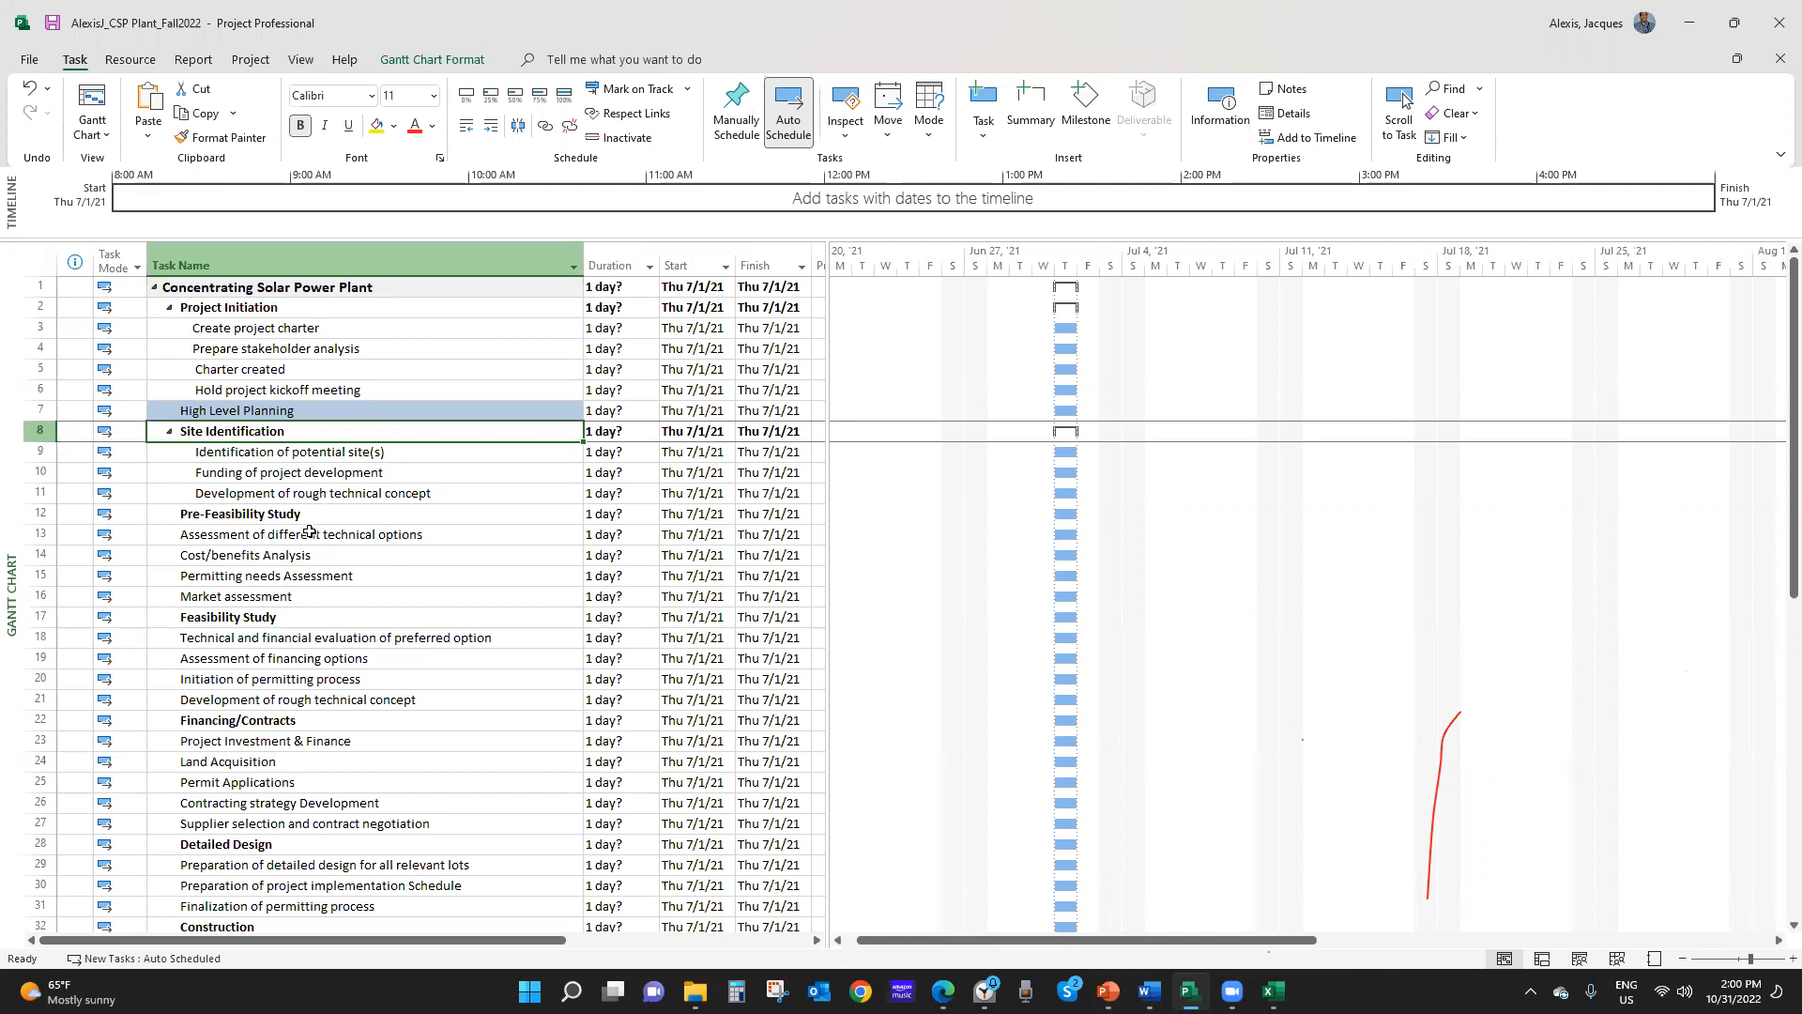
# Indent tasks 13 to 16 under Pre-Feasibility Study and tasks 18 to 21 under Feasibility Study
pyautogui.moveTo(310, 534); pyautogui.dragTo(310, 591)
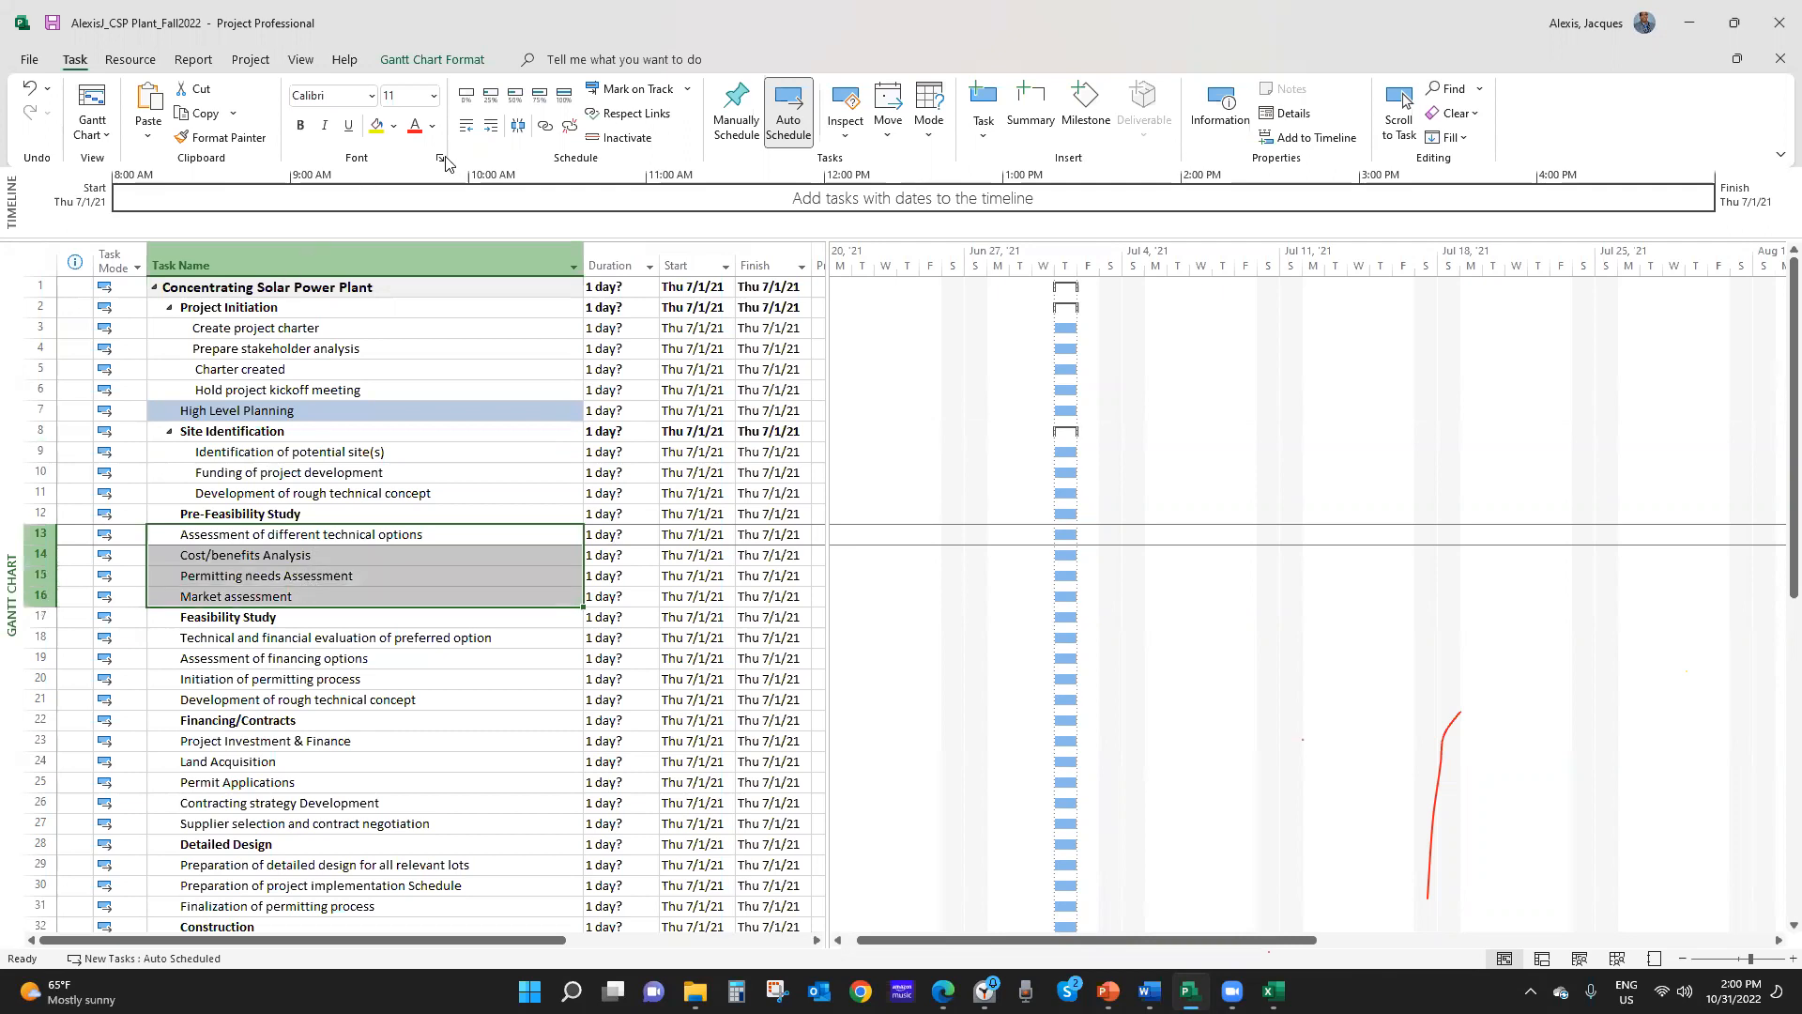
pyautogui.click(487, 128)
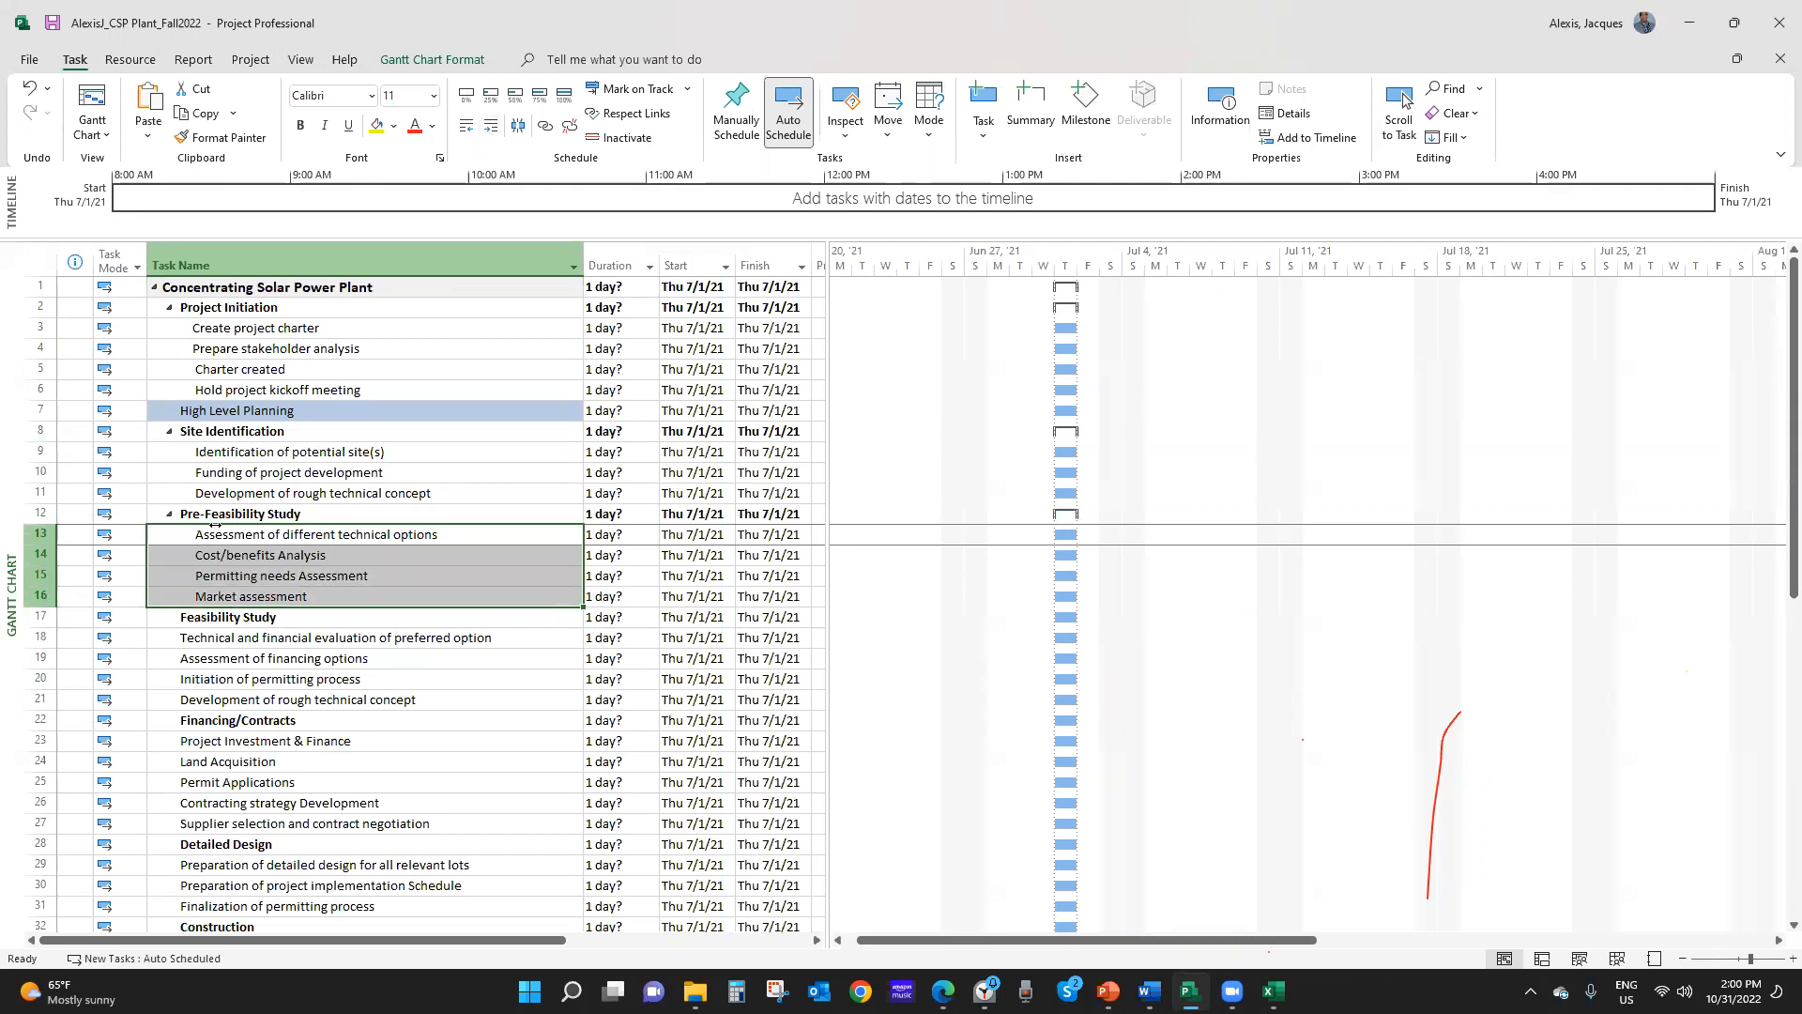
pyautogui.scroll(-2, 349, 531)
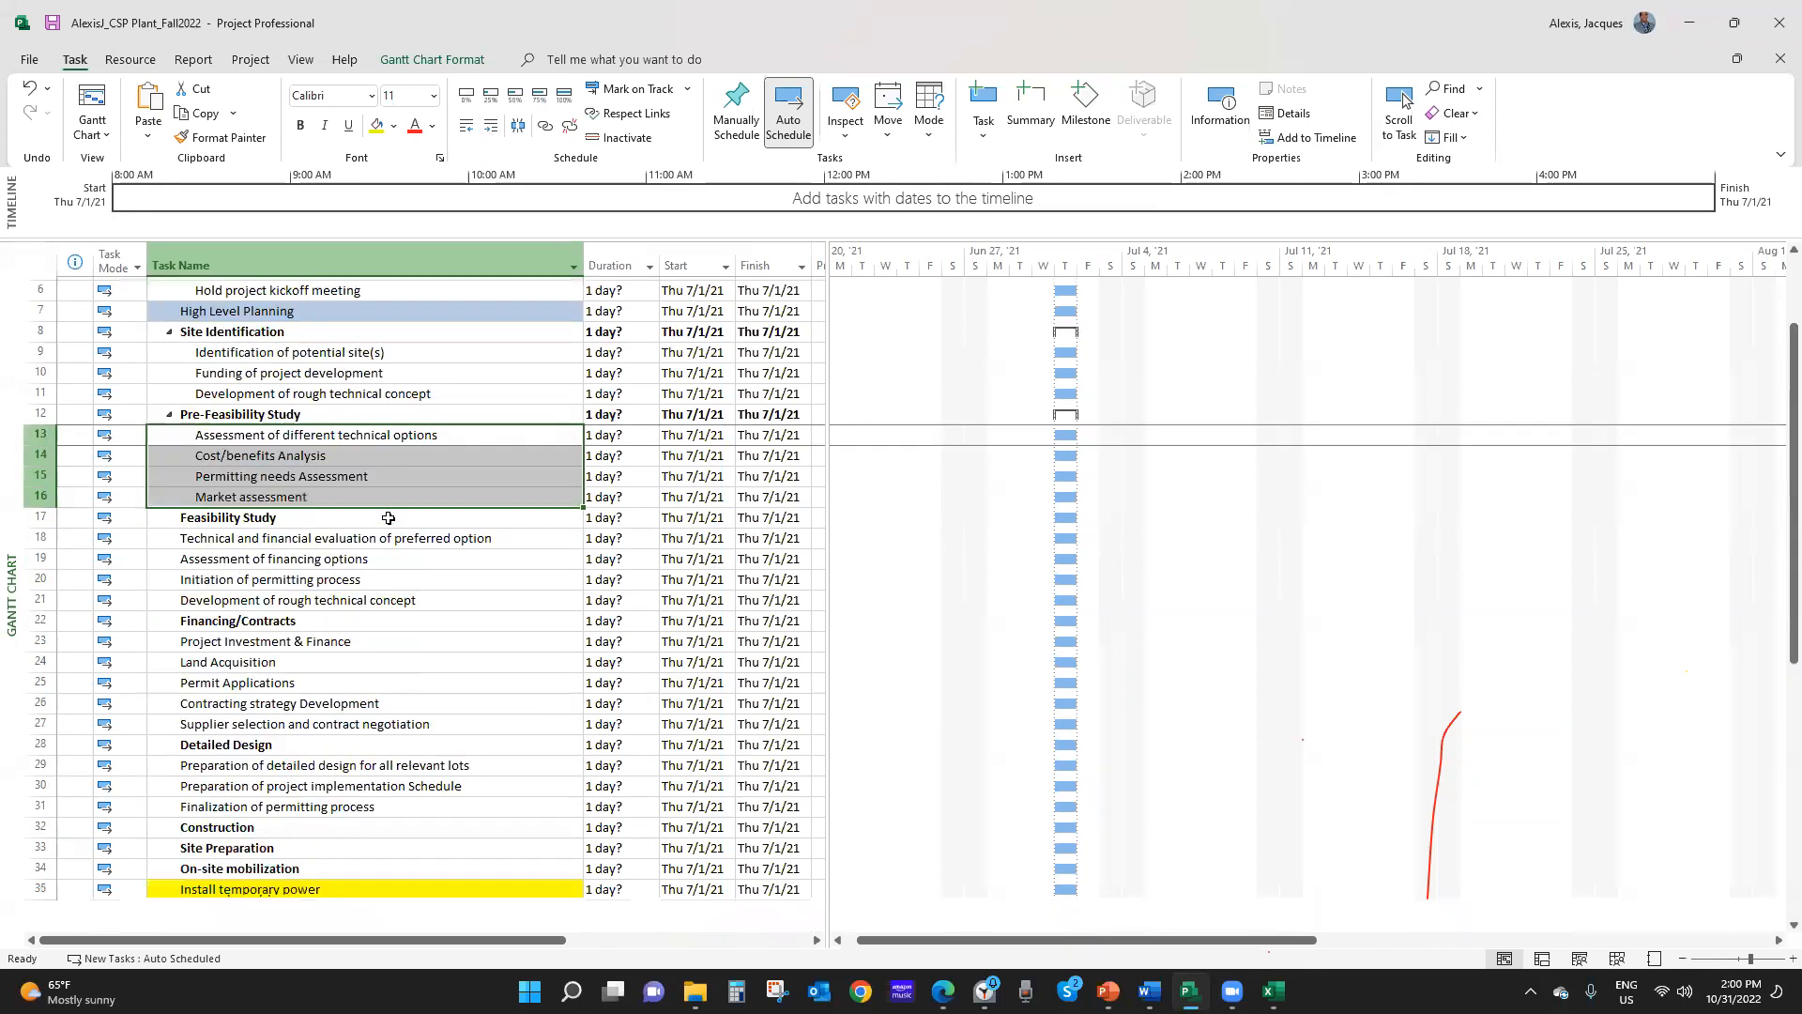
pyautogui.moveTo(312, 515); pyautogui.dragTo(315, 575)
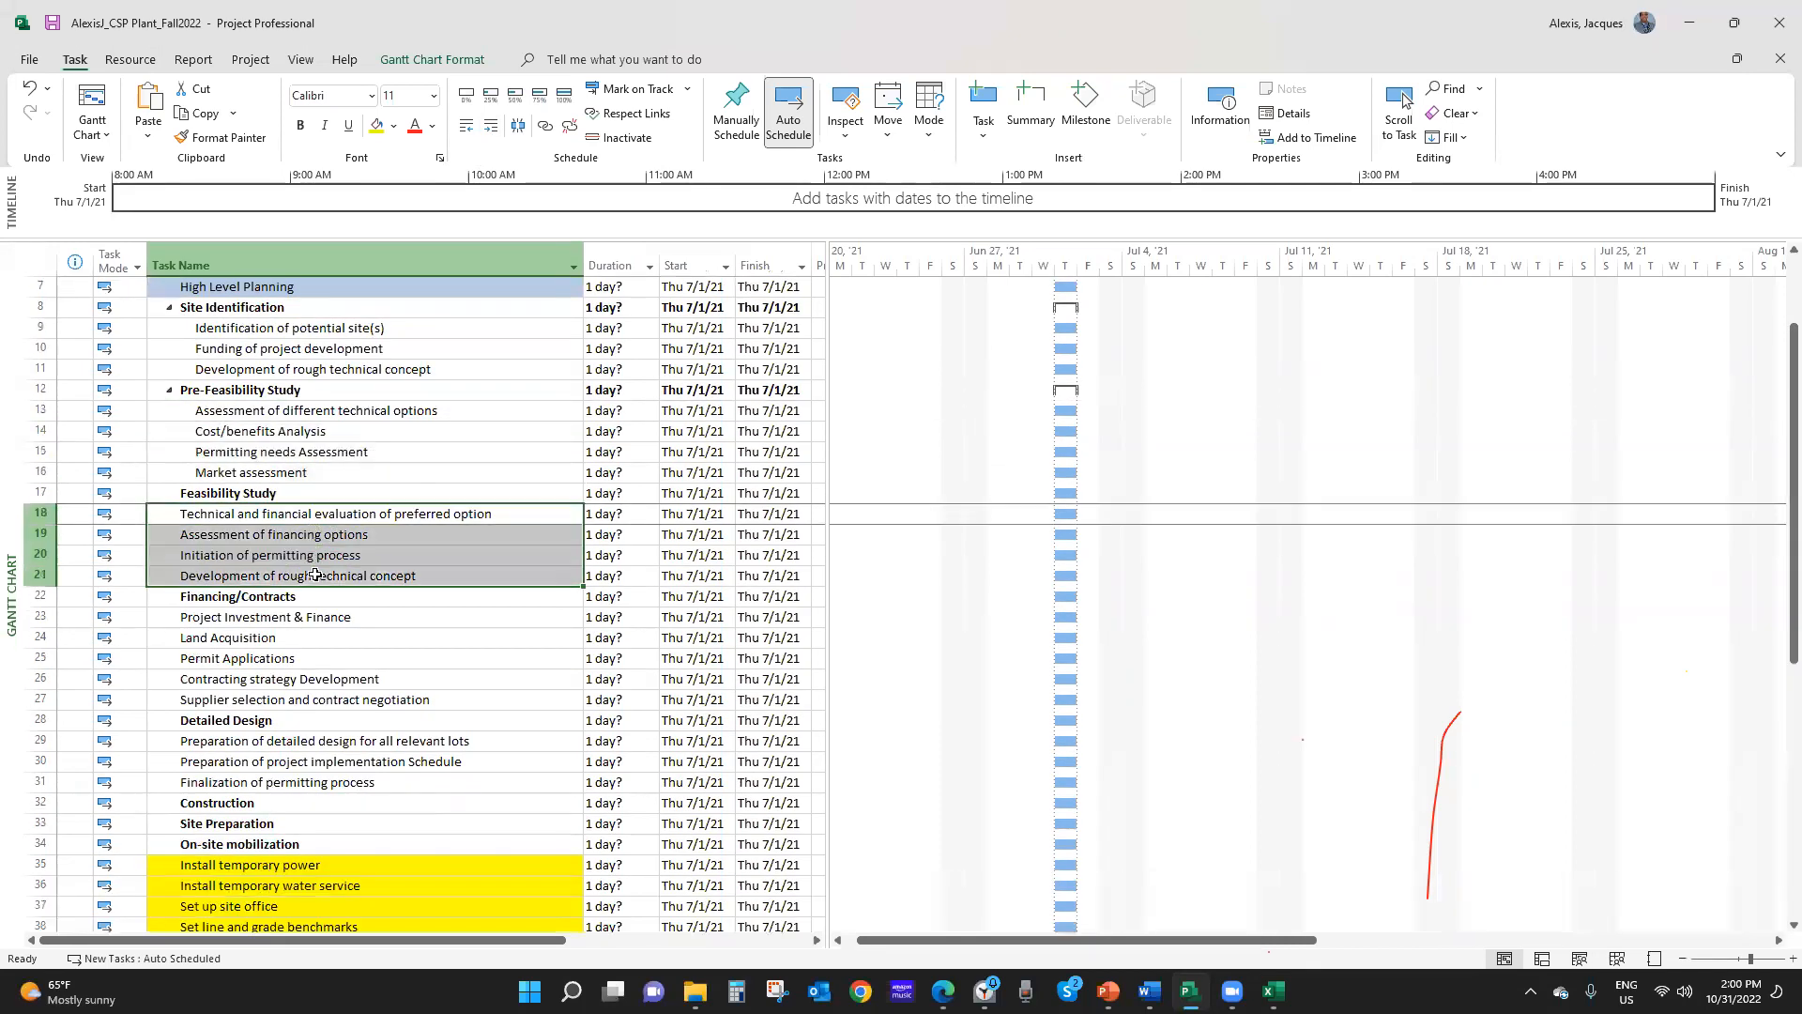
pyautogui.click(488, 129)
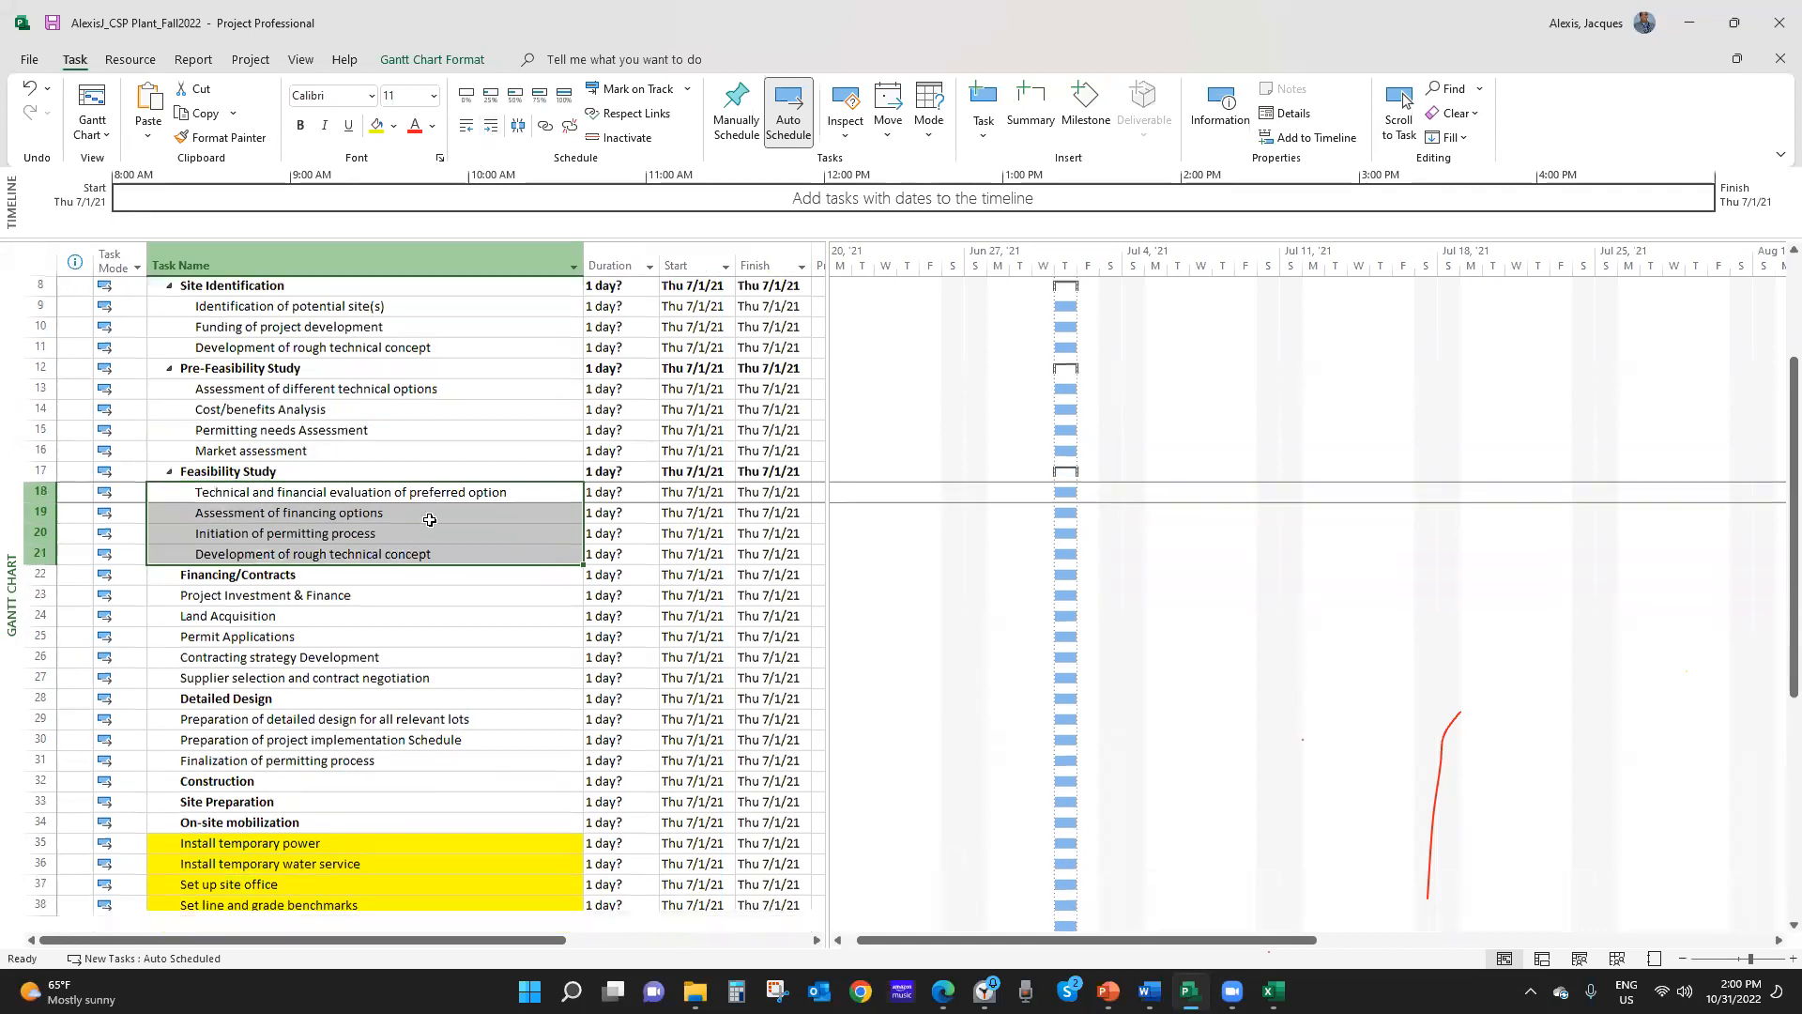
# Indent tasks 23 to 27 under Financing/Contracts and tasks 29 to 31 under Detailed Design
pyautogui.scroll(-2, 282, 516)
pyautogui.moveTo(303, 490); pyautogui.dragTo(303, 569)
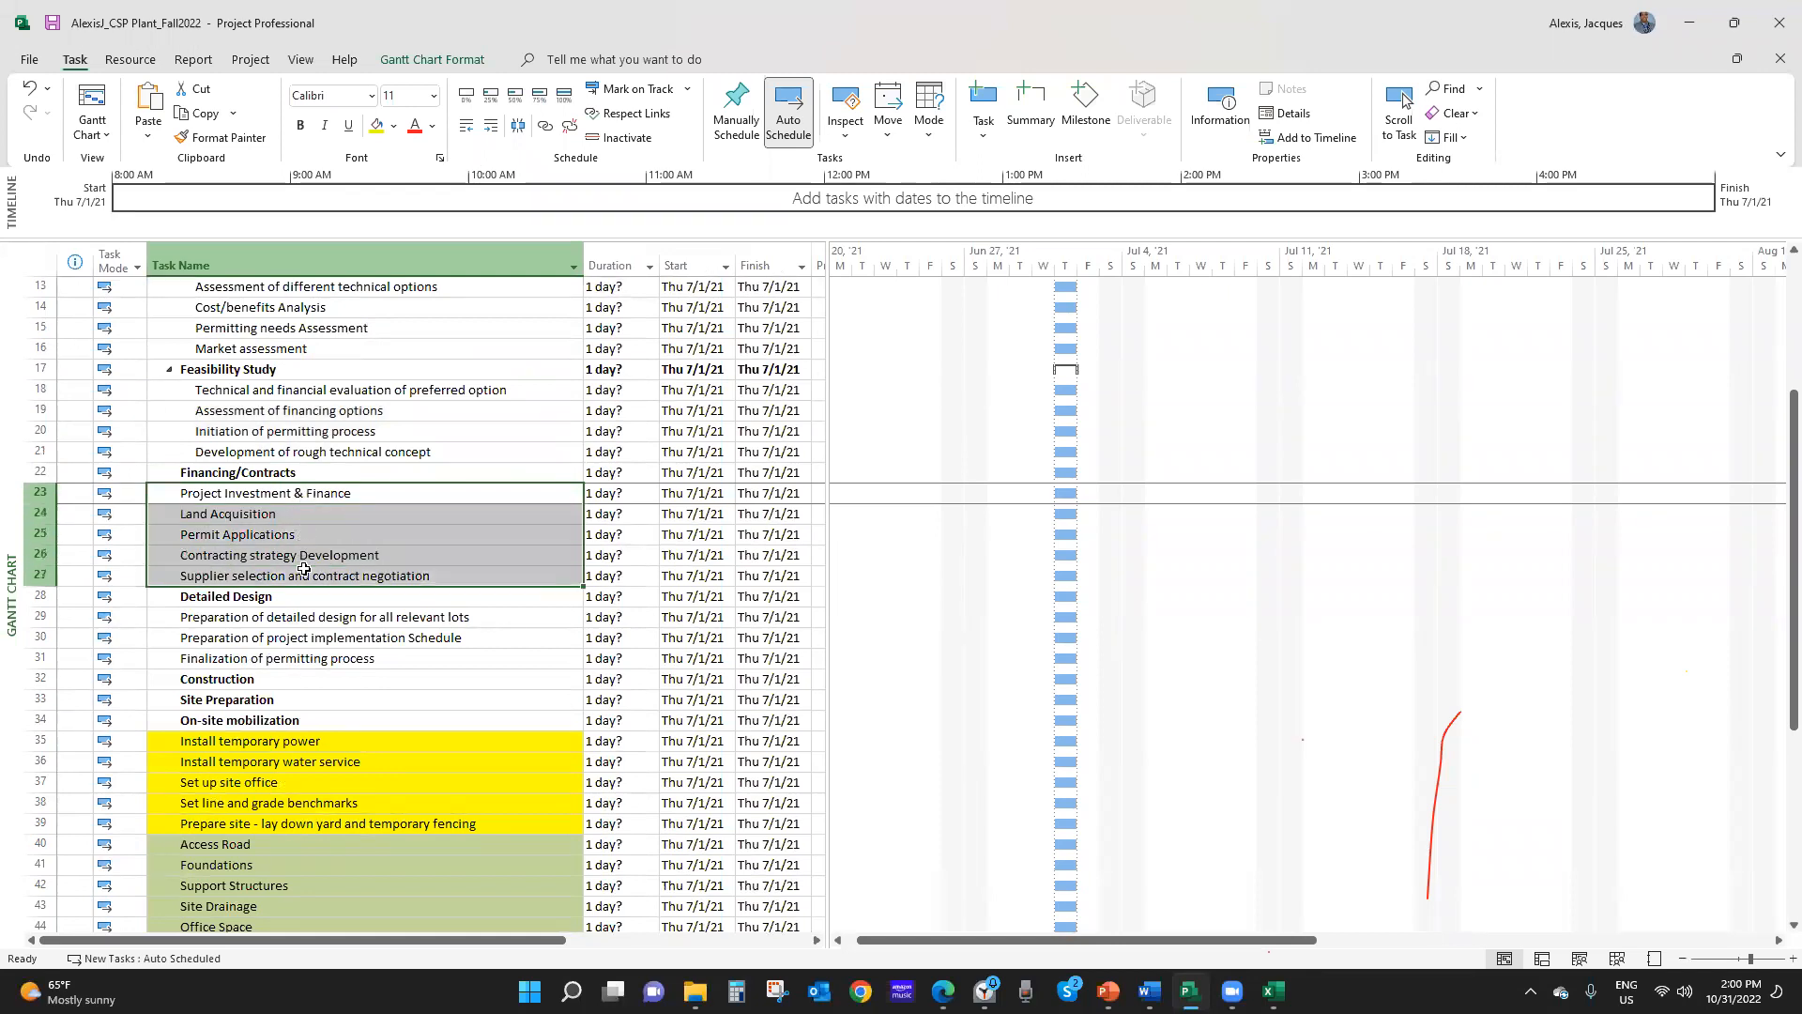
pyautogui.click(489, 132)
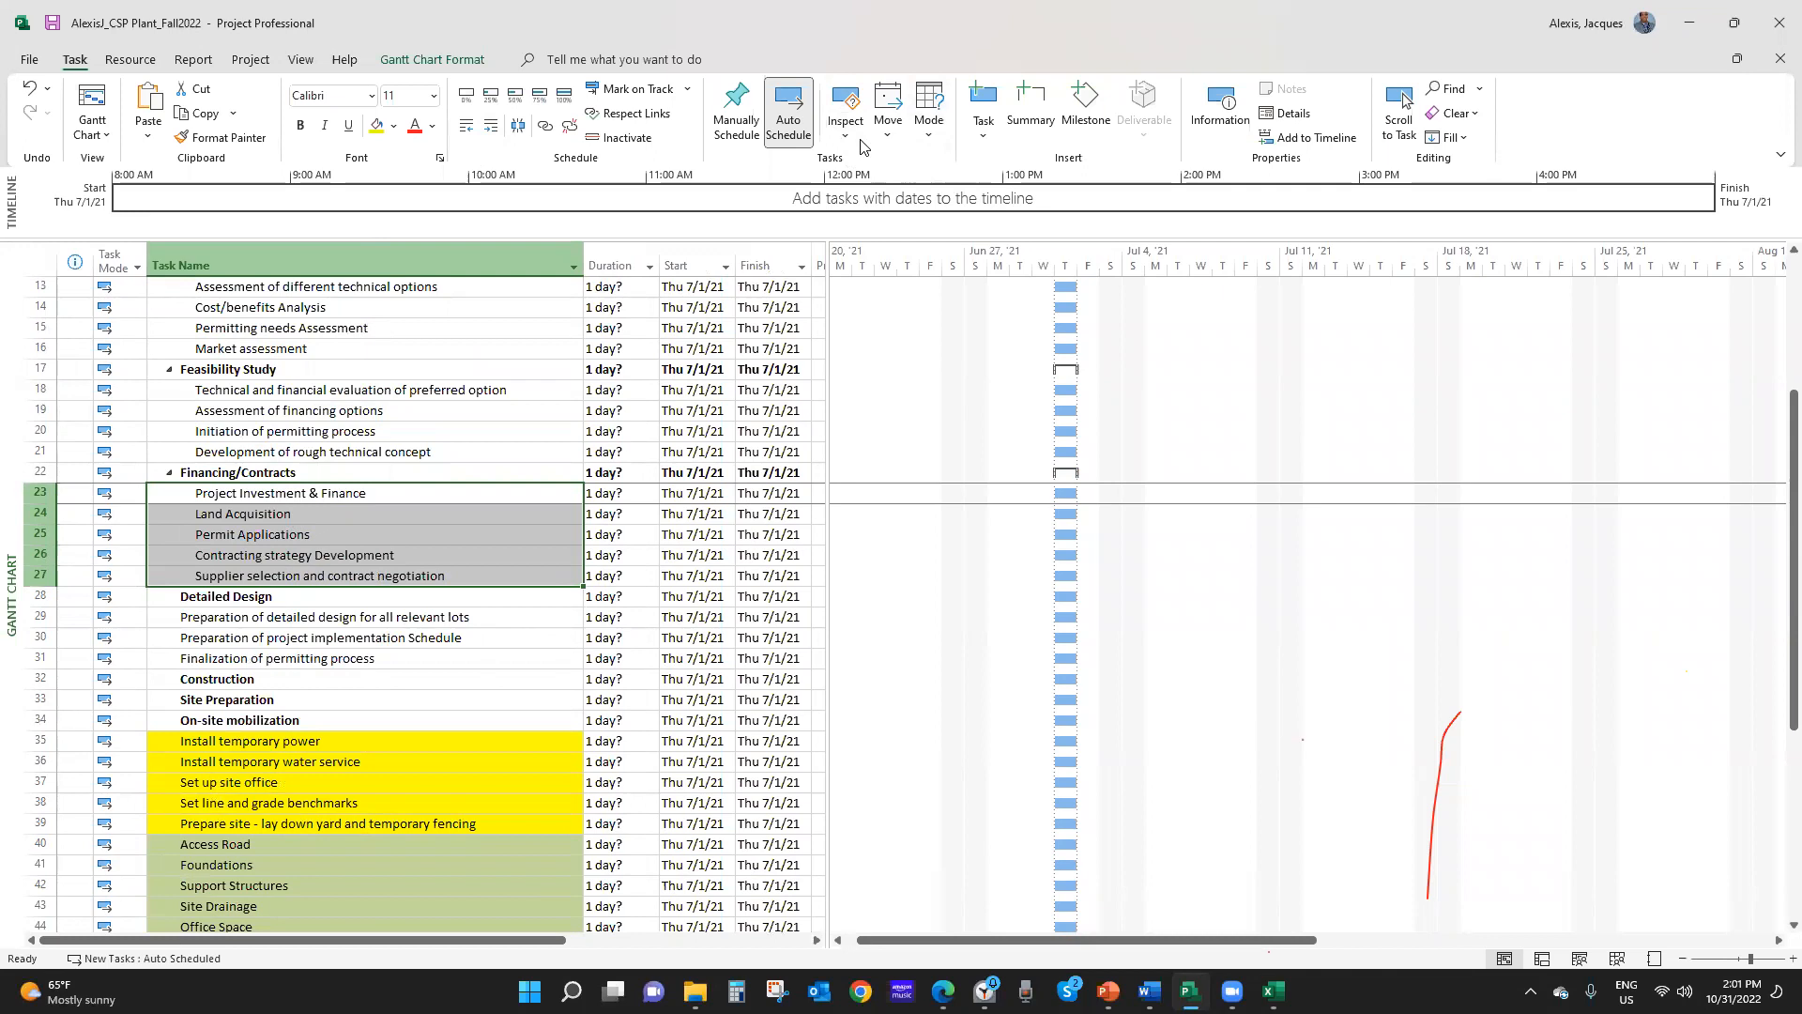
pyautogui.scroll(-1, 403, 566)
pyautogui.moveTo(302, 552); pyautogui.dragTo(309, 597)
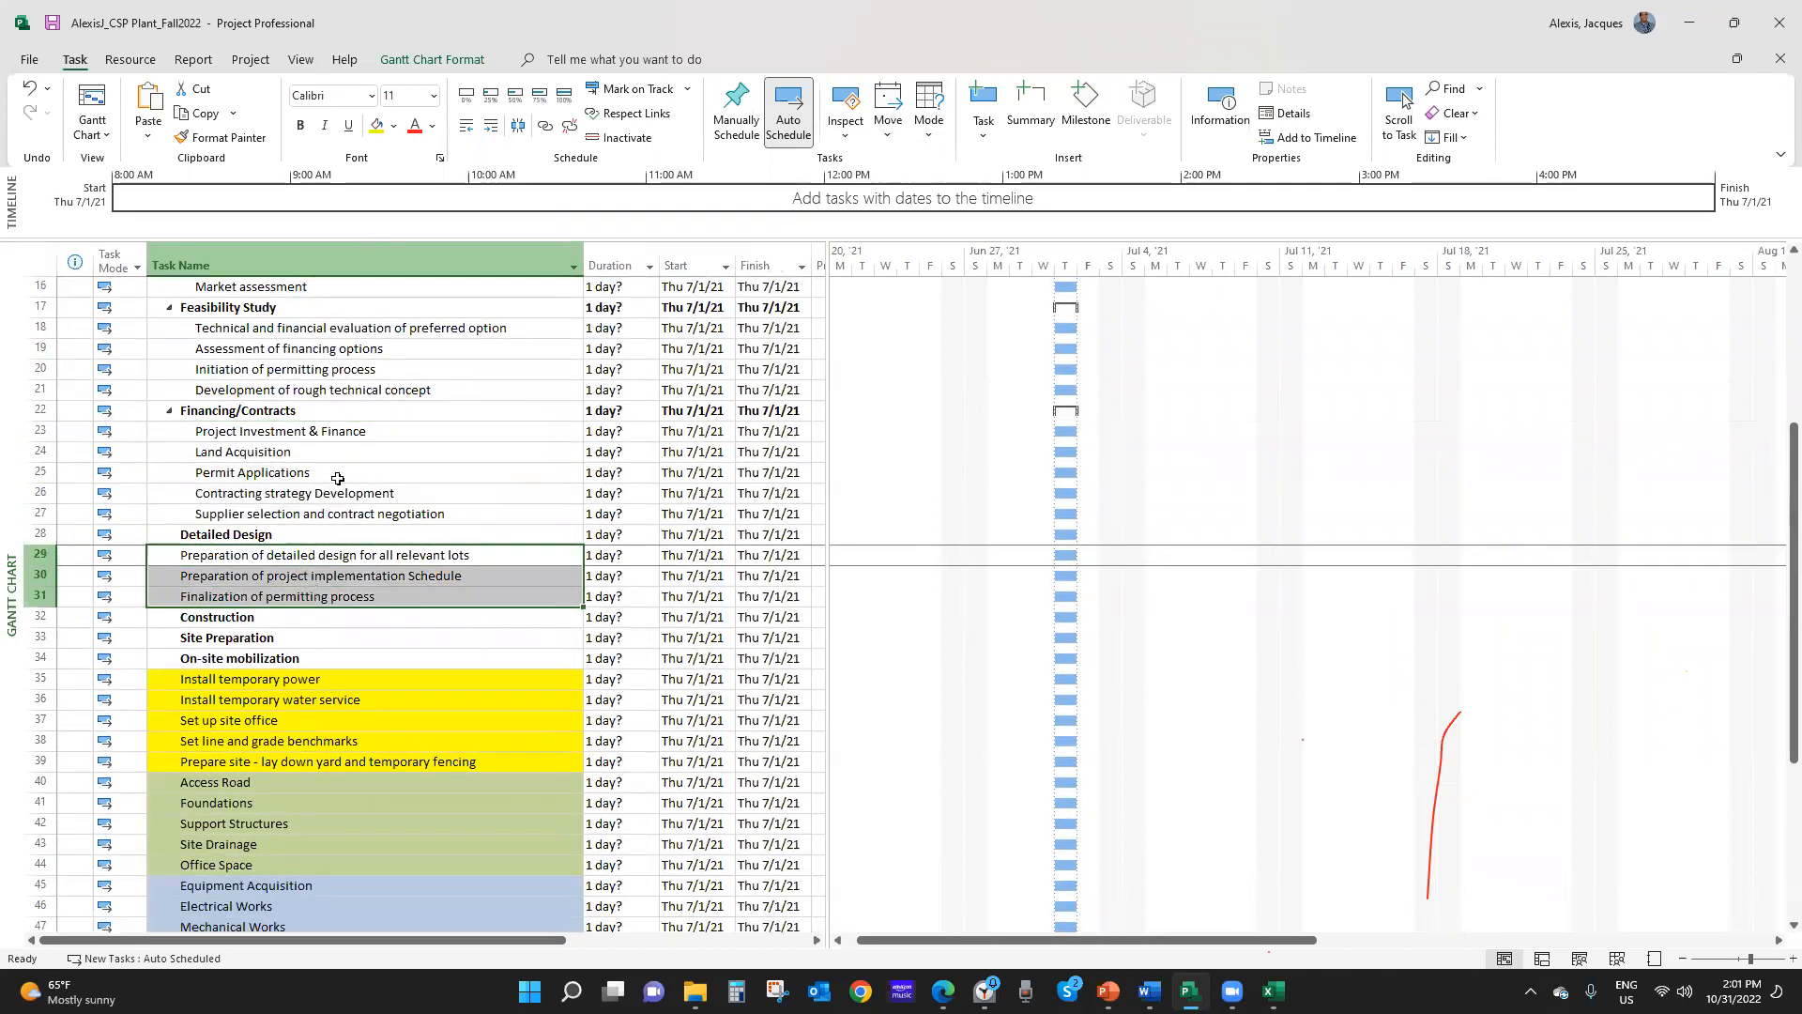
pyautogui.click(489, 131)
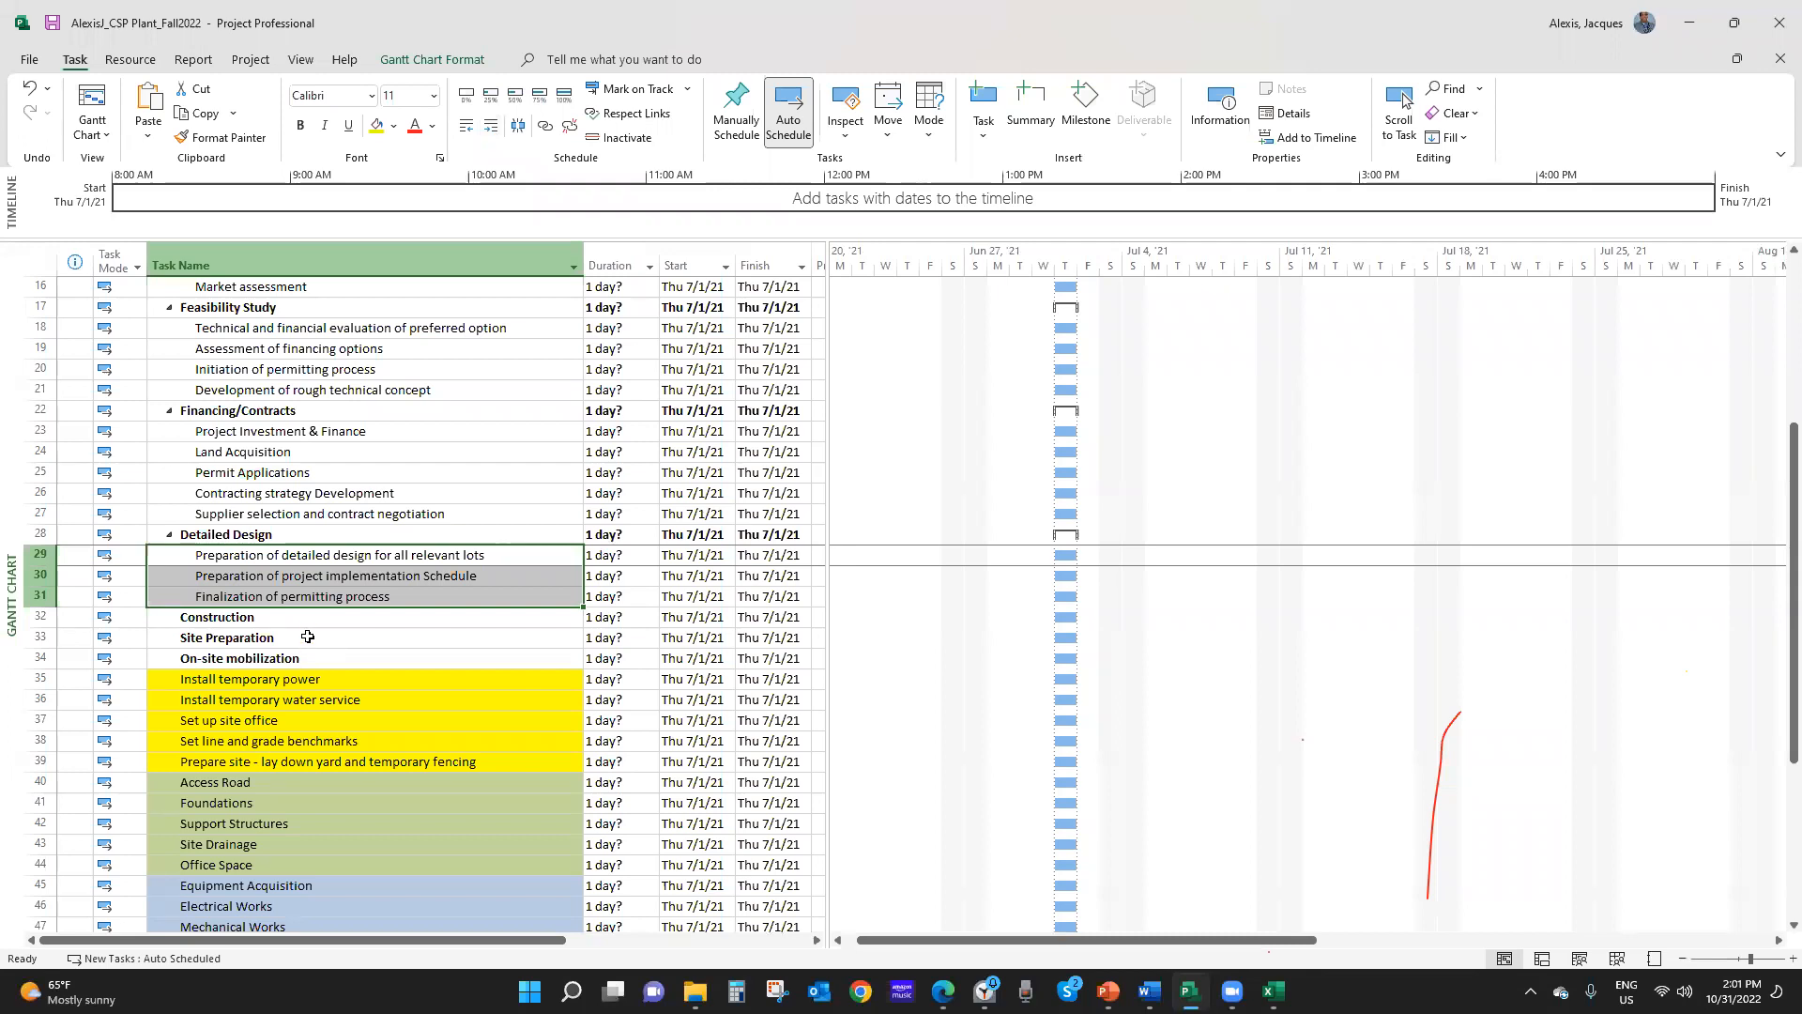
pyautogui.click(305, 578)
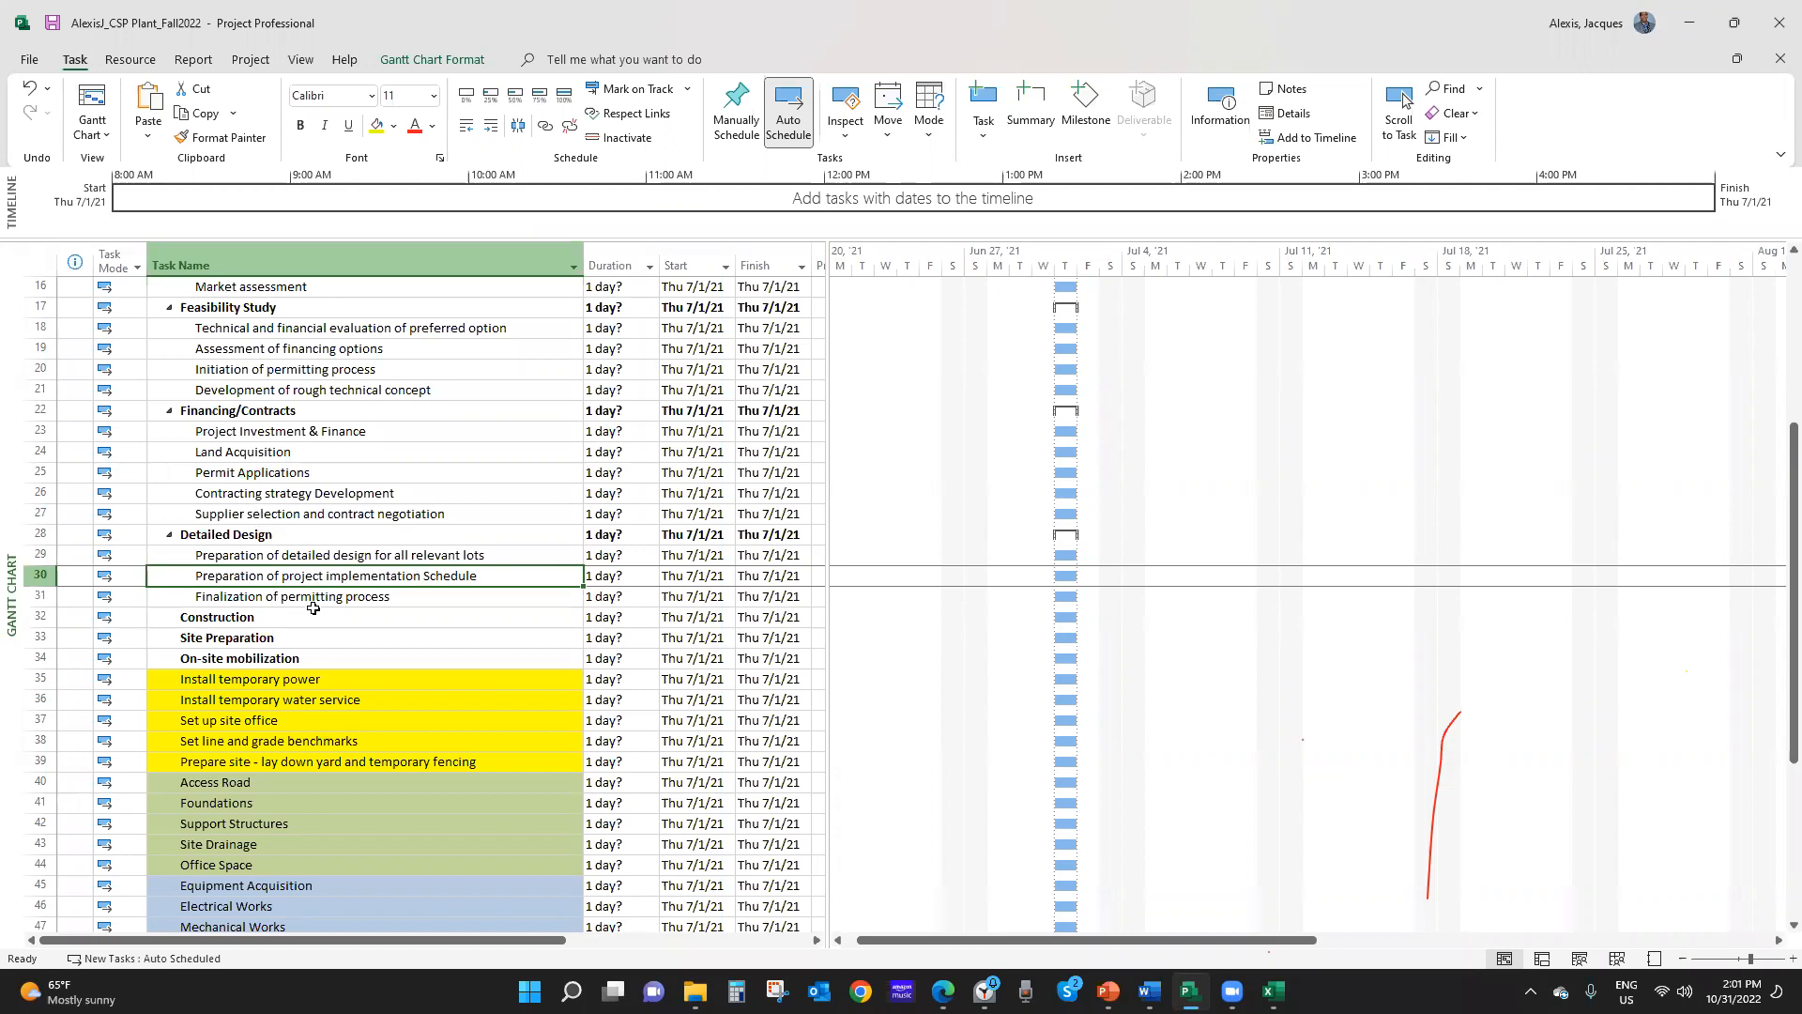
# Indent all tasks from Site Preparation through Commissioning one level under Construction
pyautogui.scroll(-1, 315, 608)
pyautogui.scroll(-1, 315, 610)
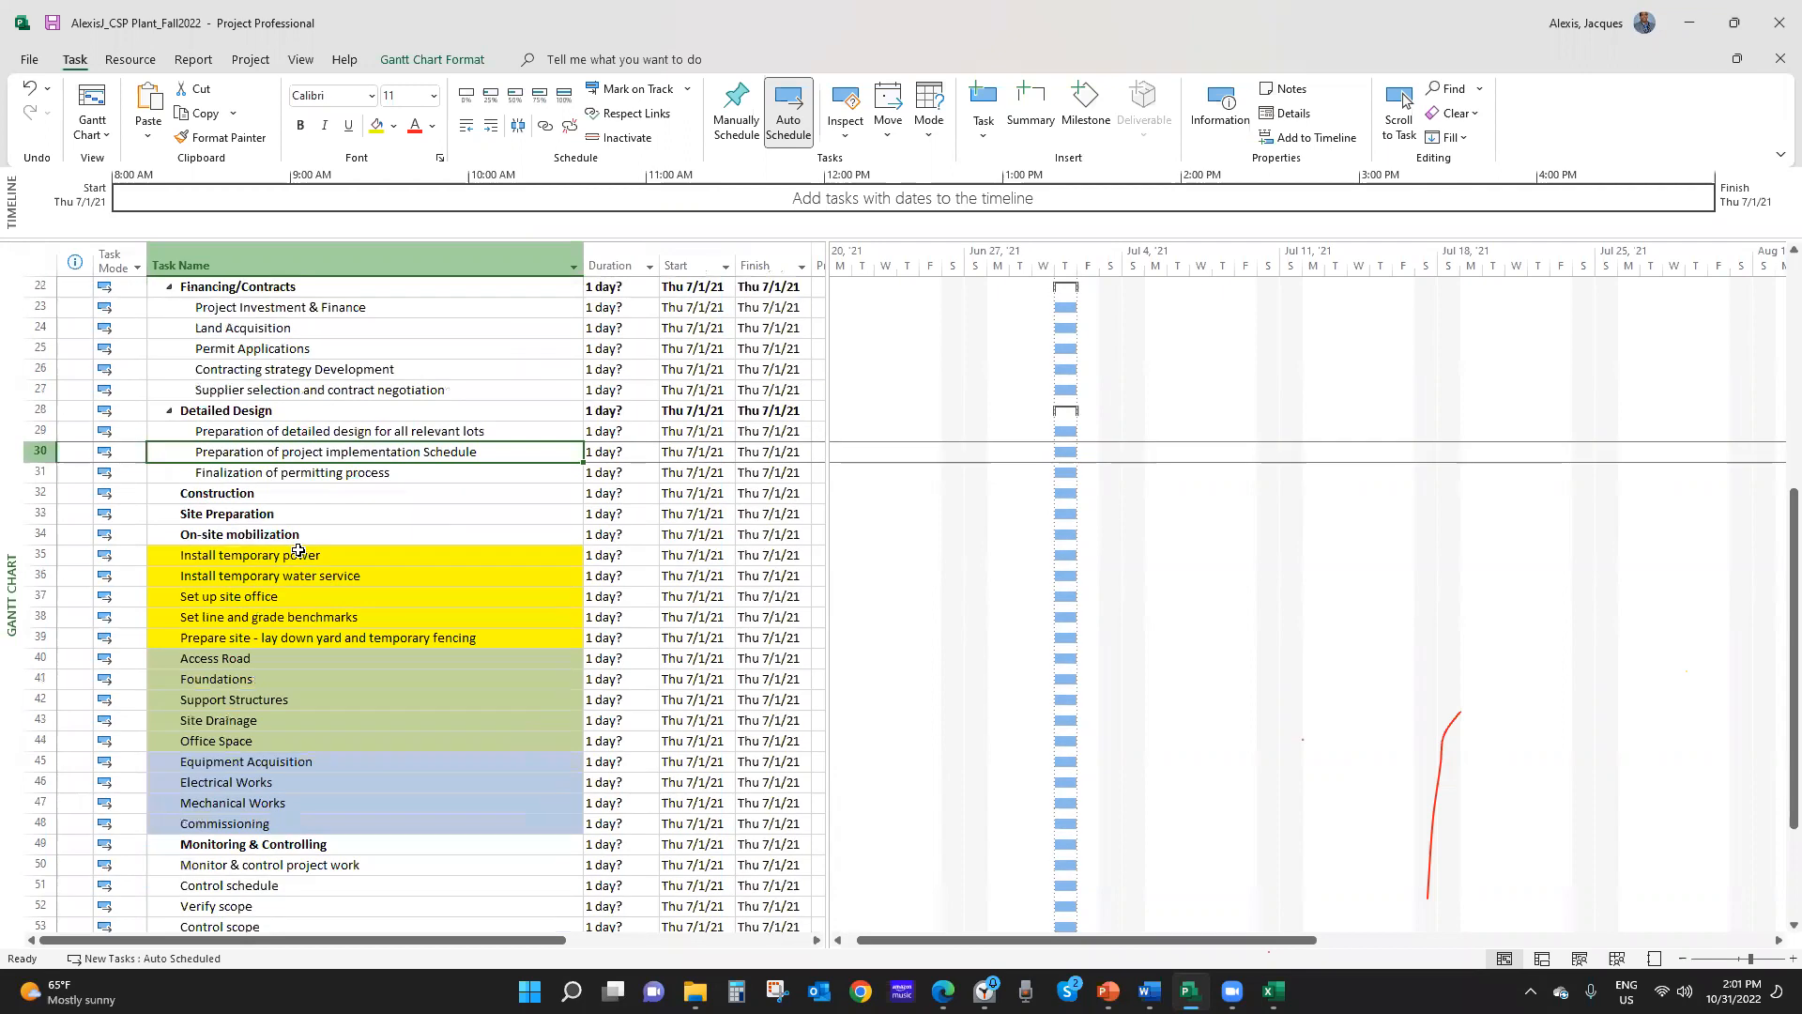
pyautogui.moveTo(272, 517); pyautogui.dragTo(260, 819)
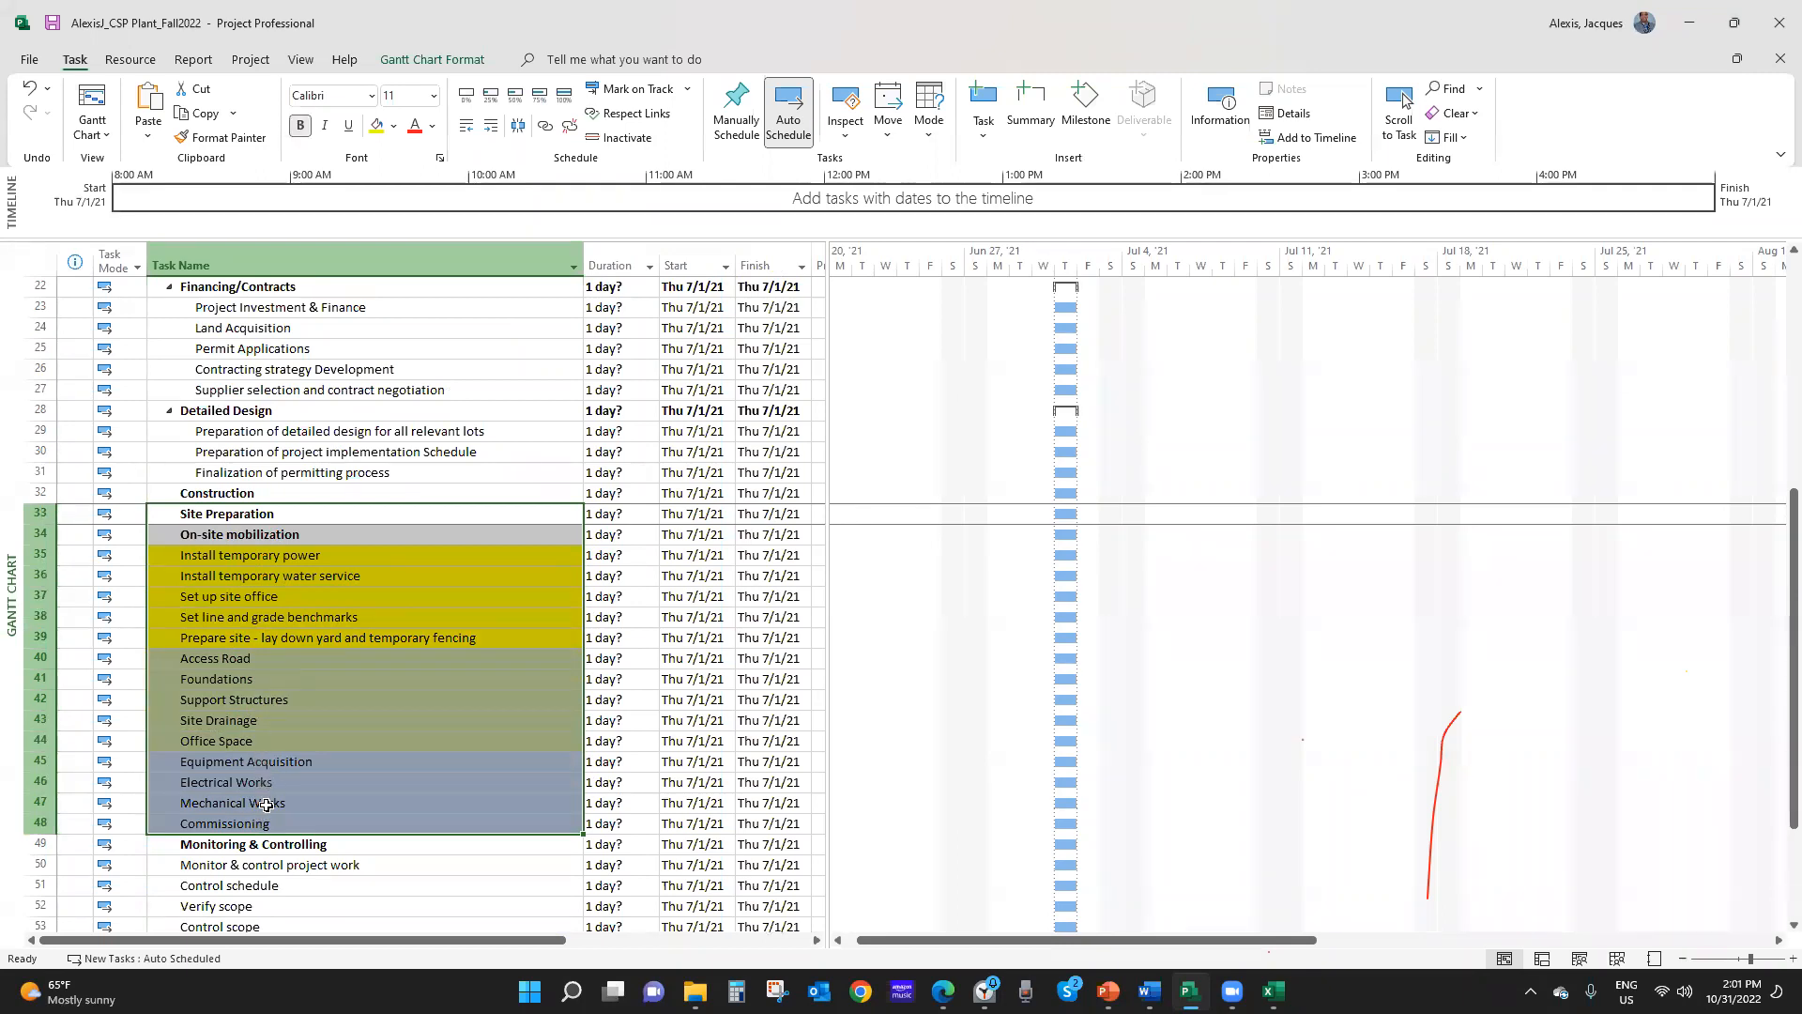
pyautogui.click(490, 125)
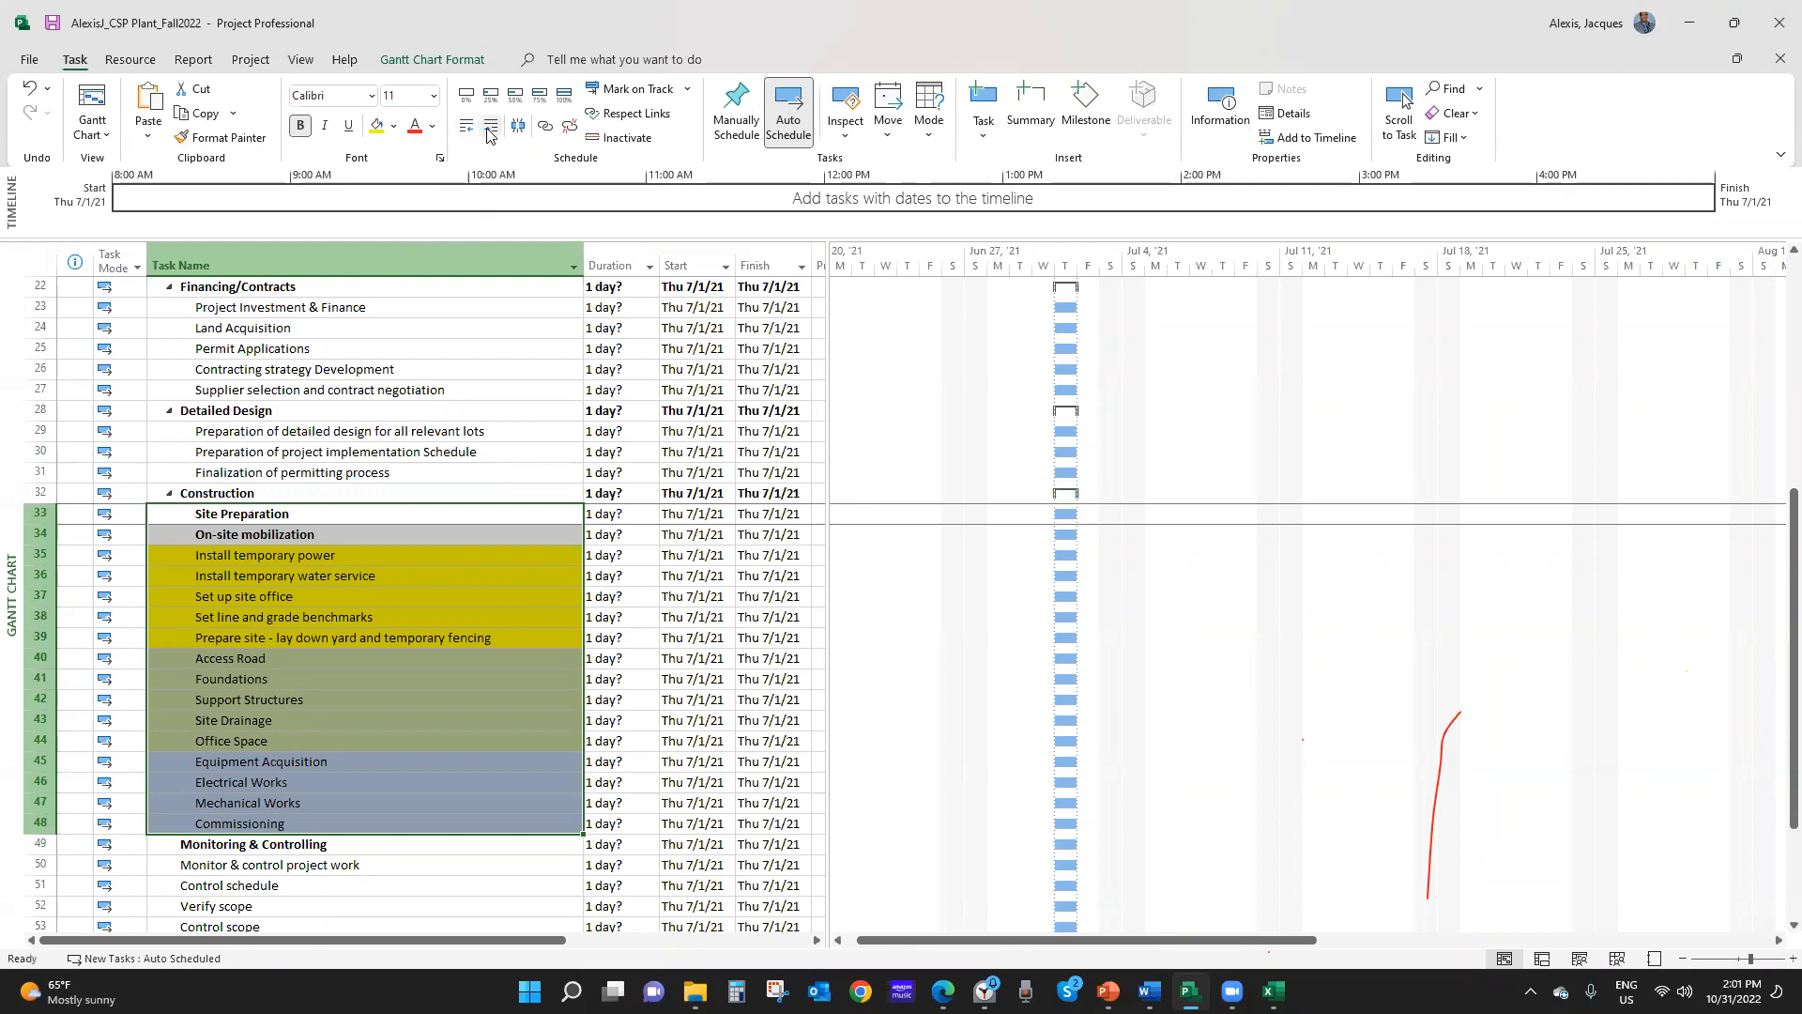
# Indent On-site mobilization under Site Preparation, and indent tasks 35 to 39 two levels so they sit under On-site mobilization
pyautogui.click(281, 536)
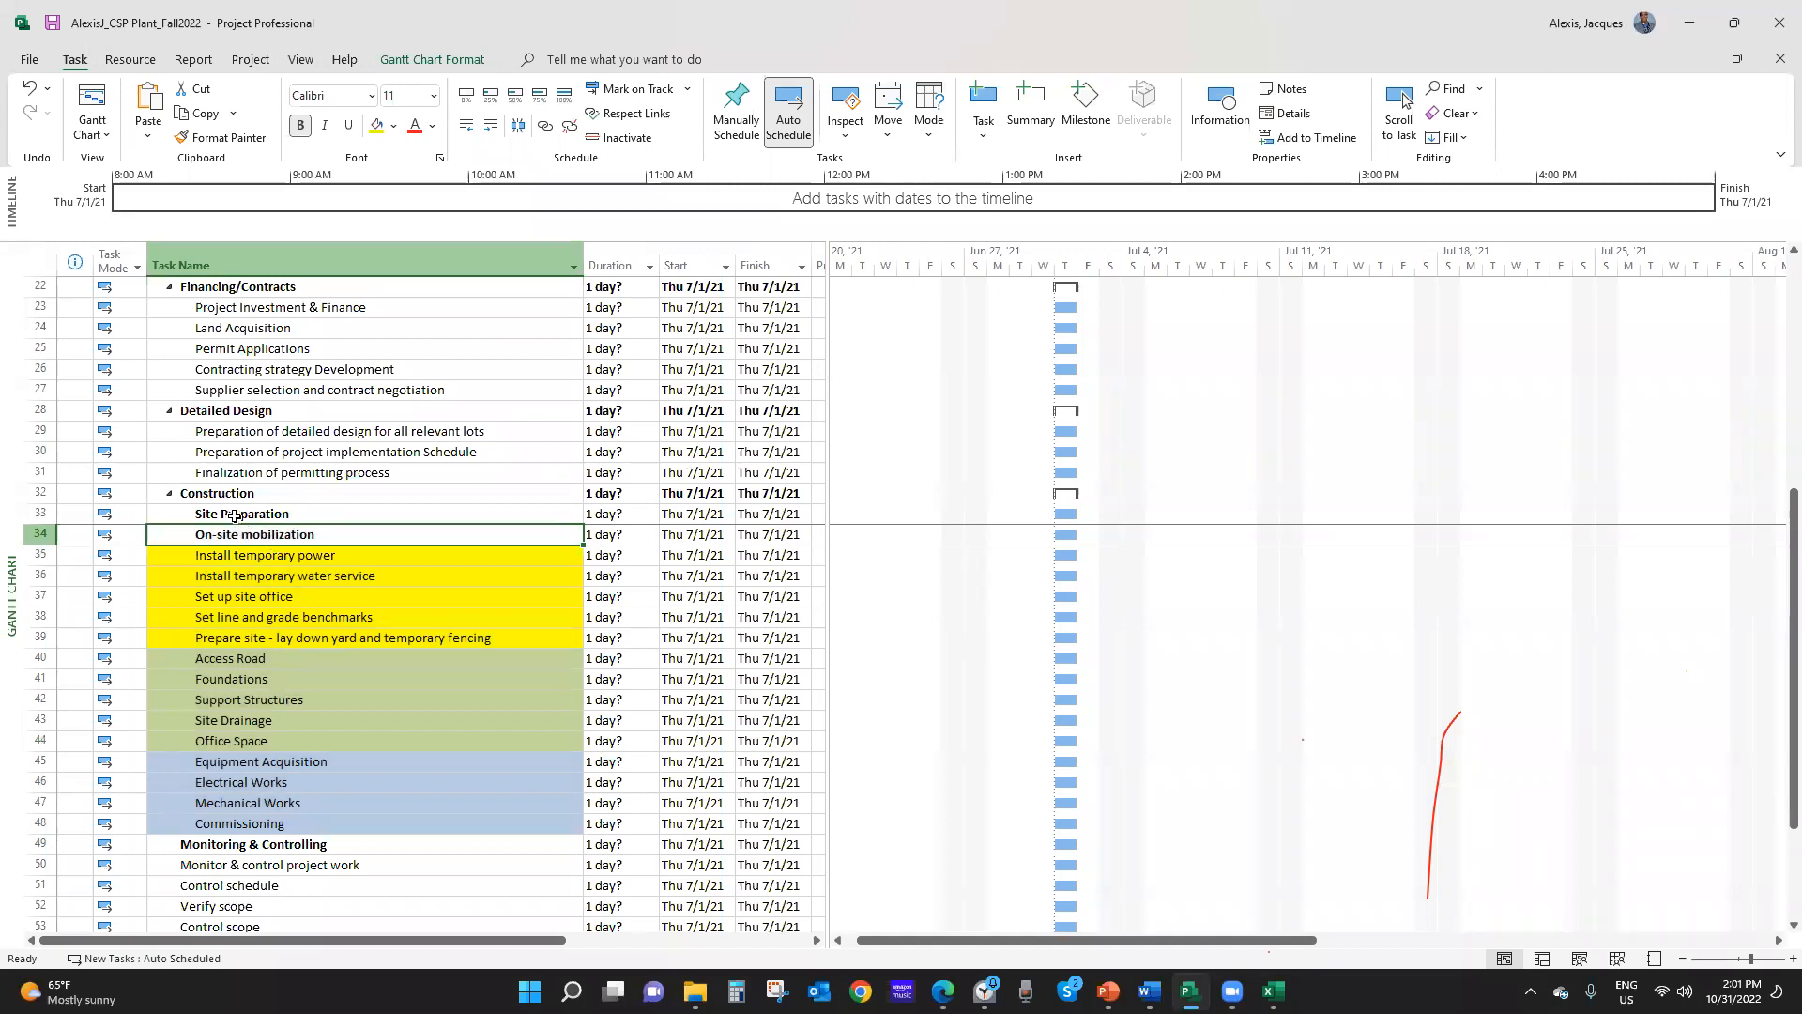
pyautogui.click(489, 126)
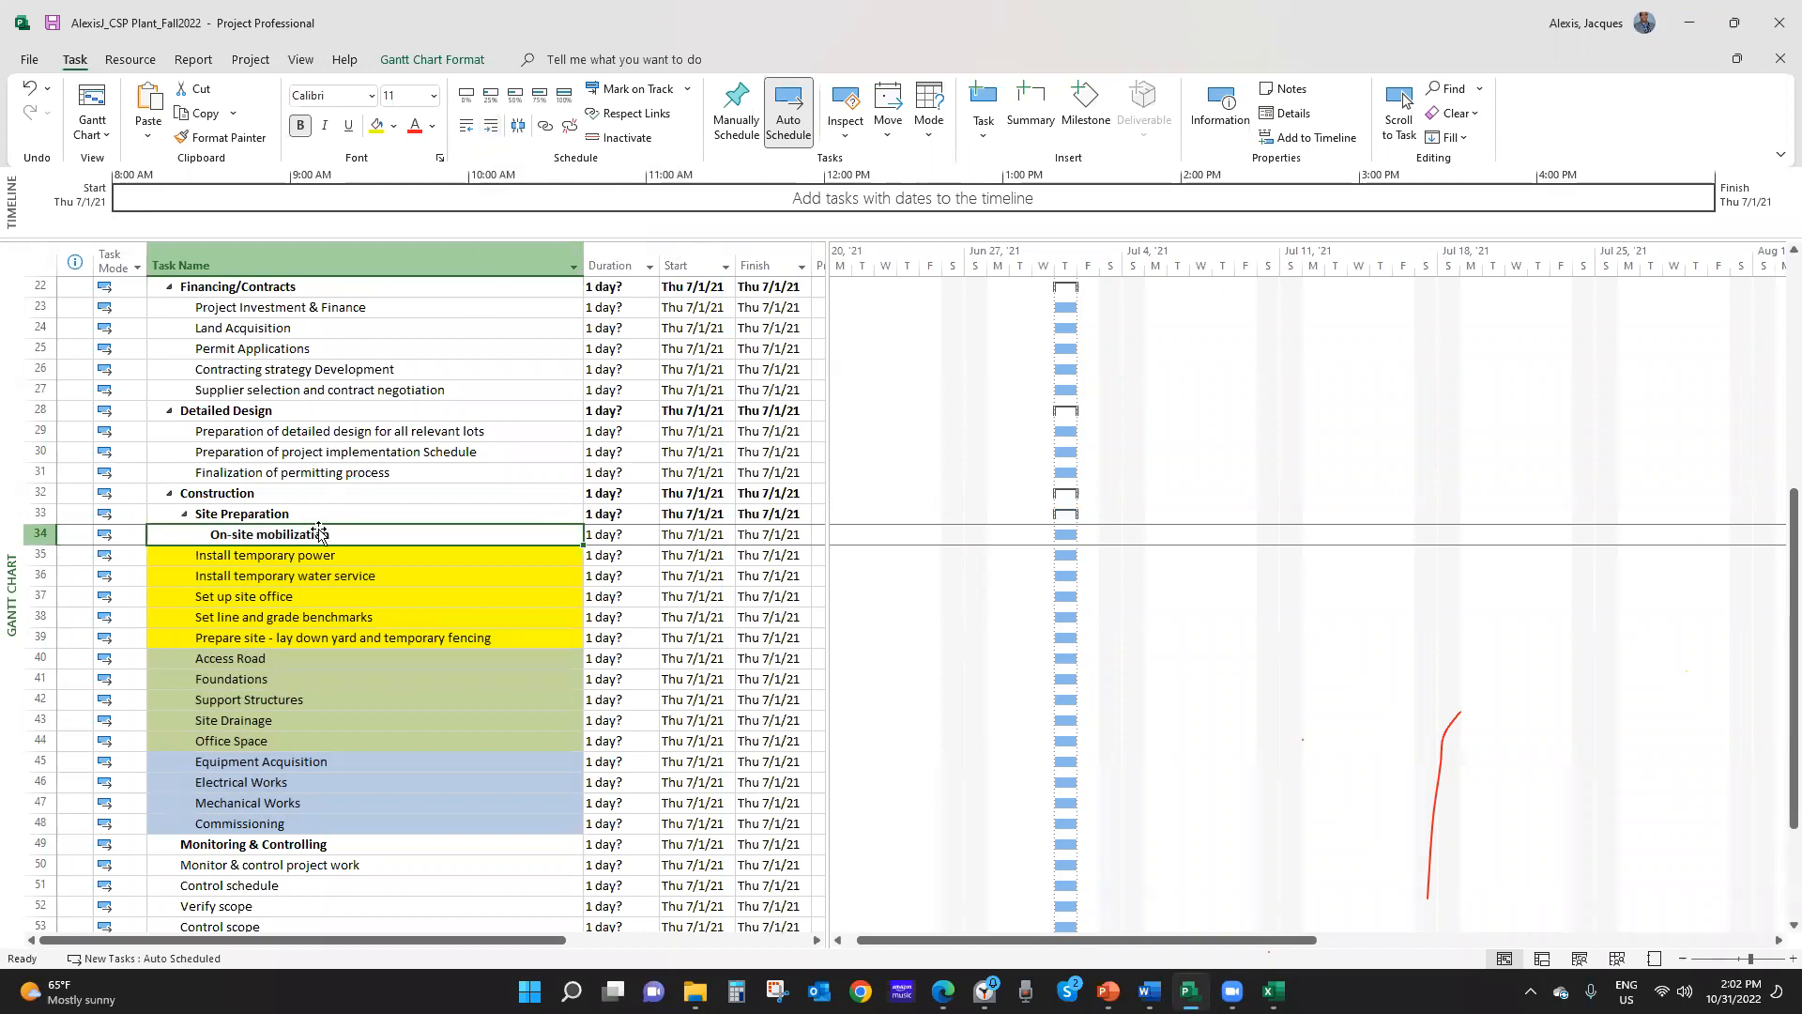
pyautogui.moveTo(328, 557); pyautogui.dragTo(319, 635)
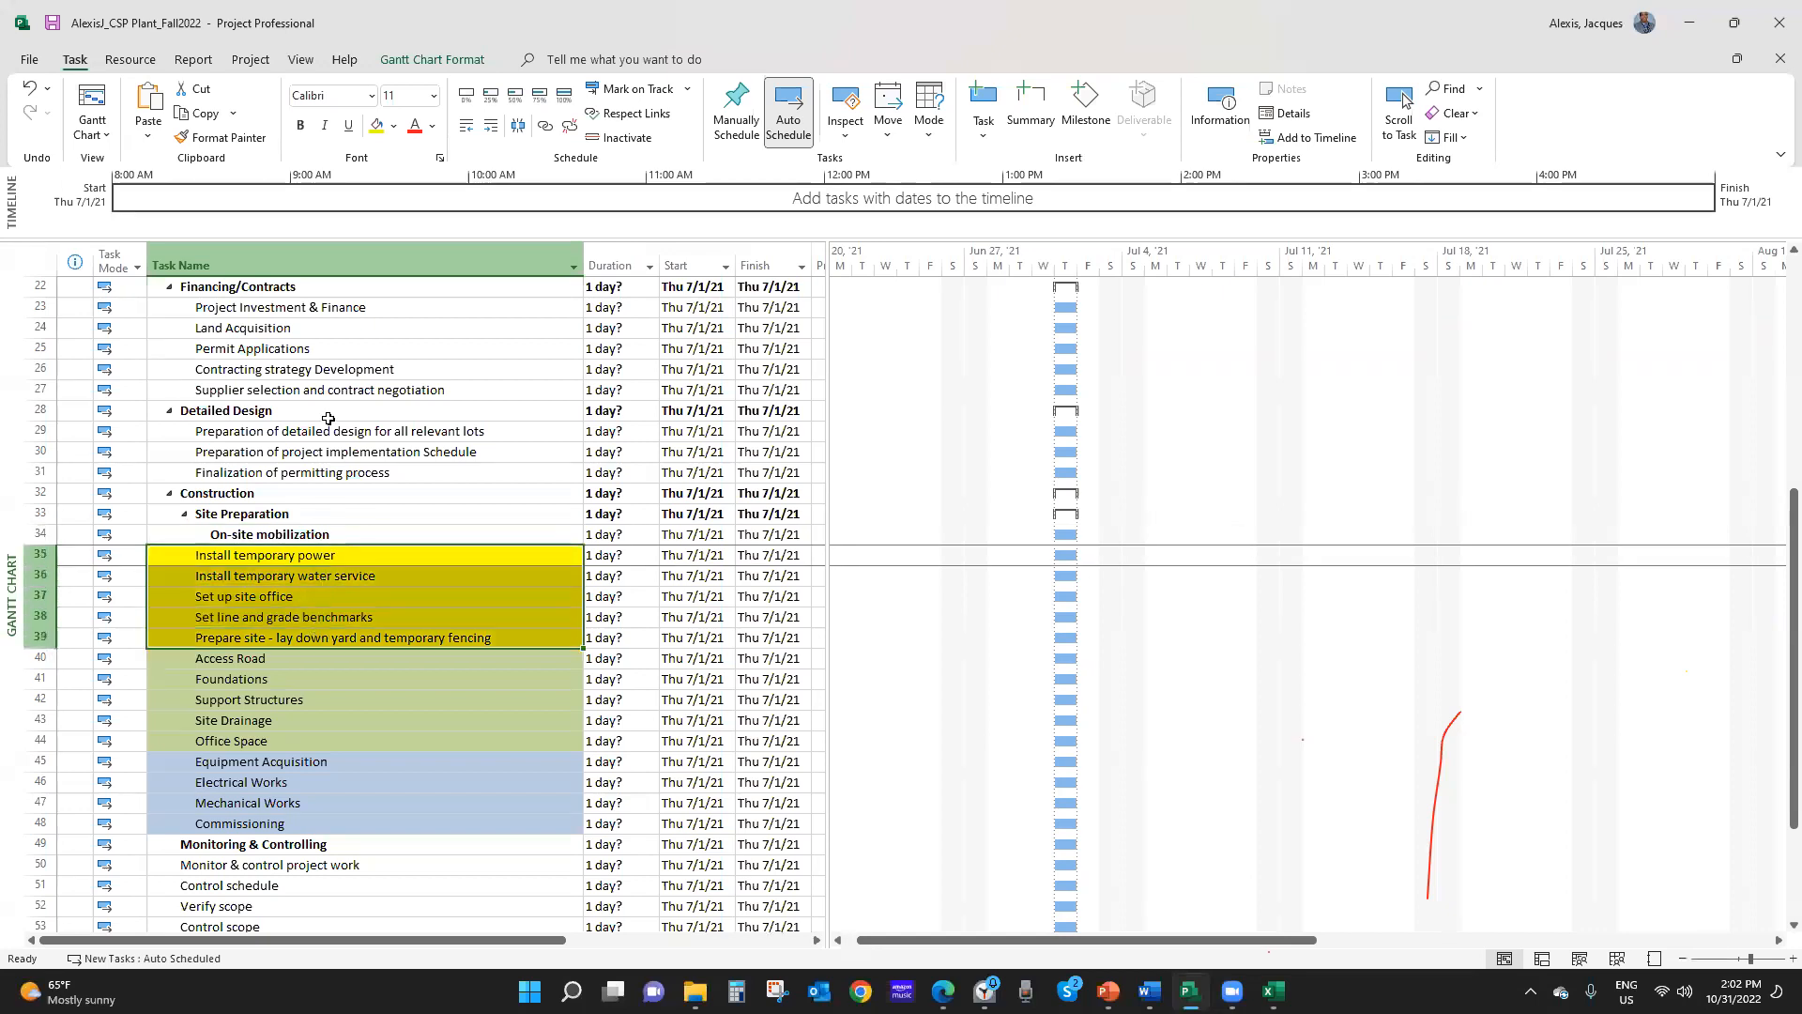
pyautogui.click(489, 128)
pyautogui.click(490, 128)
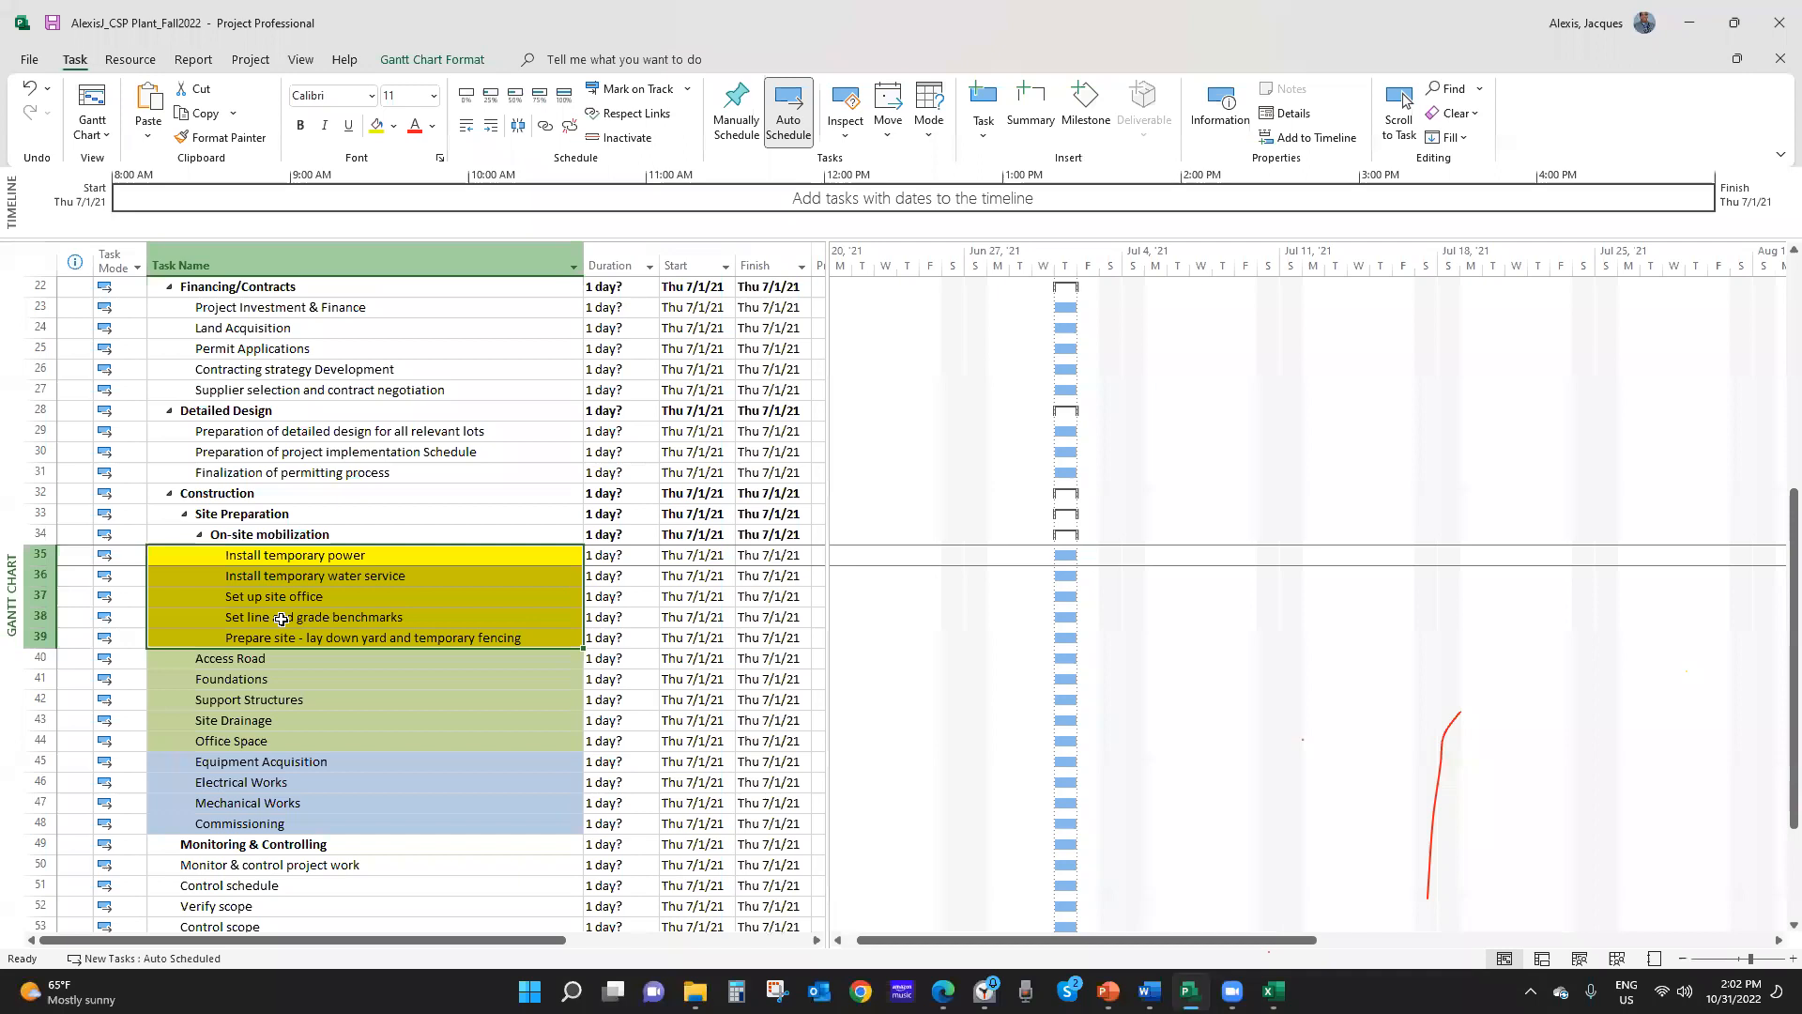
pyautogui.click(296, 571)
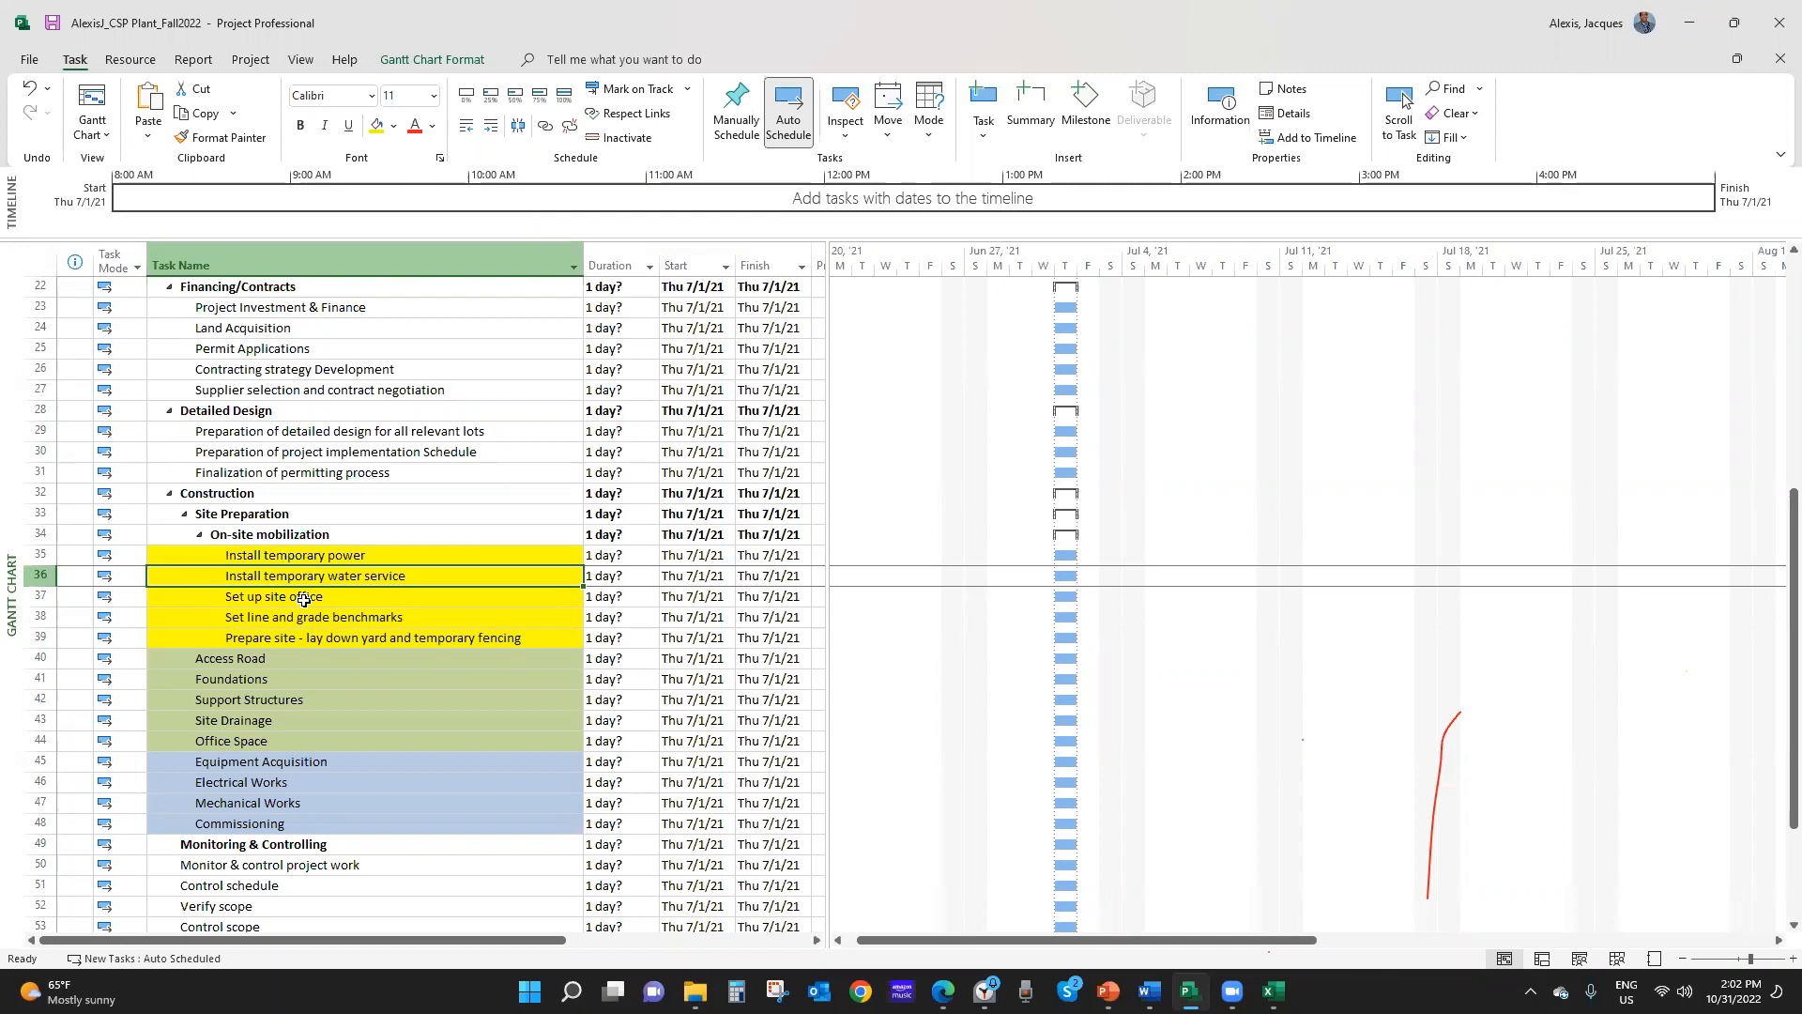
pyautogui.click(323, 639)
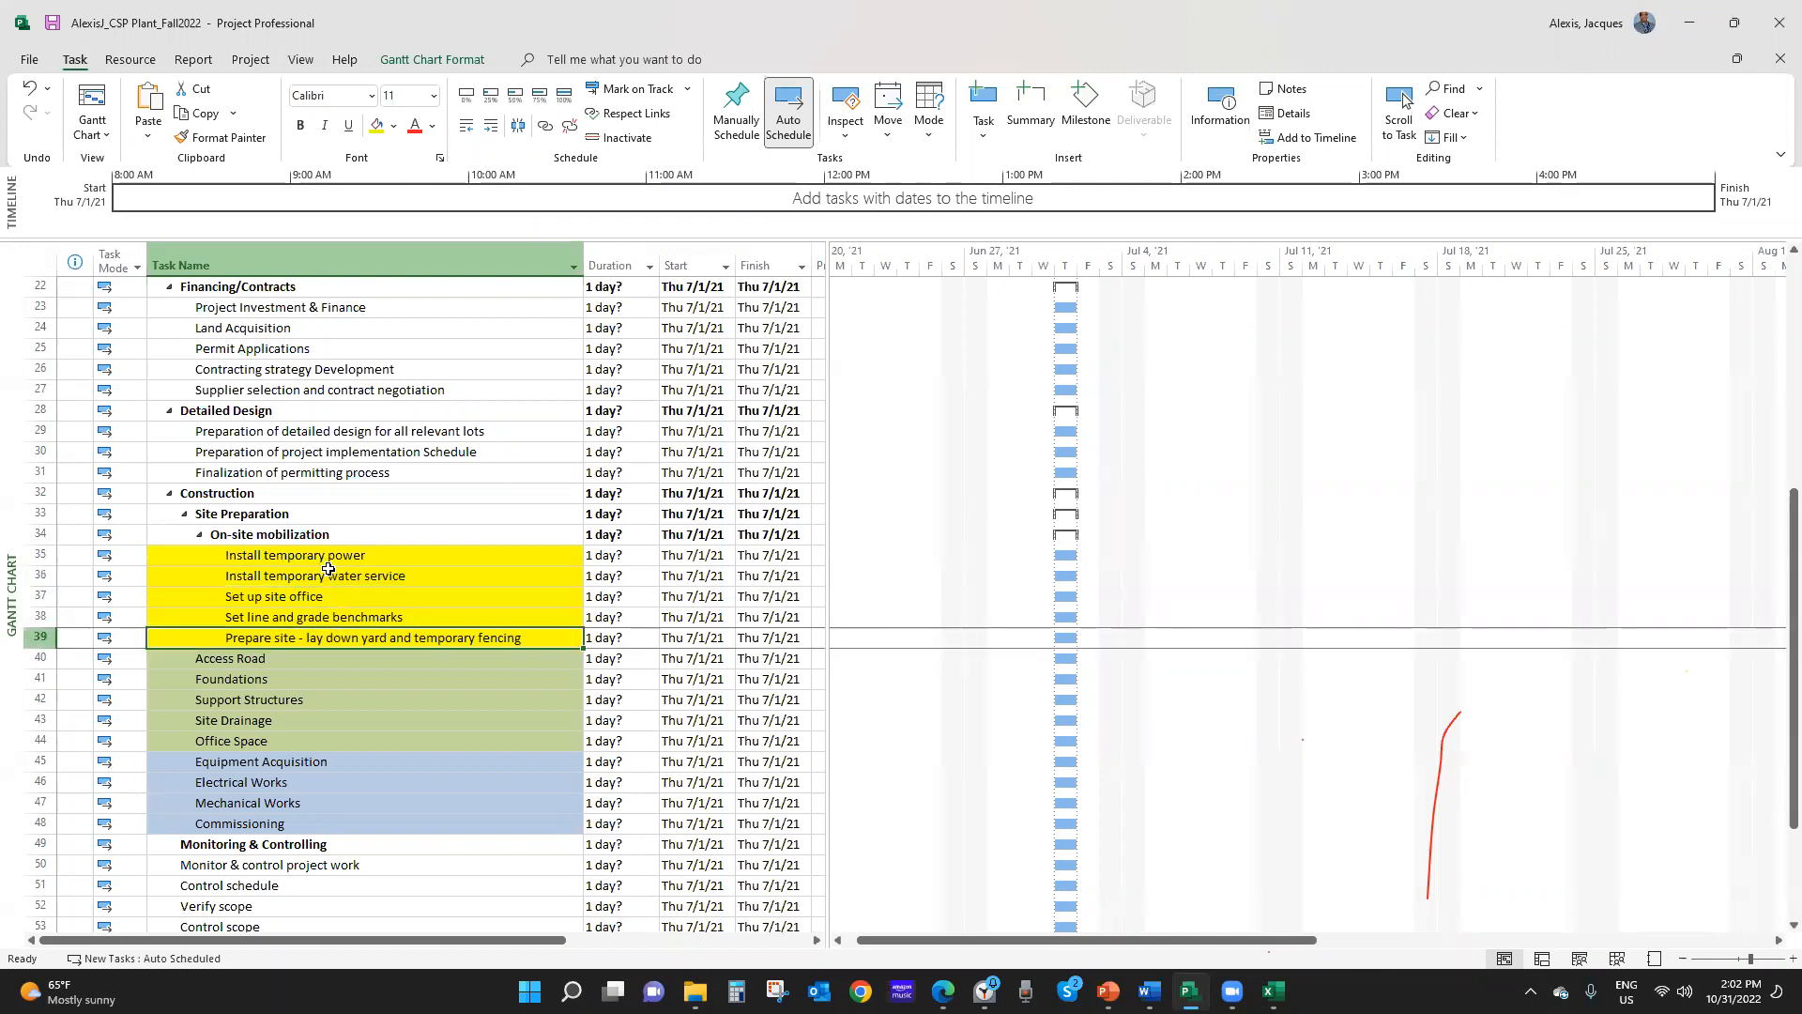
pyautogui.click(257, 491)
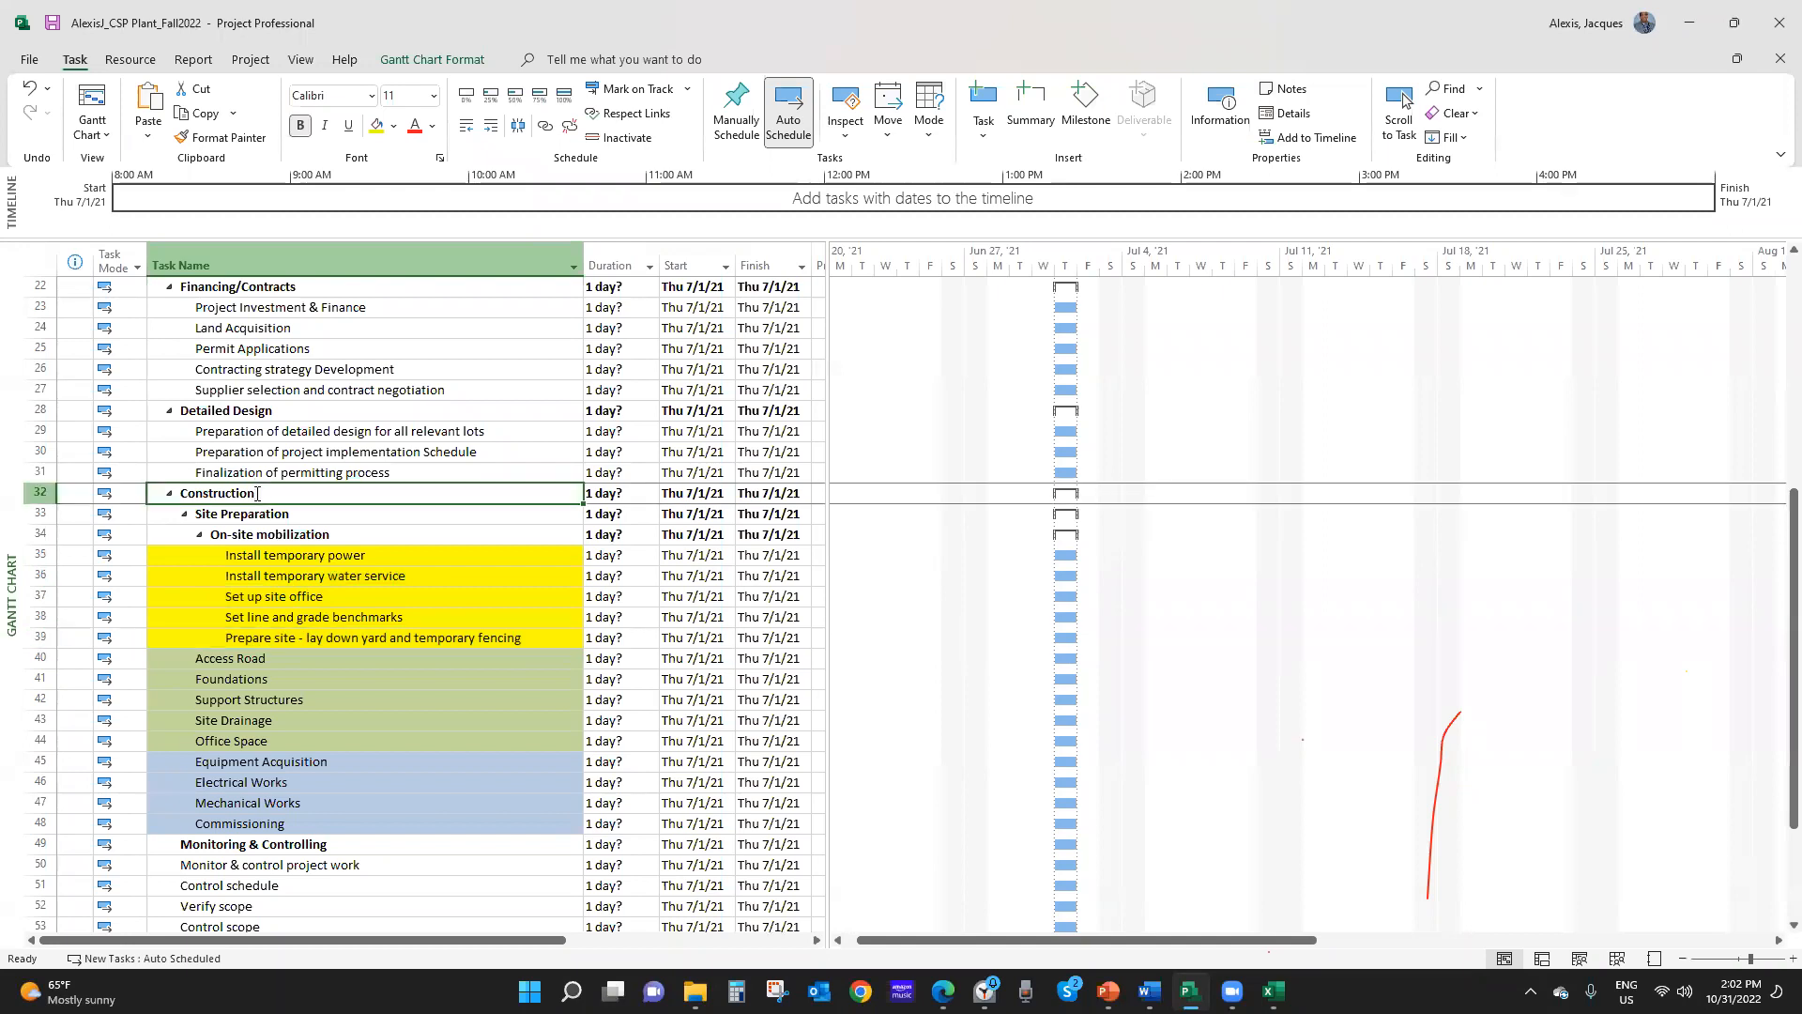
pyautogui.click(304, 514)
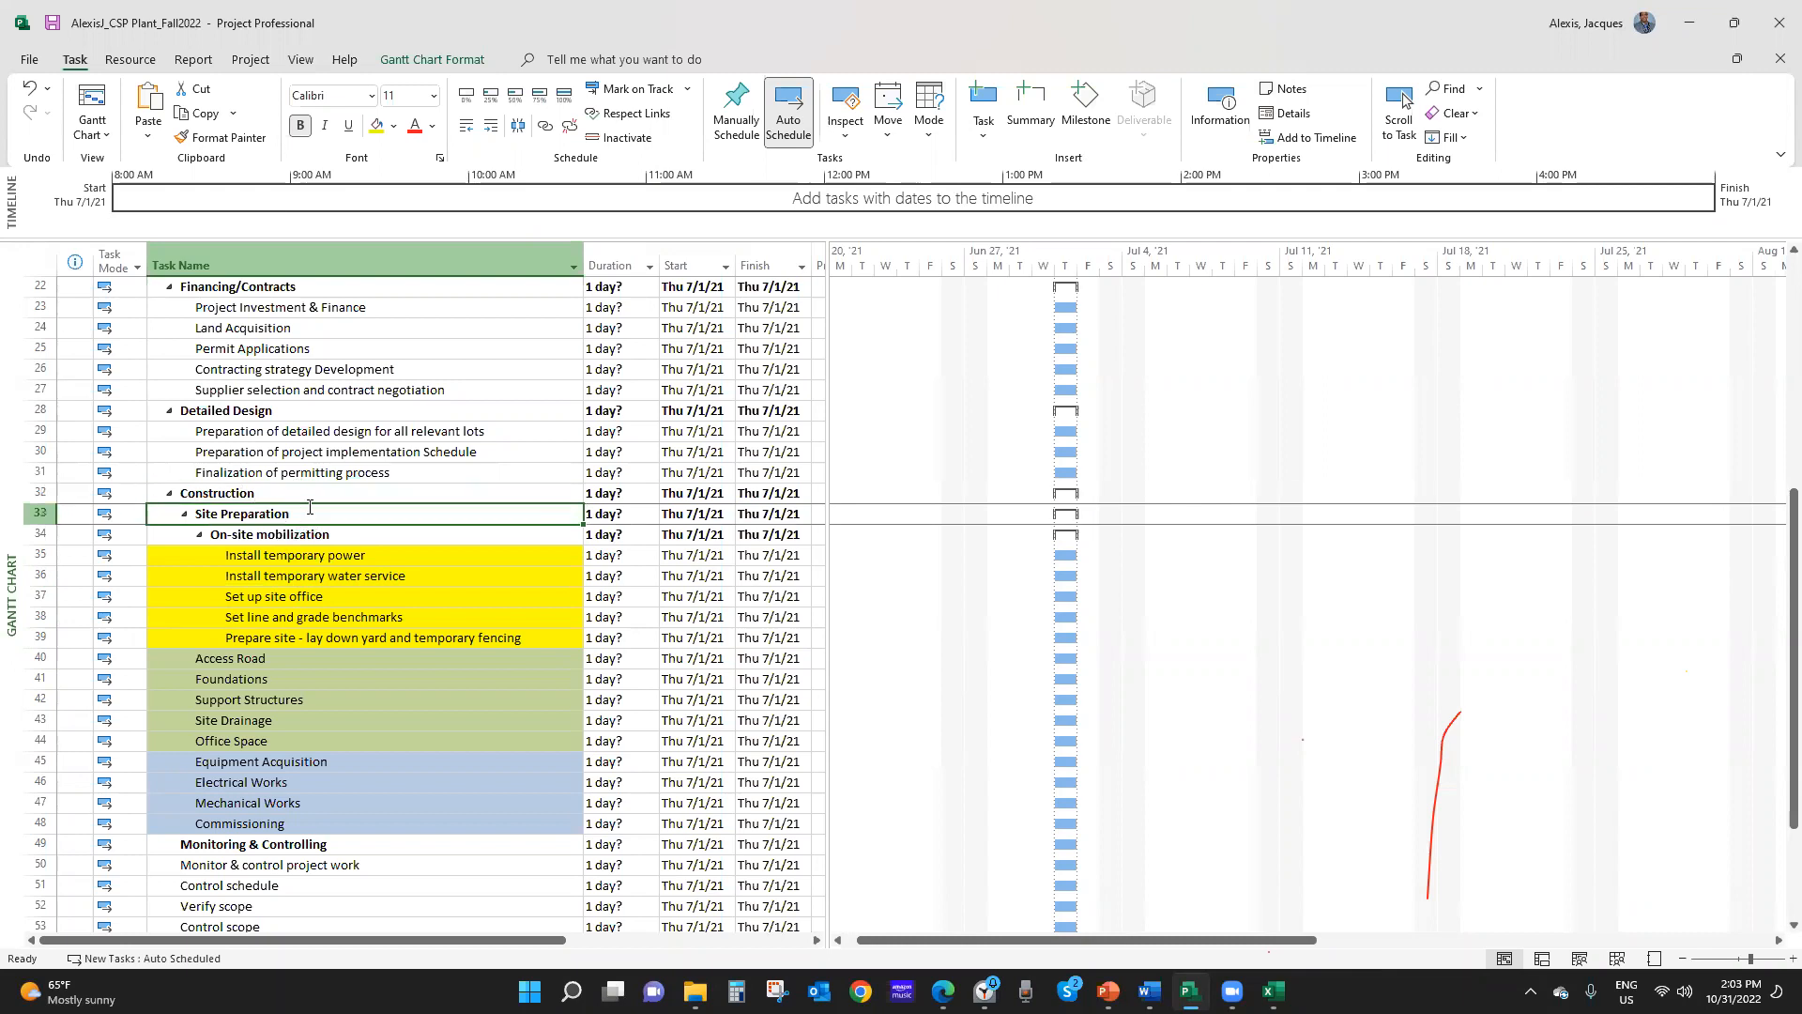
pyautogui.click(302, 534)
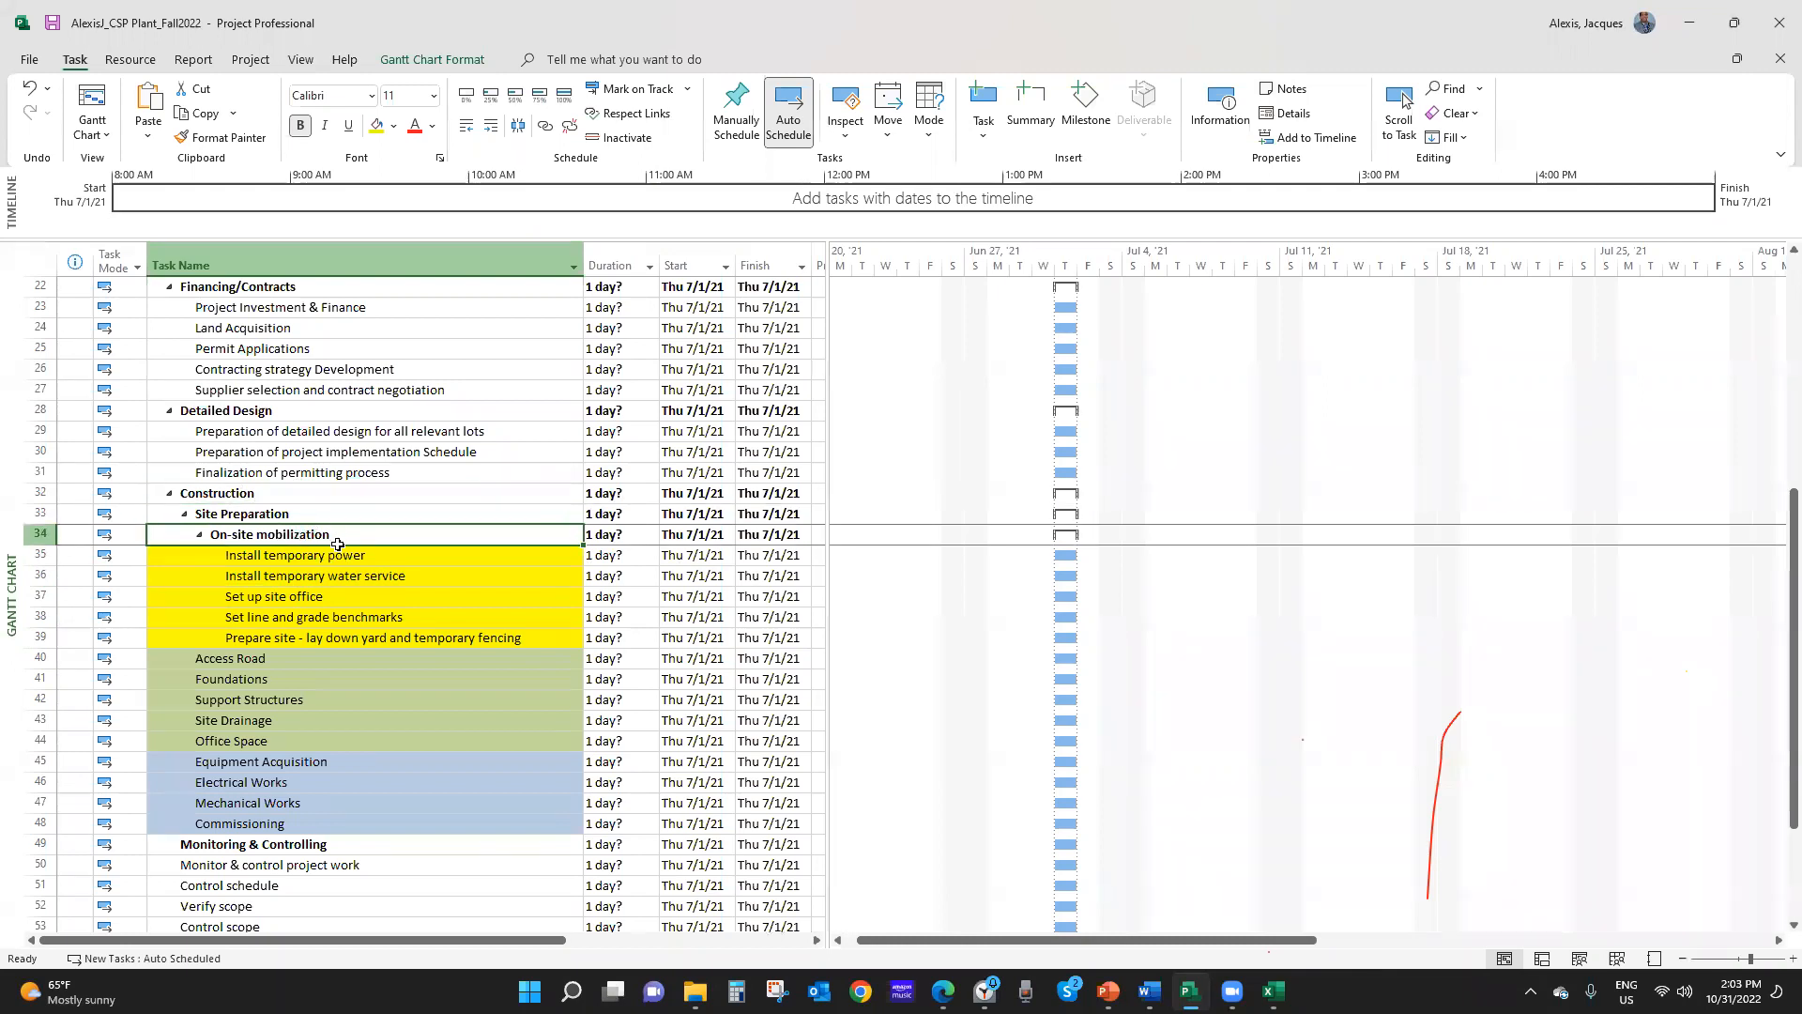
pyautogui.click(336, 558)
pyautogui.moveTo(336, 559); pyautogui.dragTo(346, 629)
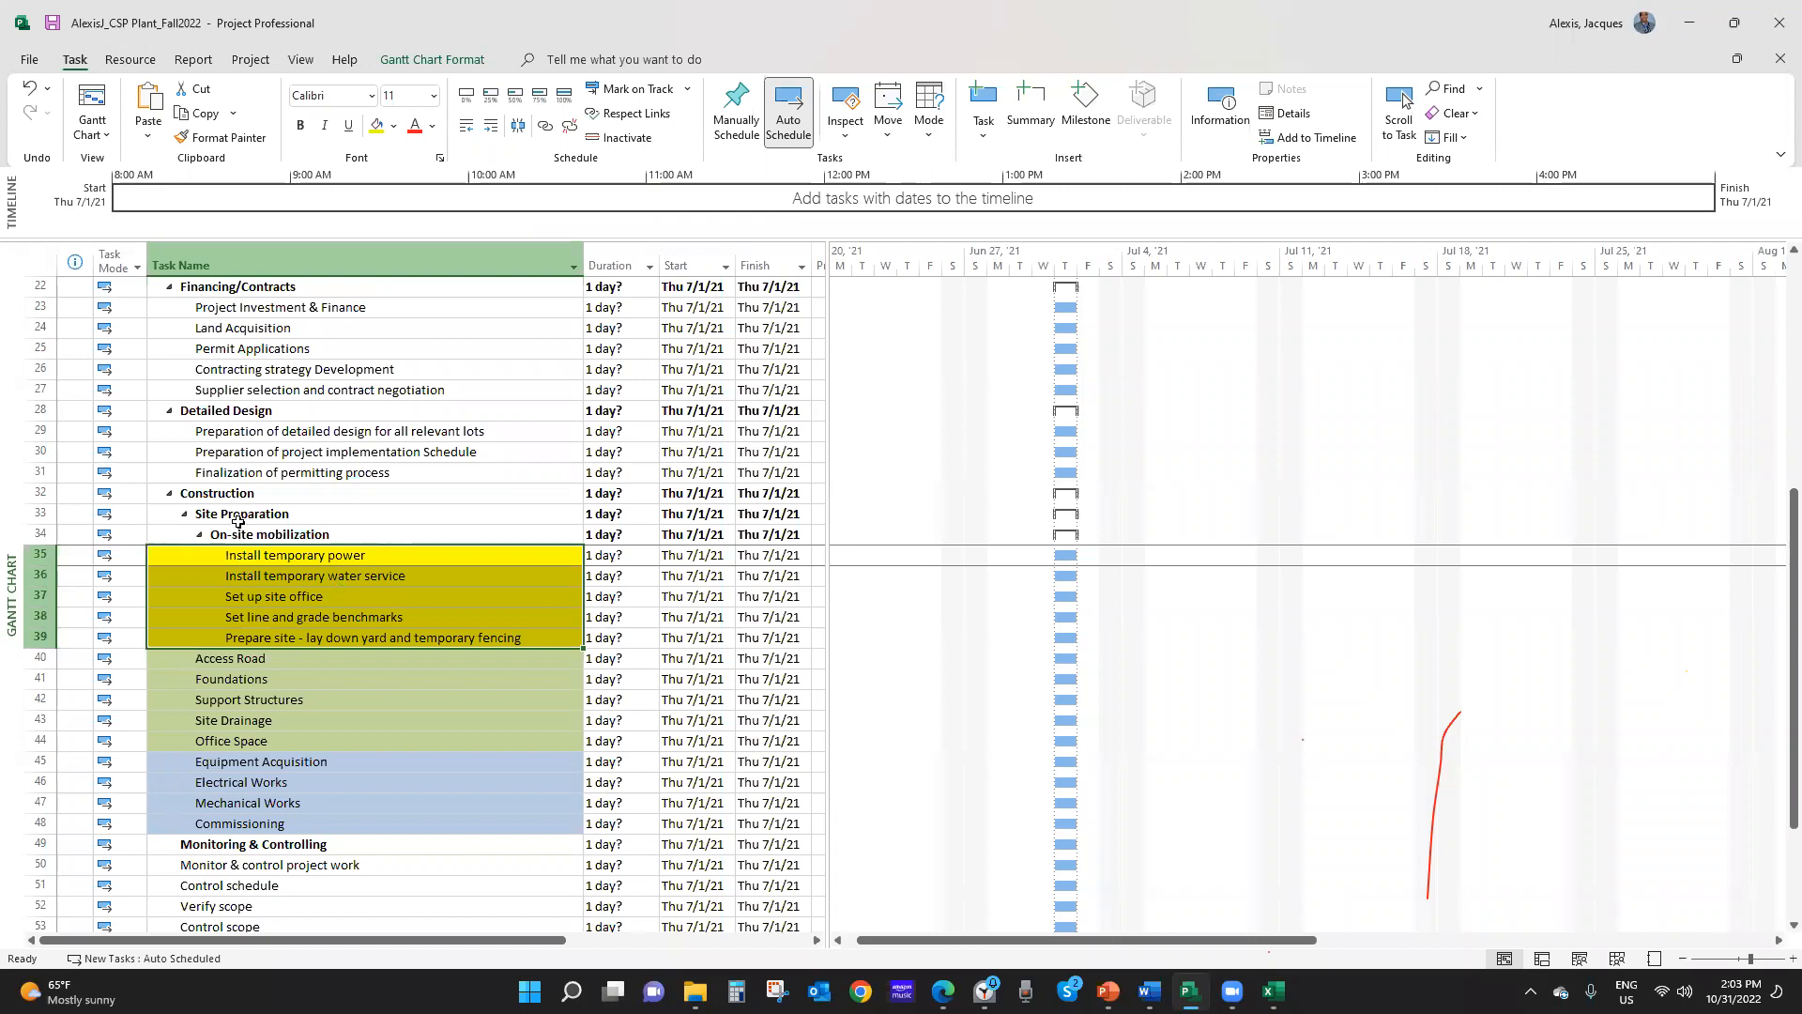
# Indent the tasks from Access Road through Office Space one level, placing them under Site Preparation
pyautogui.click(219, 660)
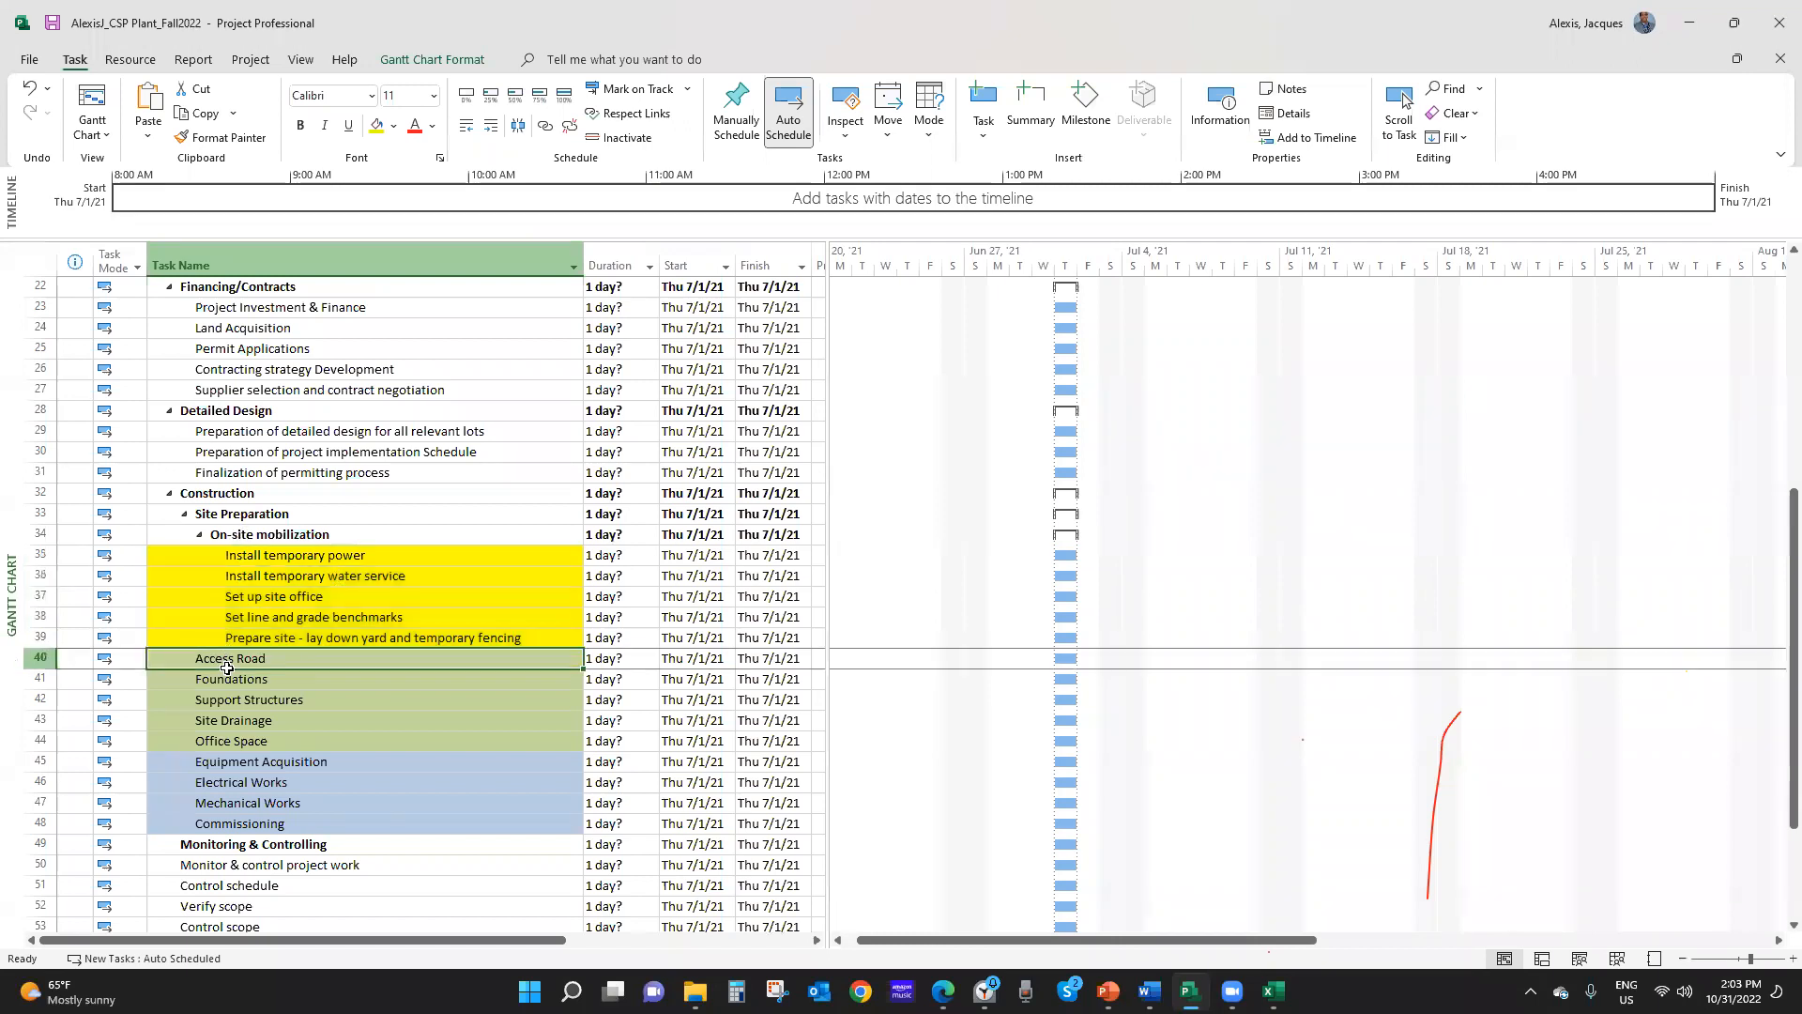
pyautogui.click(235, 740)
pyautogui.click(244, 661)
pyautogui.moveTo(244, 661); pyautogui.dragTo(240, 740)
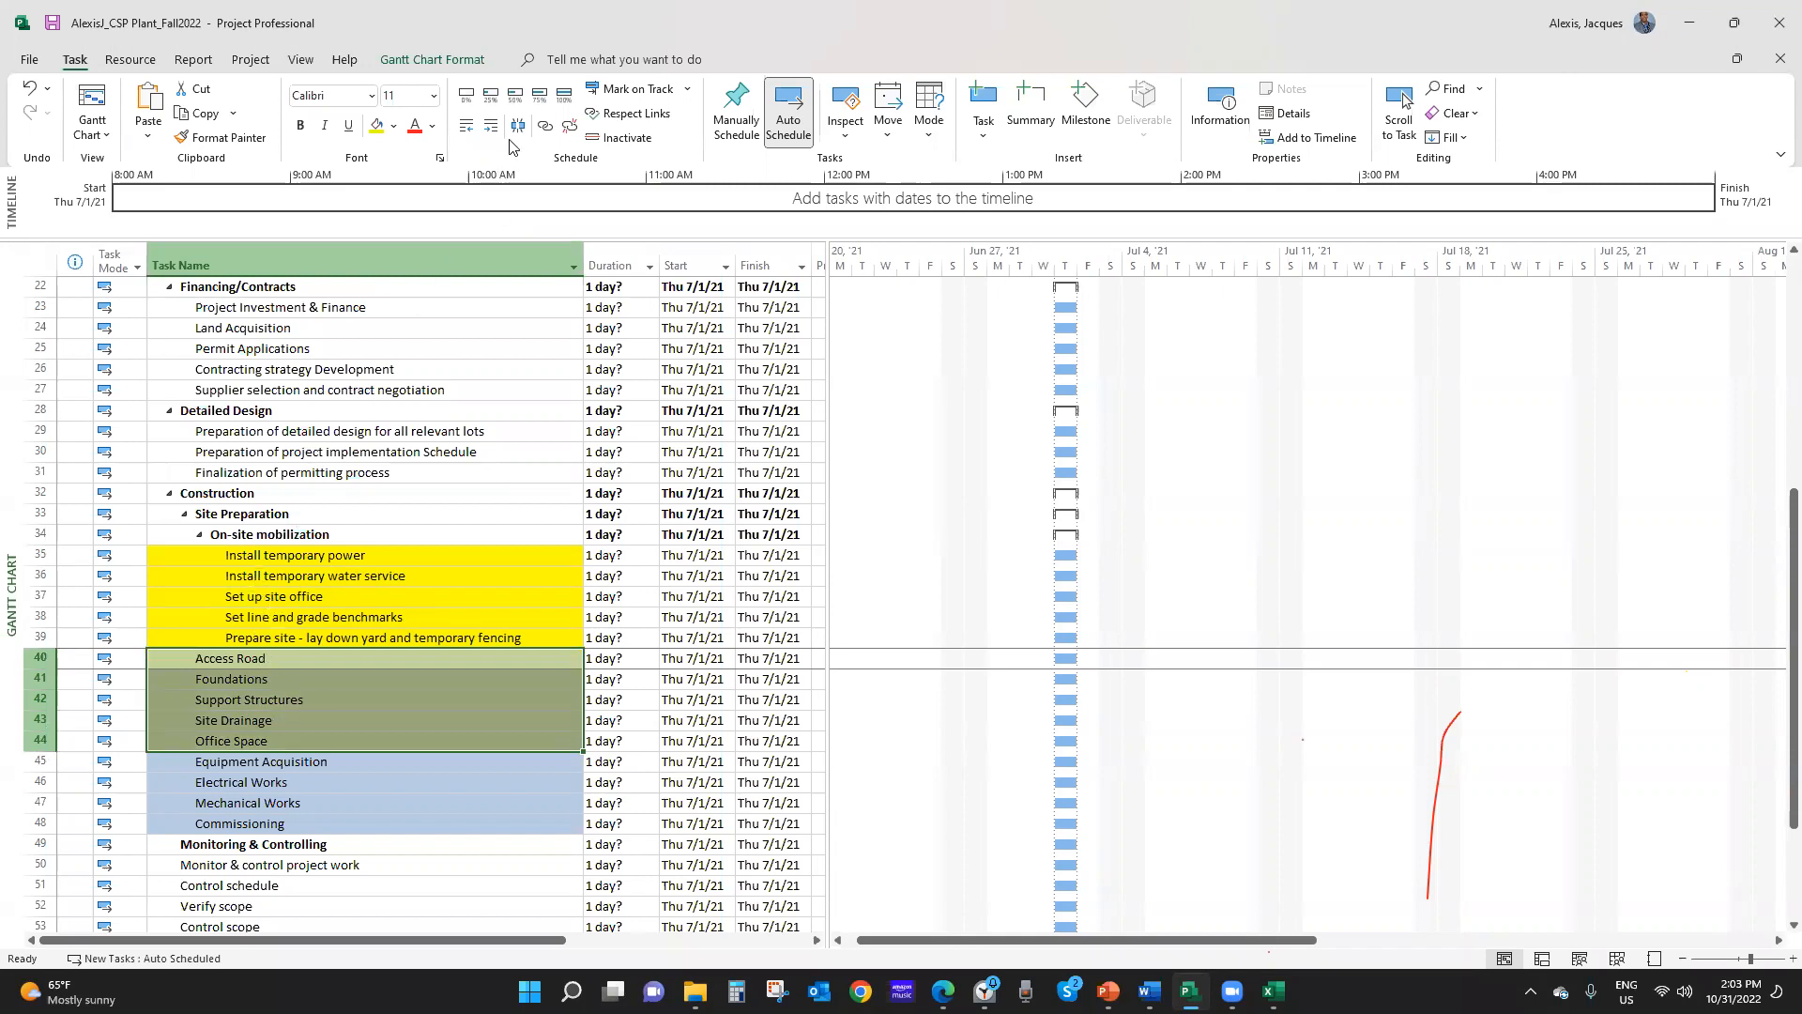
pyautogui.click(484, 127)
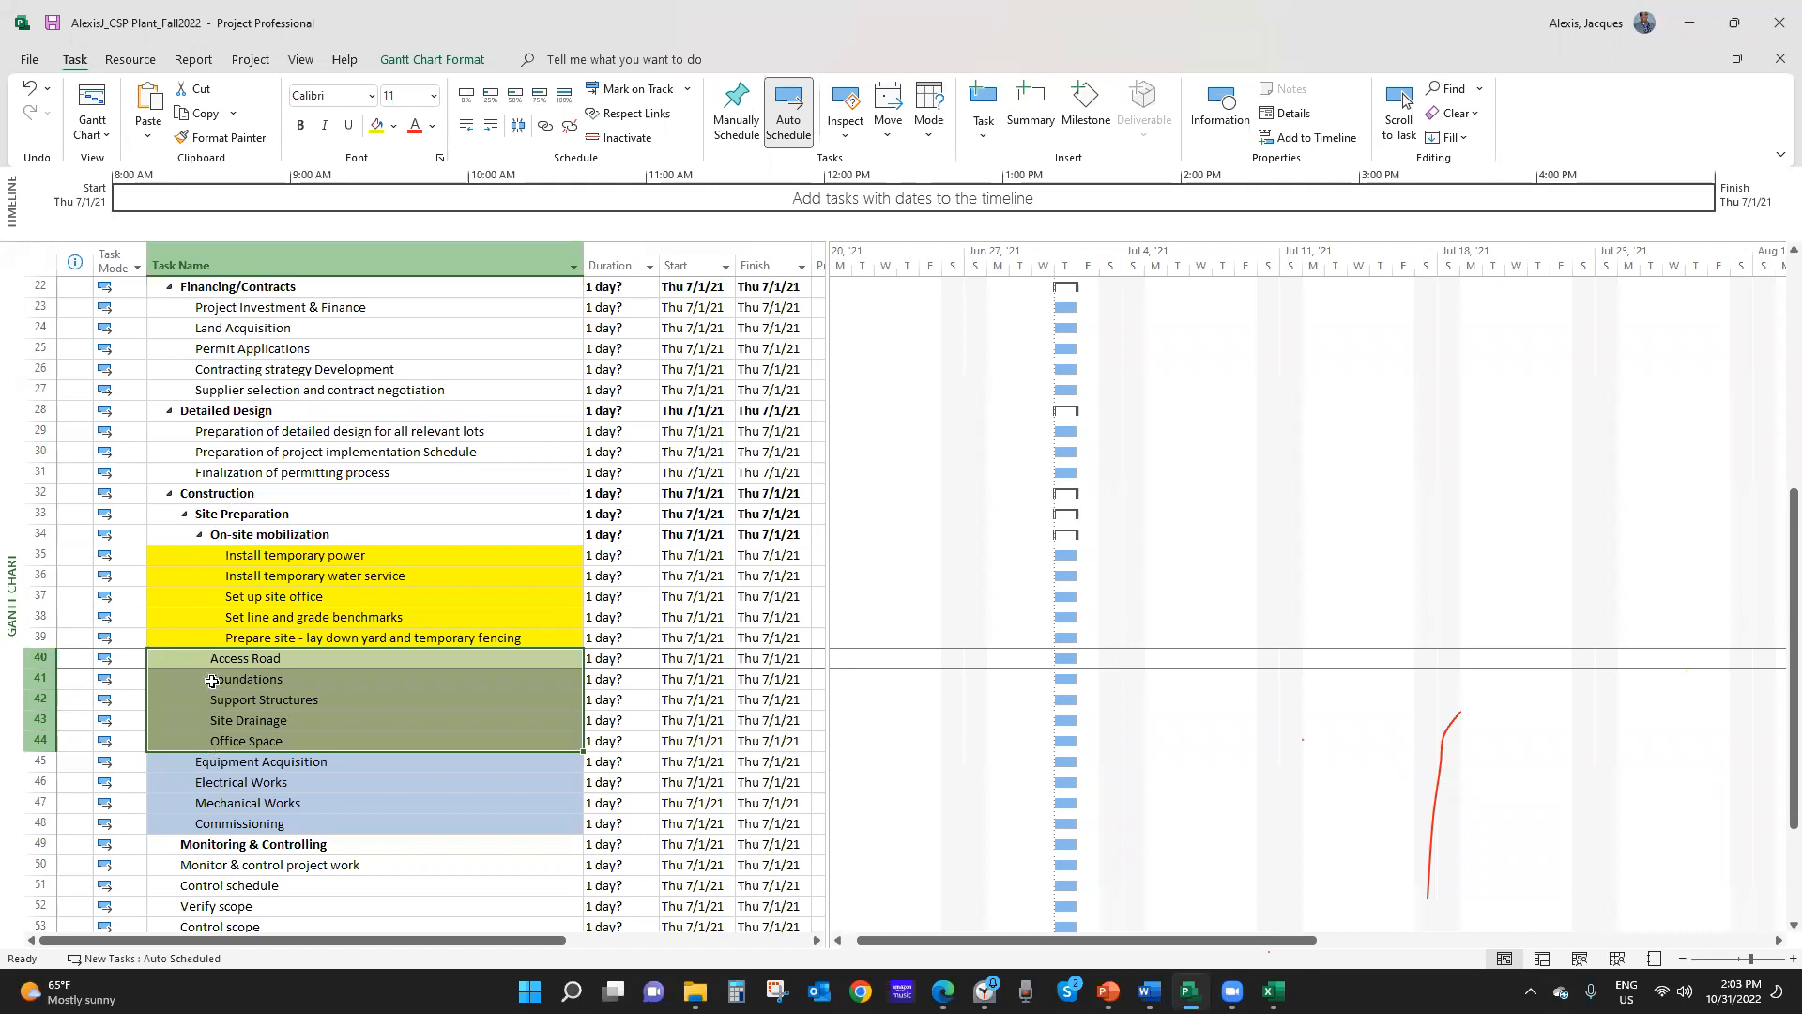
# Indent tasks 50 to 54, from Monitor & control project work through Control cost, under Monitoring & Controlling
pyautogui.scroll(-4, 374, 662)
pyautogui.moveTo(273, 622); pyautogui.dragTo(268, 698)
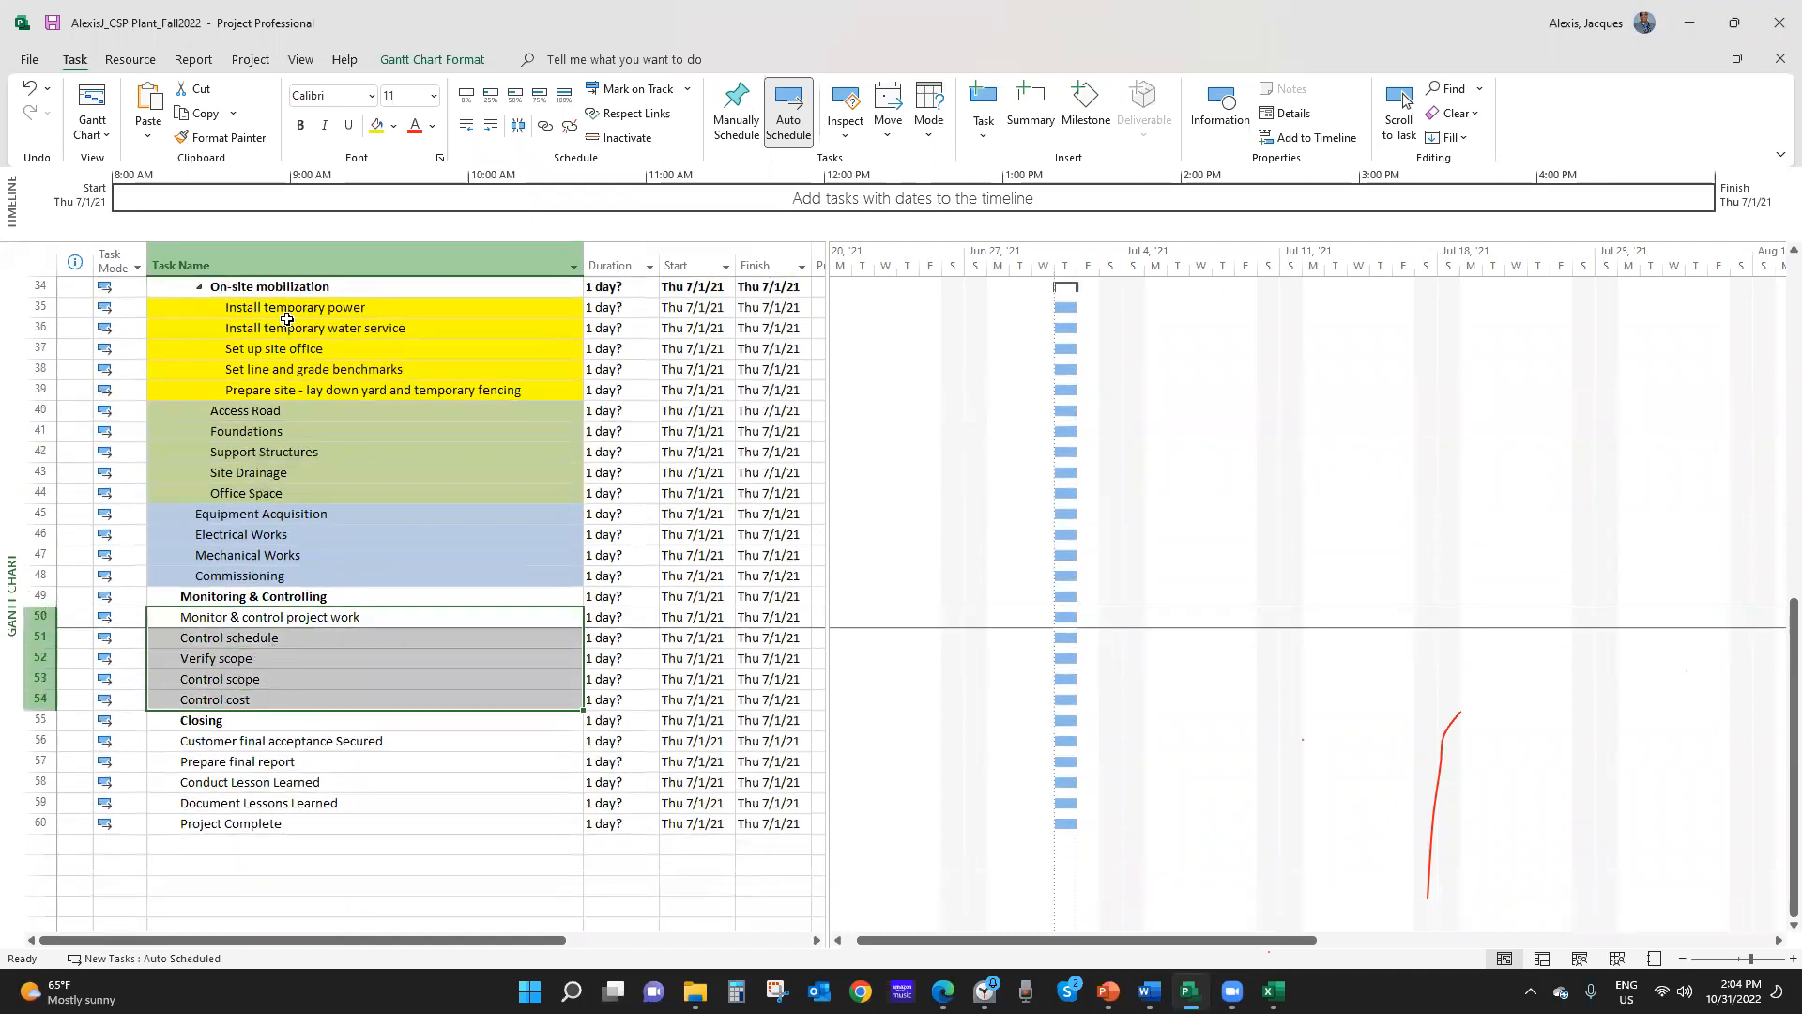
pyautogui.click(490, 125)
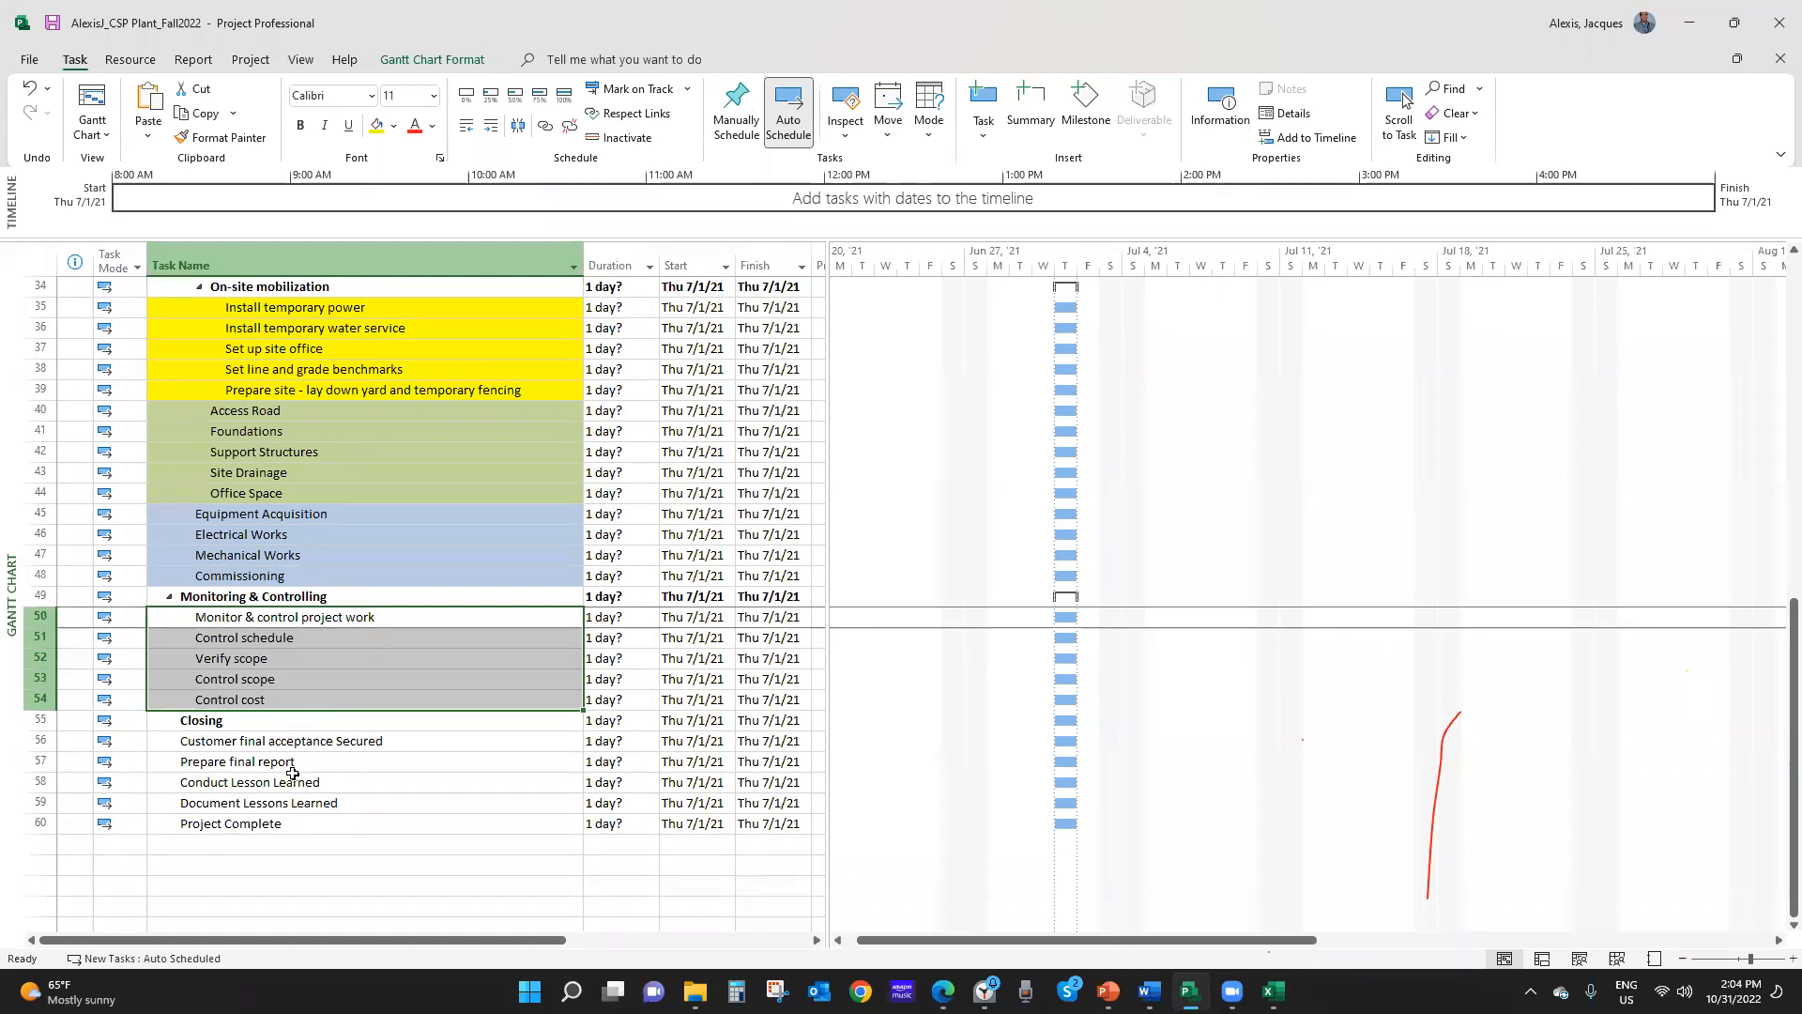
pyautogui.click(309, 748)
pyautogui.moveTo(309, 752); pyautogui.dragTo(310, 805)
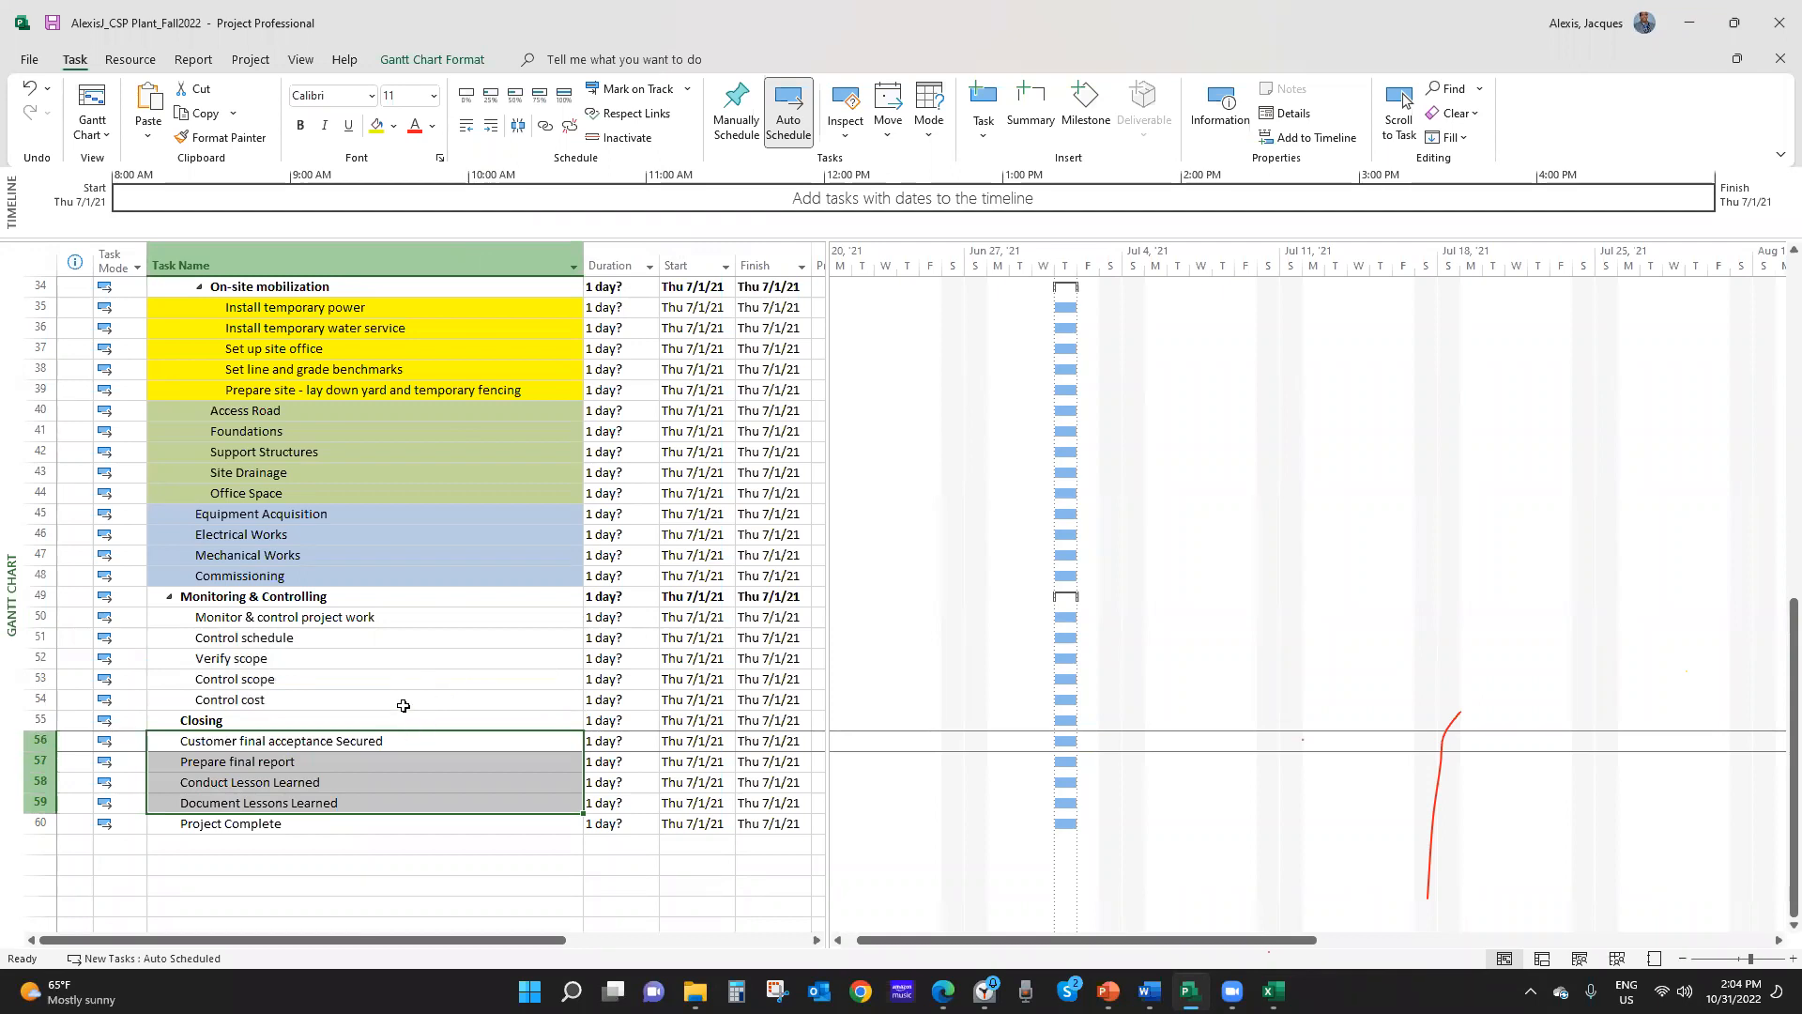
# Make the Charter created task under Project Initiation a milestone by setting its duration to 0 days
pyautogui.scroll(4, 416, 612)
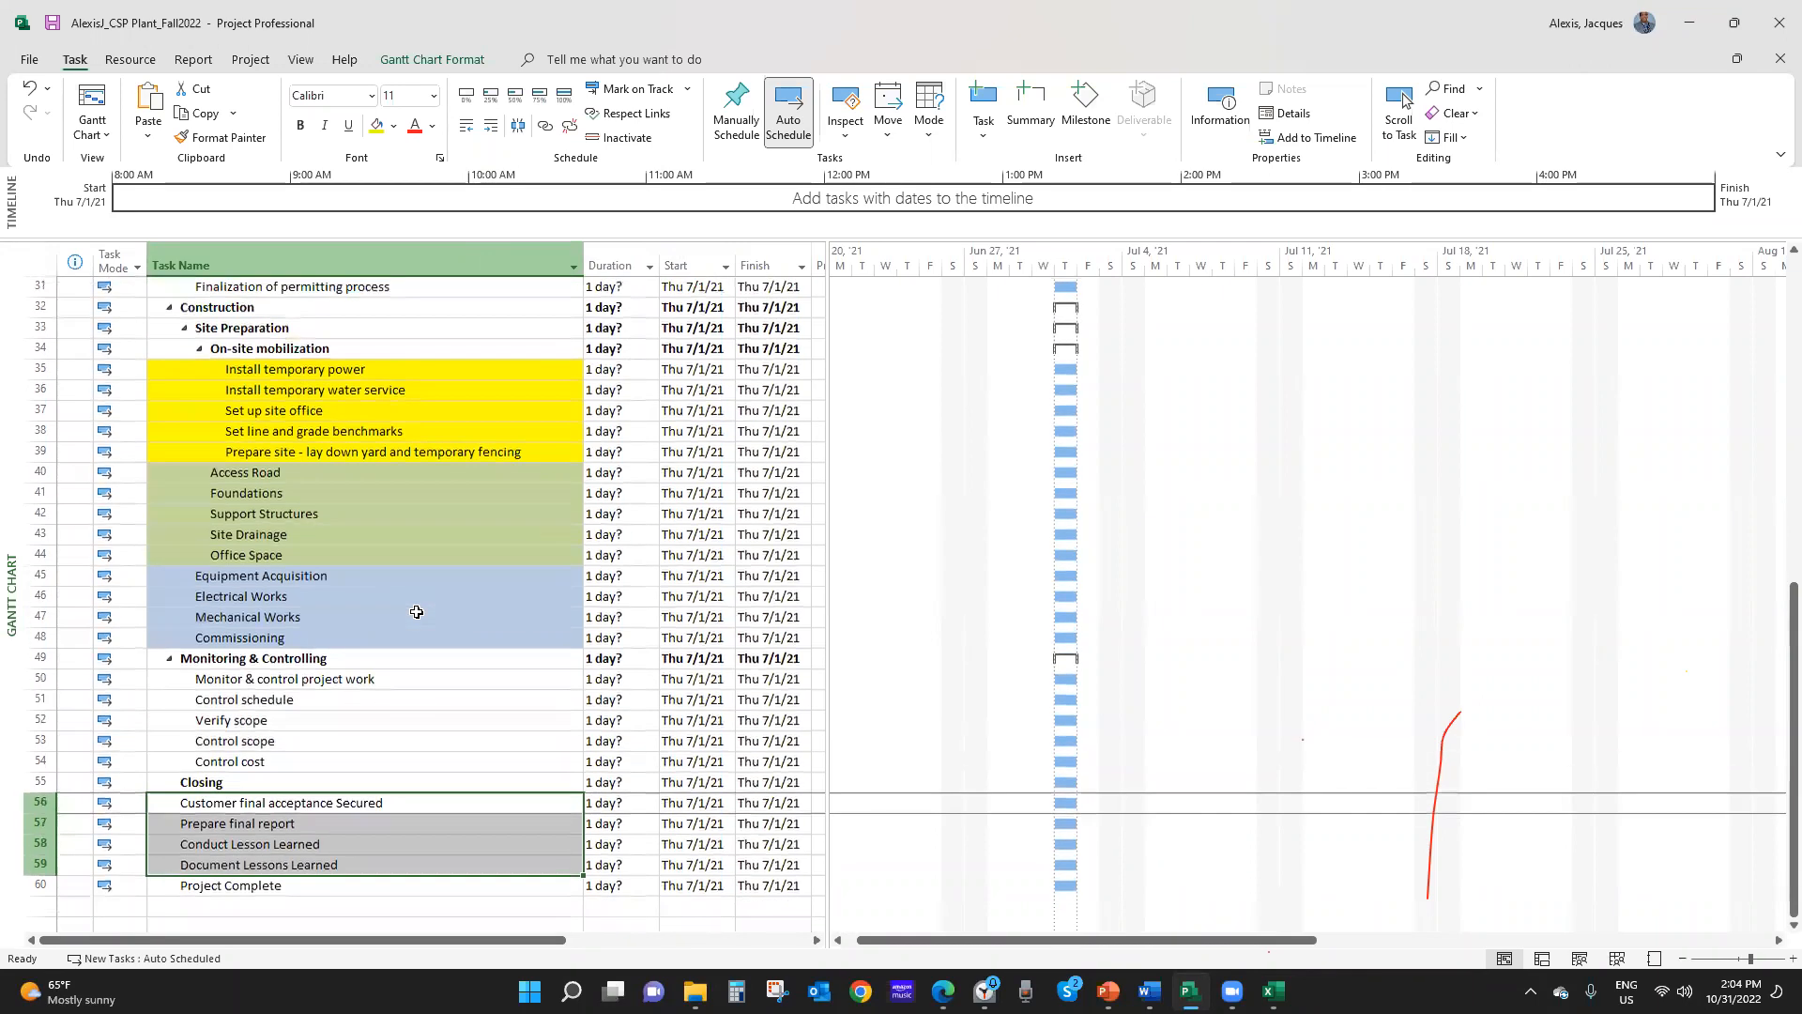
pyautogui.scroll(7, 417, 610)
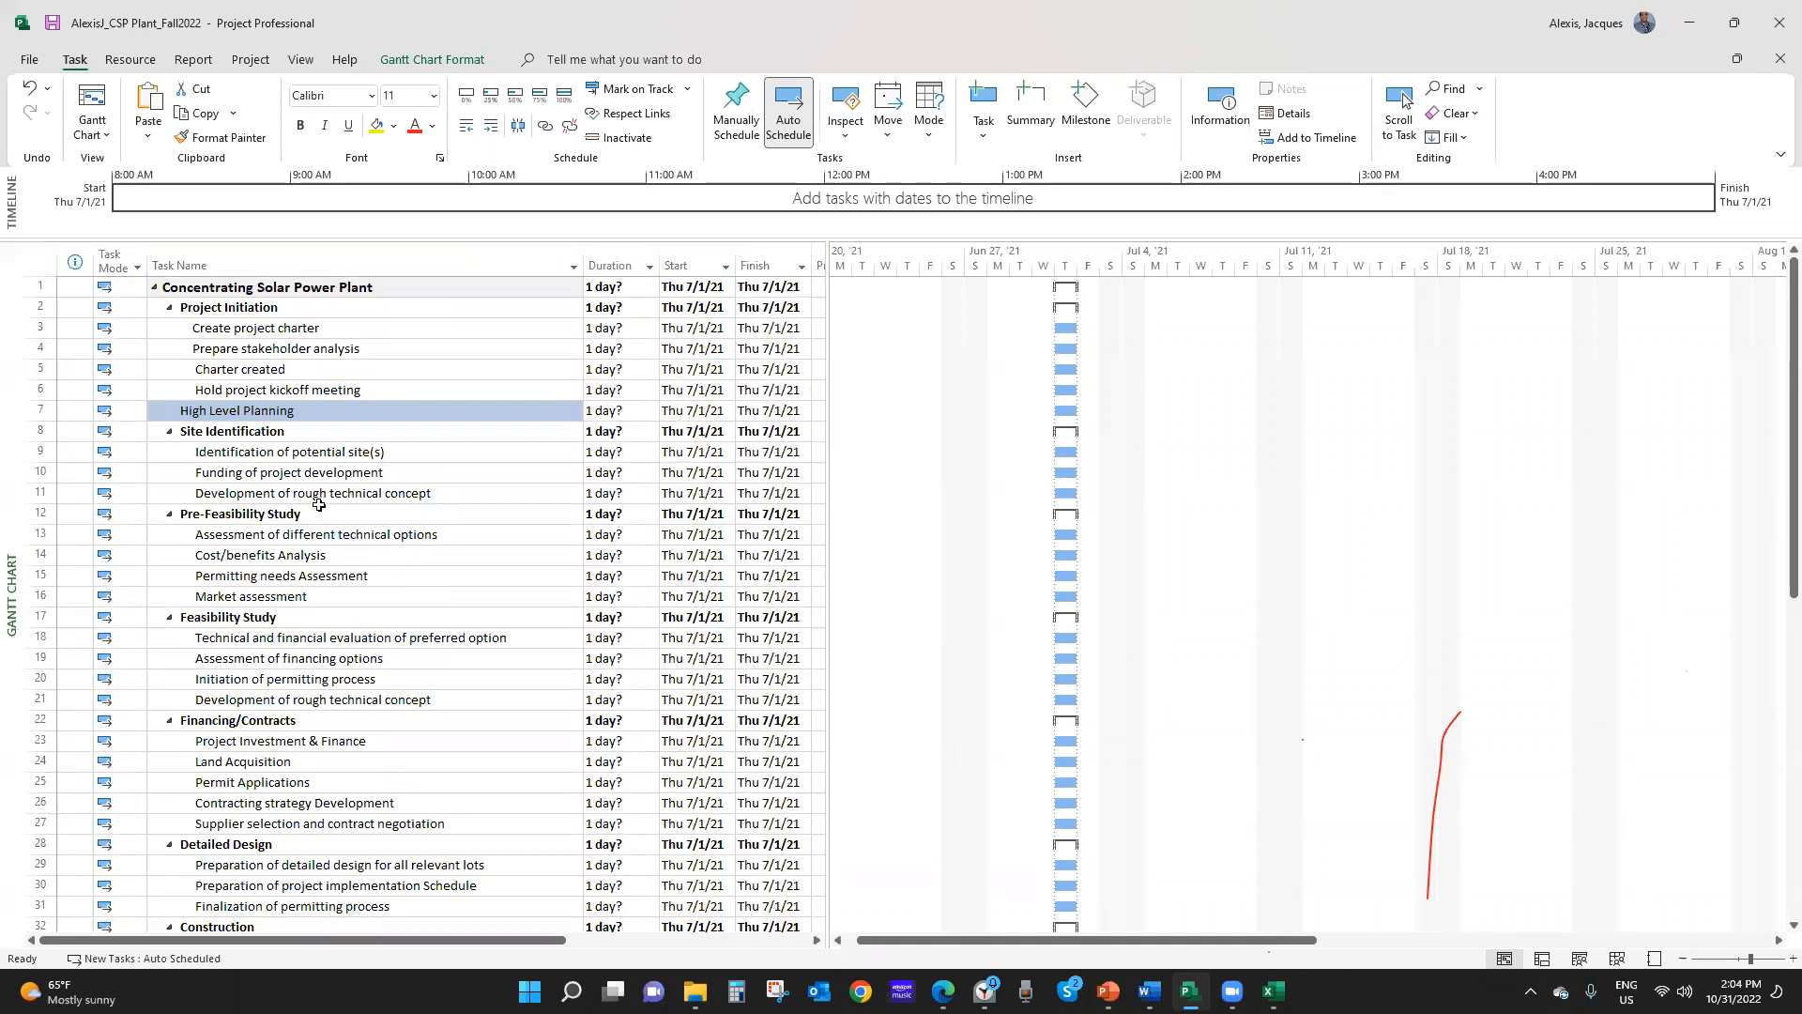
pyautogui.click(251, 365)
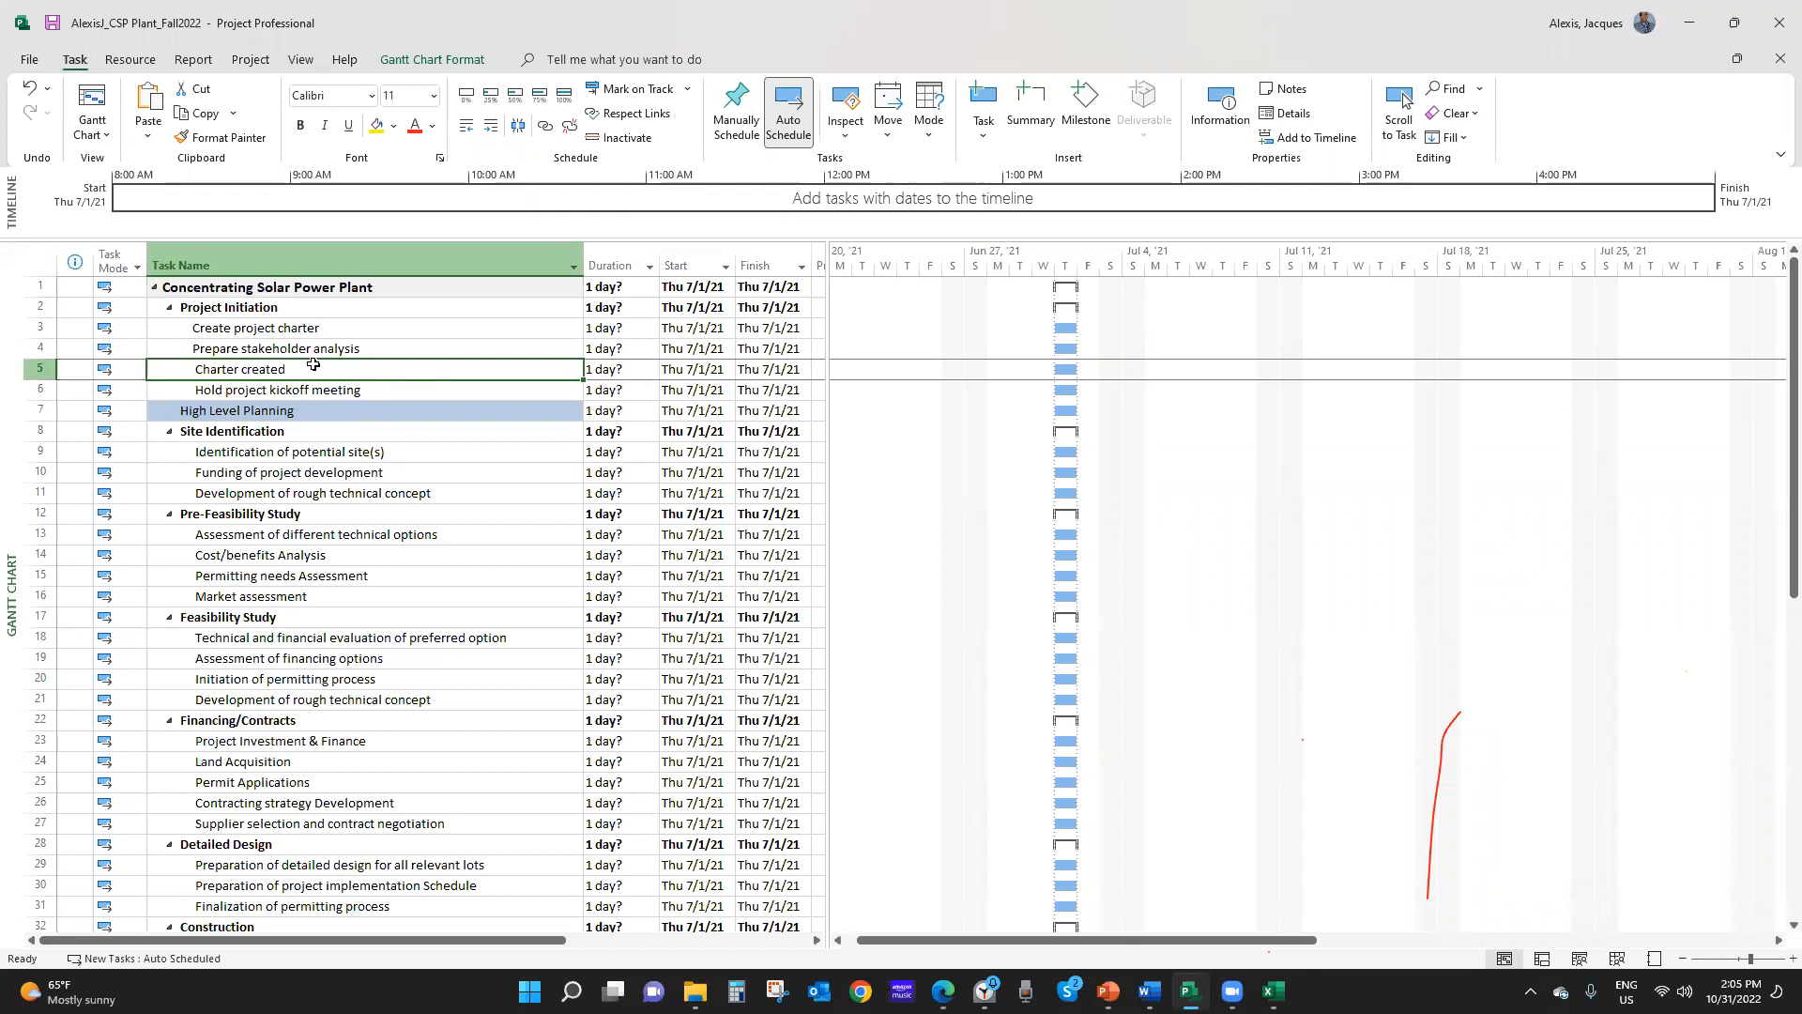
pyautogui.click(598, 373)
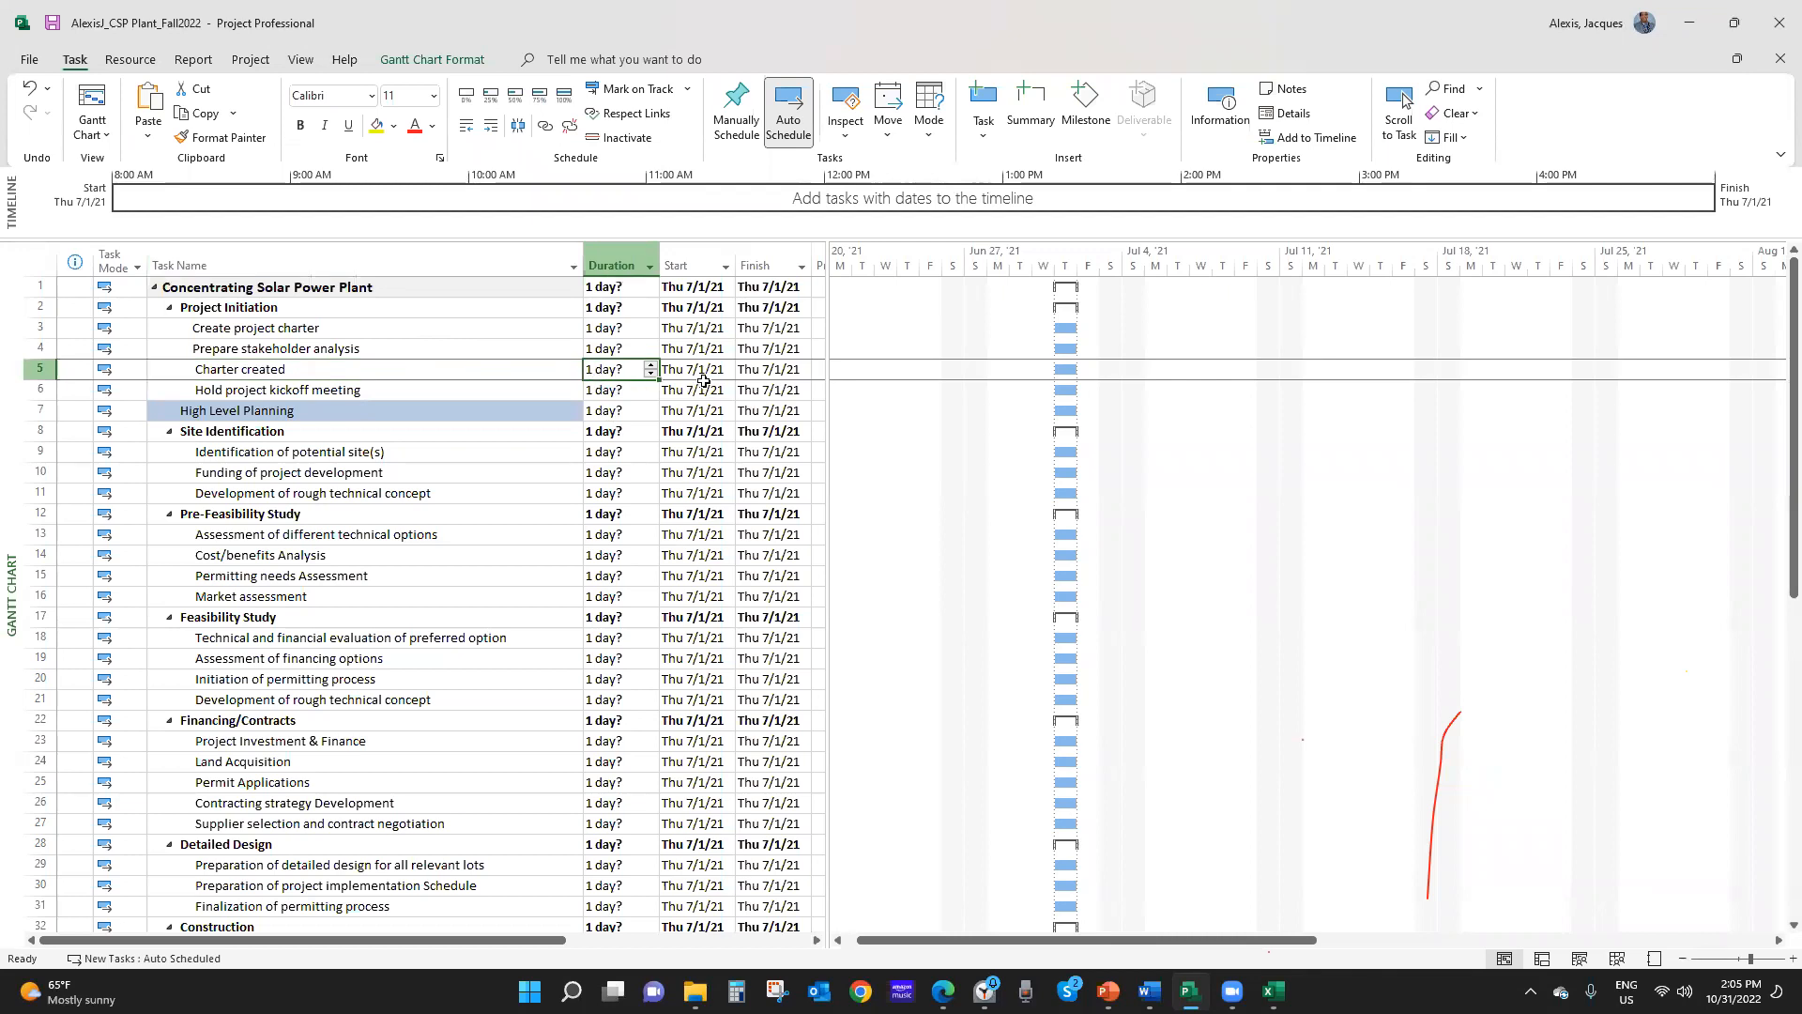
pyautogui.click(652, 374)
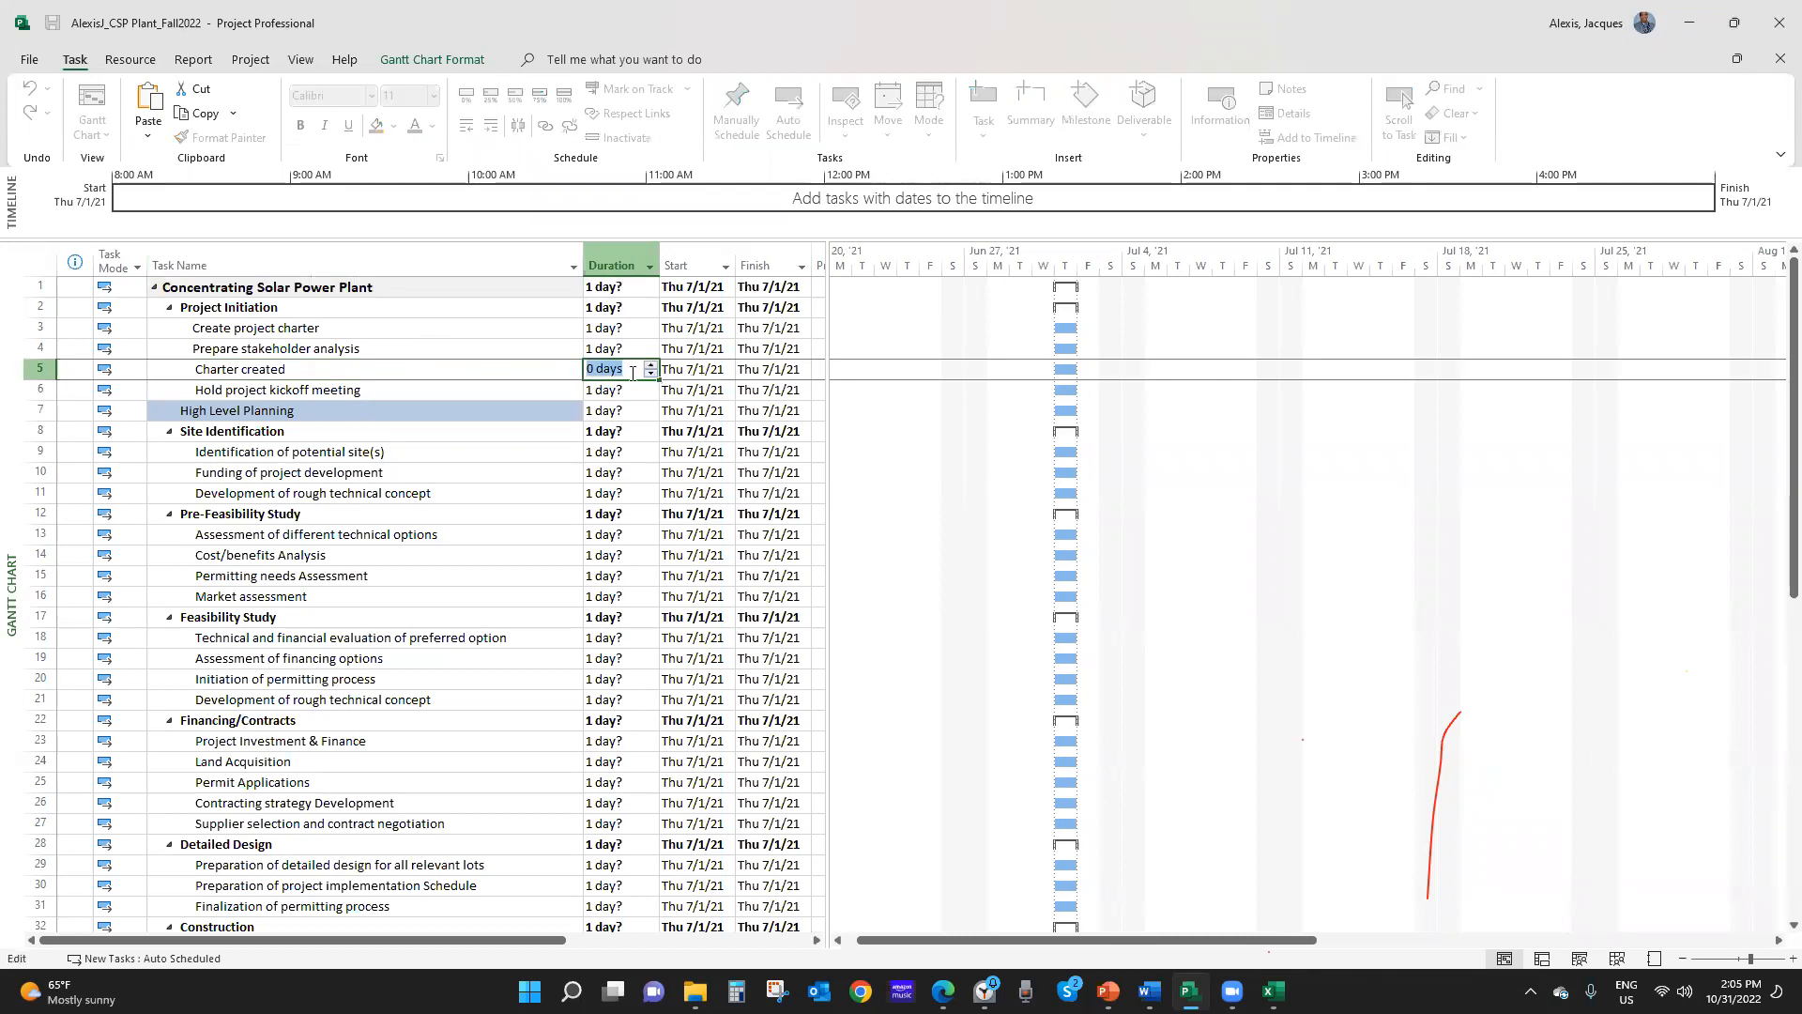
pyautogui.press('Return')
pyautogui.click(593, 375)
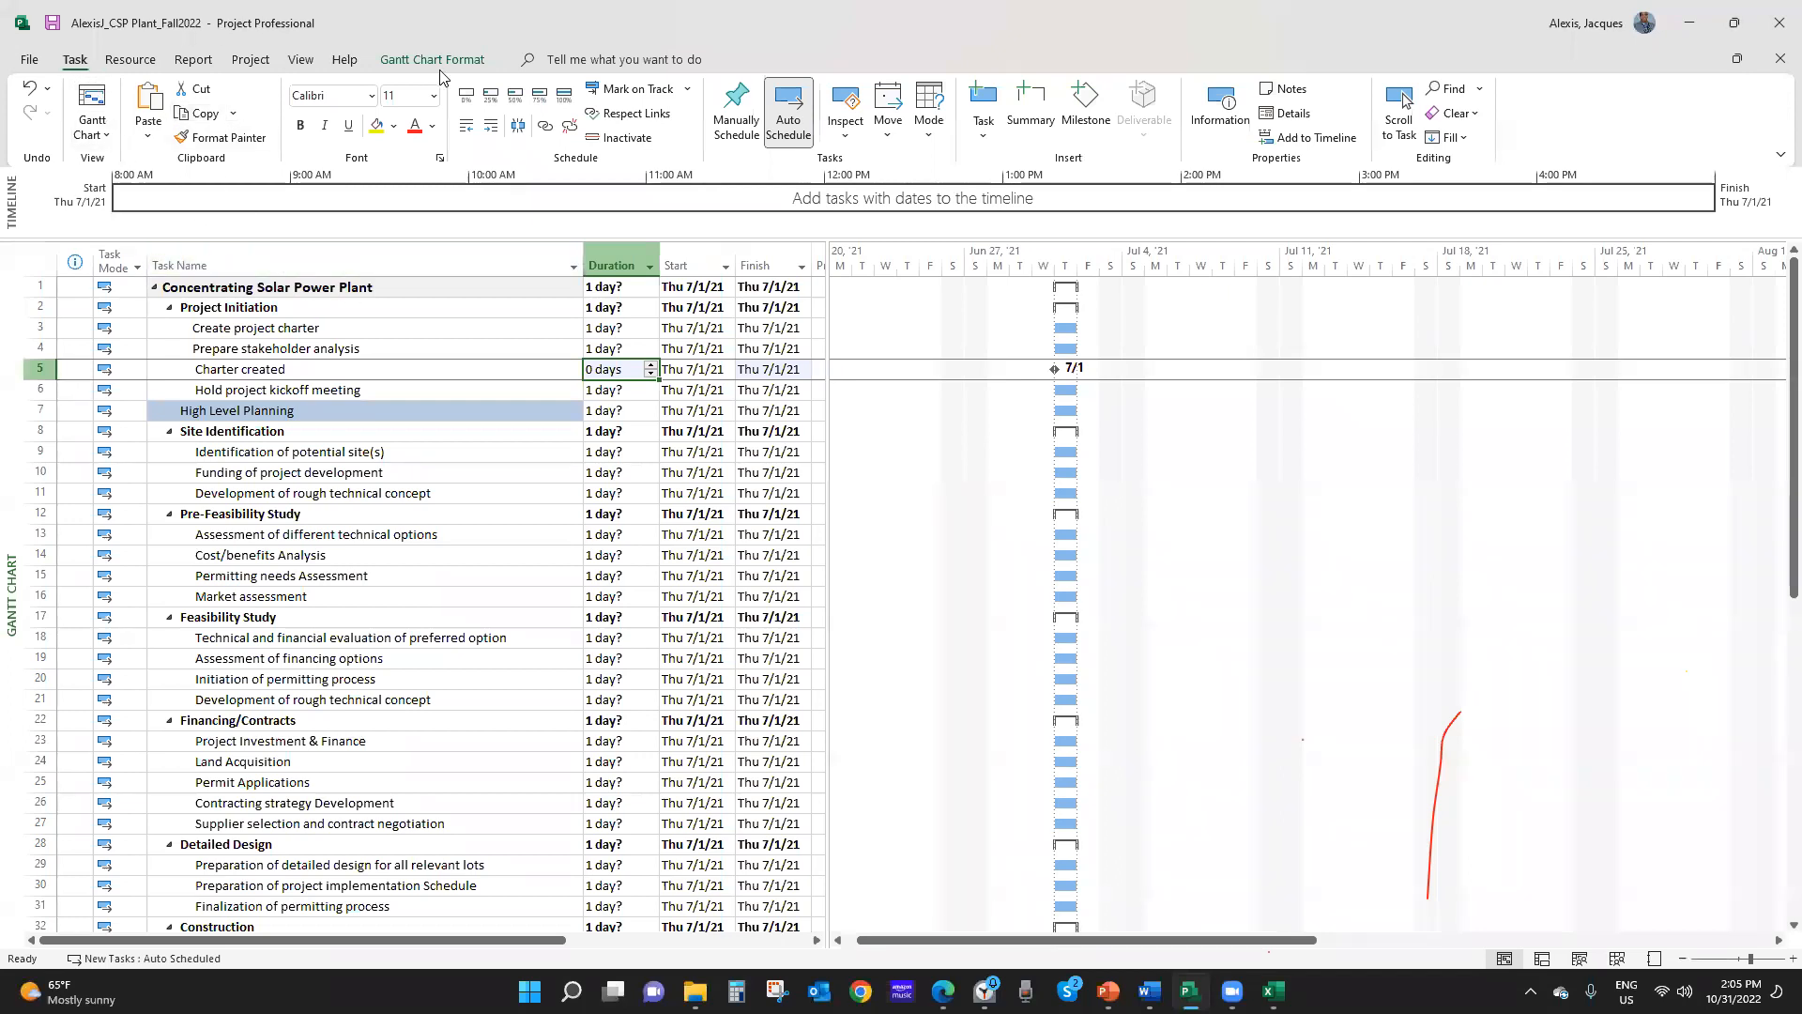
pyautogui.click(301, 61)
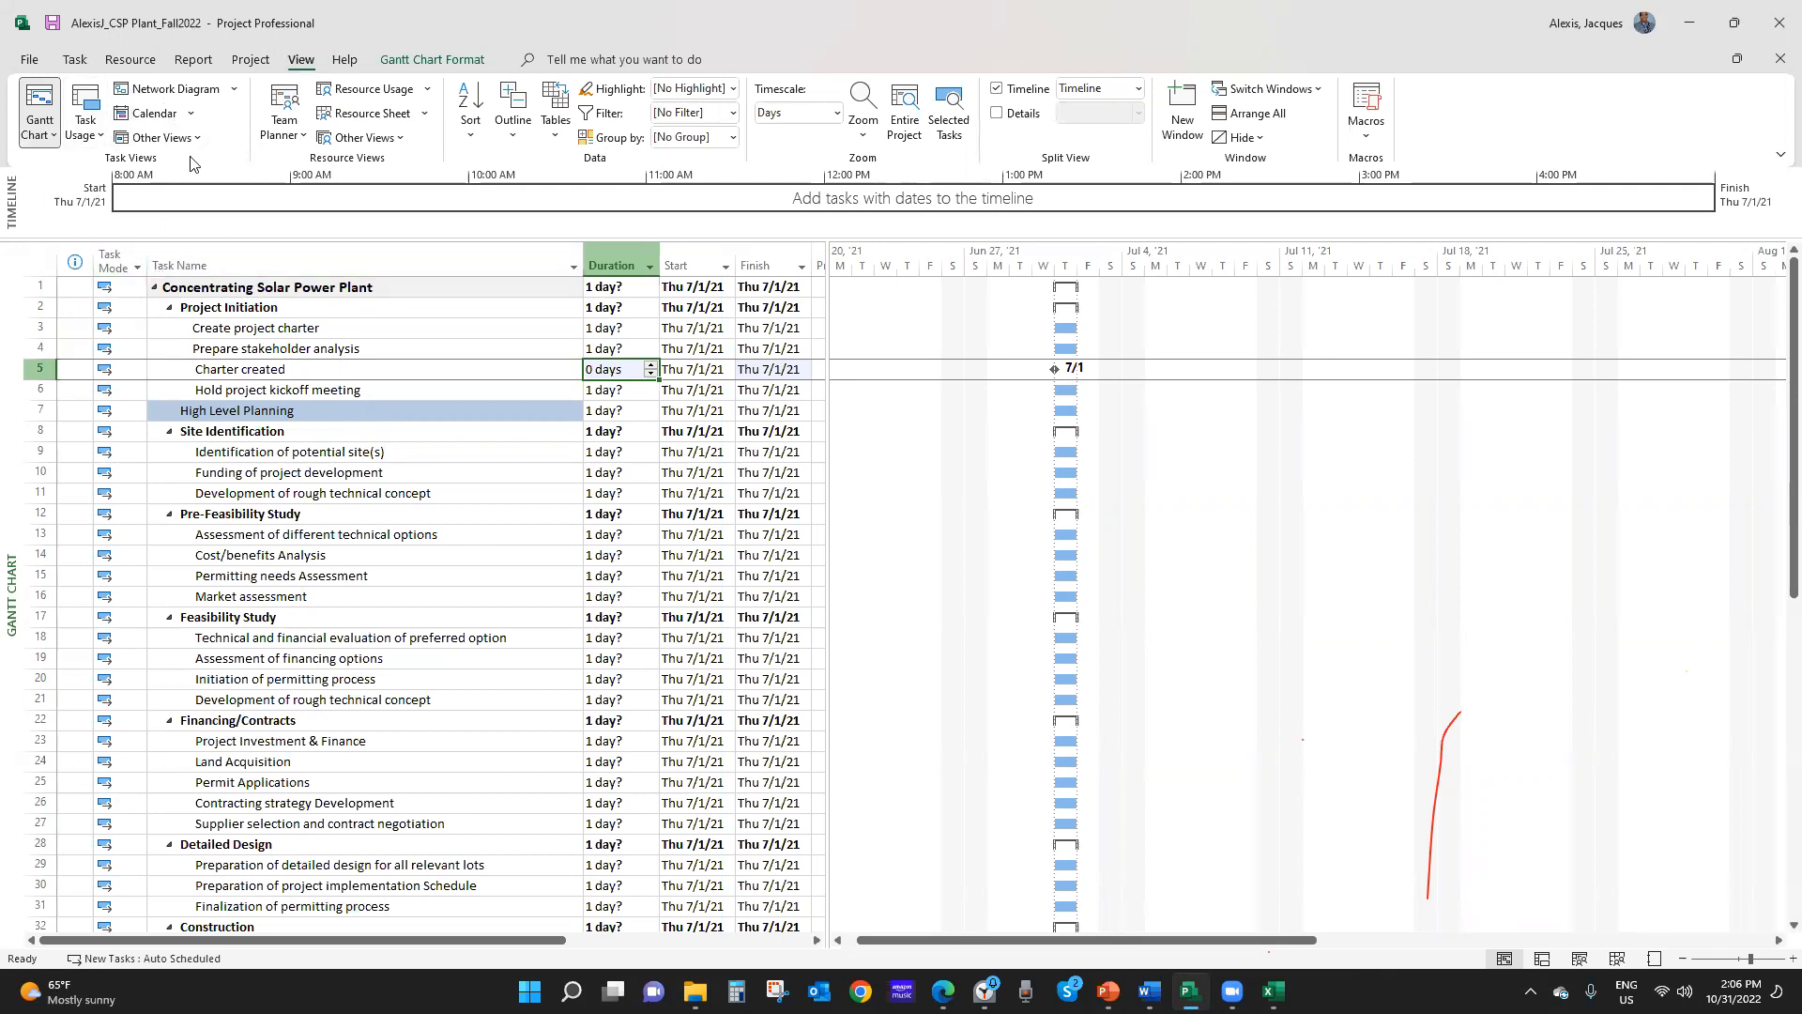
pyautogui.click(54, 138)
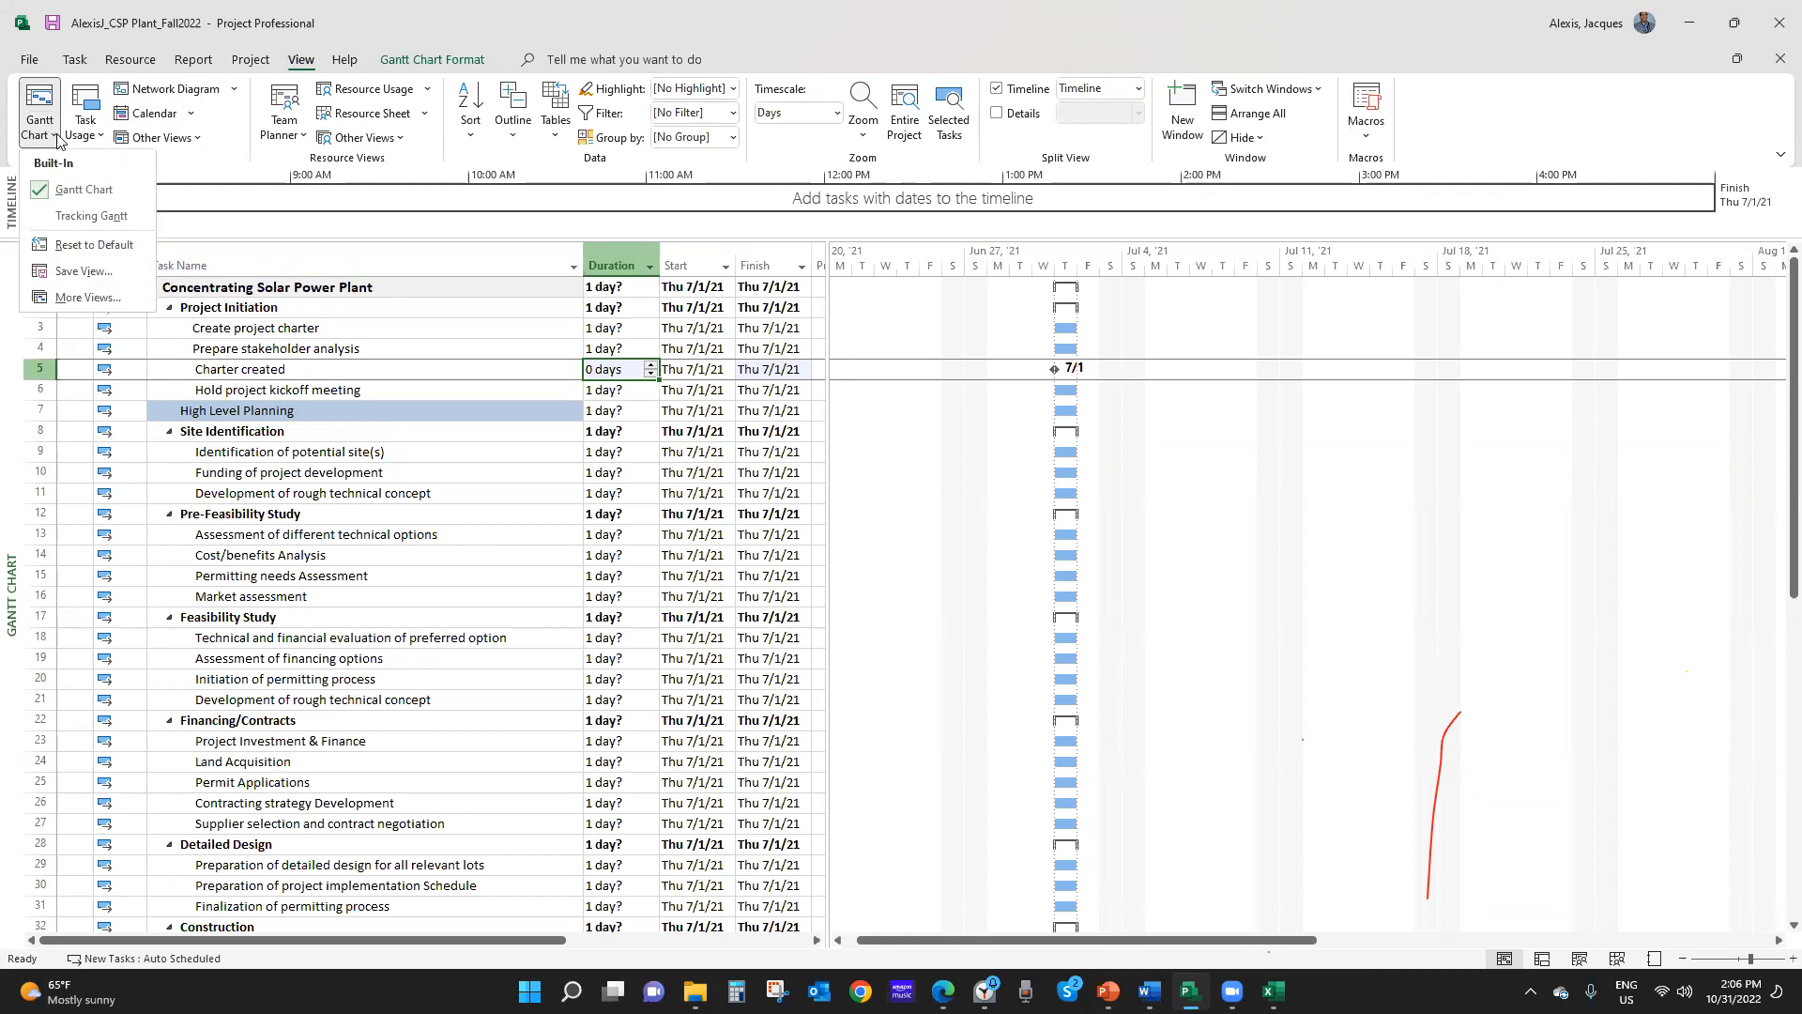
pyautogui.click(311, 499)
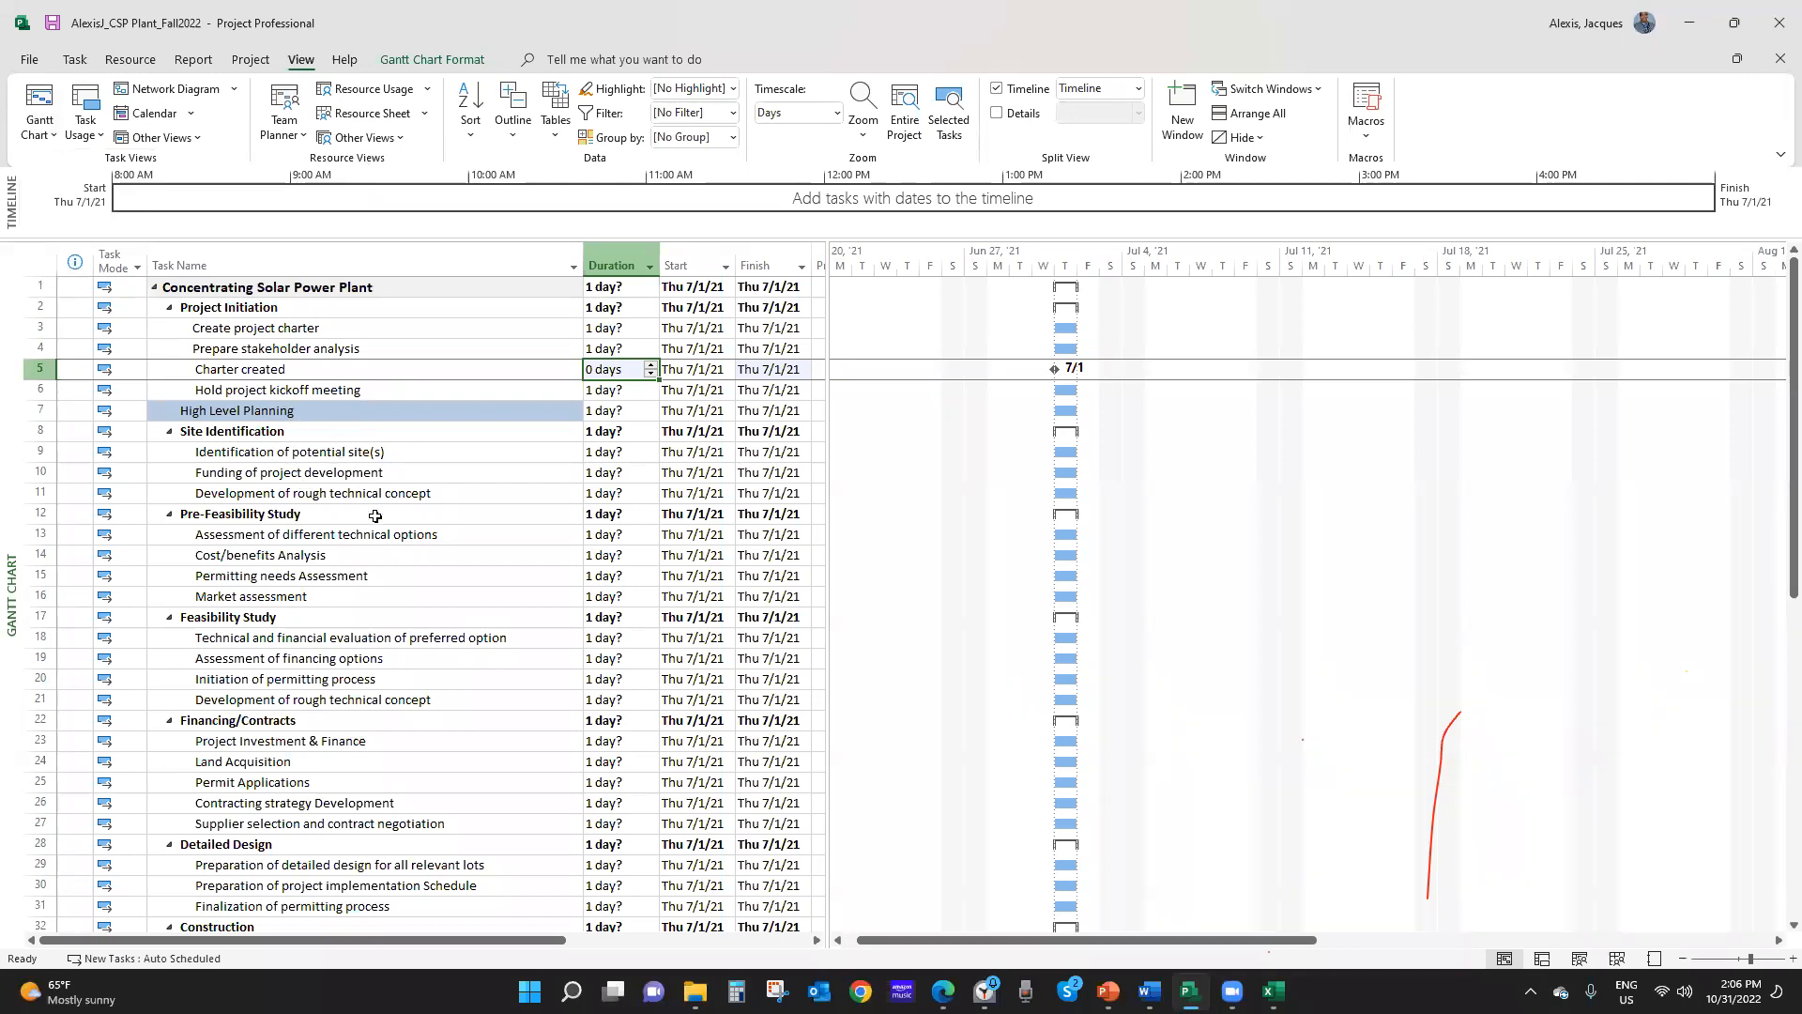
# Make the Project Complete task at the end of the list a milestone by setting its duration to 0 days
pyautogui.scroll(-1, 357, 620)
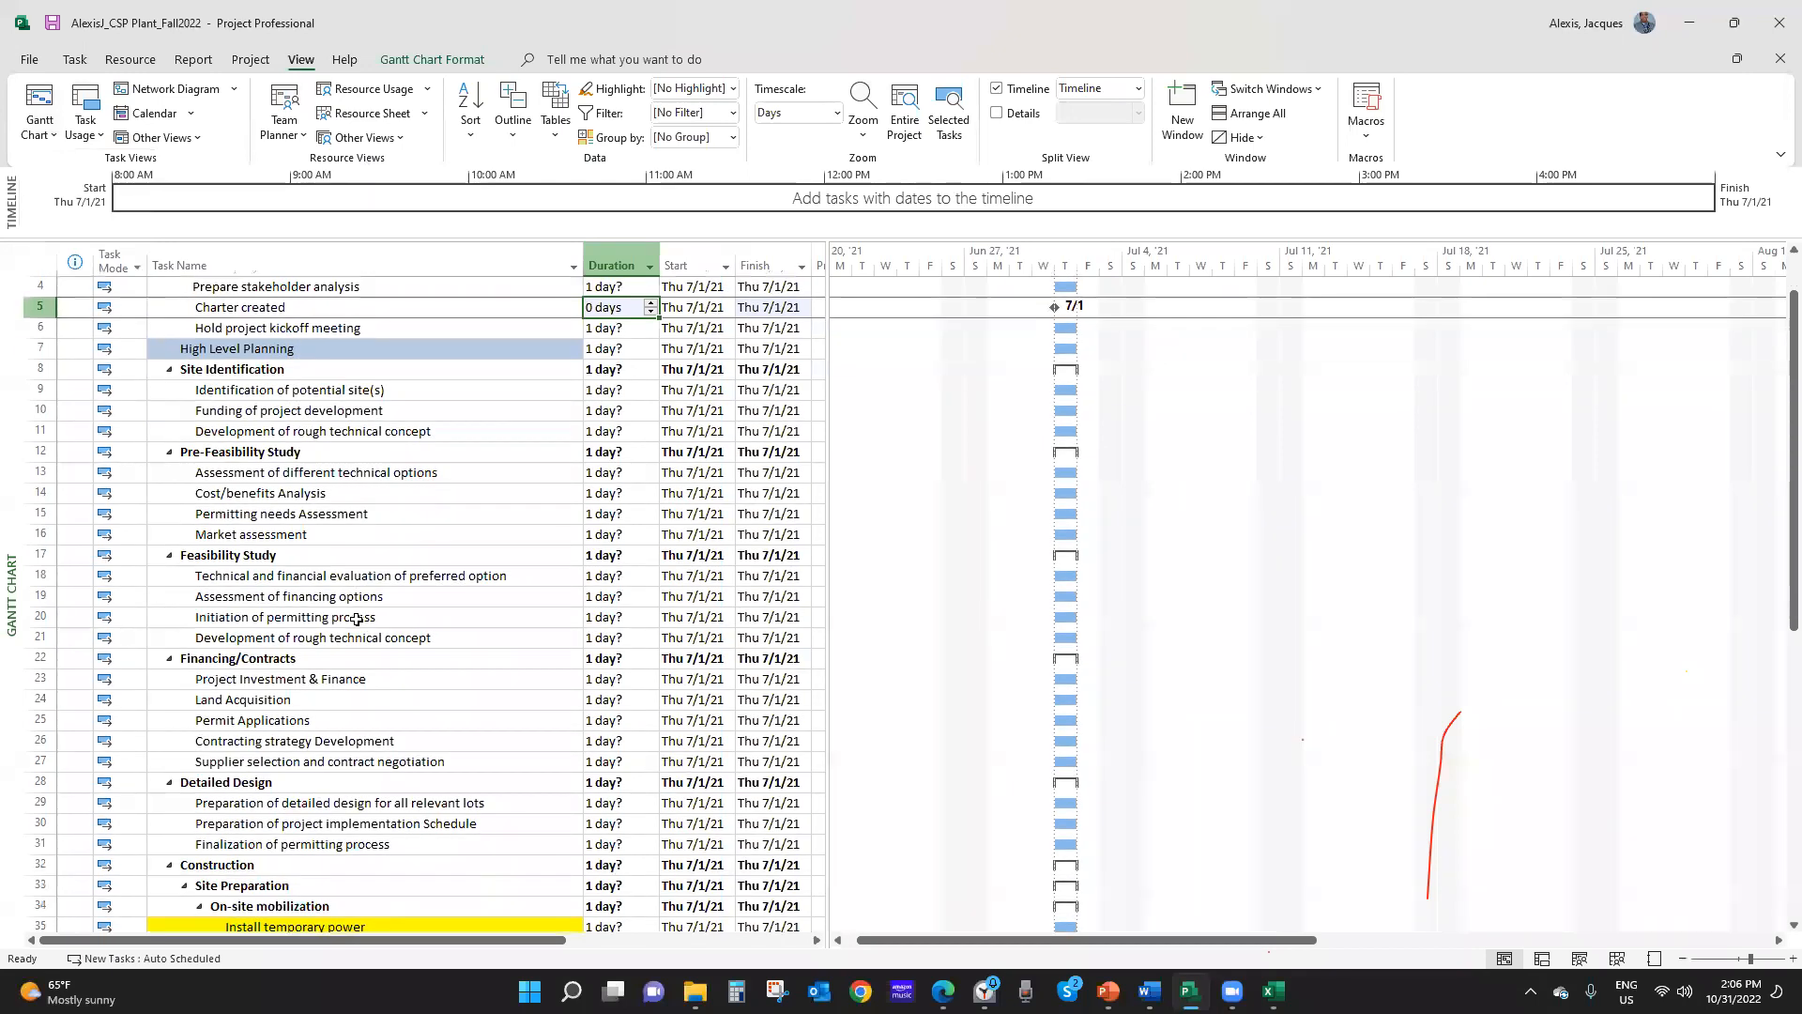
pyautogui.scroll(-2, 357, 619)
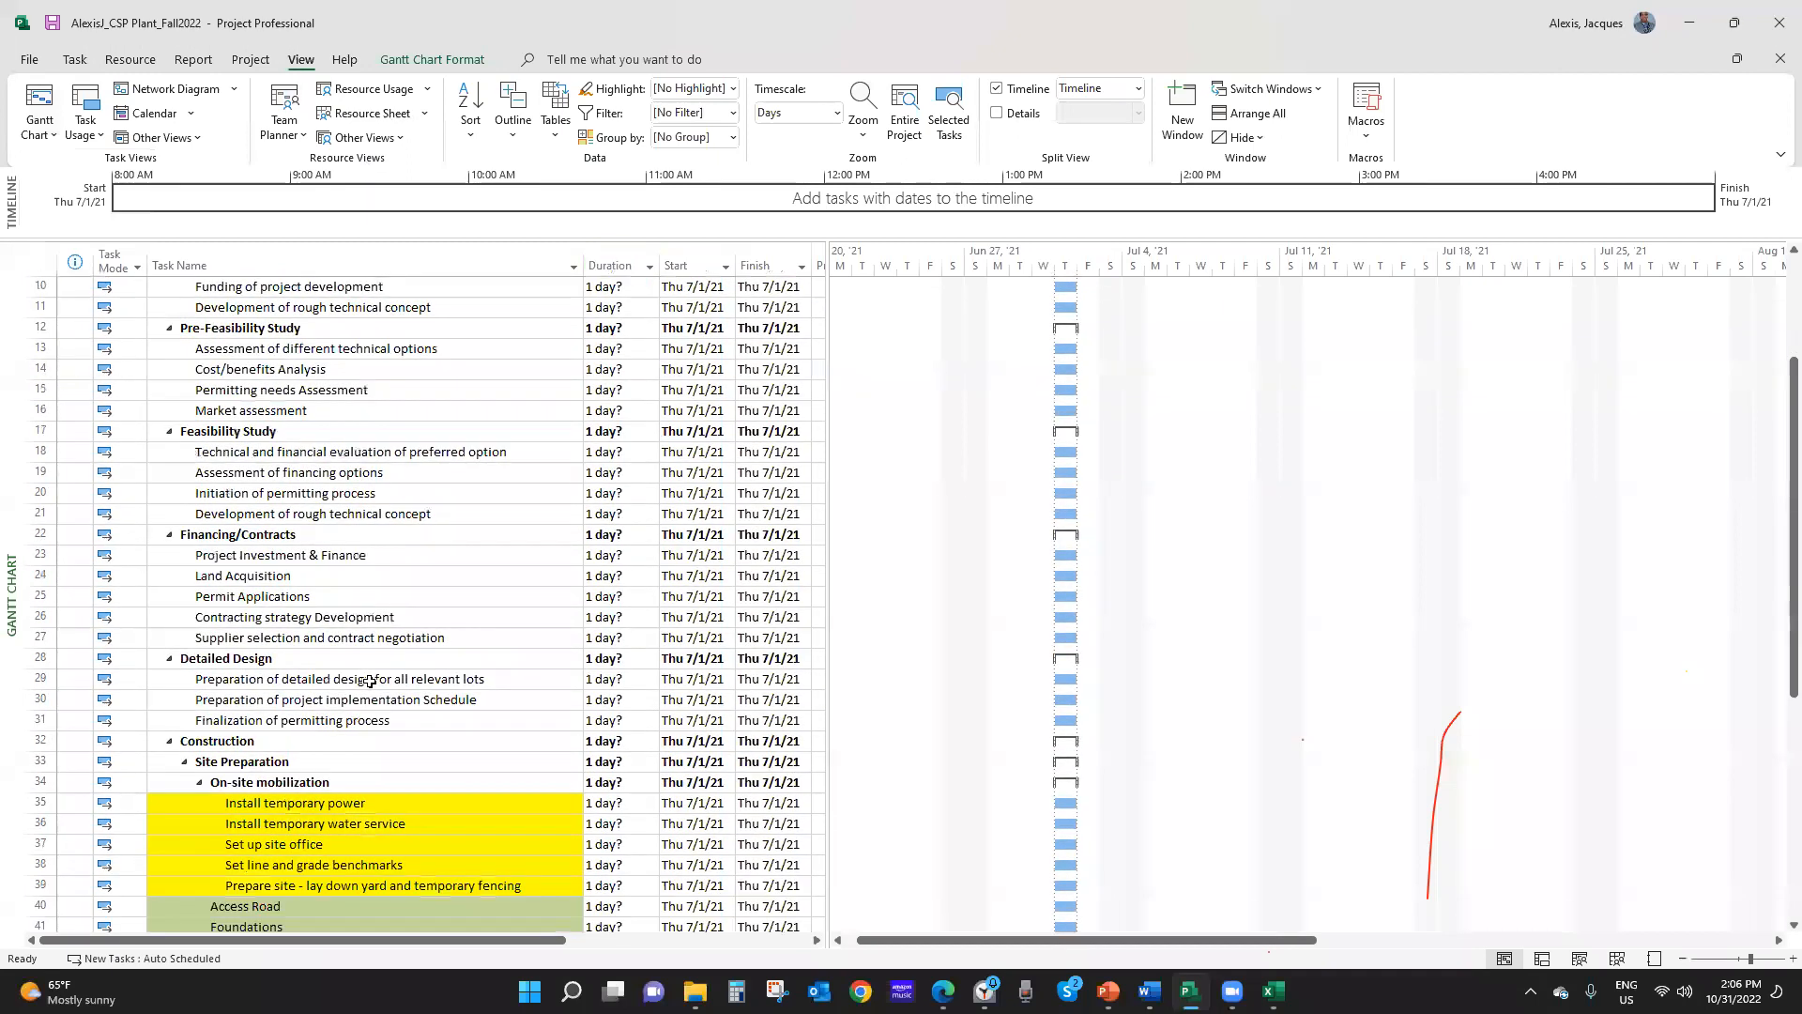
pyautogui.scroll(-1, 368, 681)
pyautogui.scroll(-6, 372, 683)
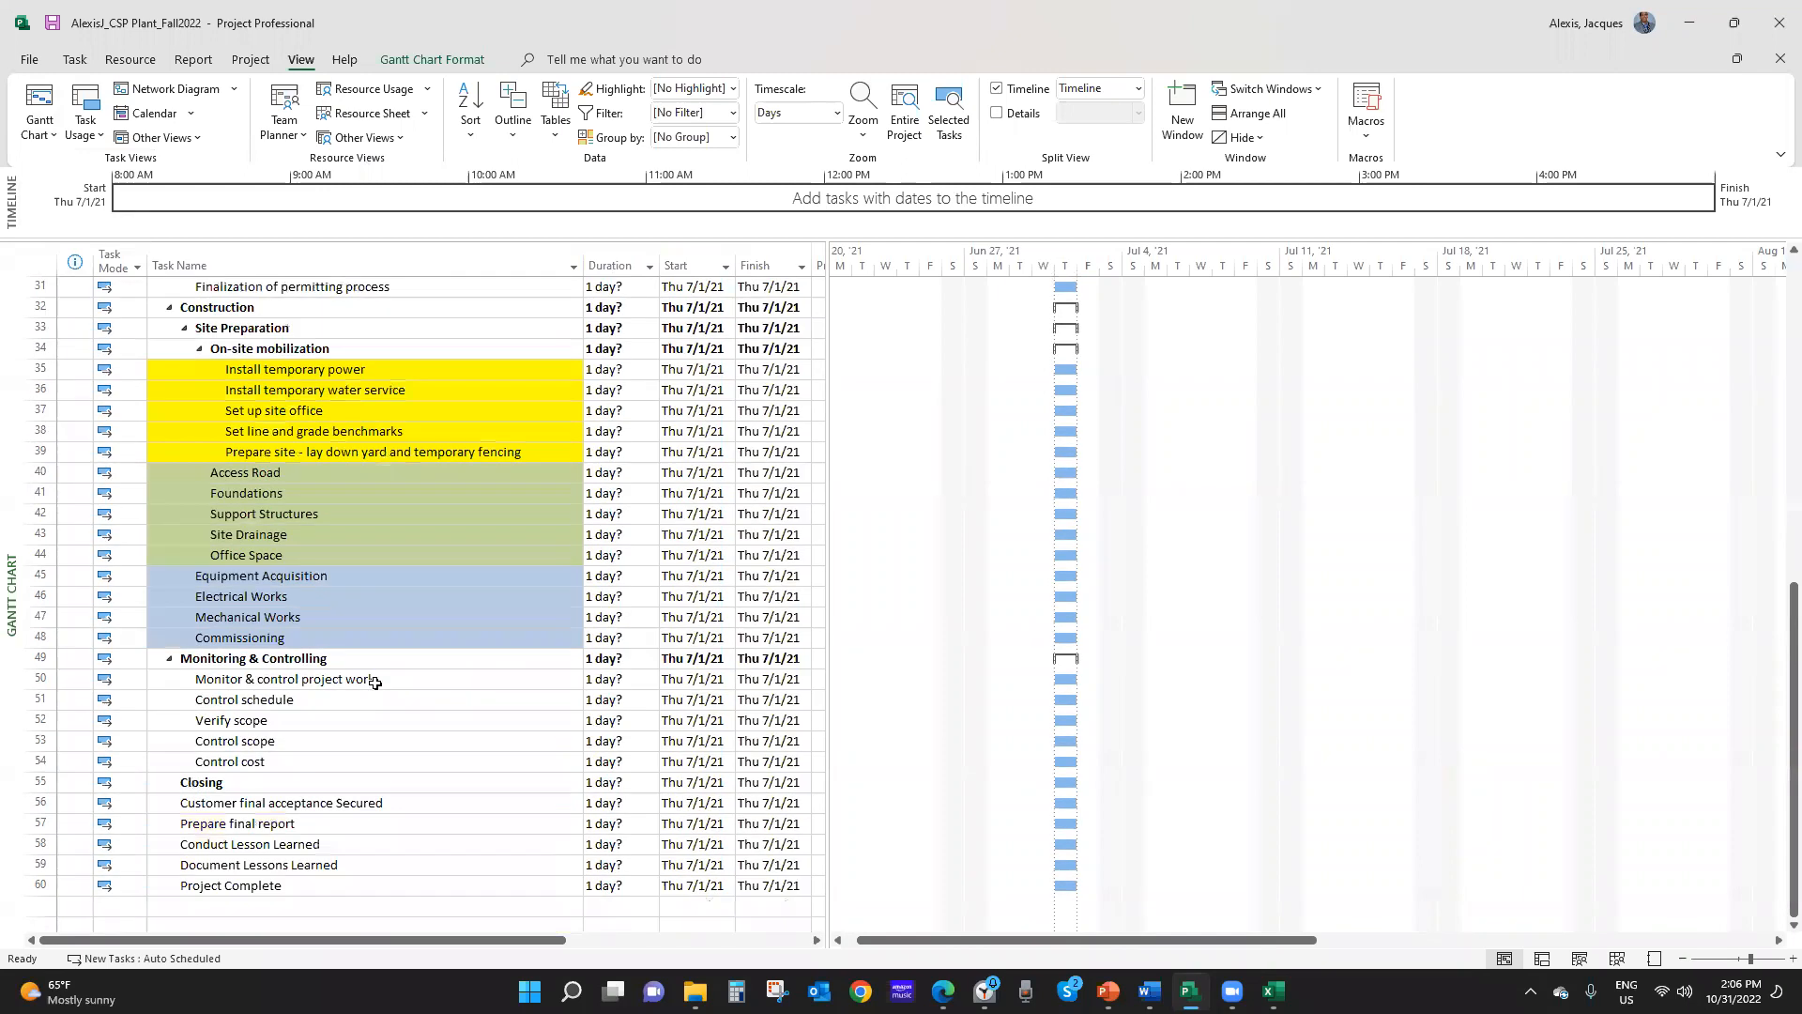
pyautogui.scroll(-3, 293, 535)
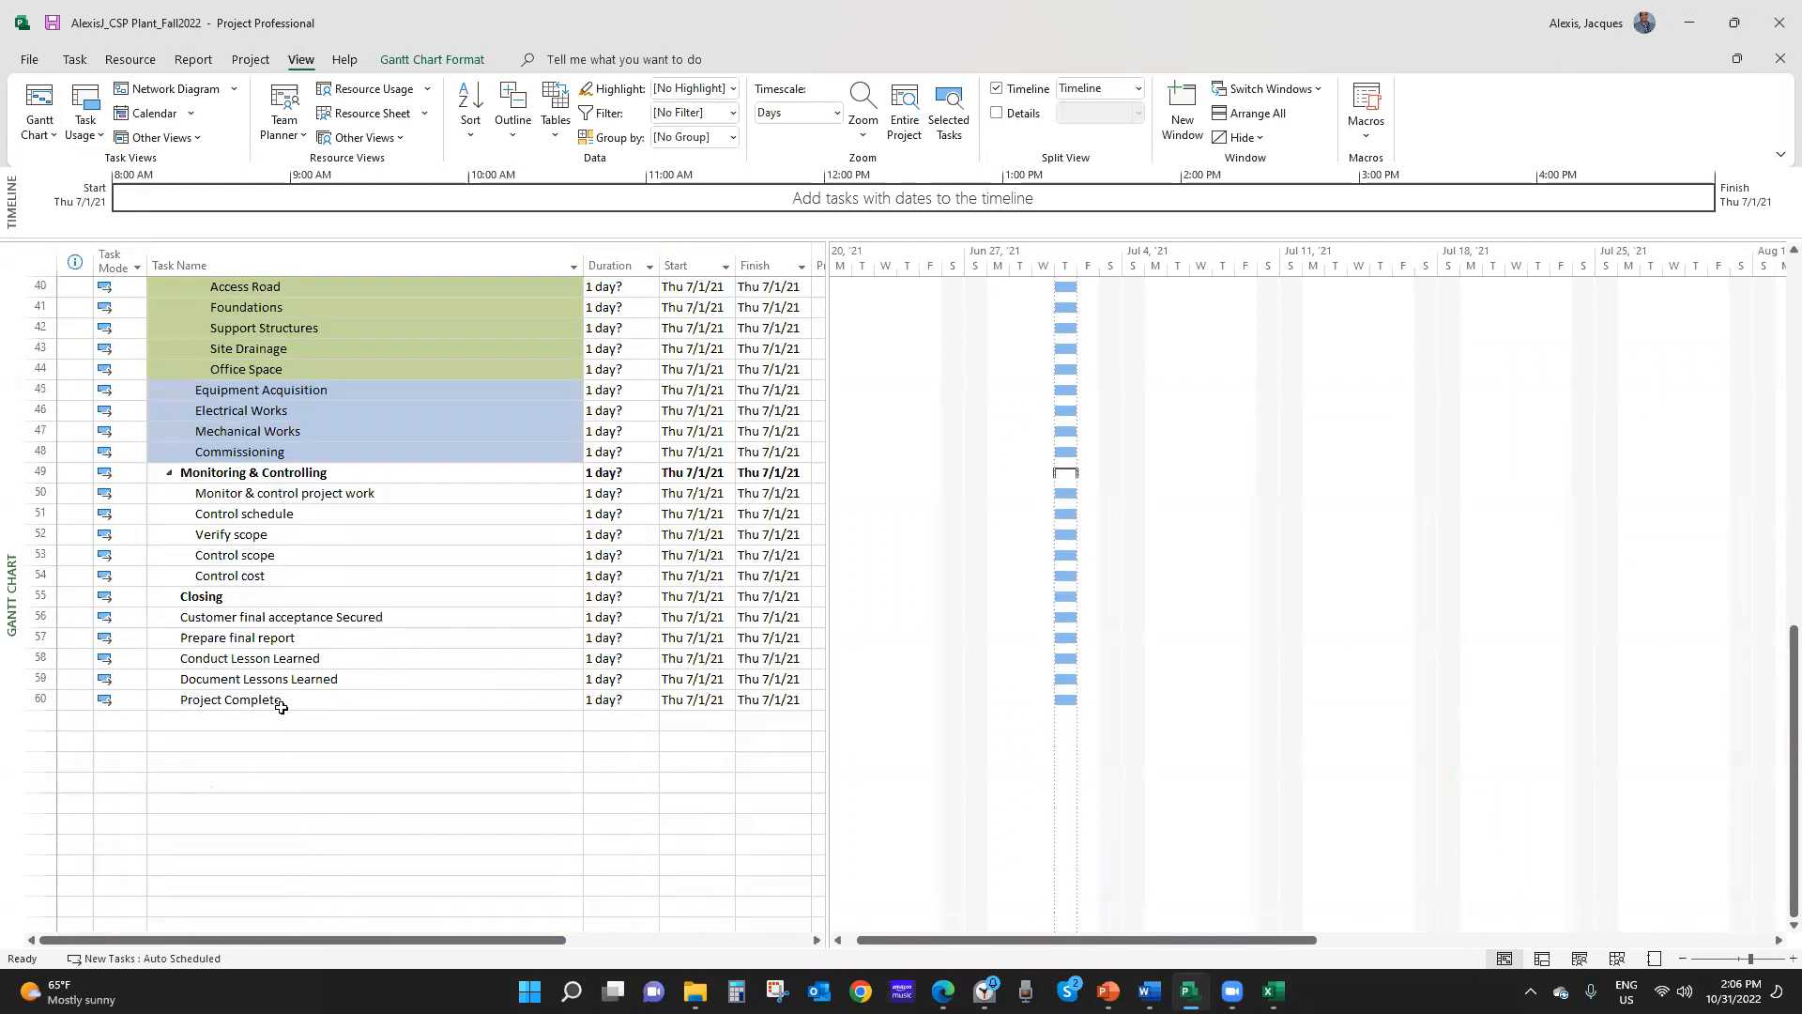
pyautogui.click(592, 700)
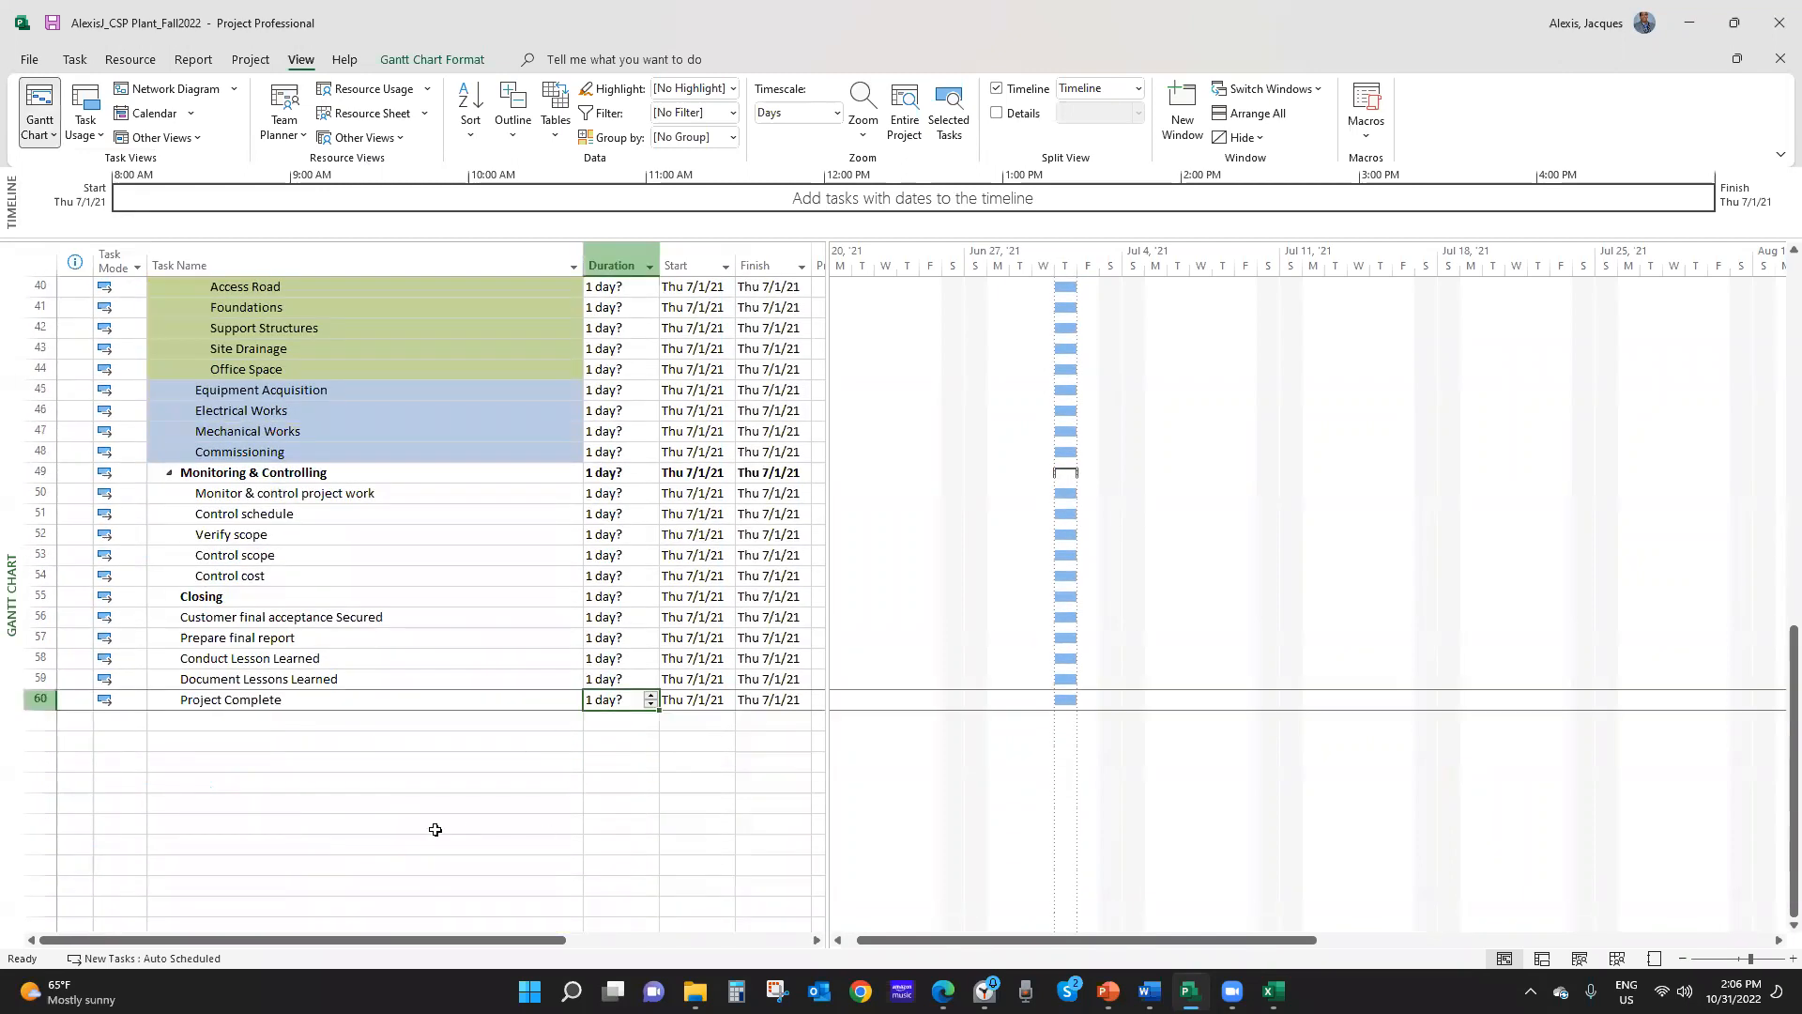
pyautogui.write('0')
pyautogui.press('Return')
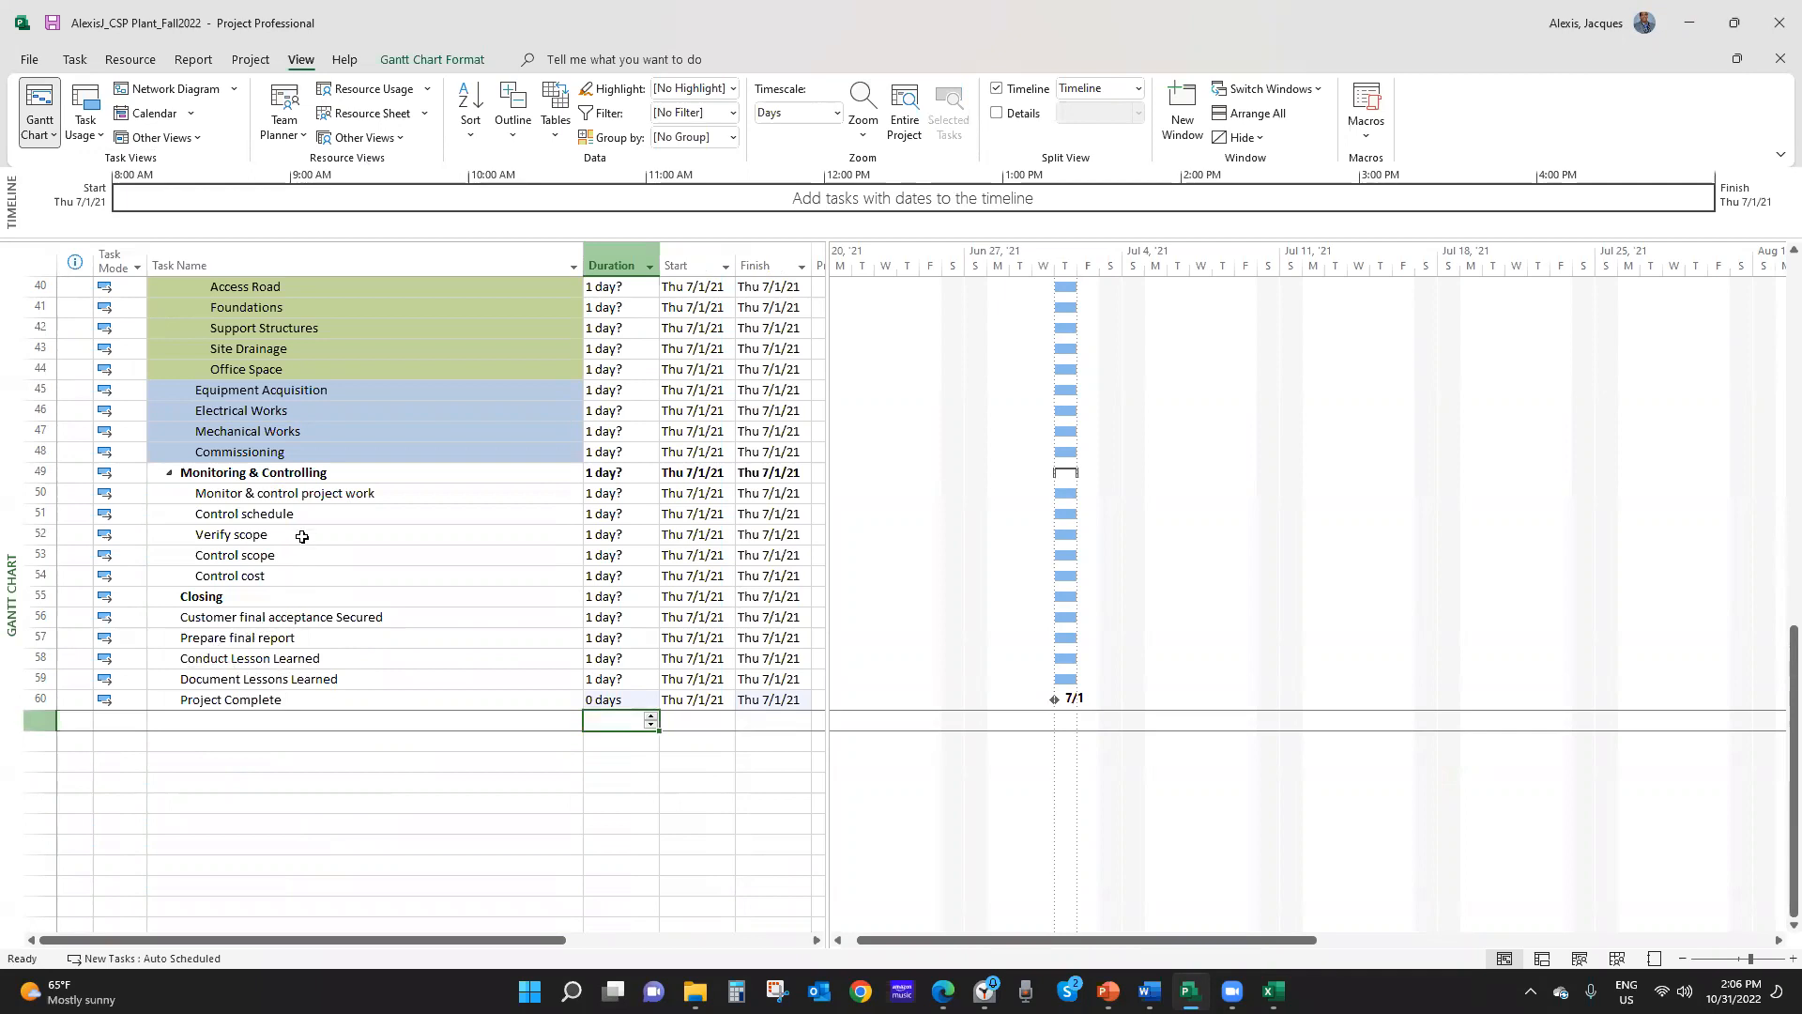
# Widen the task table beside the Gantt chart enough to show the Predecessors and Resource Names columns
pyautogui.scroll(4, 304, 537)
pyautogui.scroll(9, 306, 533)
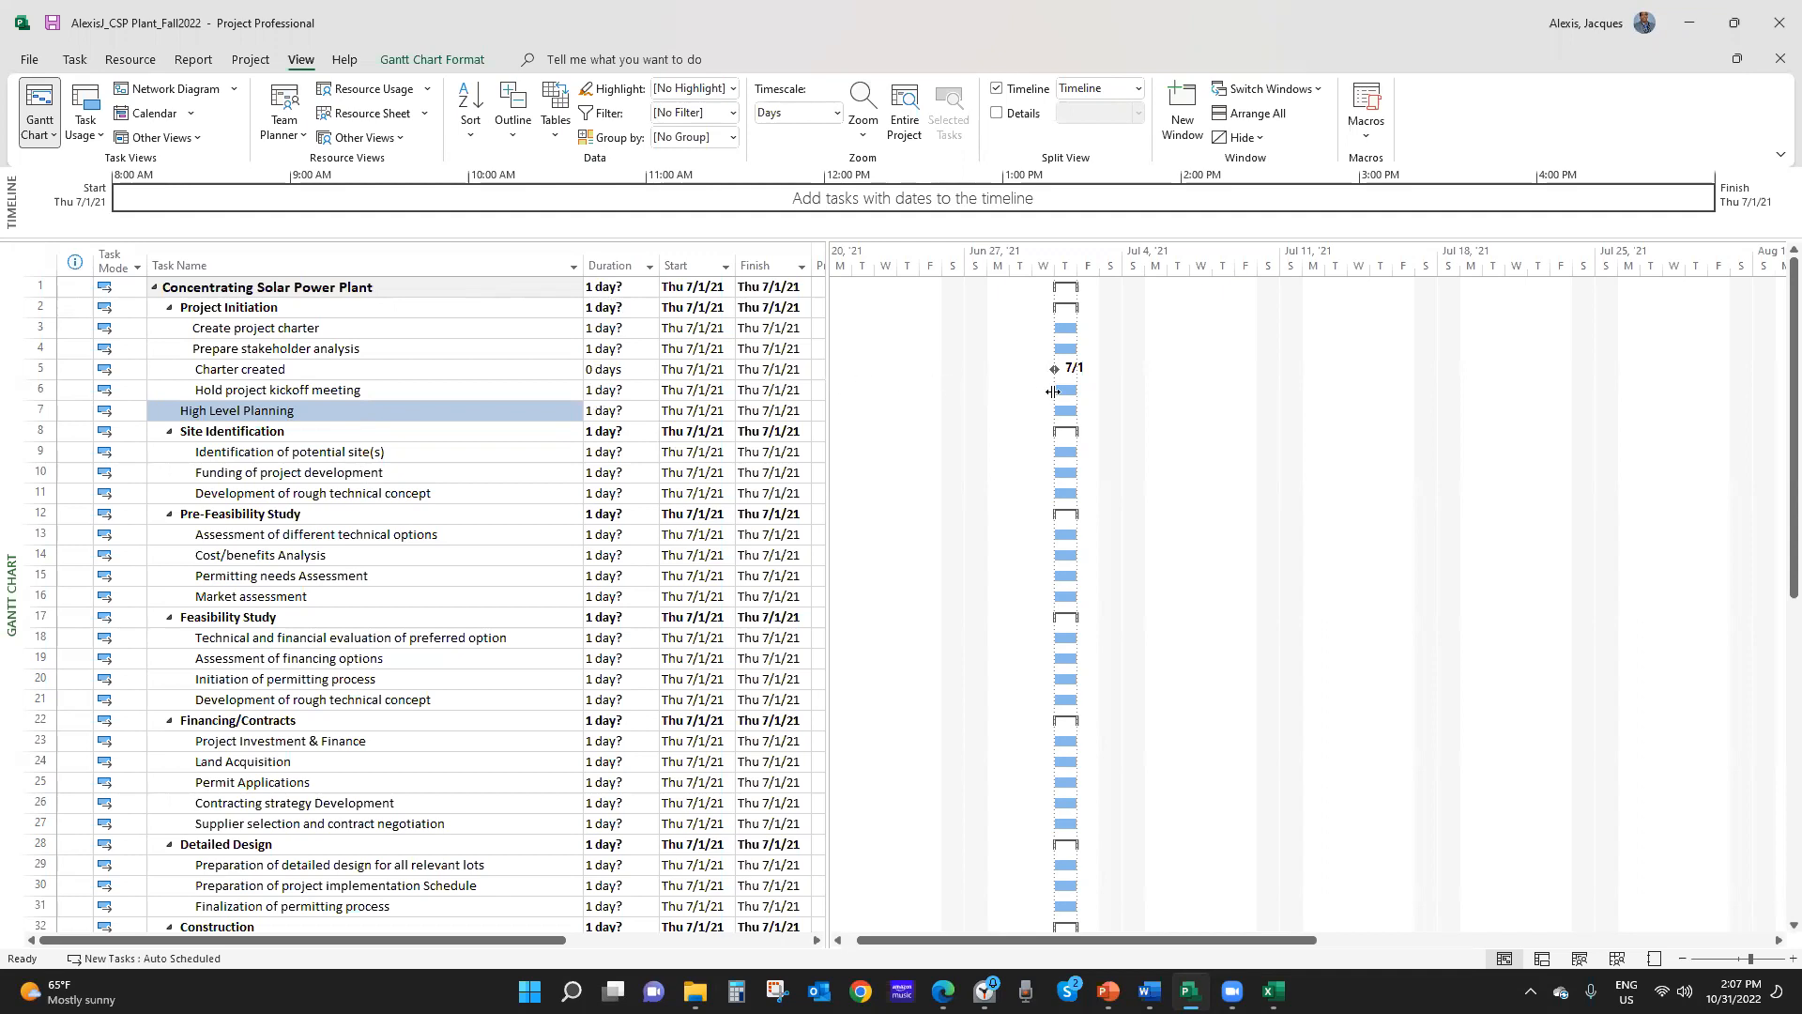
pyautogui.moveTo(1053, 391); pyautogui.dragTo(1064, 392)
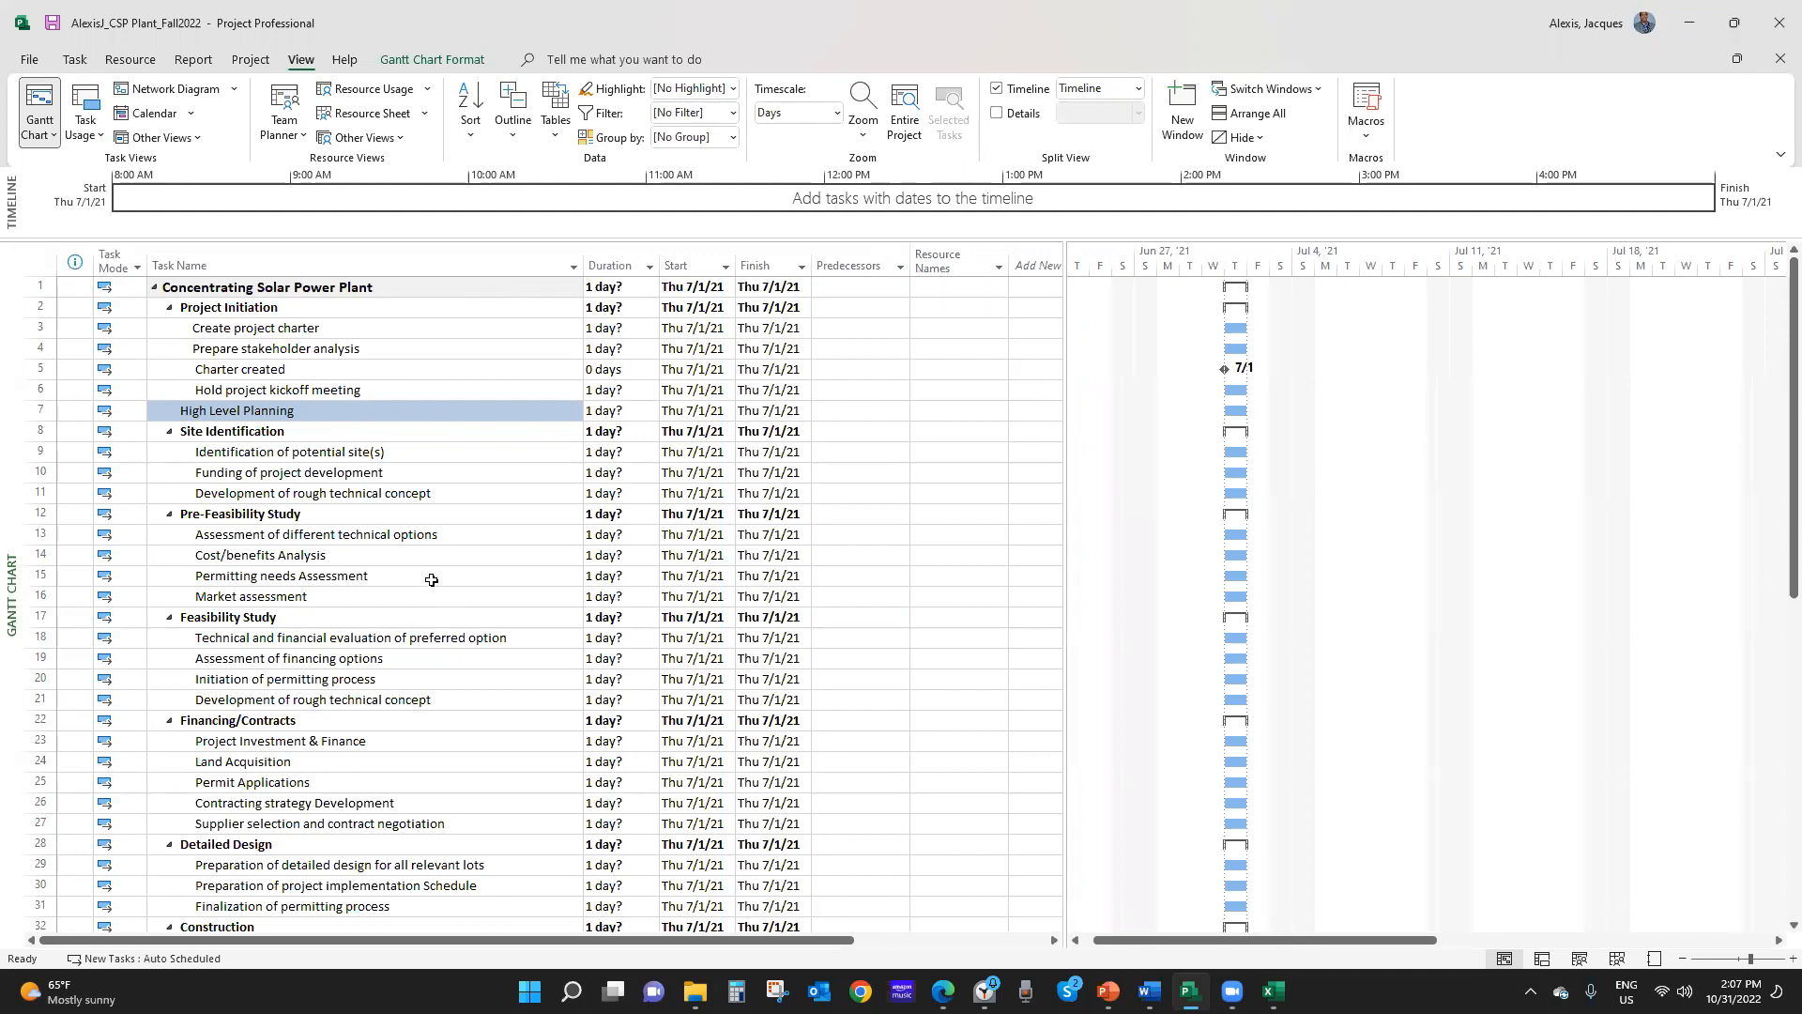
pyautogui.scroll(-2, 443, 627)
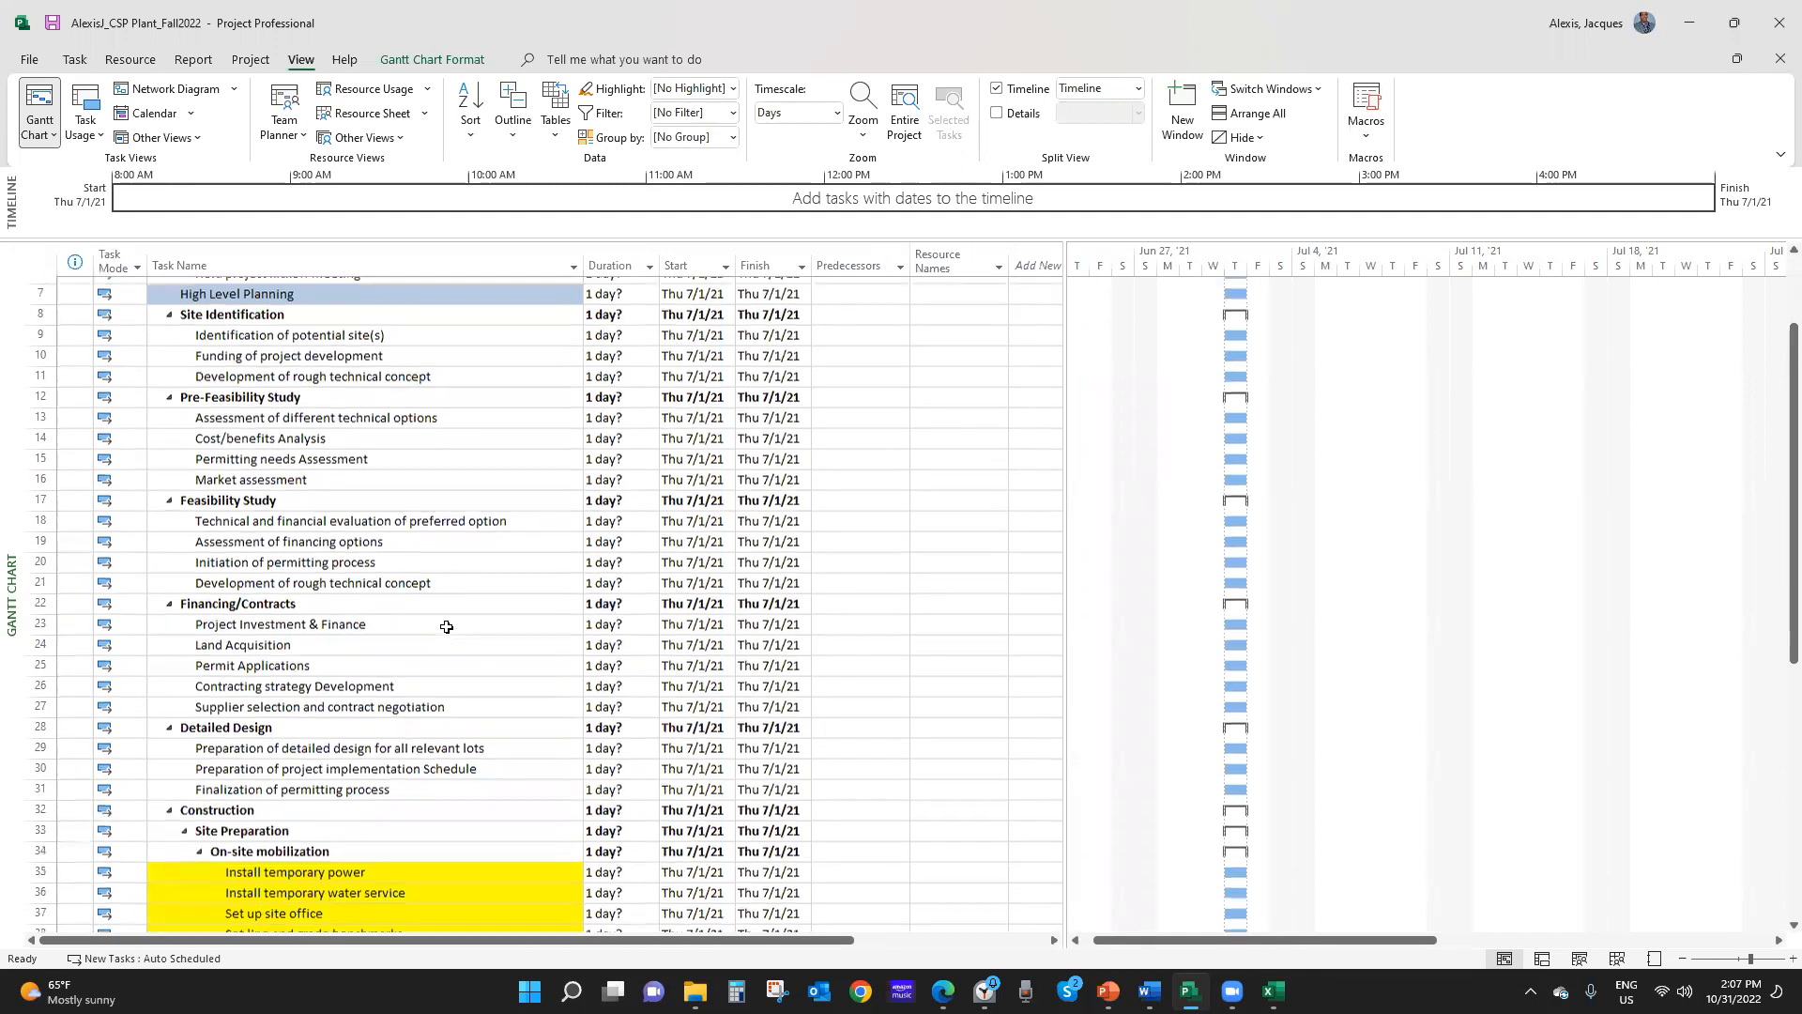
pyautogui.scroll(-5, 447, 627)
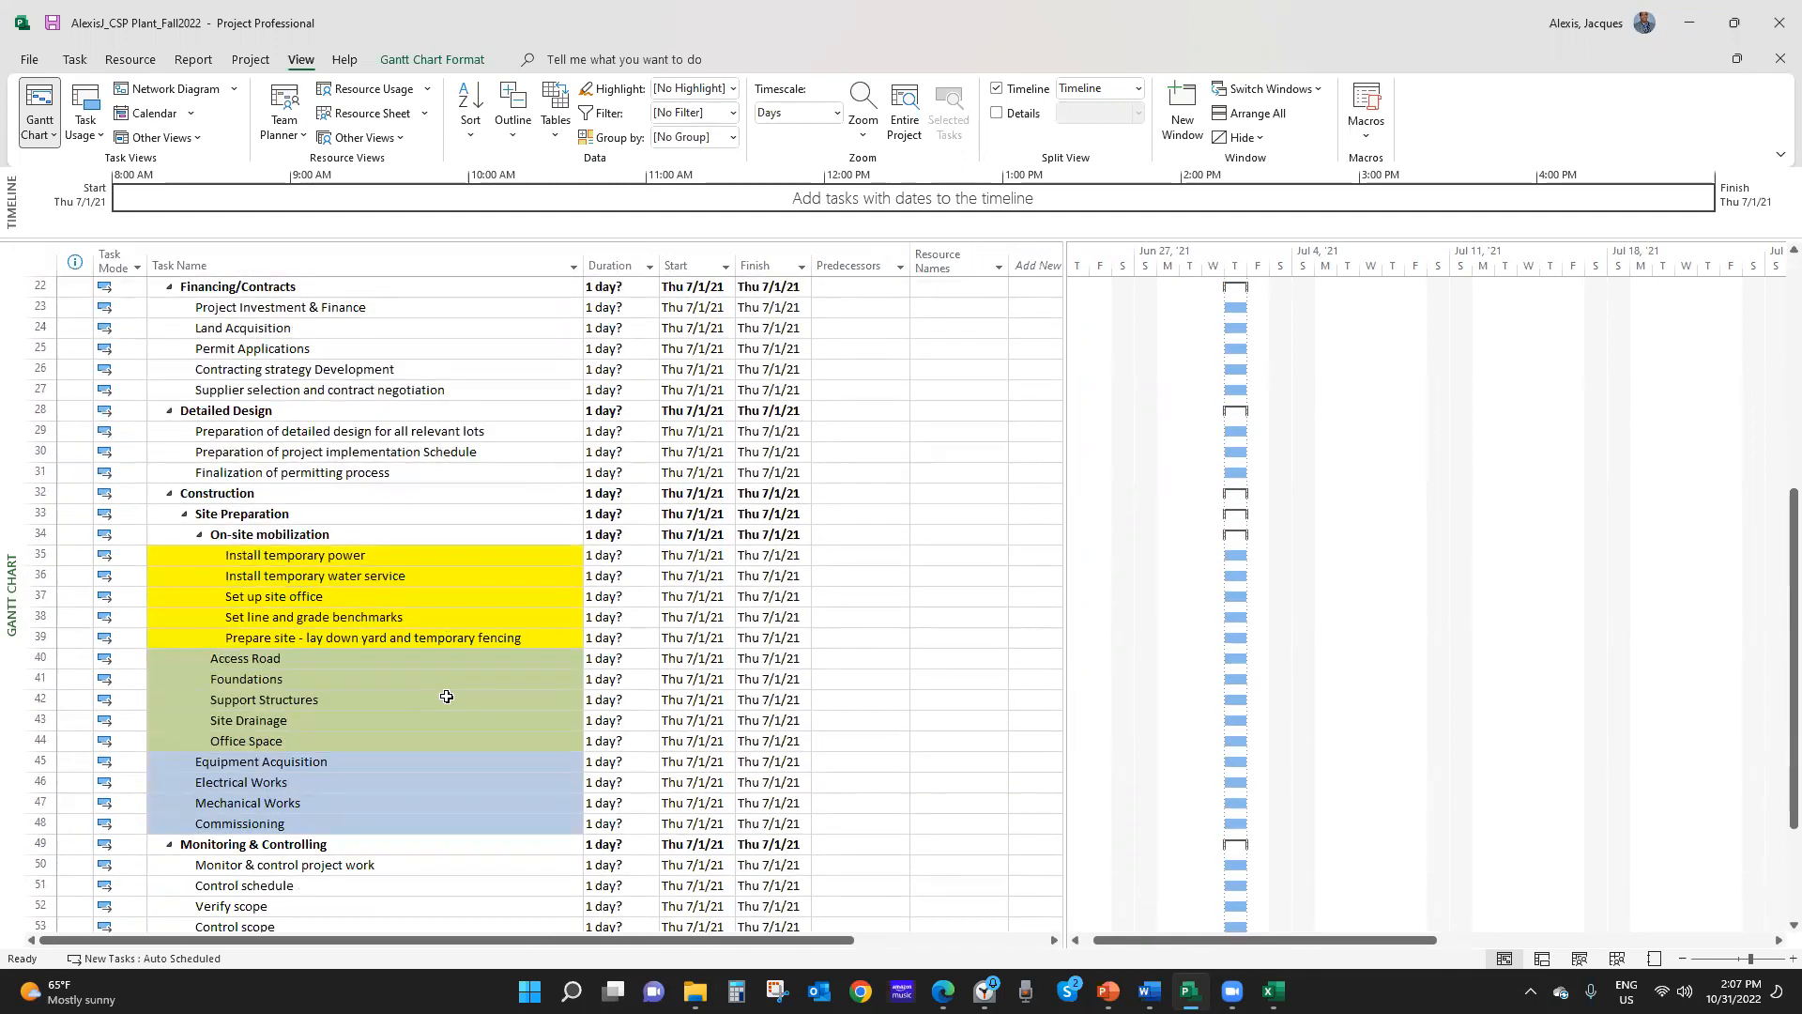
# Widen the Duration column of the task table slightly
pyautogui.scroll(-6, 447, 696)
pyautogui.scroll(13, 448, 702)
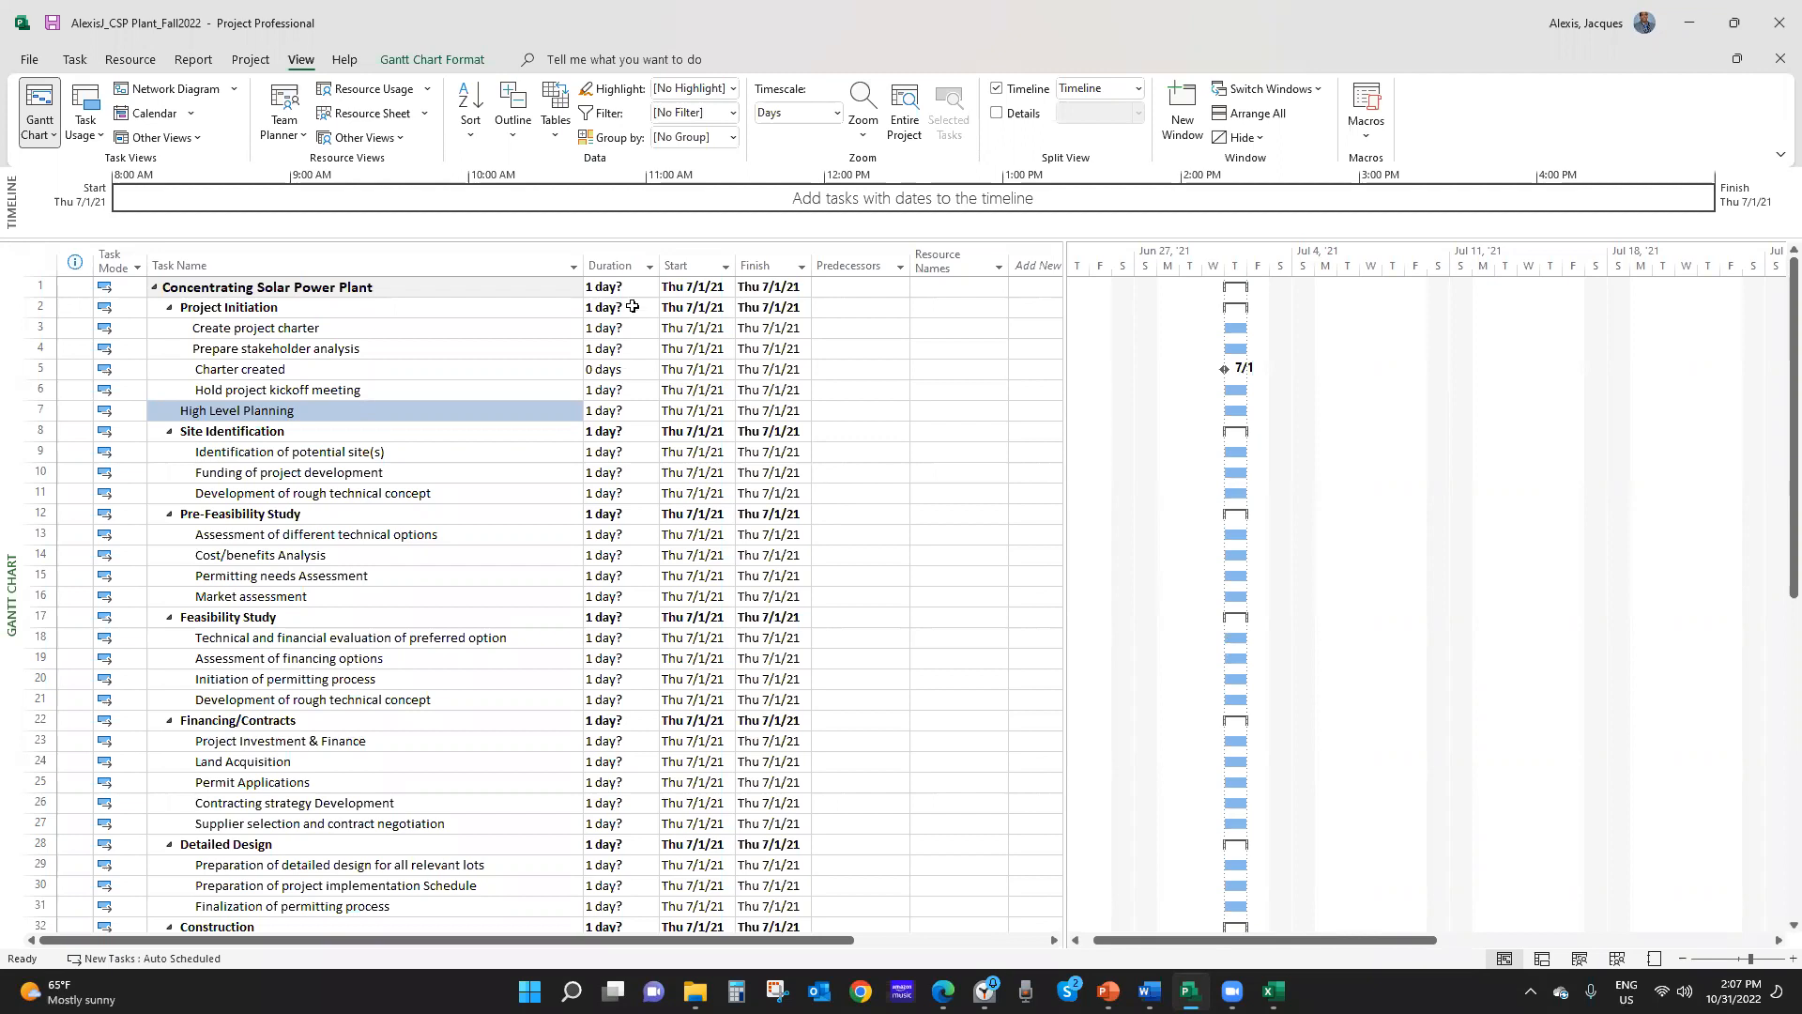
pyautogui.moveTo(656, 247); pyautogui.dragTo(661, 248)
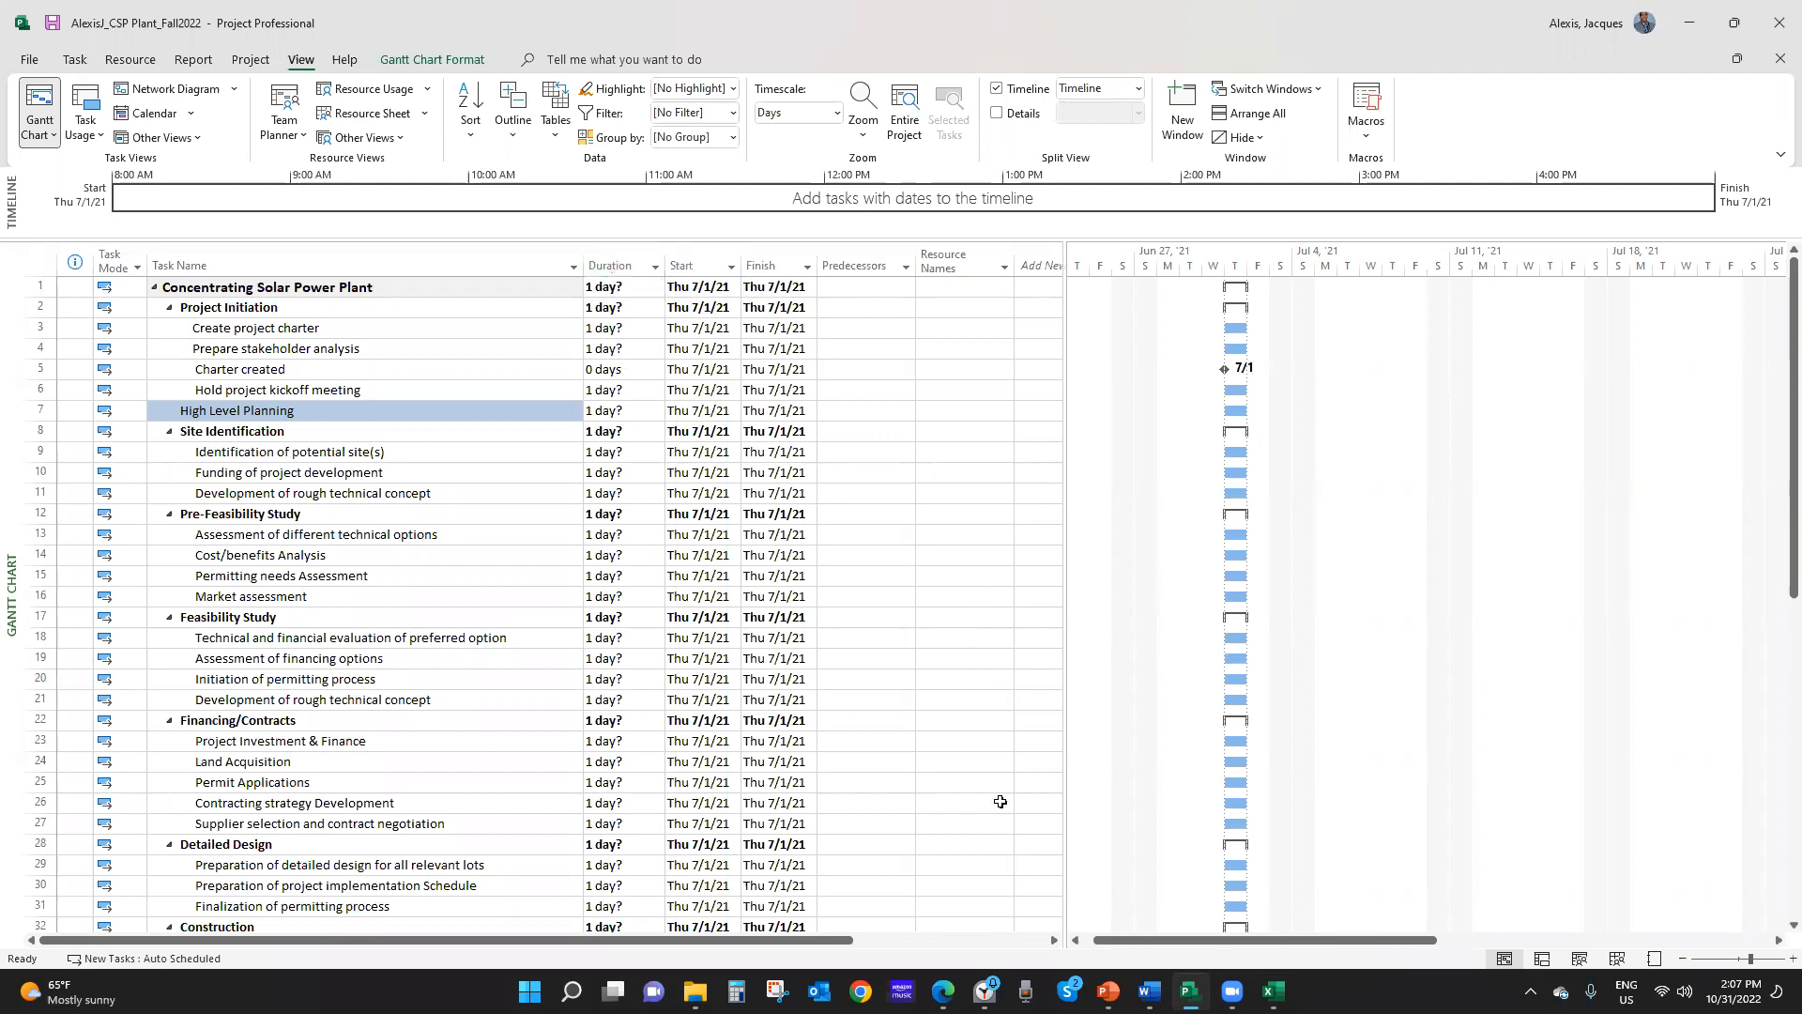
# Switch to the Project Data File_CSP File_WORKSHOP workbook in Excel and copy the task durations from C3 to C60
pyautogui.moveTo(1229, 997)
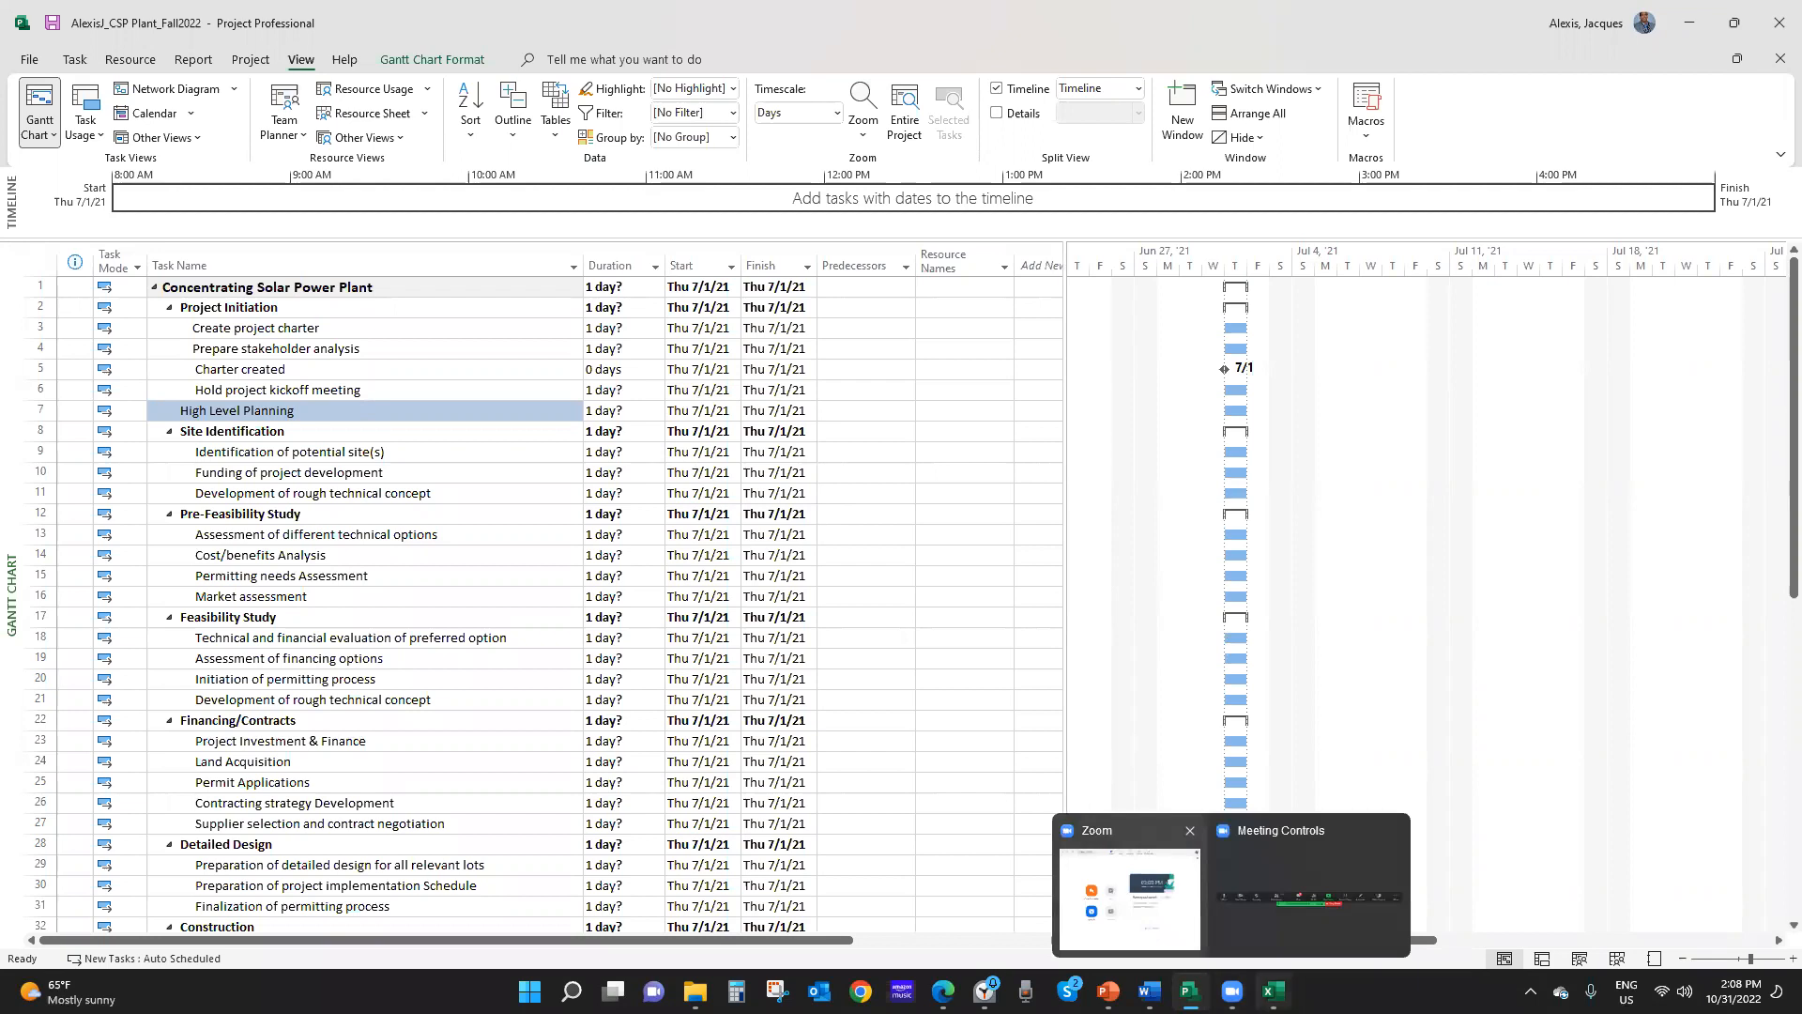
pyautogui.hotkey('alt', 'Tab')
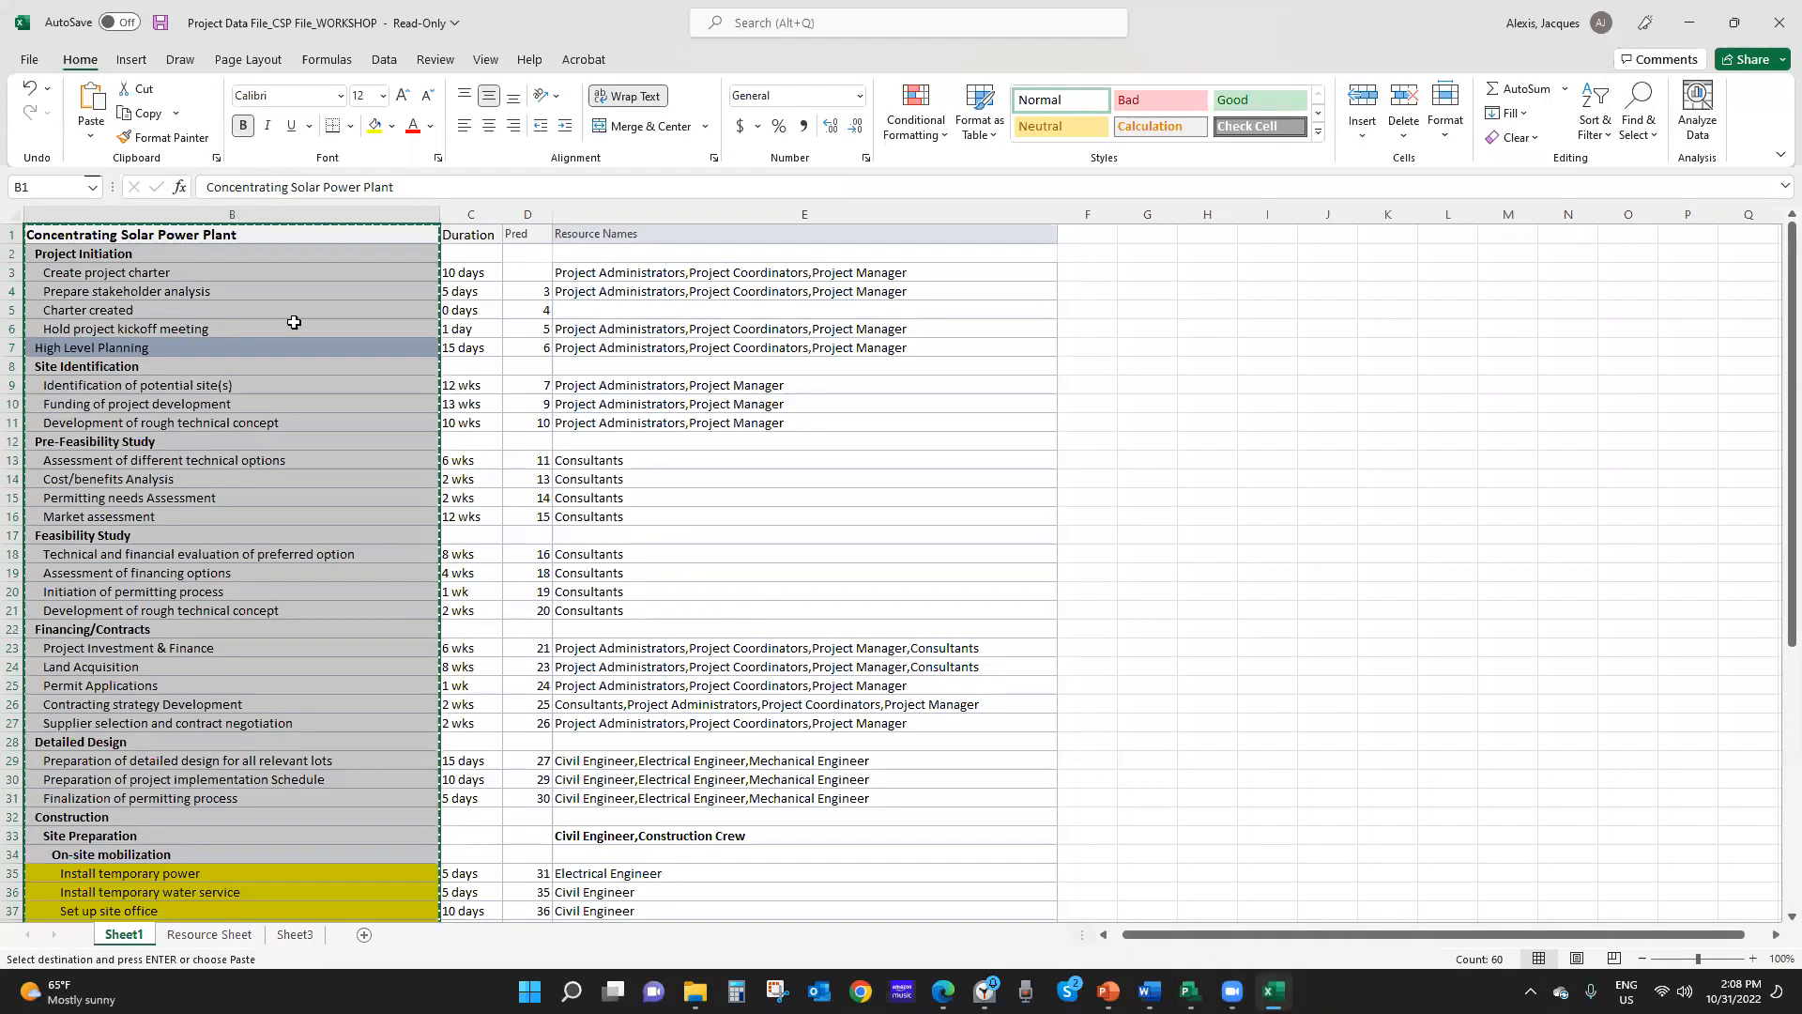
pyautogui.click(143, 272)
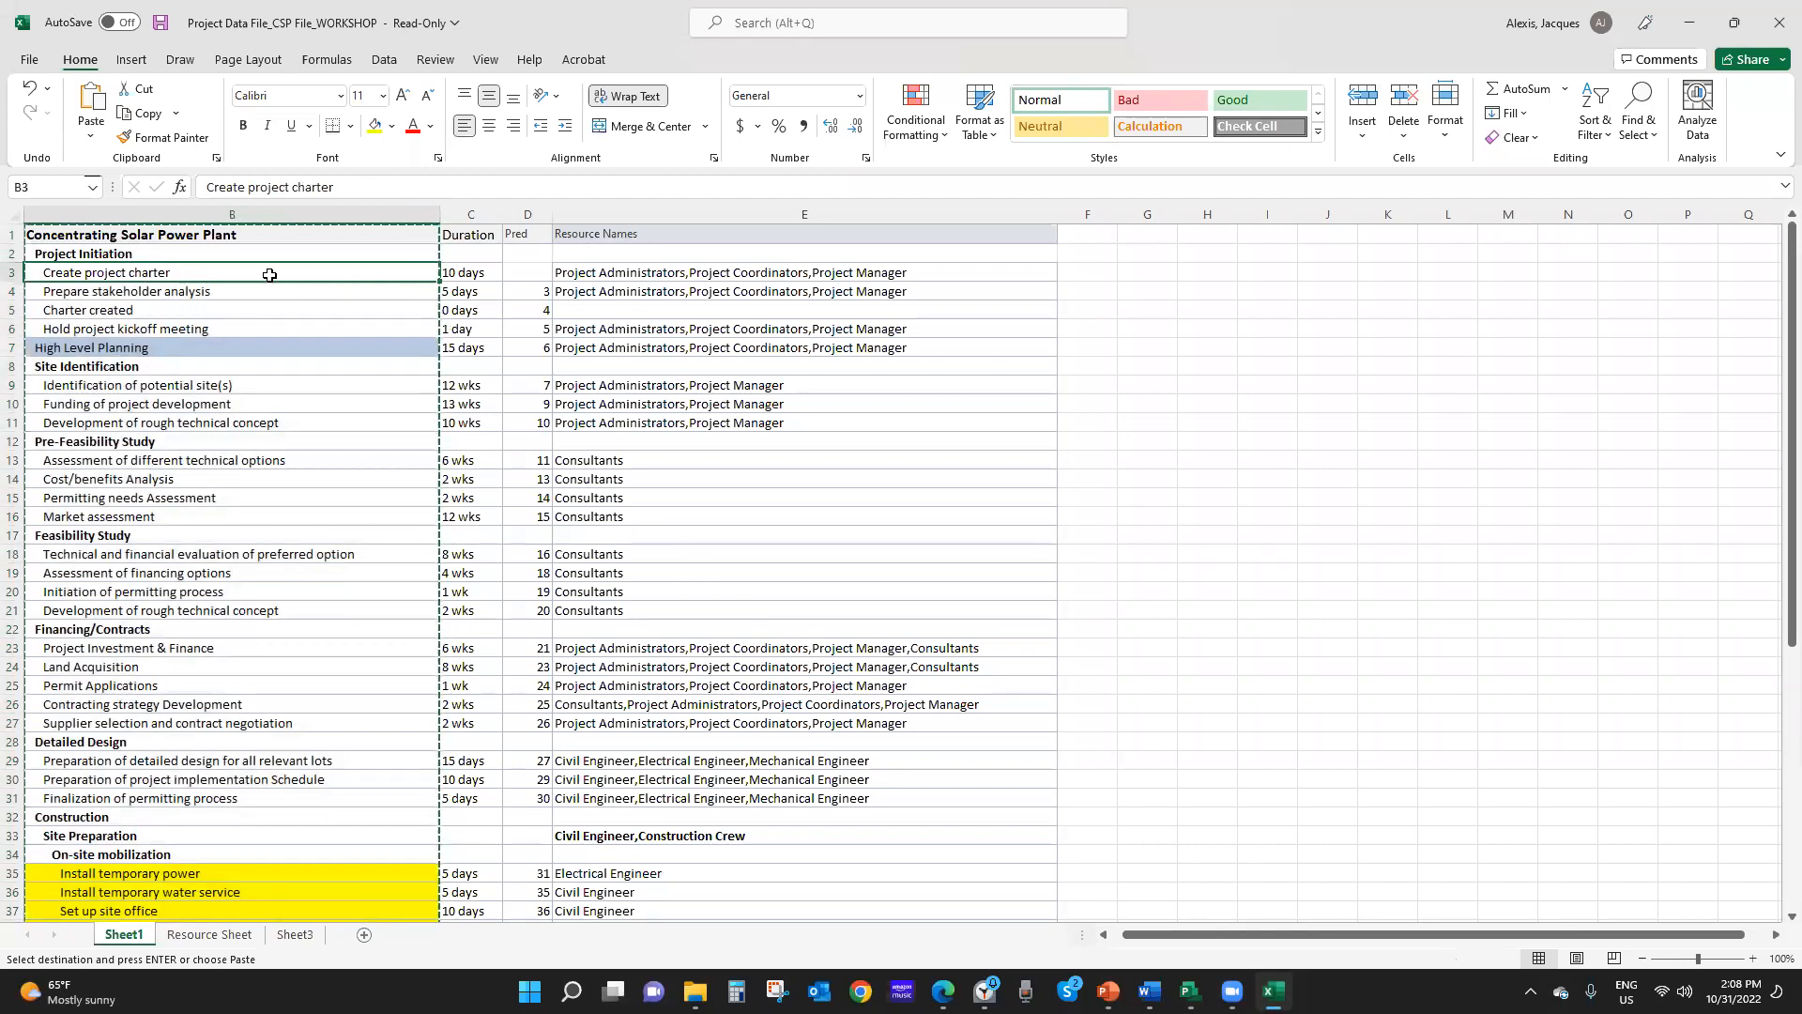
pyautogui.click(474, 275)
pyautogui.moveTo(472, 273); pyautogui.dragTo(453, 929)
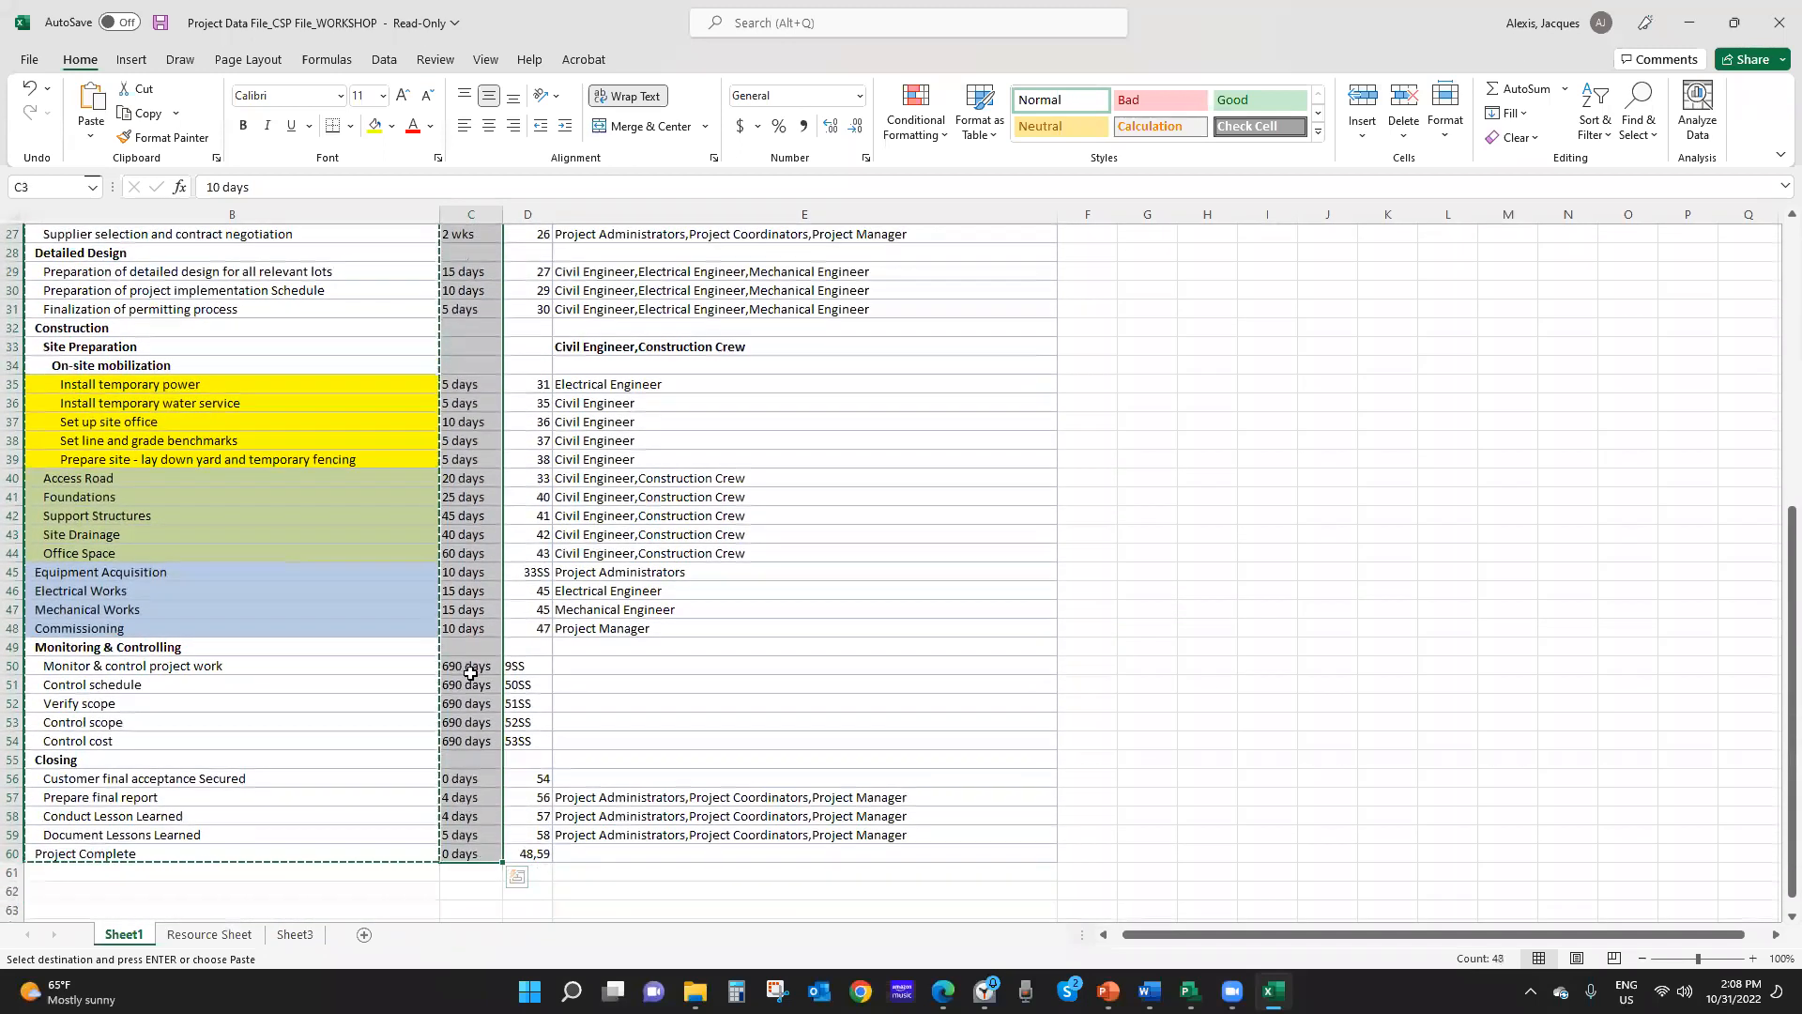
pyautogui.scroll(9, 474, 647)
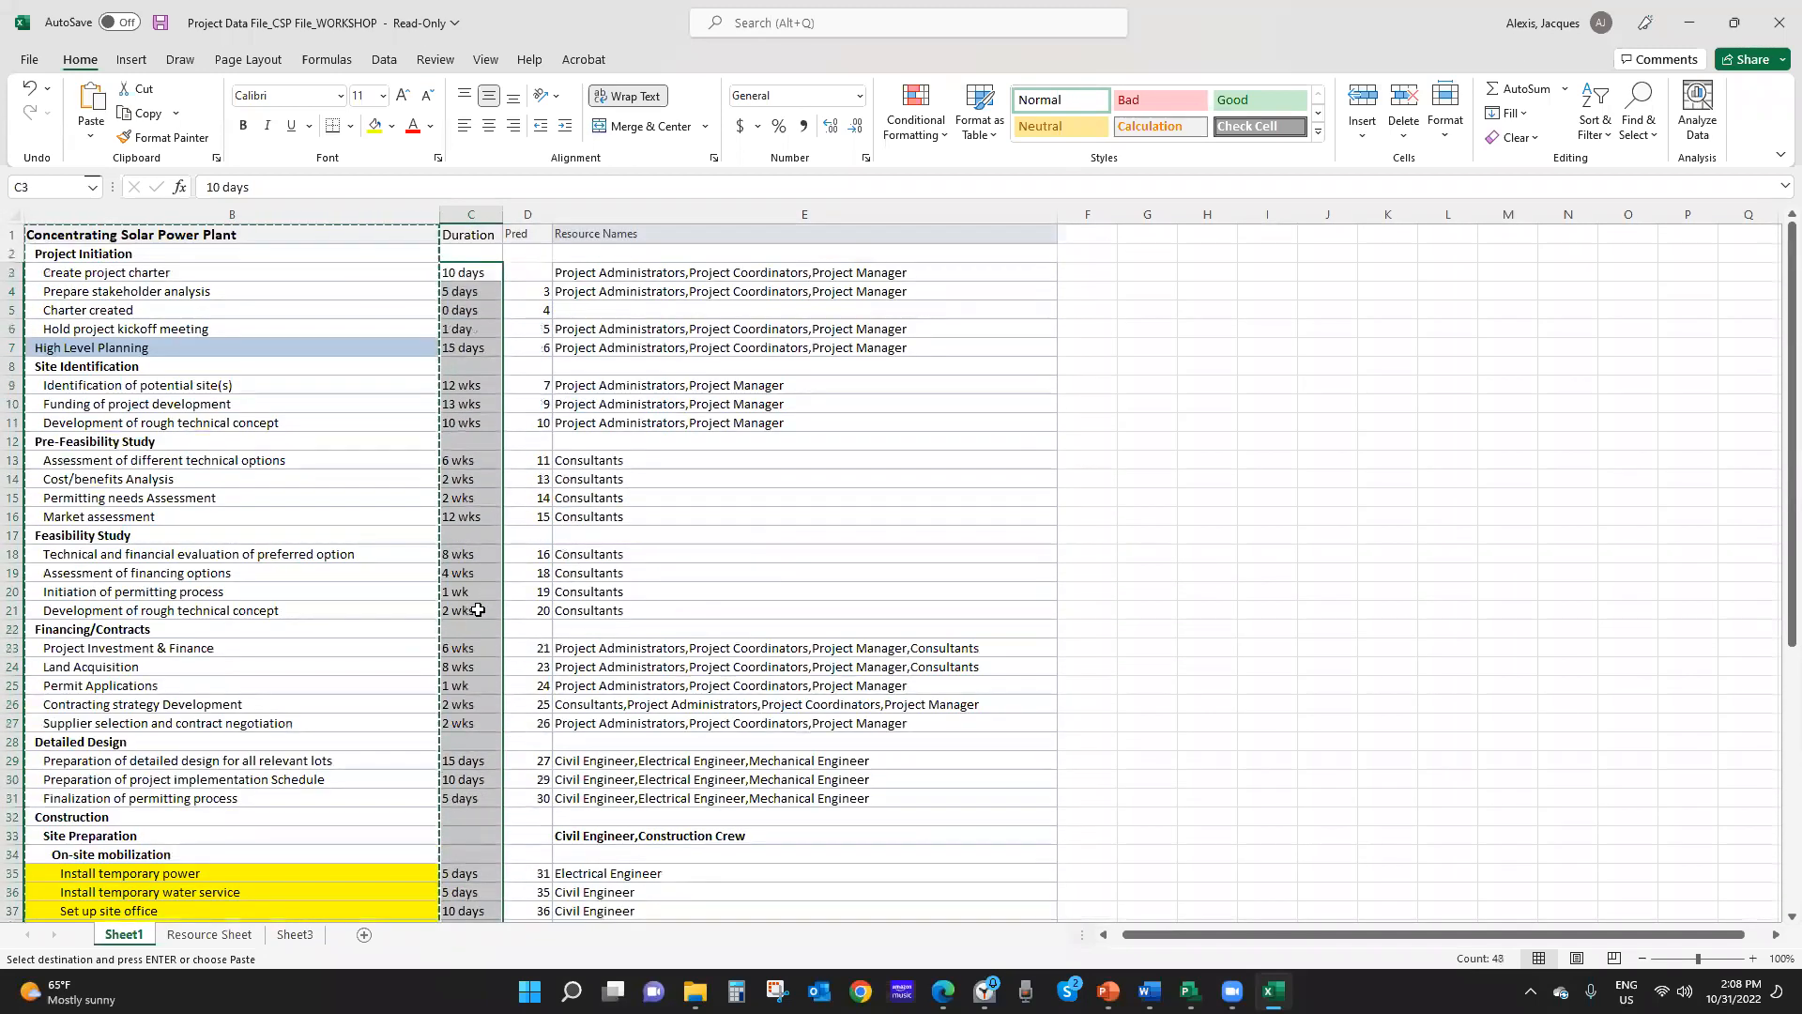
pyautogui.rightClick(471, 281)
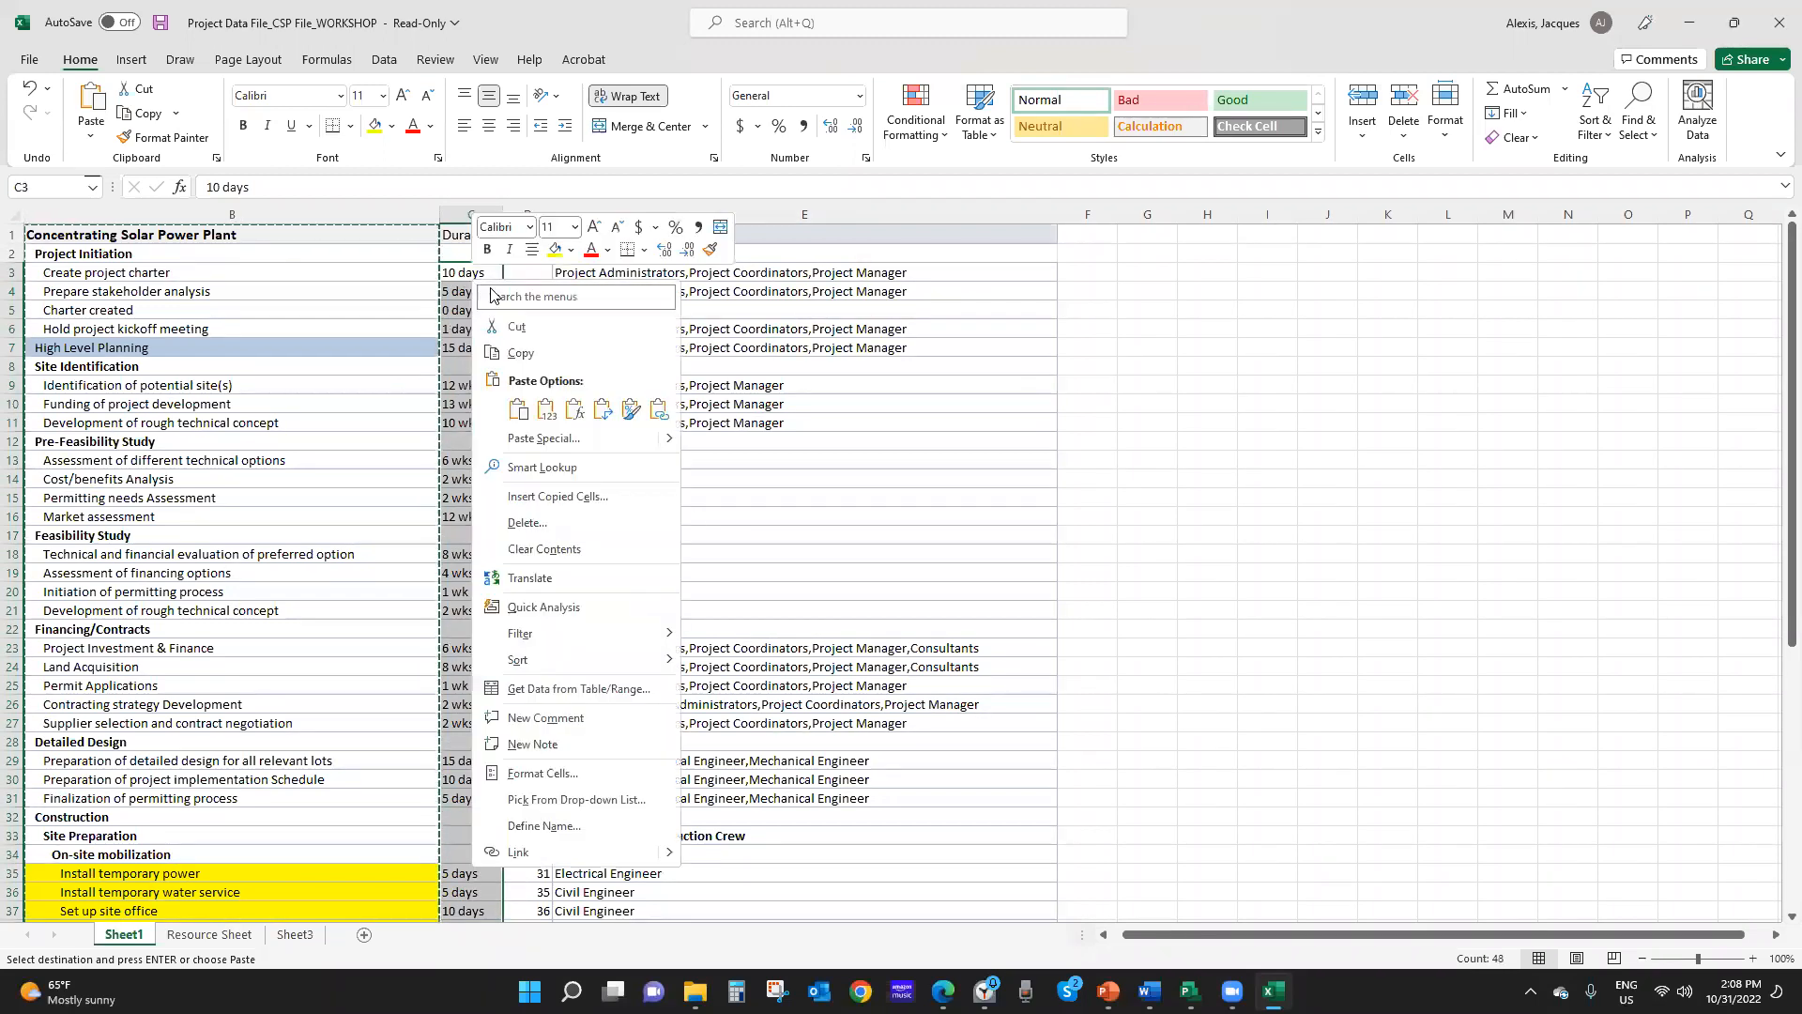
pyautogui.click(538, 352)
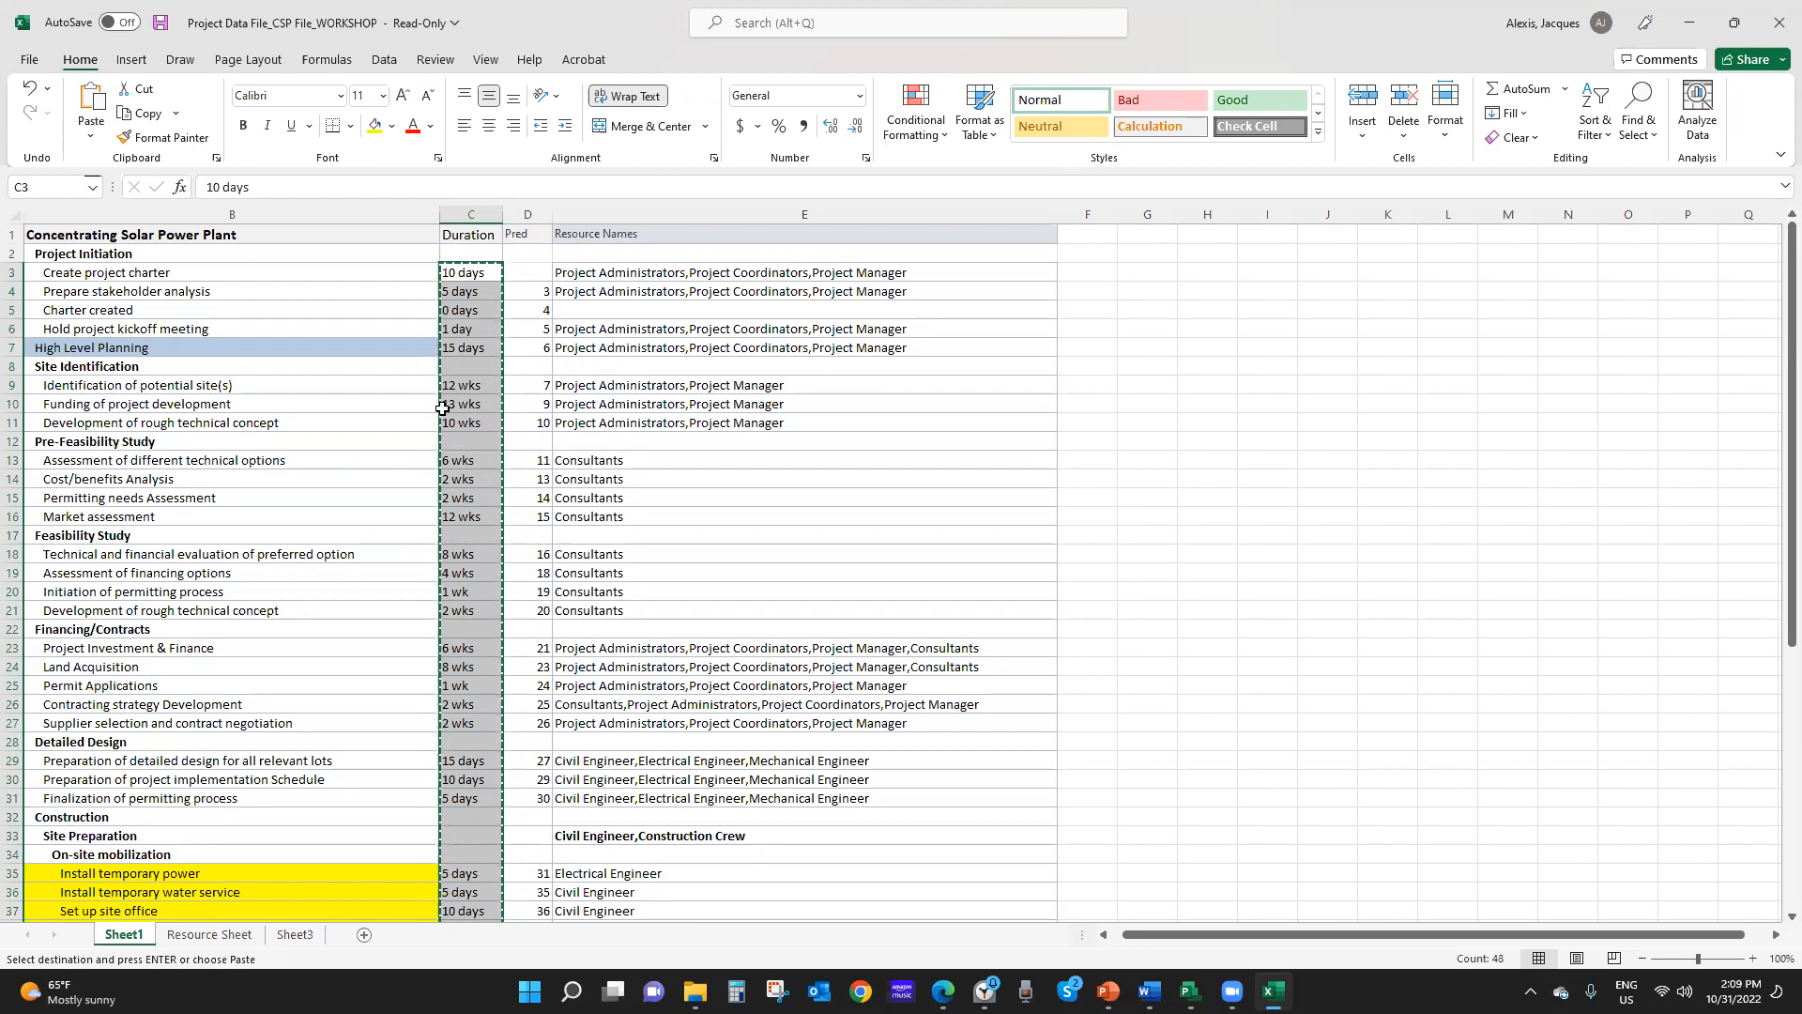
pyautogui.click(870, 177)
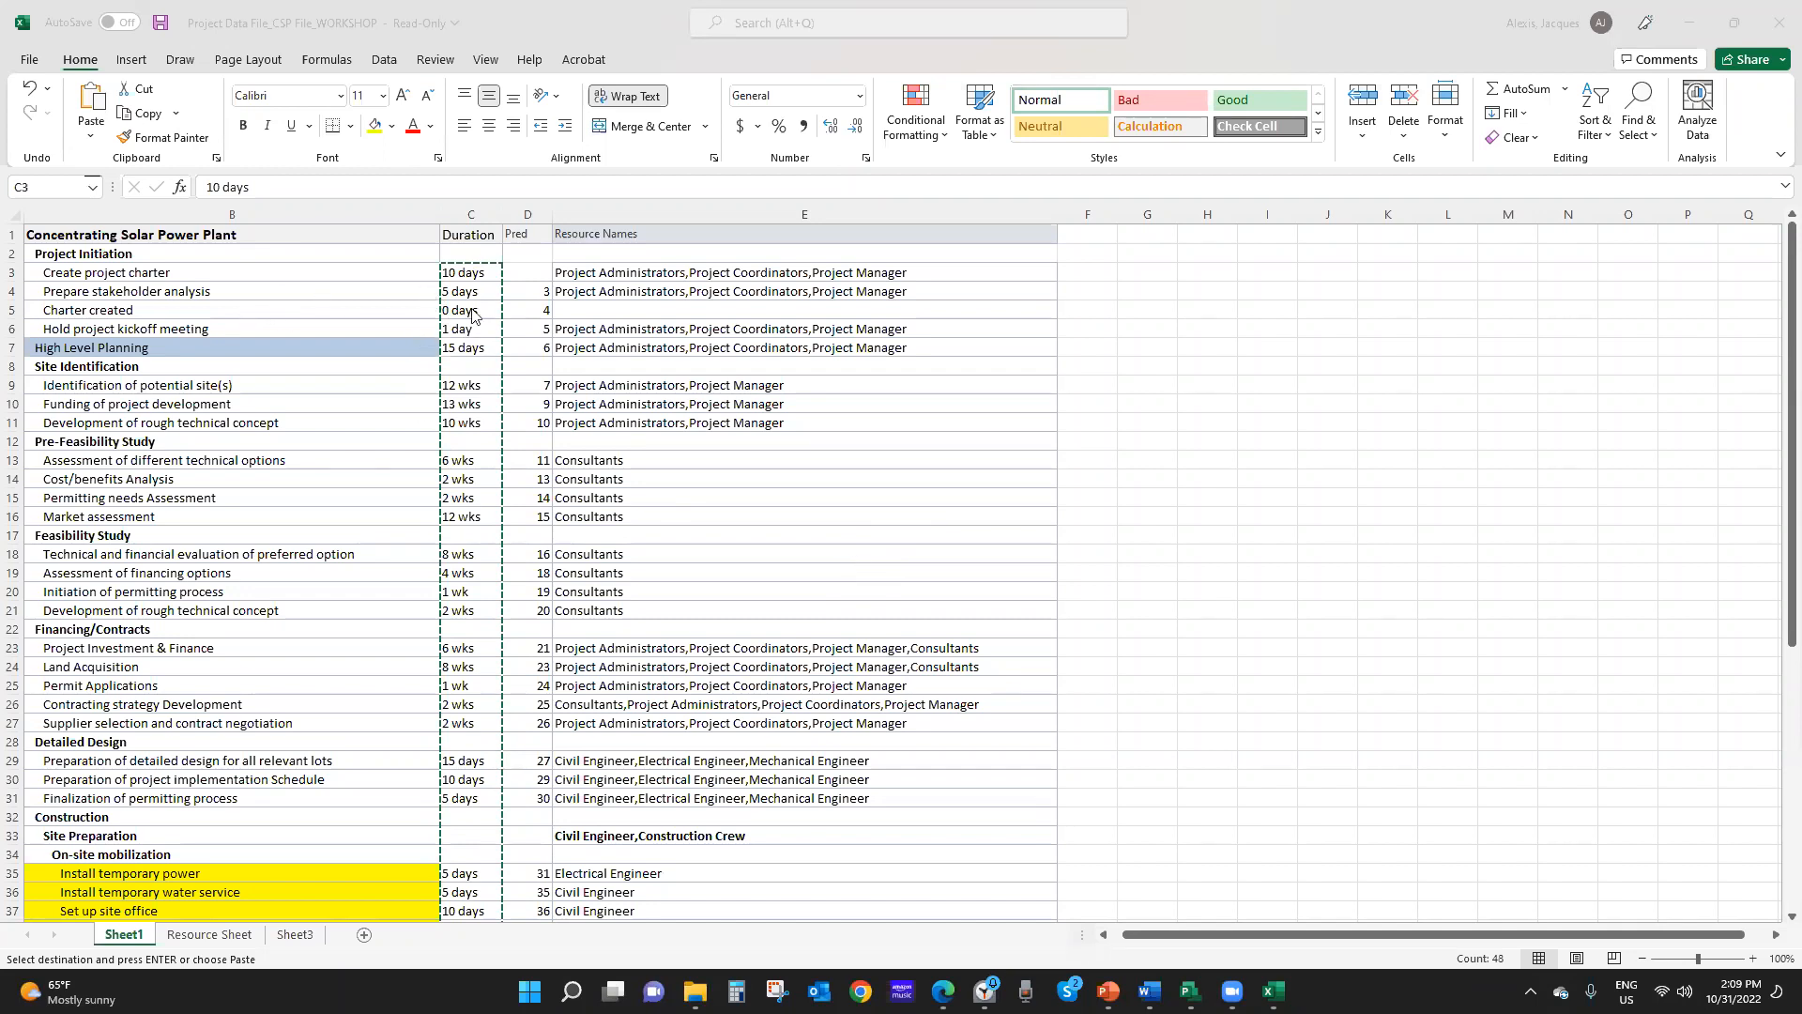
# Return to Microsoft Project and paste the copied durations into the Duration column, starting at the Create project charter task
pyautogui.click(1189, 990)
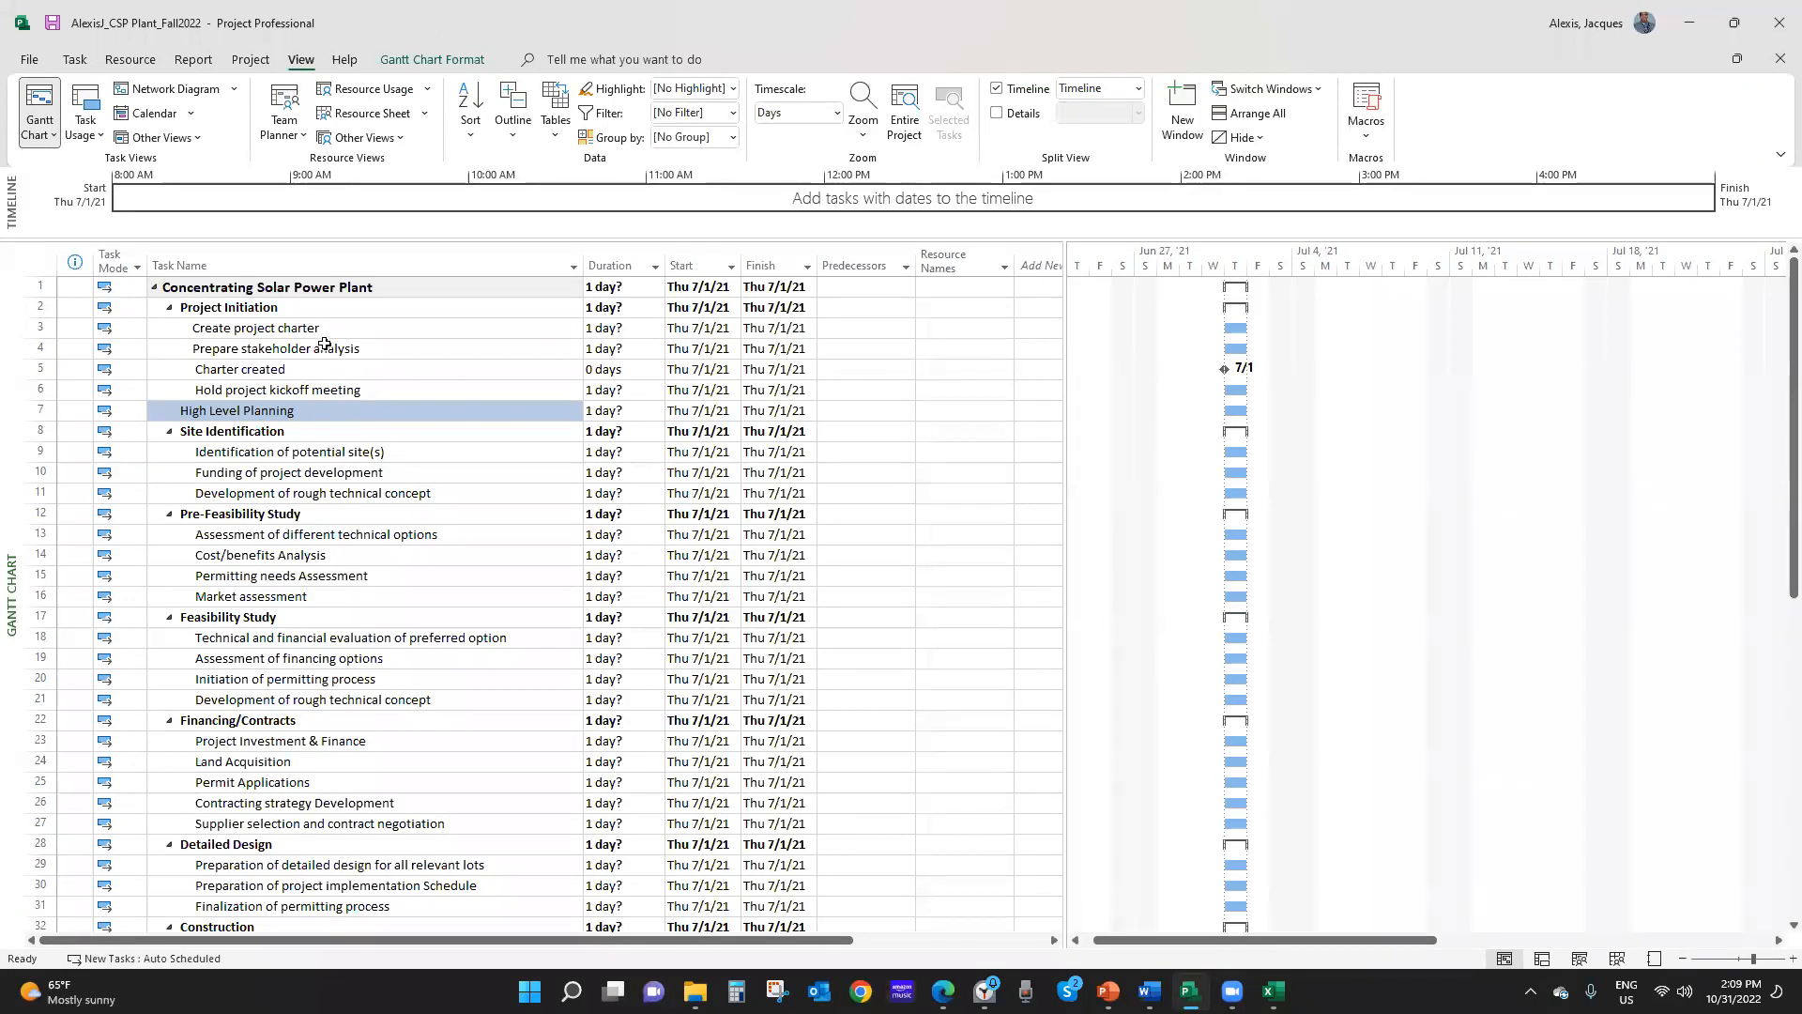
pyautogui.click(603, 330)
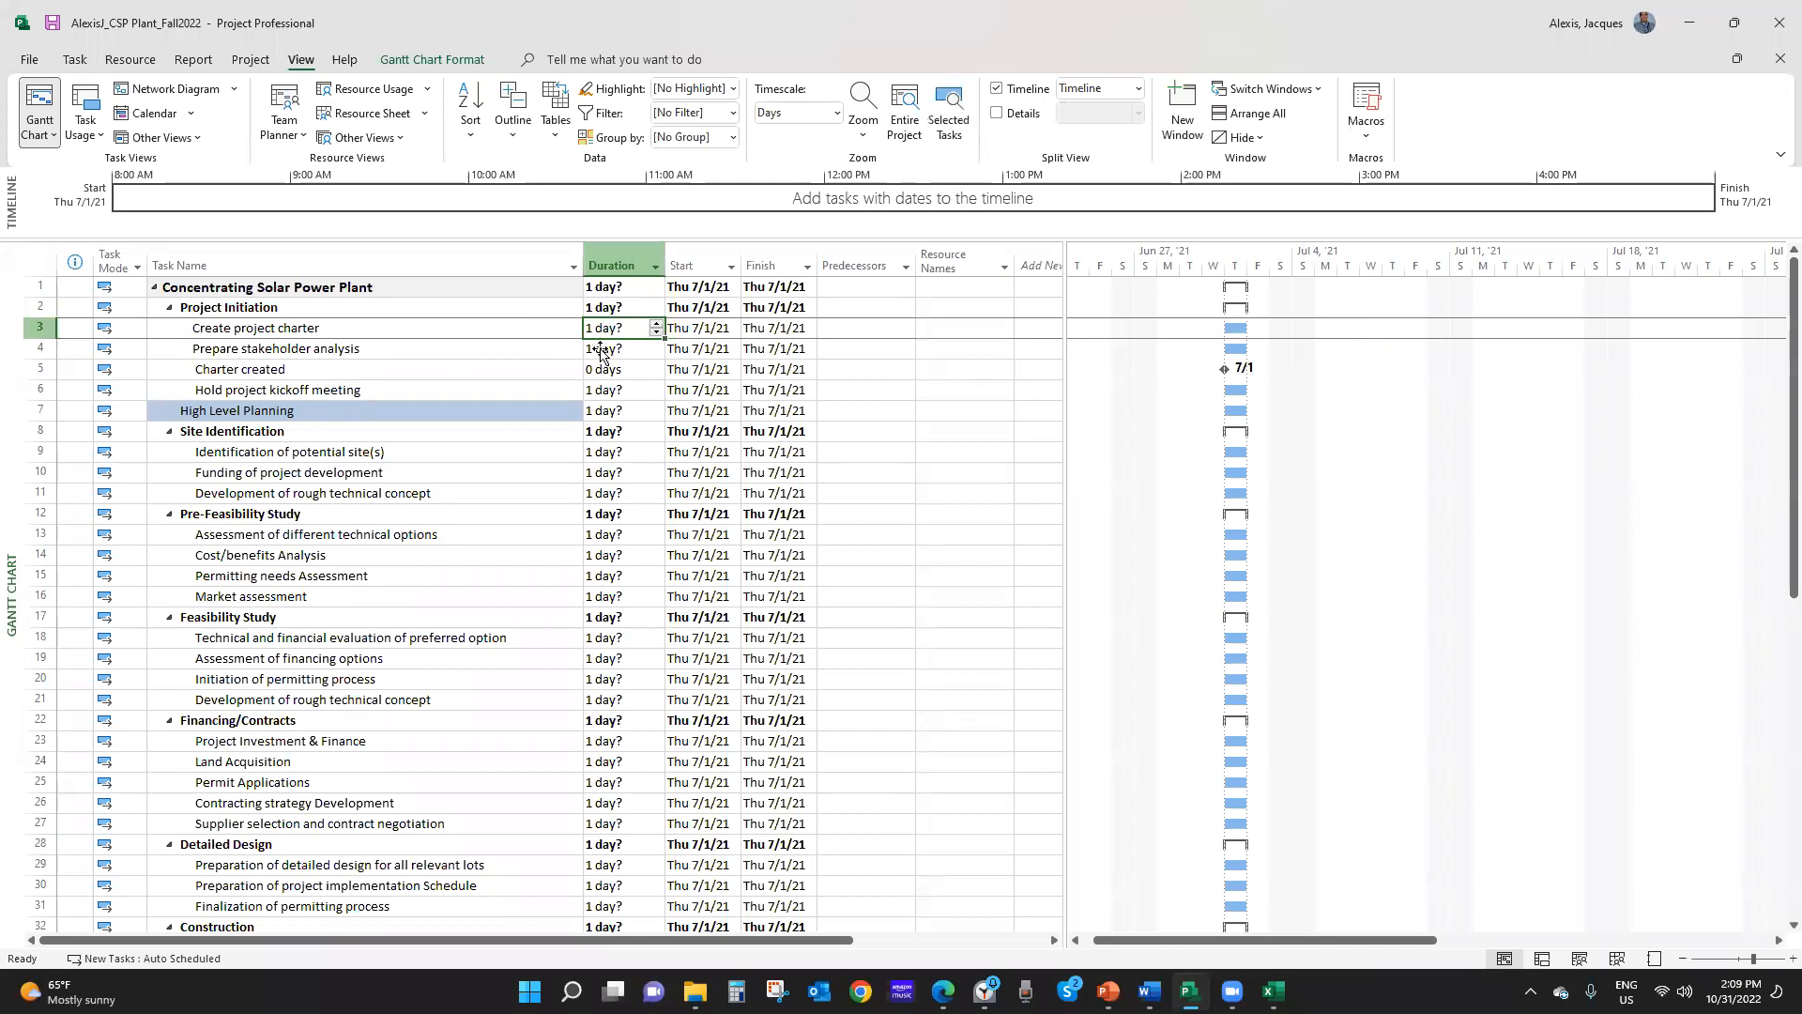
pyautogui.rightClick(610, 327)
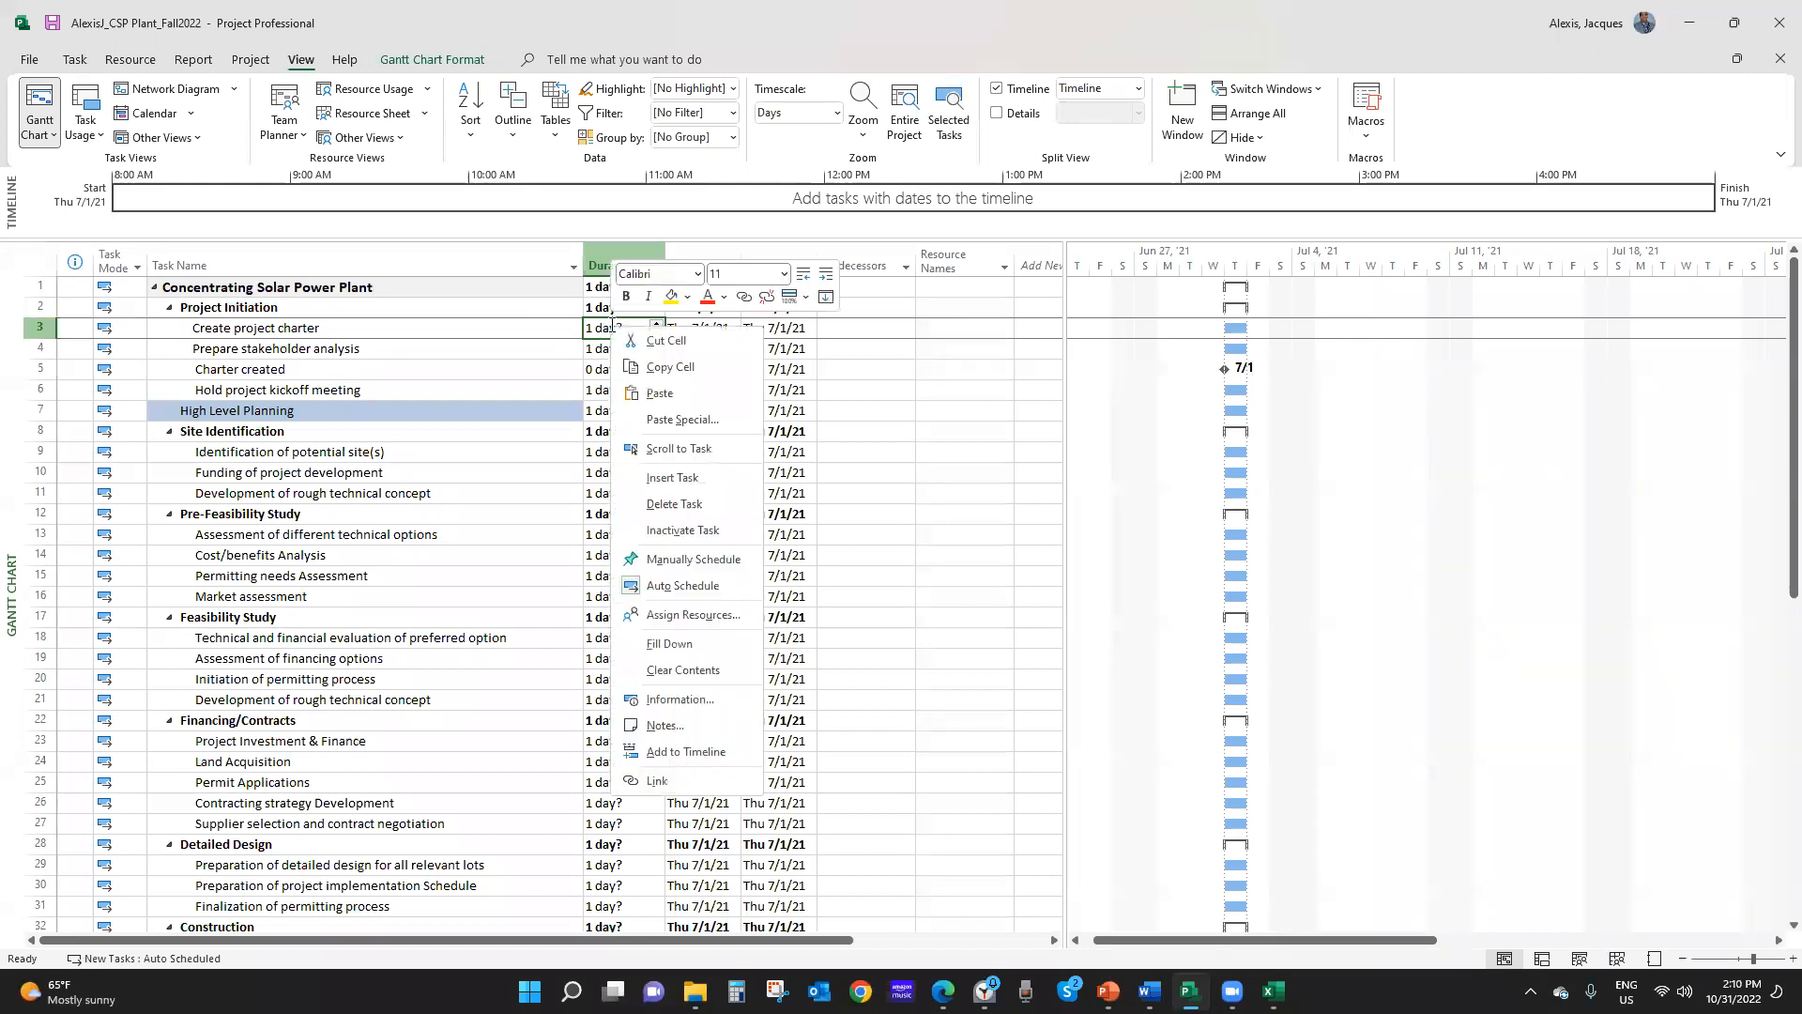
pyautogui.click(659, 393)
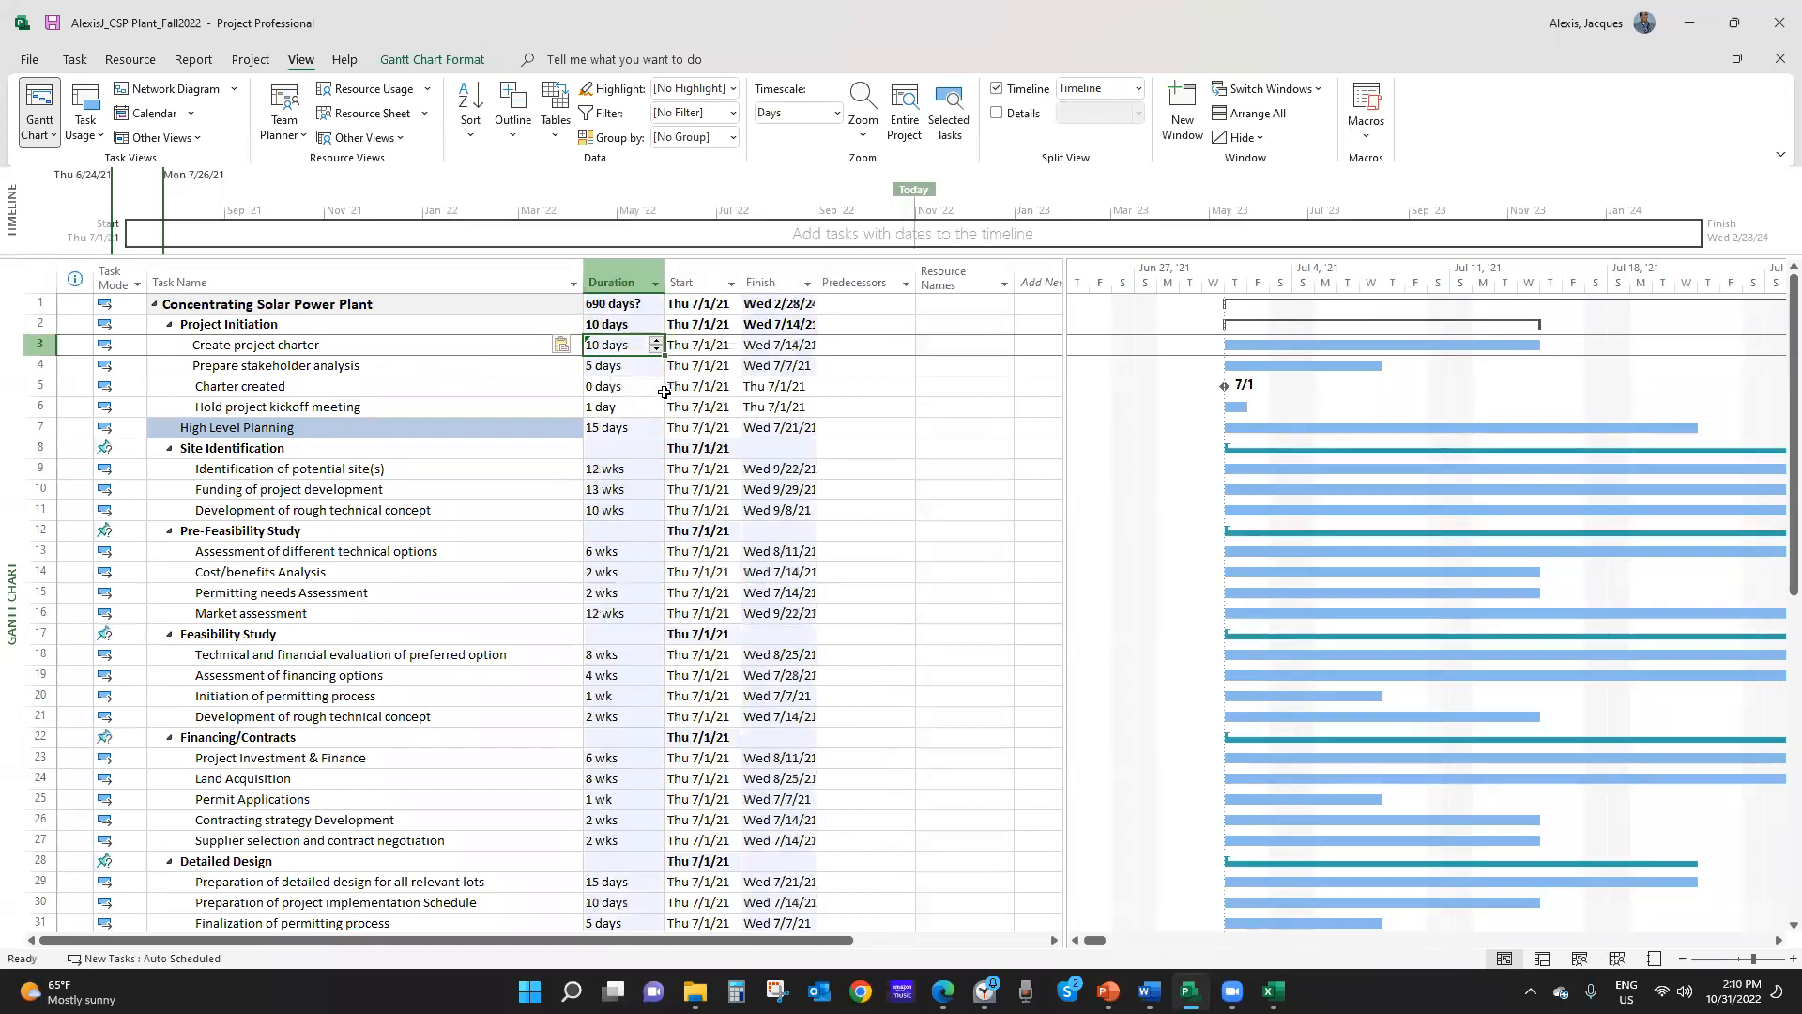
# Set the task mode of all tasks in the project to Auto Schedule
pyautogui.click(582, 489)
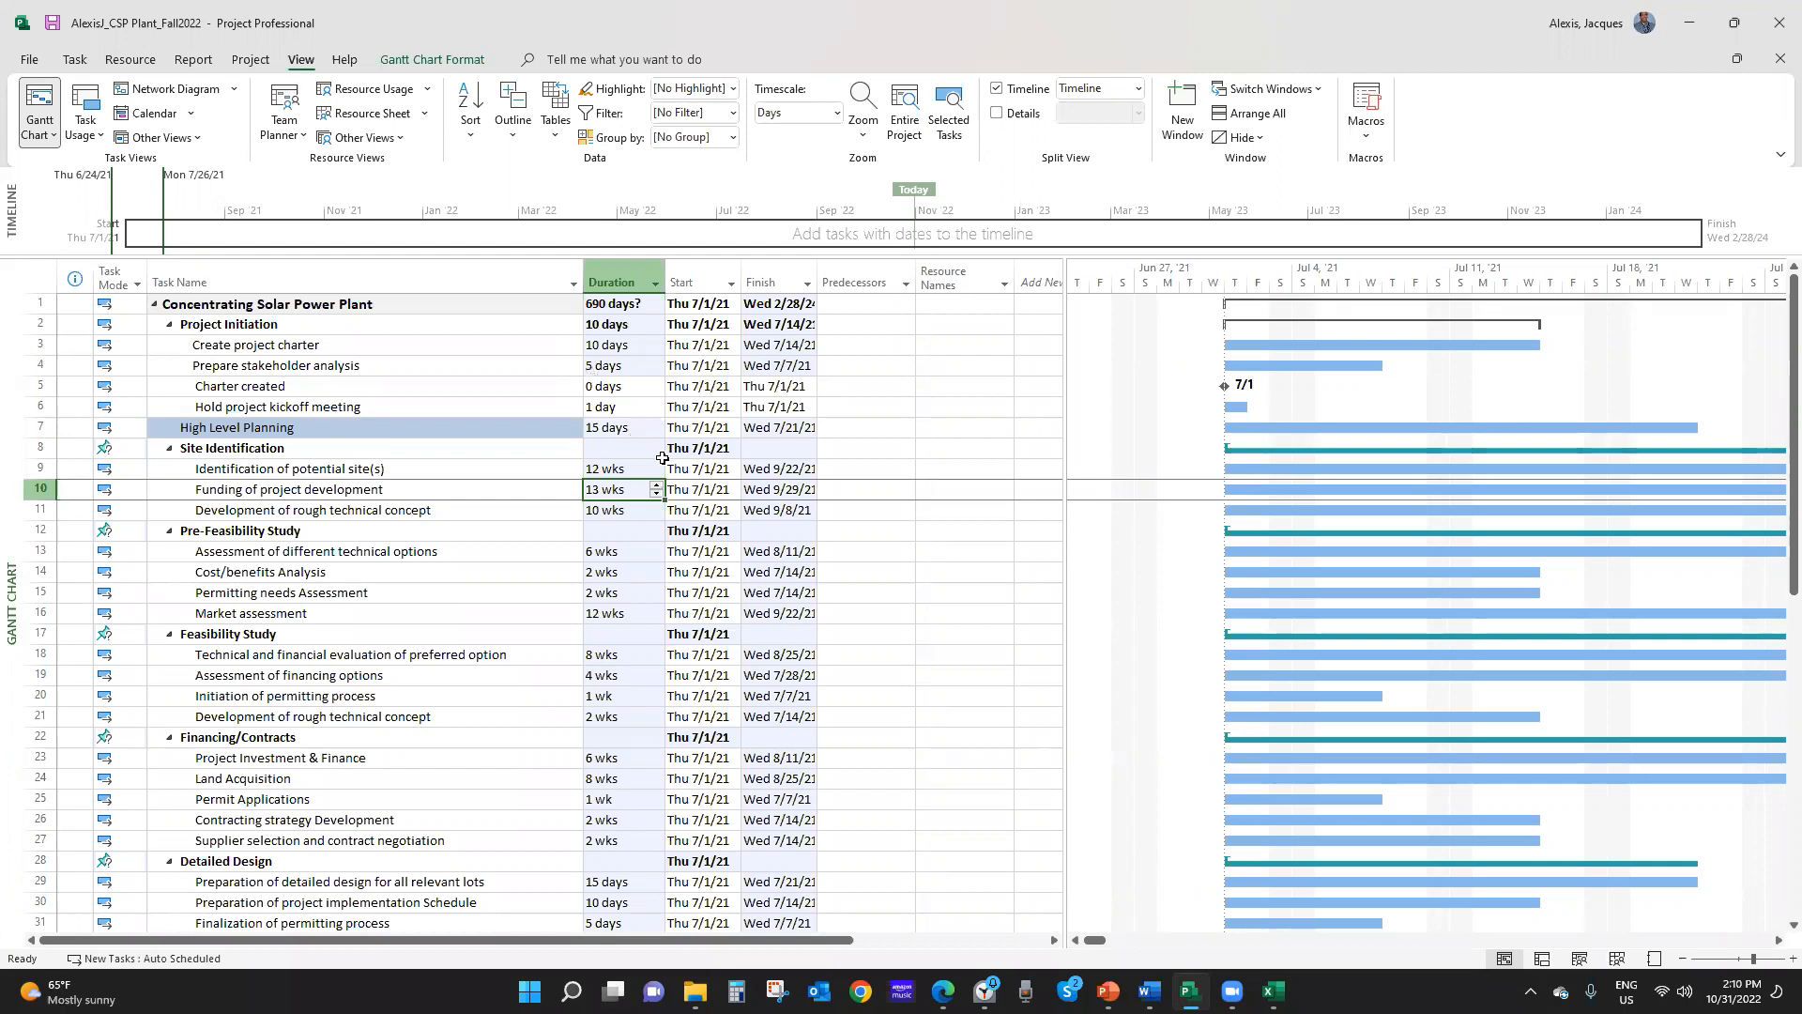
pyautogui.scroll(-3, 631, 398)
pyautogui.scroll(-2, 630, 398)
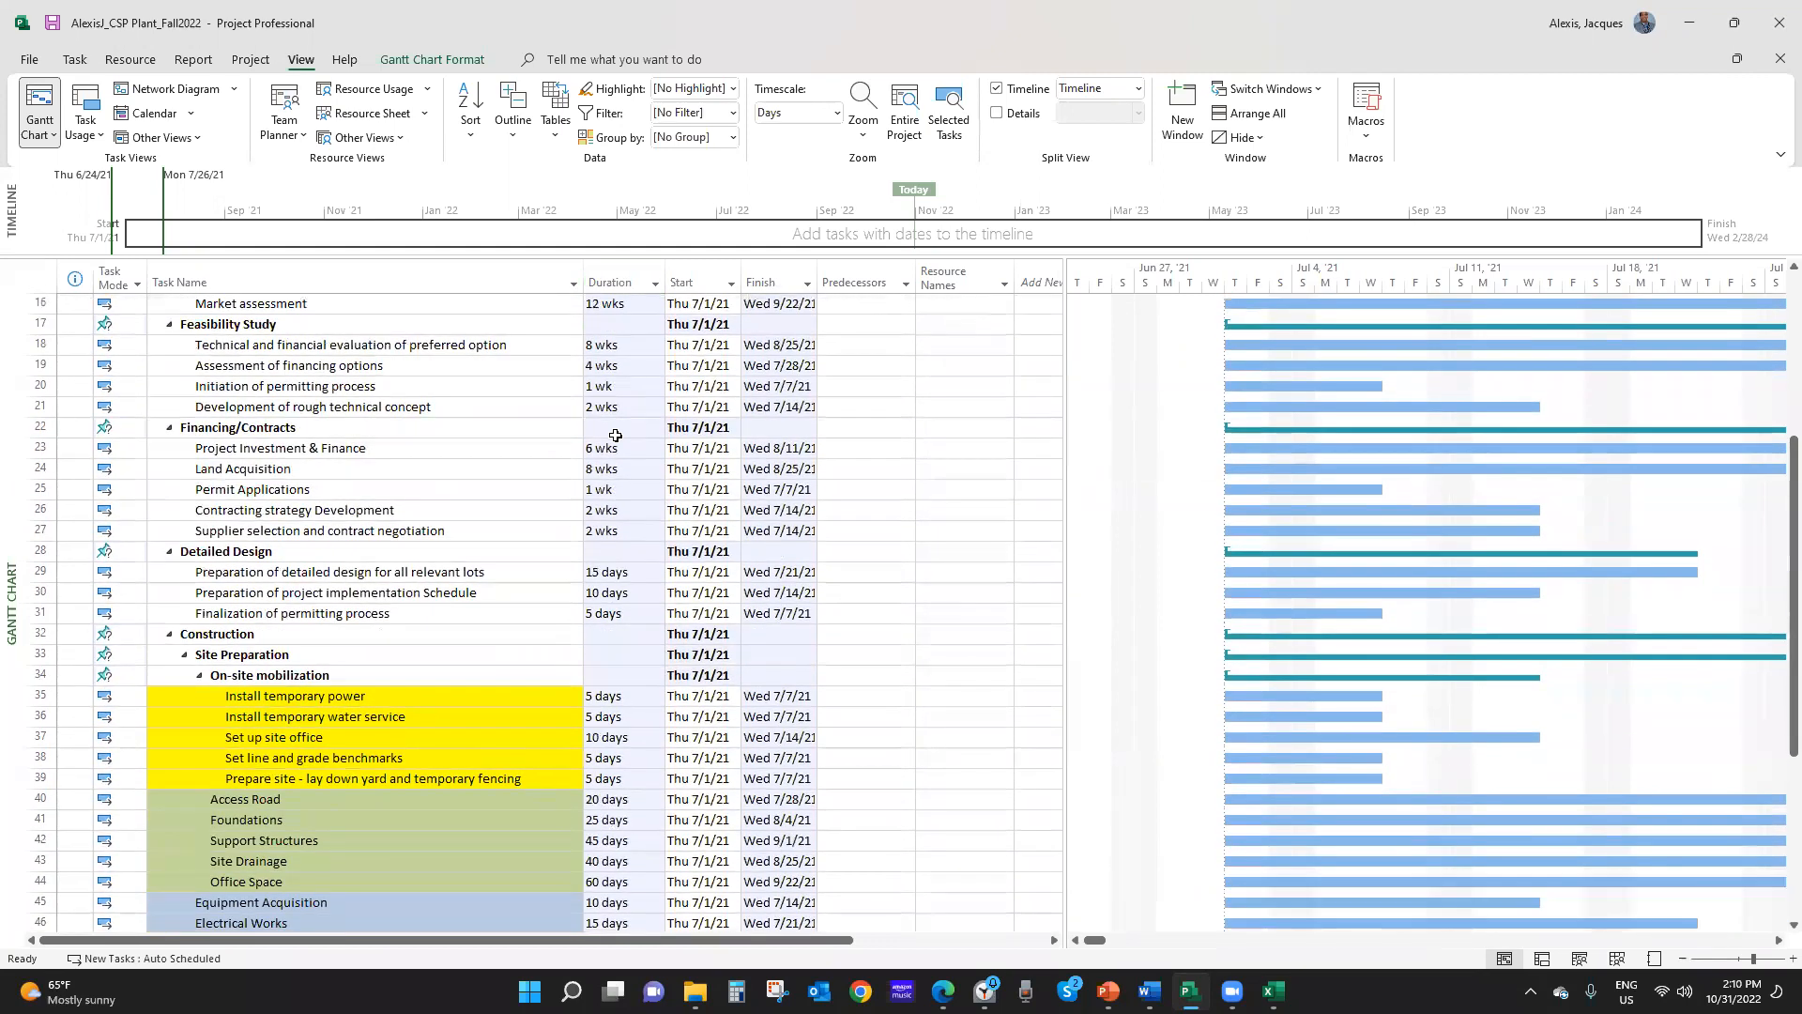
pyautogui.scroll(5, 629, 469)
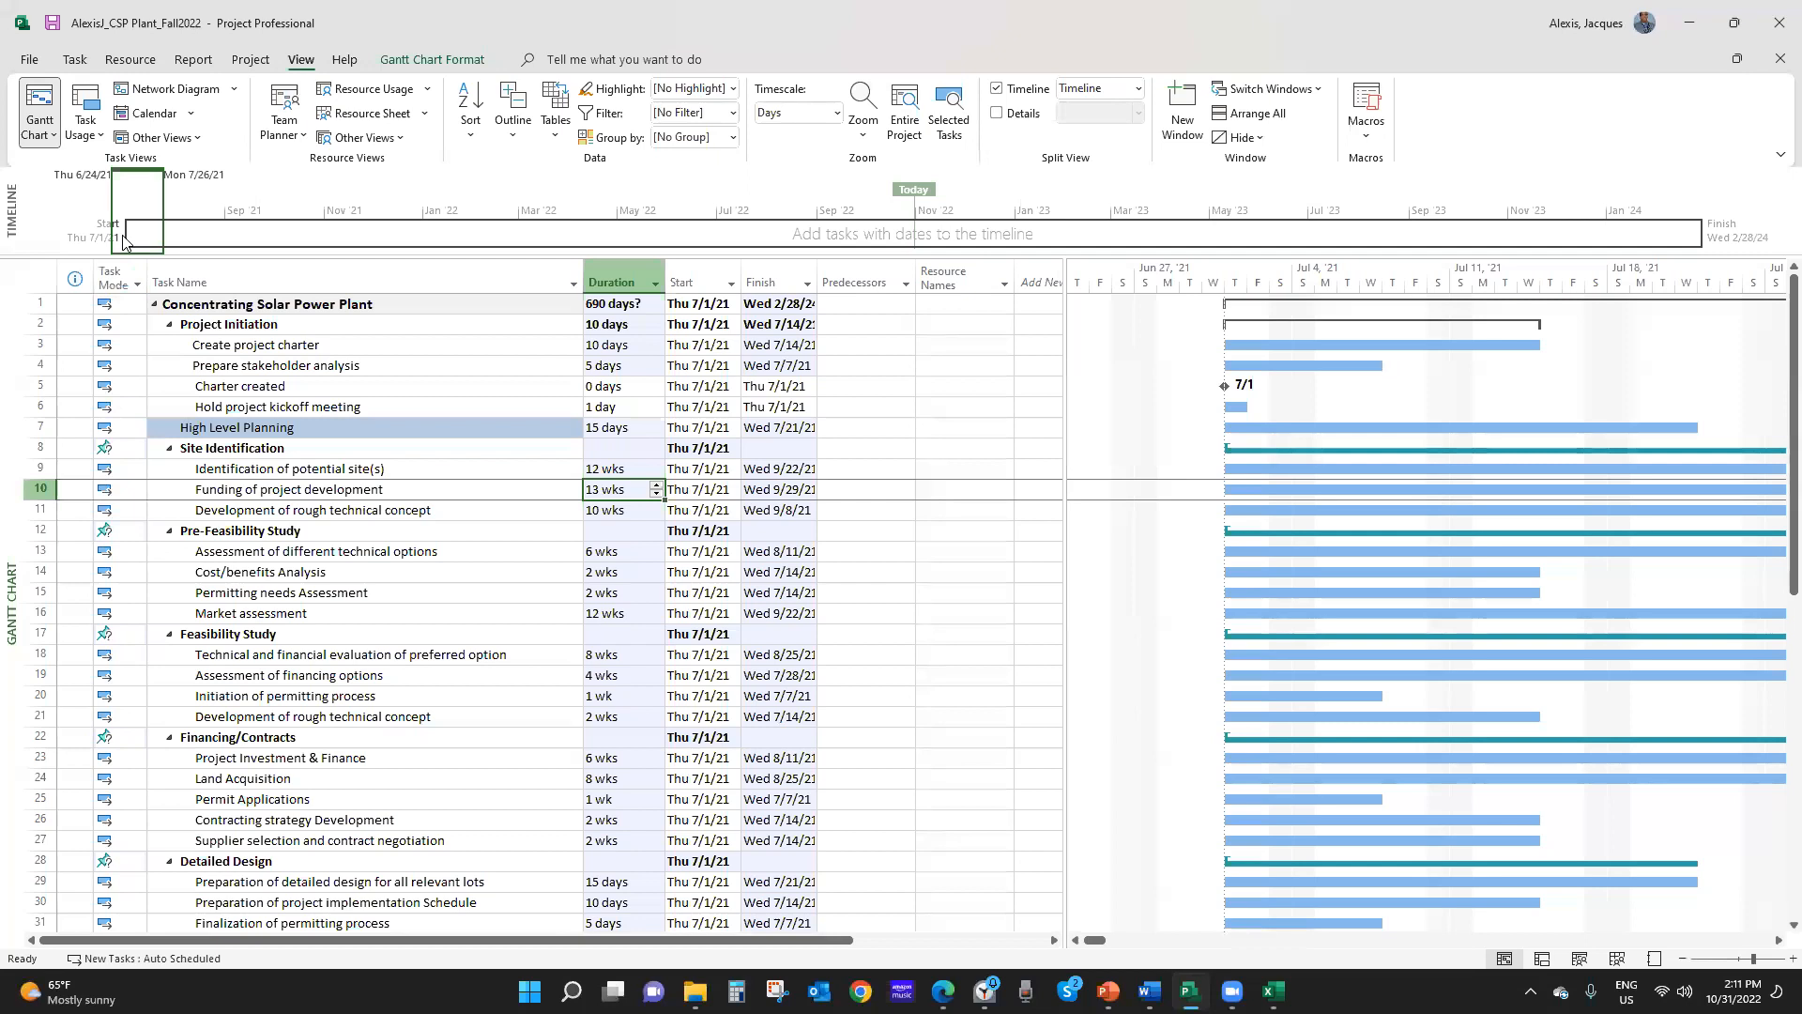
pyautogui.click(111, 280)
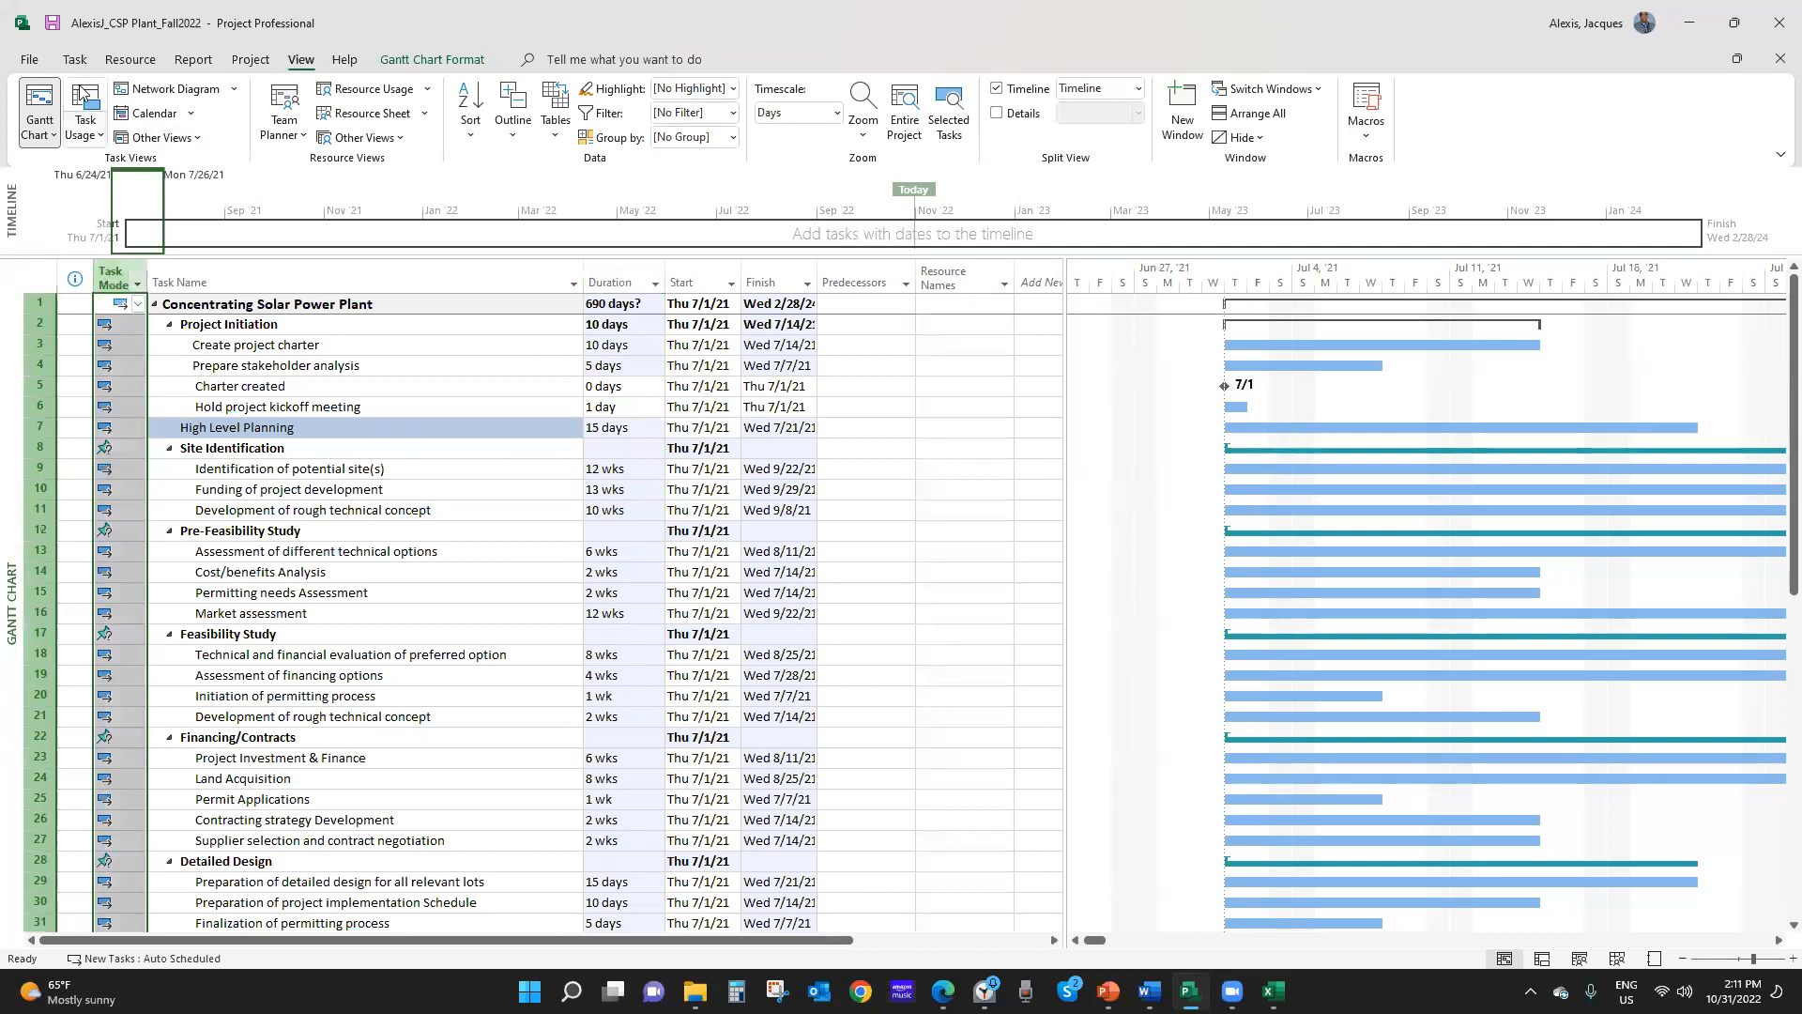
pyautogui.click(74, 59)
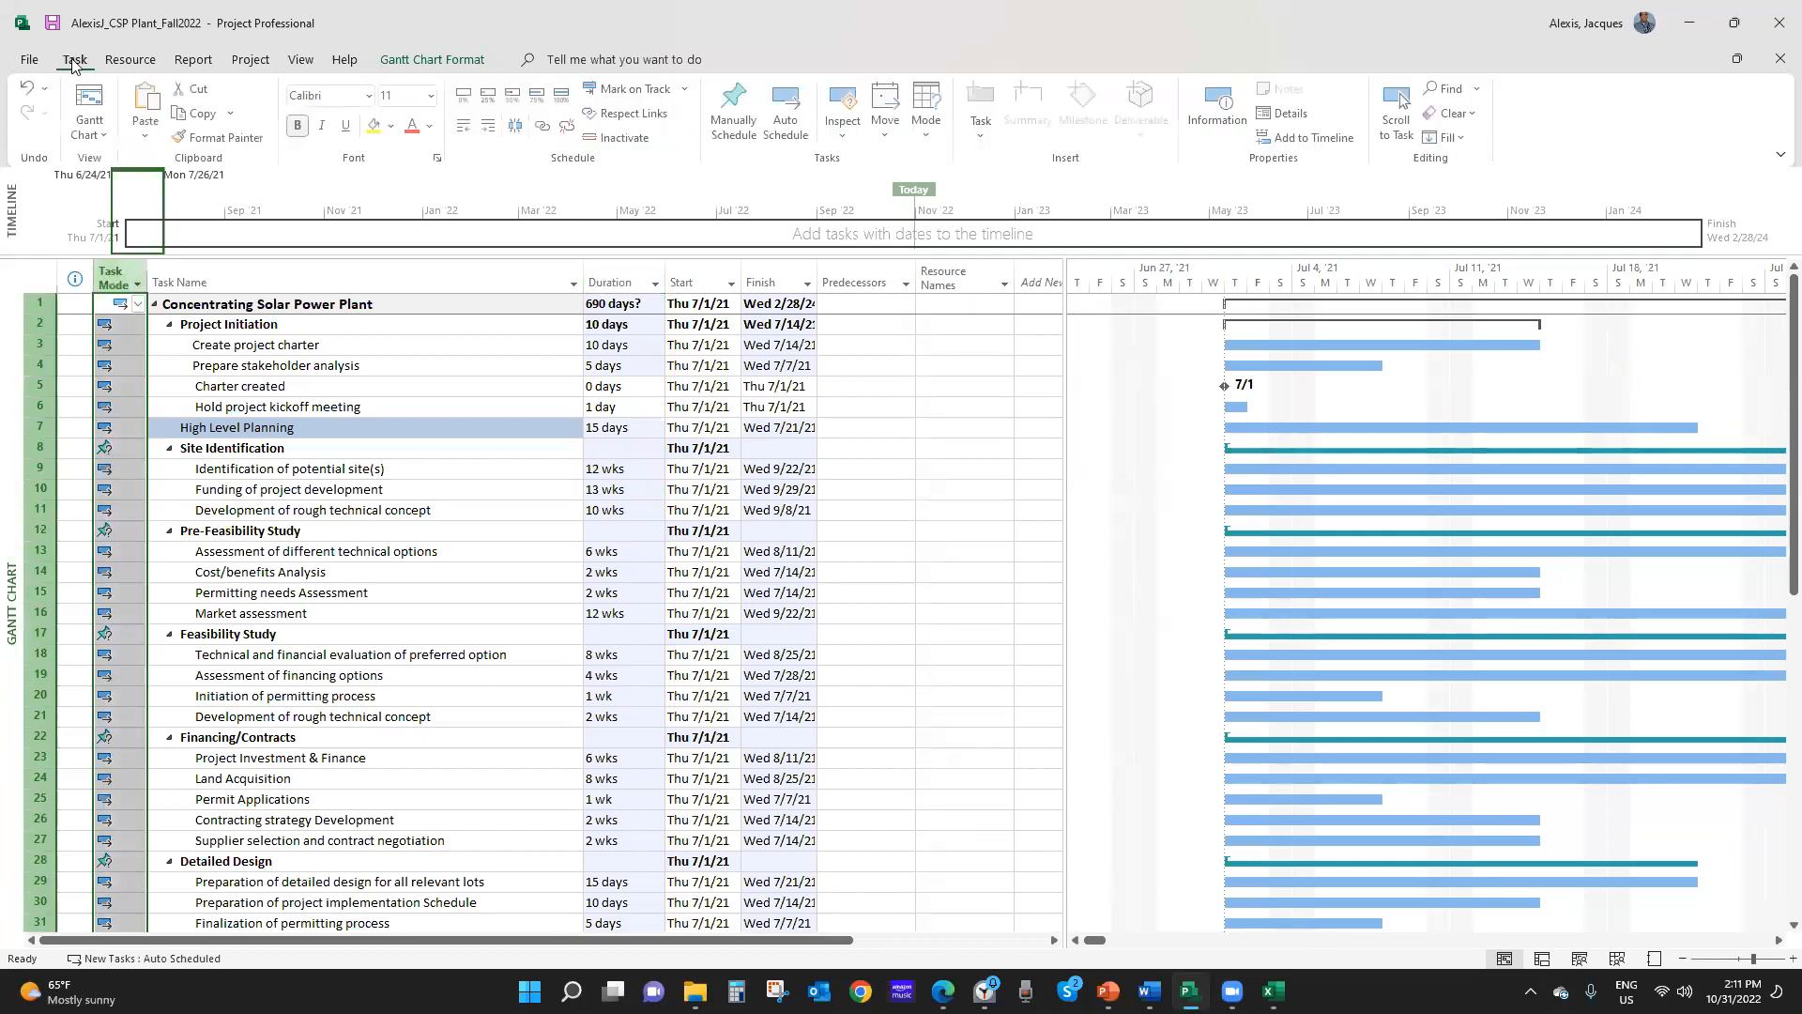
pyautogui.click(791, 103)
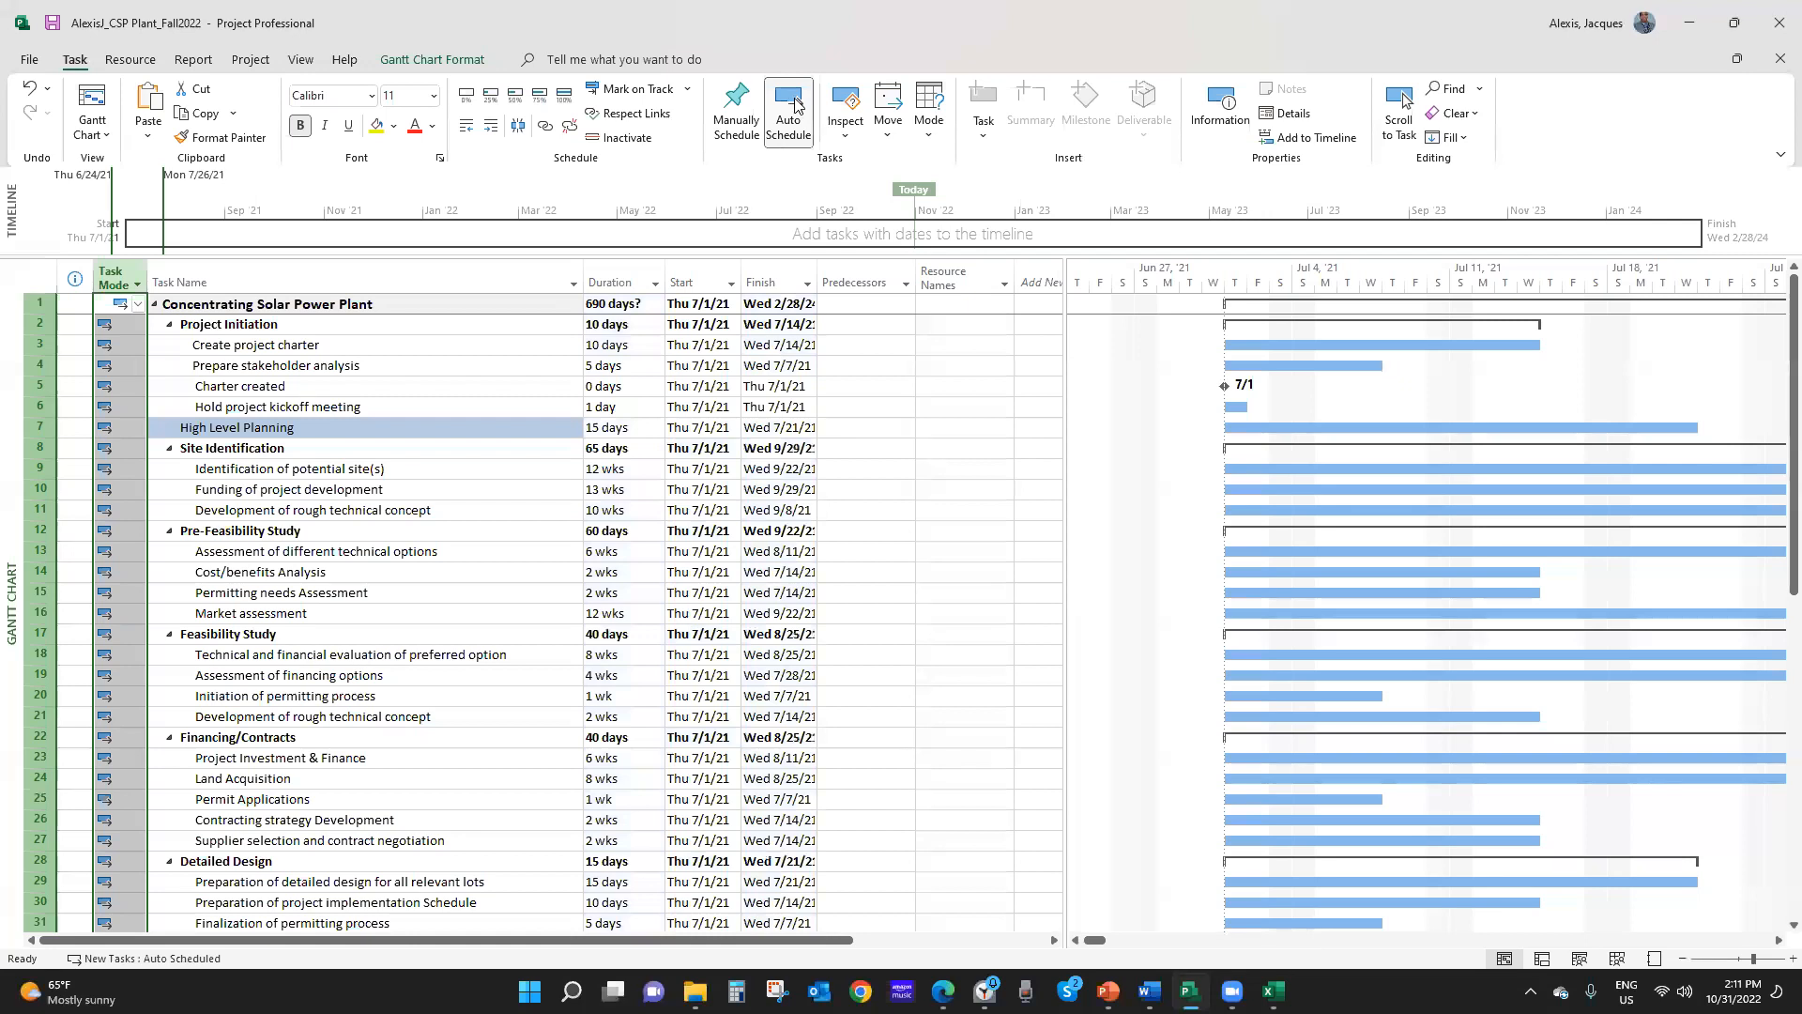
pyautogui.click(293, 507)
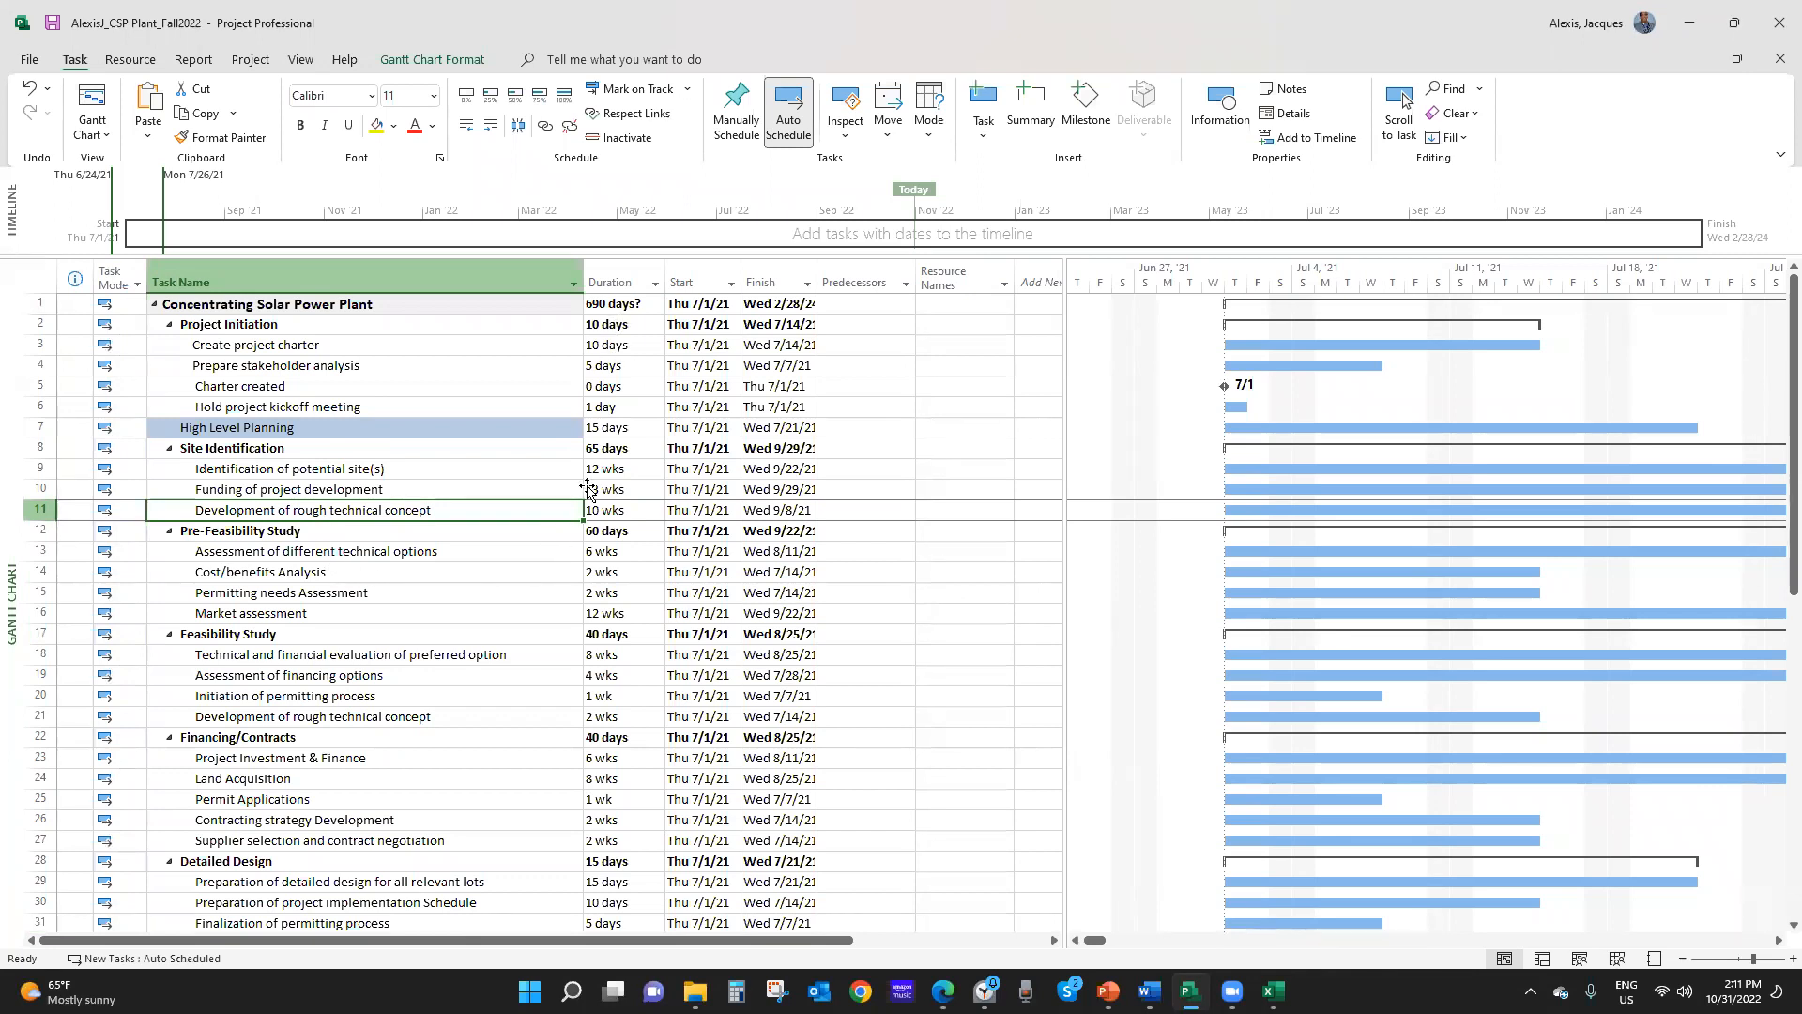
# Link tasks 3 to 6 under Project Initiation, from Create project charter through Hold project kickoff meeting, in sequence
pyautogui.scroll(-5, 406, 734)
pyautogui.scroll(-5, 407, 734)
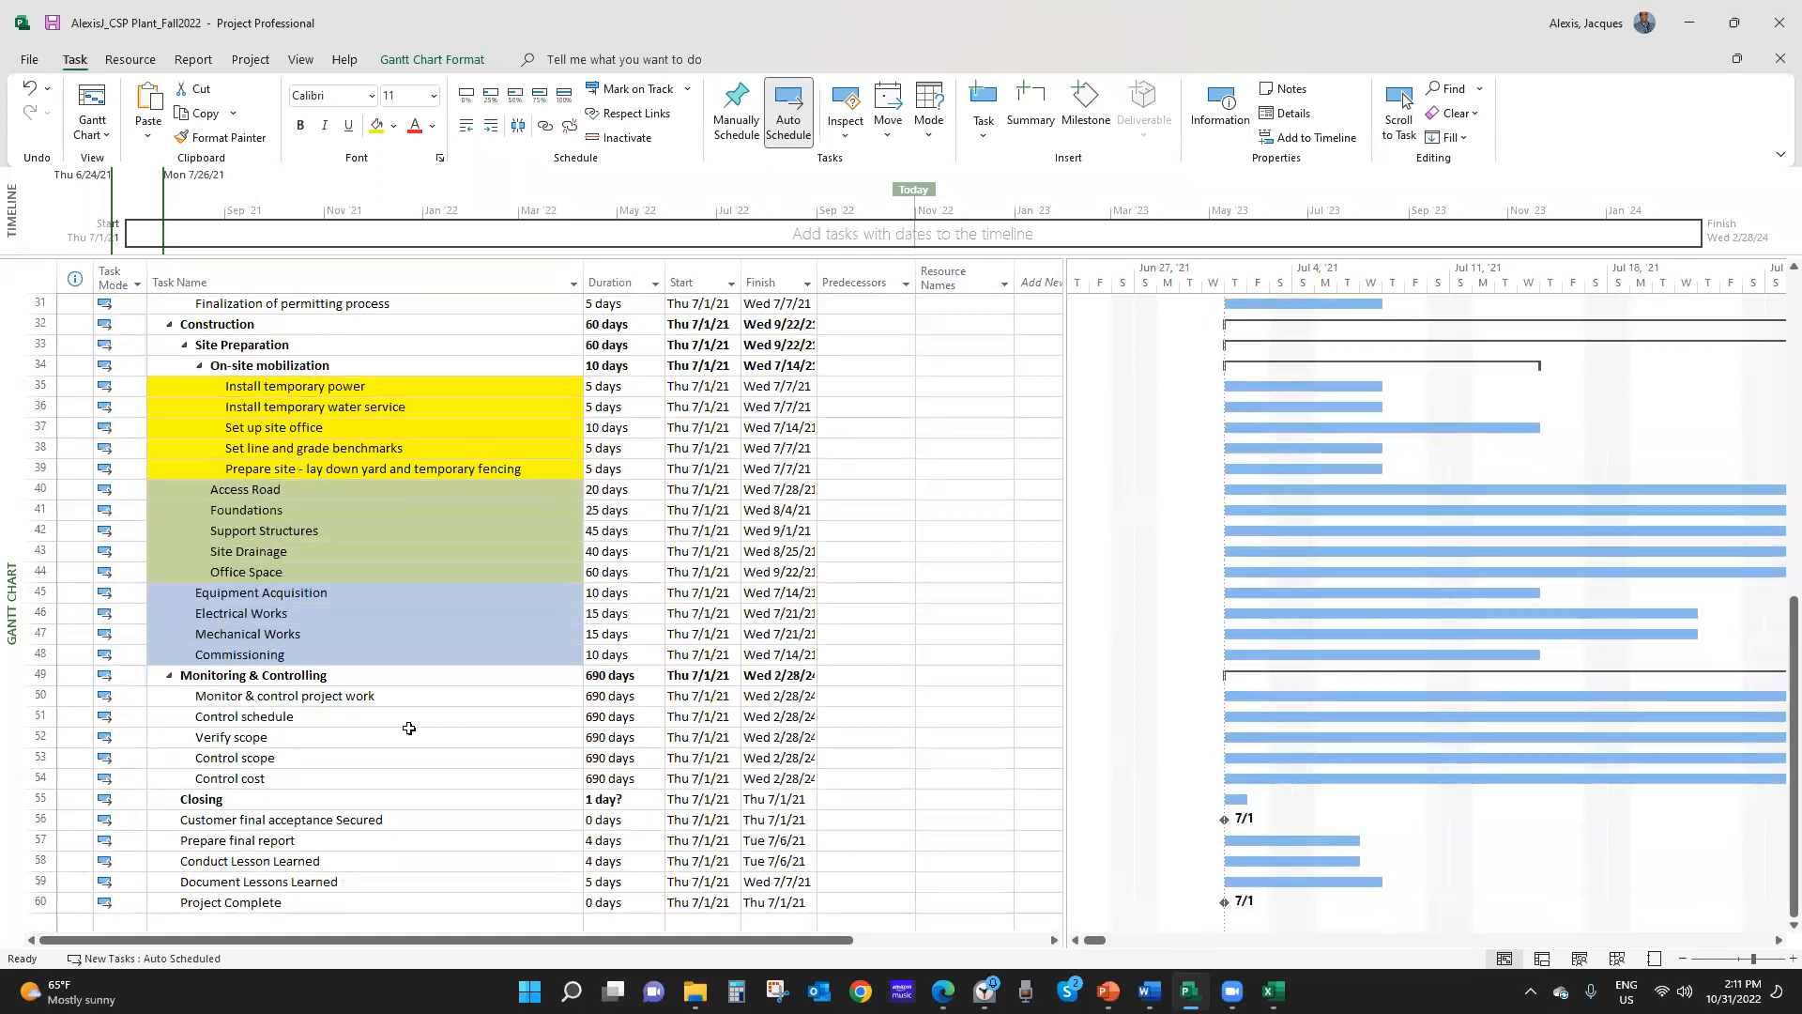
pyautogui.scroll(10, 409, 730)
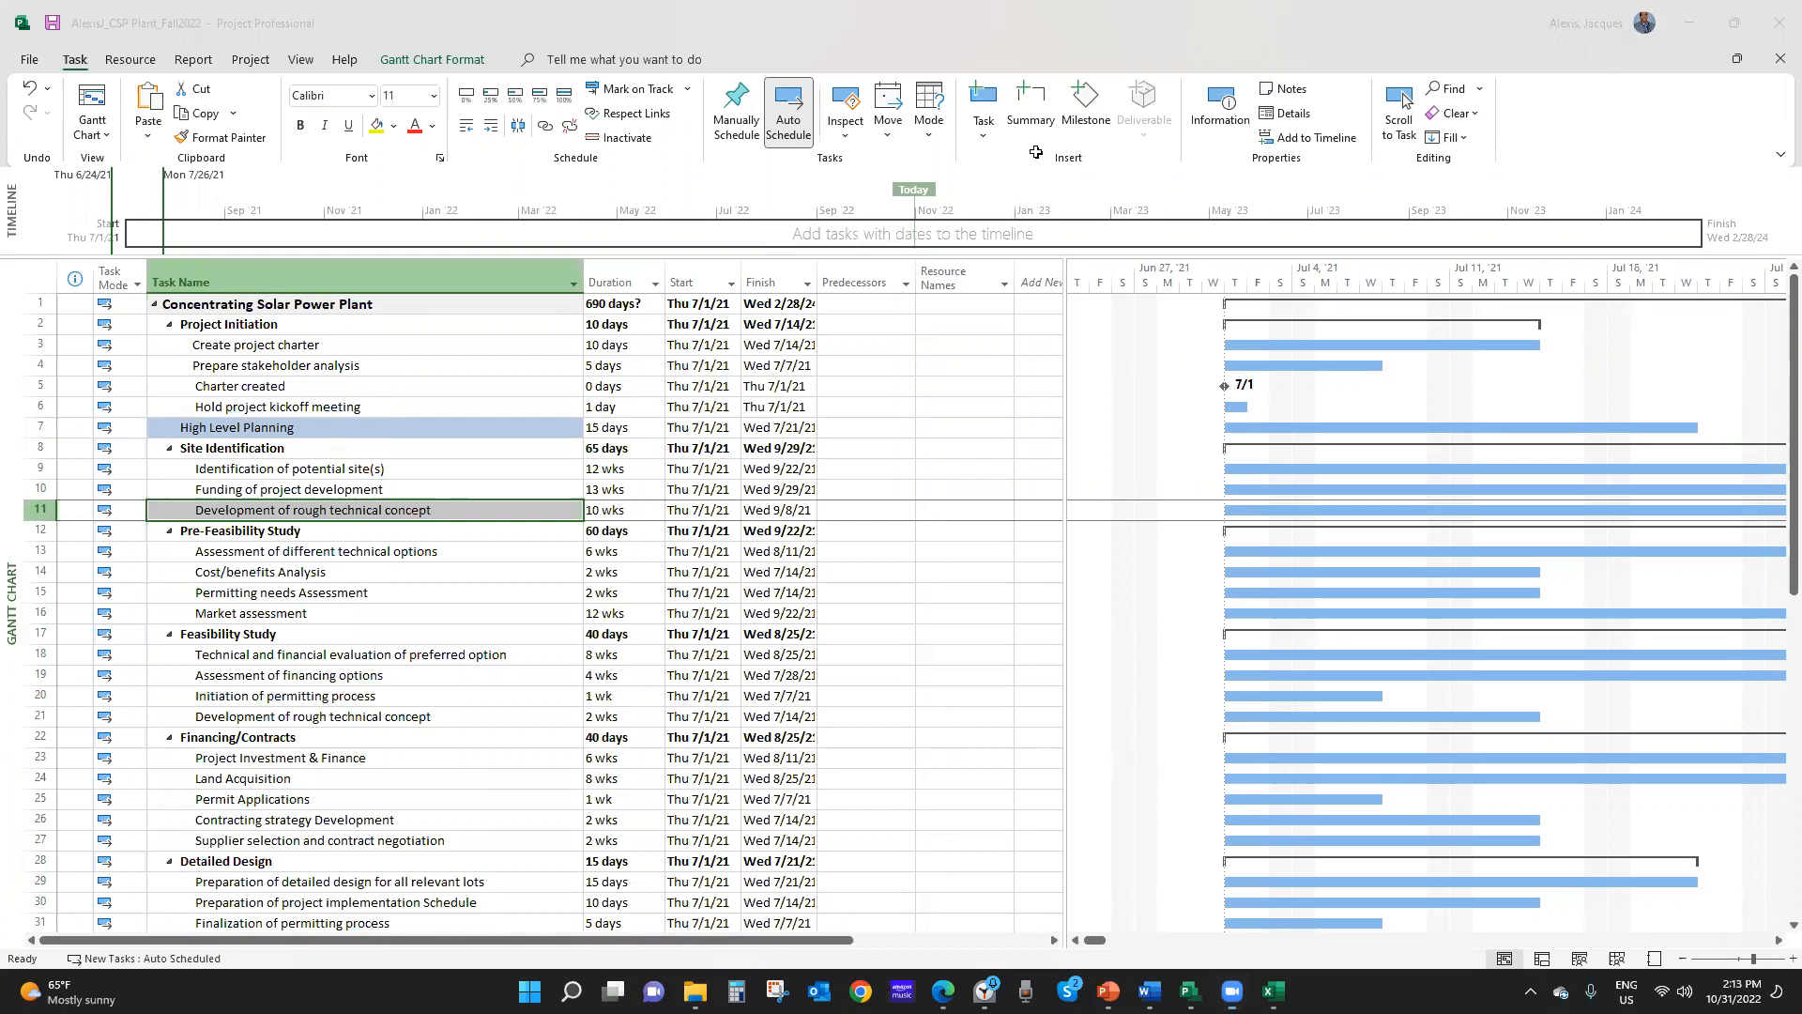
pyautogui.click(326, 367)
pyautogui.click(322, 347)
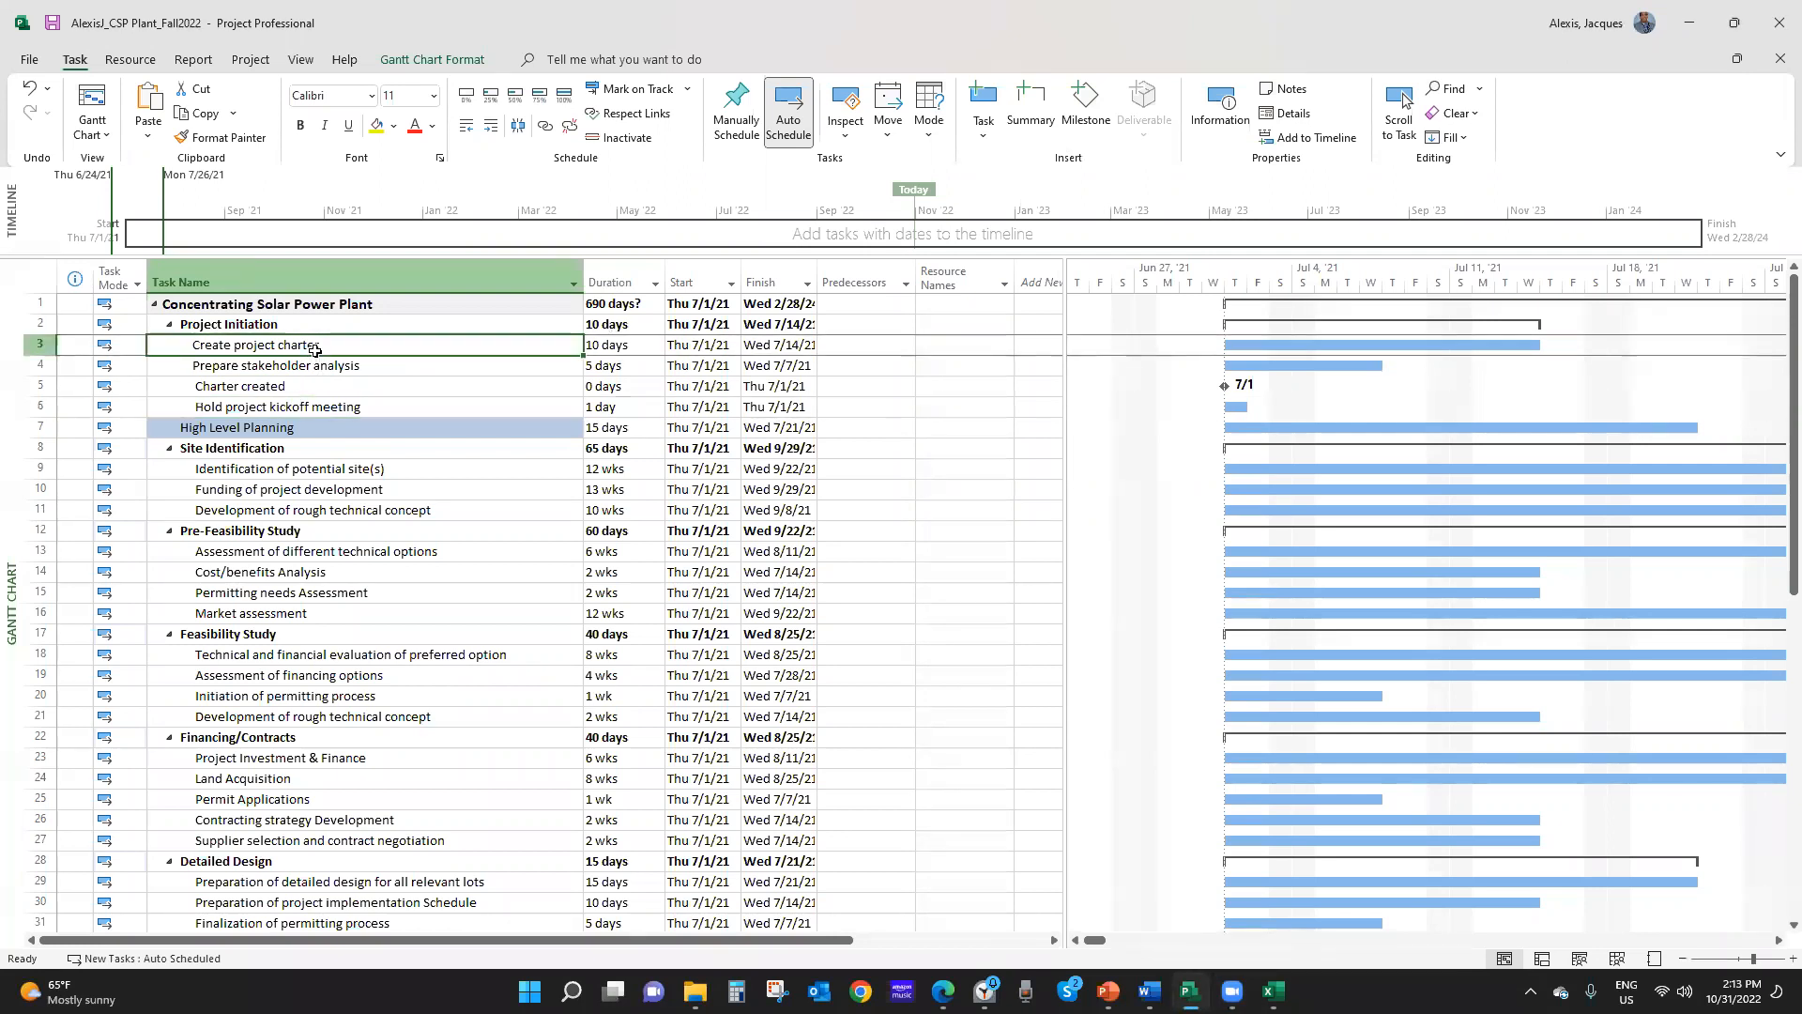
pyautogui.click(306, 367)
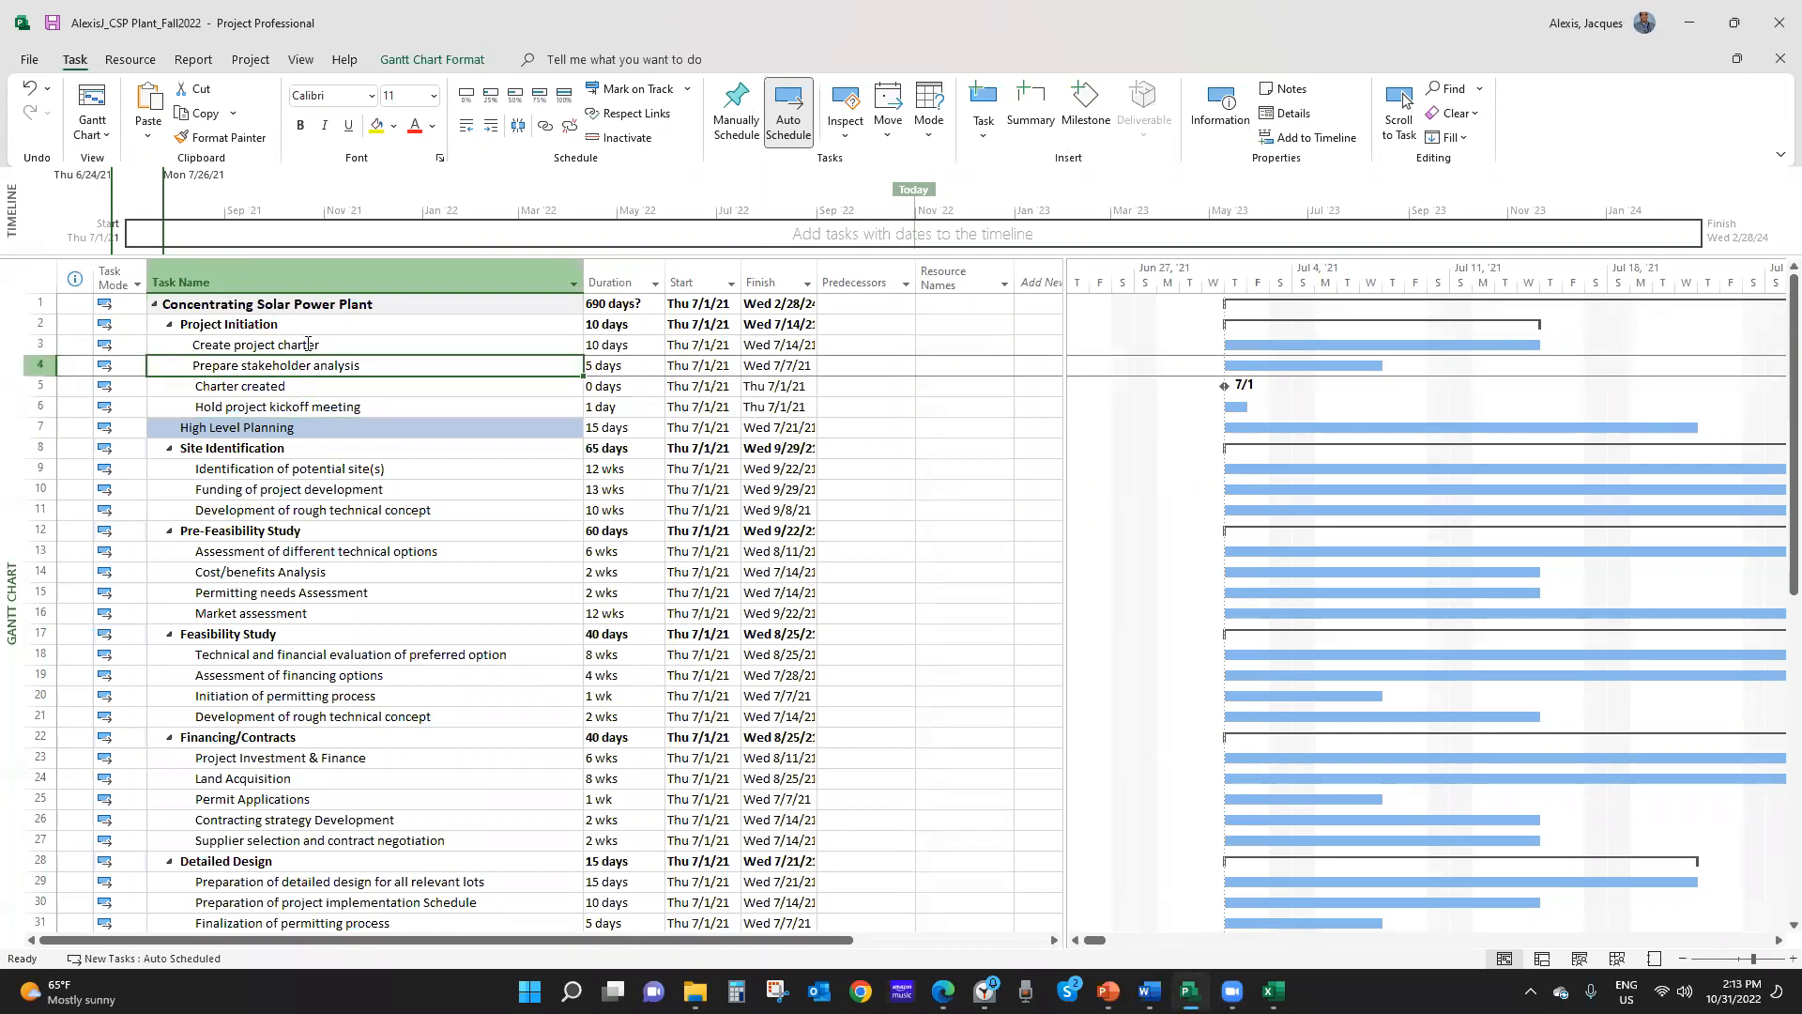
pyautogui.moveTo(308, 344); pyautogui.dragTo(310, 409)
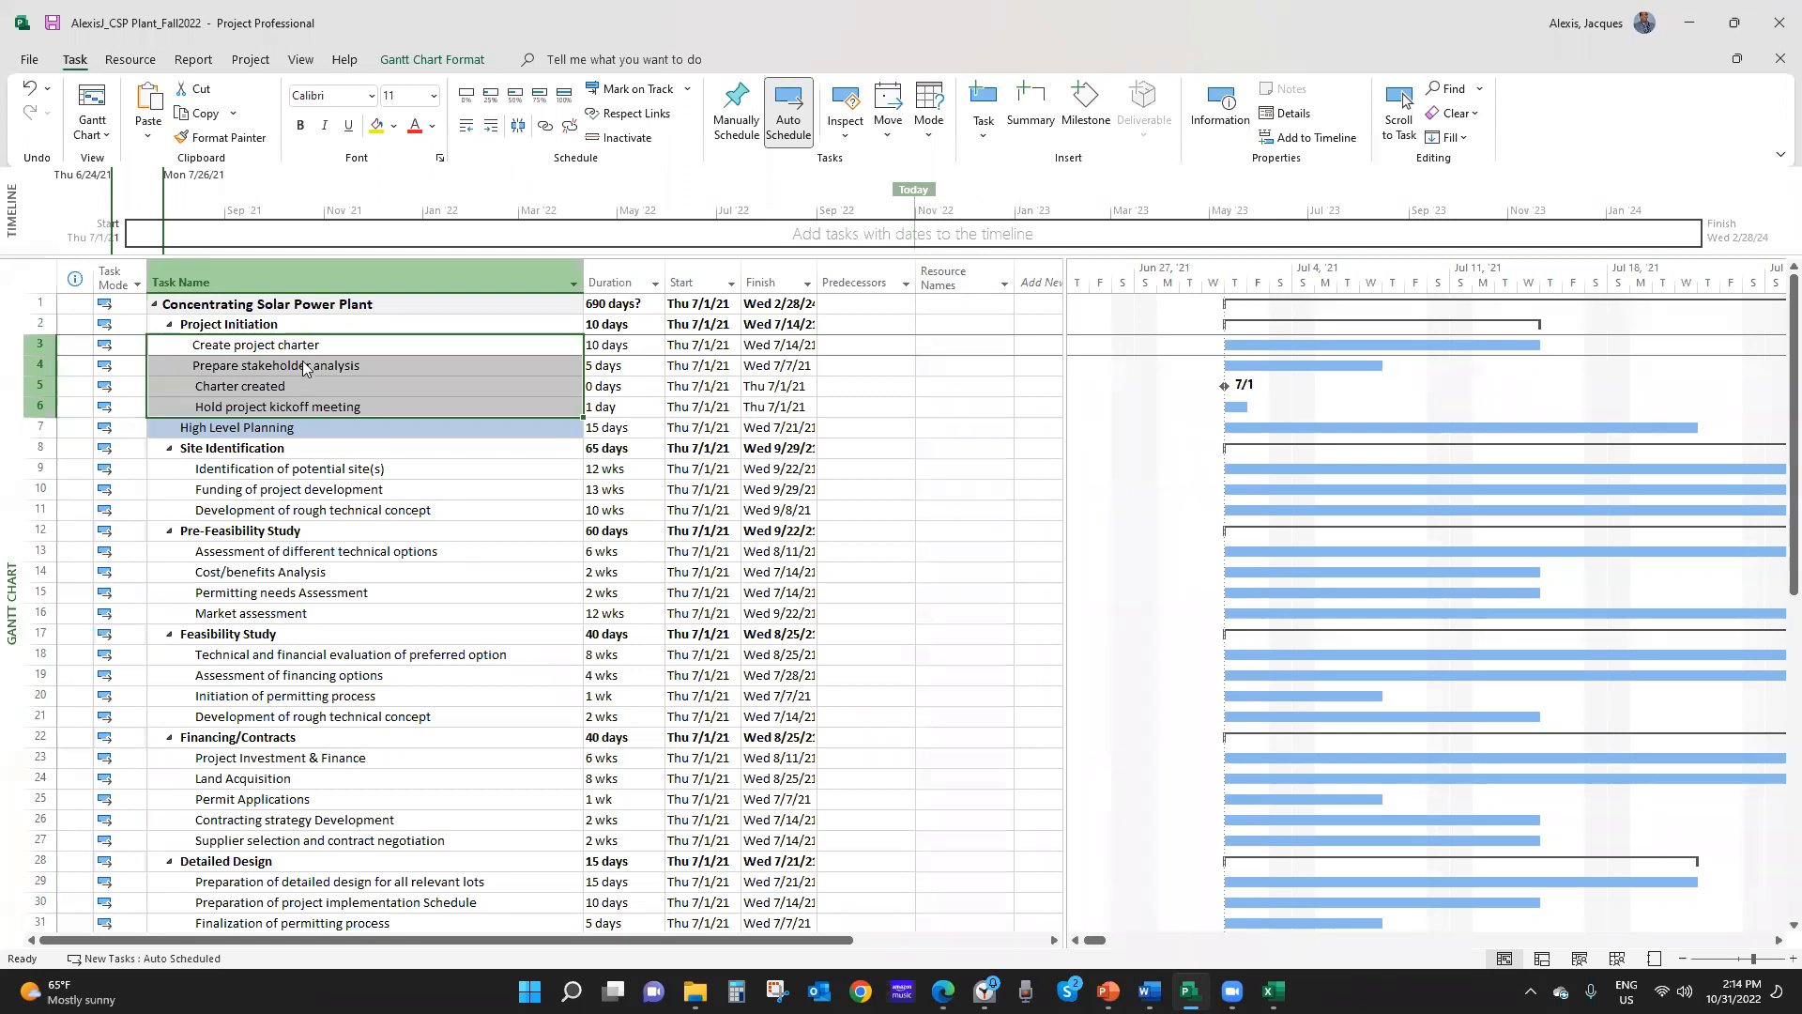
pyautogui.click(545, 127)
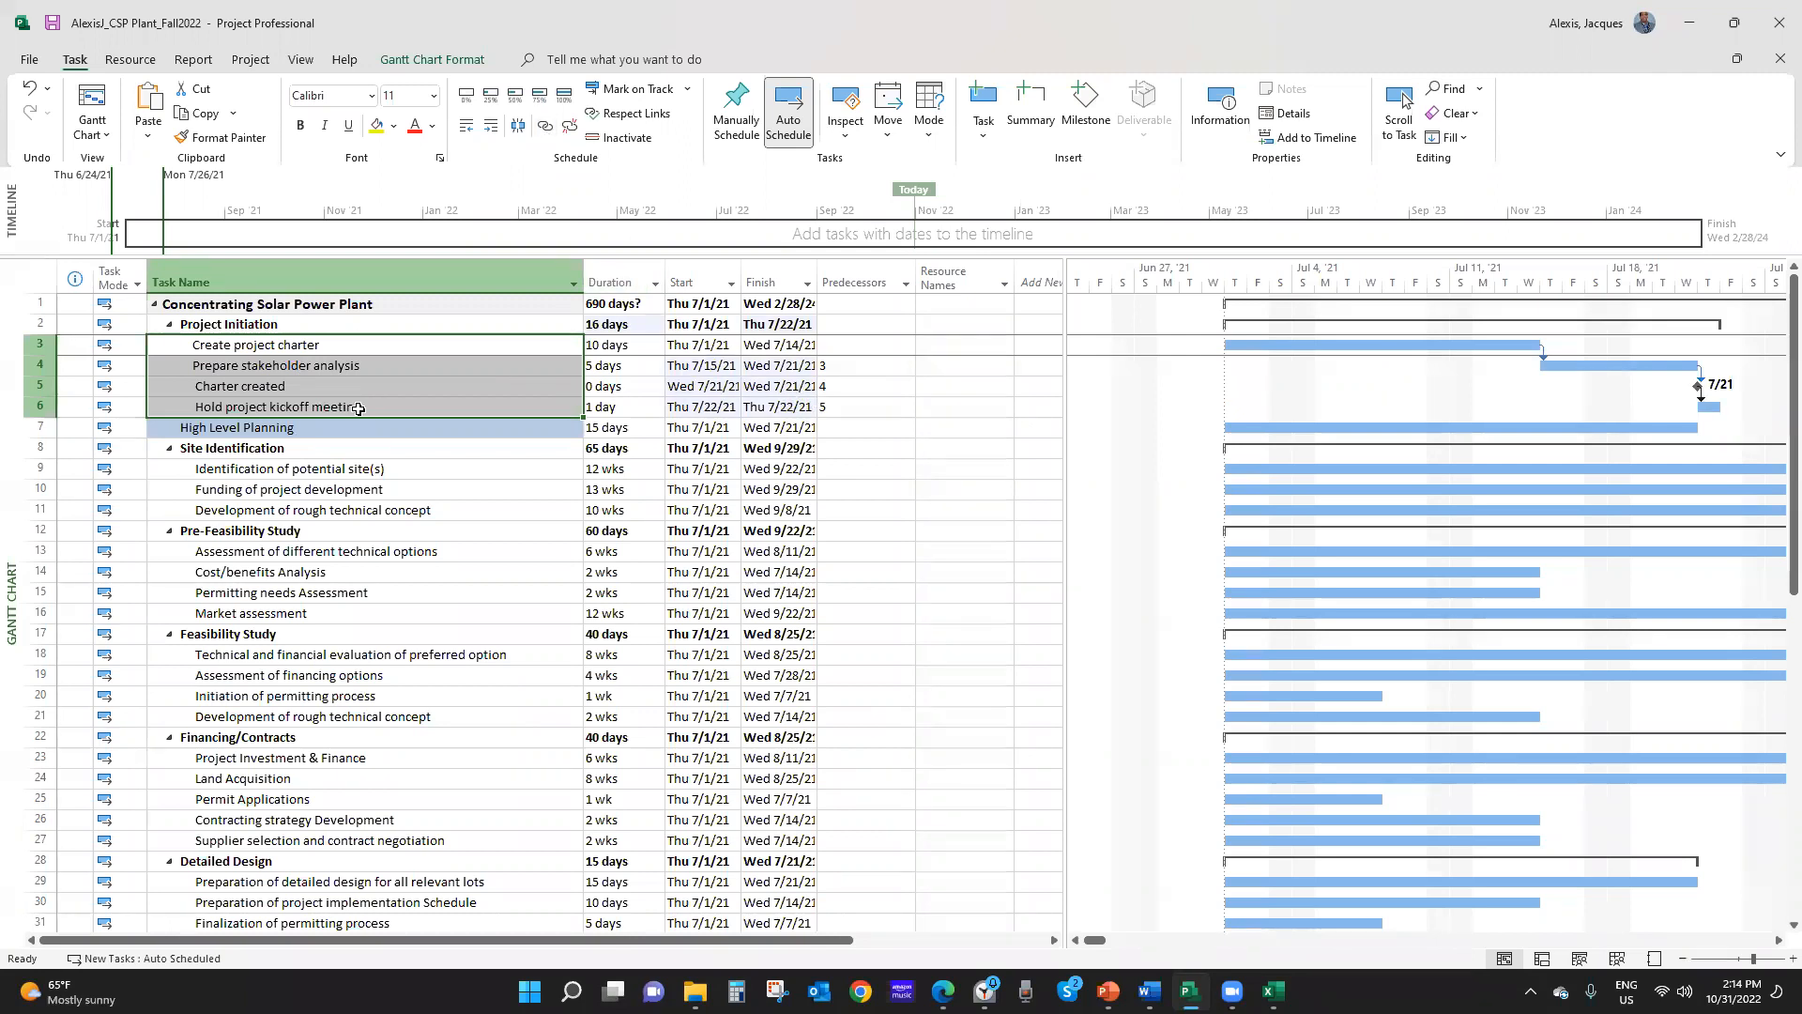
# Inspect the predecessor and available link types in the Task Information of Prepare stakeholder analysis, leaving without changes
pyautogui.click(345, 369)
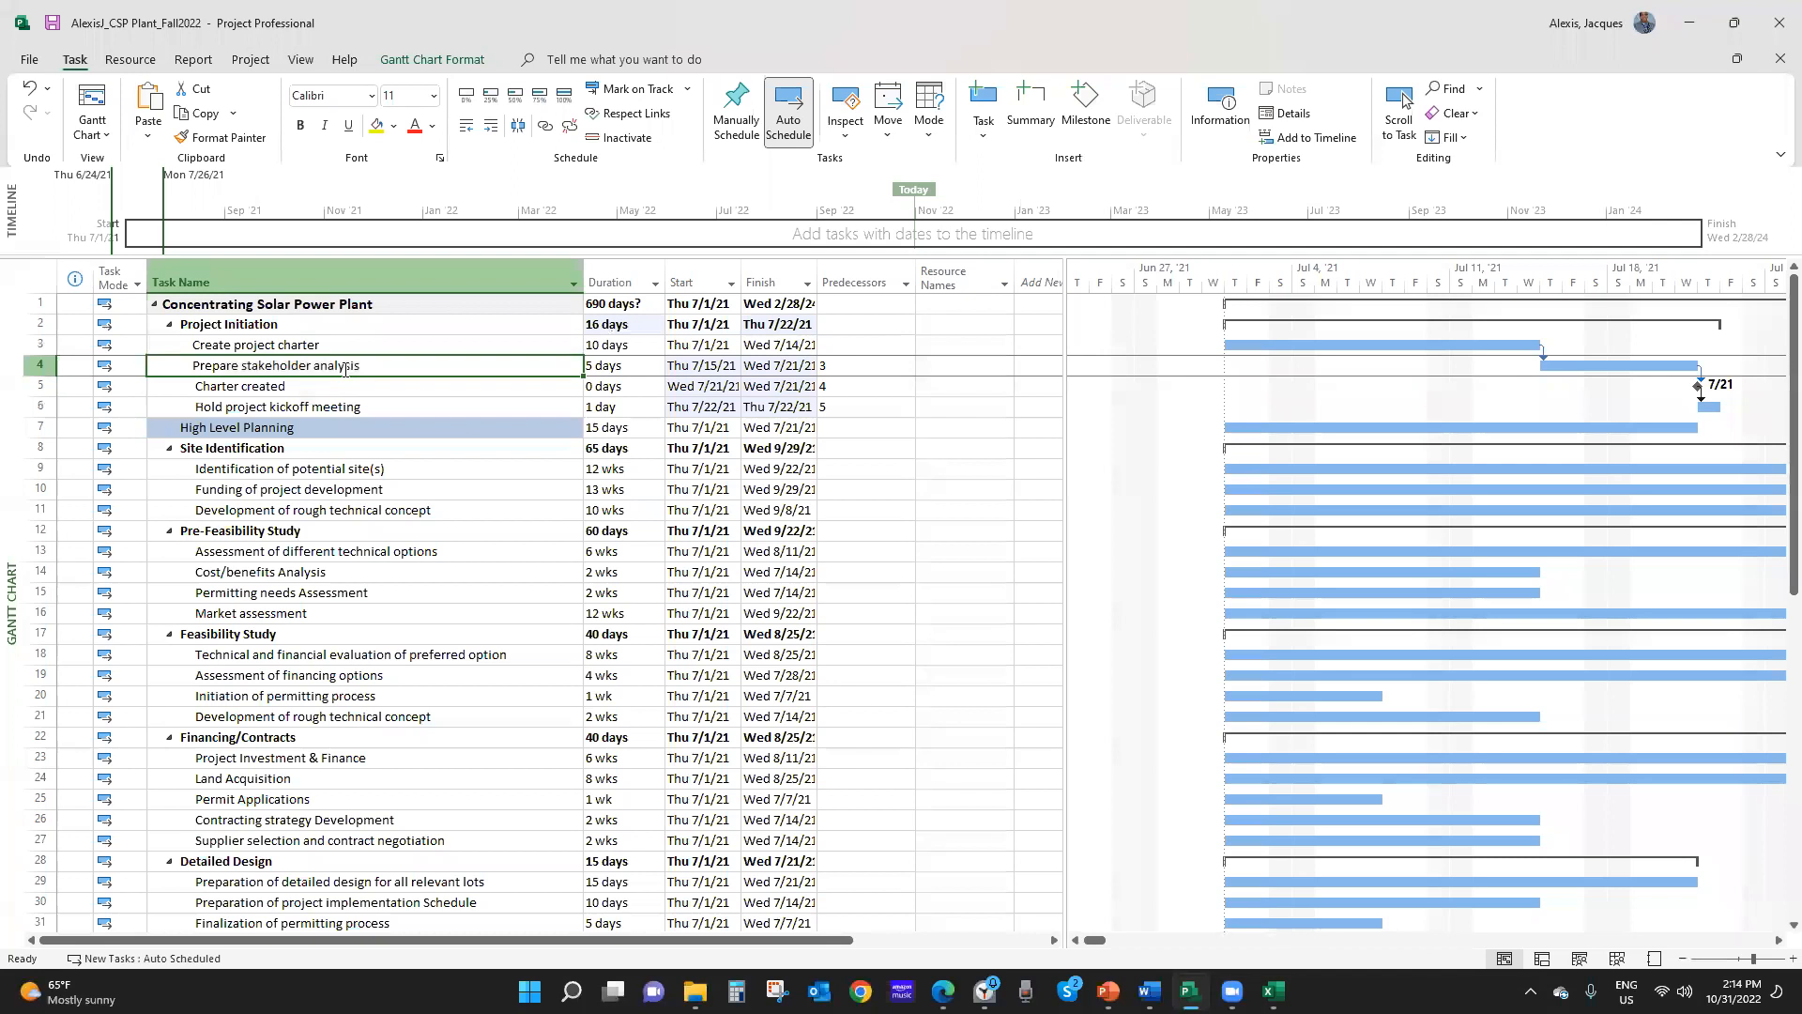
pyautogui.rightClick(344, 369)
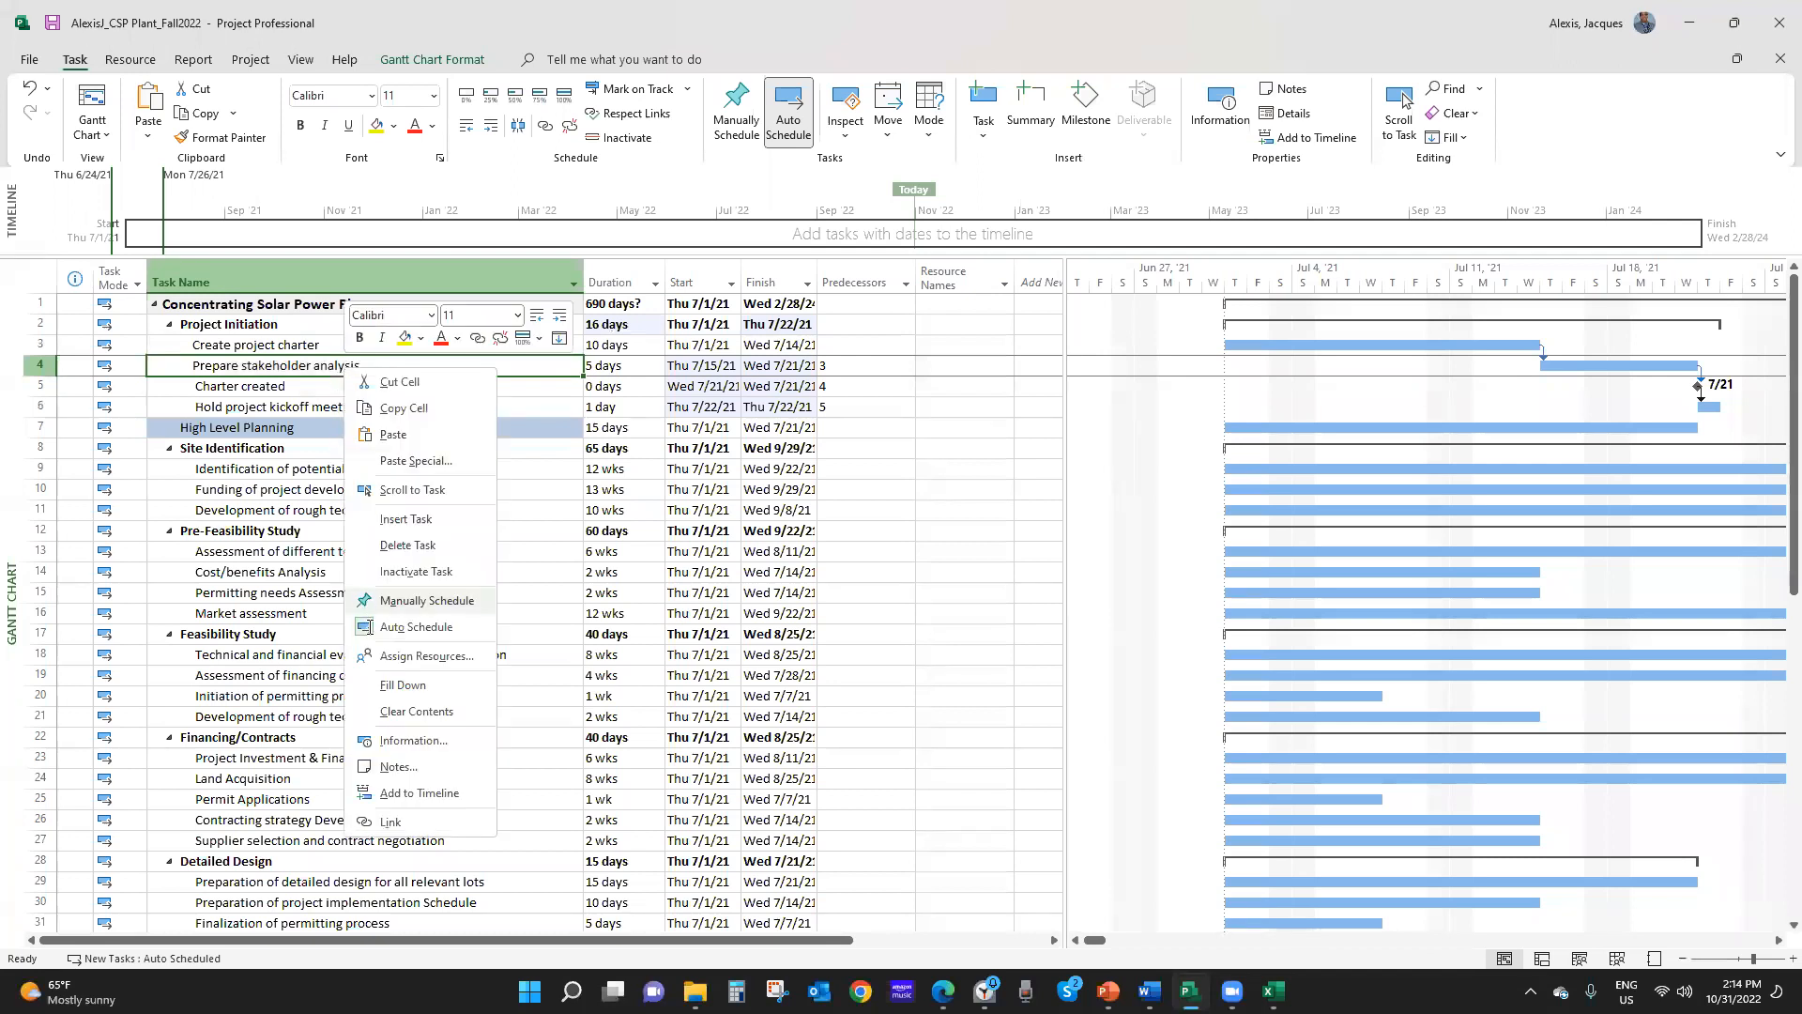
pyautogui.click(404, 741)
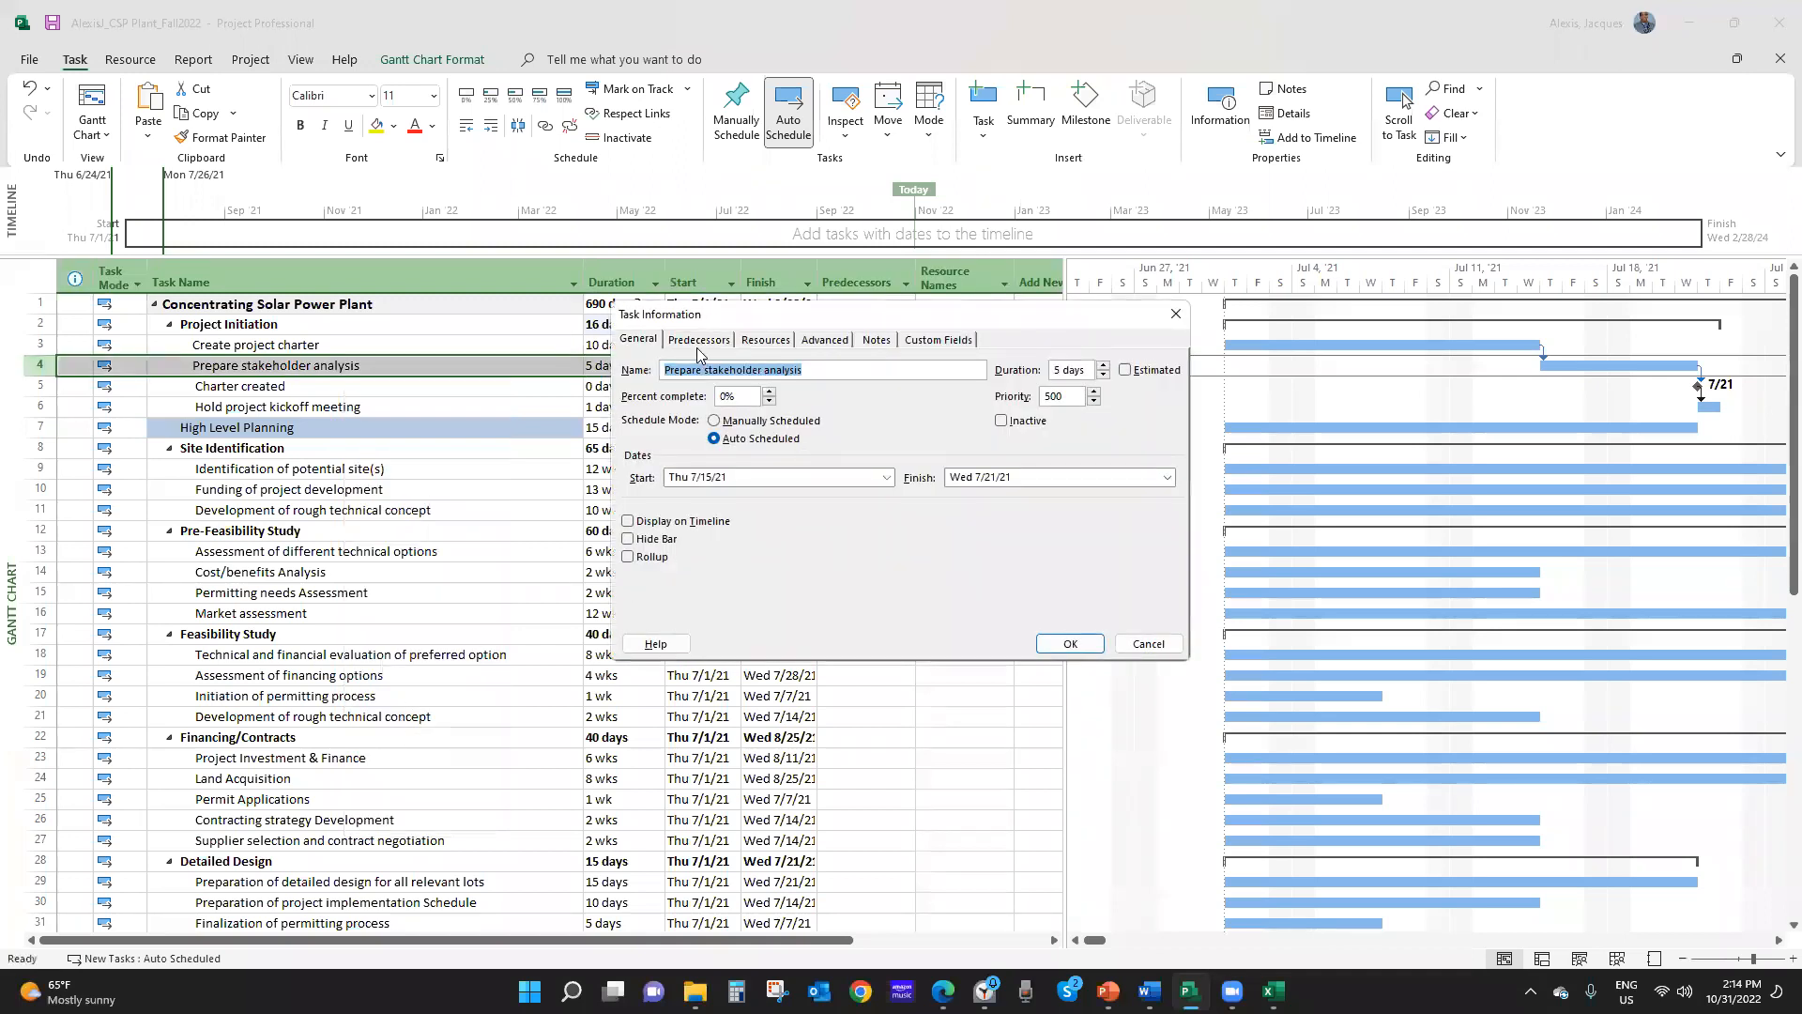
pyautogui.click(699, 342)
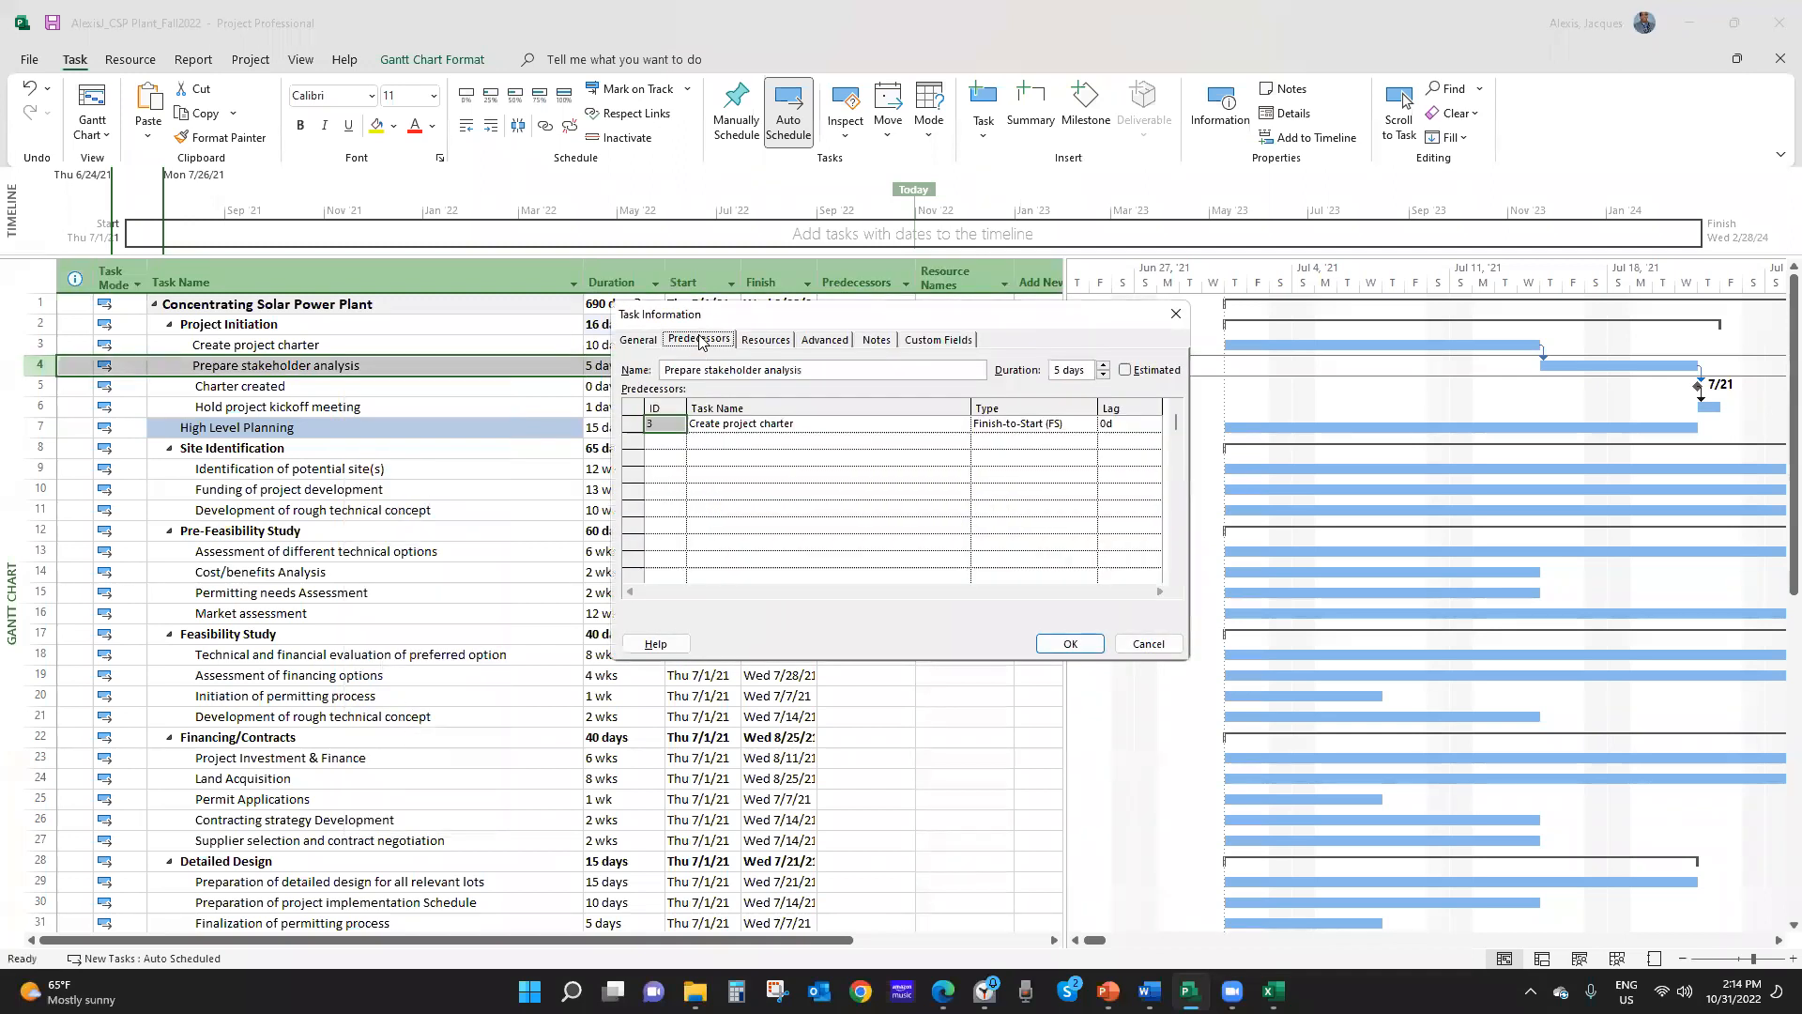
pyautogui.click(1032, 431)
pyautogui.click(1091, 427)
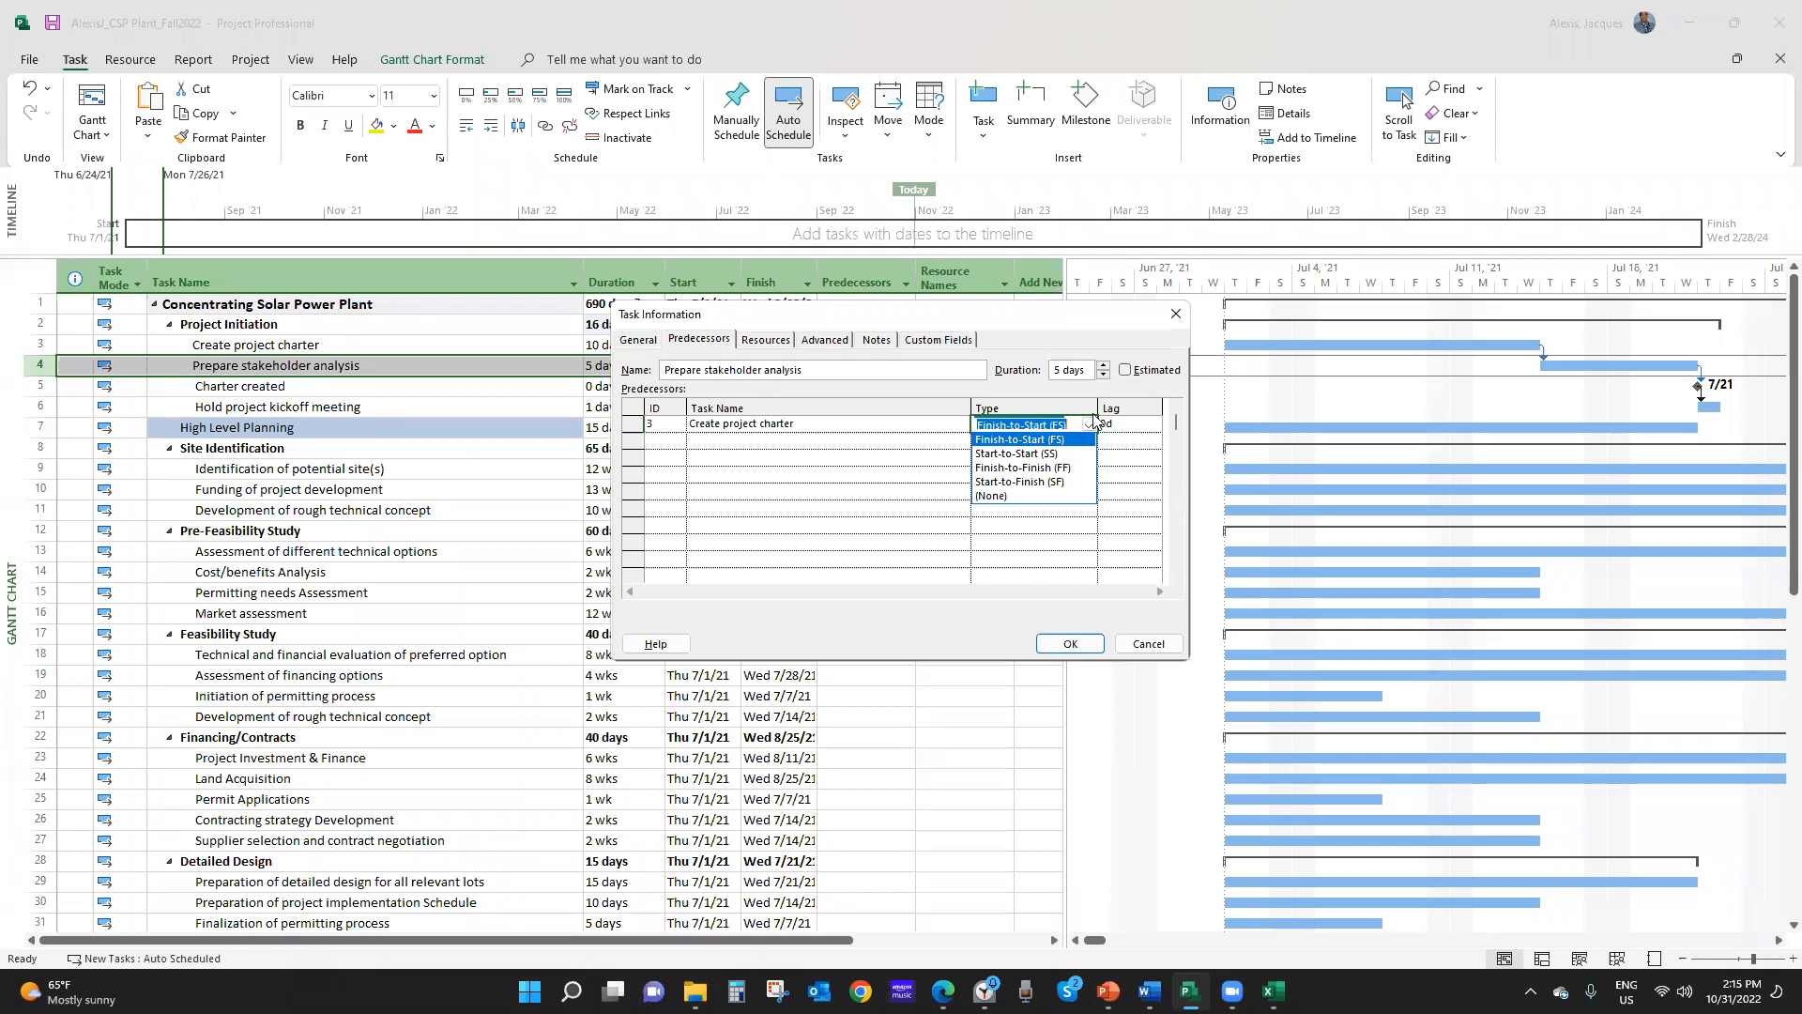
pyautogui.click(1145, 651)
pyautogui.click(1146, 651)
# Link the Hold project kickoff meeting task to High Level Planning
pyautogui.click(872, 414)
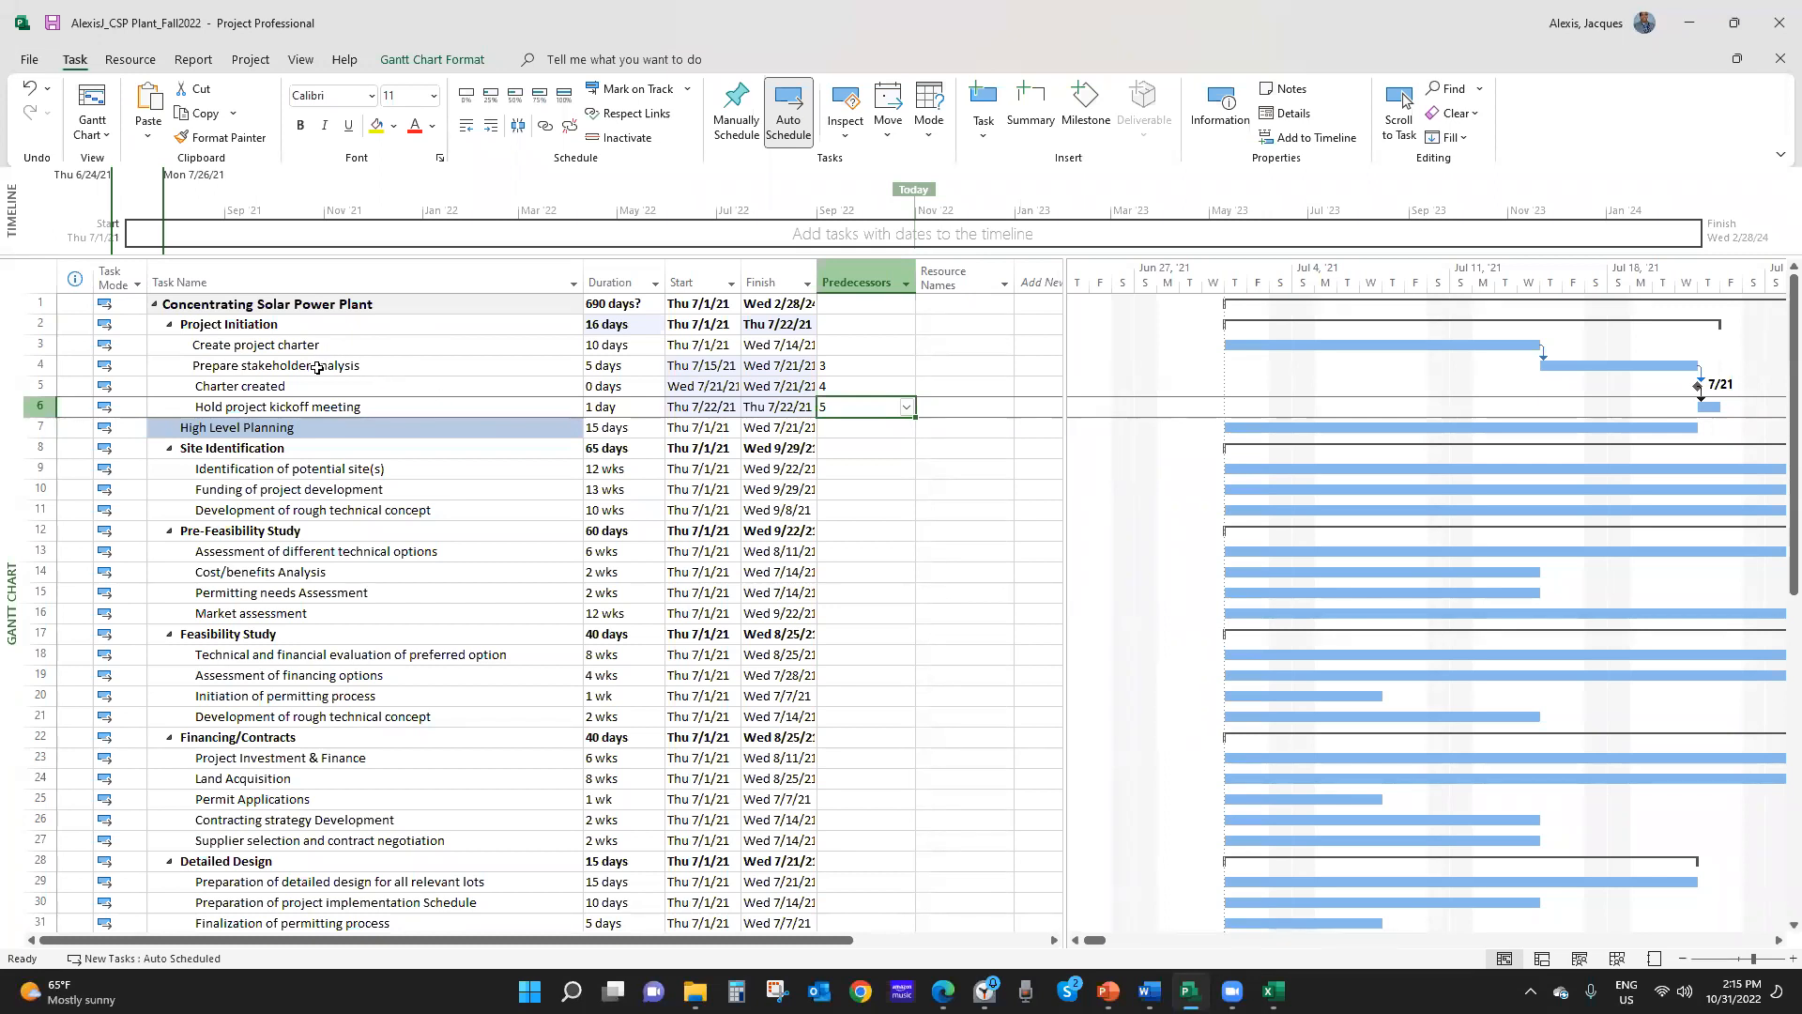
pyautogui.click(297, 346)
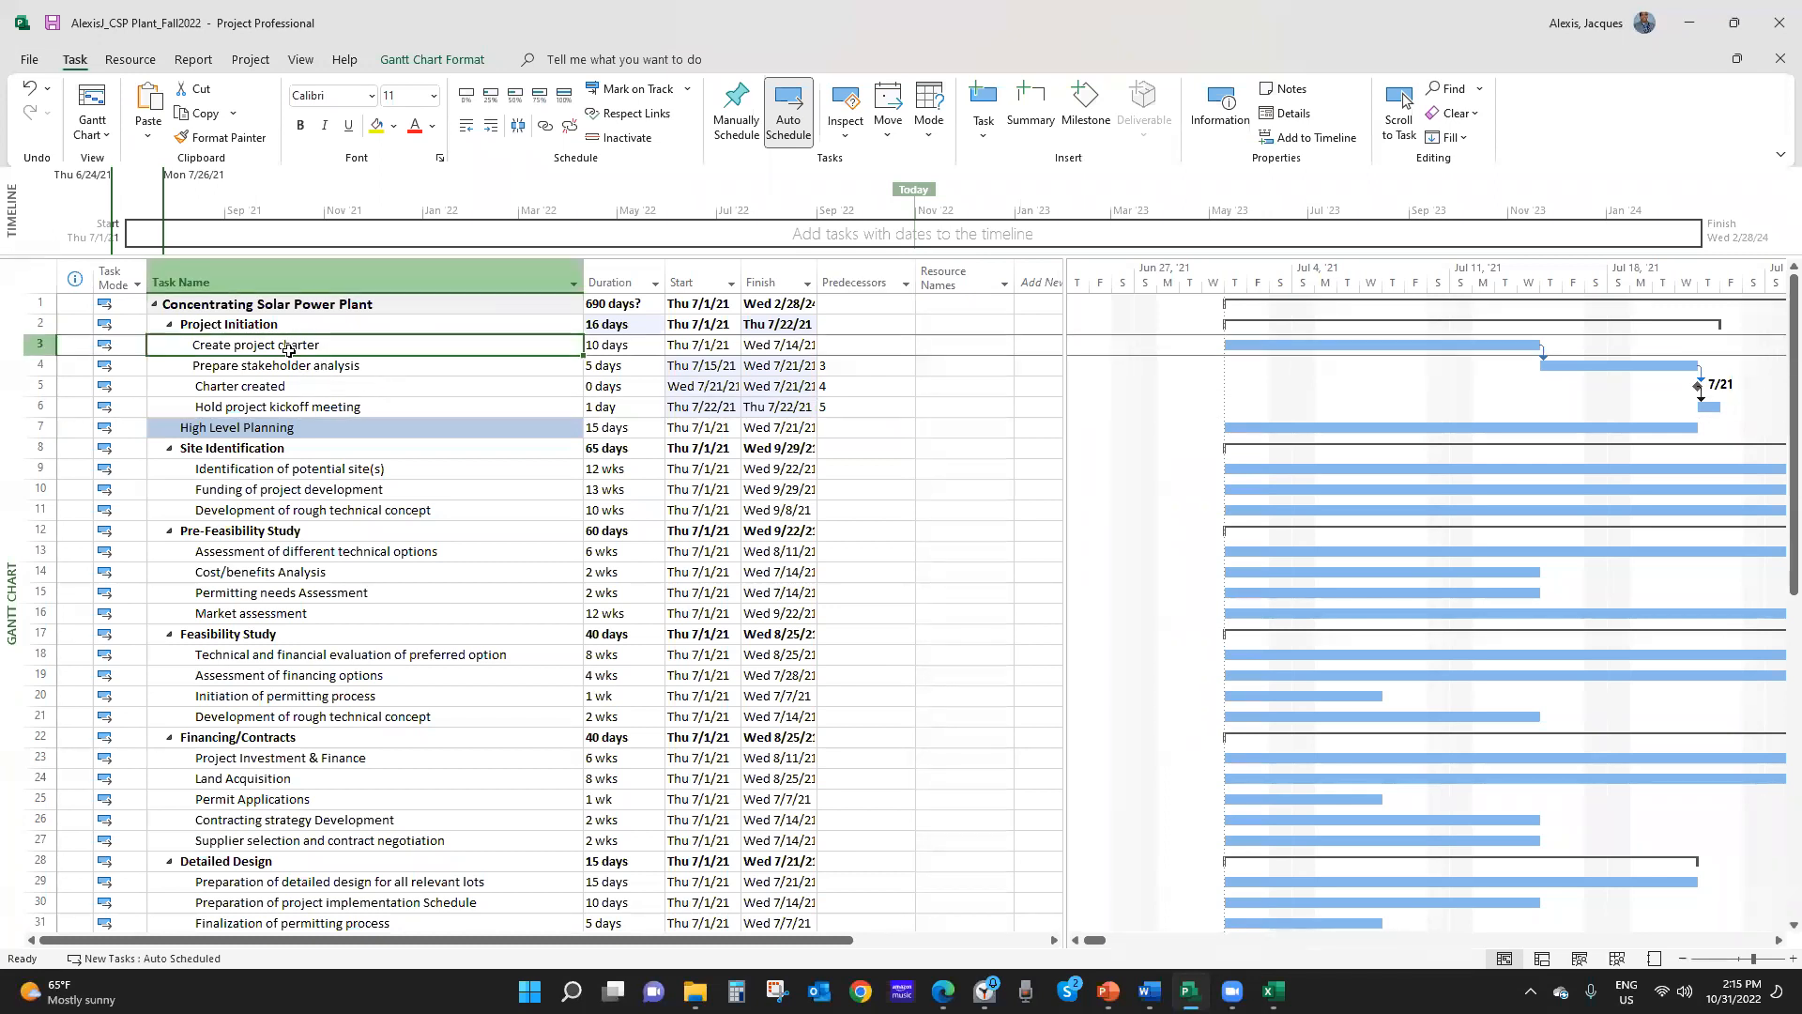
pyautogui.click(295, 407)
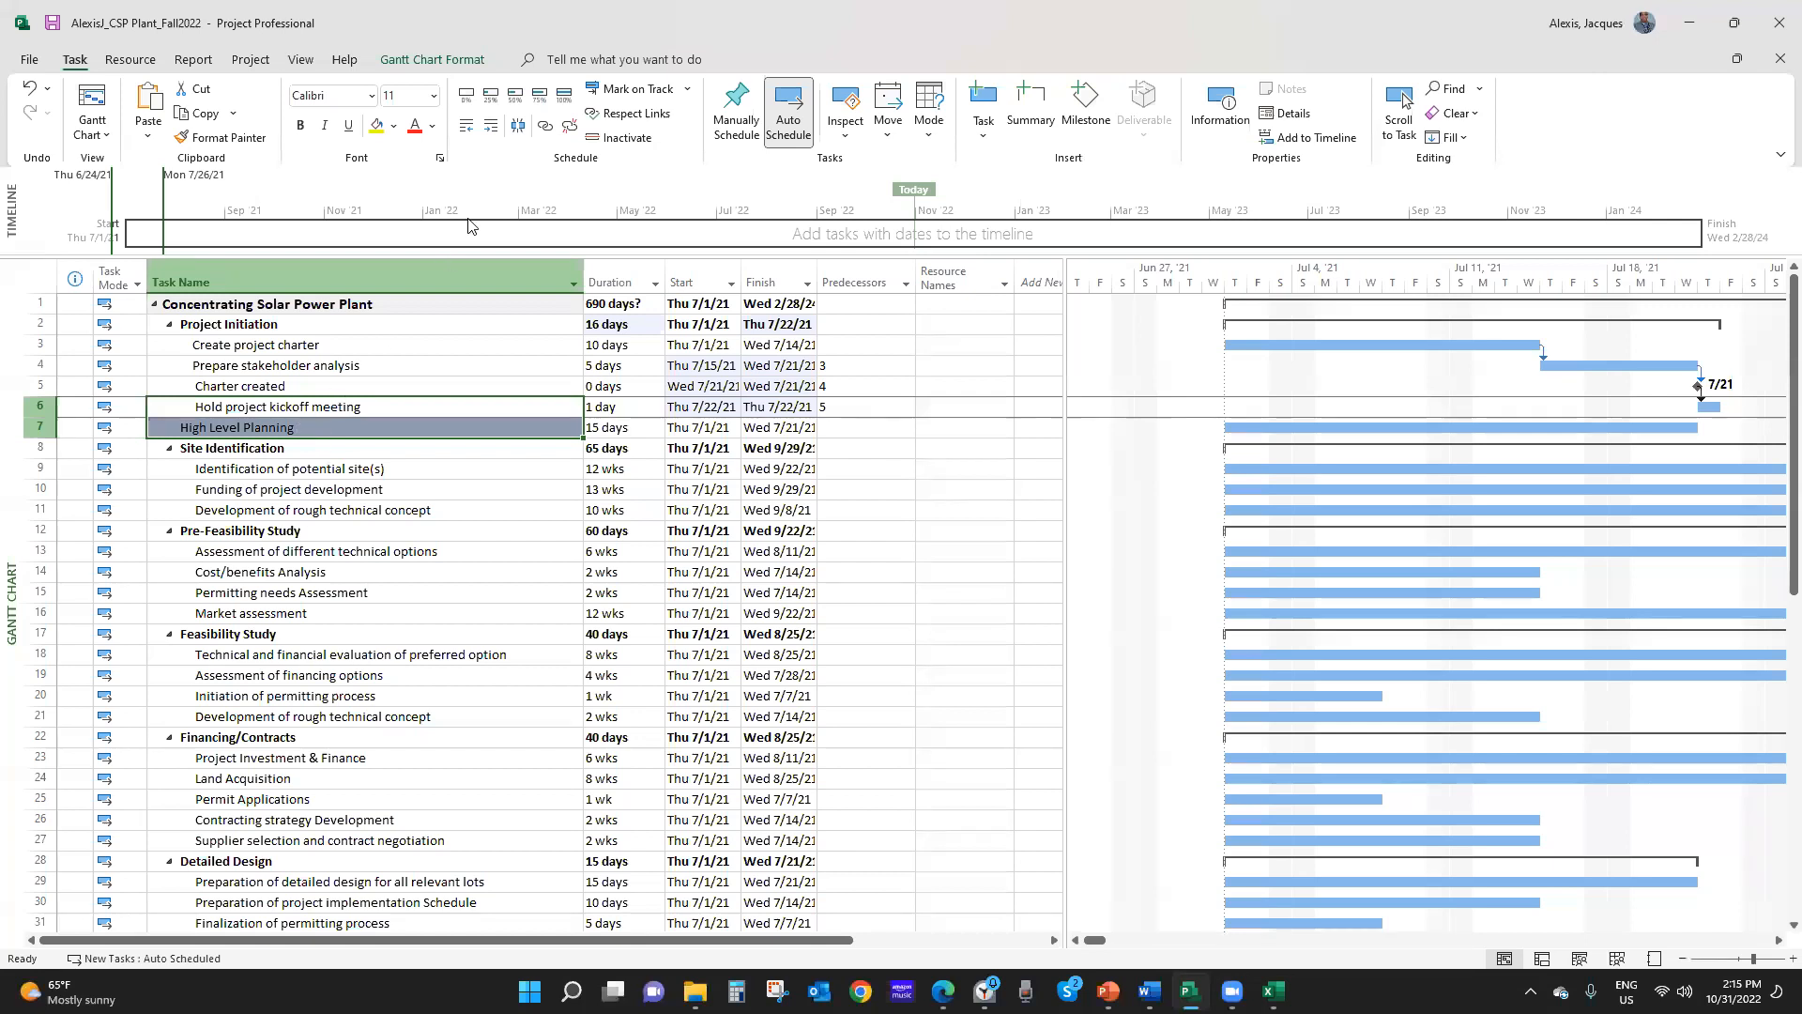
pyautogui.click(545, 126)
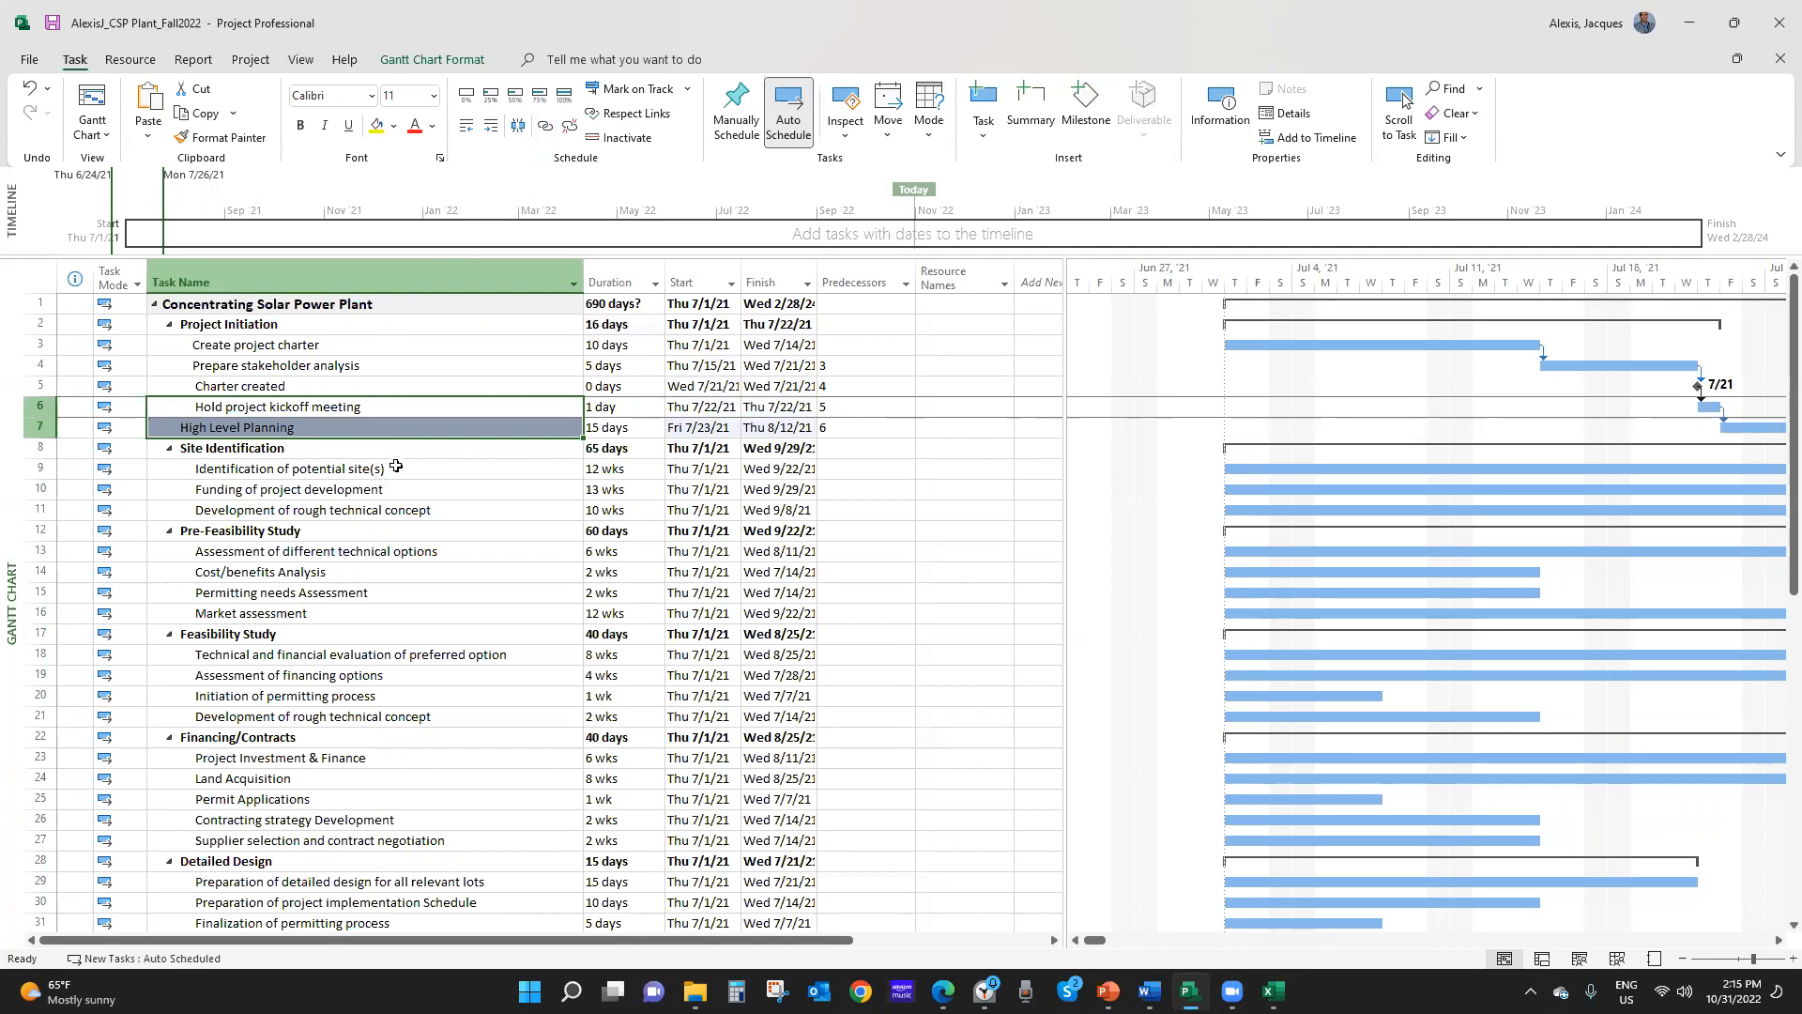
# Link High Level Planning to Identification of potential site(s), leaving out the Site Identification summary task
pyautogui.click(323, 428)
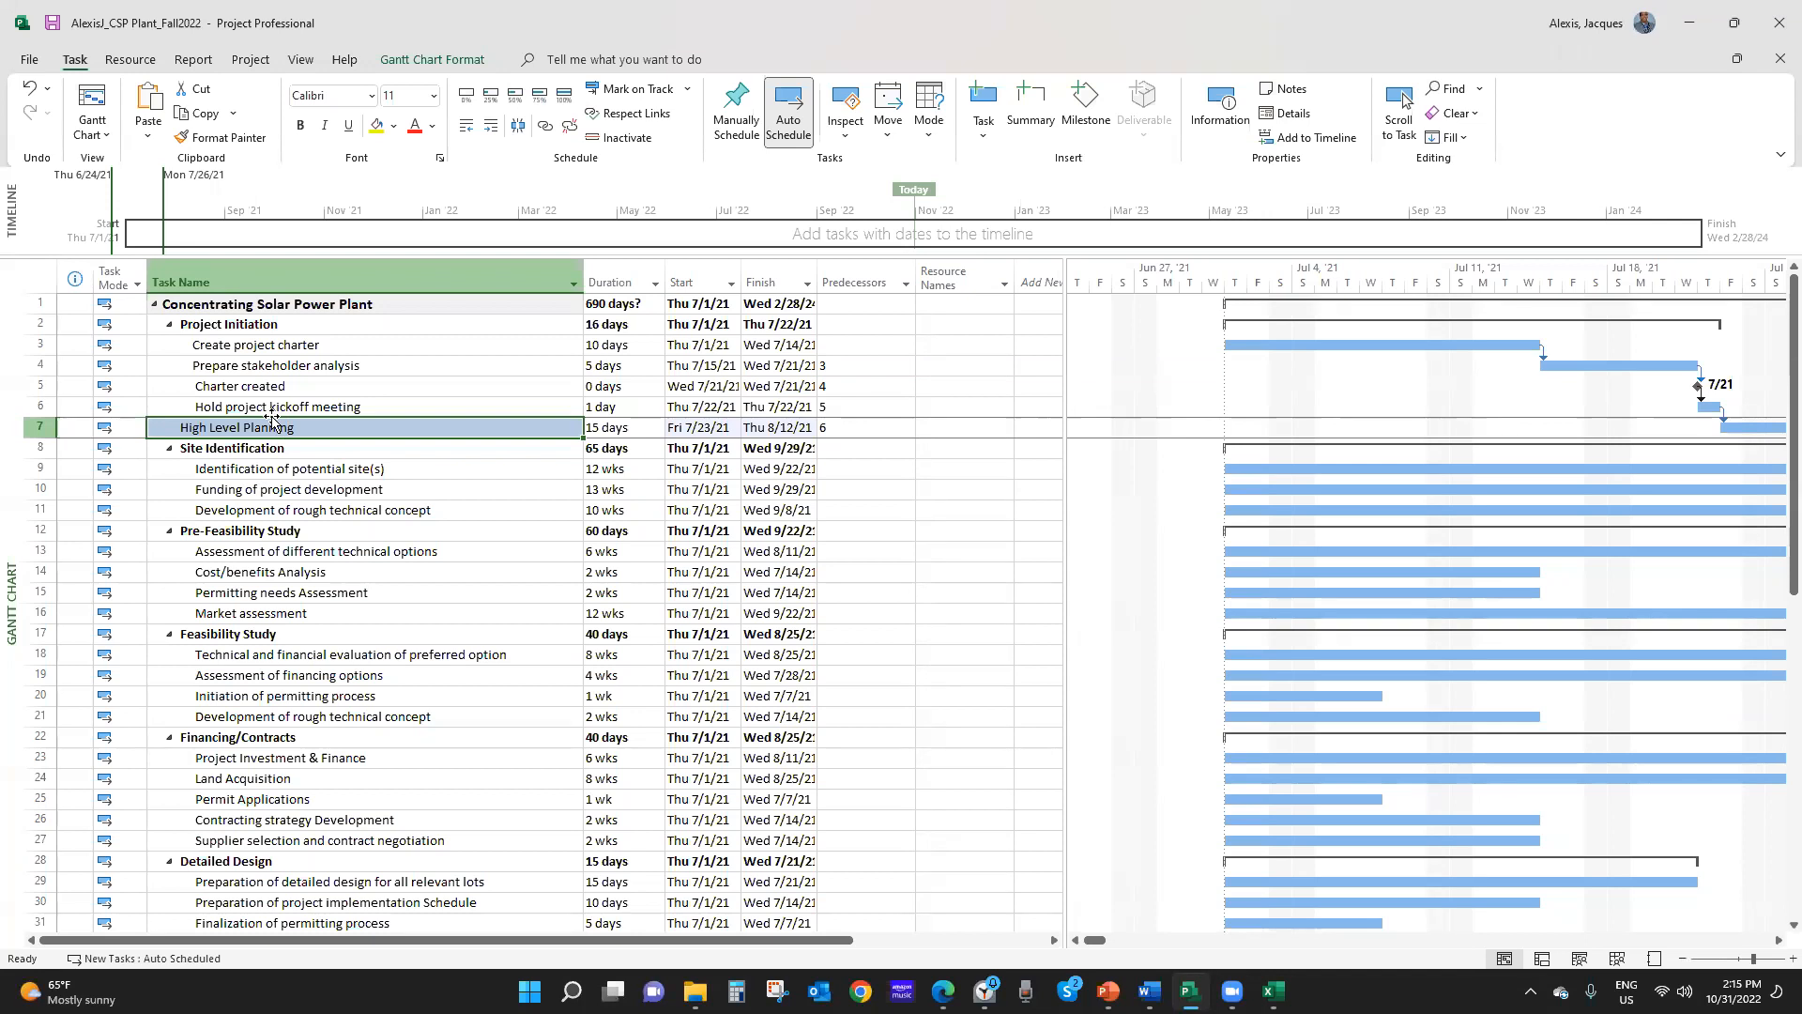
pyautogui.keyDown('ctrl'); pyautogui.click(277, 470); pyautogui.keyUp('ctrl')
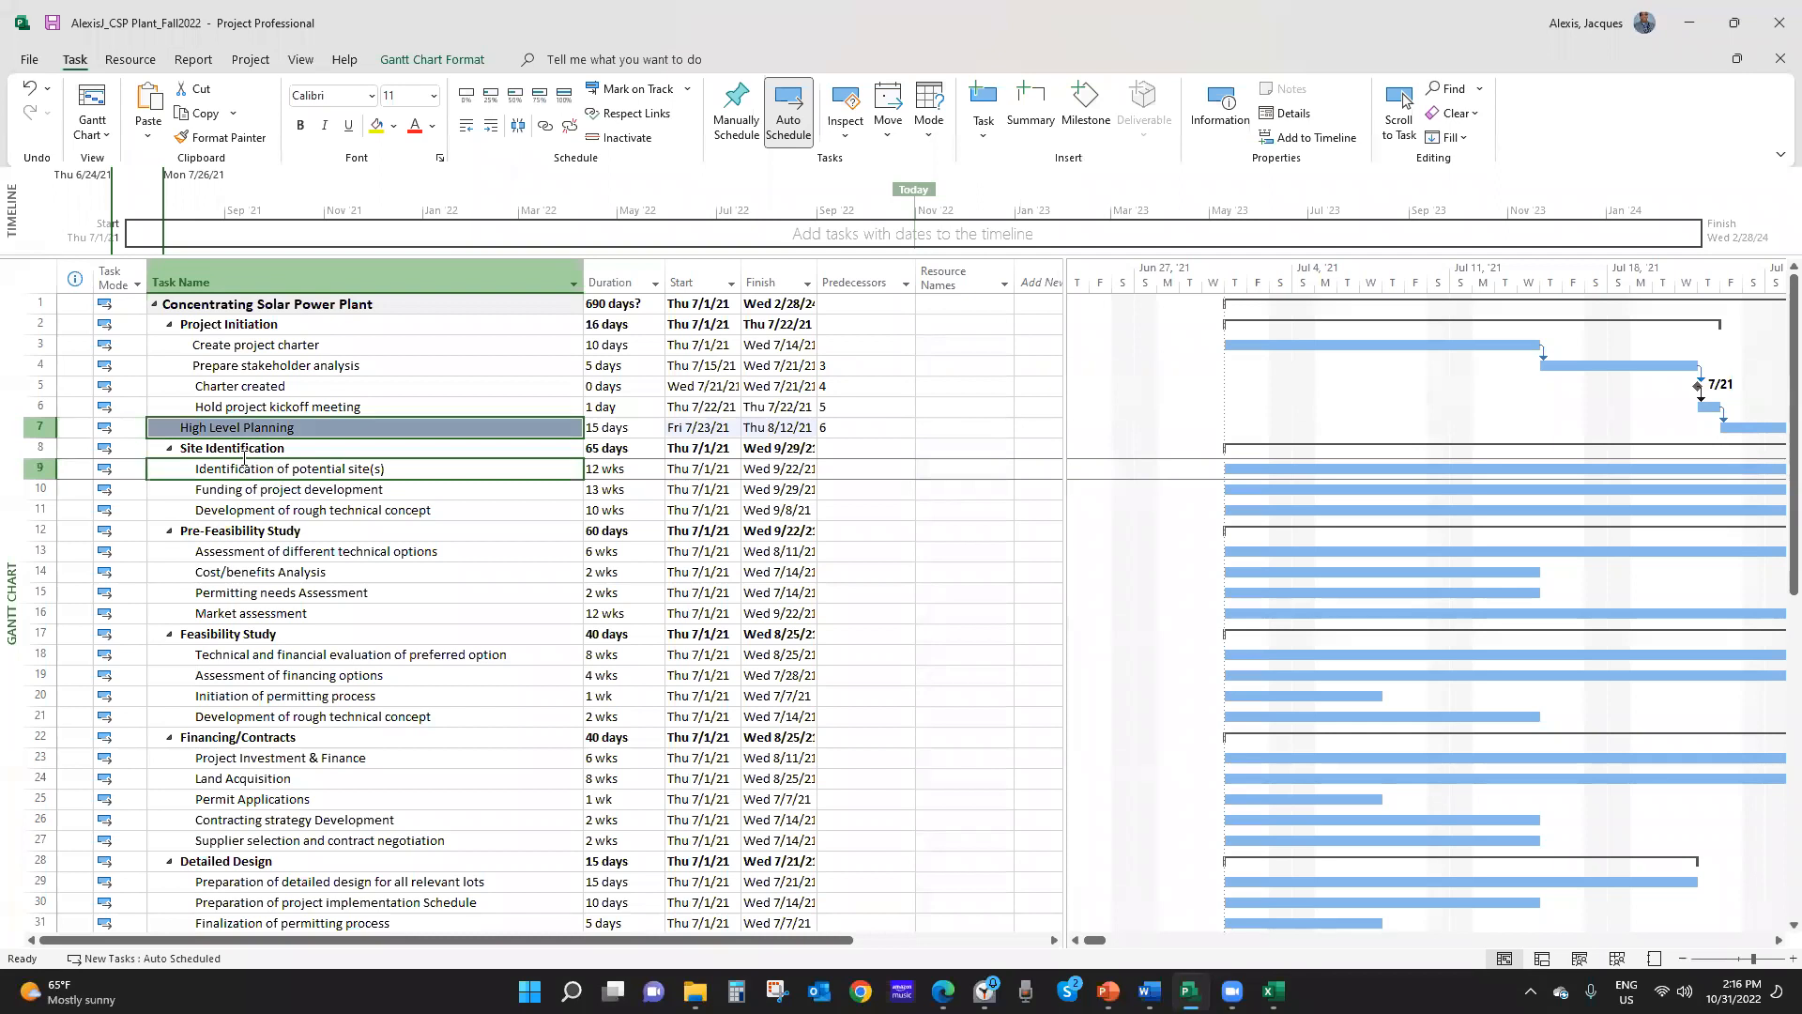
pyautogui.click(271, 430)
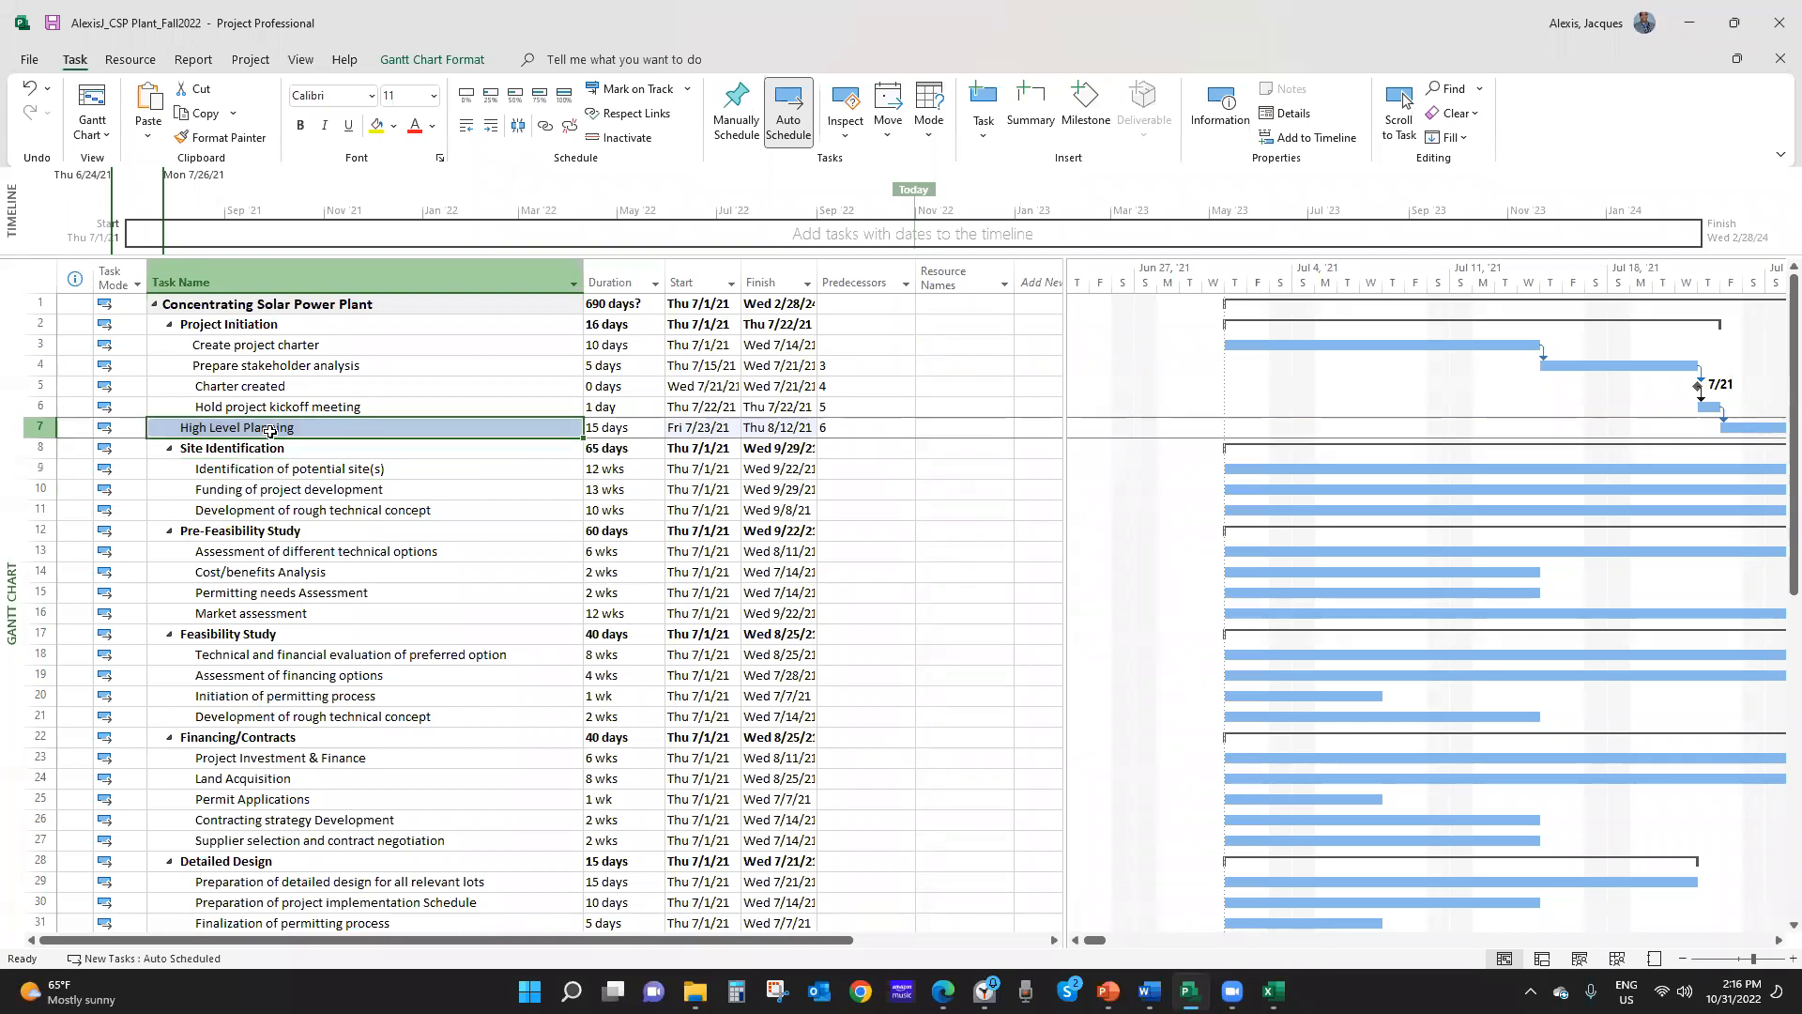
pyautogui.keyDown('ctrl'); pyautogui.click(273, 470); pyautogui.keyUp('ctrl')
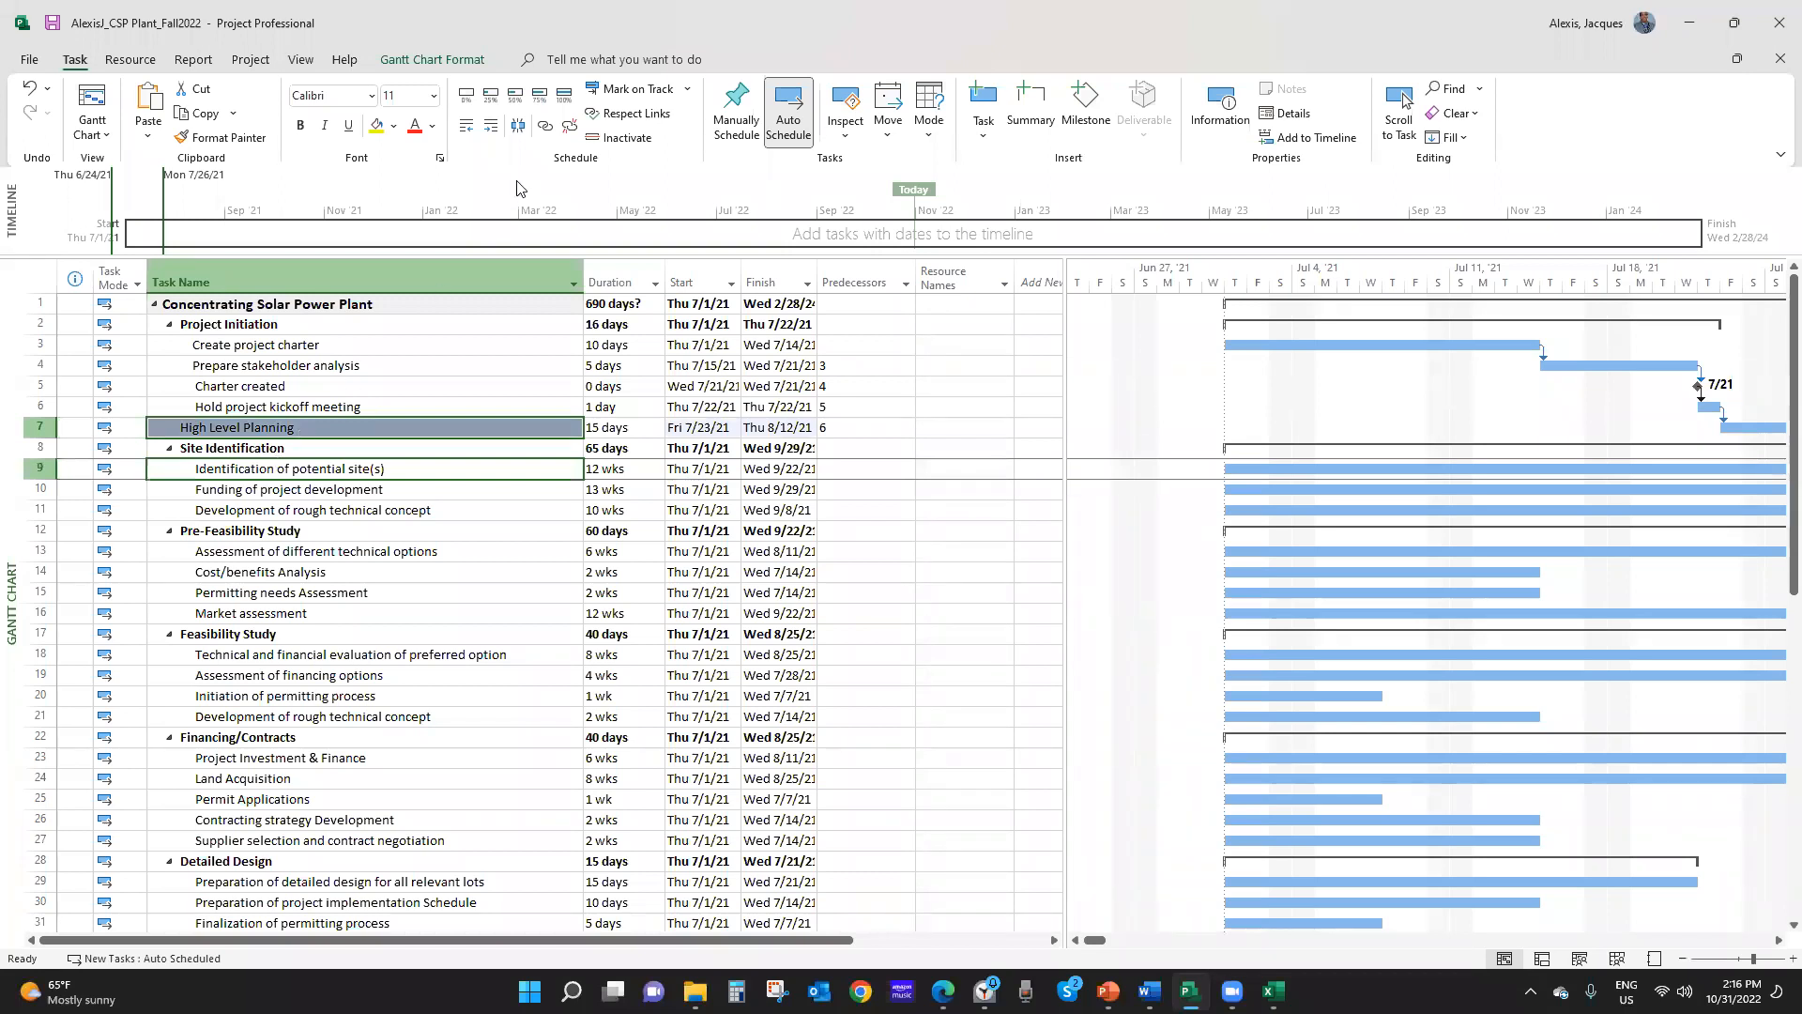
pyautogui.click(545, 127)
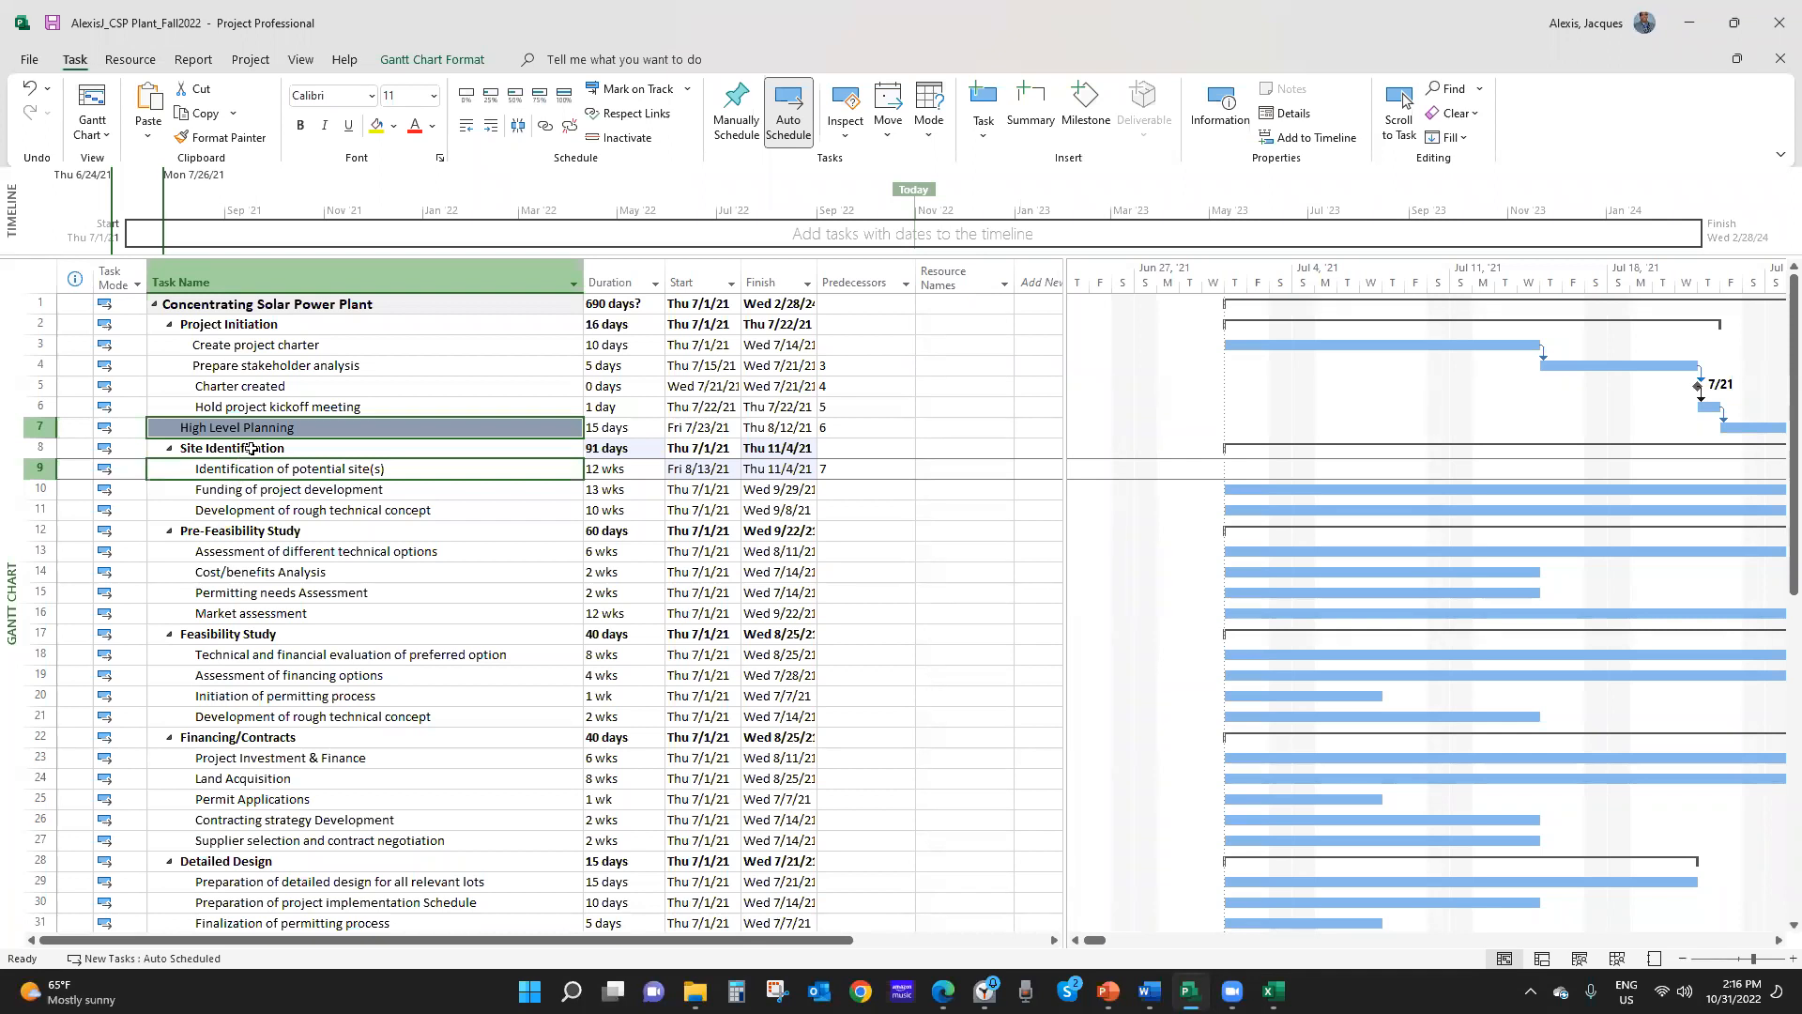
# Link Development of rough technical concept under Site Identification to Assessment of different technical options, leaving out the Pre-Feasibility Study summary task
pyautogui.click(287, 486)
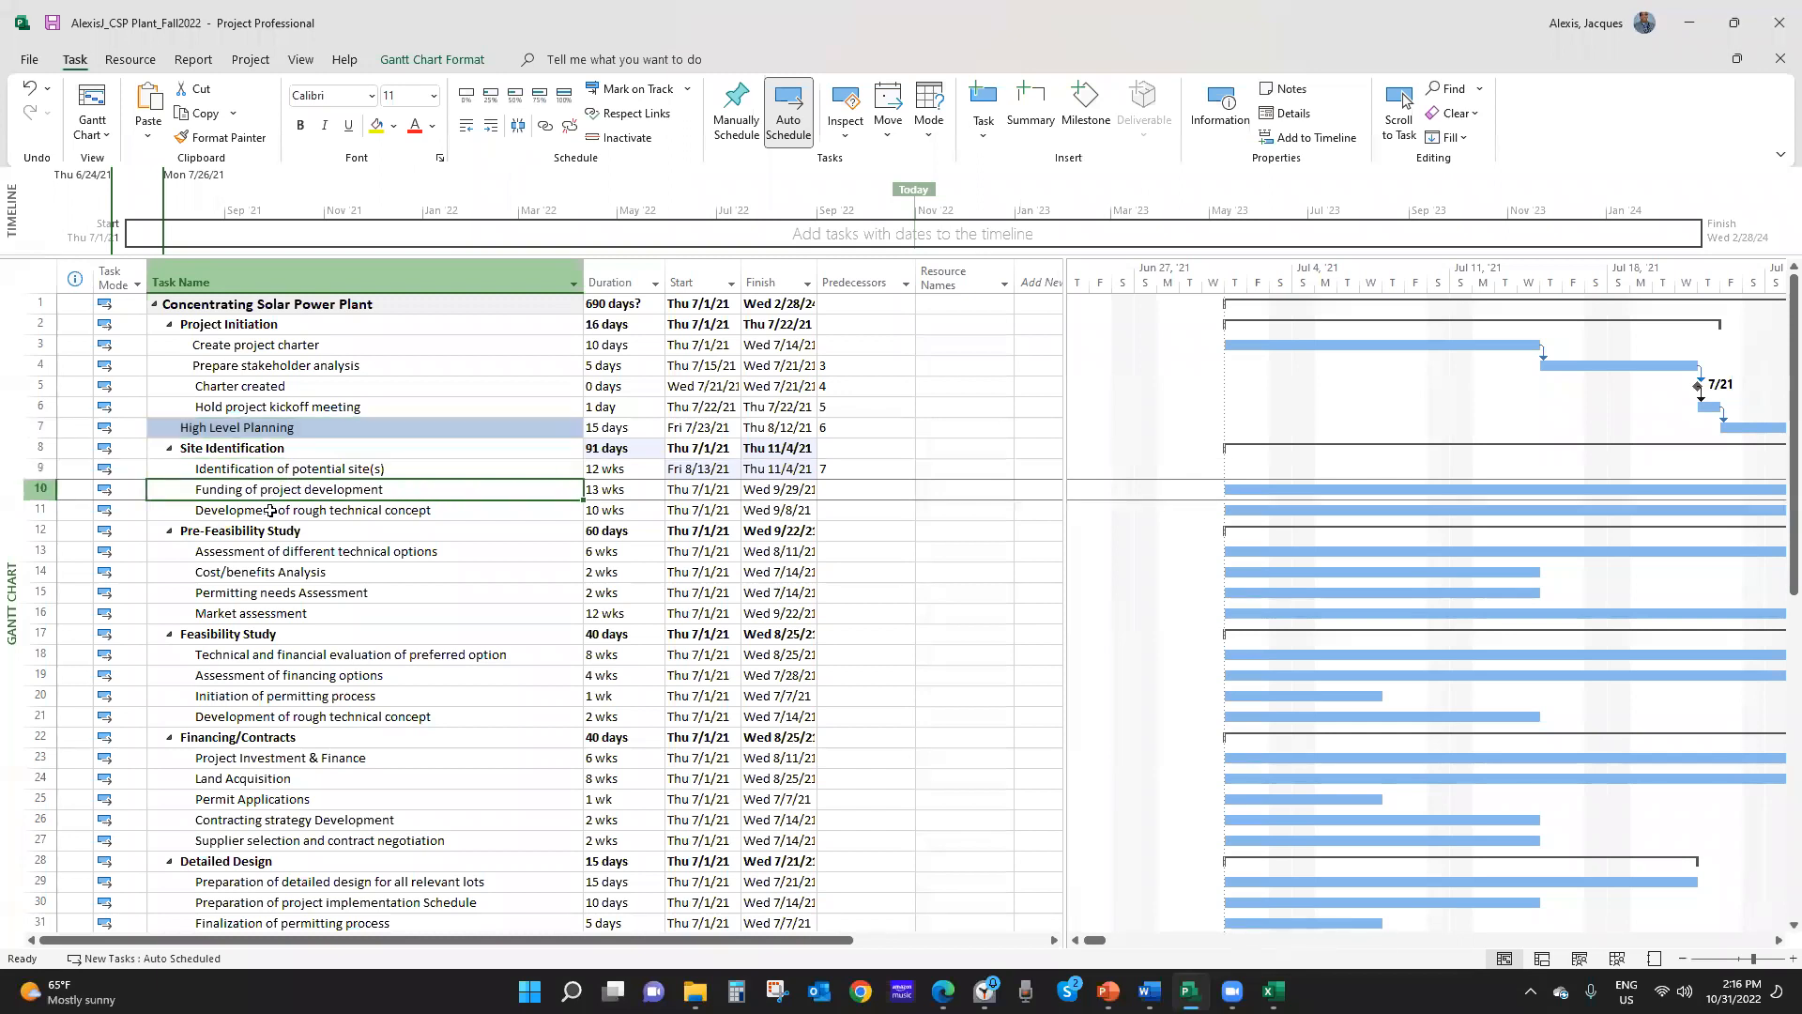
pyautogui.click(272, 510)
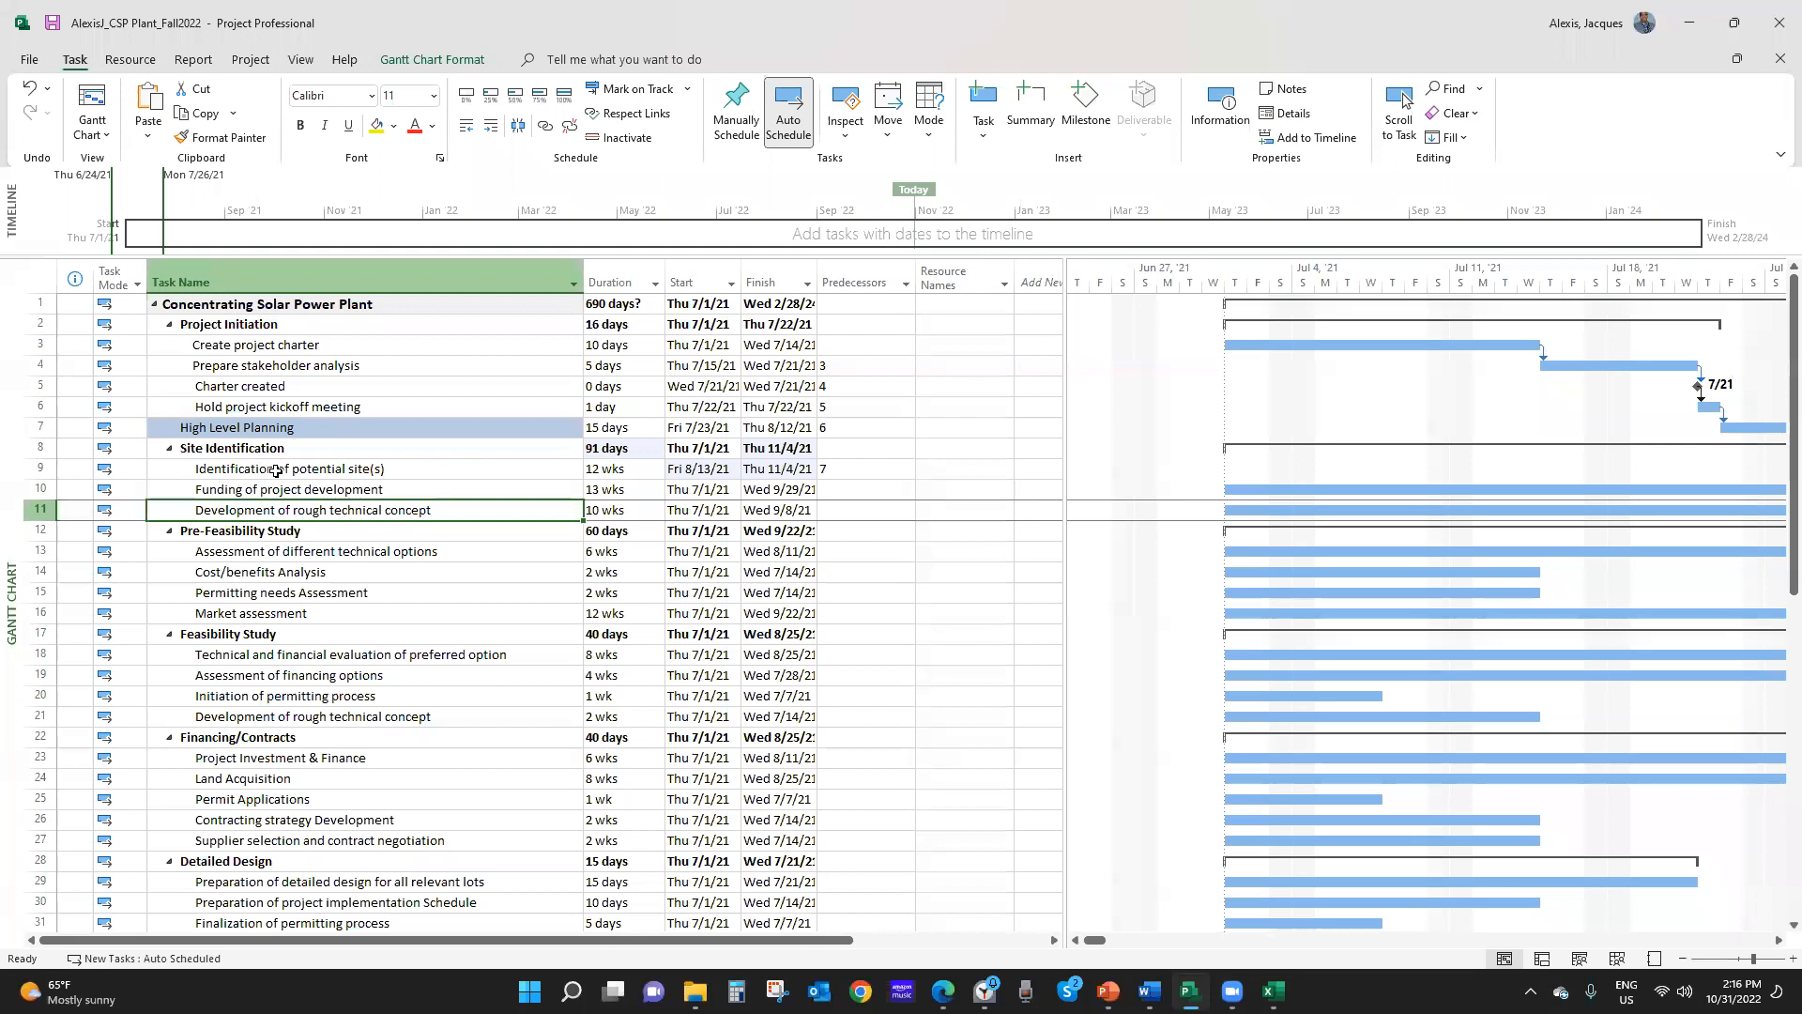
pyautogui.click(261, 550)
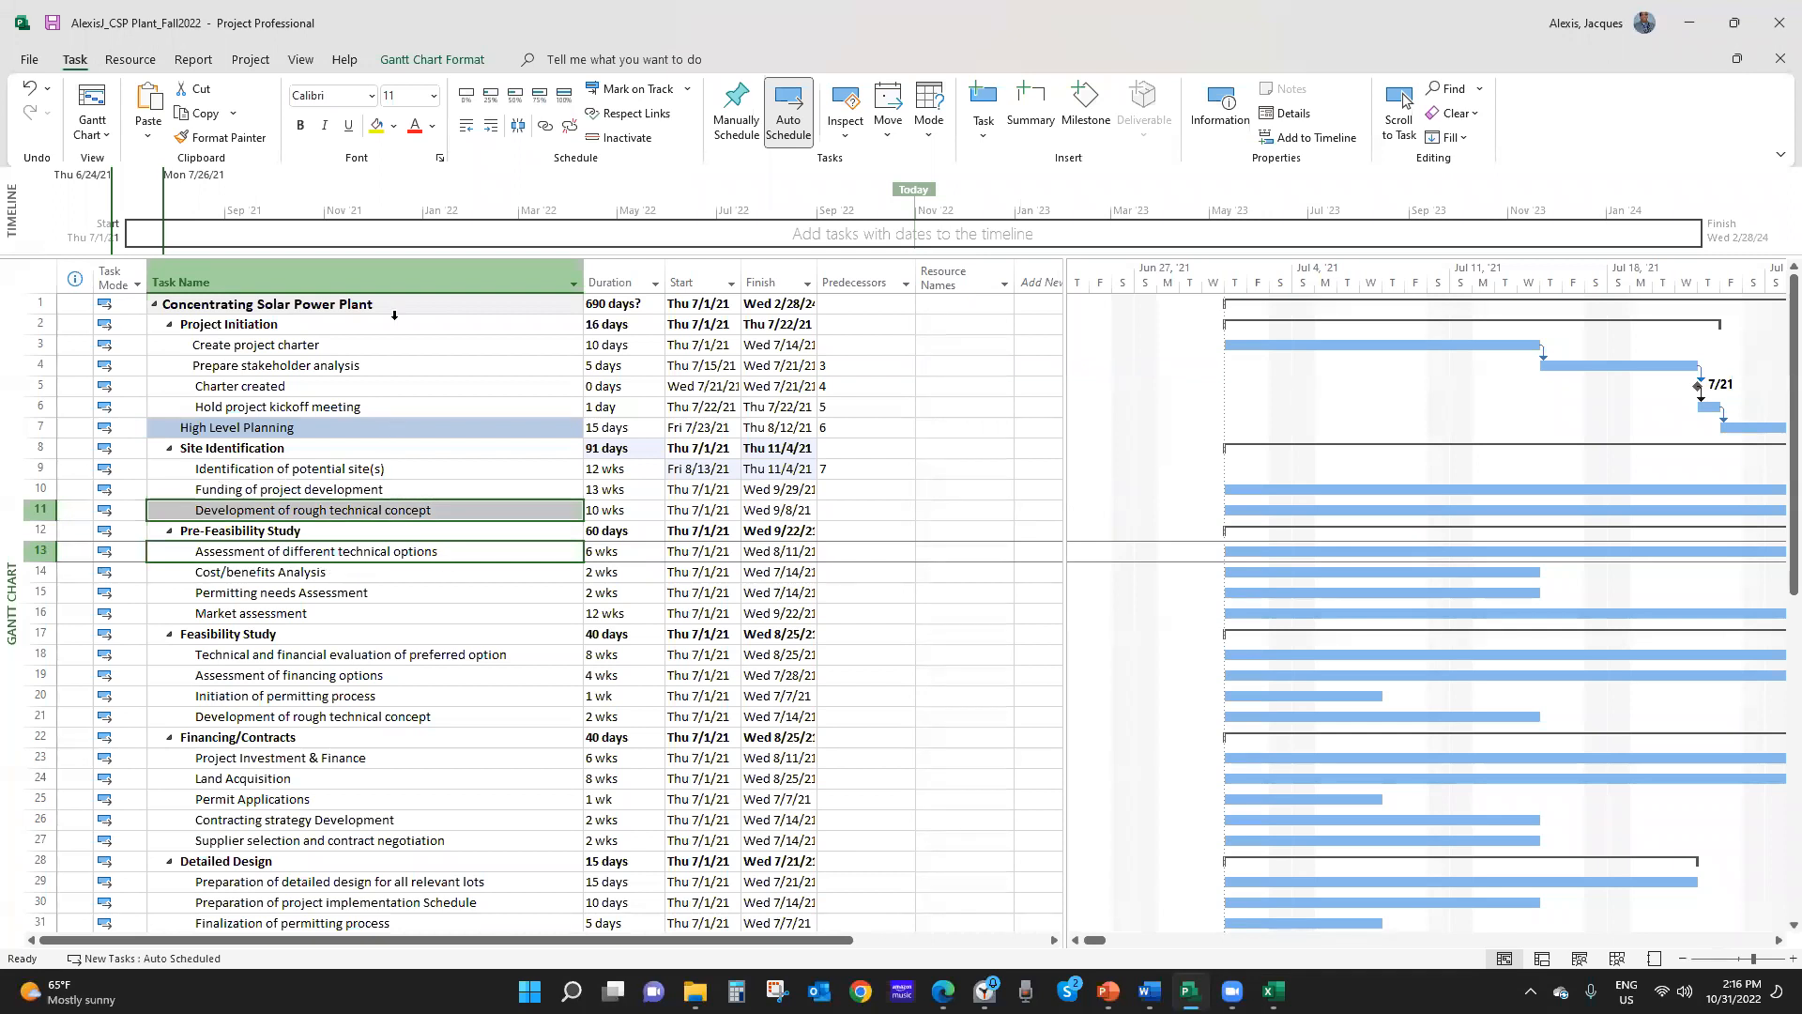
pyautogui.click(545, 129)
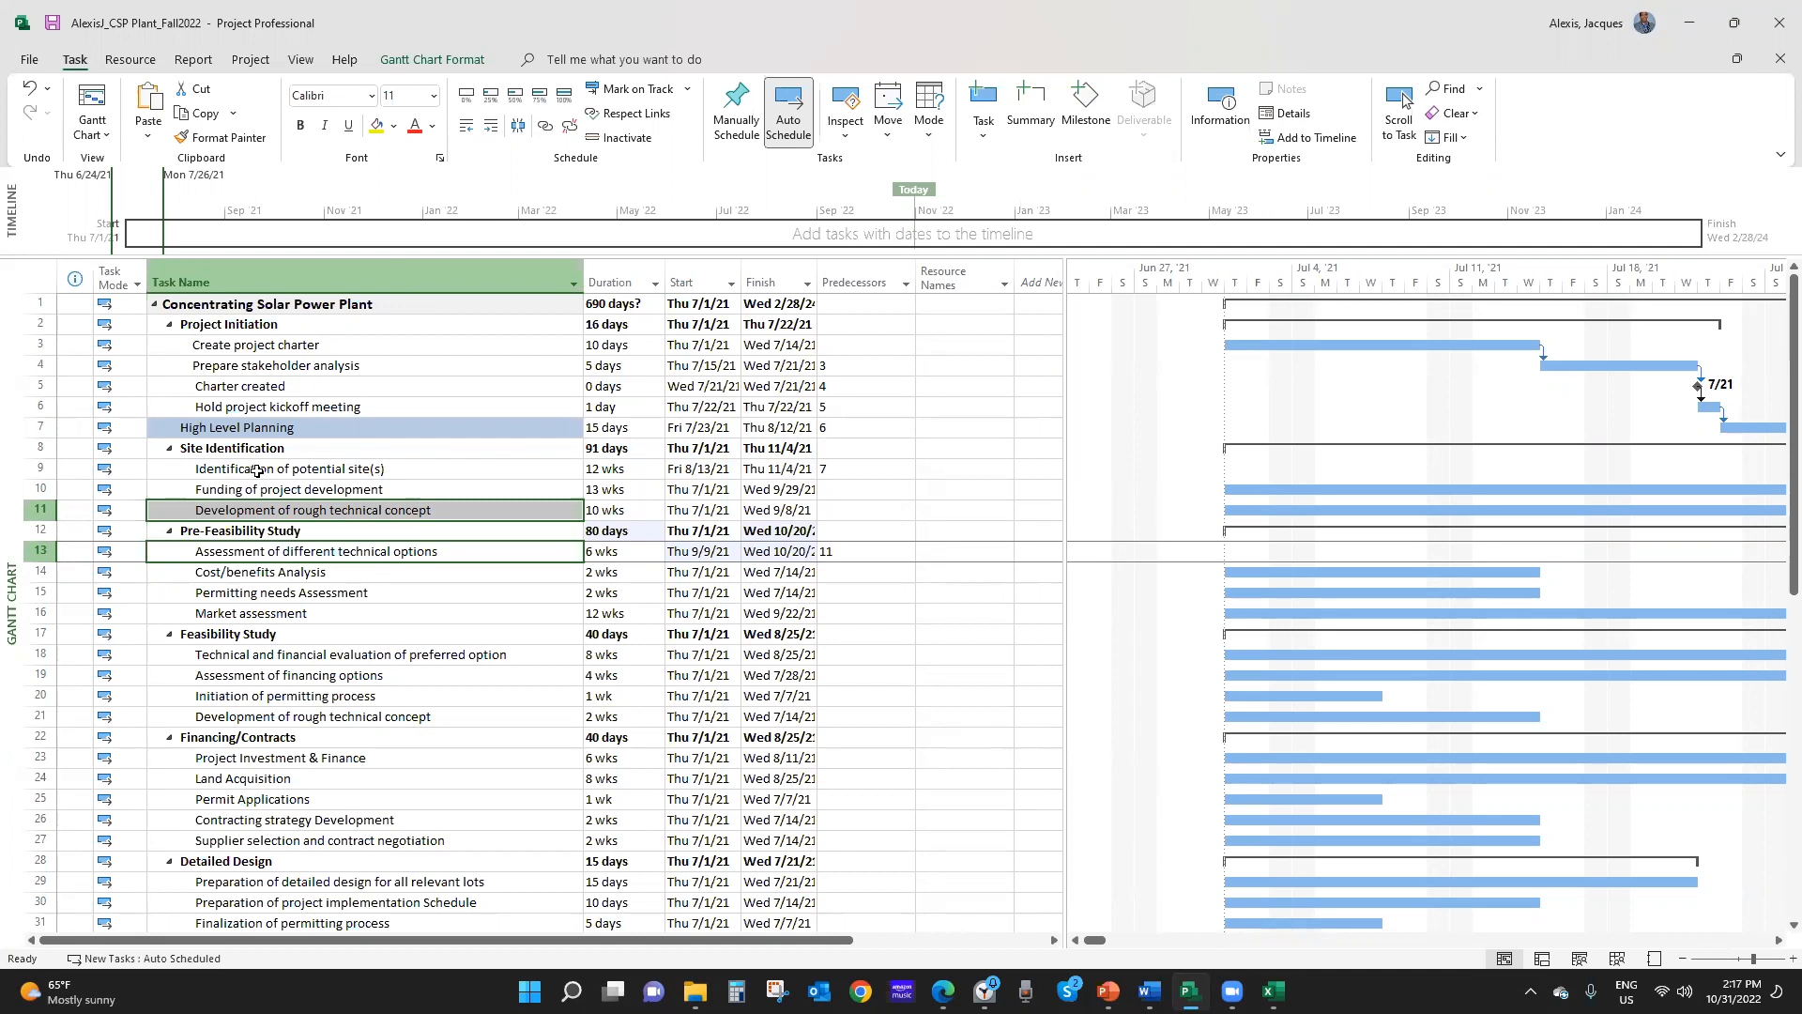
# Review the predecessors in the task list from Create project charter down to Project Complete
pyautogui.click(349, 610)
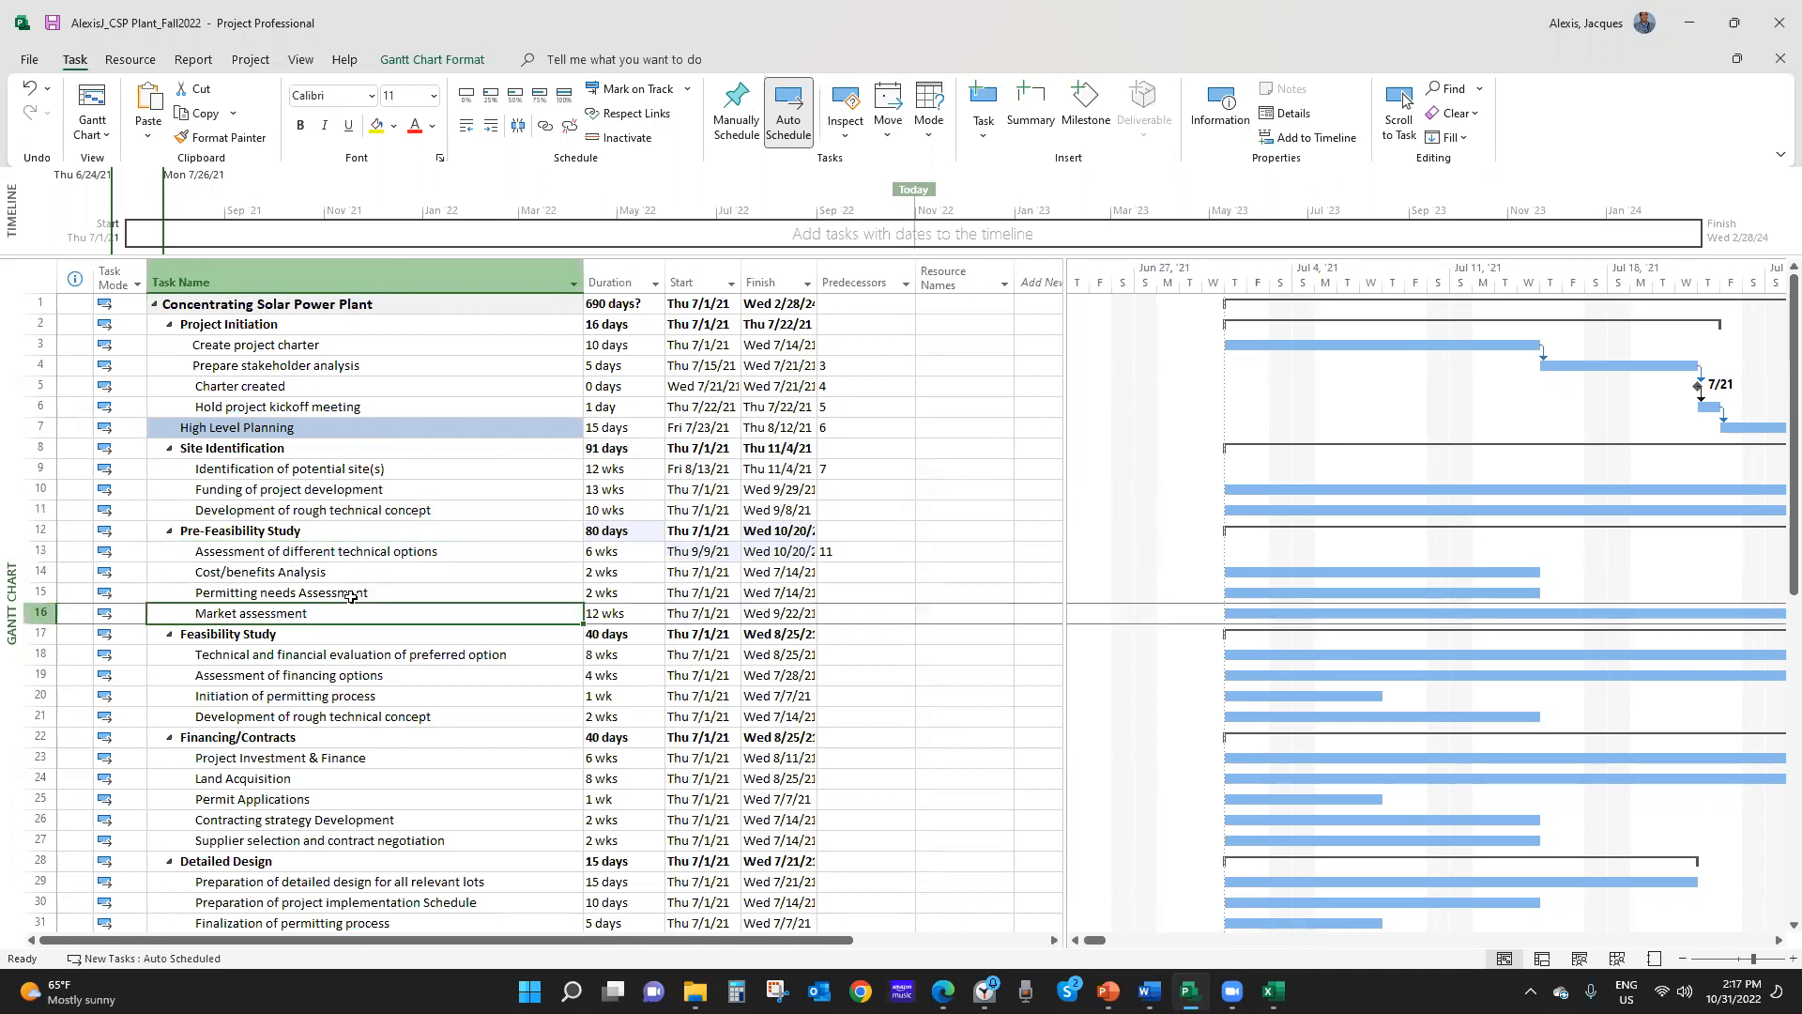
pyautogui.click(357, 574)
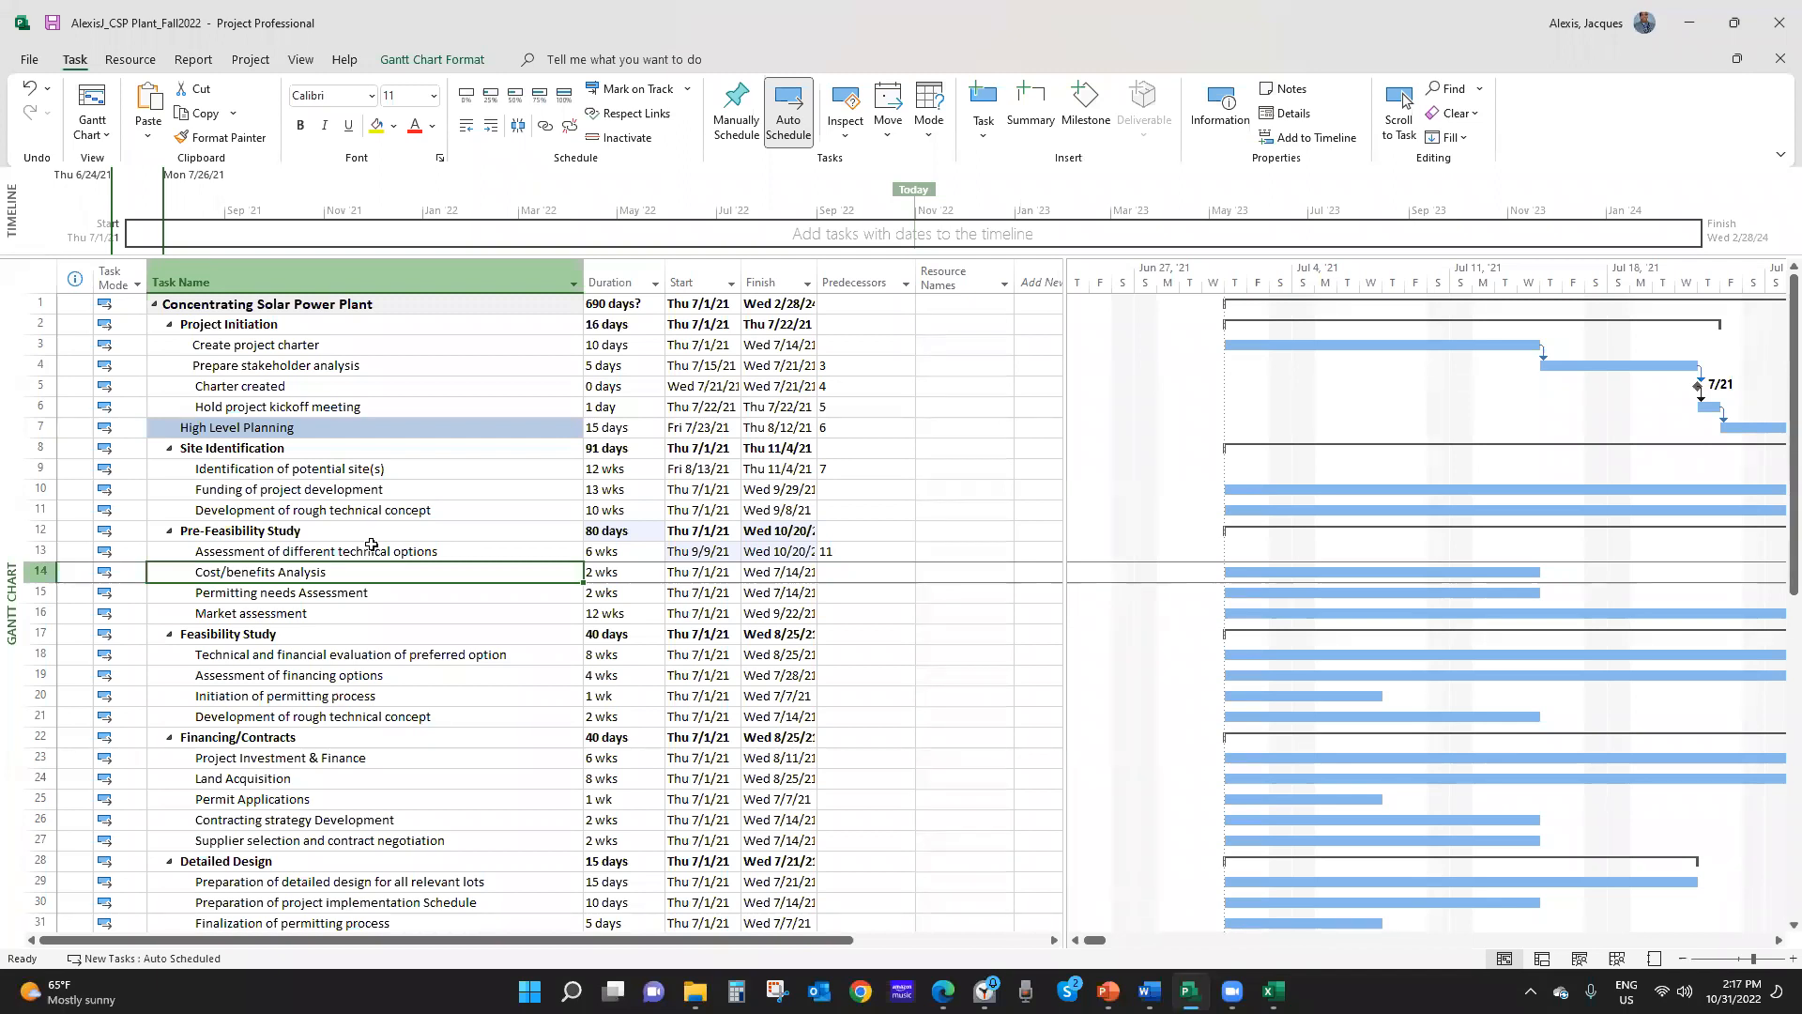
pyautogui.click(251, 344)
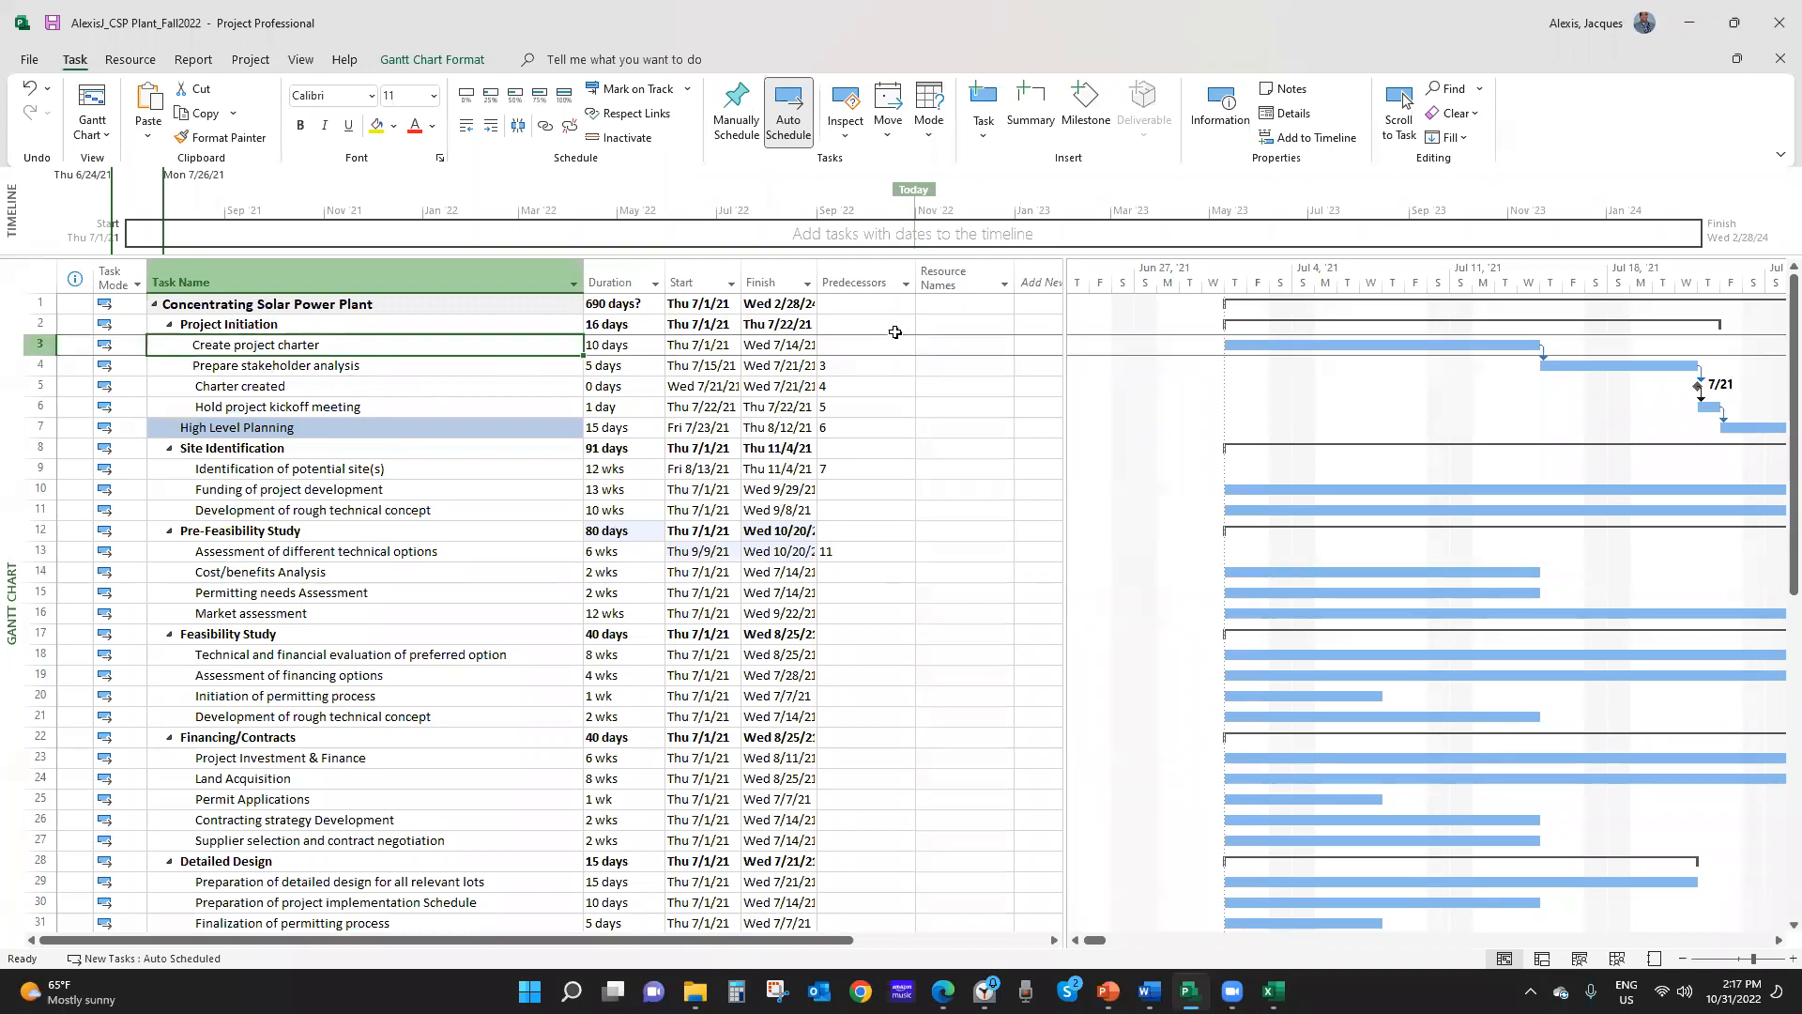
pyautogui.scroll(-10, 579, 578)
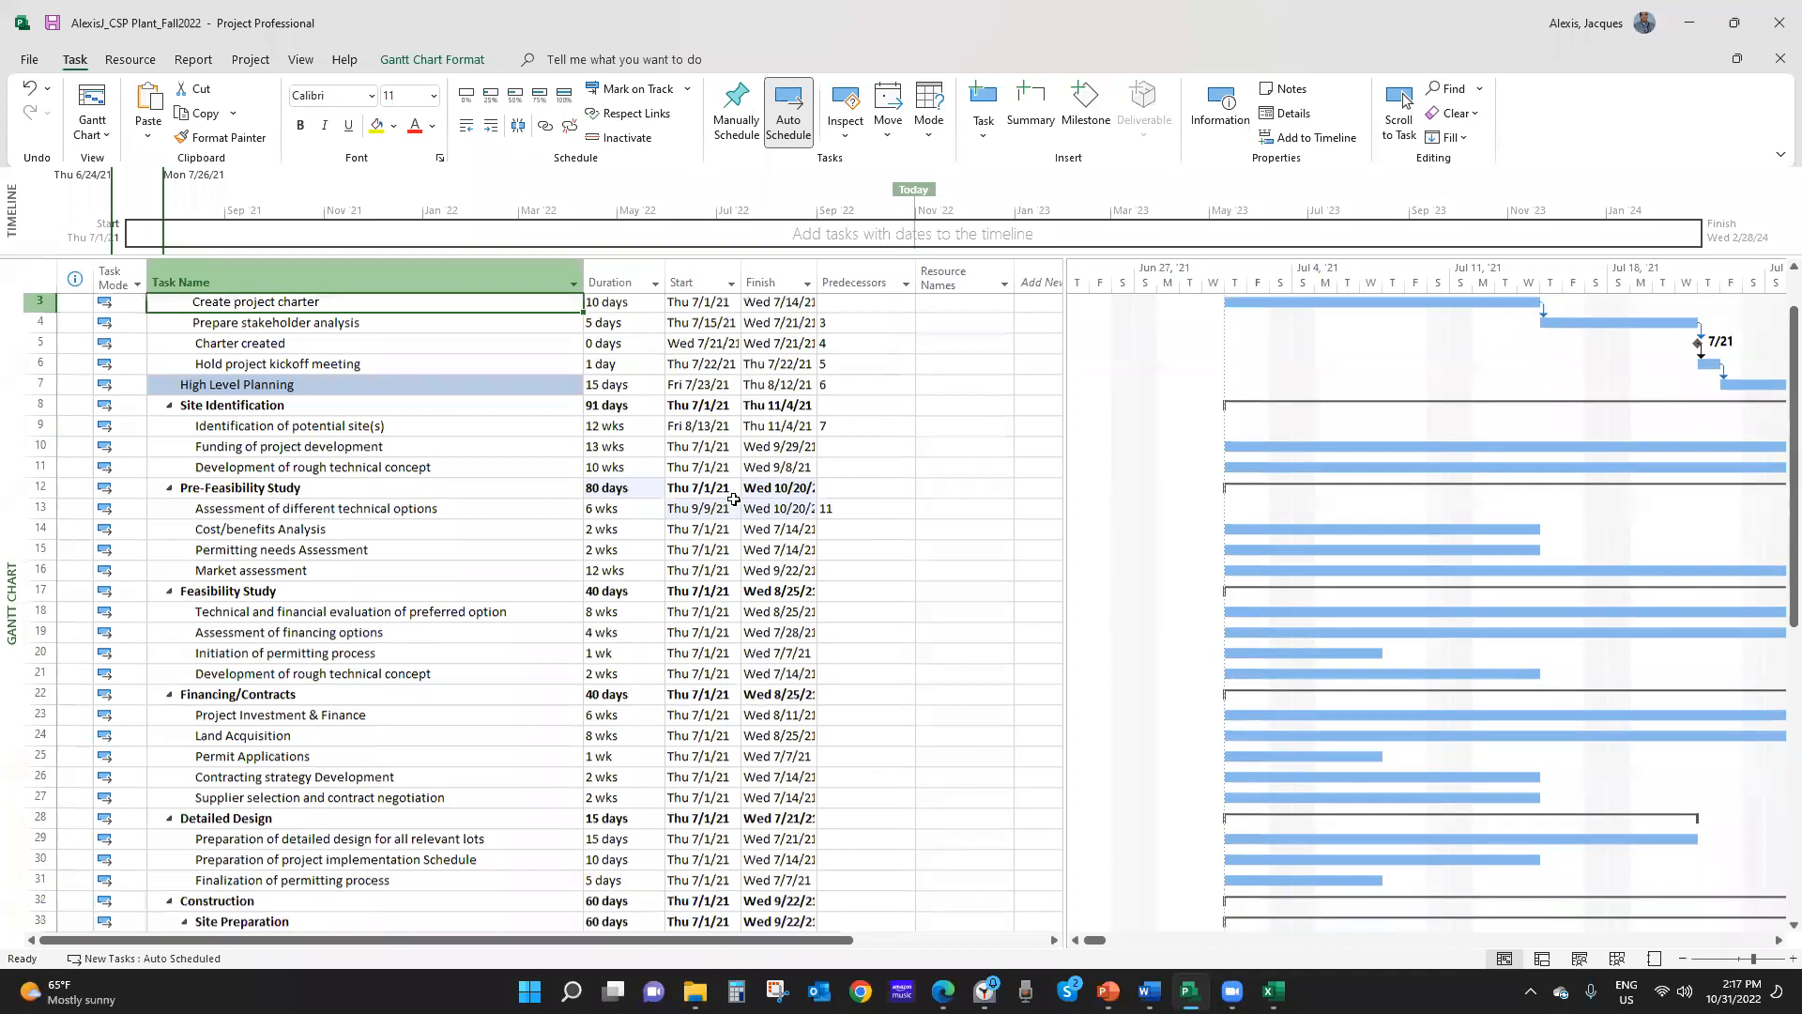
pyautogui.scroll(-4, 579, 578)
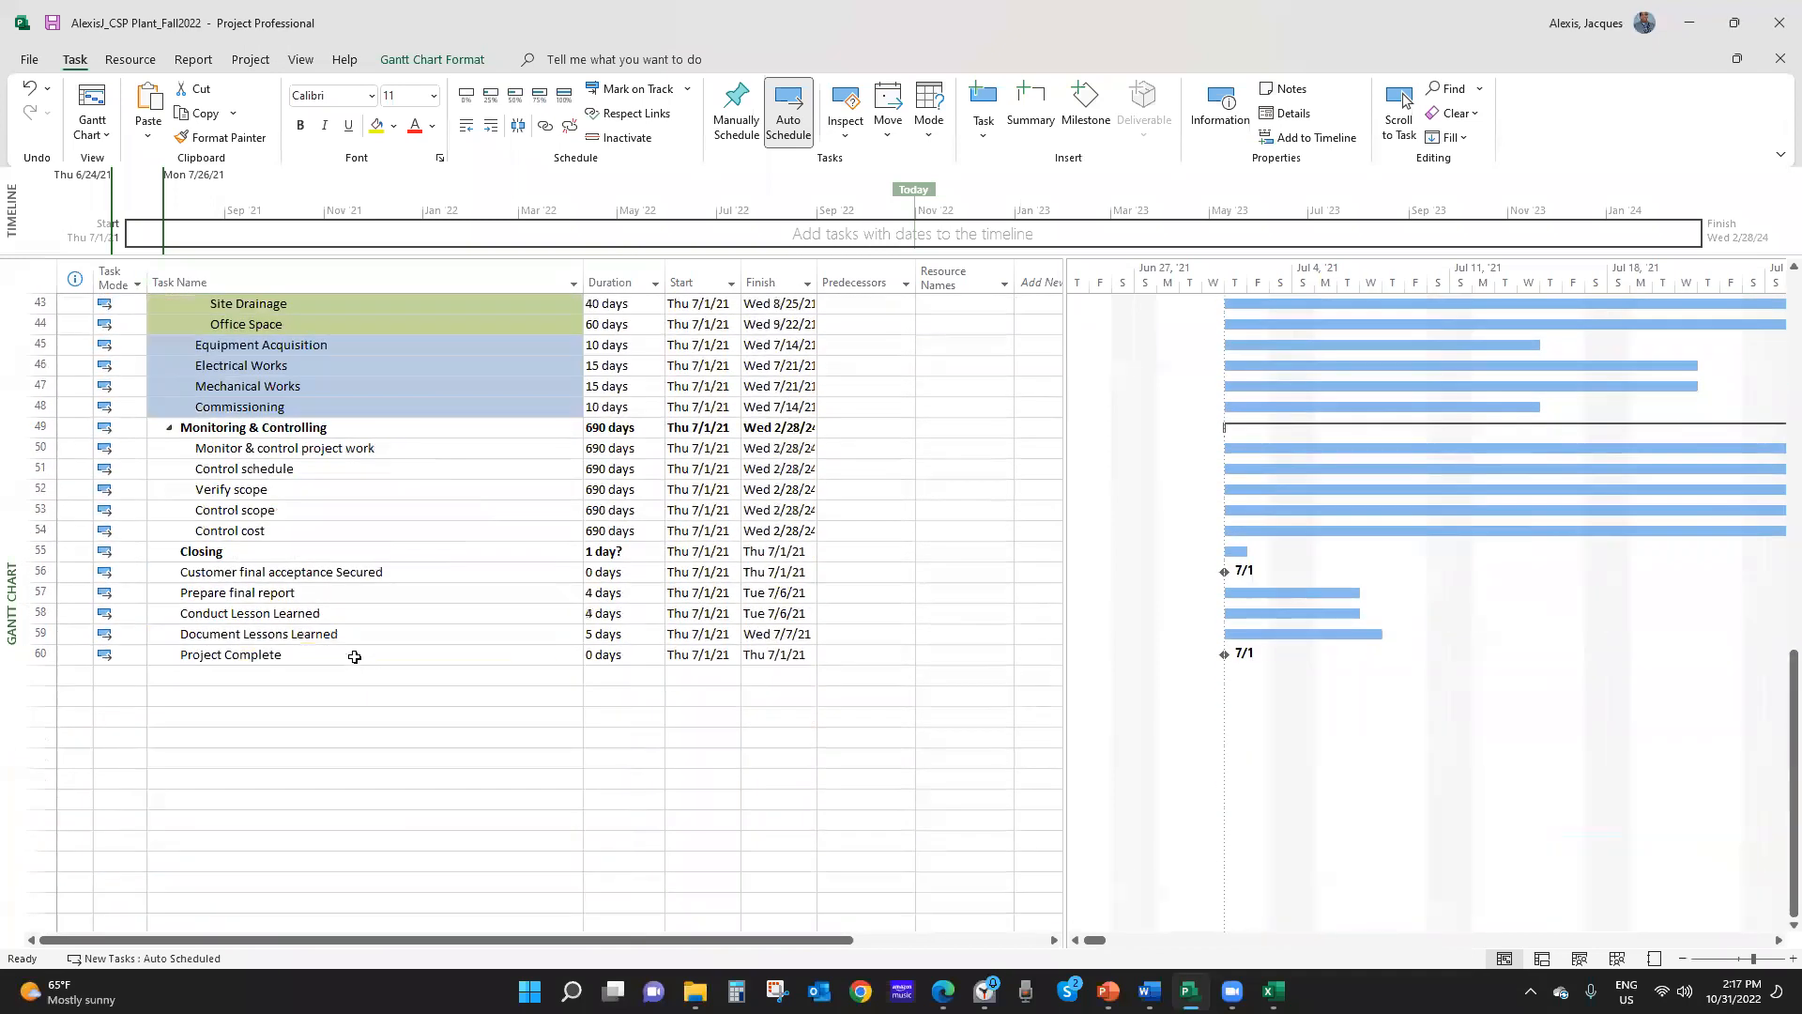
pyautogui.click(354, 657)
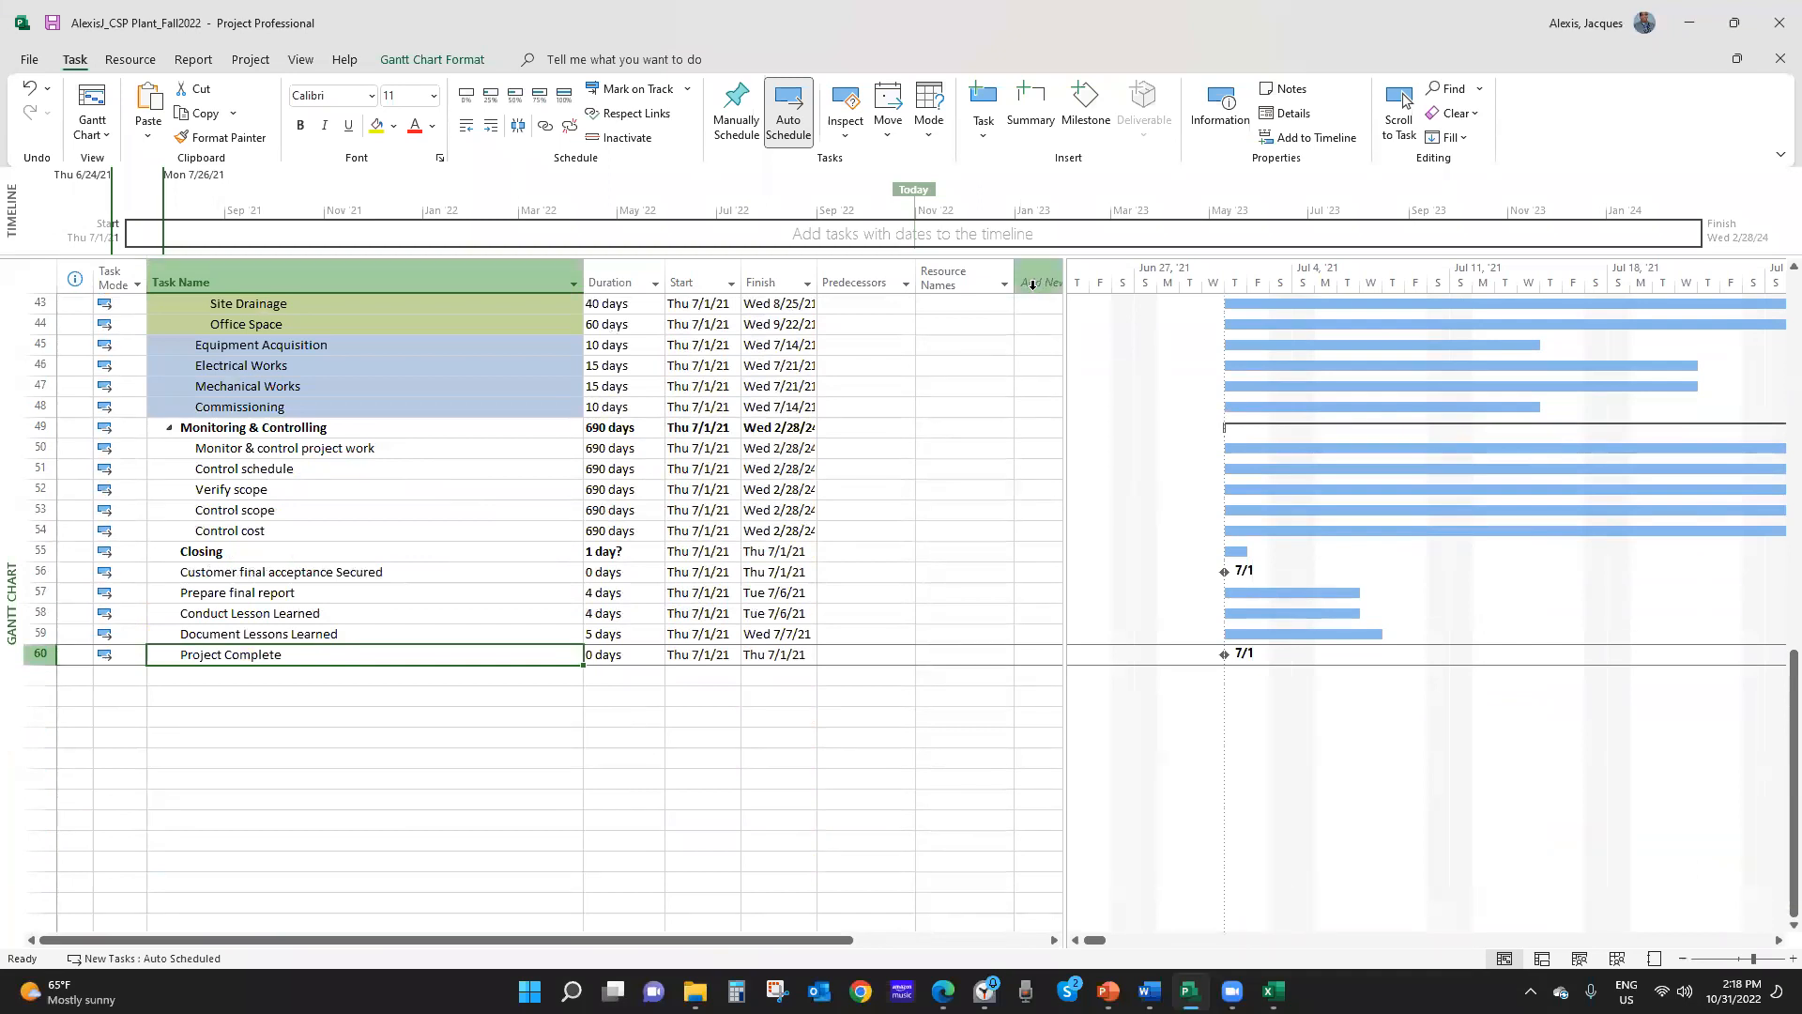
# Insert a Successors column between Predecessors and Resource Names in the task table
pyautogui.rightClick(964, 266)
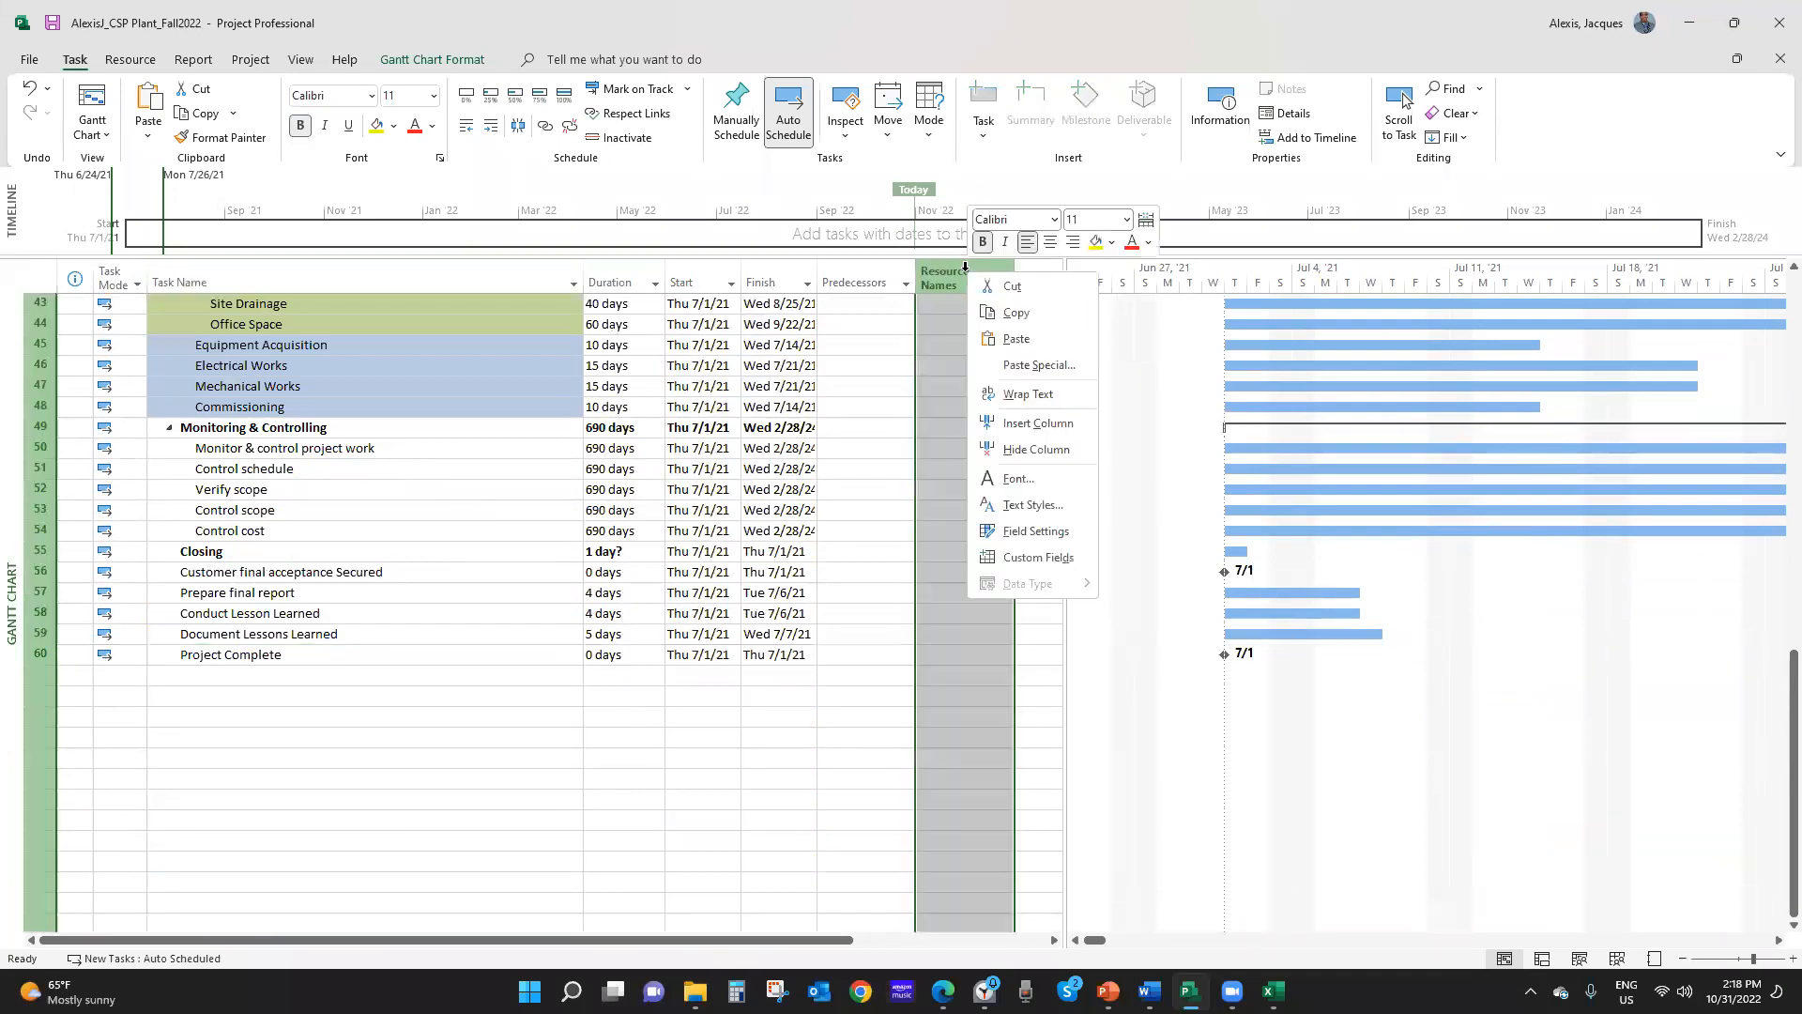
pyautogui.click(1014, 415)
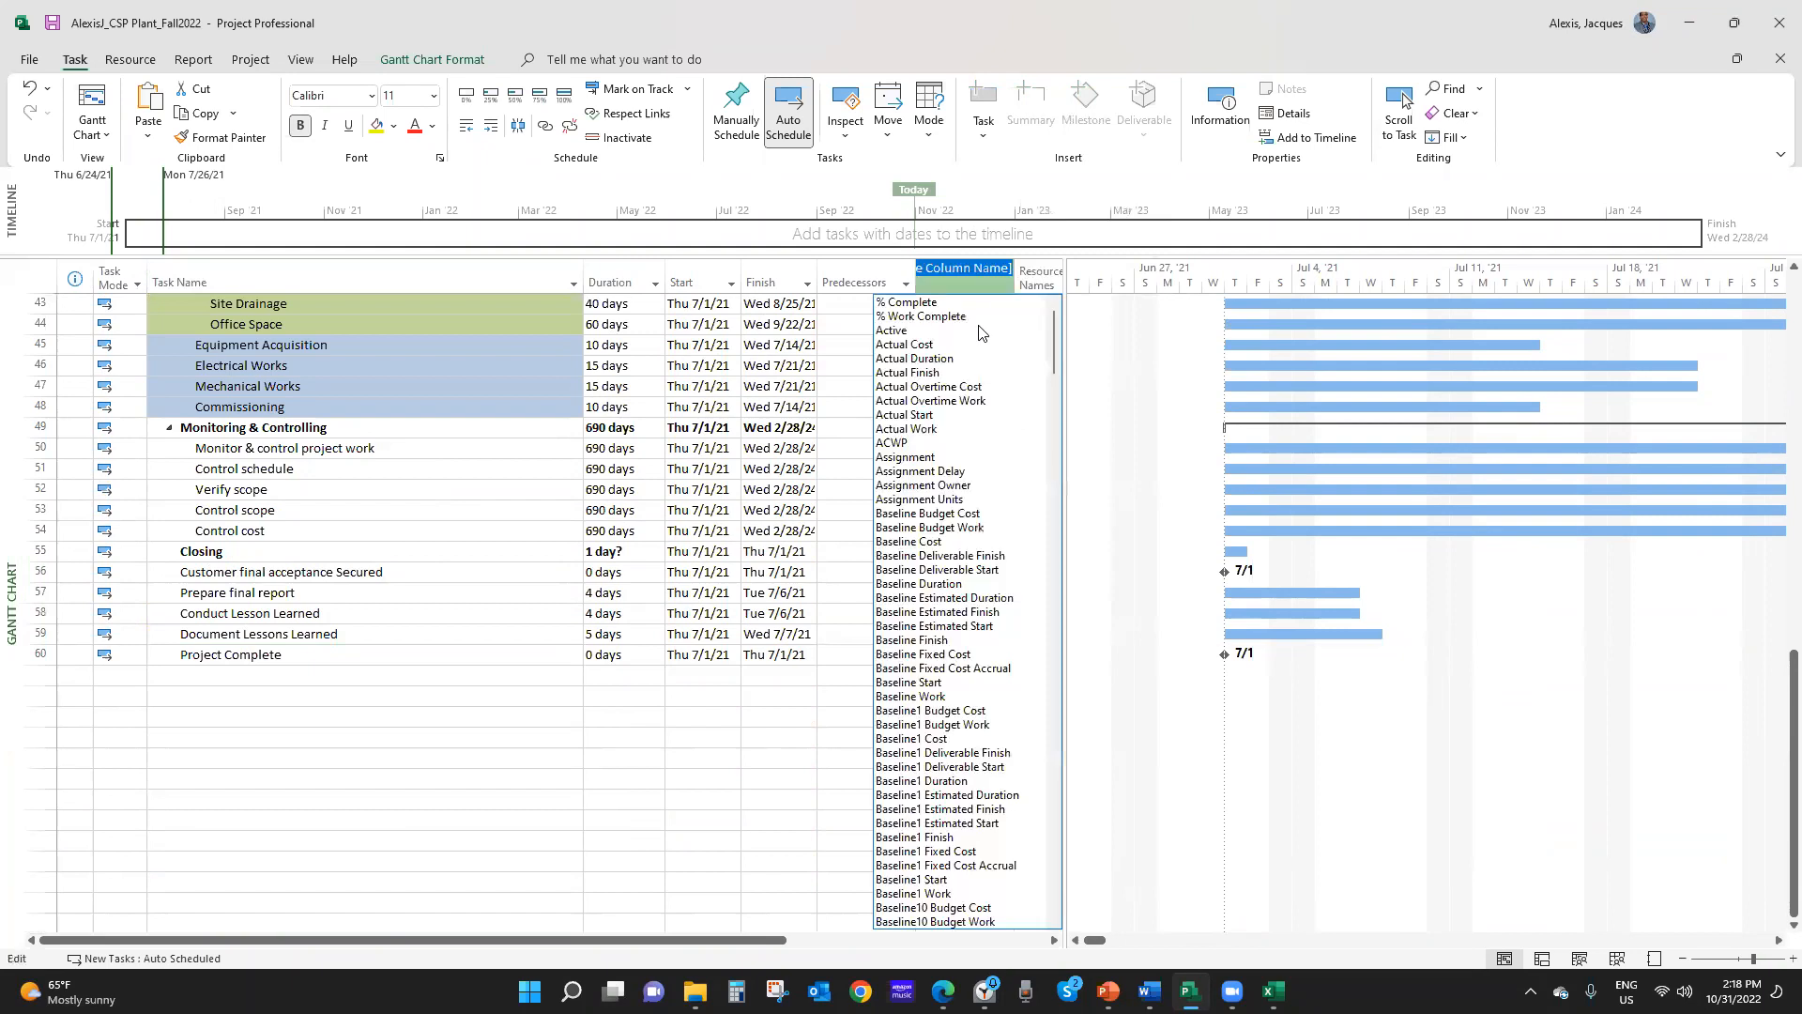
pyautogui.write('subproject File')
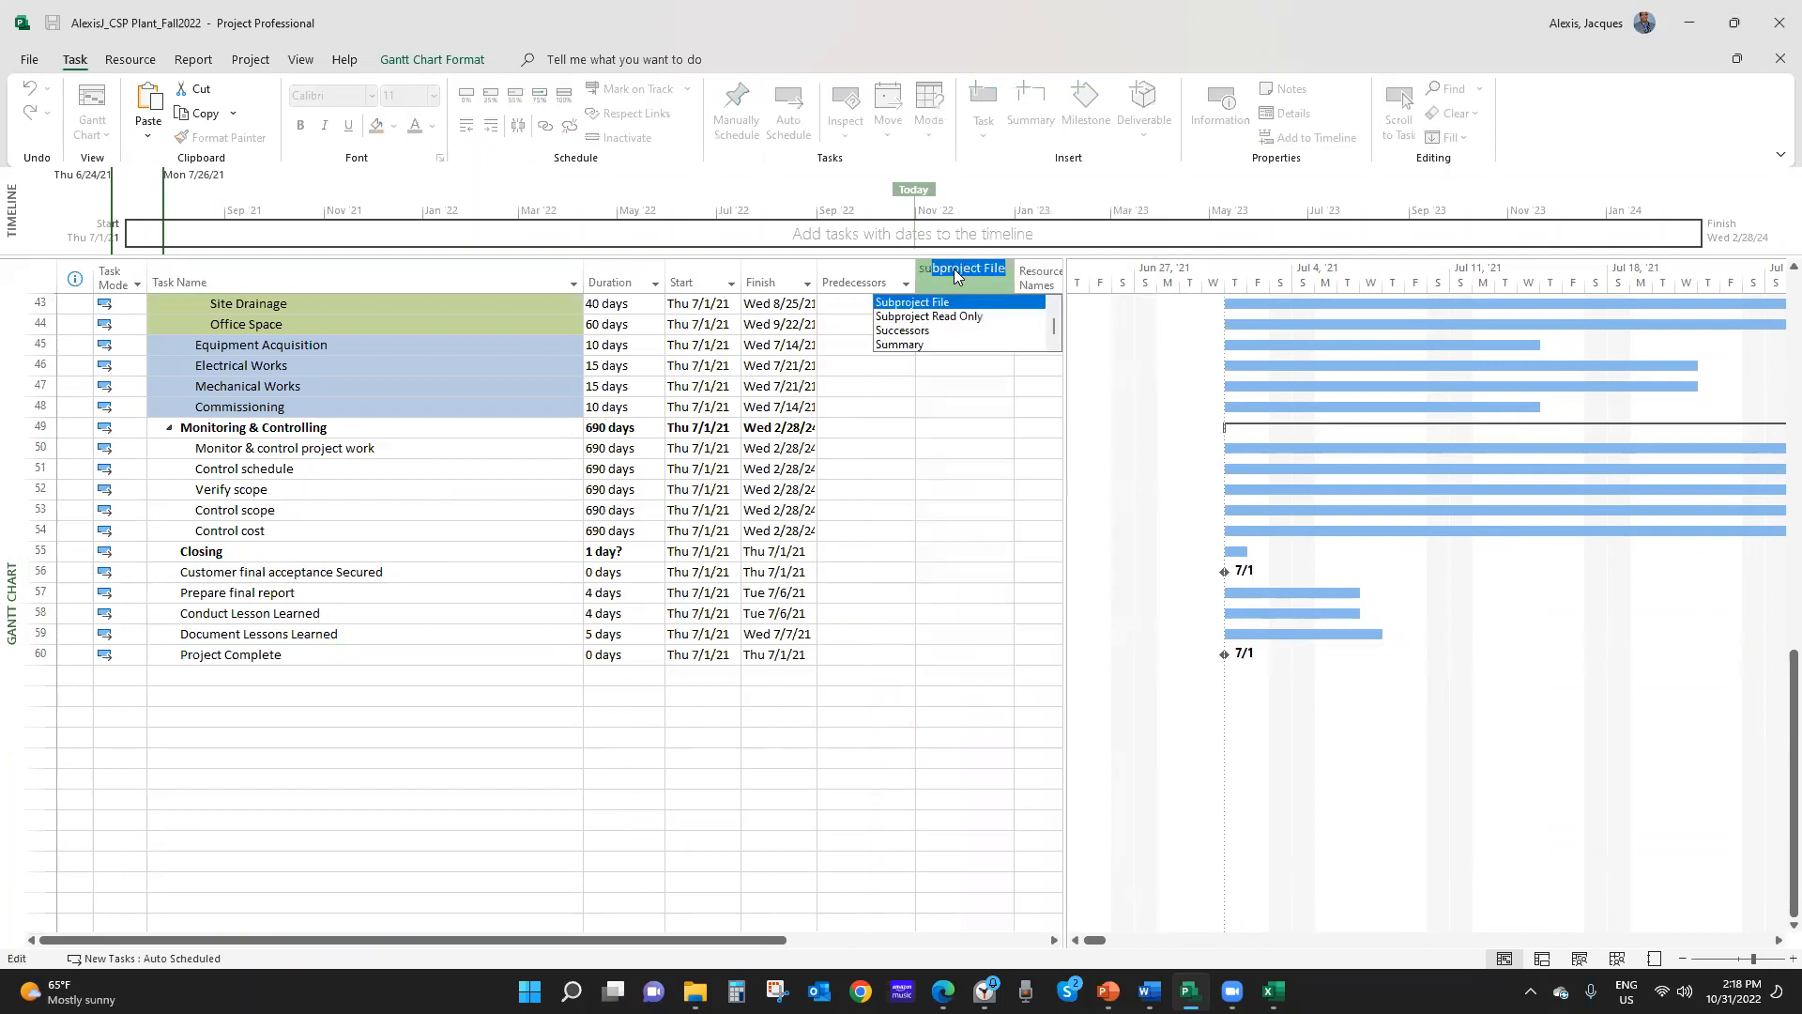
pyautogui.click(923, 333)
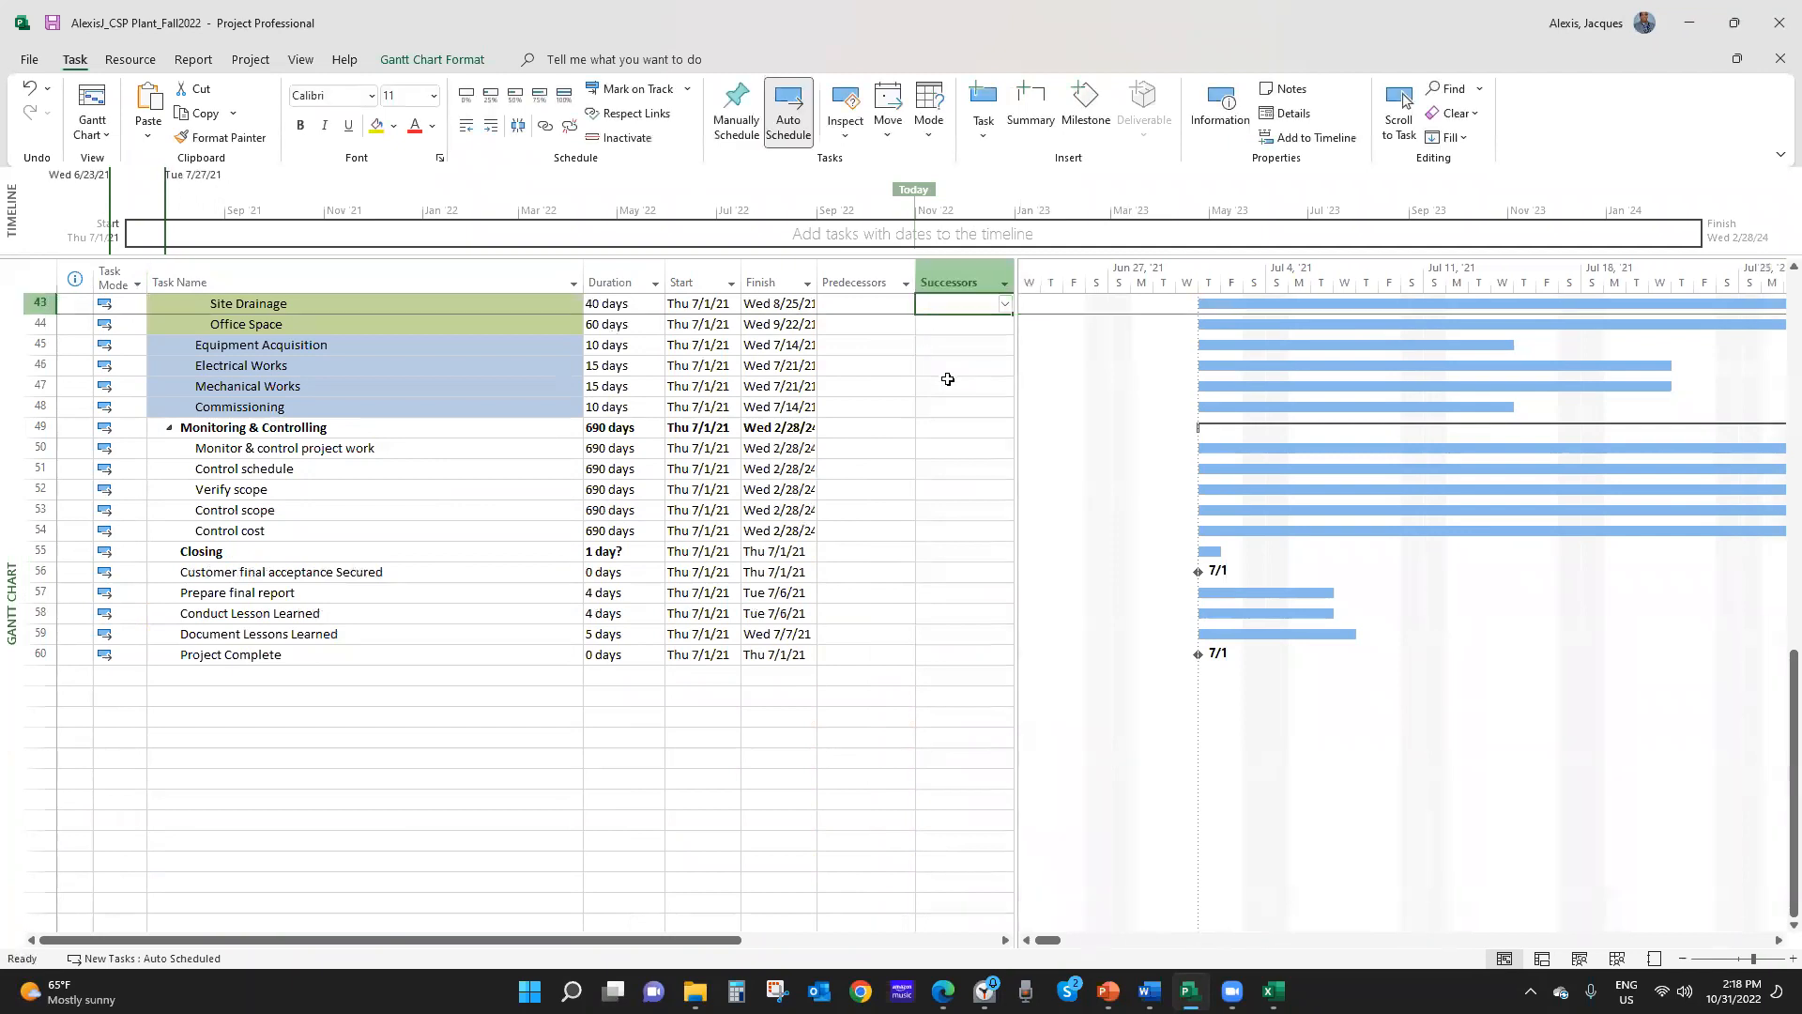
pyautogui.scroll(14, 950, 434)
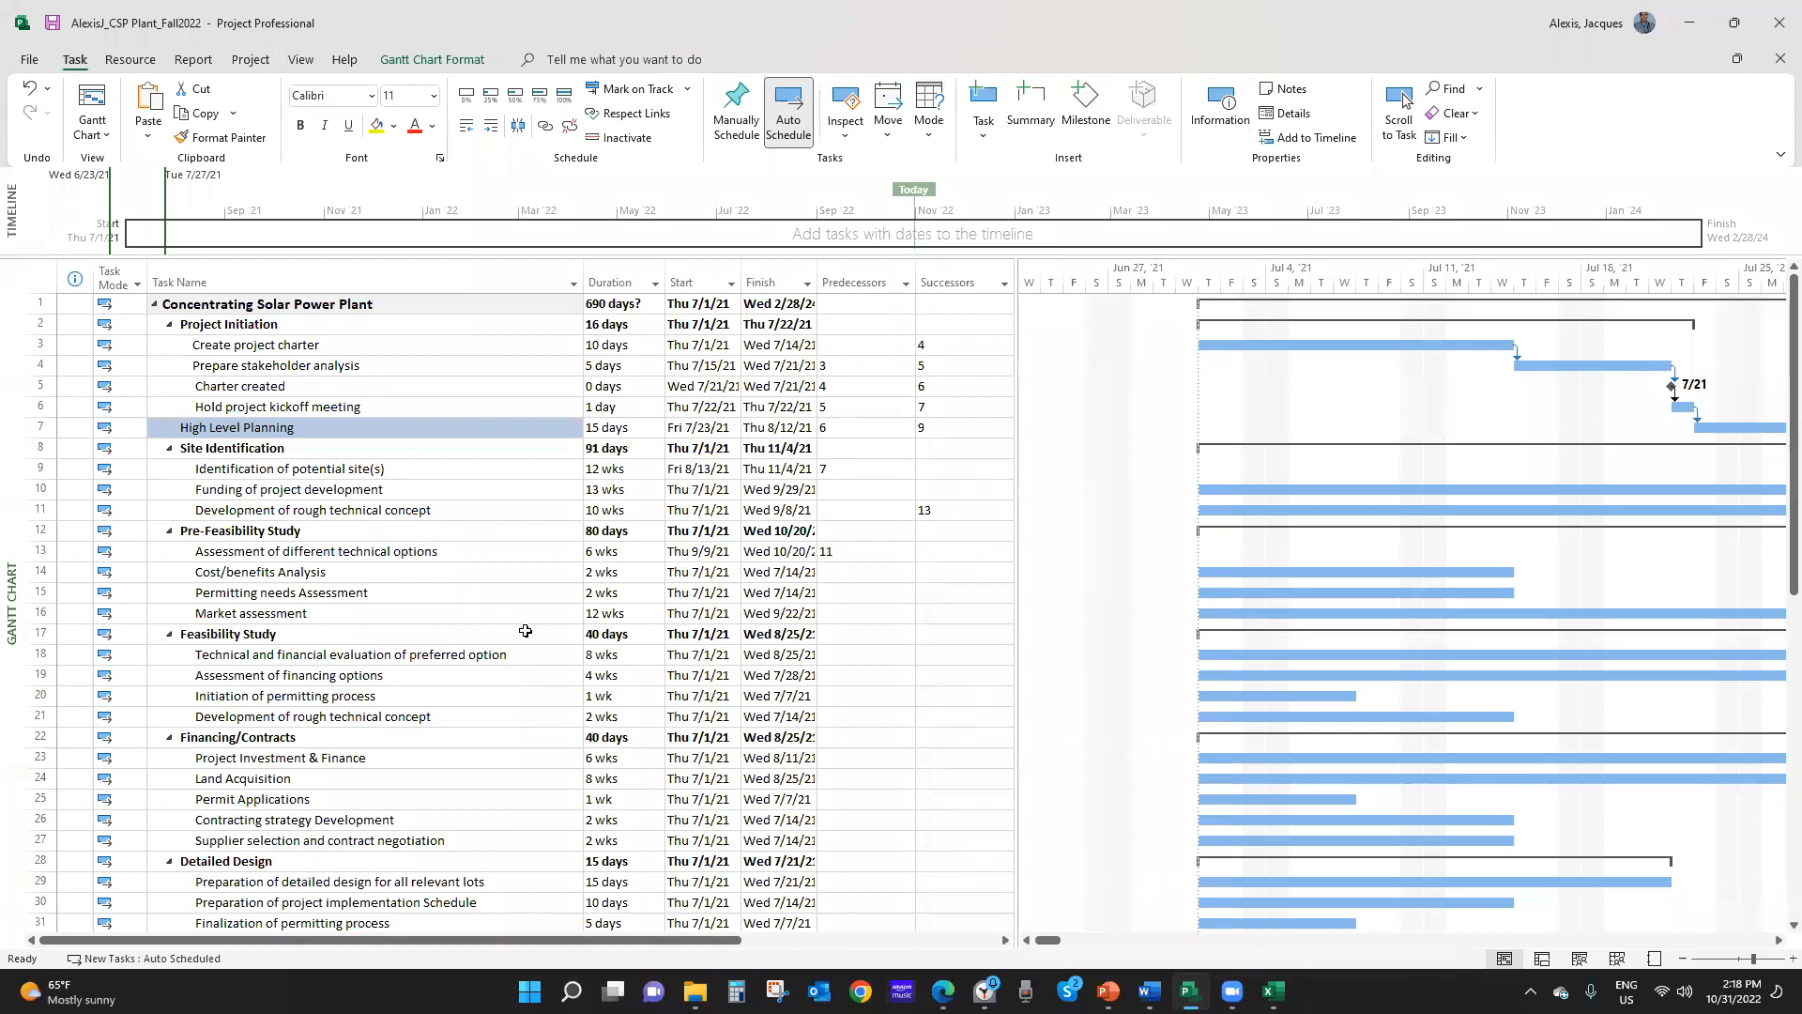
# Switch to the project data workbook in Excel and copy the Pred values from D4 to D60
pyautogui.click(1273, 991)
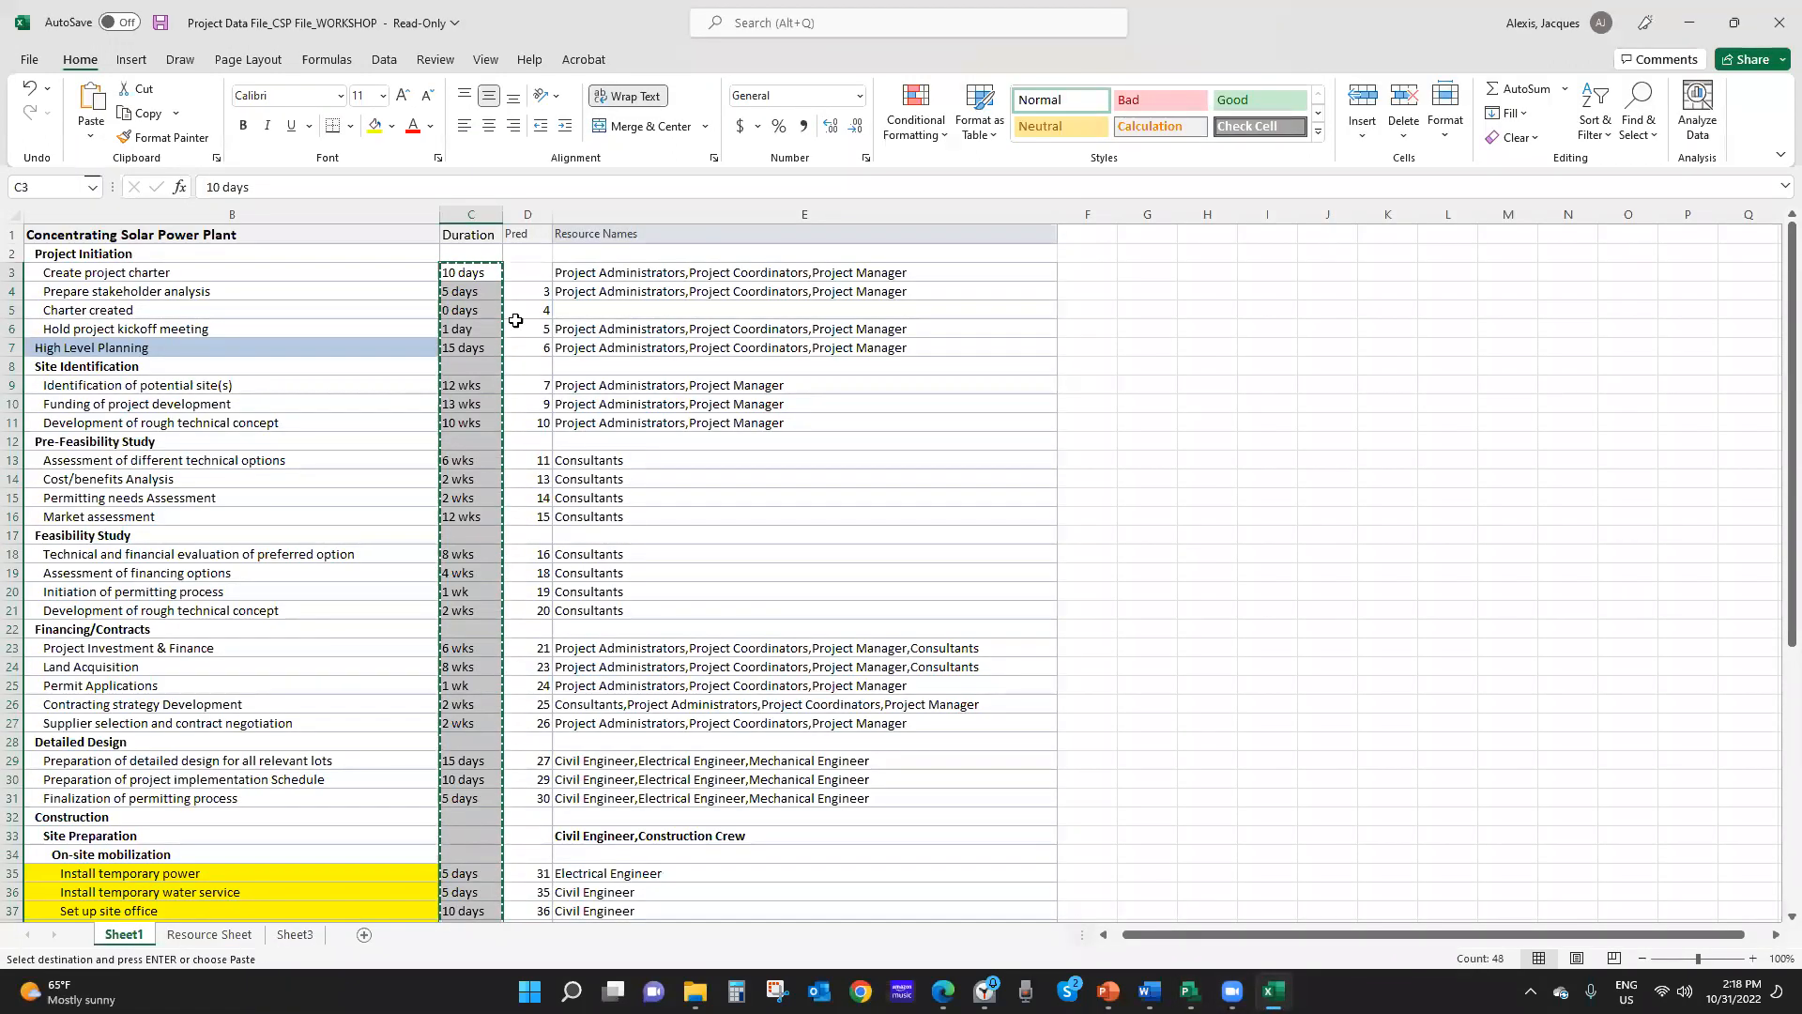
pyautogui.moveTo(535, 291); pyautogui.dragTo(529, 741)
pyautogui.rightClick(531, 741)
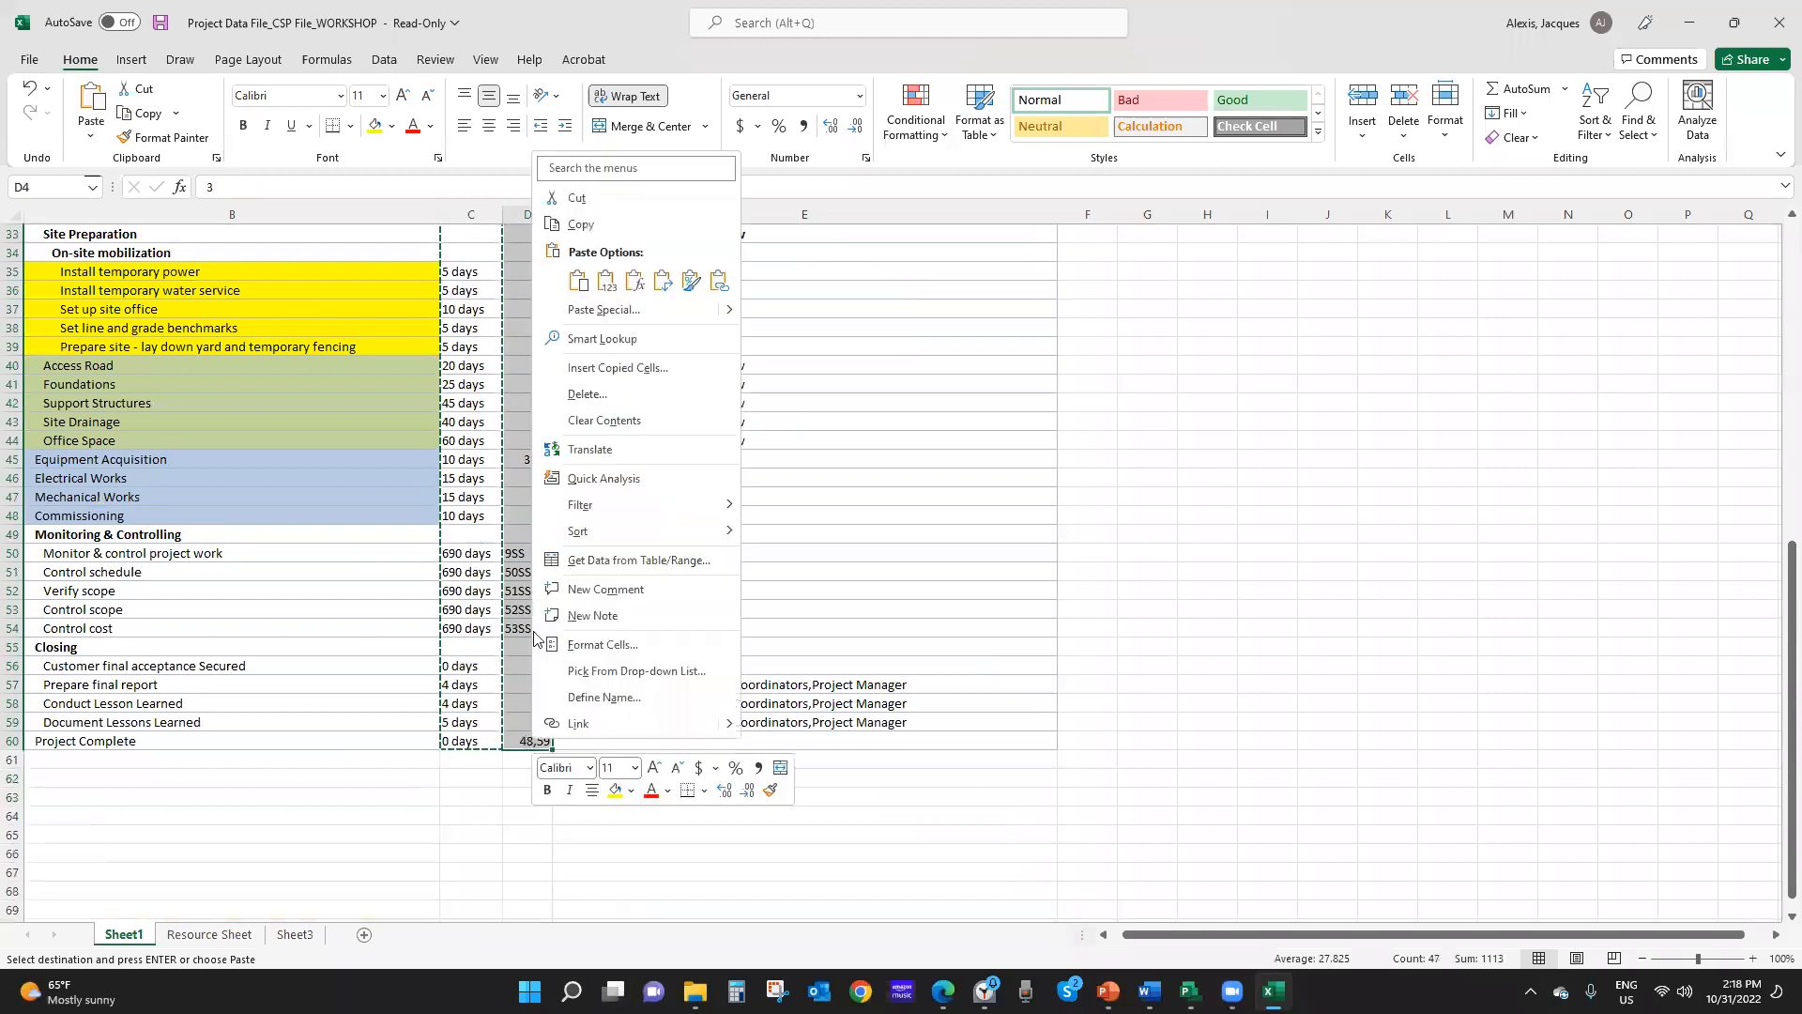
pyautogui.click(580, 224)
pyautogui.scroll(10, 752, 832)
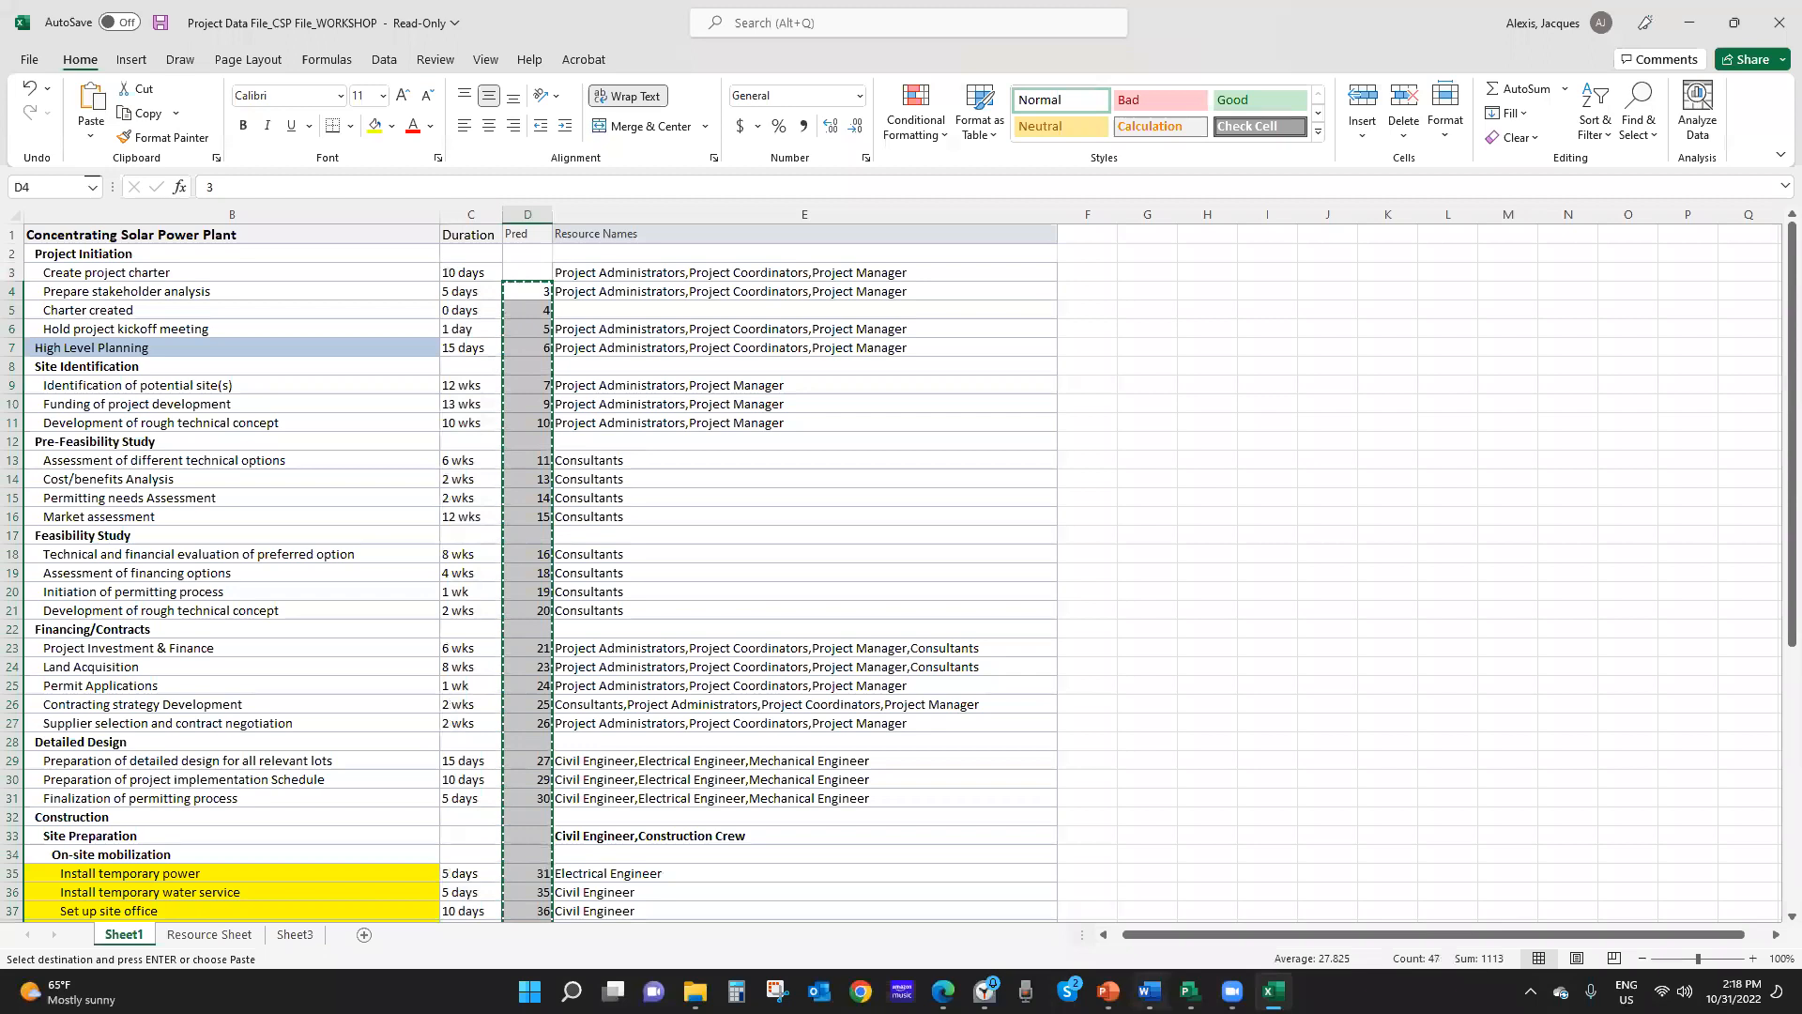
# Return to Microsoft Project and paste the copied predecessors into the Predecessors column, starting at the Prepare stakeholder analysis task
pyautogui.click(1188, 990)
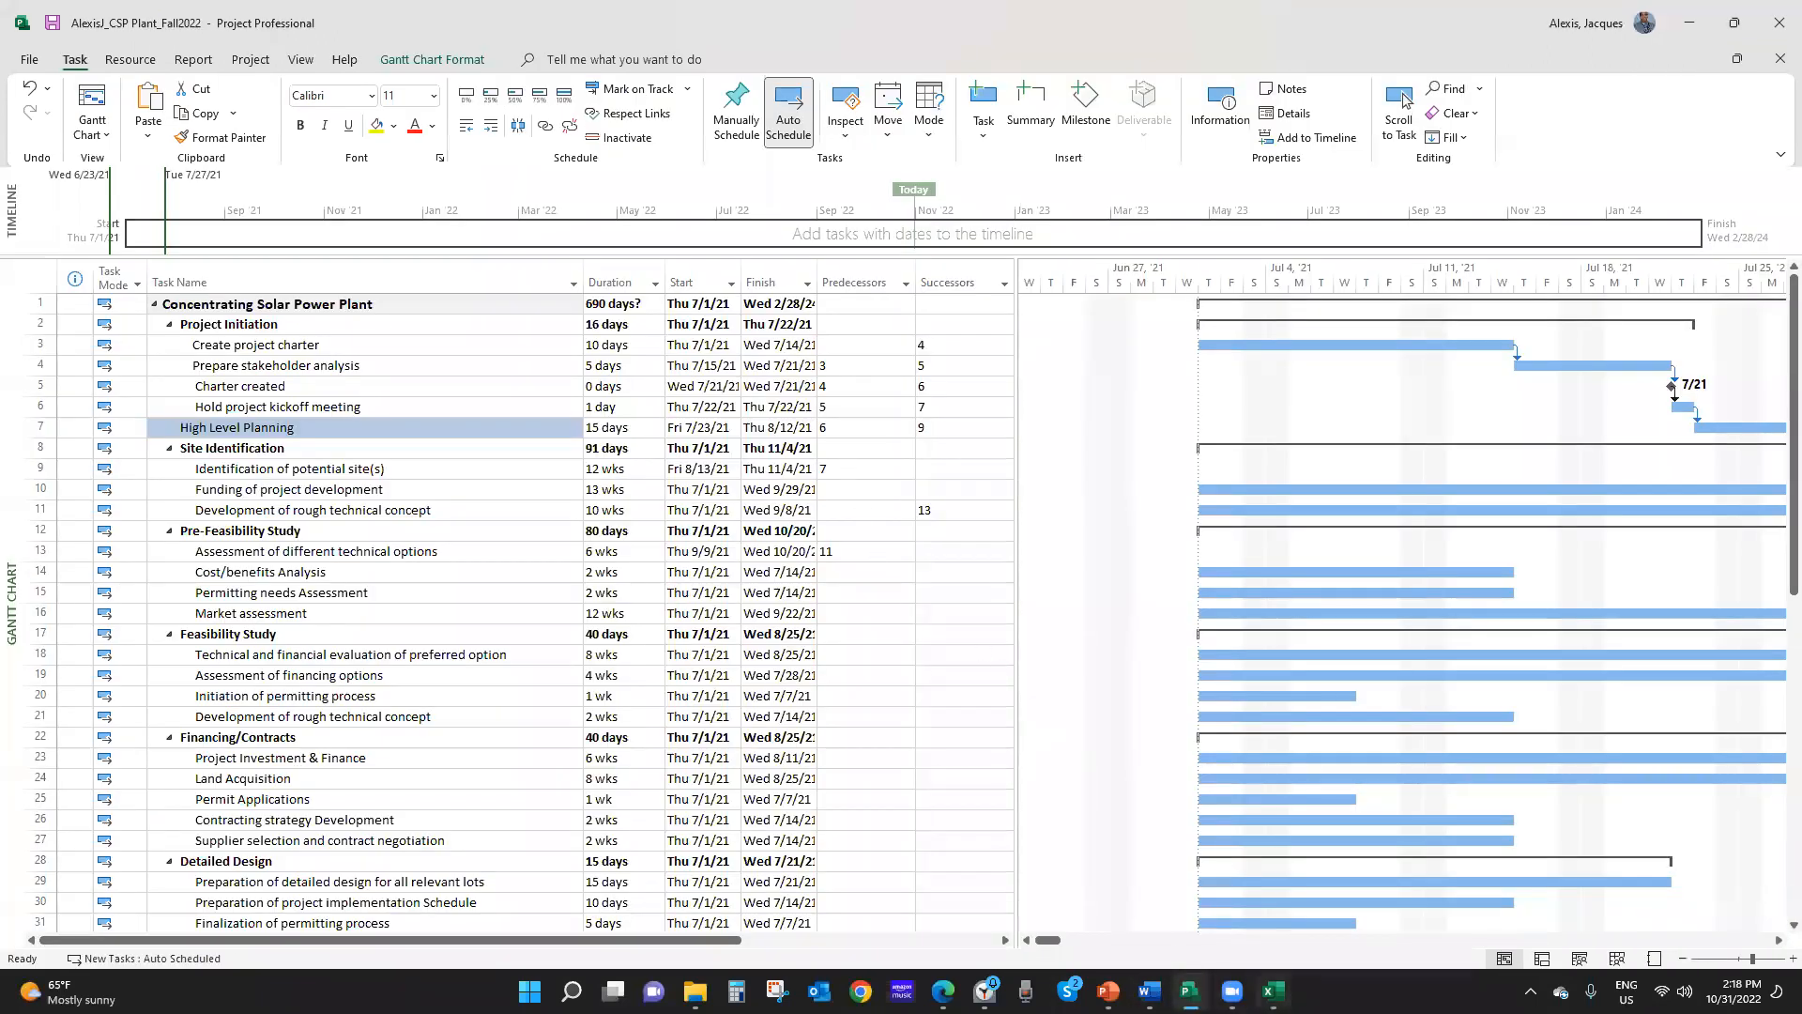
pyautogui.hotkey('alt', 'Tab')
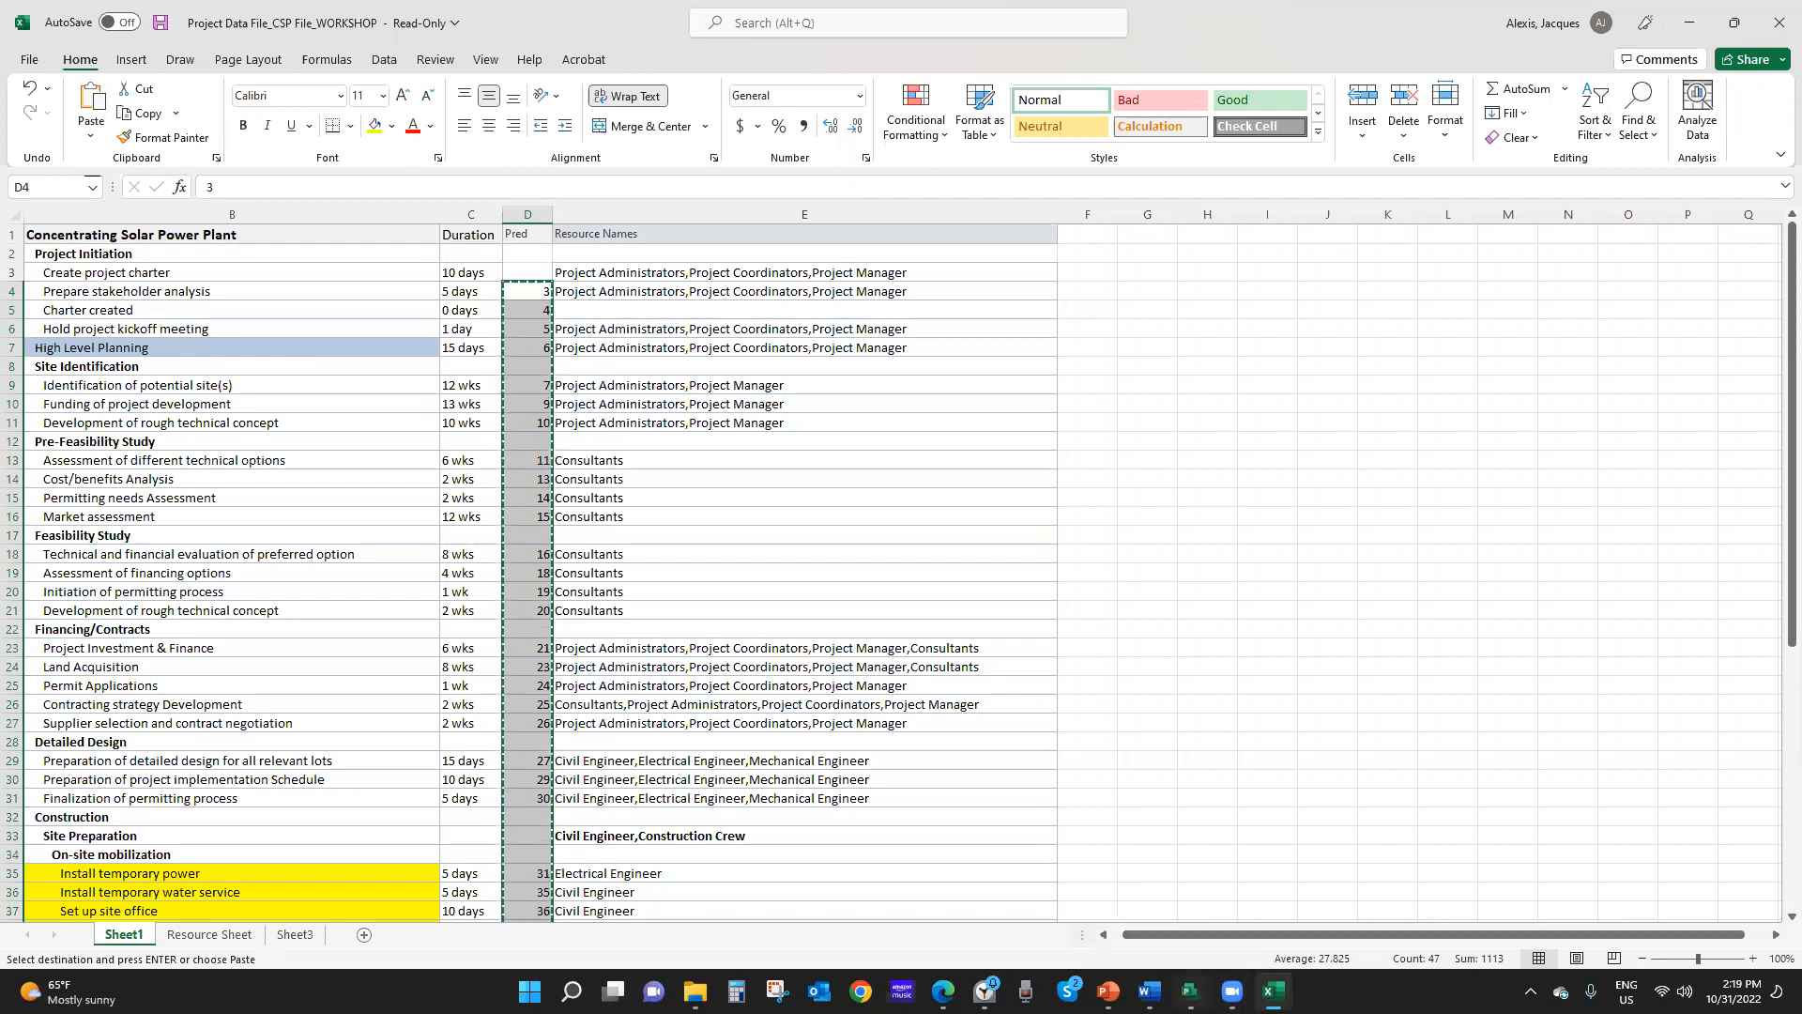
pyautogui.click(1189, 991)
pyautogui.click(862, 365)
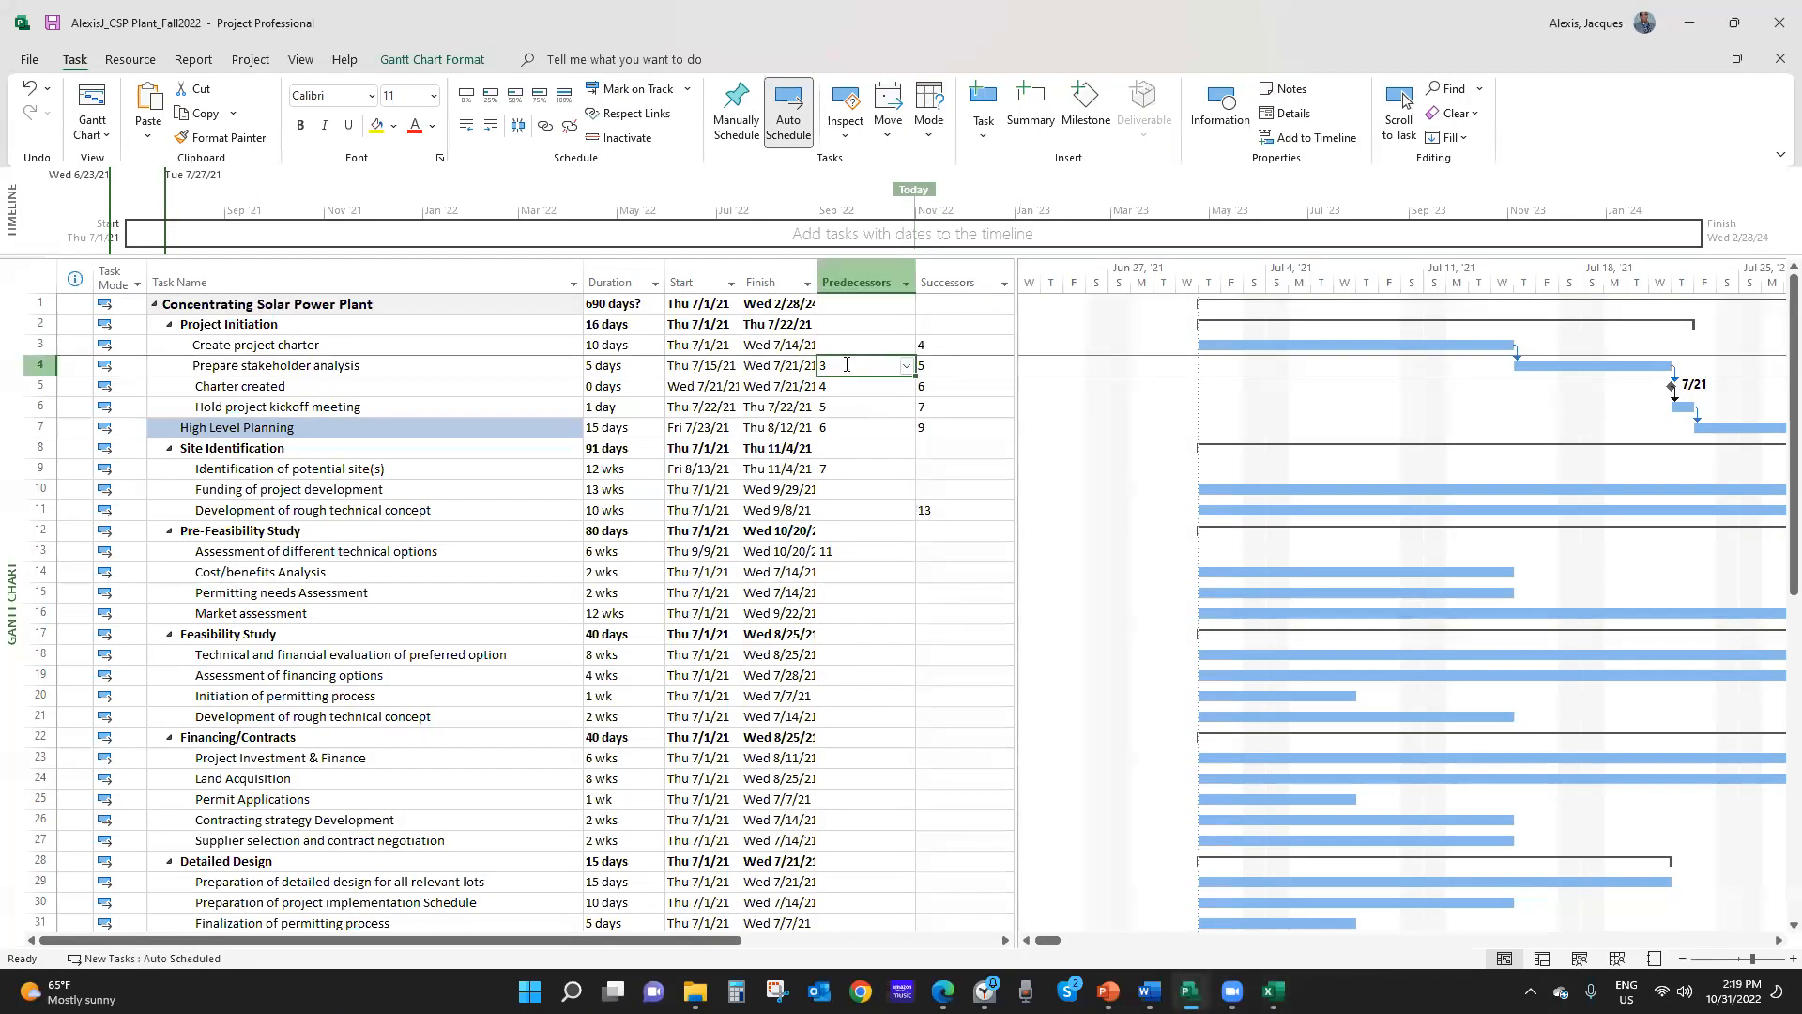
pyautogui.rightClick(848, 369)
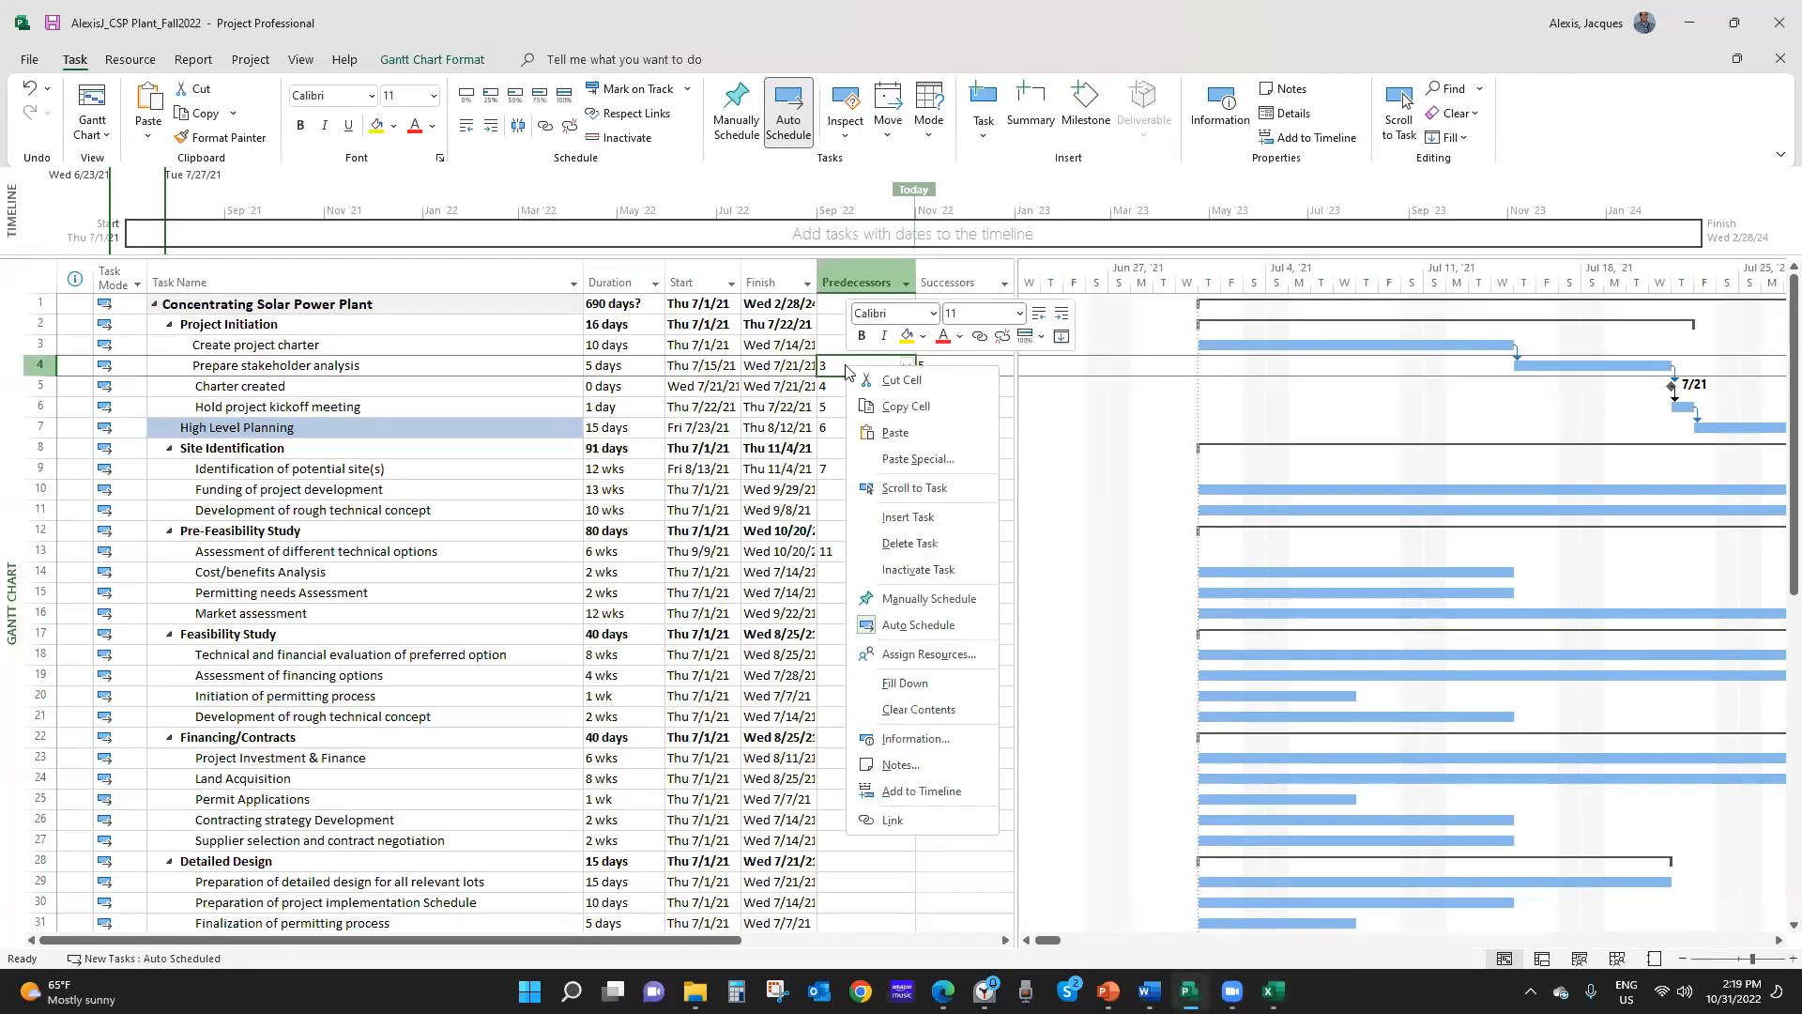
pyautogui.click(893, 431)
pyautogui.click(832, 577)
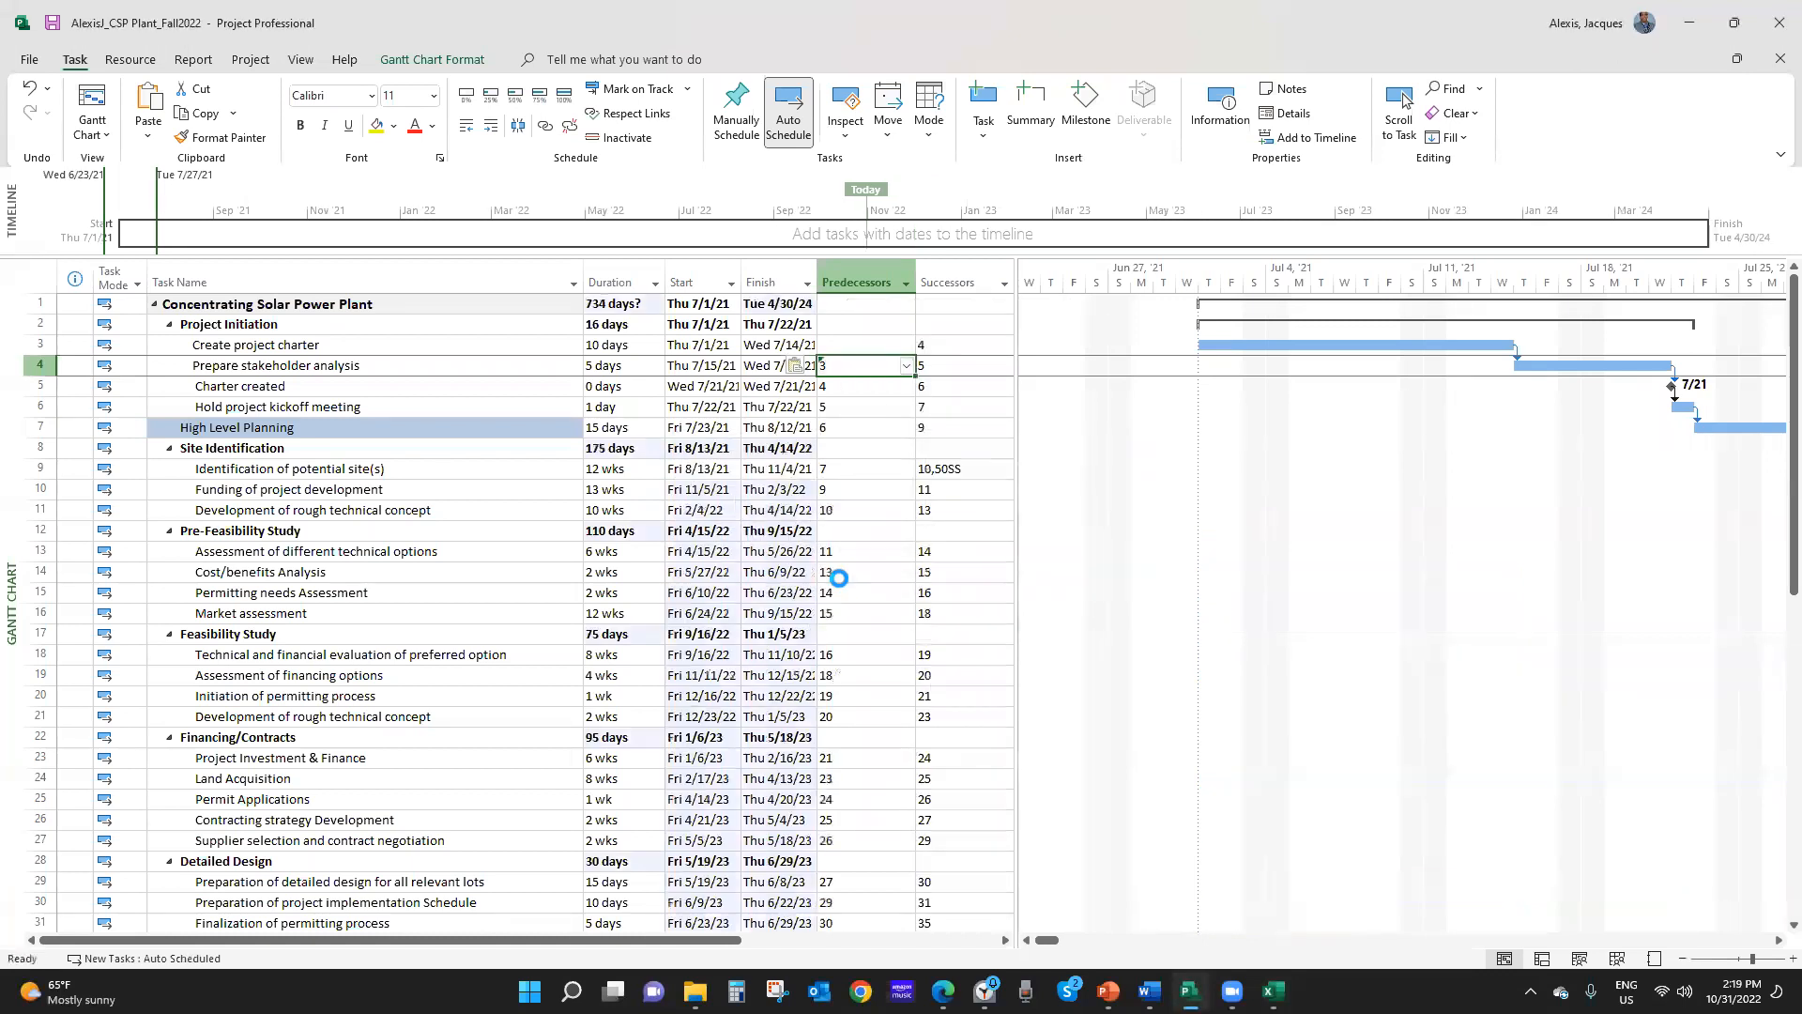
pyautogui.click(882, 452)
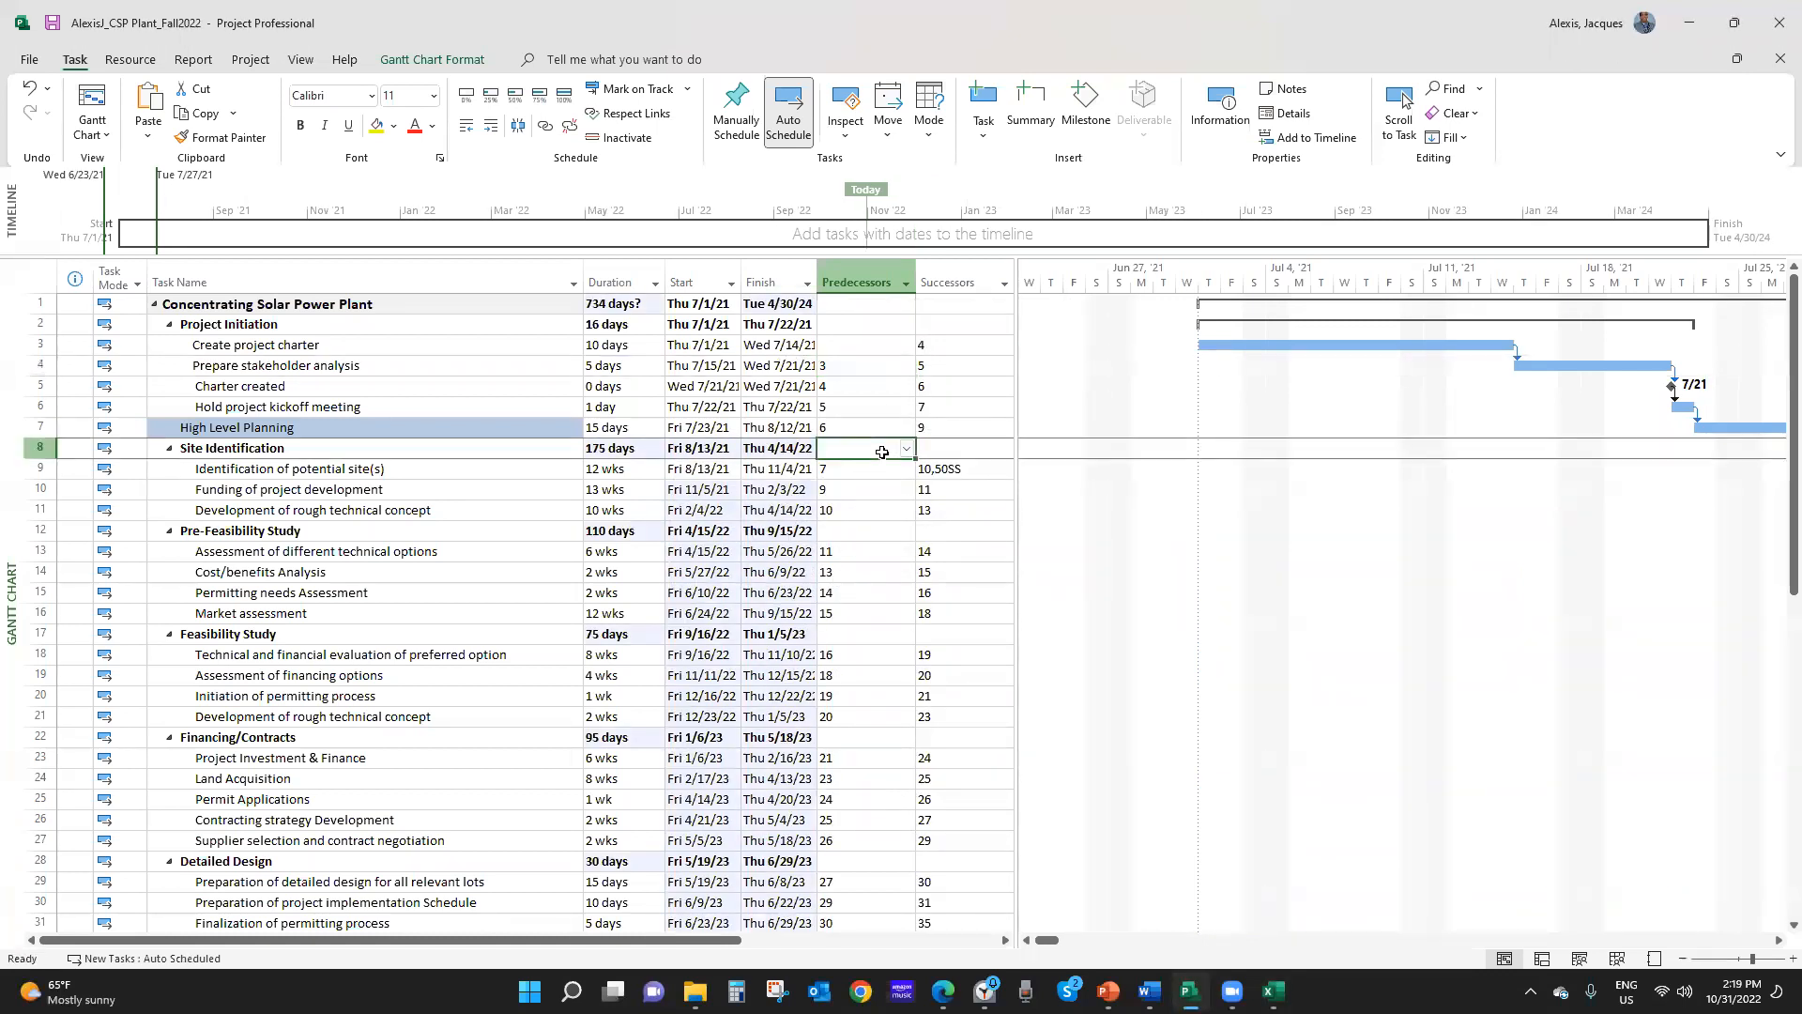
pyautogui.click(831, 530)
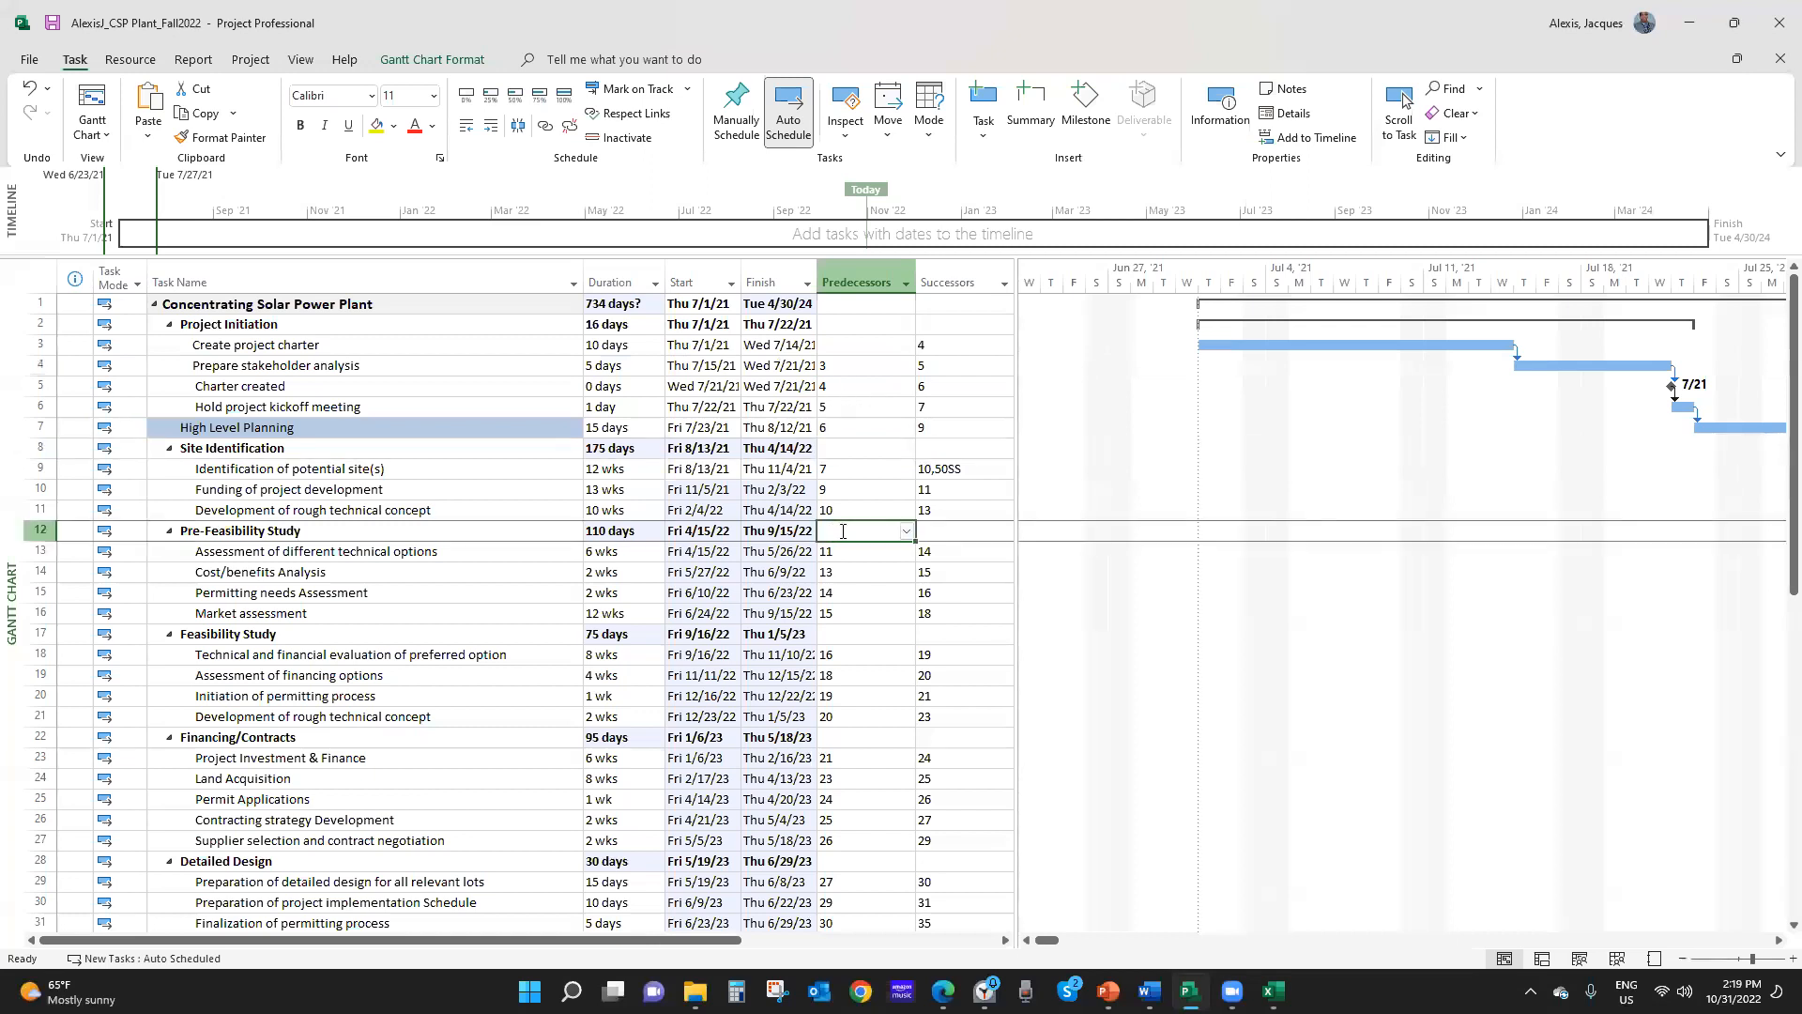
pyautogui.click(831, 554)
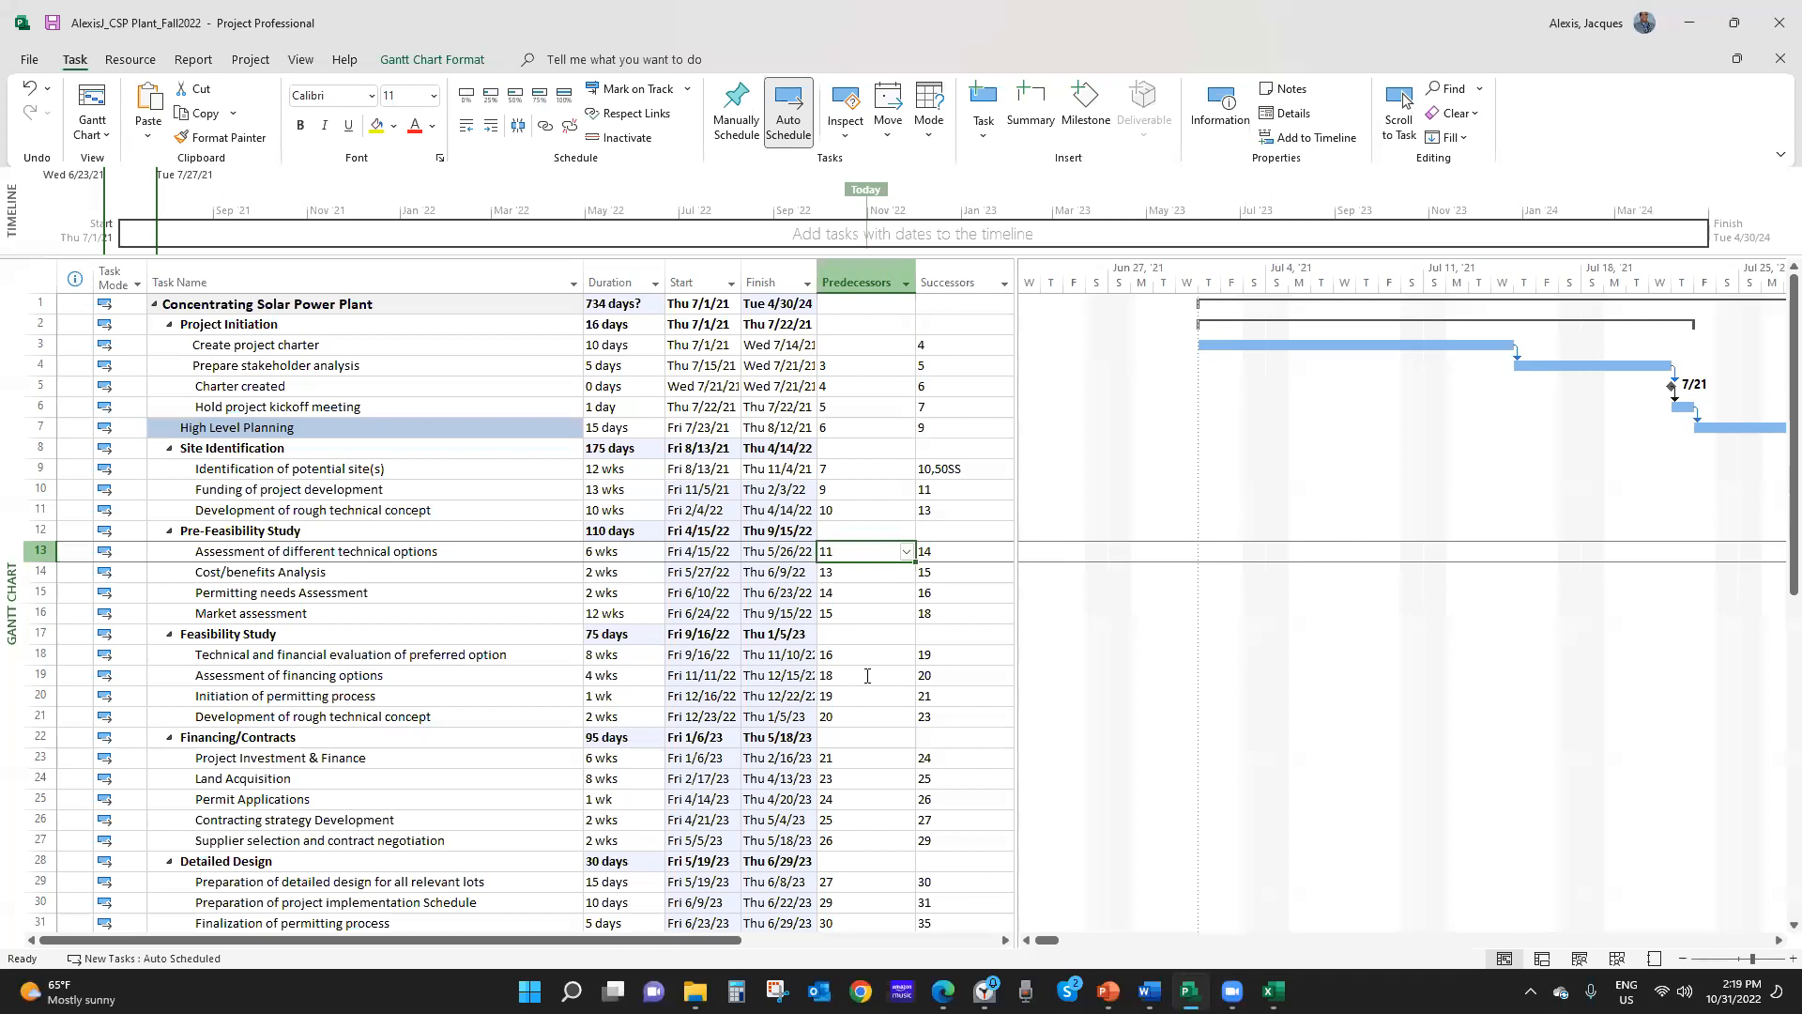
# Set the predecessor of the Install temporary power task to 31
pyautogui.scroll(-1, 854, 691)
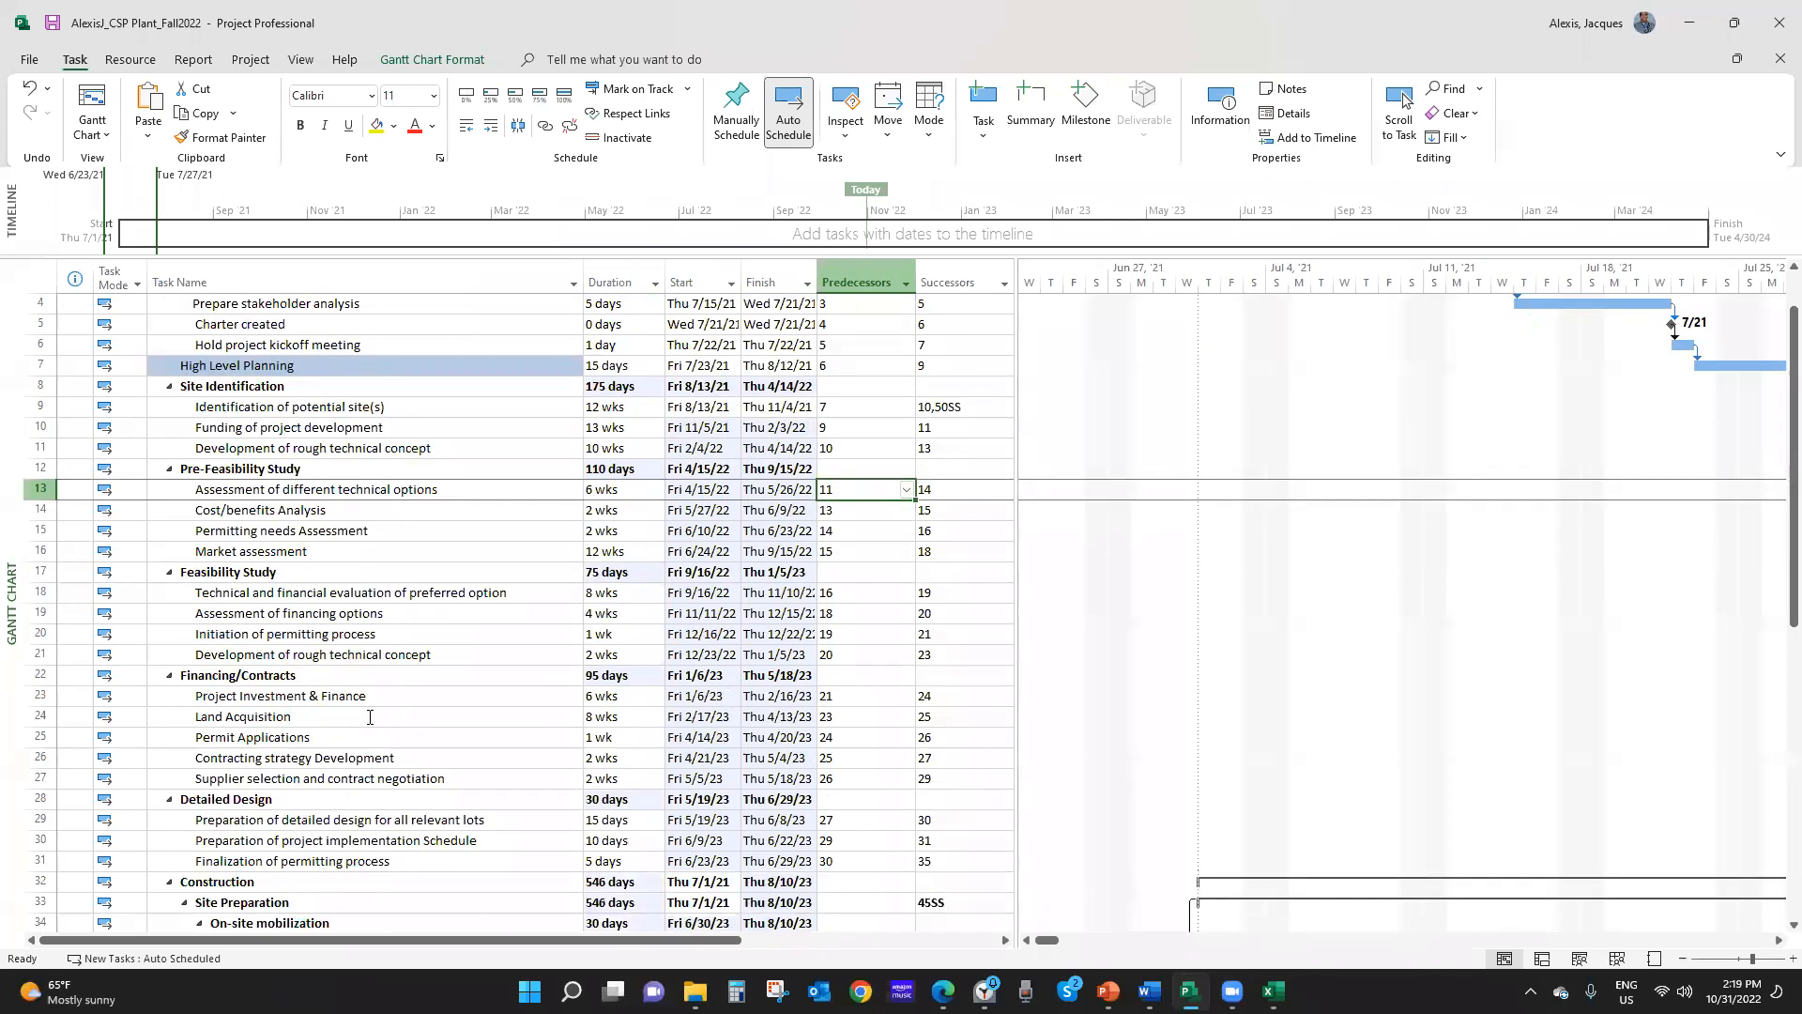
pyautogui.scroll(-3, 353, 715)
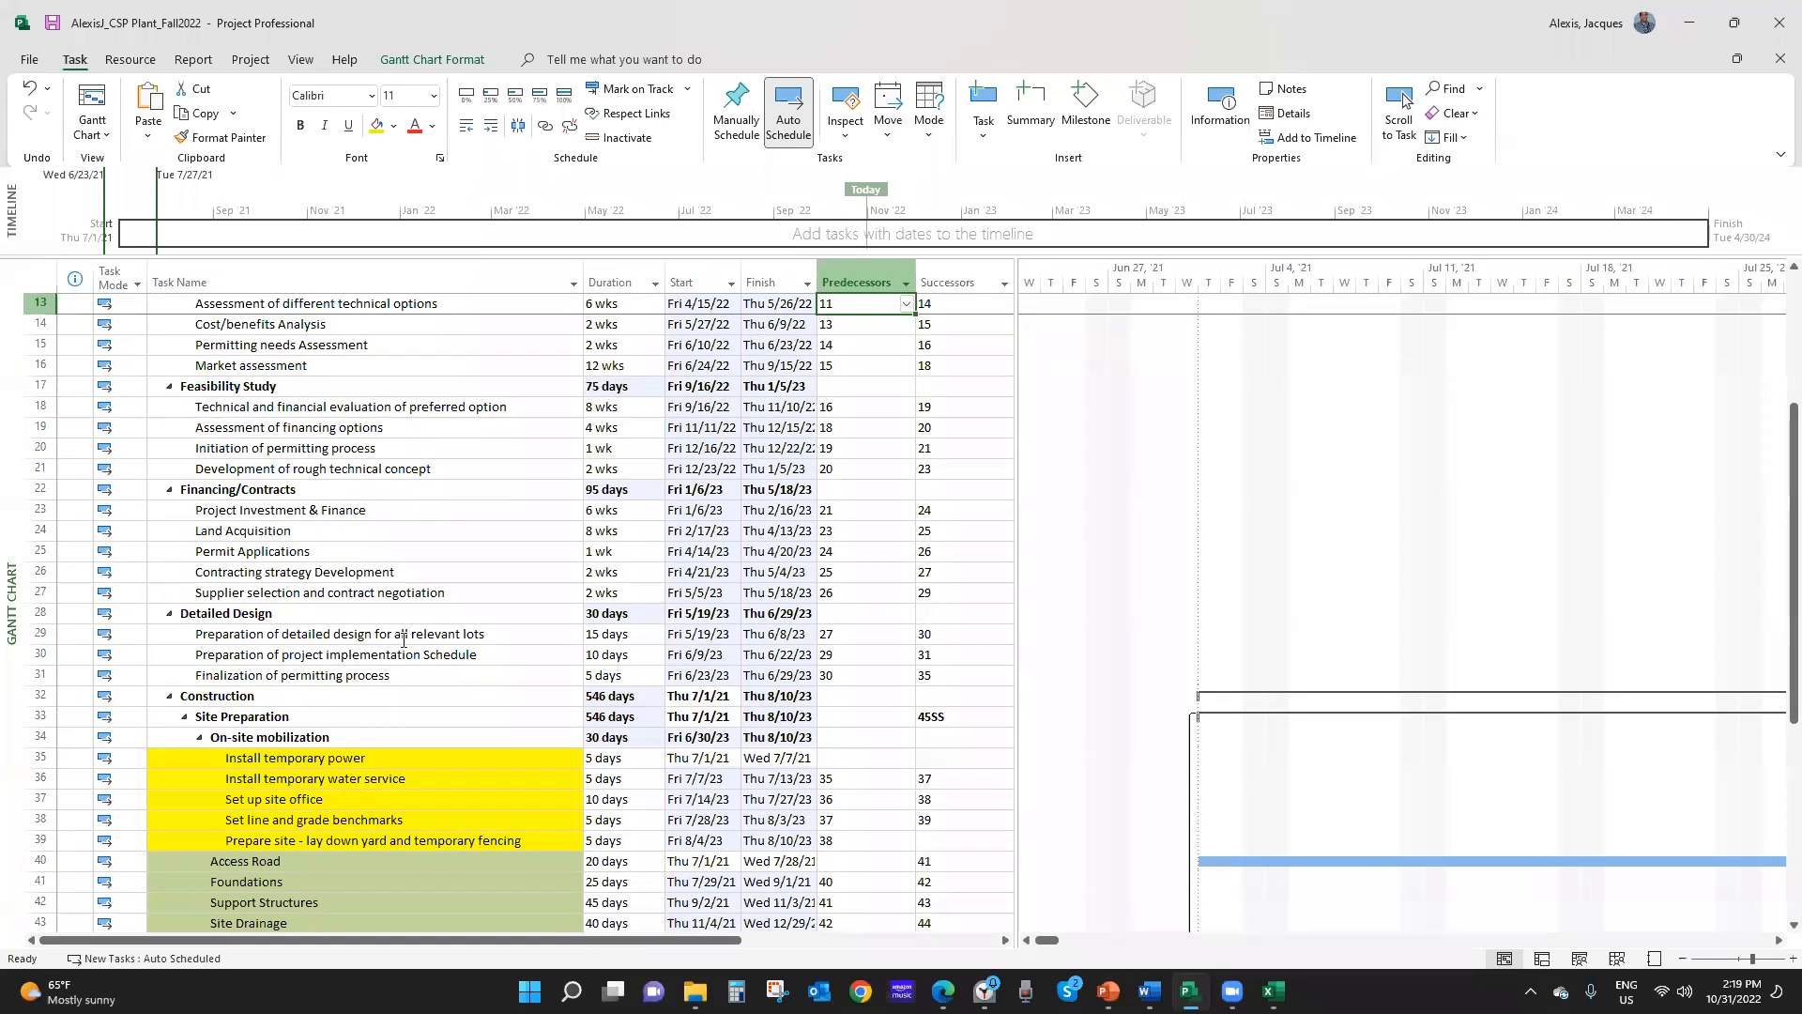
pyautogui.scroll(-1, 438, 641)
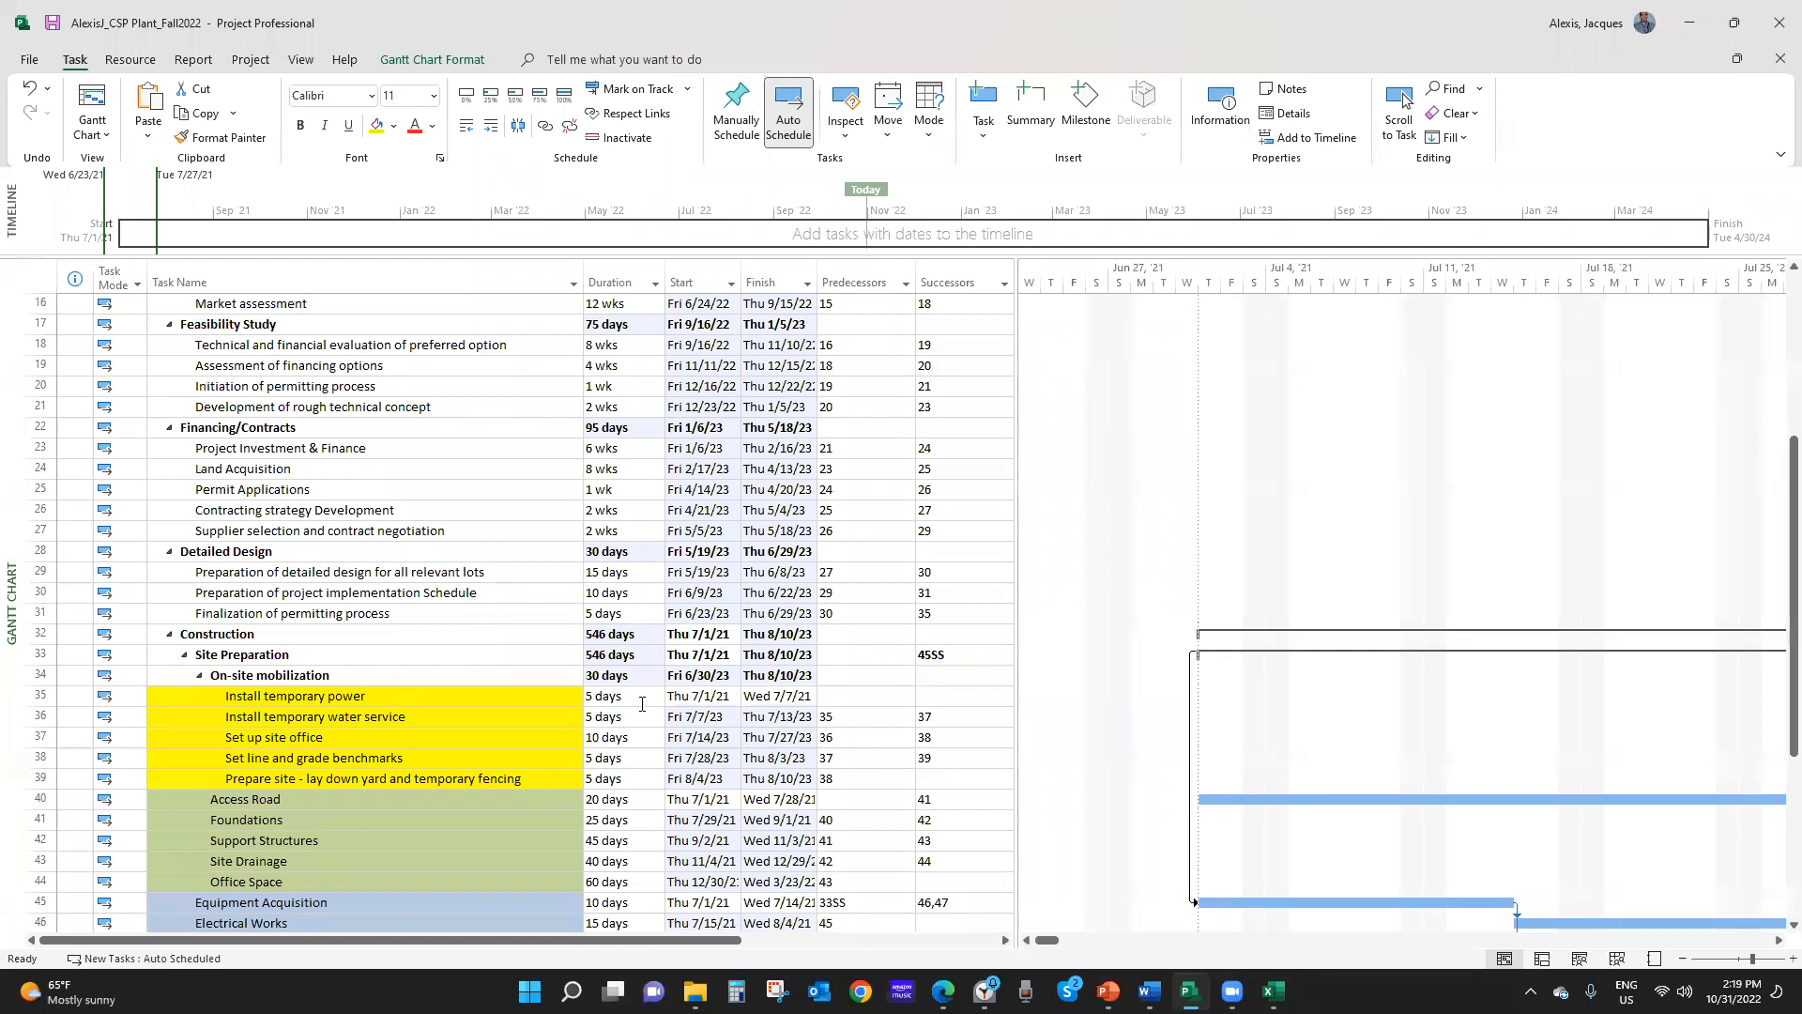
pyautogui.click(833, 718)
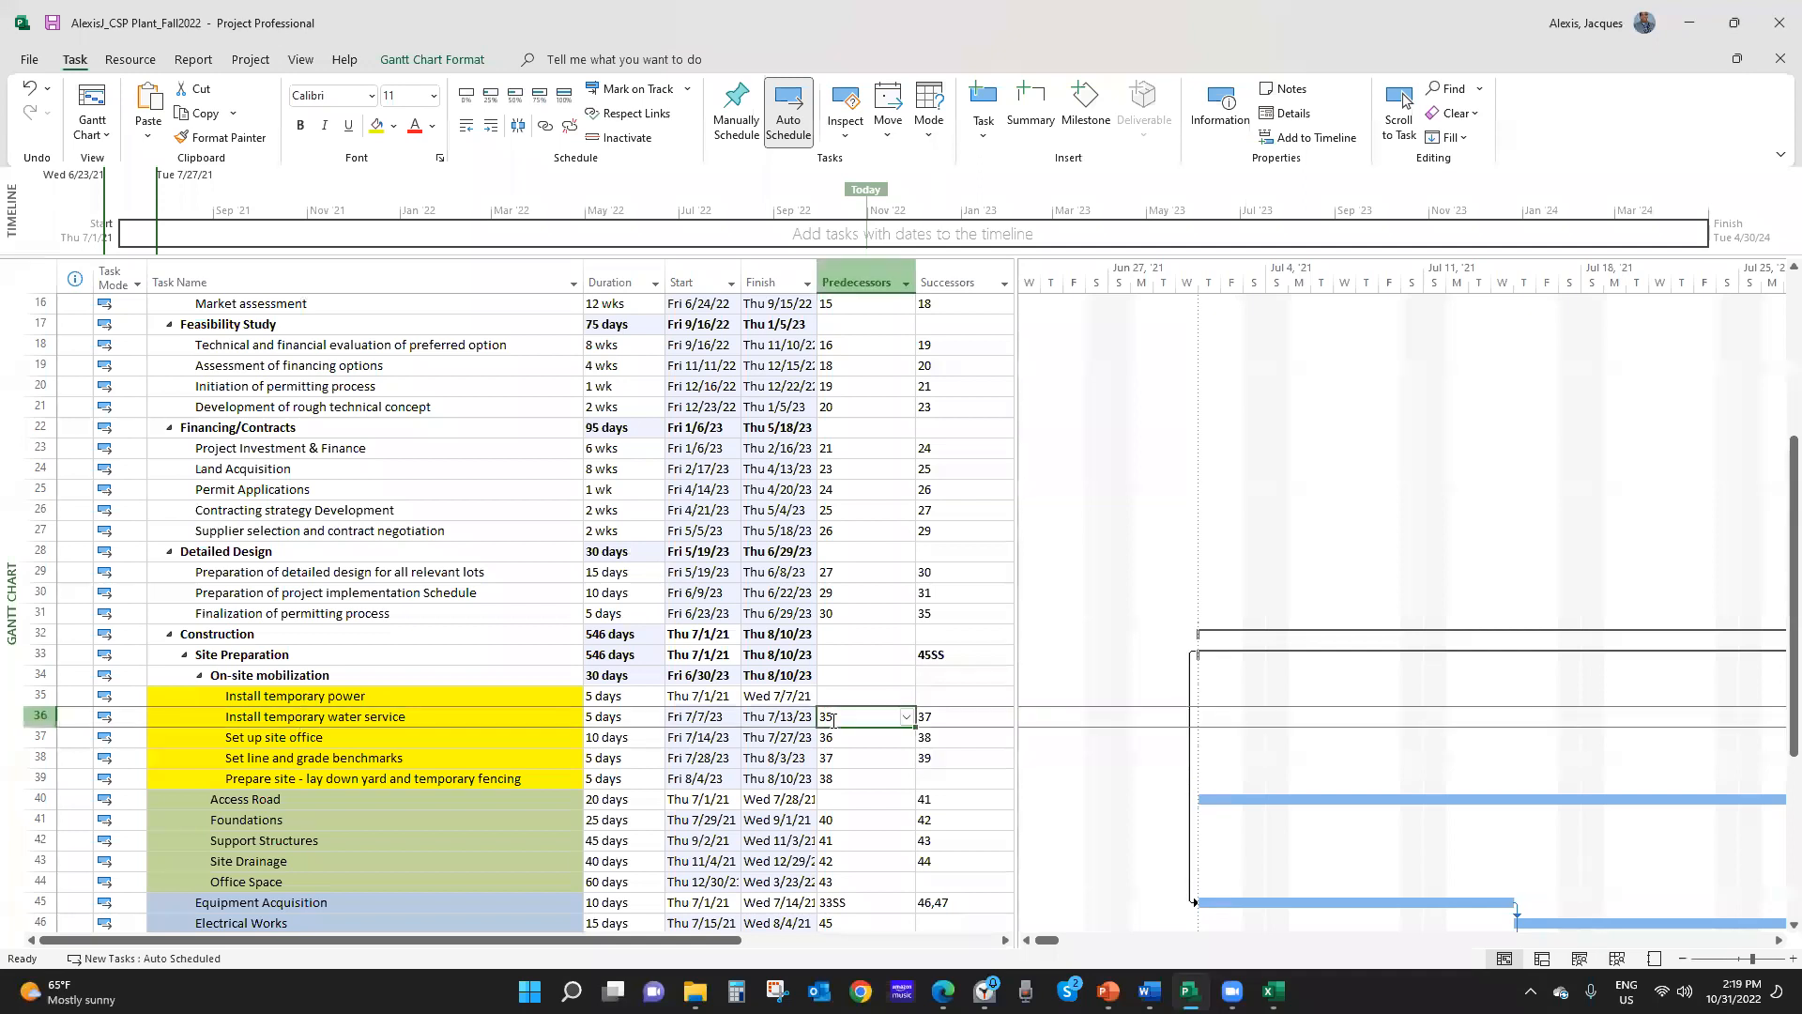
pyautogui.click(419, 699)
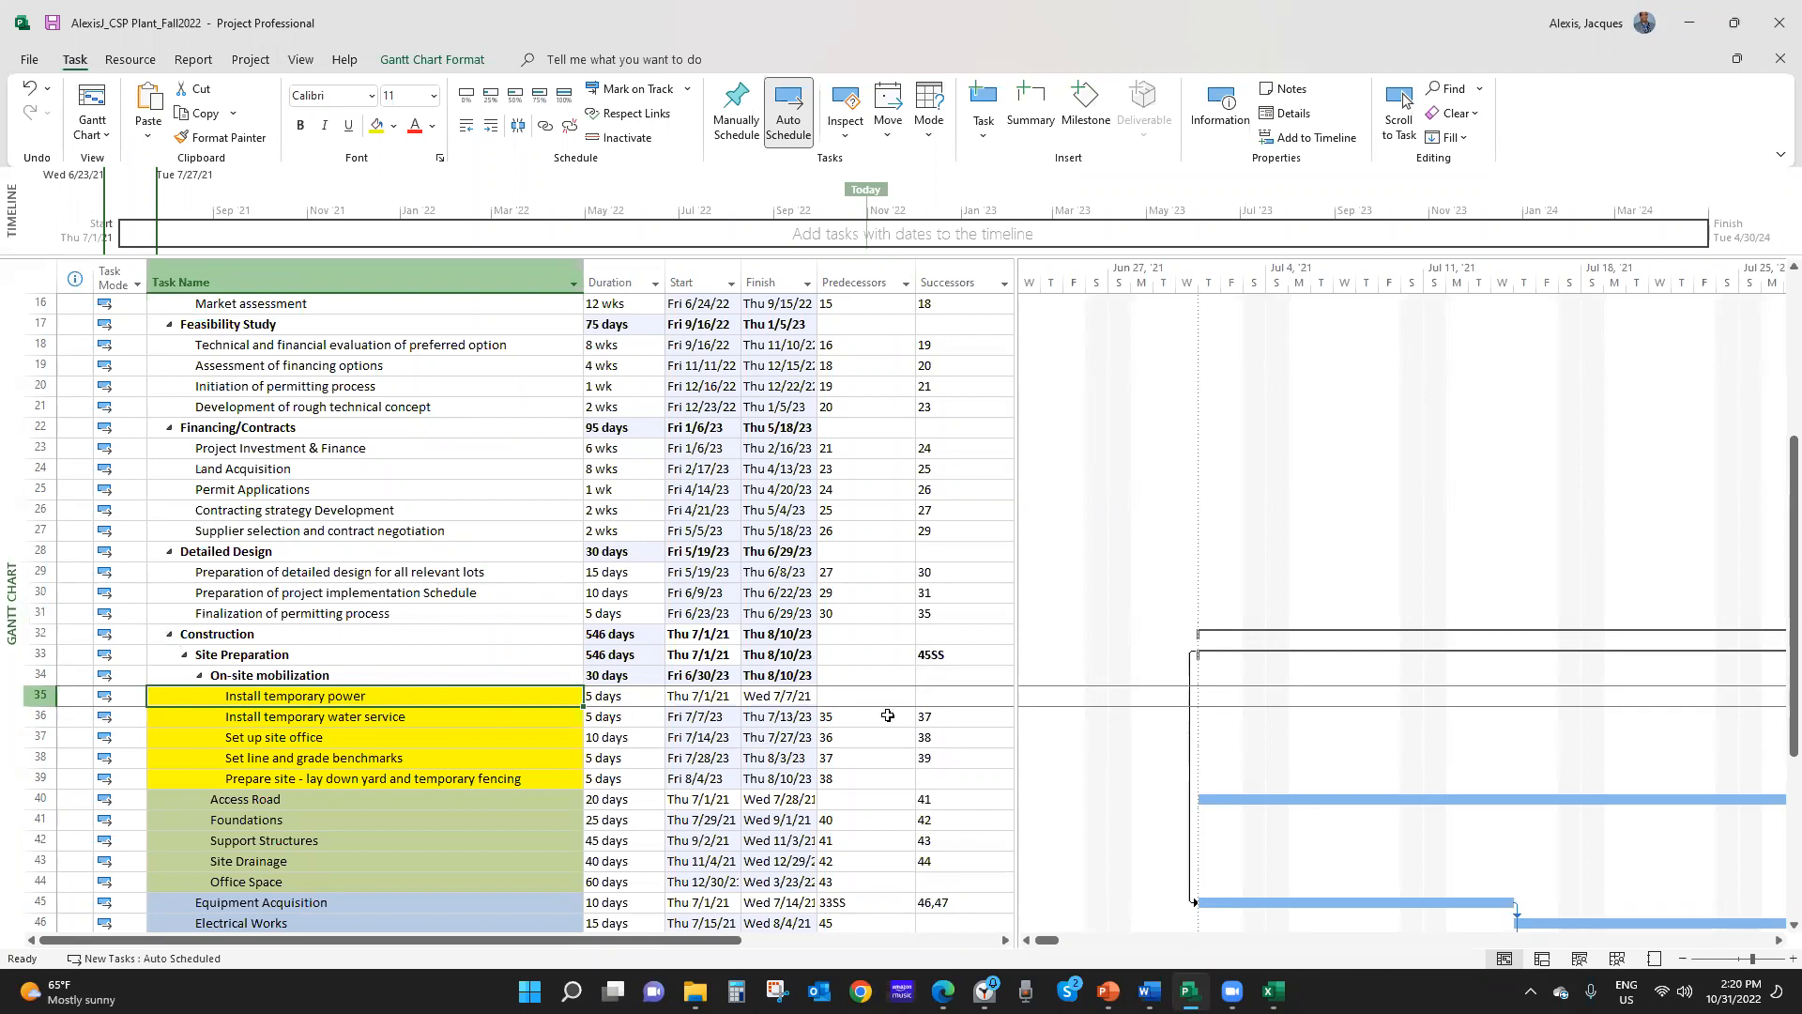
pyautogui.click(844, 700)
pyautogui.write('31')
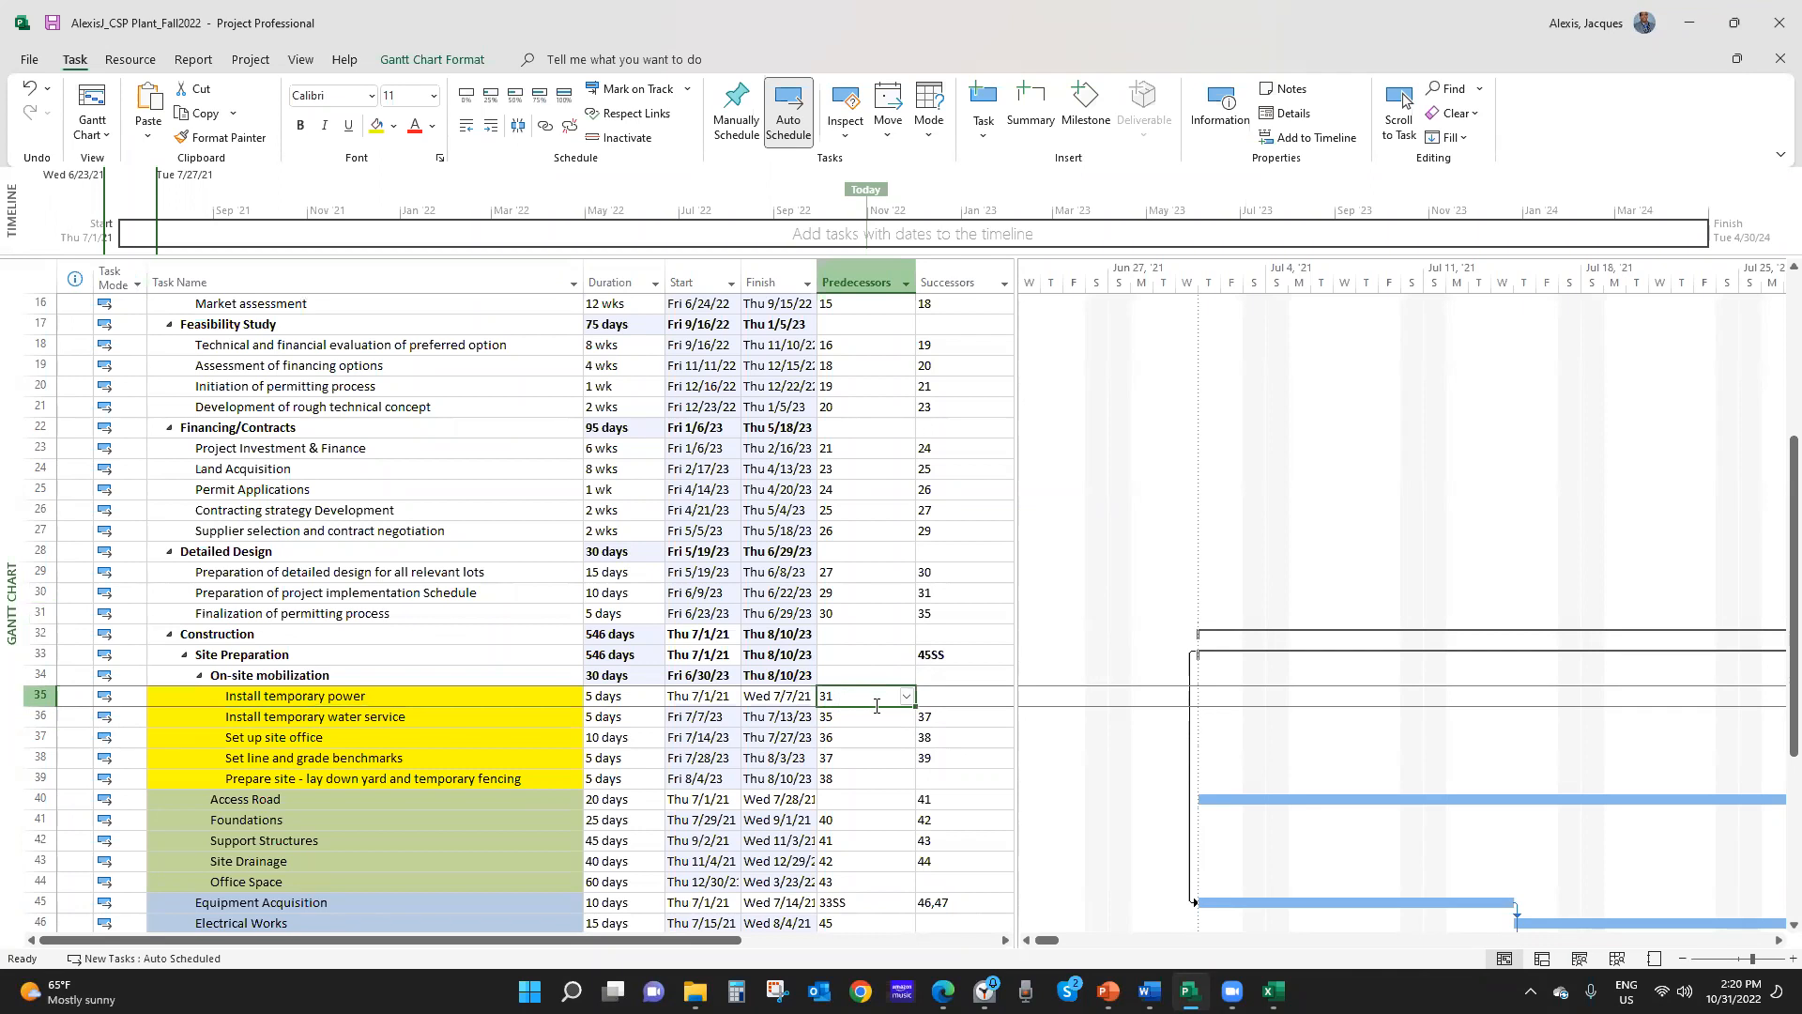
pyautogui.click(851, 735)
pyautogui.click(851, 699)
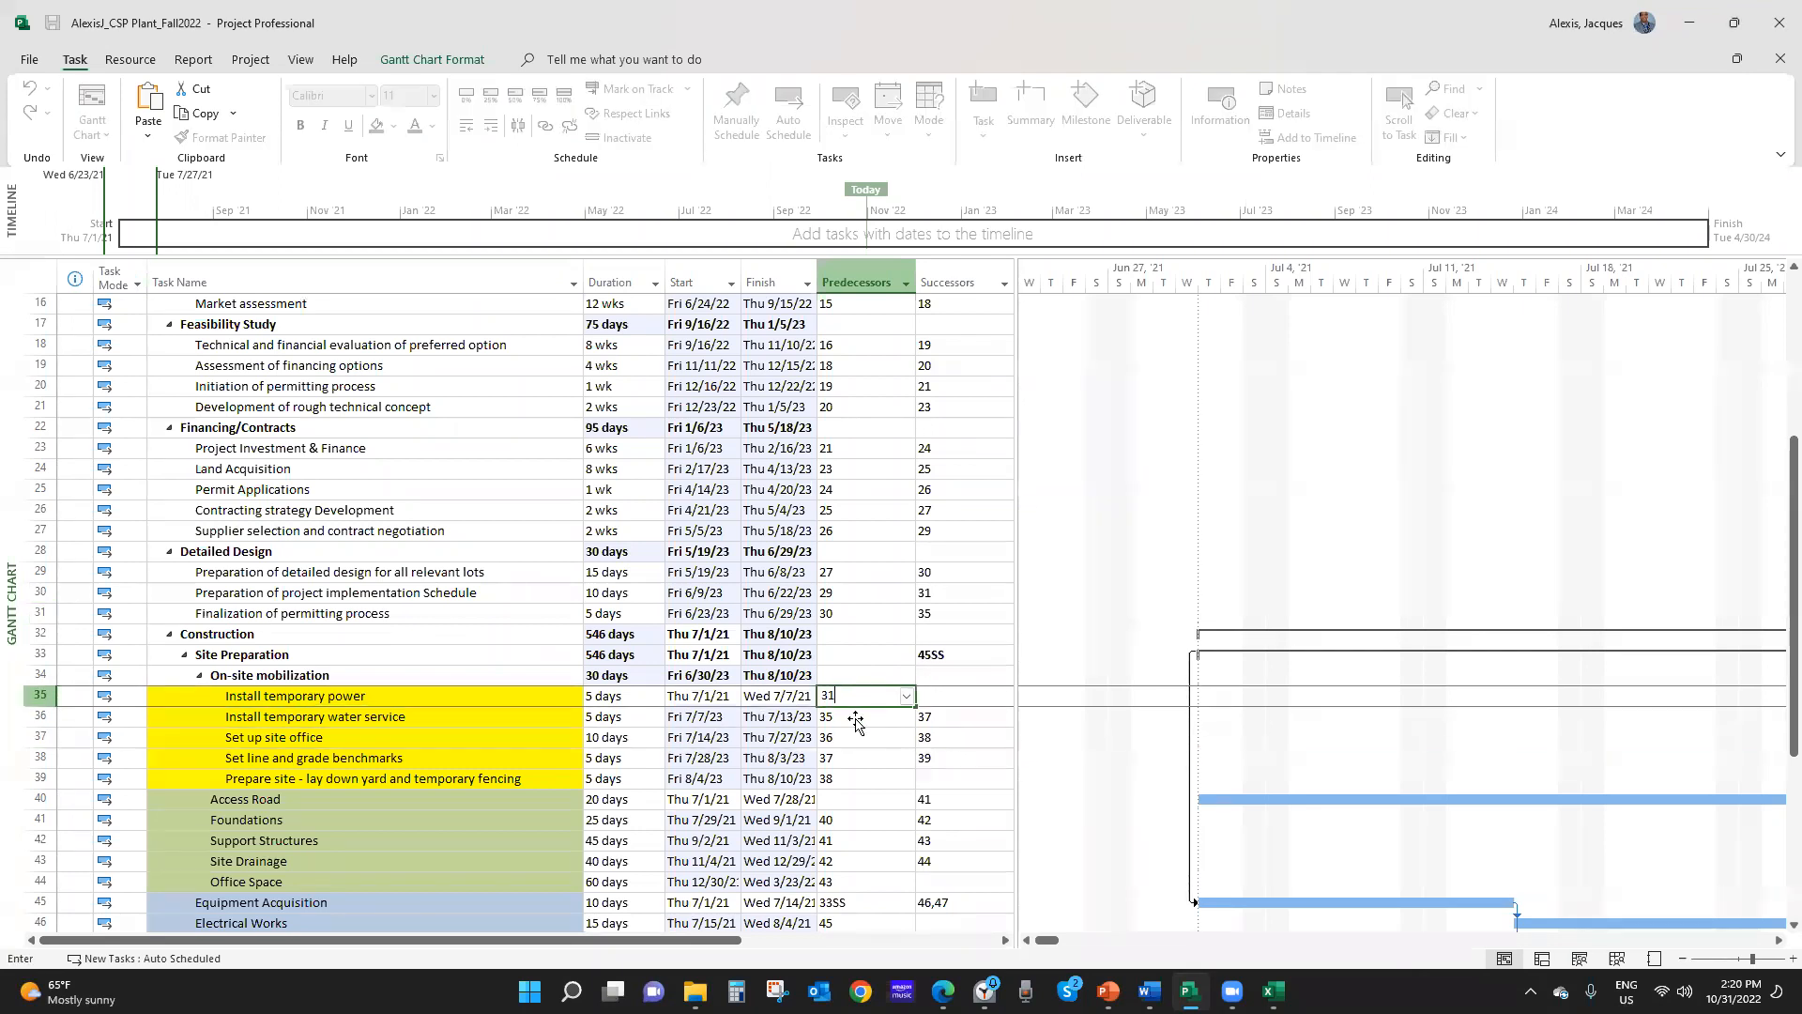
pyautogui.click(855, 717)
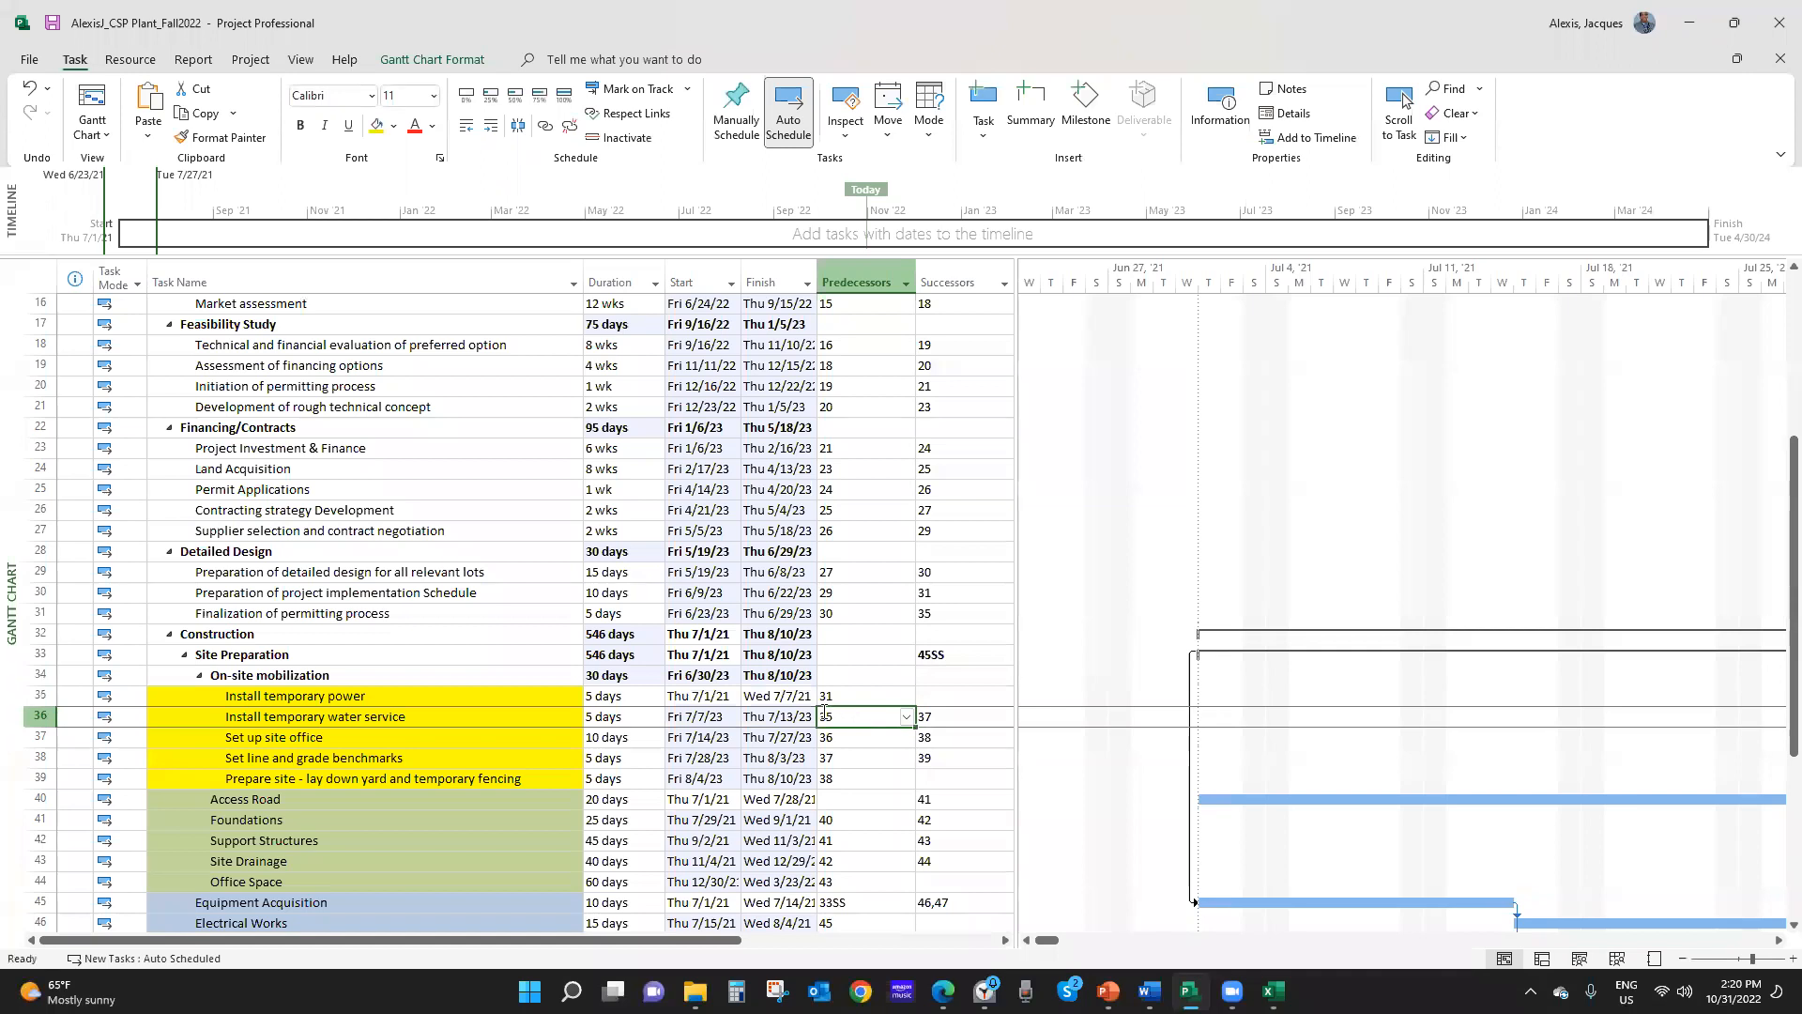
# Set the predecessor of the Access Road task to 39
pyautogui.scroll(-2, 430, 713)
pyautogui.scroll(-1, 430, 713)
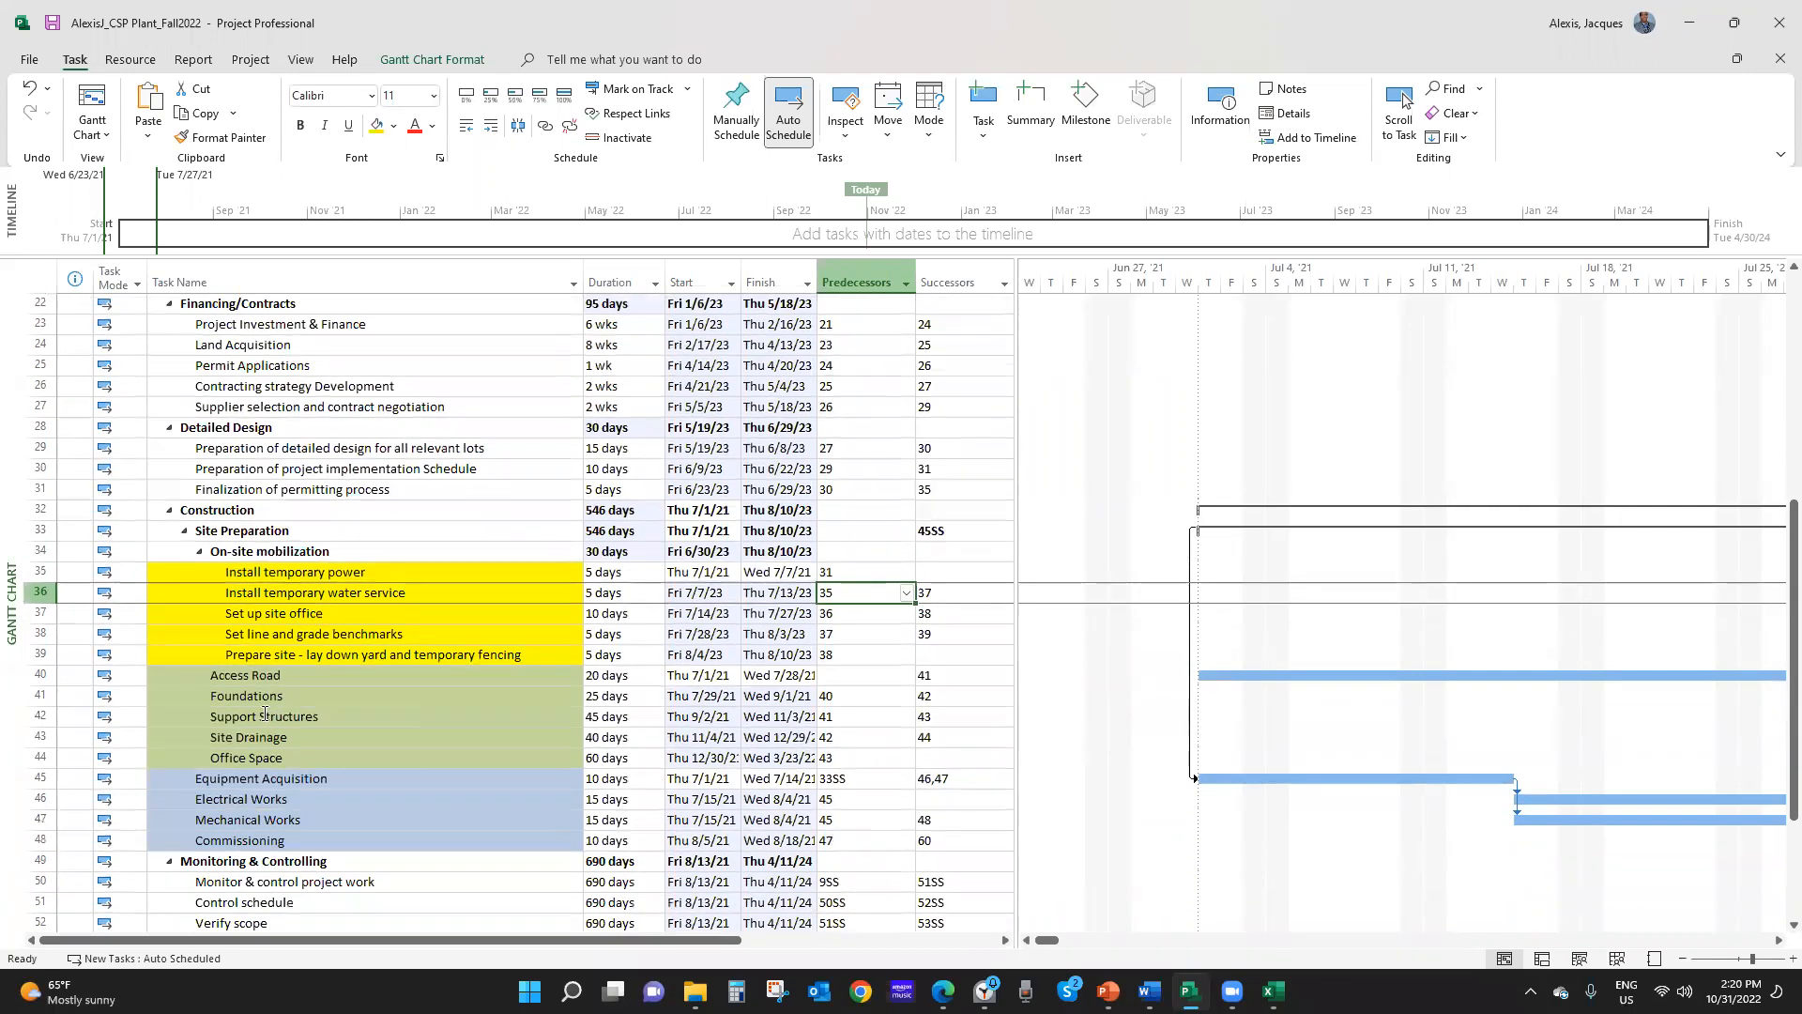
pyautogui.click(250, 677)
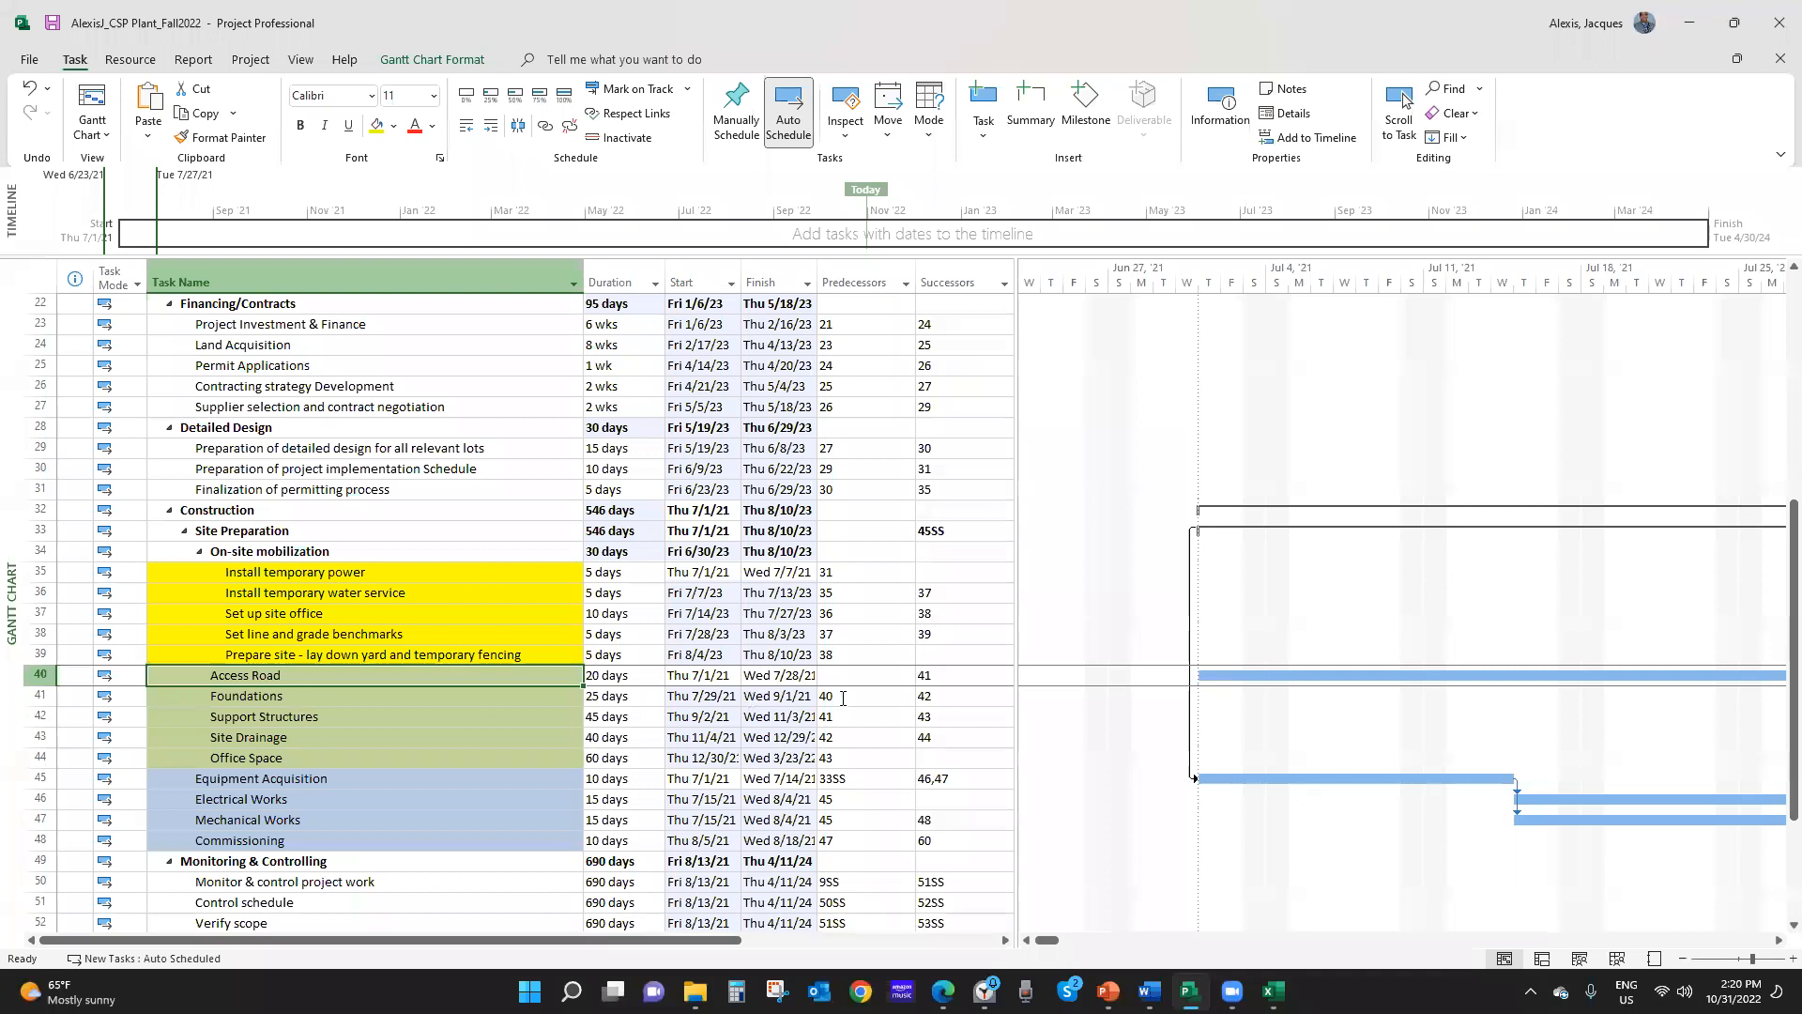
pyautogui.click(875, 697)
pyautogui.click(833, 676)
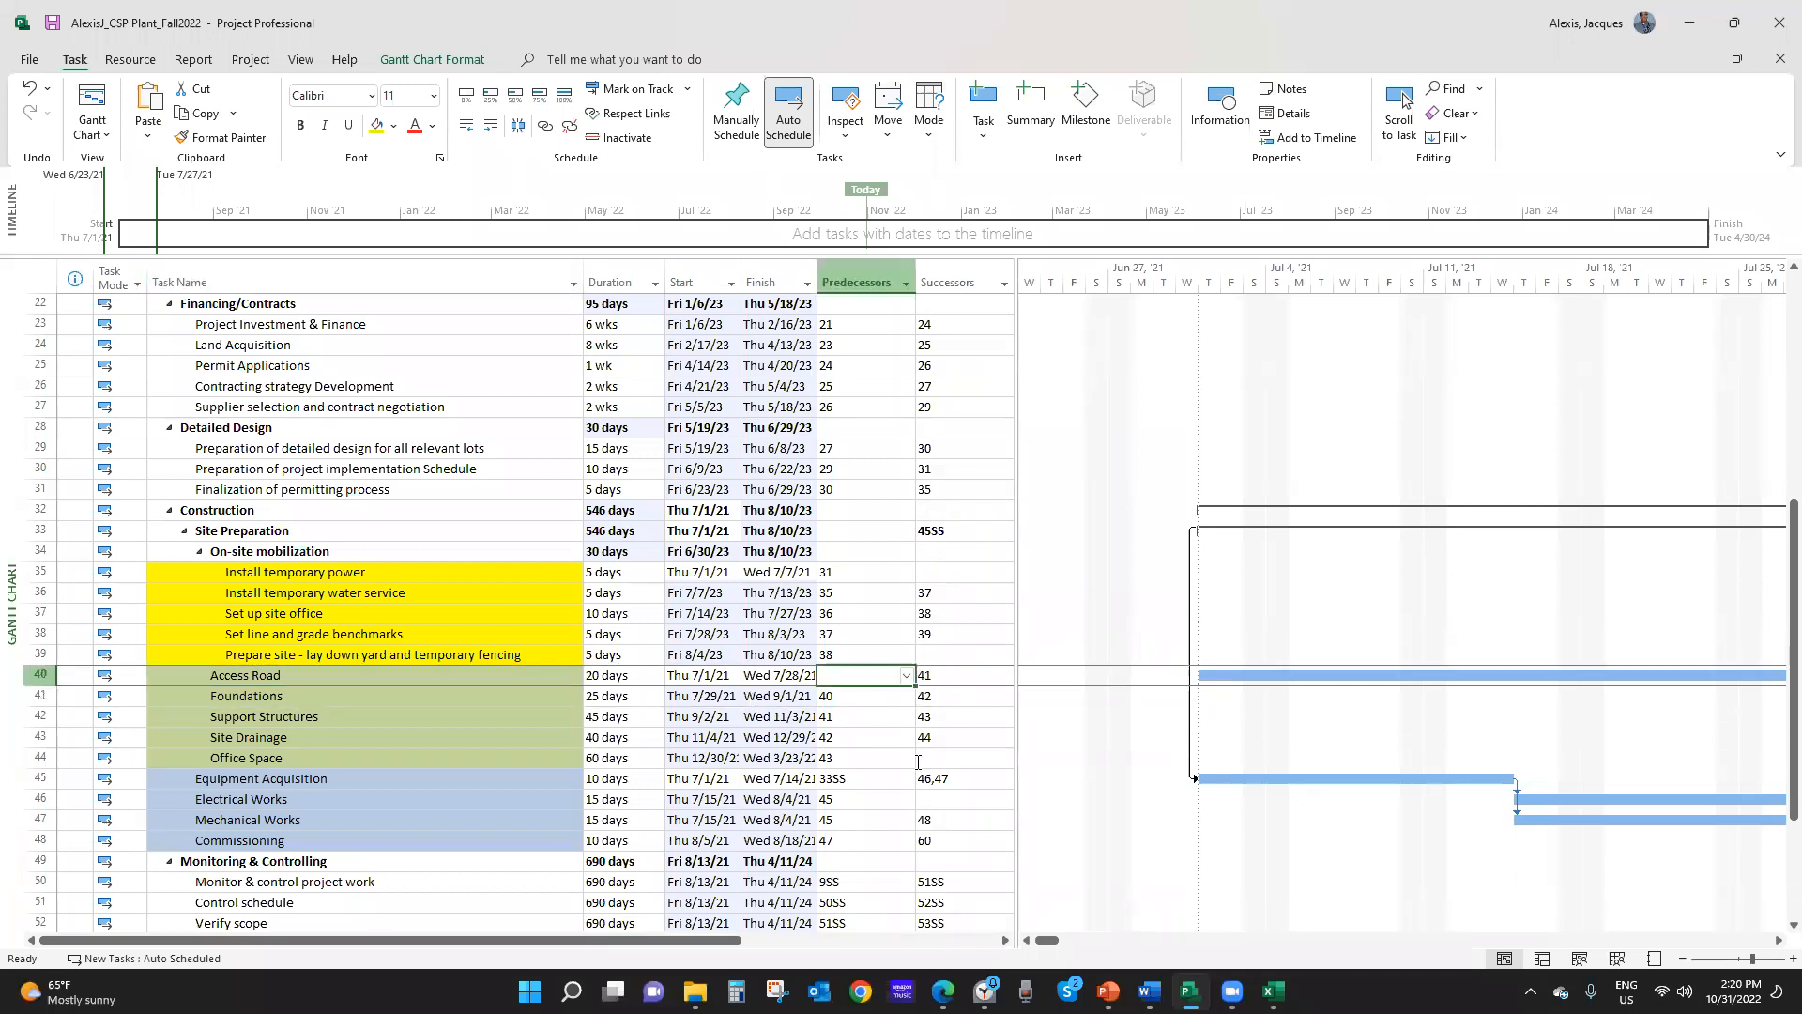
pyautogui.write('39')
pyautogui.press('Return')
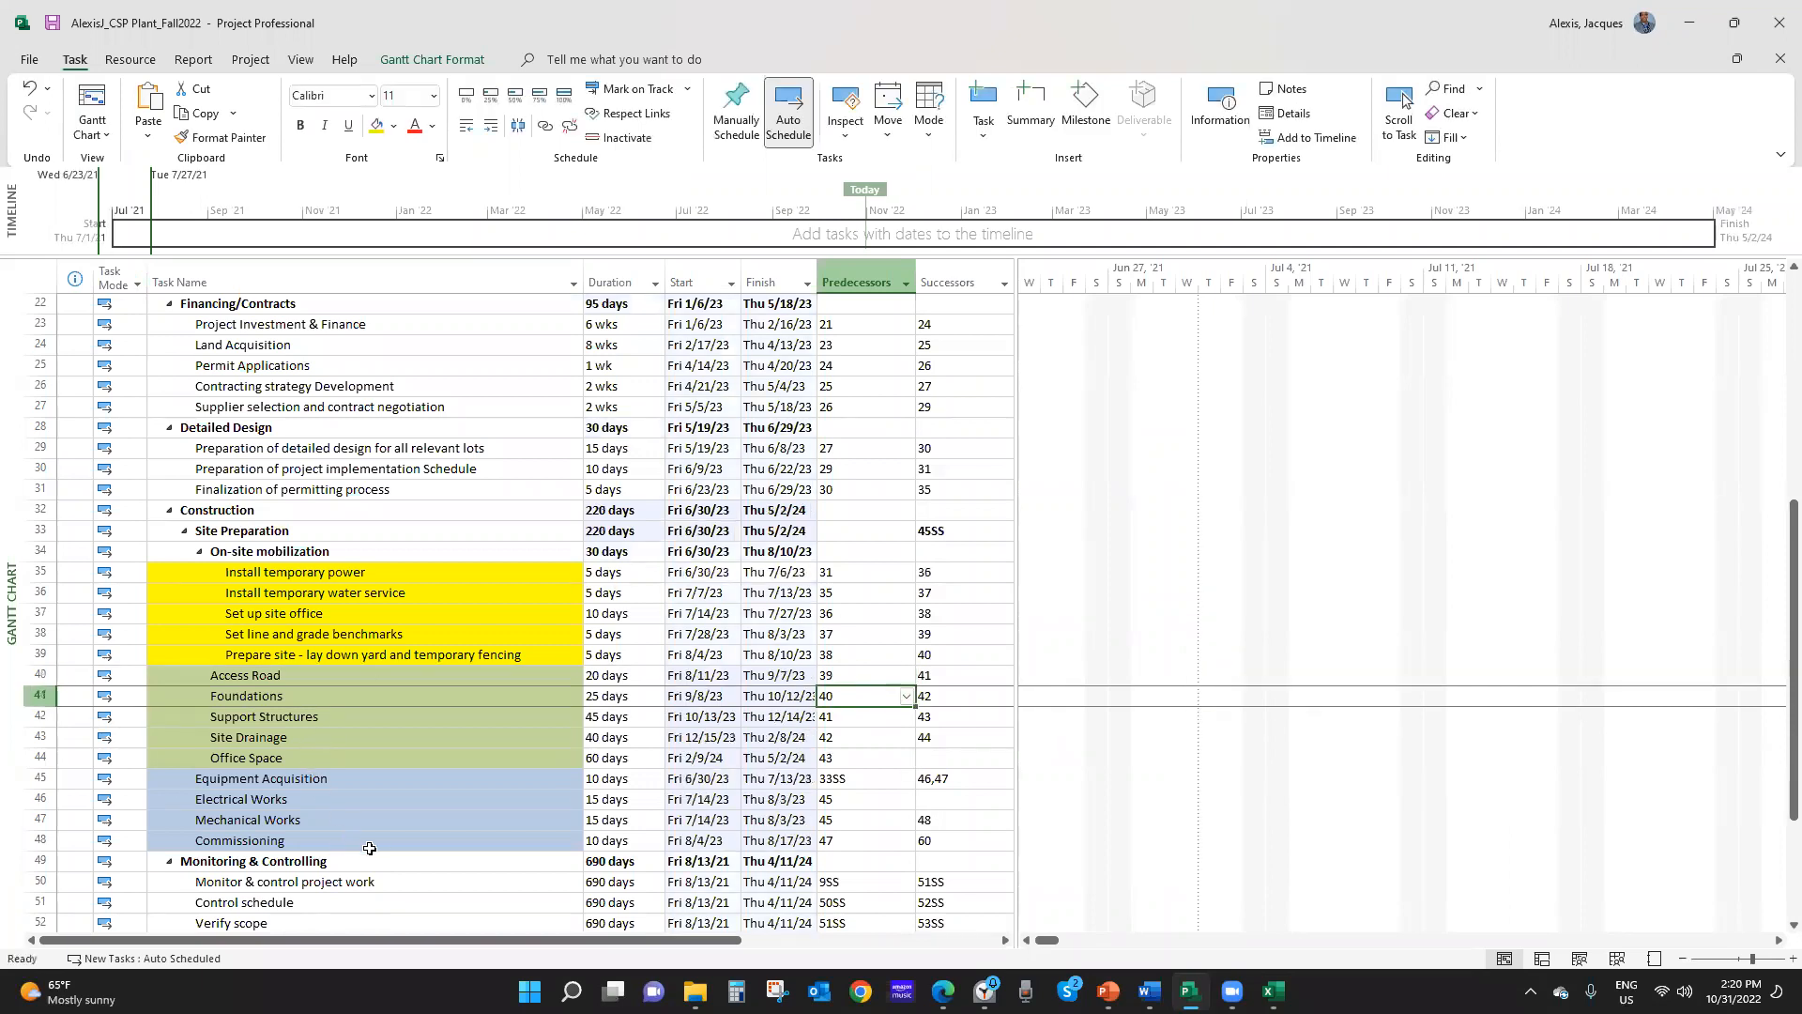
# Widen the task table beside the Gantt chart to show the Resource Names and Add New Column columns
pyautogui.scroll(-2, 371, 844)
pyautogui.scroll(-2, 295, 774)
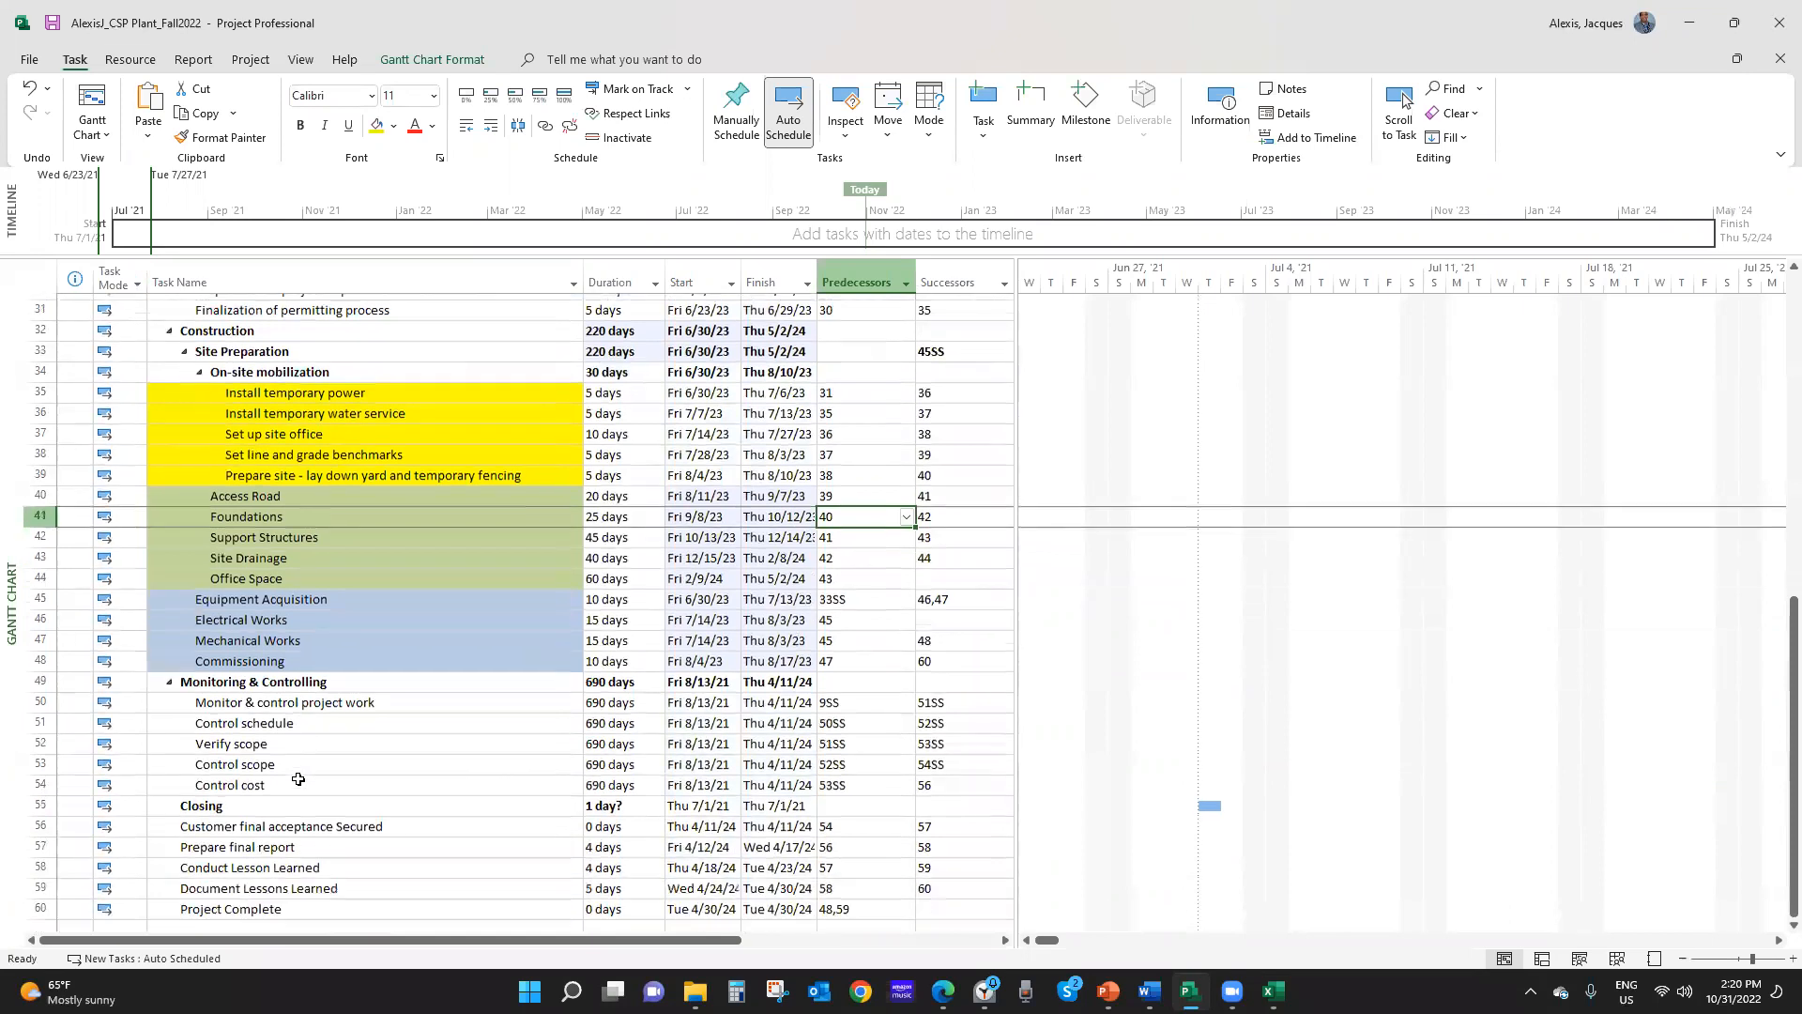
pyautogui.click(223, 762)
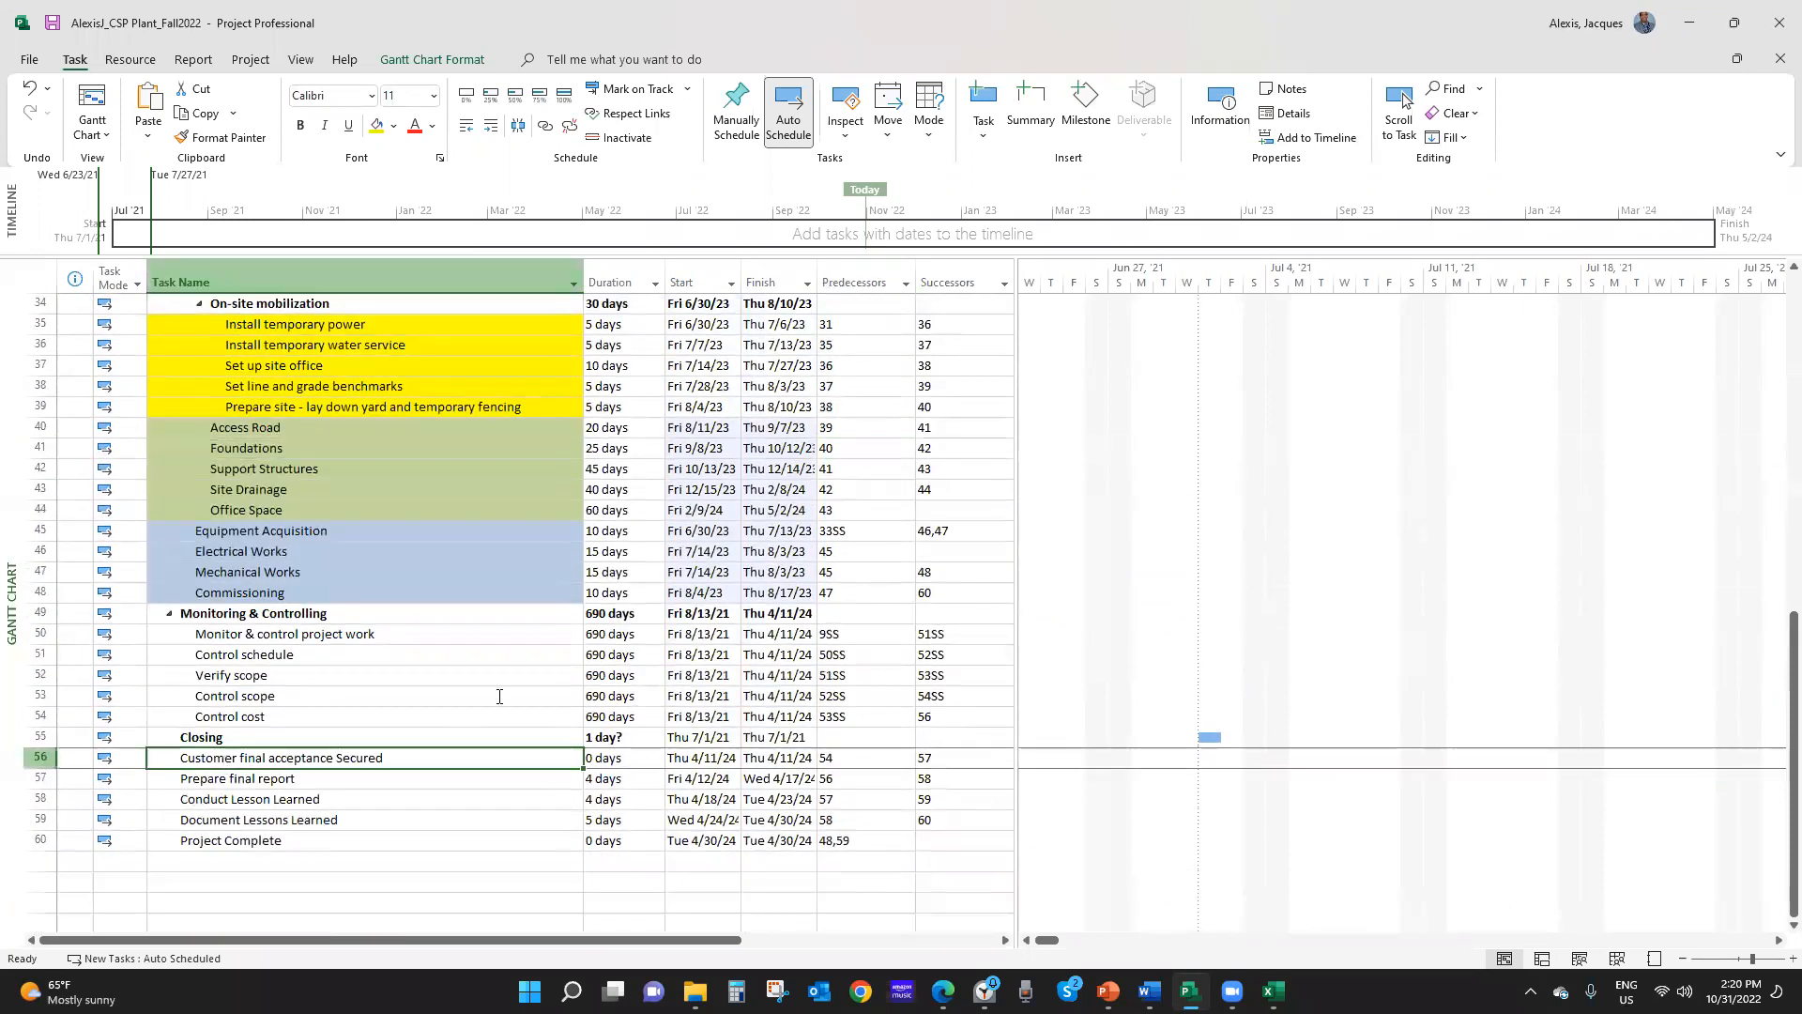
pyautogui.click(256, 637)
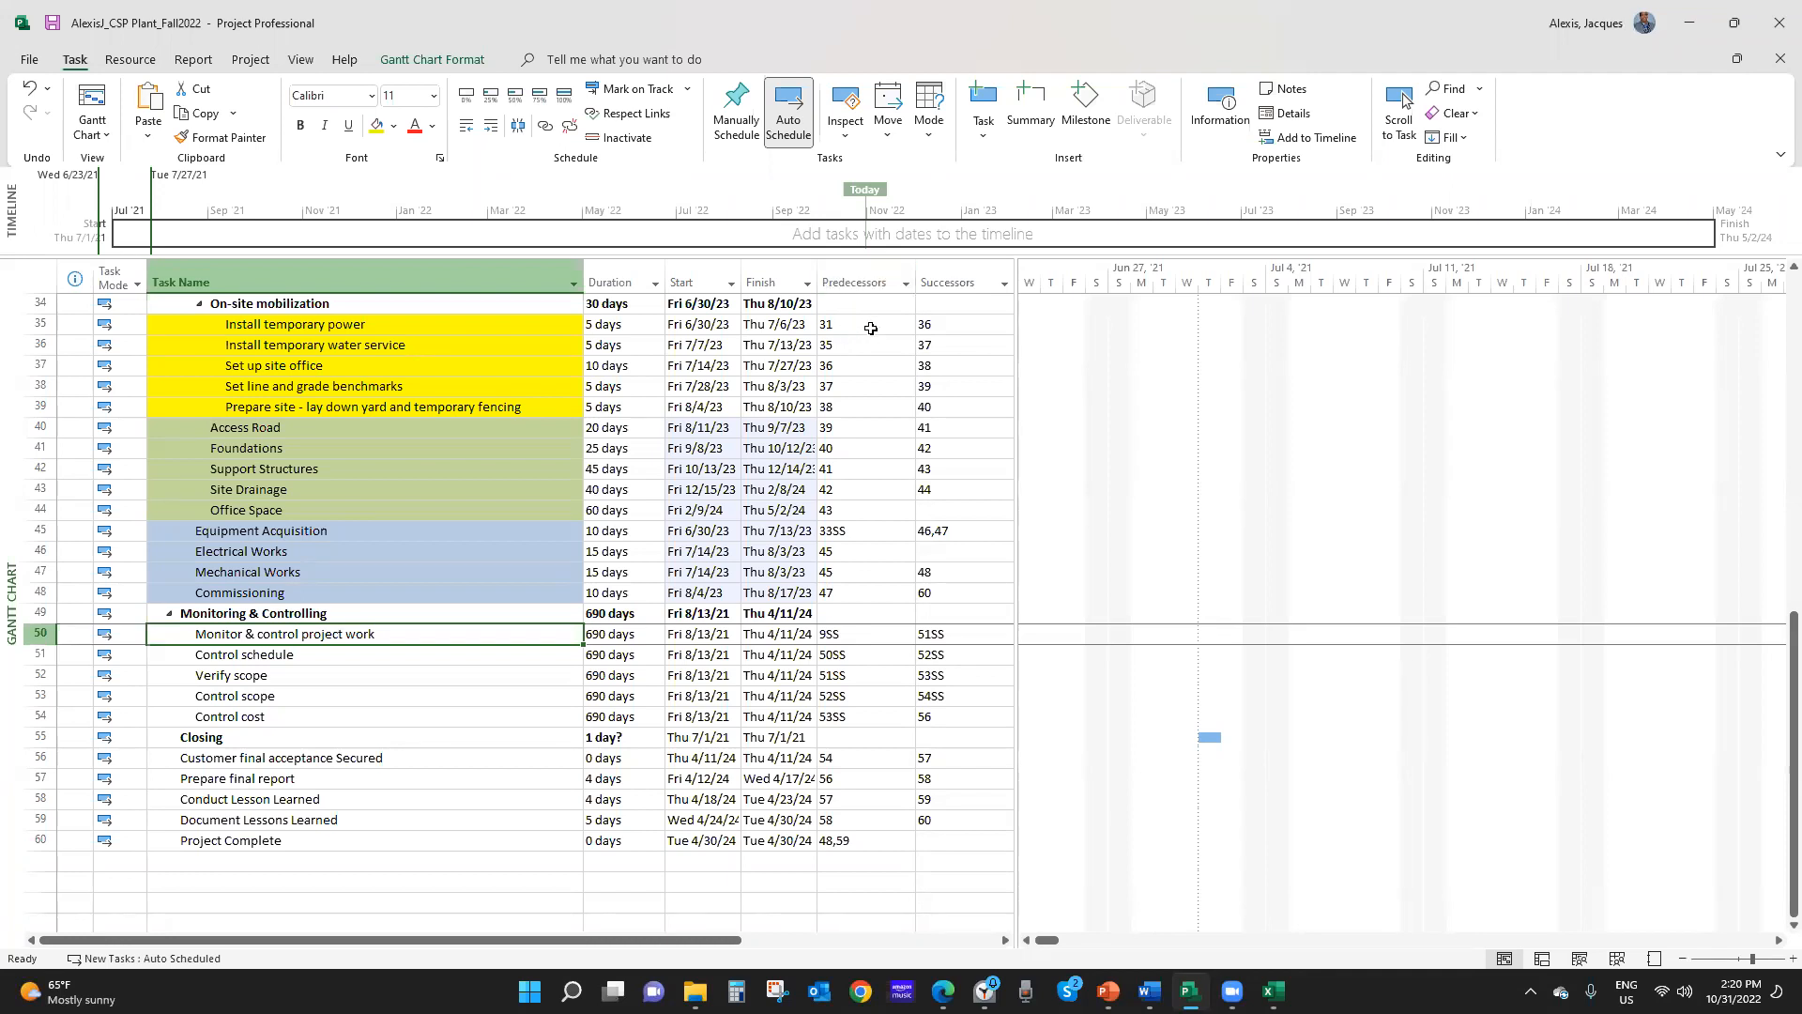
pyautogui.moveTo(1017, 358); pyautogui.dragTo(1231, 392)
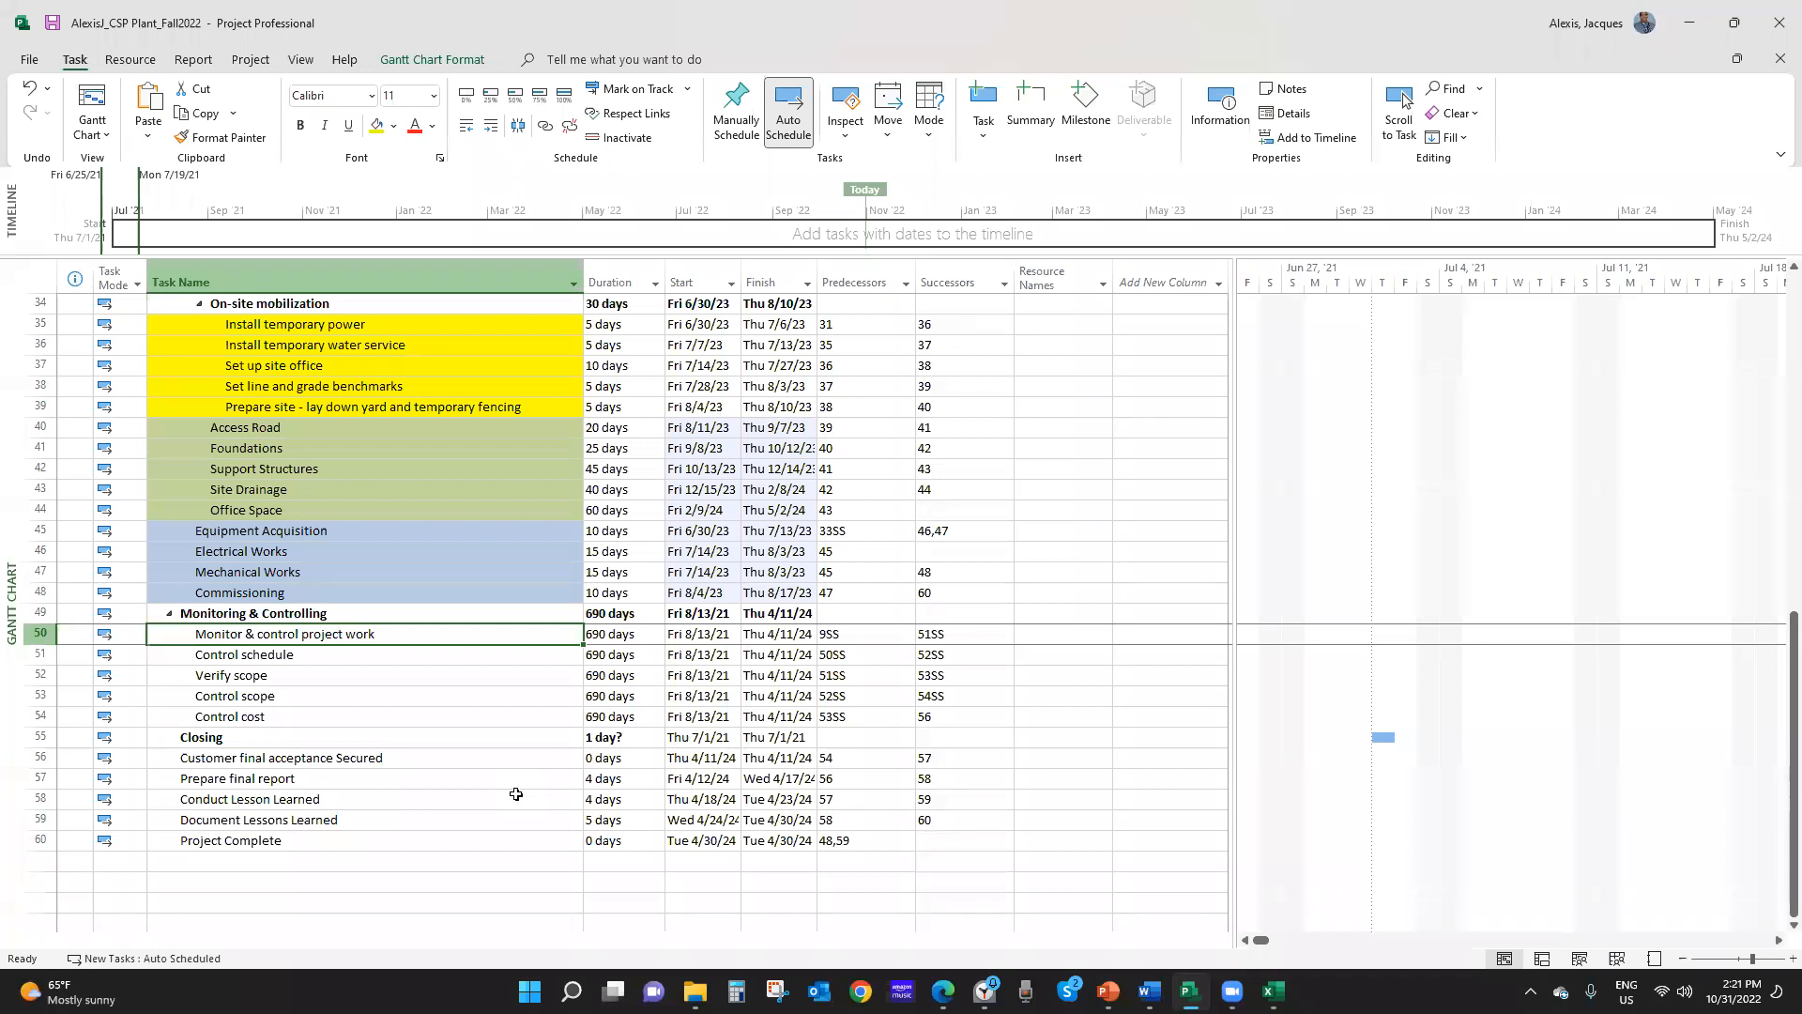
# Indent the tasks from Customer final acceptance Secured to Document Lessons Learned one level beneath Closing
pyautogui.scroll(7, 516, 794)
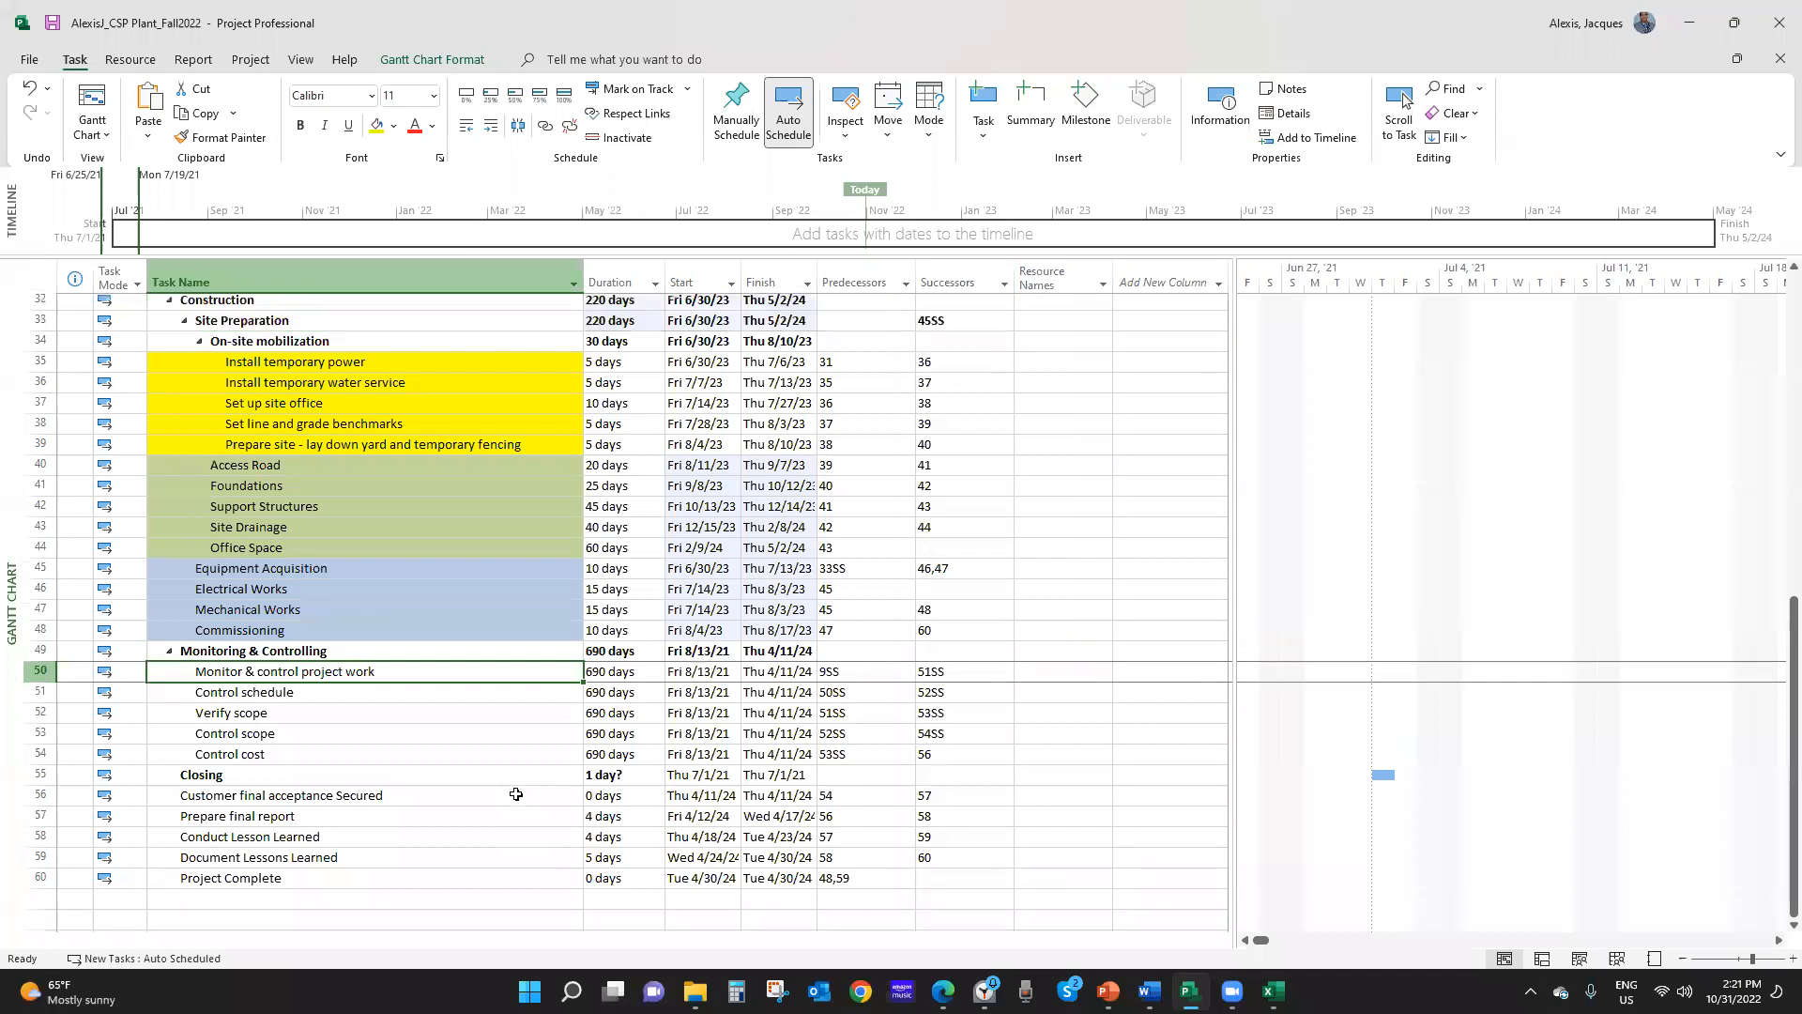
pyautogui.scroll(1, 516, 794)
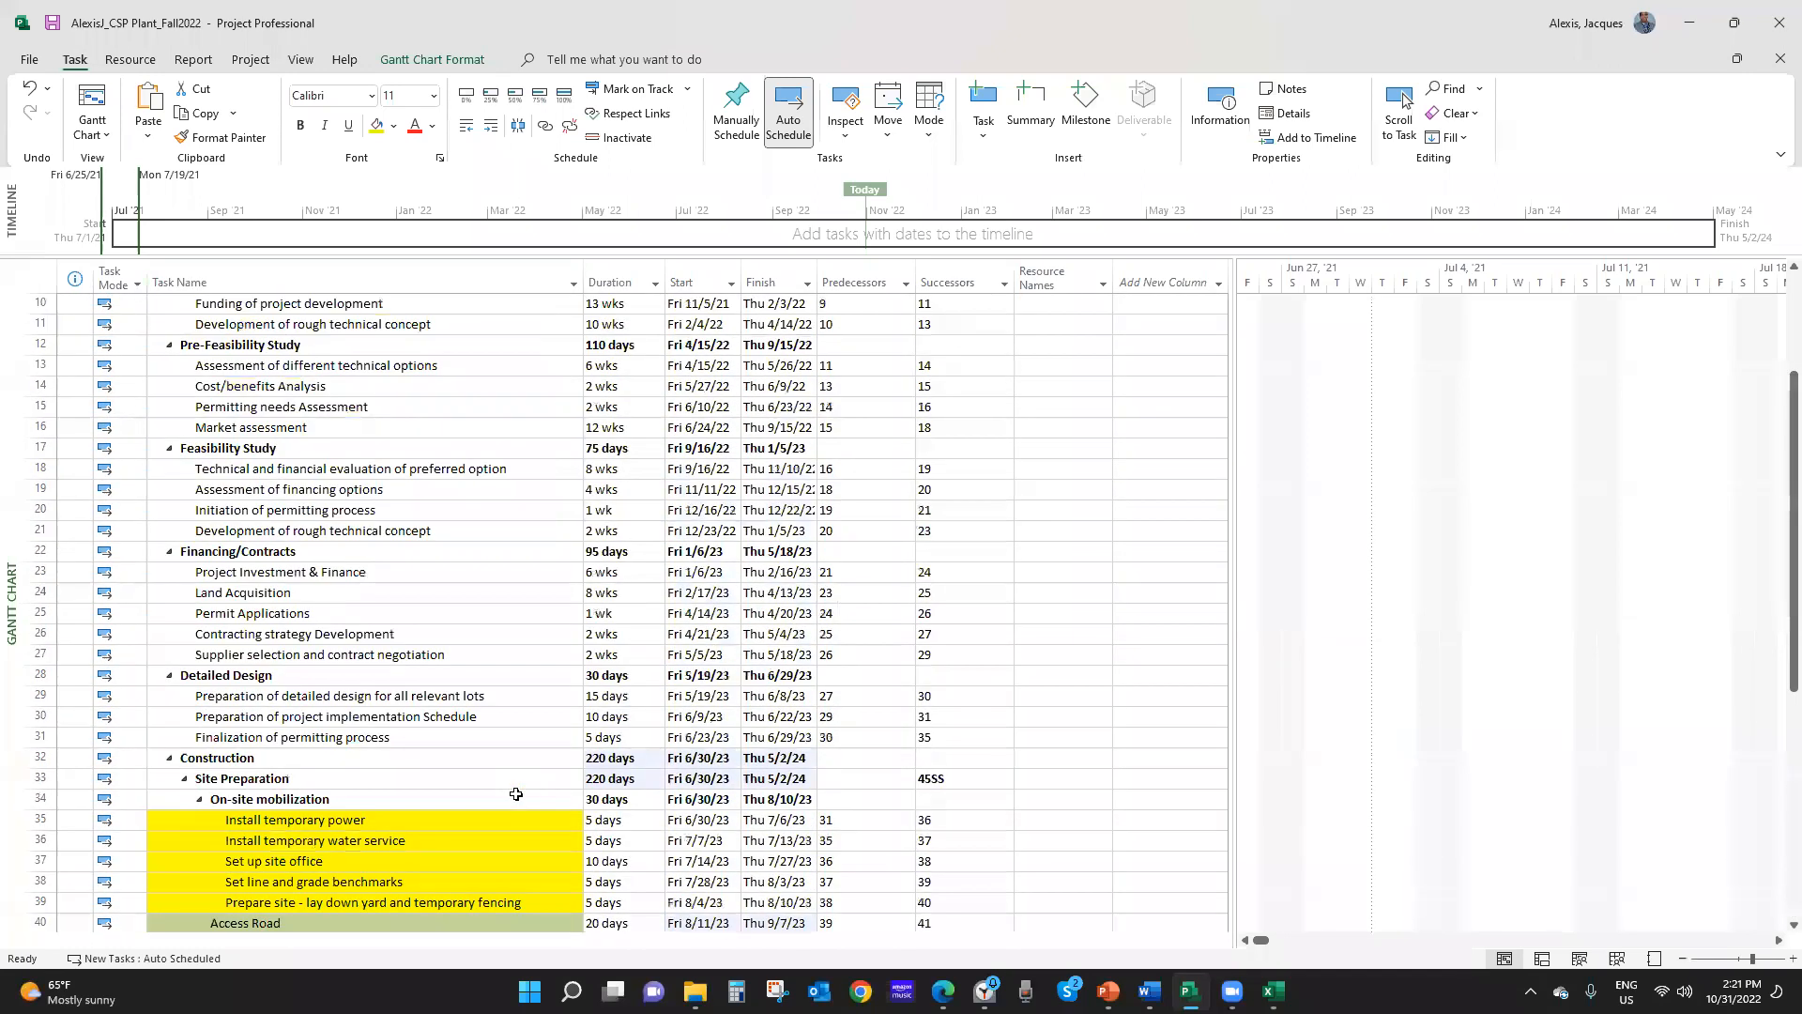
pyautogui.scroll(3, 516, 794)
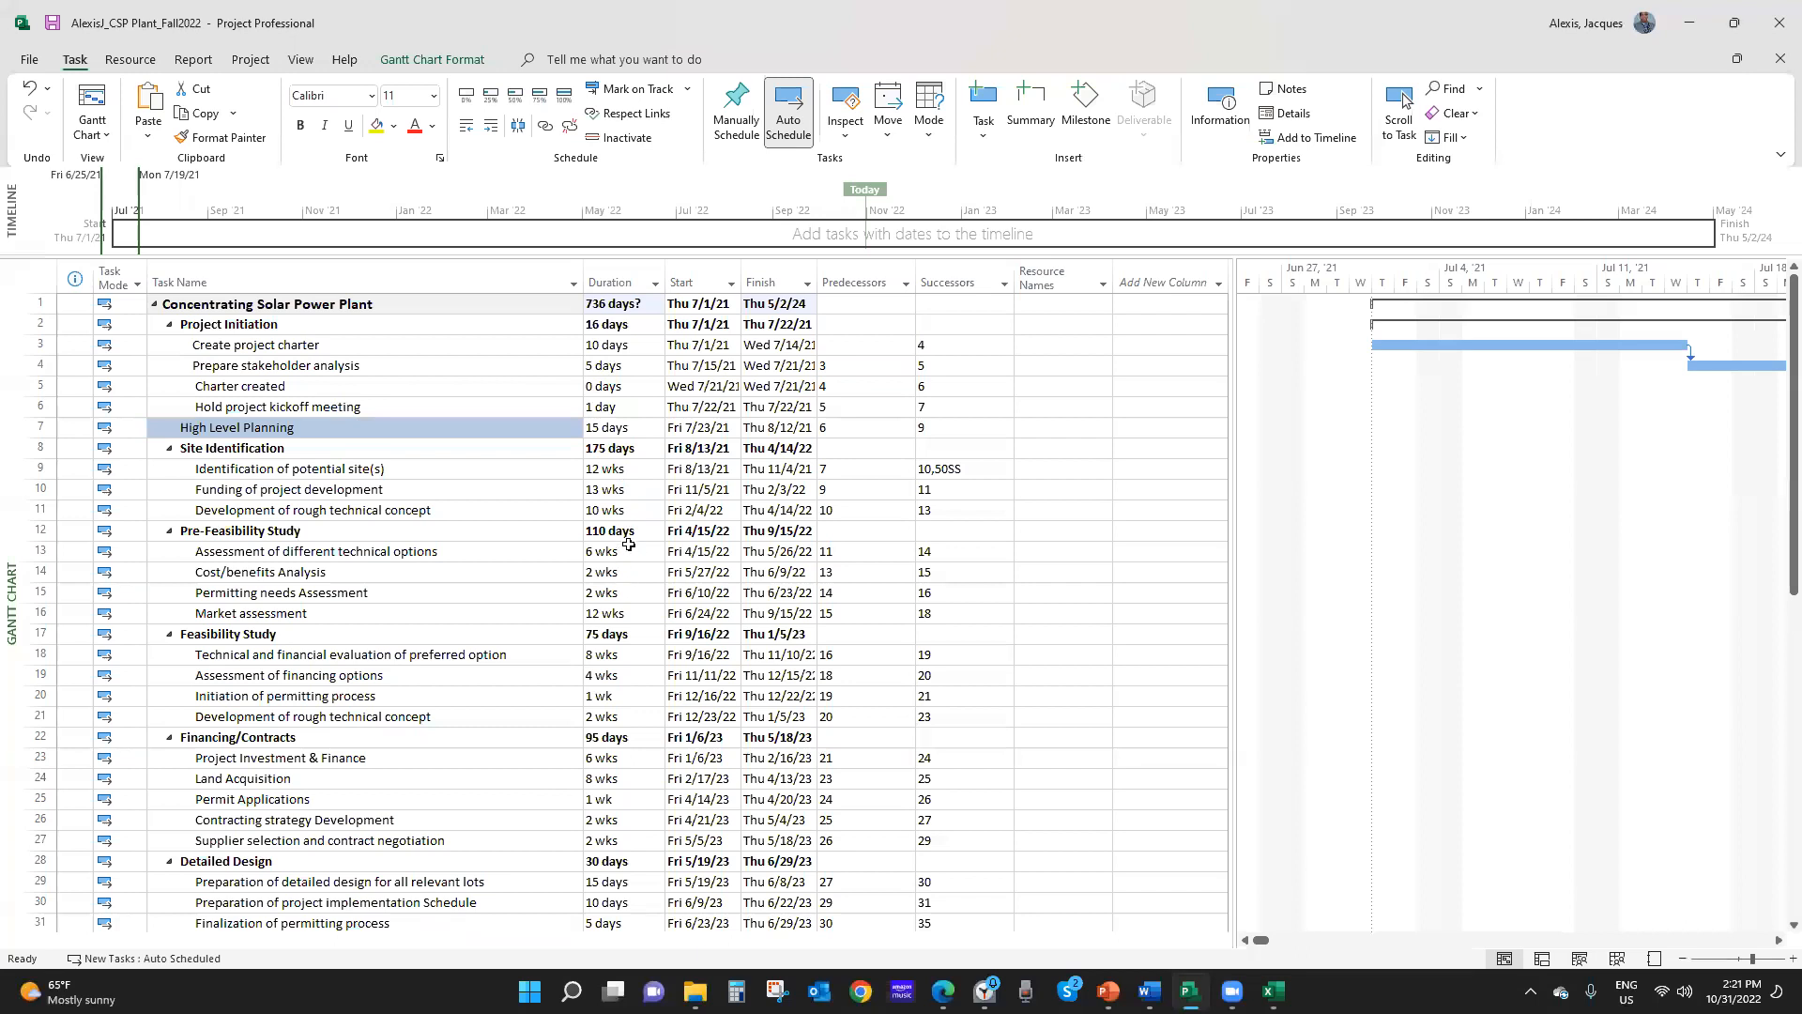
pyautogui.scroll(-2, 633, 512)
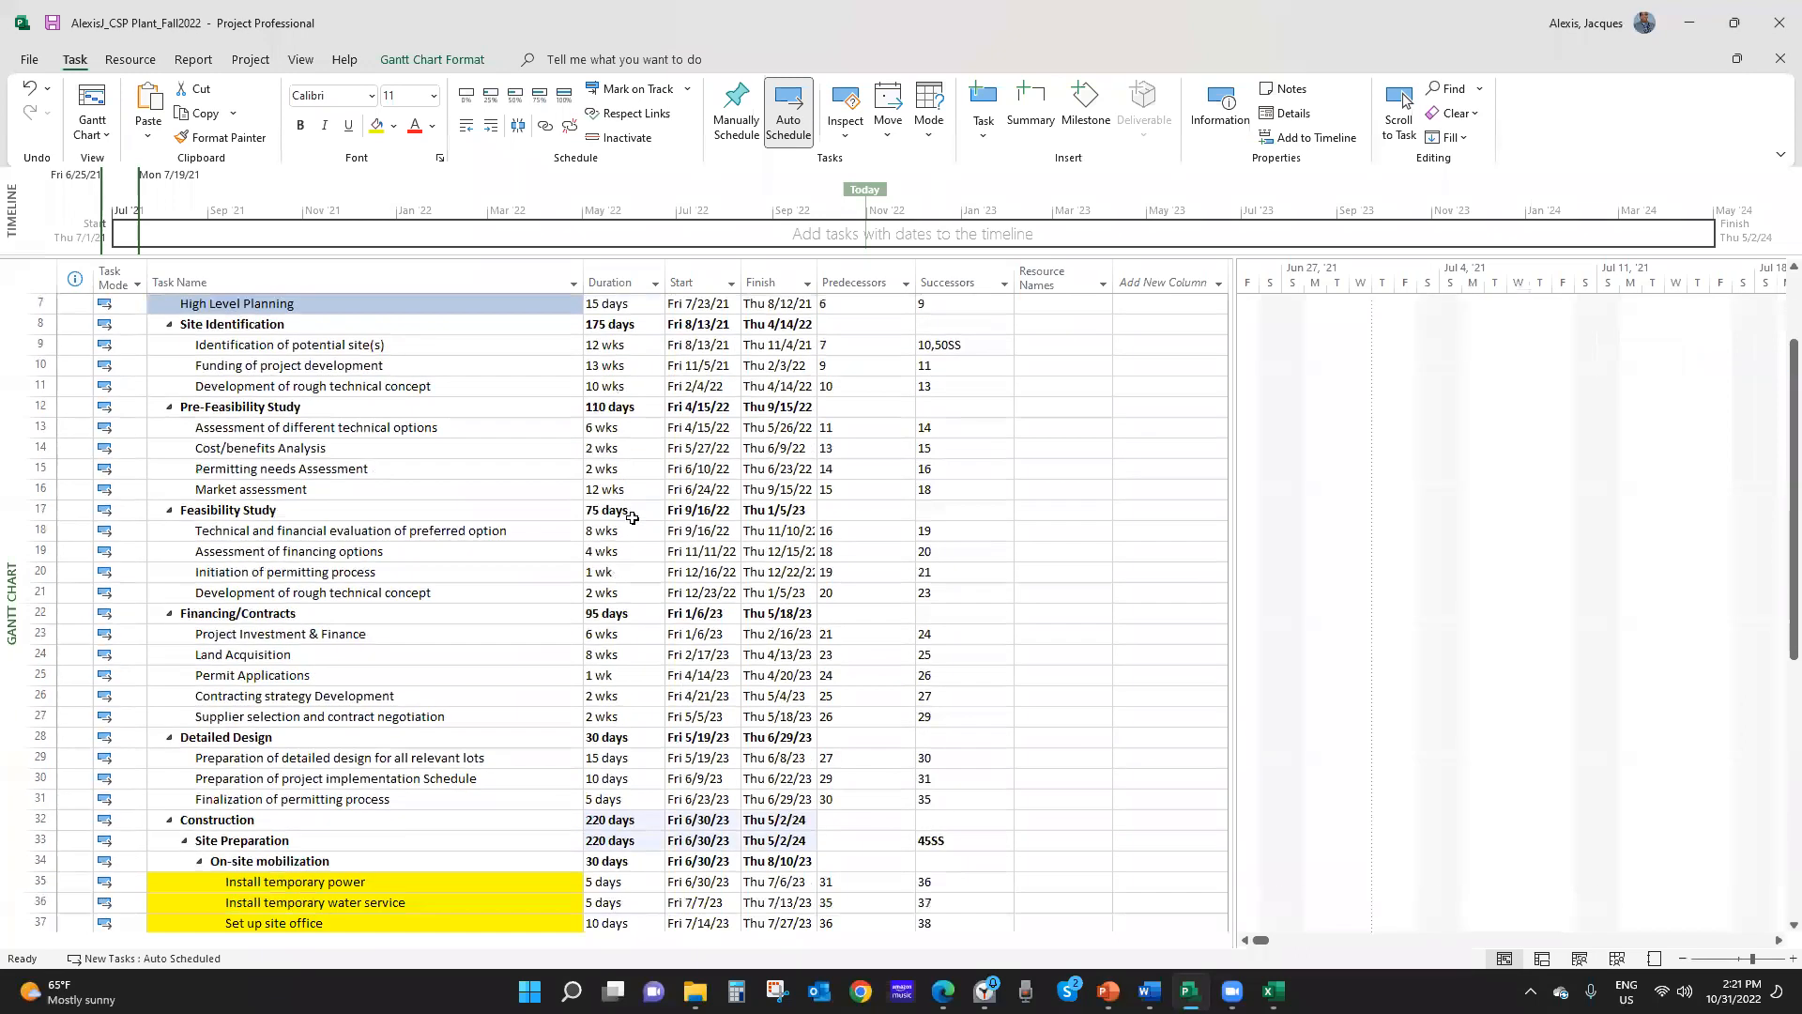
pyautogui.scroll(-2, 633, 518)
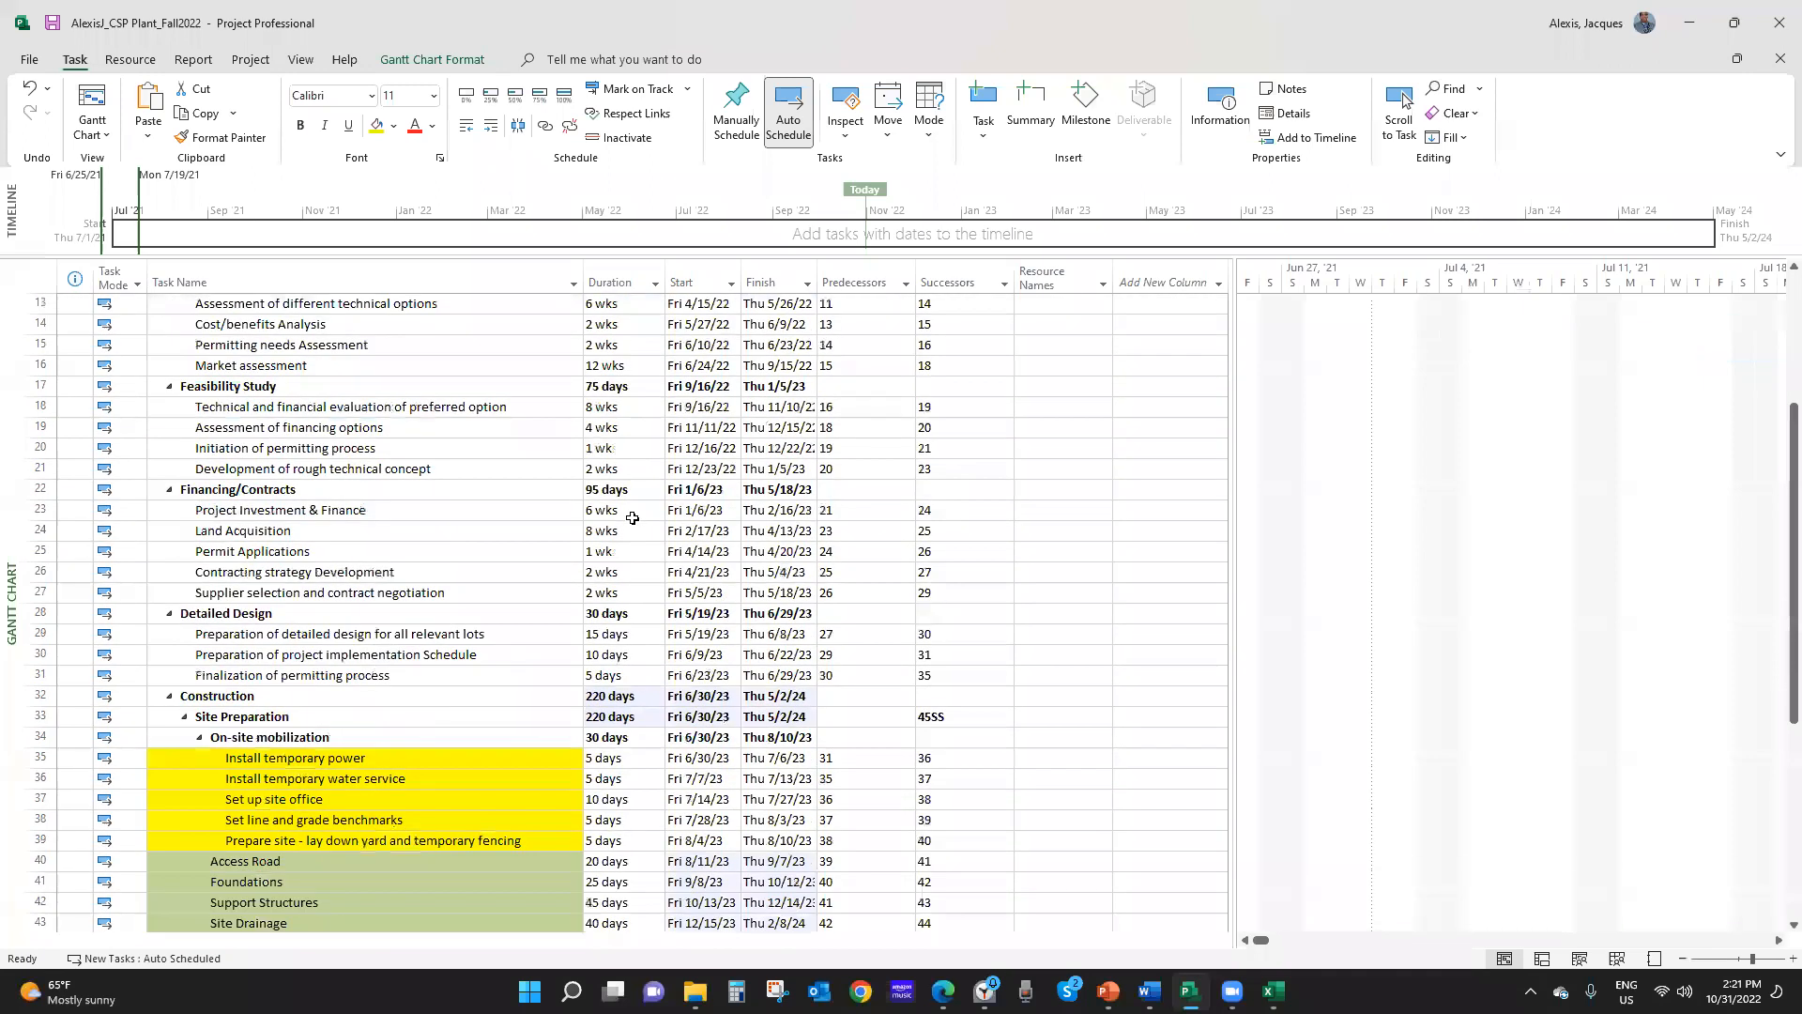
pyautogui.scroll(-5, 633, 518)
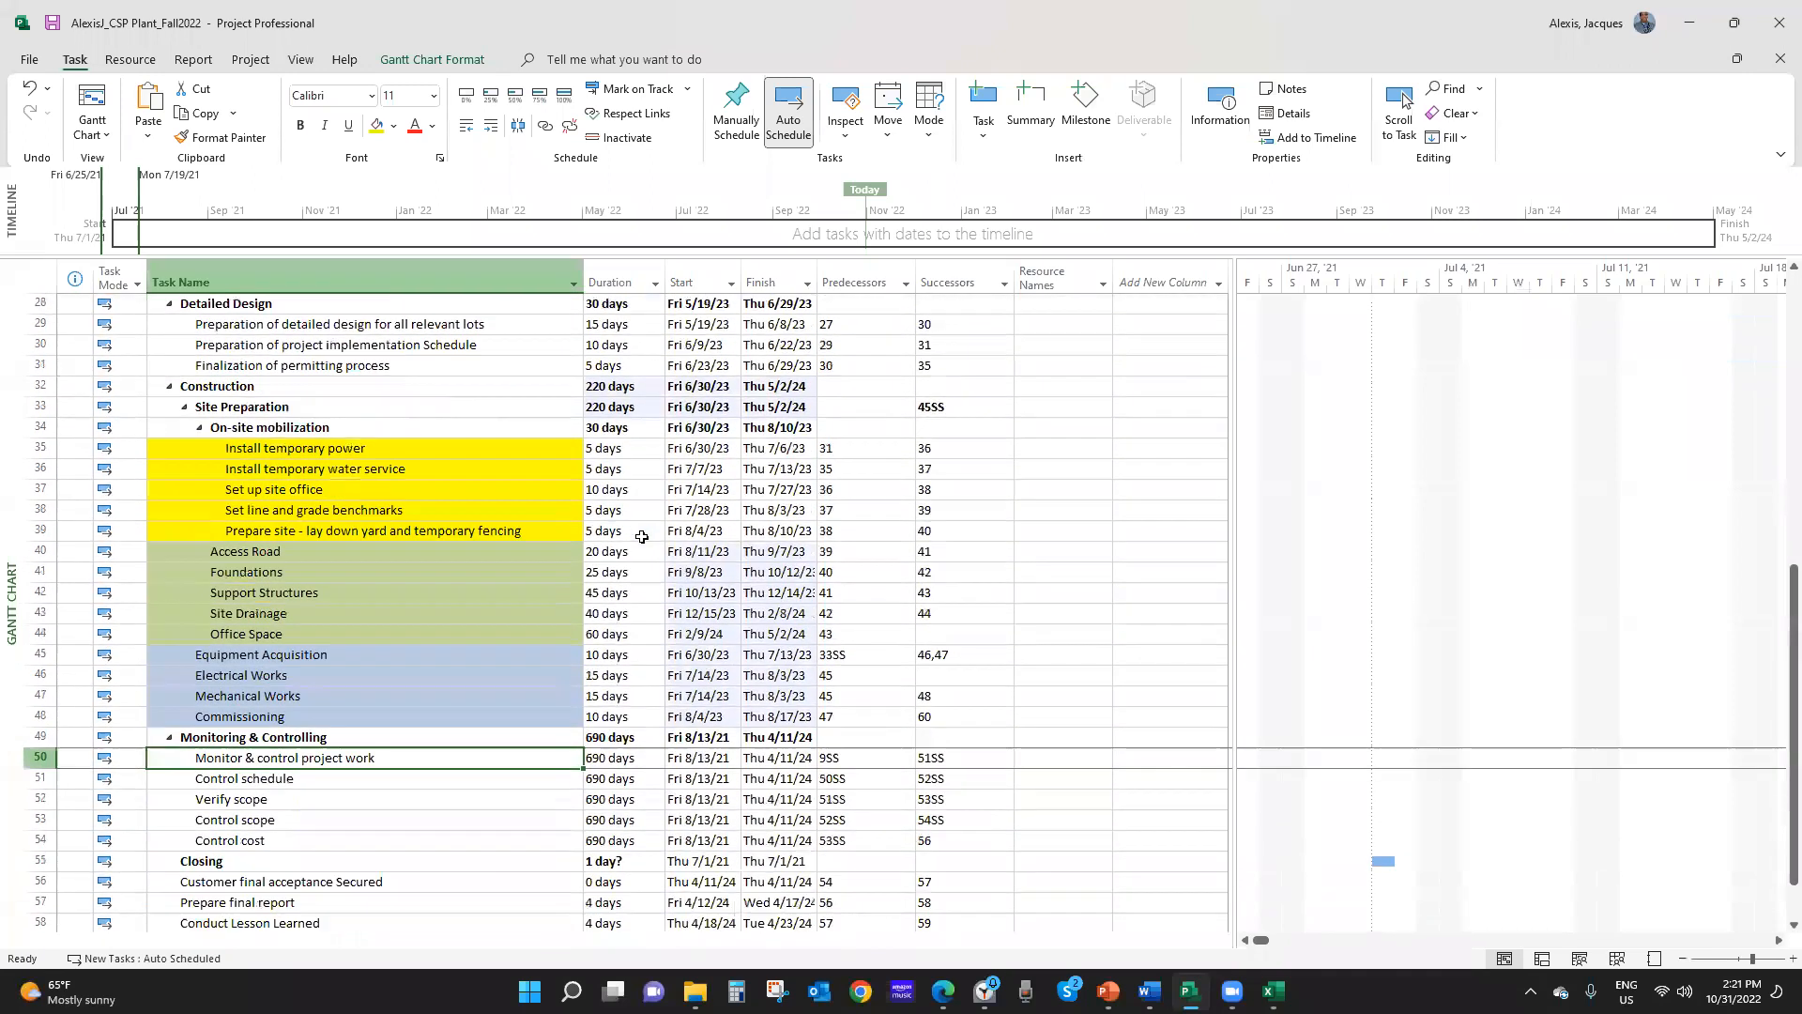
pyautogui.scroll(-2, 642, 543)
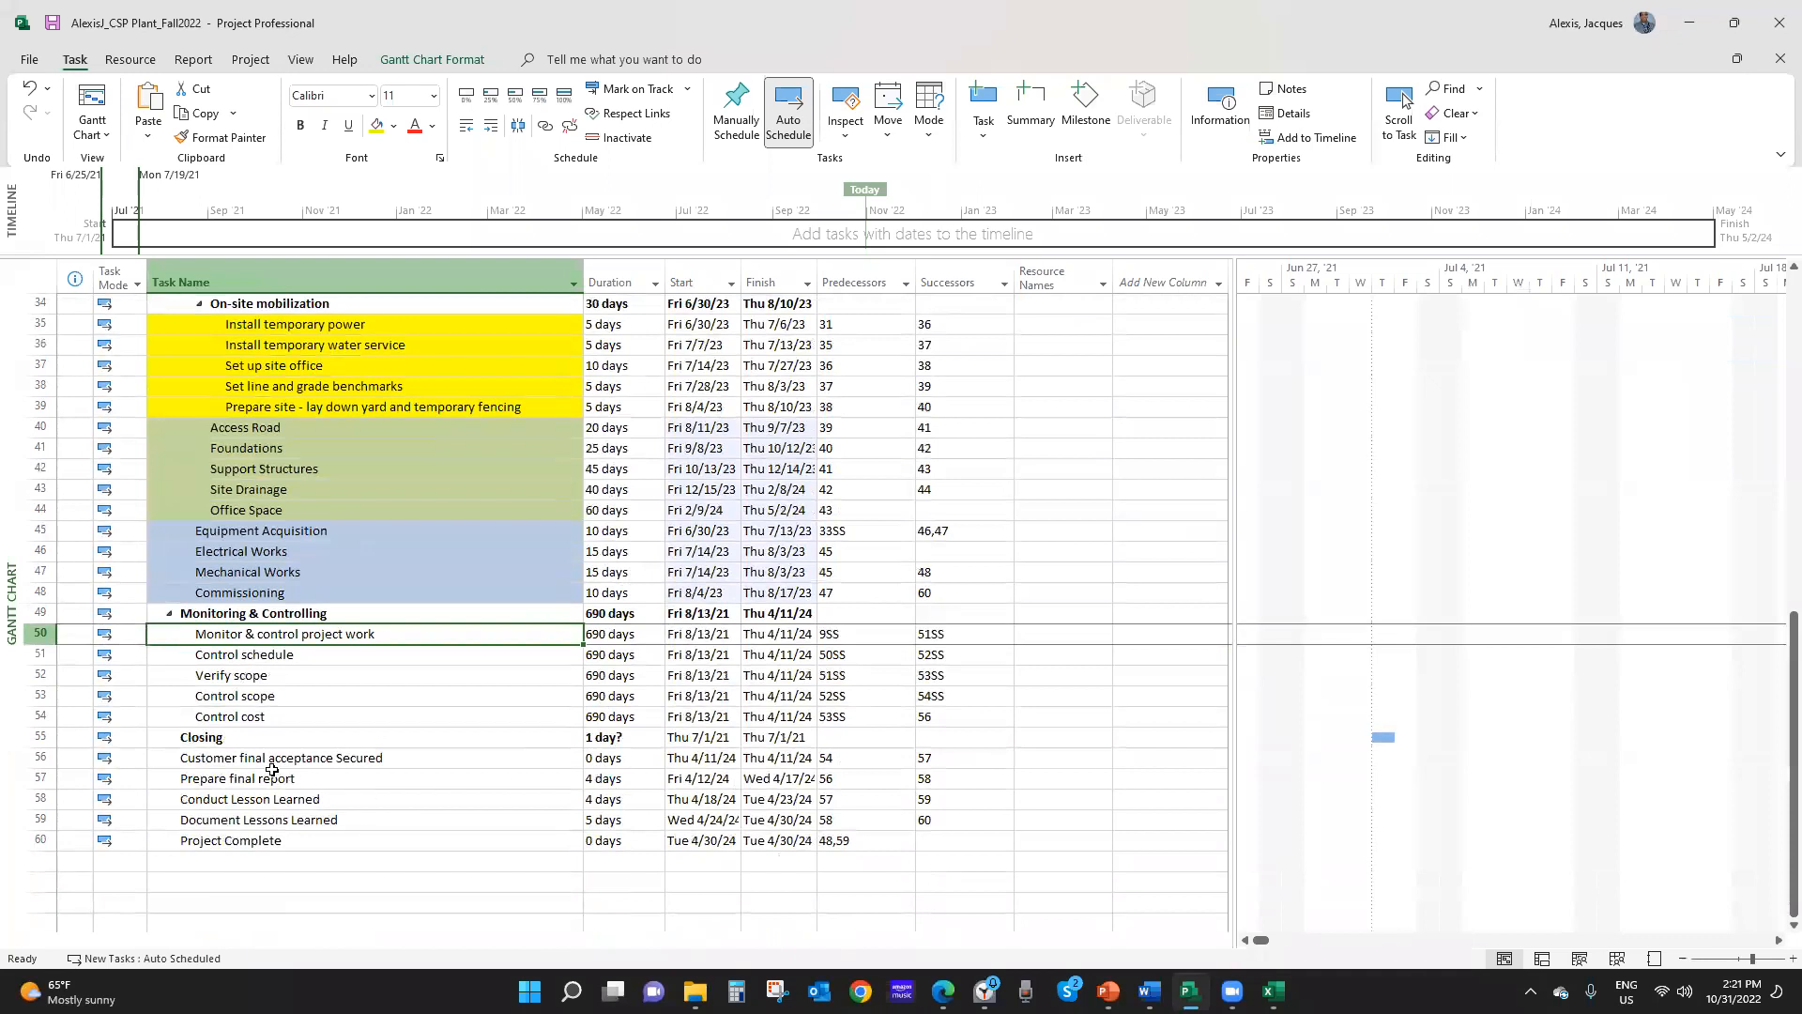
pyautogui.click(256, 720)
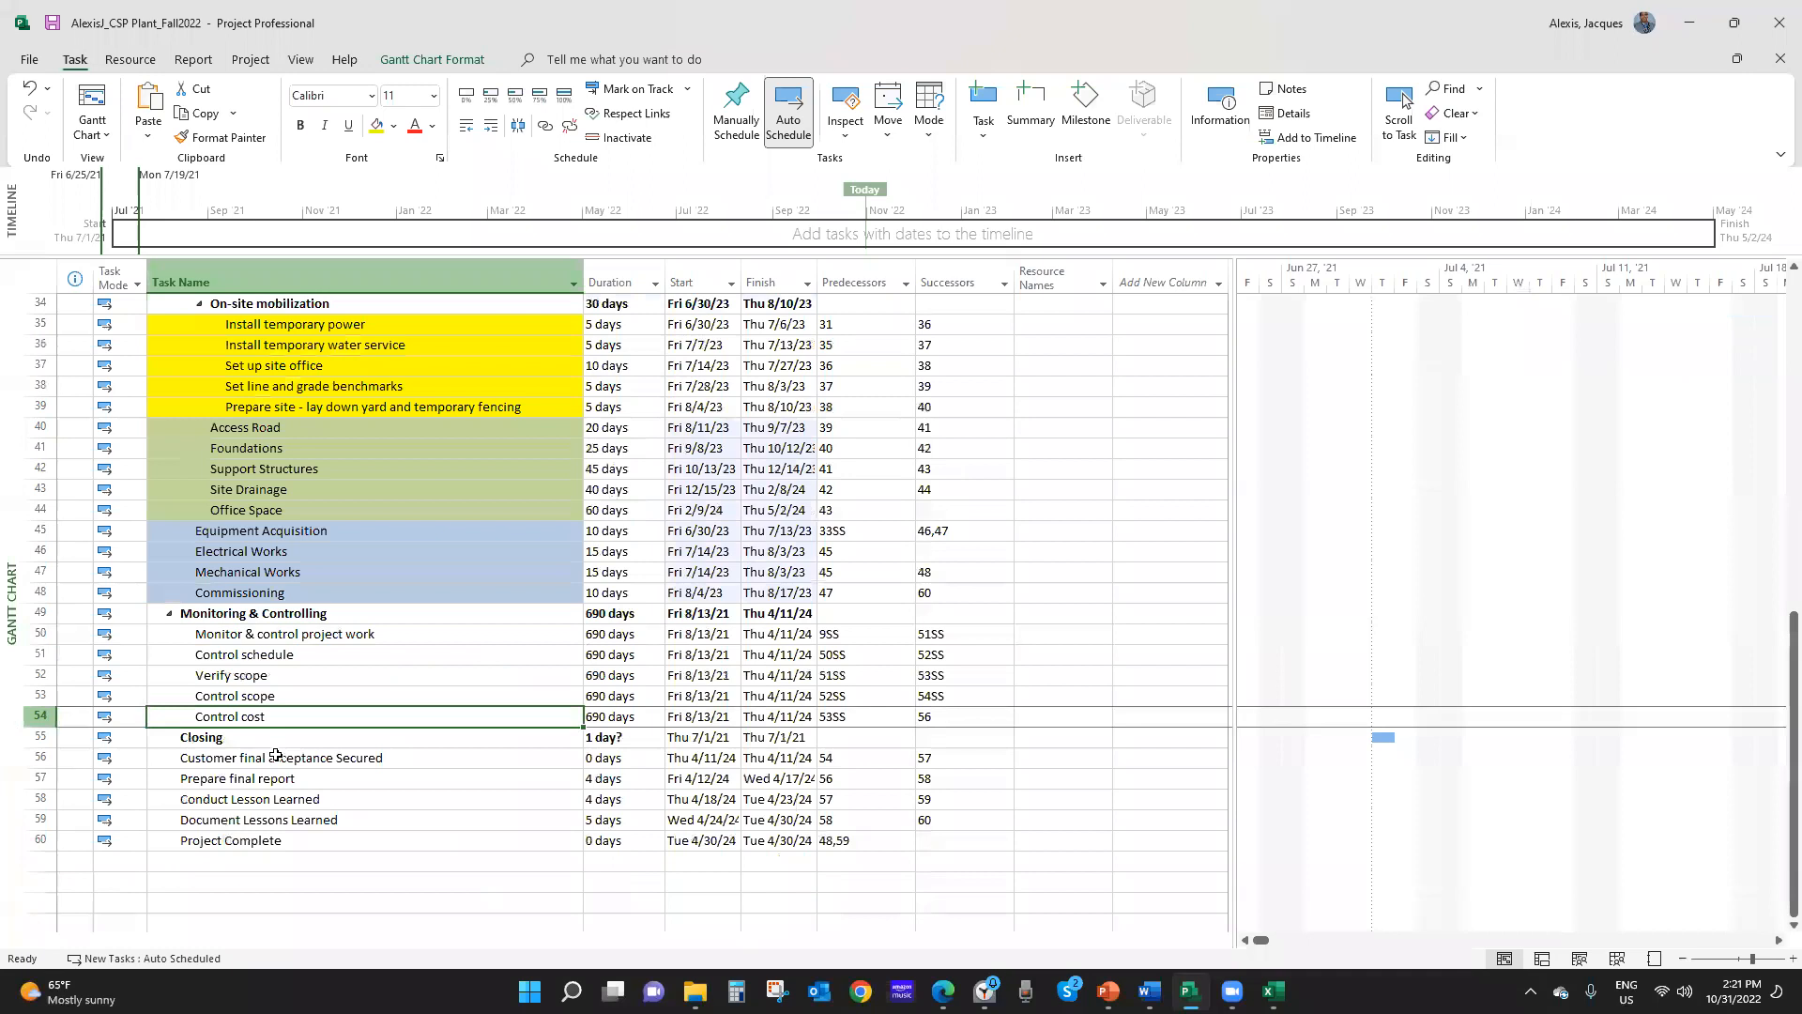
pyautogui.click(277, 755)
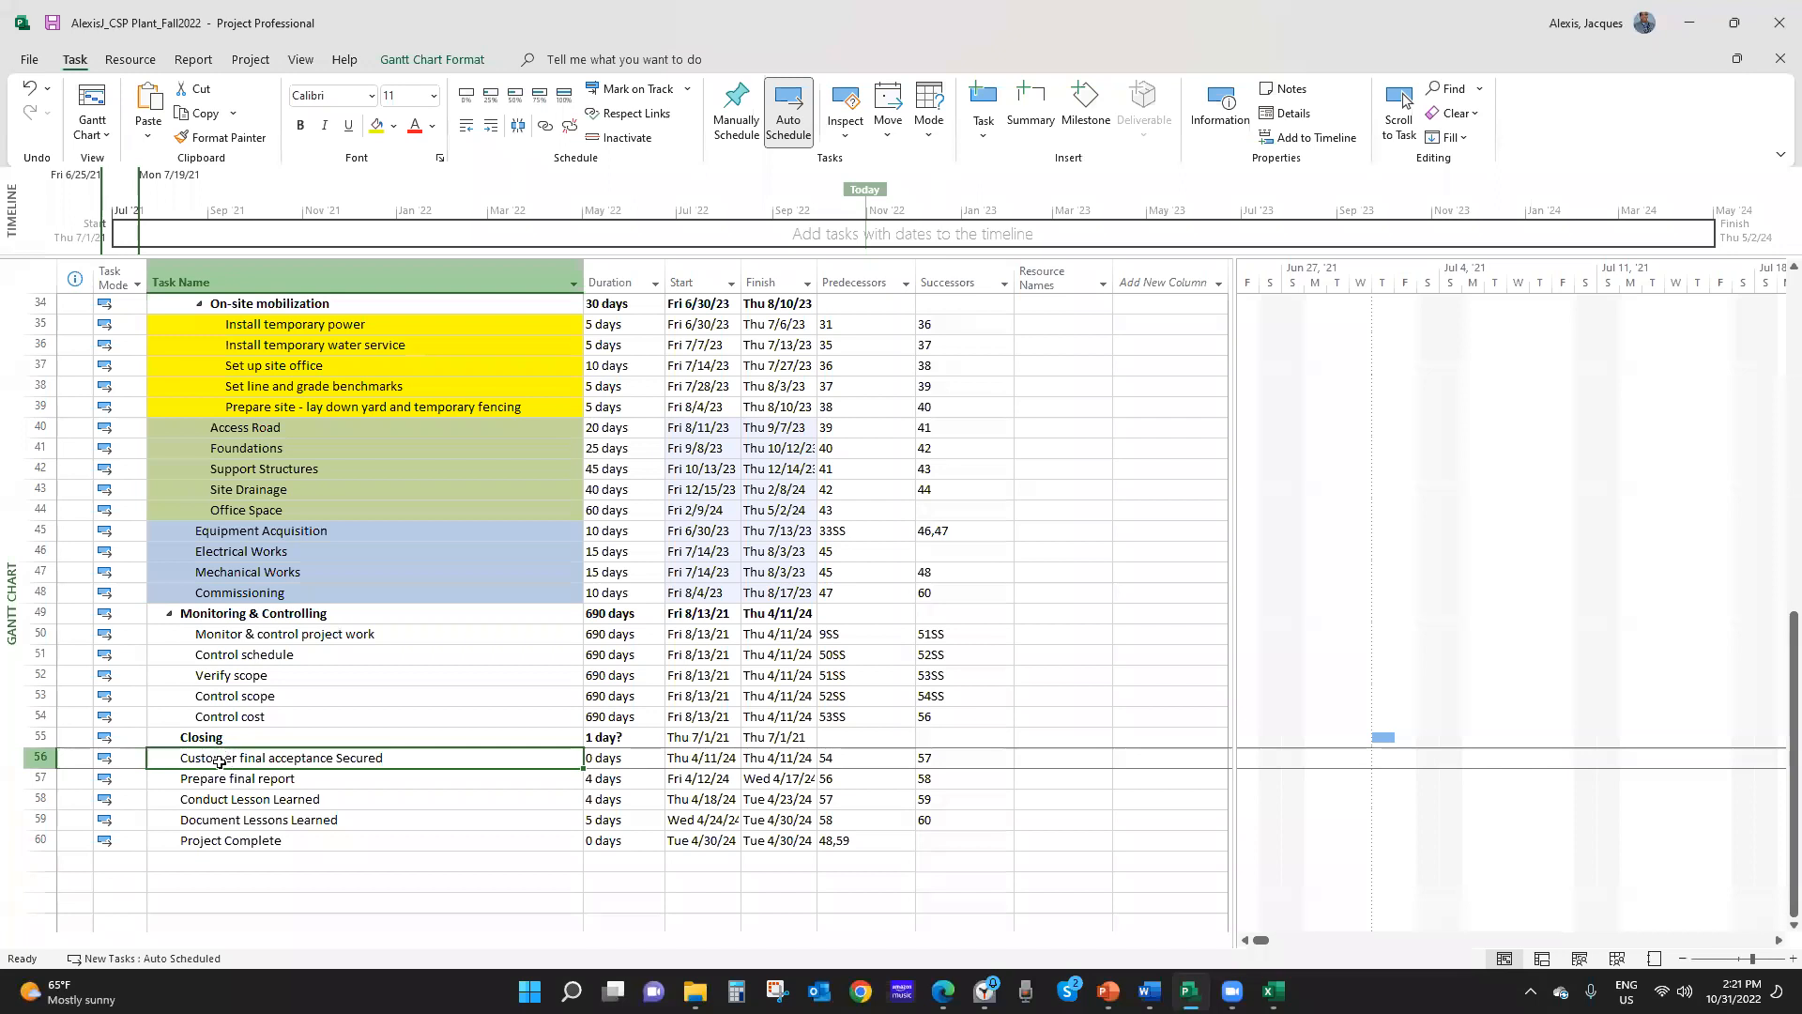
pyautogui.moveTo(218, 761); pyautogui.dragTo(222, 823)
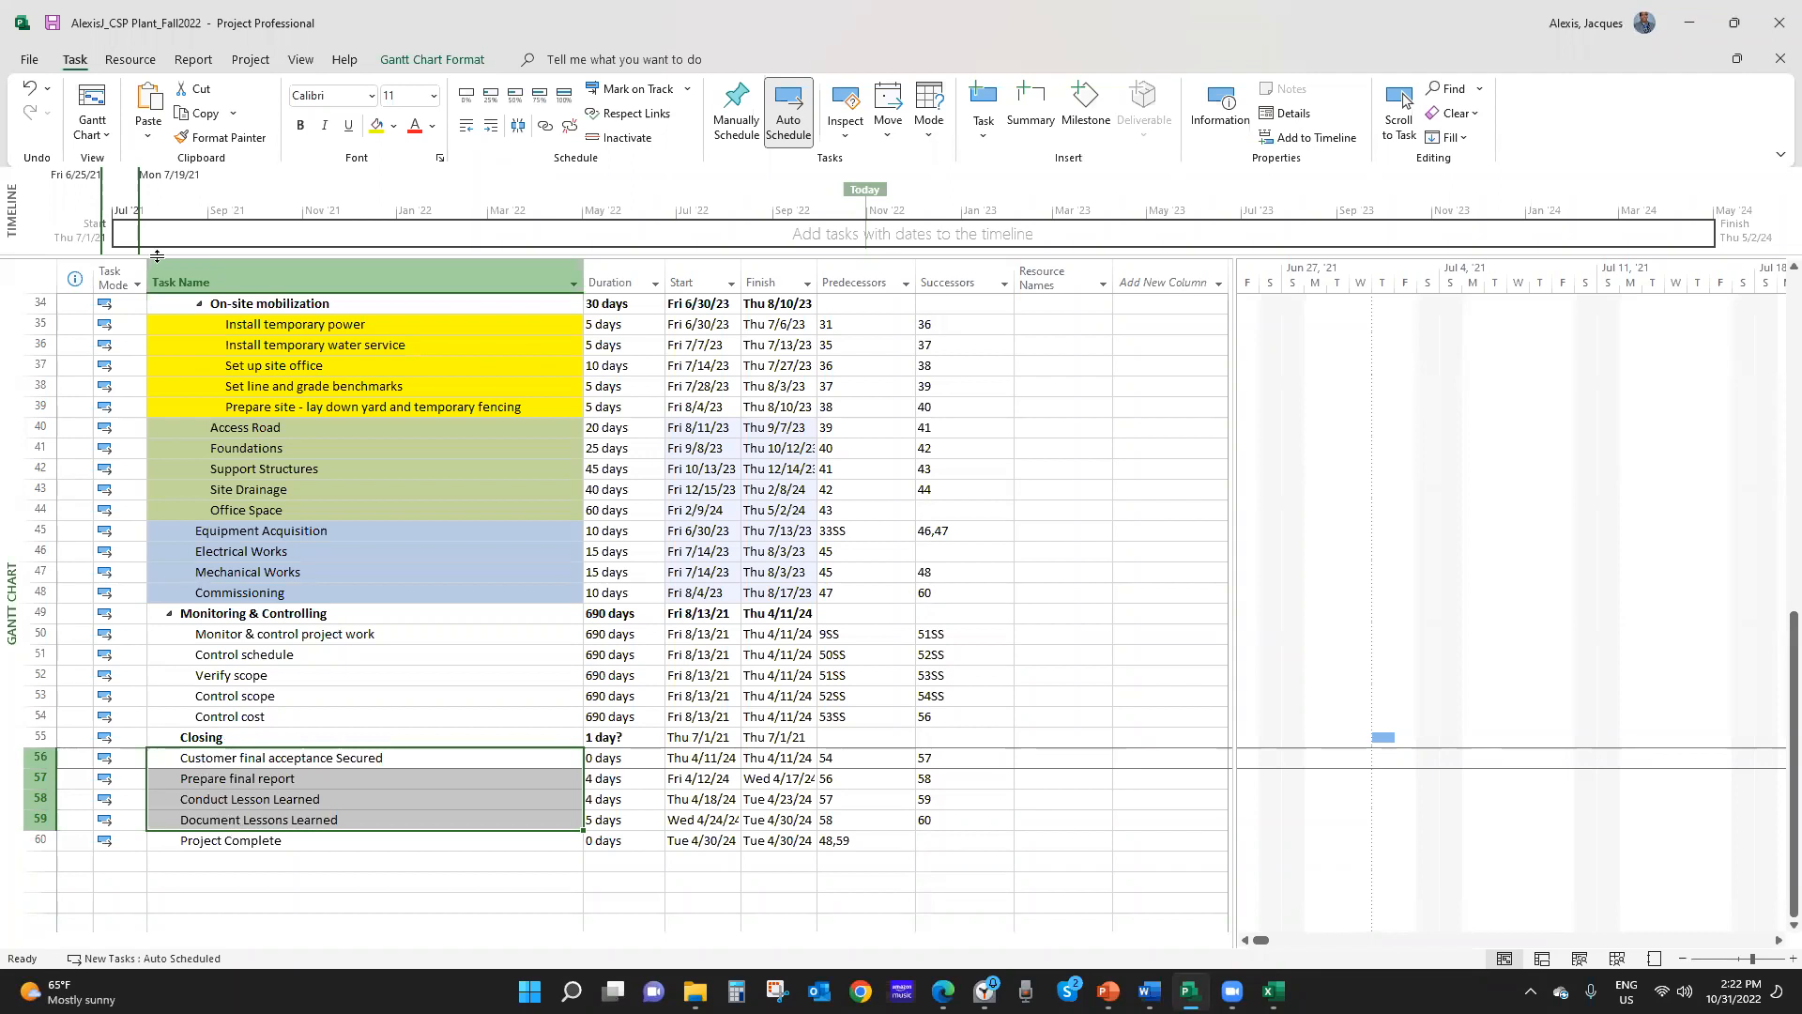
pyautogui.click(489, 125)
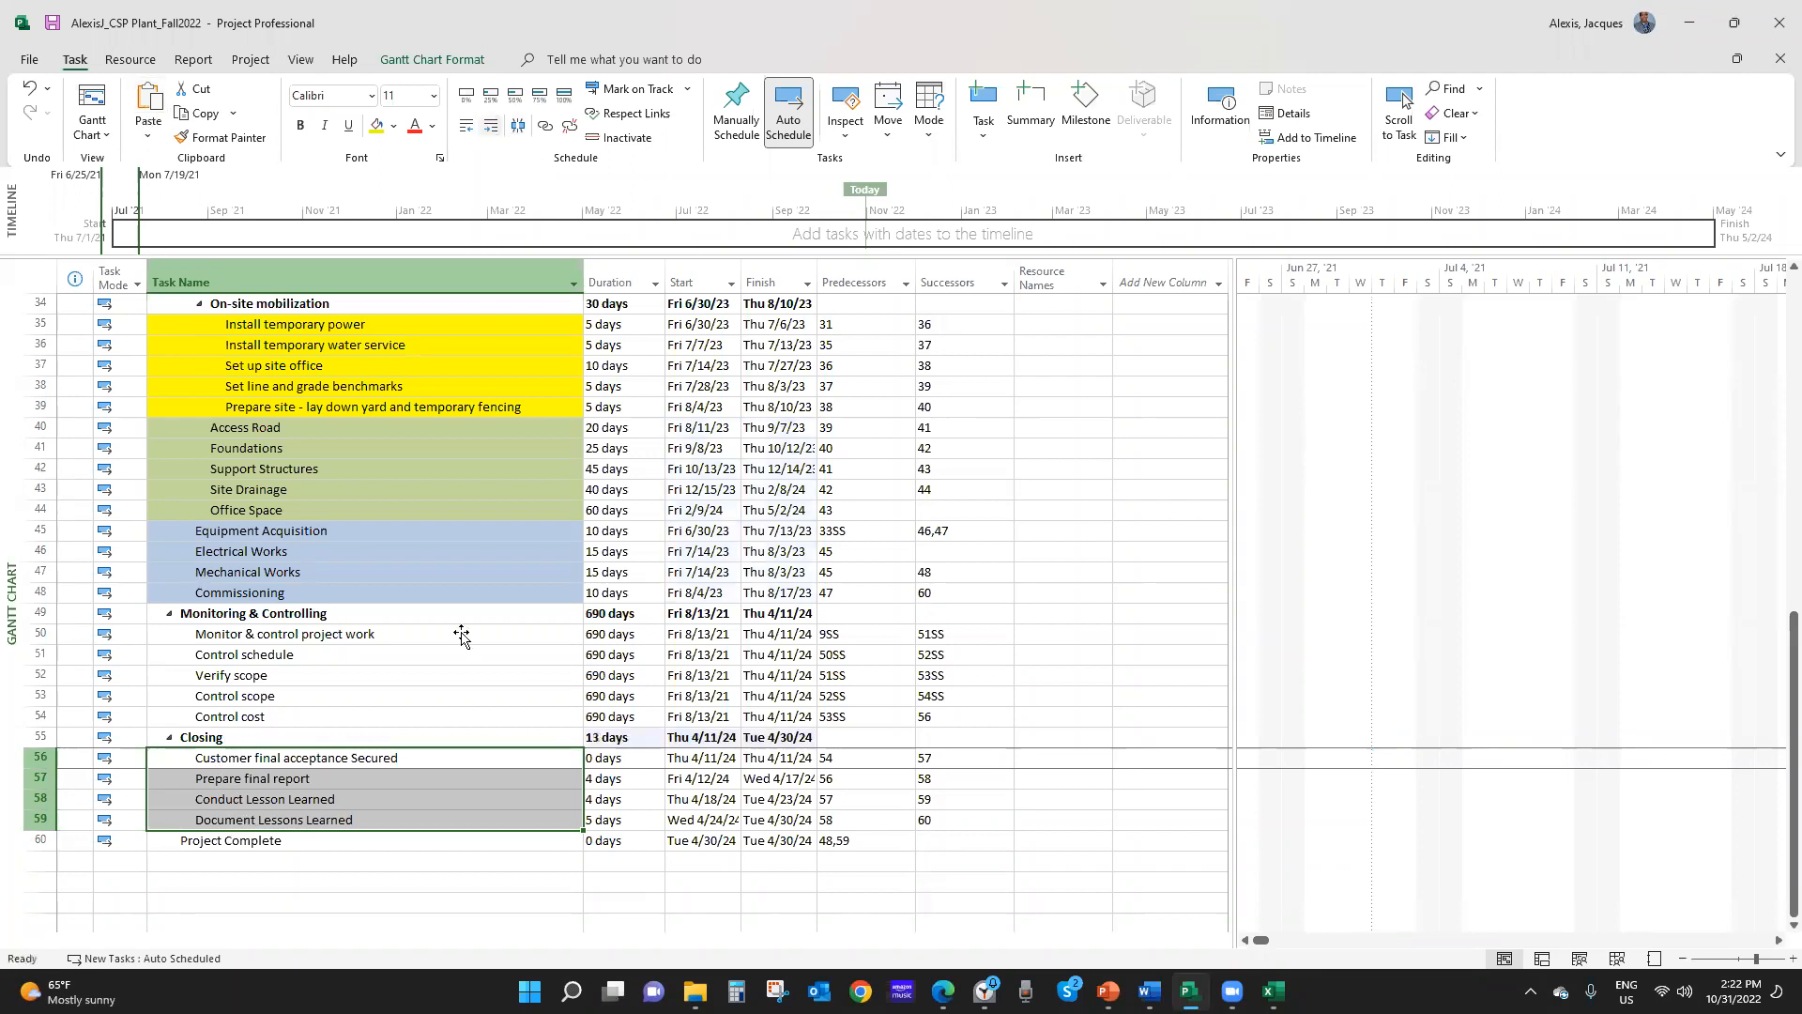
# Review the schedule from the first task down and check Equipment Acquisition's predecessor against the Site Preparation summary task
pyautogui.scroll(1, 600, 717)
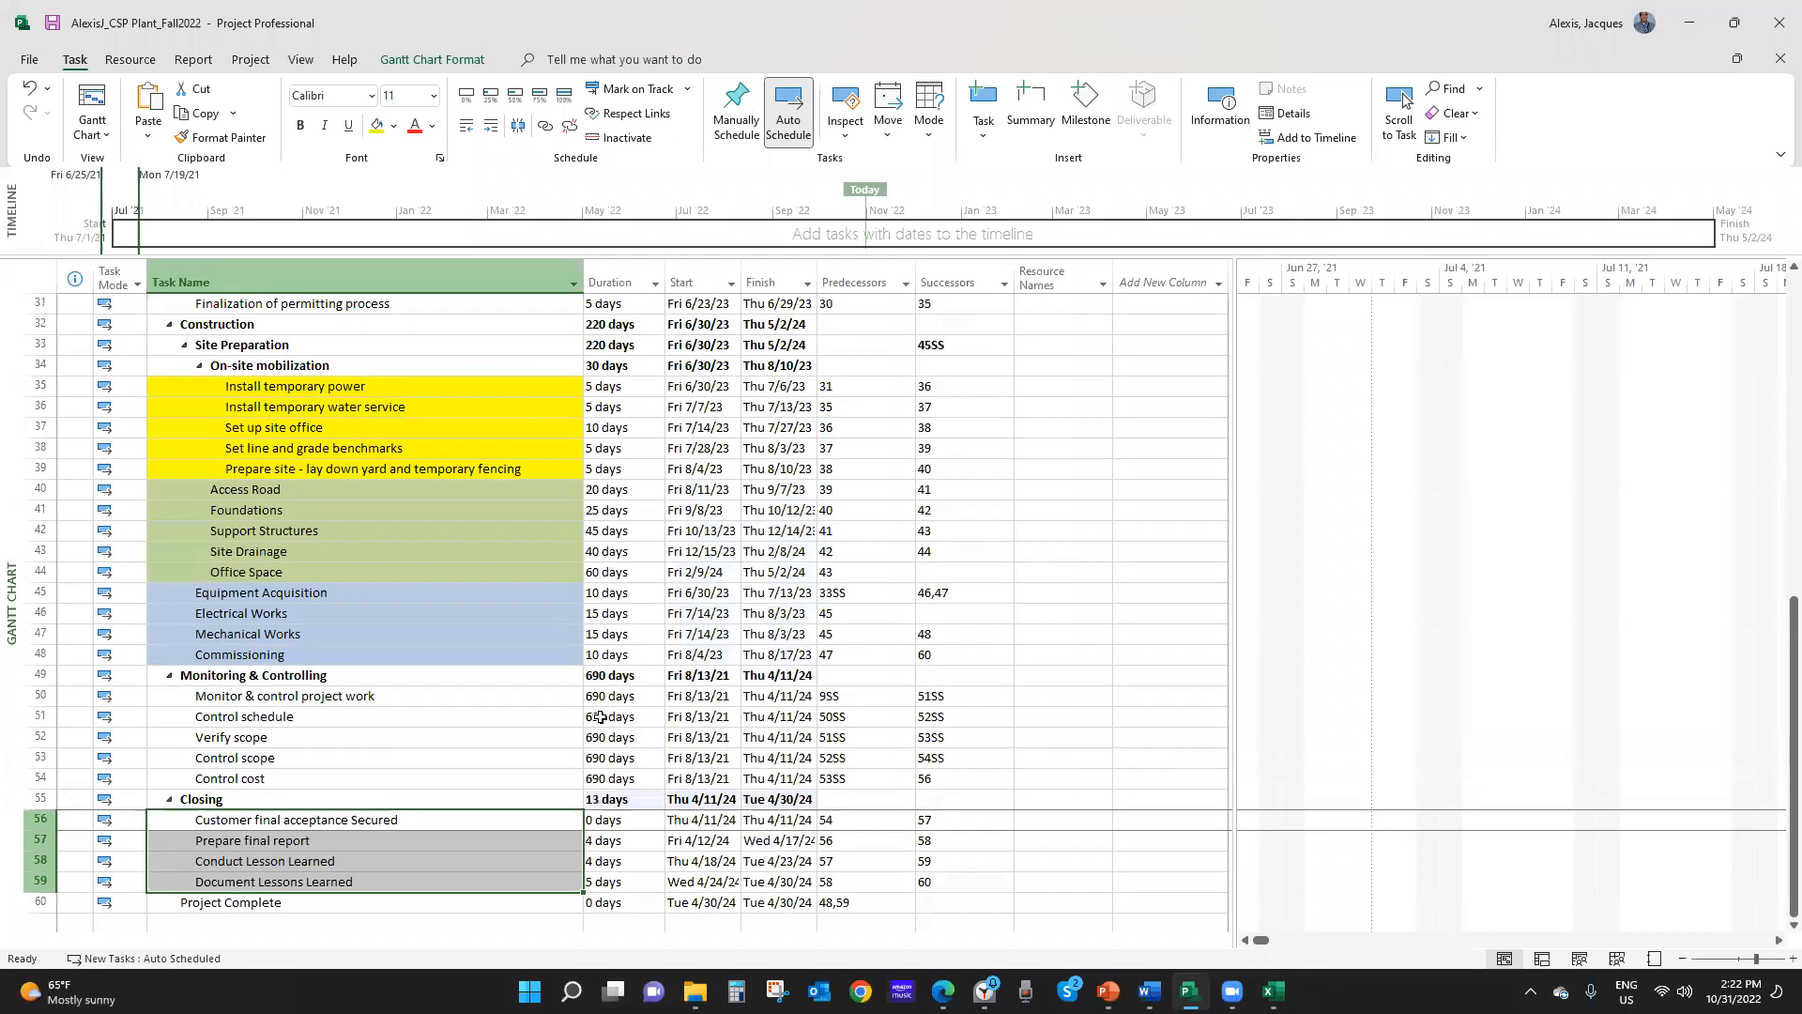
pyautogui.scroll(10, 600, 717)
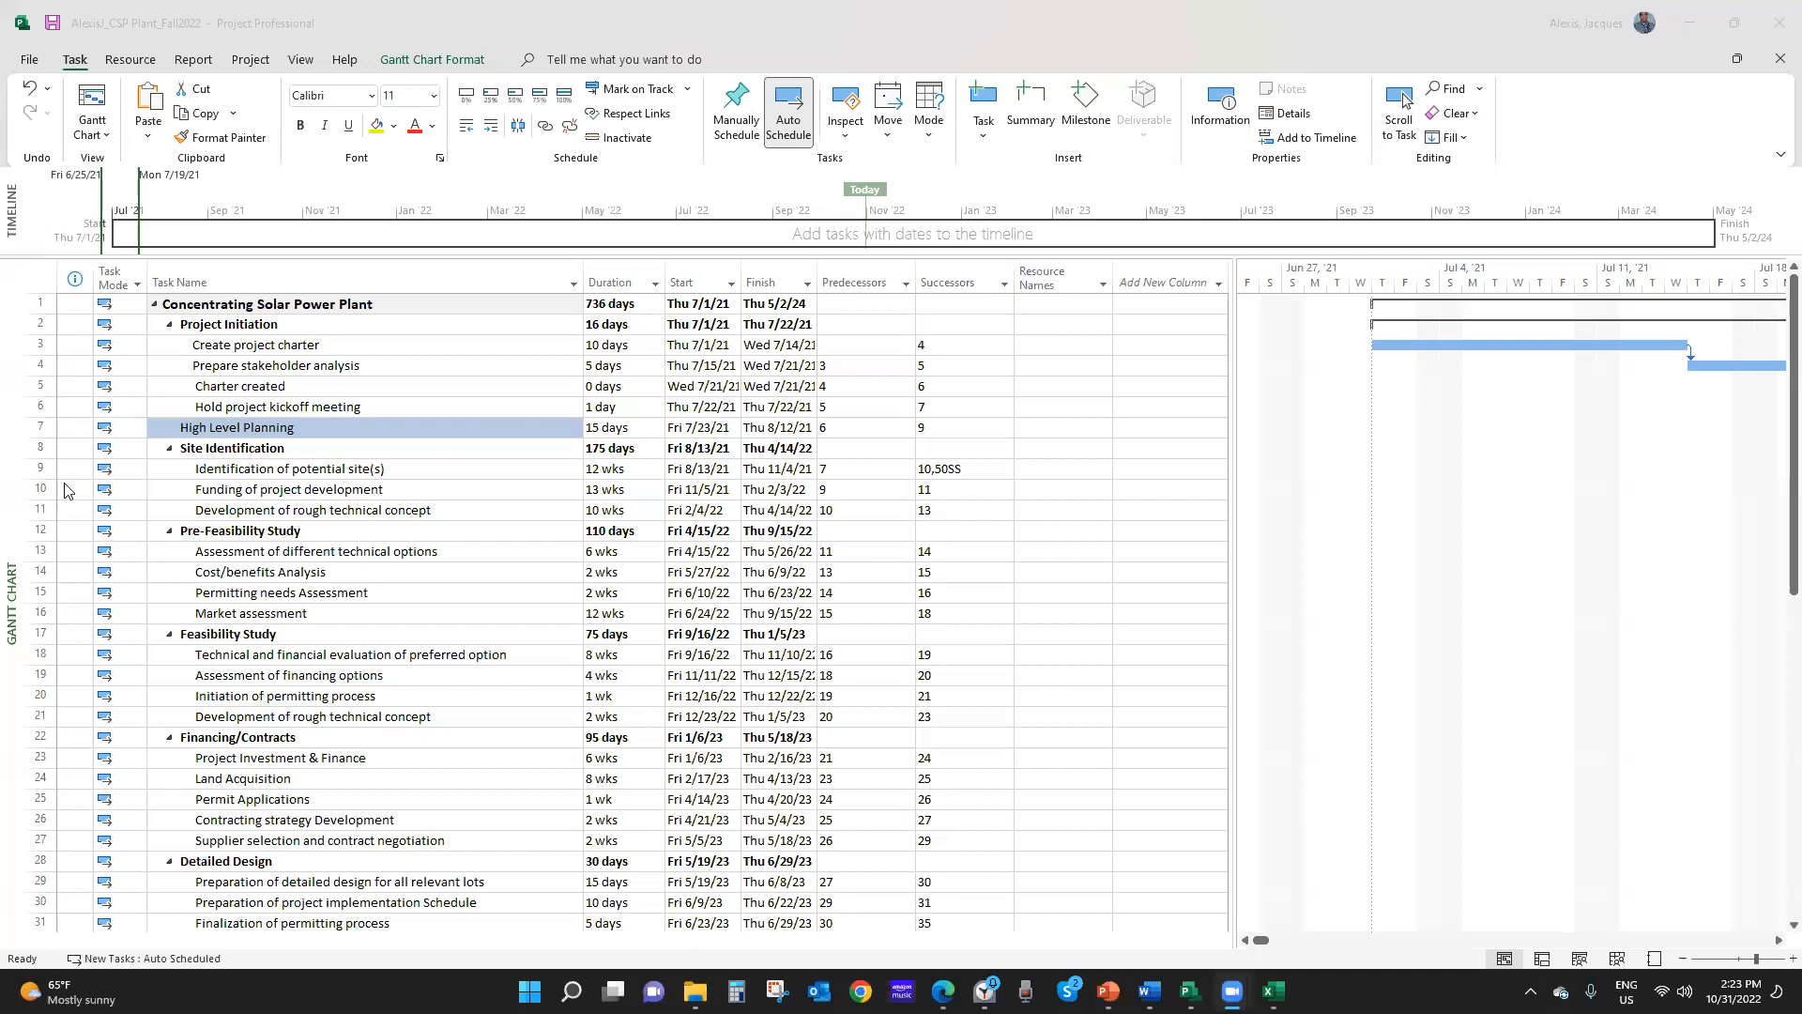
pyautogui.scroll(-4, 414, 601)
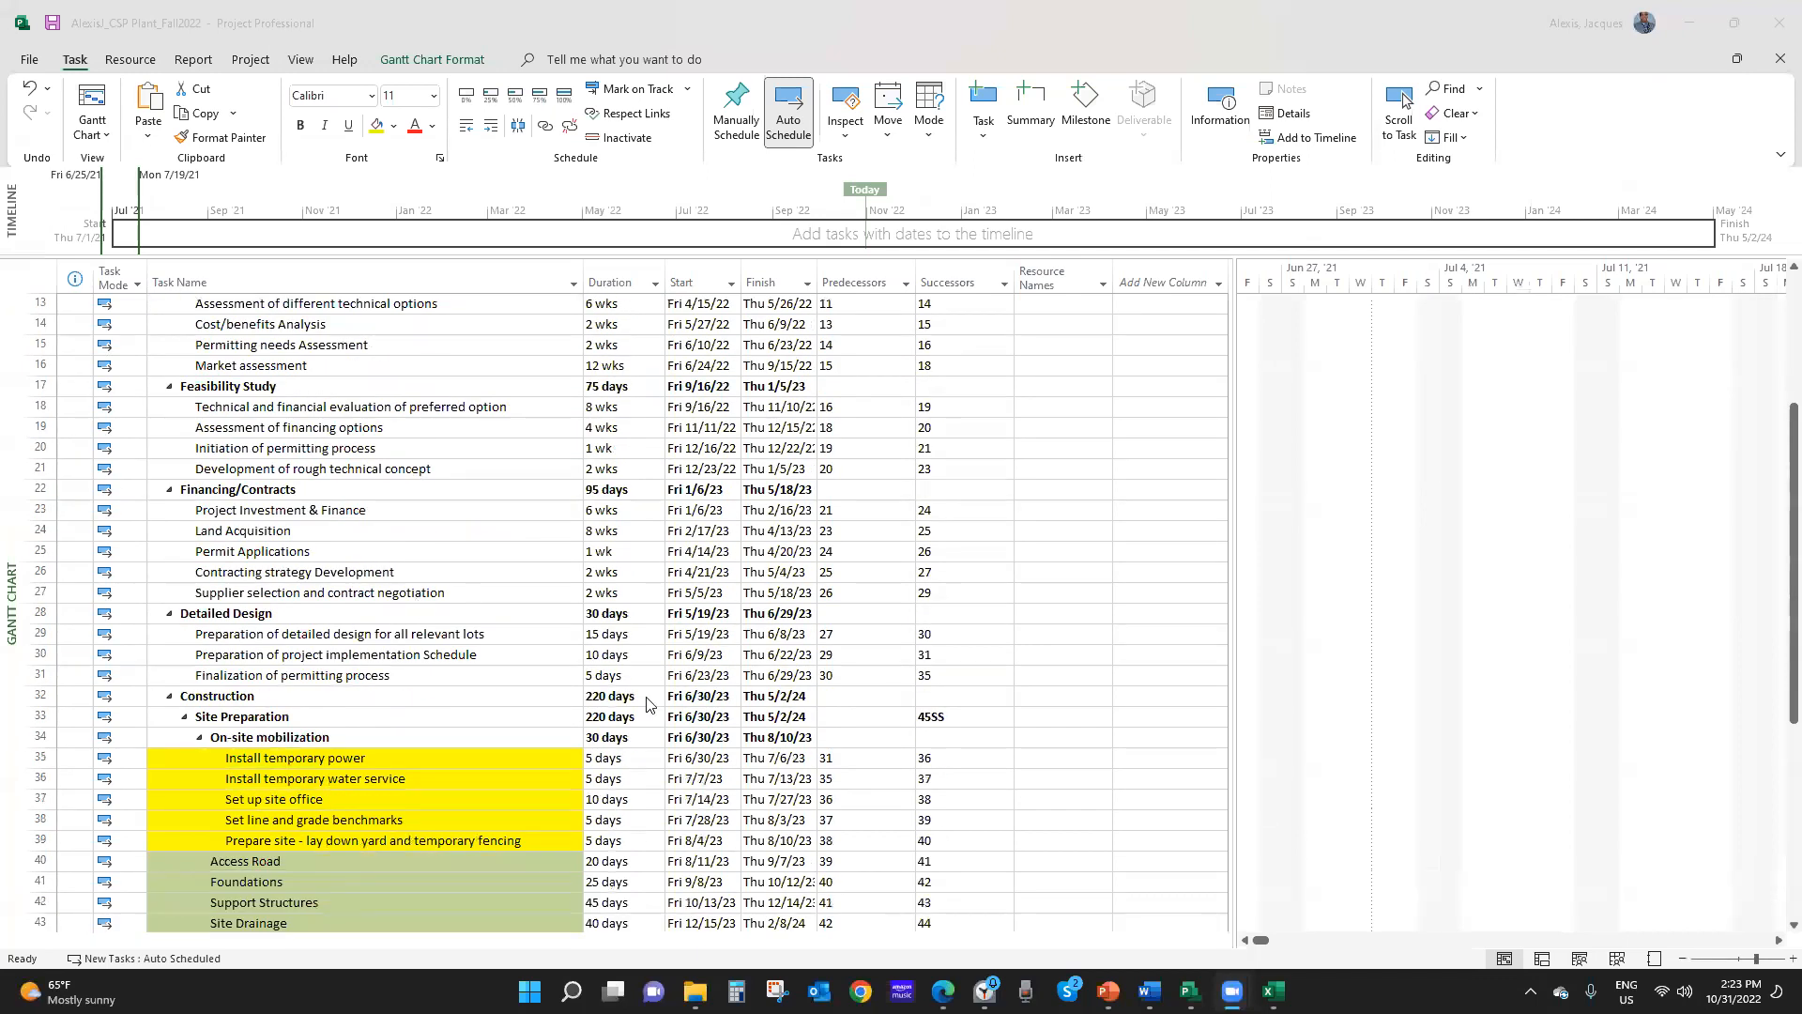
pyautogui.scroll(-1, 1026, 733)
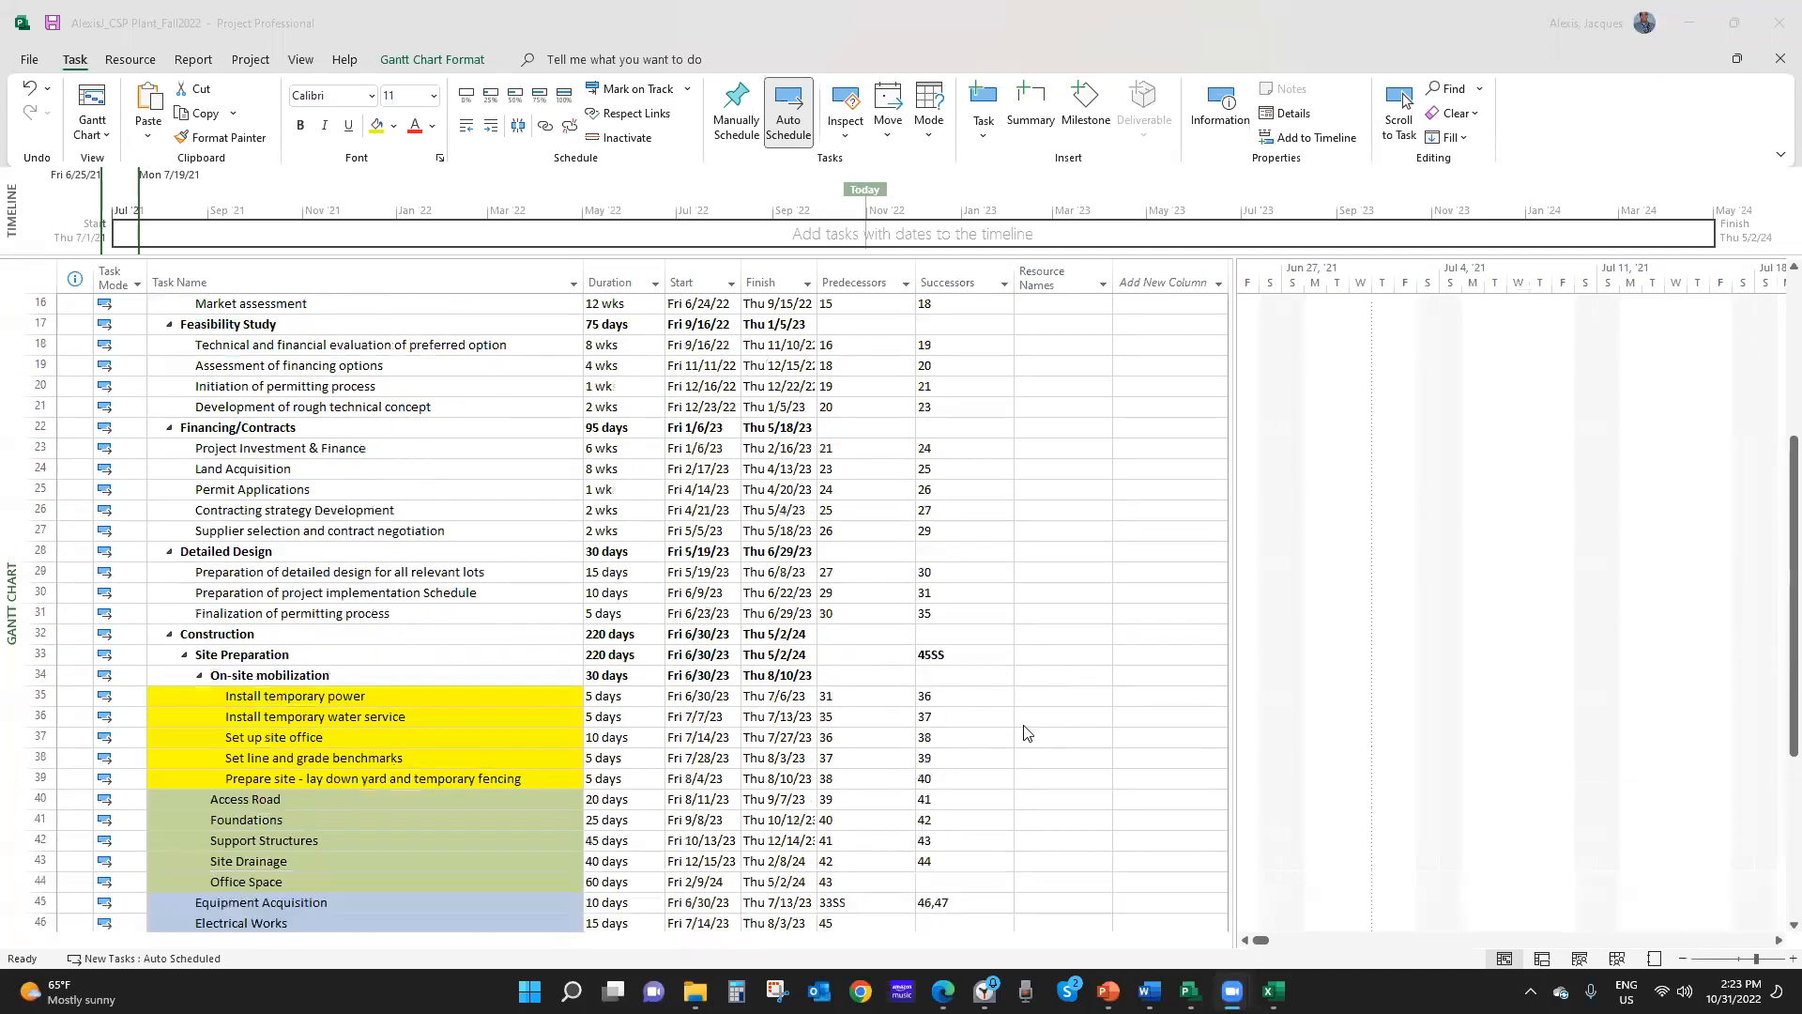
pyautogui.scroll(-2, 813, 667)
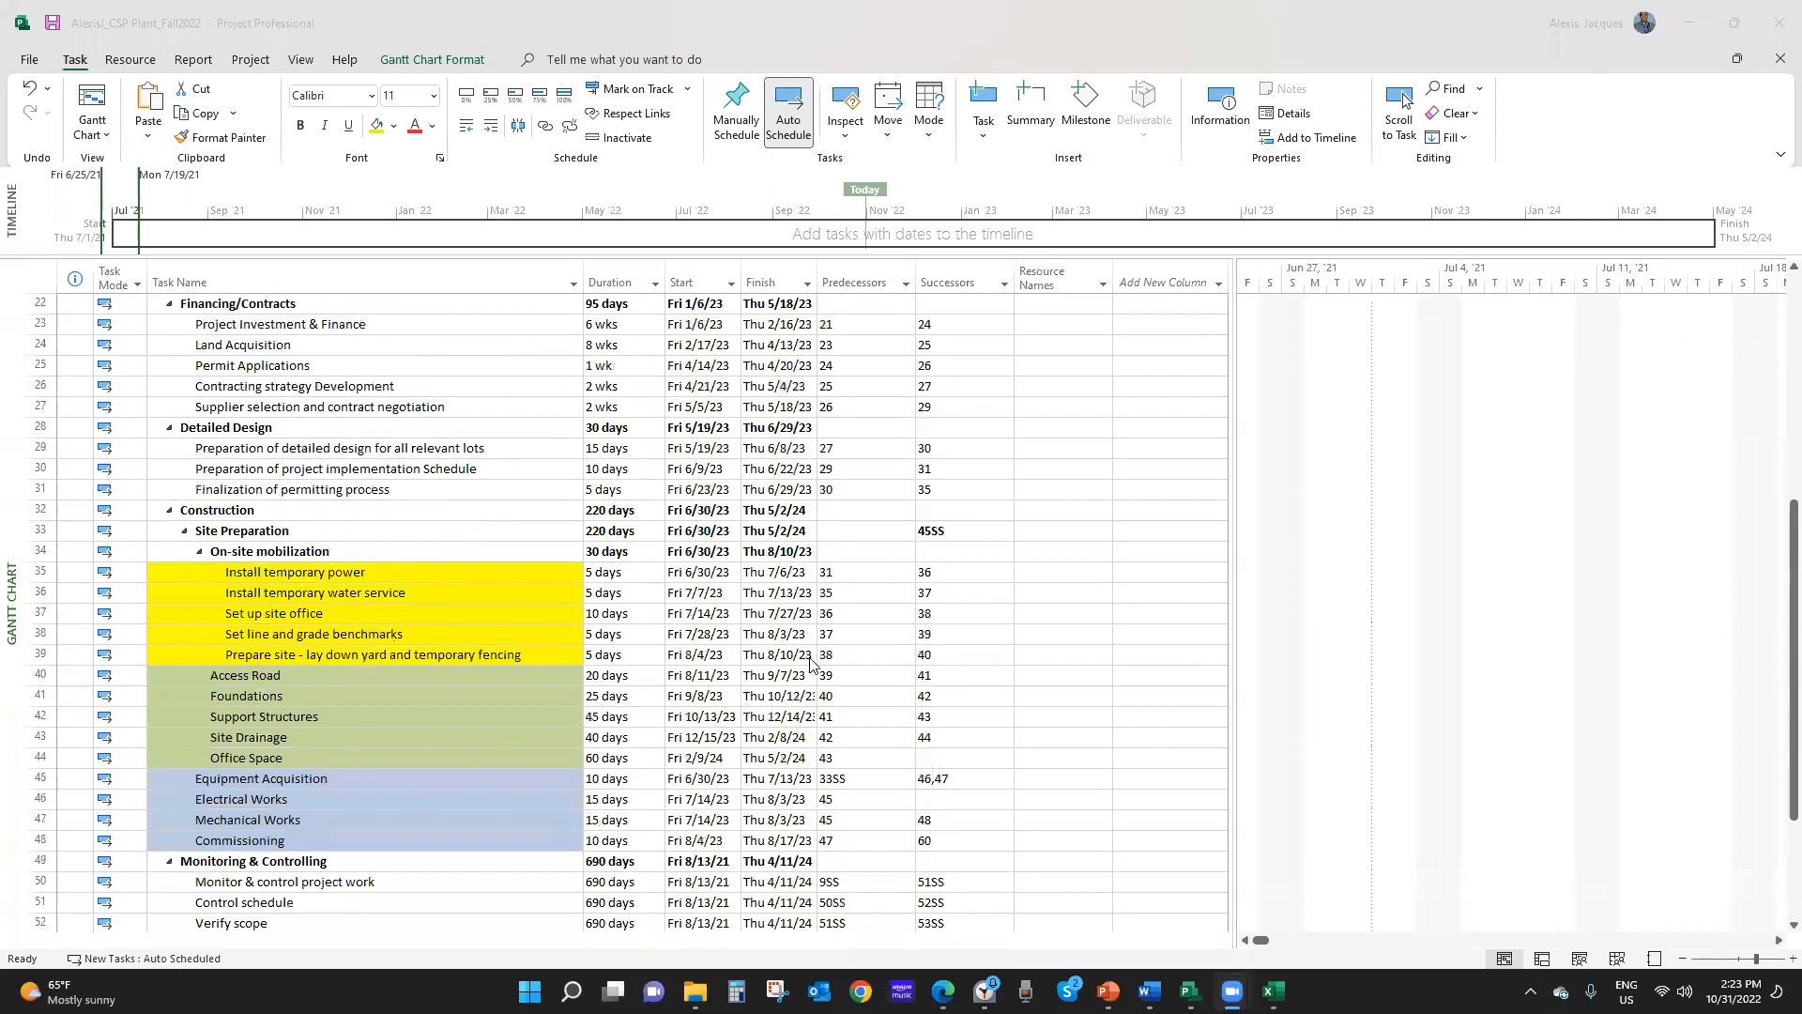
pyautogui.scroll(-1, 824, 649)
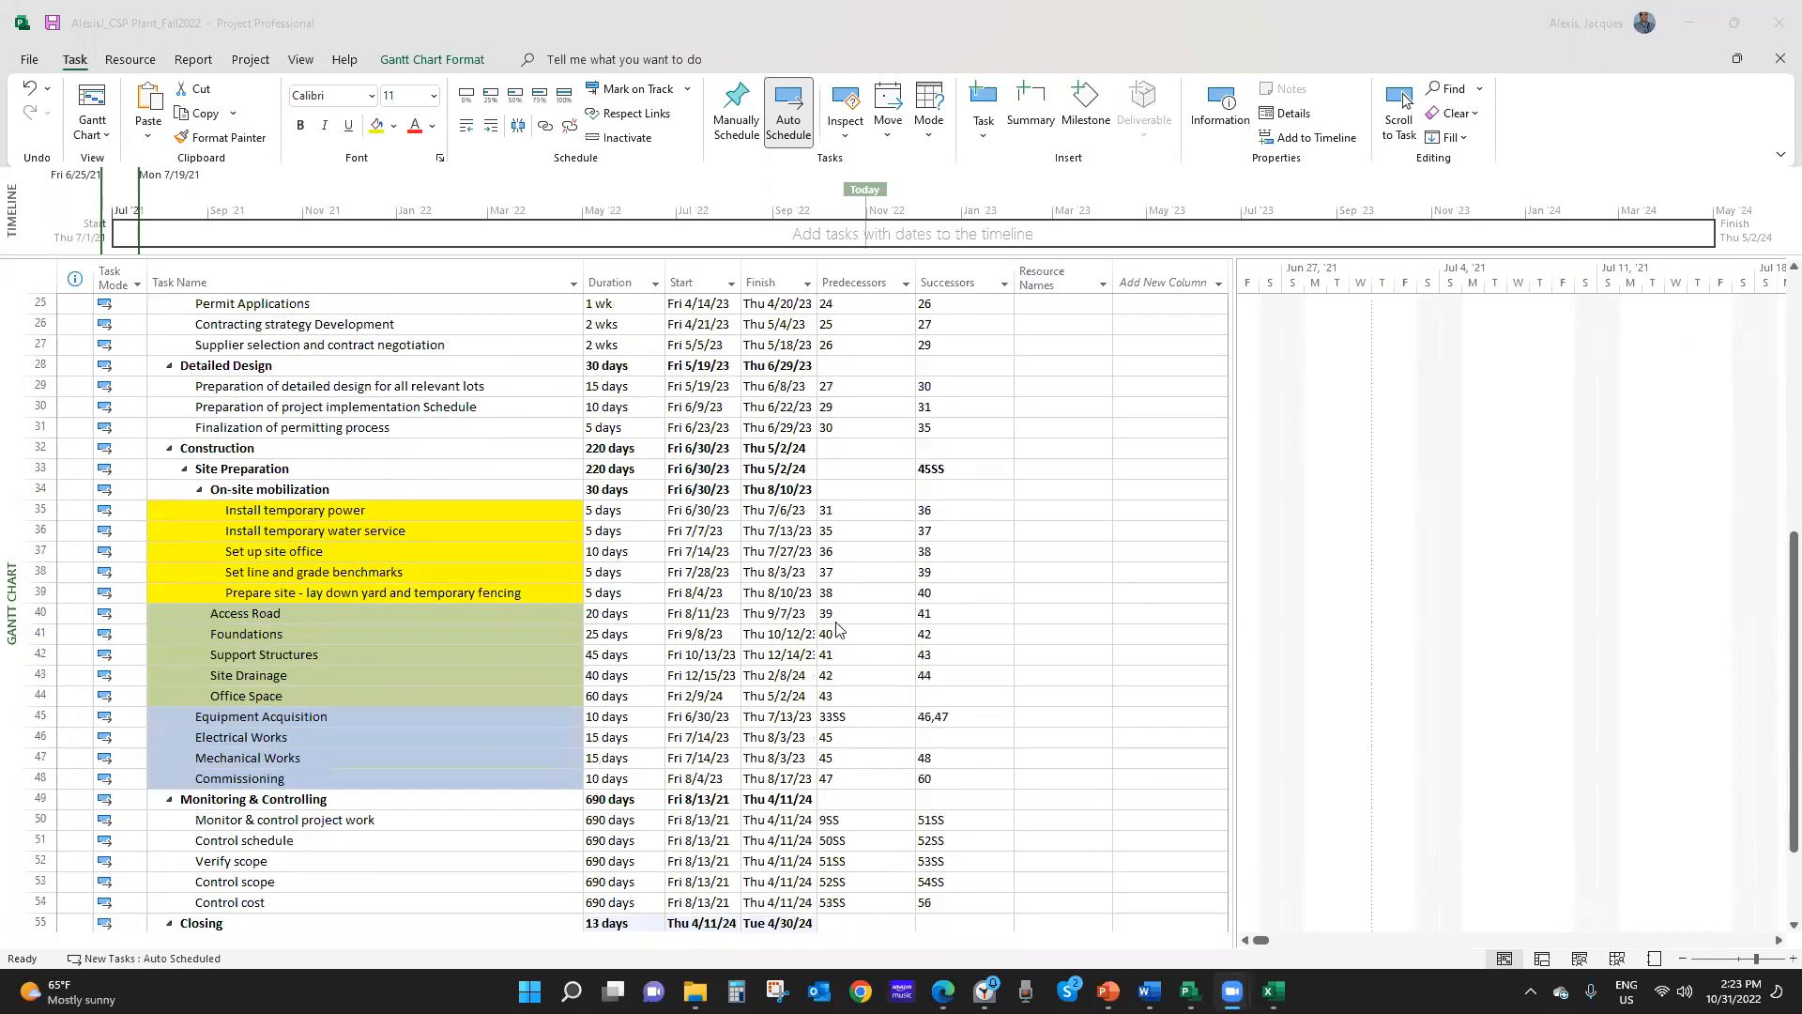
pyautogui.scroll(-1, 841, 638)
pyautogui.click(841, 654)
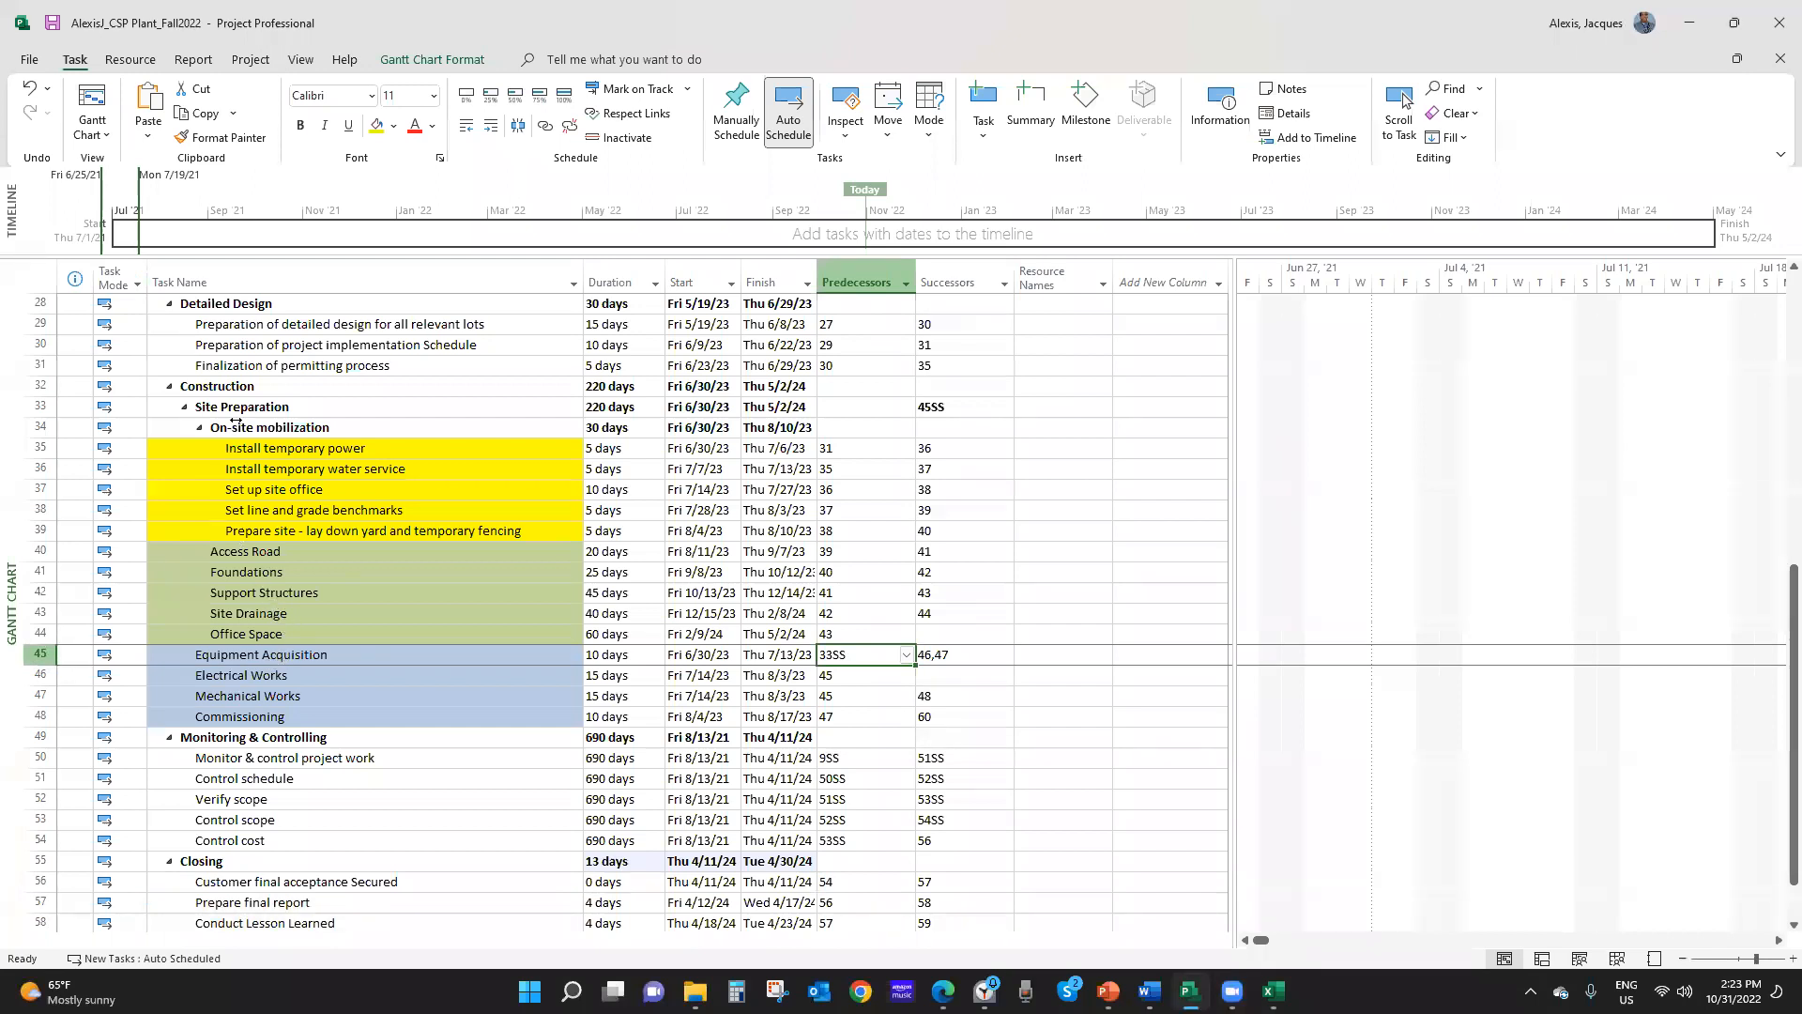
pyautogui.click(31, 408)
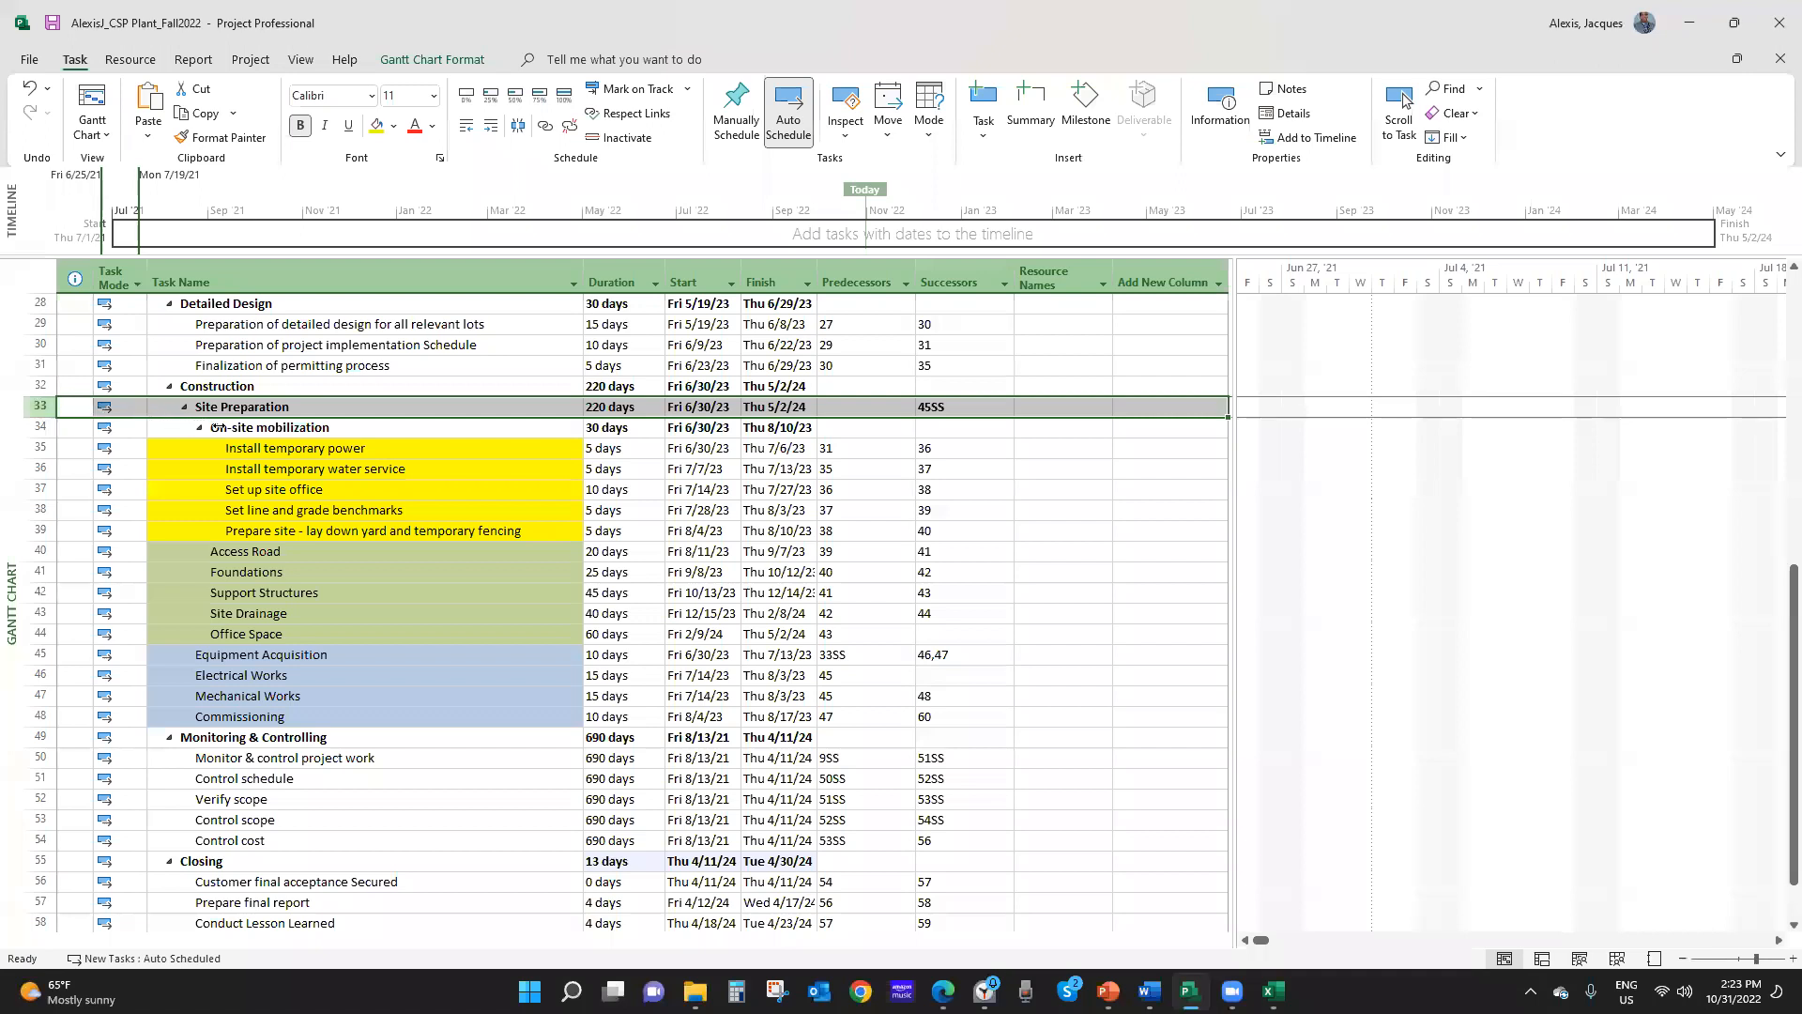
pyautogui.click(273, 450)
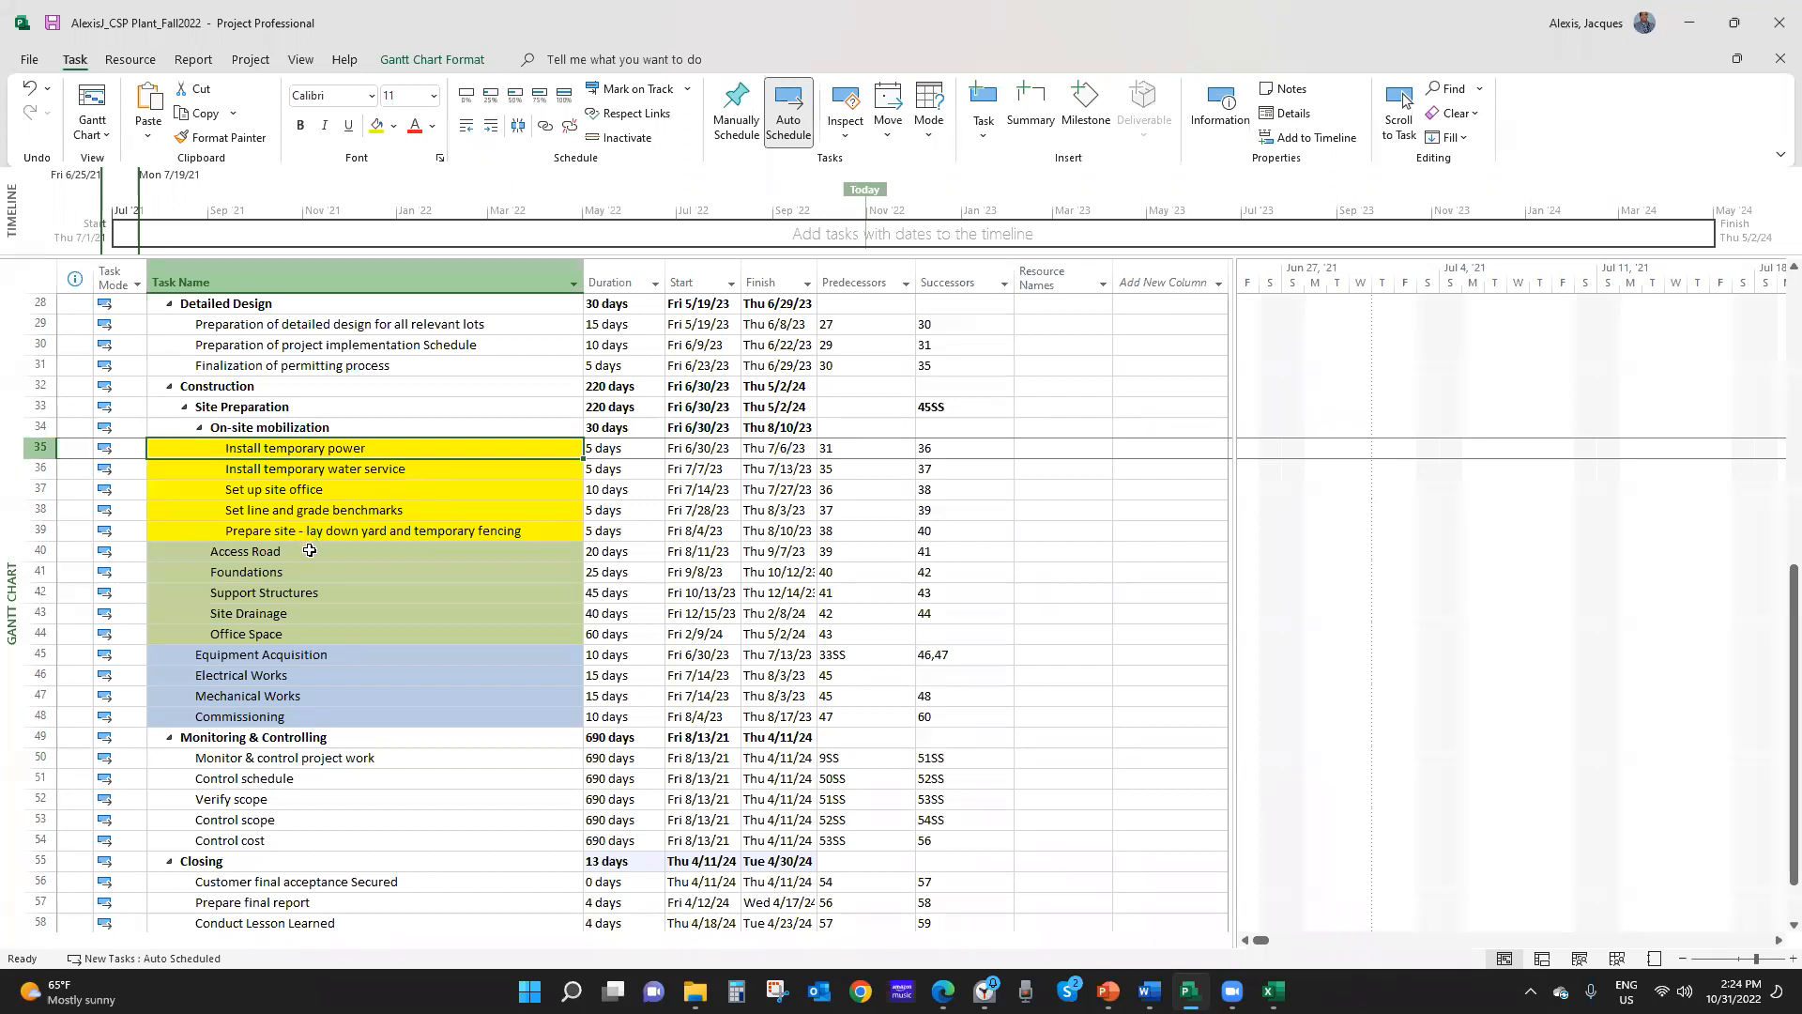
pyautogui.click(259, 655)
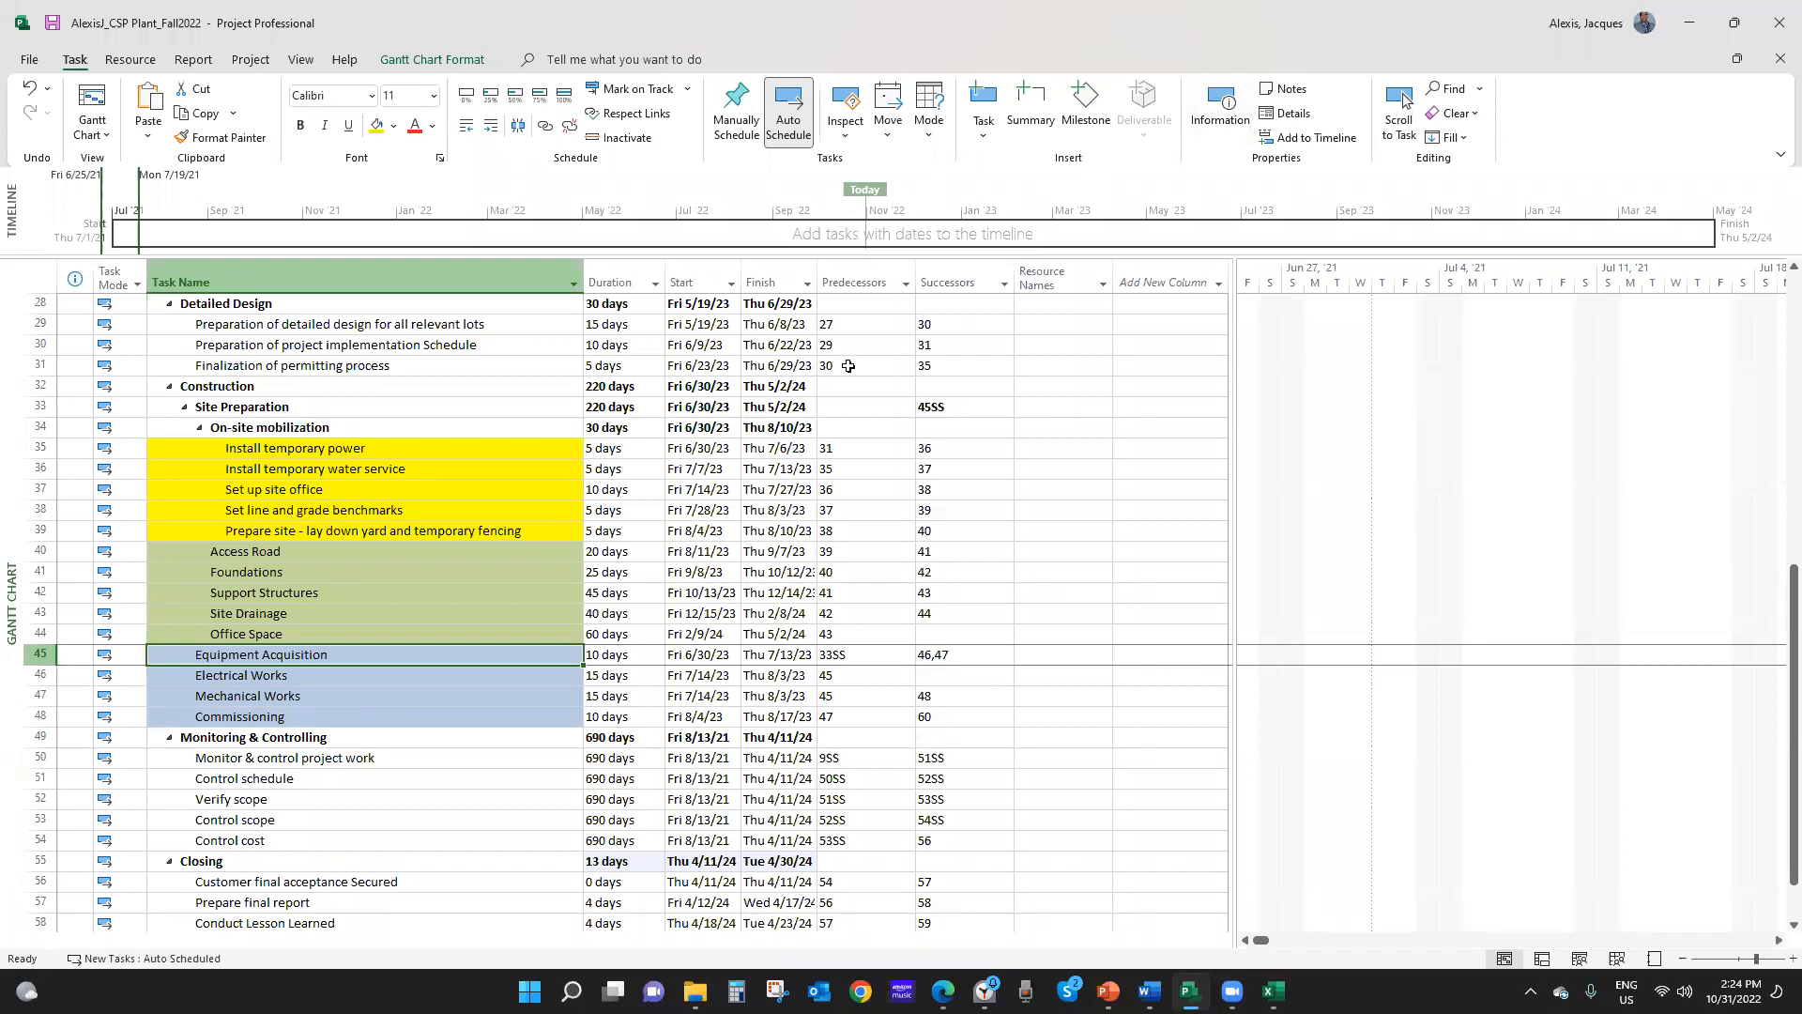
pyautogui.scroll(9, 852, 390)
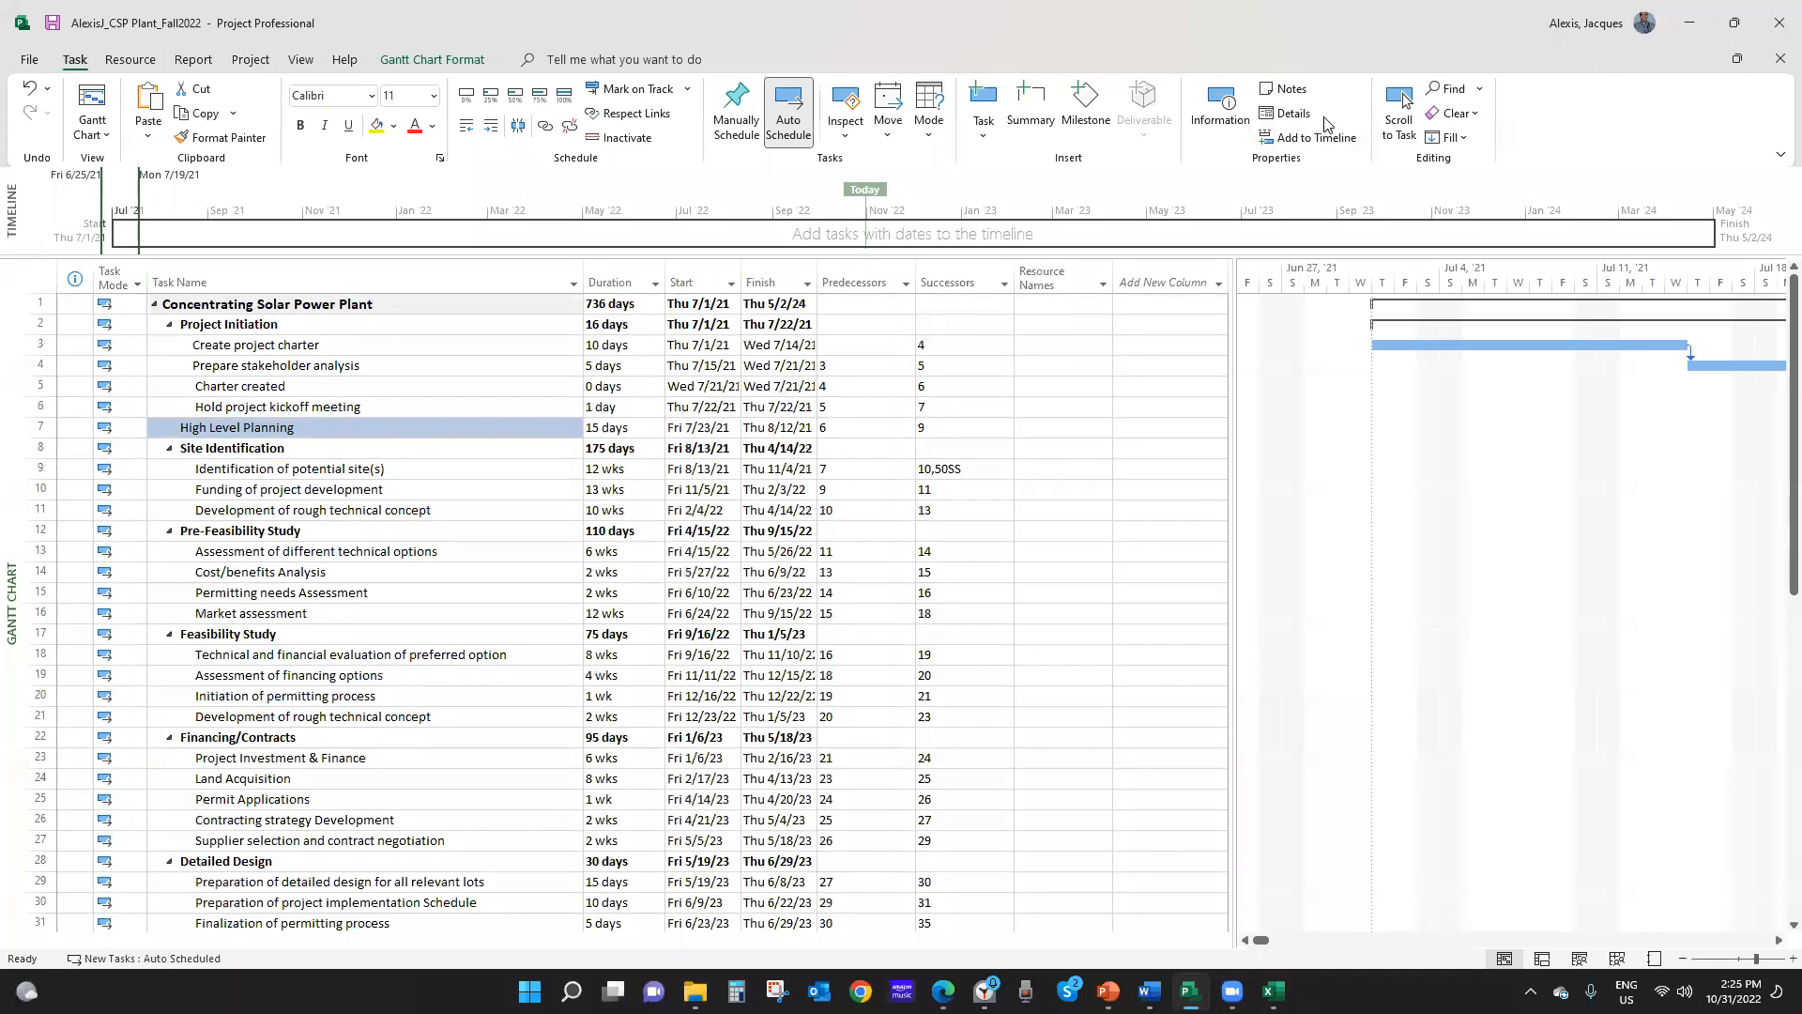
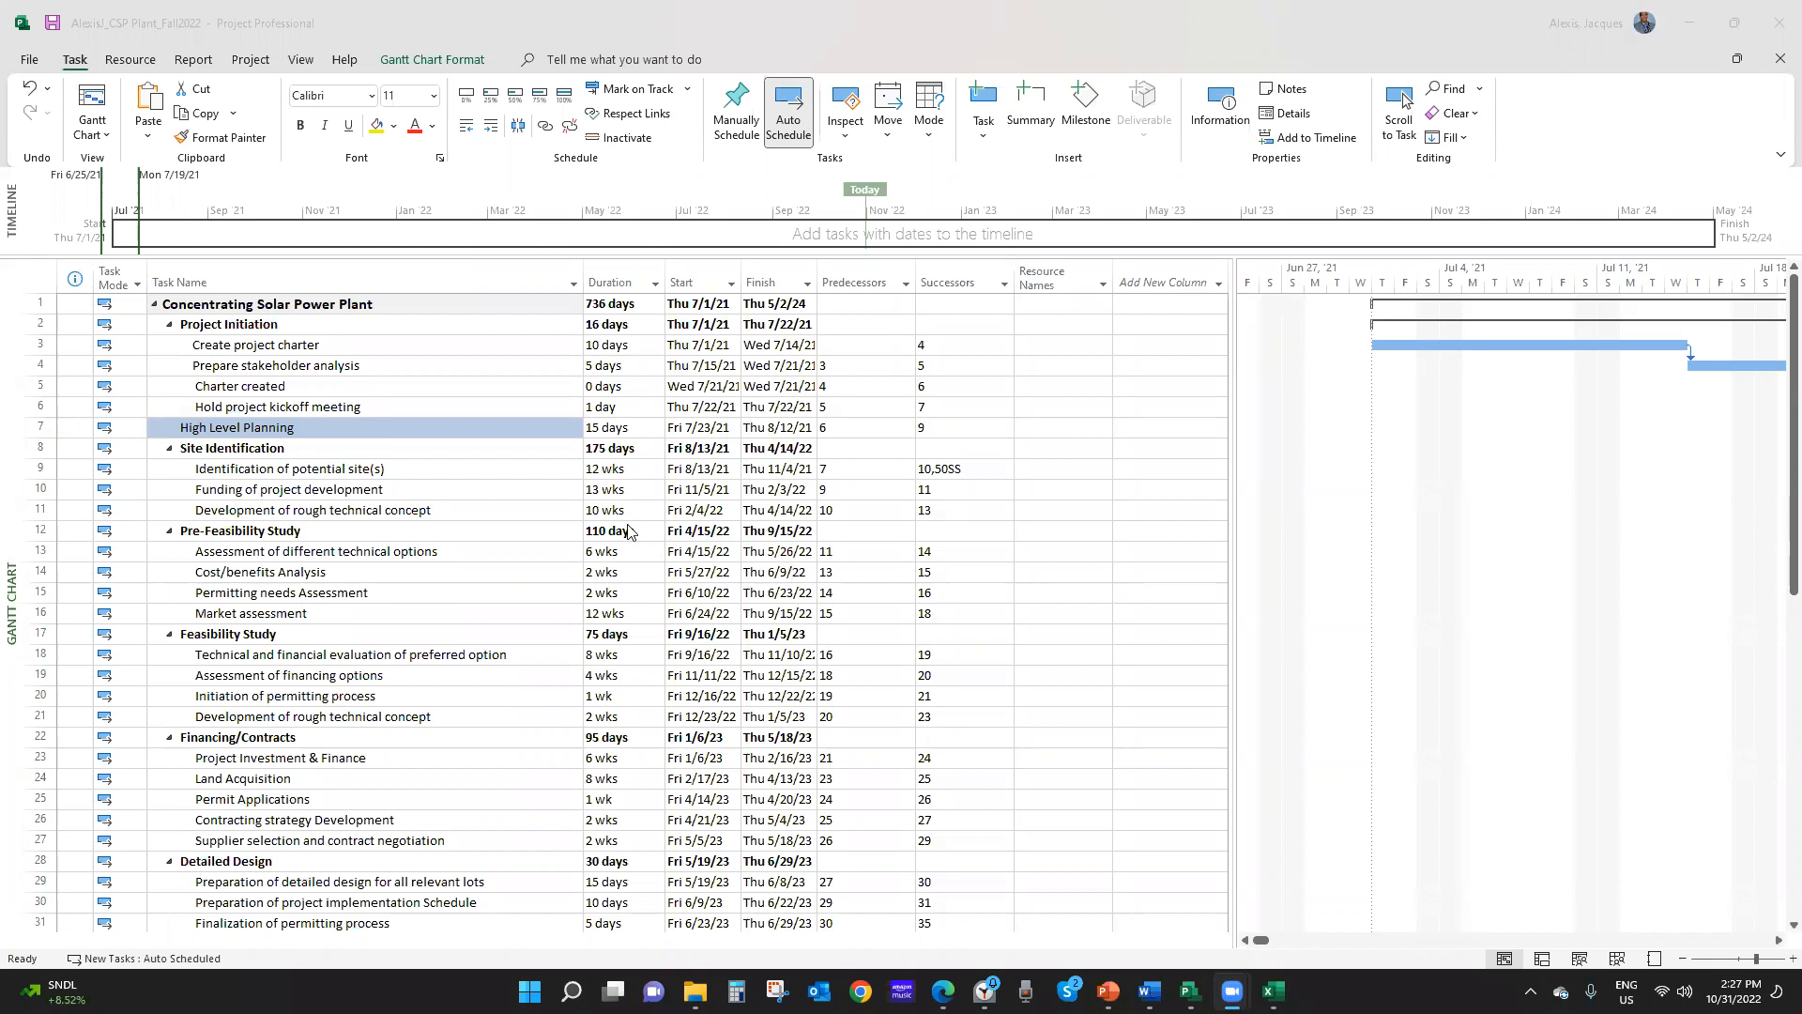
# Switch the project from the Gantt Chart to the Resource Sheet view and close the Material column's filter list without filtering
pyautogui.click(300, 61)
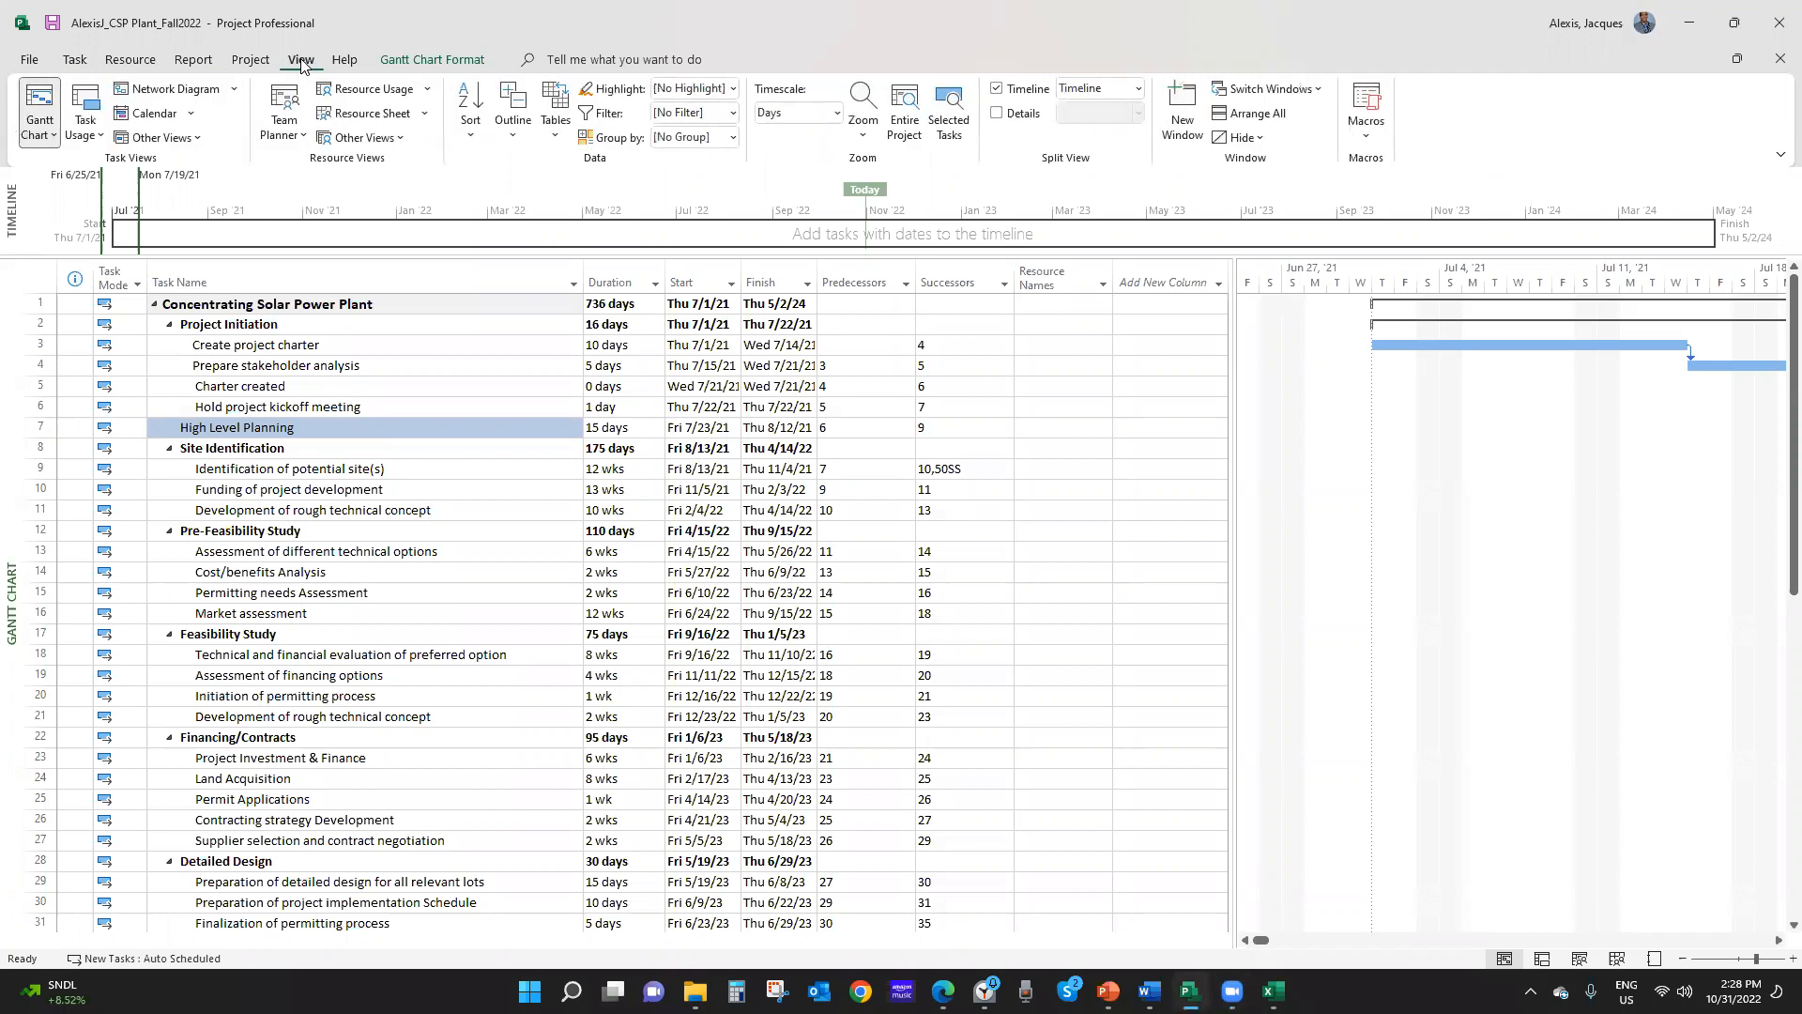
pyautogui.click(374, 115)
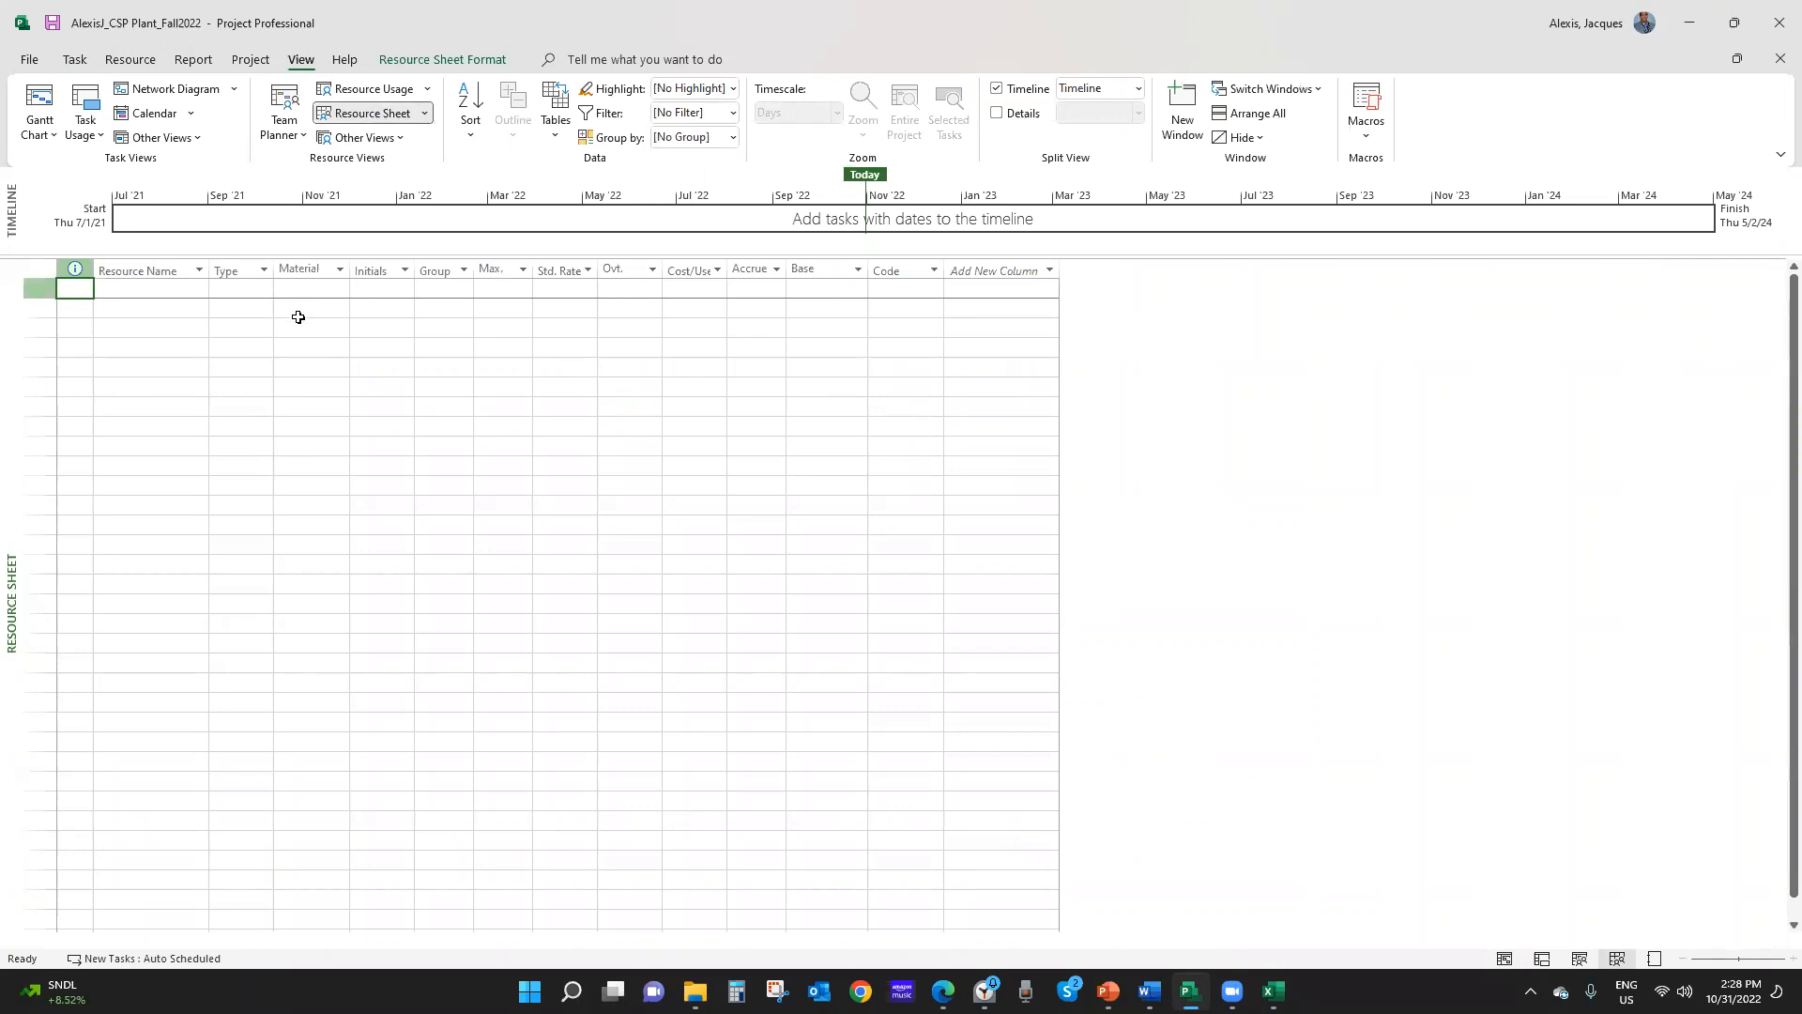
pyautogui.click(341, 271)
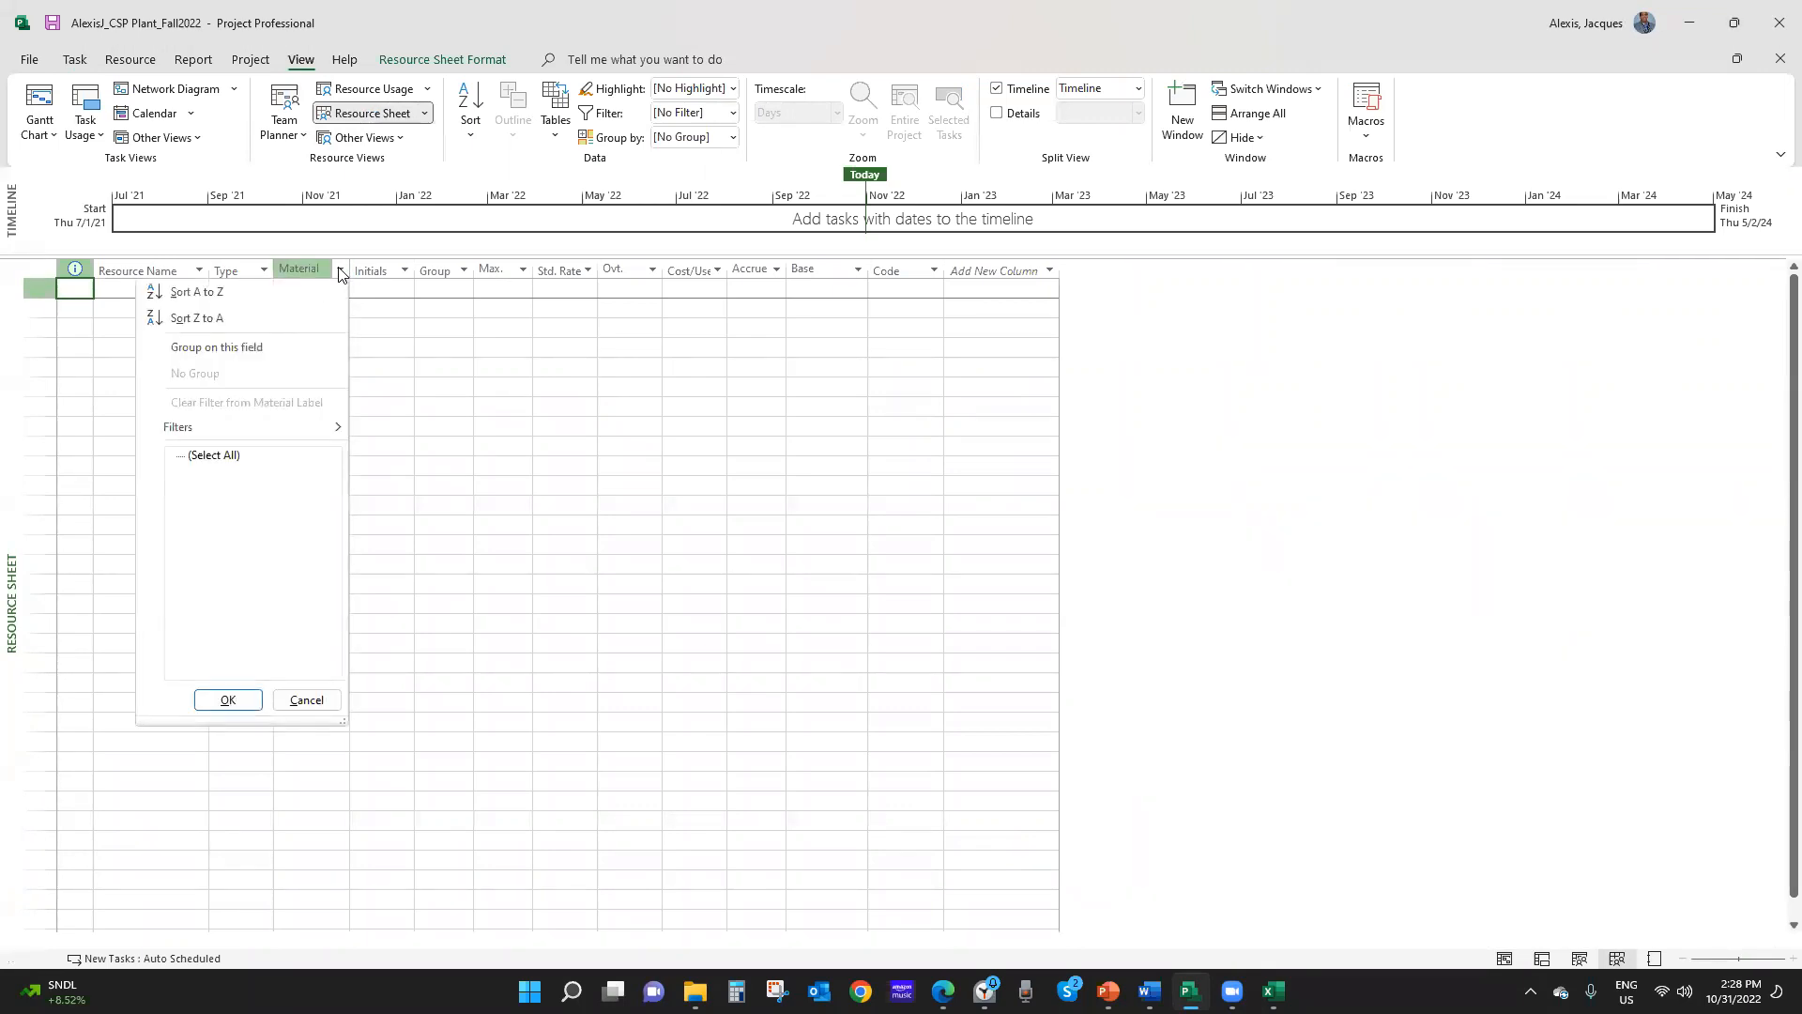
pyautogui.click(329, 284)
pyautogui.click(312, 285)
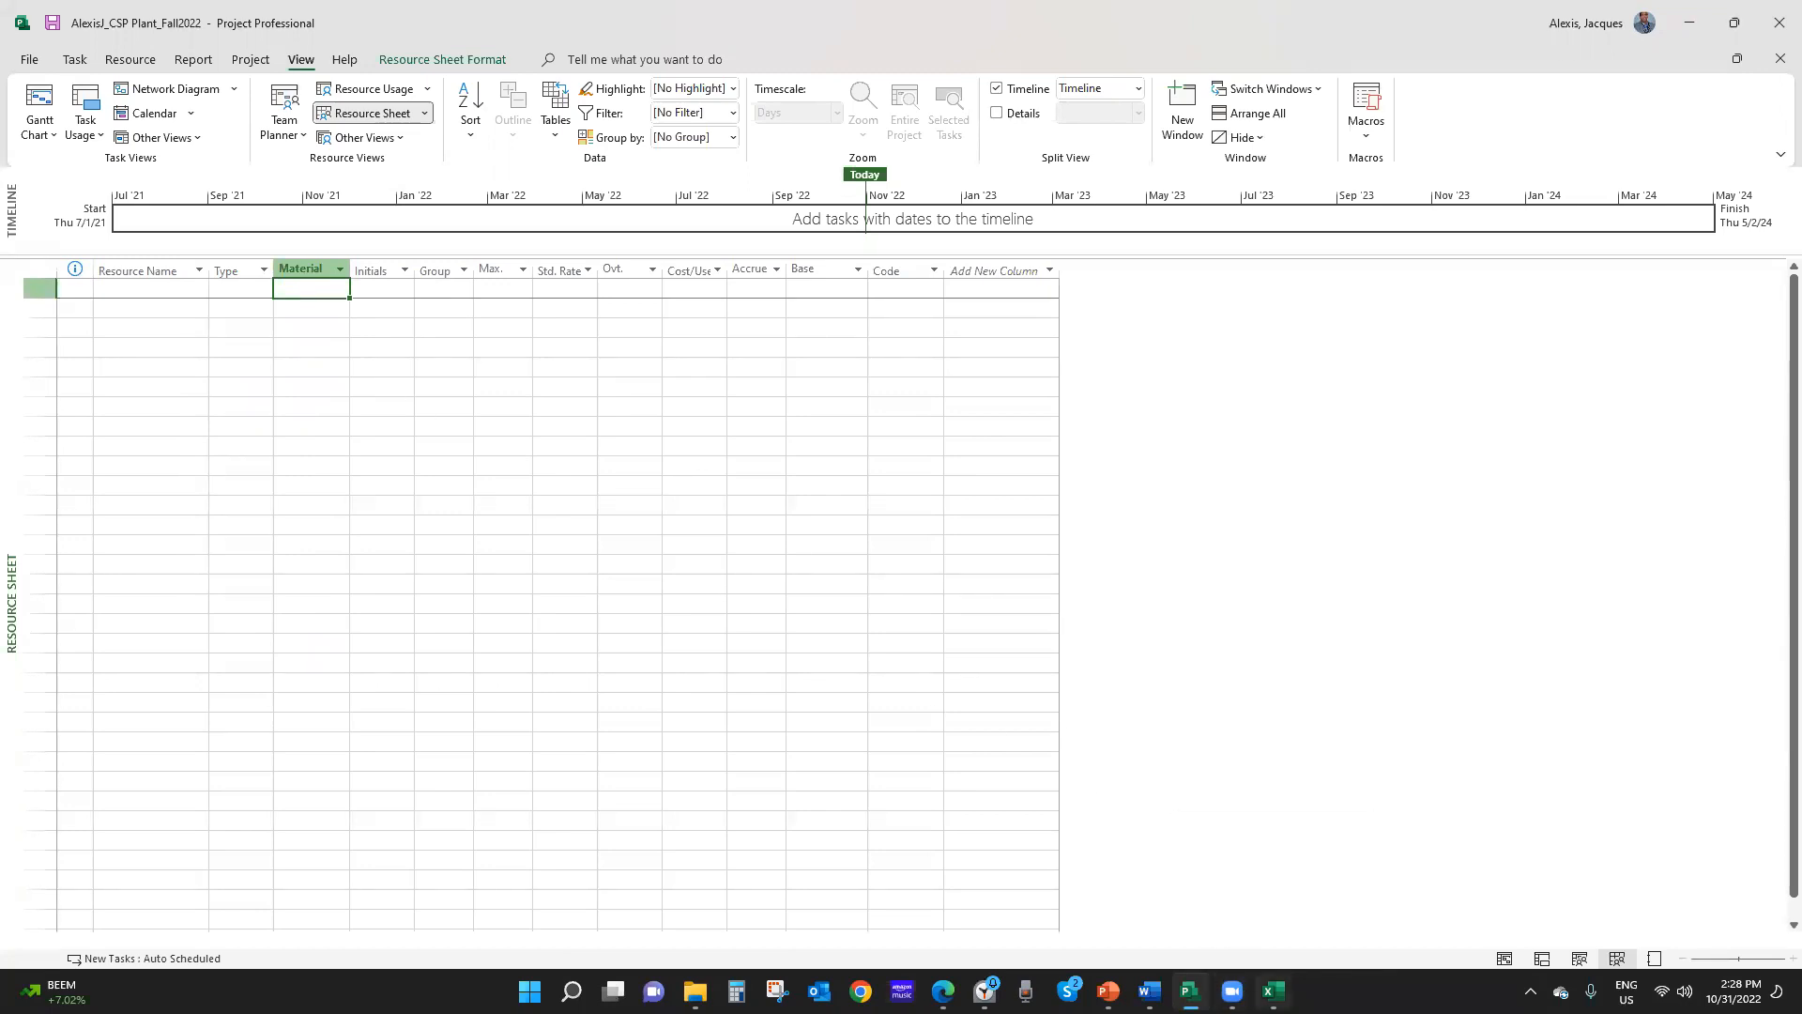
# In Excel, review the Resource Names assigned to the tasks on Sheet1, and open the Resource Sheet worksheet of the project data workbook
pyautogui.click(1273, 991)
pyautogui.scroll(-1, 855, 535)
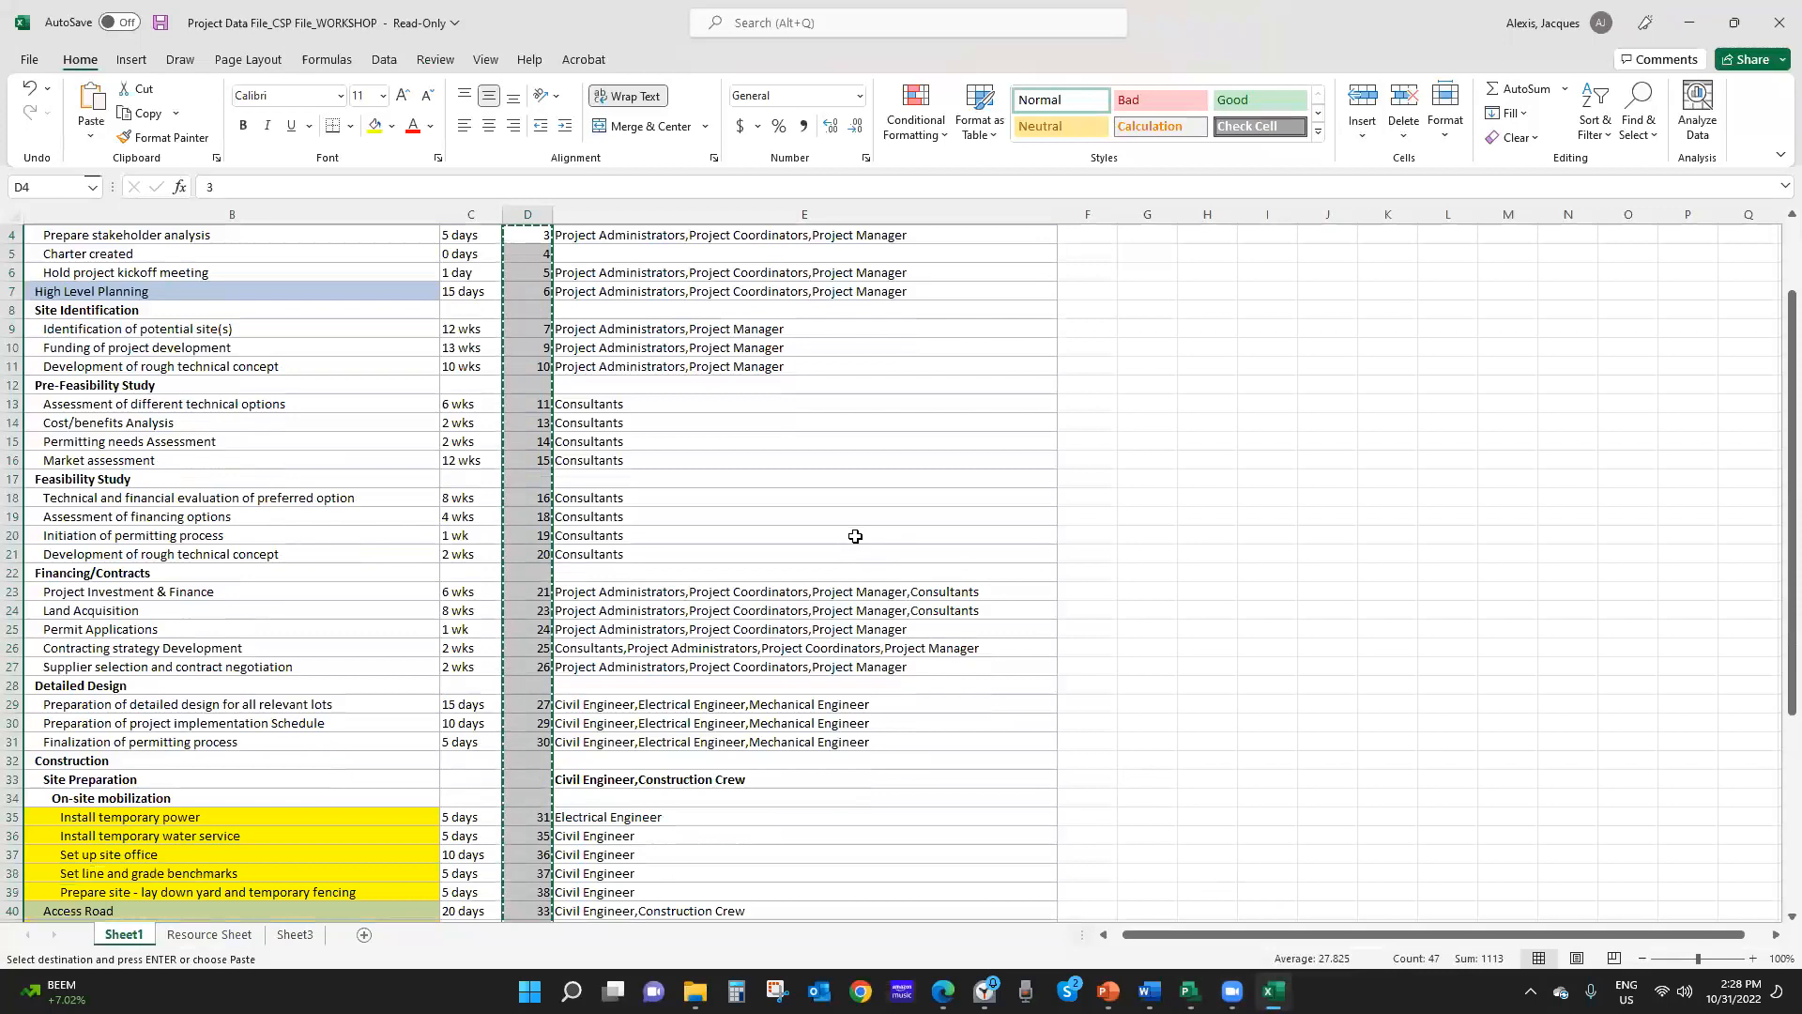
pyautogui.scroll(-8, 855, 535)
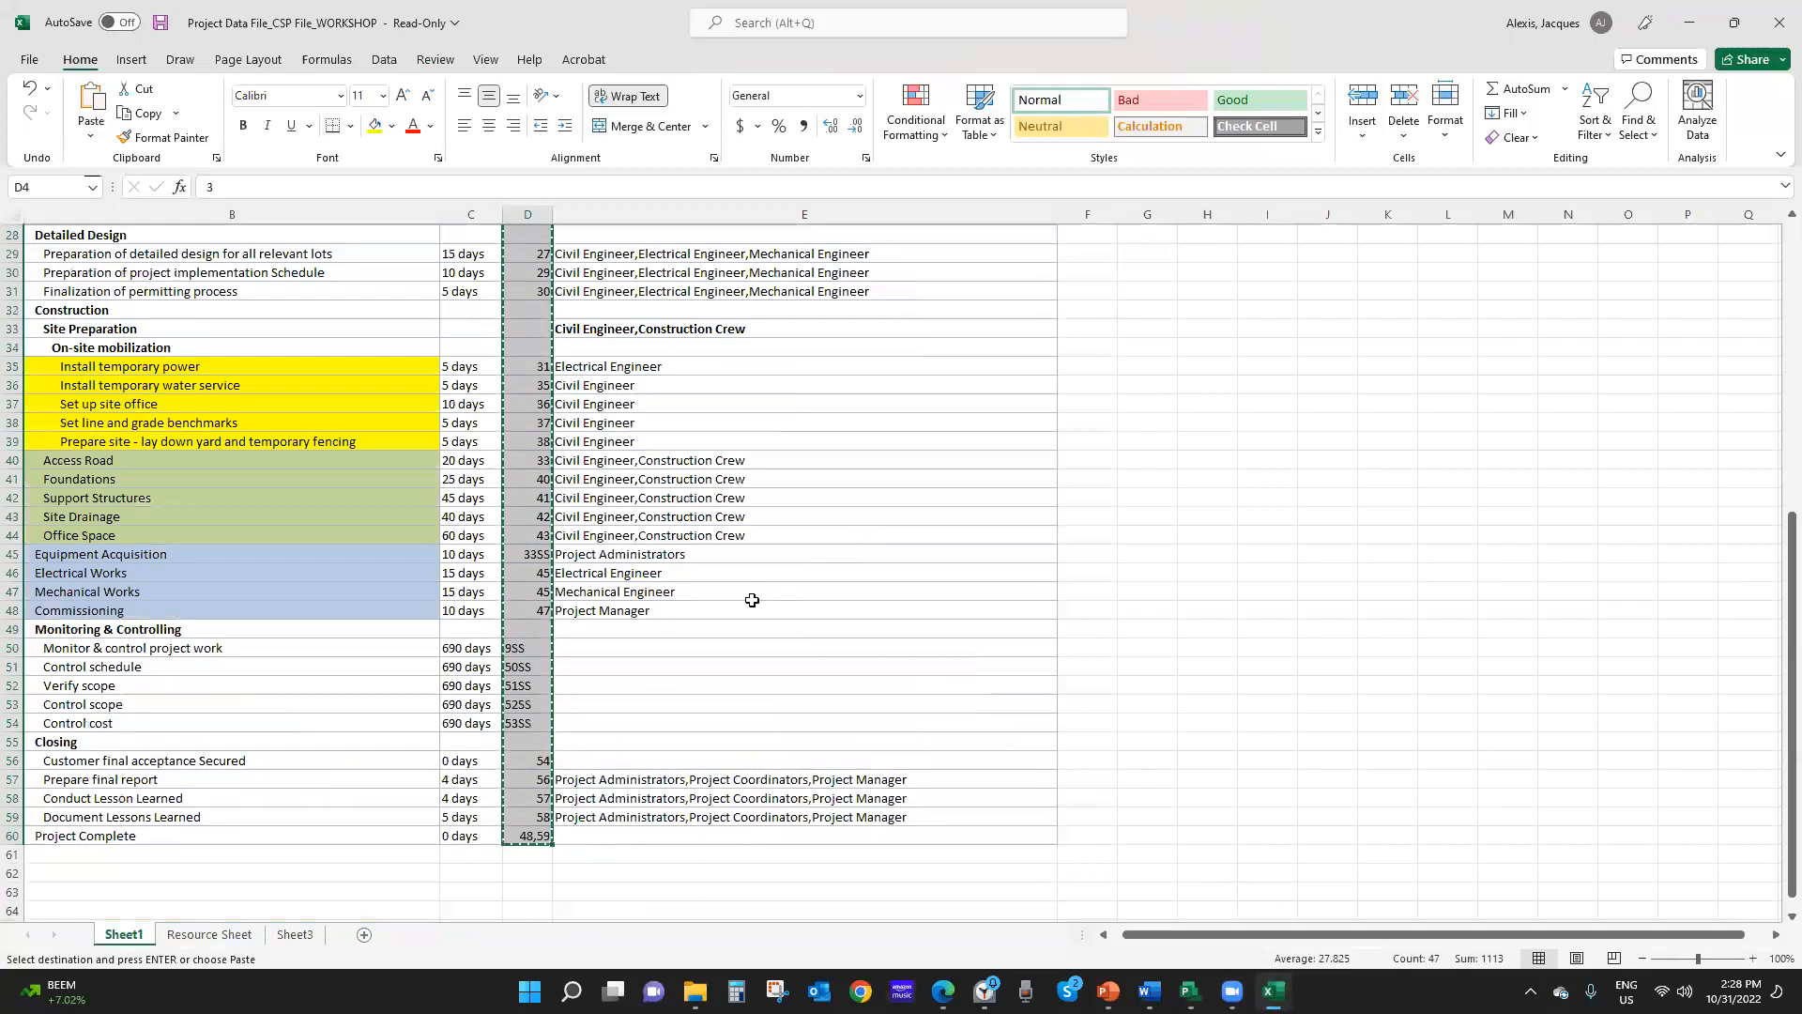
pyautogui.scroll(9, 669, 655)
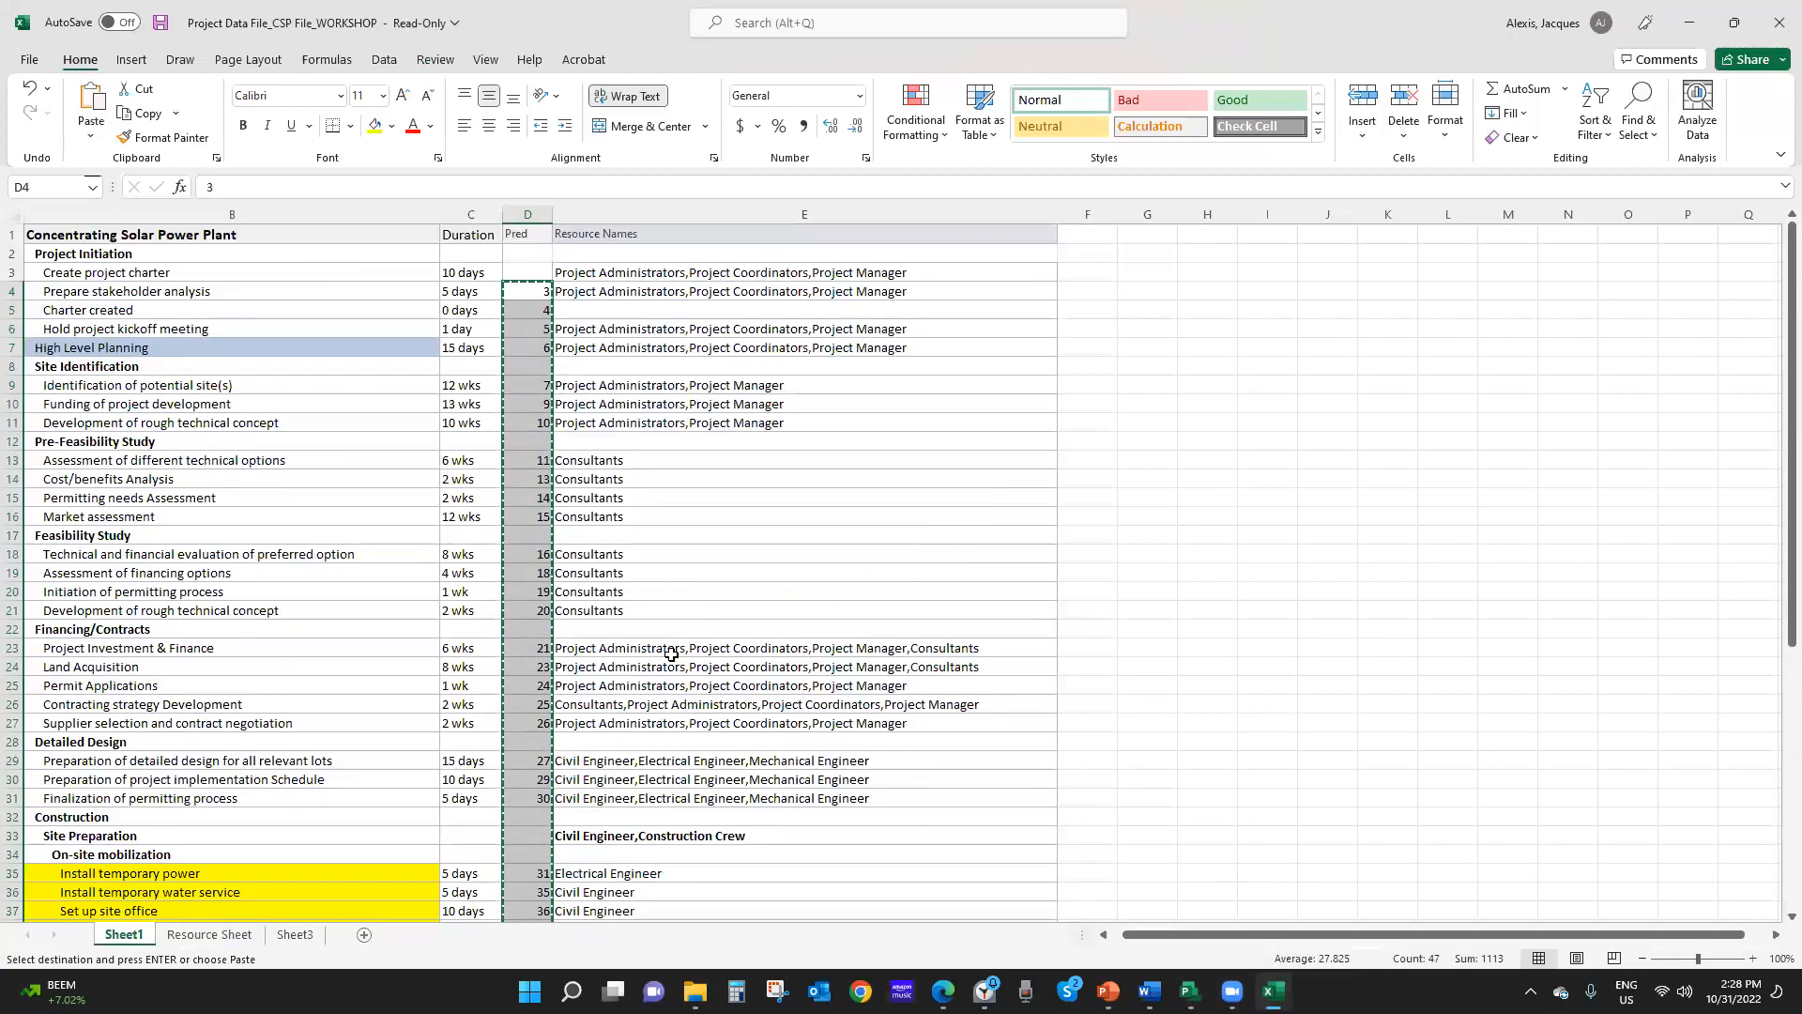
pyautogui.scroll(-14, 670, 655)
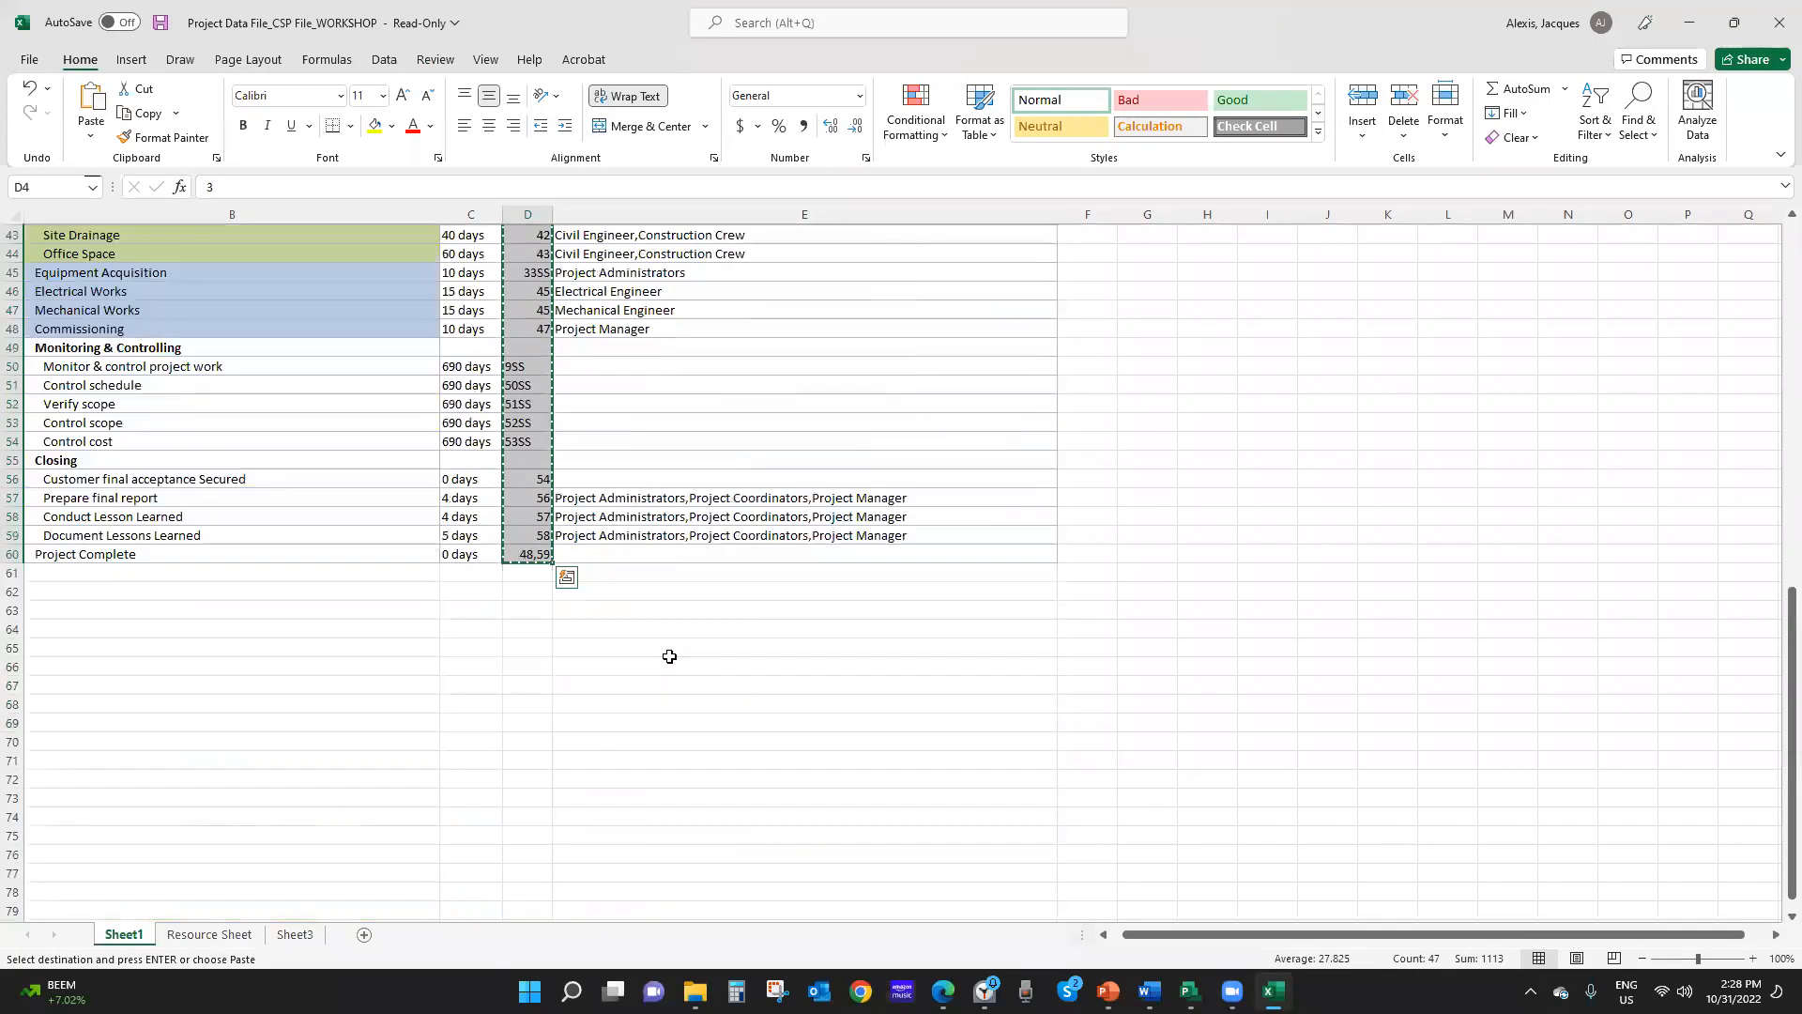
pyautogui.click(206, 937)
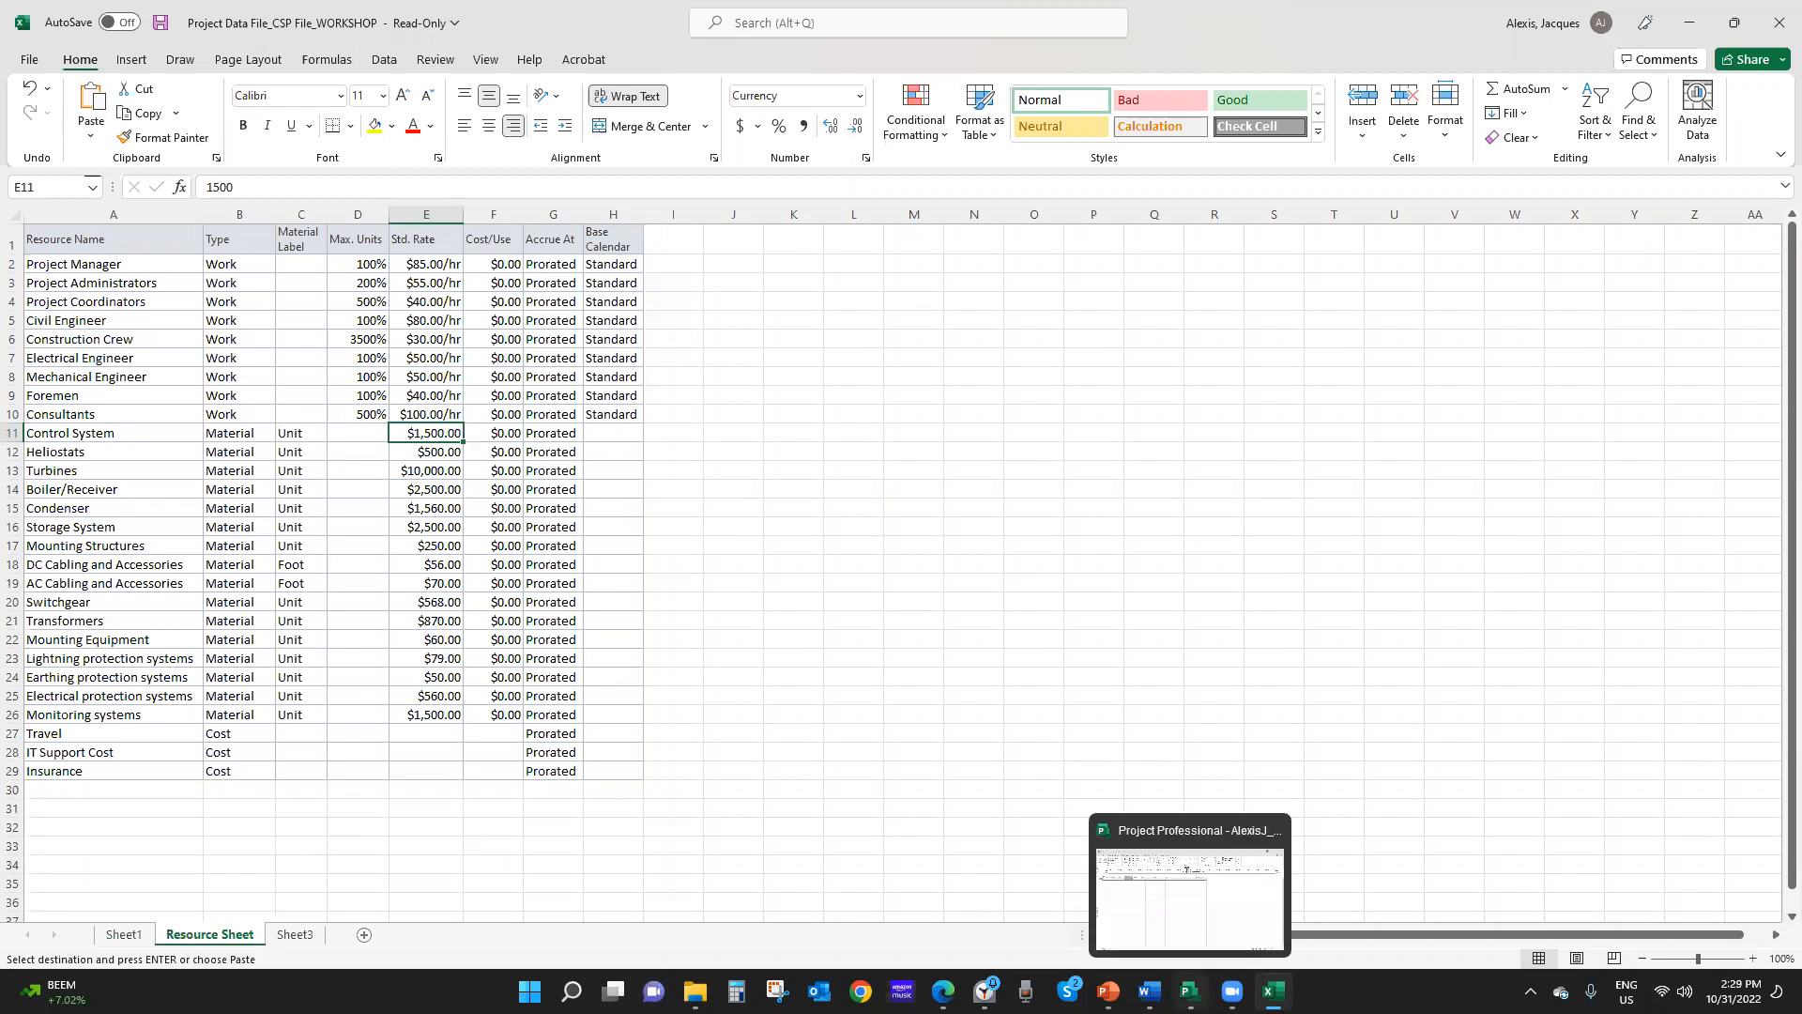
# Return to Microsoft Project and hide the Initials and Group columns of the resource sheet
pyautogui.click(1189, 990)
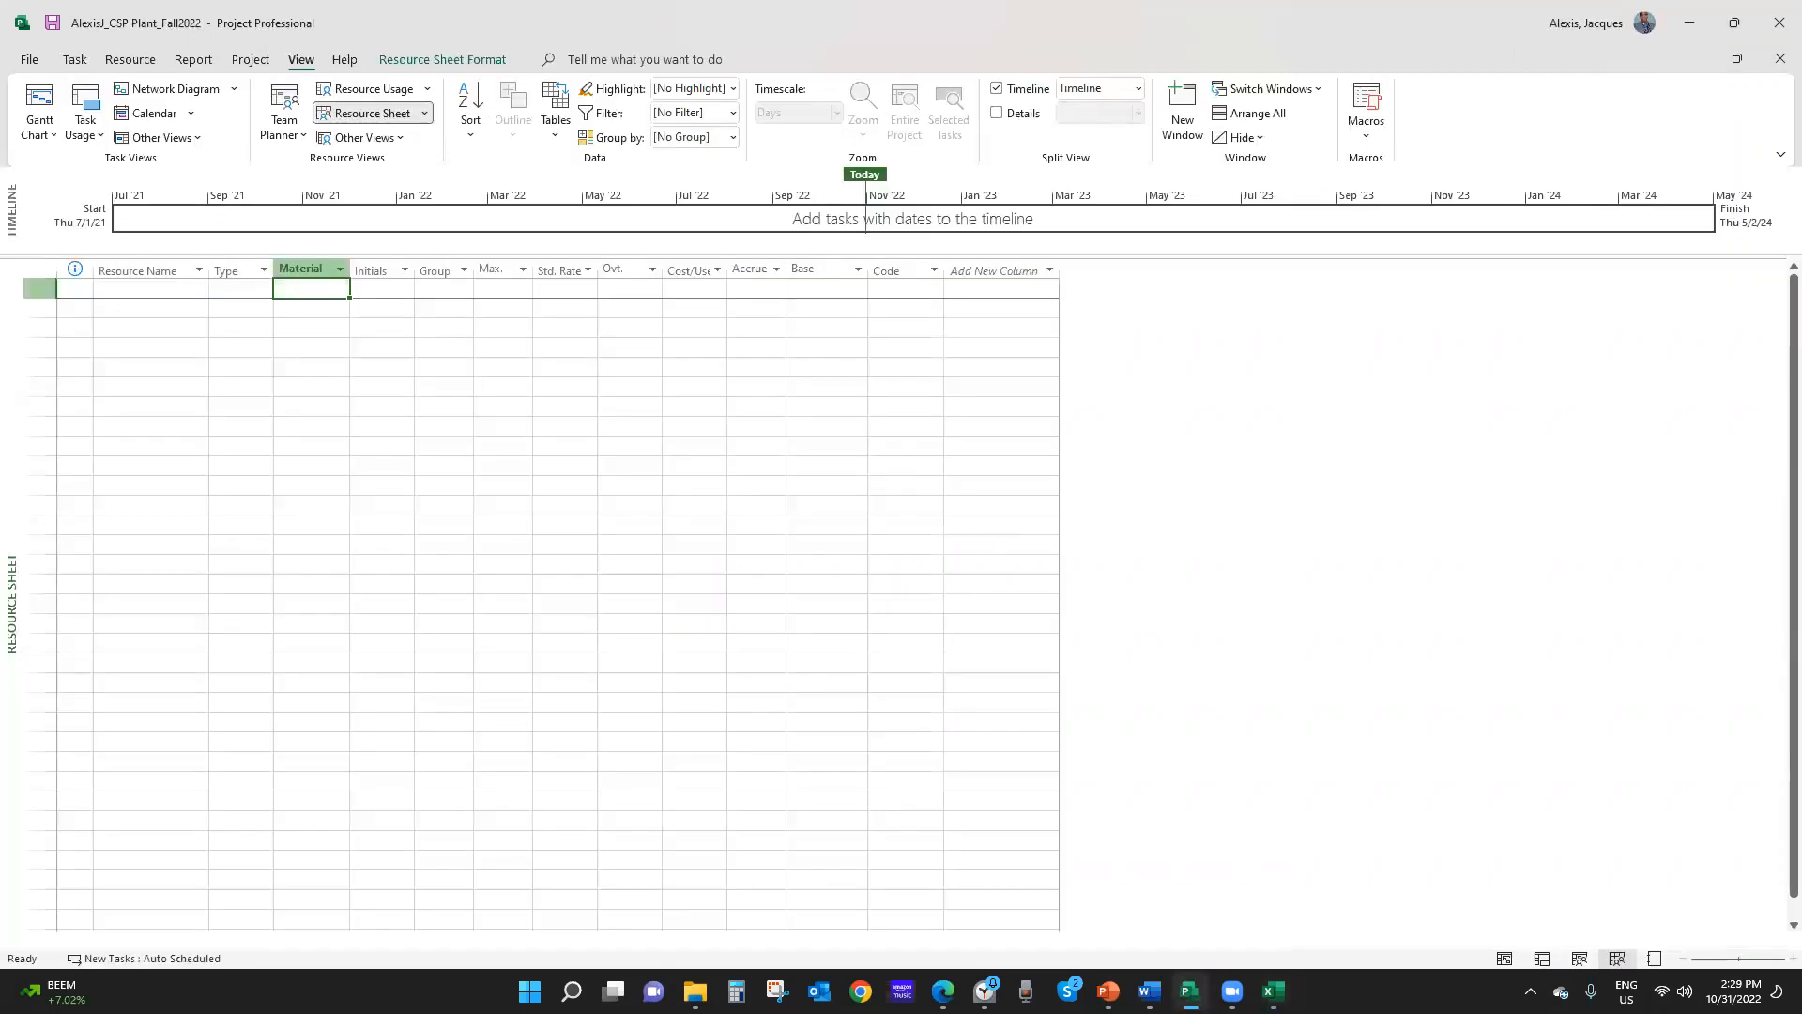
pyautogui.click(1190, 992)
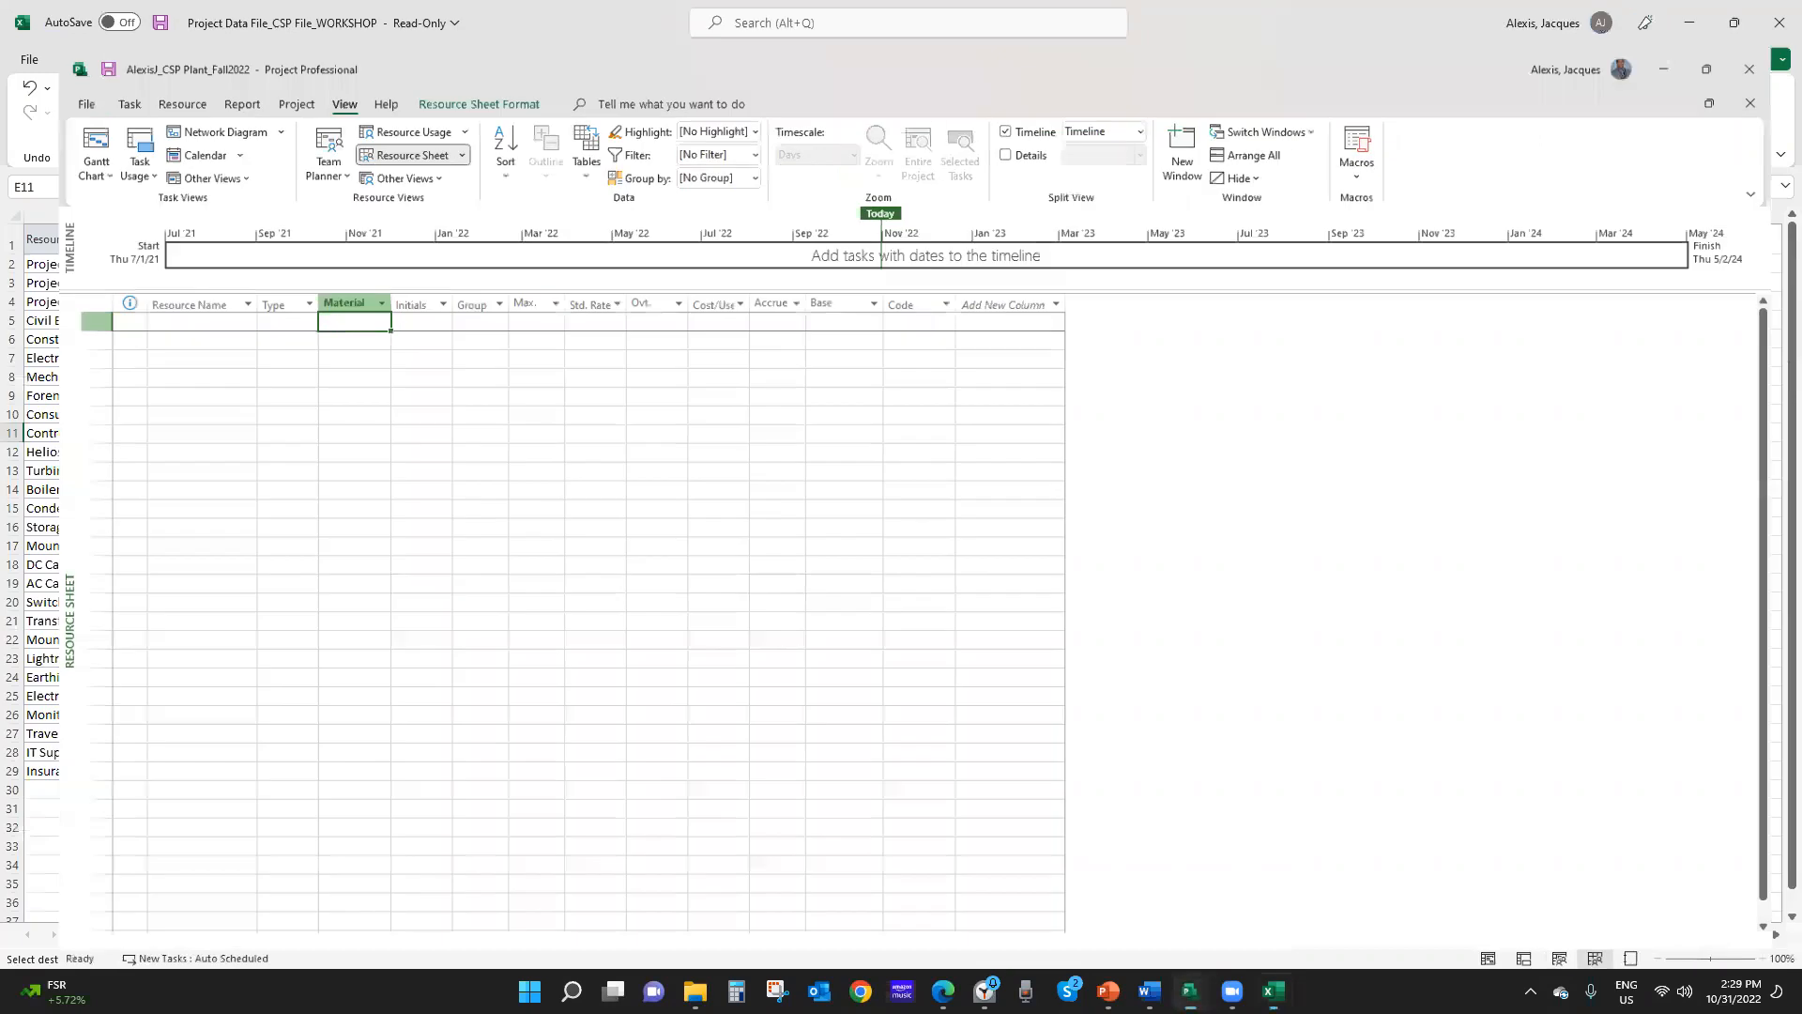
pyautogui.click(1189, 990)
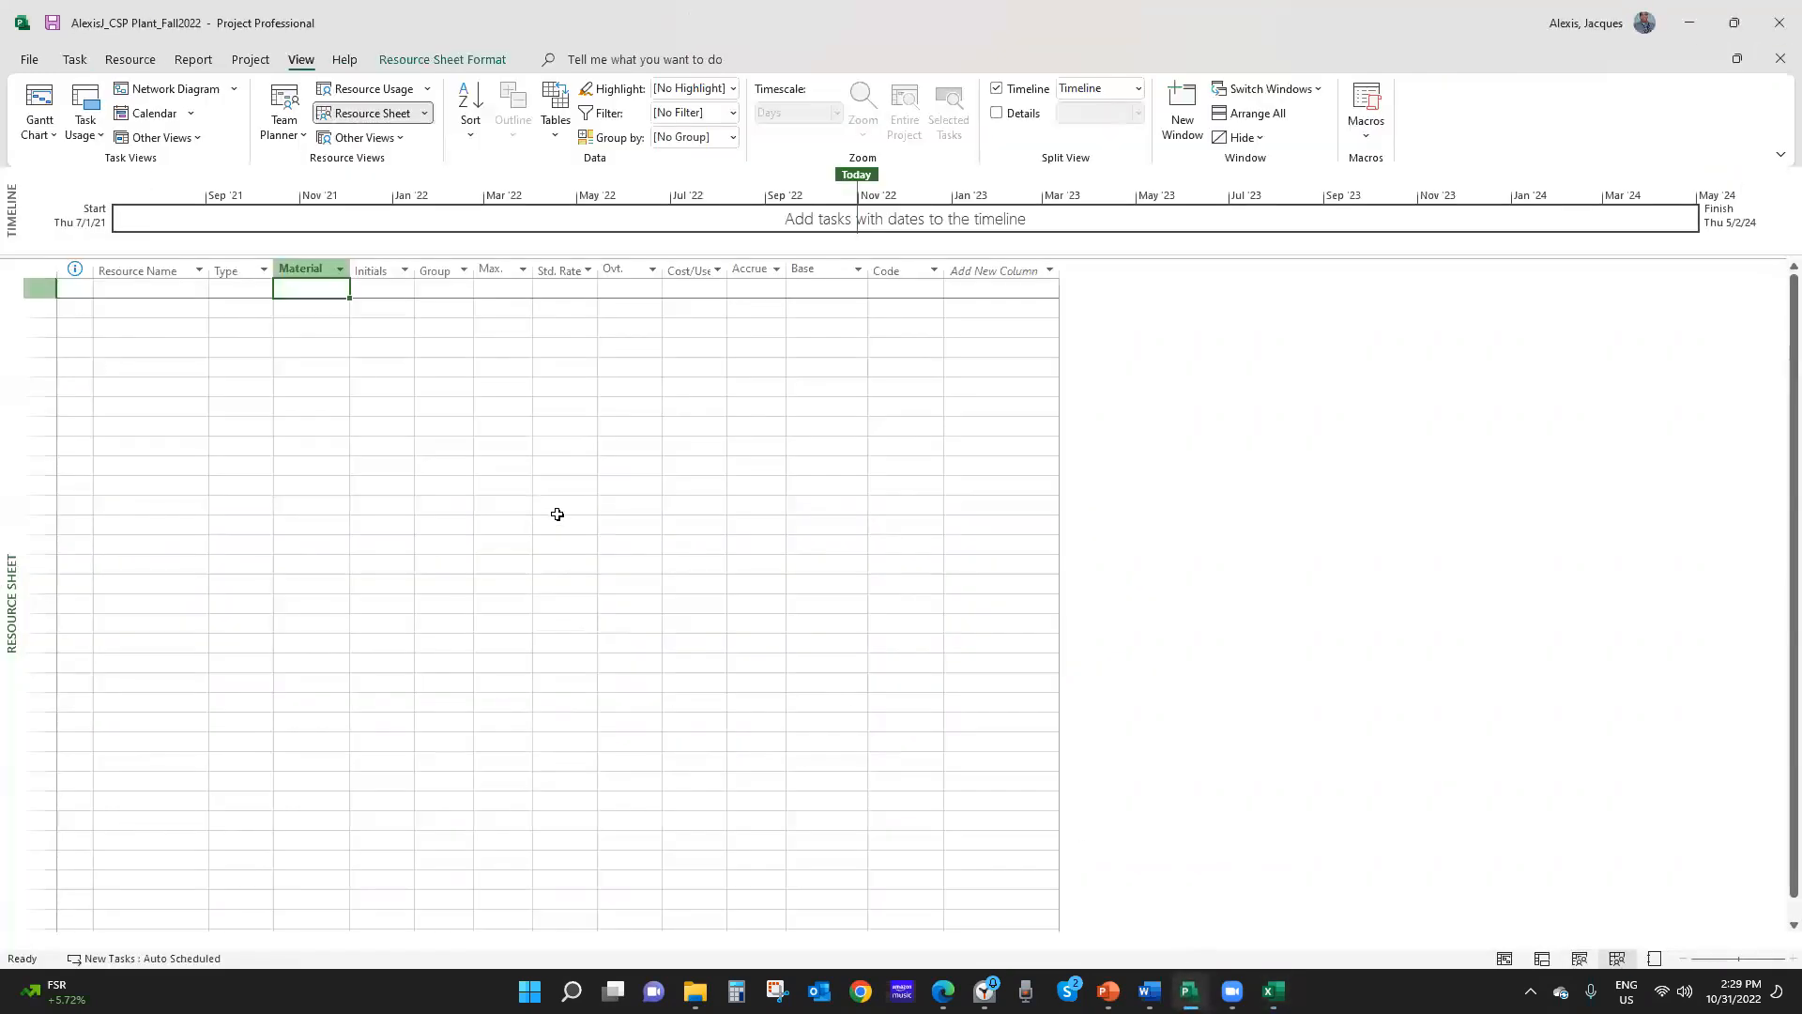
pyautogui.click(381, 267)
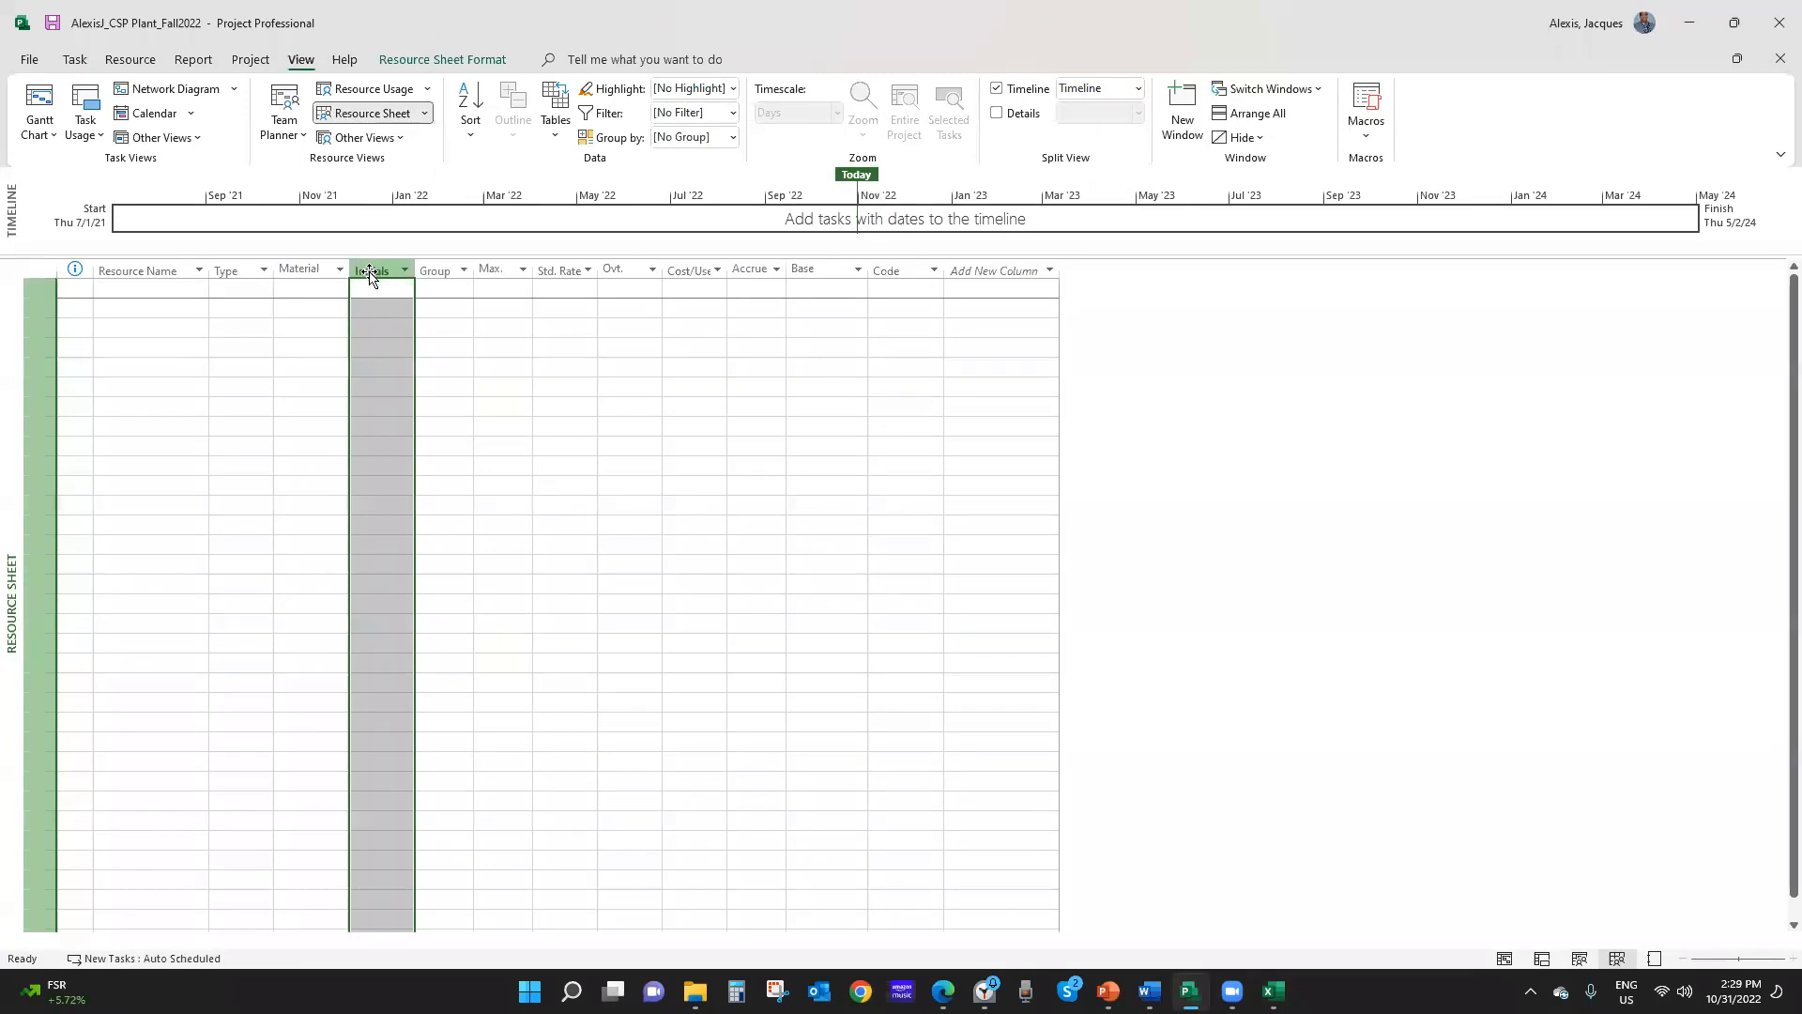
pyautogui.rightClick(382, 273)
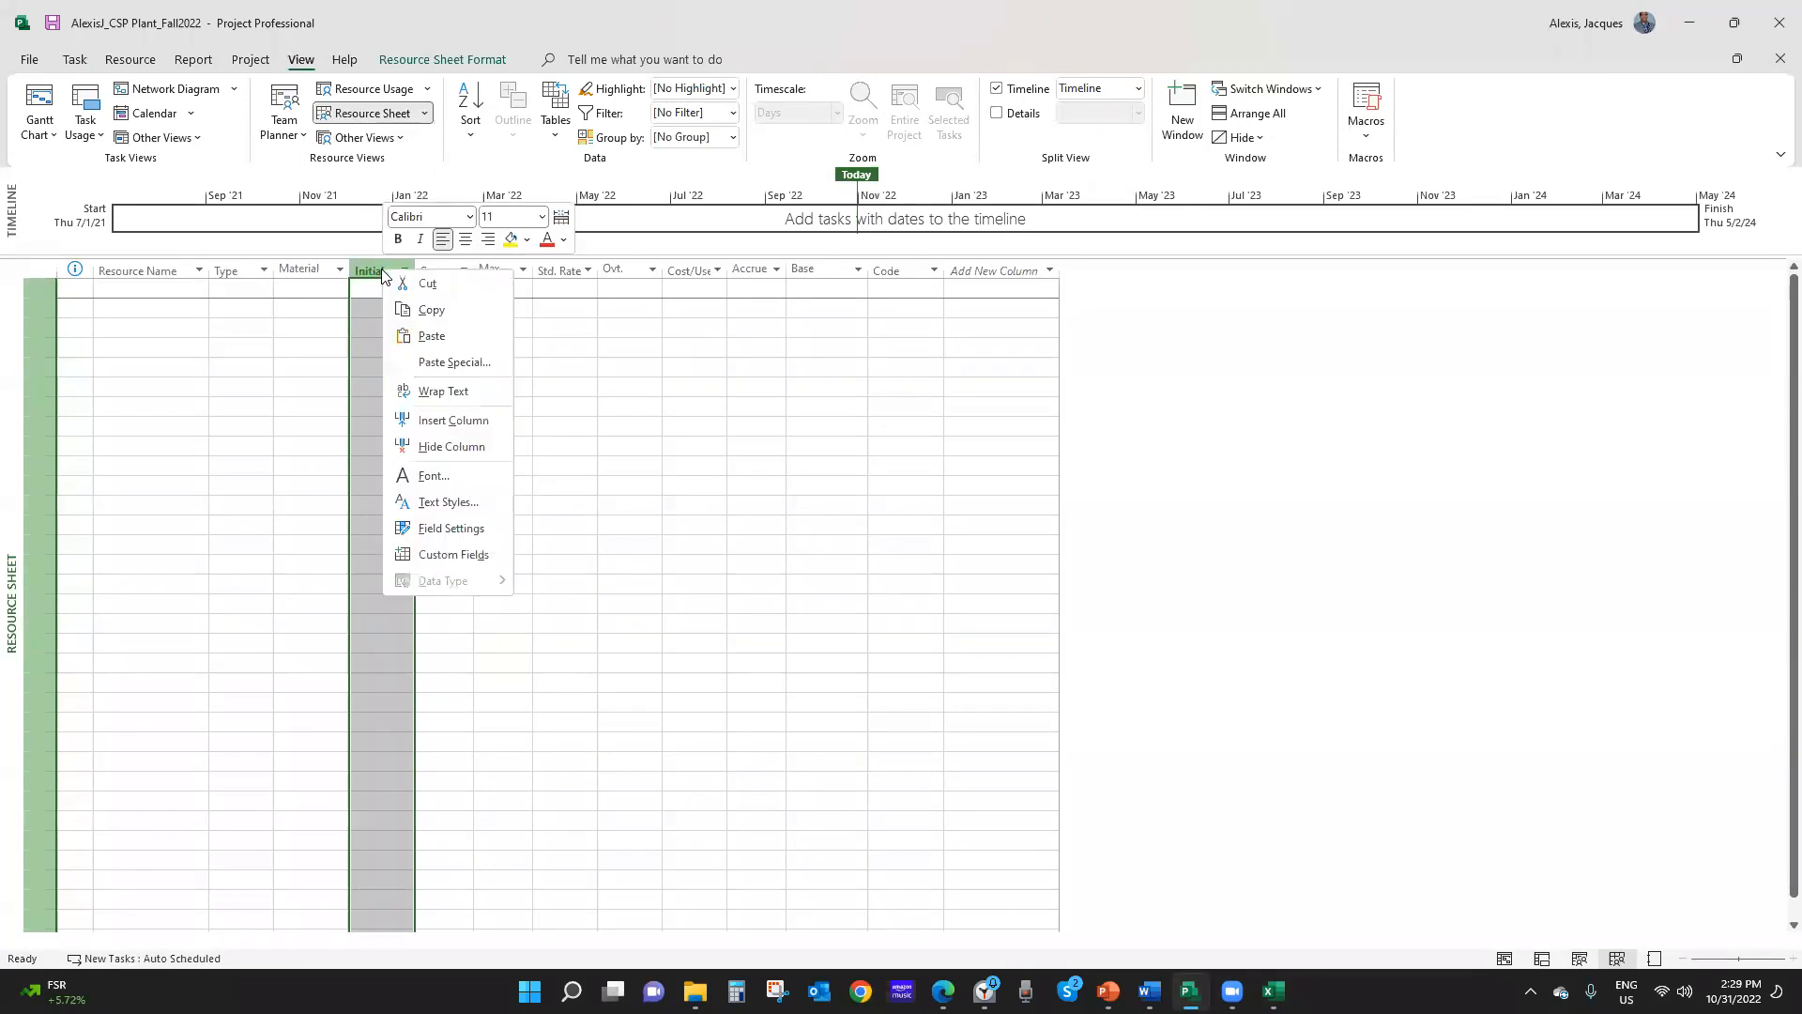
pyautogui.click(451, 446)
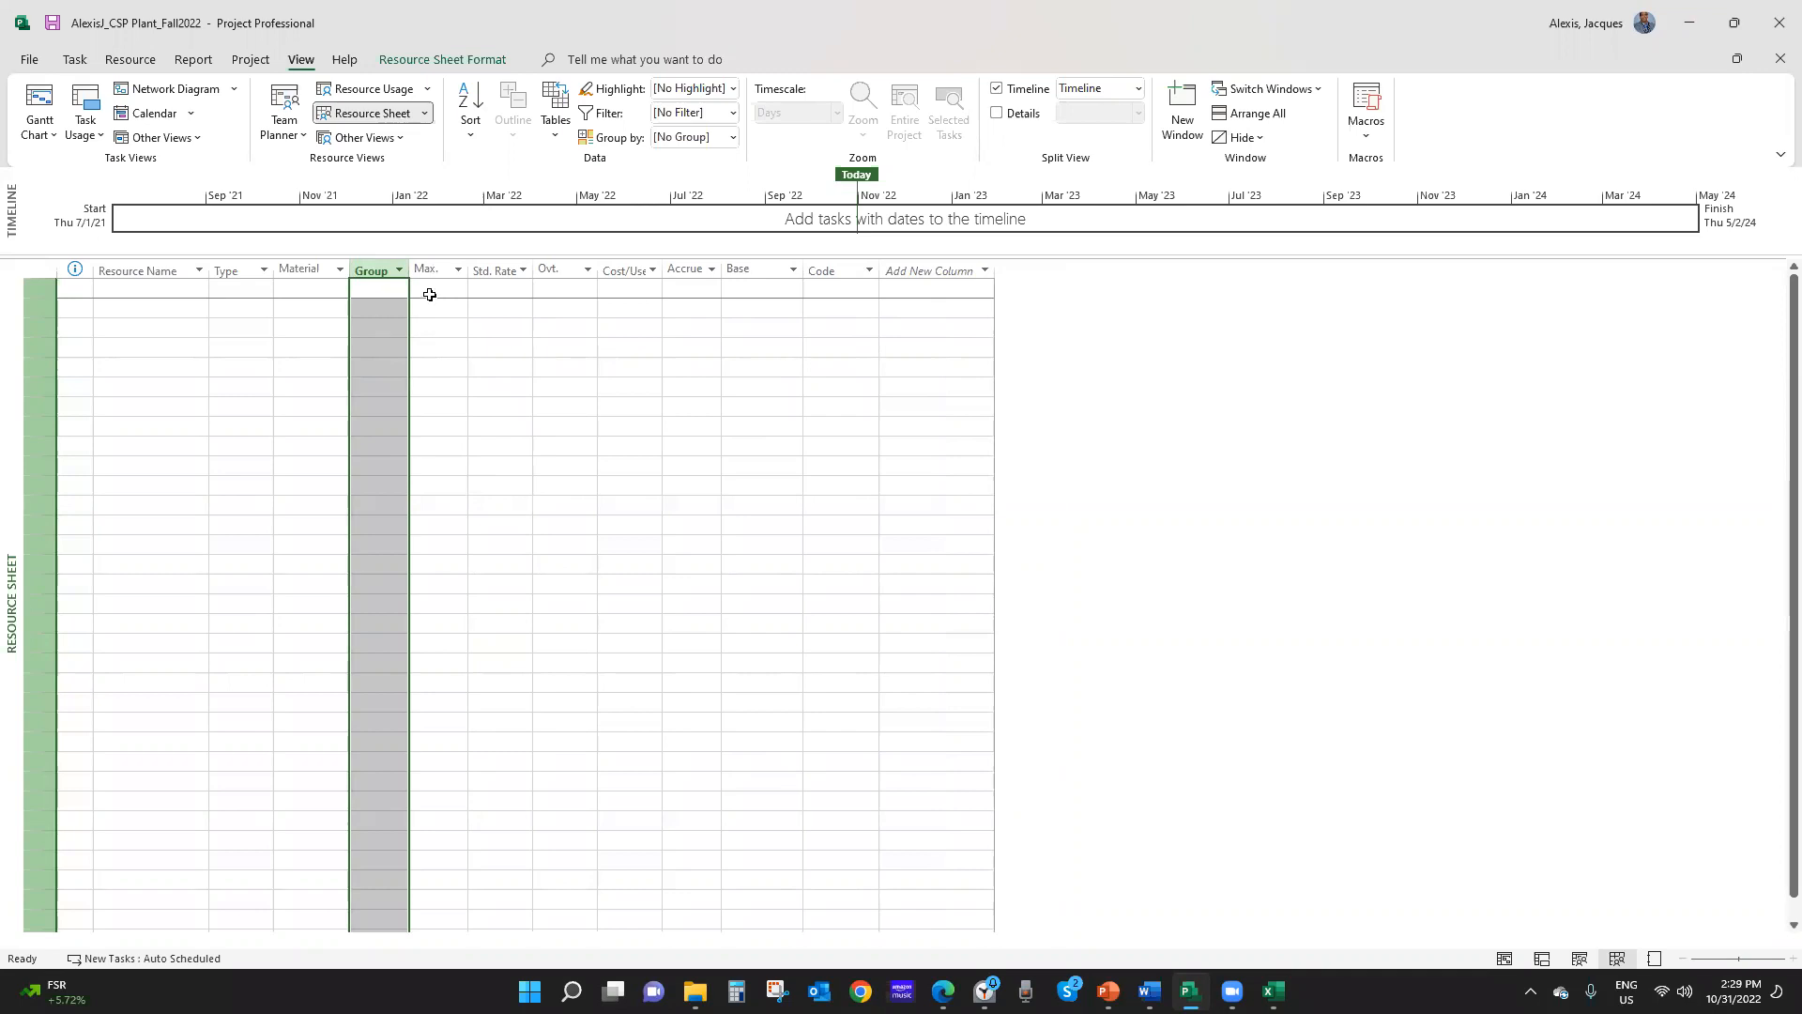
pyautogui.rightClick(386, 272)
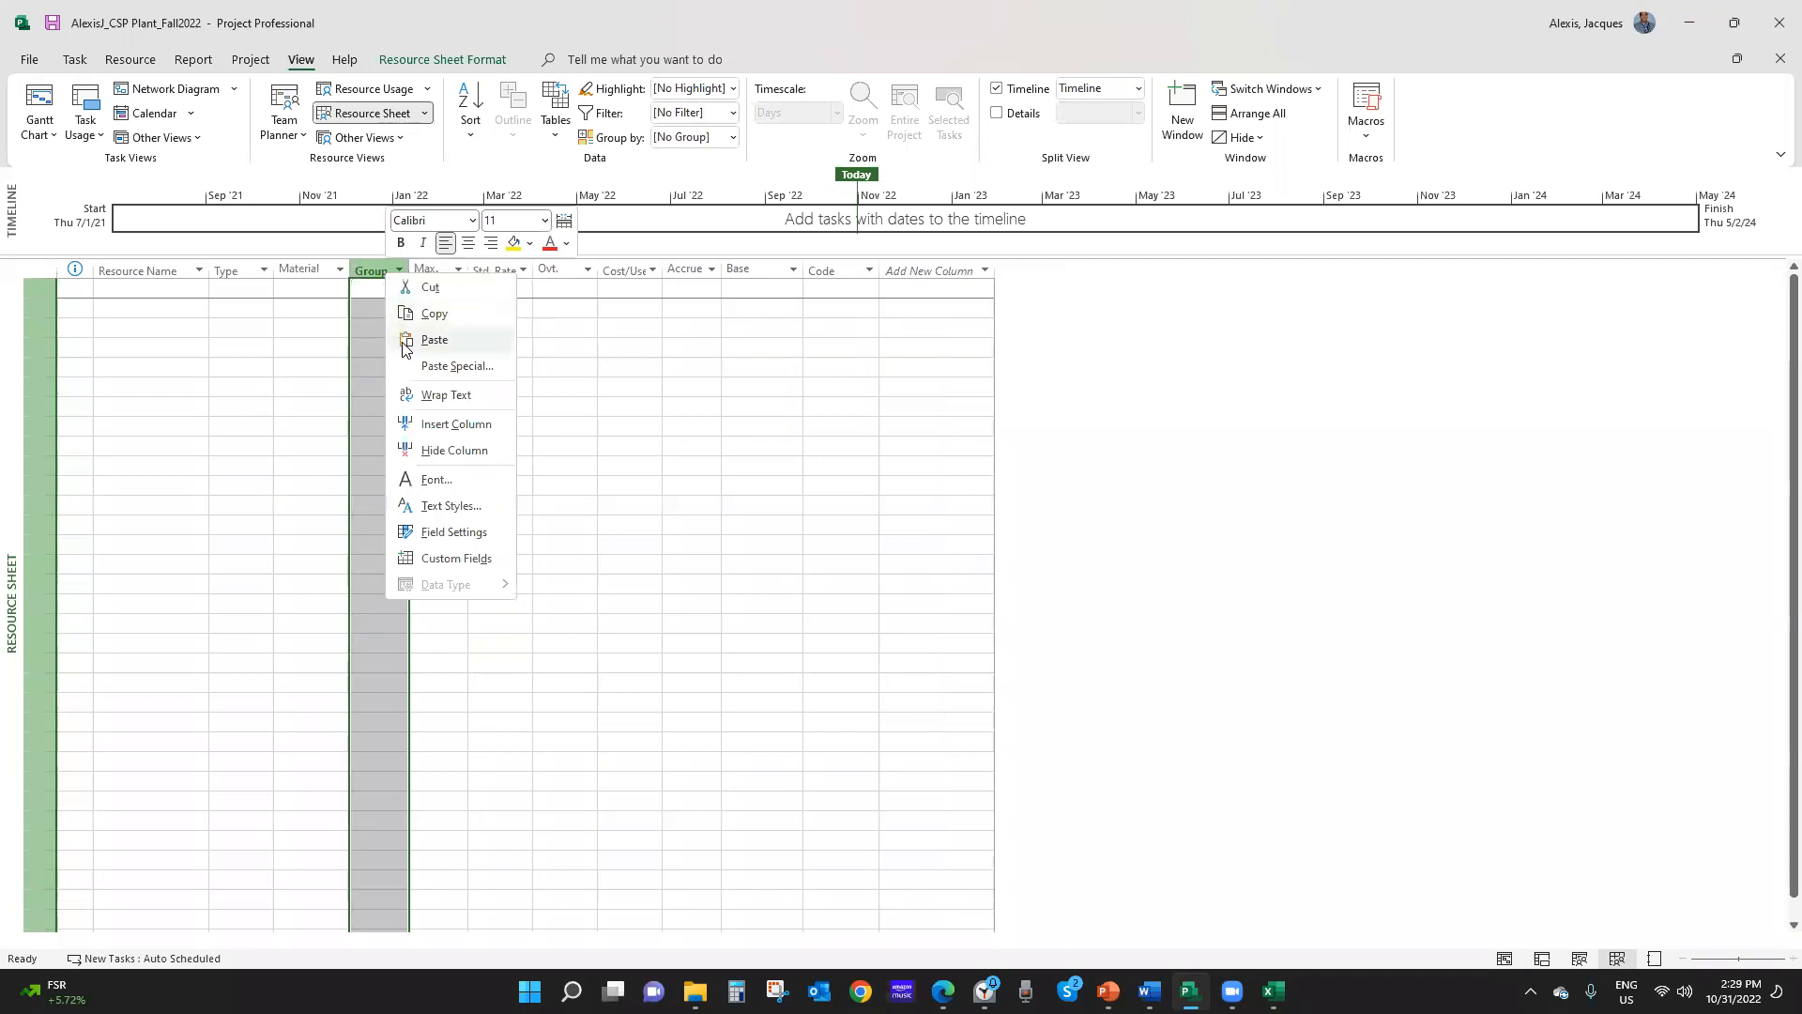
pyautogui.click(451, 454)
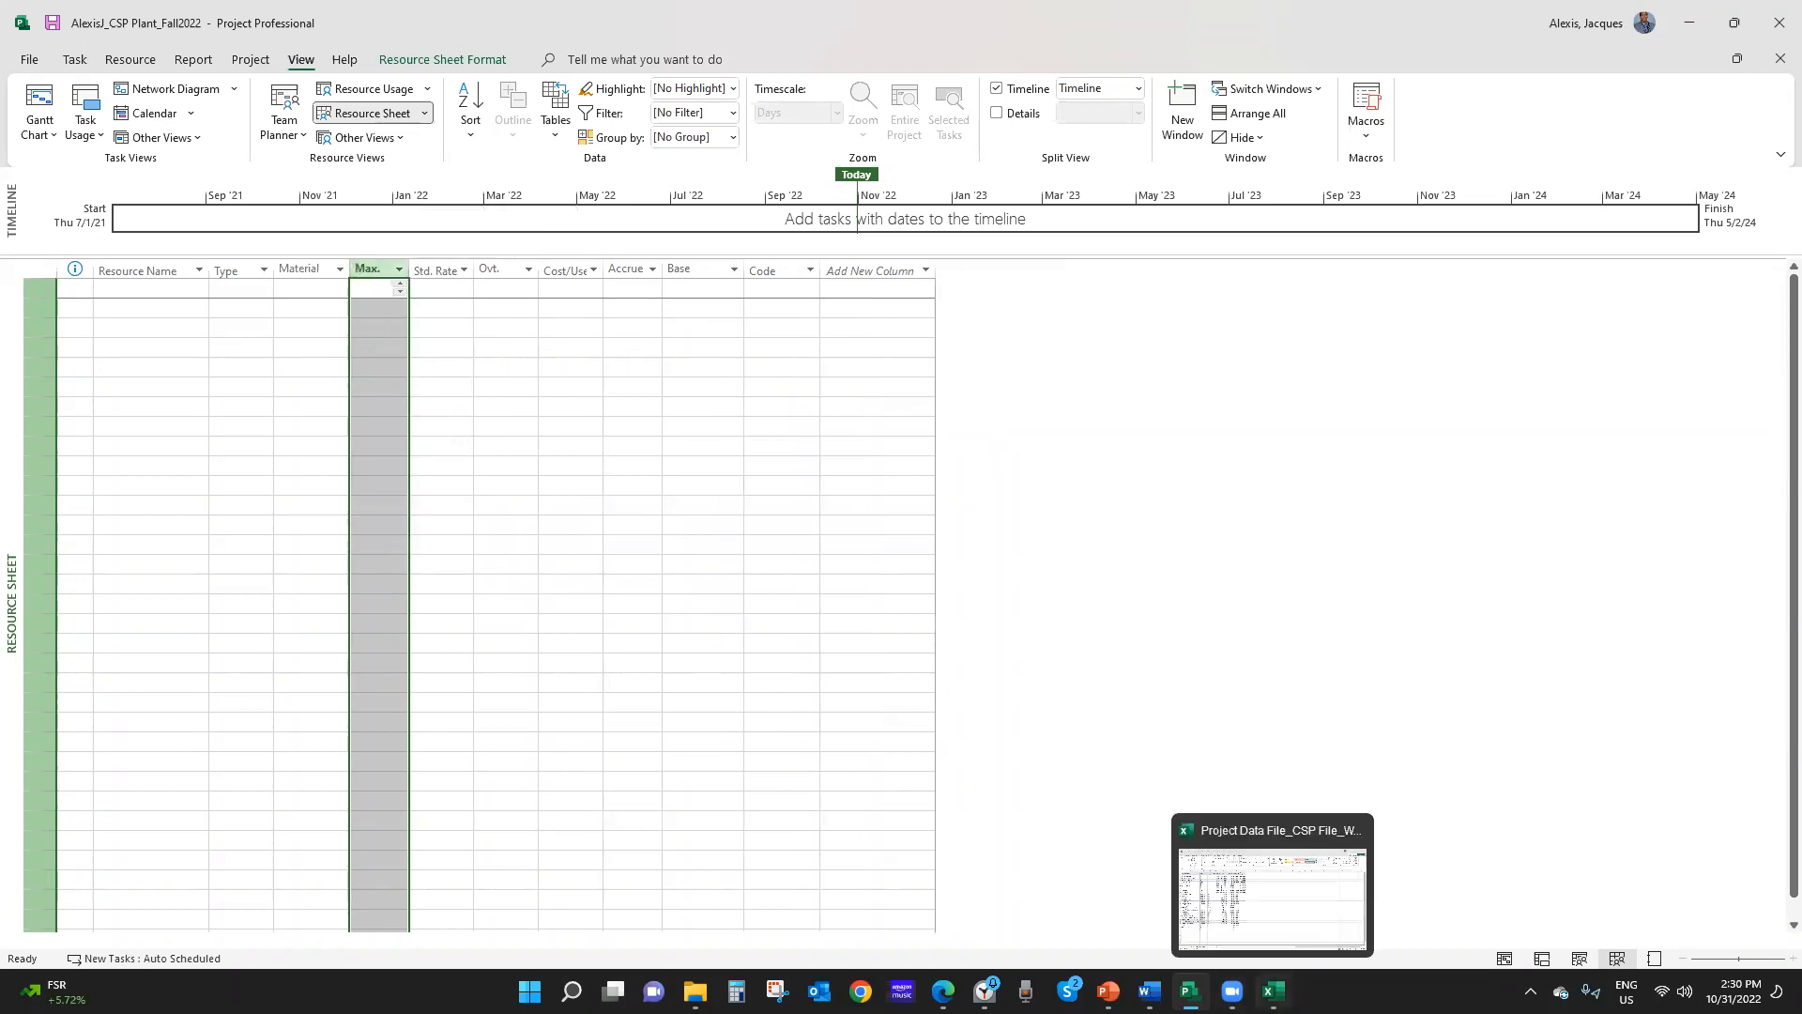
# Compare the columns with the Excel resource list and hide the Ovt. rate column in the project's resource sheet
pyautogui.click(1272, 991)
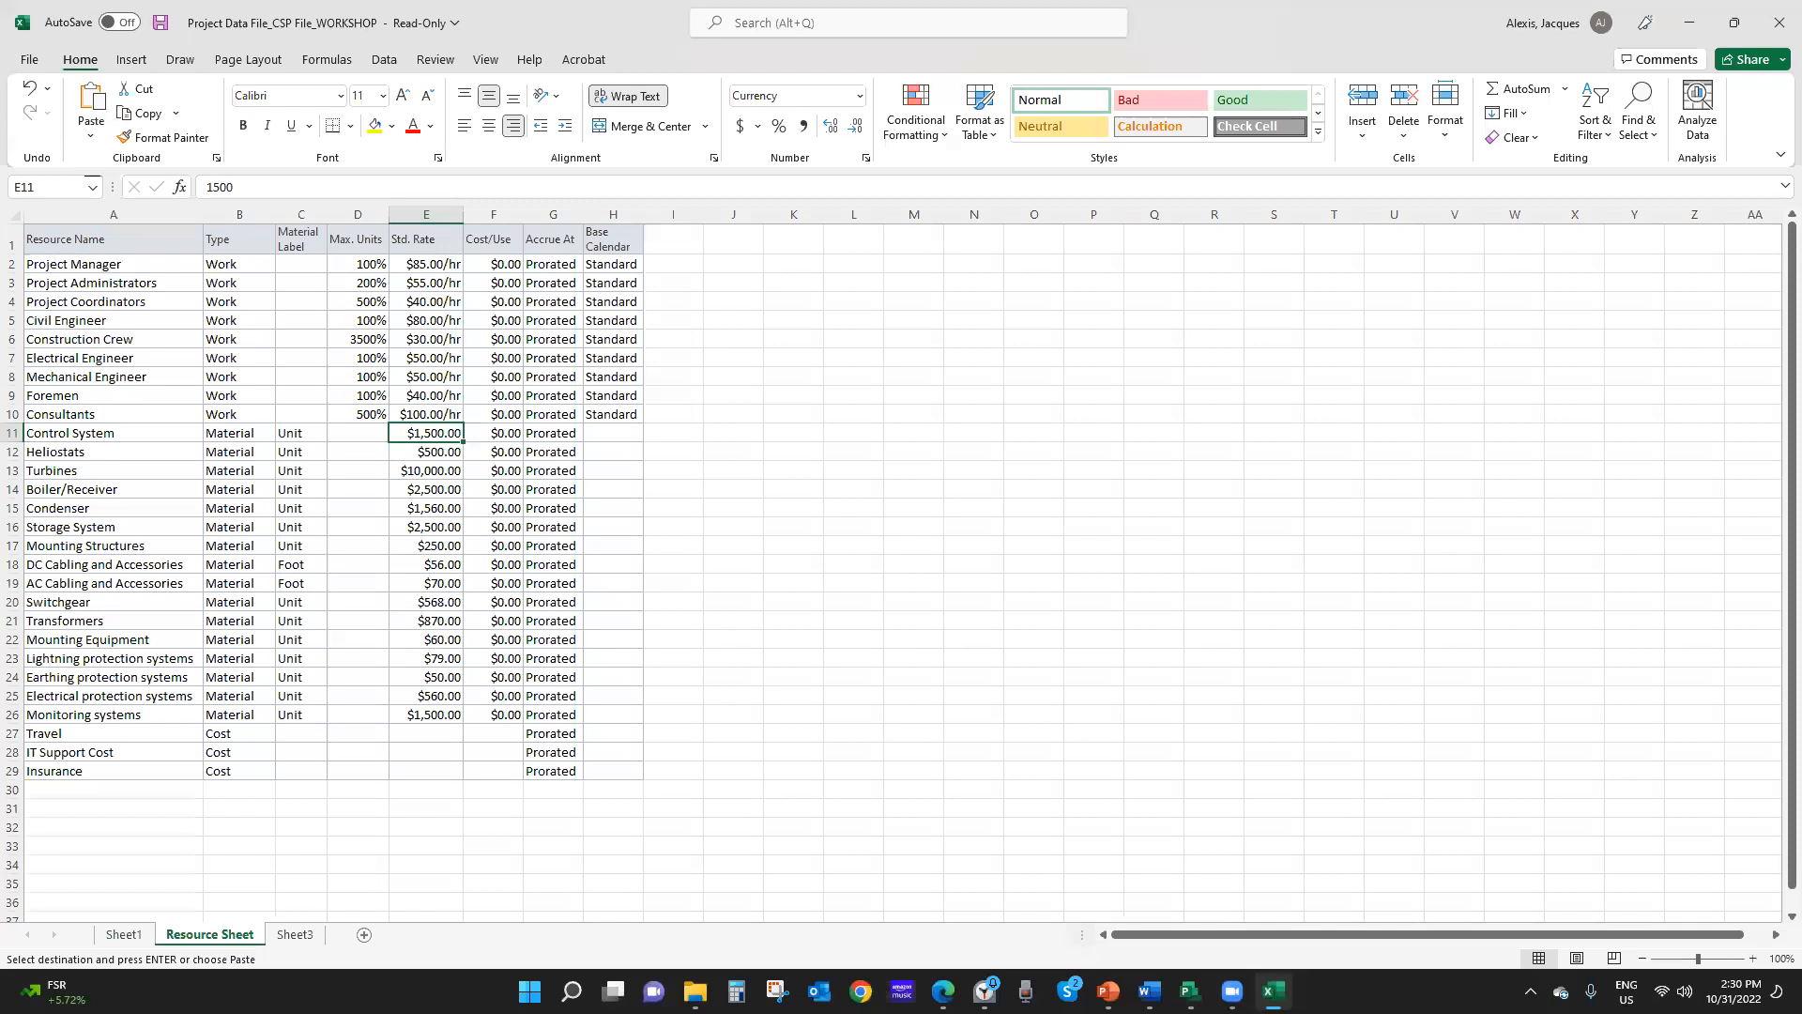
pyautogui.click(1273, 991)
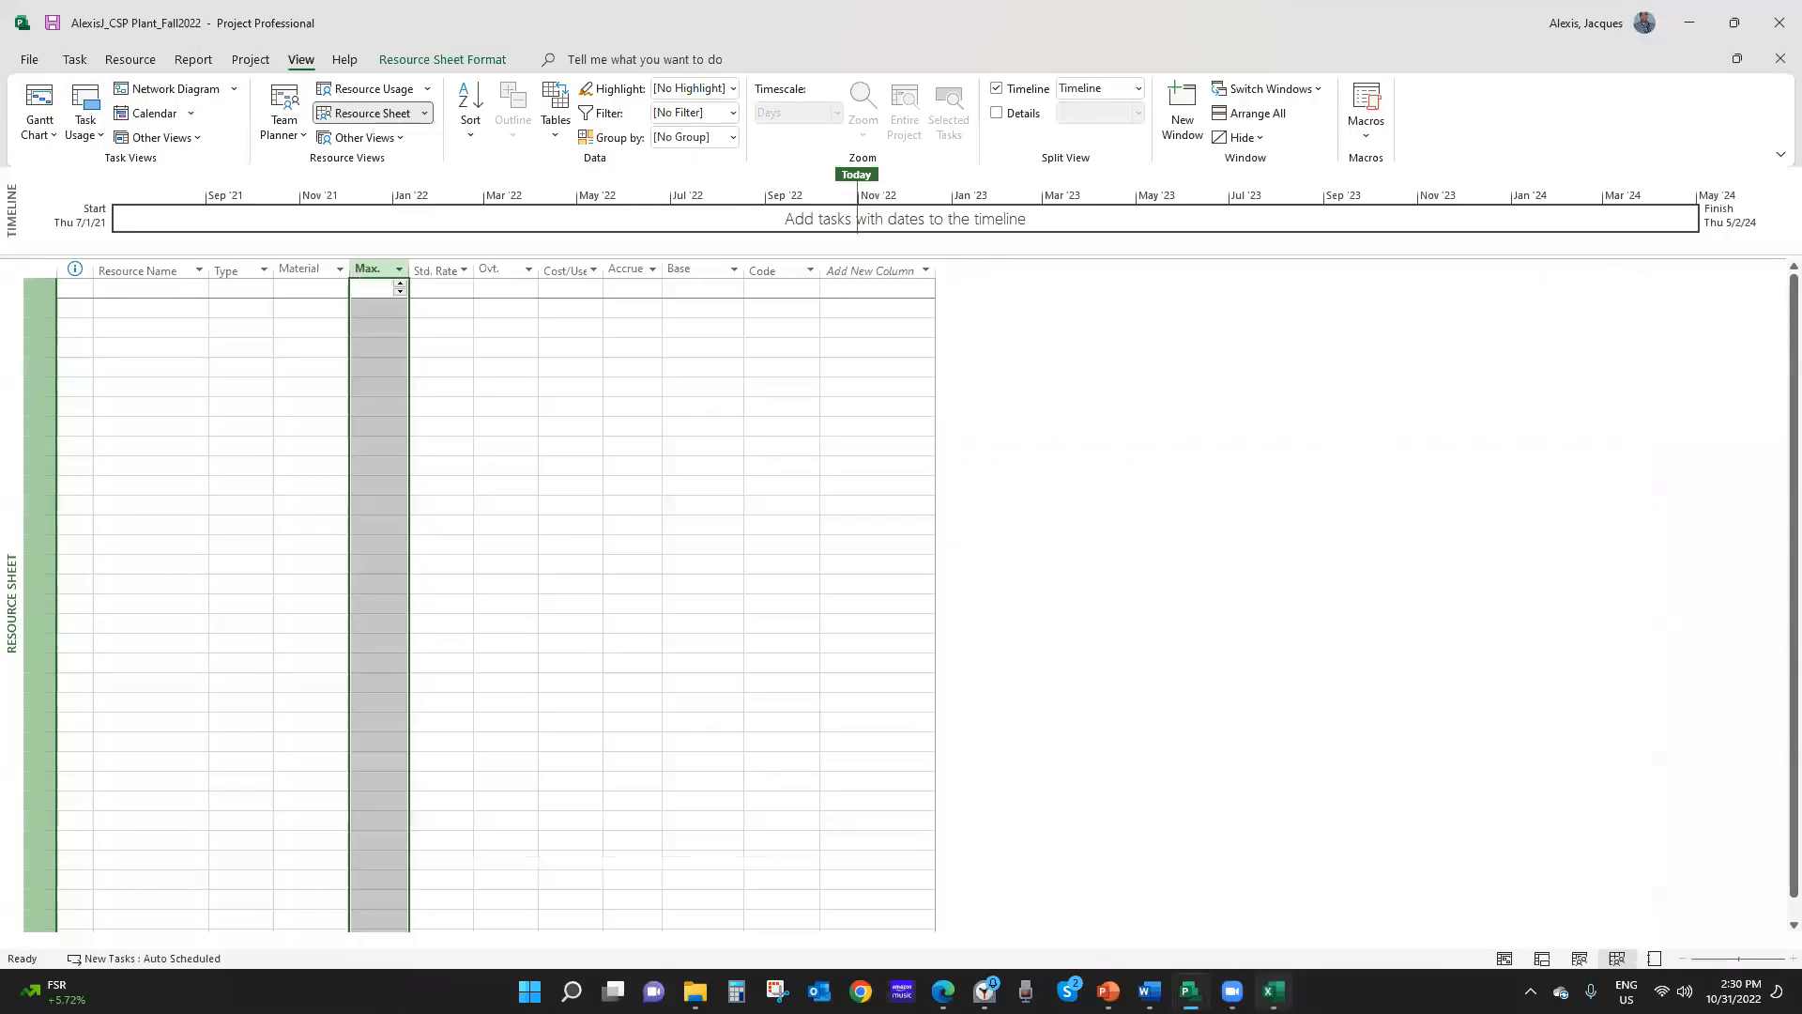
pyautogui.click(1273, 991)
pyautogui.click(1272, 991)
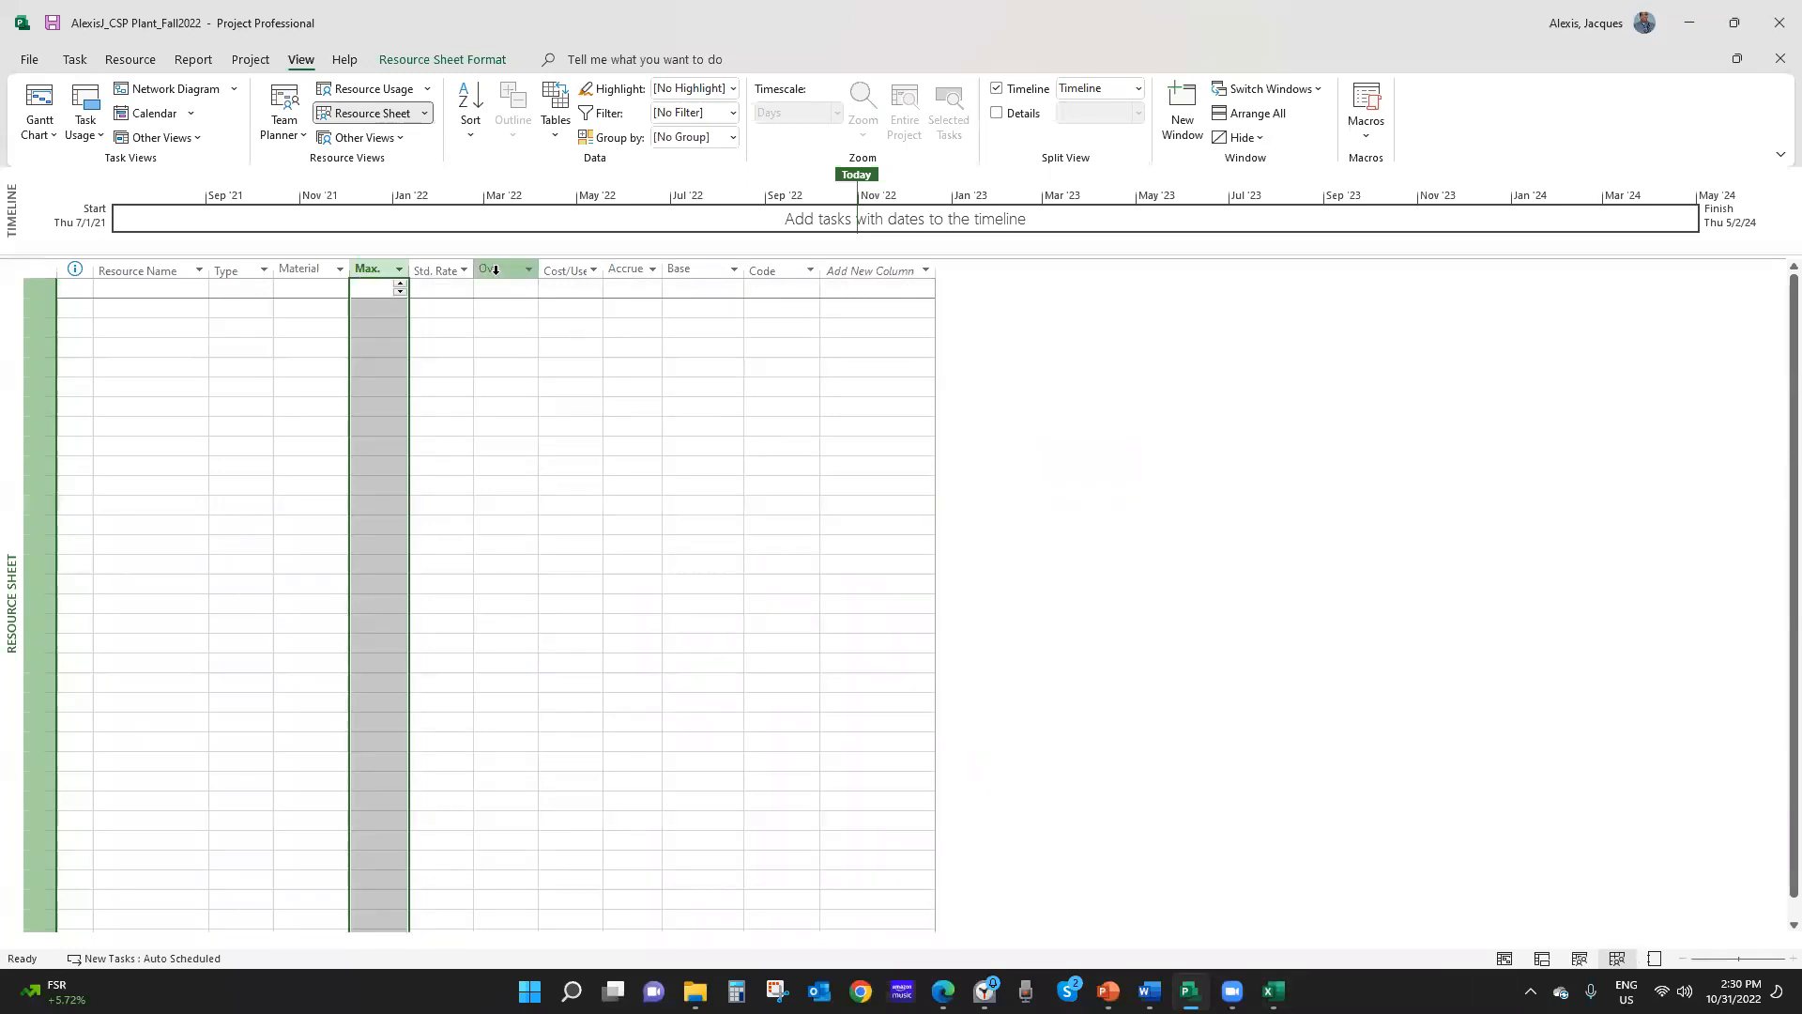
pyautogui.click(495, 270)
pyautogui.rightClick(495, 271)
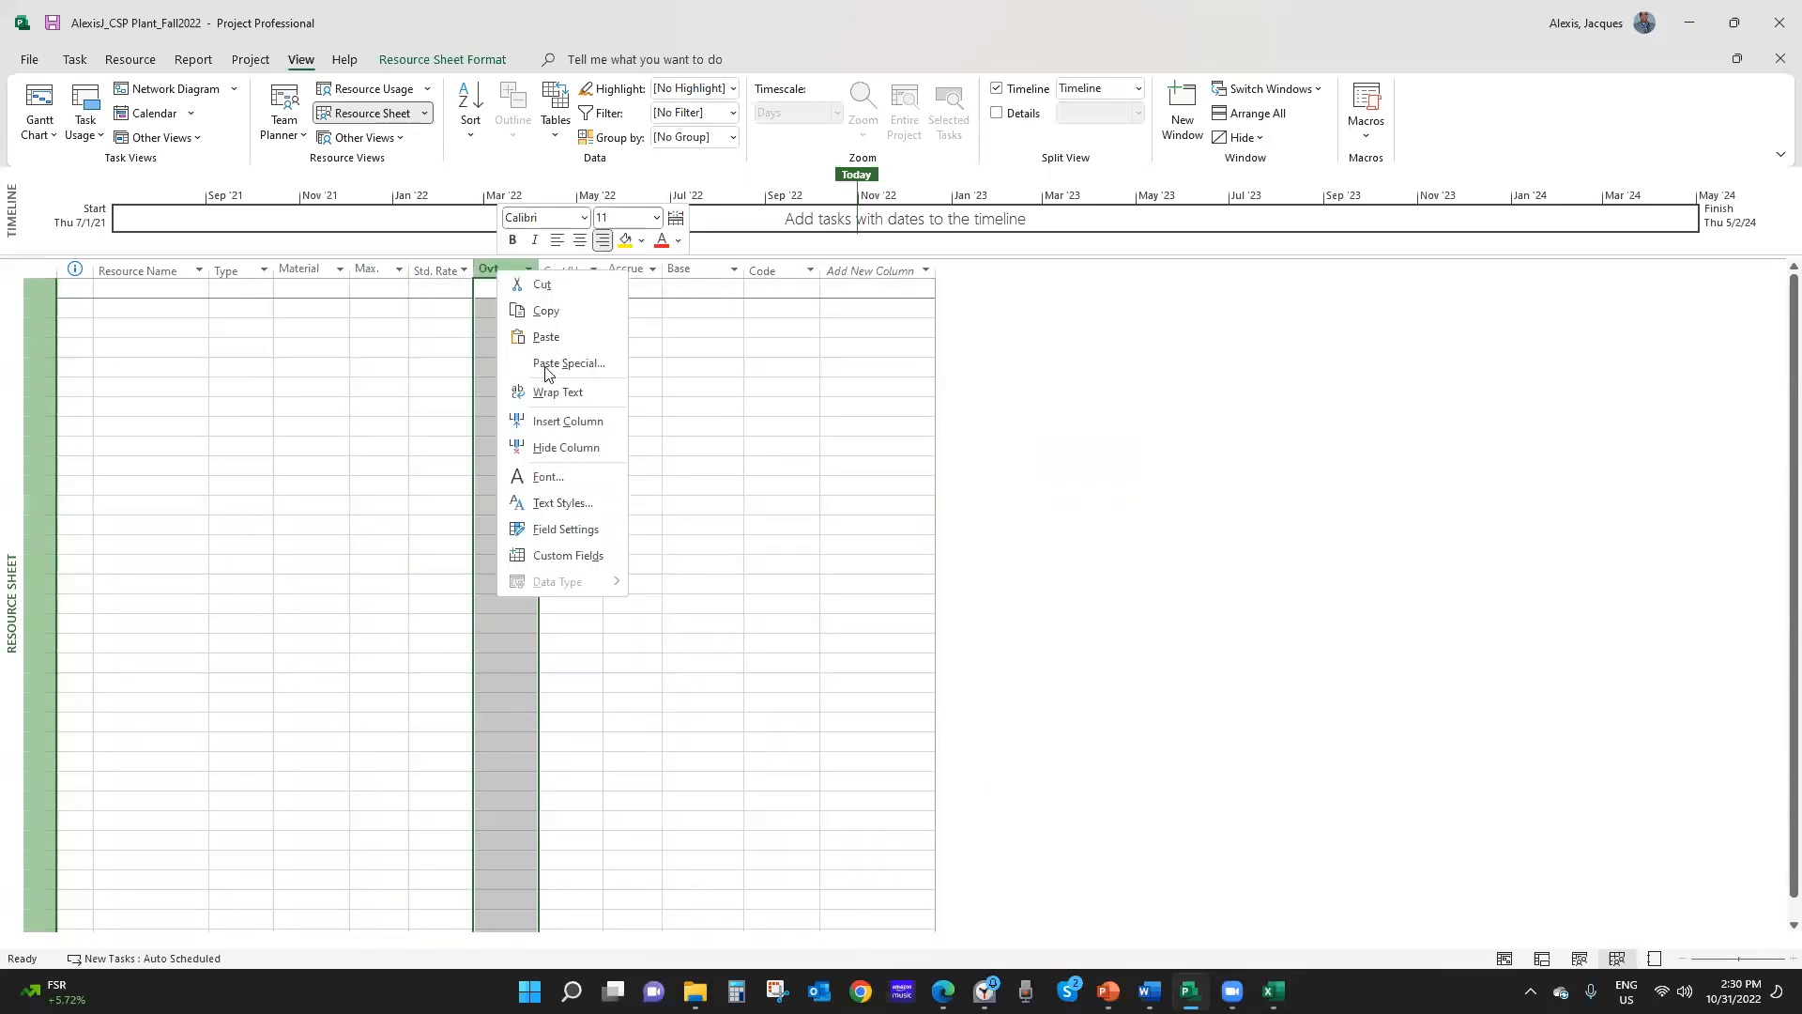
pyautogui.click(551, 448)
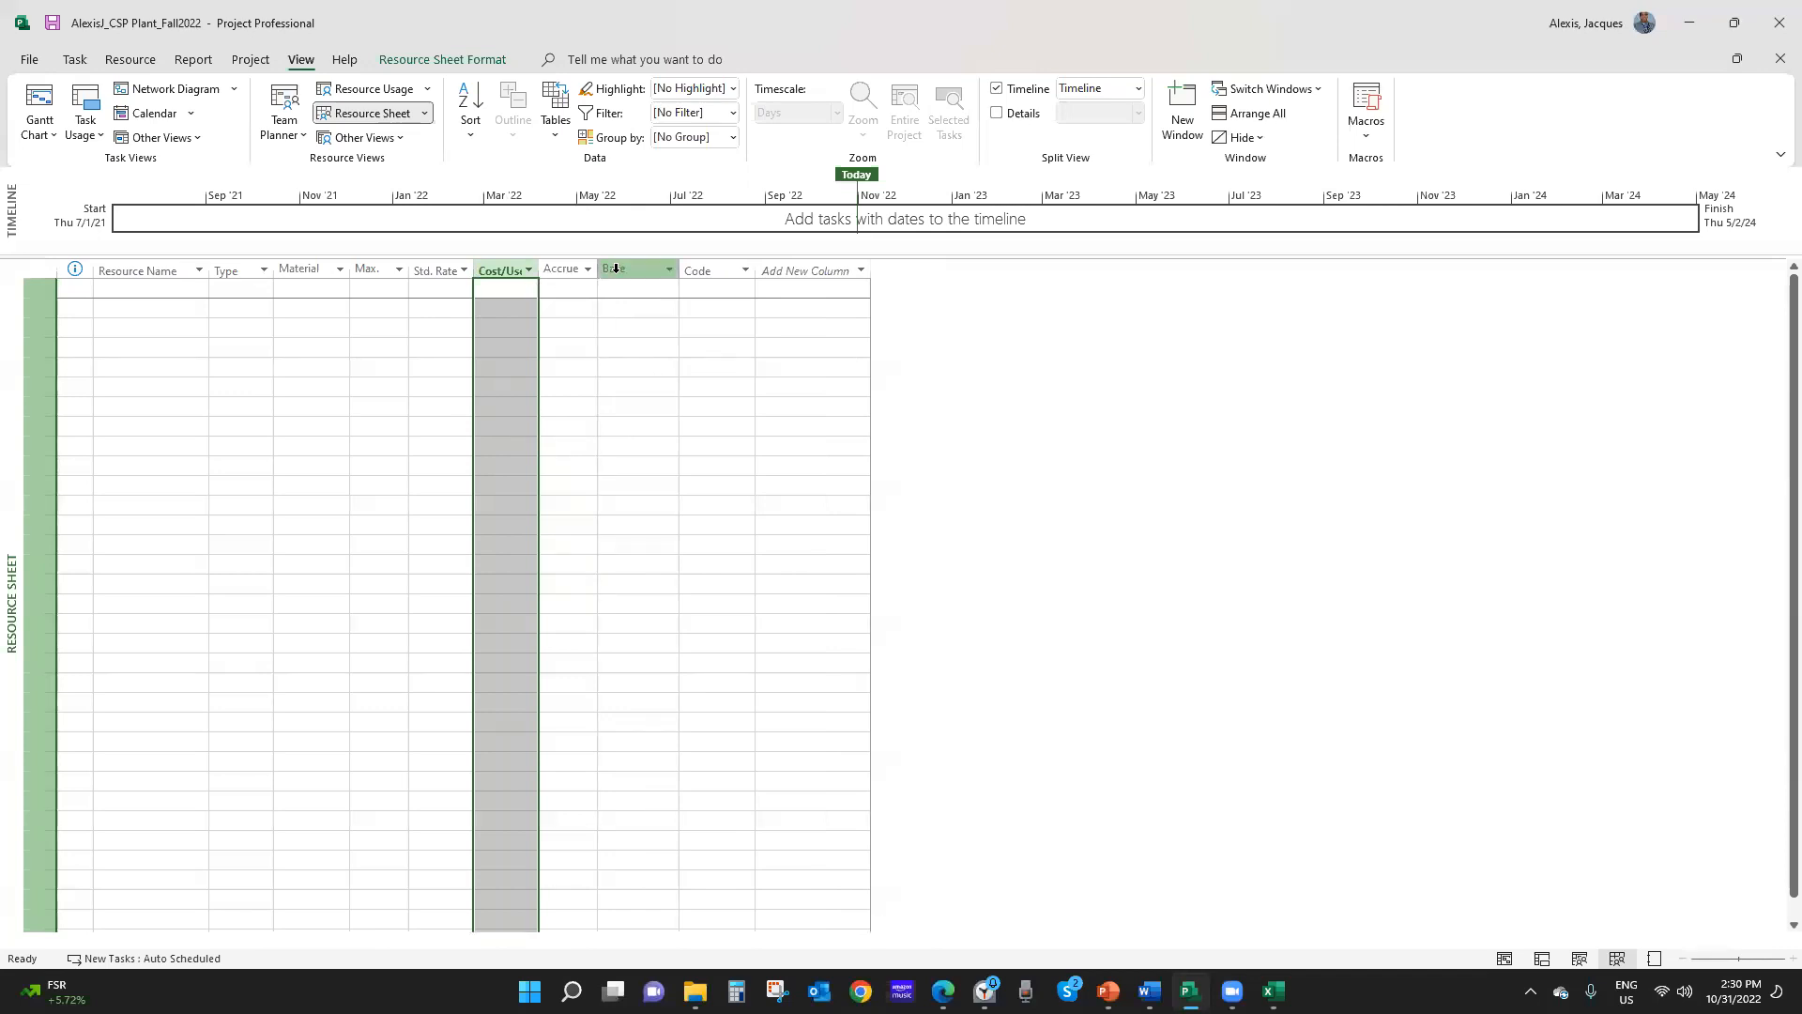
# In the Excel Resource Sheet, copy all resource rows from Project Manager to Insurance, Resource Name through Base Calendar (A2:H29), without the headers
pyautogui.click(1273, 991)
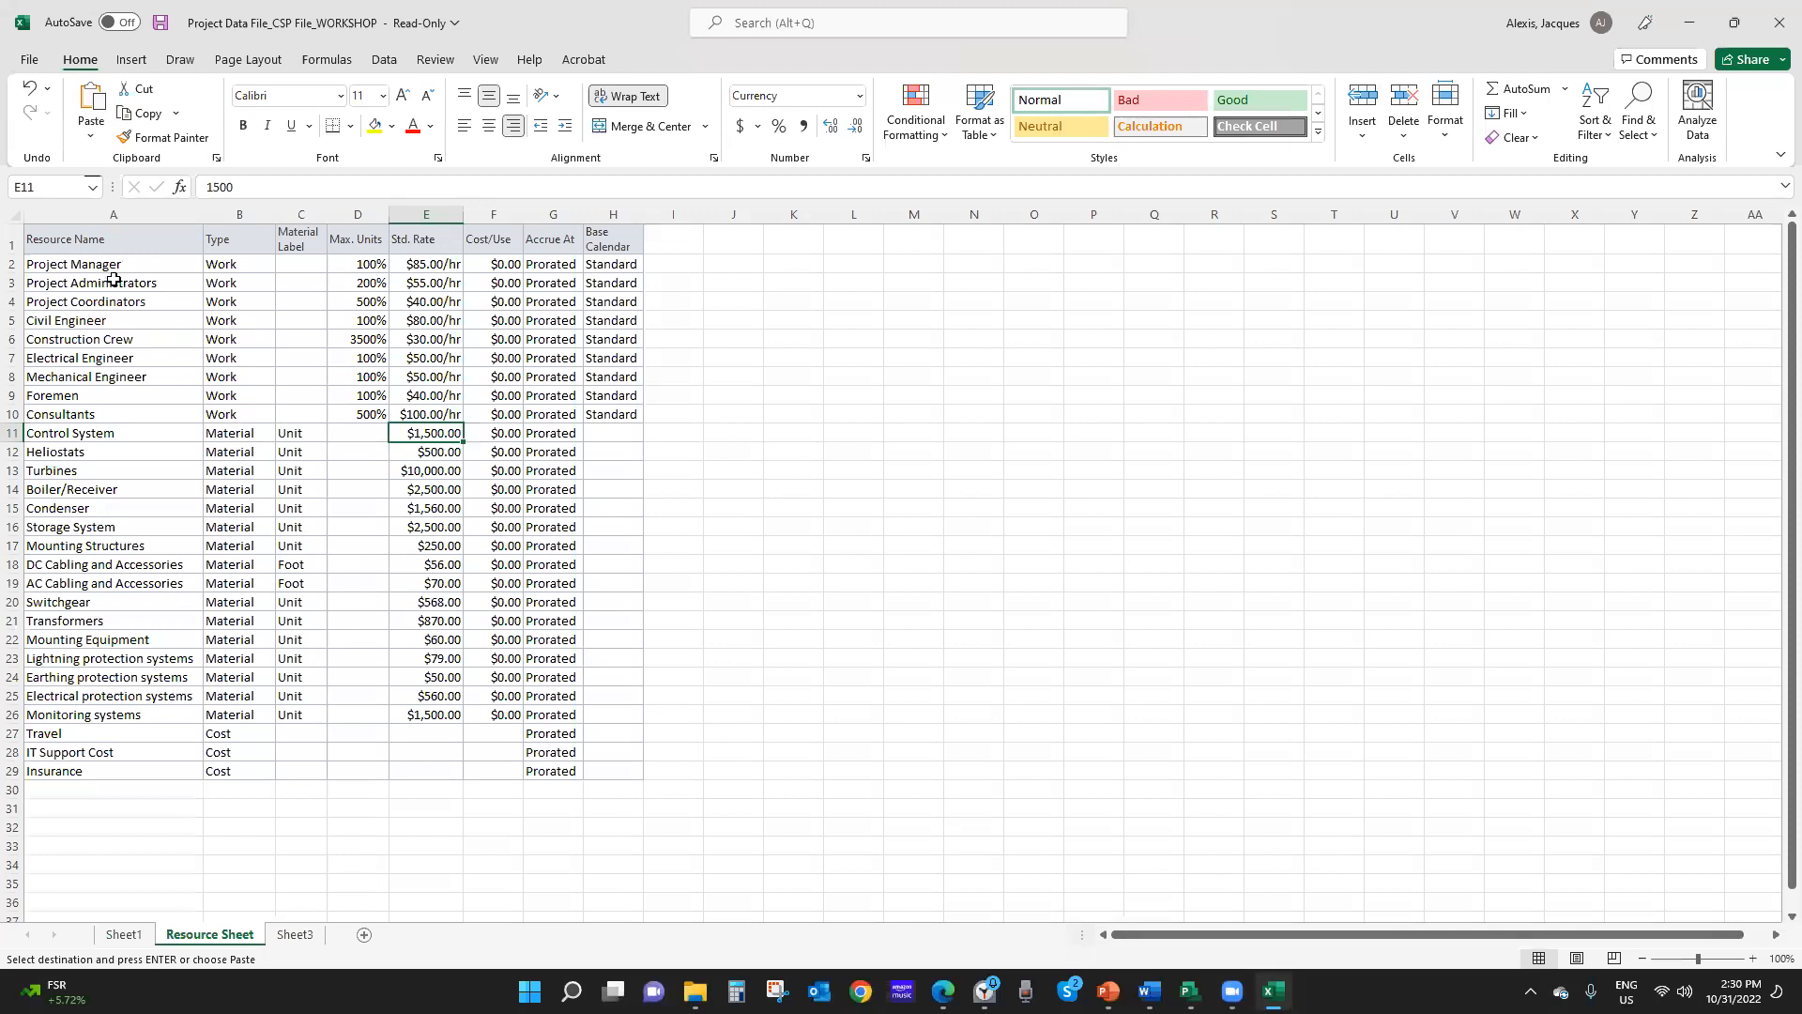
pyautogui.click(84, 259)
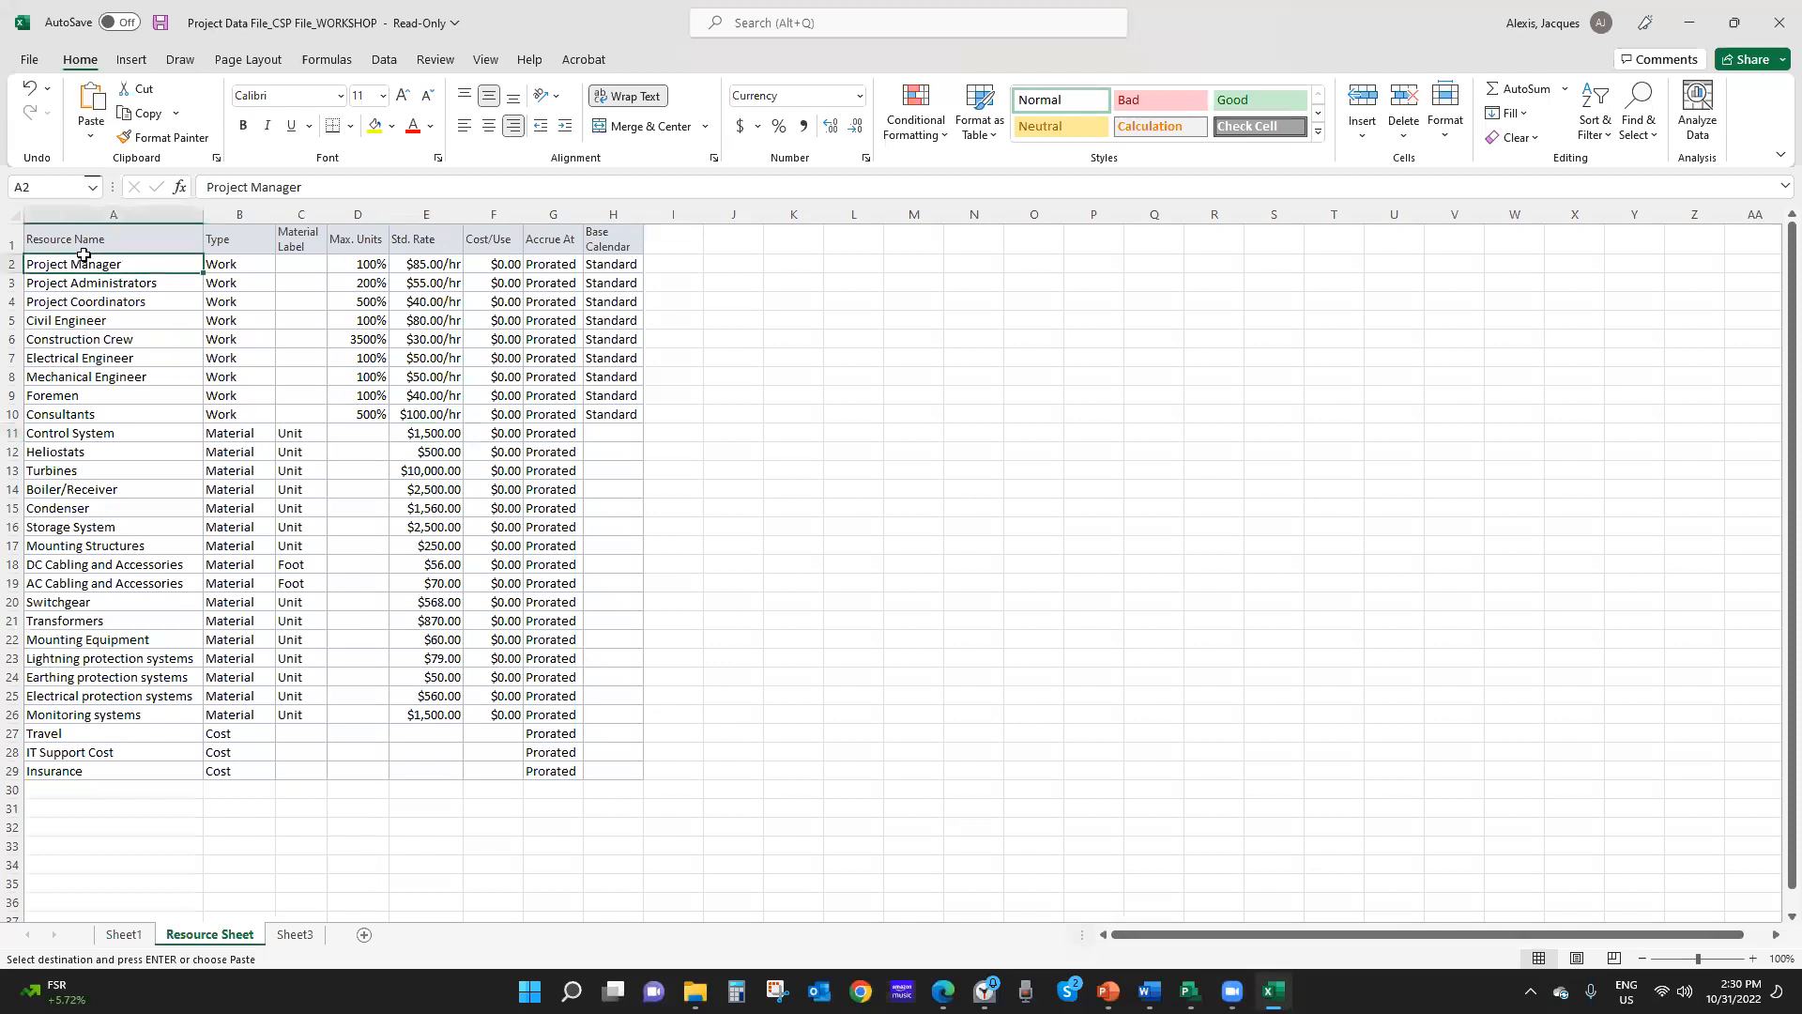
pyautogui.moveTo(84, 259)
pyautogui.mouseDown()
pyautogui.moveTo(234, 268)
pyautogui.moveTo(507, 324)
pyautogui.moveTo(573, 540)
pyautogui.moveTo(585, 771)
pyautogui.mouseUp()
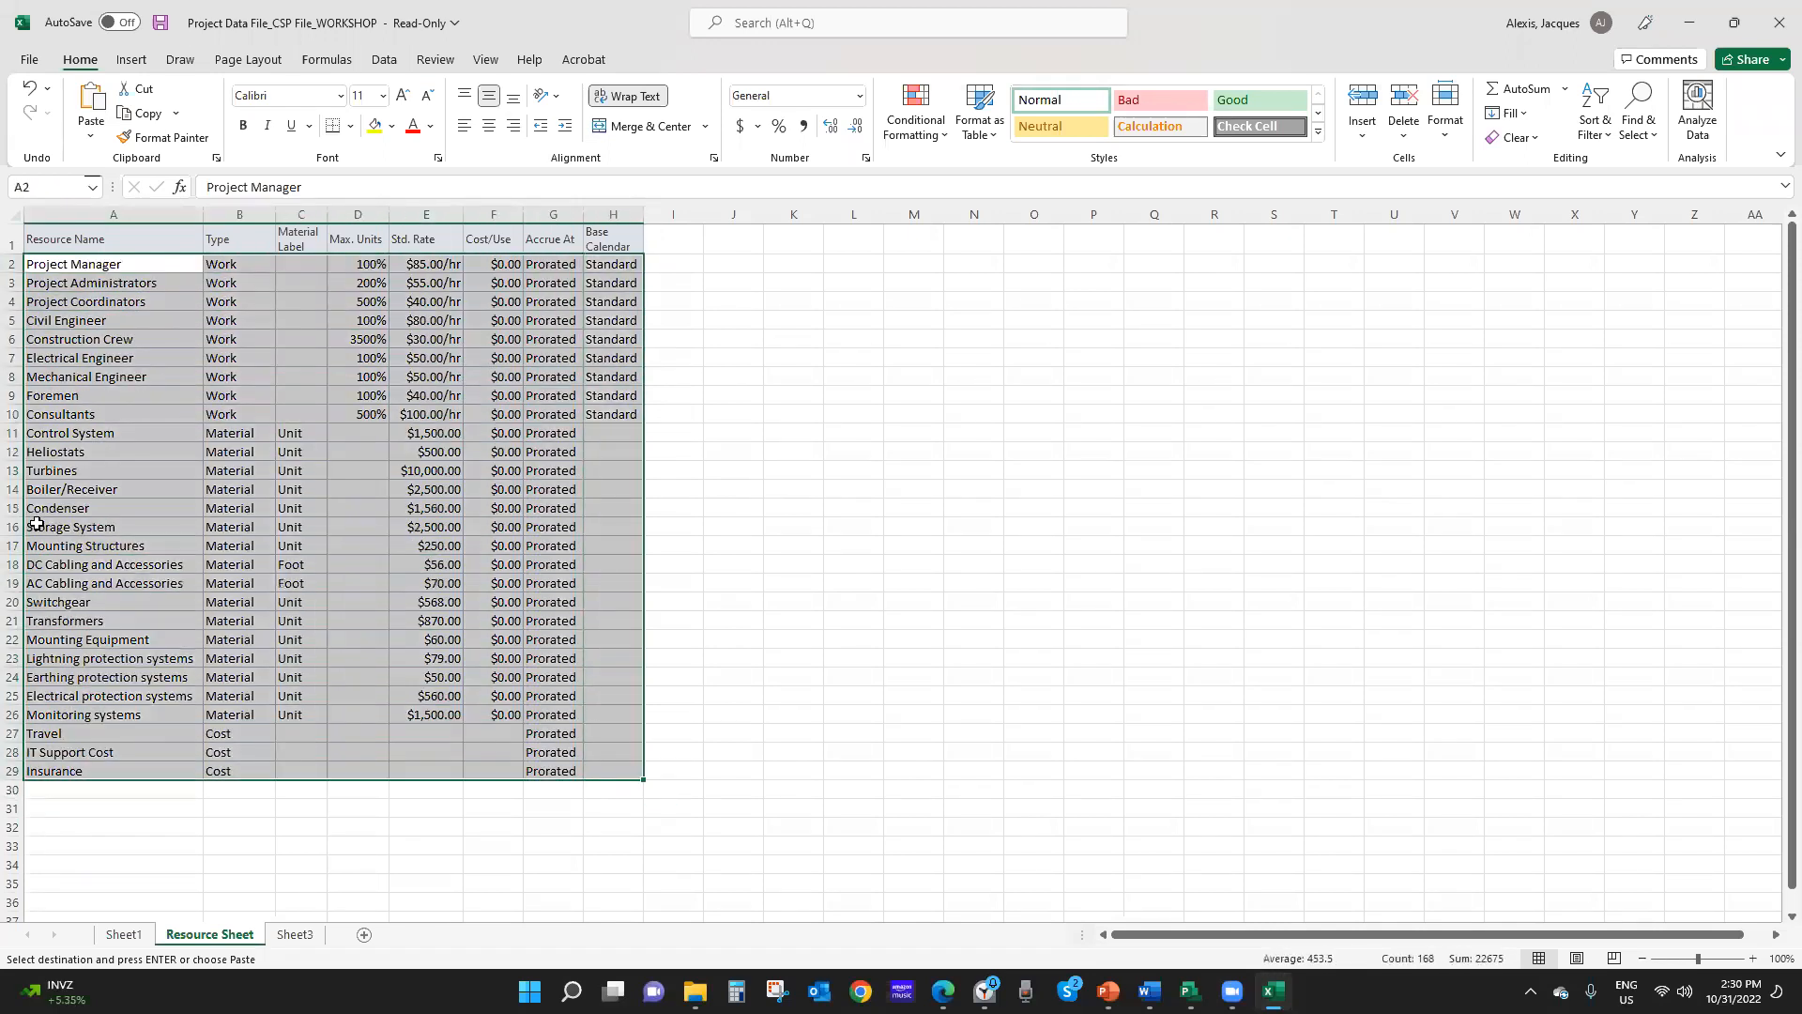
pyautogui.rightClick(43, 524)
pyautogui.click(108, 457)
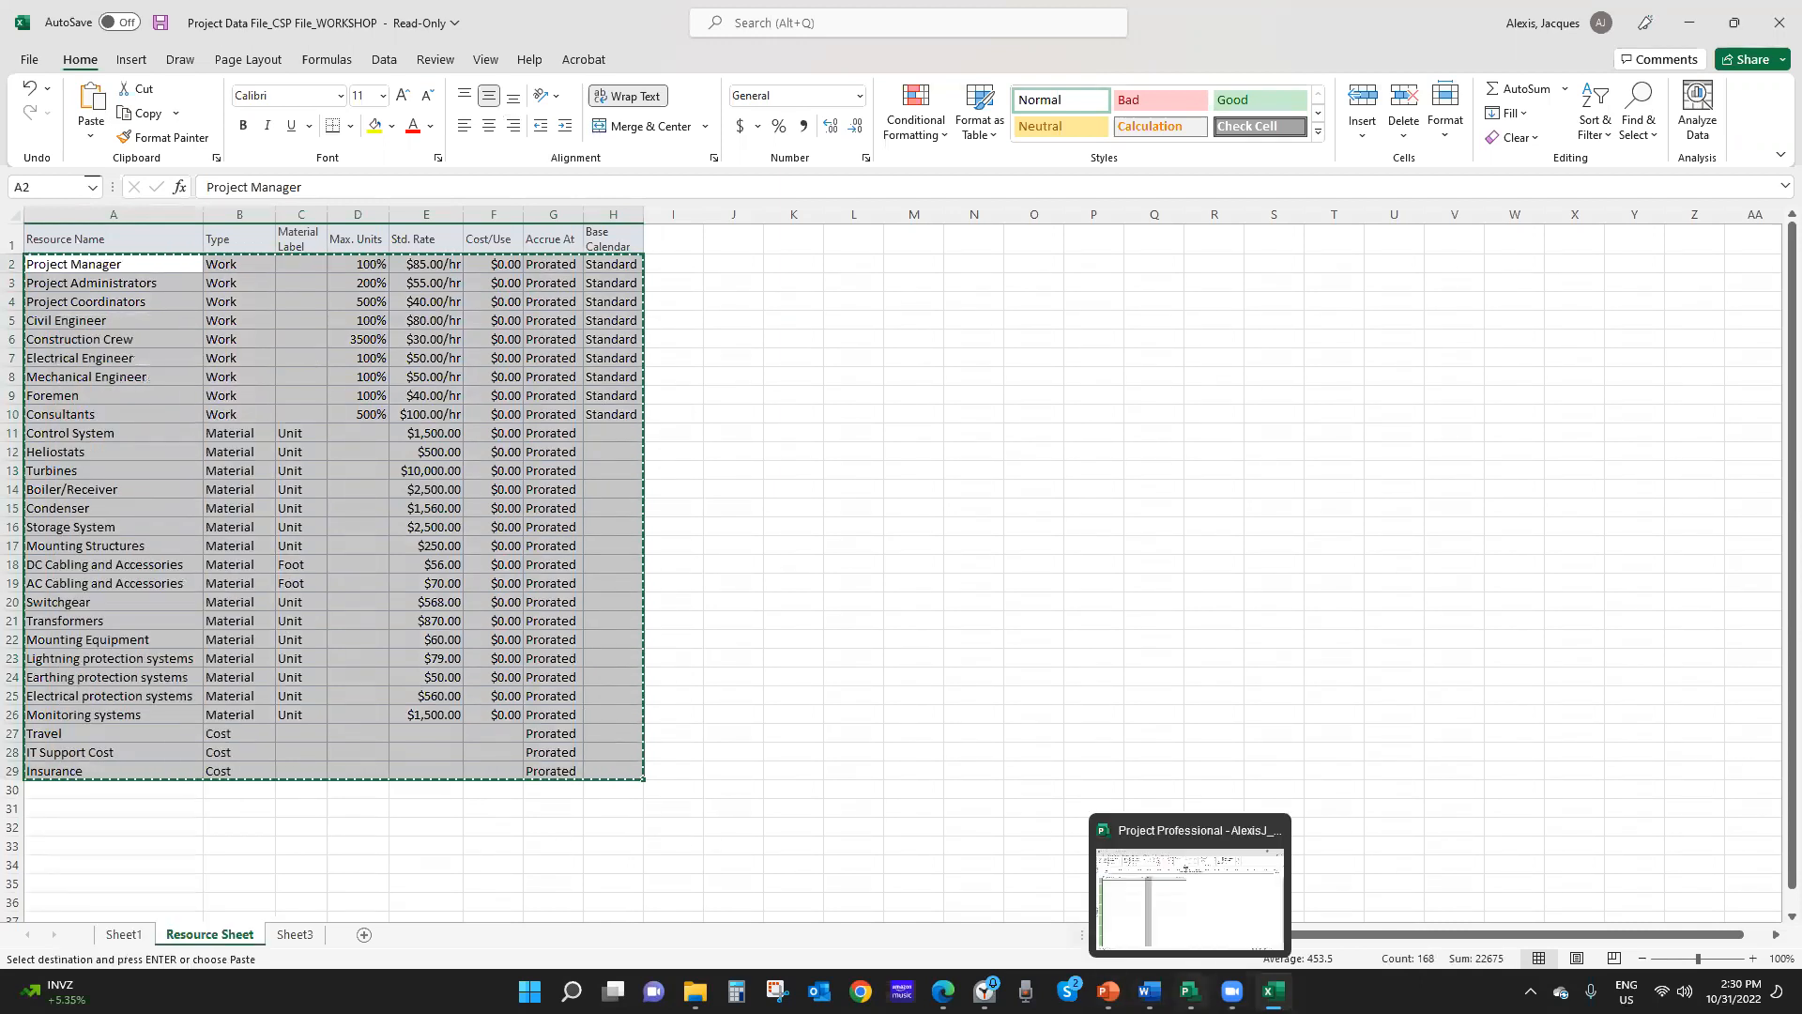
# Paste the copied resource rows into the Microsoft Project resource sheet from the first Resource Name cell and check the Material column
pyautogui.click(1188, 991)
pyautogui.click(154, 287)
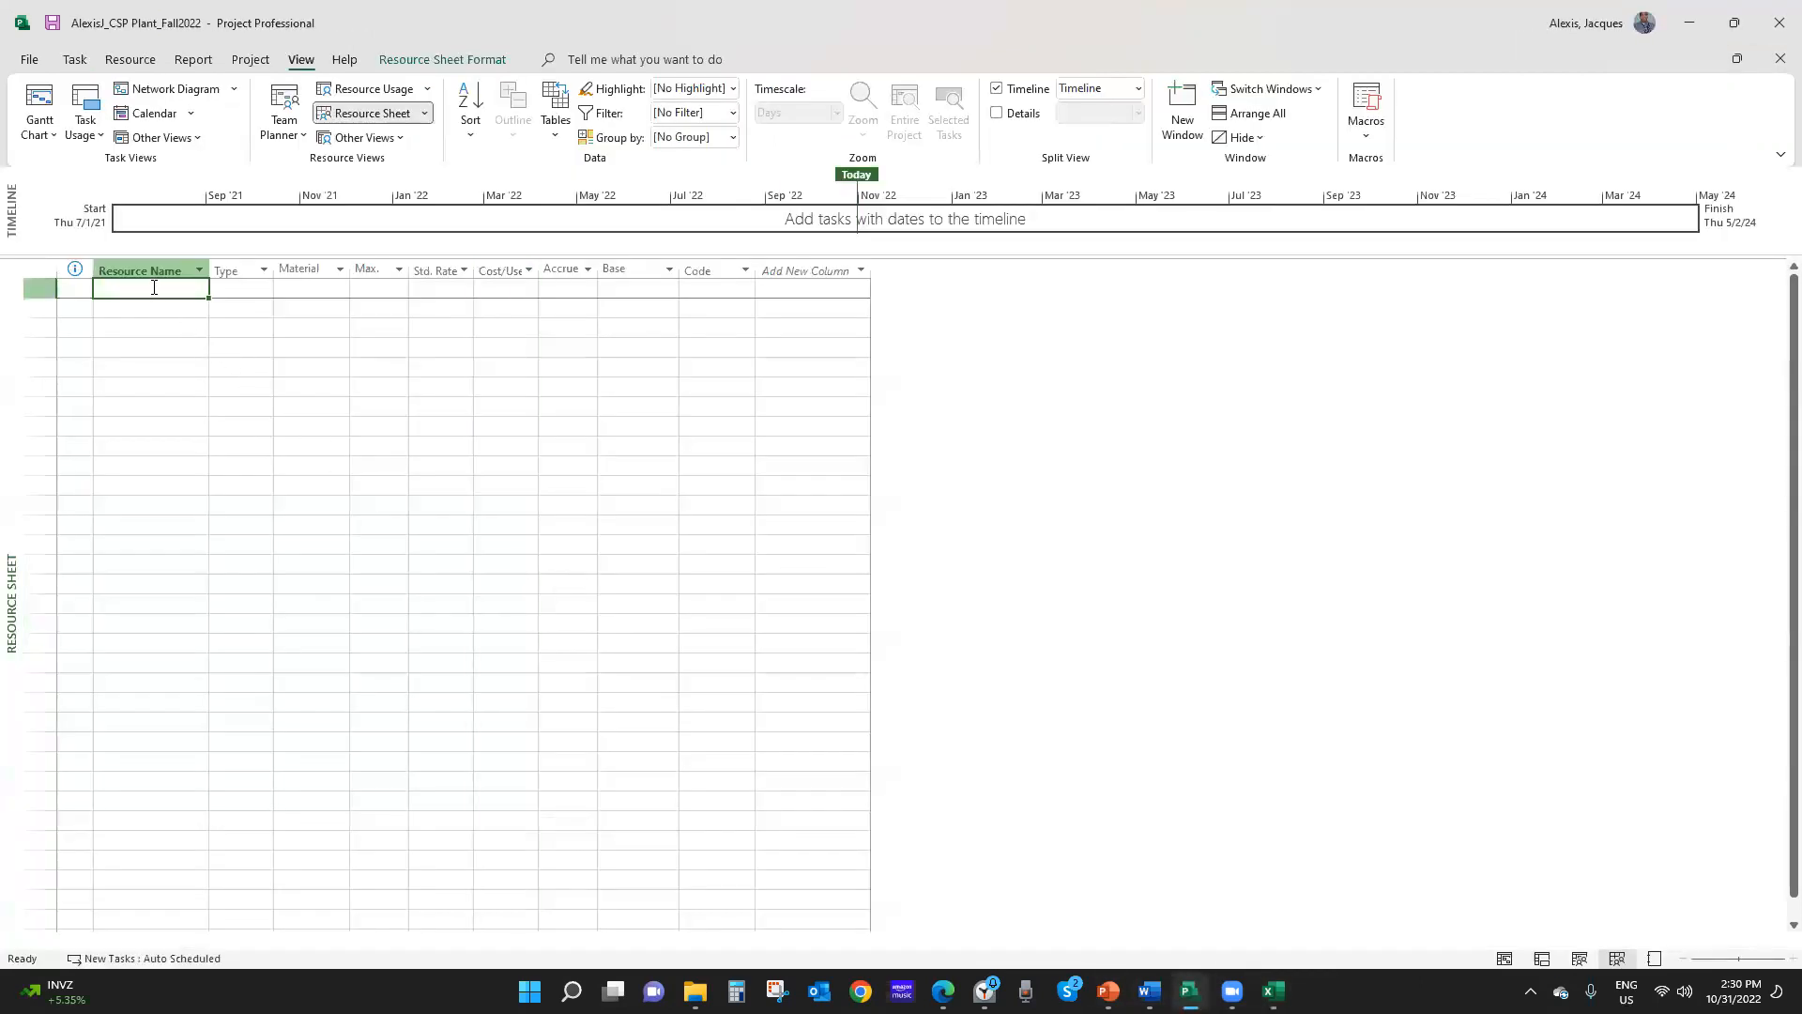
pyautogui.rightClick(154, 287)
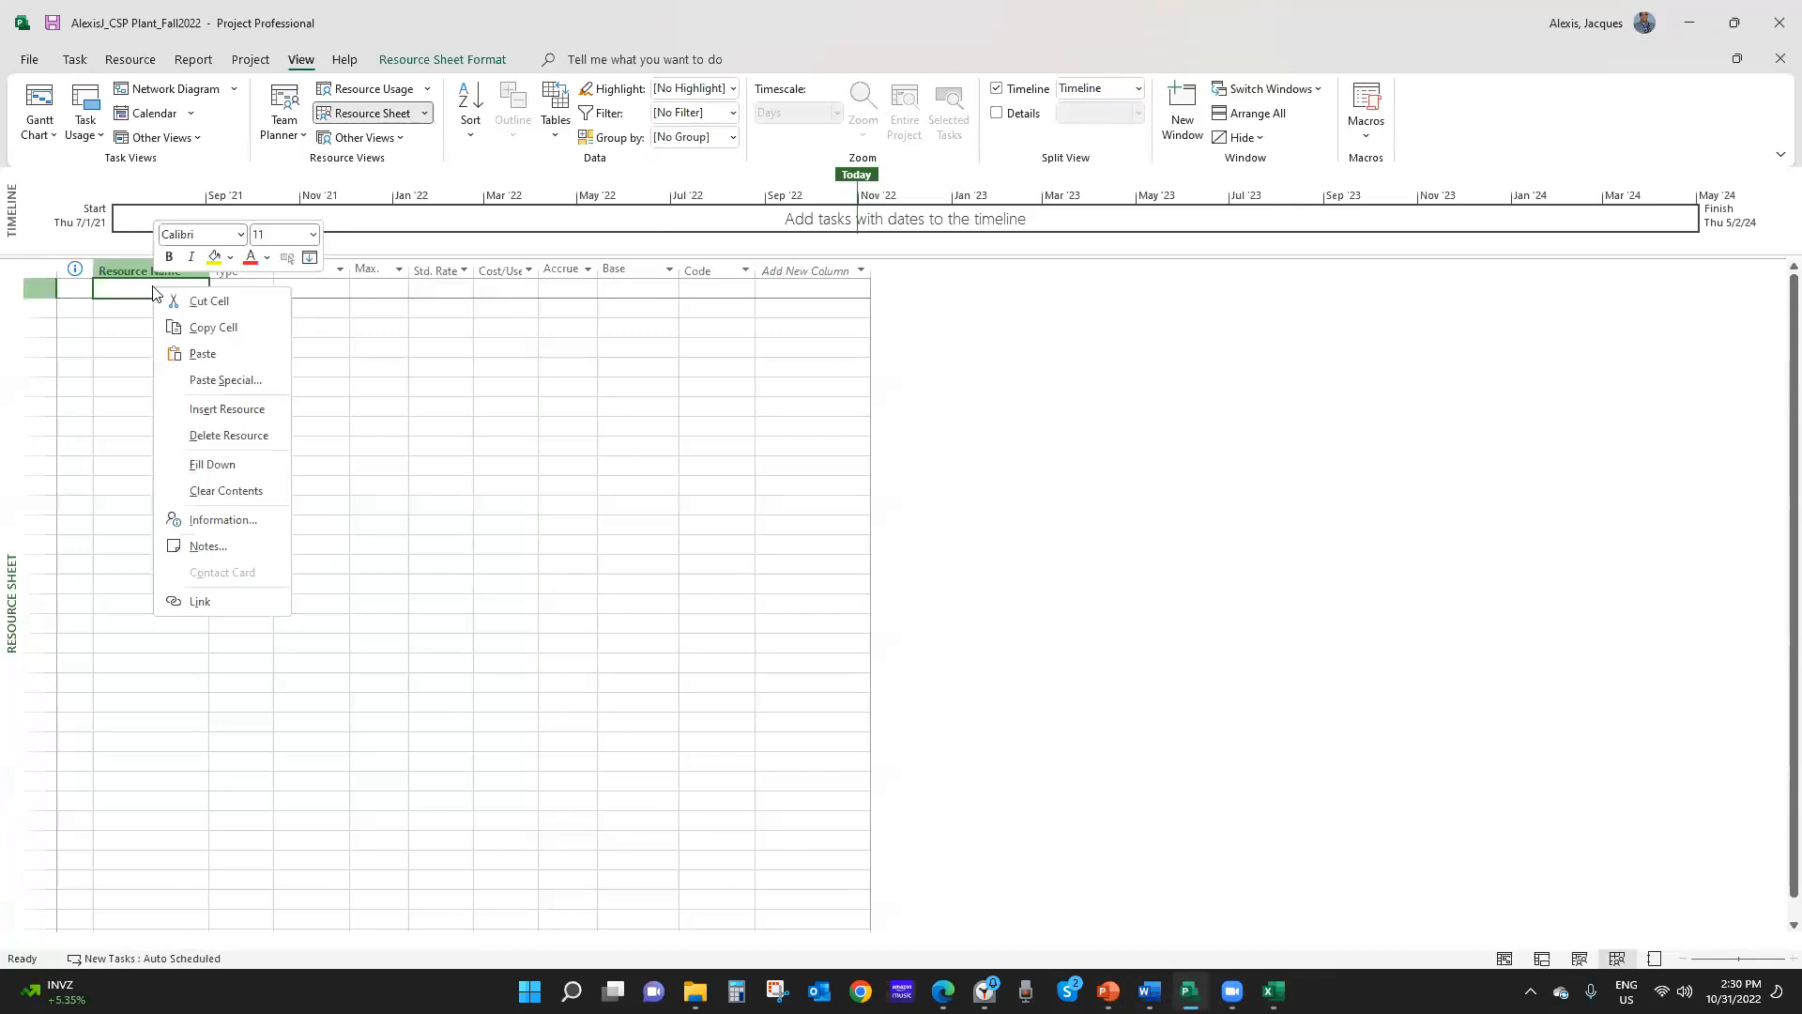
pyautogui.click(206, 355)
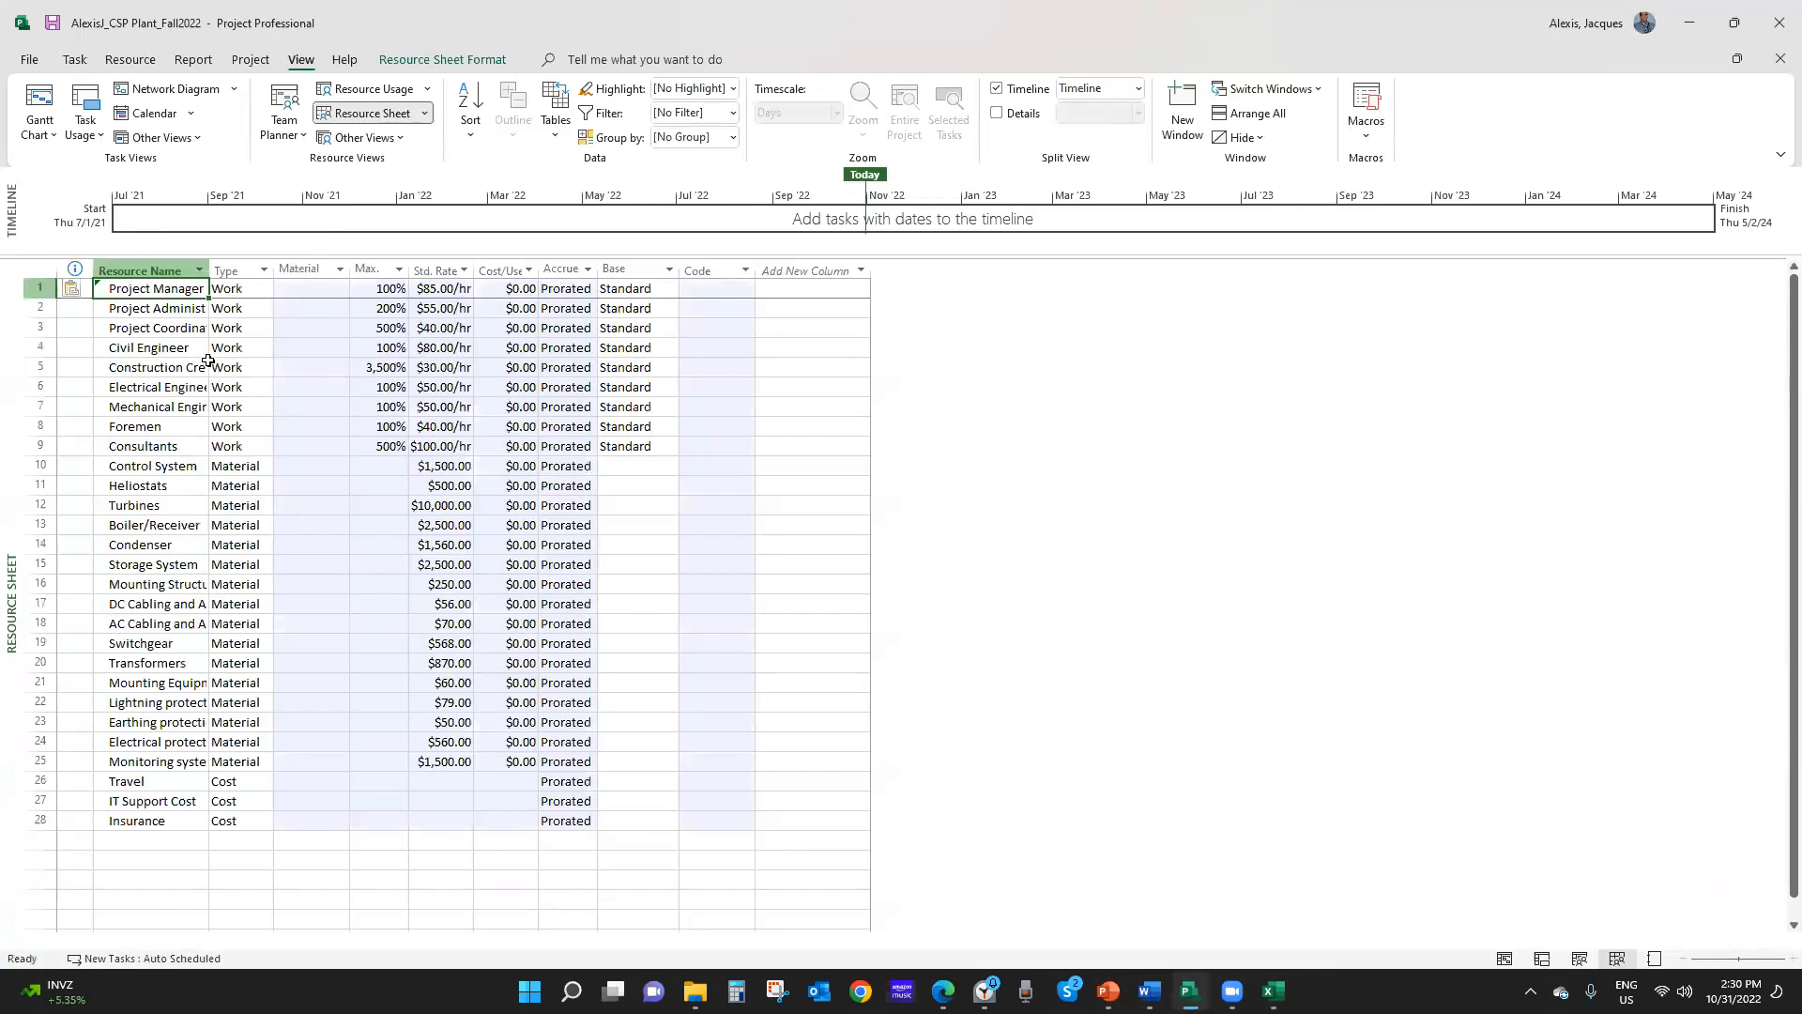
pyautogui.click(328, 488)
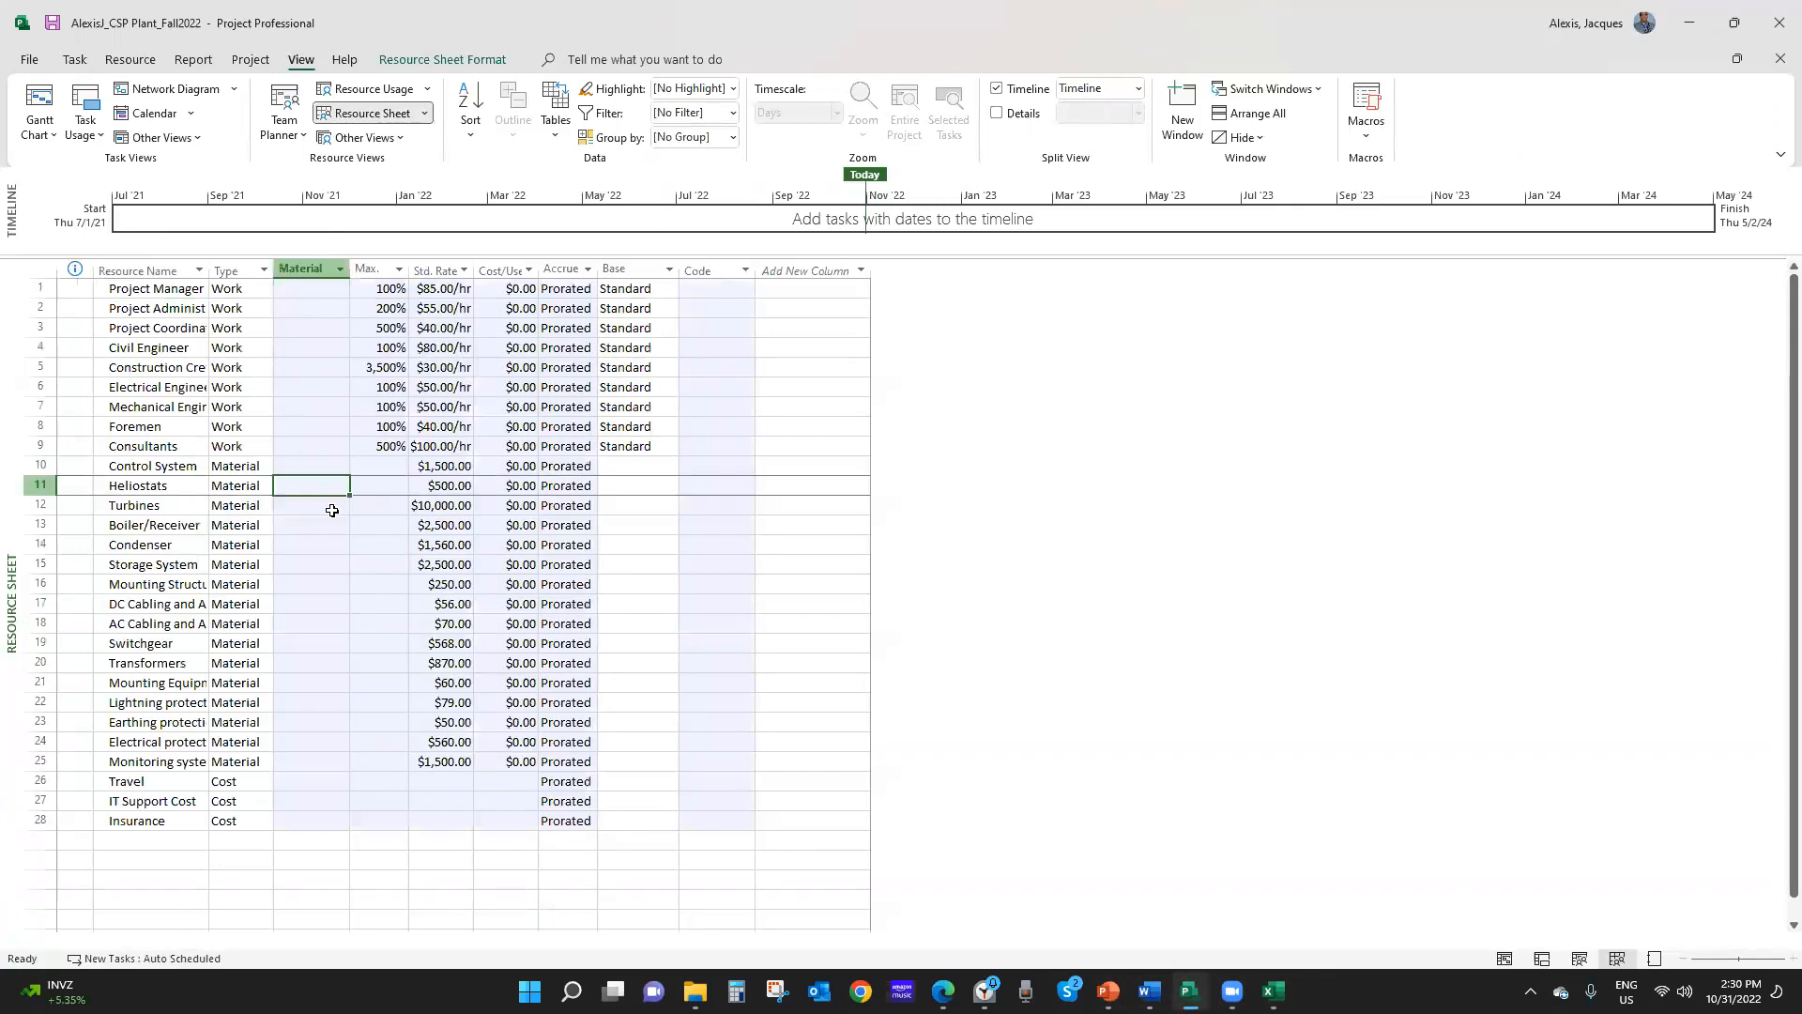
pyautogui.click(326, 378)
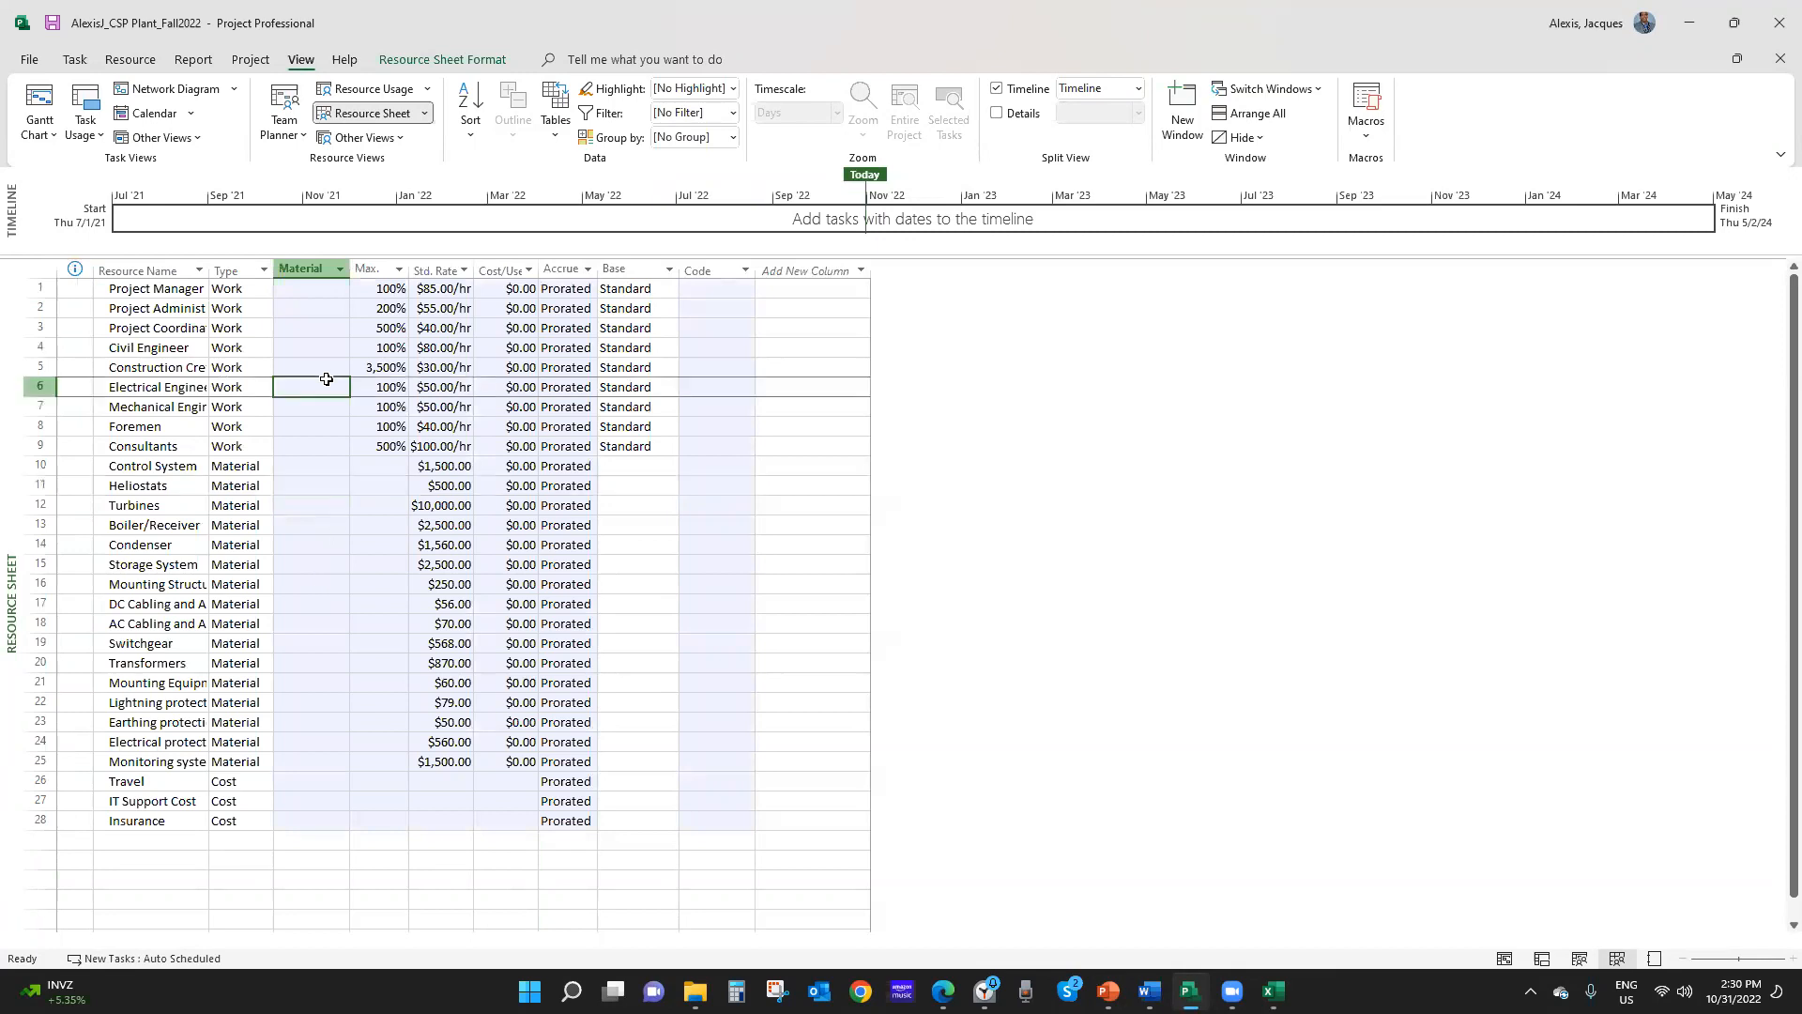
# Fit the Resource Name column to its contents, and in Excel copy the Material Label entries from Control System to Monitoring systems (C11:C26)
pyautogui.doubleClick(208, 270)
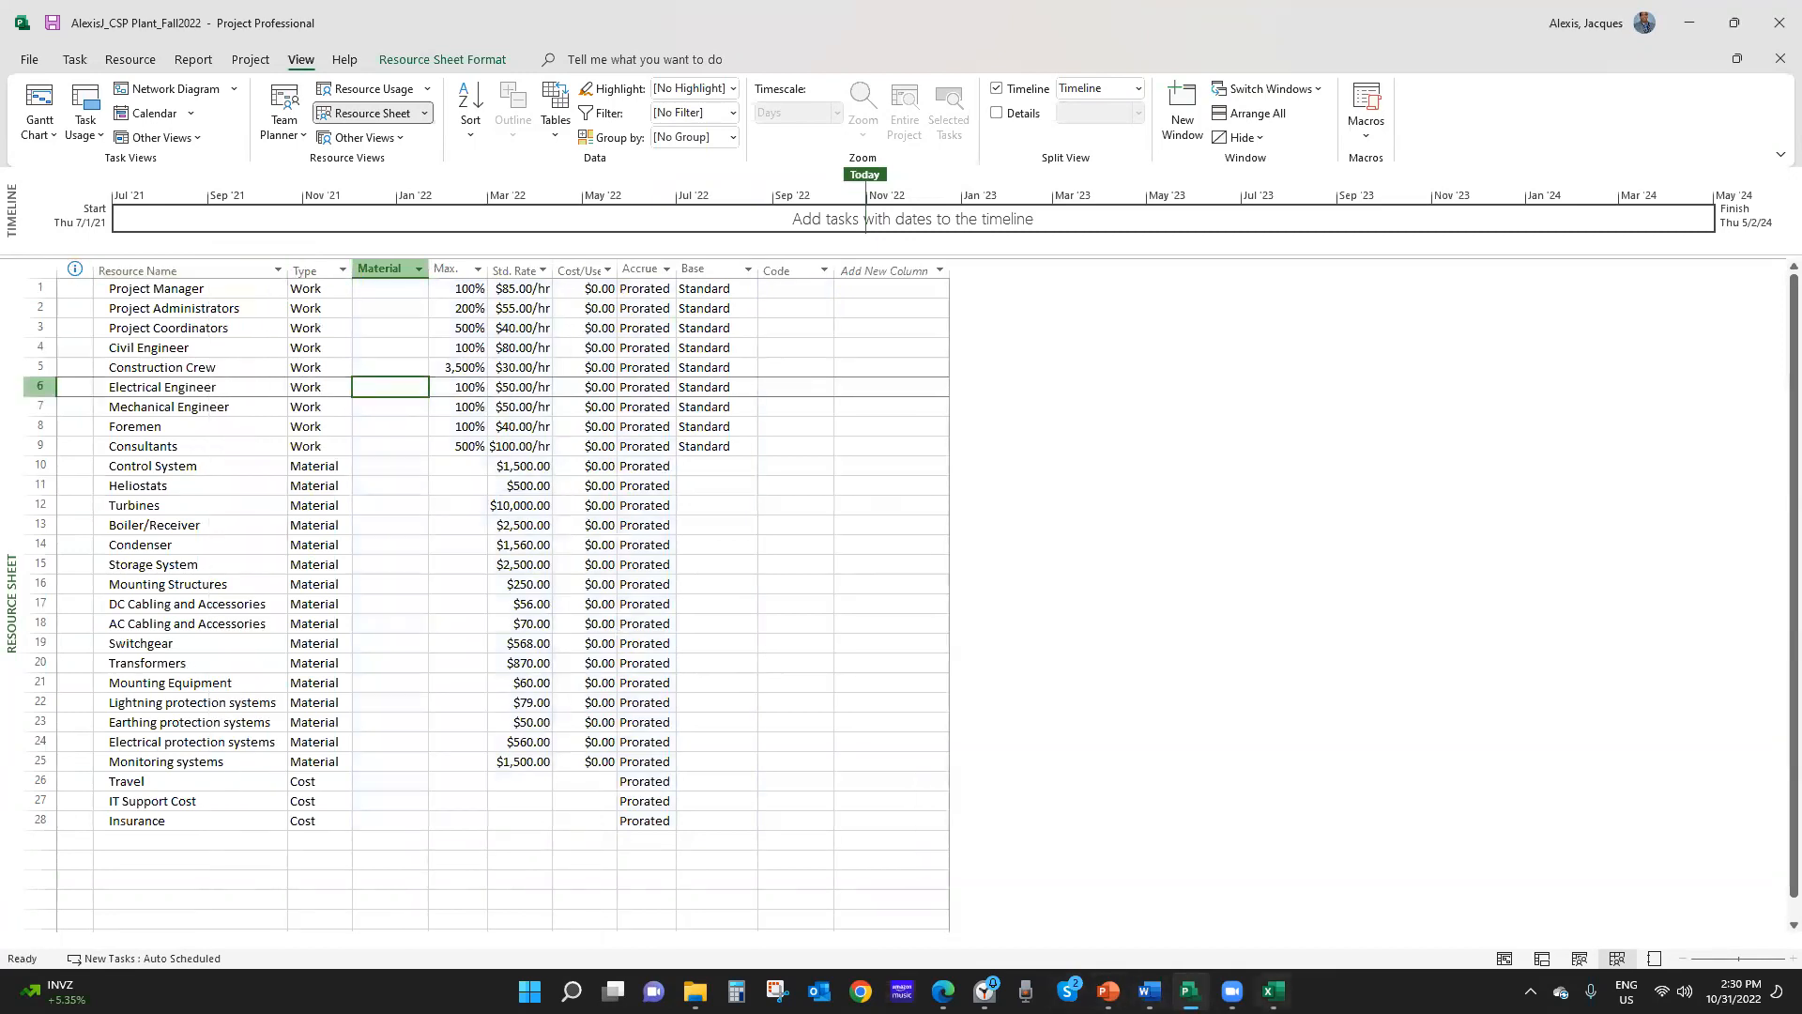
pyautogui.click(1273, 990)
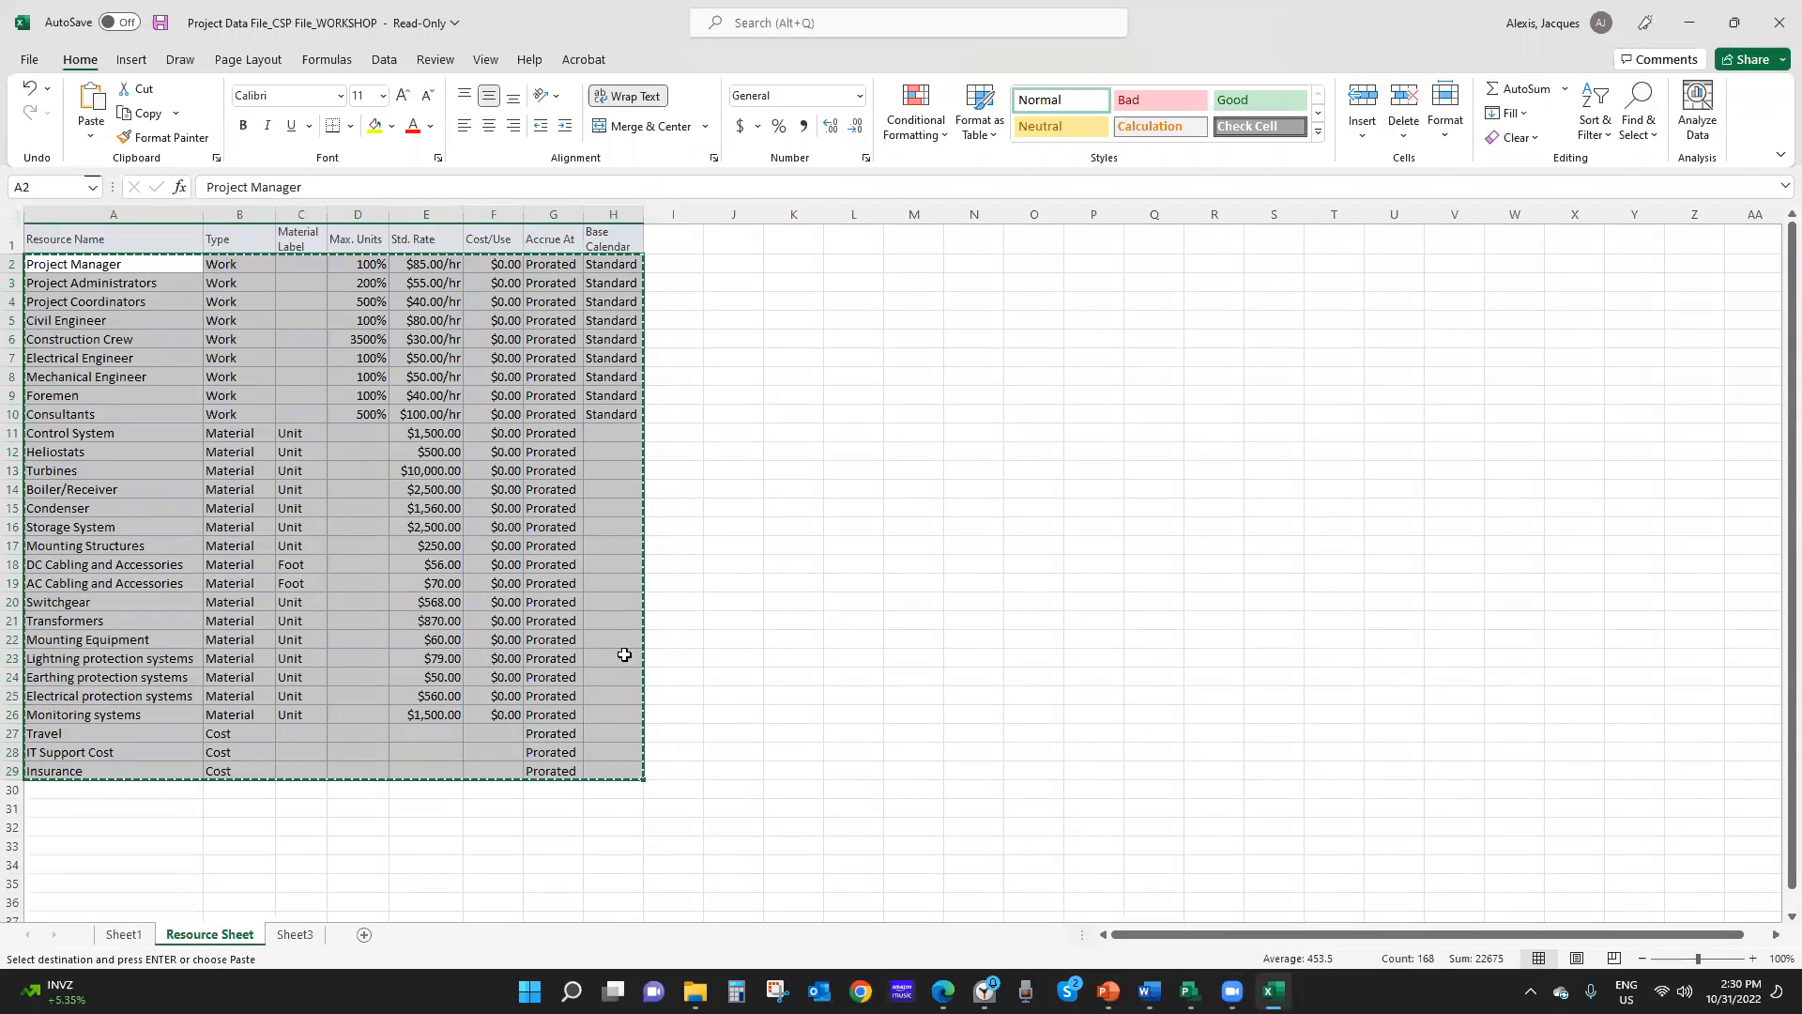
pyautogui.moveTo(13, 433); pyautogui.dragTo(19, 492)
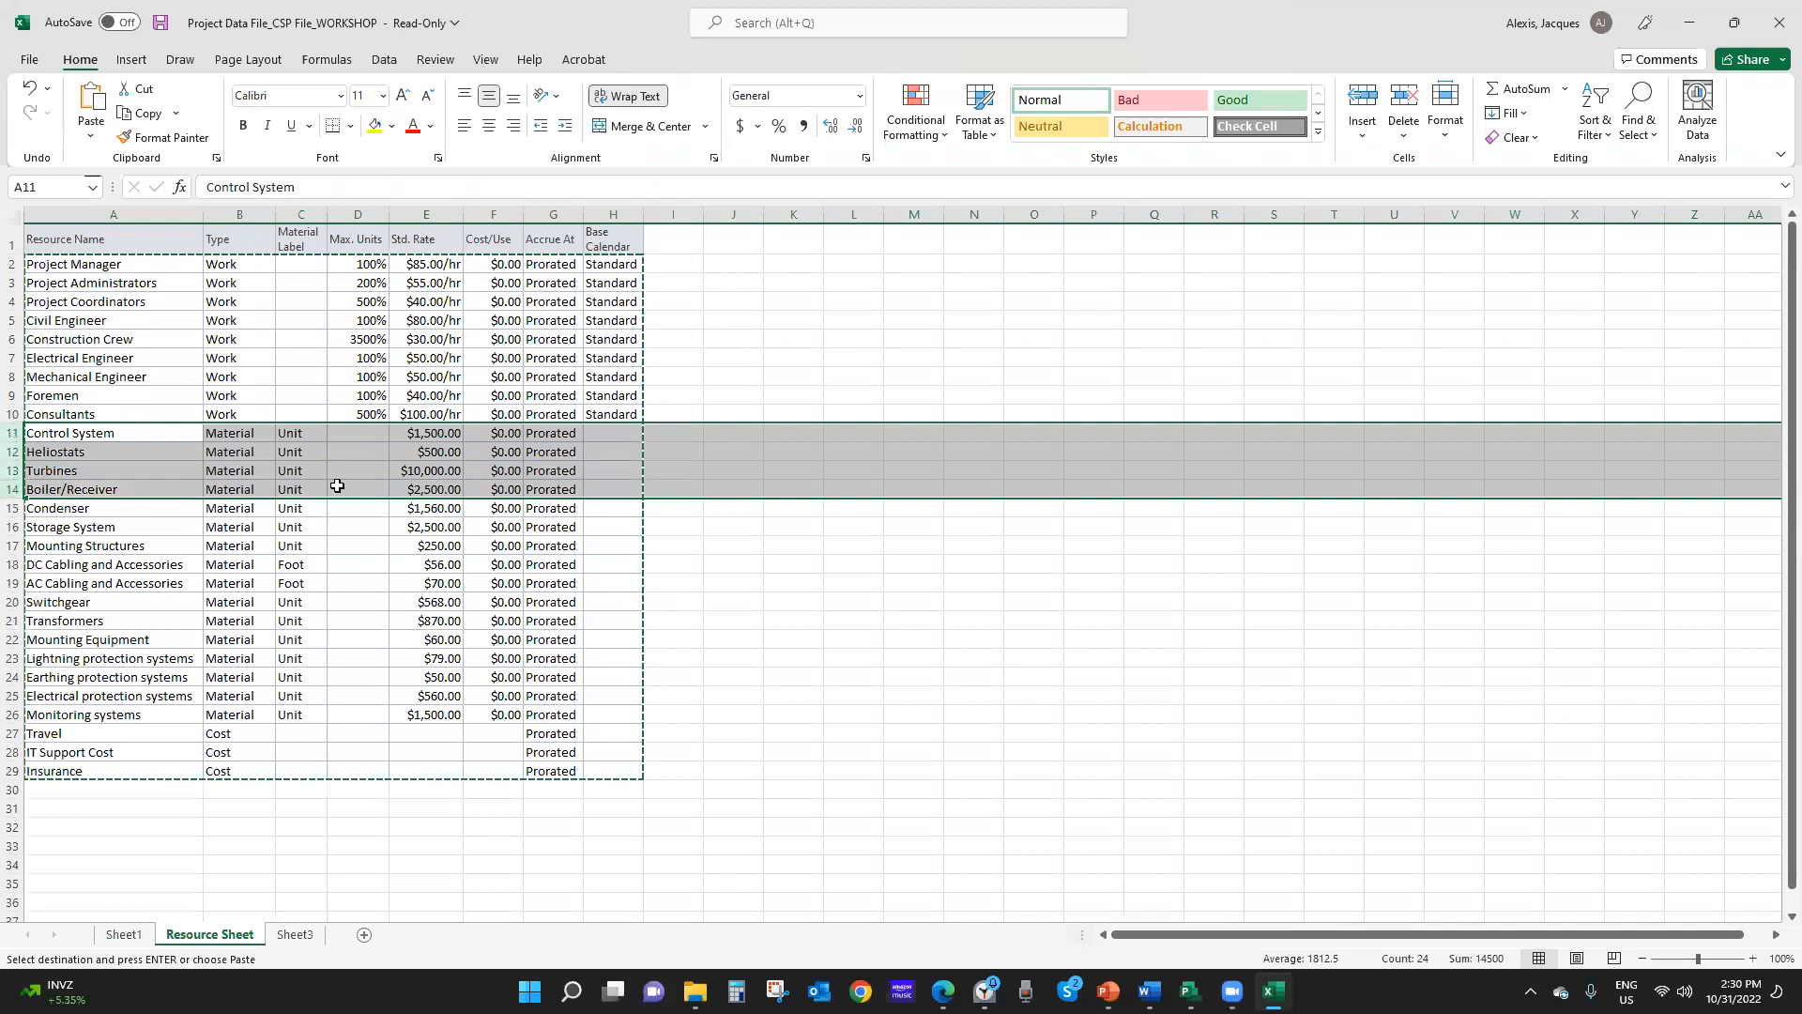
pyautogui.moveTo(293, 437); pyautogui.dragTo(296, 714)
pyautogui.rightClick(296, 711)
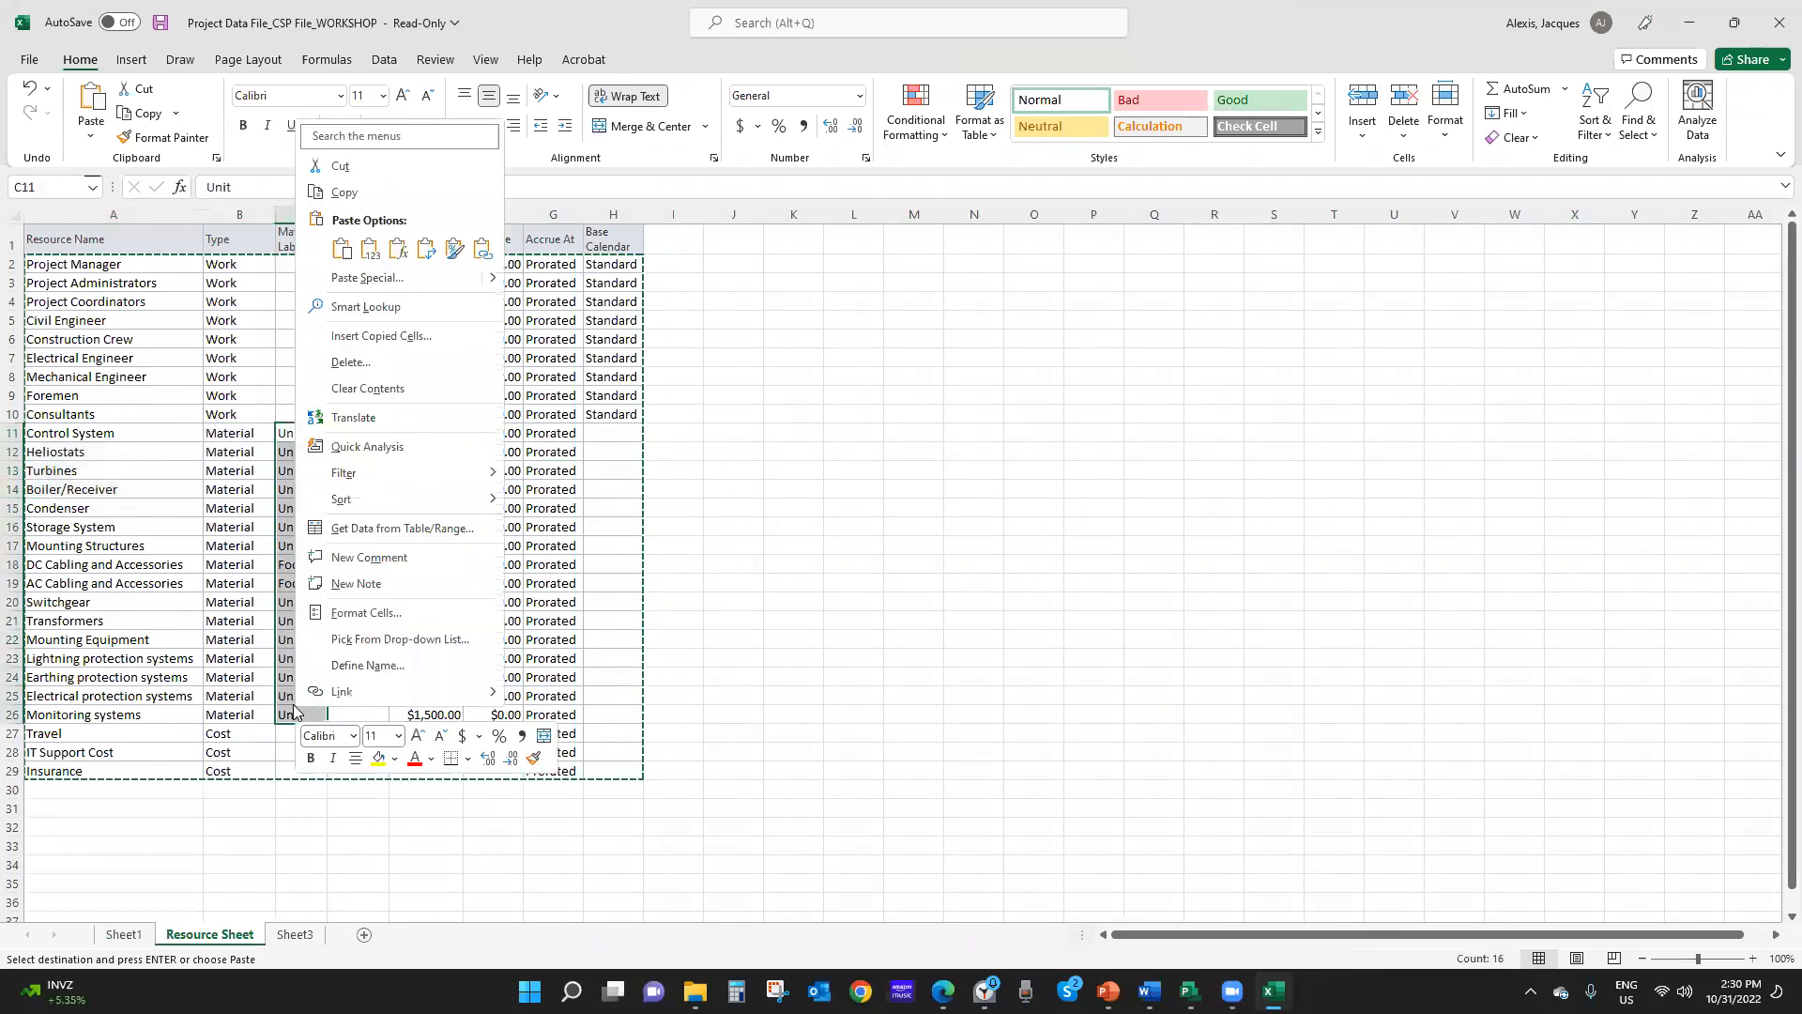
pyautogui.click(343, 192)
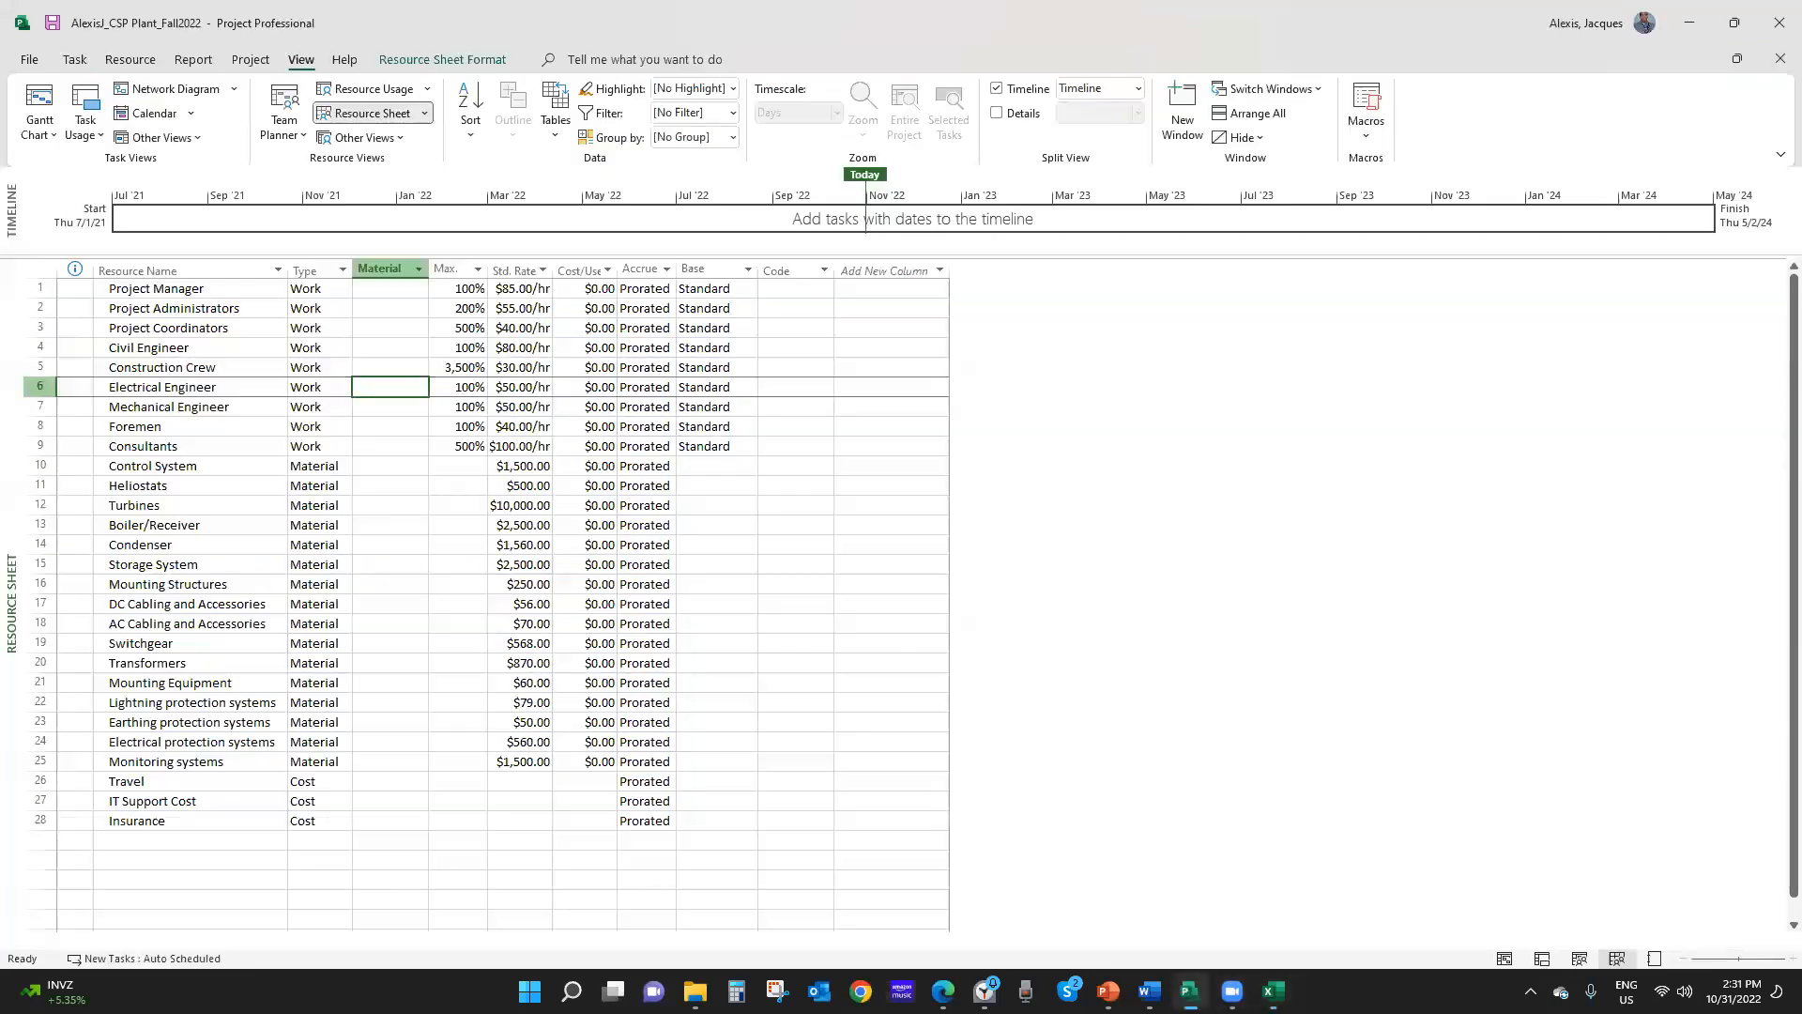
# Paste the copied labels into the Microsoft Project resource sheet's Material column from the Control System row, and save the project
pyautogui.click(1189, 991)
pyautogui.click(368, 468)
pyautogui.rightClick(378, 476)
pyautogui.click(430, 535)
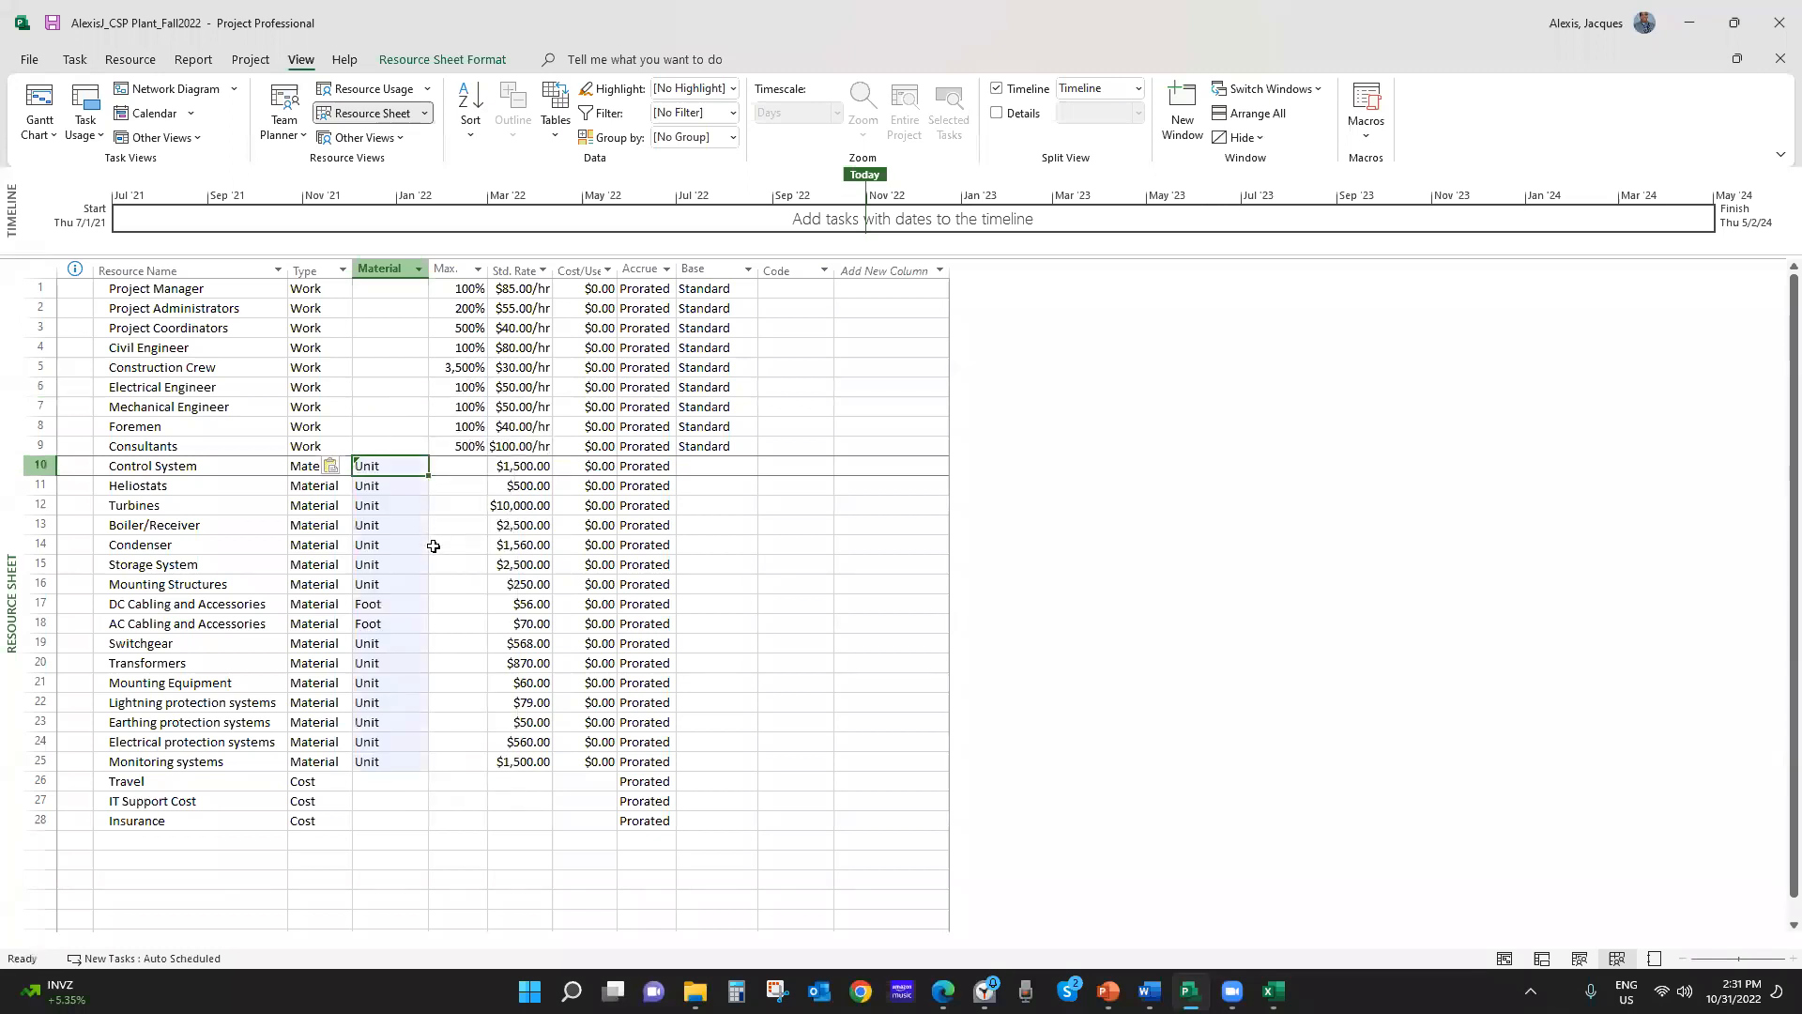
pyautogui.click(400, 602)
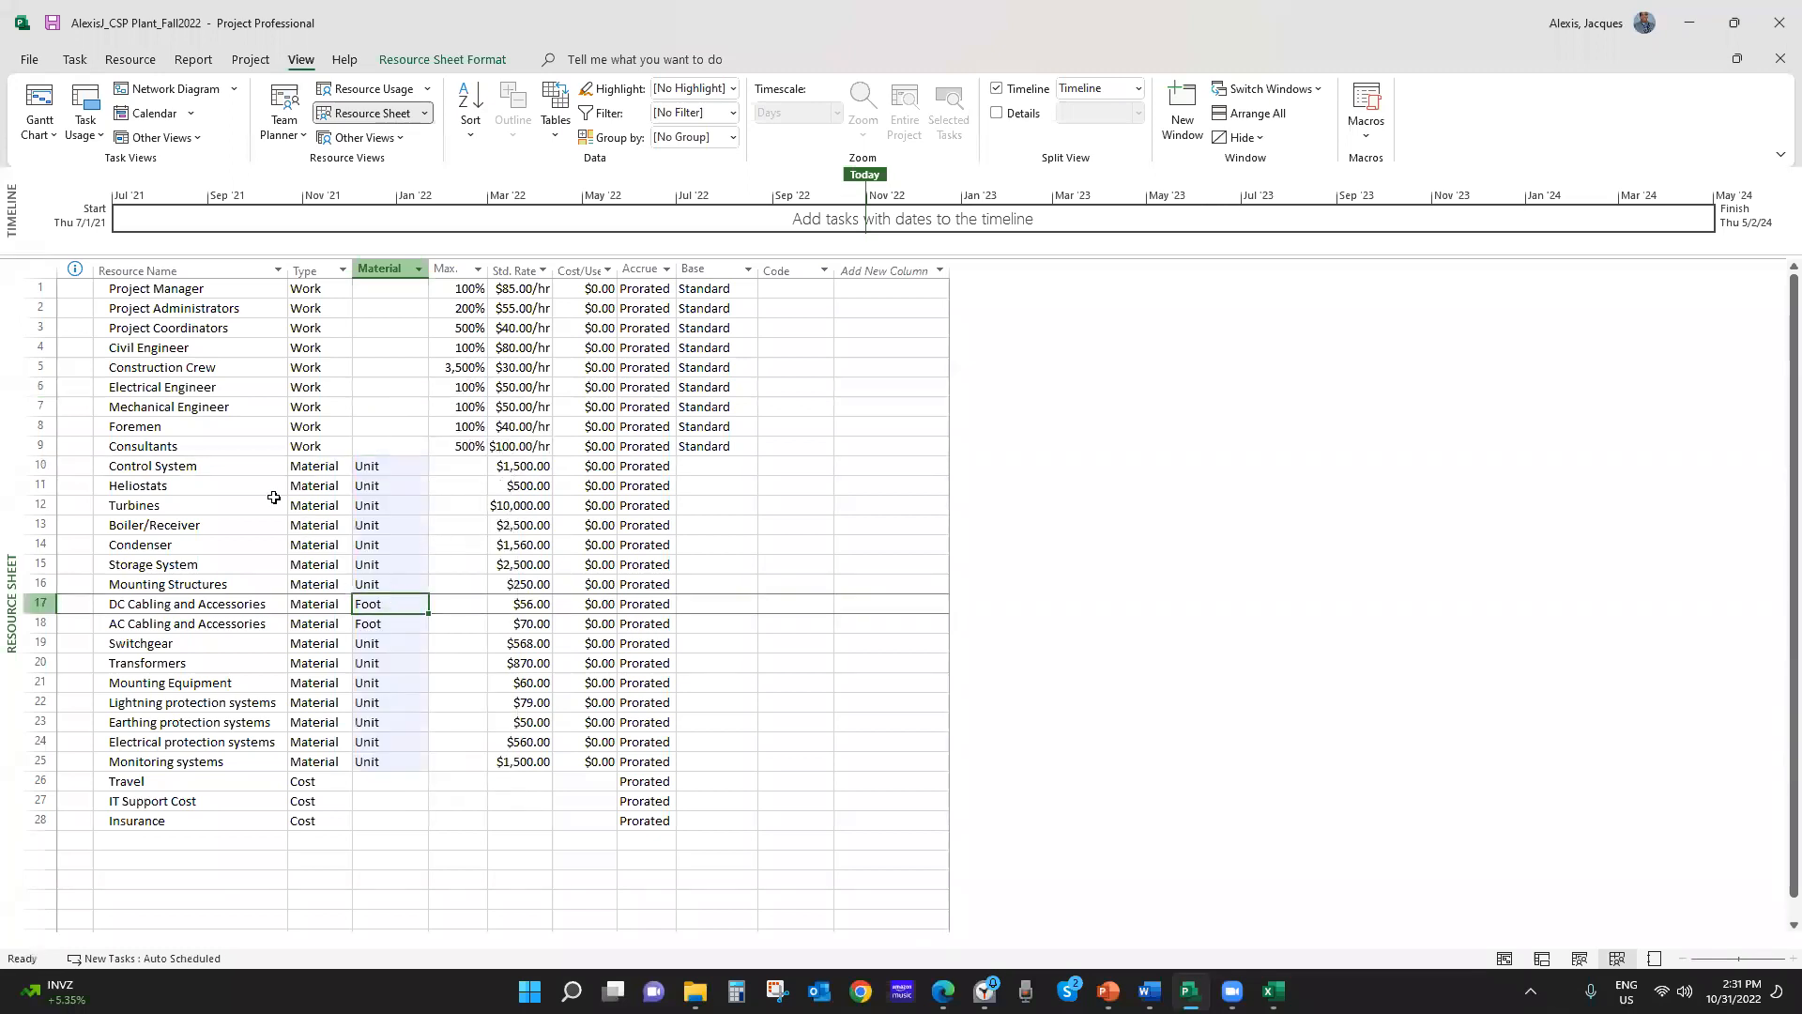
pyautogui.click(47, 24)
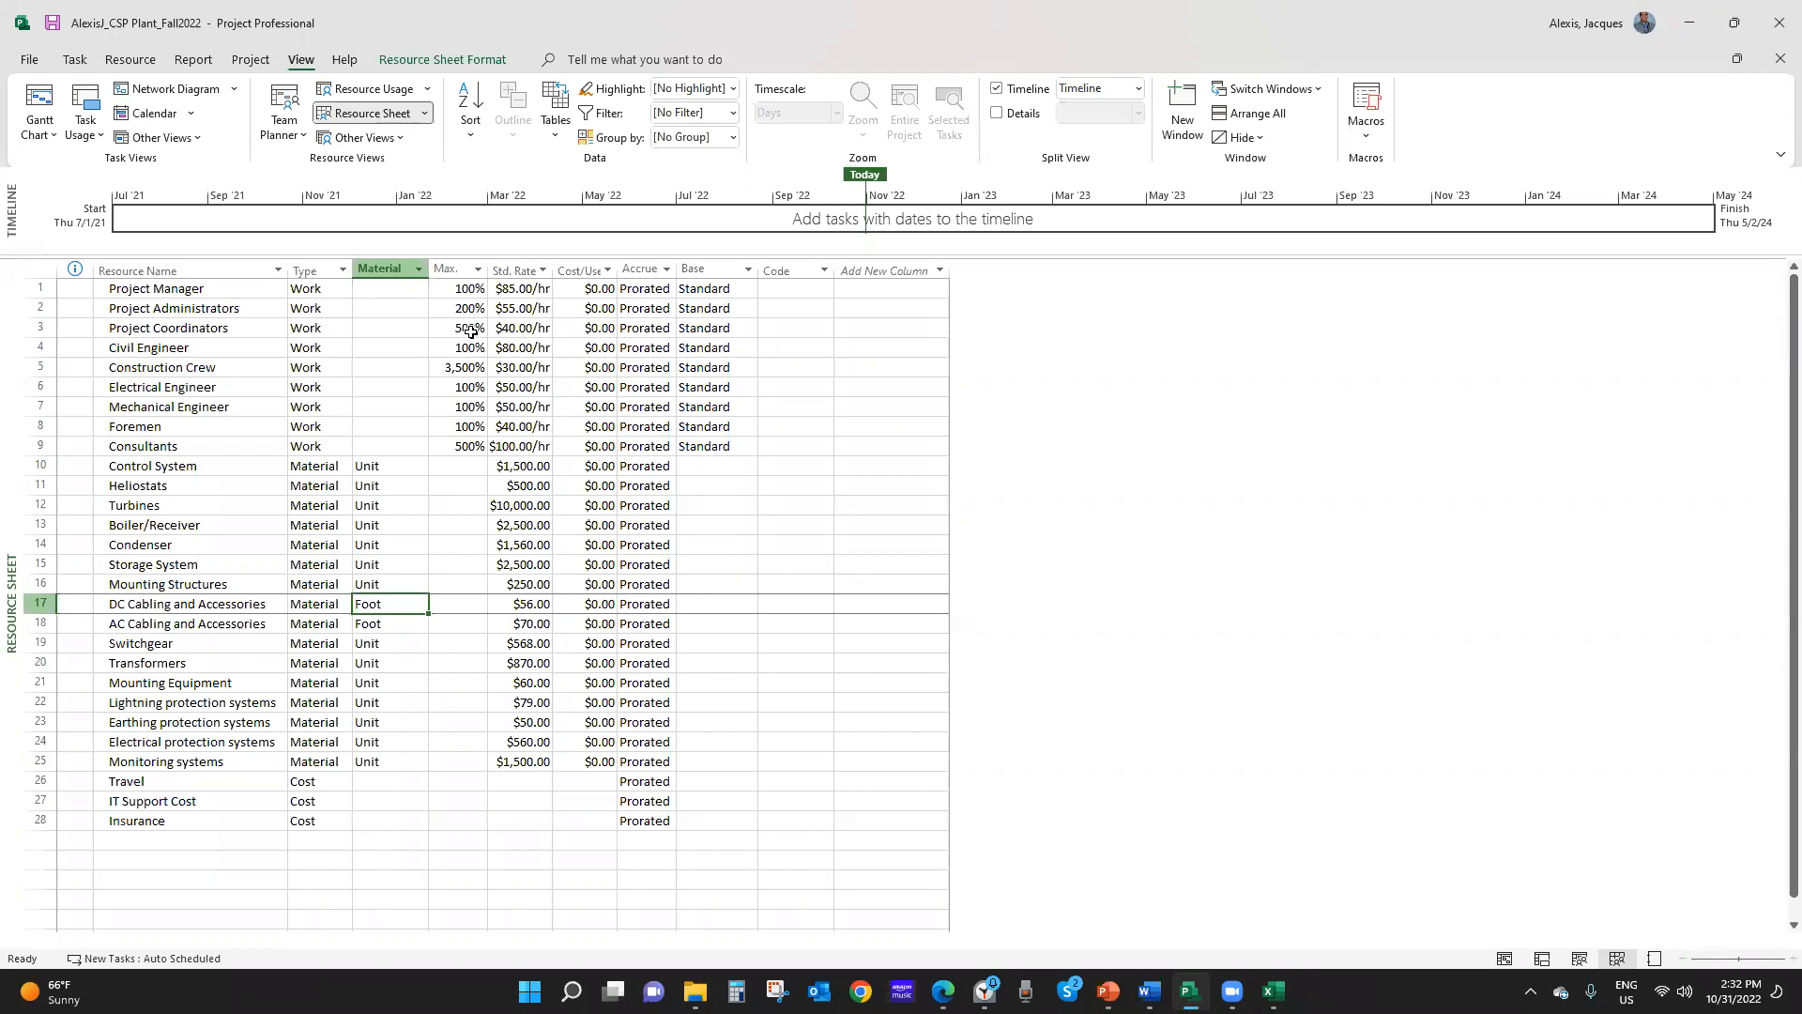
# Examine the general details and notes of the Project Administrators resource, close its information without changes, and check its maximum units
pyautogui.click(223, 313)
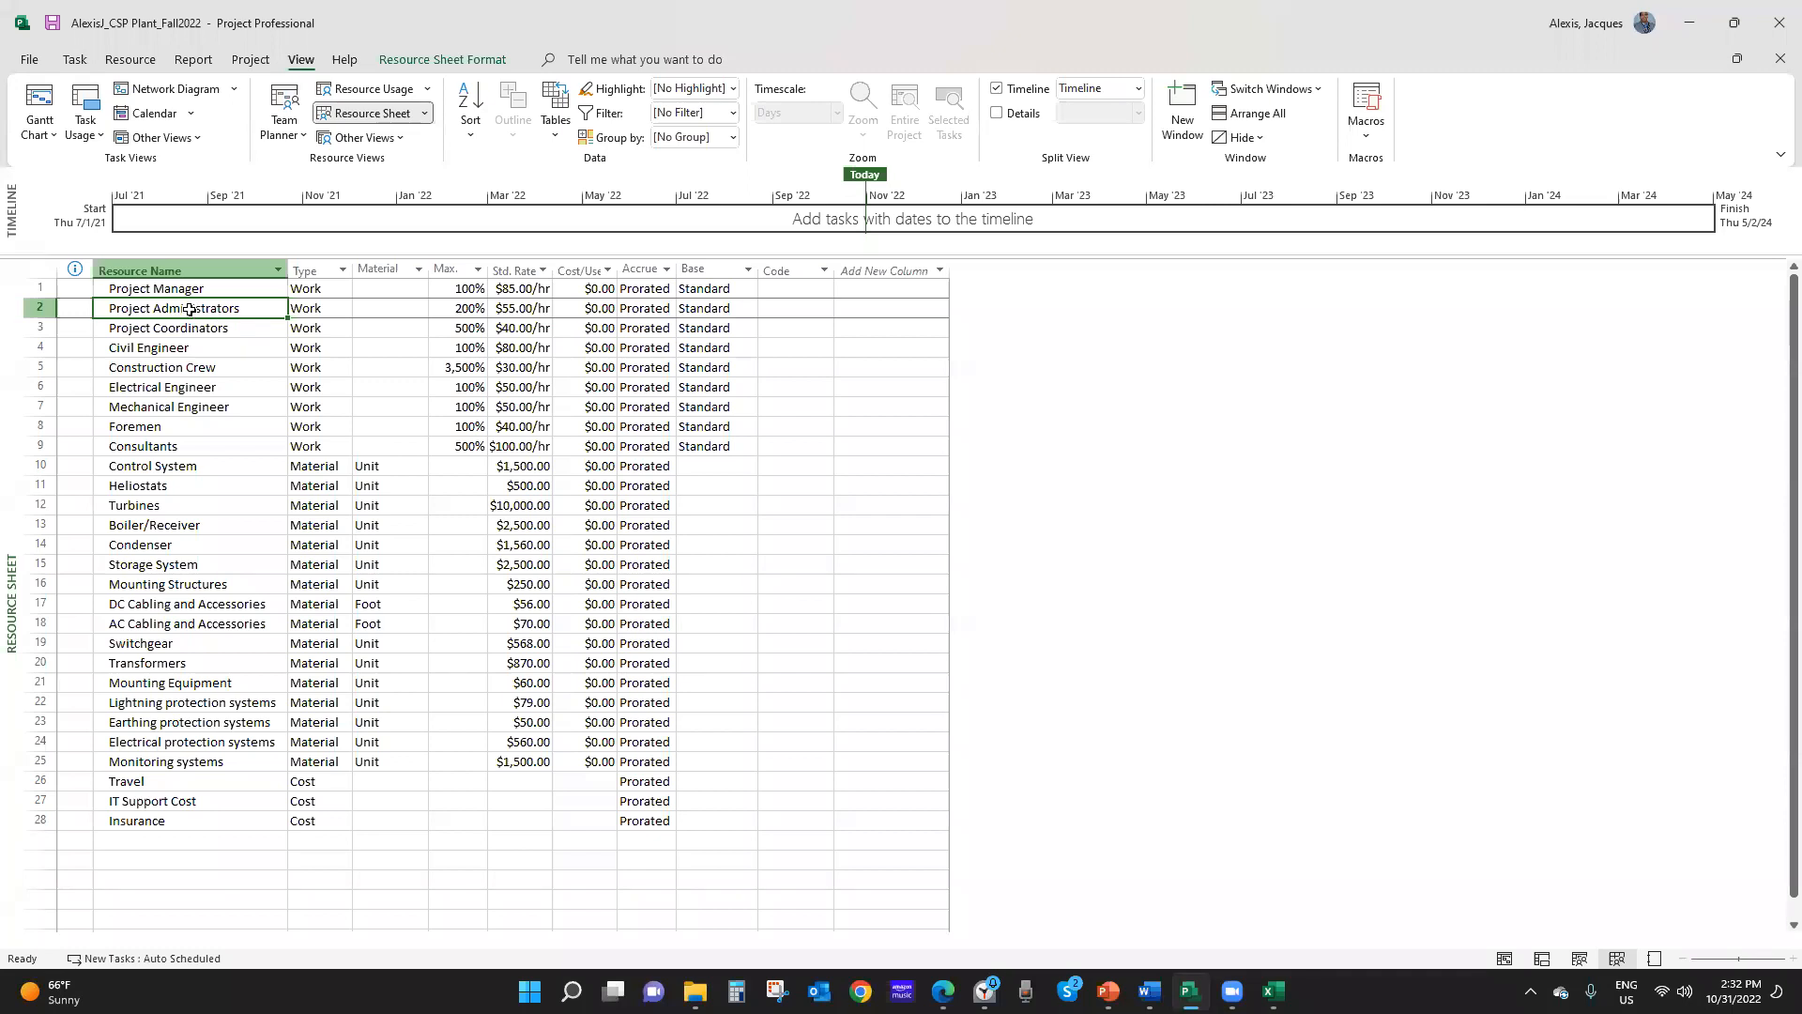
pyautogui.rightClick(183, 314)
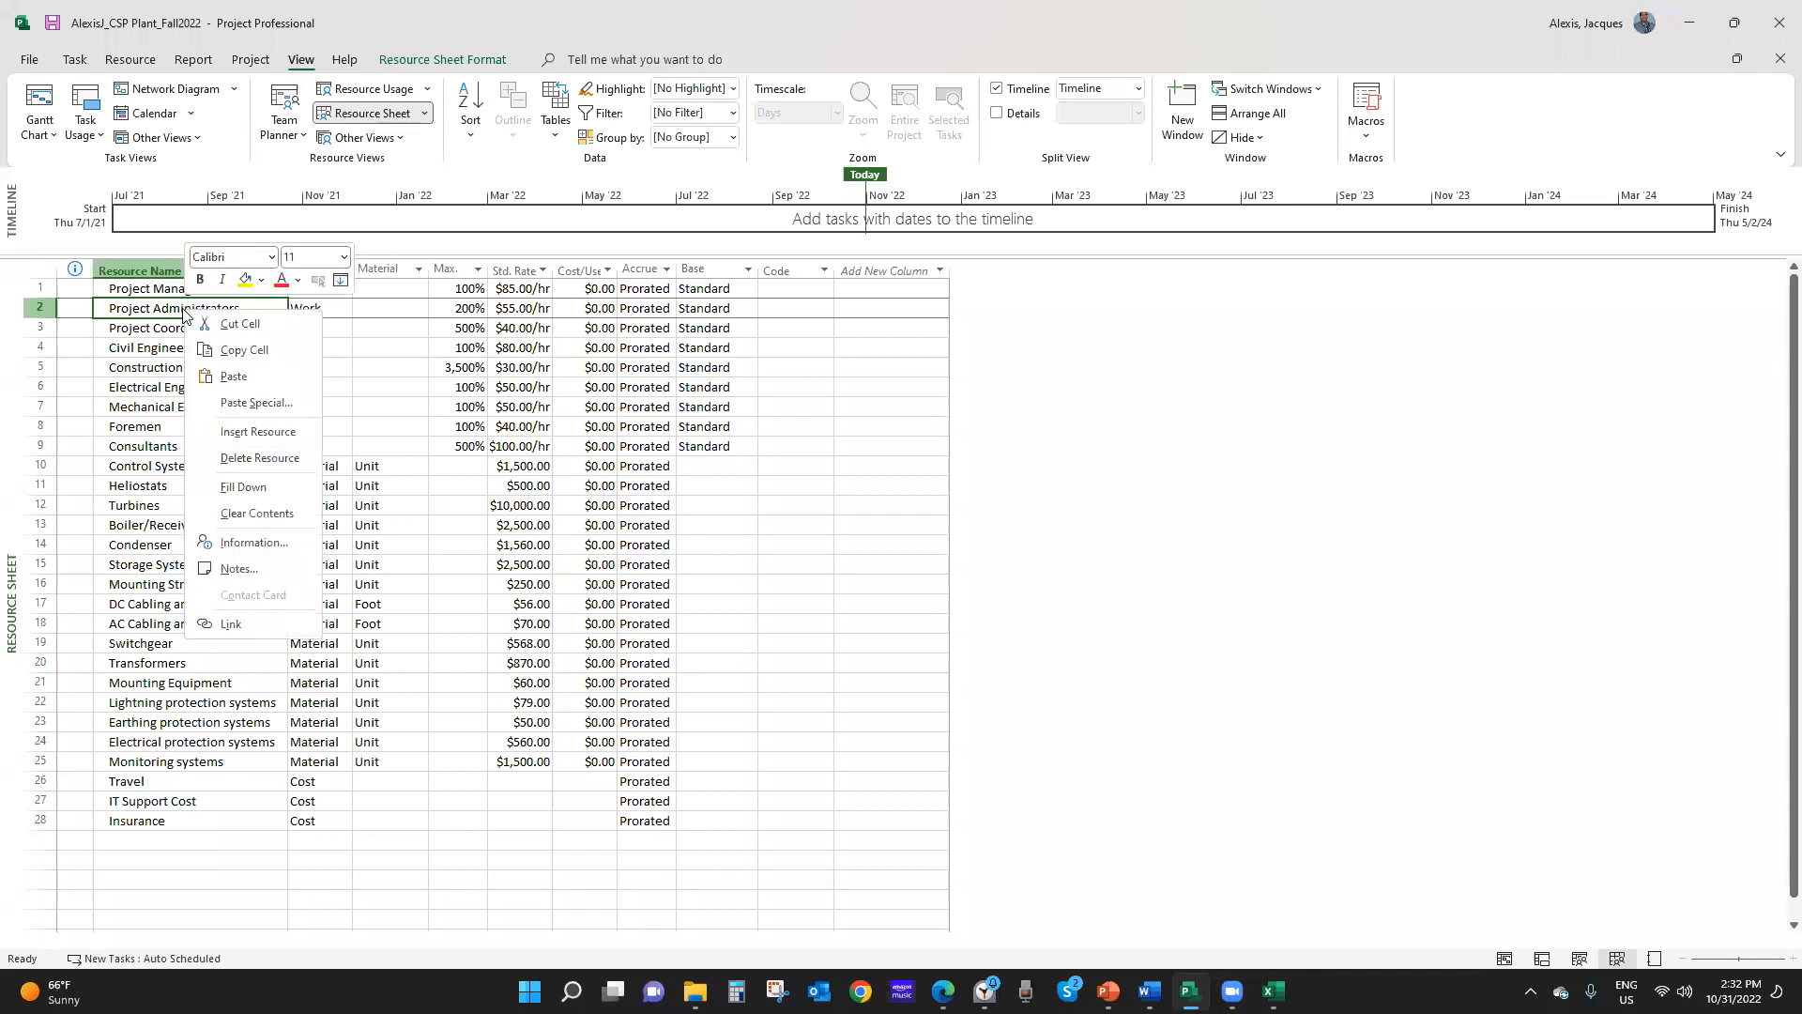
pyautogui.click(242, 544)
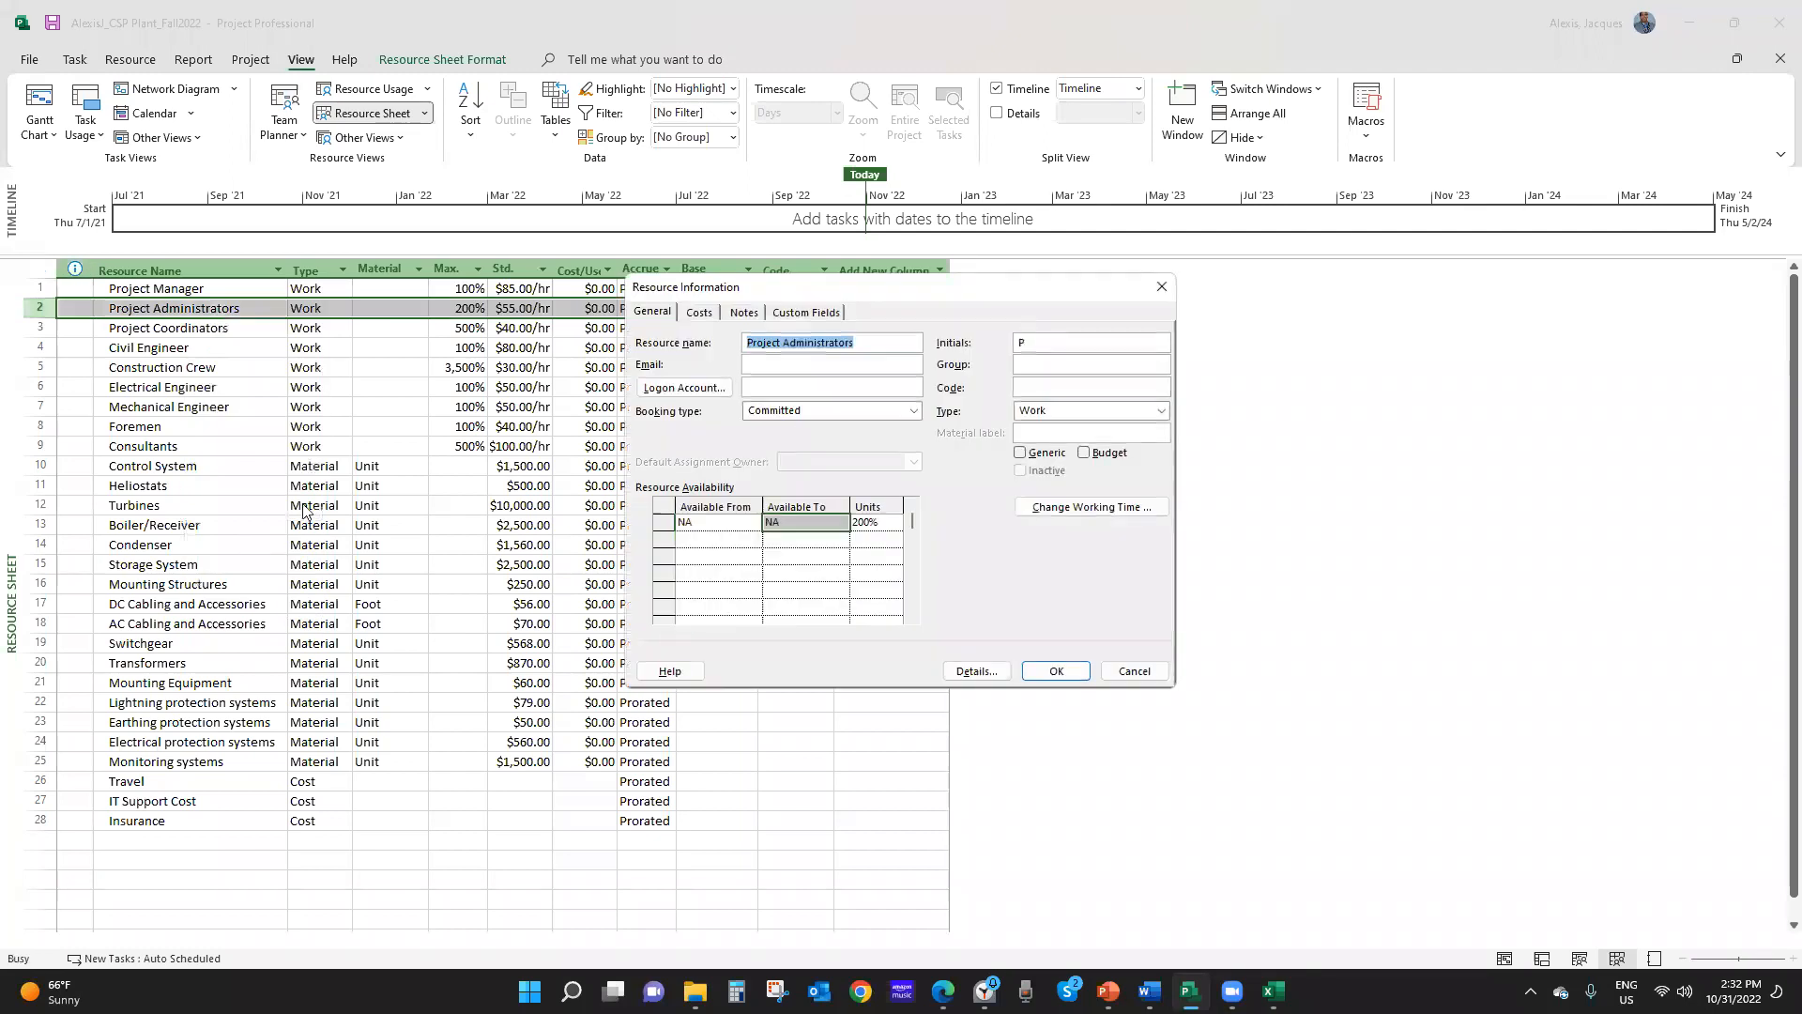
pyautogui.click(744, 311)
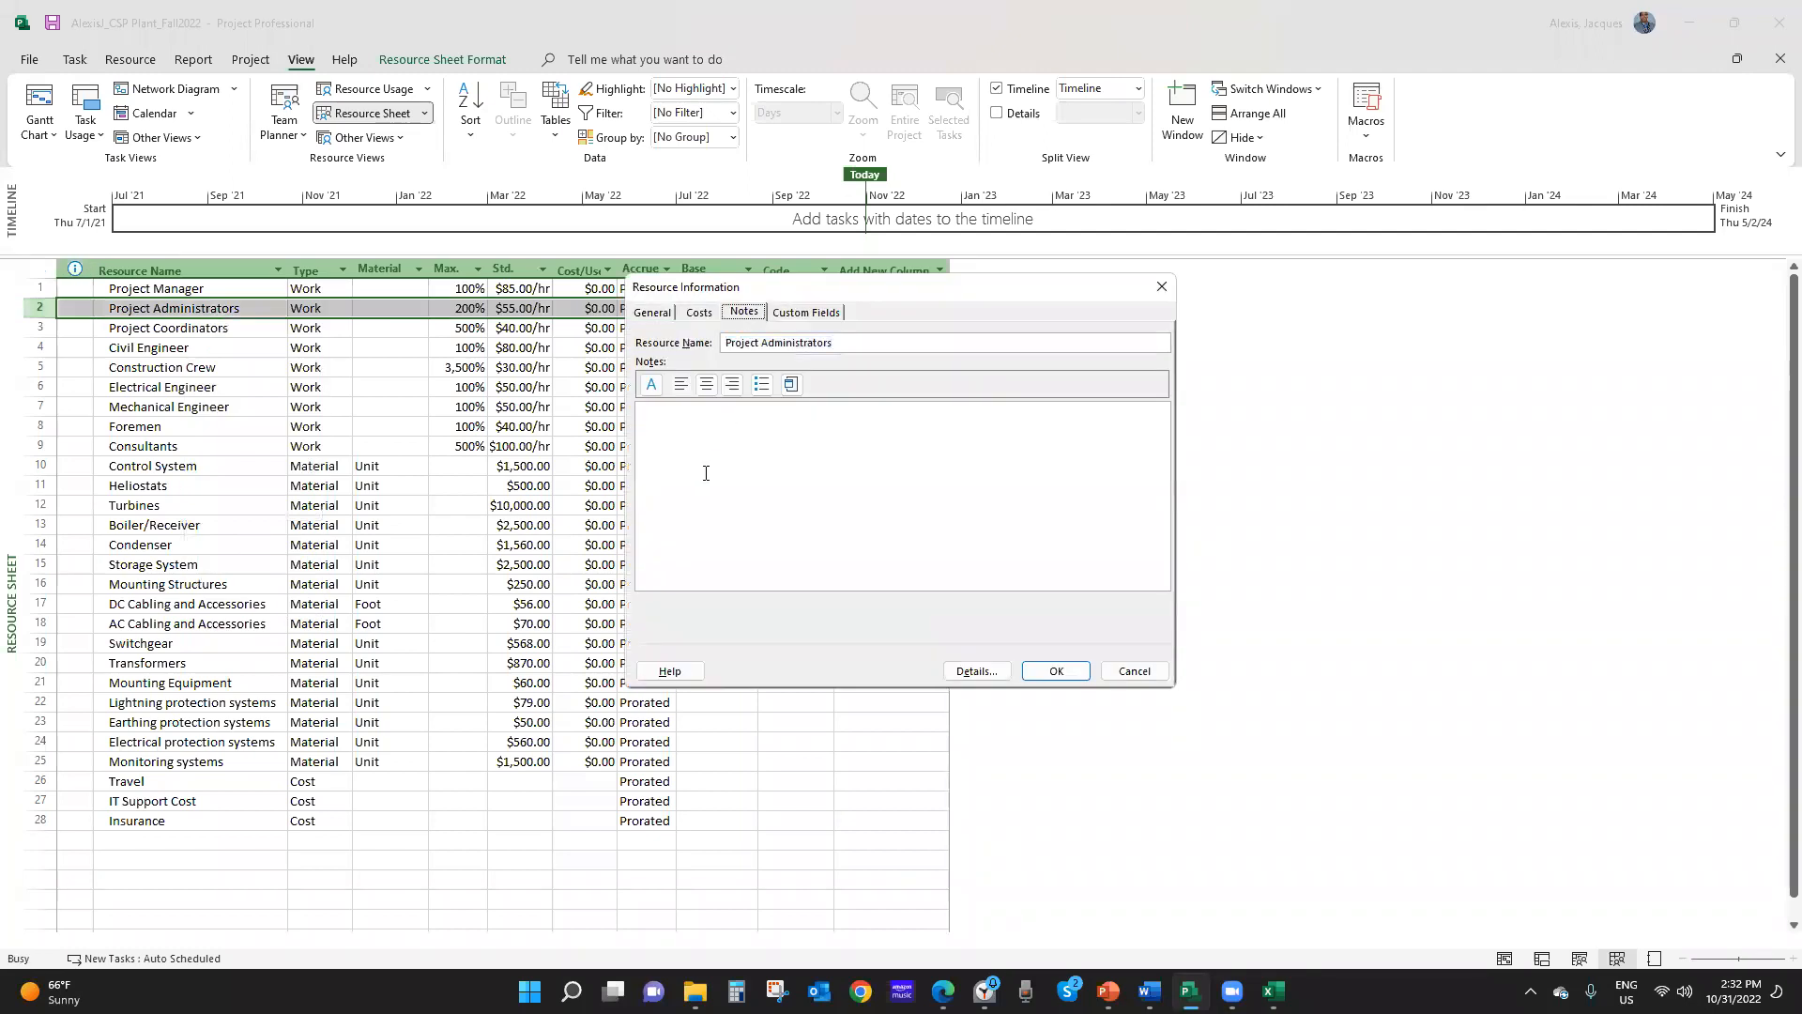
pyautogui.click(1134, 670)
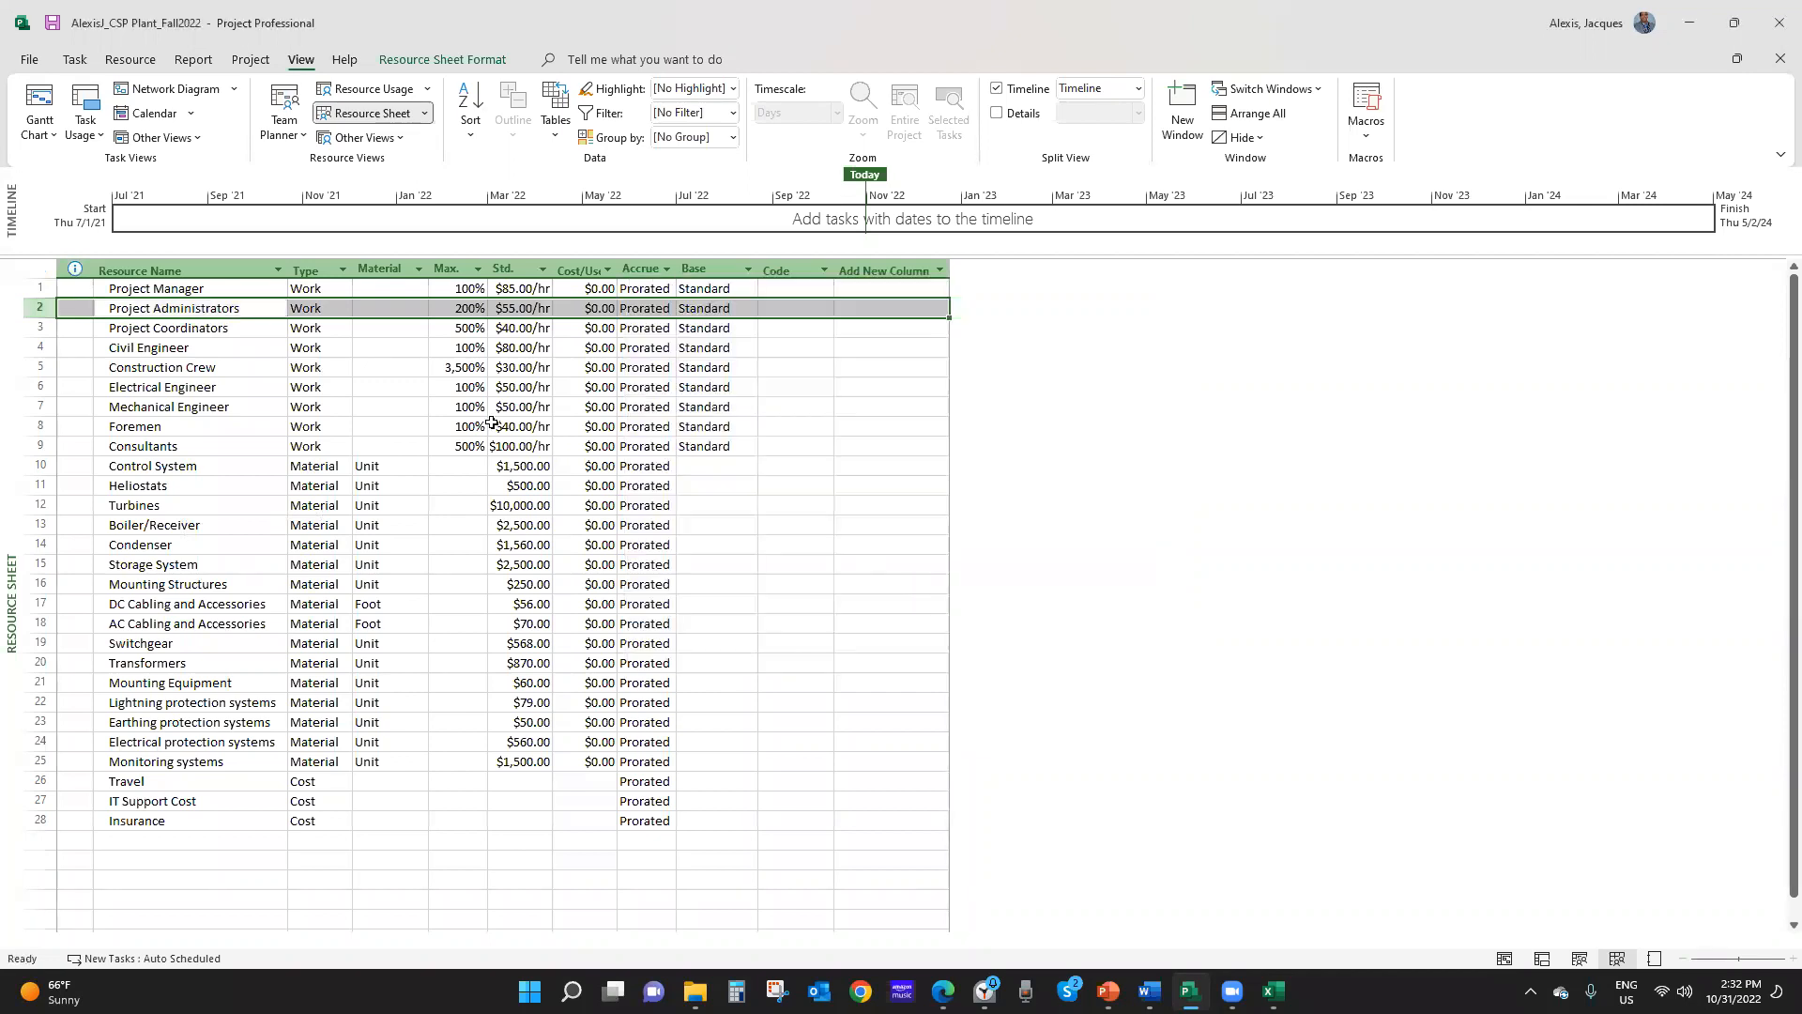
pyautogui.click(456, 313)
pyautogui.click(181, 312)
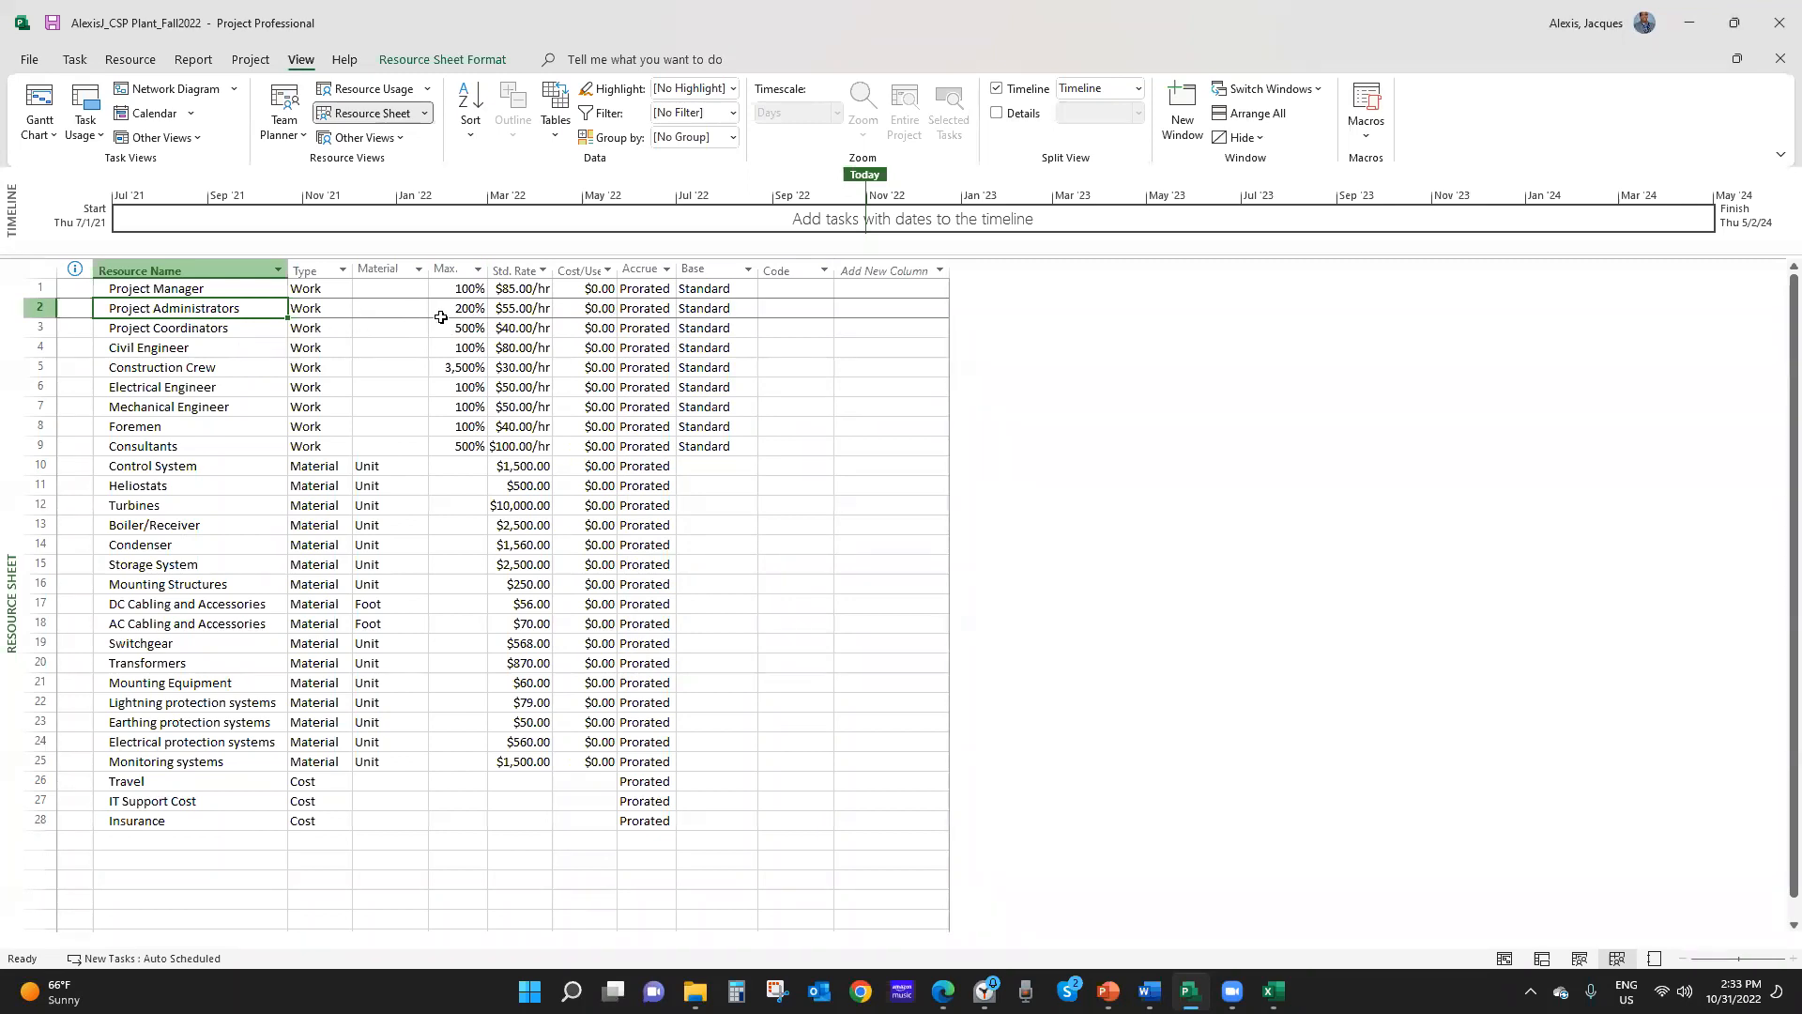
# Examine the notes and costs in the Resource Information of Project Coordinators, and close it without changes
pyautogui.click(230, 328)
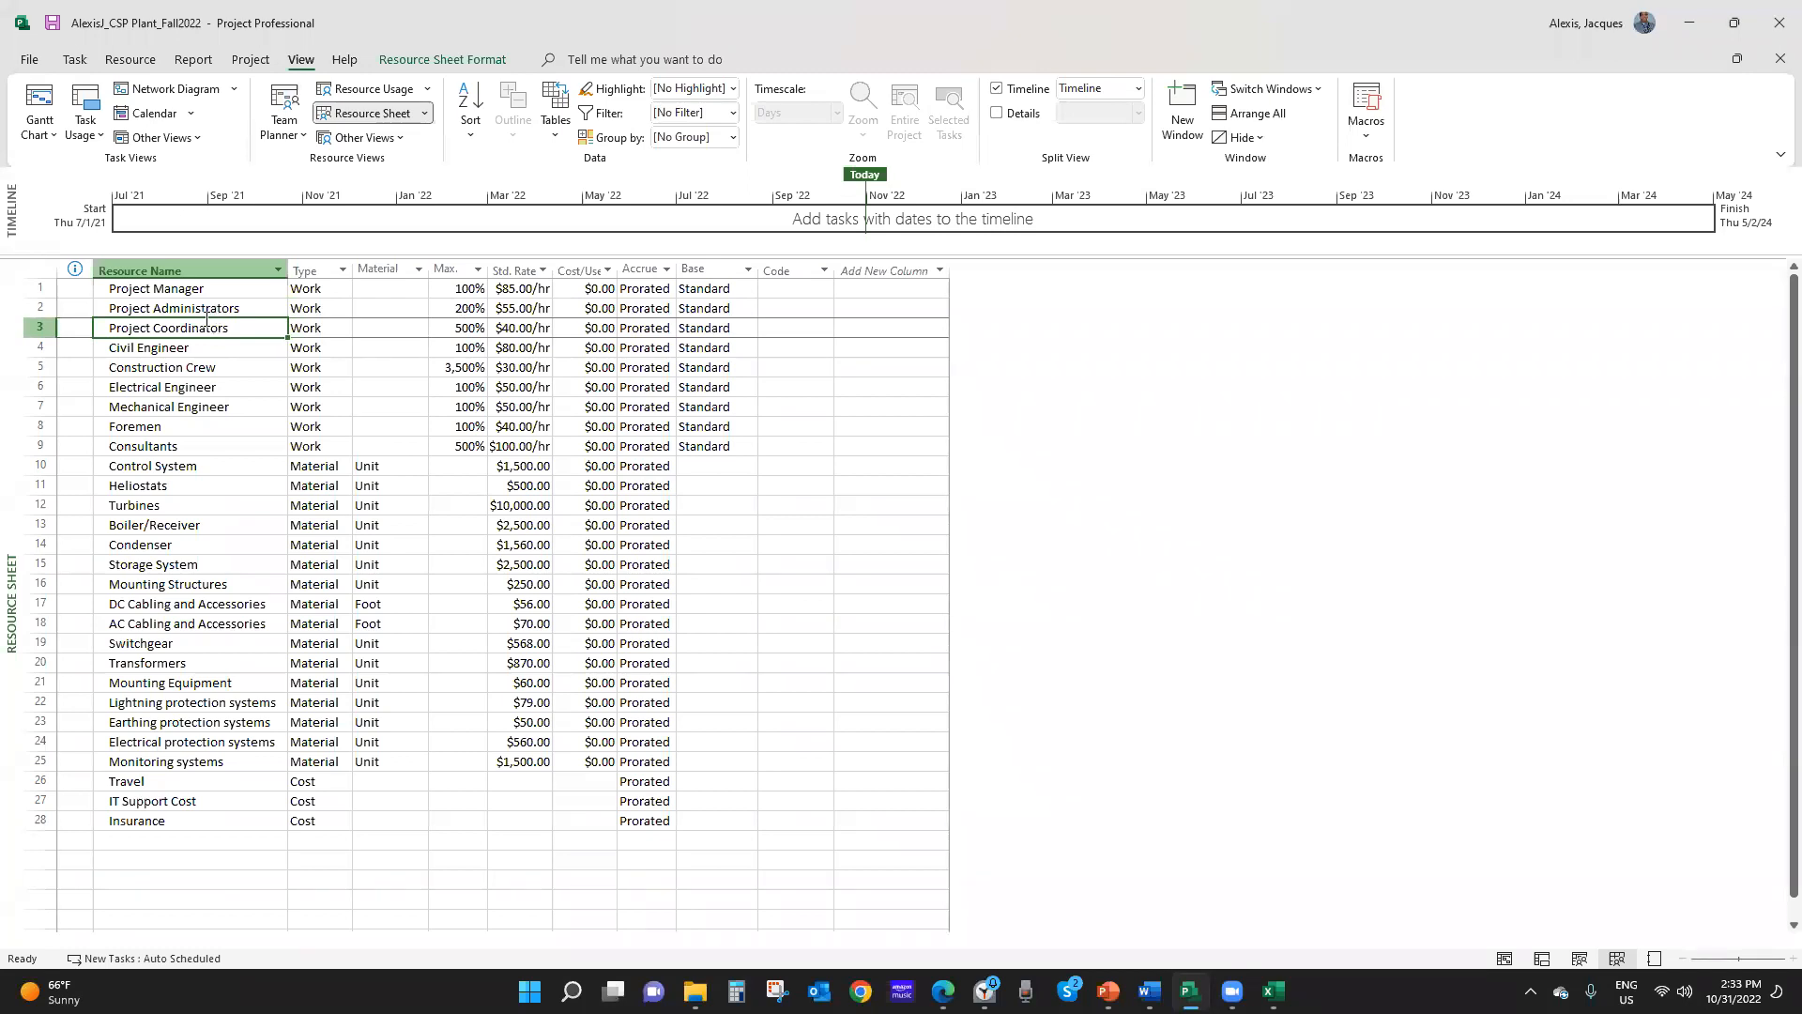
pyautogui.click(131, 62)
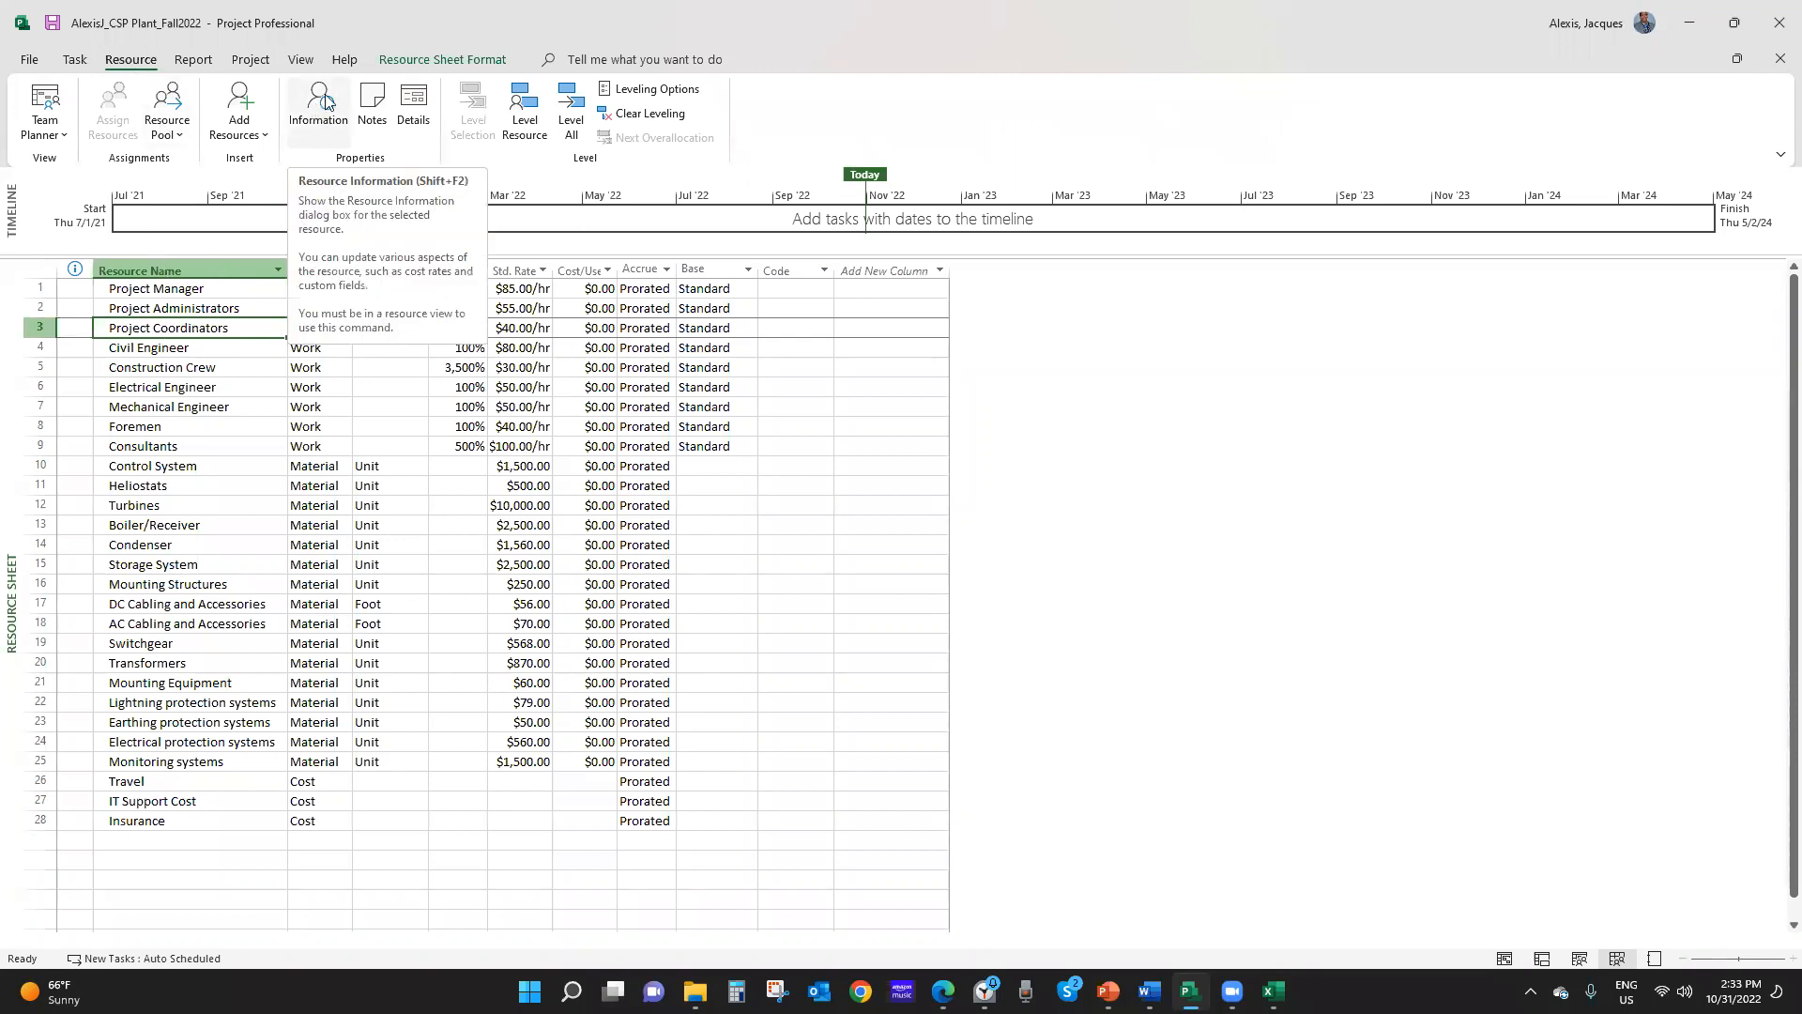
pyautogui.click(324, 132)
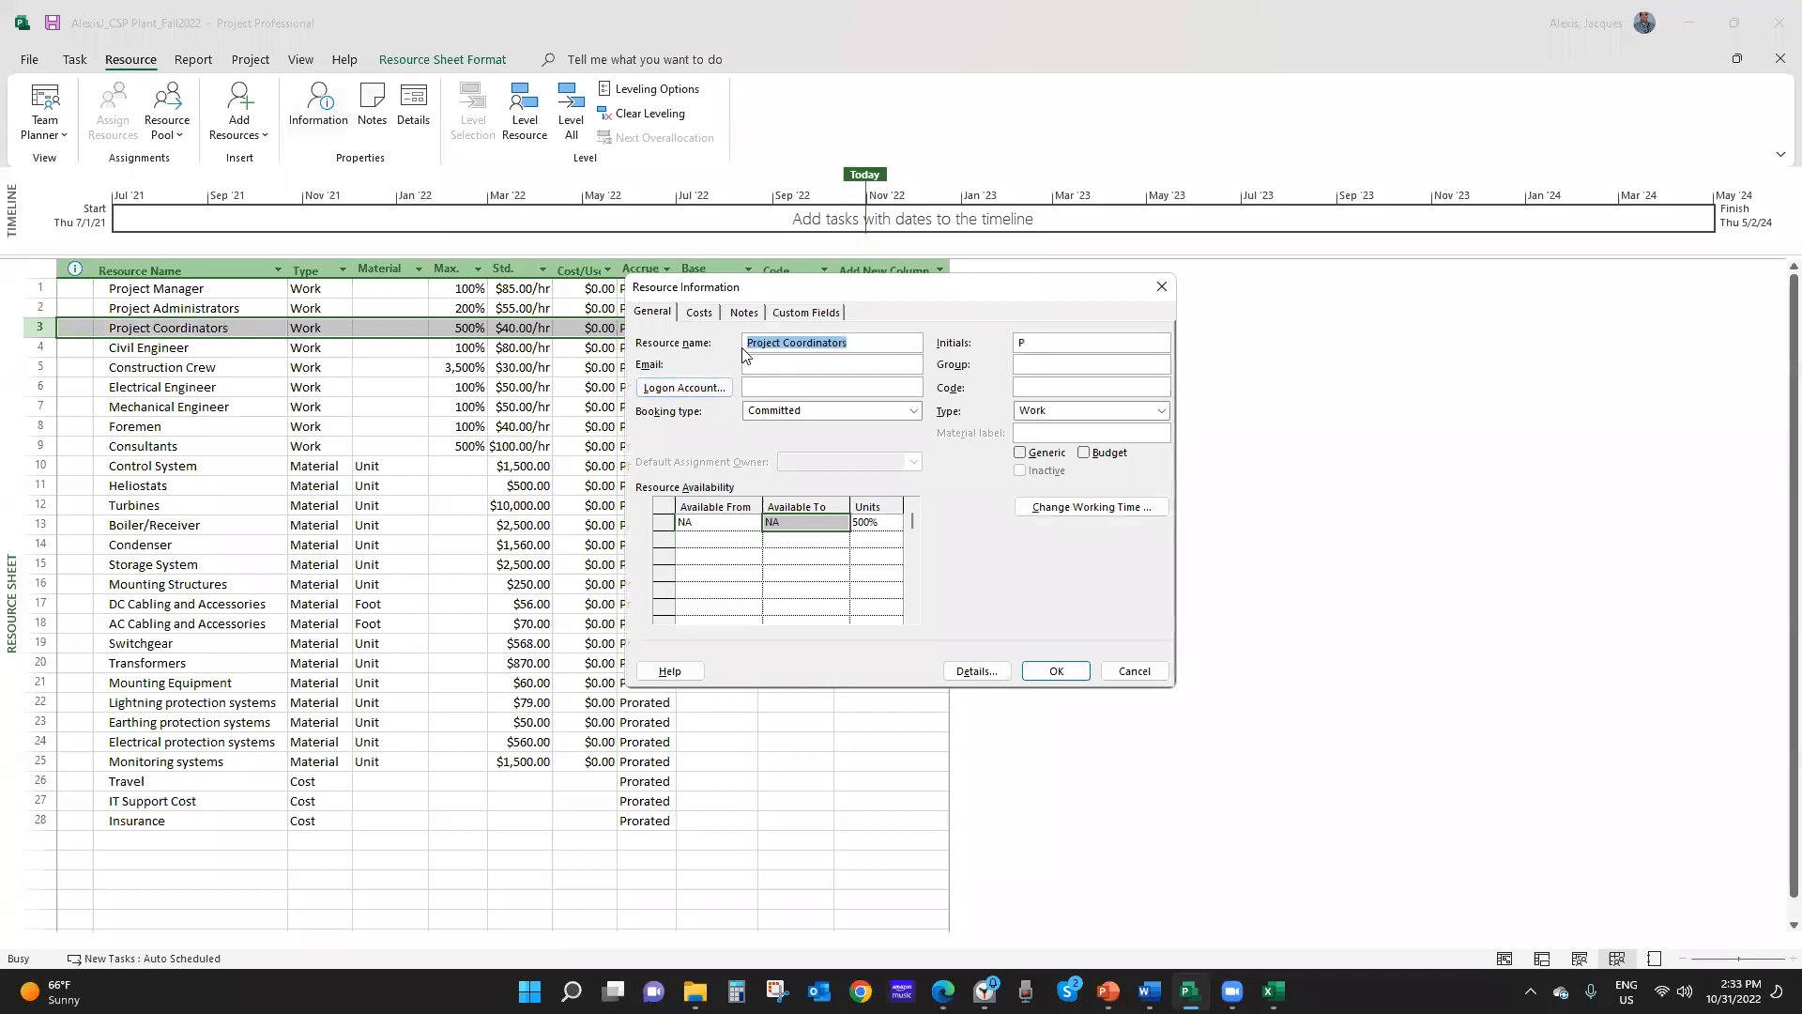
pyautogui.click(744, 313)
pyautogui.click(702, 313)
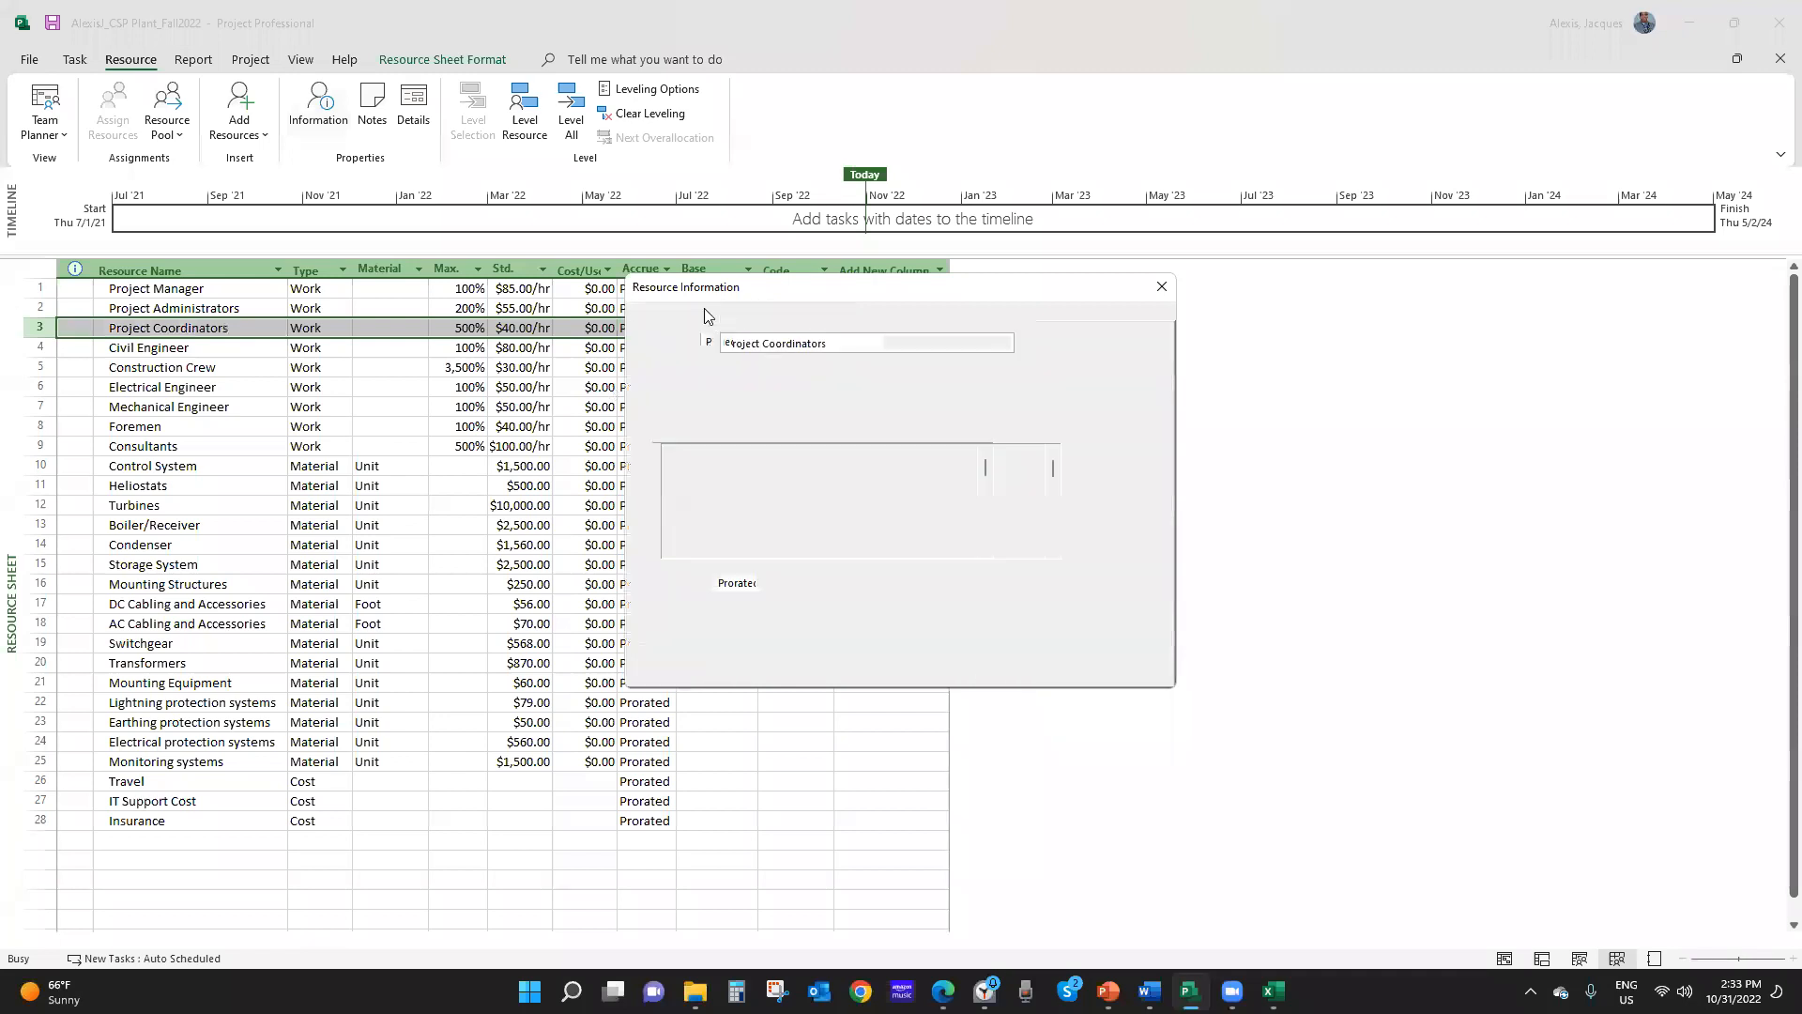
pyautogui.click(1134, 672)
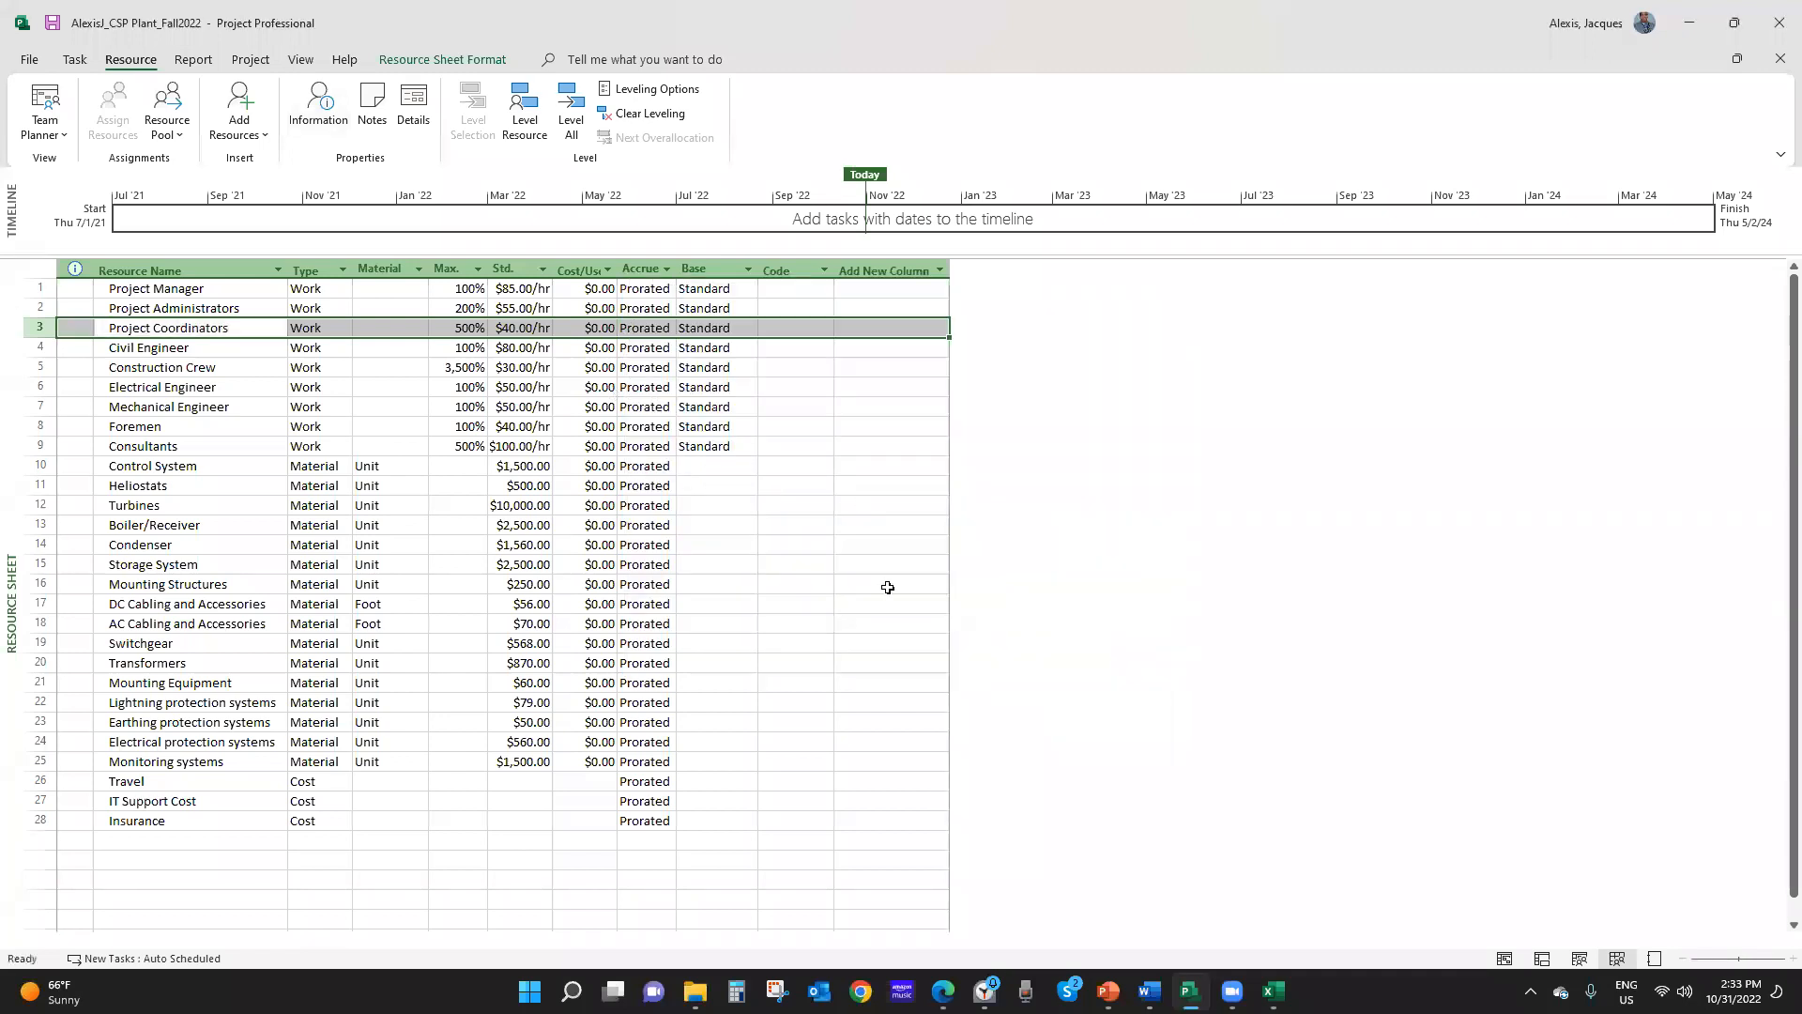
pyautogui.rightClick(217, 327)
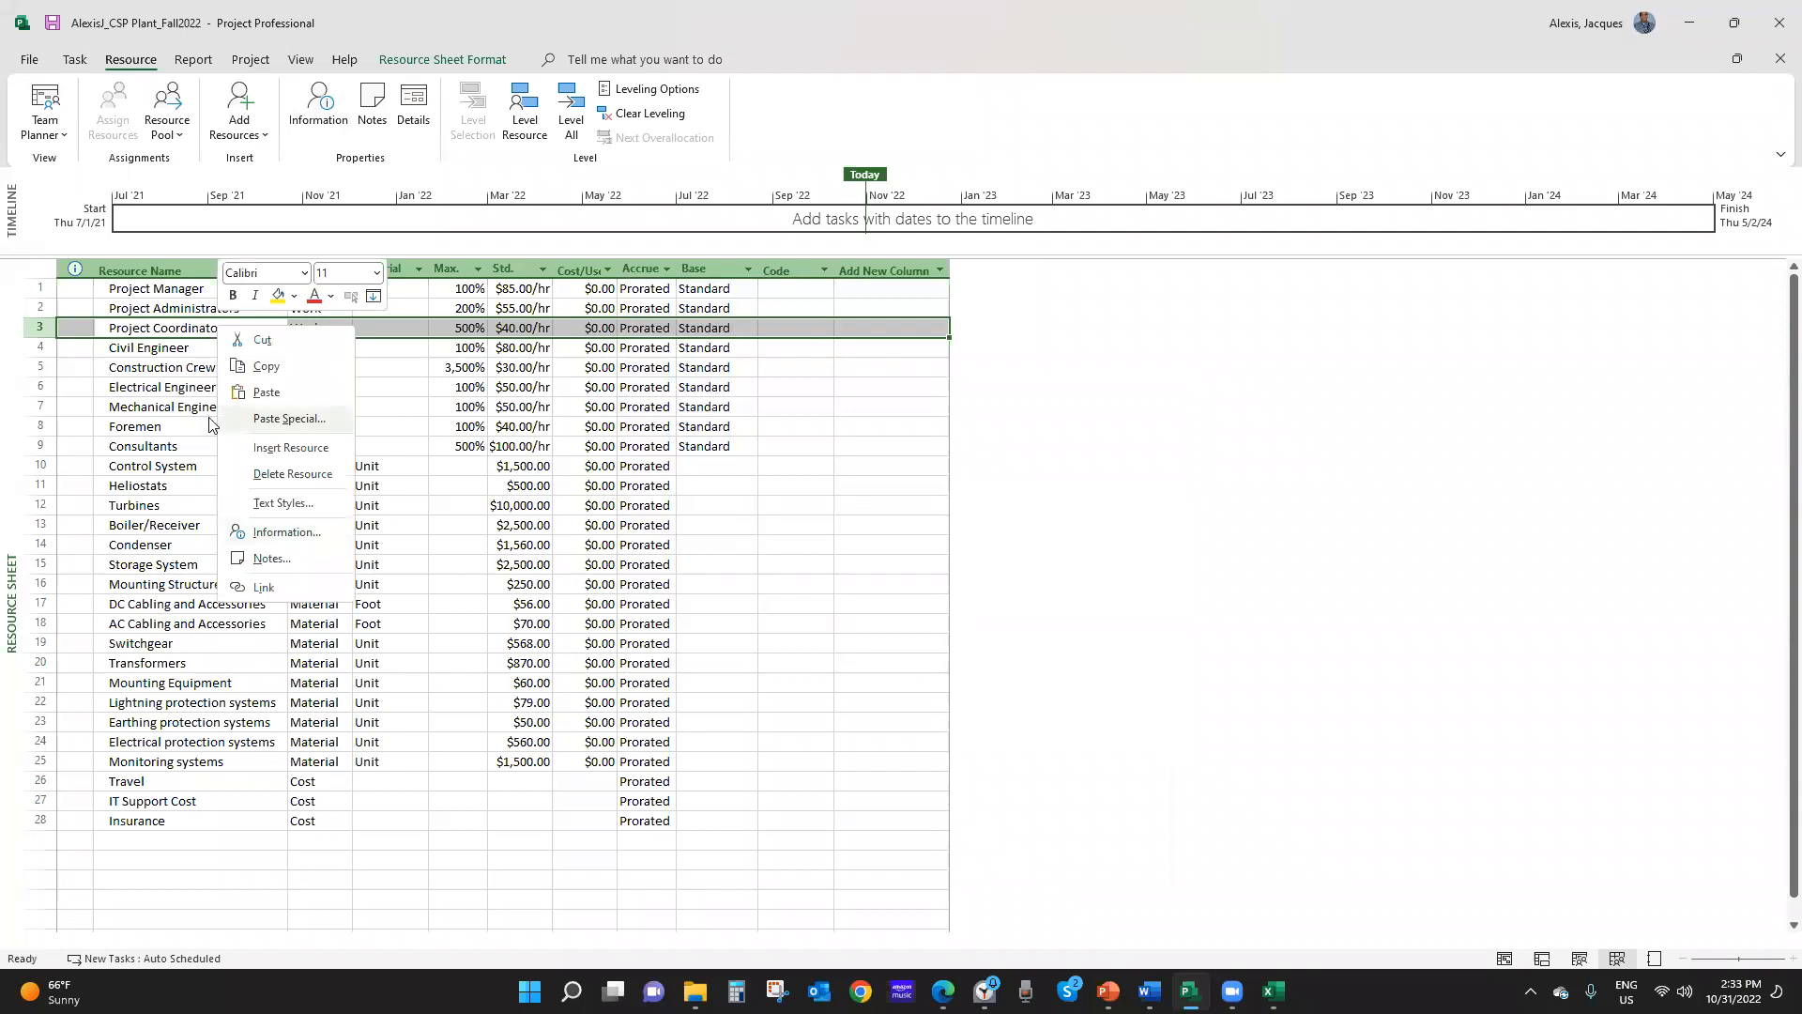
pyautogui.click(161, 356)
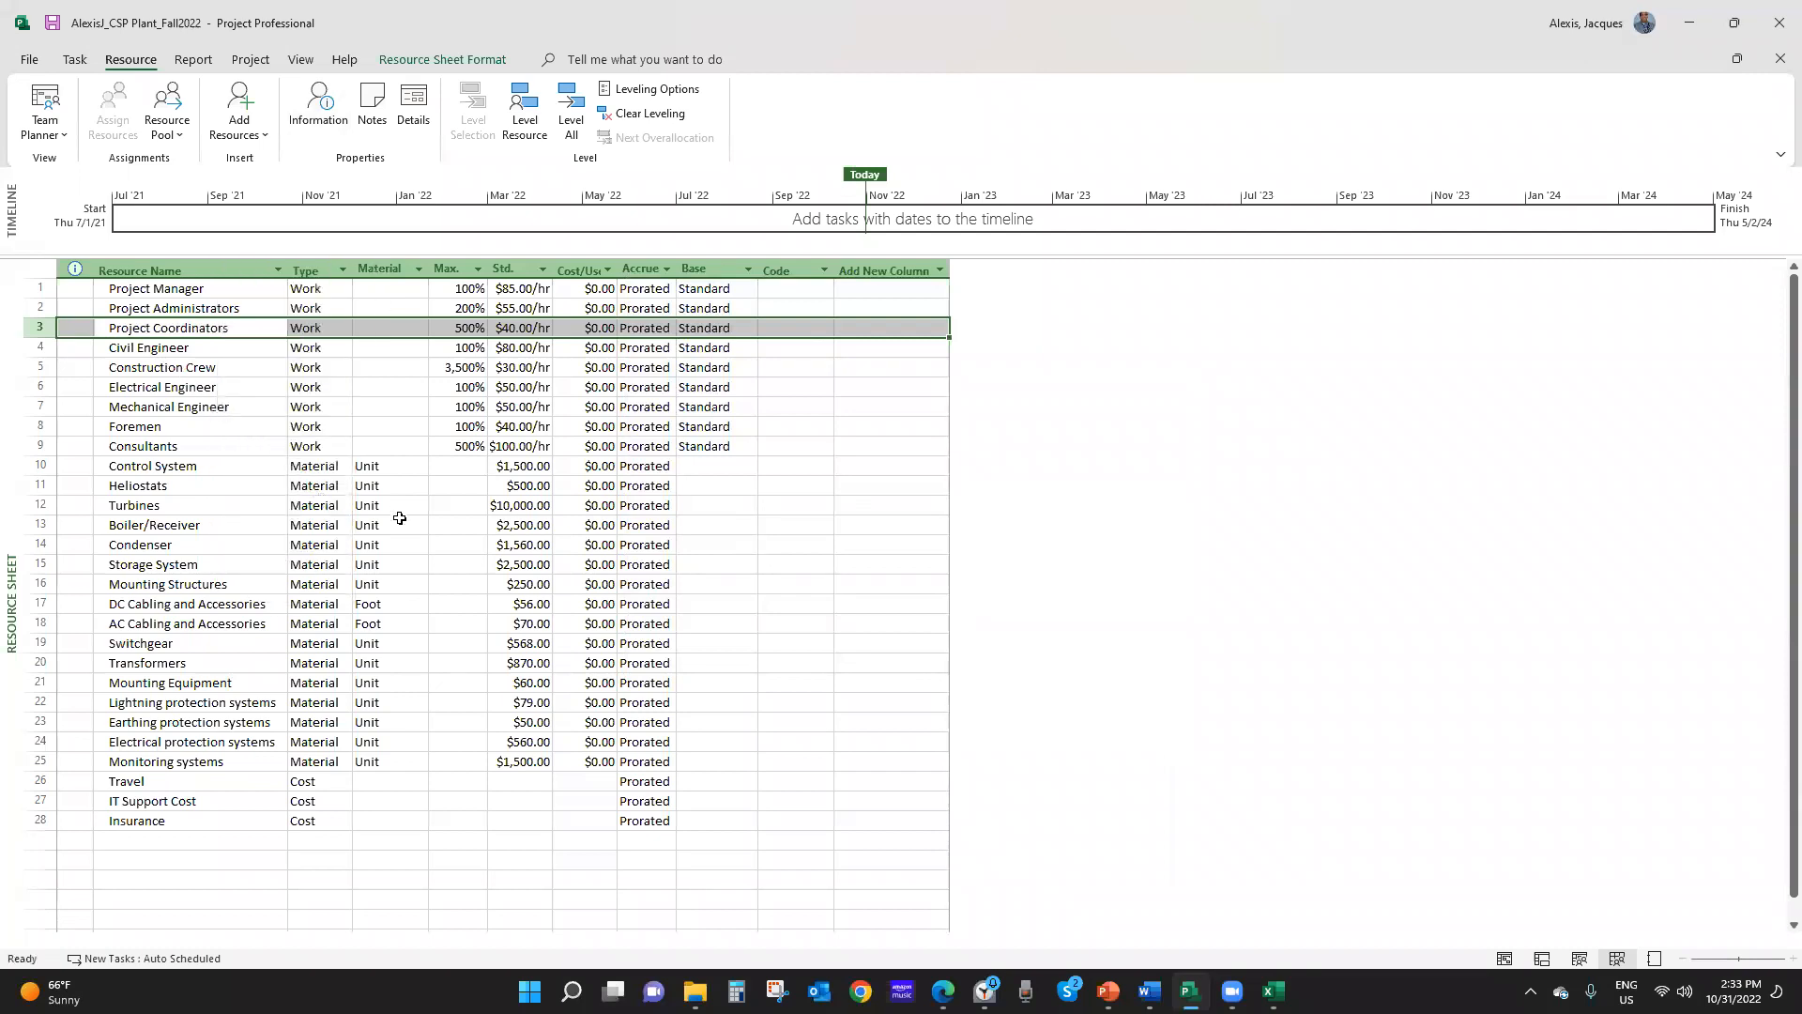
# Check the resource types of Control System, Travel and Mounting Equipment, and the first empty row below Insurance
pyautogui.click(332, 466)
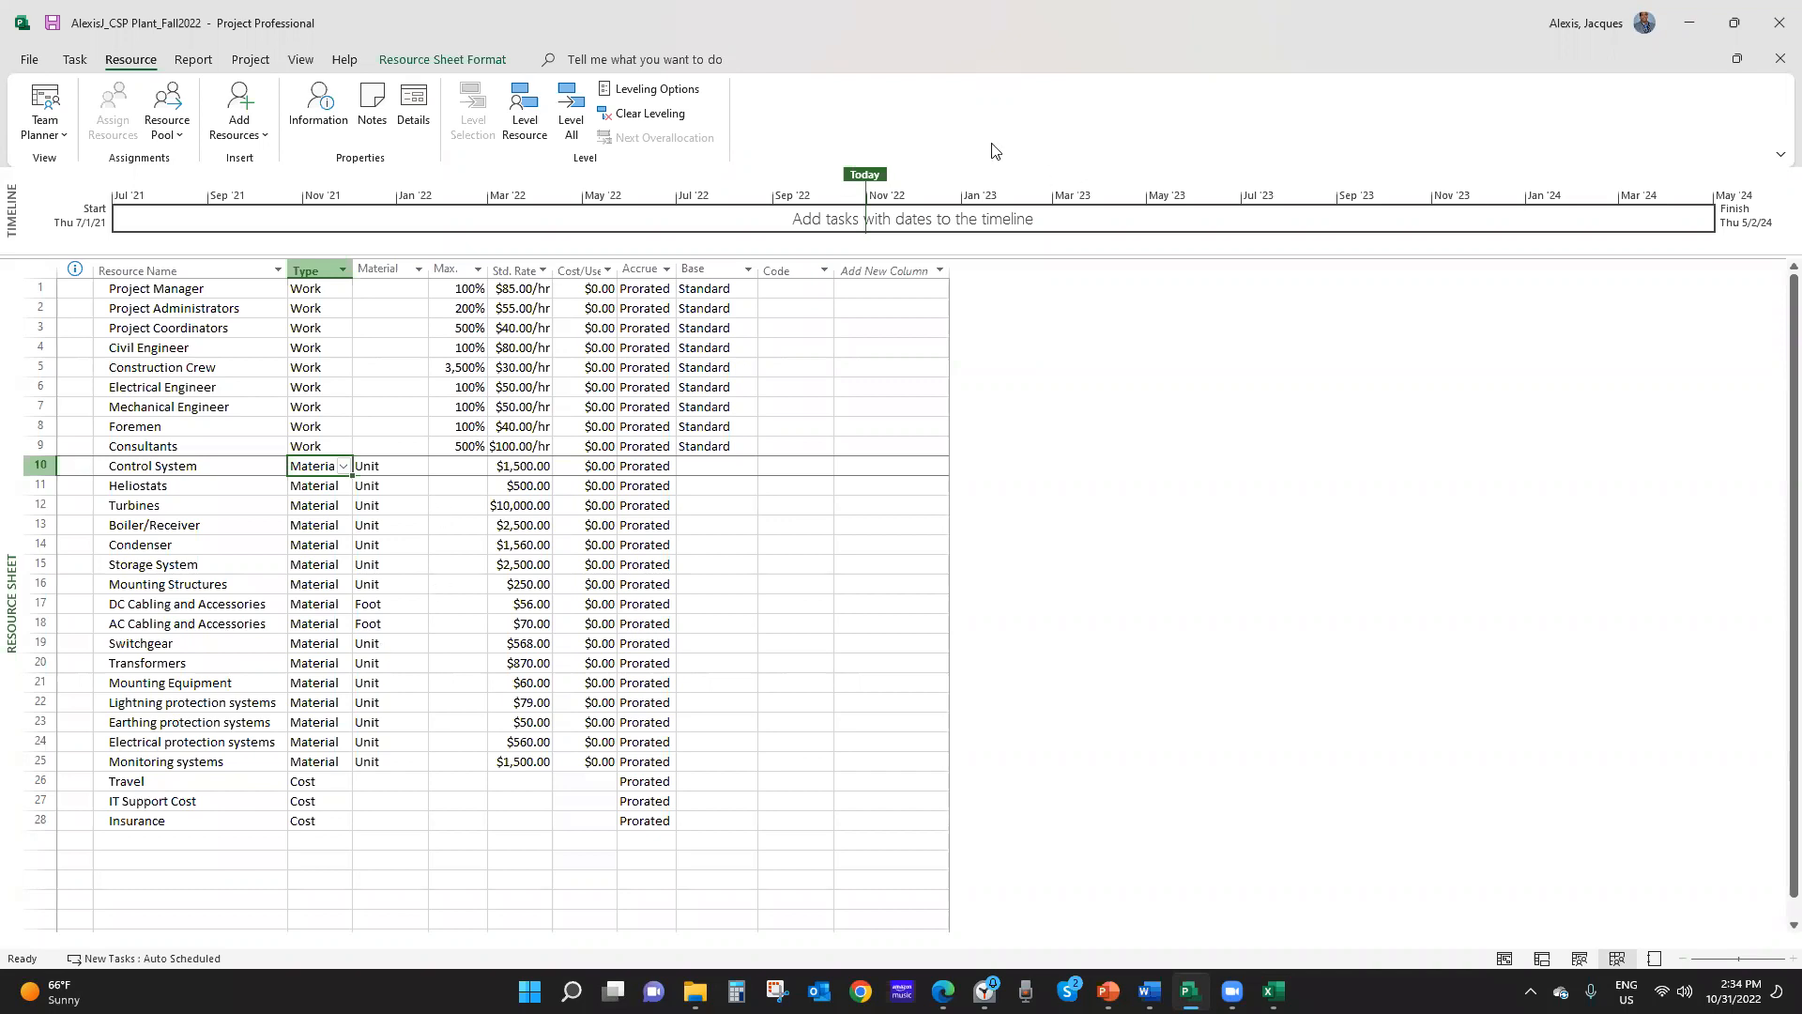
pyautogui.click(324, 777)
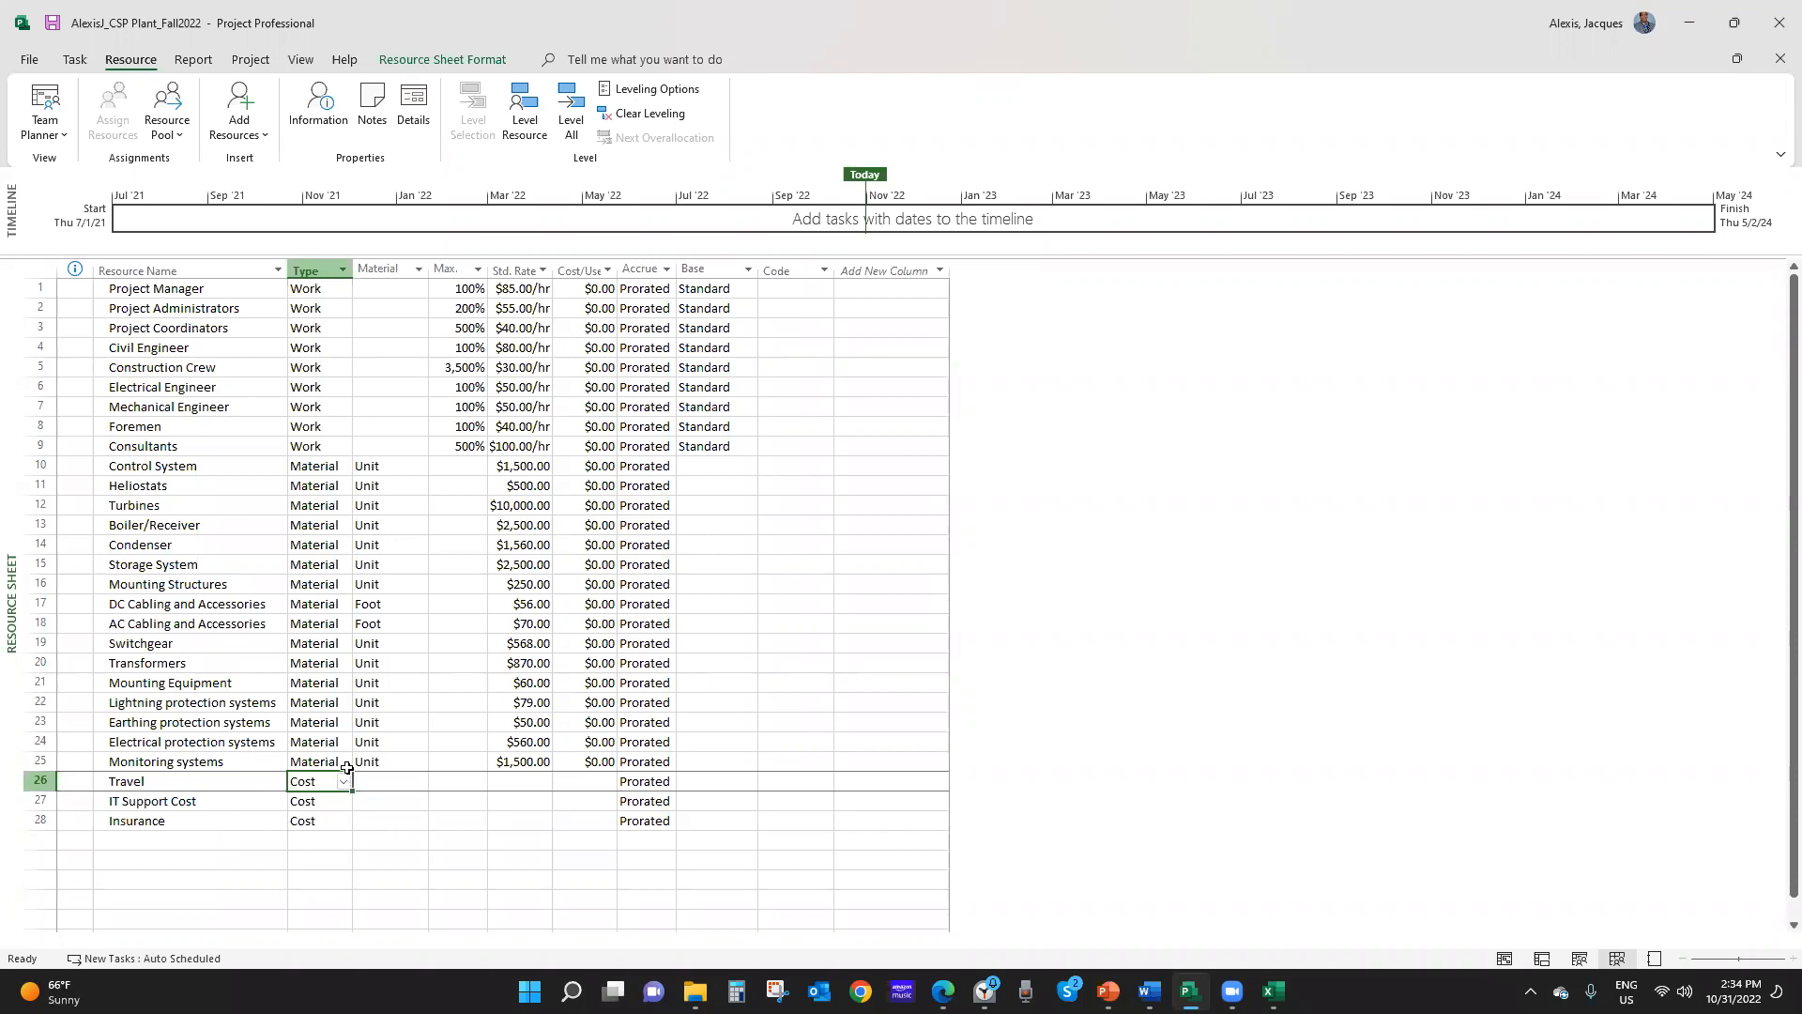
pyautogui.click(331, 686)
pyautogui.click(208, 844)
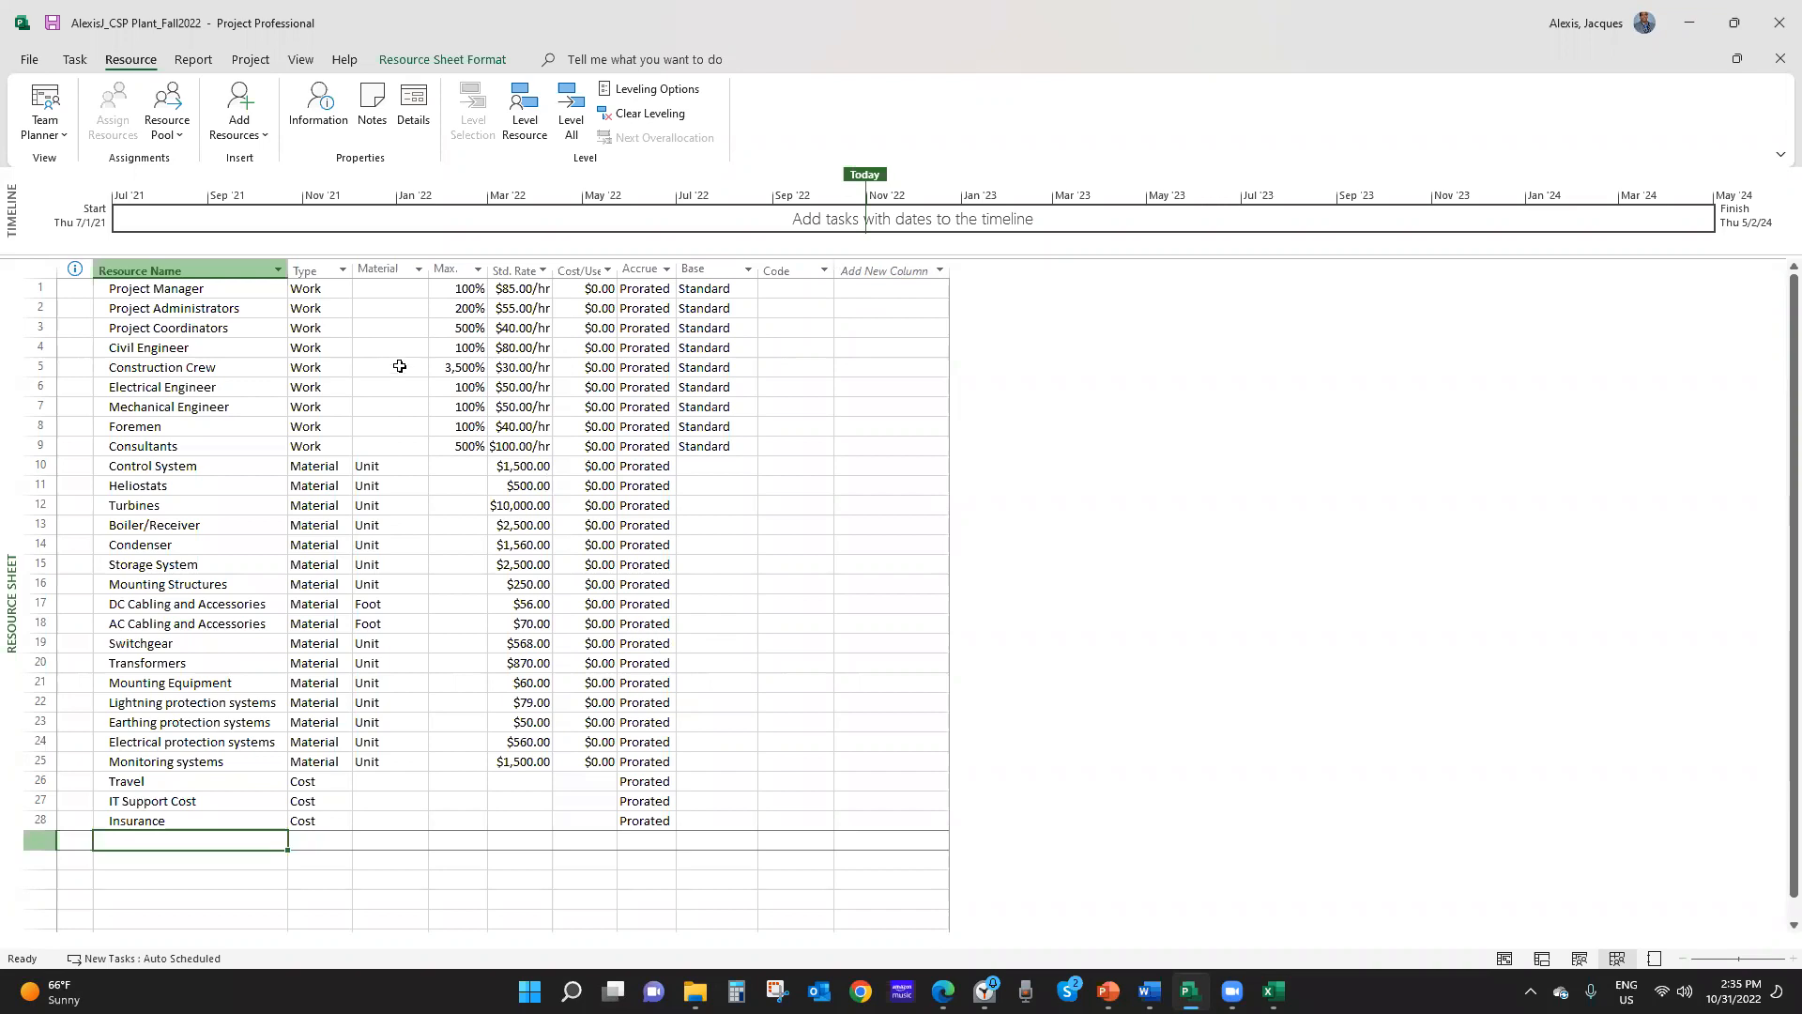
# Switch to the Gantt Chart view and look over the project's task list
pyautogui.click(307, 65)
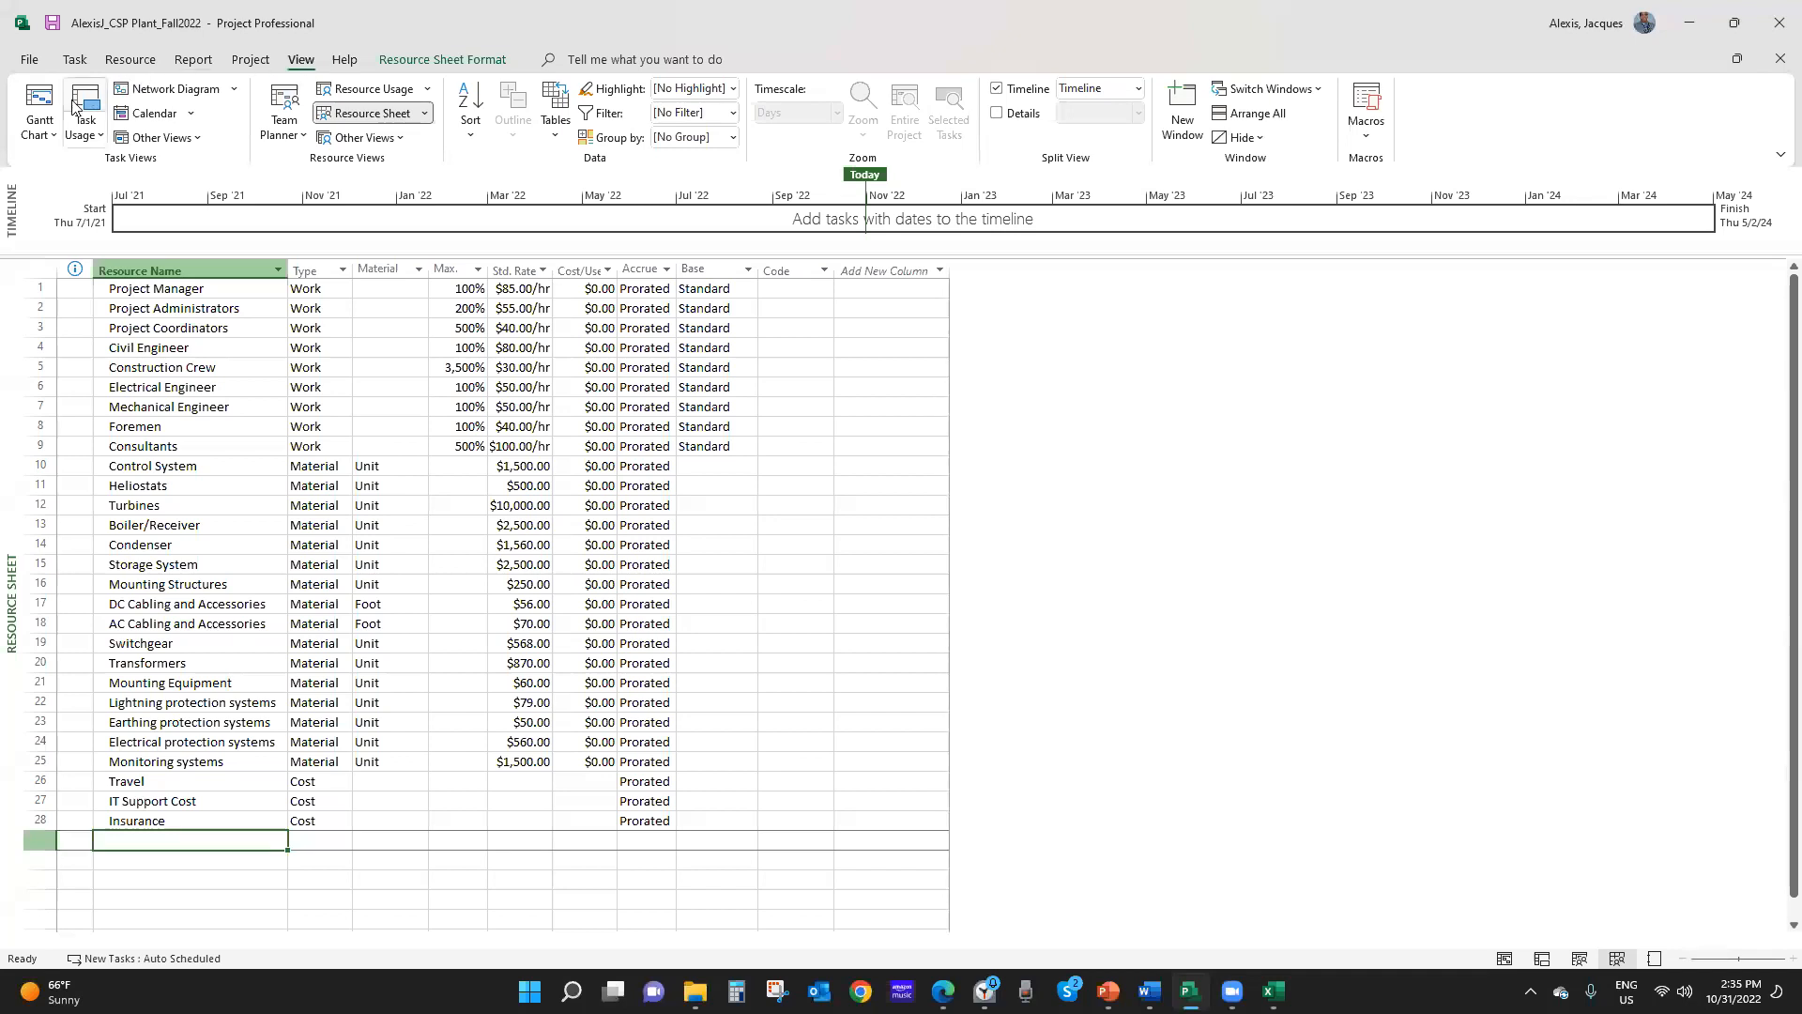
pyautogui.click(39, 104)
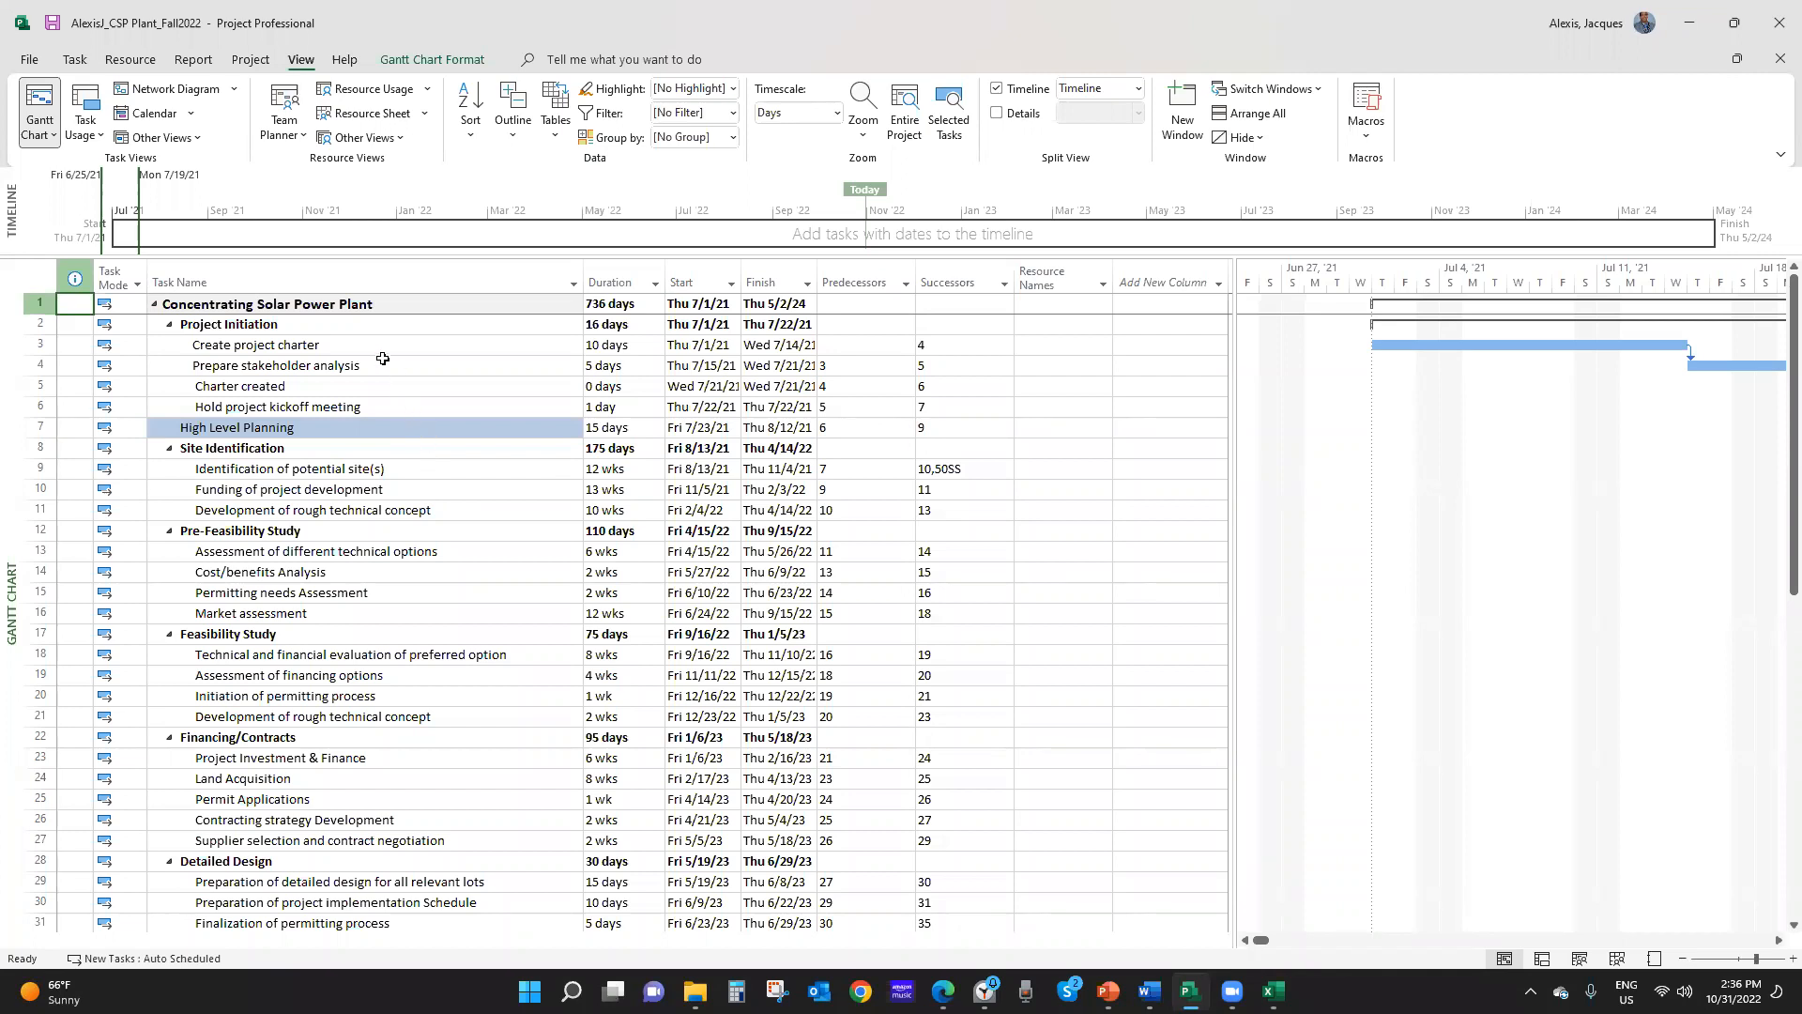
pyautogui.scroll(-3, 380, 360)
pyautogui.scroll(3, 380, 359)
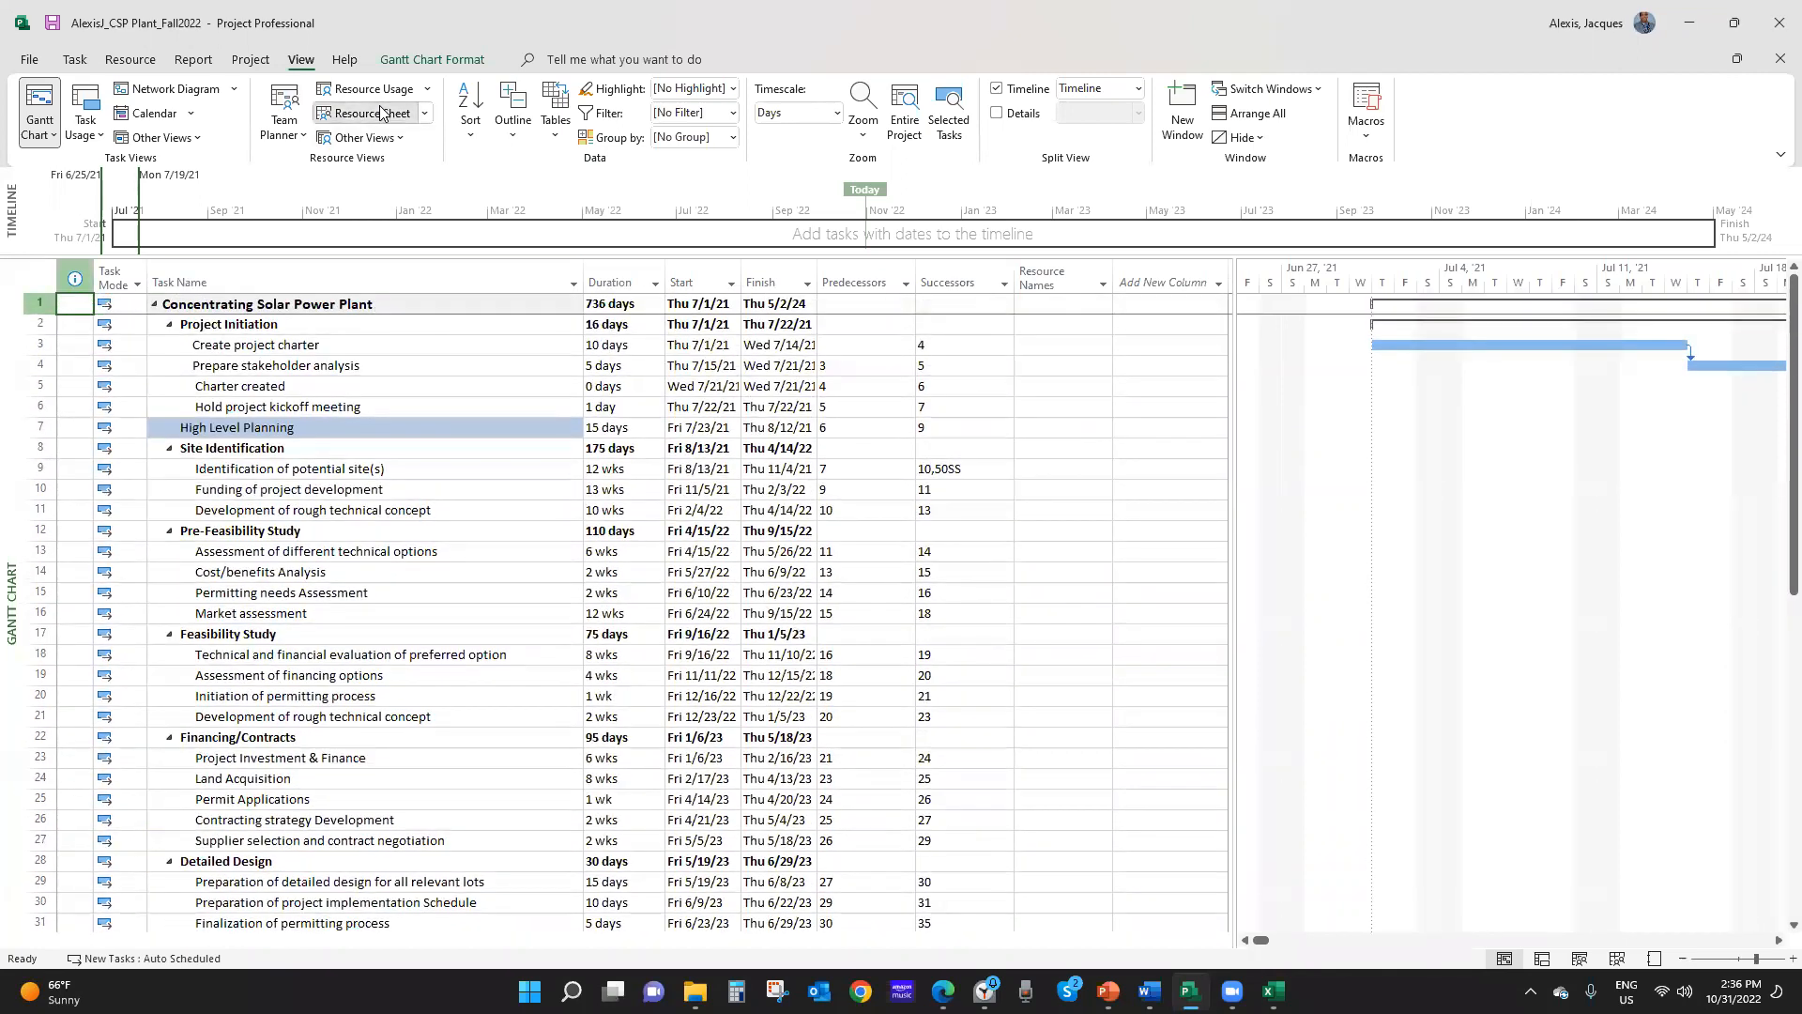
# Return to the Resource Sheet and switch from there to the Resource Usage view
pyautogui.click(373, 113)
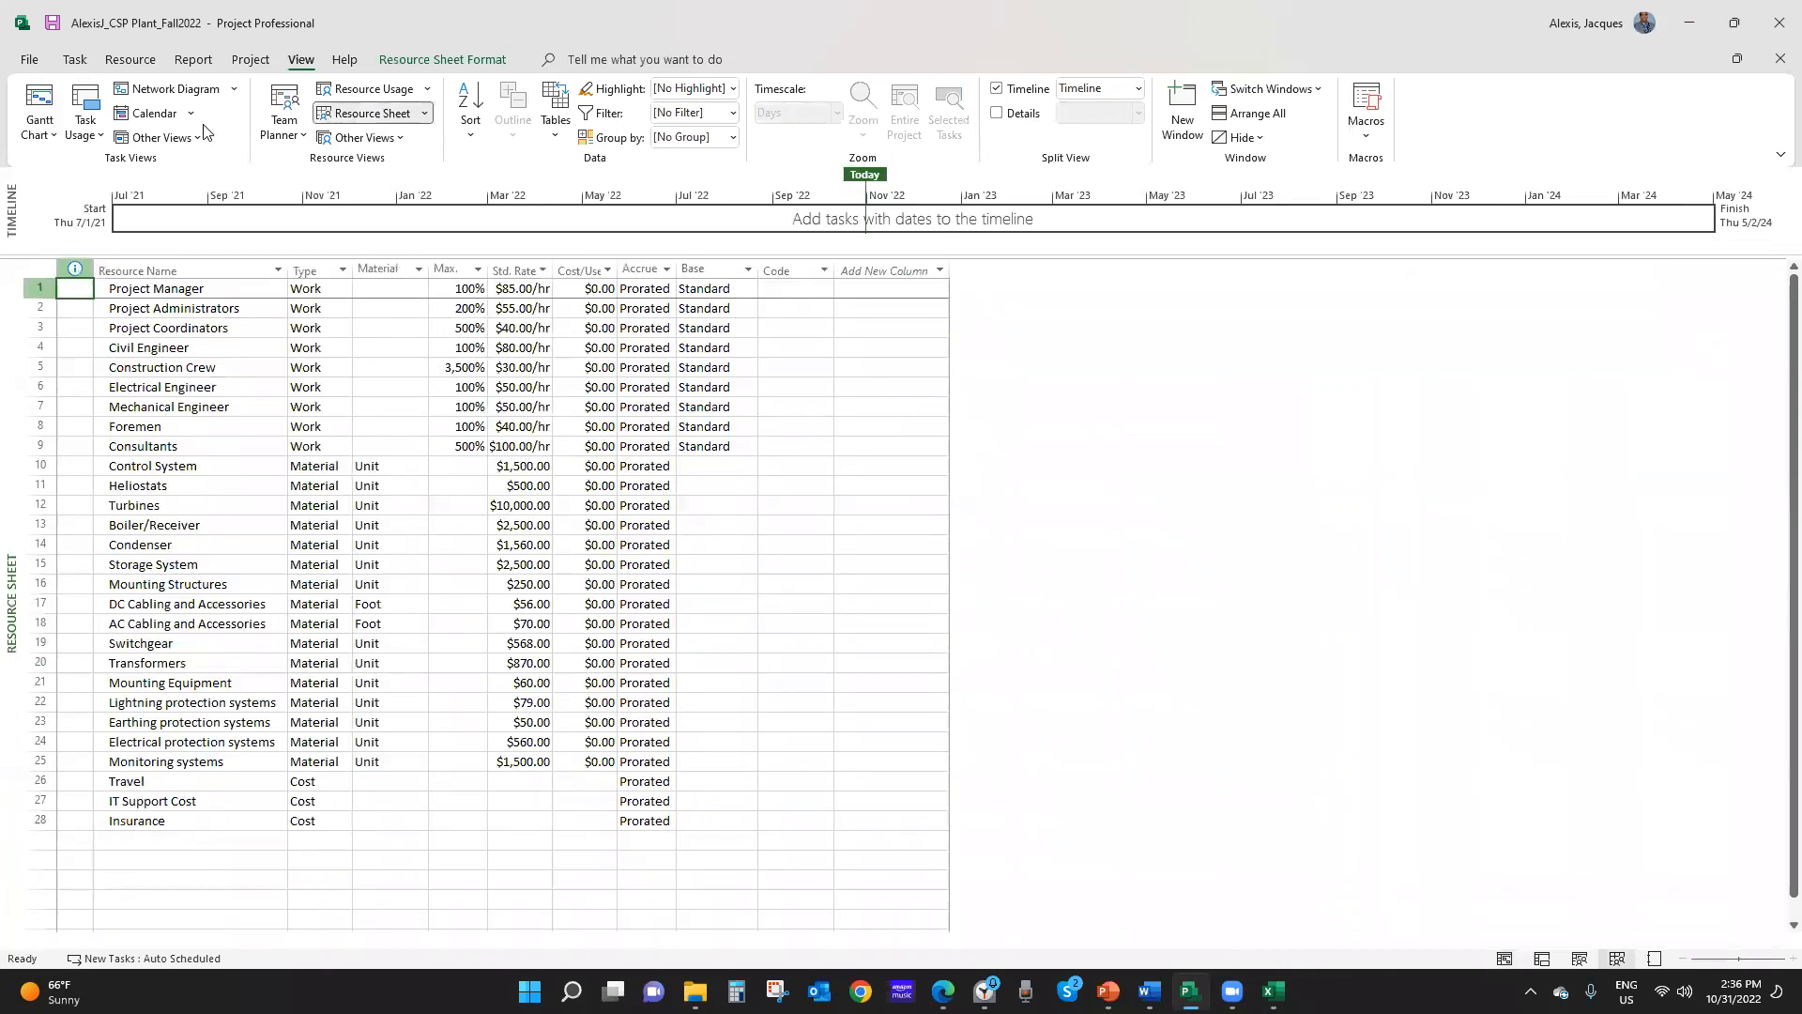
pyautogui.click(361, 97)
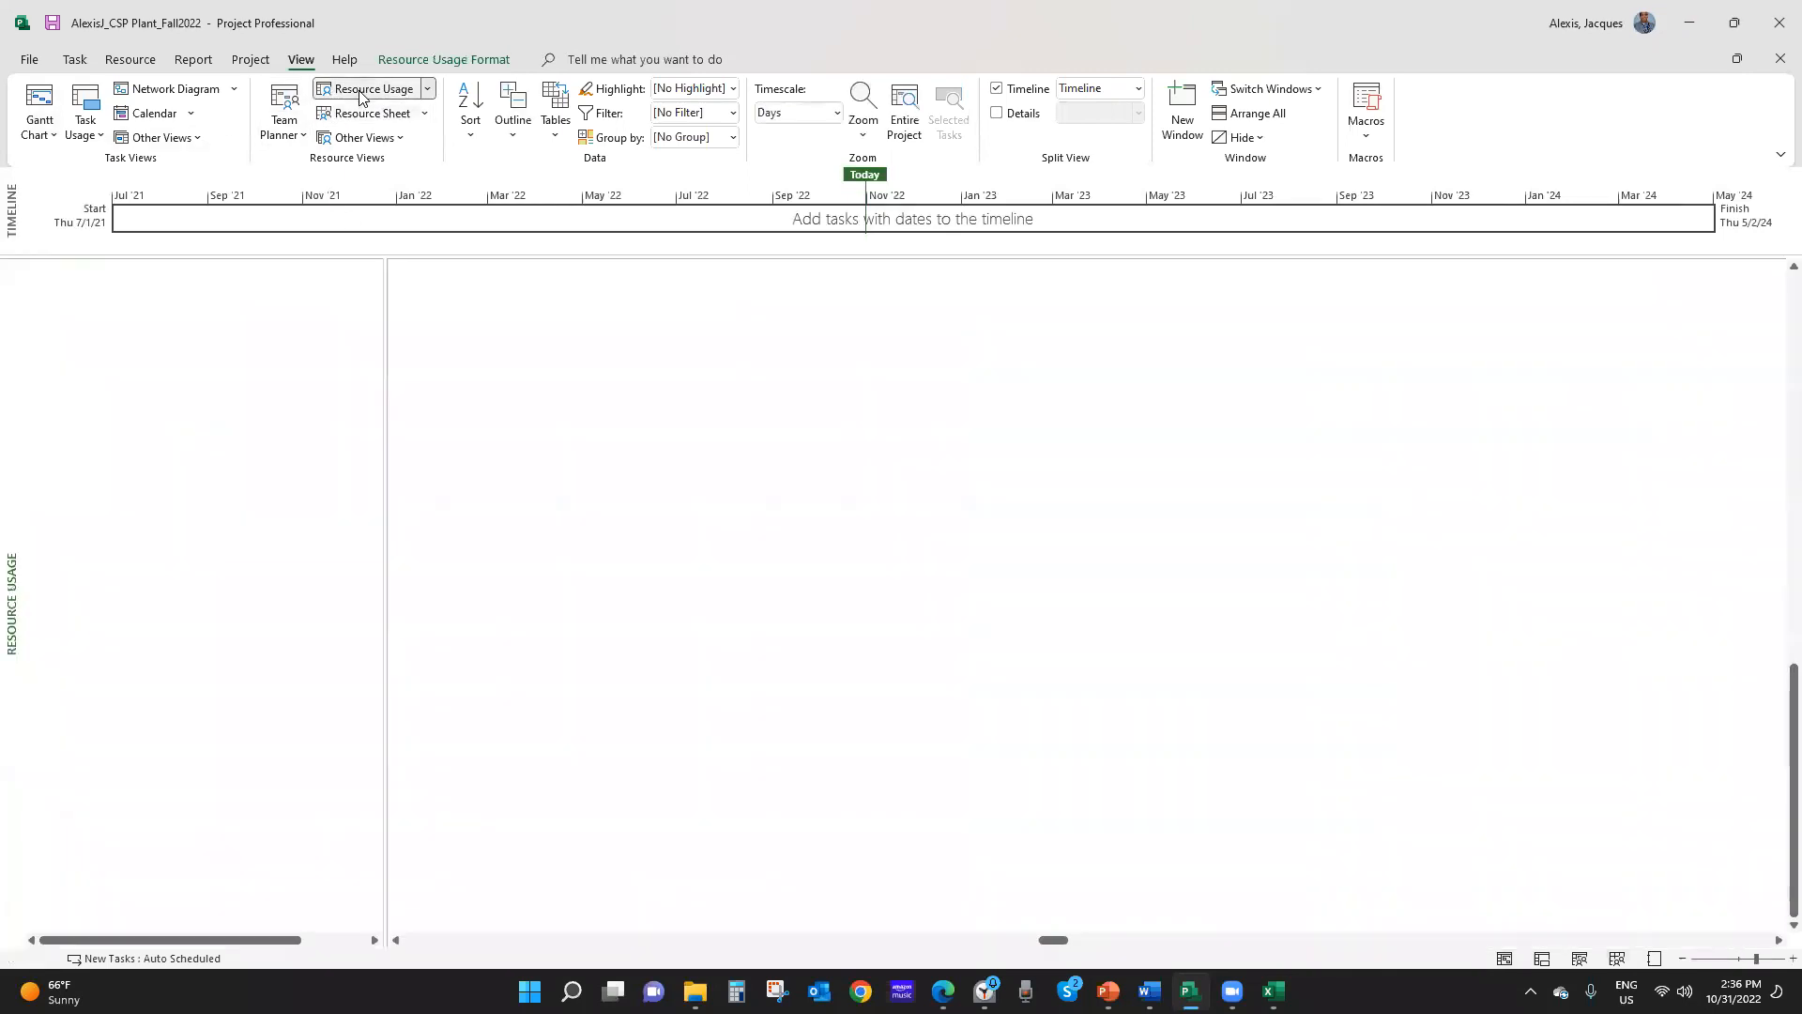
# Display the Gantt Chart and check the resource names for each task on Sheet1 of the Excel workbook Project Data File_CSP File_WORKSHOP
pyautogui.click(39, 108)
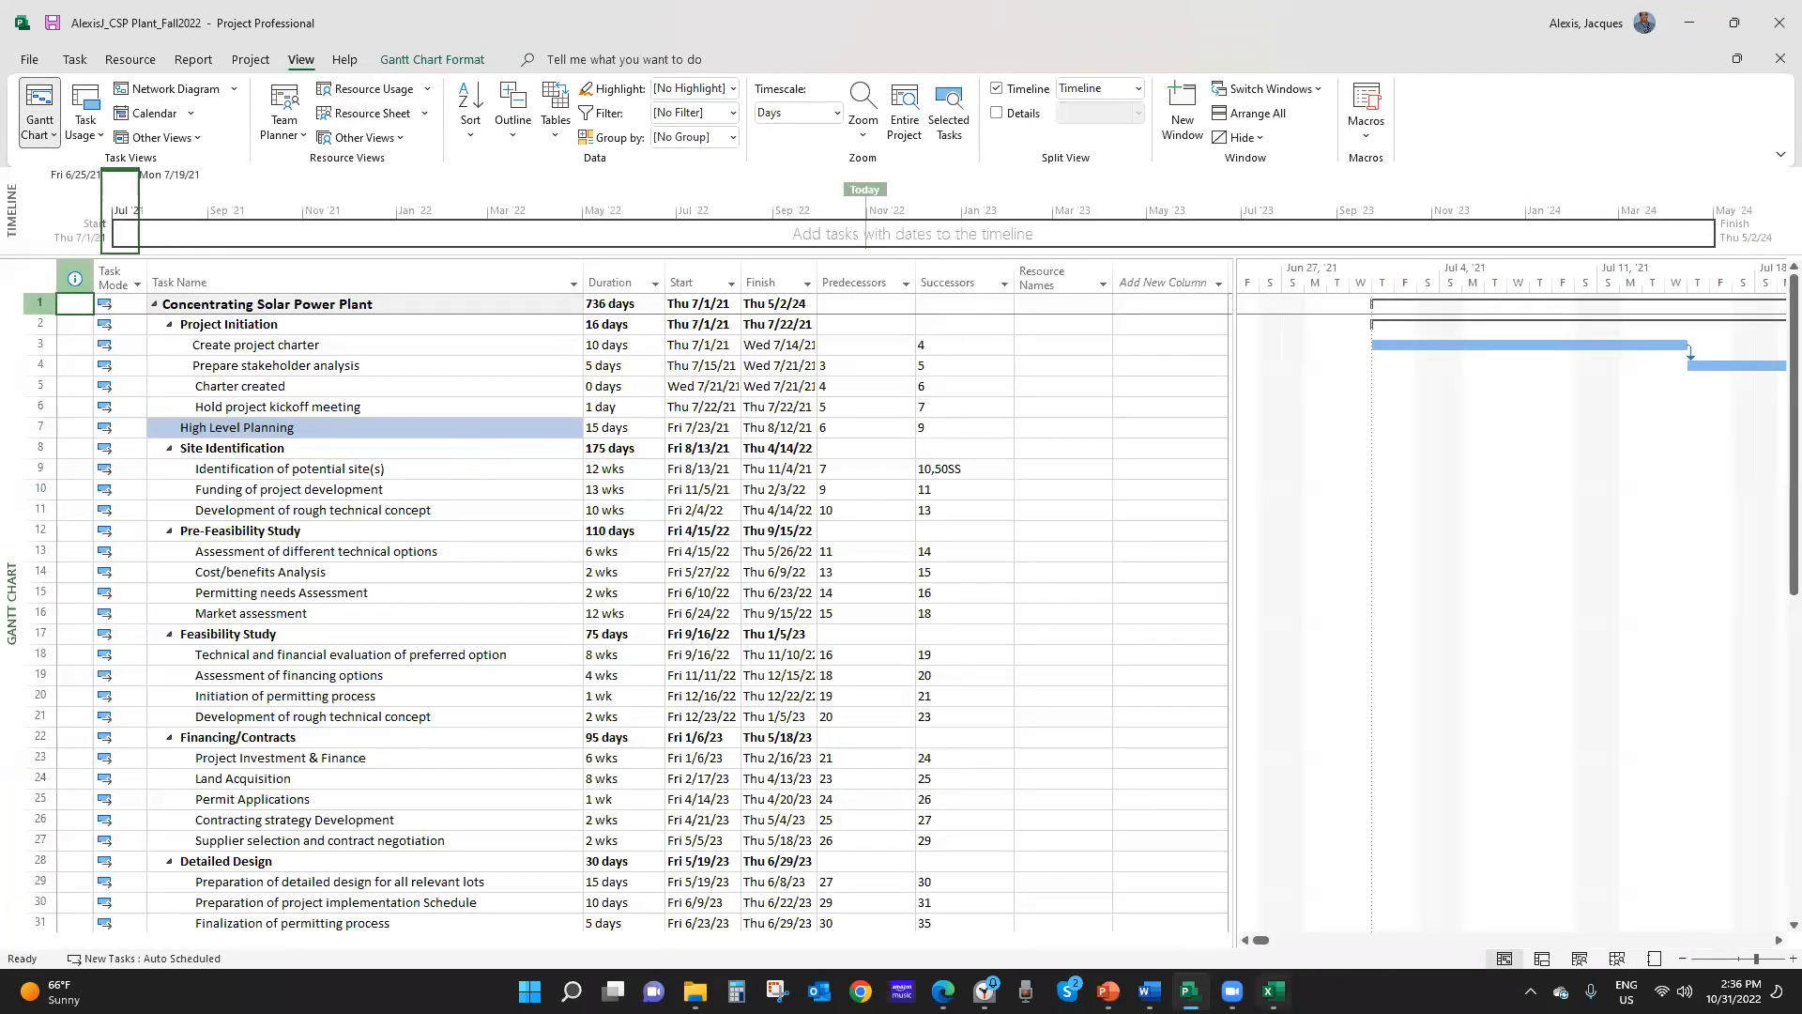
pyautogui.click(1272, 991)
pyautogui.hotkey('ctrl', 'c')
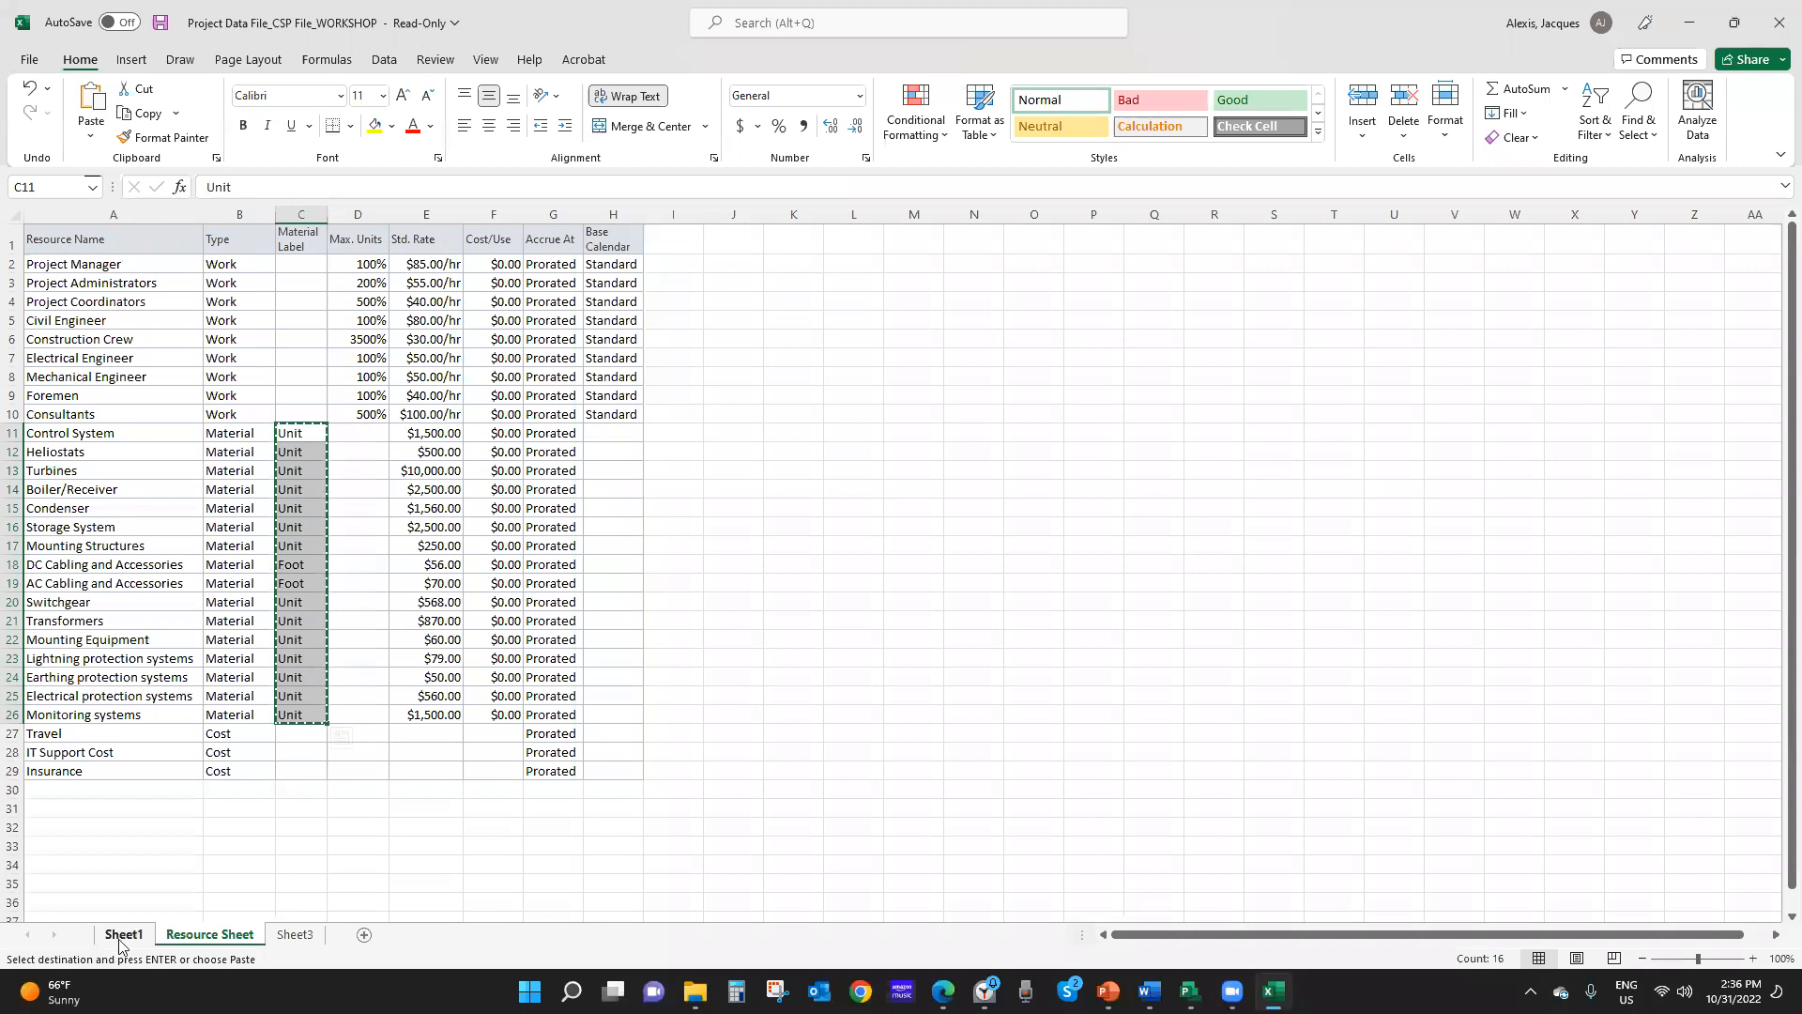
pyautogui.click(122, 937)
pyautogui.scroll(15, 599, 685)
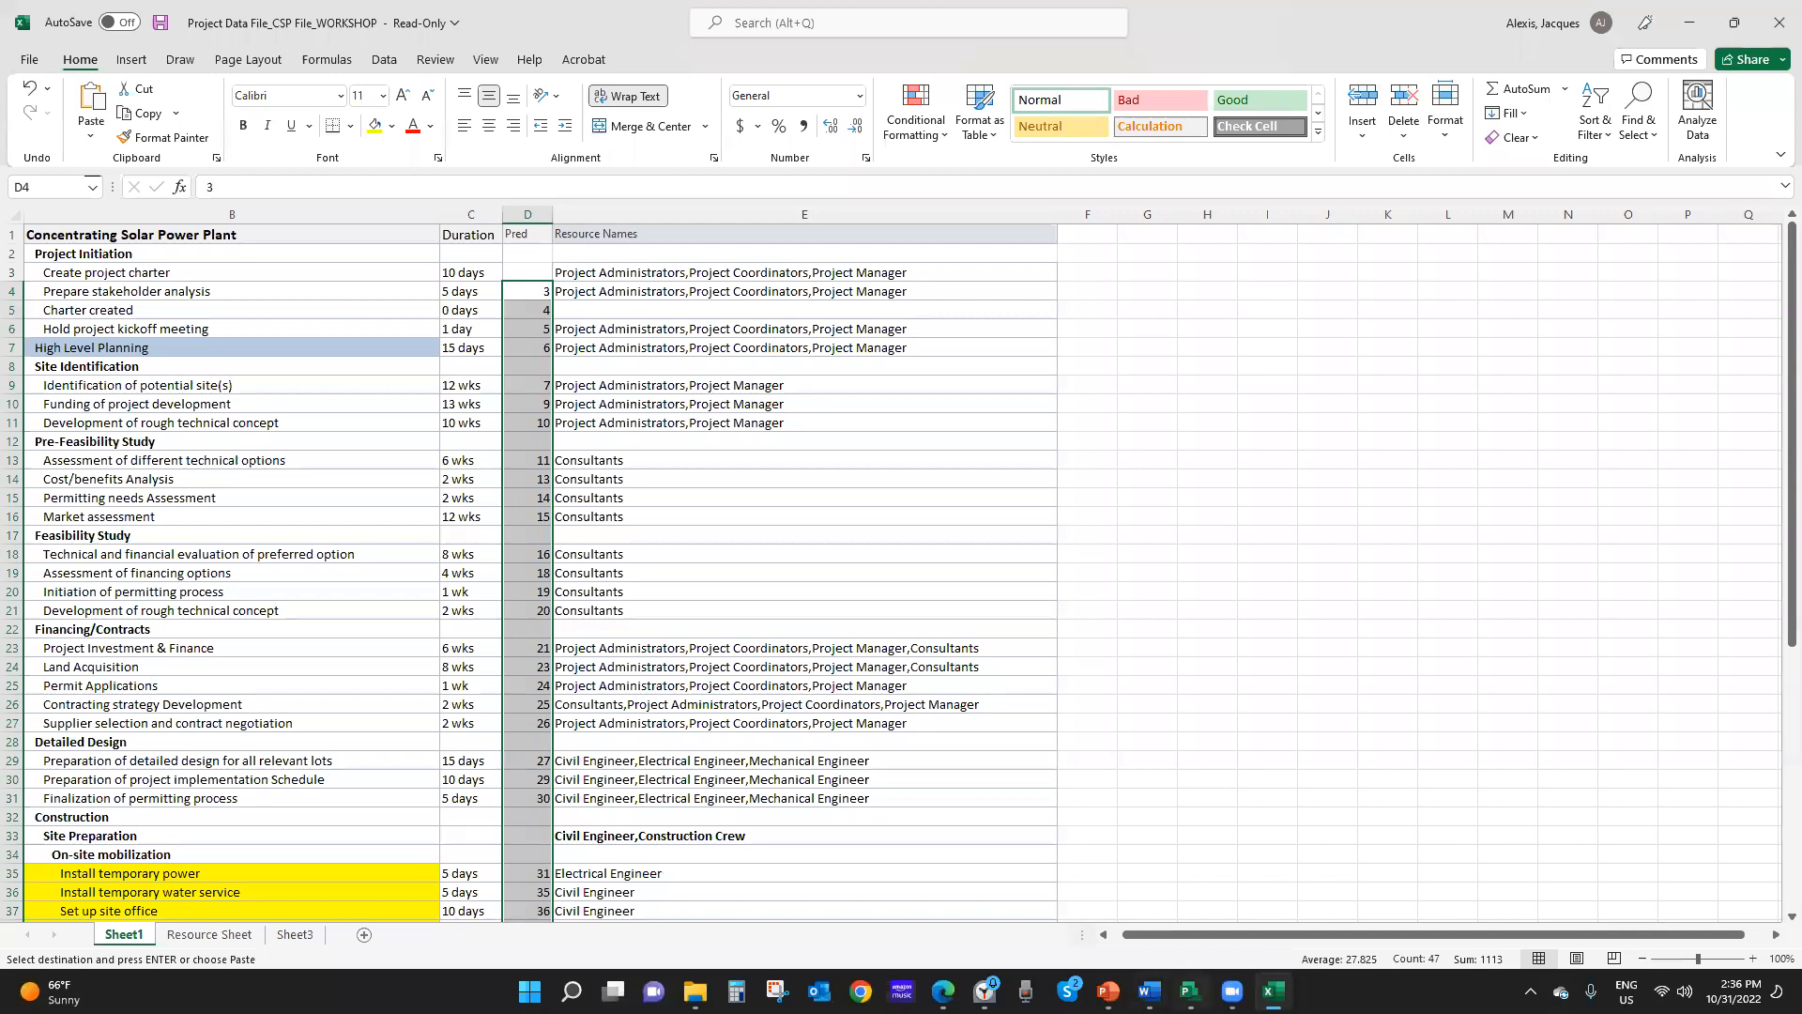
pyautogui.click(1189, 991)
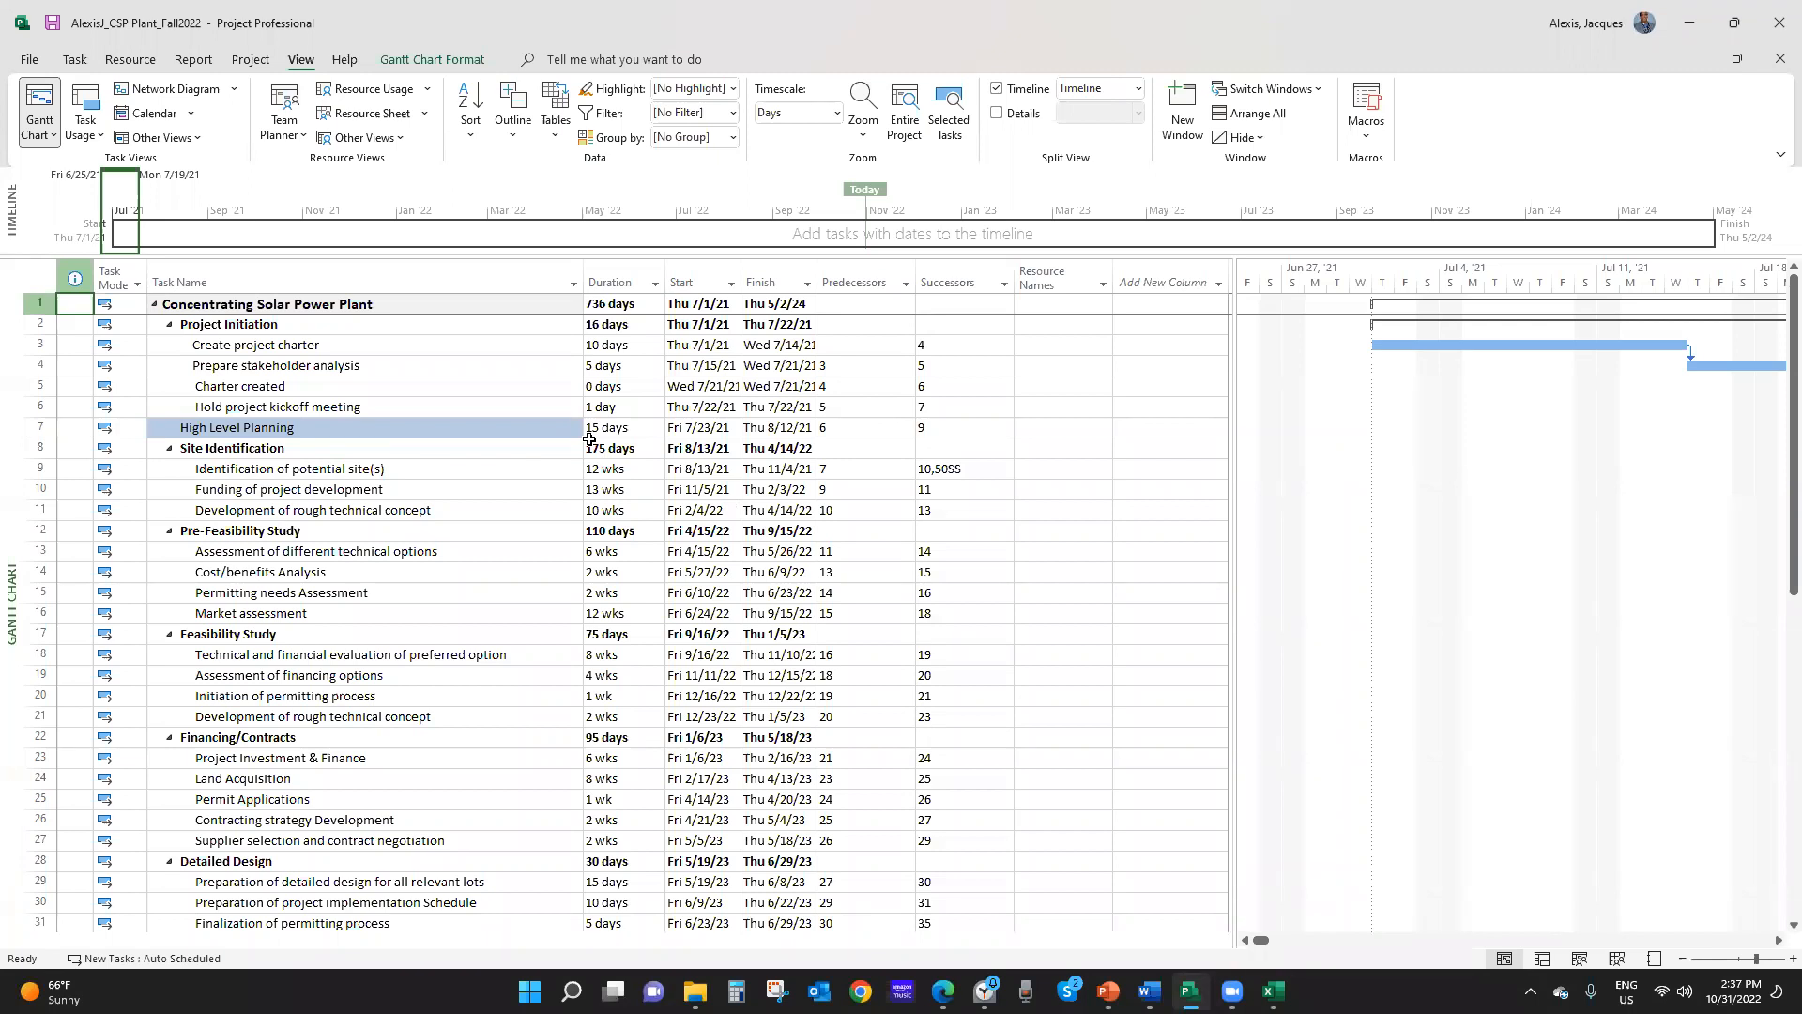
# Assign Project Administrators, Project Coordinators and Project Manager to the Create project charter task
pyautogui.click(293, 352)
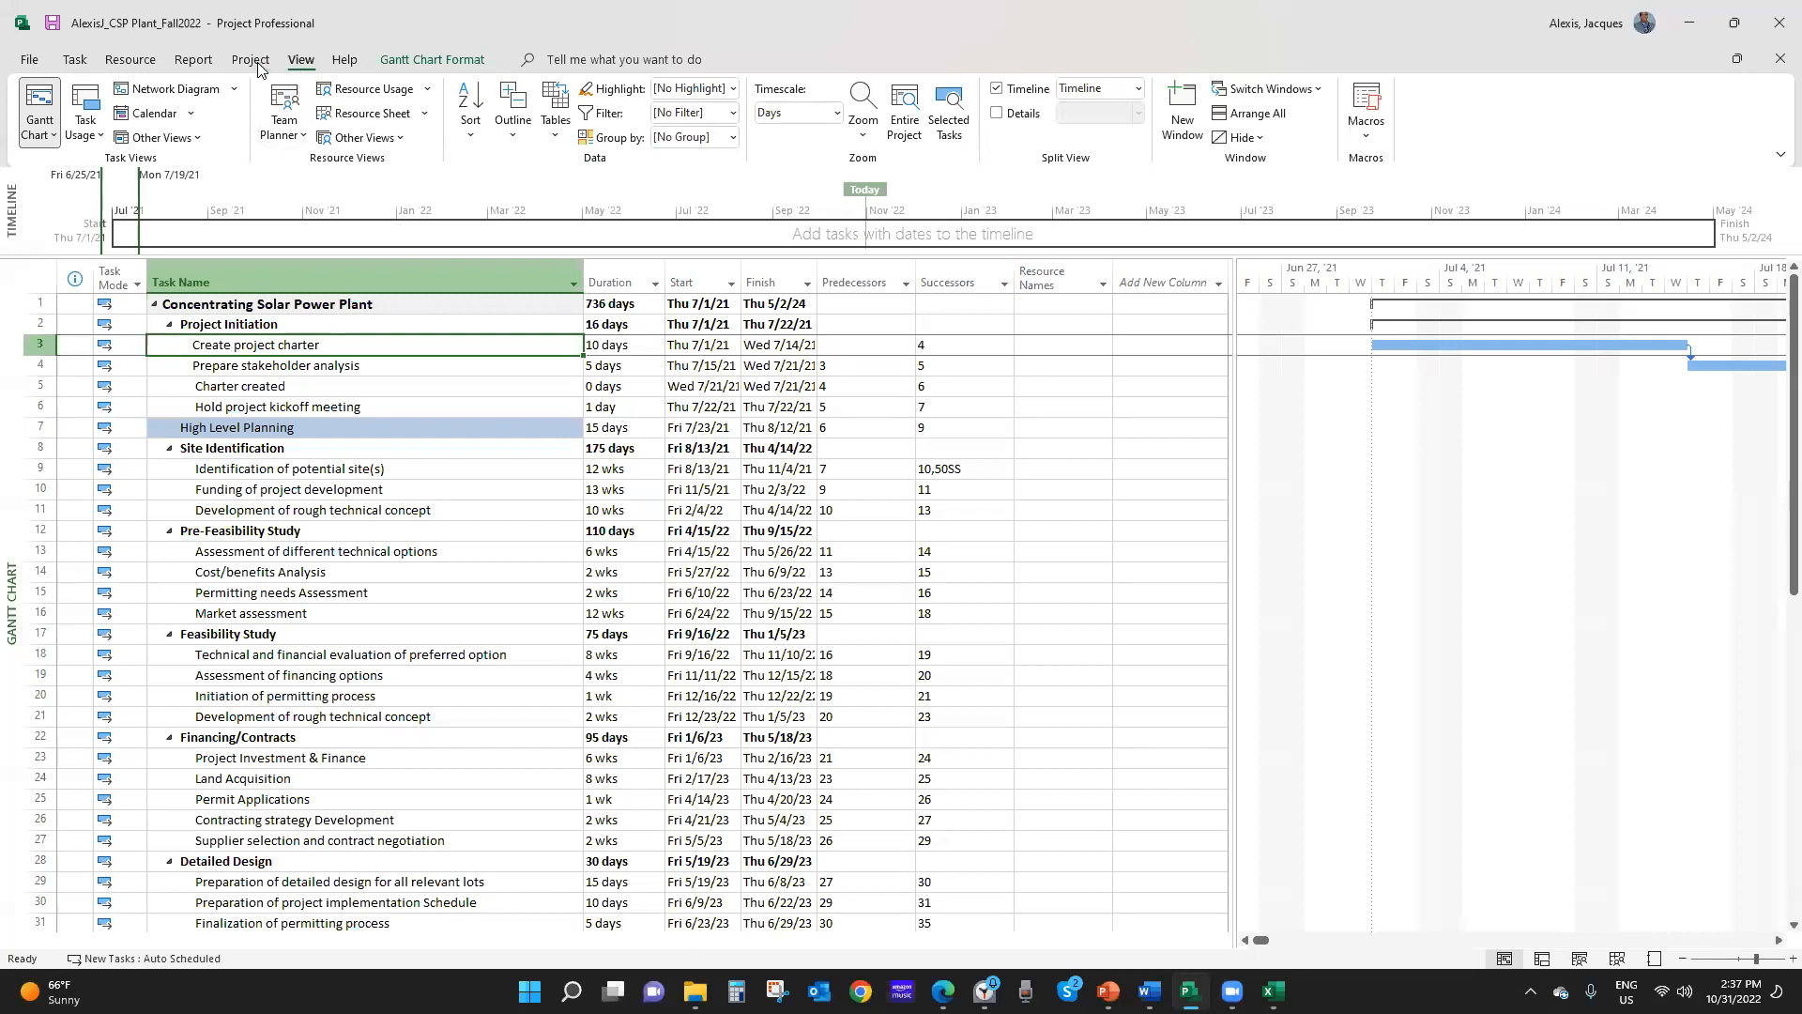
pyautogui.click(134, 62)
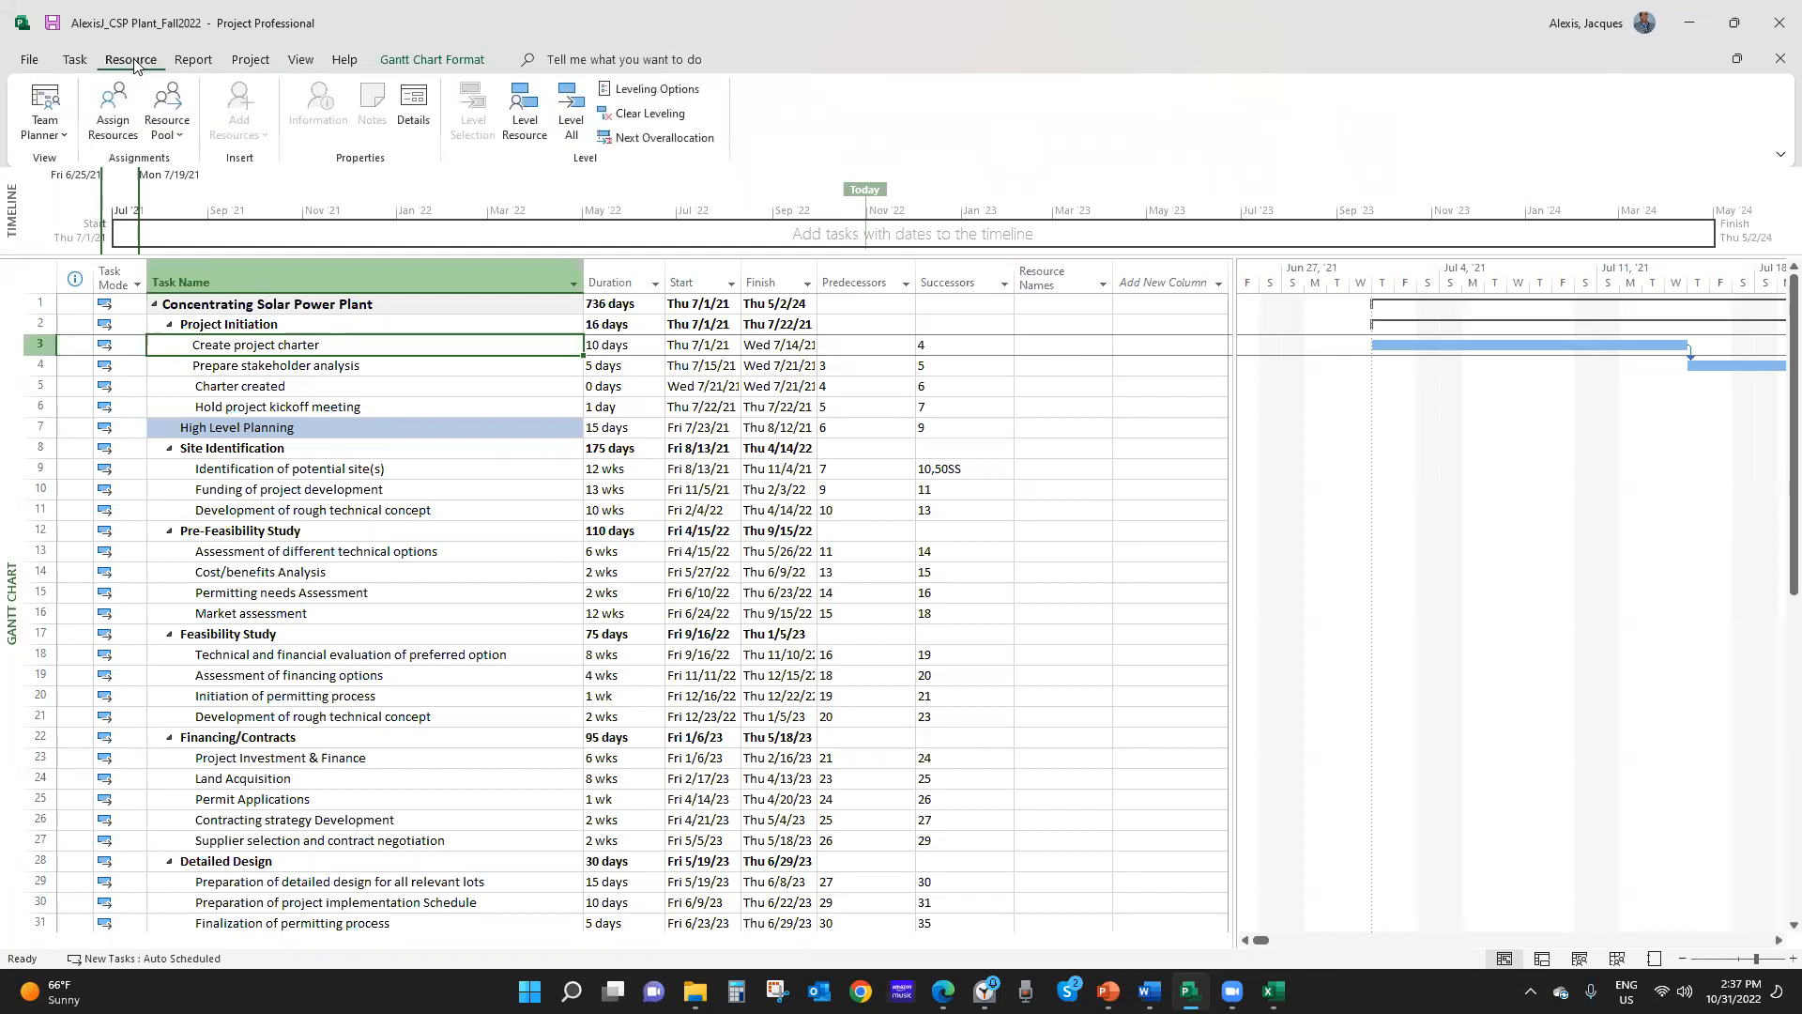
pyautogui.click(113, 110)
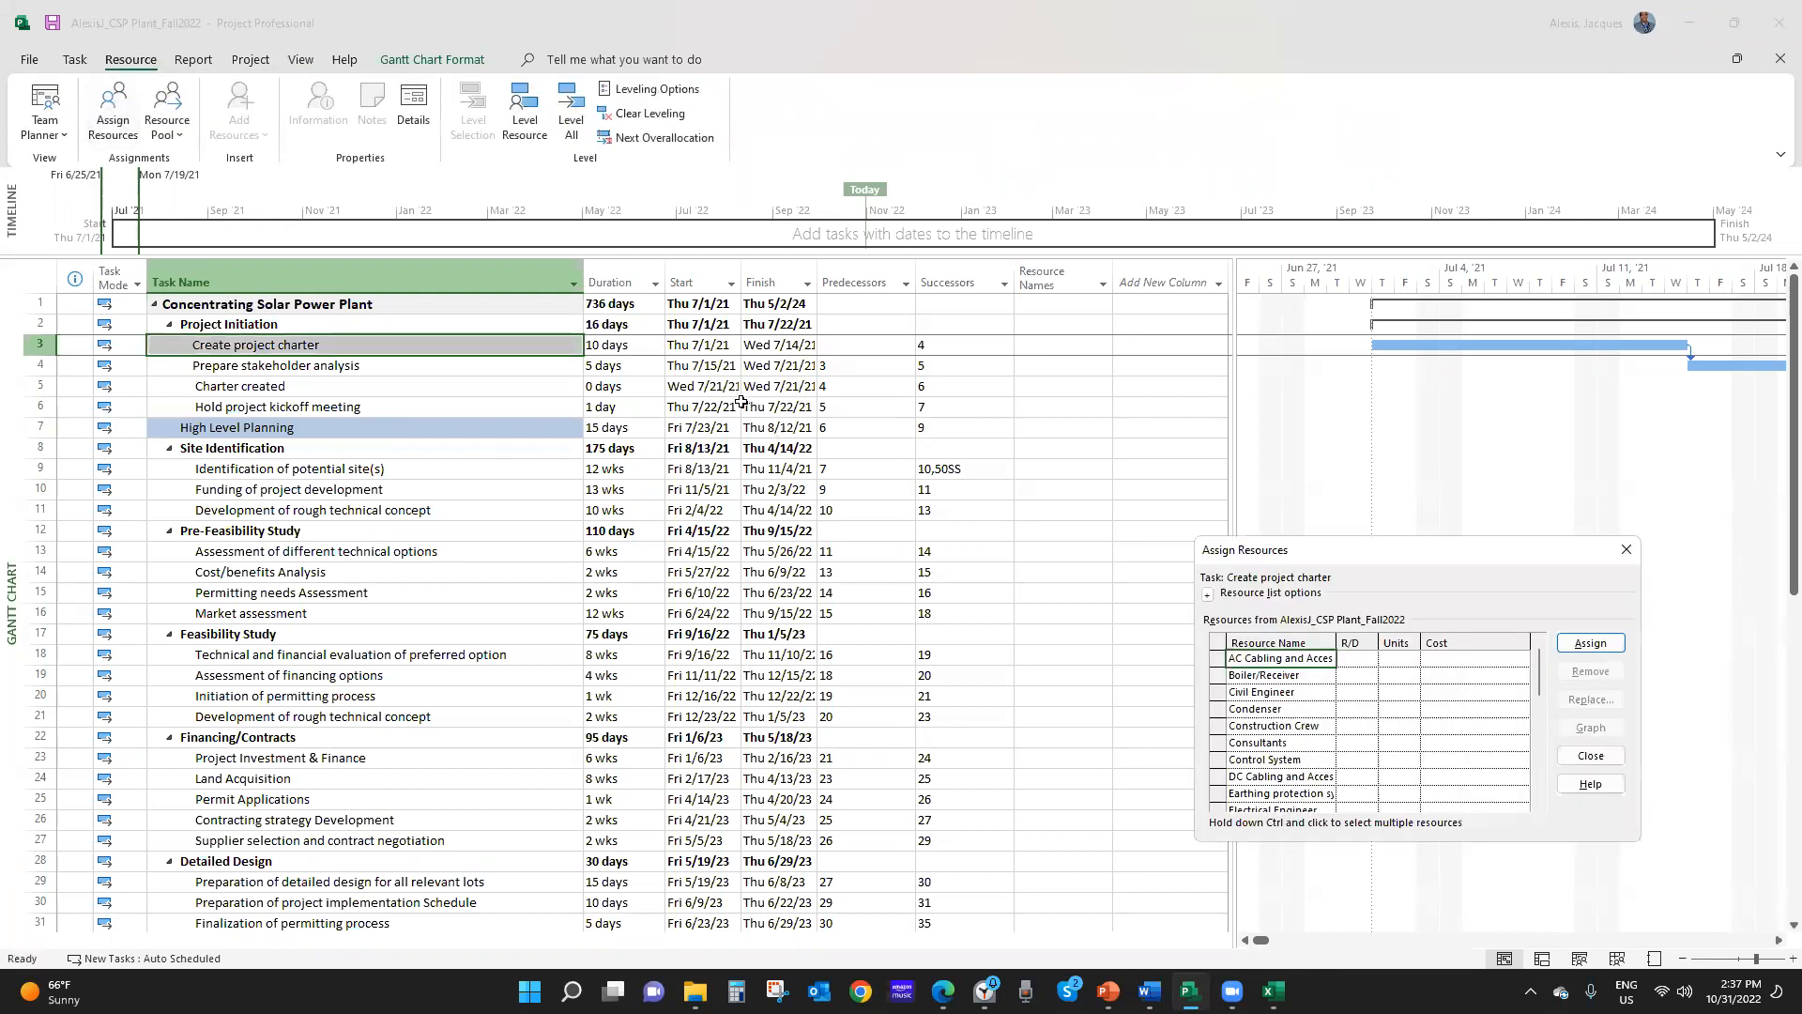
pyautogui.moveTo(1373, 546); pyautogui.dragTo(1057, 235)
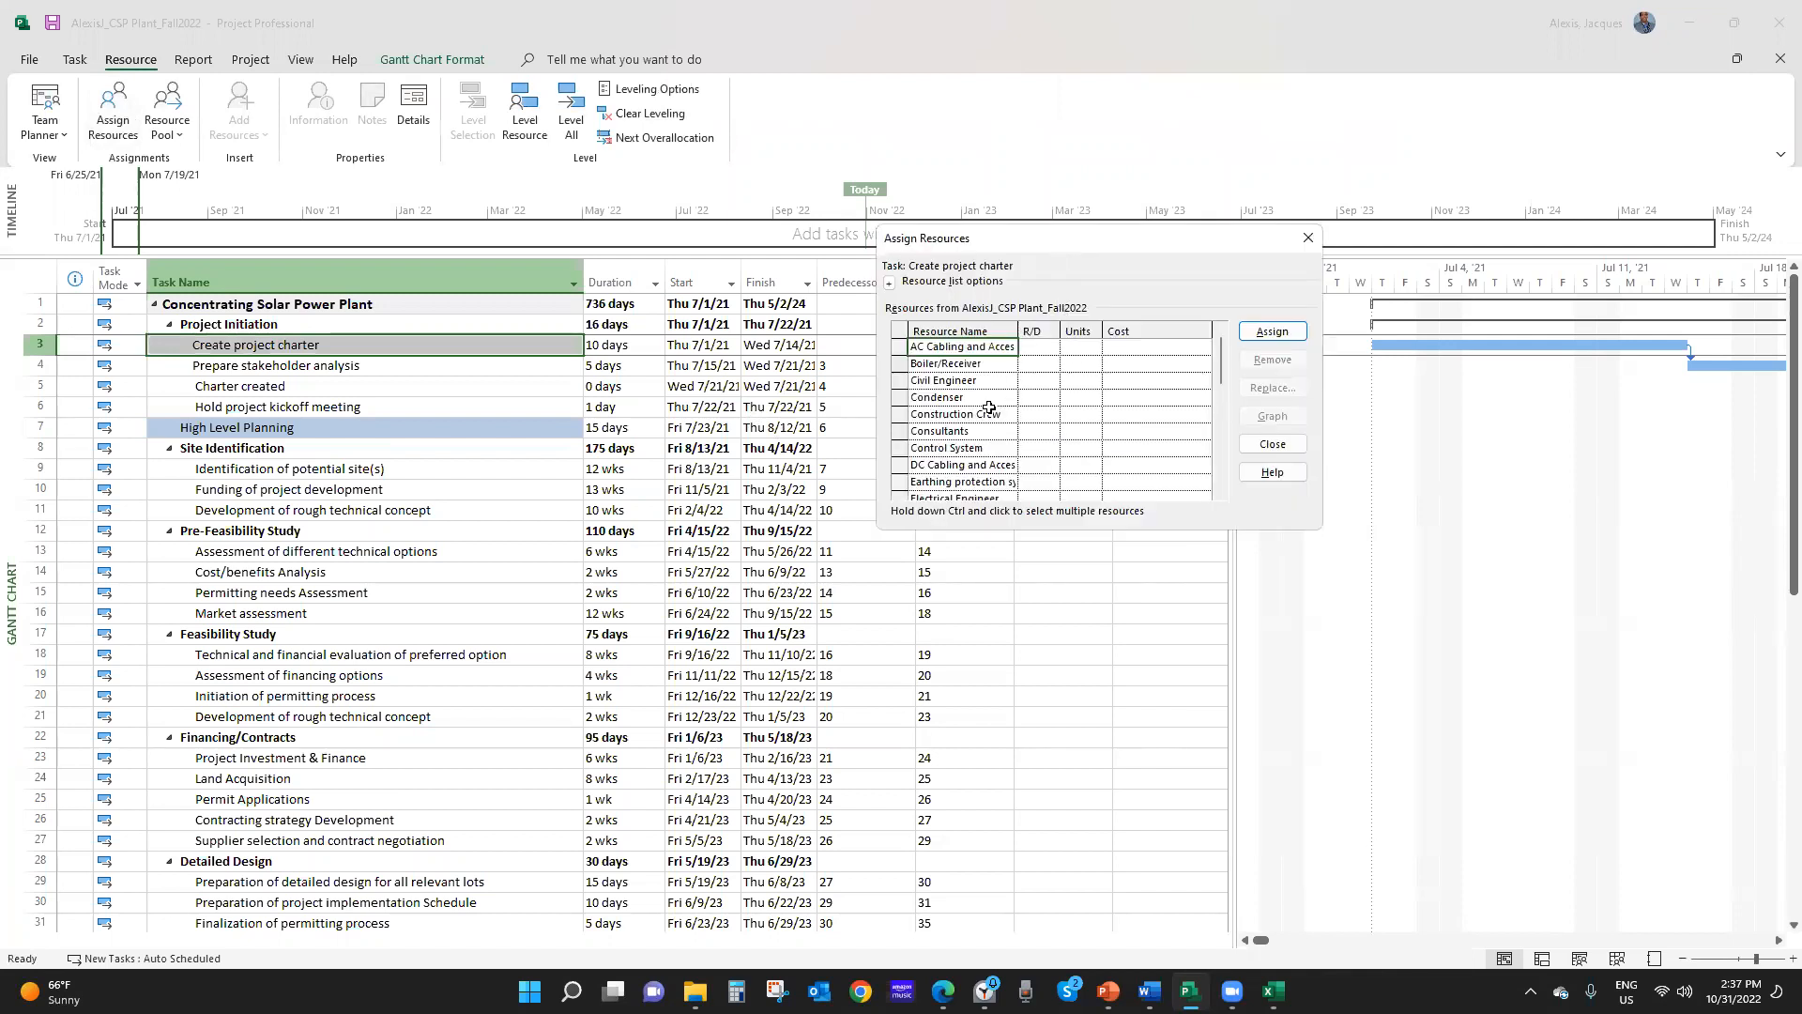
pyautogui.moveTo(1219, 357); pyautogui.dragTo(1226, 448)
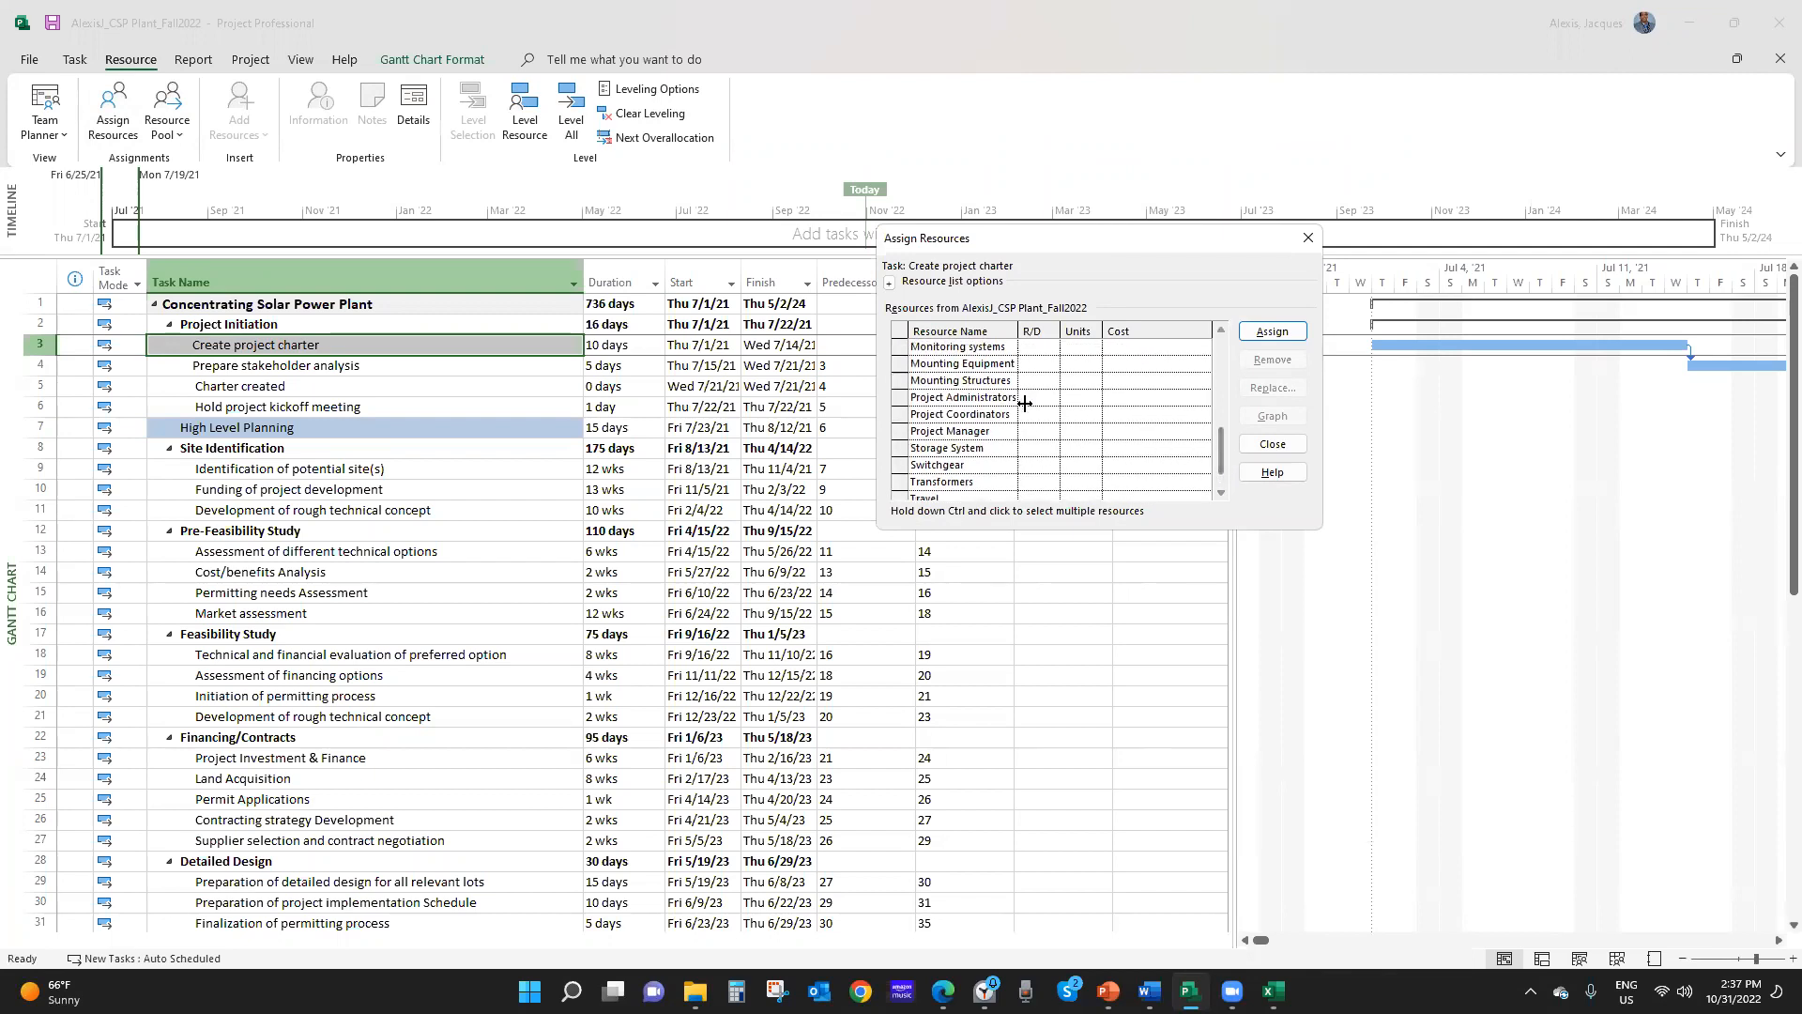
pyautogui.click(983, 402)
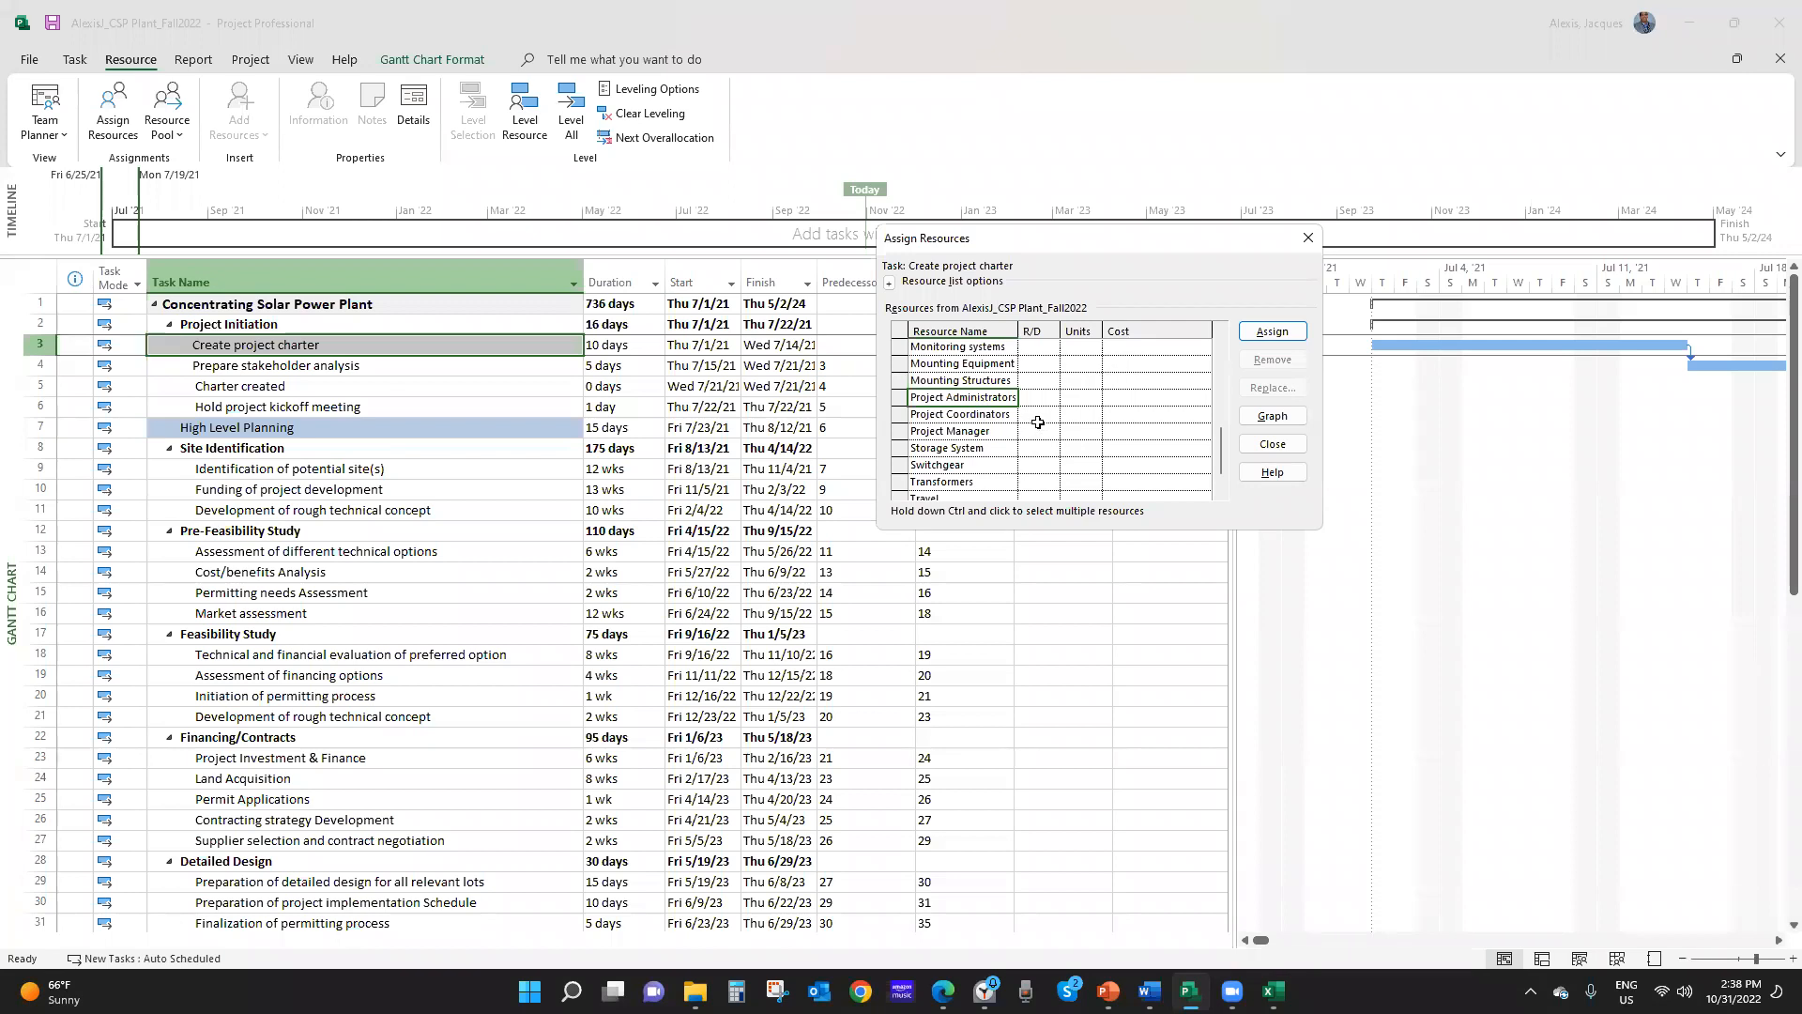
pyautogui.keyDown('ctrl'); pyautogui.click(985, 414); pyautogui.keyUp('ctrl')
pyautogui.keyDown('ctrl'); pyautogui.click(993, 432); pyautogui.keyUp('ctrl')
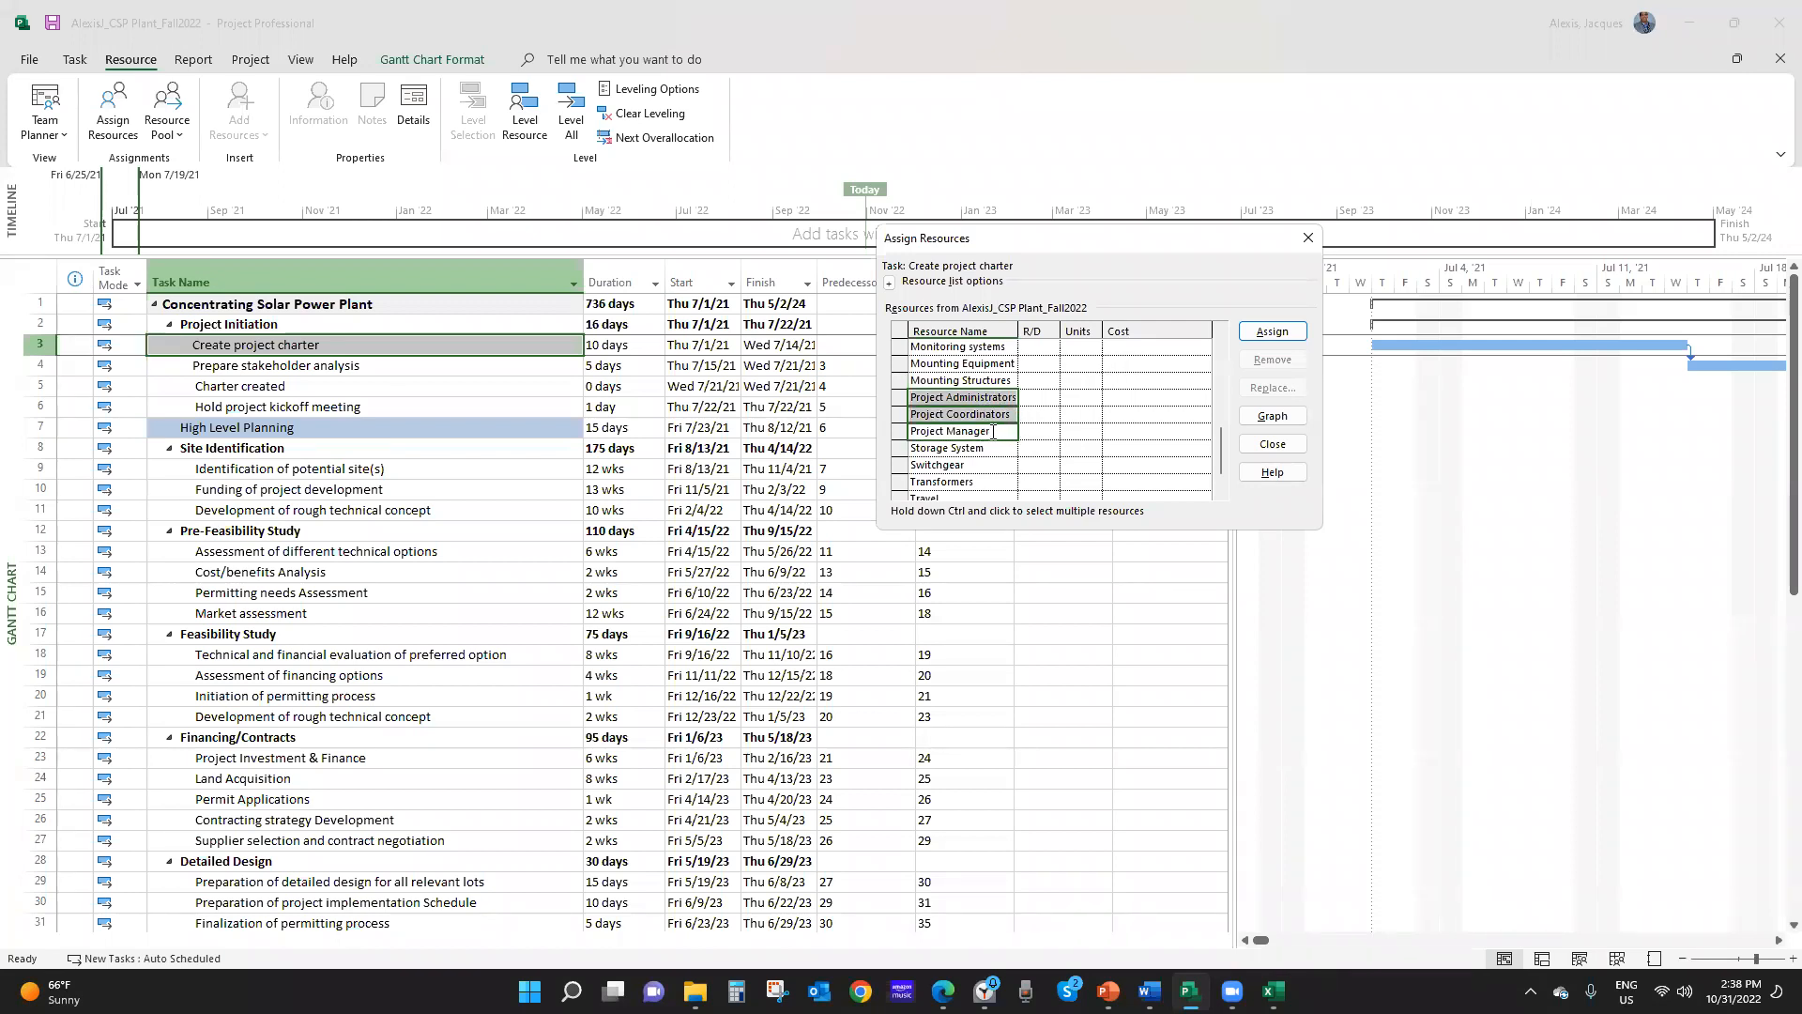
pyautogui.click(1272, 331)
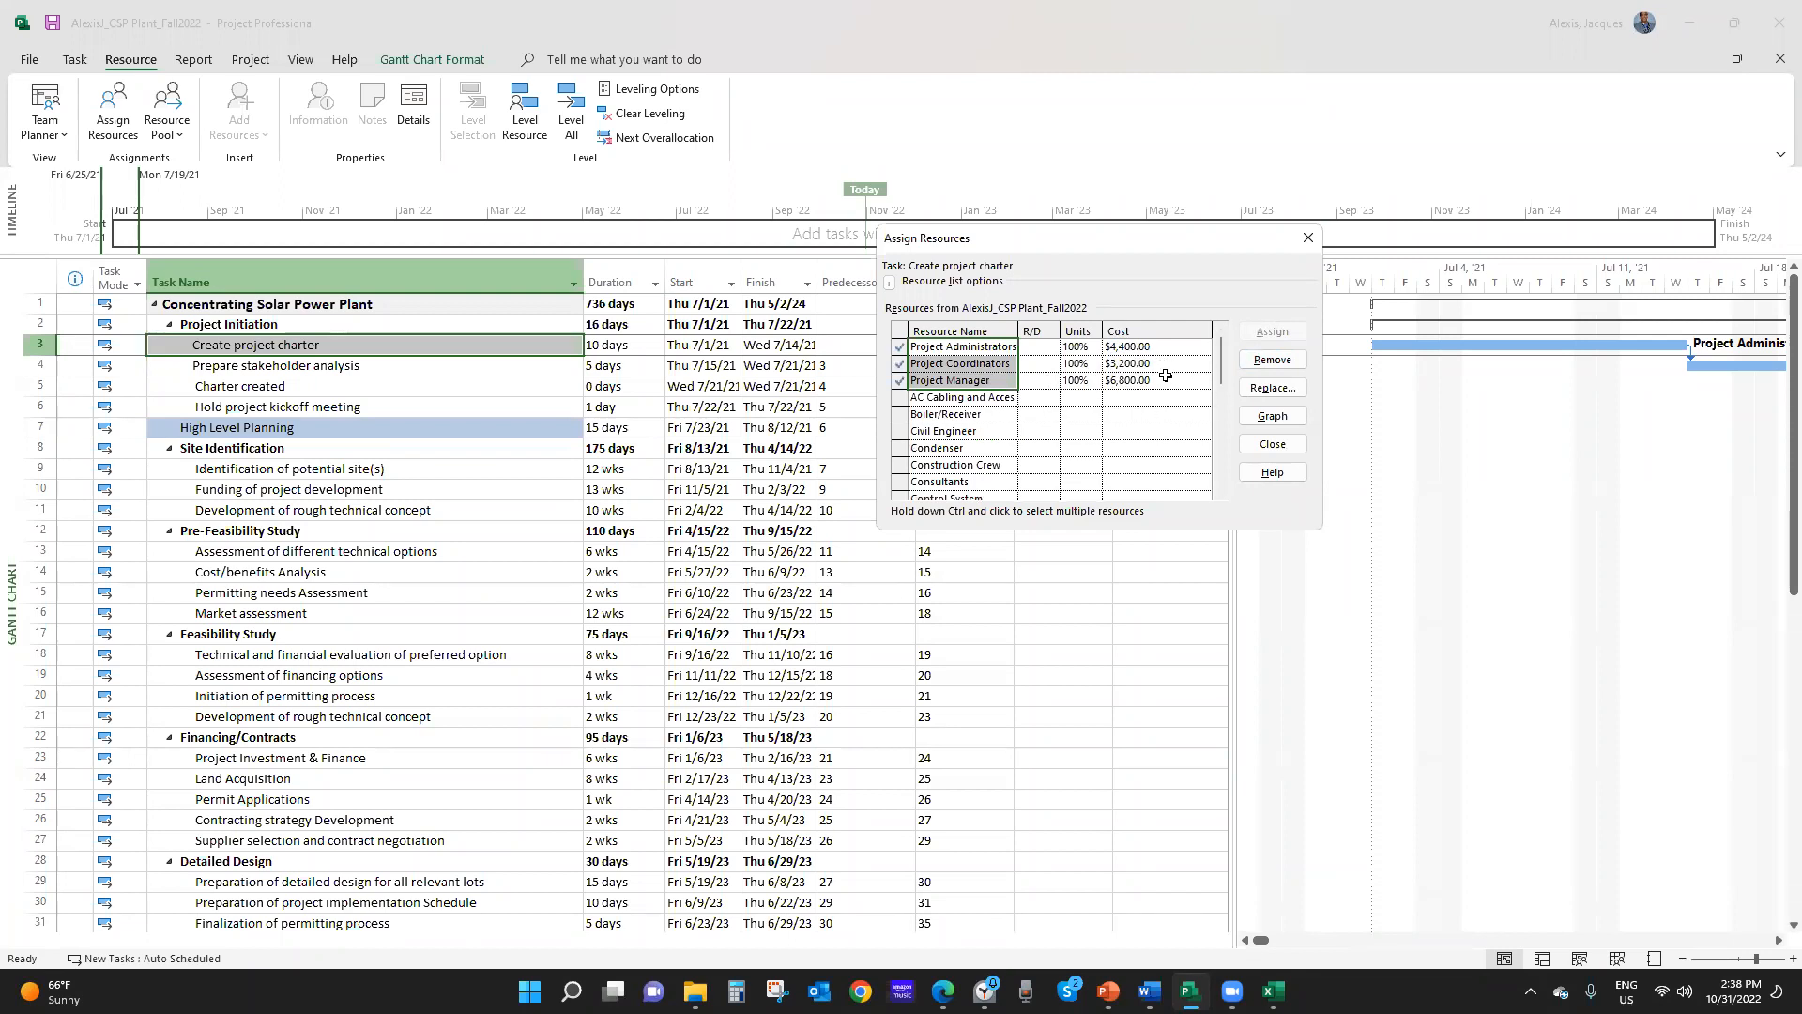
# Remove the three resources from Create project charter, close the Assign Resources dialog and reselect the task
pyautogui.click(1274, 362)
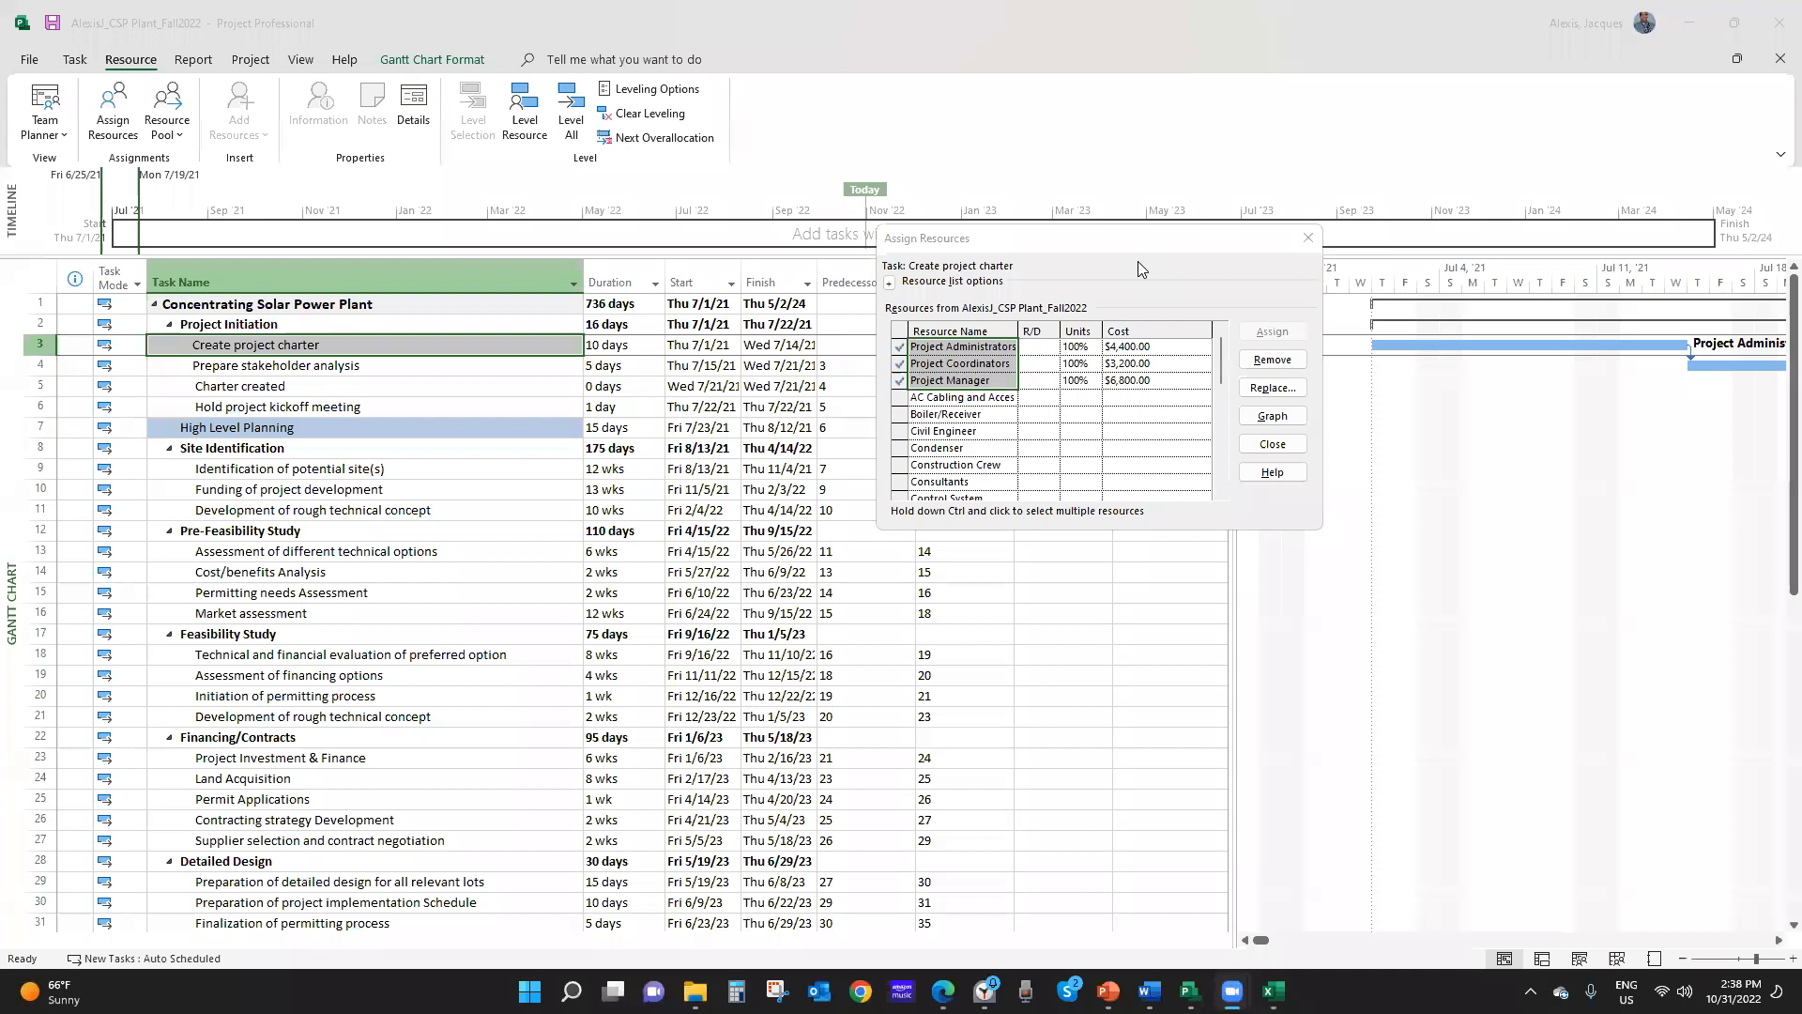
pyautogui.click(1272, 362)
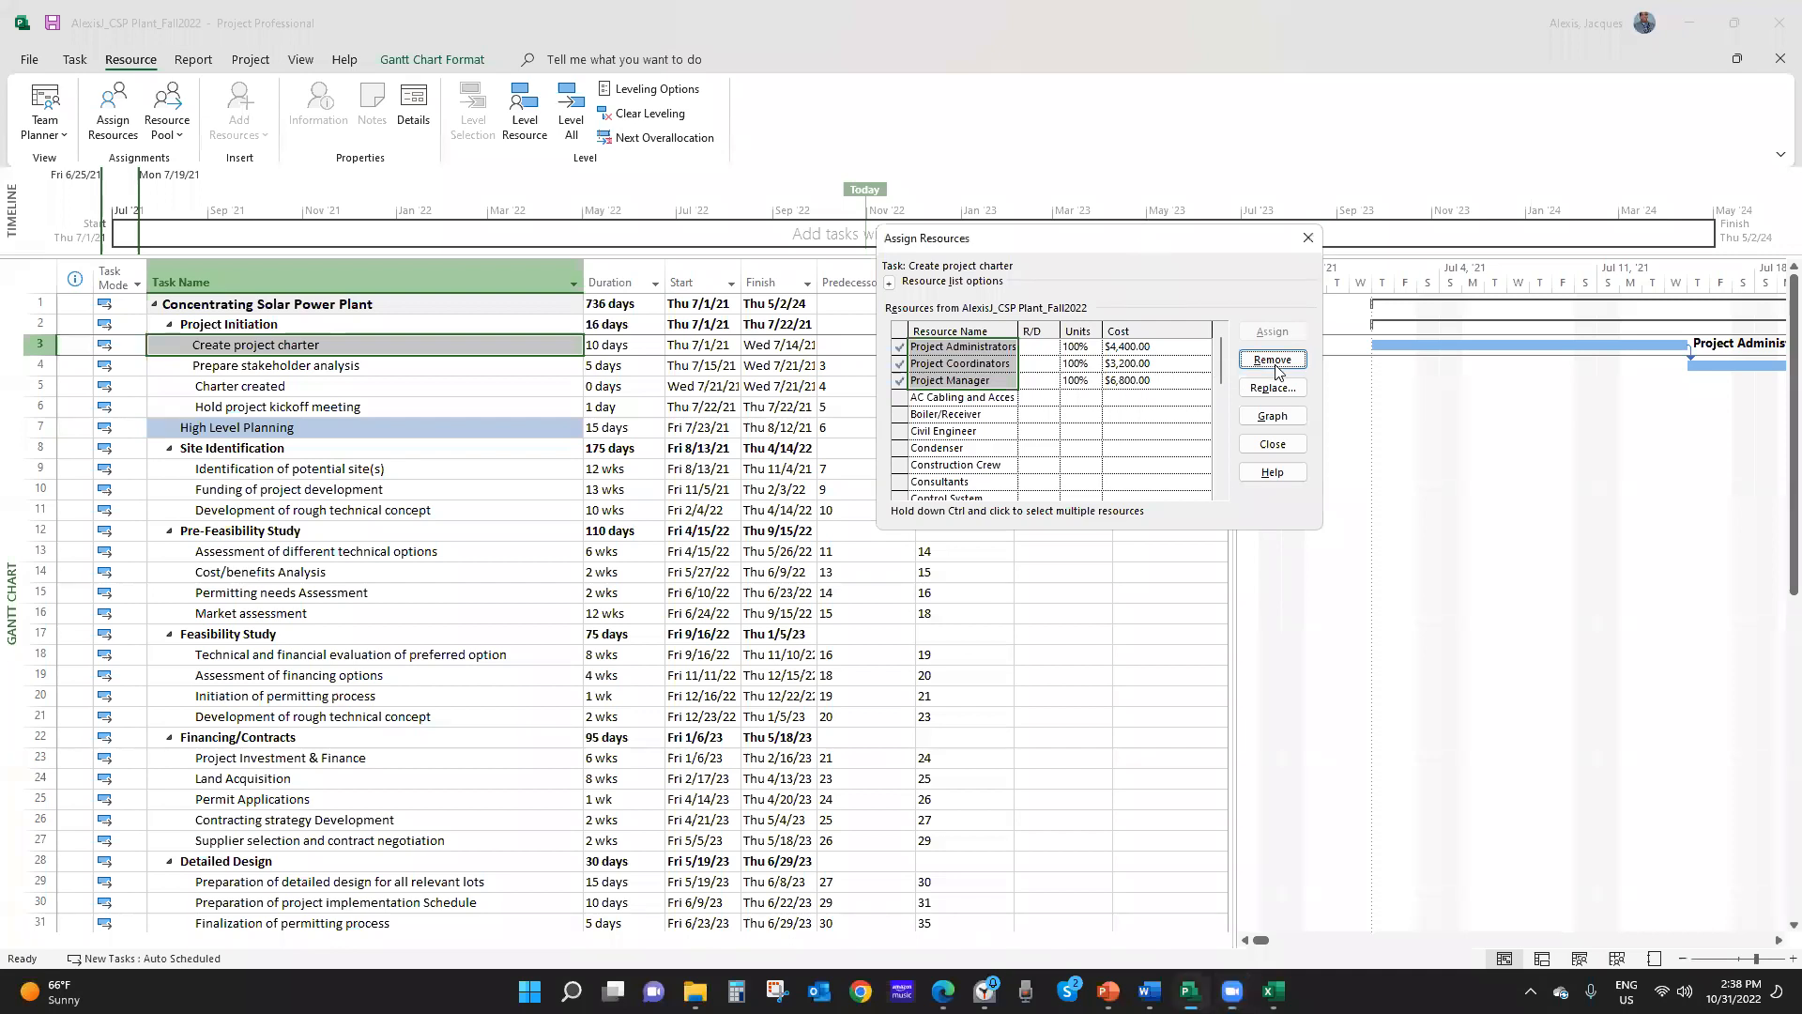
pyautogui.click(1308, 238)
pyautogui.click(344, 363)
pyautogui.click(339, 349)
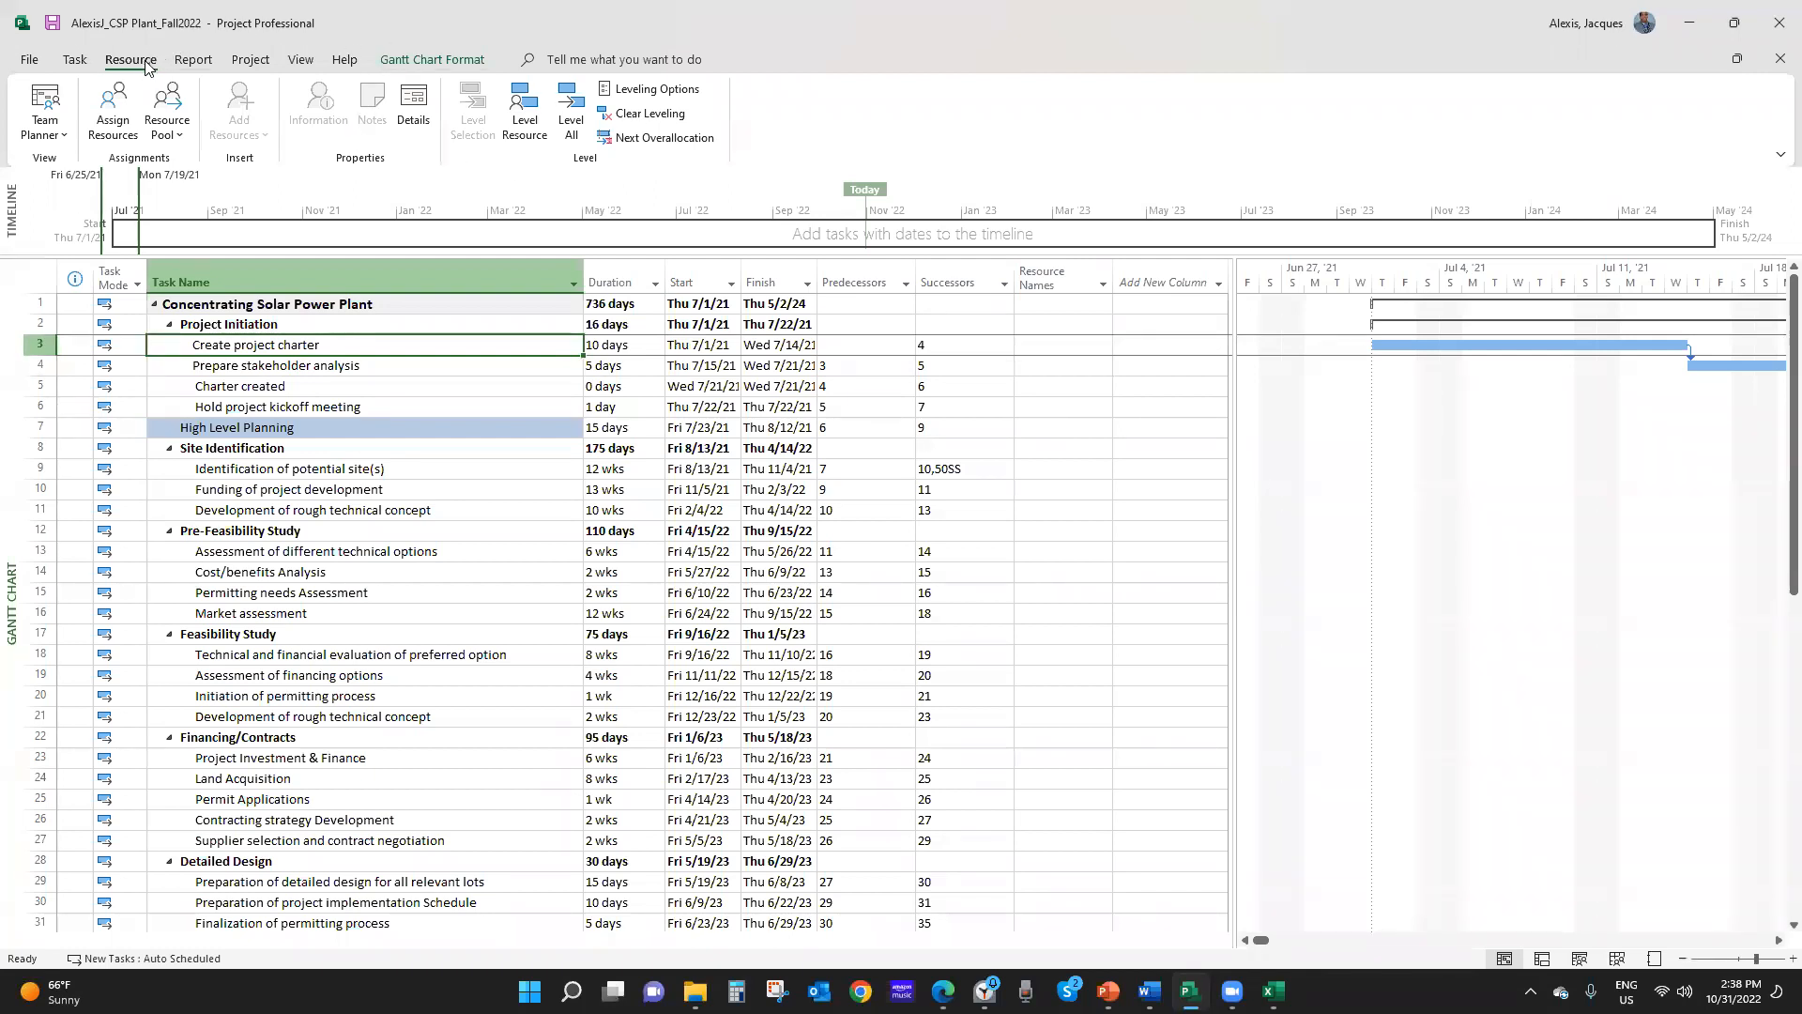
# Reopen Assign Resources for Create project charter and assign the adjacent resources from Project Administrators through Project Manager
pyautogui.click(113, 108)
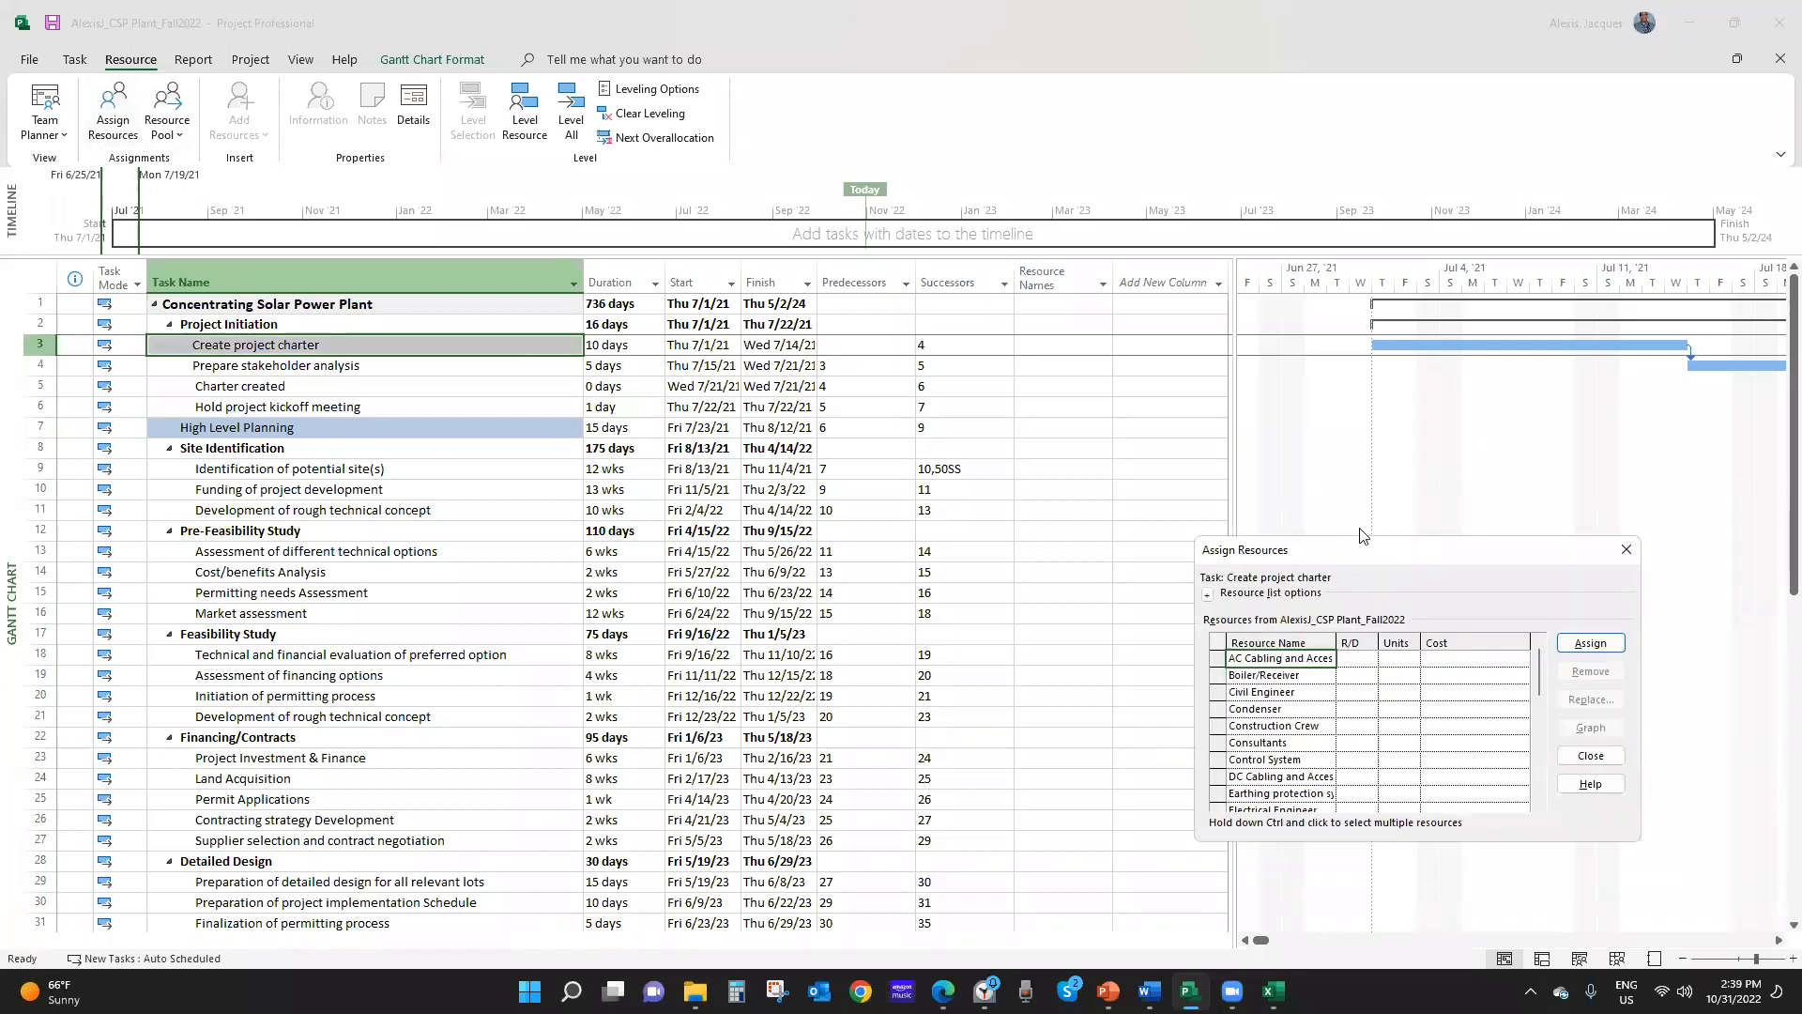
pyautogui.moveTo(1365, 555); pyautogui.dragTo(1260, 228)
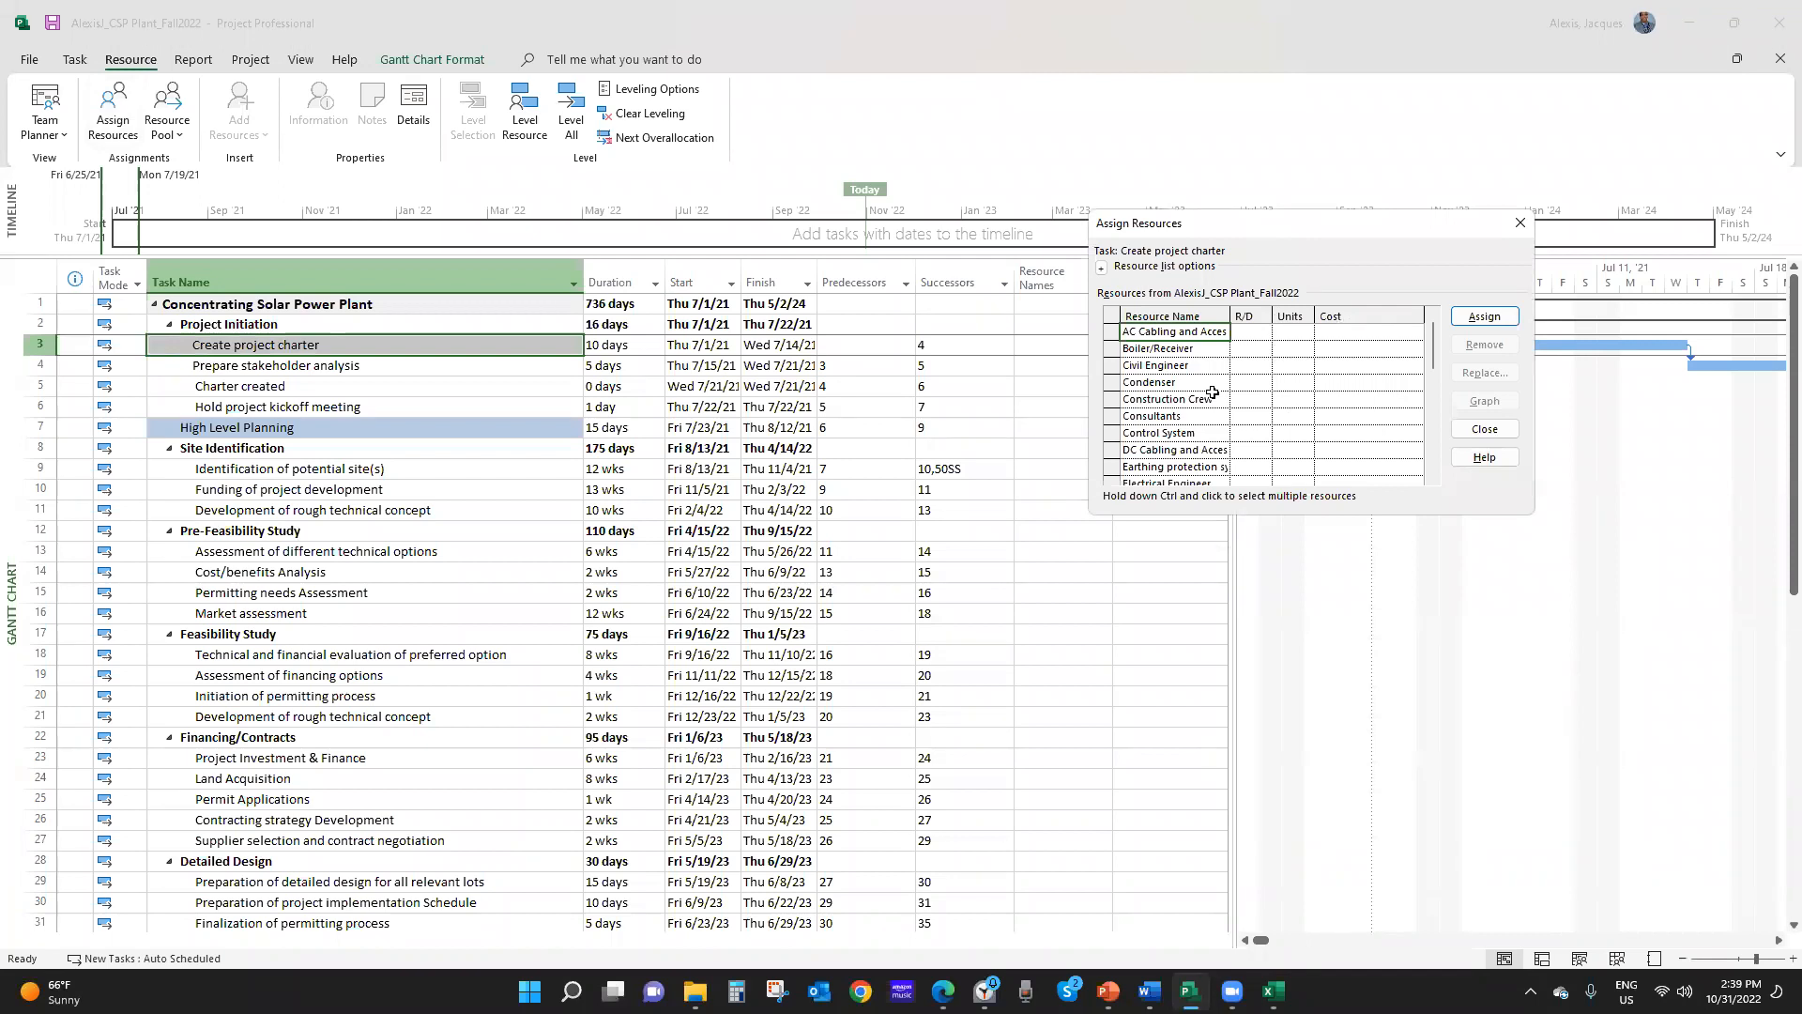
pyautogui.moveTo(1429, 341); pyautogui.dragTo(1455, 458)
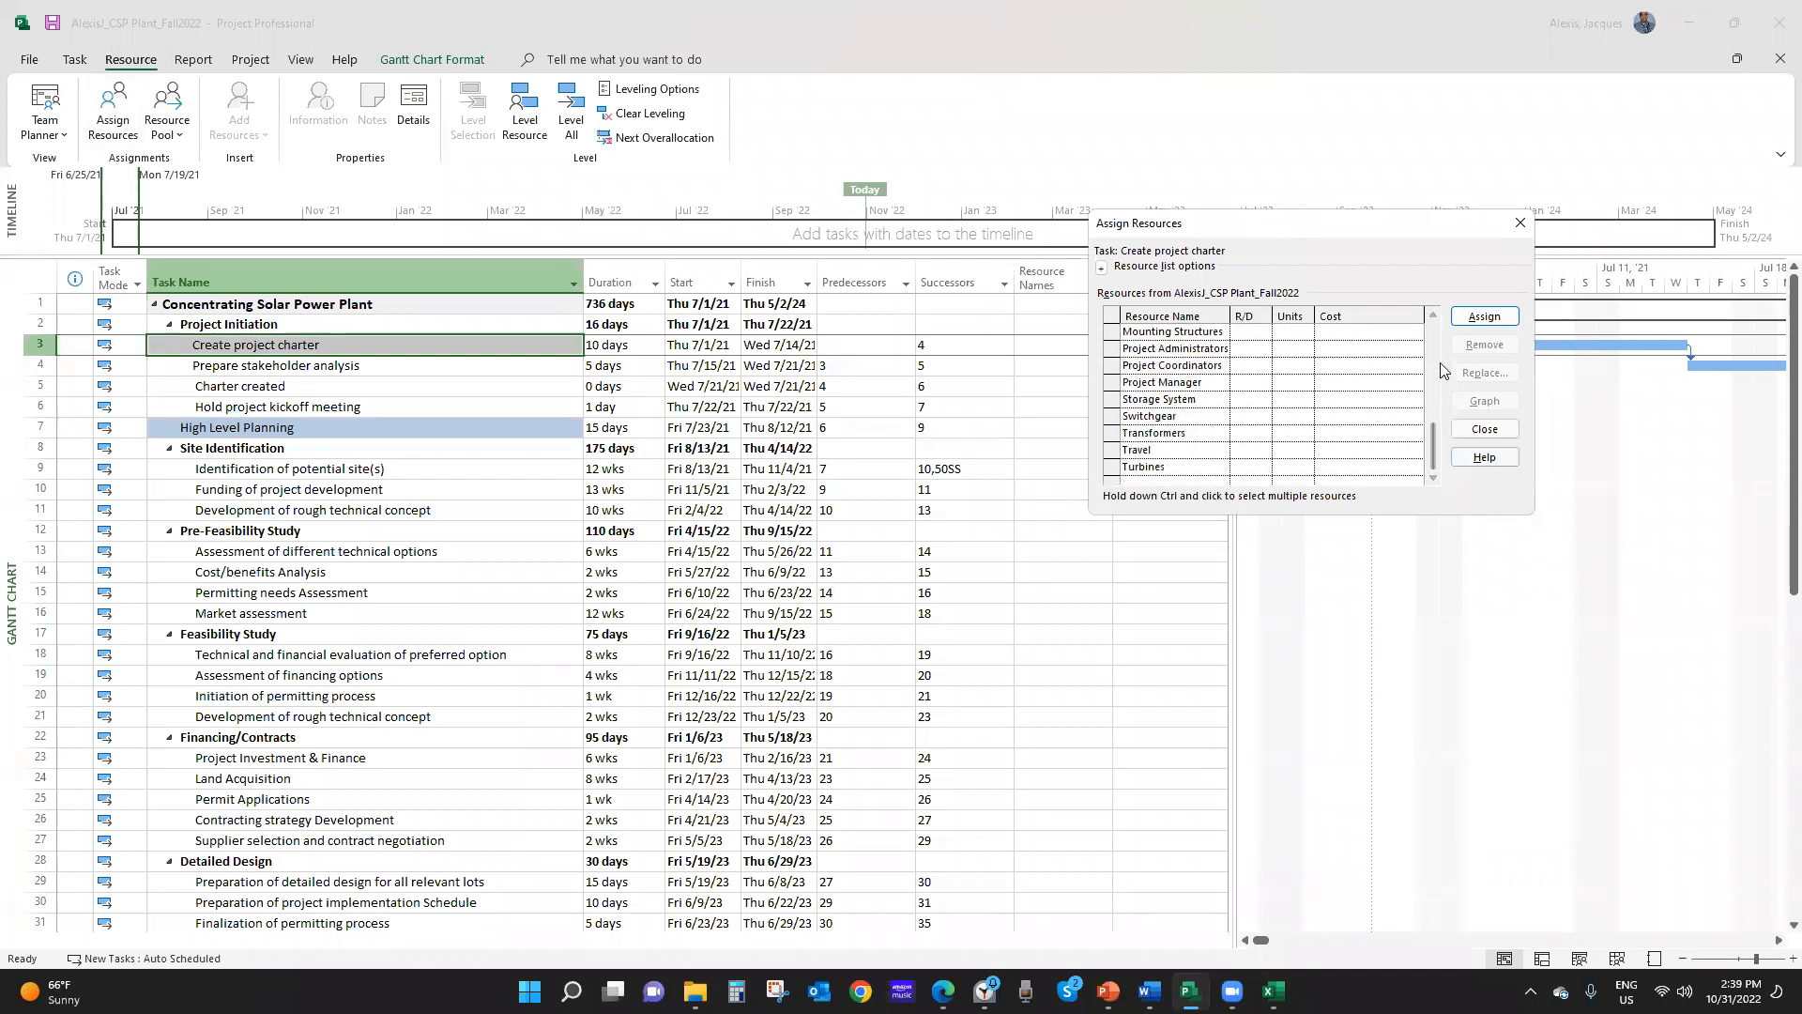
pyautogui.click(1436, 318)
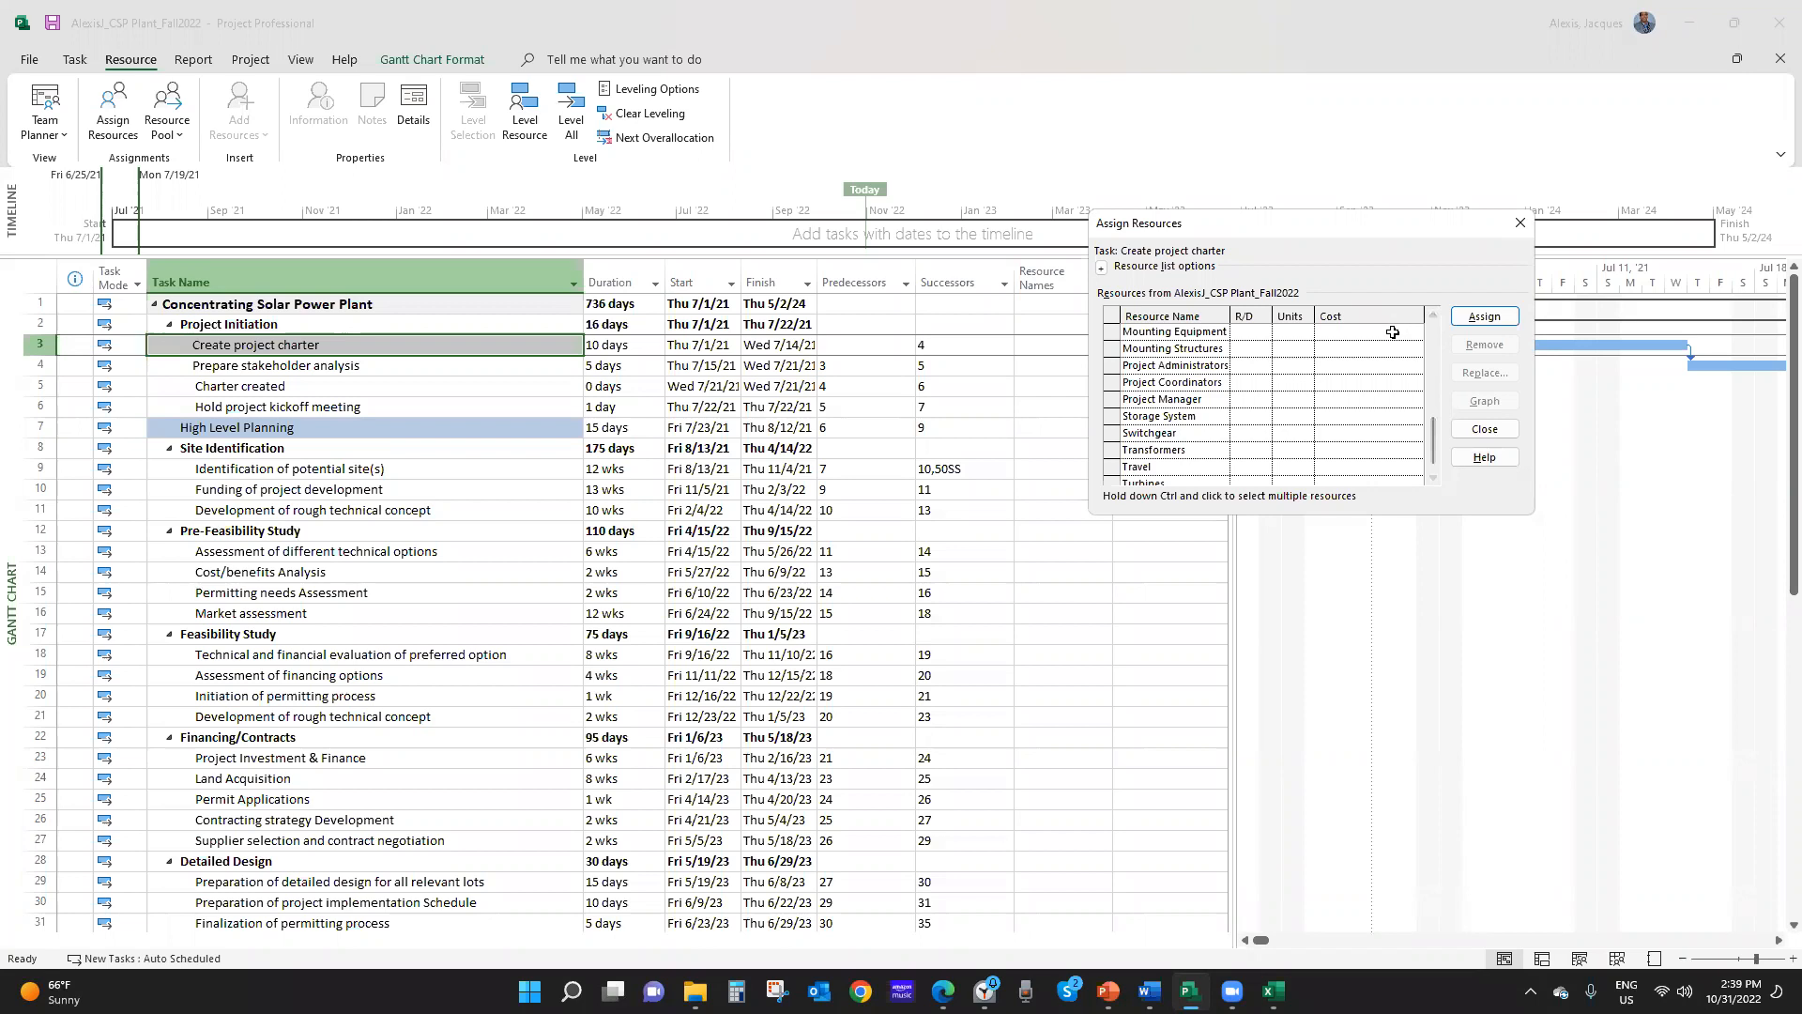
pyautogui.click(1216, 365)
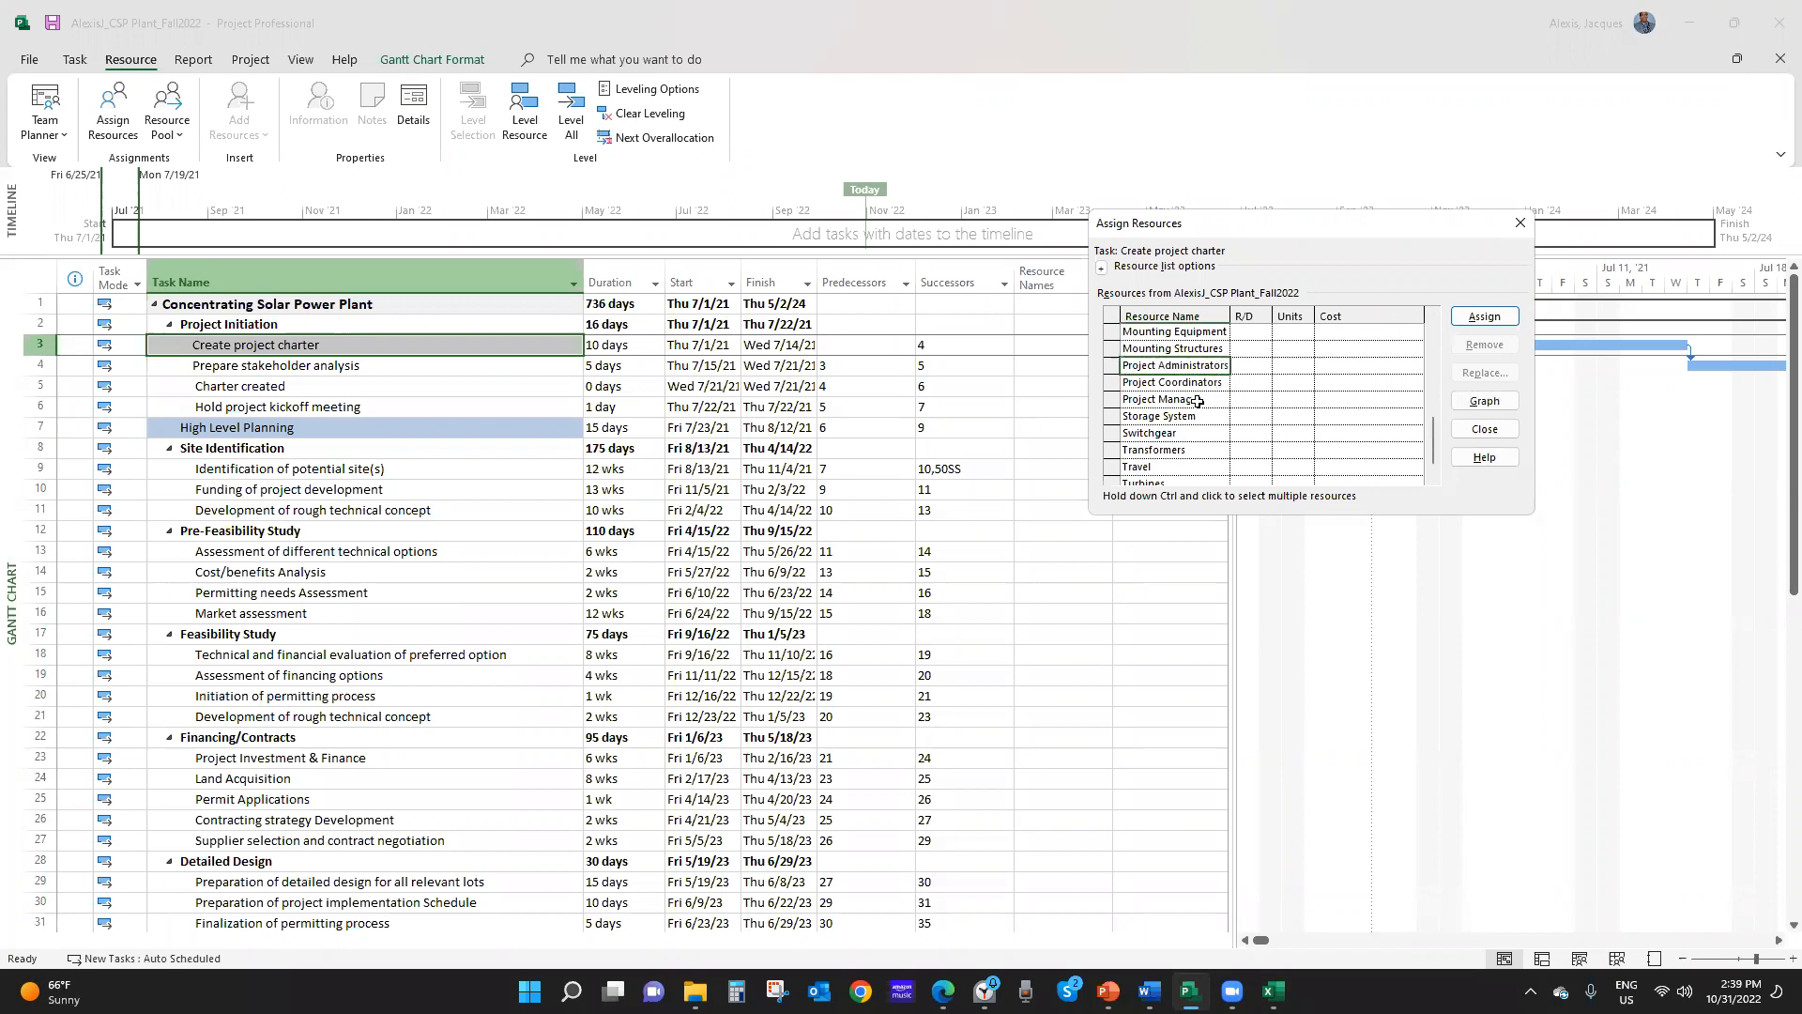
pyautogui.keyDown('shift'); pyautogui.click(1198, 401); pyautogui.keyUp('shift')
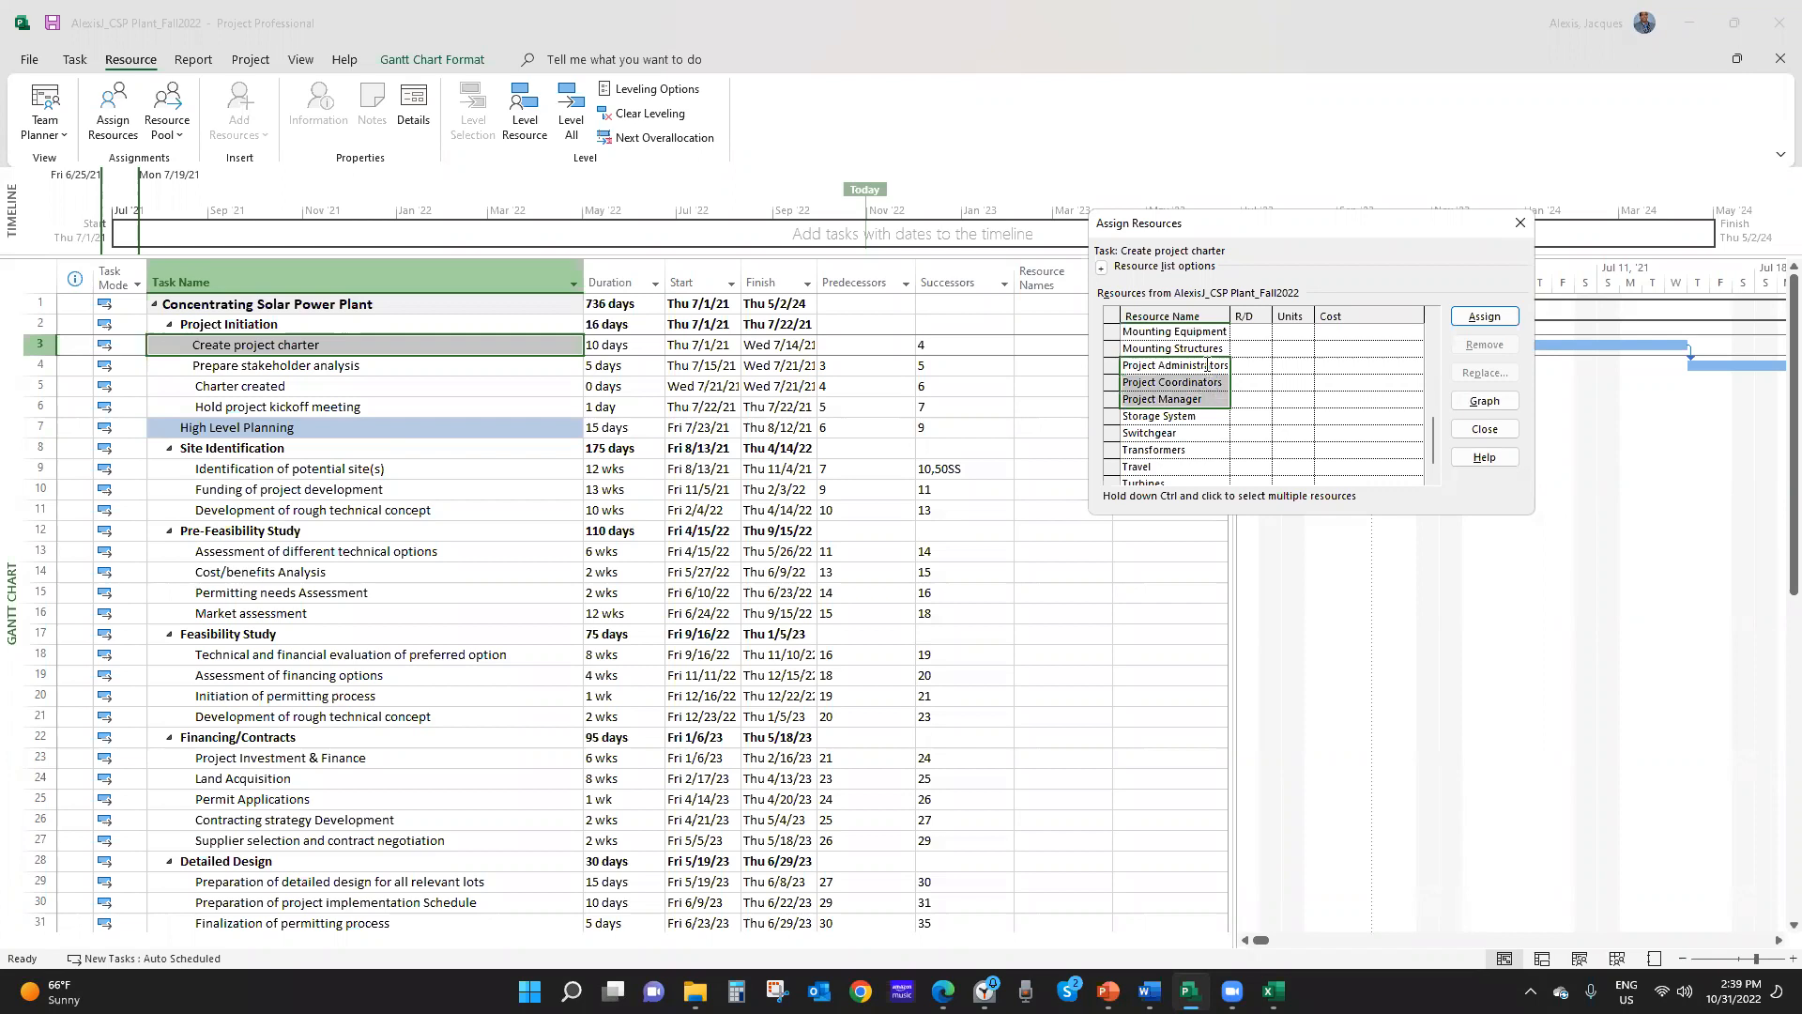
pyautogui.click(1485, 319)
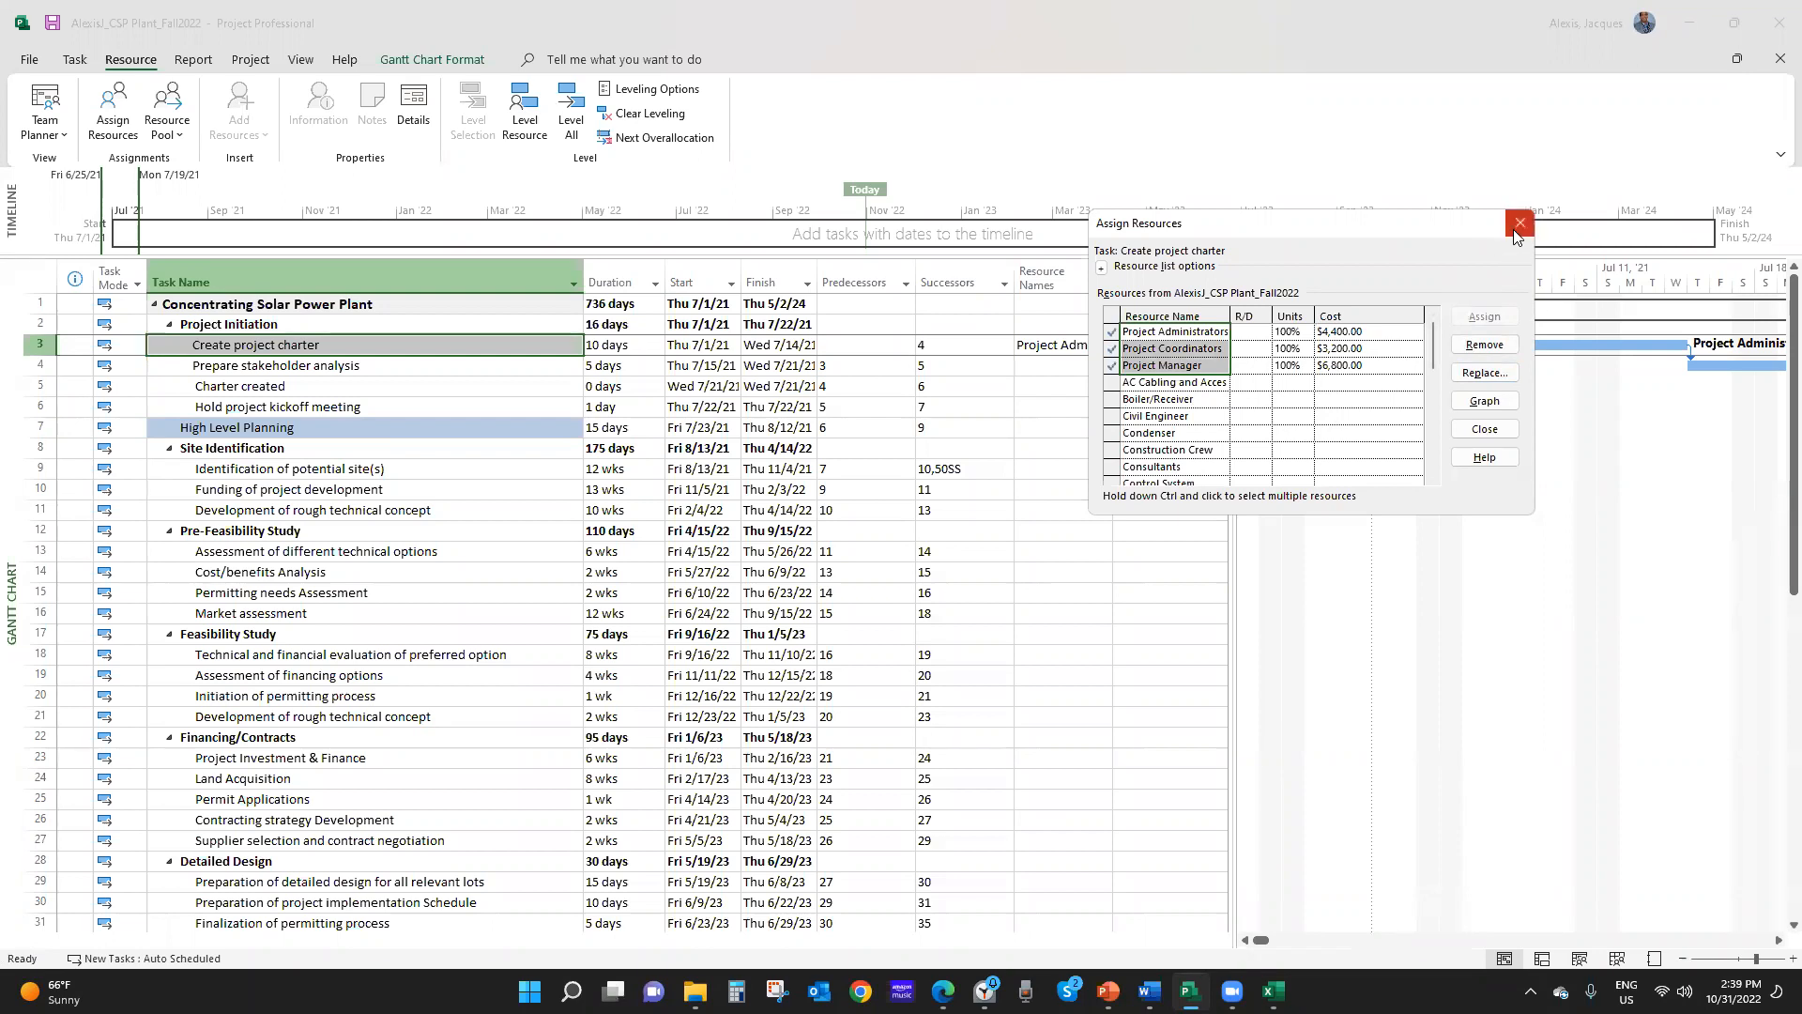
# Switch to the Resource Sheet view and close the Assign Resources dialog
pyautogui.click(301, 59)
pyautogui.click(366, 113)
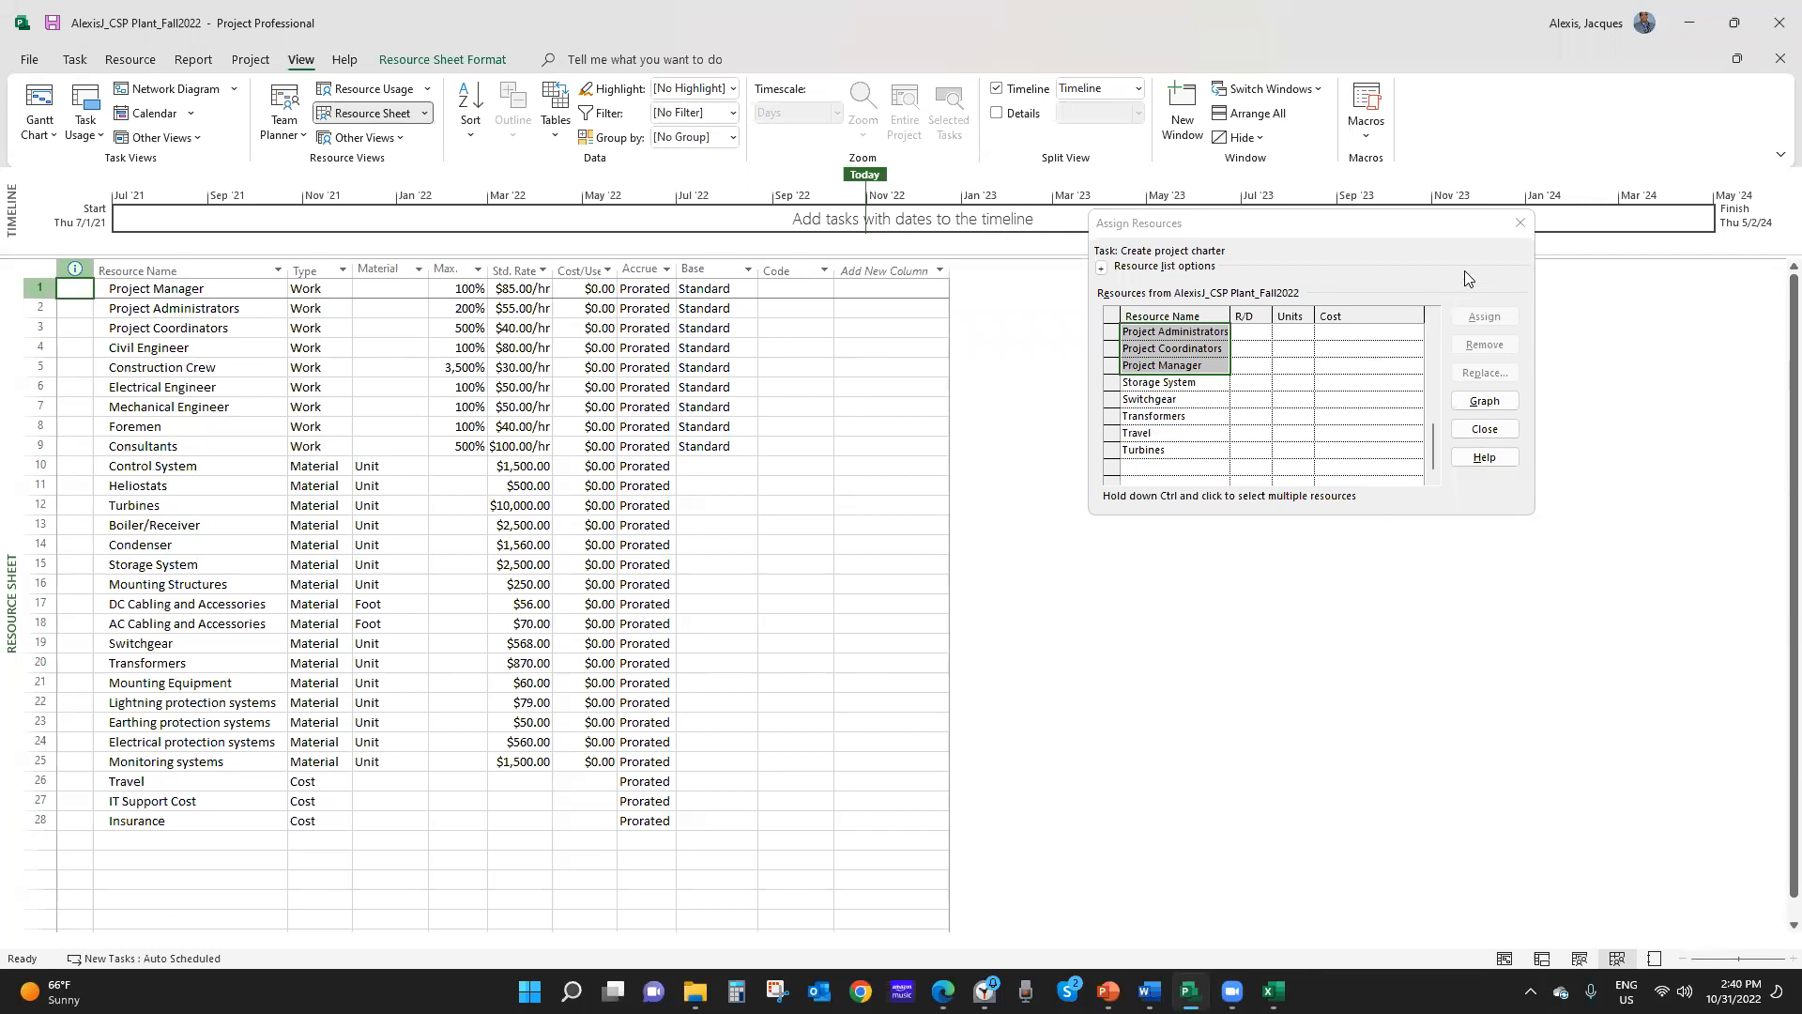
pyautogui.click(1520, 225)
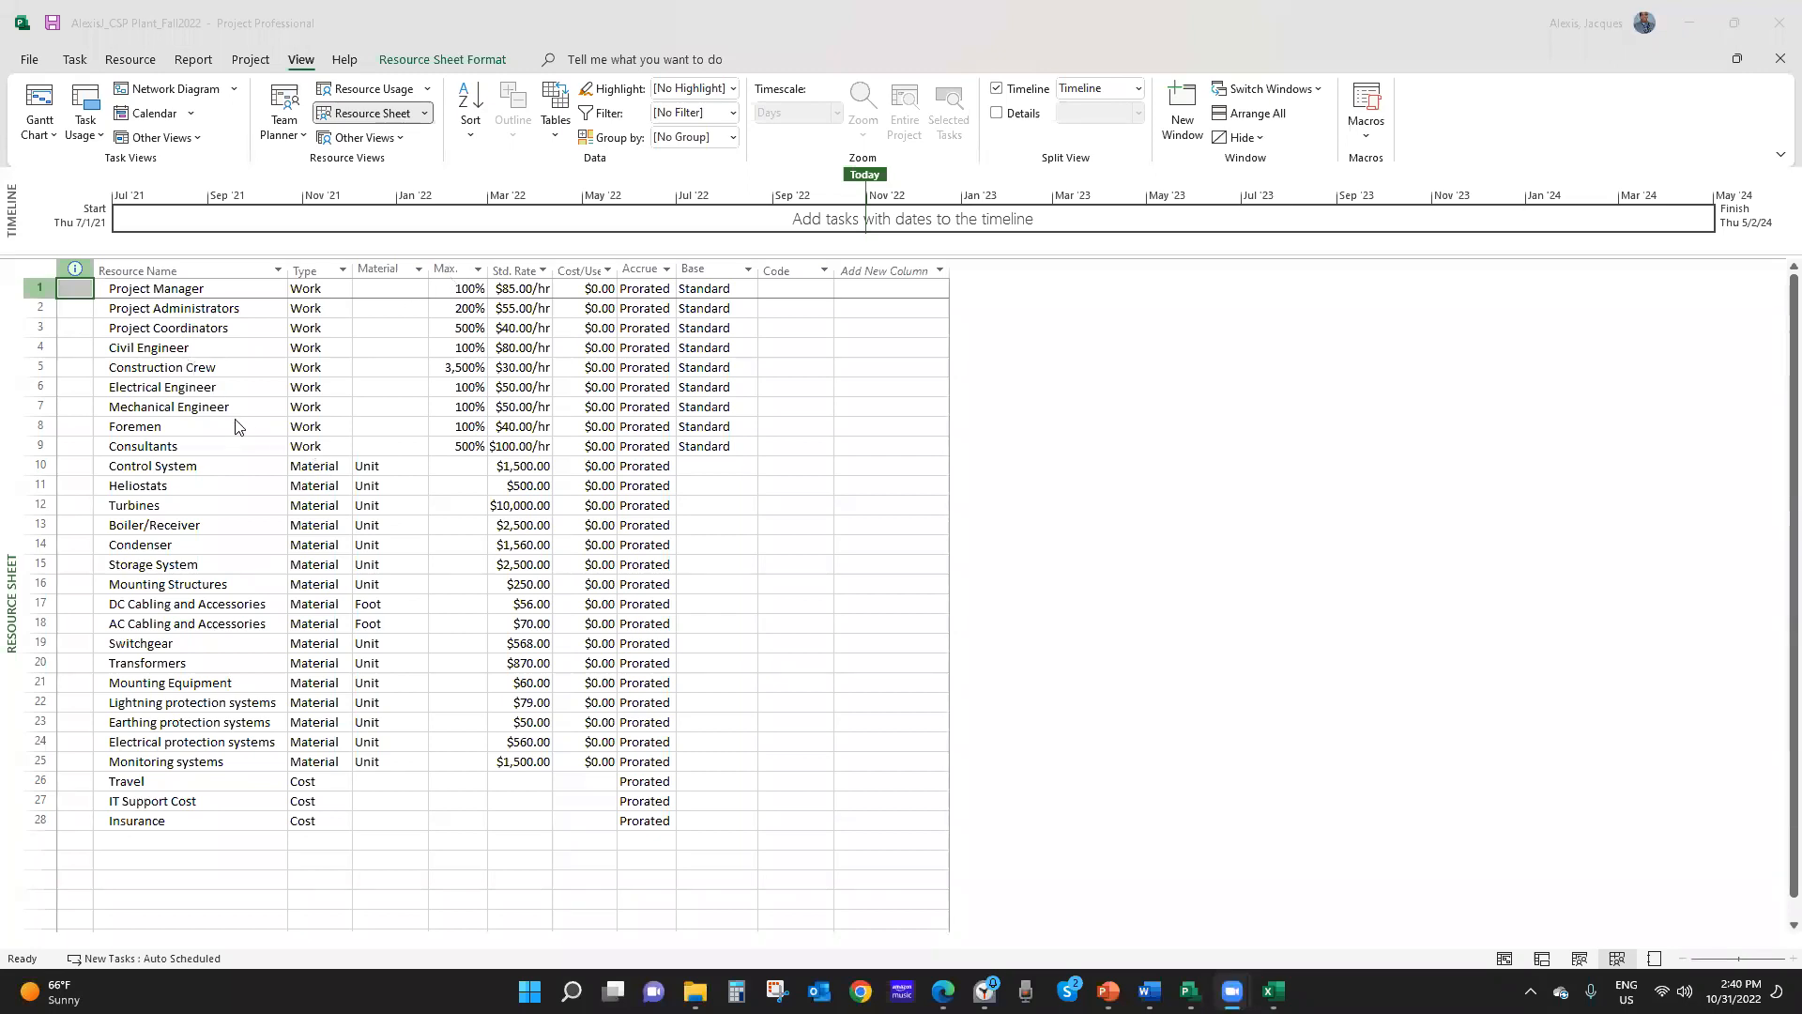
# Insert a new resource above Project Coordinators and enter the person's first name as the resource name
pyautogui.click(143, 369)
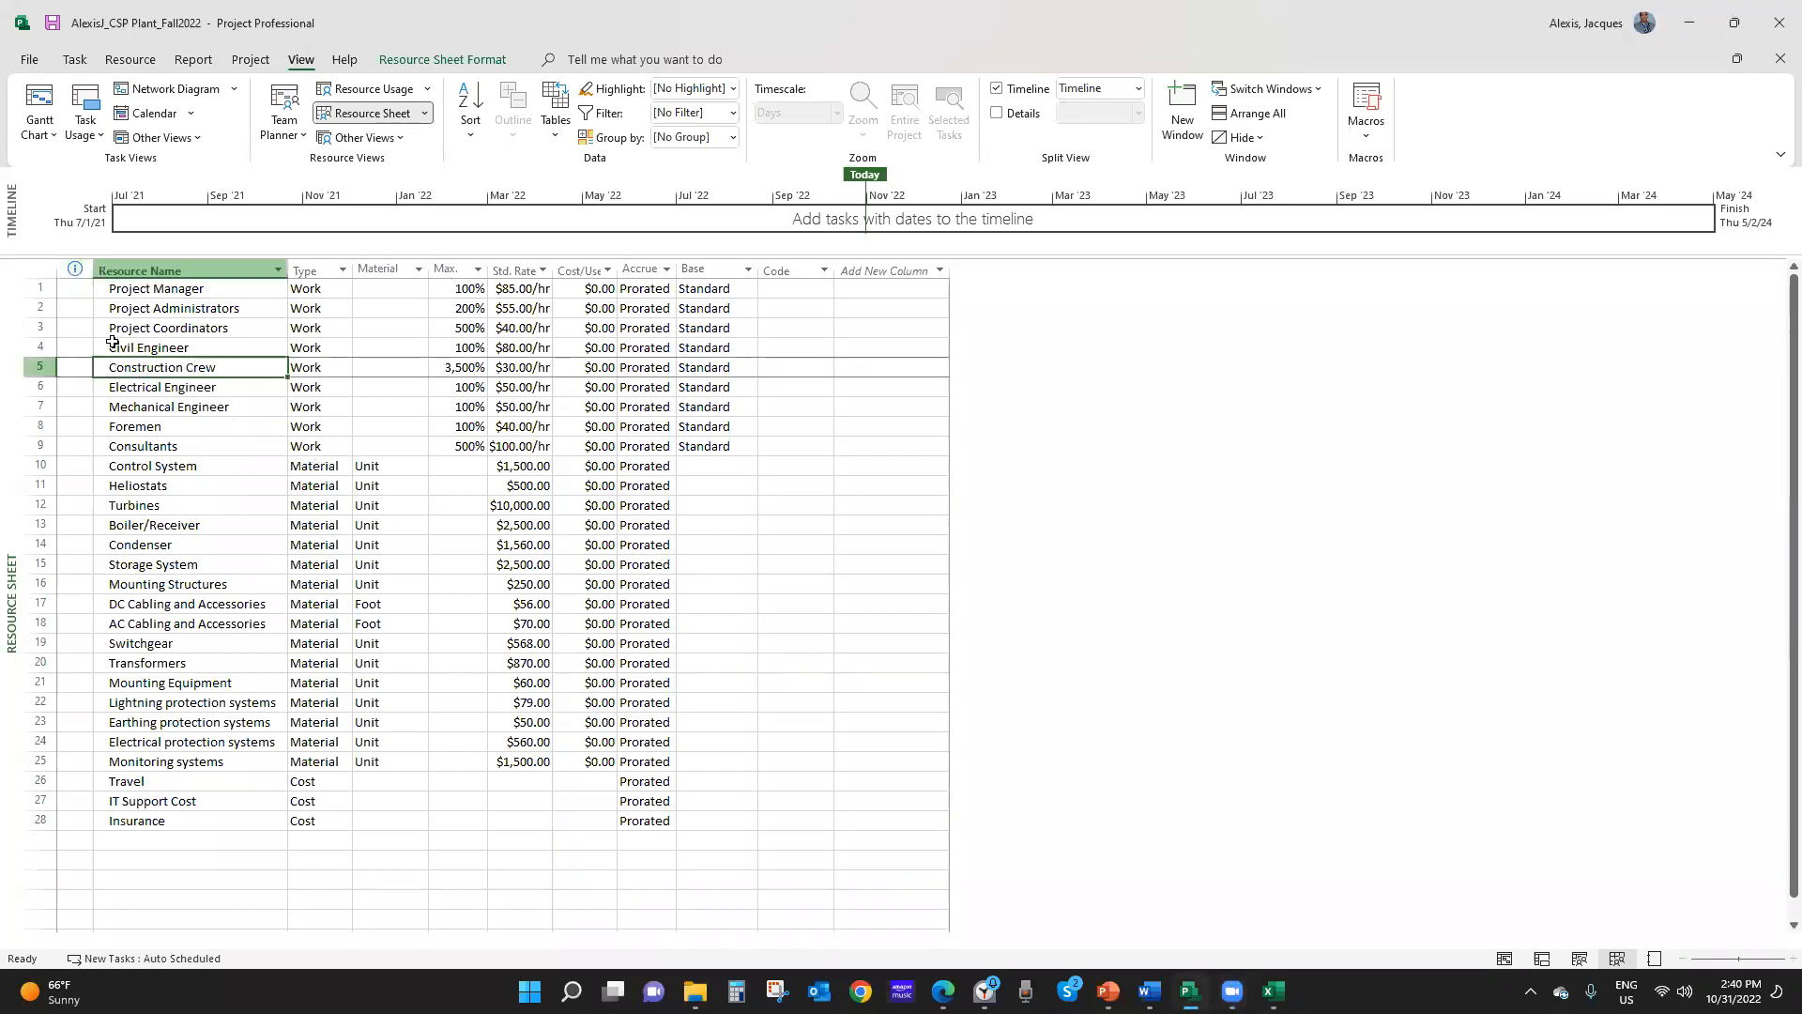
pyautogui.click(35, 325)
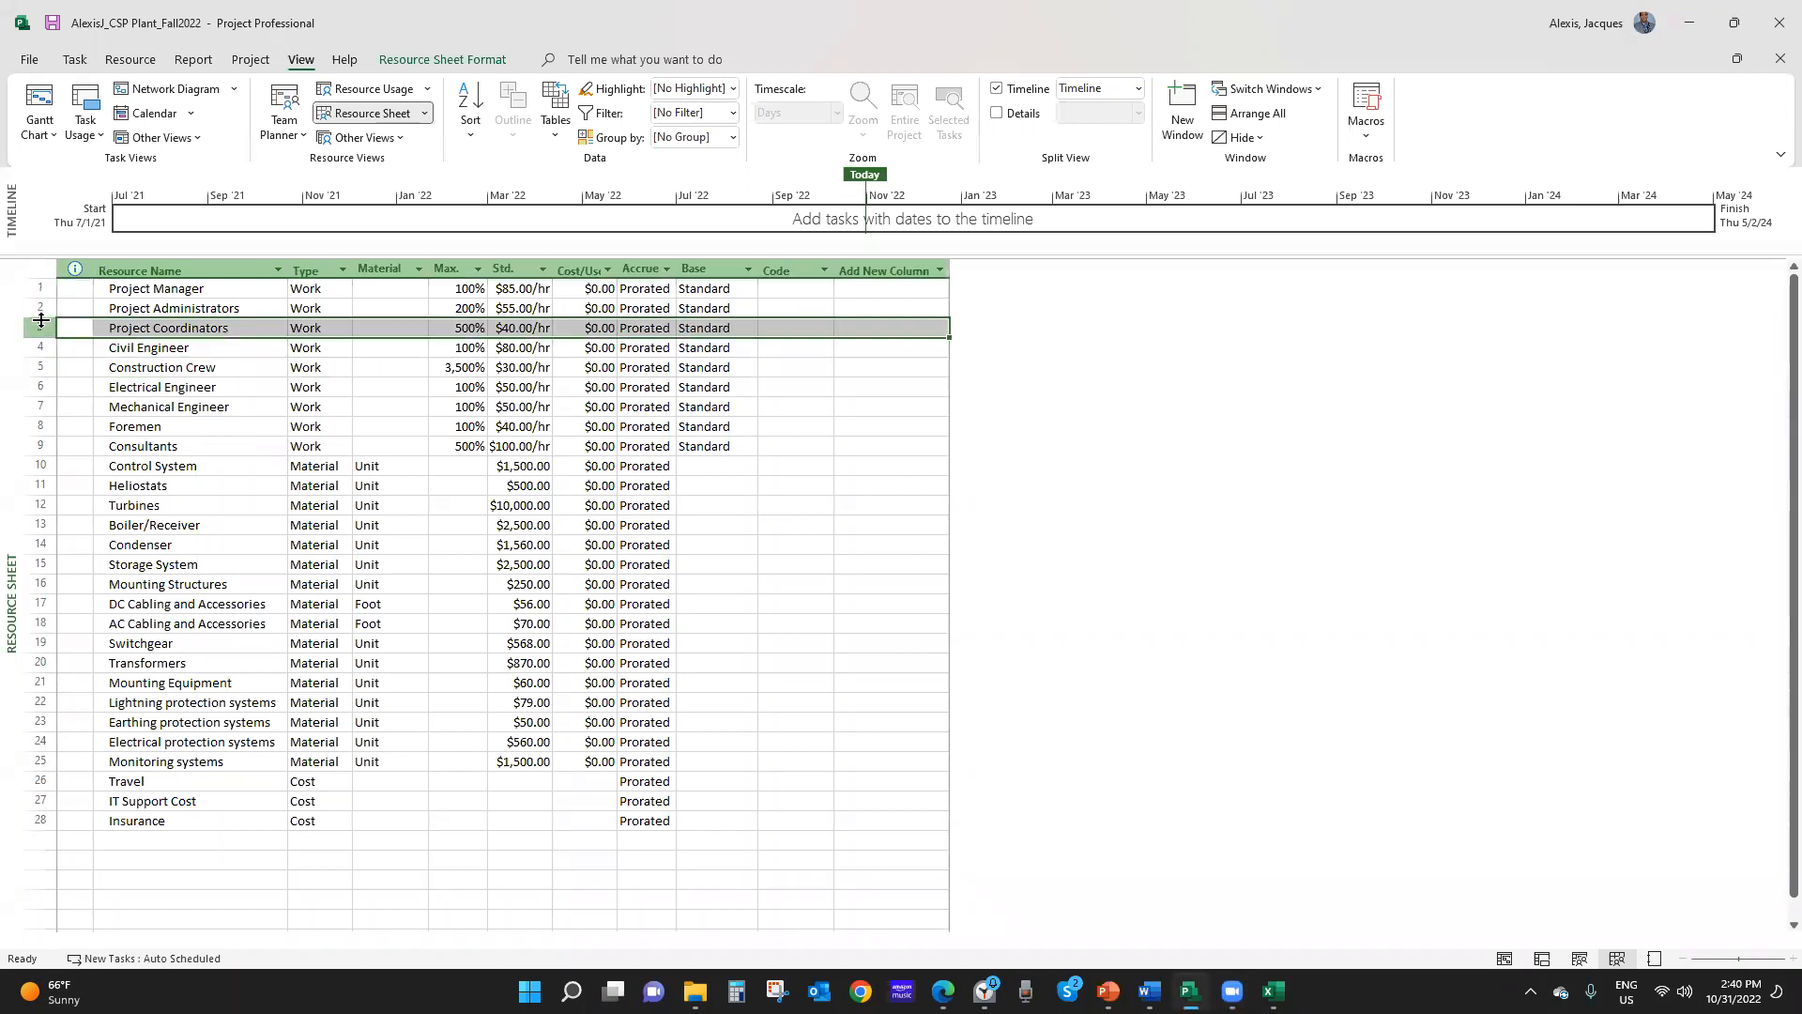
pyautogui.rightClick(156, 332)
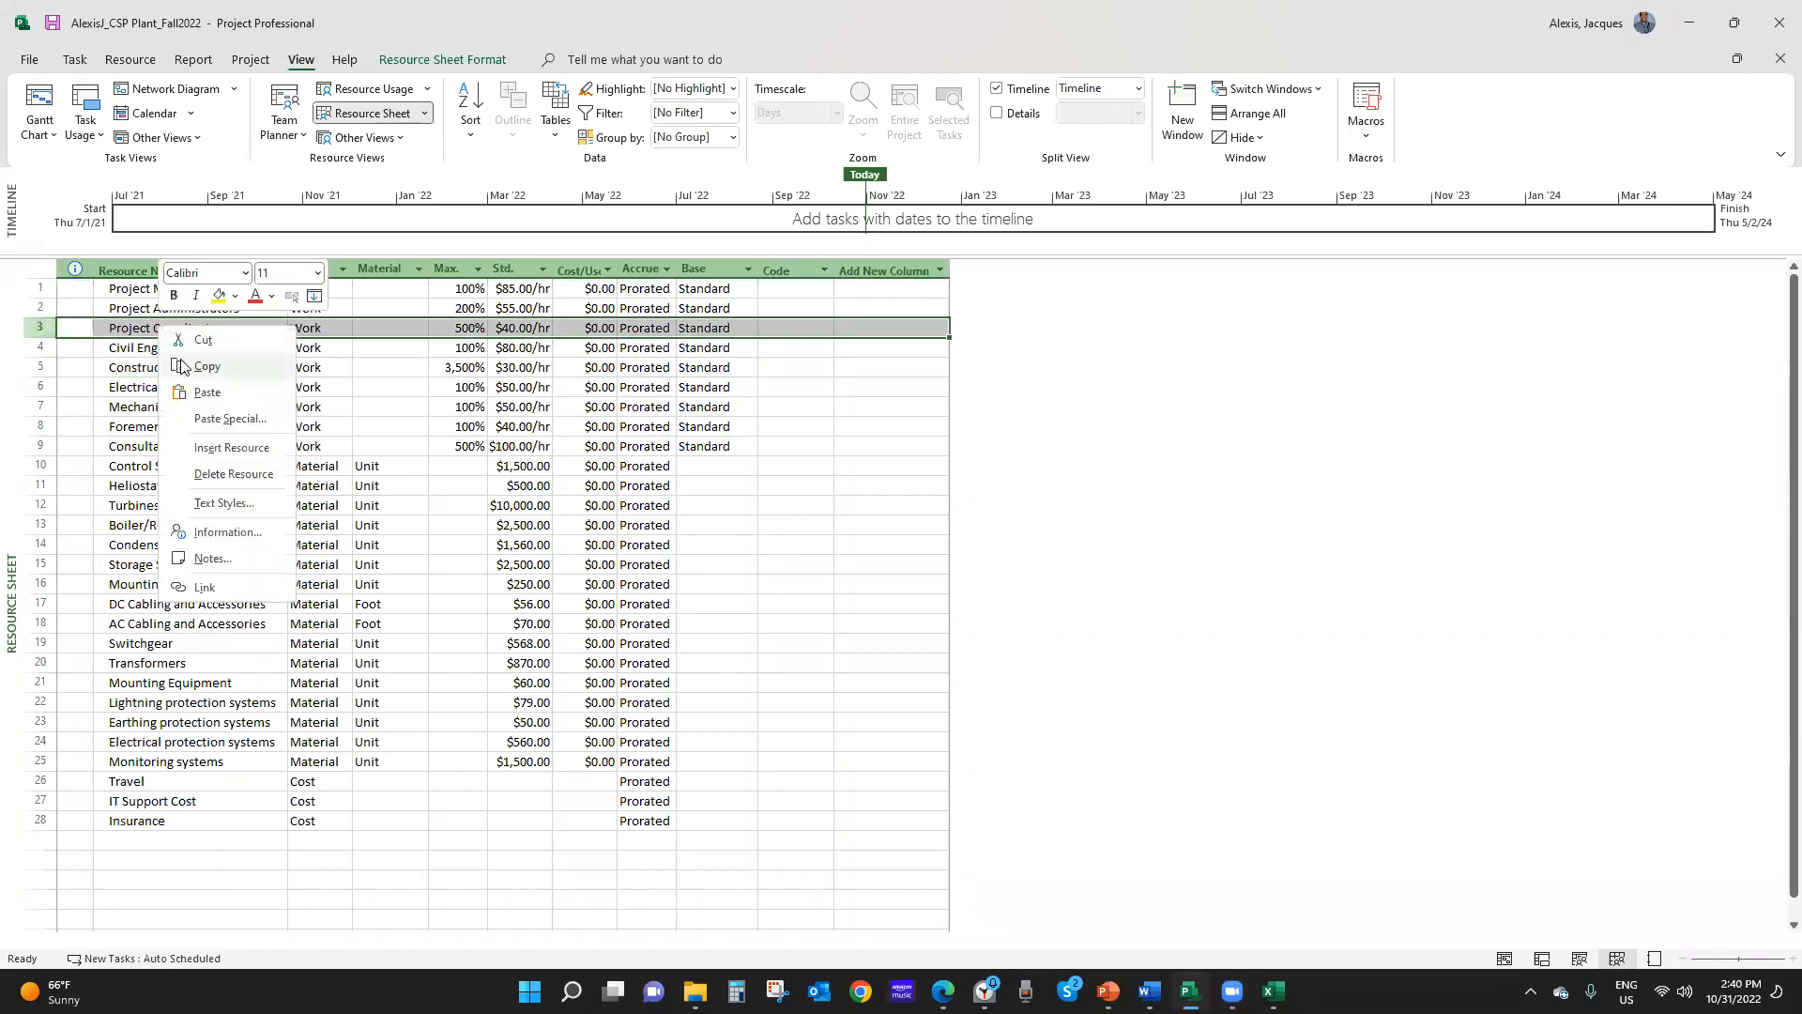
pyautogui.click(221, 447)
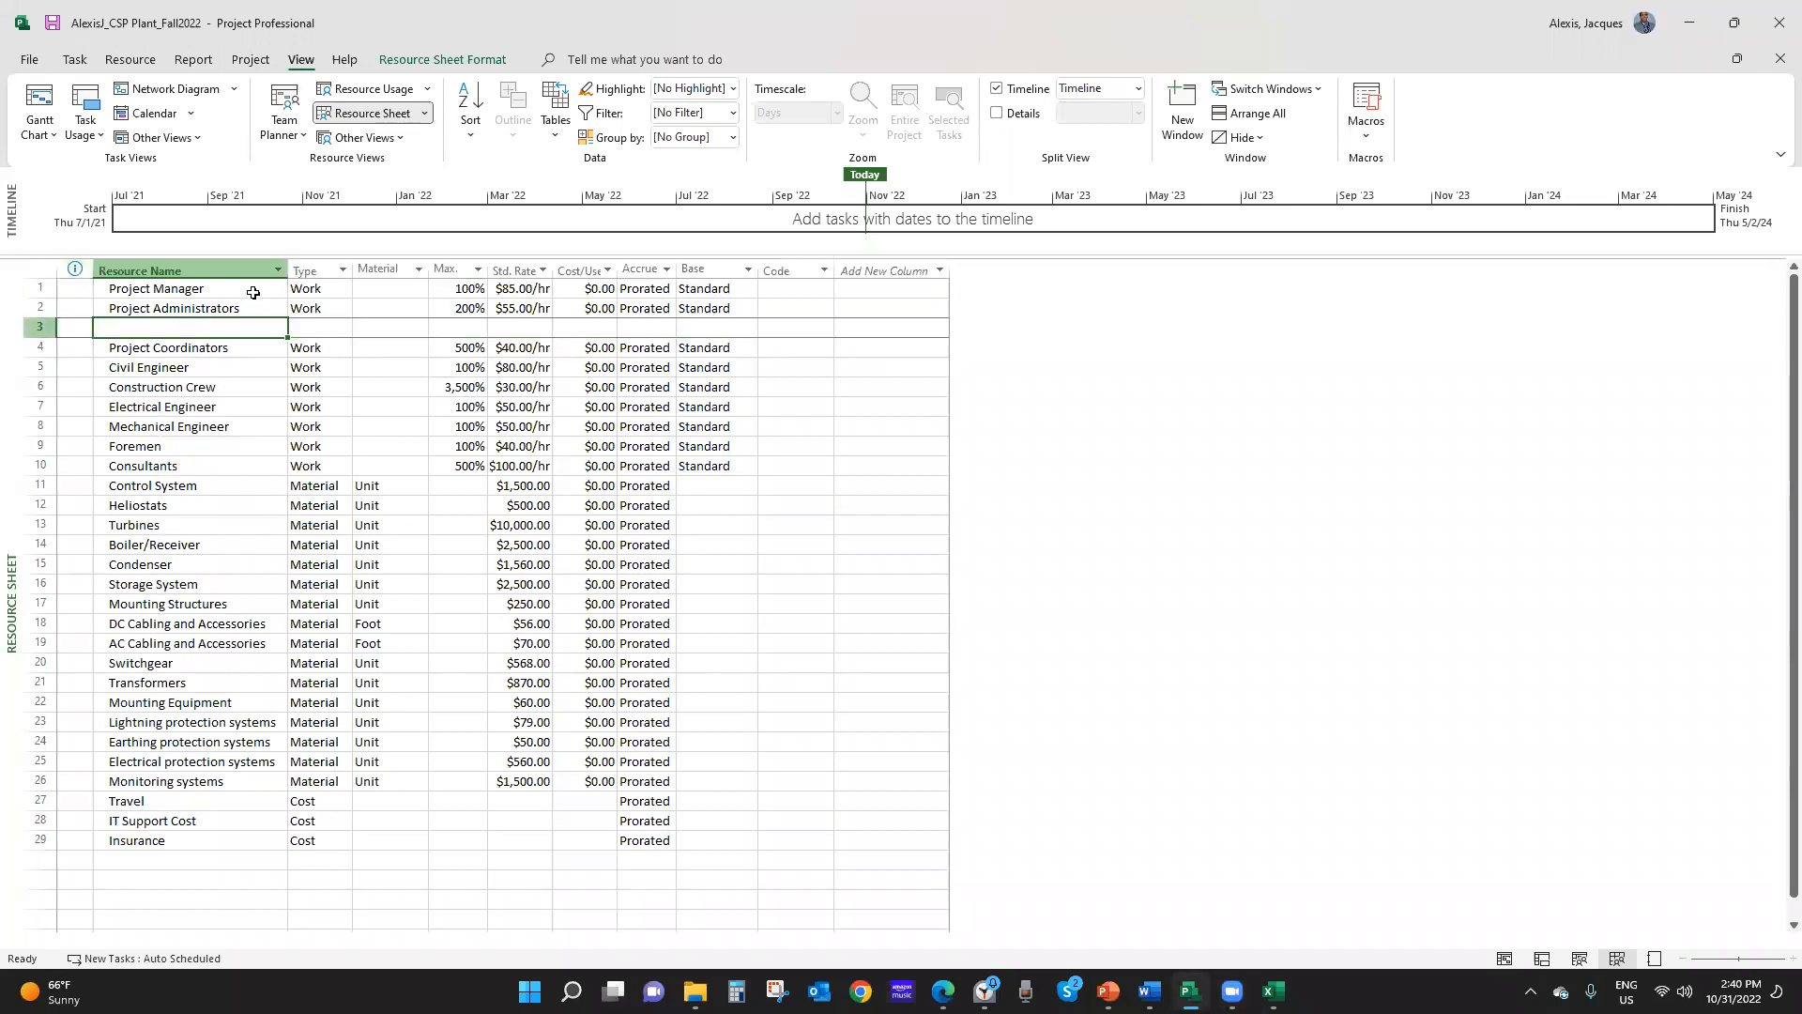
pyautogui.write('Daisy')
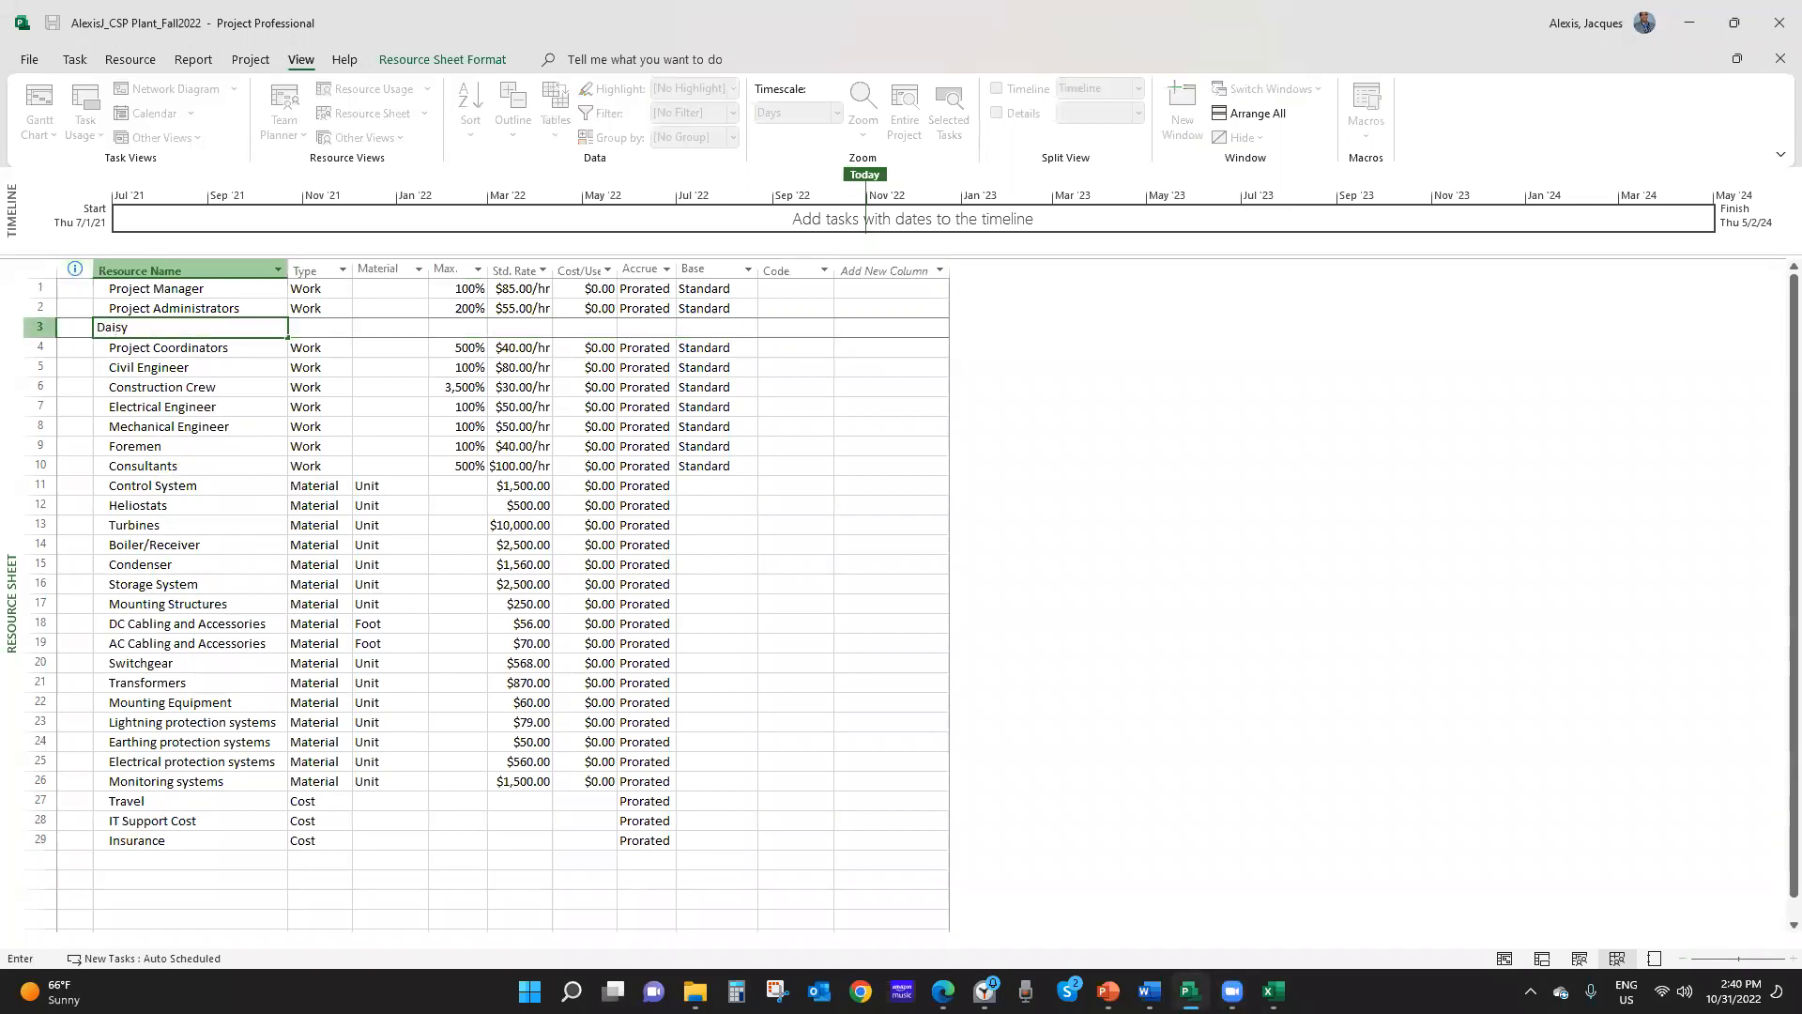
pyautogui.press('Return')
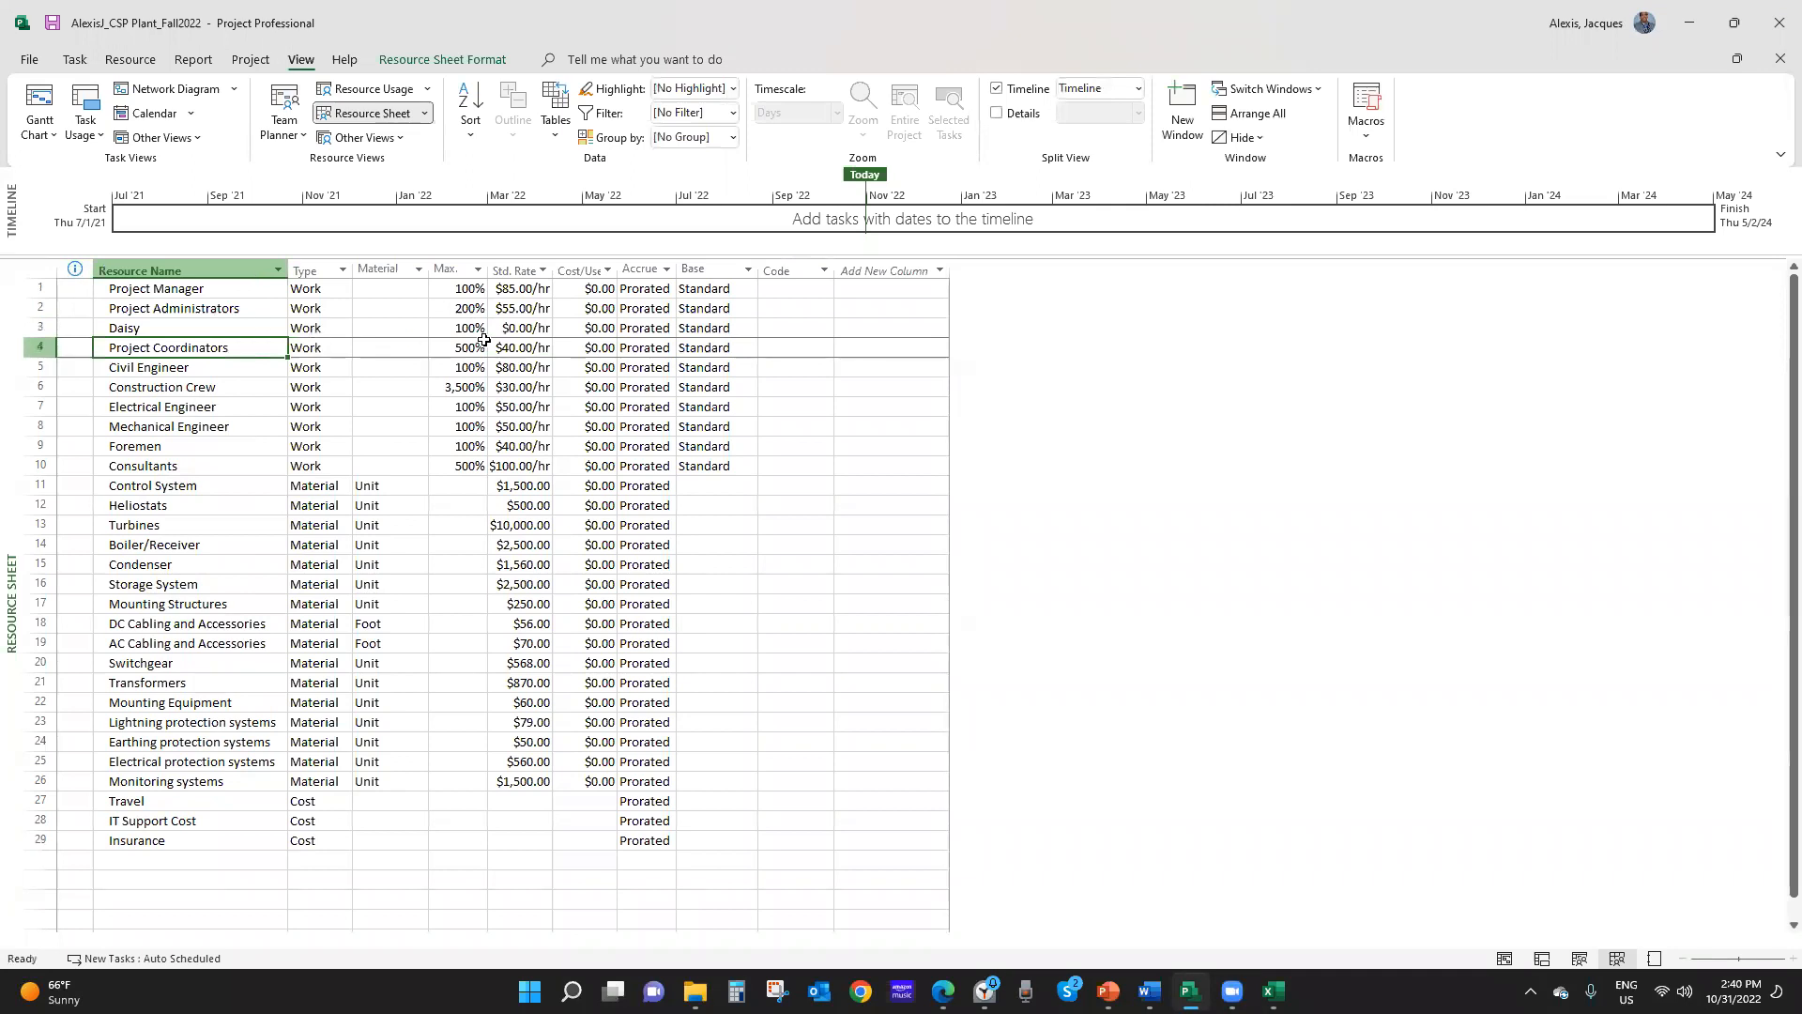
# Set the maximum units of the new resource in row 3 to 50%
pyautogui.click(477, 330)
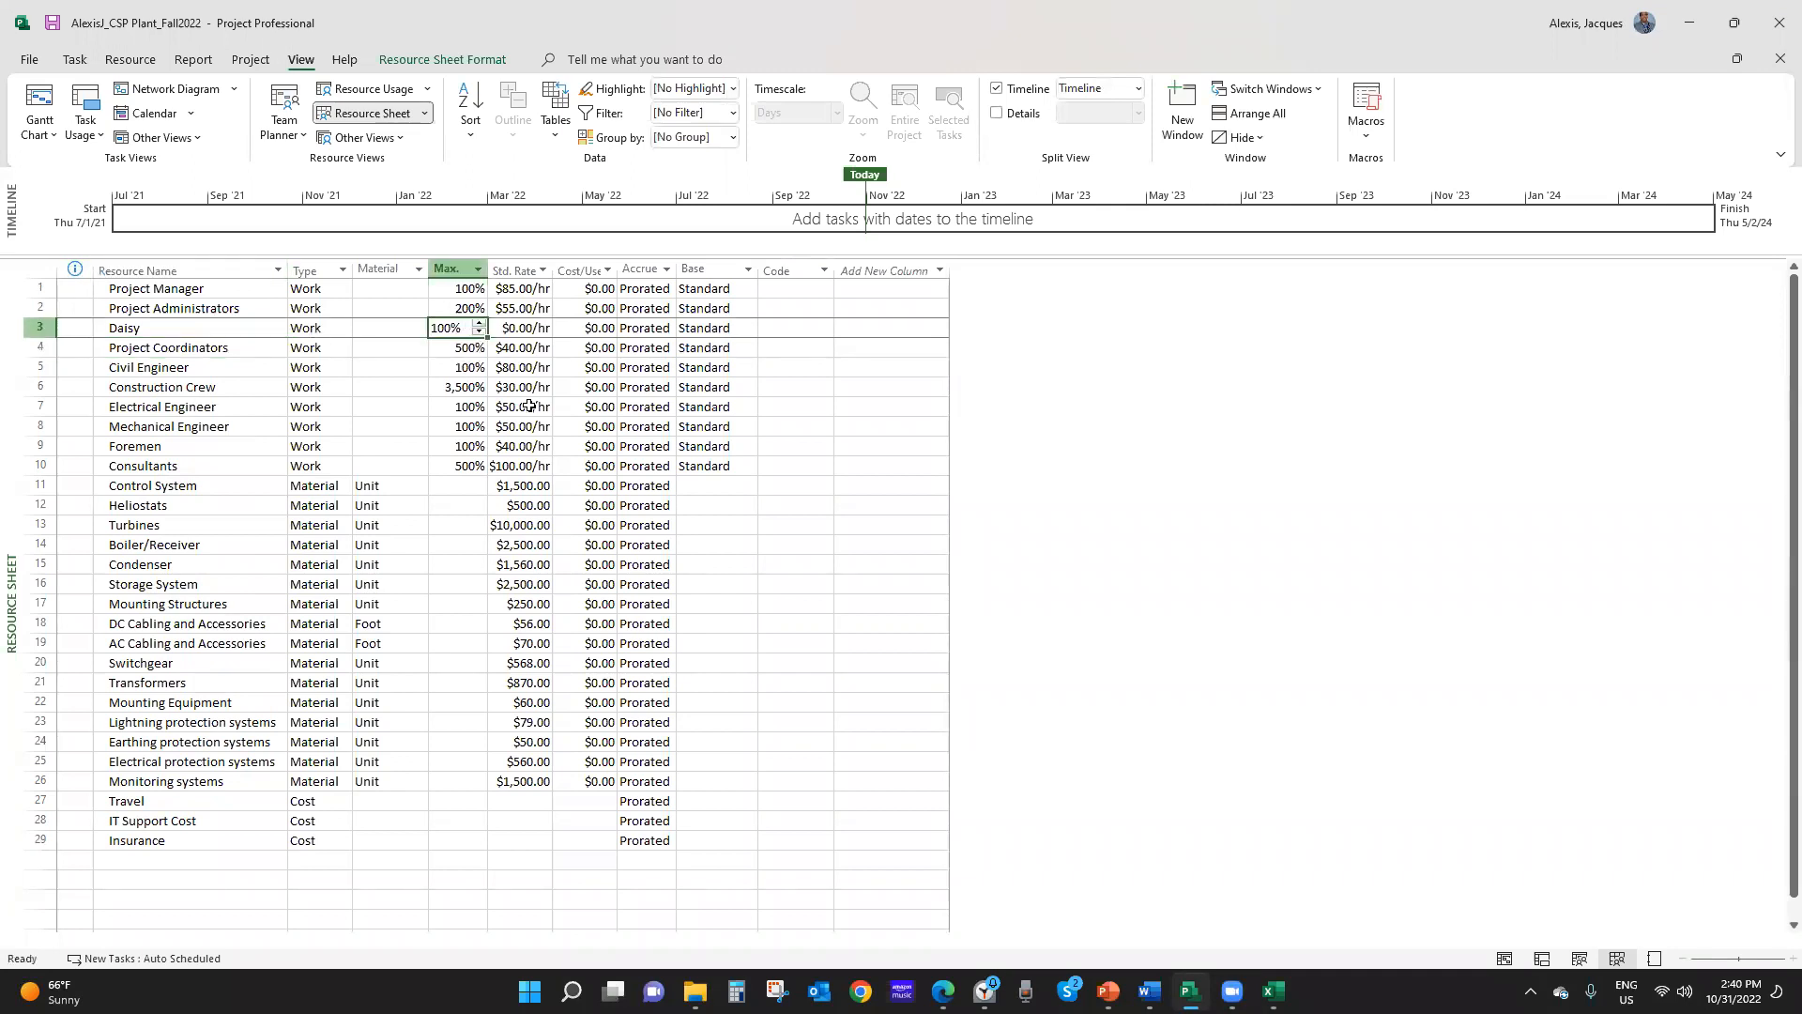
pyautogui.write('50')
pyautogui.press('Return')
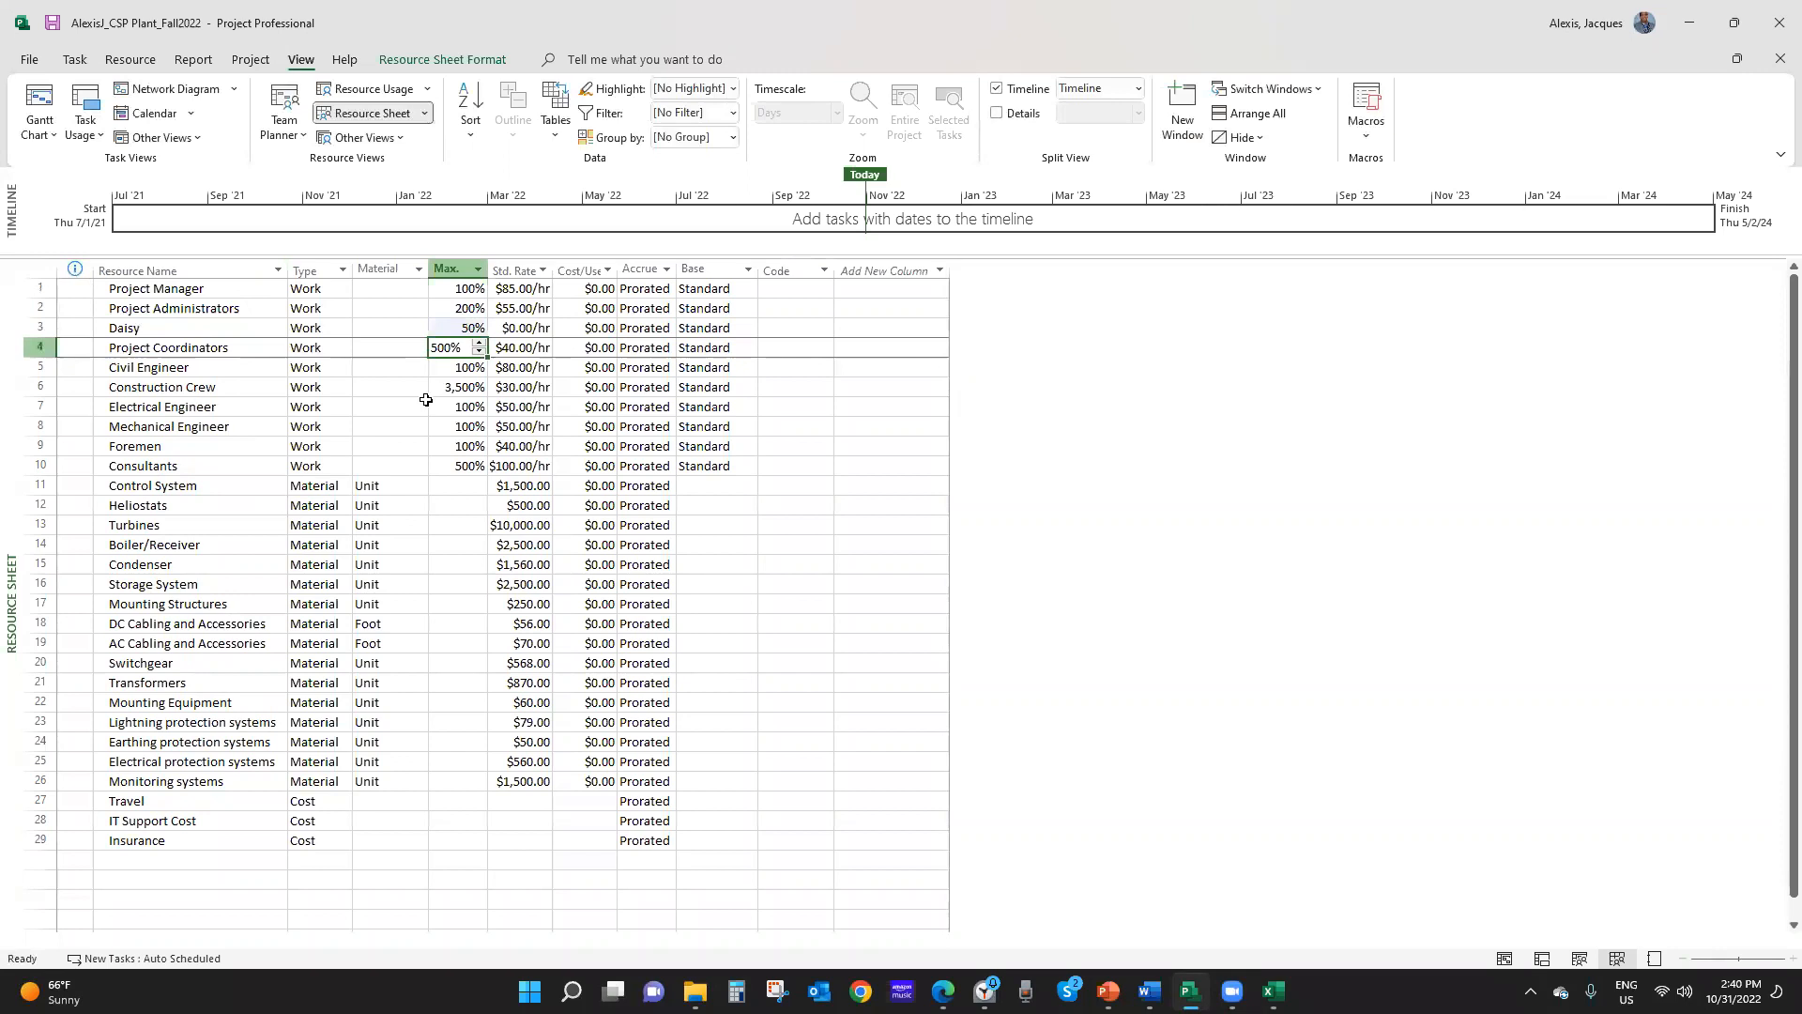
pyautogui.click(497, 485)
pyautogui.click(247, 327)
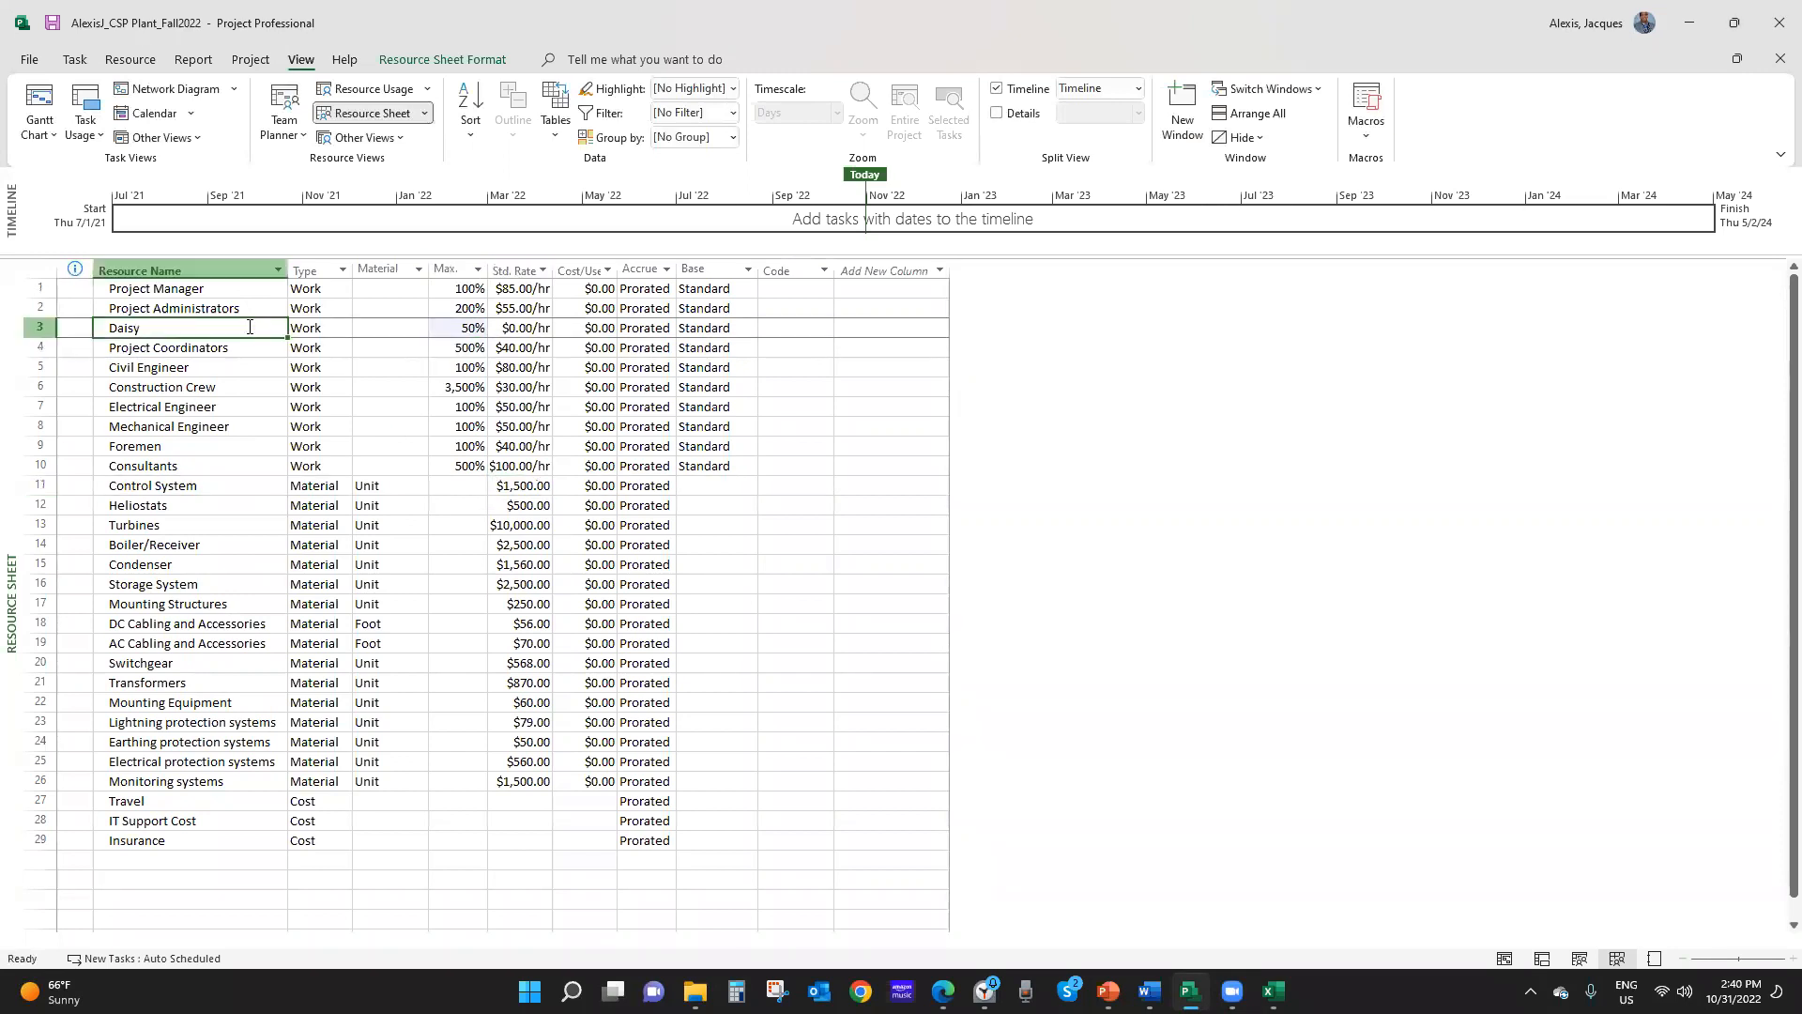
# Insert another resource above Project Coordinators in row 4 and enter the second person's first name as its name
pyautogui.click(40, 346)
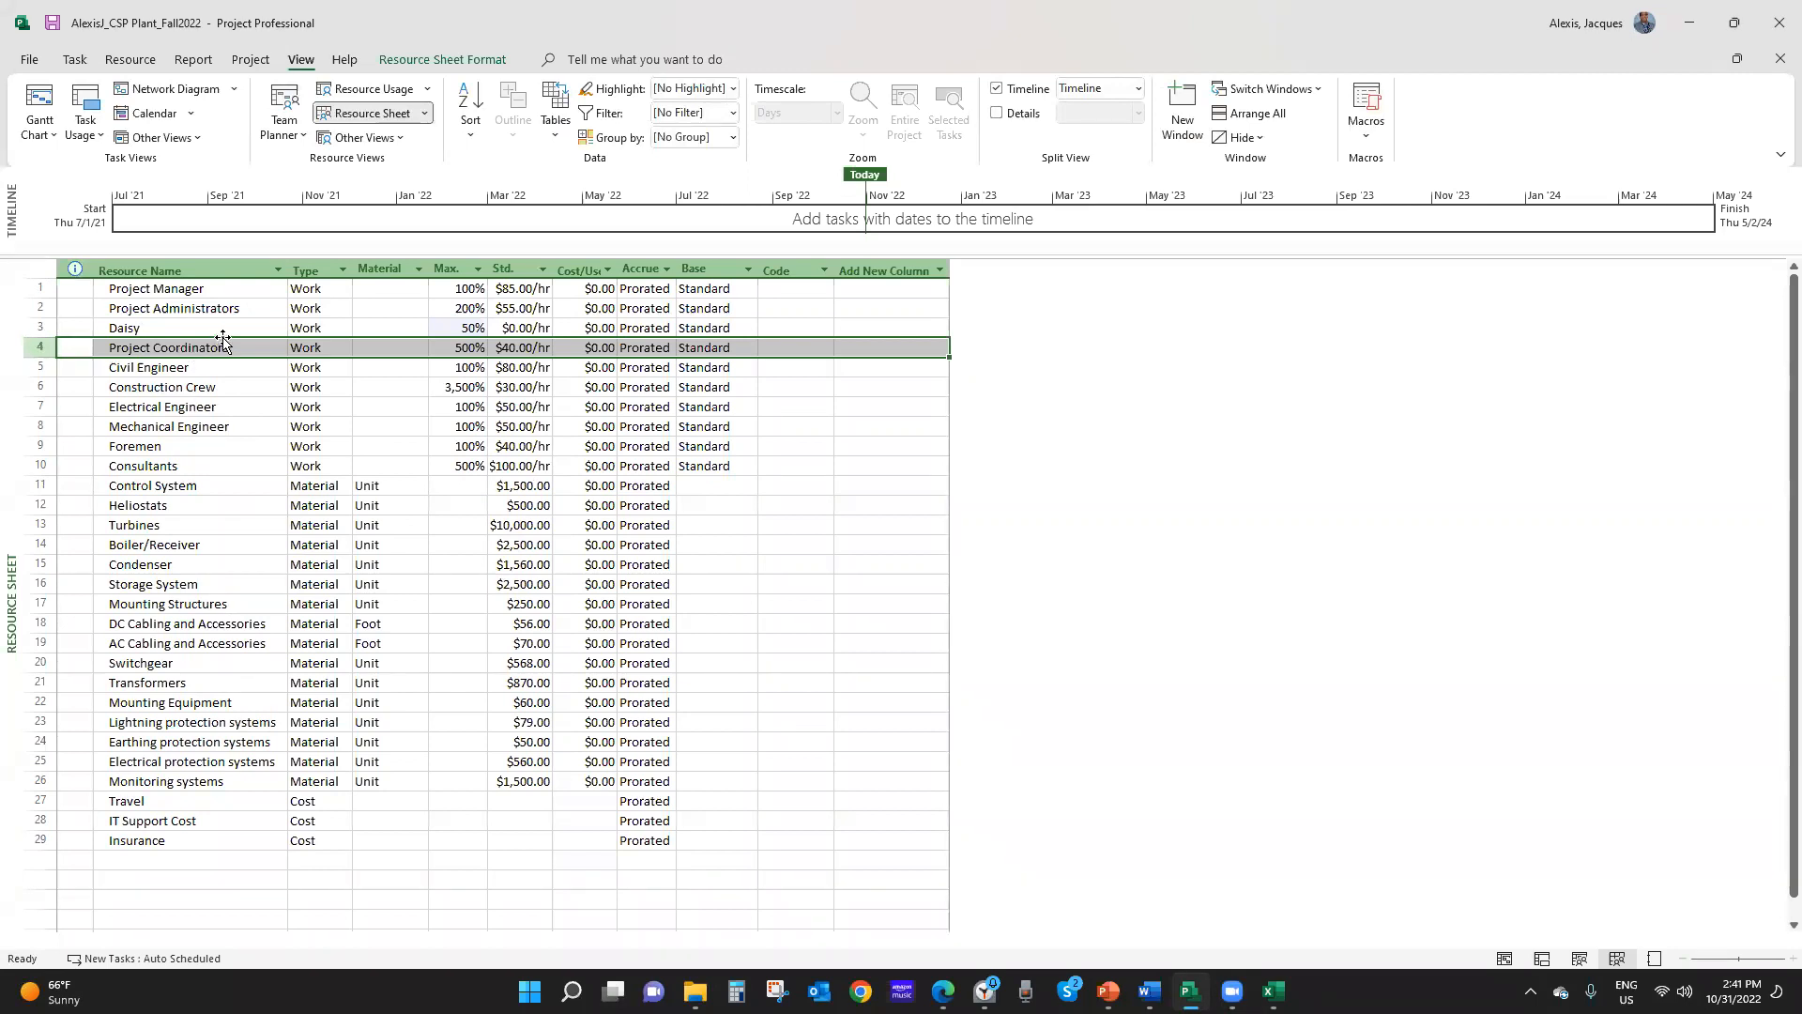
pyautogui.rightClick(167, 351)
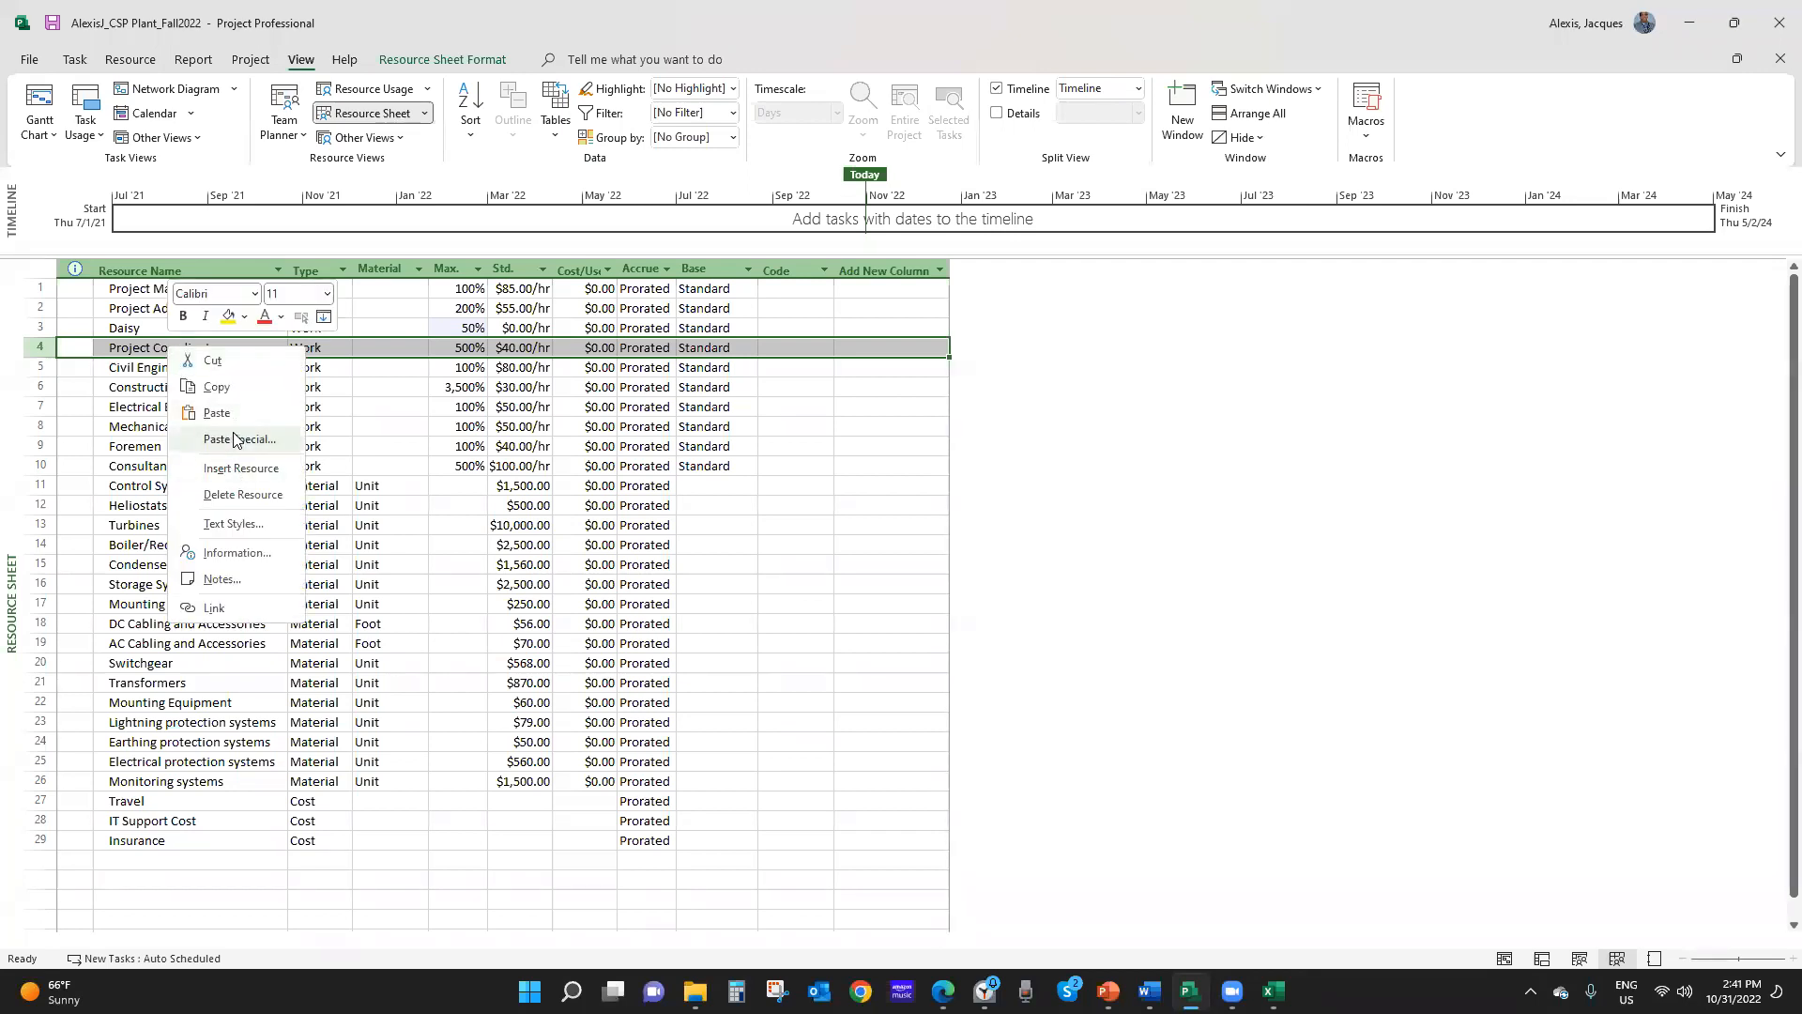
pyautogui.click(241, 467)
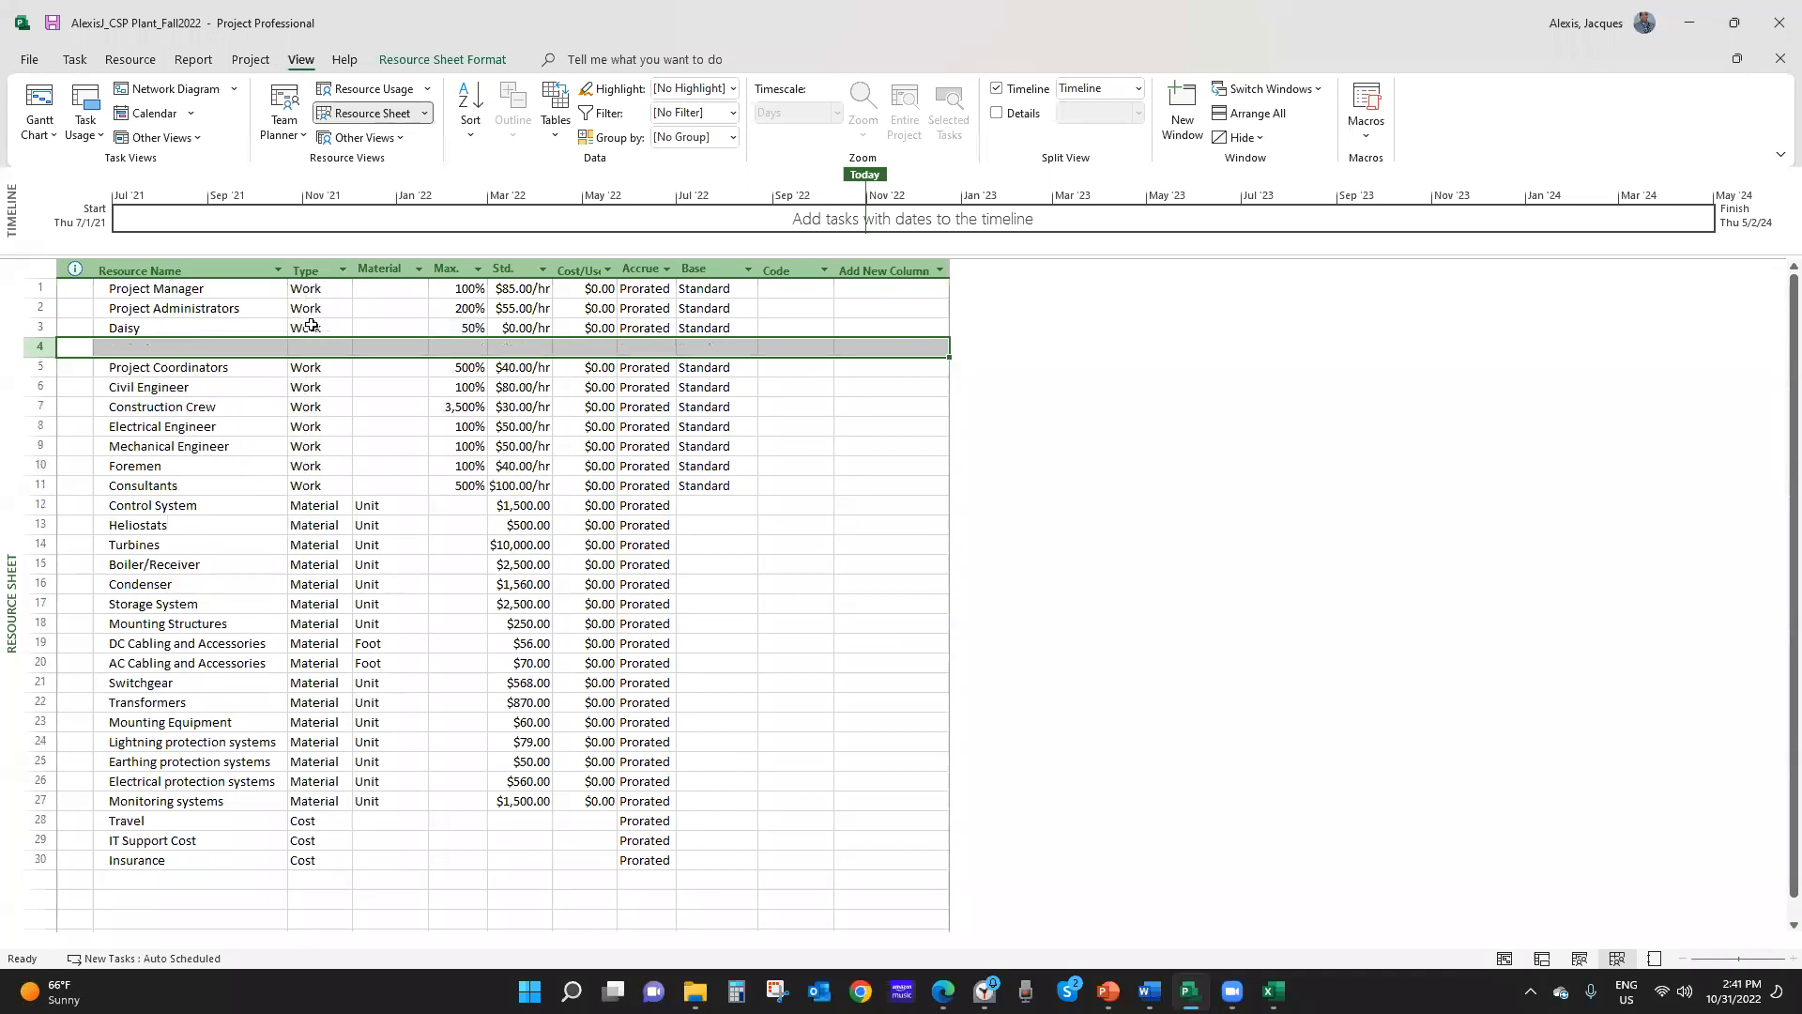
pyautogui.click(234, 341)
pyautogui.write('Peter')
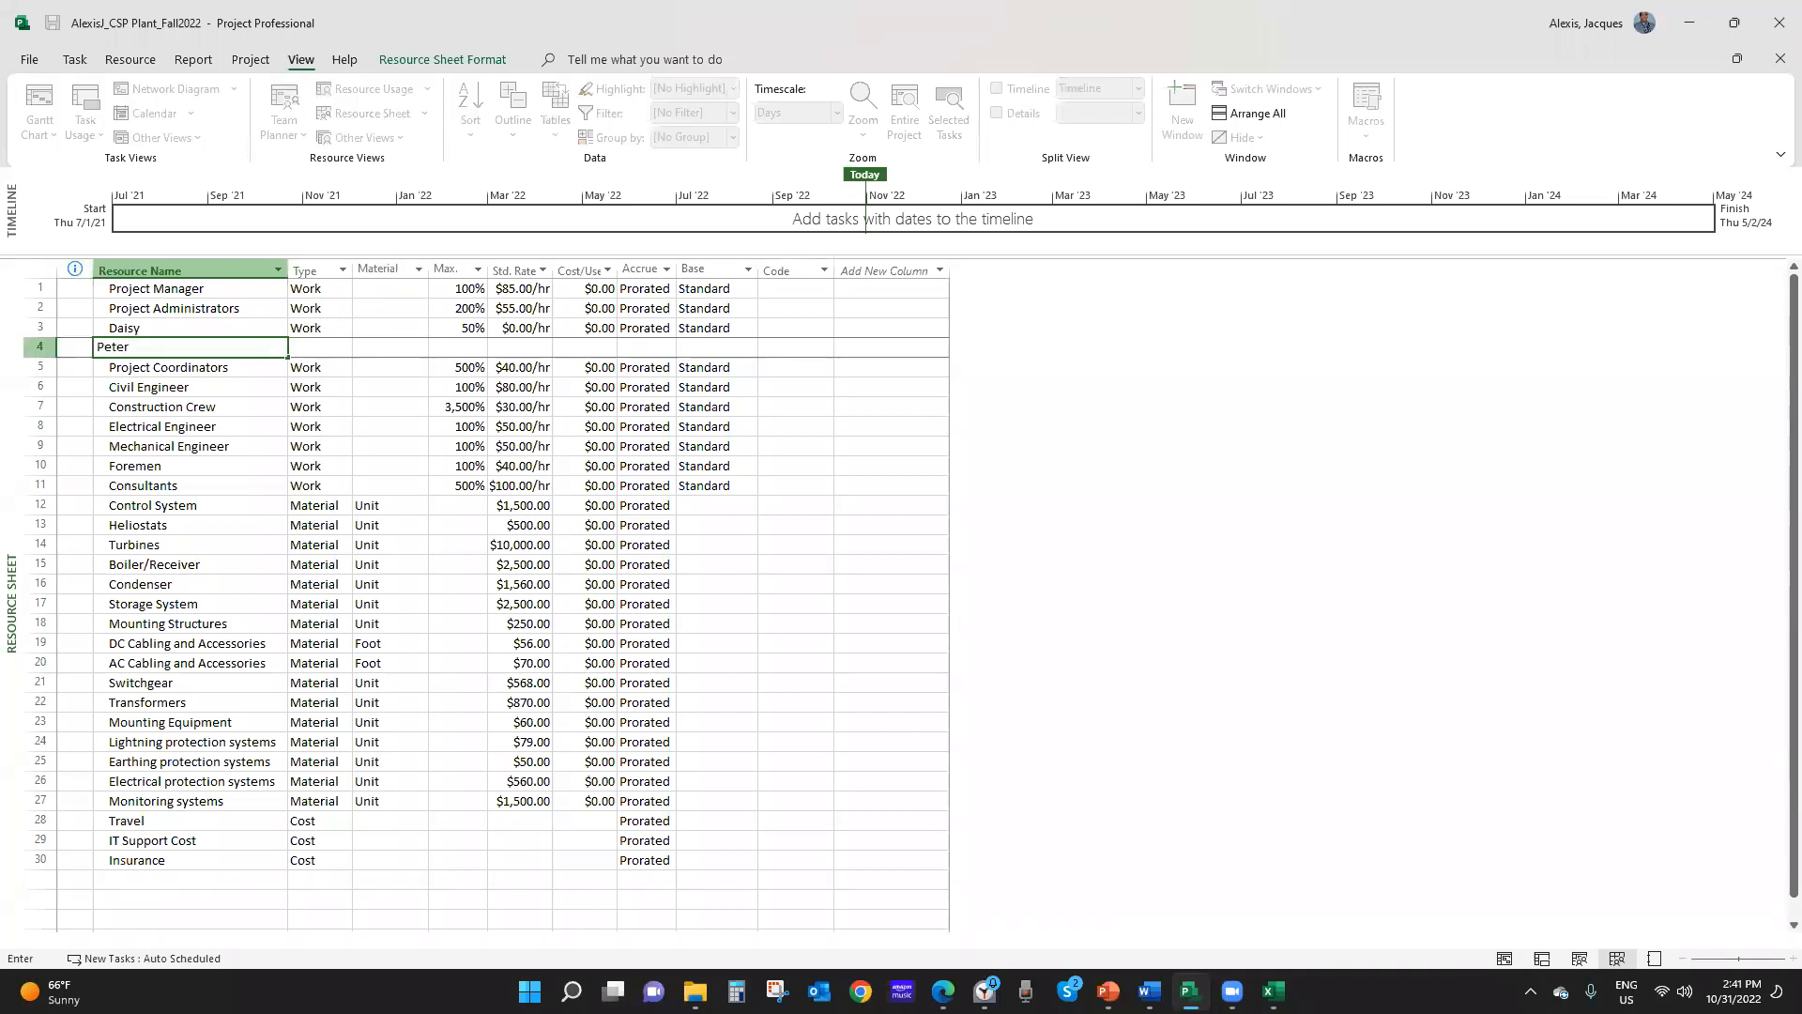
pyautogui.press('Return')
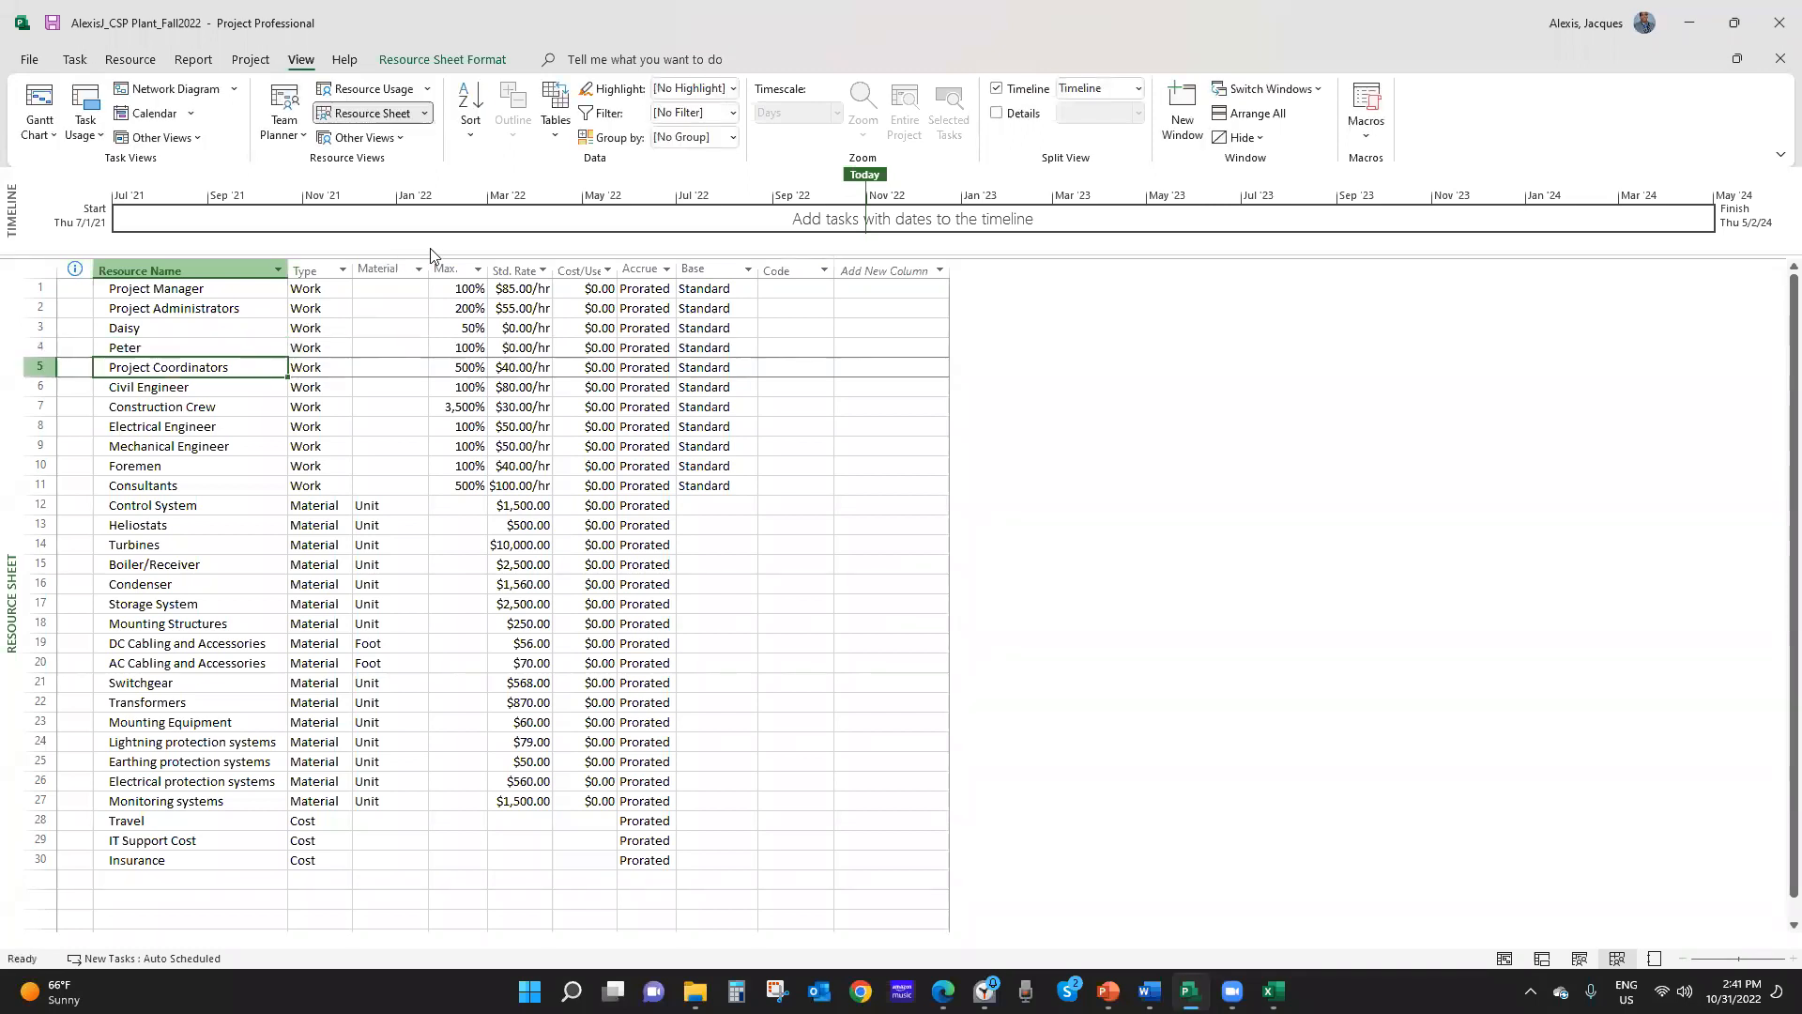
# Set the maximum units of the new resource in row 4 to 50% and widen the Max. Units column
pyautogui.click(476, 352)
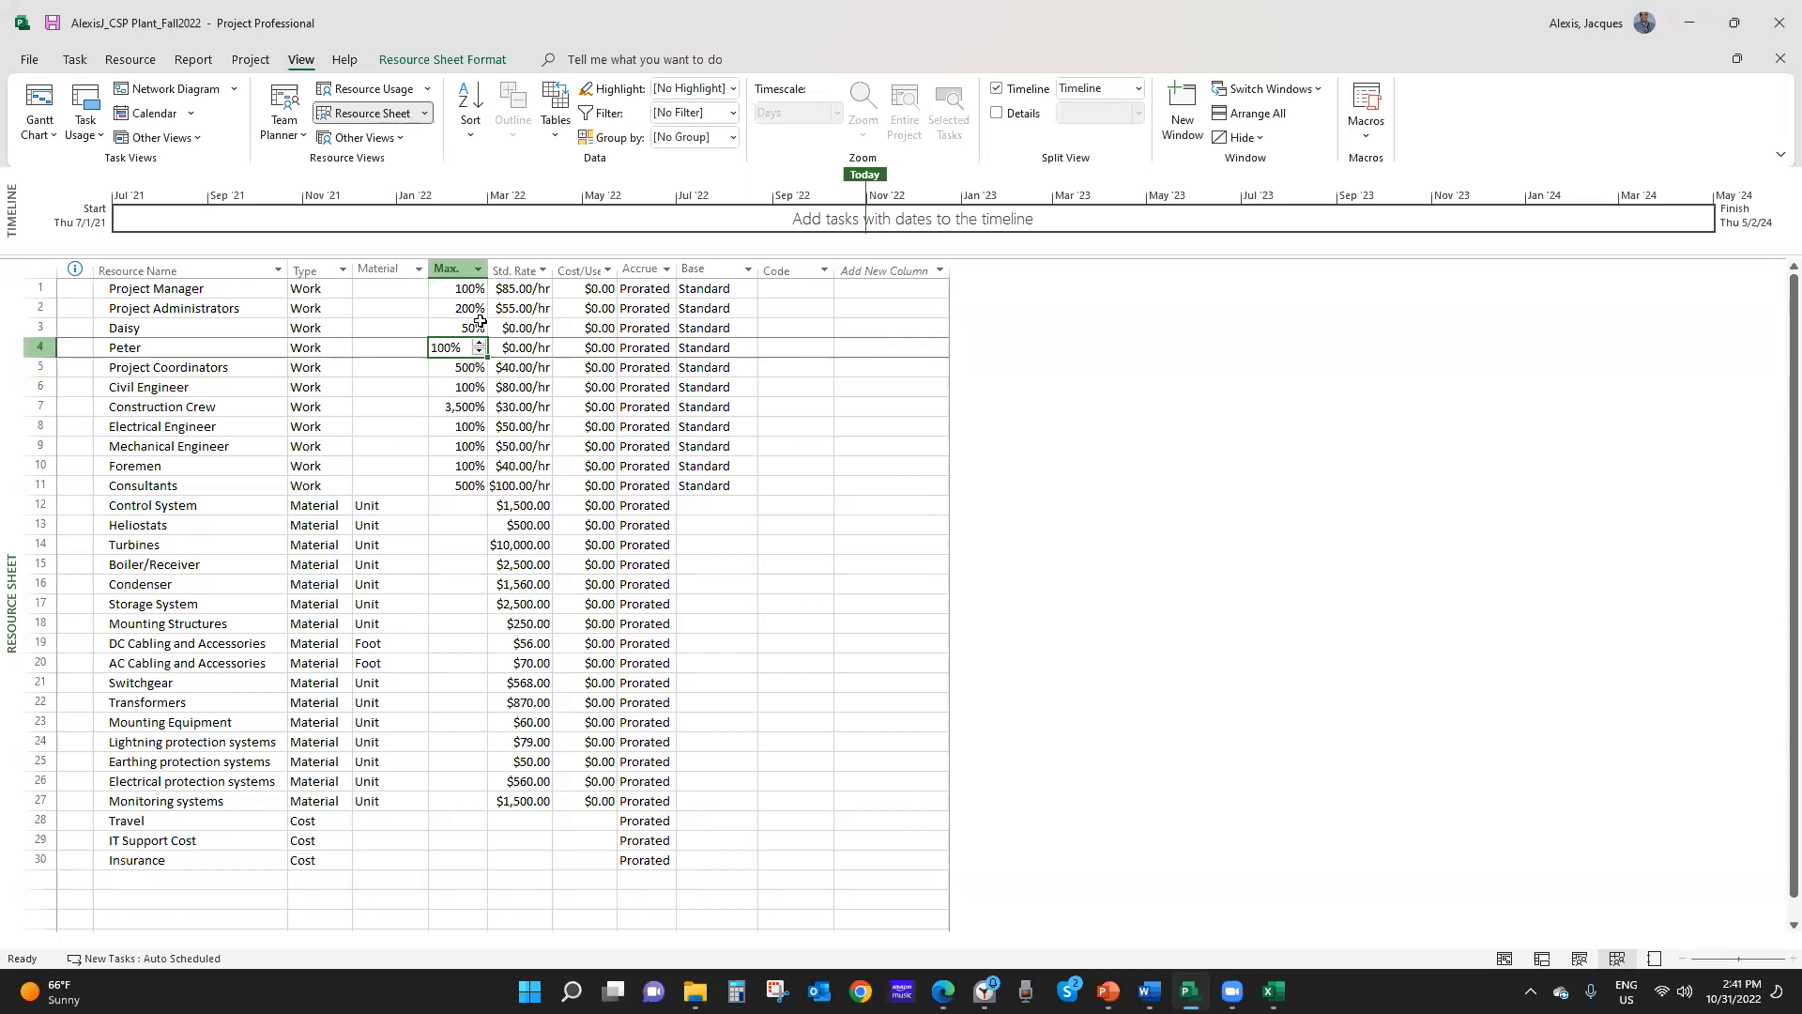
pyautogui.write('50')
pyautogui.press('Return')
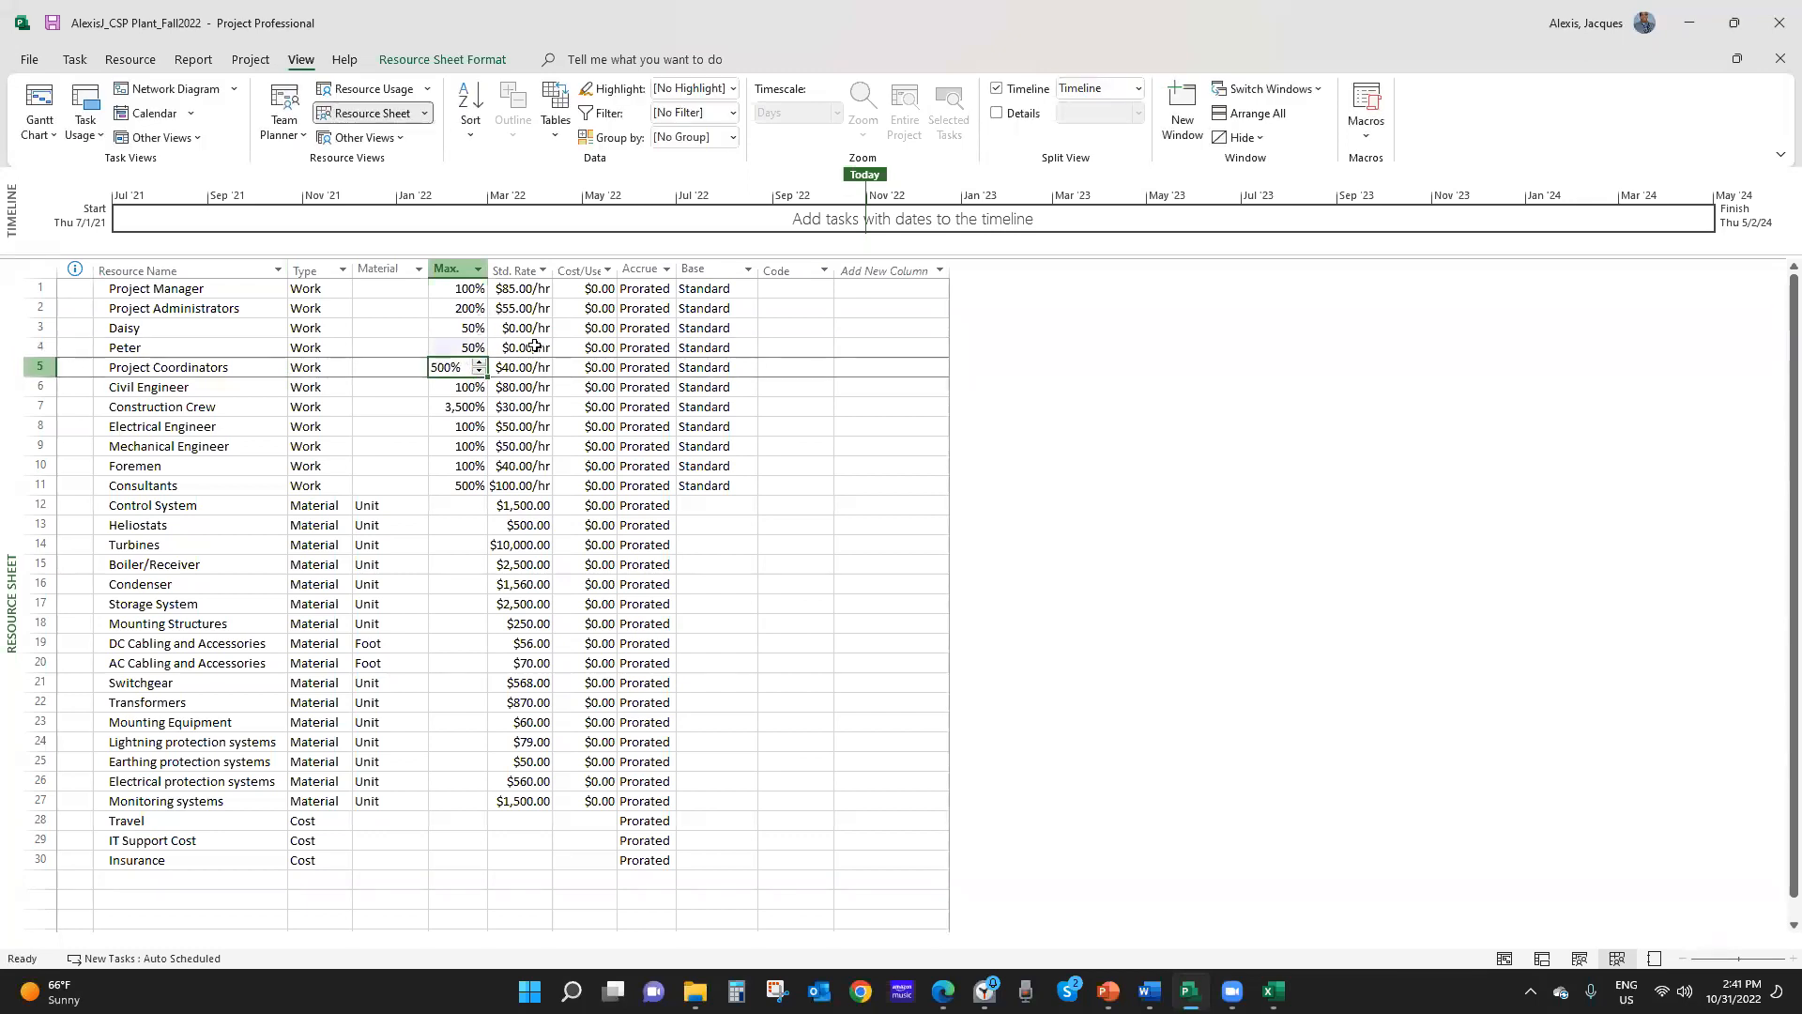
pyautogui.click(464, 324)
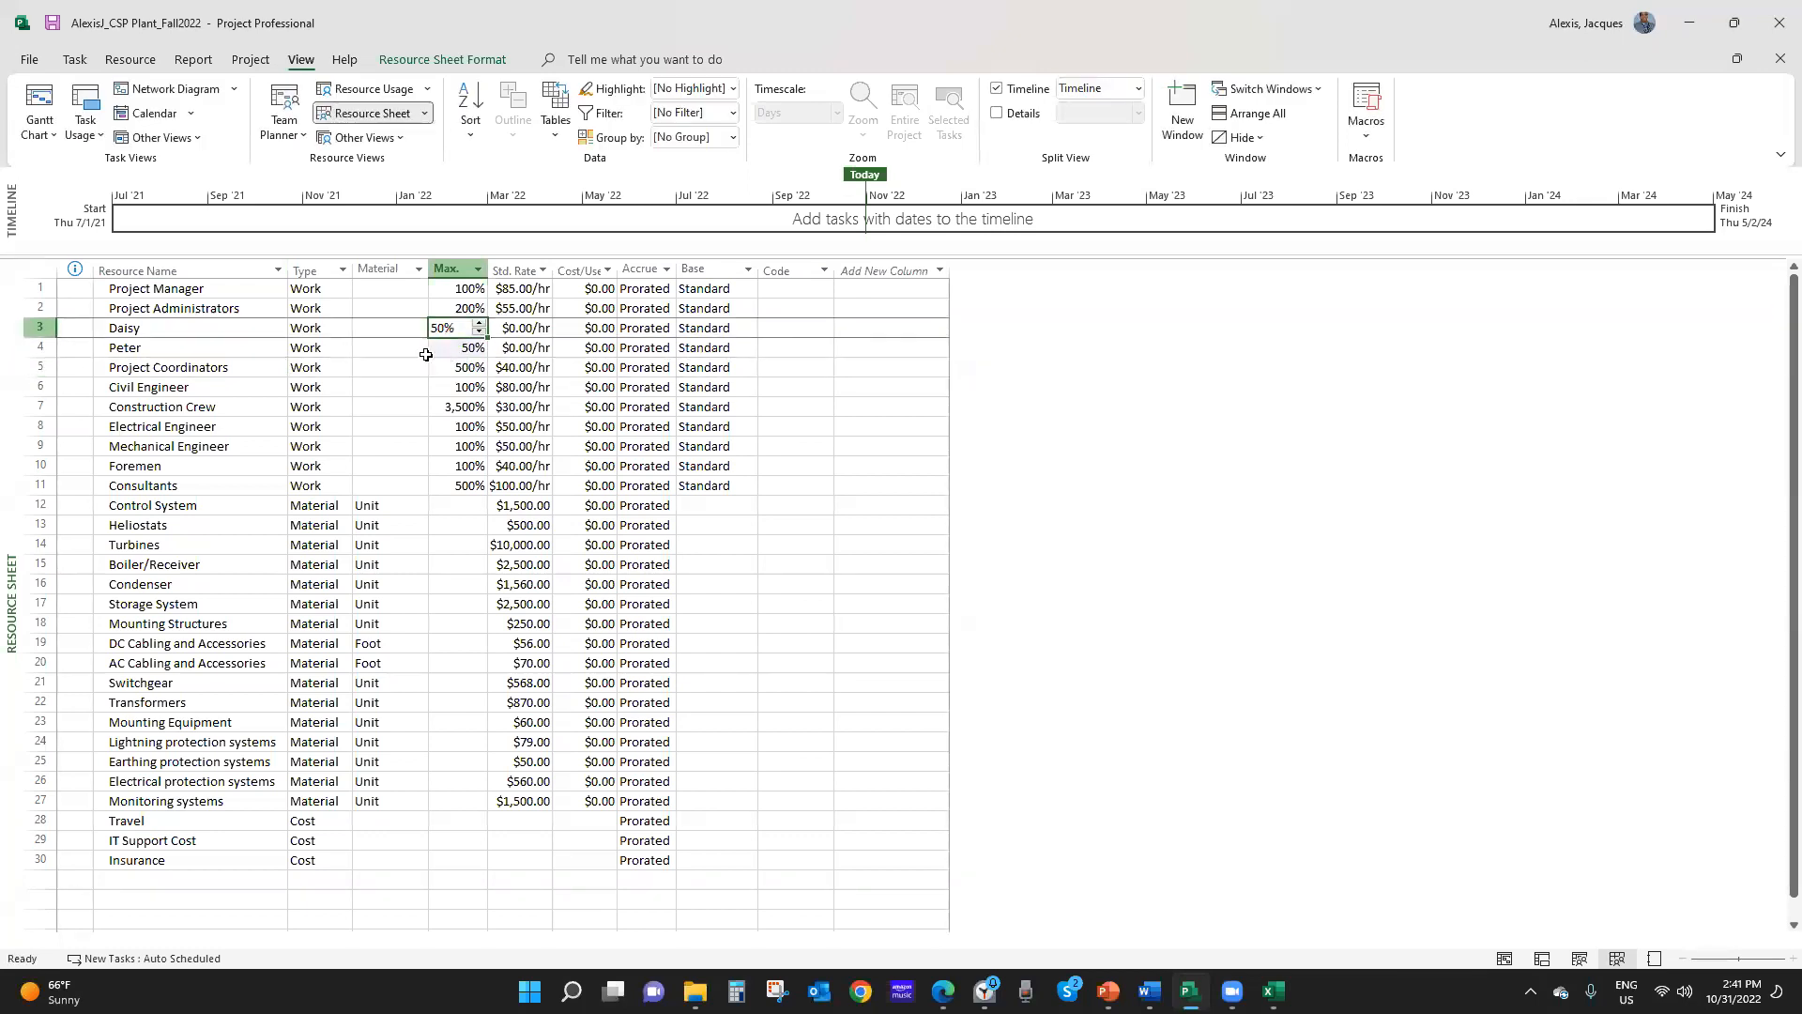
pyautogui.click(177, 332)
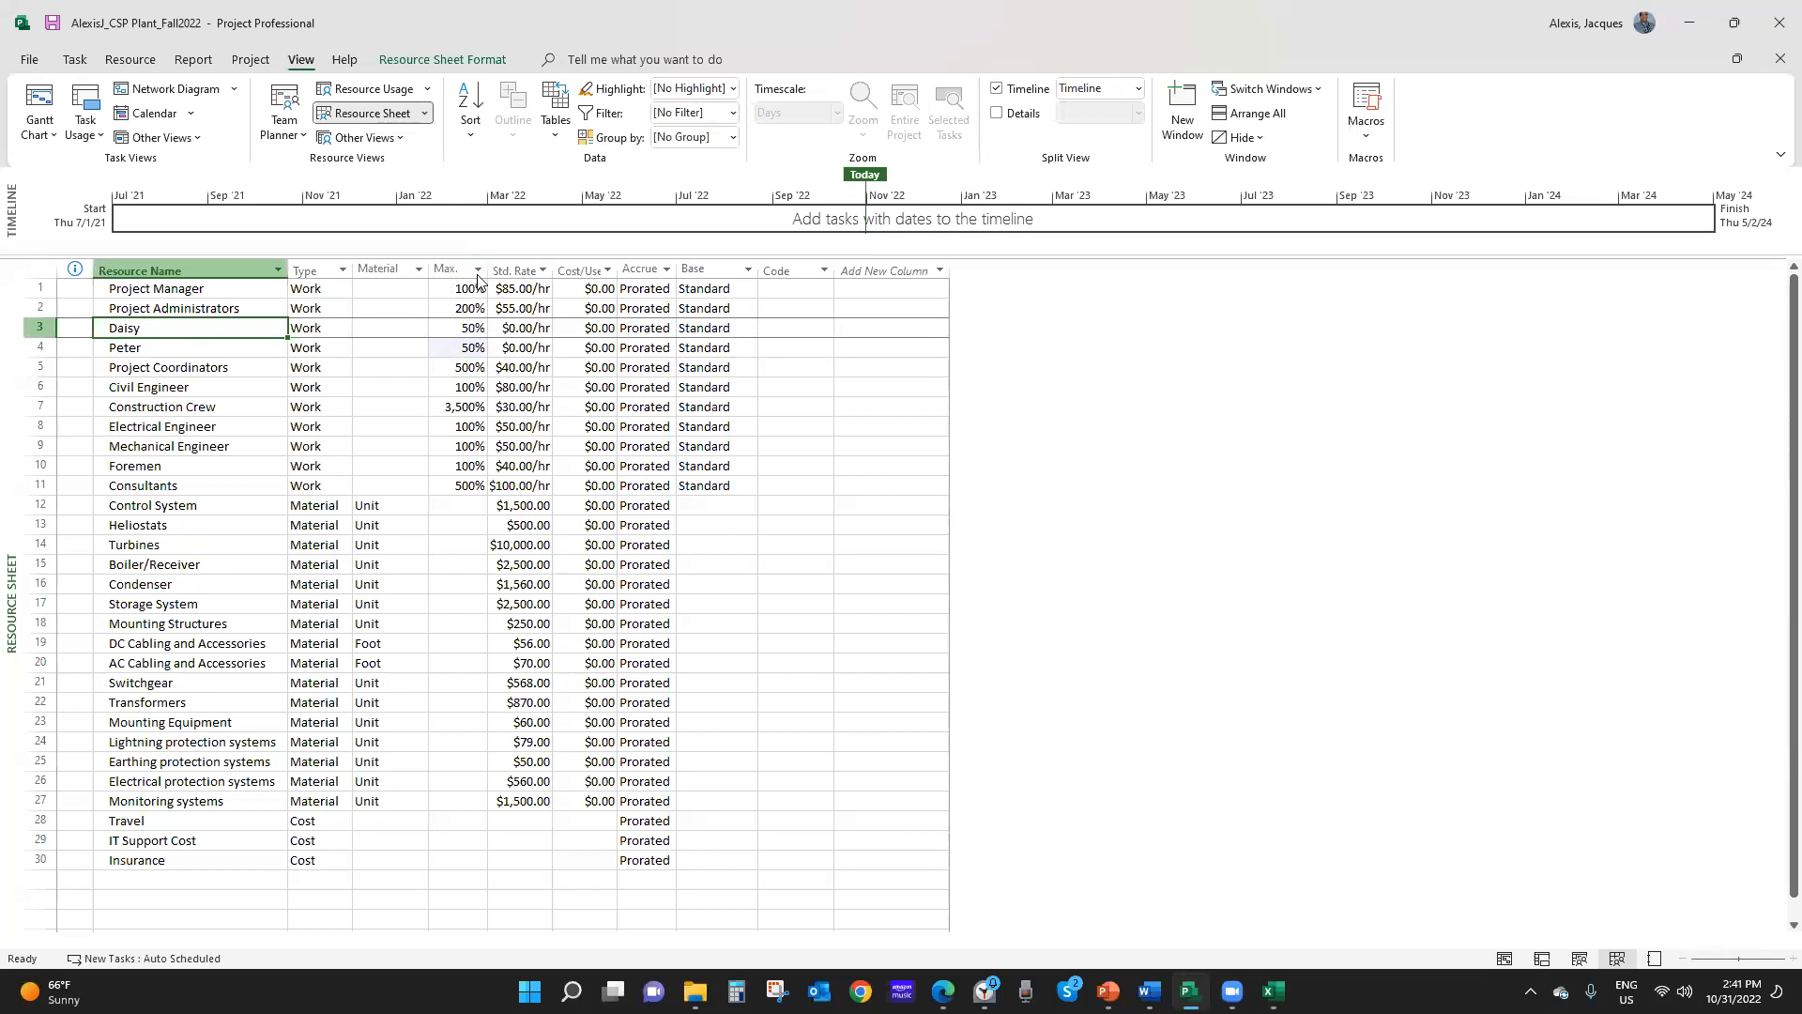
pyautogui.moveTo(481, 267); pyautogui.dragTo(511, 267)
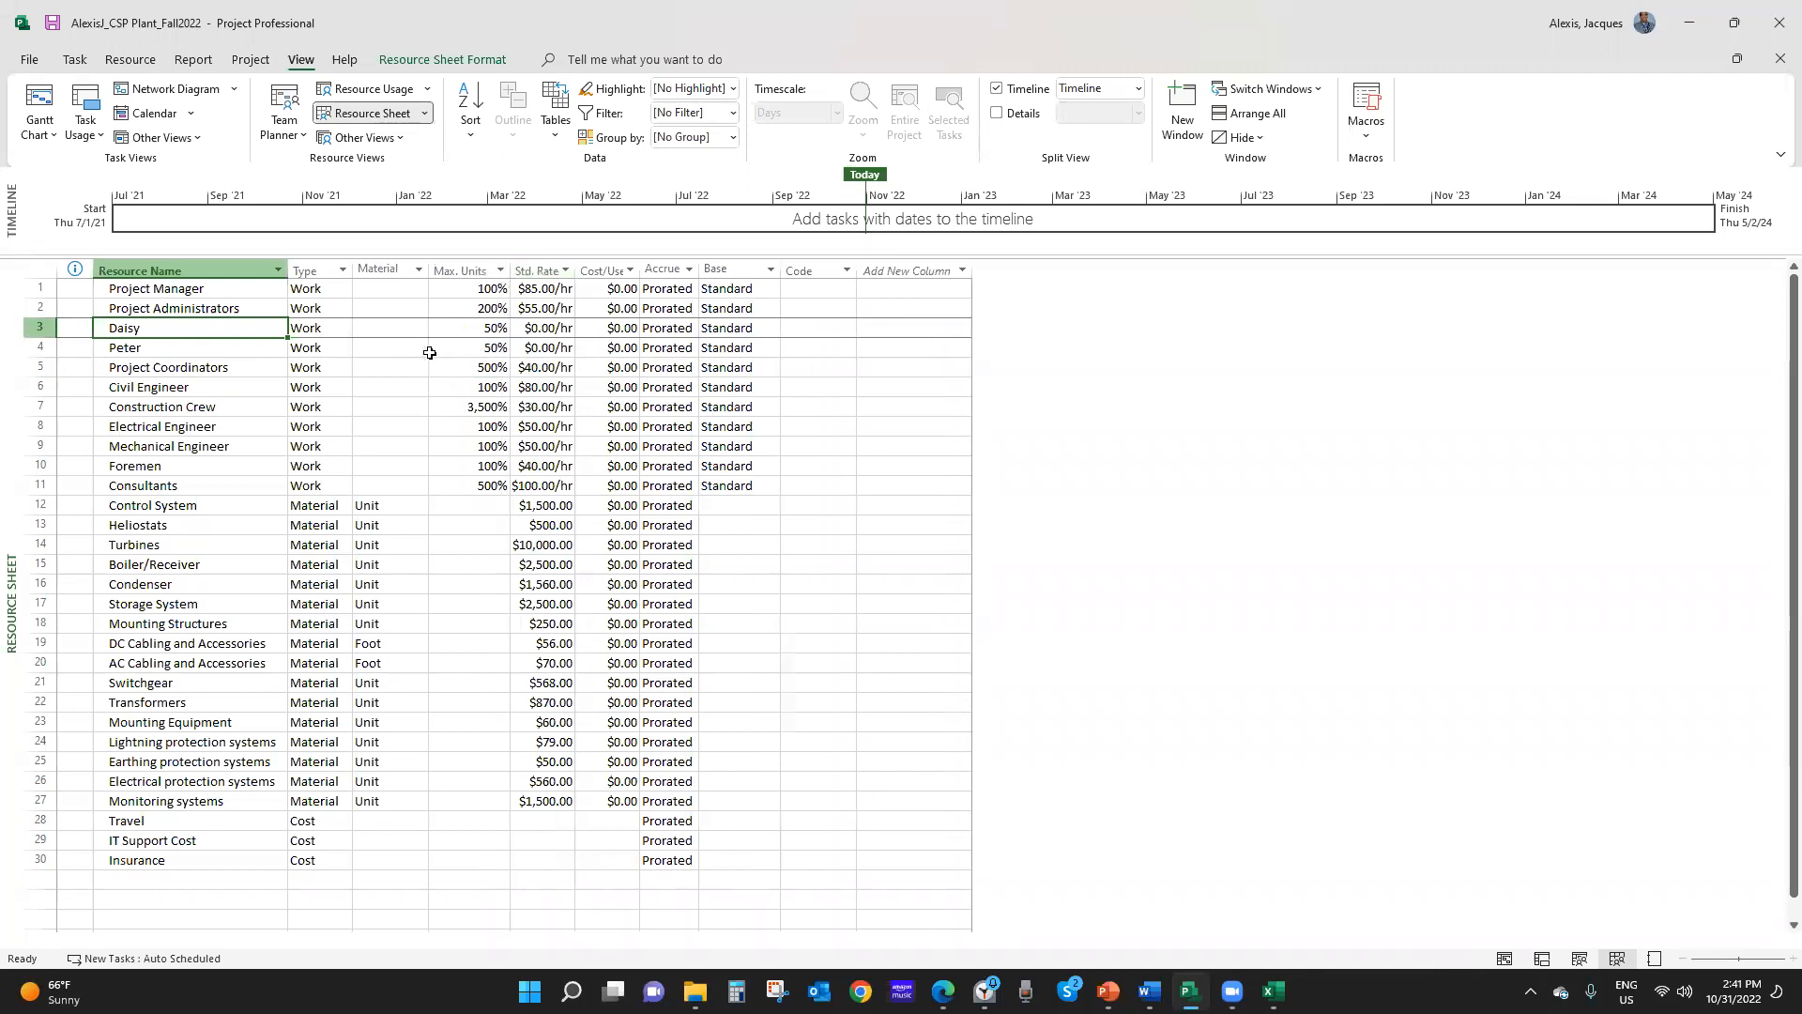
# Set the standard rates of the two new resources to $100/hr for row 3 and $85/hr for row 4
pyautogui.click(528, 330)
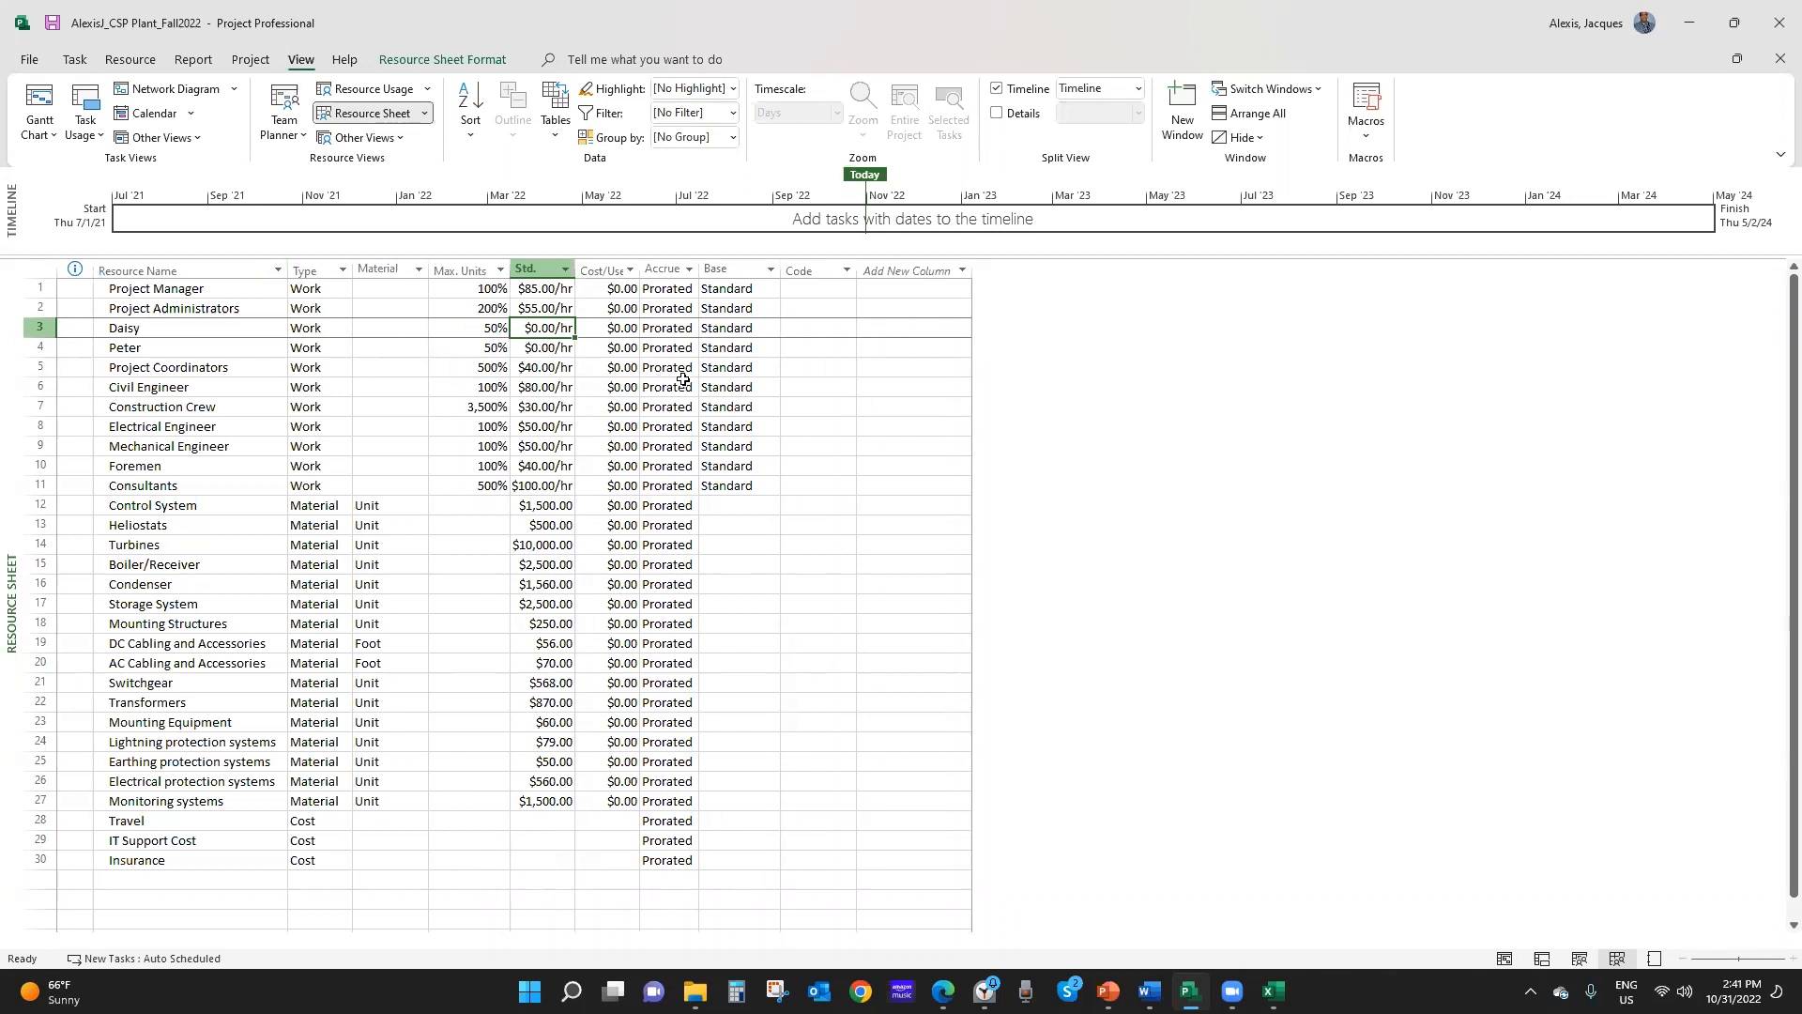
pyautogui.write('100')
pyautogui.press('Return')
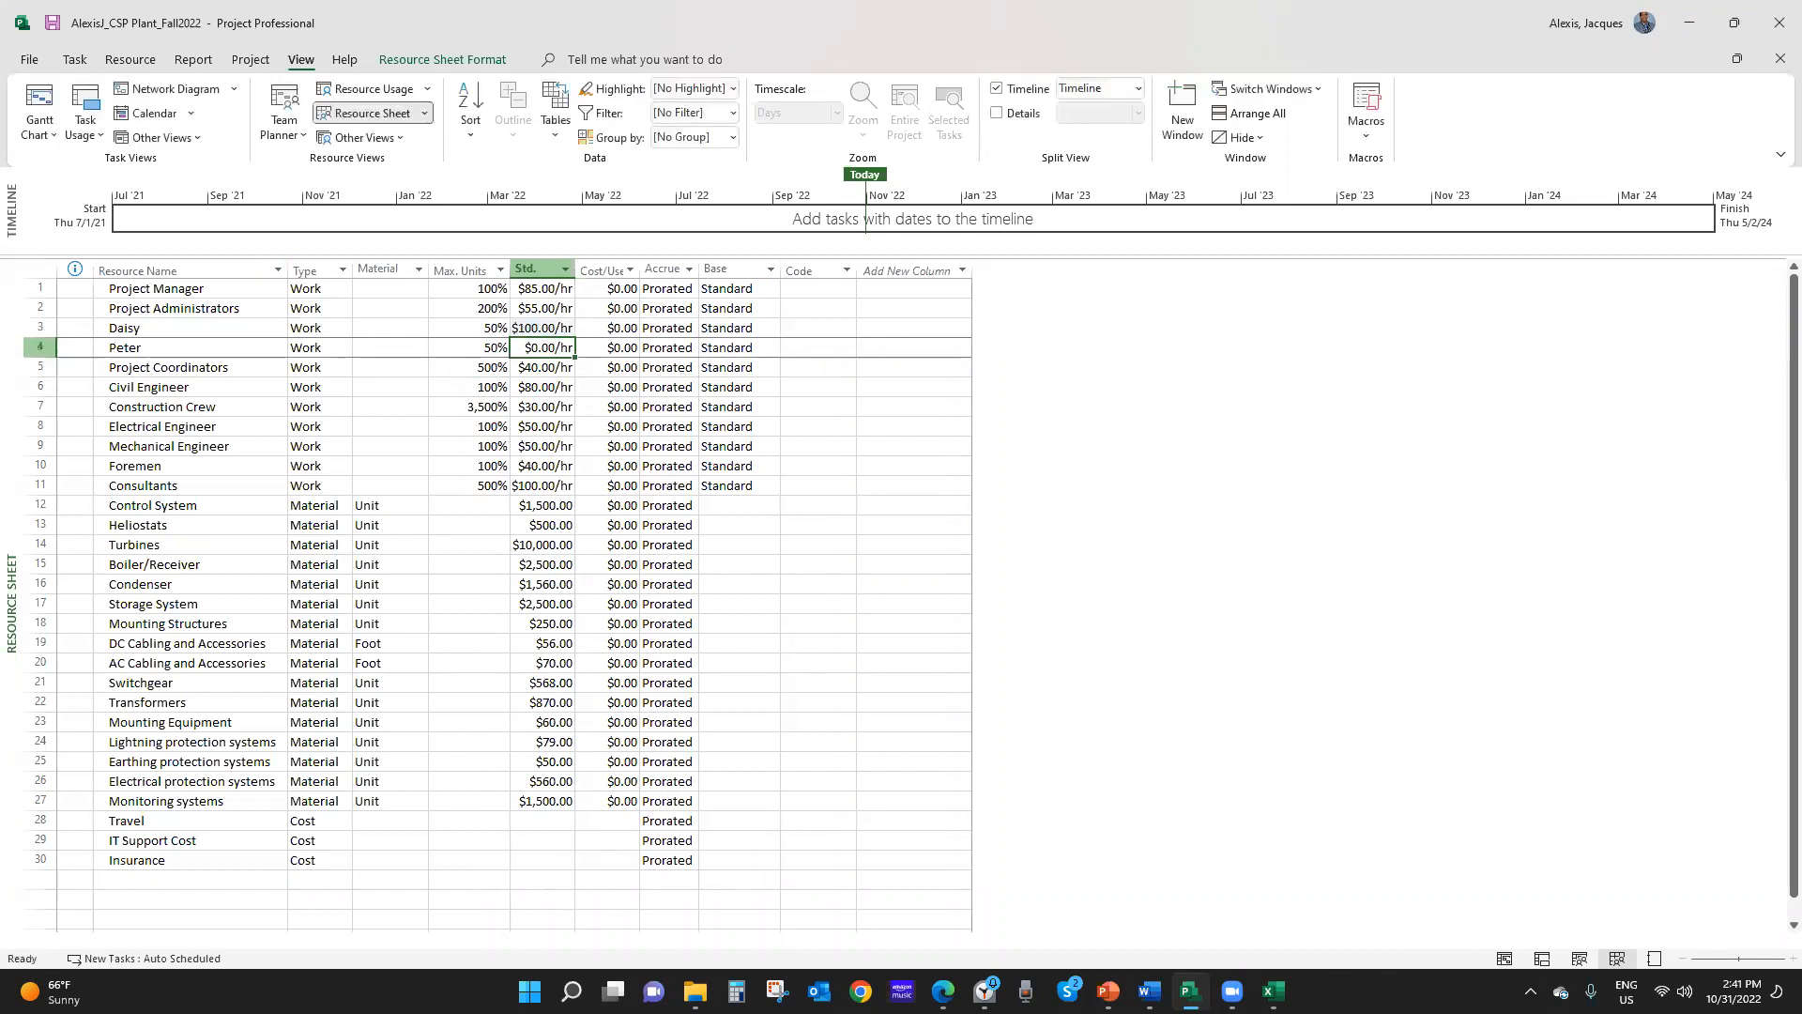
pyautogui.write('85')
pyautogui.press('Return')
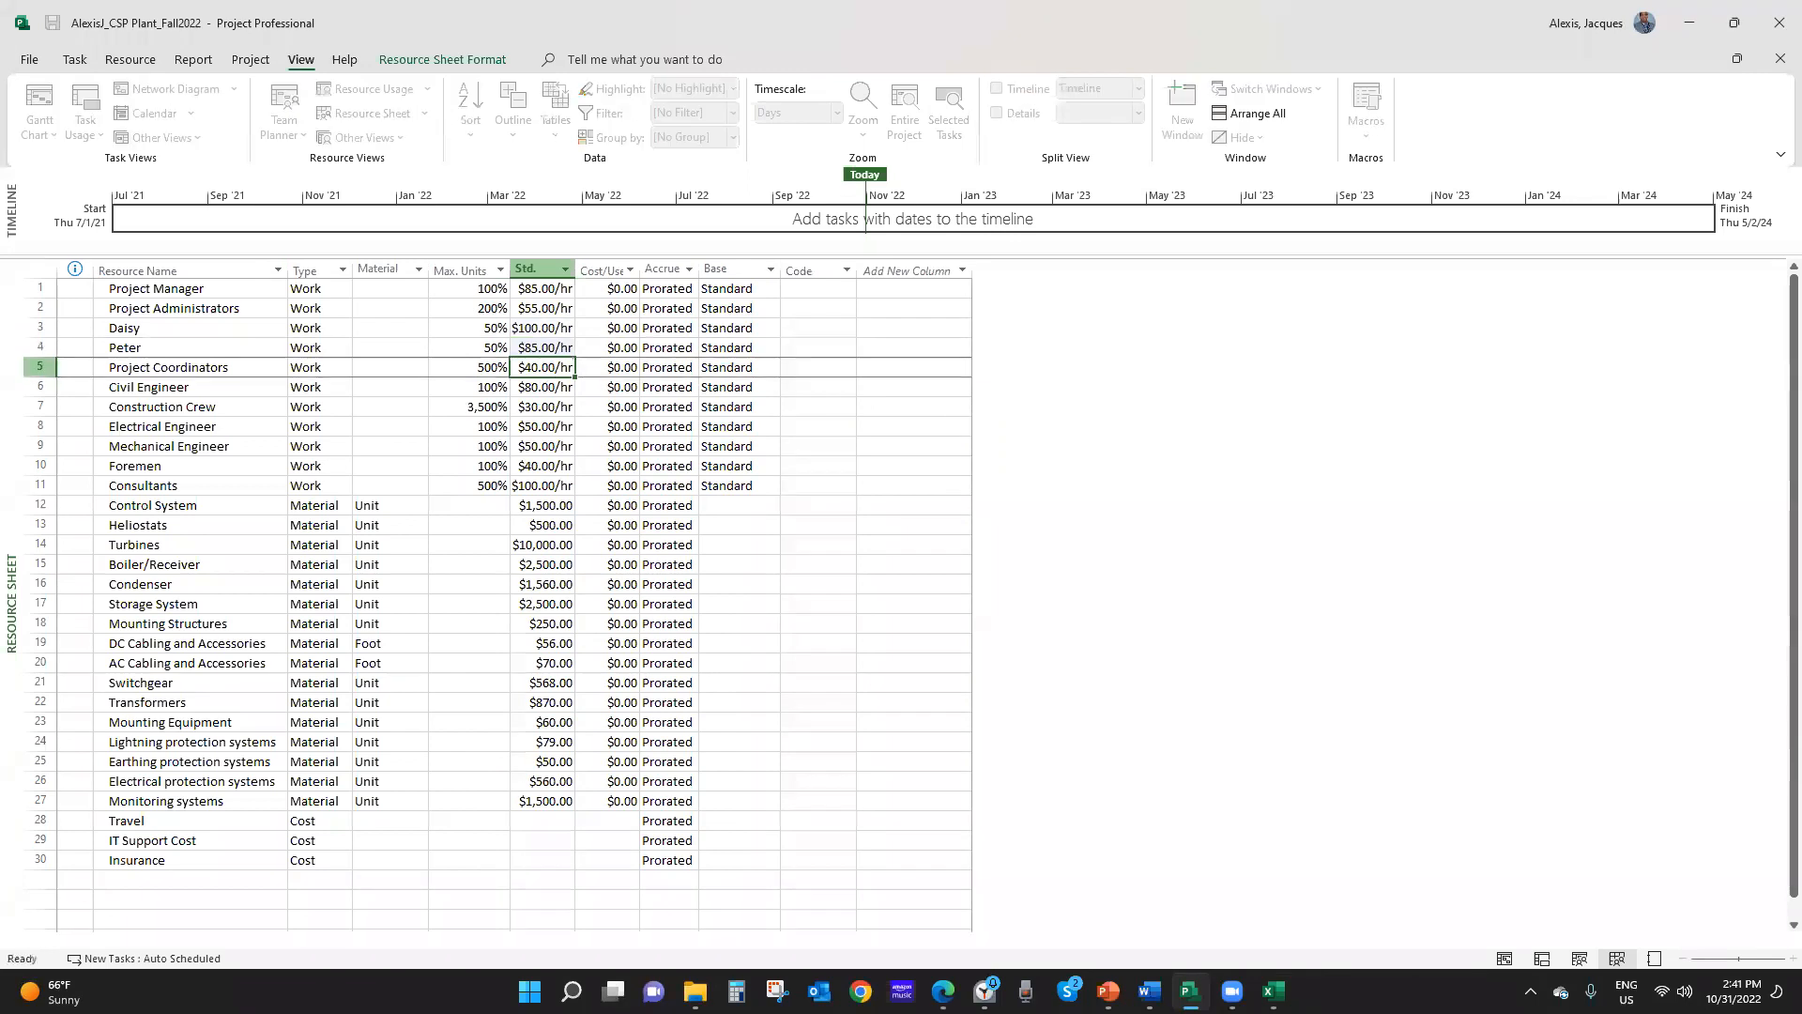
pyautogui.click(368, 404)
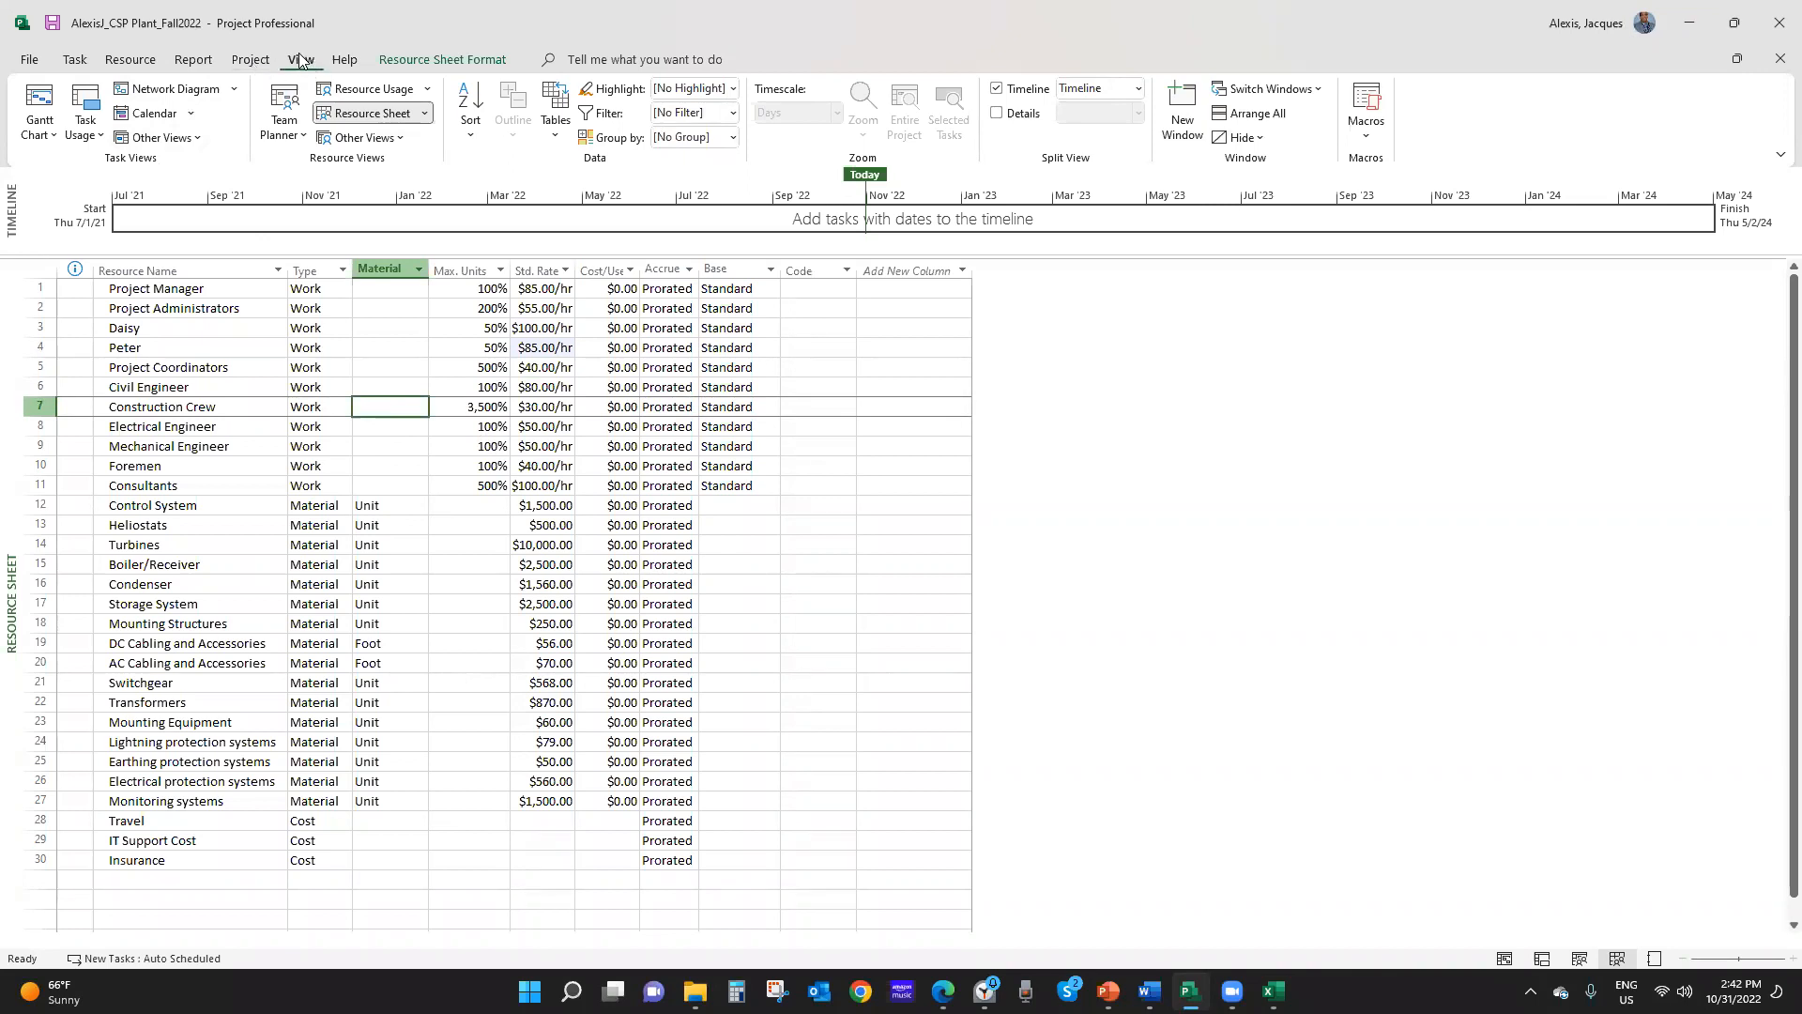
# Switch to the Gantt Chart view, enlarge the table area and fit the Resource Names column to its contents
pyautogui.click(41, 108)
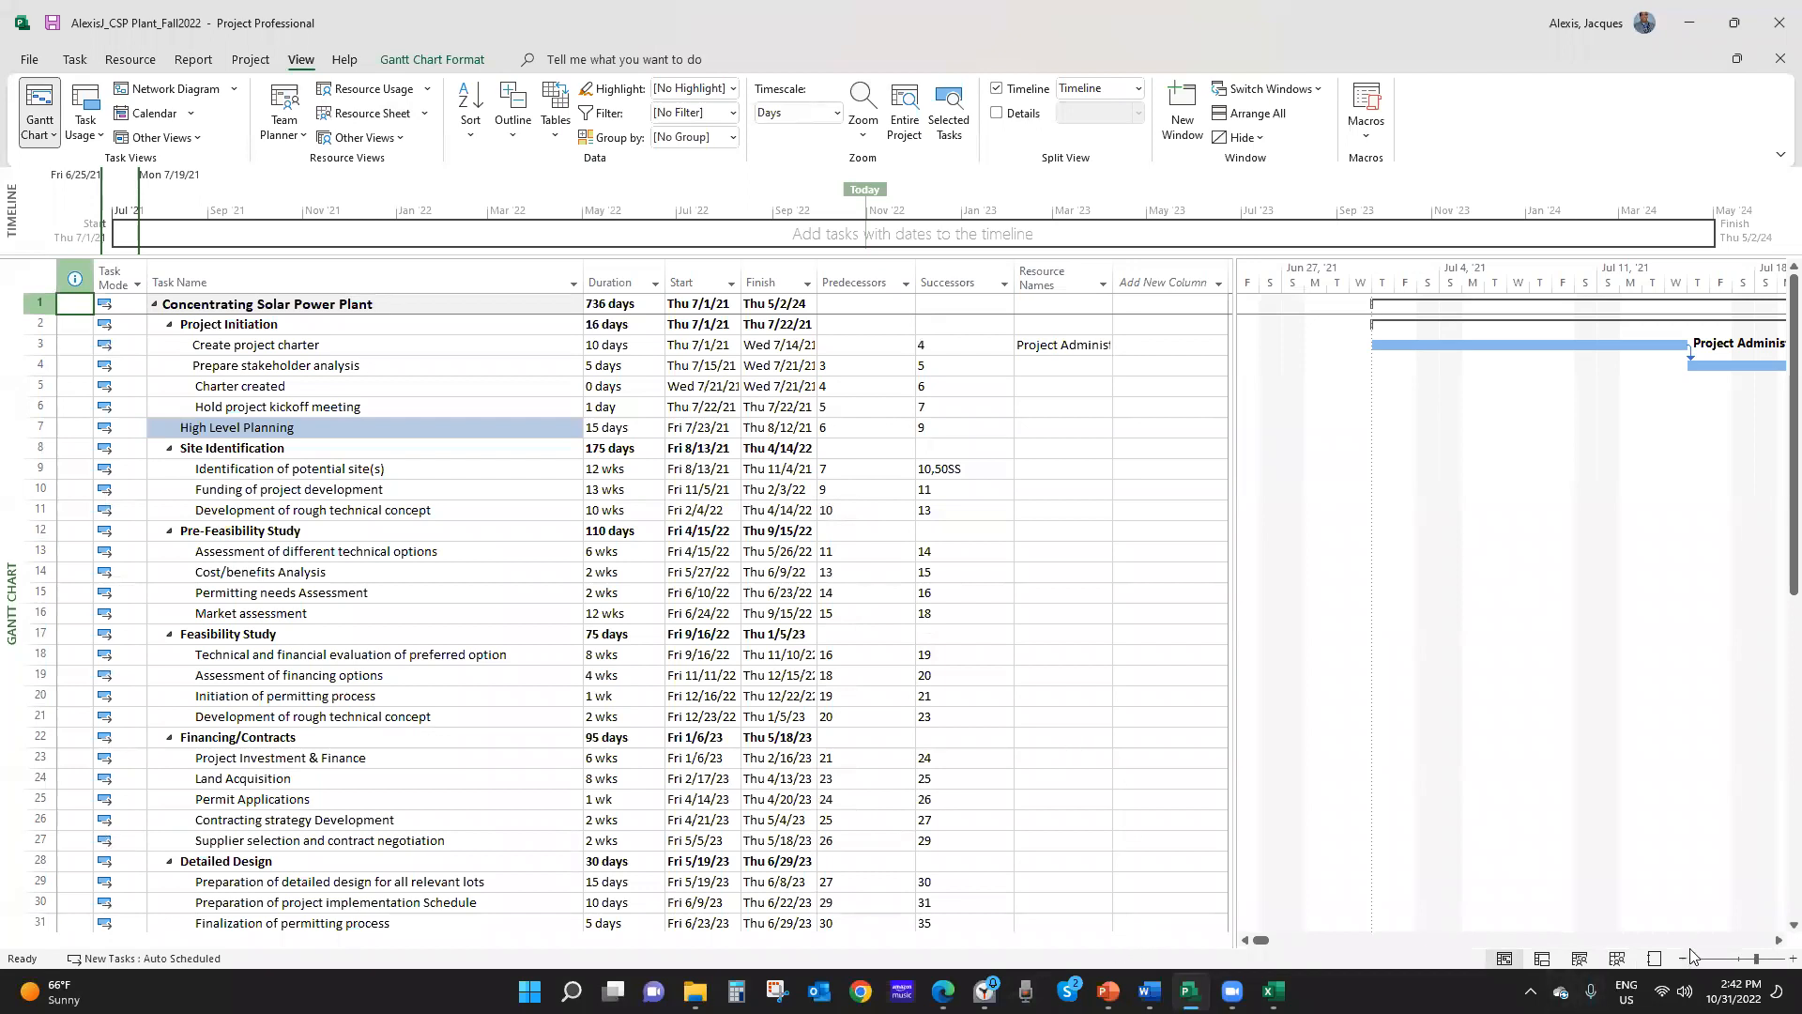
pyautogui.click(1775, 940)
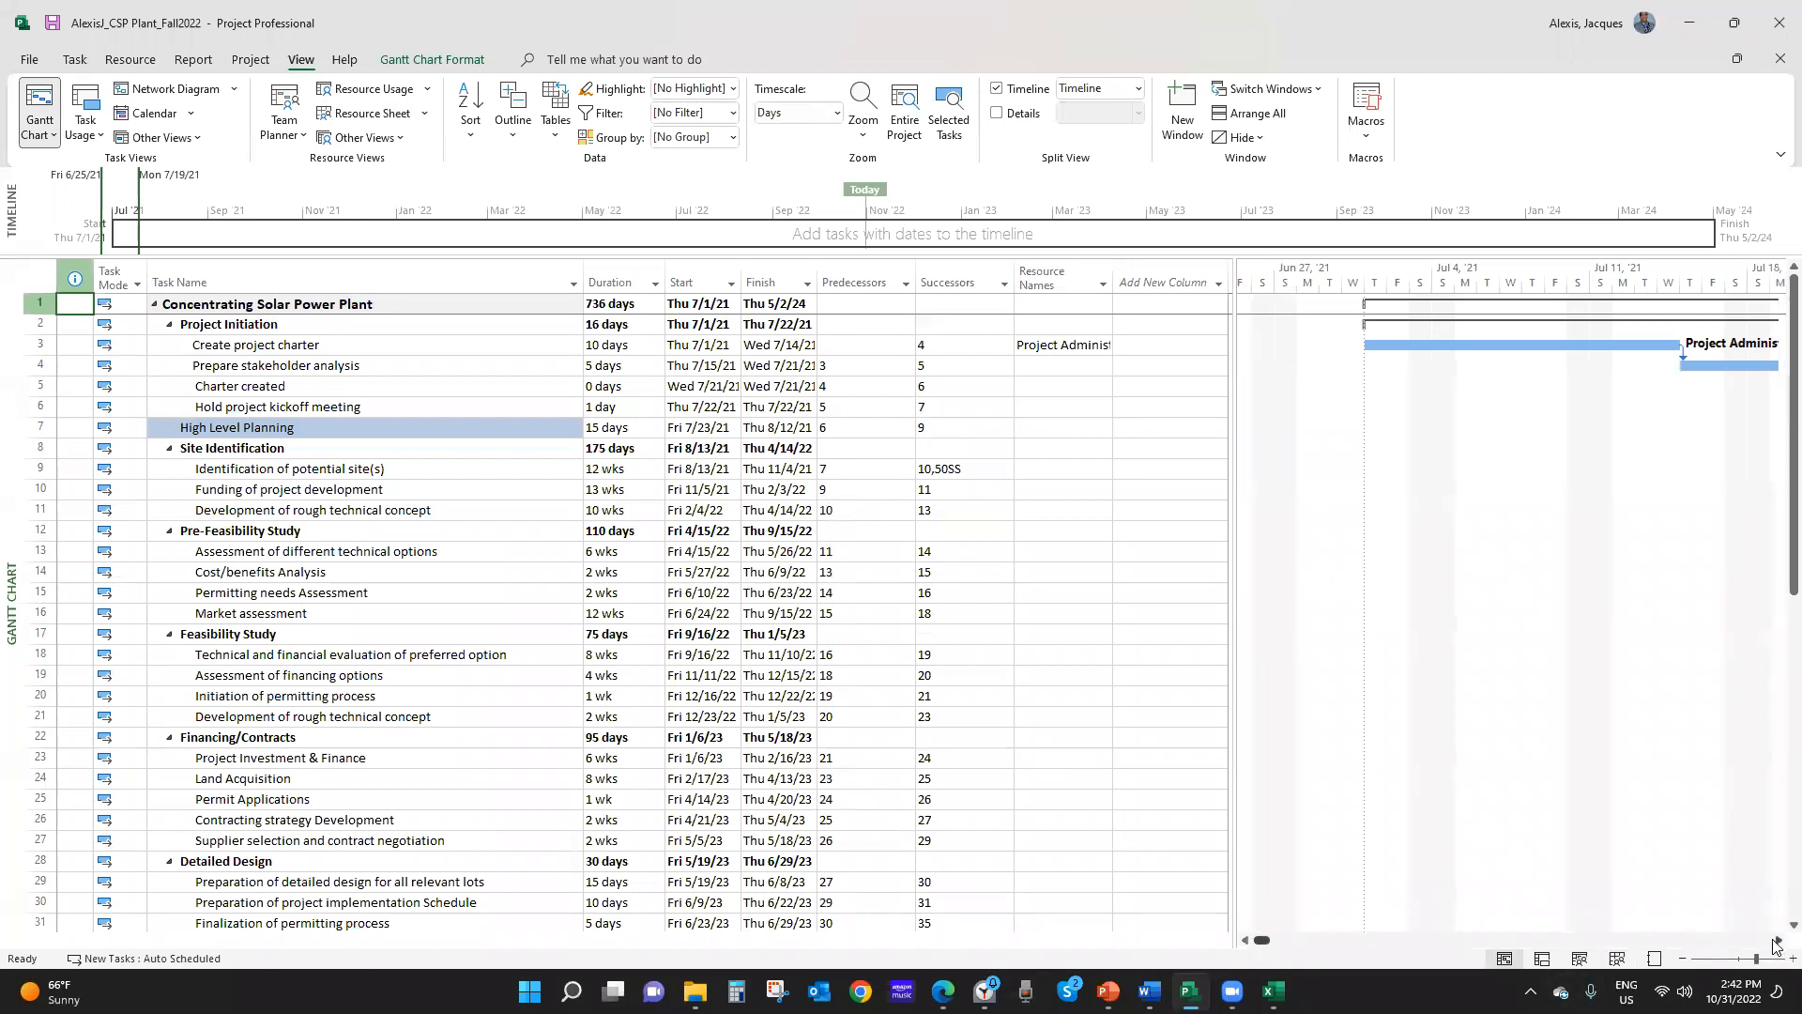
pyautogui.click(1777, 942)
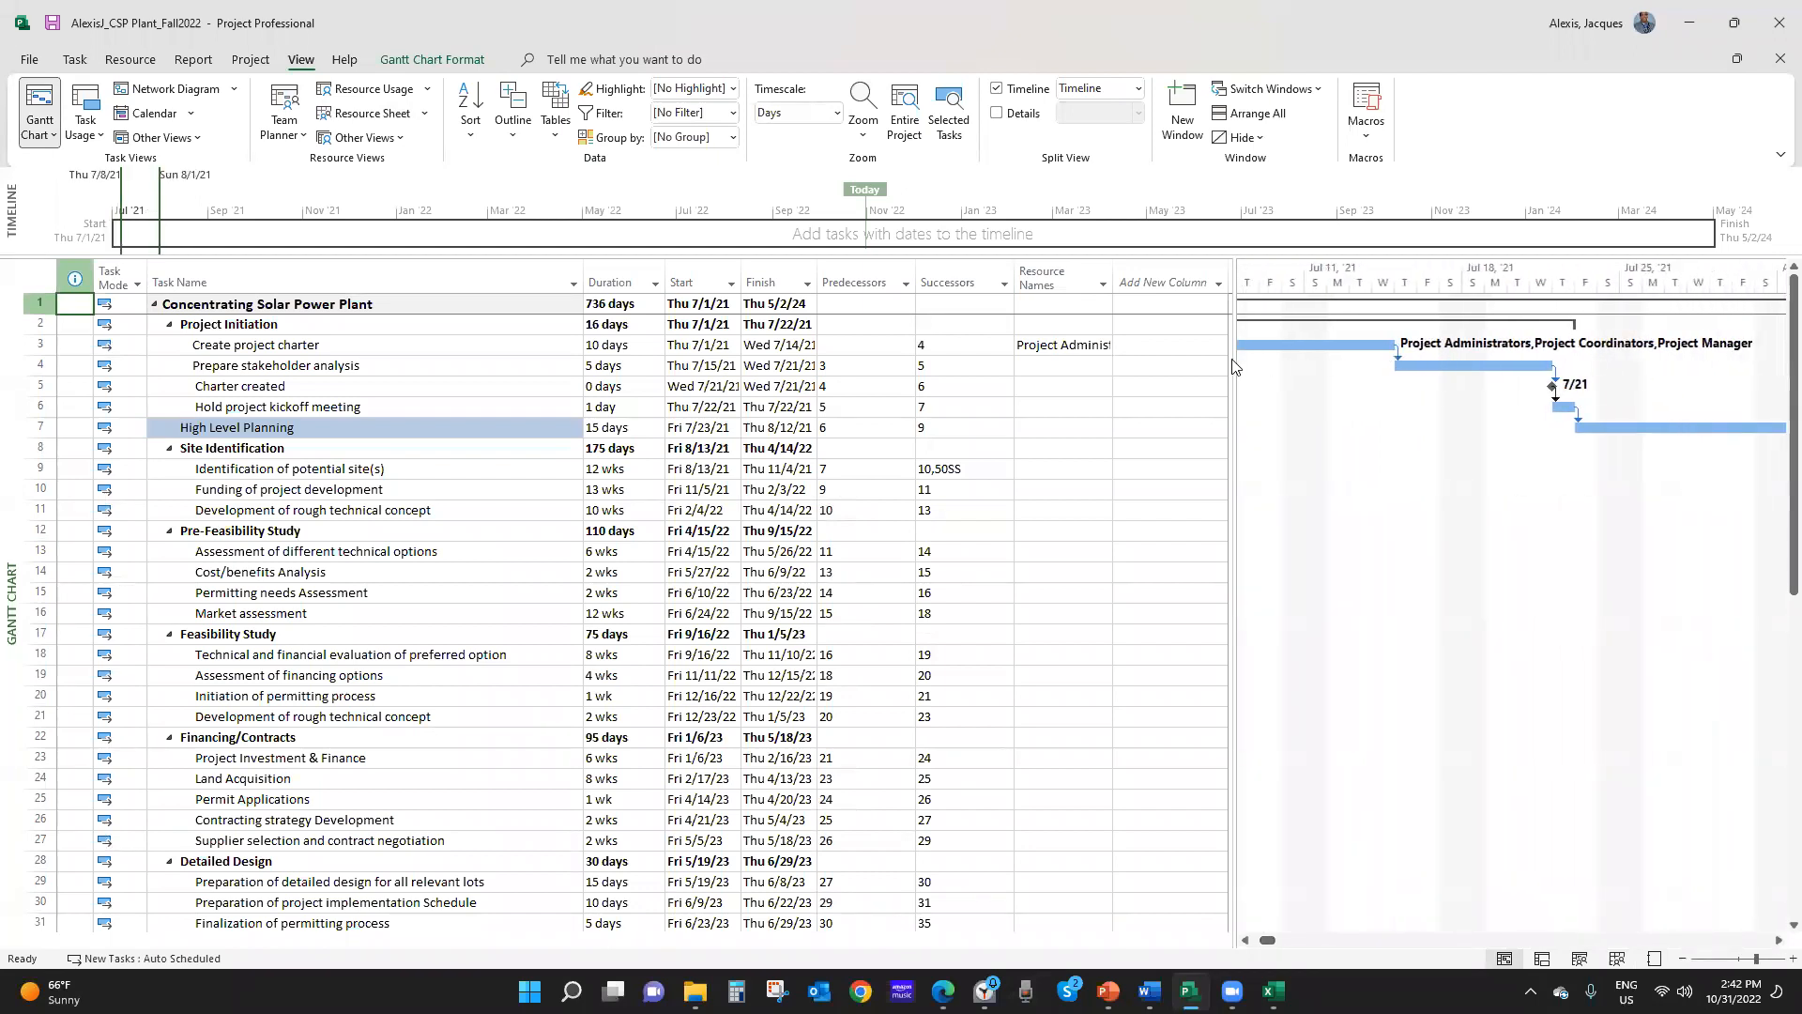
pyautogui.moveTo(1114, 279); pyautogui.dragTo(1168, 296)
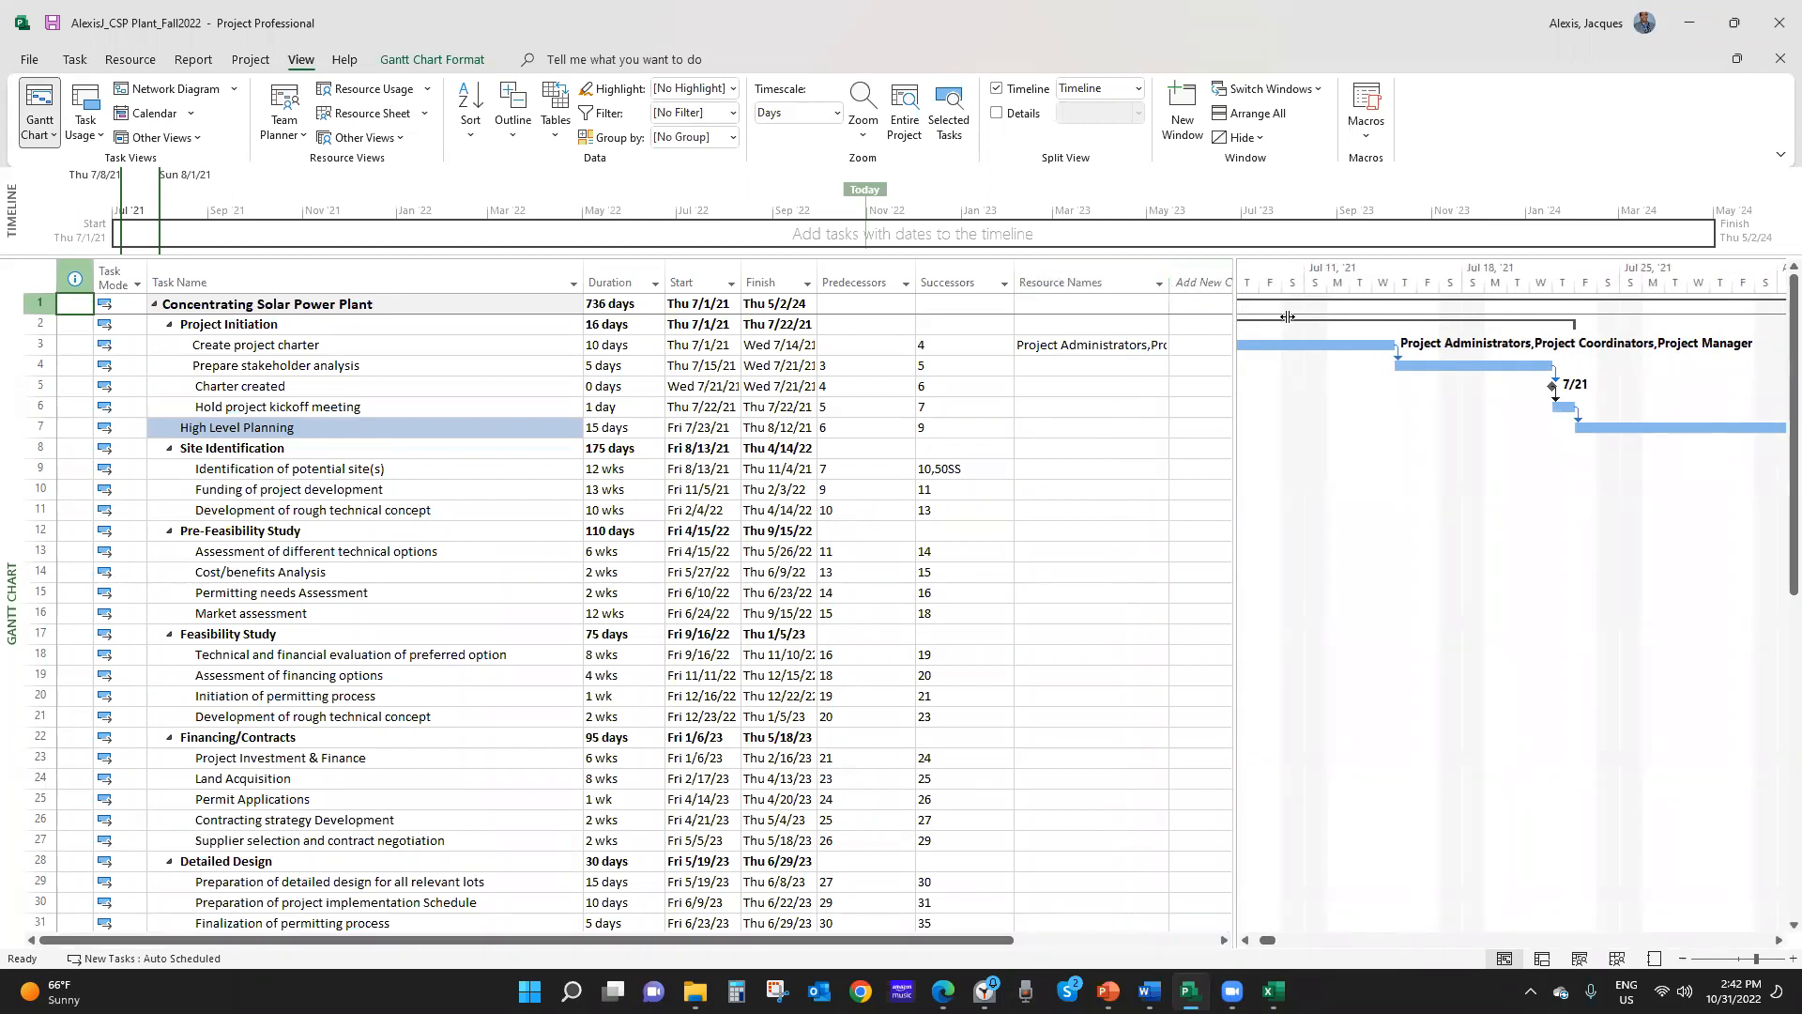
pyautogui.moveTo(1495, 333); pyautogui.dragTo(1497, 333)
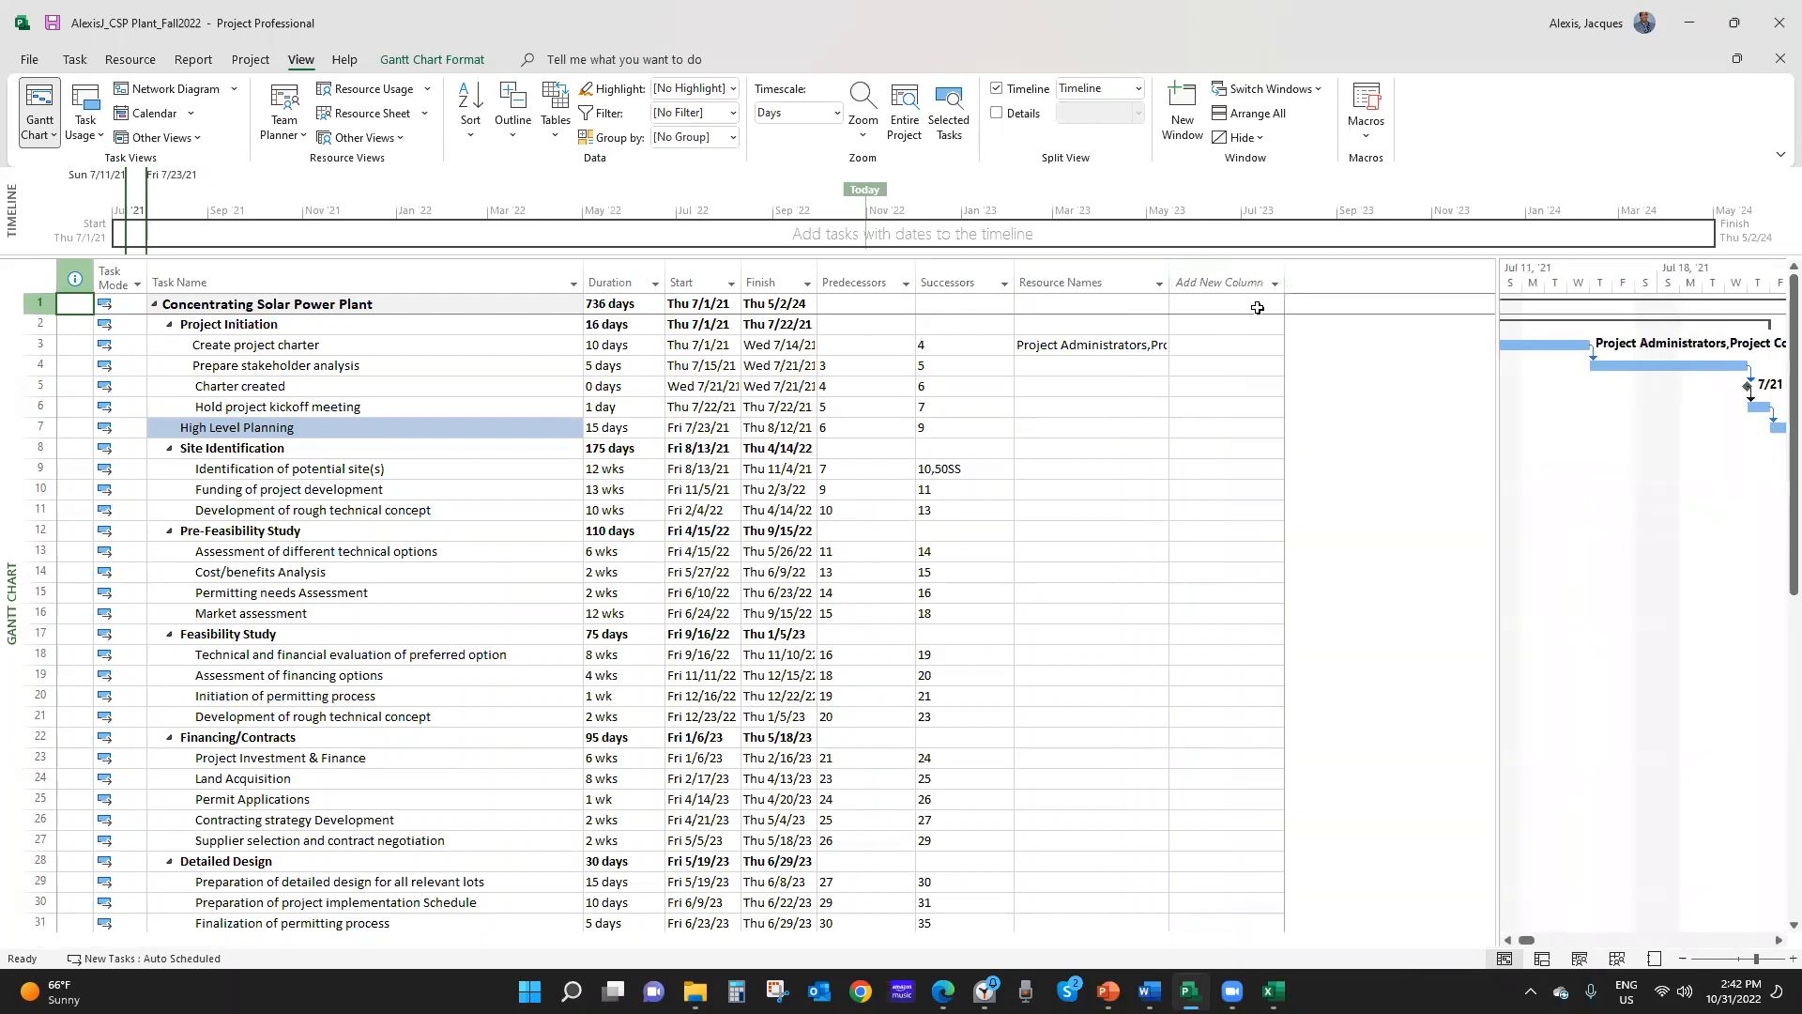
pyautogui.doubleClick(1171, 272)
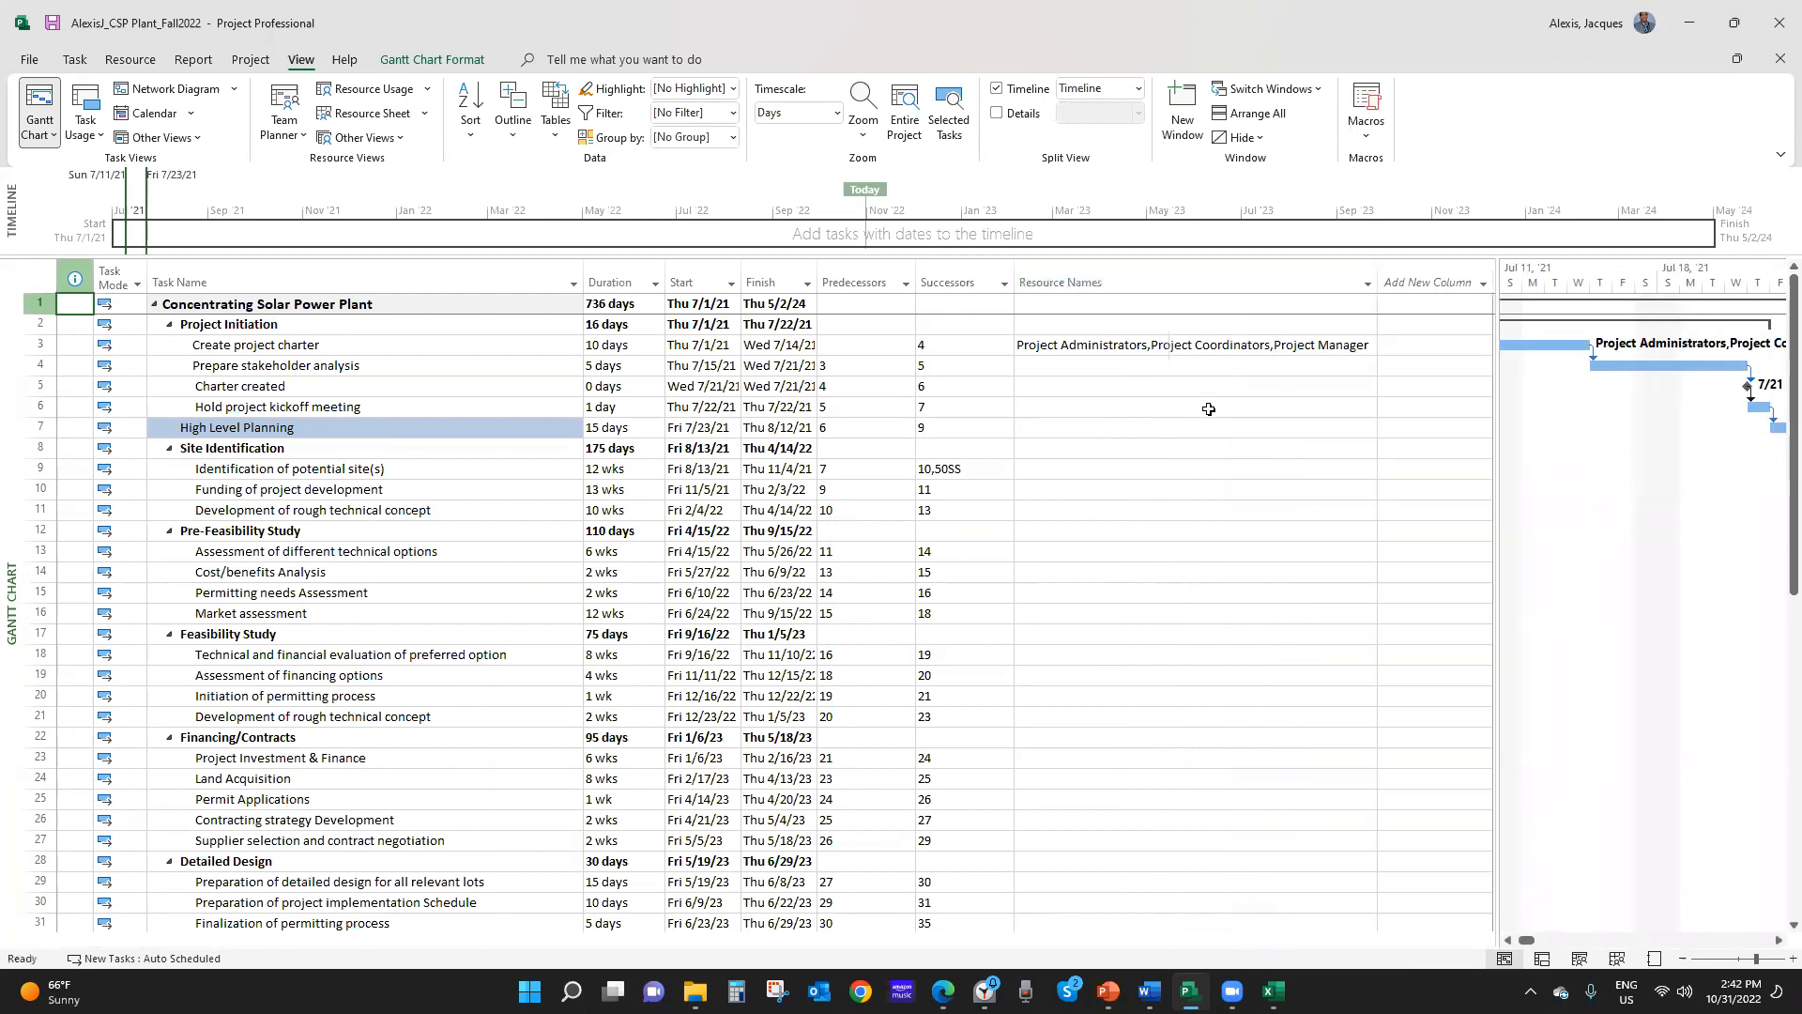
# Select the Resource Names cell of the Create project charter task
pyautogui.click(282, 387)
pyautogui.click(301, 366)
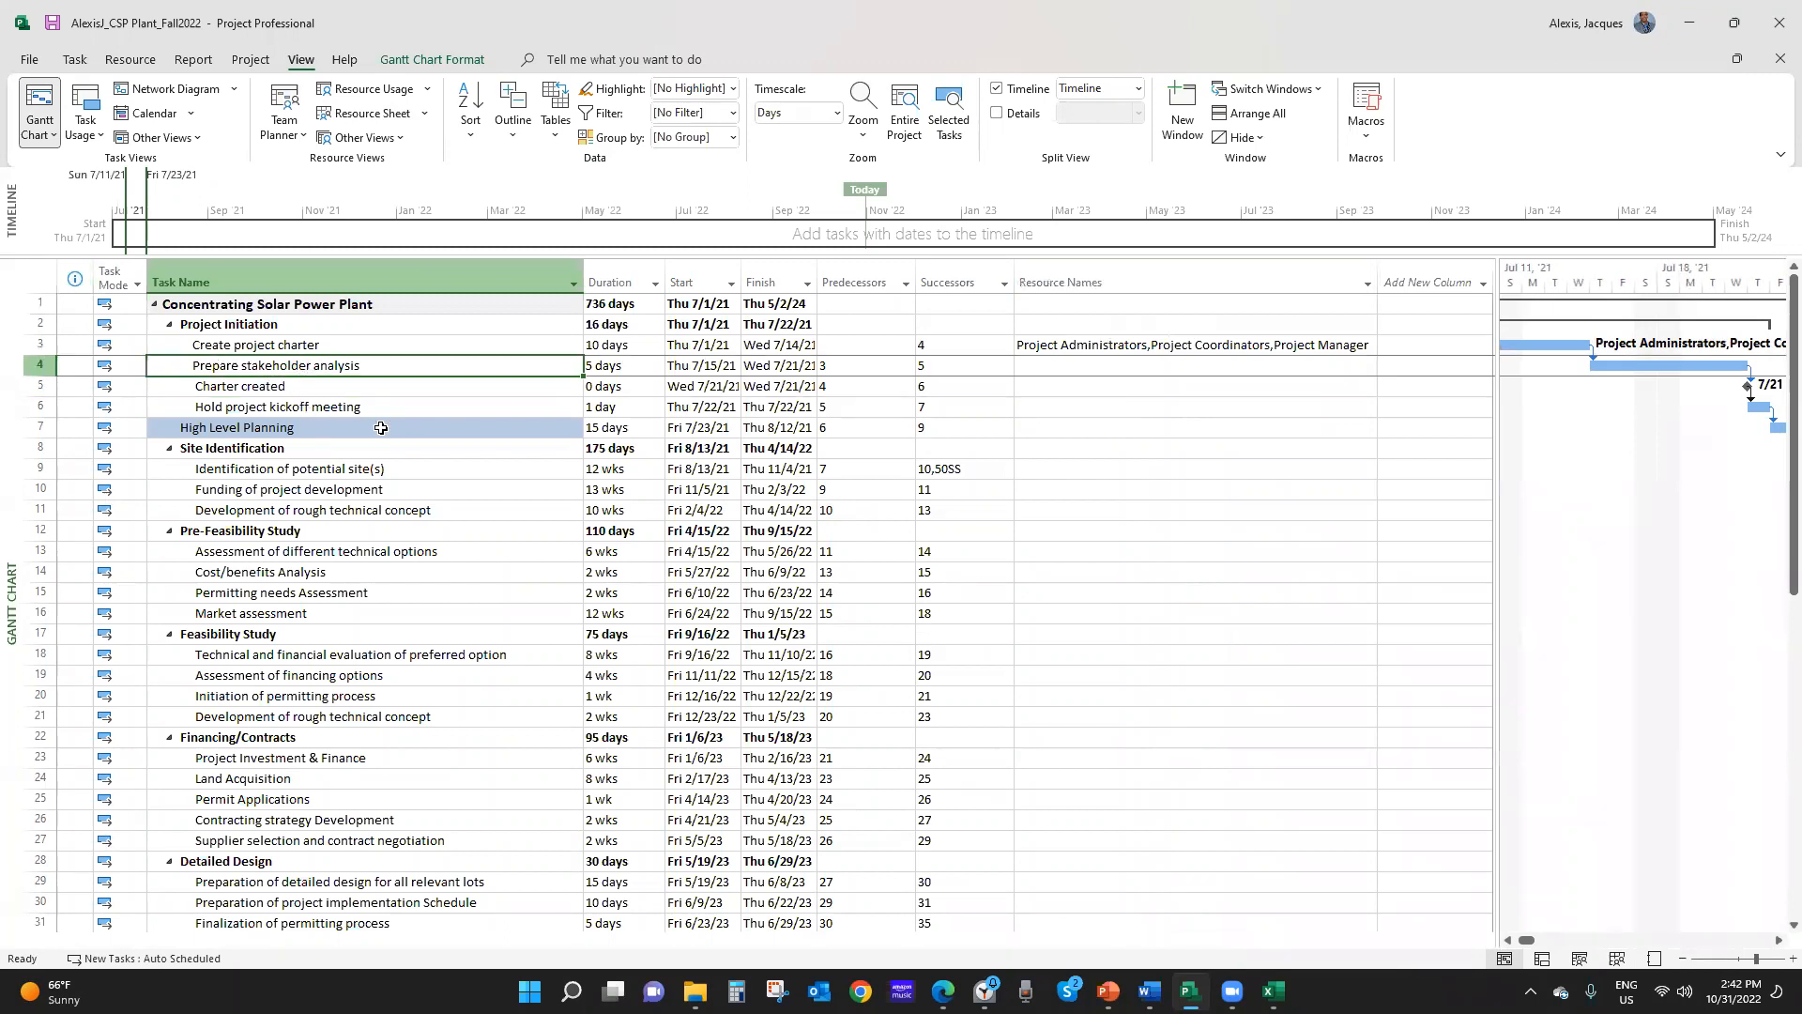
pyautogui.click(127, 64)
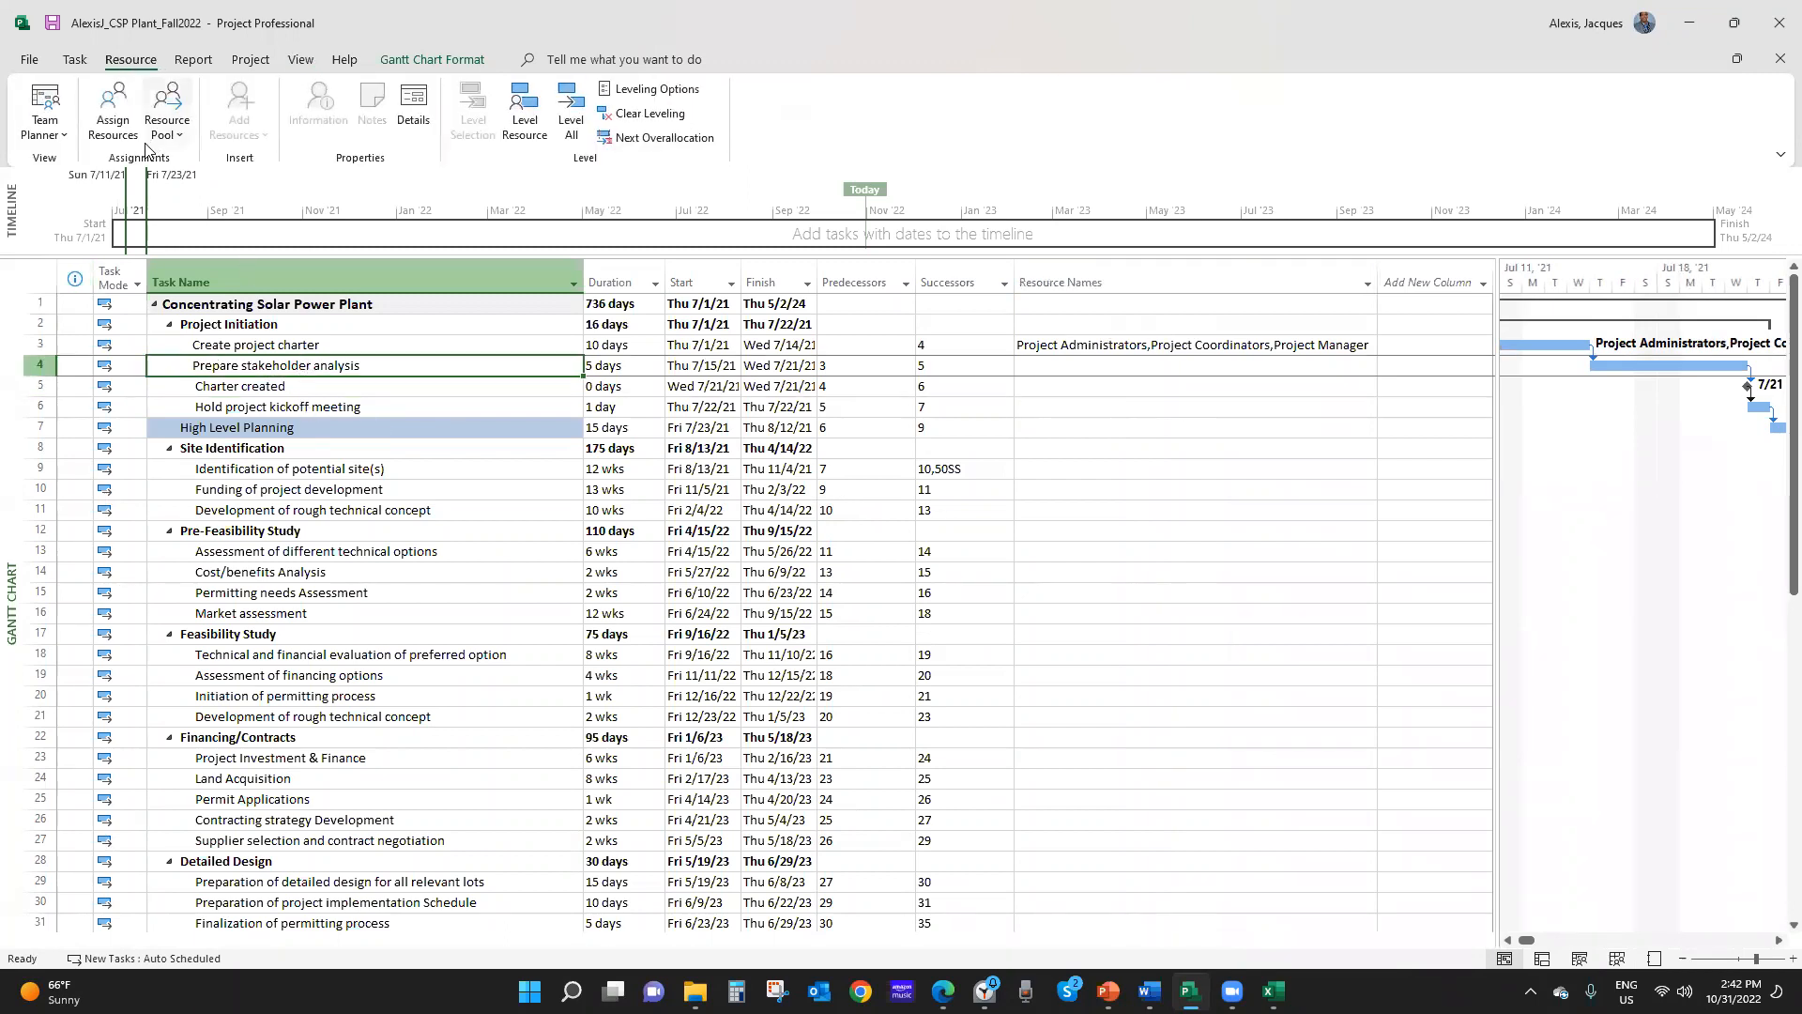
pyautogui.click(1169, 401)
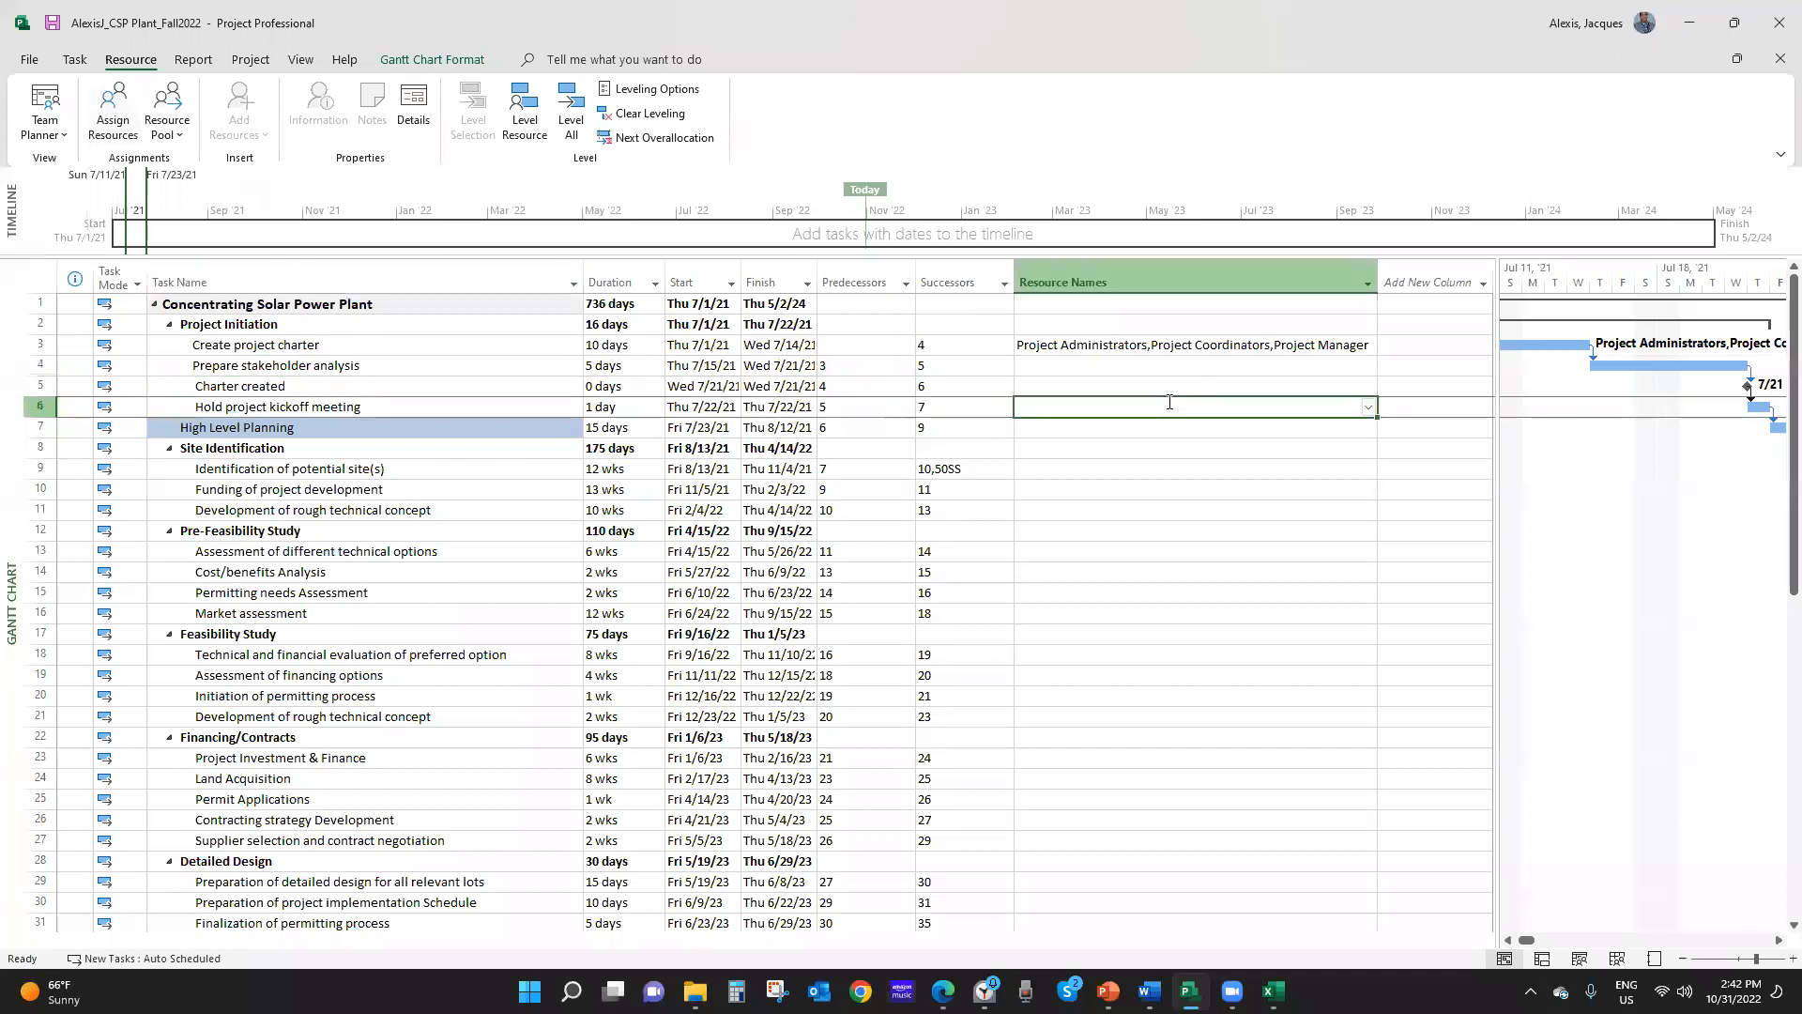
pyautogui.click(1155, 347)
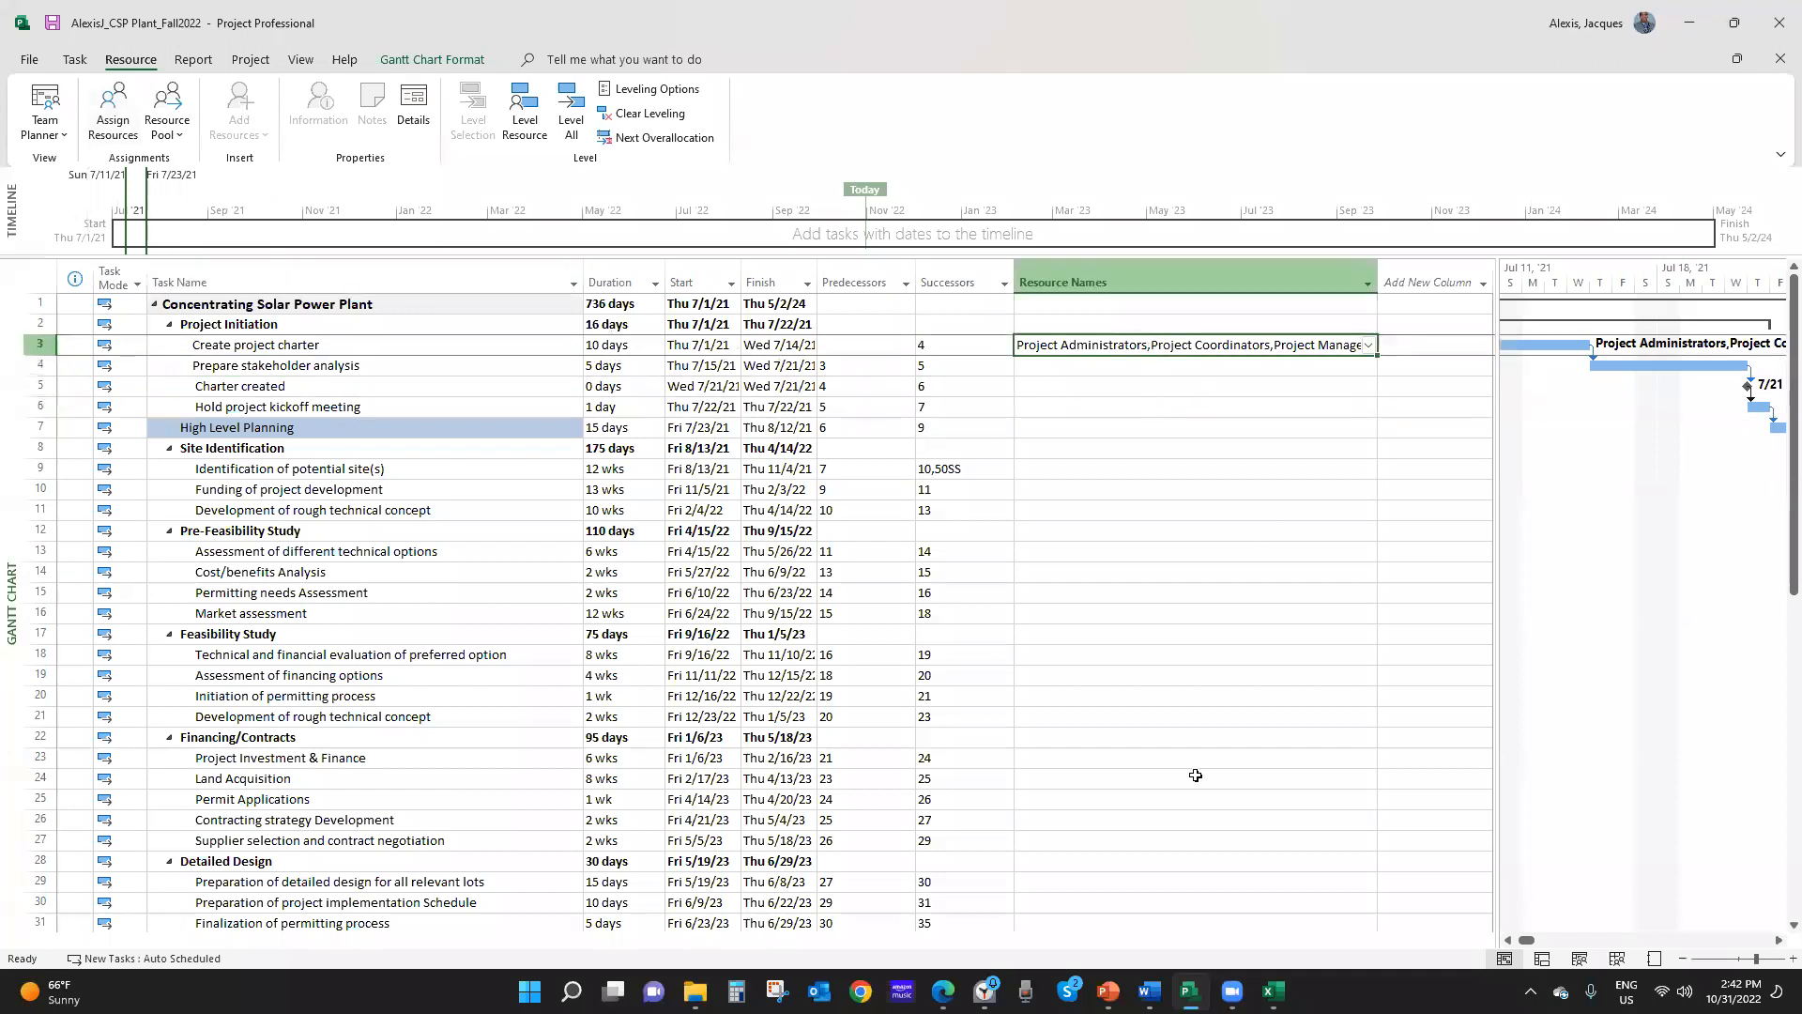
# Switch to the Excel project data file and clear the resource names in the Site Preparation row, cell E33
pyautogui.click(1273, 990)
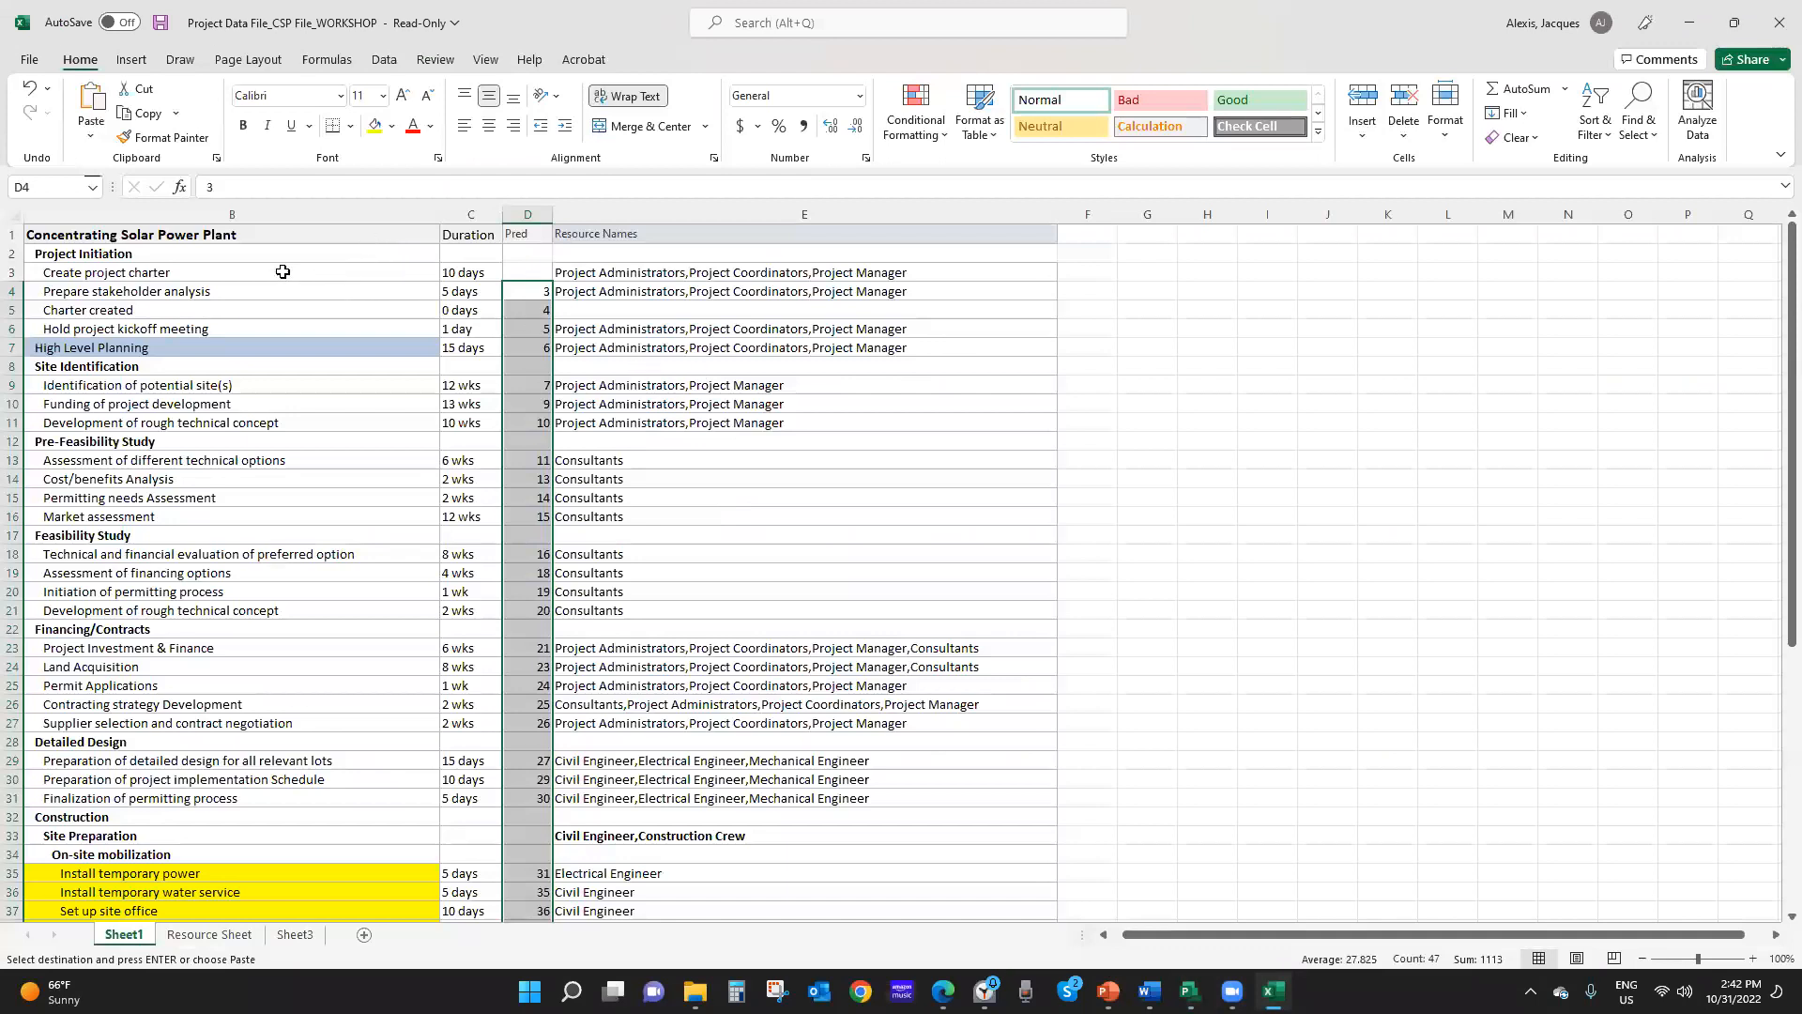
pyautogui.click(647, 278)
pyautogui.moveTo(647, 278); pyautogui.dragTo(694, 796)
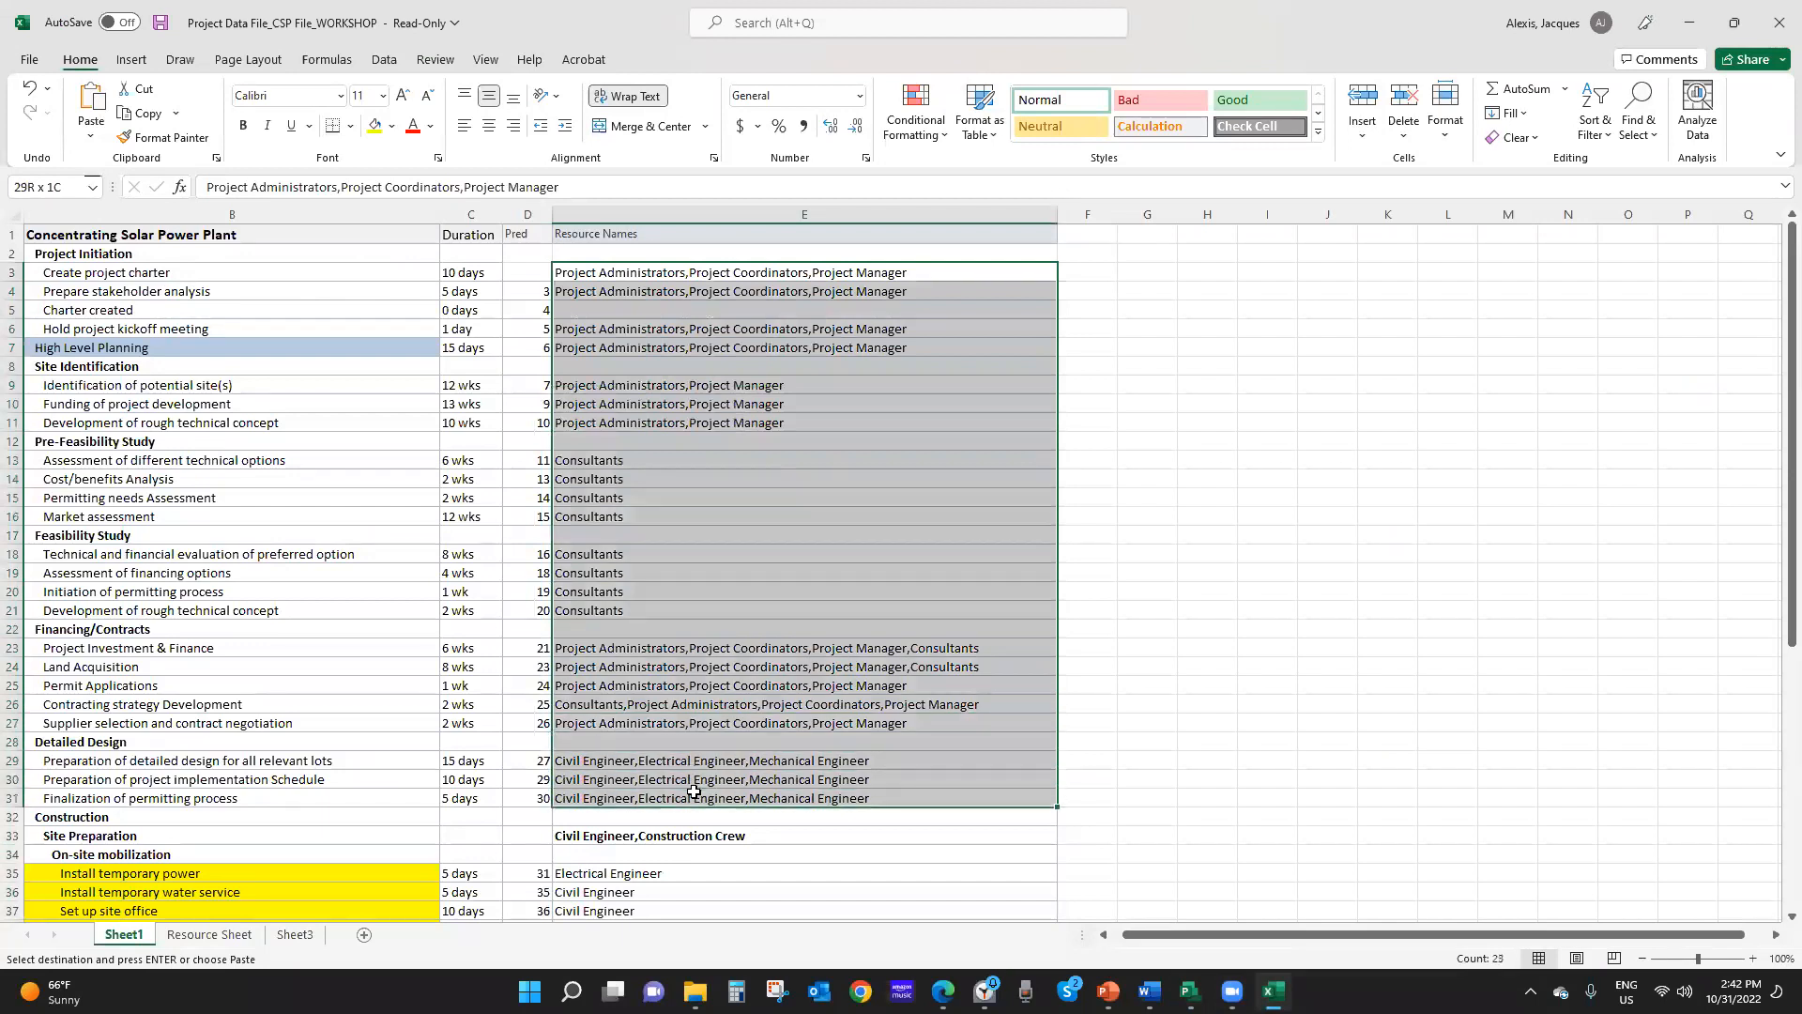
pyautogui.moveTo(15, 826); pyautogui.dragTo(15, 827)
pyautogui.click(13, 834)
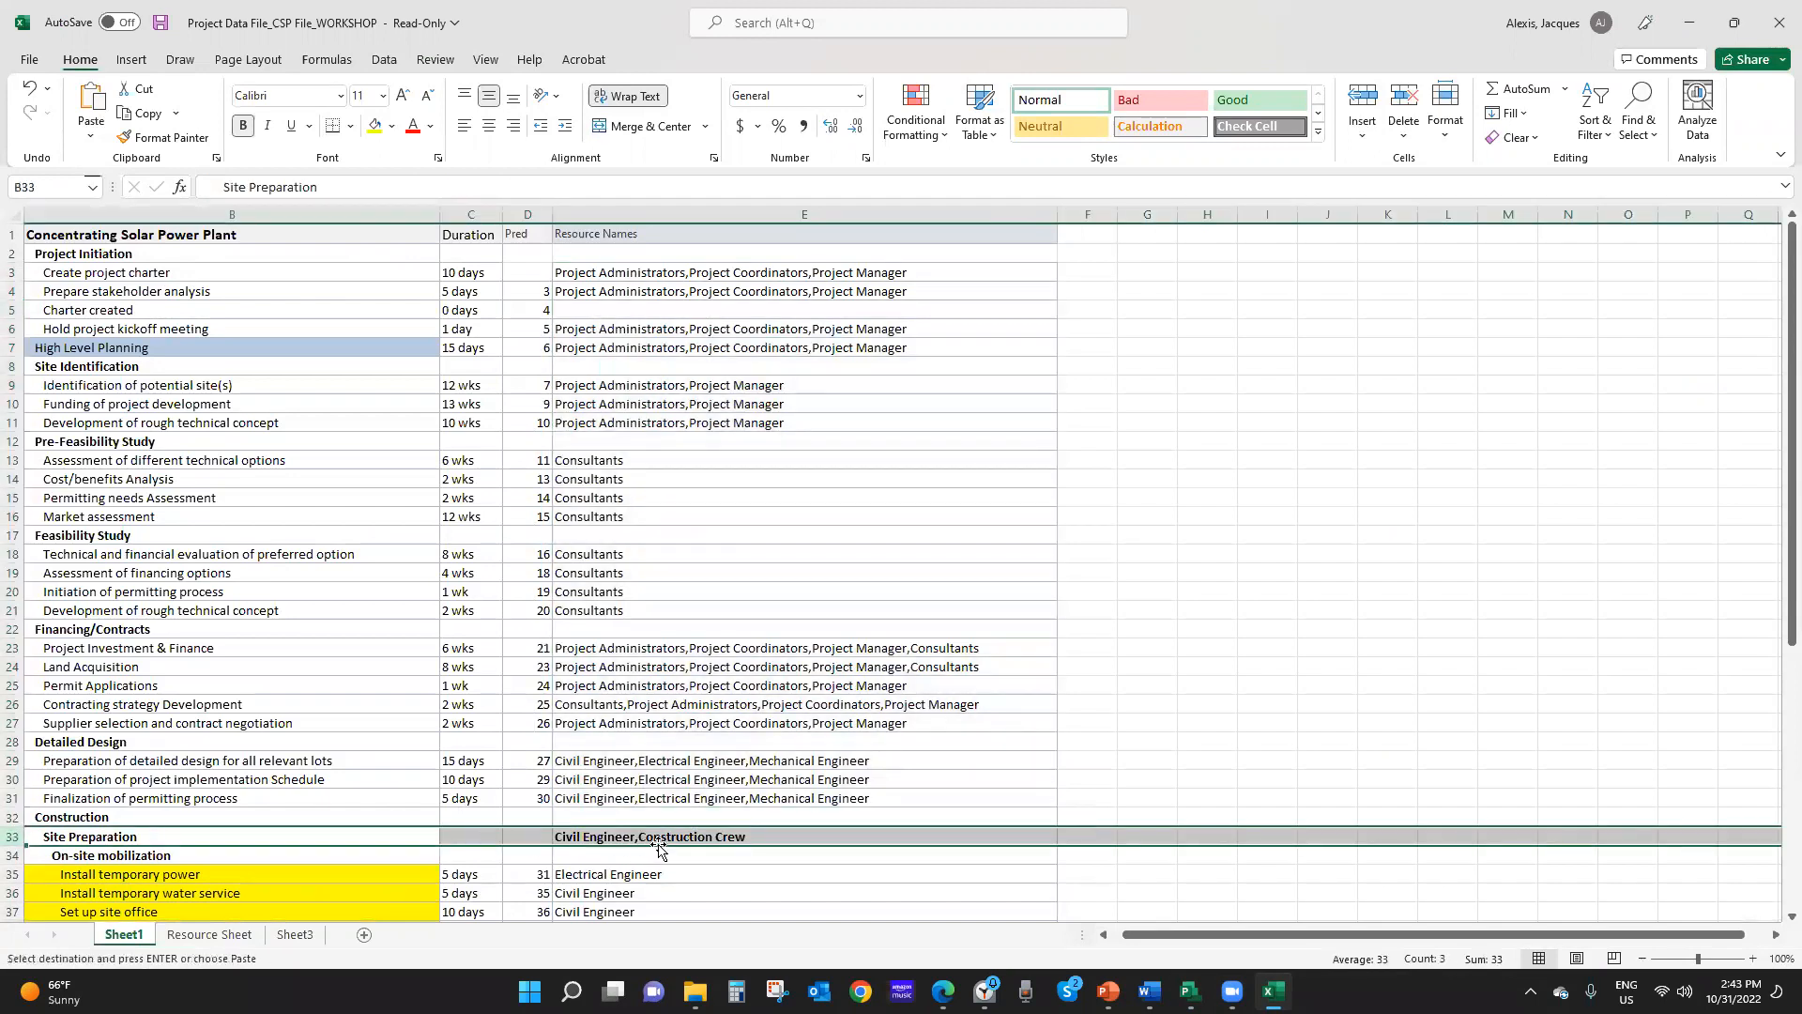
pyautogui.click(716, 809)
pyautogui.click(716, 837)
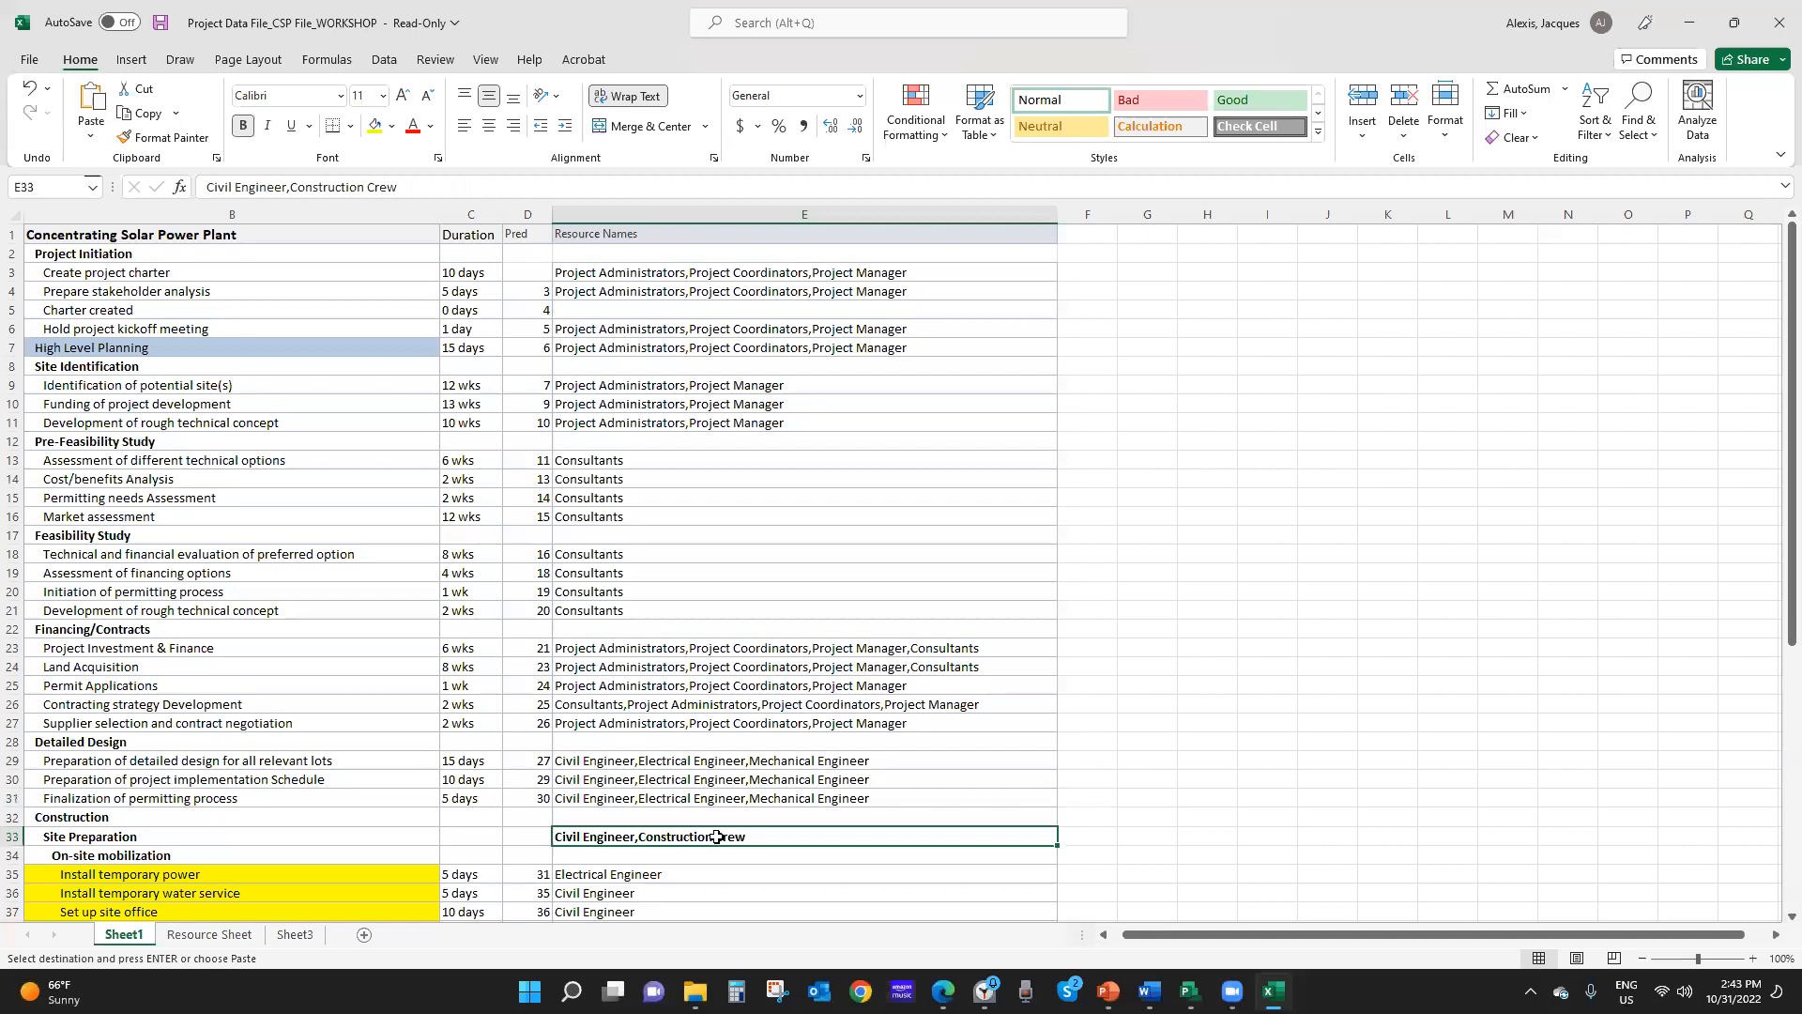
pyautogui.press('Delete')
# Copy the Resource Names entries from E3 to E59 on Sheet1, from Create project charter through Document Lessons Learned
pyautogui.scroll(-6, 787, 781)
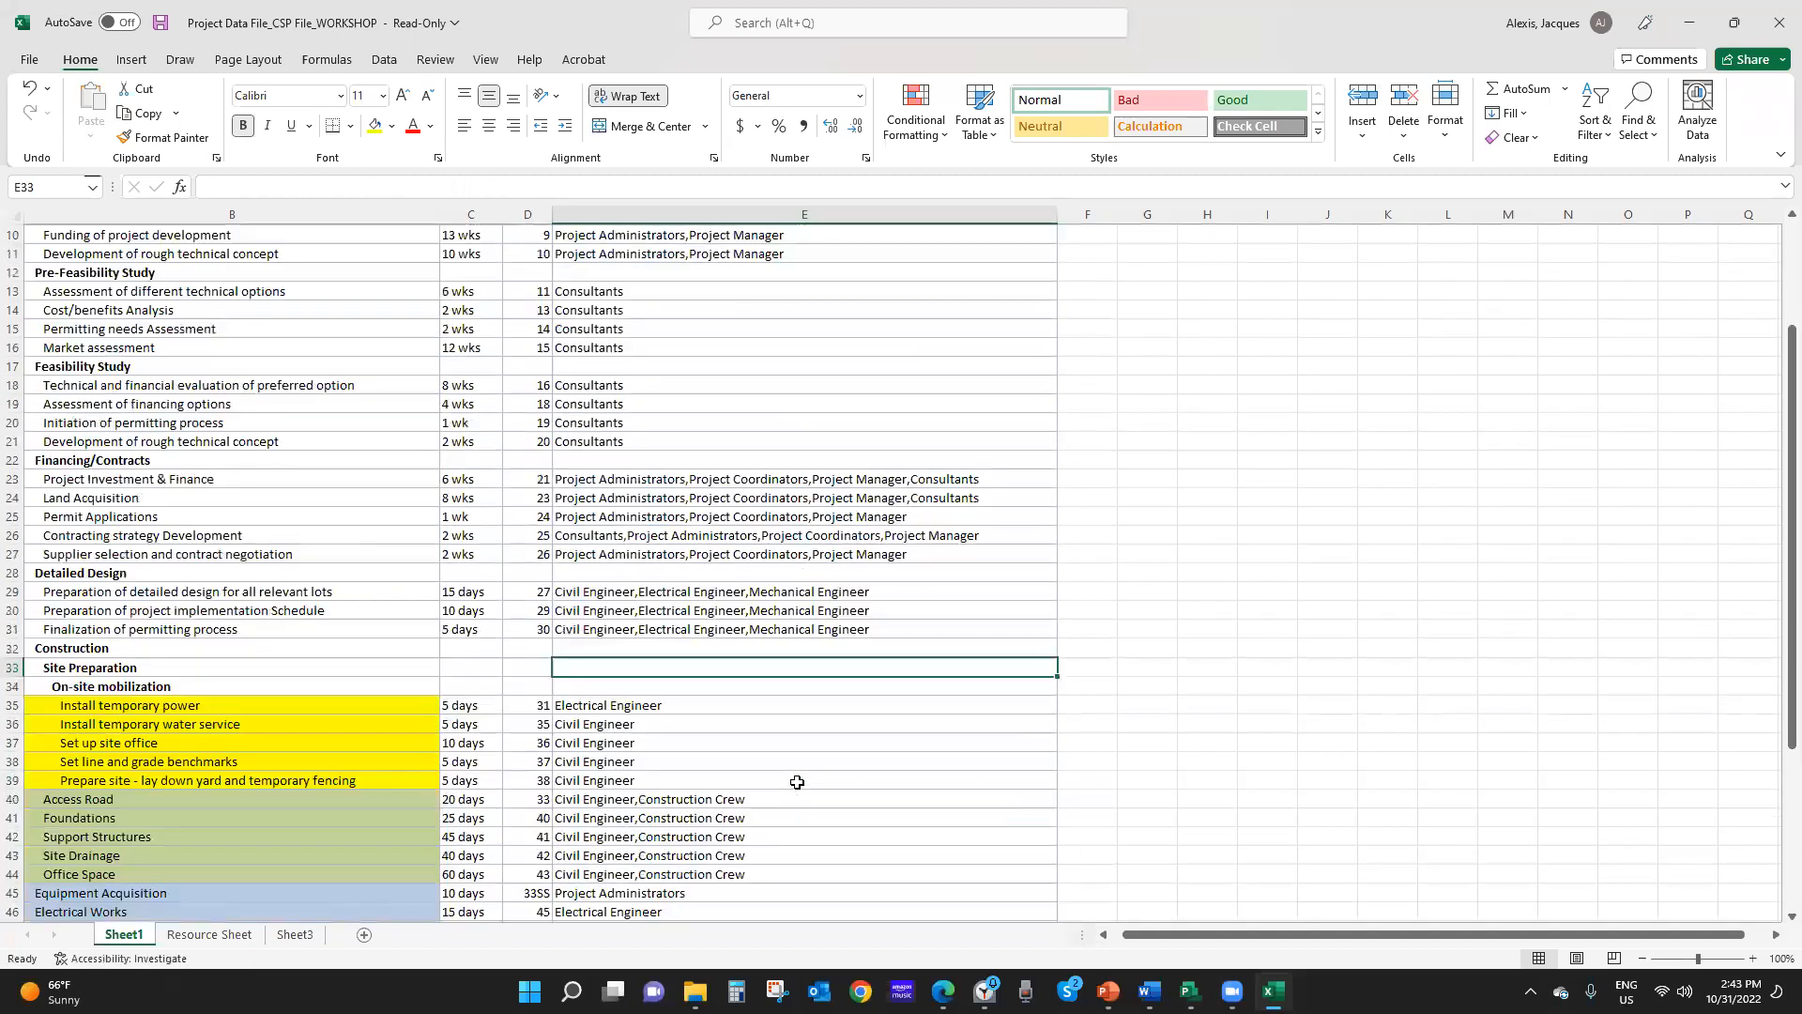
pyautogui.scroll(-1, 788, 781)
pyautogui.scroll(-2, 788, 778)
pyautogui.scroll(9, 787, 778)
pyautogui.moveTo(704, 274); pyautogui.dragTo(771, 786)
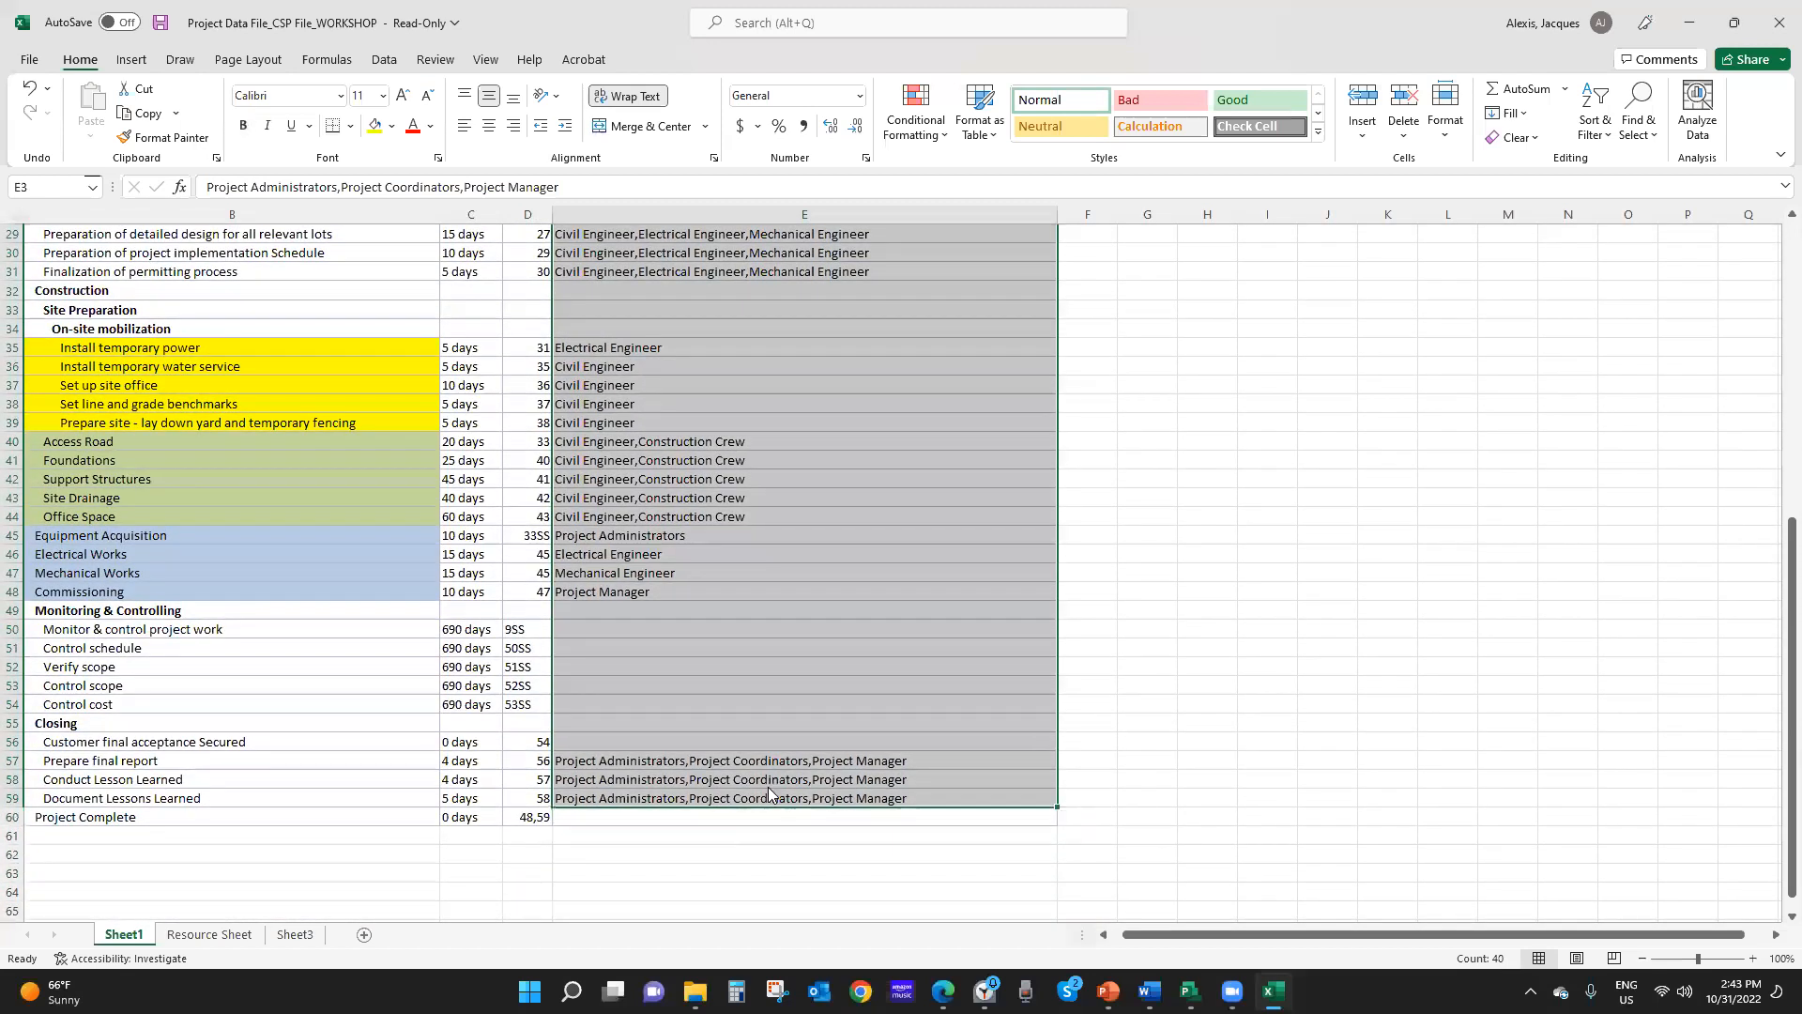
pyautogui.rightClick(771, 787)
pyautogui.click(819, 274)
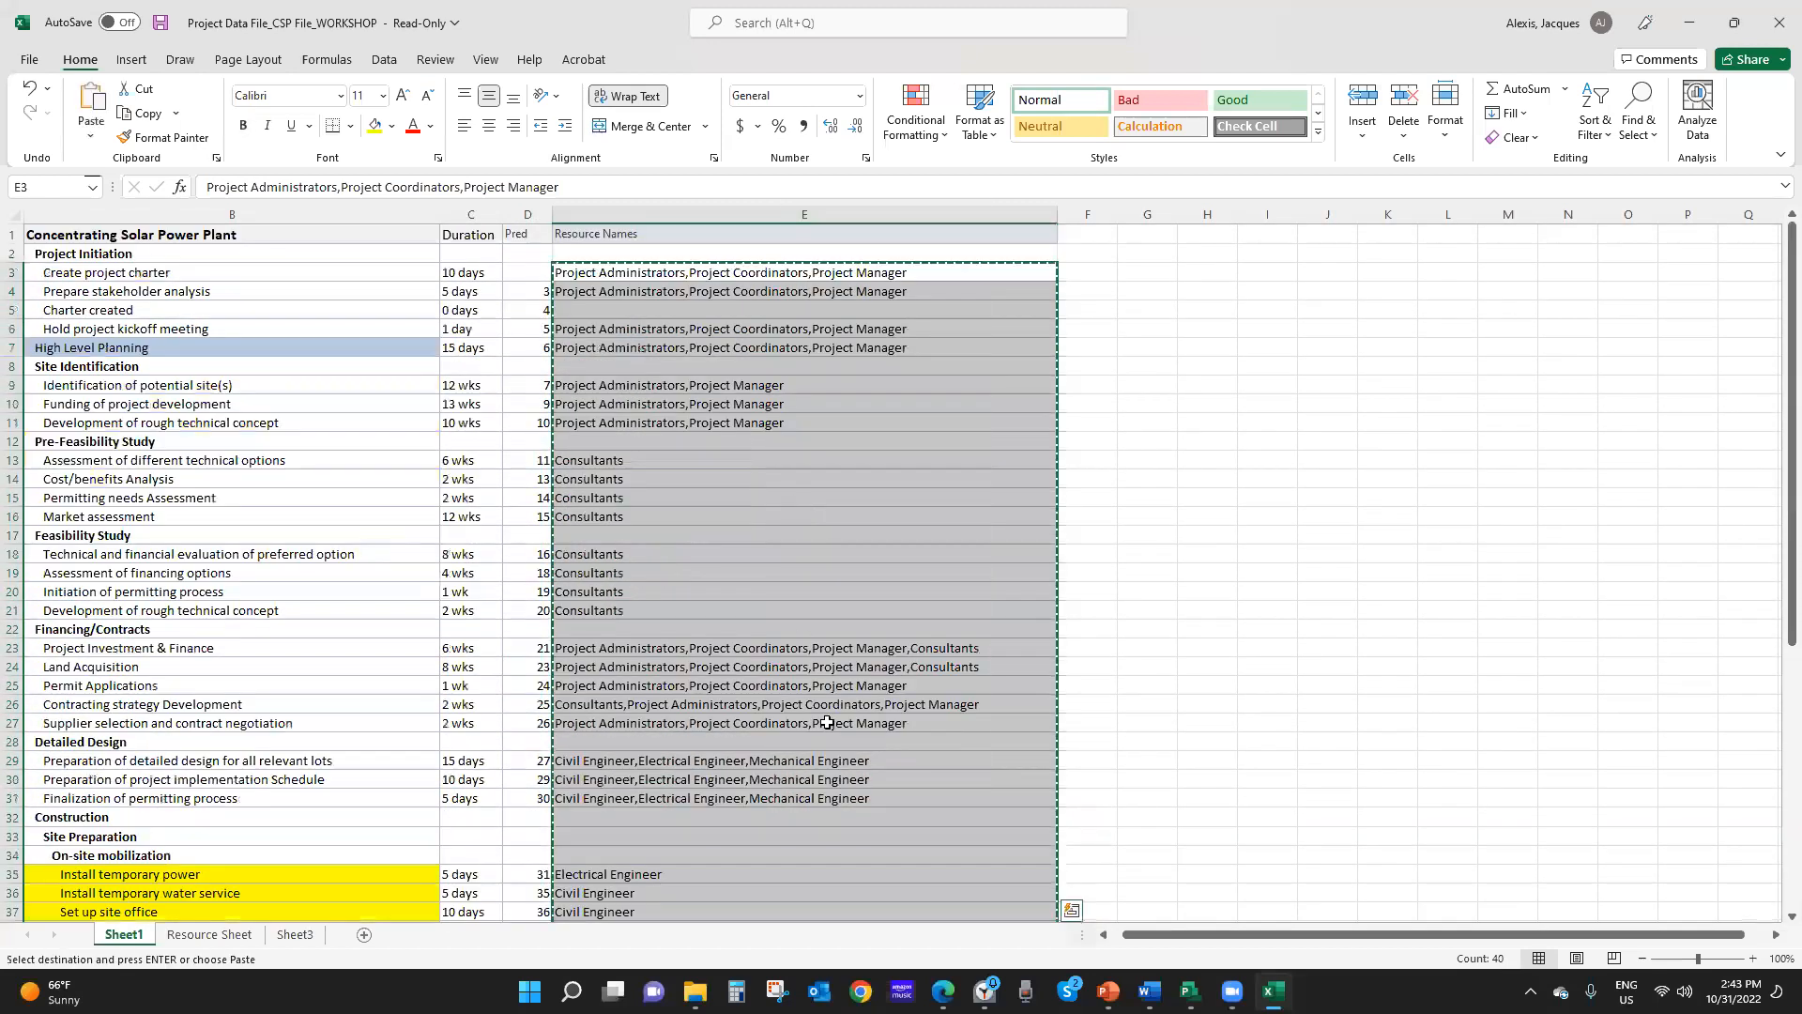
# Switch back to Microsoft Project and clear the resource names of the Create project charter task
pyautogui.hotkey('alt', 'Tab')
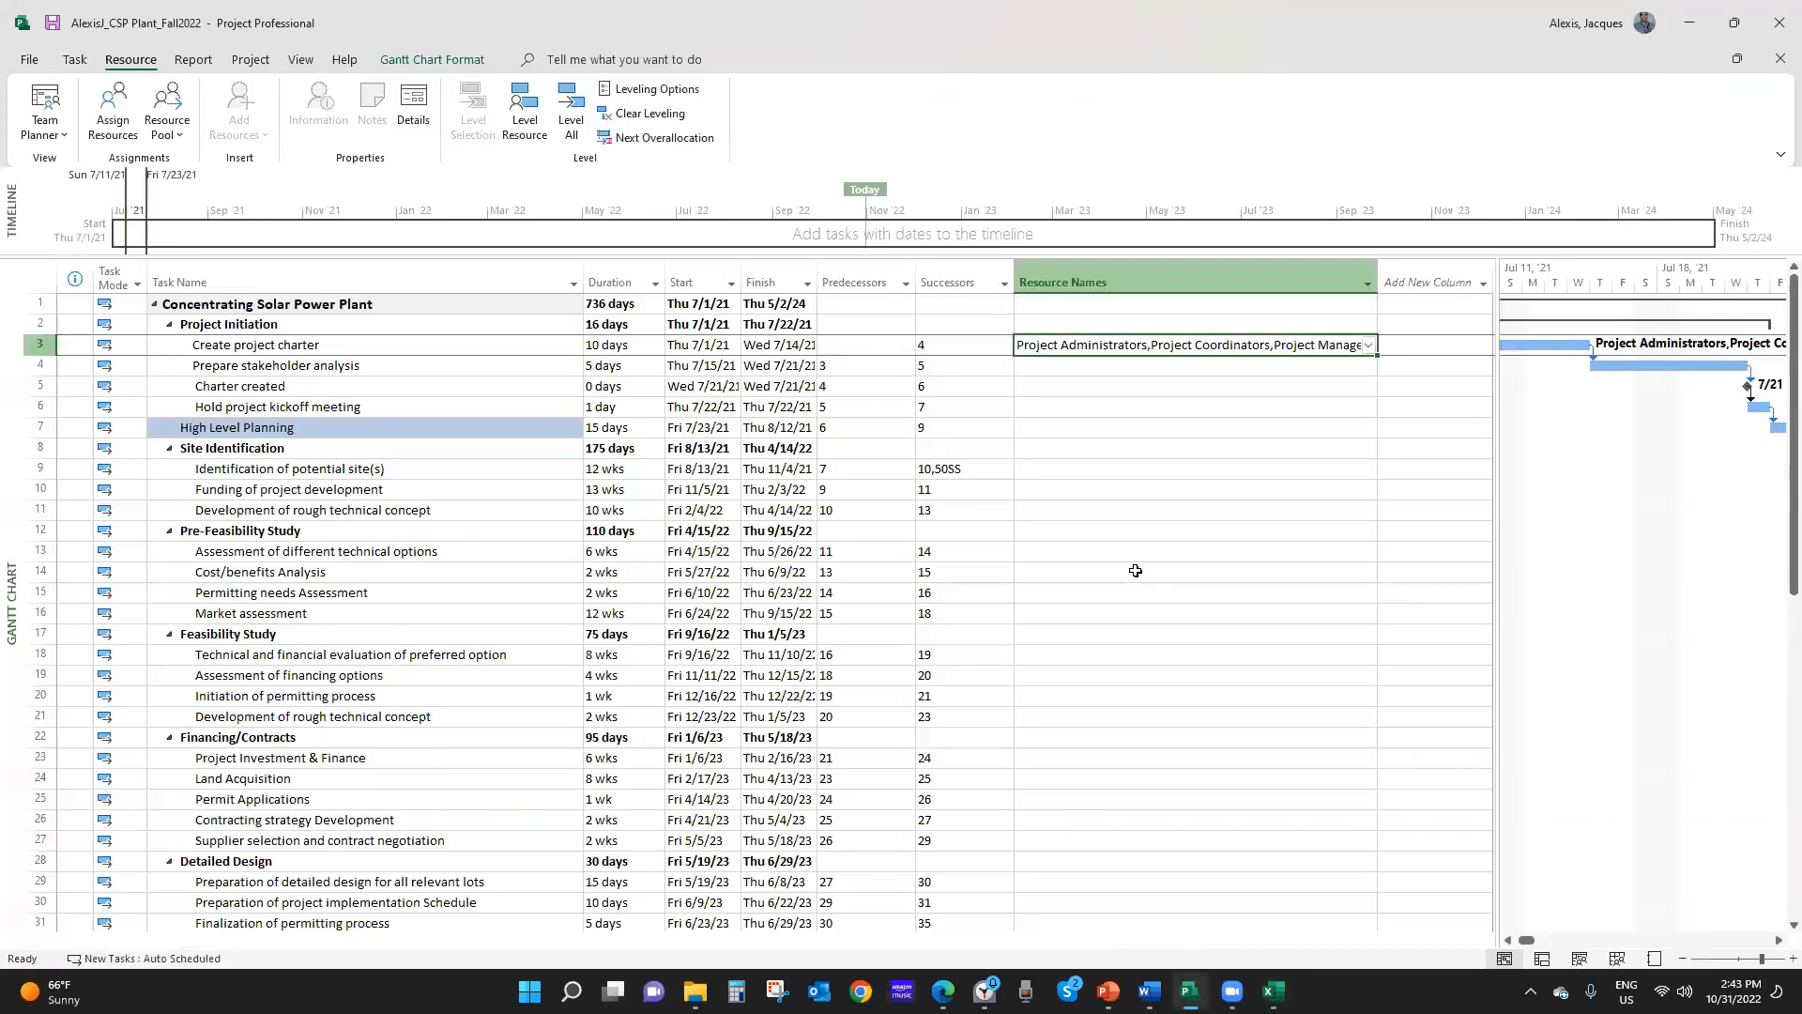
pyautogui.press('BackSpace')
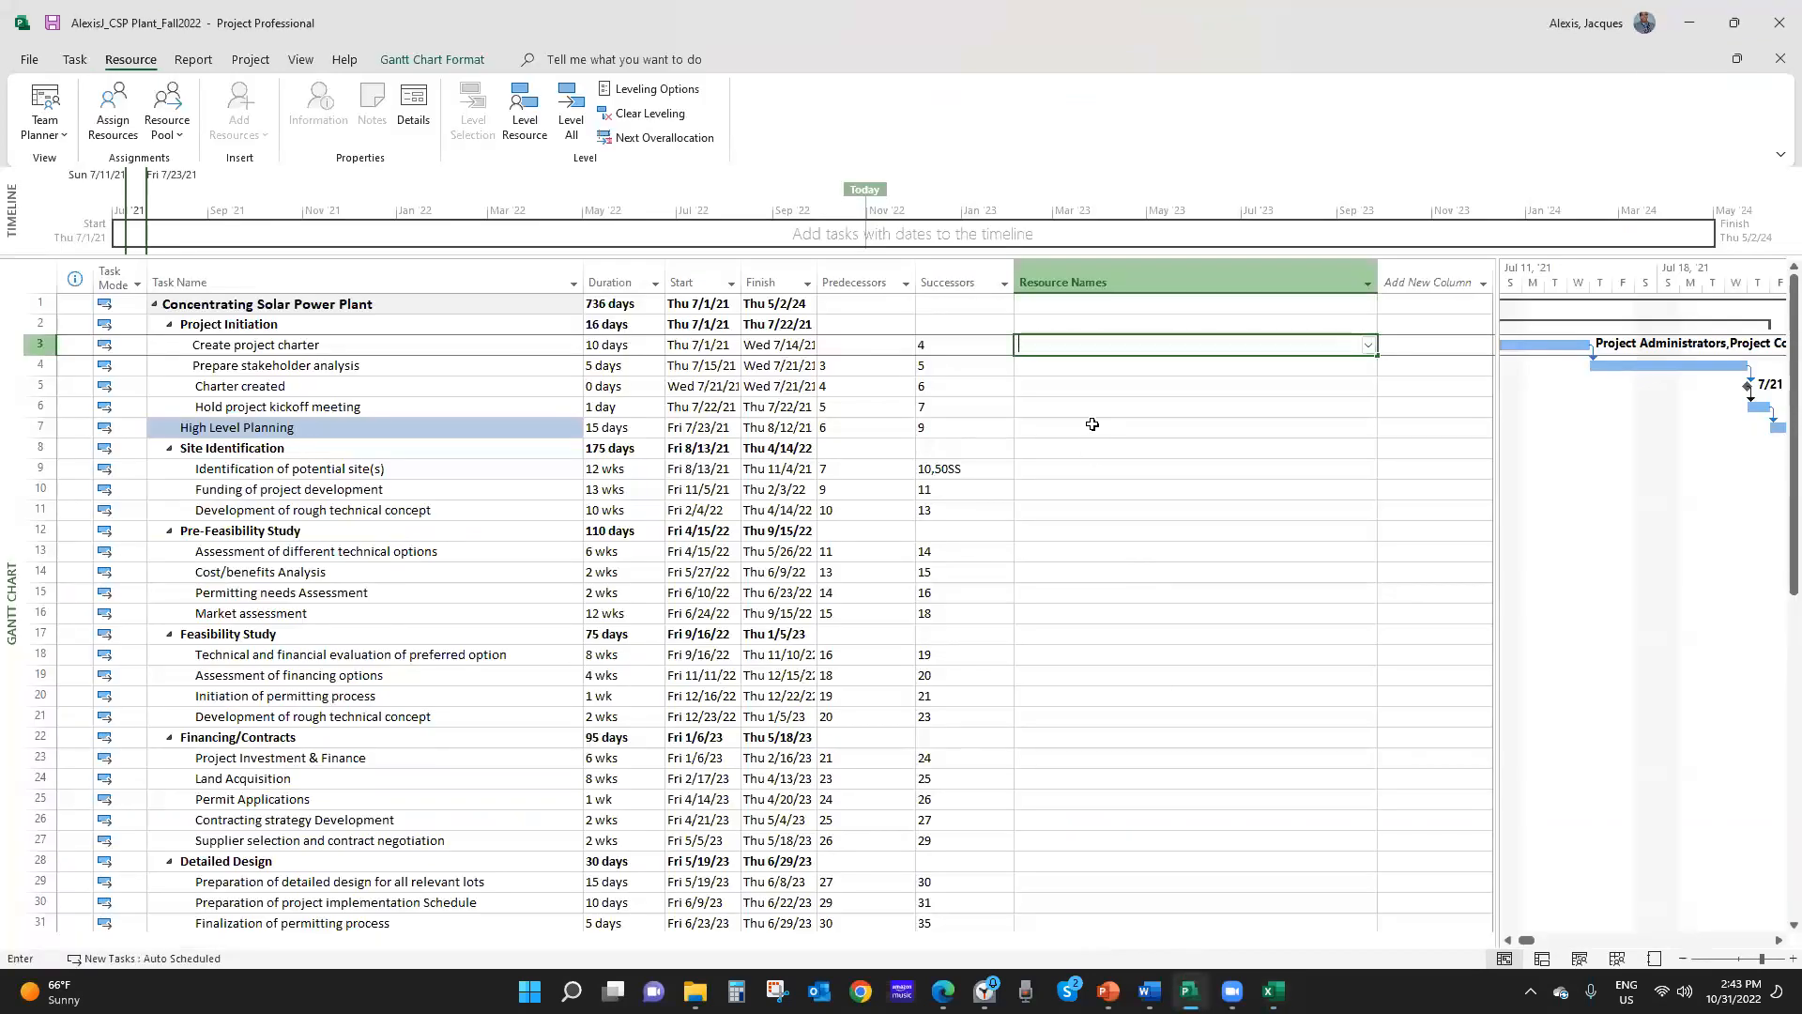
pyautogui.click(1088, 417)
# Paste the copied resource names into the Resource Names column, starting at the Create project charter task
pyautogui.click(1073, 340)
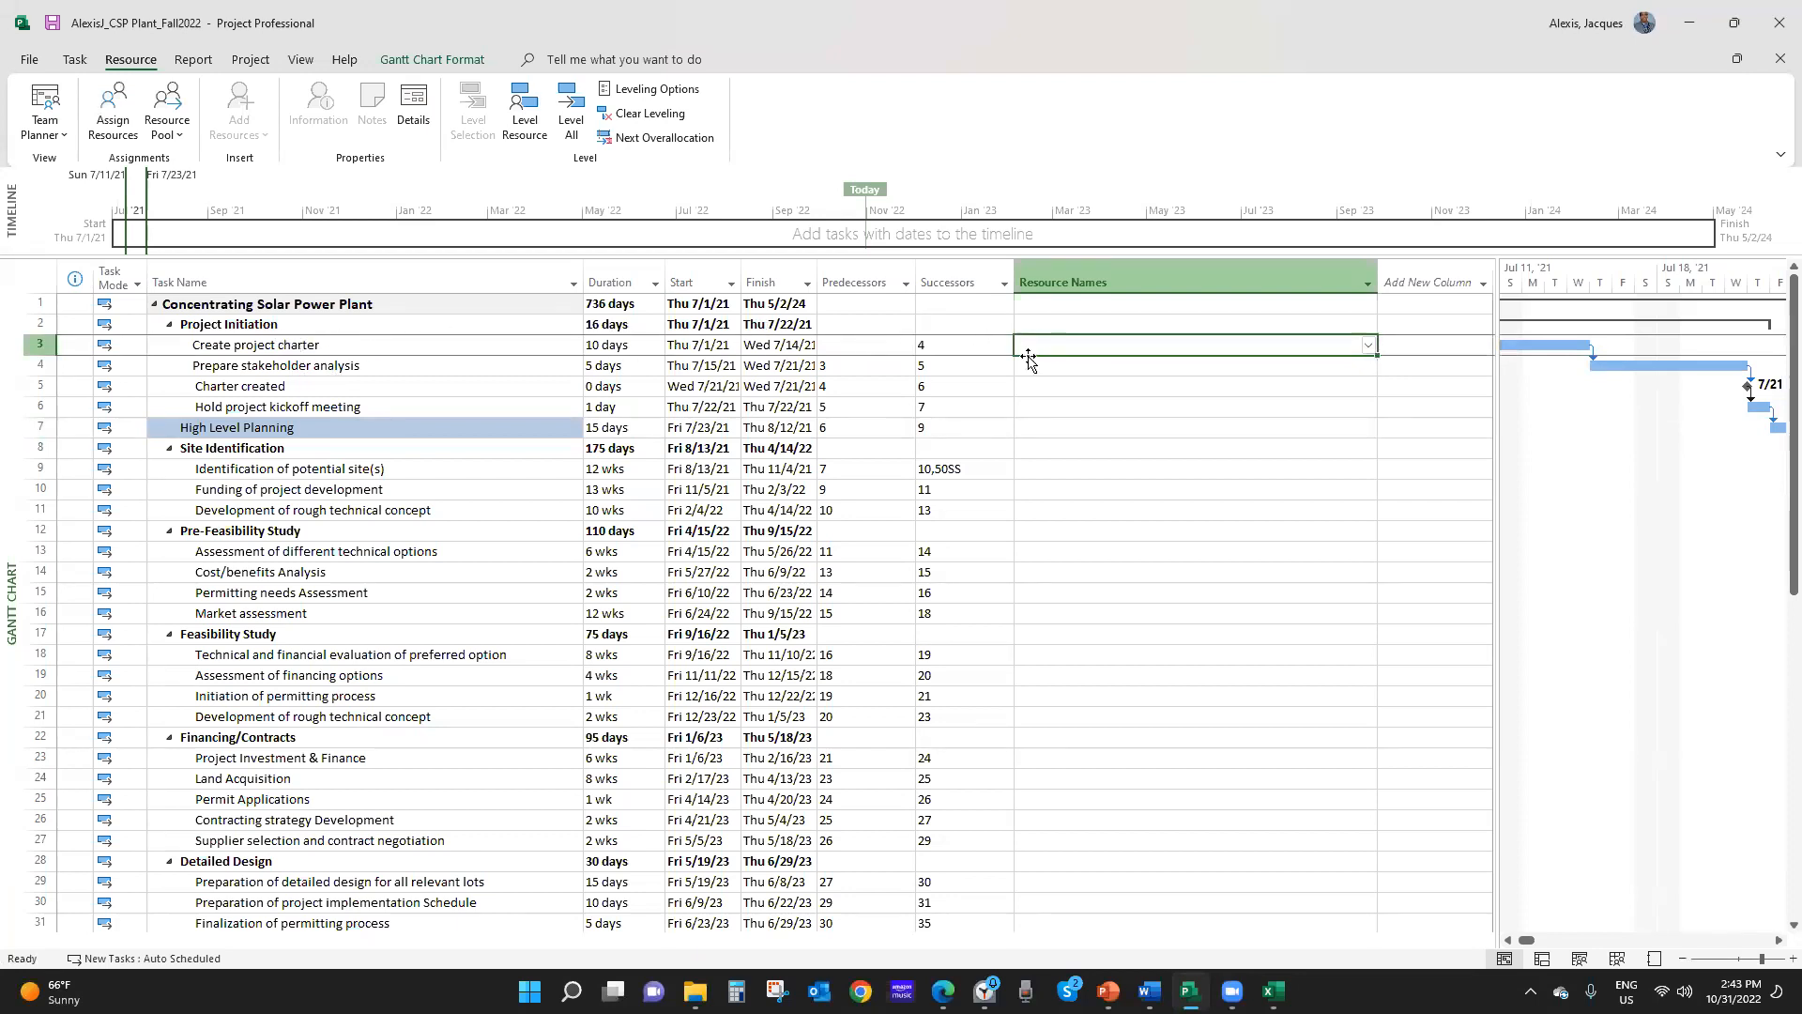
pyautogui.rightClick(1062, 342)
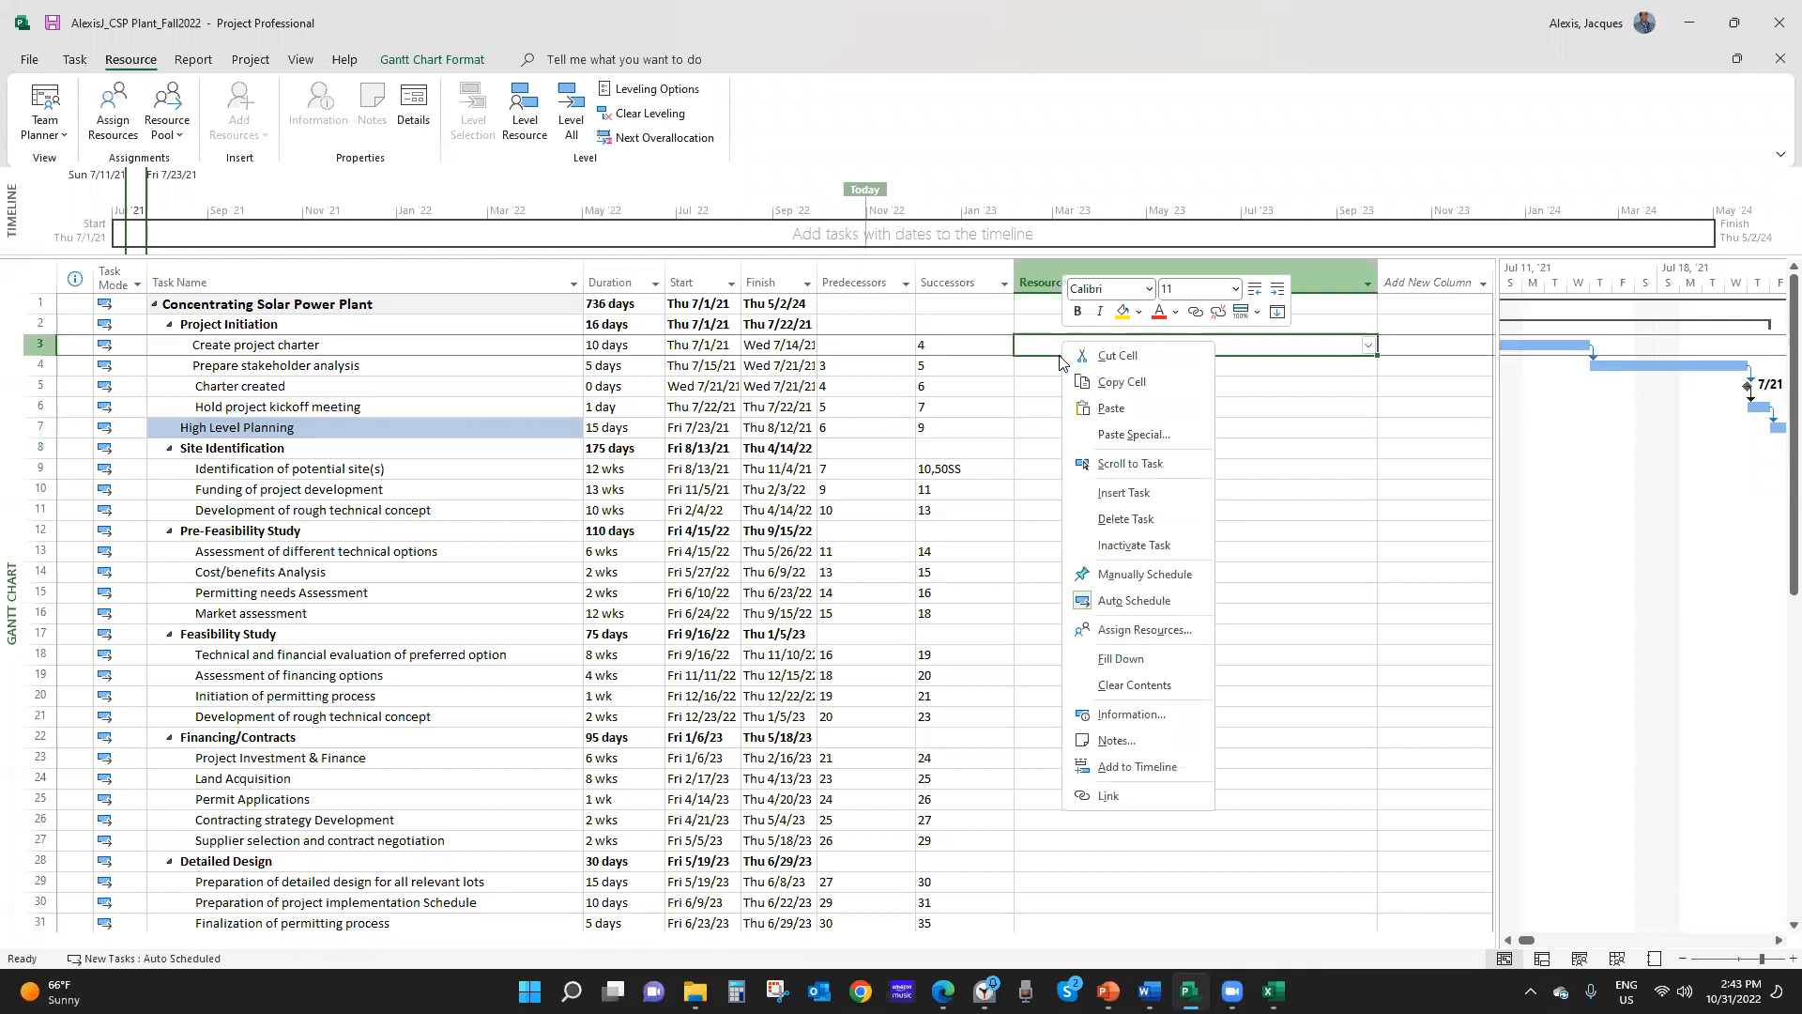
pyautogui.click(1114, 404)
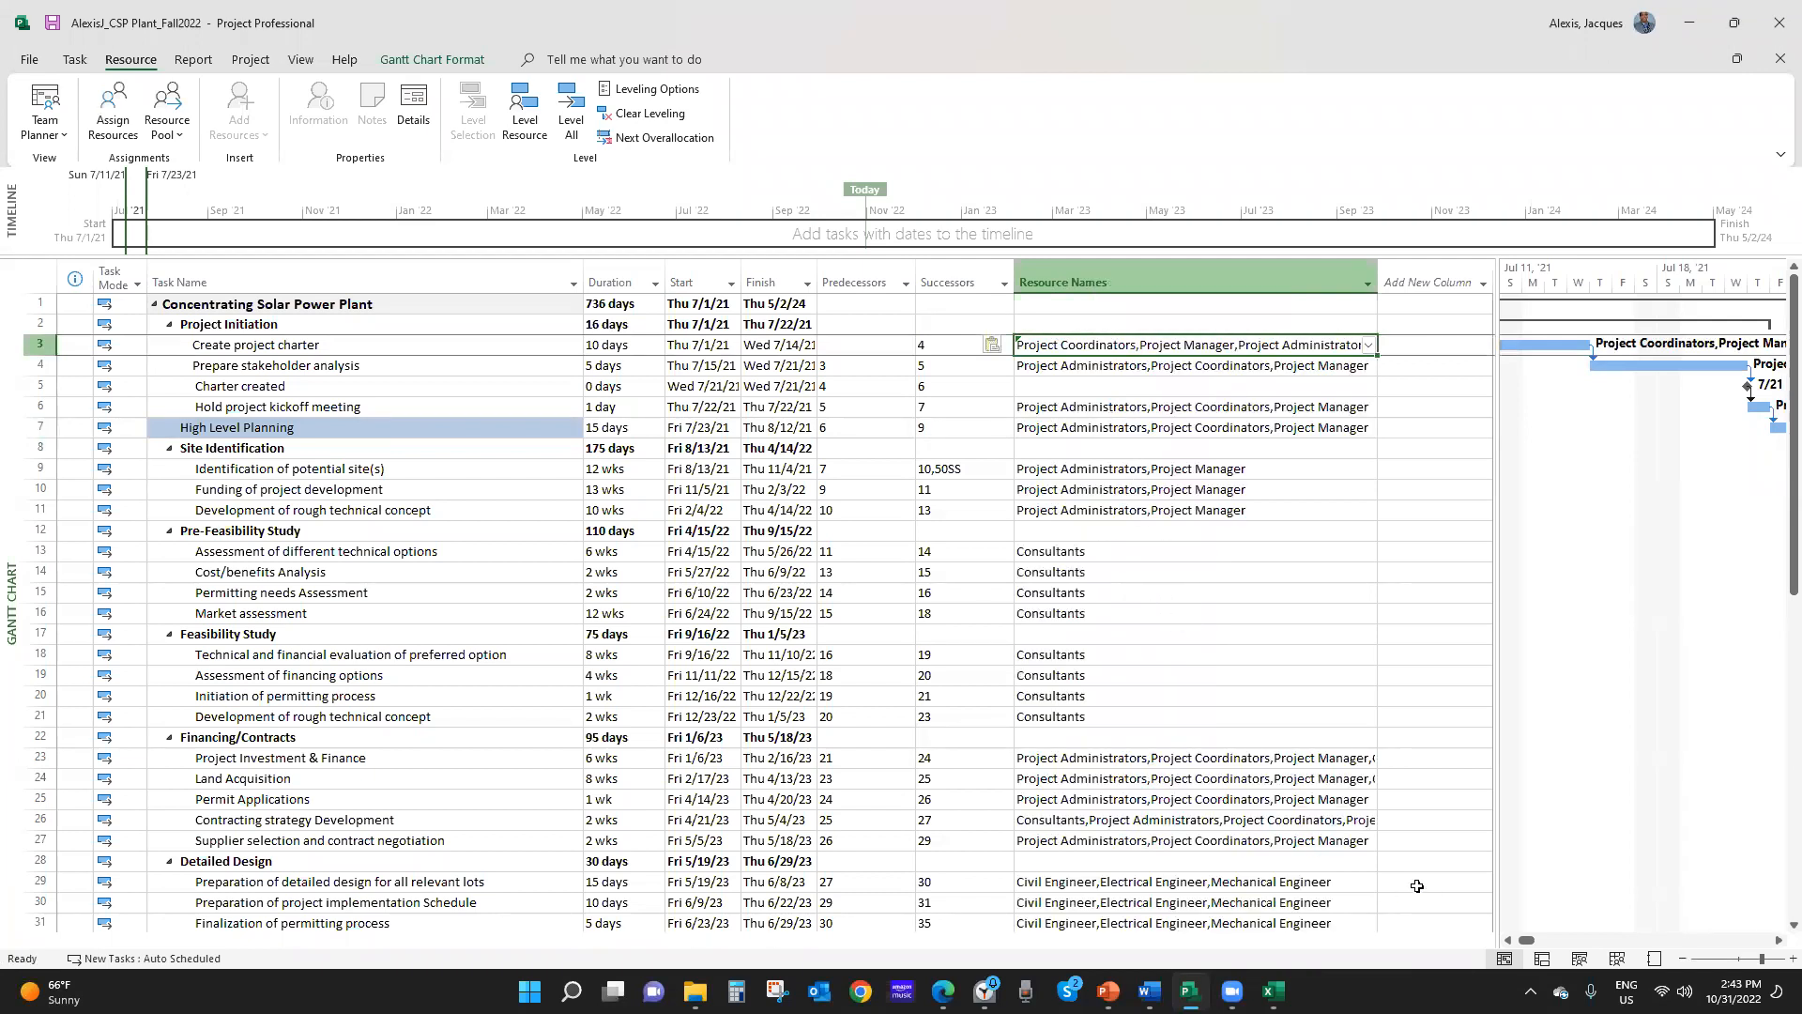
# Review the pasted resource assignments through the whole task list, noting the Monitoring & Controlling tasks from Monitor & control project work to Control cost
pyautogui.scroll(-11, 488, 460)
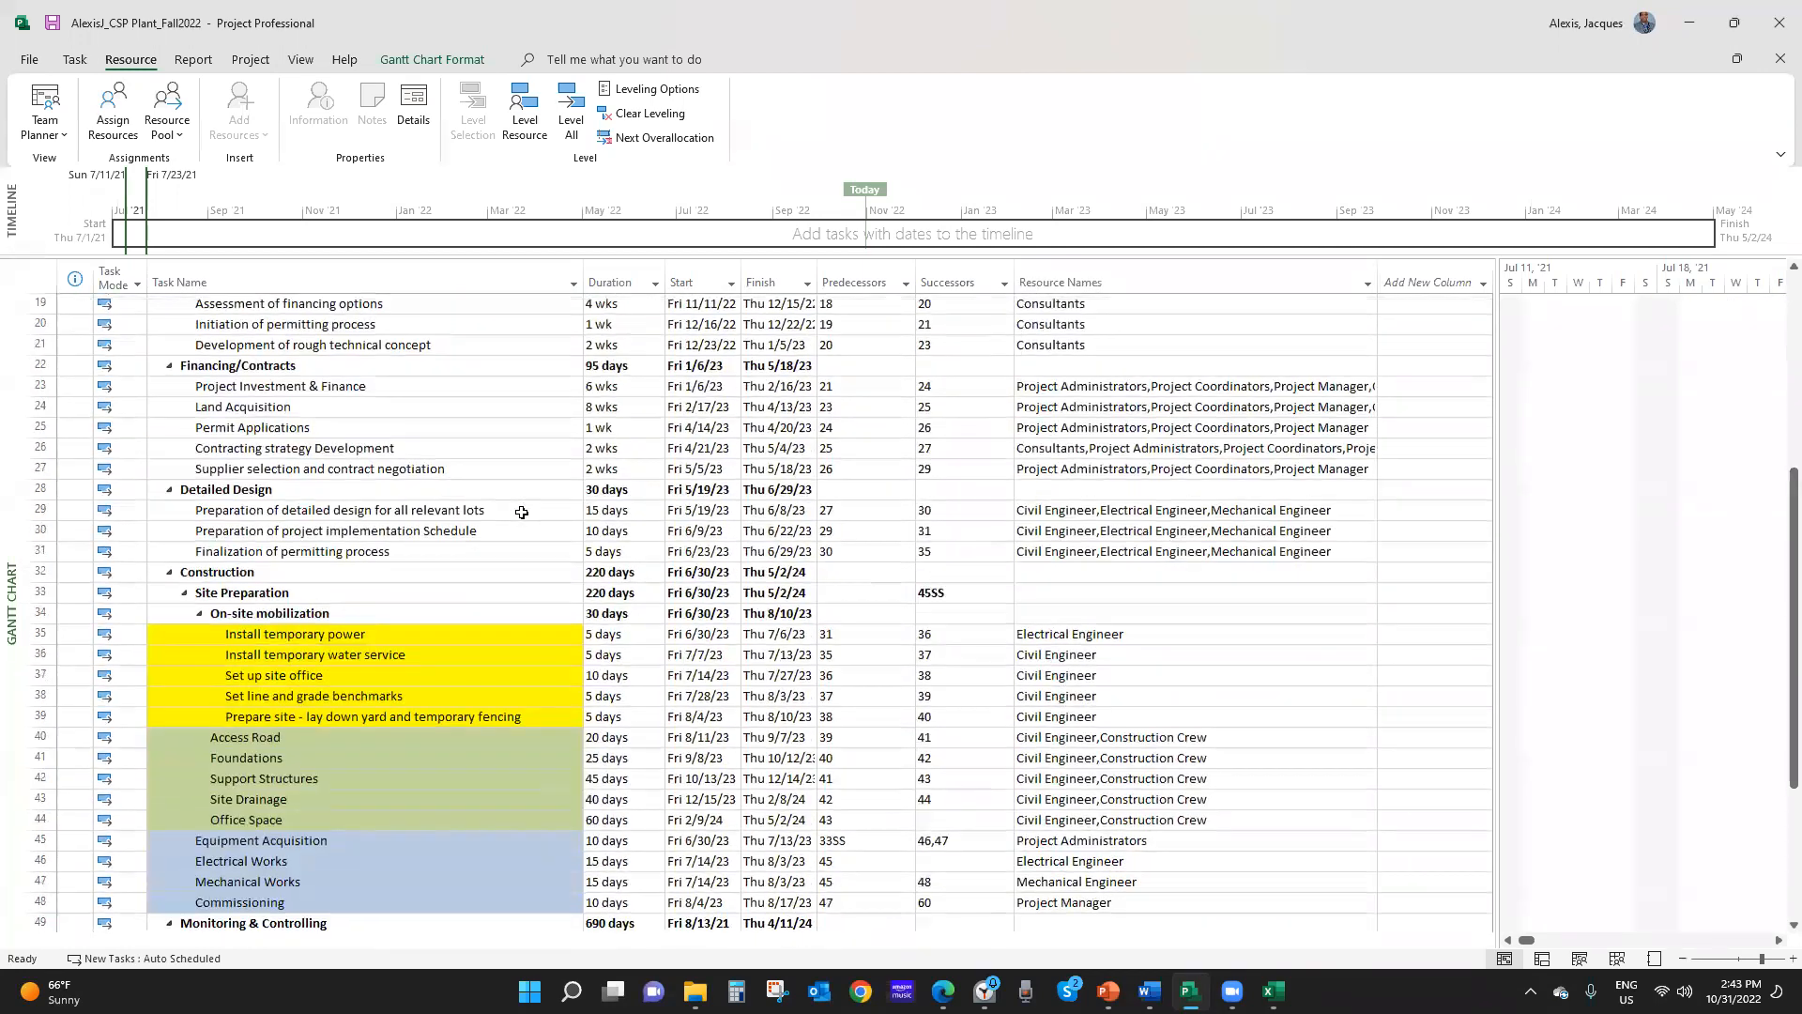
pyautogui.scroll(11, 532, 518)
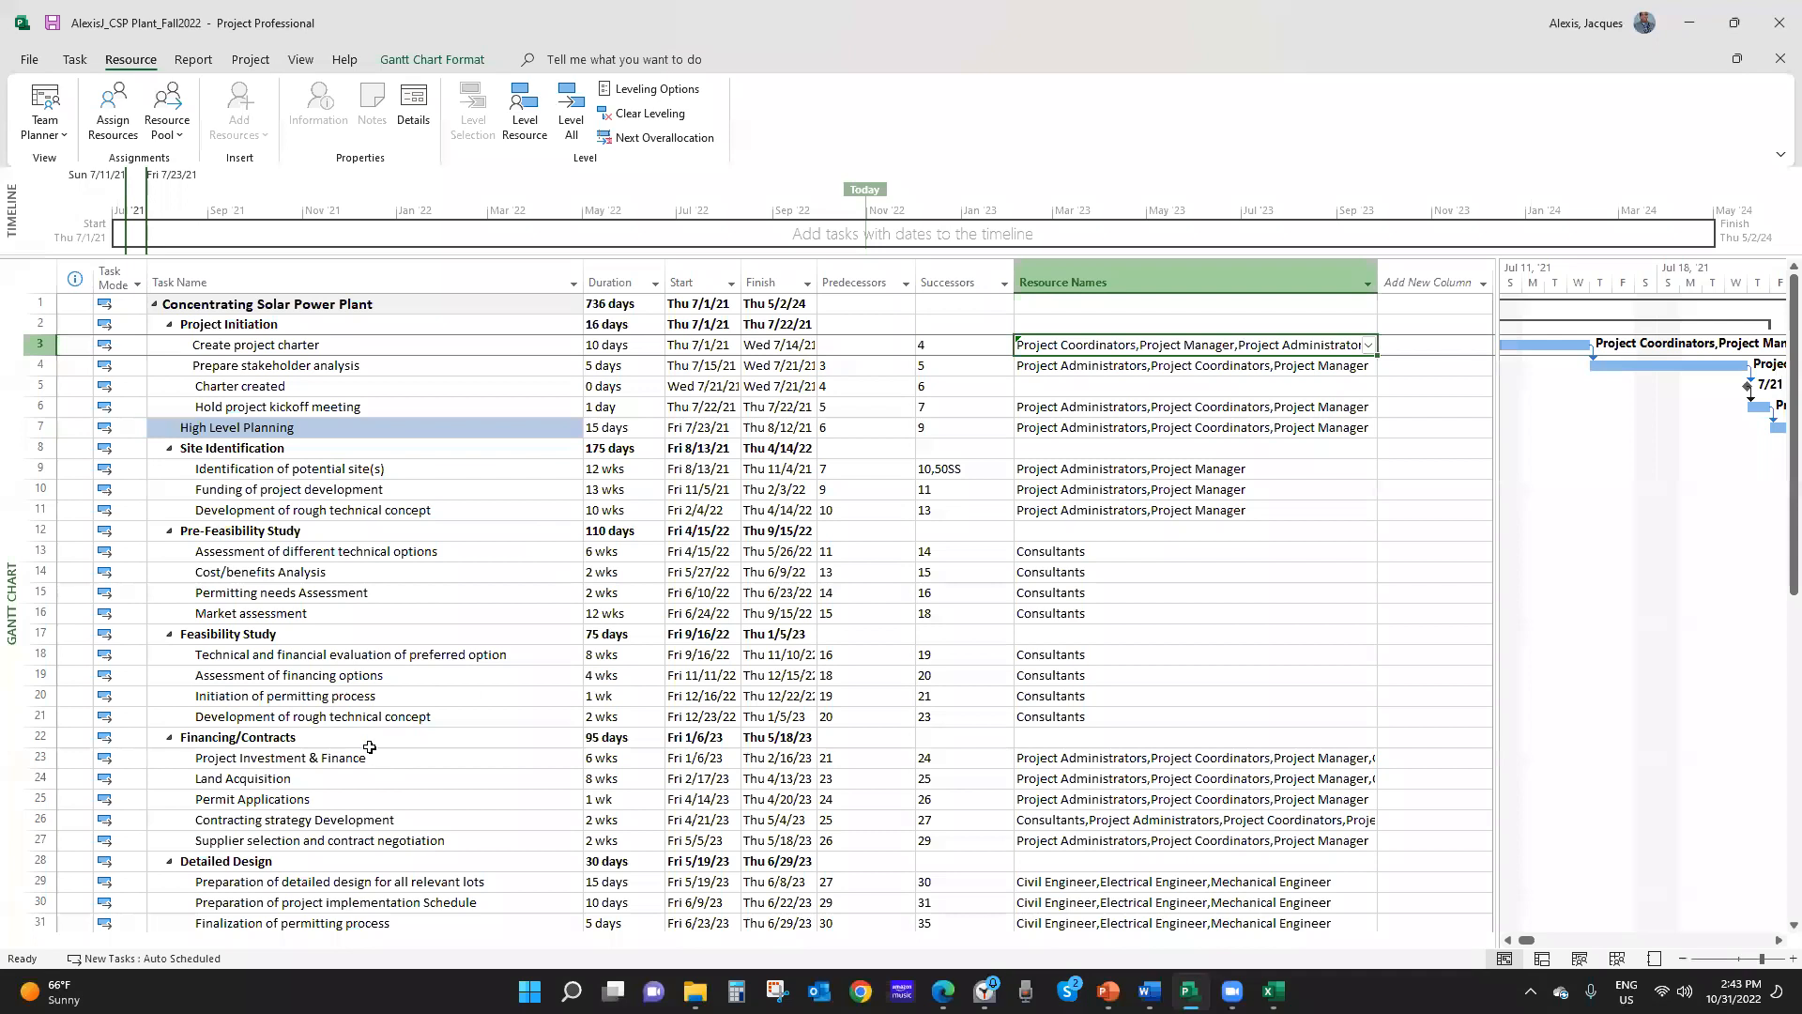
pyautogui.scroll(-7, 371, 639)
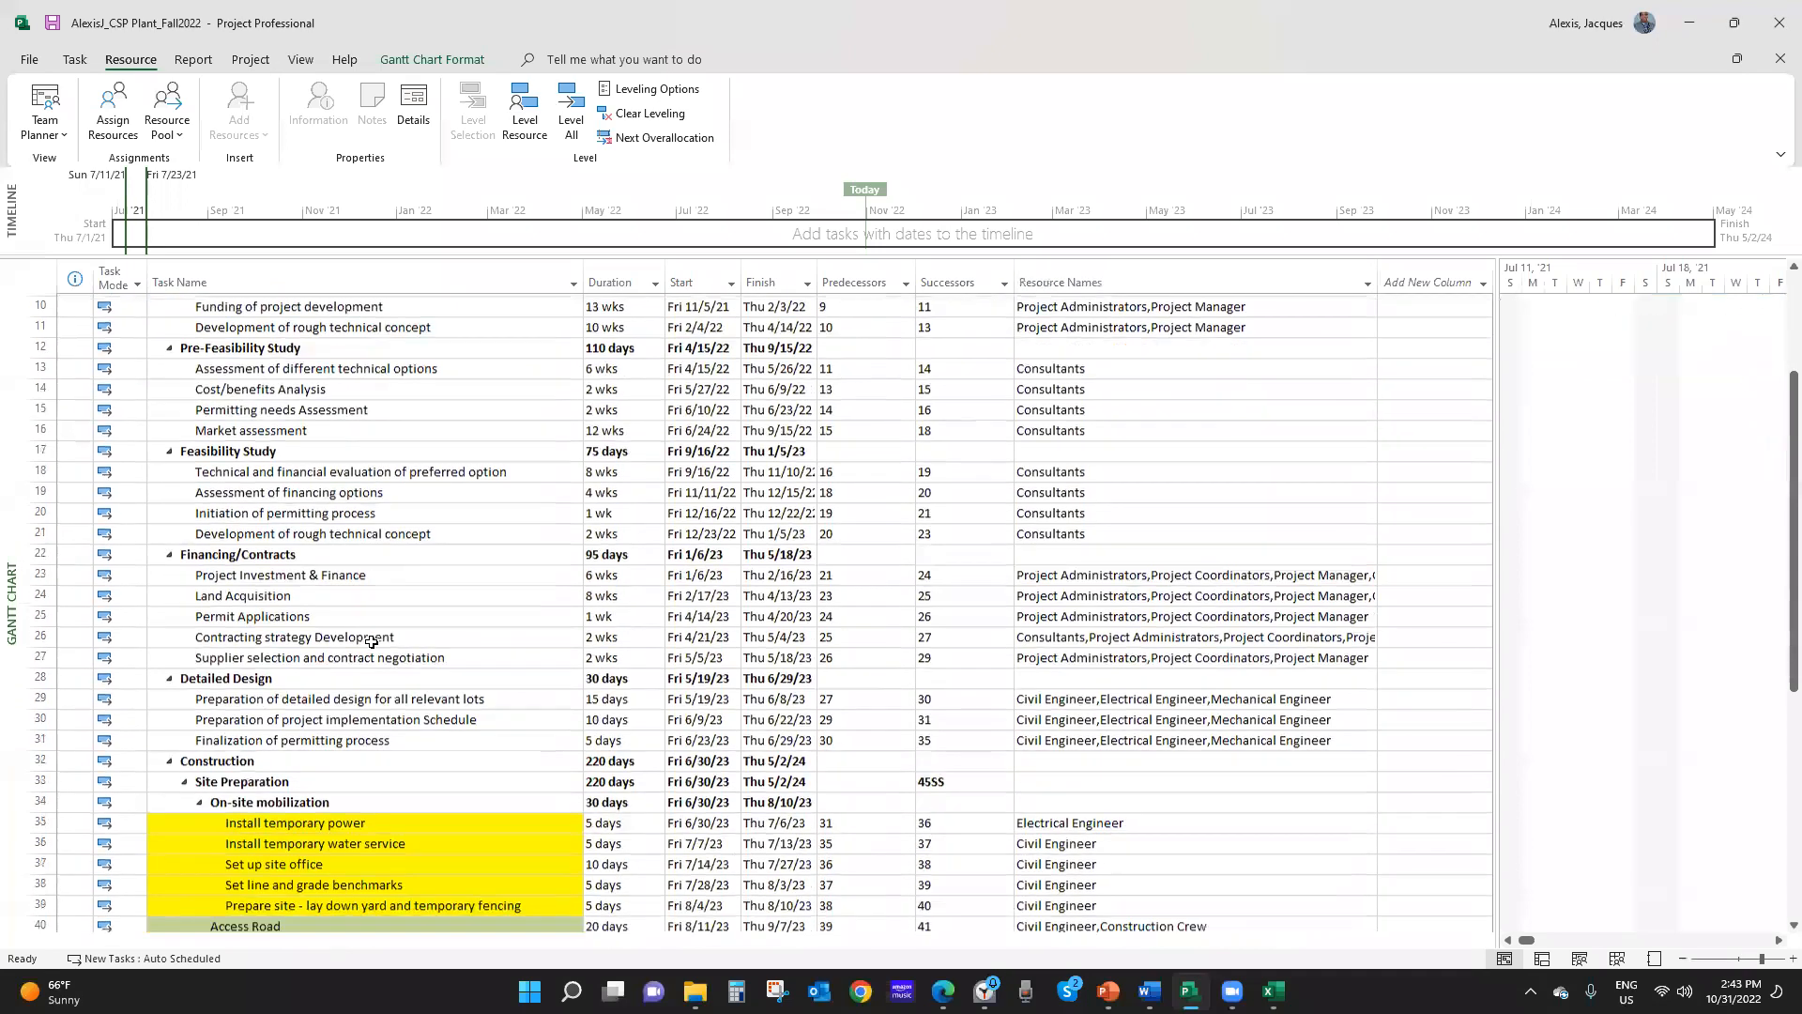
pyautogui.scroll(-2, 371, 639)
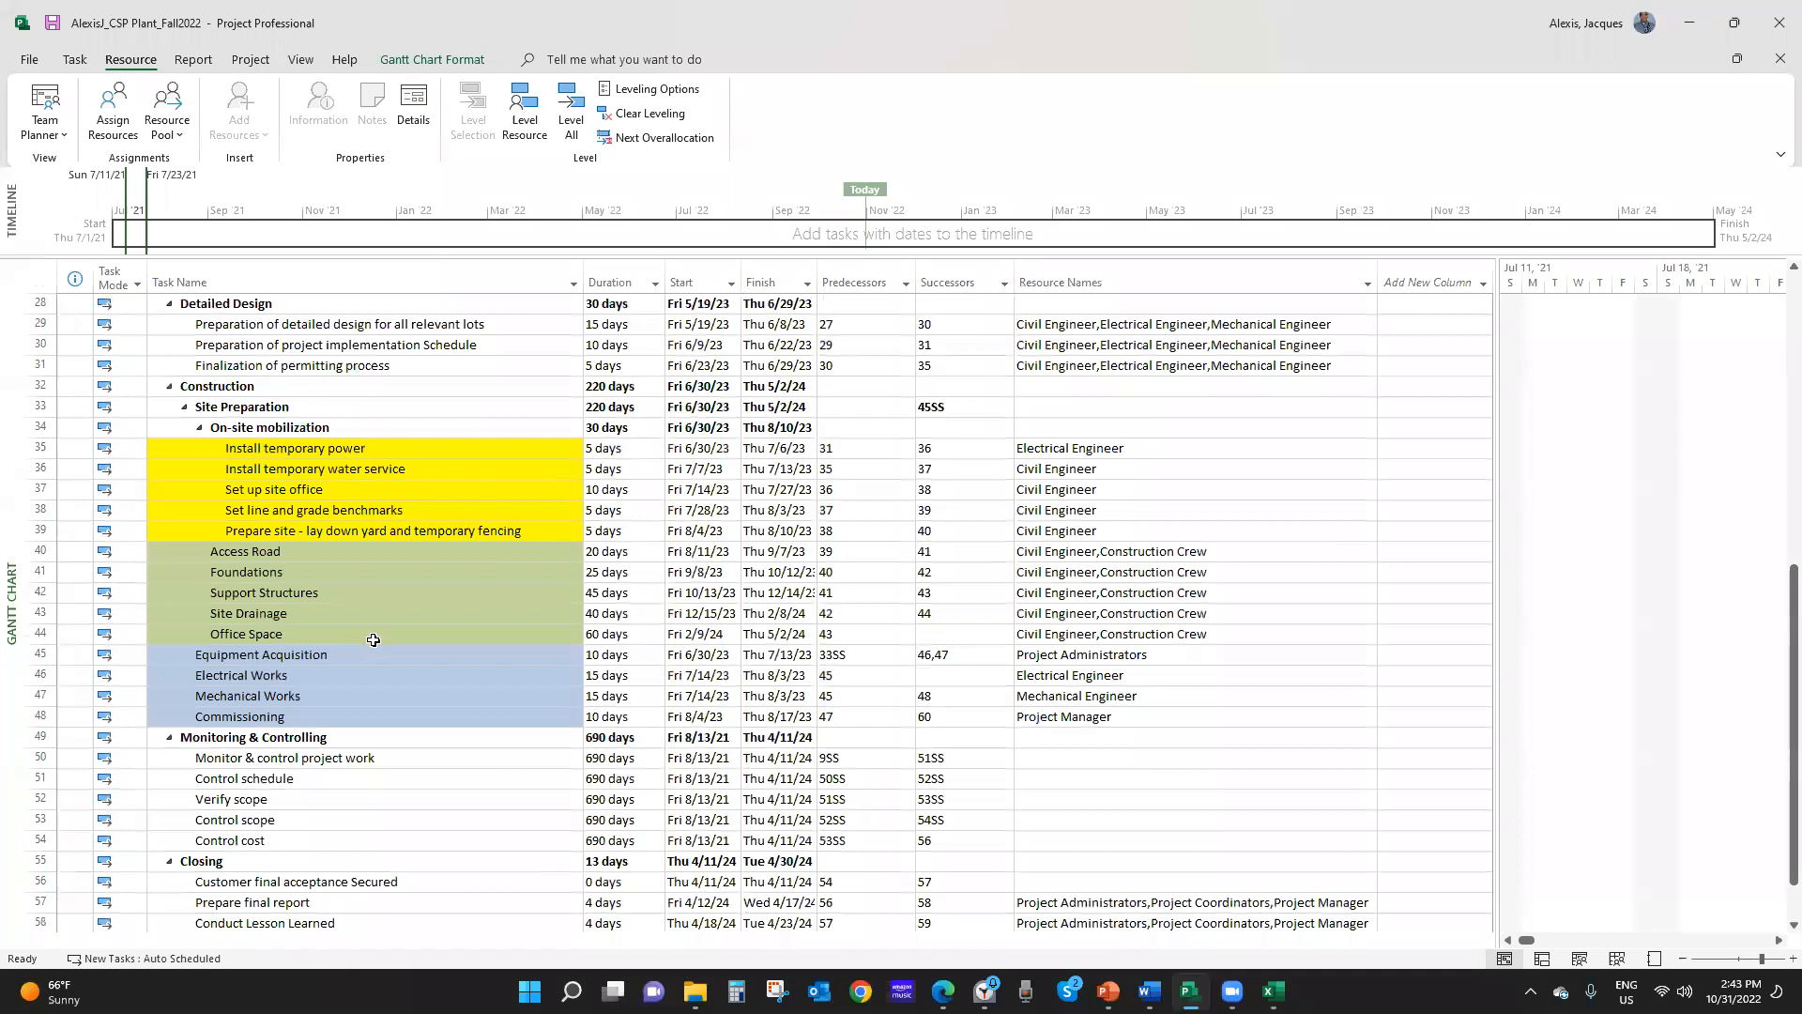
pyautogui.scroll(-2, 373, 639)
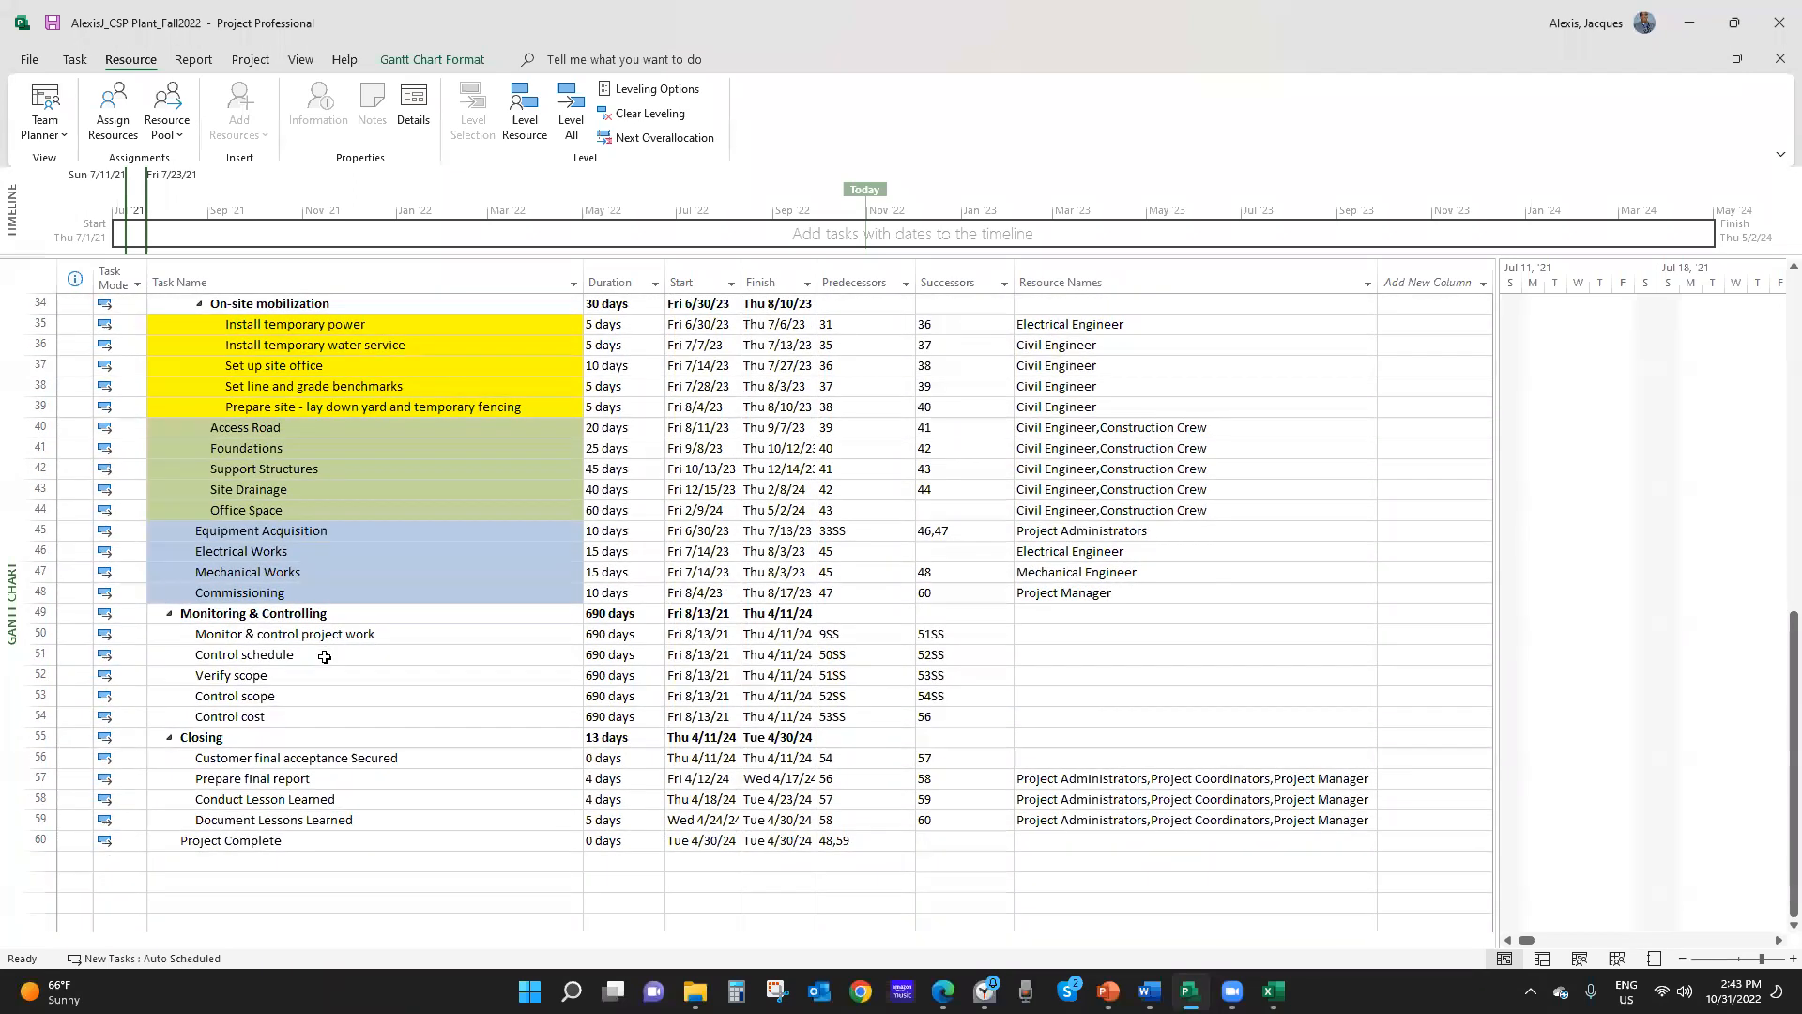
pyautogui.moveTo(308, 639); pyautogui.dragTo(310, 710)
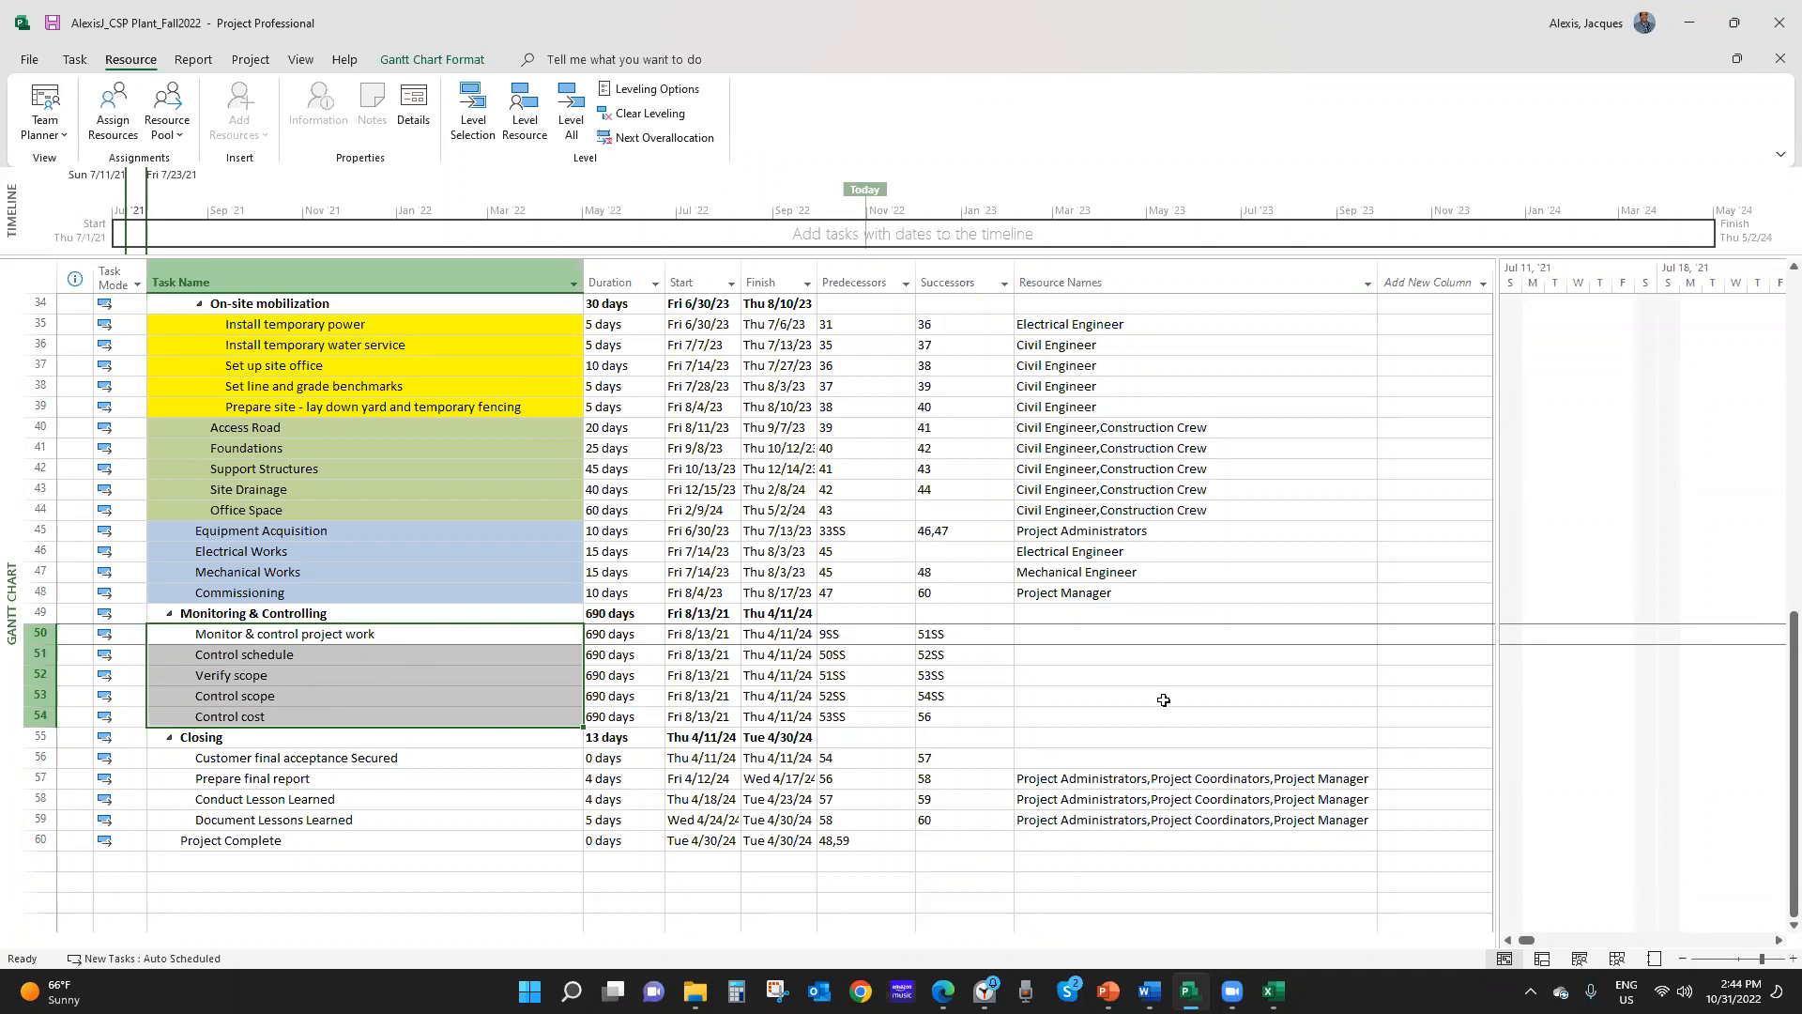
pyautogui.scroll(11, 1156, 668)
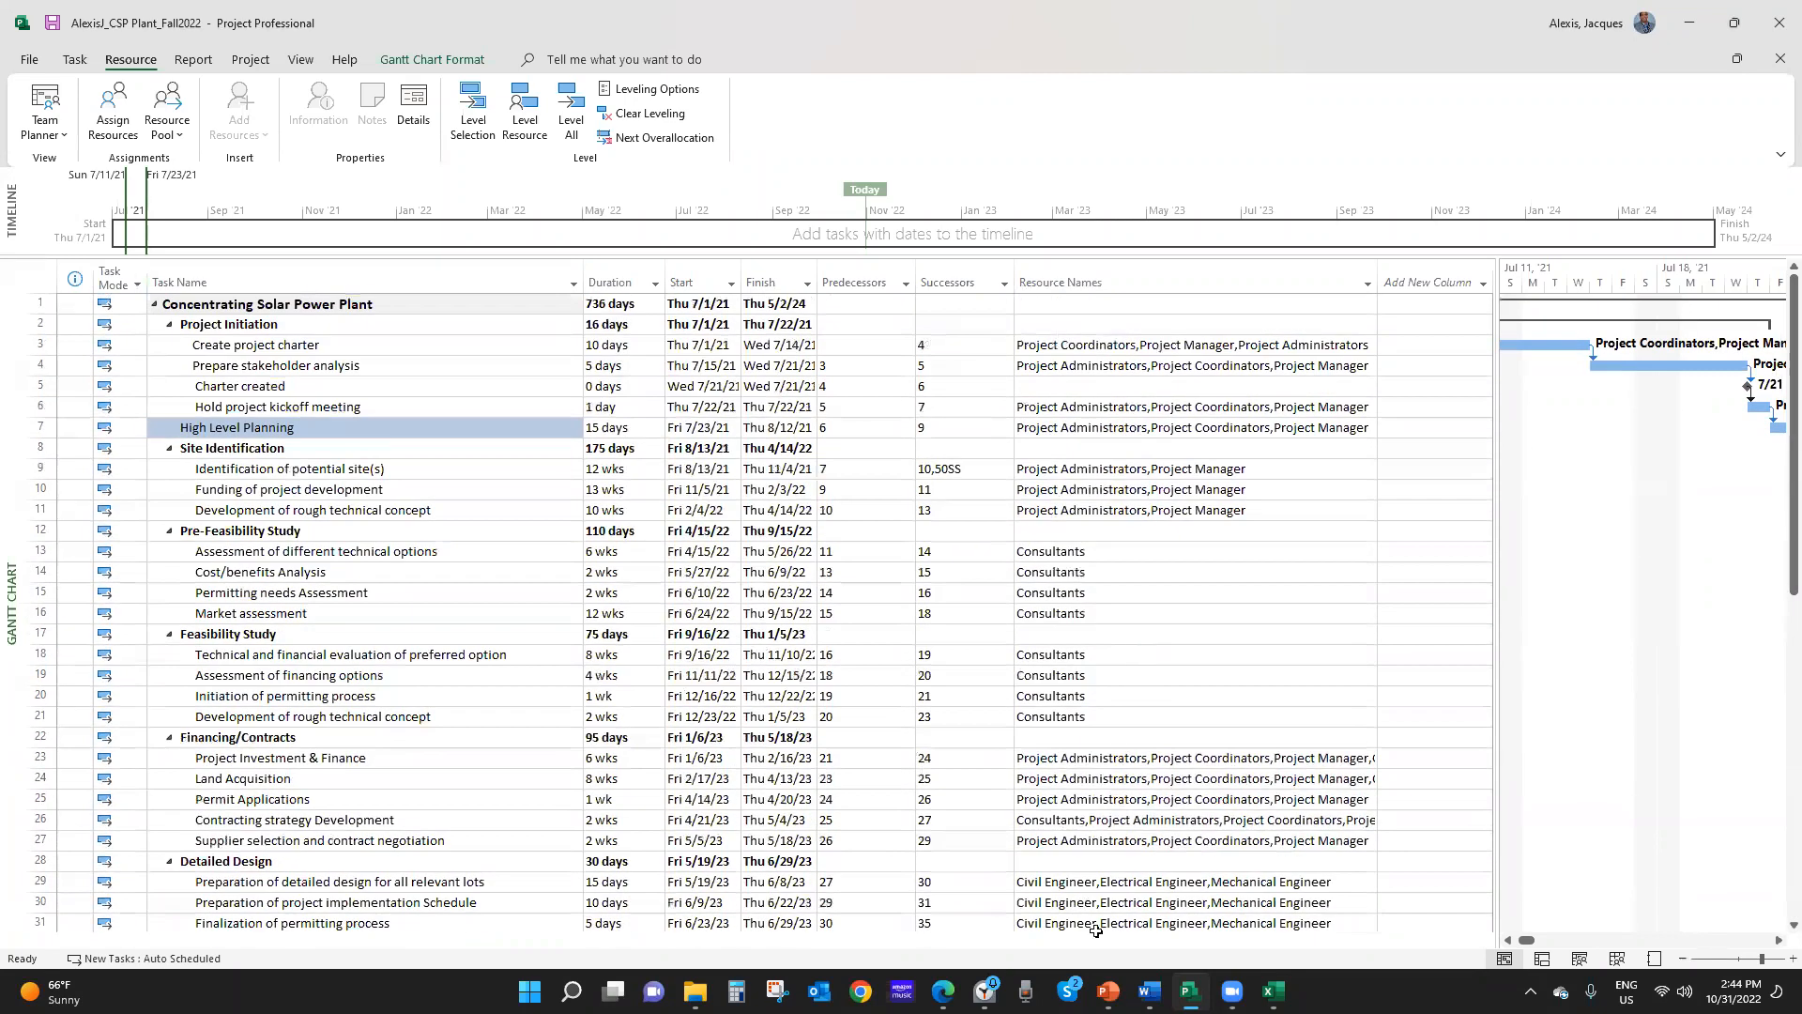
# Fit the Gantt chart's timescale to the entire project and check the resource names beside the task bars
pyautogui.click(1780, 941)
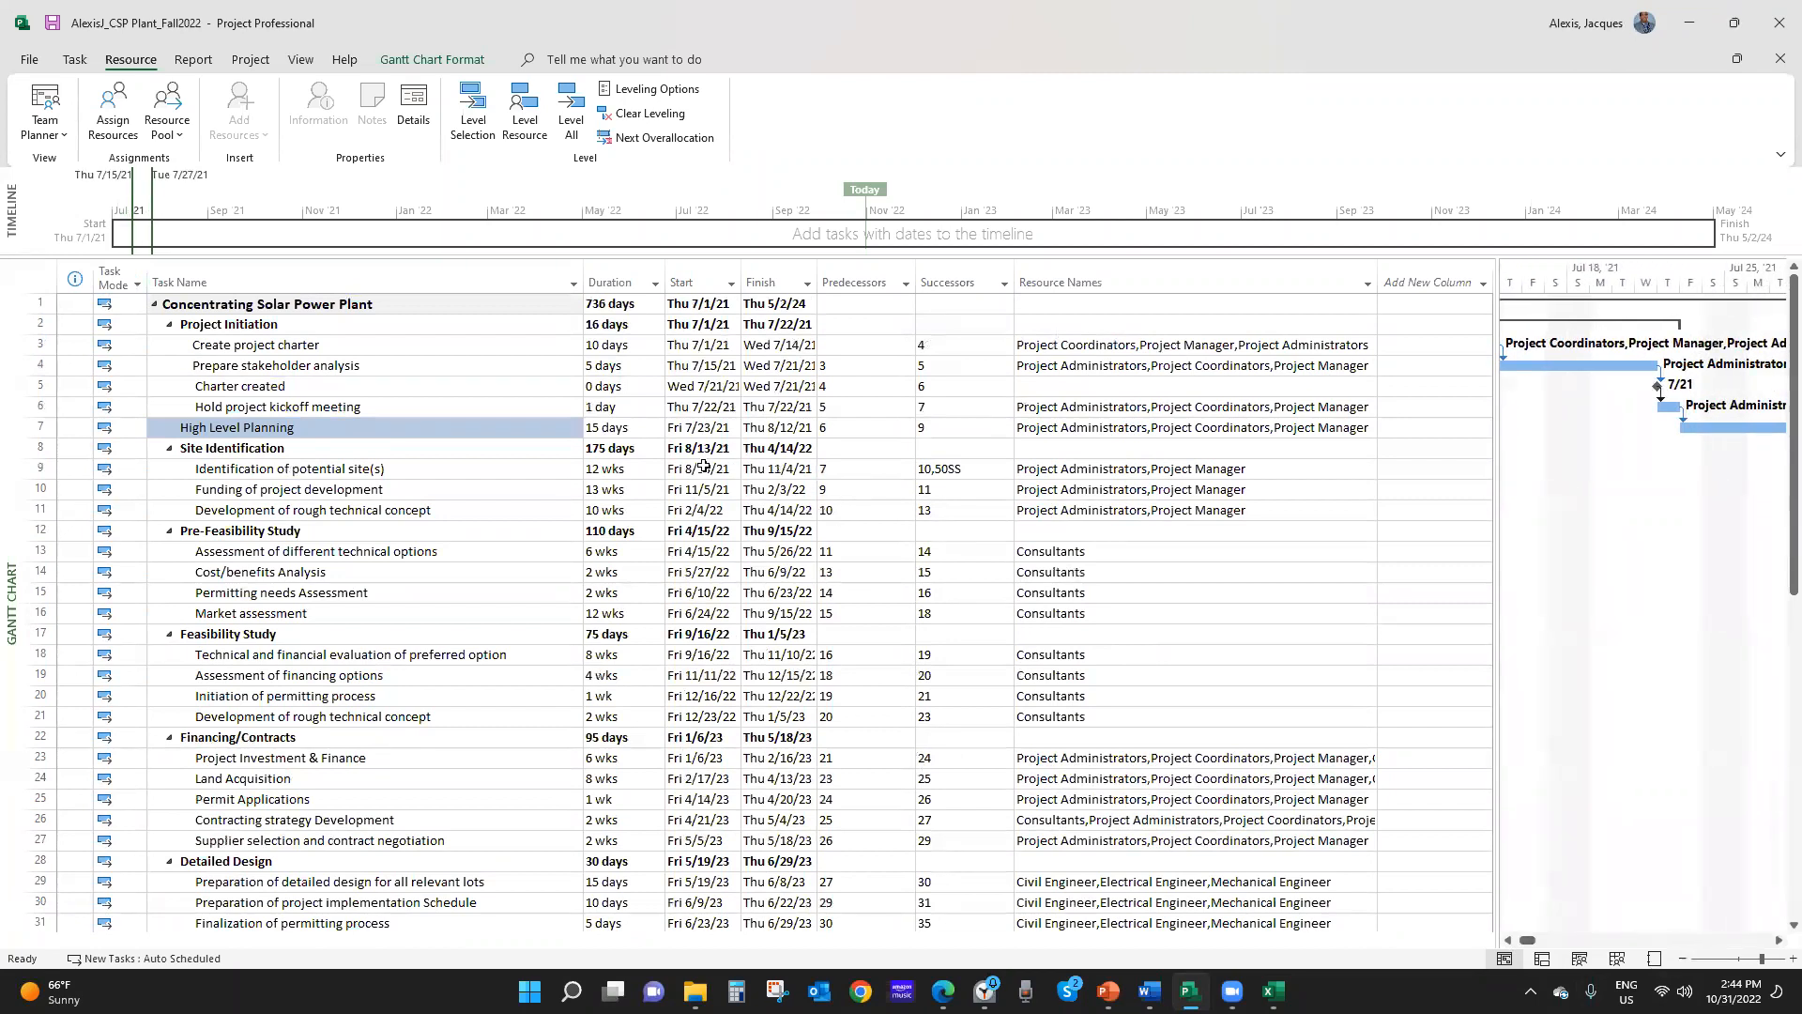
pyautogui.click(615, 469)
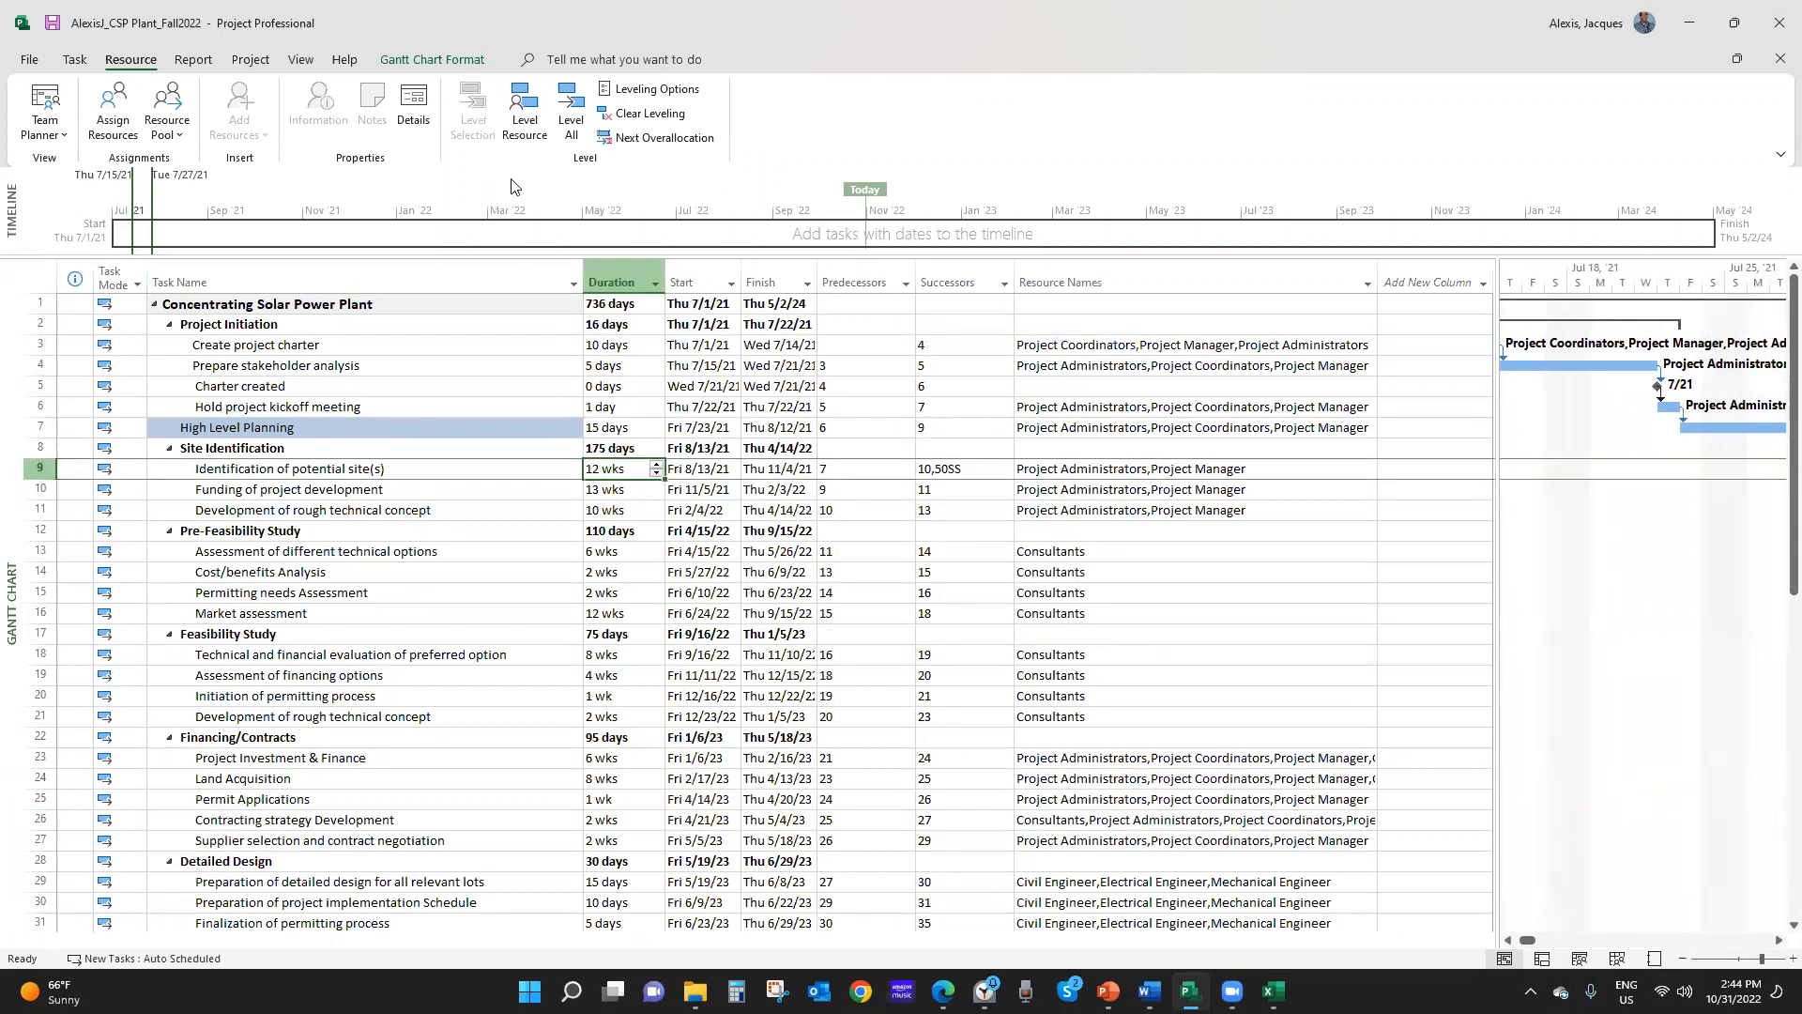
pyautogui.click(308, 58)
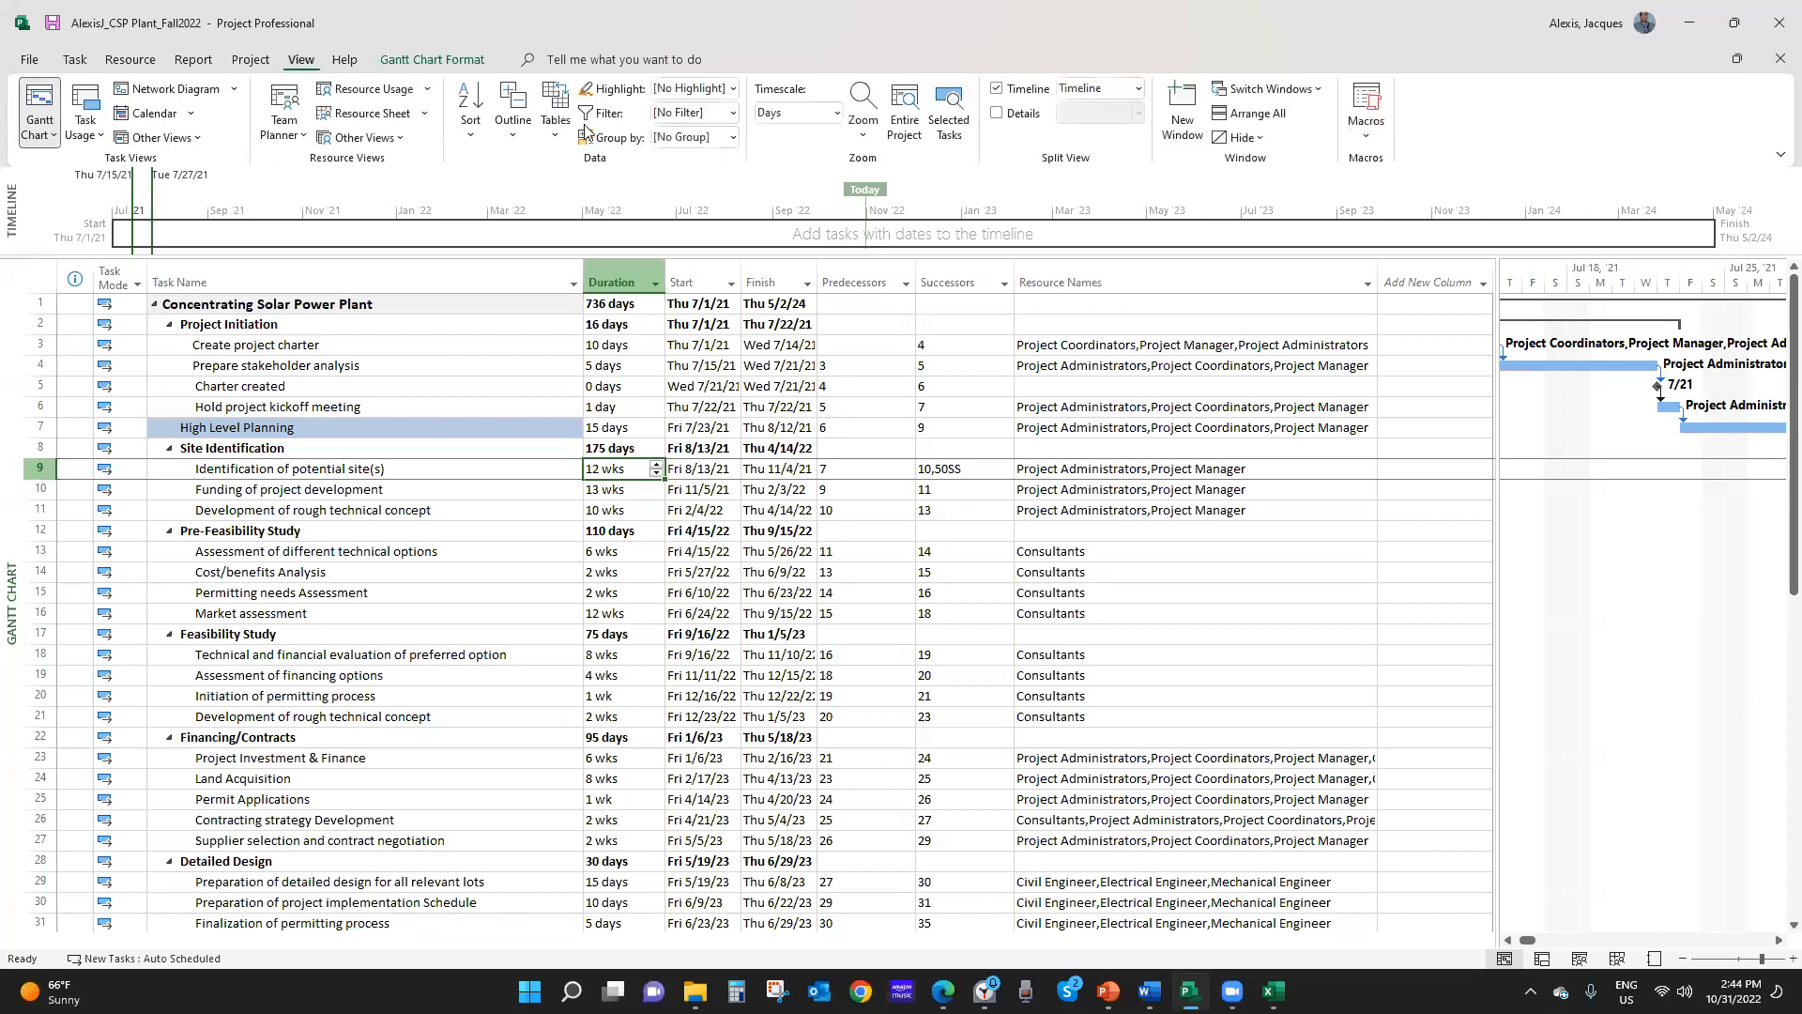
pyautogui.click(905, 105)
pyautogui.scroll(-9, 1604, 460)
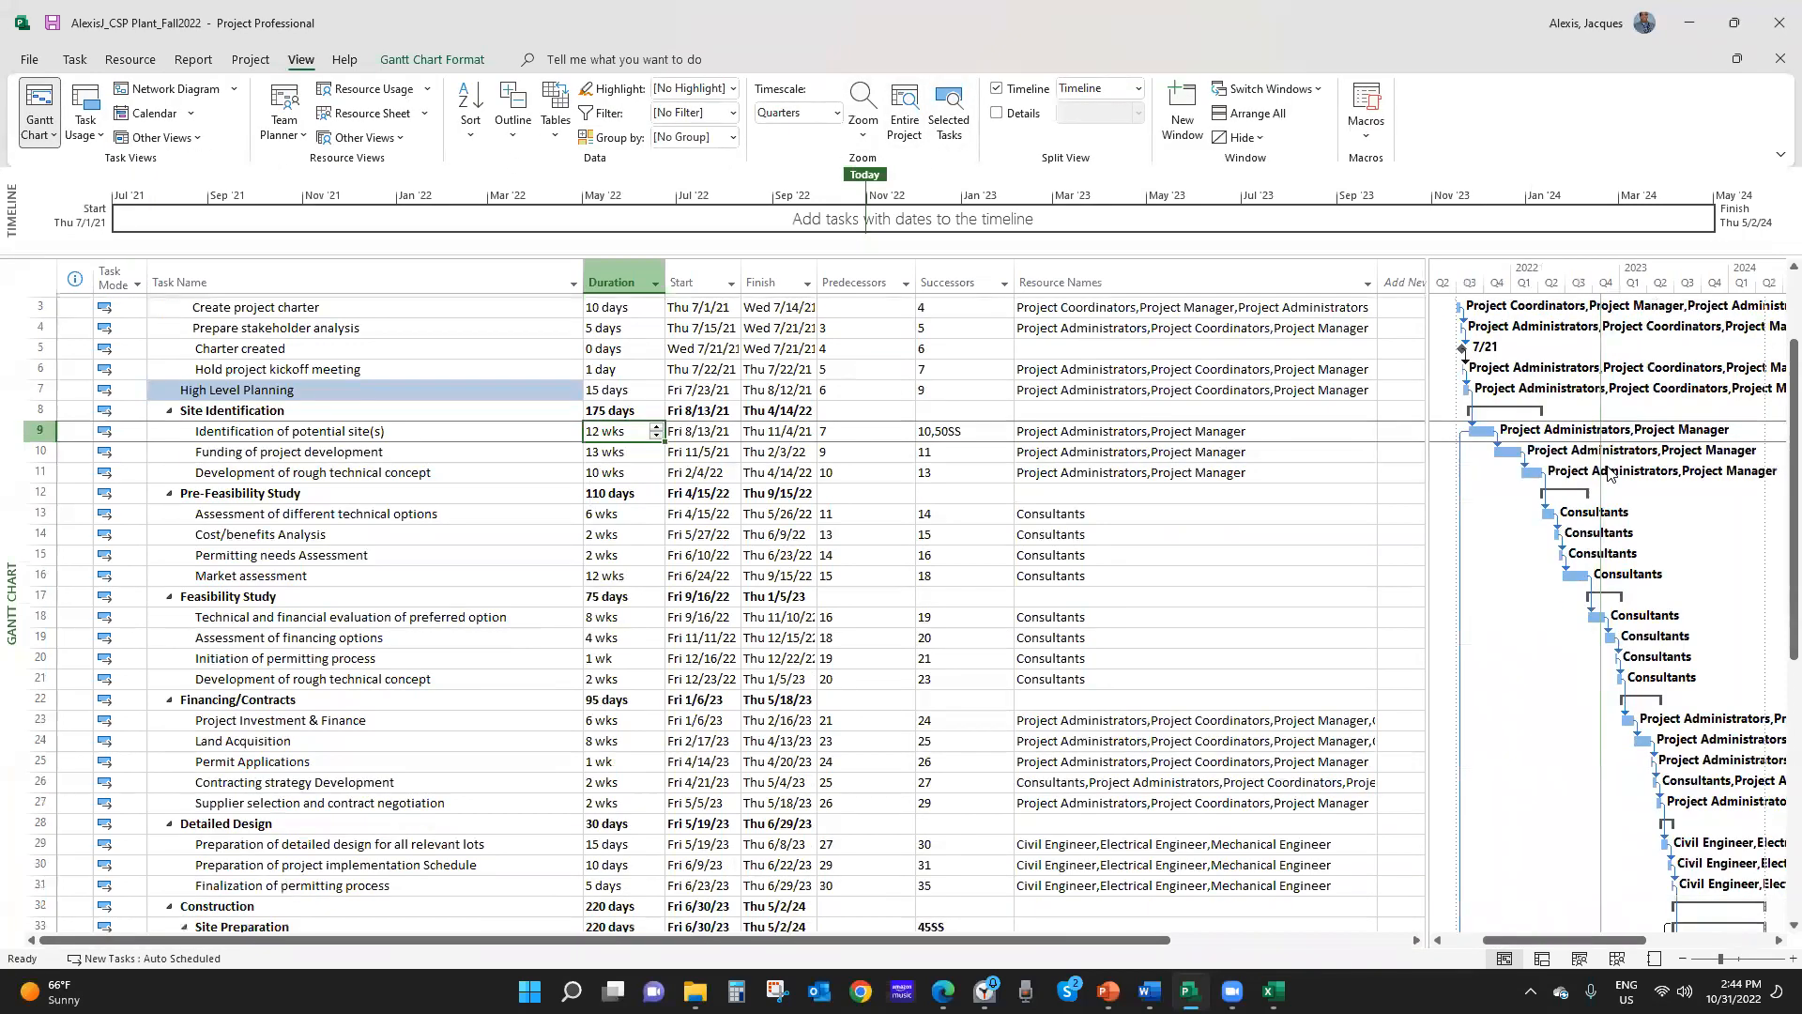
pyautogui.scroll(-4, 1601, 479)
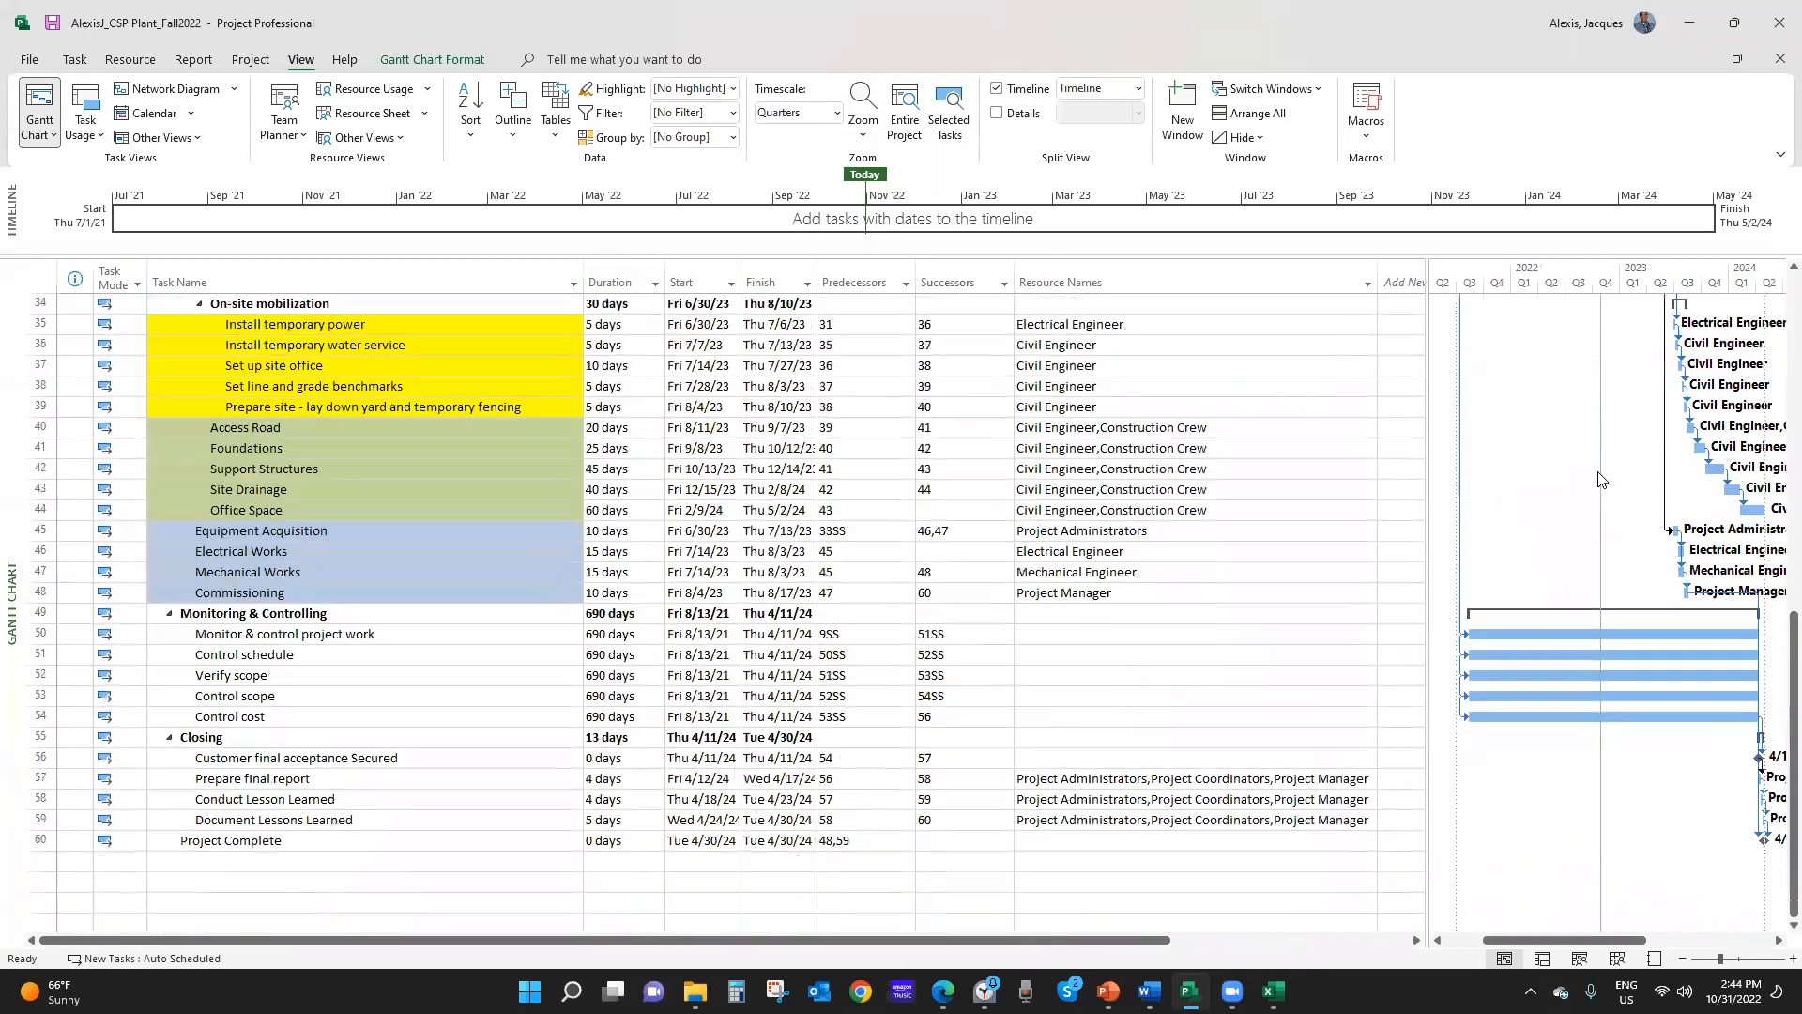
pyautogui.scroll(13, 1600, 478)
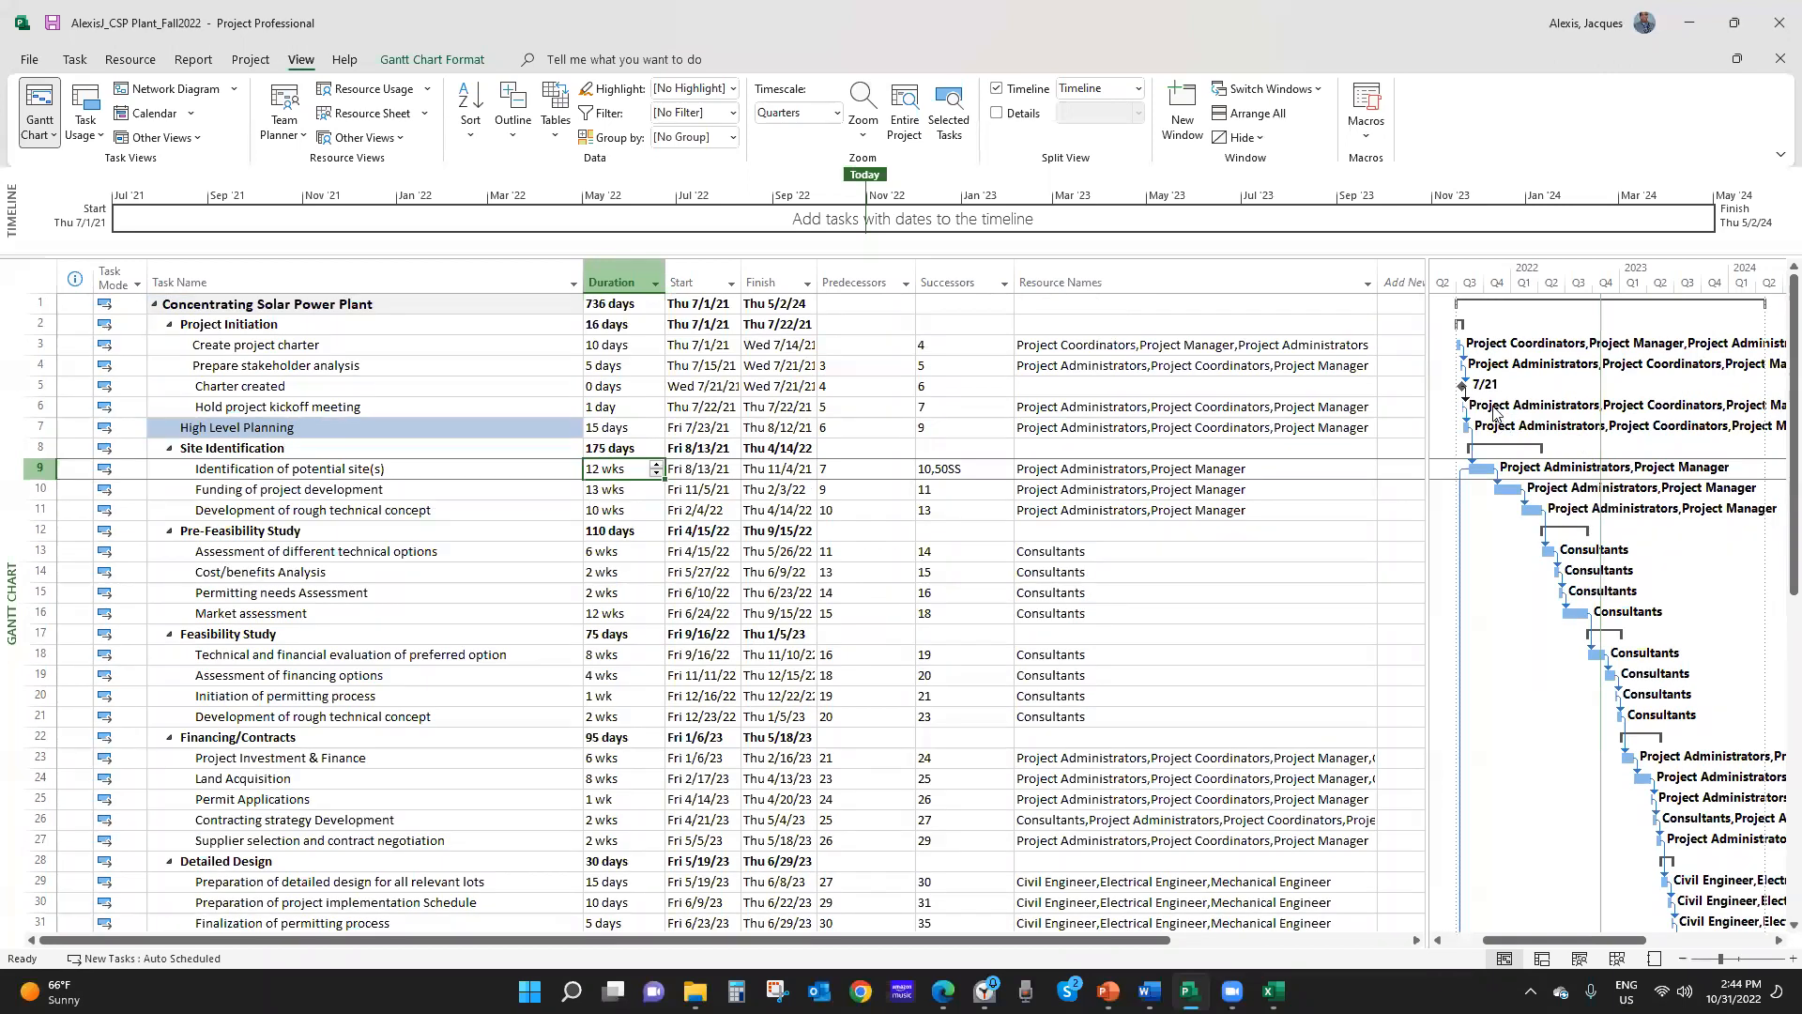
# Display the Resource Sheet and look over the listed work, material and cost resources
pyautogui.click(356, 113)
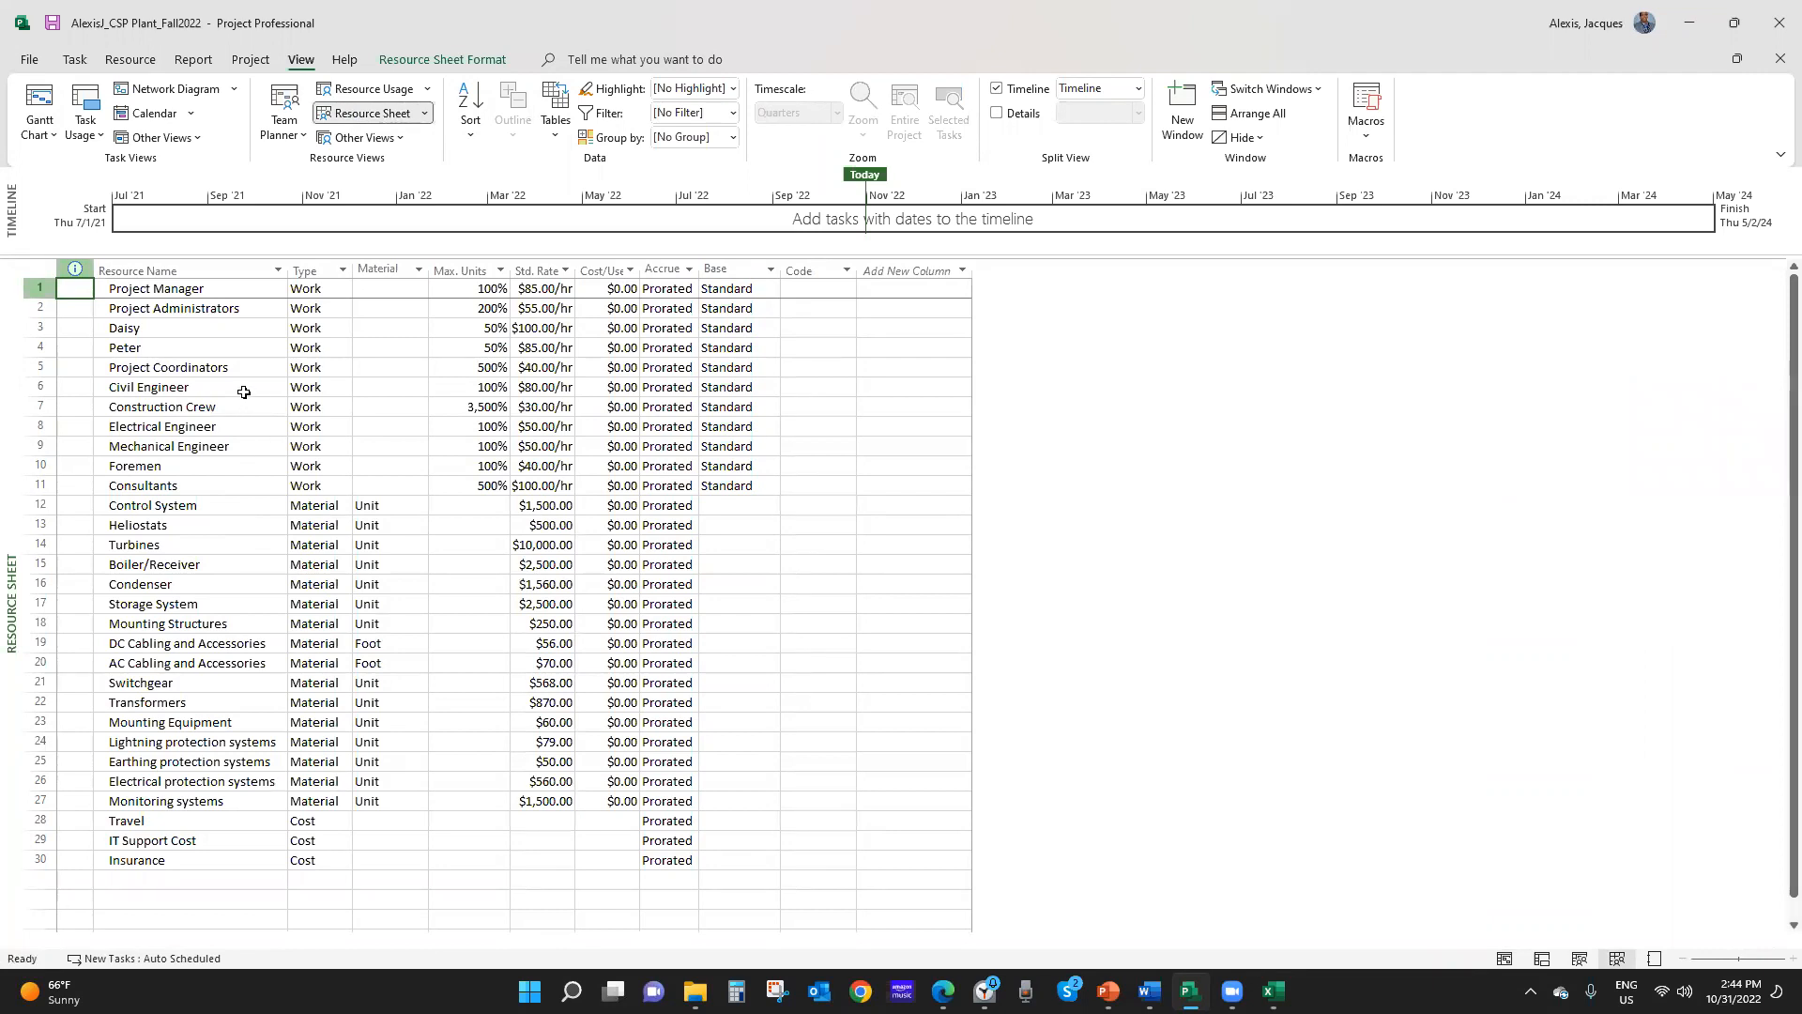
pyautogui.click(250, 60)
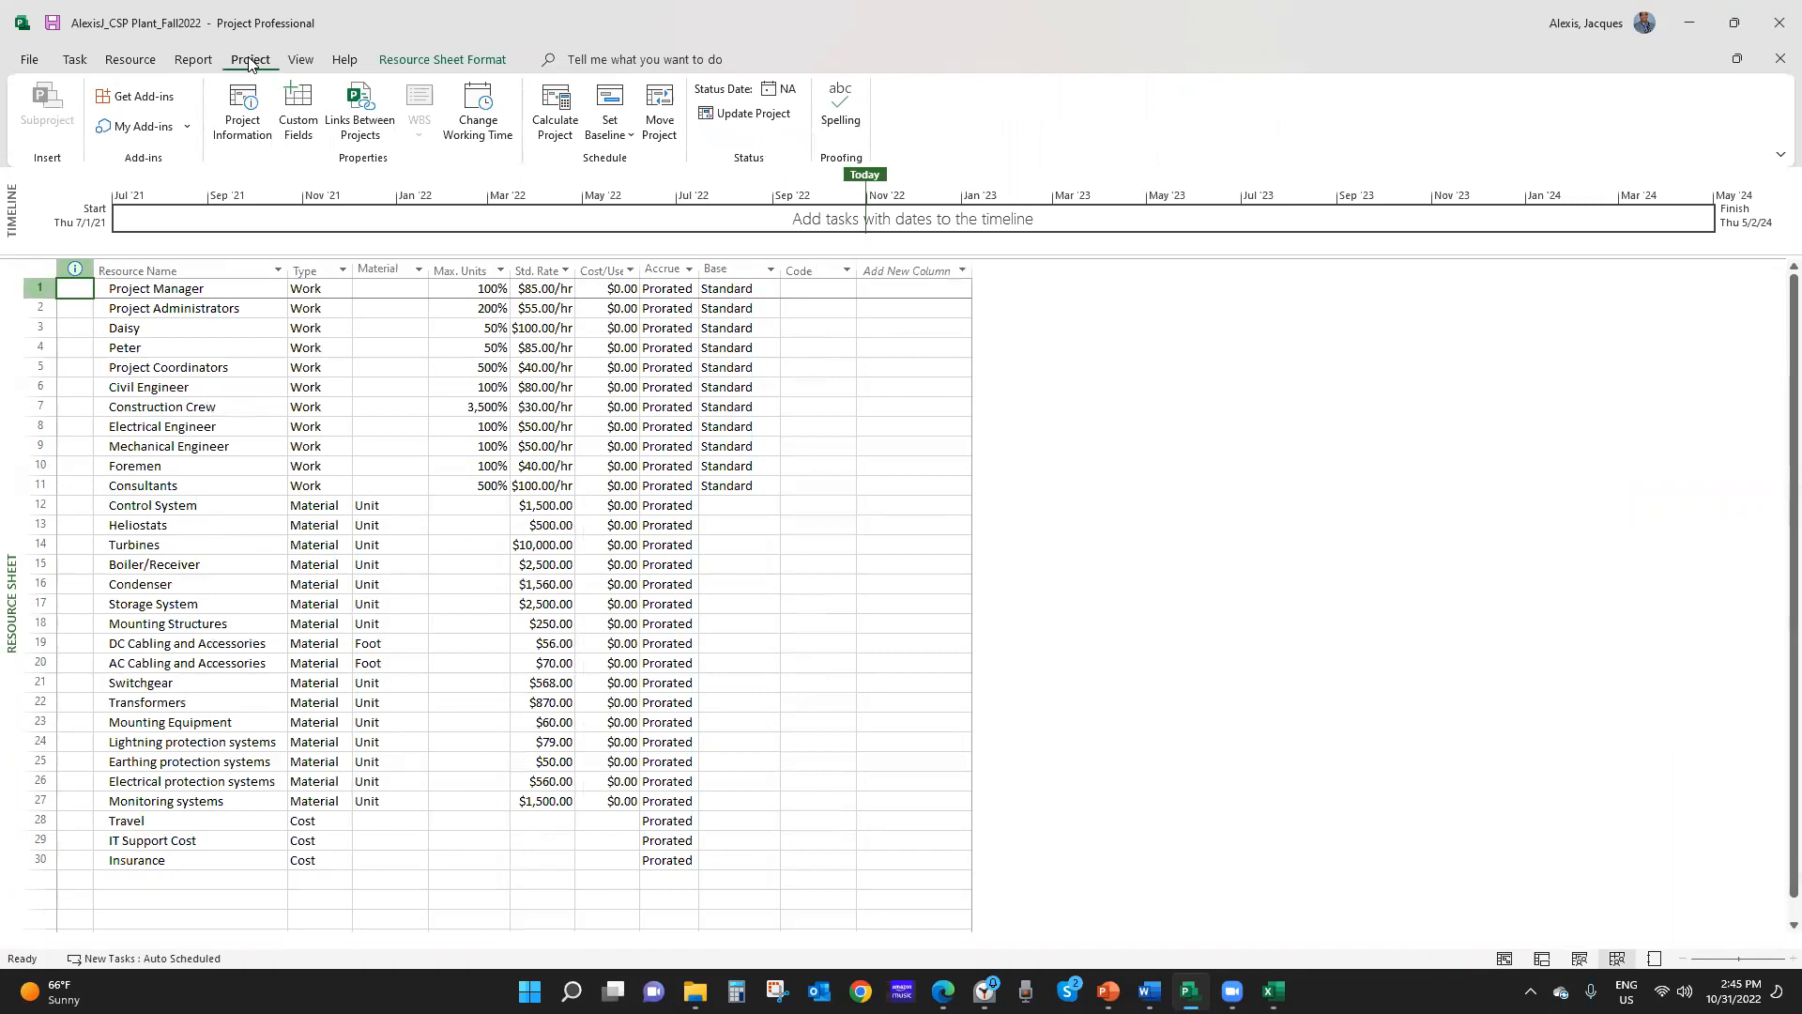
pyautogui.click(129, 59)
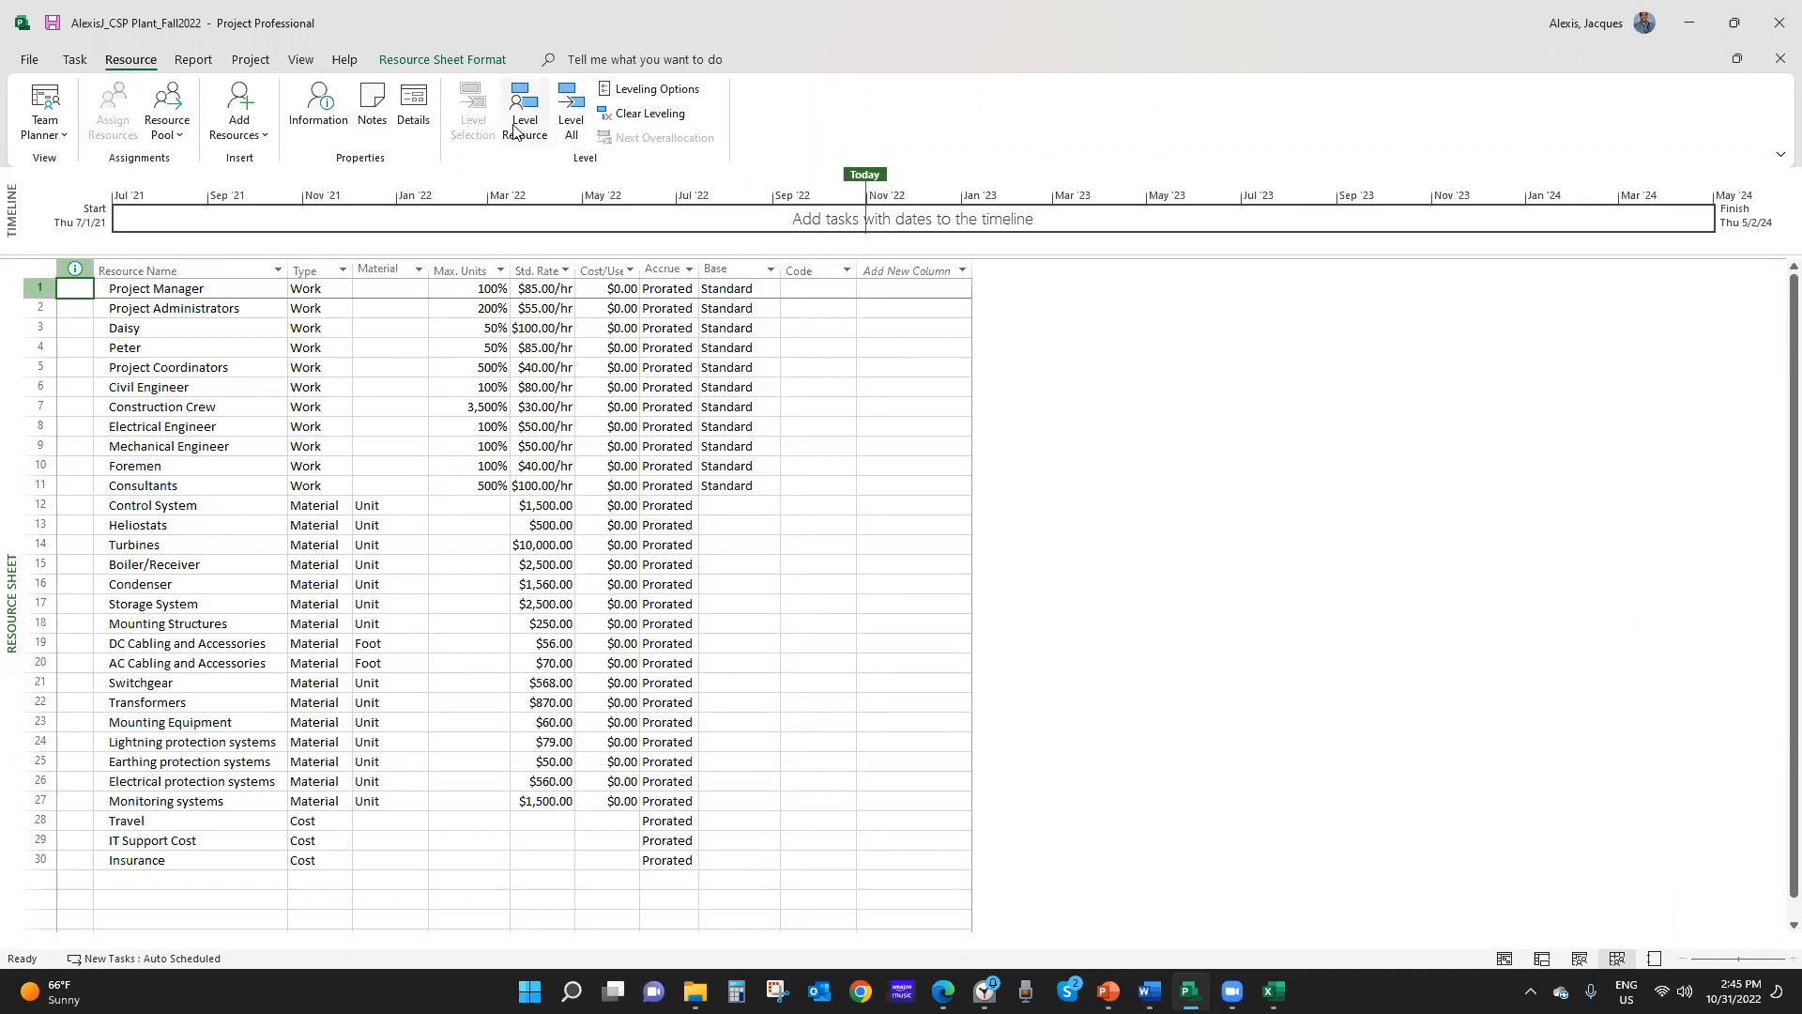
pyautogui.click(299, 58)
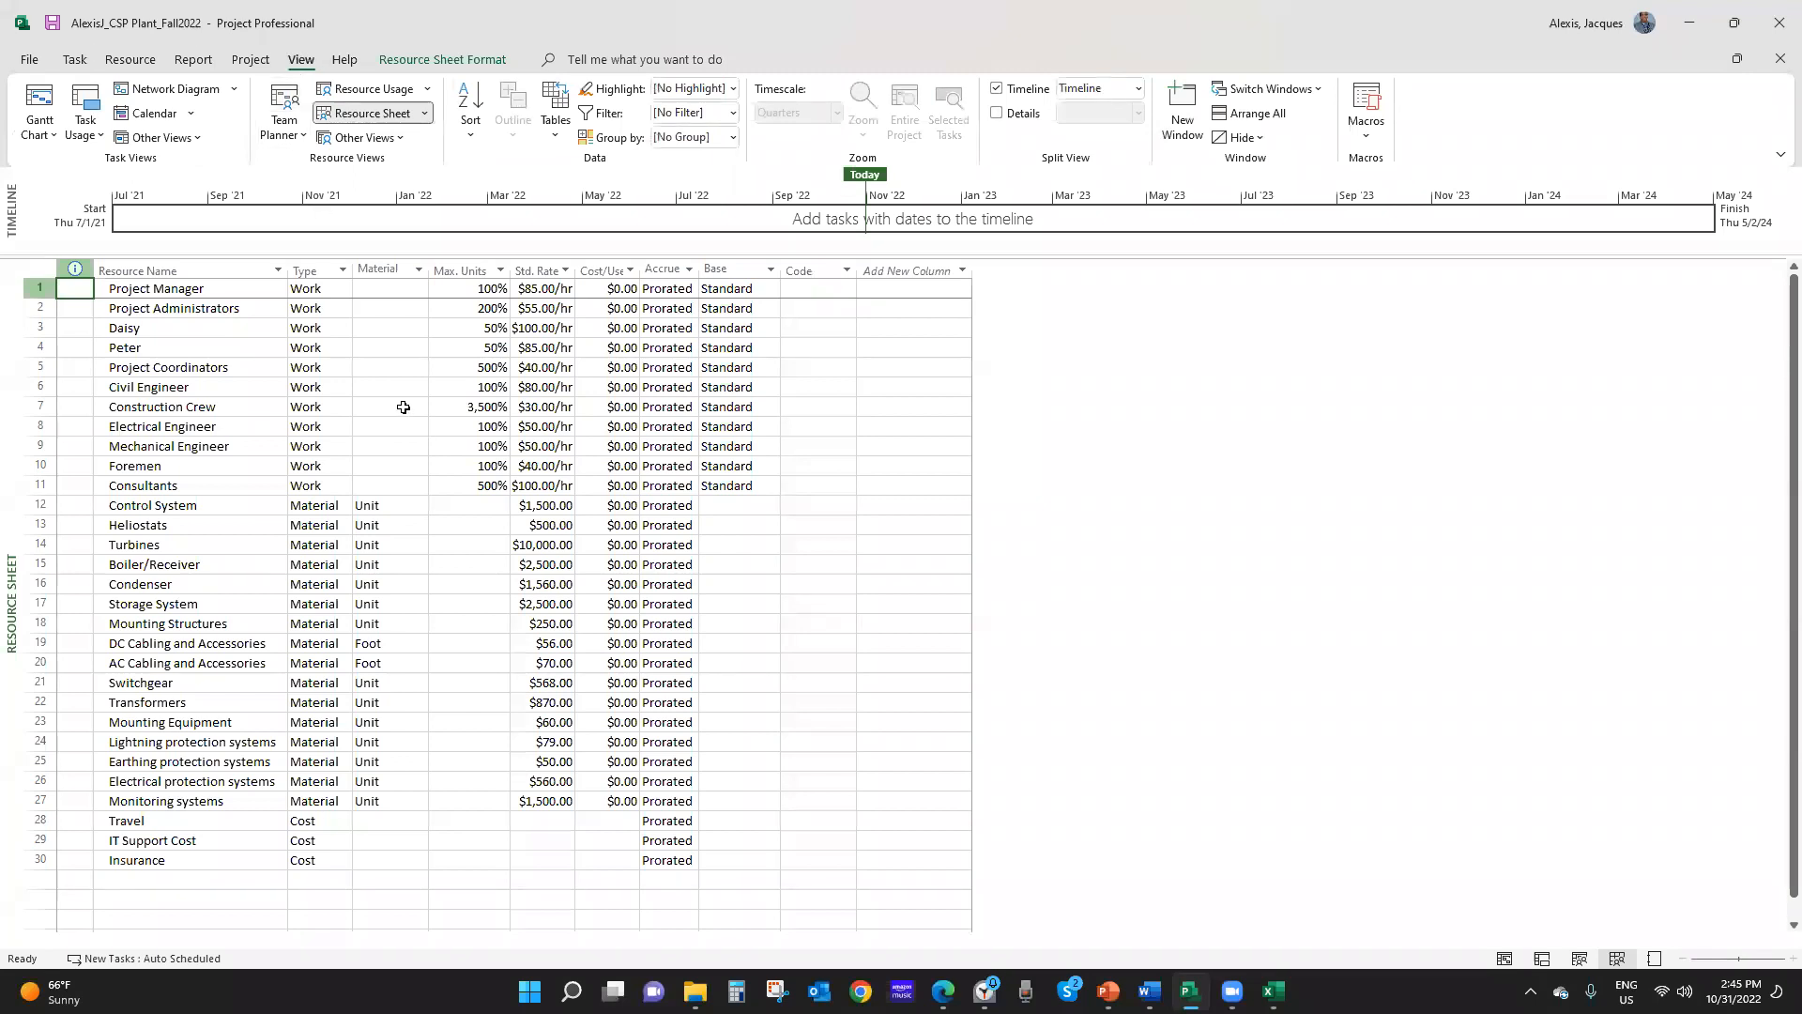
# Show the Resource Usage view and widen the Resource Name column to fit its entries
pyautogui.click(372, 91)
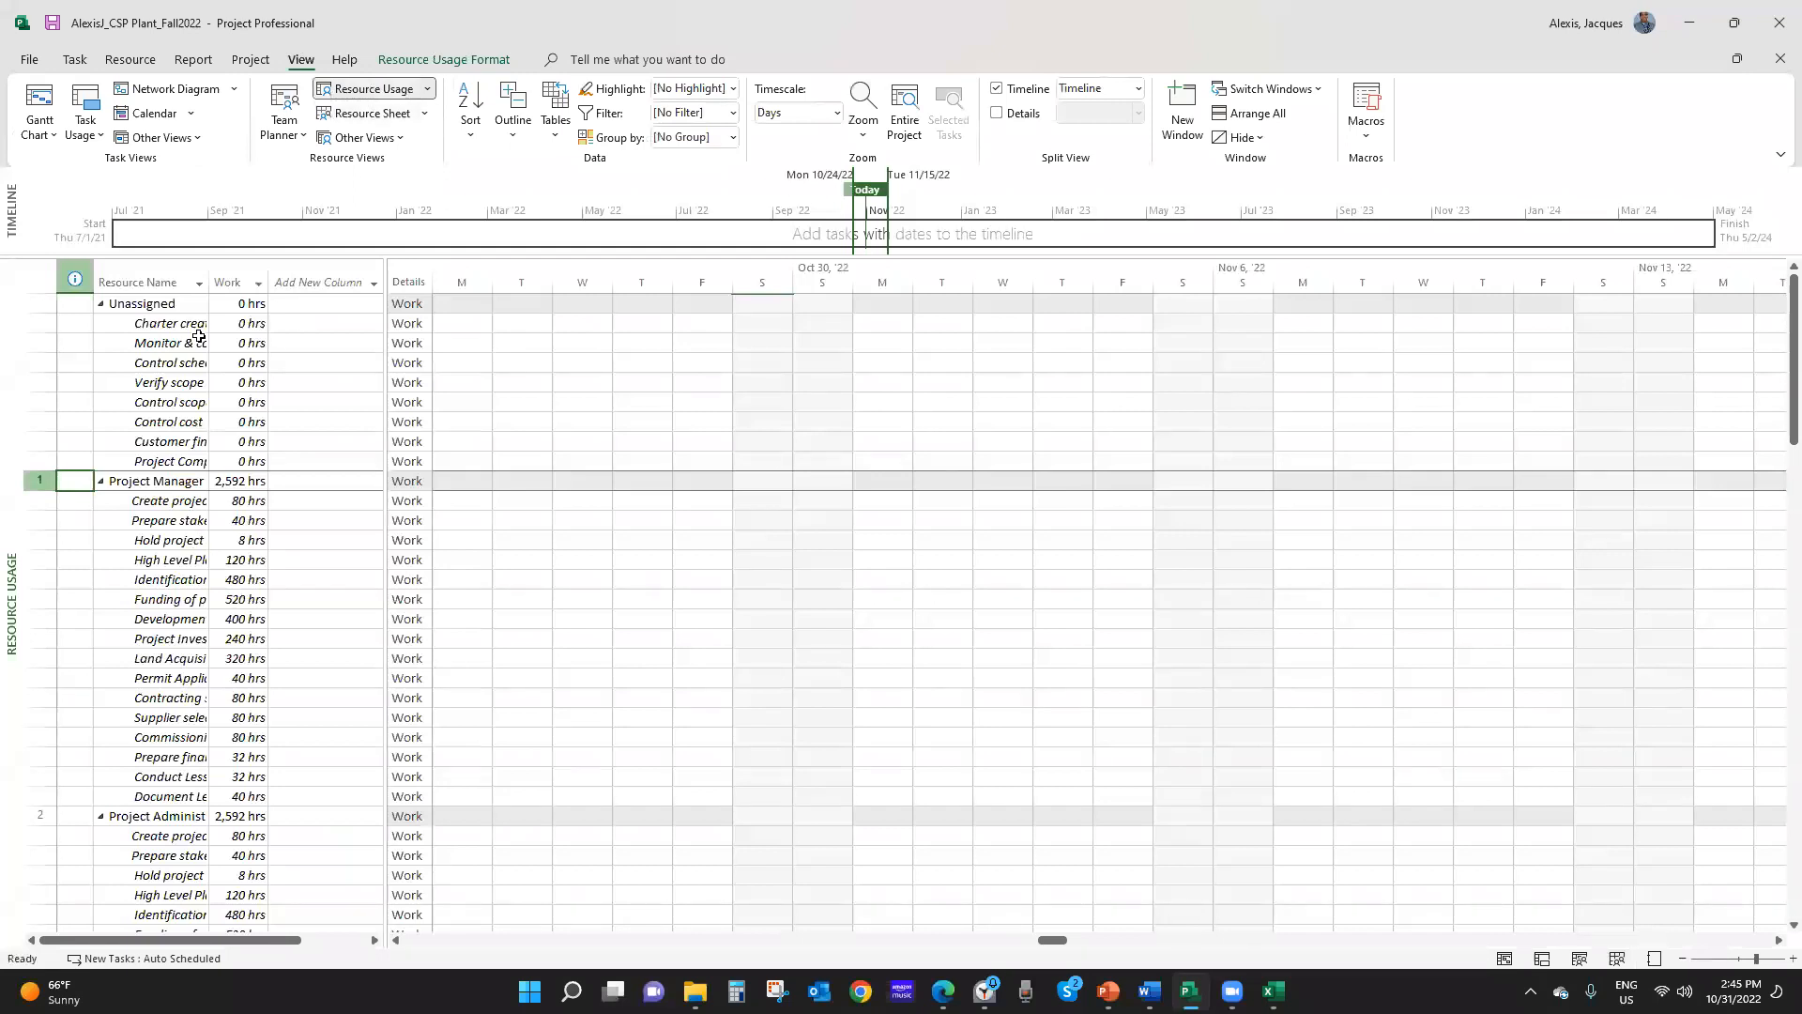
pyautogui.doubleClick(209, 282)
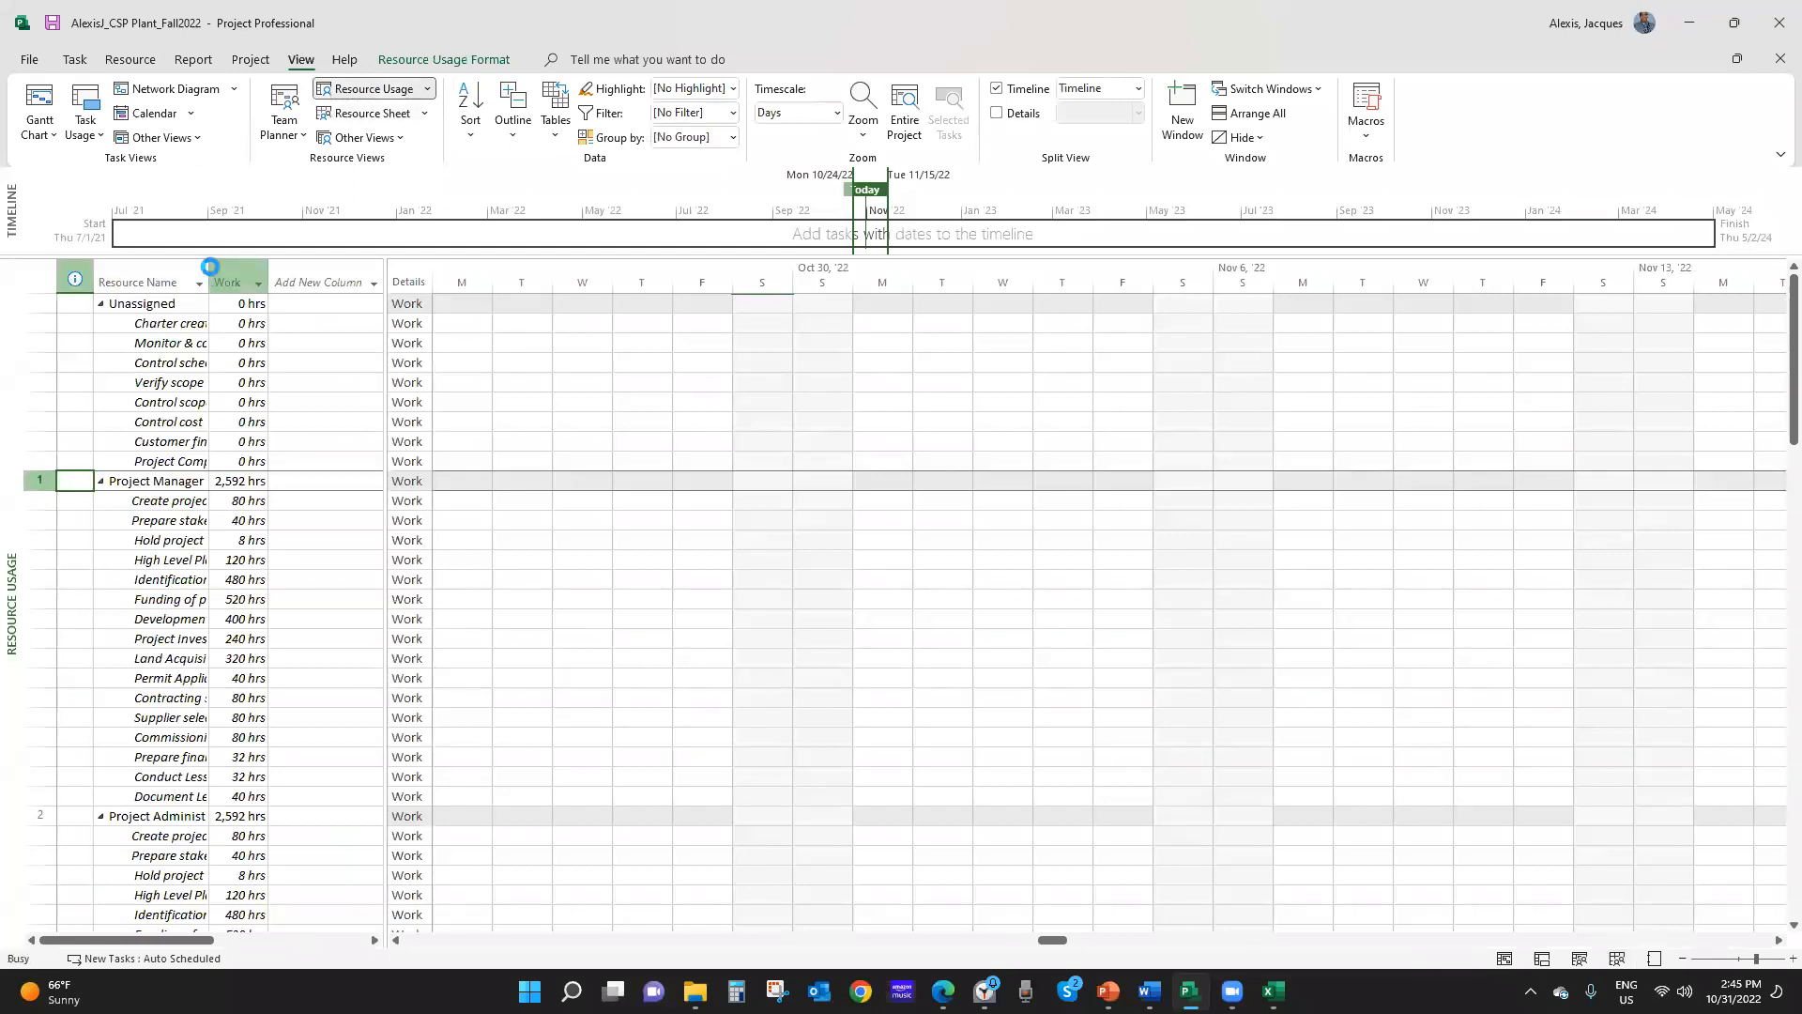
# Highlight the unassigned milestones Charter created, Customer final acceptance Secured and Project Complete in yellow
pyautogui.click(210, 326)
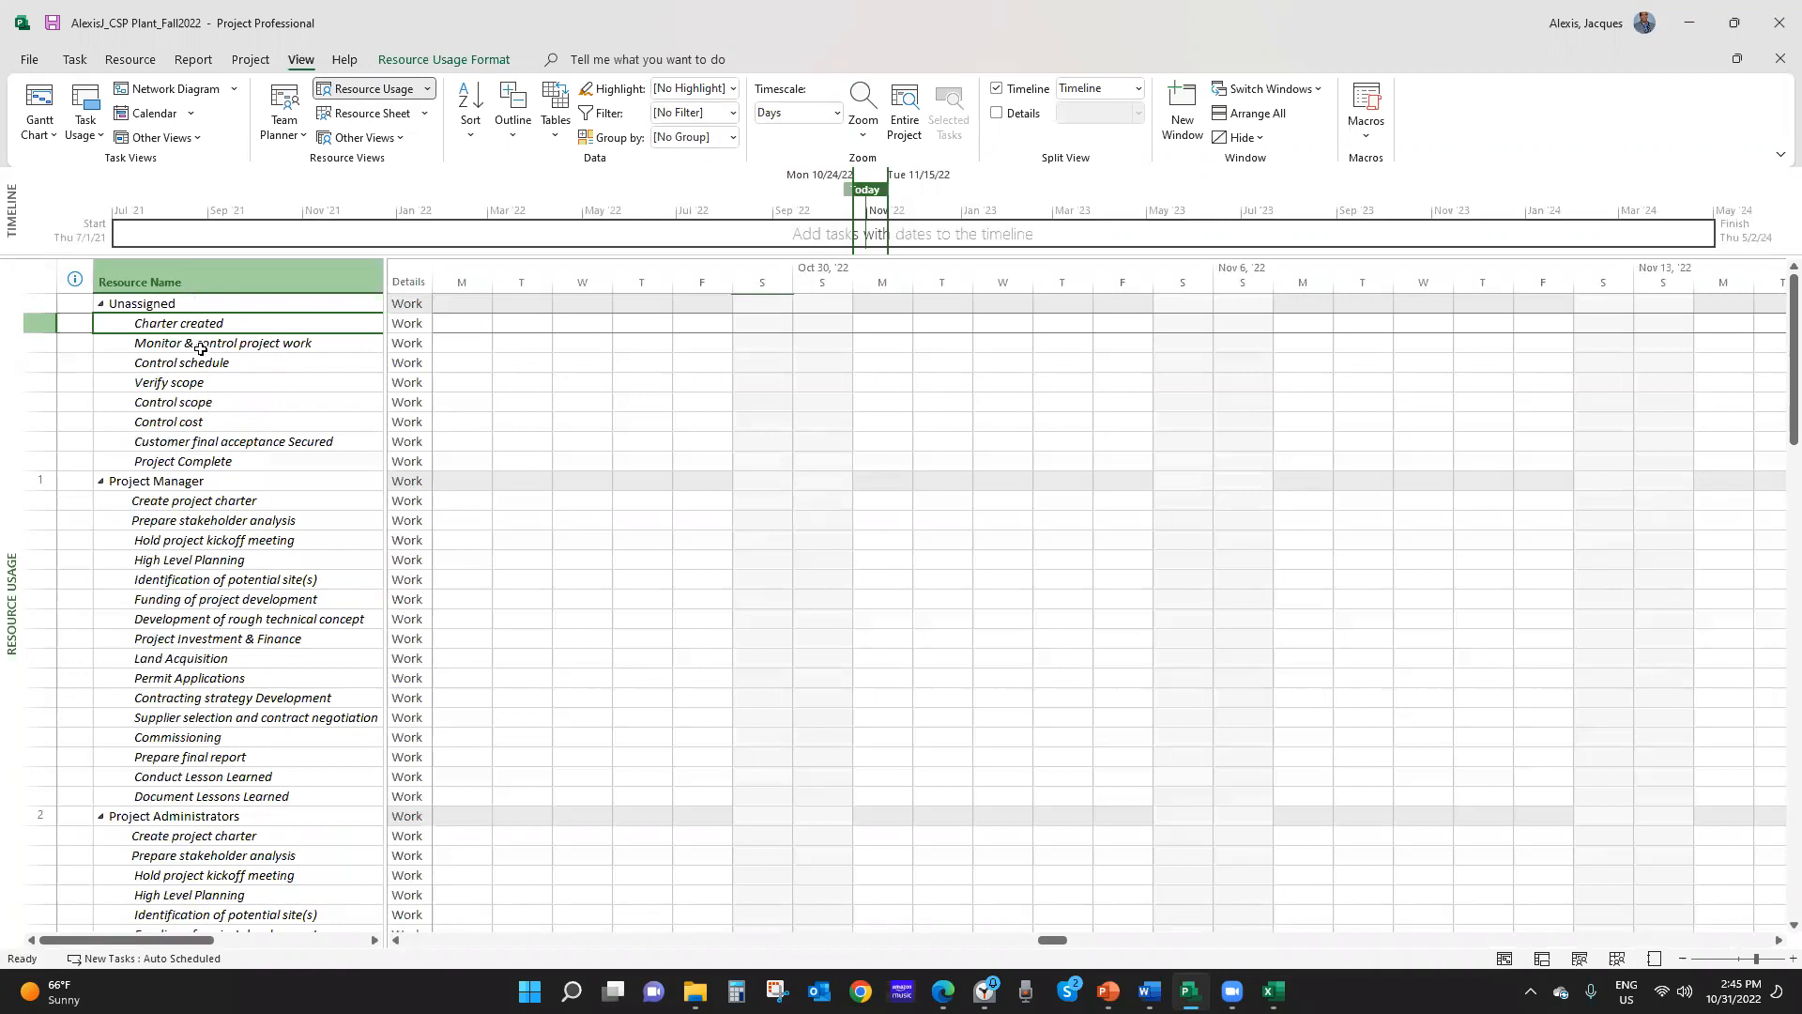
pyautogui.click(112, 61)
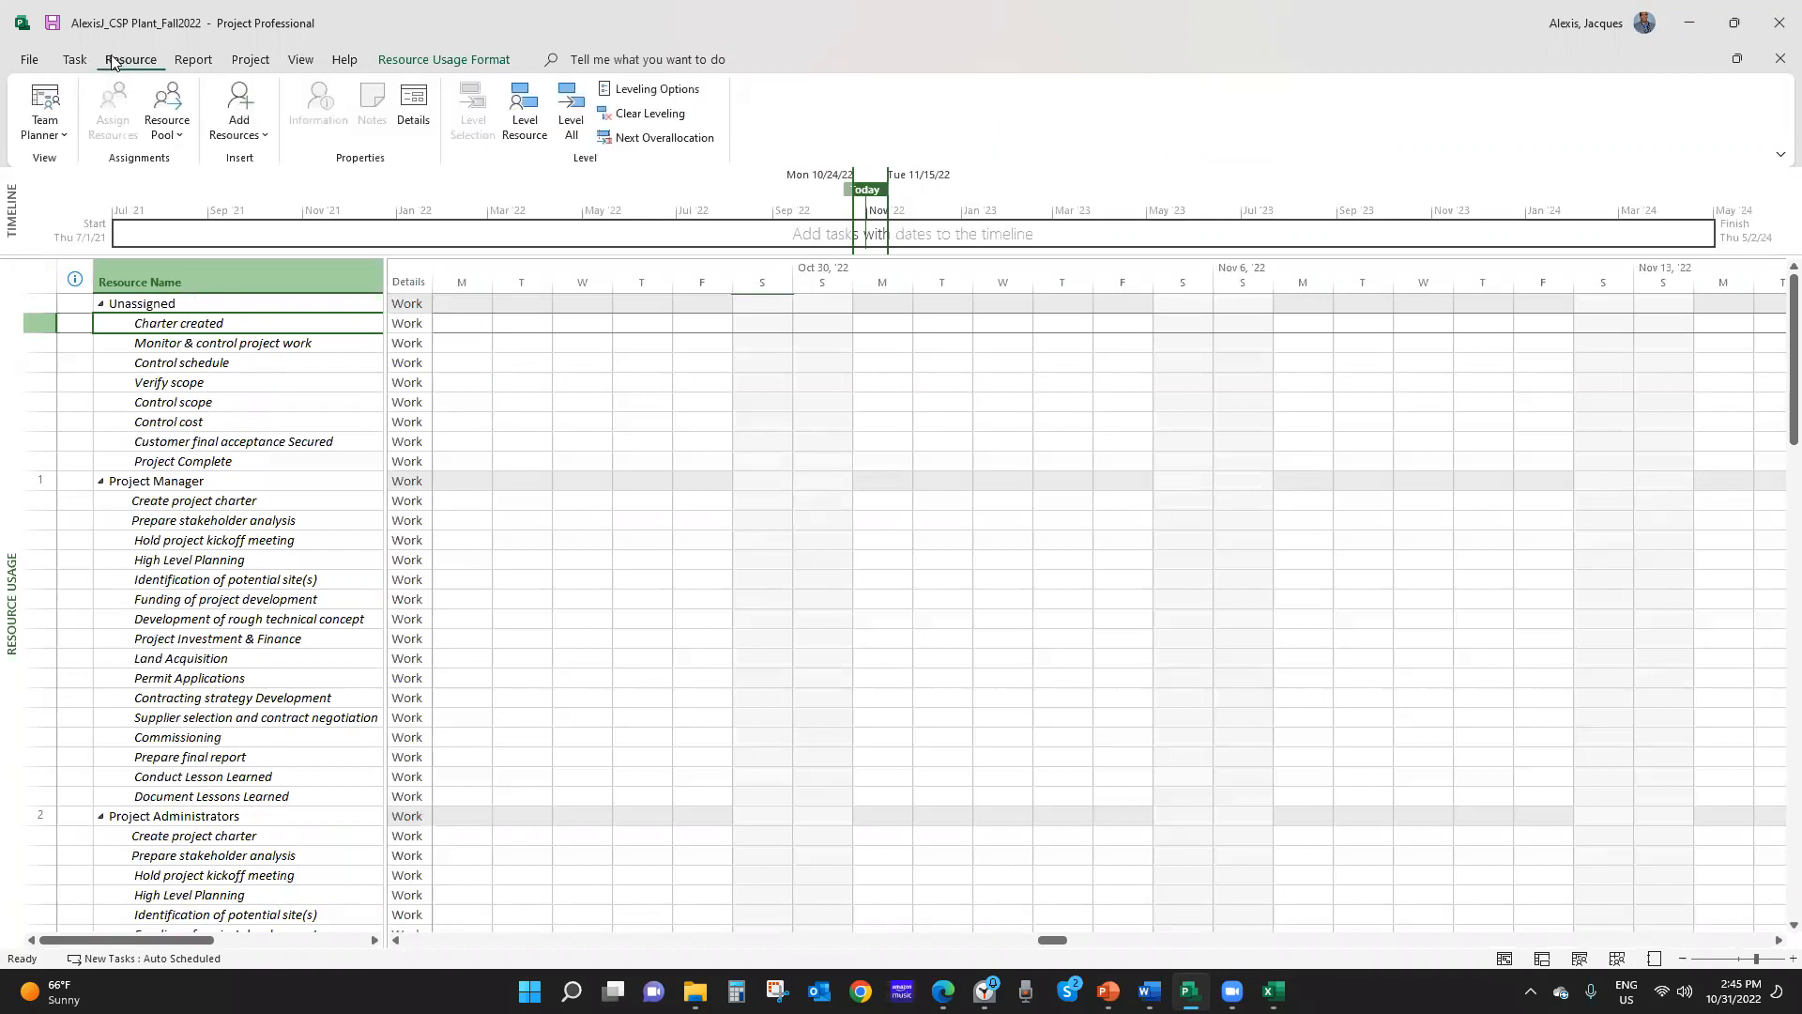
pyautogui.click(84, 59)
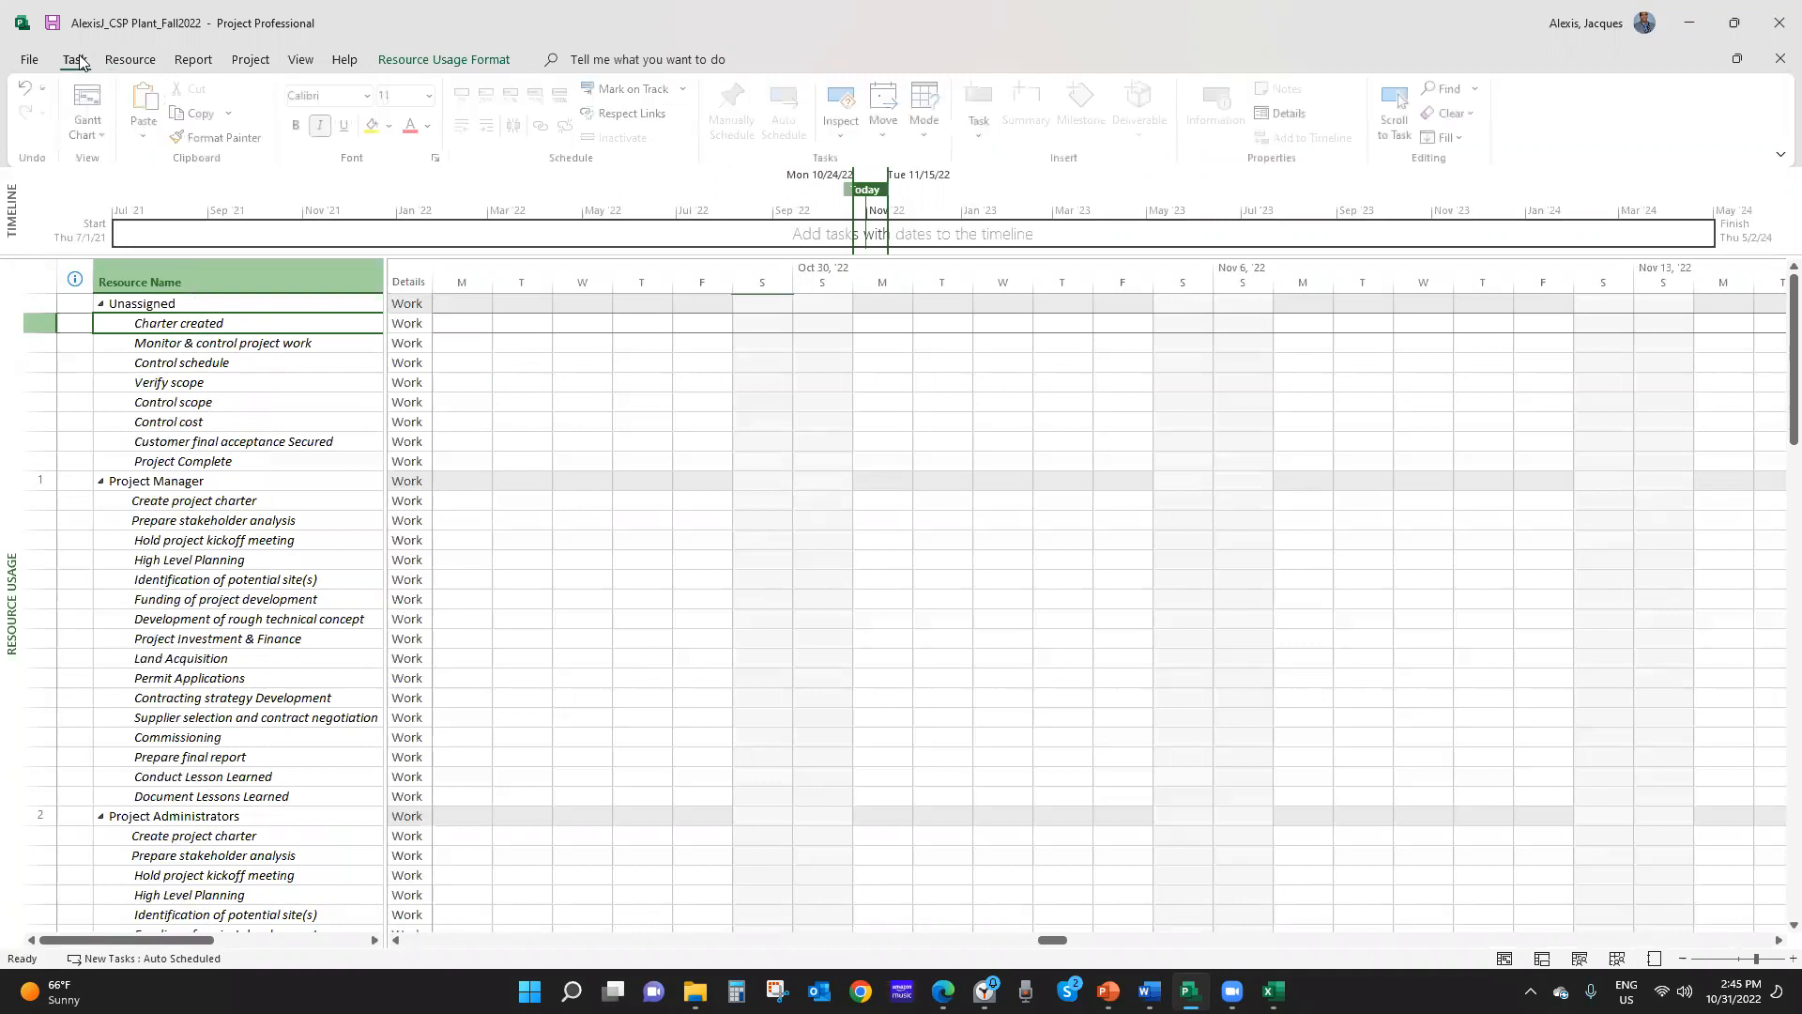
pyautogui.click(376, 130)
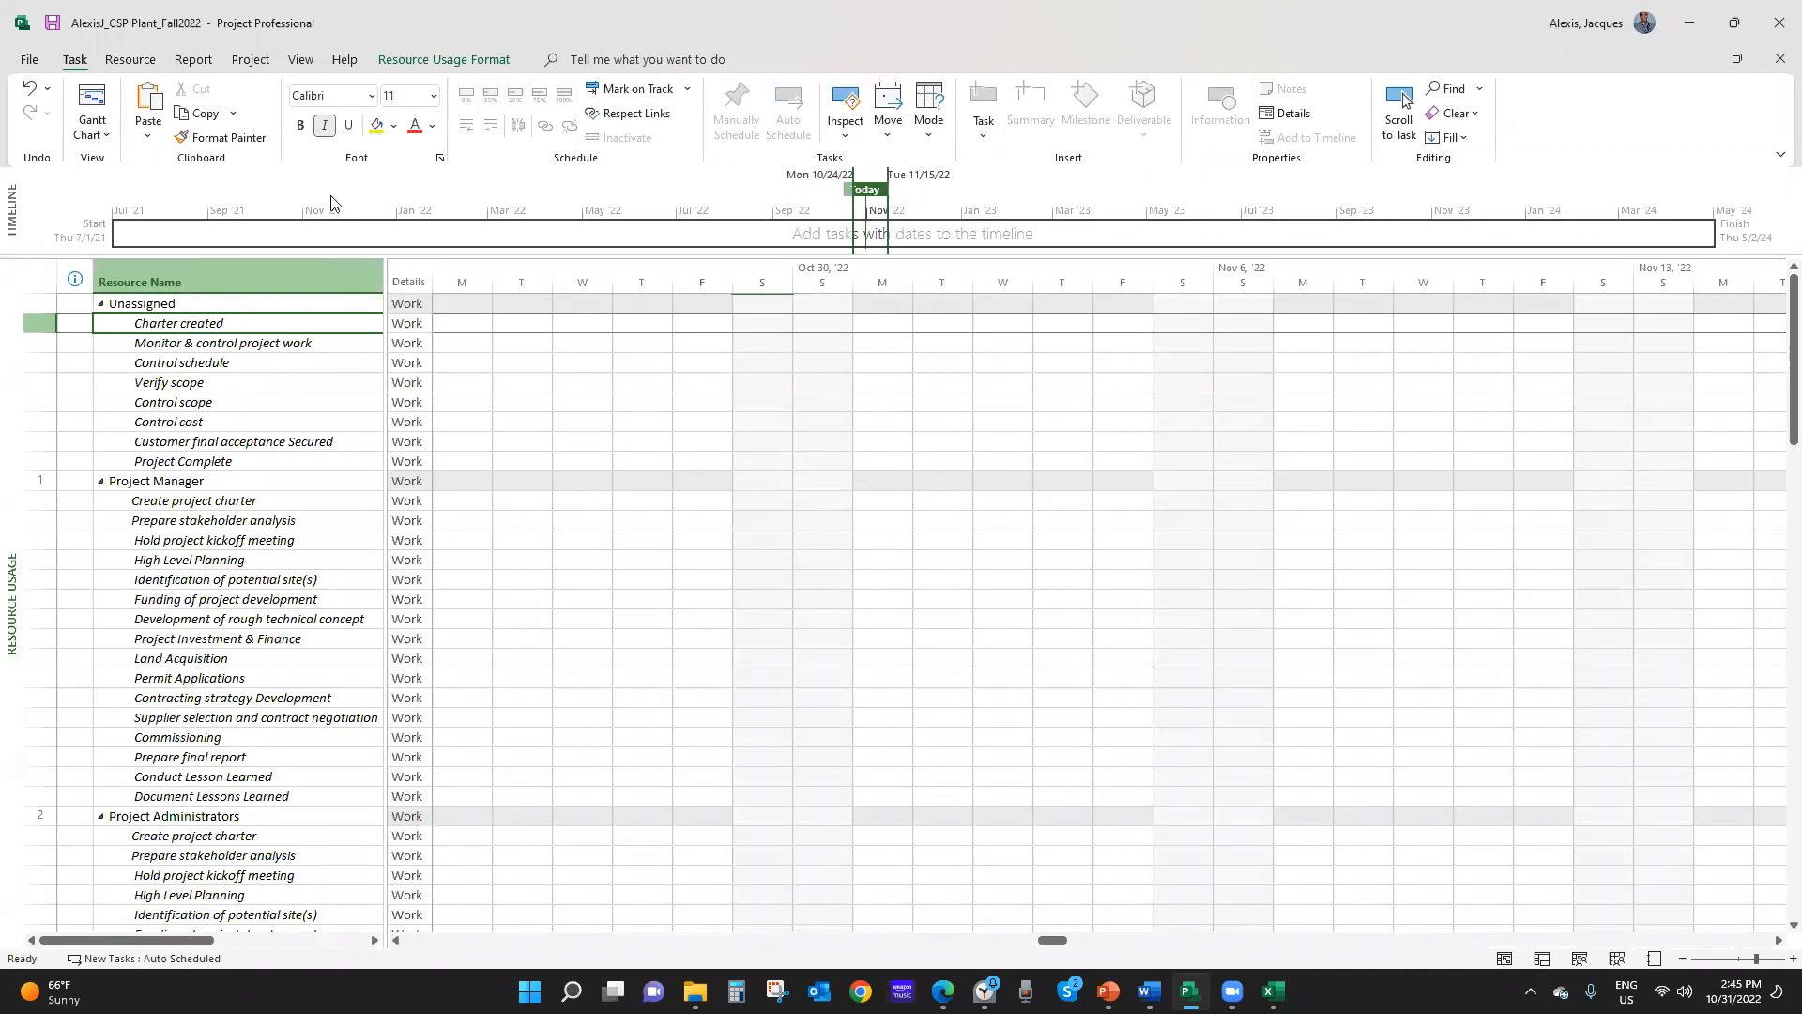
pyautogui.click(196, 440)
pyautogui.click(376, 130)
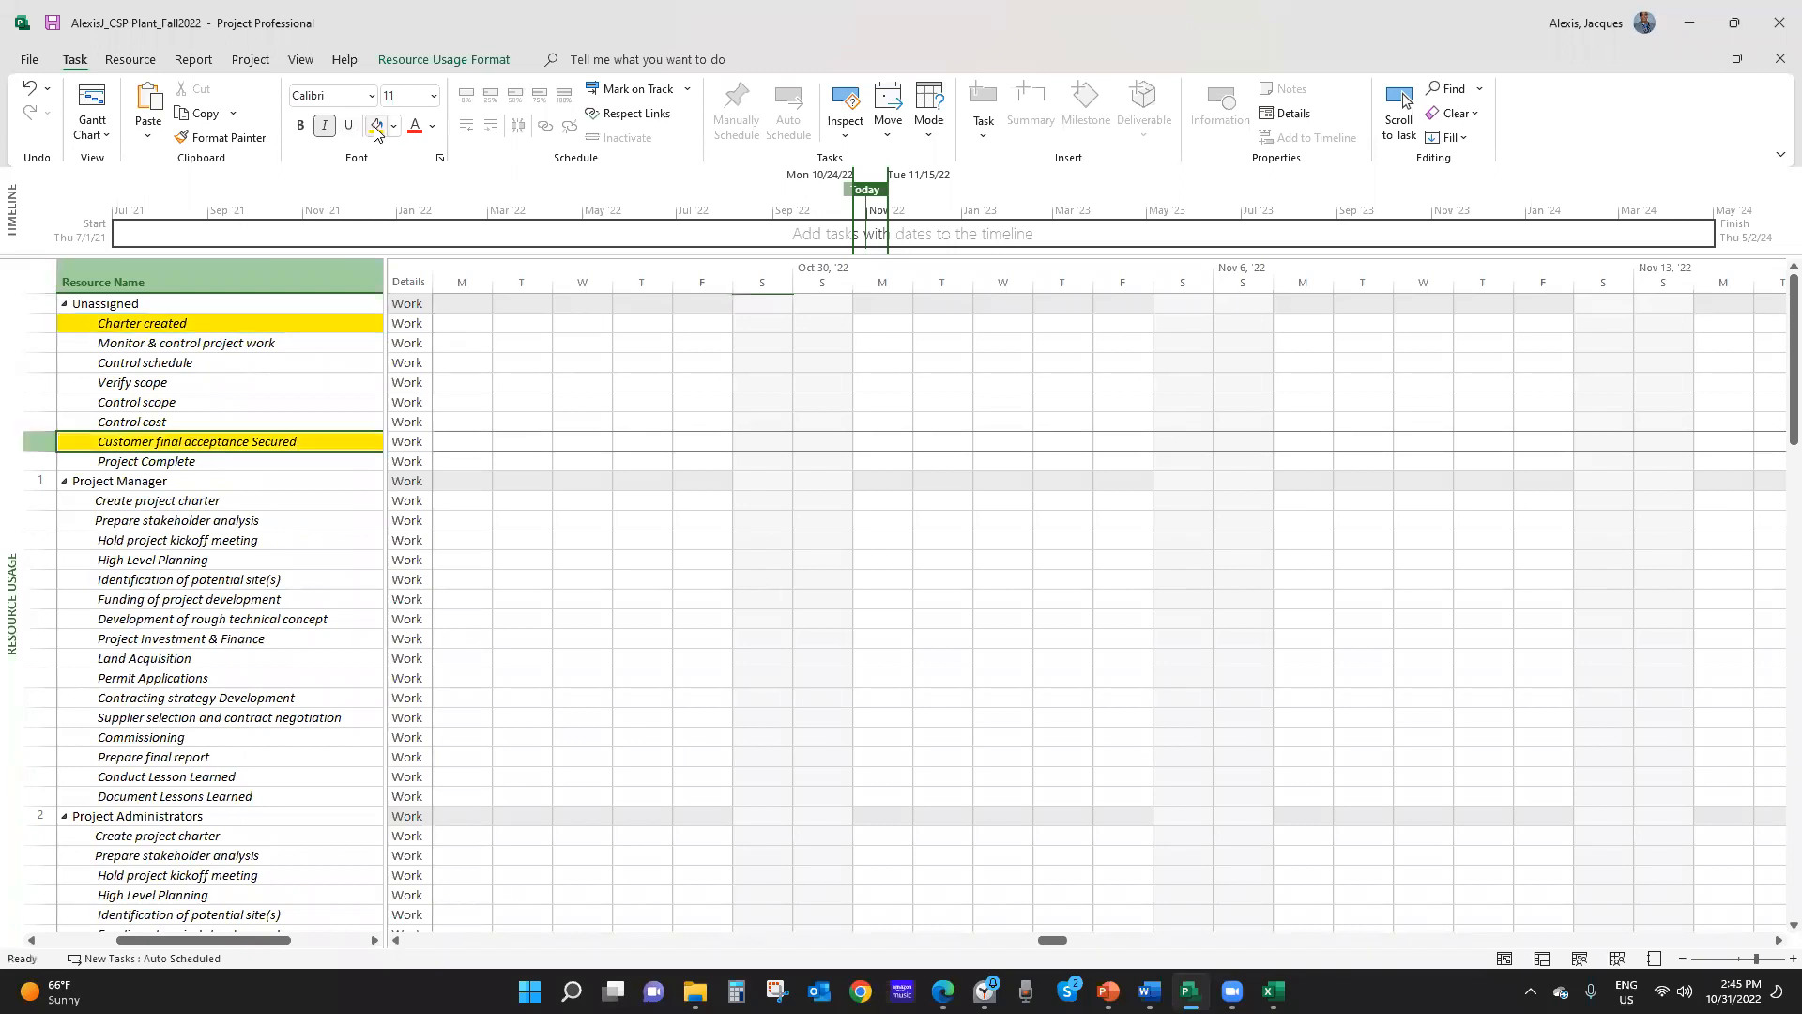
pyautogui.click(203, 459)
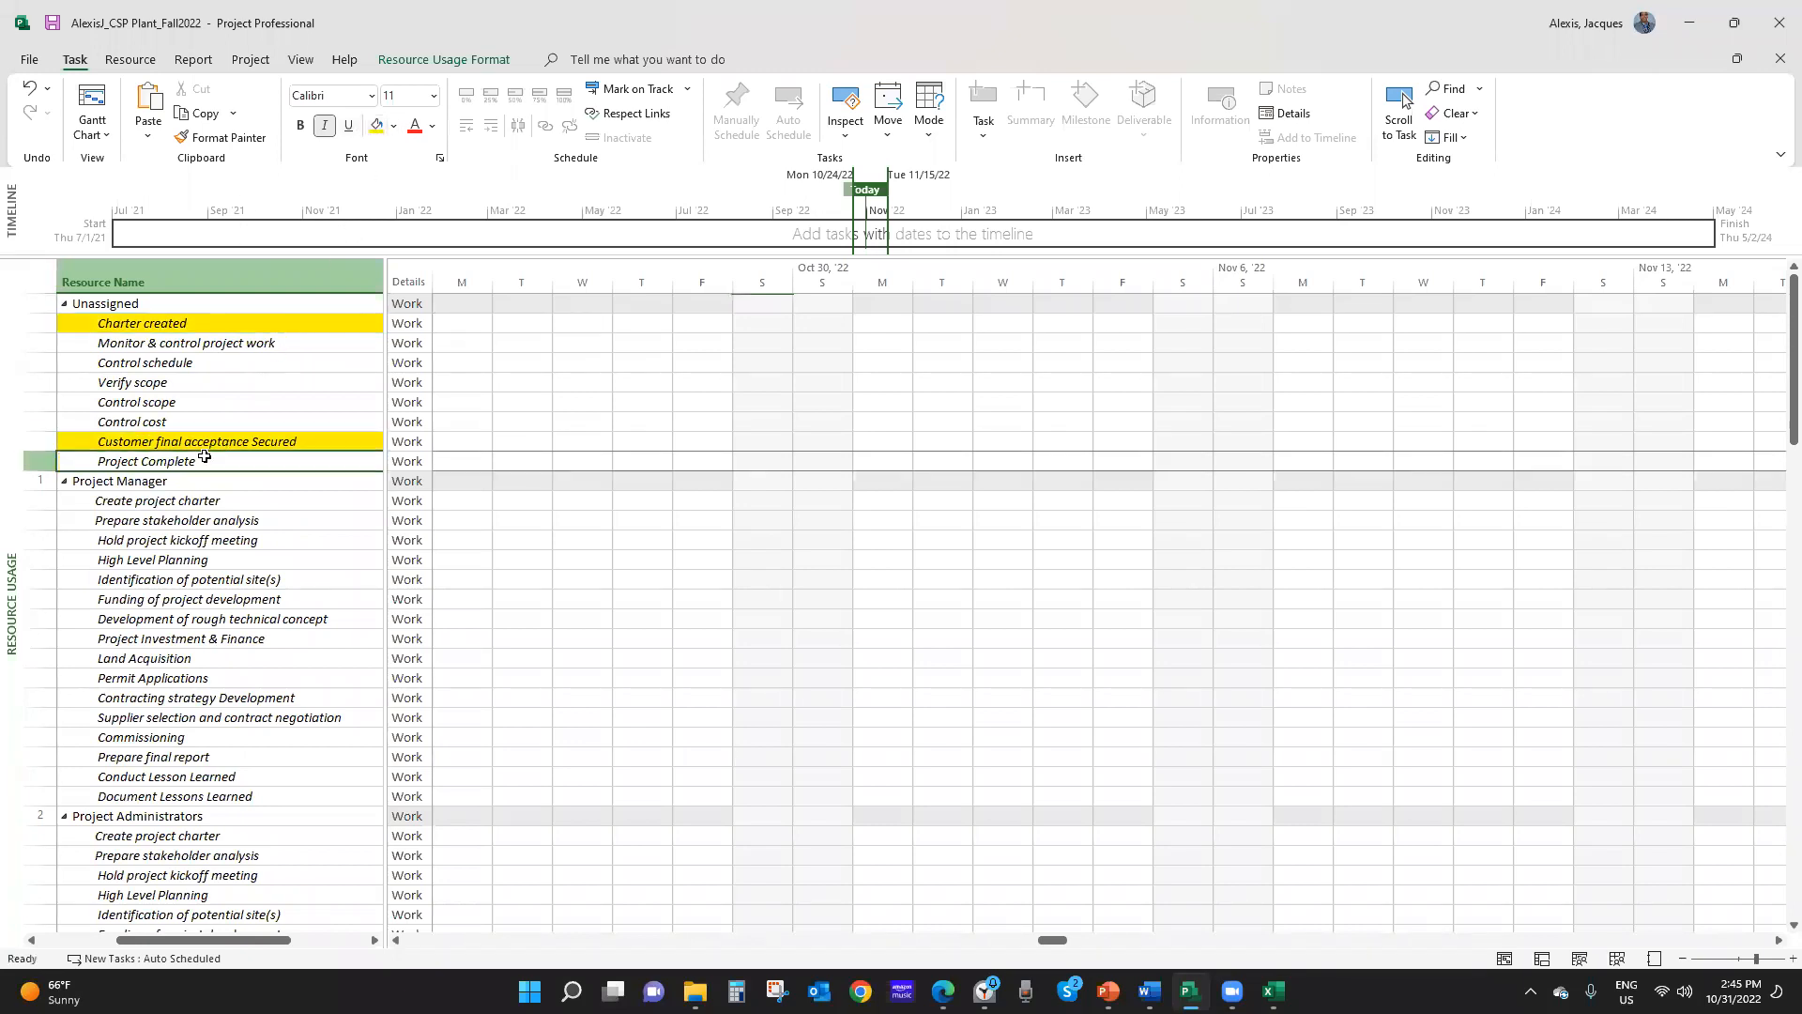
pyautogui.click(376, 128)
# Select the unassigned tasks from Monitor & control project work through Control cost
pyautogui.click(226, 403)
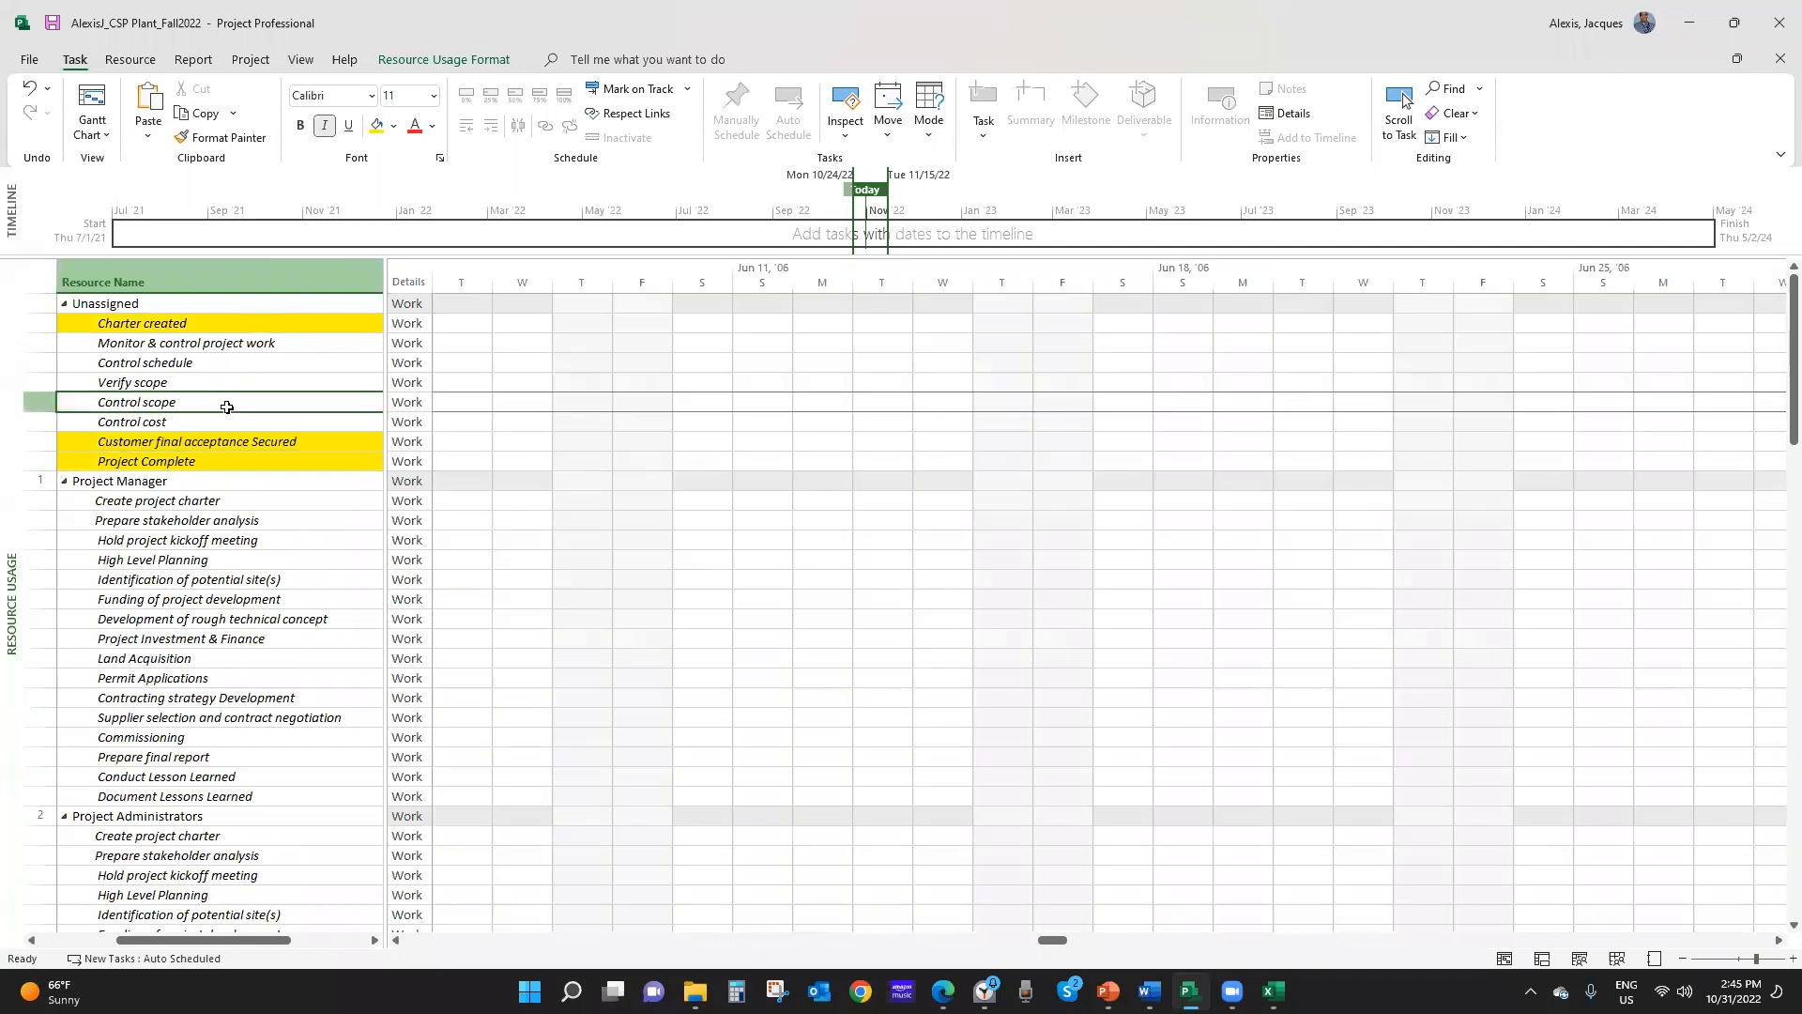
pyautogui.moveTo(226, 342); pyautogui.dragTo(228, 419)
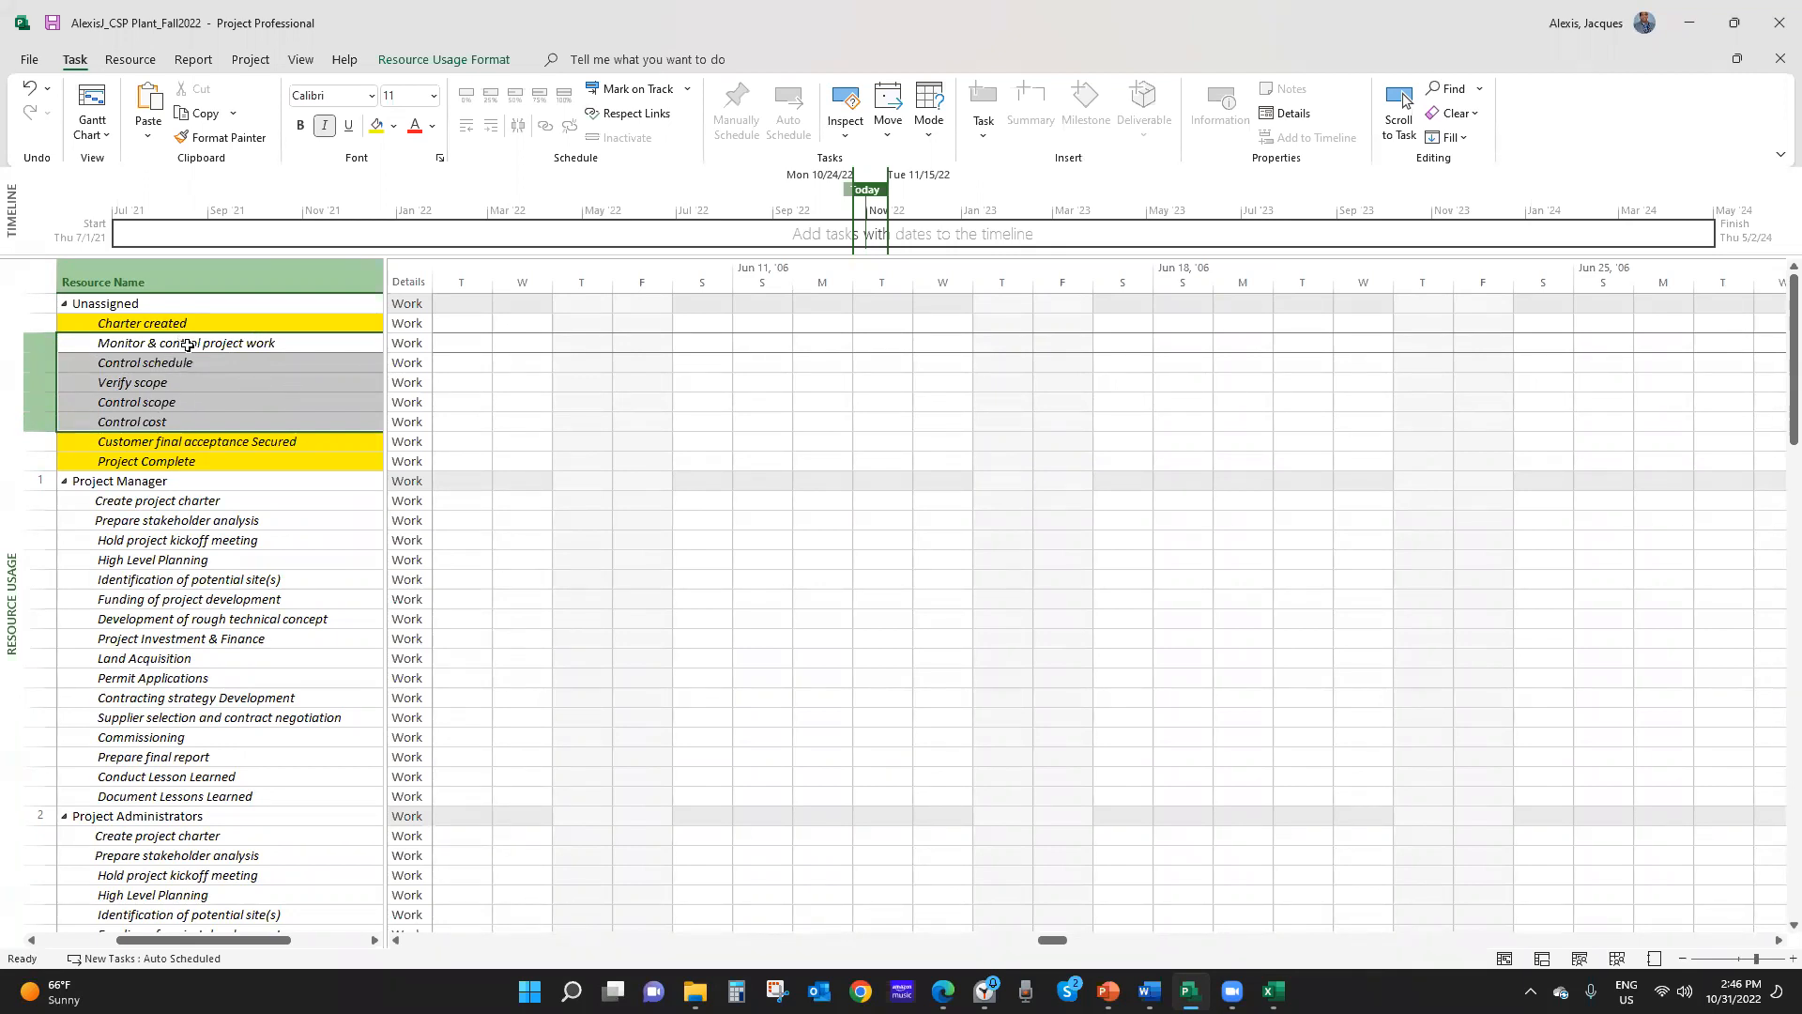
# Examine the daily work hours in the Resource Usage timesheet, moving back from October 2022 to the project's earlier months
pyautogui.click(302, 62)
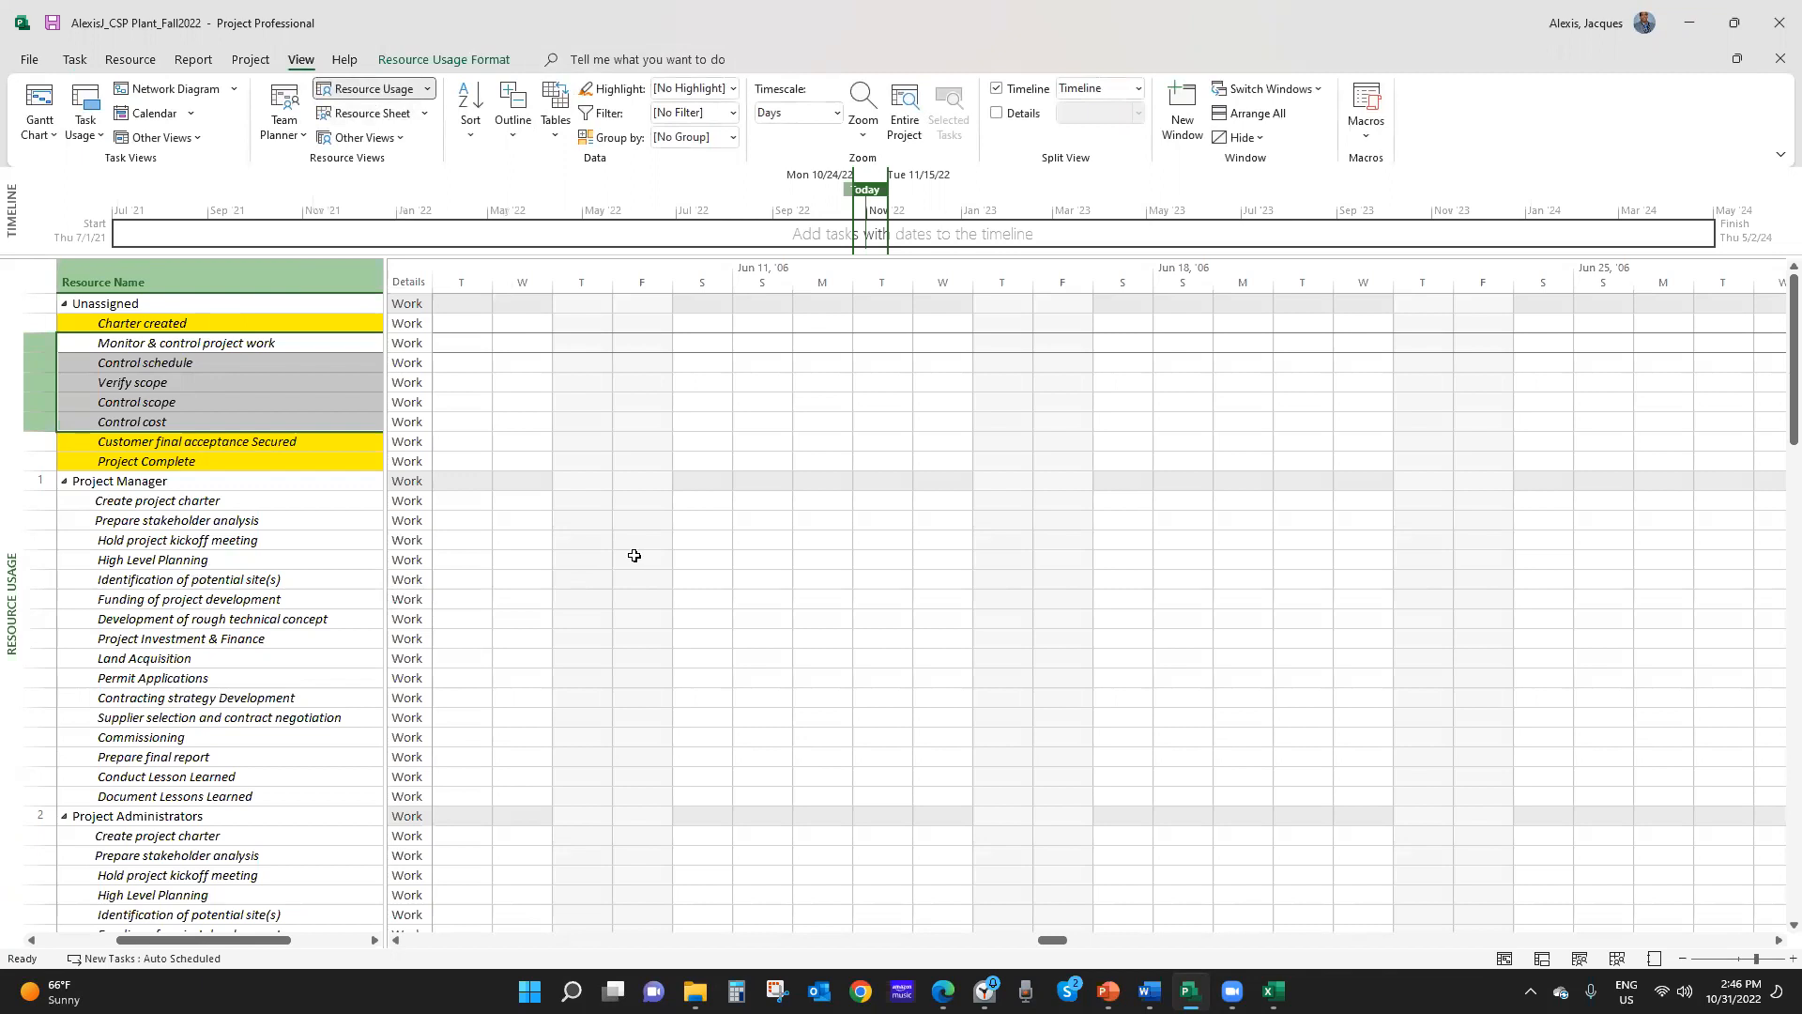
pyautogui.scroll(-1, 630, 556)
pyautogui.scroll(1, 690, 542)
pyautogui.scroll(-11, 689, 542)
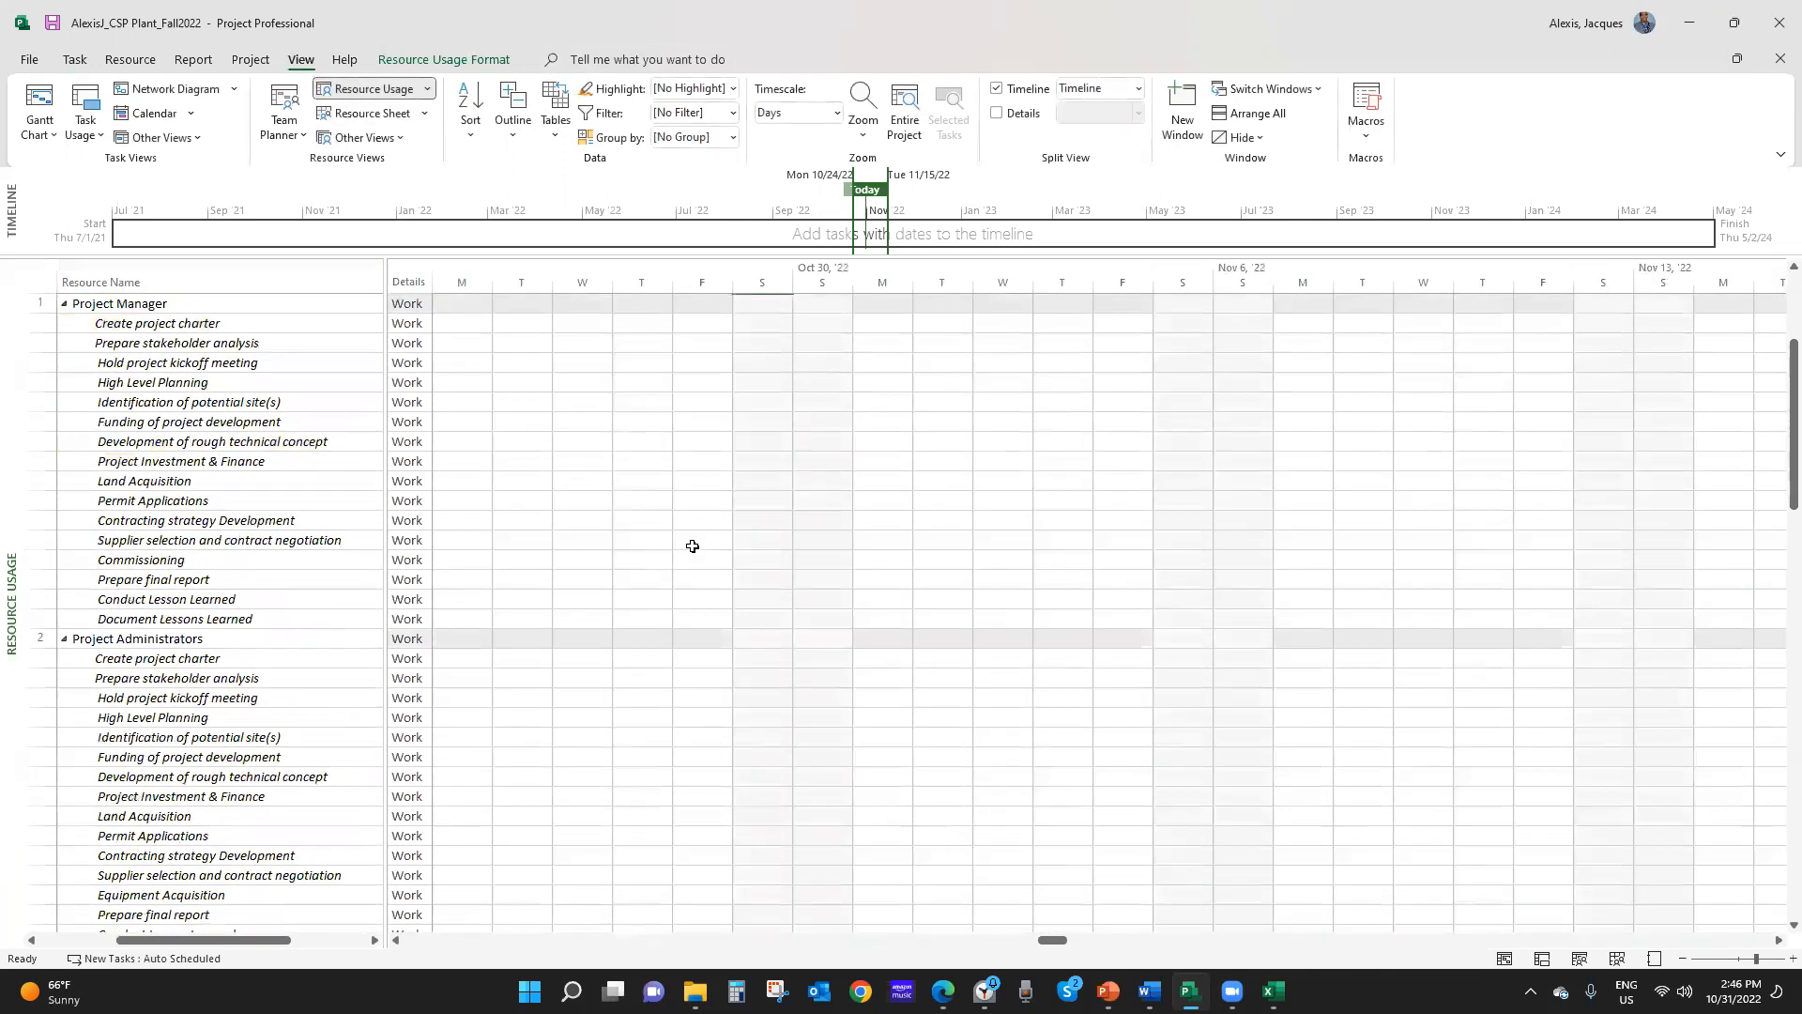
pyautogui.scroll(-4, 688, 546)
pyautogui.scroll(4, 677, 530)
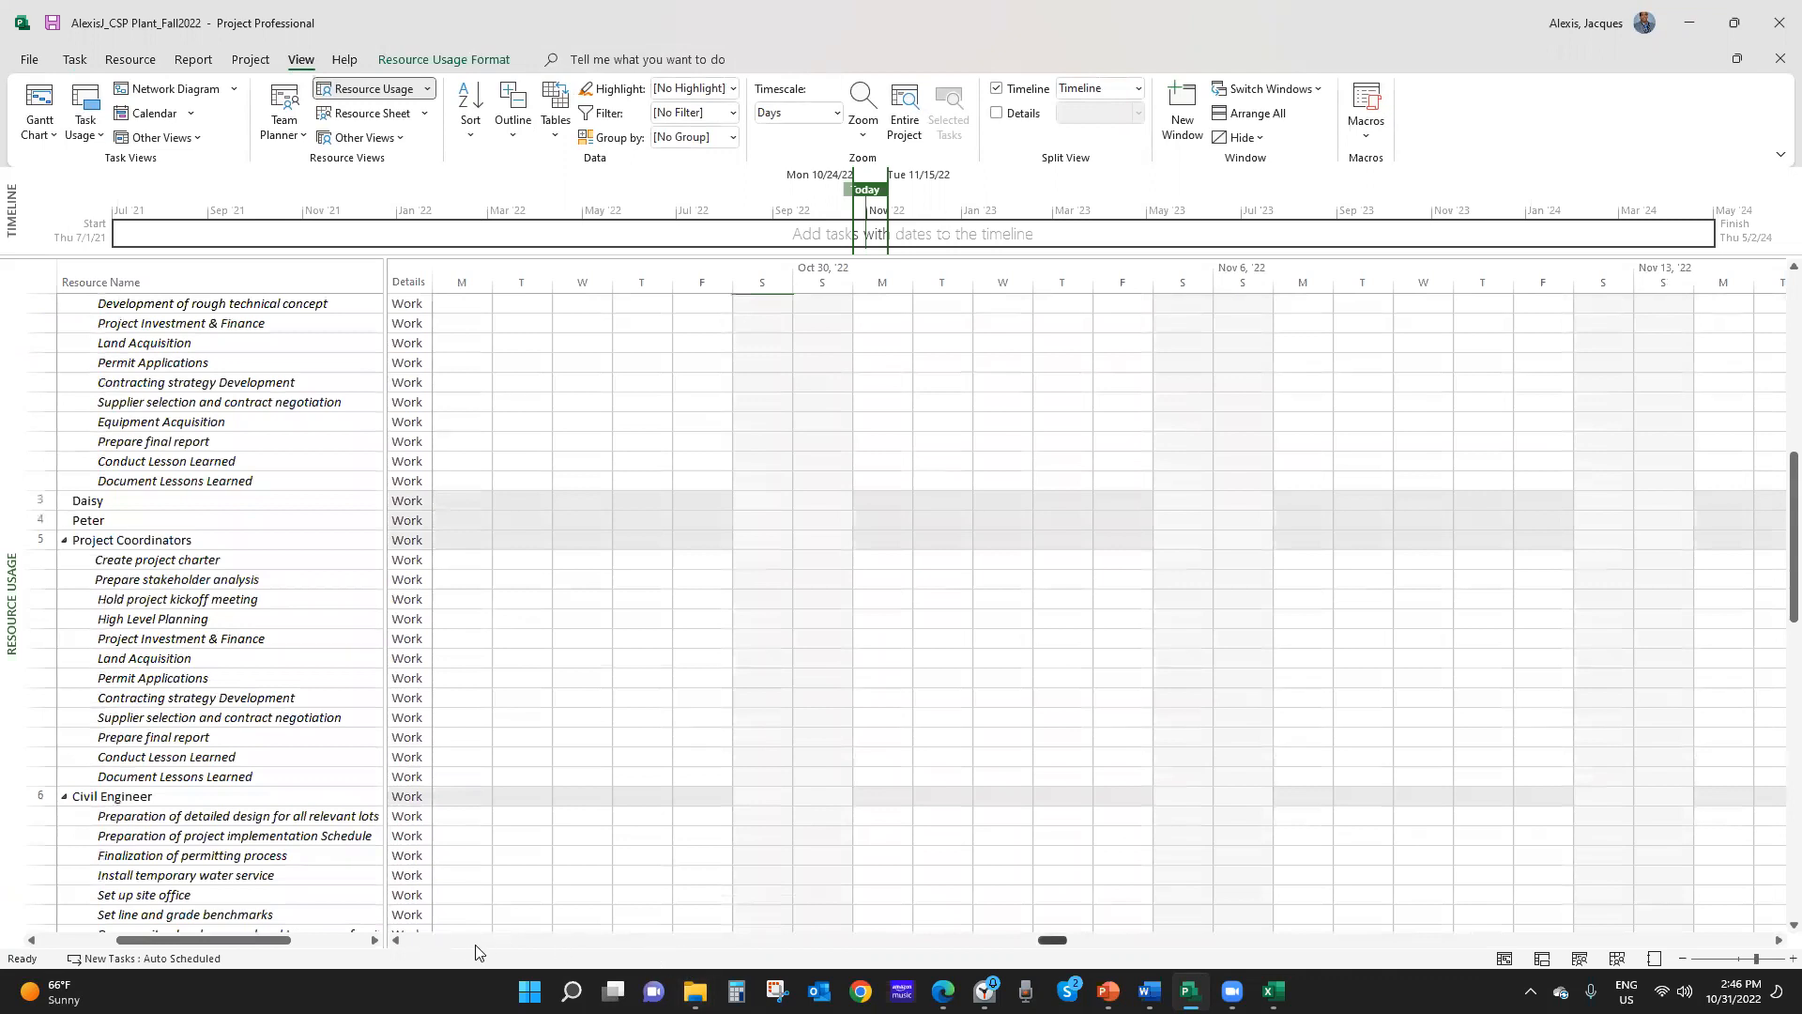
pyautogui.click(396, 941)
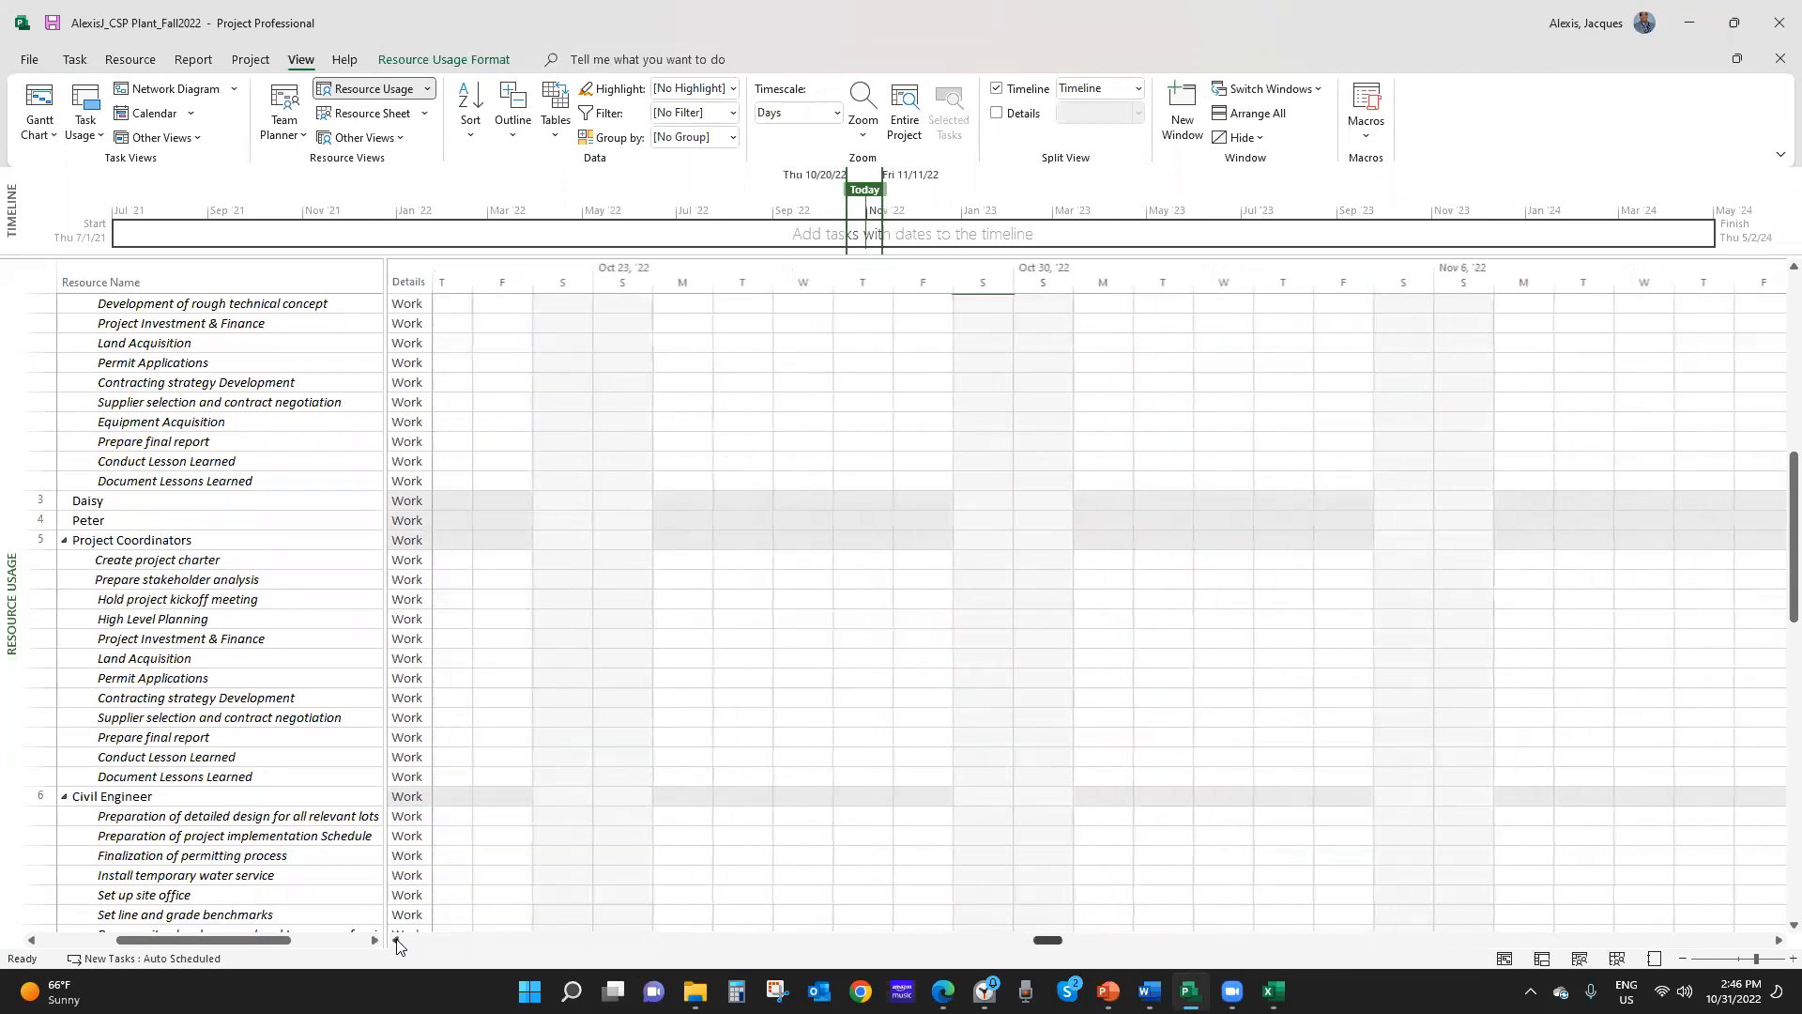
pyautogui.moveTo(396, 940); pyautogui.dragTo(397, 941)
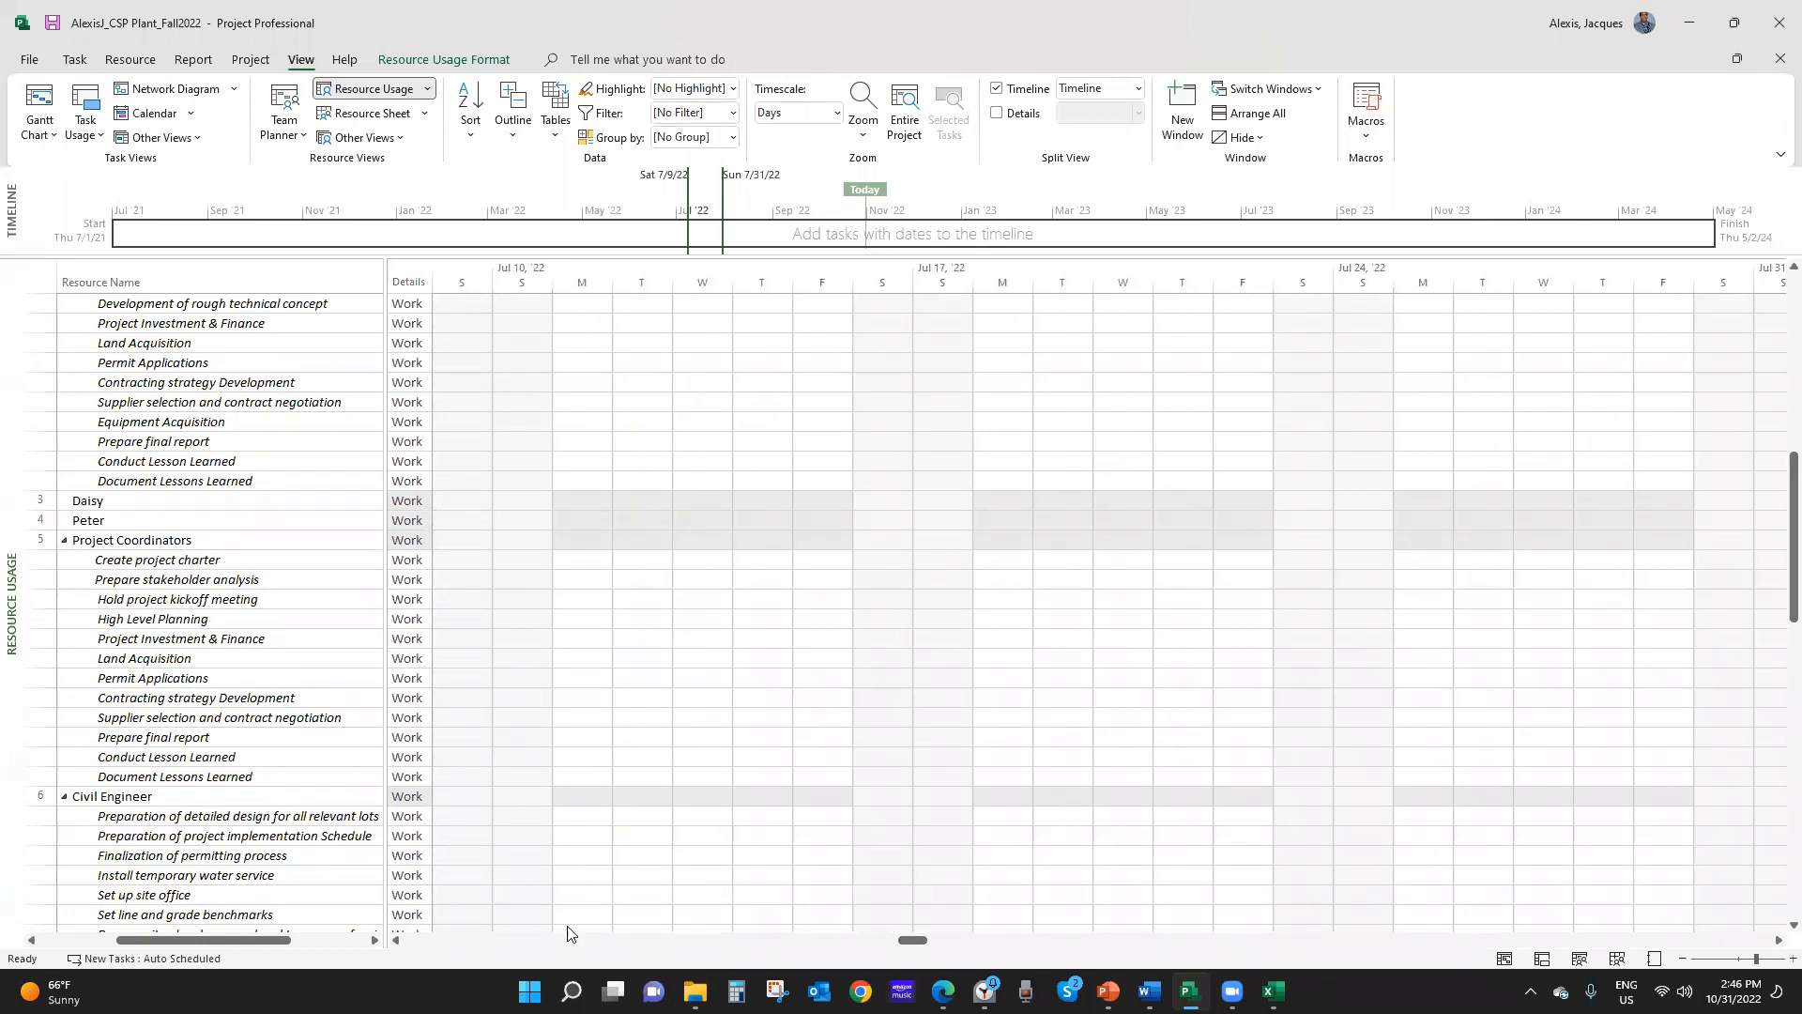
pyautogui.moveTo(396, 940); pyautogui.dragTo(462, 942)
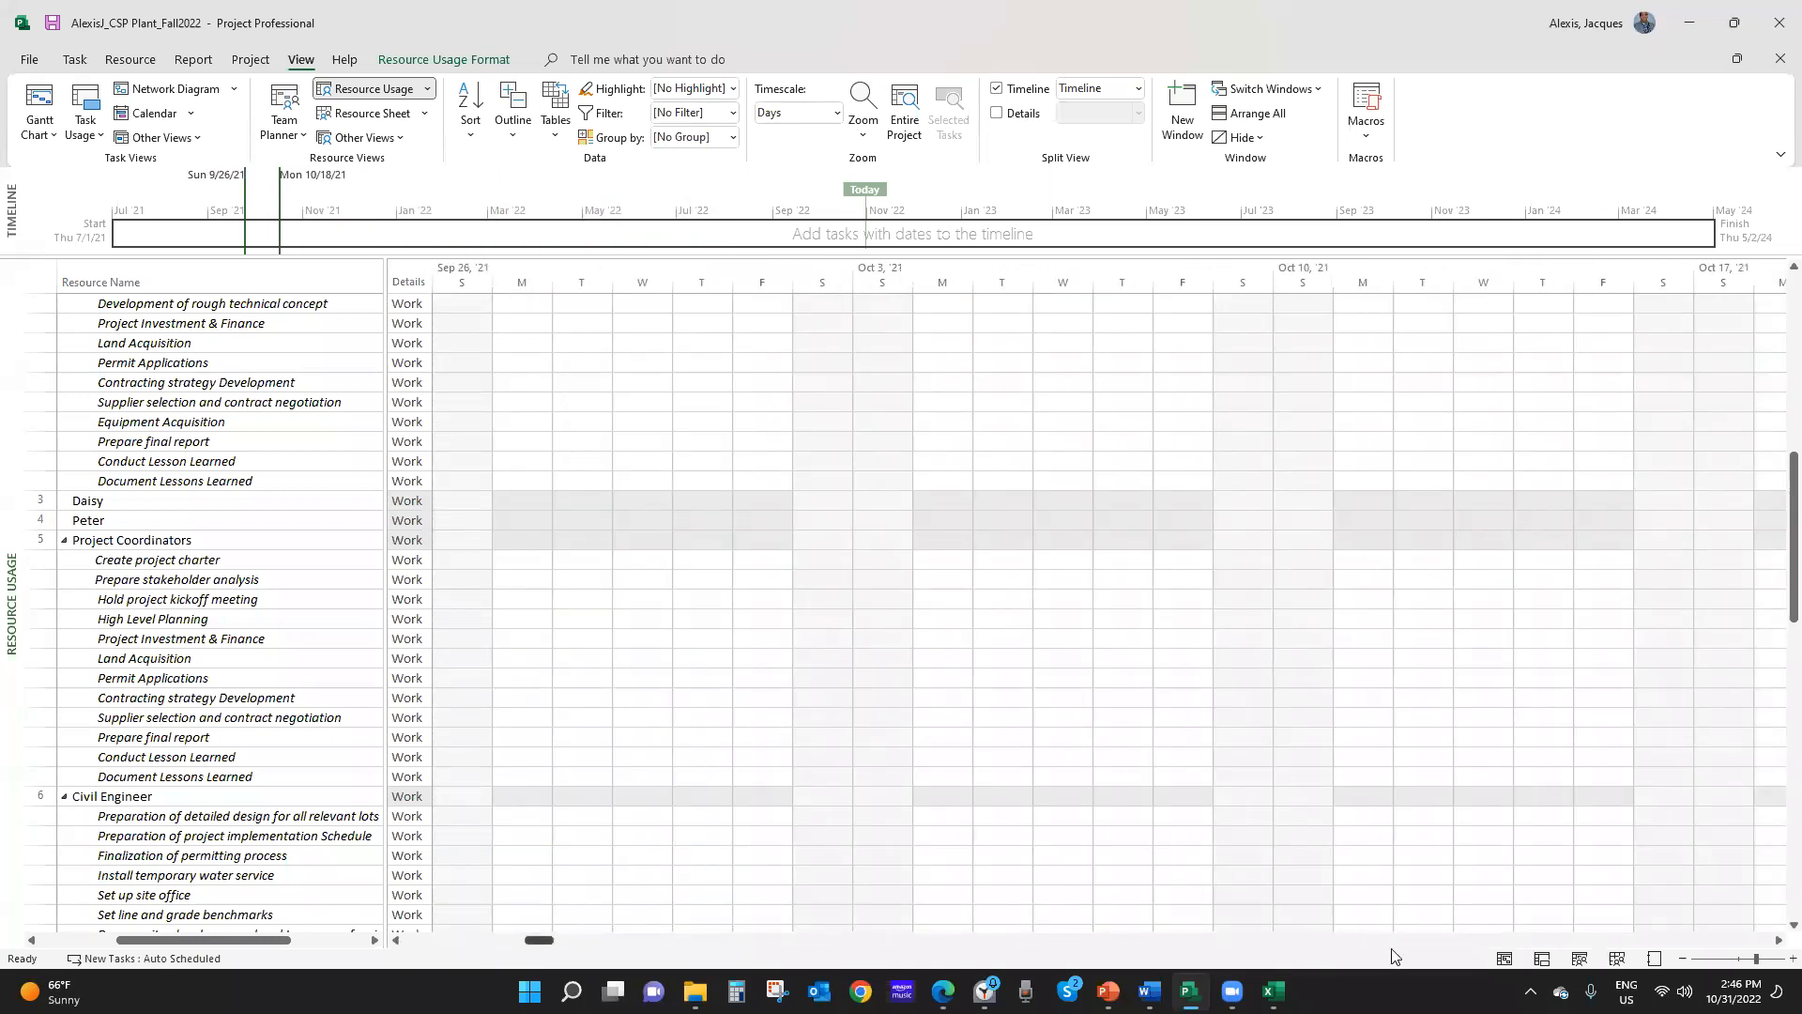
pyautogui.moveTo(1368, 941); pyautogui.dragTo(1369, 942)
pyautogui.scroll(5, 262, 402)
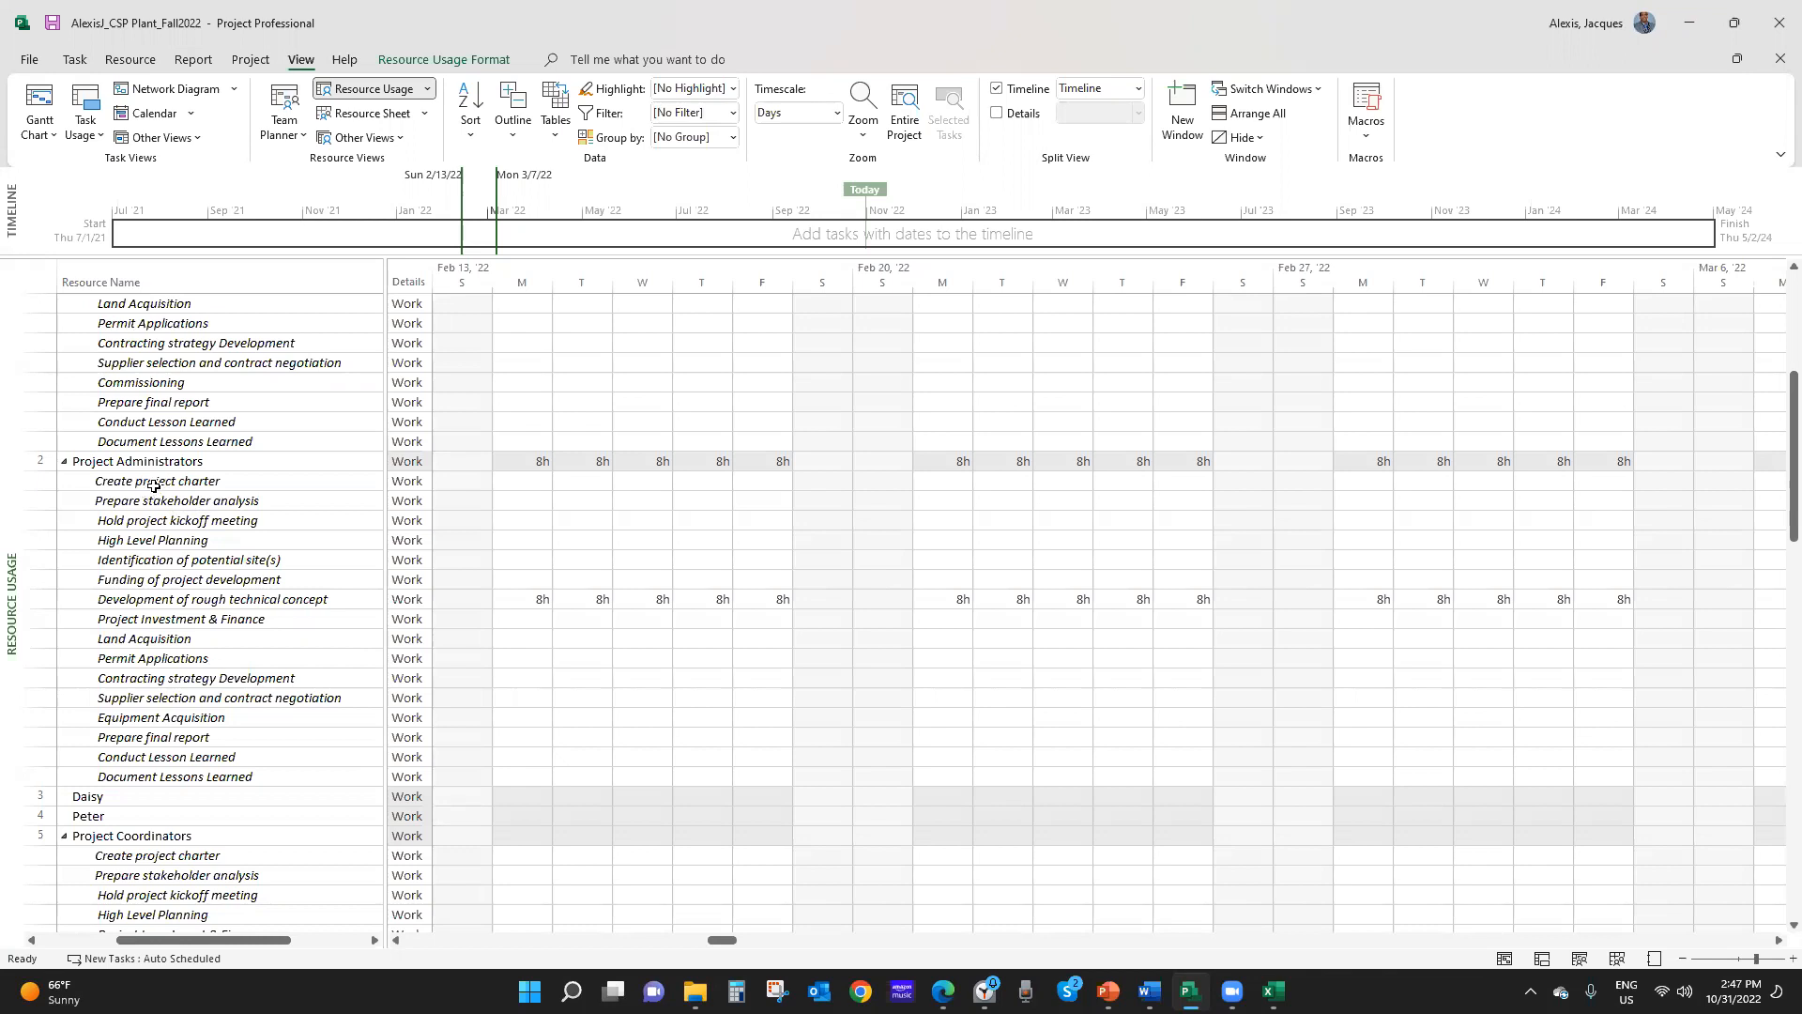
# Look over the assignments from Project Administrators to Consultants, and return to the start of the Gantt Chart's task list
pyautogui.scroll(-10, 160, 478)
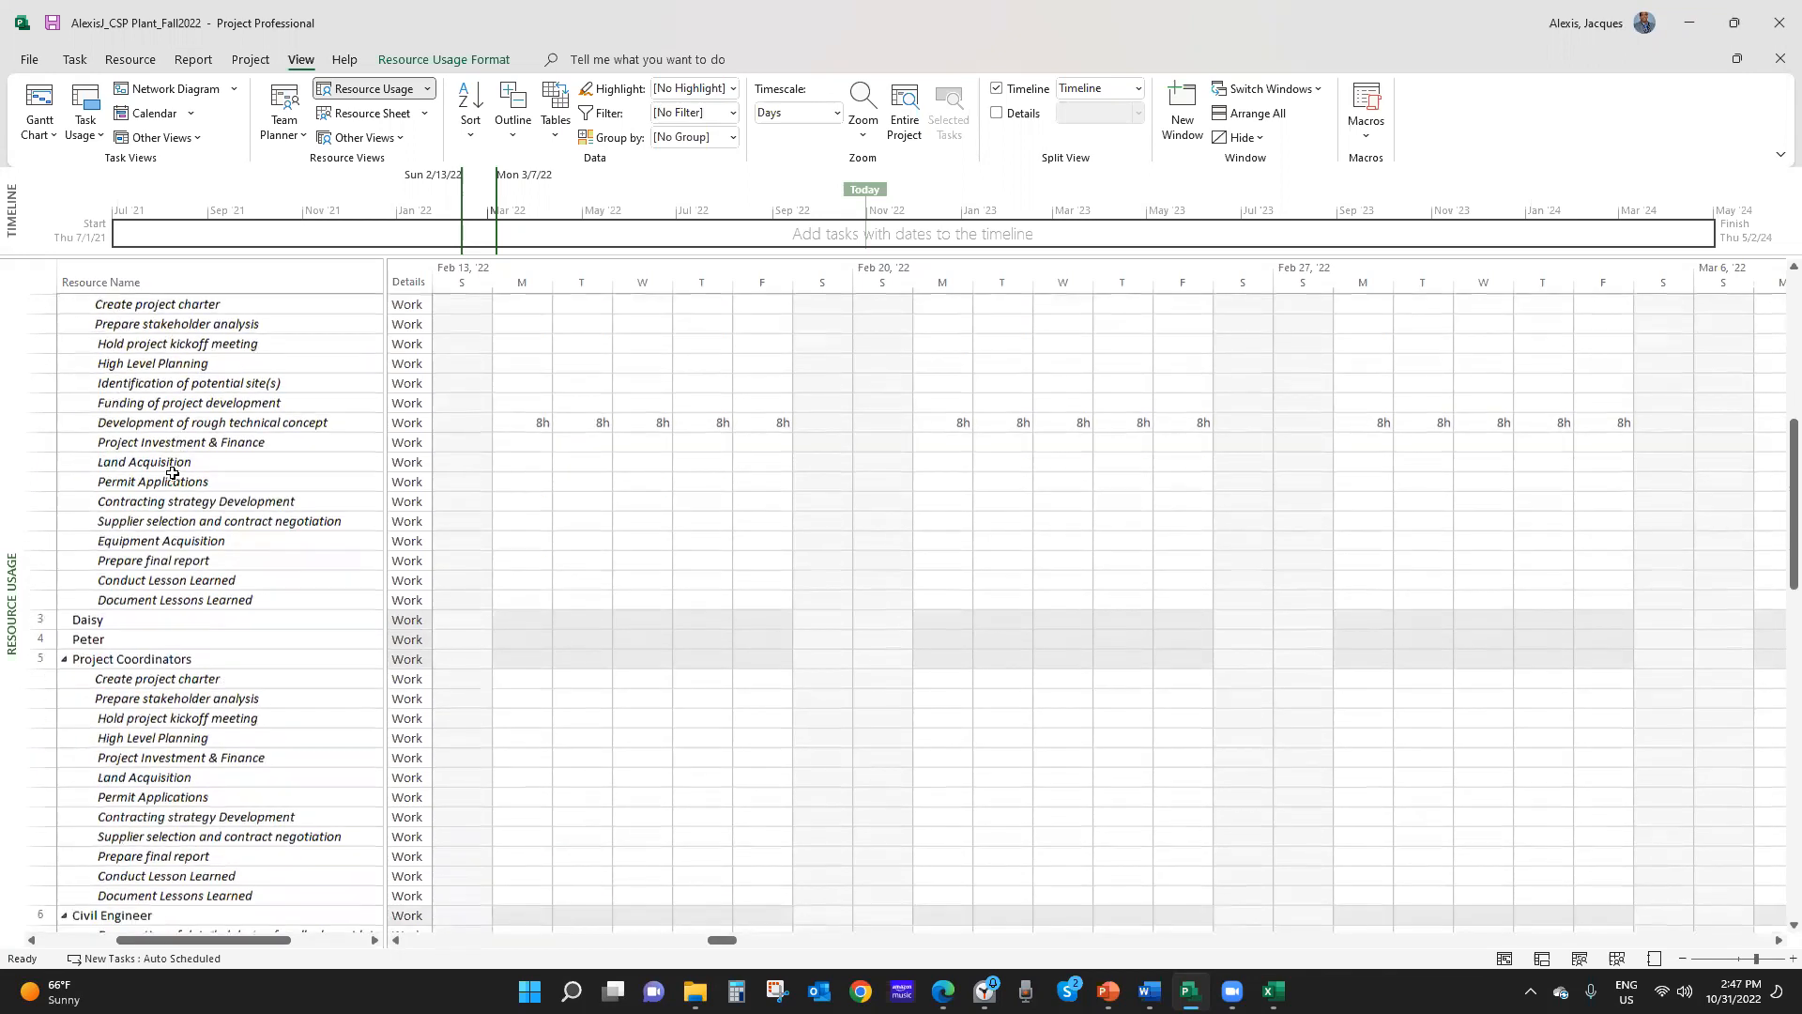
pyautogui.scroll(-3, 175, 479)
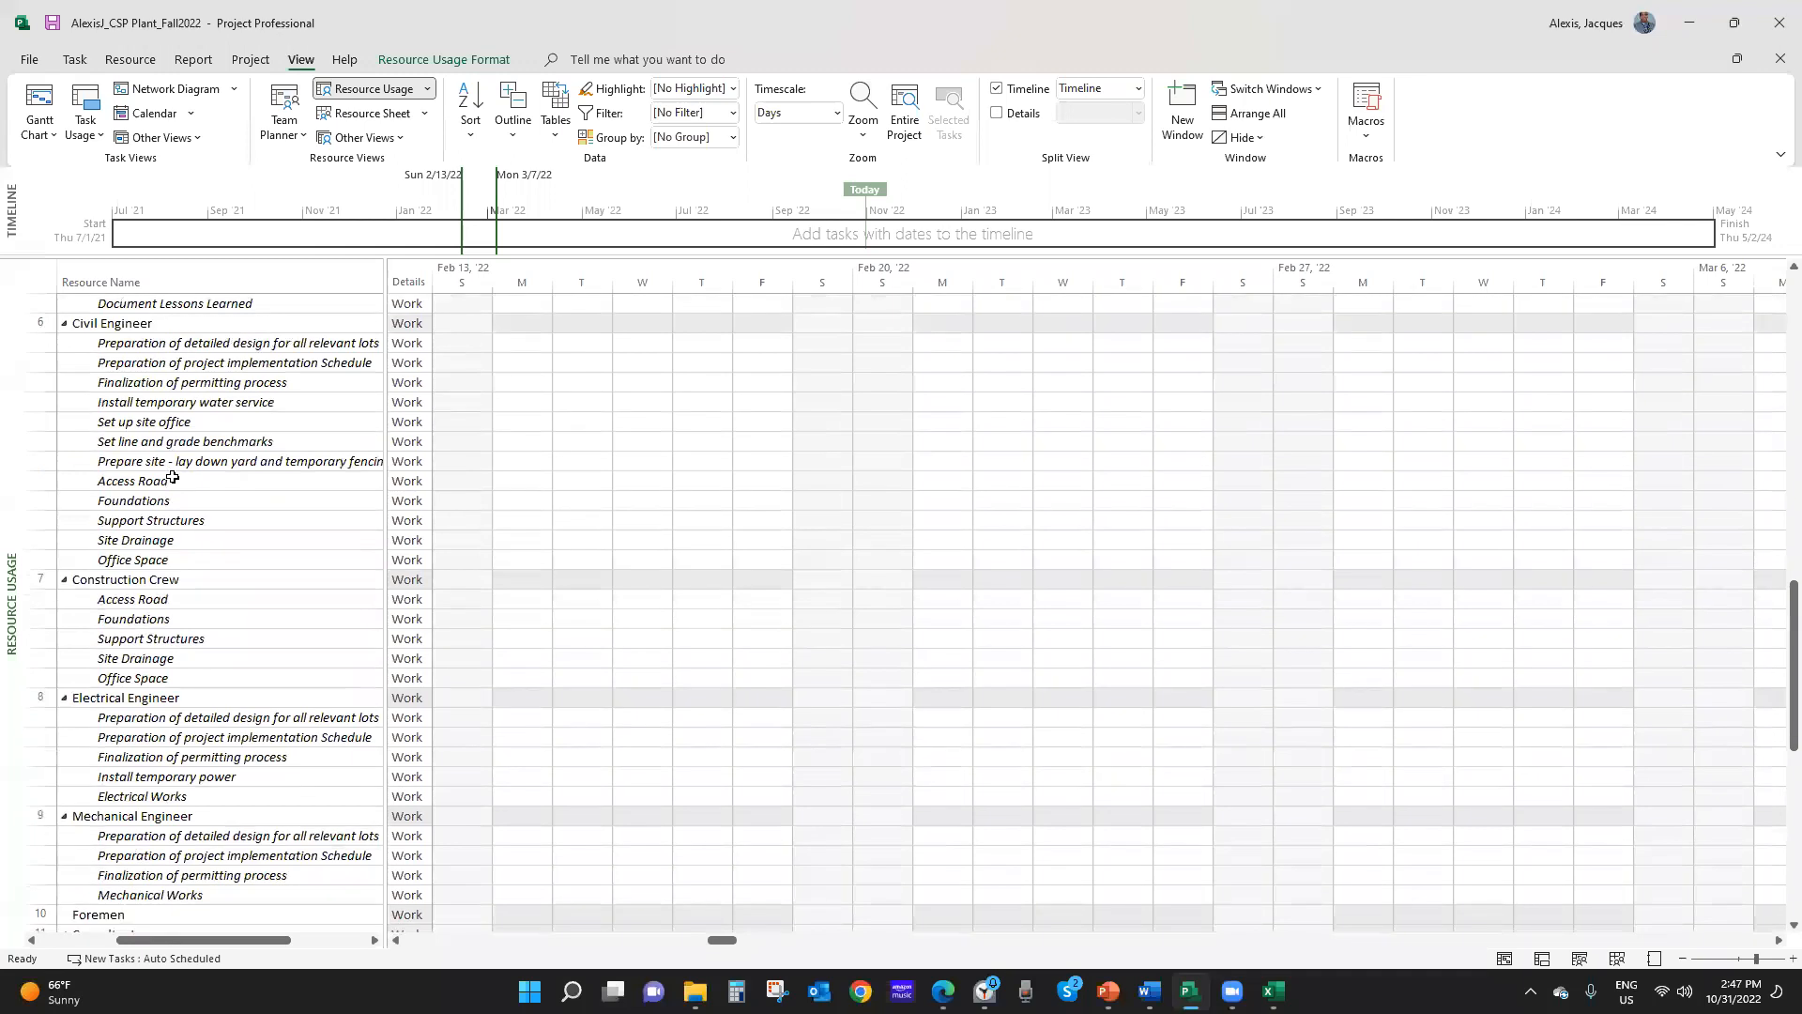
pyautogui.scroll(-11, 172, 477)
pyautogui.scroll(5, 175, 465)
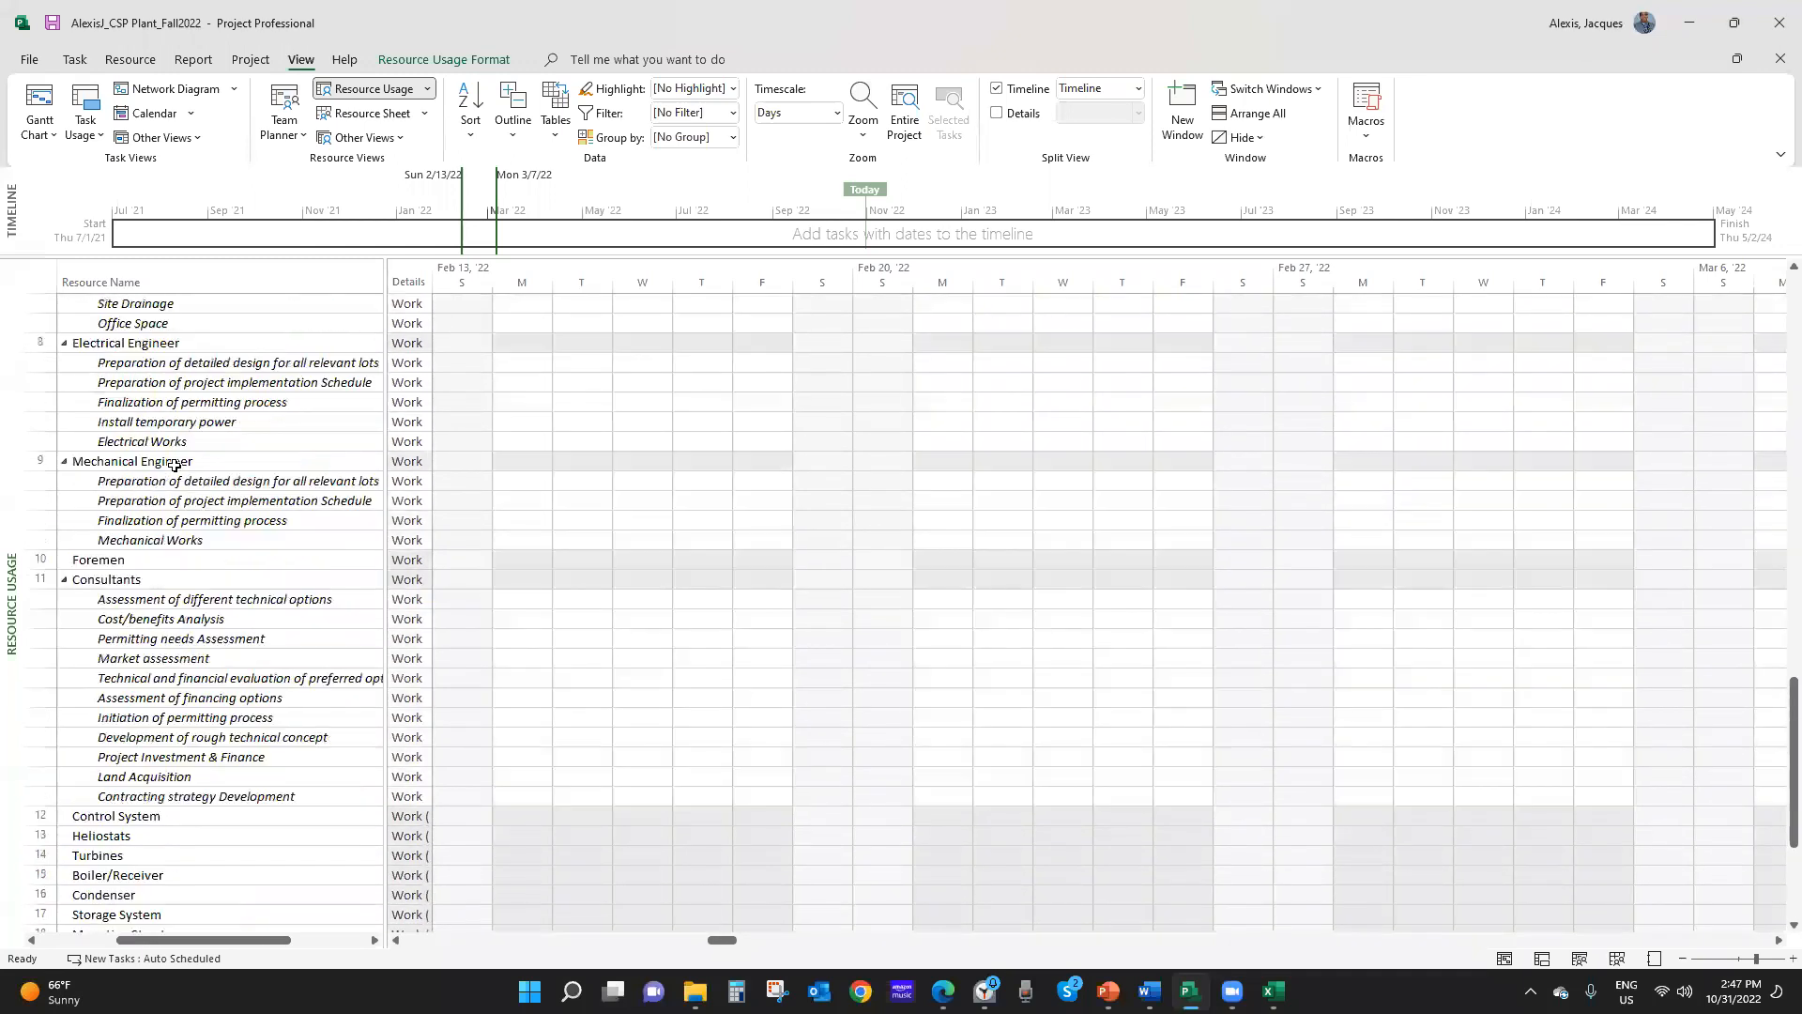
pyautogui.scroll(8, 174, 465)
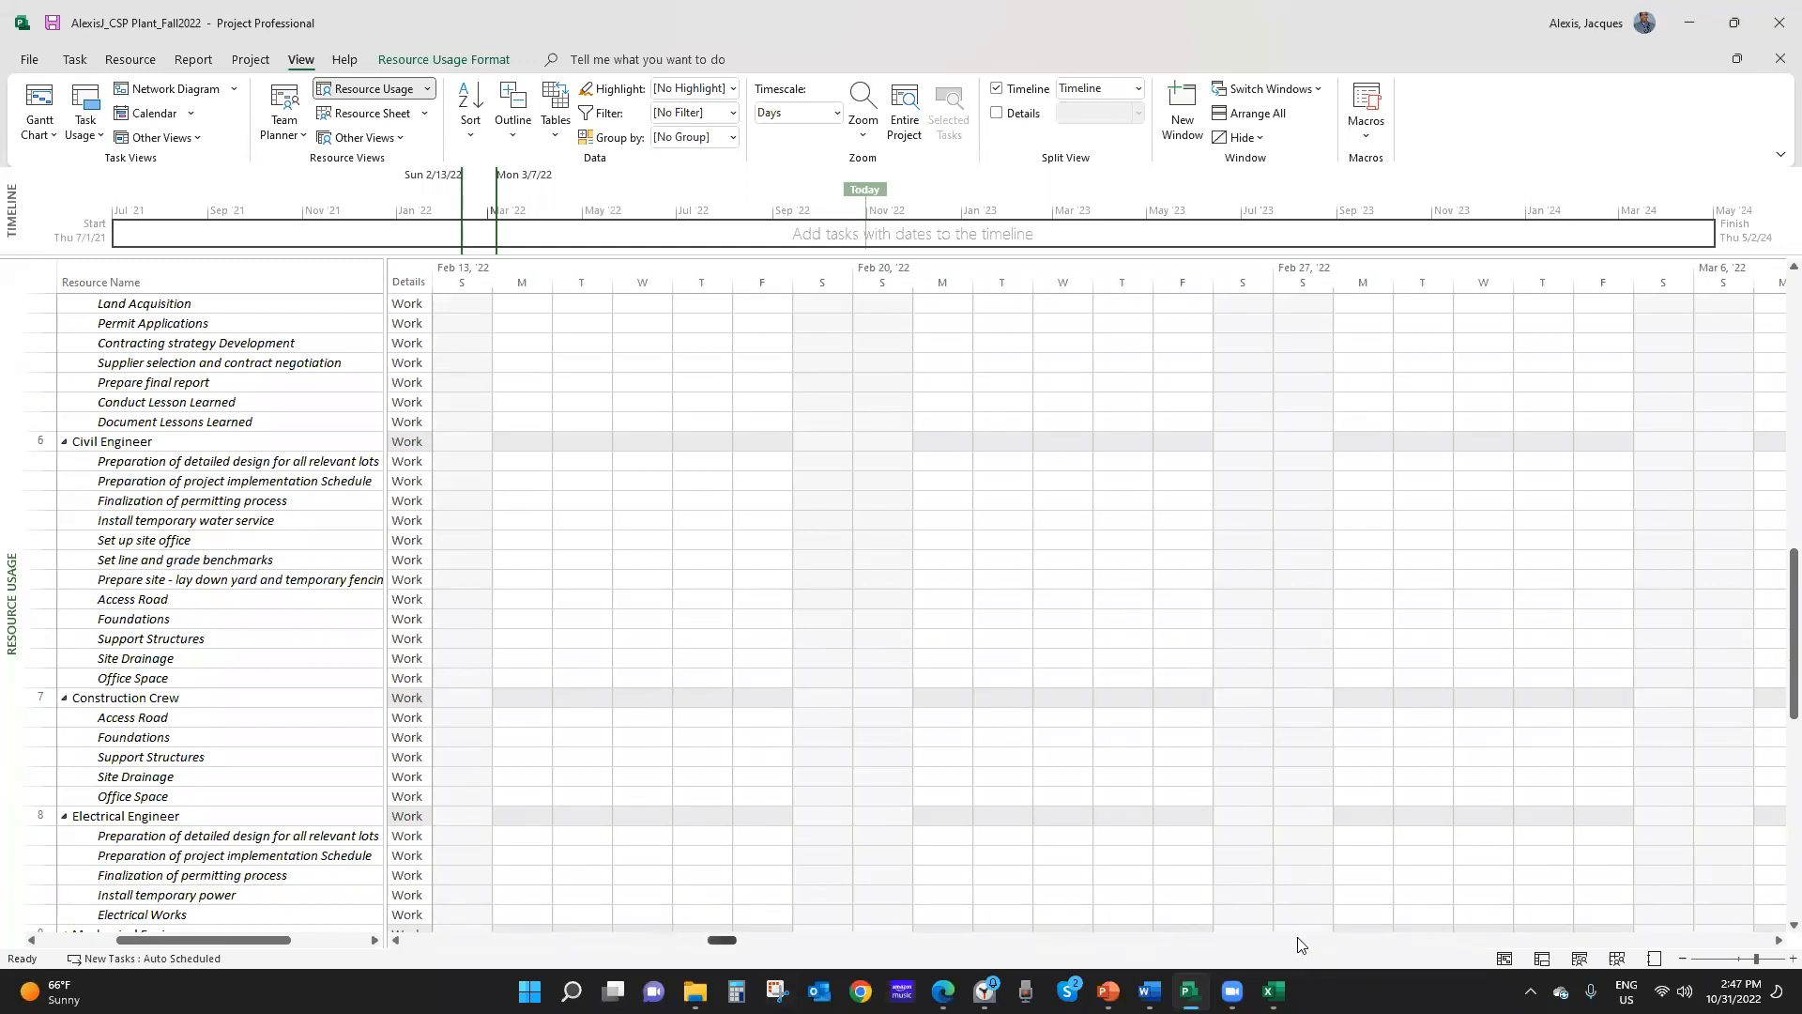
pyautogui.hscroll(-4, 497, 943)
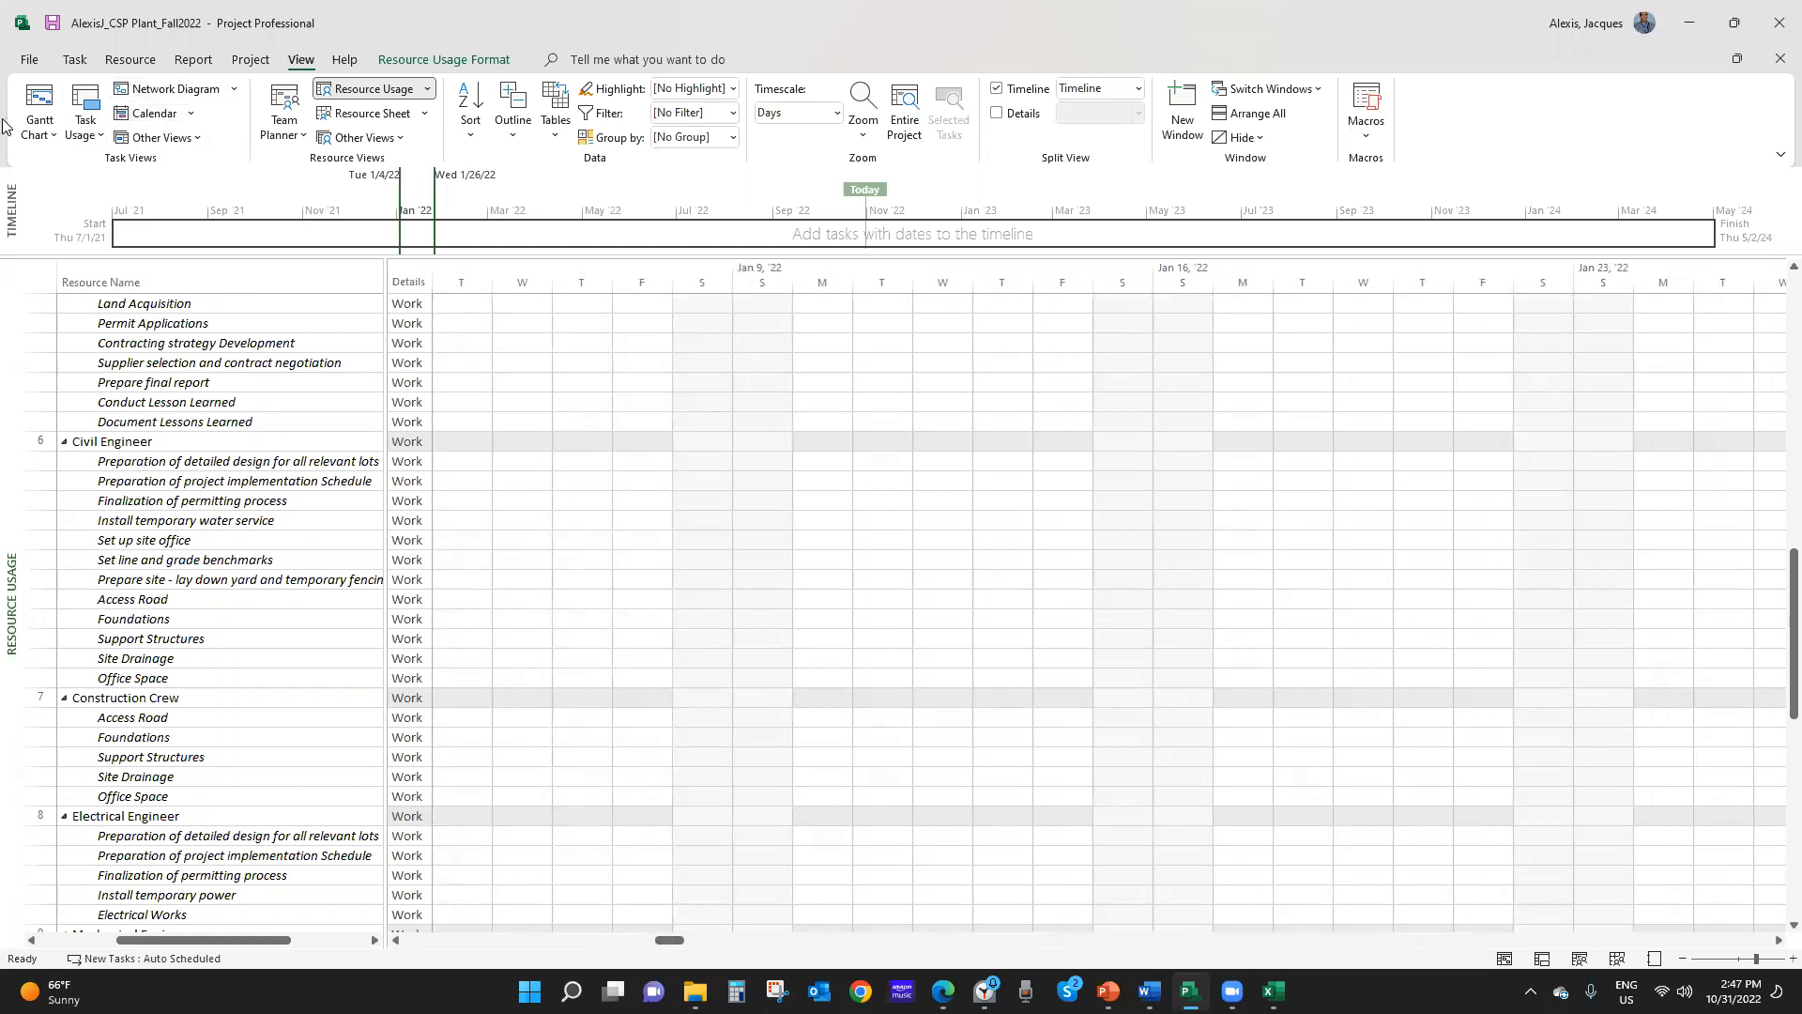
pyautogui.click(29, 98)
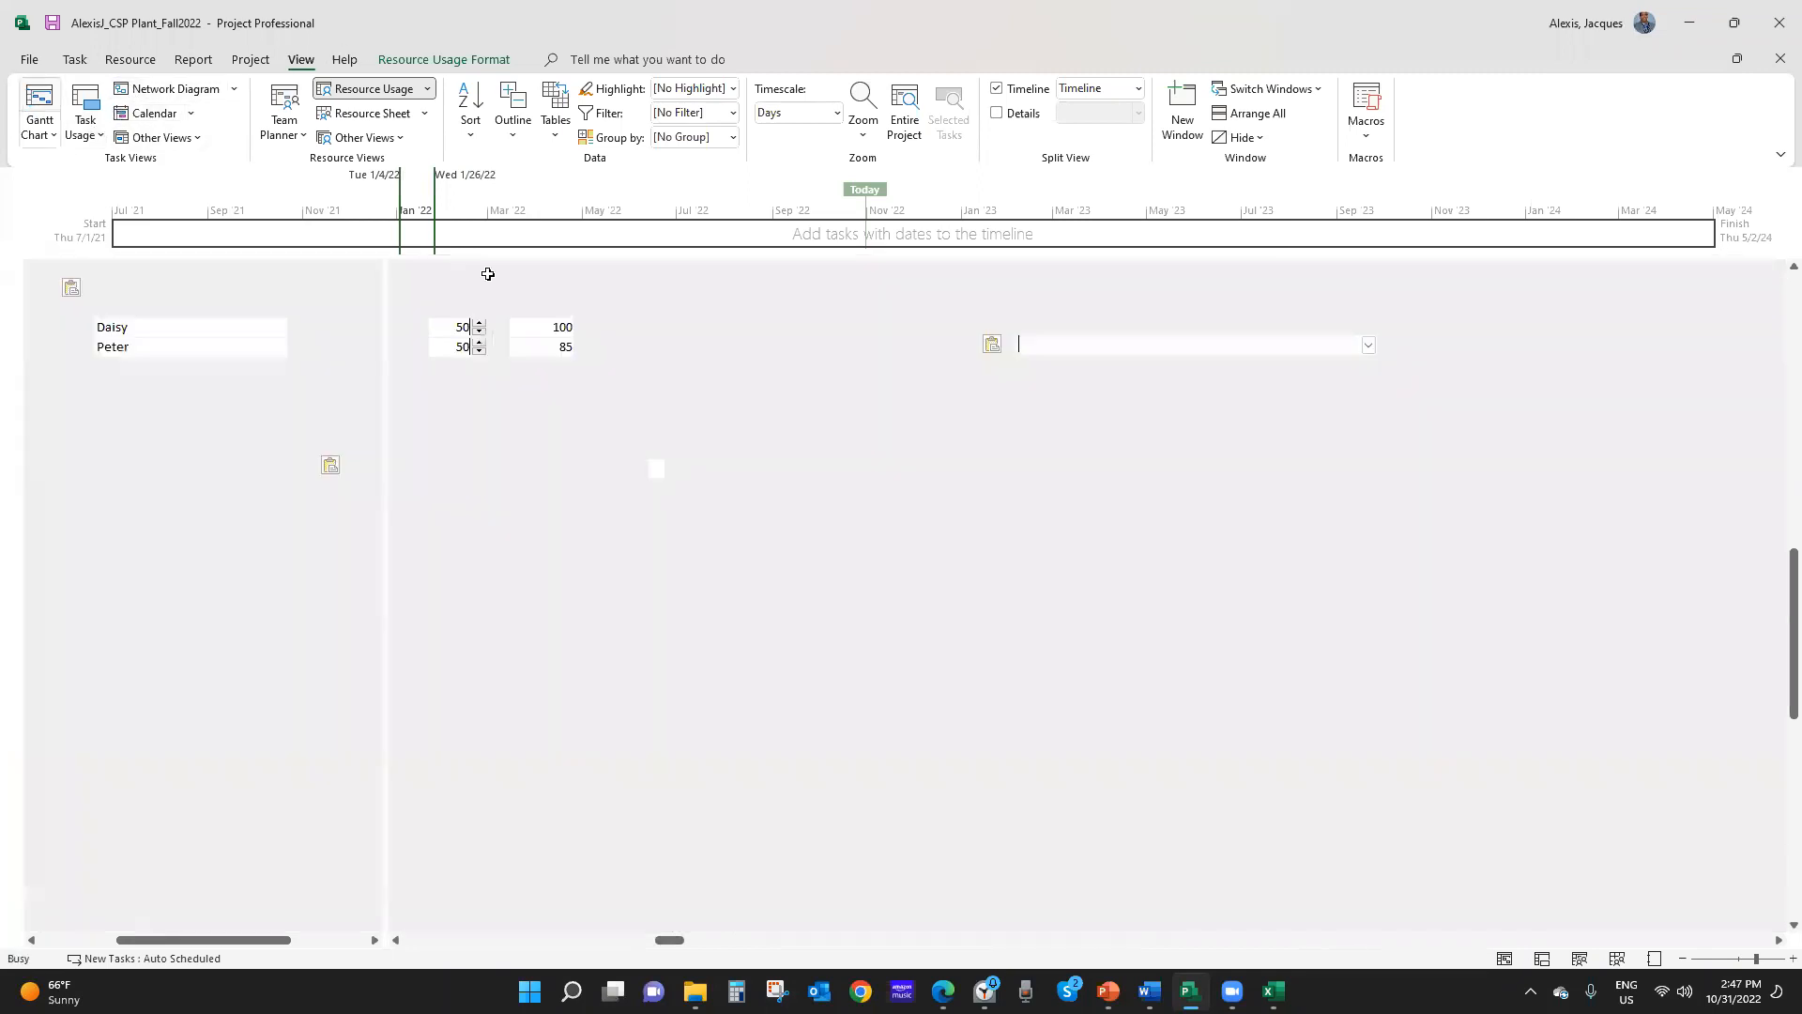
pyautogui.scroll(5, 748, 474)
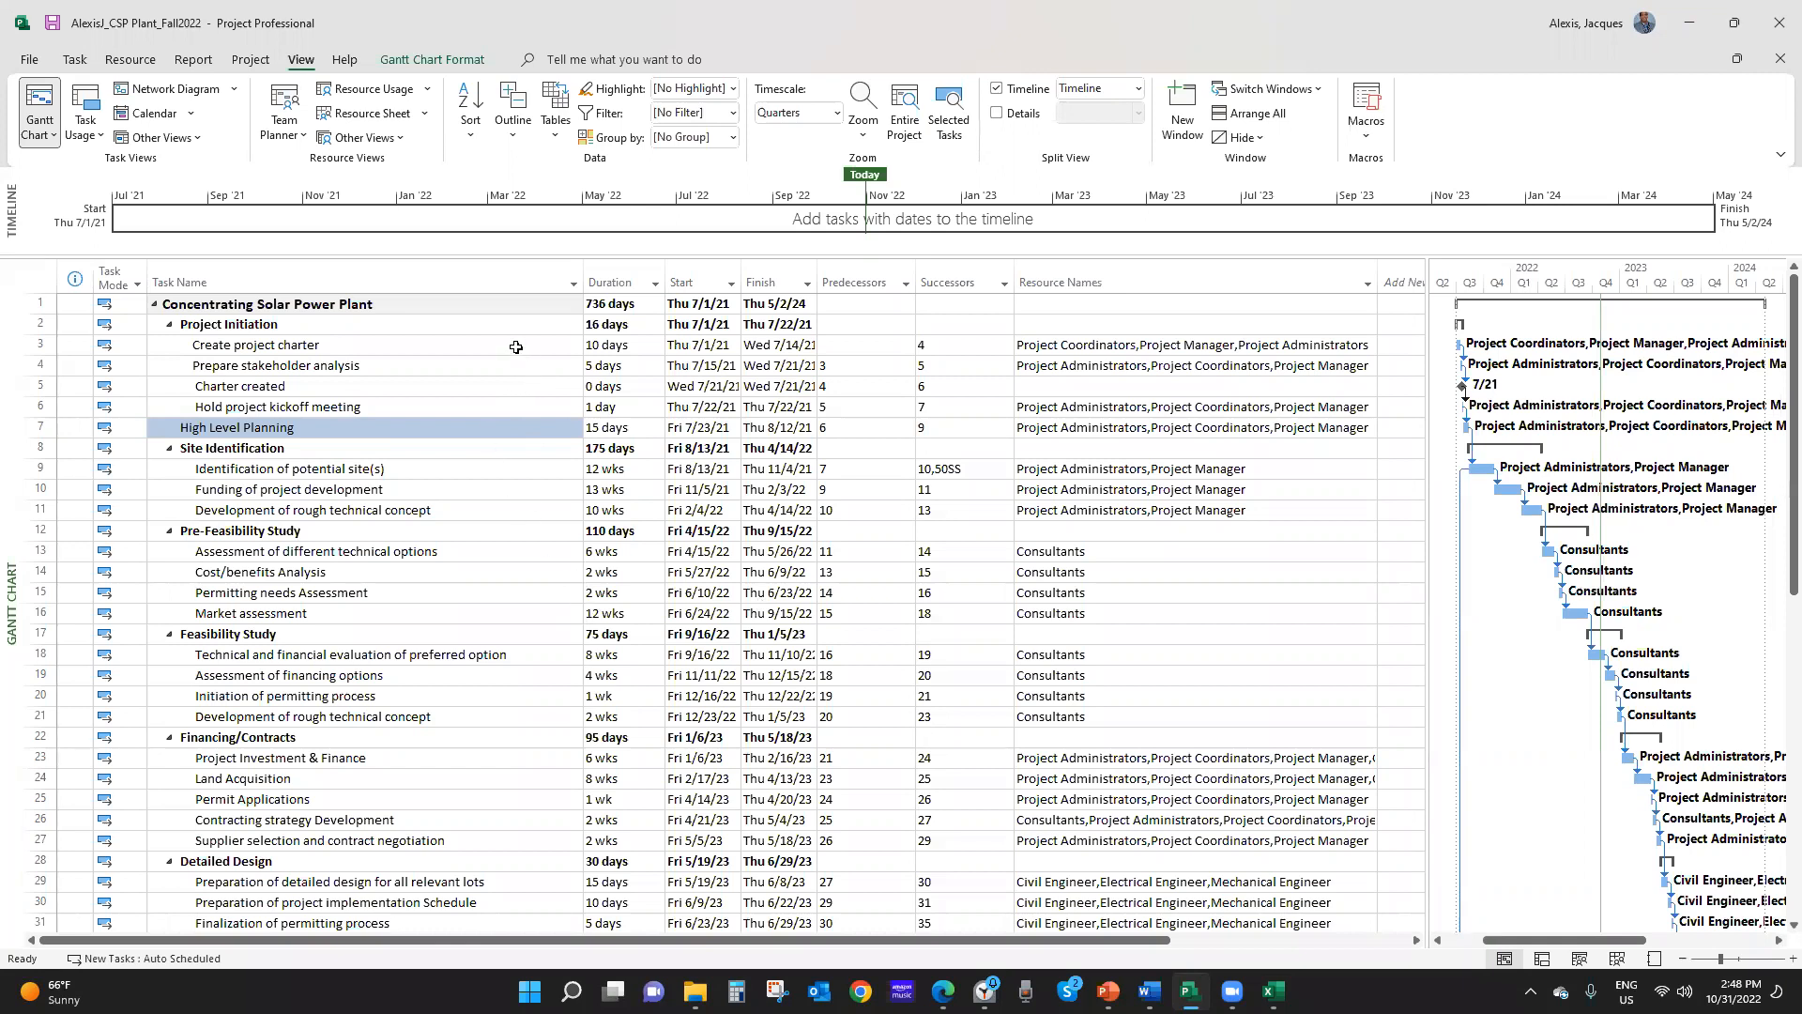
# Add a resource named Contingency Reserve below Insurance in the Resource Sheet and set its type to Cost
pyautogui.click(373, 115)
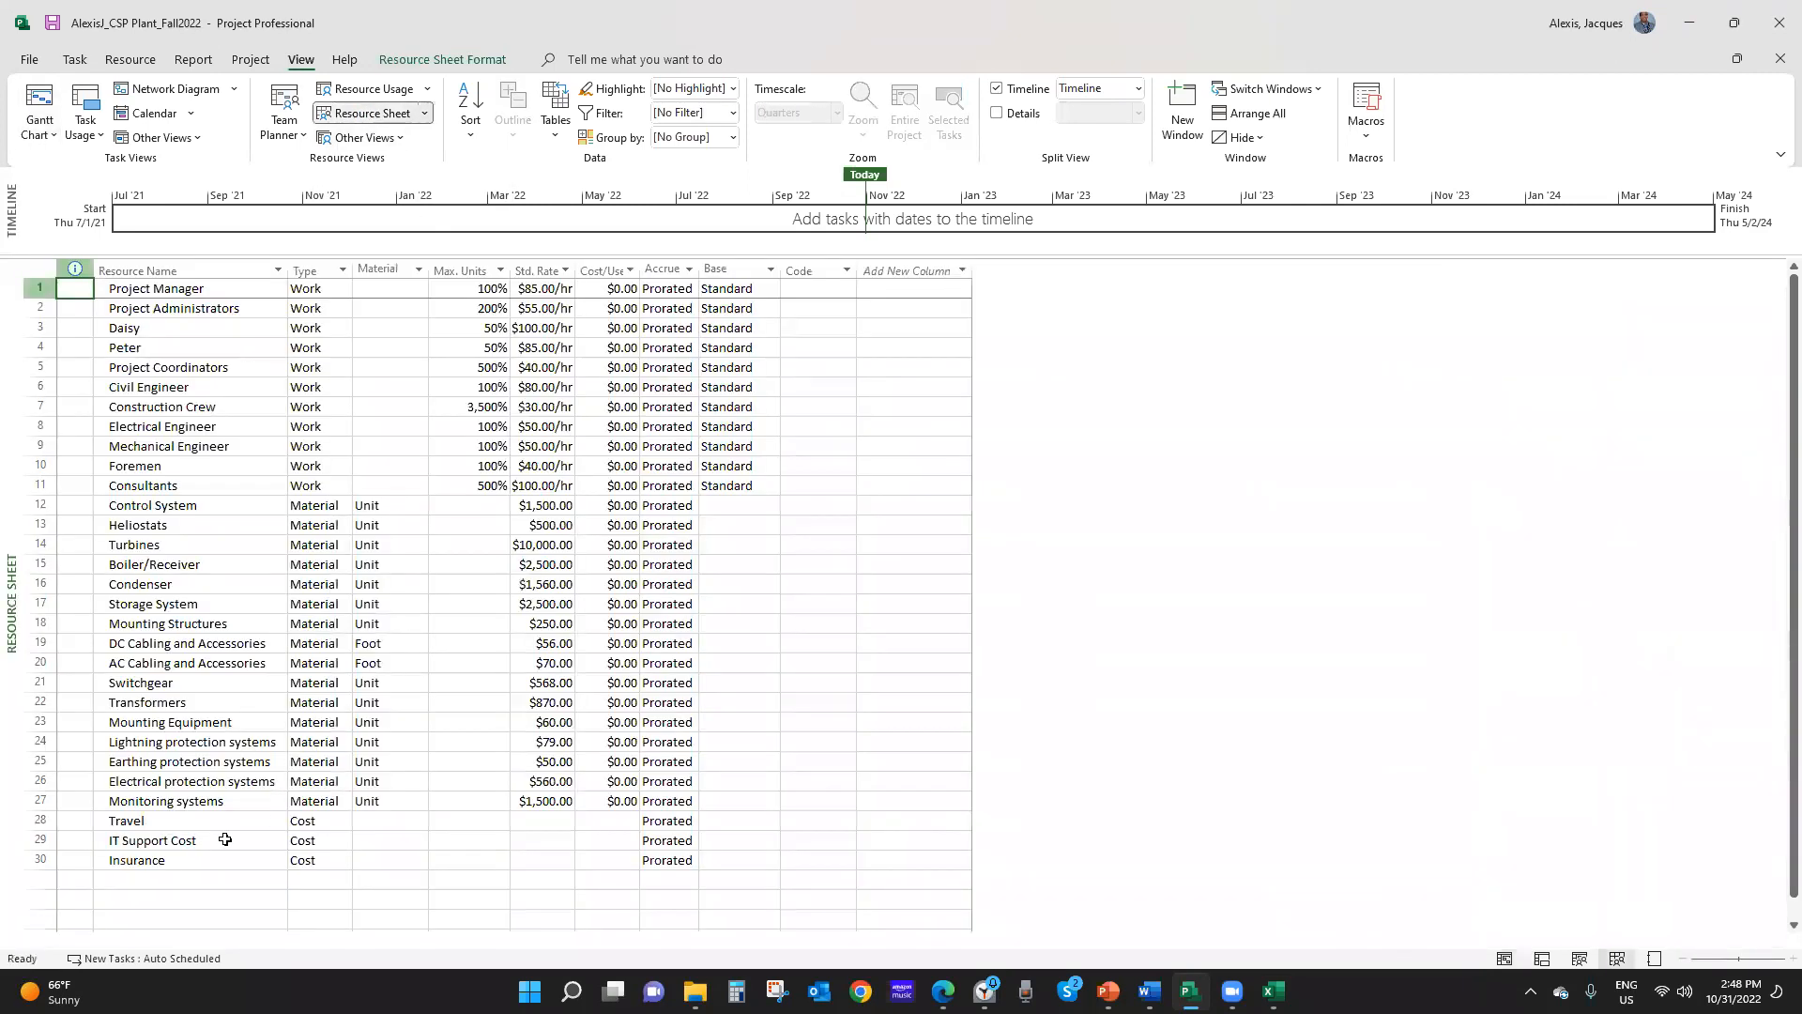
pyautogui.click(193, 879)
pyautogui.write('Contingency')
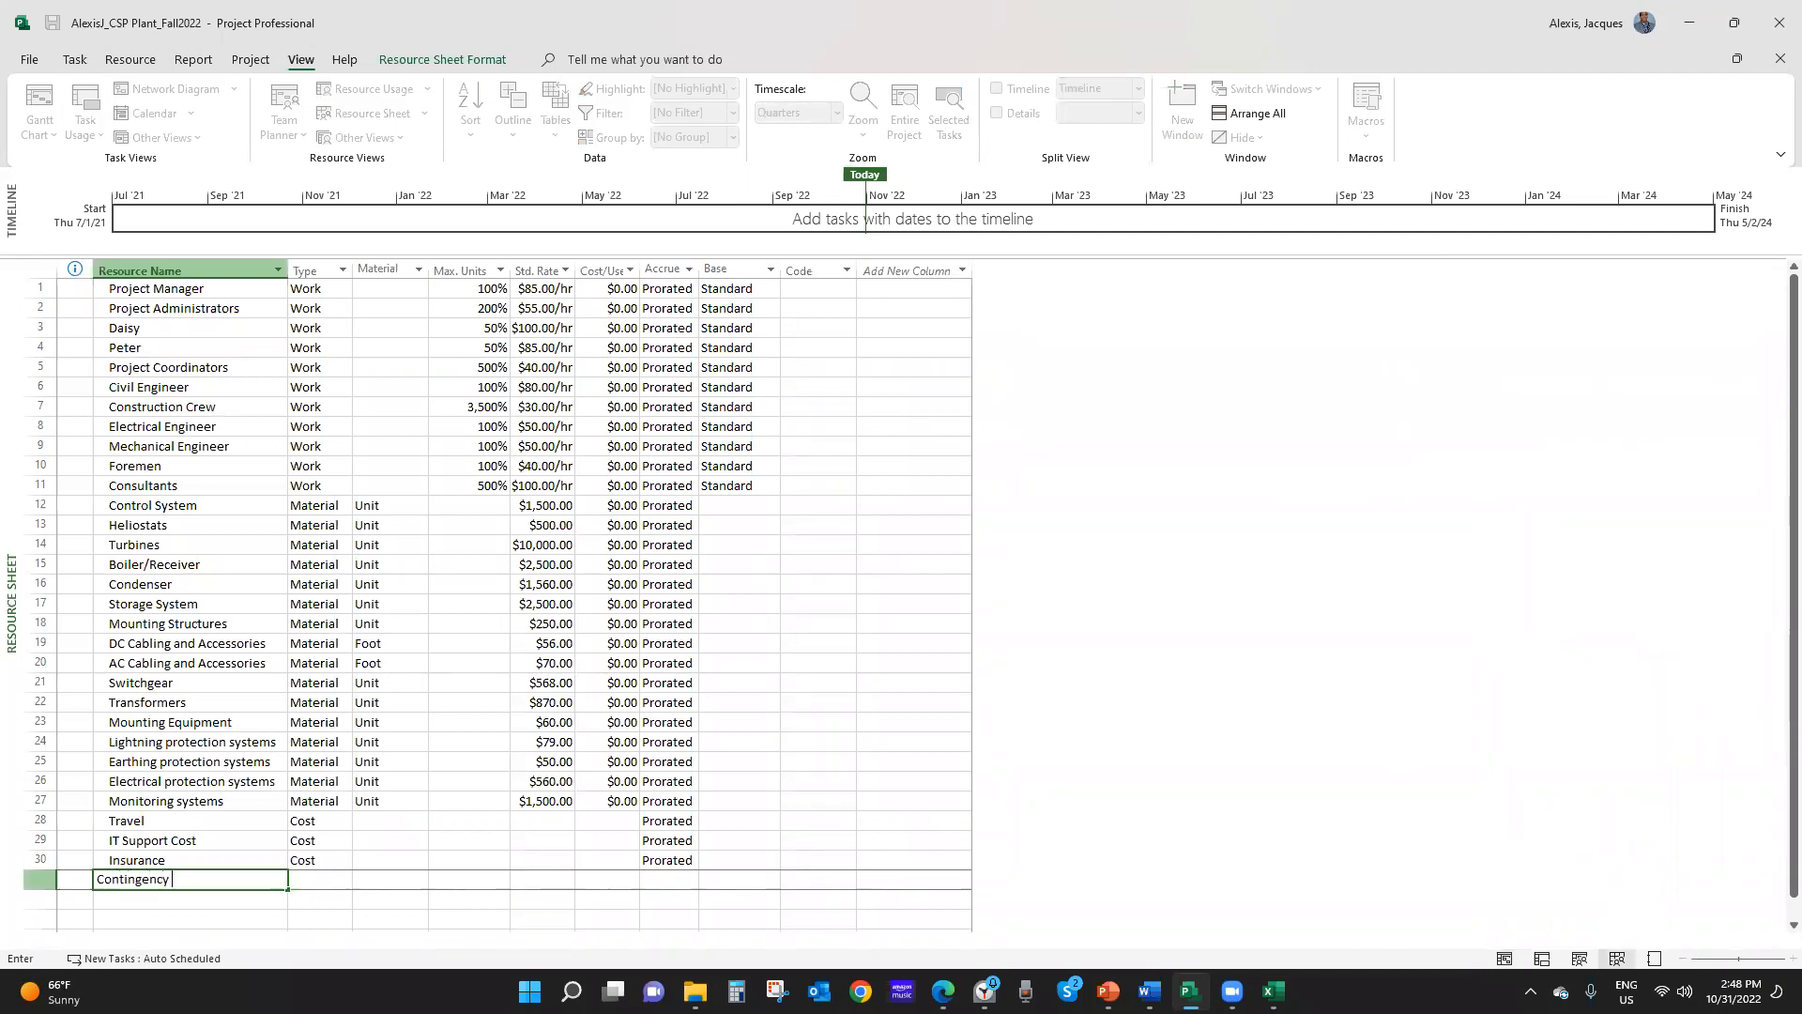
pyautogui.write(' Reserve')
pyautogui.press('Return')
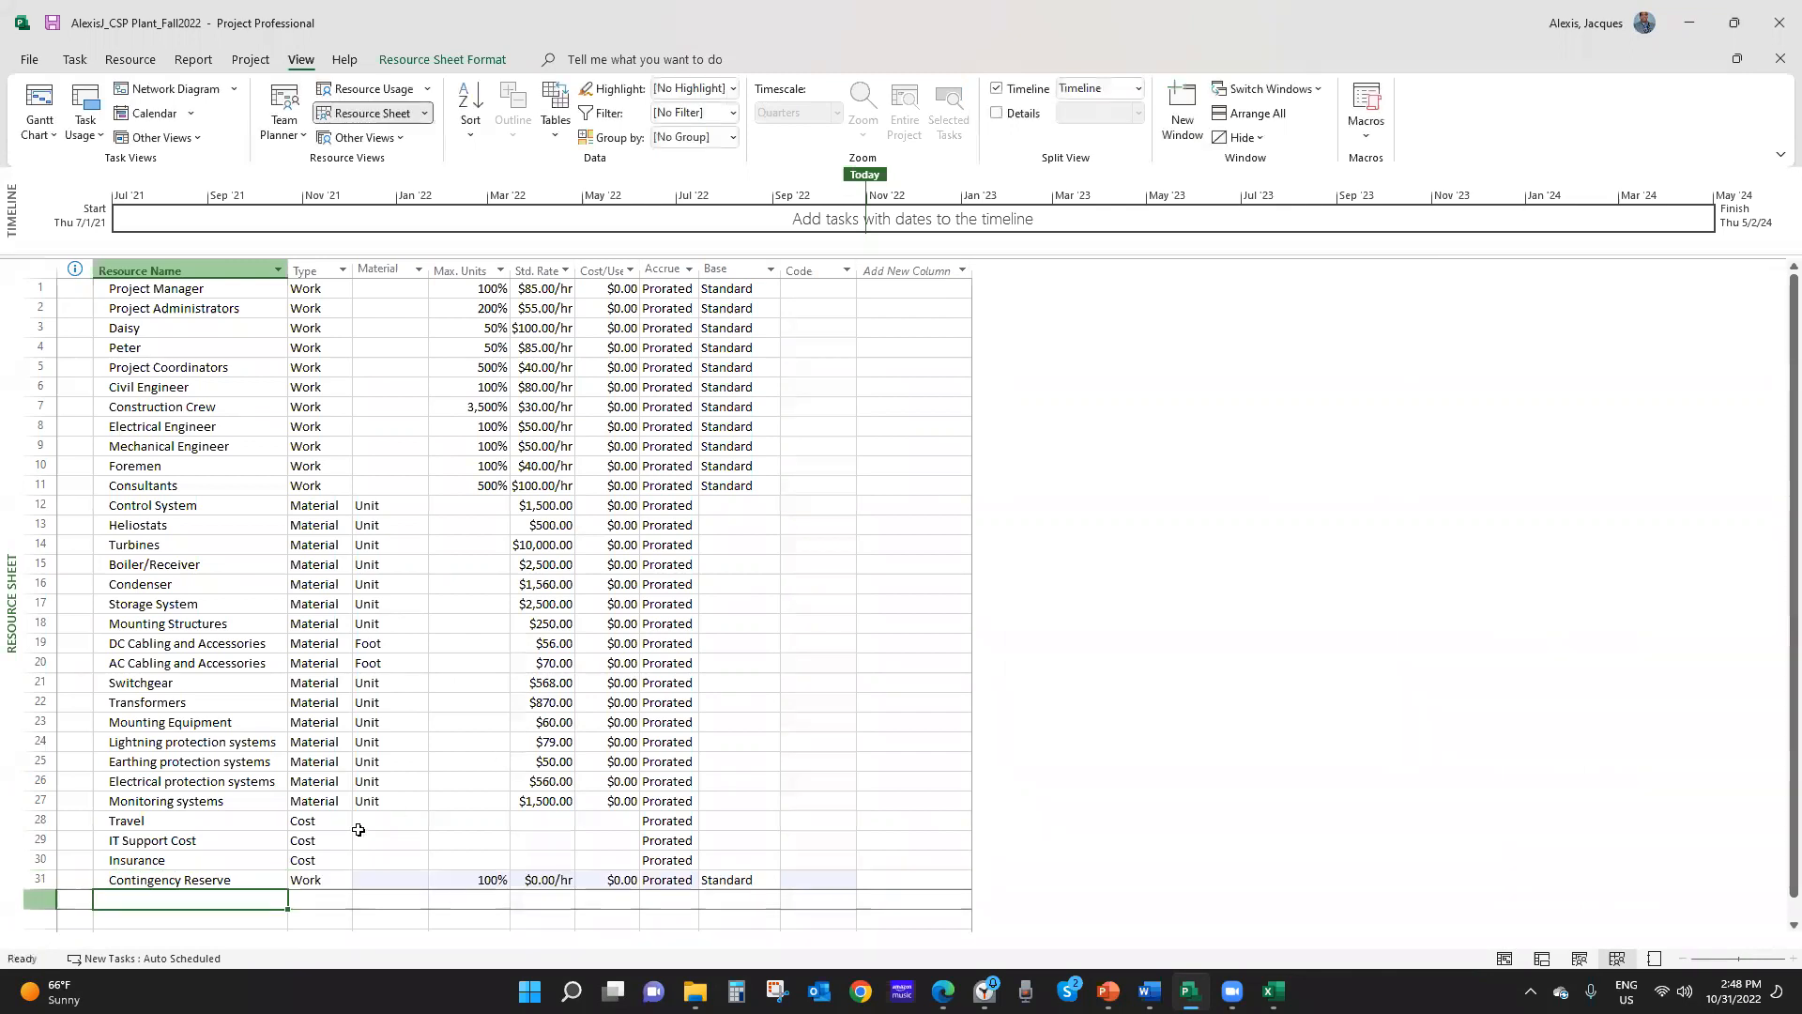
pyautogui.click(331, 879)
pyautogui.click(343, 880)
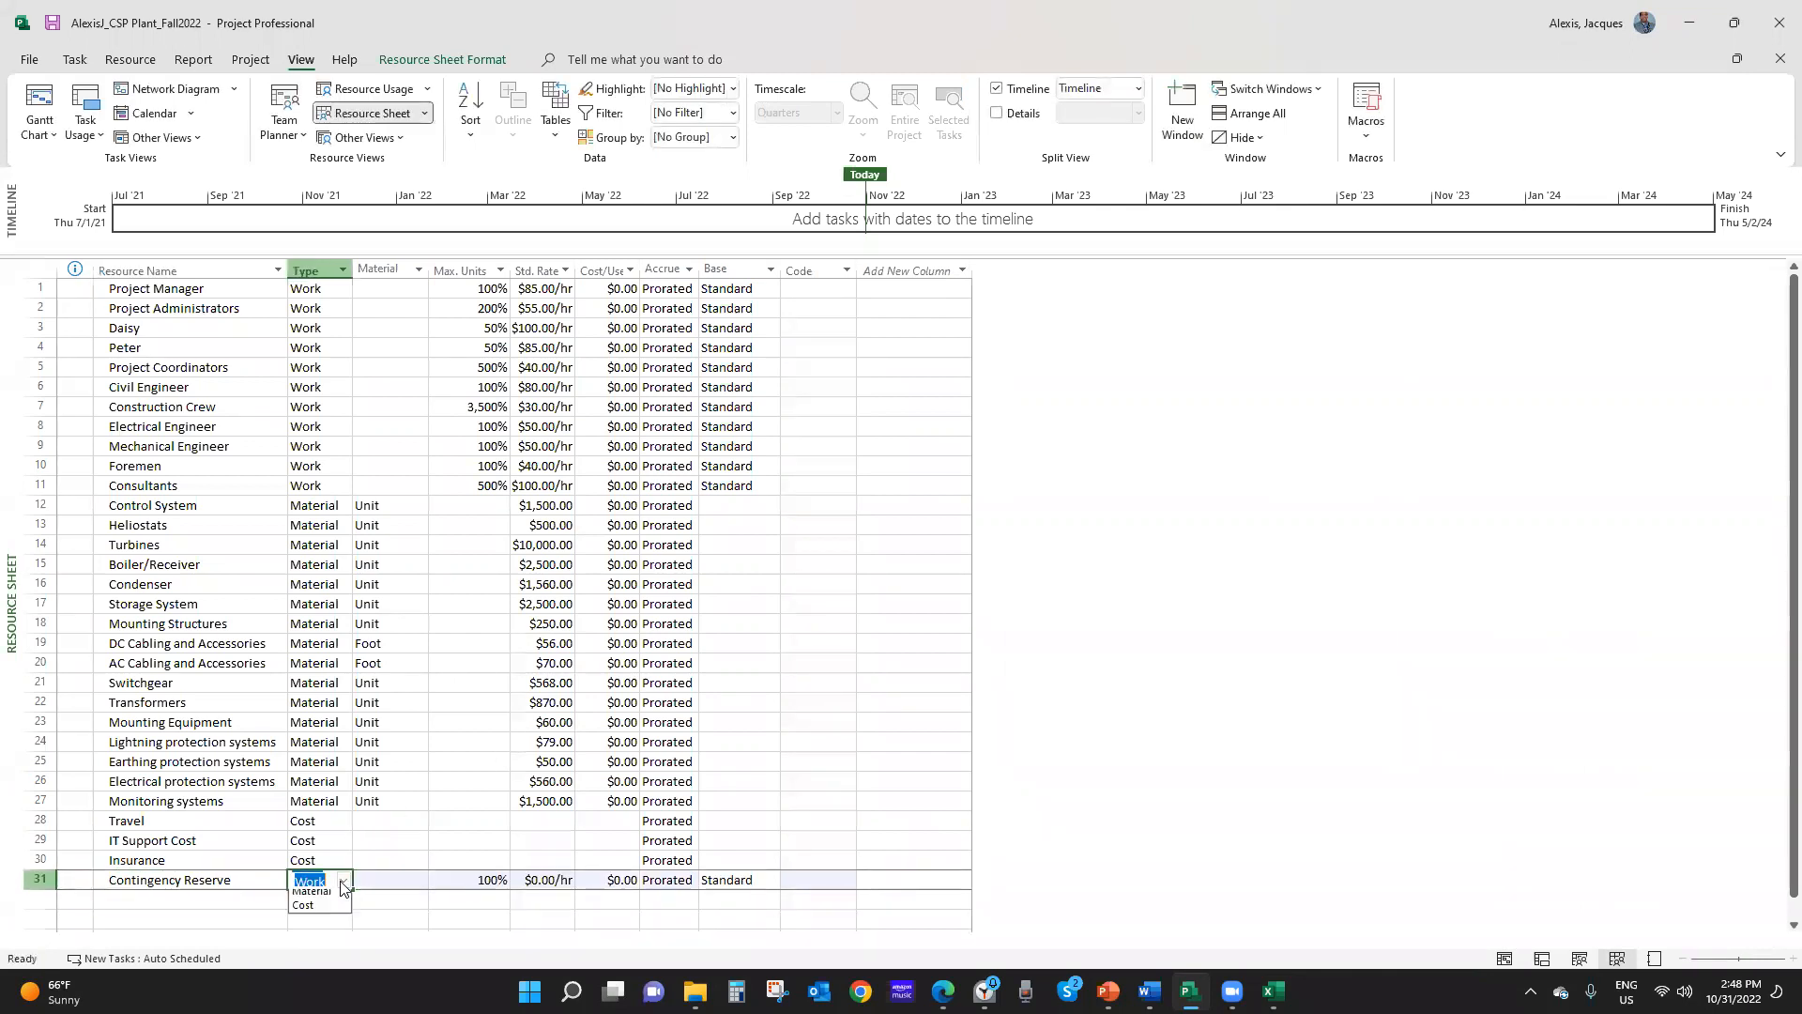
pyautogui.click(327, 925)
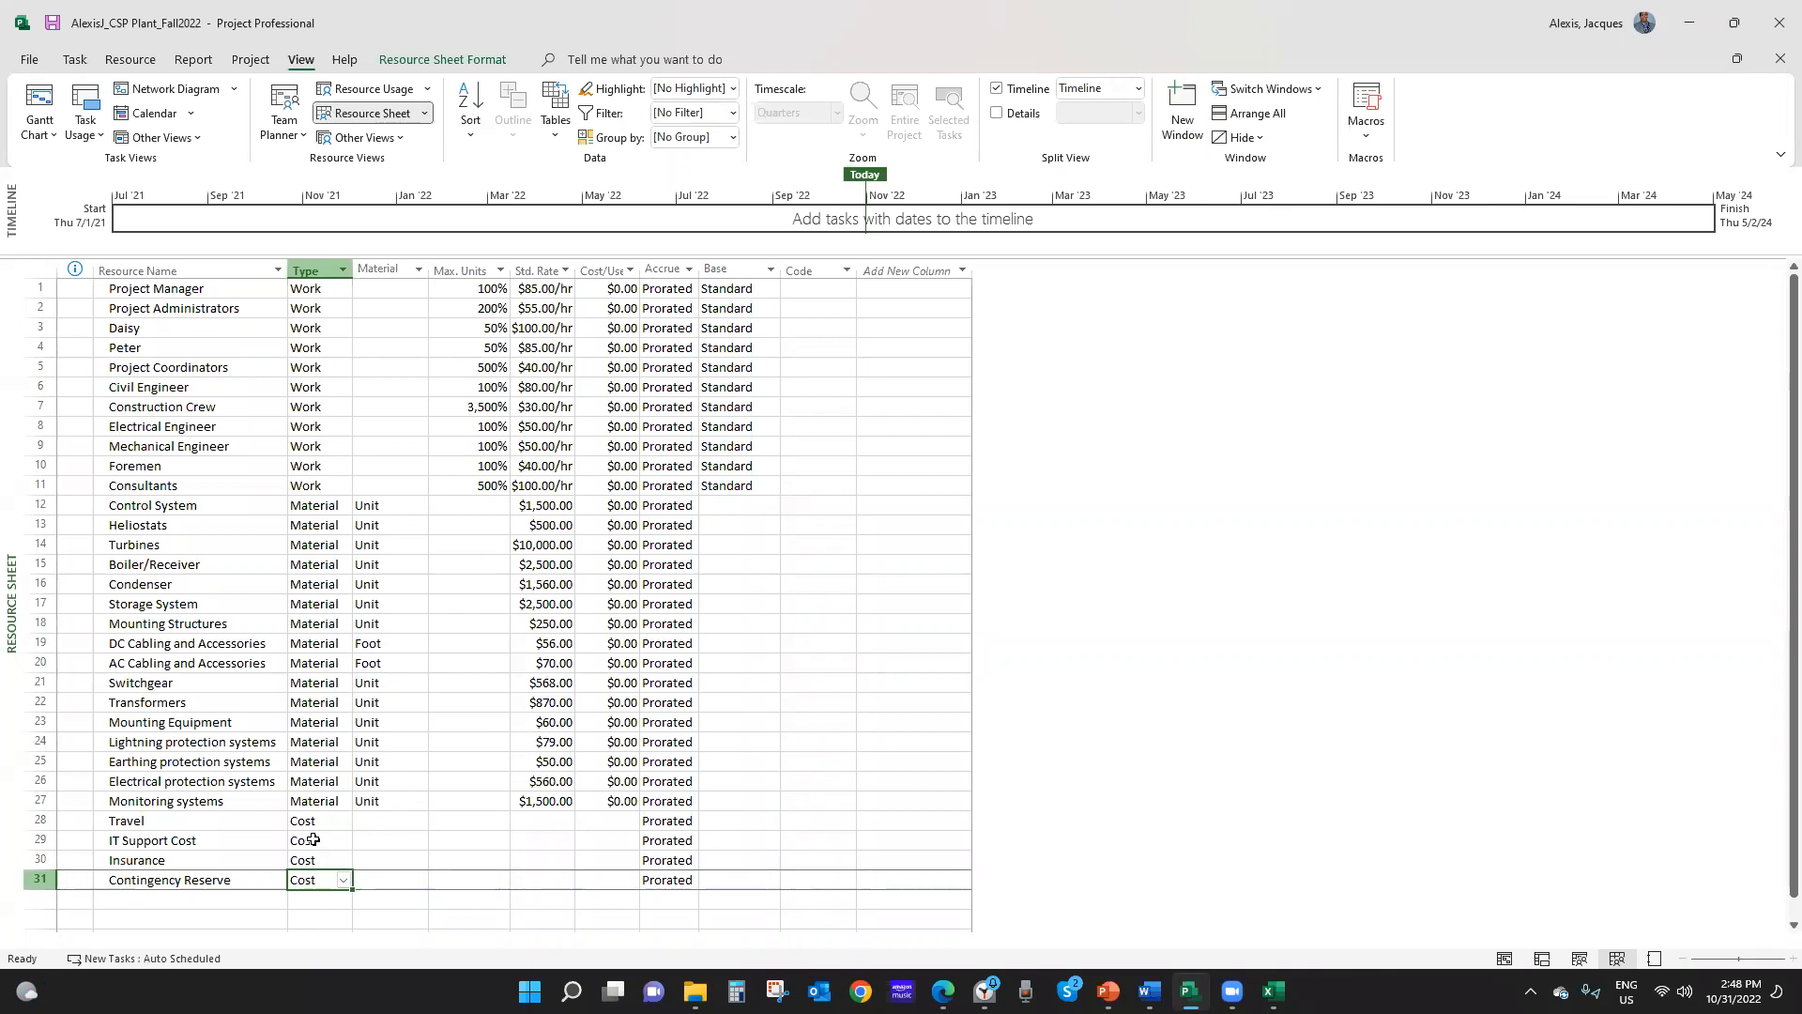
# Replace the Resource Sheet's Code column with the Cost field and look over the material resources from Heliostats to Transformers
pyautogui.click(208, 879)
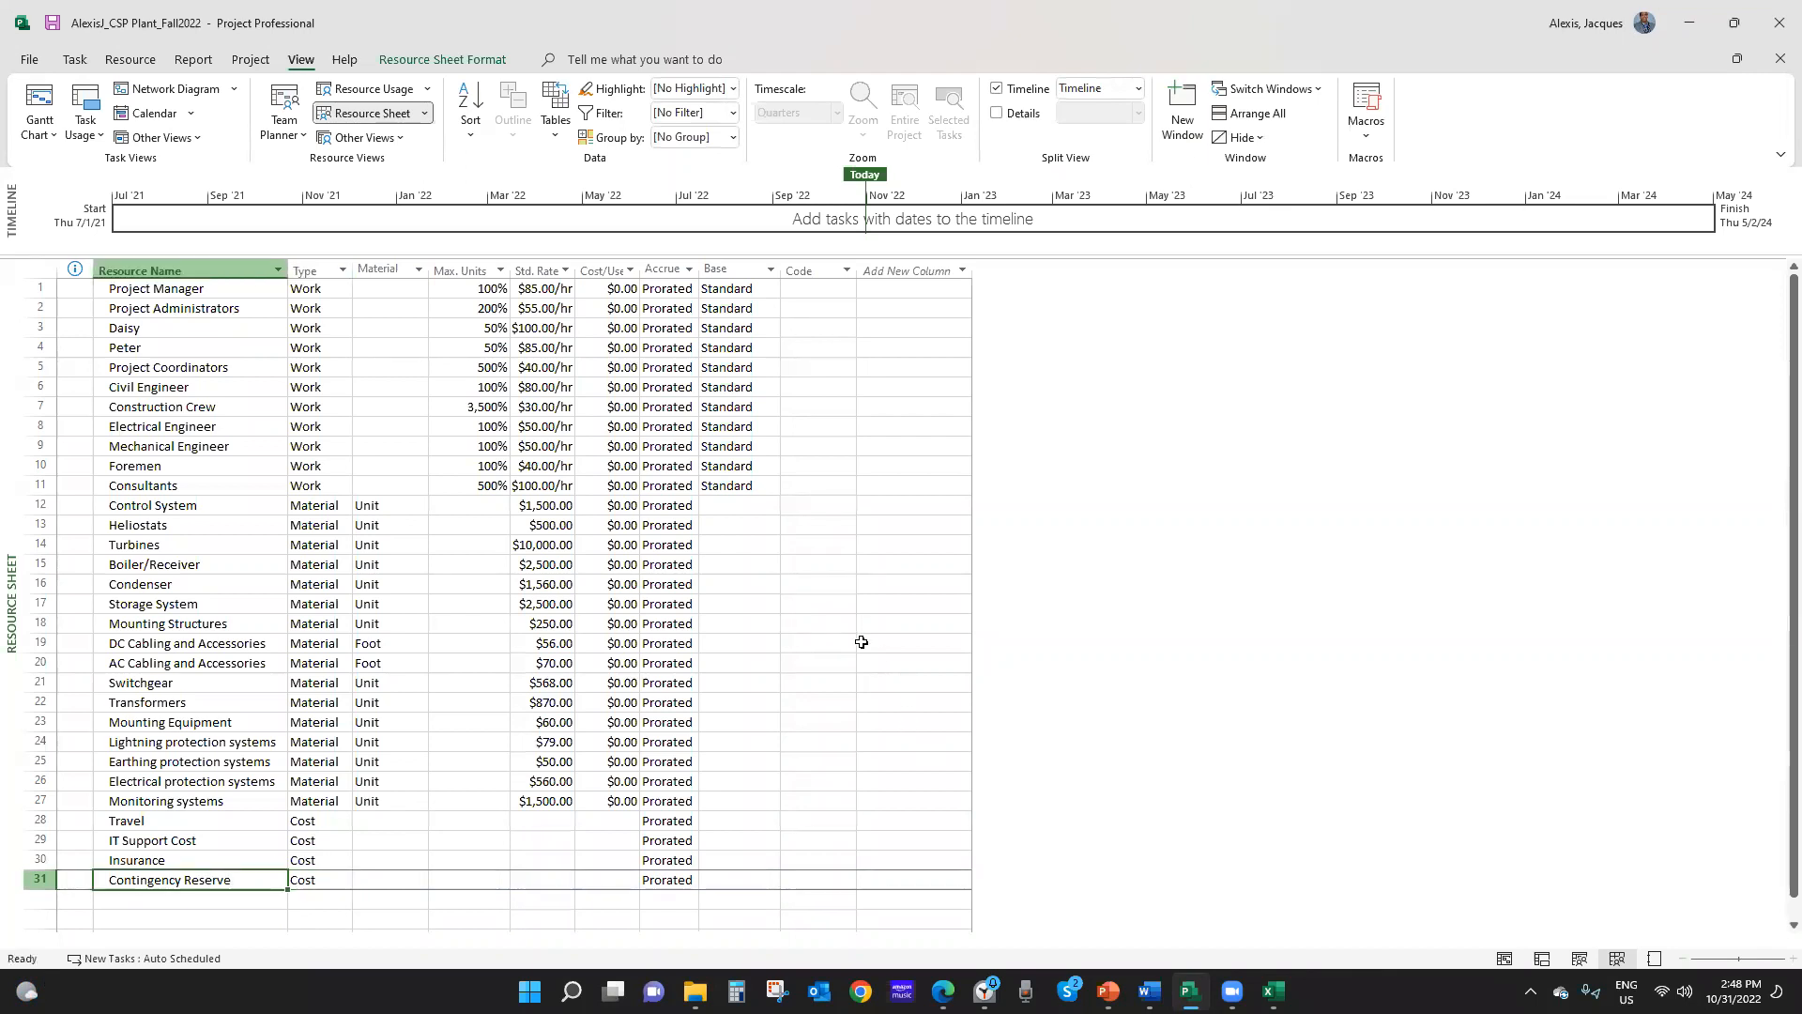
pyautogui.click(802, 270)
pyautogui.click(803, 270)
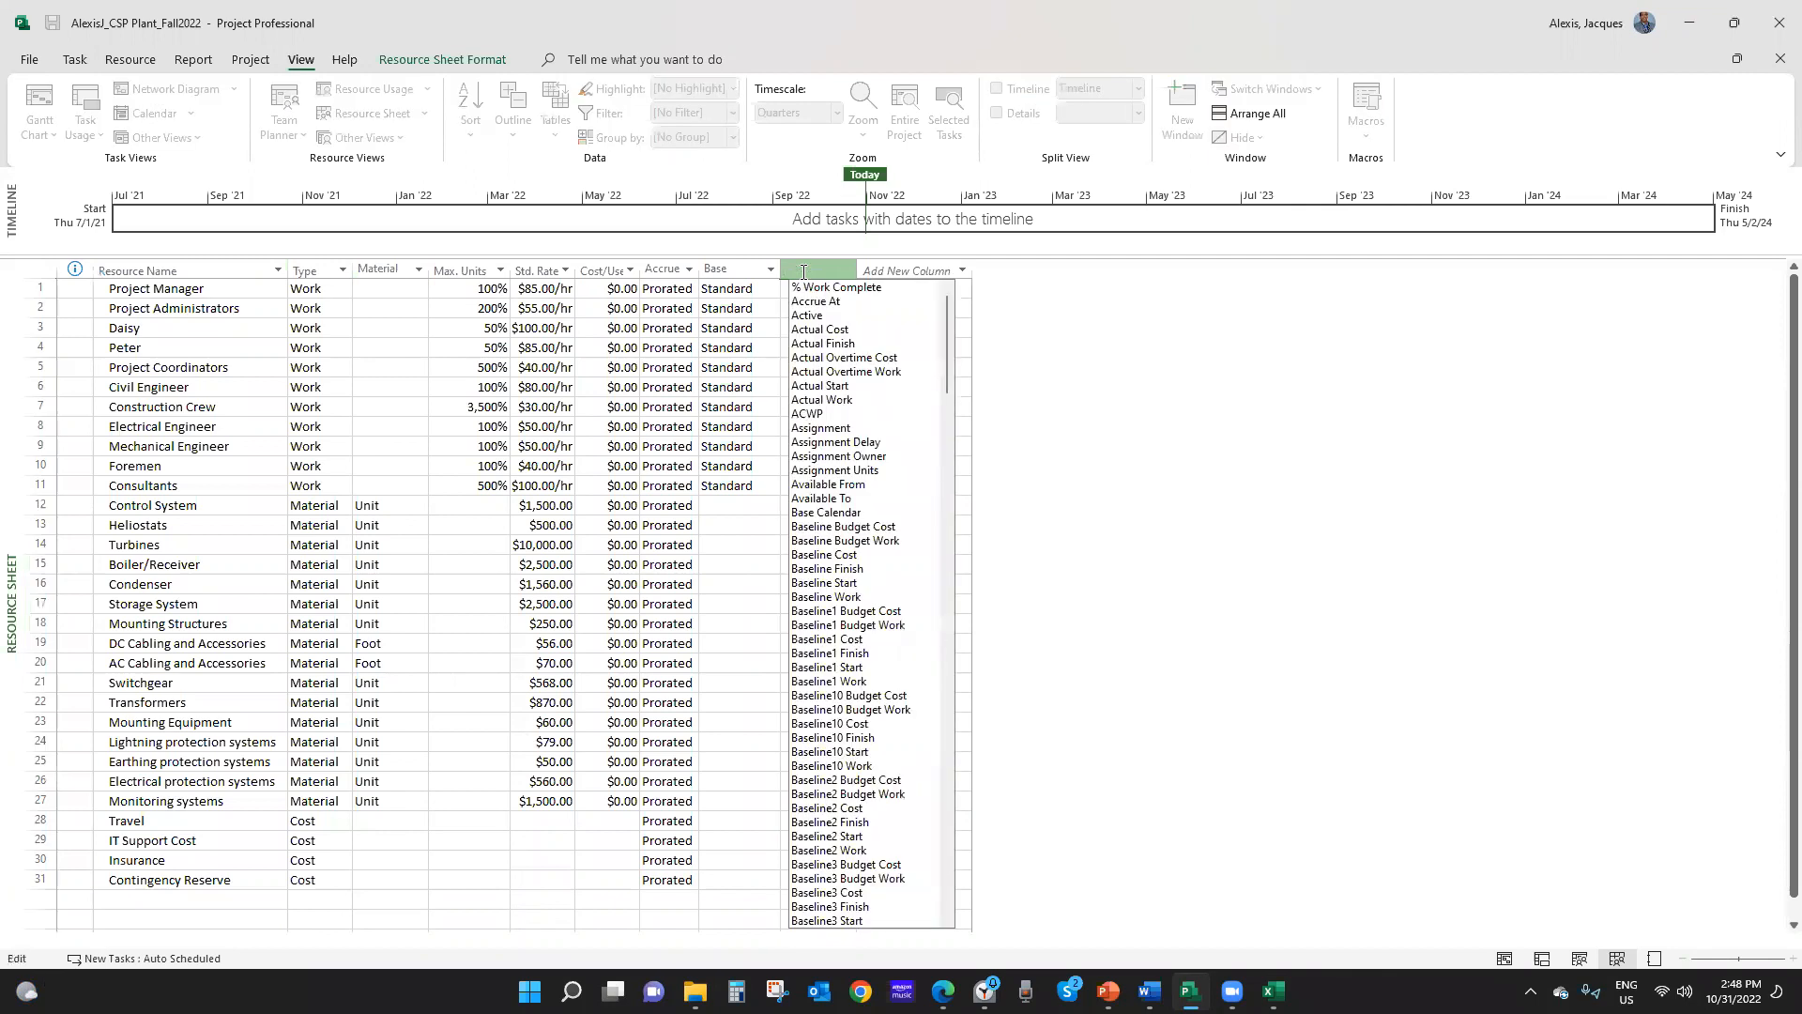
pyautogui.write('cost')
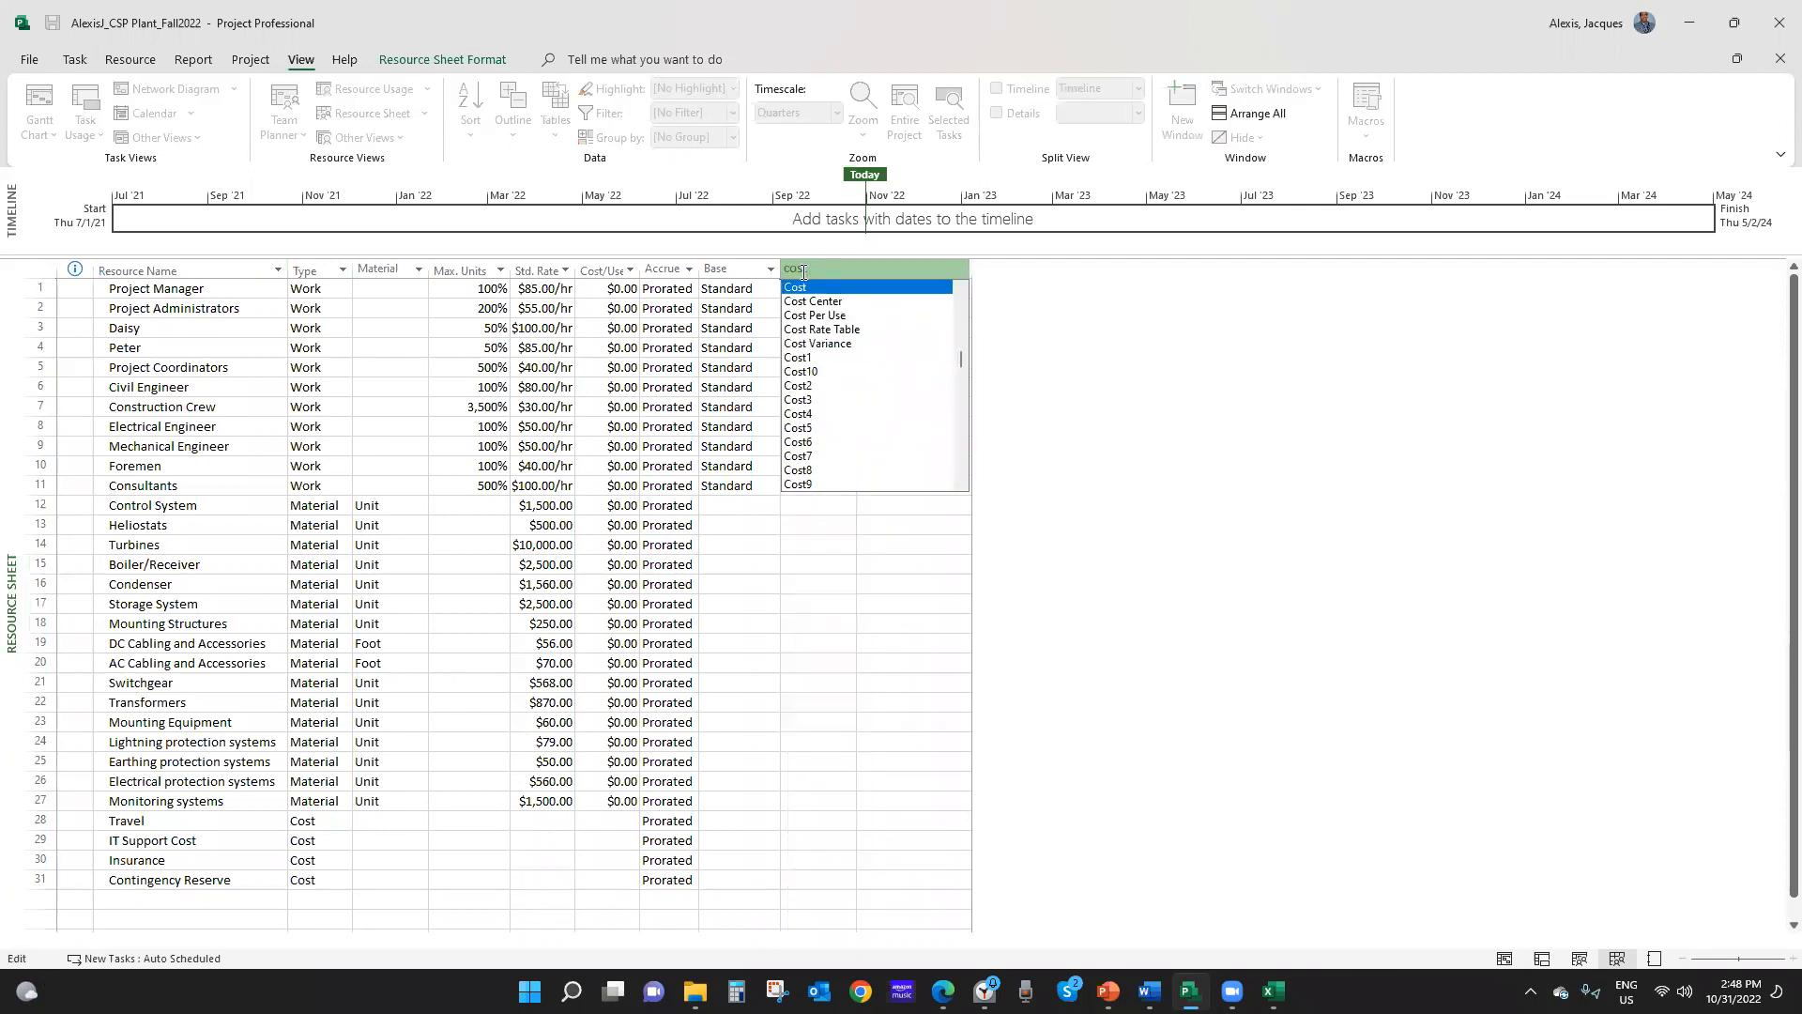
pyautogui.click(881, 288)
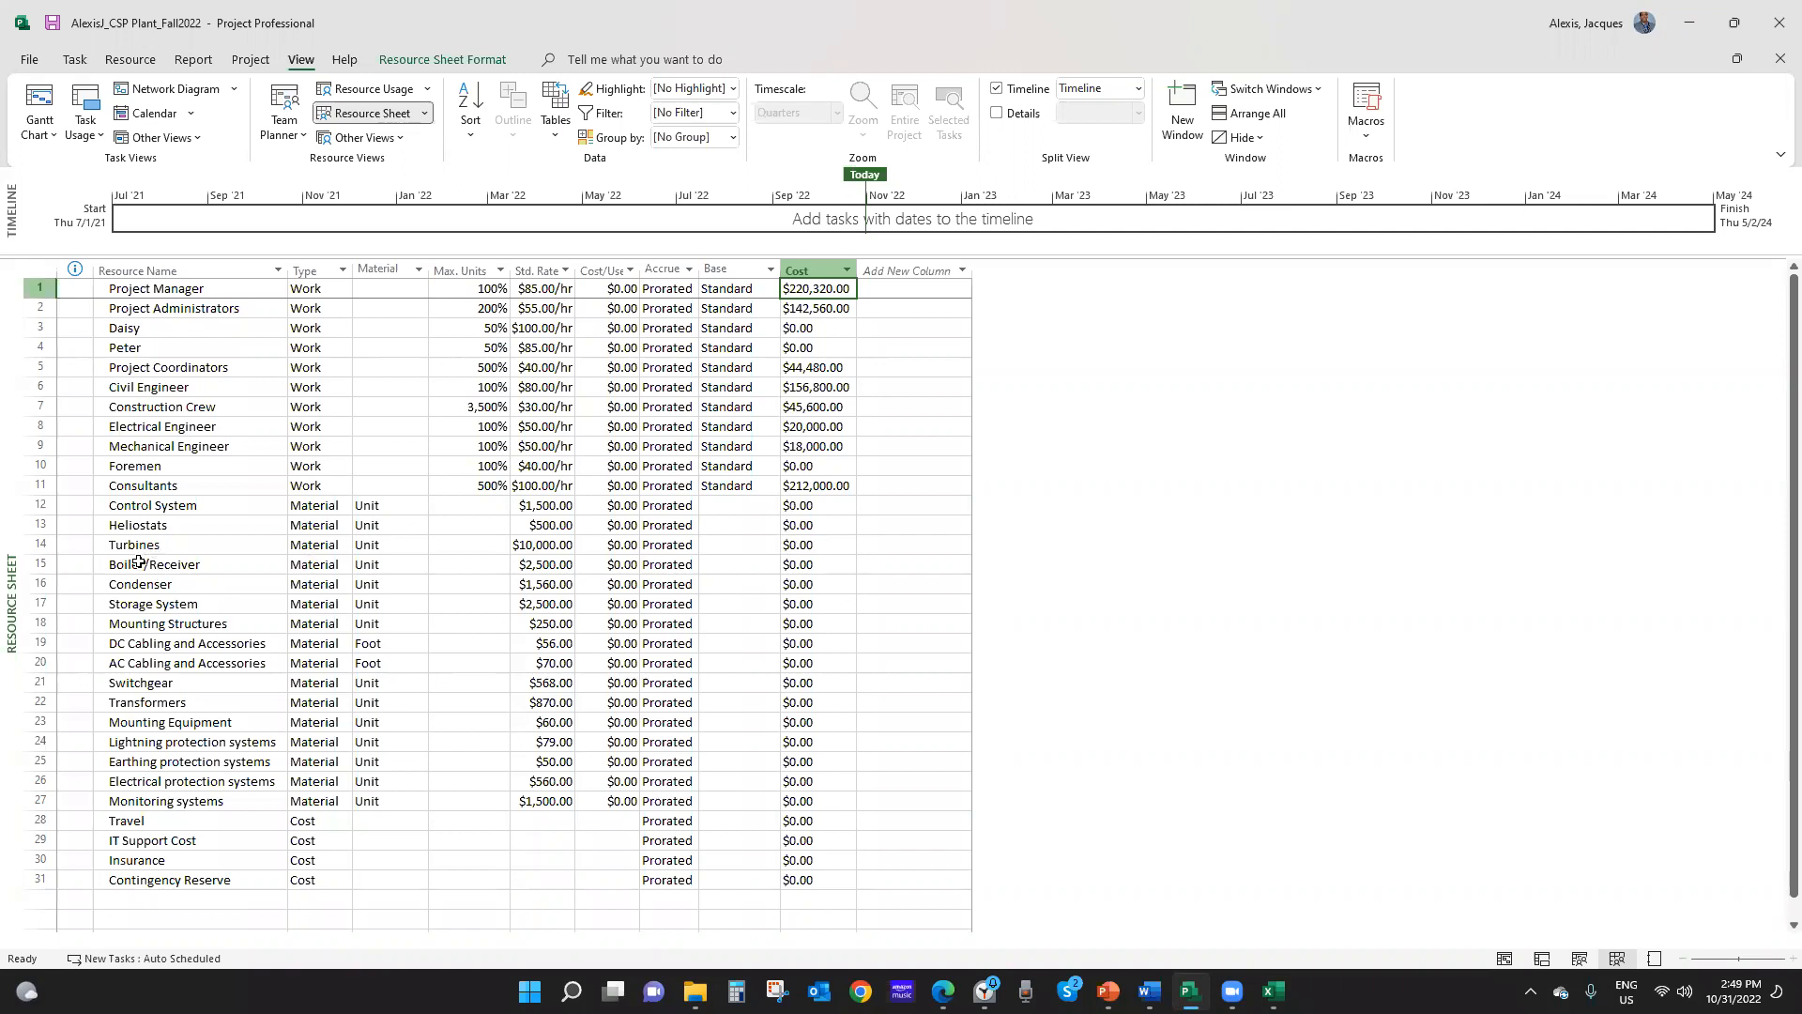
pyautogui.moveTo(141, 524); pyautogui.dragTo(155, 704)
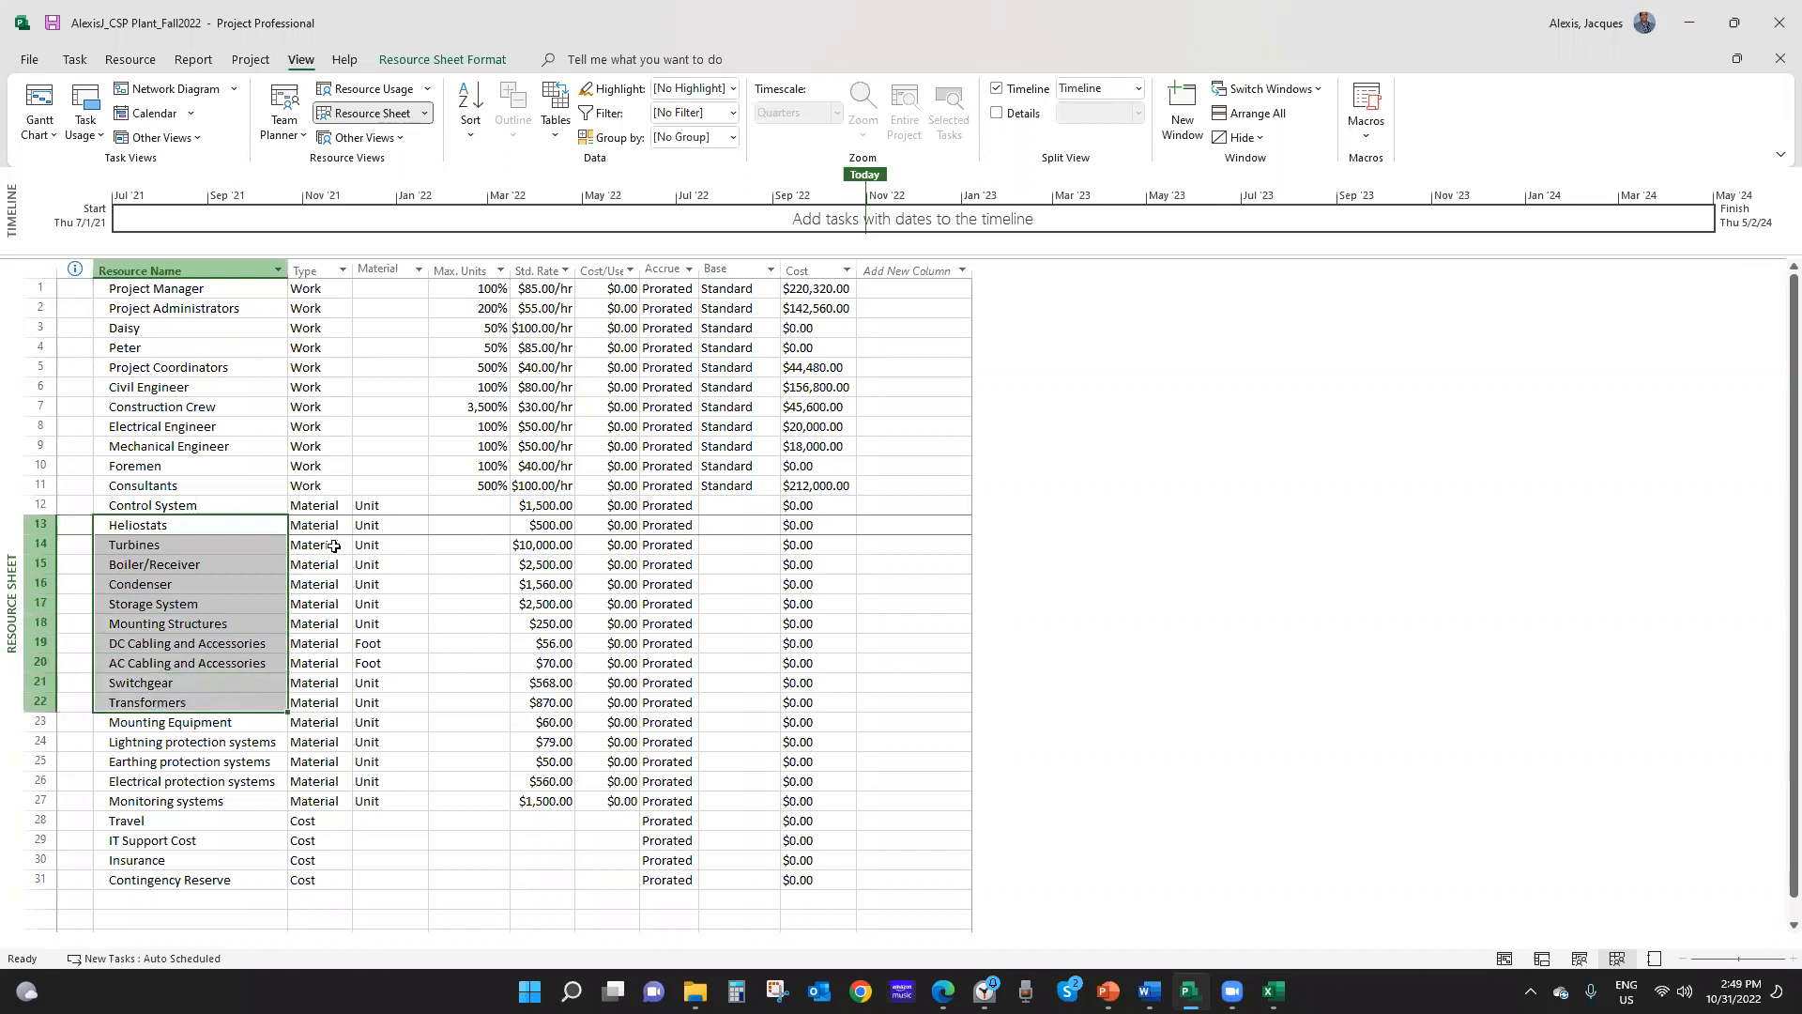
pyautogui.click(147, 548)
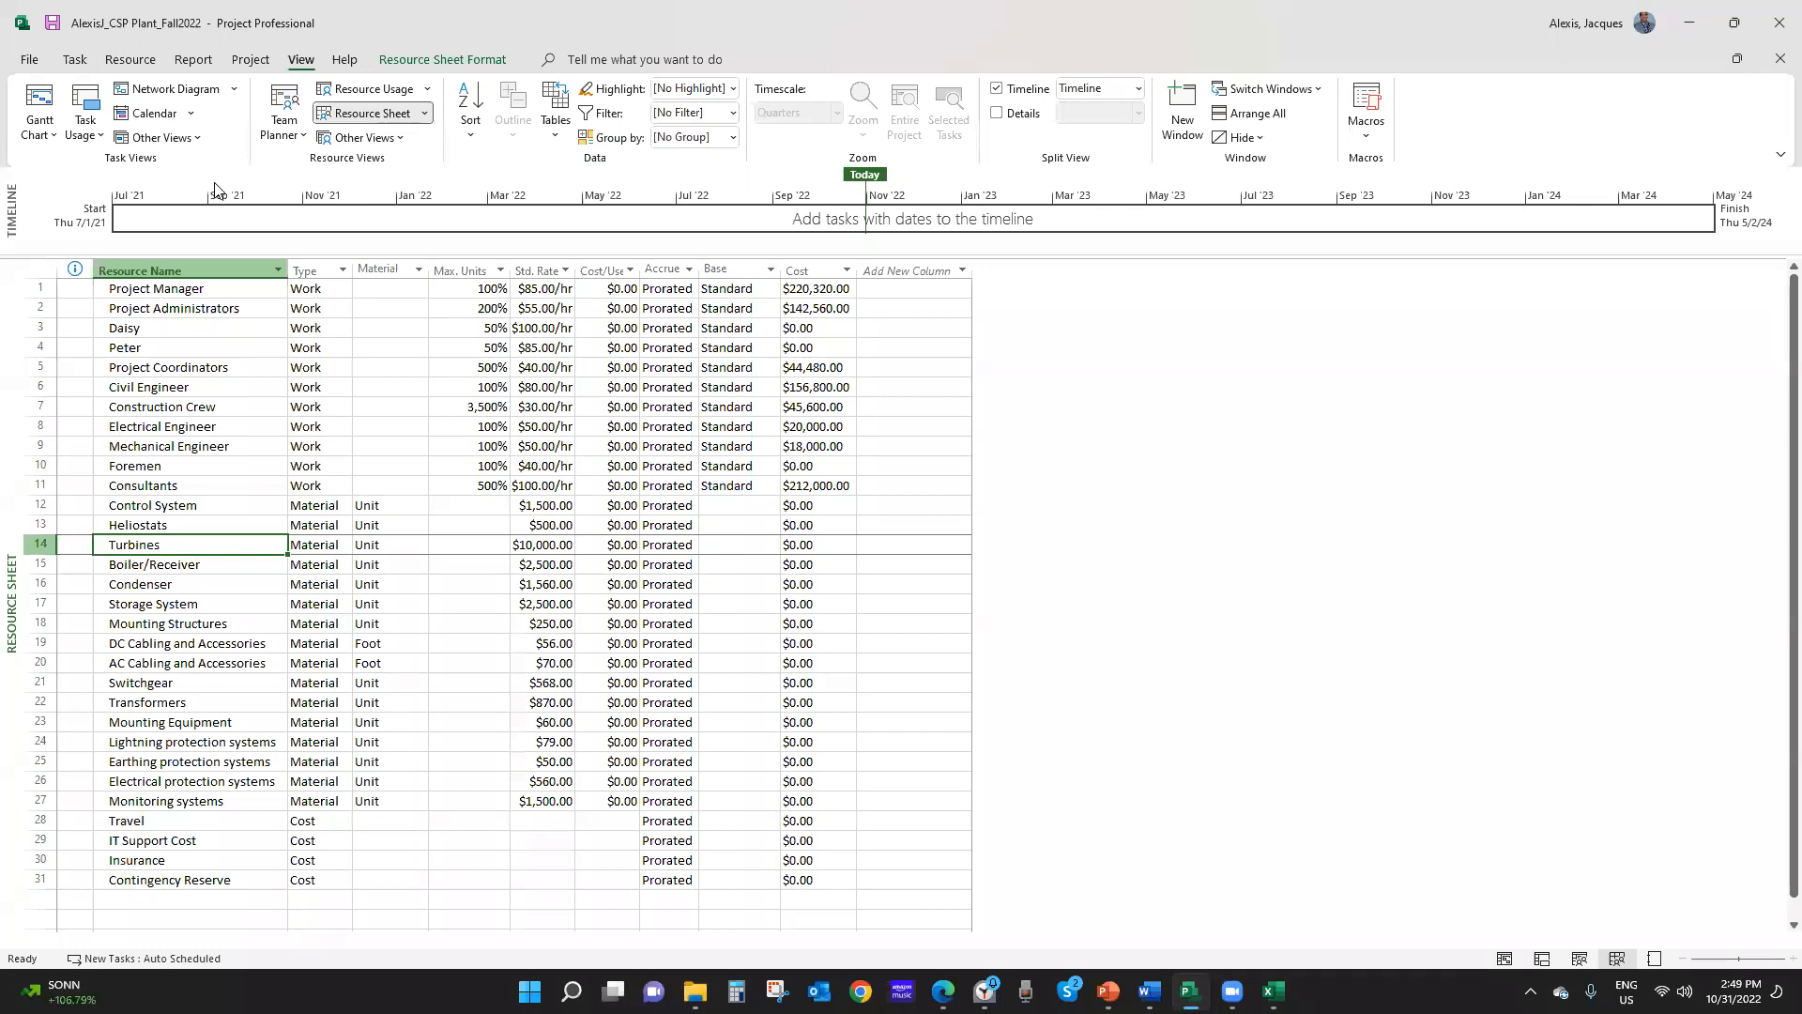
# Show the Gantt Chart, widen its table area and add a Cost column after Resource Names
pyautogui.click(44, 101)
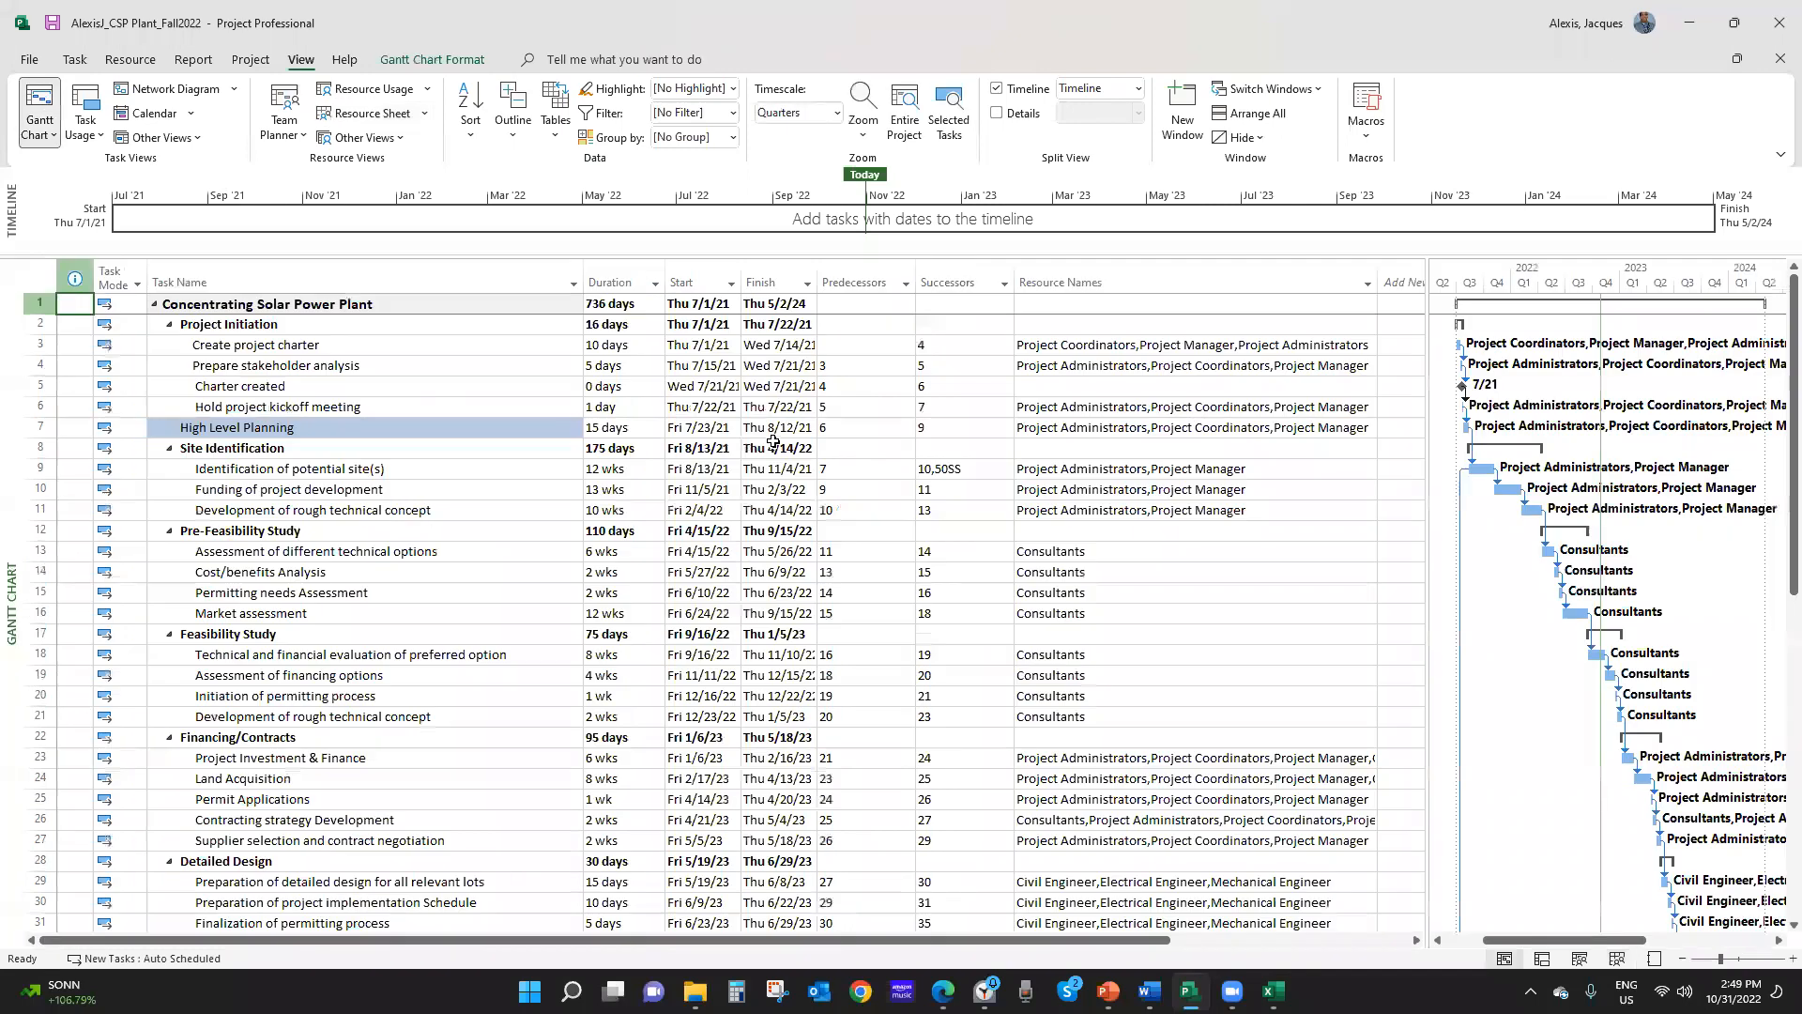
pyautogui.moveTo(1426, 458); pyautogui.dragTo(1608, 474)
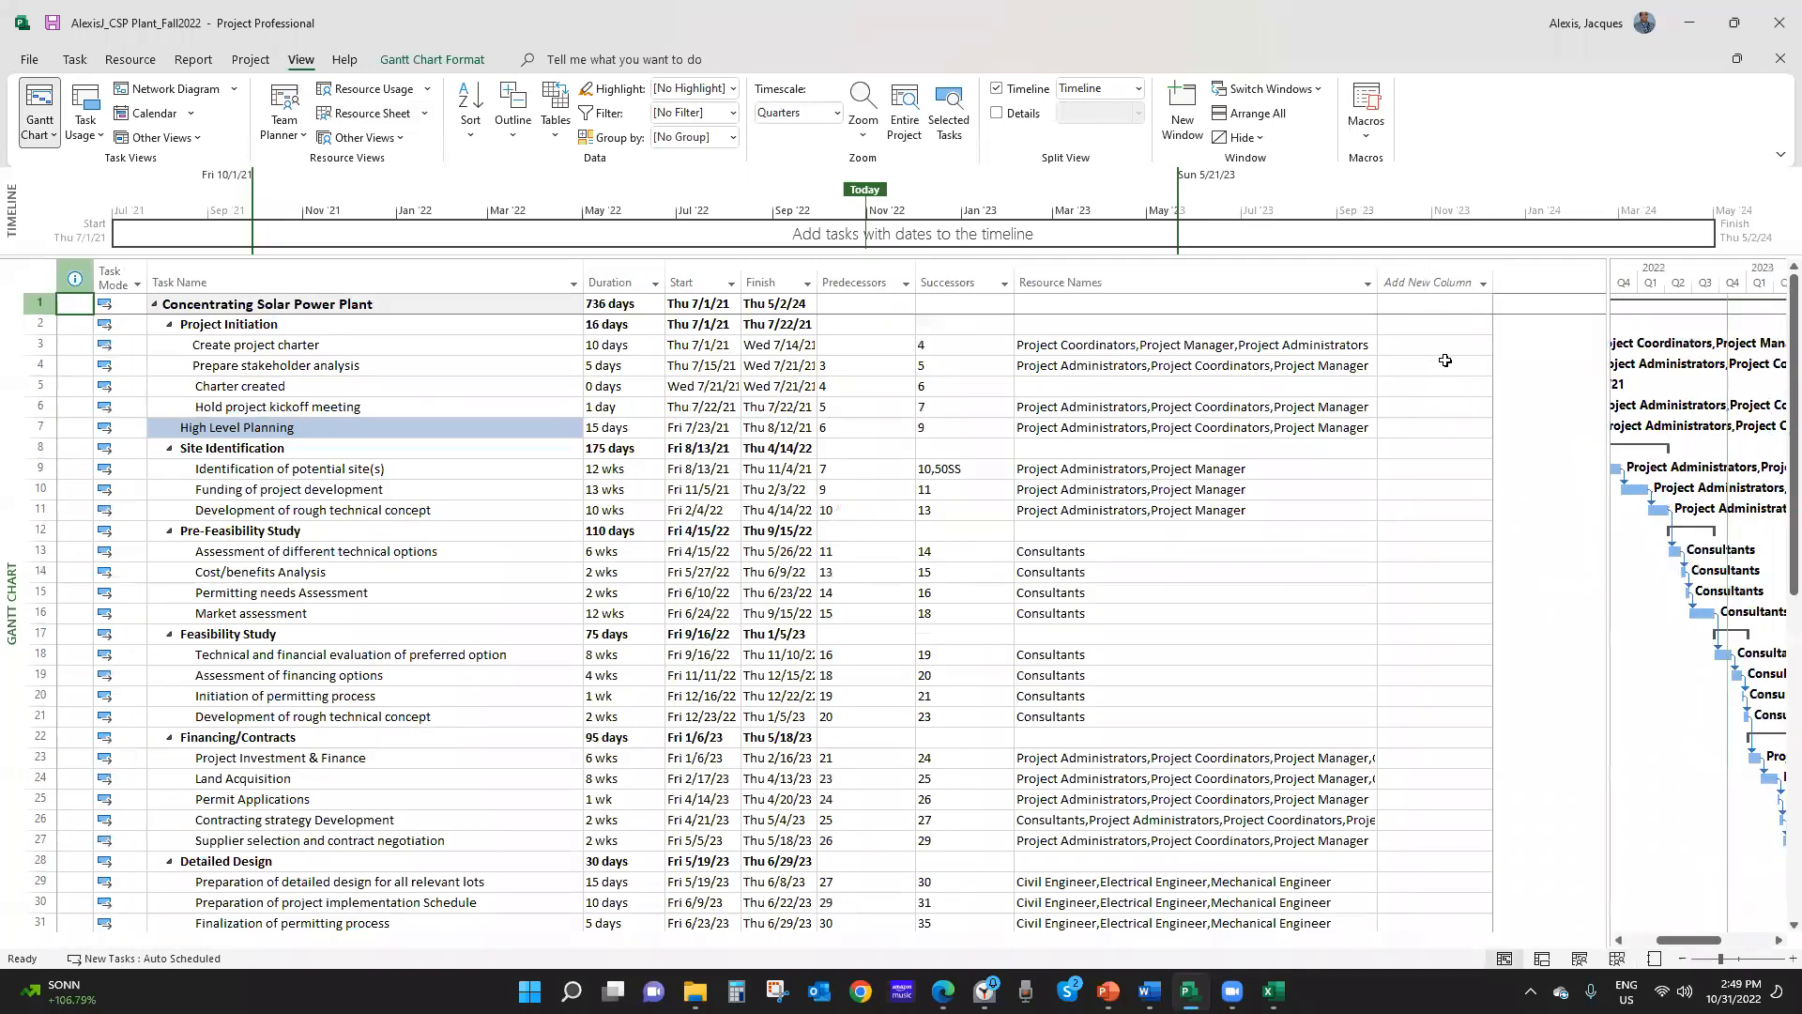
pyautogui.click(1423, 285)
pyautogui.write('cost')
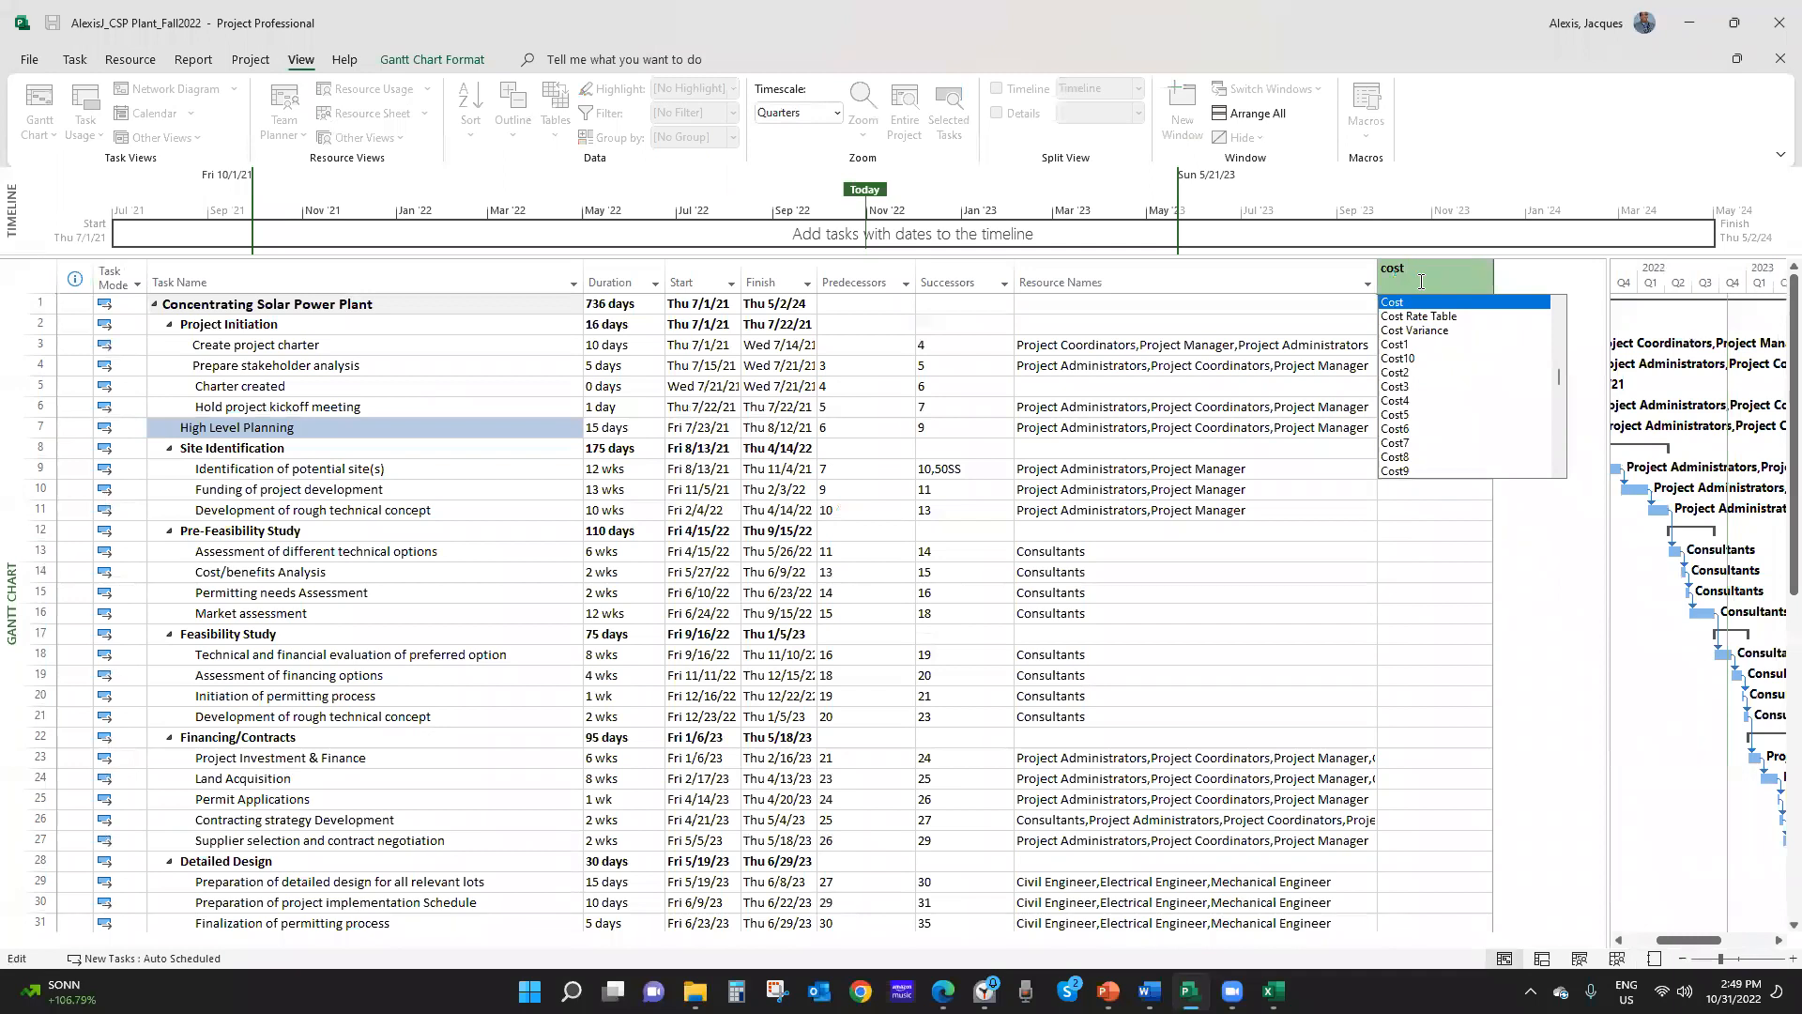
pyautogui.press('Return')
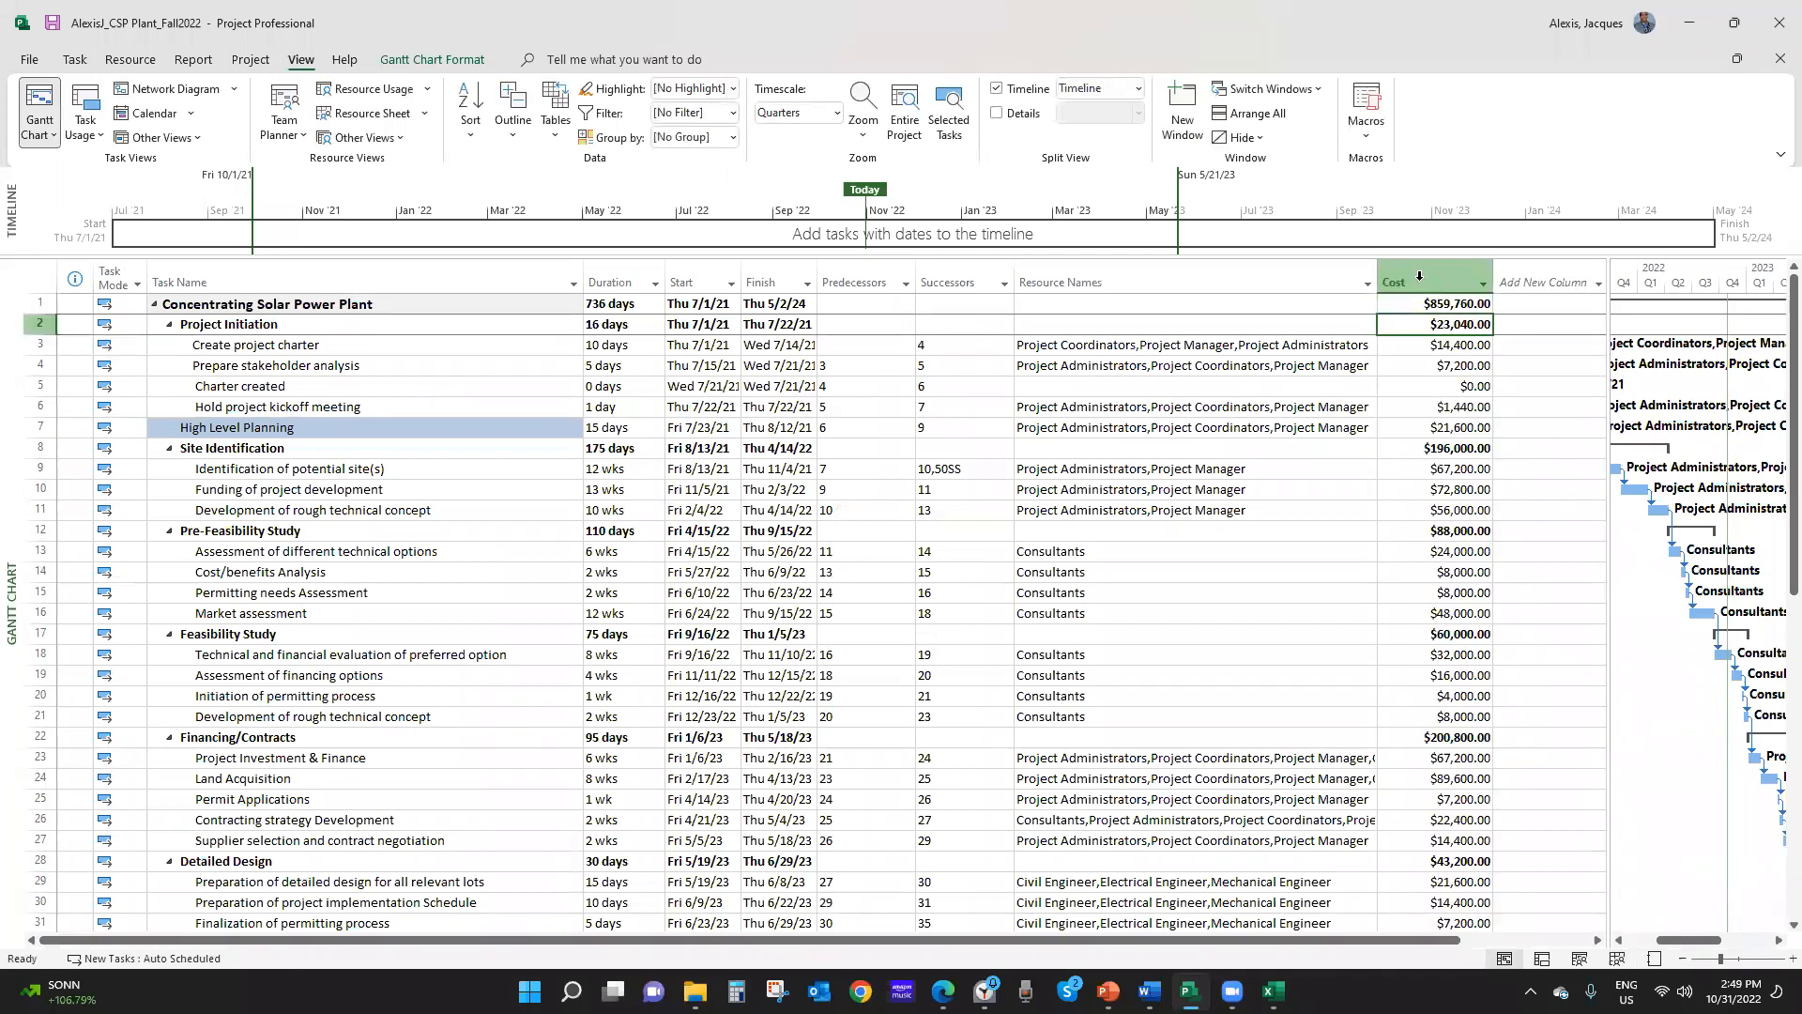
# Select the Concentrating Solar Power Plant row's cost and display the project summary task above the schedule
pyautogui.click(1434, 308)
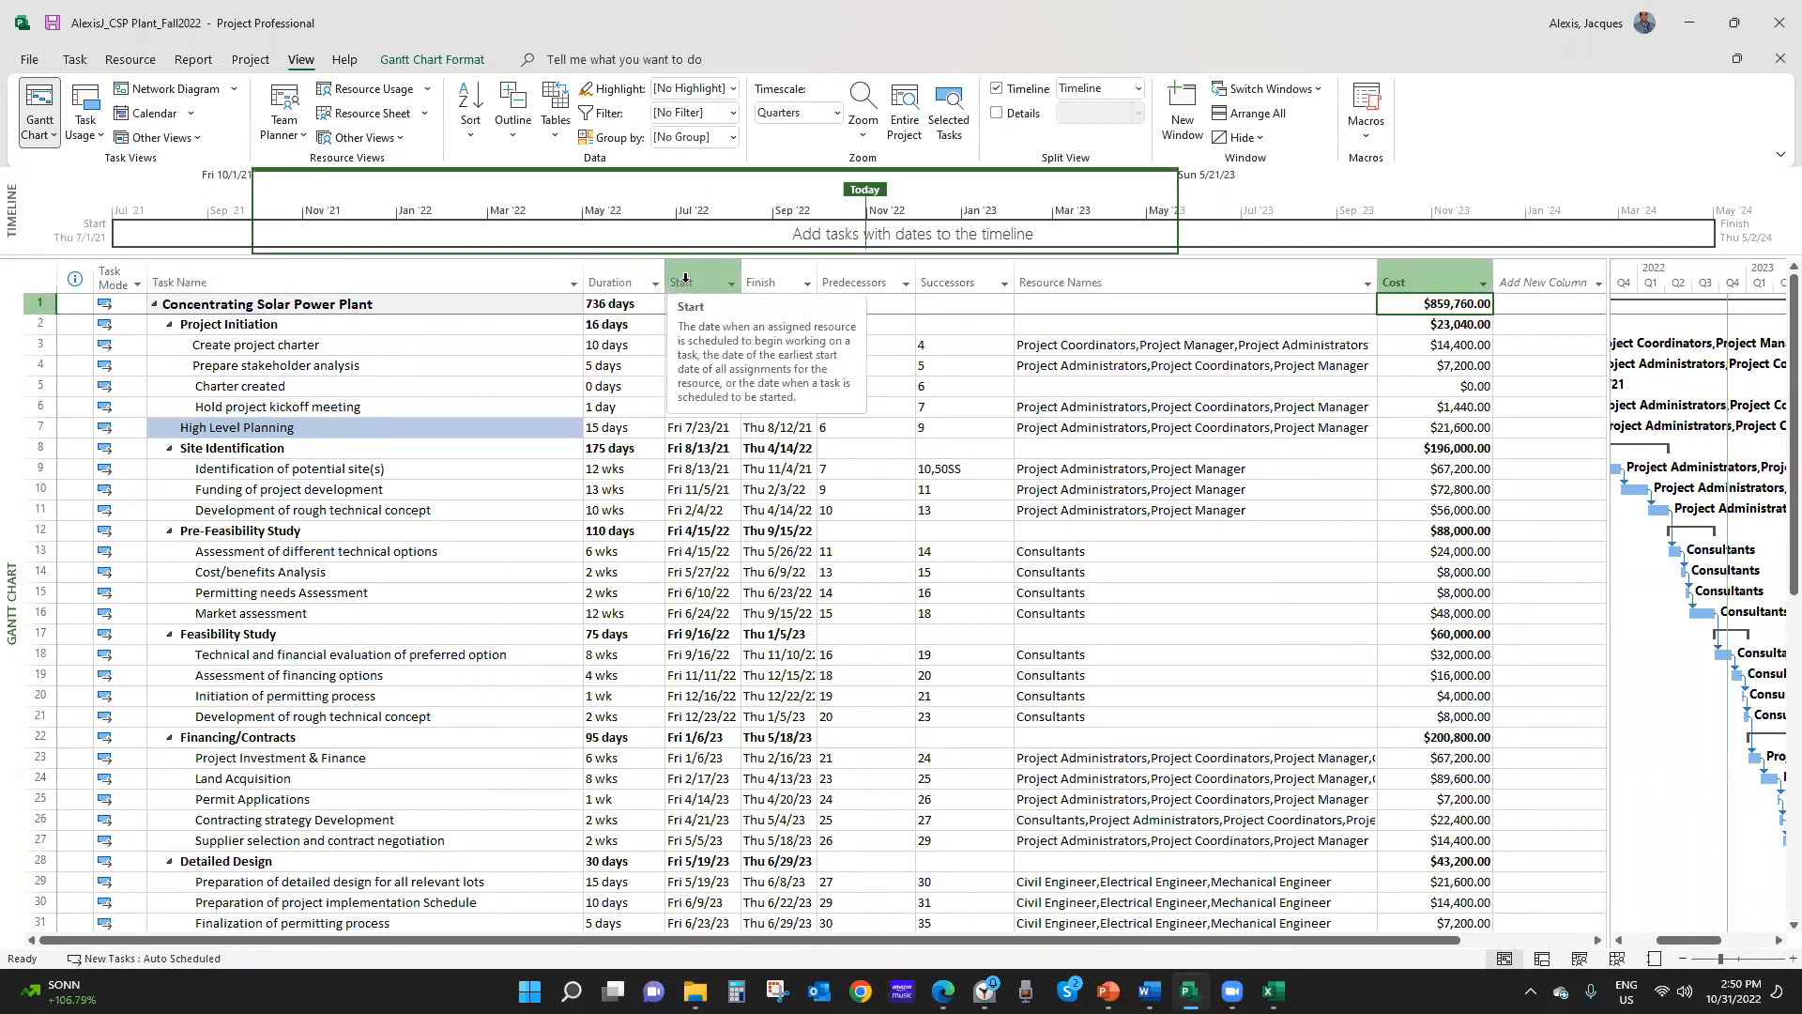
pyautogui.click(429, 60)
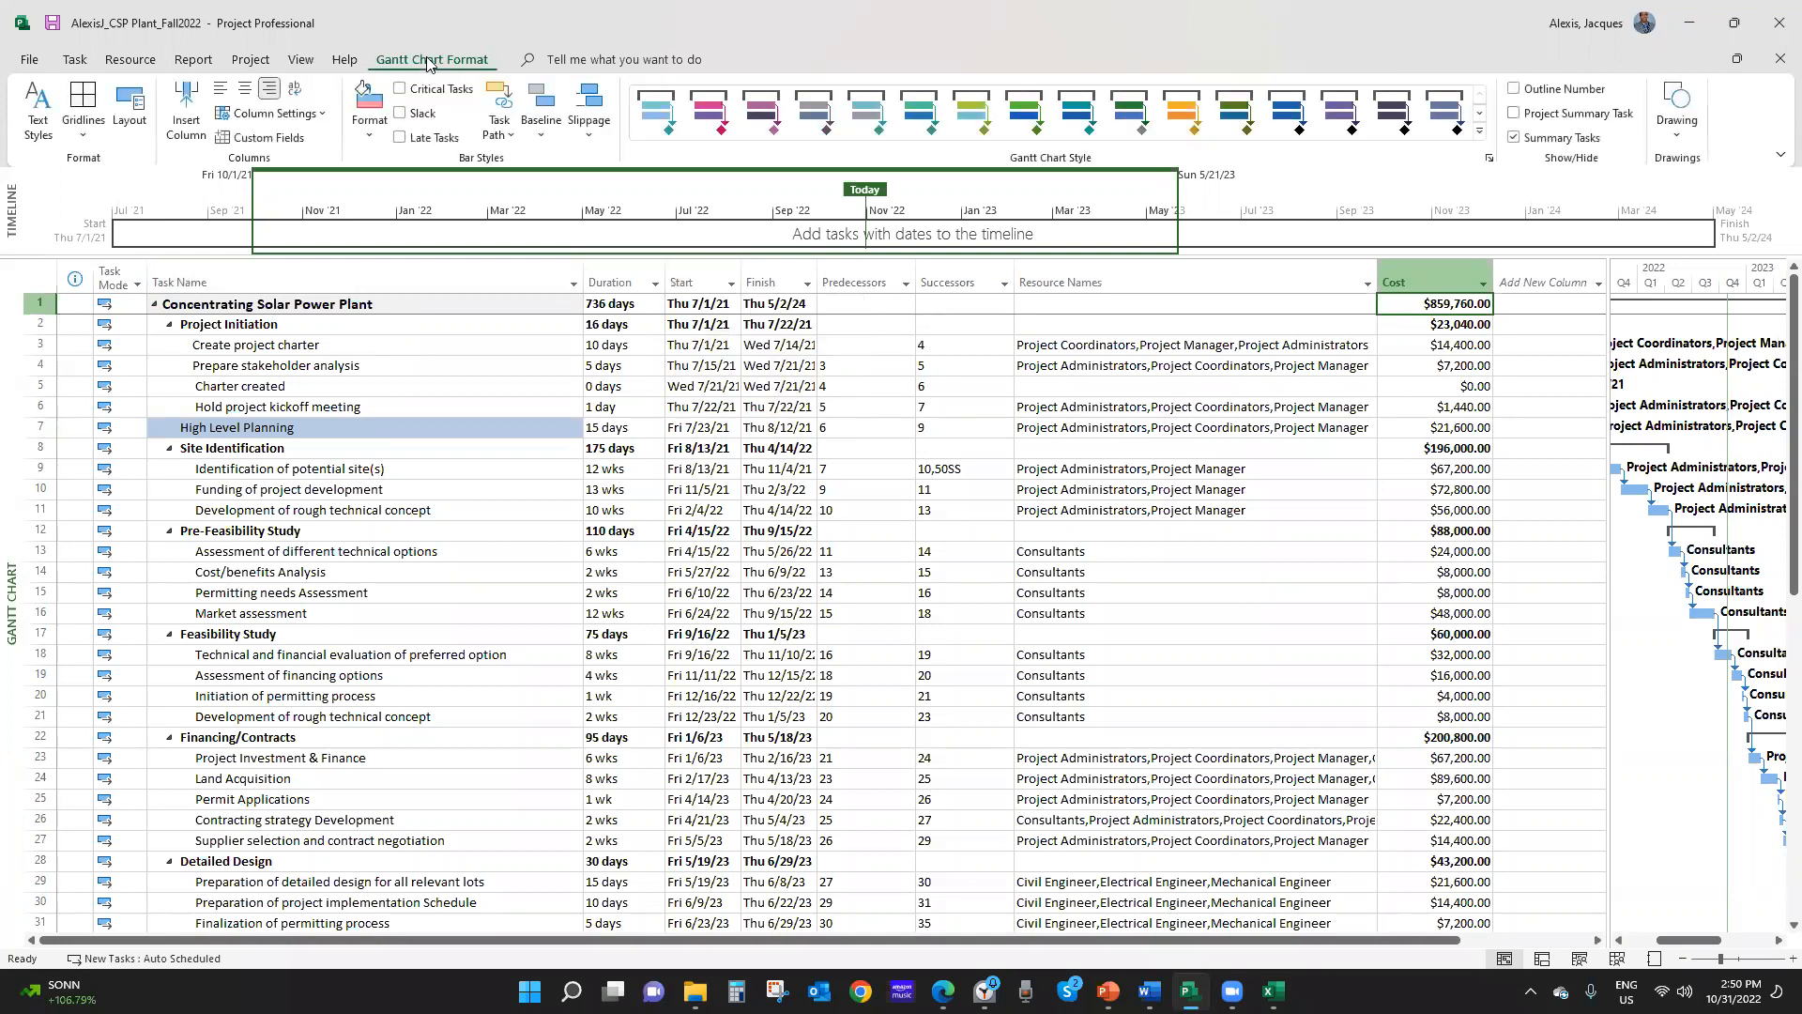
pyautogui.click(1512, 113)
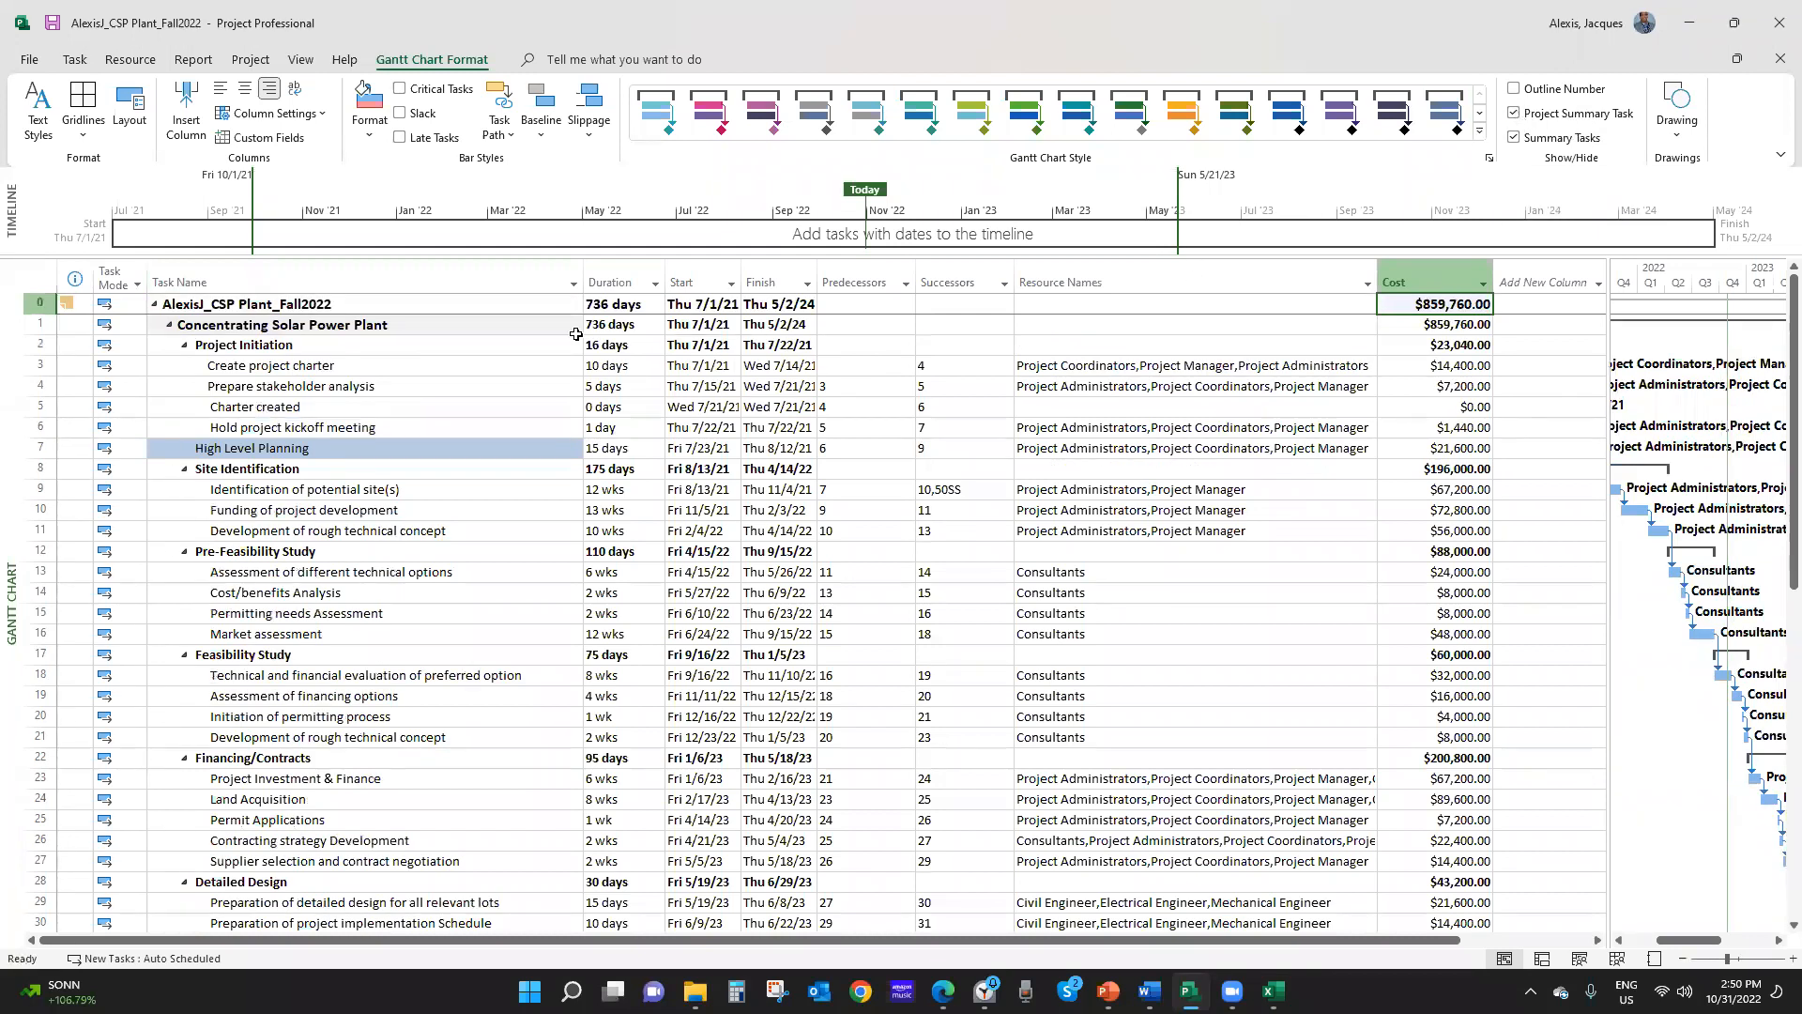
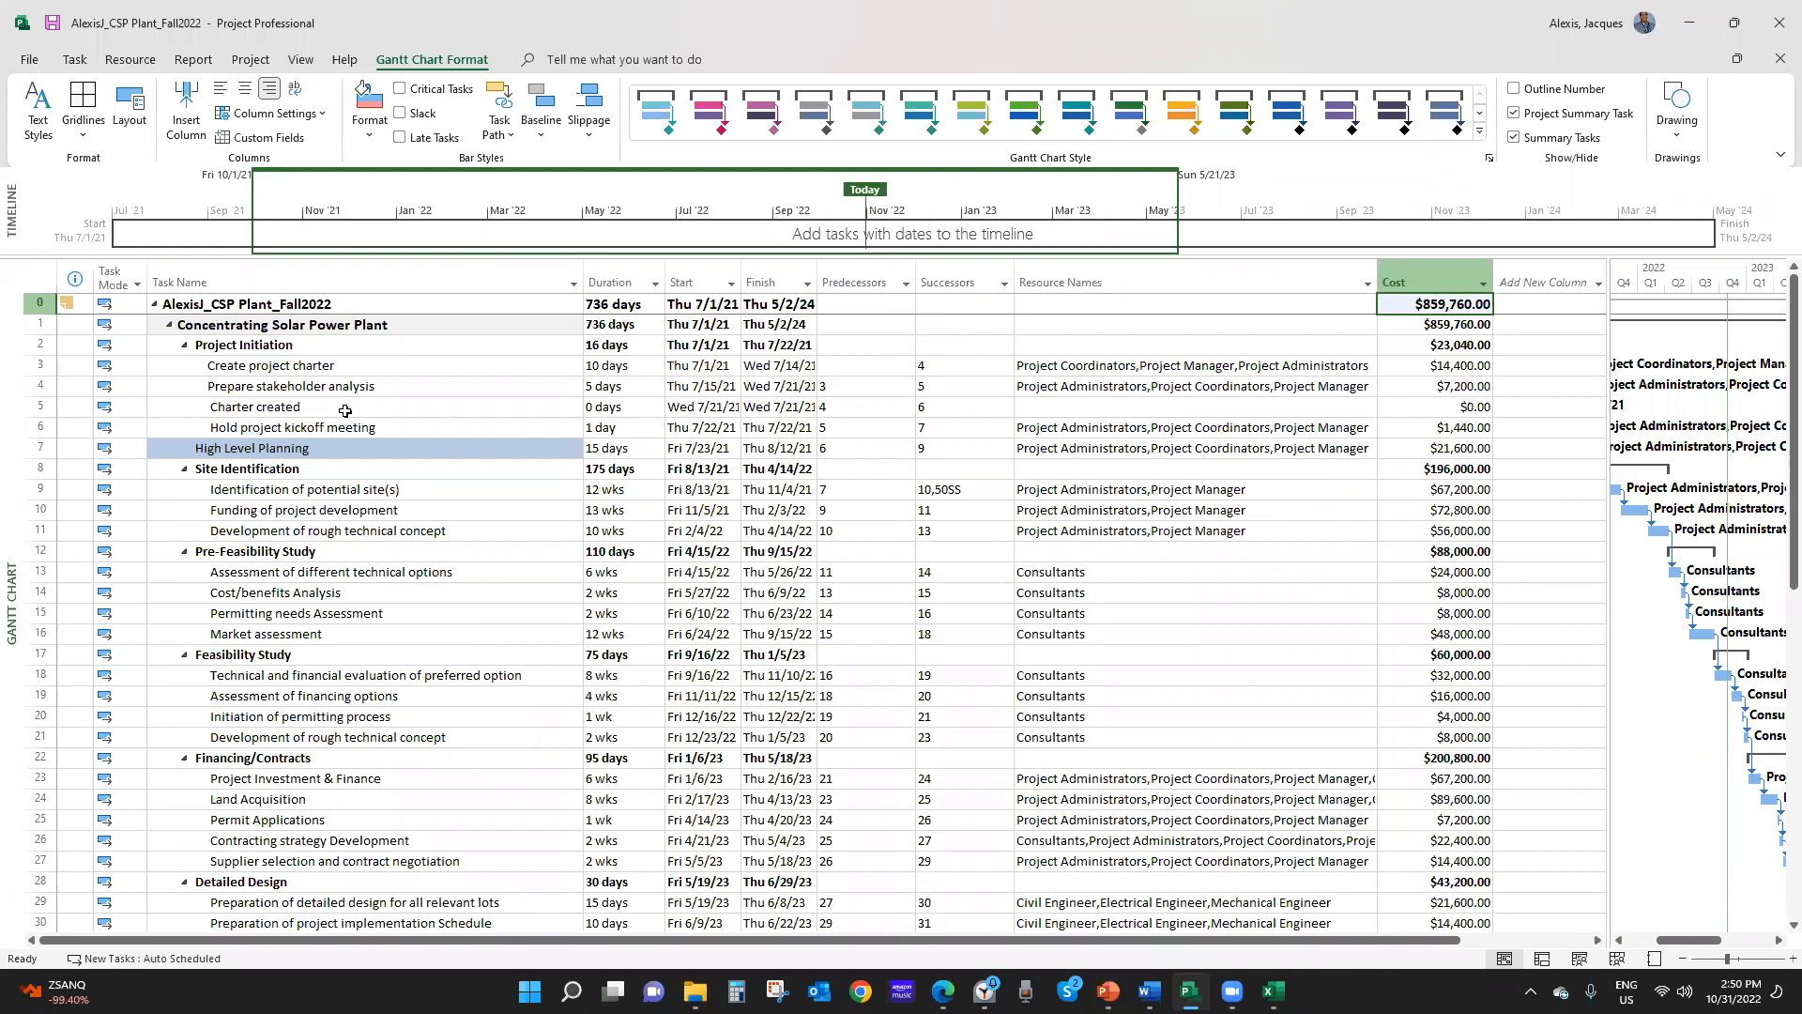
# Assign the Contingency Reserve resource to the Identification of potential site(s) task with a cost of $20,000
pyautogui.scroll(-1, 345, 410)
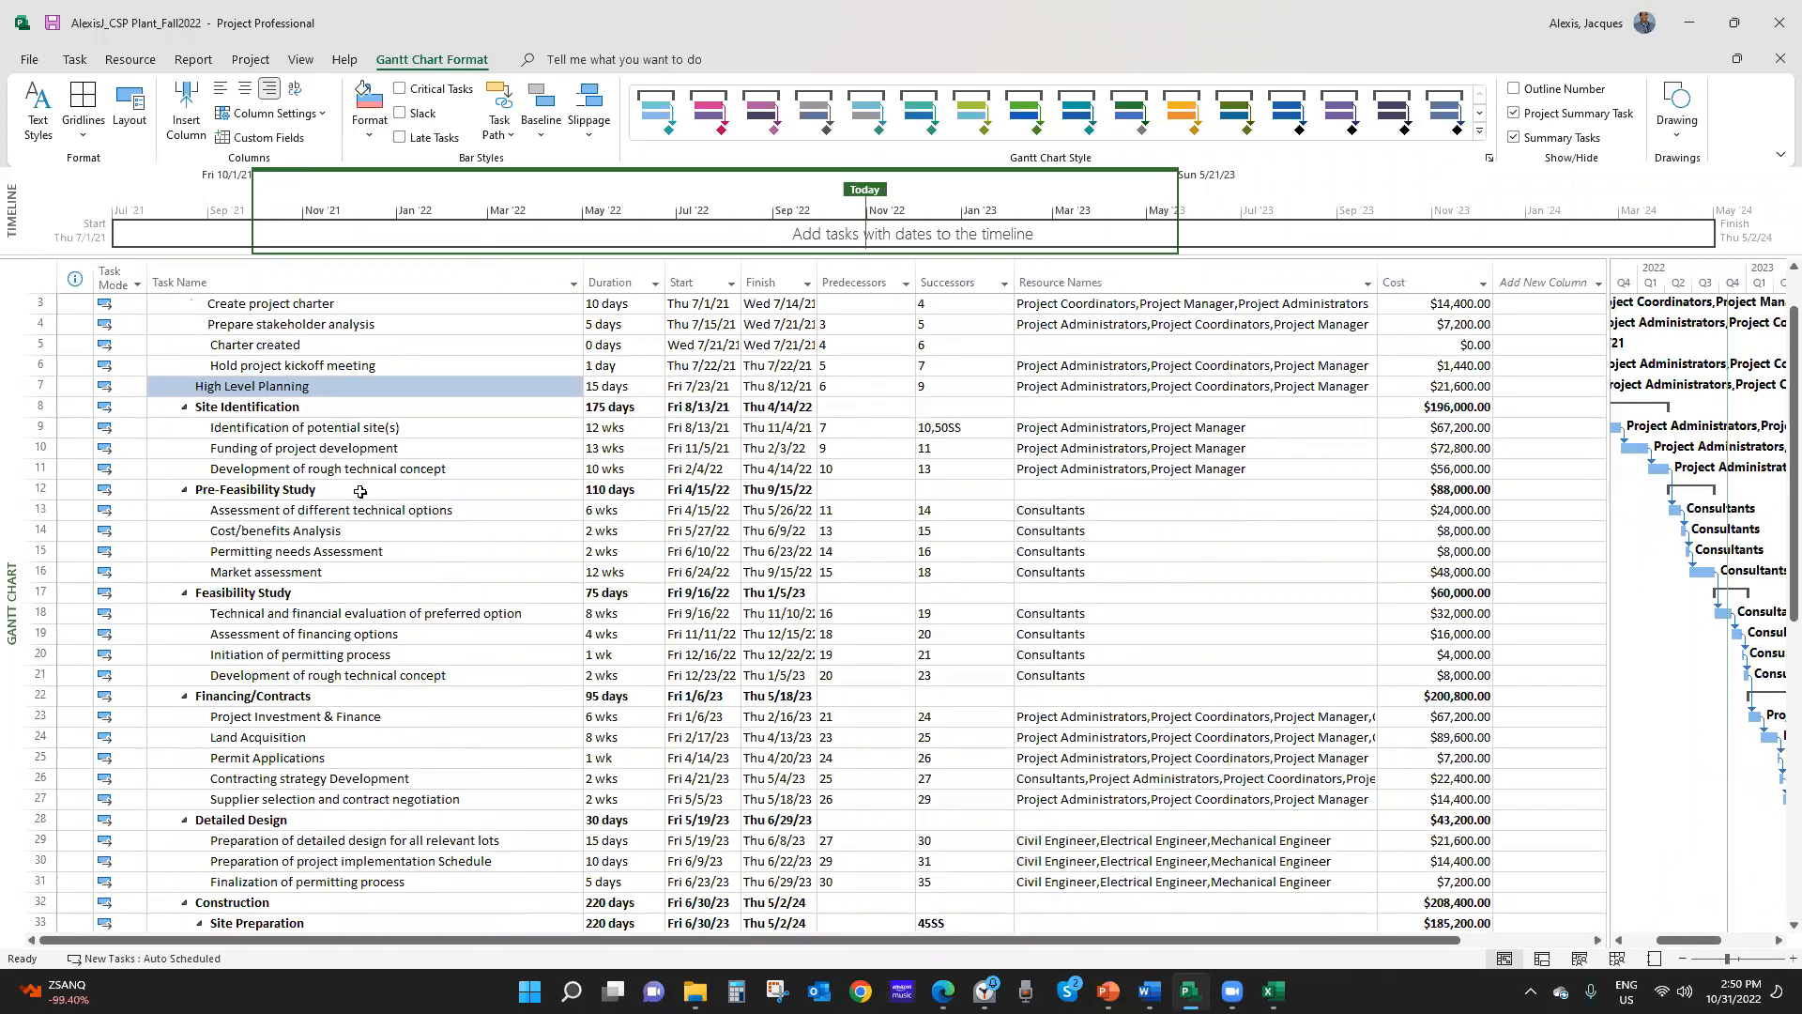
pyautogui.click(304, 431)
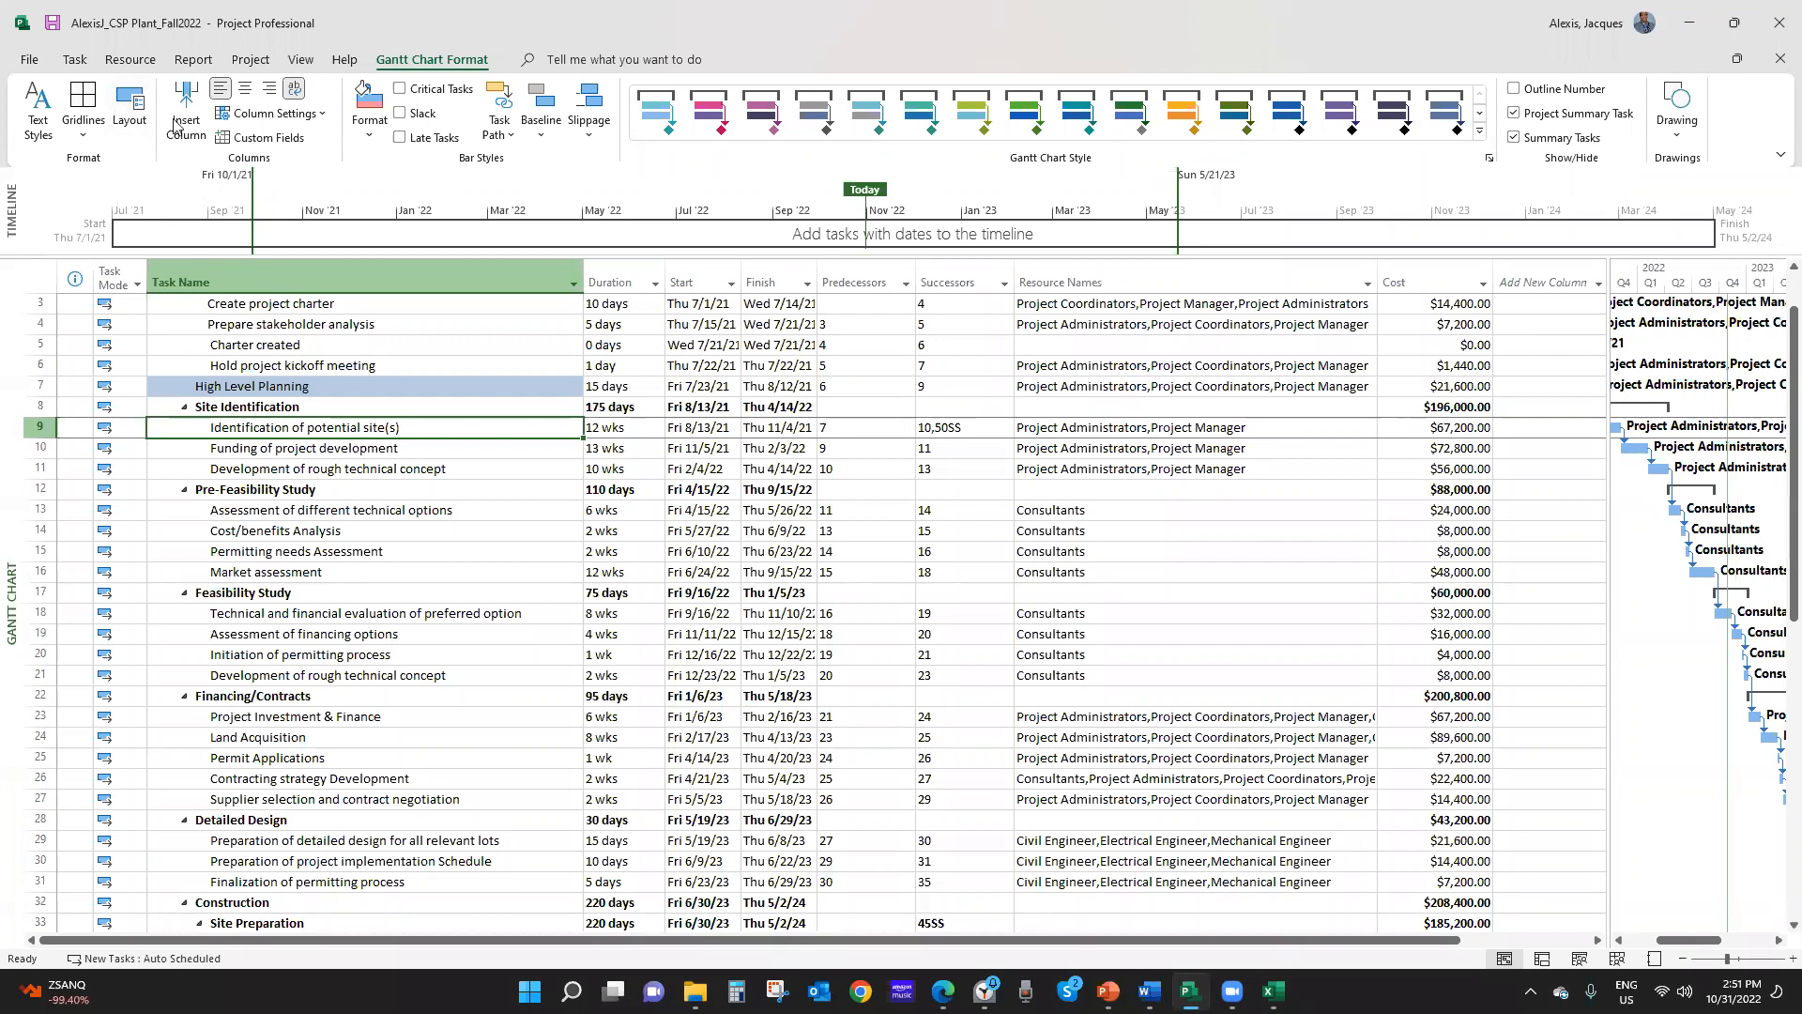
pyautogui.click(129, 60)
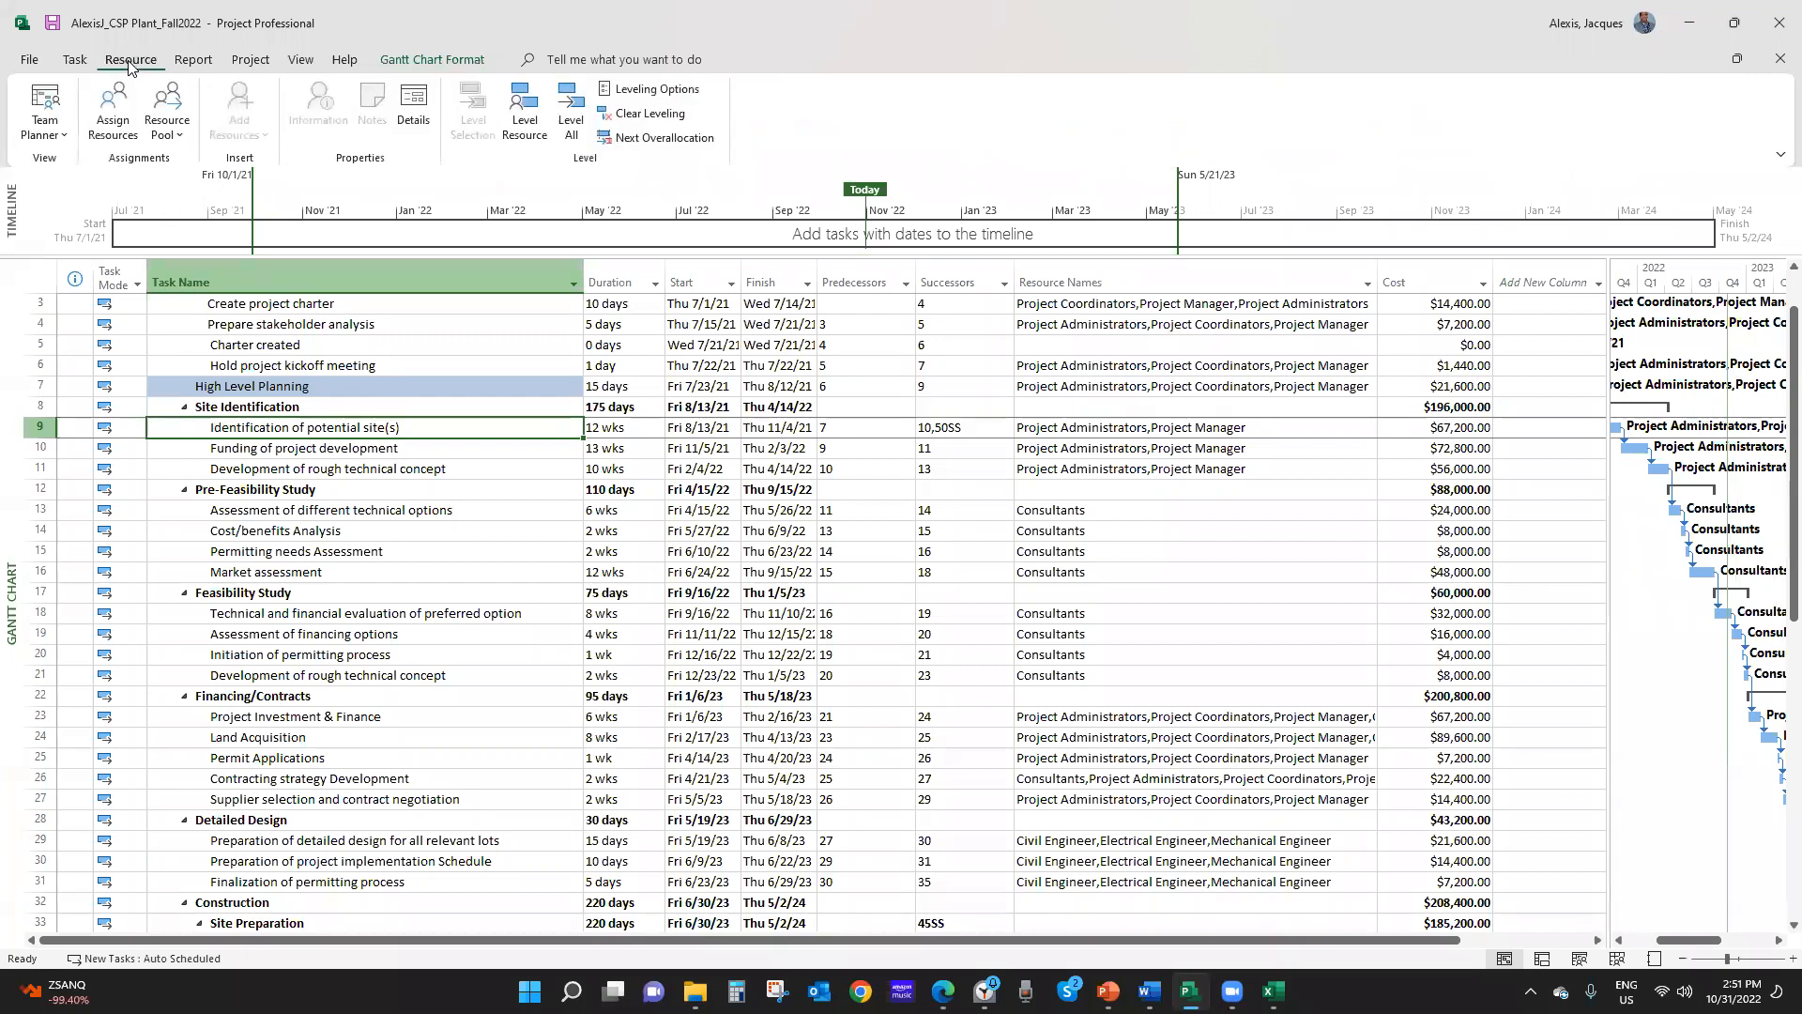
pyautogui.click(112, 111)
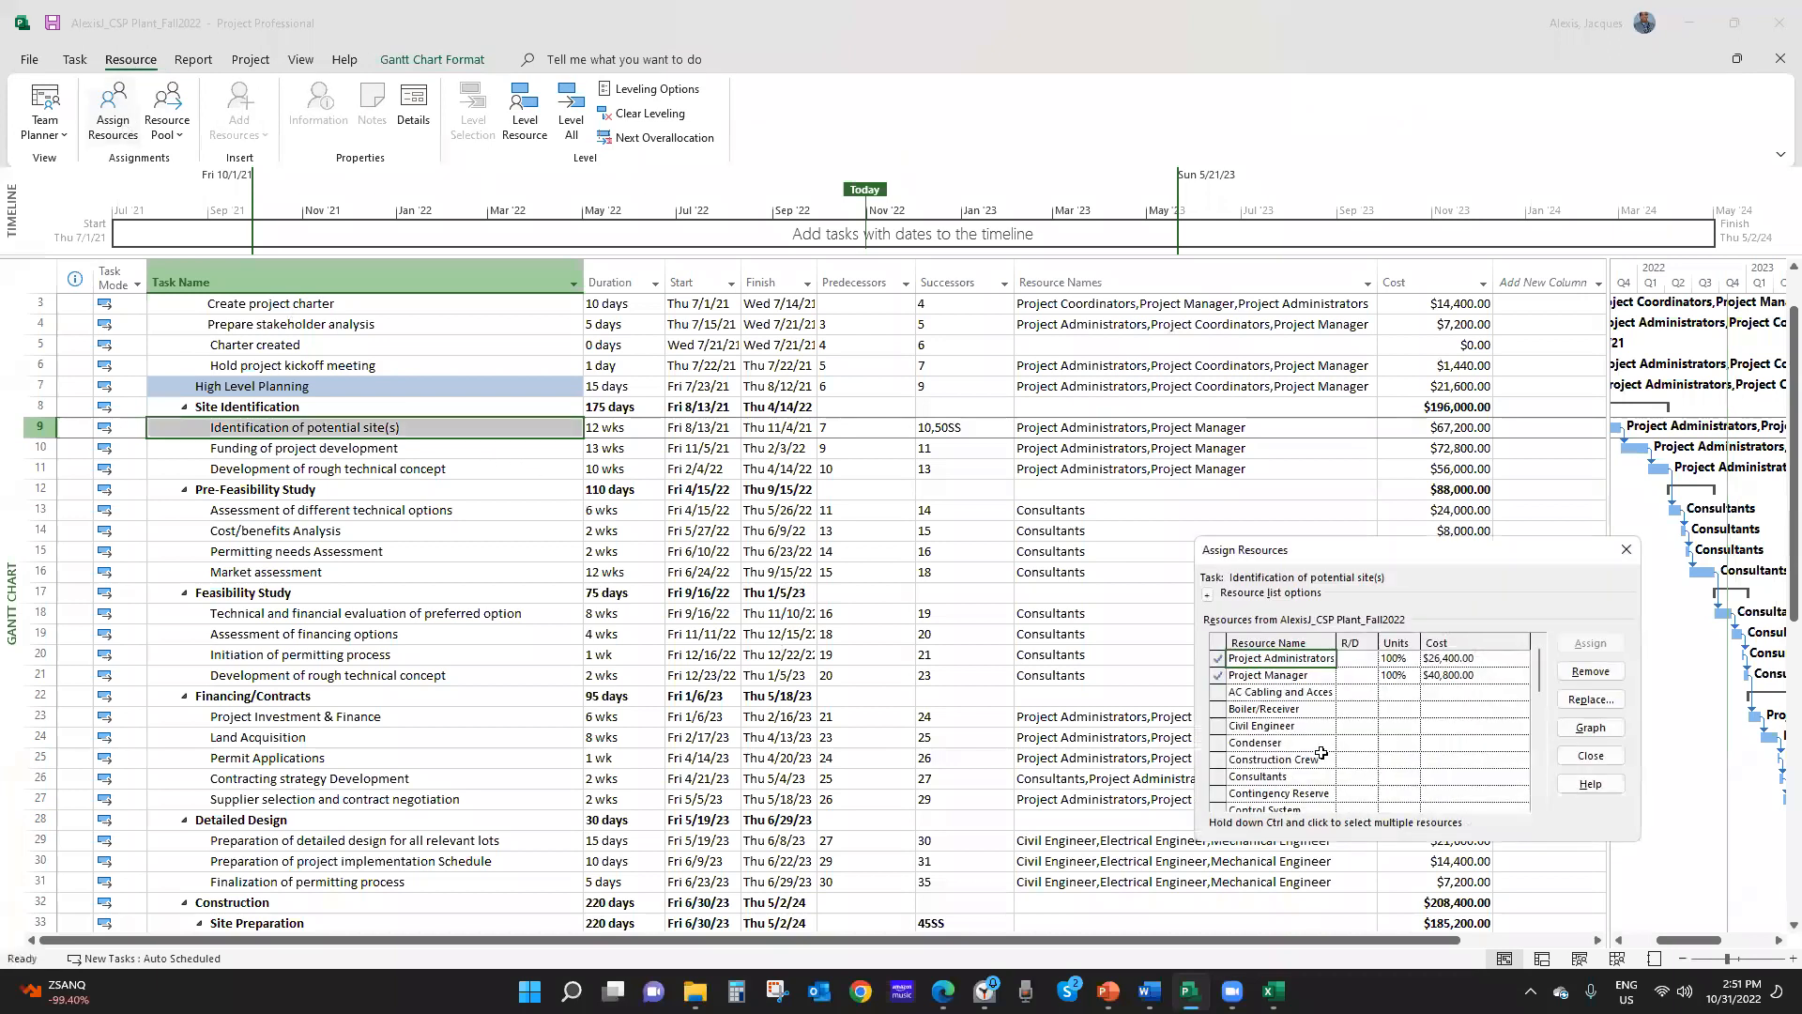
pyautogui.click(1291, 793)
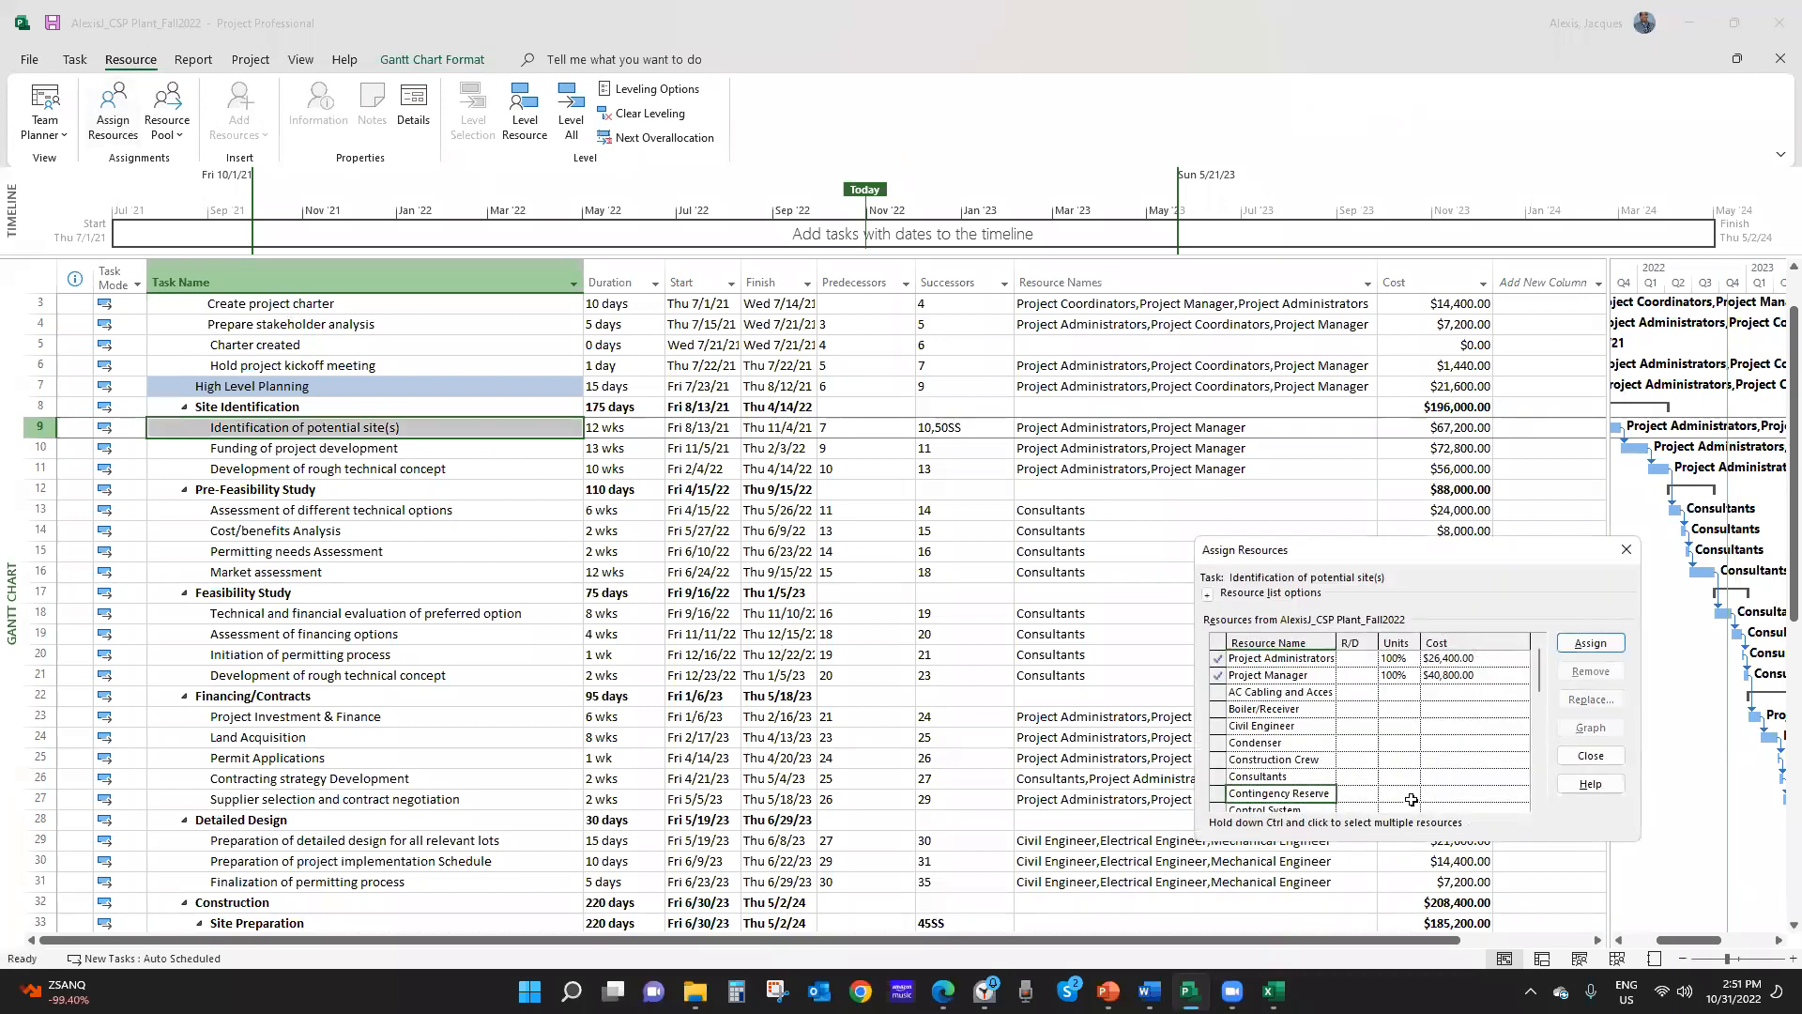
pyautogui.click(1461, 802)
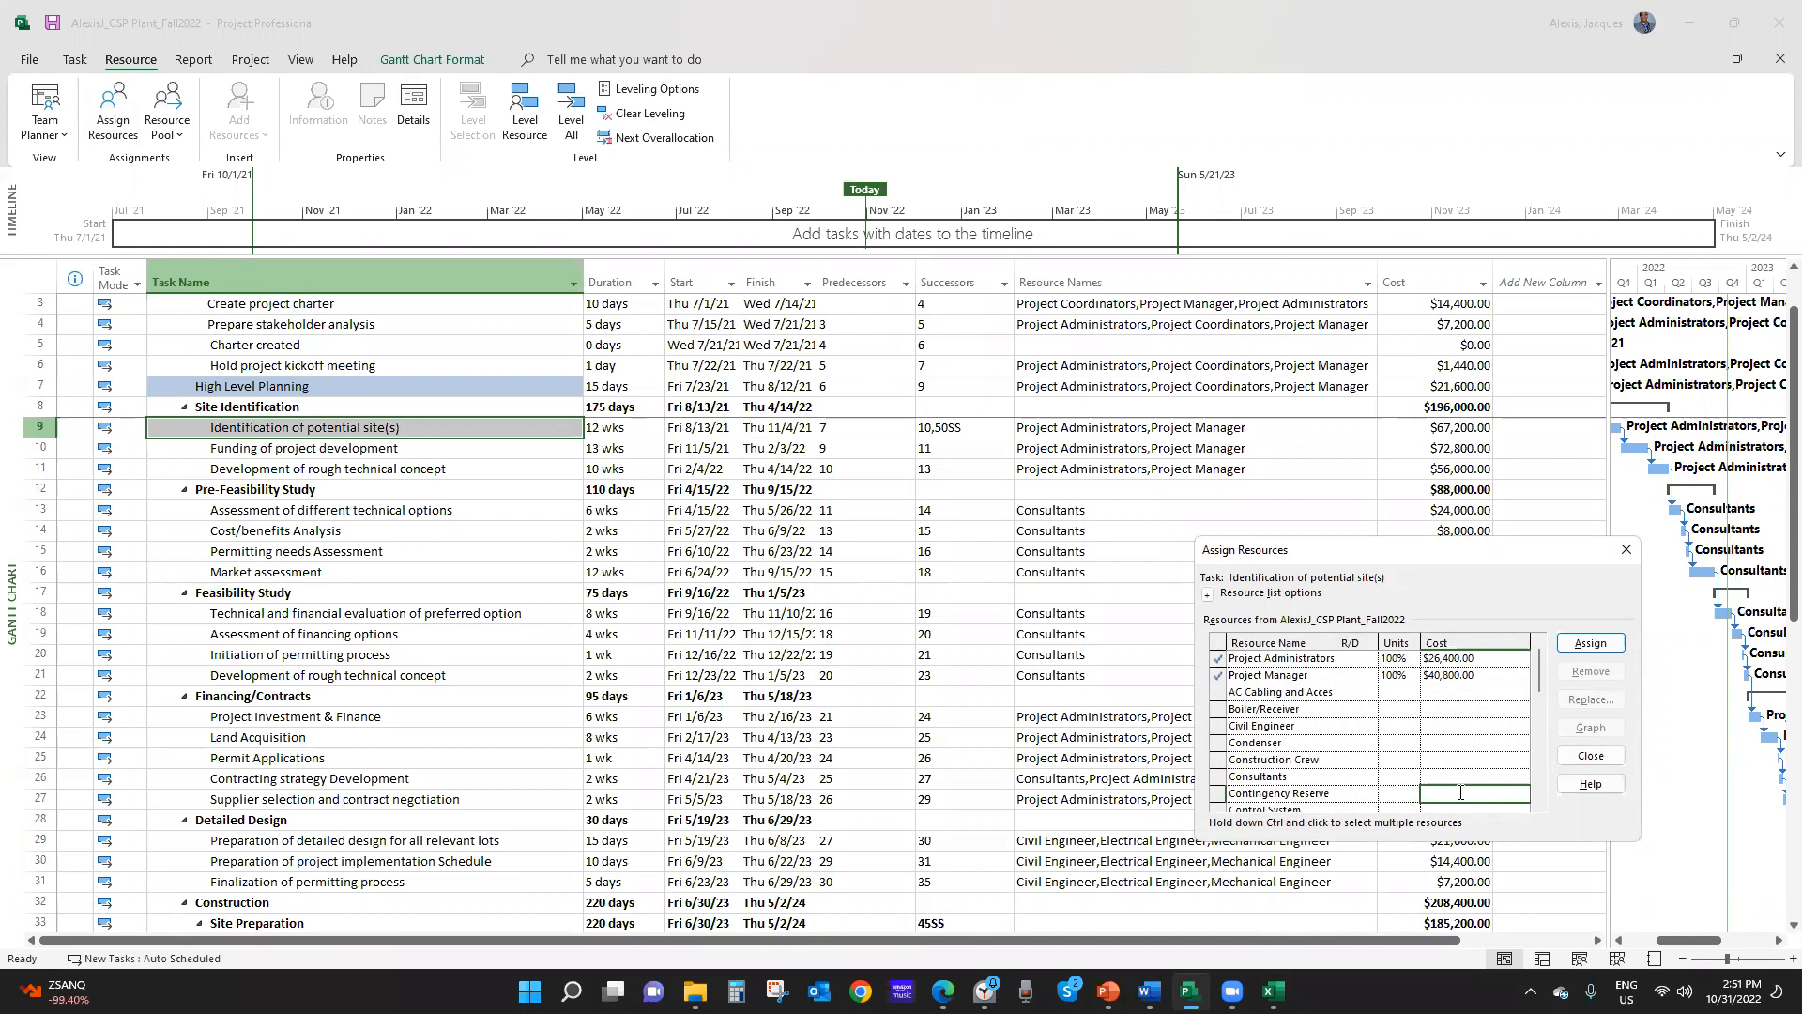
pyautogui.write('20,')
pyautogui.write('0000')
pyautogui.click(1448, 726)
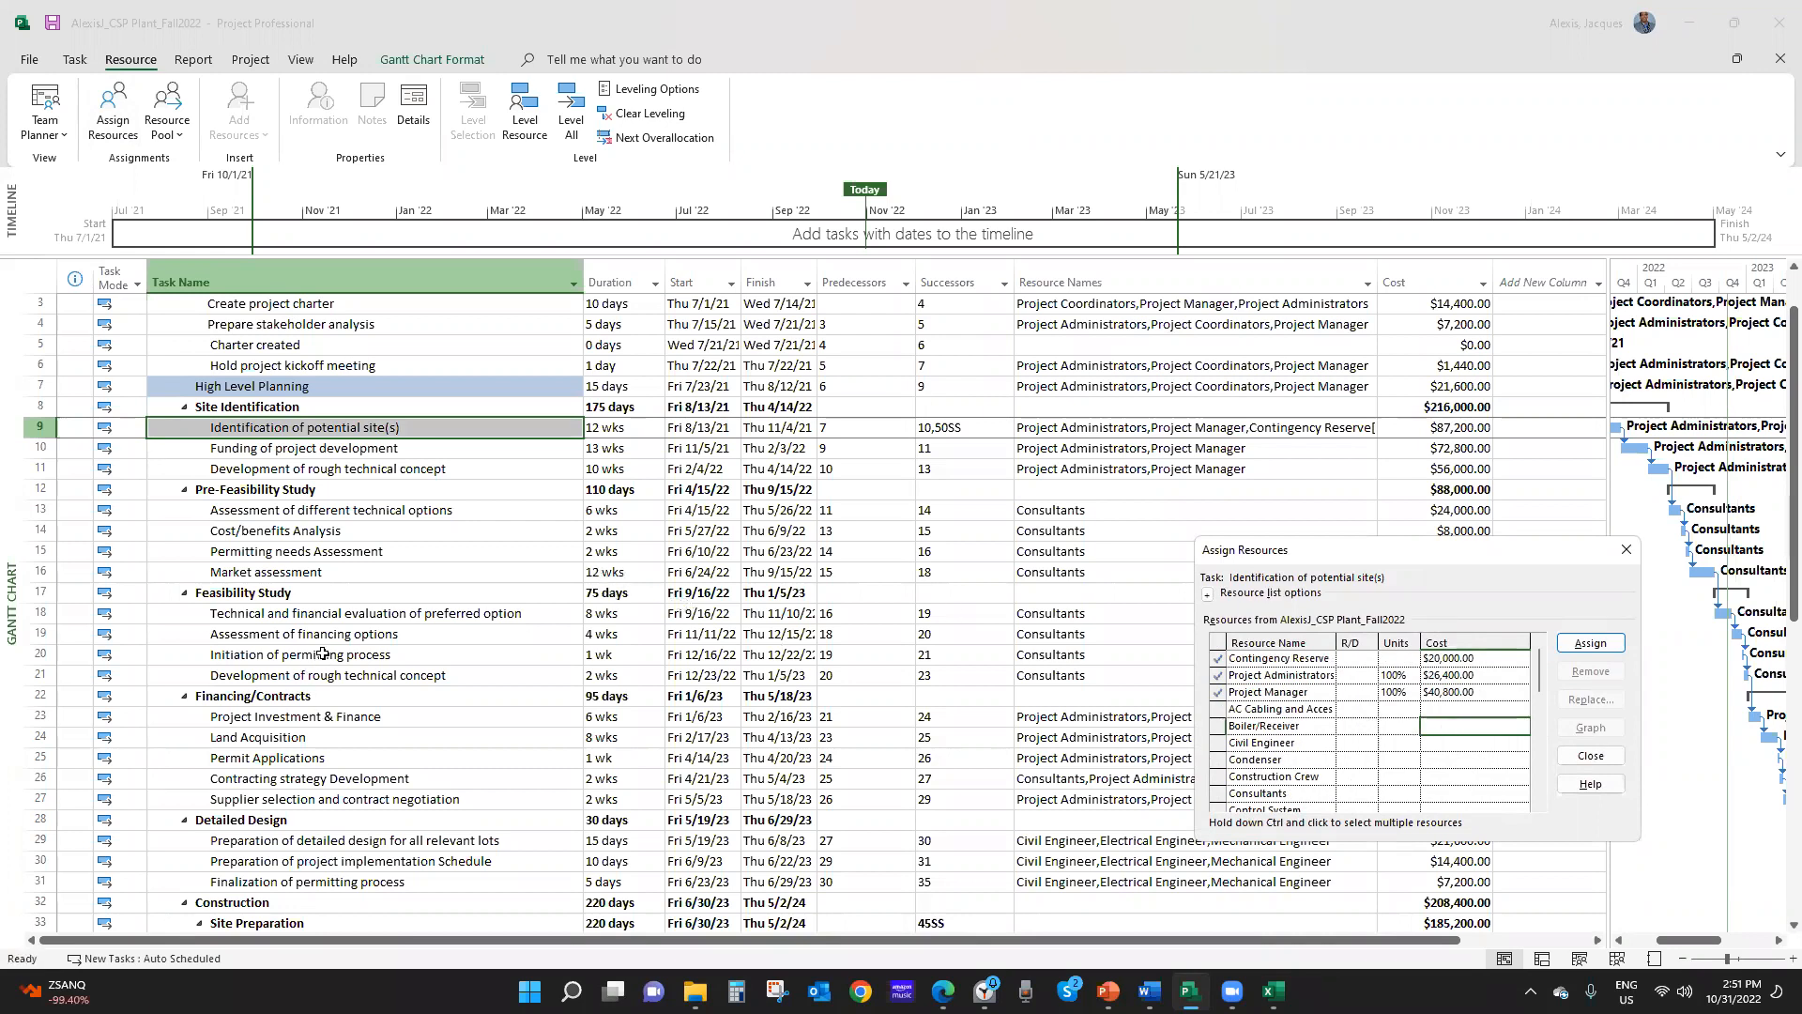
# Assign Contingency Reserve to the Technical and financial evaluation of preferred option task with a cost of $30,000
pyautogui.click(296, 616)
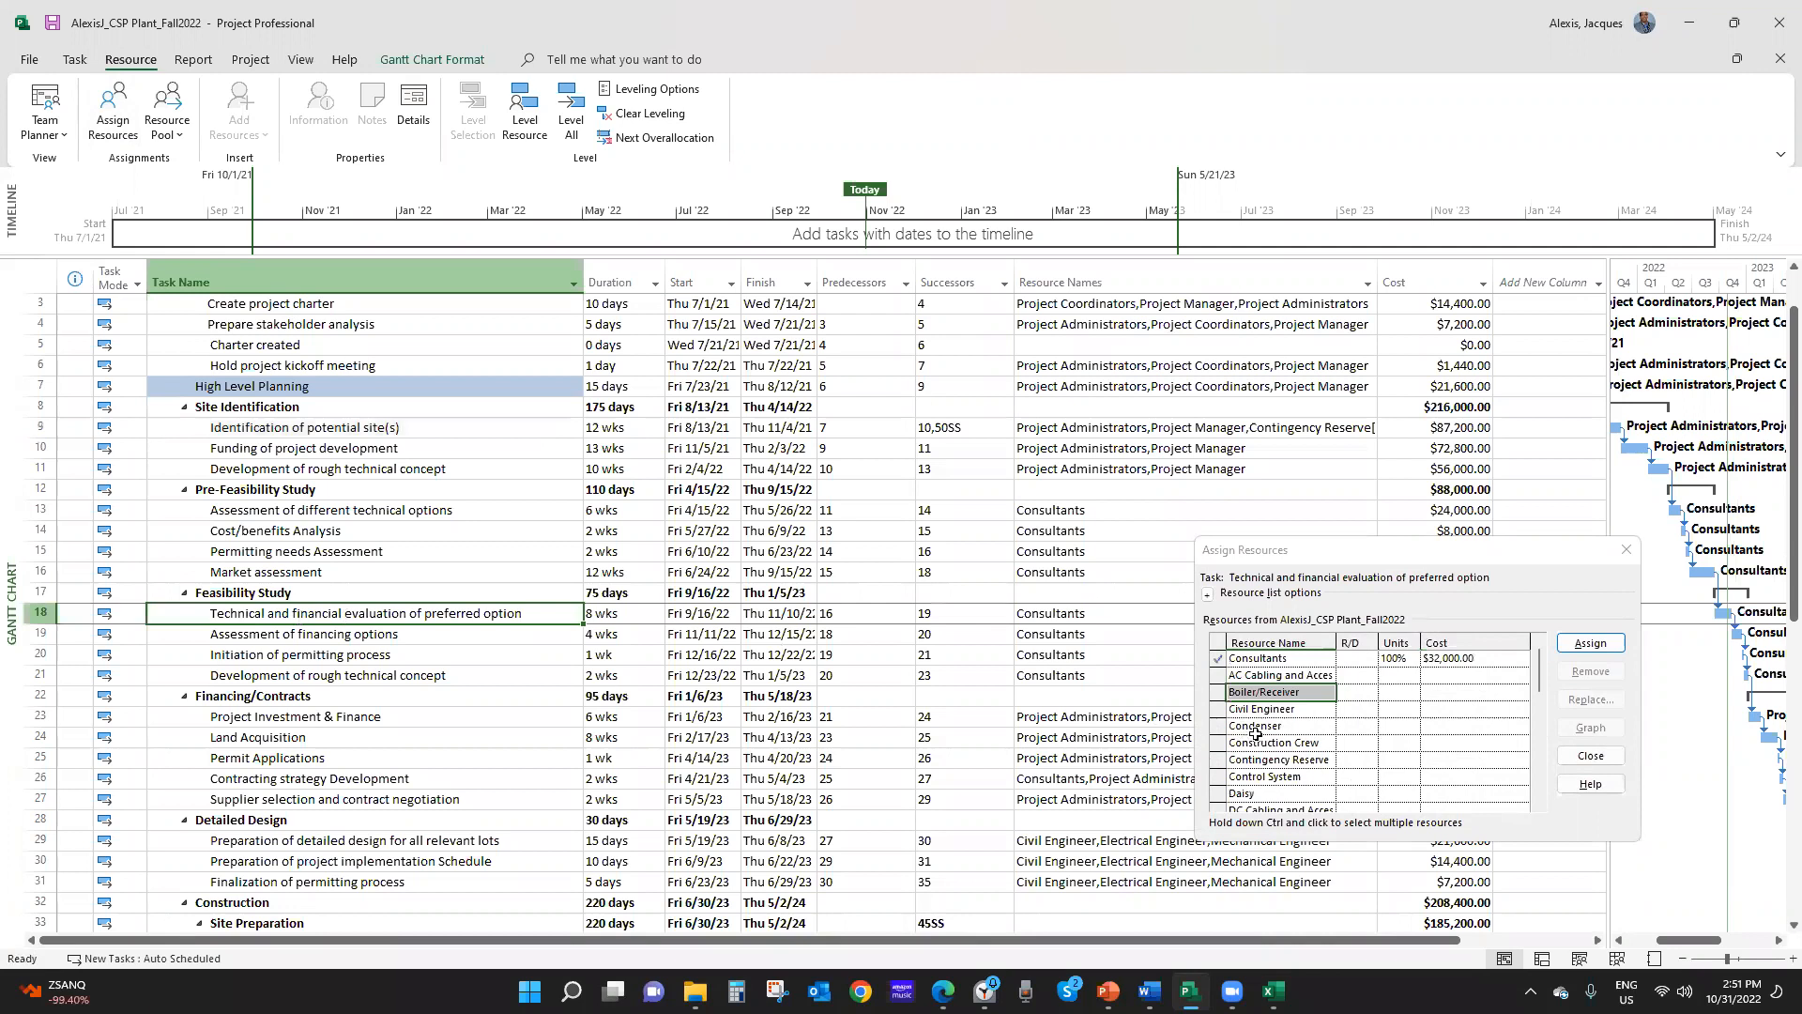
pyautogui.click(1321, 759)
pyautogui.click(1437, 760)
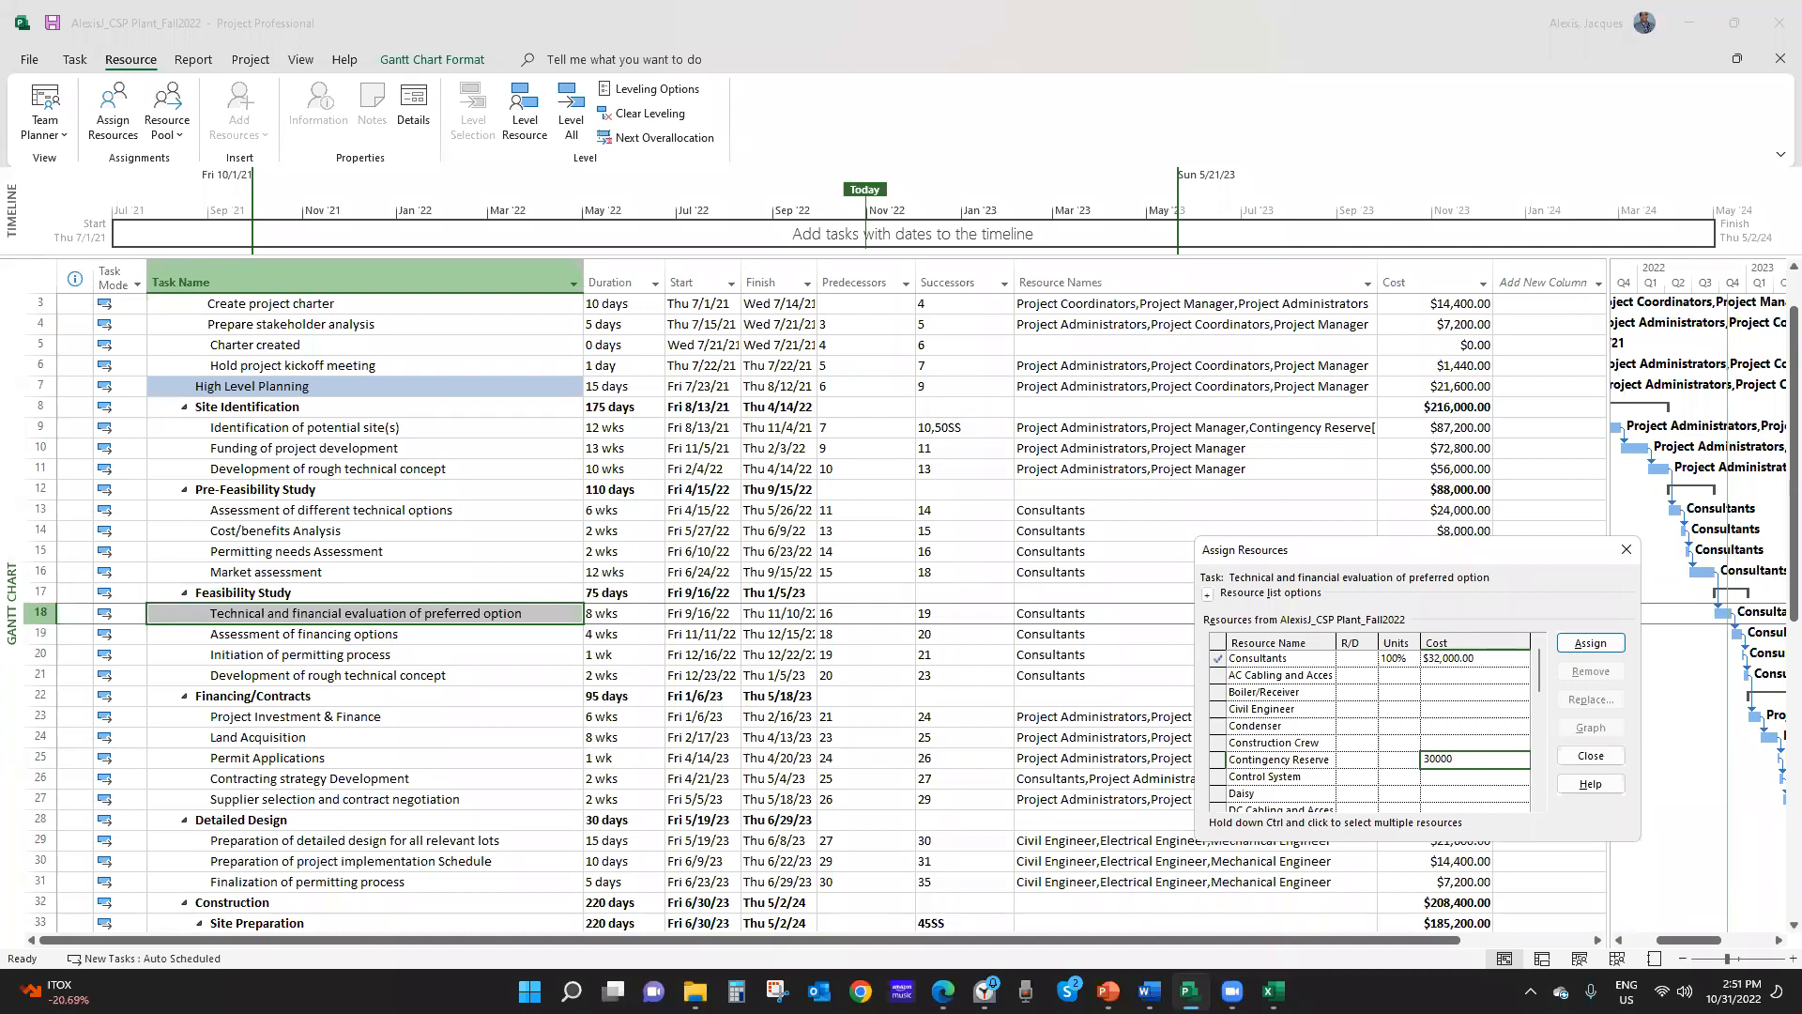
pyautogui.press('Return')
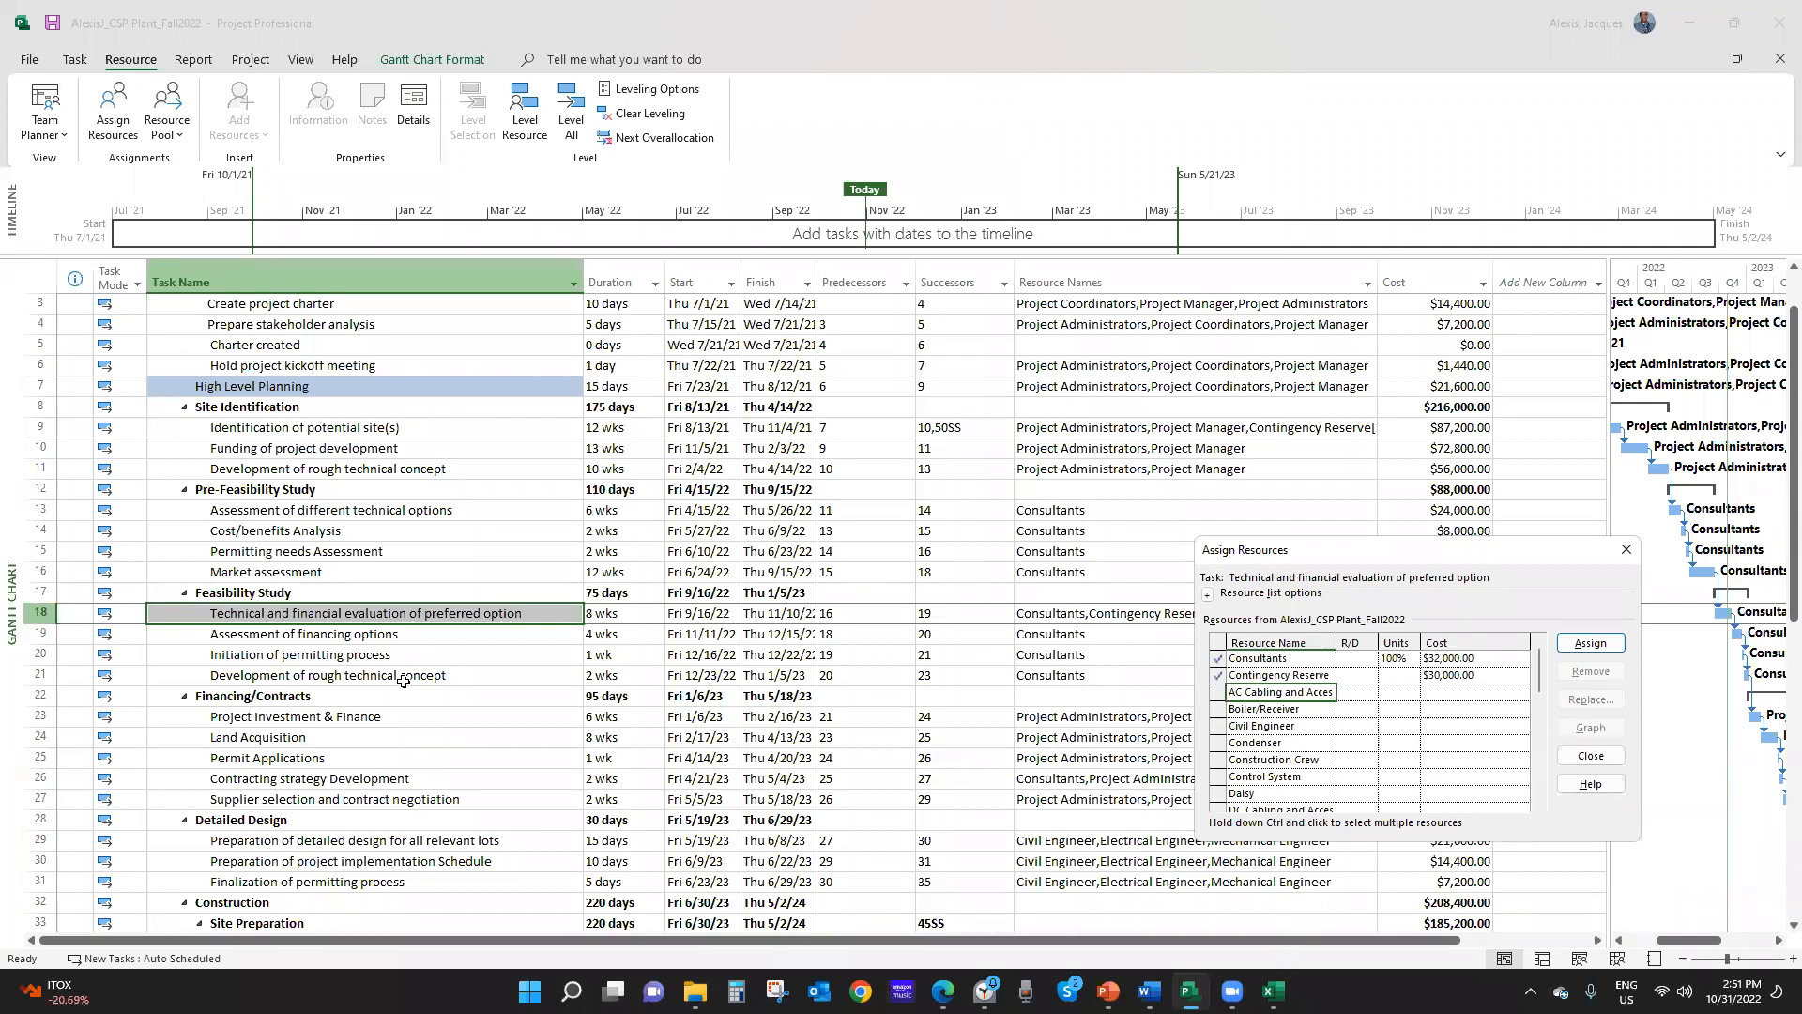
# Assign Contingency Reserve to the Install temporary power task with a cost of $30,000 and close the resource assignment dialog
pyautogui.scroll(-3, 362, 685)
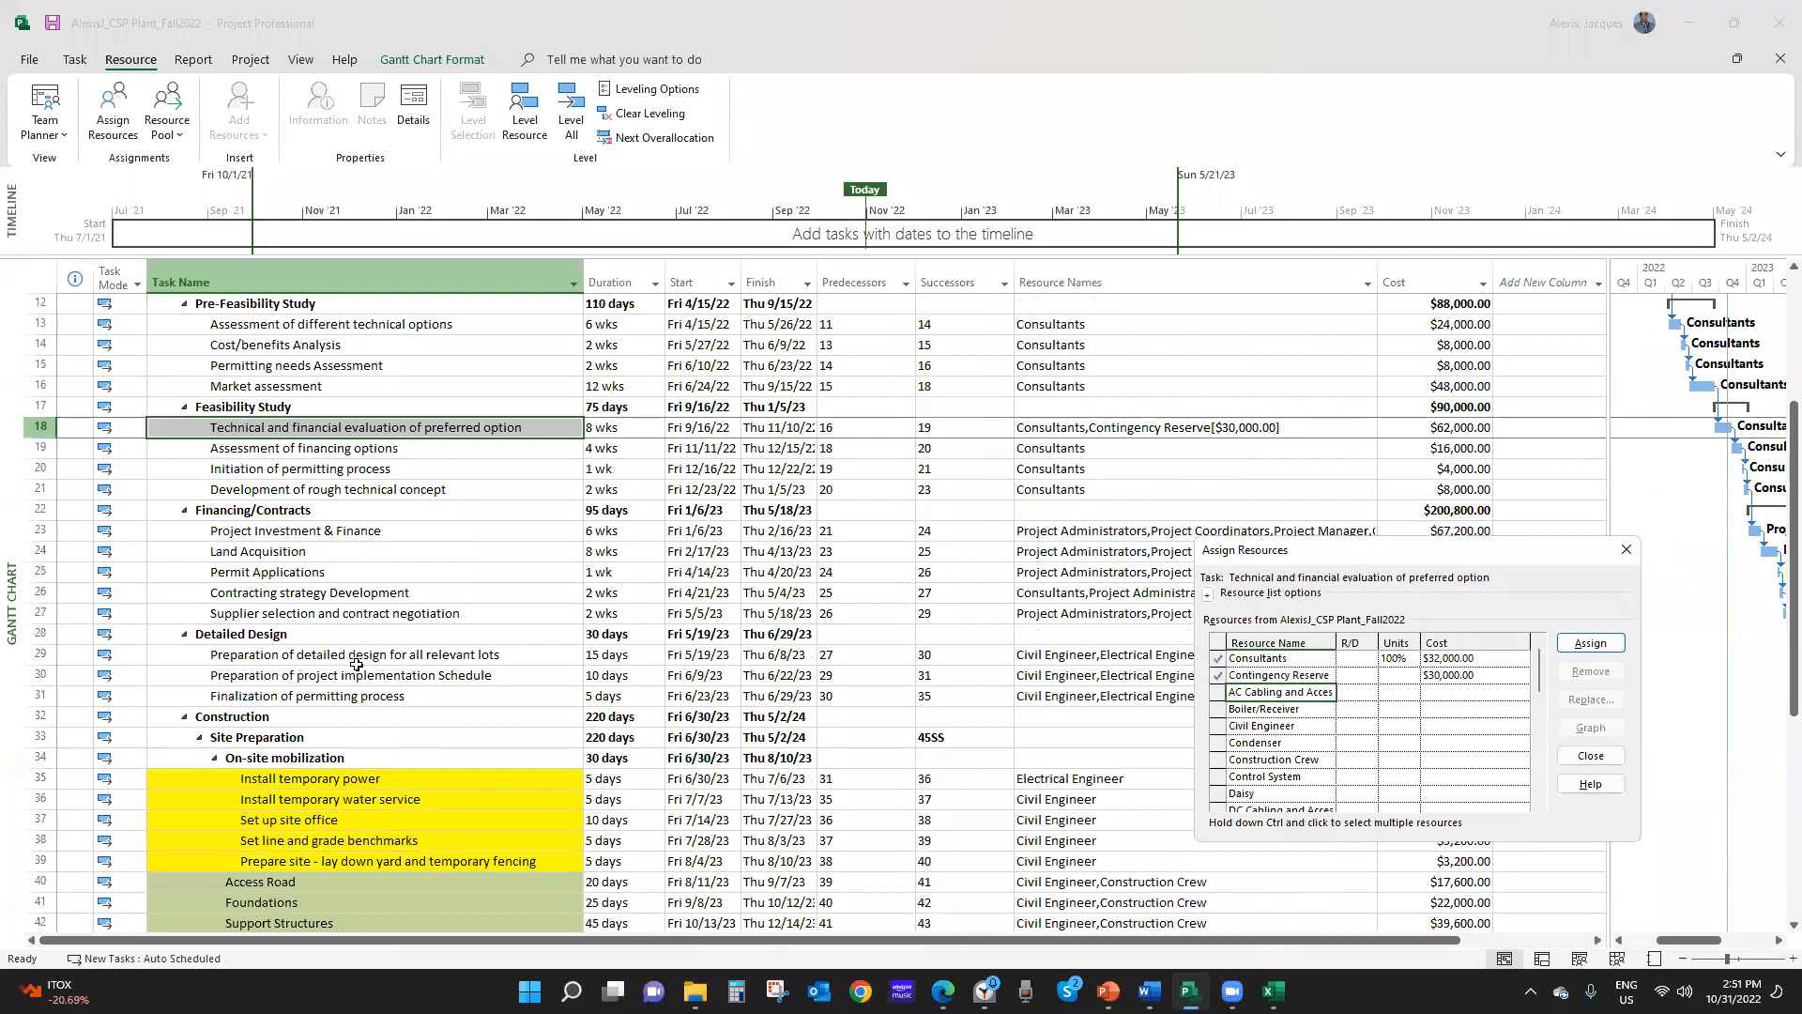
pyautogui.scroll(-3, 356, 665)
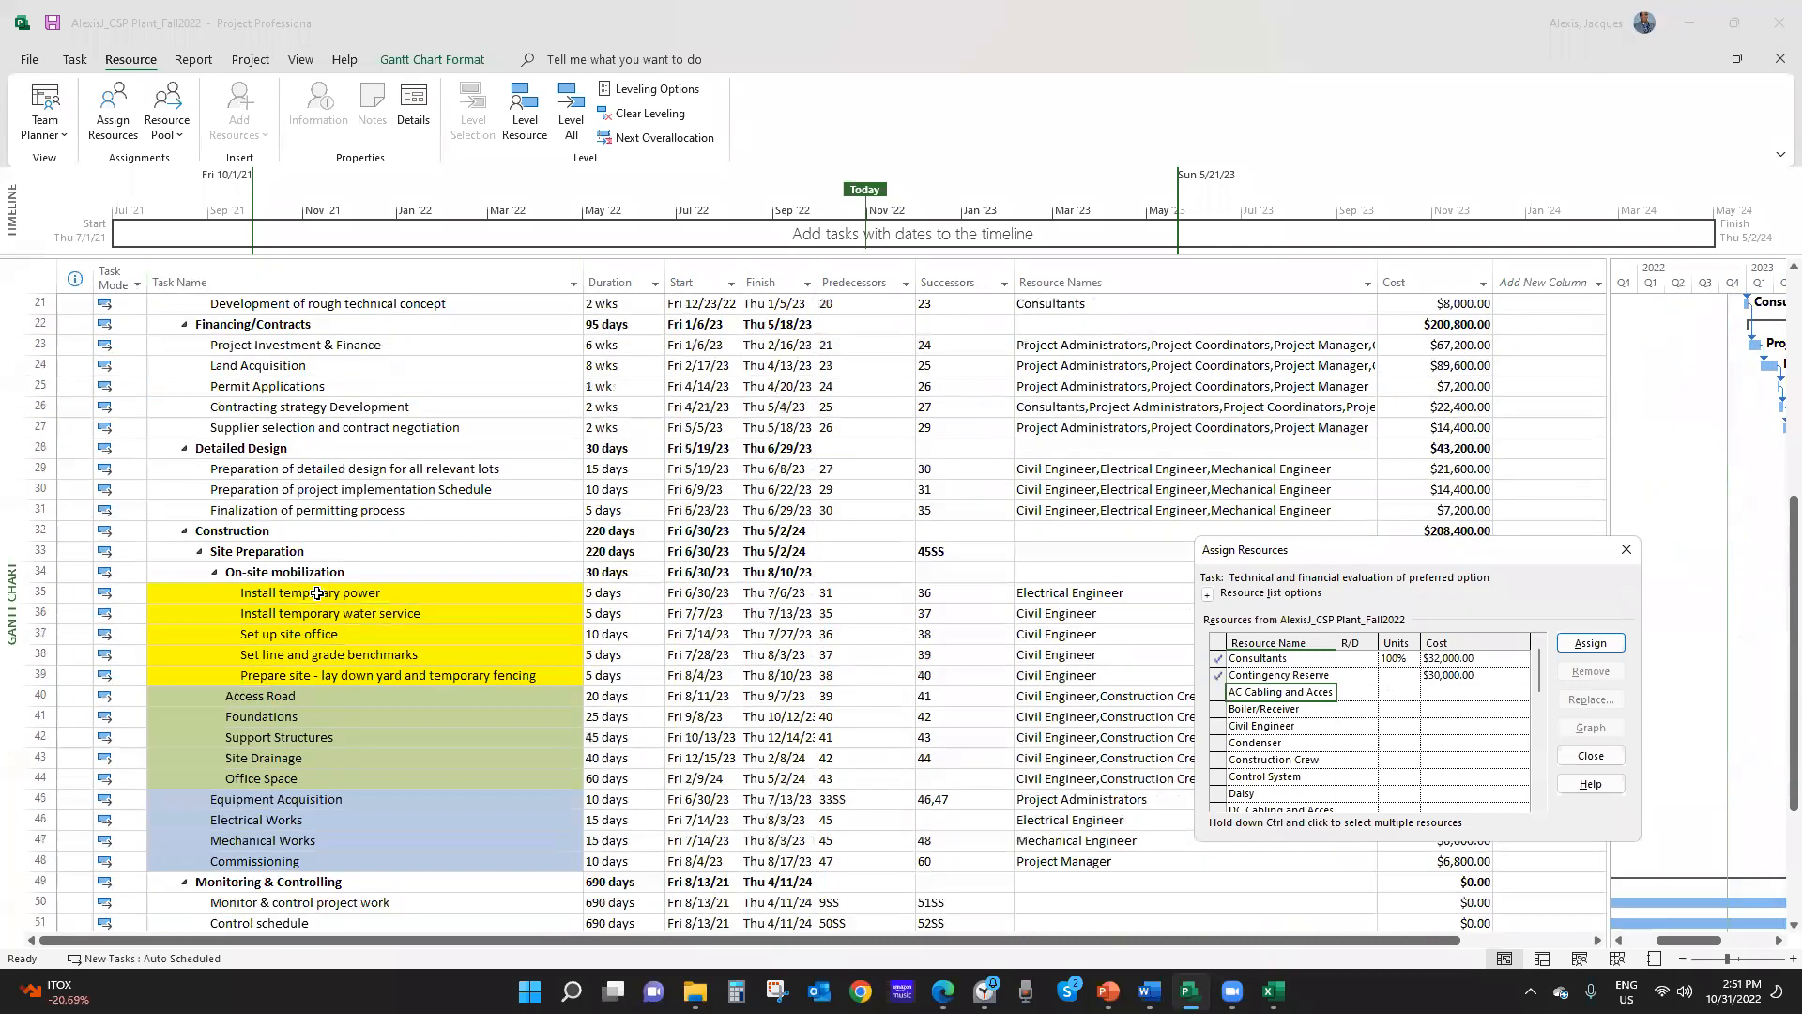
pyautogui.click(316, 593)
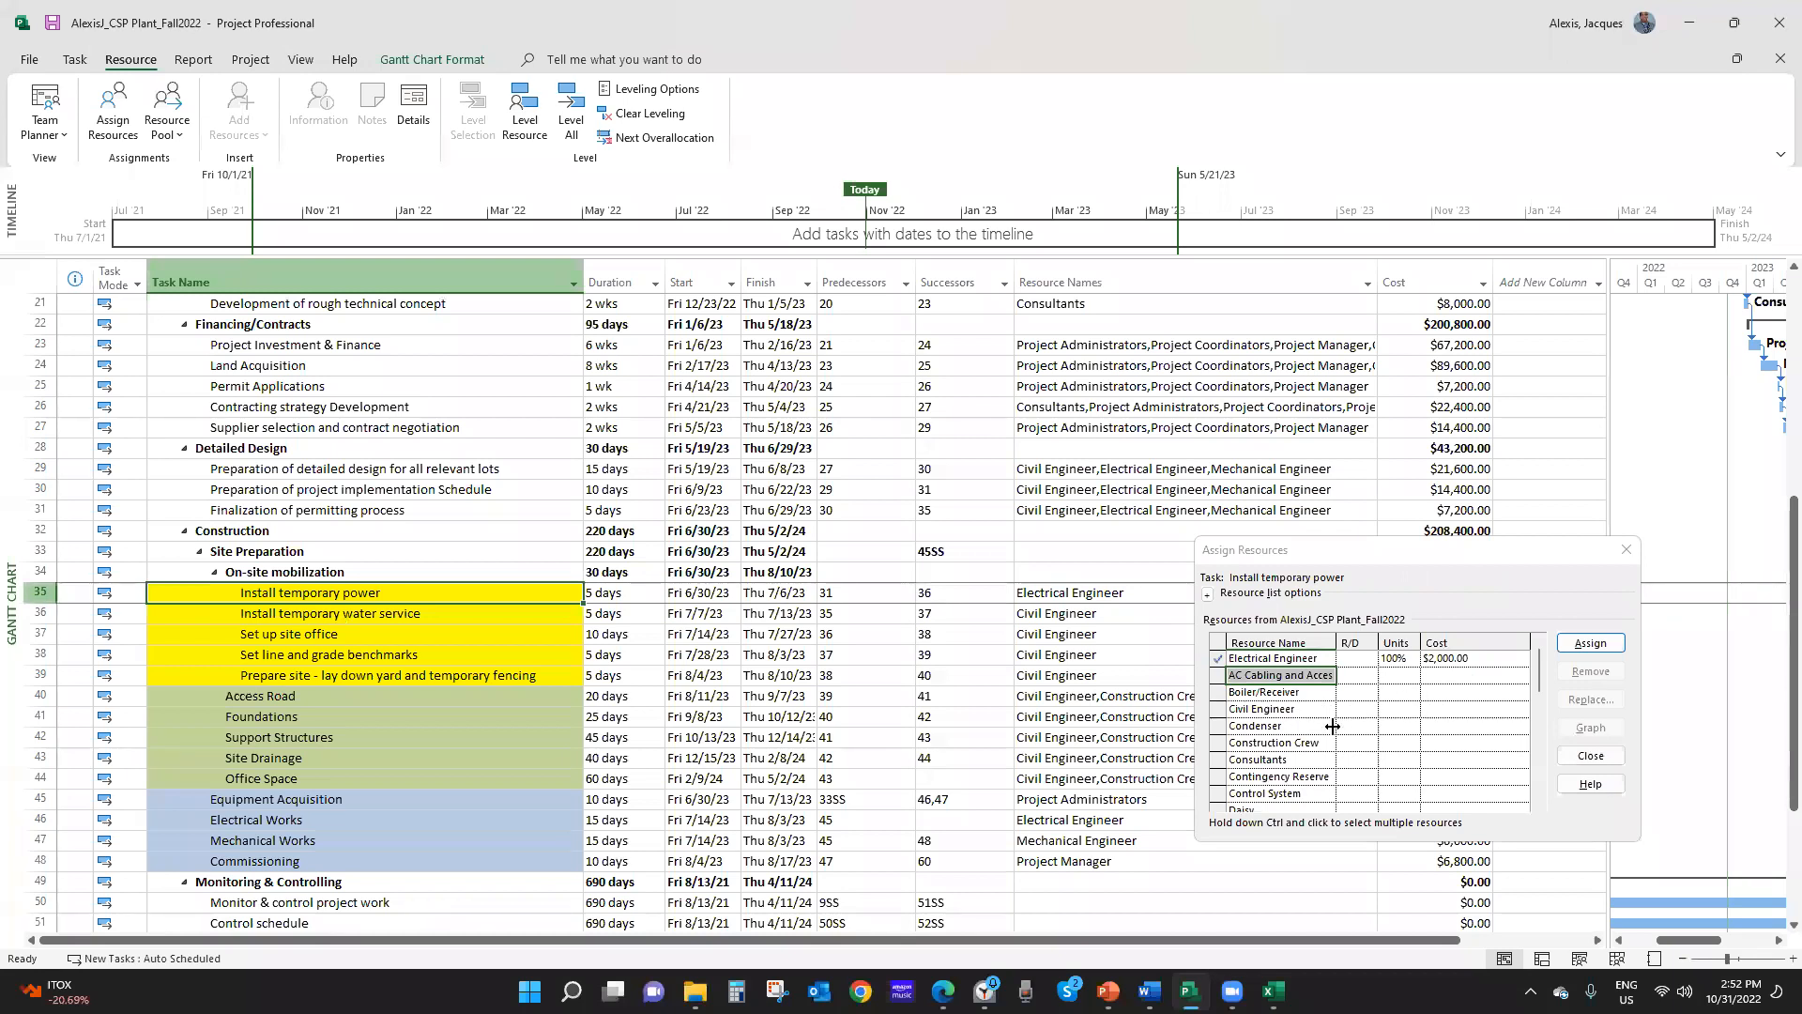
pyautogui.click(1298, 778)
pyautogui.click(1467, 760)
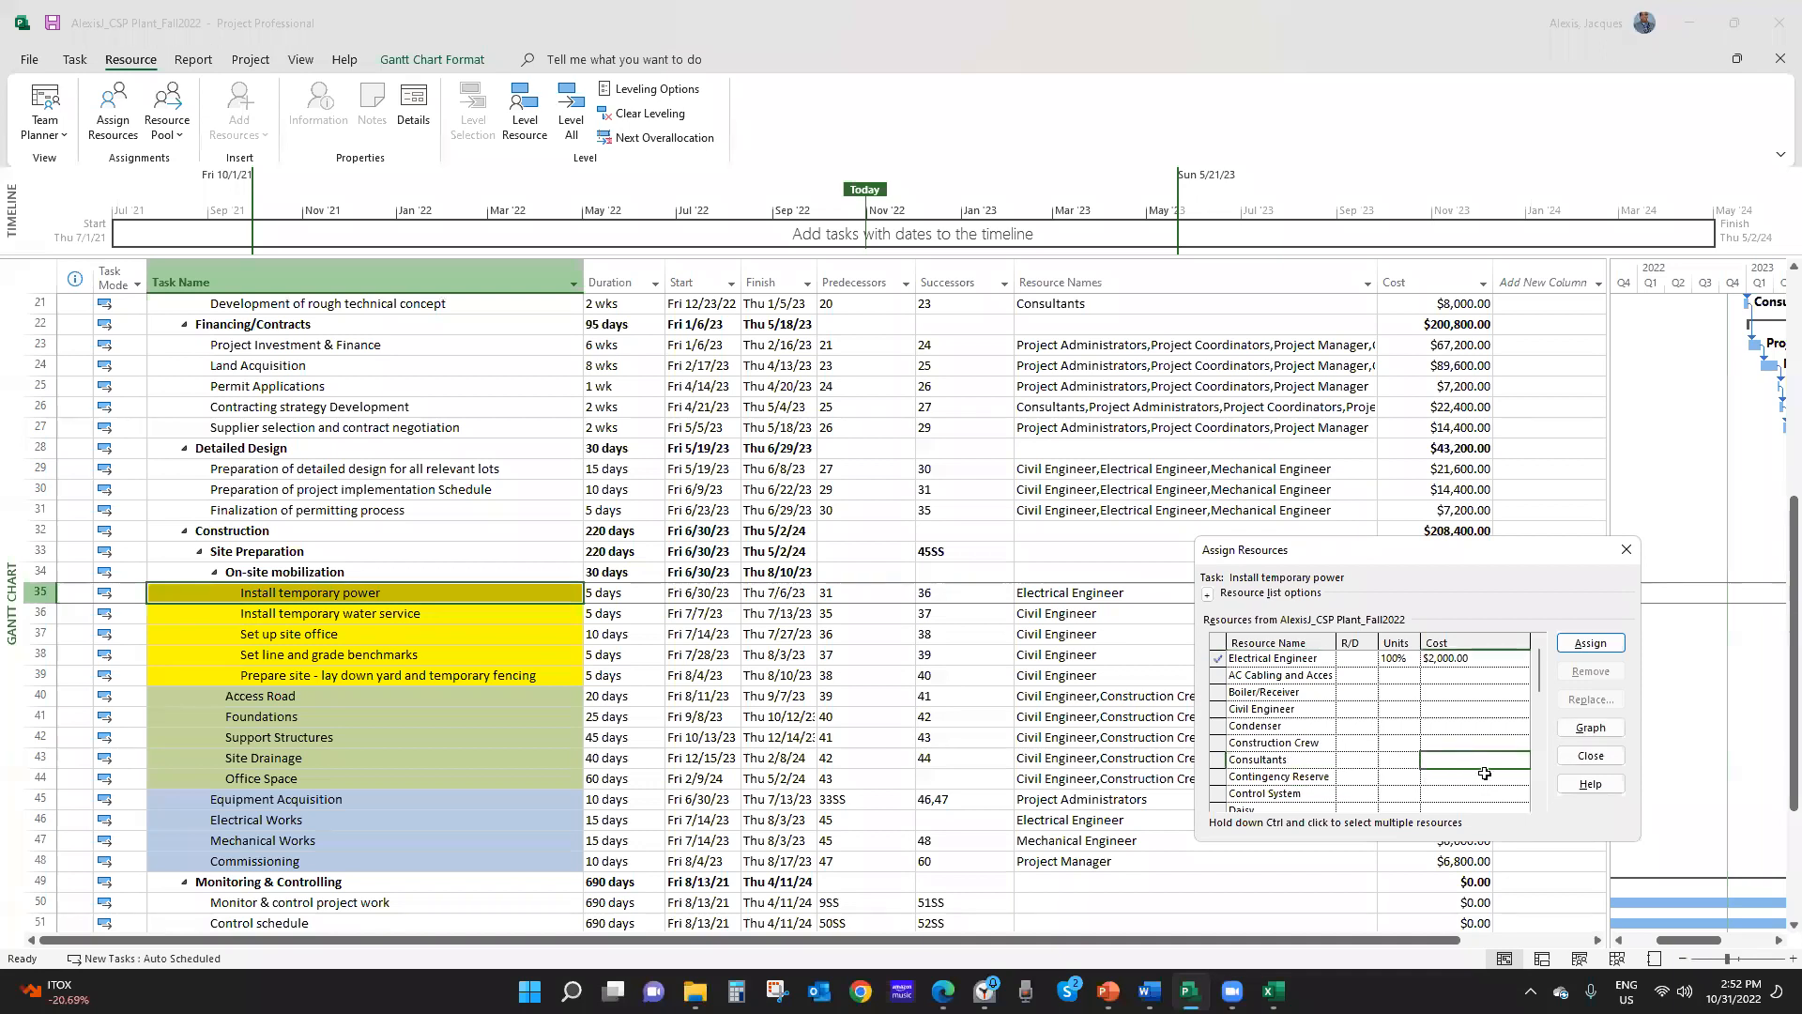
pyautogui.moveTo(1468, 777)
pyautogui.mouseDown()
pyautogui.moveTo(1466, 793)
pyautogui.moveTo(1466, 777)
pyautogui.mouseUp()
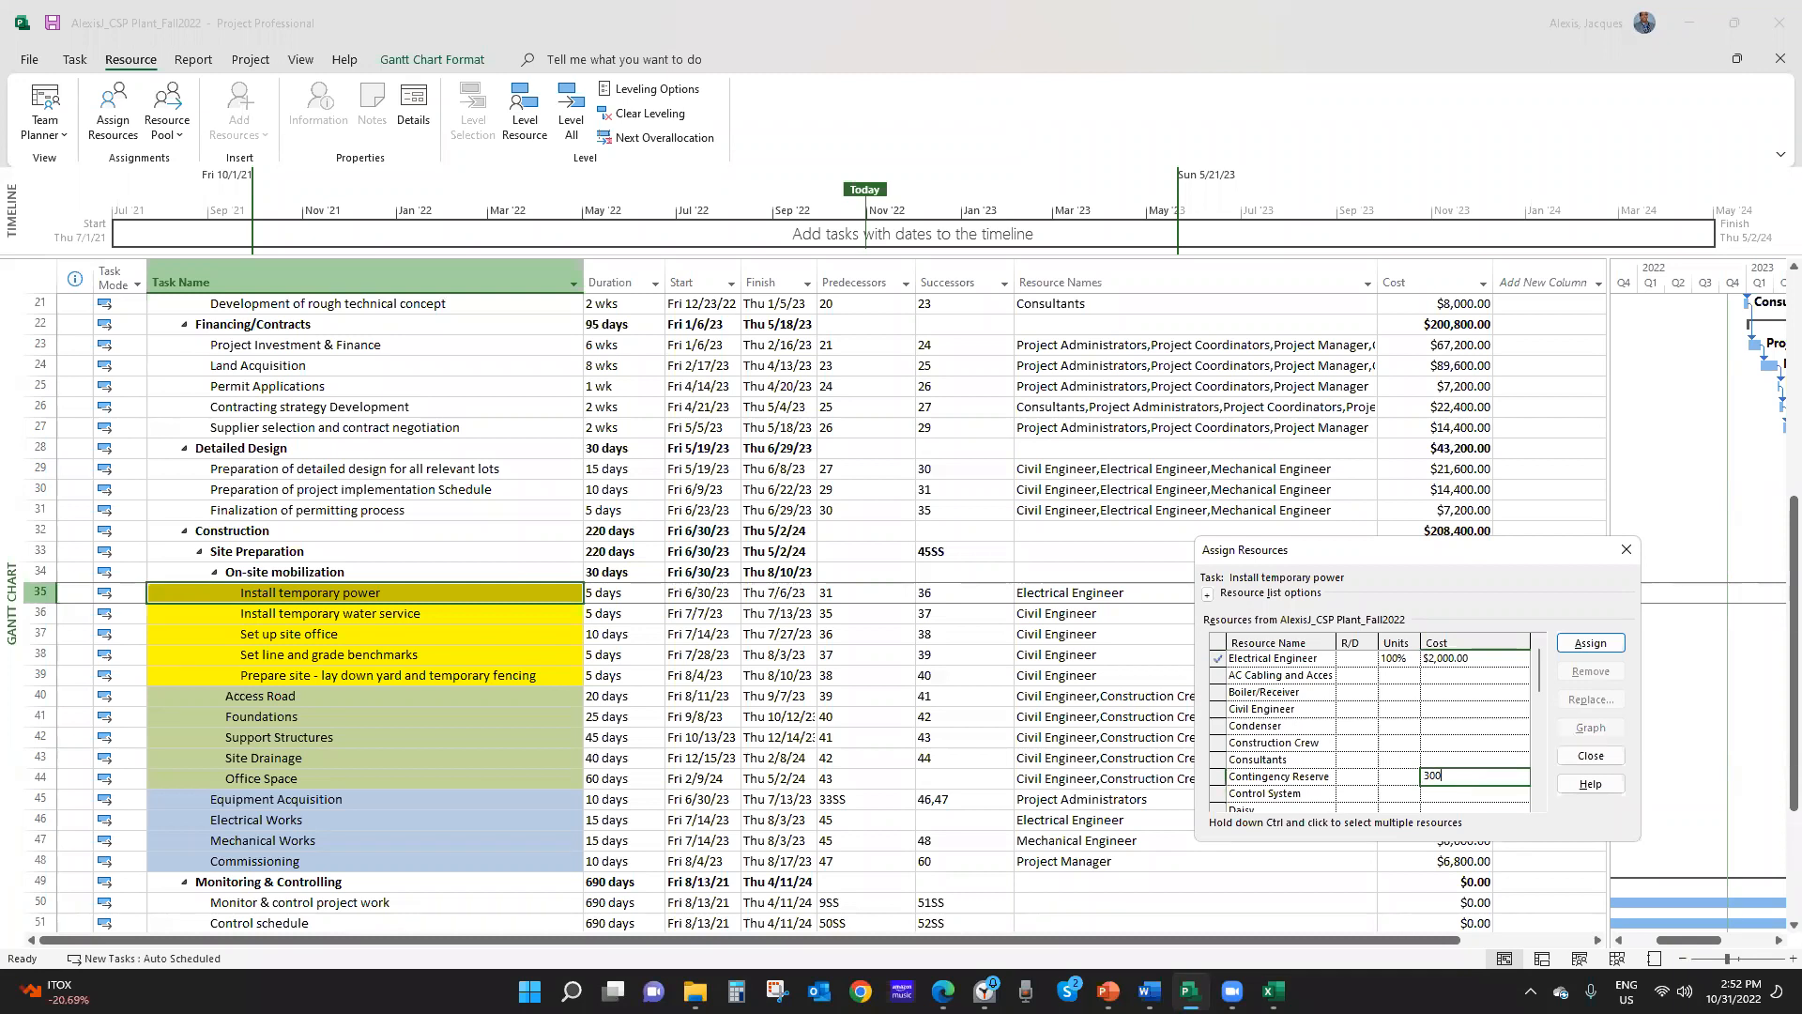
pyautogui.write('30000')
pyautogui.press('Return')
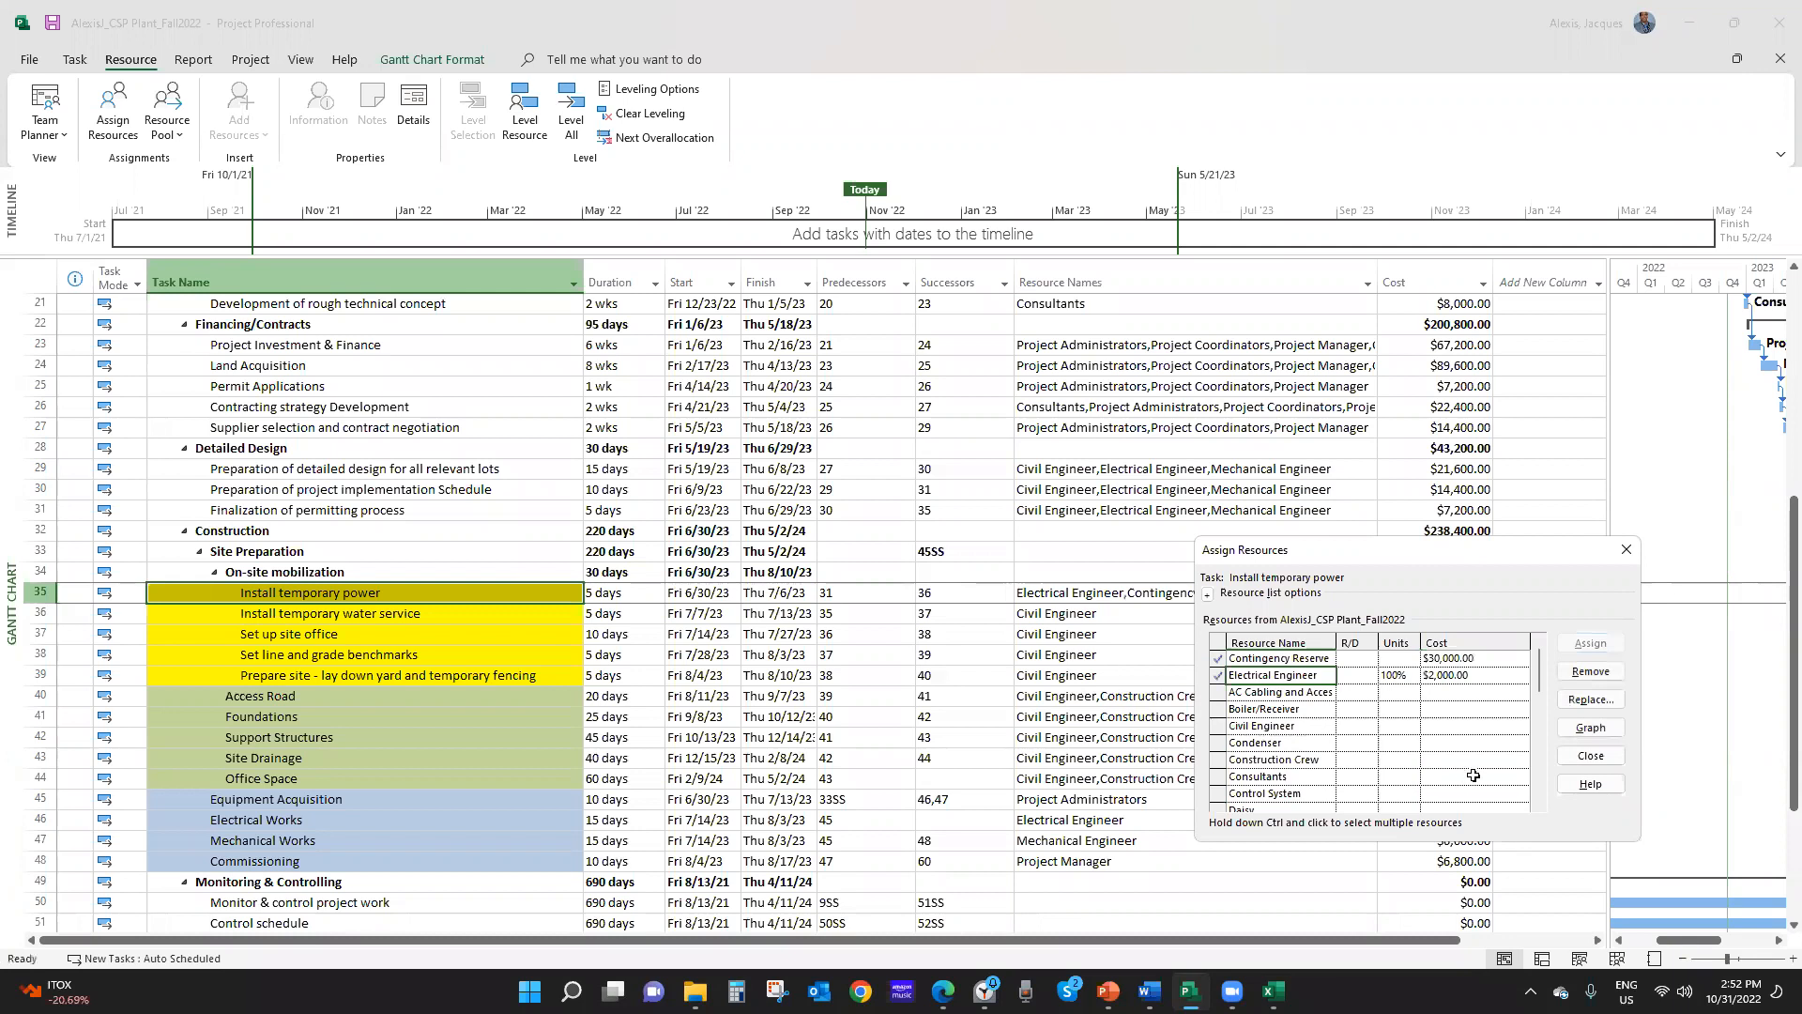
pyautogui.click(1626, 549)
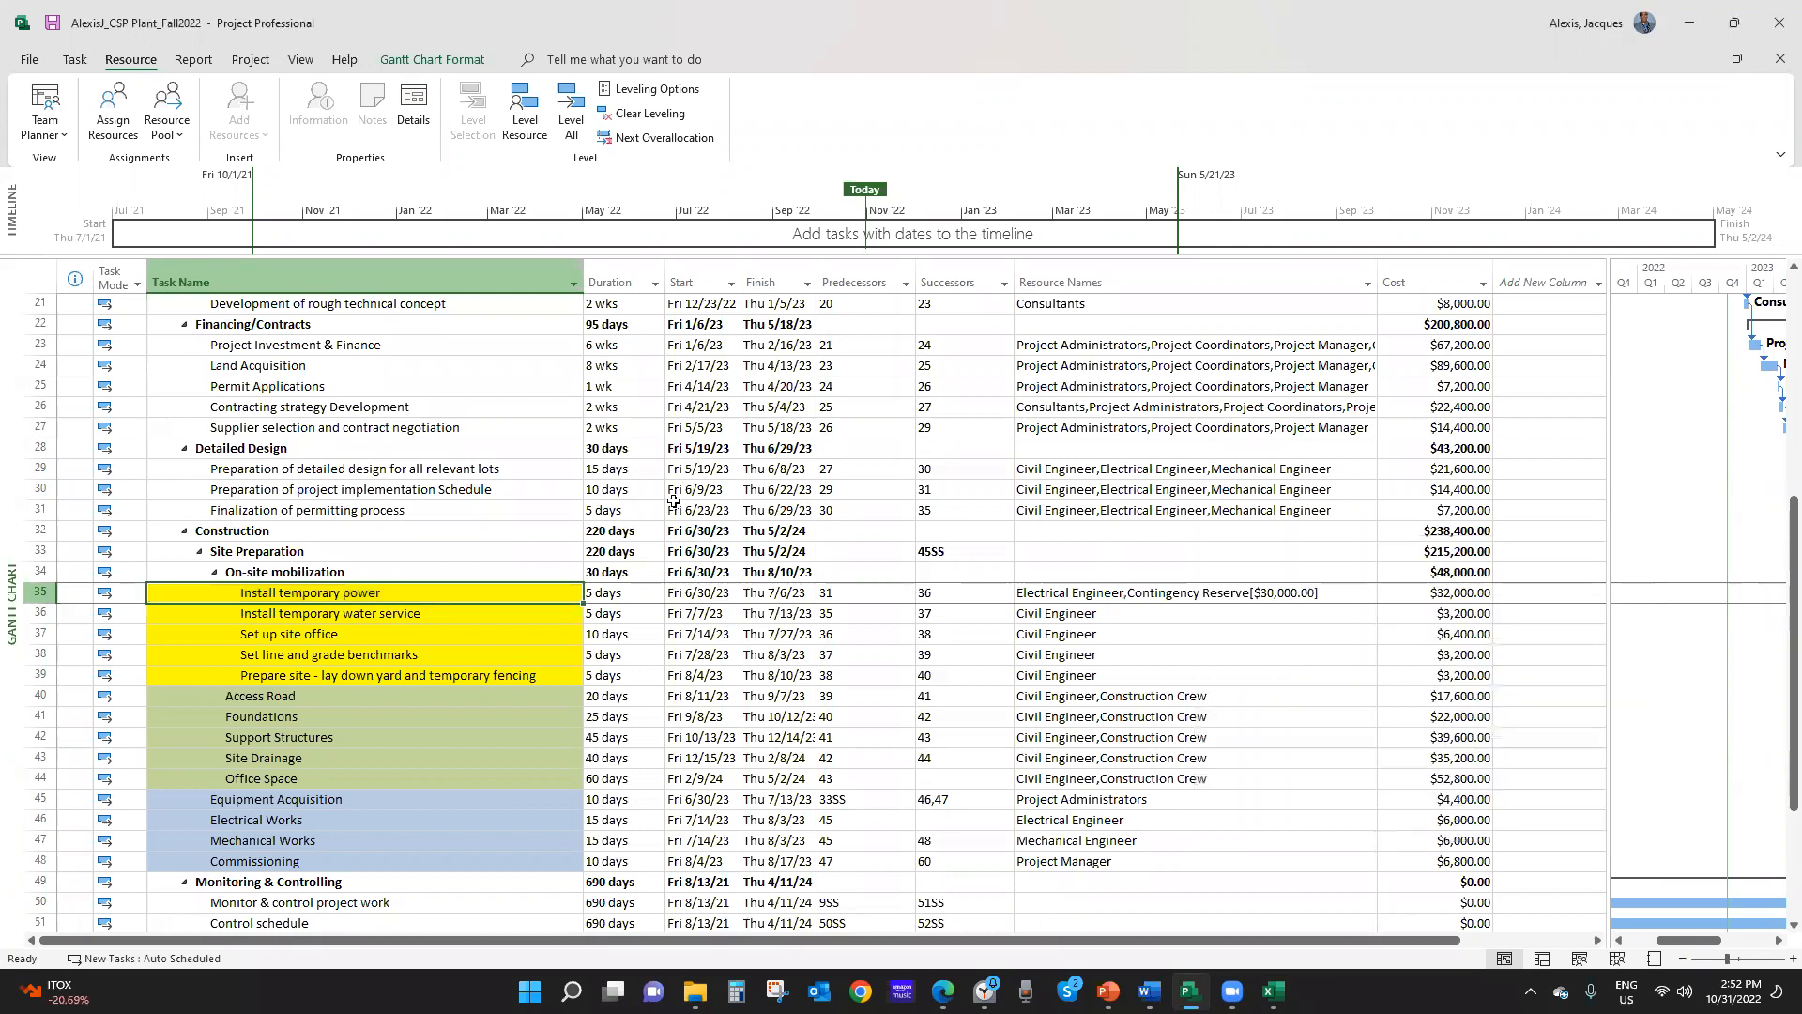
# Show the Resource Sheet and check the costs of the Contingency Reserve and Travel resources
pyautogui.click(302, 60)
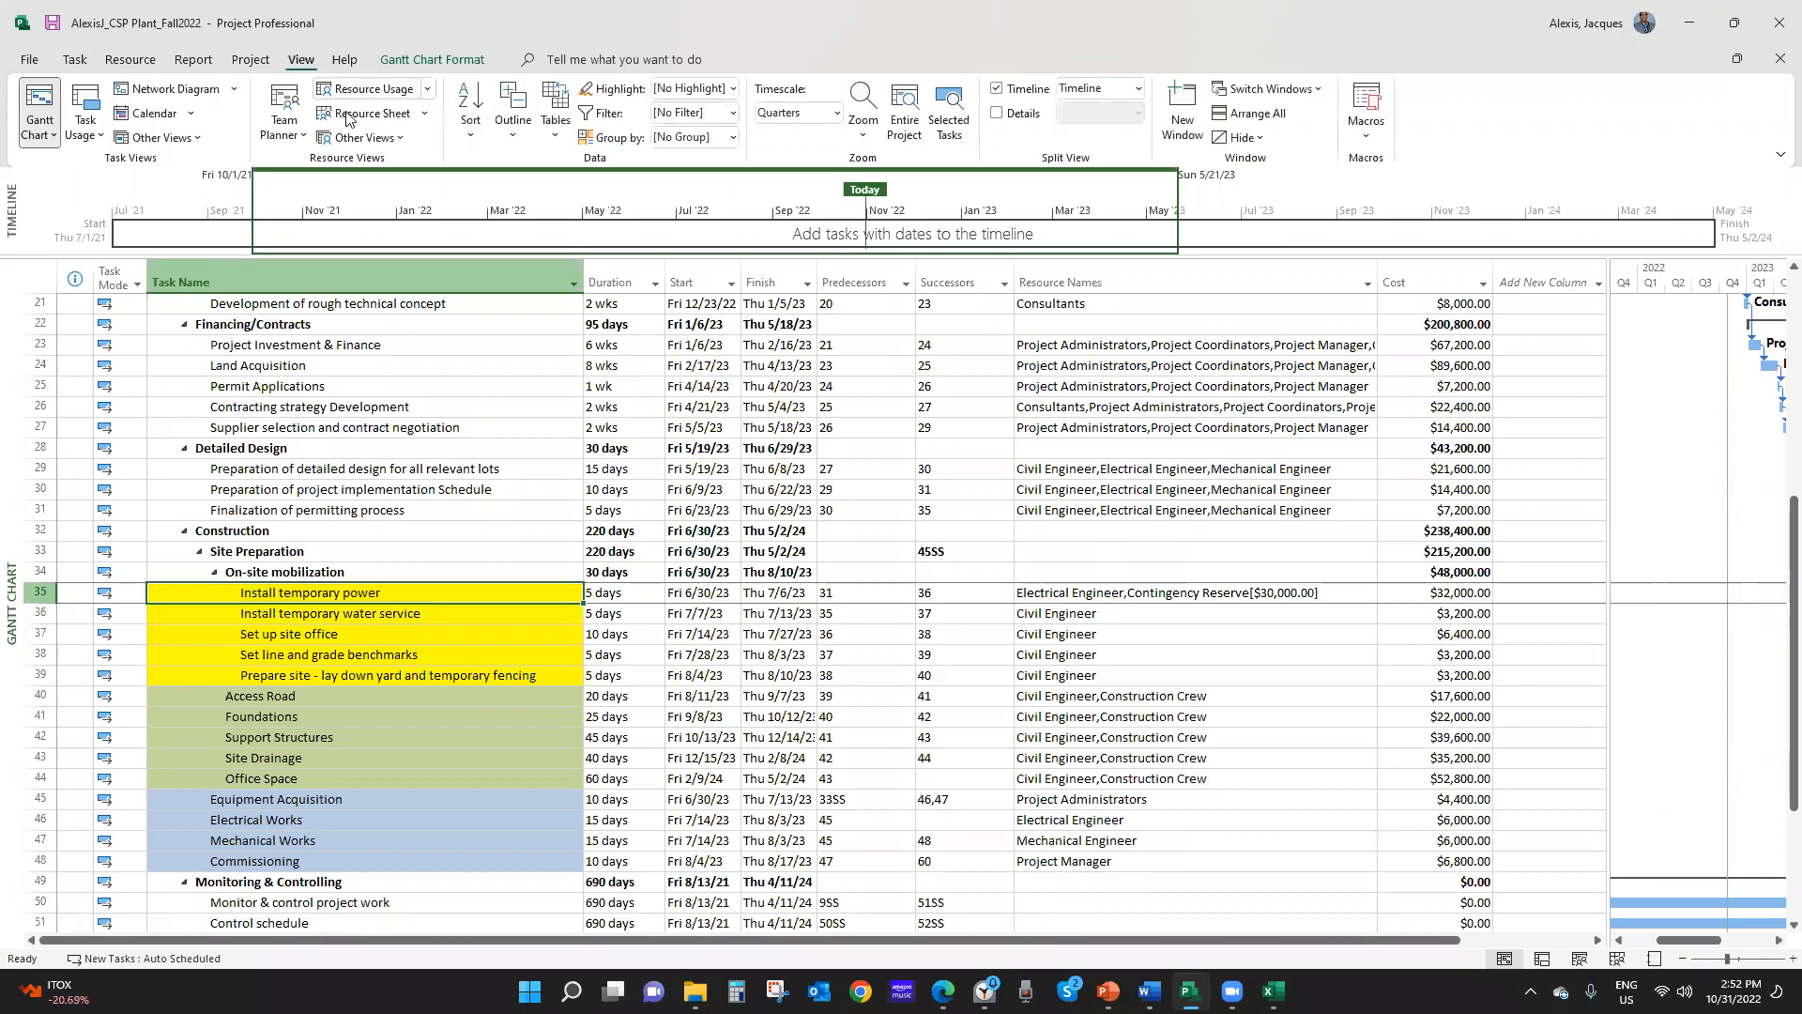
pyautogui.click(365, 120)
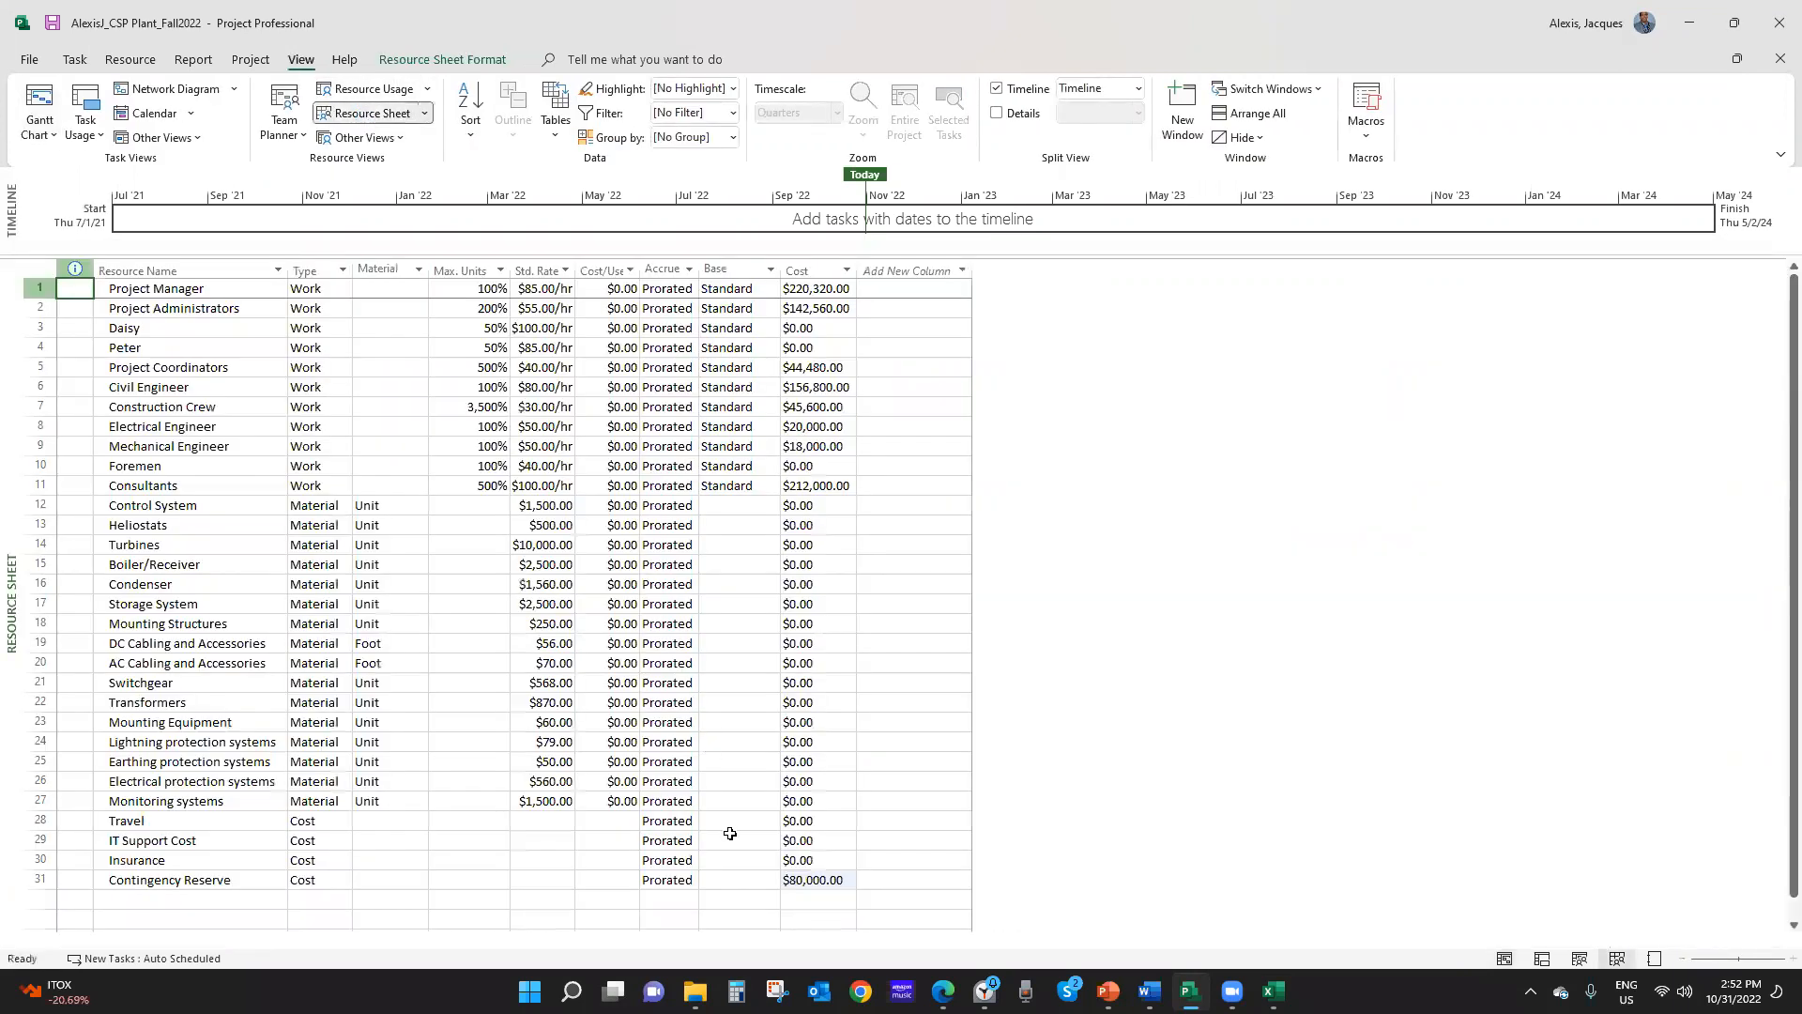
pyautogui.hotkey('ctrl', 'End')
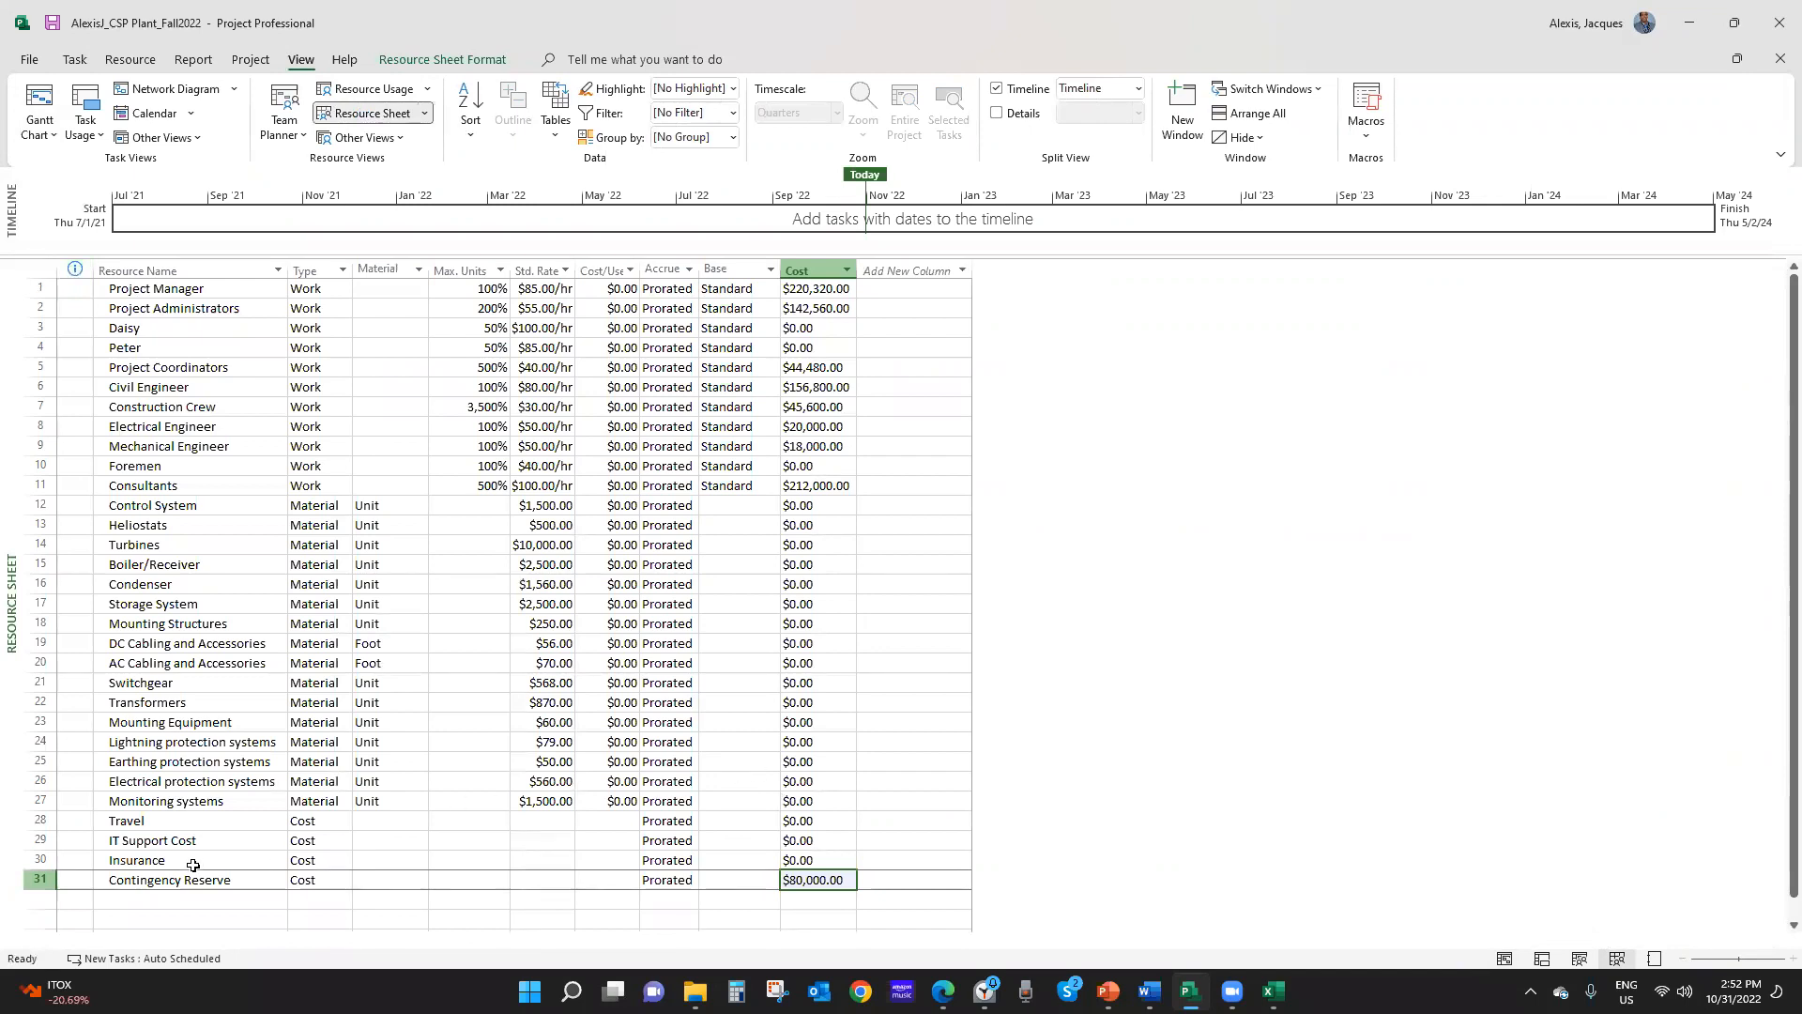
pyautogui.click(160, 822)
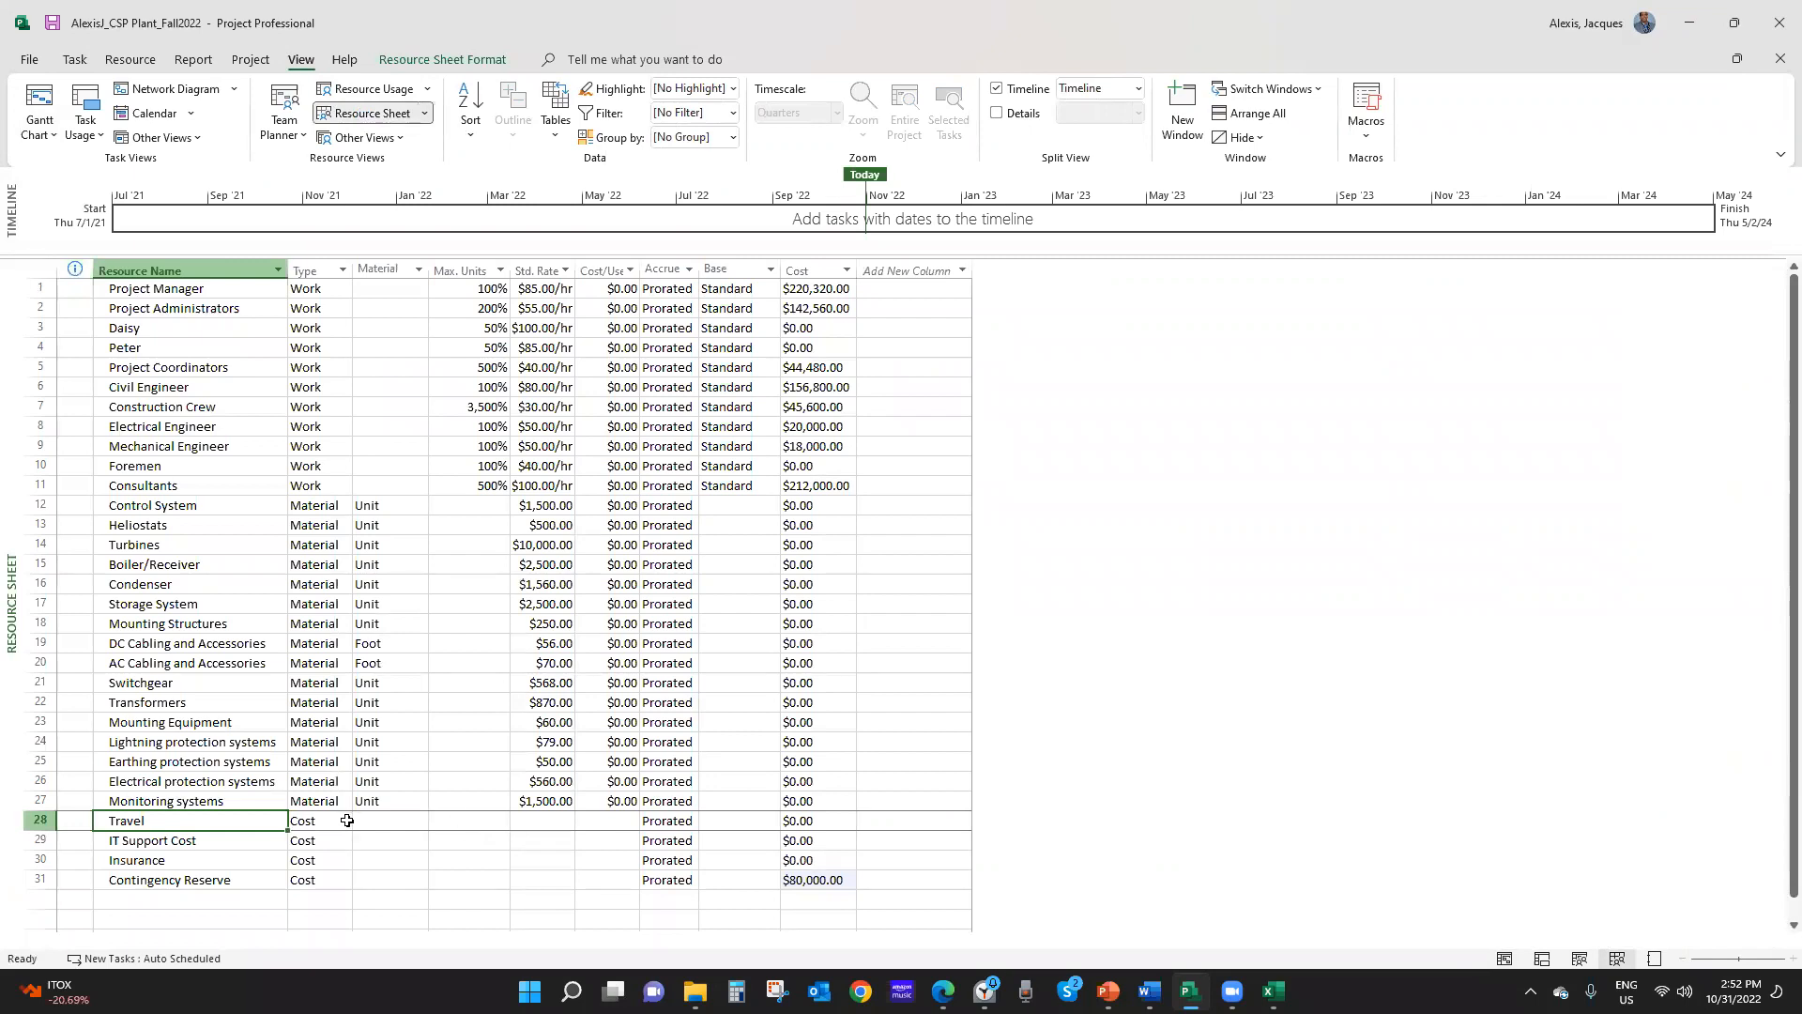
pyautogui.click(799, 823)
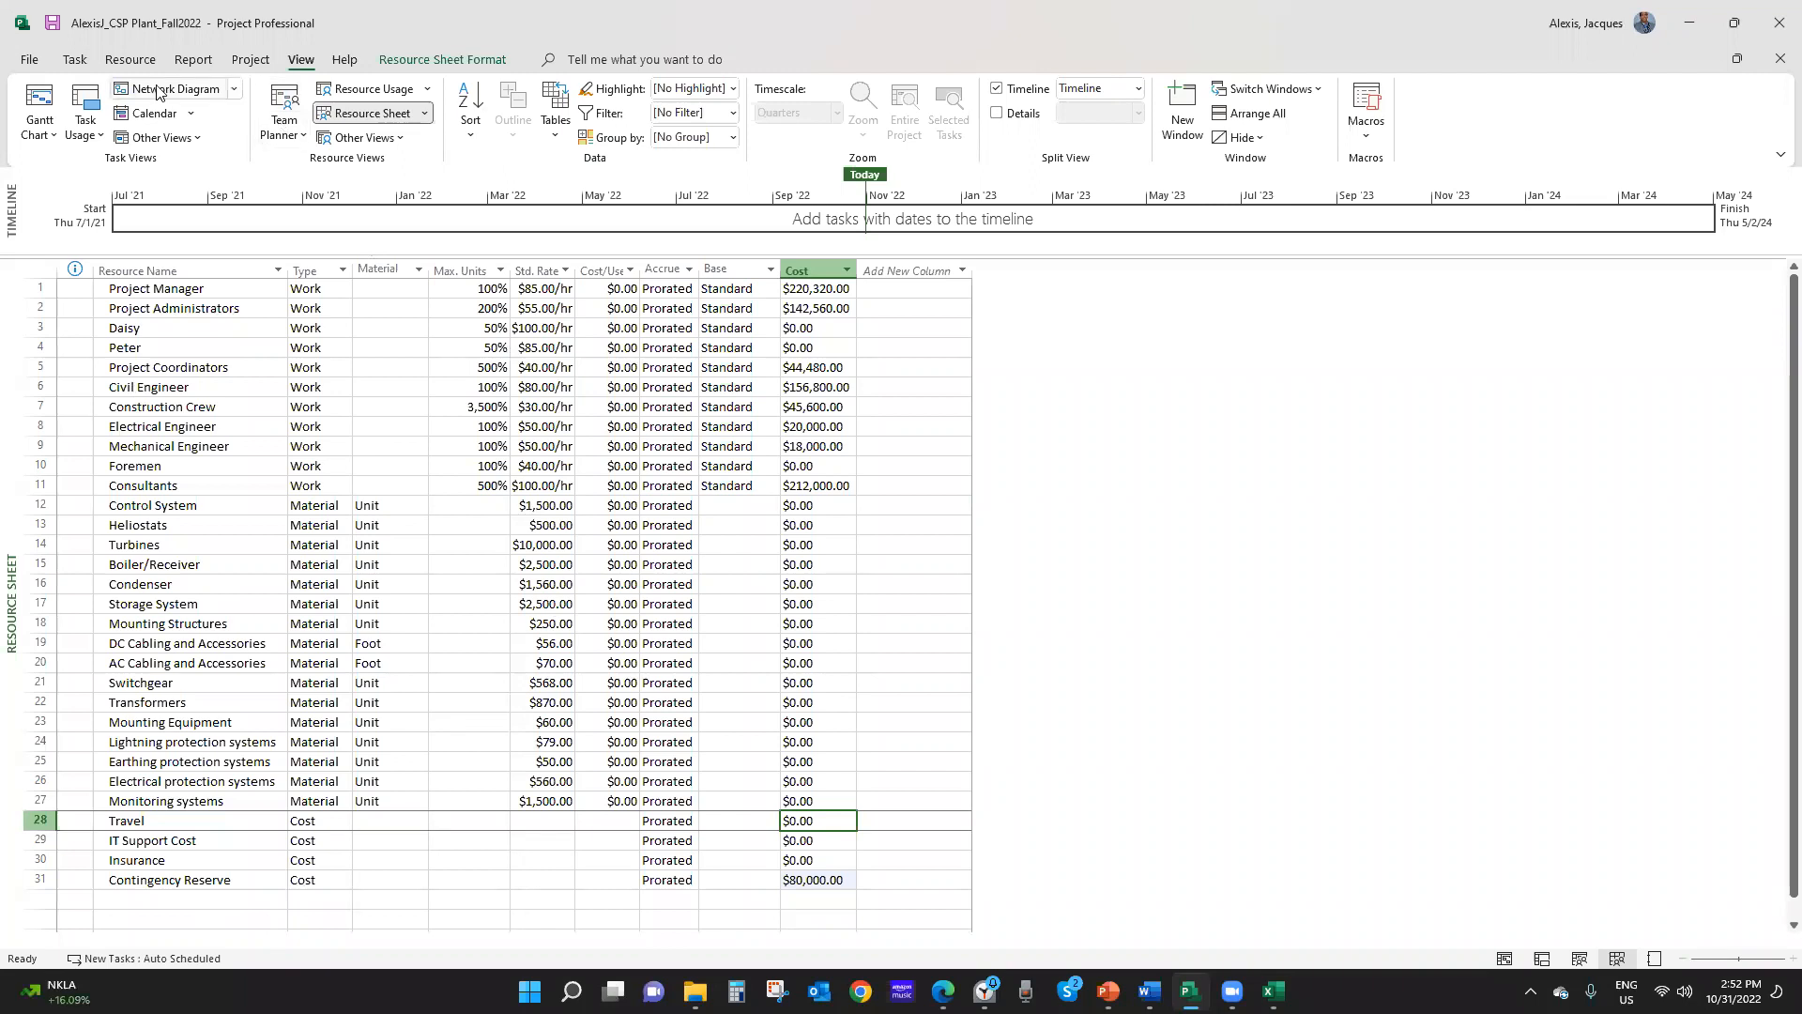
# Return to the Gantt Chart and assign Travel to the Assessment of different technical options task with a cost of $4,500
pyautogui.click(40, 98)
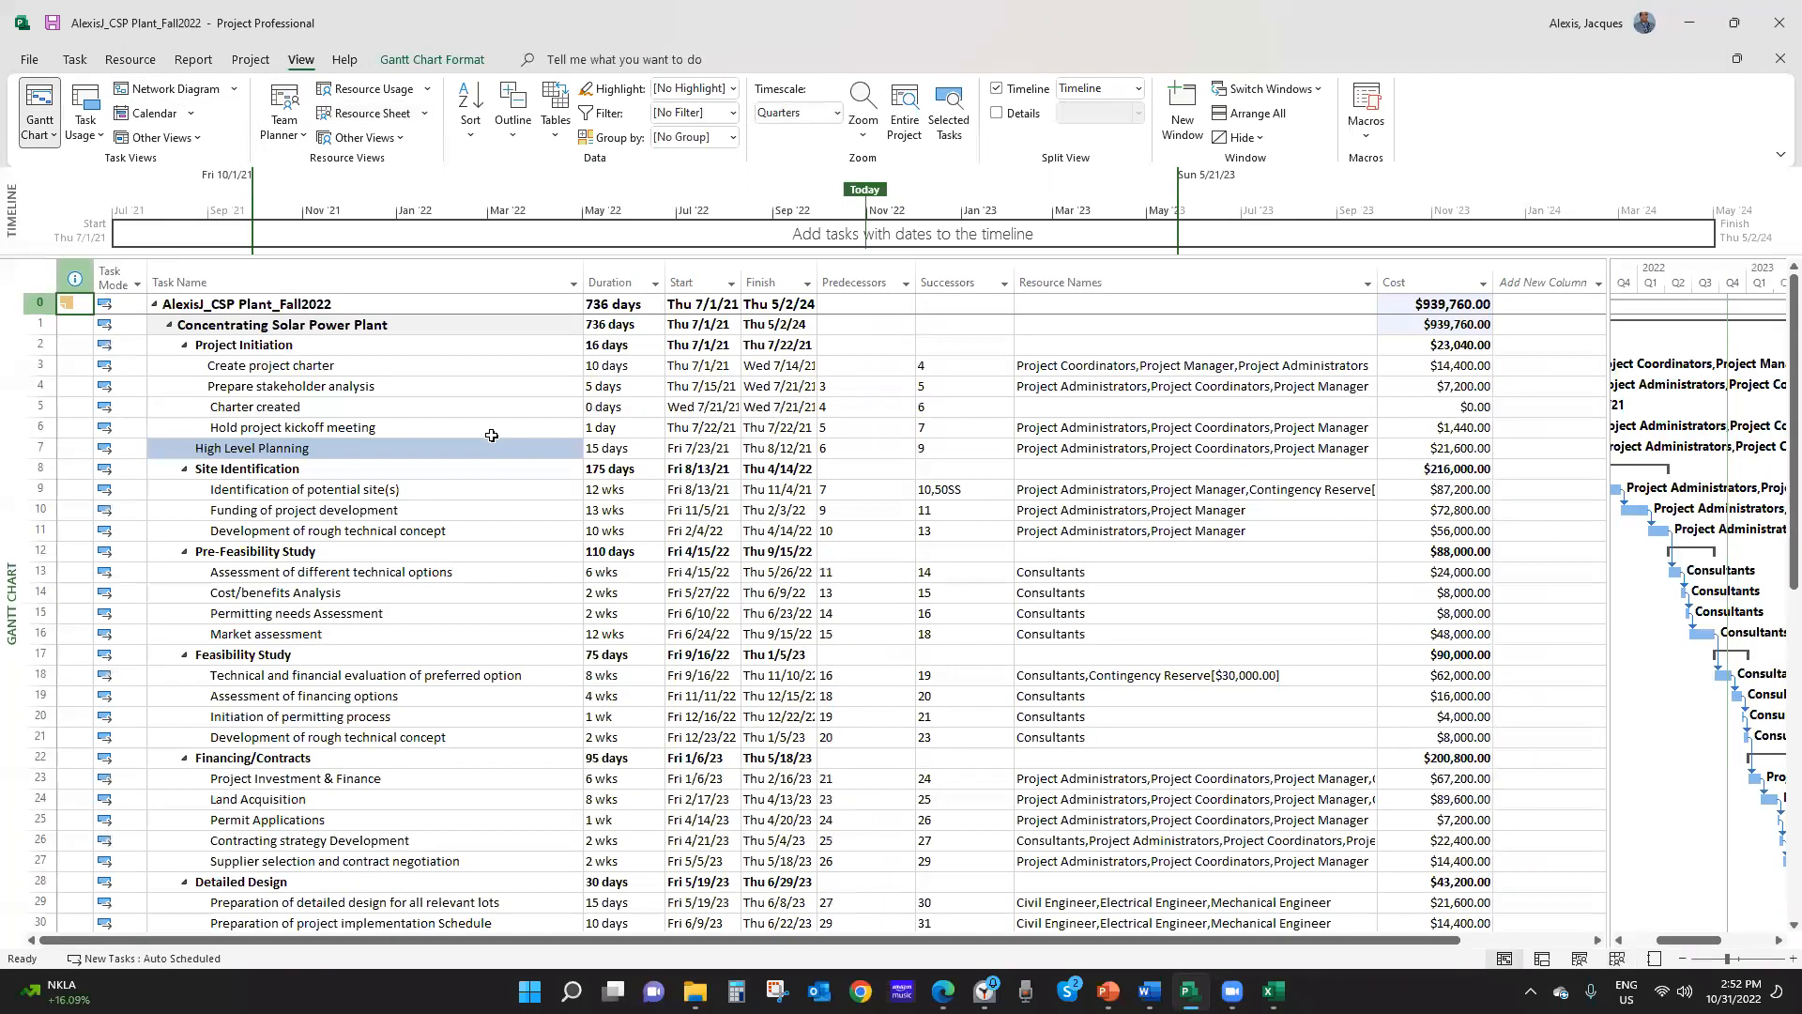
pyautogui.click(304, 574)
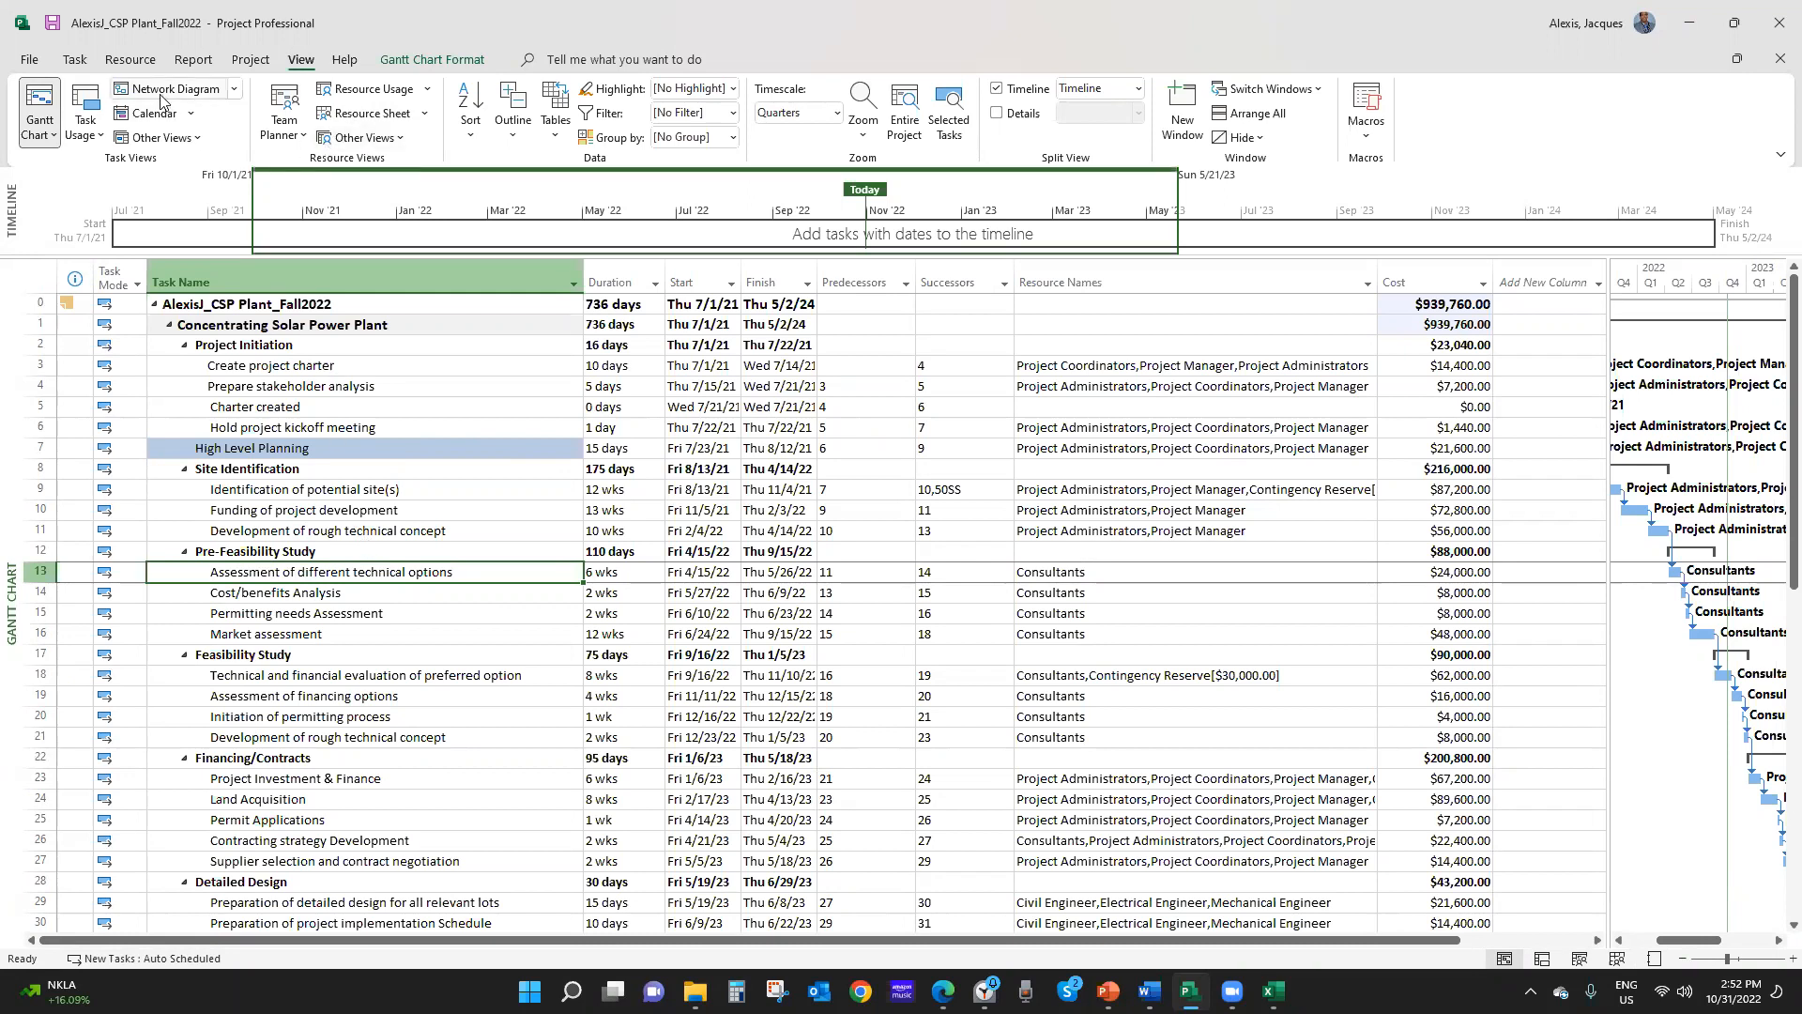
pyautogui.click(131, 60)
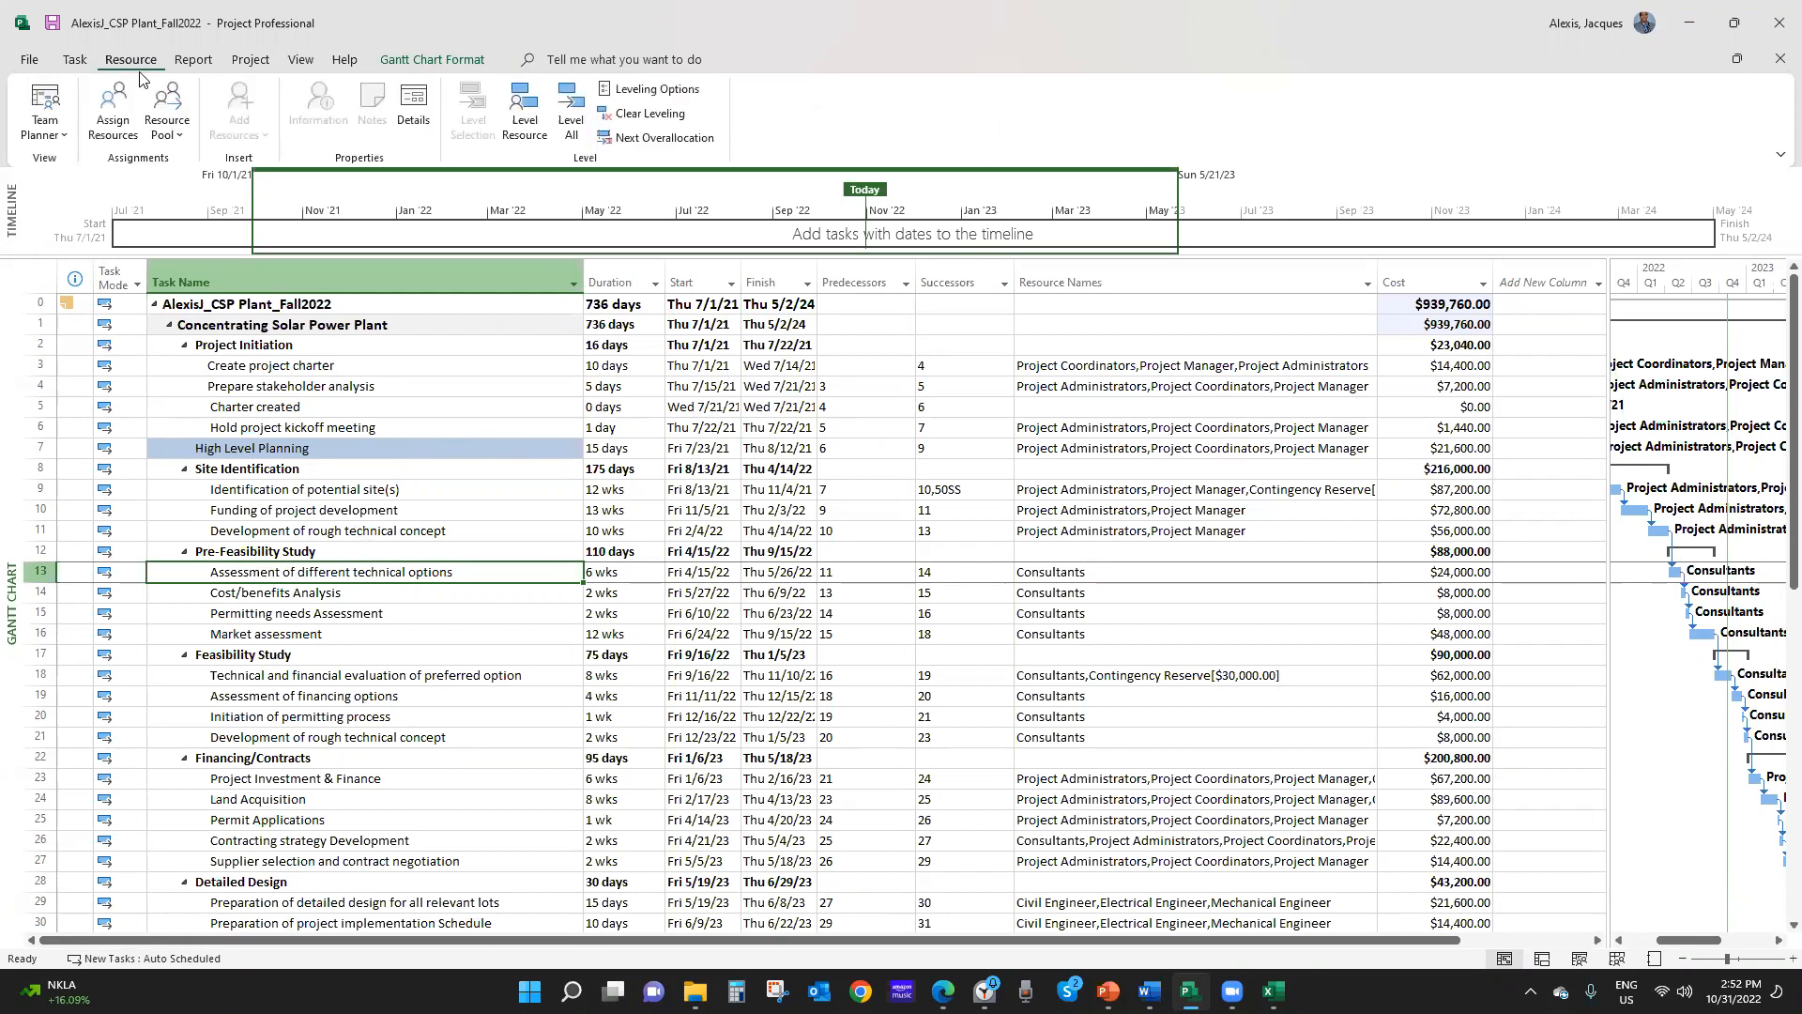
pyautogui.click(112, 108)
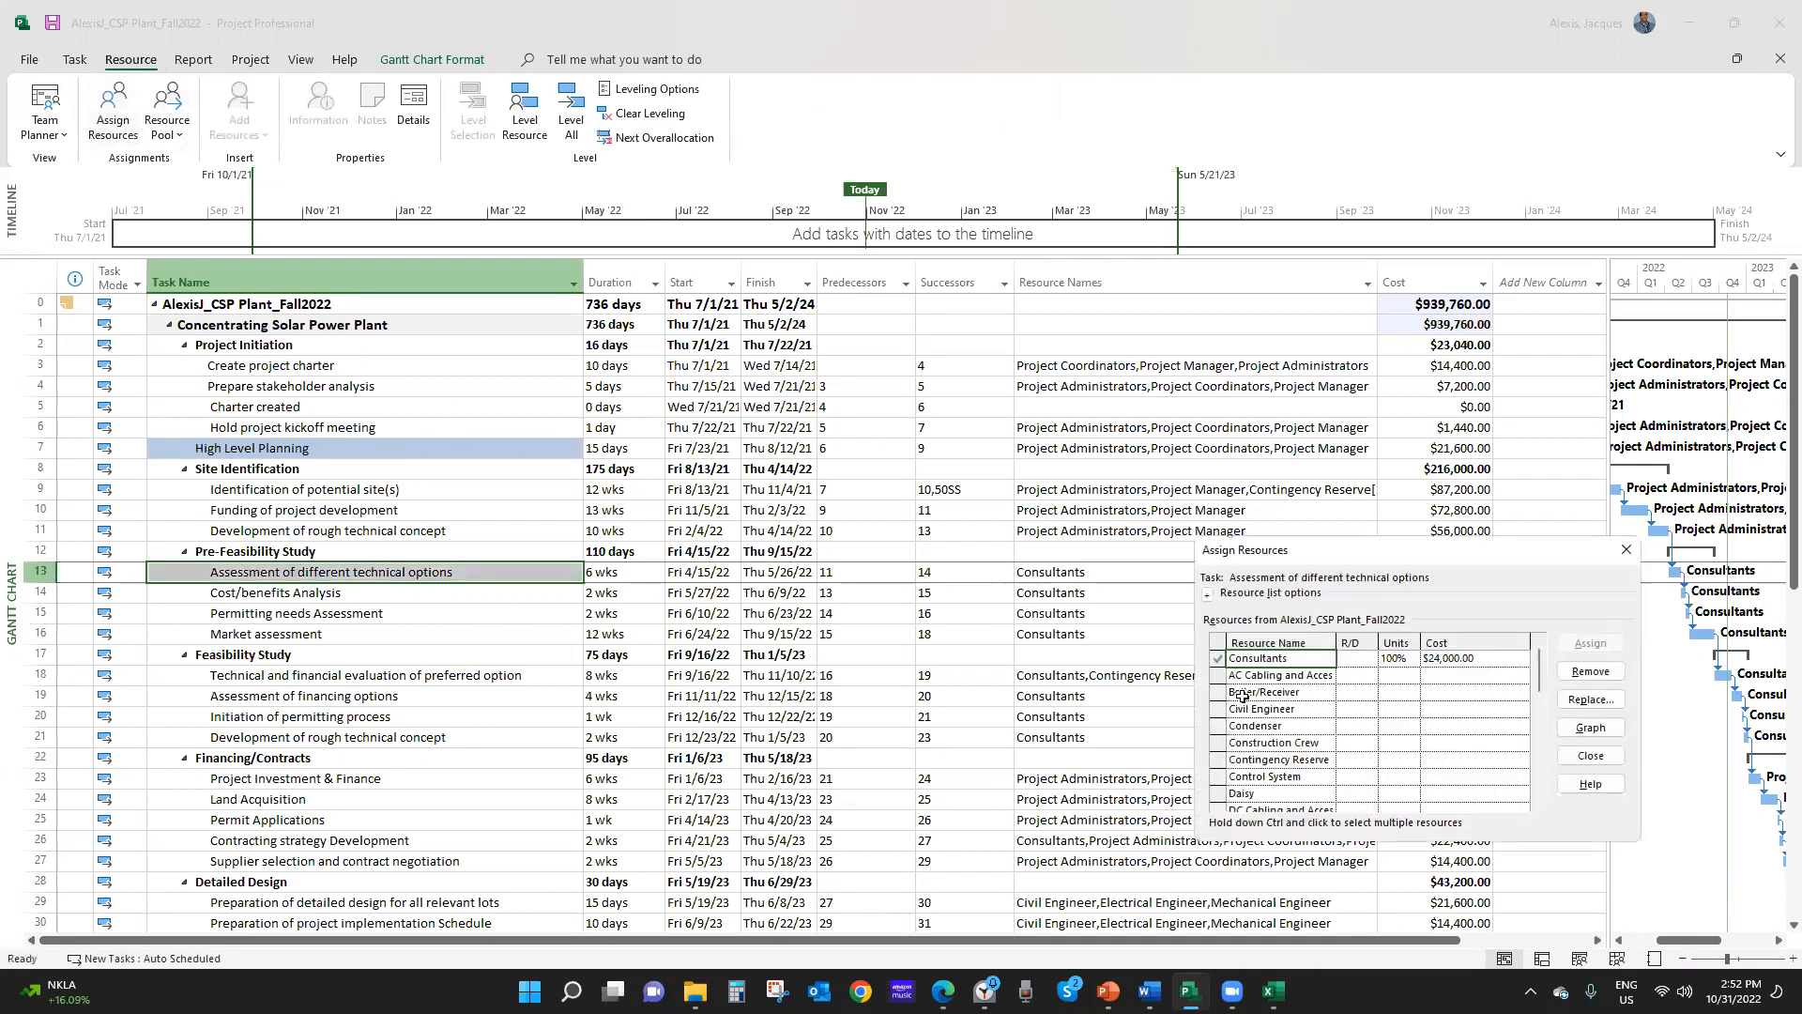
pyautogui.moveTo(1535, 666); pyautogui.dragTo(1556, 788)
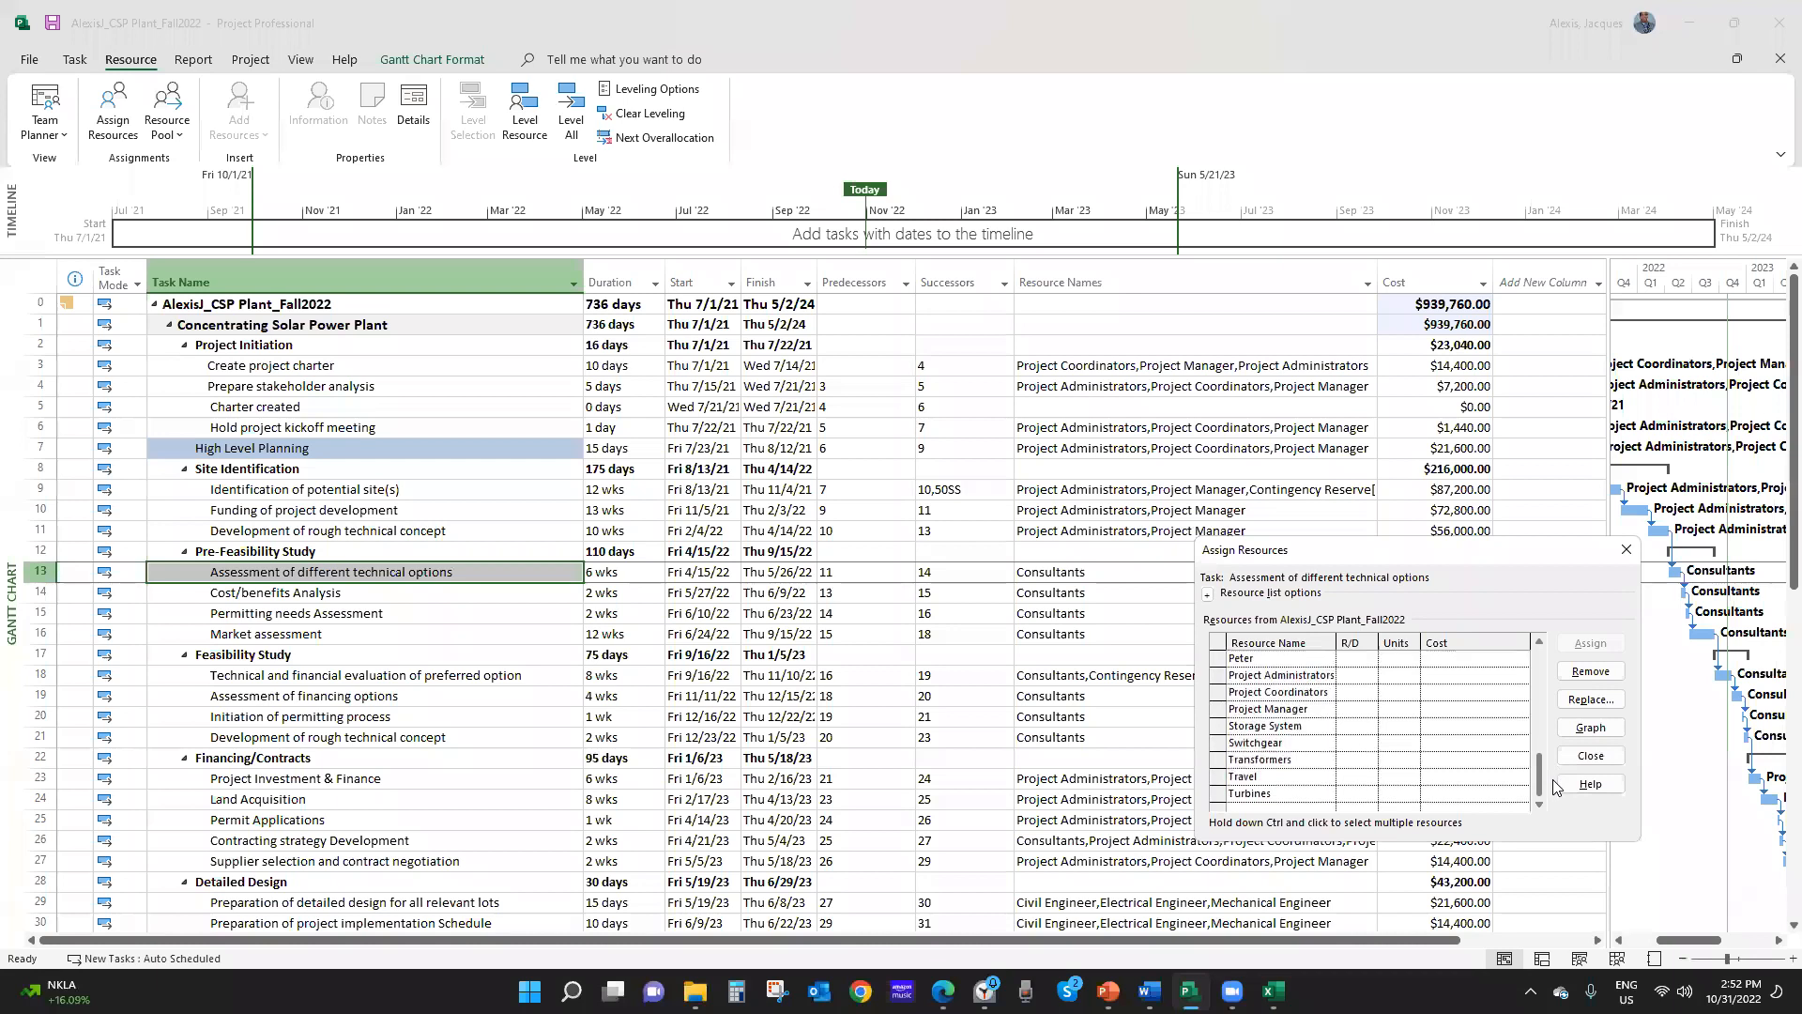
pyautogui.click(1437, 775)
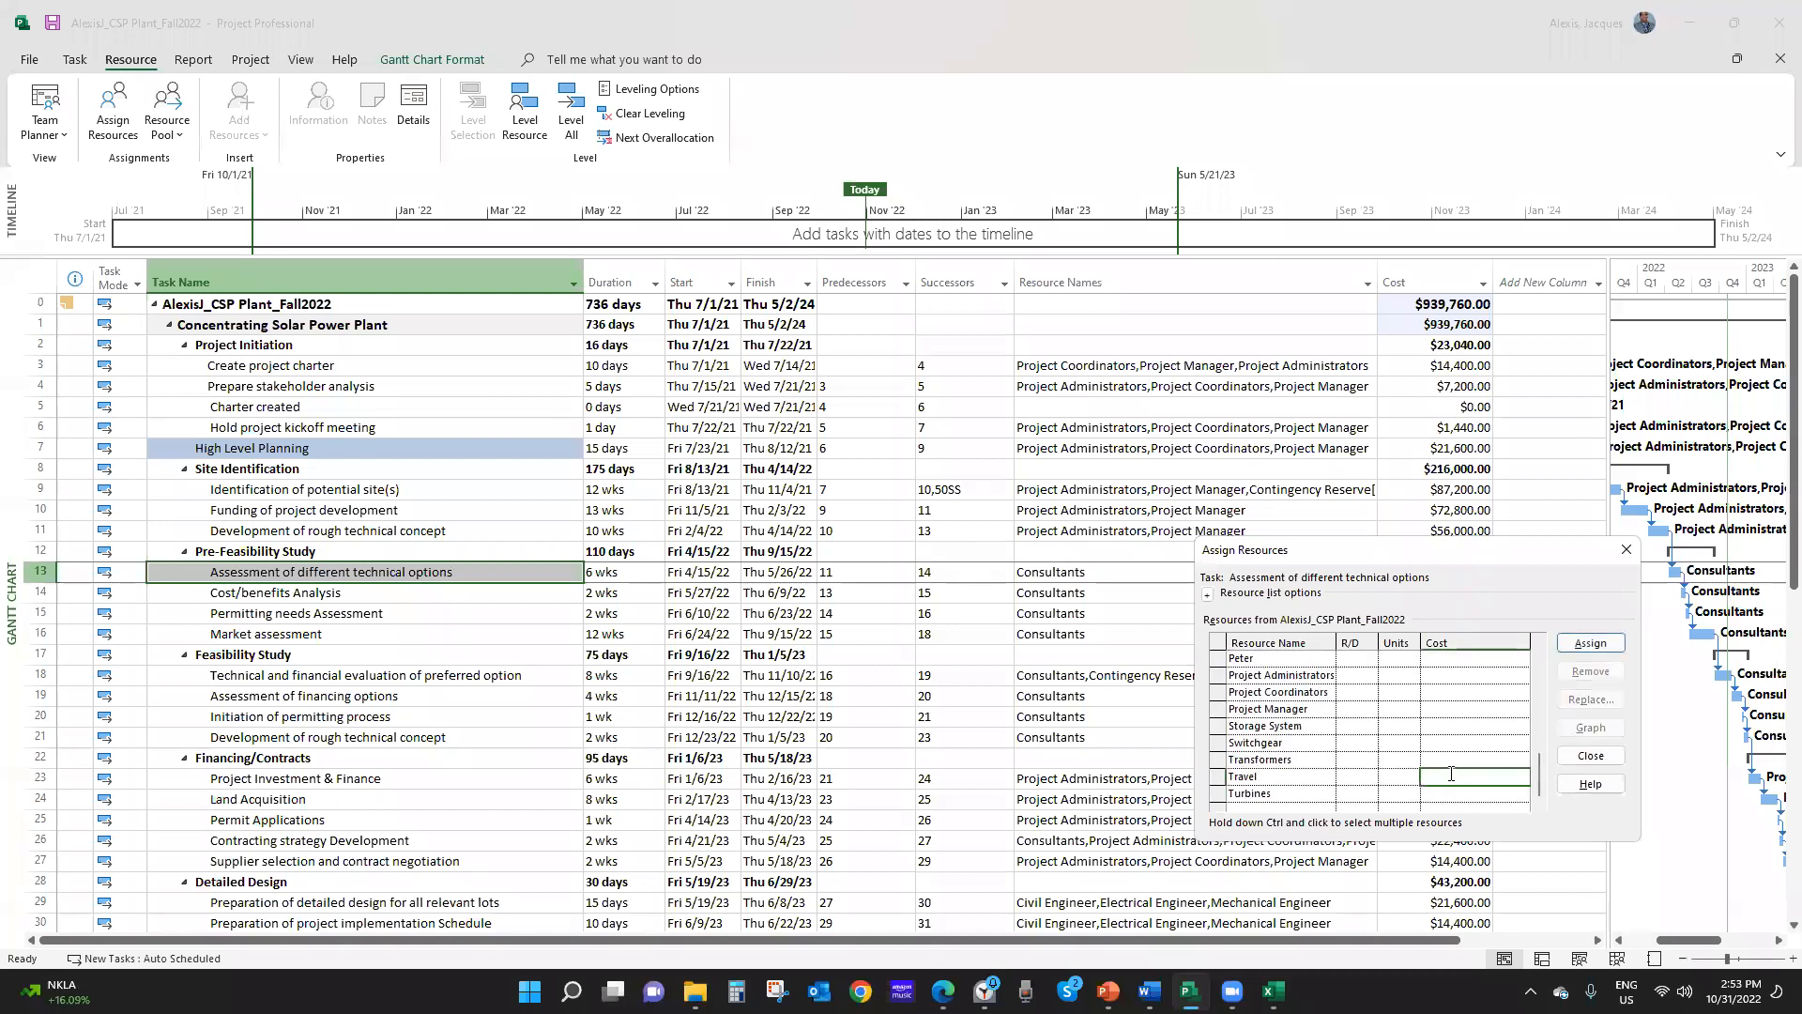
pyautogui.write('4500')
pyautogui.press('Return')
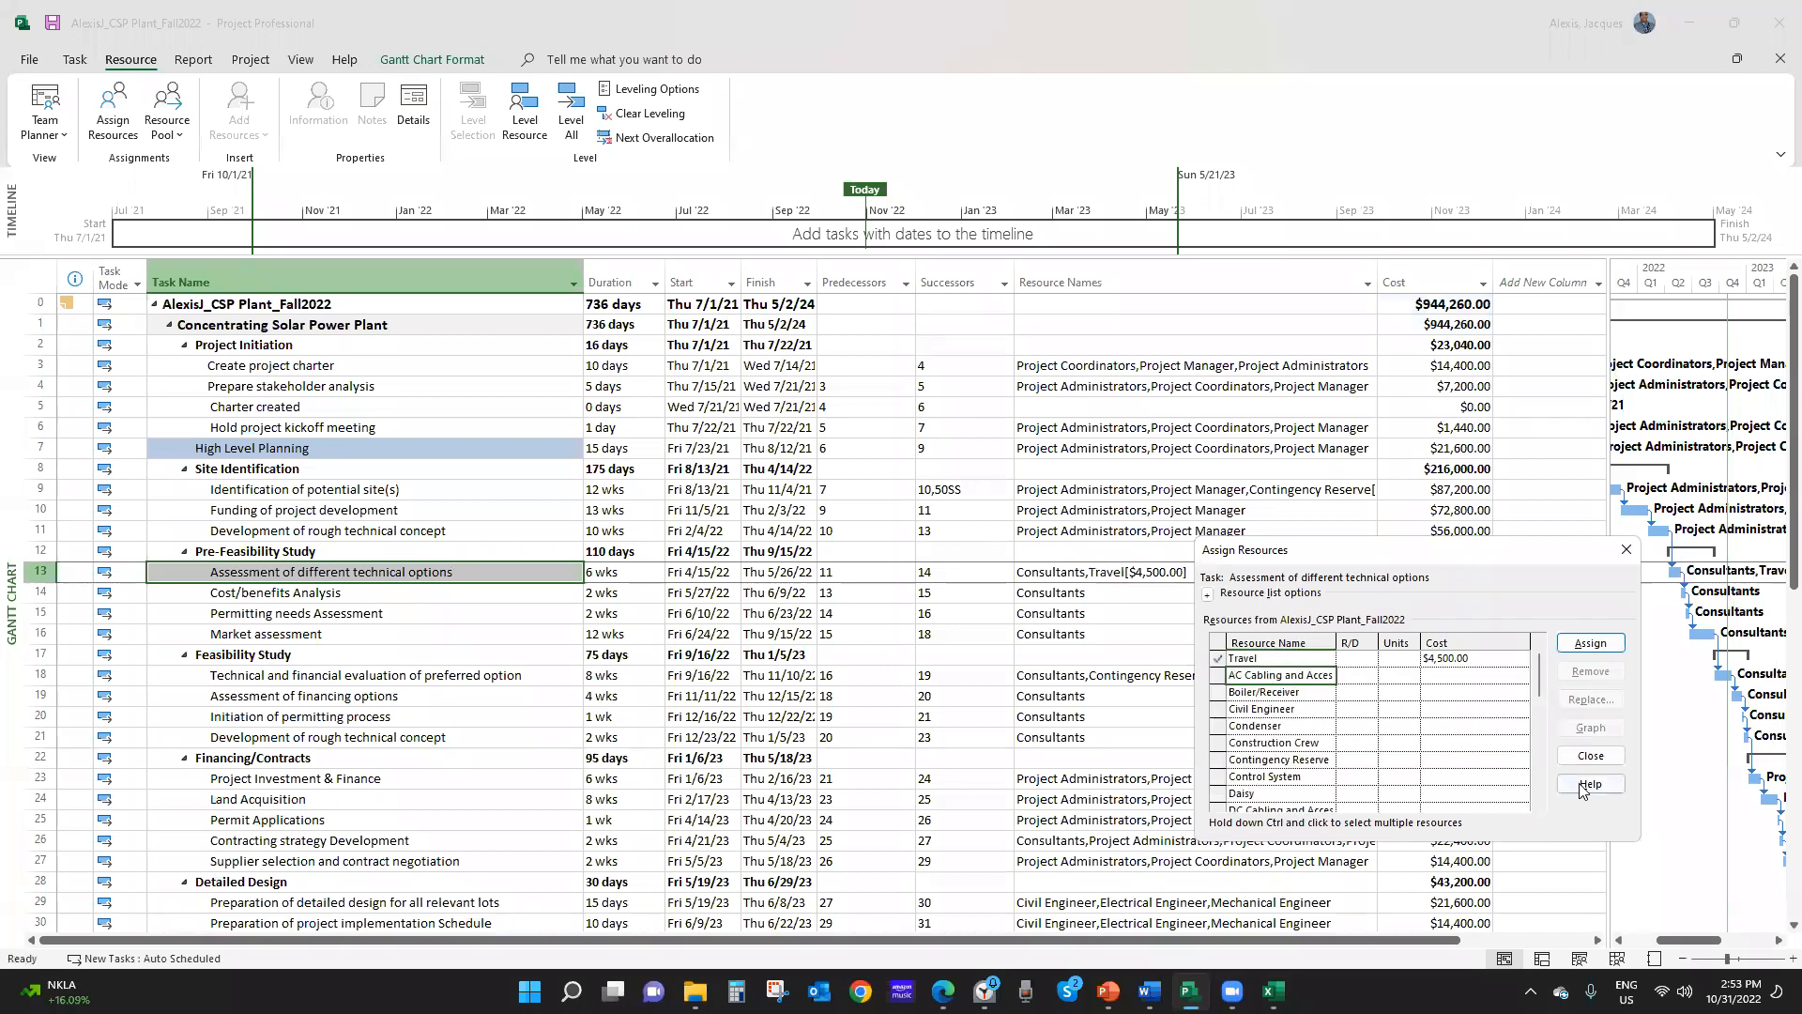
pyautogui.click(1627, 550)
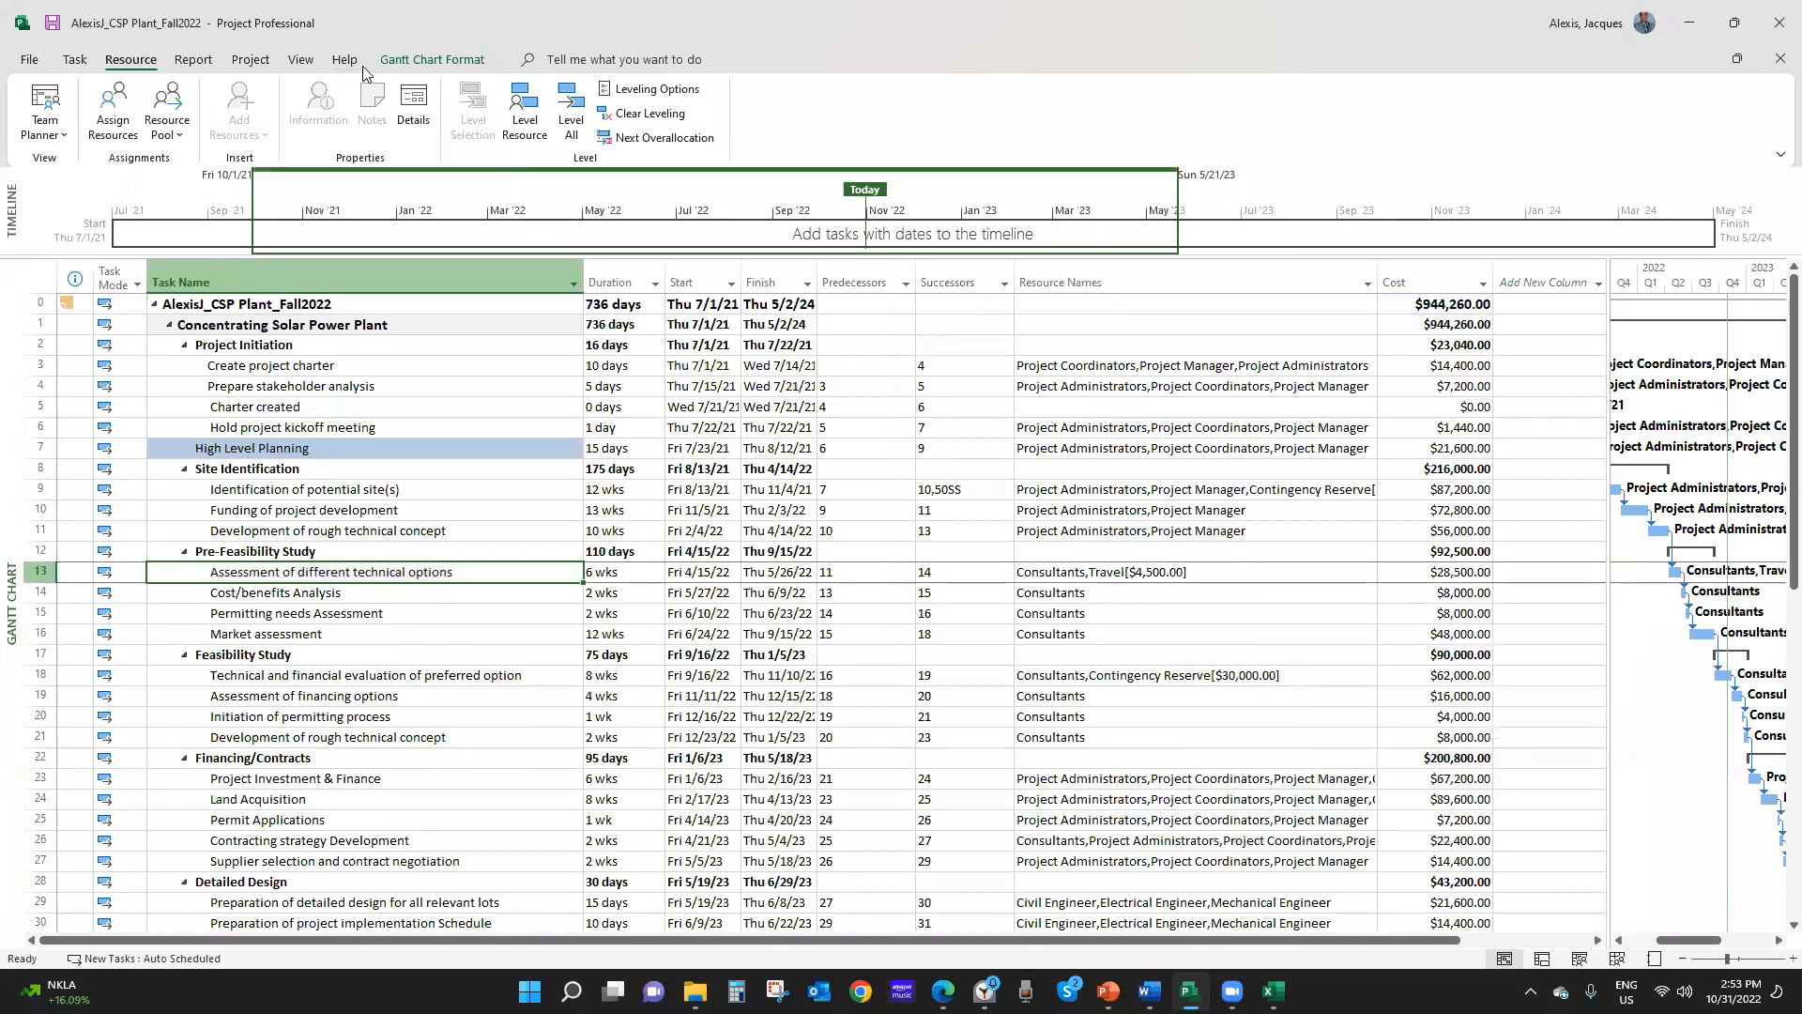
# Show the Resource Sheet again and check the Travel resource's cost
pyautogui.click(314, 60)
pyautogui.click(366, 112)
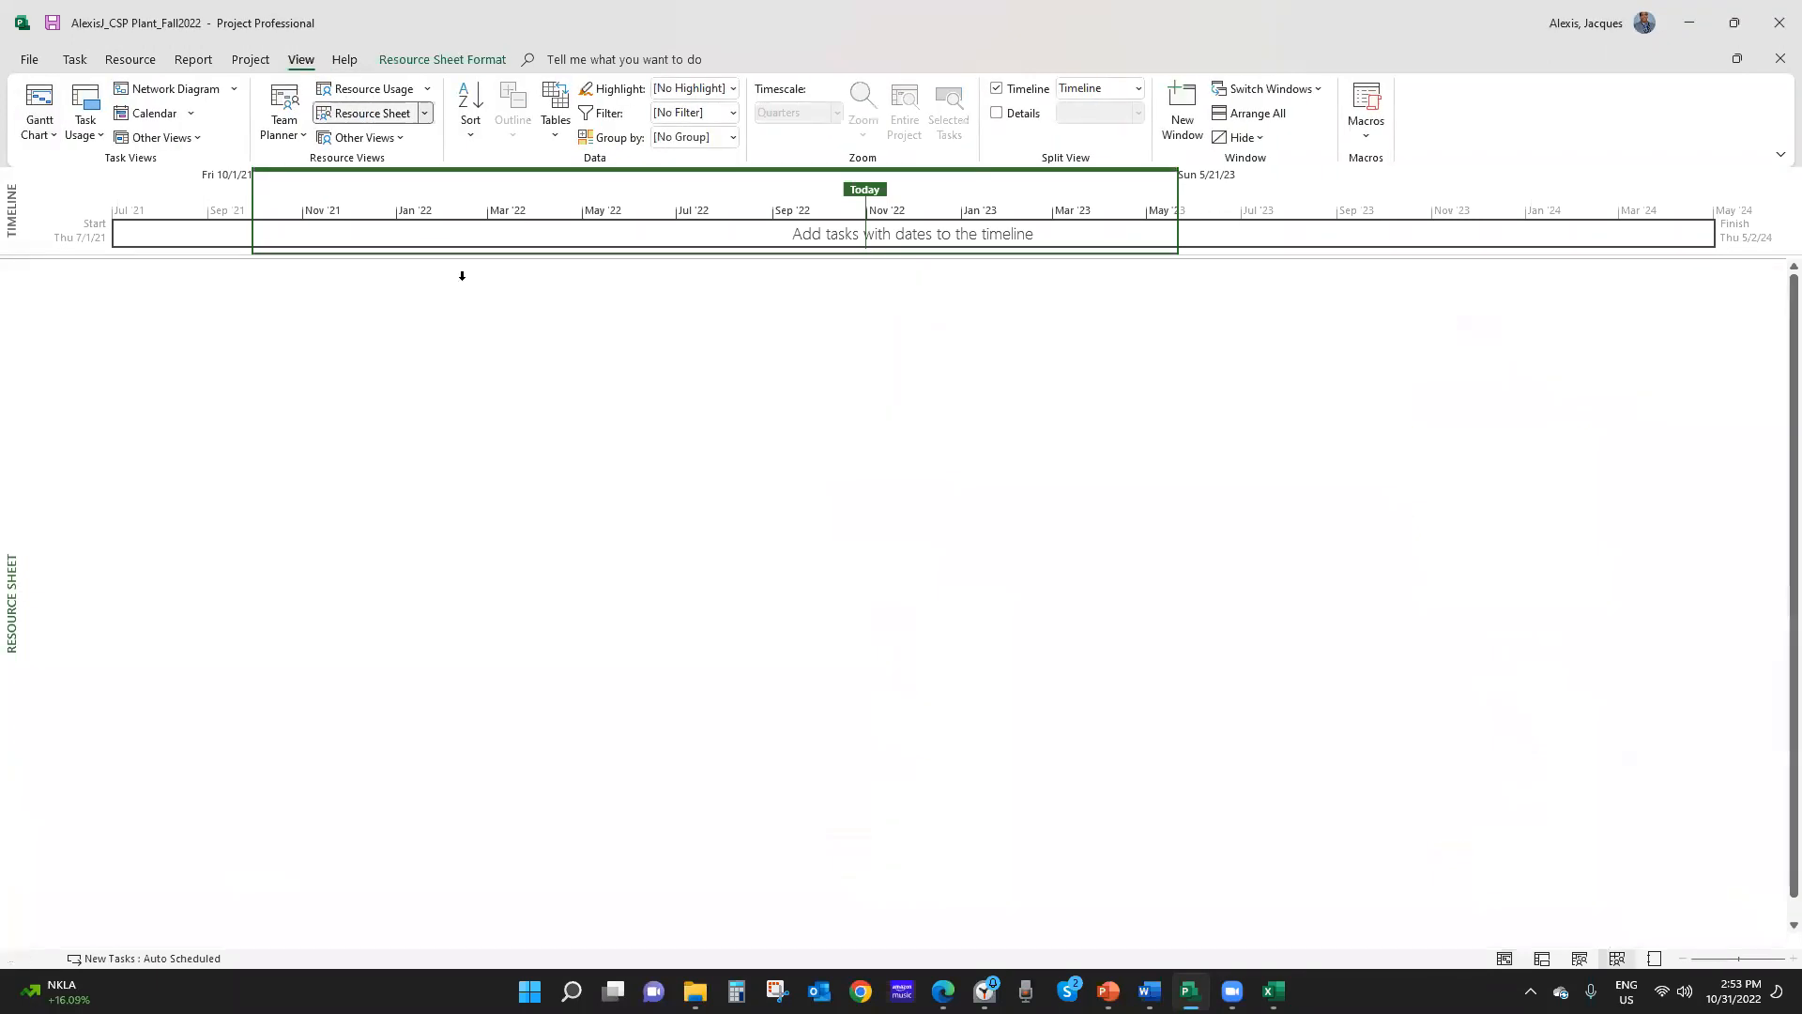
pyautogui.click(814, 826)
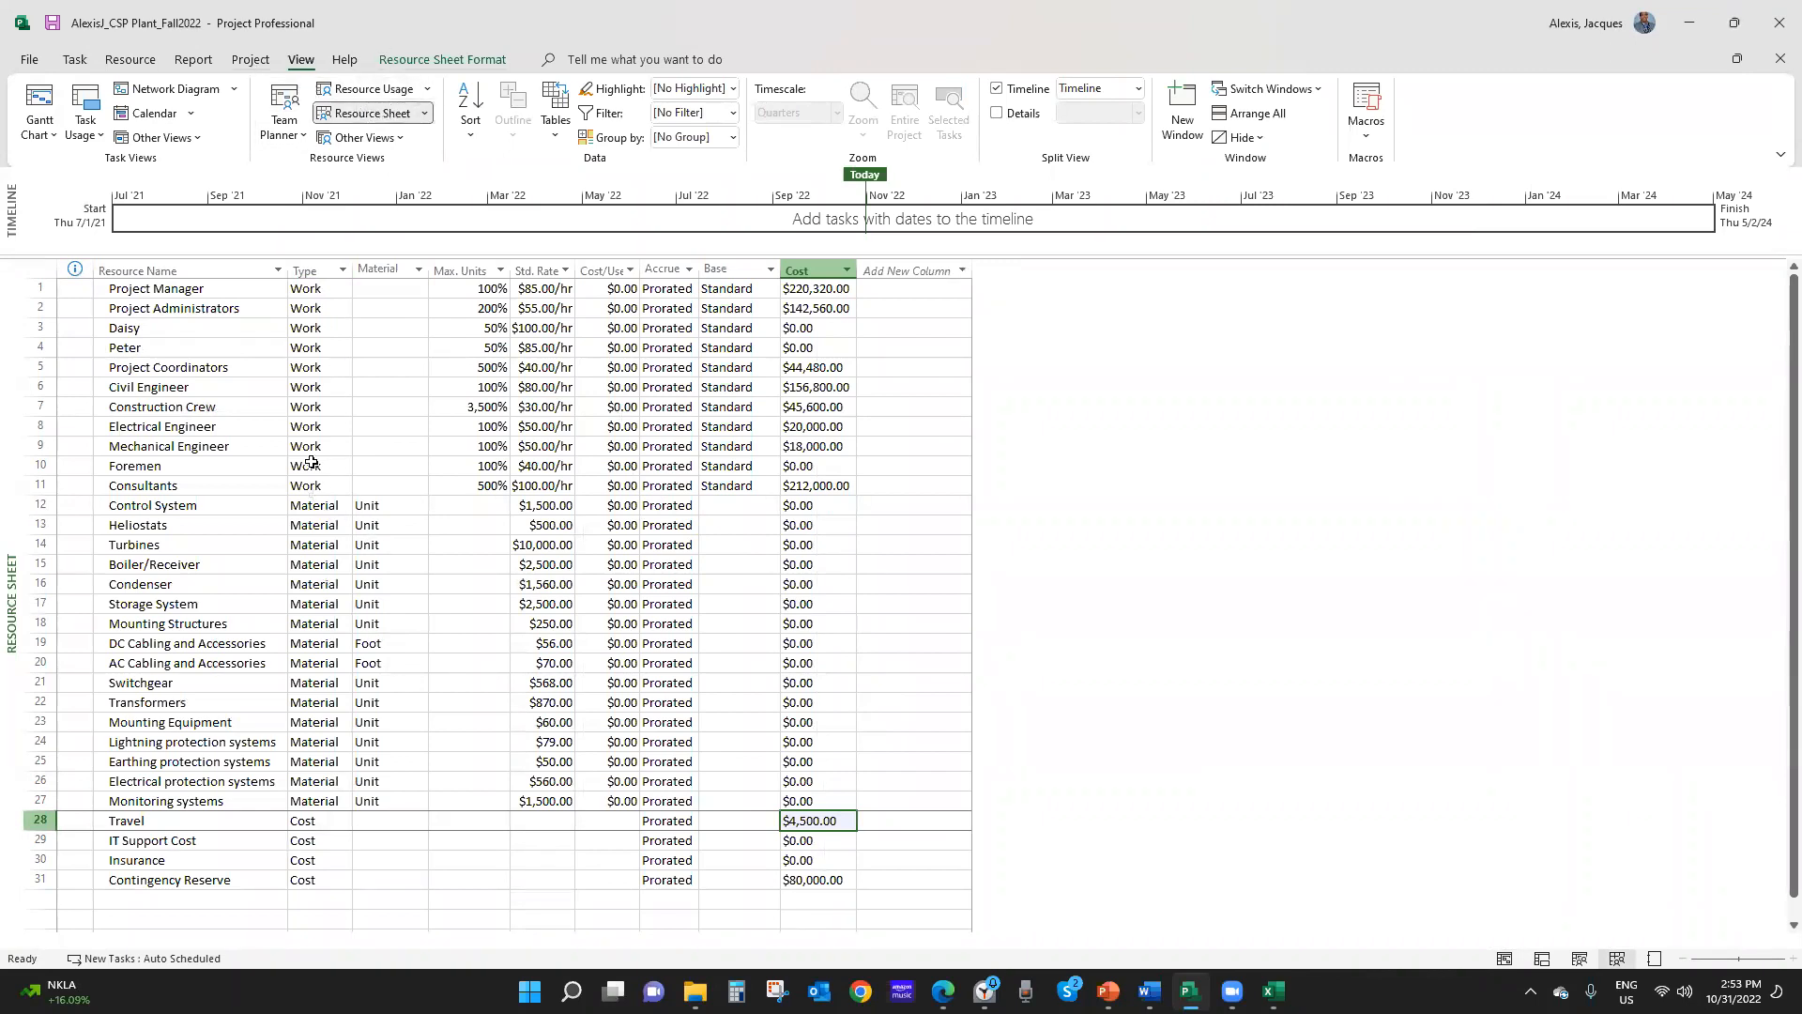
pyautogui.click(263, 64)
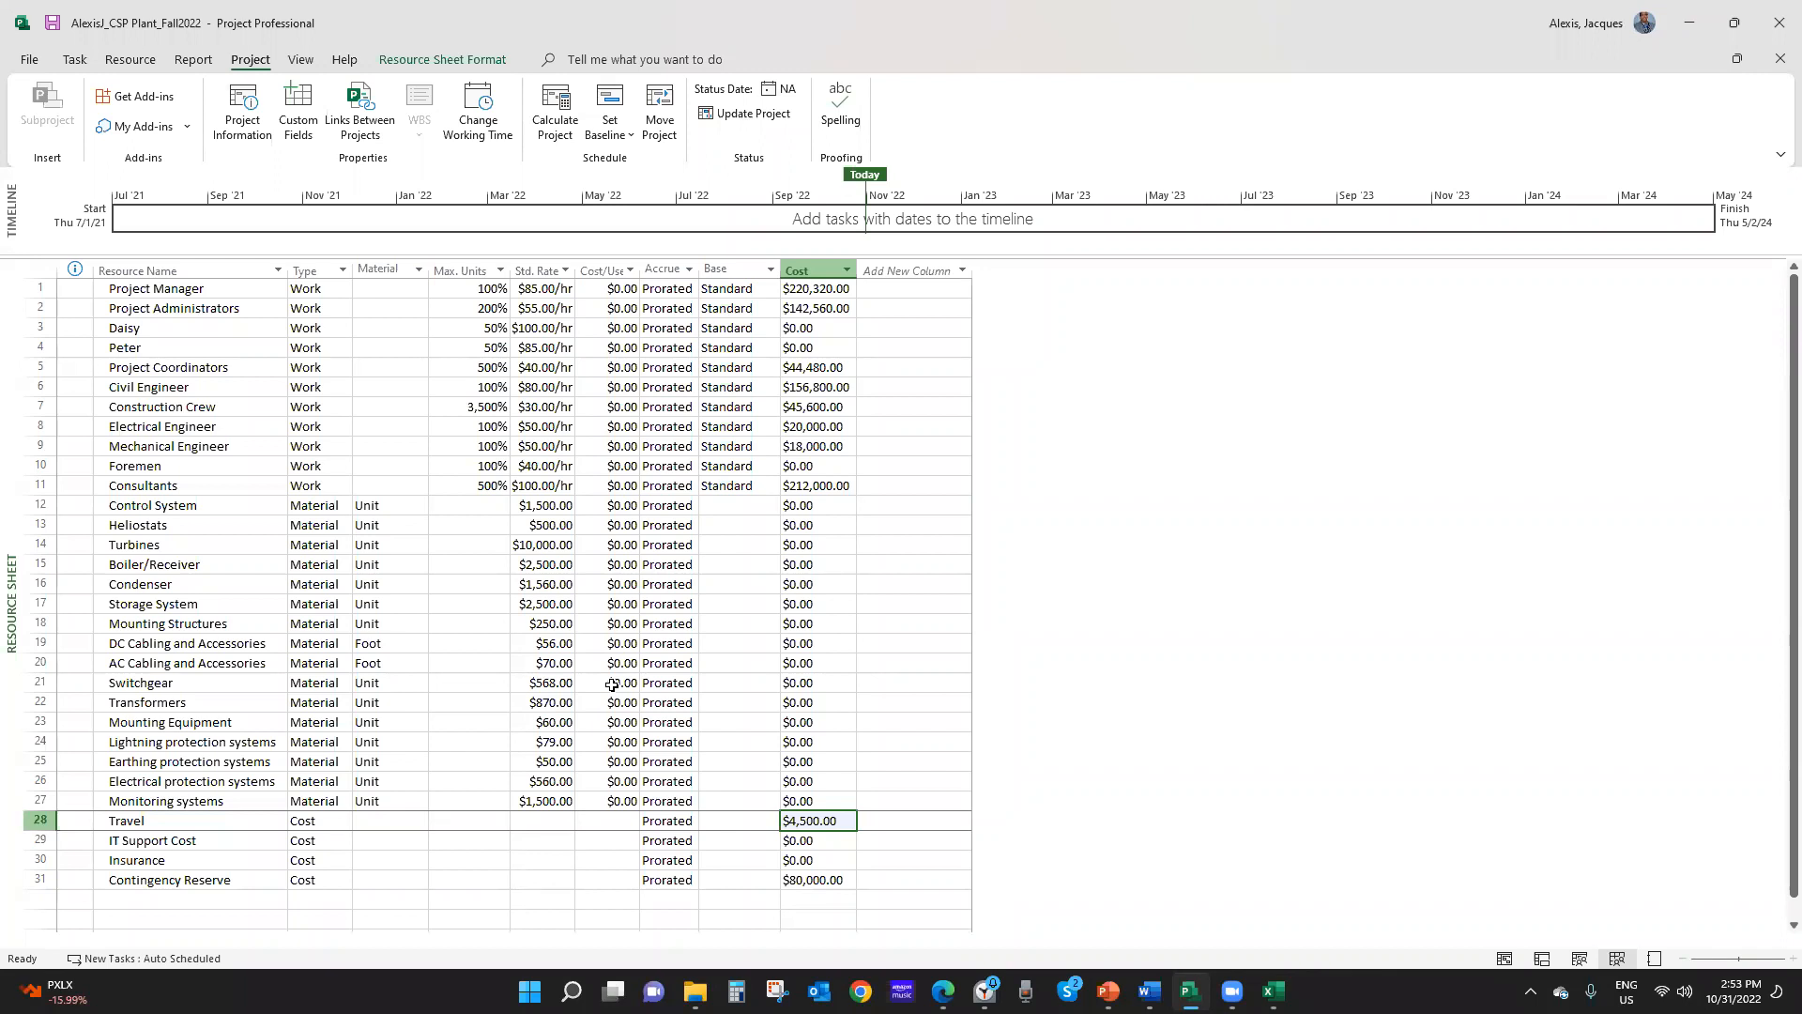
pyautogui.scroll(-2, 475, 571)
pyautogui.scroll(2, 475, 570)
# Show the Resource Usage view to review the task assignments under Travel and Contingency Reserve
pyautogui.click(130, 62)
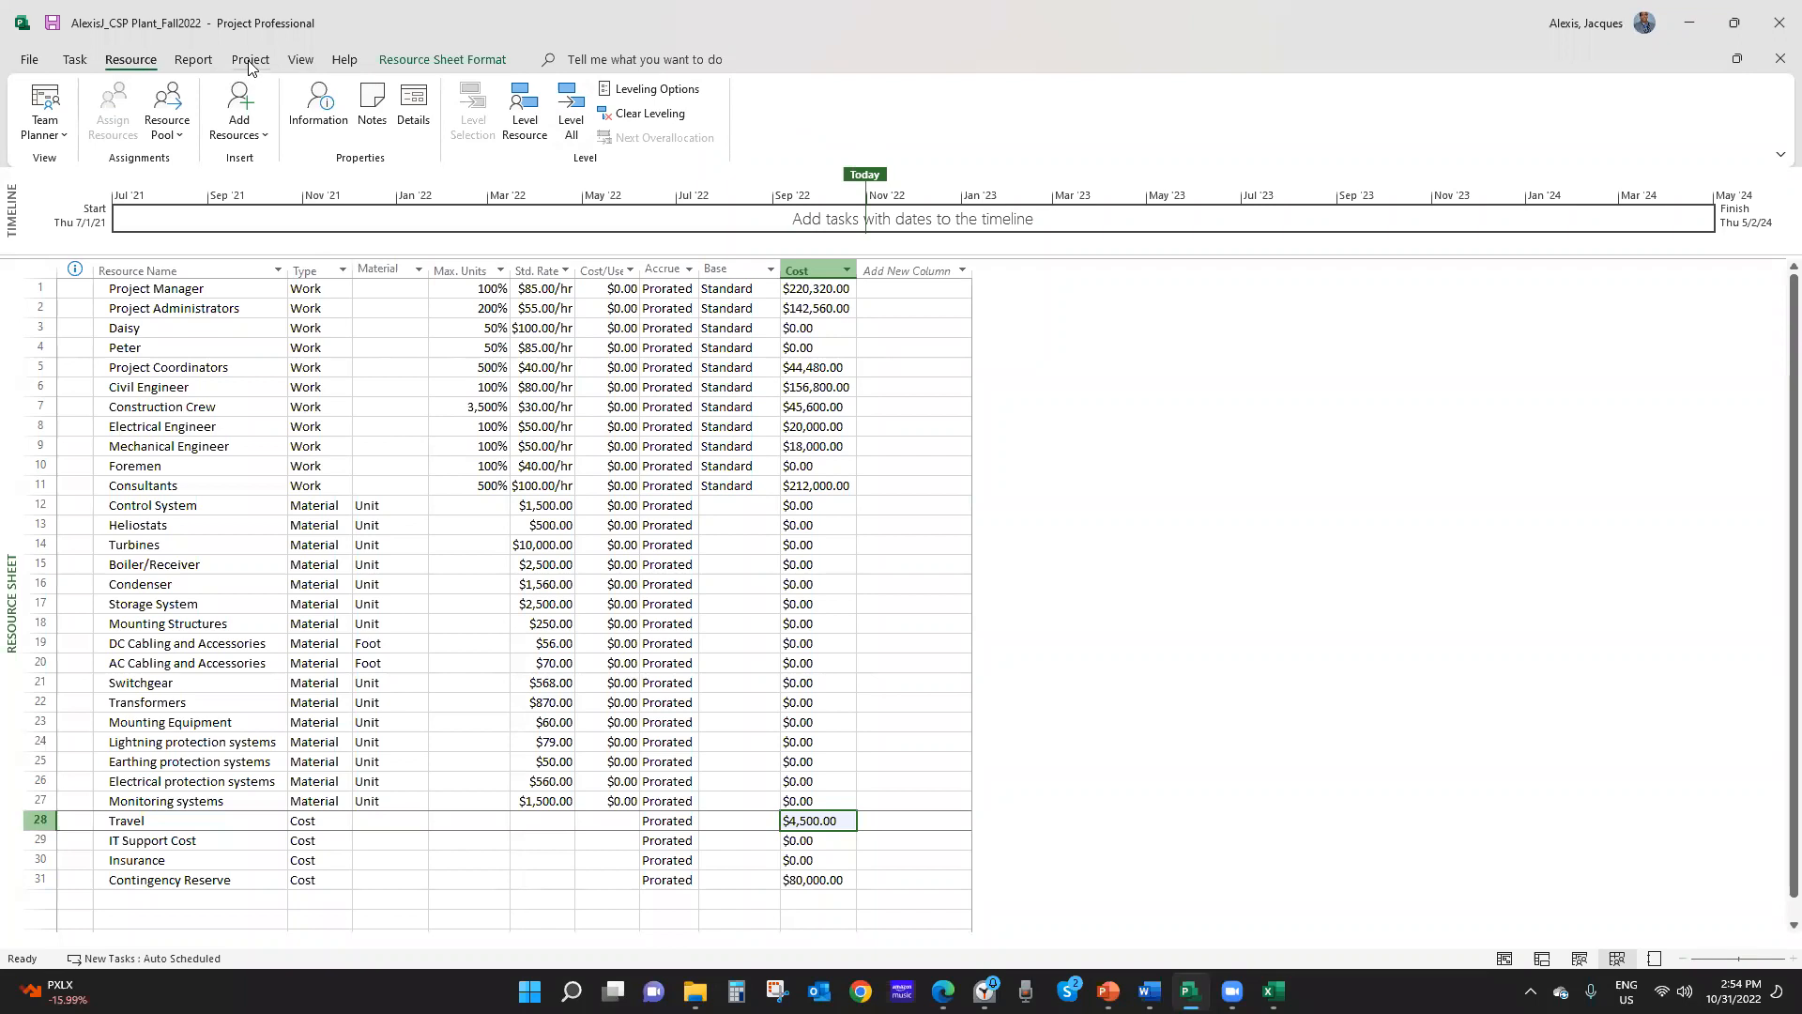
pyautogui.click(301, 59)
pyautogui.click(383, 86)
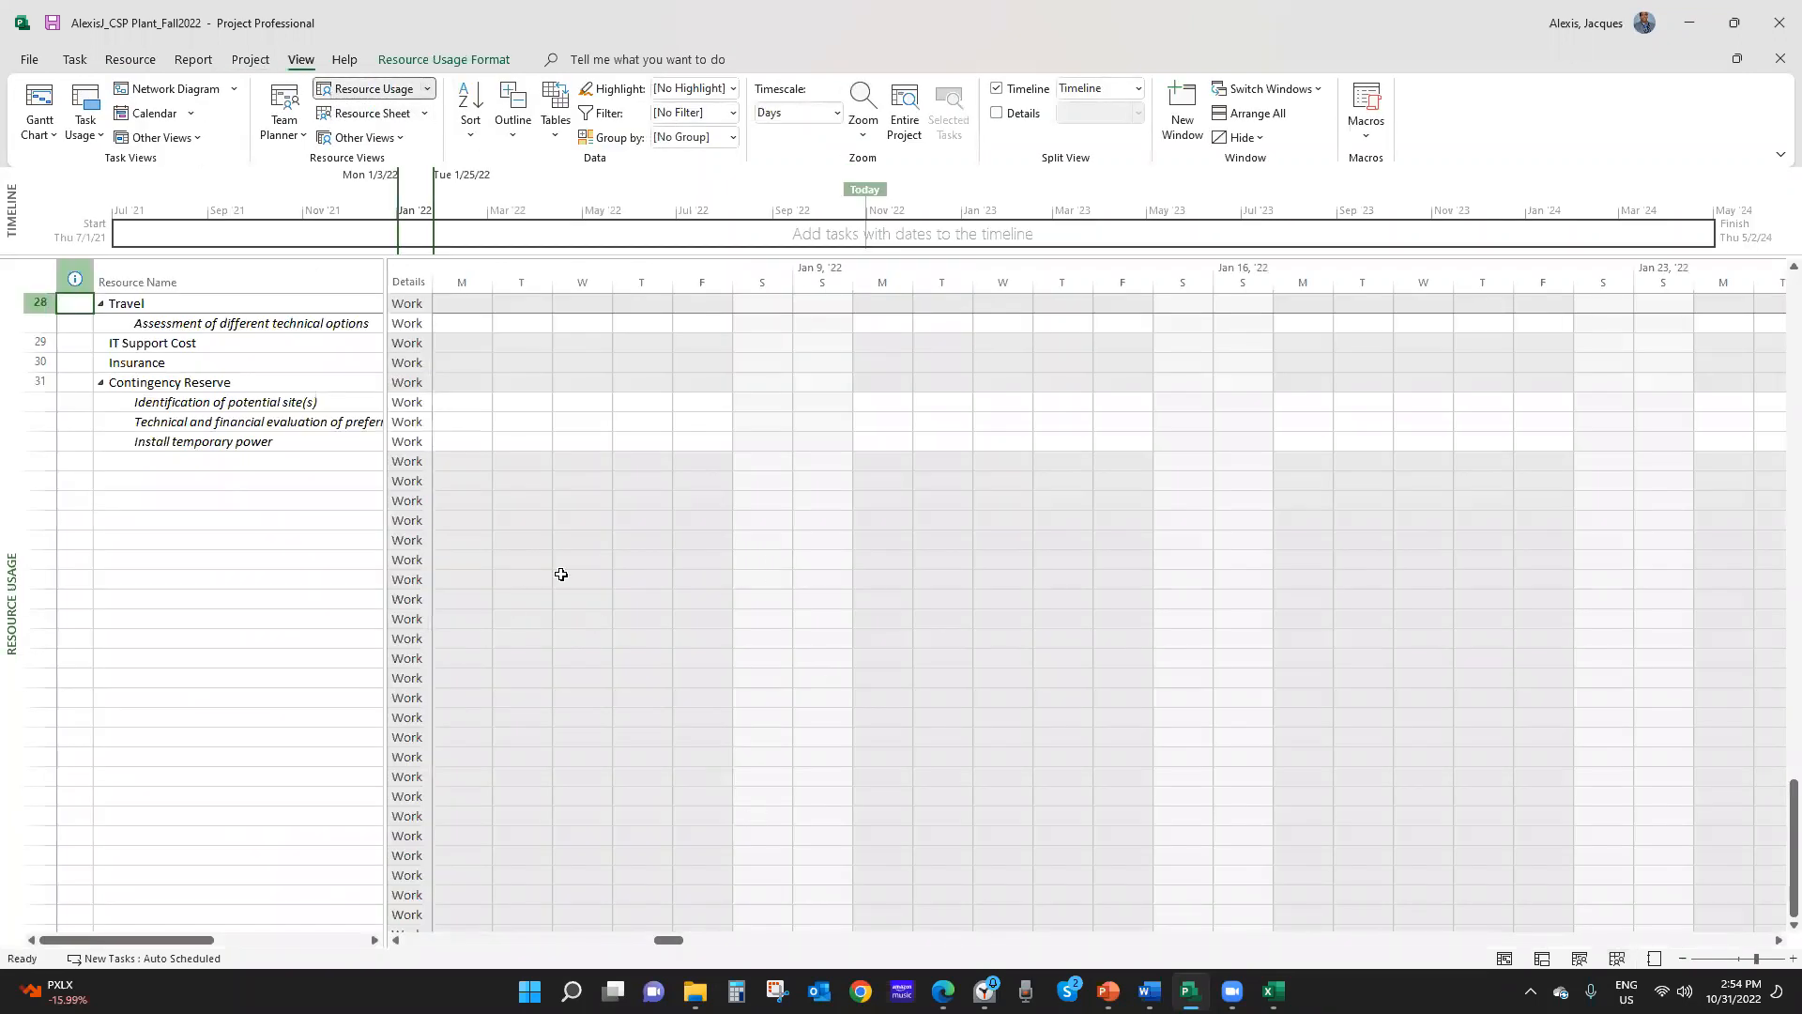
# Look through the task assignments of the remaining resources in the Resource Usage view
pyautogui.scroll(3, 714, 497)
pyautogui.scroll(2, 716, 552)
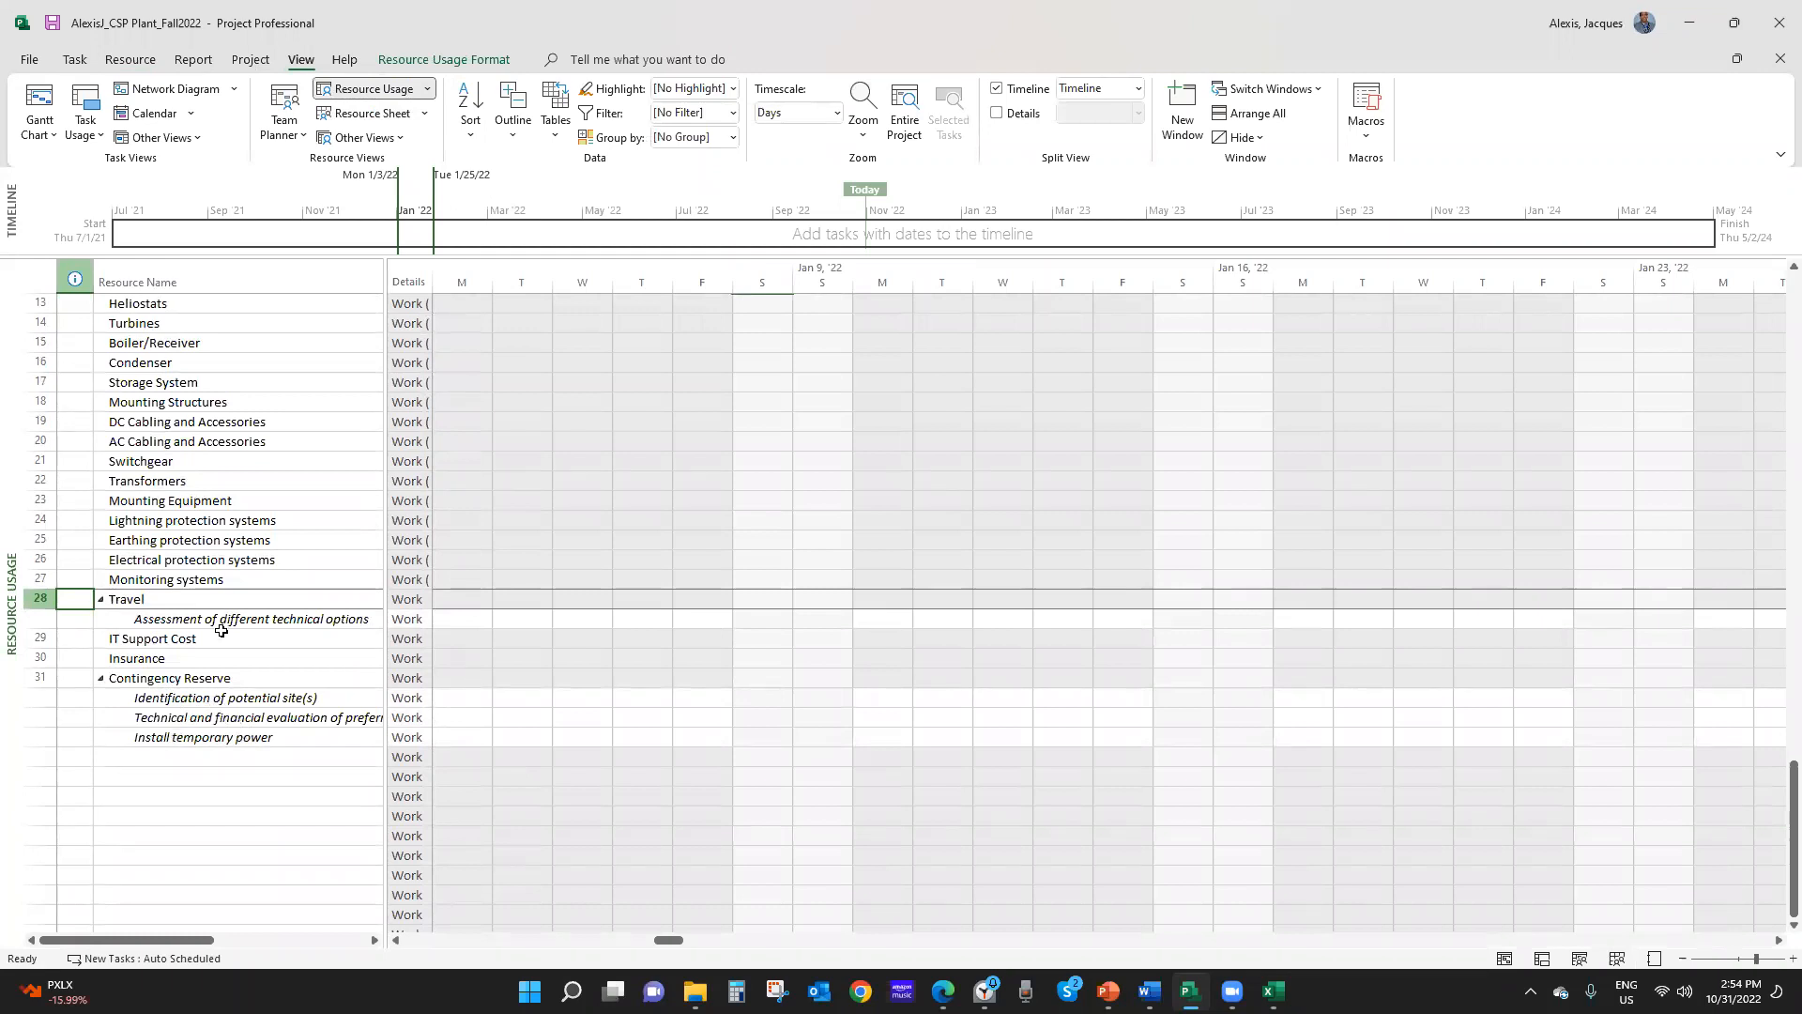
pyautogui.scroll(8, 218, 647)
pyautogui.scroll(15, 219, 663)
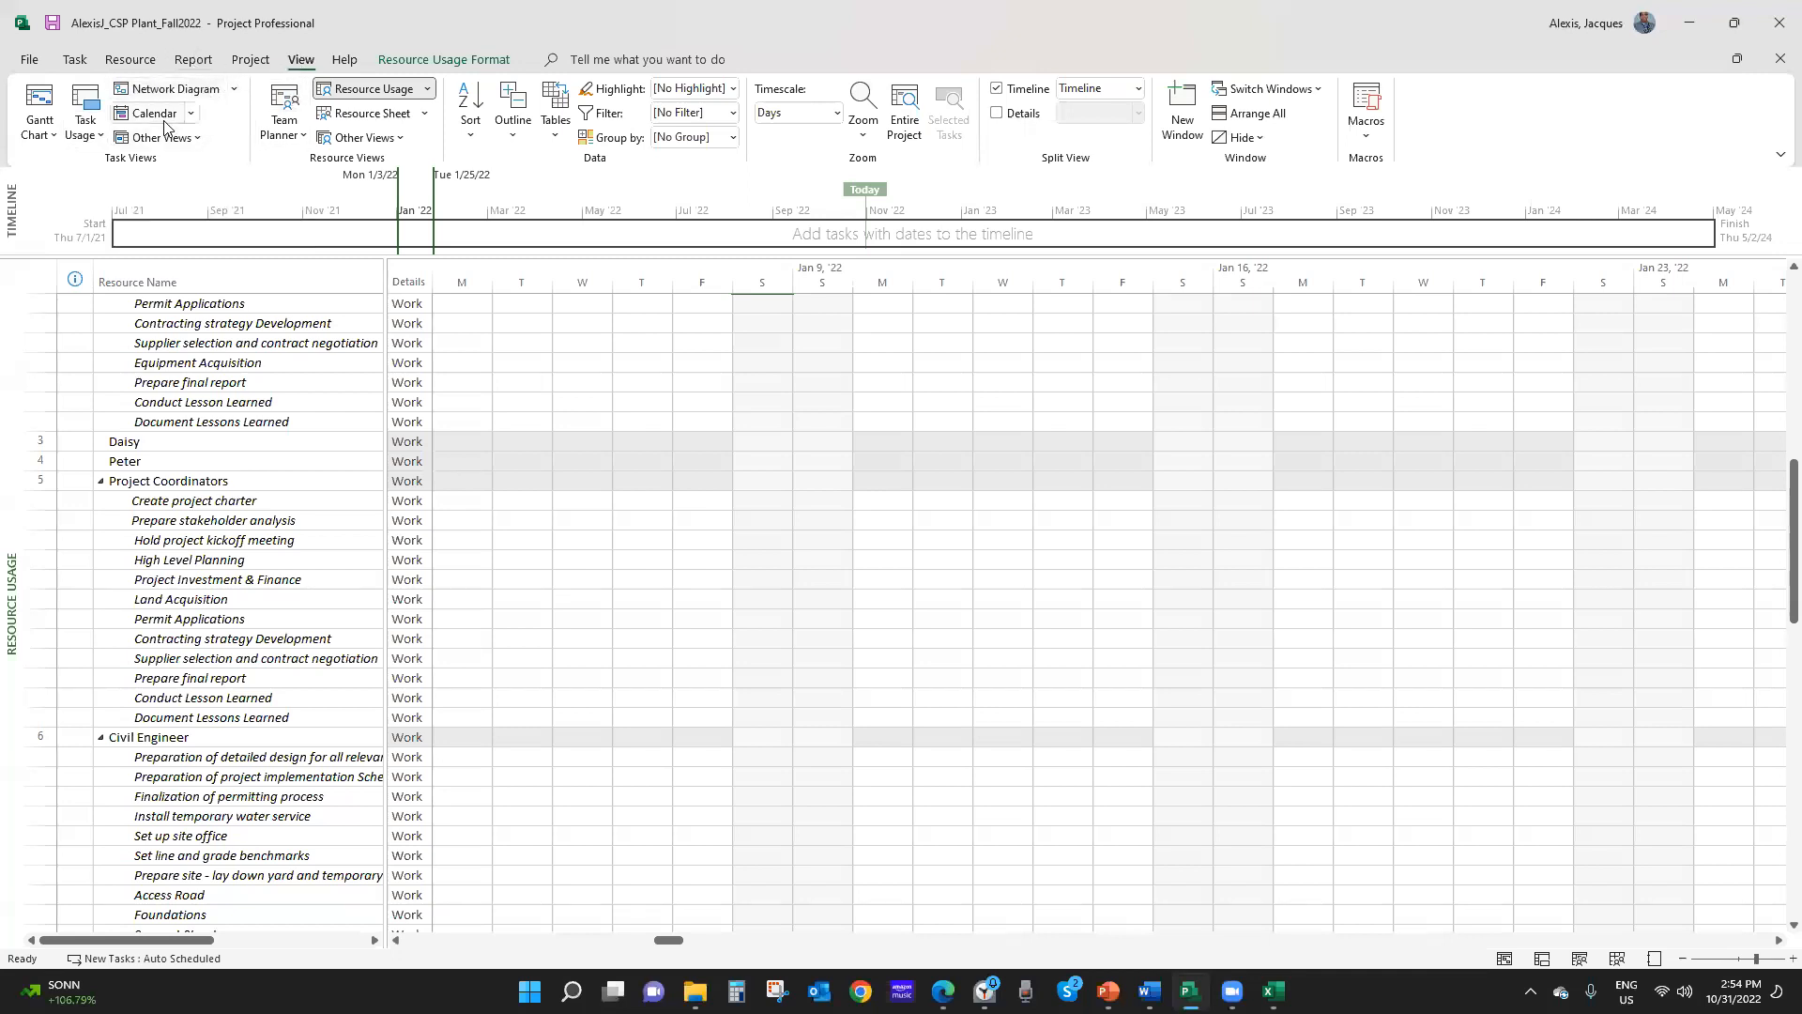
# Return to the Gantt Chart and save Baseline for the entire project
pyautogui.click(42, 105)
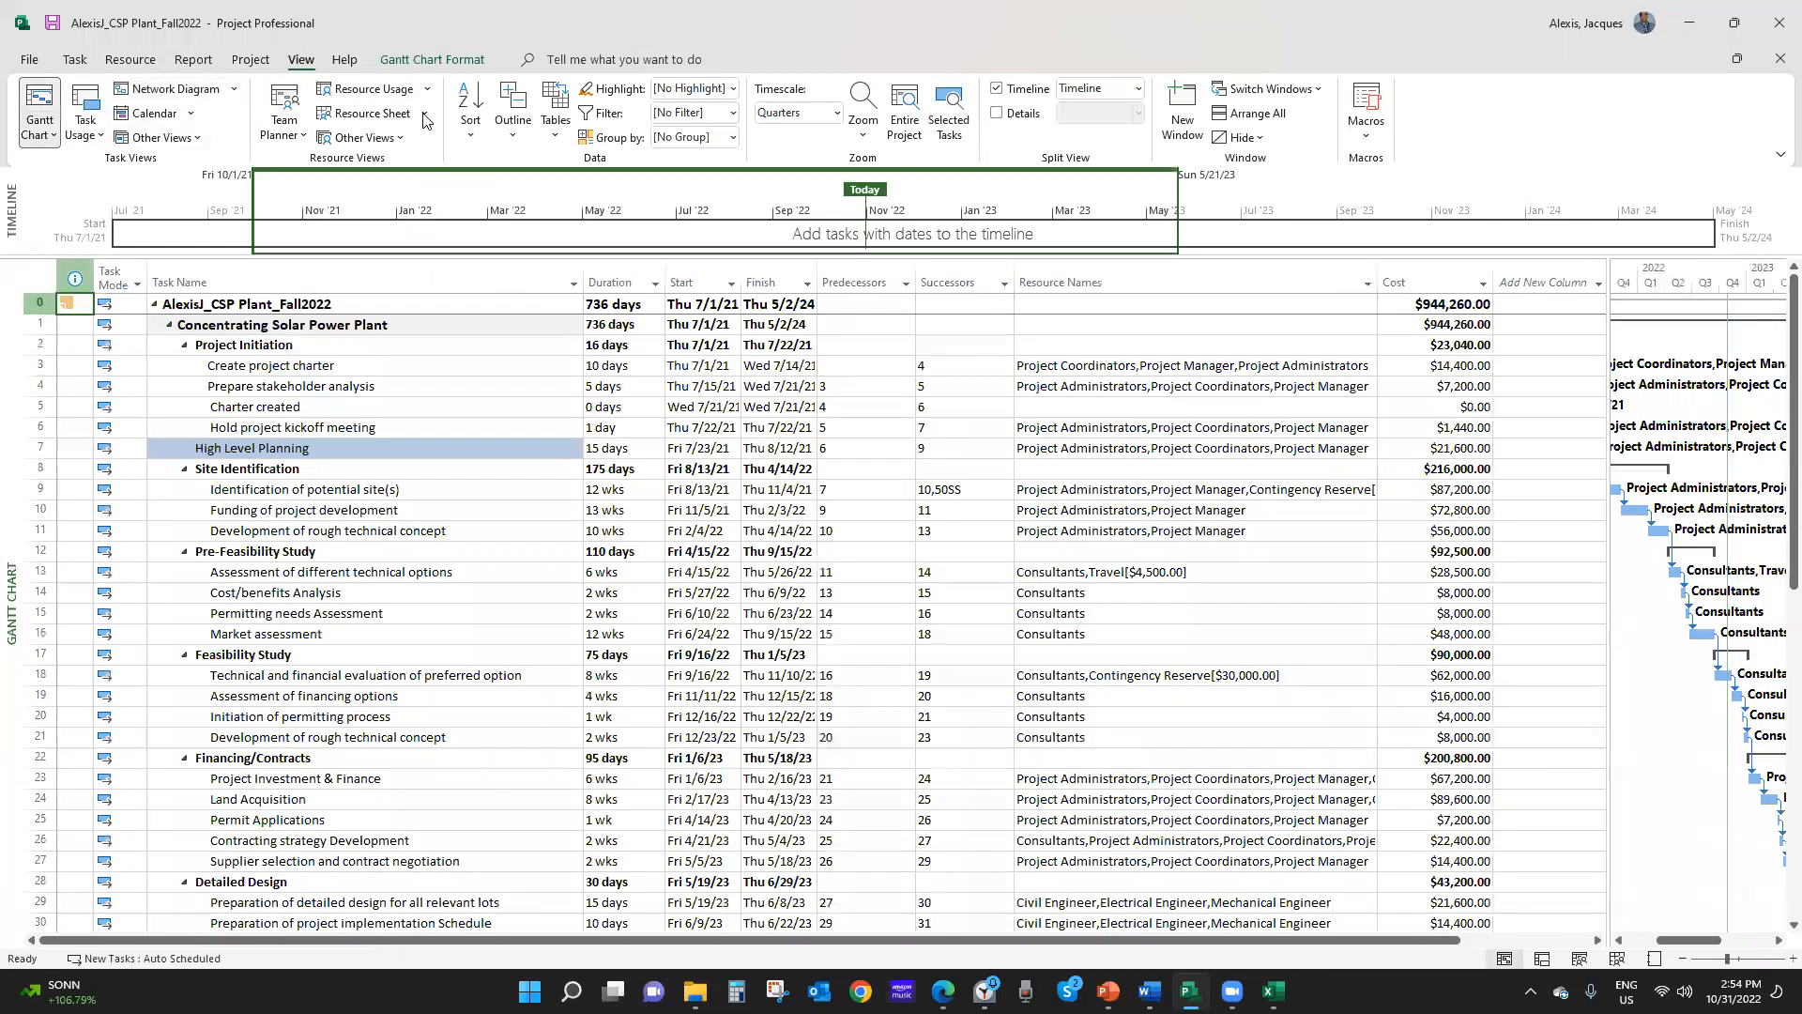
pyautogui.click(251, 60)
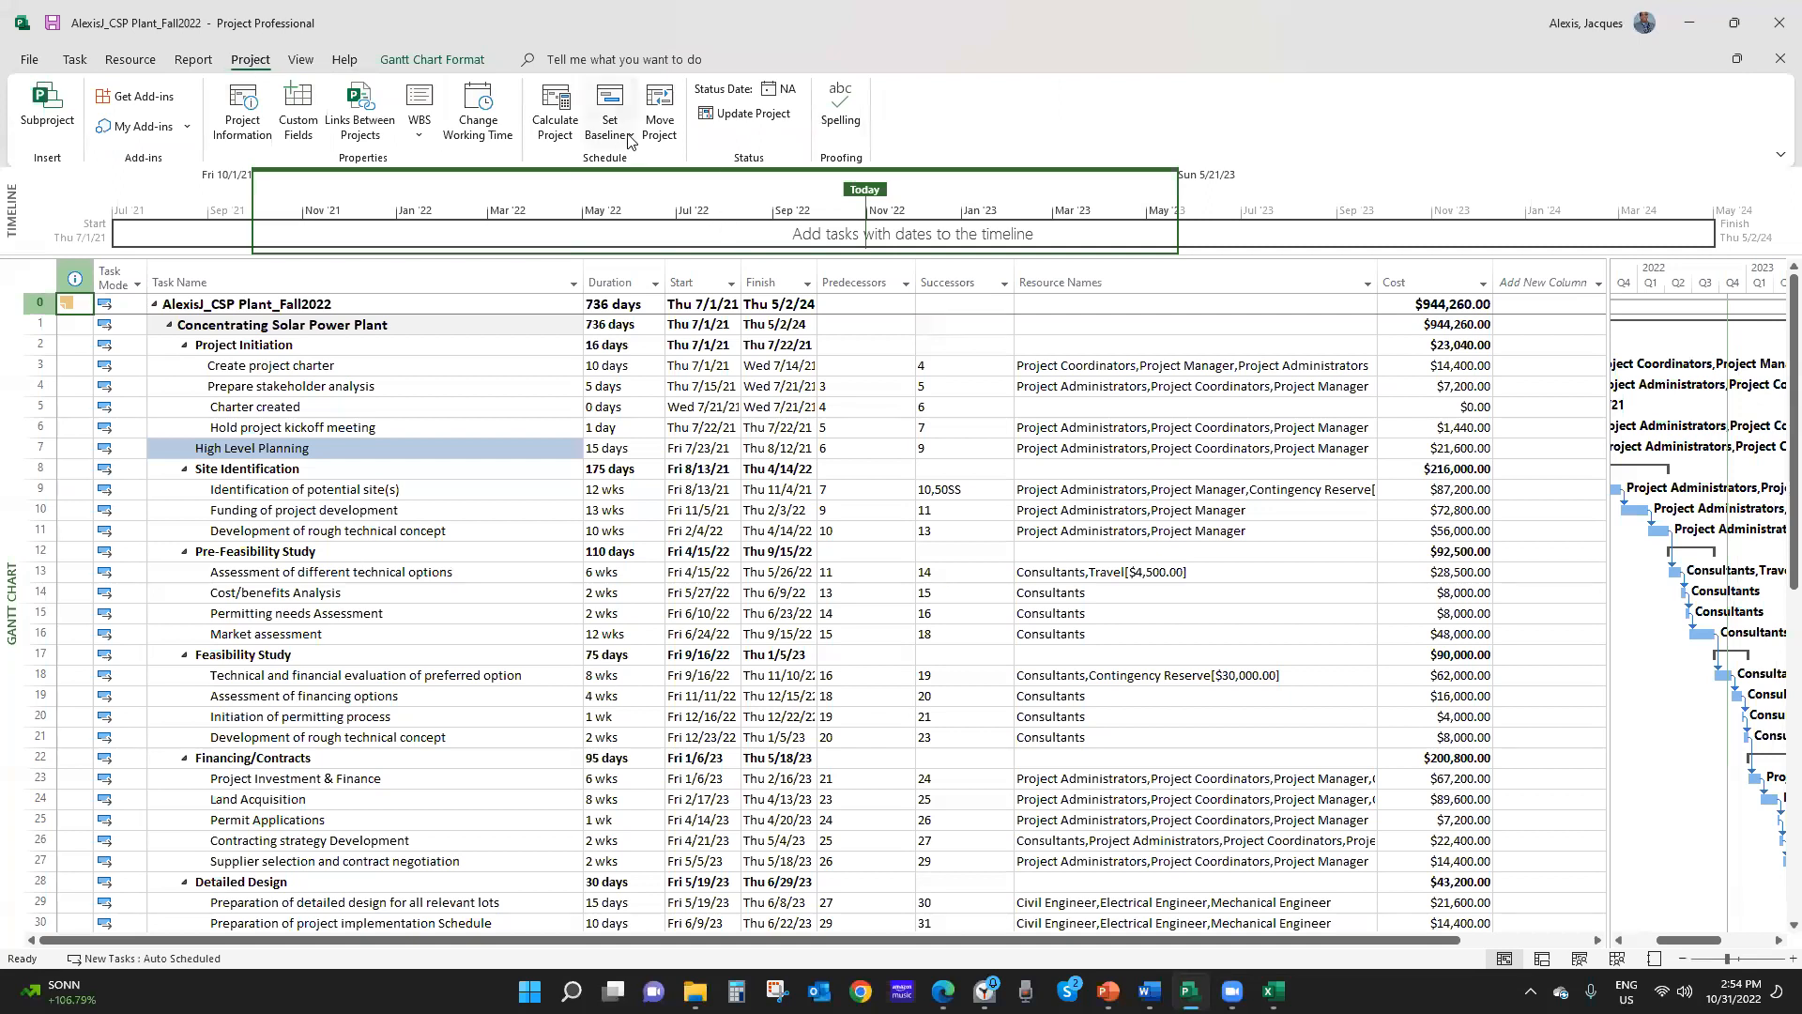
pyautogui.click(625, 137)
pyautogui.click(646, 165)
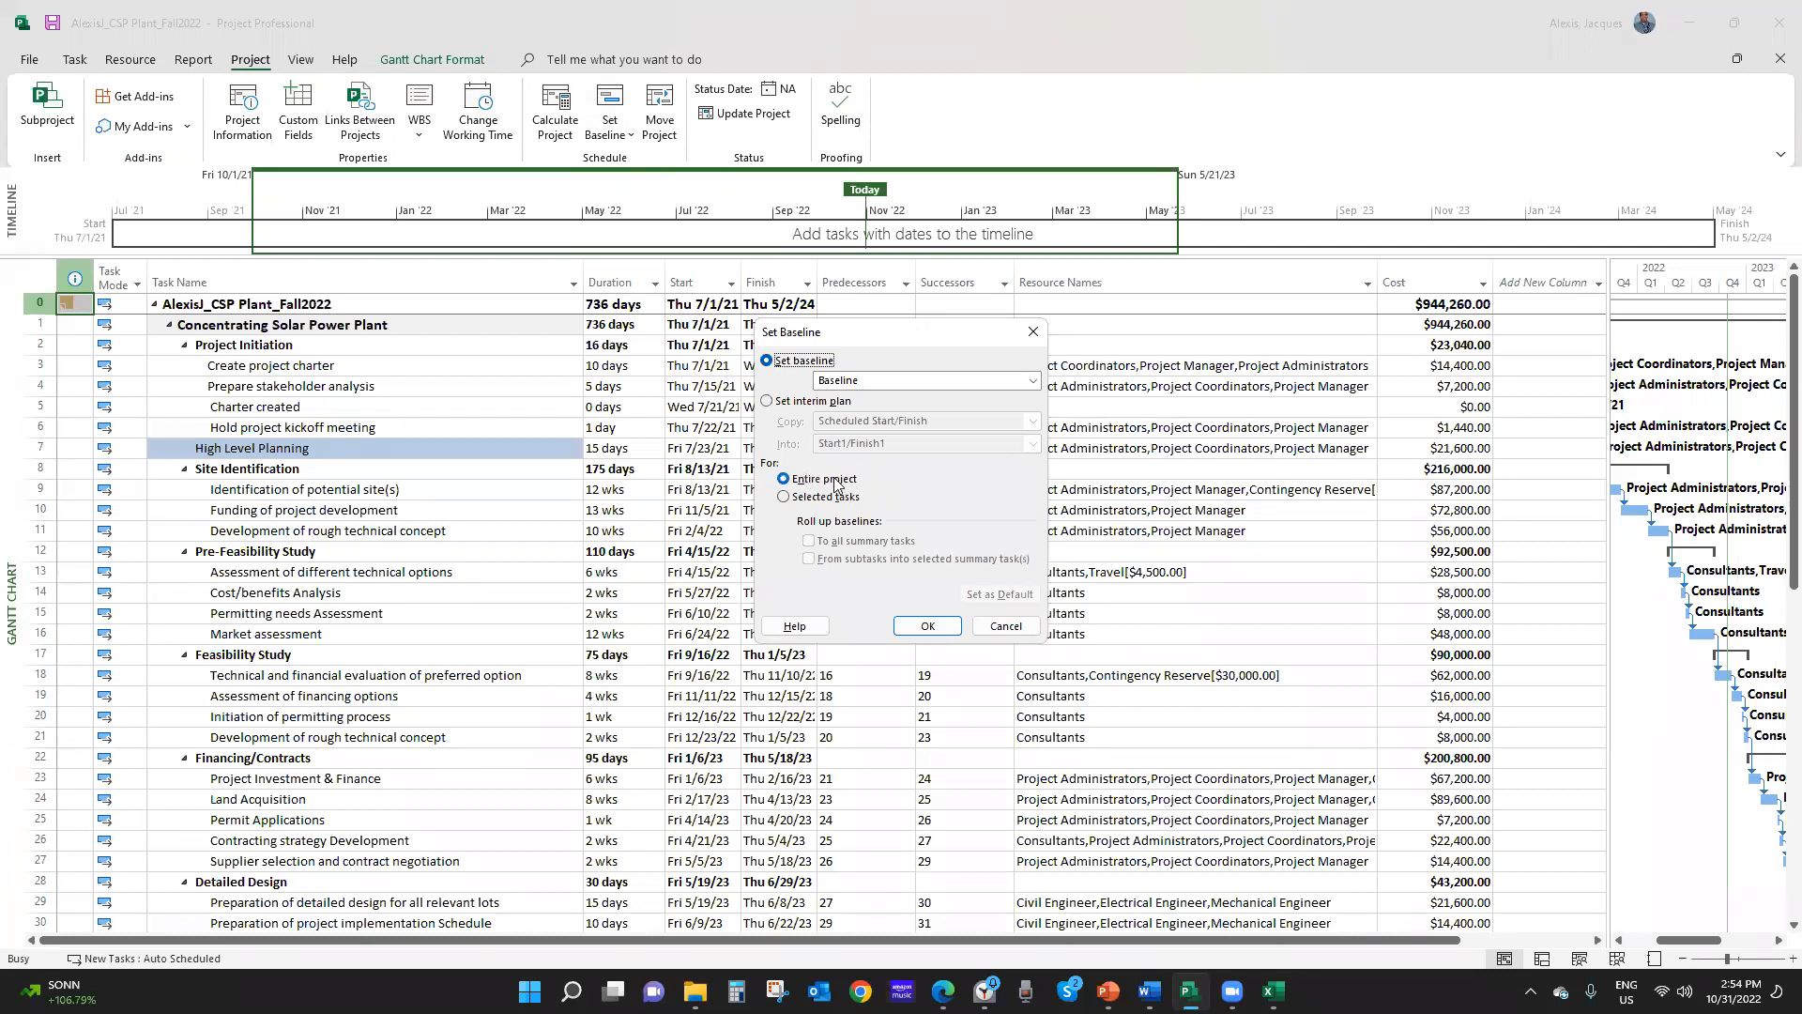
pyautogui.click(927, 626)
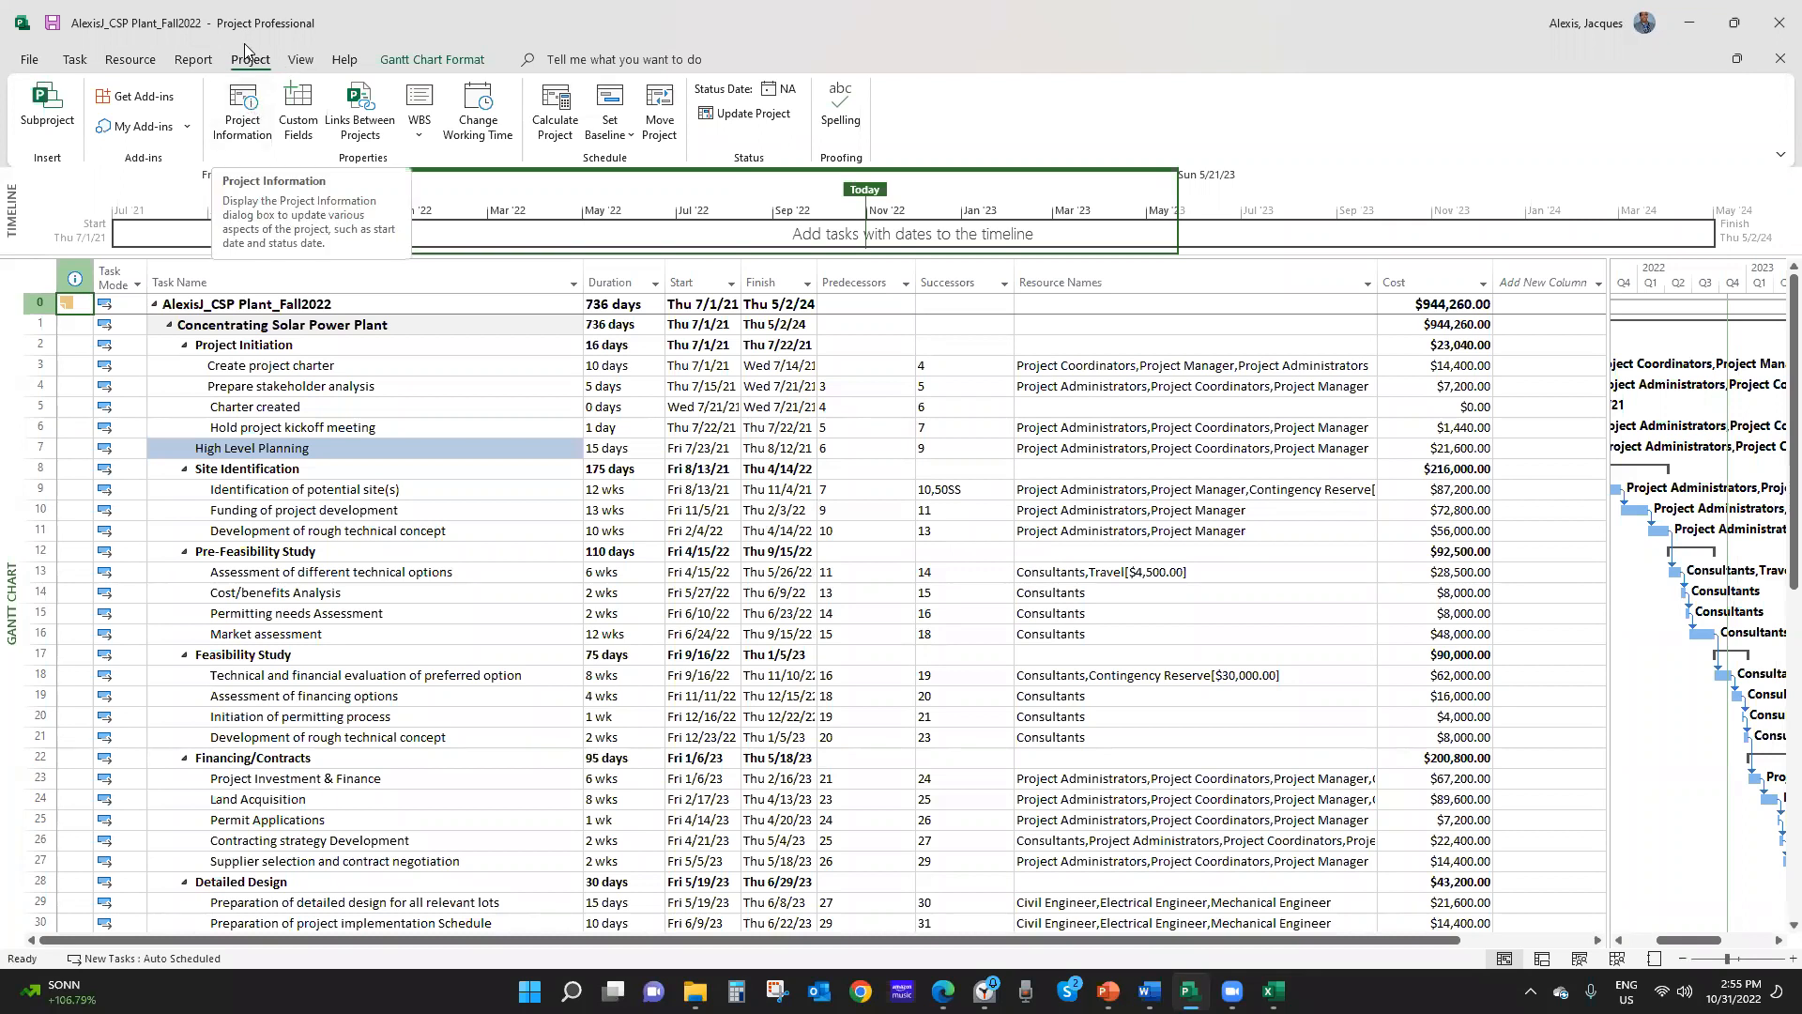
# Show the project statistics and compare the current and baseline dates, duration, work and cost
pyautogui.click(246, 111)
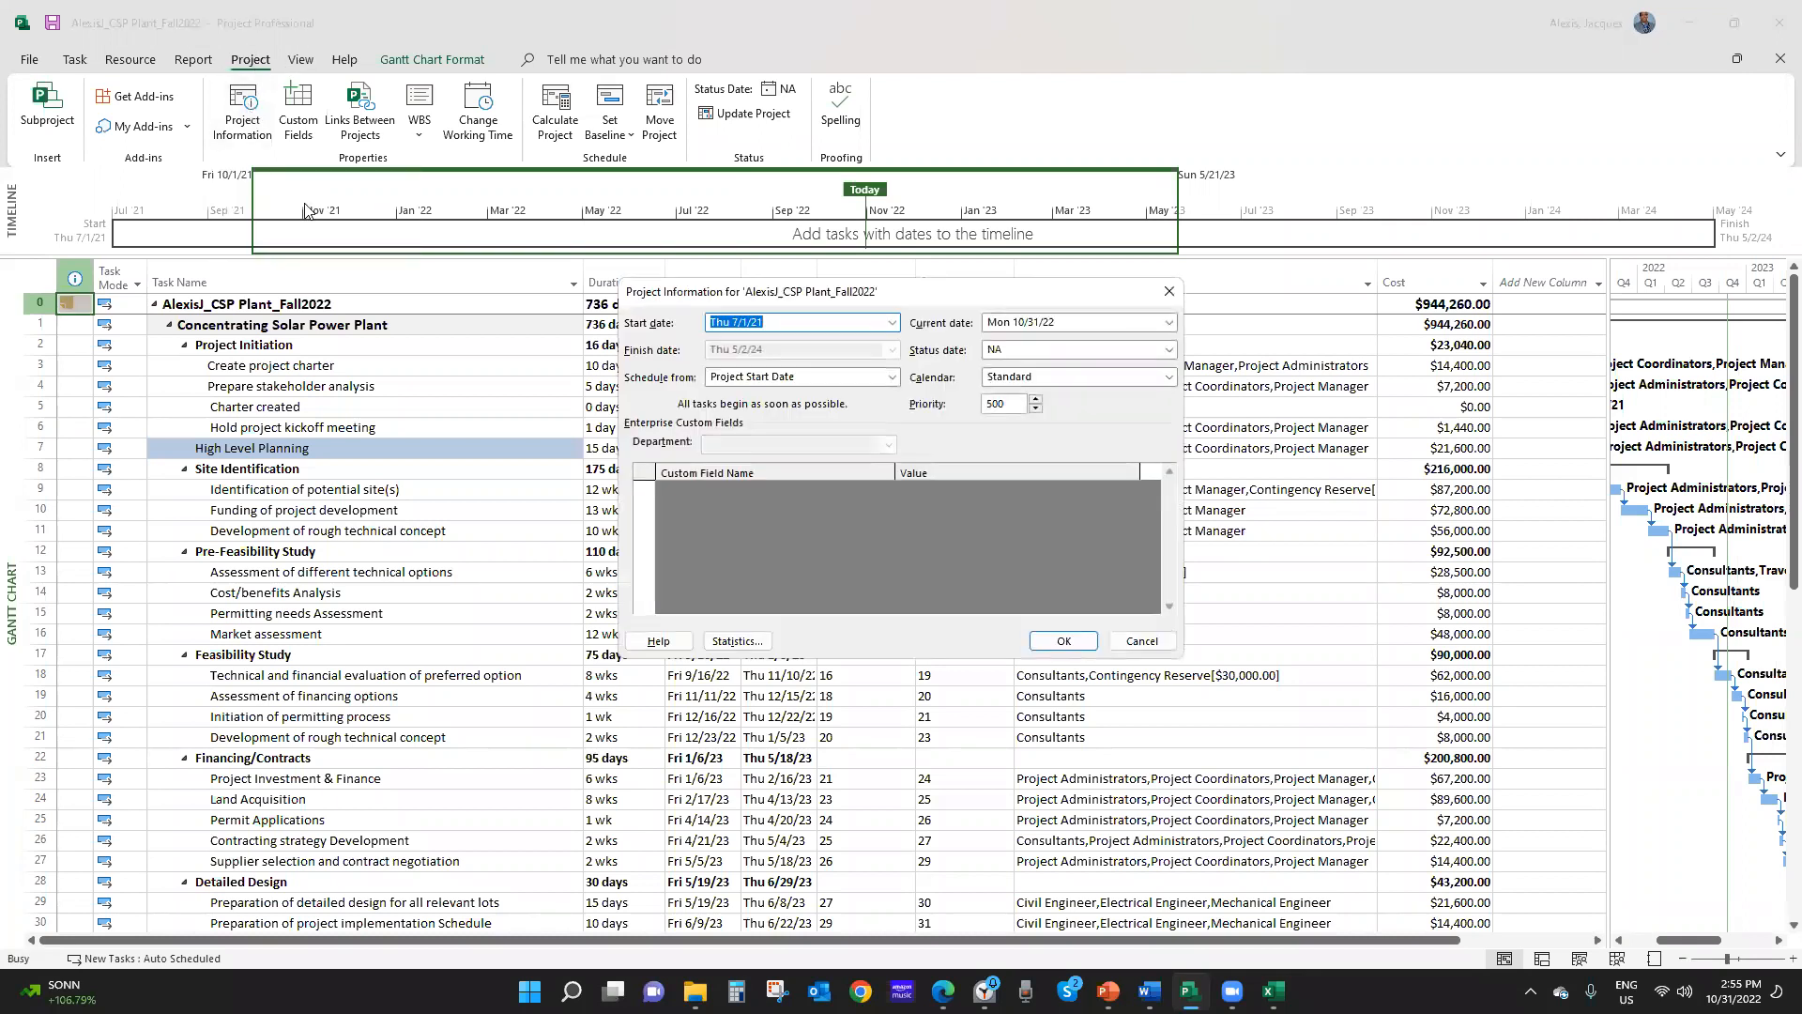
pyautogui.click(736, 641)
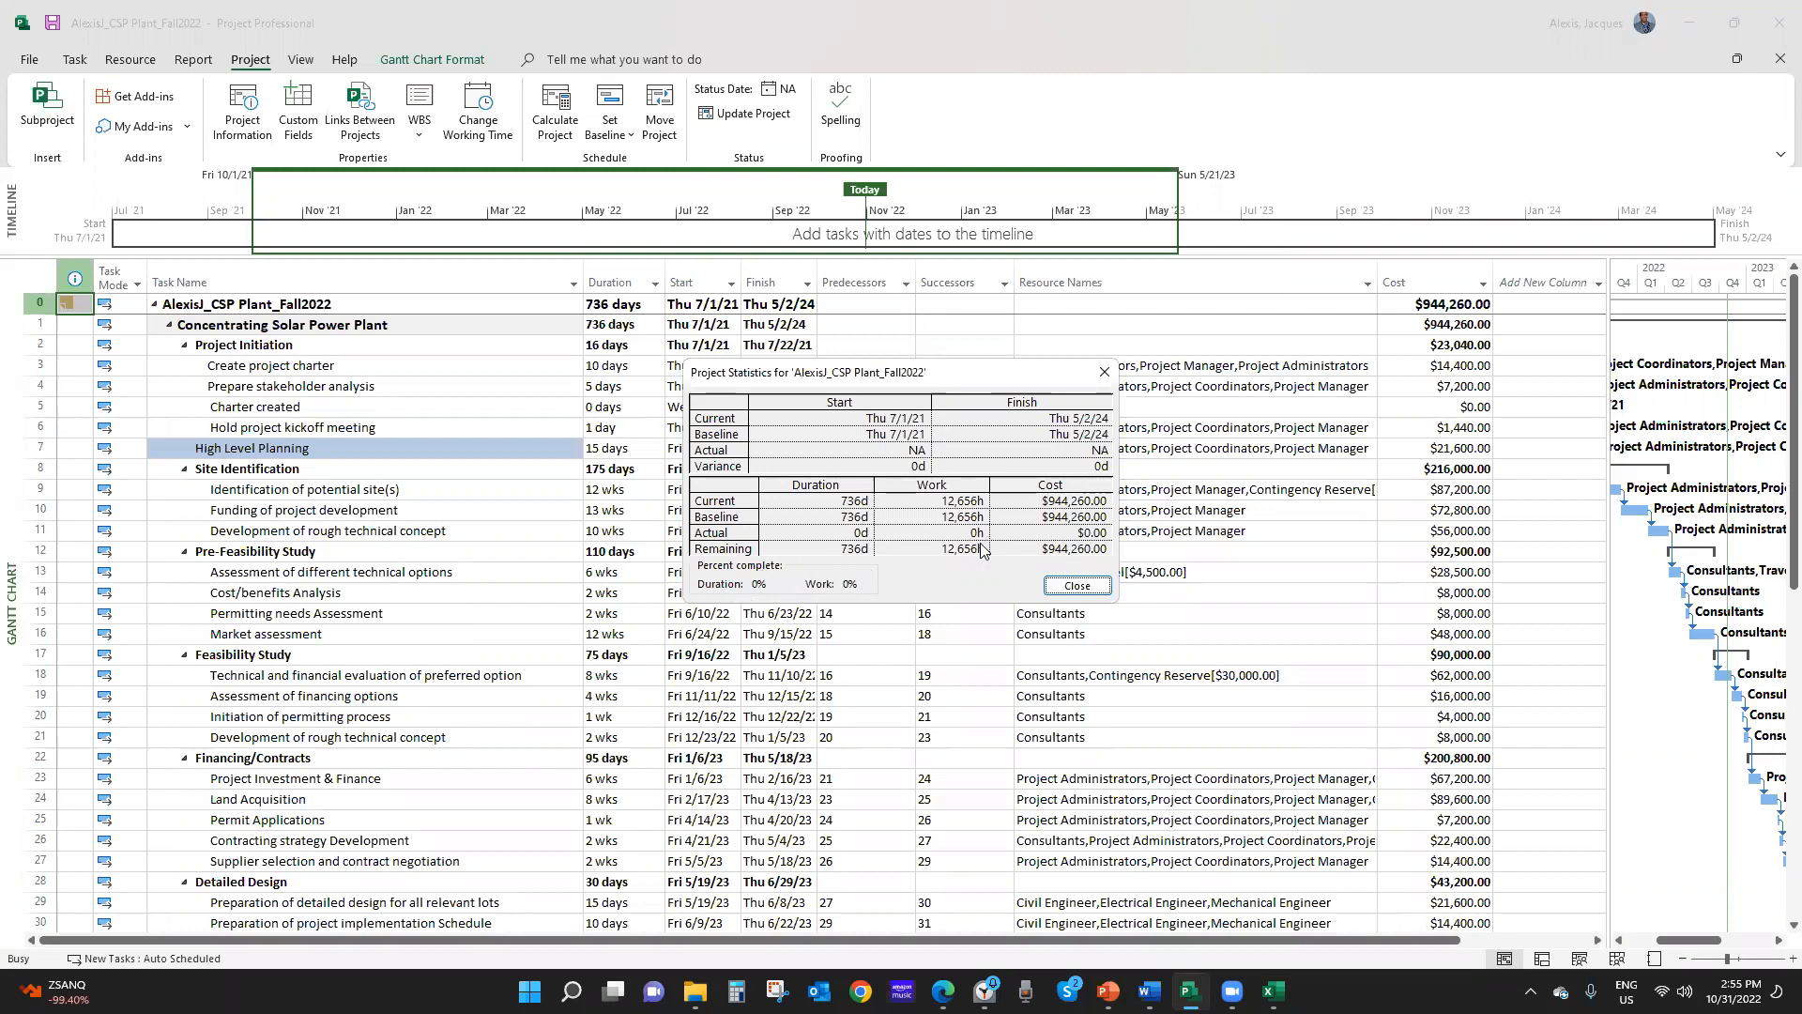
pyautogui.click(1105, 372)
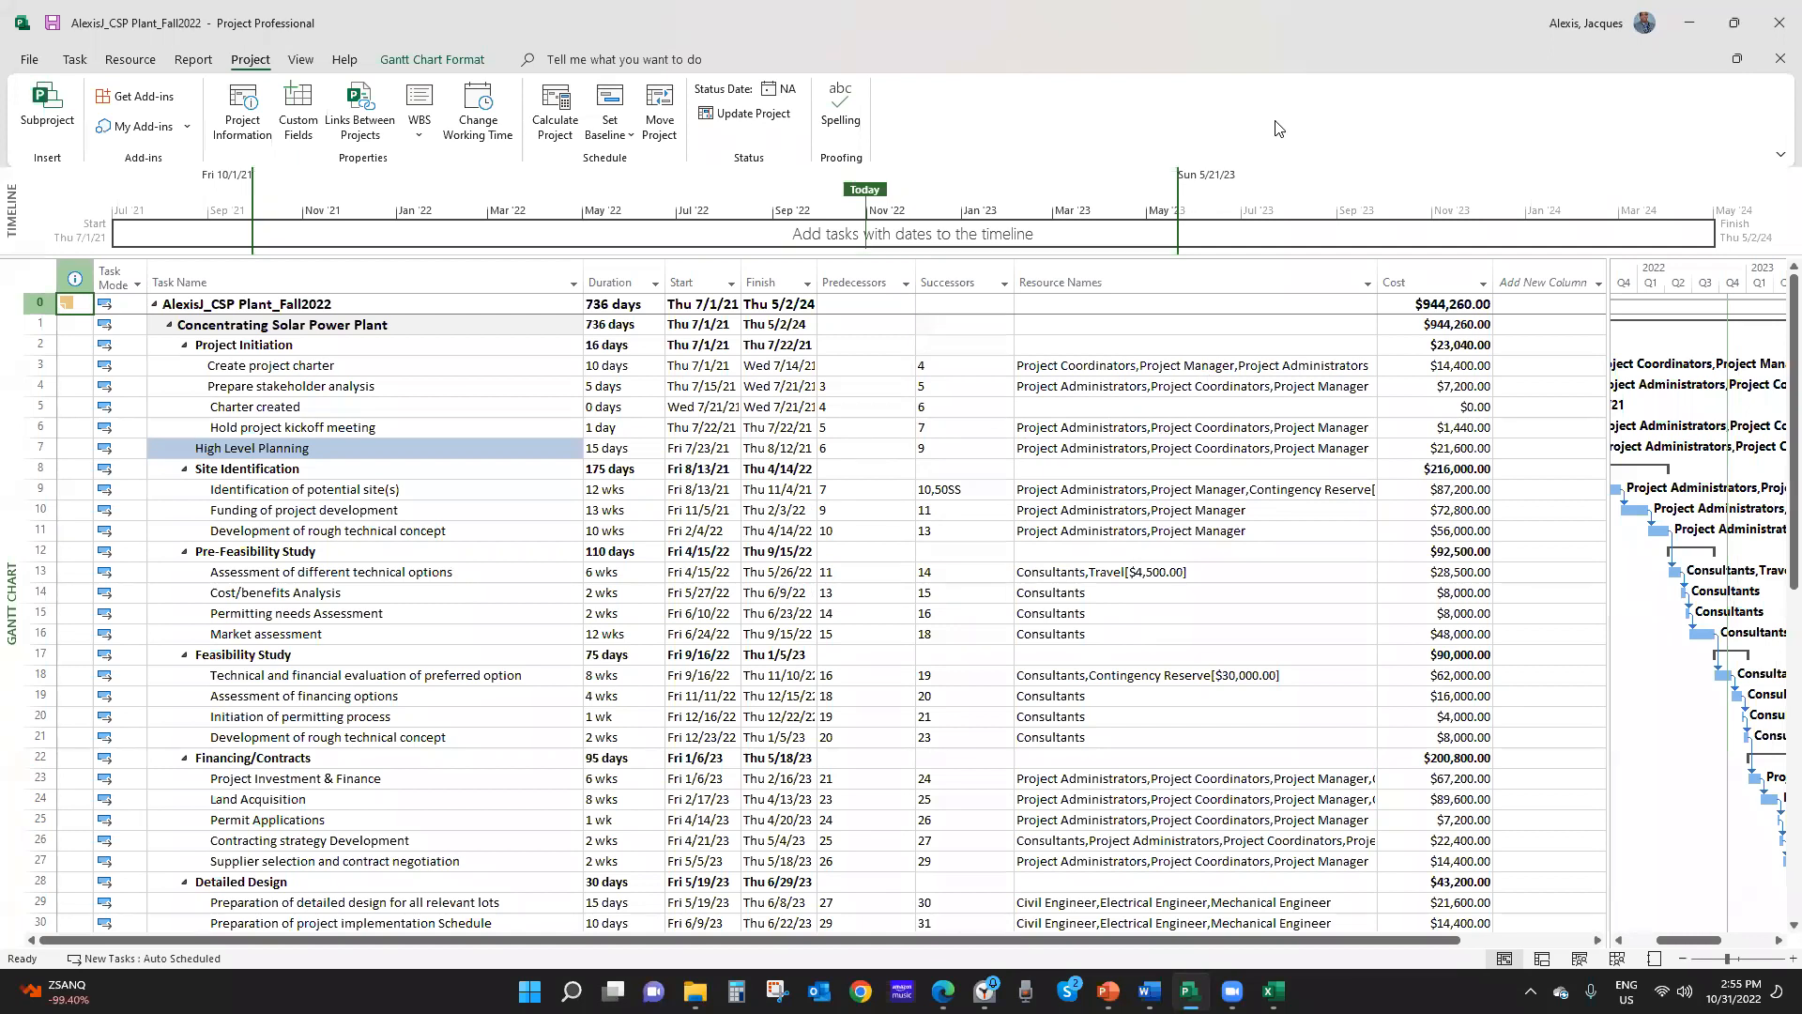
# Review the resource assignments and costs of all tasks down to Project Complete in the Gantt Chart
pyautogui.scroll(-7, 751, 512)
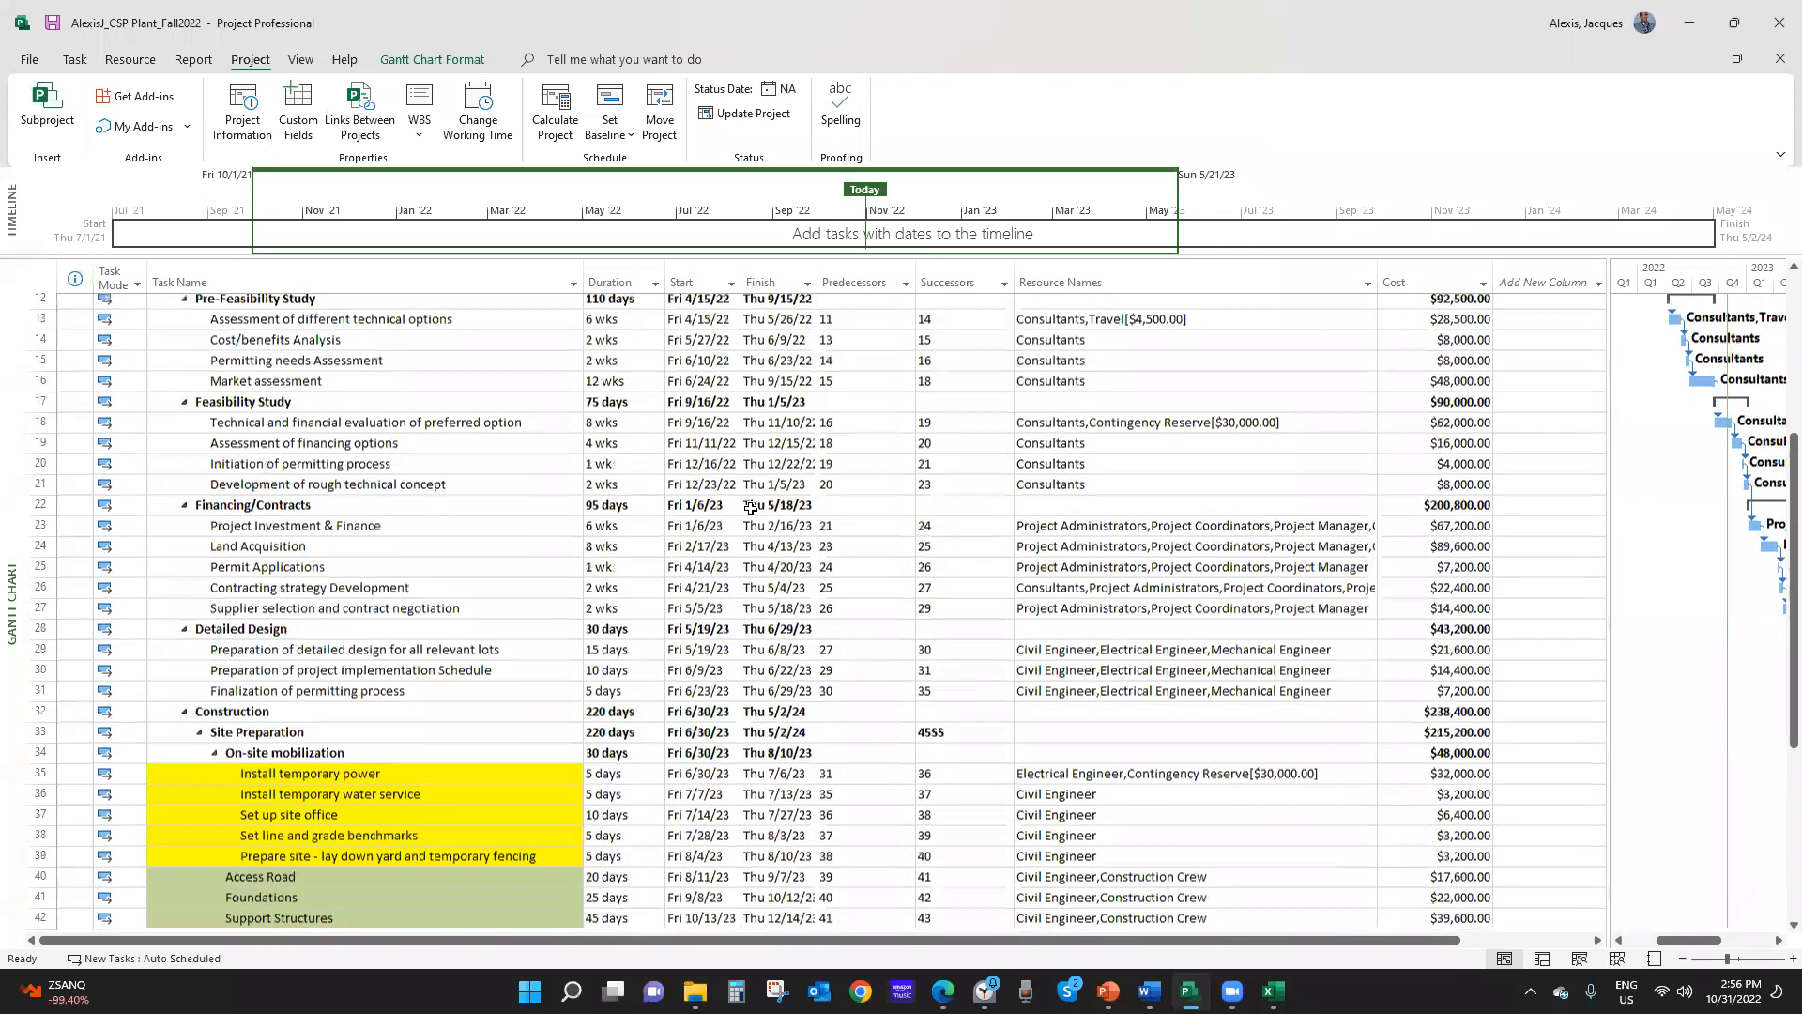
pyautogui.scroll(-6, 751, 513)
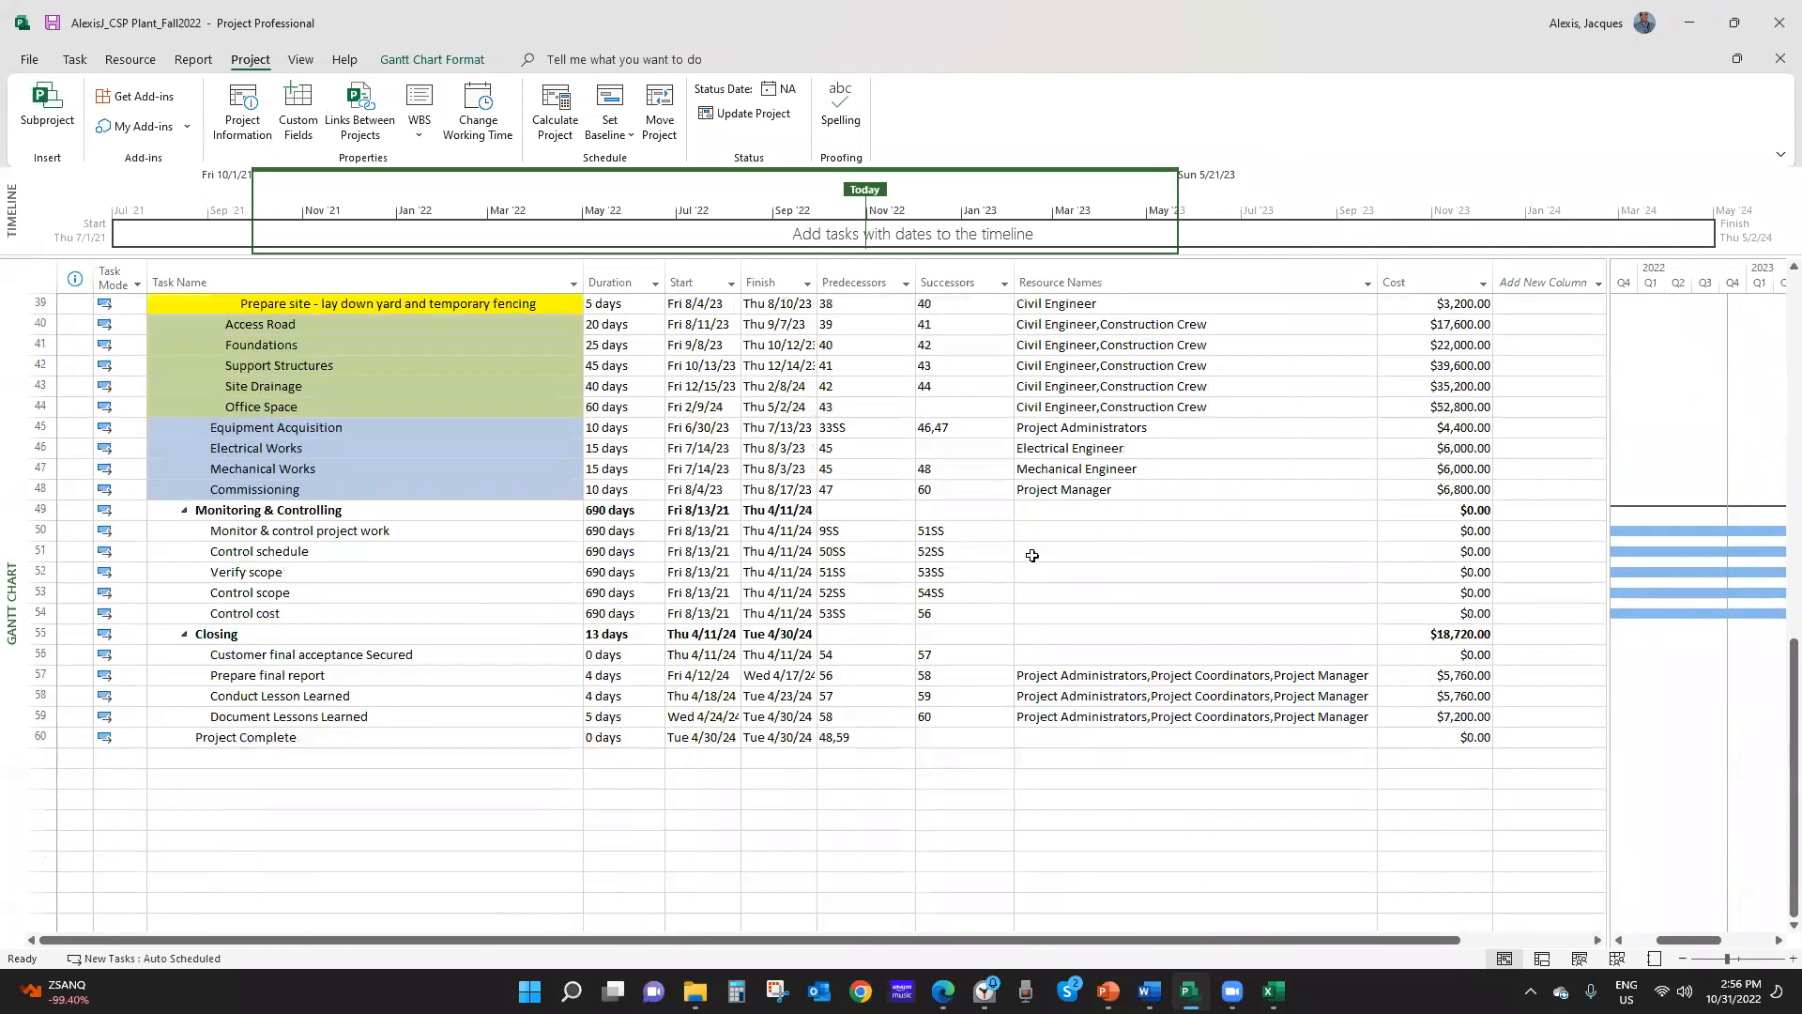
pyautogui.scroll(5, 1029, 553)
pyautogui.hotkey('ctrl', 'Home')
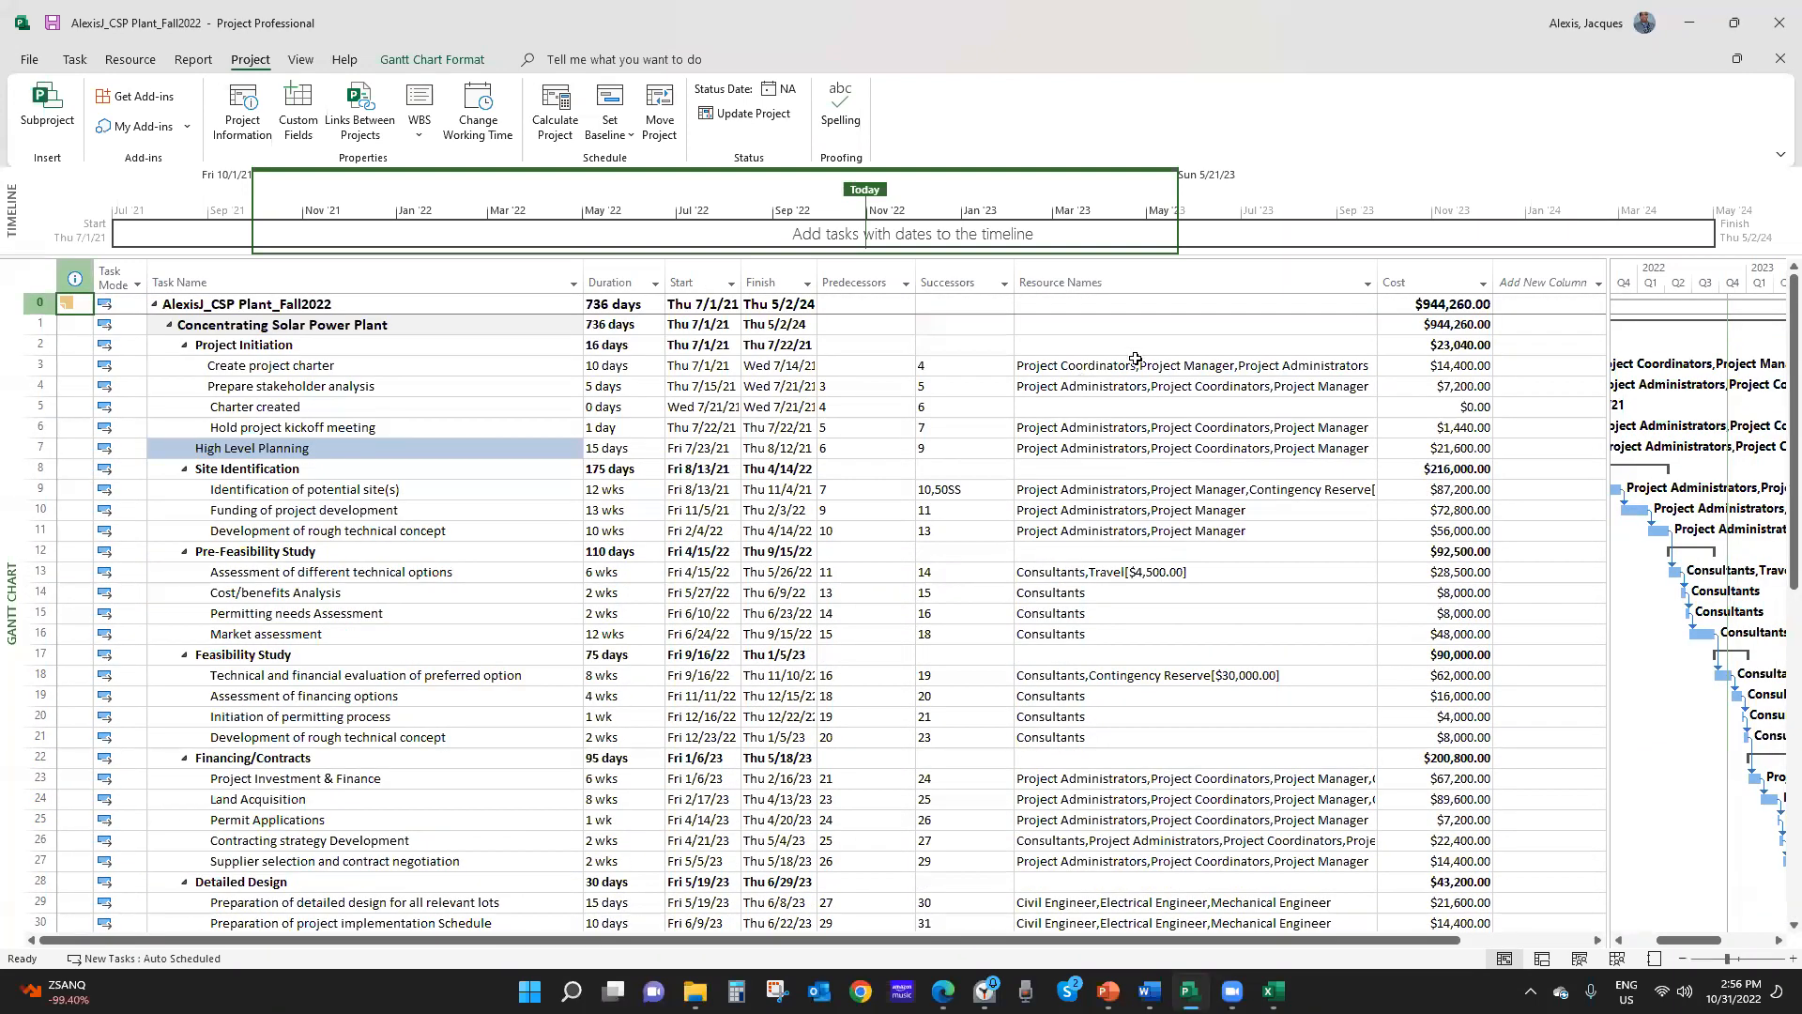
# Hide the project summary task in the Gantt Chart and show it again
pyautogui.click(1266, 98)
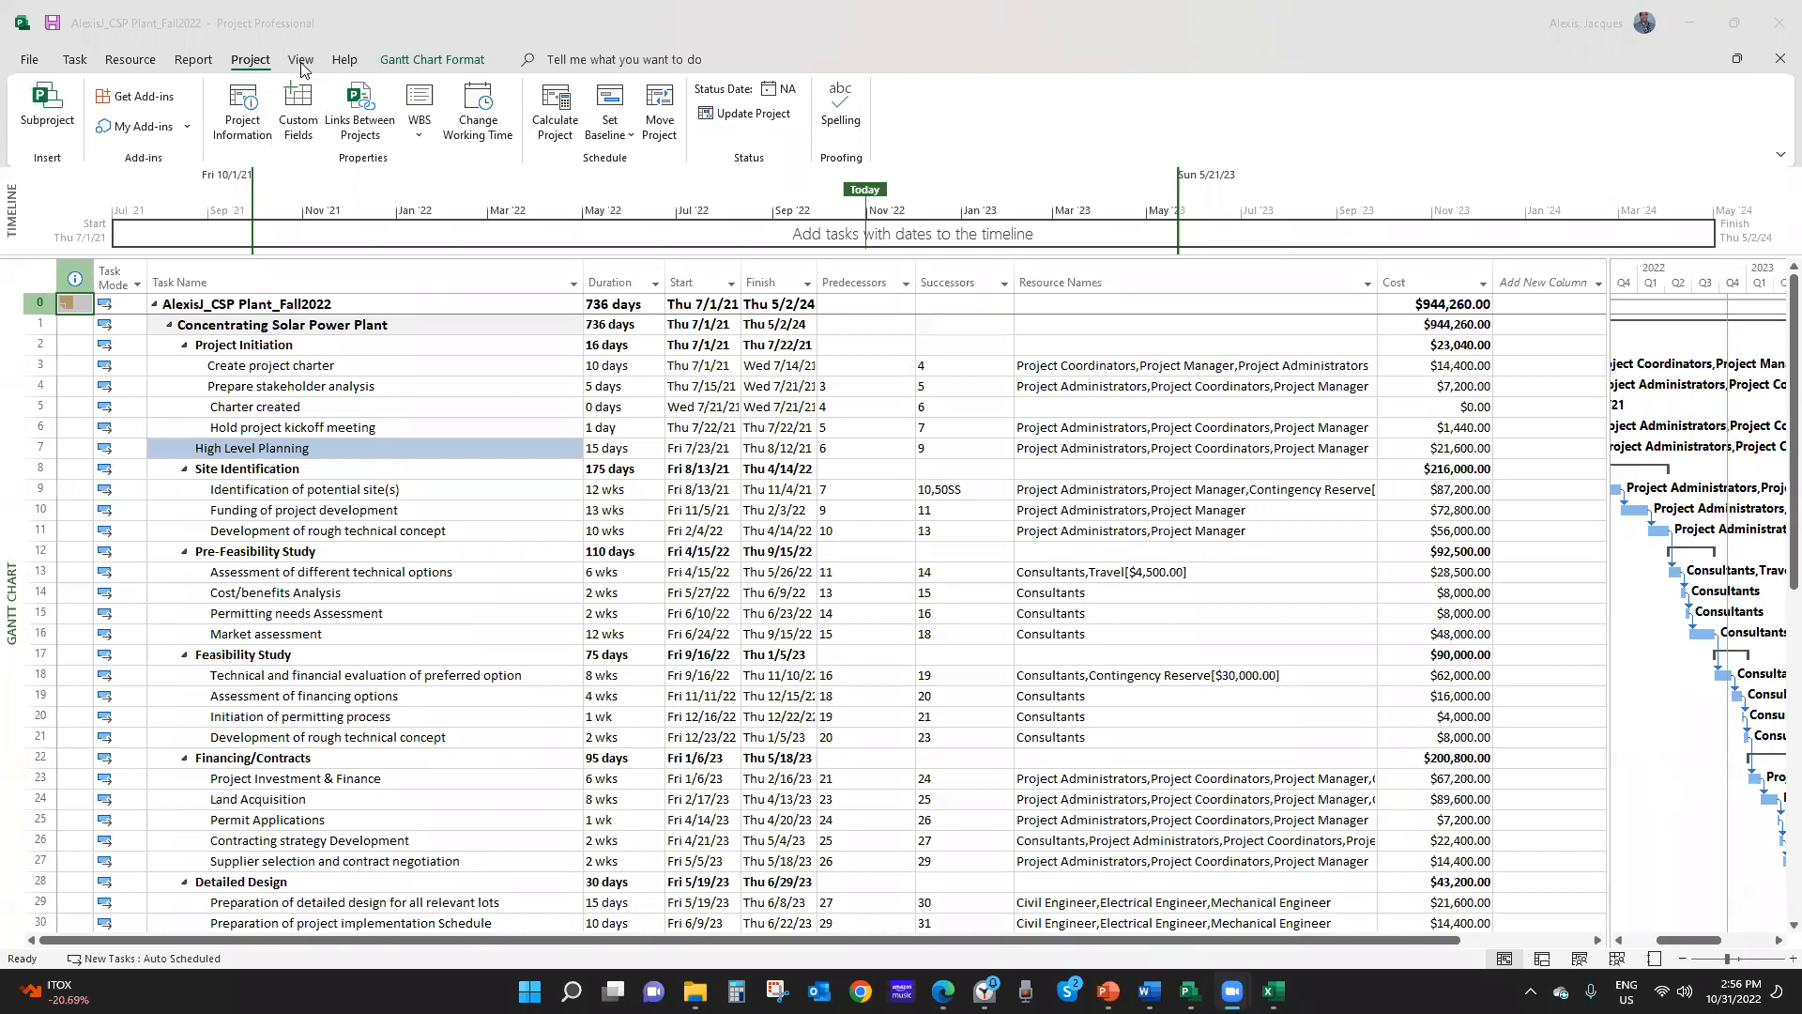
pyautogui.click(420, 71)
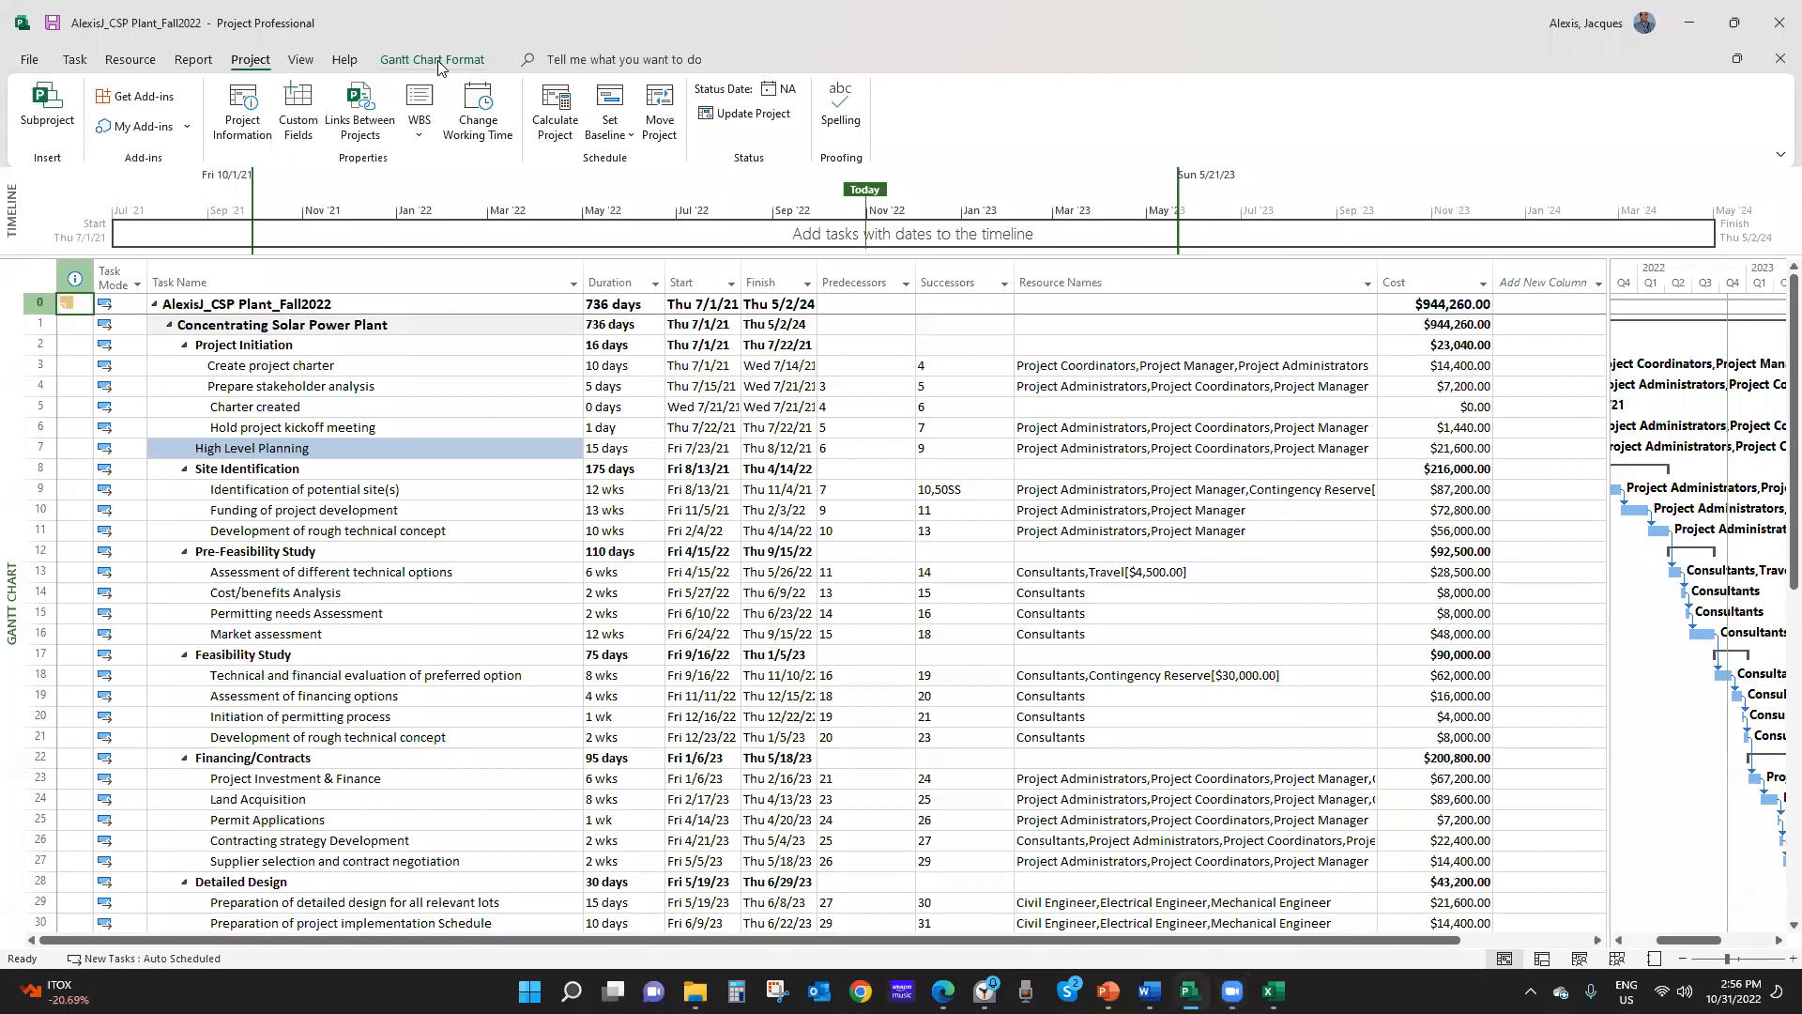
pyautogui.click(441, 61)
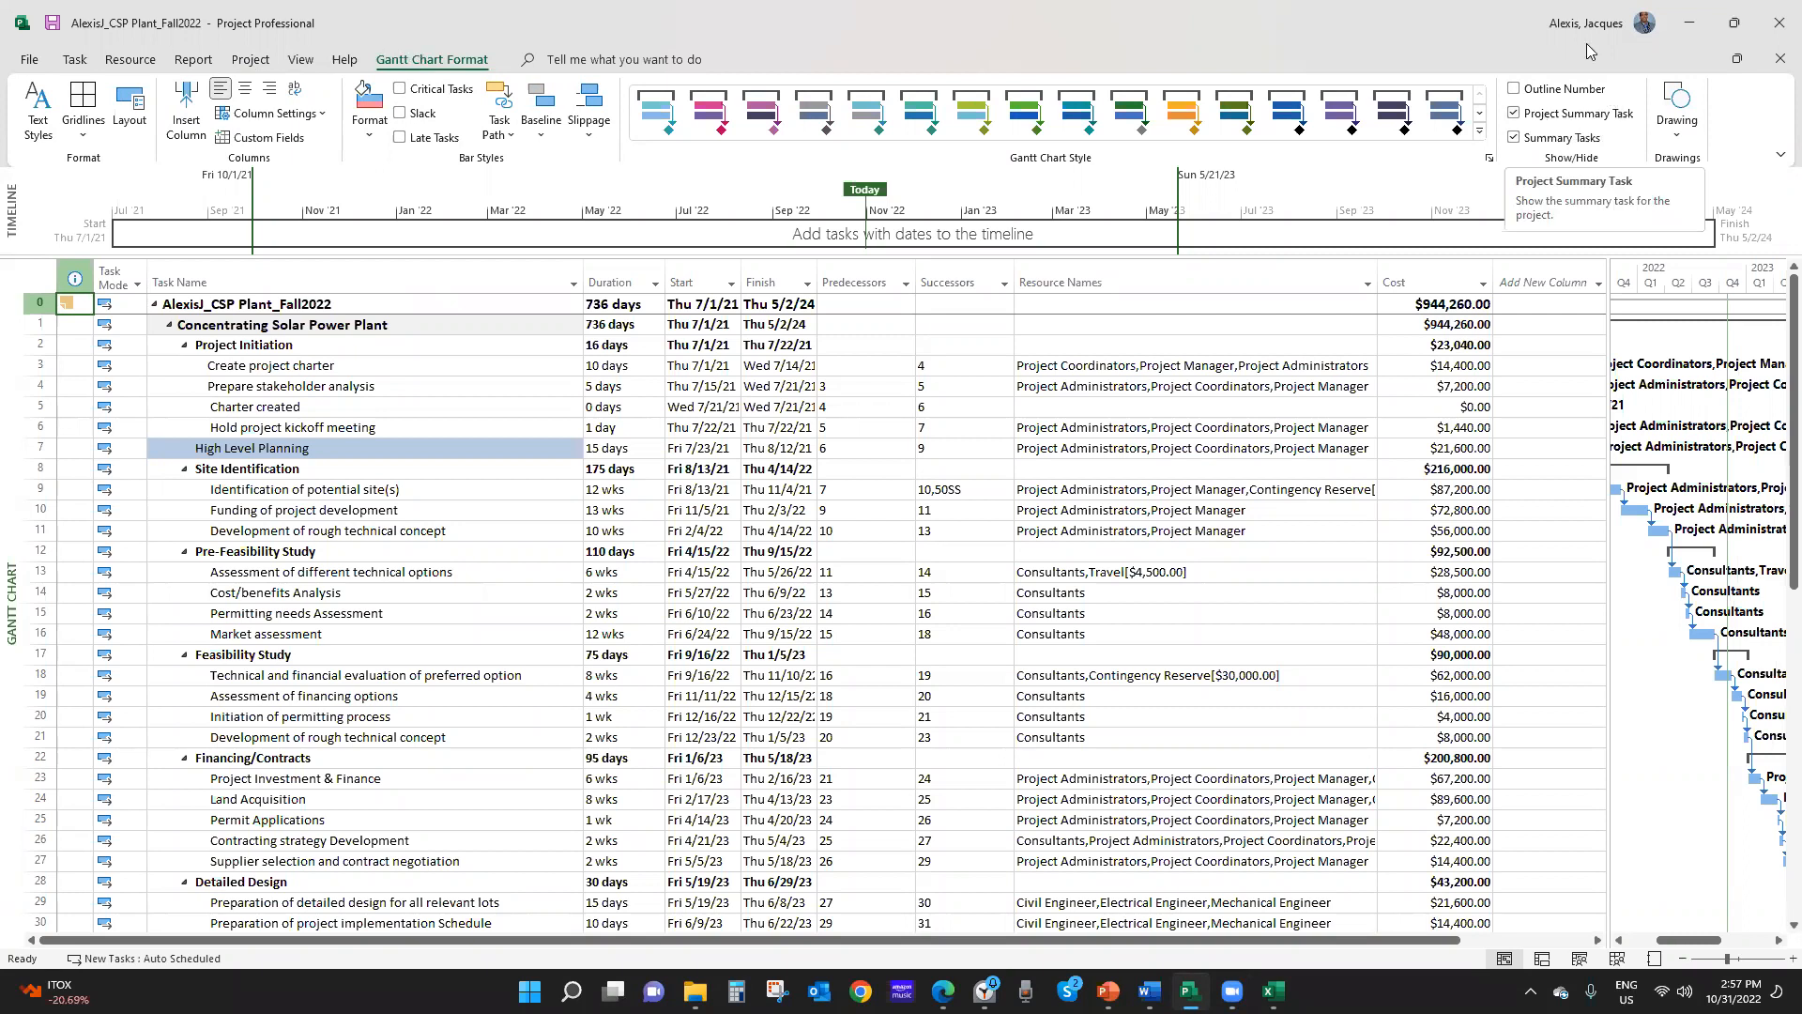
pyautogui.click(1516, 115)
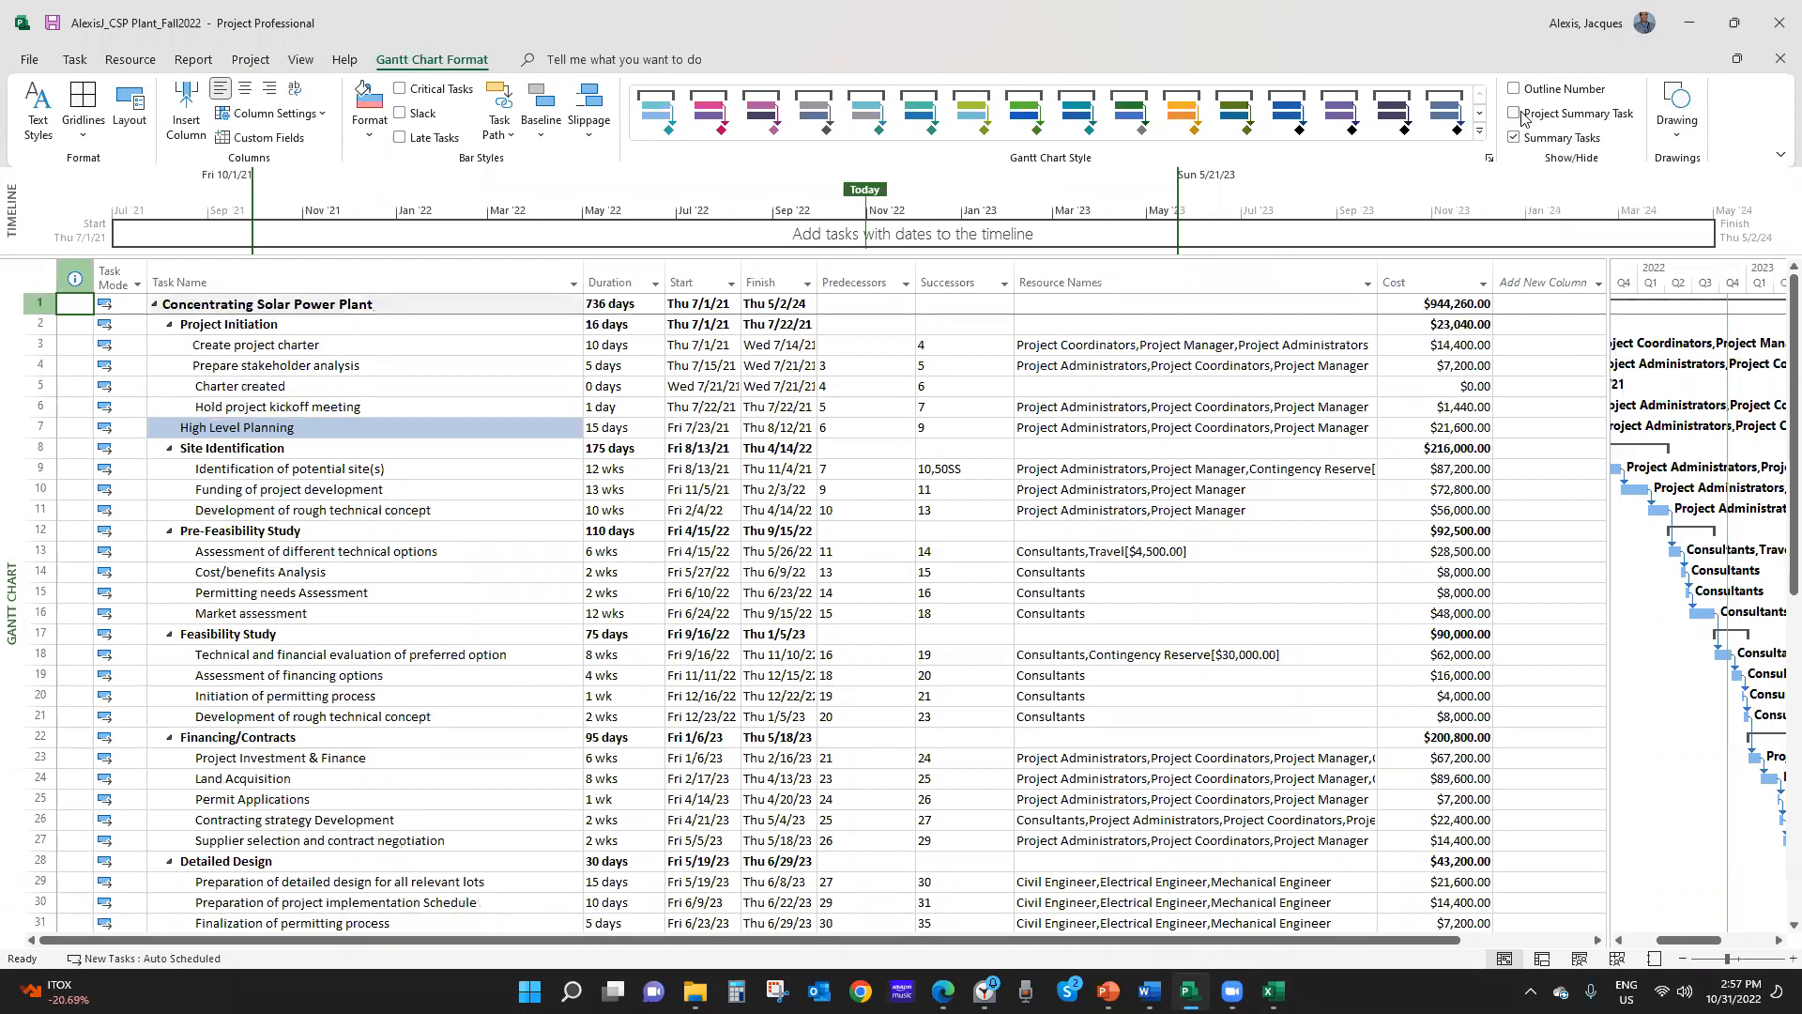
pyautogui.click(1517, 115)
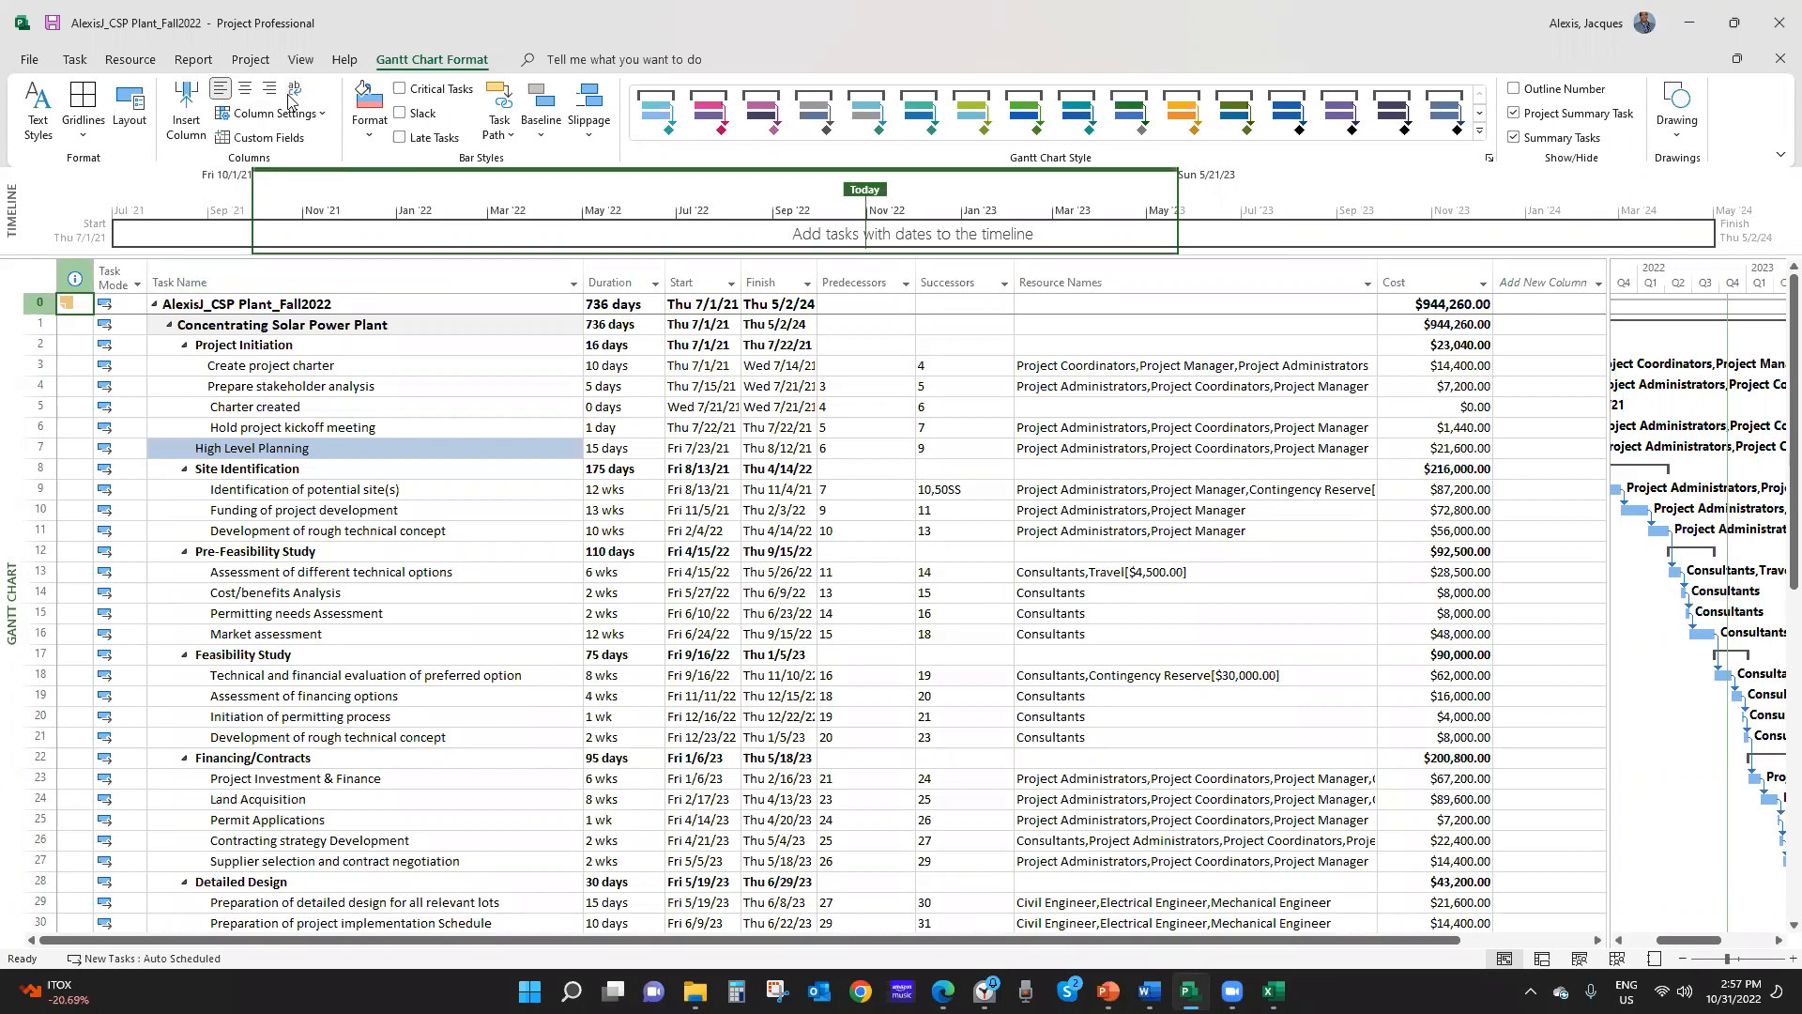
# Show the Resource Sheet and check the Contingency Reserve resource's cost
pyautogui.click(300, 59)
pyautogui.click(371, 113)
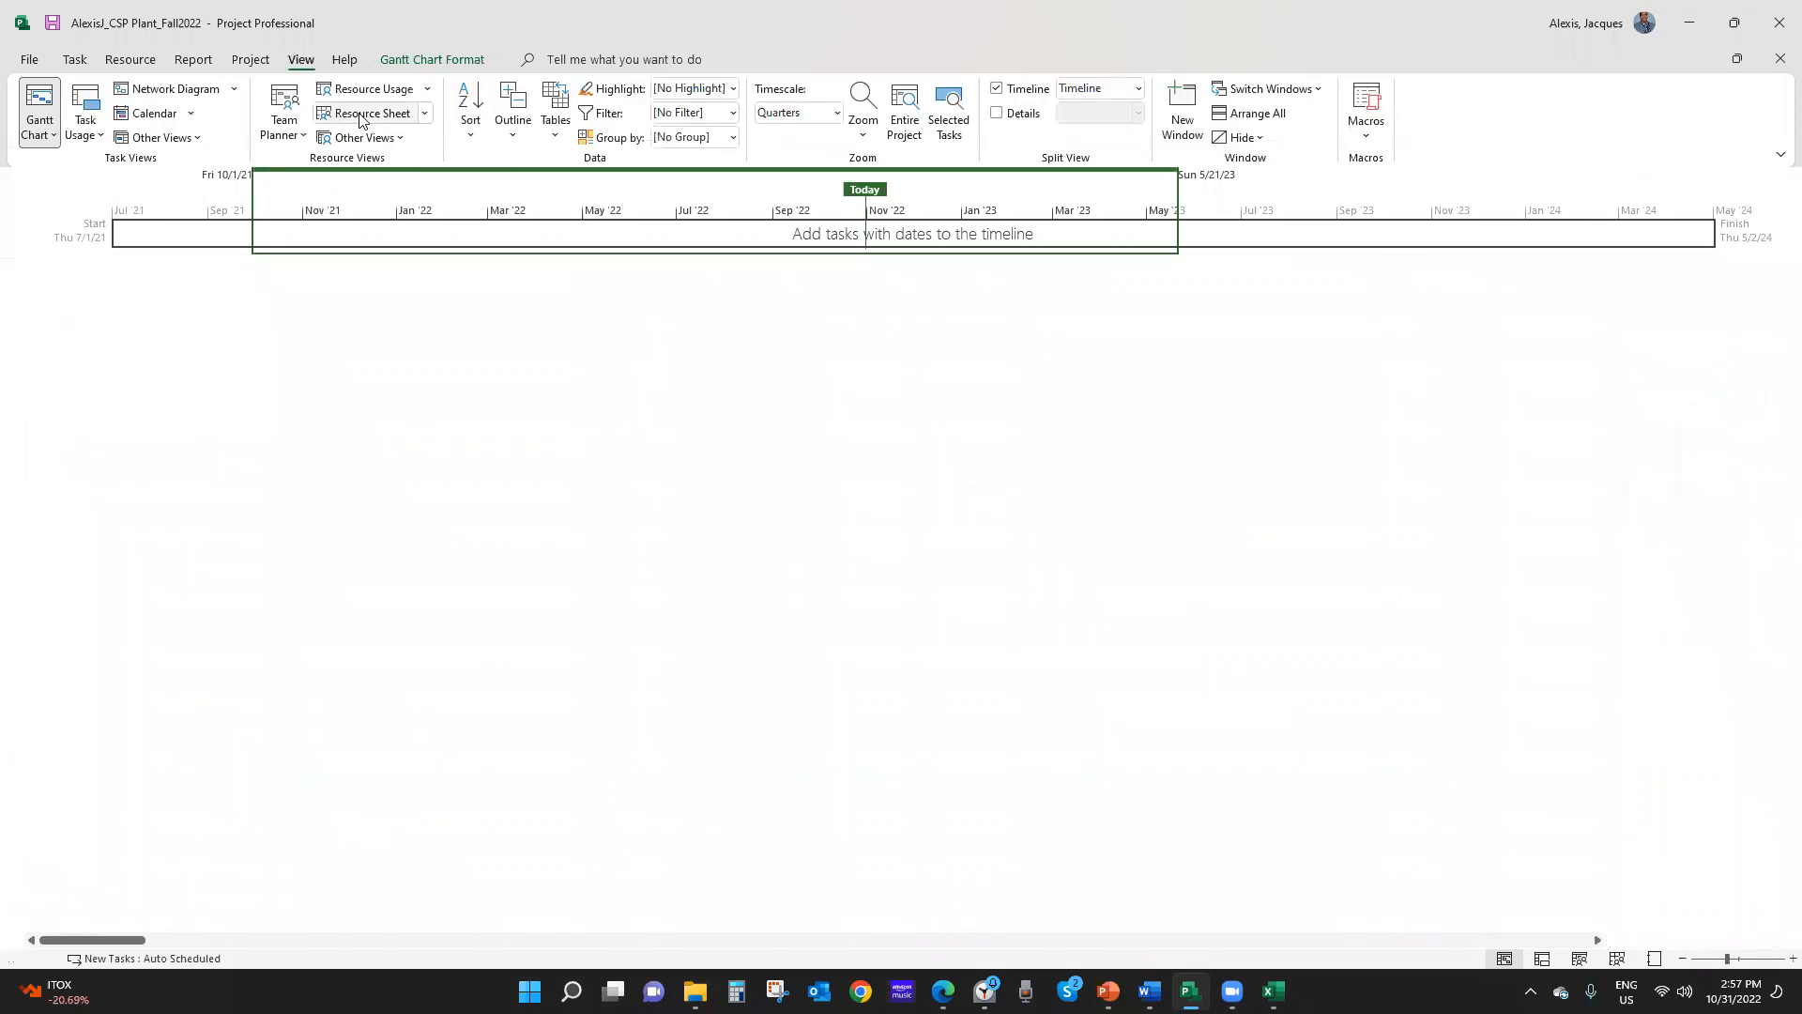
pyautogui.click(206, 883)
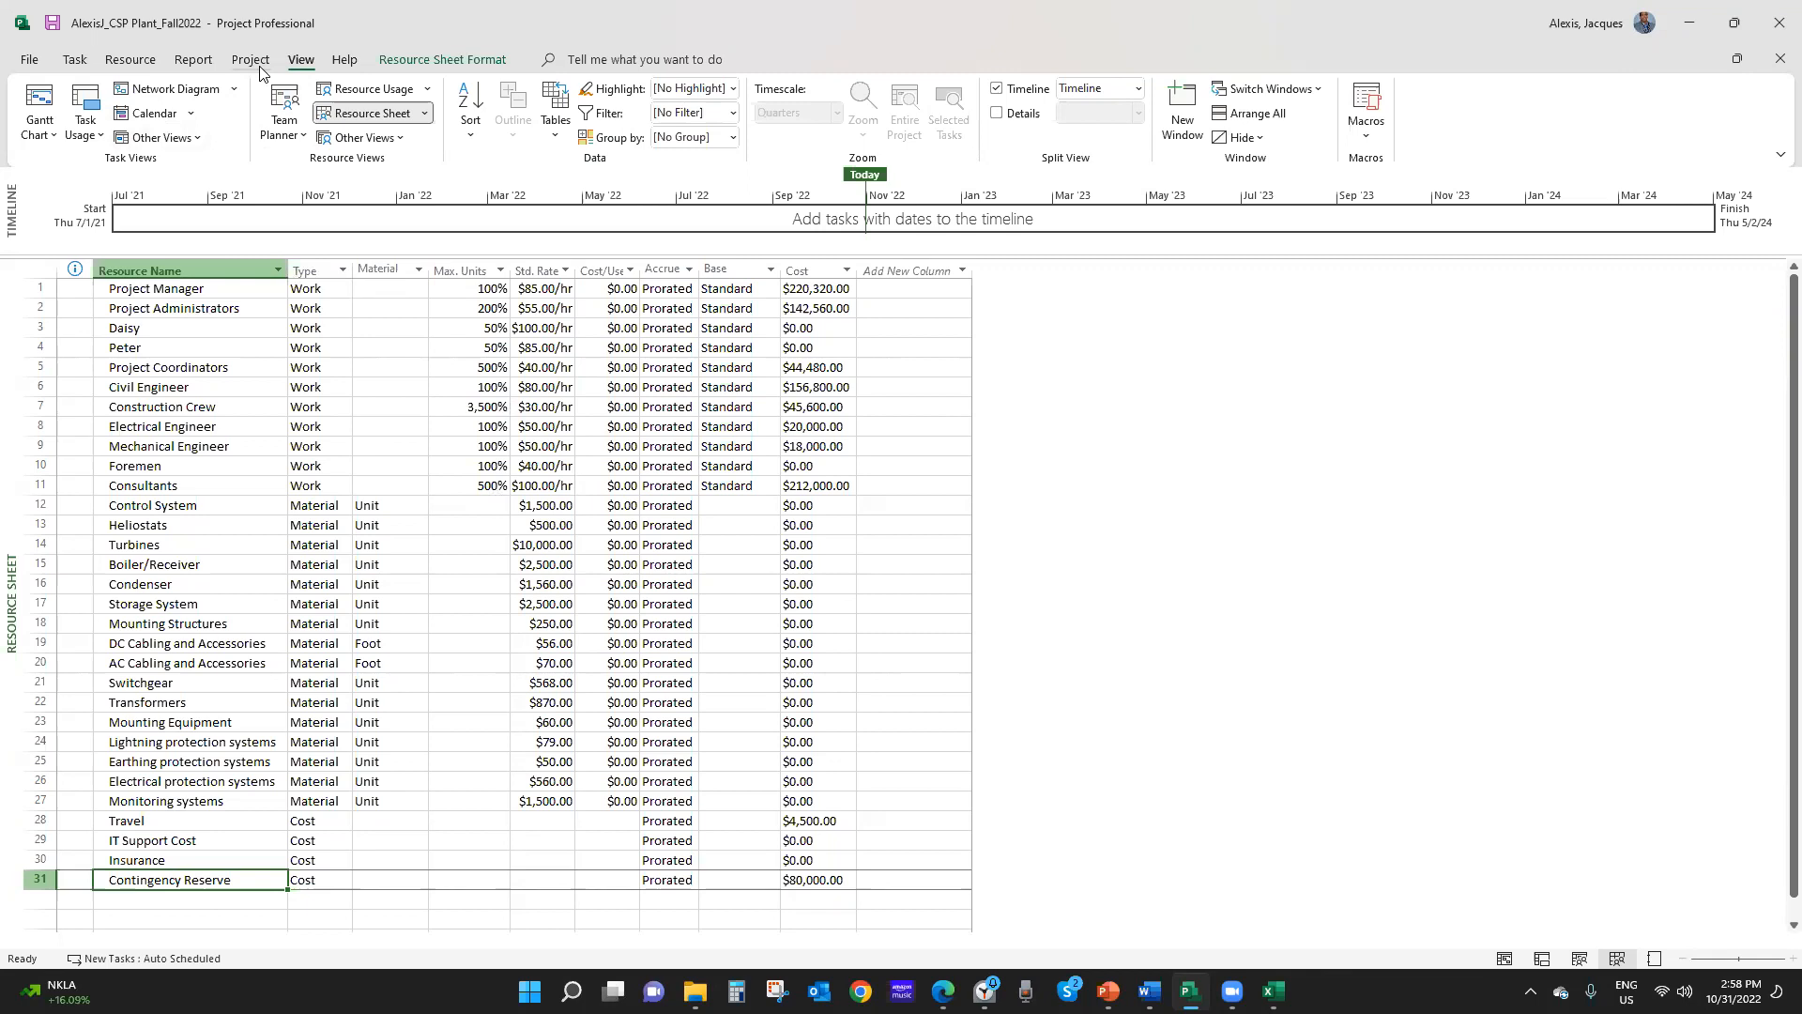
# Return to the Gantt Chart and assign Contingency Reserve to the Funding of project development task with a cost of $5,000
pyautogui.click(39, 102)
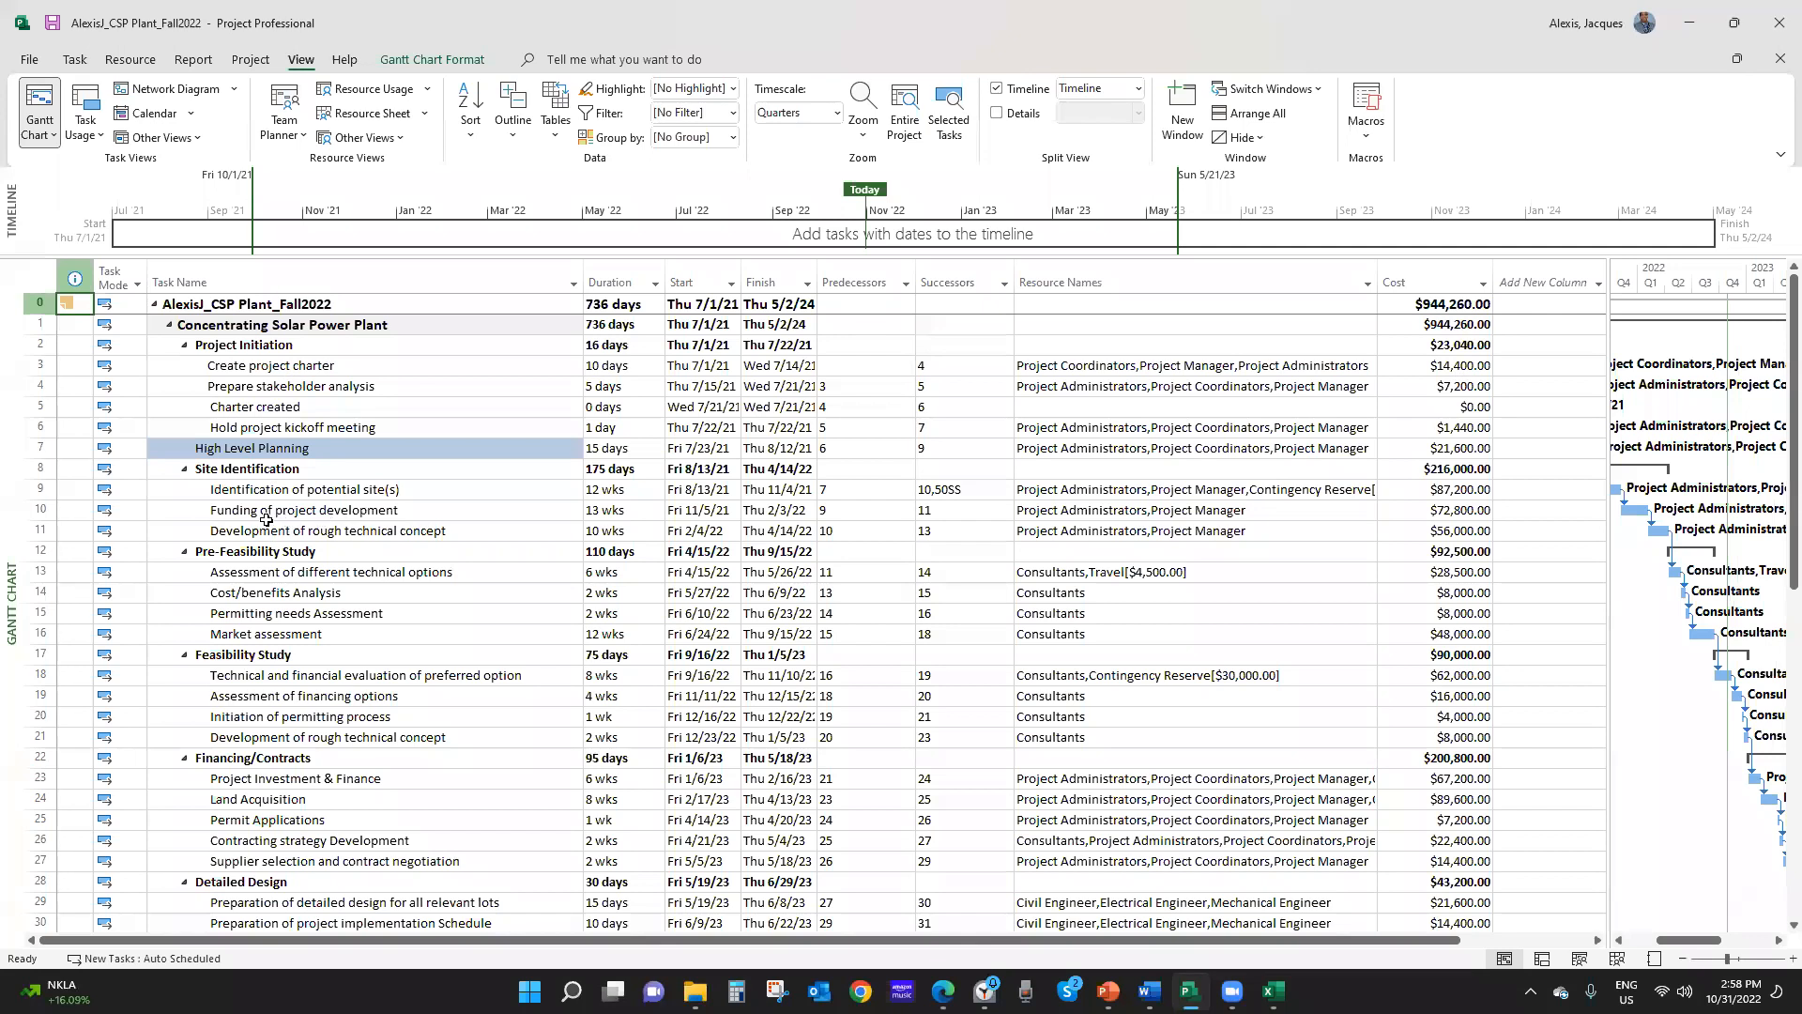
pyautogui.scroll(-3, 319, 495)
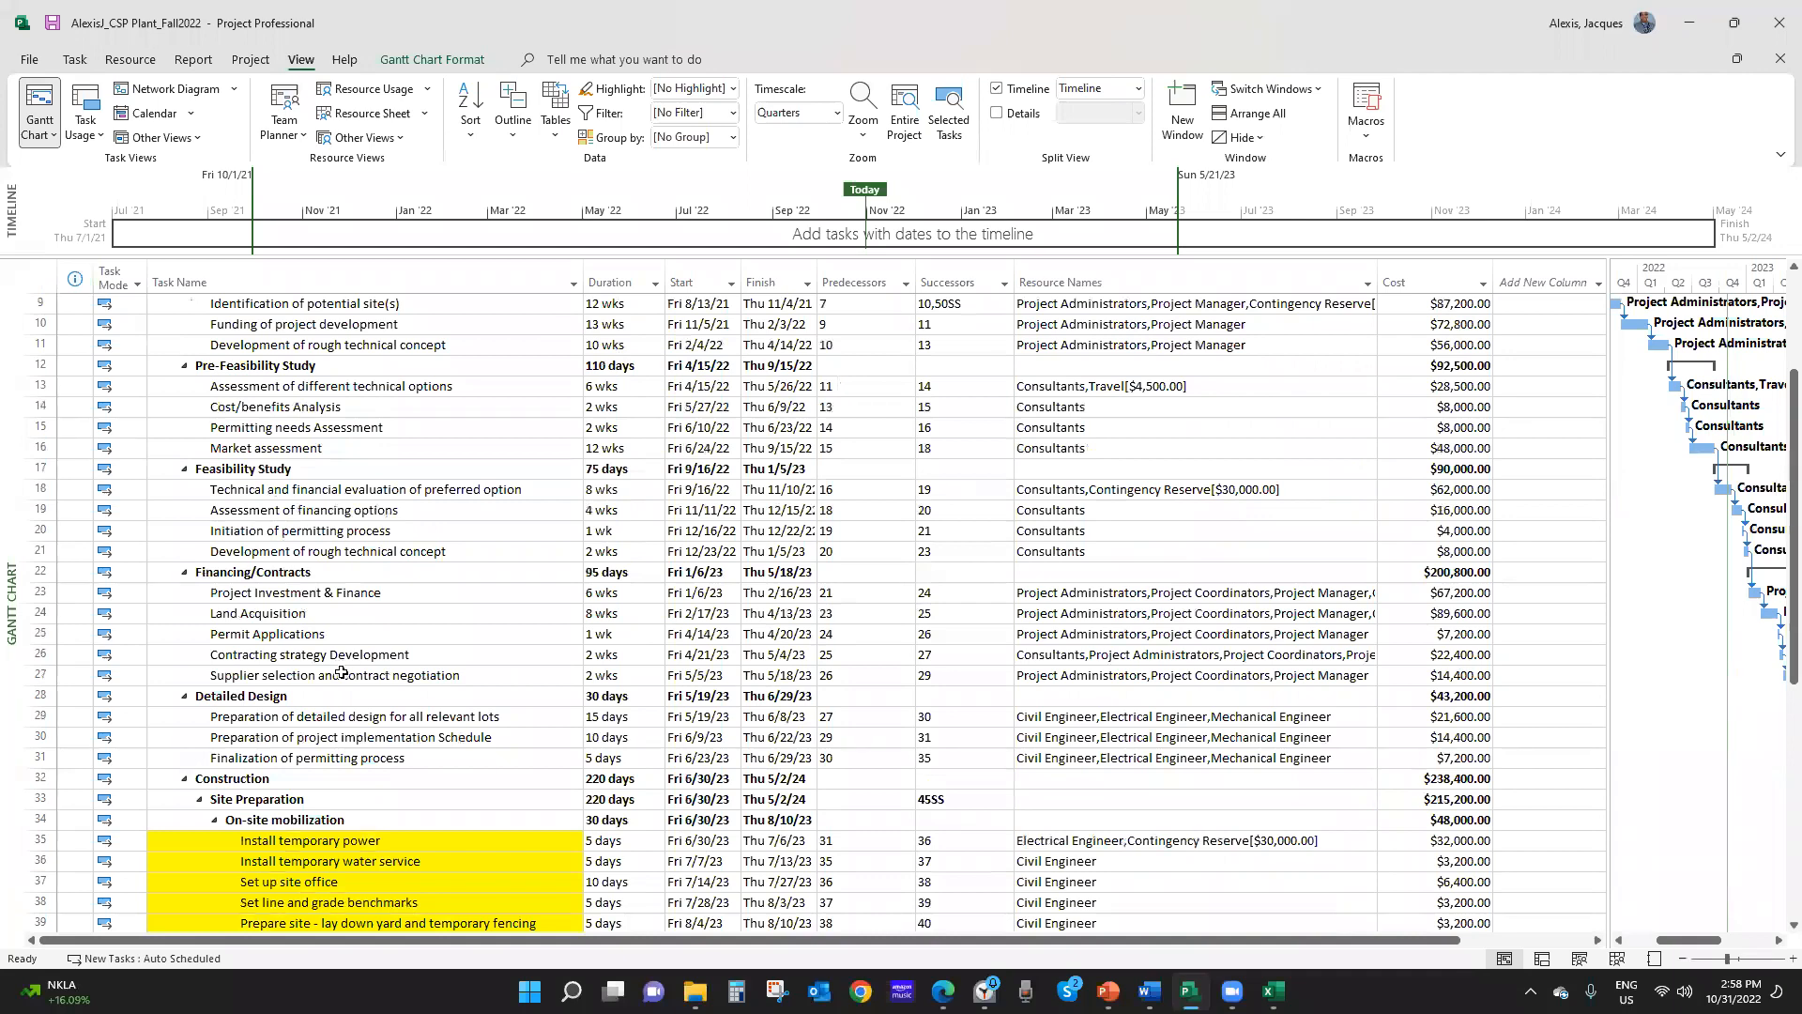
pyautogui.scroll(-9, 342, 666)
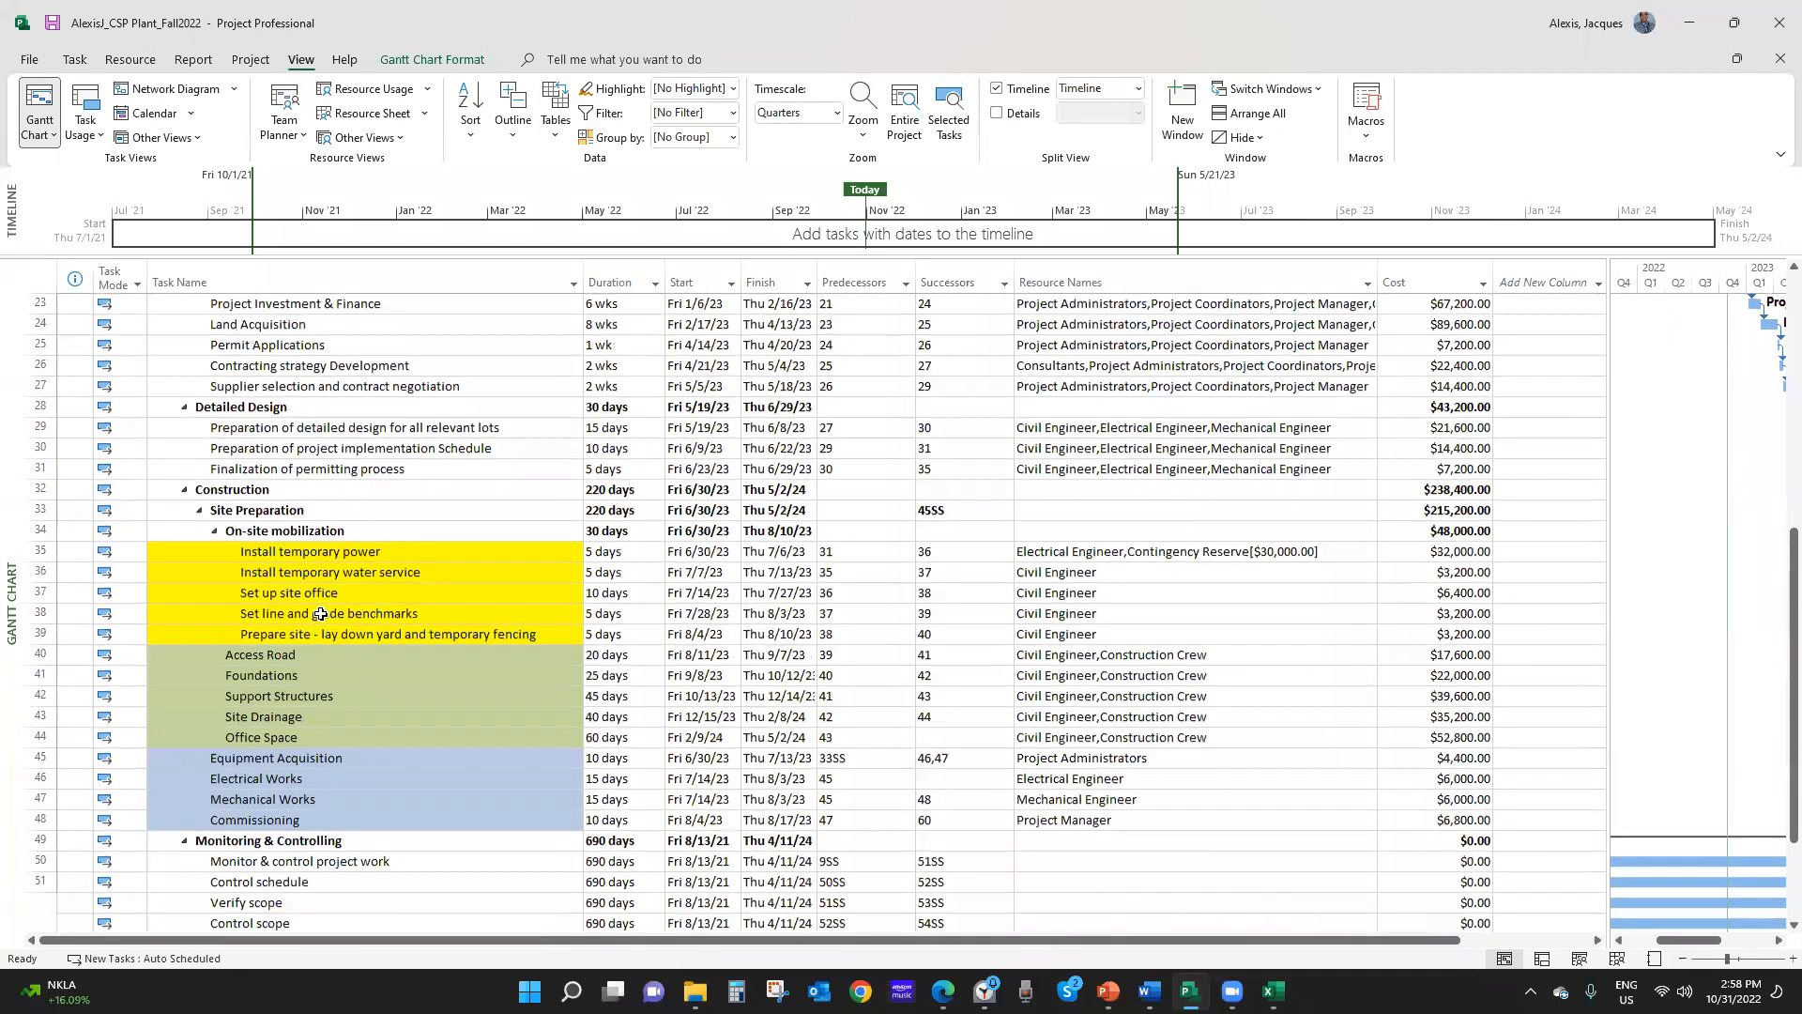
pyautogui.scroll(12, 319, 611)
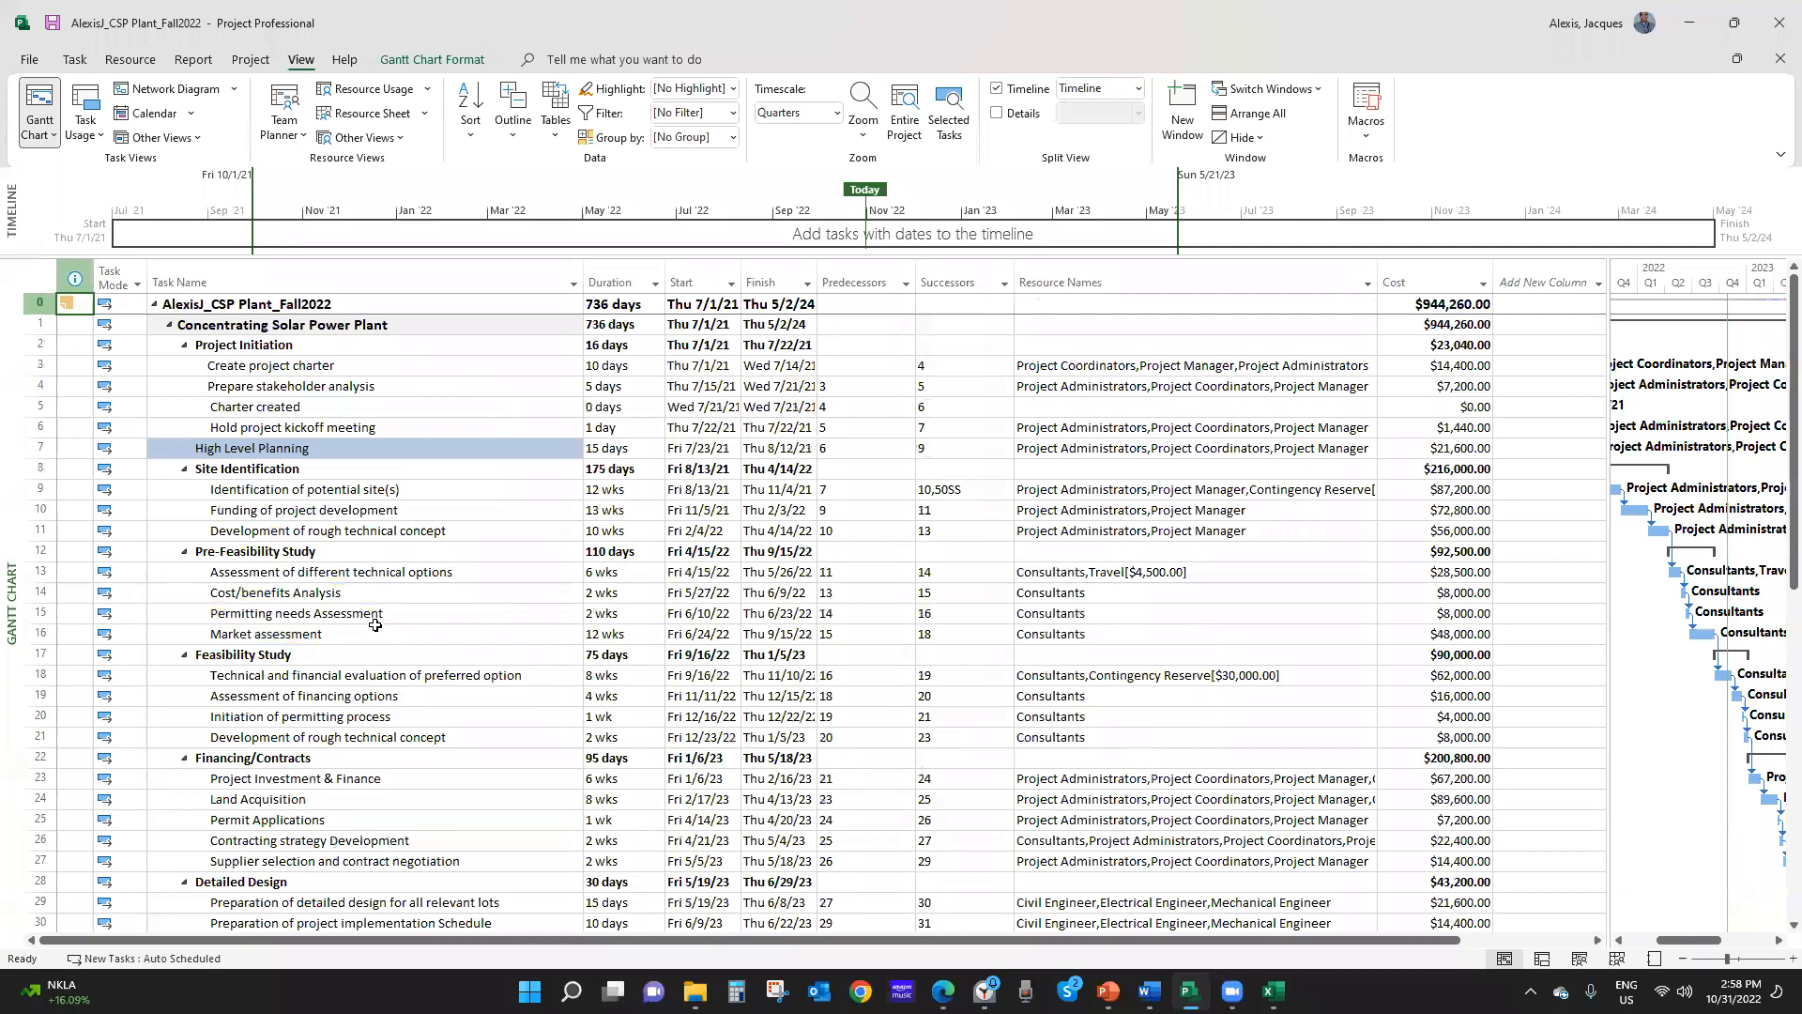
pyautogui.click(321, 511)
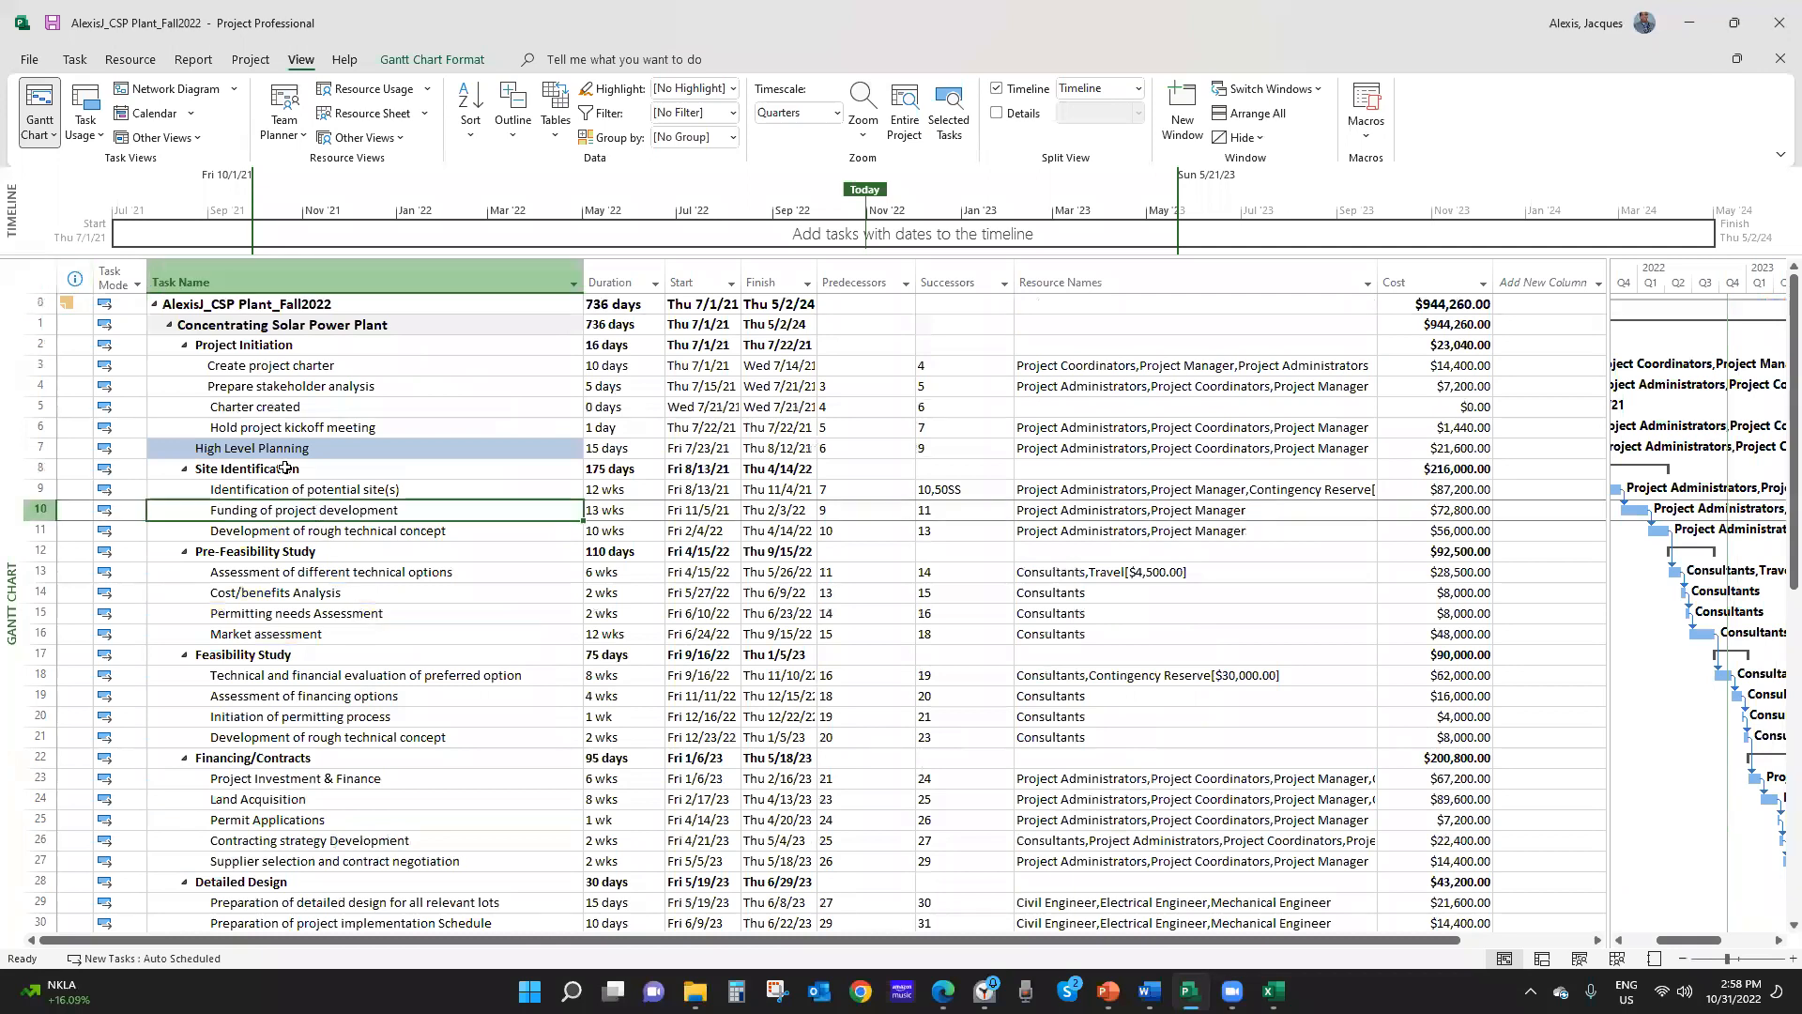
pyautogui.click(130, 62)
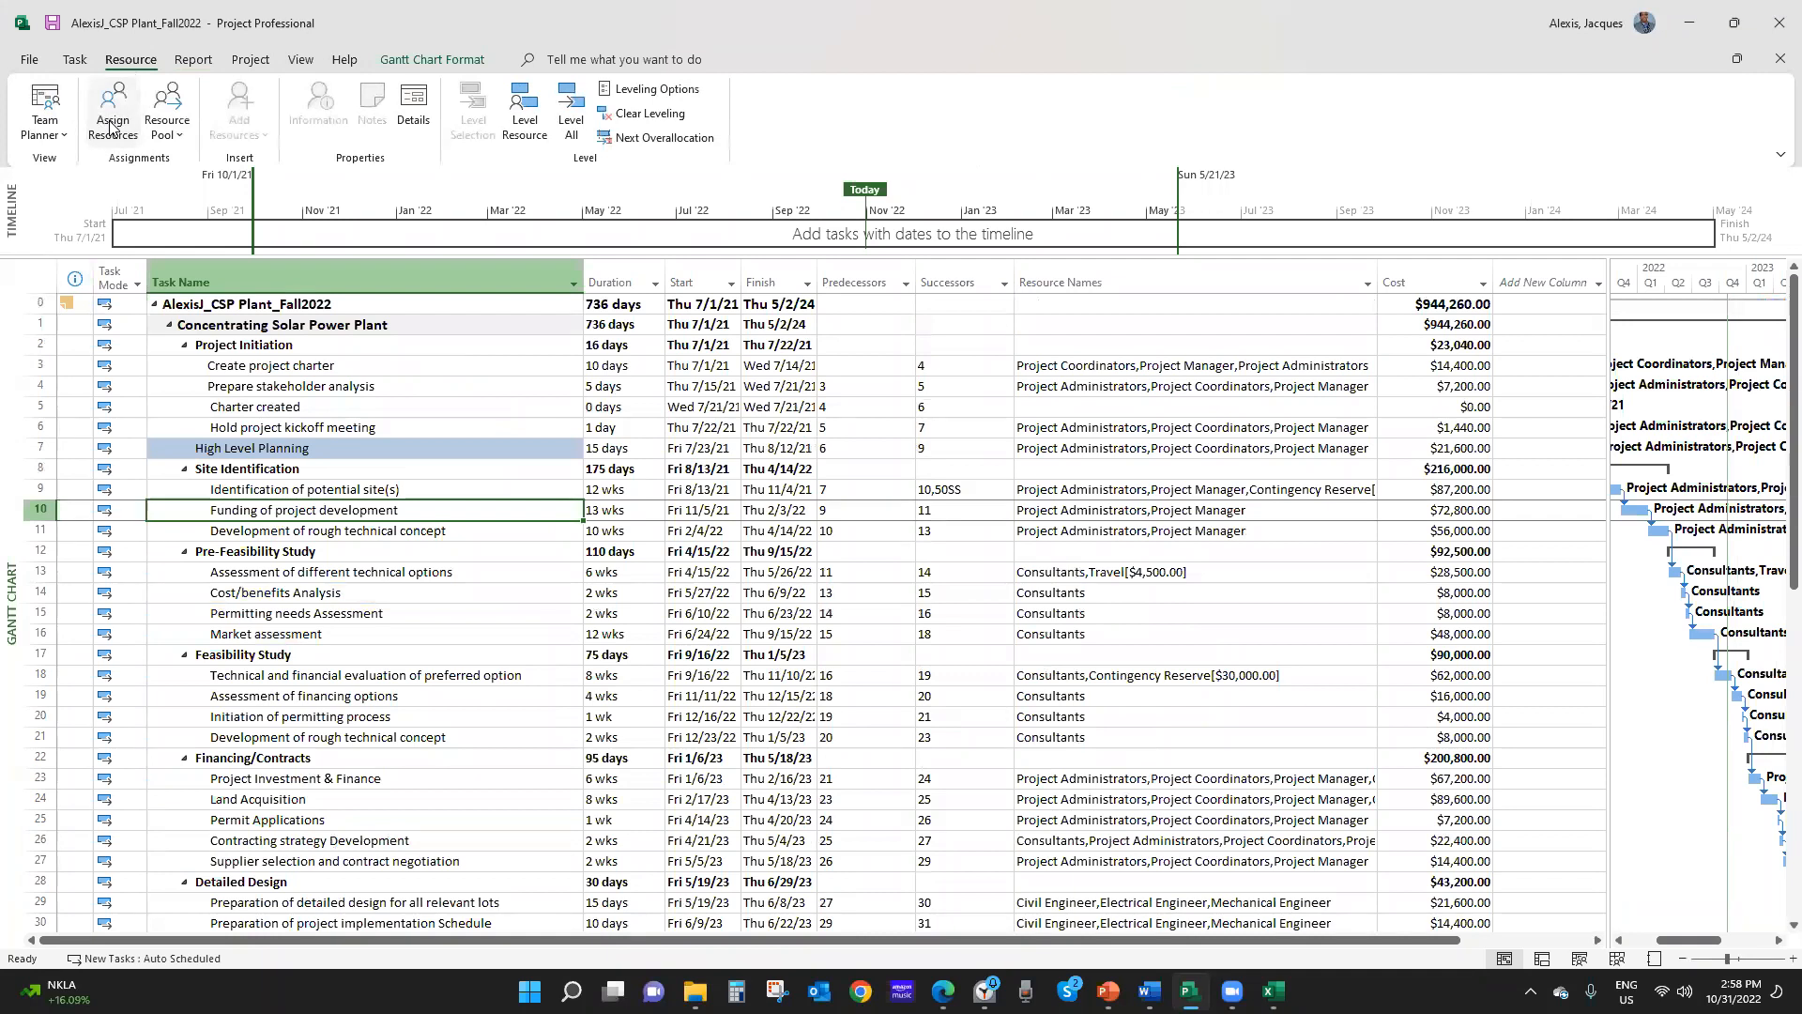
pyautogui.click(114, 127)
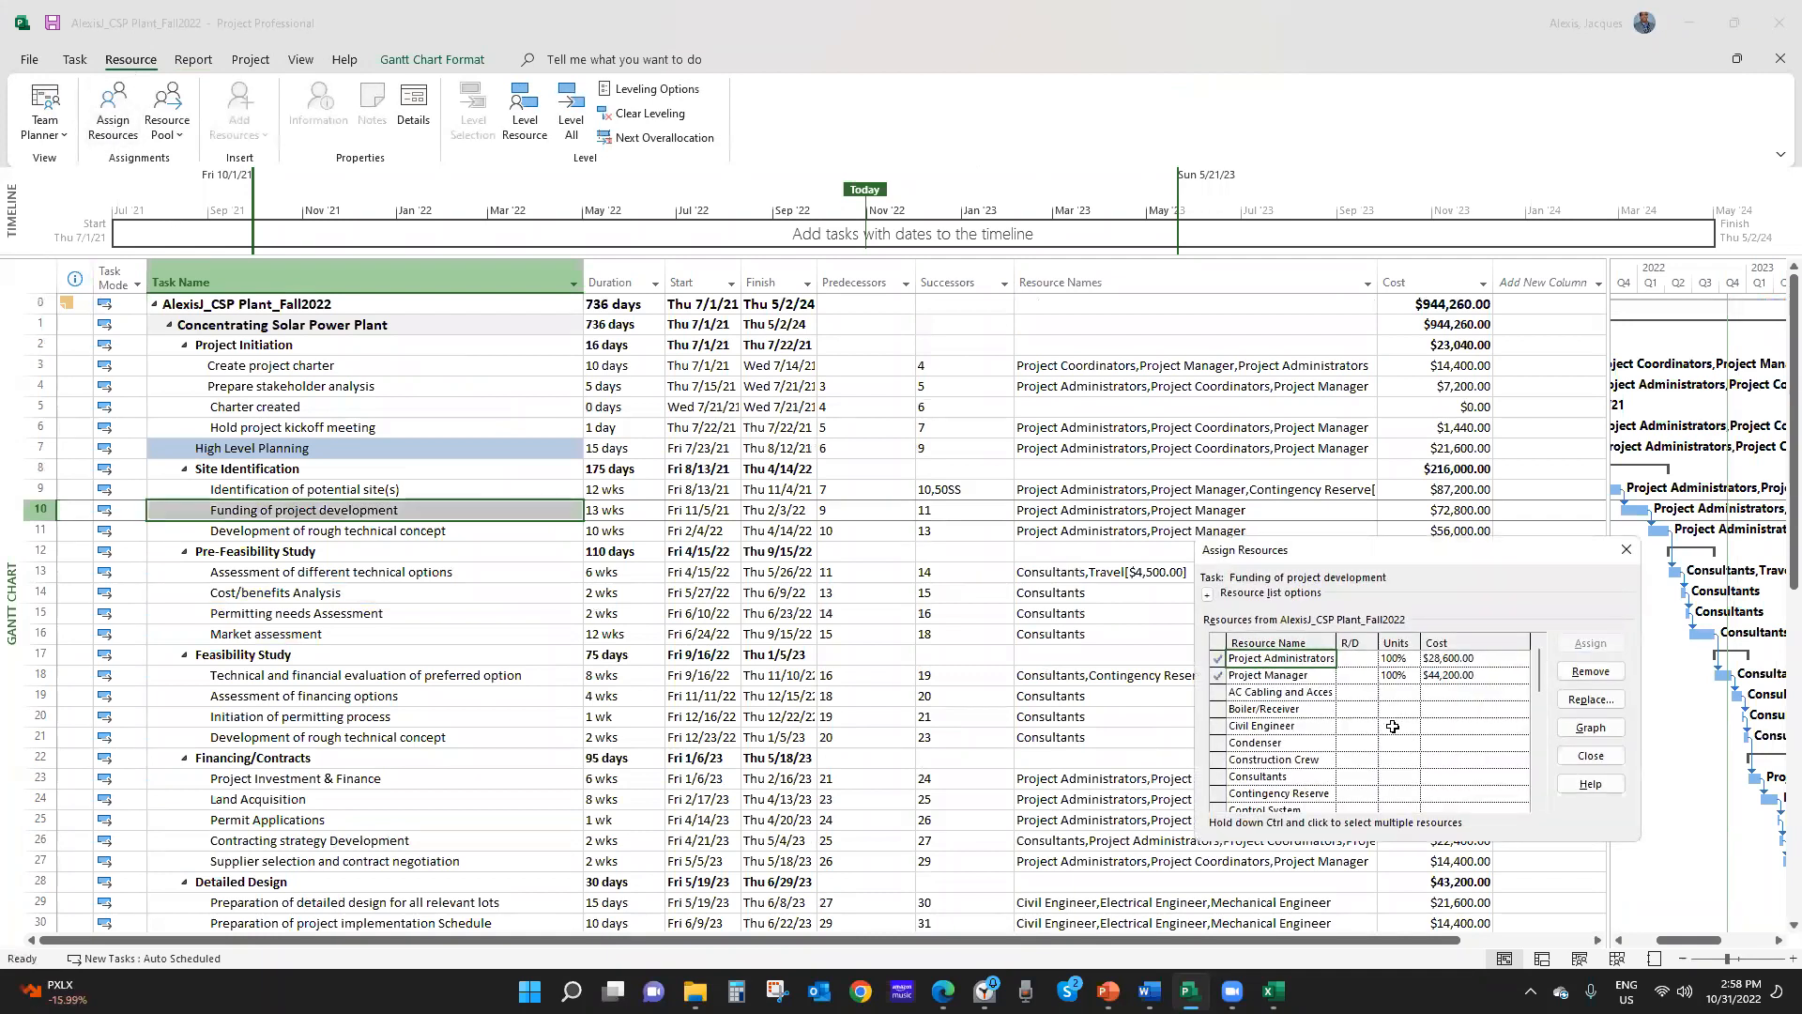
pyautogui.click(1294, 794)
pyautogui.click(1452, 794)
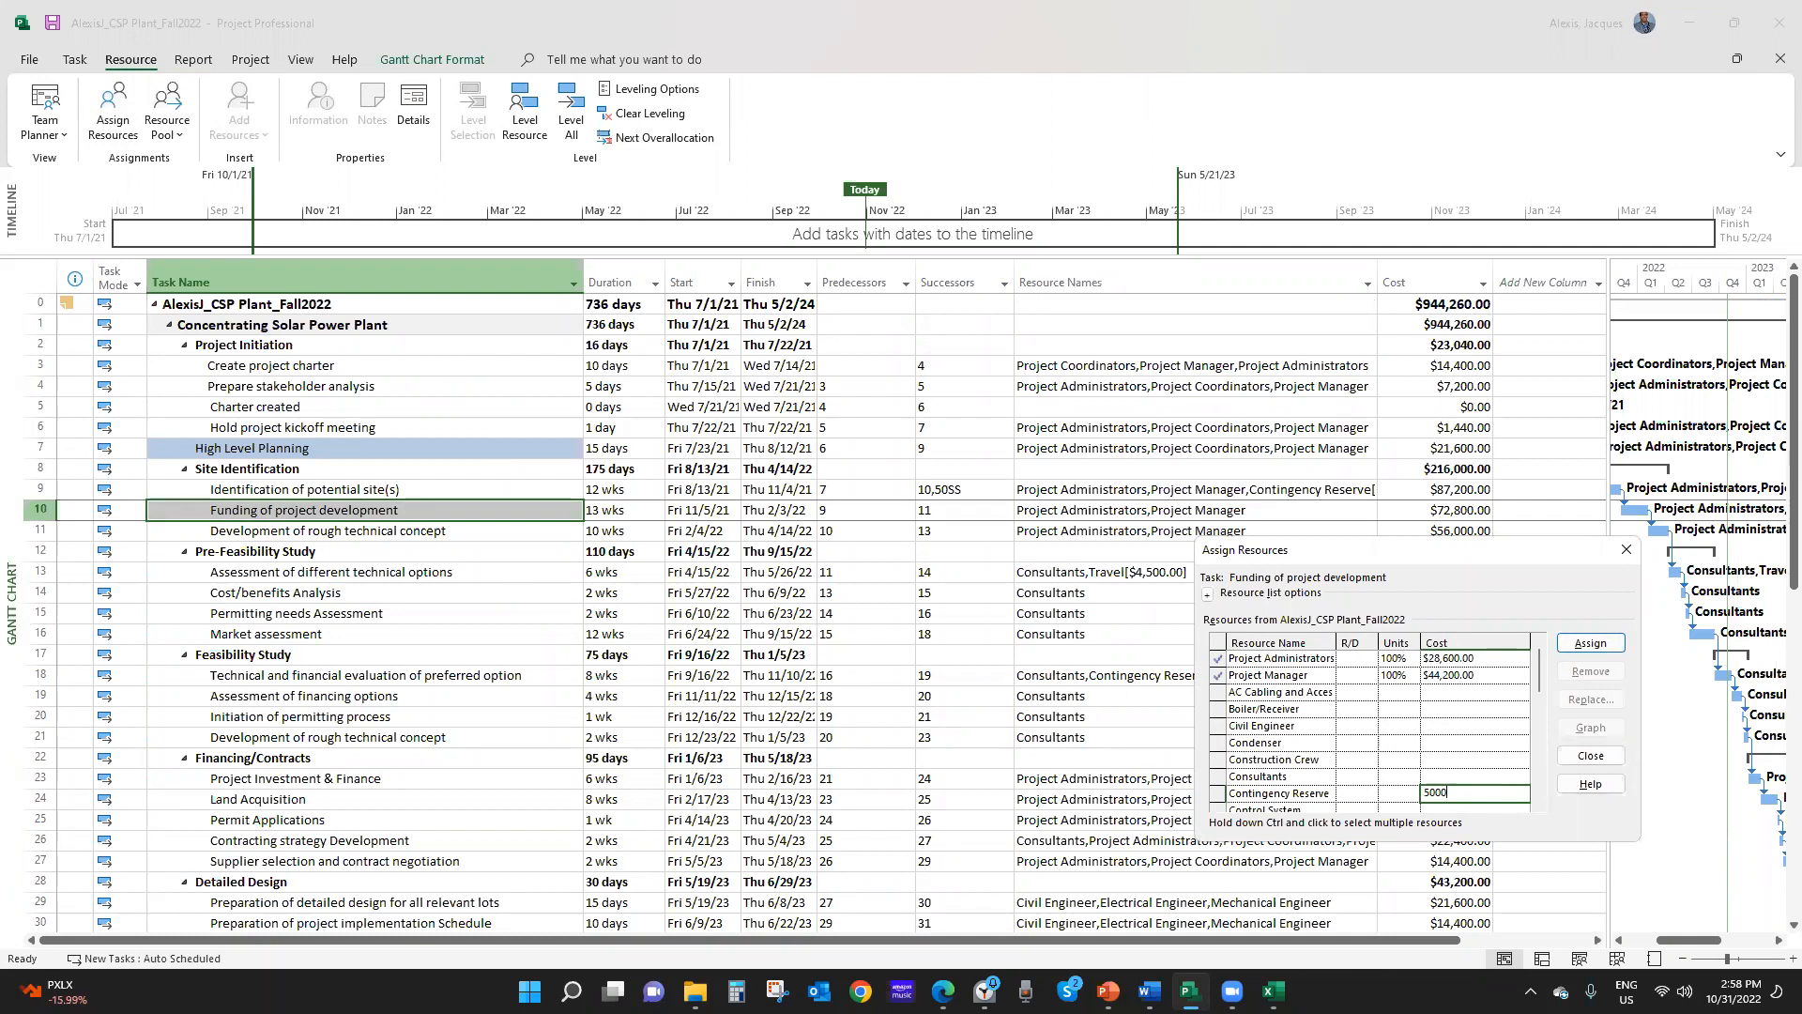
pyautogui.press('Return')
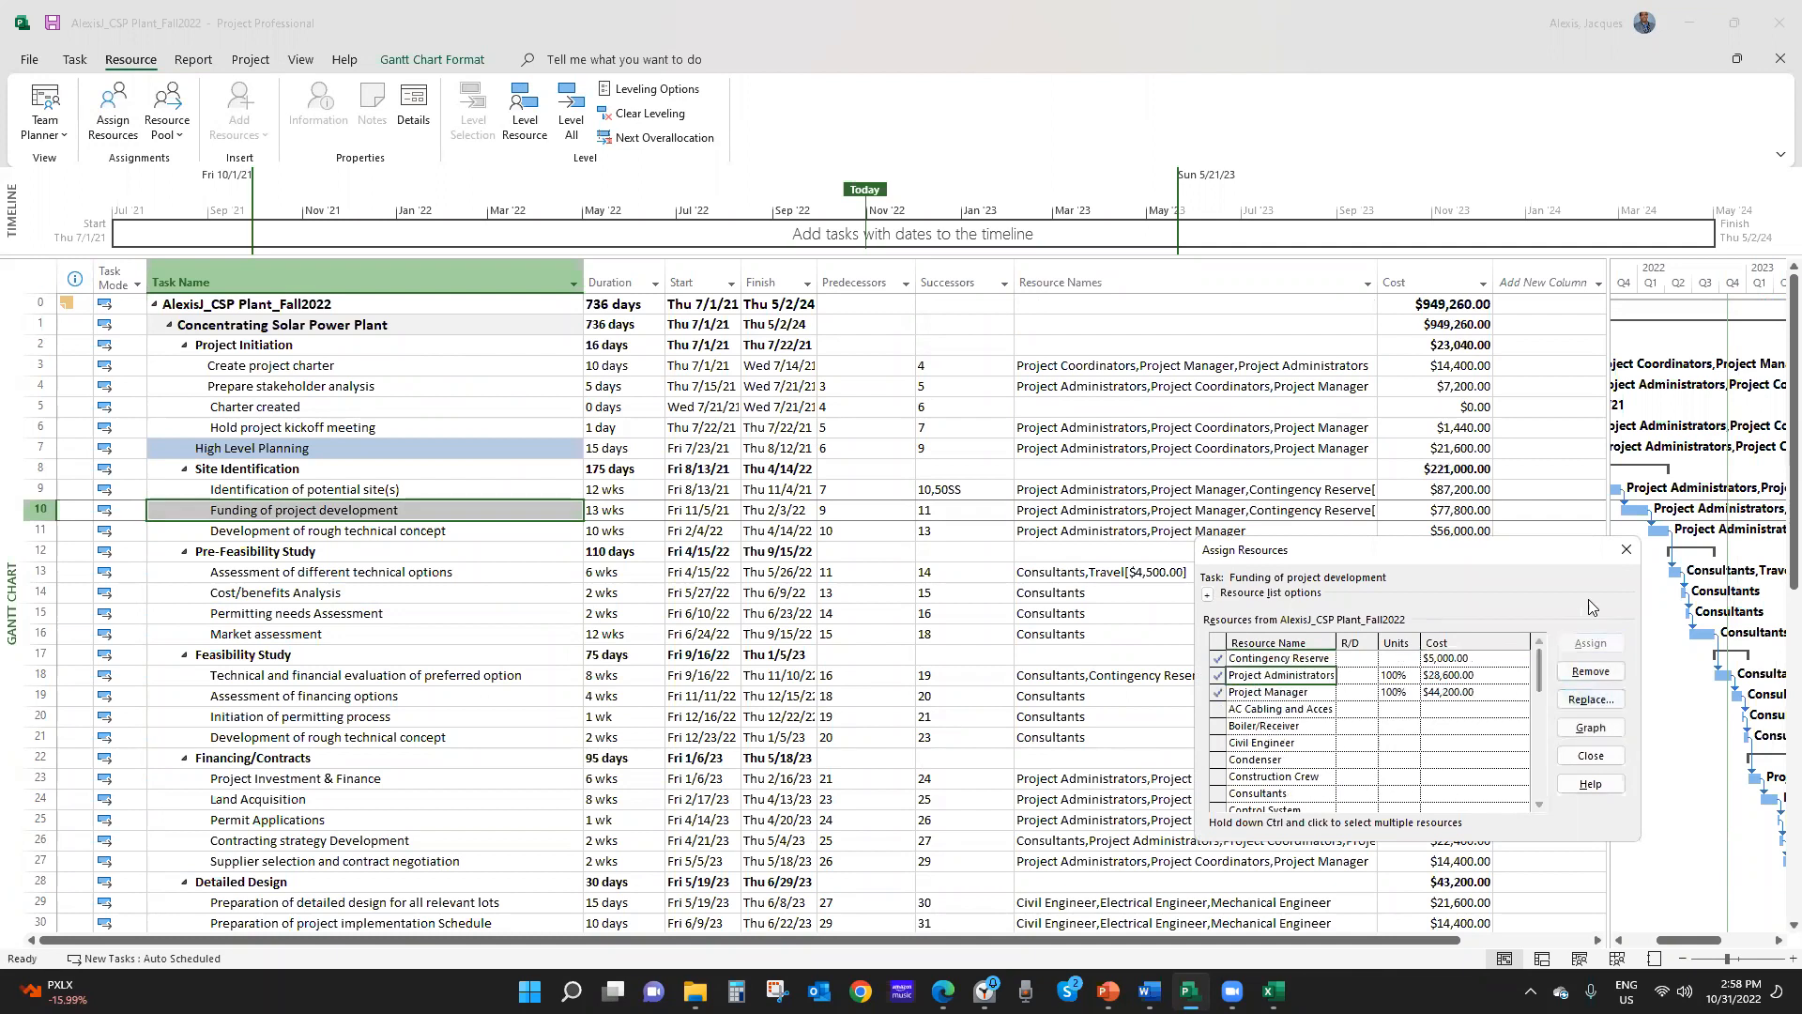
pyautogui.click(1628, 557)
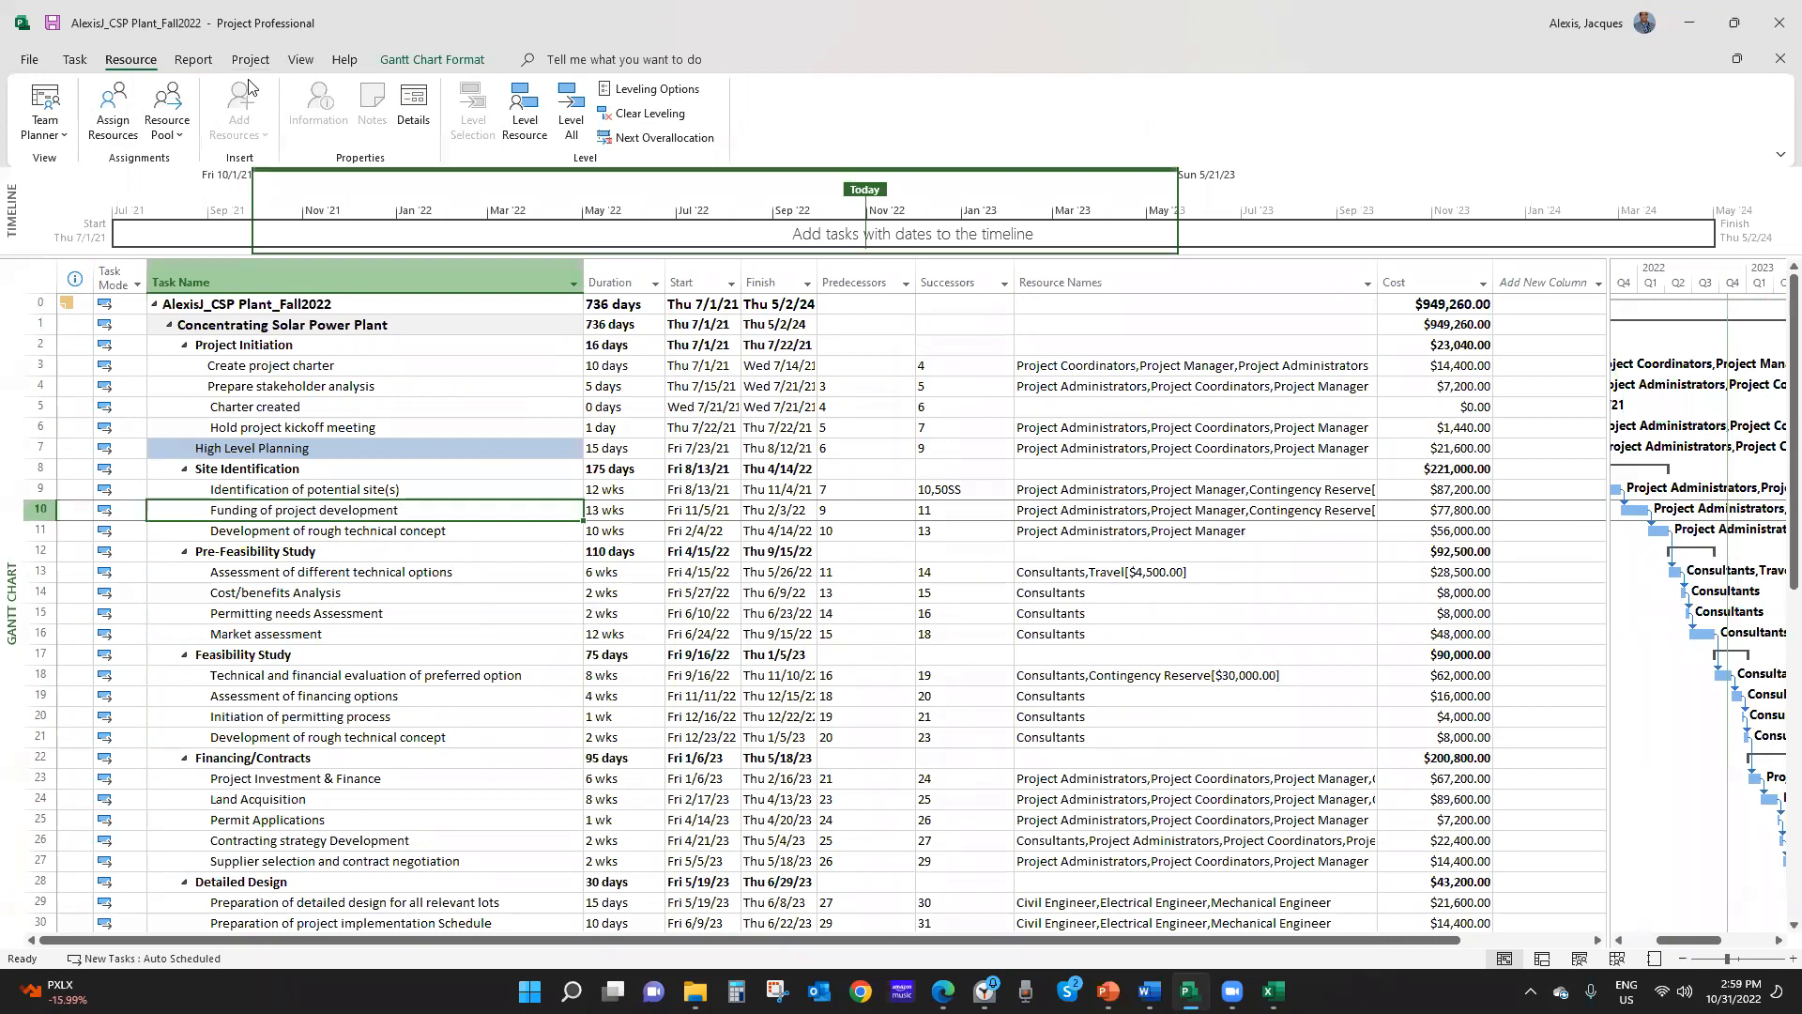
# Return to the Resource Sheet and check the Contingency Reserve resource's type and updated cost
pyautogui.click(301, 61)
pyautogui.click(373, 114)
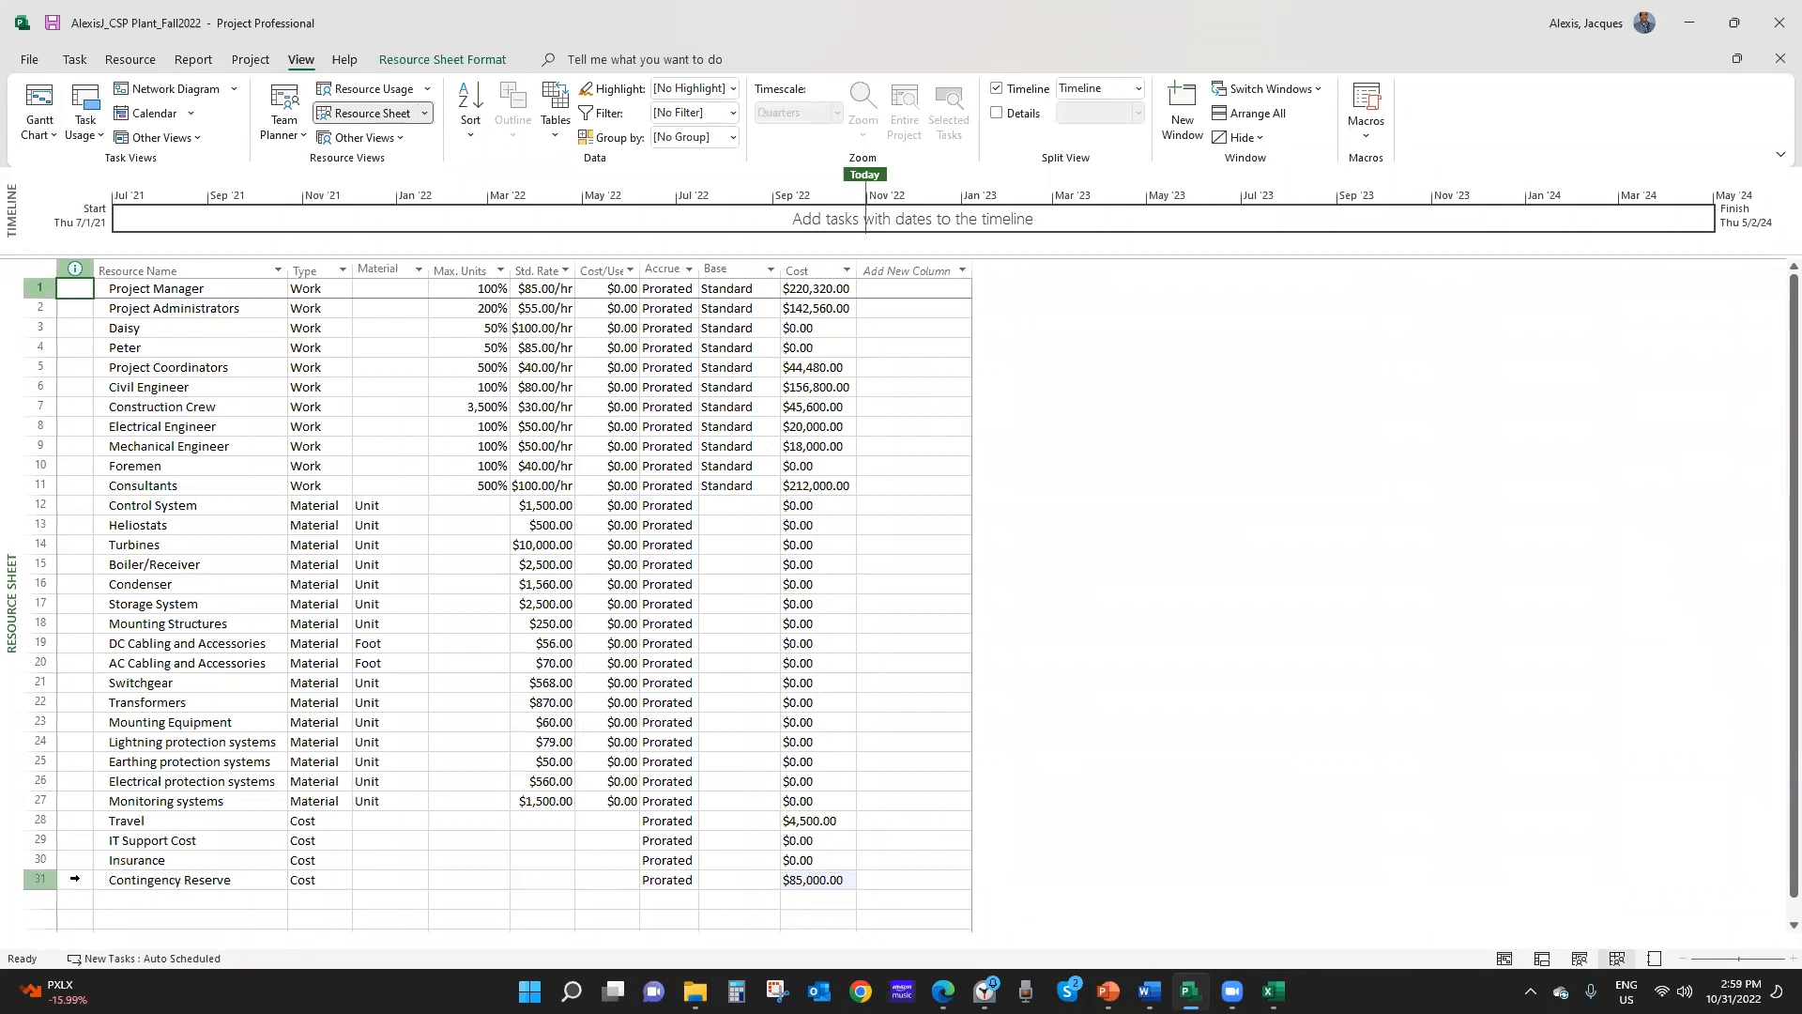
pyautogui.click(74, 879)
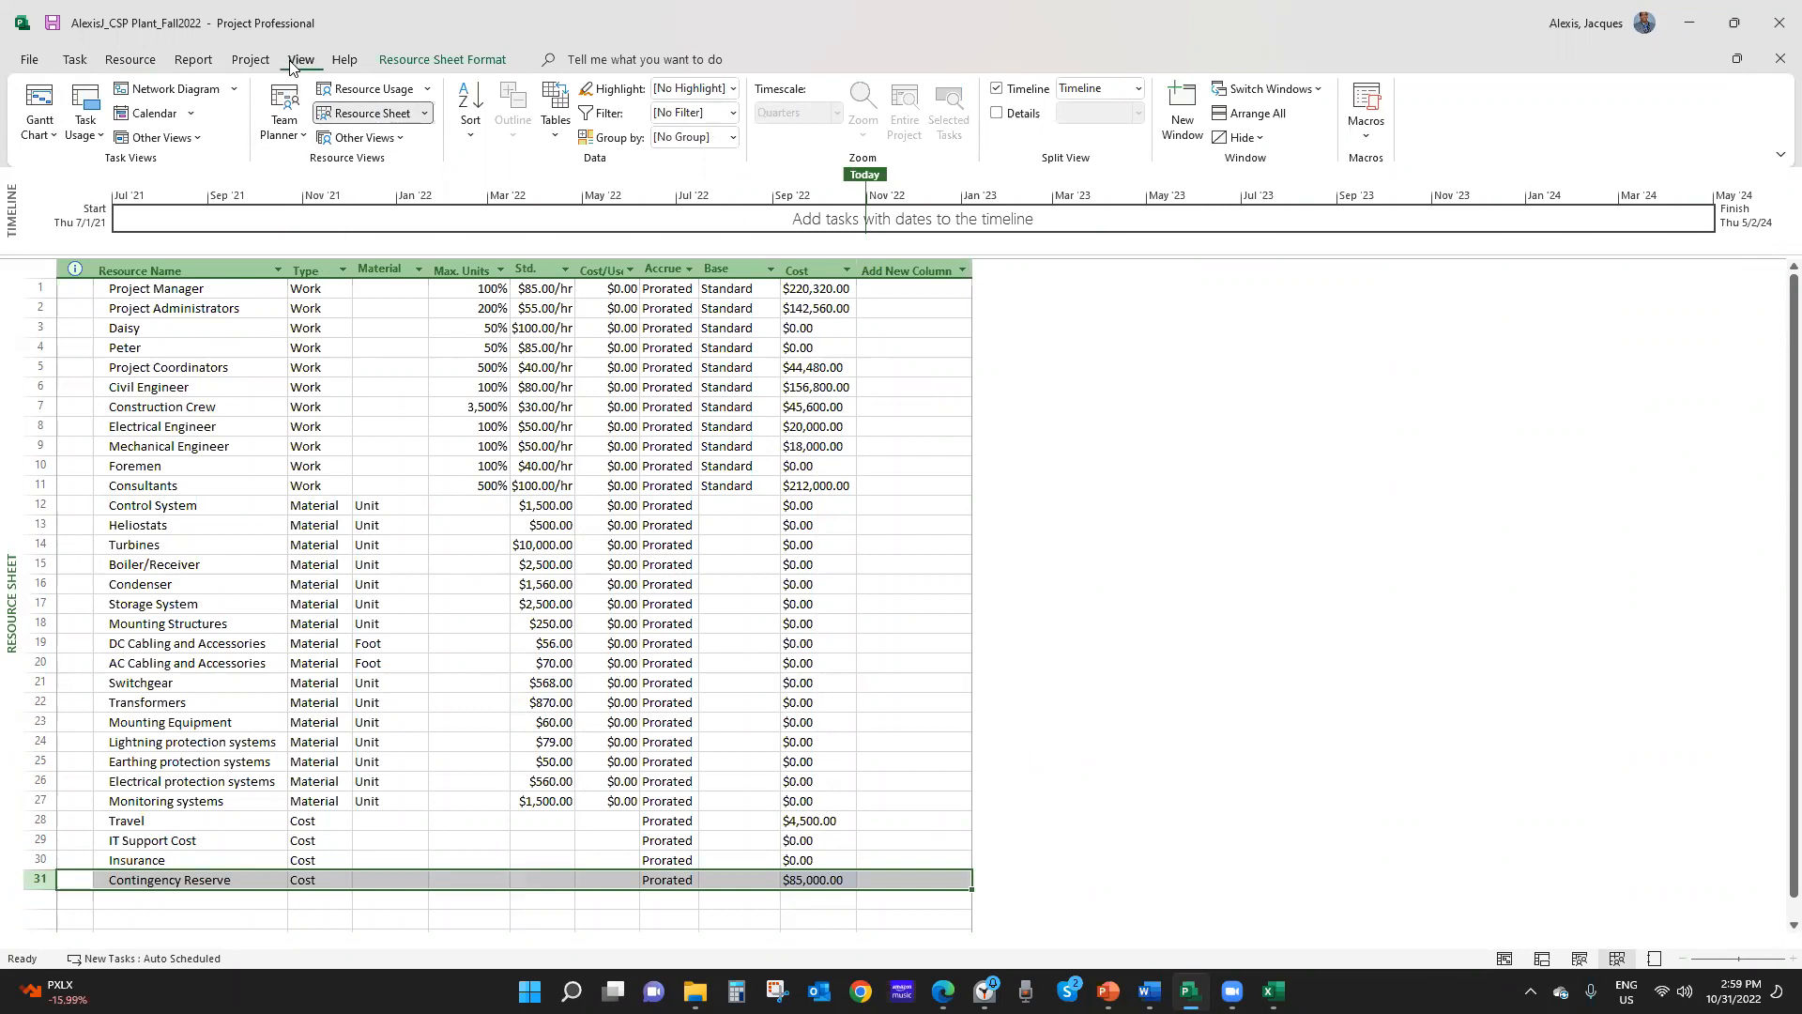
pyautogui.click(191, 883)
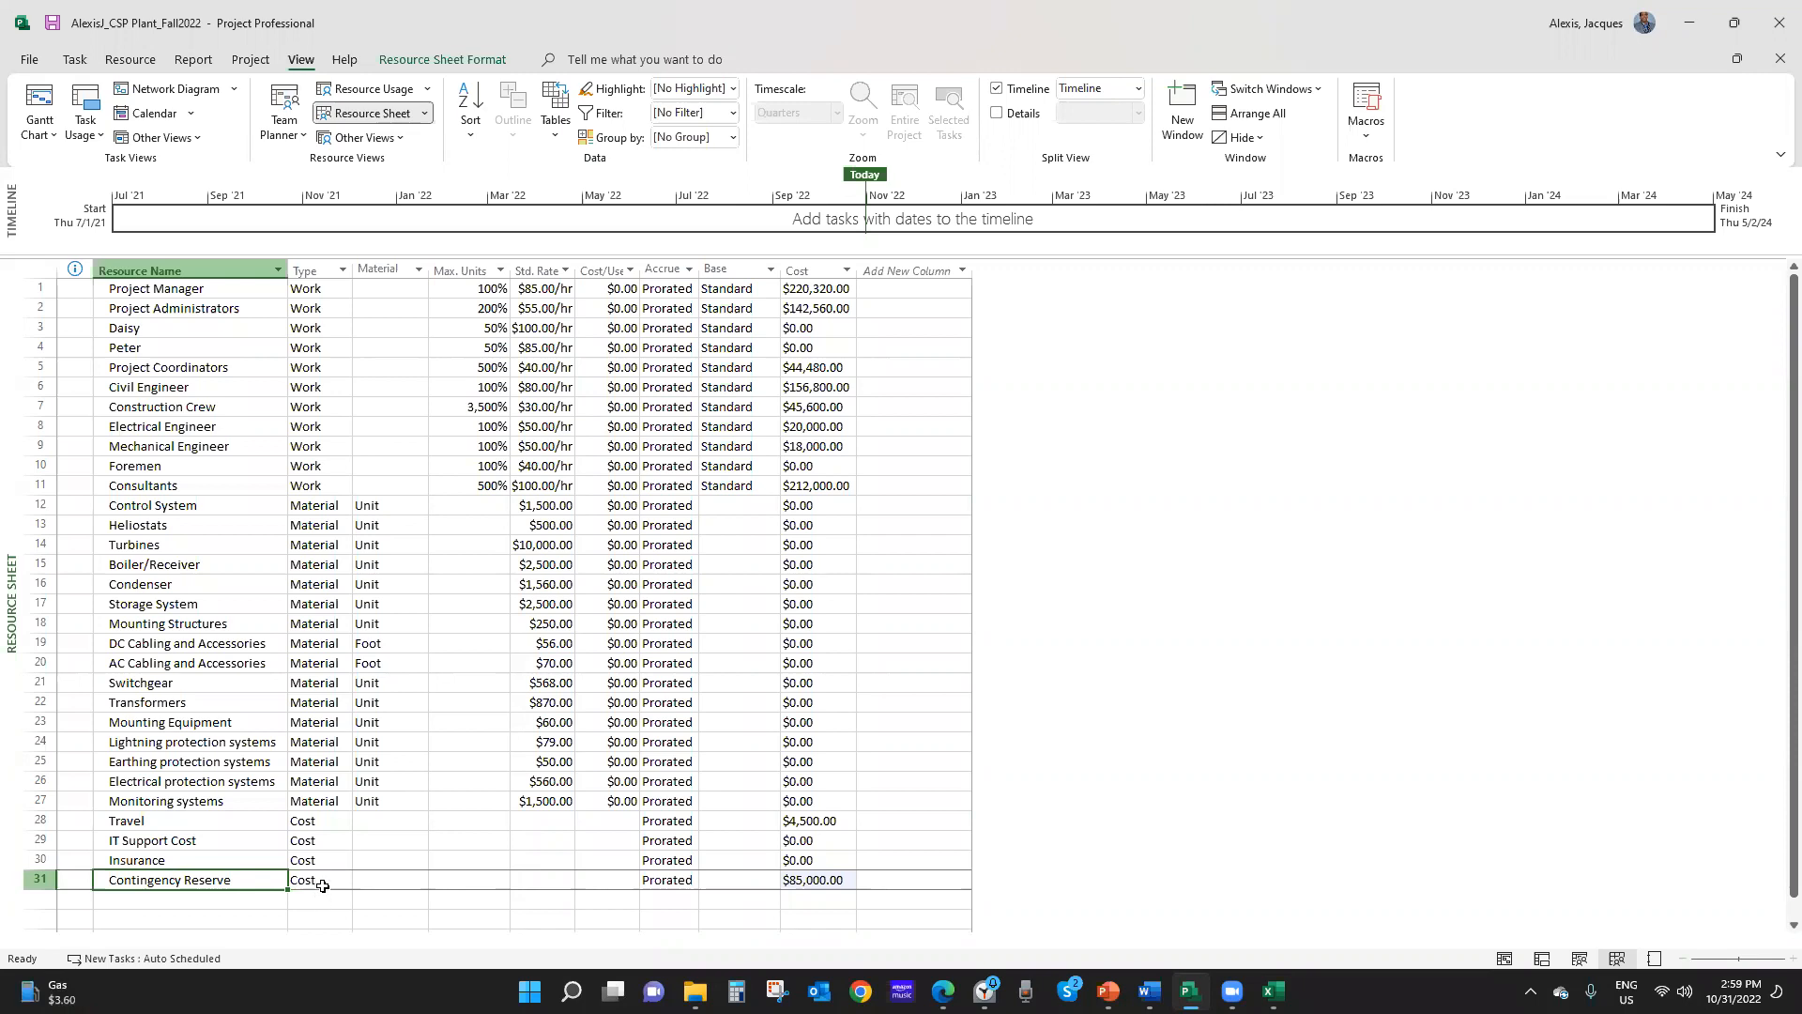
pyautogui.click(313, 887)
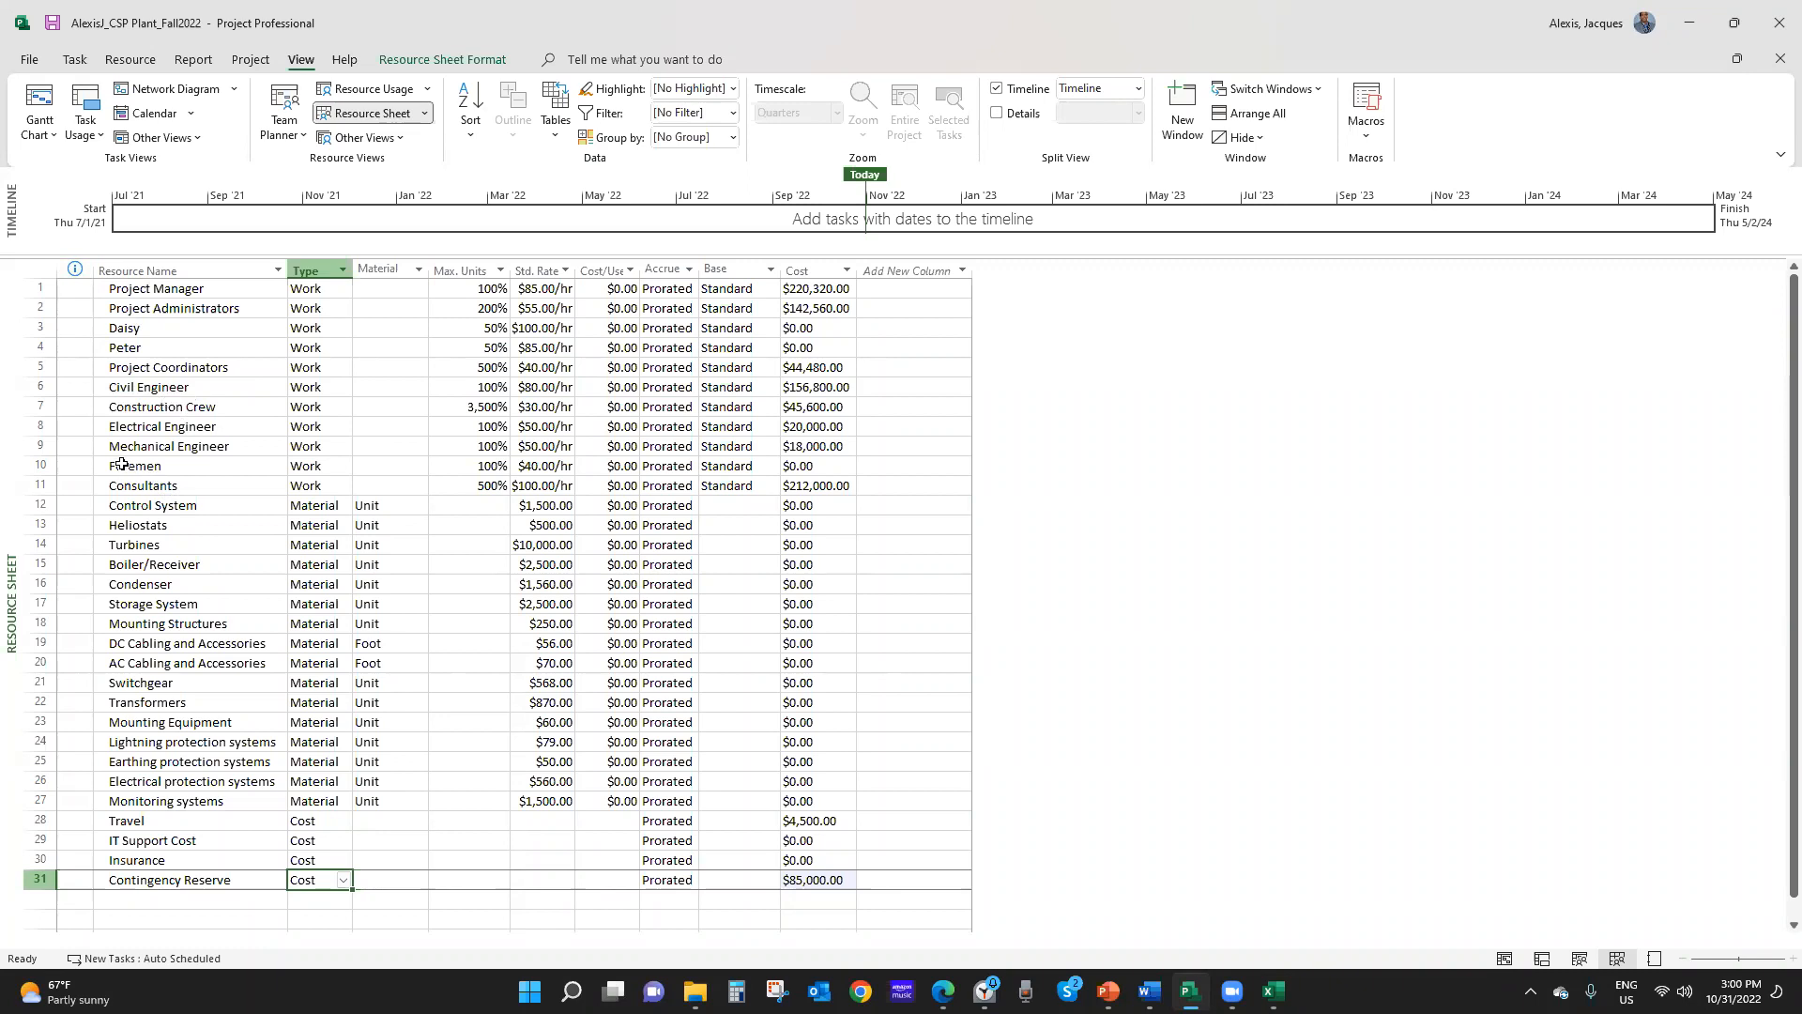
pyautogui.click(141, 64)
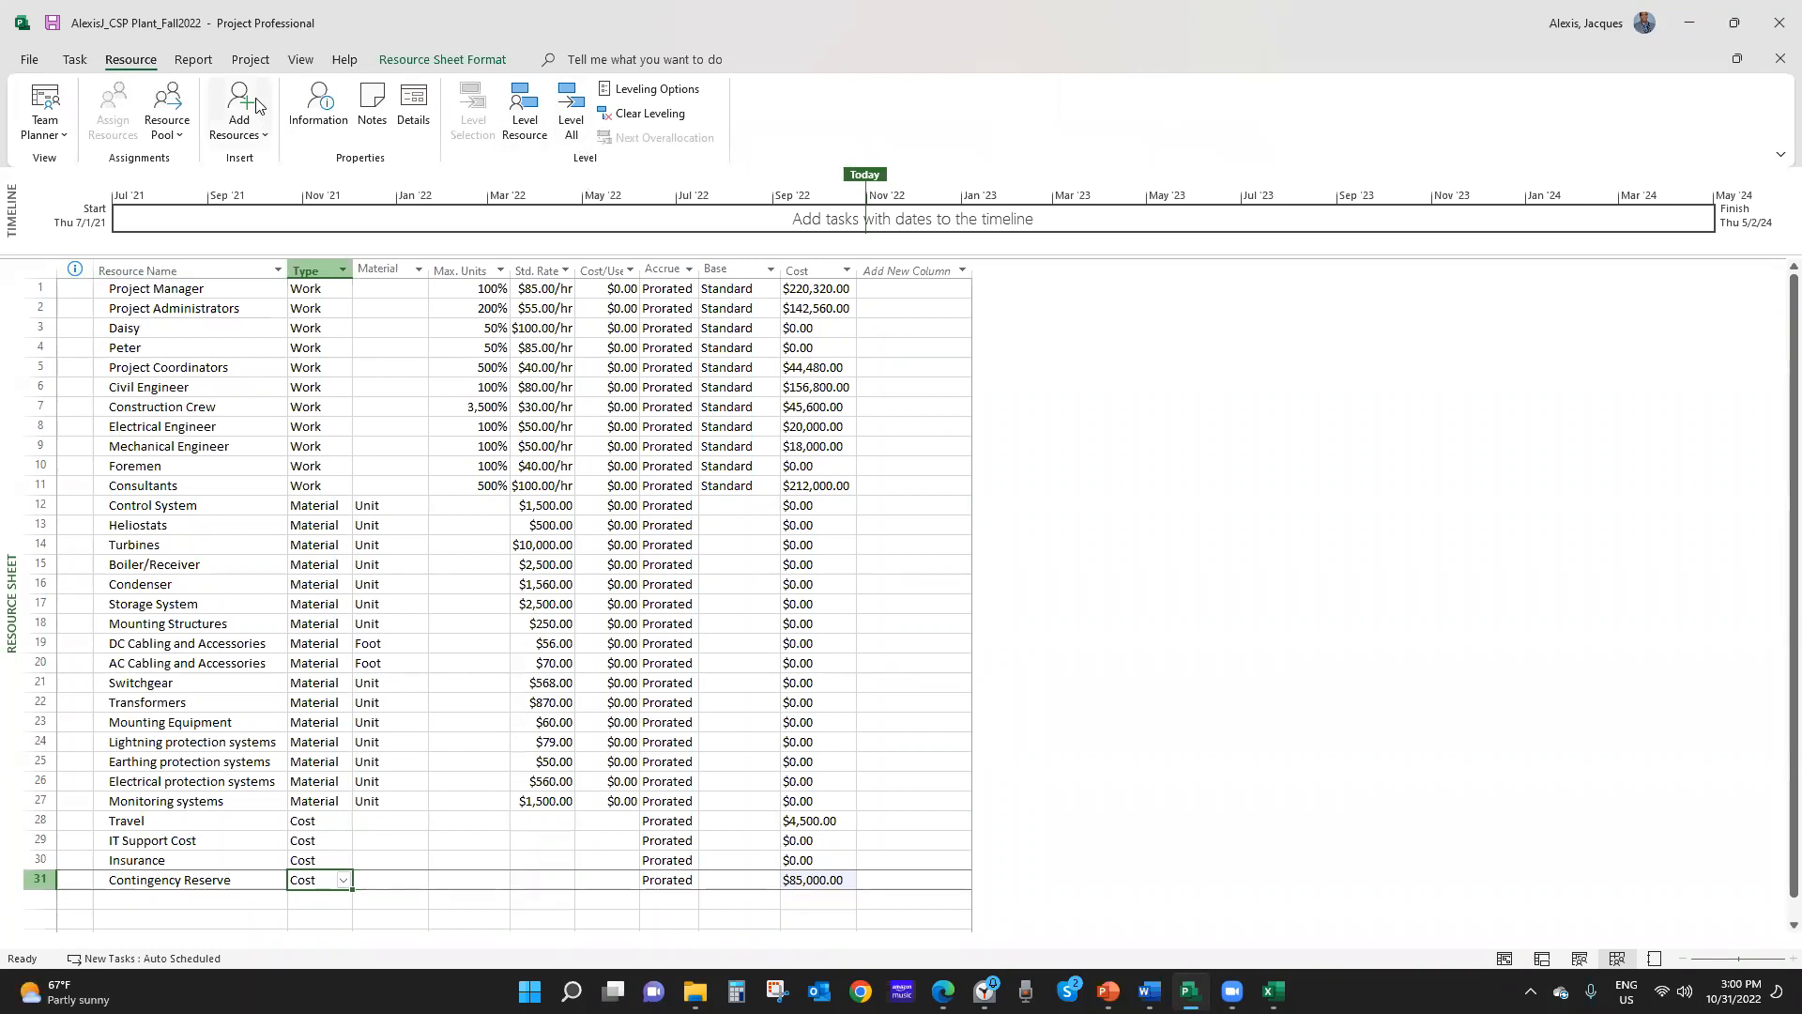
pyautogui.click(251, 62)
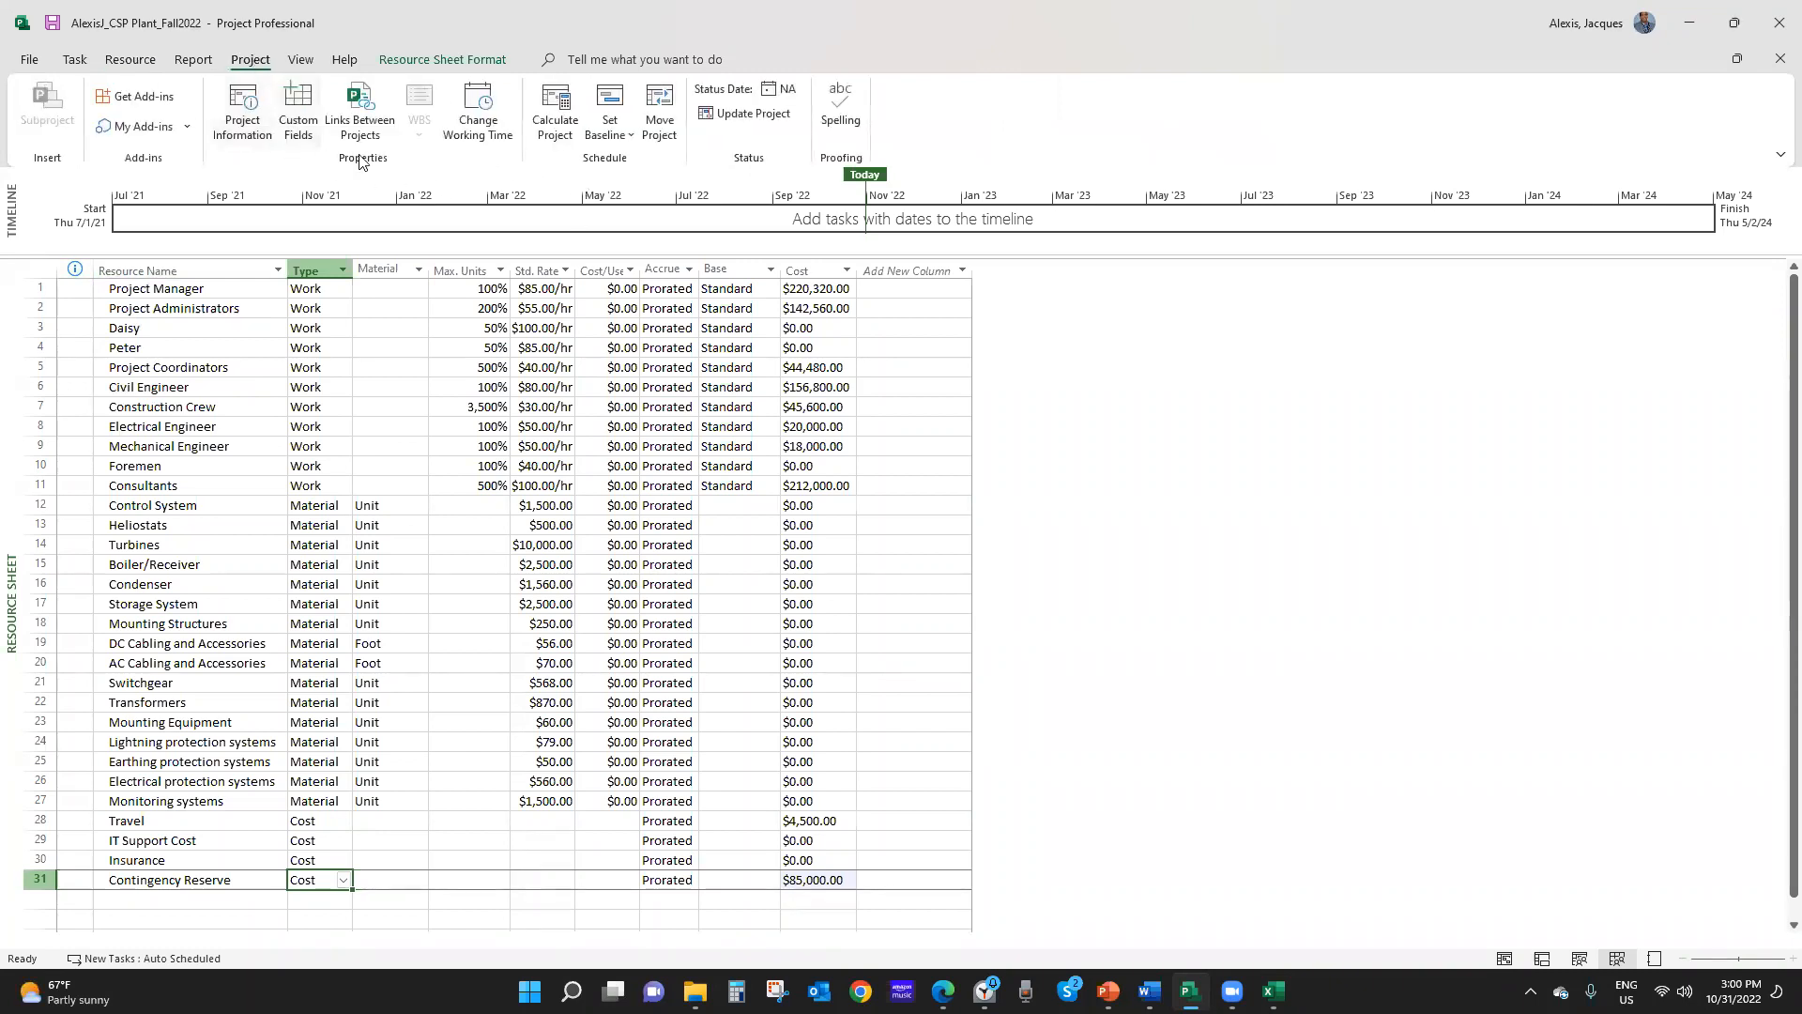
# Check the Set Baseline options for the entire project, cancel the dialog and look at the Clear Baseline option
pyautogui.click(634, 139)
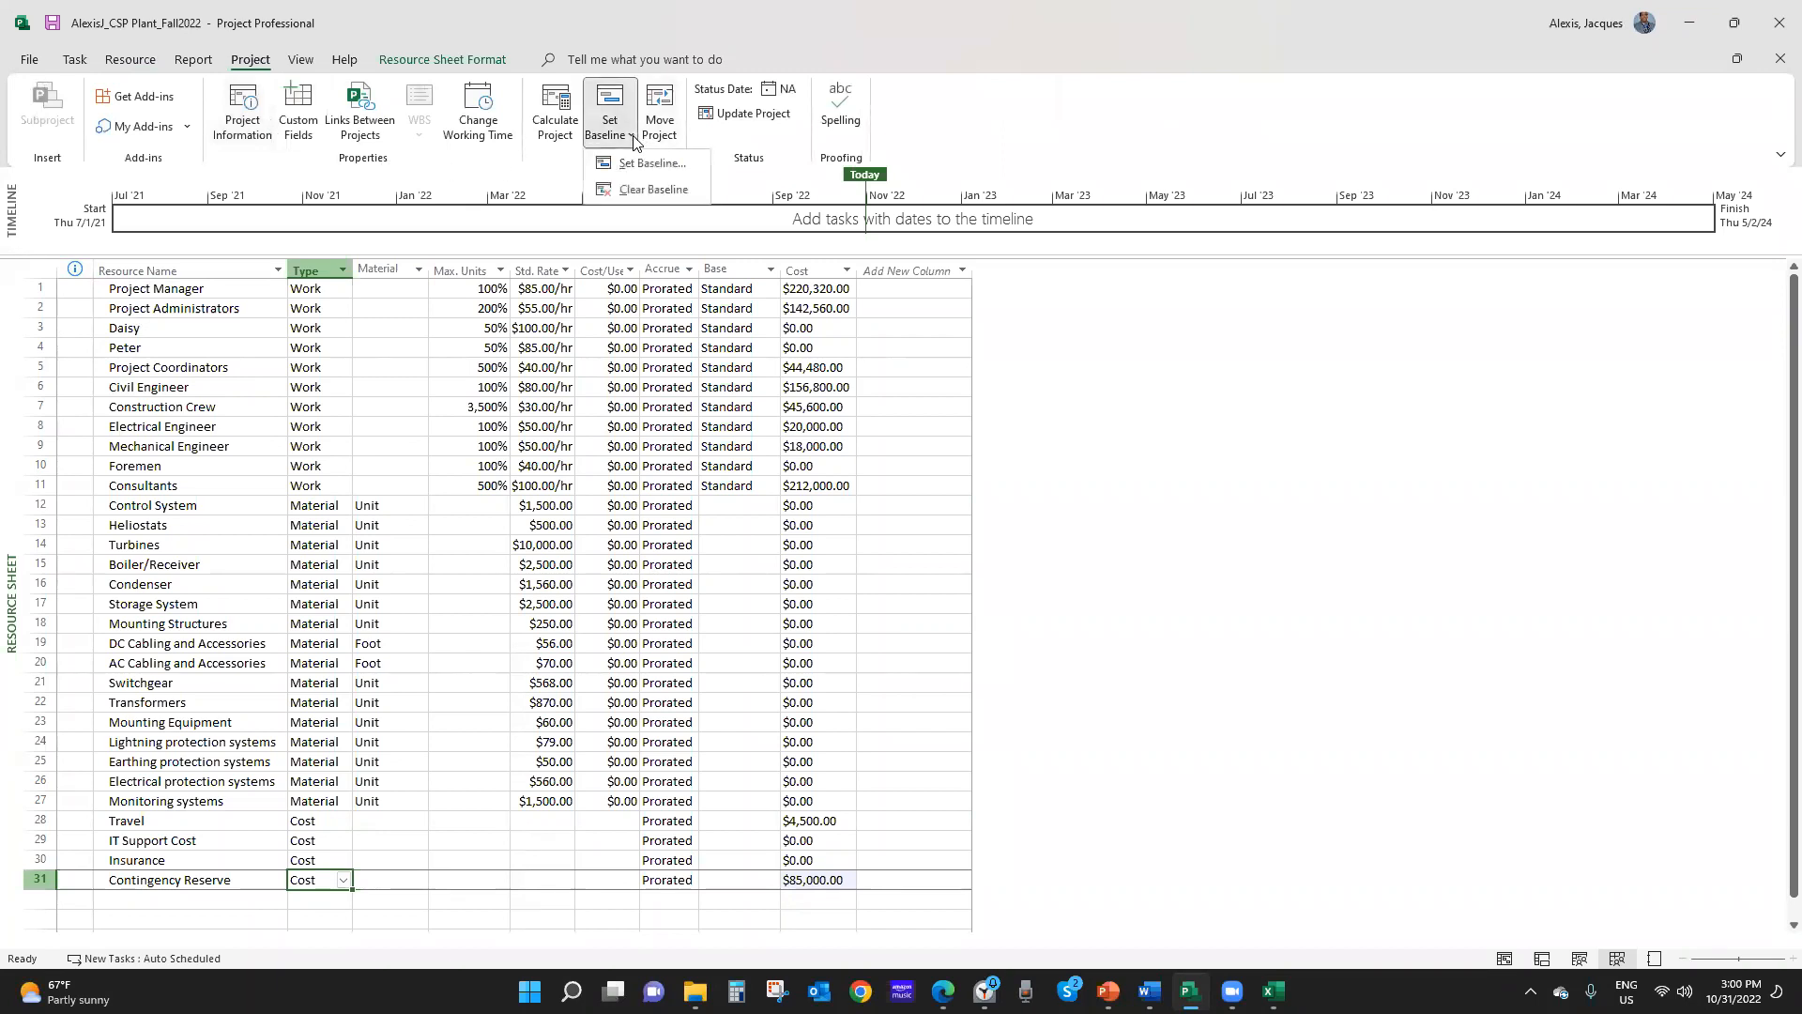
pyautogui.click(648, 164)
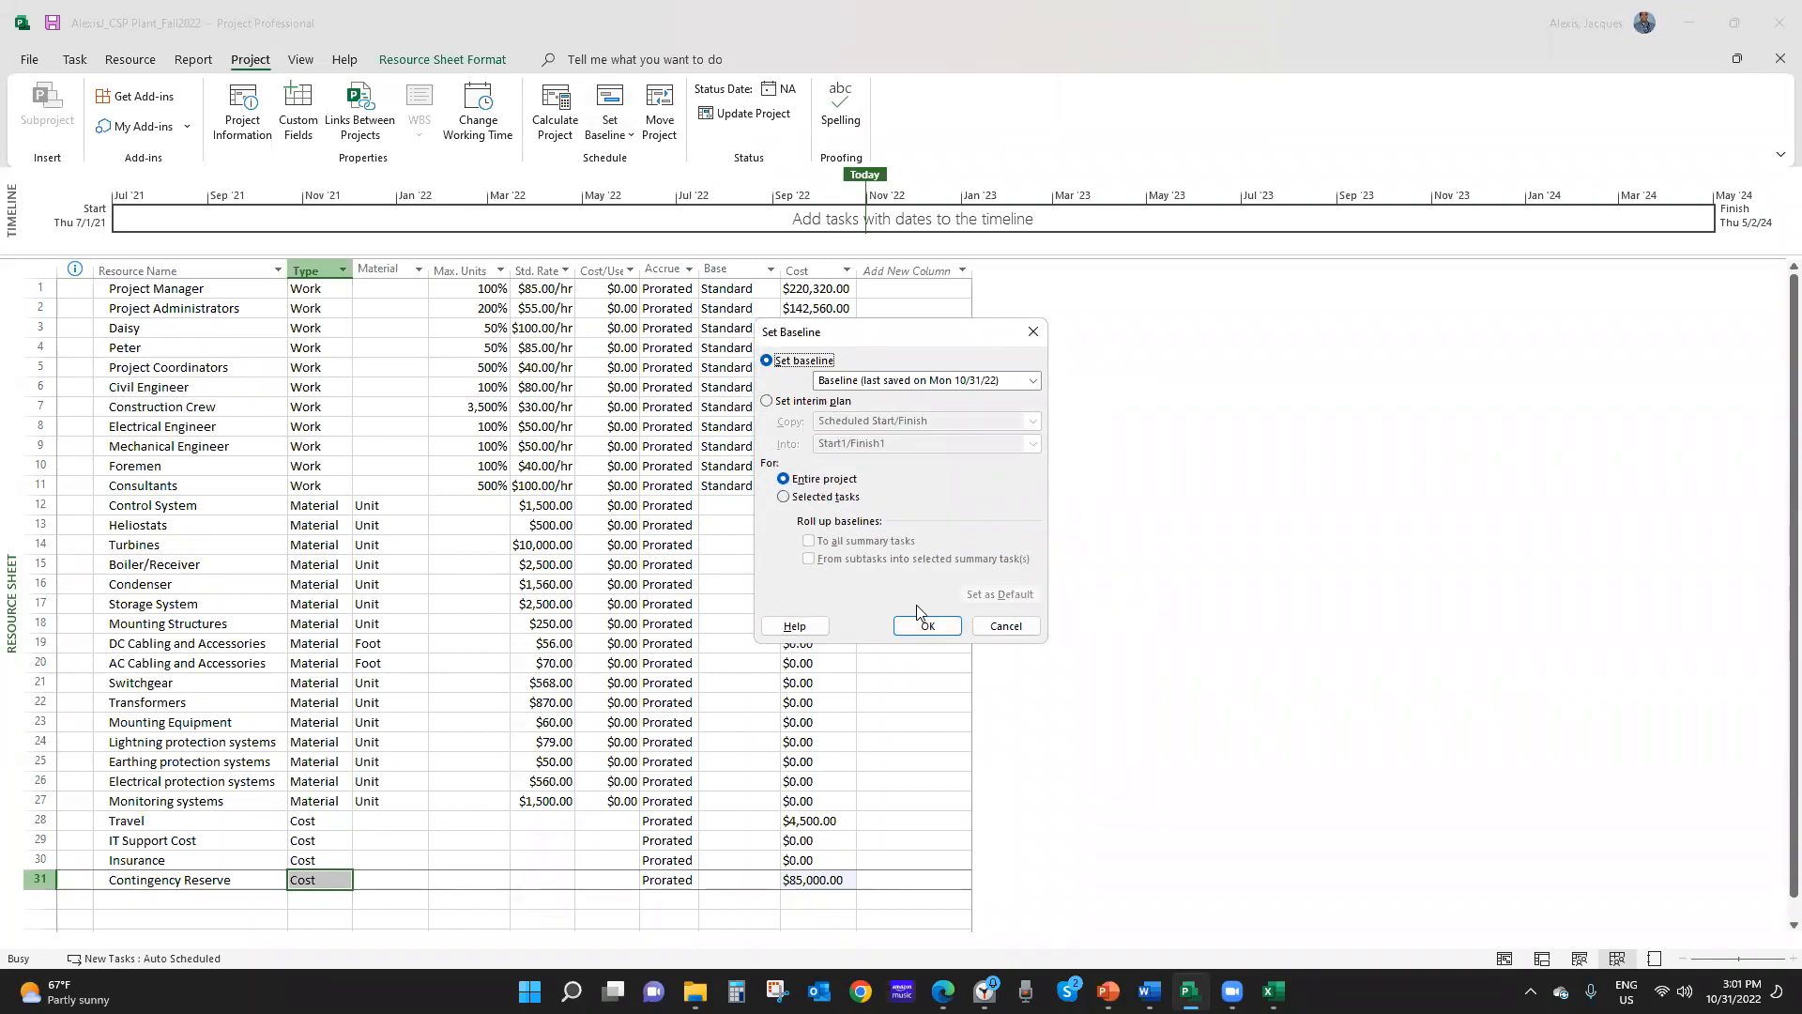
pyautogui.click(1006, 626)
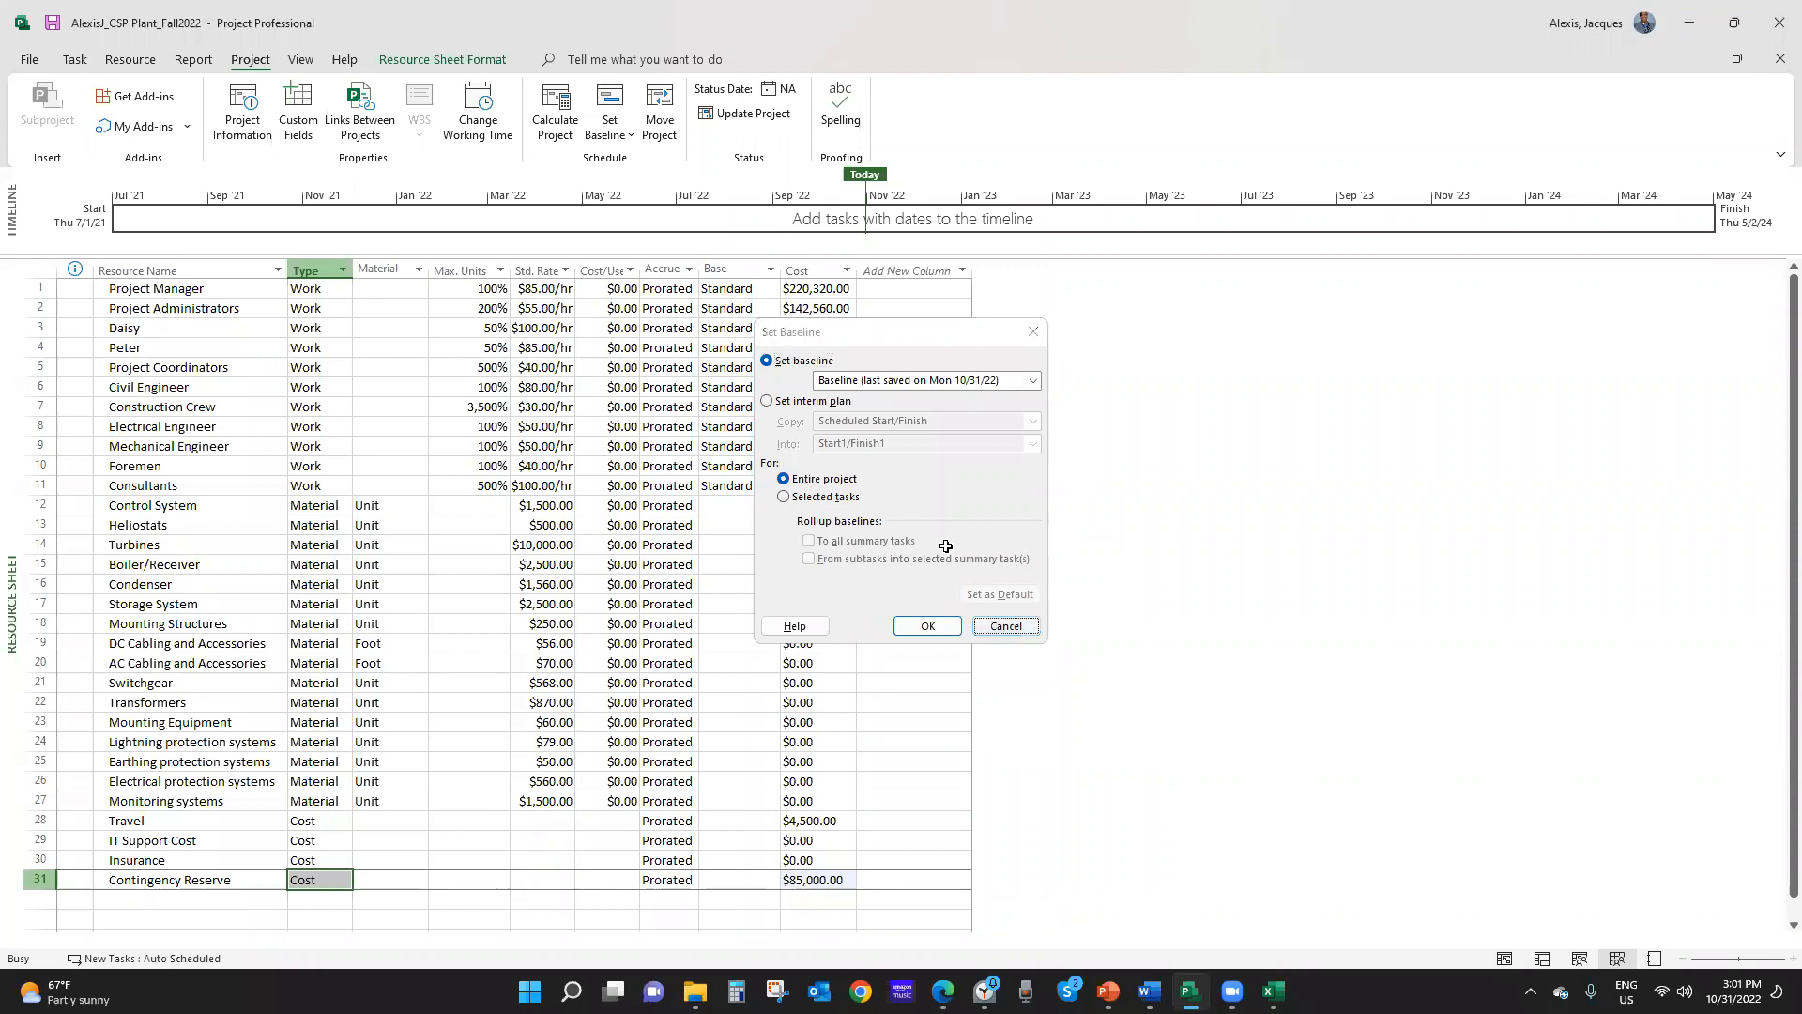
pyautogui.click(628, 139)
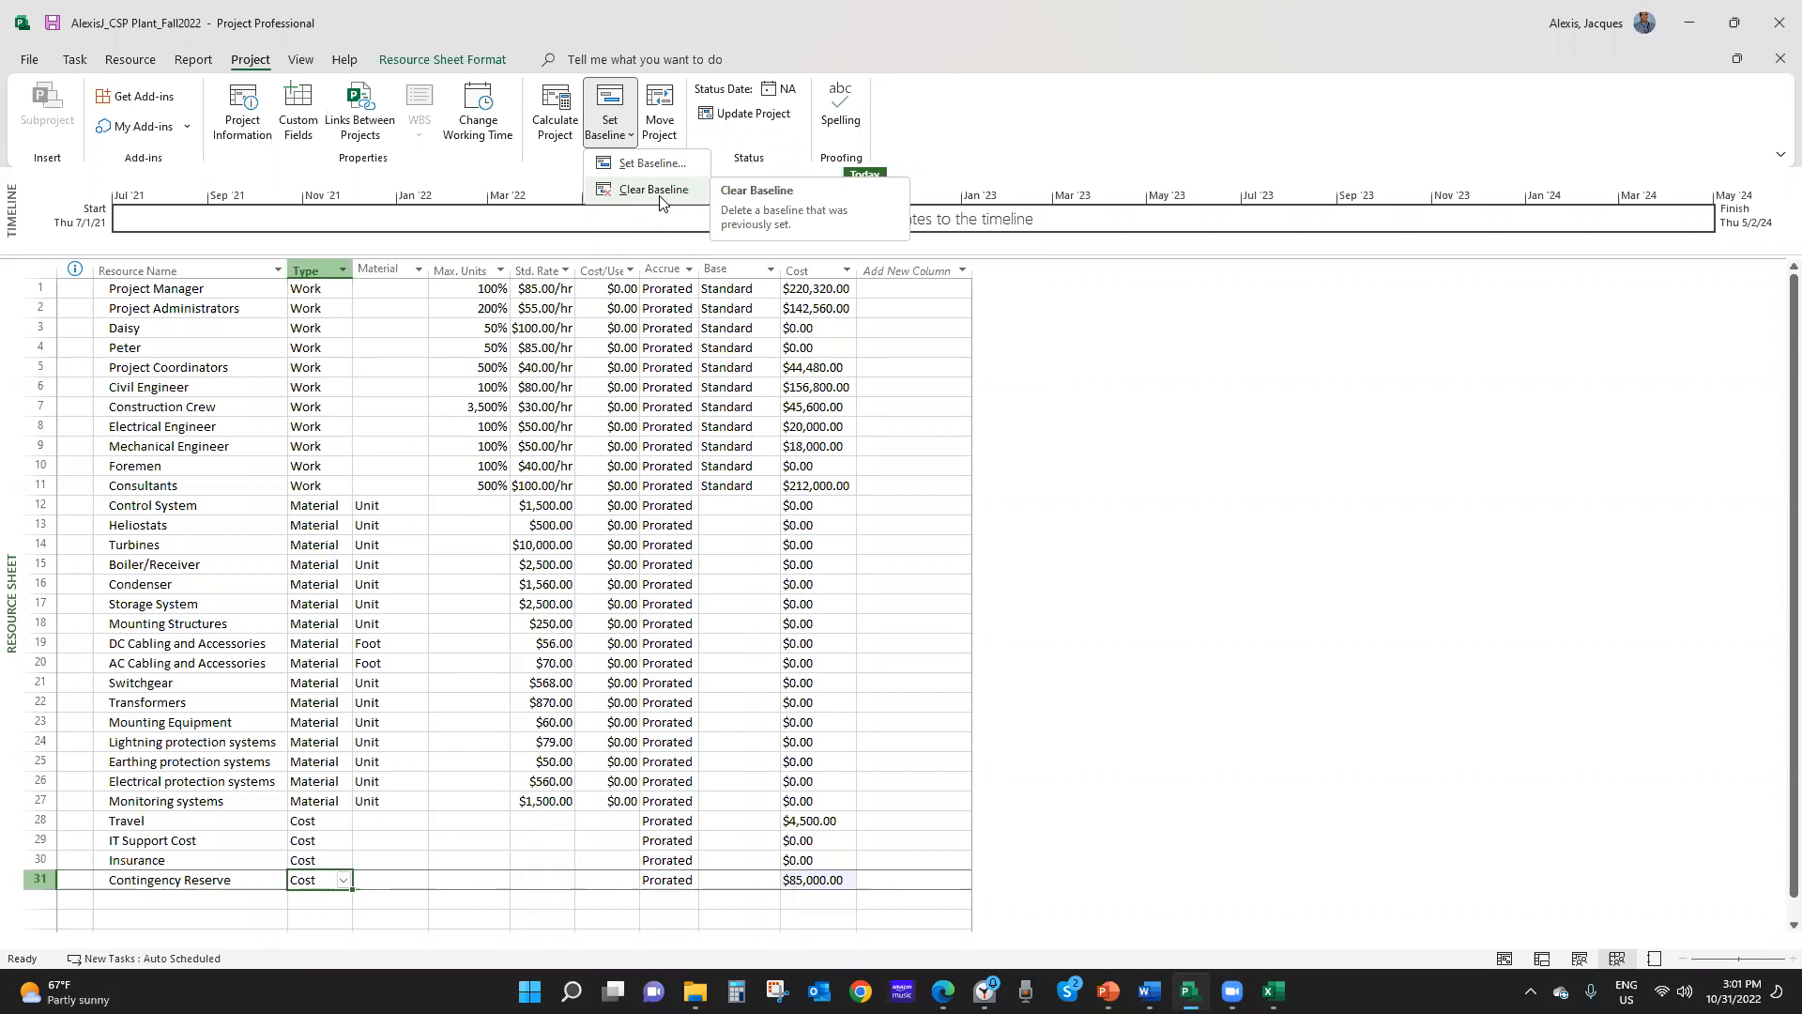
pyautogui.click(634, 141)
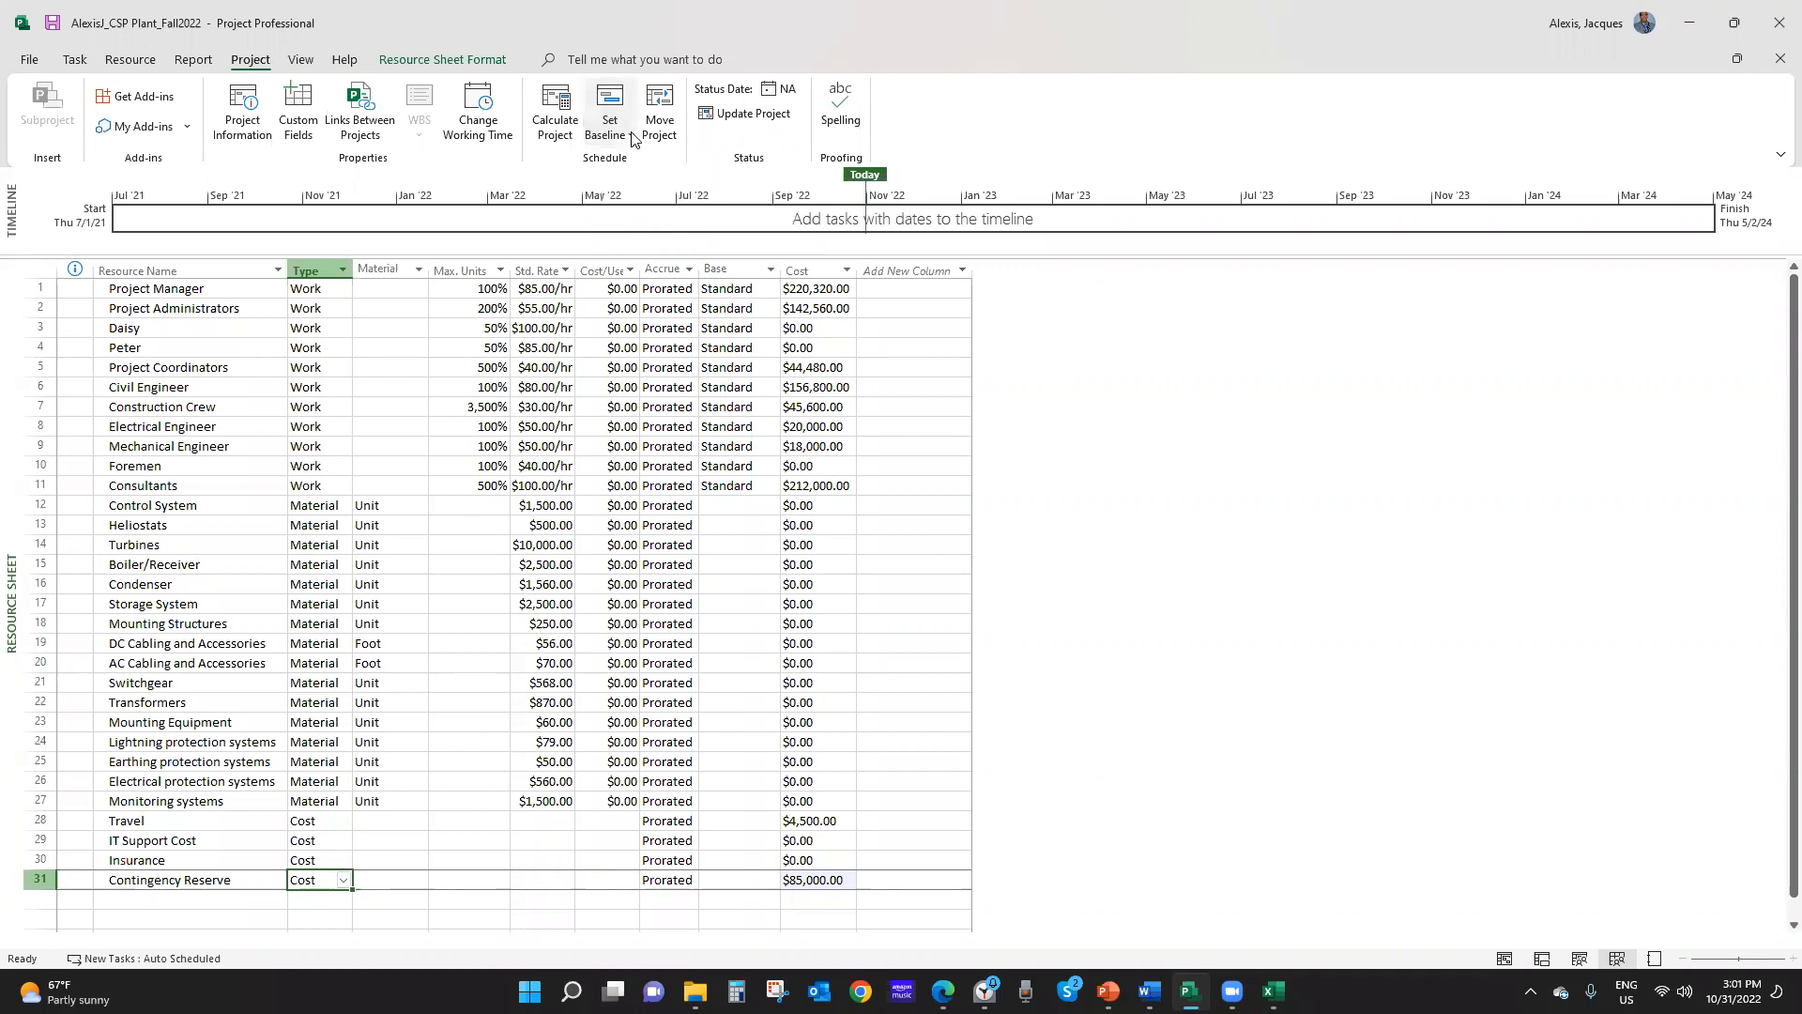
pyautogui.click(634, 139)
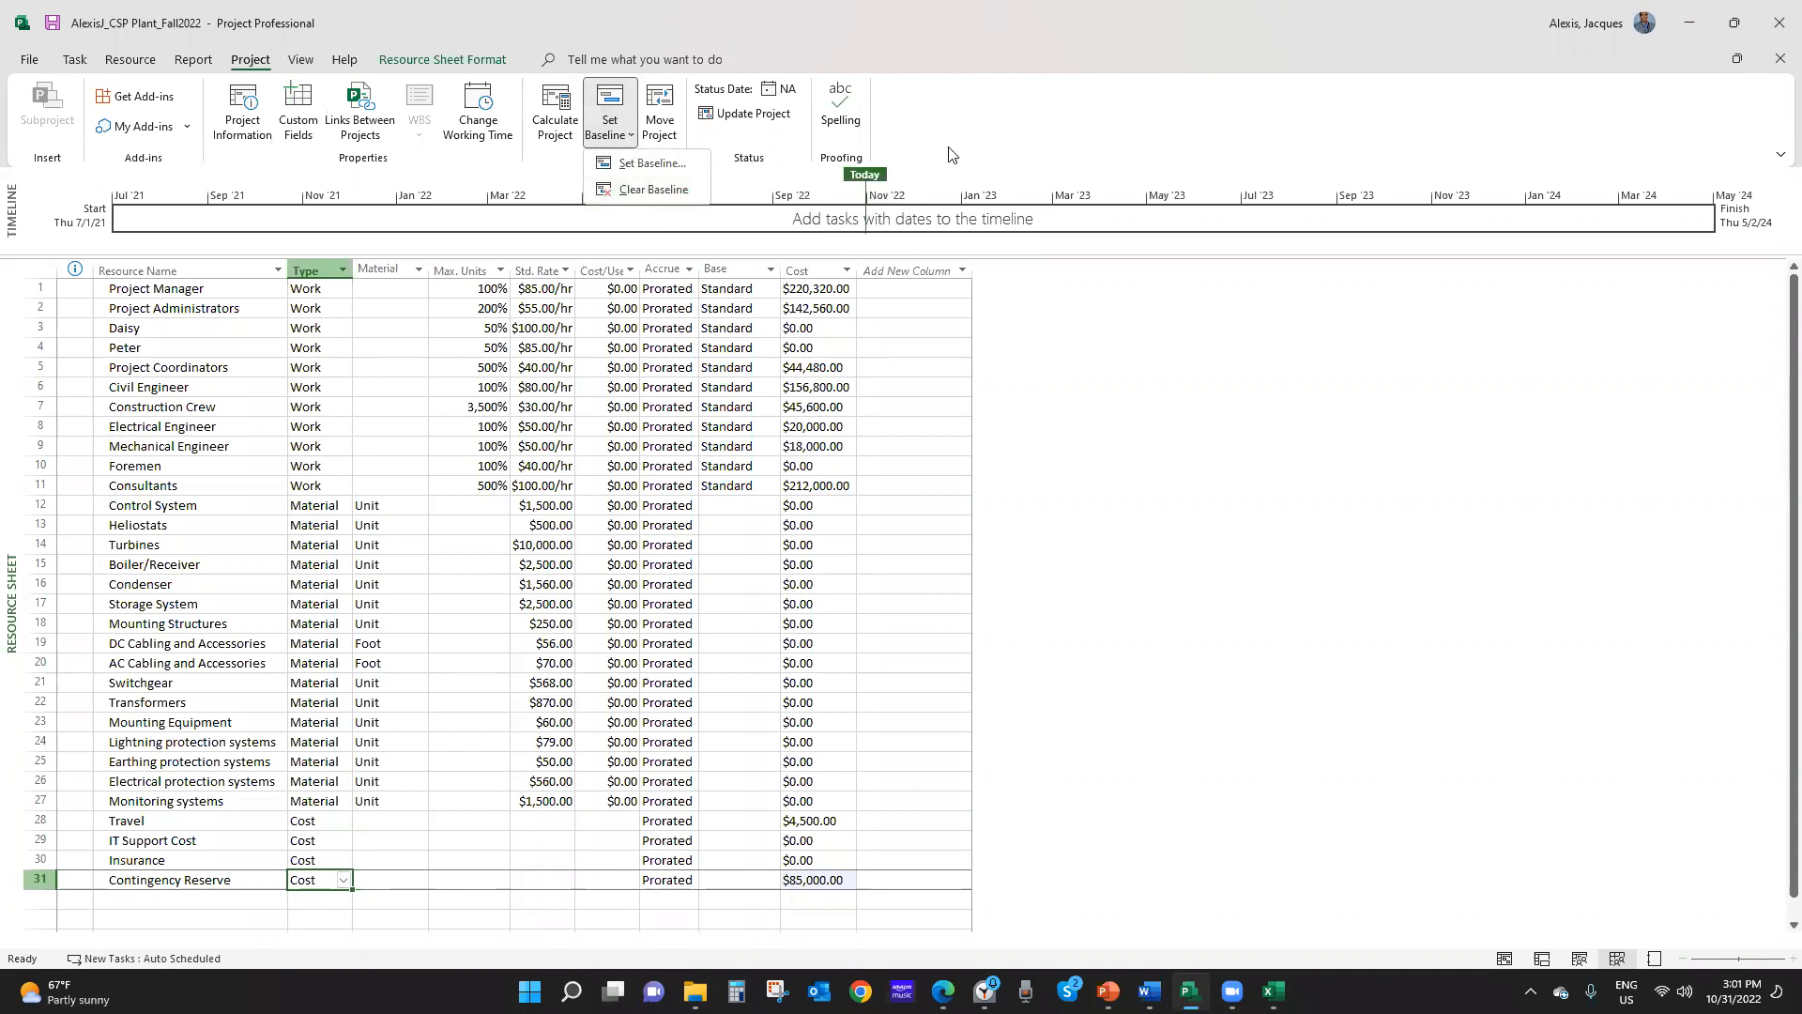
pyautogui.click(996, 127)
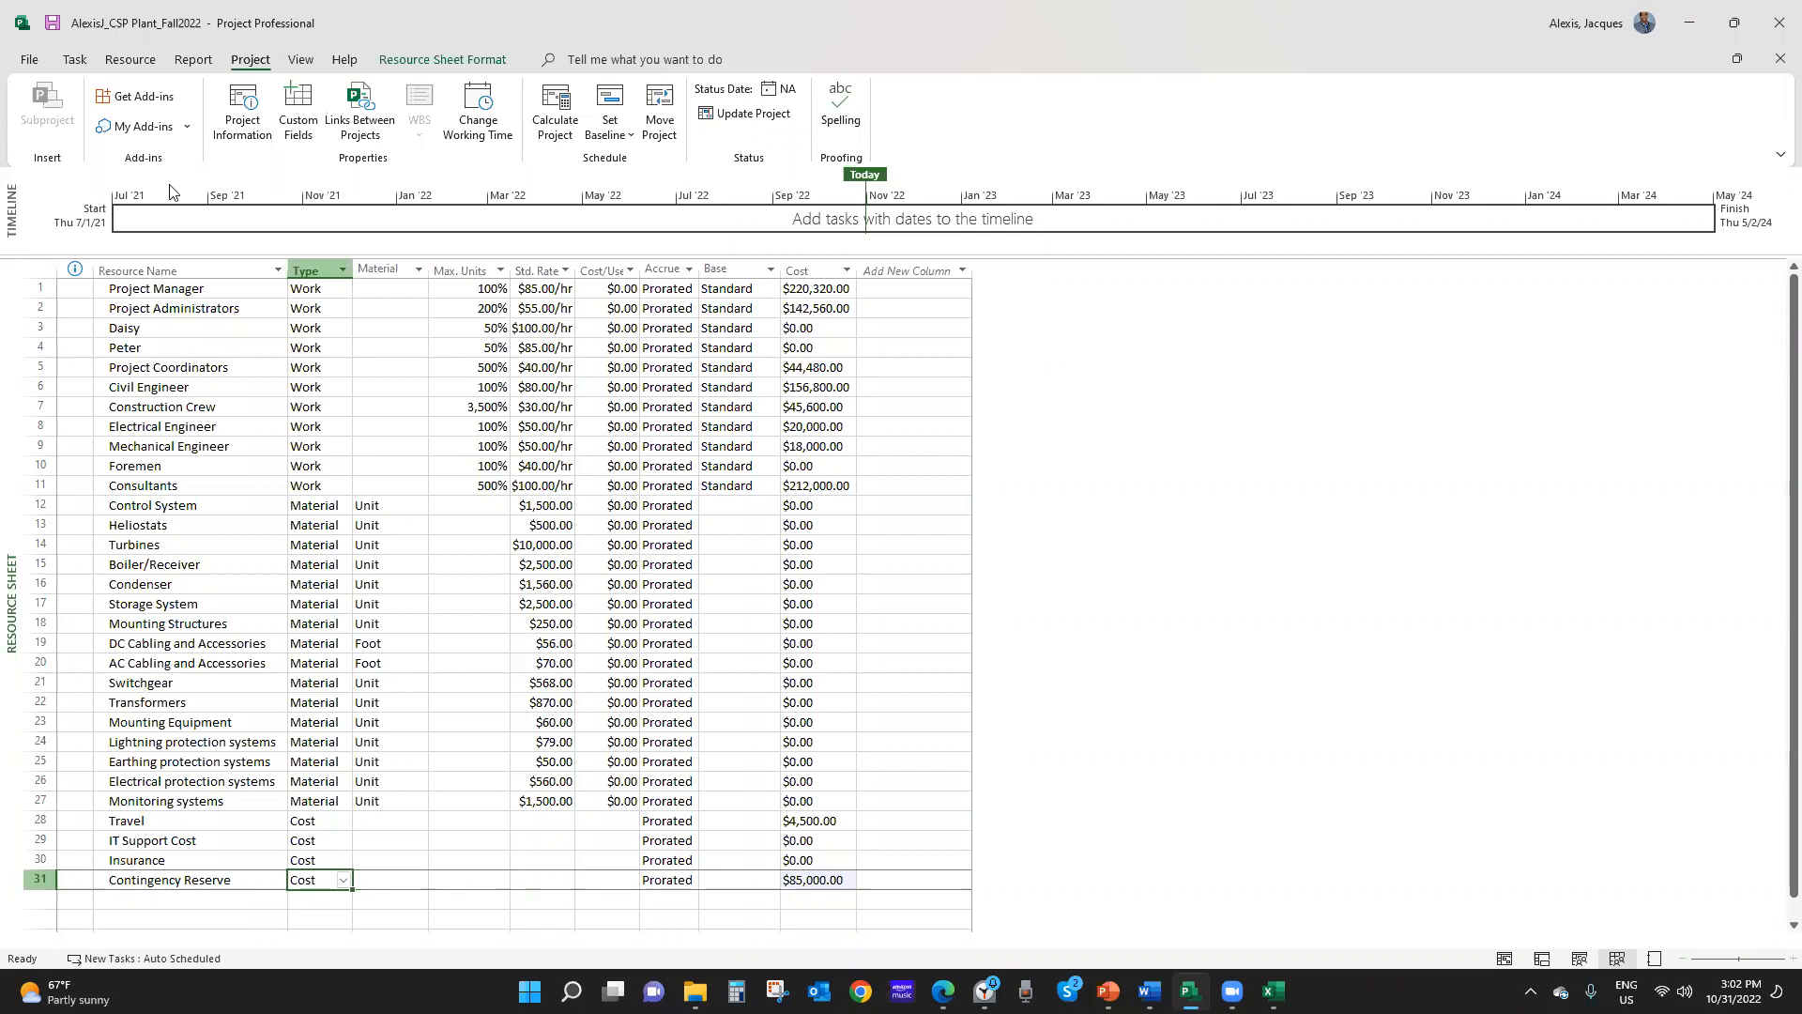
# Return to the Gantt Chart and assign the half-time individual resource listed just after Control System to the Equipment Acquisition task
pyautogui.click(301, 62)
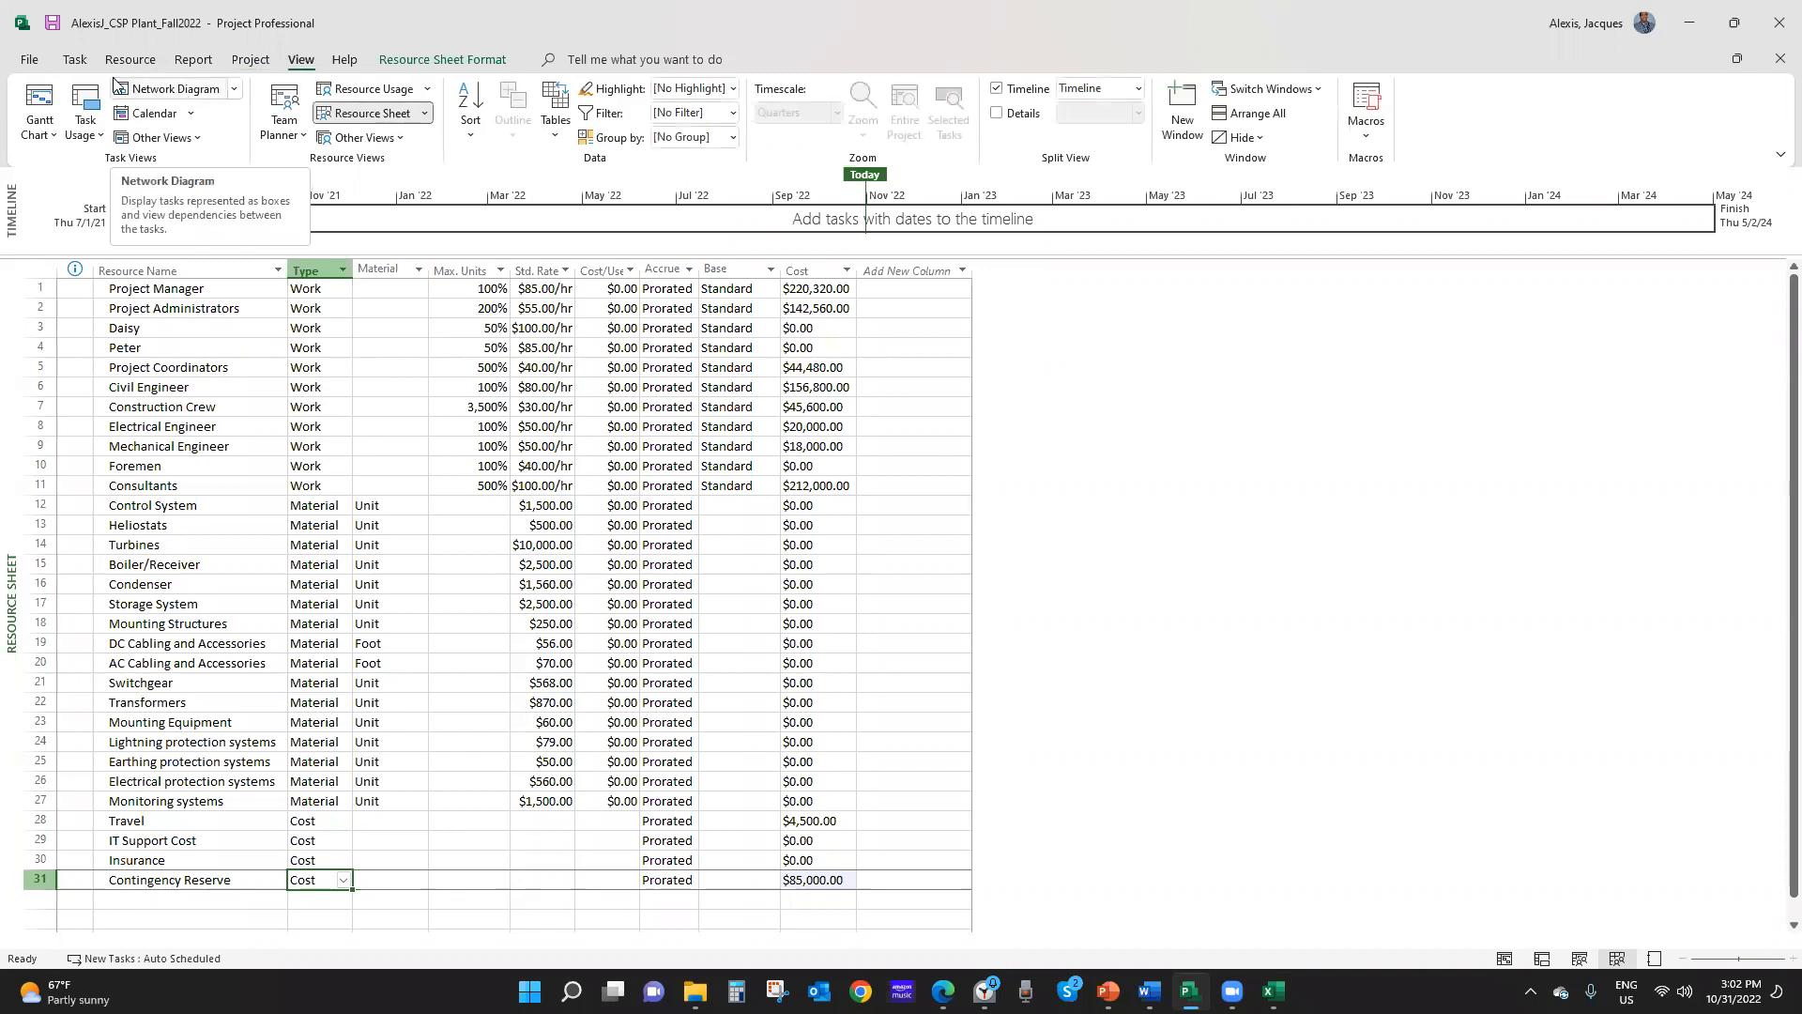
pyautogui.click(40, 103)
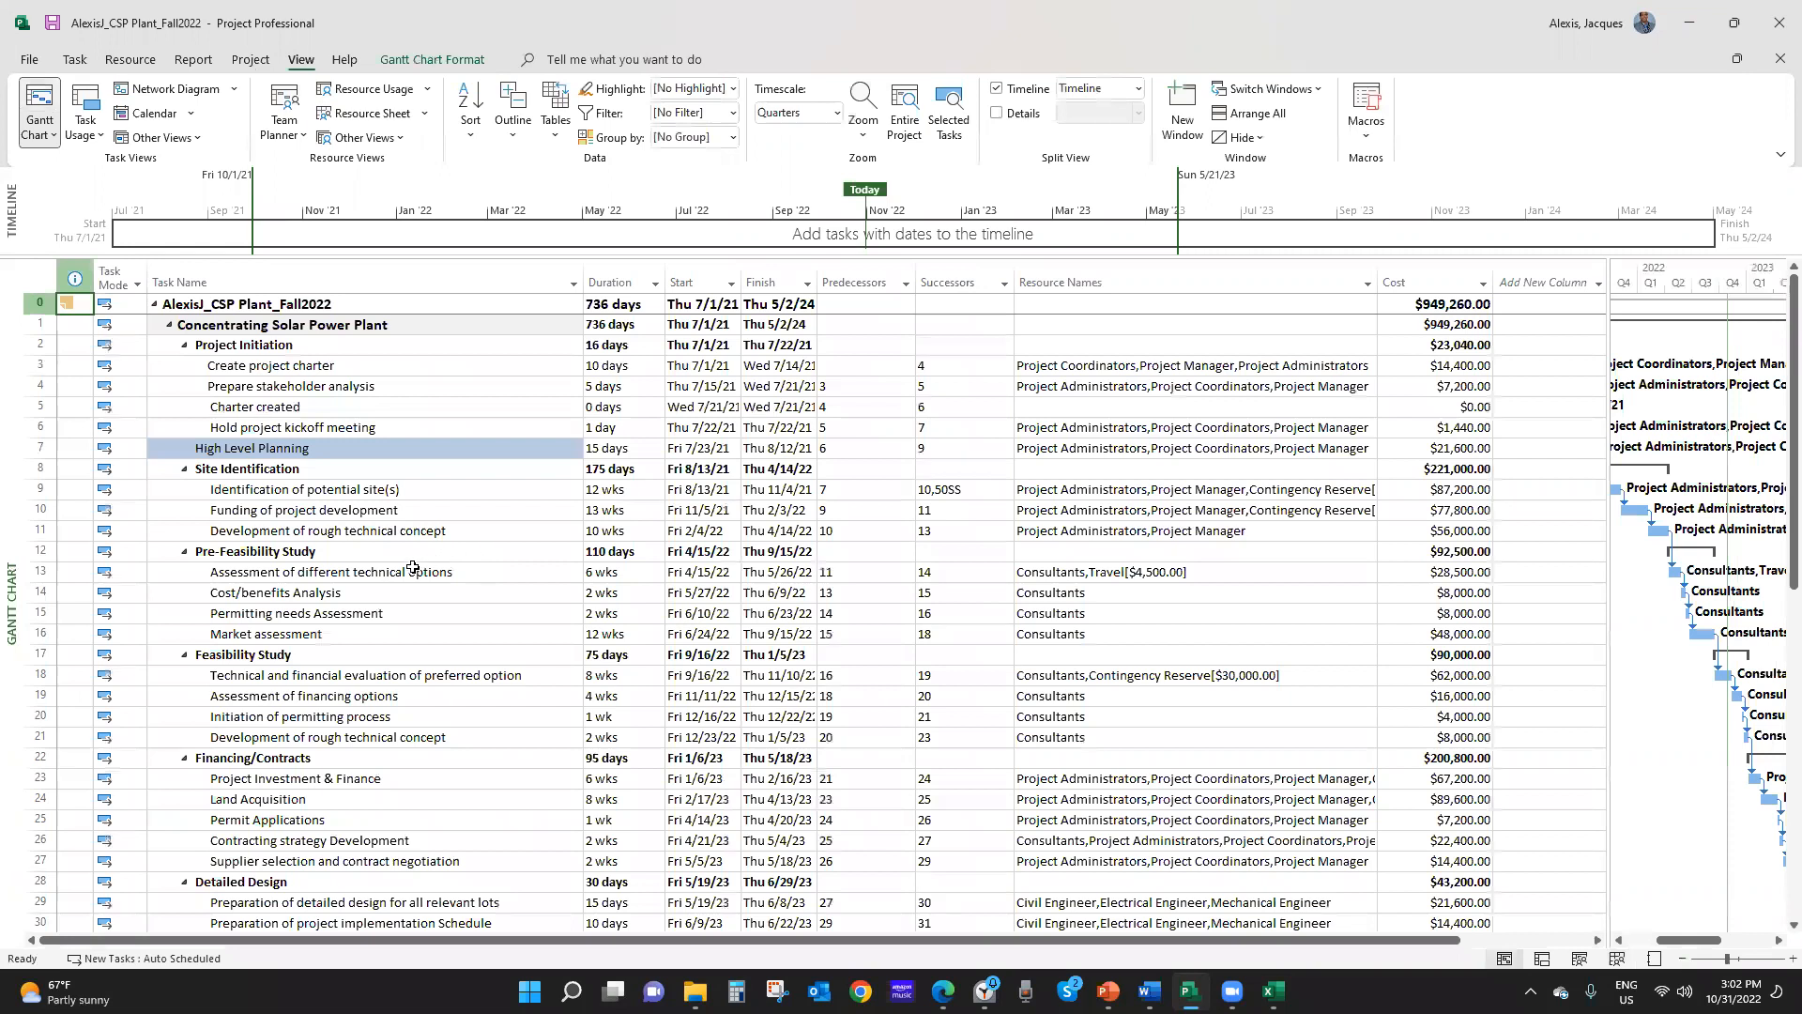
pyautogui.scroll(-6, 946, 634)
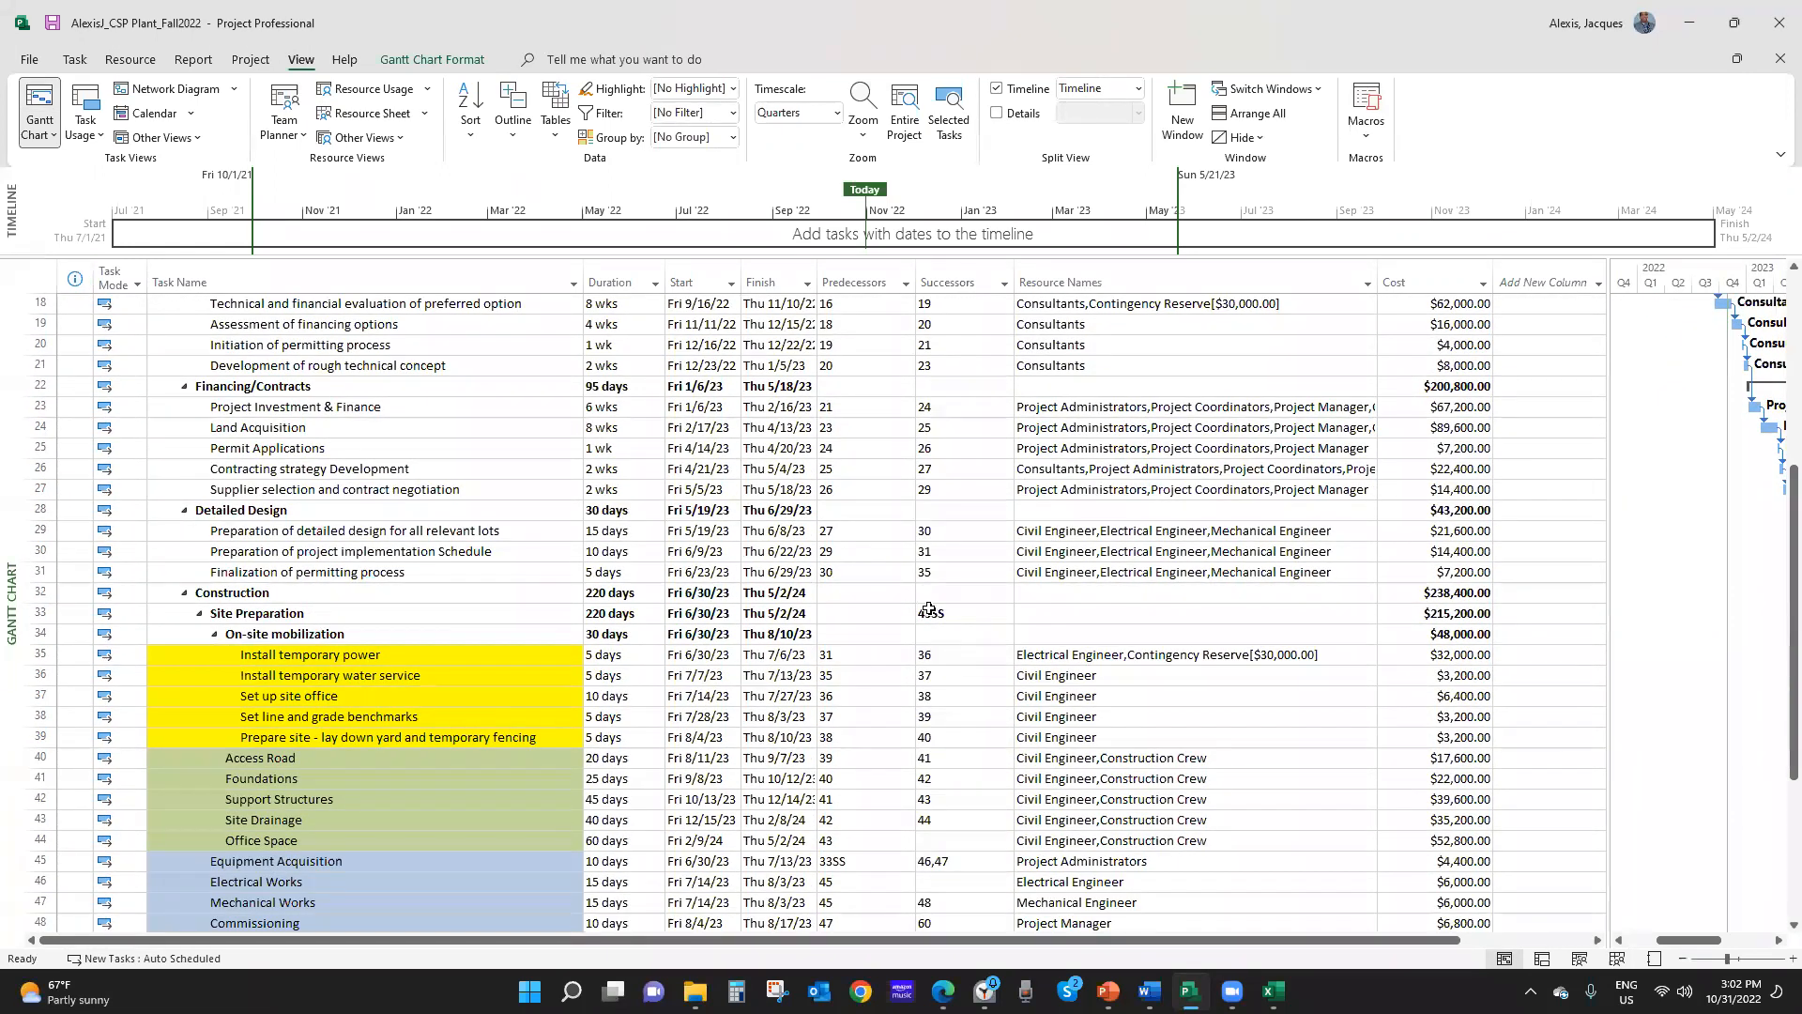
pyautogui.scroll(-3, 809, 556)
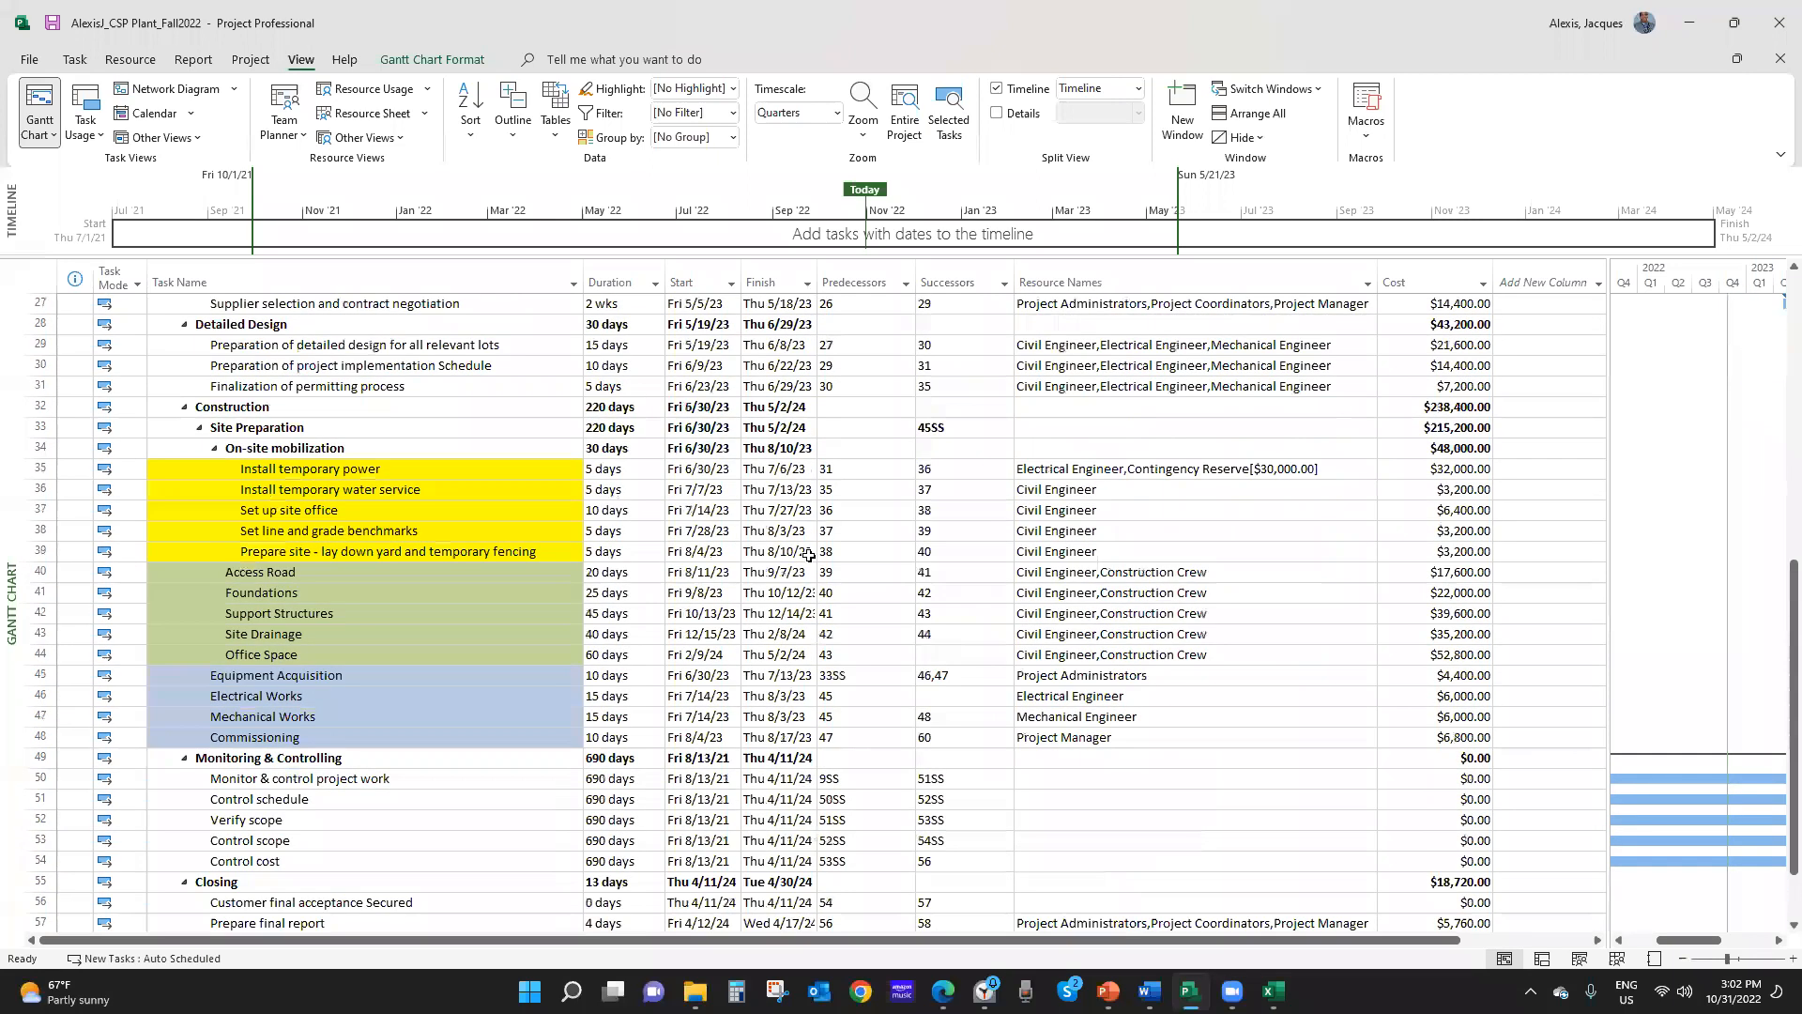
pyautogui.click(346, 668)
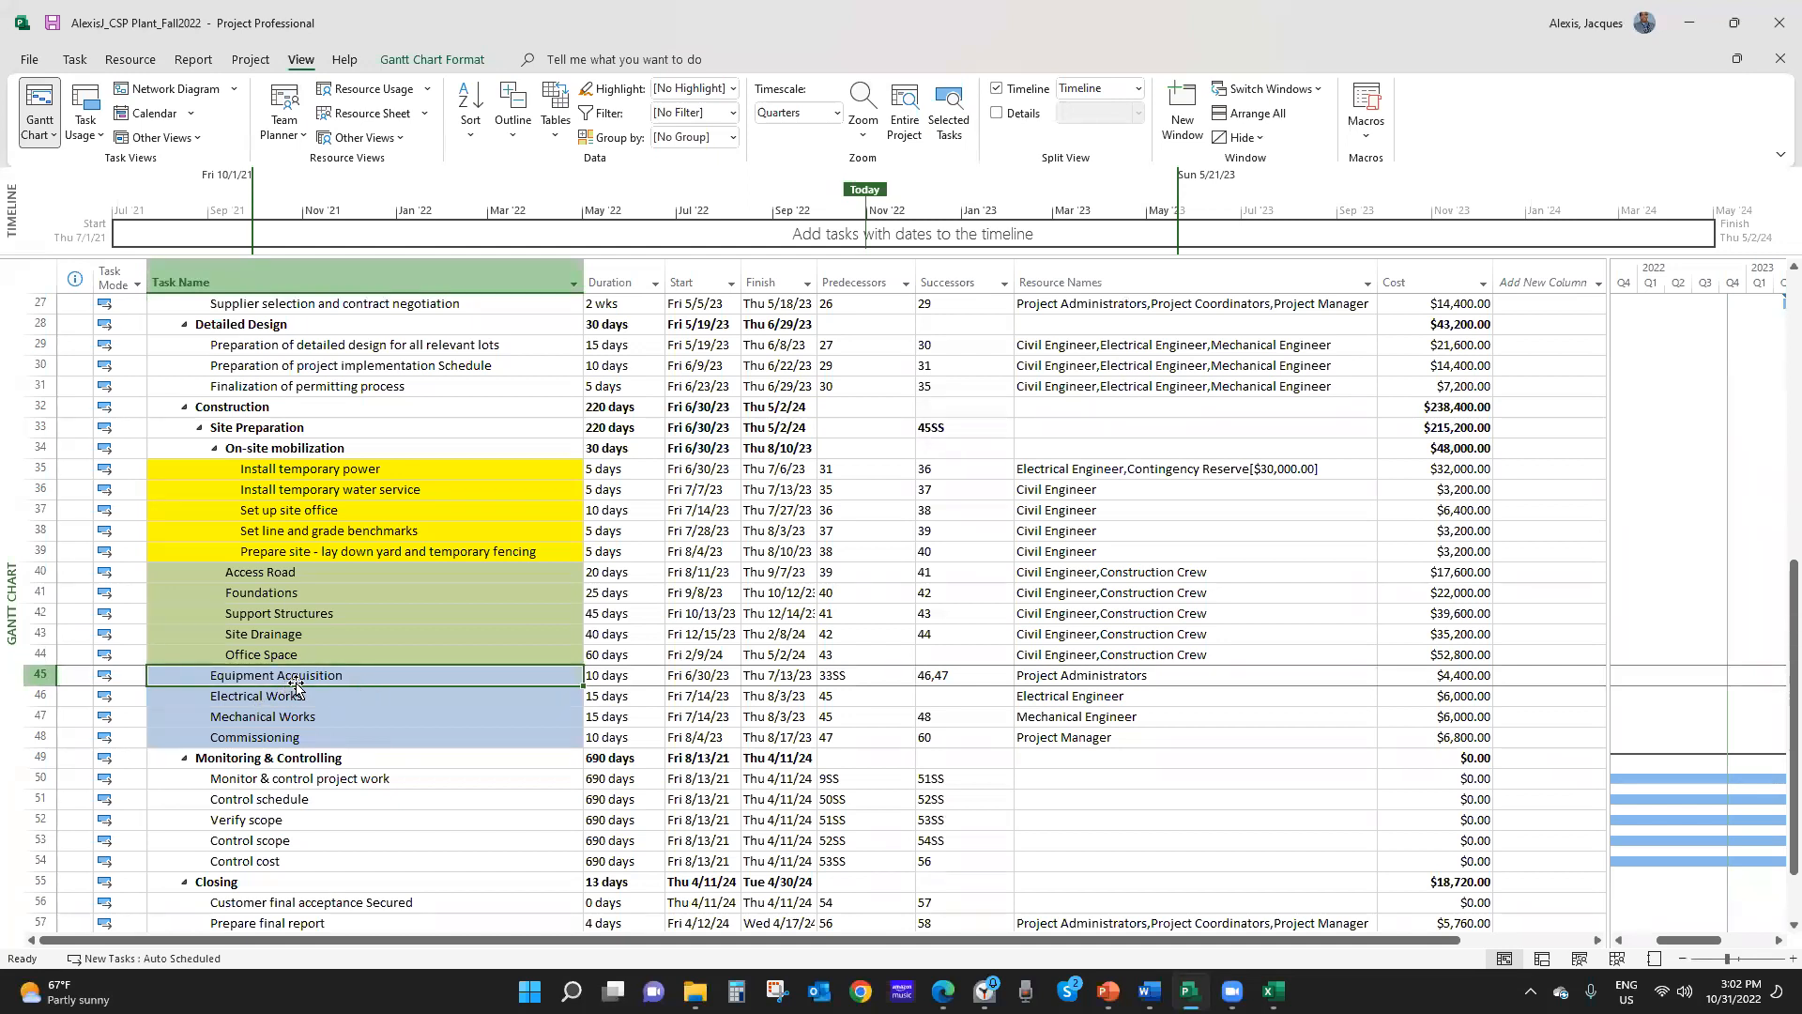
pyautogui.click(116, 62)
pyautogui.click(103, 117)
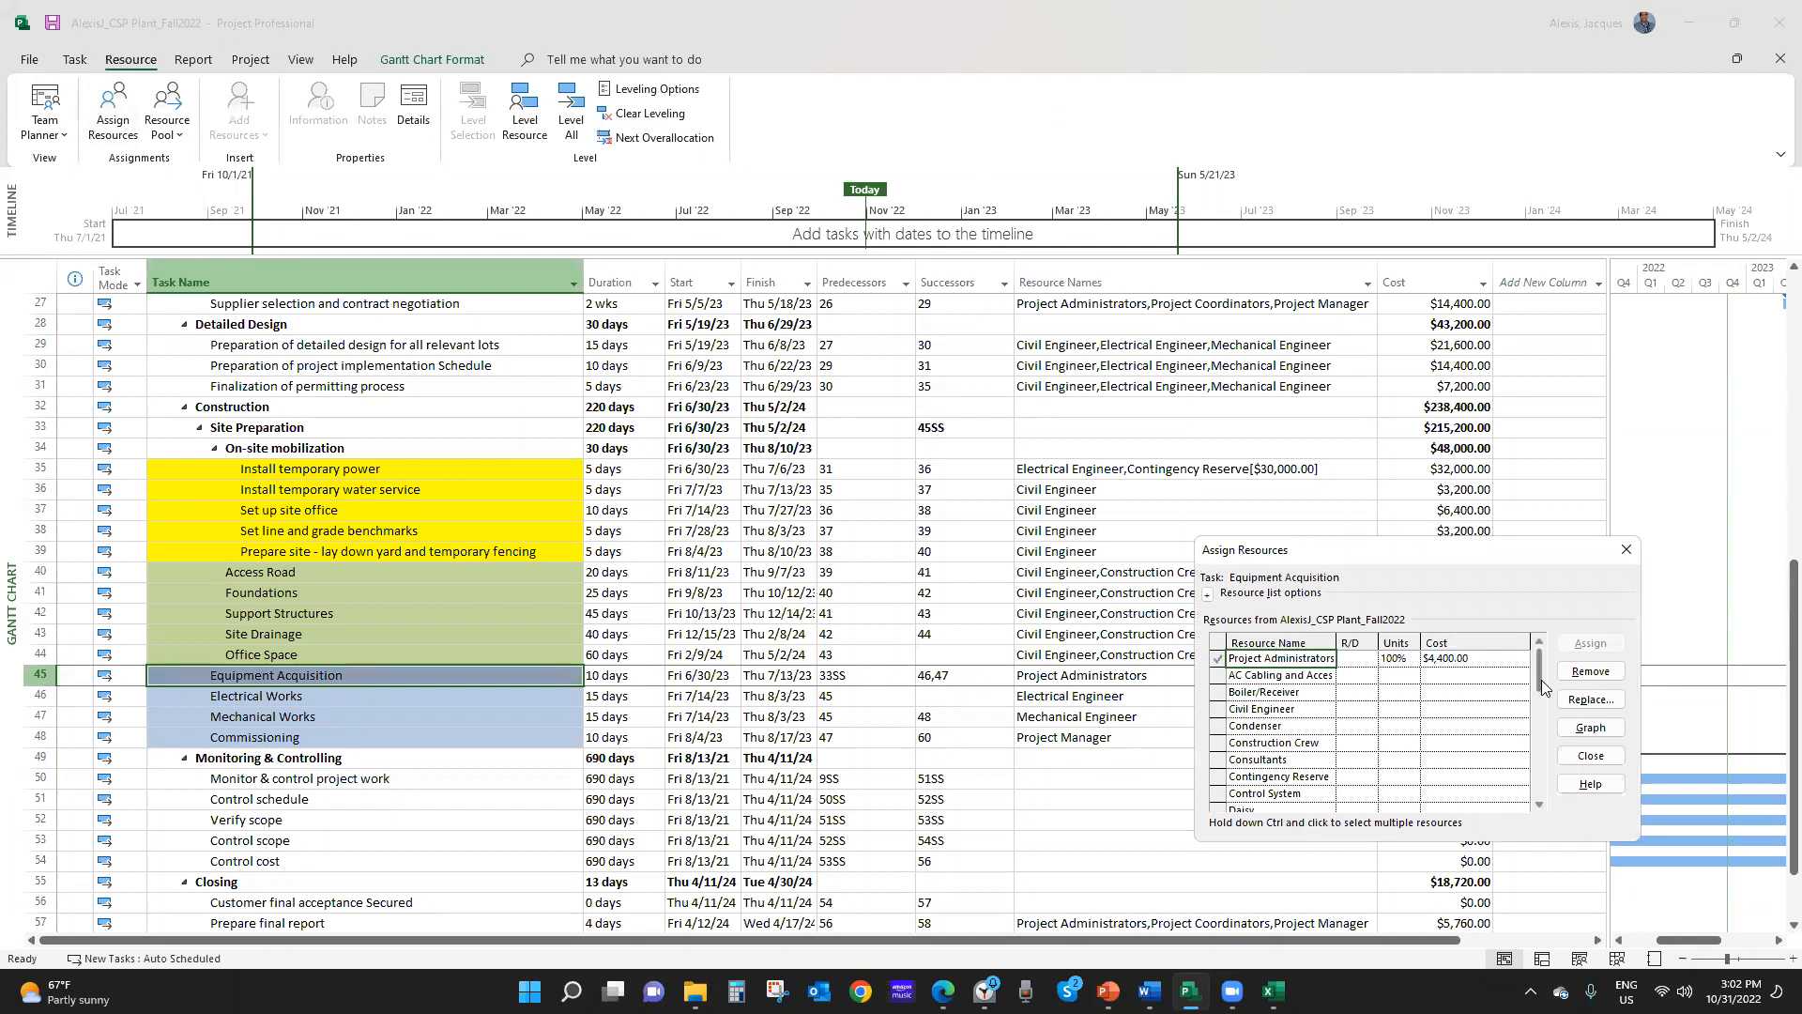
pyautogui.scroll(-2, 1541, 687)
pyautogui.click(1312, 777)
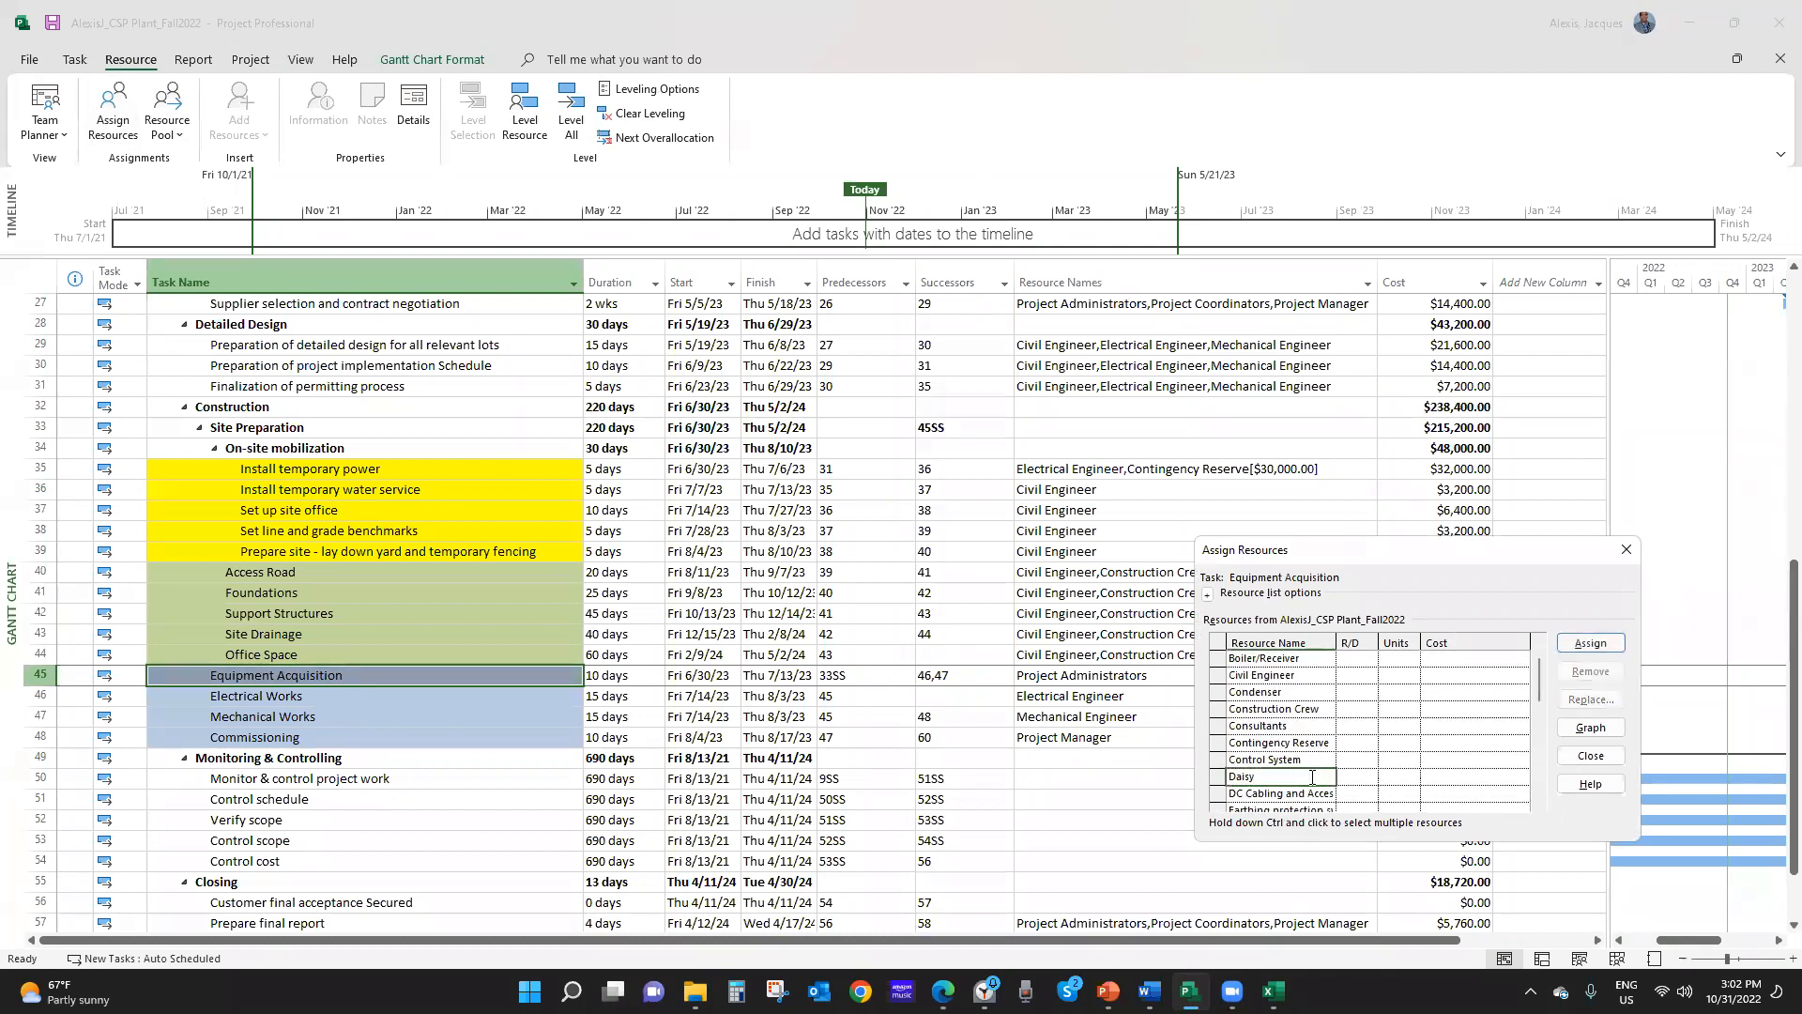
pyautogui.click(1592, 644)
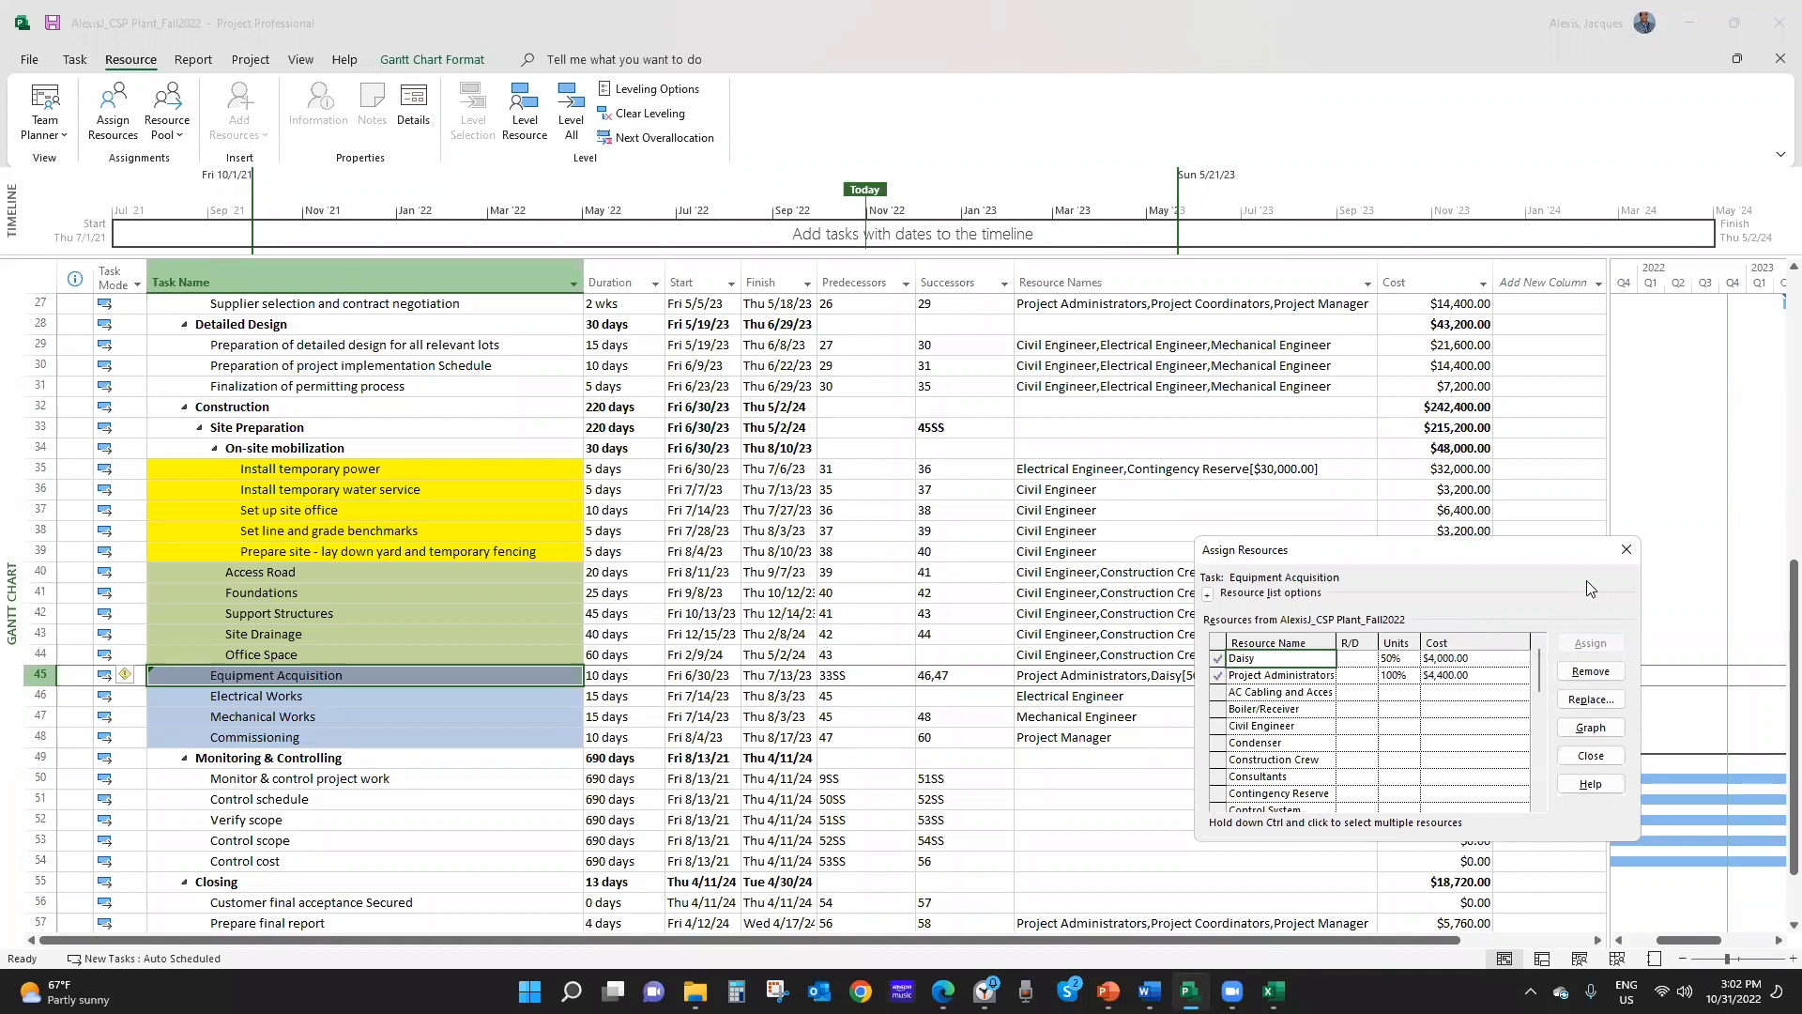
pyautogui.click(1623, 548)
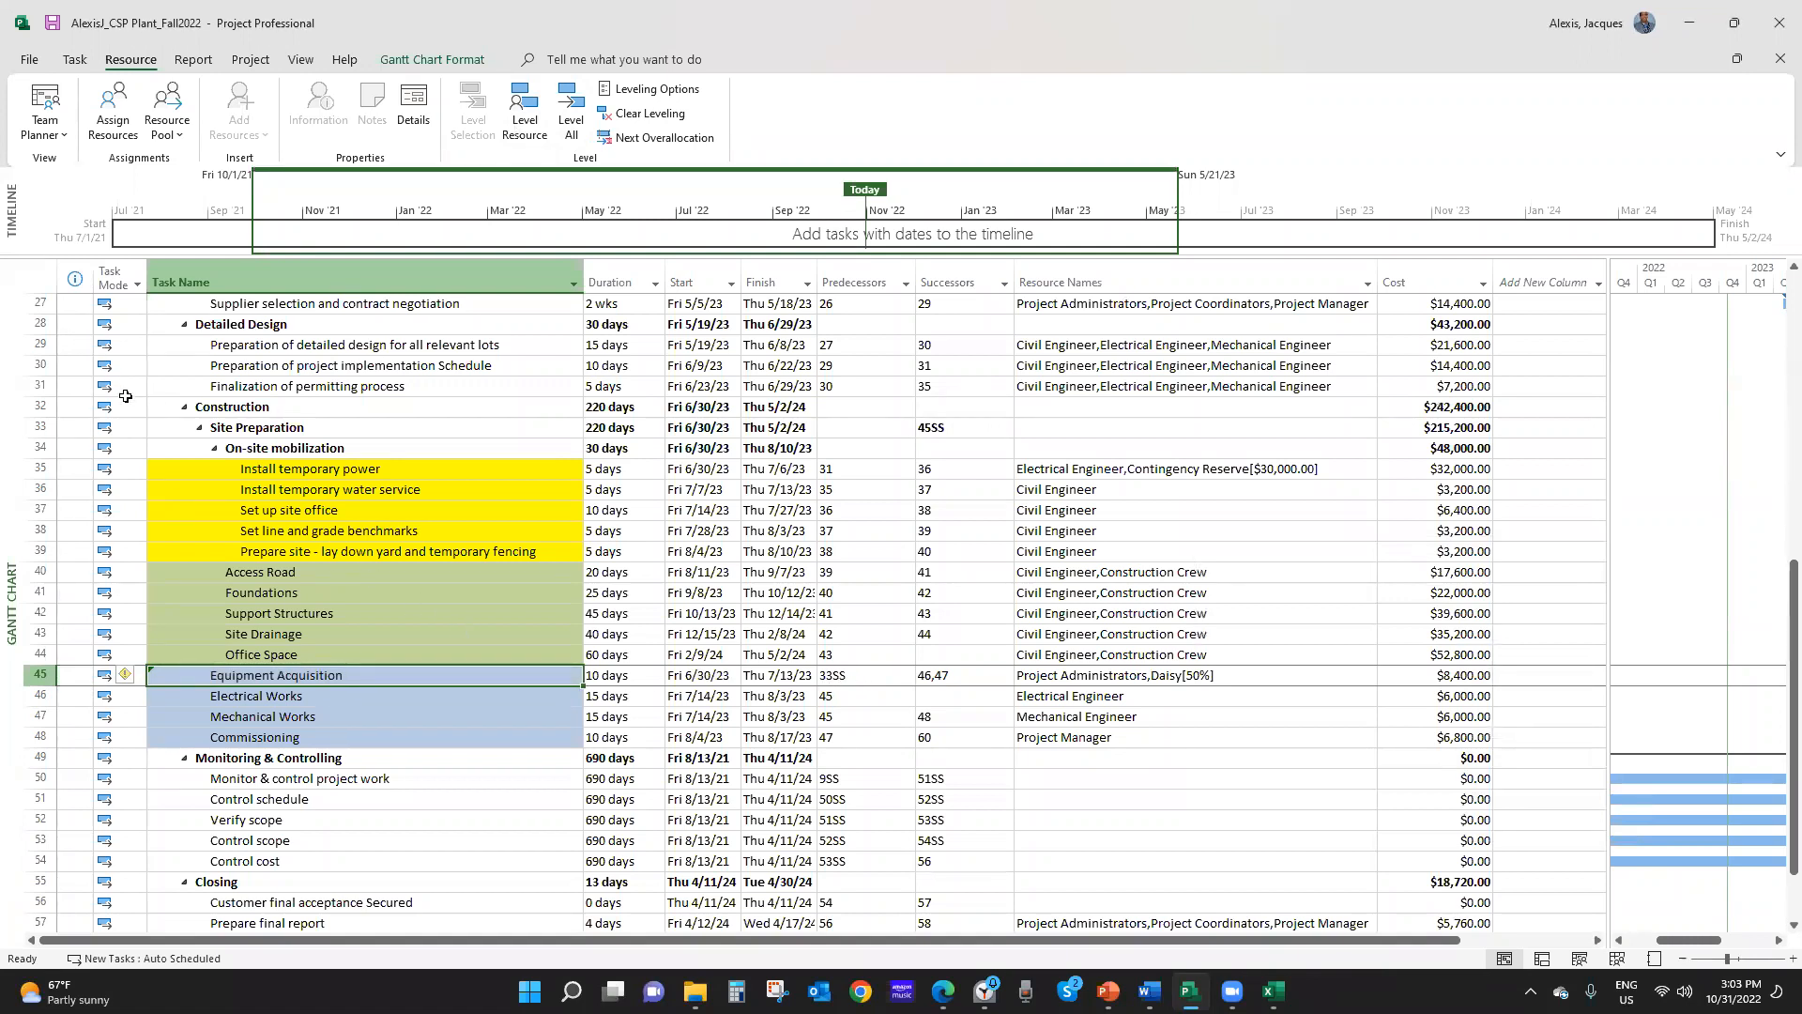
# Assign the same half-time individual resource to the Install temporary power task under On-site mobilization
pyautogui.click(240, 432)
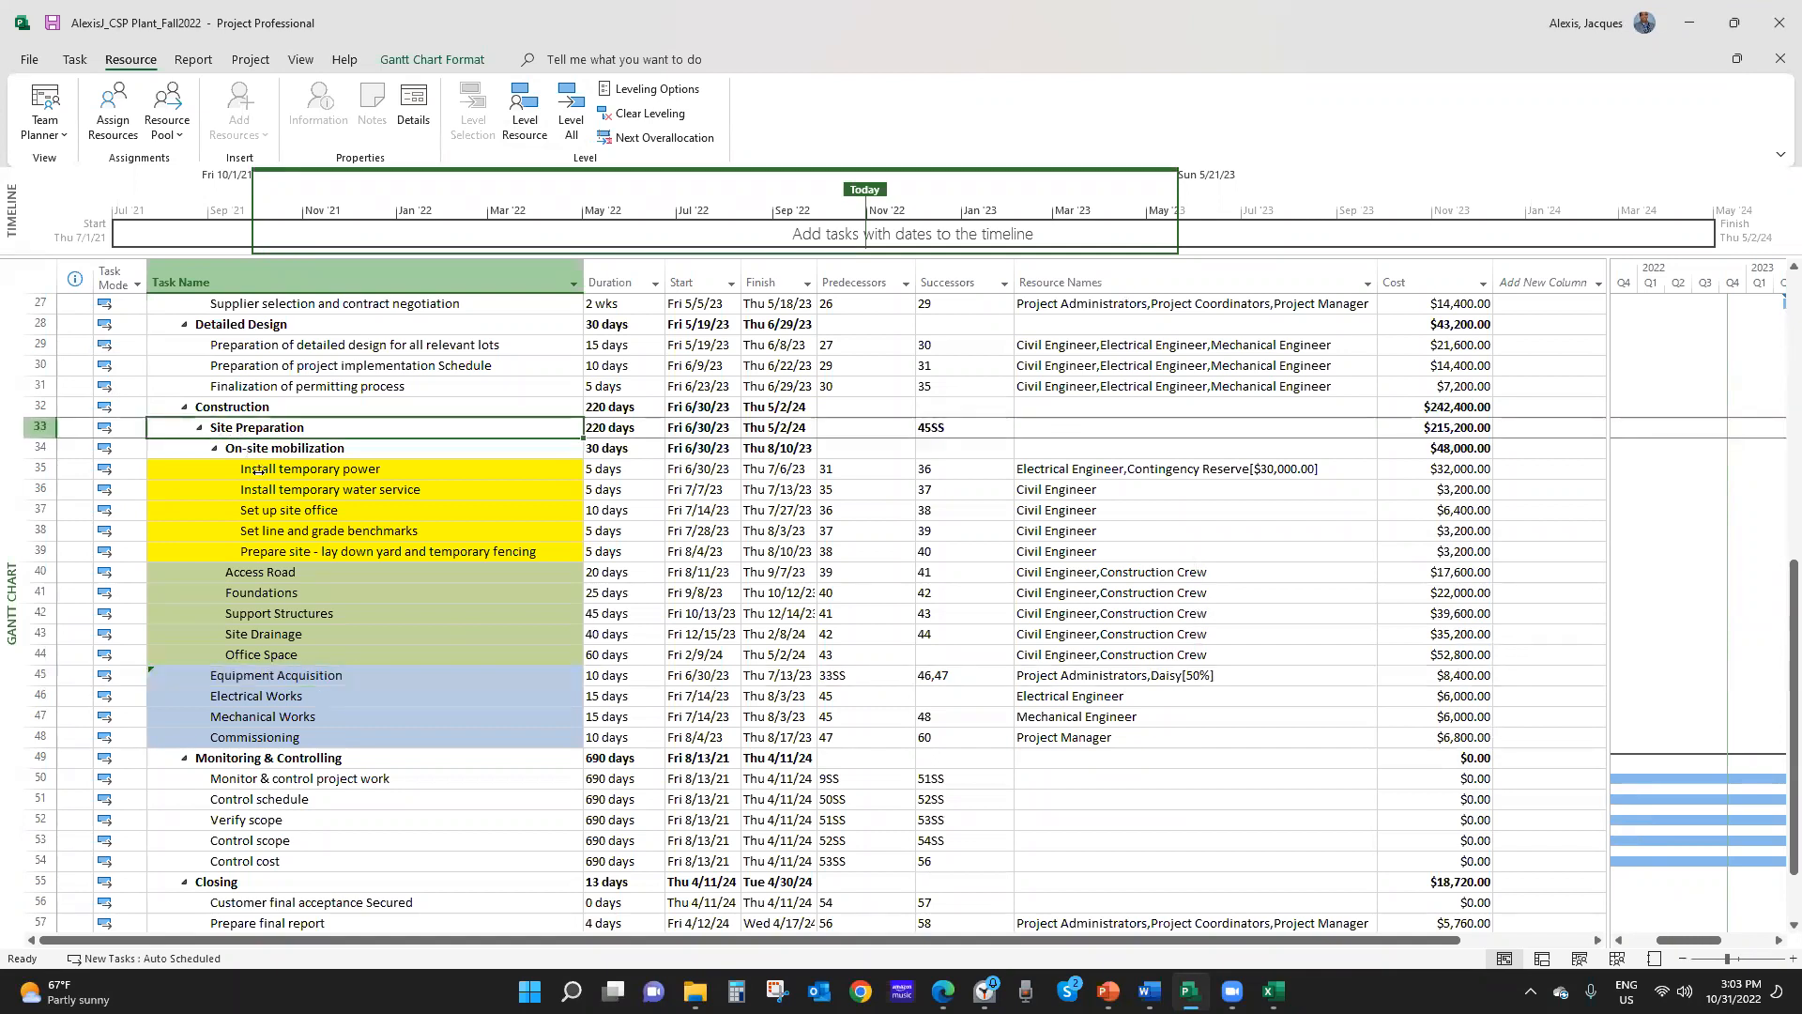
pyautogui.click(258, 471)
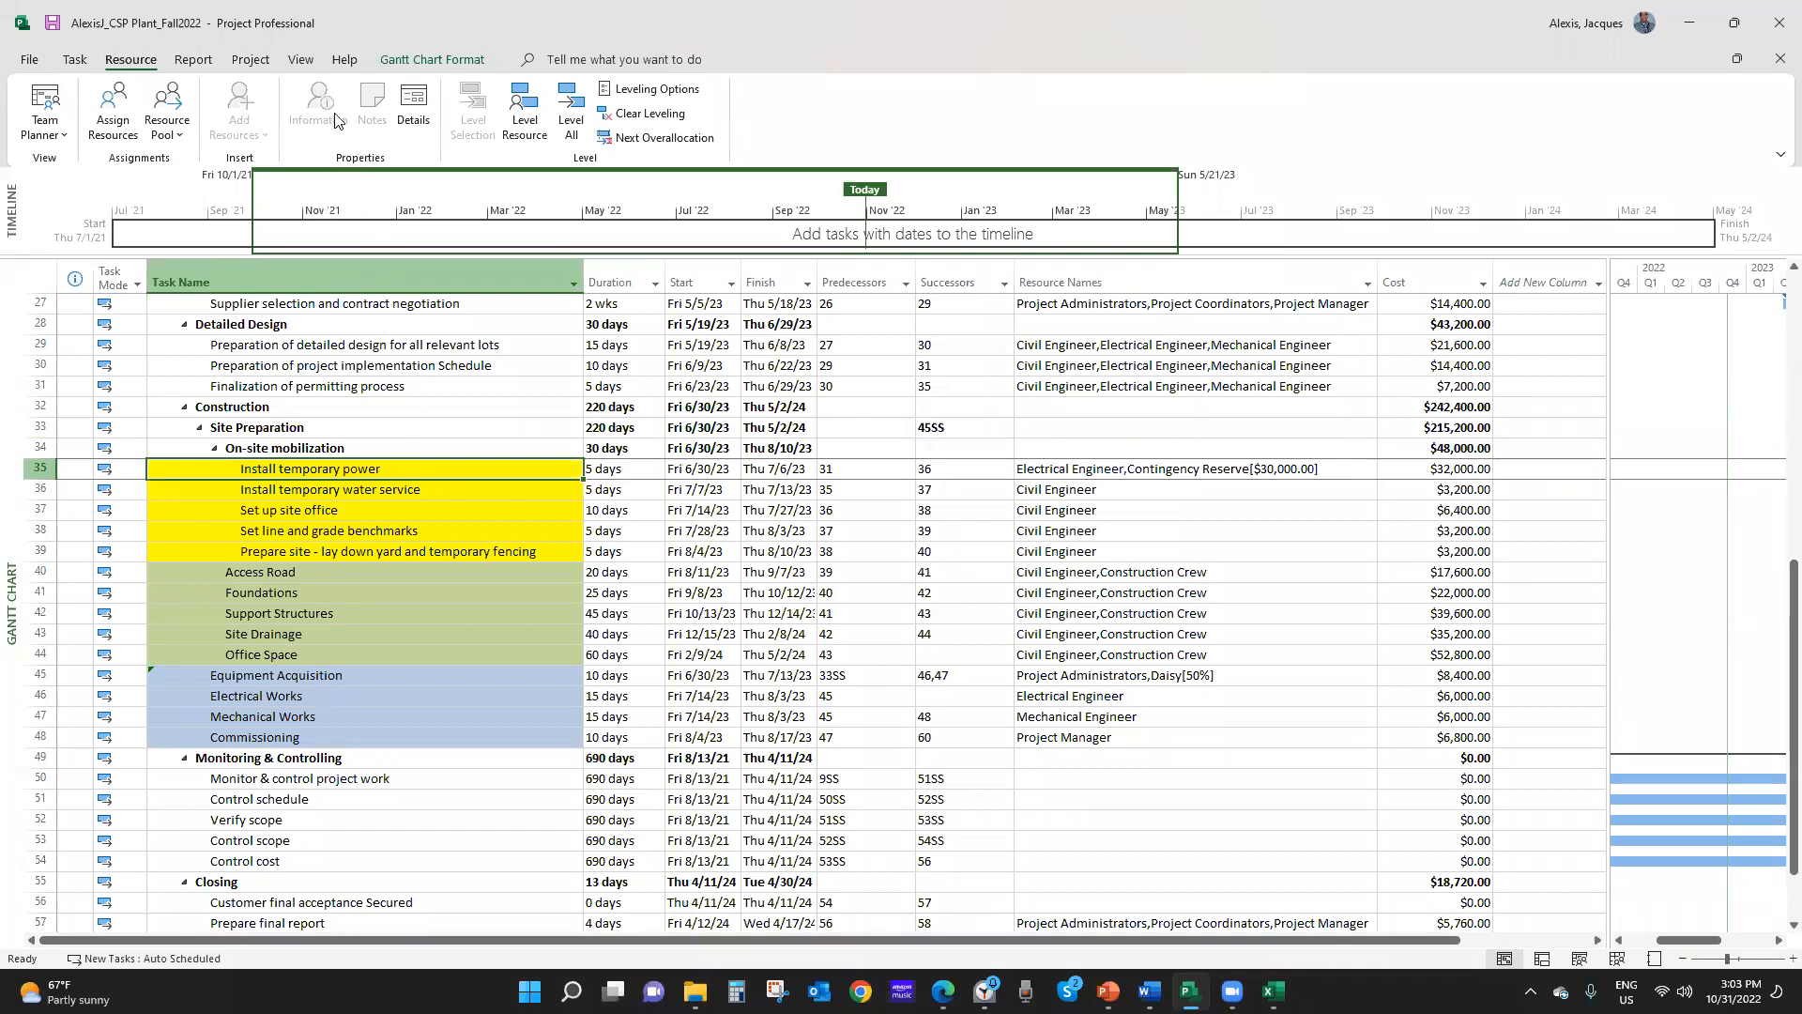
pyautogui.click(113, 111)
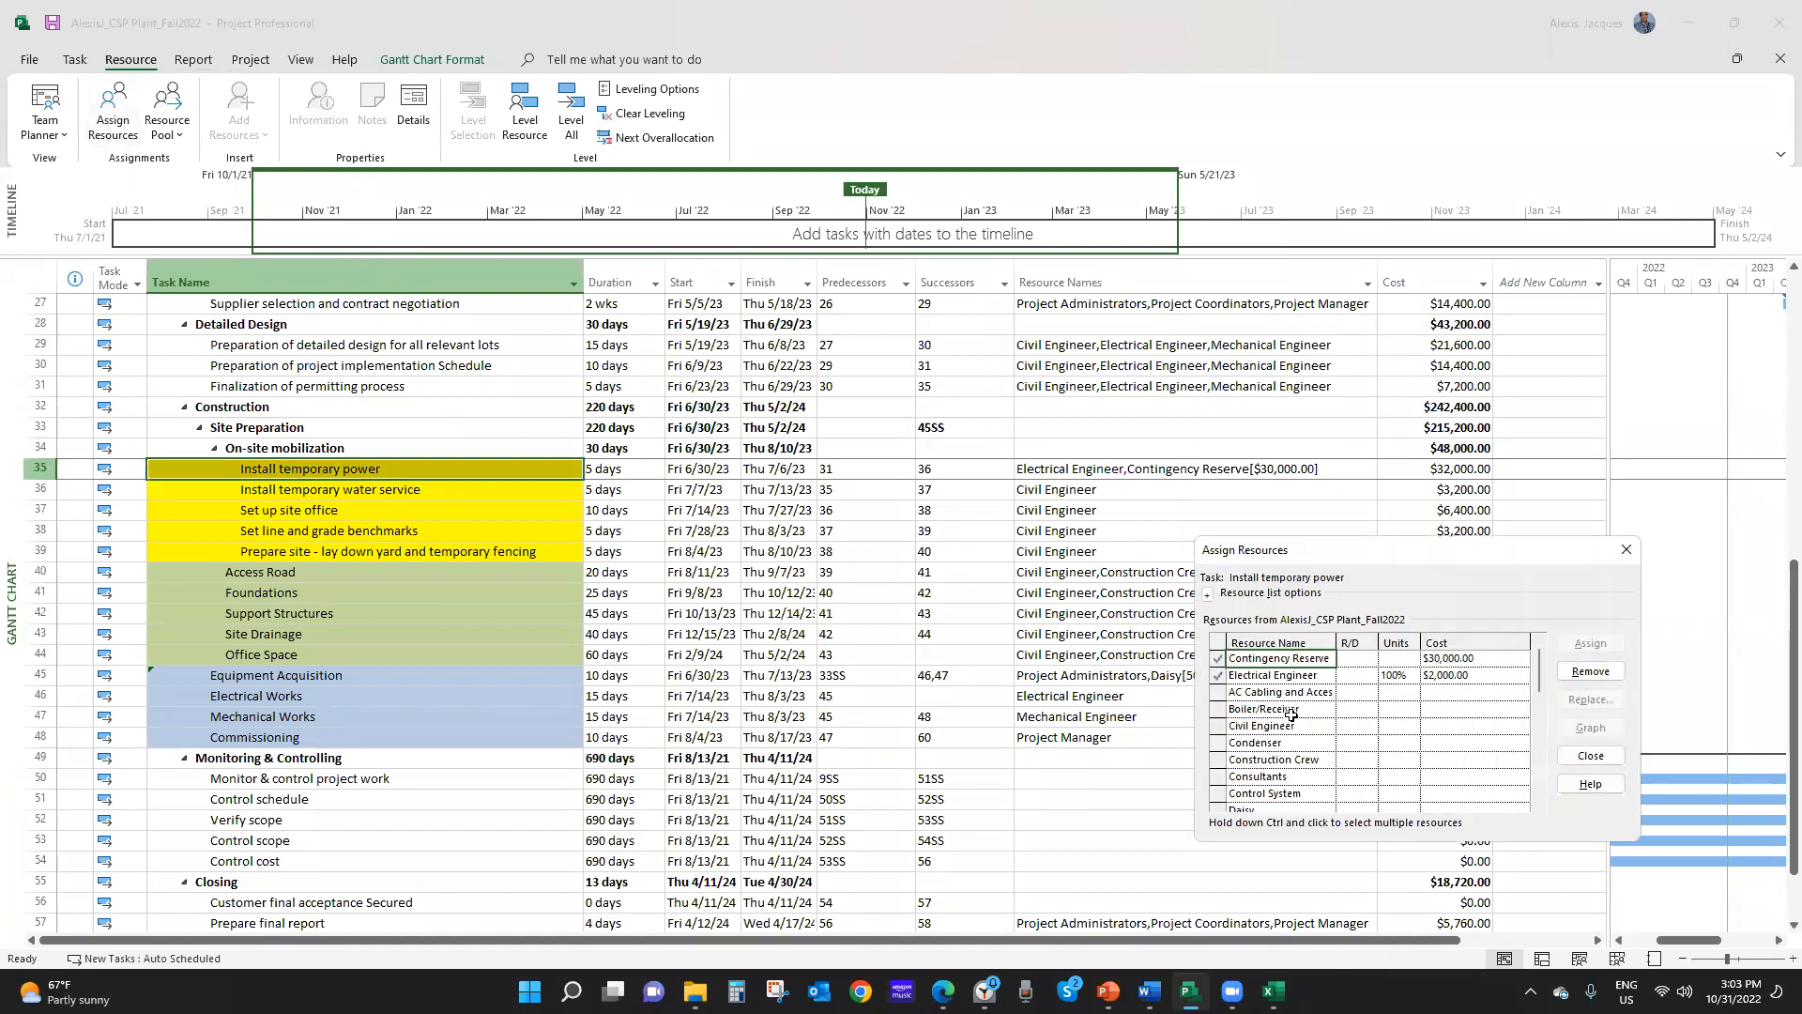
pyautogui.click(1273, 809)
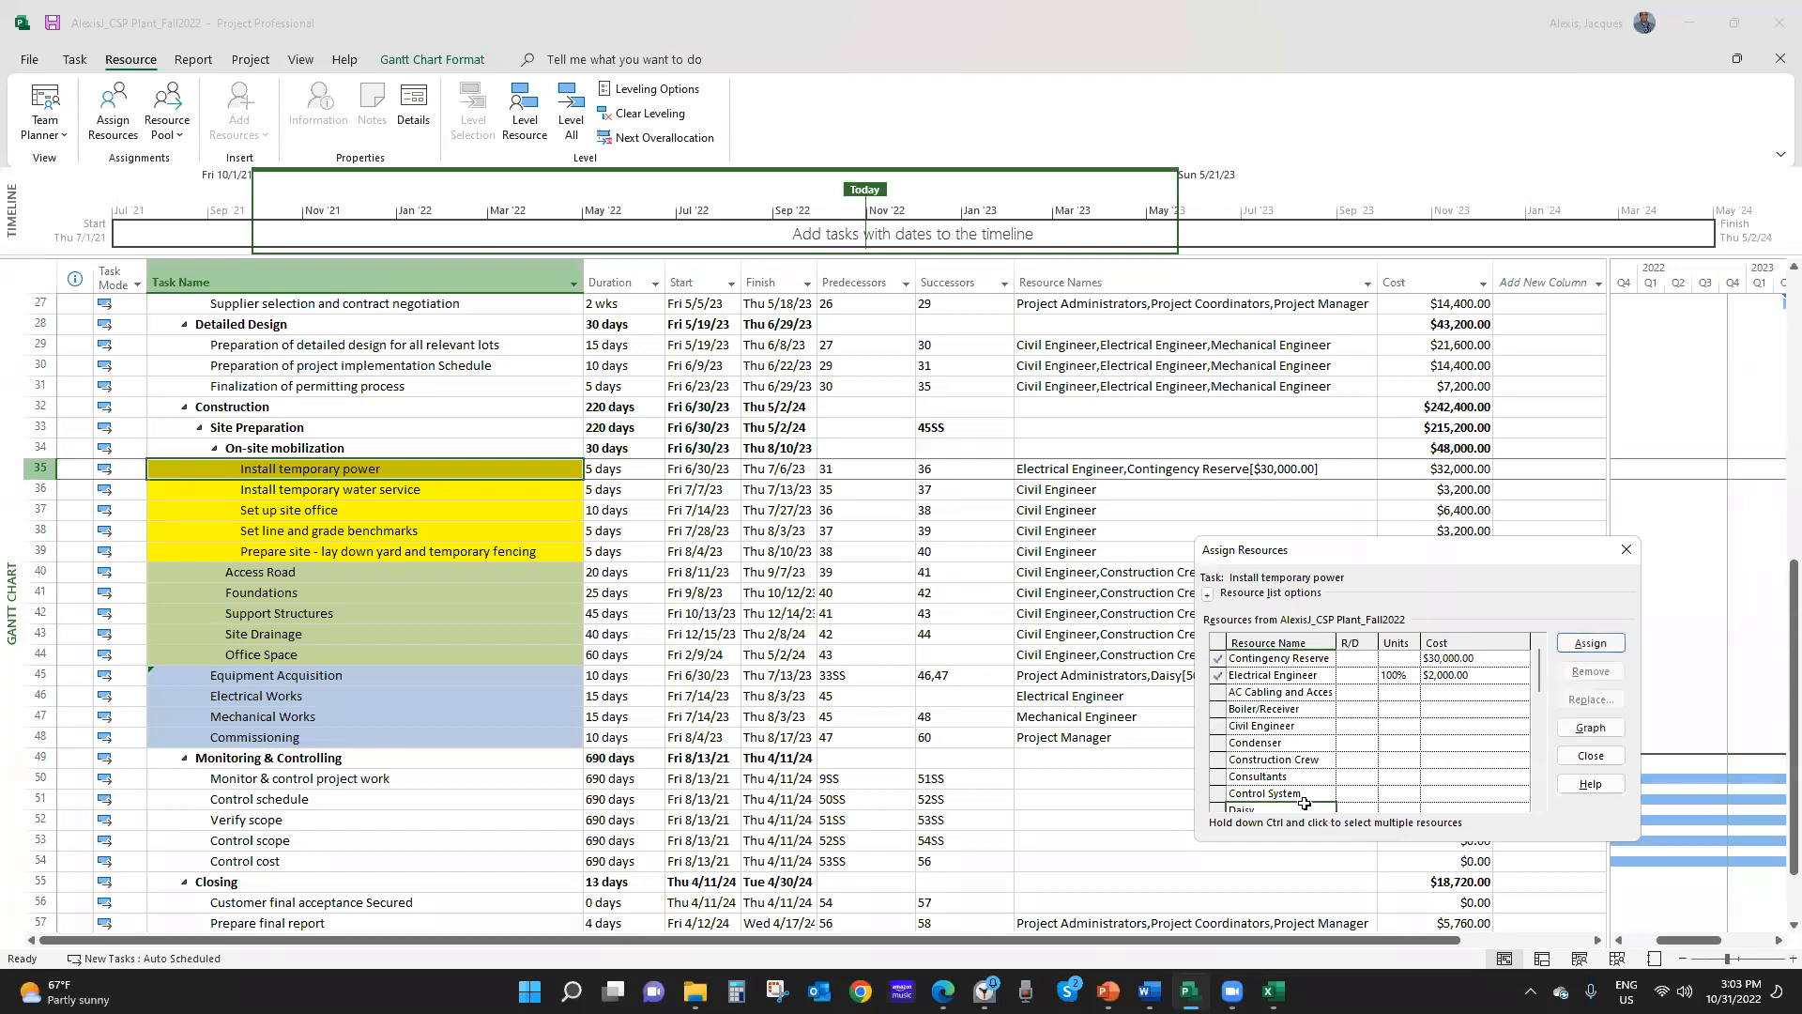
pyautogui.click(1589, 644)
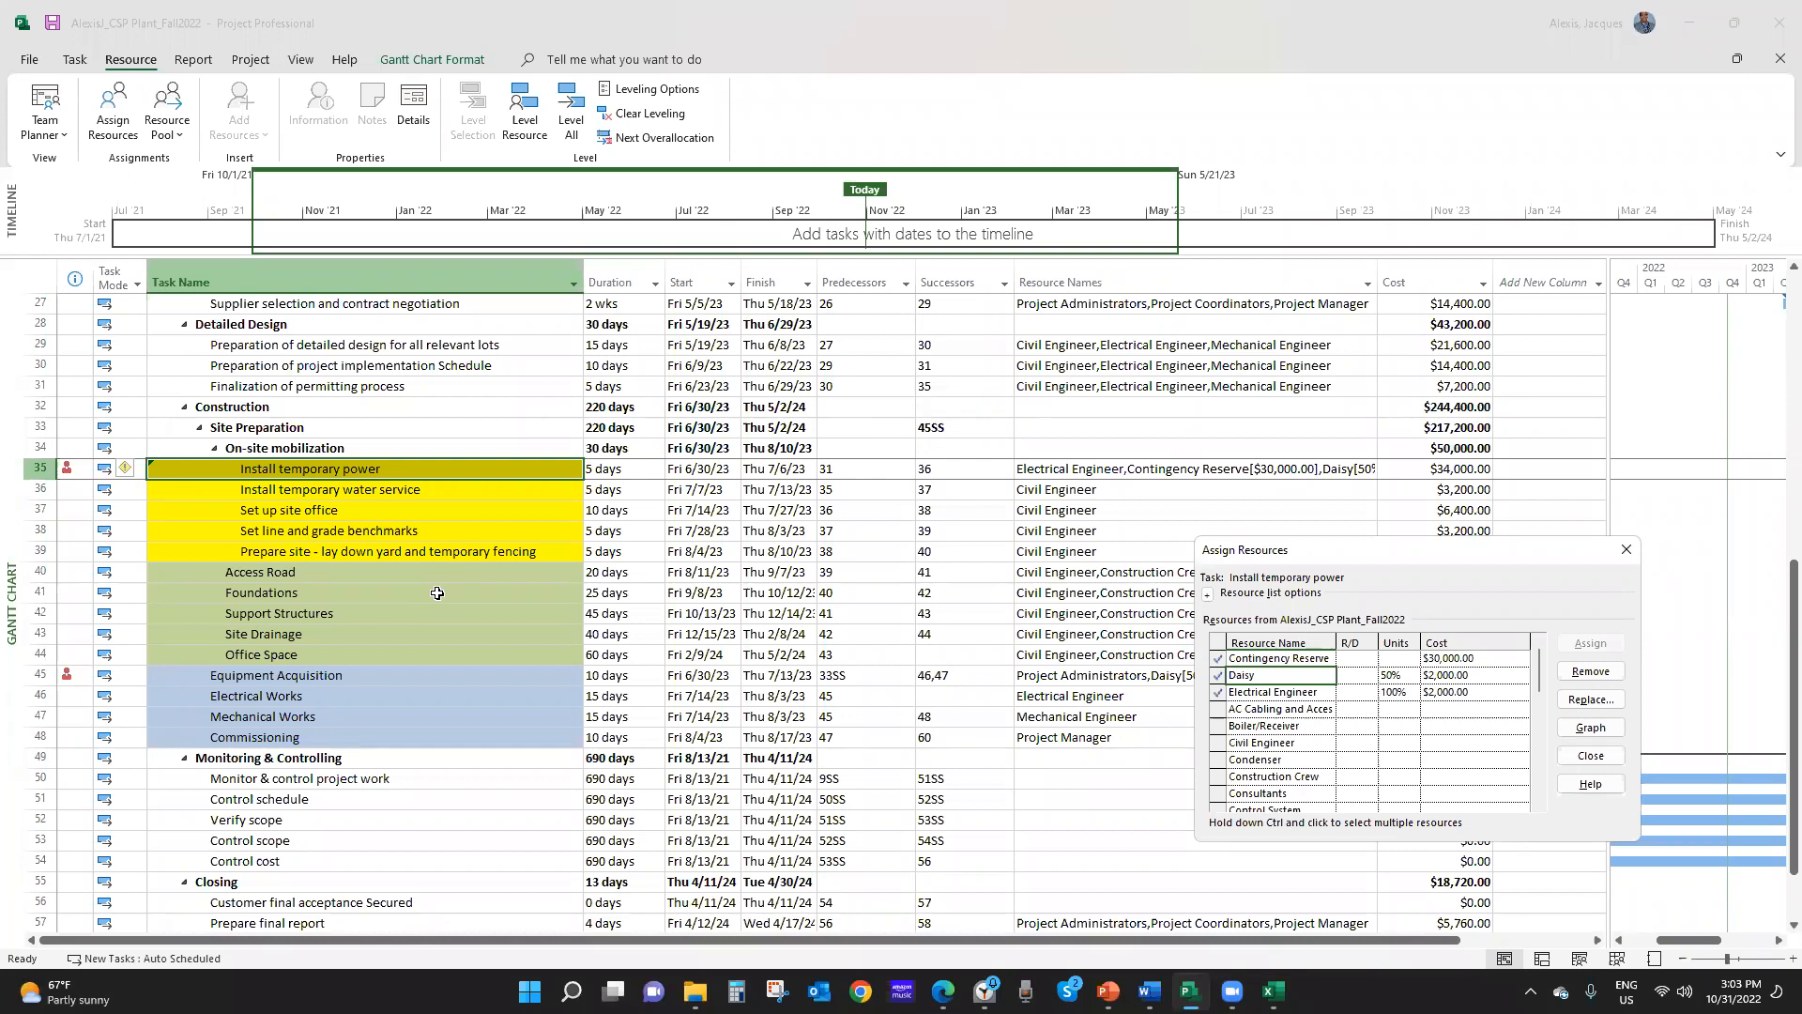
pyautogui.click(77, 551)
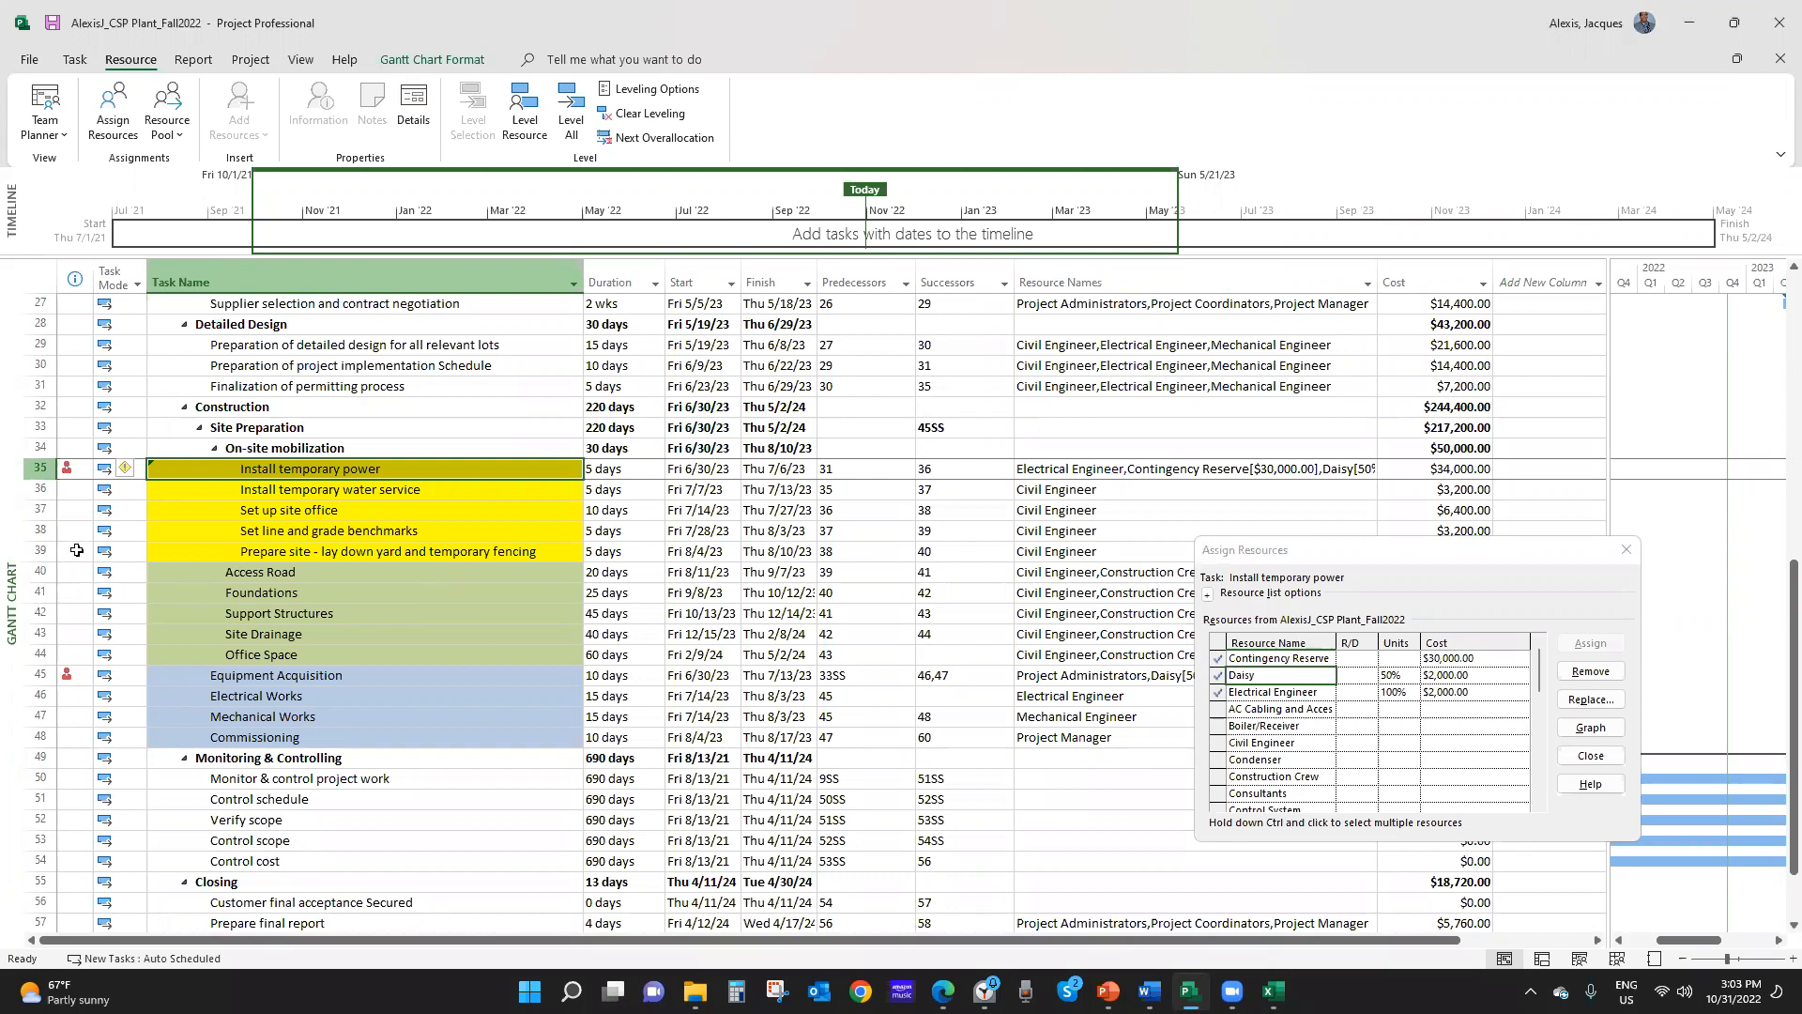
# Check the half-time $100/hr resource in the Resource Sheet and examine its daily hours from late June to mid-July 2023 in Resource Usage
pyautogui.click(301, 59)
pyautogui.click(371, 113)
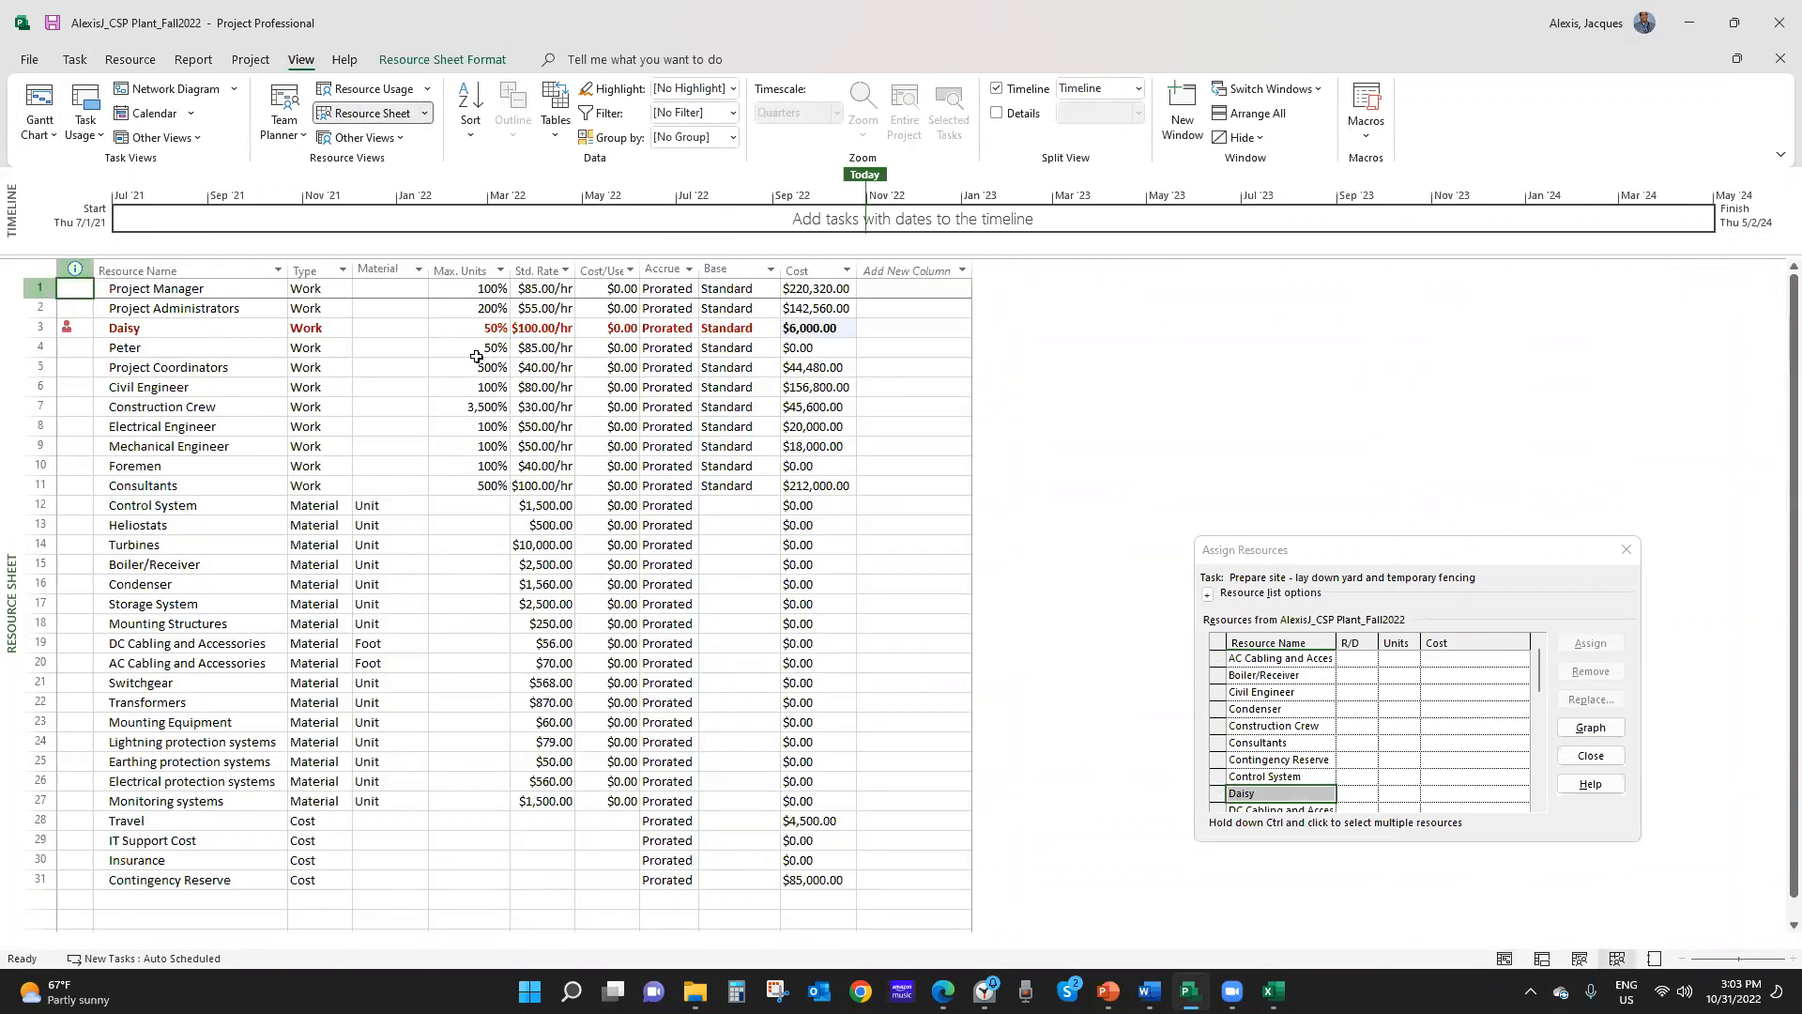
pyautogui.click(375, 90)
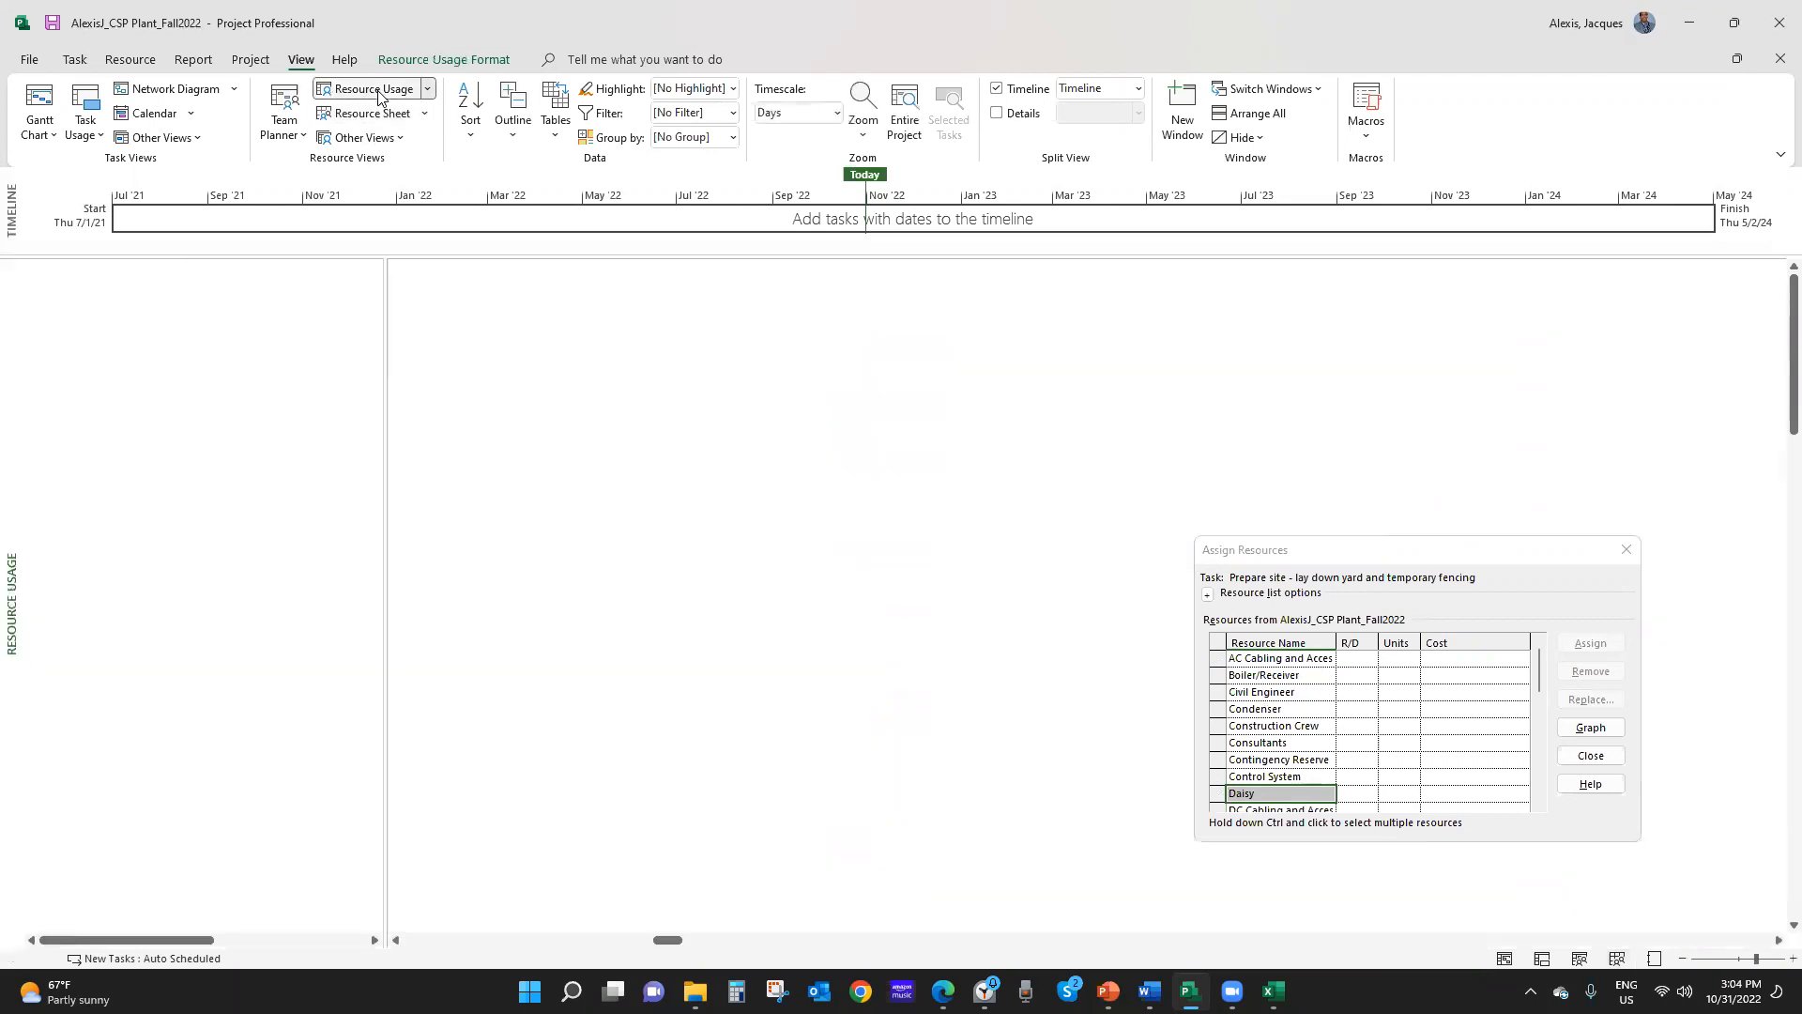
pyautogui.scroll(-4, 261, 543)
pyautogui.scroll(-4, 261, 543)
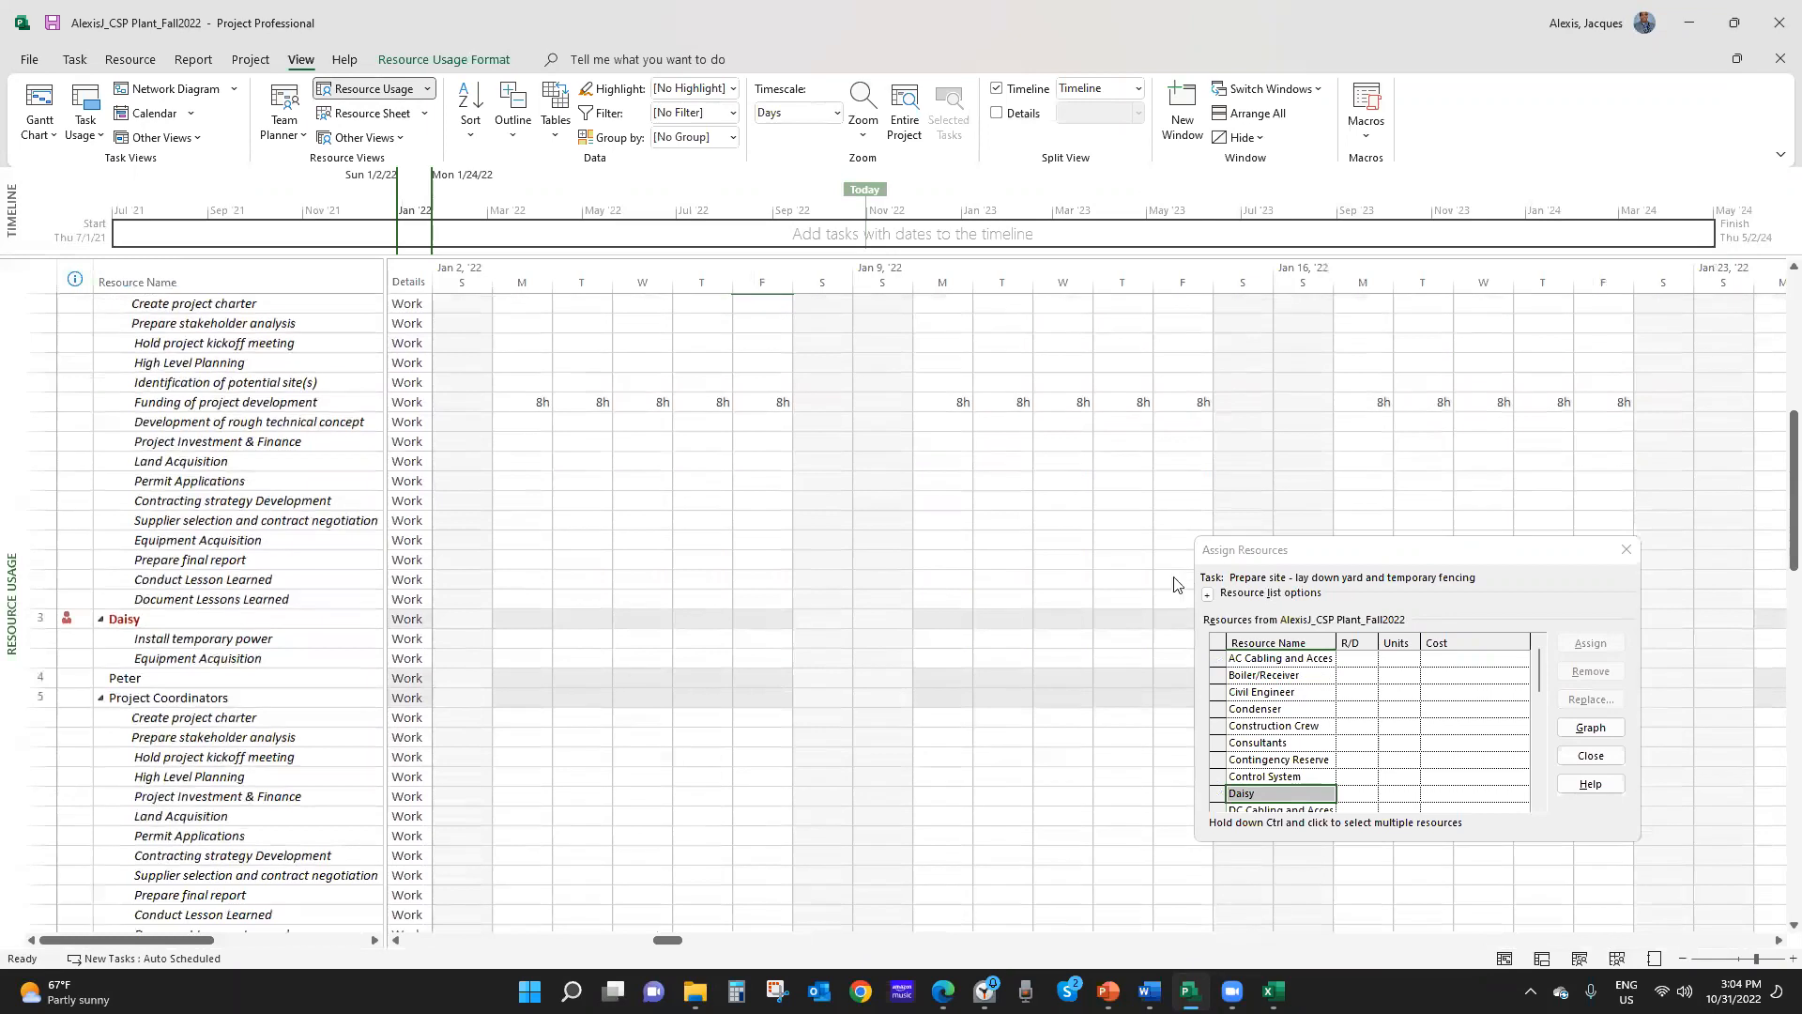
pyautogui.click(1626, 549)
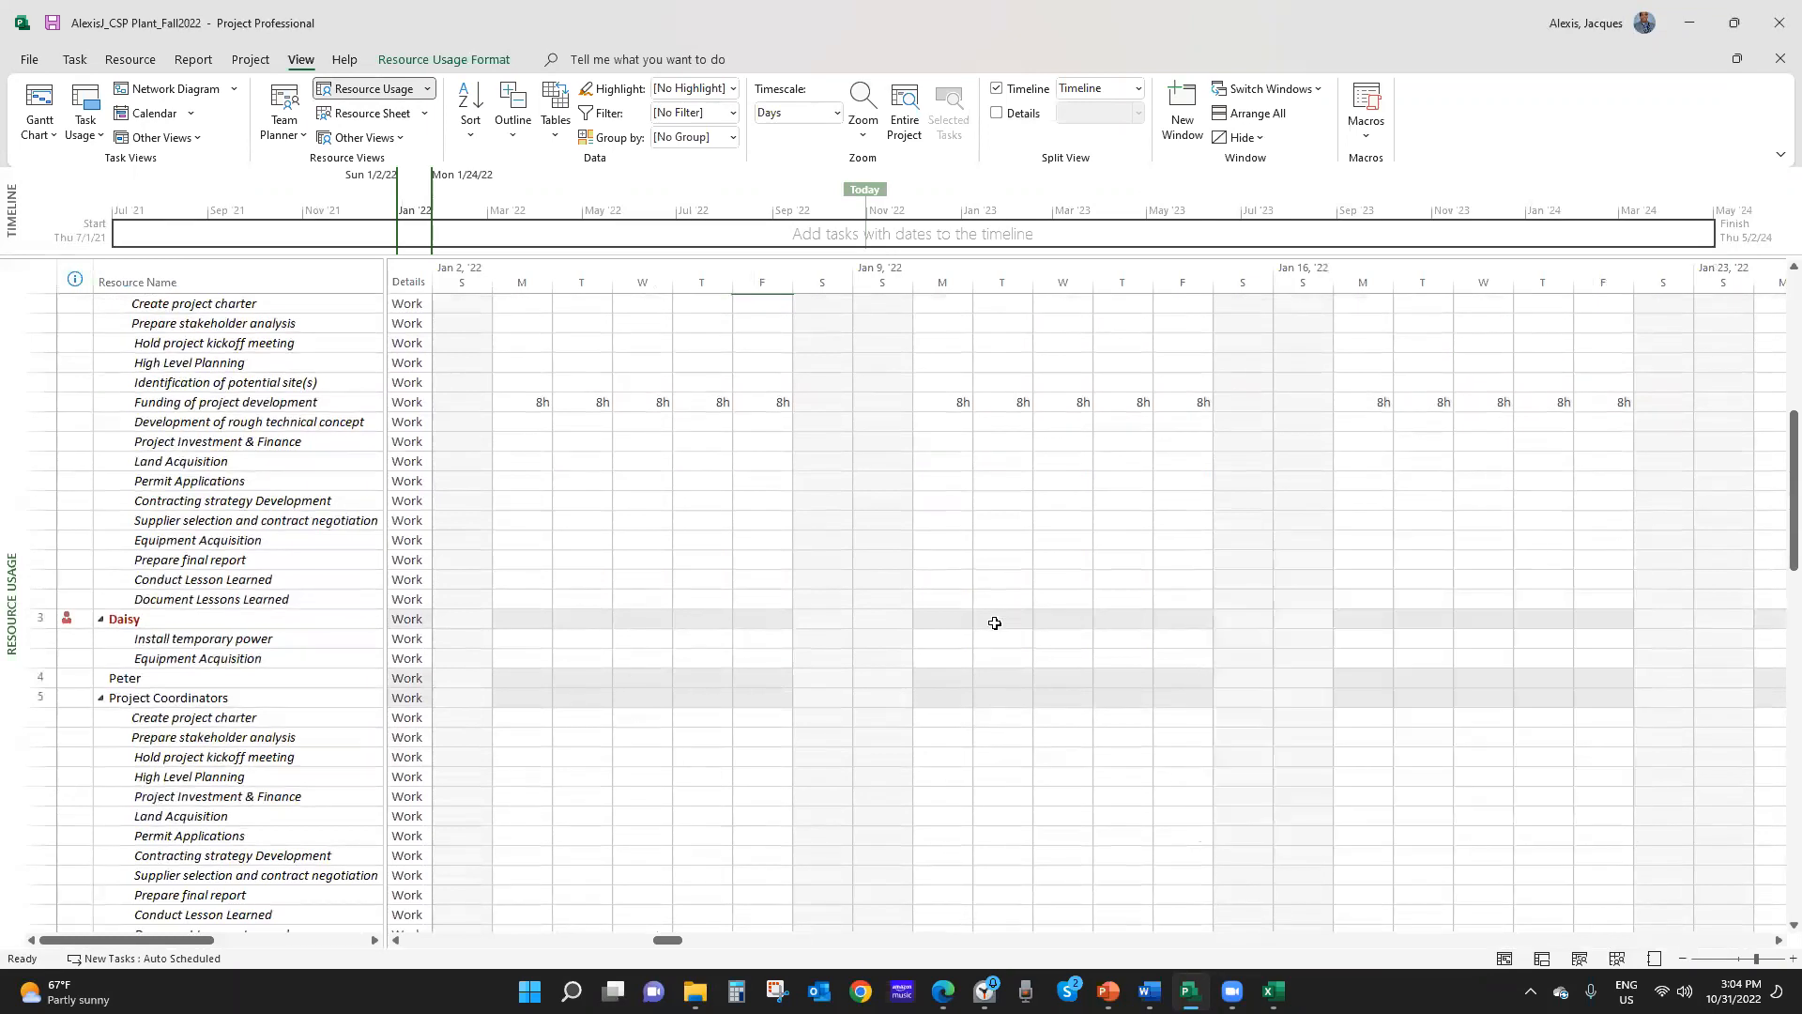
pyautogui.scroll(-3, 995, 623)
pyautogui.moveTo(674, 941); pyautogui.dragTo(1356, 939)
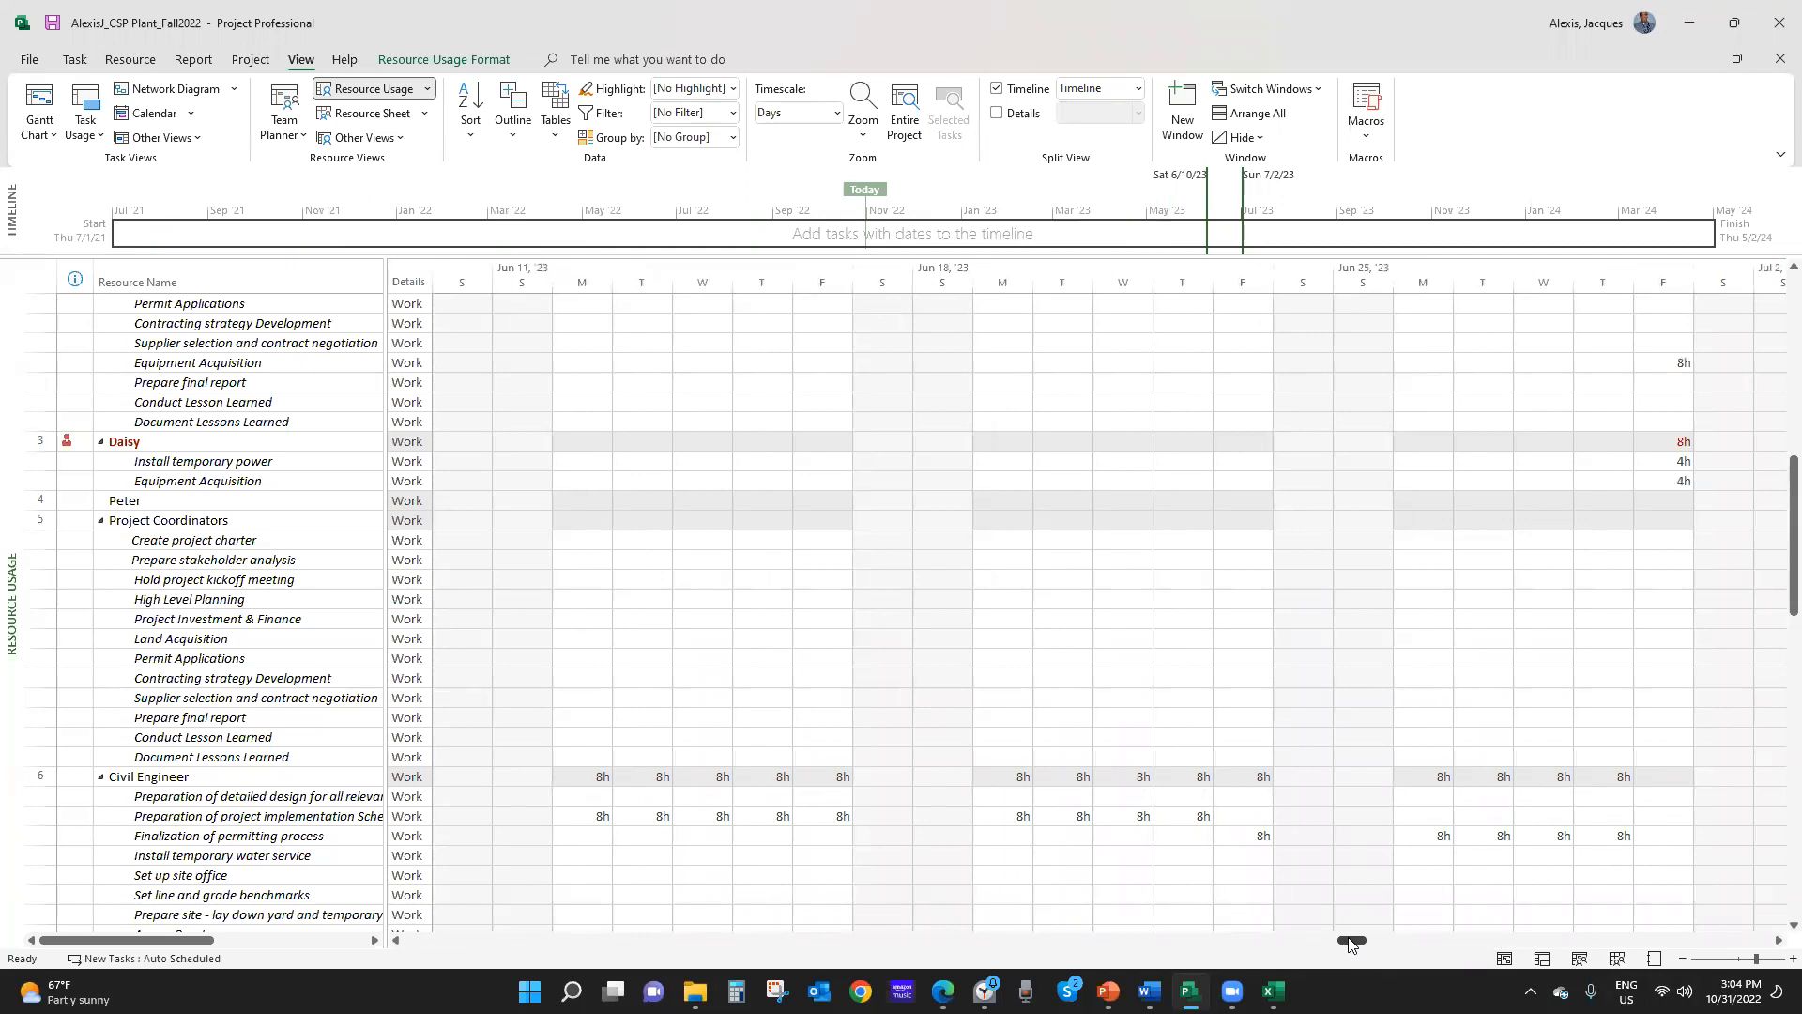
pyautogui.click(1423, 940)
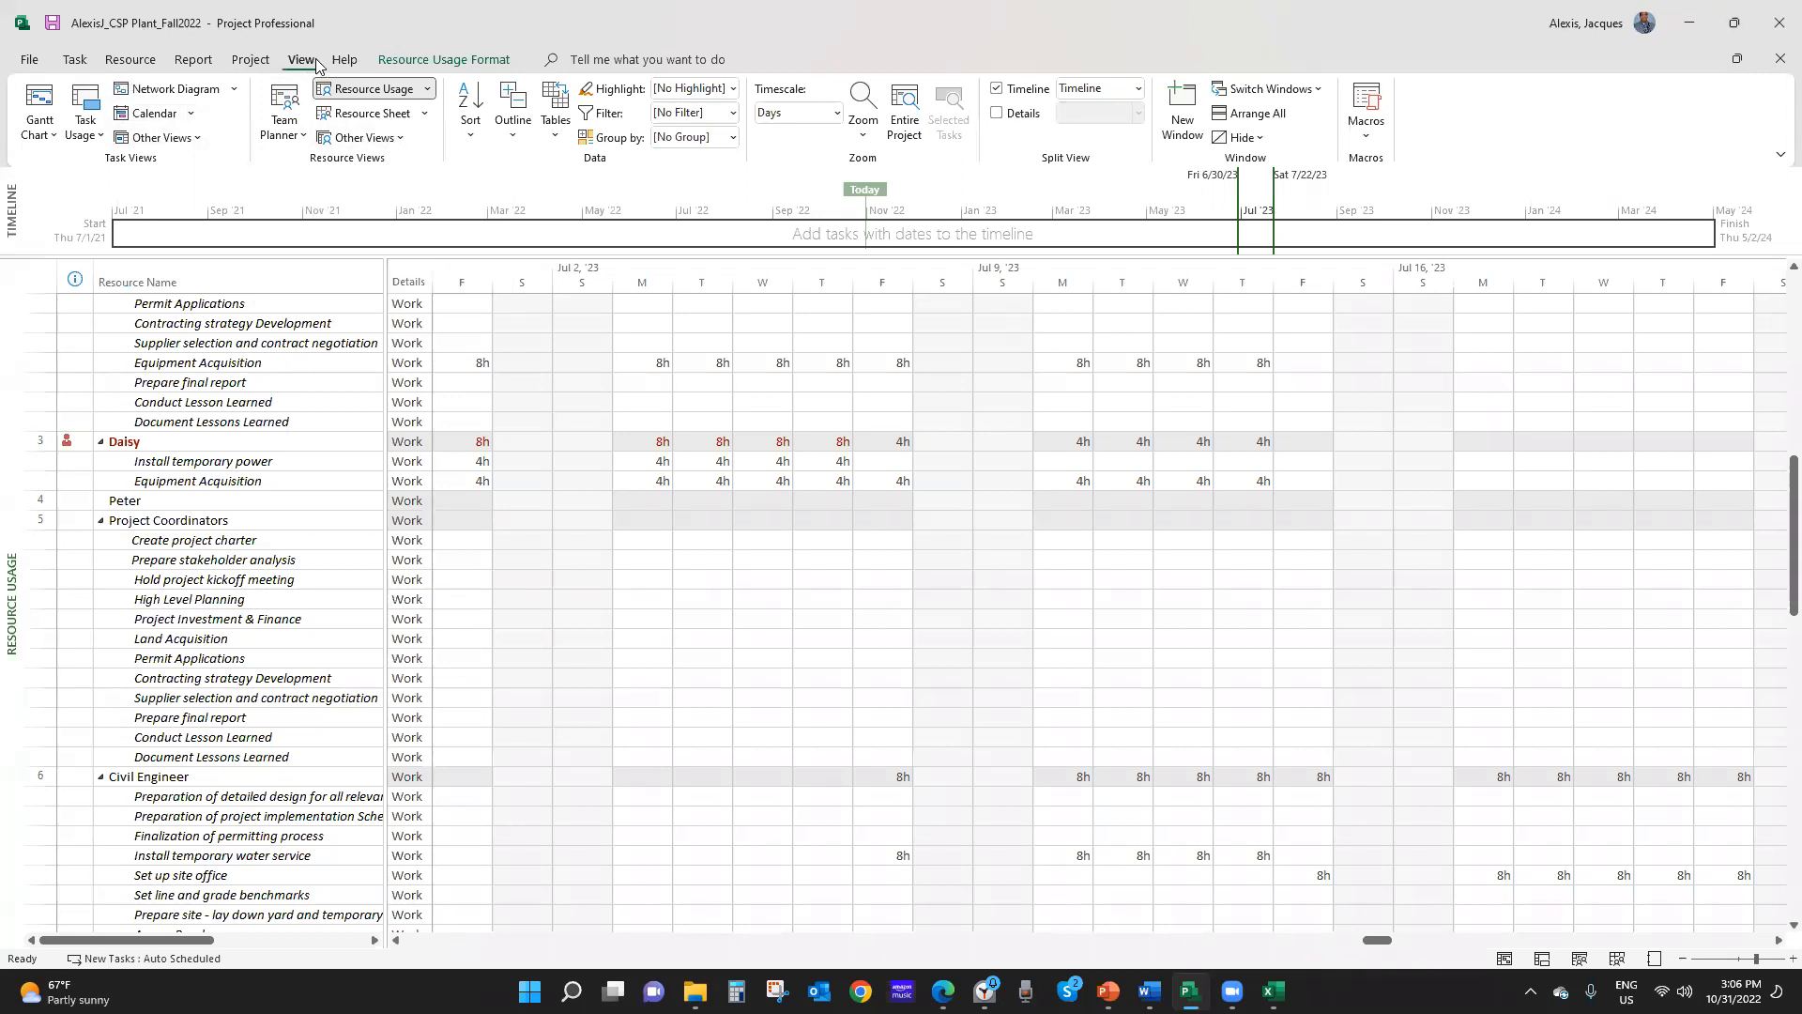
# Return to the Gantt Chart and review the indicators and resource assignments of the Construction tasks
pyautogui.click(54, 110)
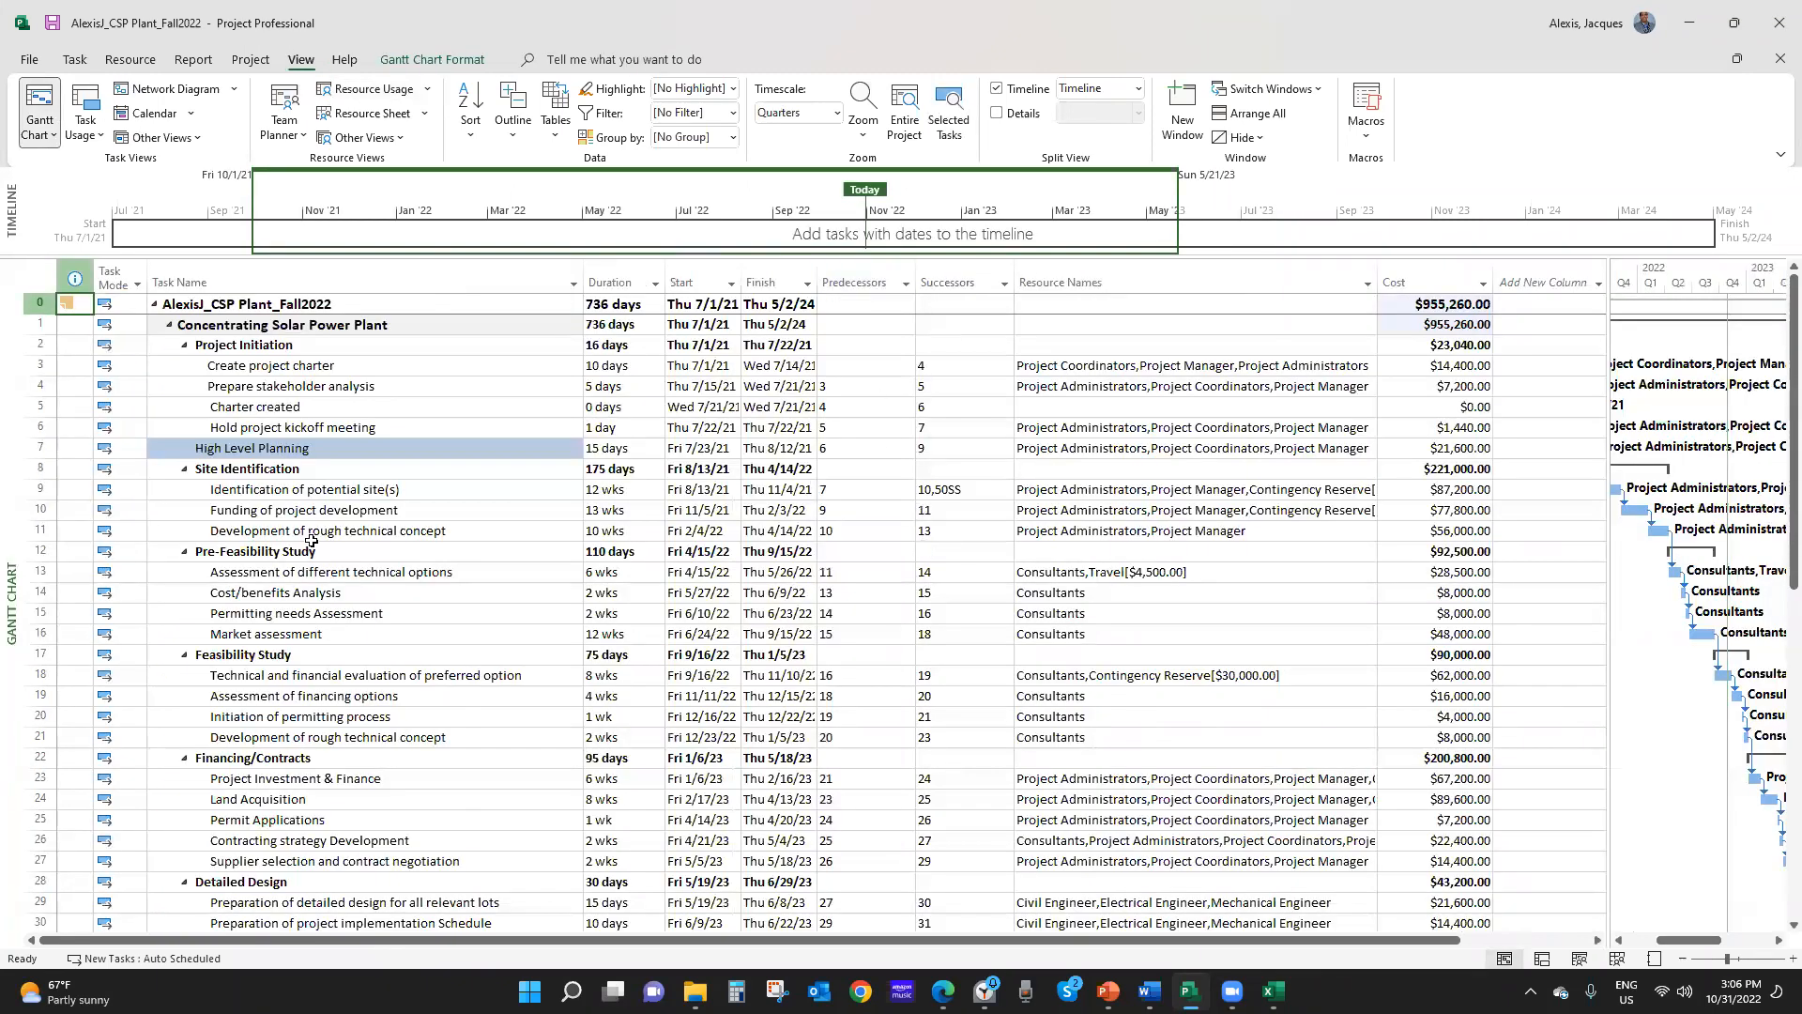
pyautogui.scroll(-3, 308, 431)
pyautogui.scroll(-1, 310, 424)
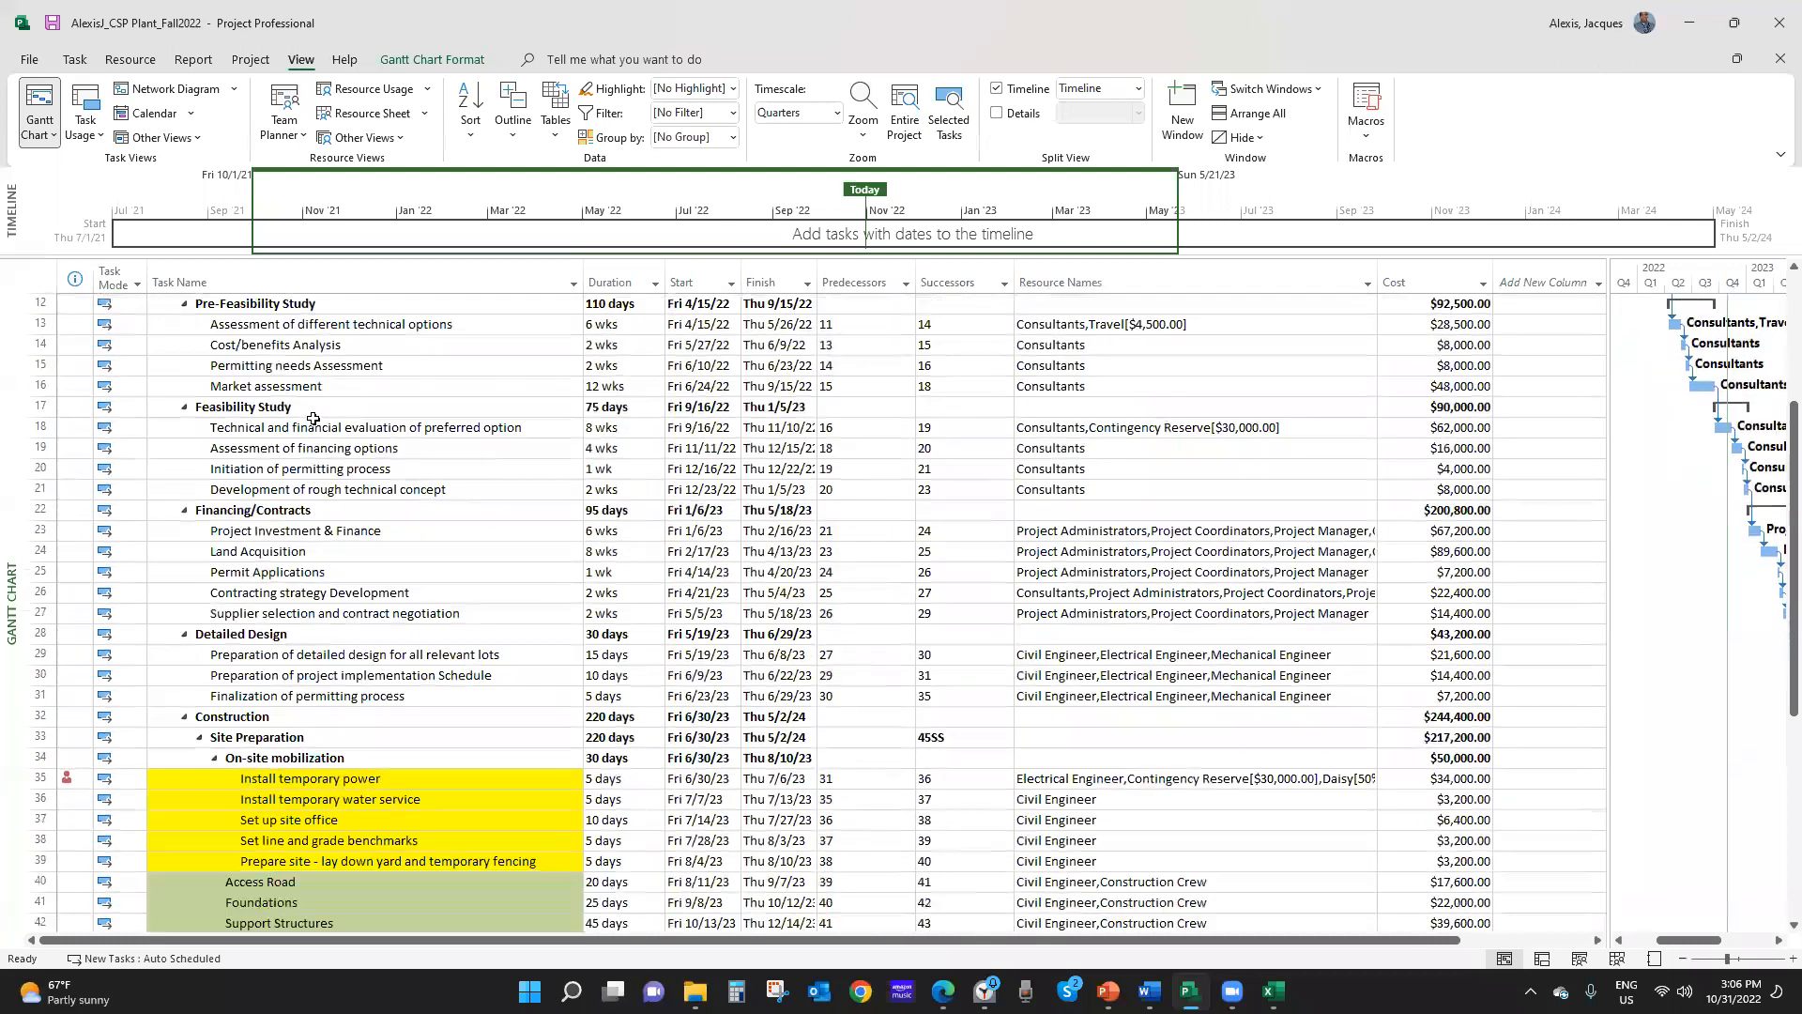
pyautogui.scroll(-8, 319, 431)
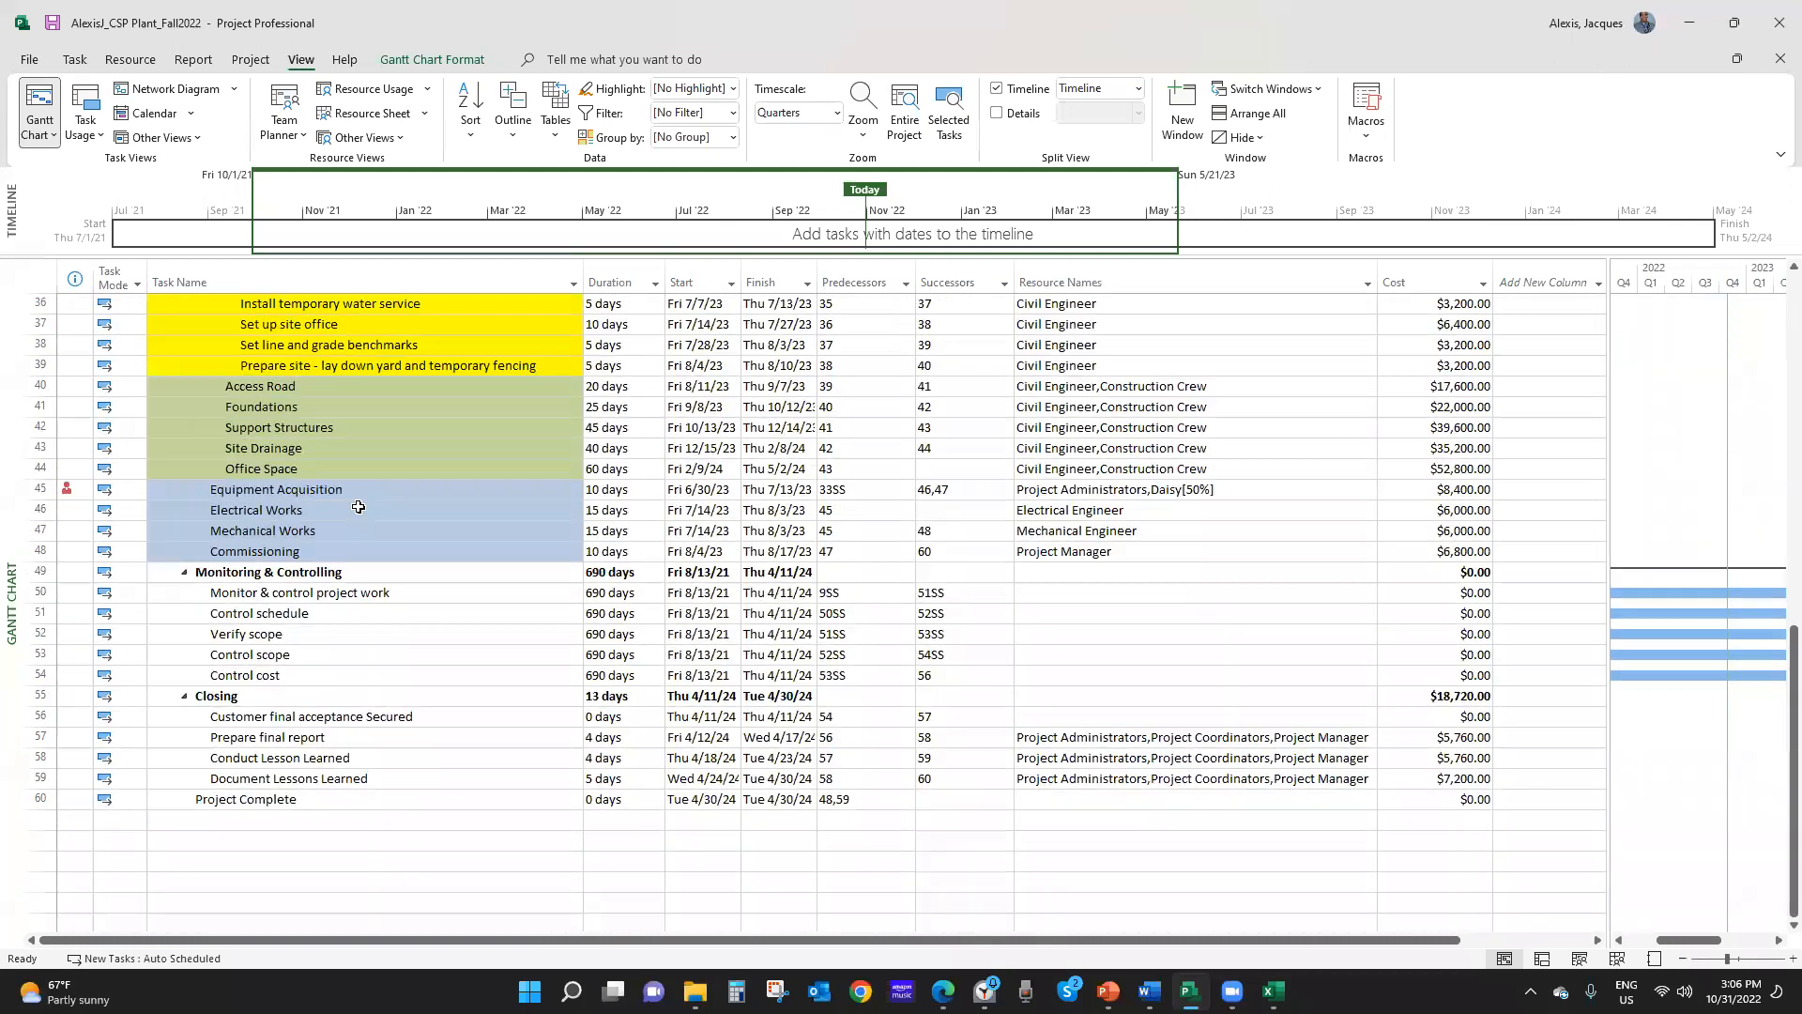
pyautogui.scroll(3, 357, 483)
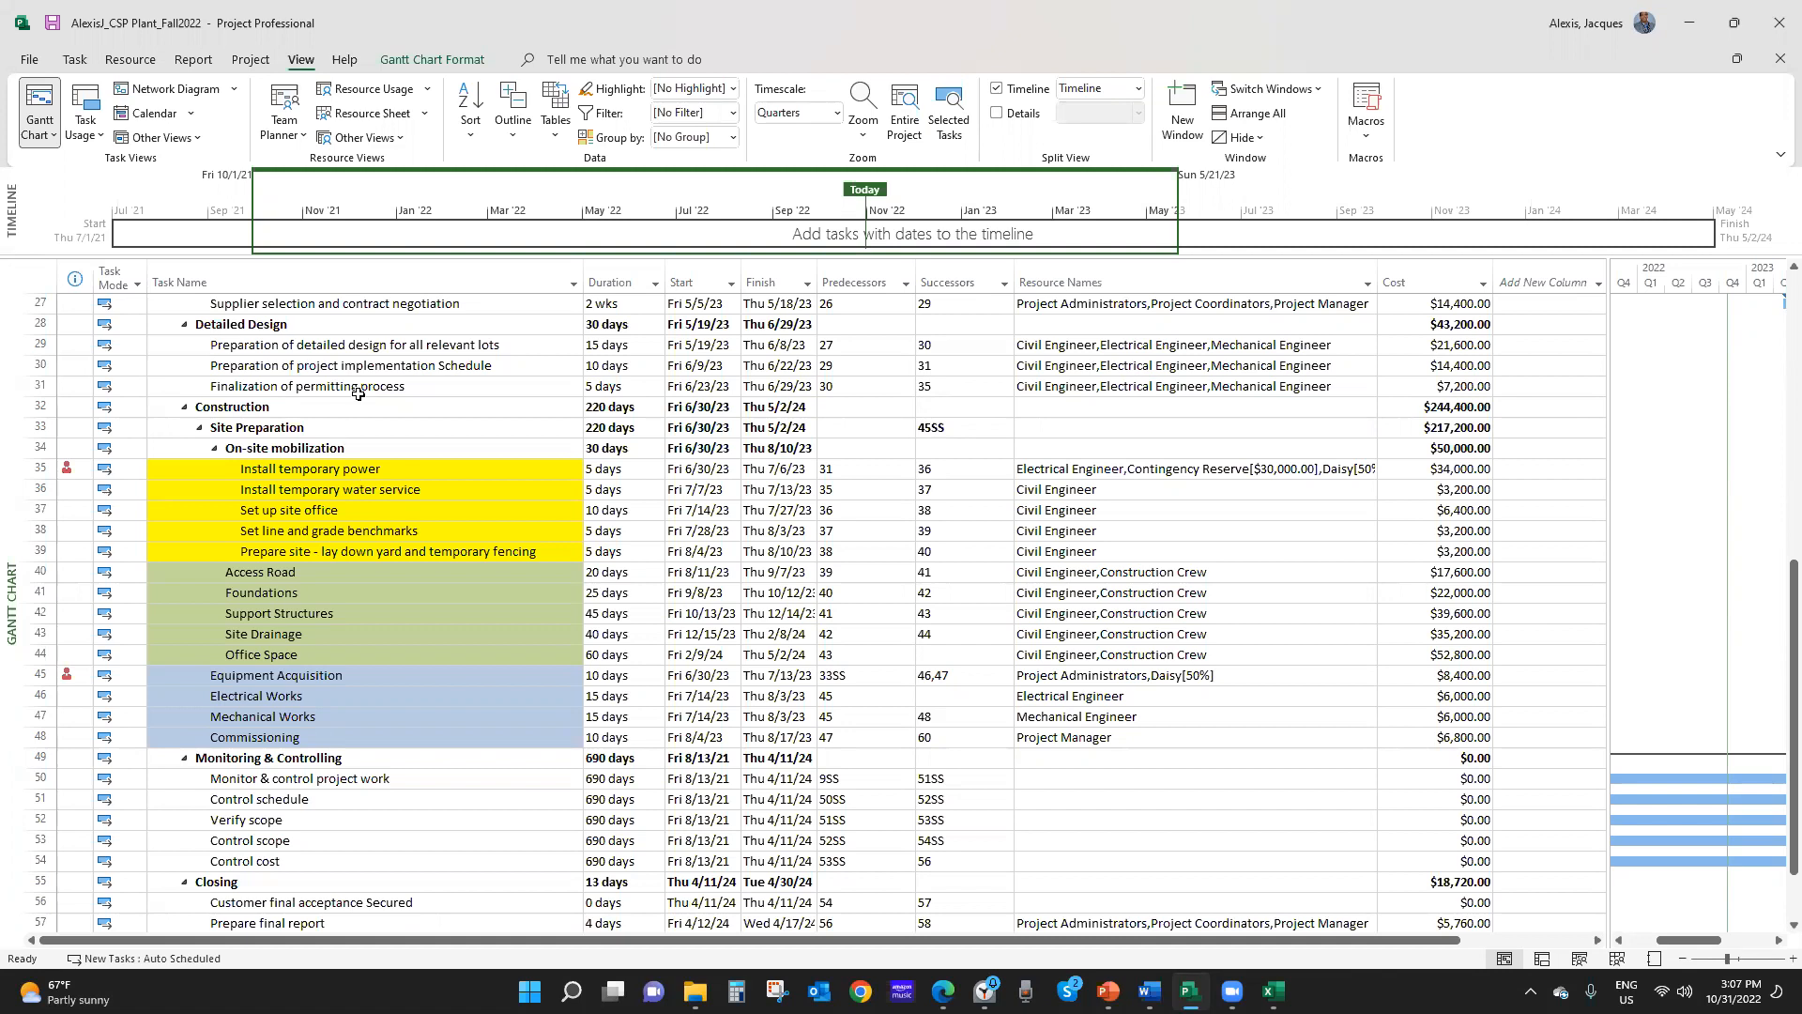
# Undo the recent view changes and the half-time resource's assignment to the Install temporary power task
pyautogui.hotkey('ctrl', 'z')
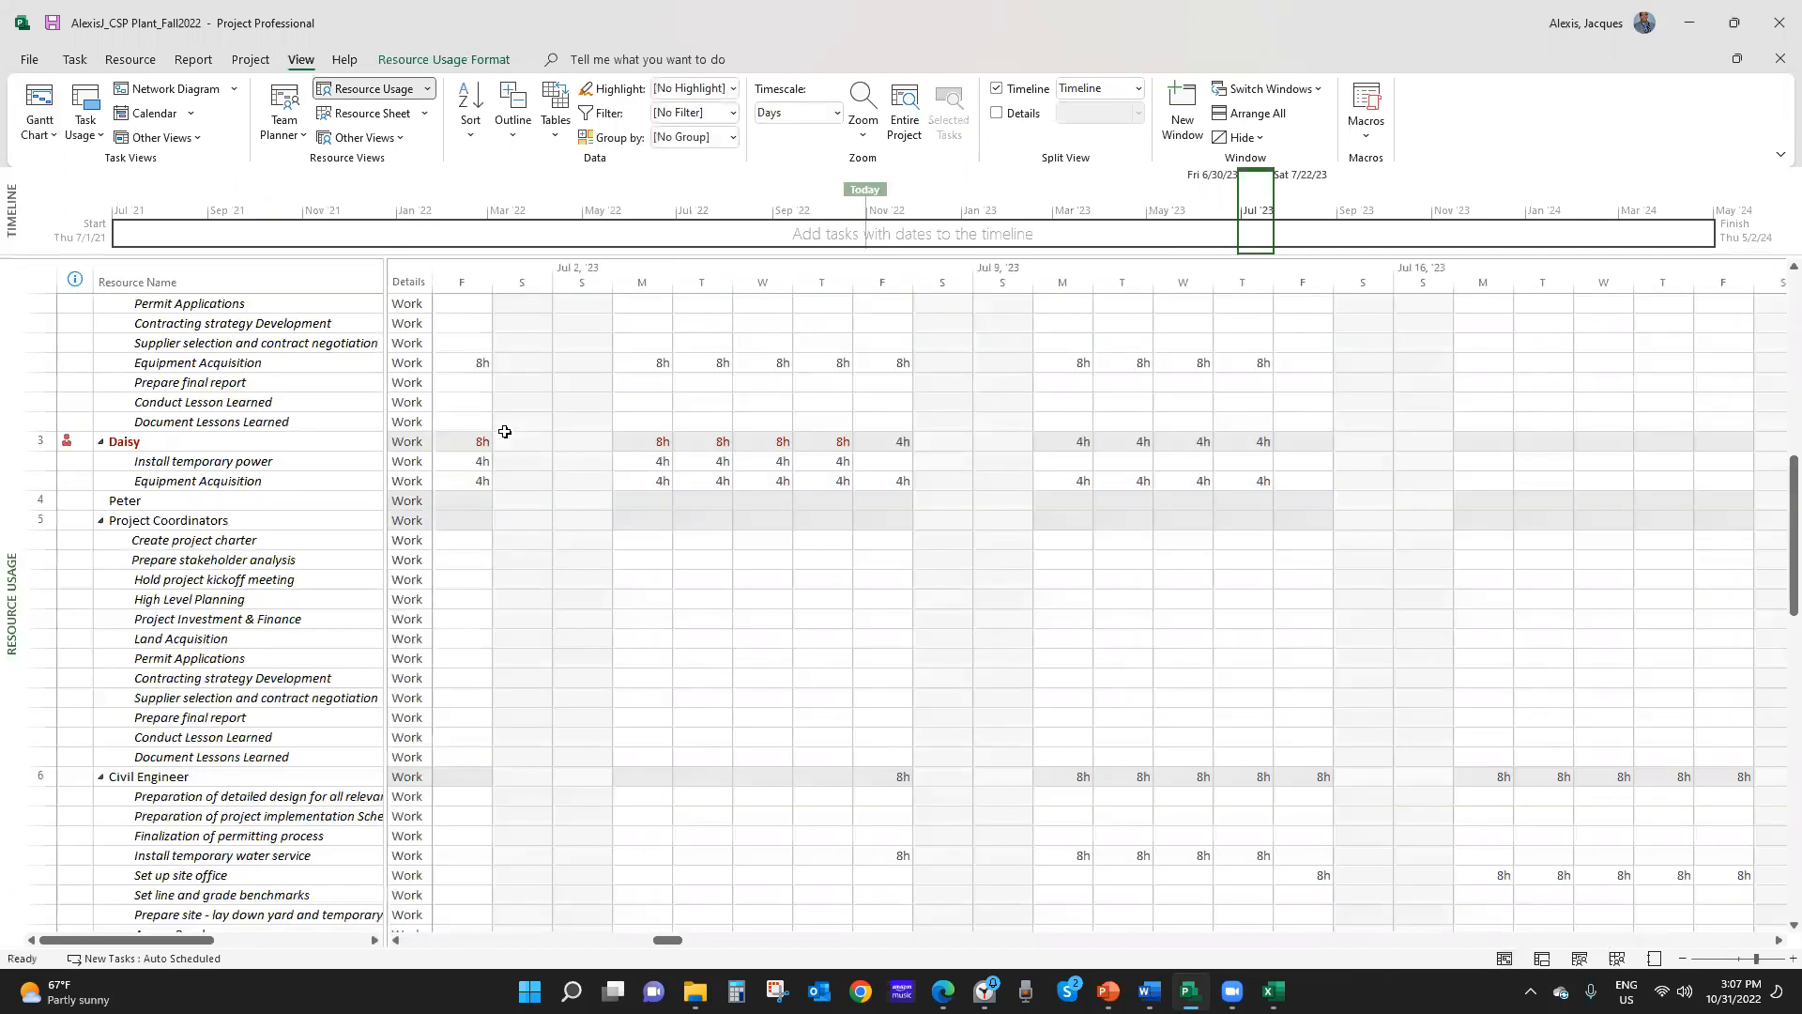
pyautogui.hotkey('ctrl', 'z')
pyautogui.hotkey('ctrl', 'z')
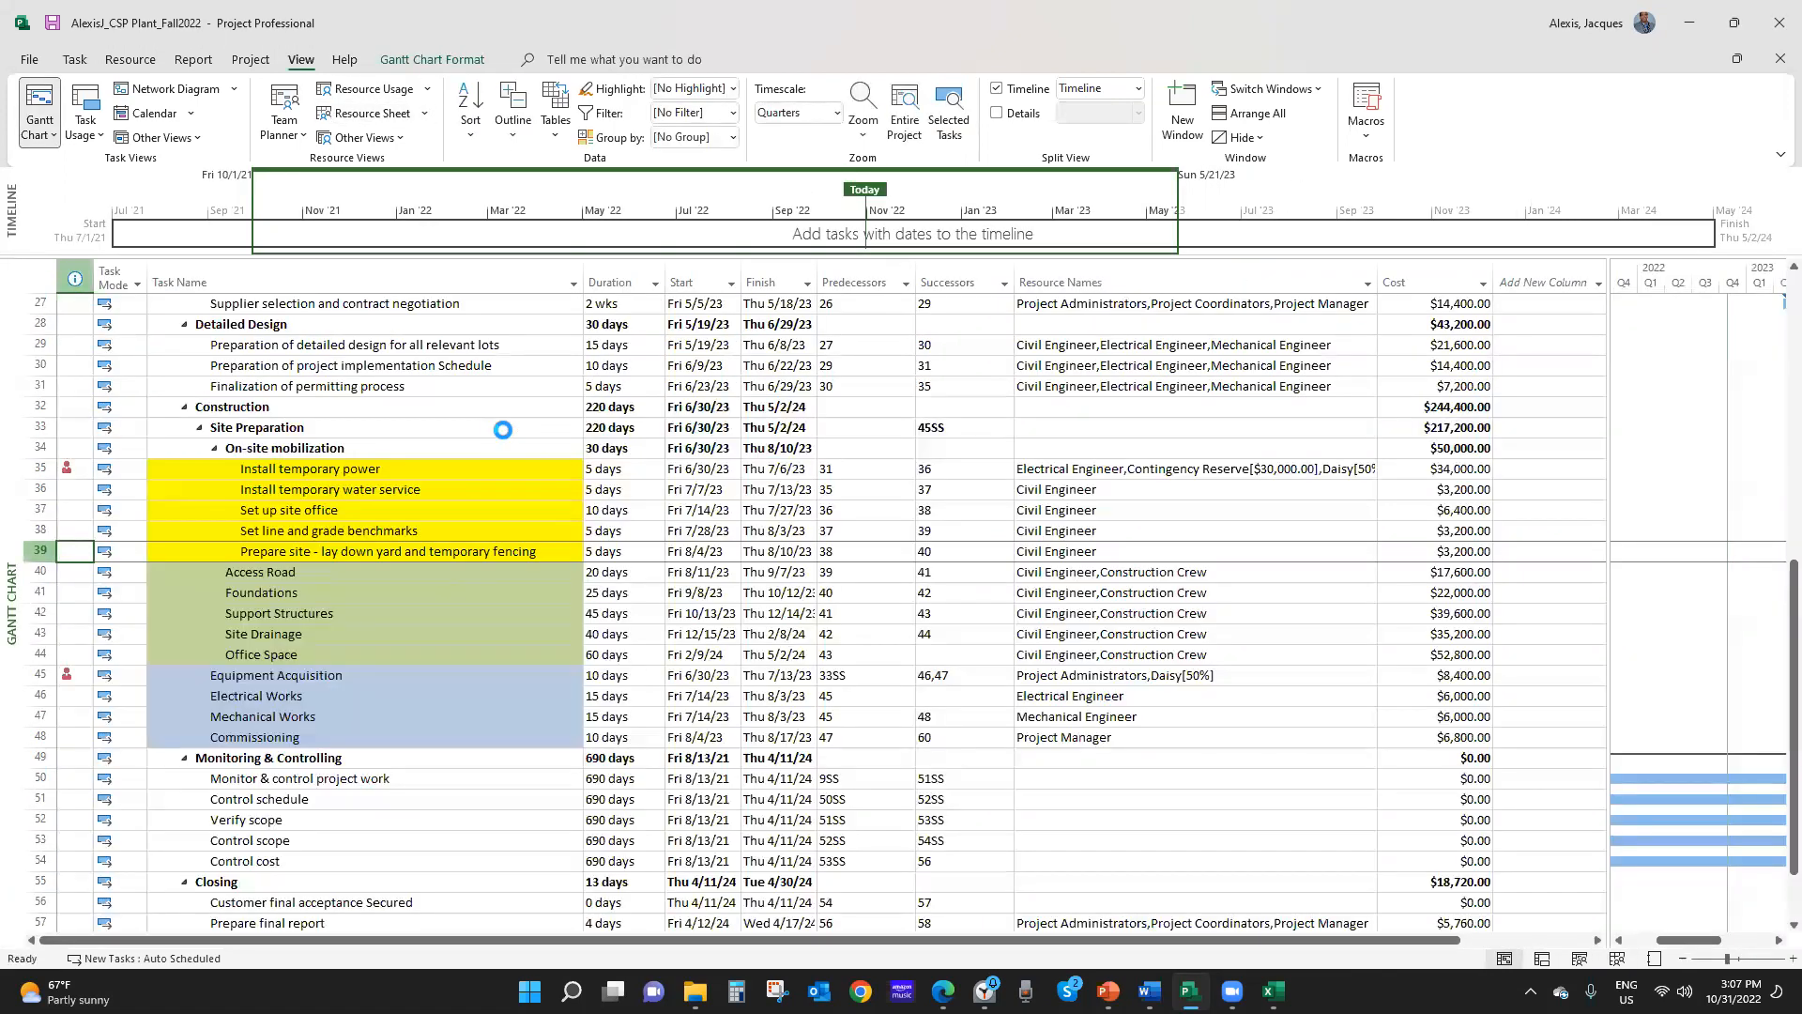
pyautogui.hotkey('ctrl', 'z')
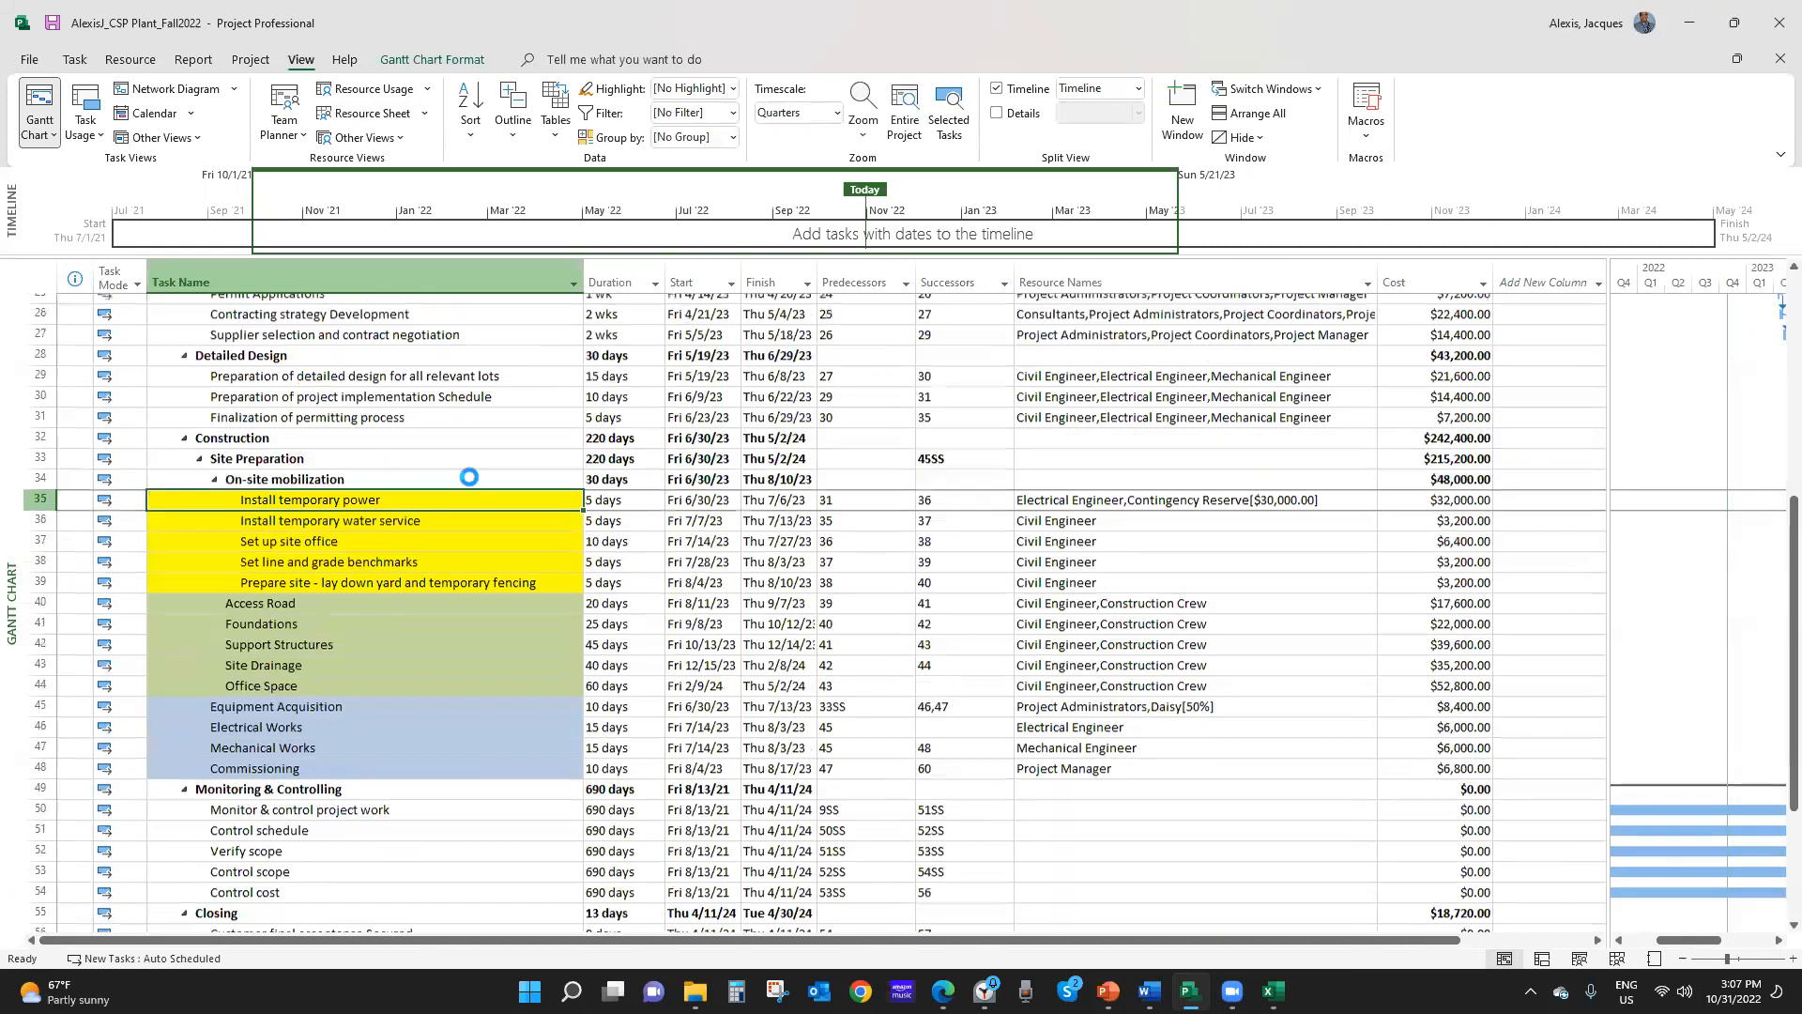
# Undo the last change and mark the tasks from Create project charter through High Level Planning as 100% complete
pyautogui.hotkey('ctrl', 'z')
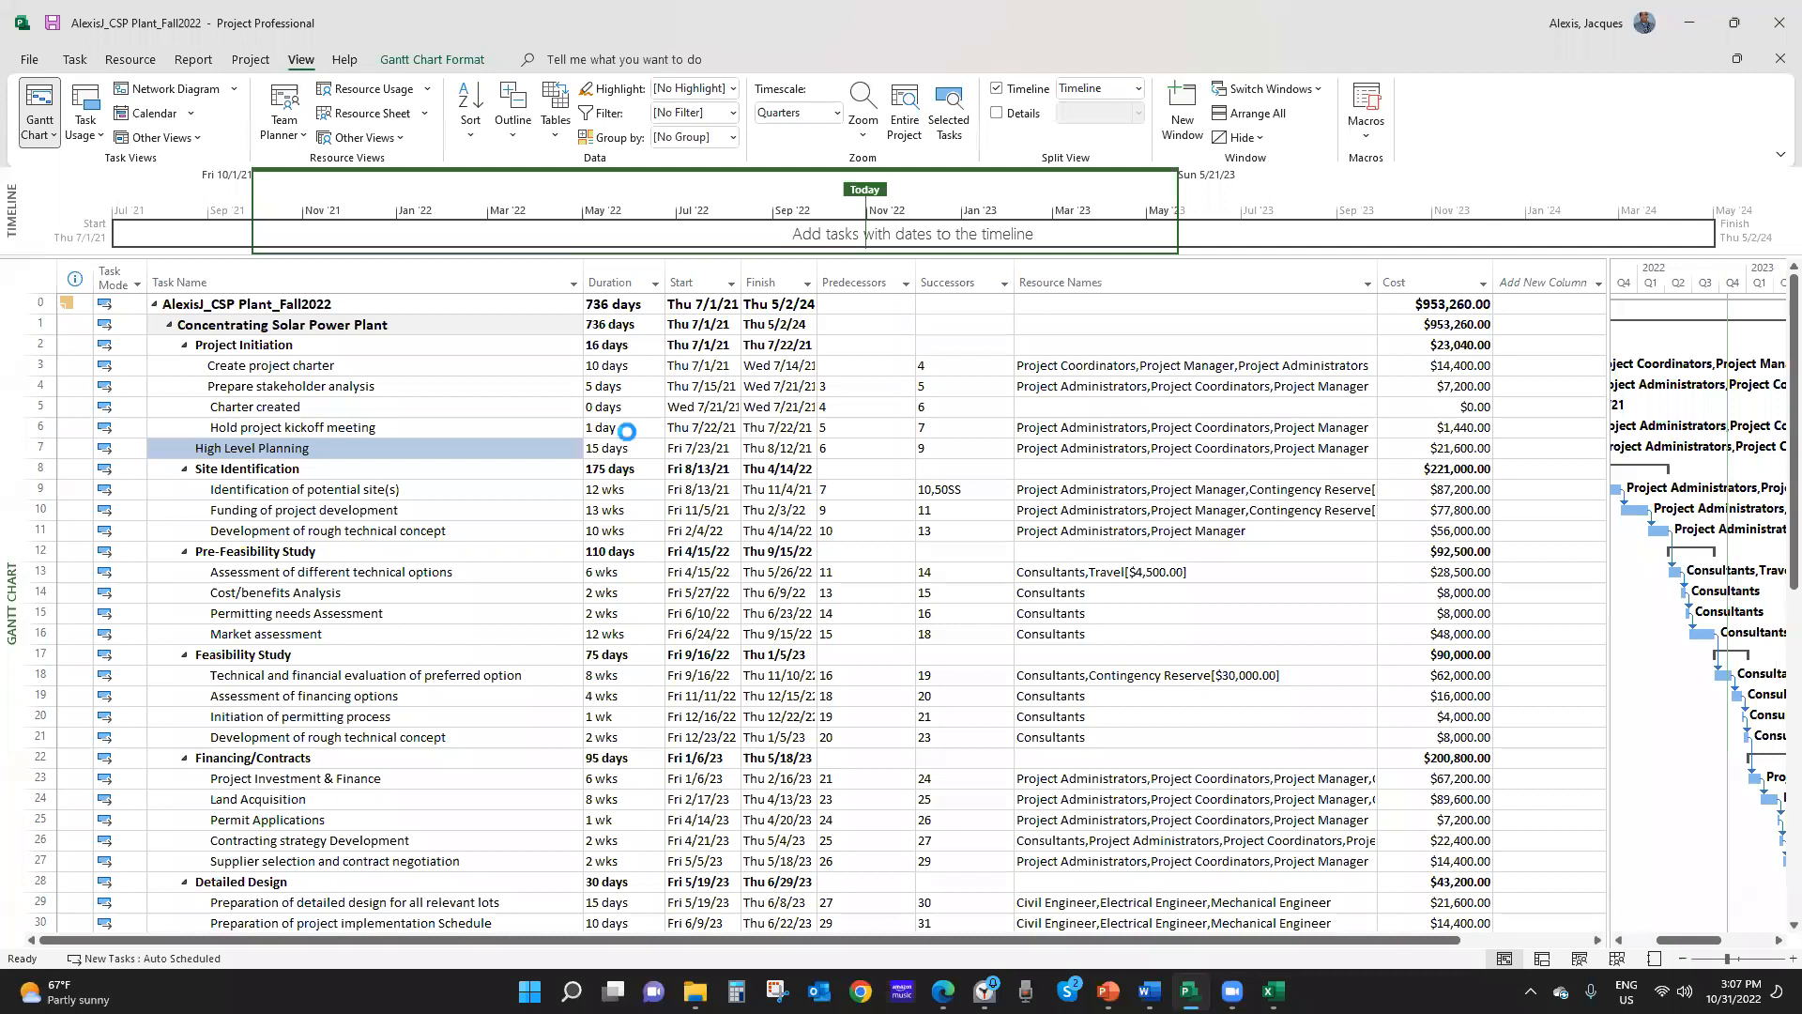
pyautogui.click(372, 367)
pyautogui.moveTo(372, 367); pyautogui.dragTo(395, 448)
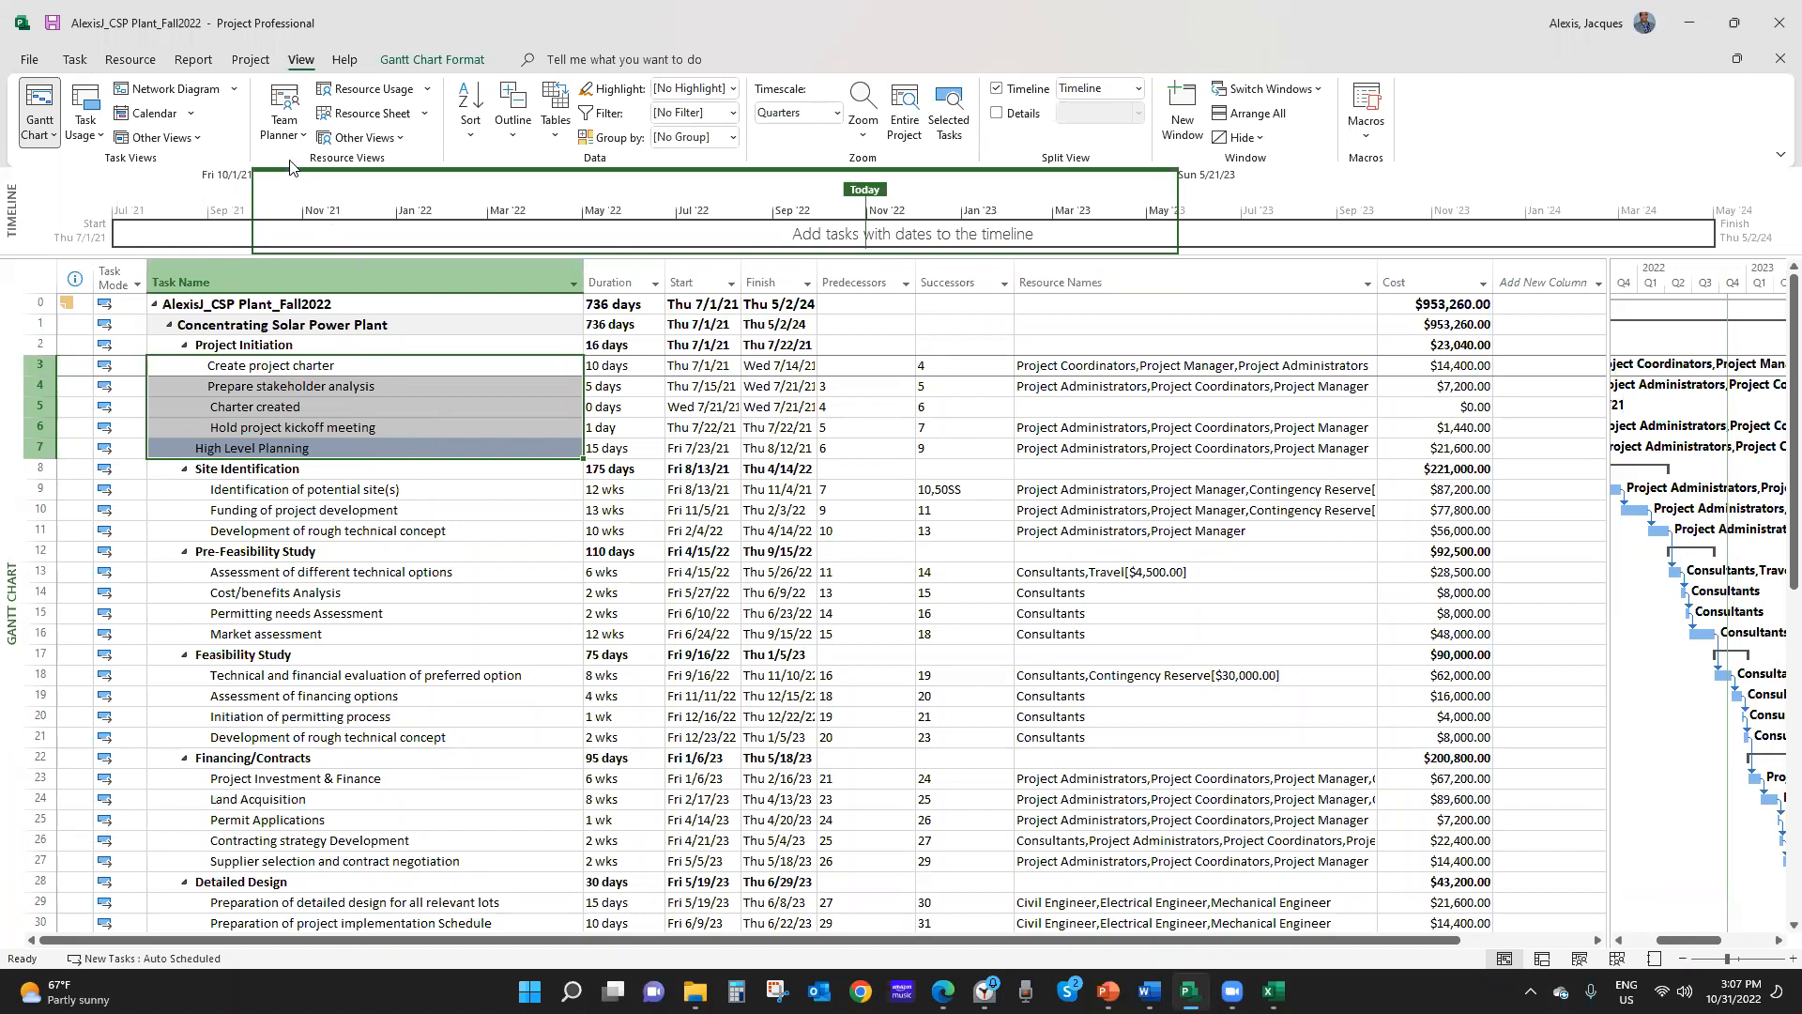
pyautogui.click(81, 62)
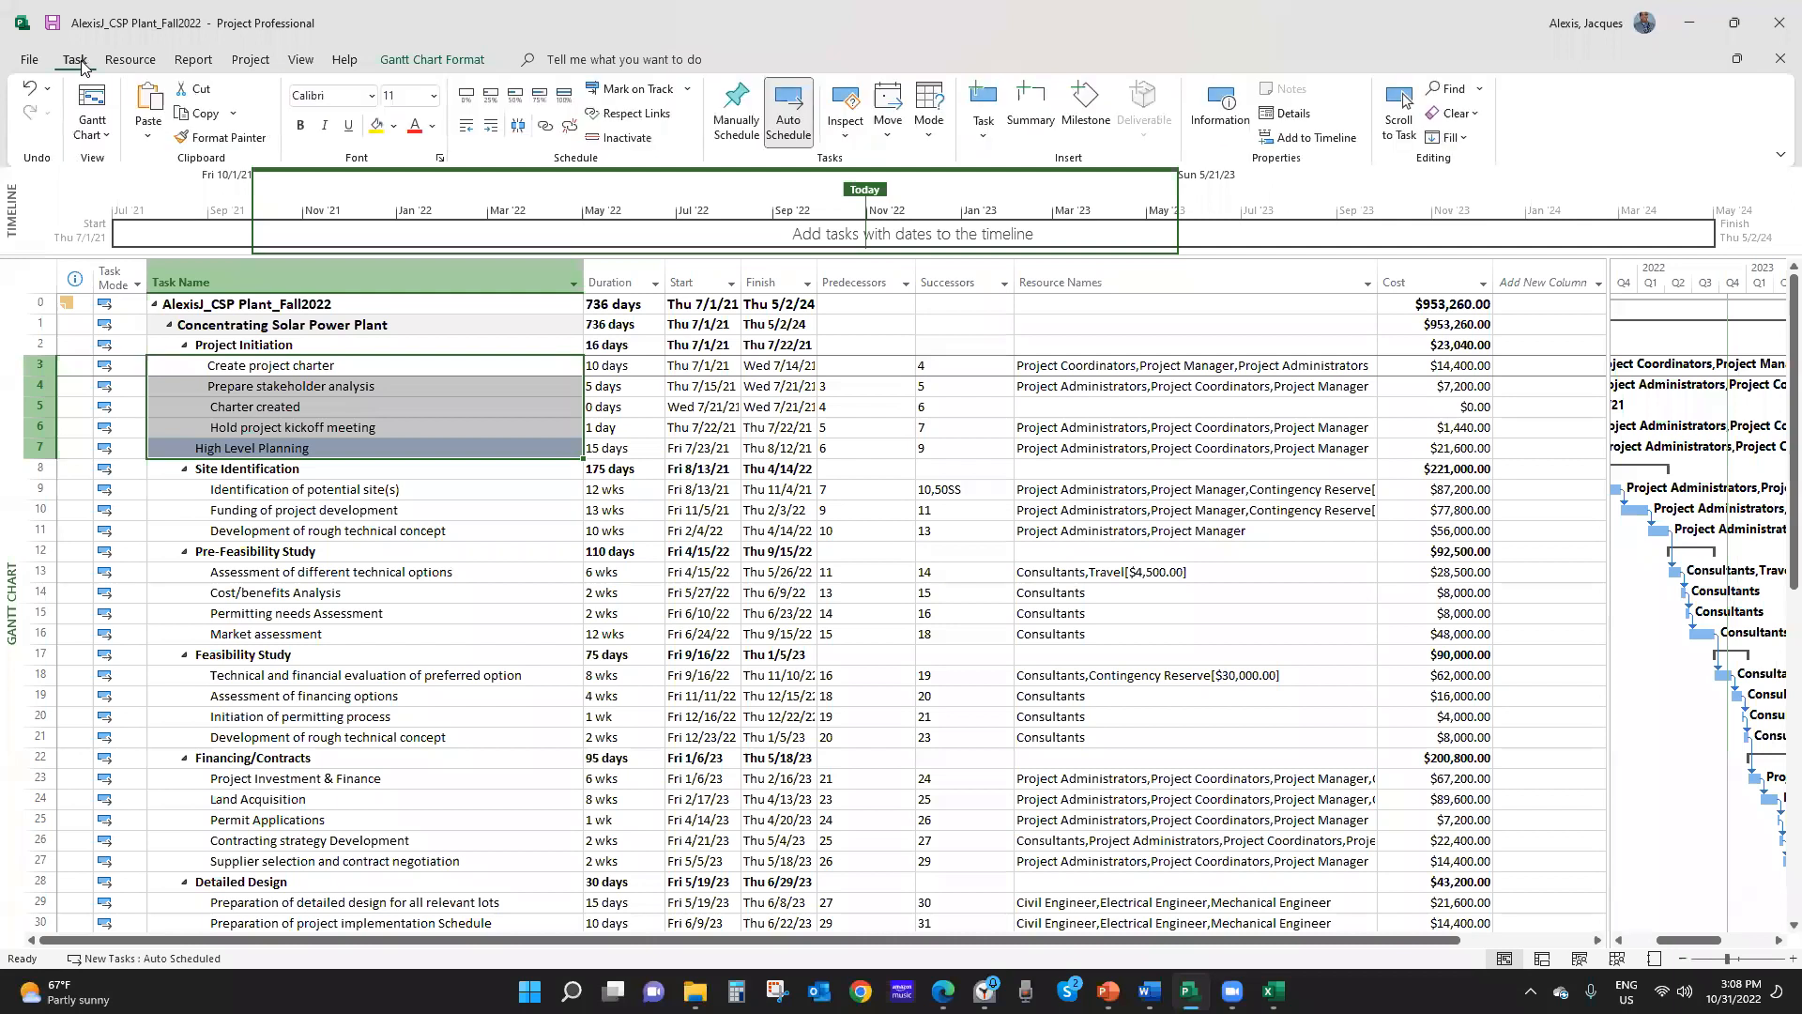
pyautogui.click(564, 97)
pyautogui.click(79, 466)
pyautogui.moveTo(79, 466); pyautogui.dragTo(81, 515)
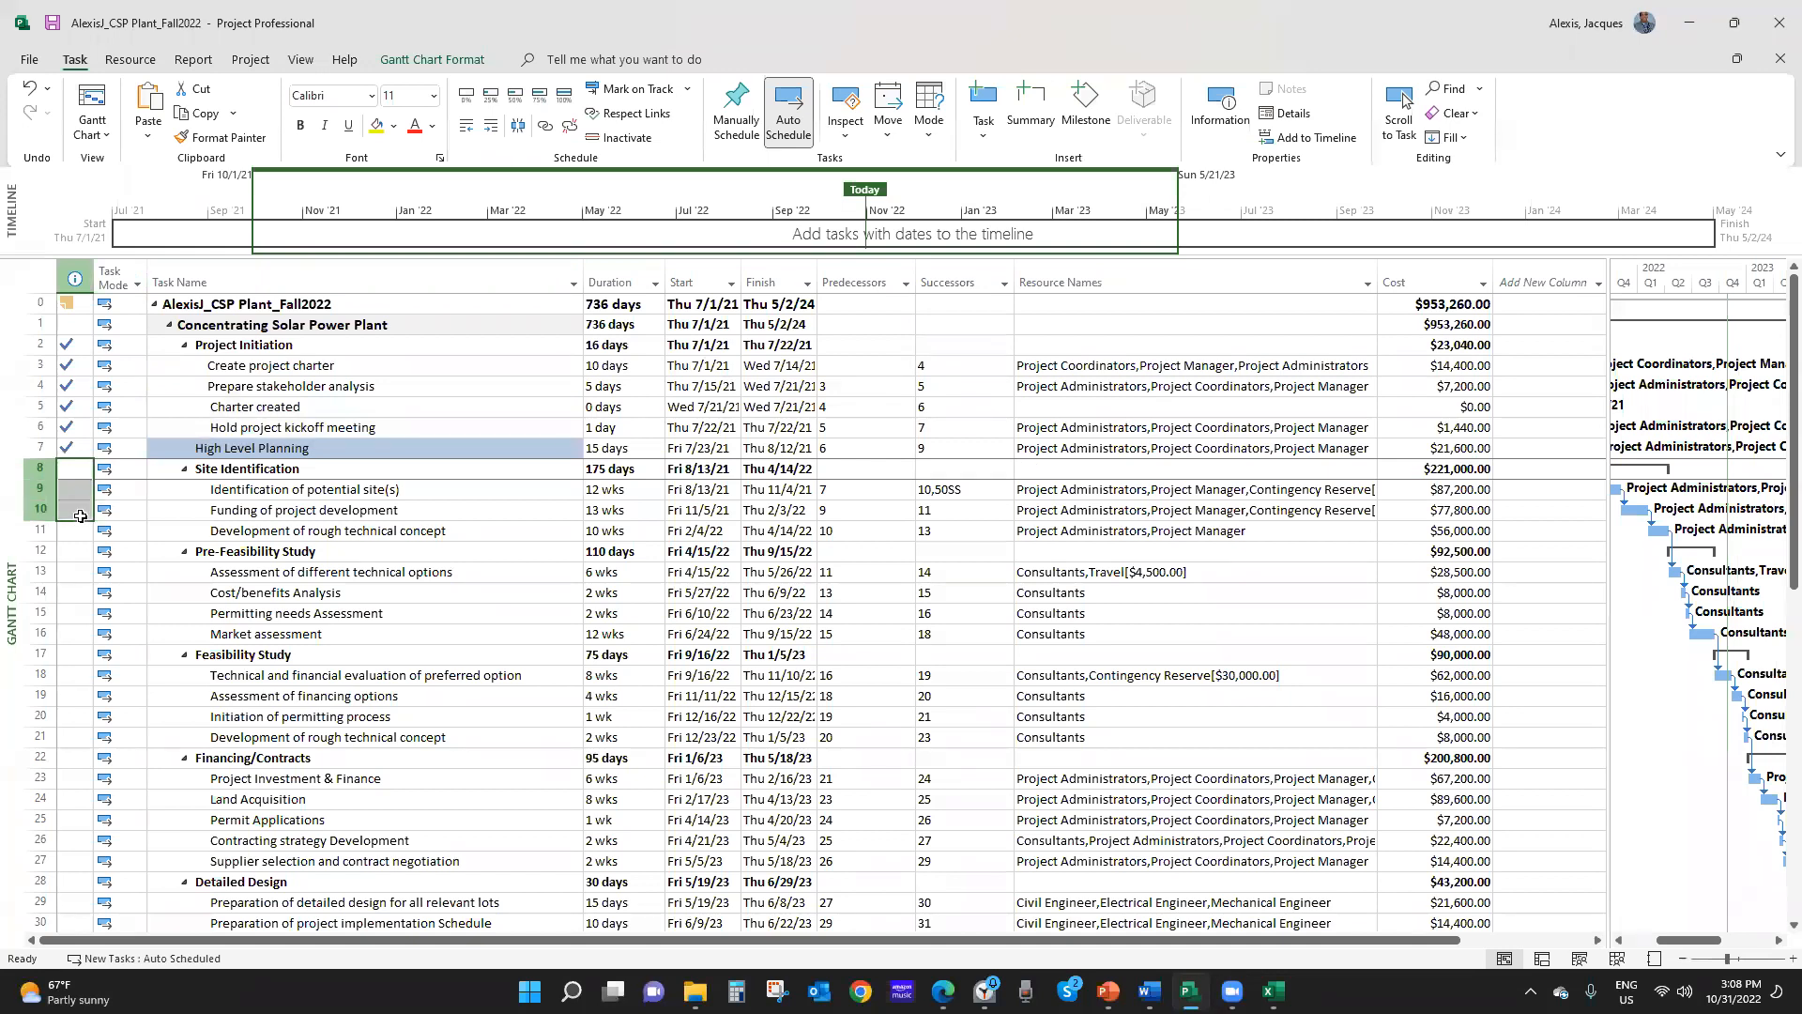
# Mark the rows from Site Identification through Technical and financial evaluation of preferred option as 100% complete
pyautogui.click(319, 510)
pyautogui.moveTo(319, 468); pyautogui.dragTo(317, 672)
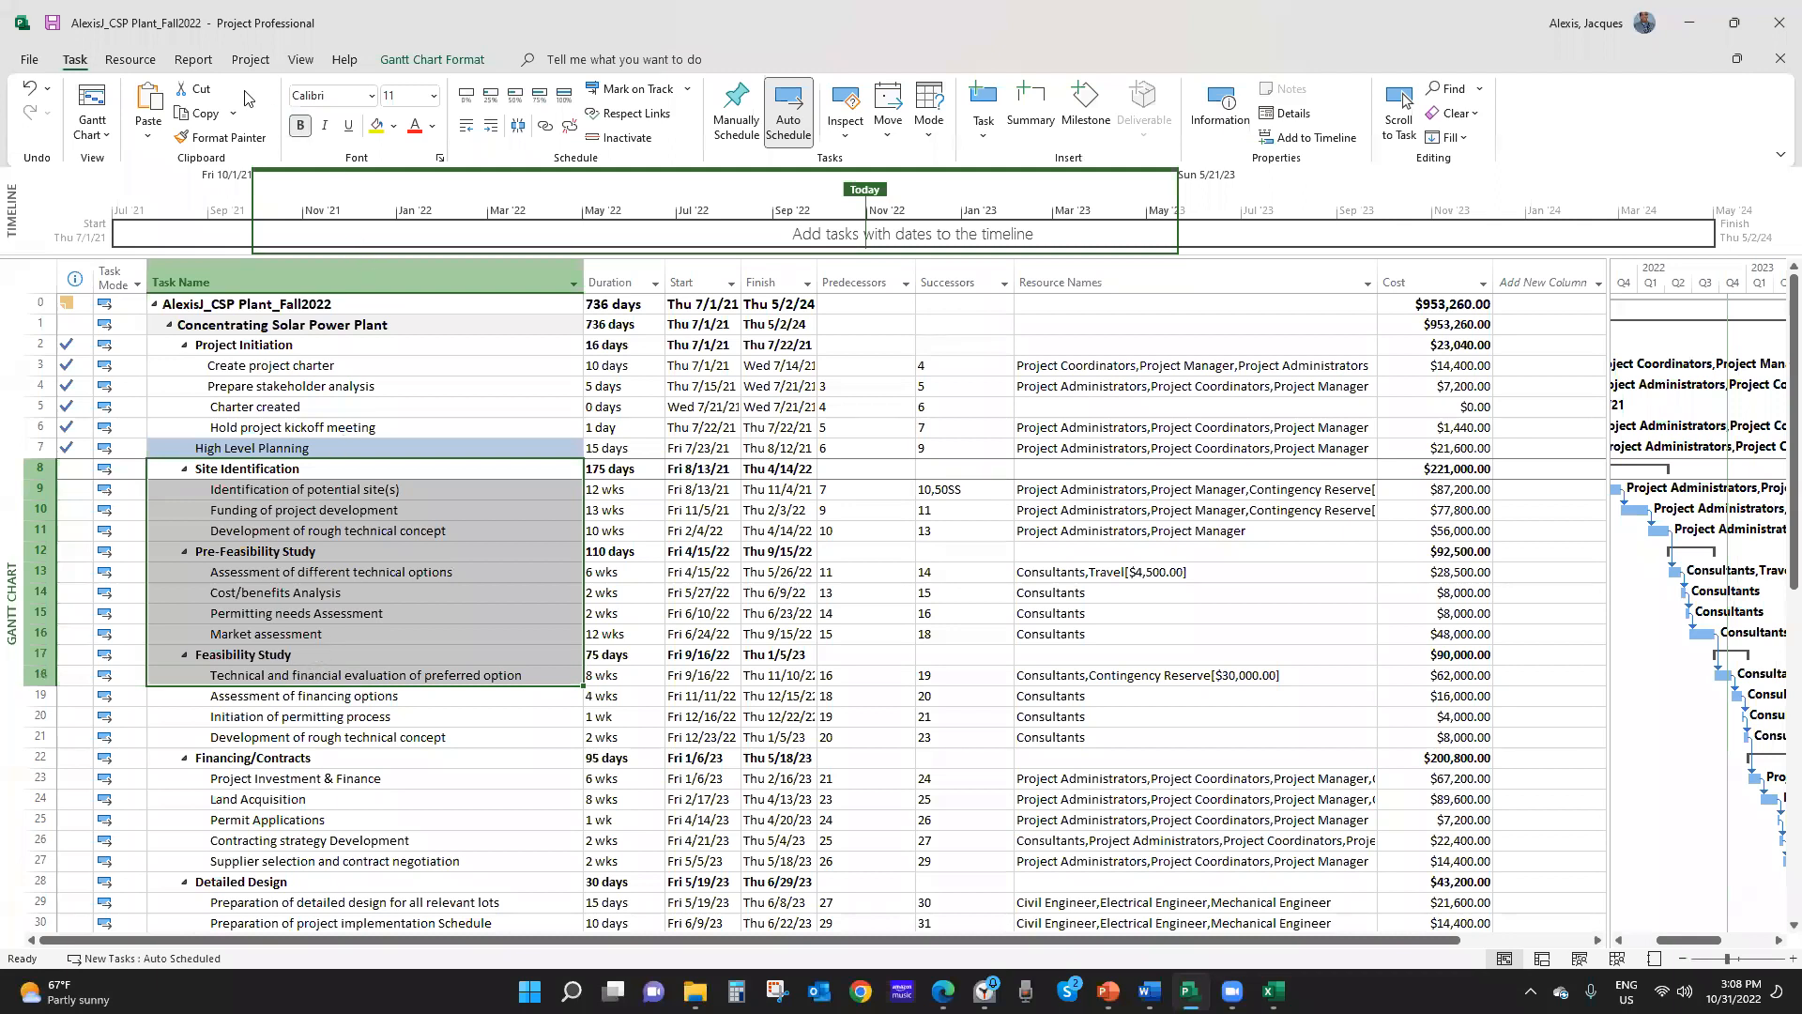
pyautogui.click(563, 98)
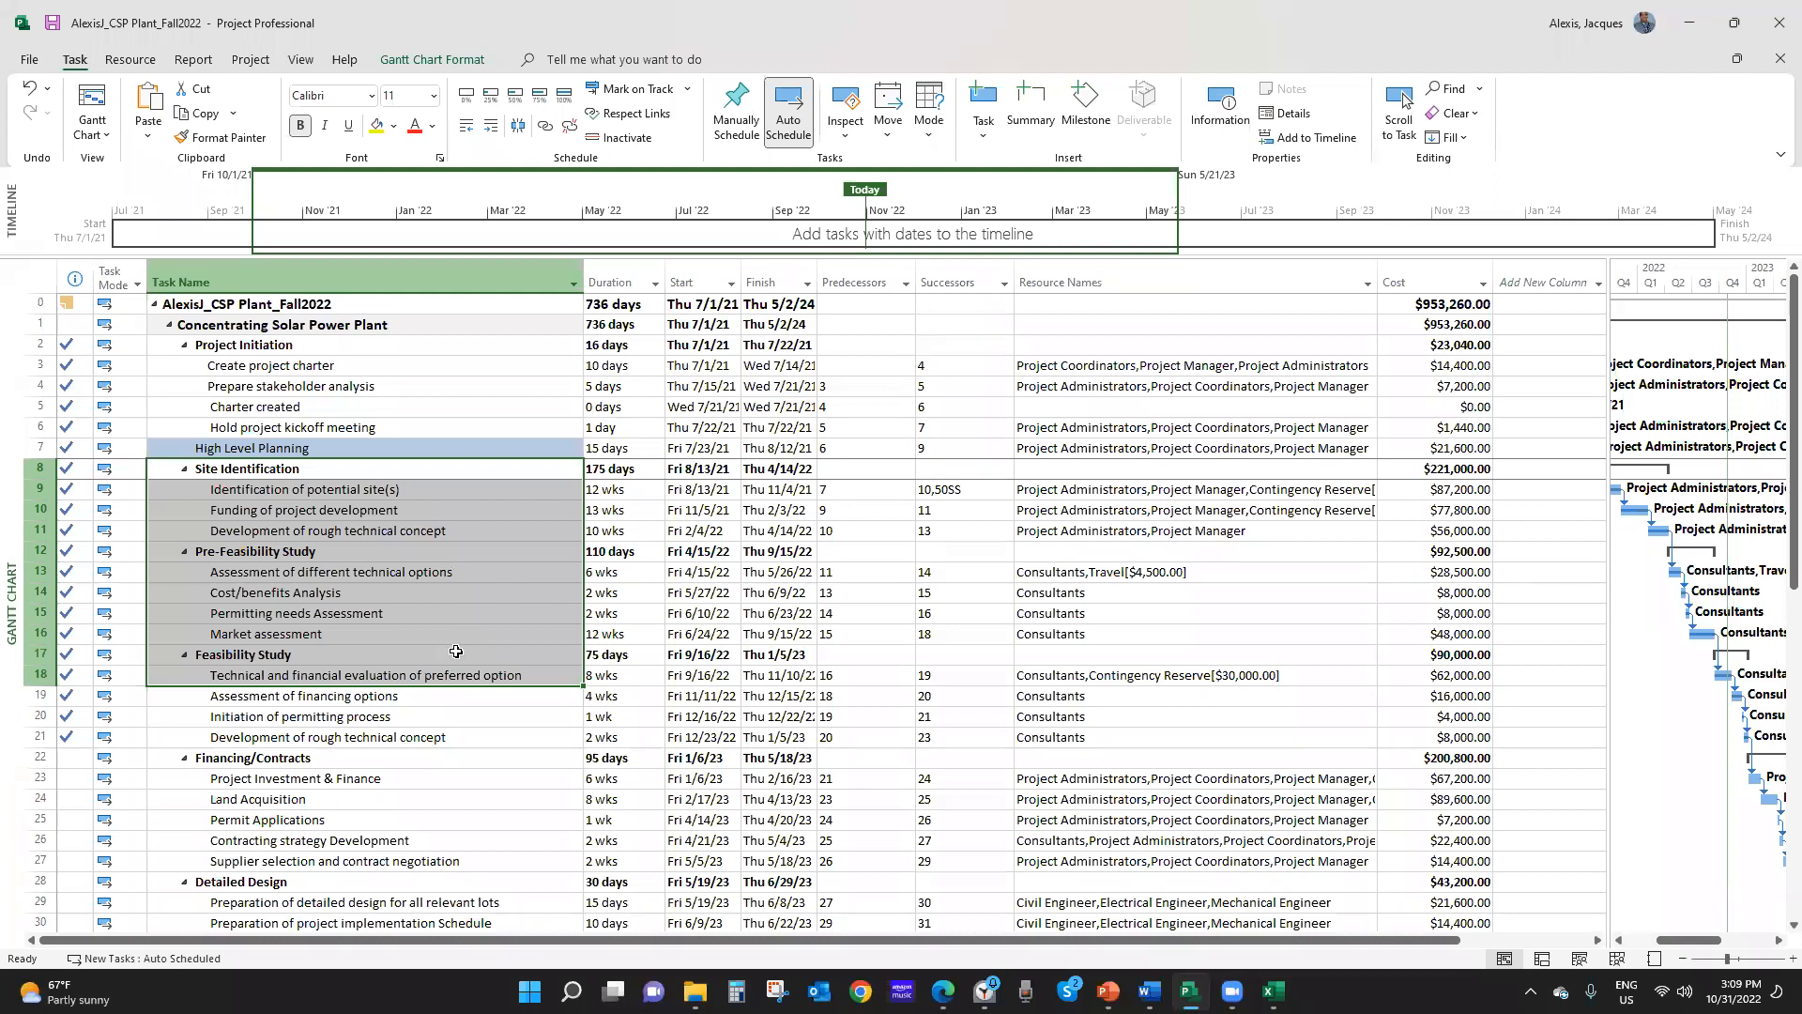
# Review the project statistics, comparing current, baseline, actual and remaining duration, work and cost
pyautogui.click(251, 60)
pyautogui.click(244, 127)
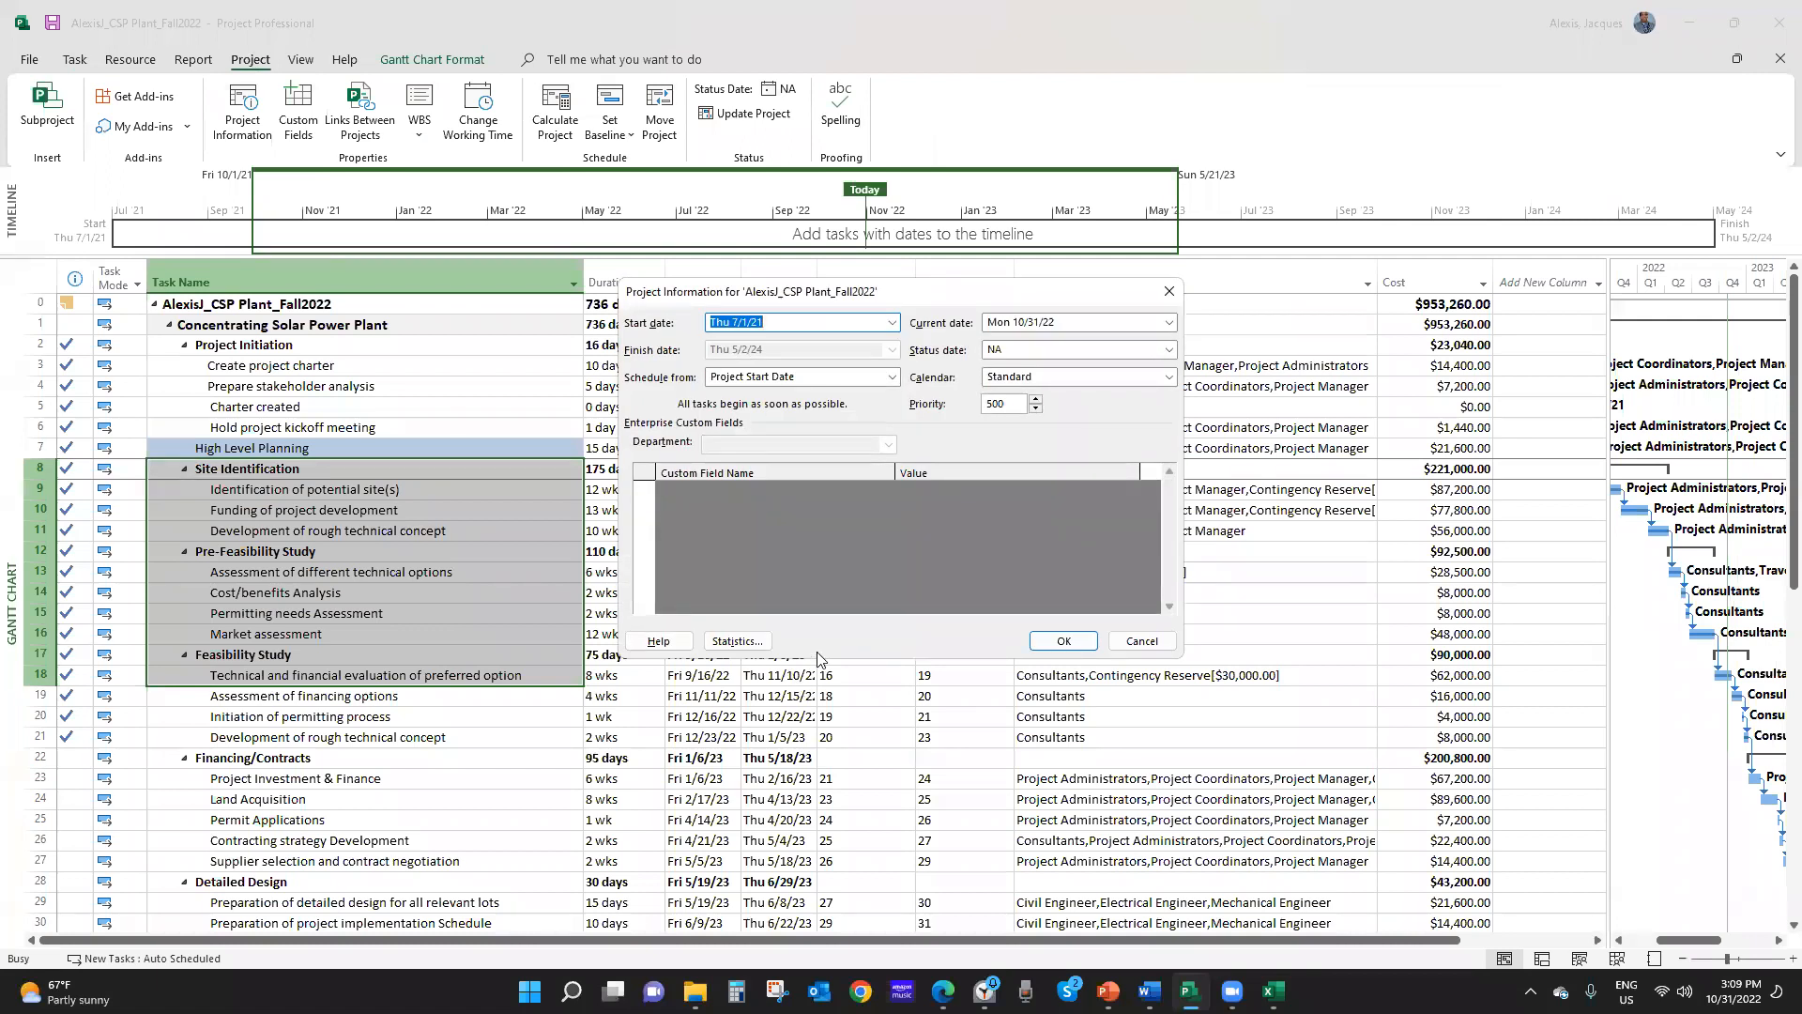
pyautogui.click(737, 641)
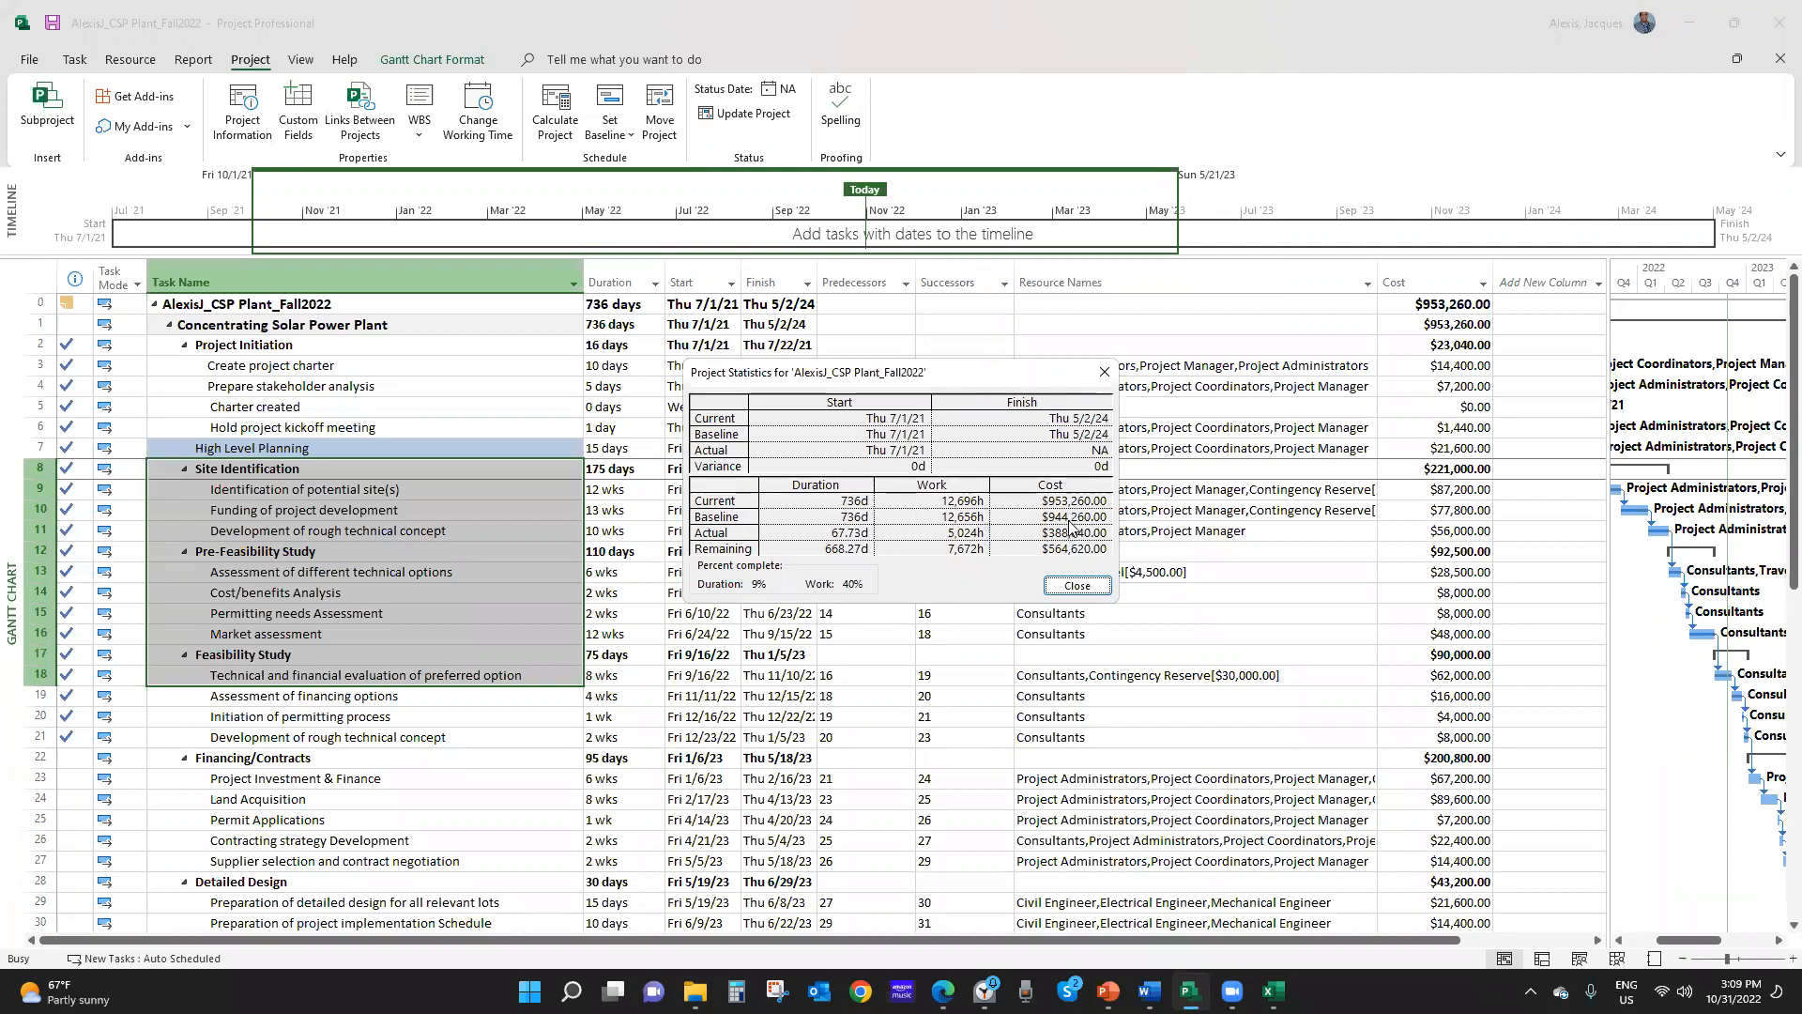
pyautogui.click(1105, 371)
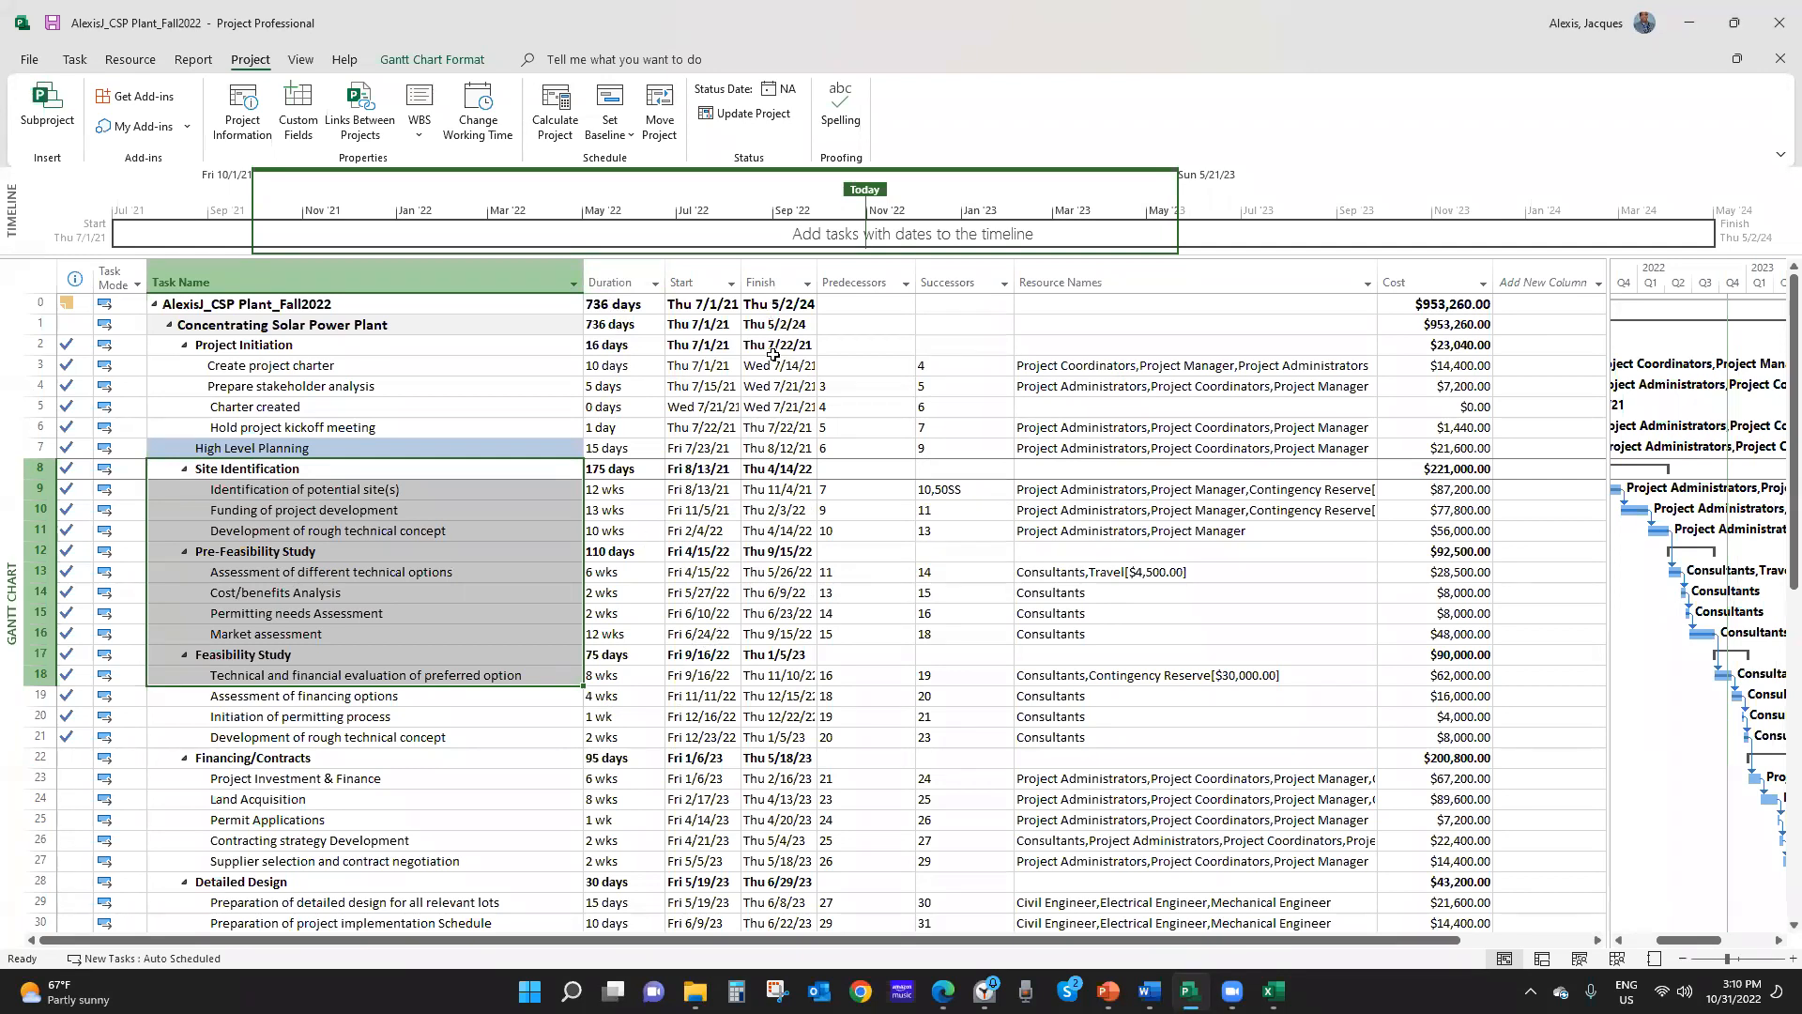
# Insert an Actual Duration column before the Start column of the task table
pyautogui.click(692, 279)
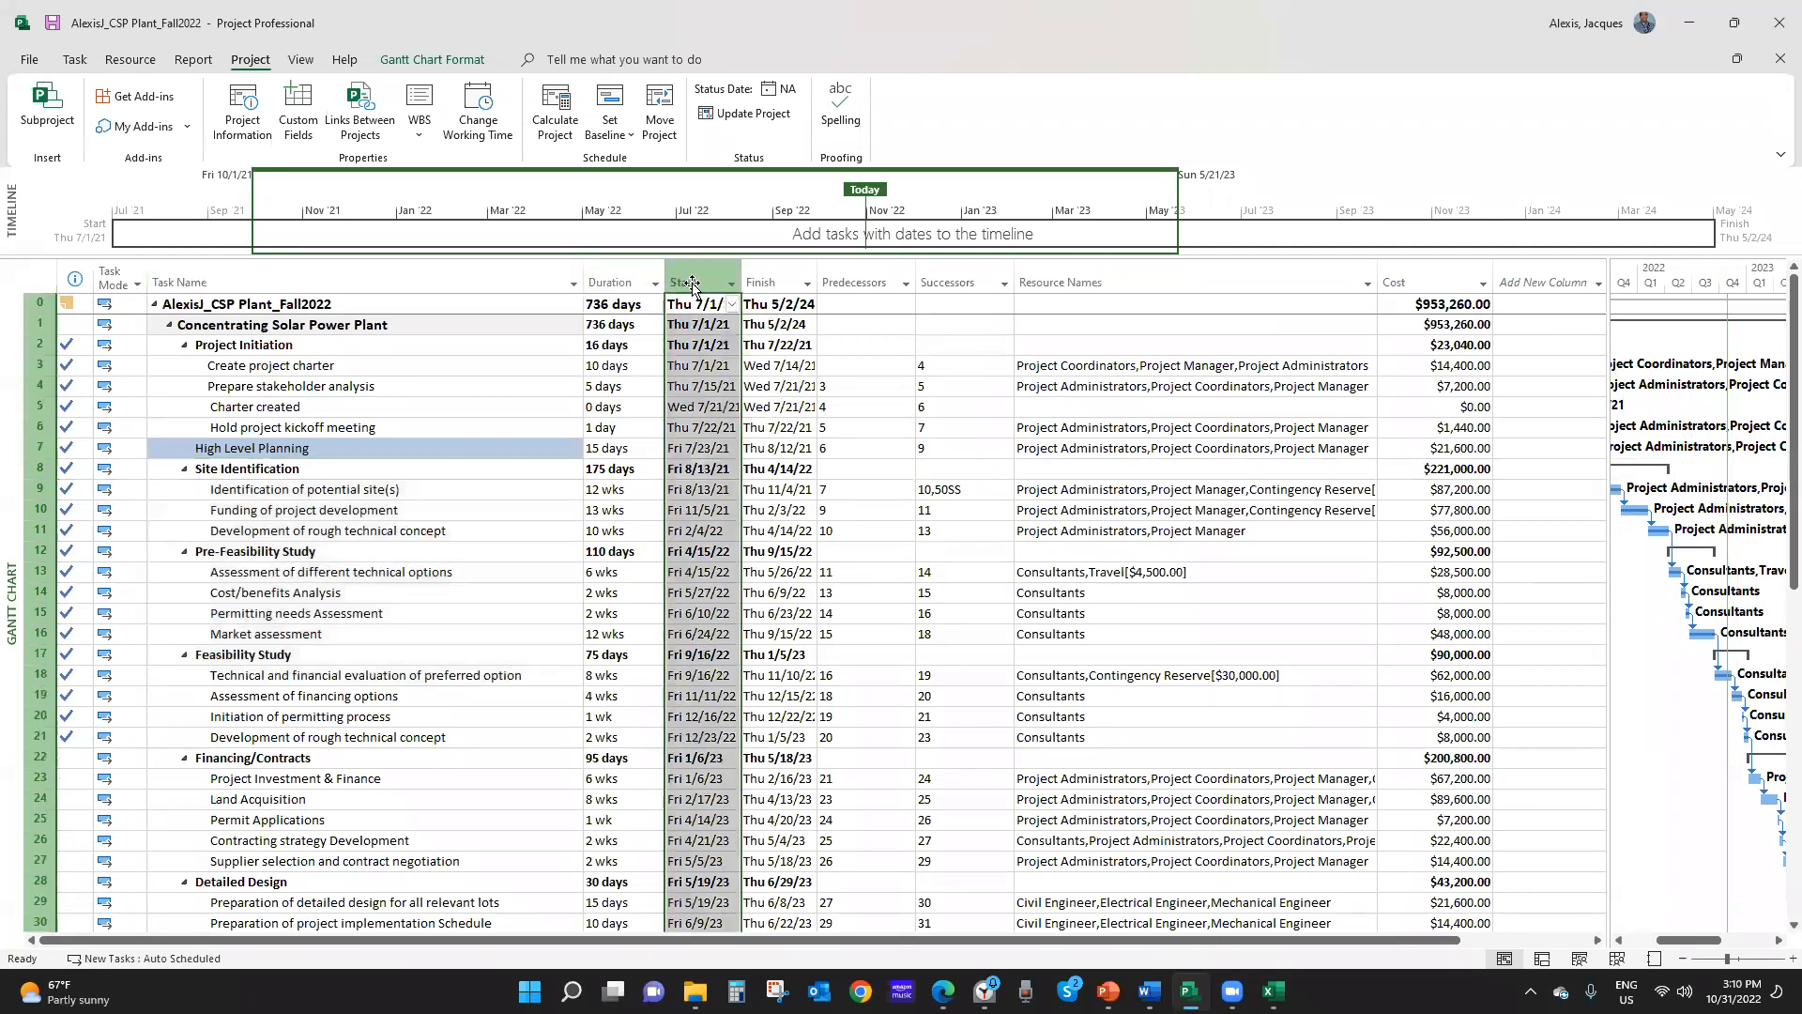
pyautogui.rightClick(691, 278)
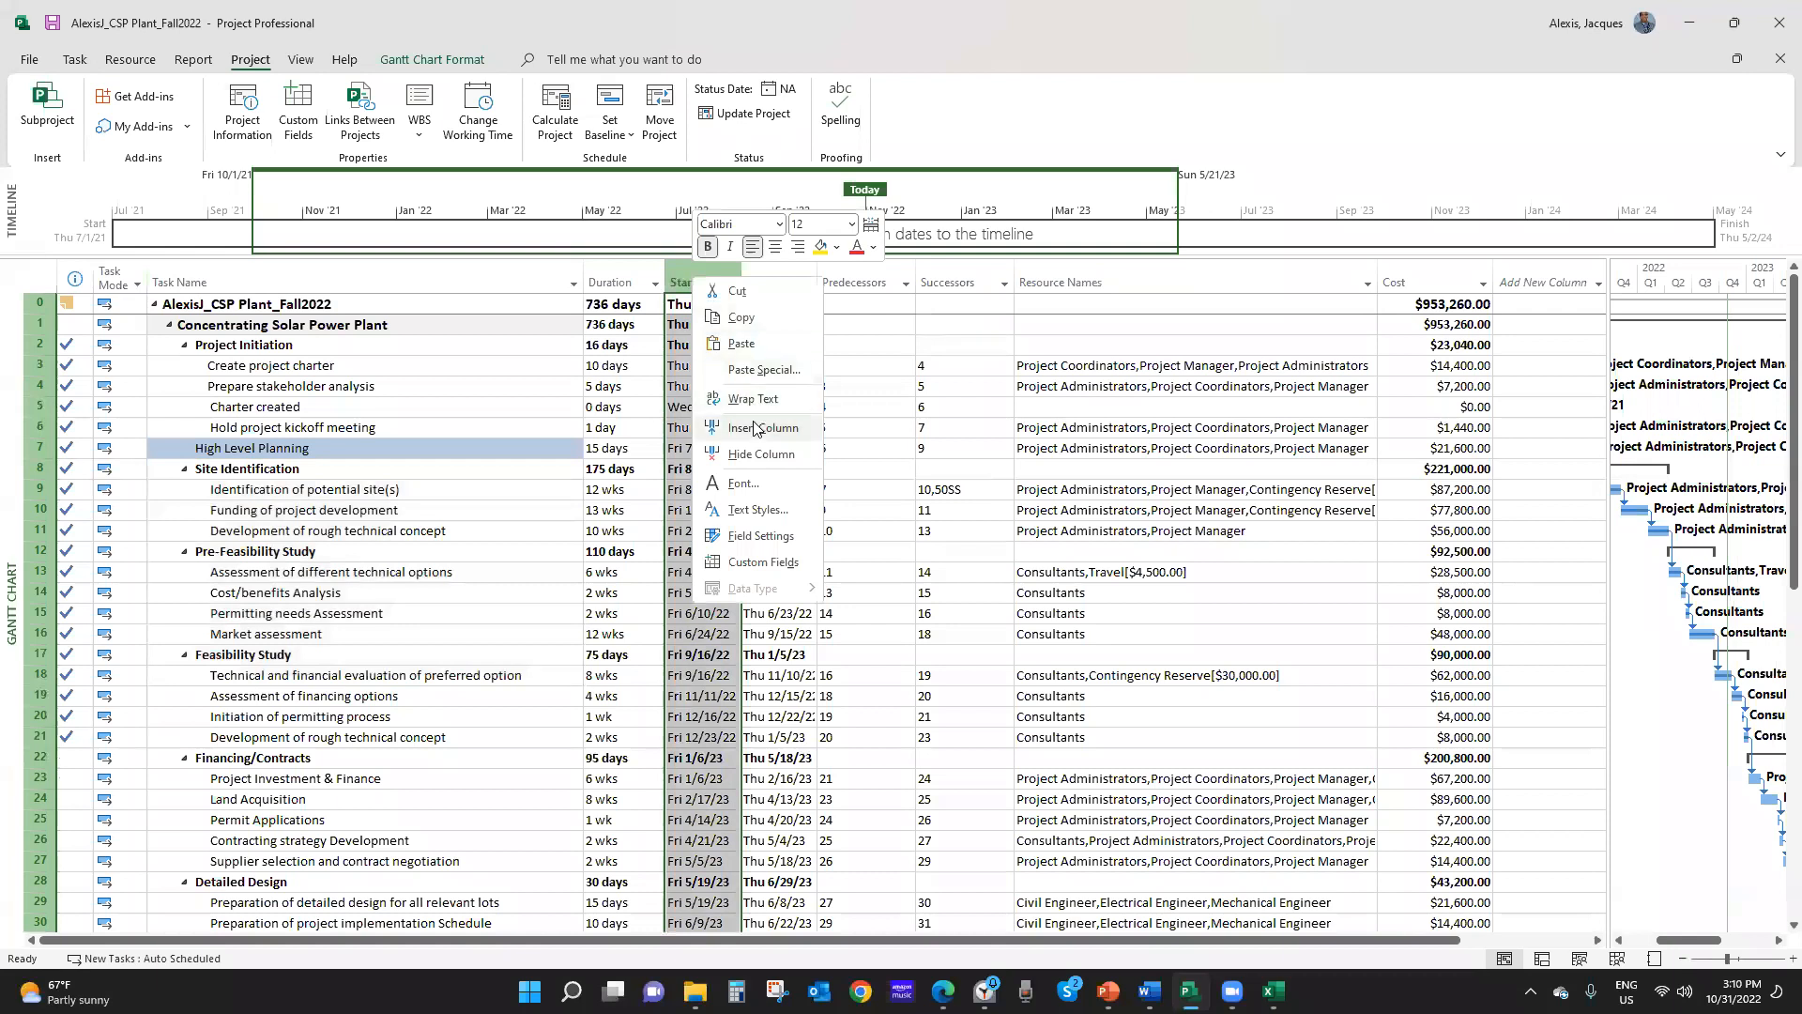
pyautogui.press('Escape')
pyautogui.press('Insert')
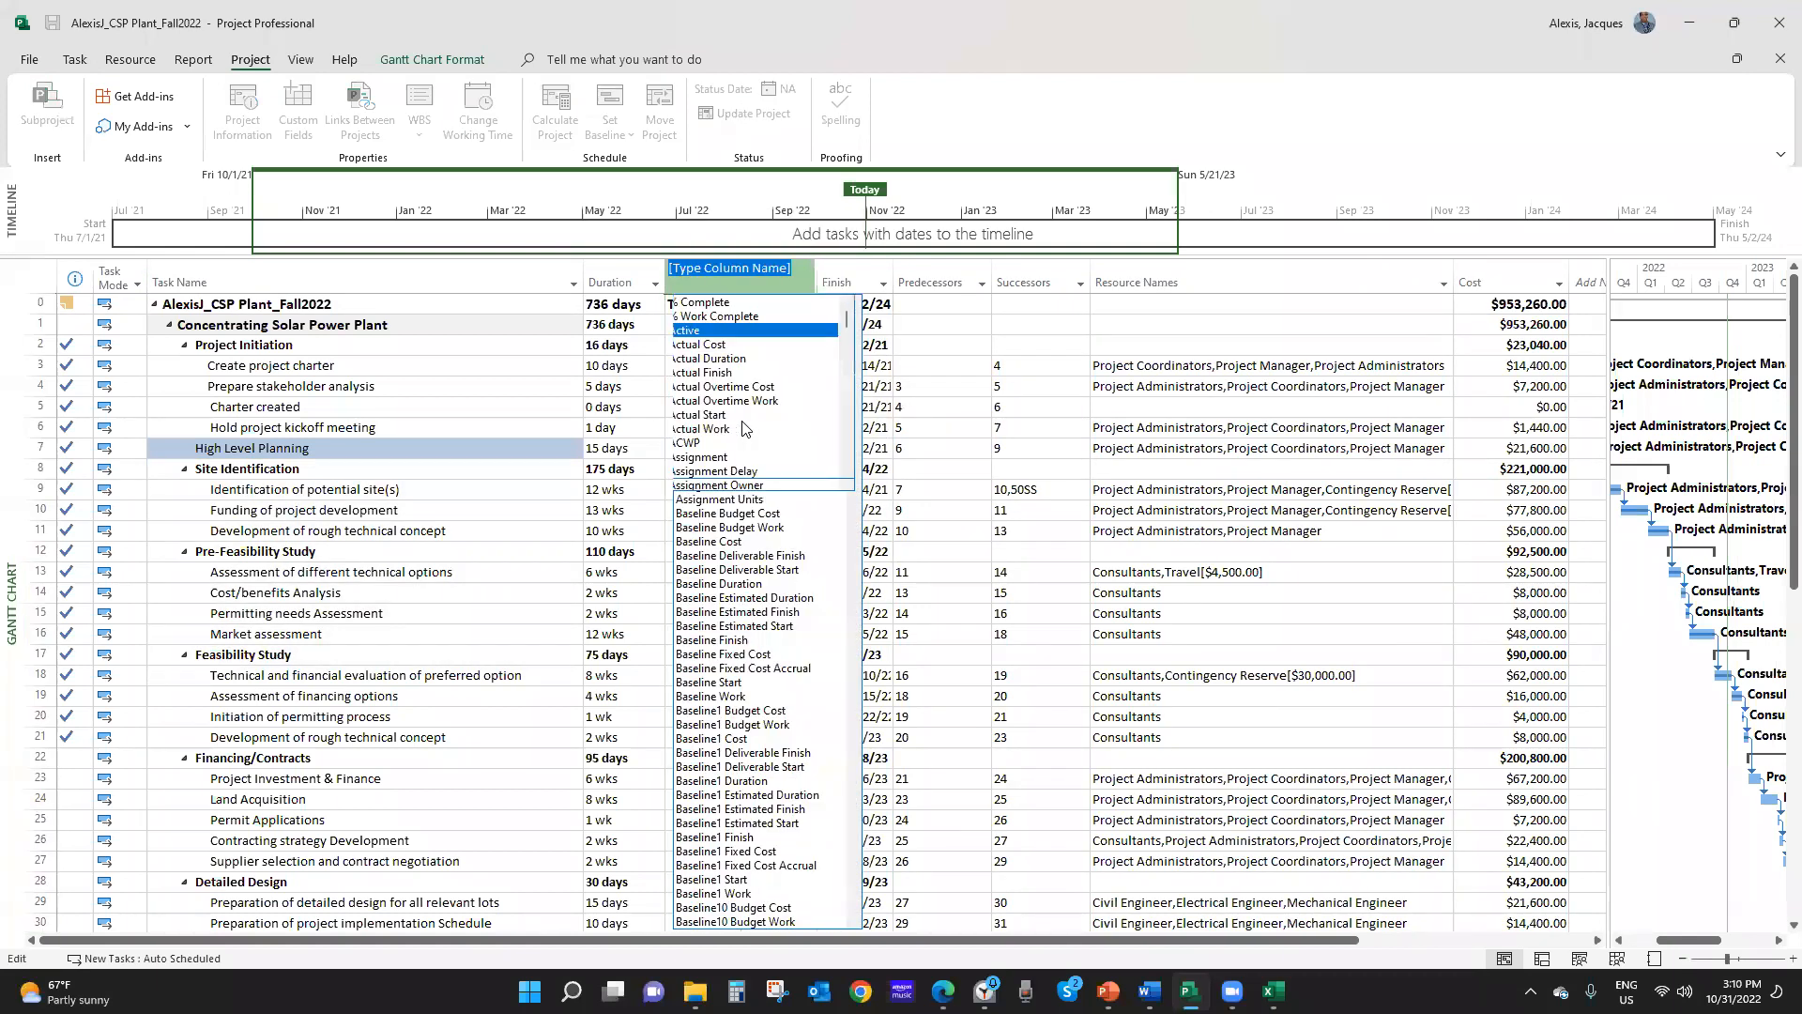
pyautogui.write('actual Cost')
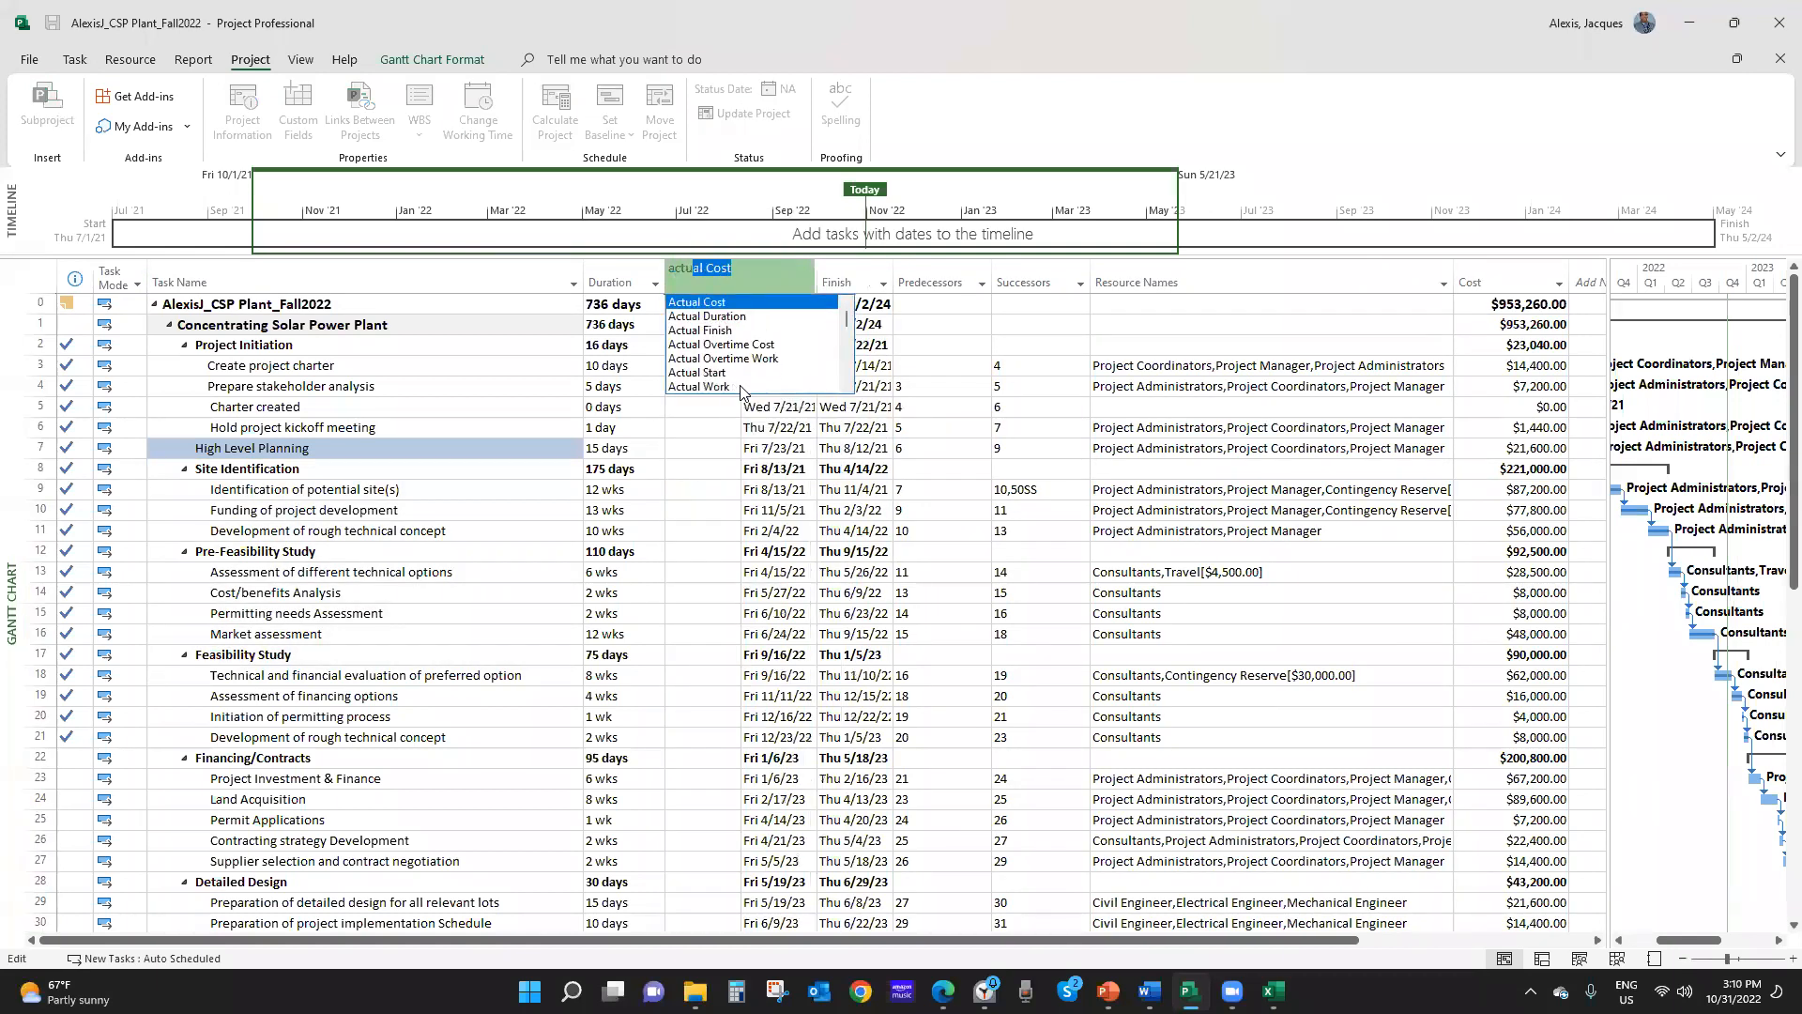
pyautogui.click(733, 319)
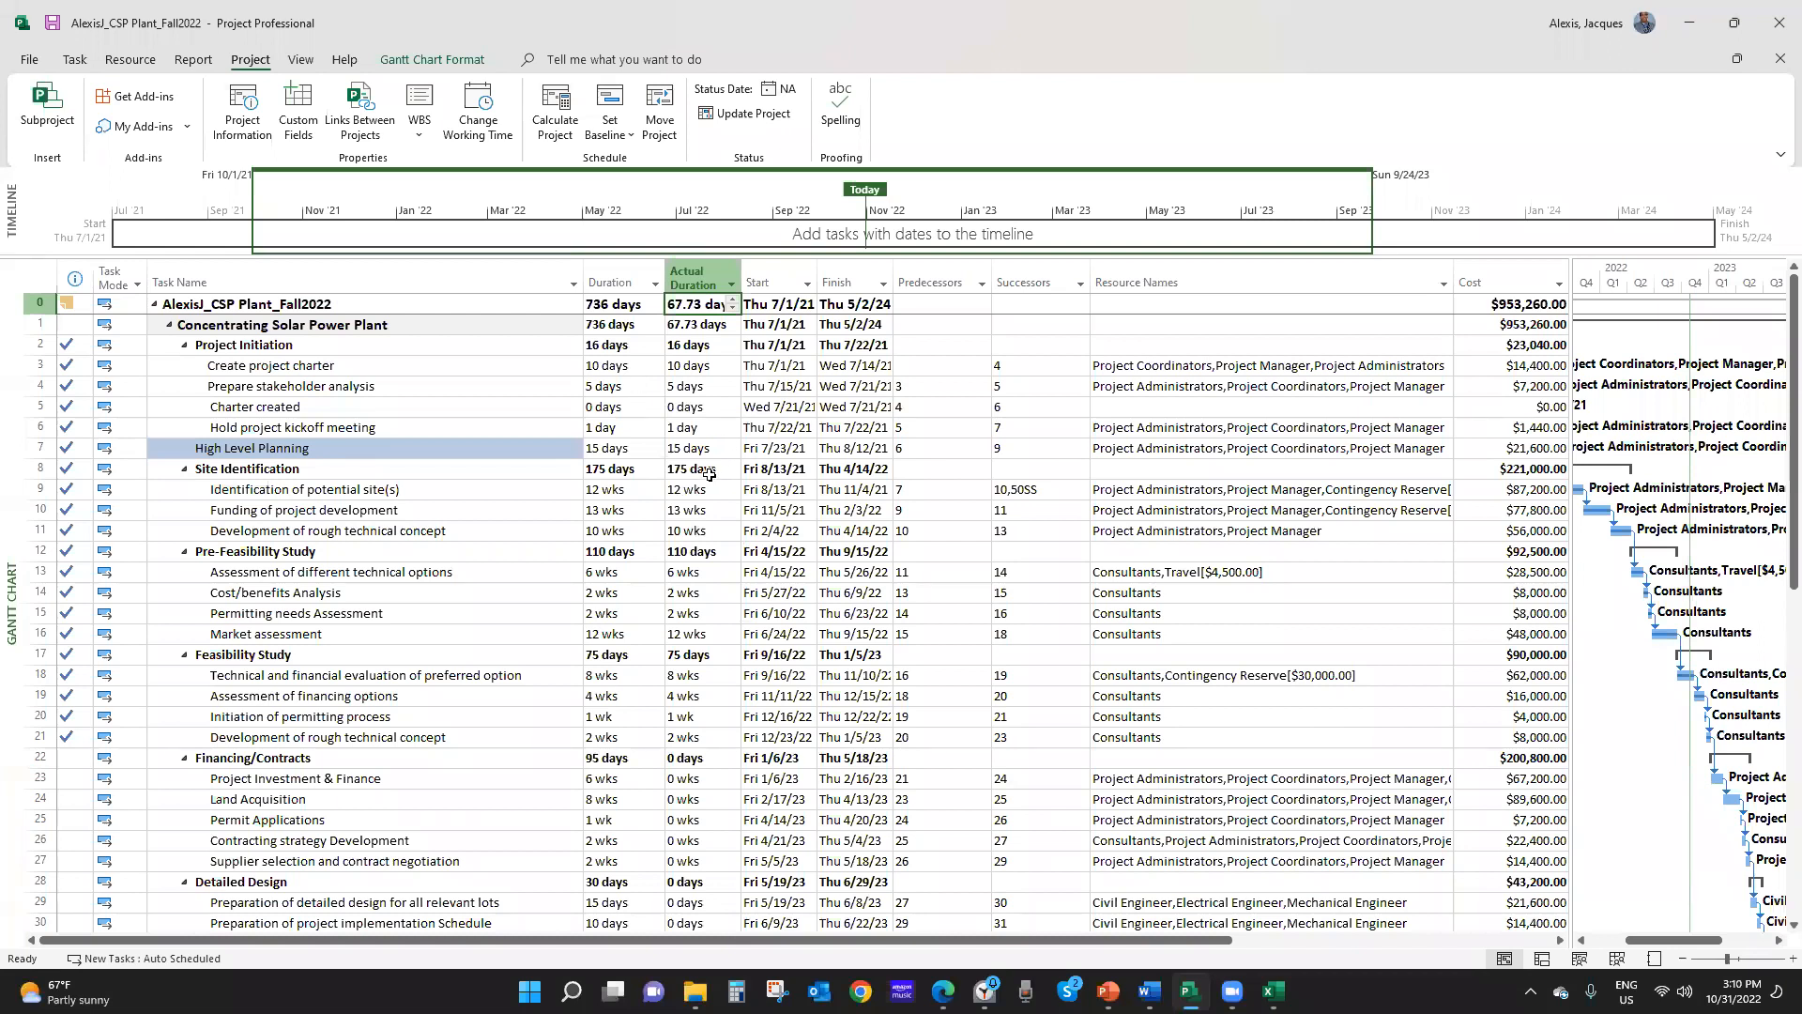
# Insert an Actual Cost column before the Predecessors column
pyautogui.click(927, 282)
pyautogui.rightClick(929, 282)
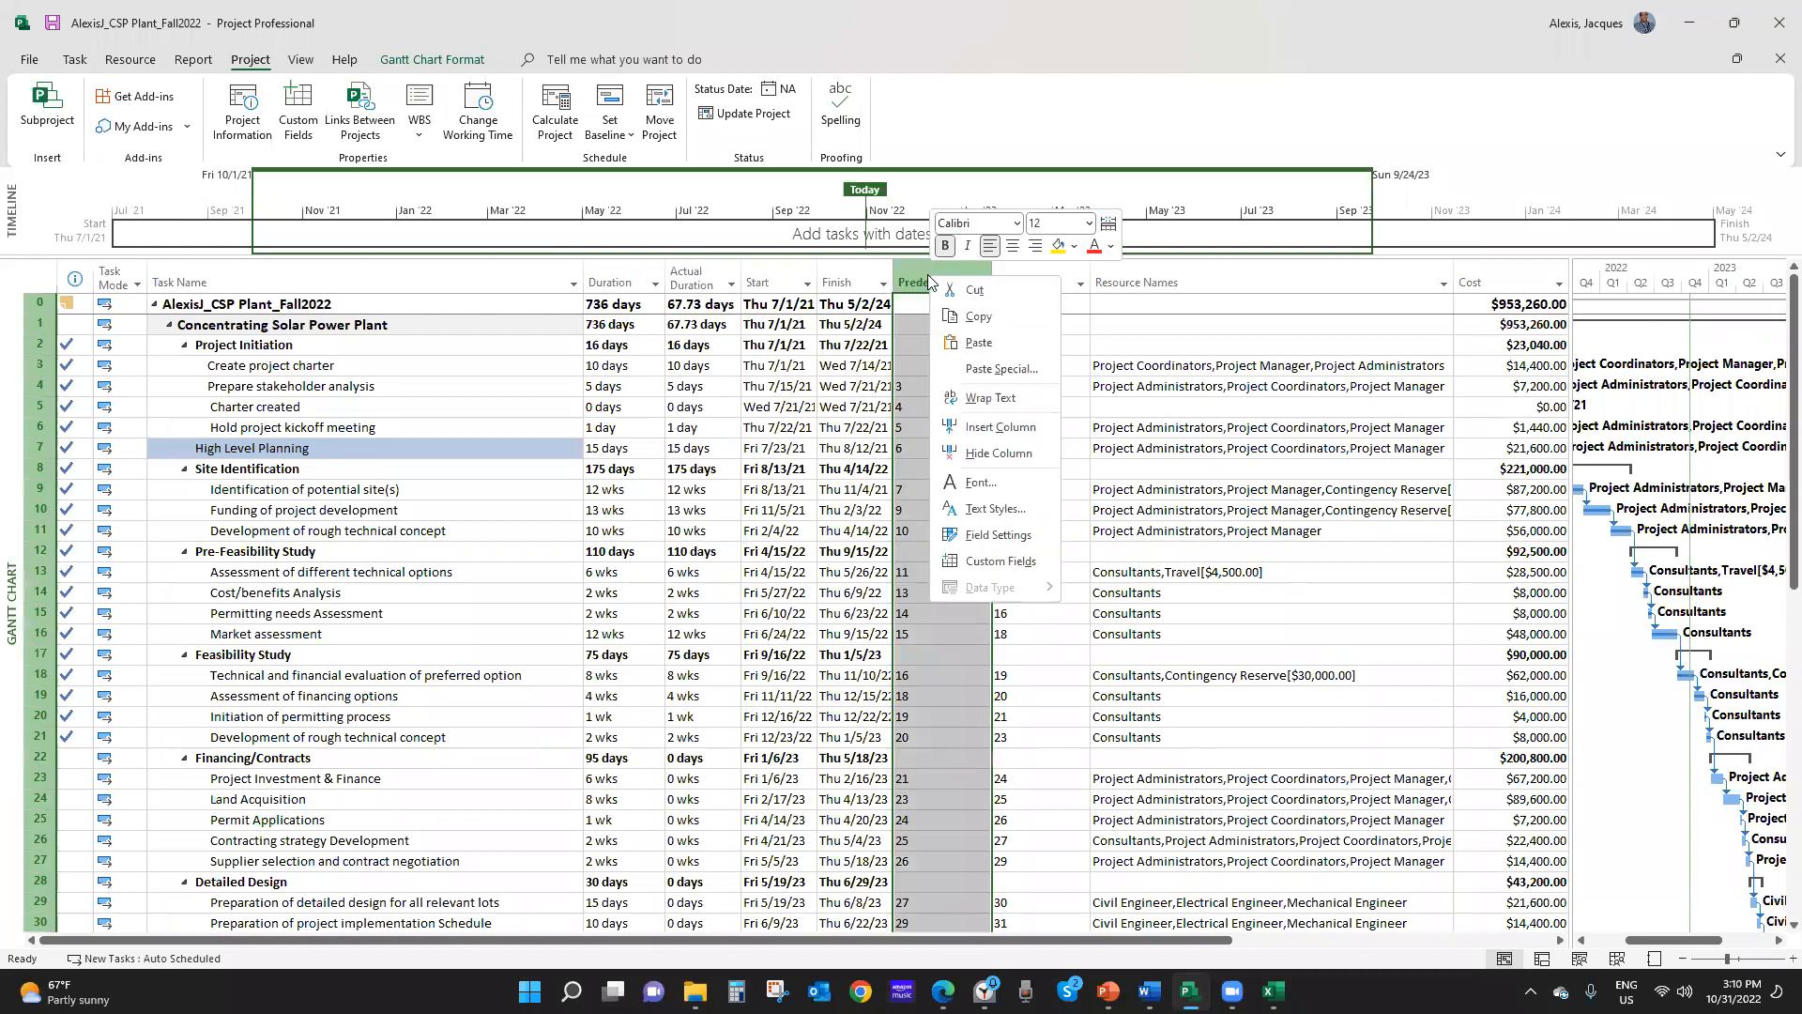
pyautogui.click(976, 428)
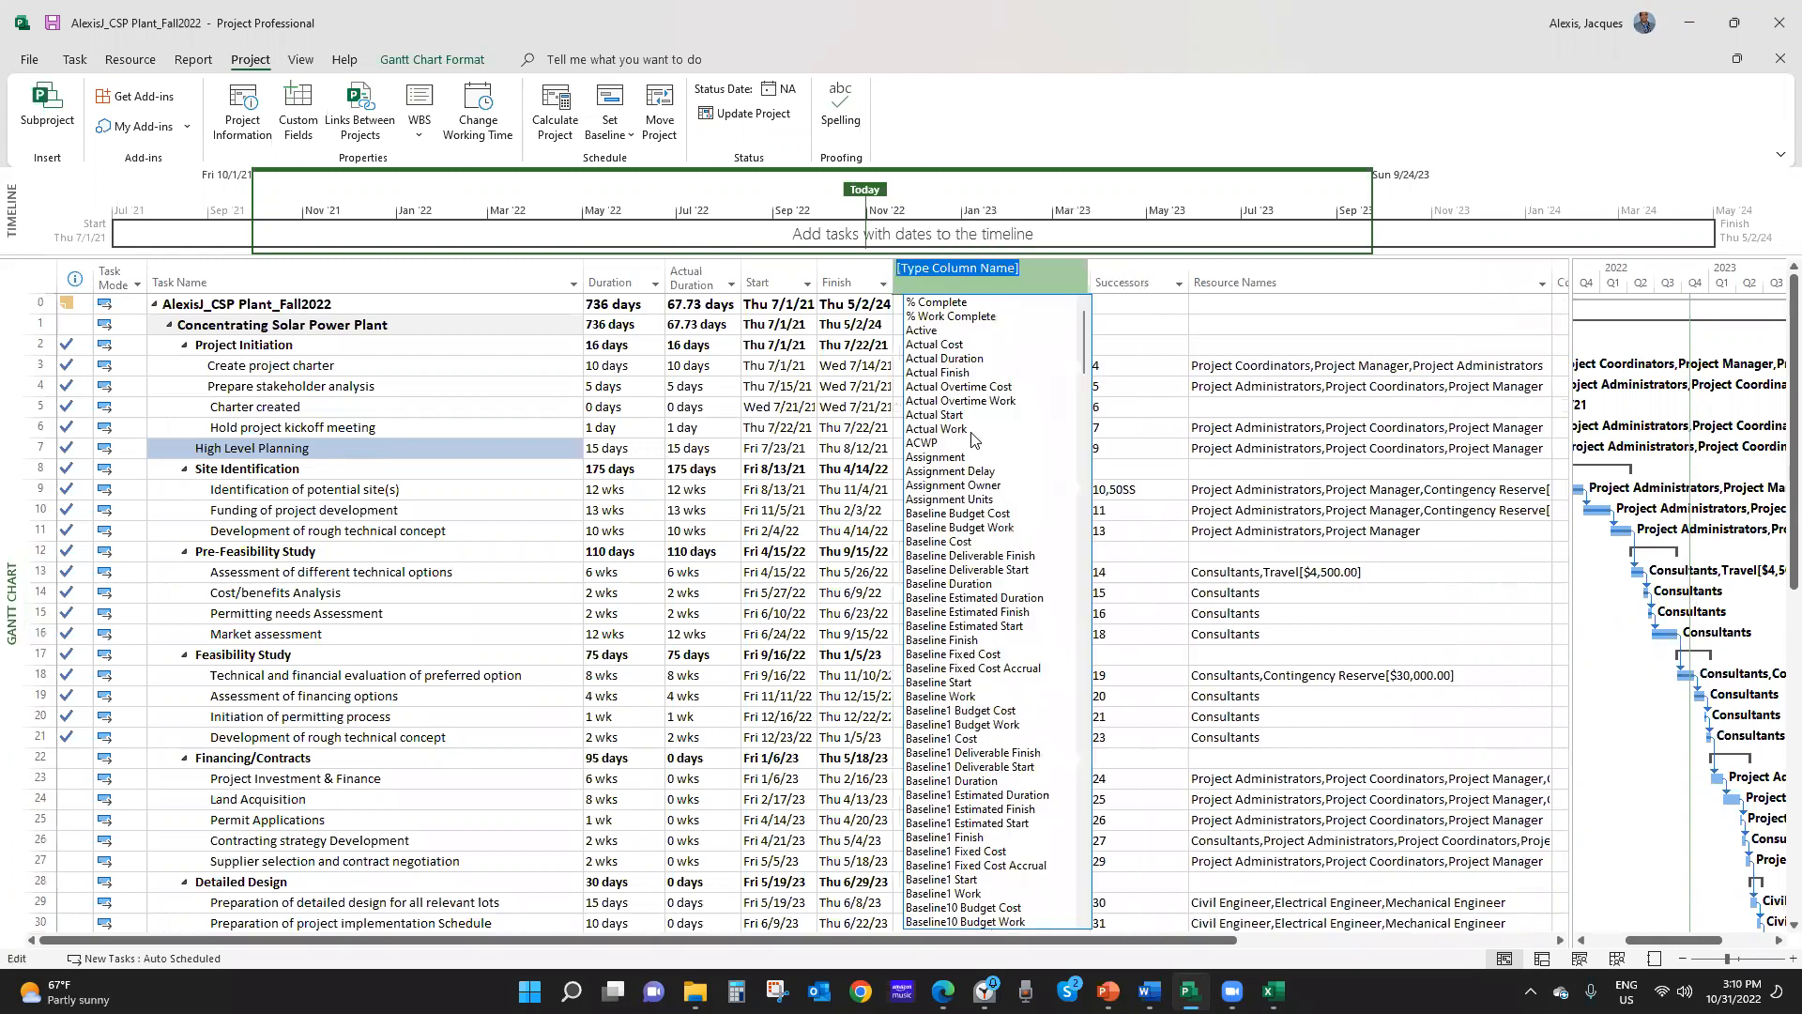
pyautogui.write('Actual Cost')
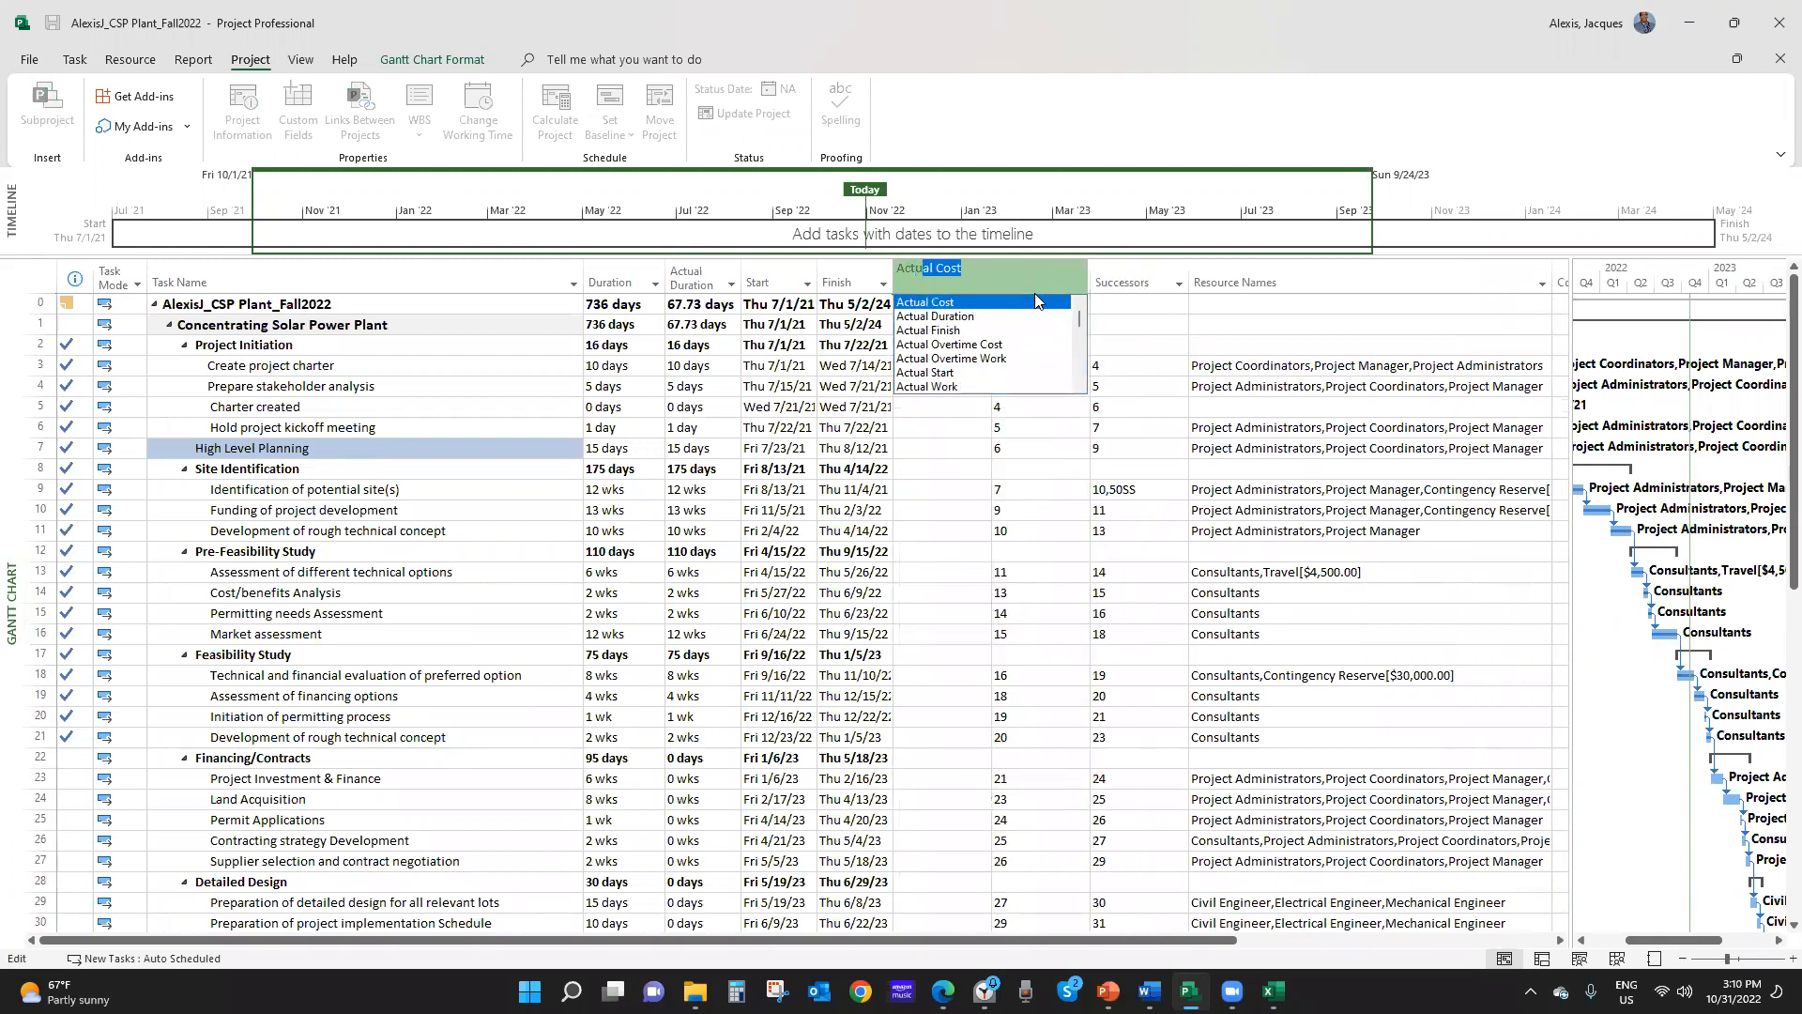
pyautogui.click(1013, 303)
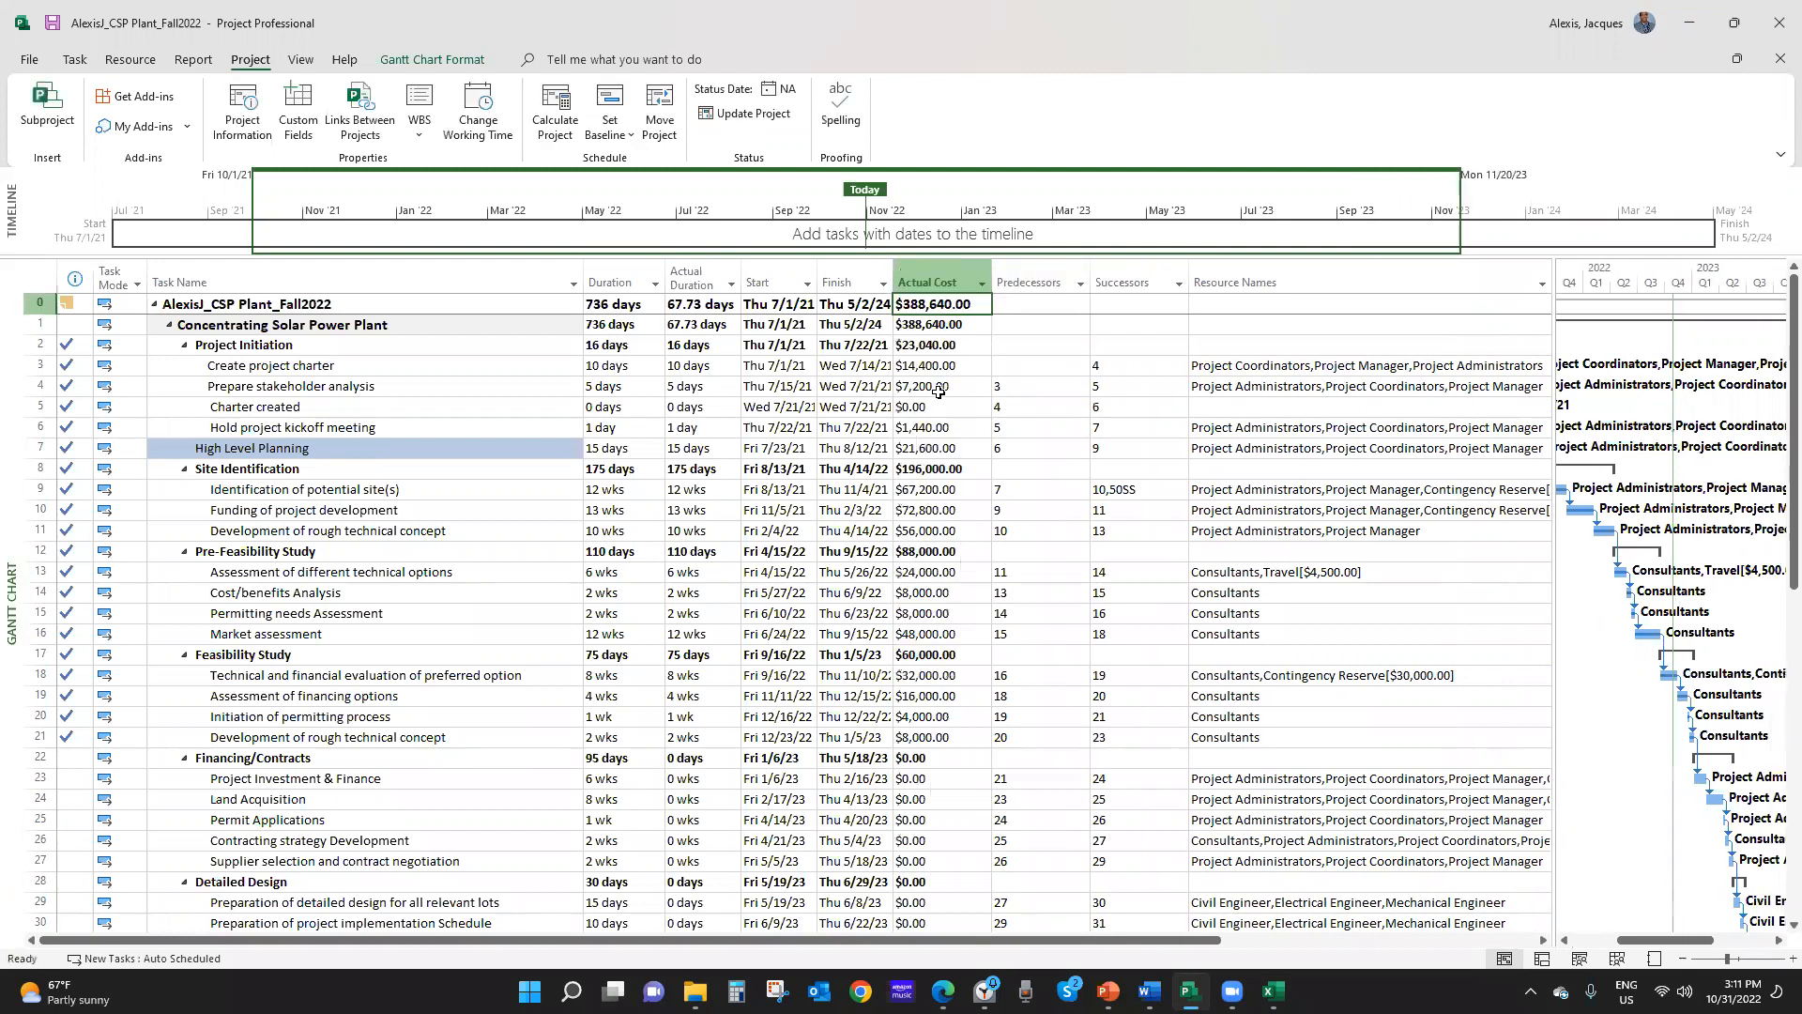
# Change the Actual Cost column to Actual Finish and select High Level Planning's actual finish date
pyautogui.click(962, 277)
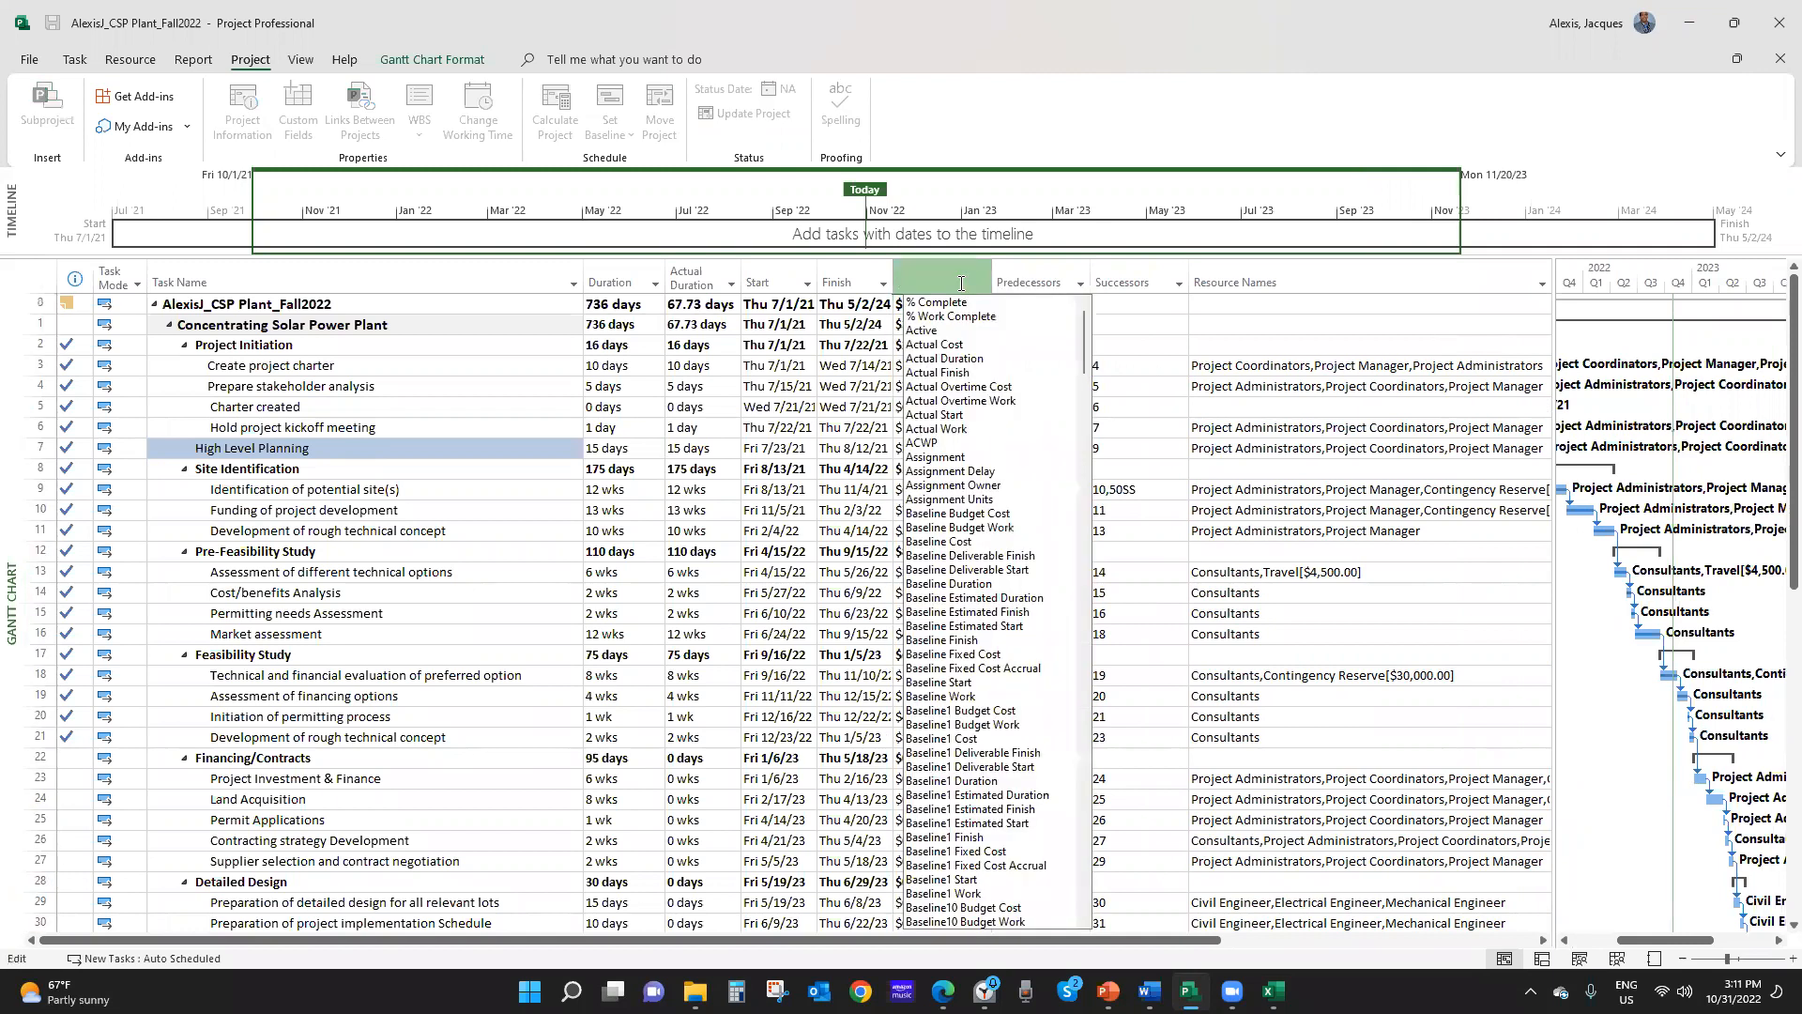
pyautogui.write('actual Cost')
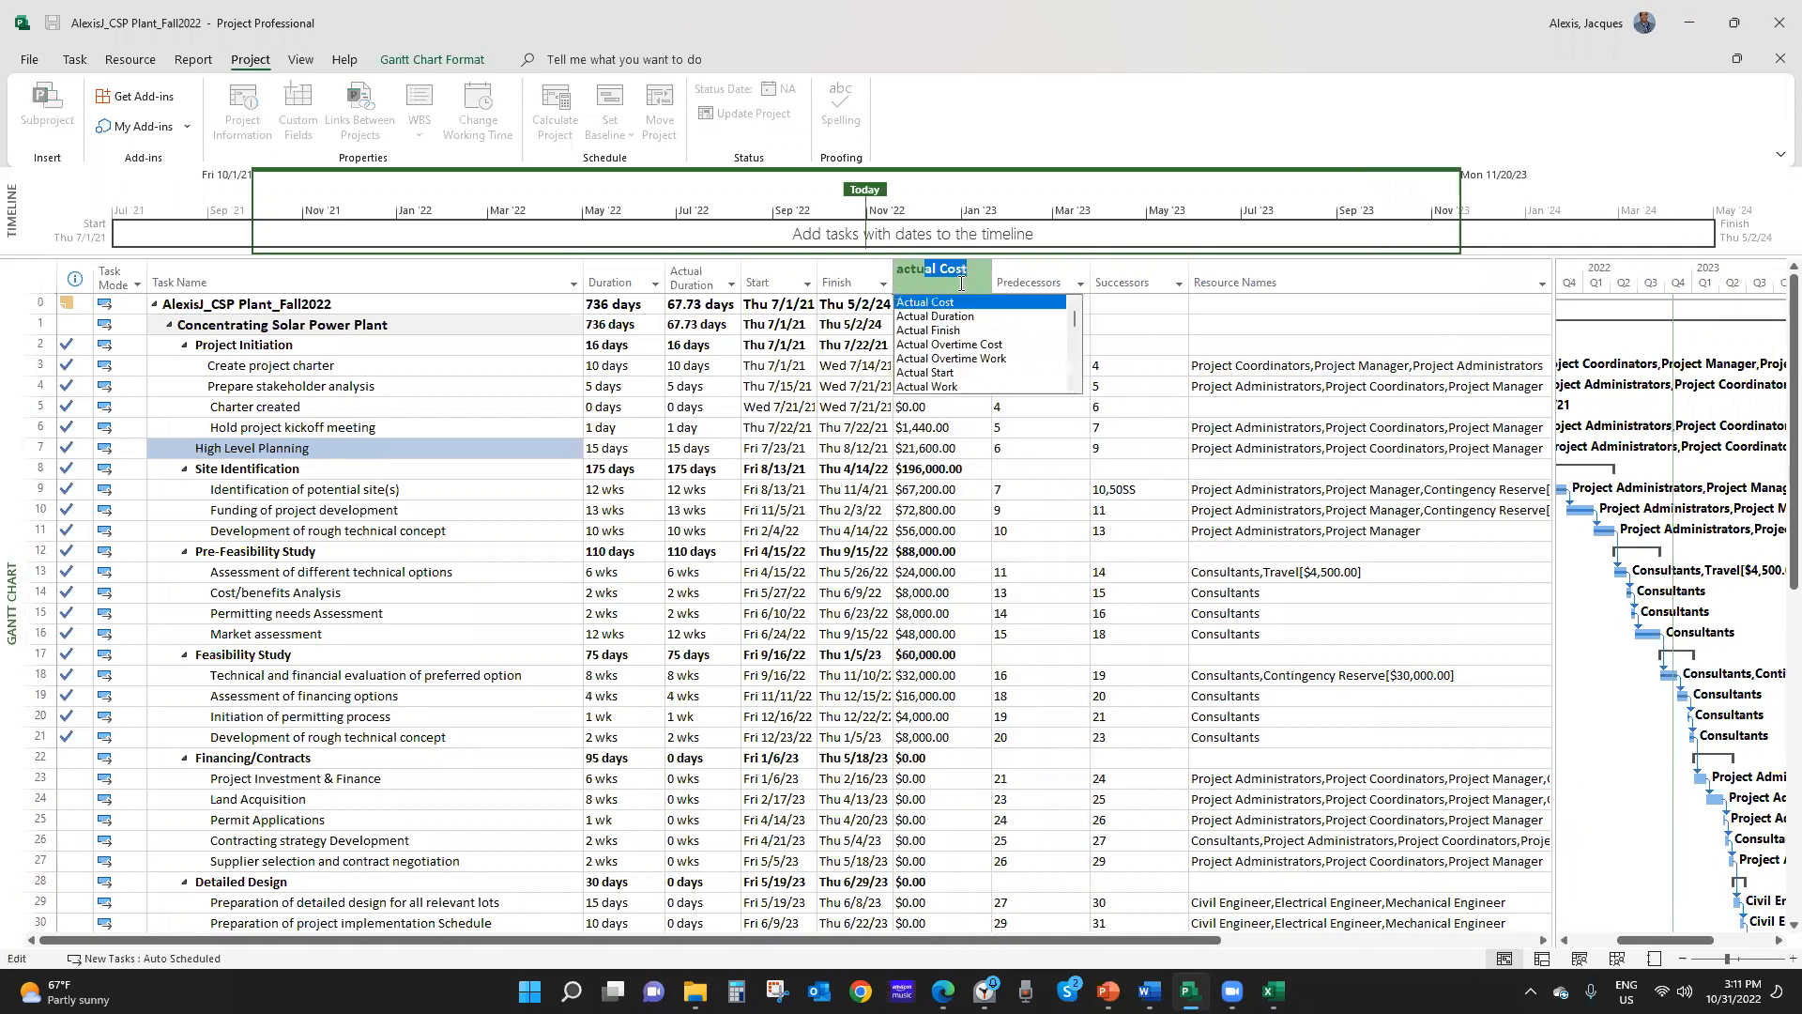
pyautogui.click(946, 330)
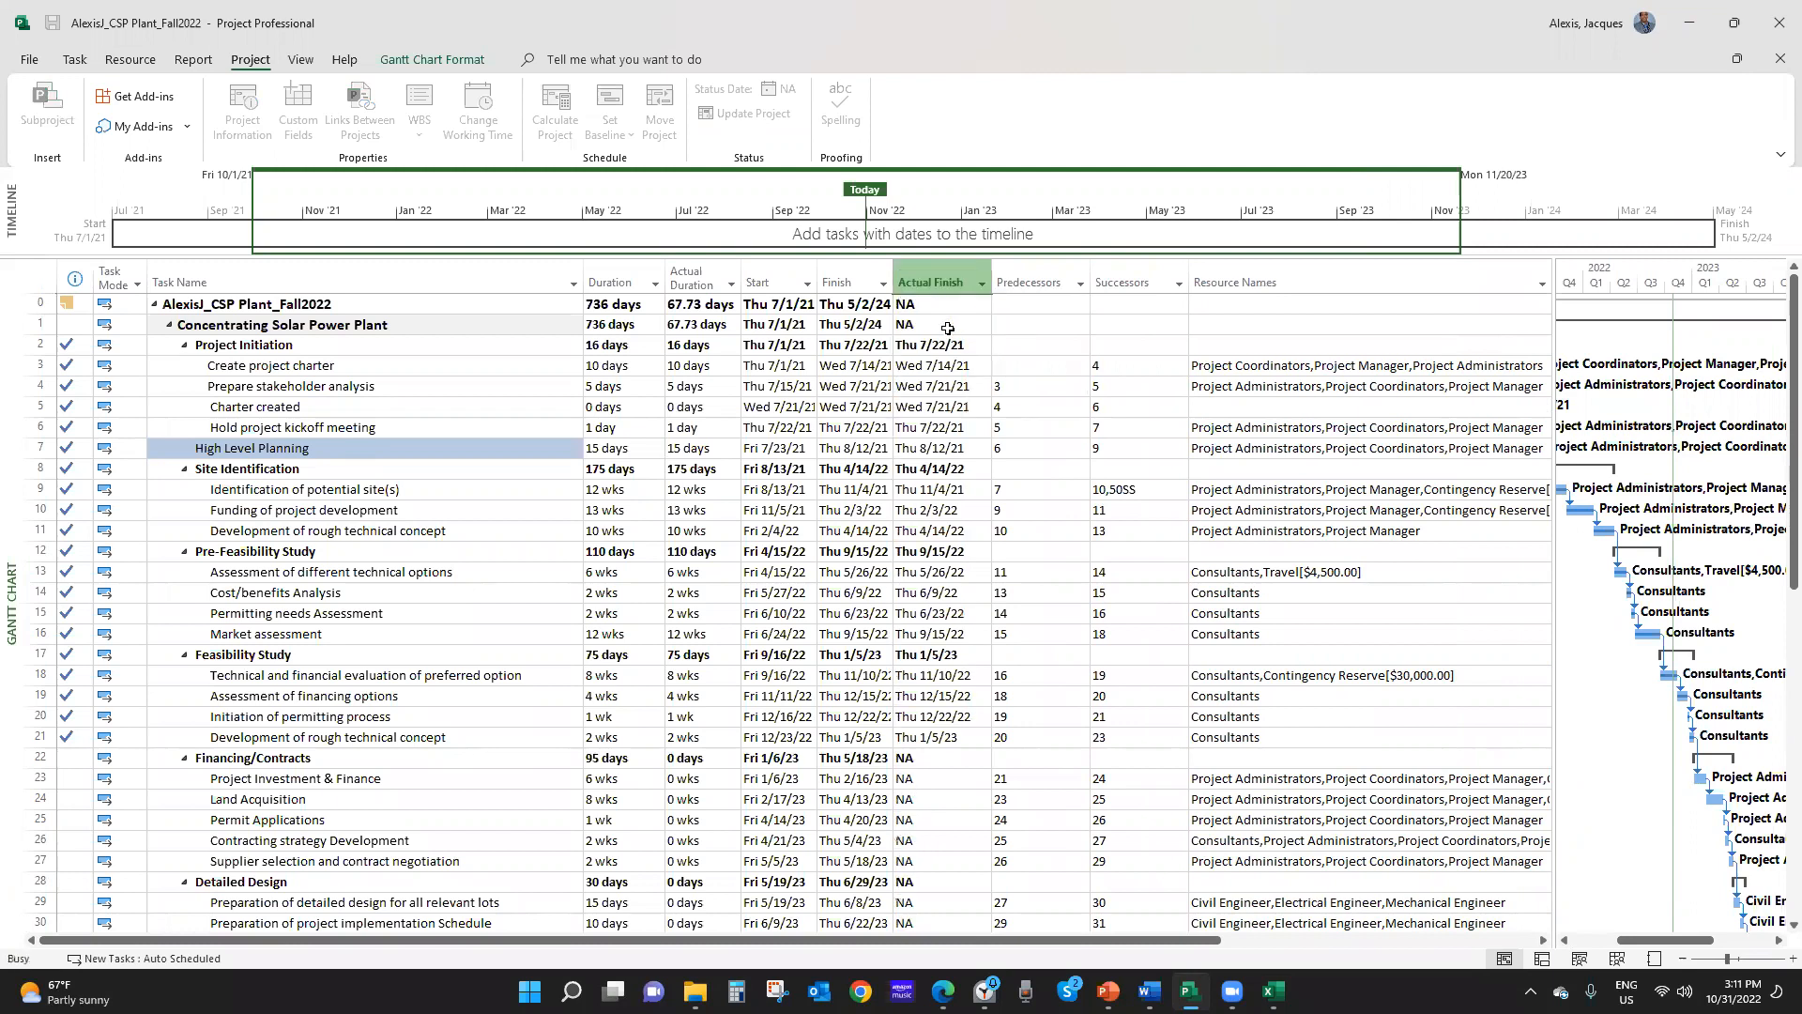
pyautogui.click(965, 445)
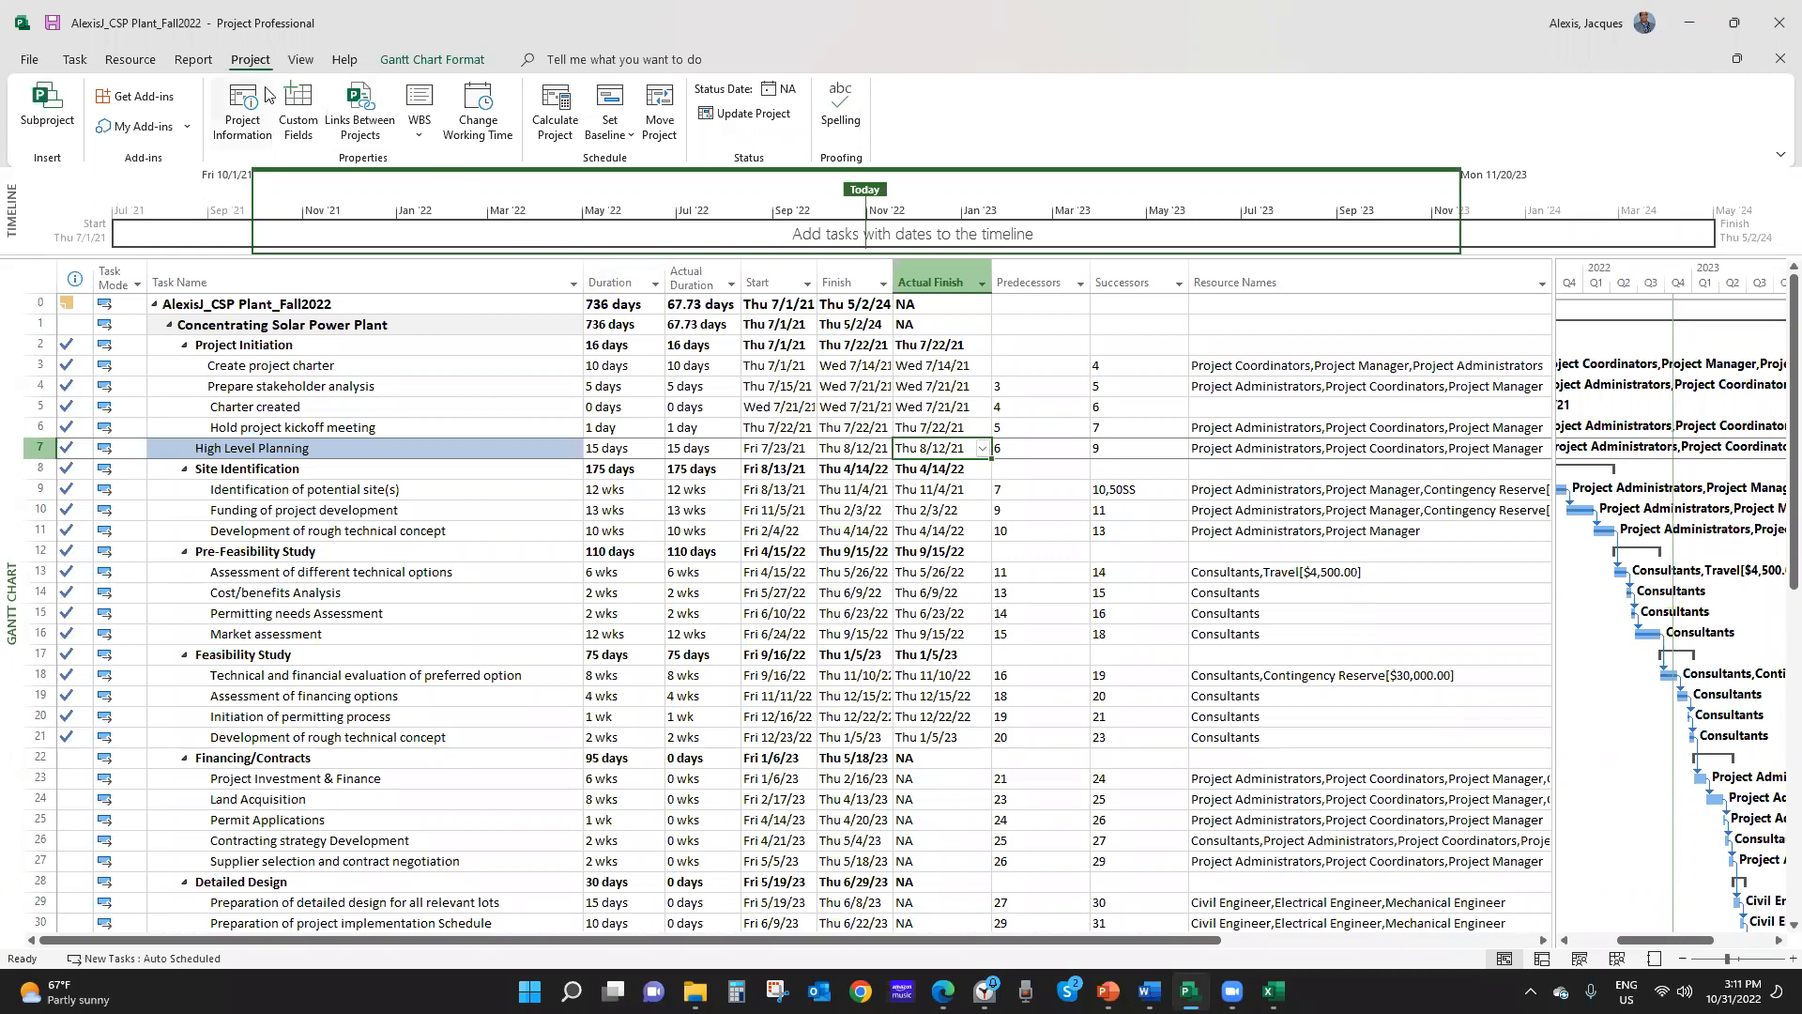
# Reopen the project statistics and examine the actual figures against the baseline
pyautogui.click(246, 108)
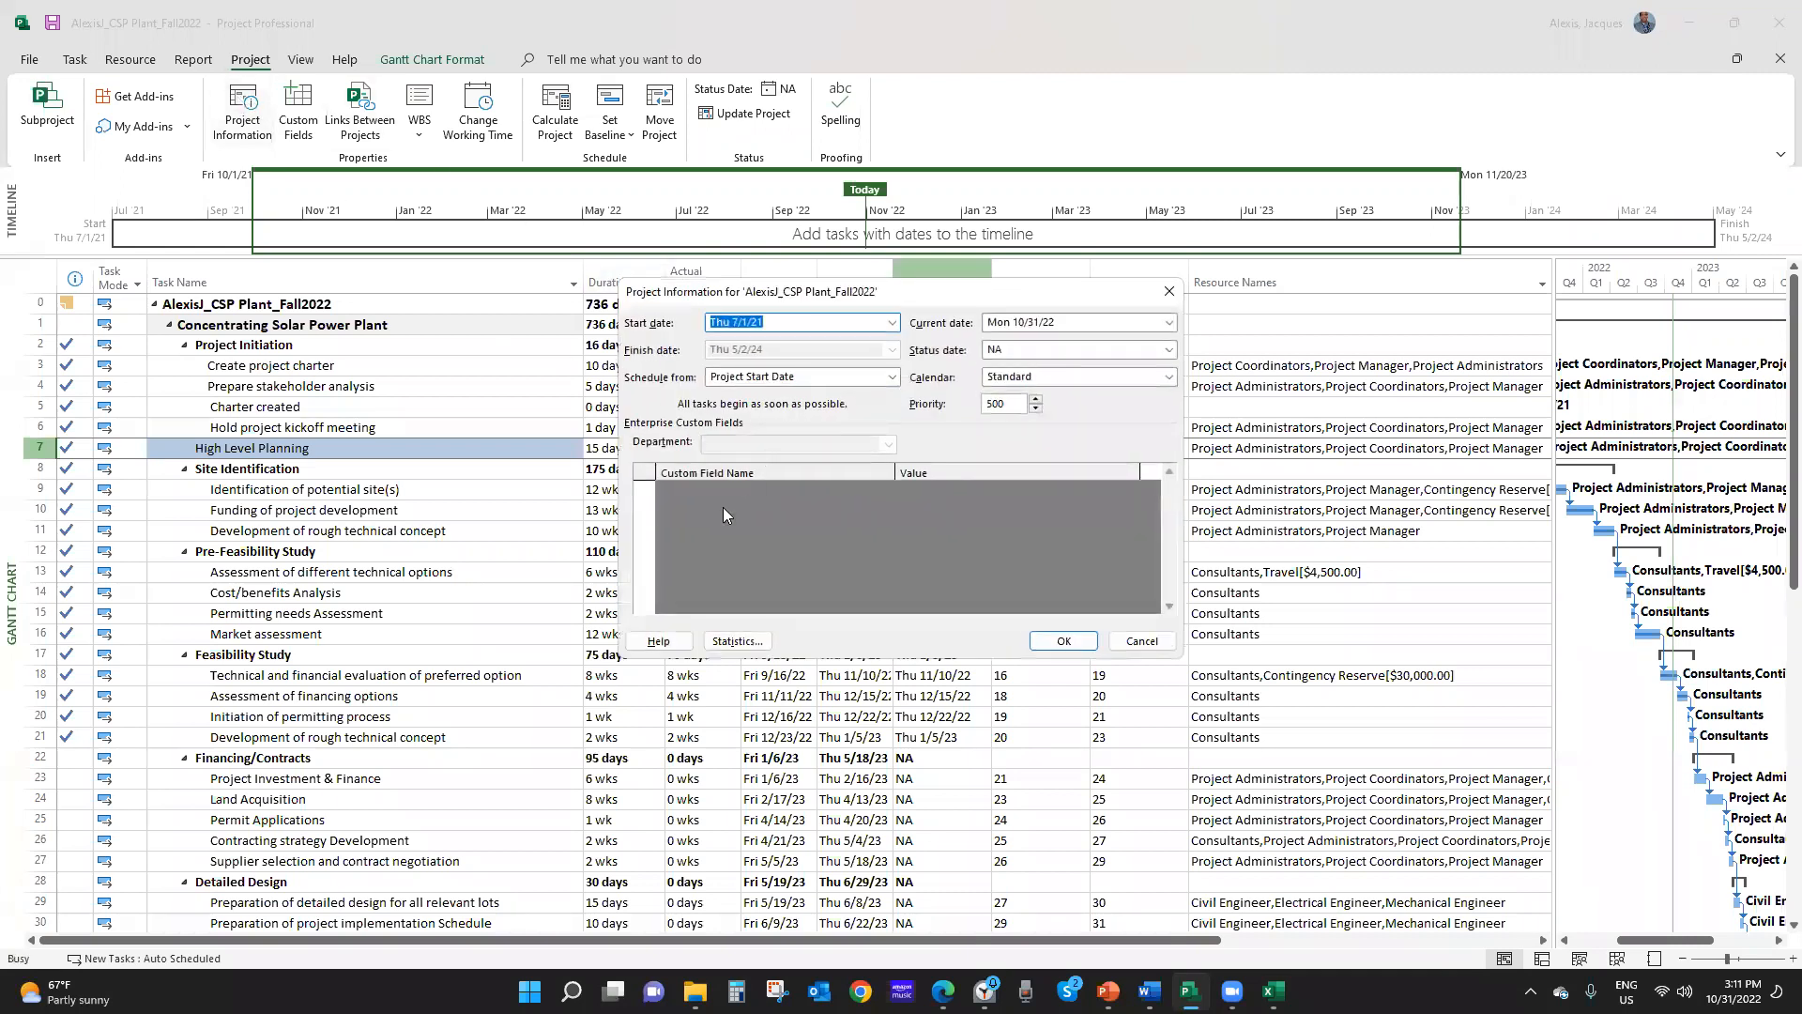
pyautogui.click(738, 641)
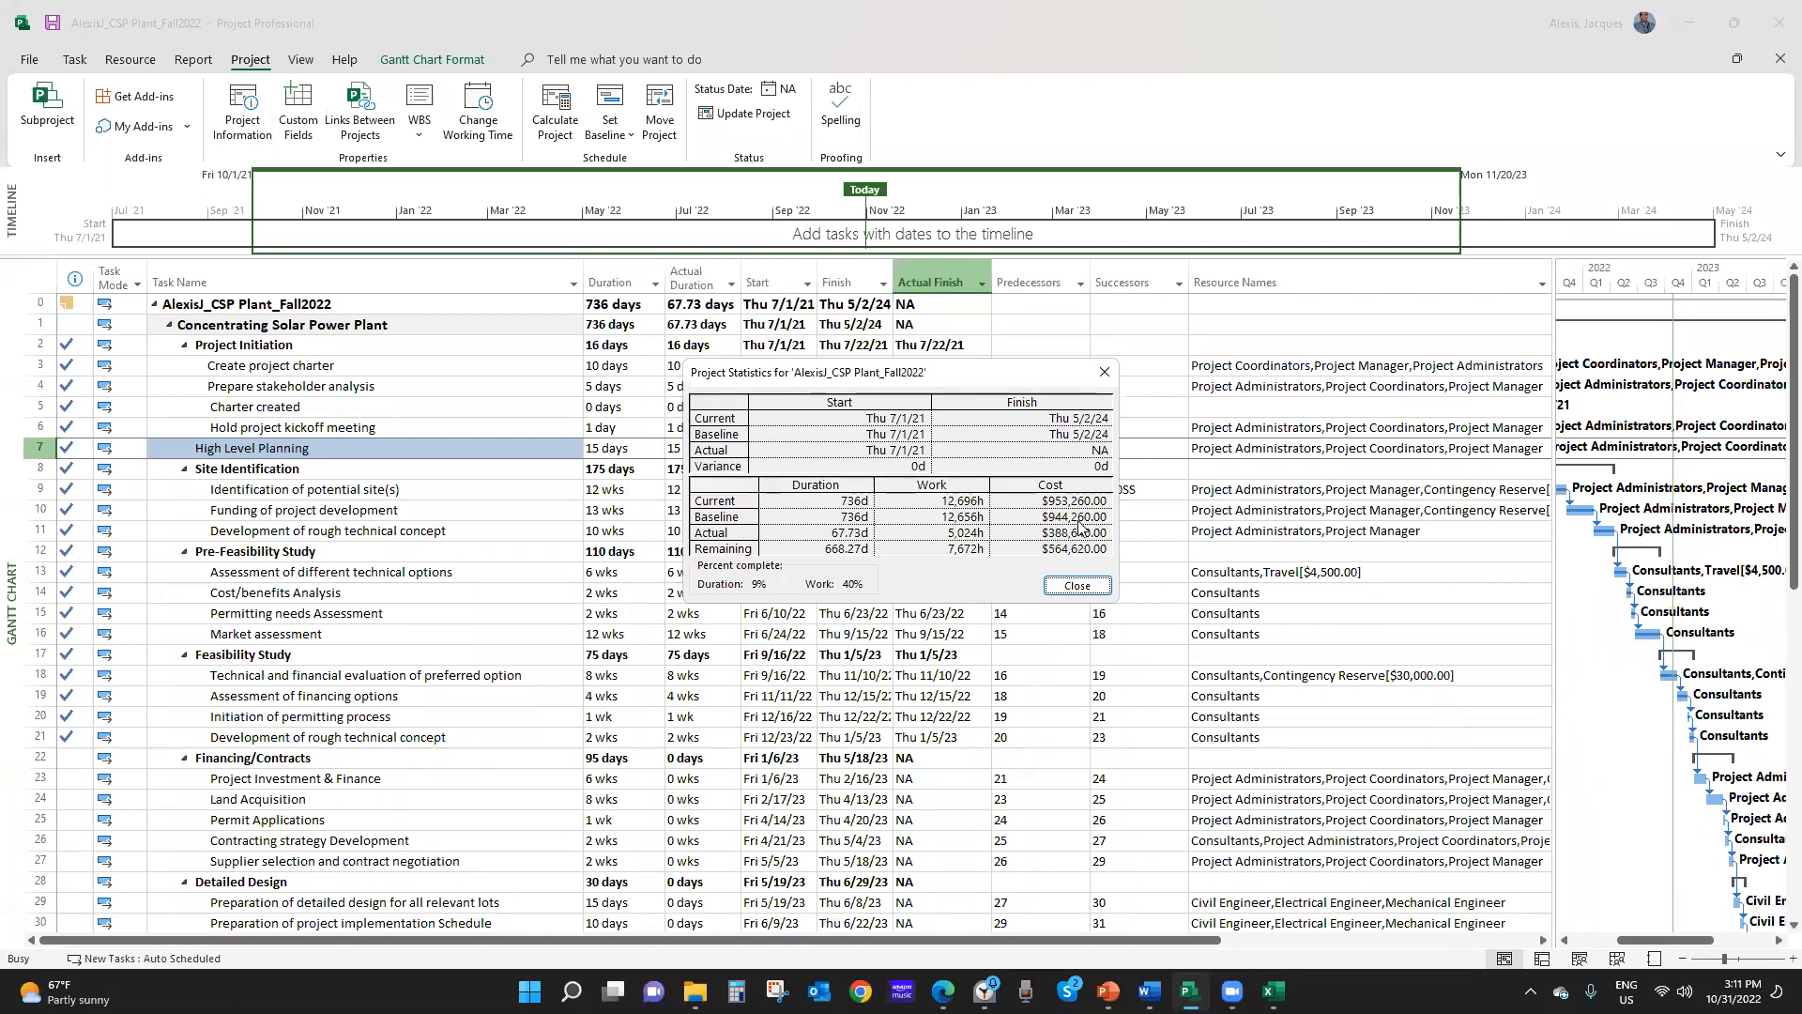
pyautogui.click(1105, 371)
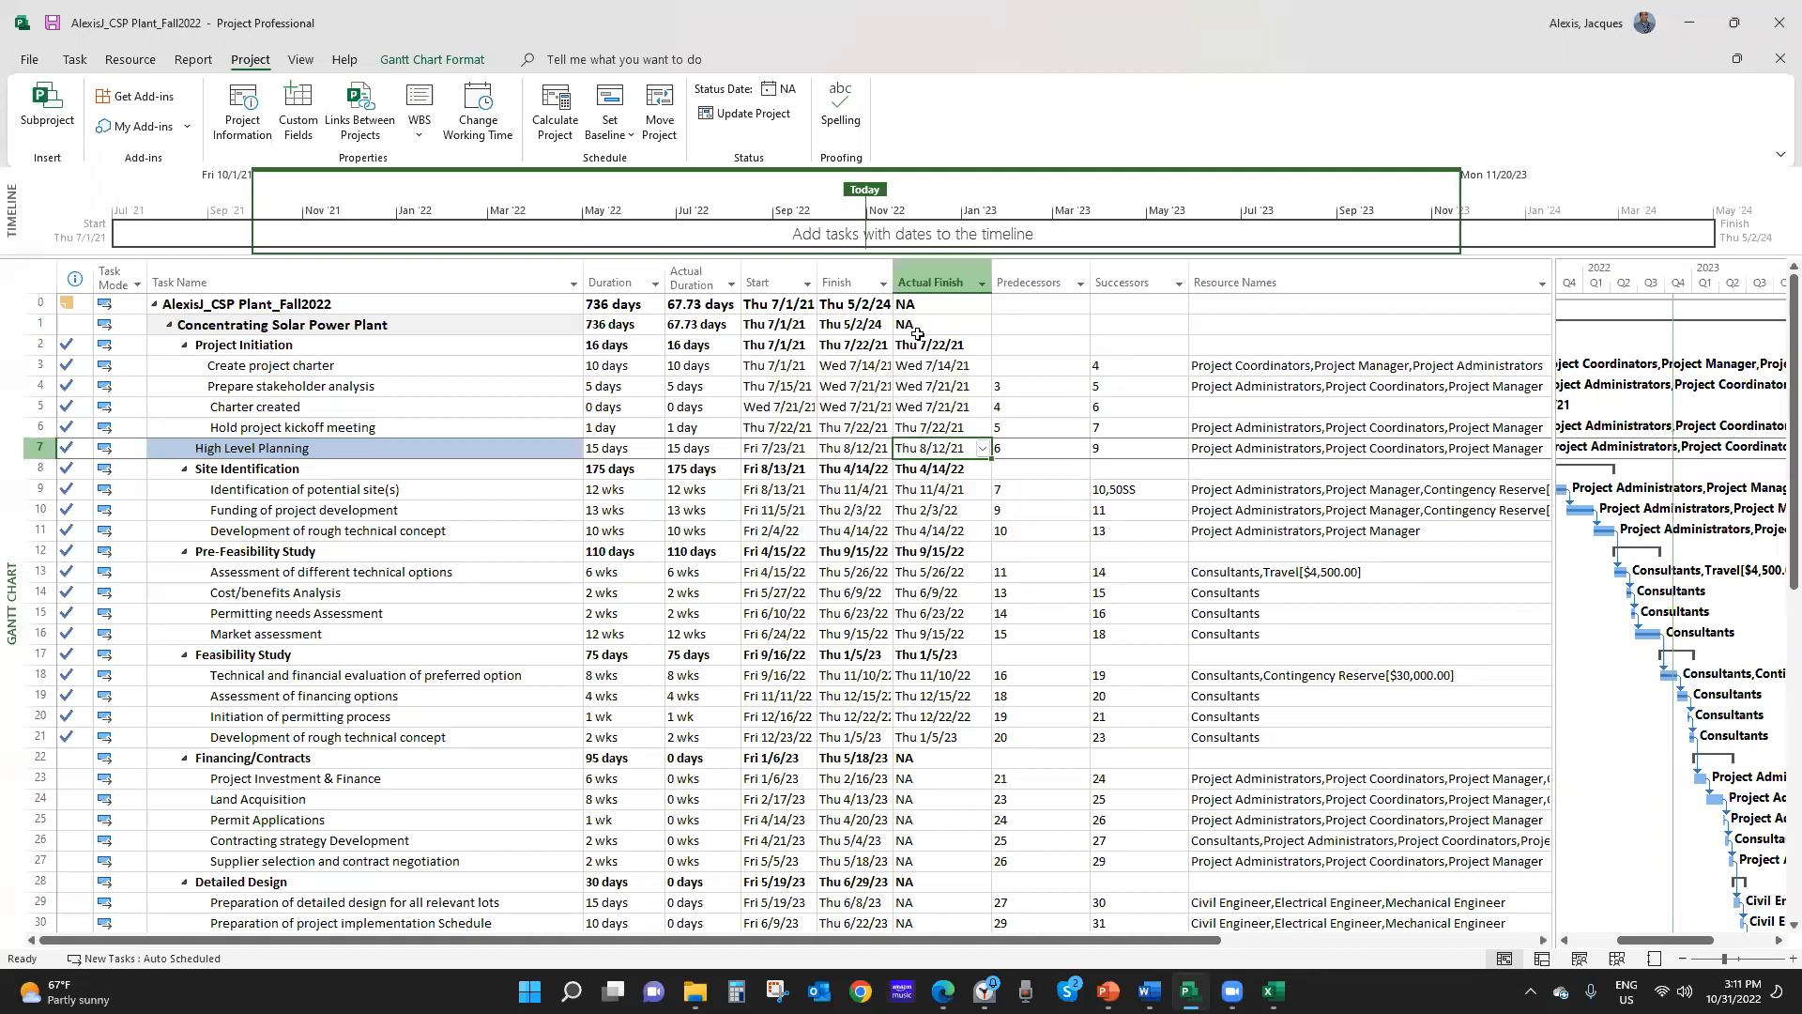
# Switch the Gantt Chart to the Variance table and widen the table area
pyautogui.click(297, 57)
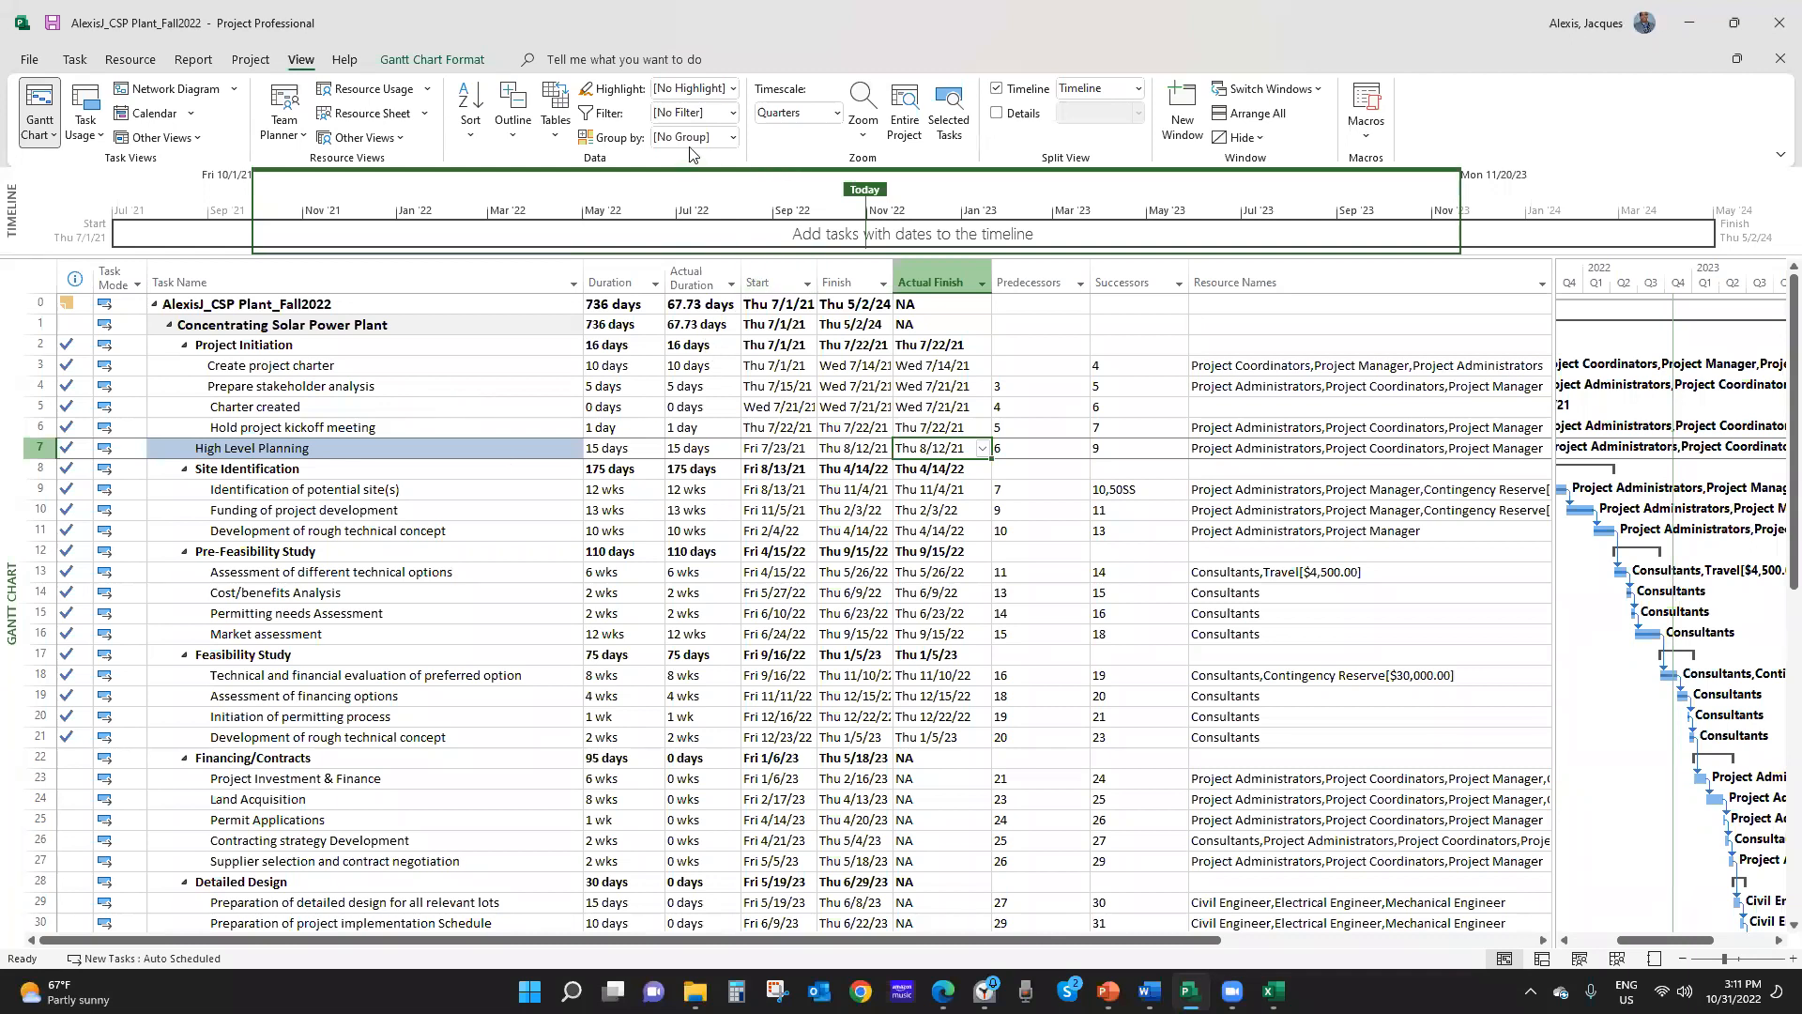
pyautogui.click(557, 139)
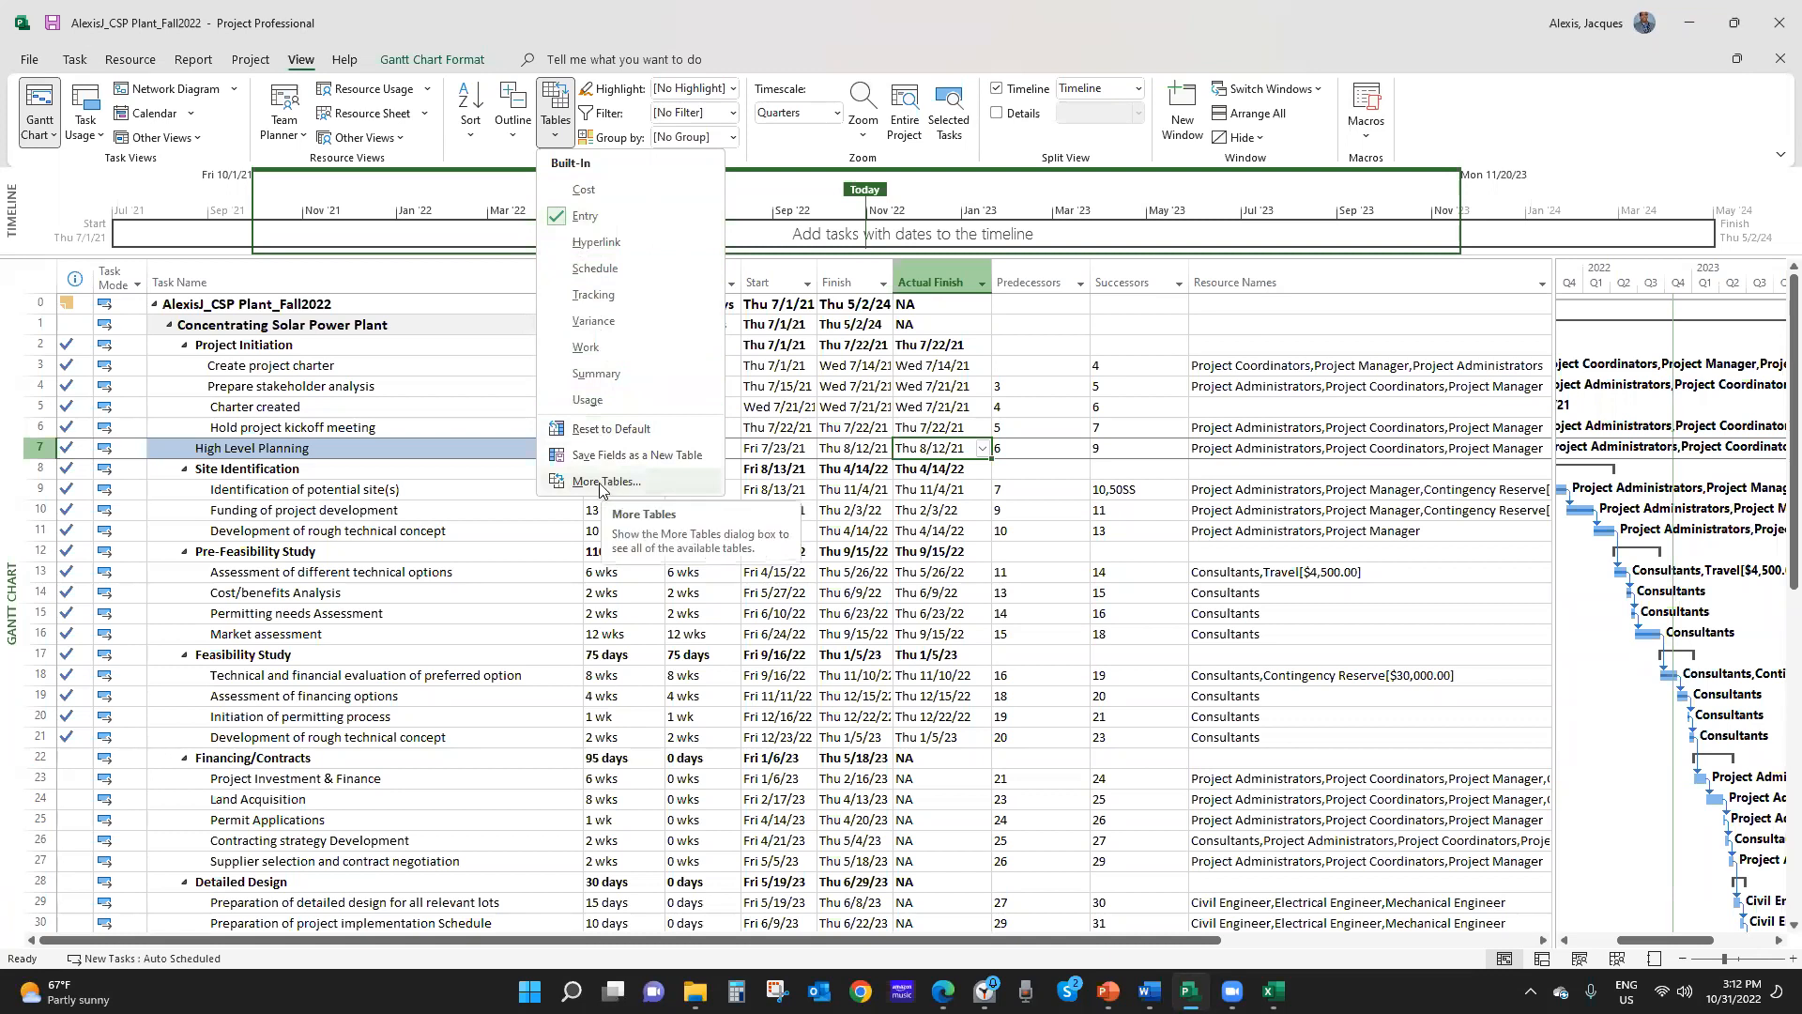
pyautogui.click(611, 324)
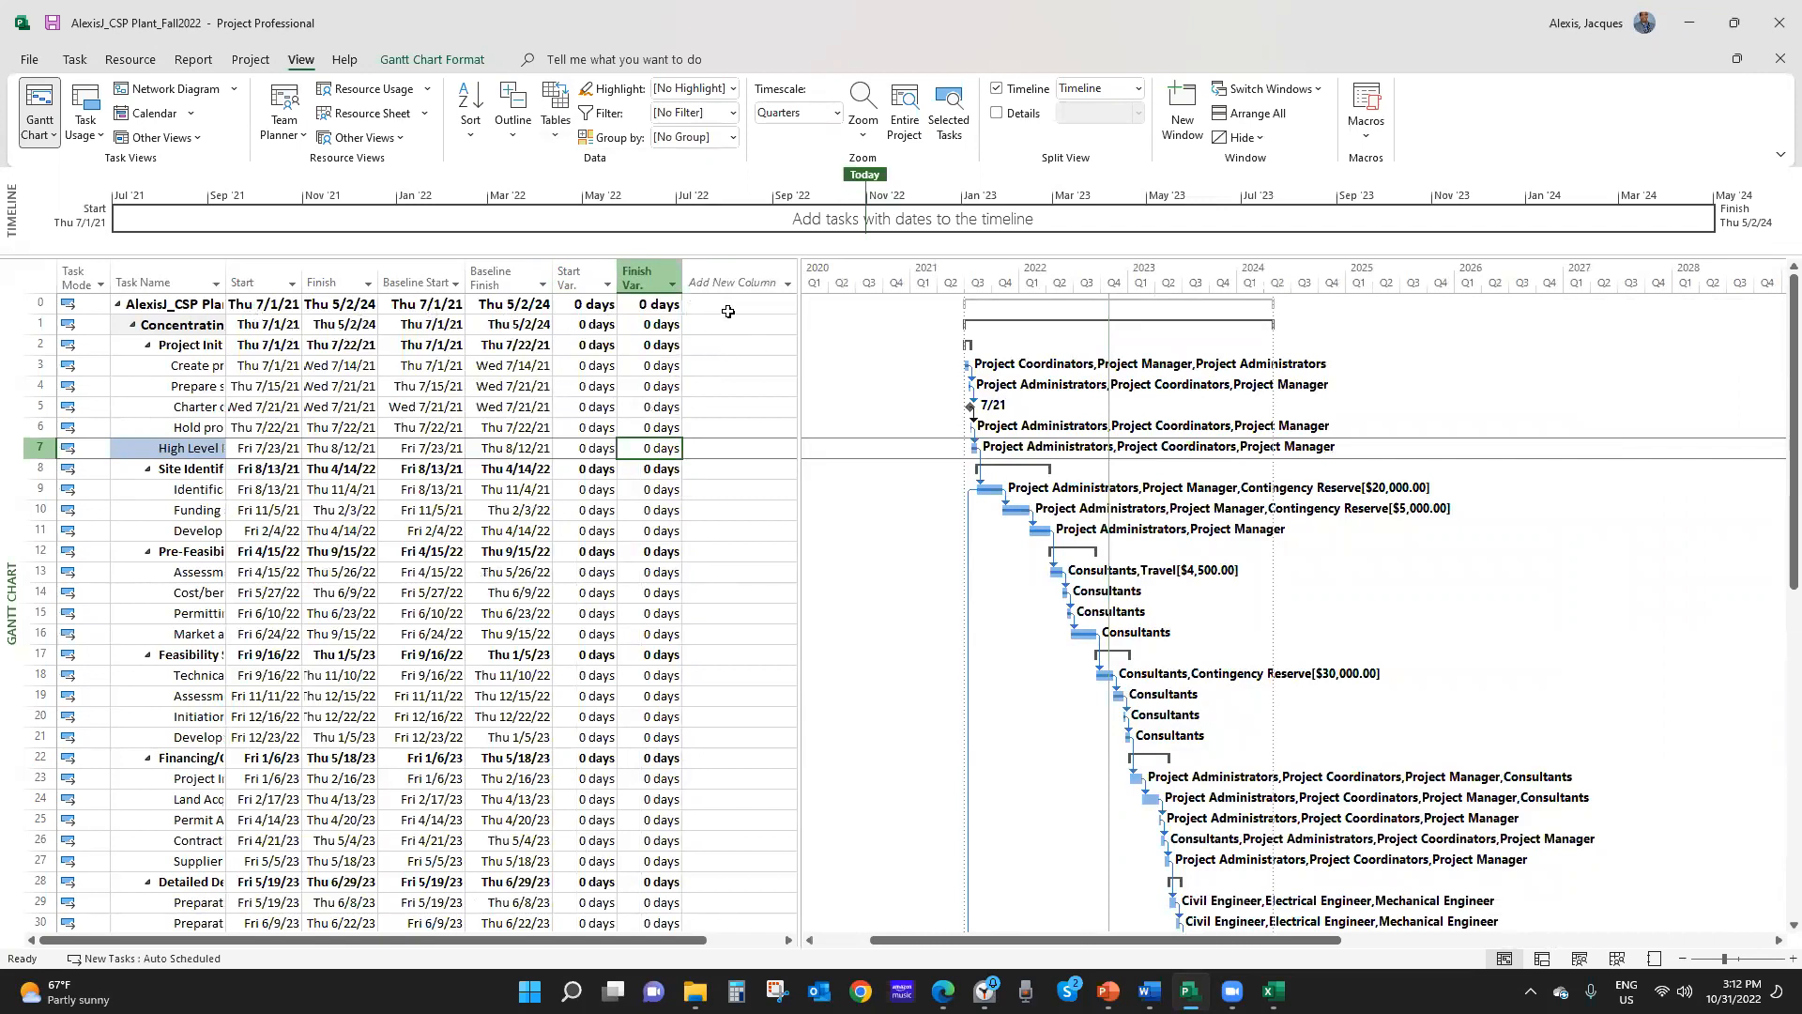
pyautogui.moveTo(991, 329); pyautogui.dragTo(992, 330)
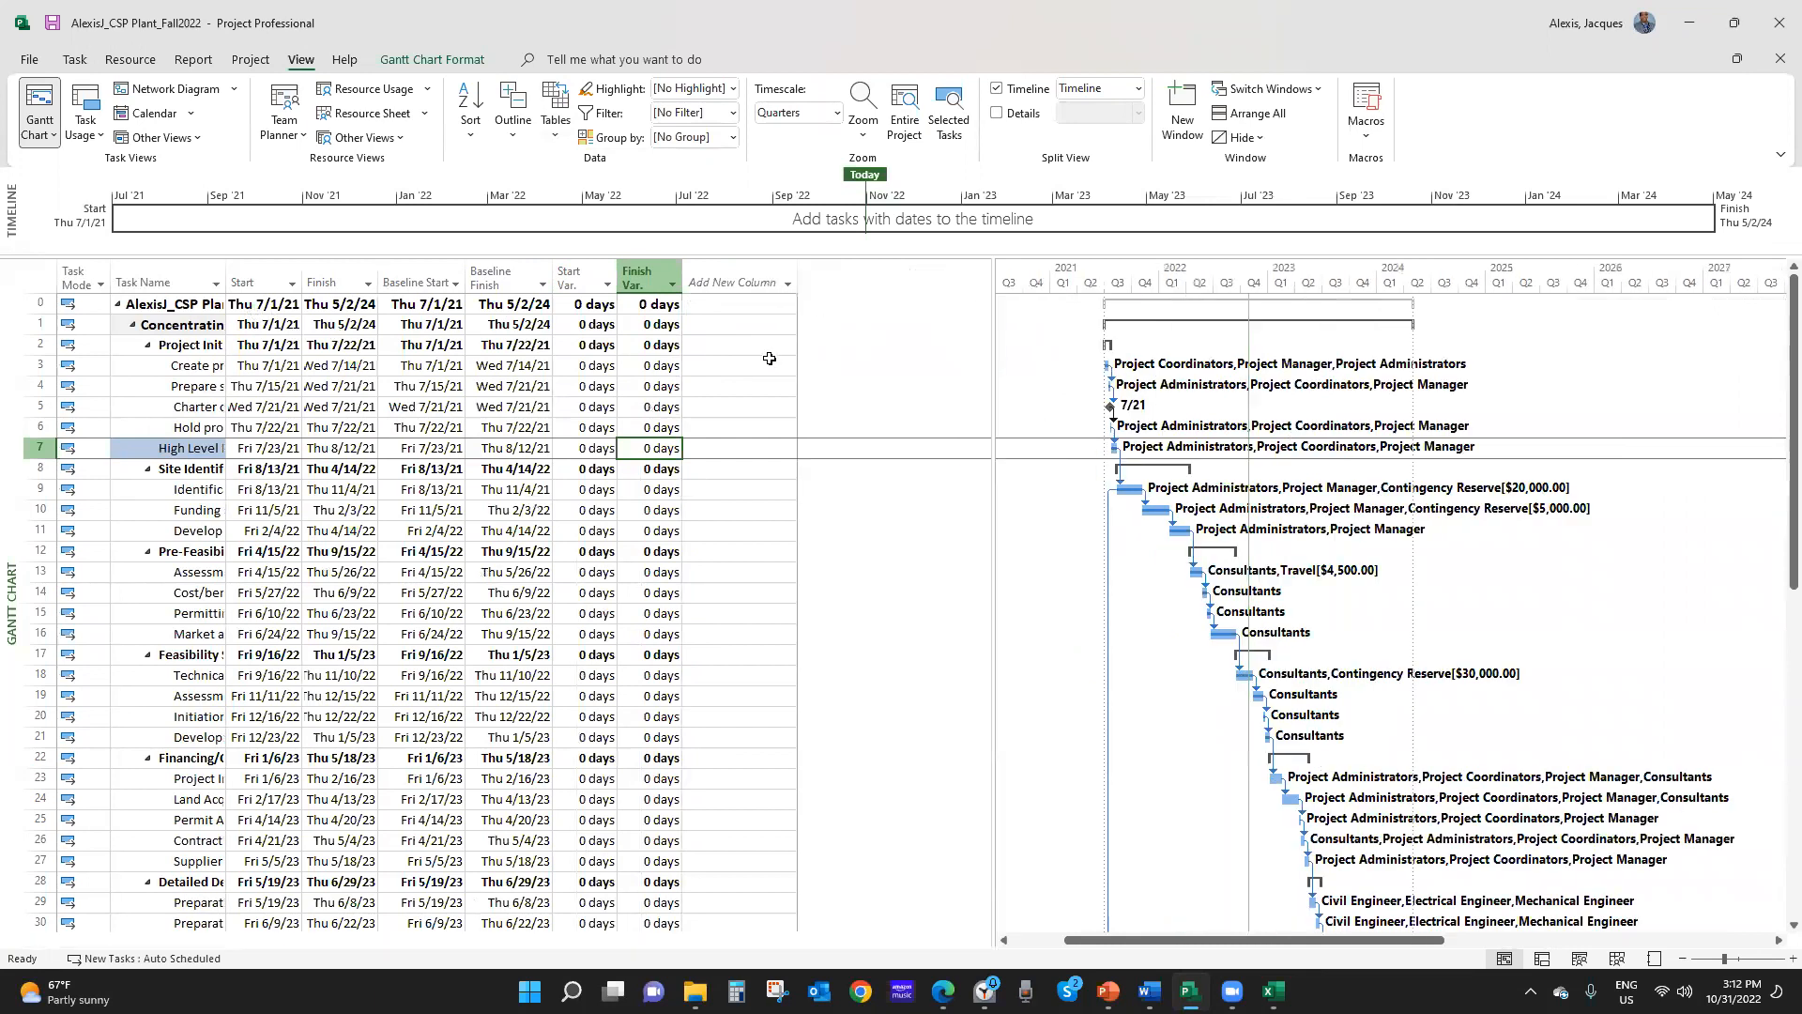
# Add Duration and Actual Duration columns after Finish Variance in the Variance table
pyautogui.click(705, 280)
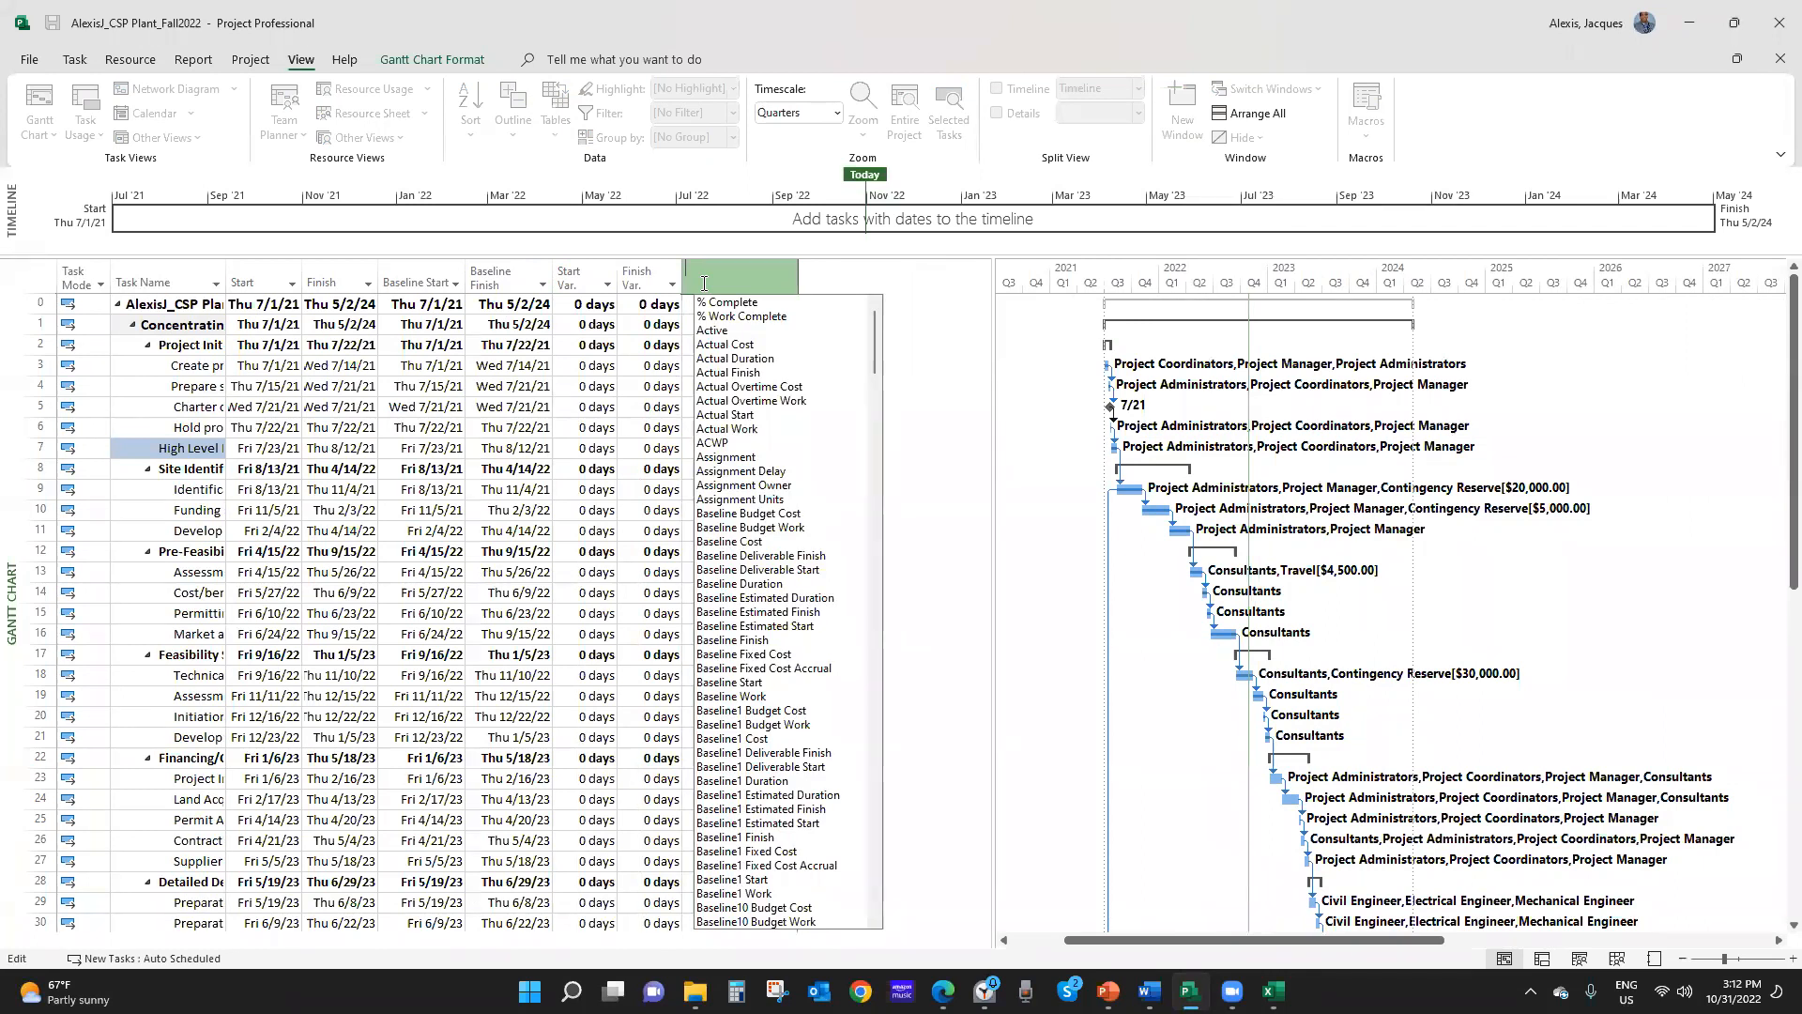
pyautogui.write('Du')
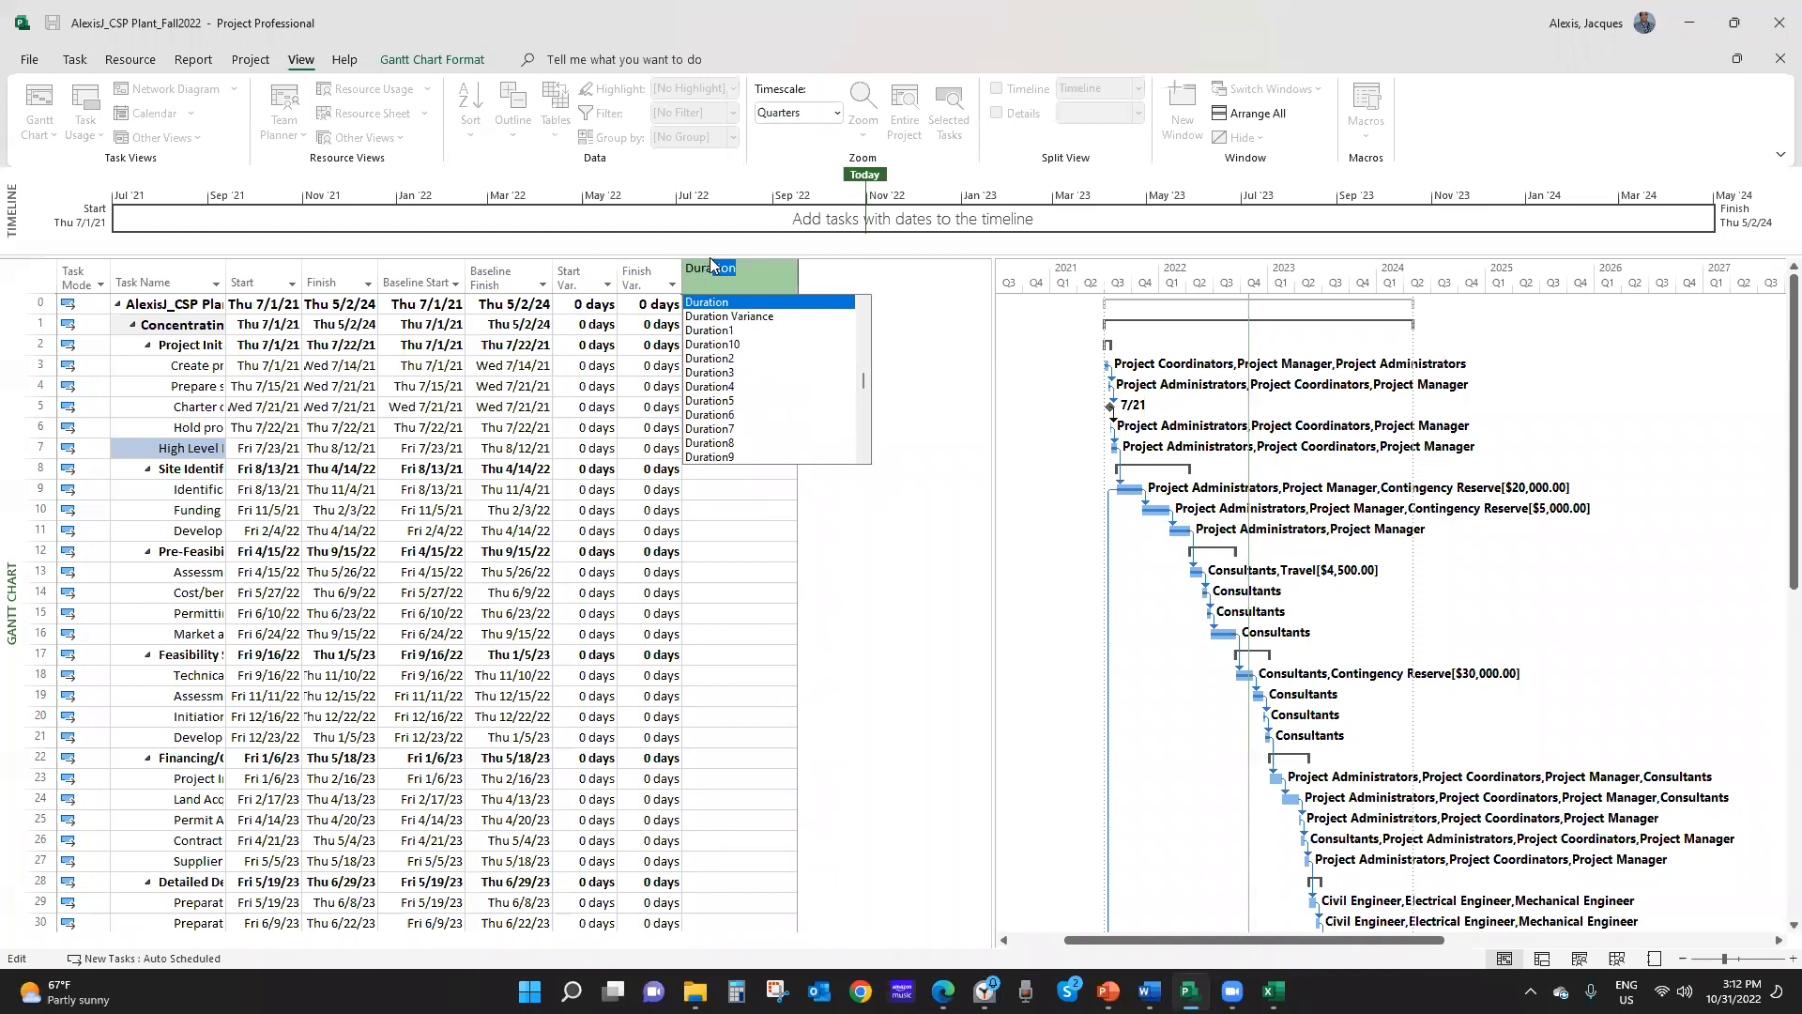
pyautogui.write('ra')
pyautogui.press('Return')
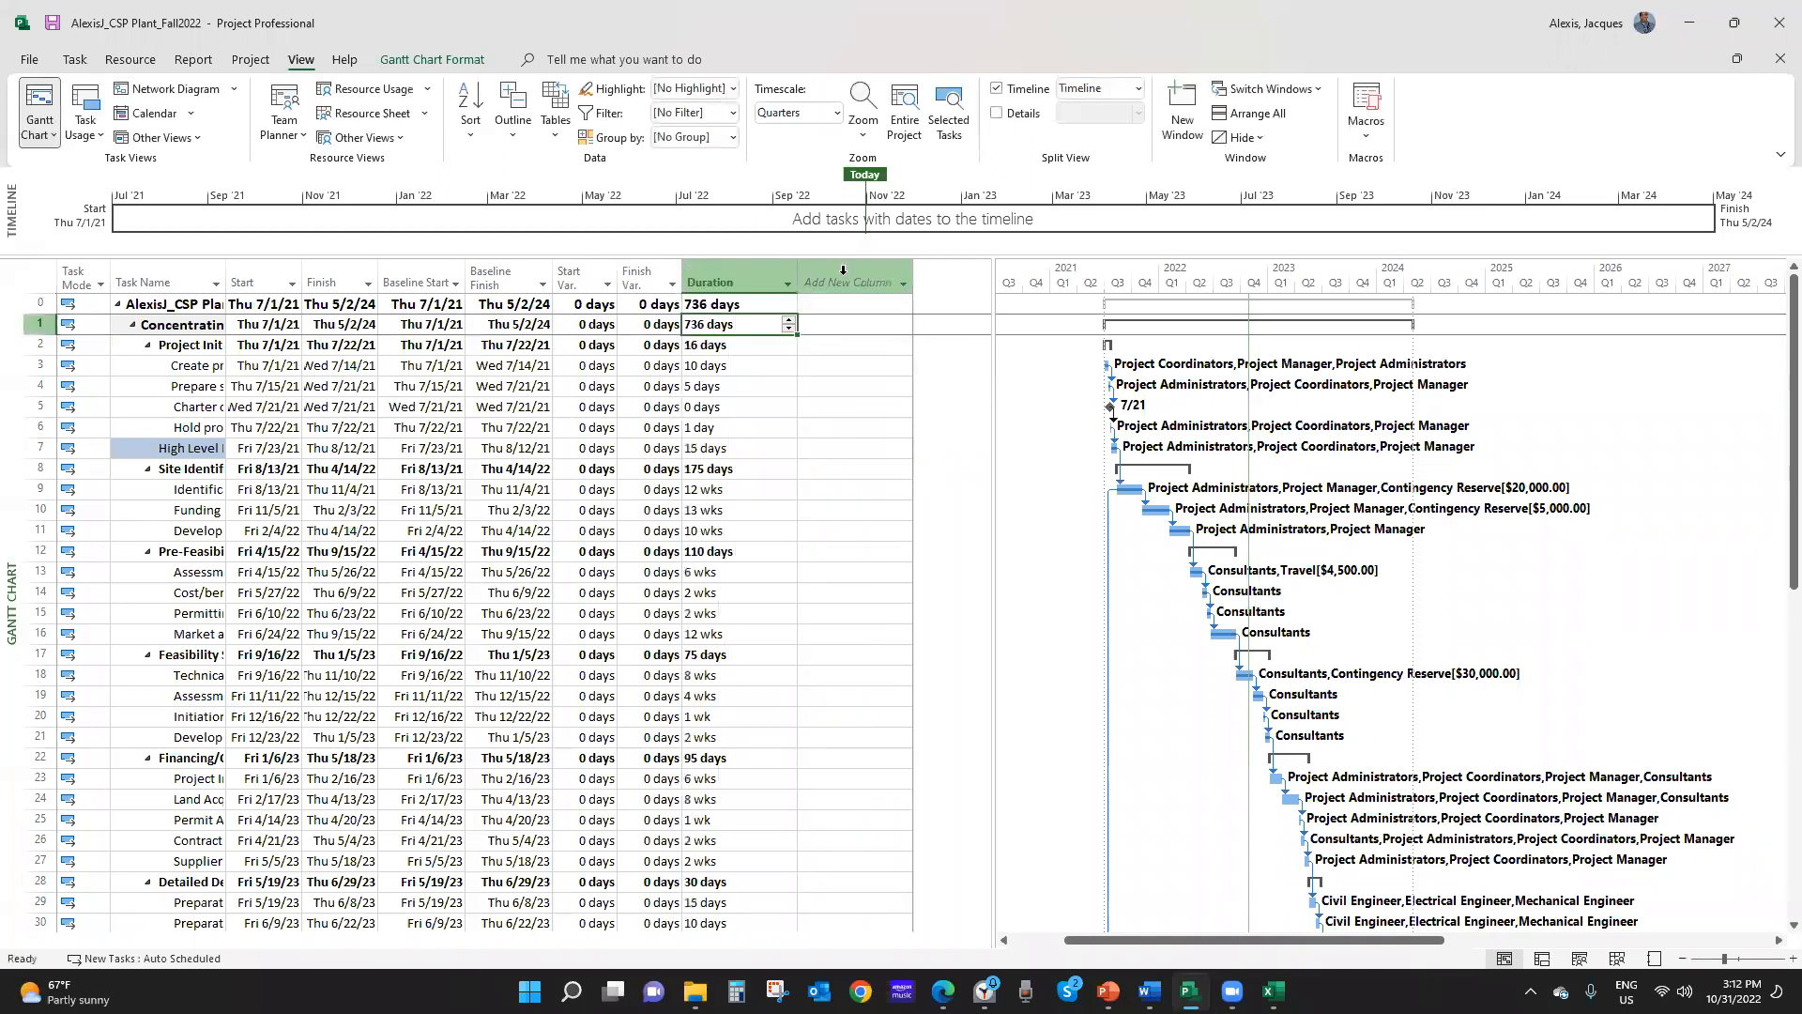
pyautogui.click(843, 273)
pyautogui.write('actual Cost')
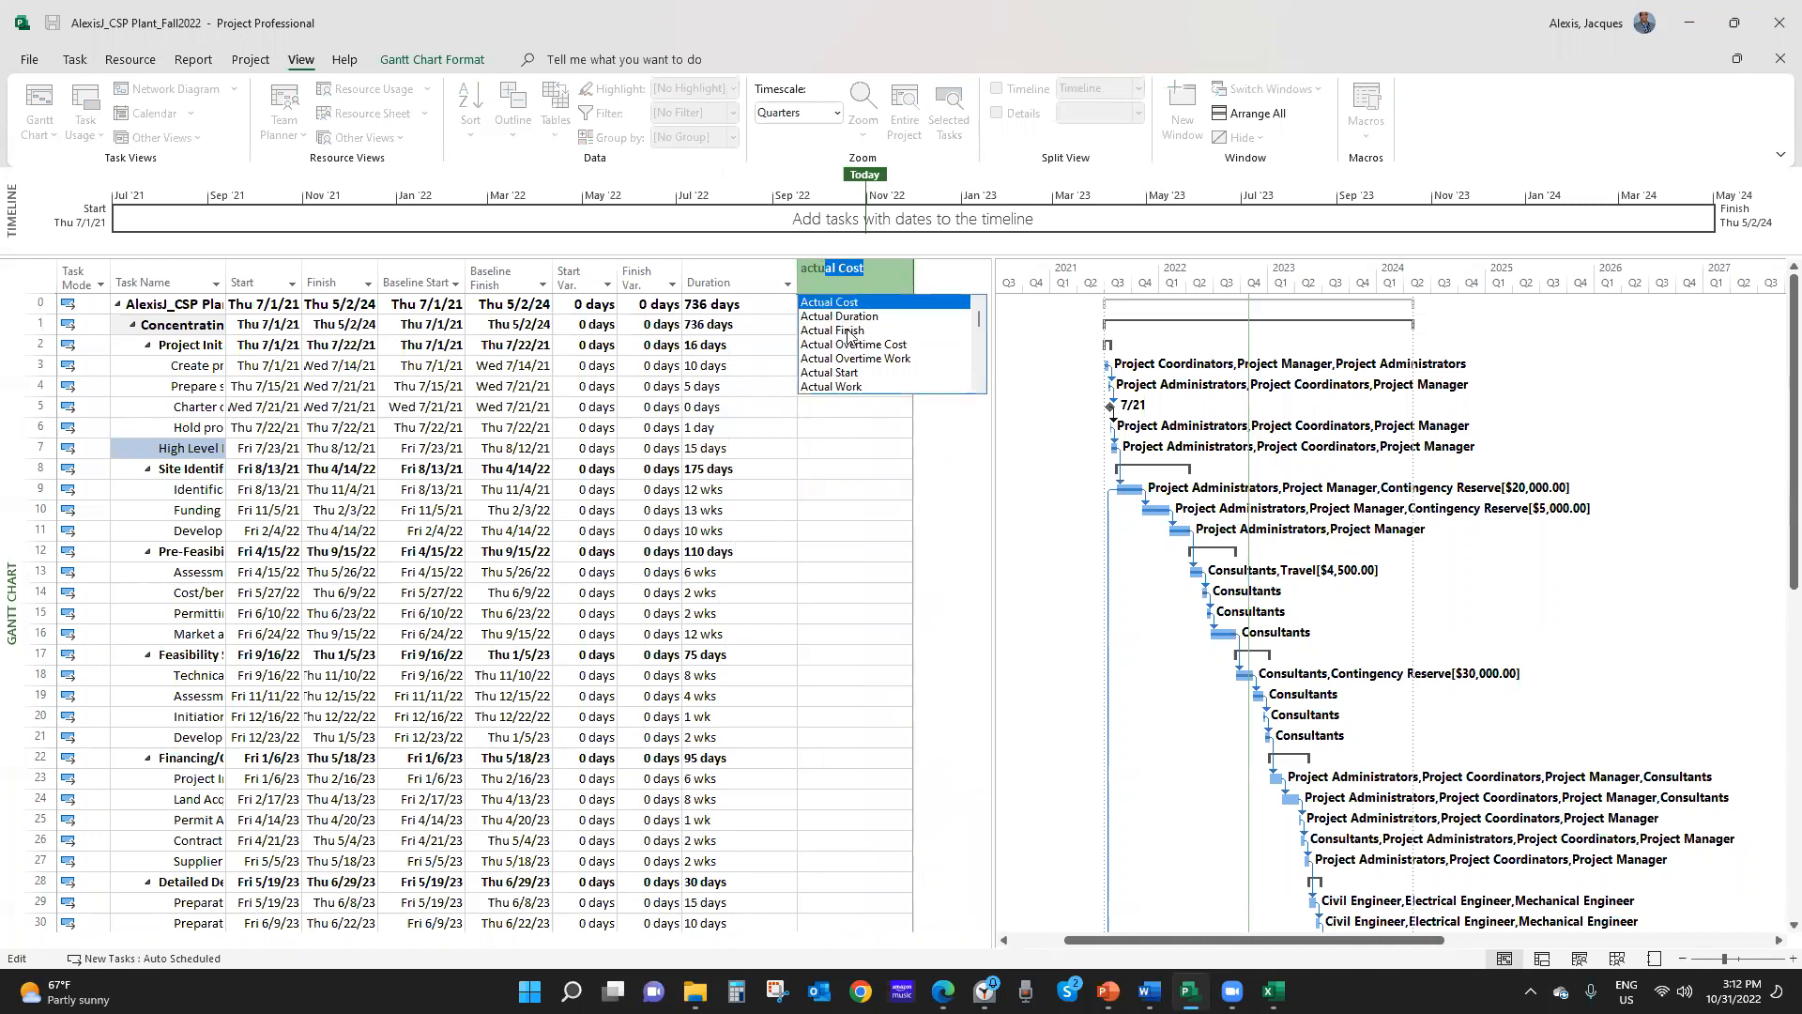
pyautogui.click(851, 317)
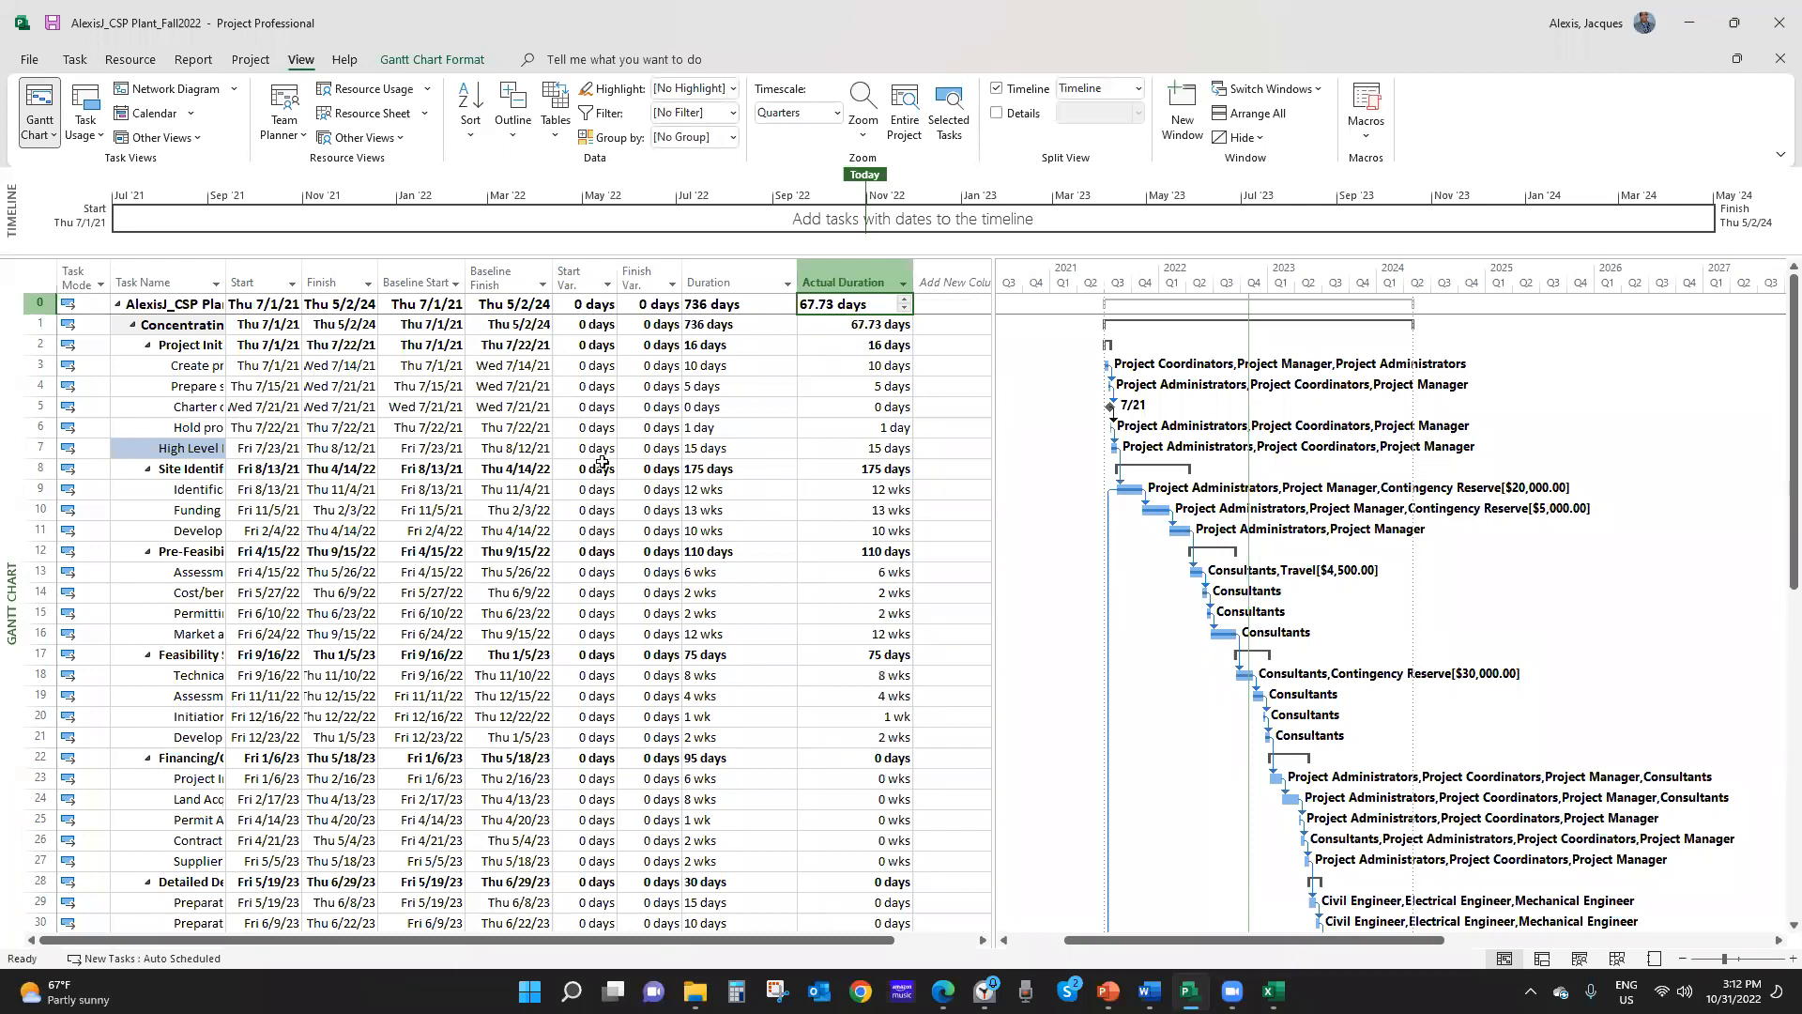
# Check the actual durations of High Level Planning and Development of rough technical concept, and review the project statistics
pyautogui.click(460, 448)
pyautogui.click(865, 447)
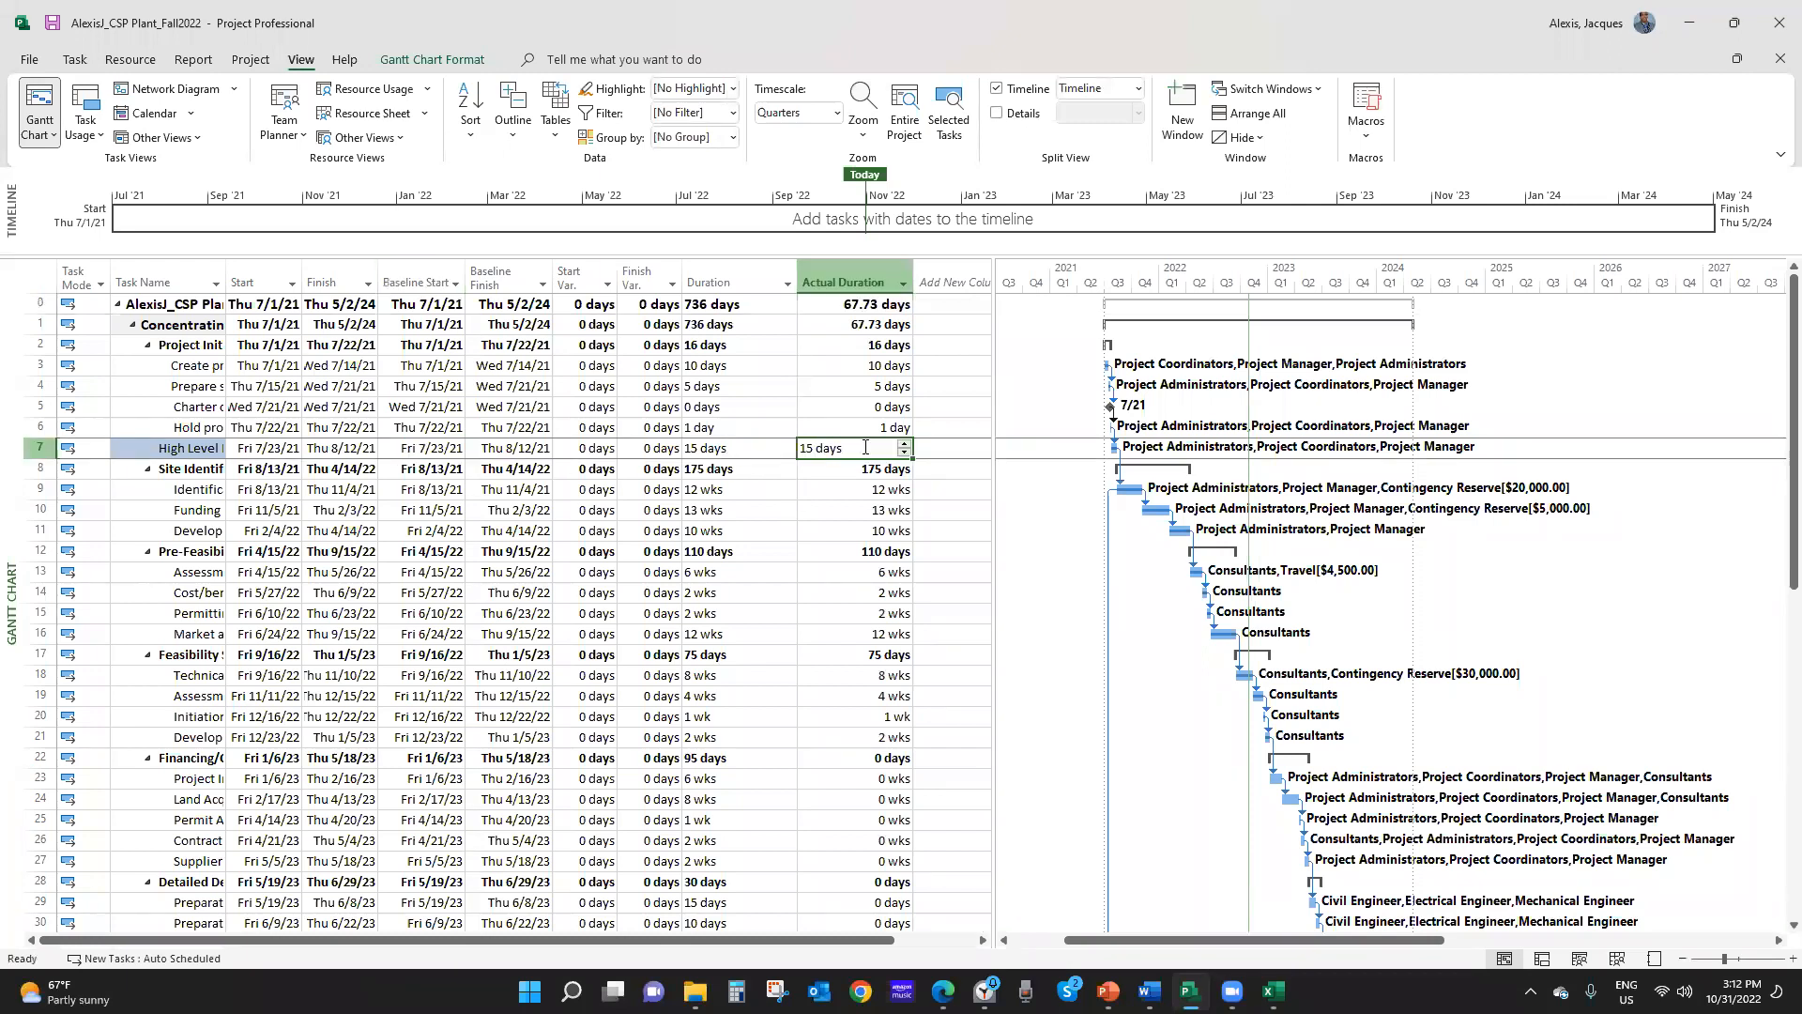
pyautogui.click(815, 530)
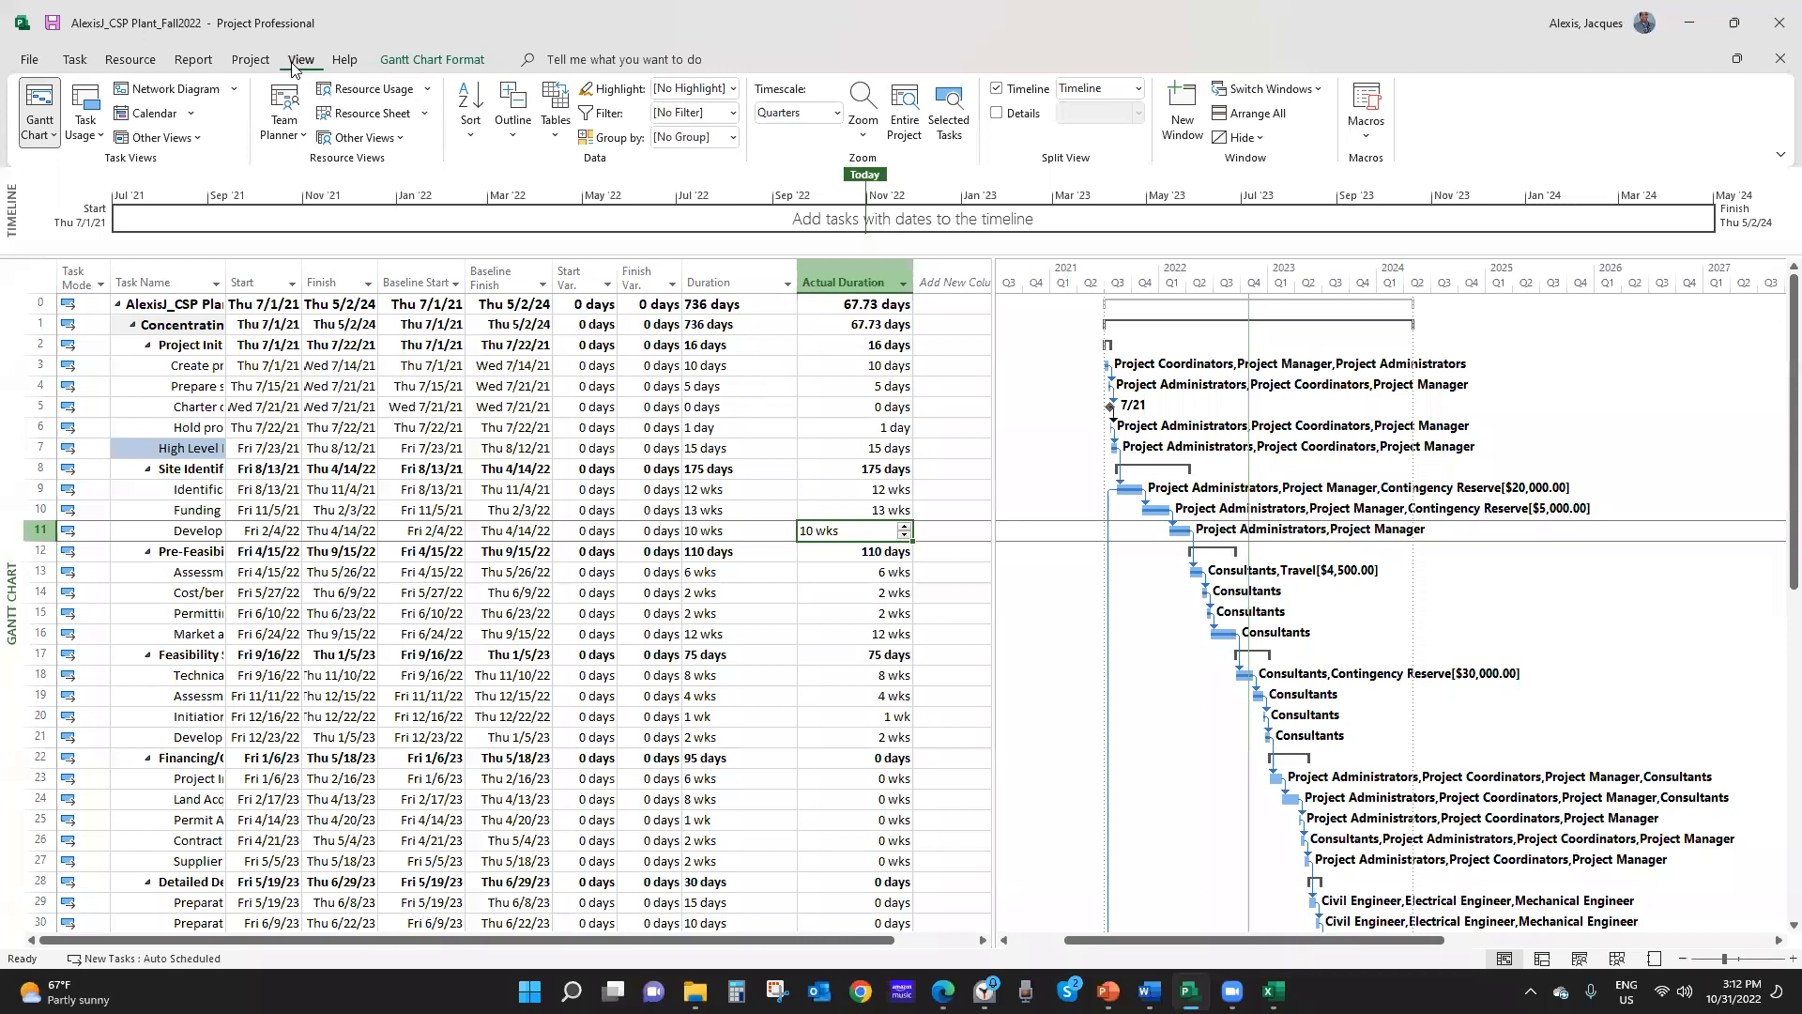
pyautogui.click(252, 60)
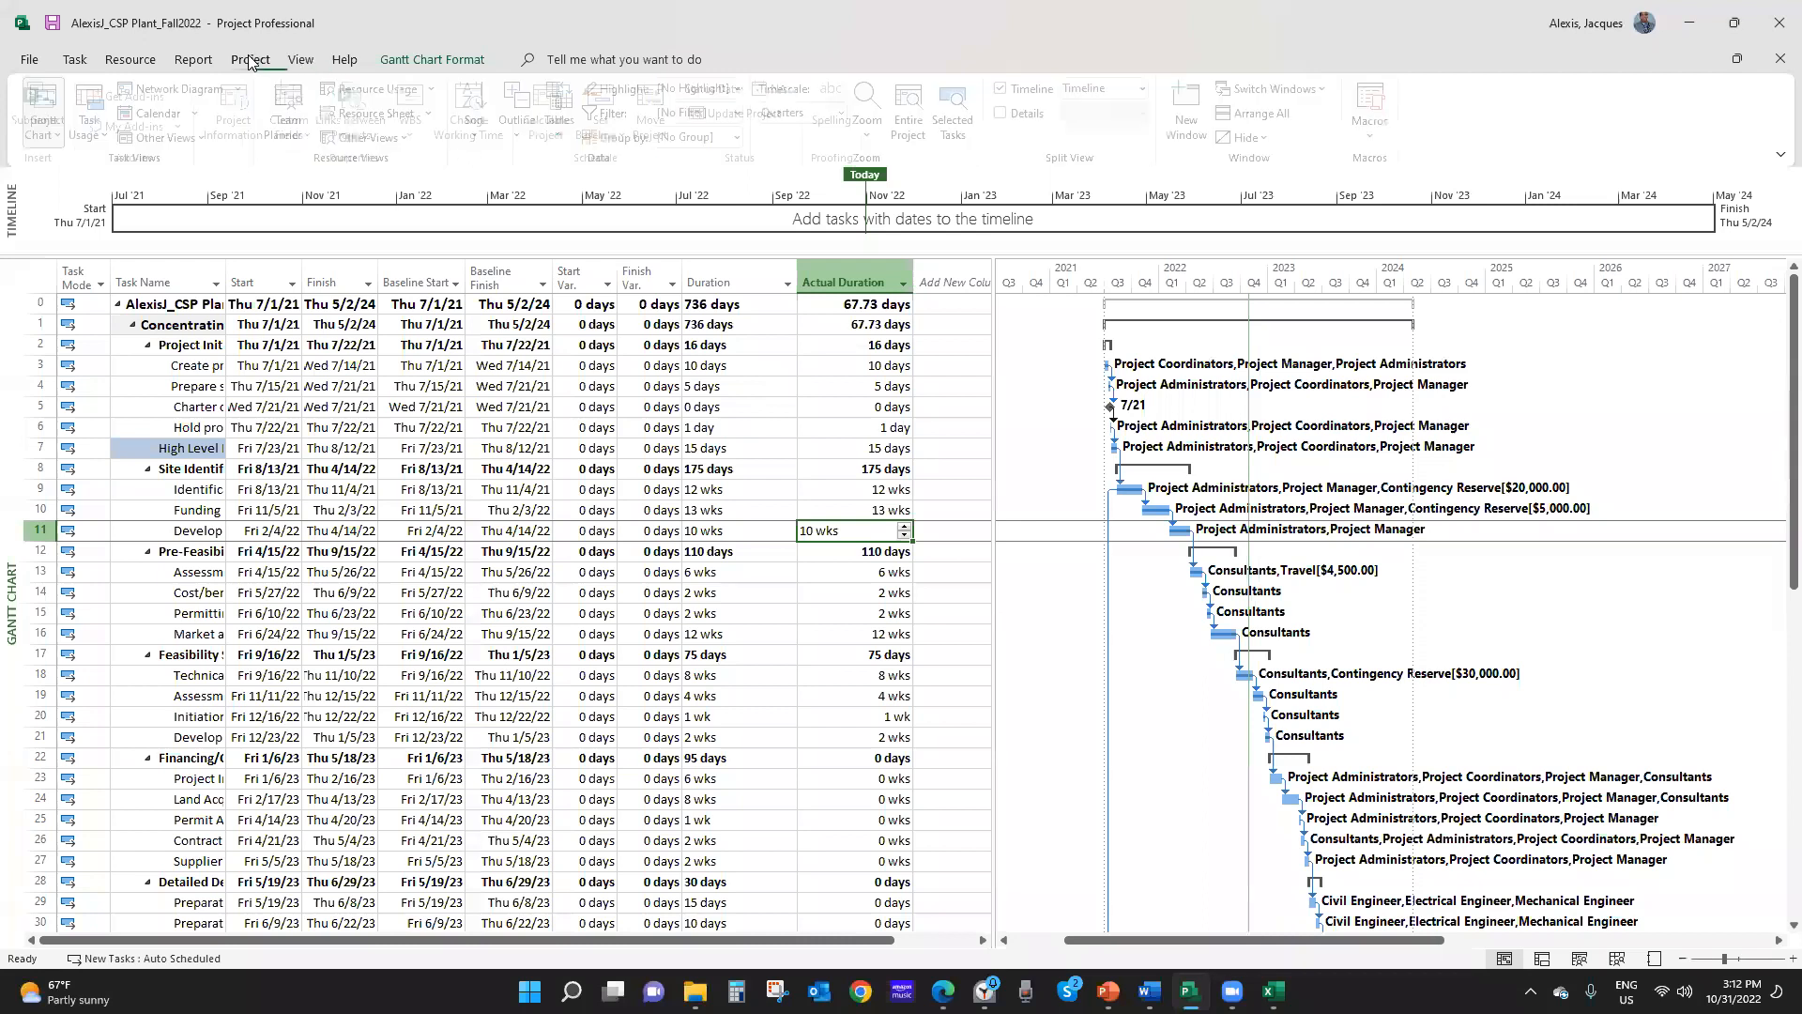
pyautogui.click(246, 110)
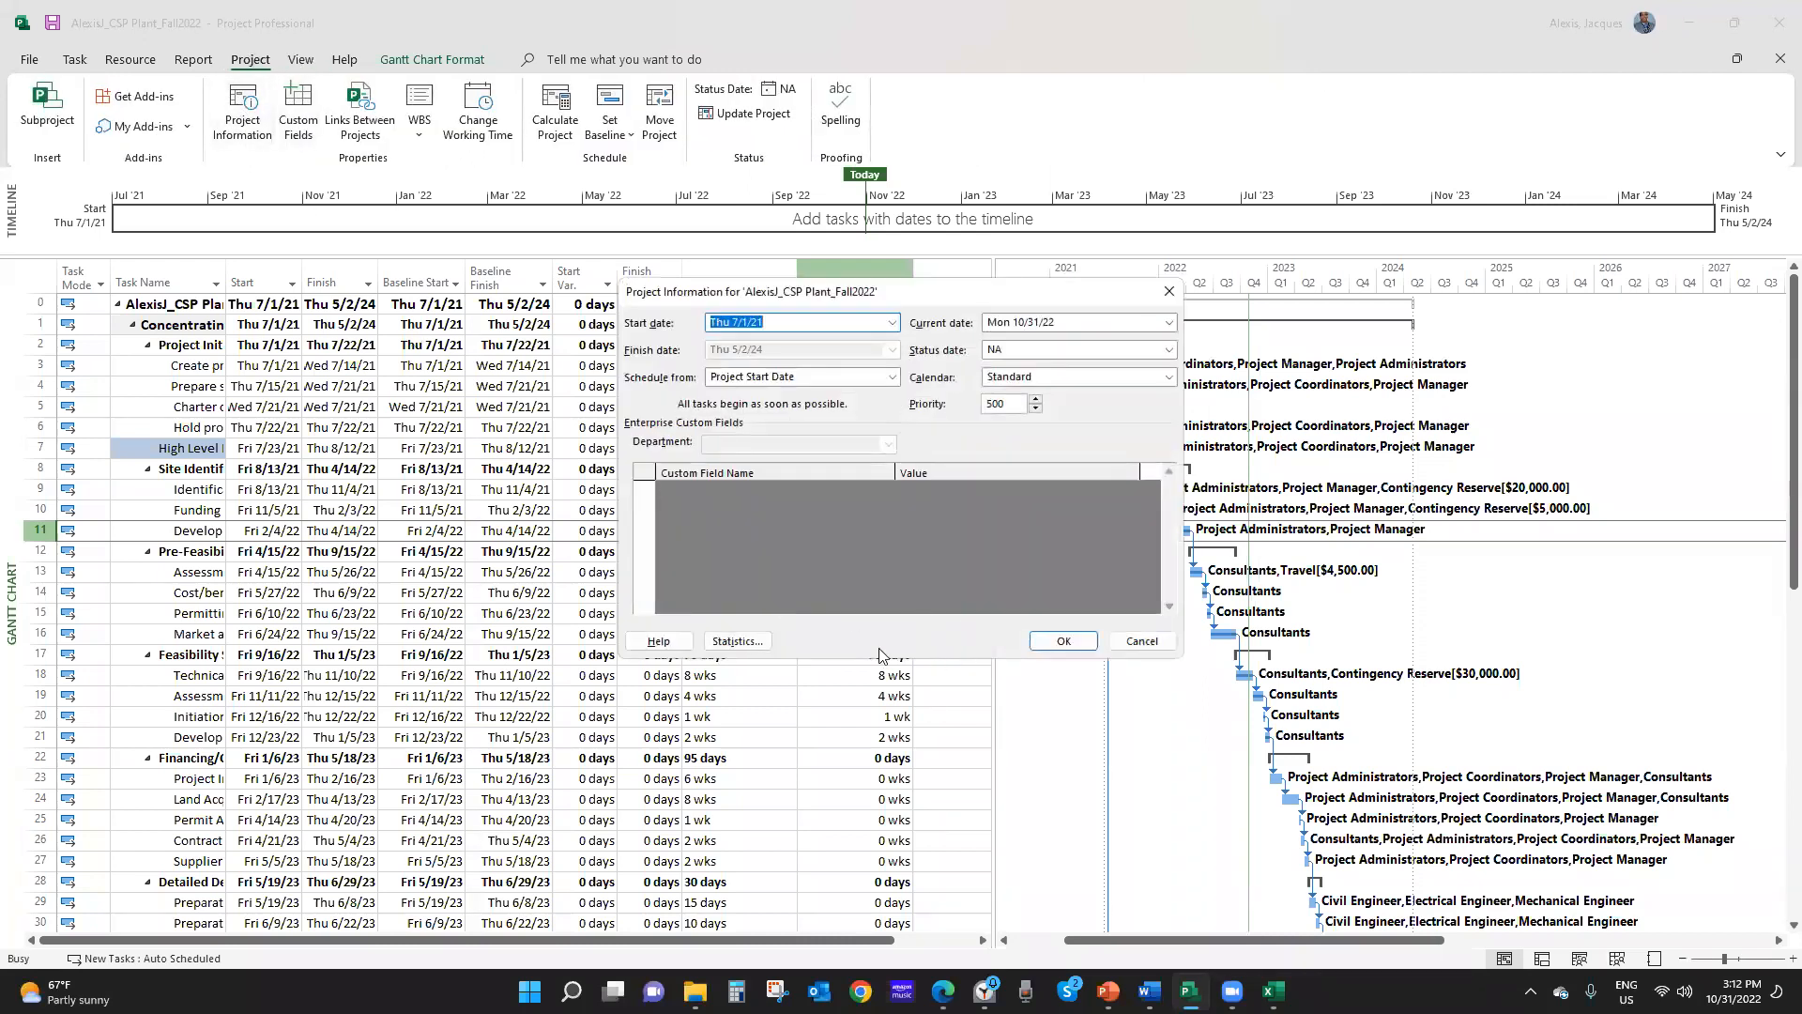
pyautogui.click(767, 643)
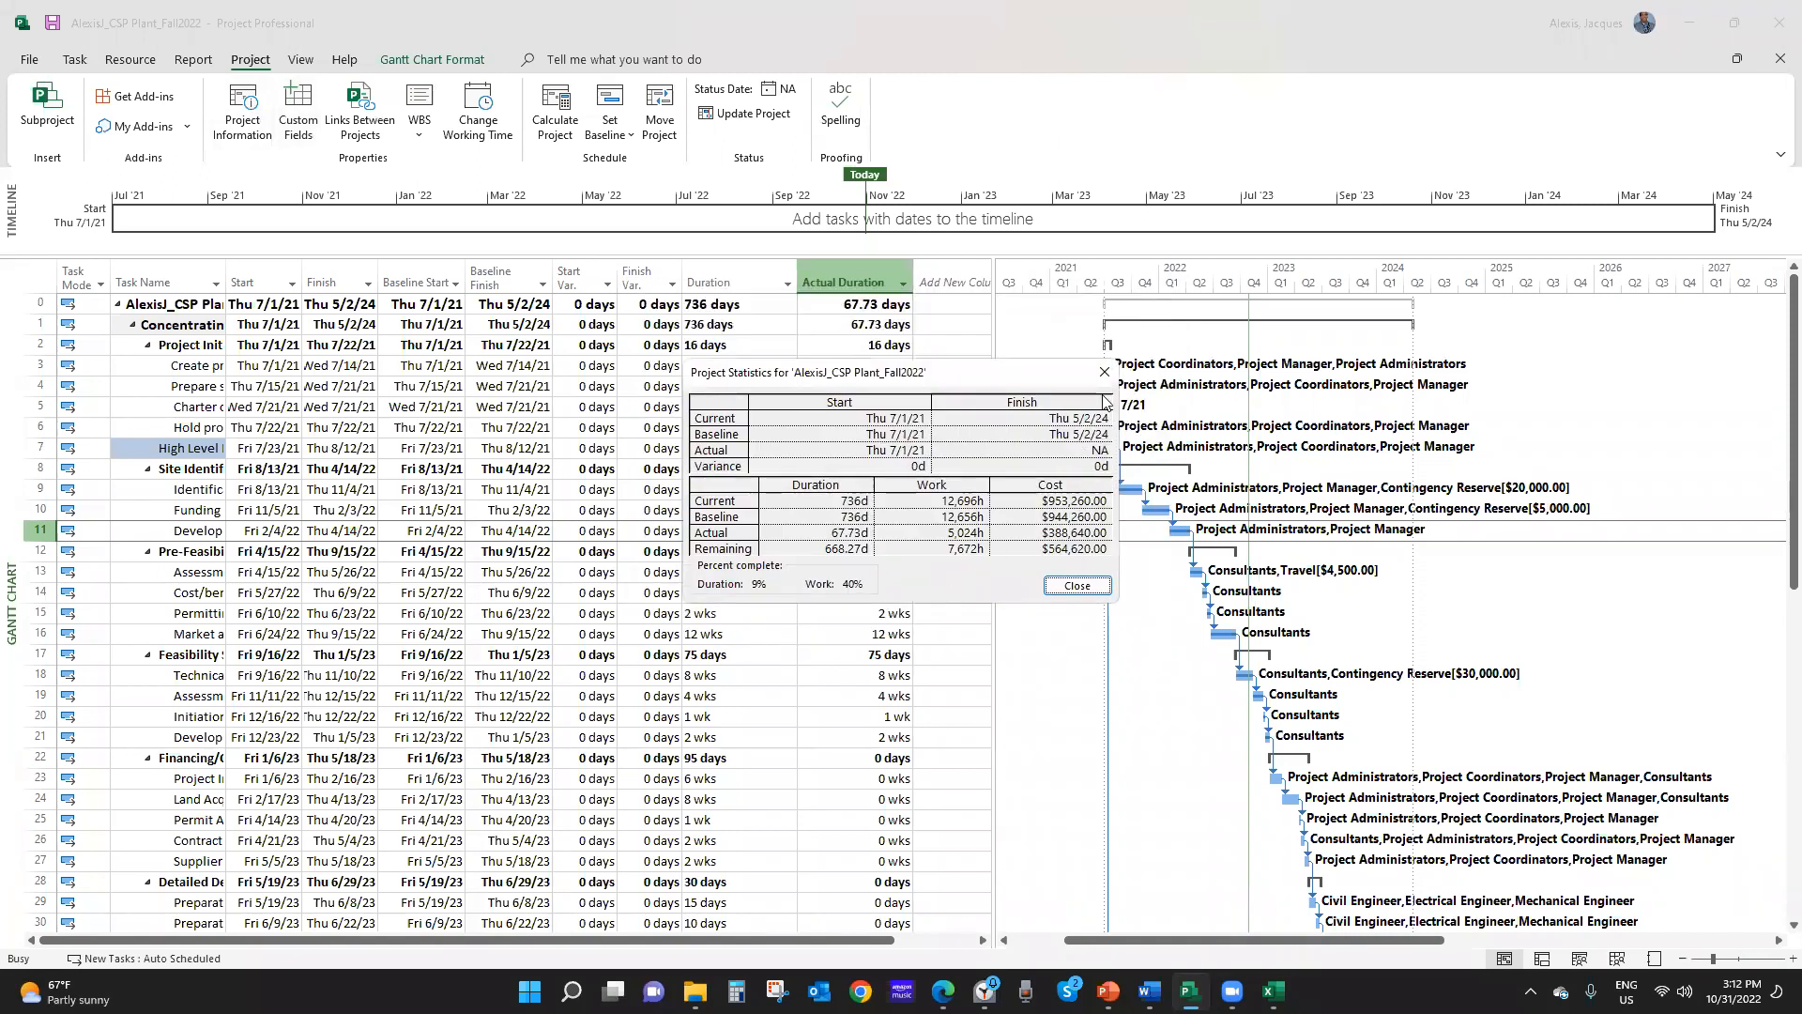
pyautogui.click(1105, 379)
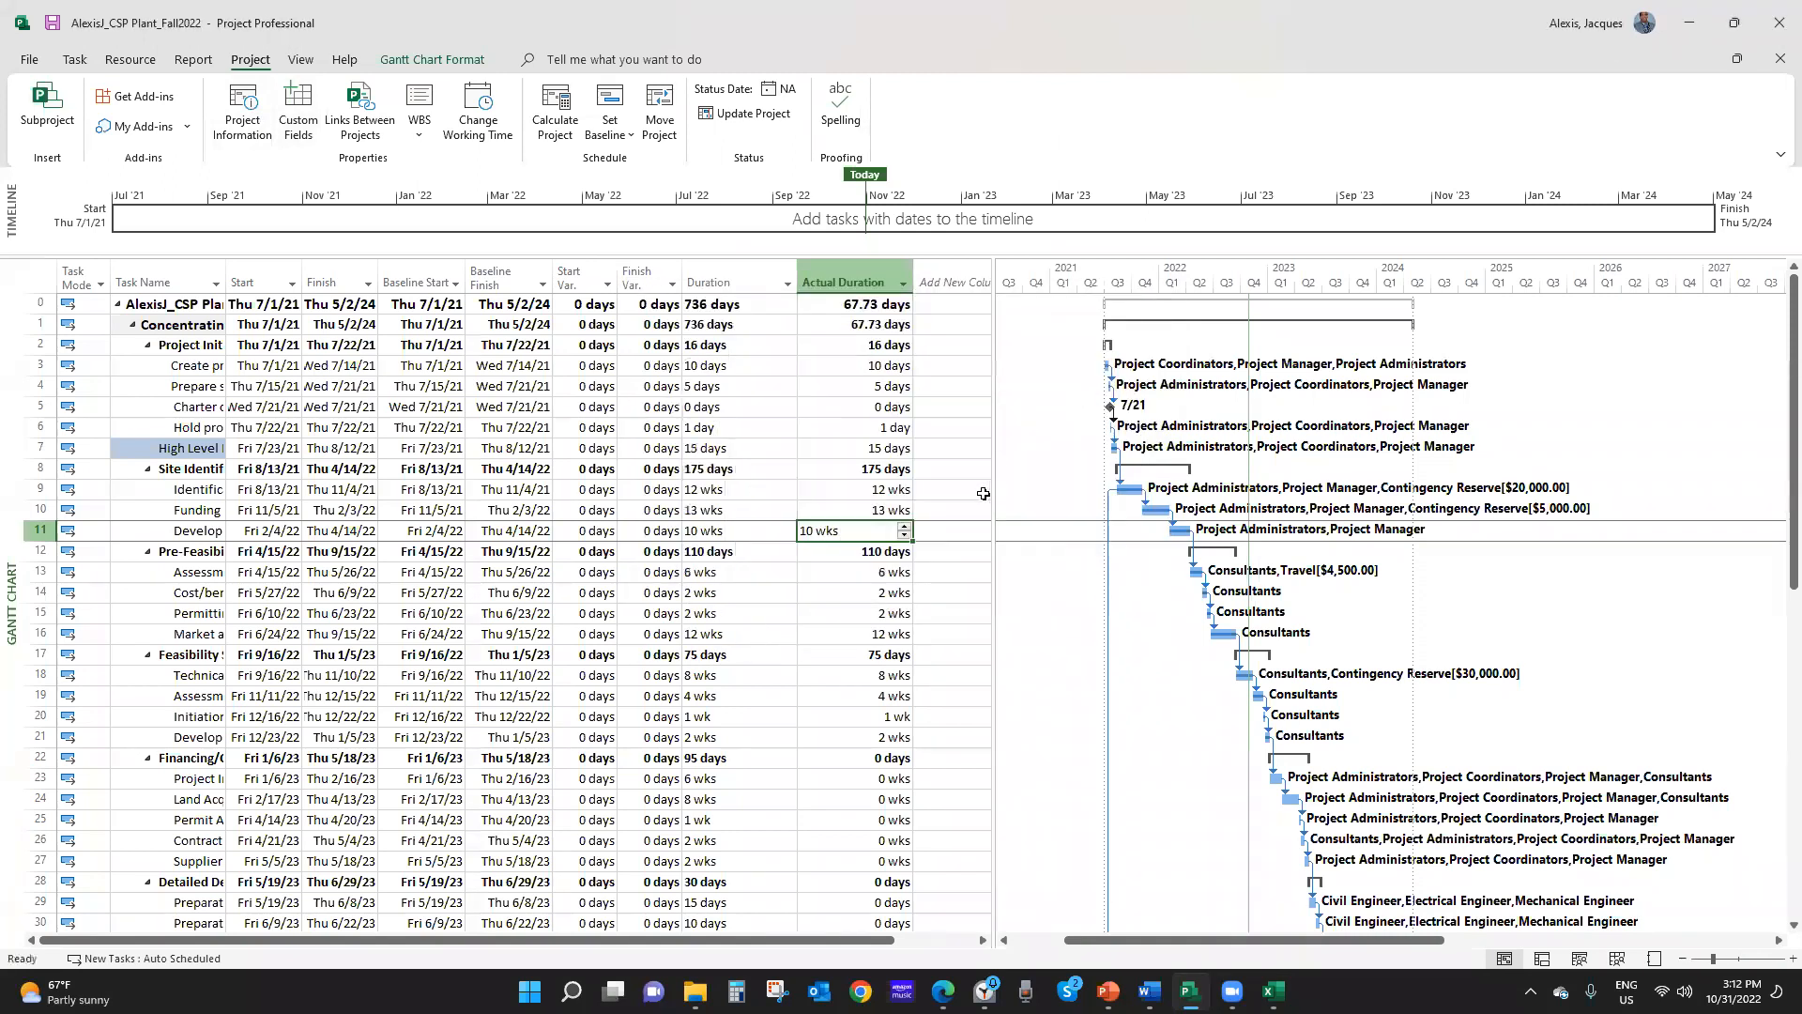
# Widen the Task Name column to show full task names and extend the table area to include Actual Duration
pyautogui.click(495, 529)
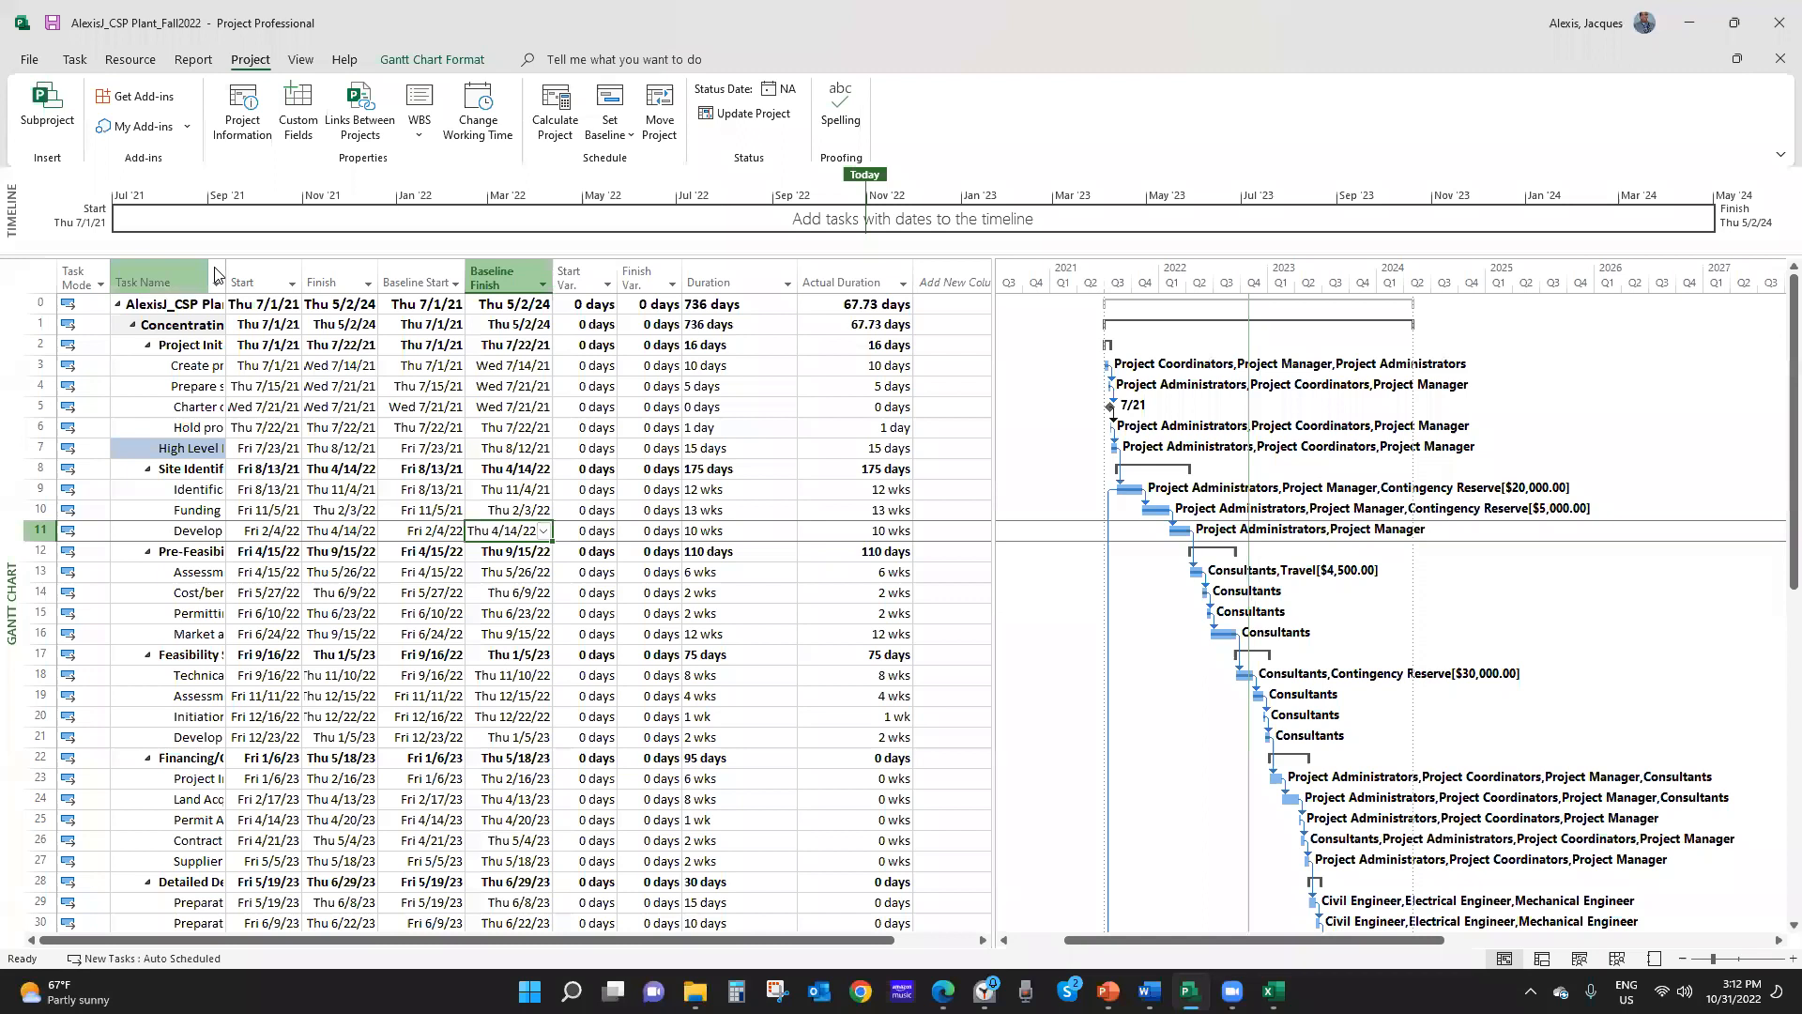
pyautogui.moveTo(226, 271); pyautogui.dragTo(507, 272)
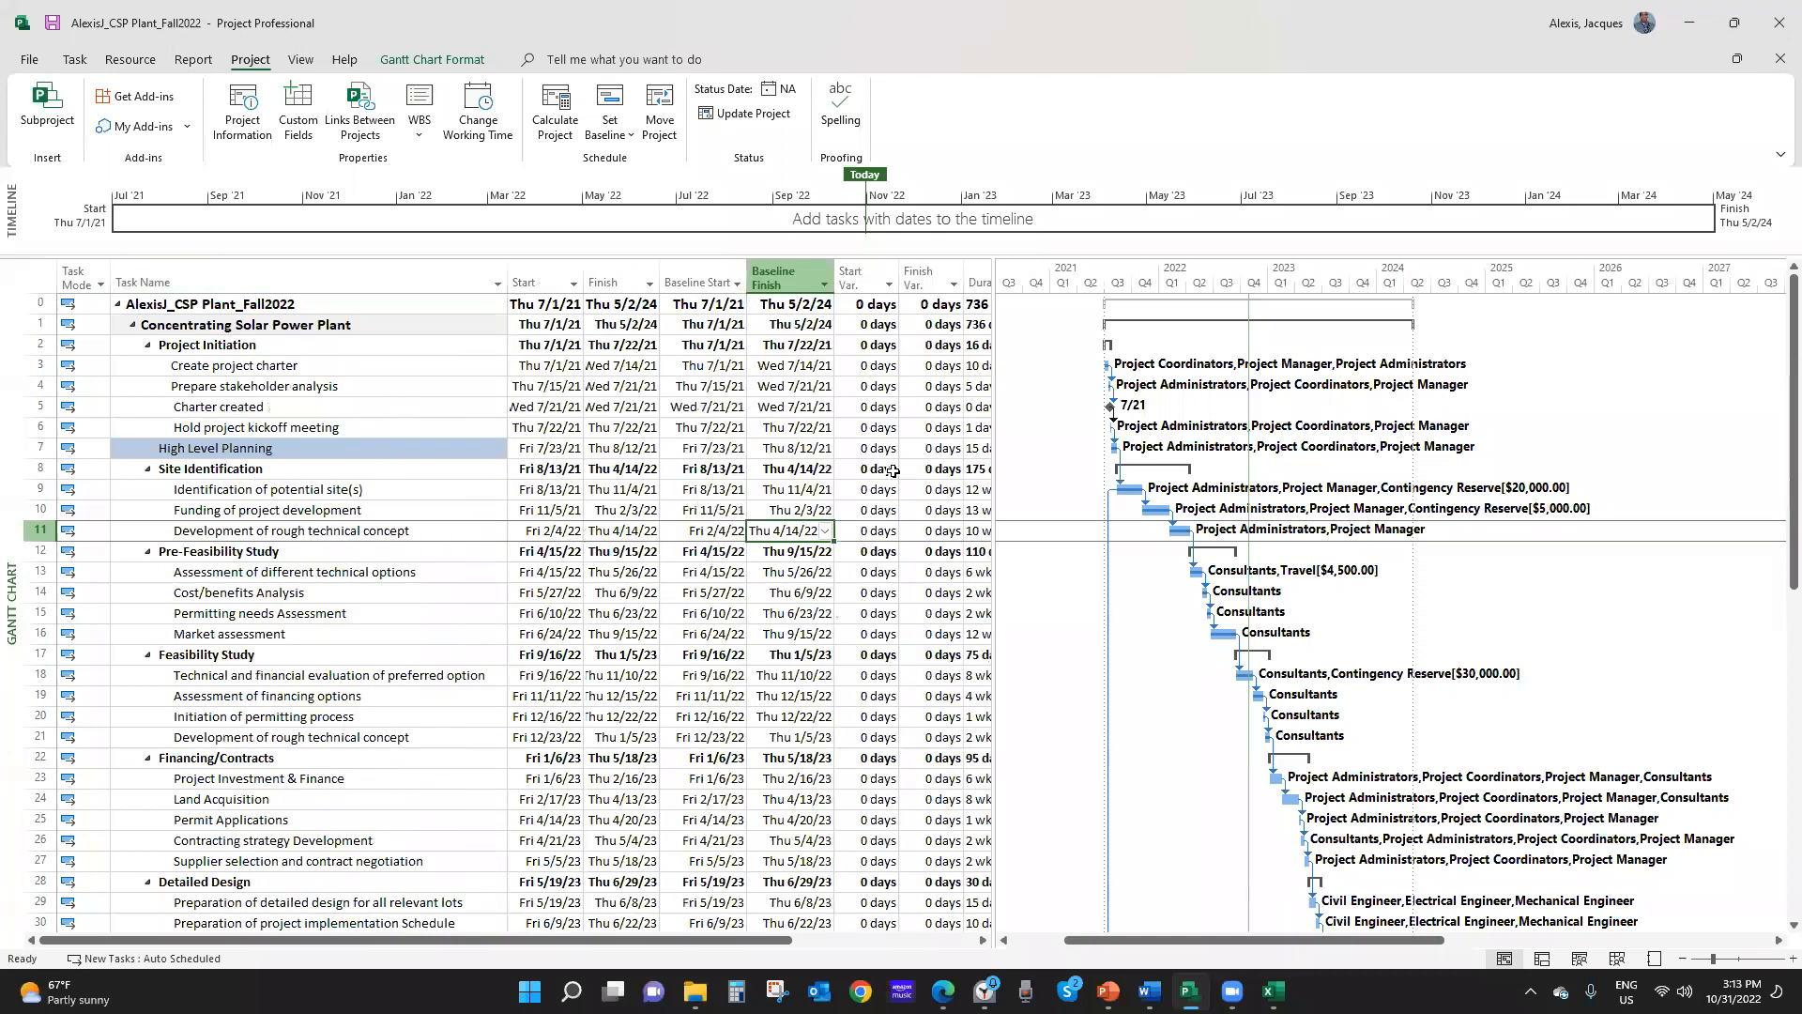
pyautogui.moveTo(994, 299); pyautogui.dragTo(1132, 333)
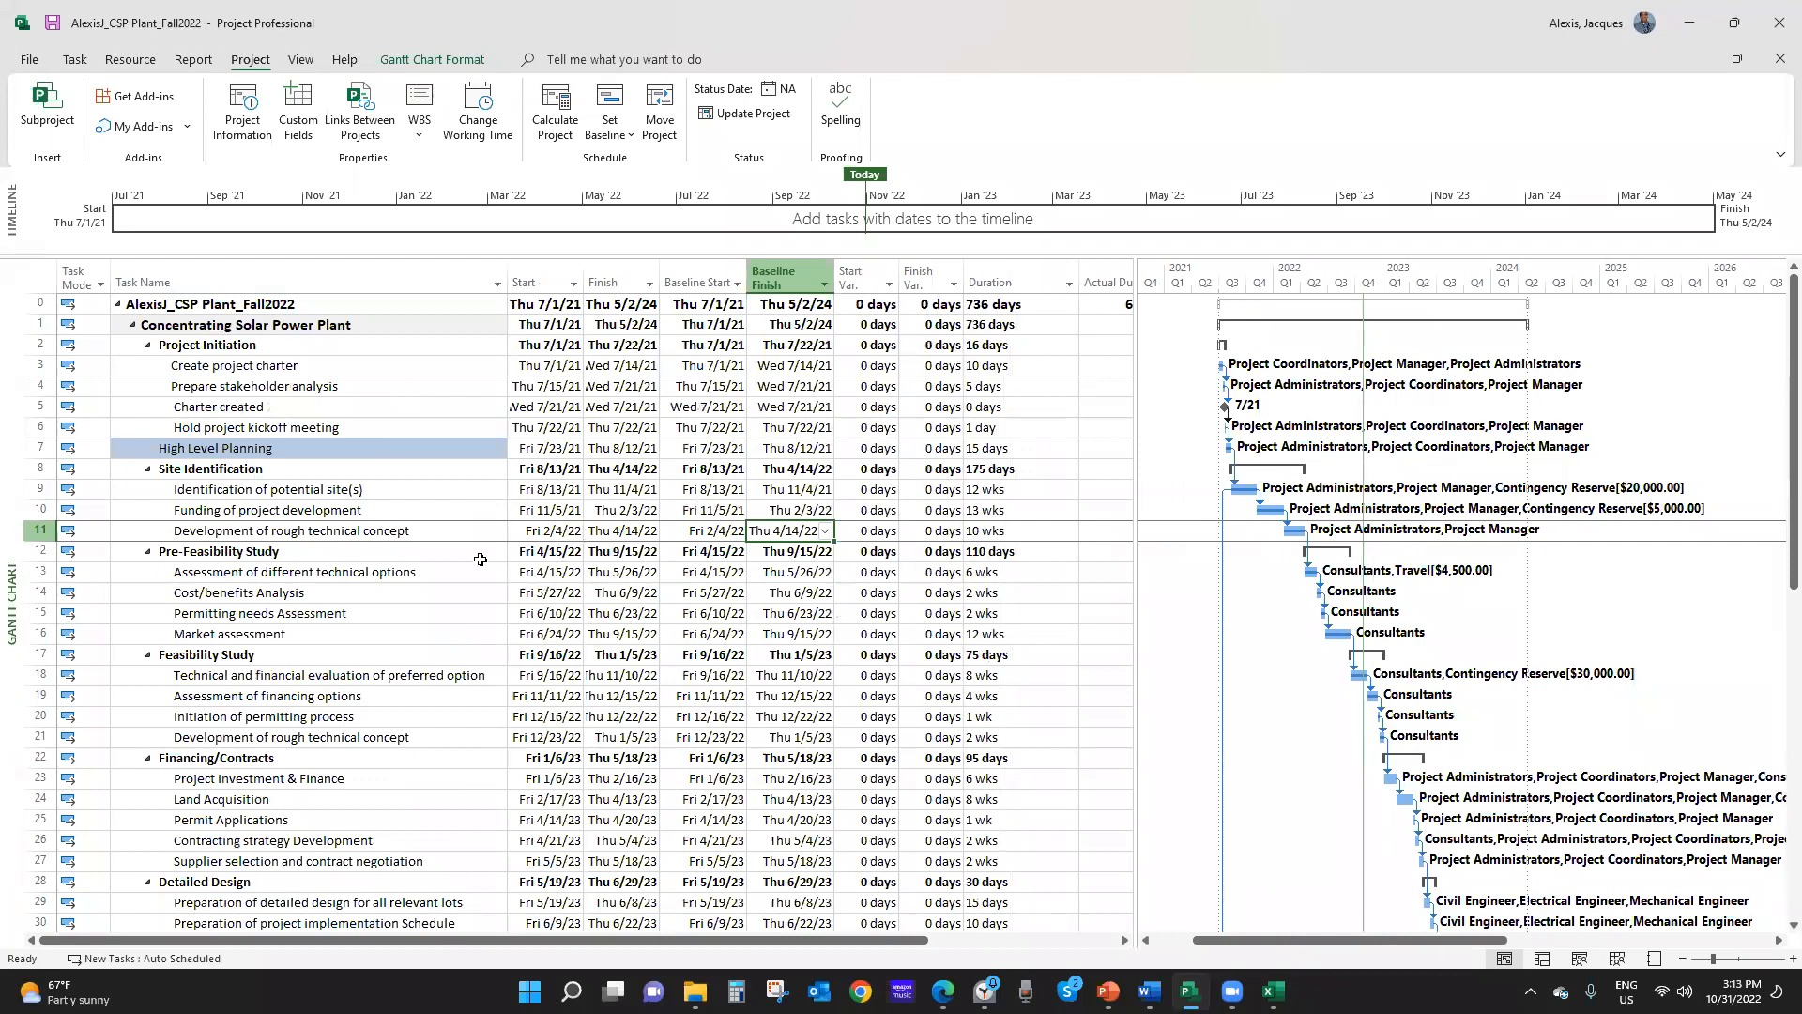
pyautogui.click(974, 448)
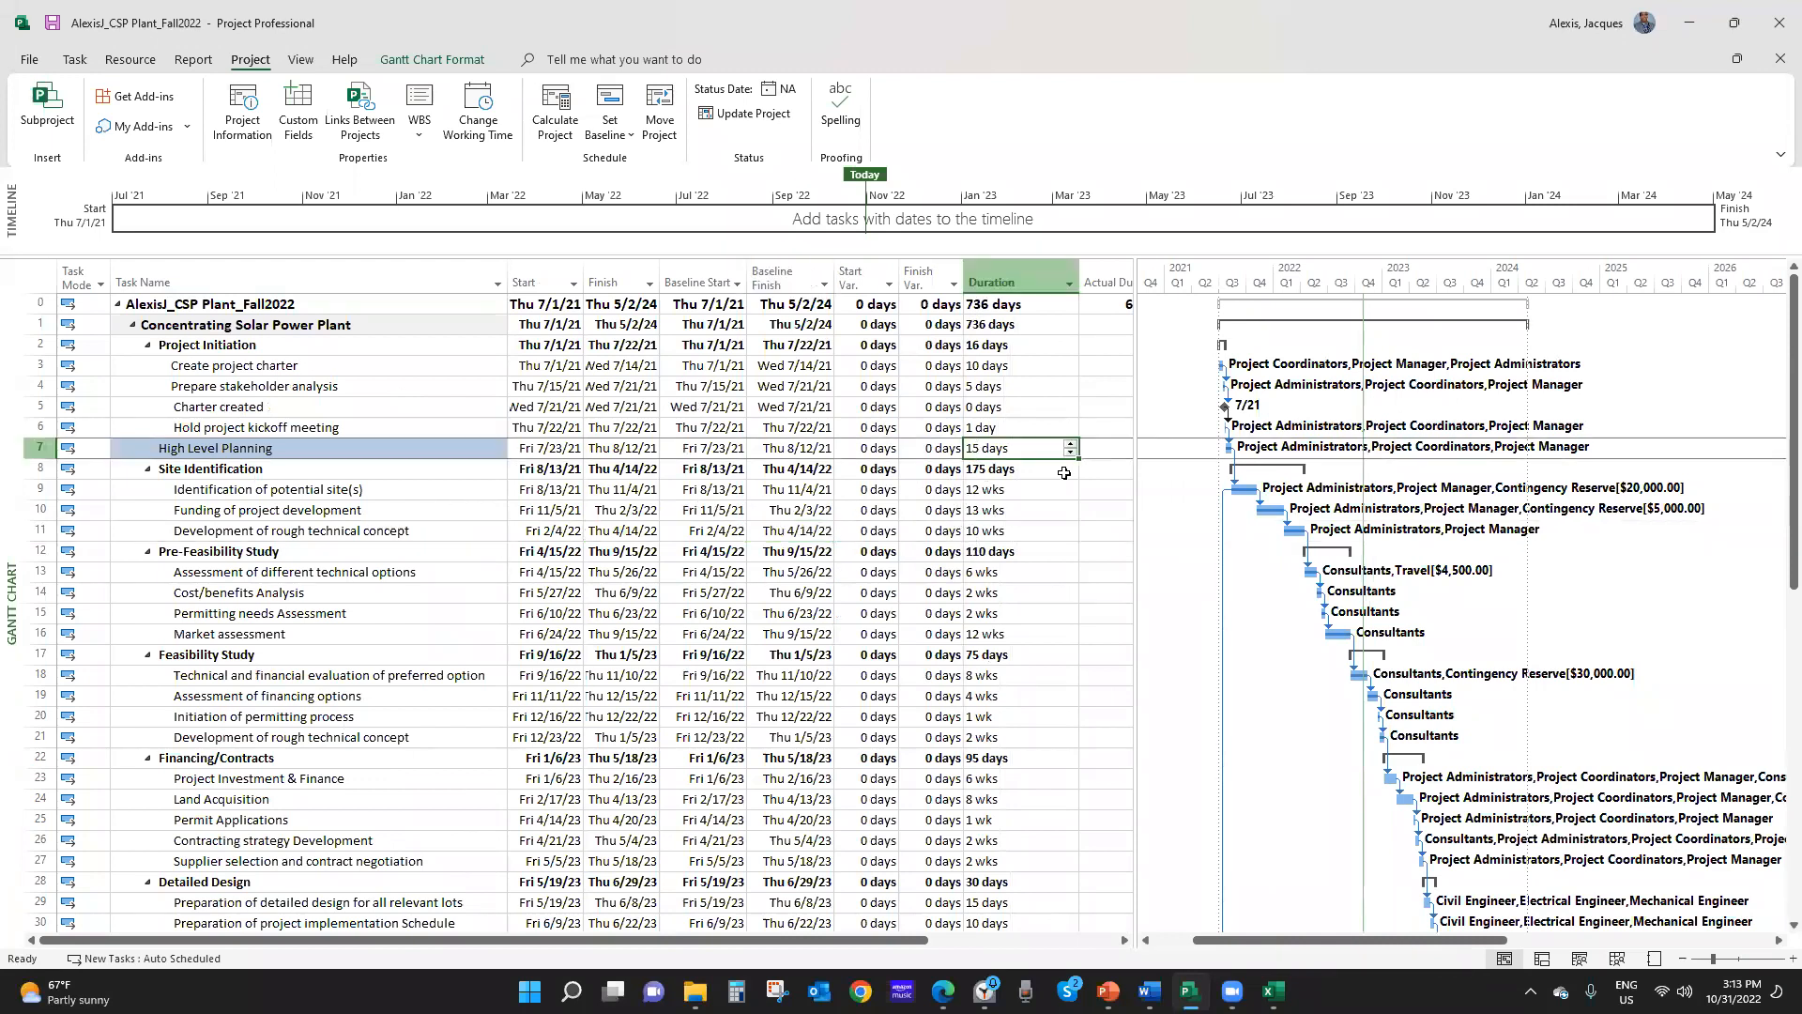
pyautogui.moveTo(1131, 440); pyautogui.dragTo(1208, 449)
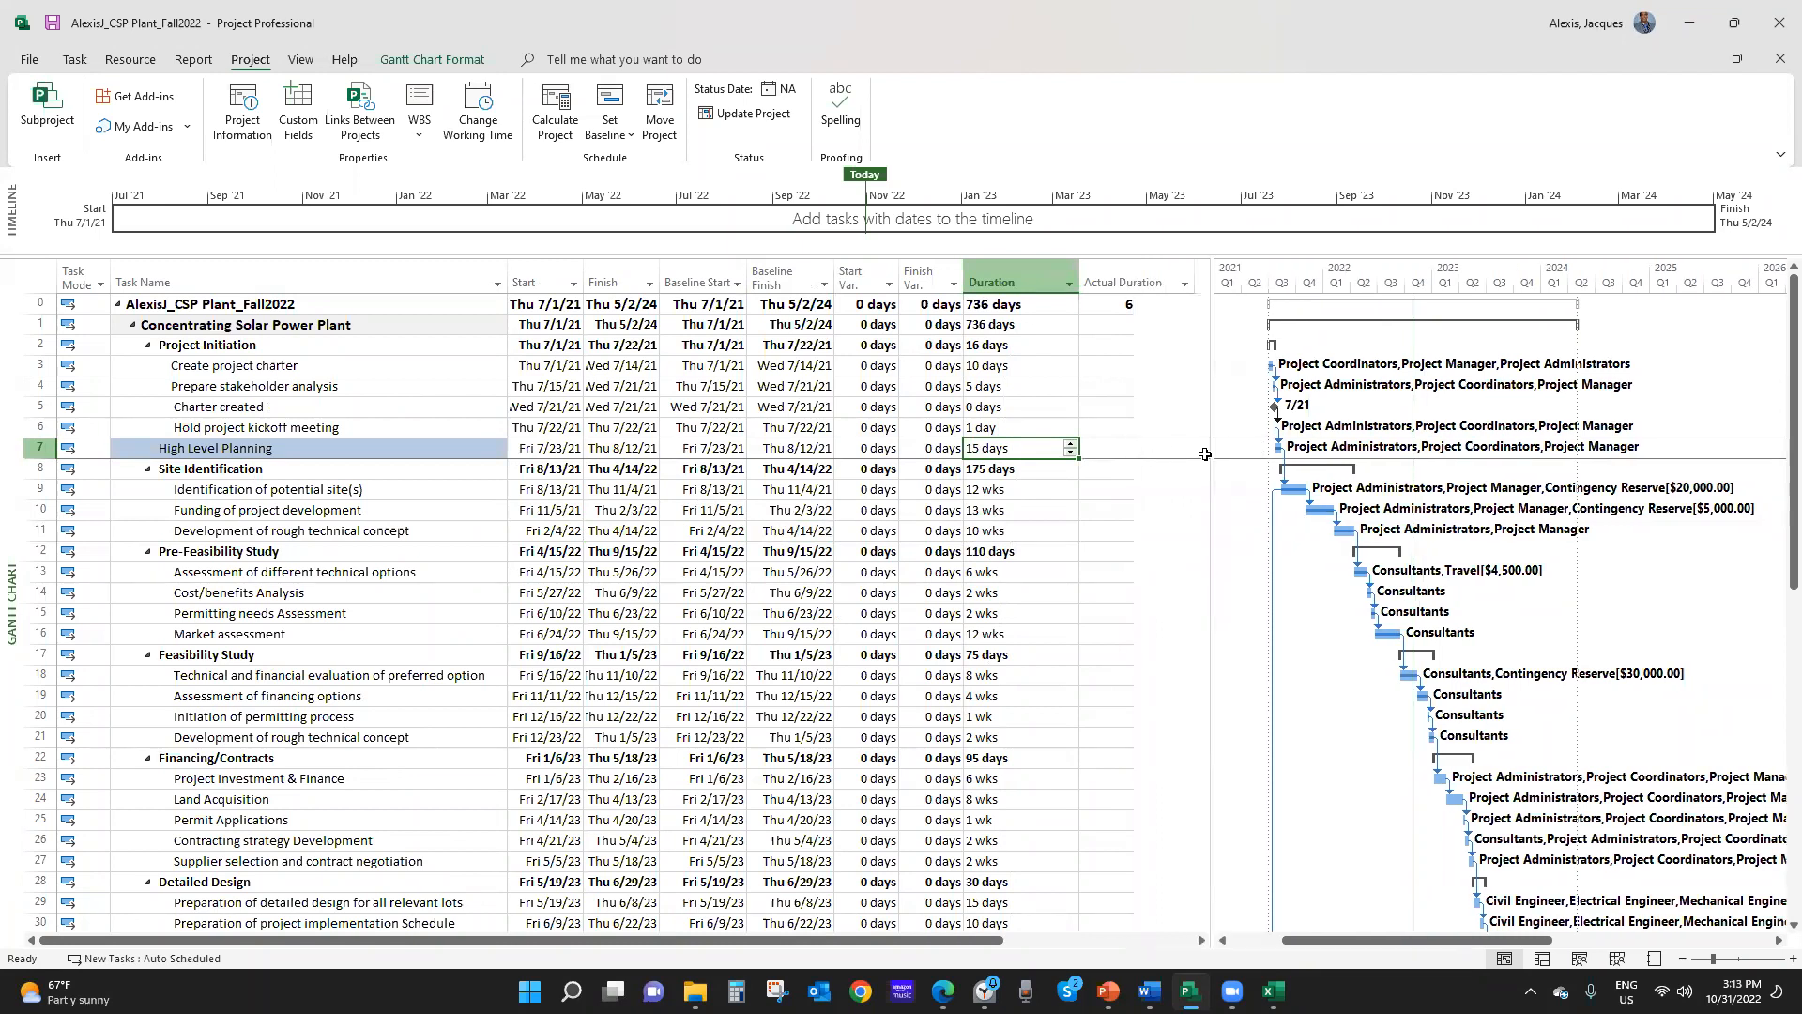
# Set High Level Planning's actual duration to 10 days
pyautogui.click(1133, 448)
pyautogui.write('10')
pyautogui.press('Return')
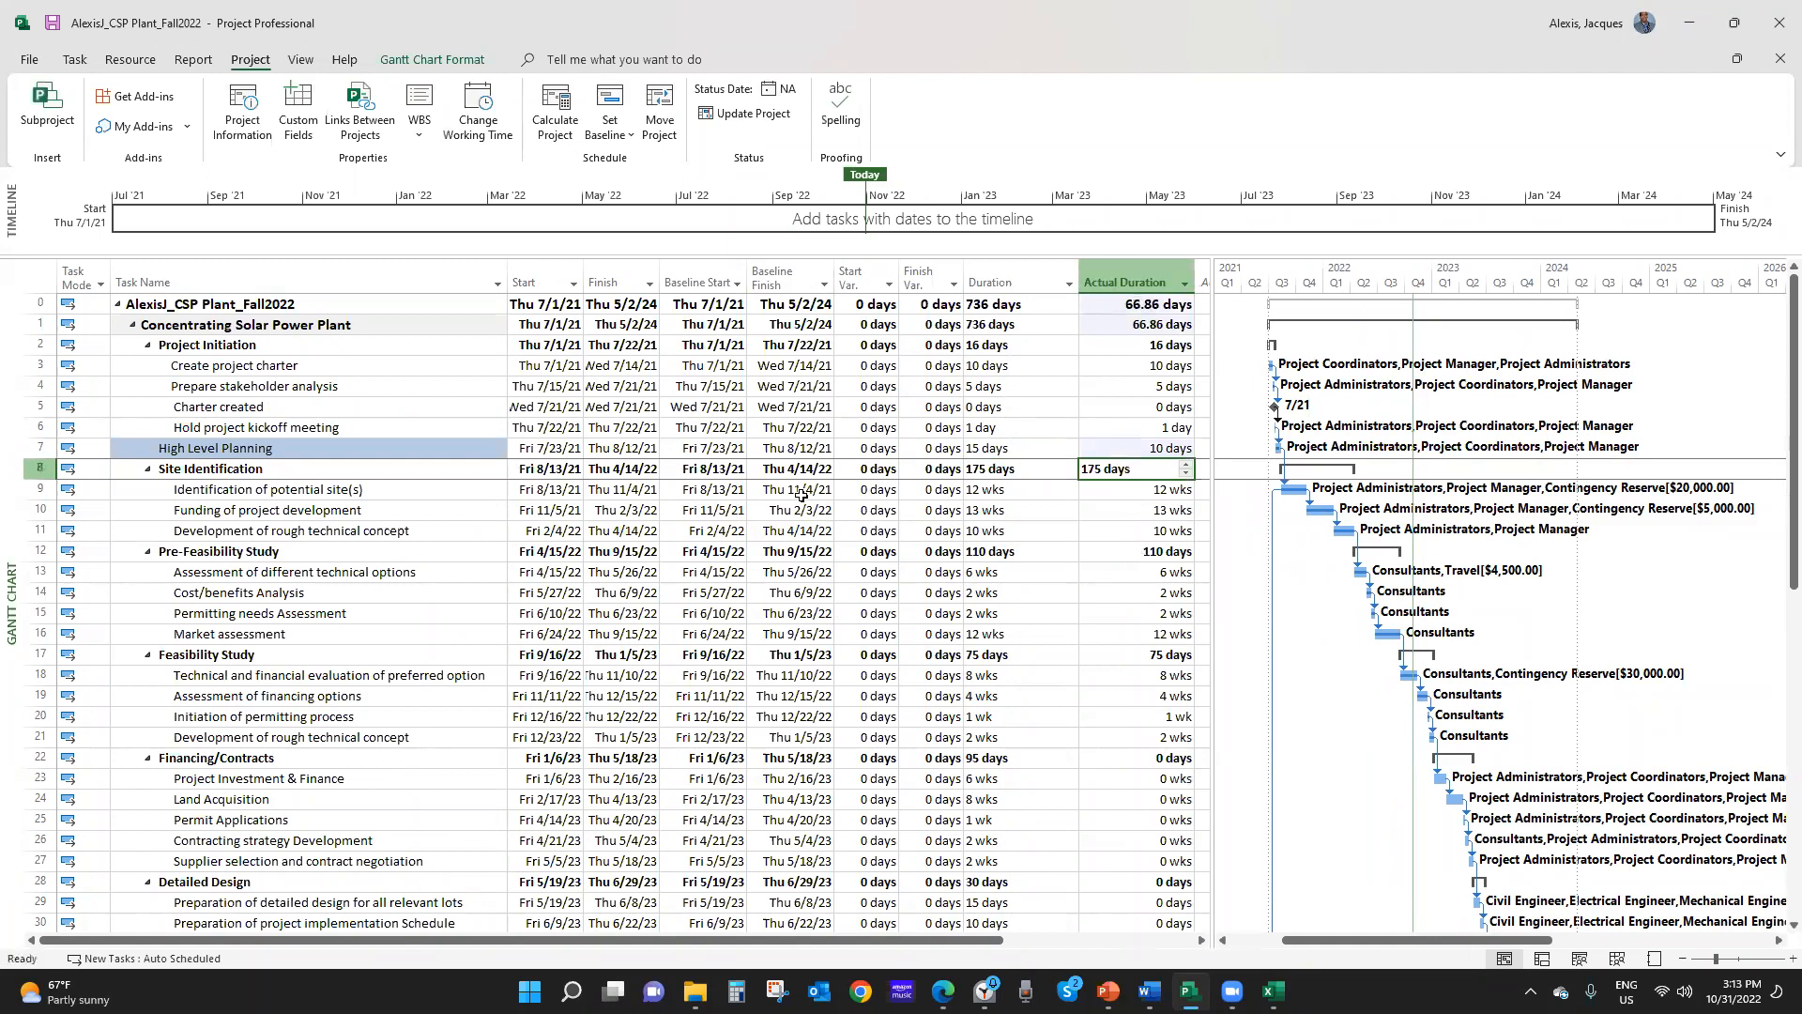
# Set the actual durations of Identification of potential site(s) to 7 weeks and Funding of project development to 8 weeks
pyautogui.click(348, 491)
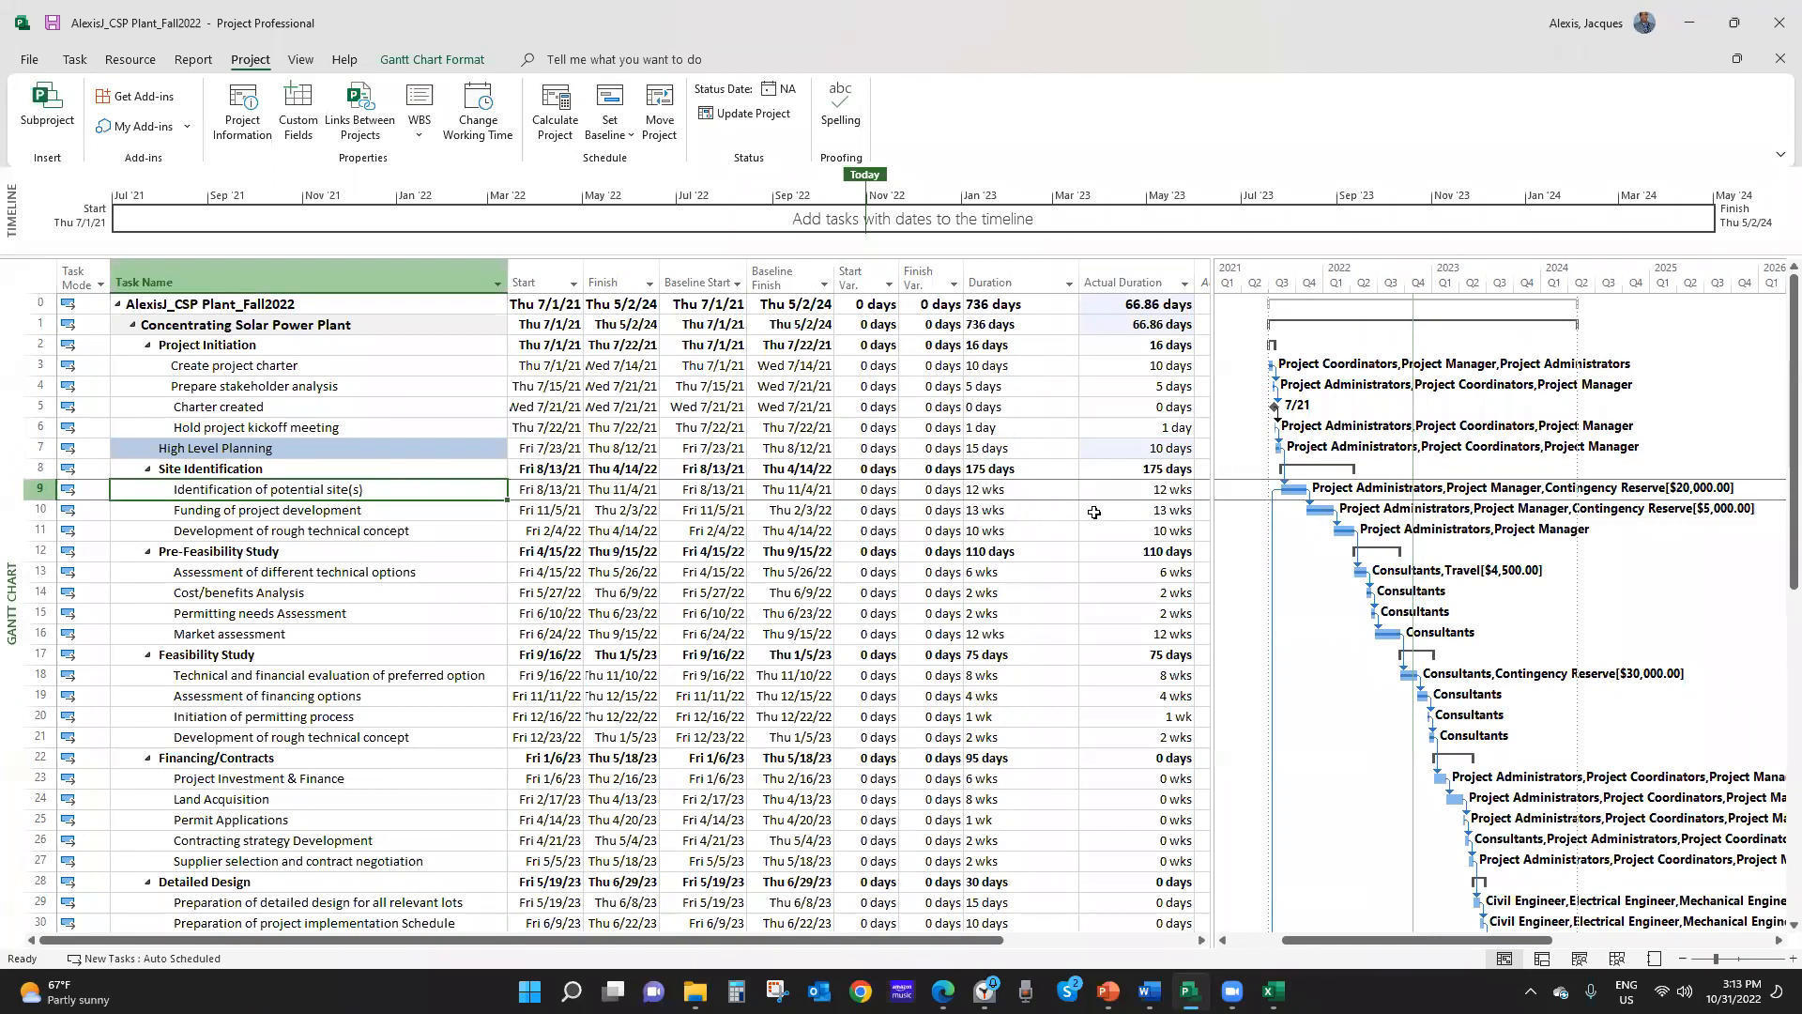
pyautogui.click(1143, 487)
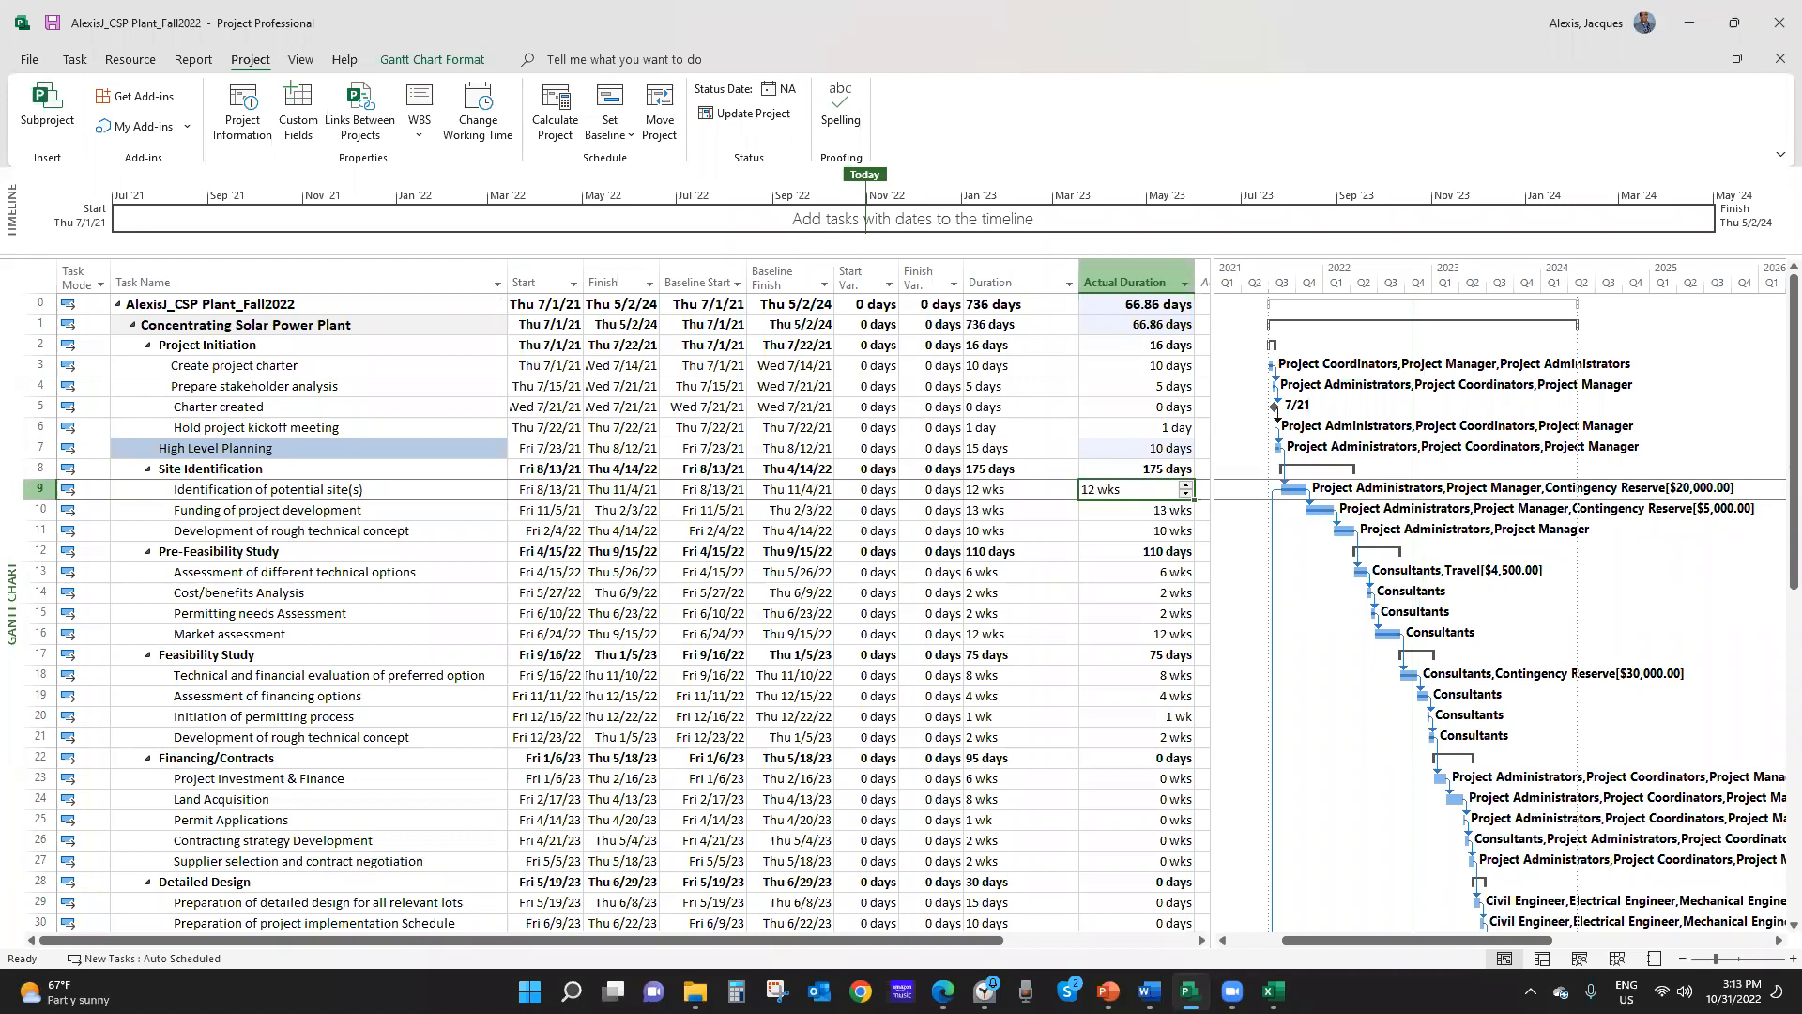
pyautogui.write('7')
pyautogui.press('Return')
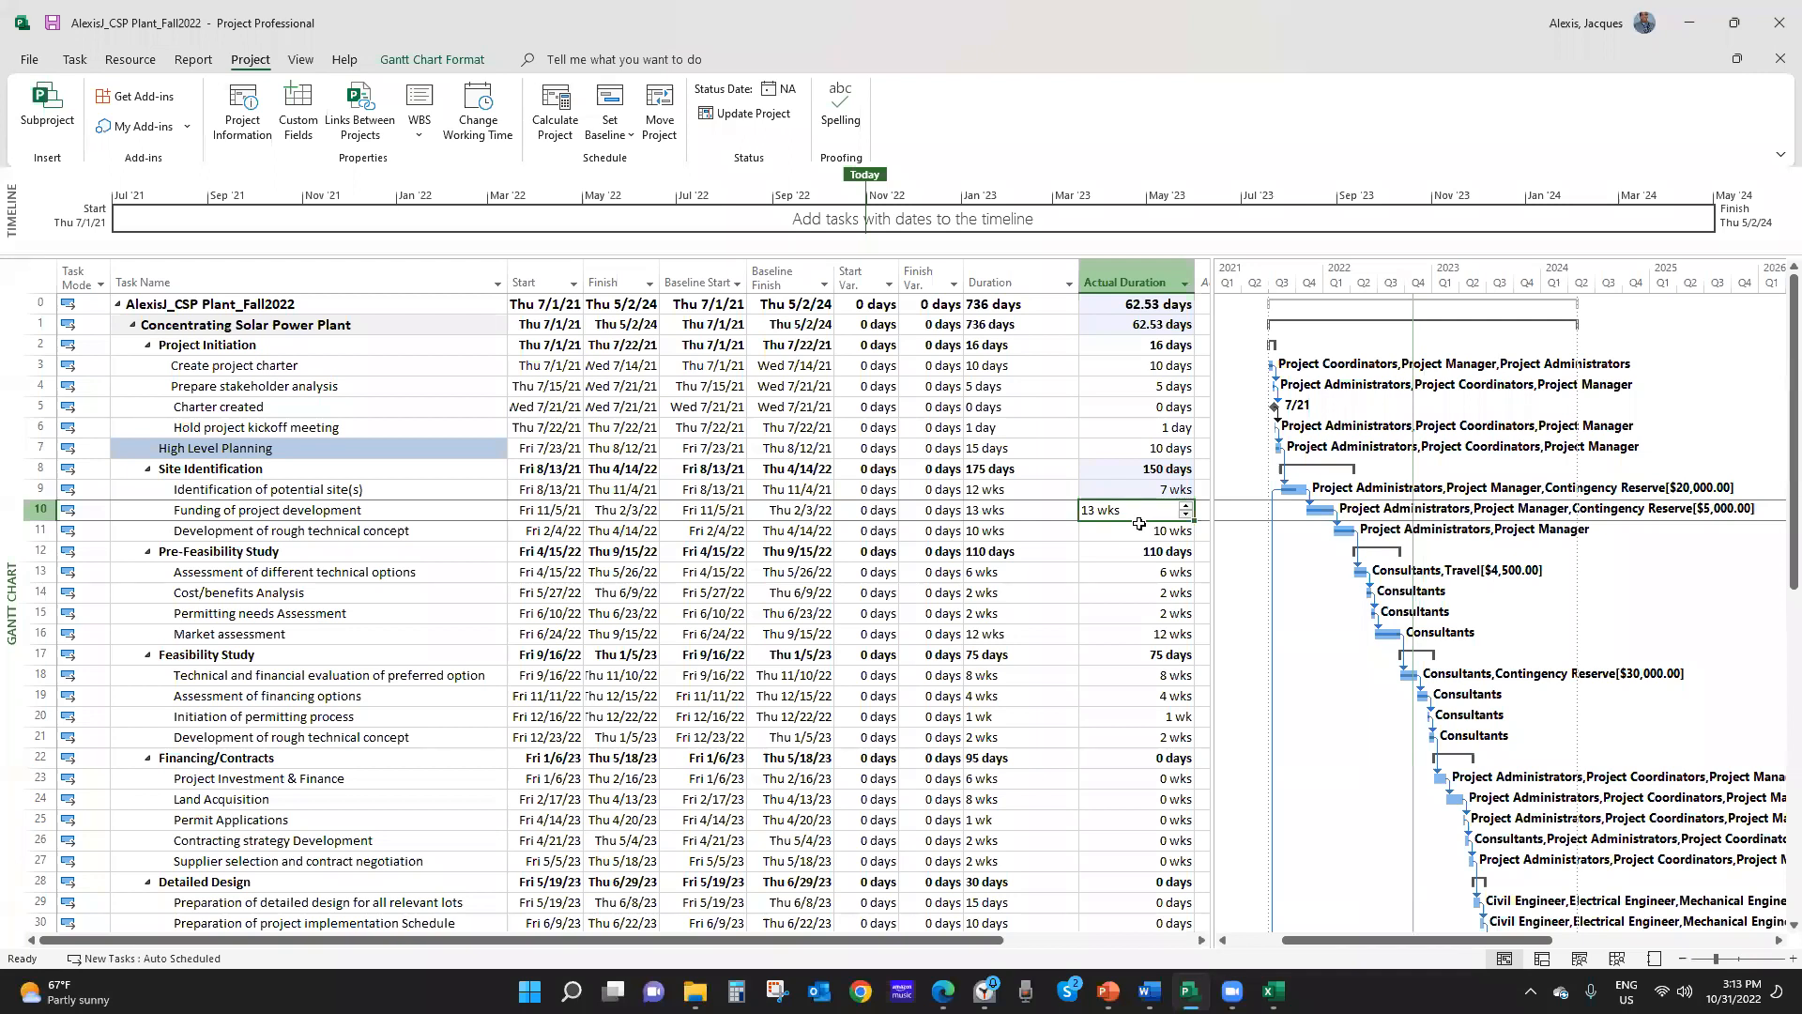
pyautogui.write('8')
pyautogui.press('Return')
pyautogui.click(1108, 582)
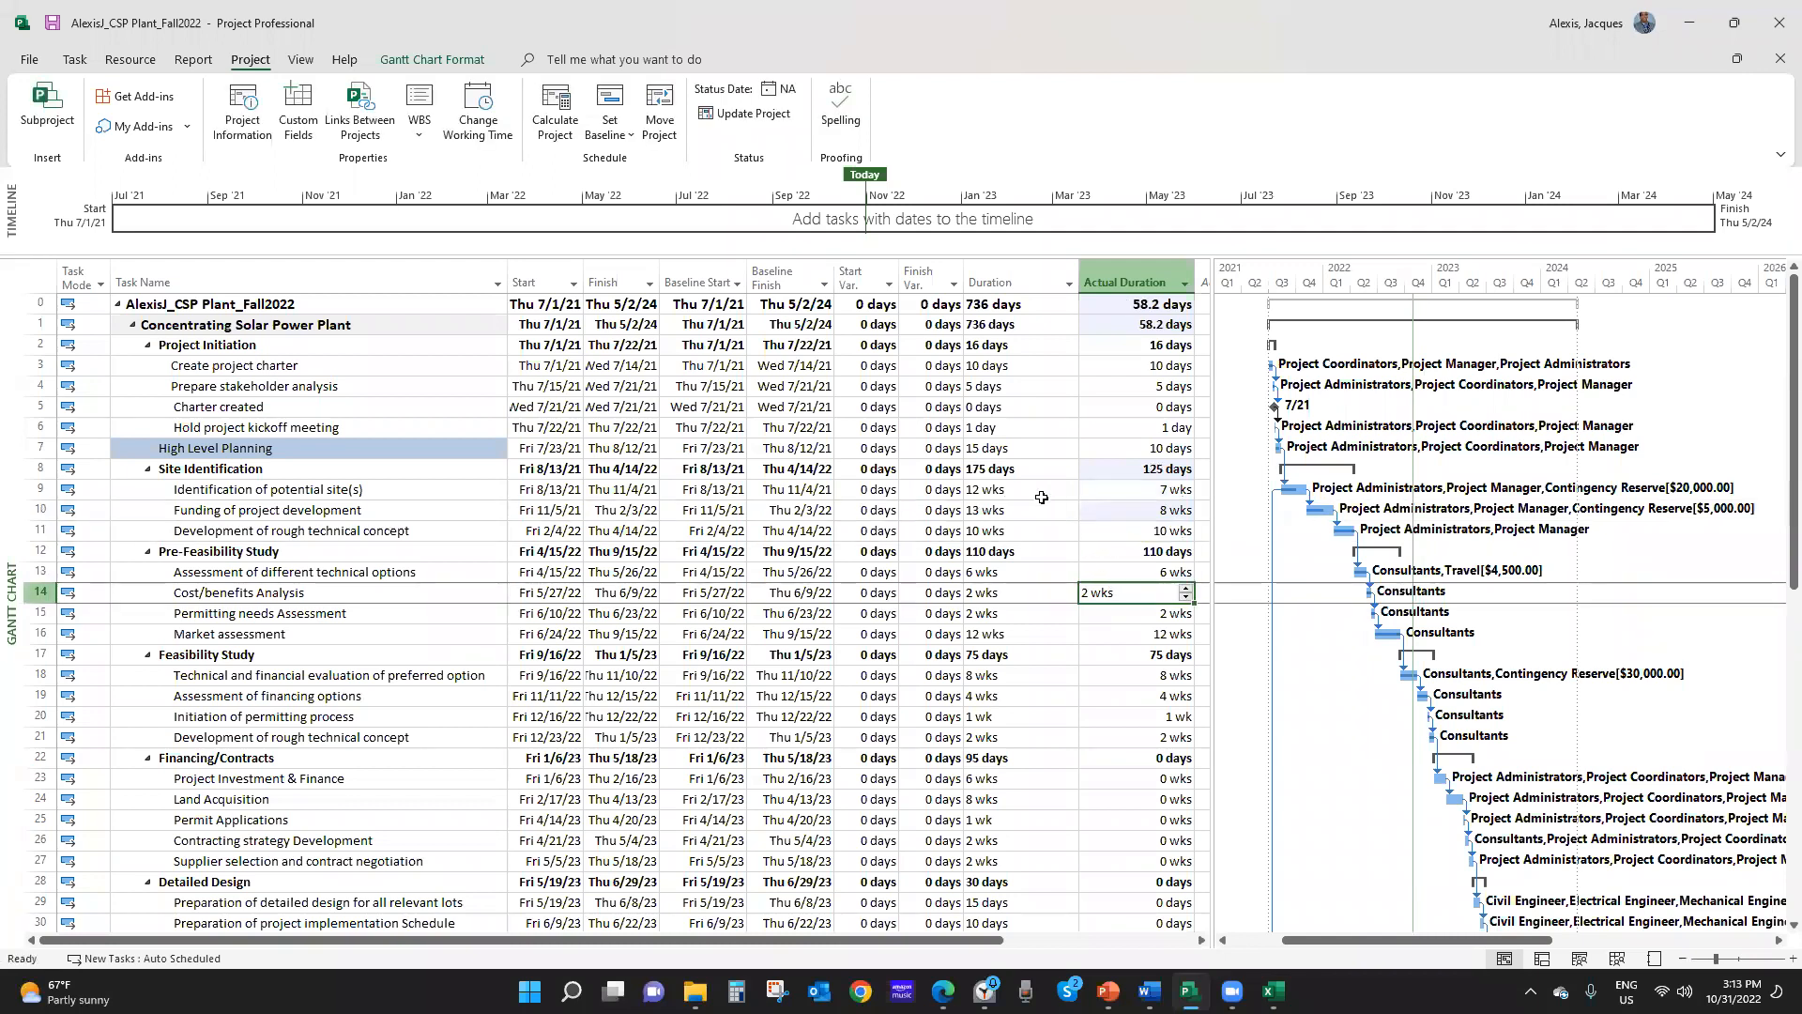
# Examine the project statistics for the actual duration, work and cost after the shortened tasks, and close them
pyautogui.click(264, 109)
pyautogui.click(737, 641)
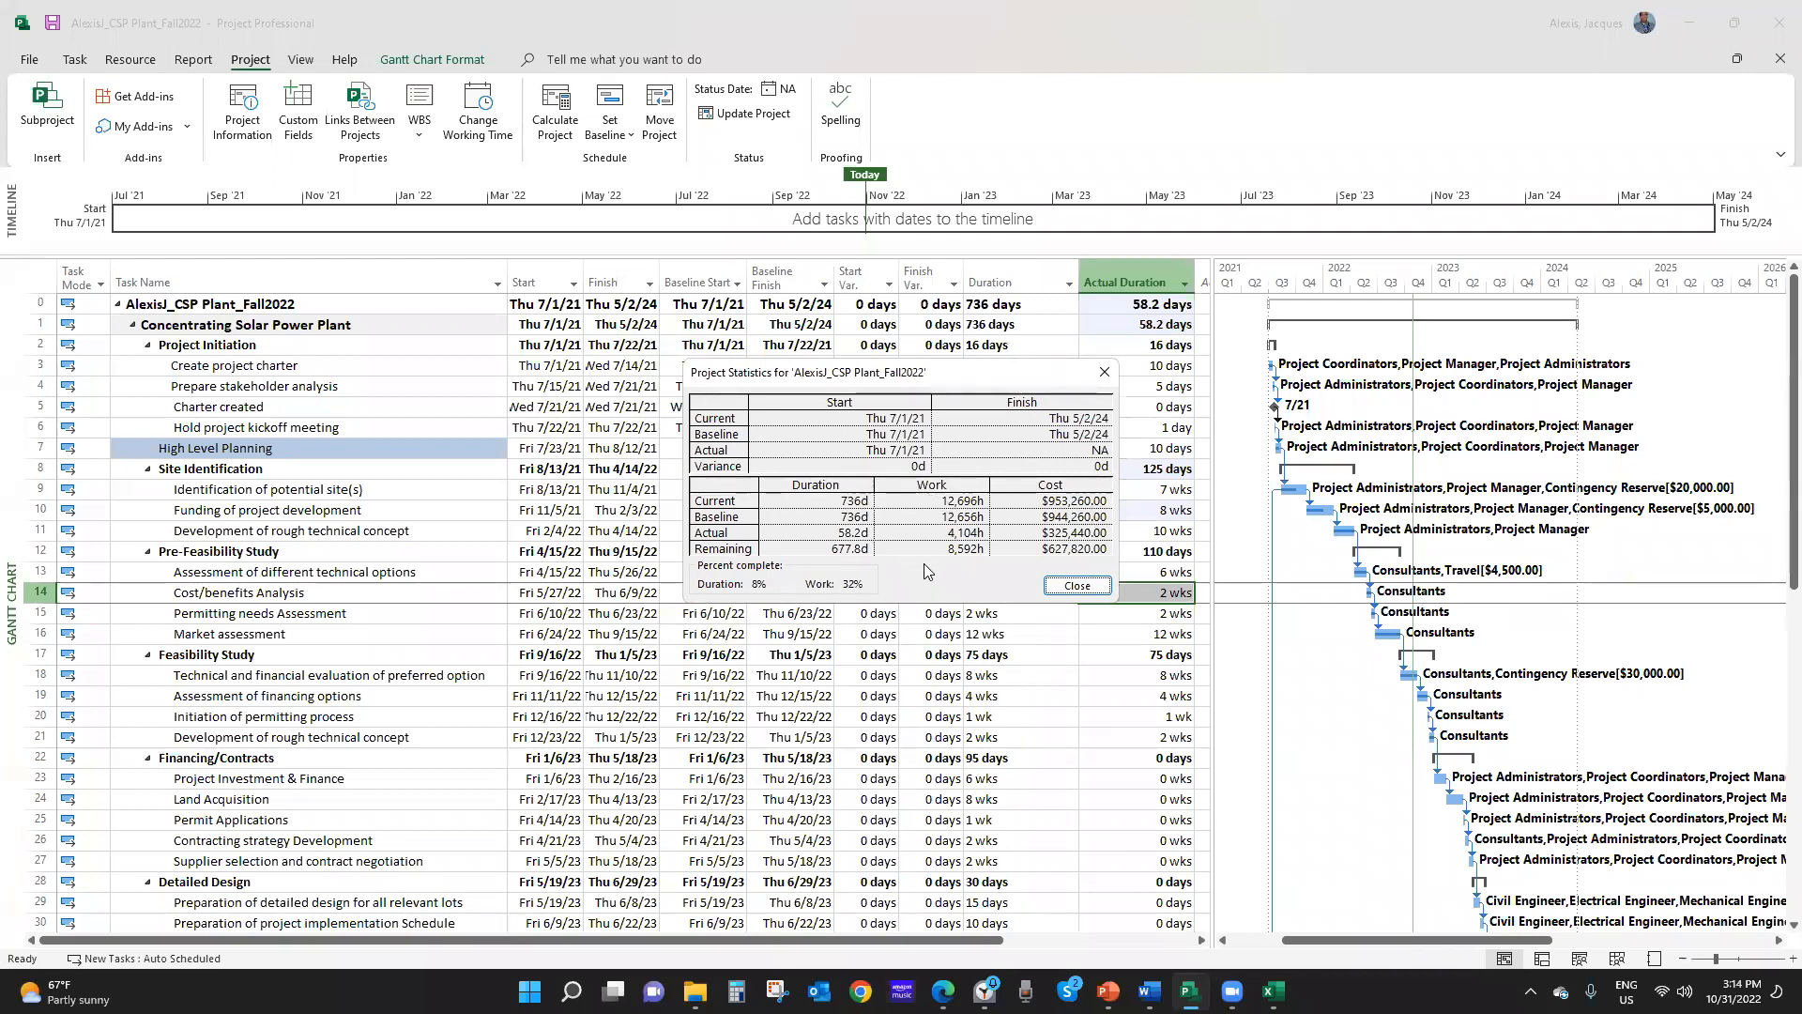
pyautogui.click(1105, 373)
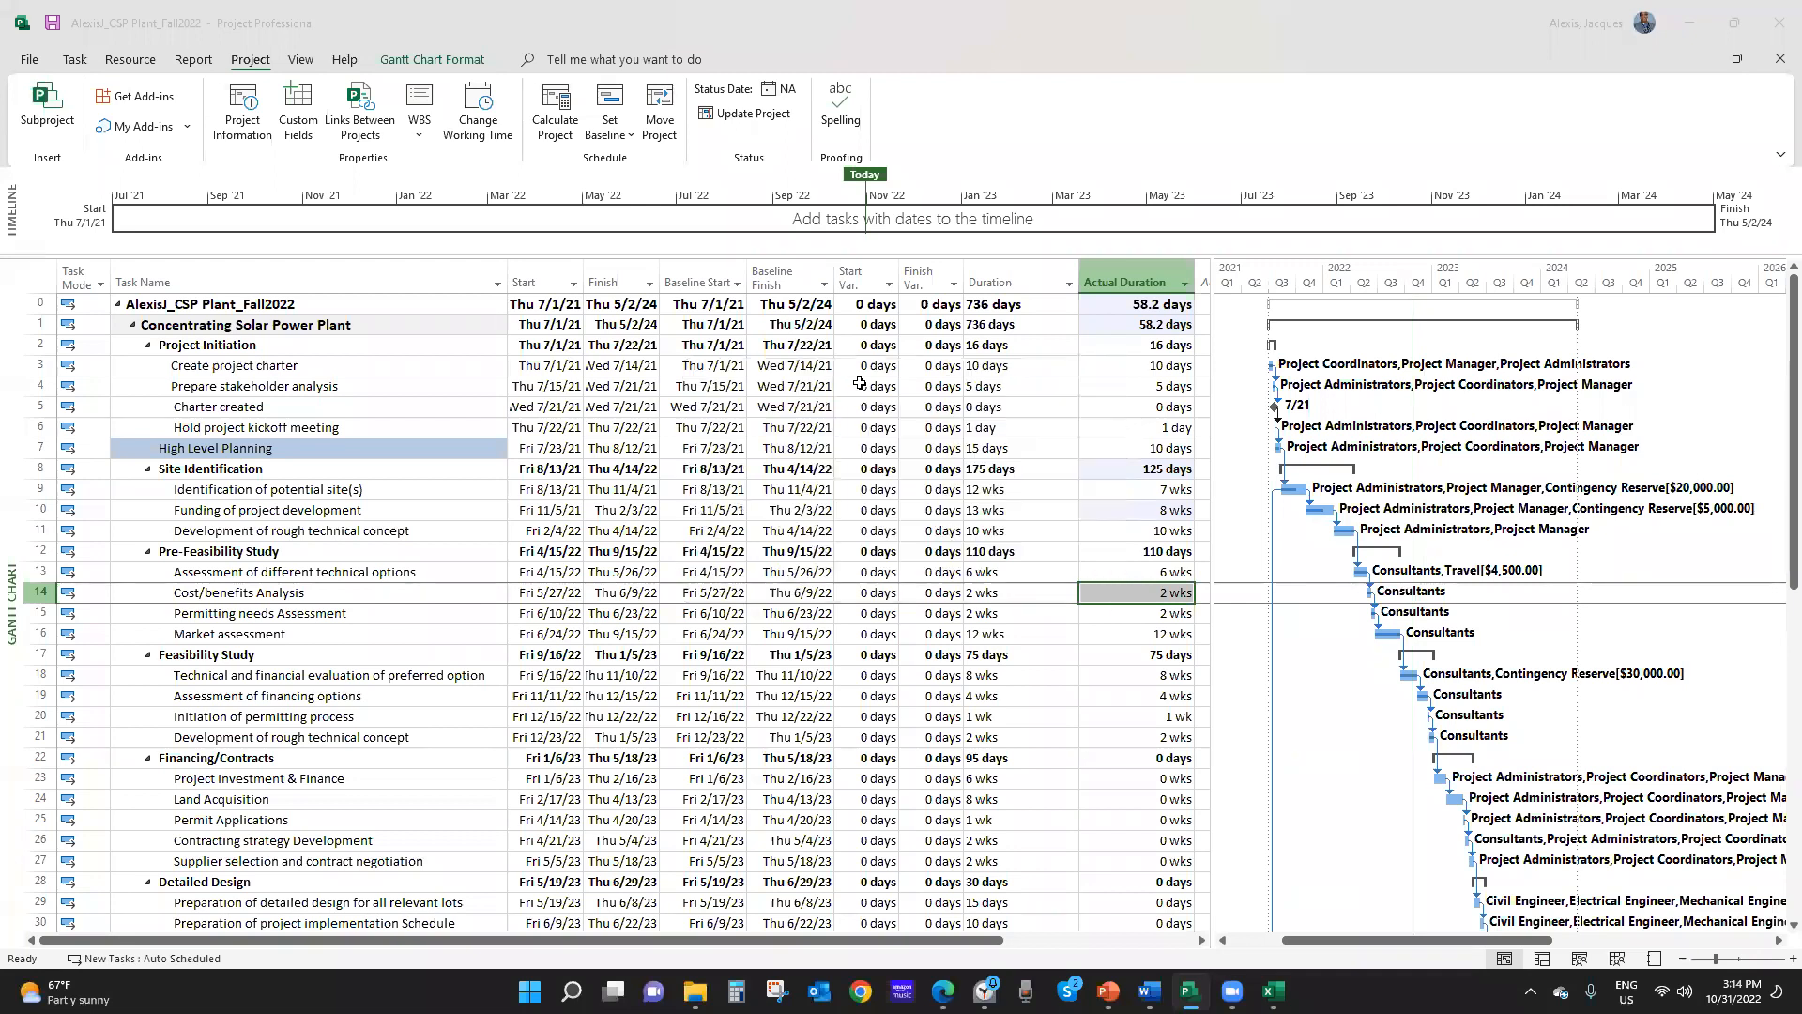
# Switch the Gantt Chart from the Variance table to the Earned Value table
pyautogui.click(304, 56)
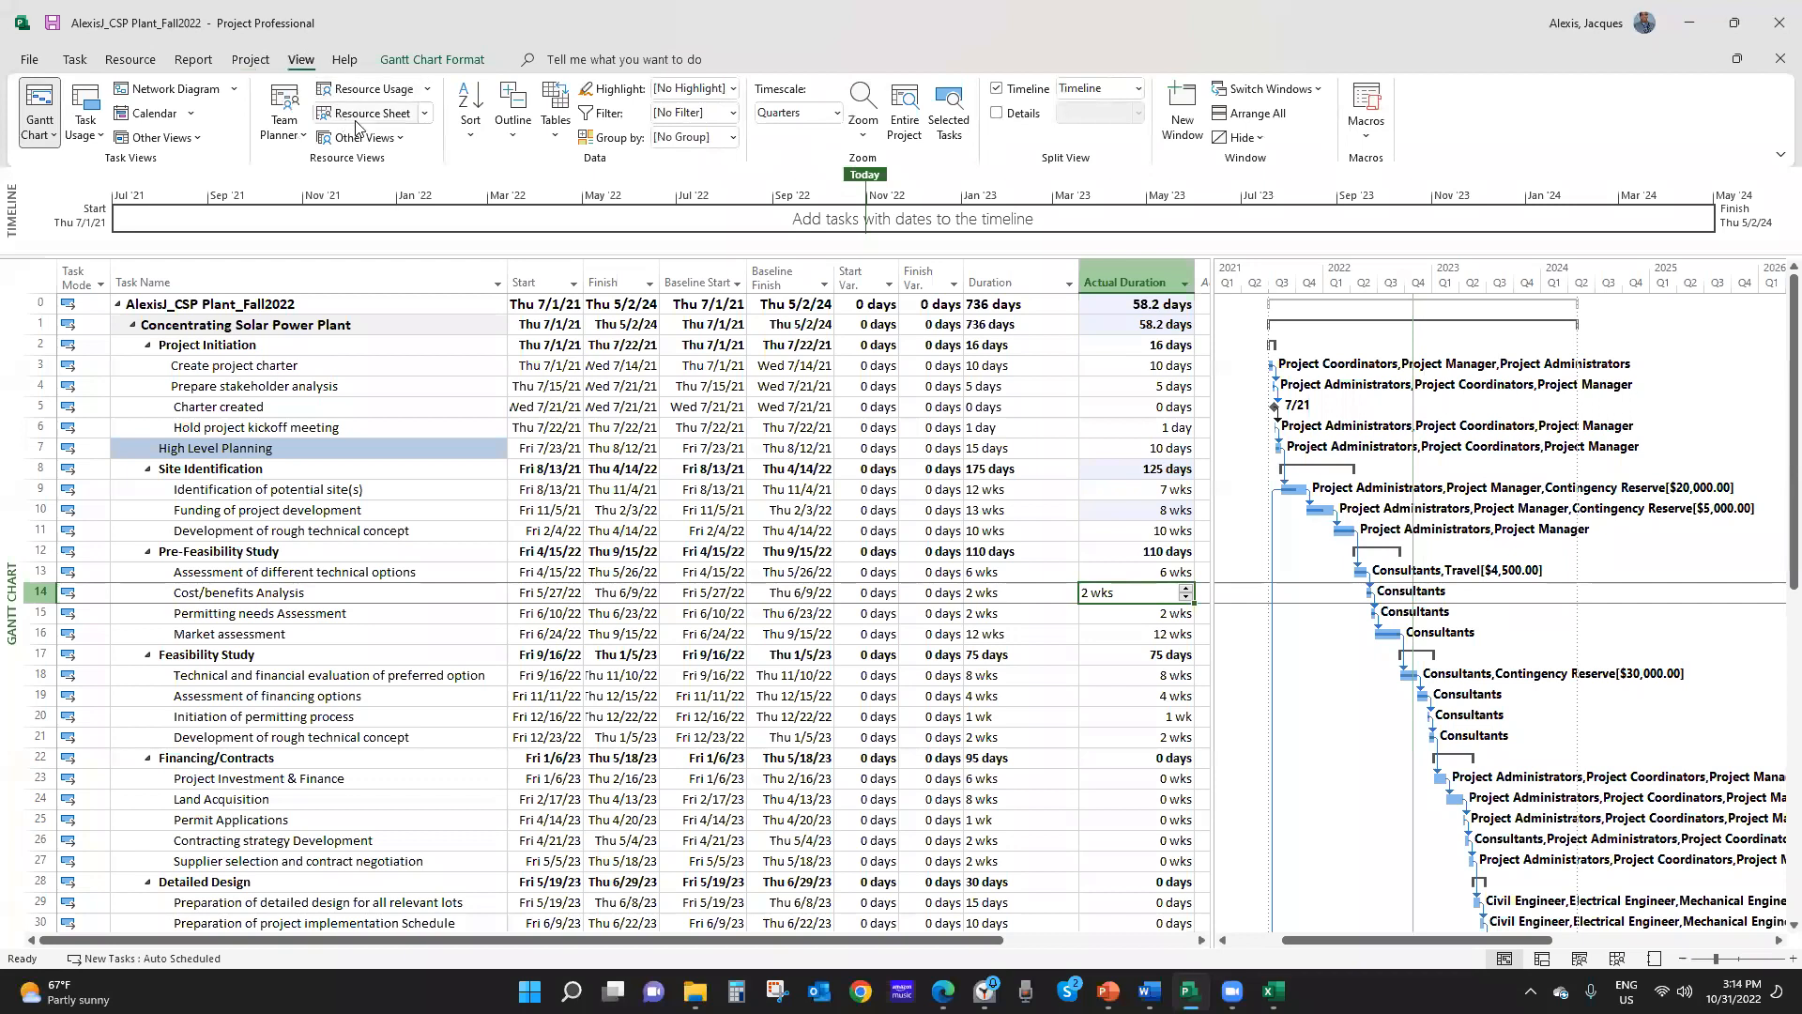
pyautogui.click(556, 139)
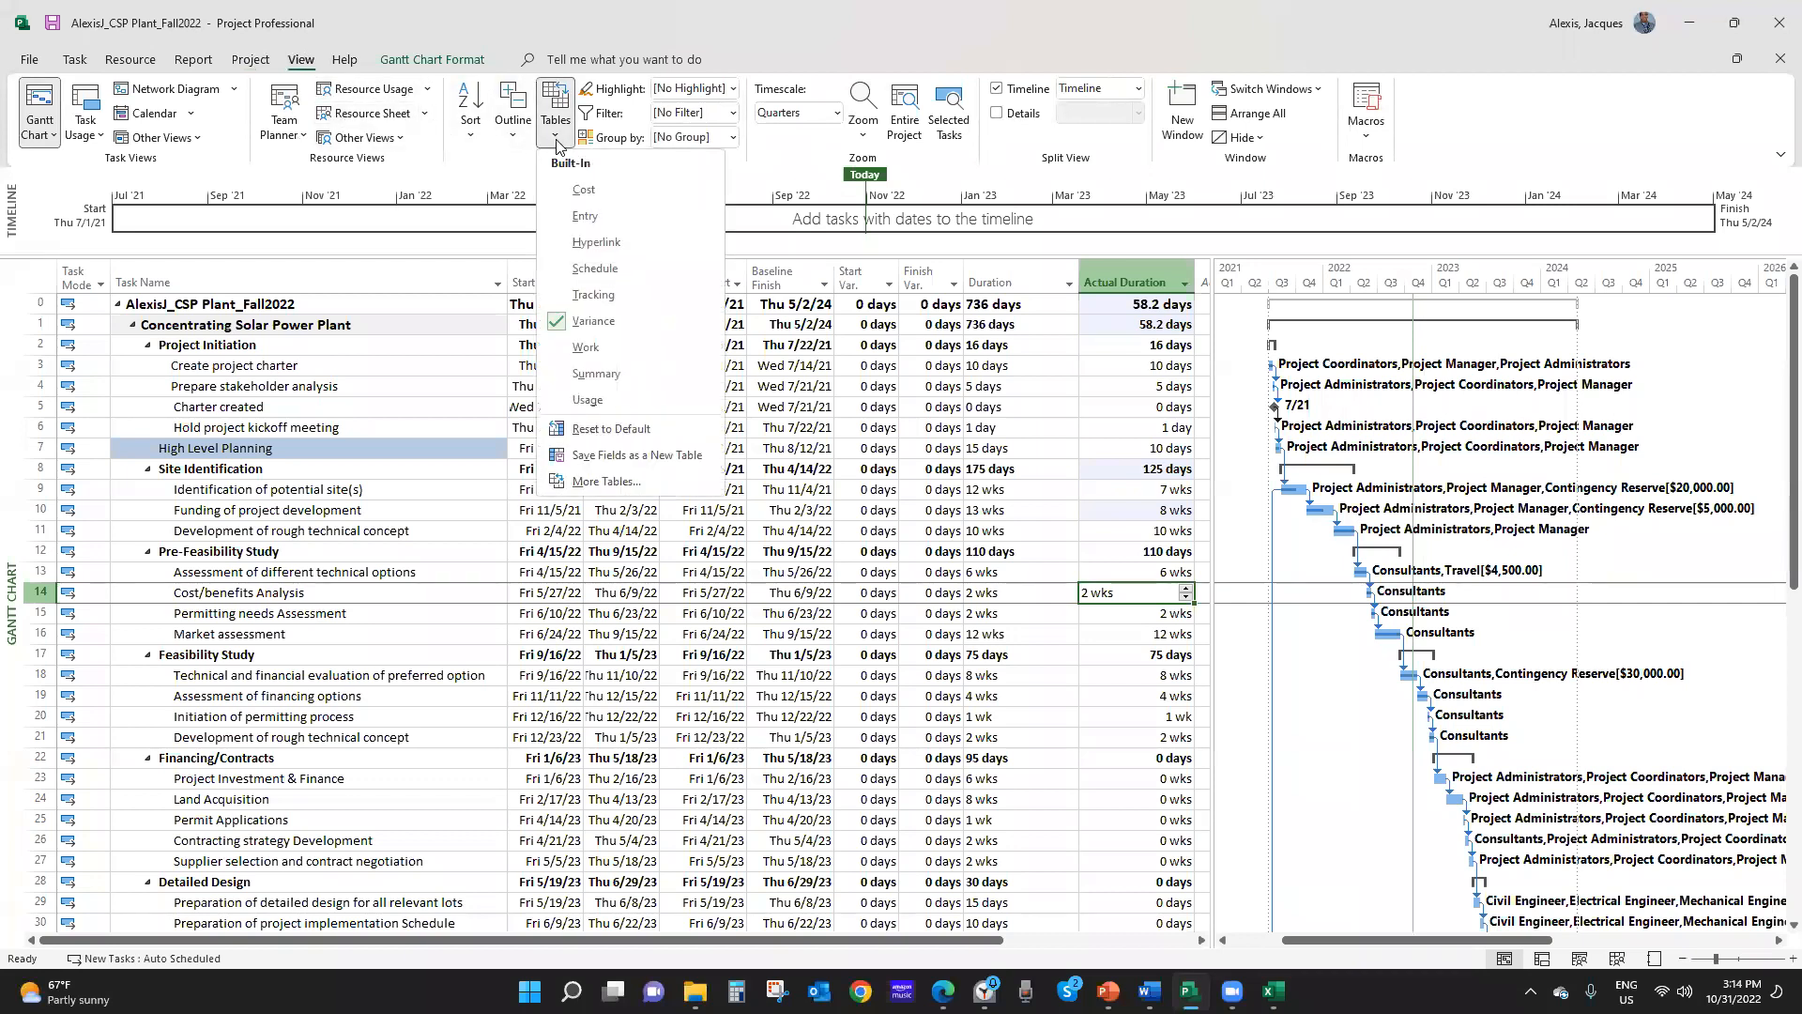
pyautogui.click(593, 484)
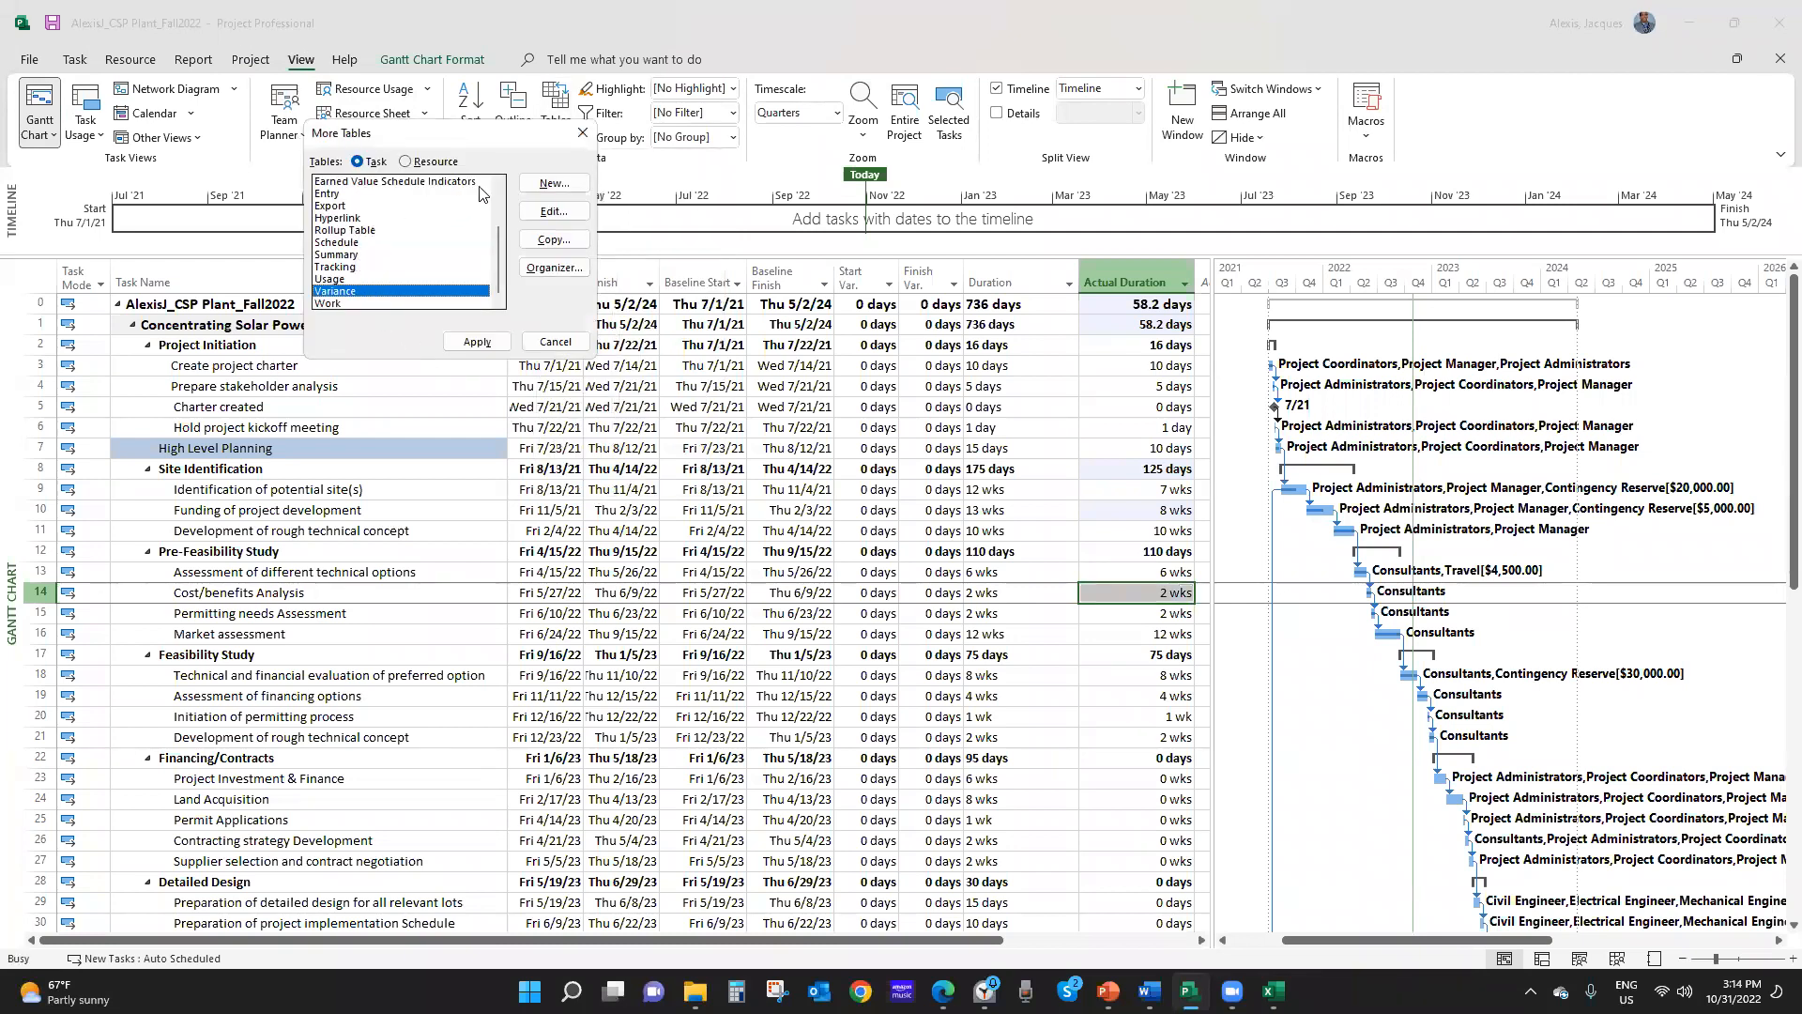
pyautogui.moveTo(500, 244); pyautogui.dragTo(497, 231)
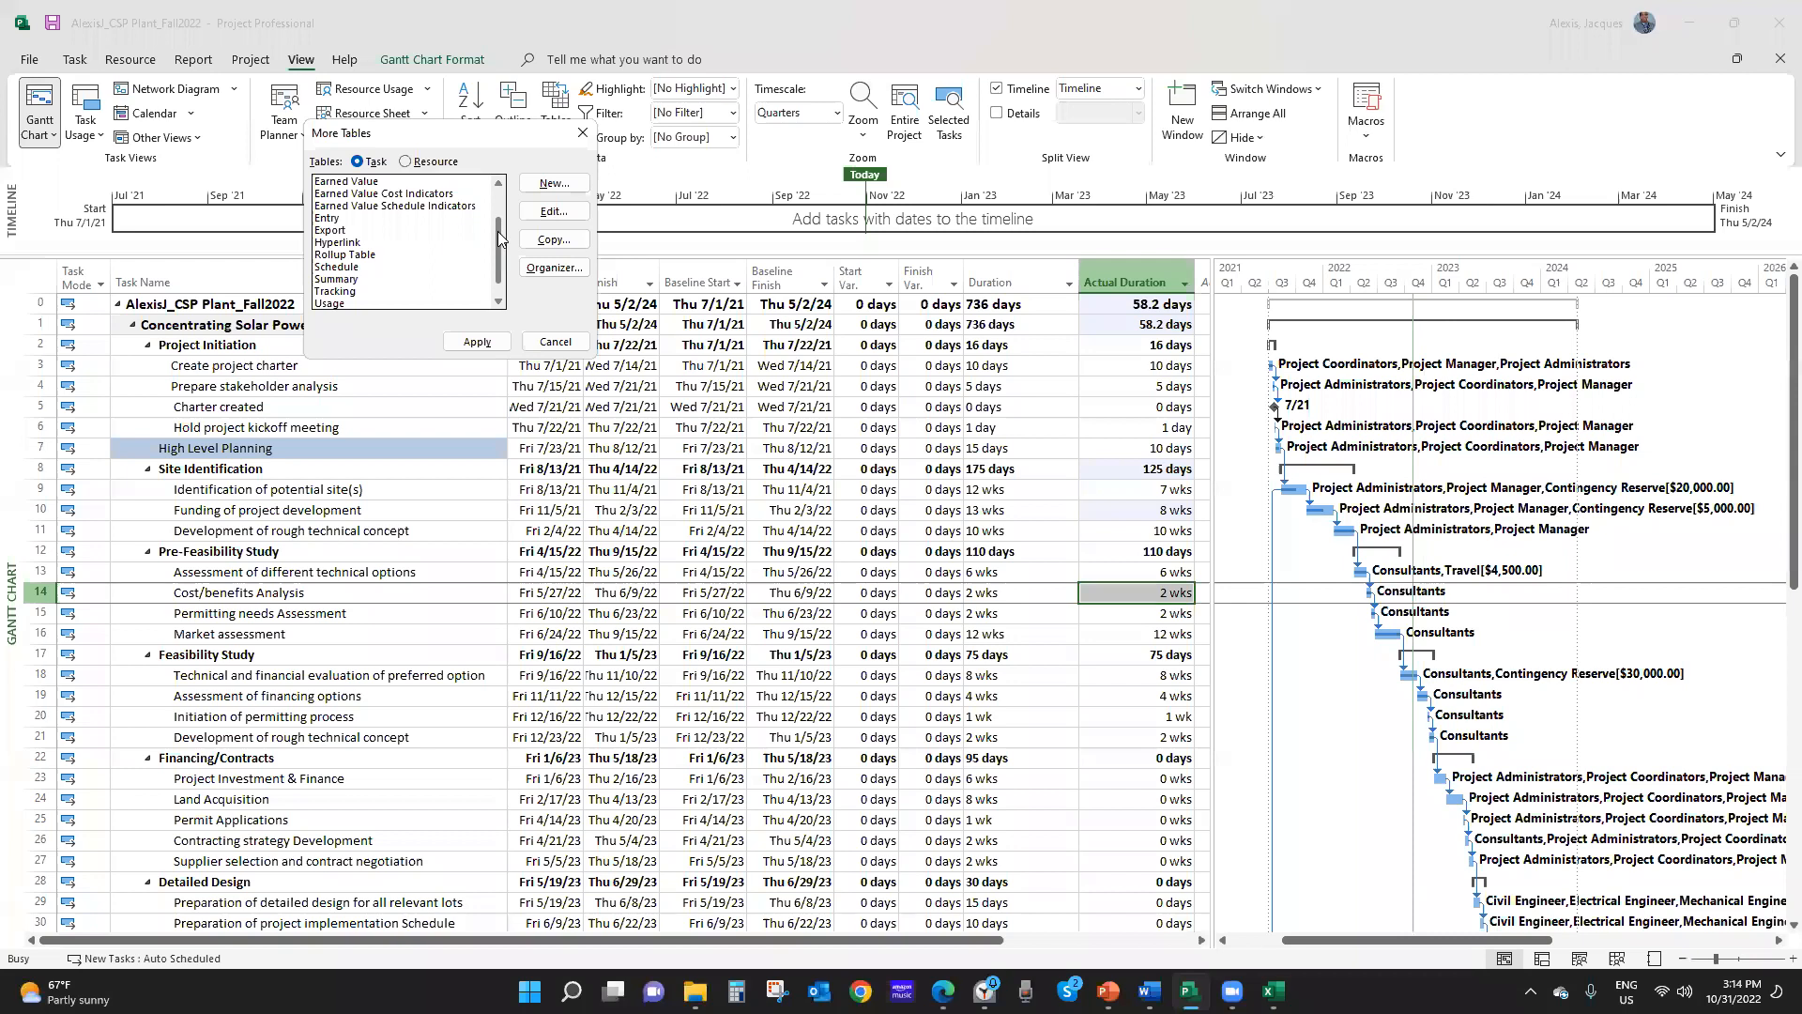
pyautogui.click(373, 182)
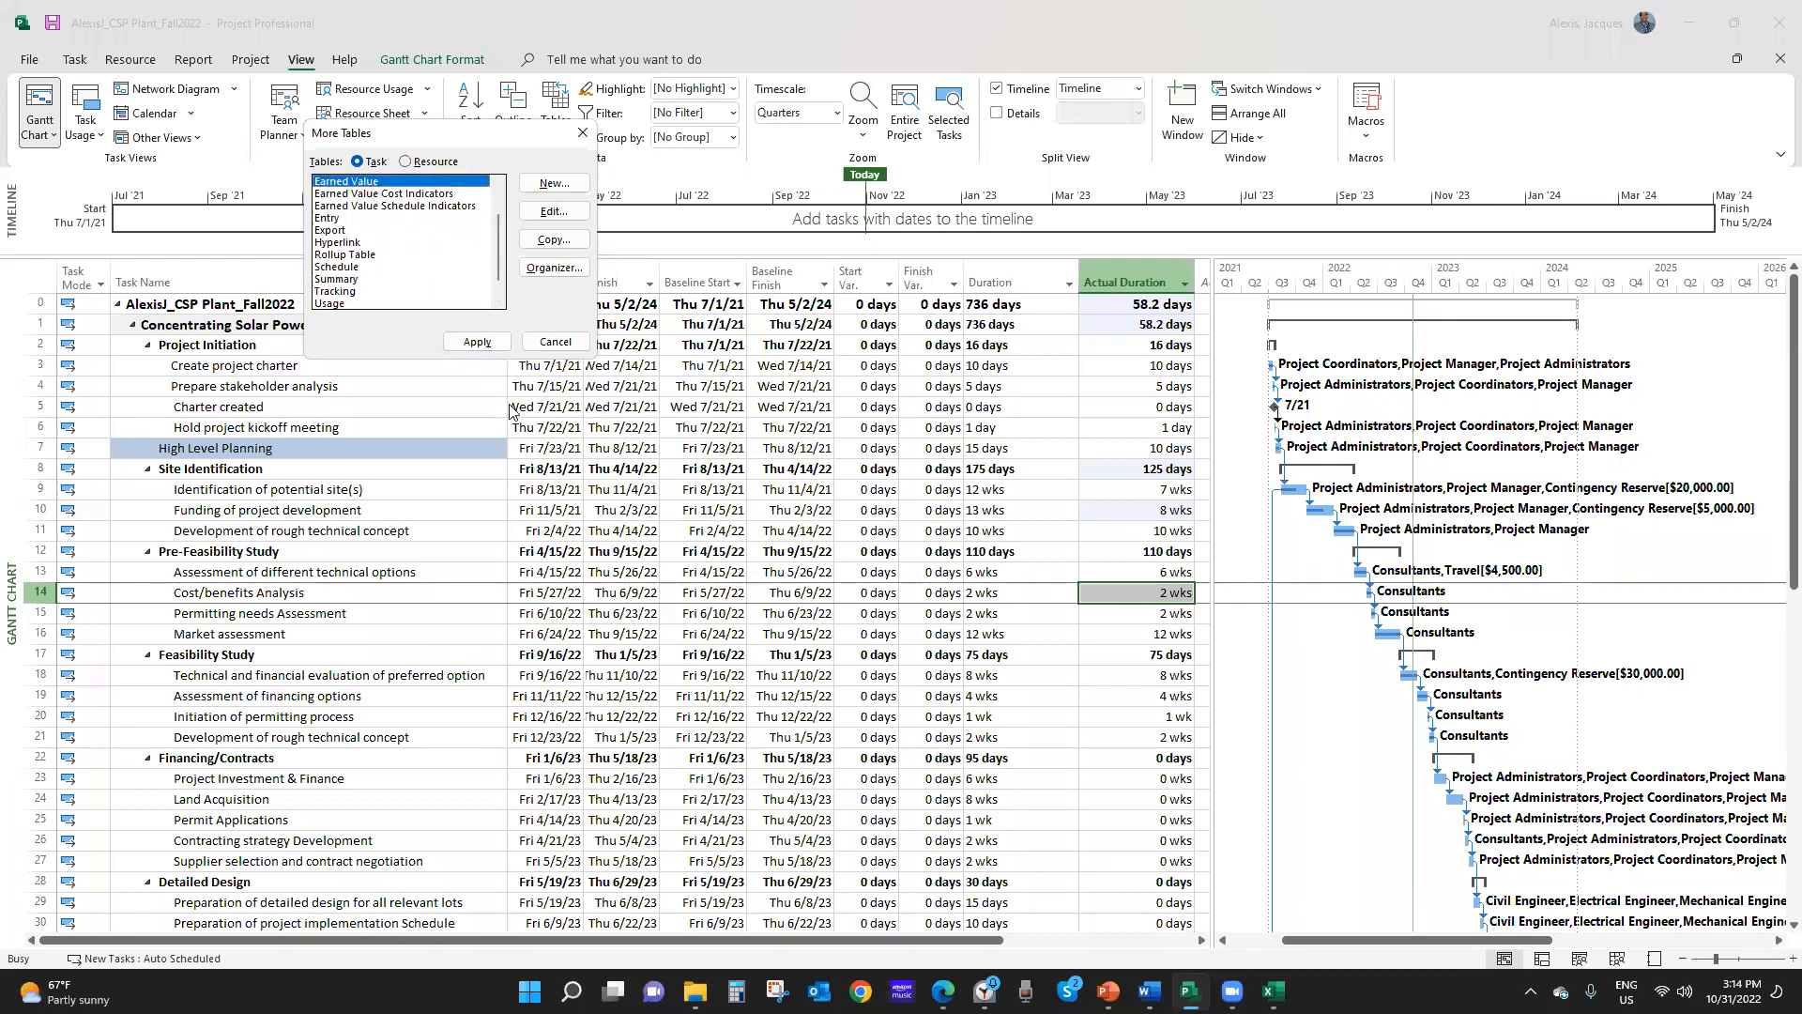
pyautogui.click(477, 342)
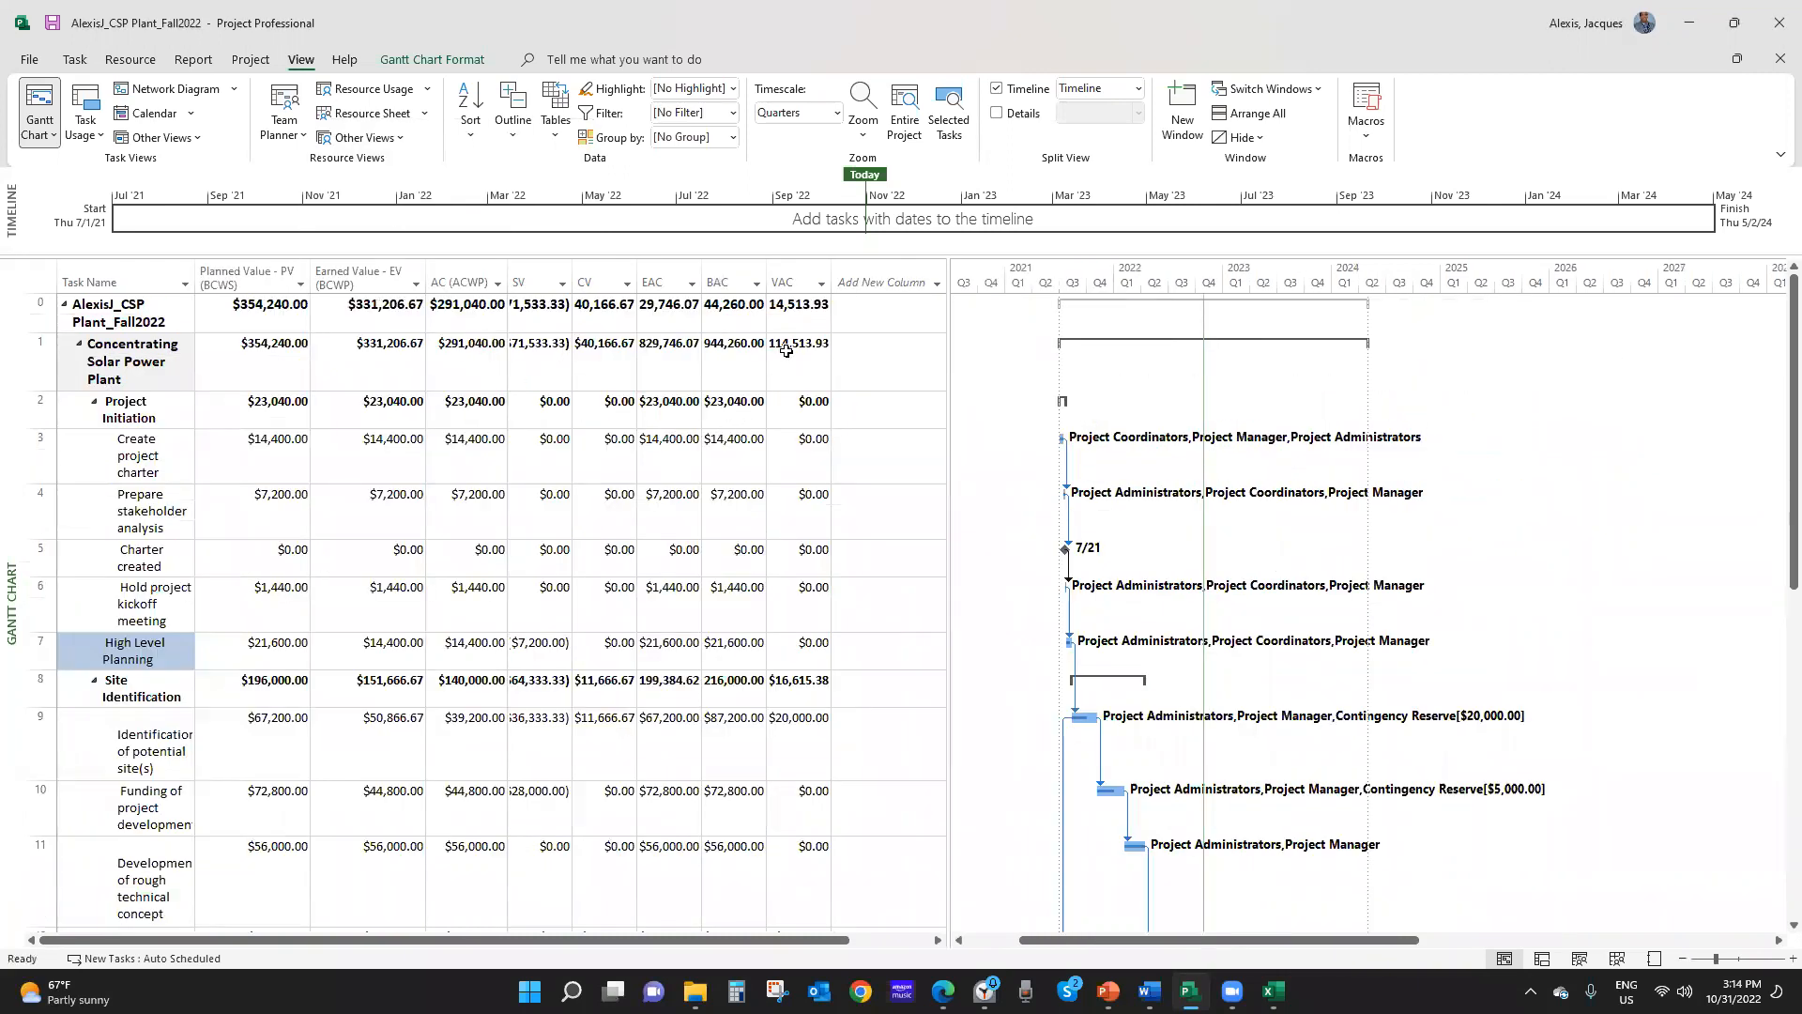
# Widen the VAC, BAC, CV, EAC and SV columns of the Earned Value table so their amounts show in full
pyautogui.moveTo(831, 282); pyautogui.dragTo(874, 293)
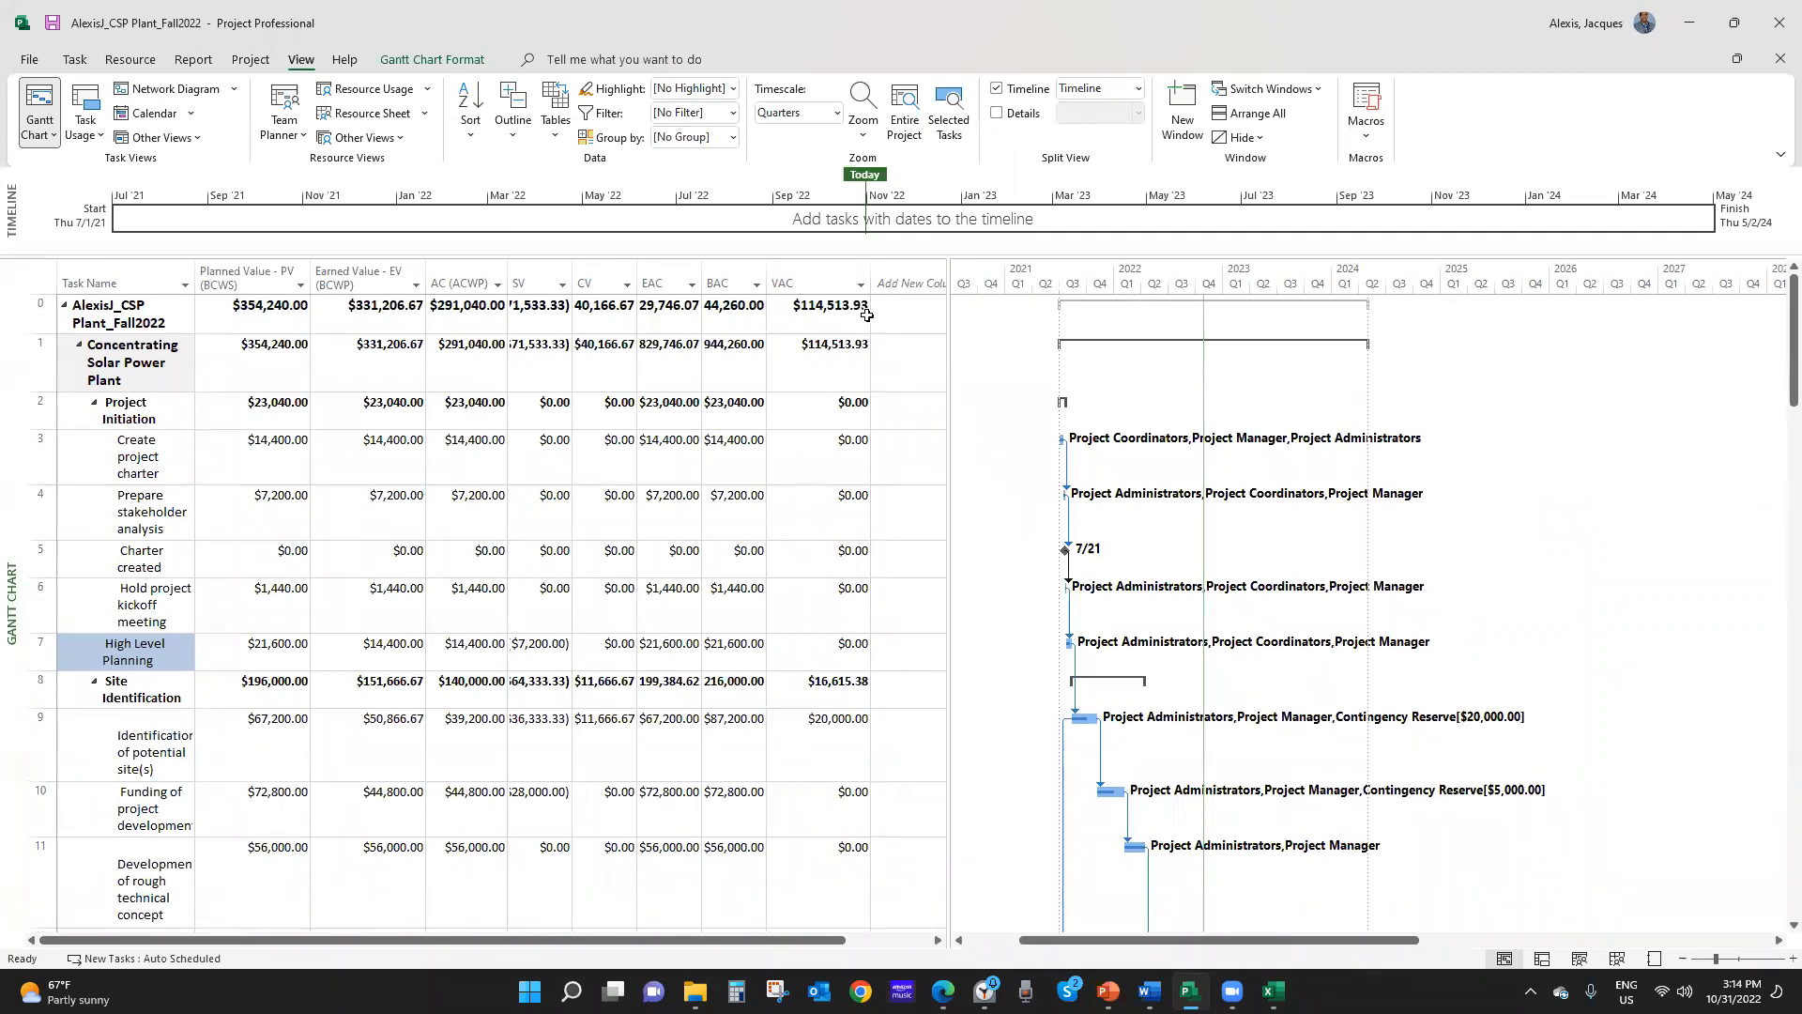
pyautogui.moveTo(768, 272); pyautogui.dragTo(789, 274)
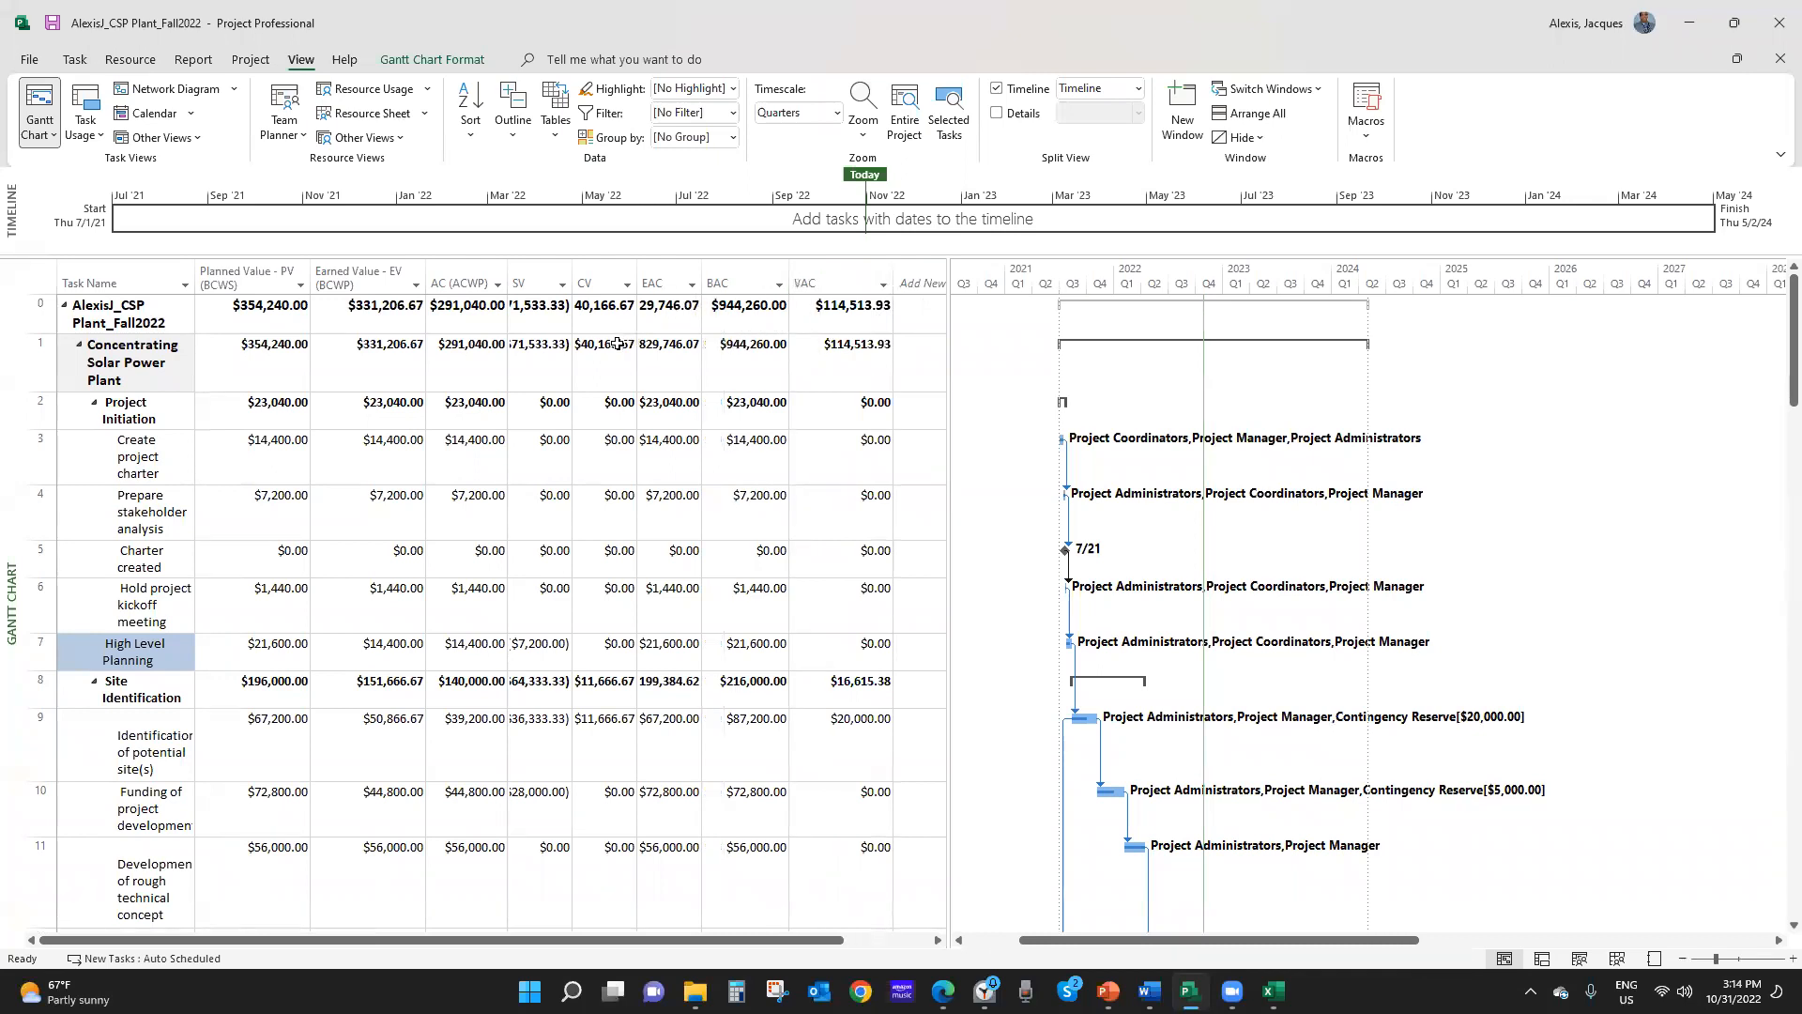
pyautogui.moveTo(636, 272); pyautogui.dragTo(648, 273)
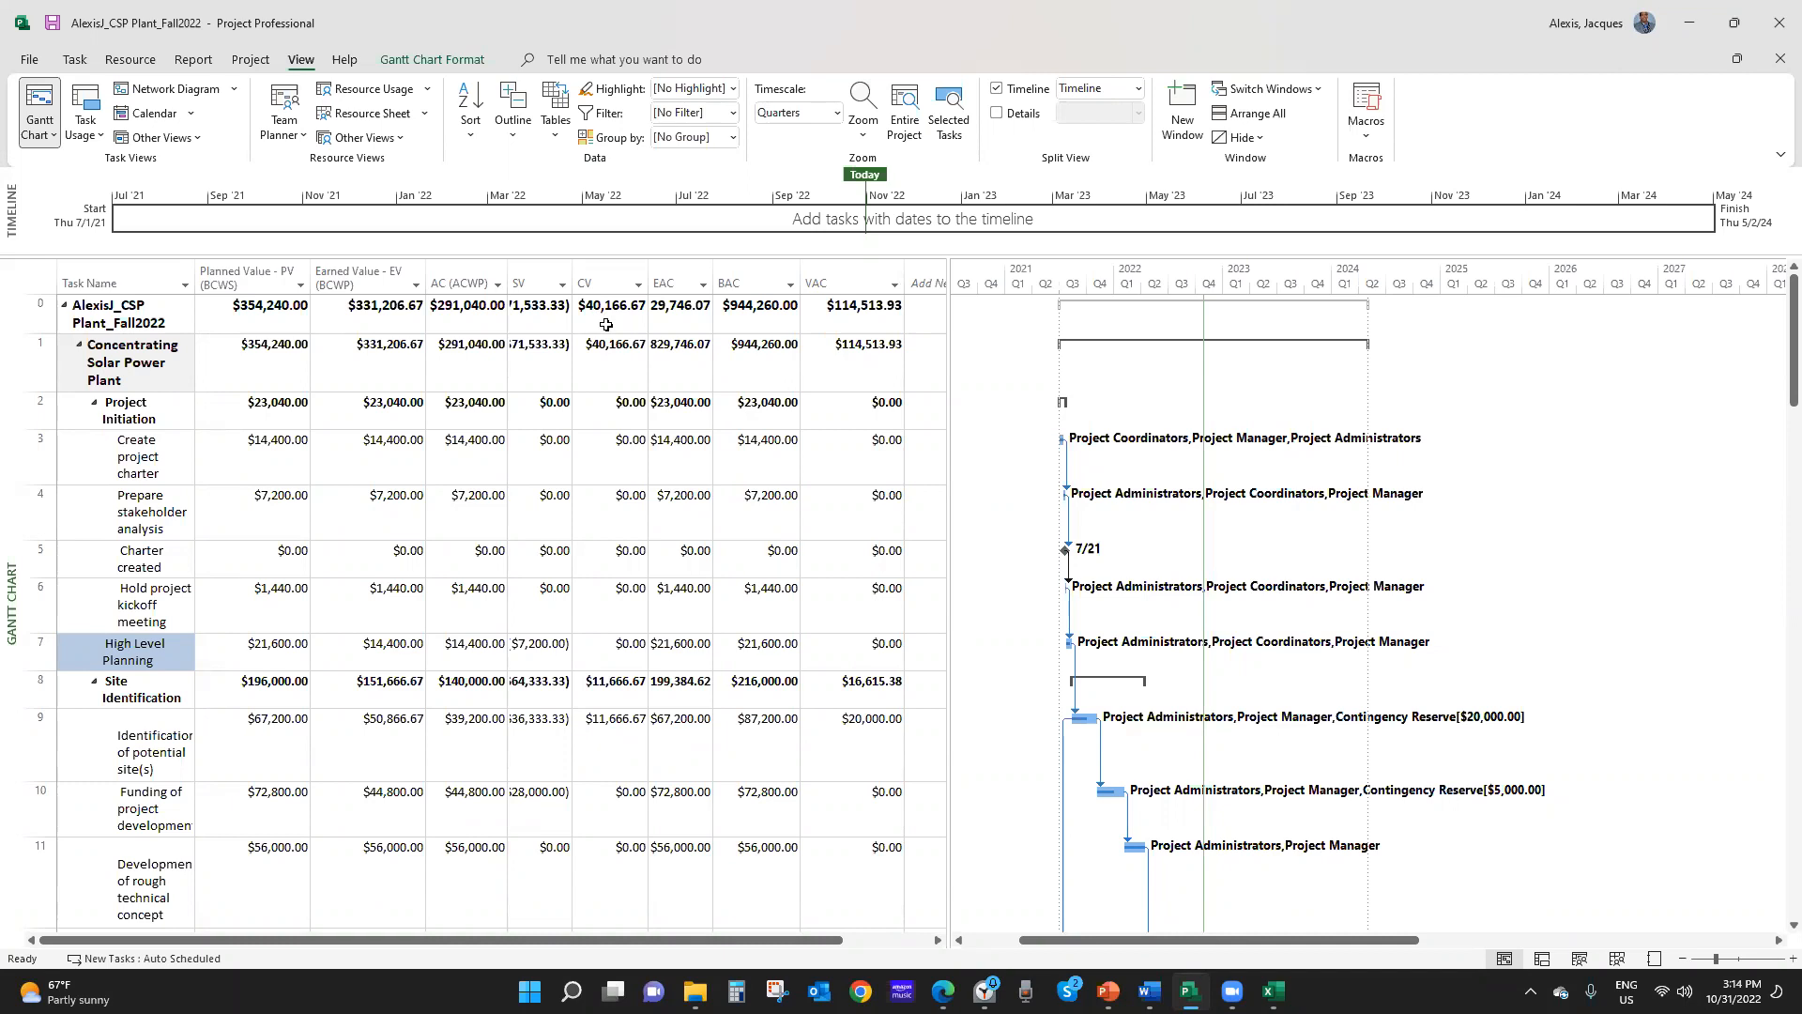
pyautogui.moveTo(715, 270); pyautogui.dragTo(738, 271)
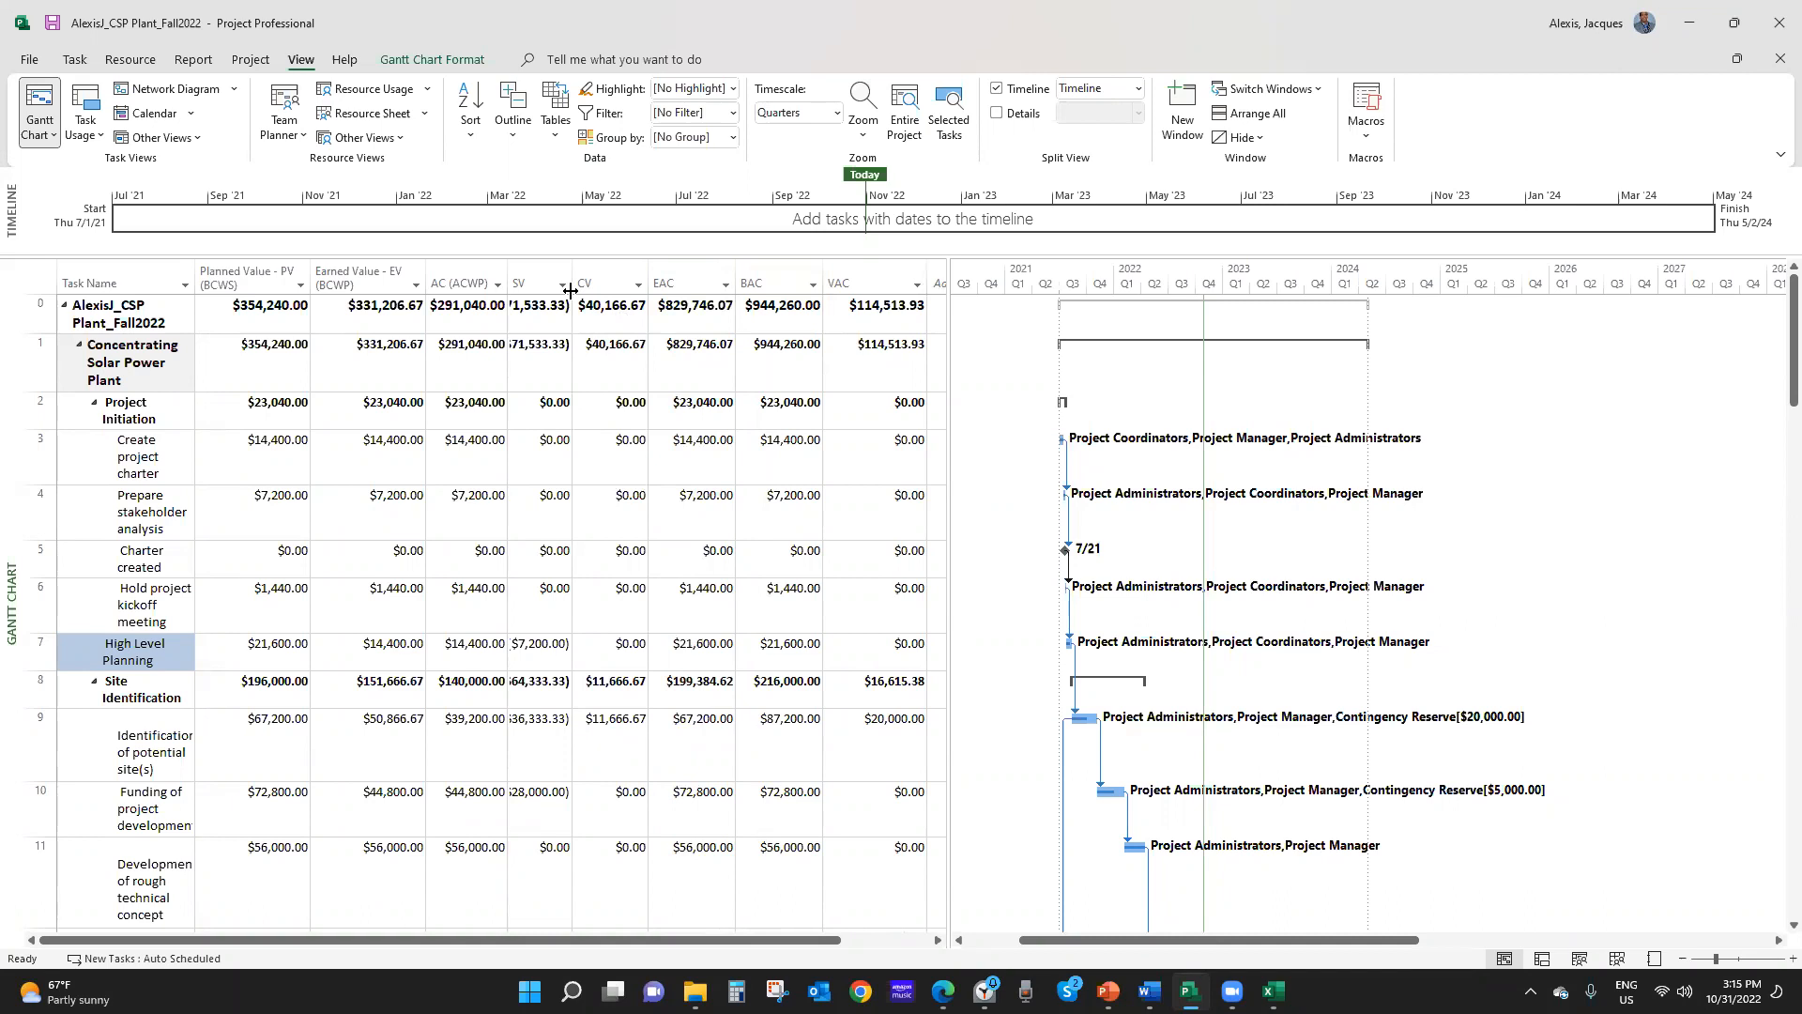
pyautogui.moveTo(573, 275); pyautogui.dragTo(585, 275)
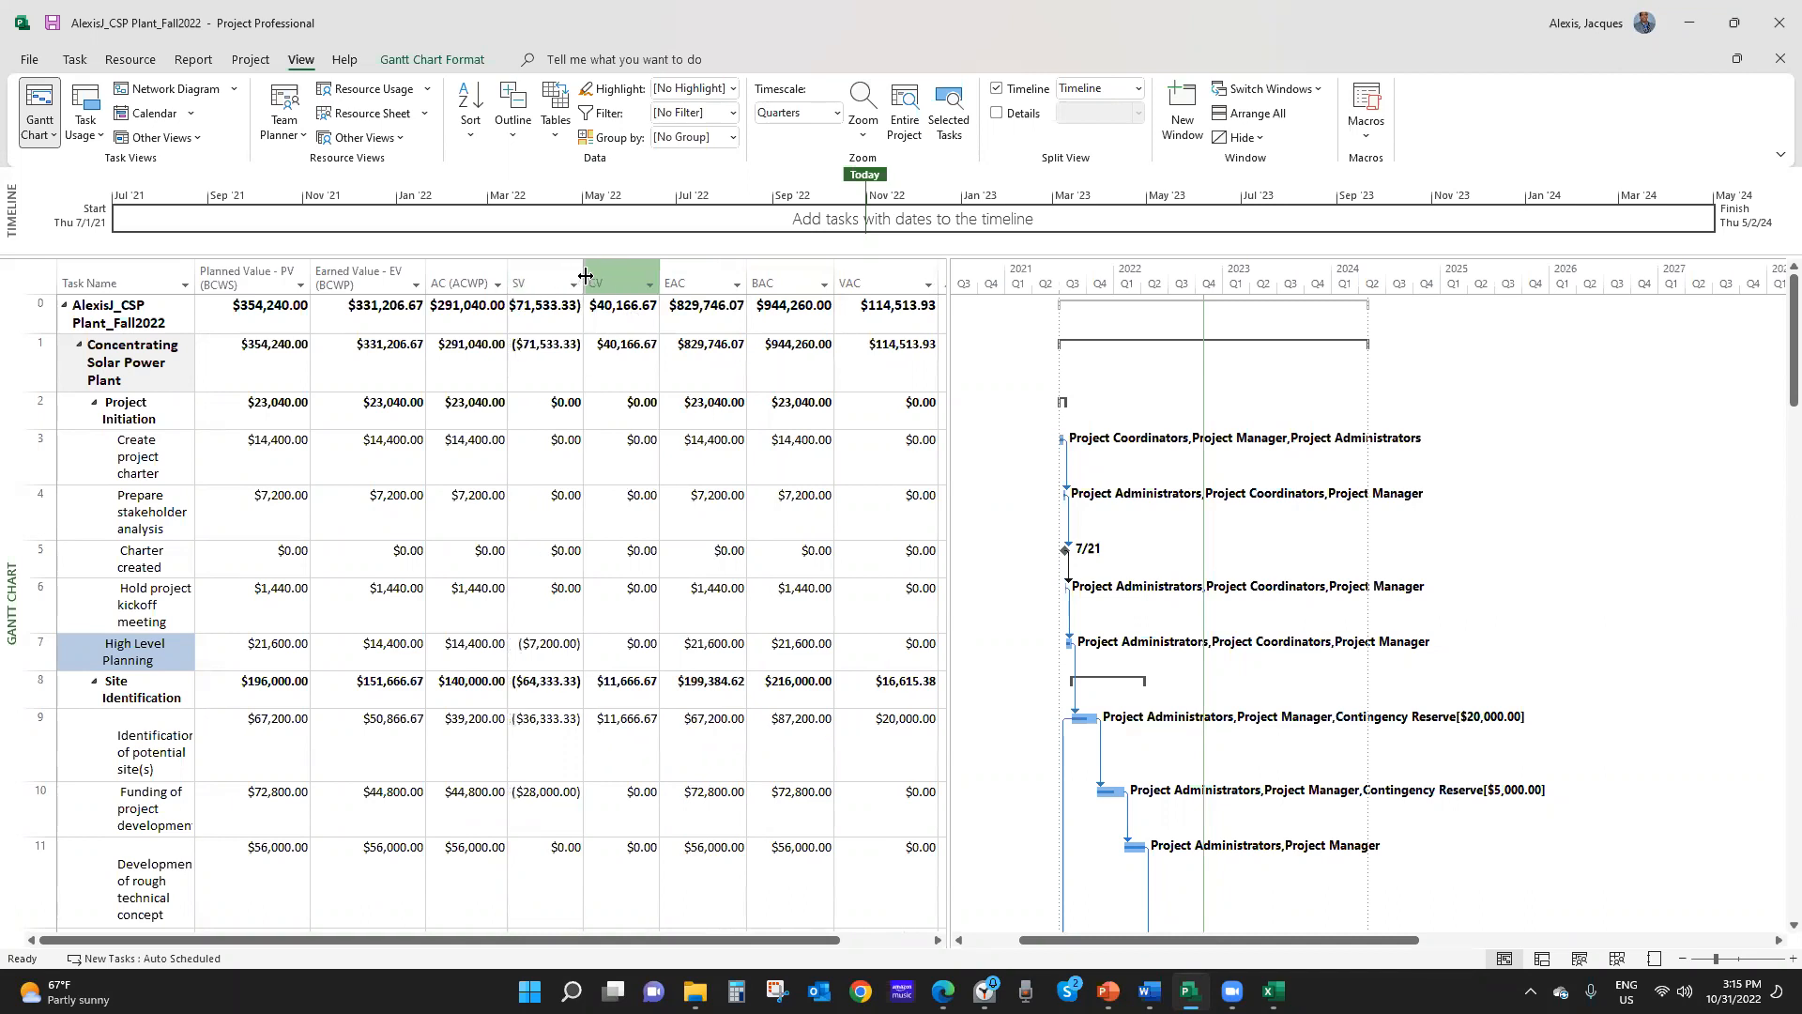
# Extend the table area past the VAC column and examine the project summary's CV, EAC and VAC
pyautogui.click(637, 319)
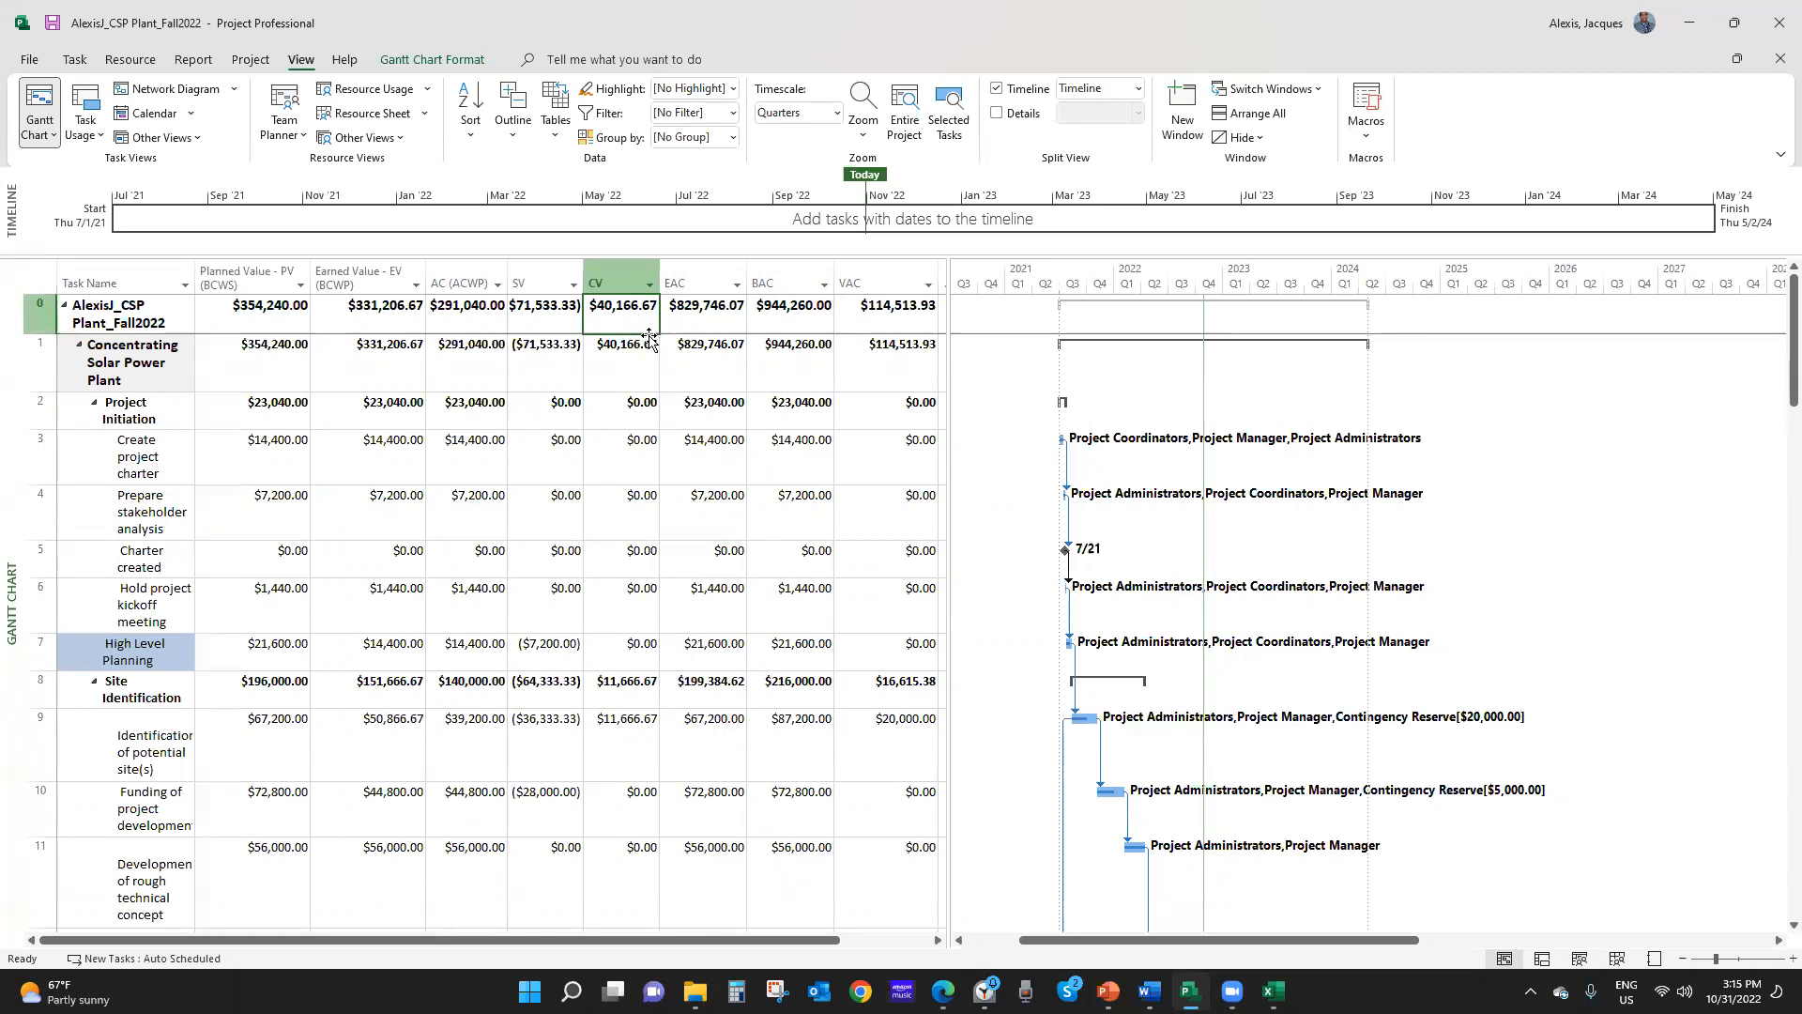
pyautogui.click(696, 327)
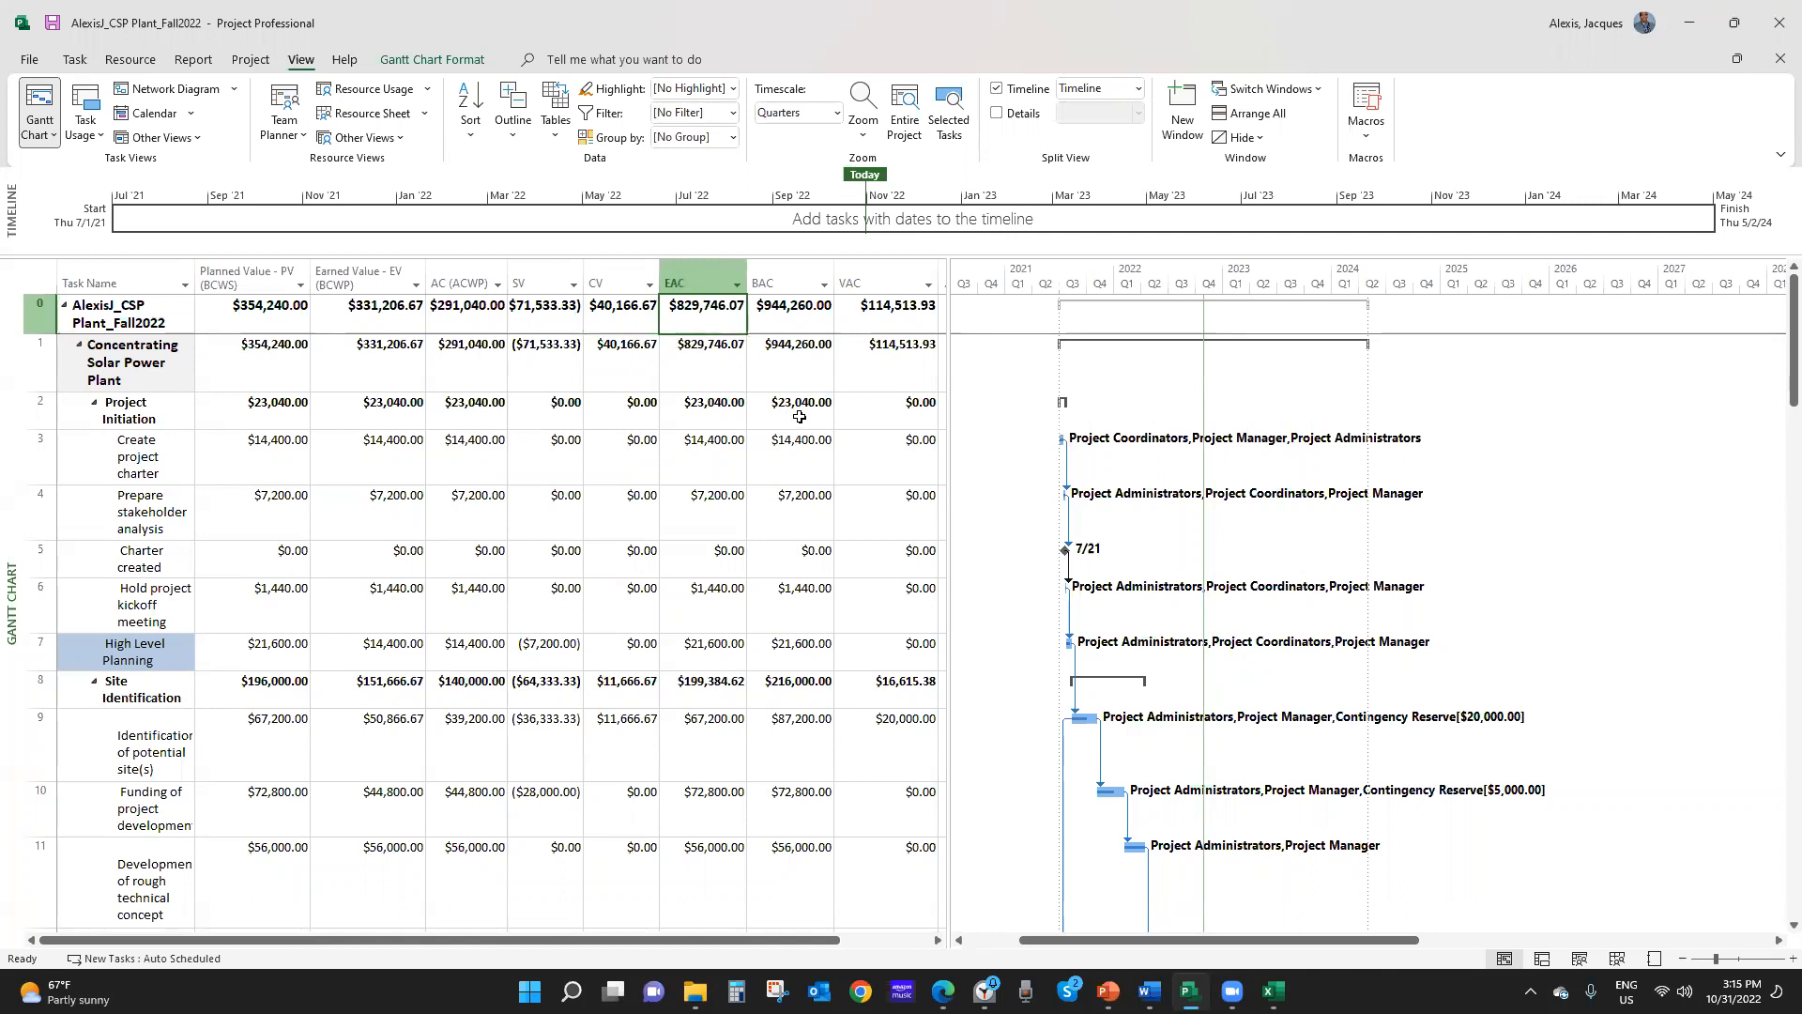
pyautogui.moveTo(948, 320); pyautogui.dragTo(1089, 362)
pyautogui.moveTo(943, 284); pyautogui.dragTo(949, 285)
pyautogui.click(896, 317)
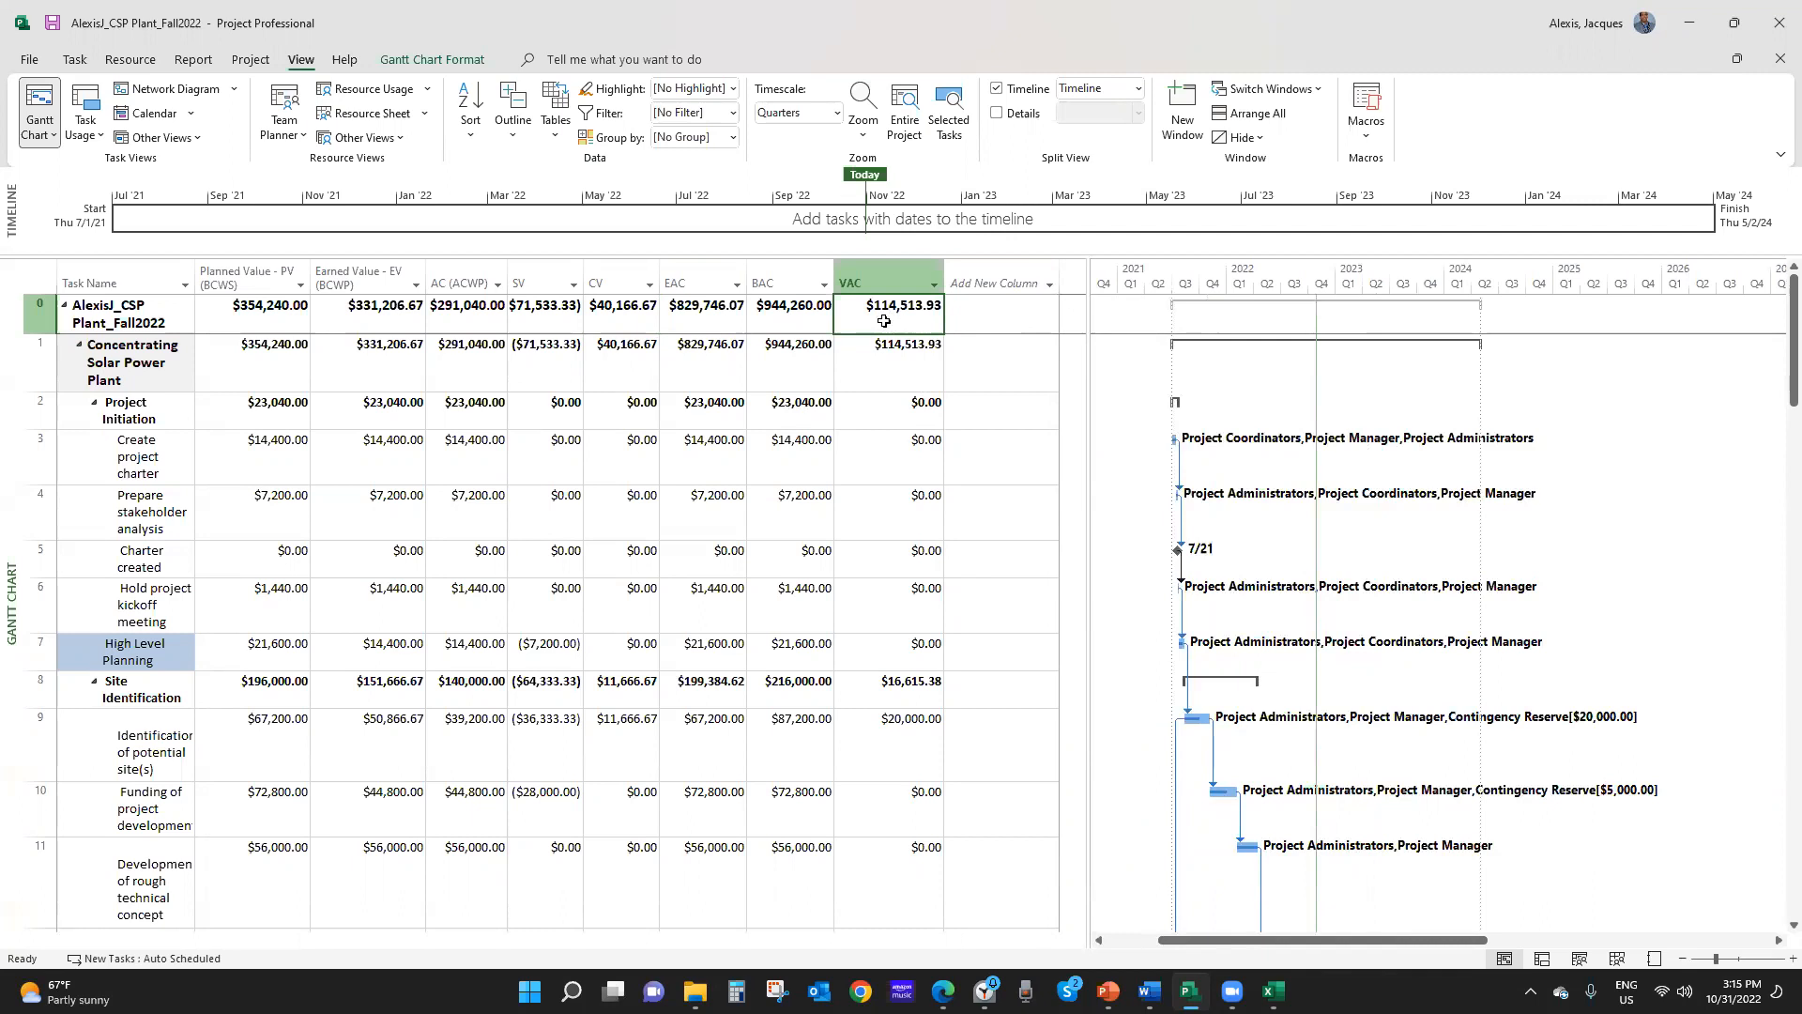
pyautogui.click(717, 326)
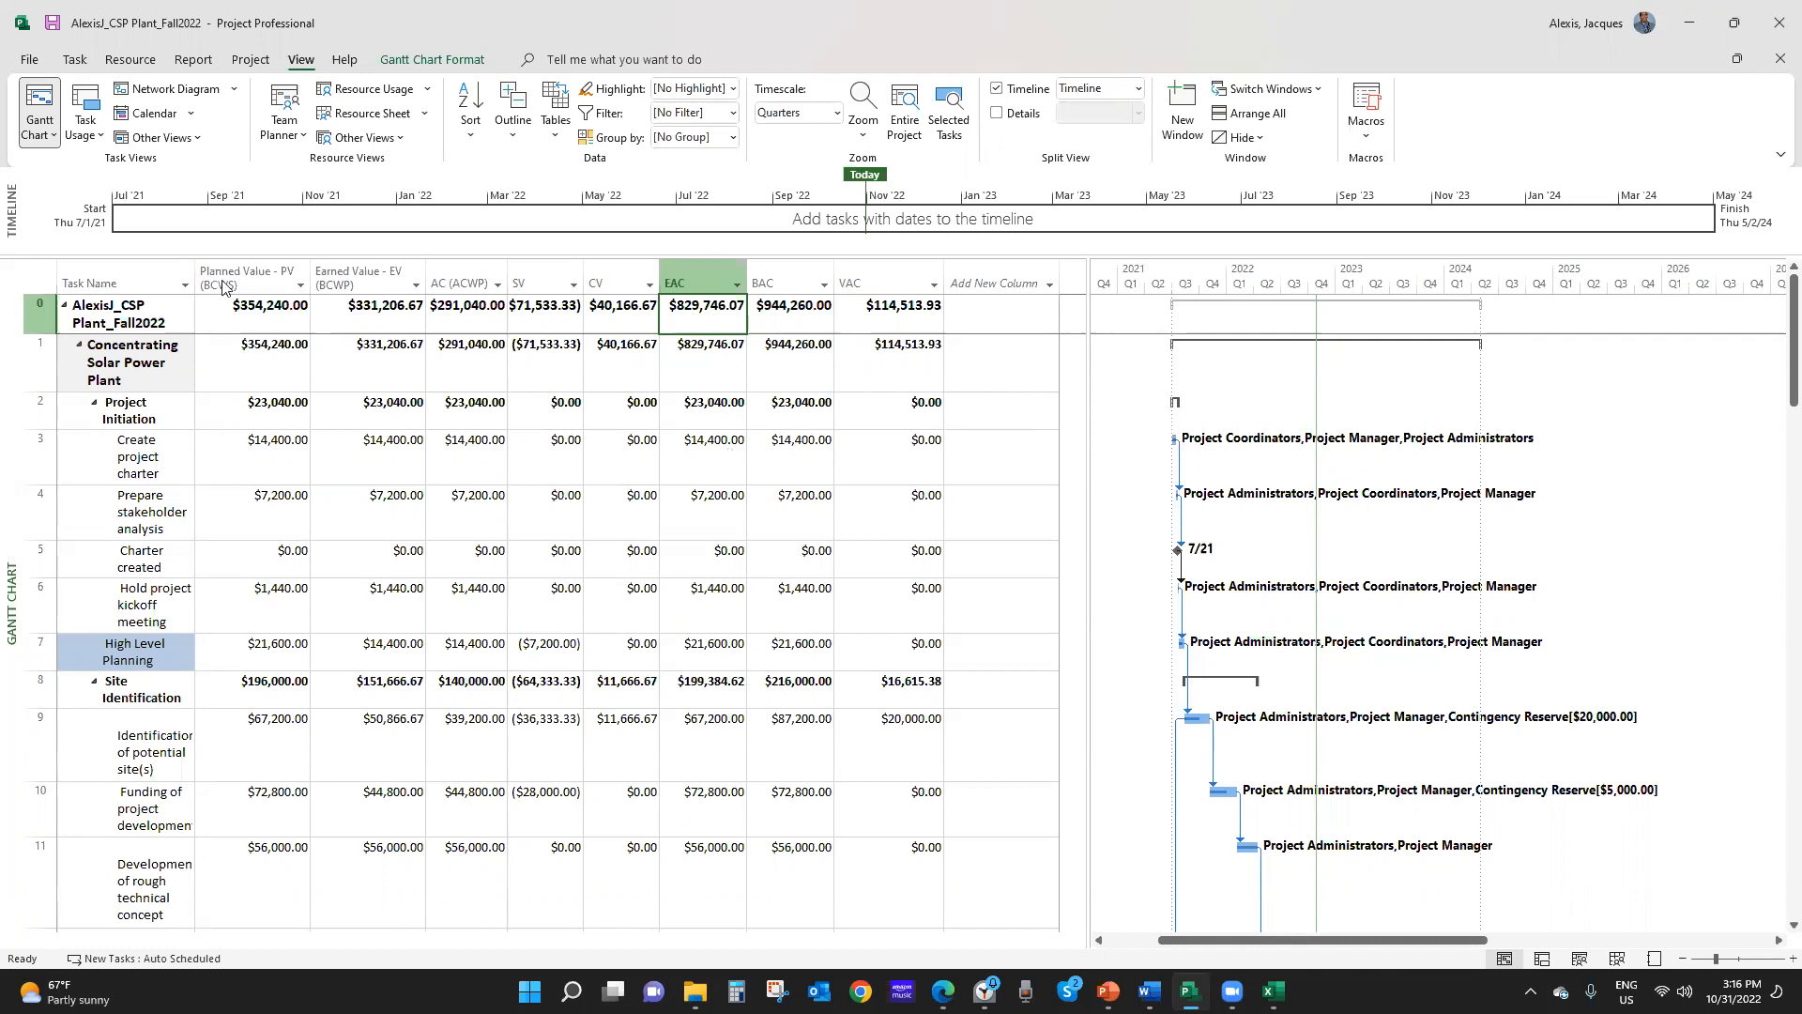
# Review the project information dates and close the dialog without changes
pyautogui.click(250, 59)
pyautogui.click(244, 106)
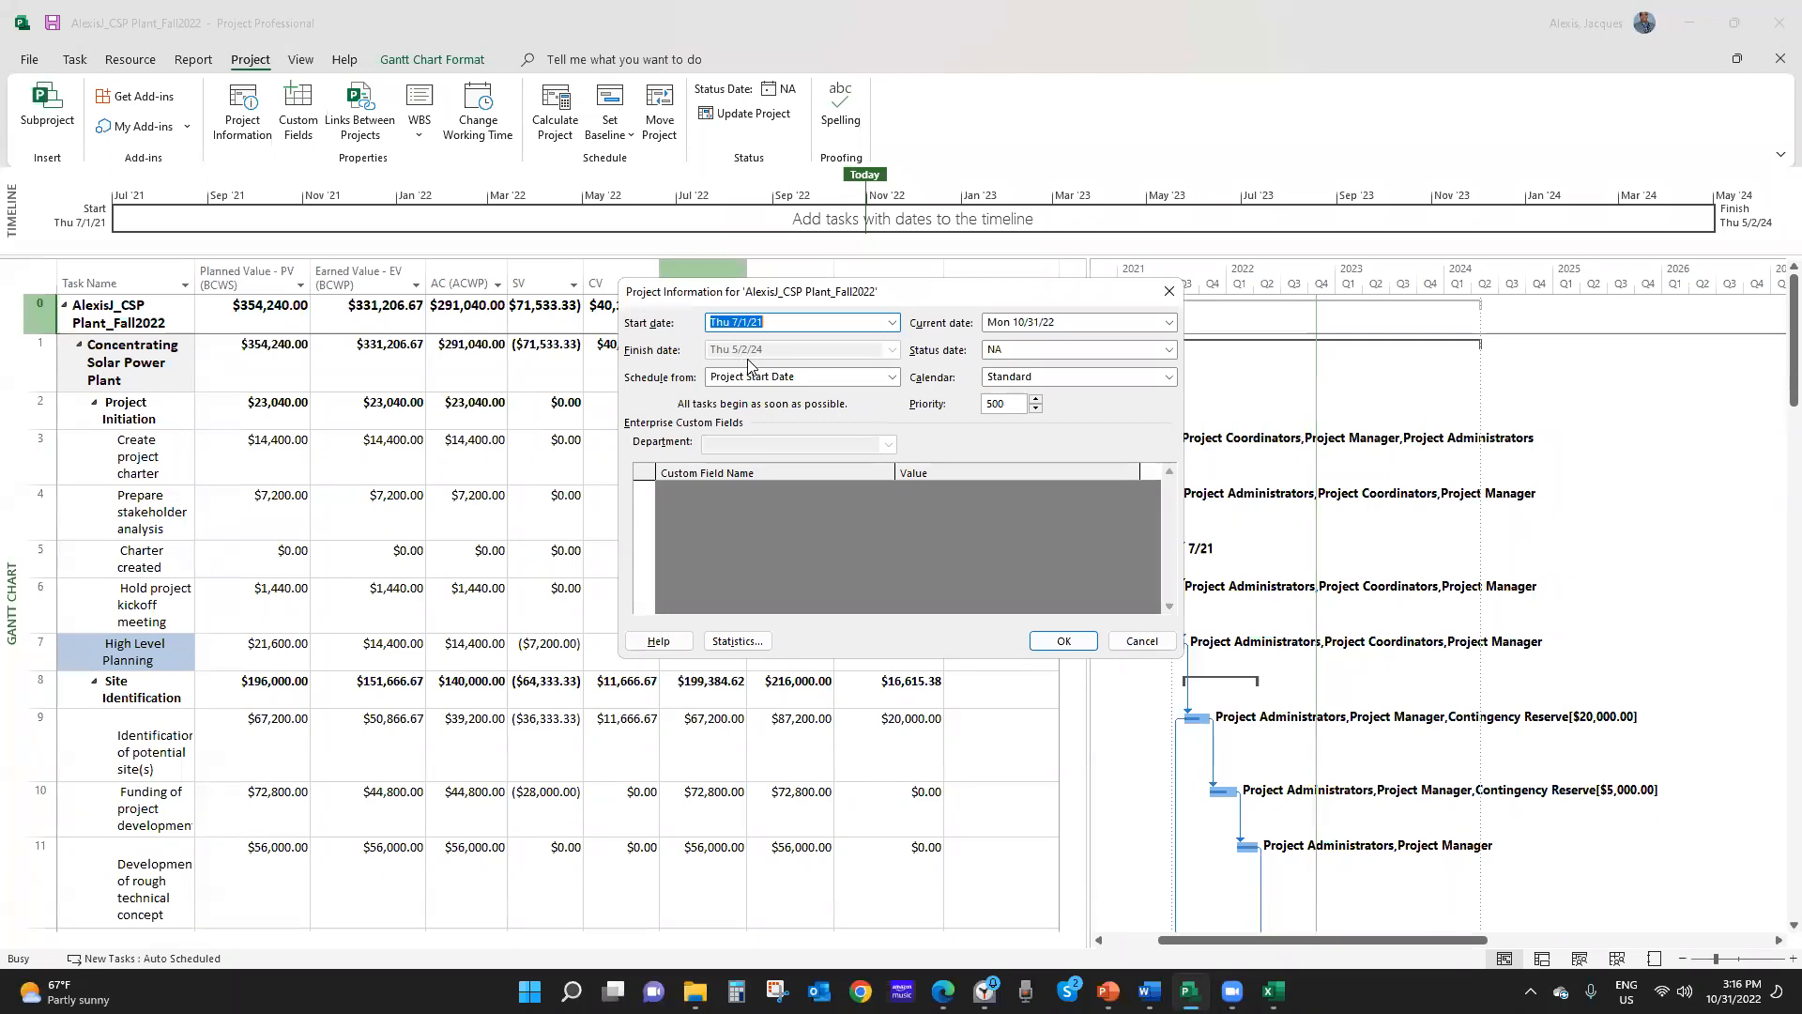
pyautogui.click(1168, 291)
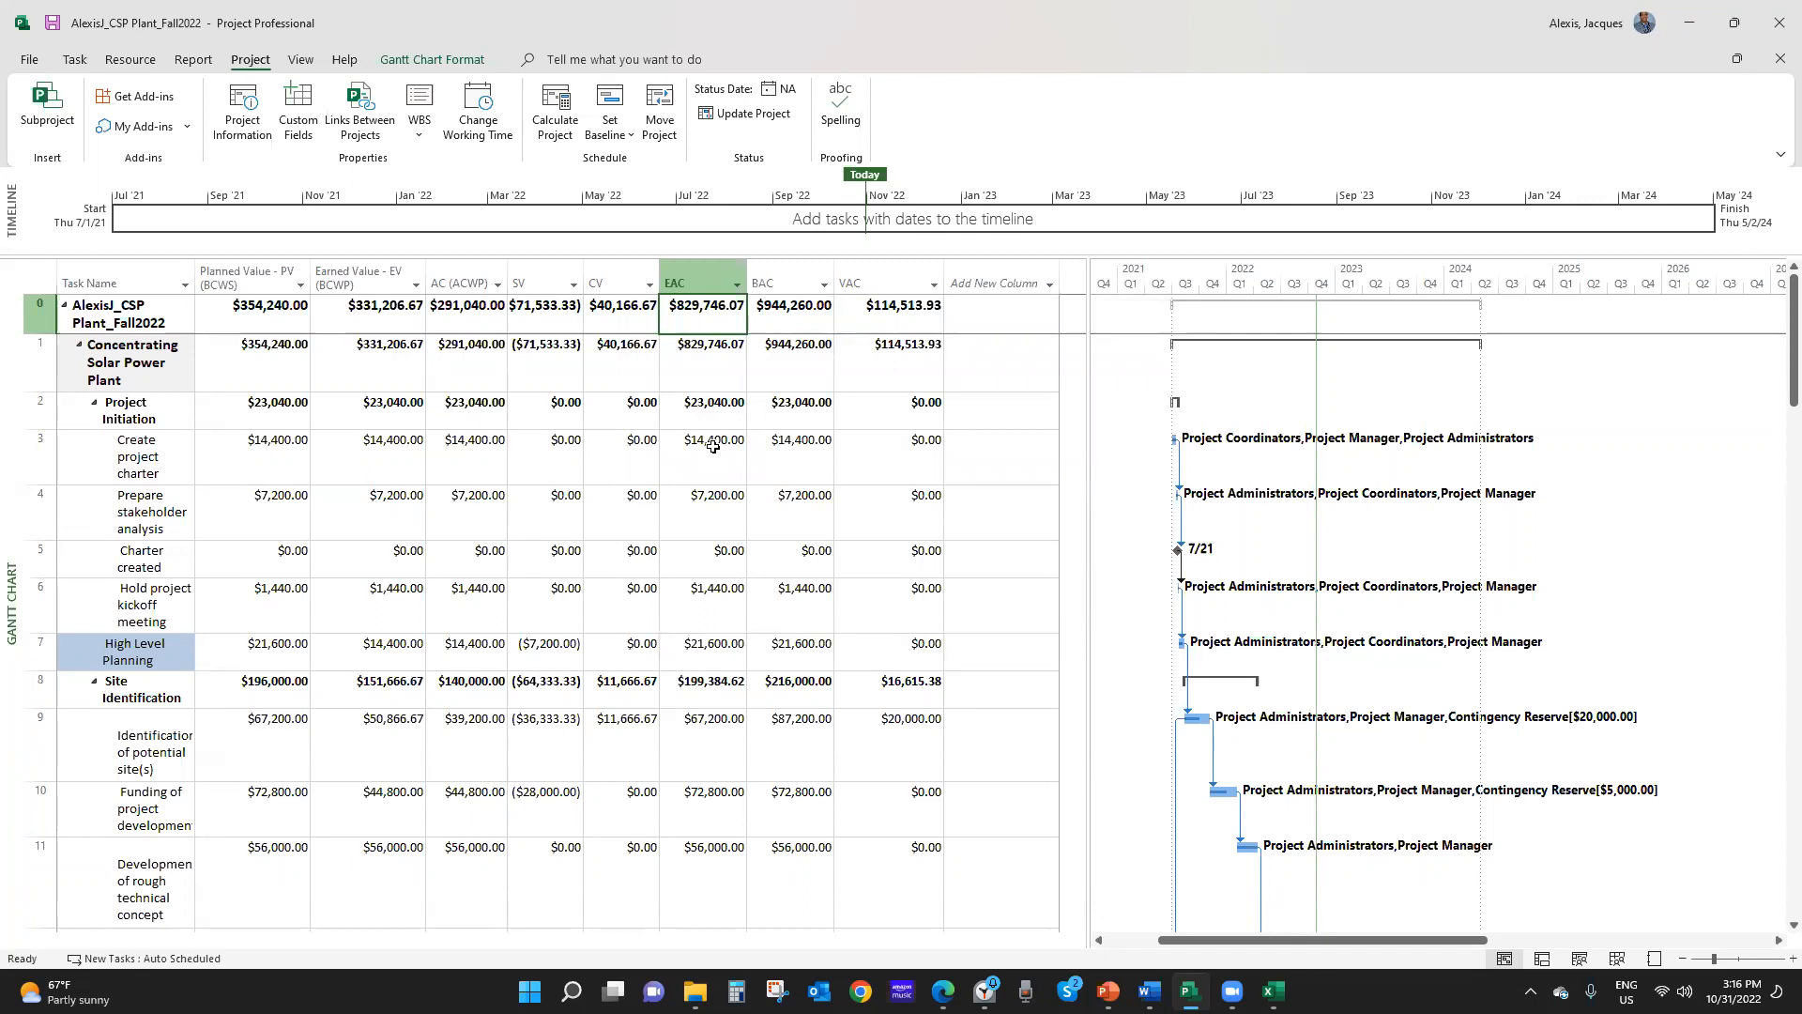
# Look over the tasks' earned value figures and switch the Gantt Chart to the Entry table
pyautogui.click(656, 435)
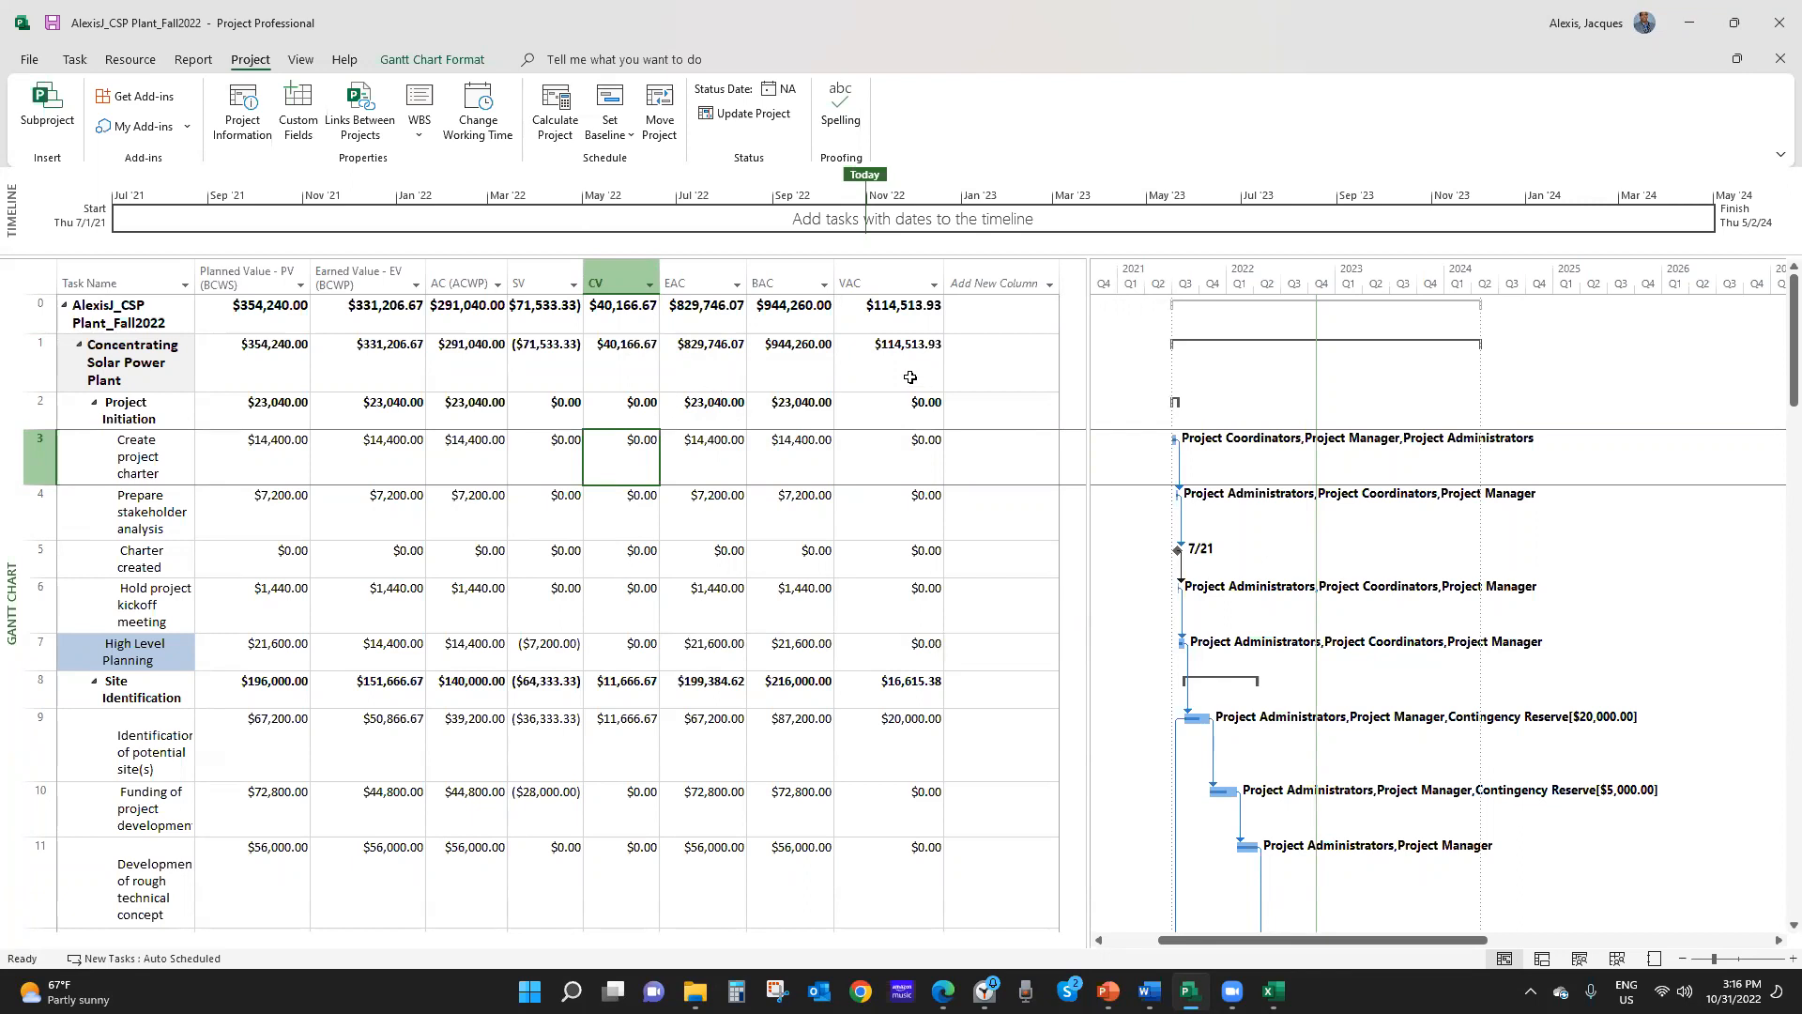
pyautogui.scroll(-3, 910, 373)
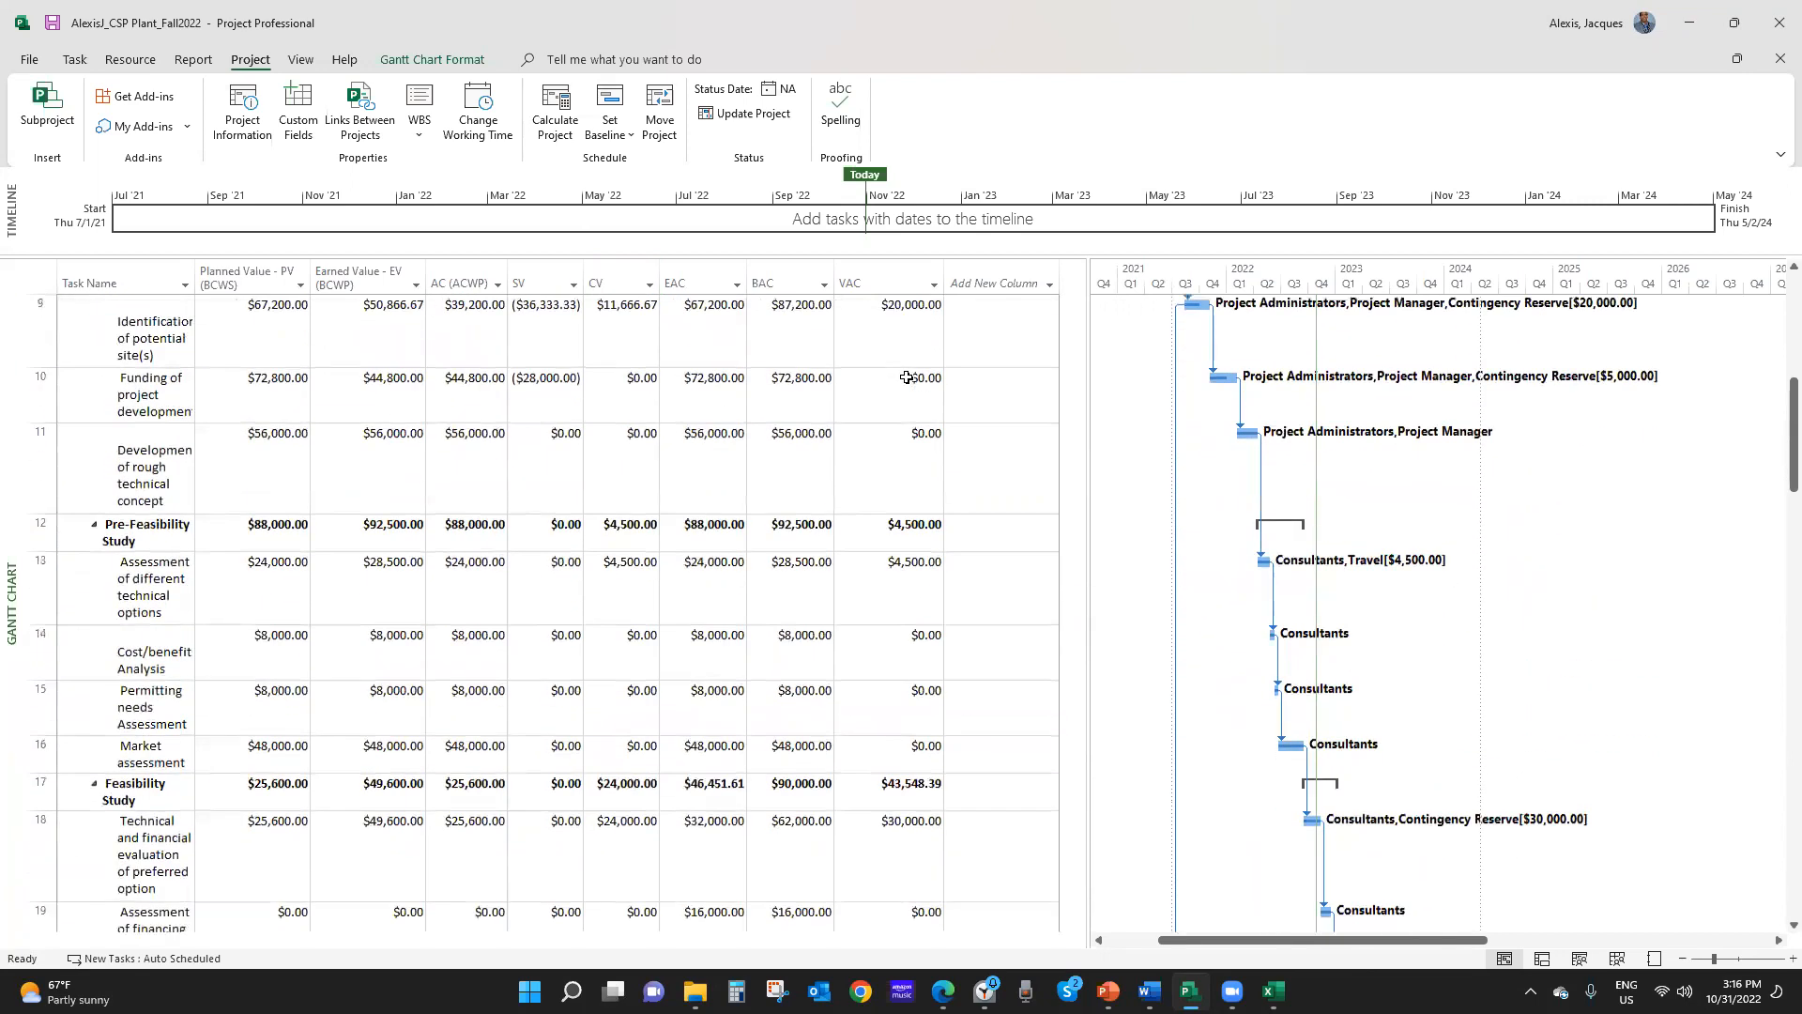
pyautogui.scroll(3, 911, 374)
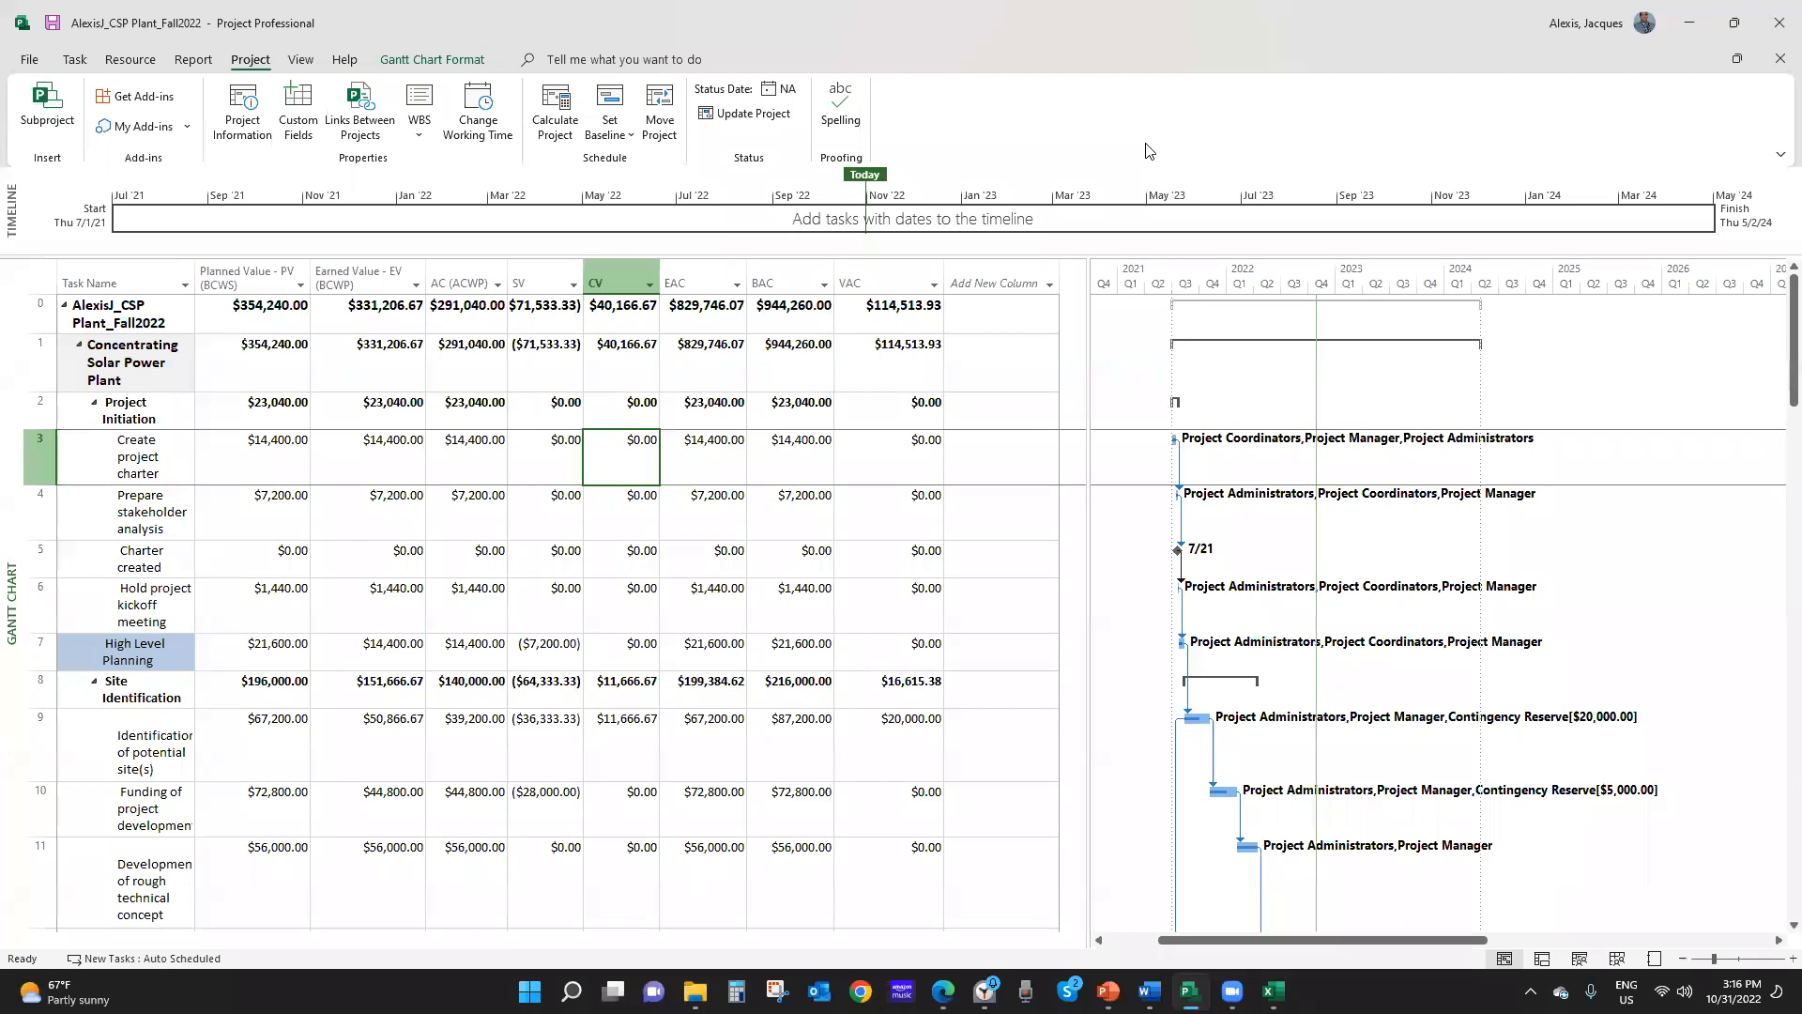
pyautogui.click(300, 62)
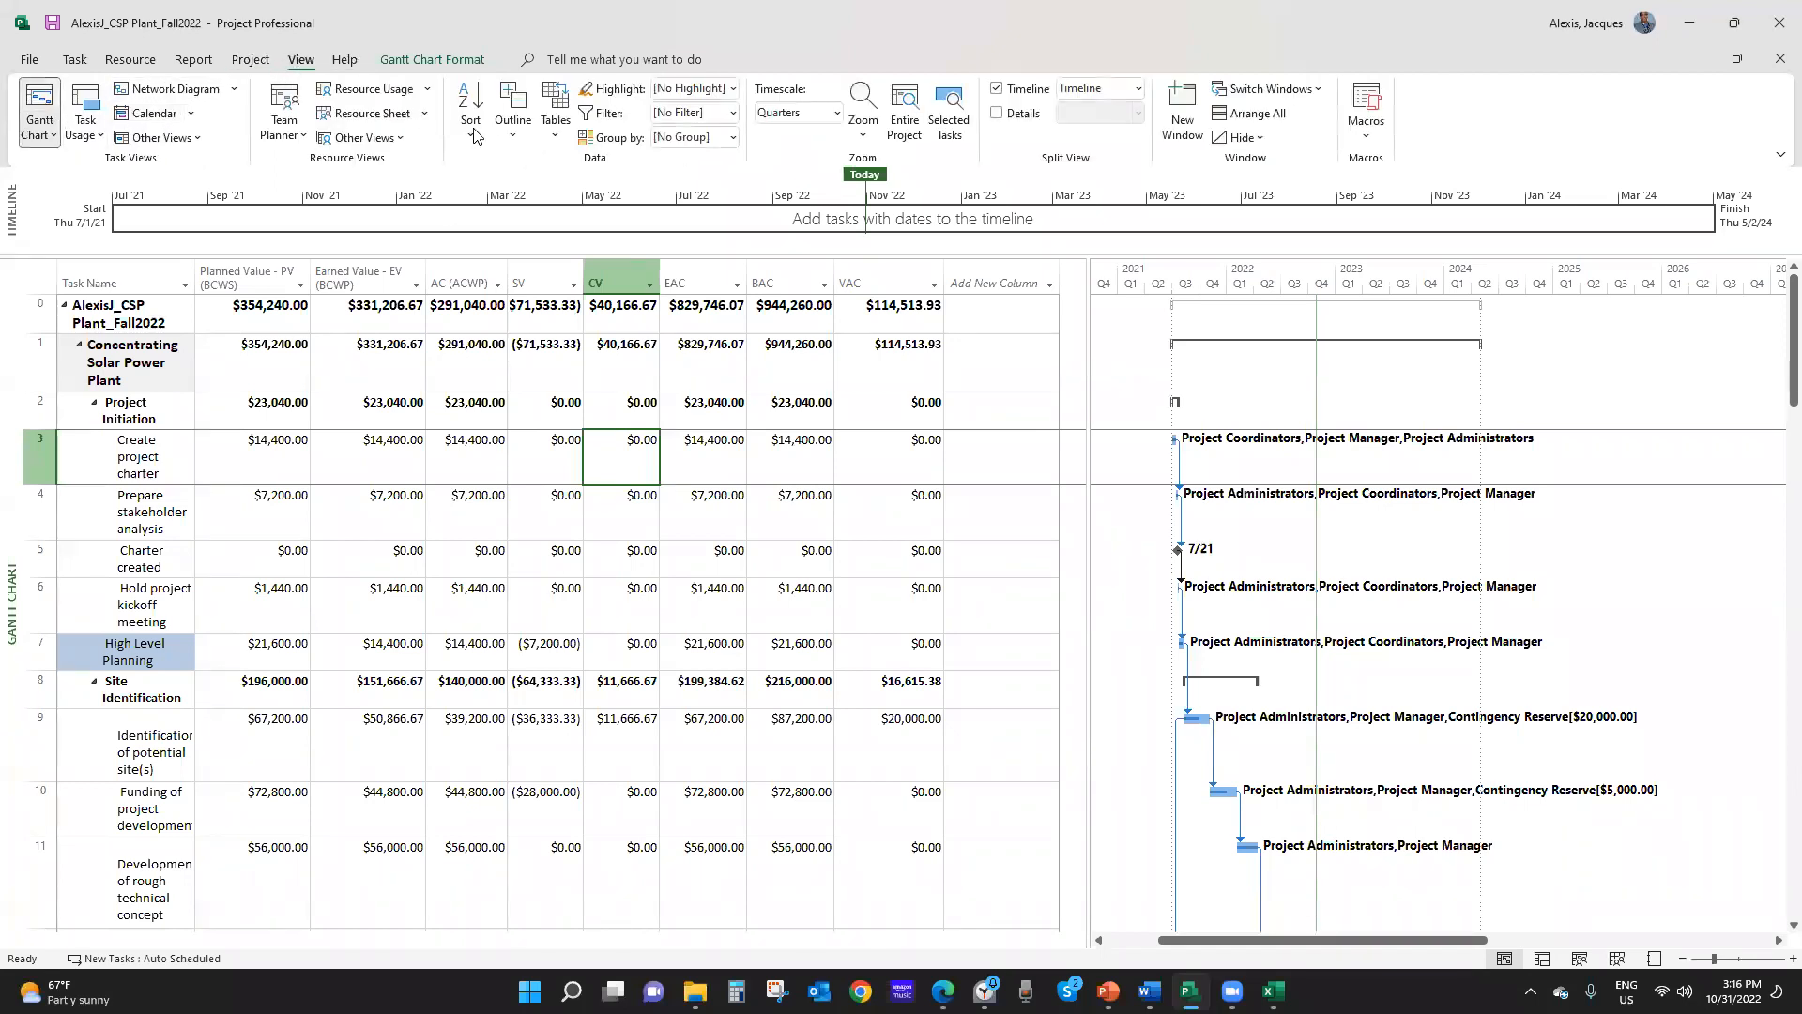
pyautogui.click(561, 136)
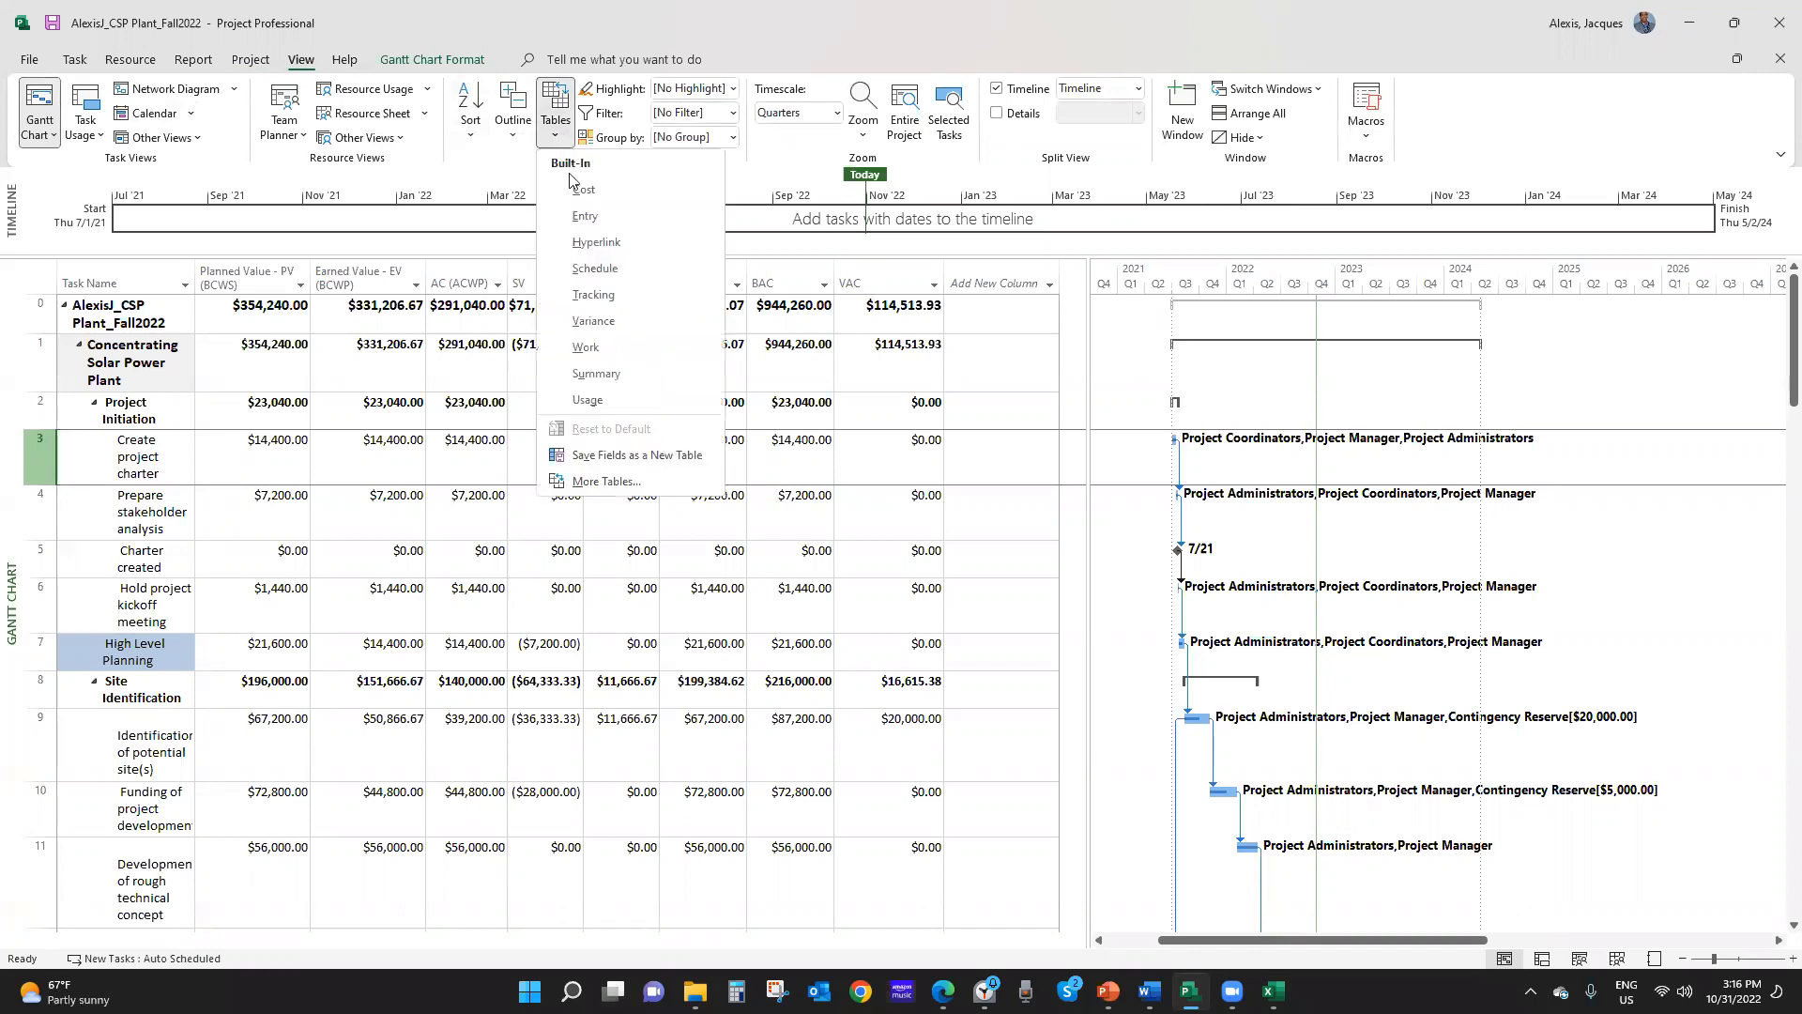
pyautogui.click(586, 219)
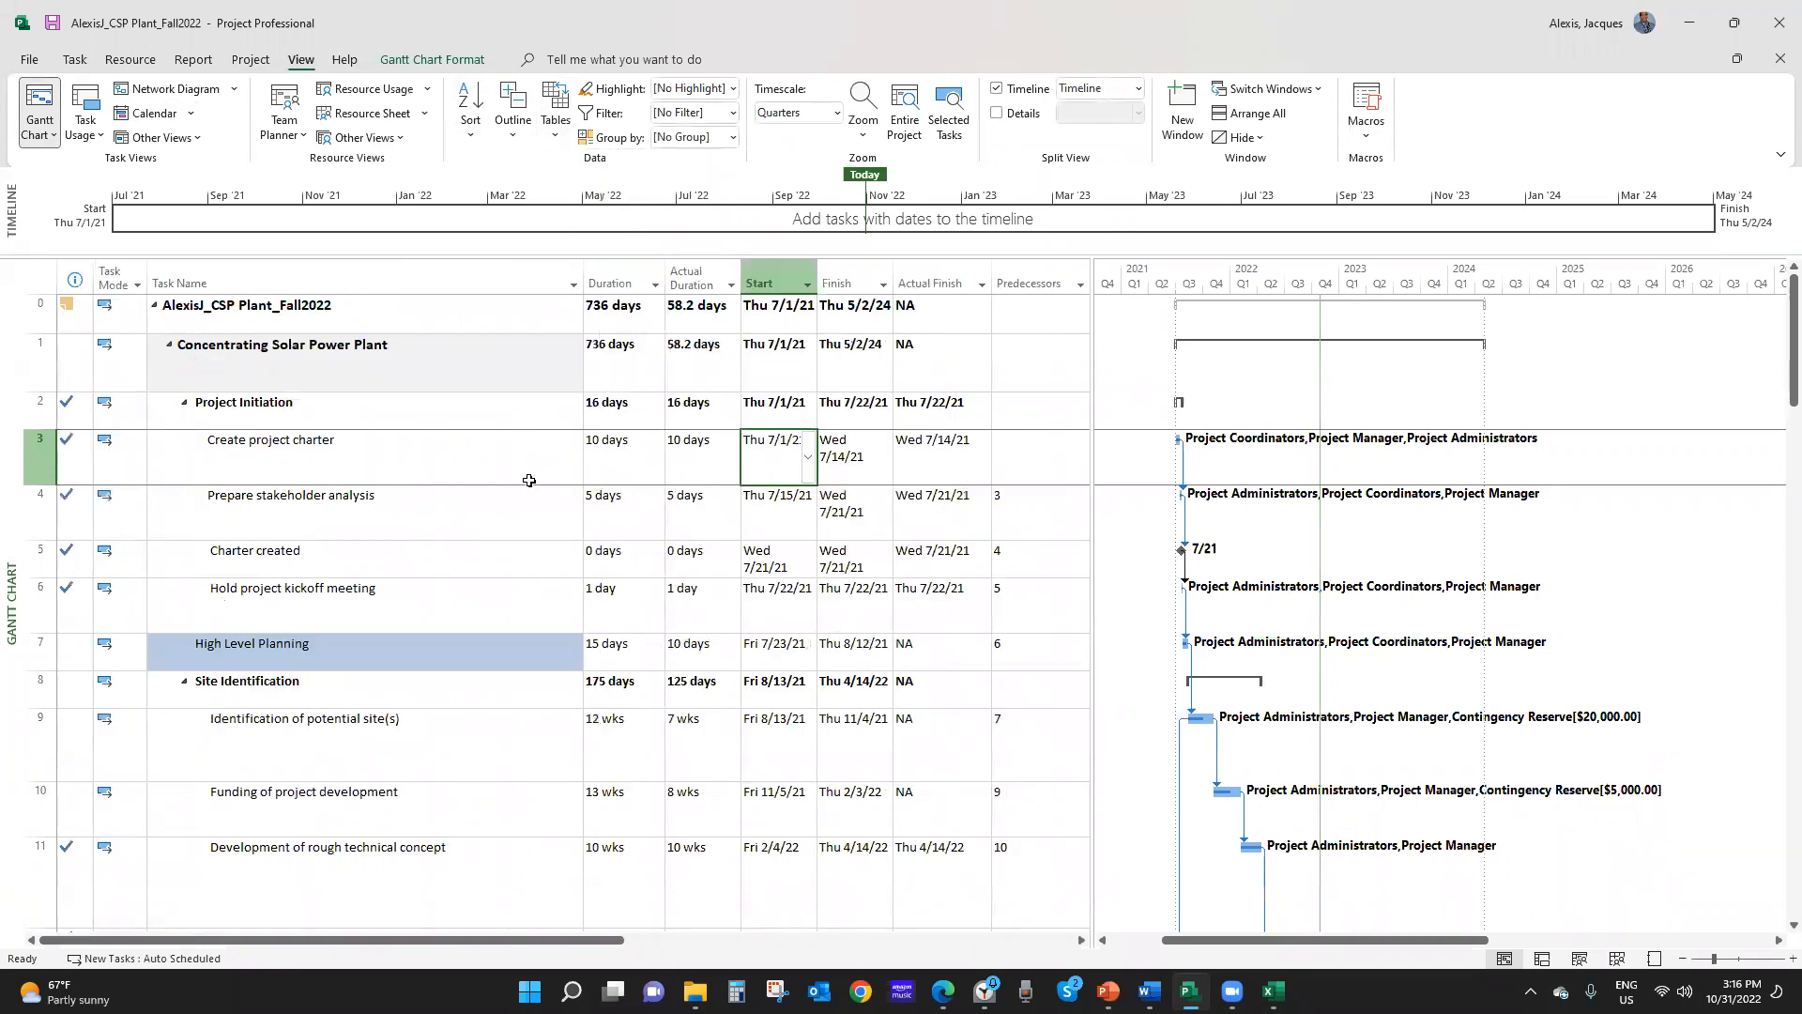
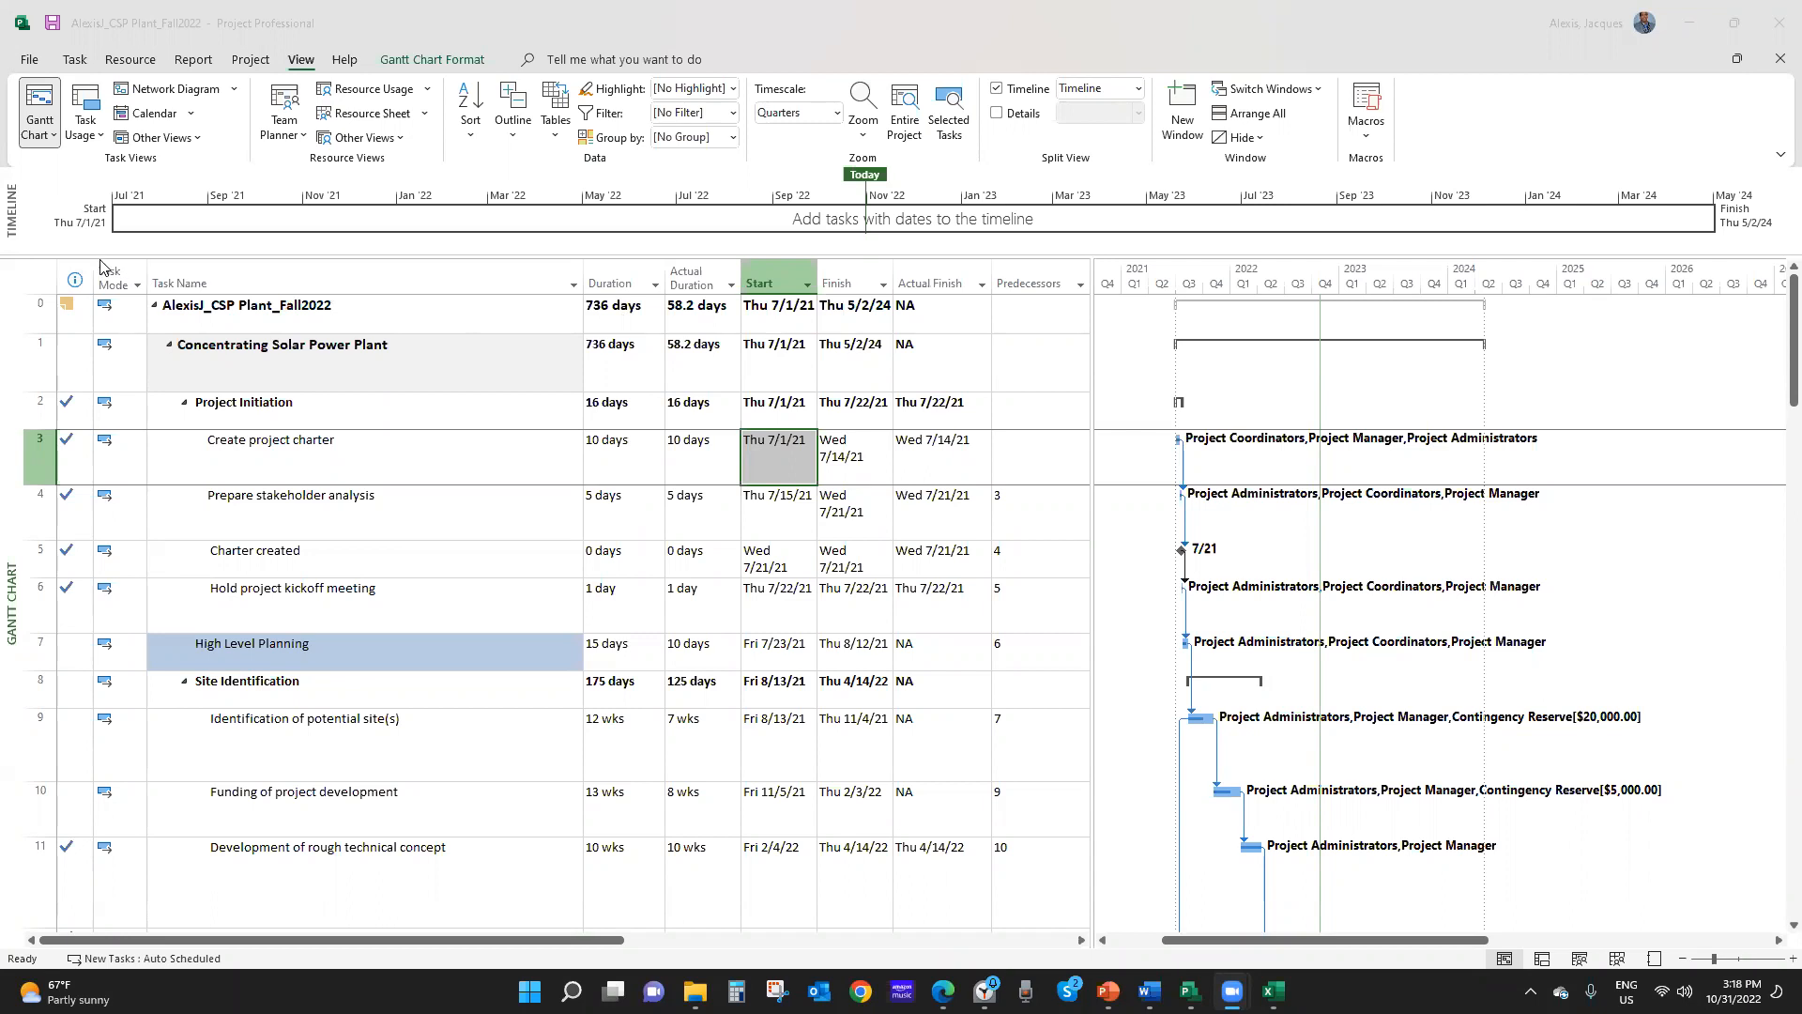
pyautogui.click(311, 279)
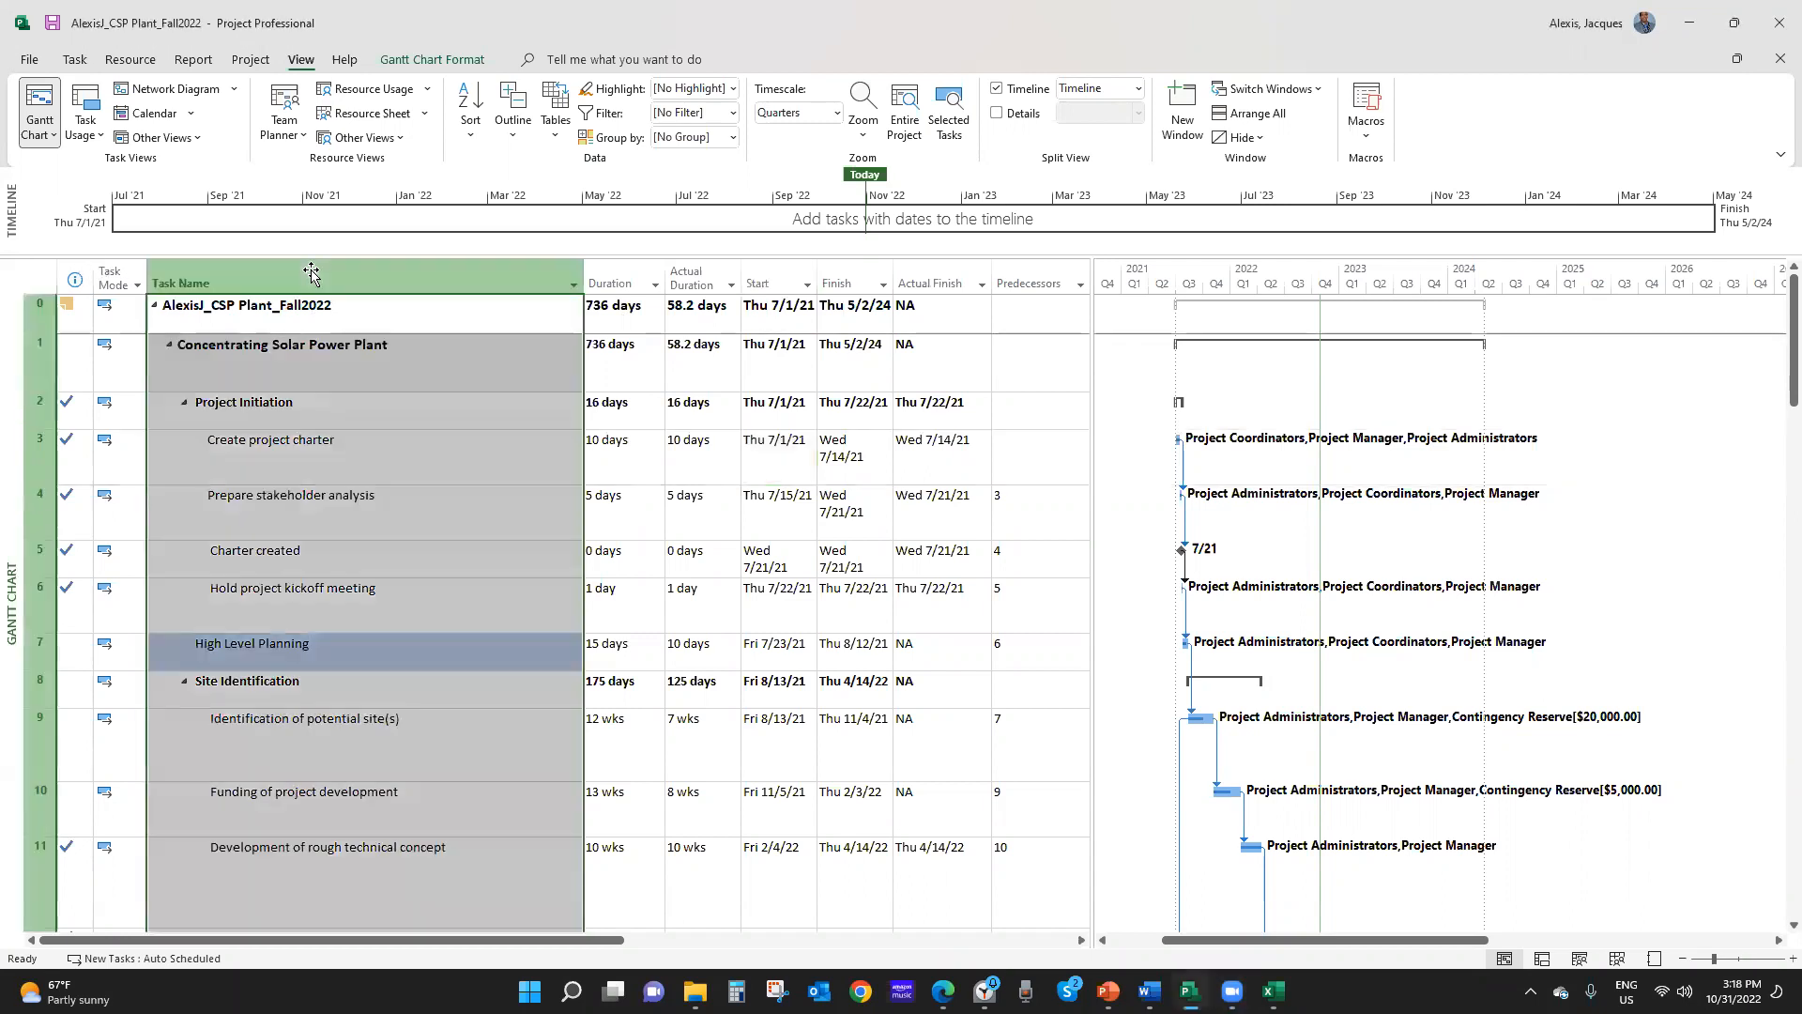
pyautogui.click(74, 62)
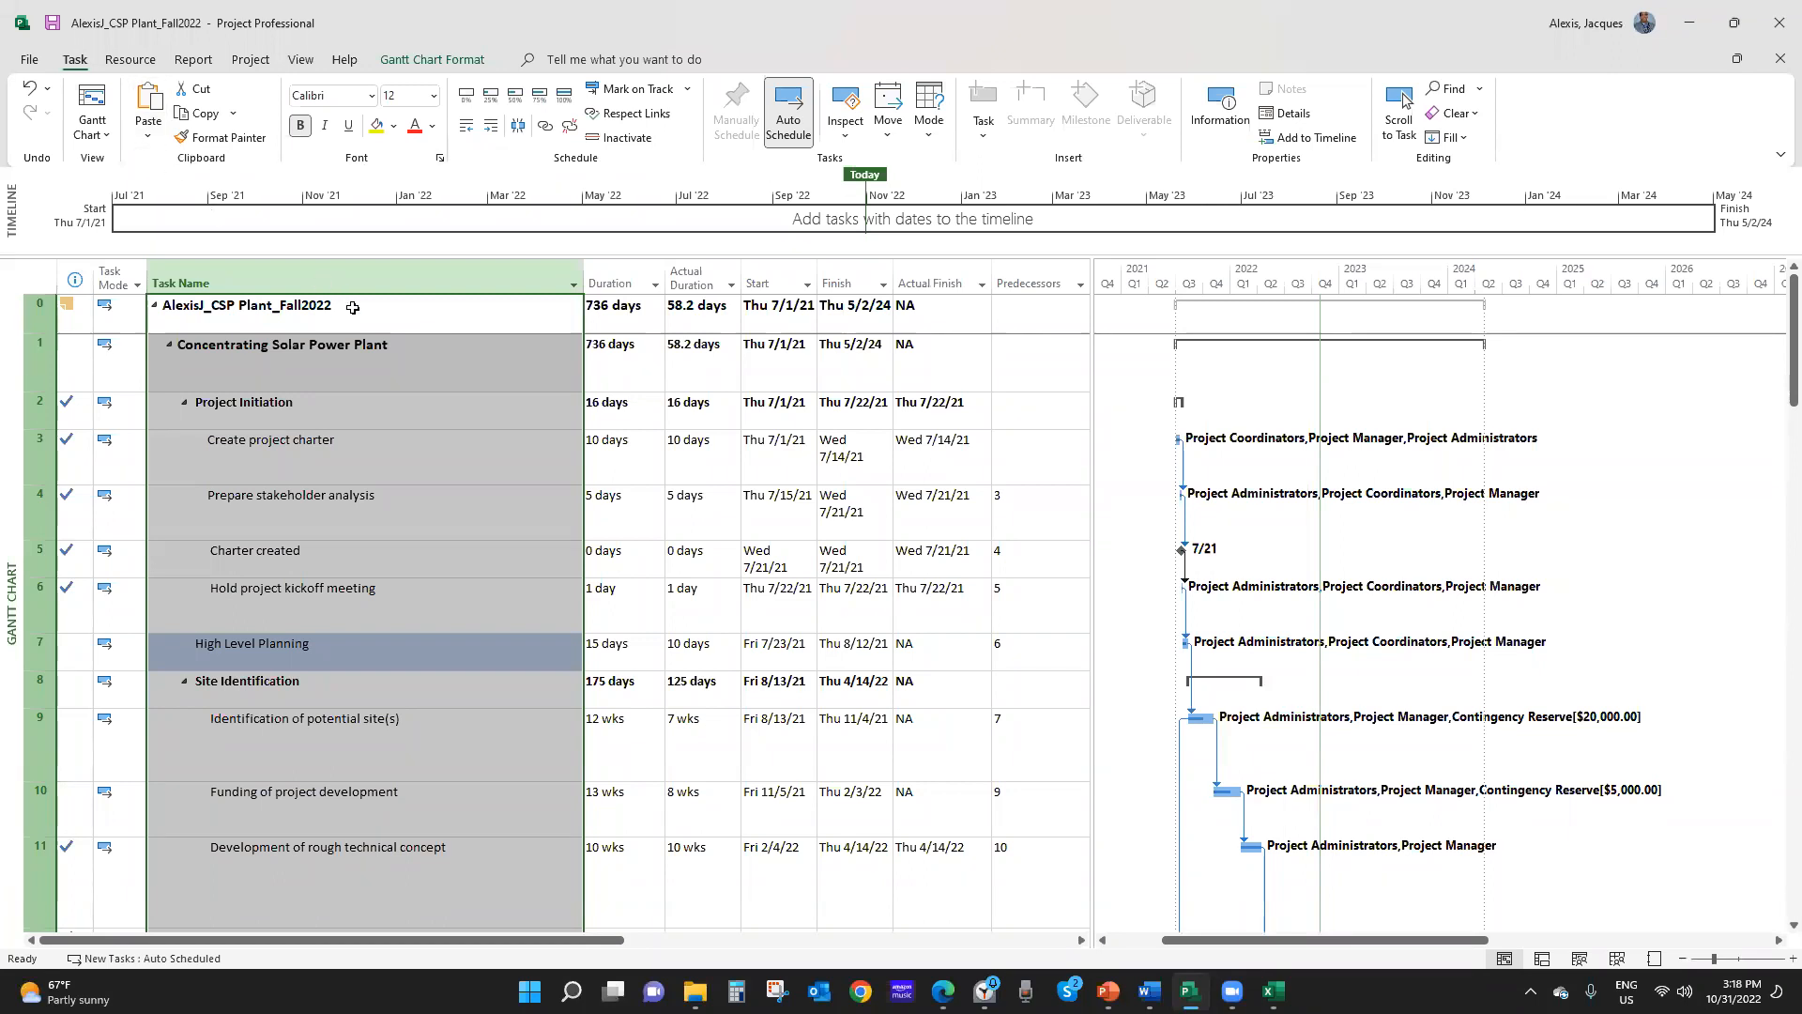
pyautogui.rightClick(339, 280)
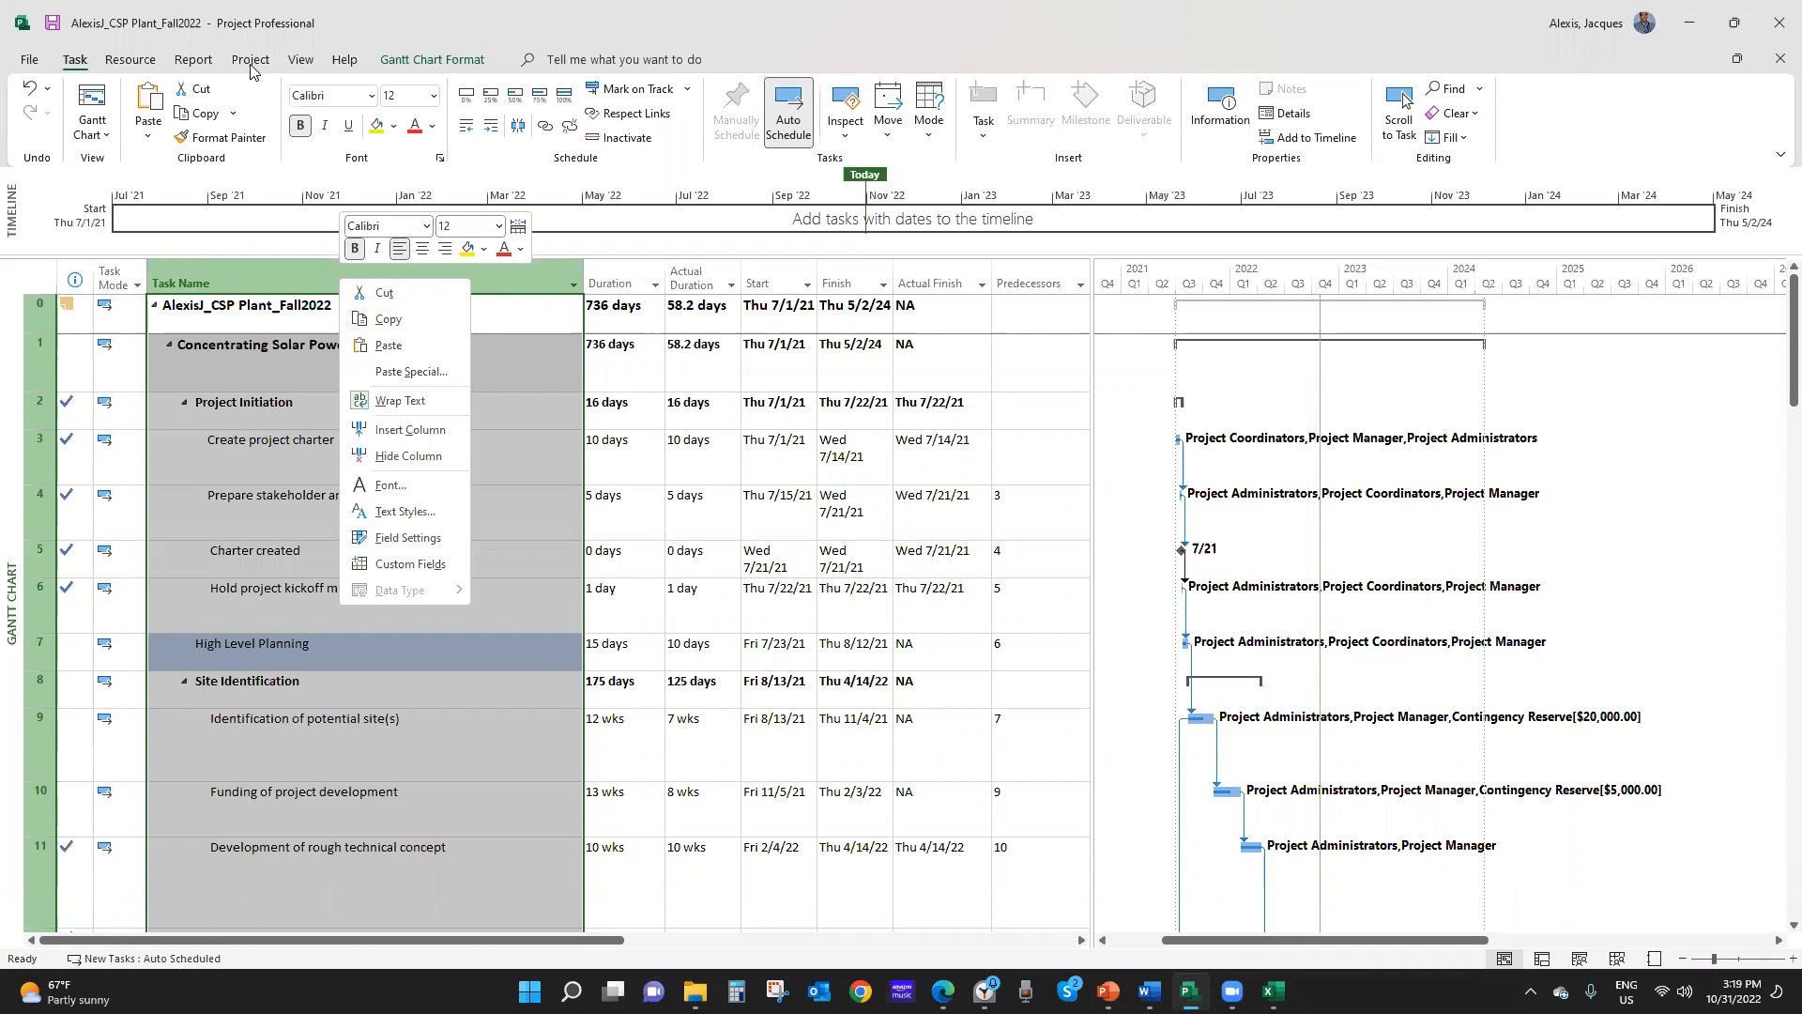
pyautogui.click(661, 171)
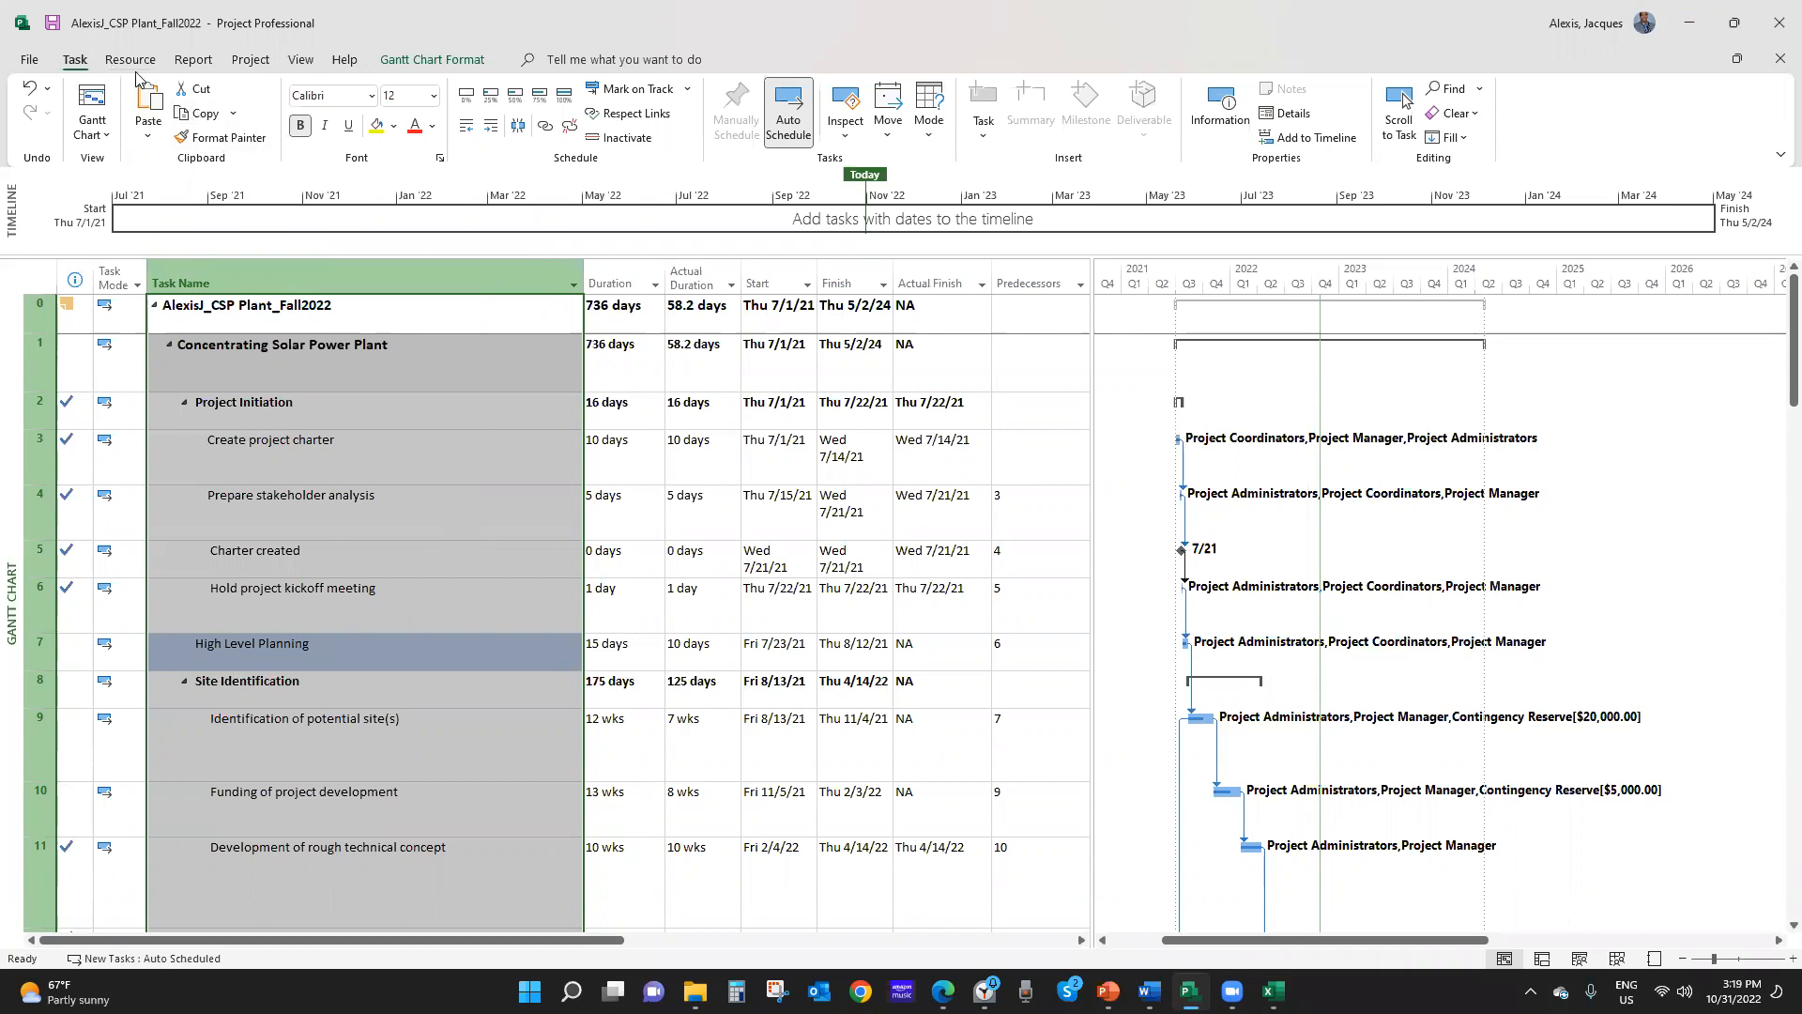
pyautogui.click(979, 139)
pyautogui.click(980, 139)
pyautogui.click(1105, 97)
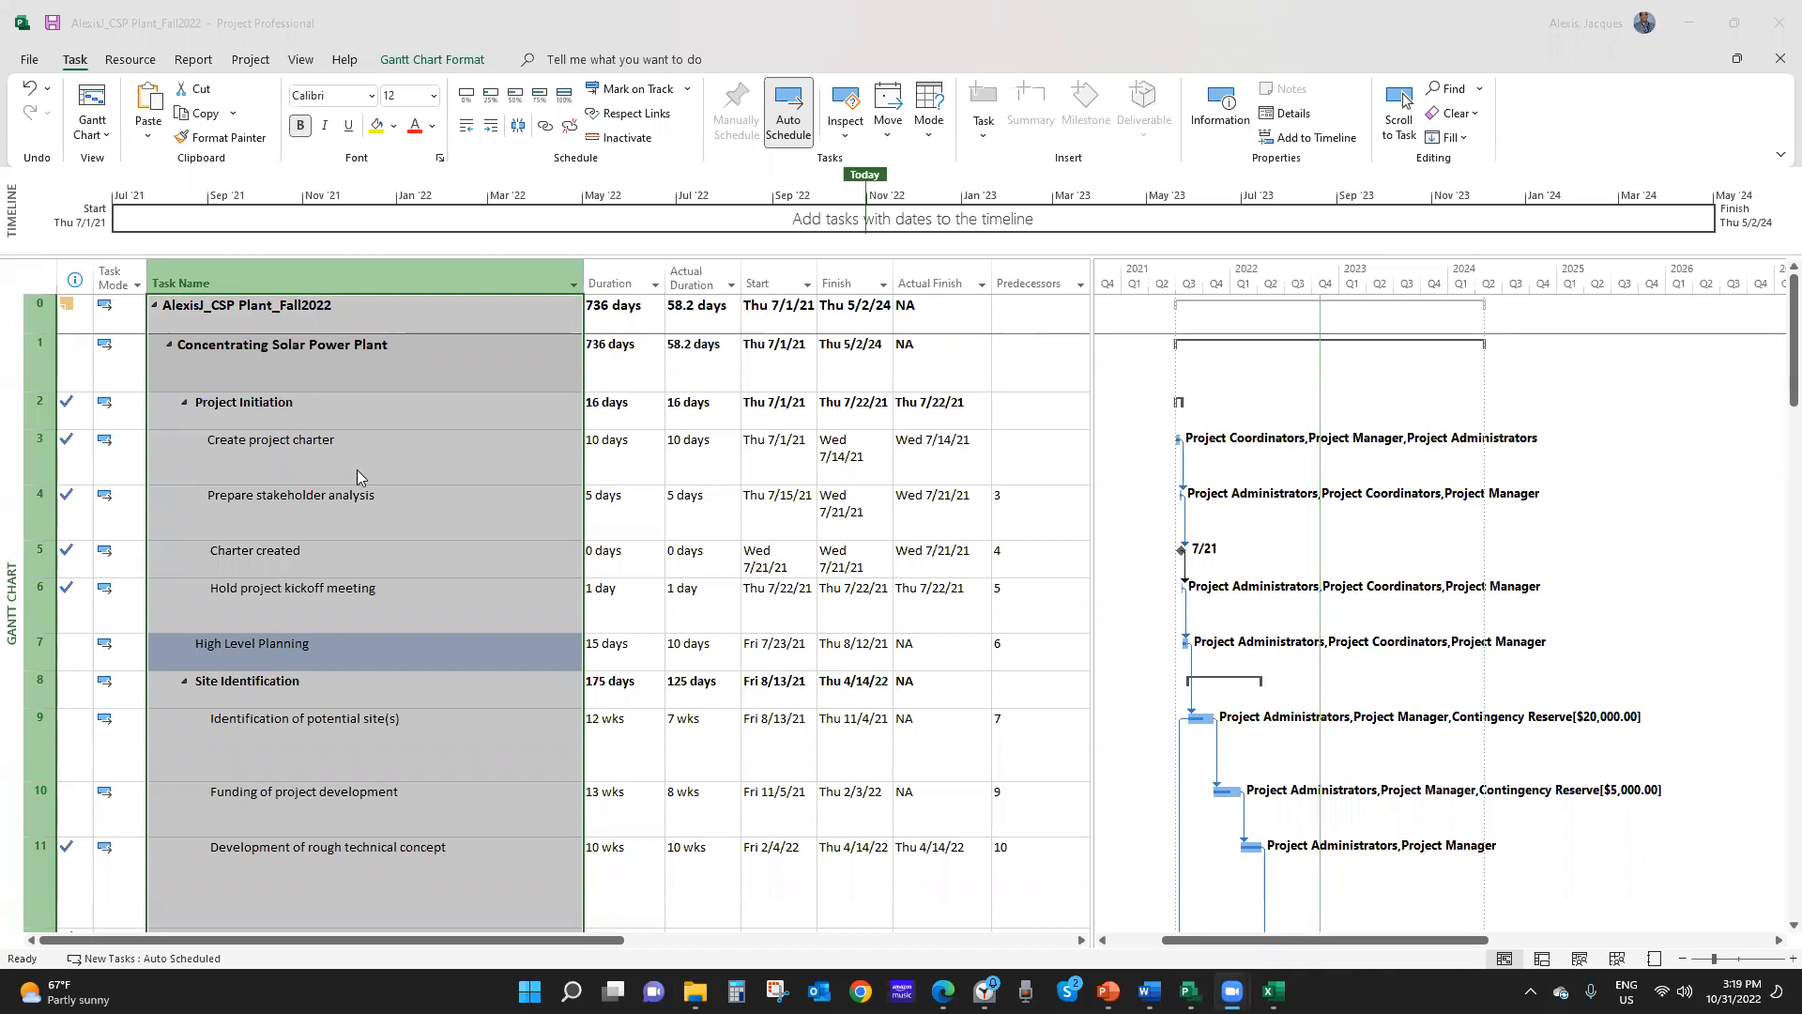
pyautogui.click(301, 437)
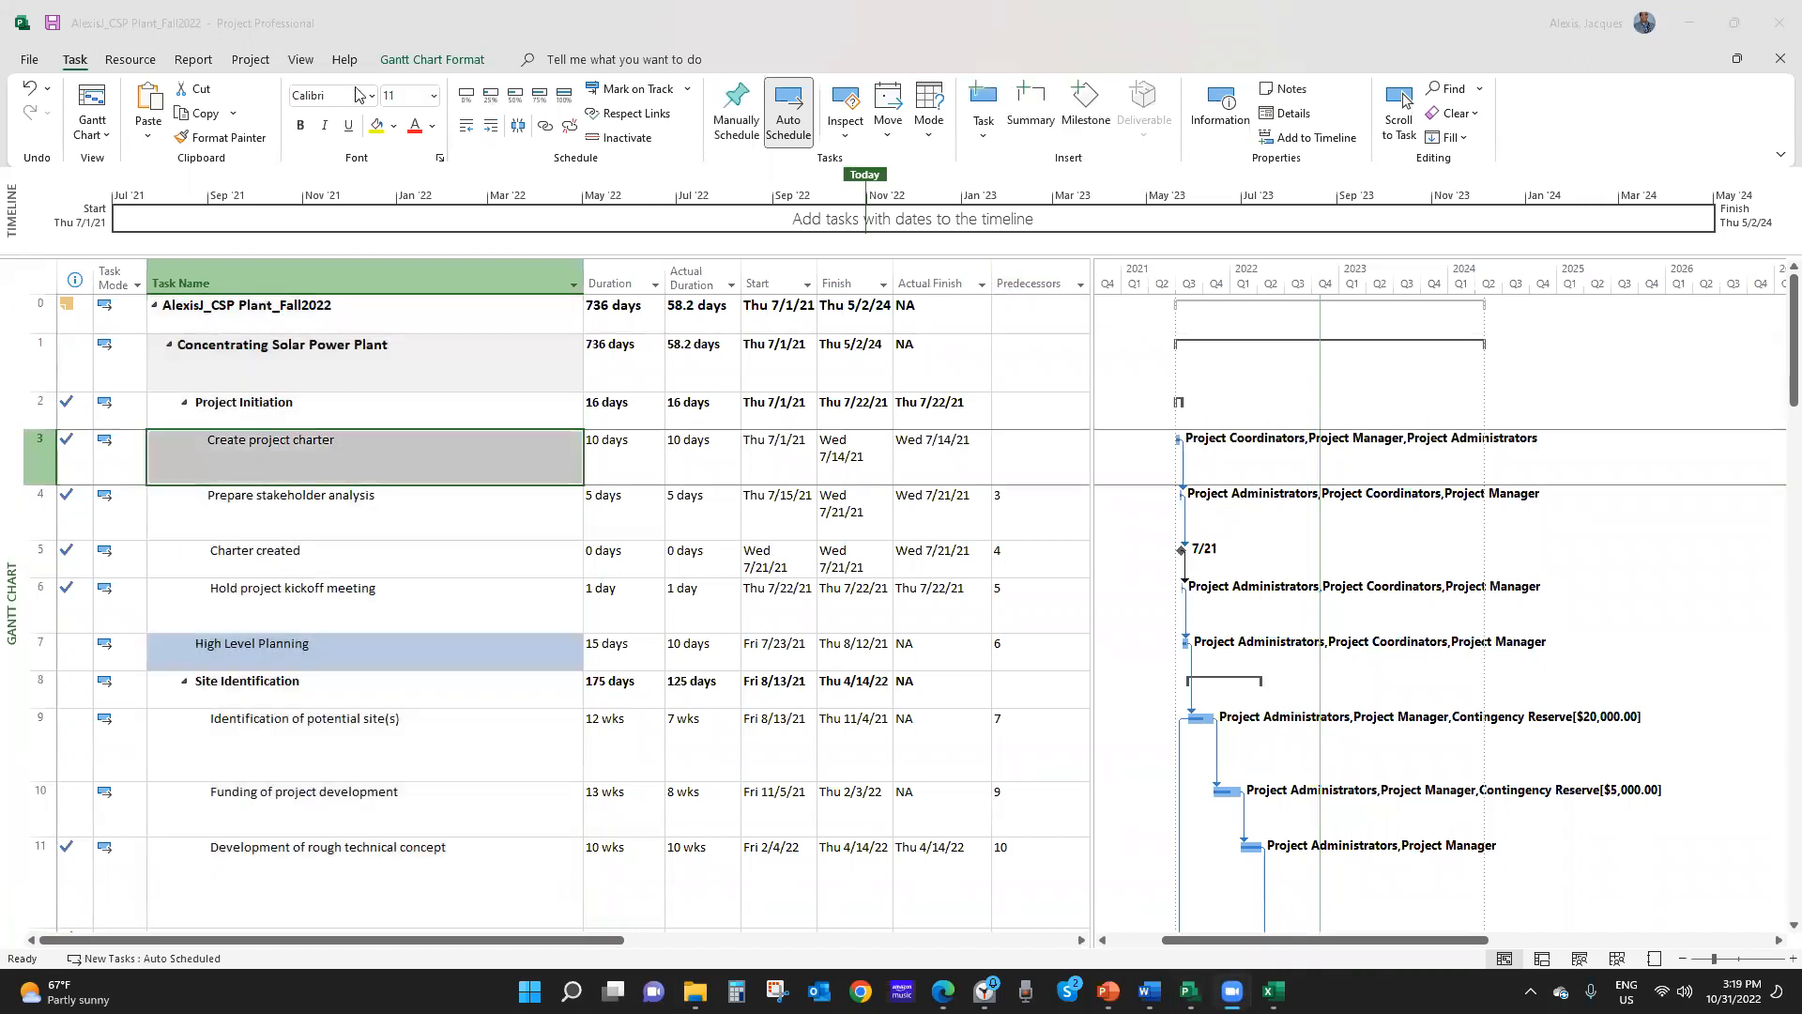
# Switch to the Resource Sheet and check the Accrue column's filter options without changing them
pyautogui.click(308, 61)
pyautogui.click(354, 114)
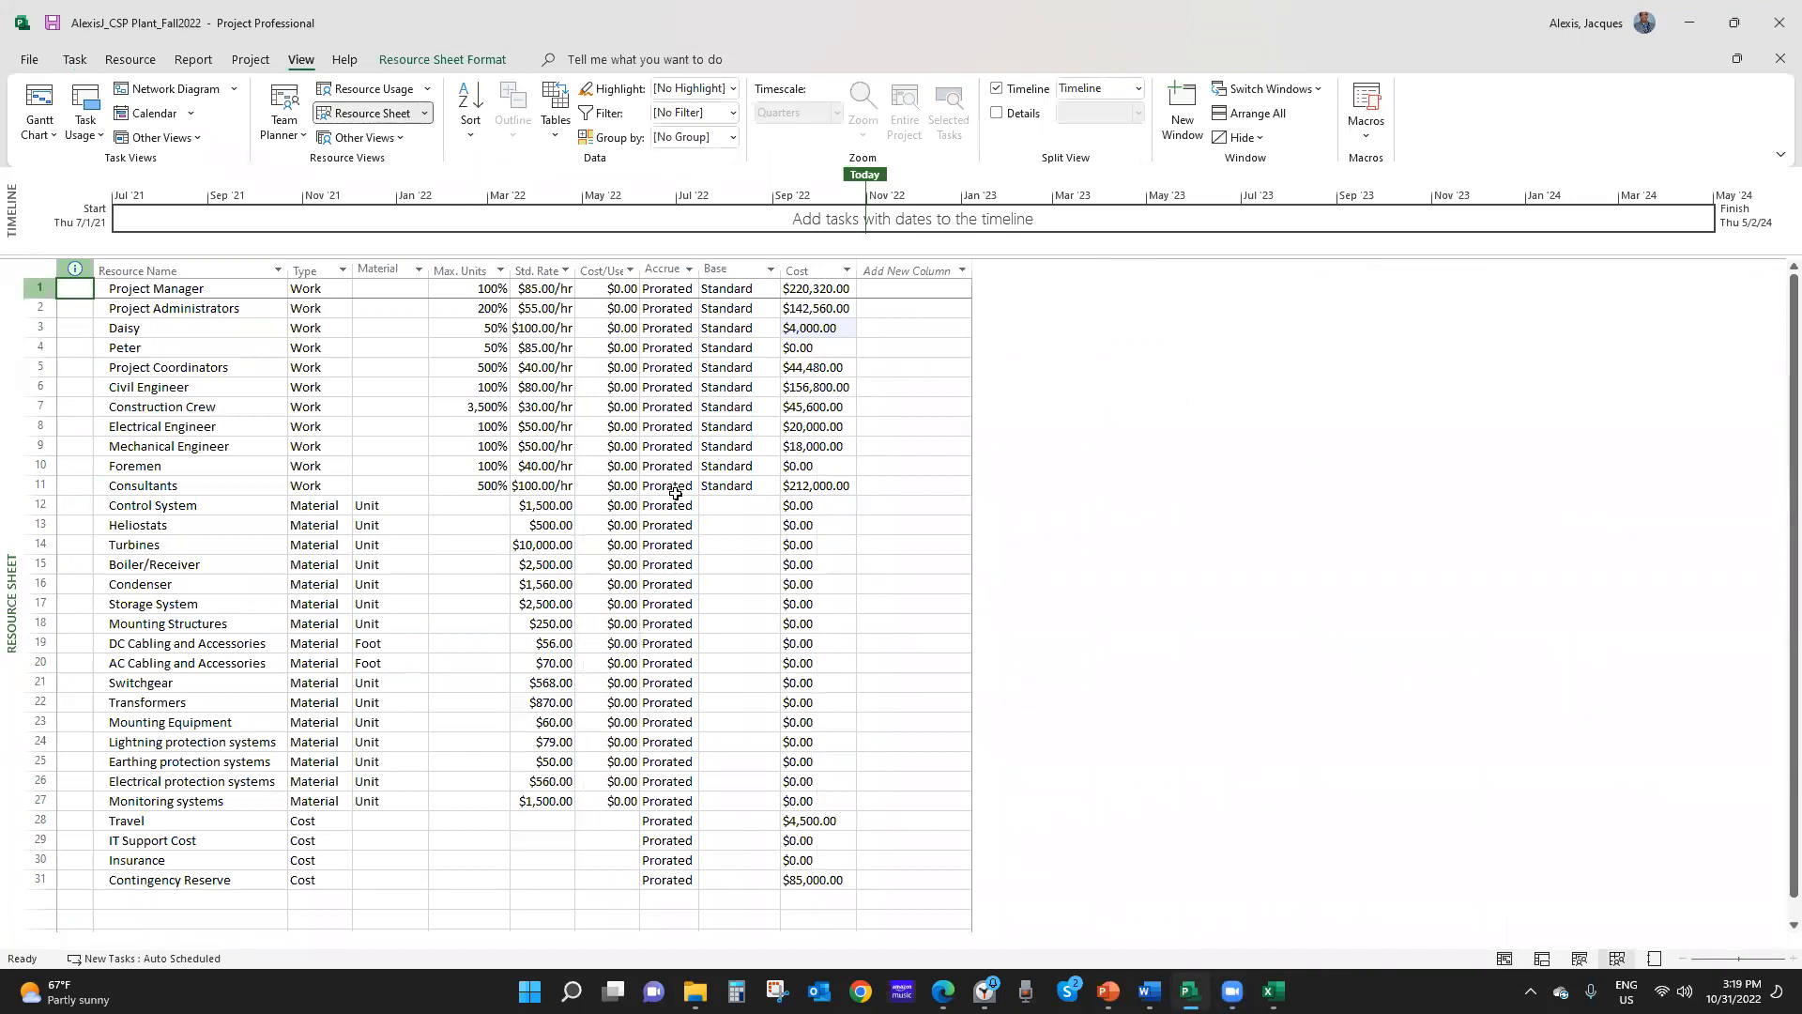
pyautogui.click(690, 271)
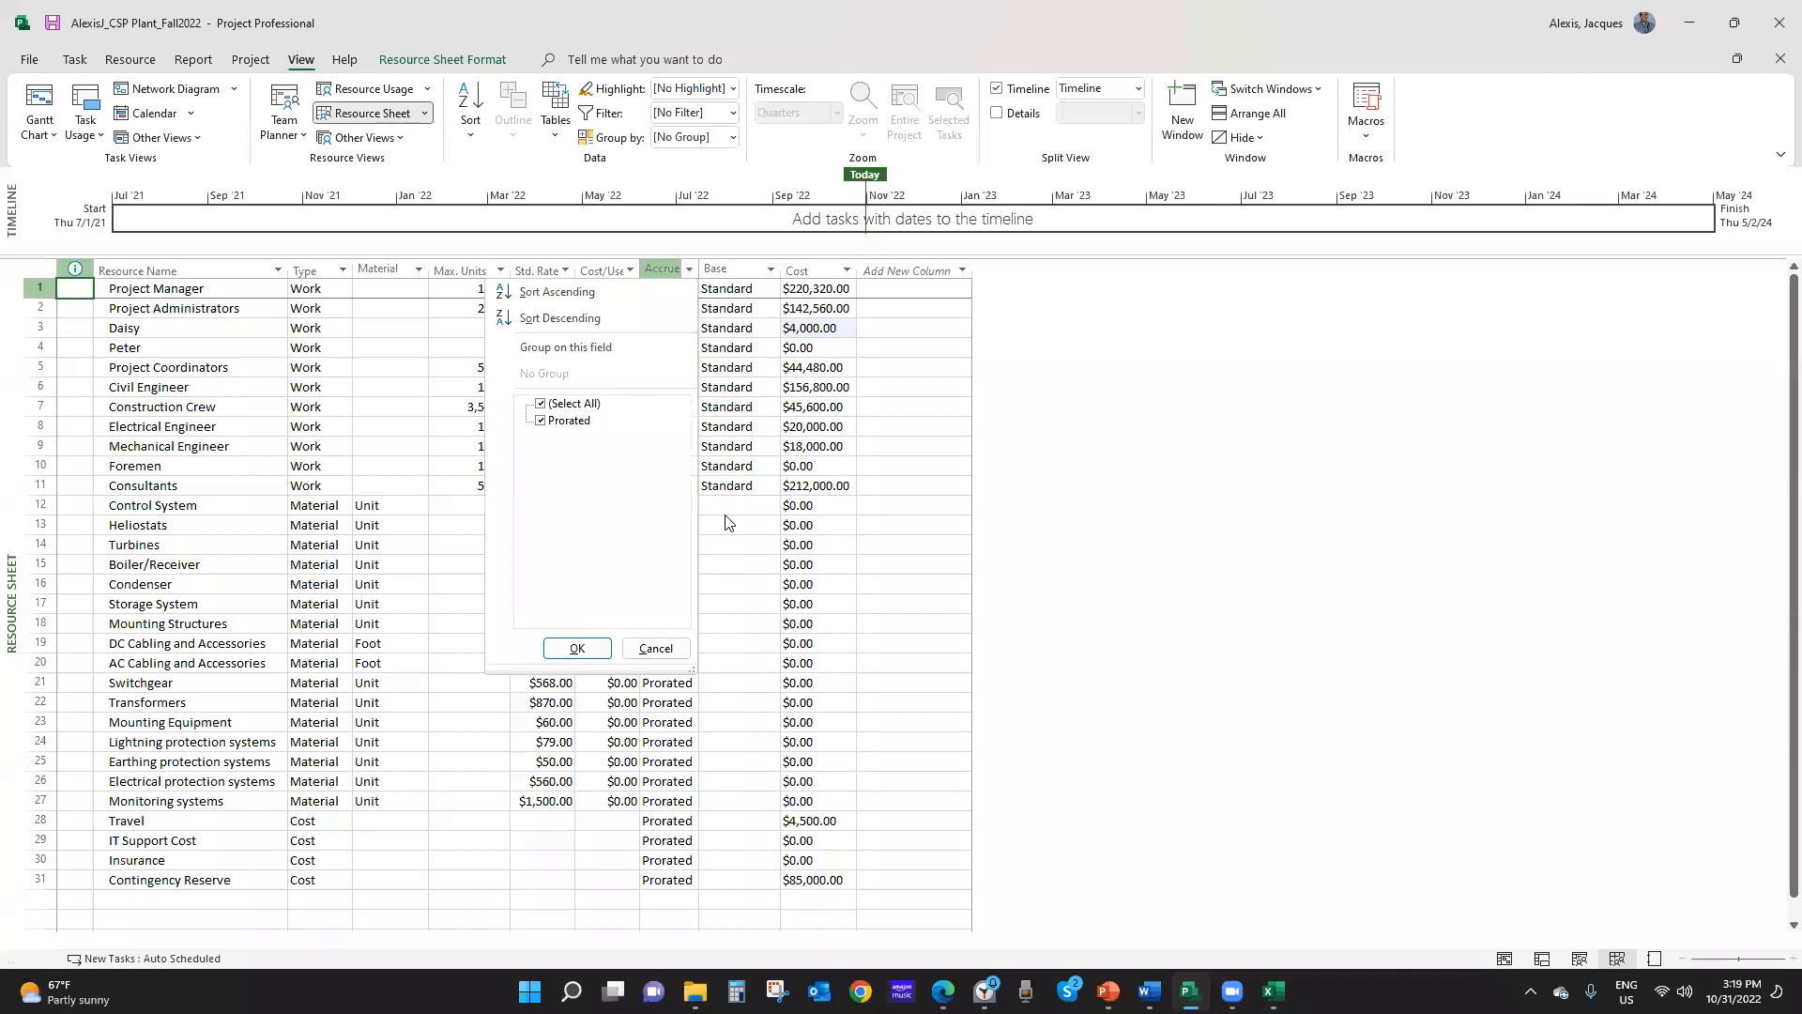
pyautogui.click(756, 533)
# Try the End accrual method for the resource in row 3, and restore it to Prorated
pyautogui.click(668, 328)
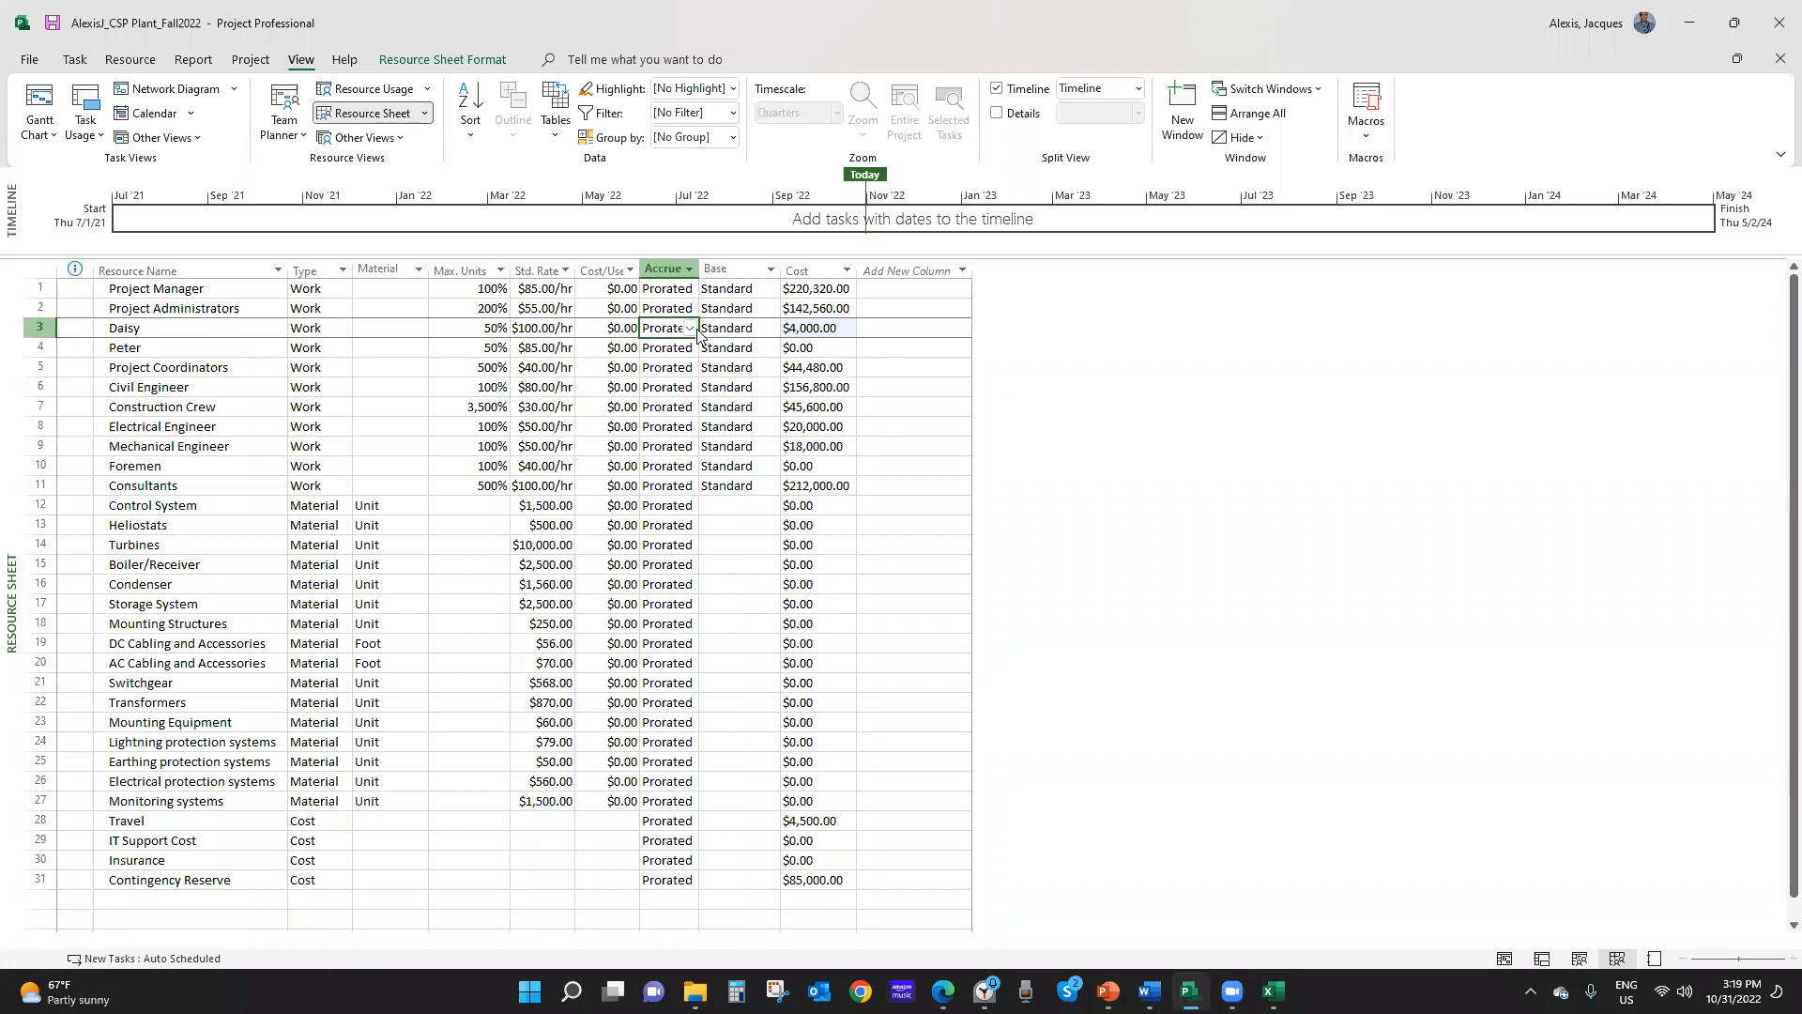
pyautogui.click(694, 329)
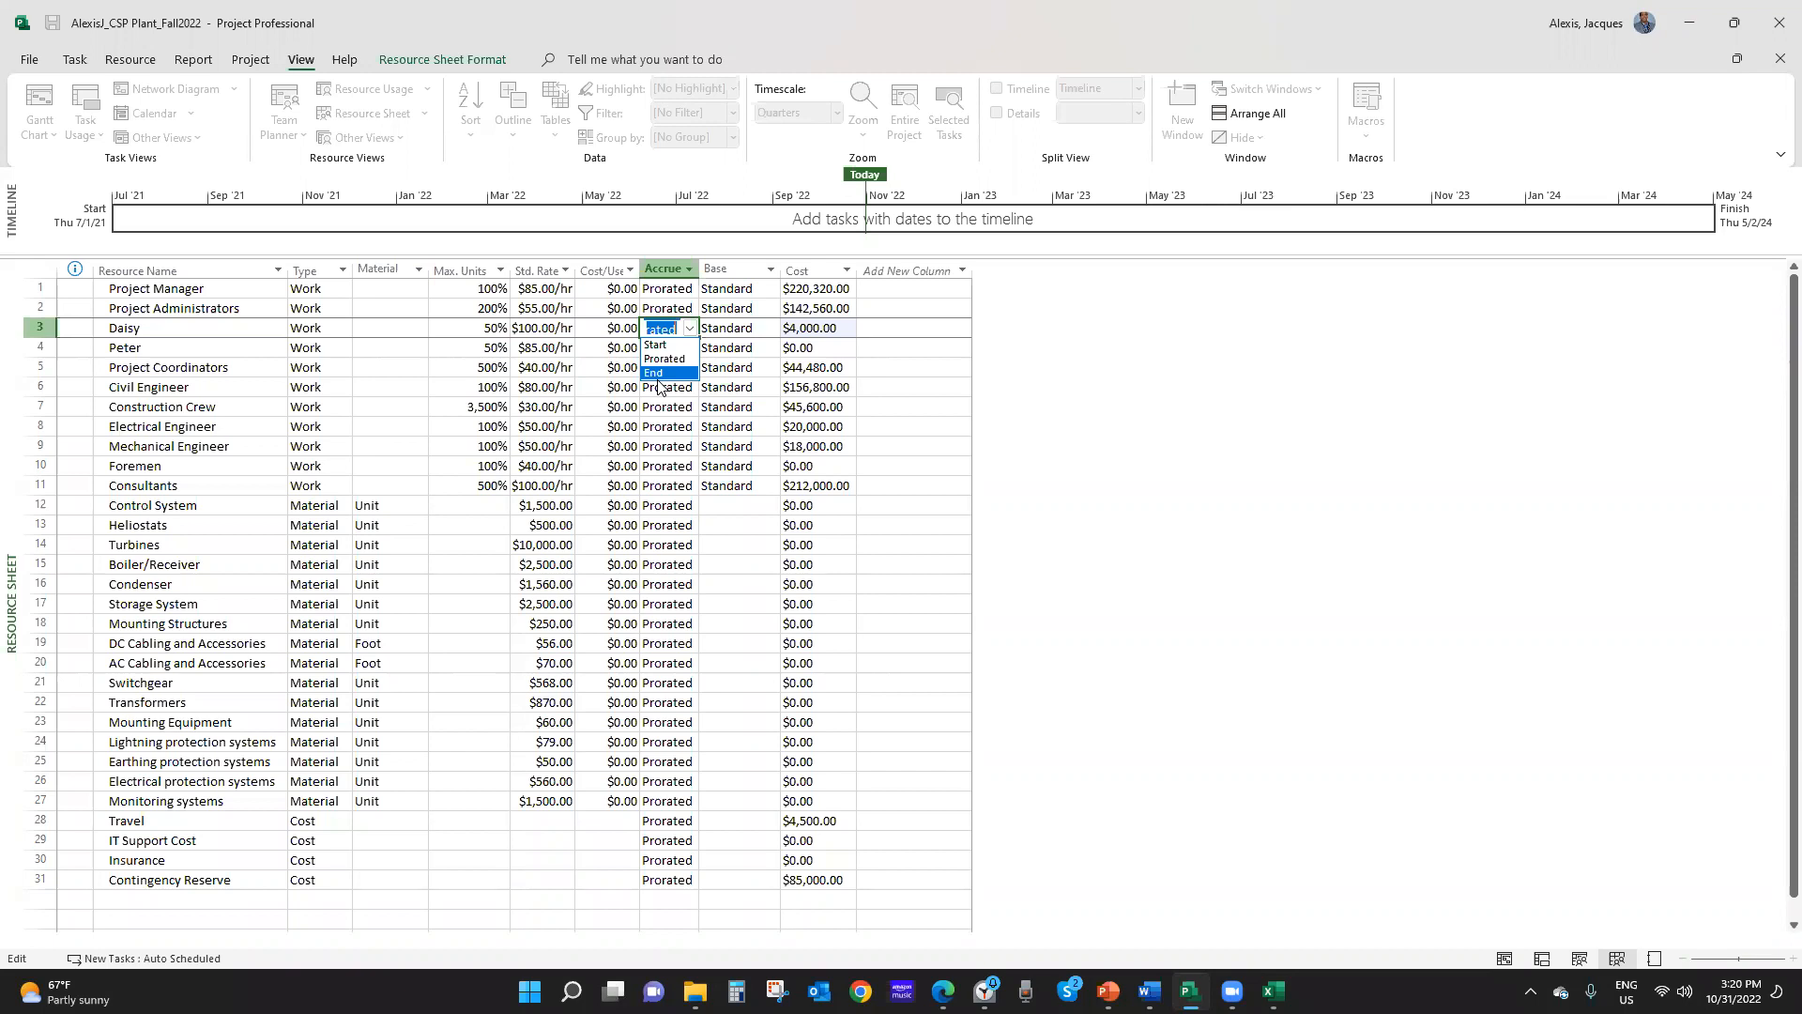
pyautogui.click(661, 374)
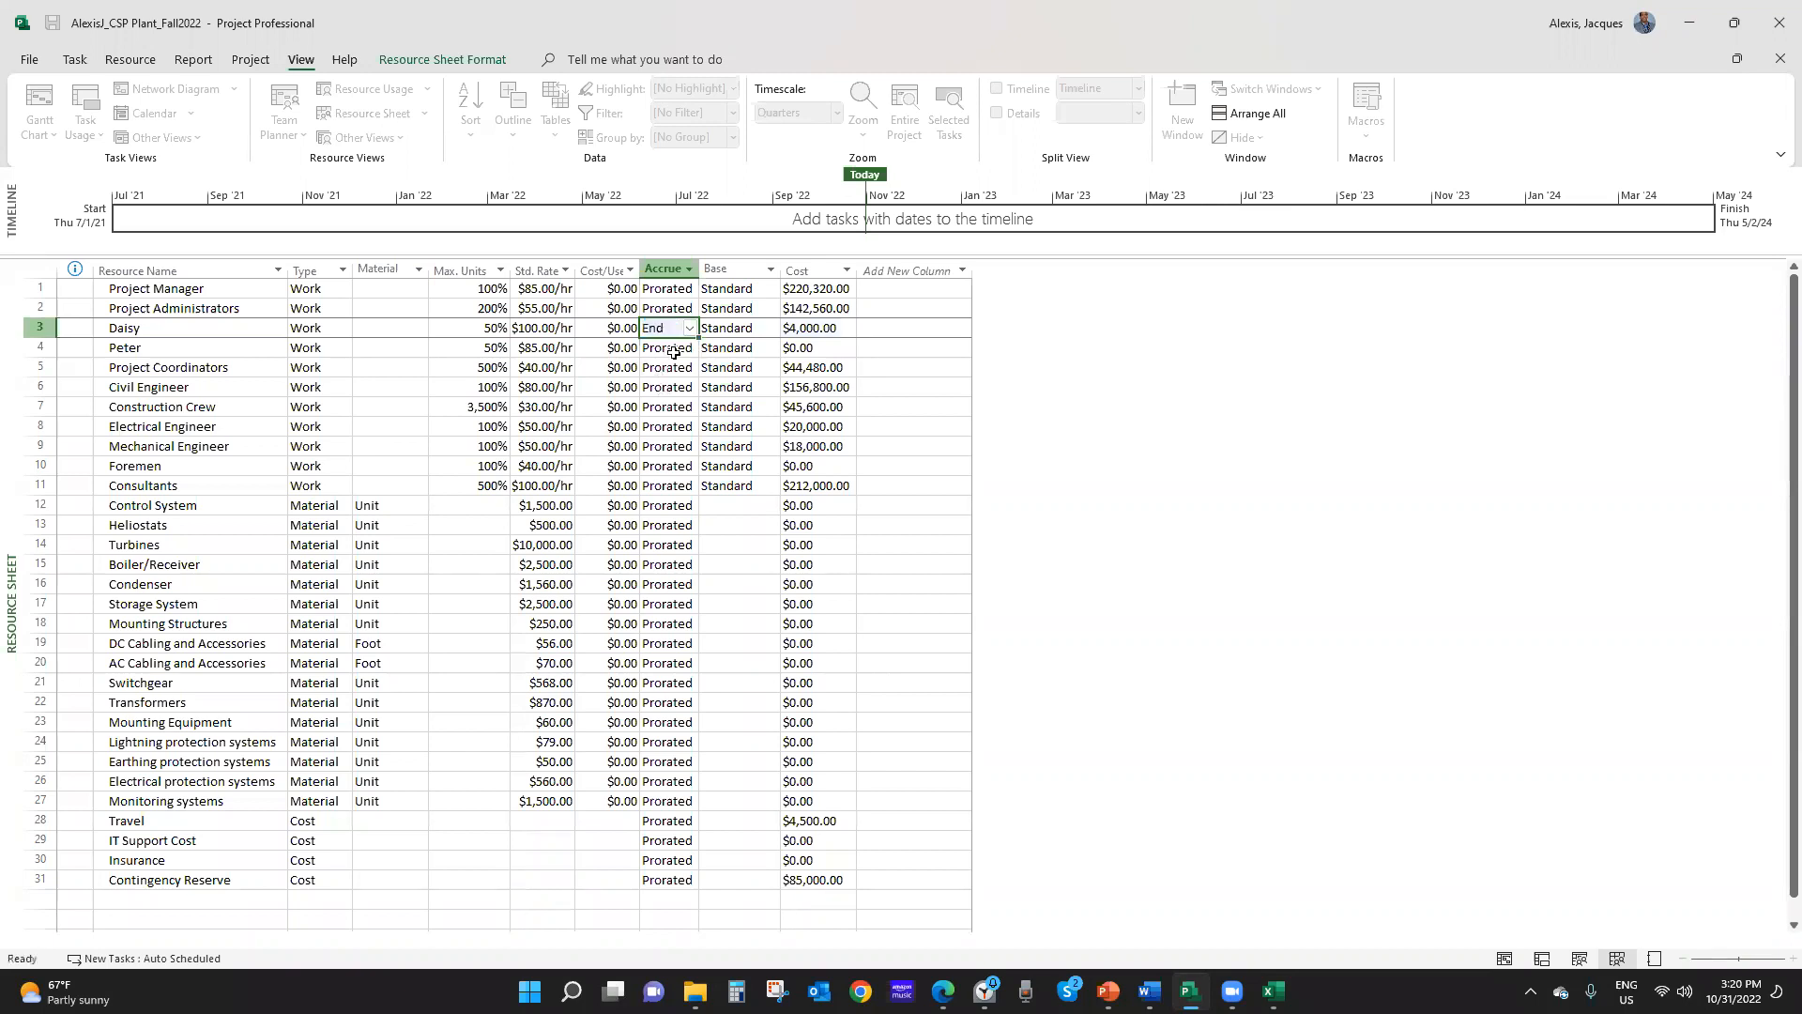
pyautogui.click(690, 328)
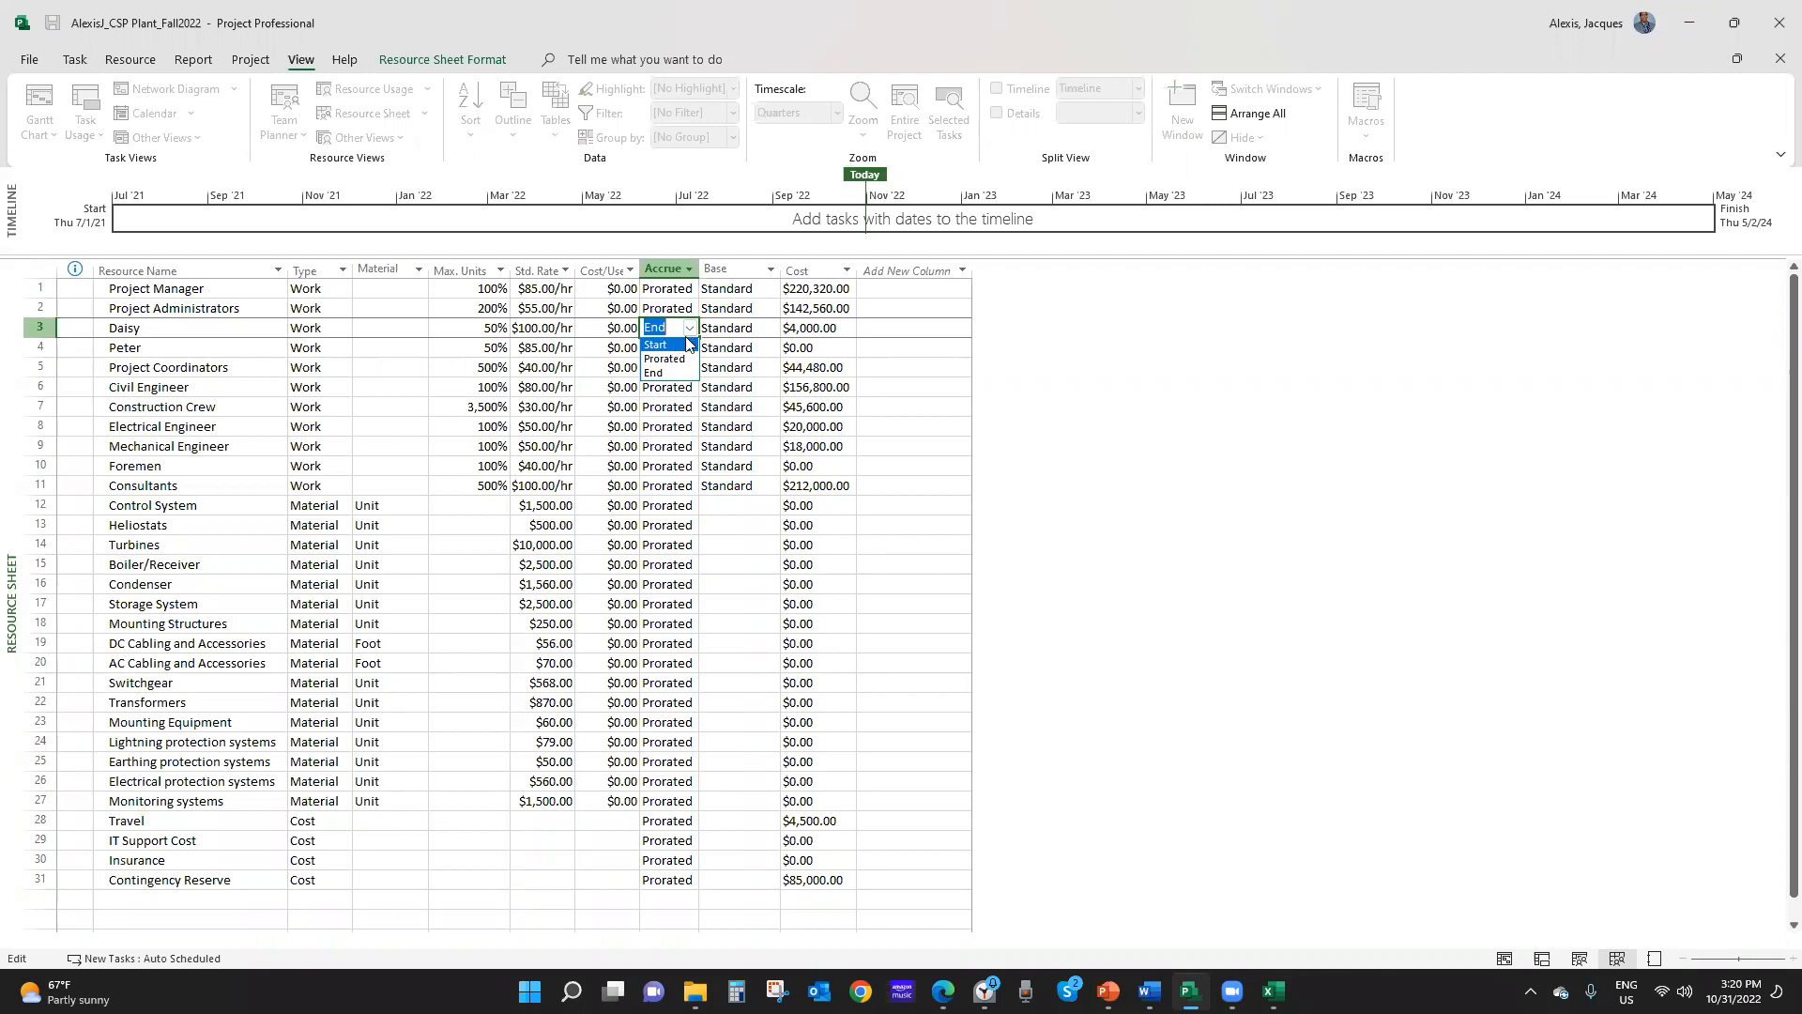
pyautogui.click(675, 358)
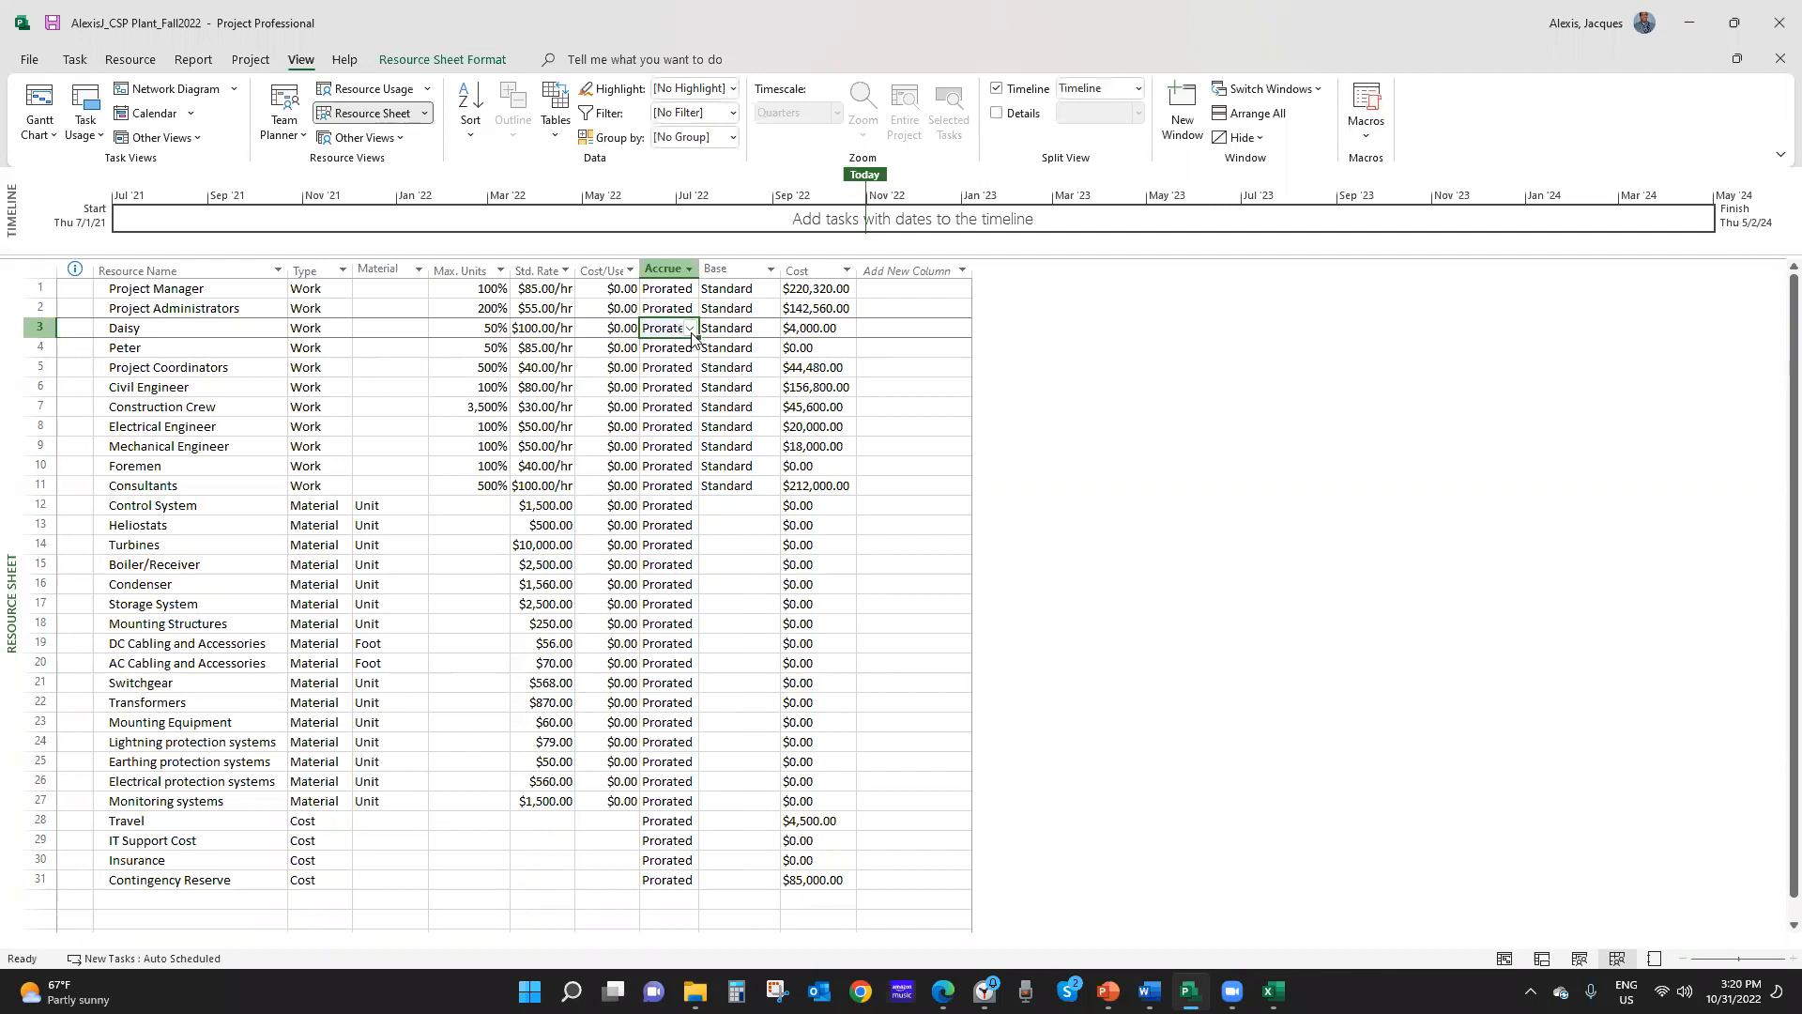
pyautogui.click(1193, 83)
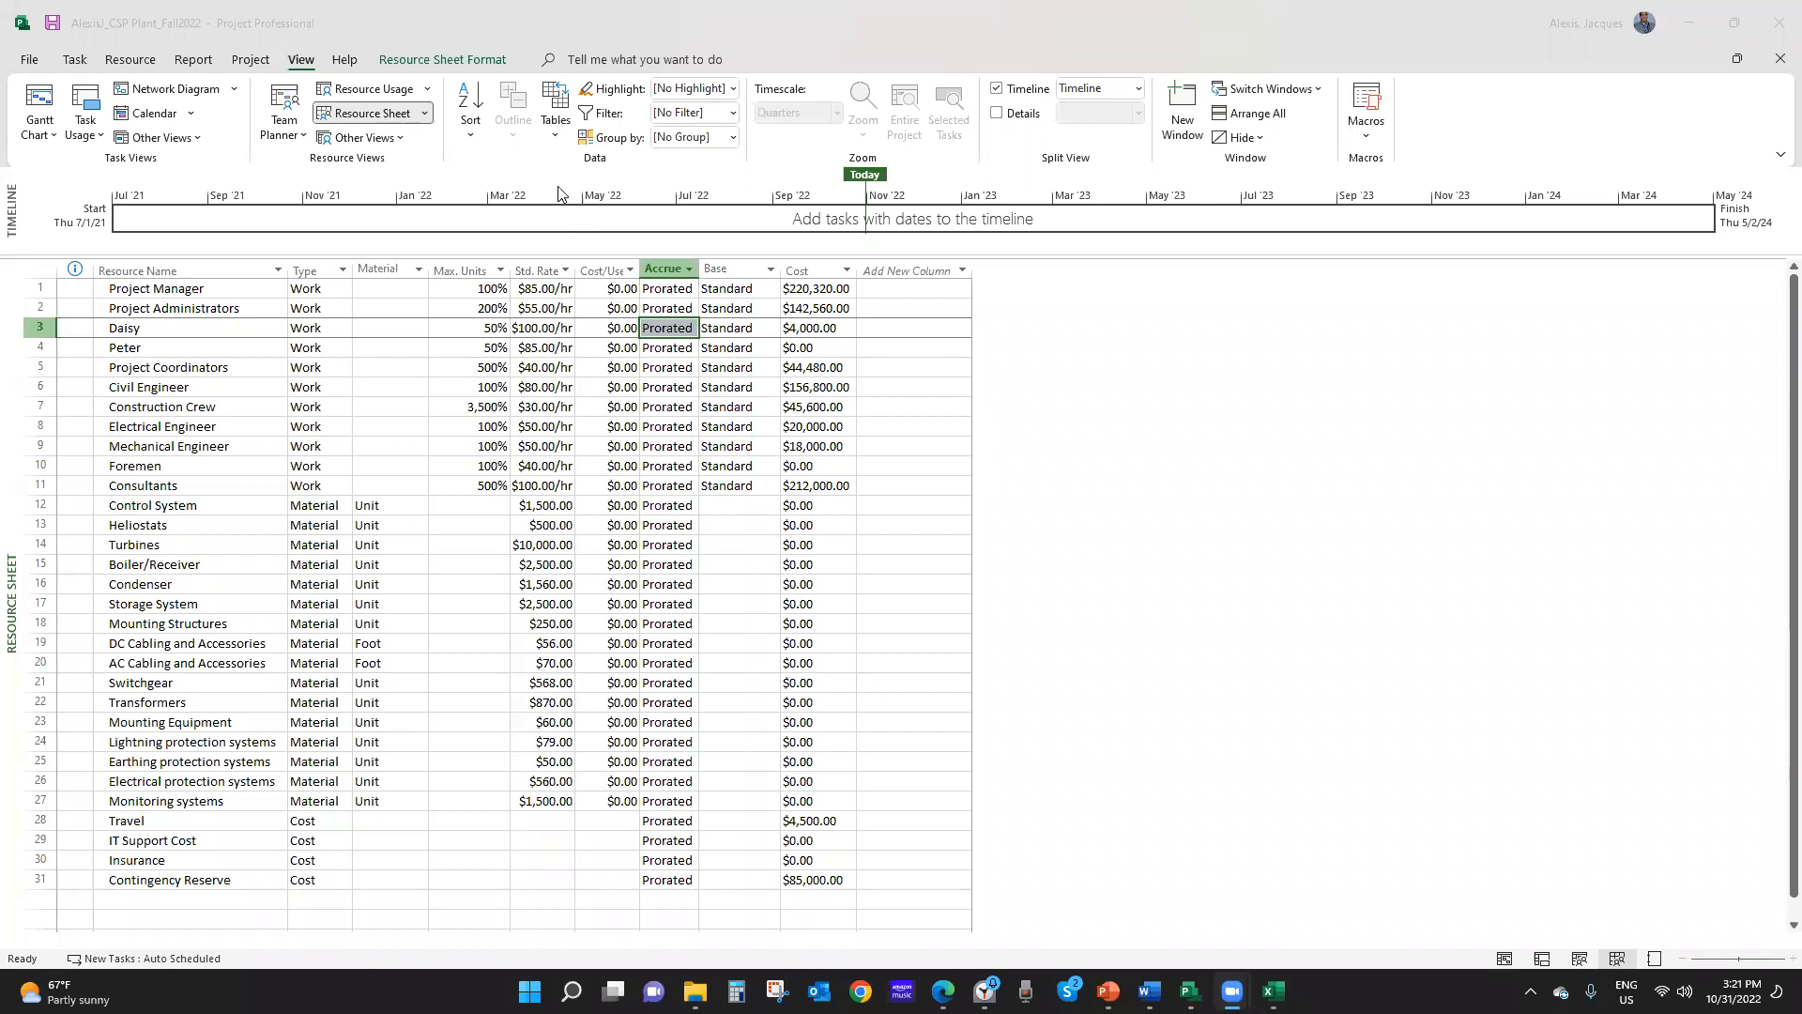
# Apply the Earned Value table to the Resource Sheet and examine the resources' EAC and BAC amounts
pyautogui.click(558, 139)
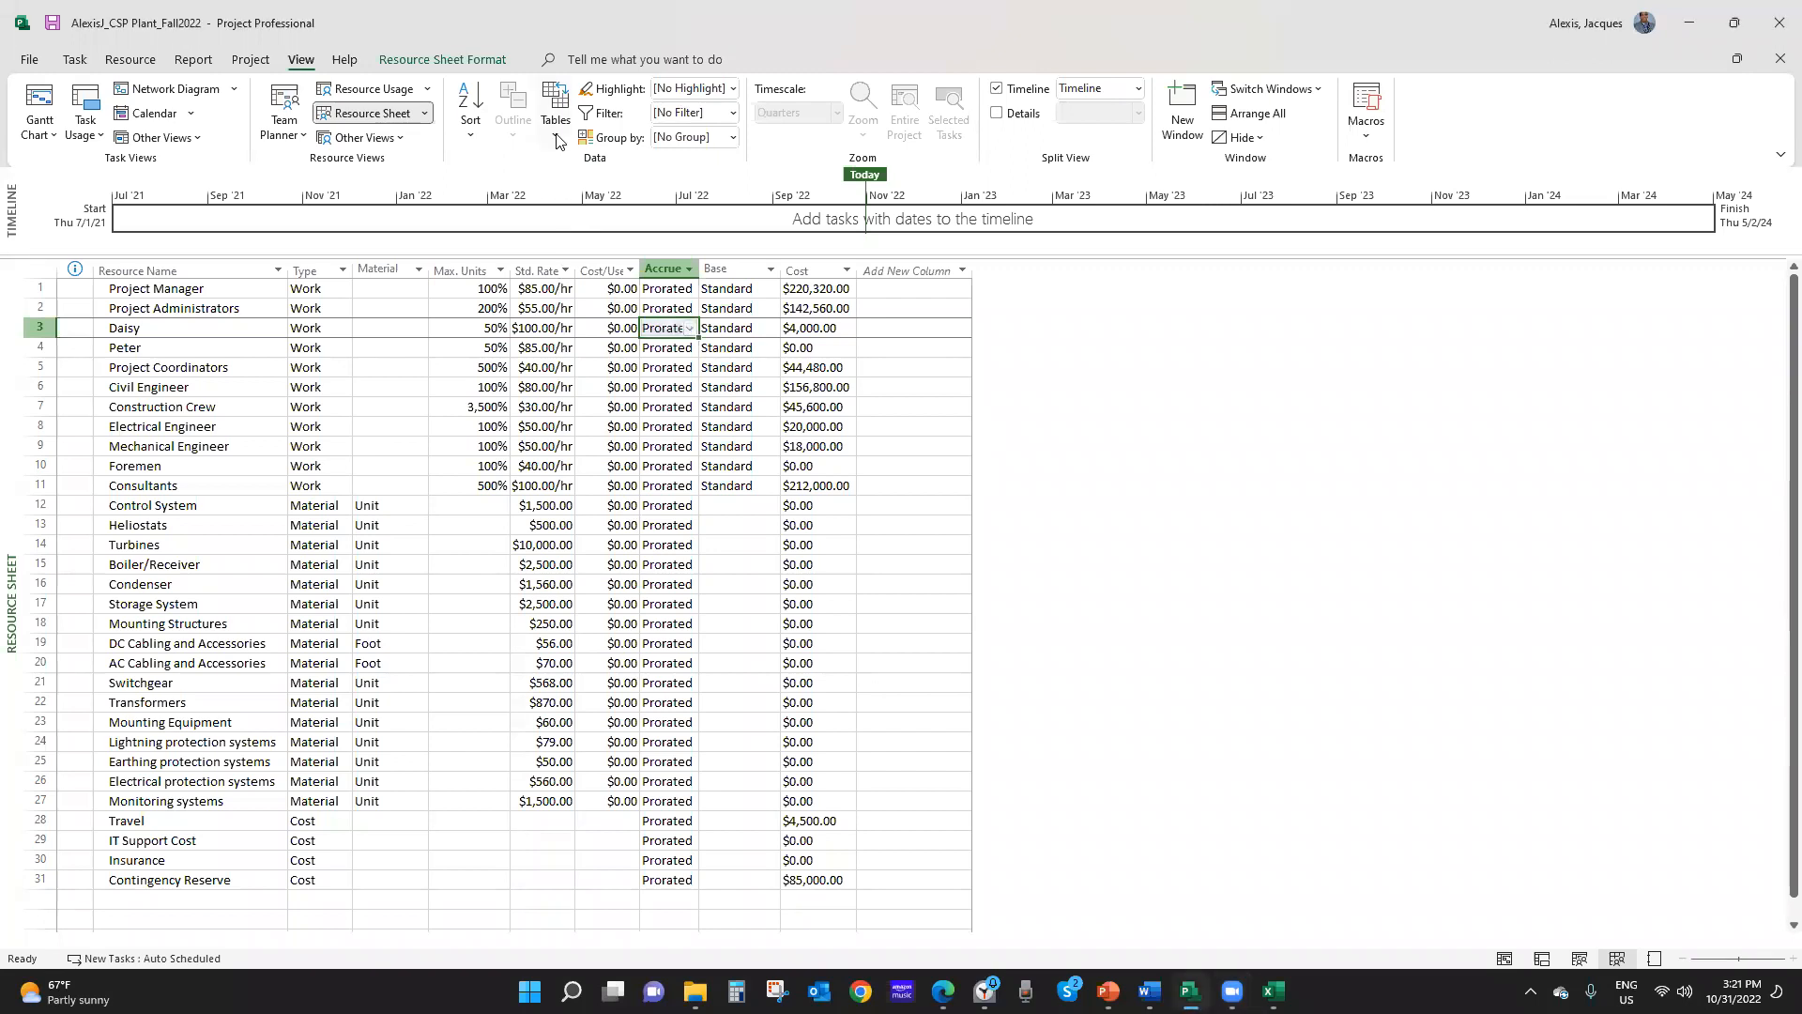
pyautogui.click(559, 140)
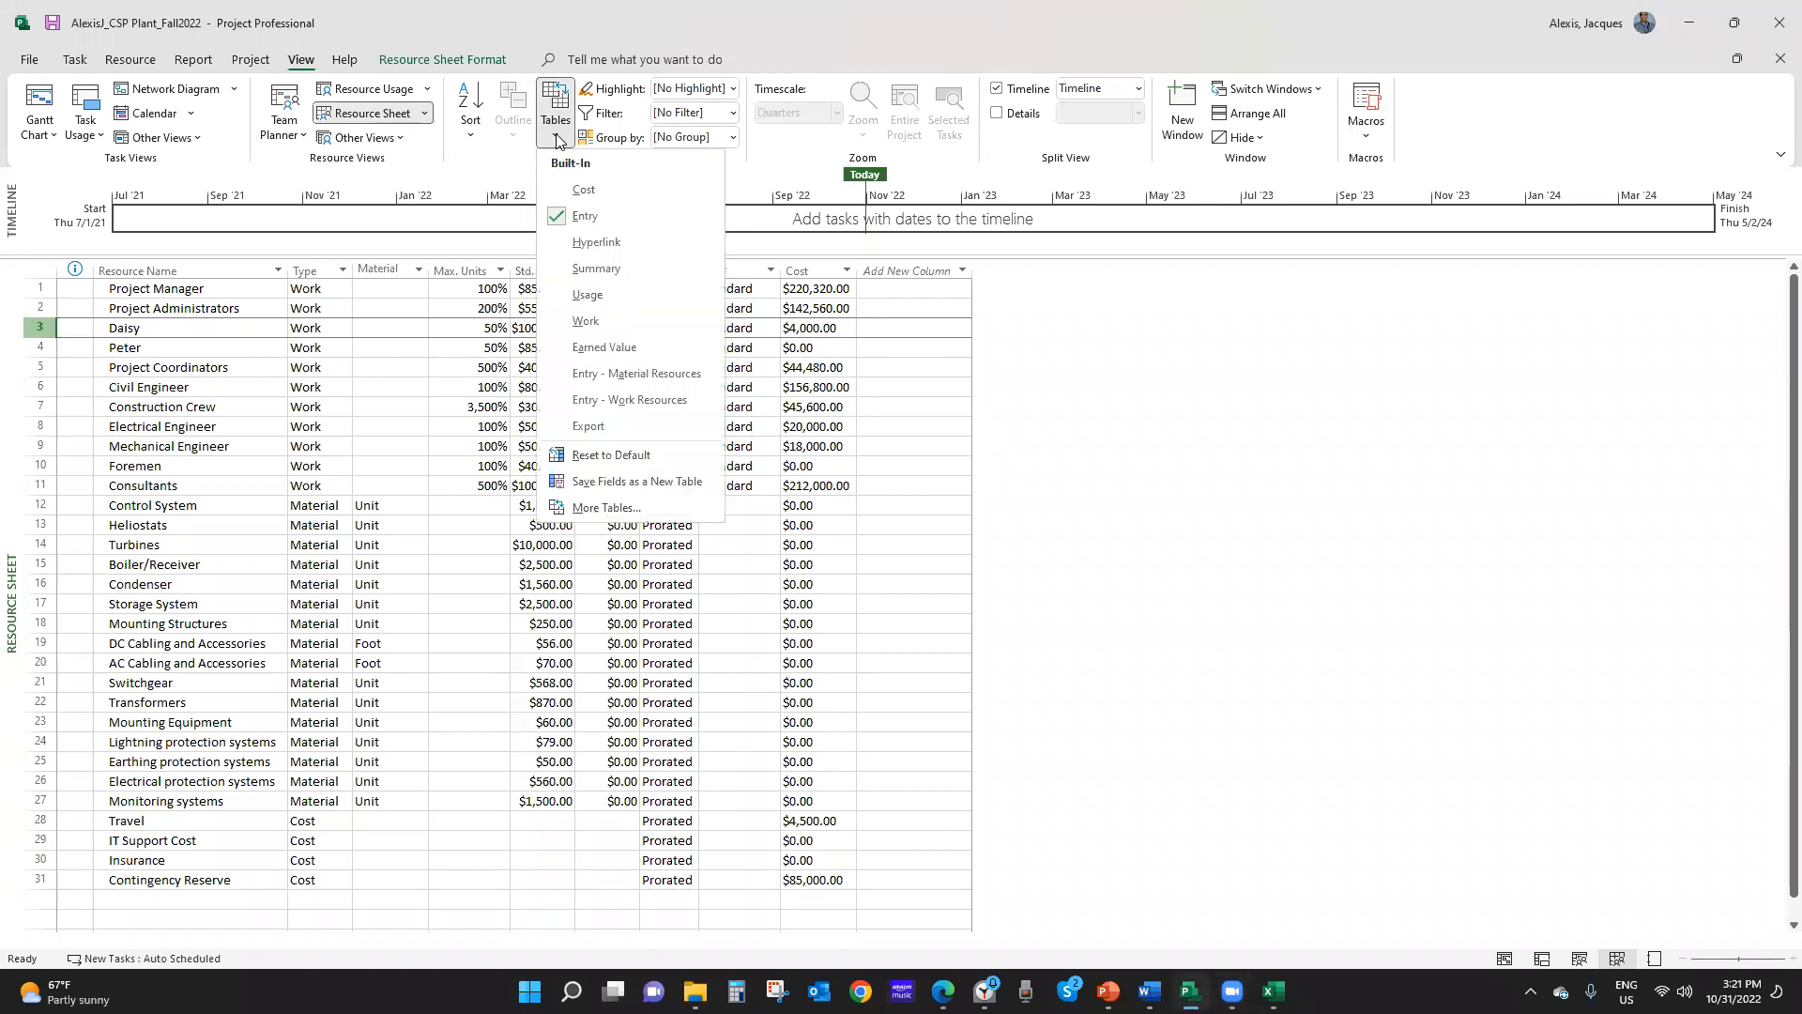
pyautogui.click(604, 508)
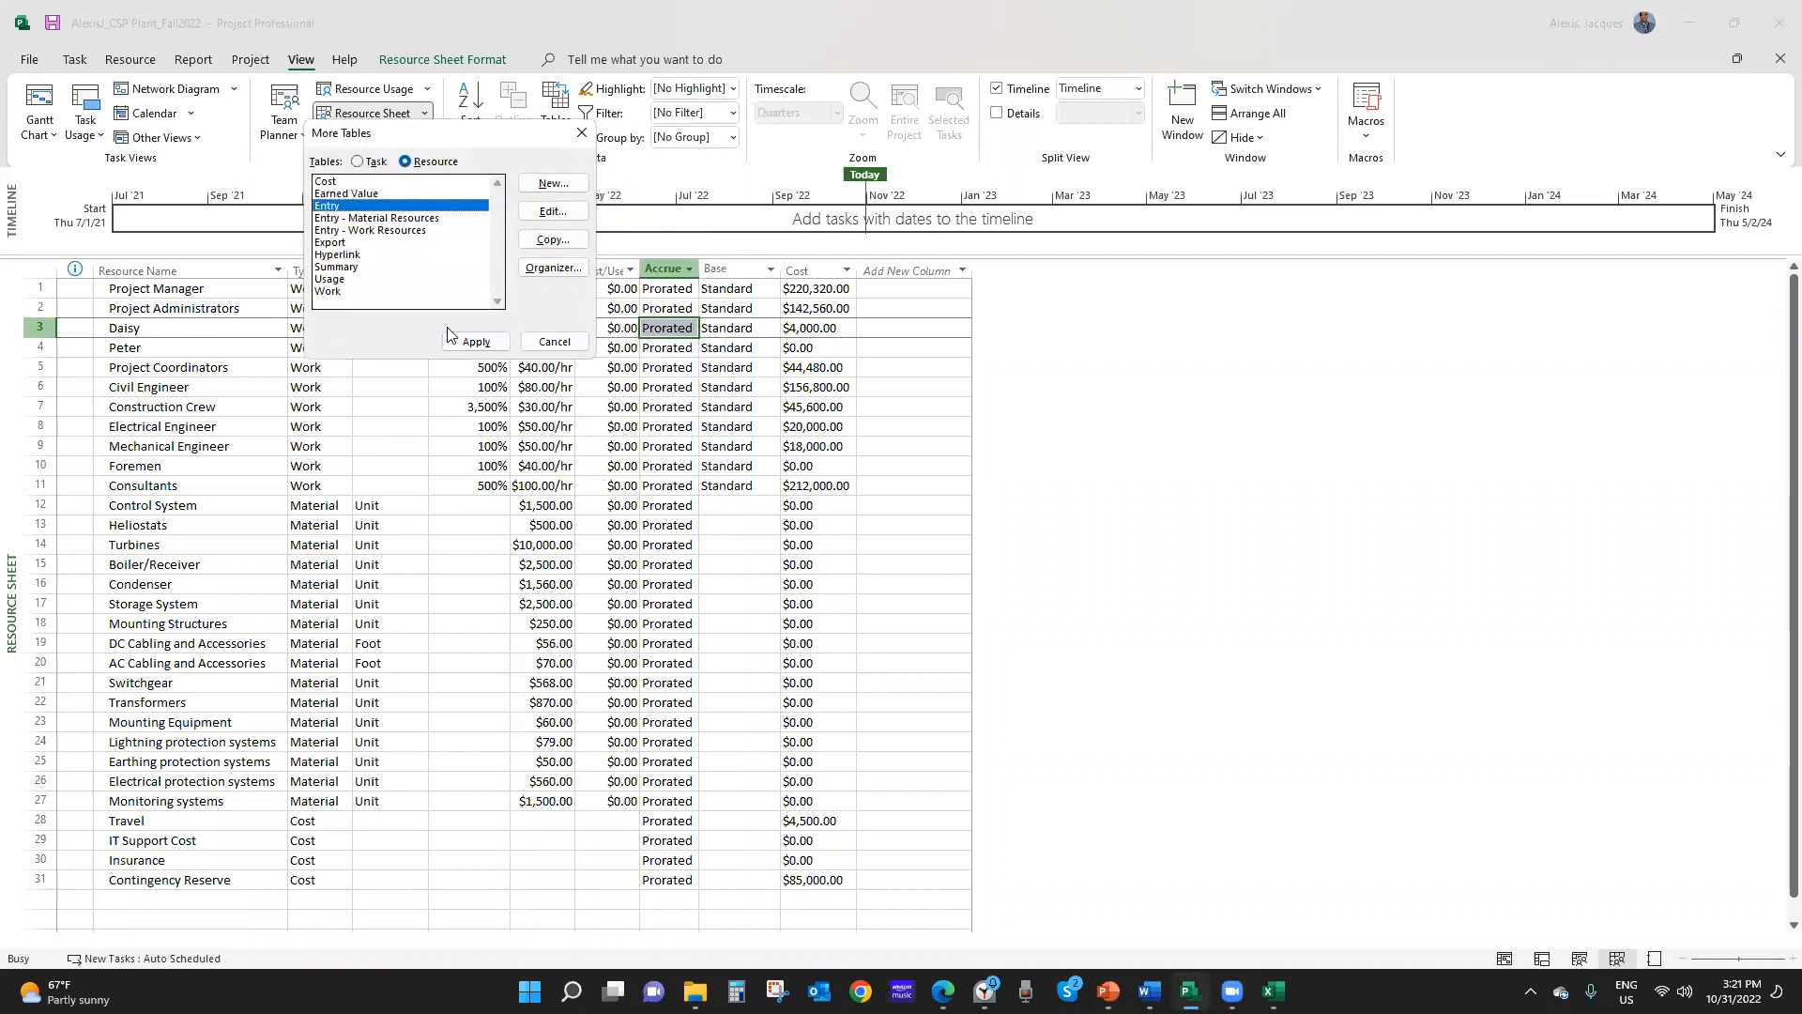
pyautogui.click(380, 194)
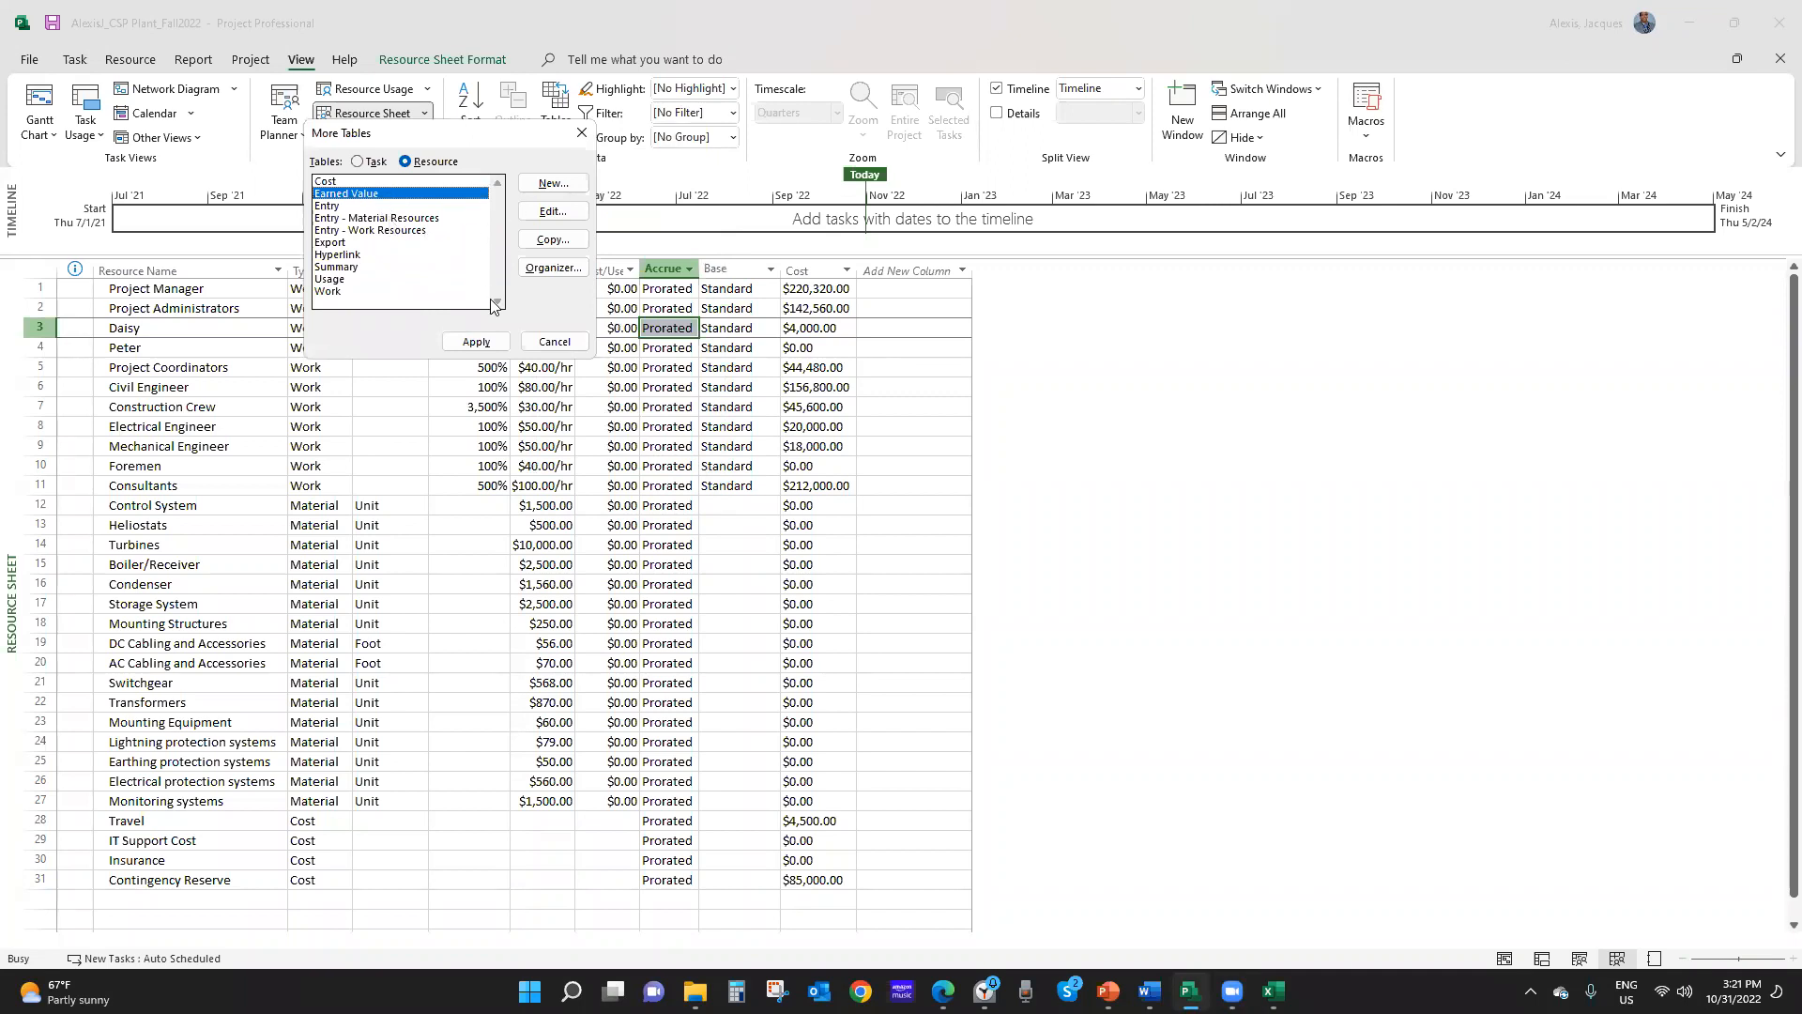
pyautogui.click(483, 344)
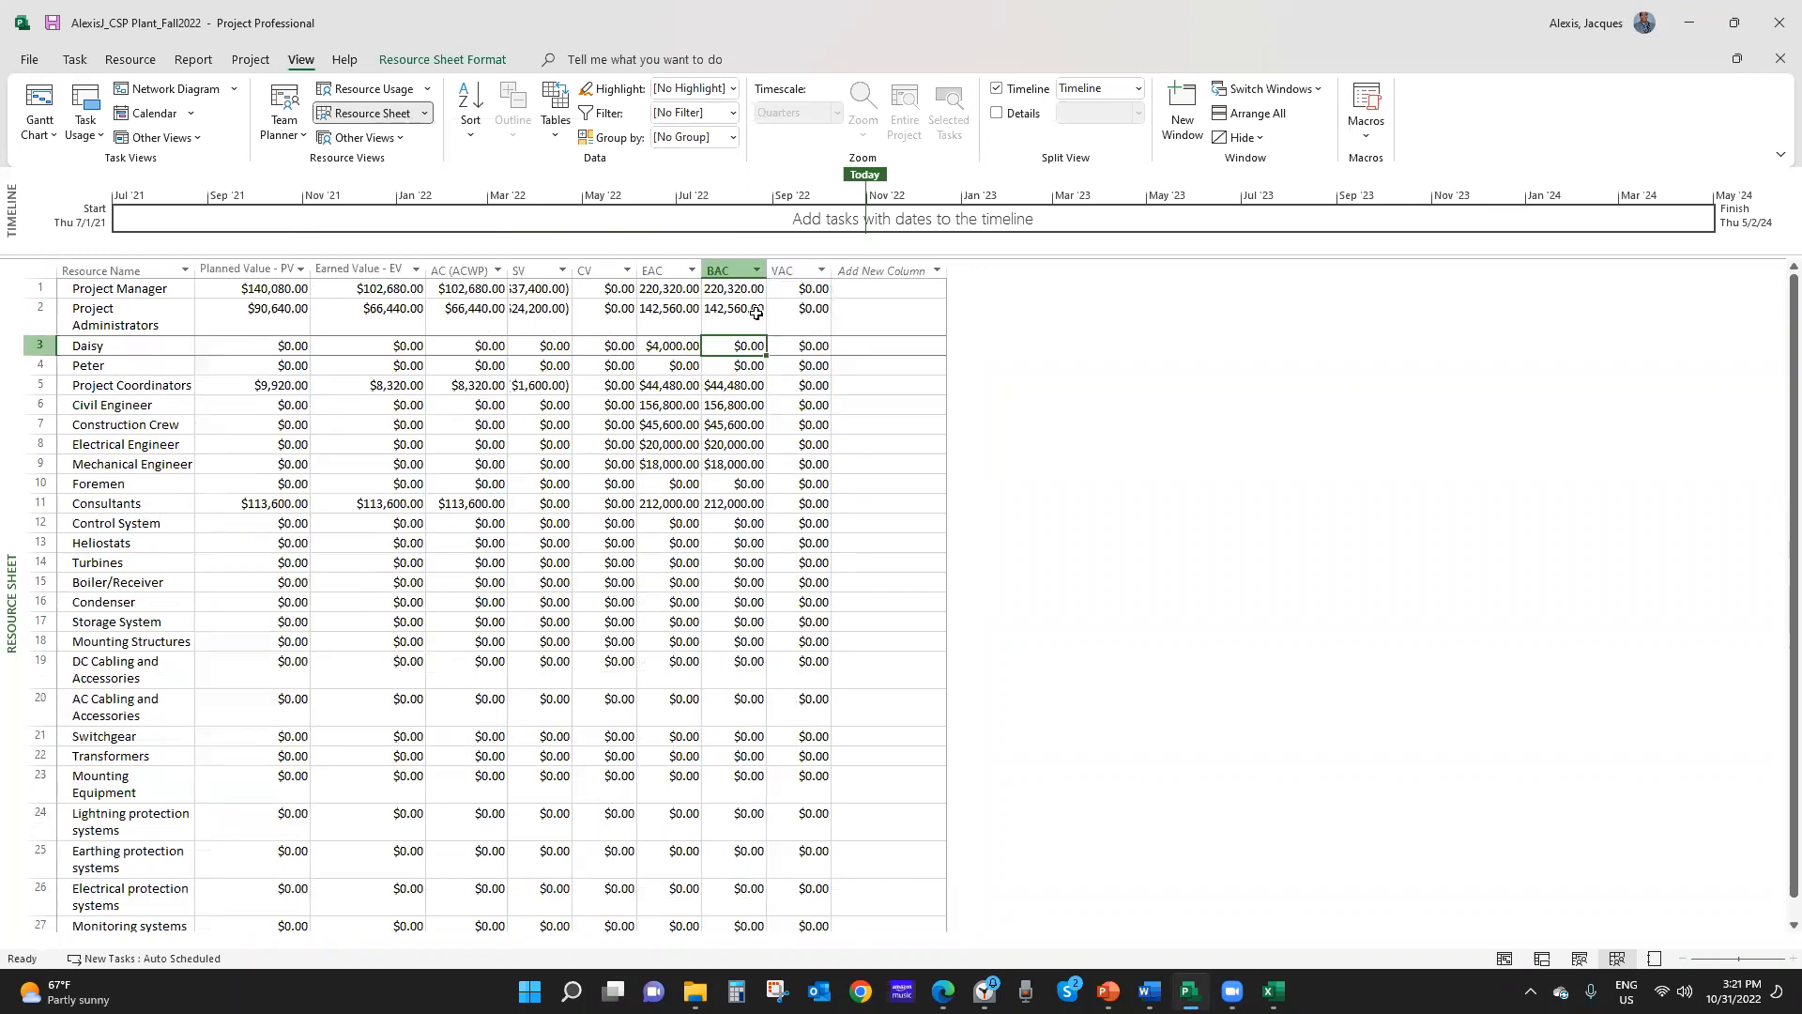
pyautogui.click(751, 315)
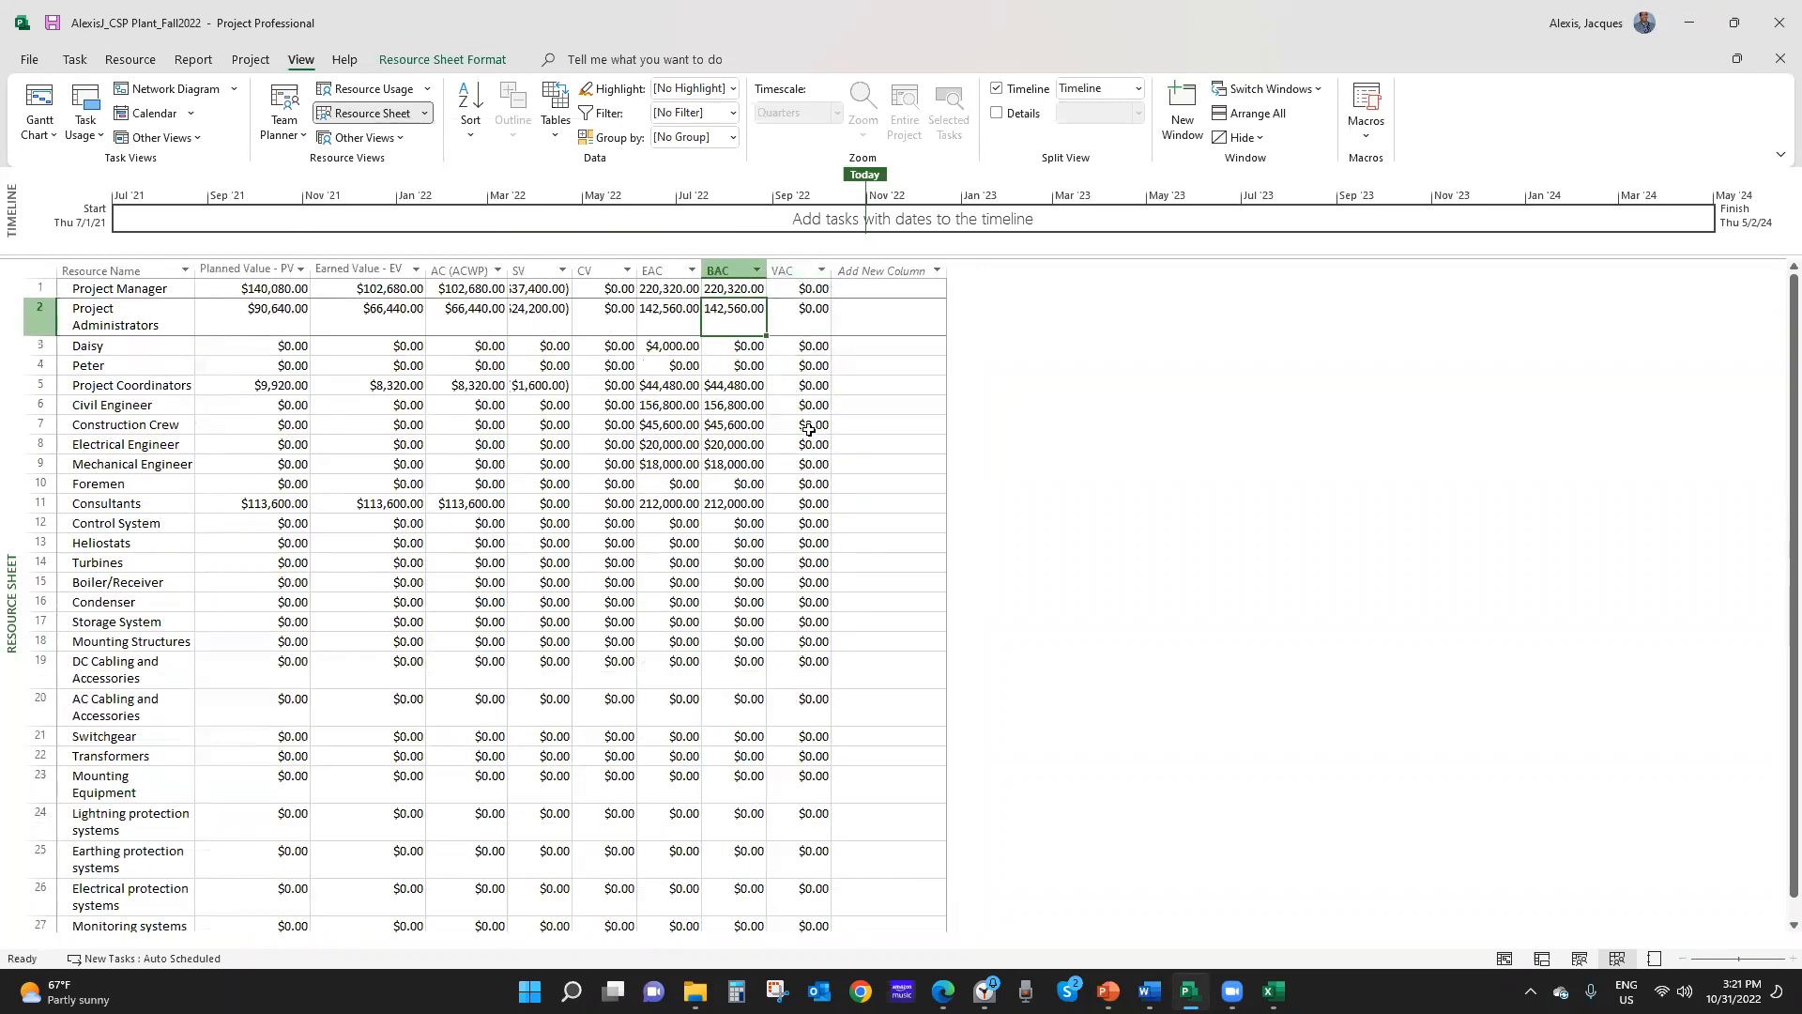
pyautogui.scroll(-2, 805, 385)
pyautogui.scroll(2, 807, 384)
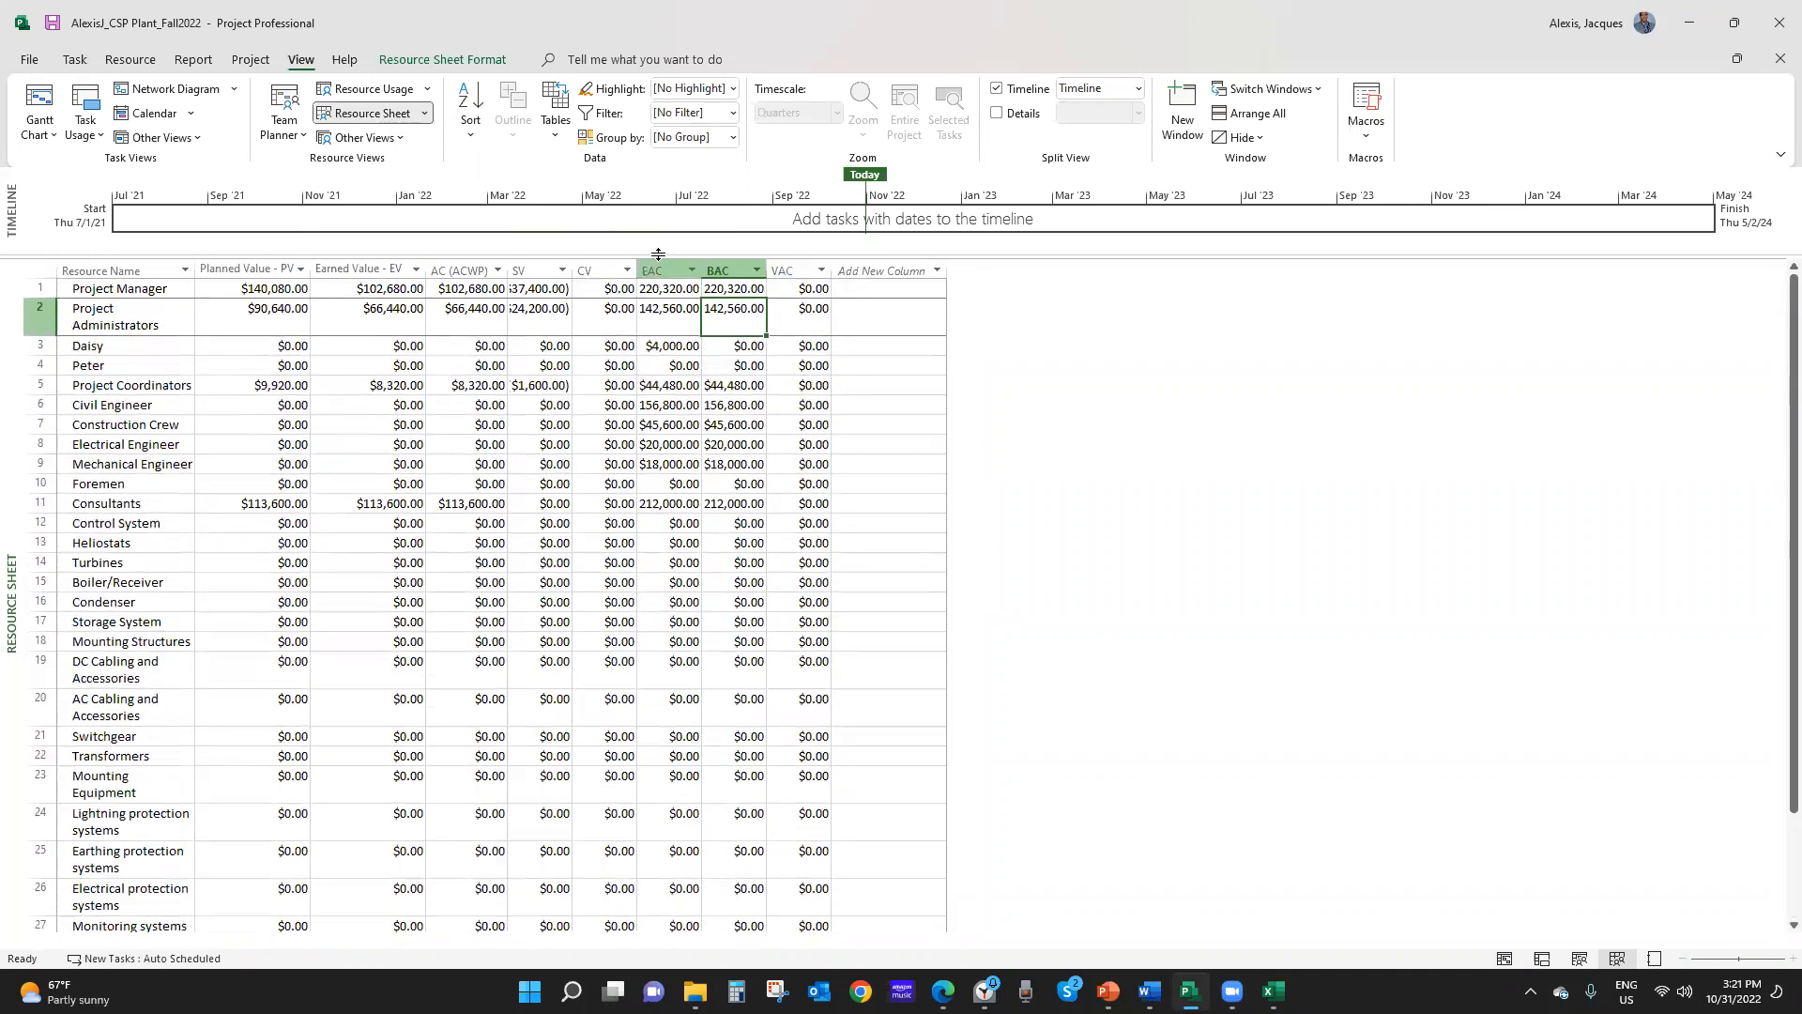
pyautogui.click(657, 270)
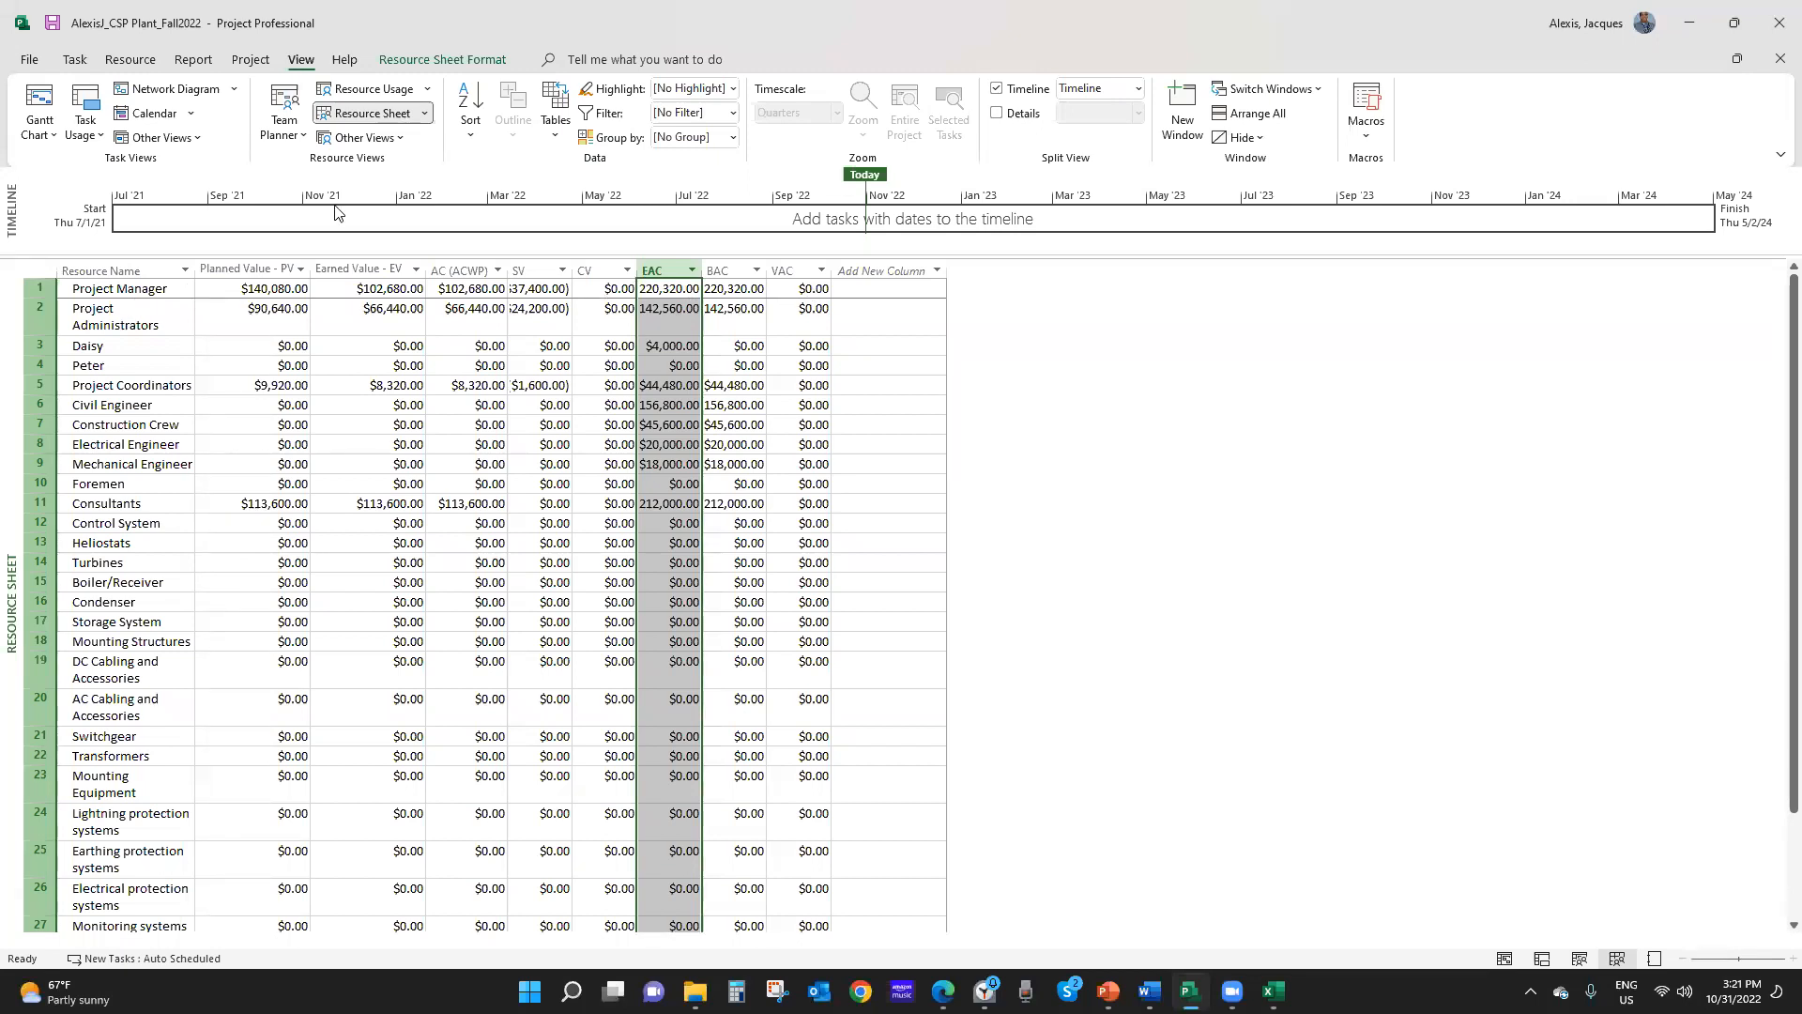
# Return to the Gantt Chart and apply the Earned Value task table
pyautogui.click(36, 95)
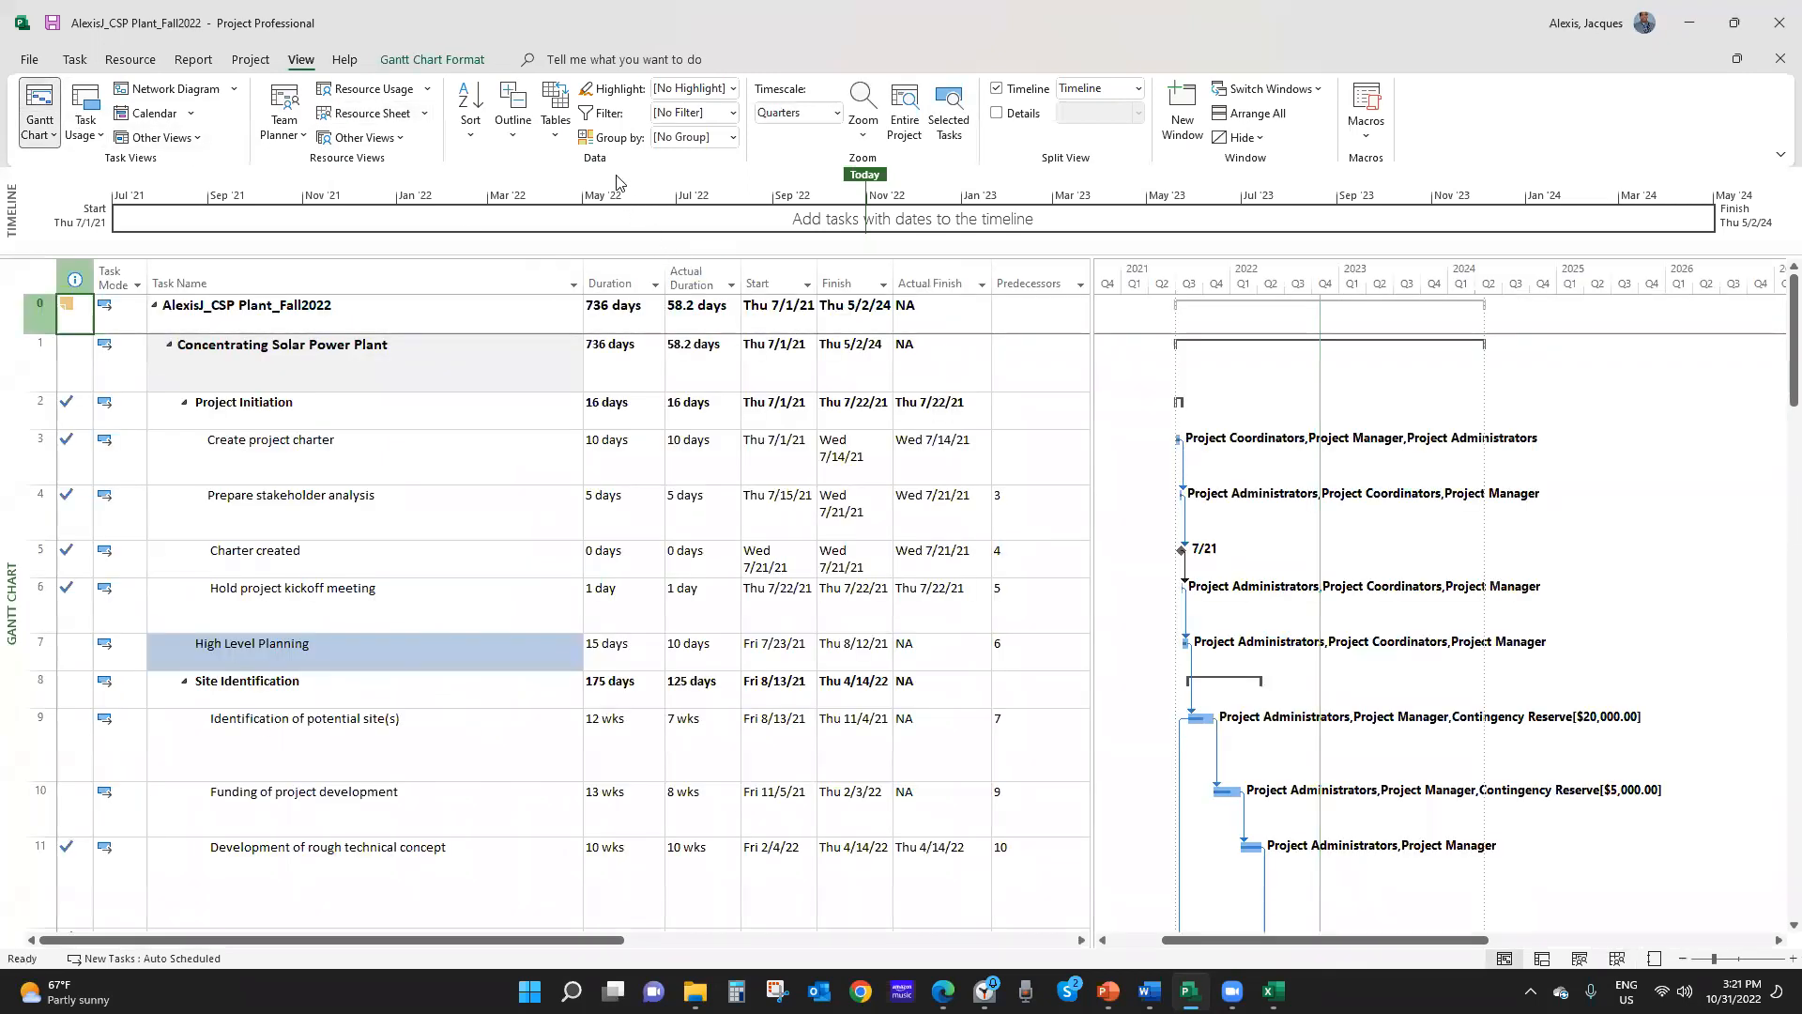
pyautogui.click(551, 141)
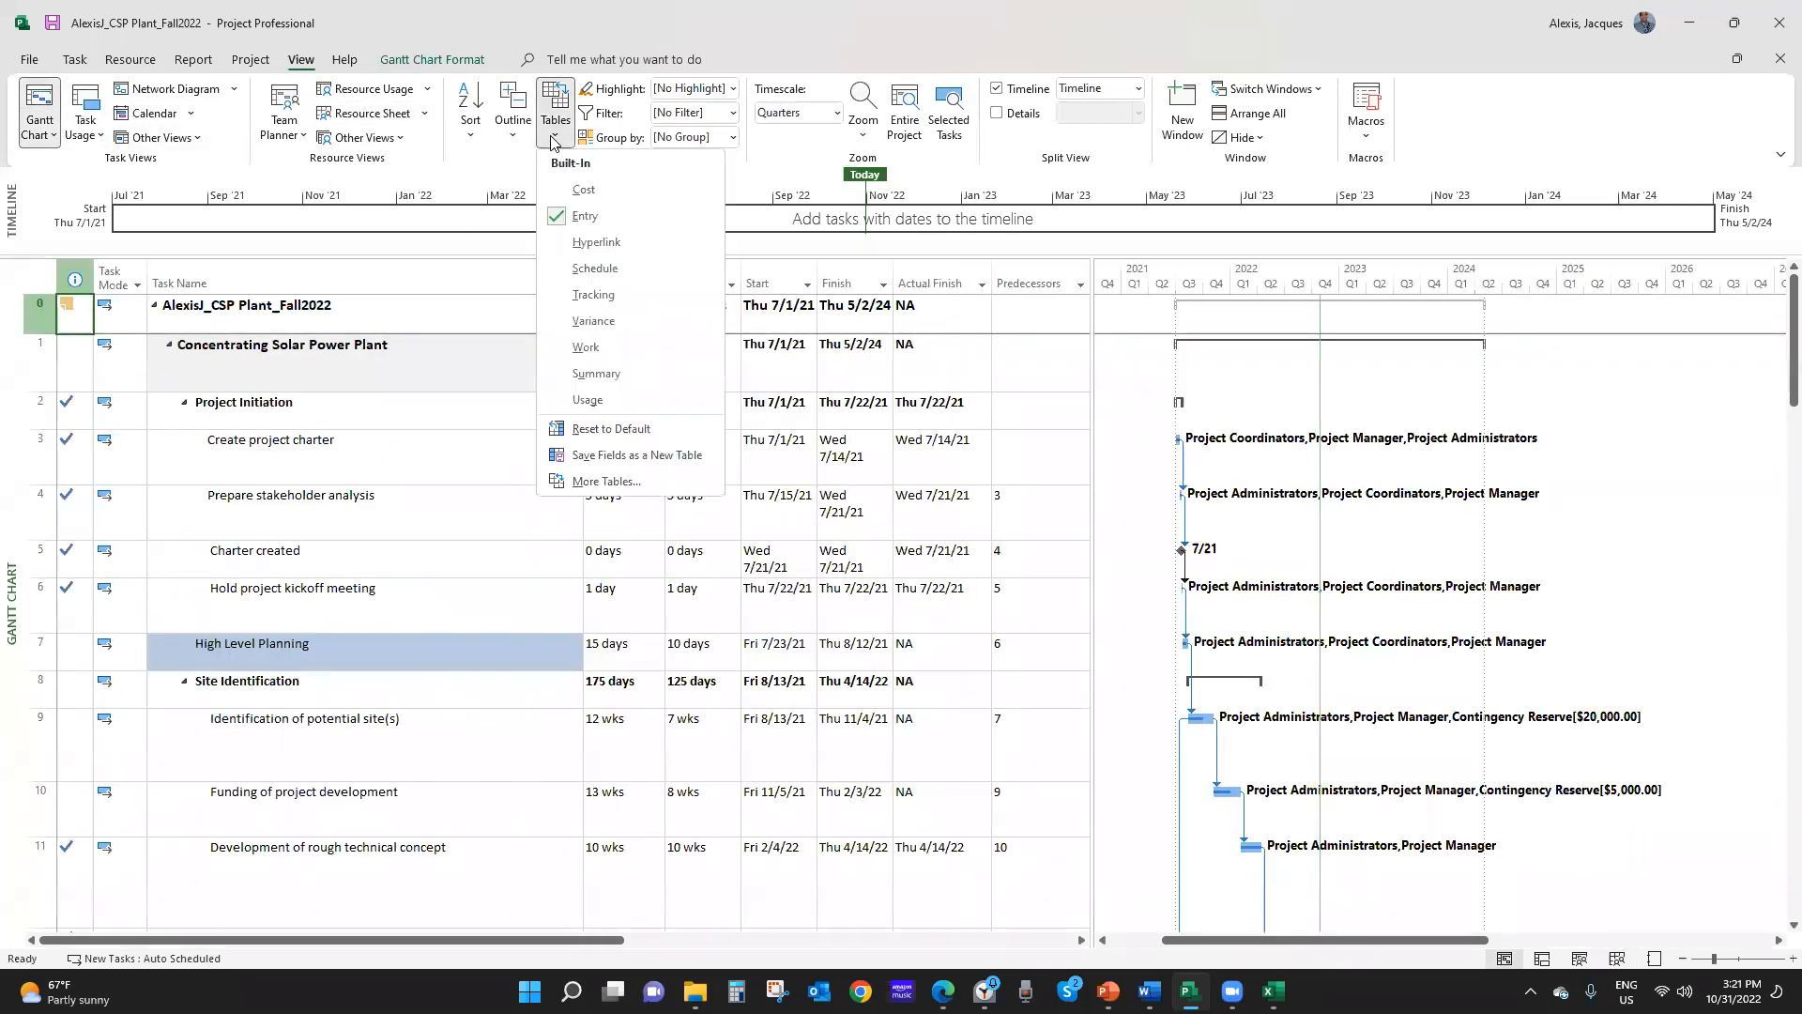
pyautogui.click(606, 481)
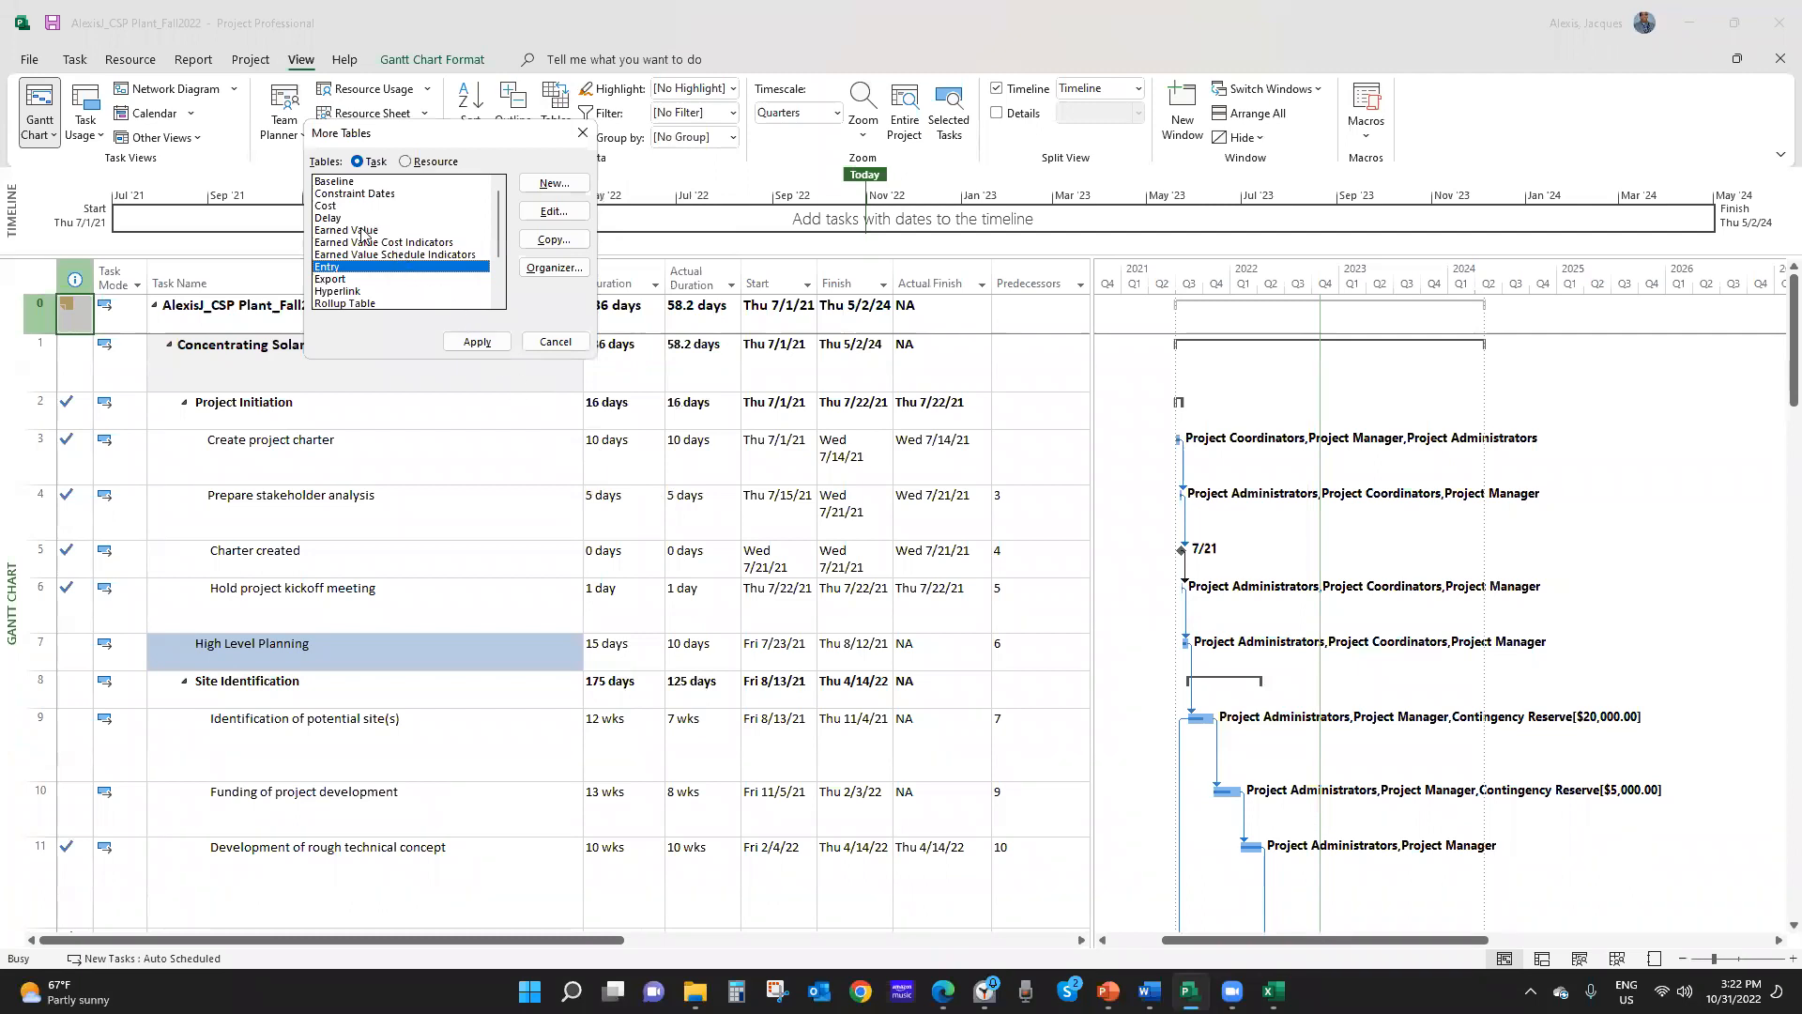
pyautogui.click(364, 229)
pyautogui.click(478, 342)
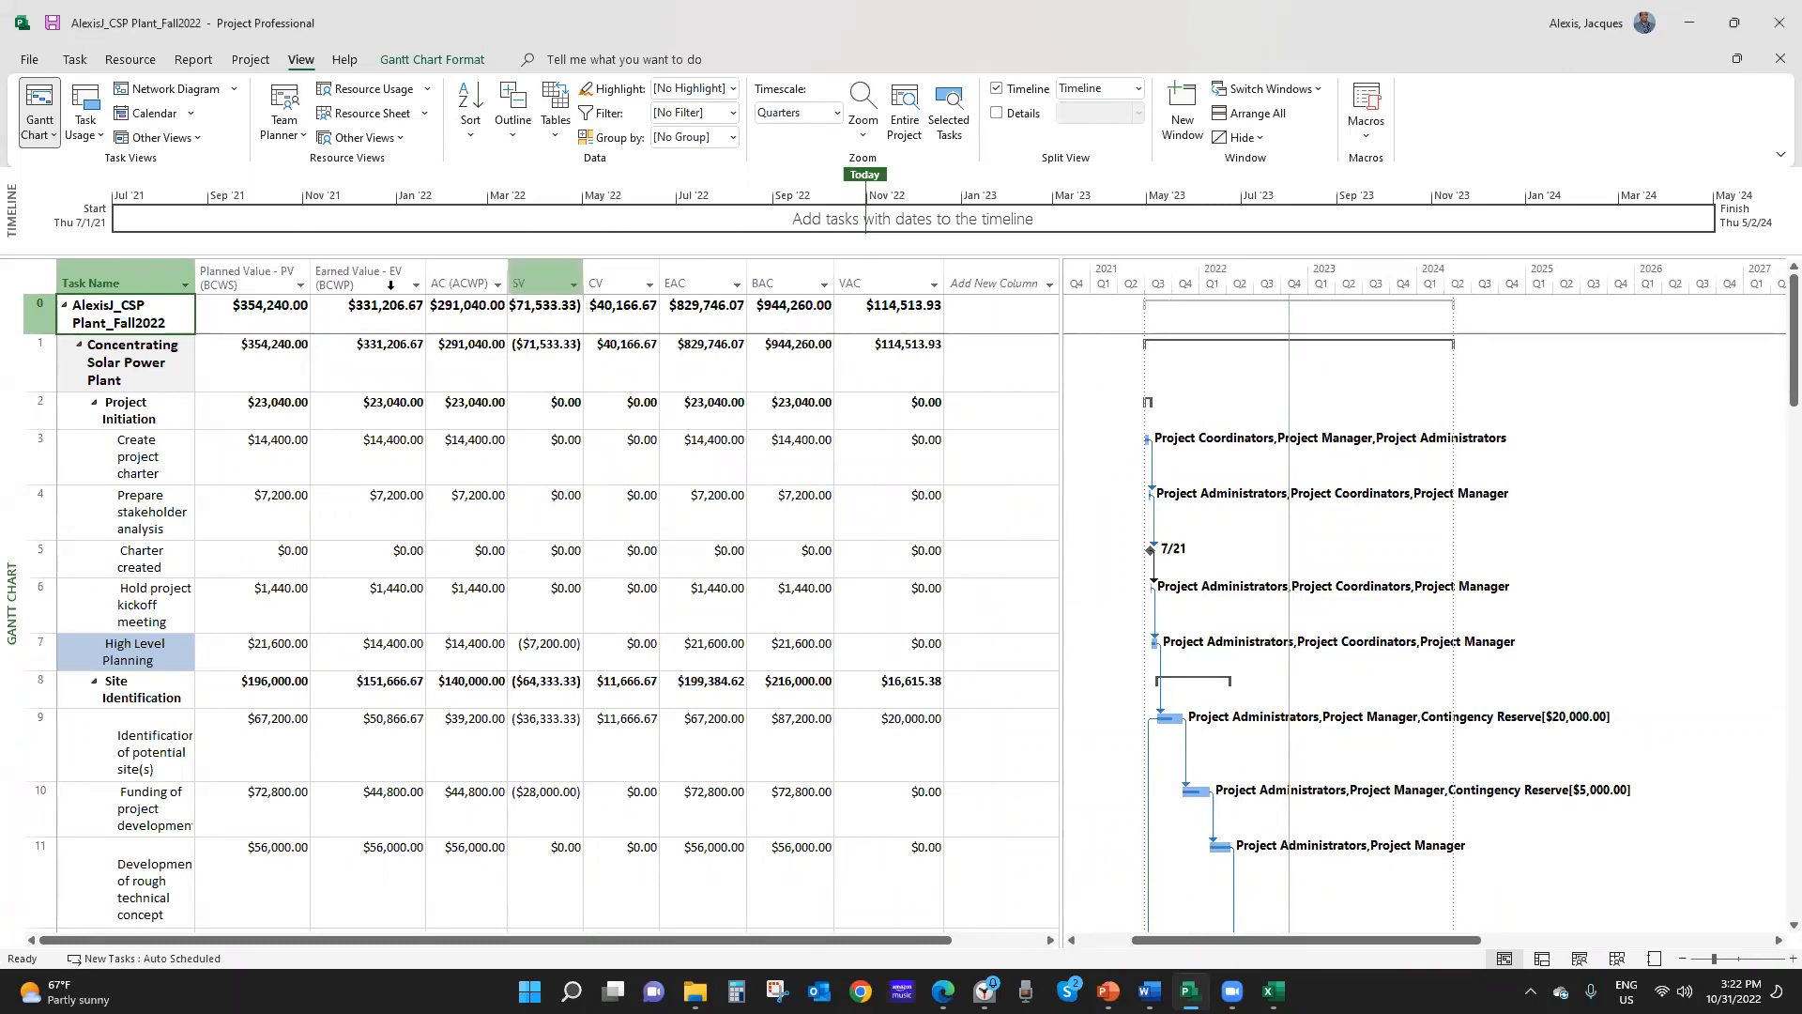
pyautogui.click(81, 64)
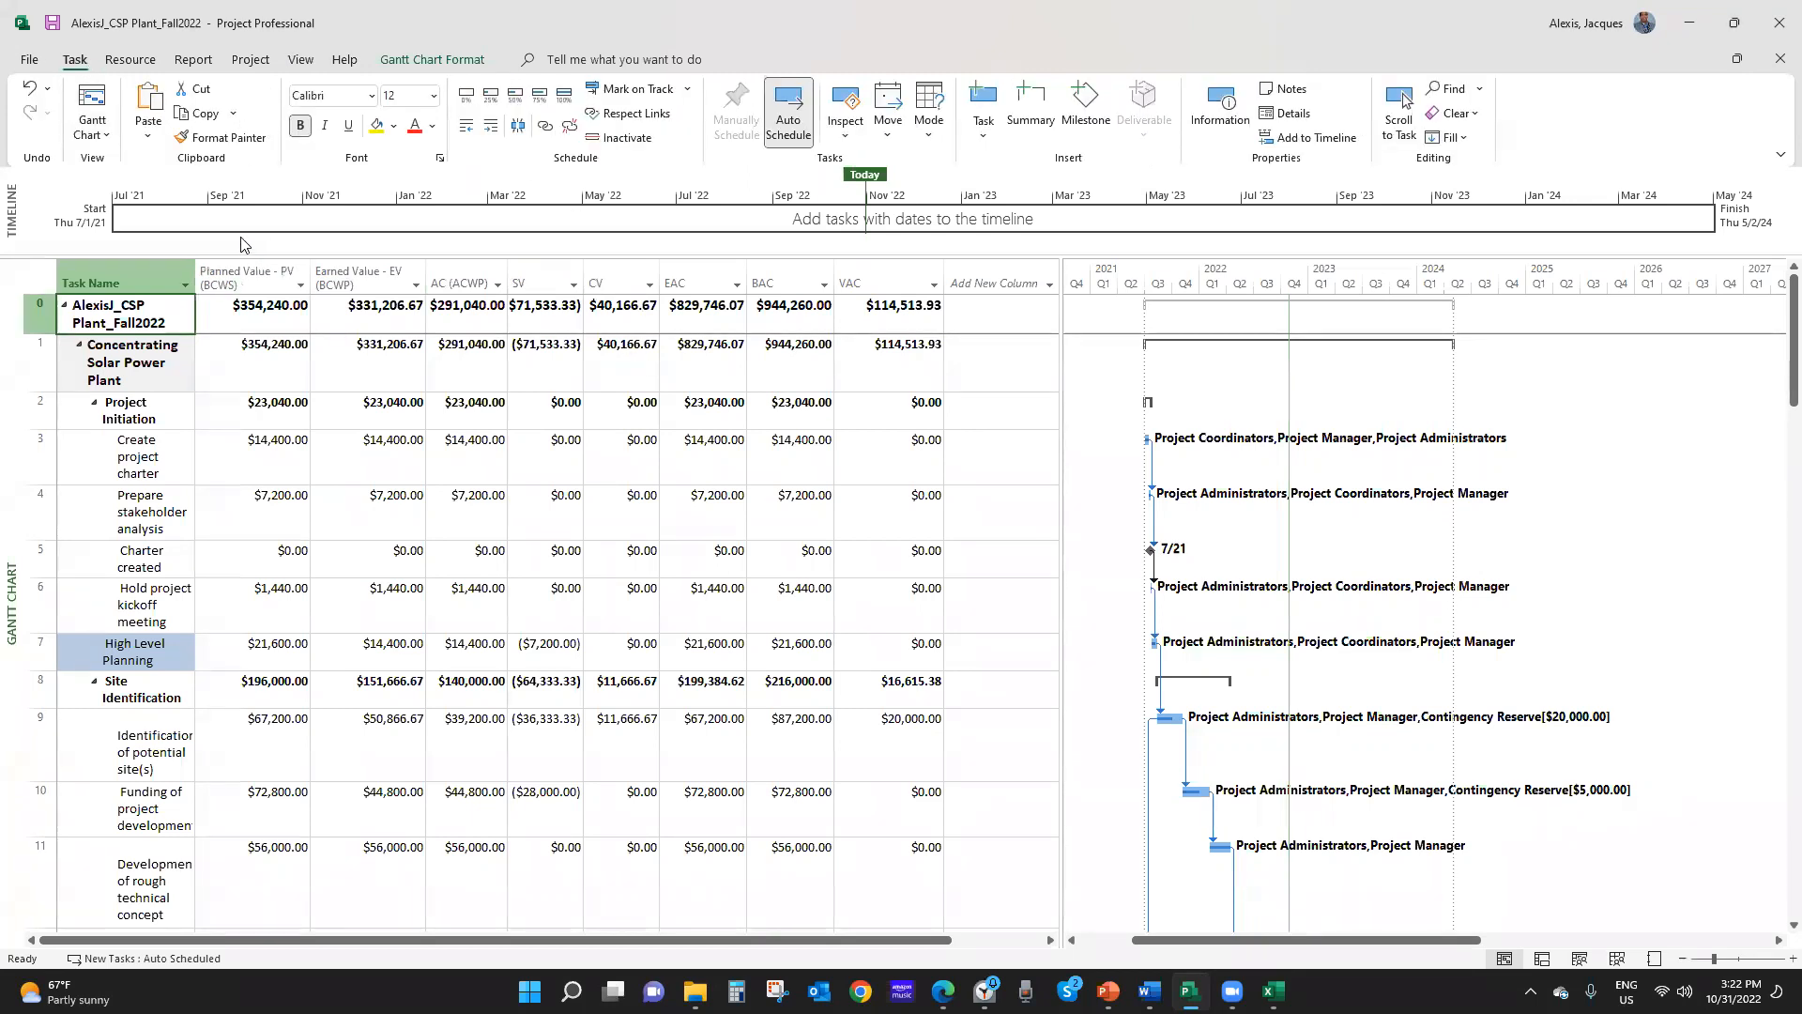
pyautogui.click(297, 60)
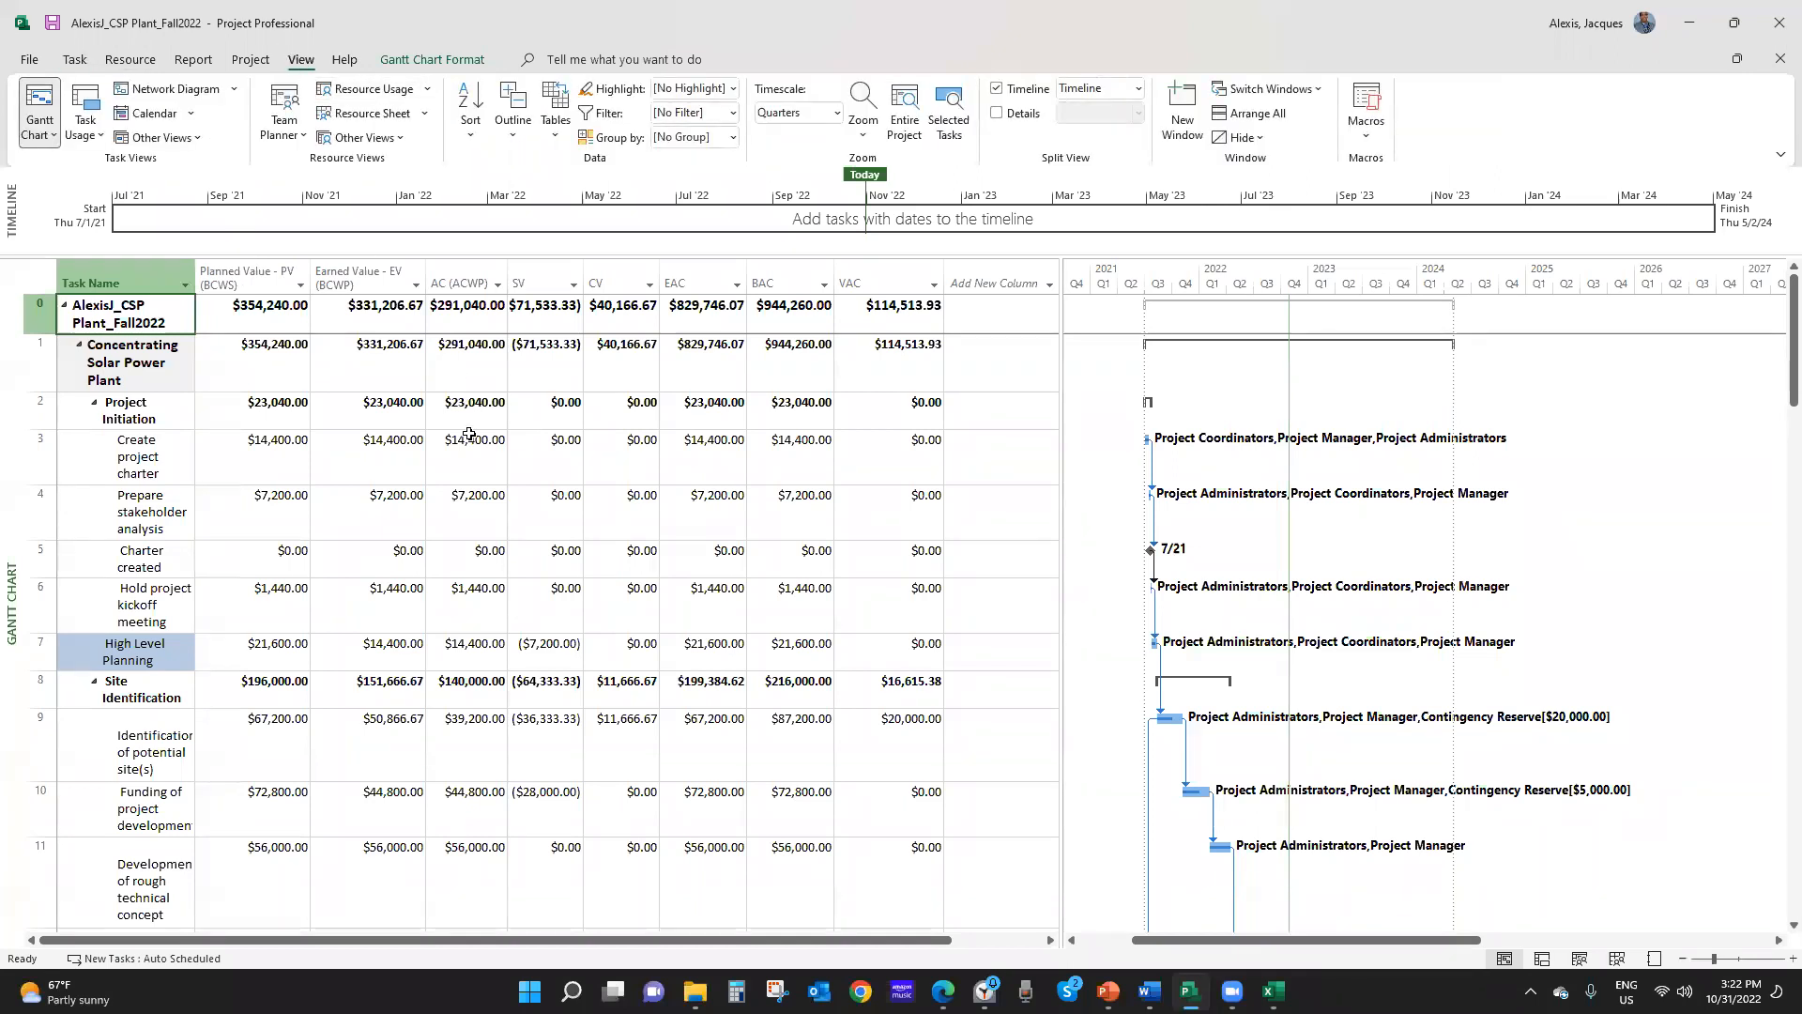
# Edit the Earned Value task table's definition and set header wrapping to No for the Name field
pyautogui.click(227, 265)
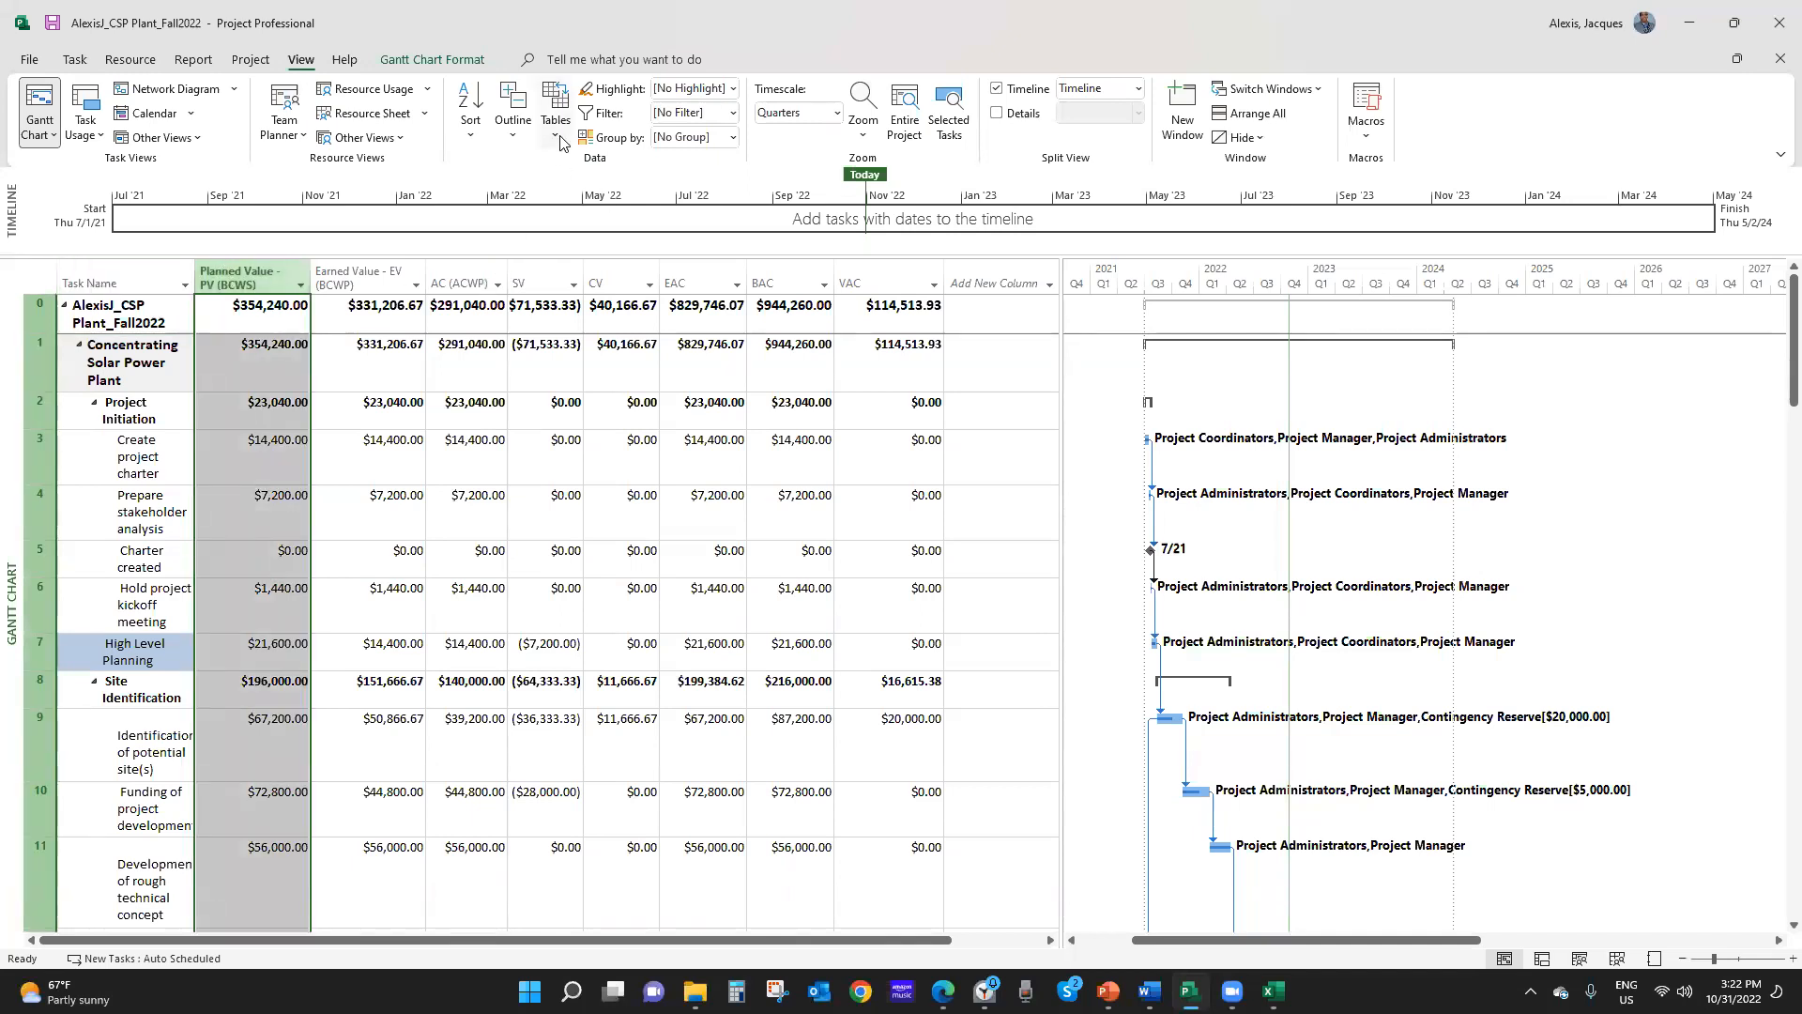
pyautogui.click(558, 137)
pyautogui.click(605, 480)
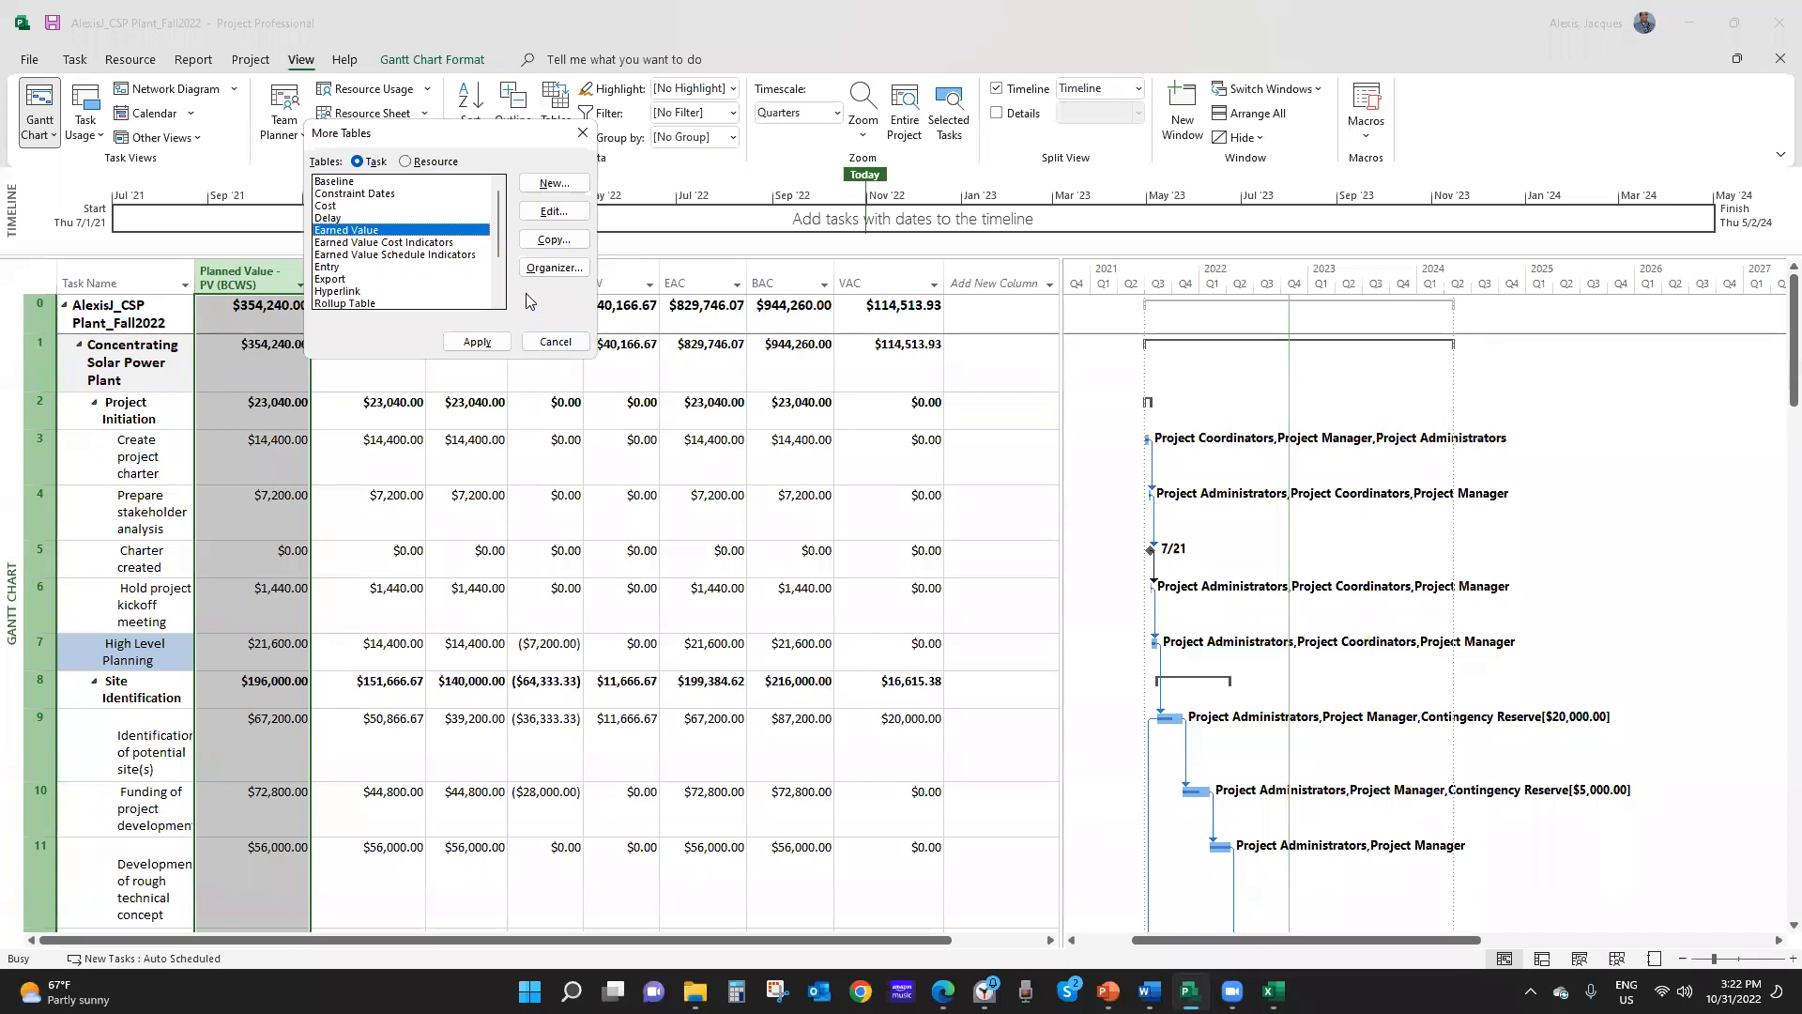
pyautogui.click(554, 212)
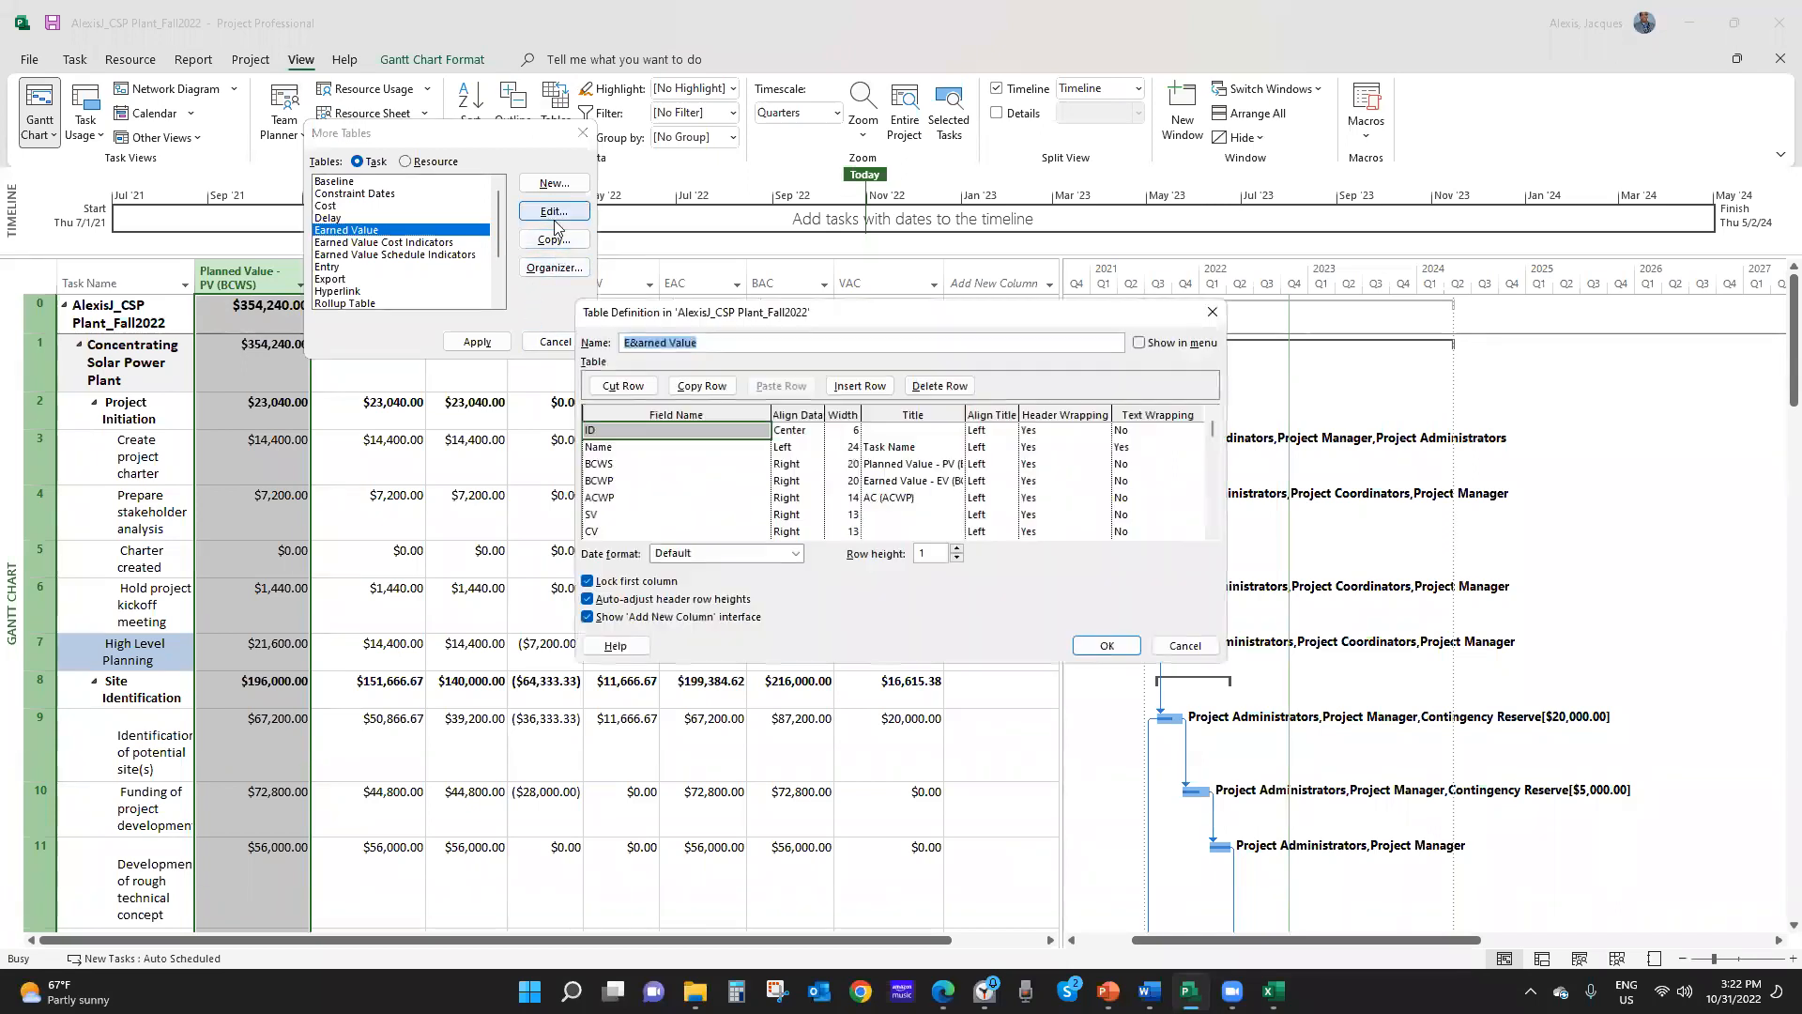
pyautogui.click(623, 448)
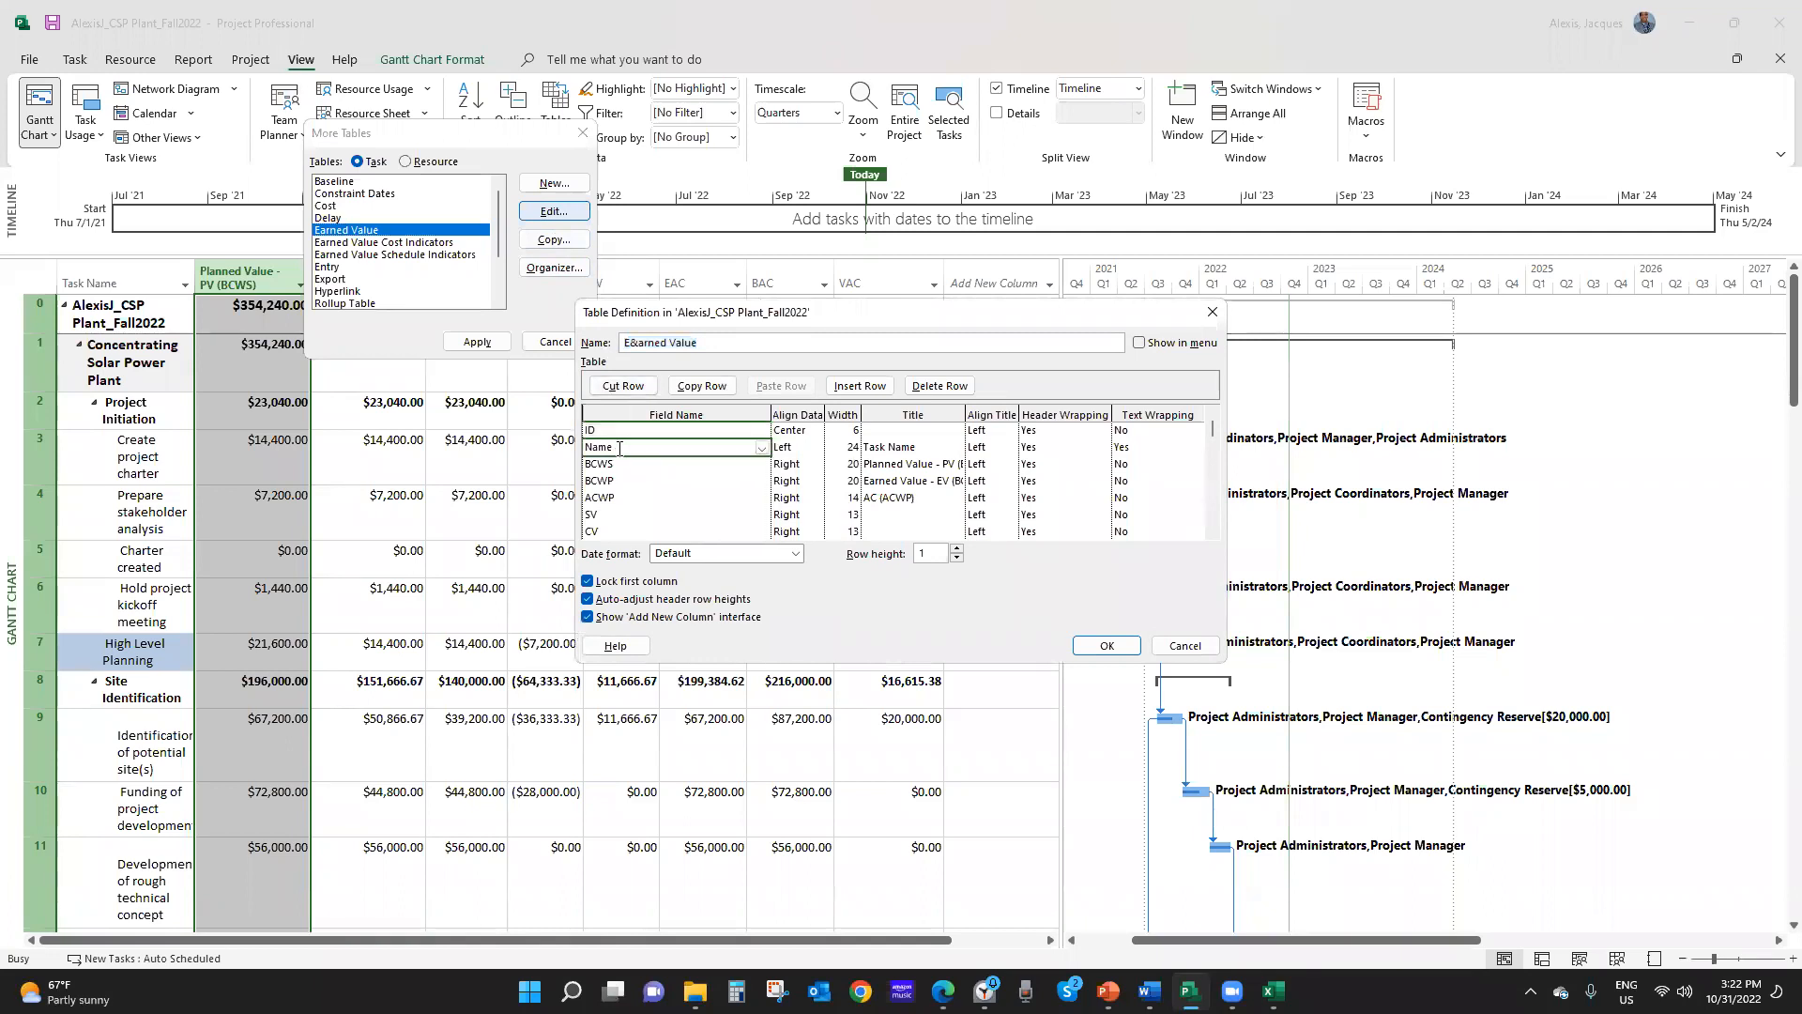
pyautogui.click(988, 448)
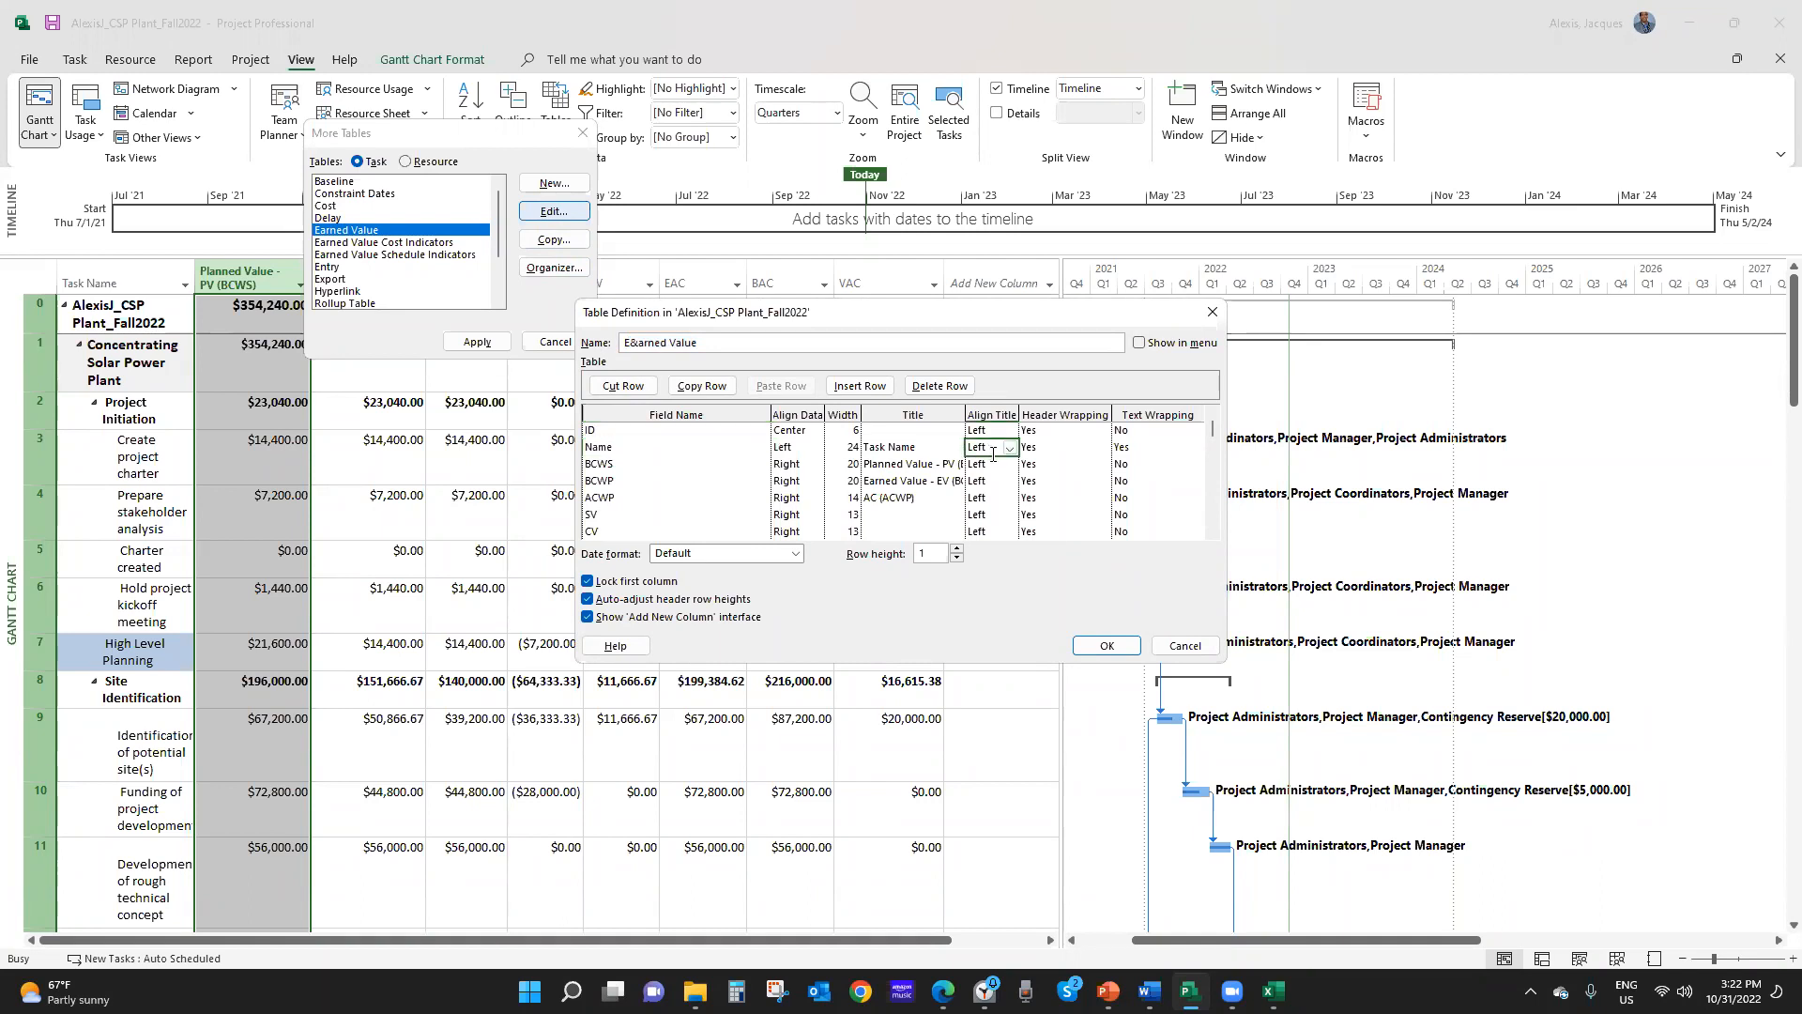
pyautogui.click(1044, 450)
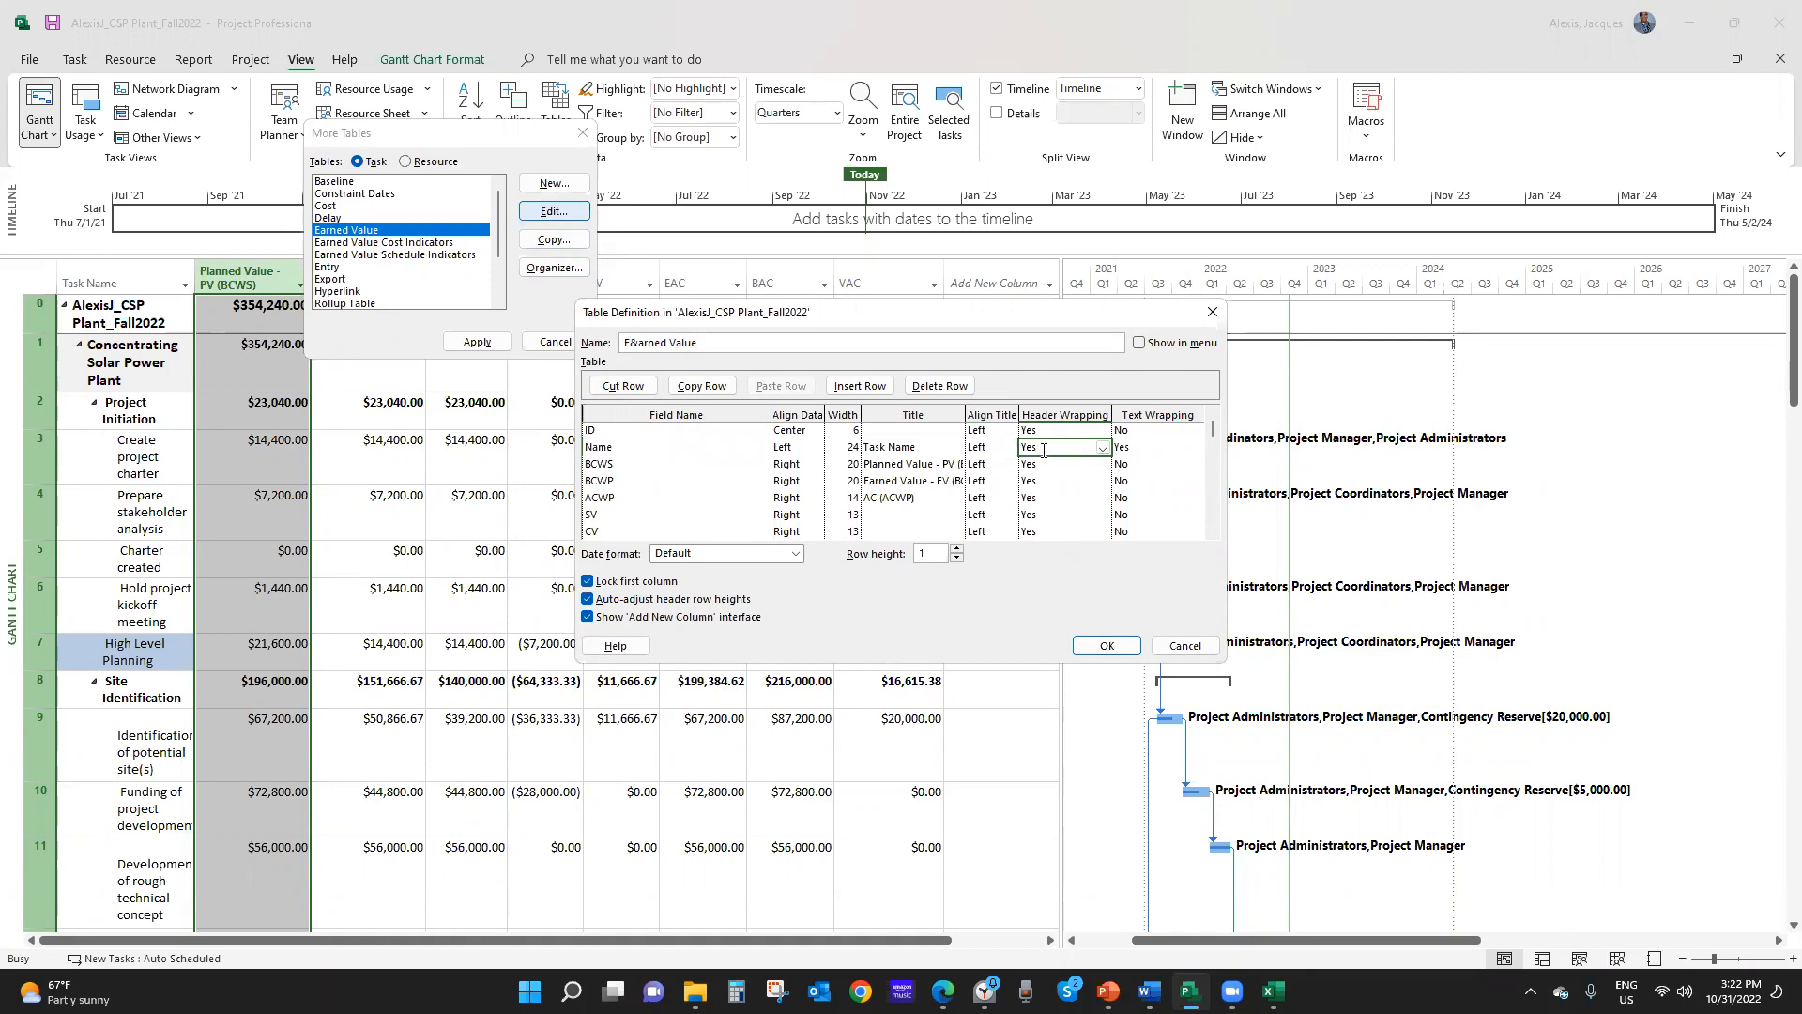
pyautogui.click(1103, 451)
pyautogui.click(1070, 480)
# Set text wrapping to No for the Name field and apply the edited Earned Value table
pyautogui.click(1118, 447)
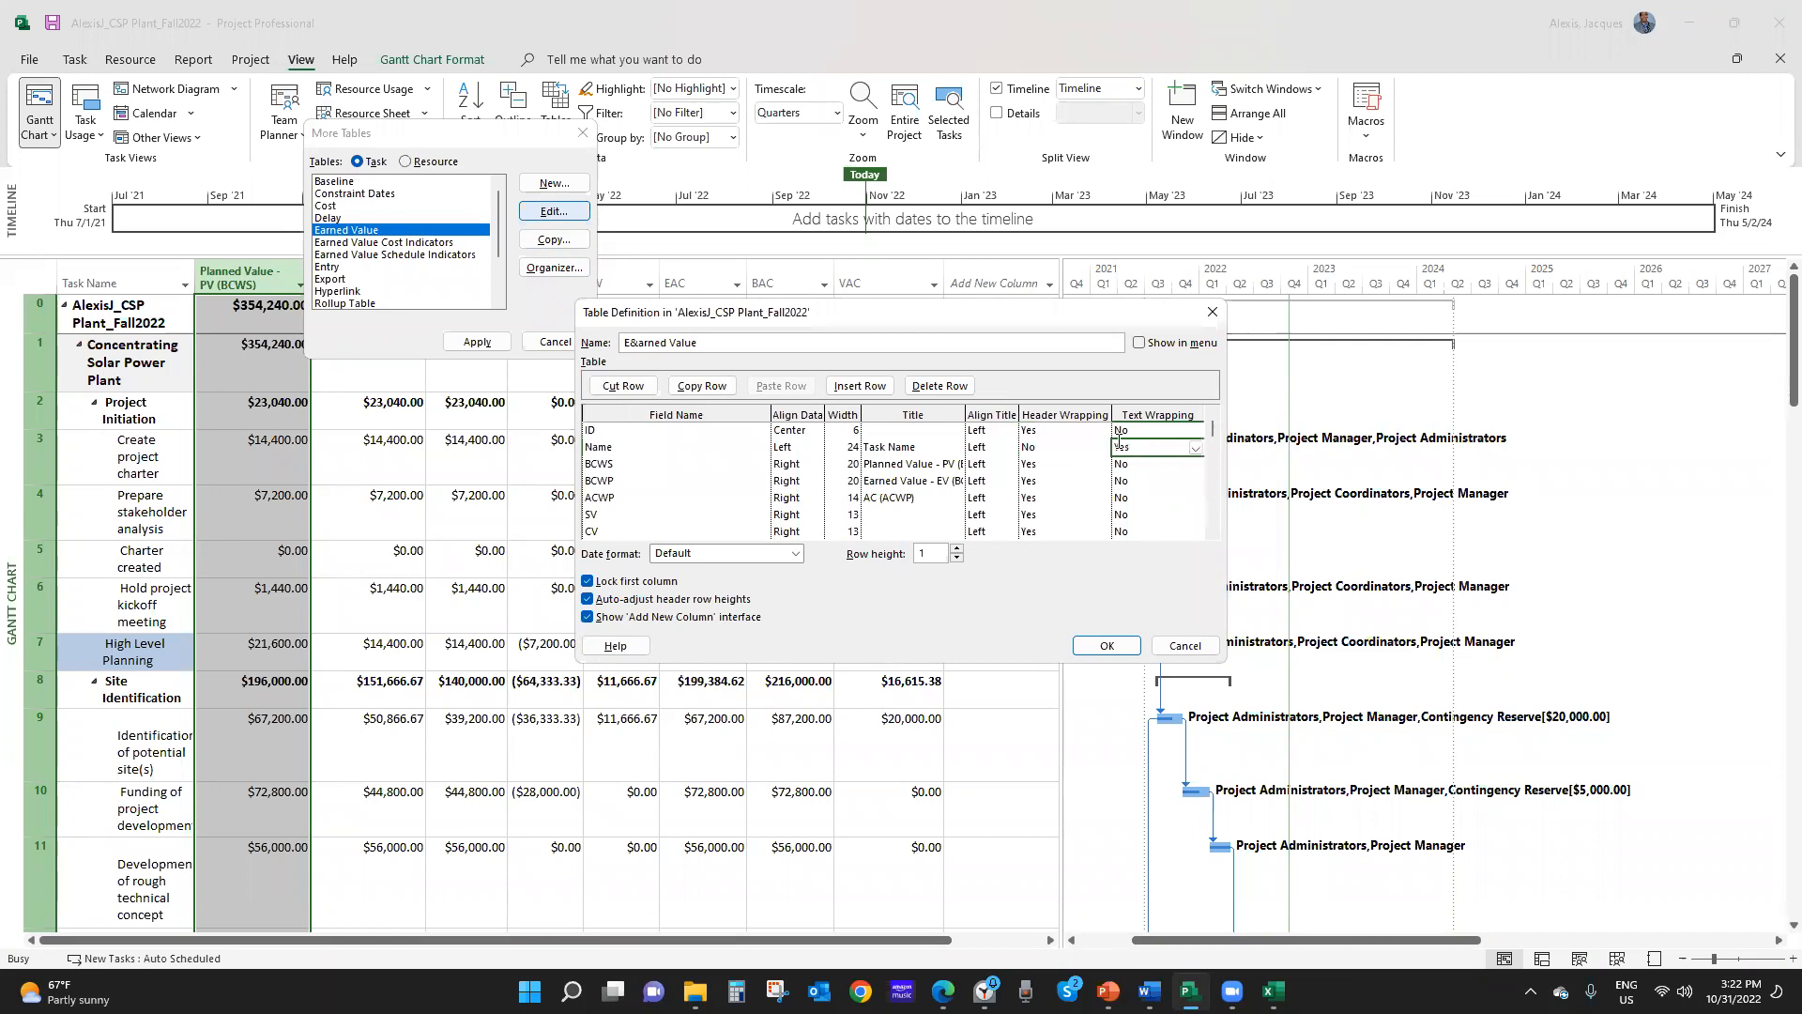
pyautogui.click(1195, 447)
pyautogui.click(1126, 480)
pyautogui.click(1106, 648)
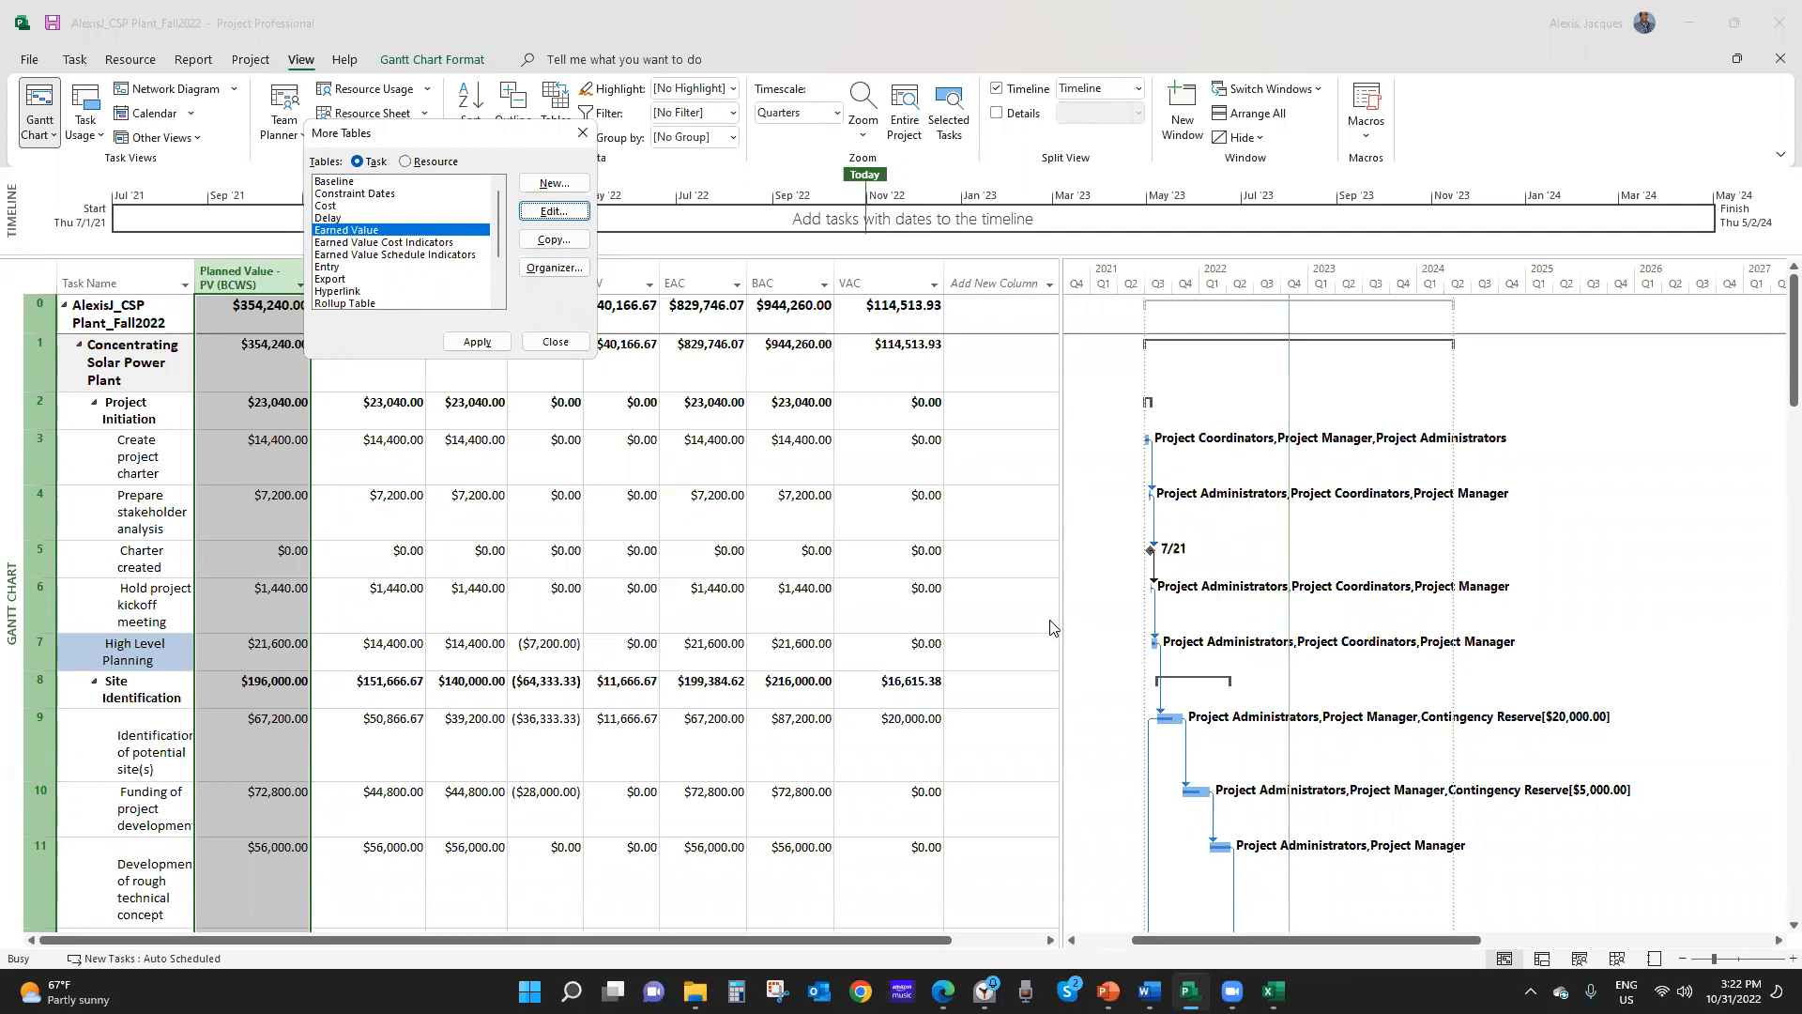
pyautogui.click(476, 342)
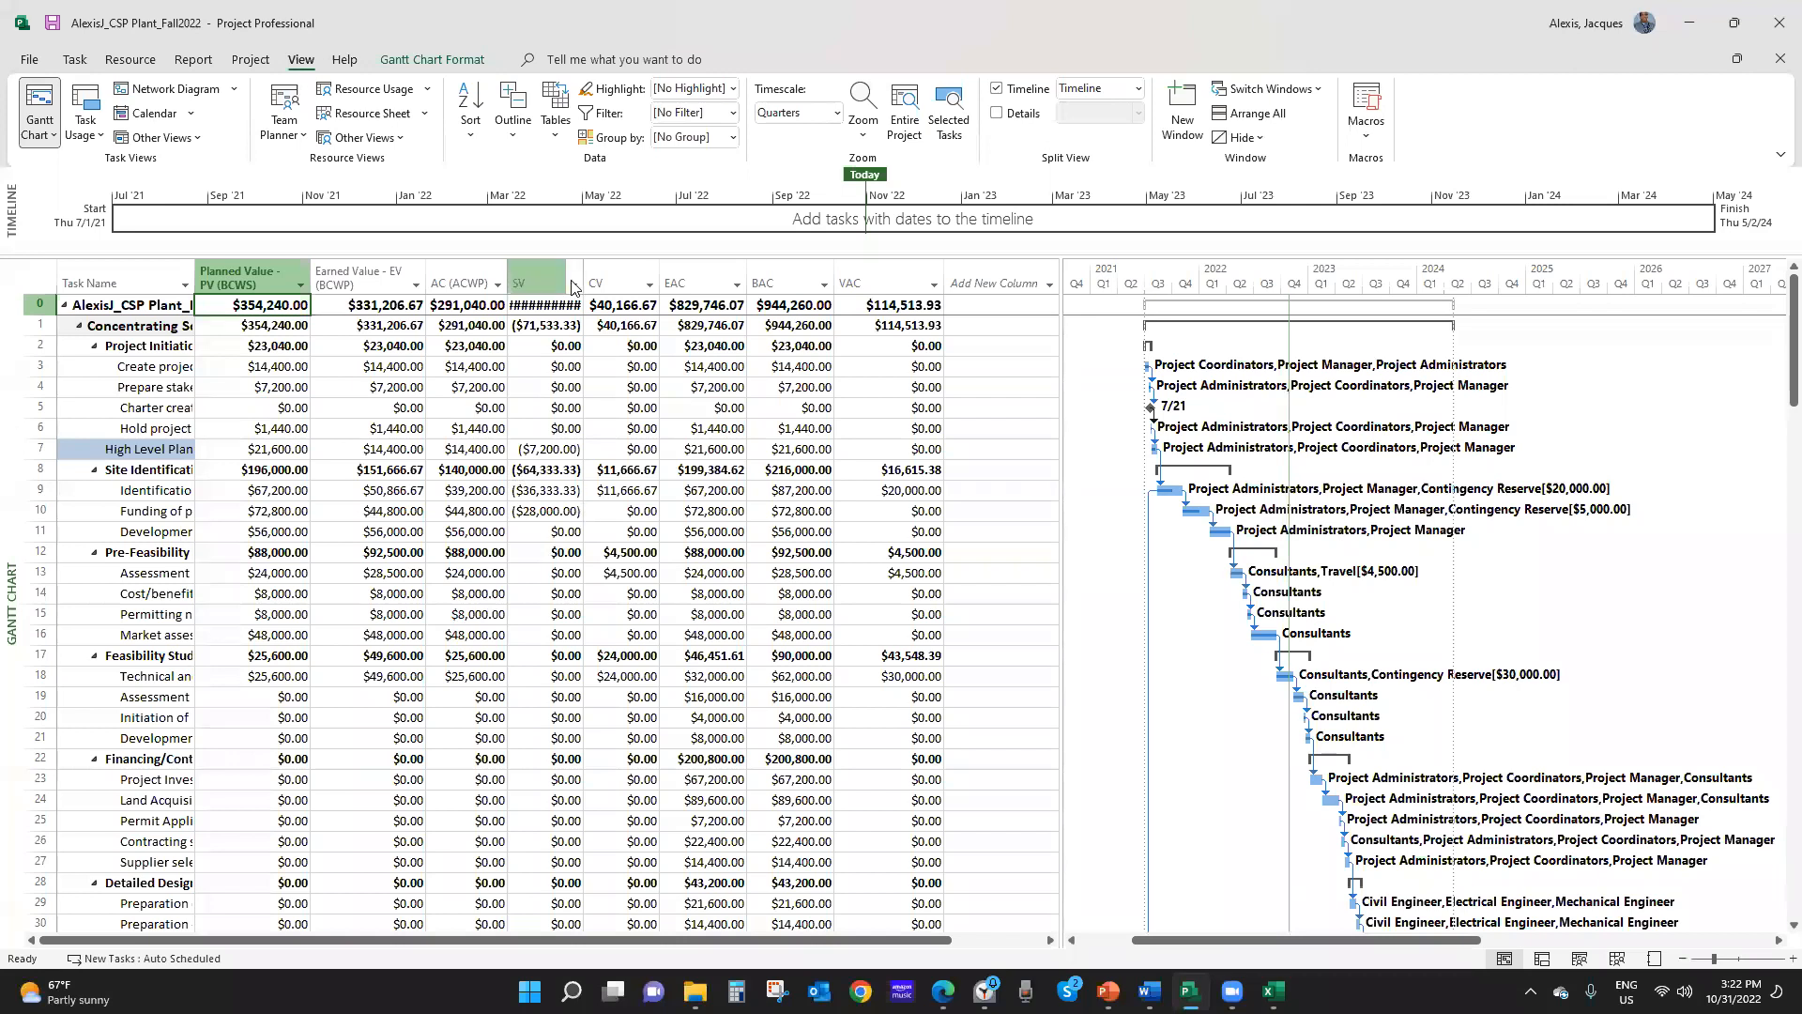
# Widen the SV column to fit its amounts and select the Earned Value - EV (BCWP) column
pyautogui.moveTo(582, 281); pyautogui.dragTo(600, 281)
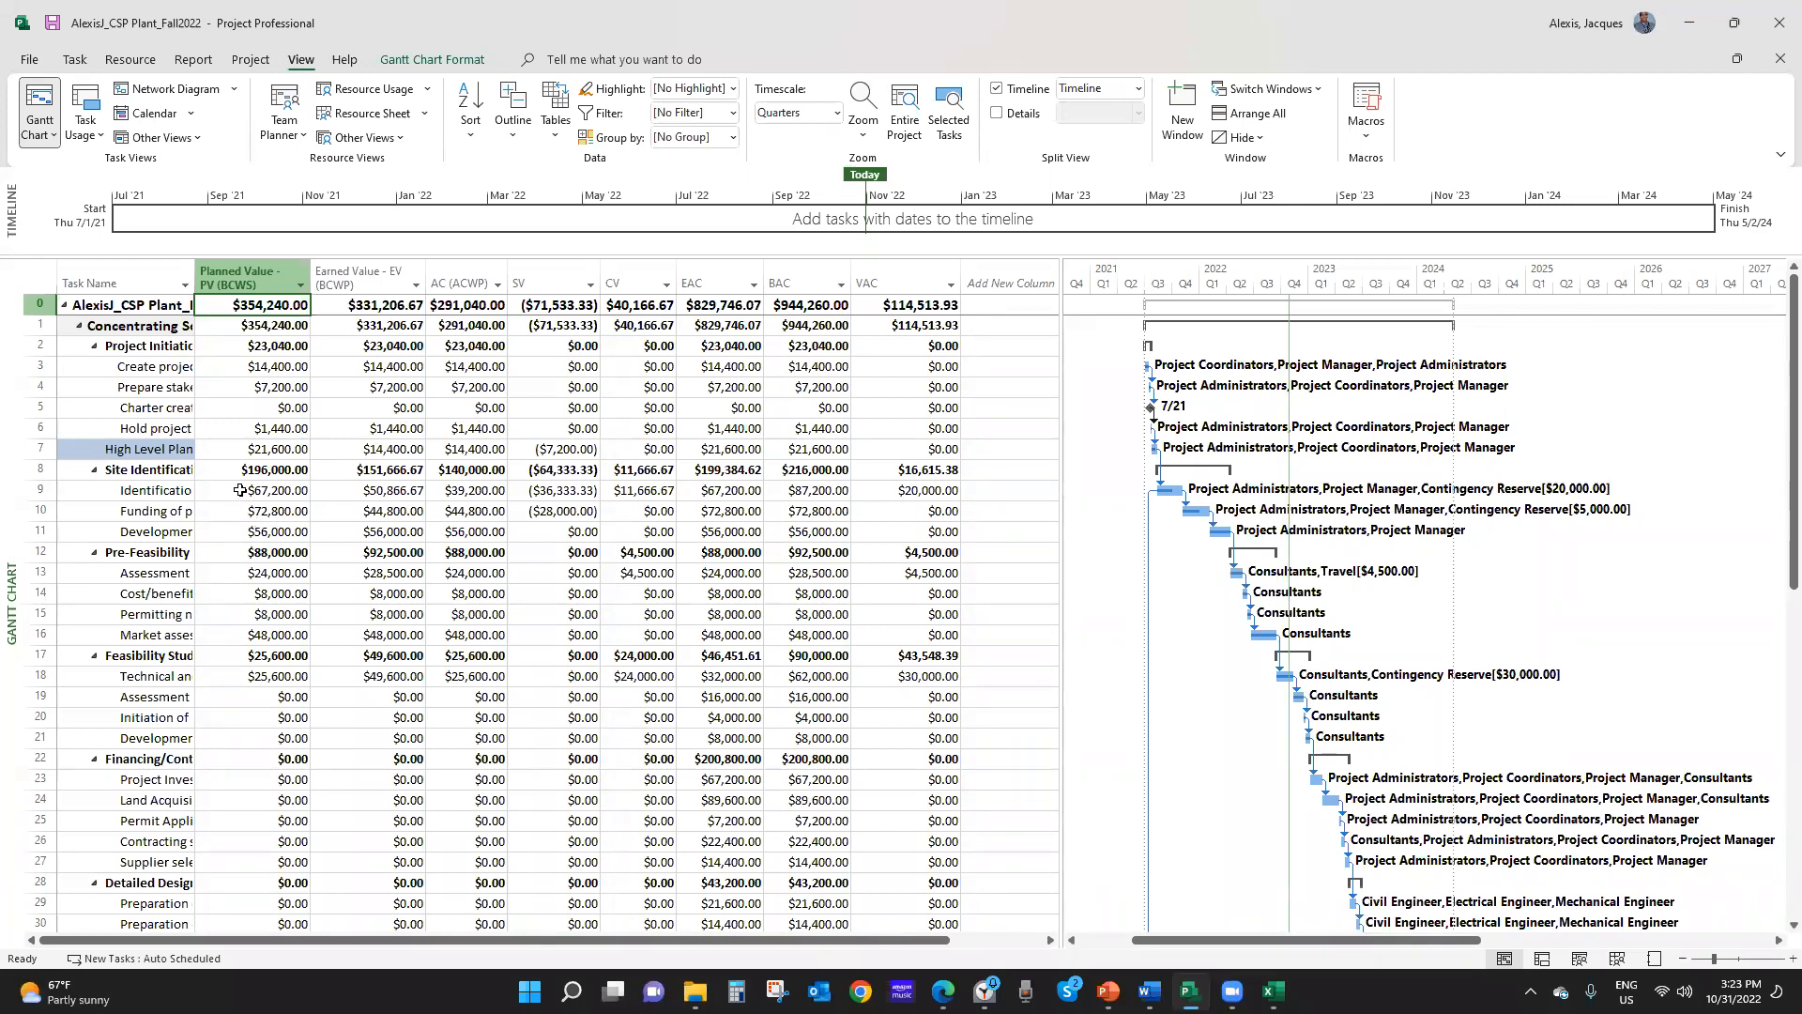
pyautogui.scroll(-4, 264, 521)
pyautogui.scroll(4, 264, 522)
pyautogui.click(374, 277)
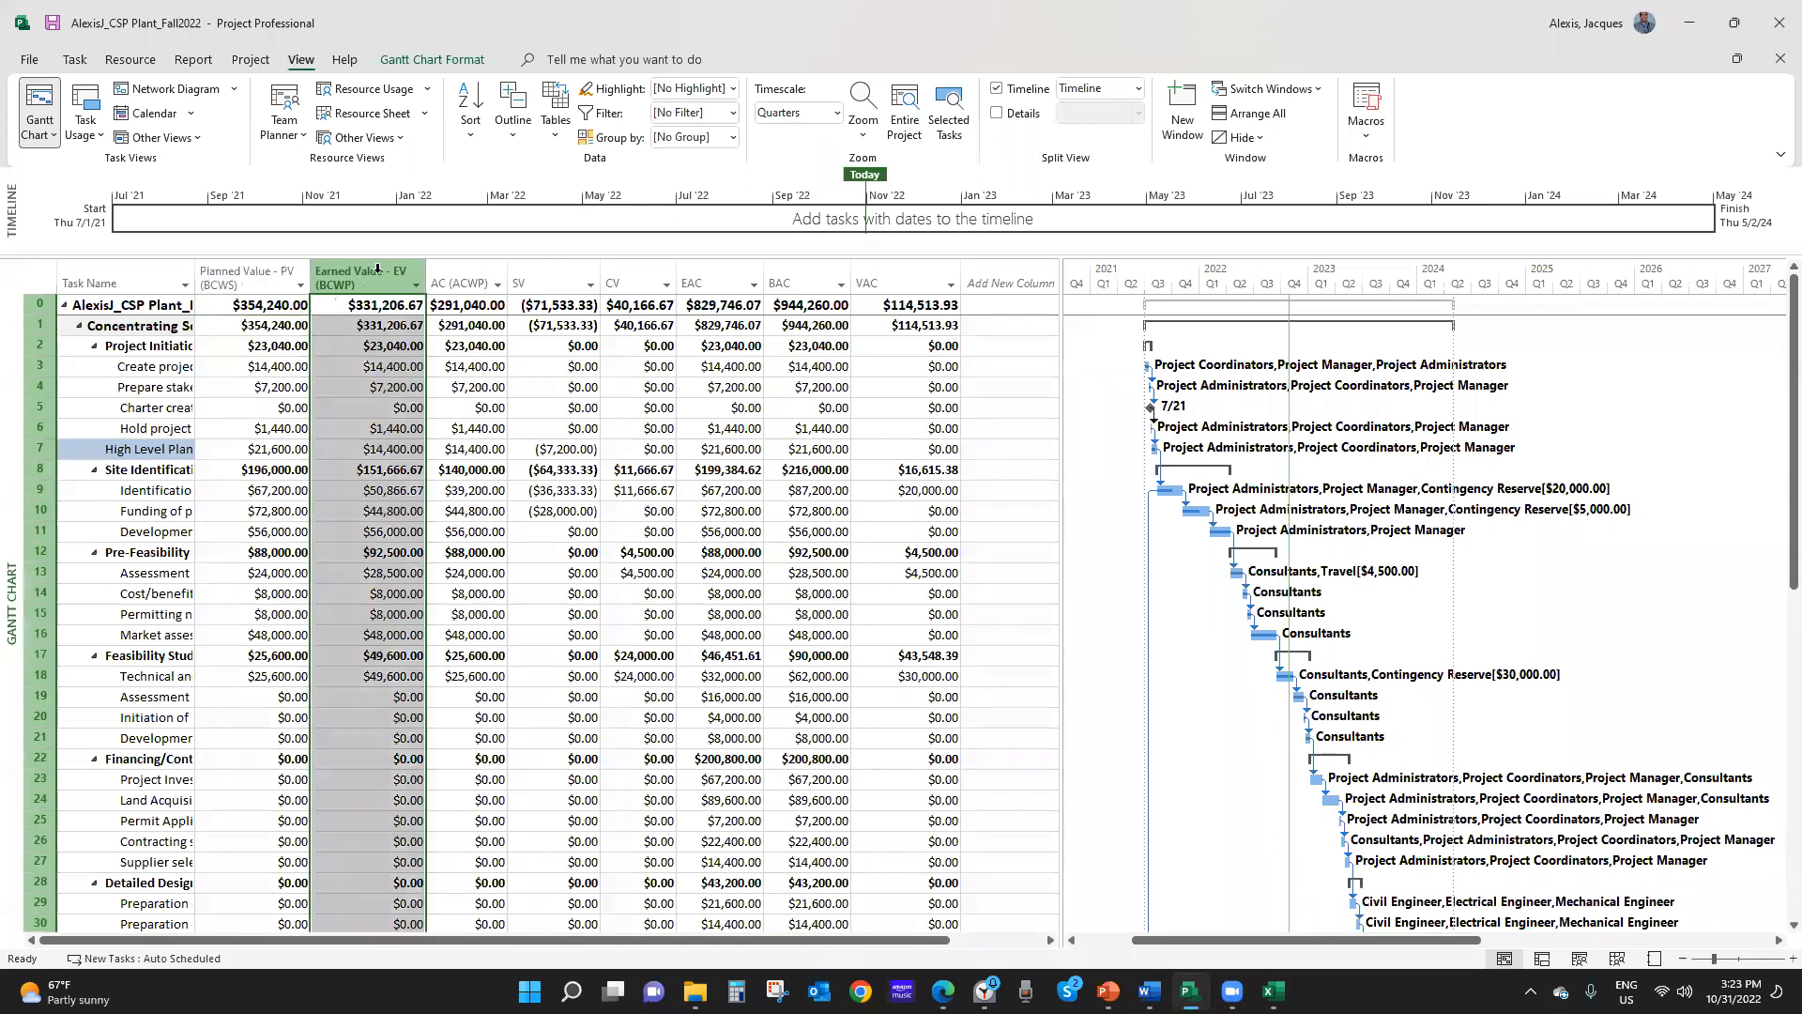
# Review the Earned Value table's field definitions and close them without making changes
pyautogui.click(560, 134)
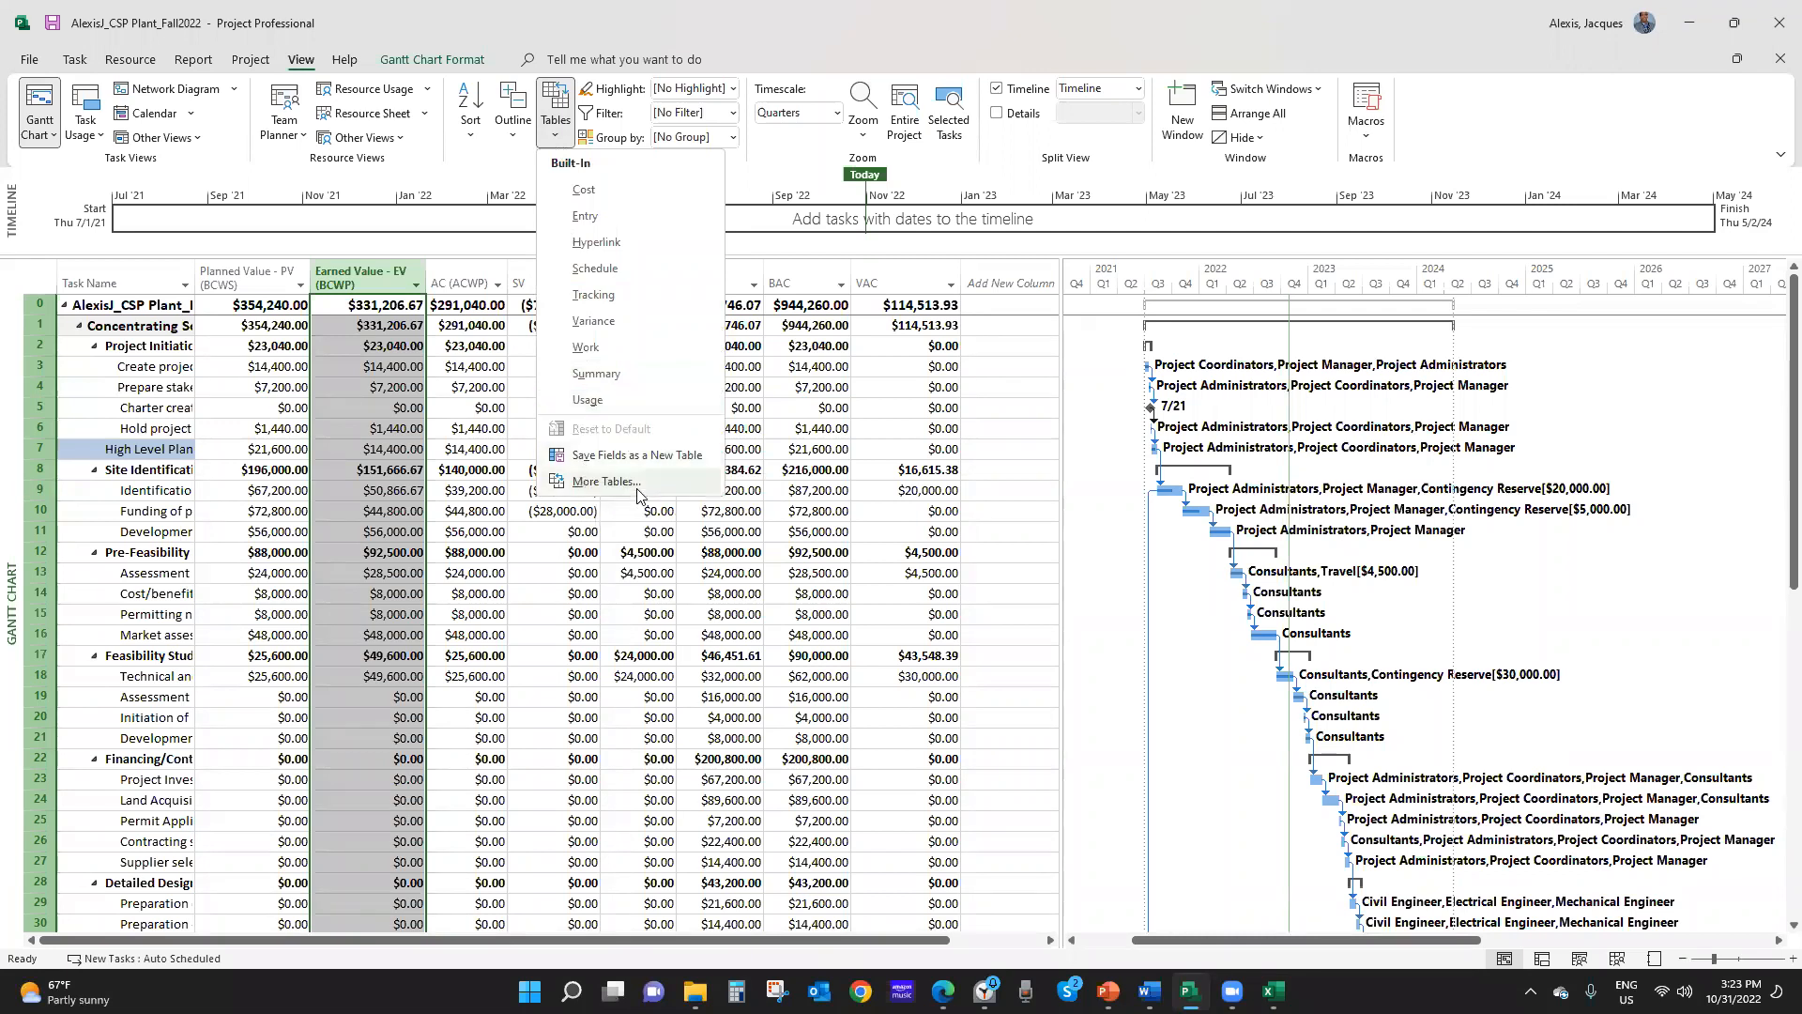
pyautogui.click(645, 482)
pyautogui.click(553, 211)
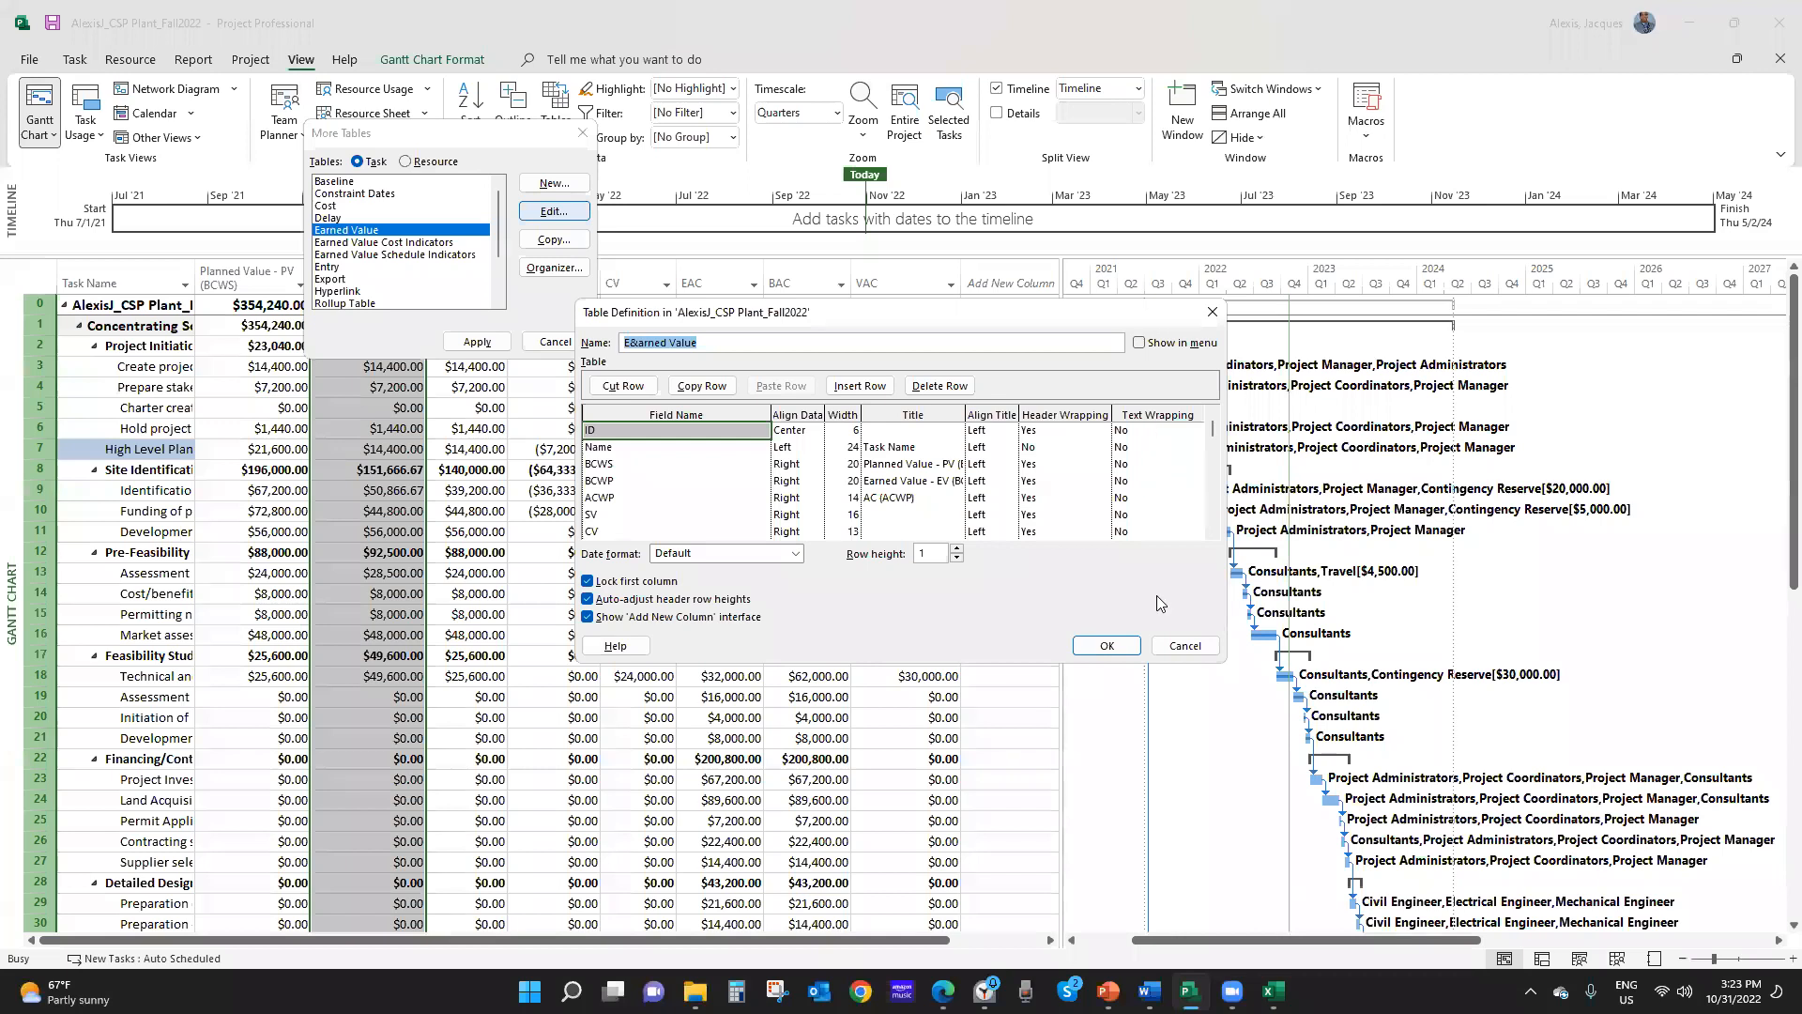
pyautogui.click(1181, 646)
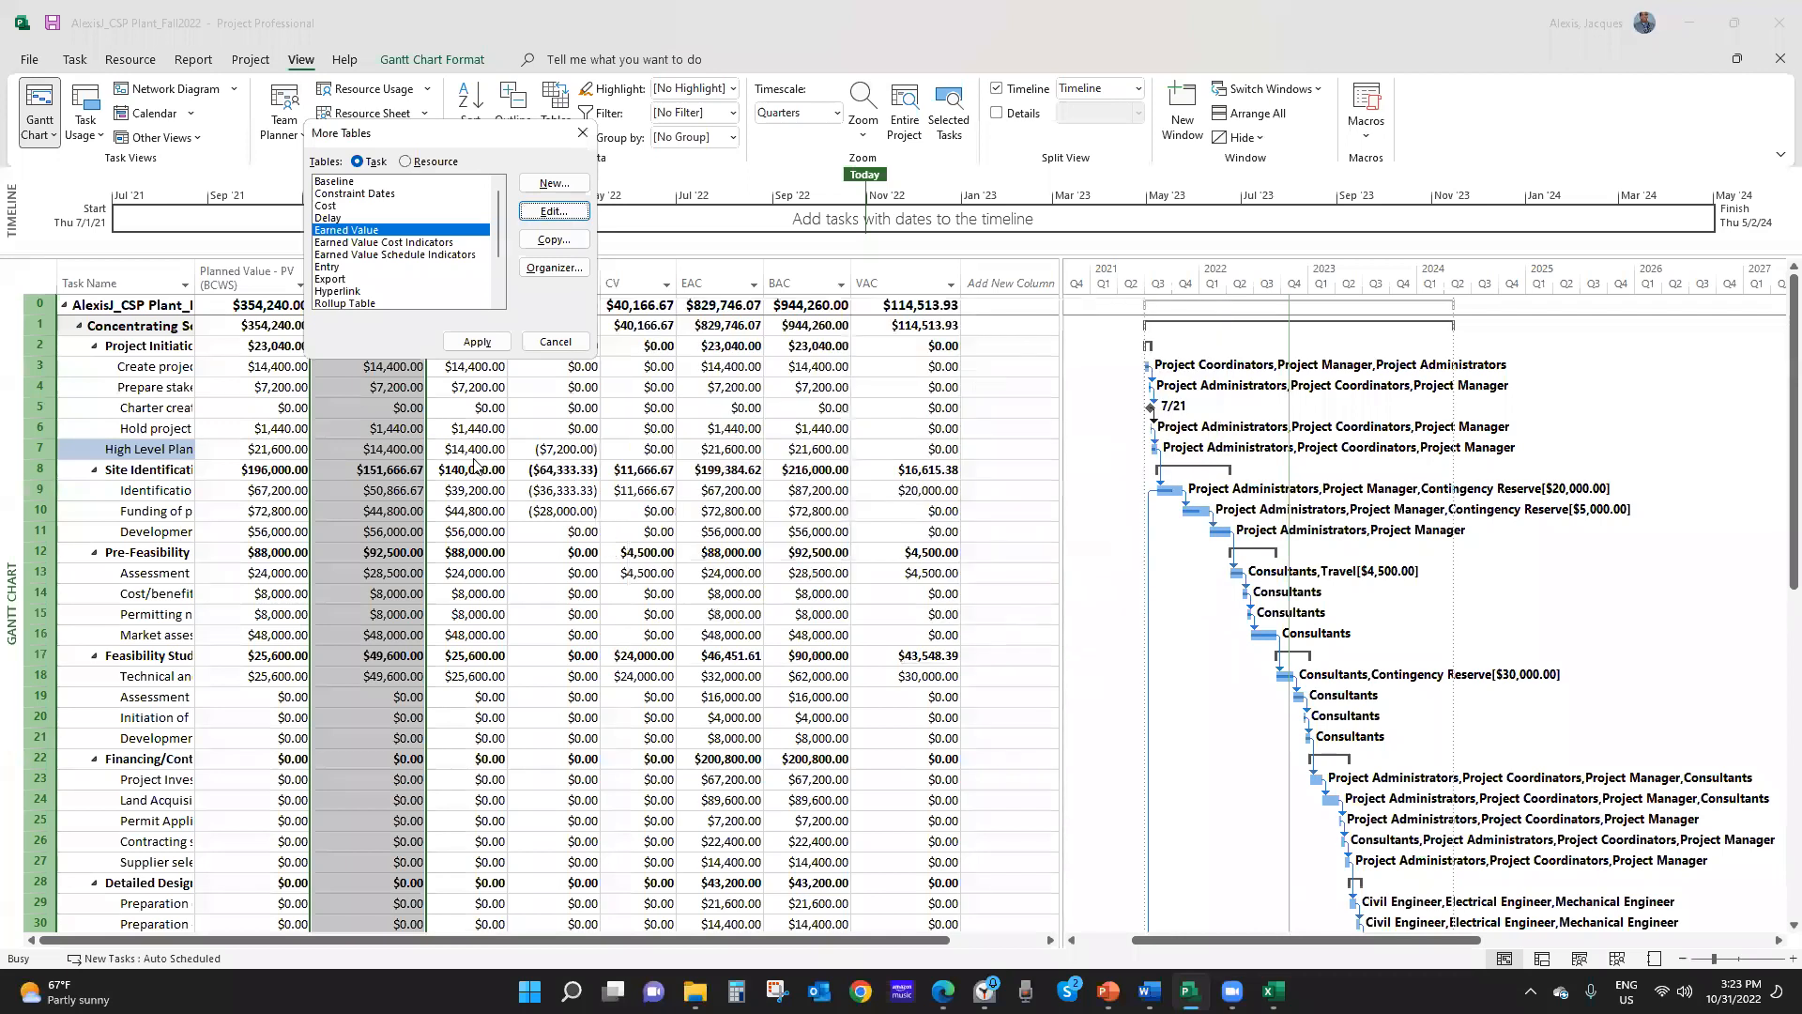
pyautogui.click(582, 132)
# Widen the Task Name column so the task names fit on one line
pyautogui.moveTo(198, 271); pyautogui.dragTo(359, 274)
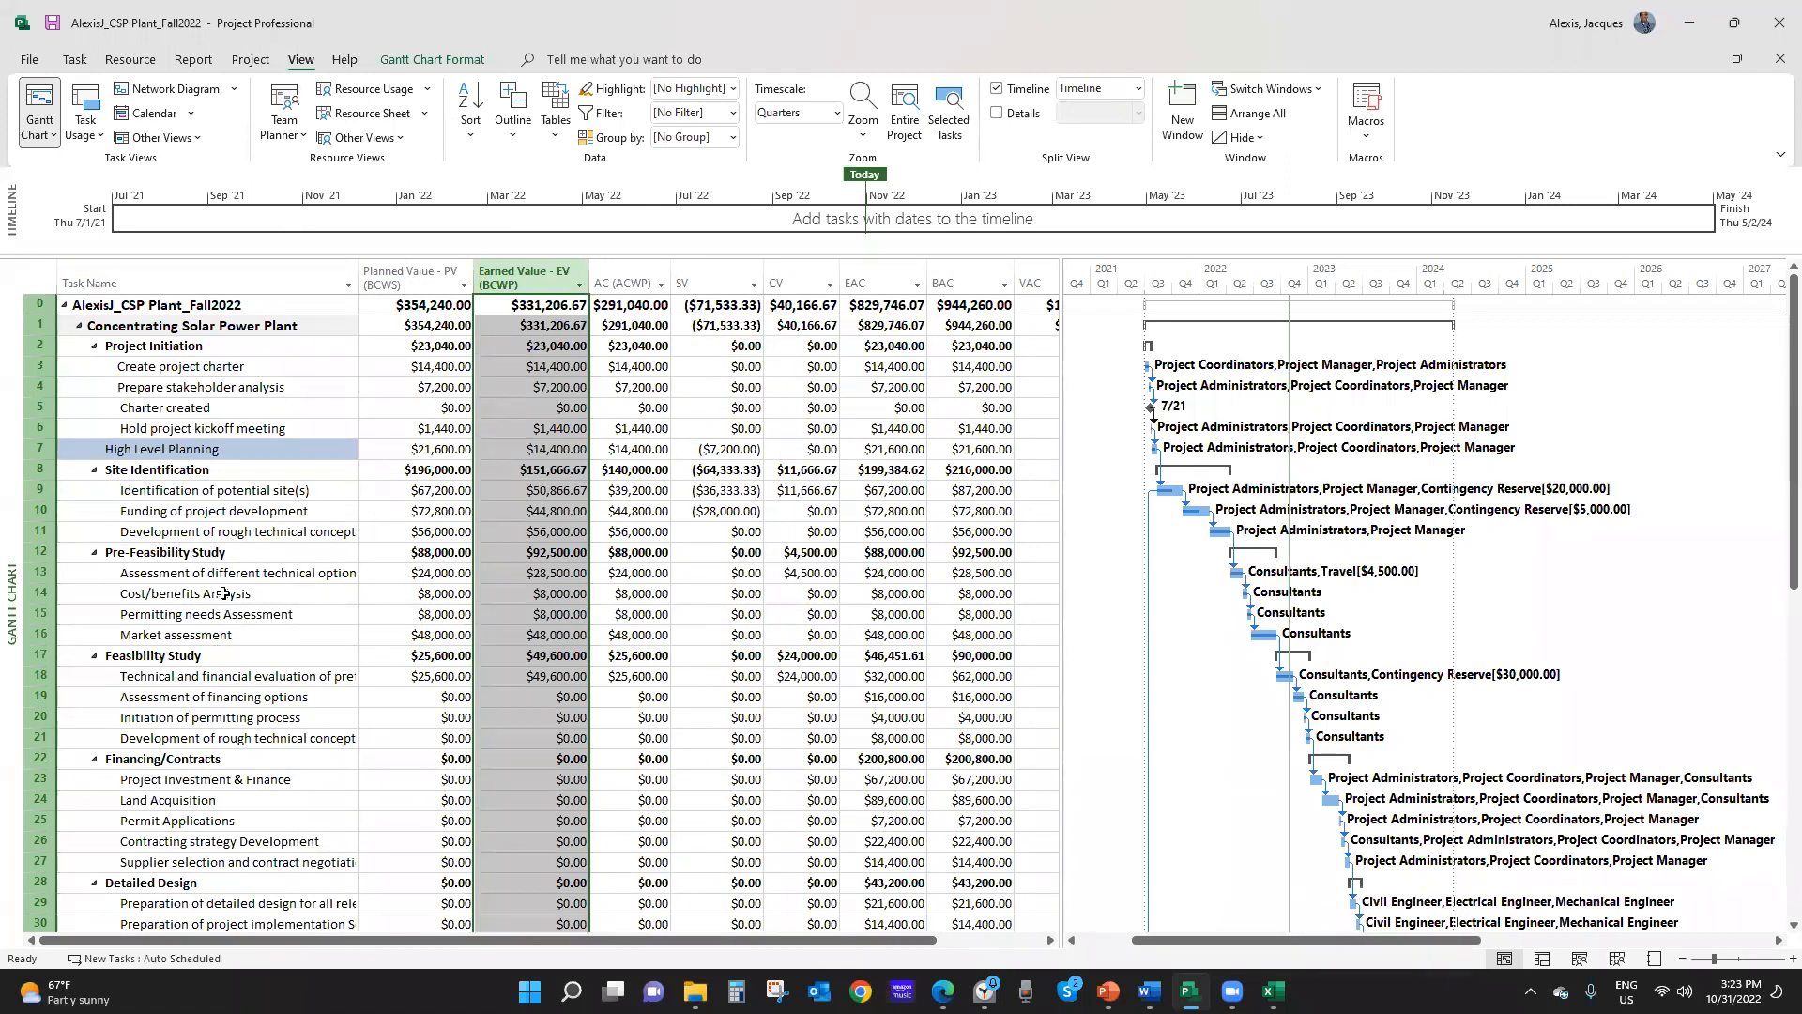
pyautogui.click(541, 529)
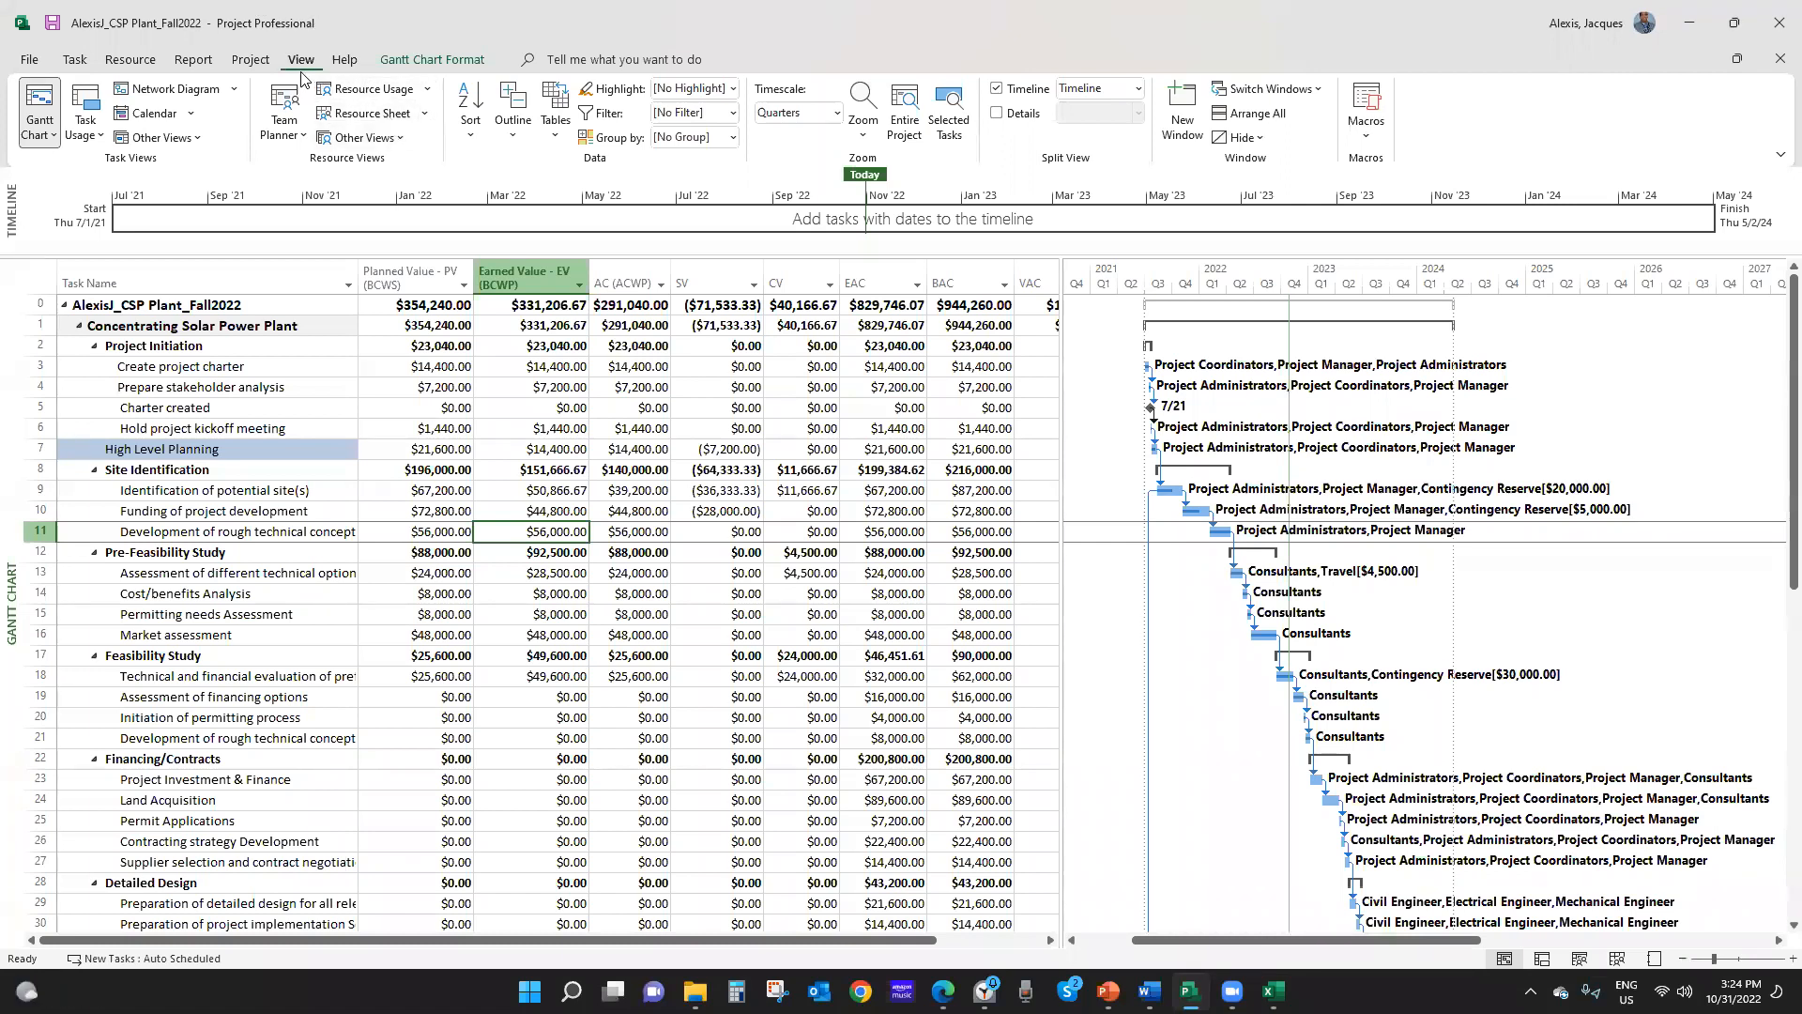
# Check the project information and its Schedule from options, keeping Project Start Date
pyautogui.click(257, 63)
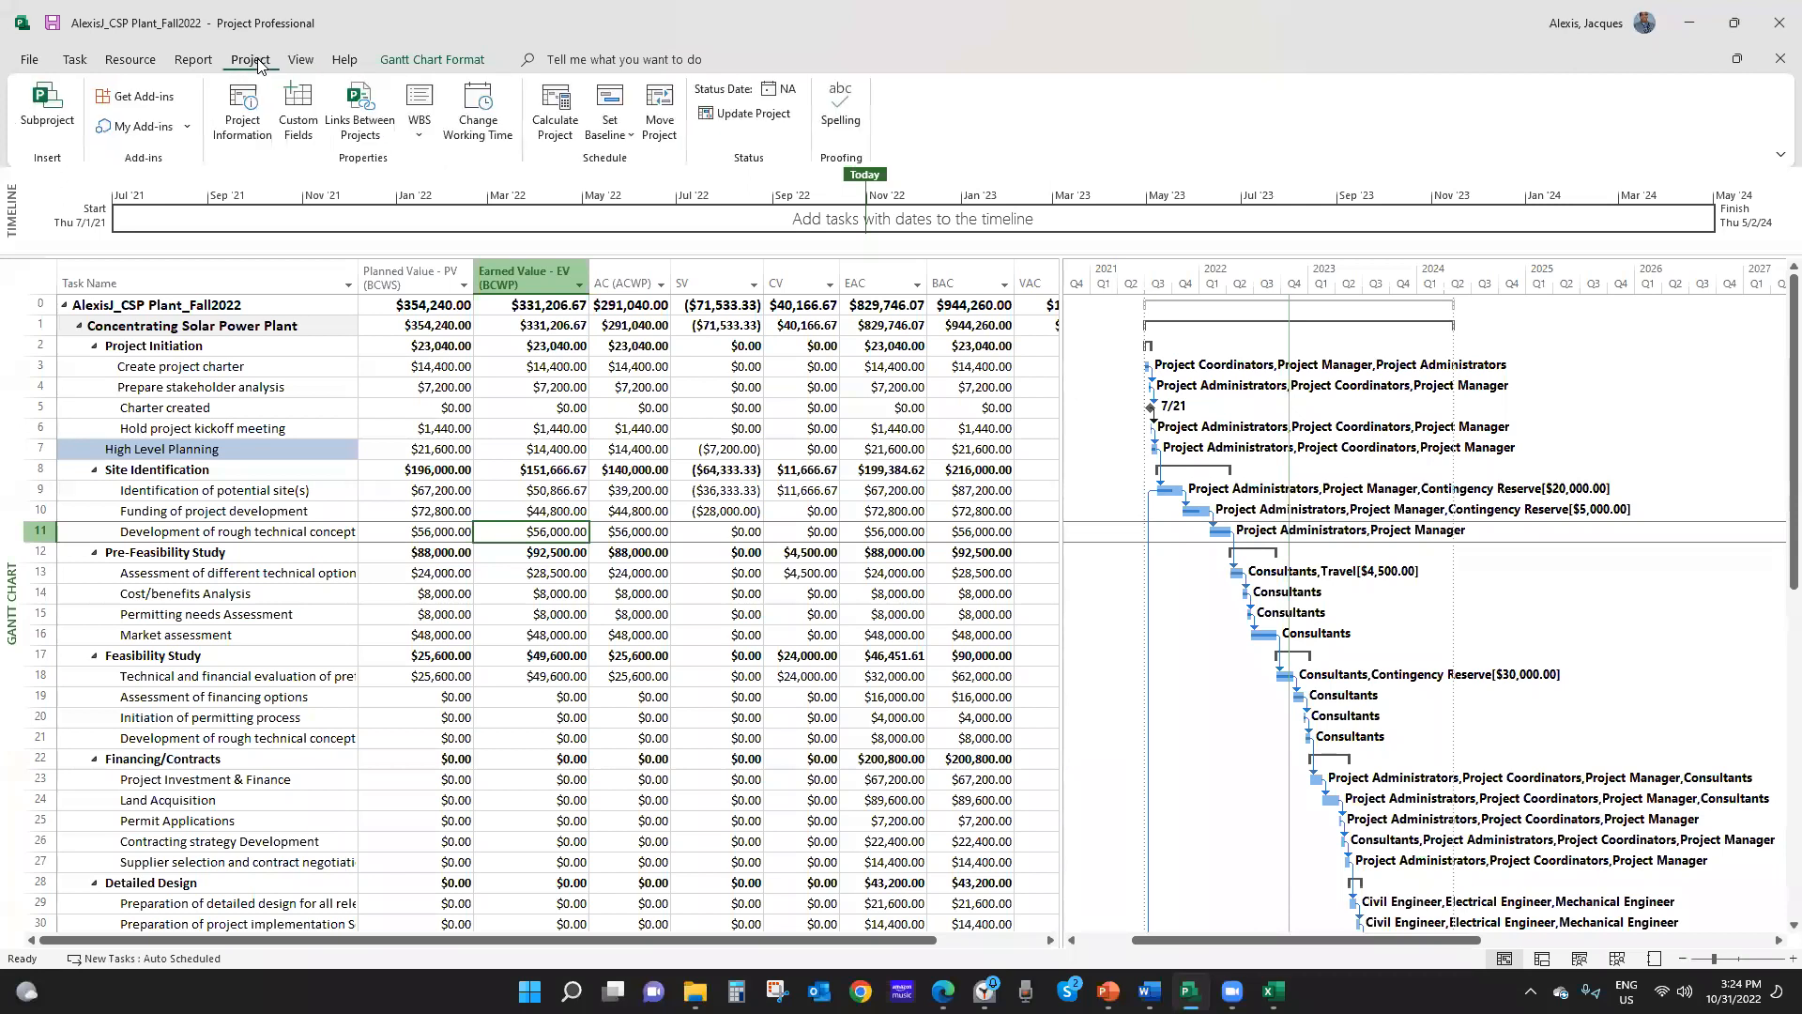
pyautogui.click(261, 120)
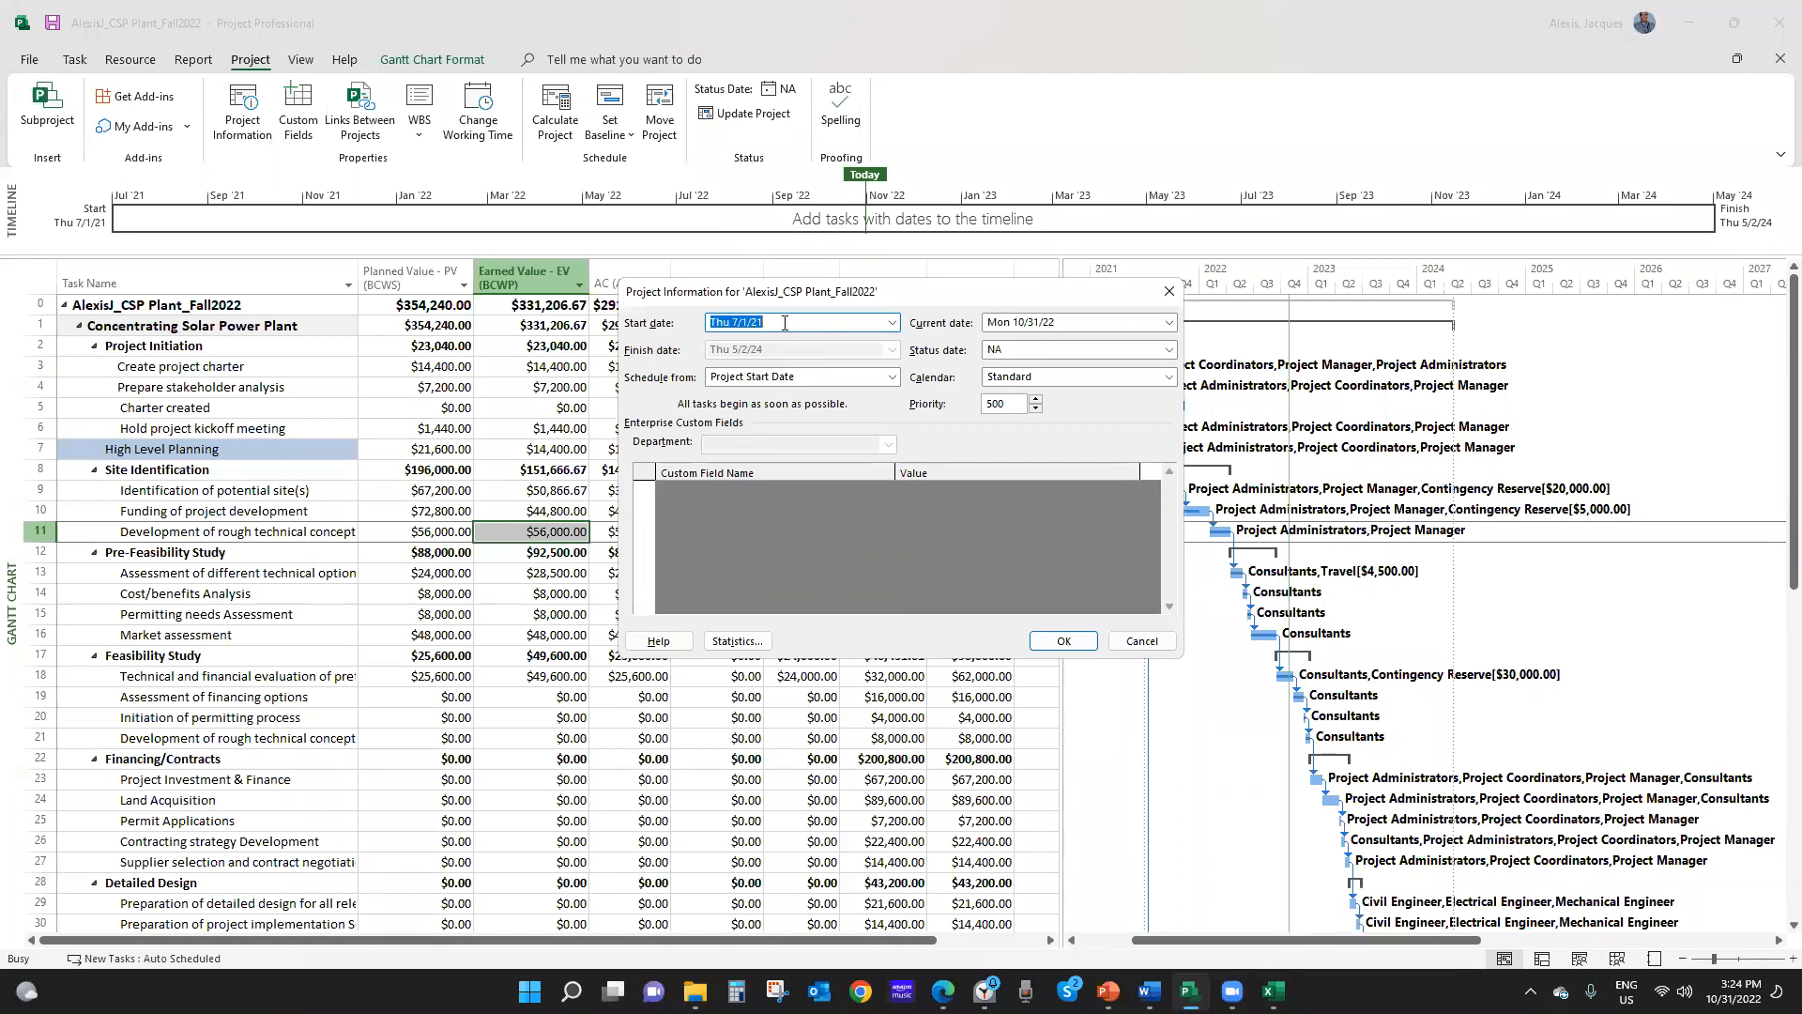
pyautogui.click(1141, 644)
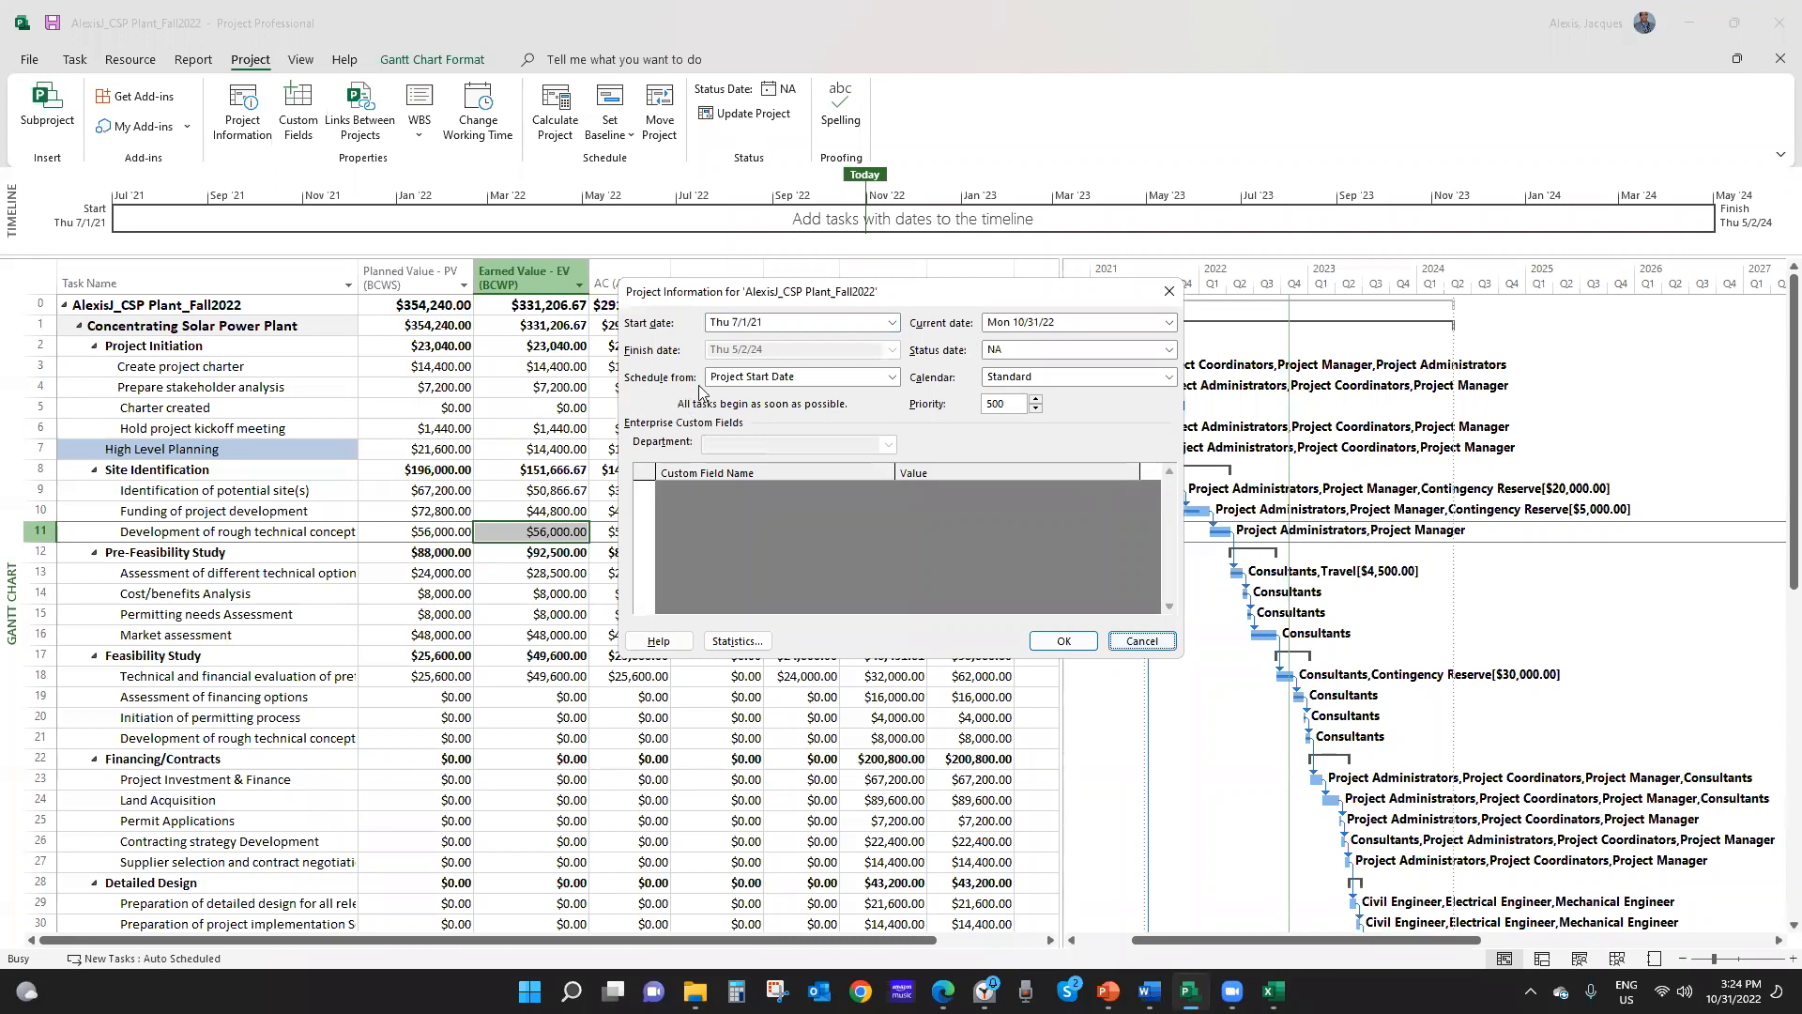
pyautogui.click(871, 378)
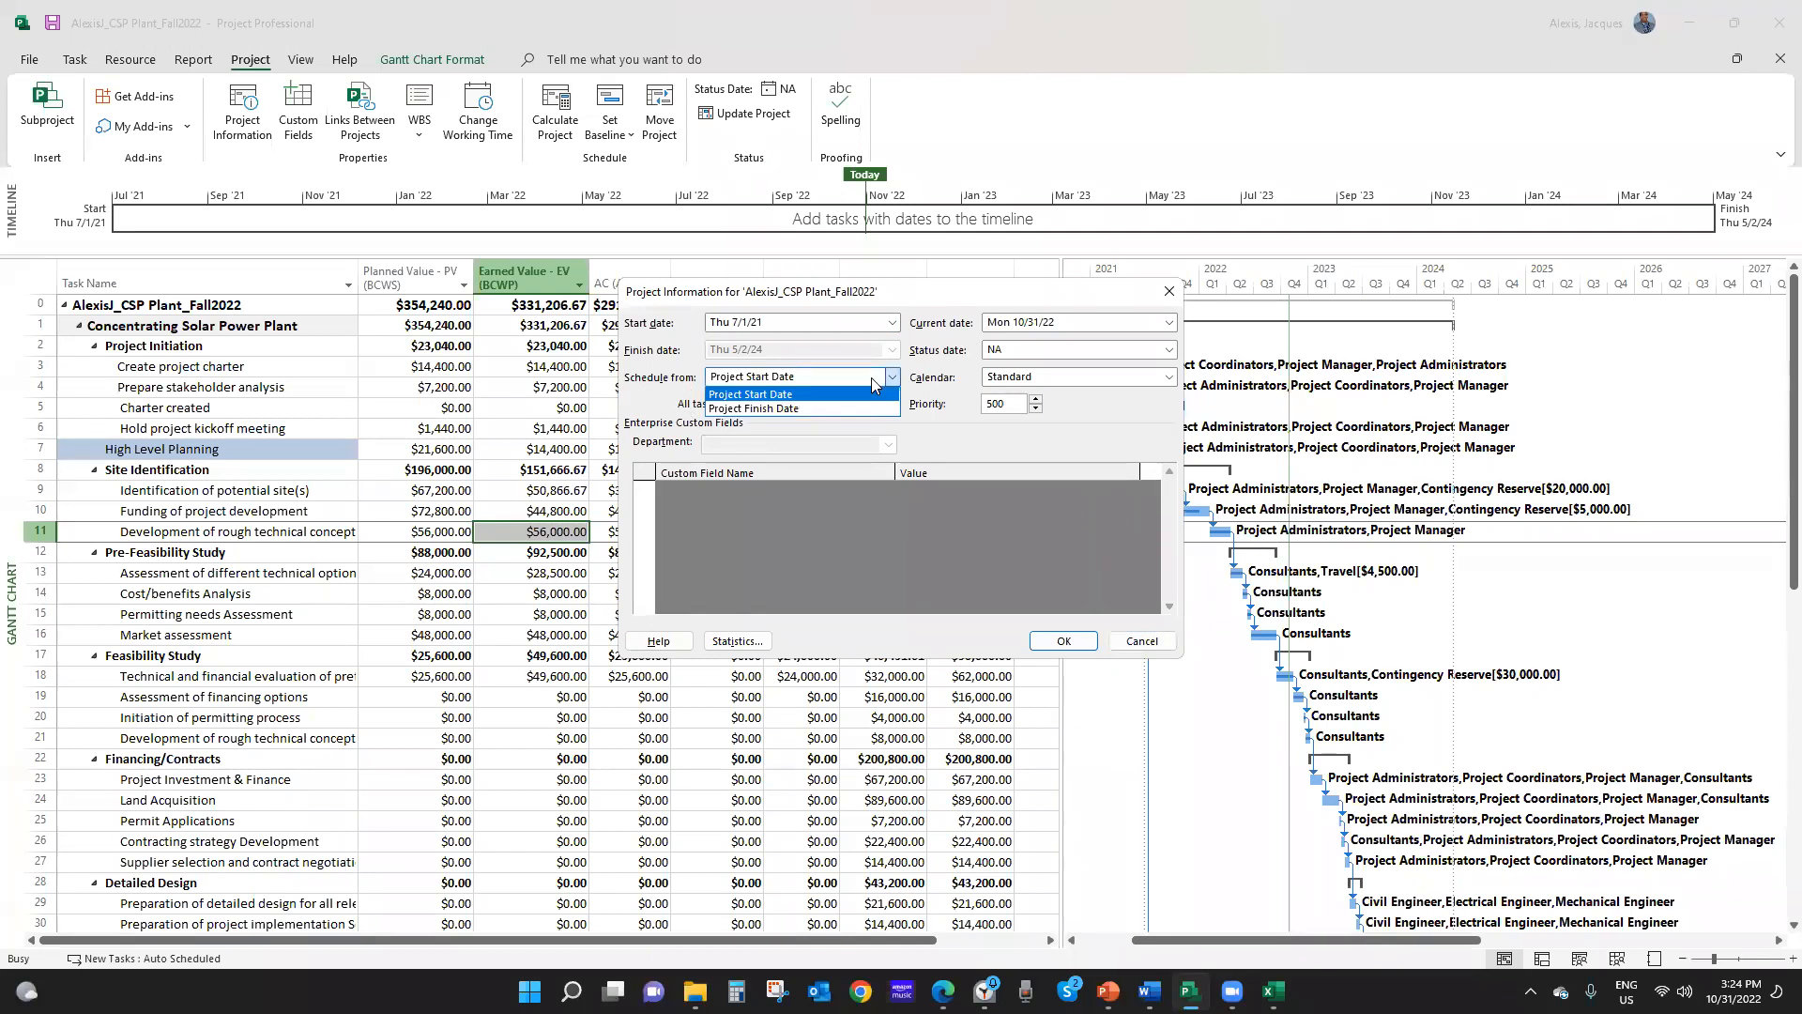
pyautogui.click(990, 447)
pyautogui.click(1084, 642)
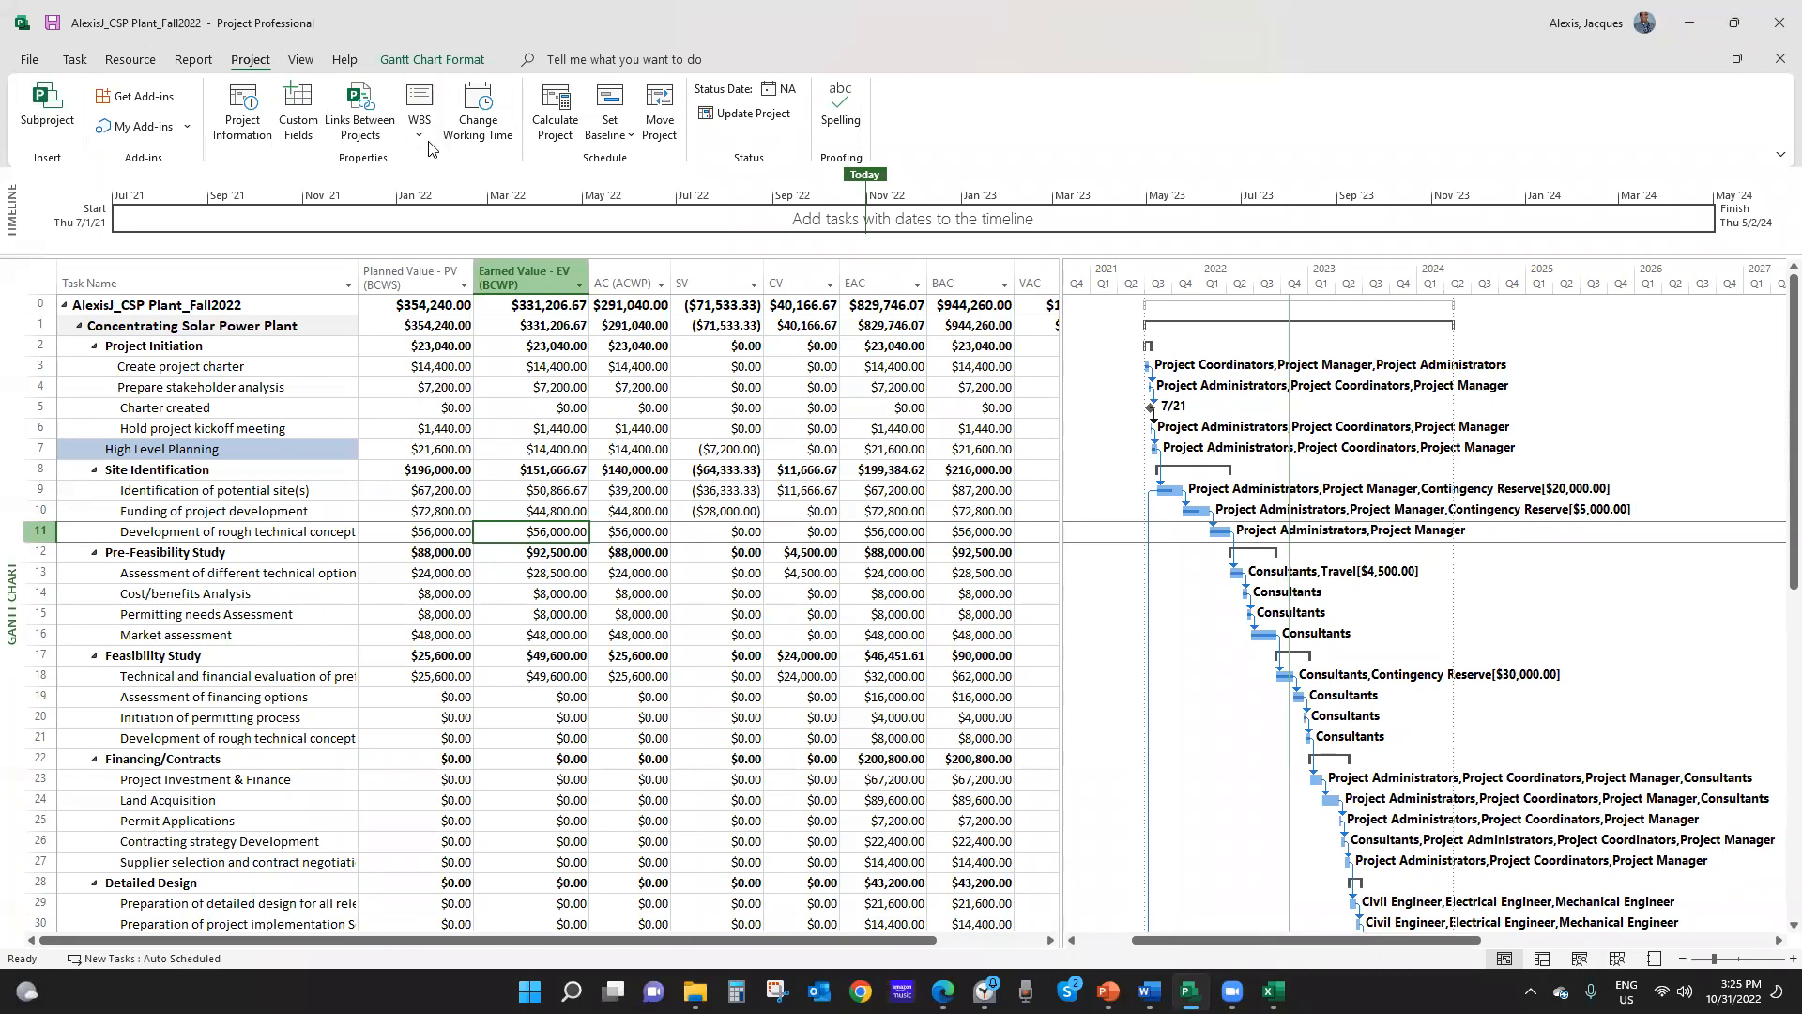
# Apply the Entry table to the Gantt Chart
pyautogui.click(305, 60)
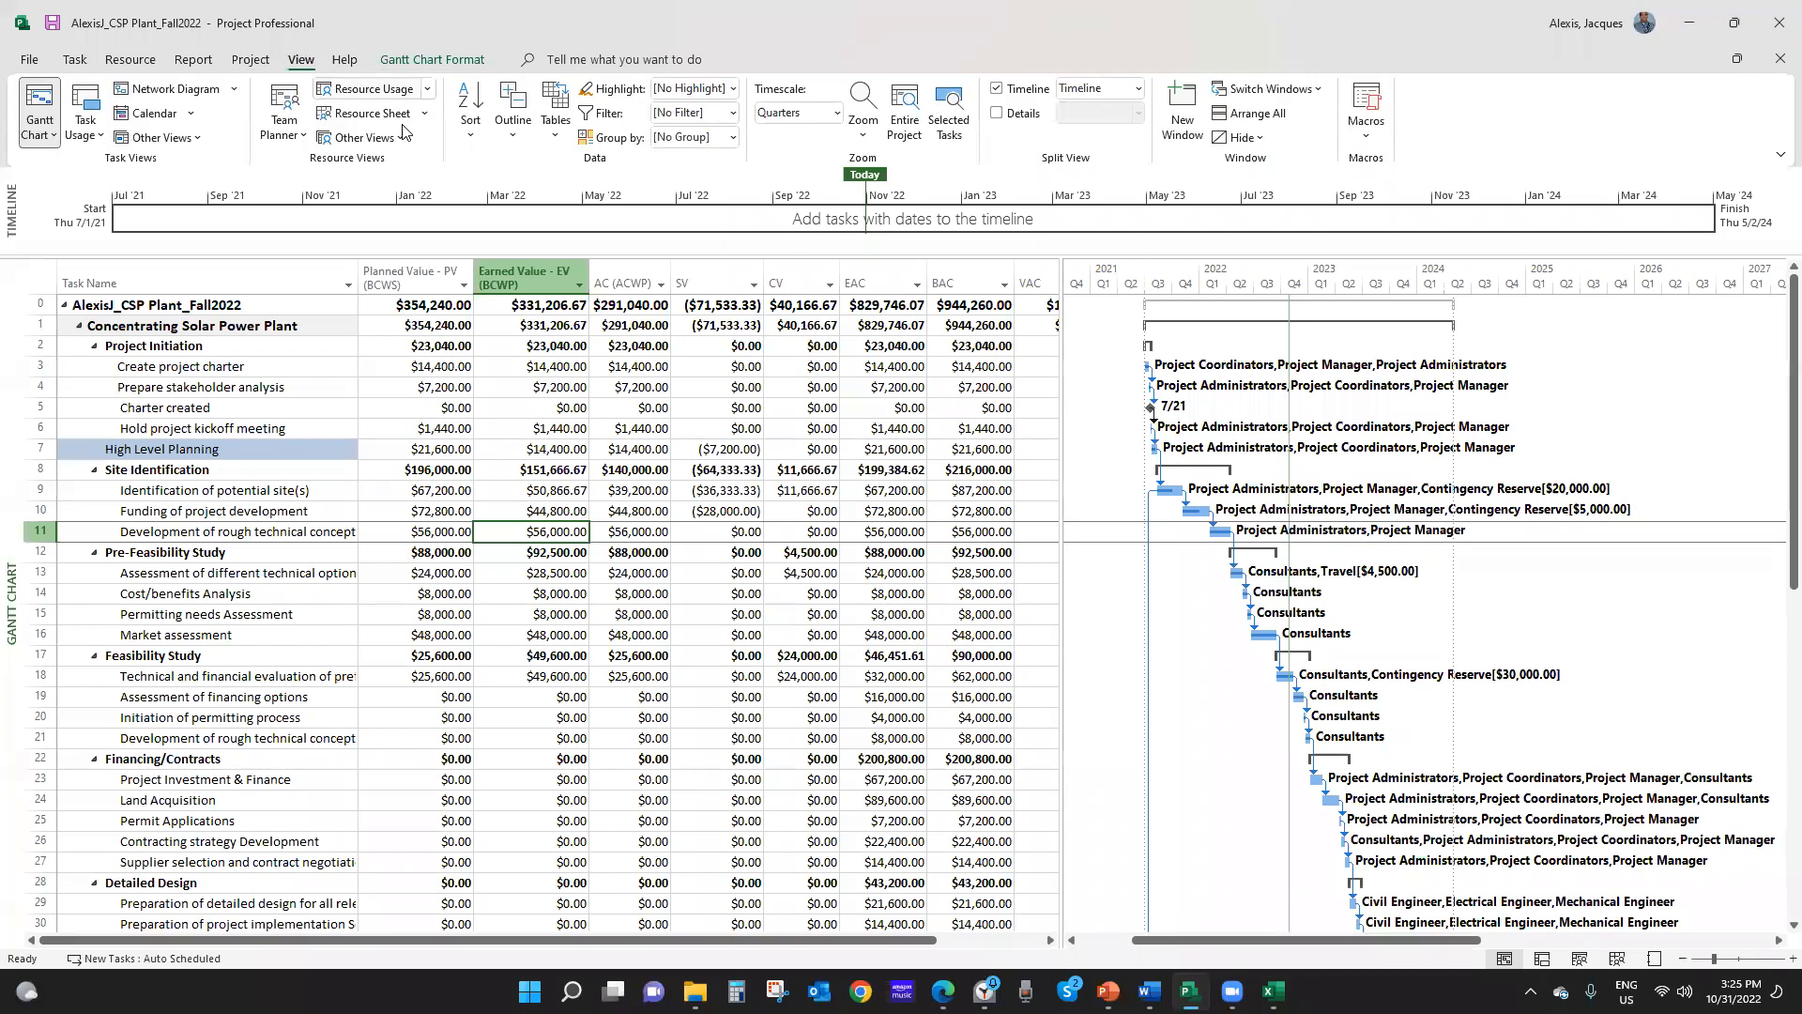
pyautogui.click(554, 141)
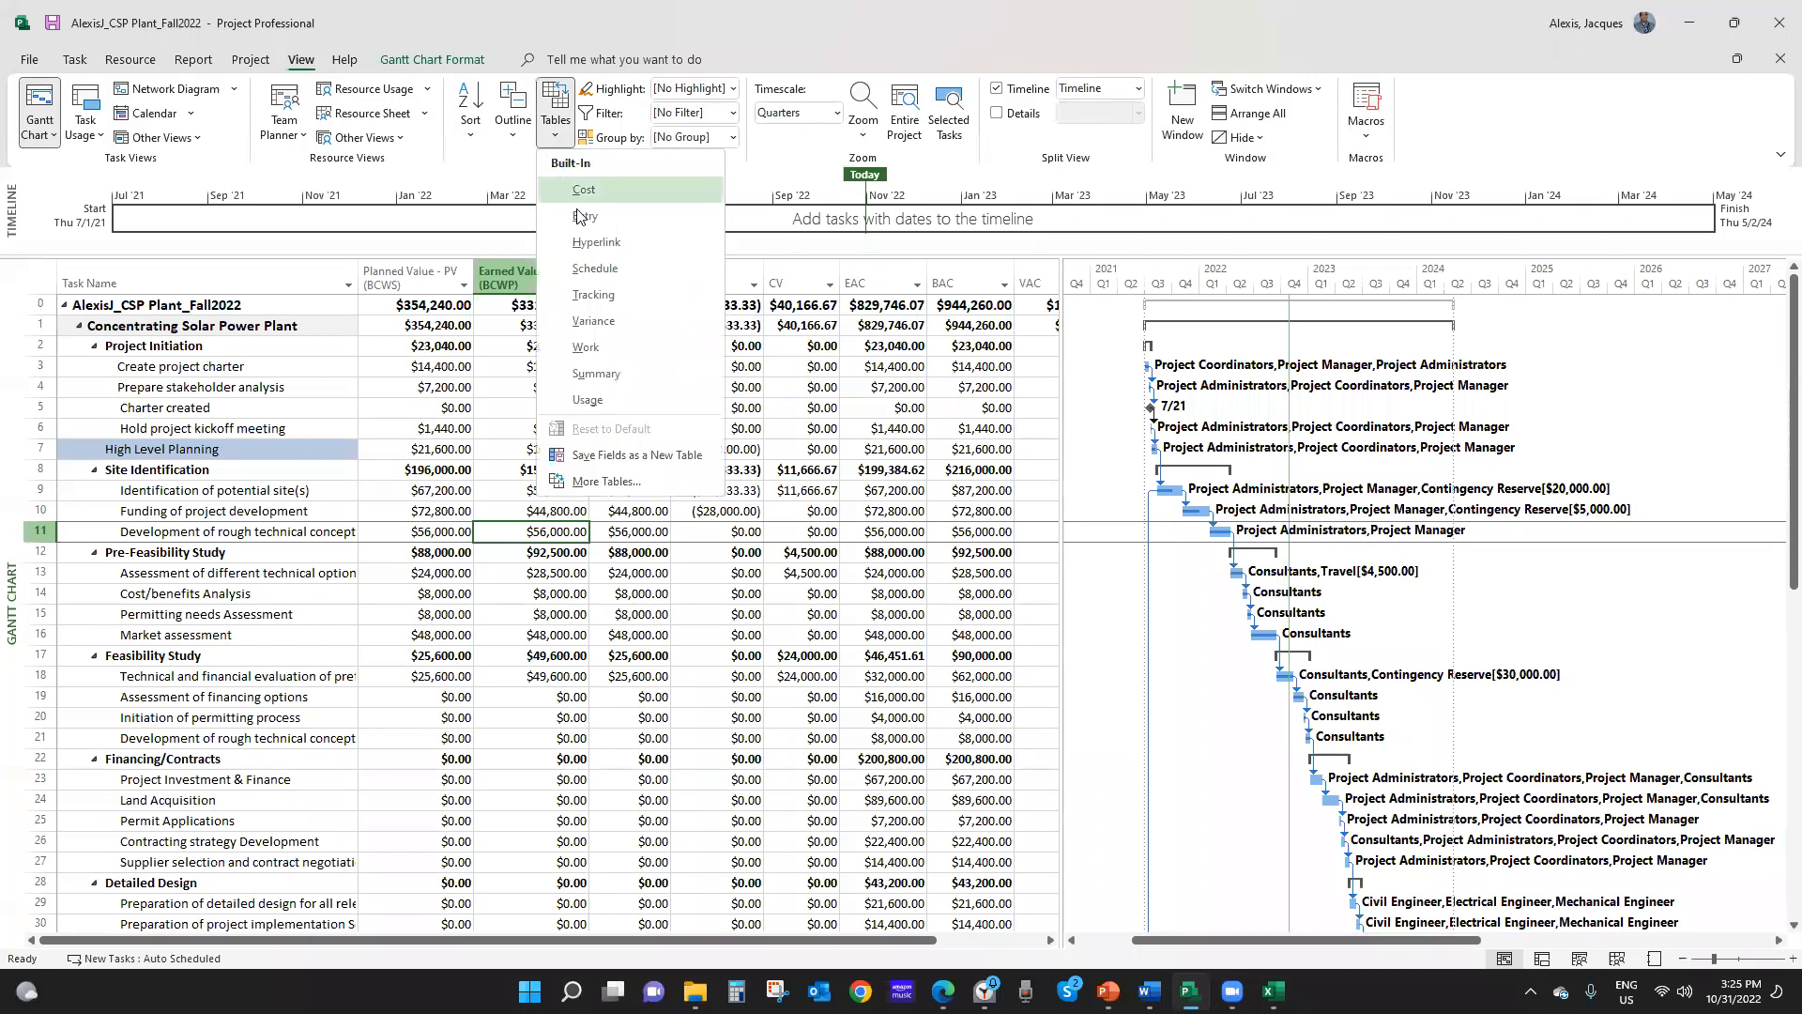
pyautogui.click(569, 185)
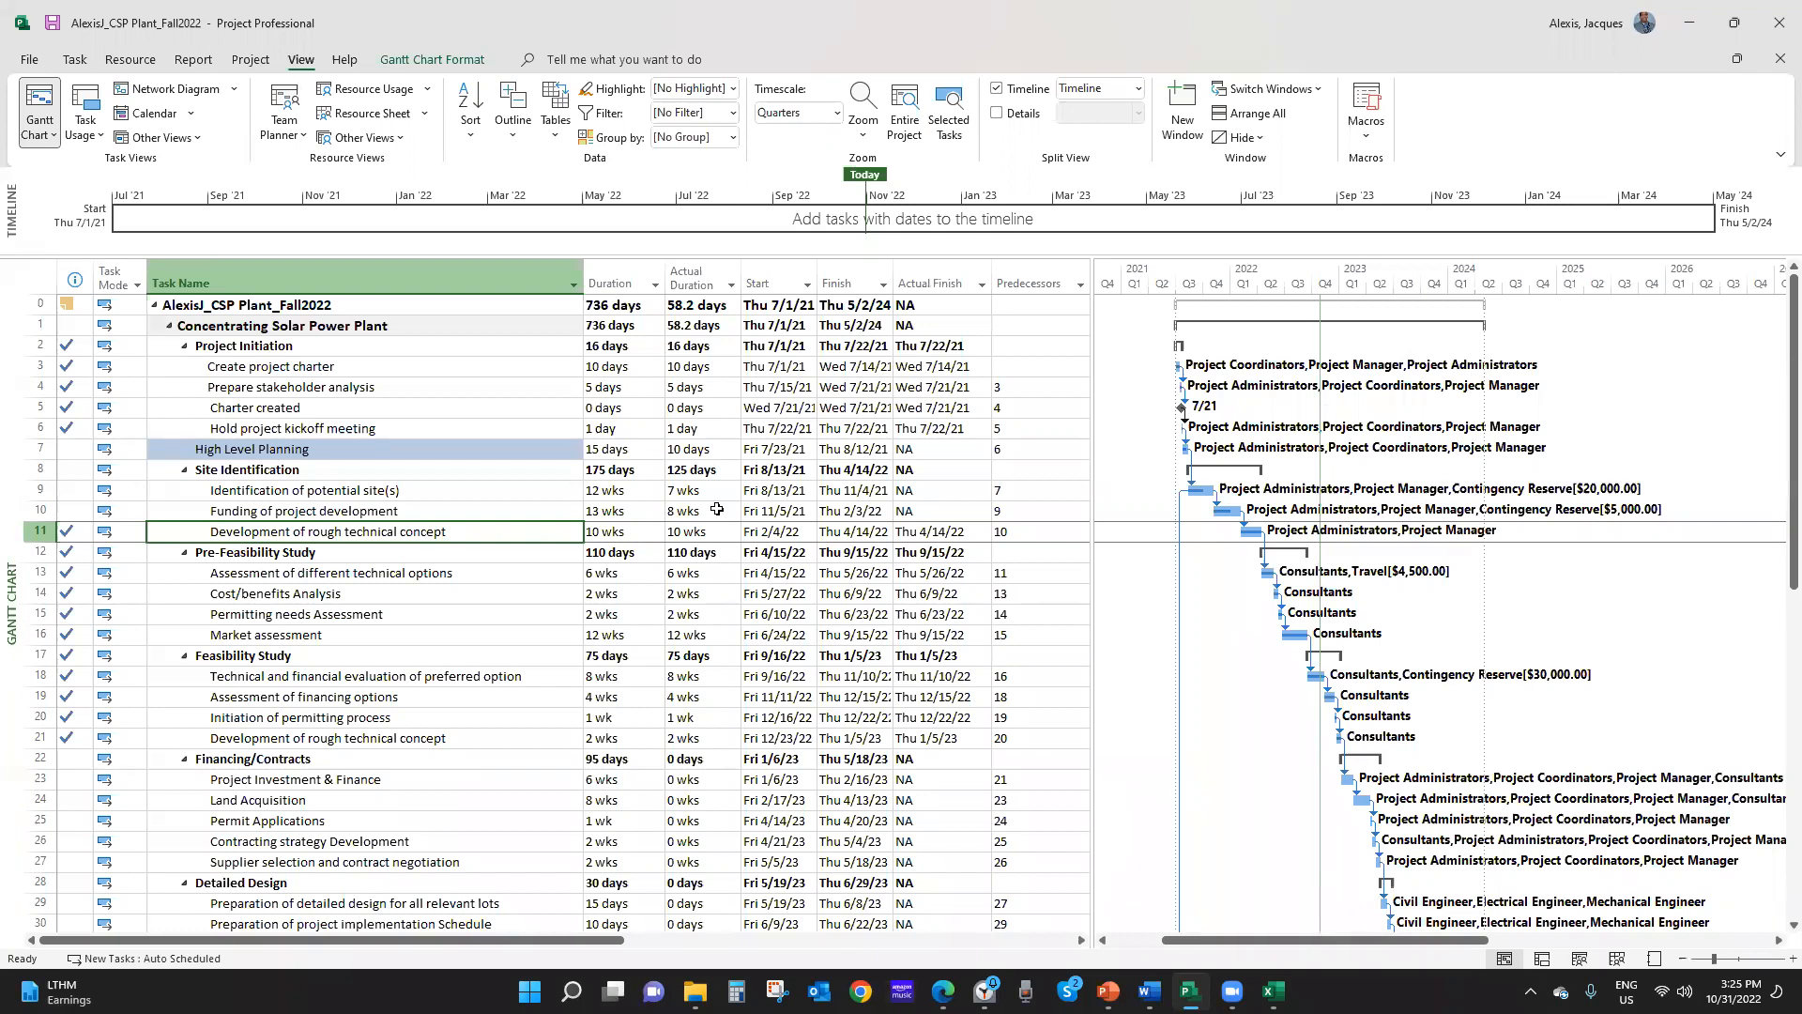
pyautogui.press('alt')
pyautogui.press('r')
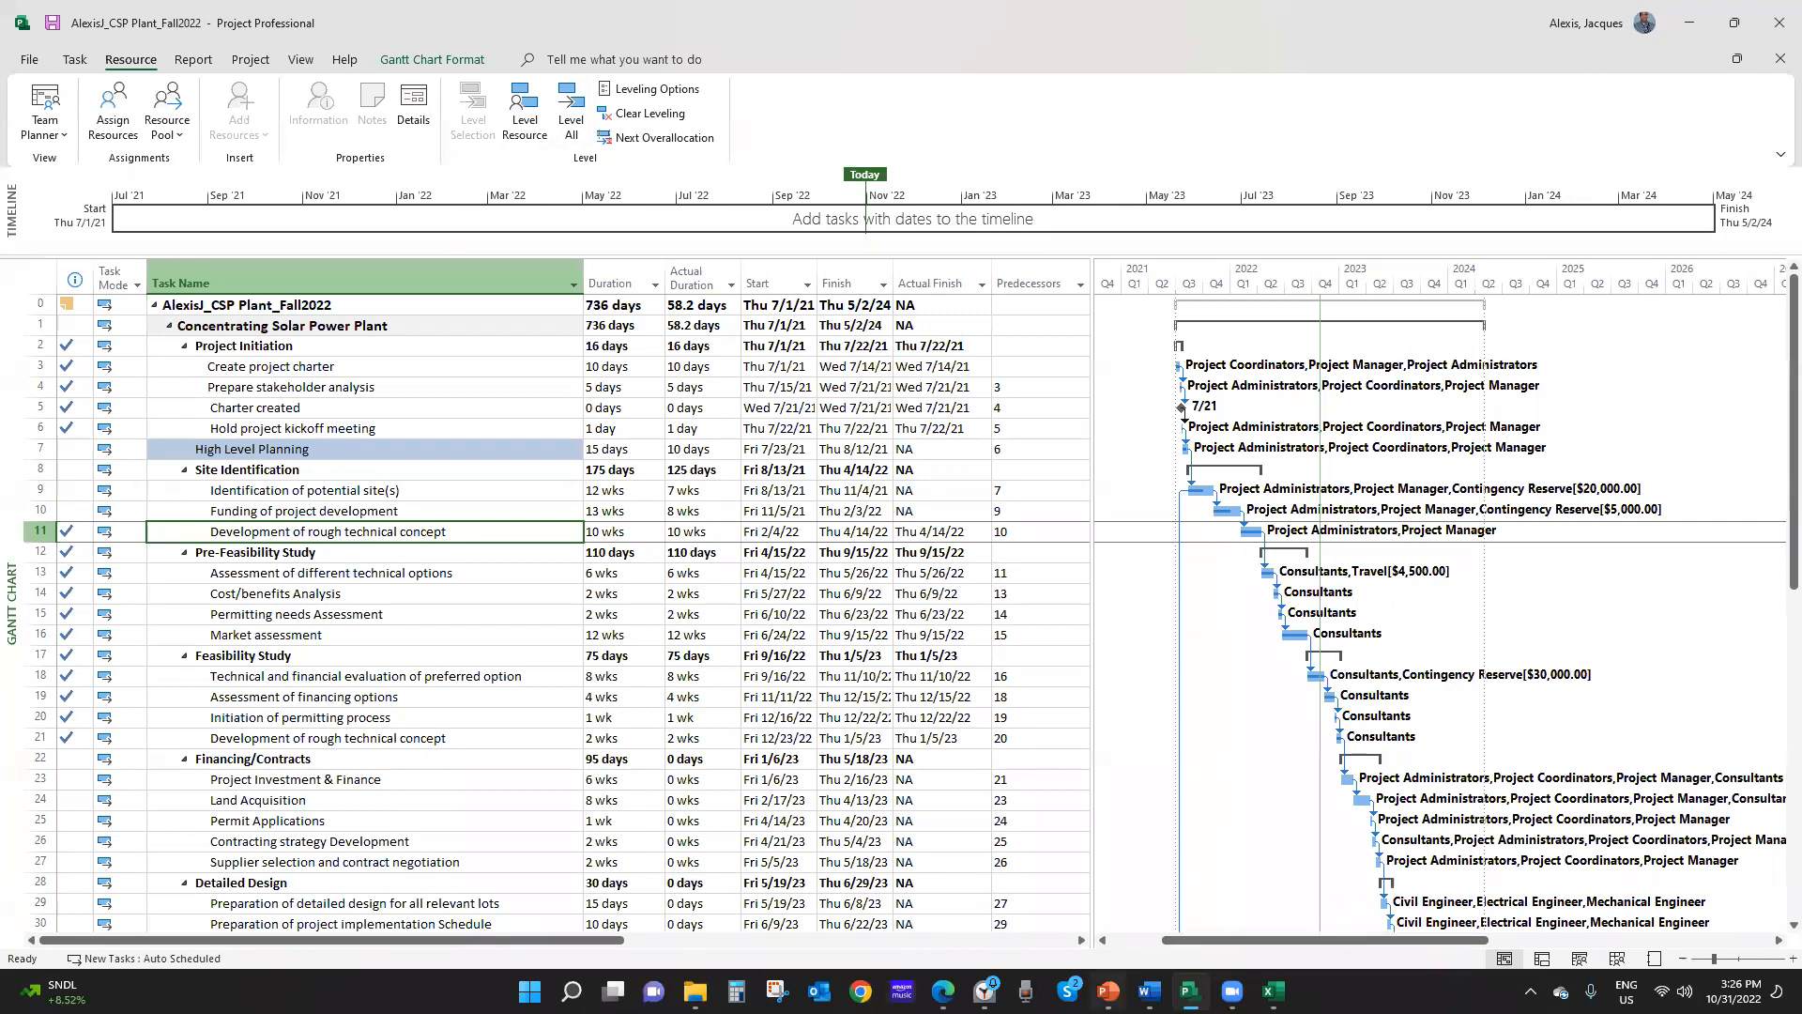
# Switch to the Microsoft Project Workshop_2025 presentation in PowerPoint and show the Q&A slide 18
pyautogui.moveTo(1108, 991)
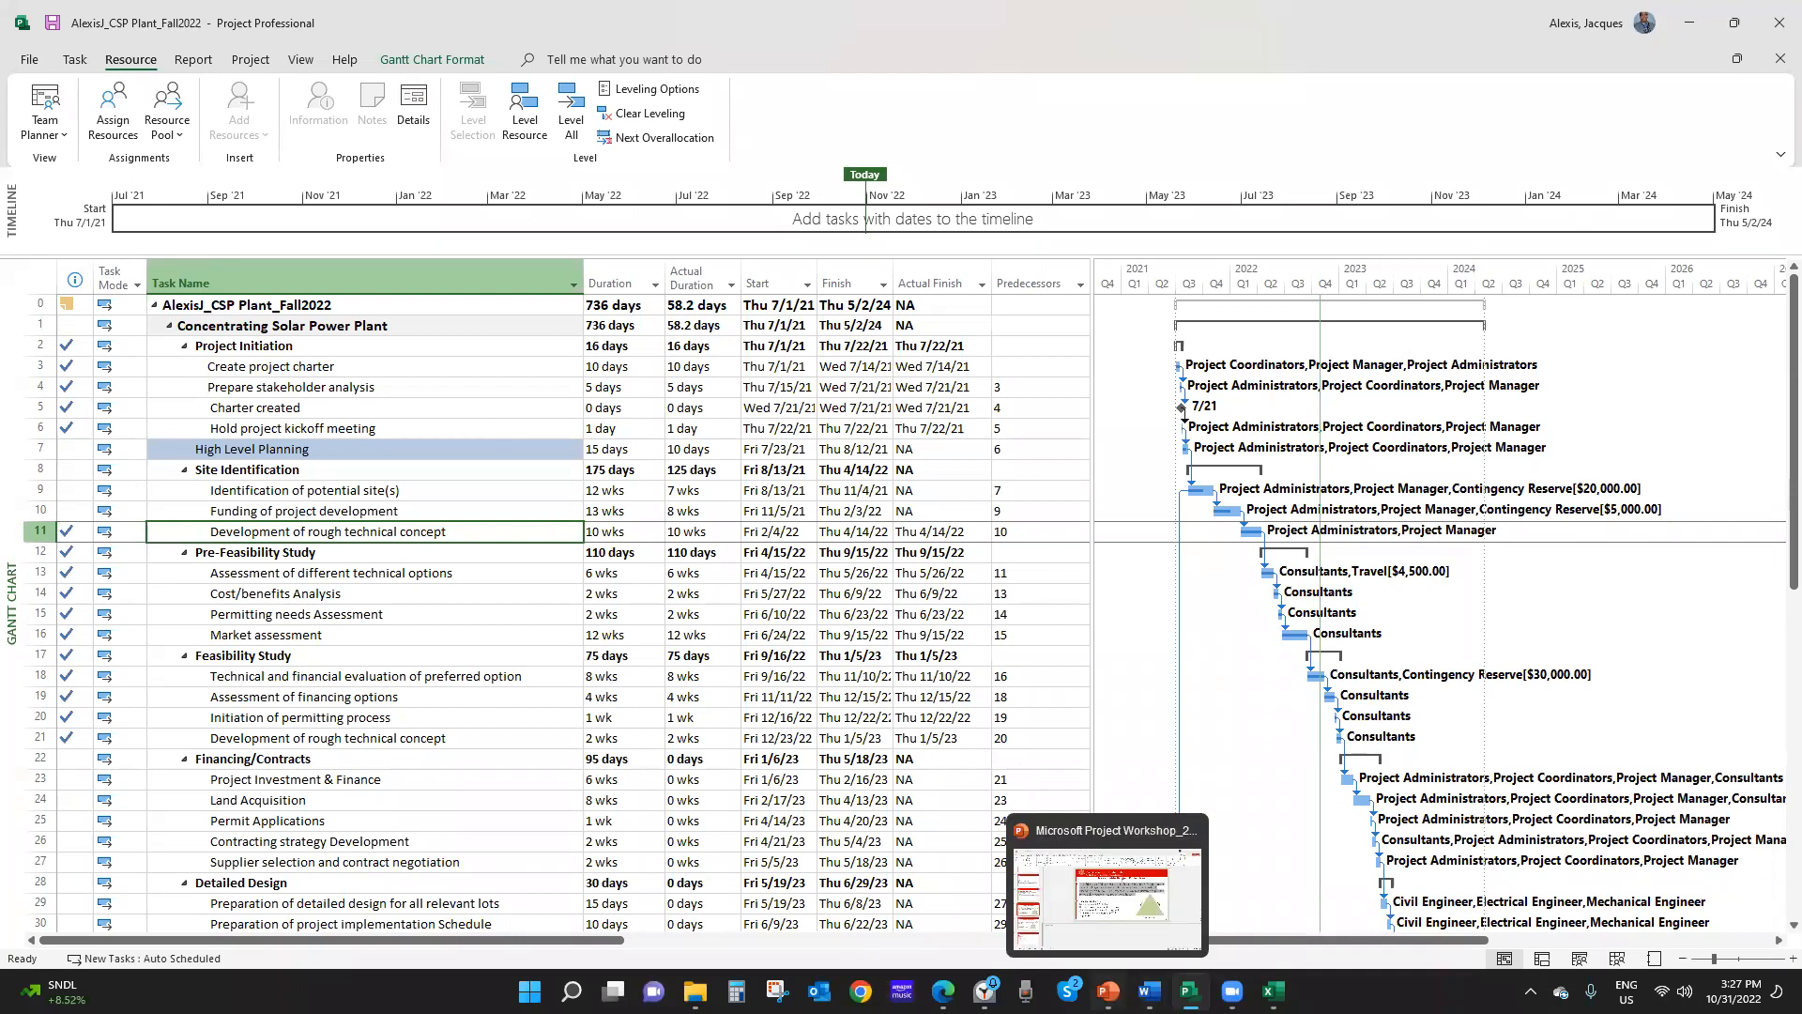
pyautogui.click(1120, 907)
pyautogui.click(99, 860)
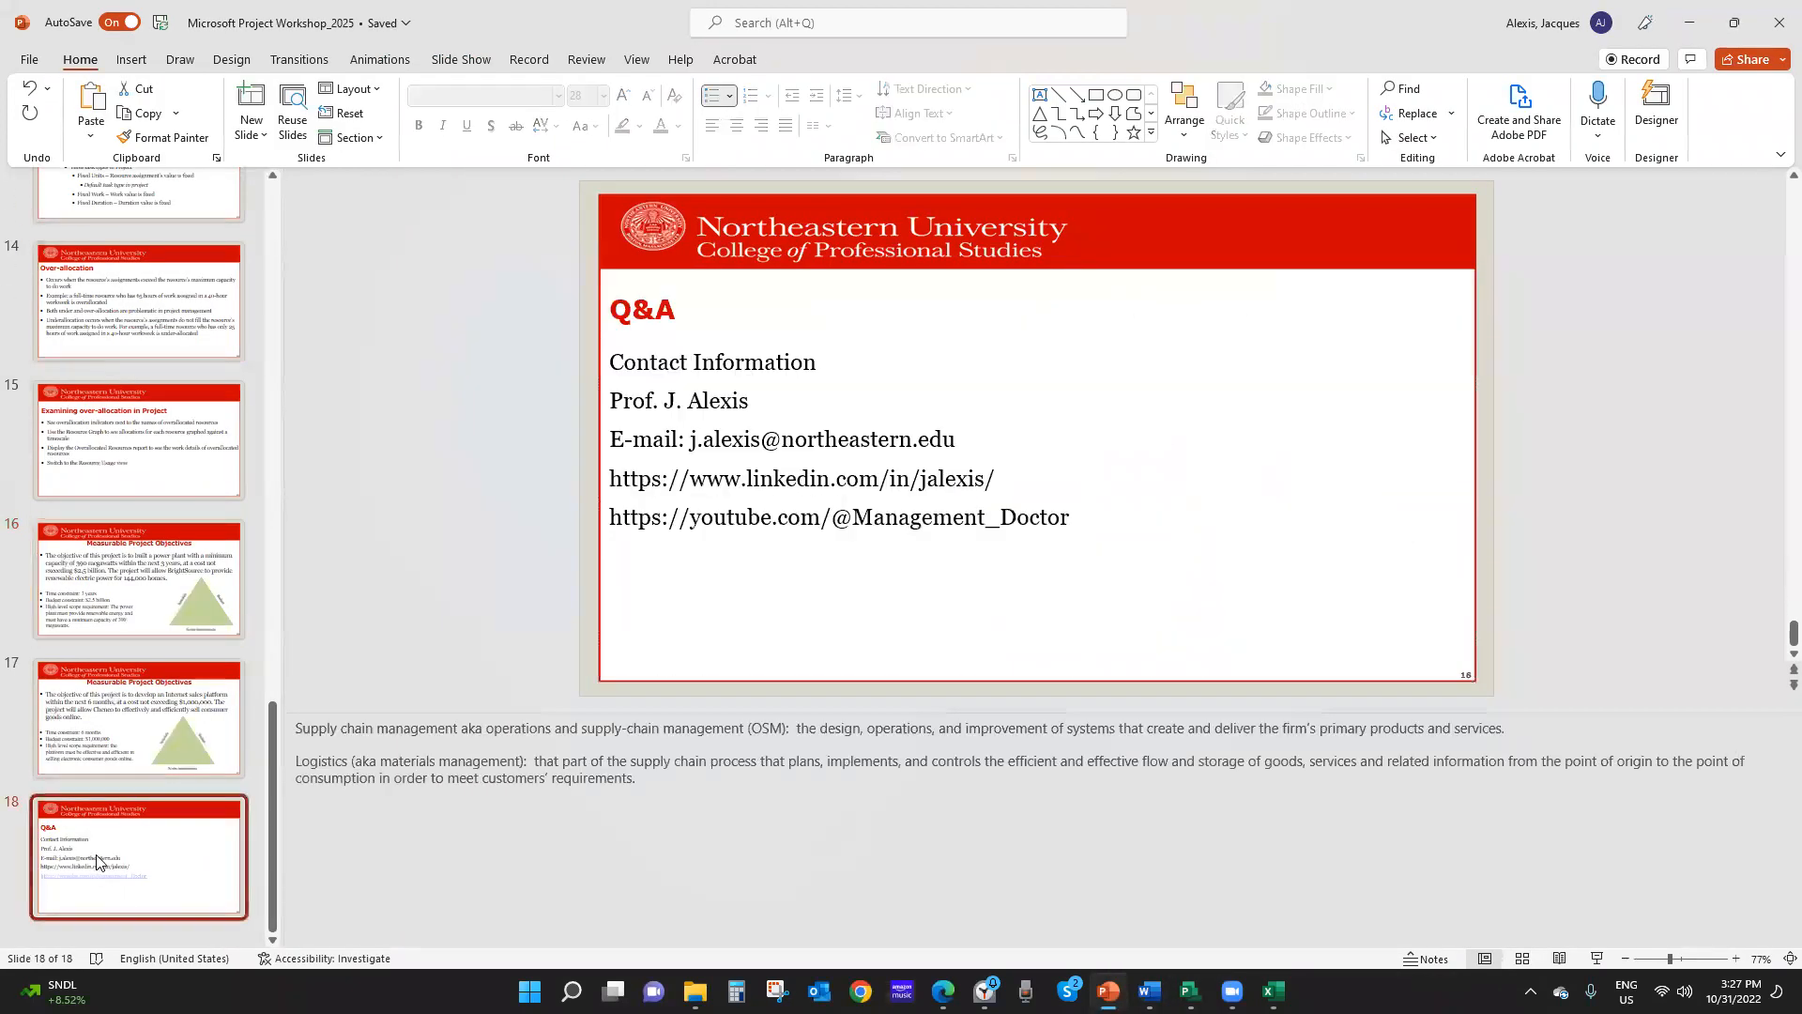
# Highlight the LinkedIn and YouTube links in the contact information on the Q&A slide
pyautogui.click(659, 479)
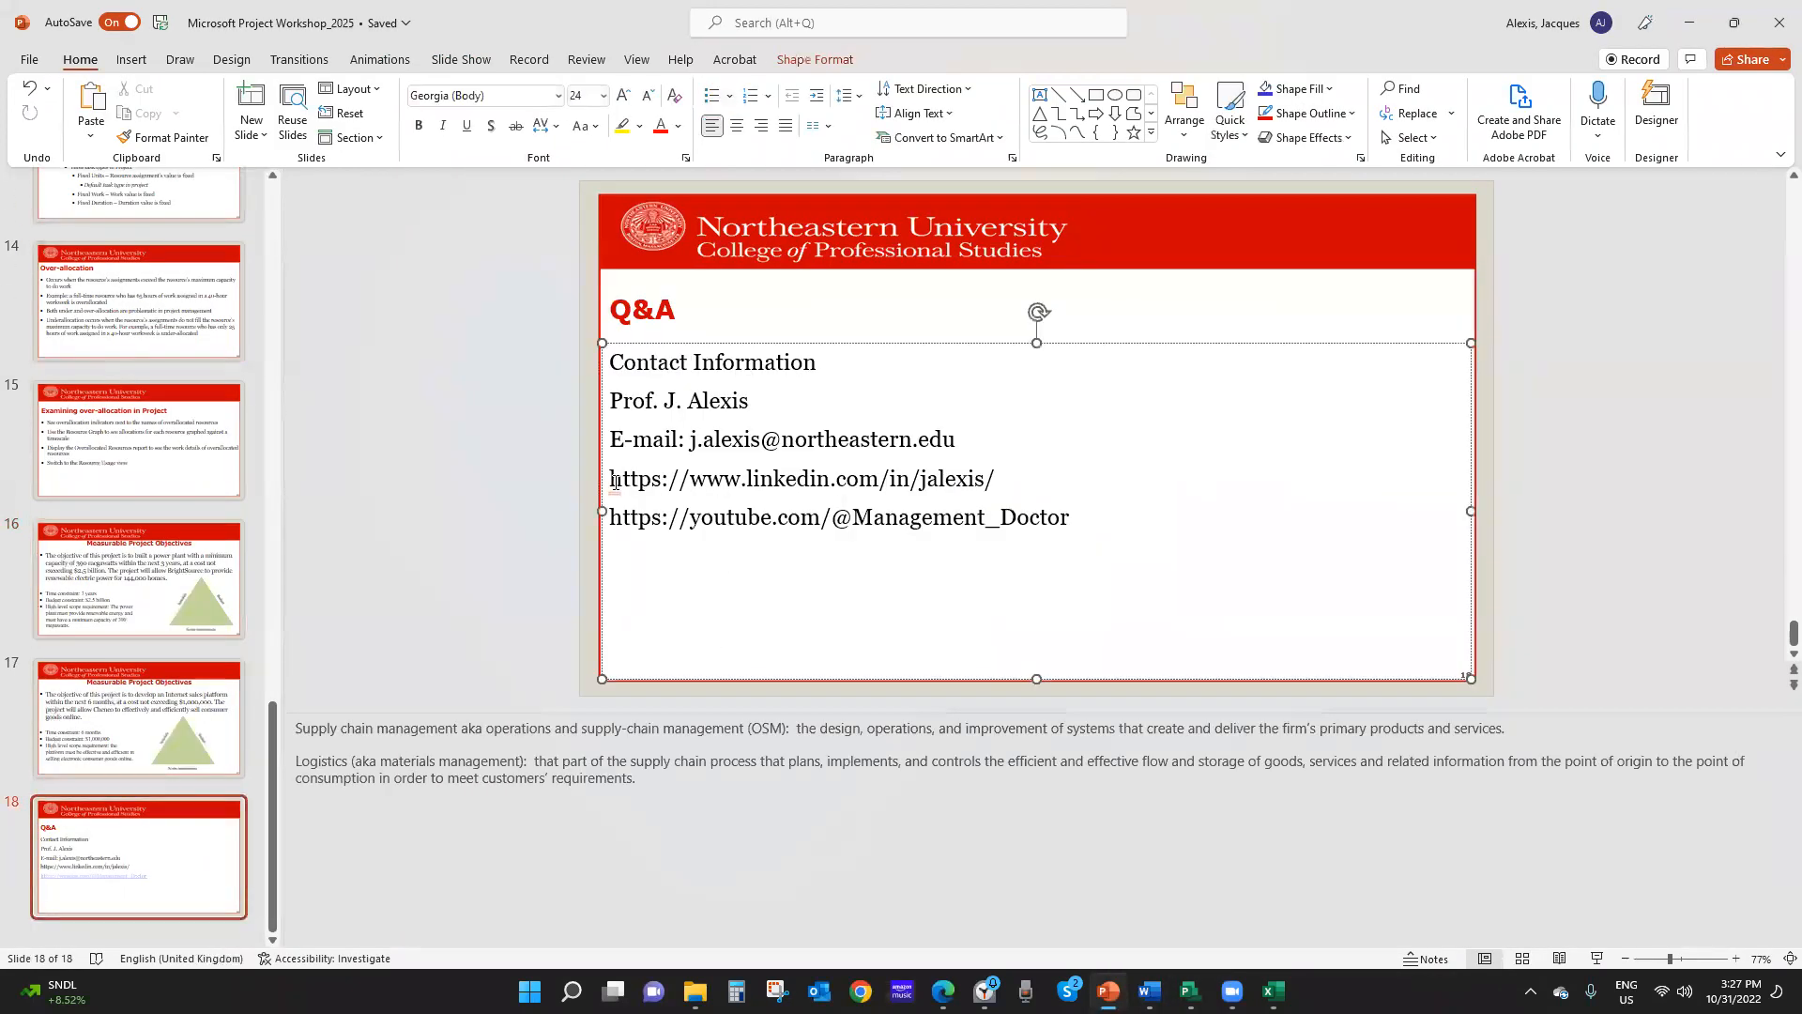
pyautogui.moveTo(609, 480); pyautogui.dragTo(830, 480)
pyautogui.moveTo(997, 485); pyautogui.dragTo(1088, 507)
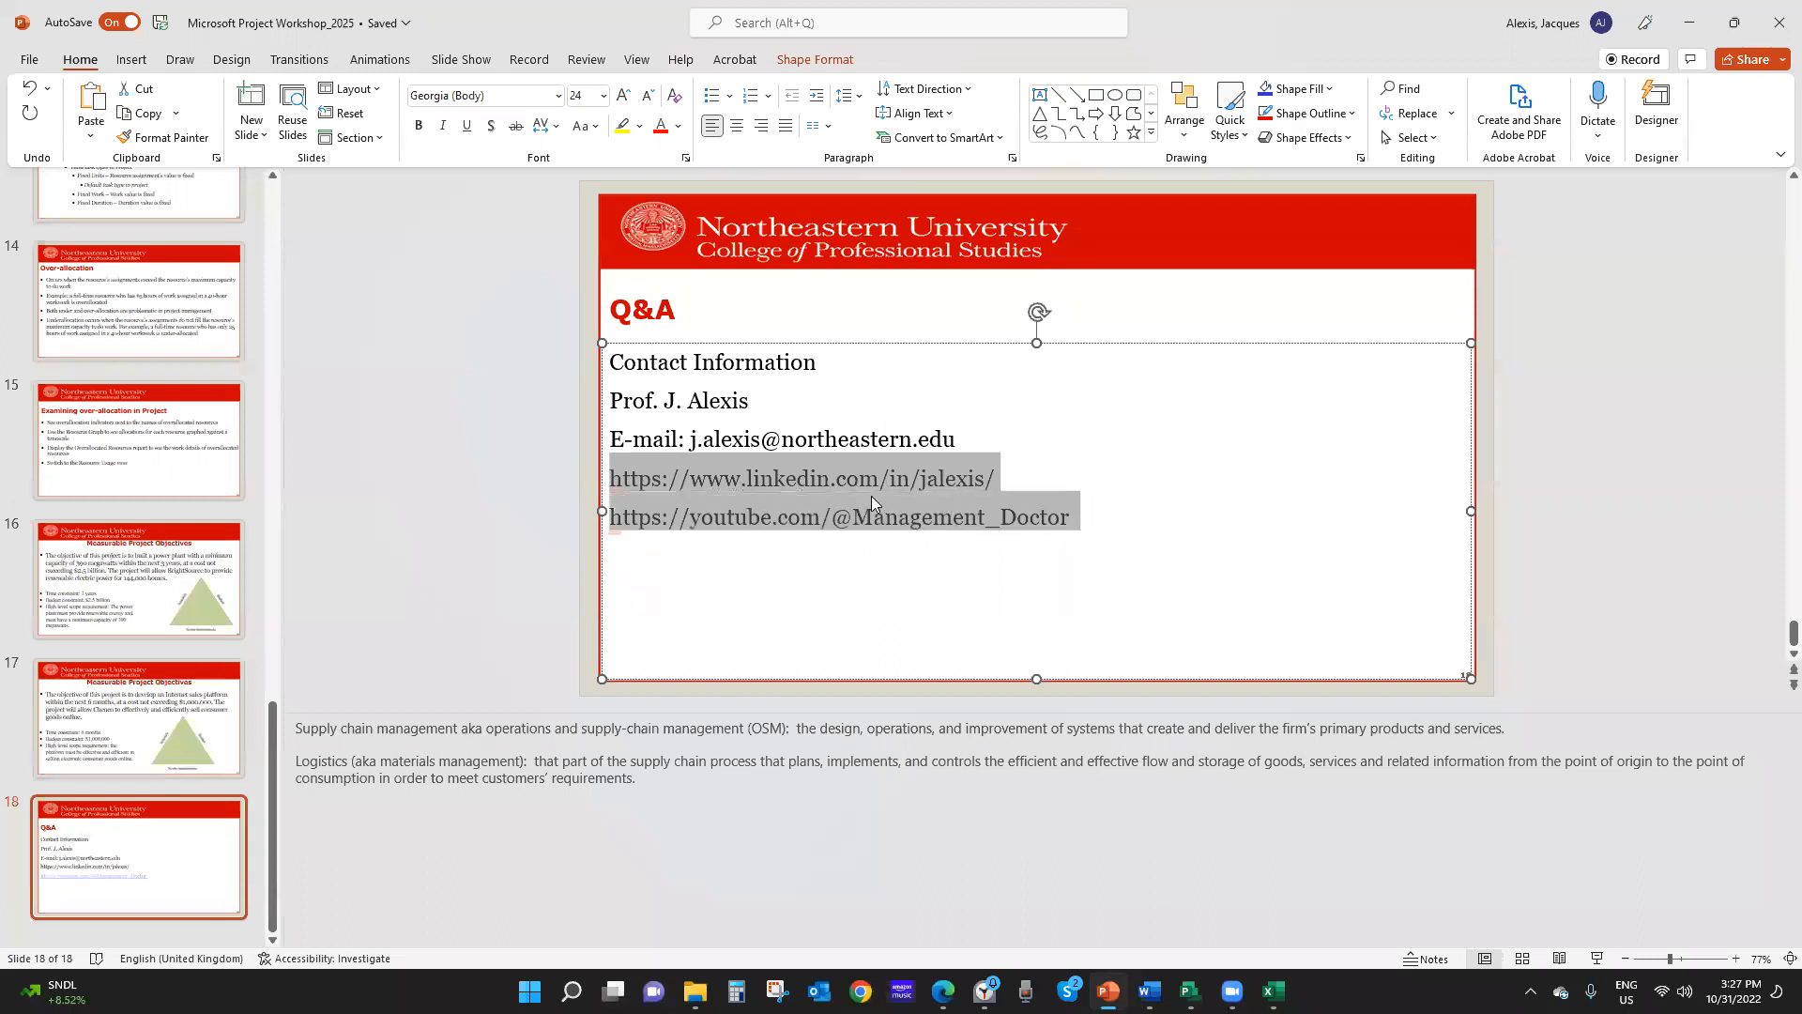
pyautogui.moveTo(848, 477); pyautogui.dragTo(744, 478)
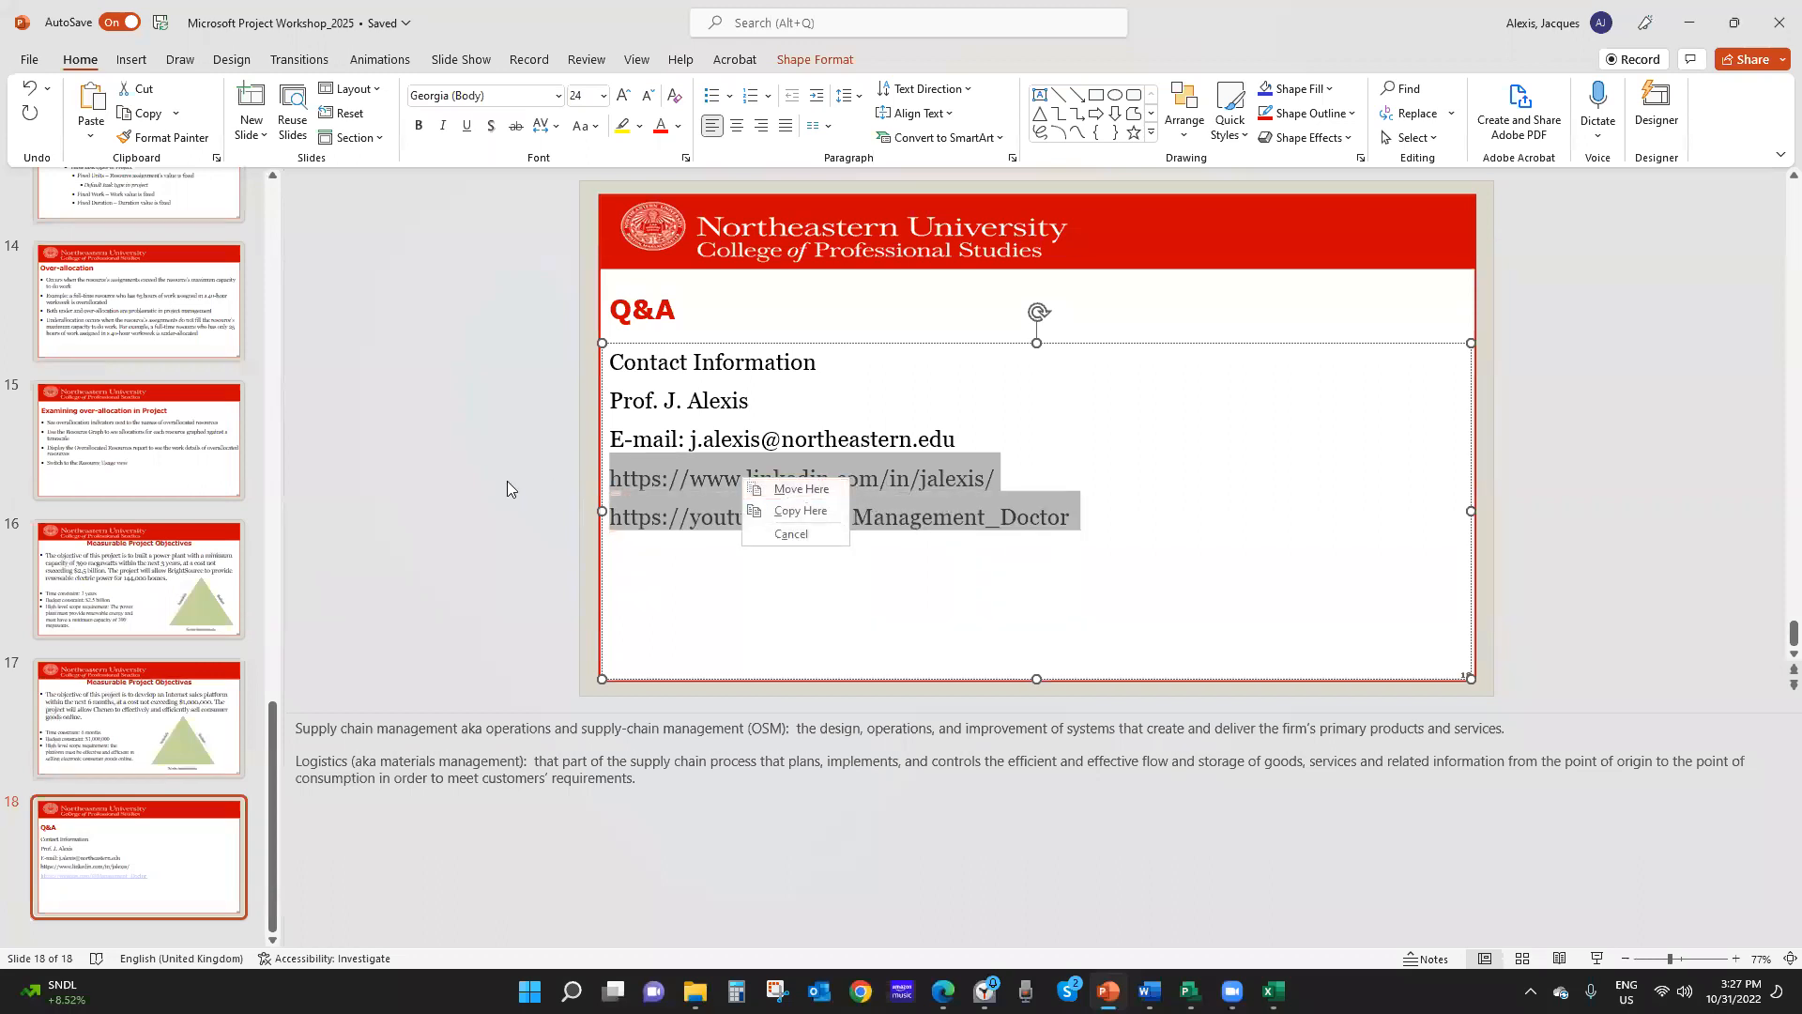
pyautogui.rightClick(691, 472)
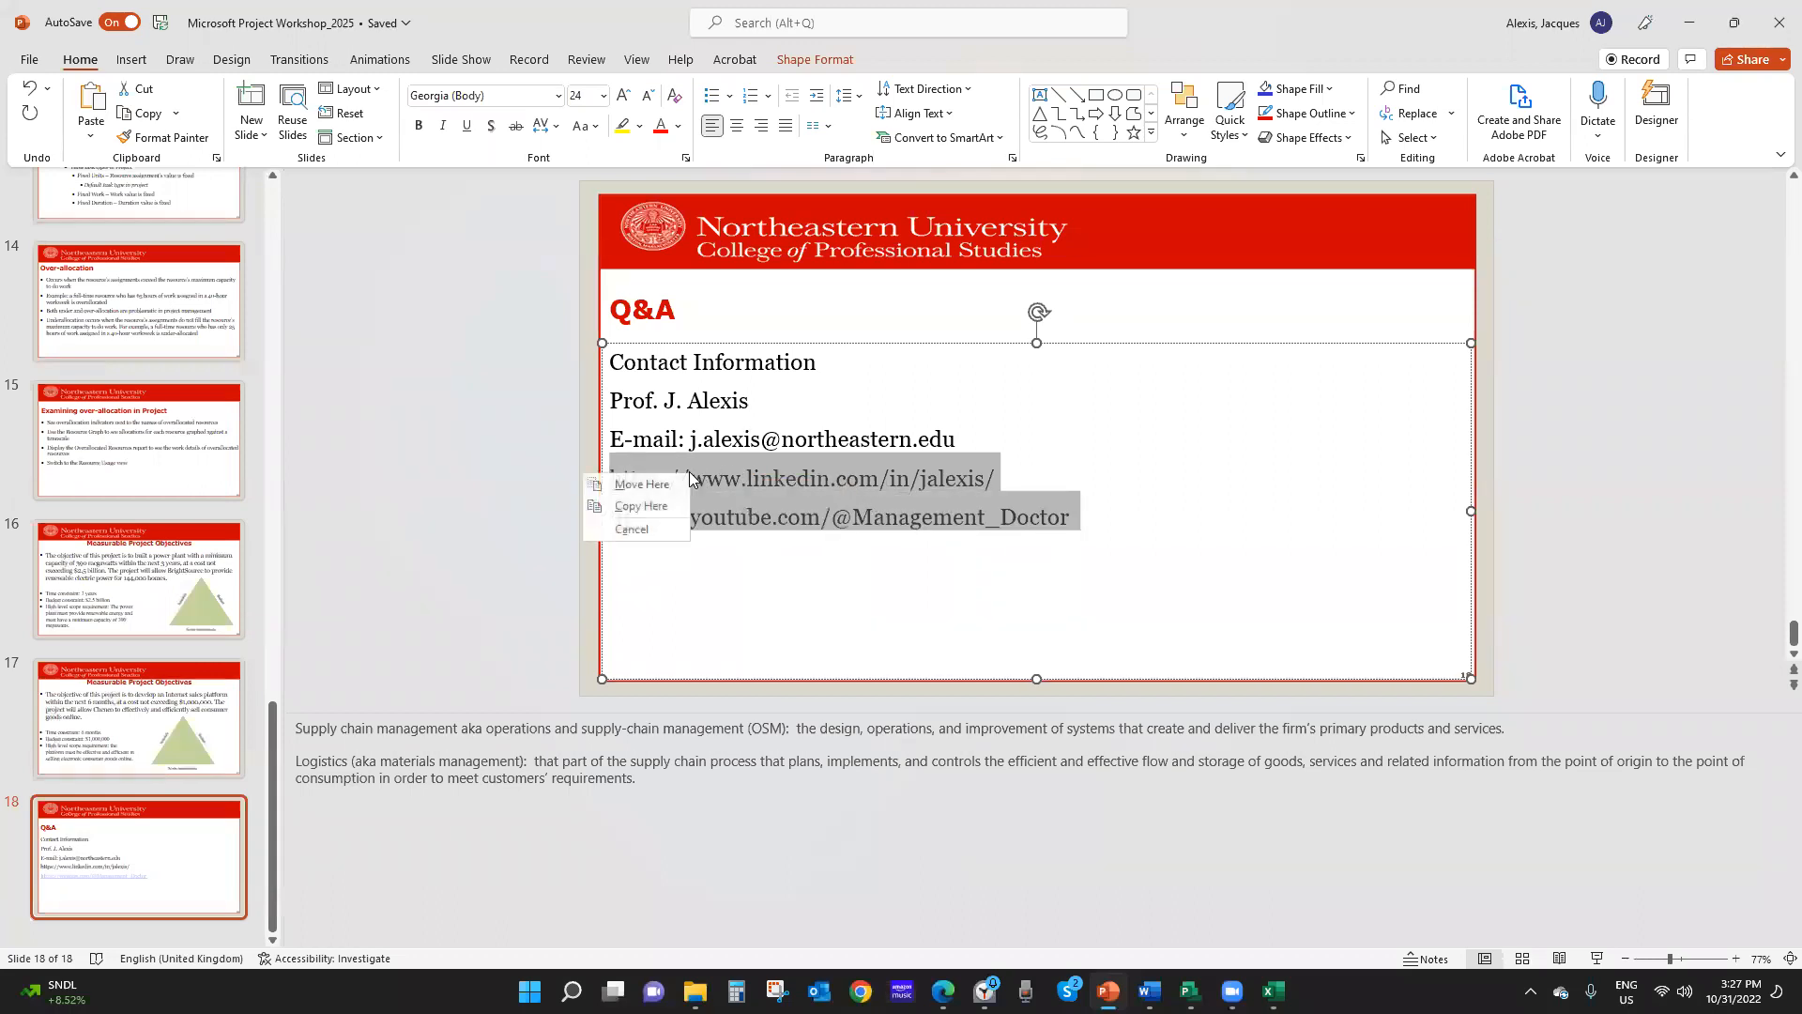
pyautogui.rightClick(771, 475)
pyautogui.rightClick(884, 470)
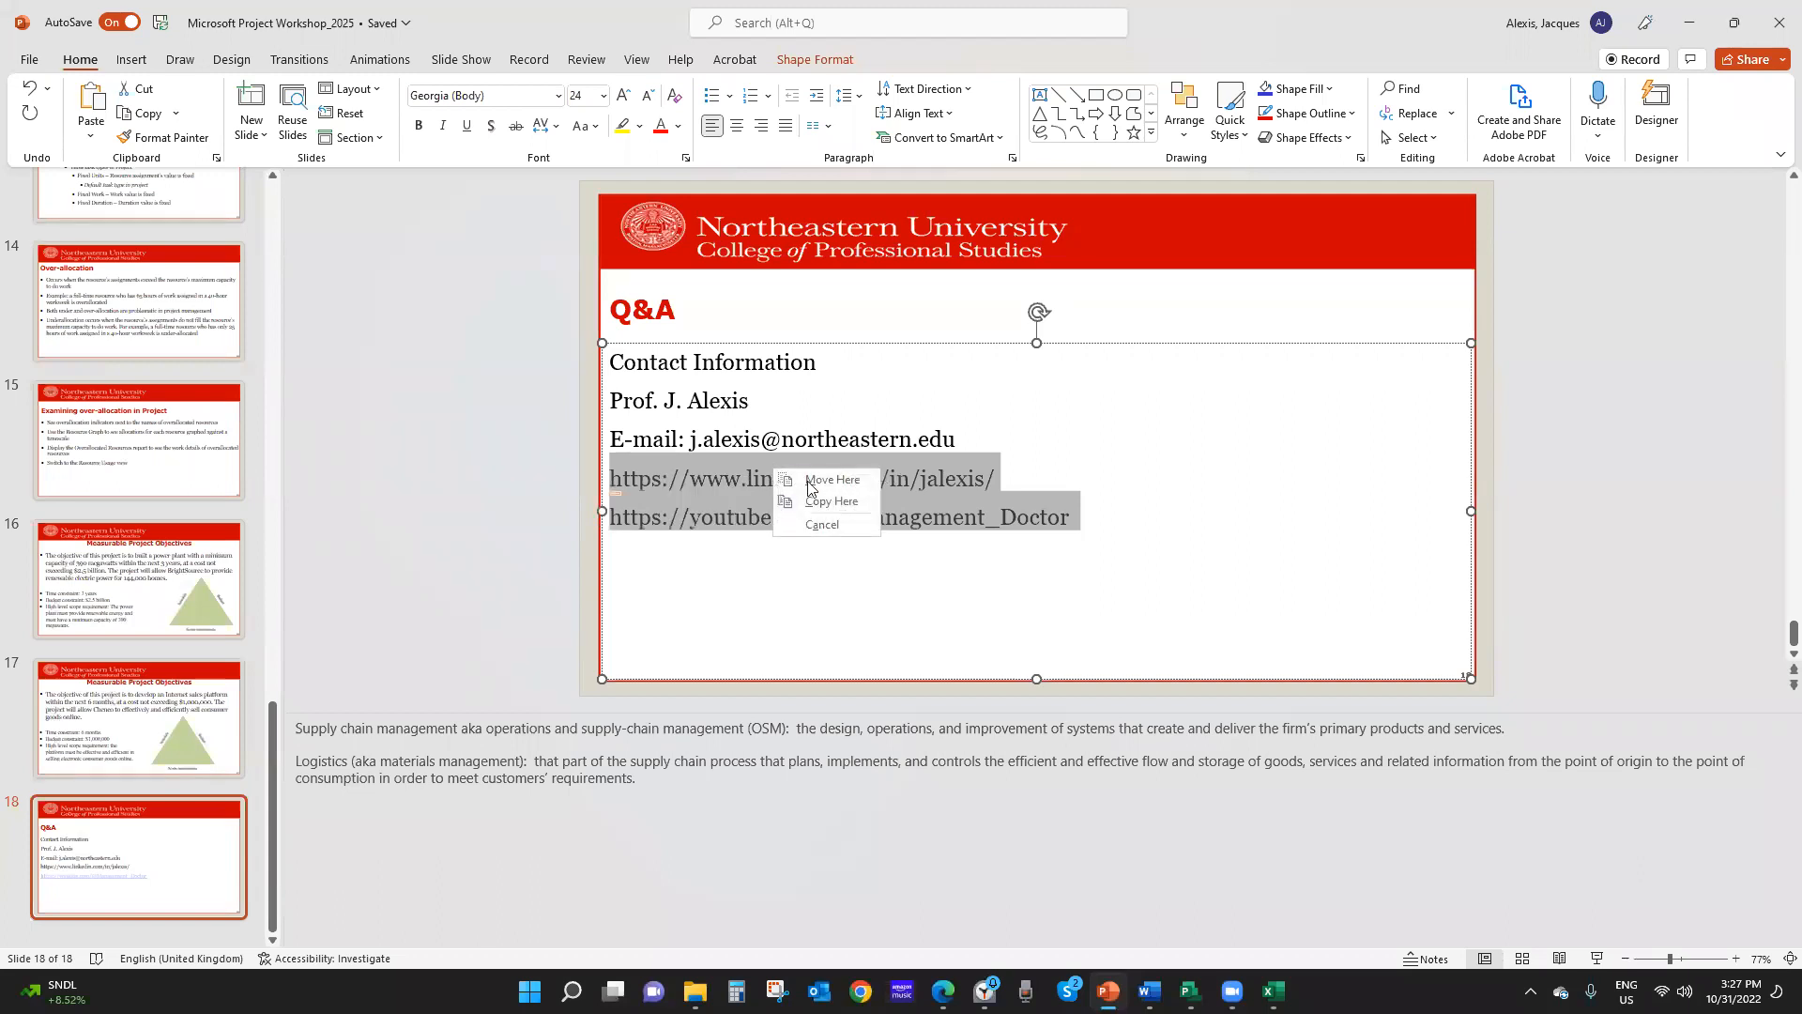
pyautogui.click(725, 517)
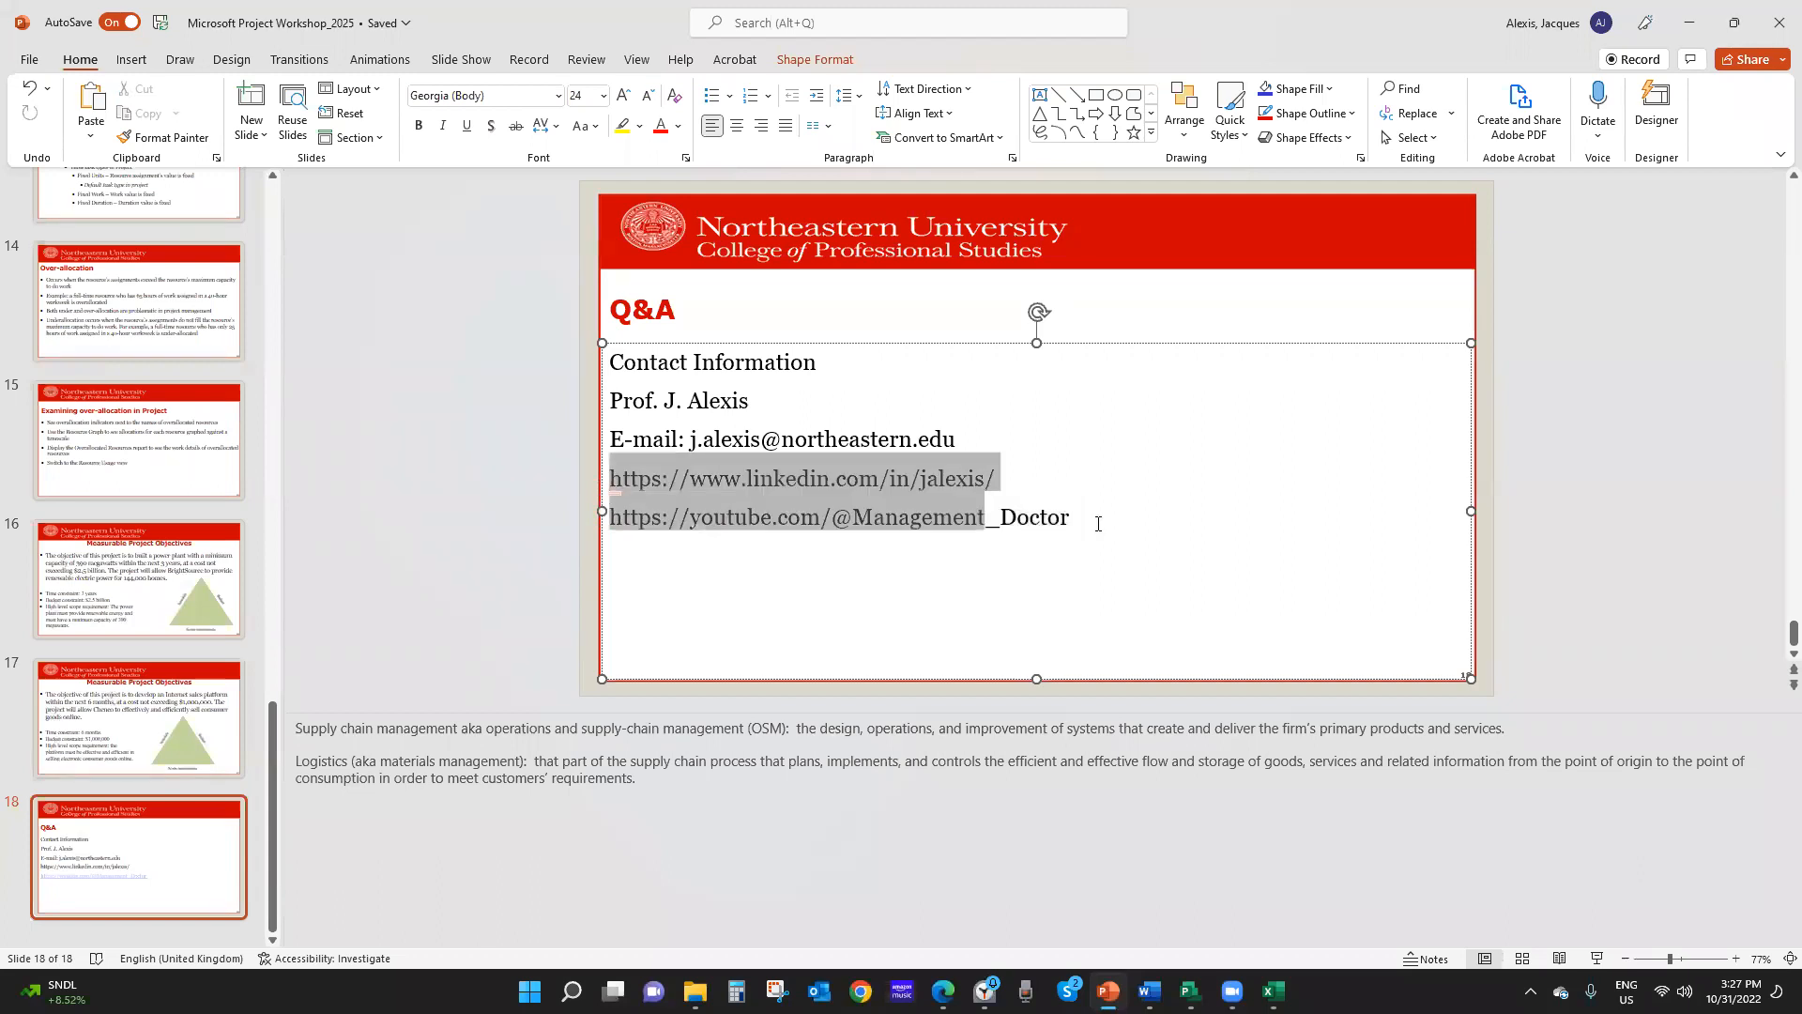